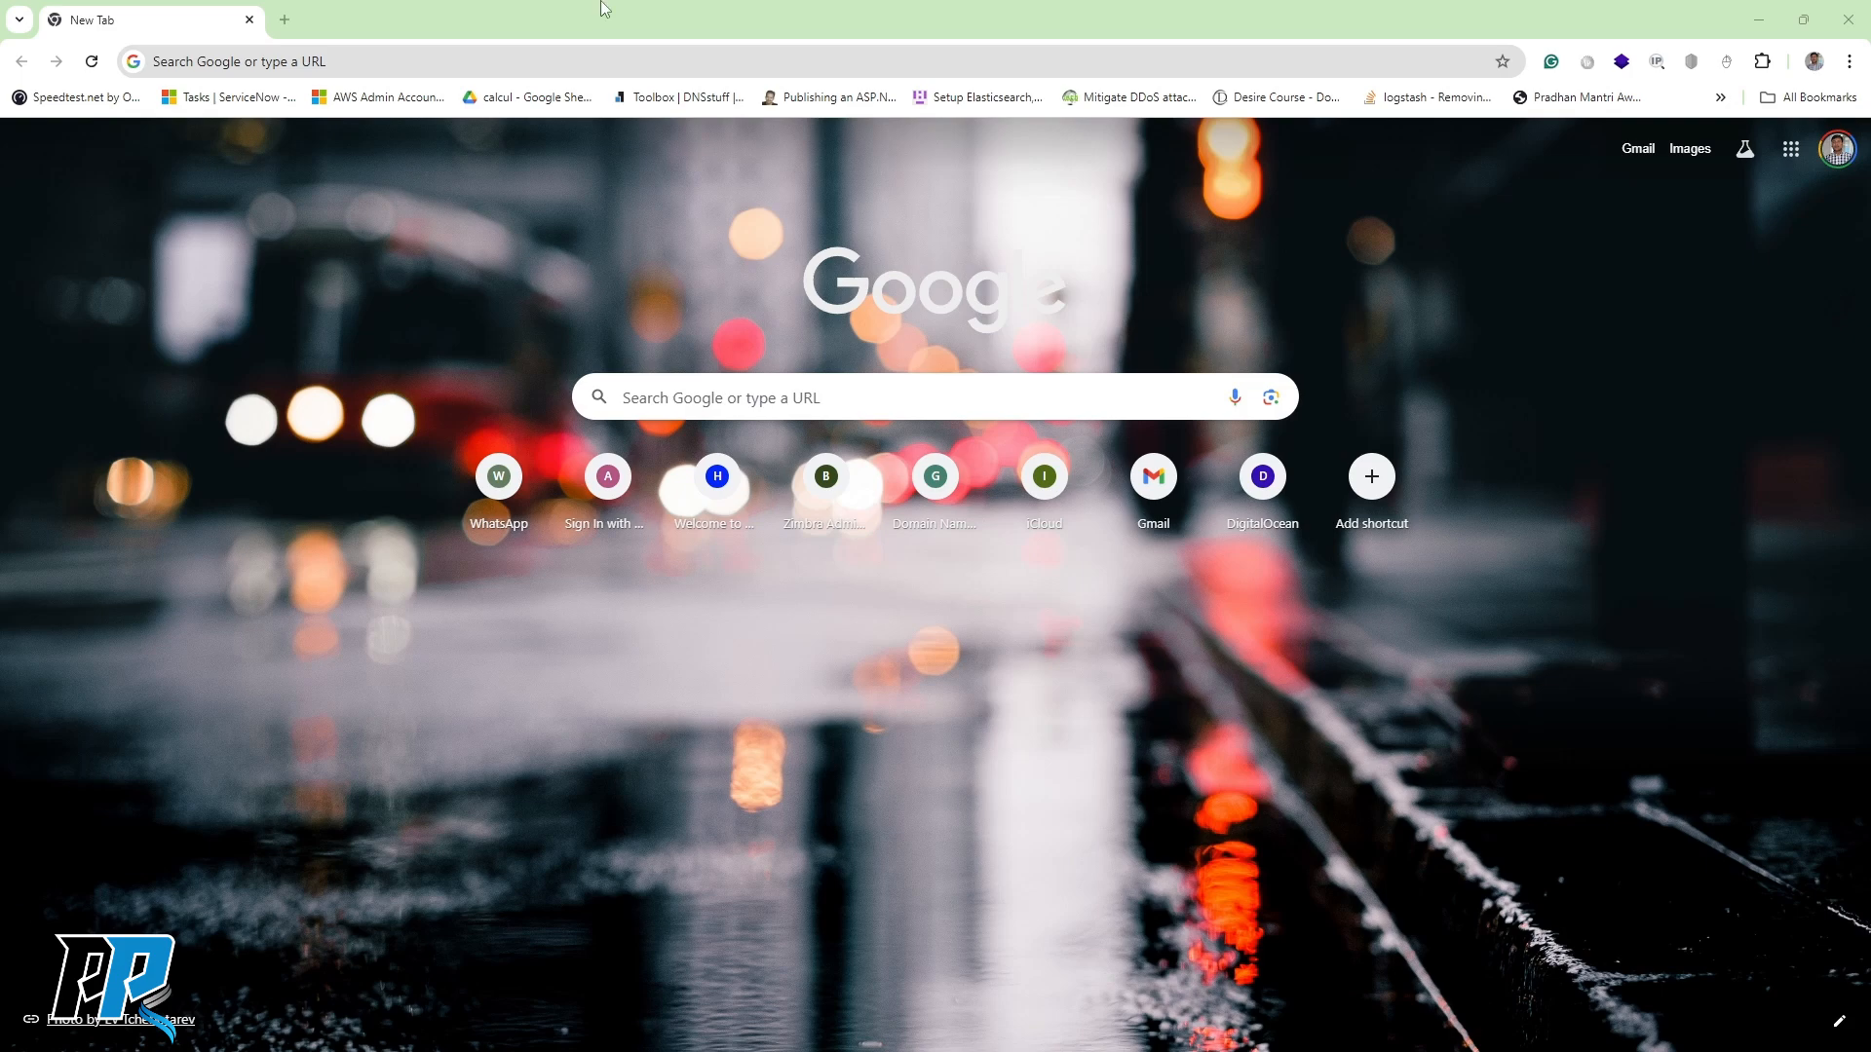
Search Google for 'windows 2019 server iso download' and open the Microsoft Evaluation Center result.
{"action": "left_click", "coordinate": [585, 64]}
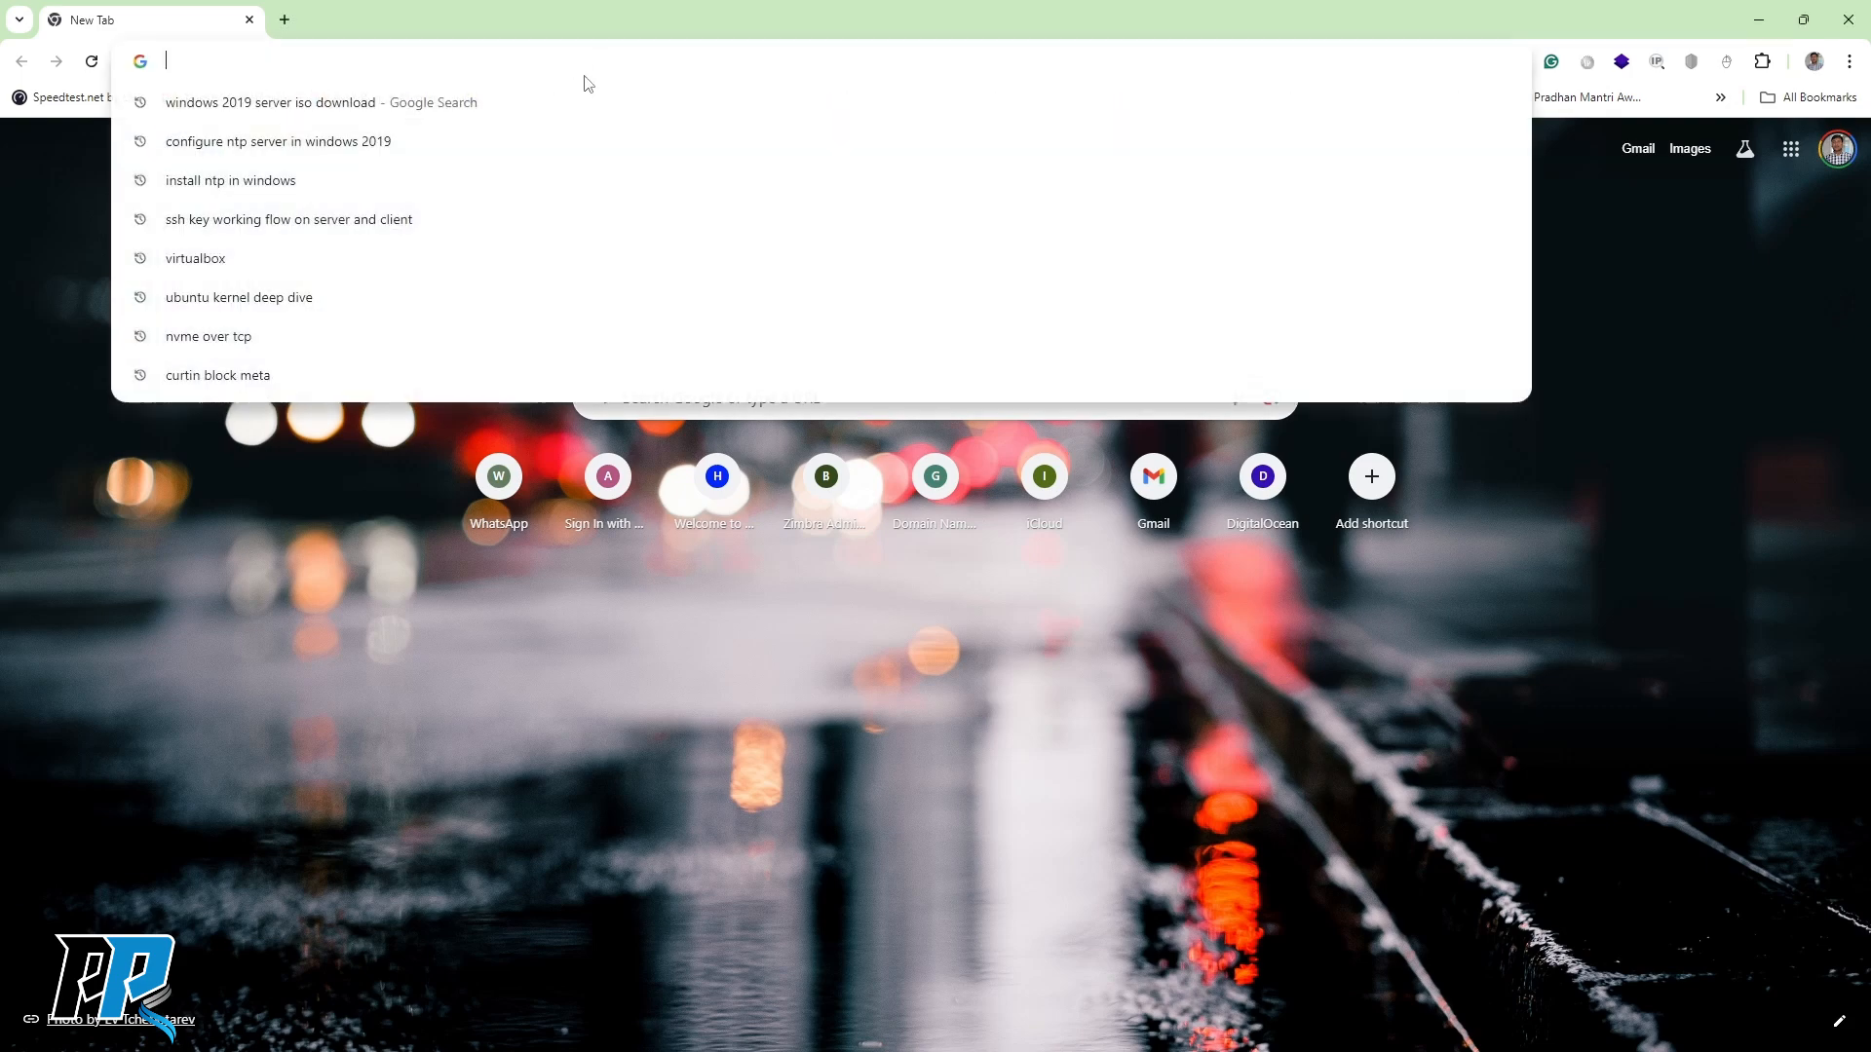
{"action": "key", "text": "Down"}
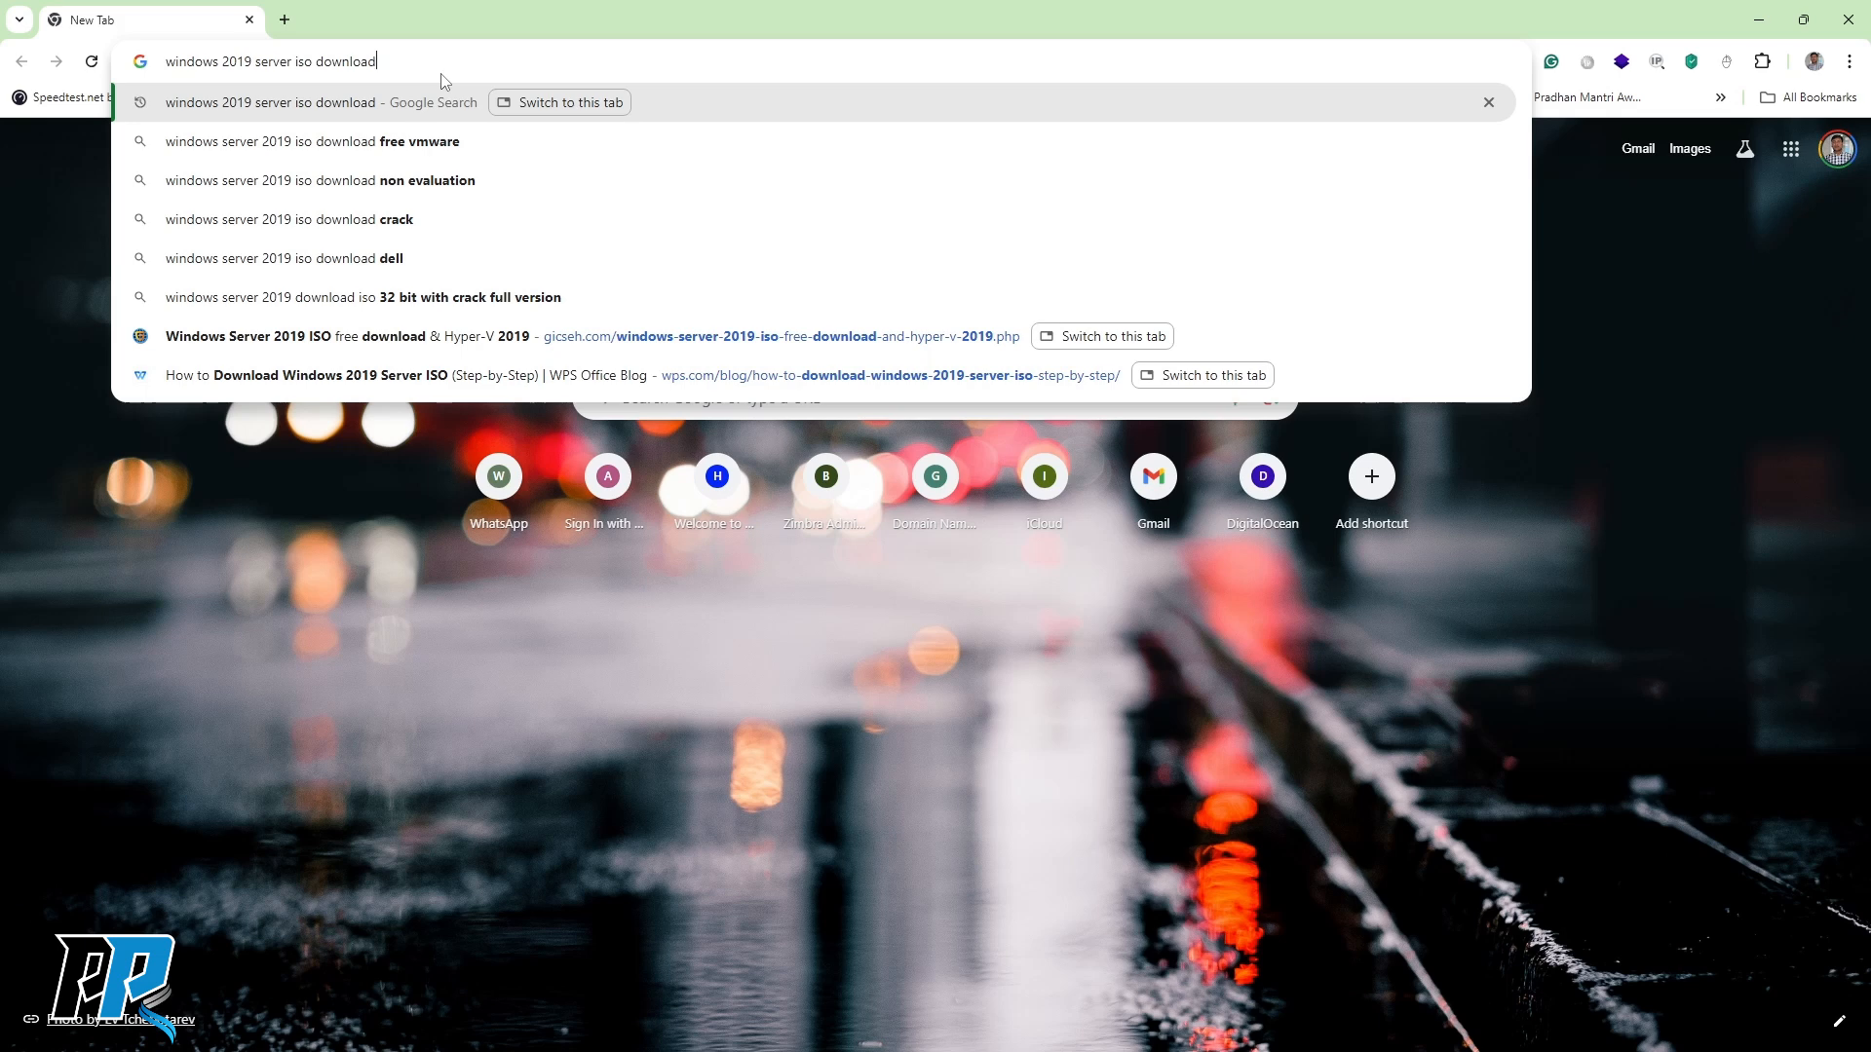
{"action": "key", "text": "Return"}
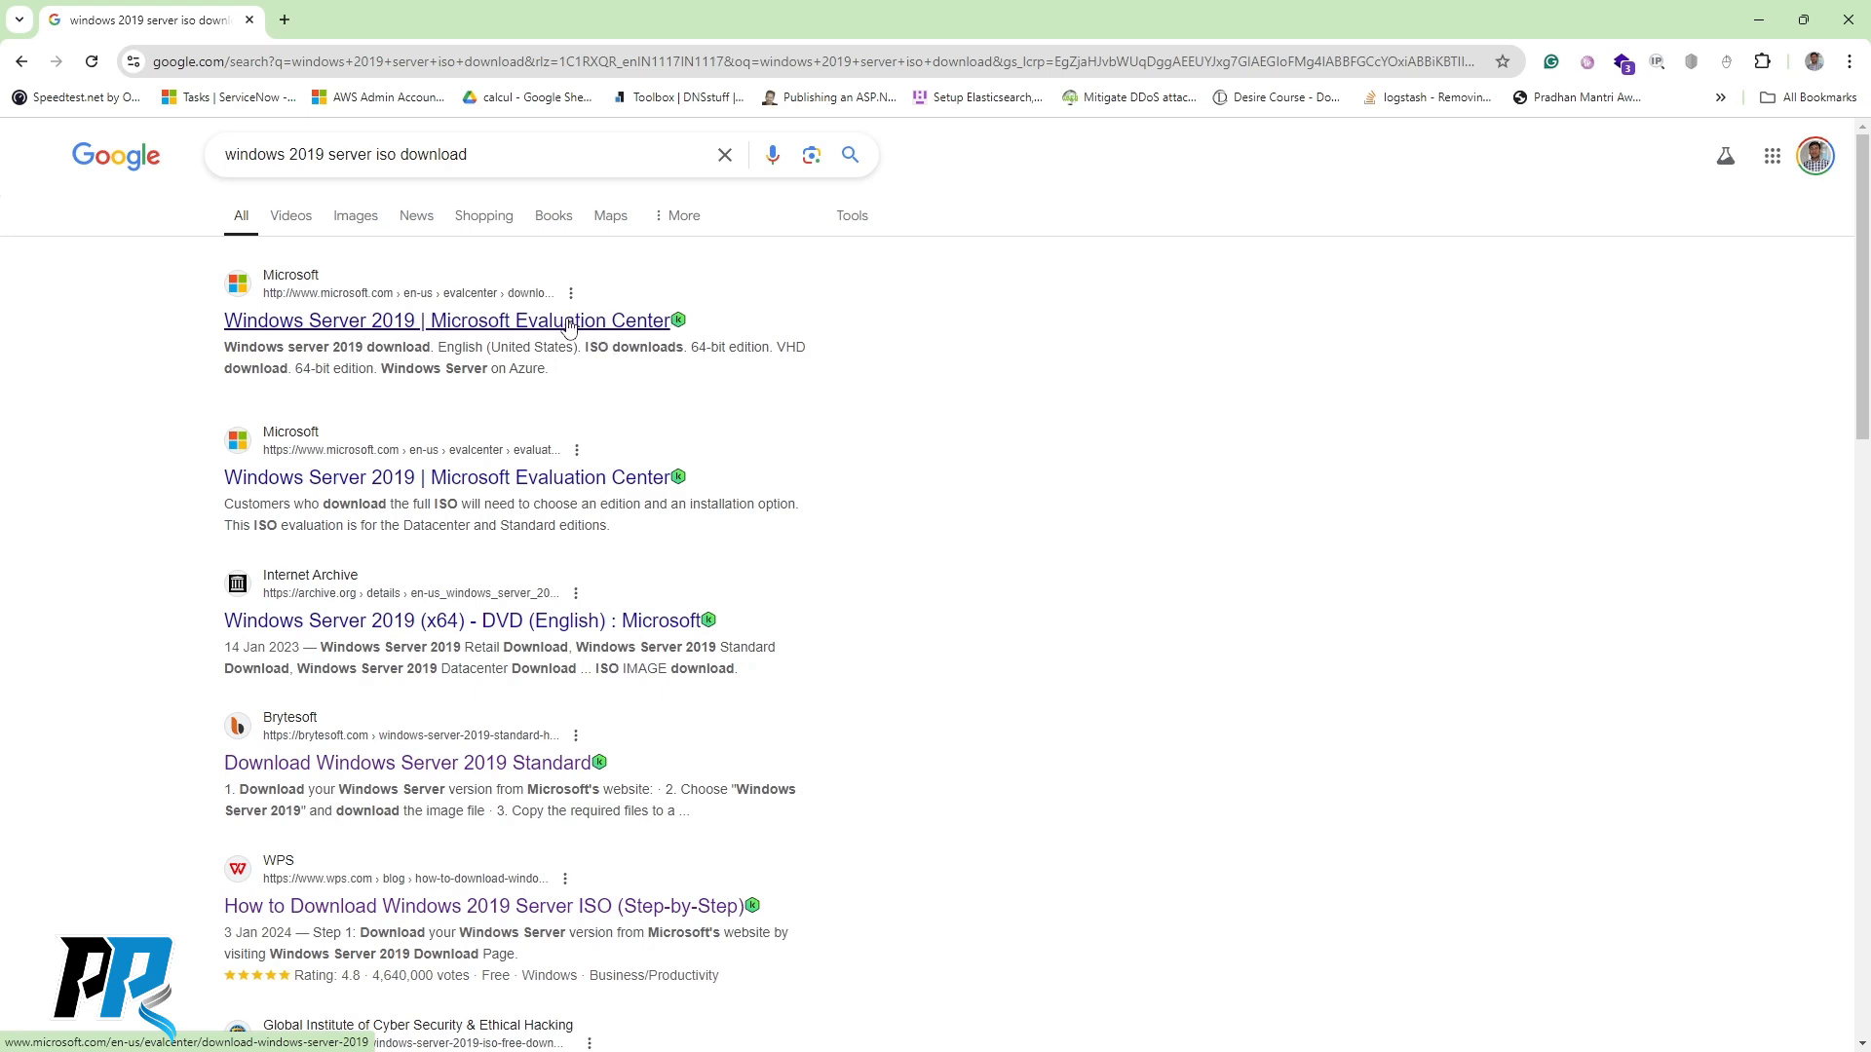
{"action": "left_click", "coordinate": [527, 331]}
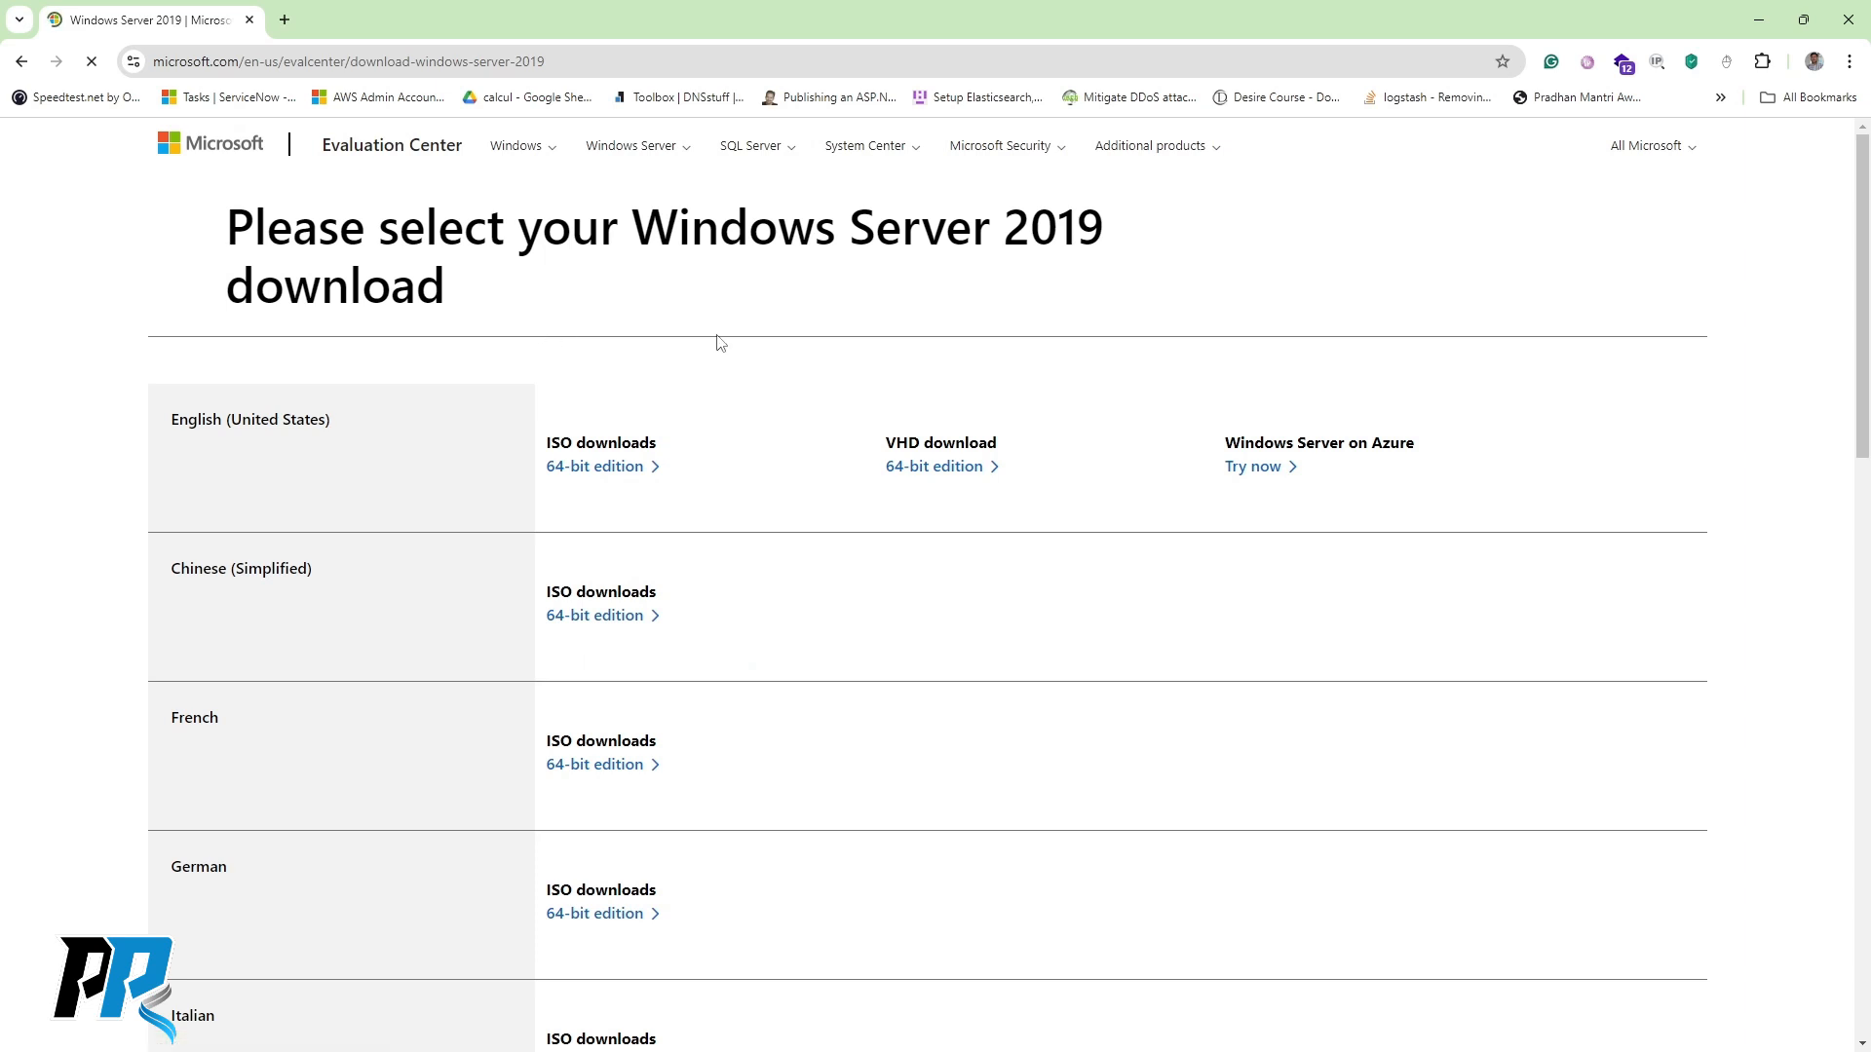
Download the English 64-bit Windows Server 2019 ISO and confirm it in Chrome's download list.
{"action": "scroll", "coordinate": [724, 365], "scroll_direction": "down", "scroll_amount": 1}
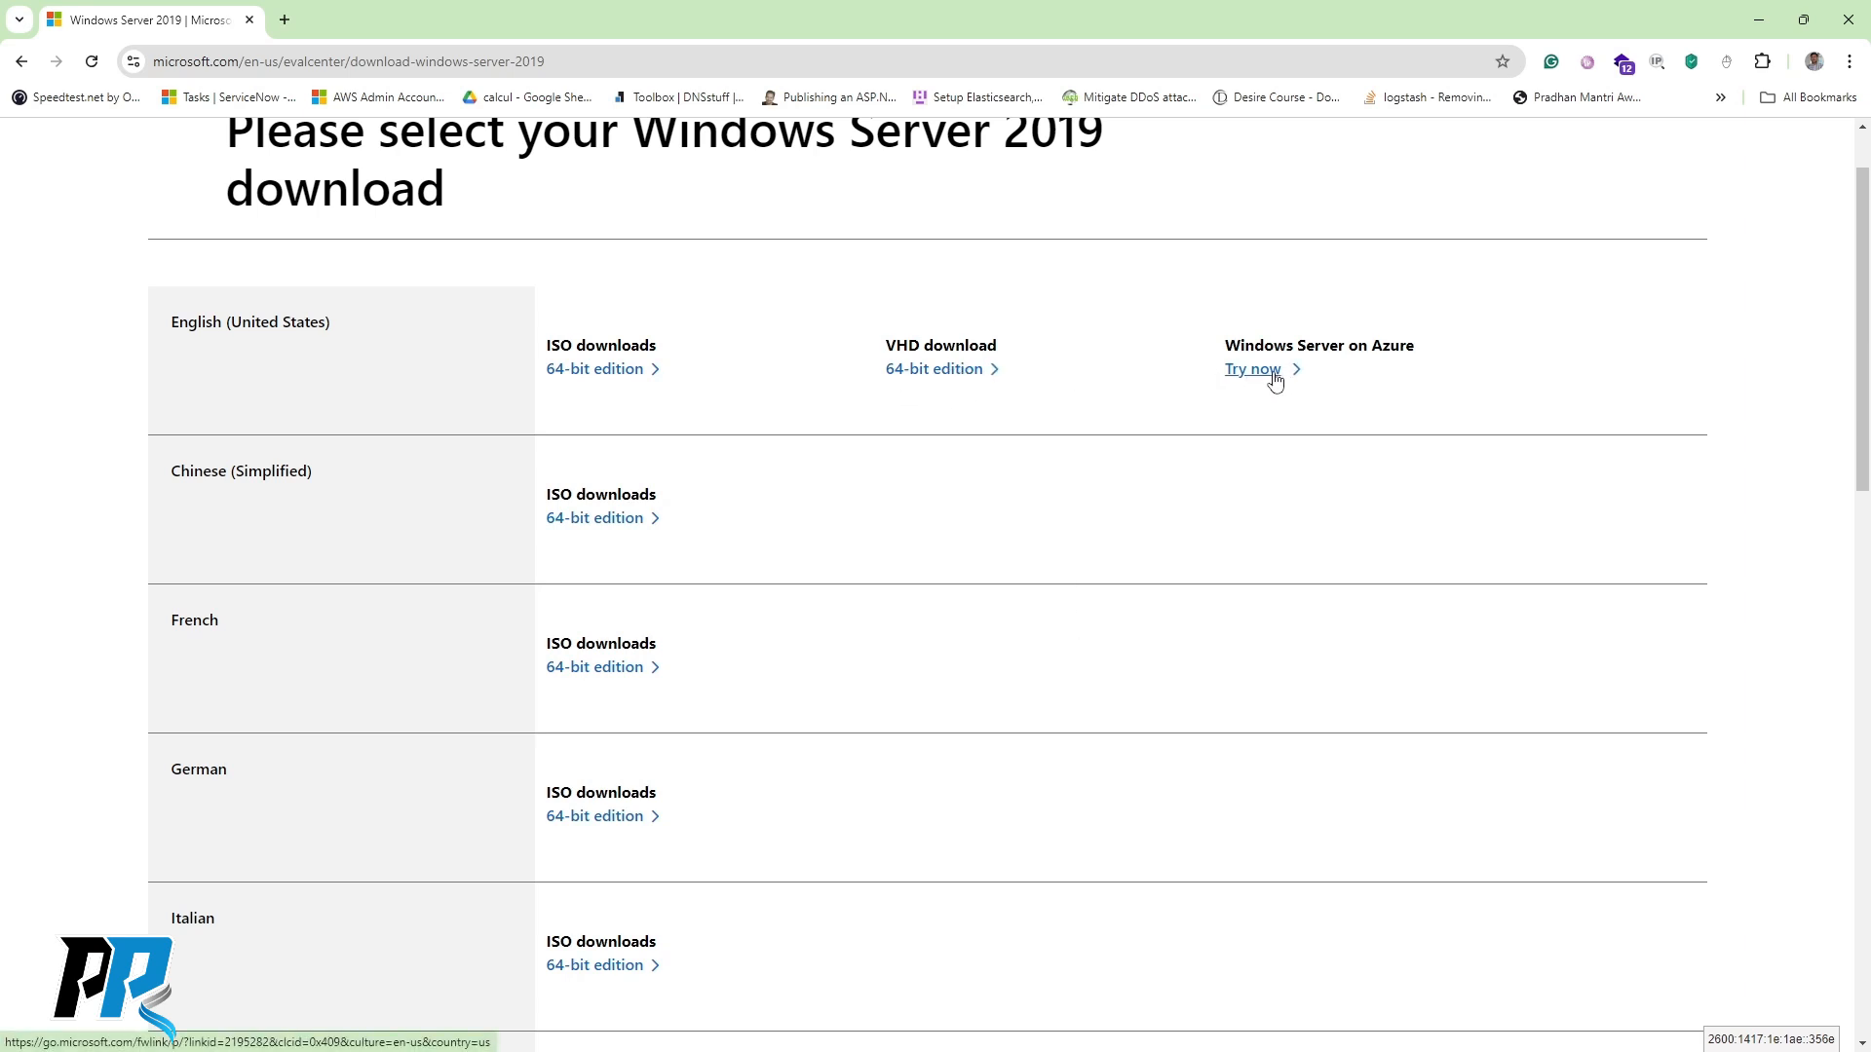
{"action": "left_click", "coordinate": [603, 377]}
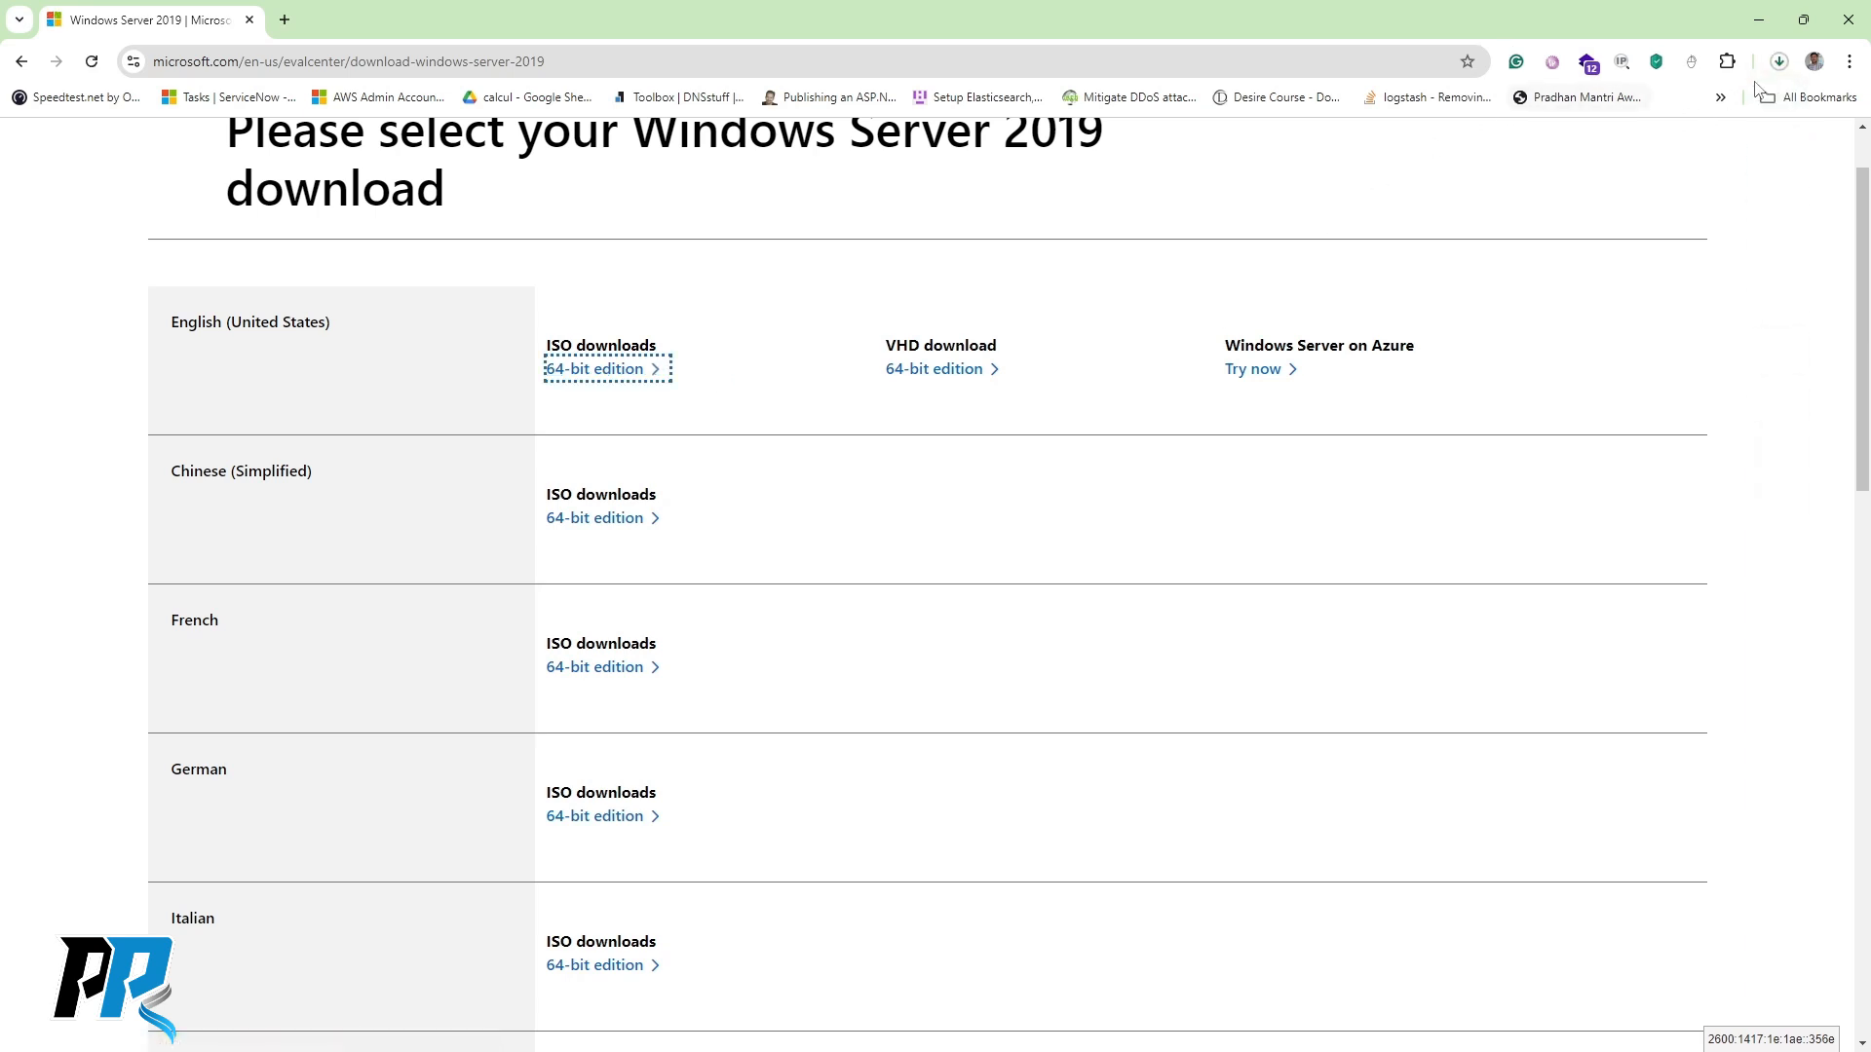
{"action": "left_click", "coordinate": [1779, 63]}
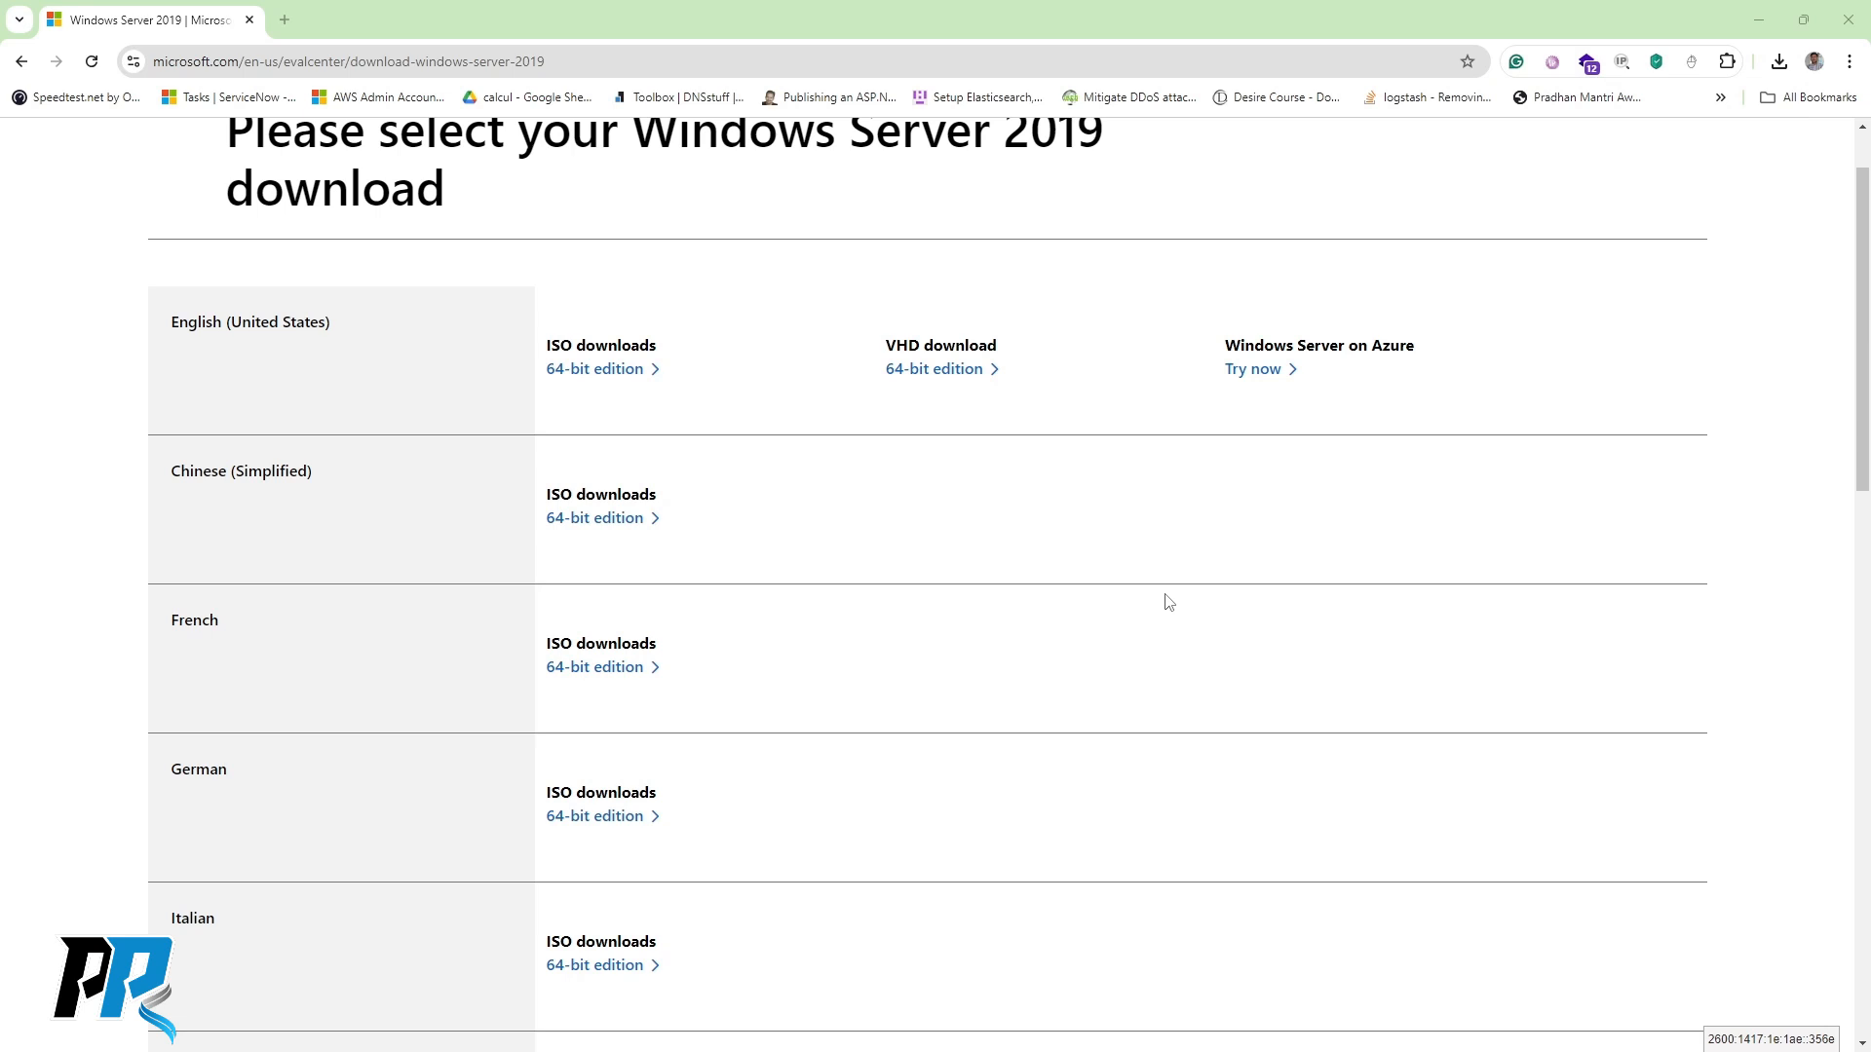
{"action": "left_click", "coordinate": [1779, 61]}
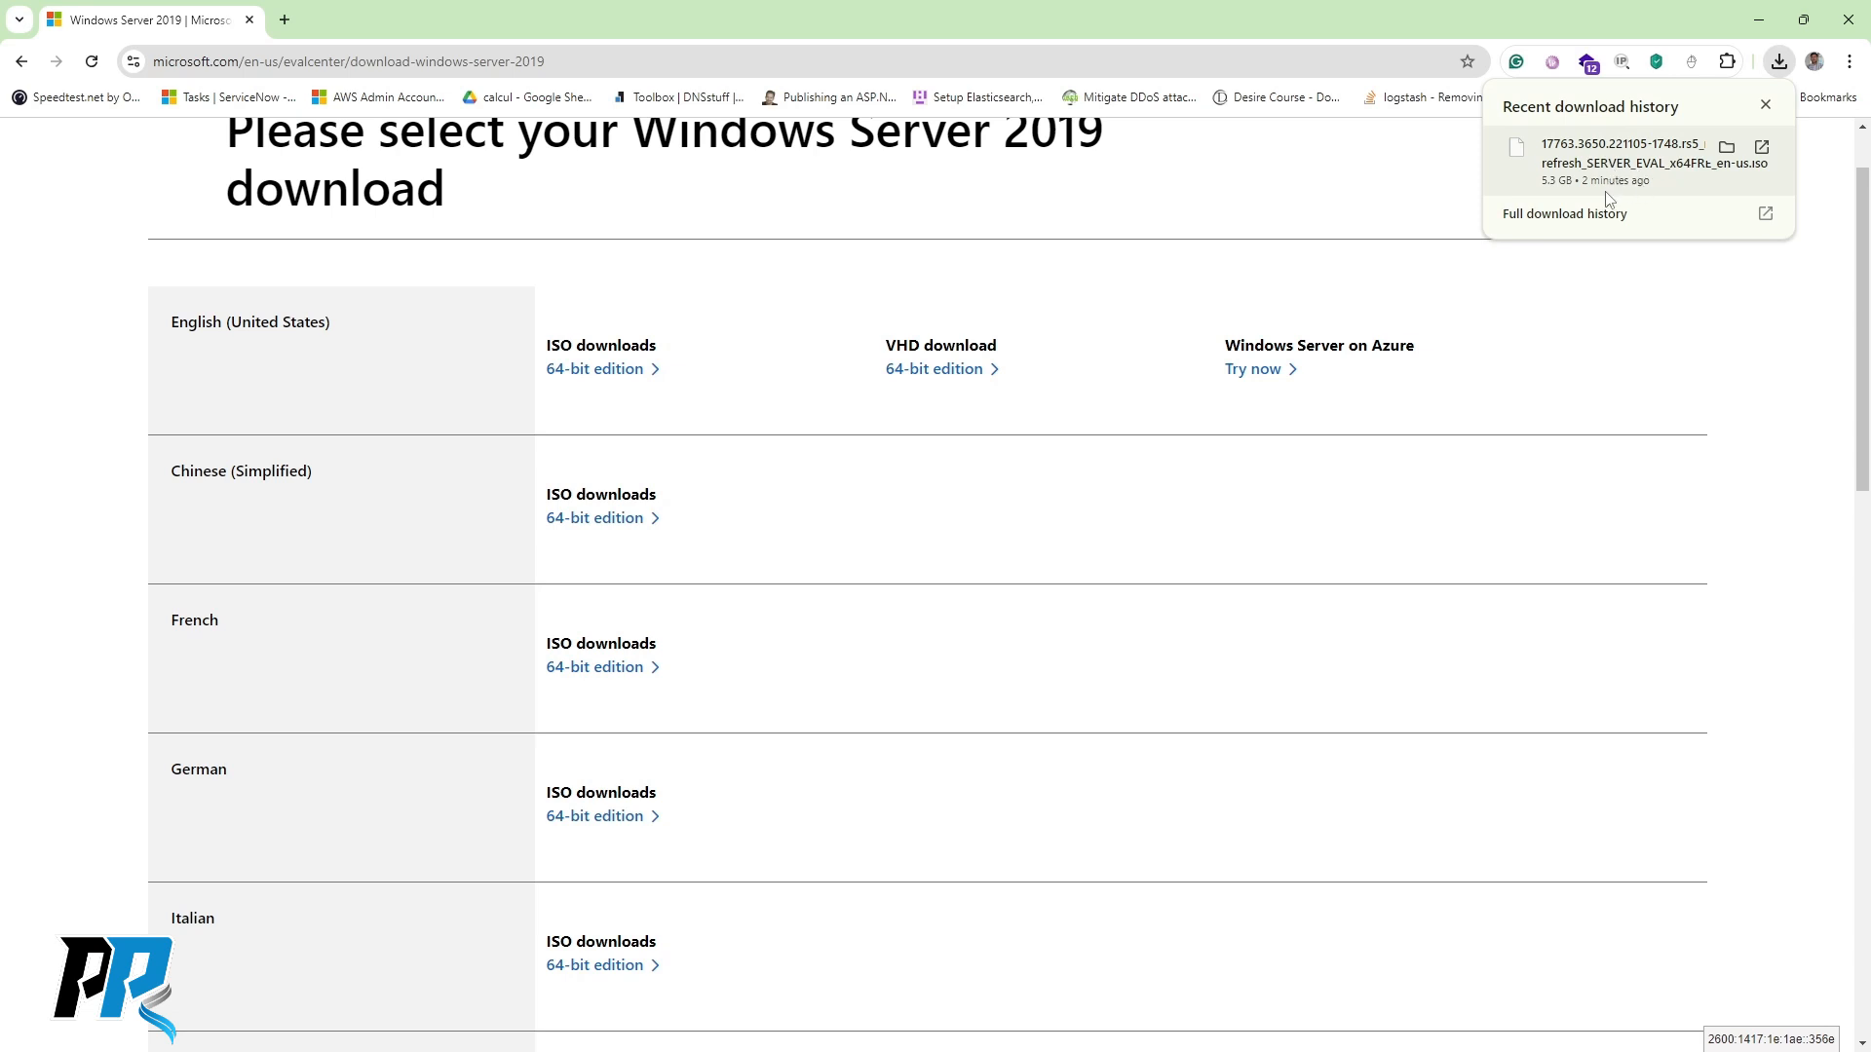
{"action": "left_click", "coordinate": [1186, 209]}
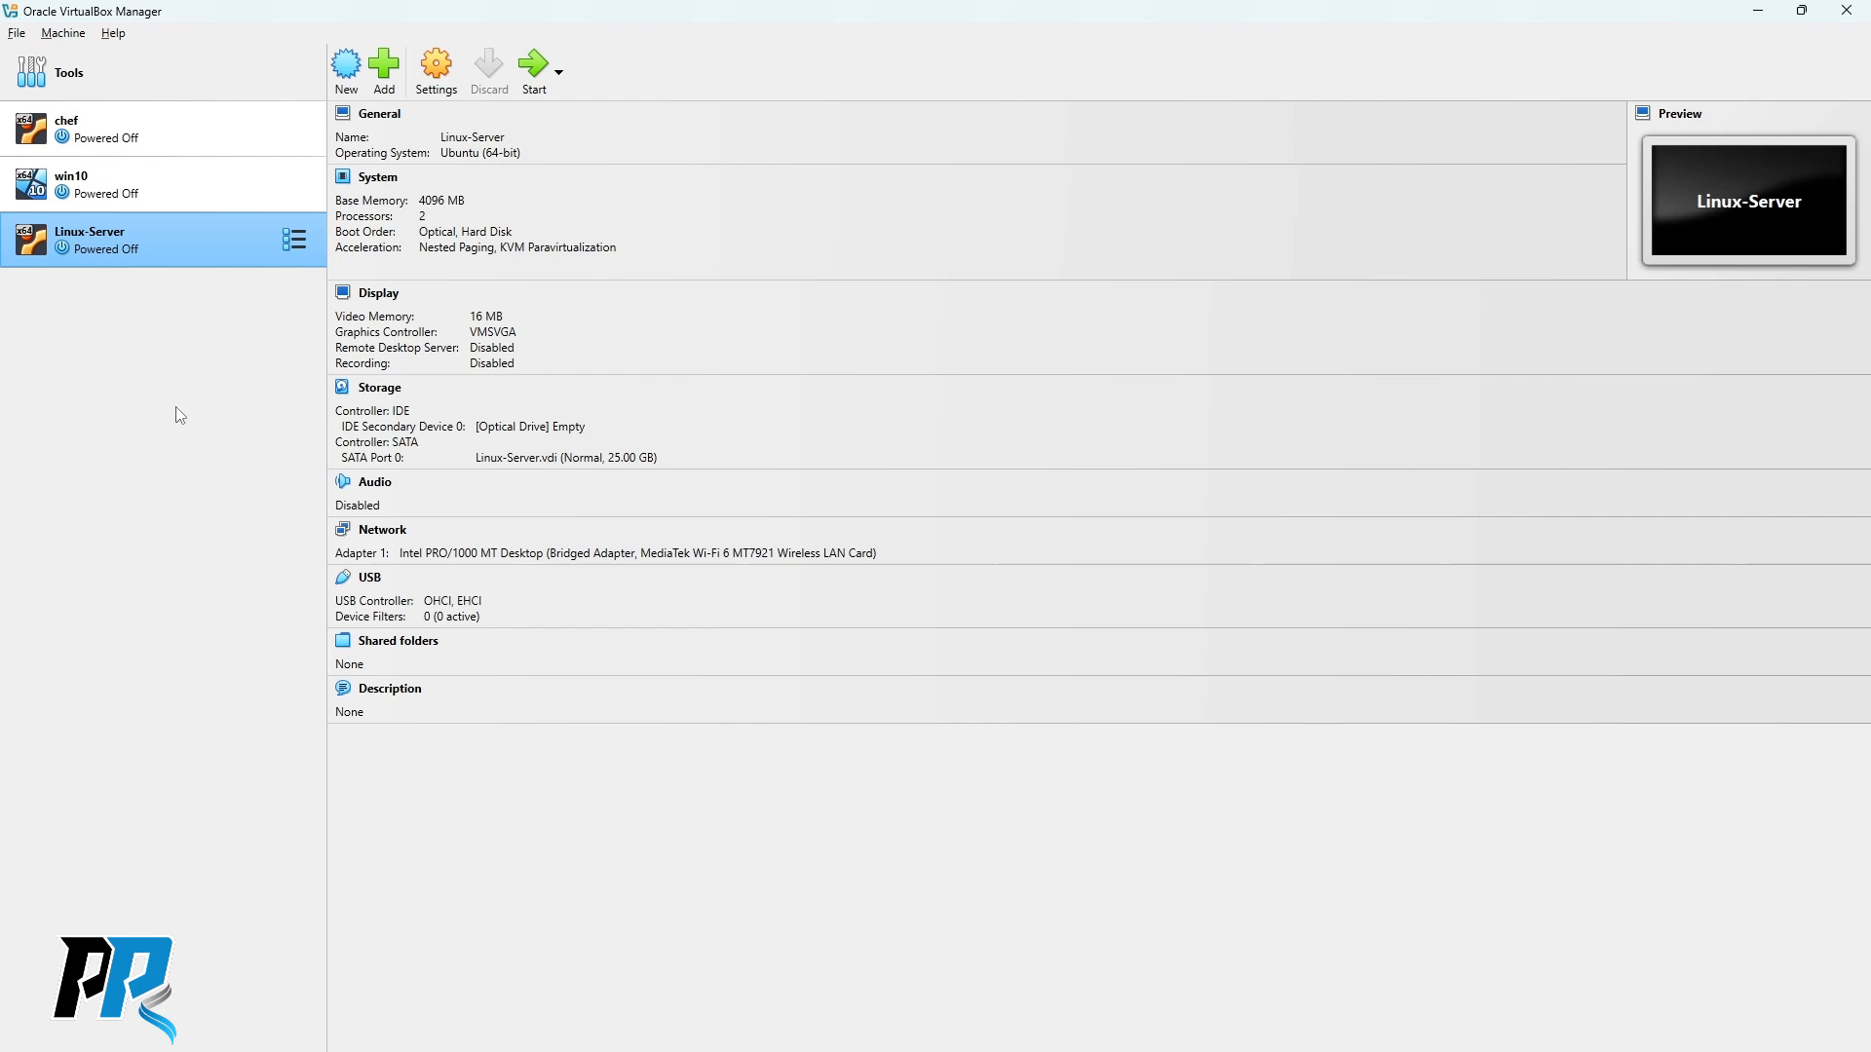
{"action": "left_click", "coordinate": [347, 72]}
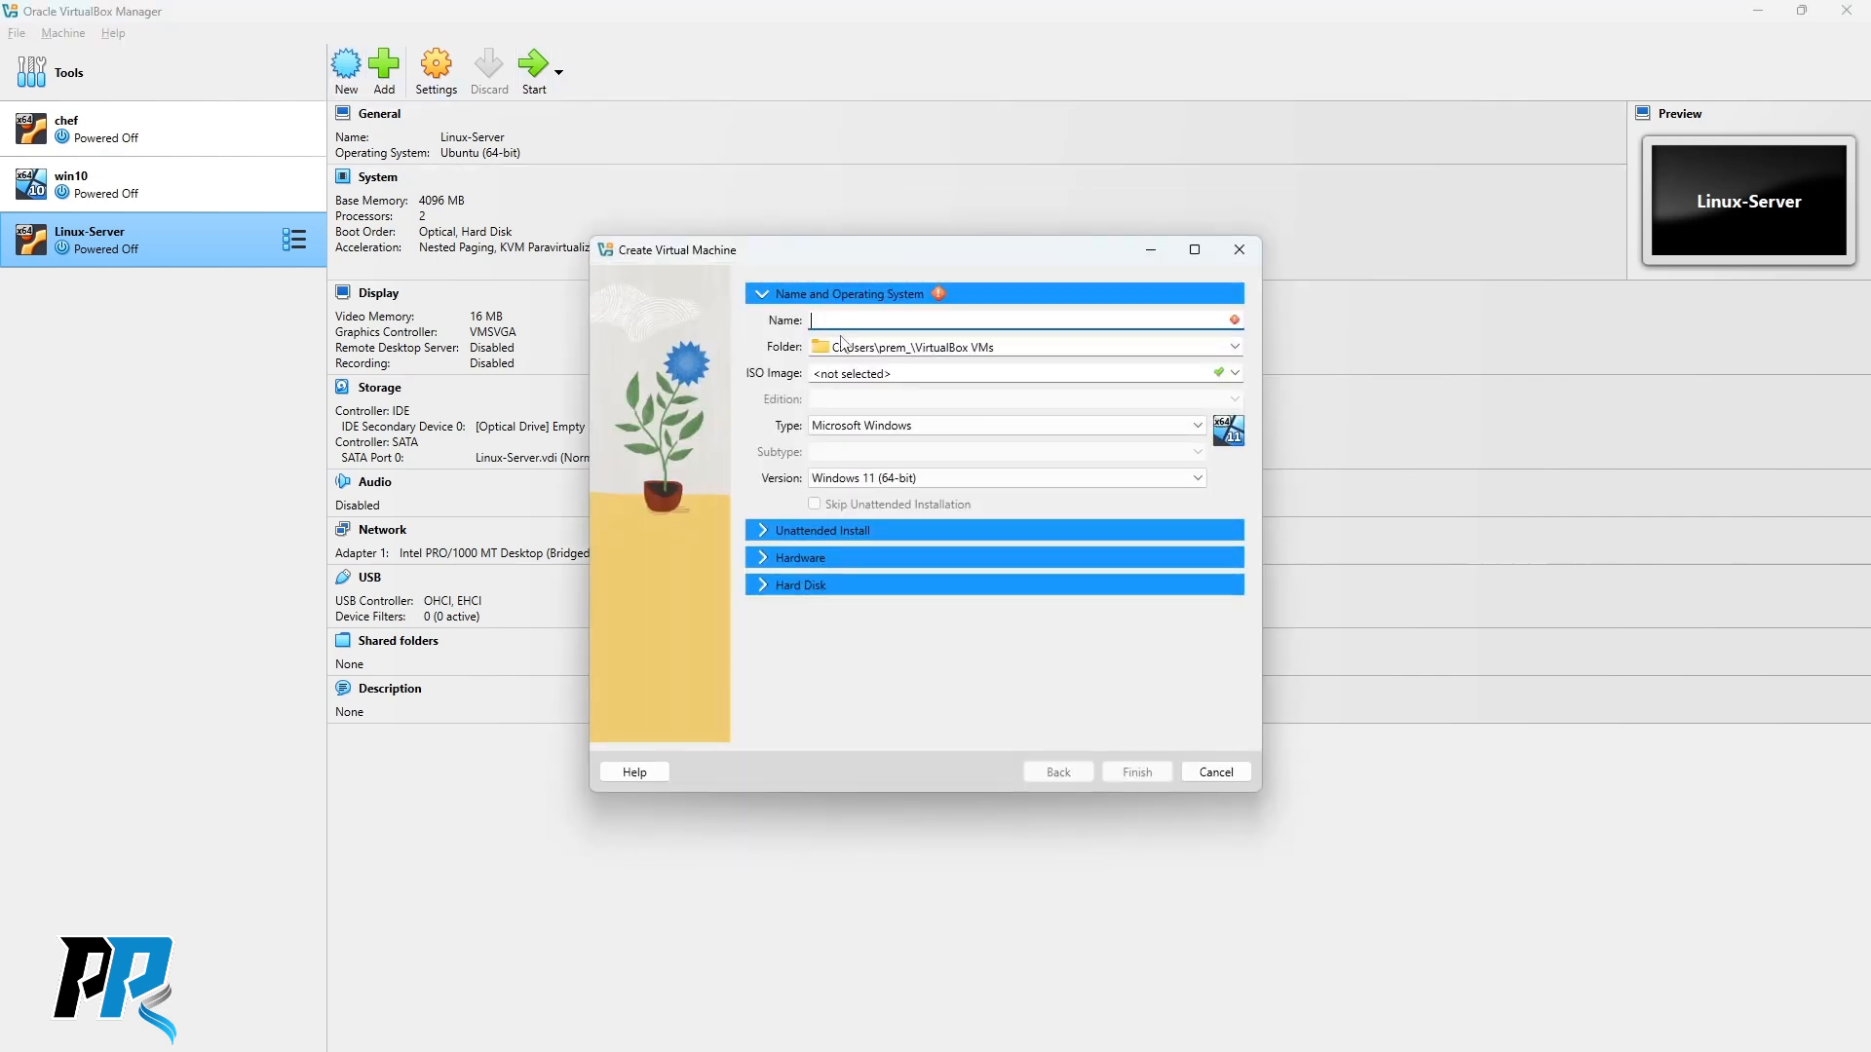
Name the new virtual machine Win-Server.
{"action": "type", "text": "Win-Server"}
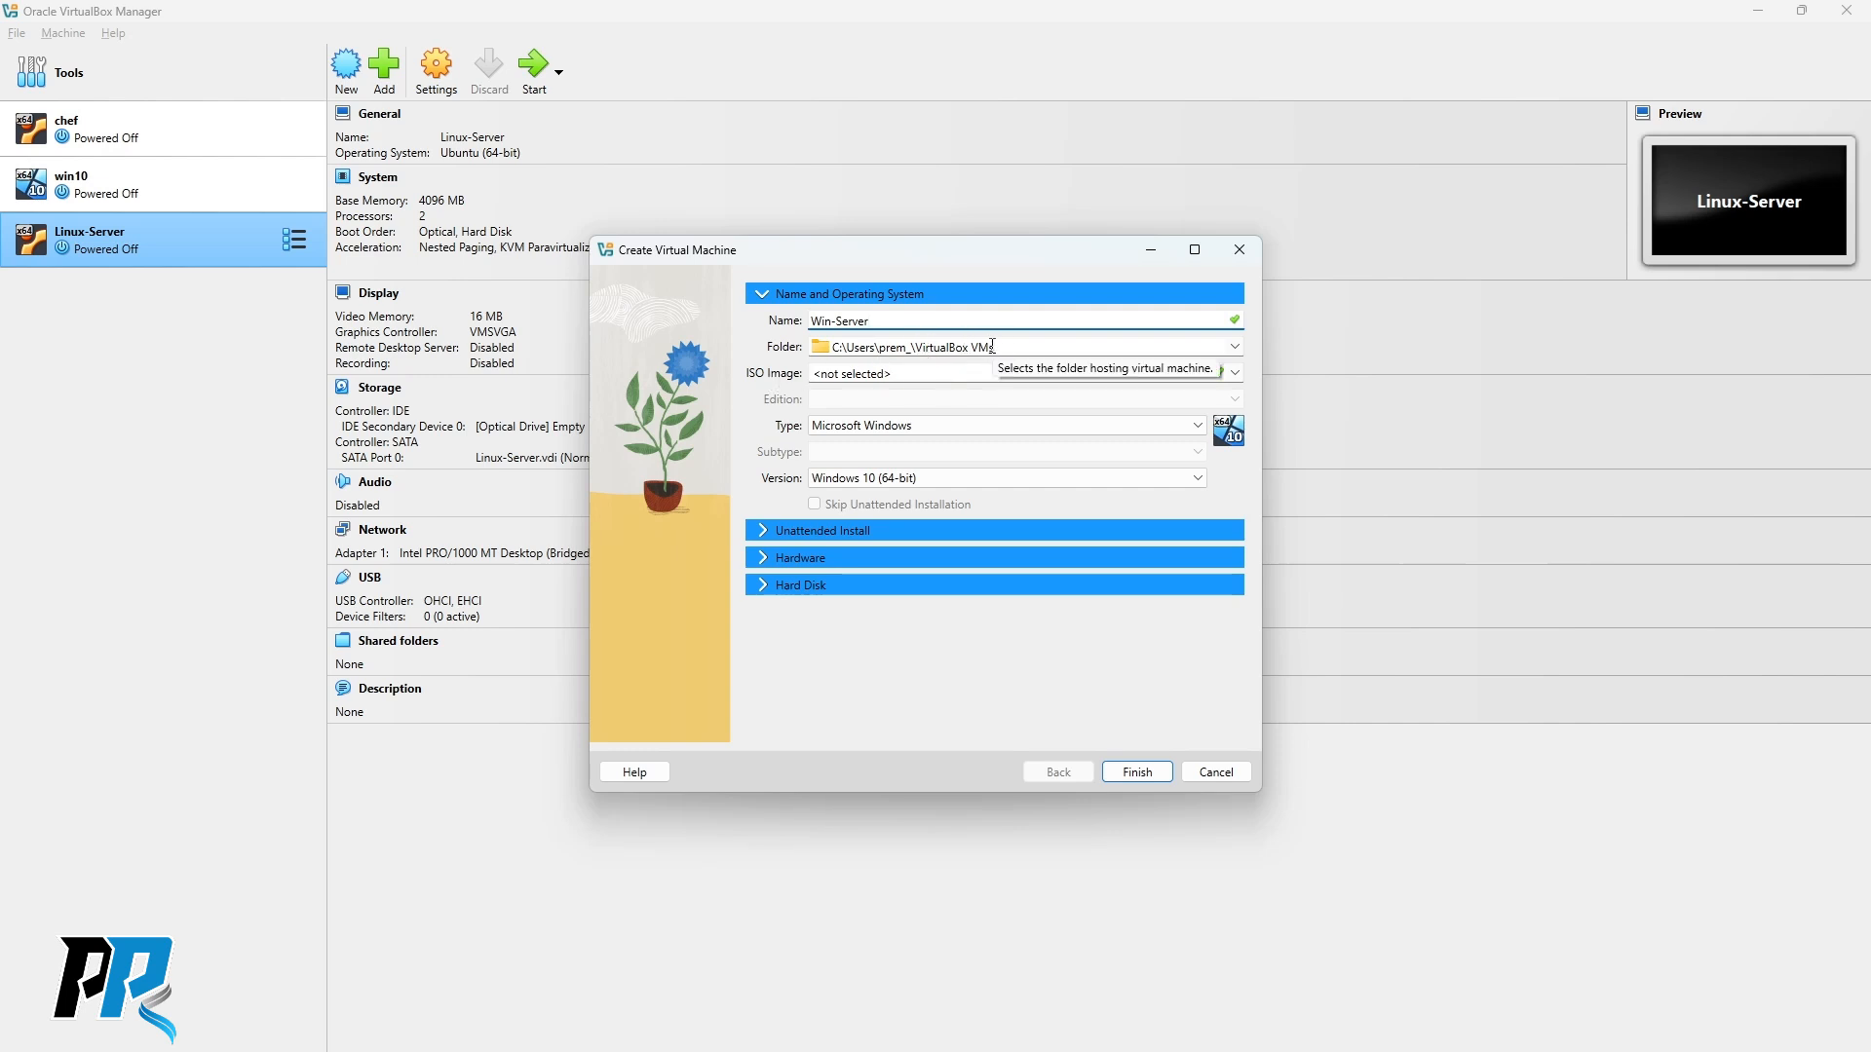
Attach the Windows Server 2019 ISO, skip unattended installation, and create the VM.
{"action": "left_click", "coordinate": [973, 374]}
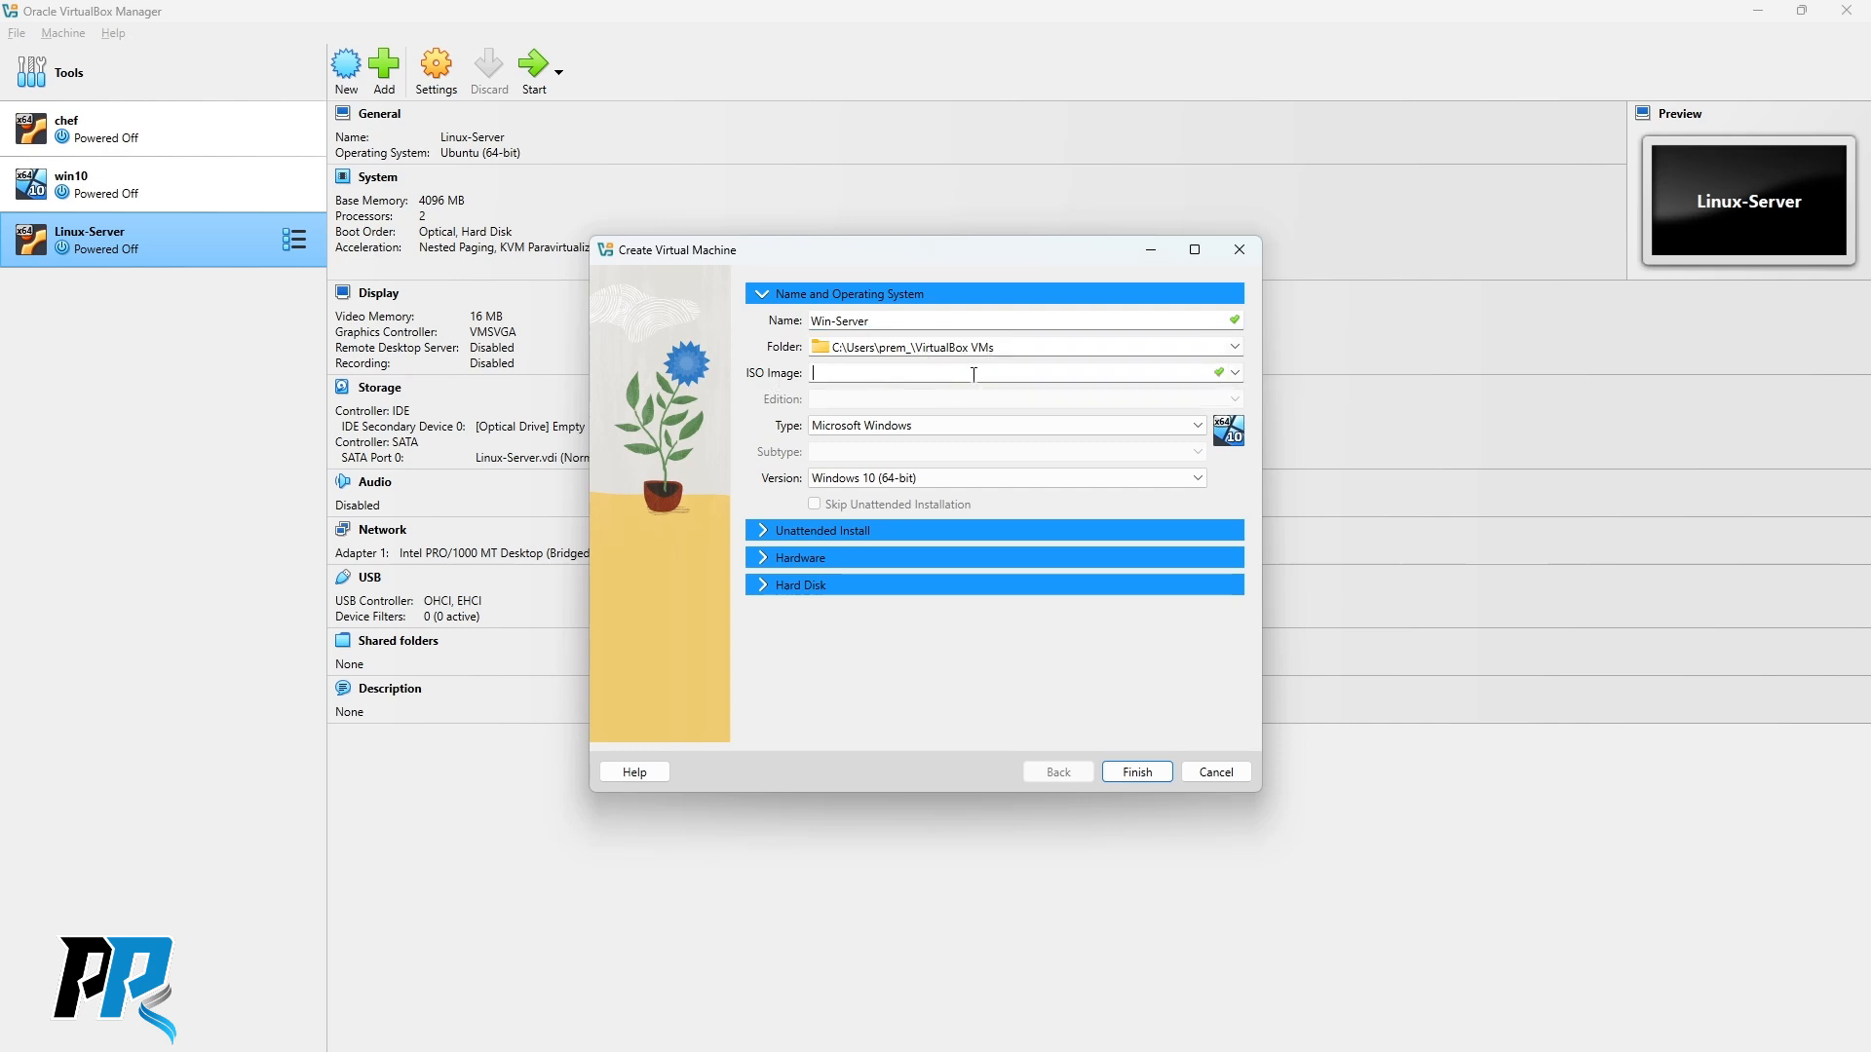
{"action": "left_click", "coordinate": [1235, 373]}
{"action": "left_click", "coordinate": [856, 413]}
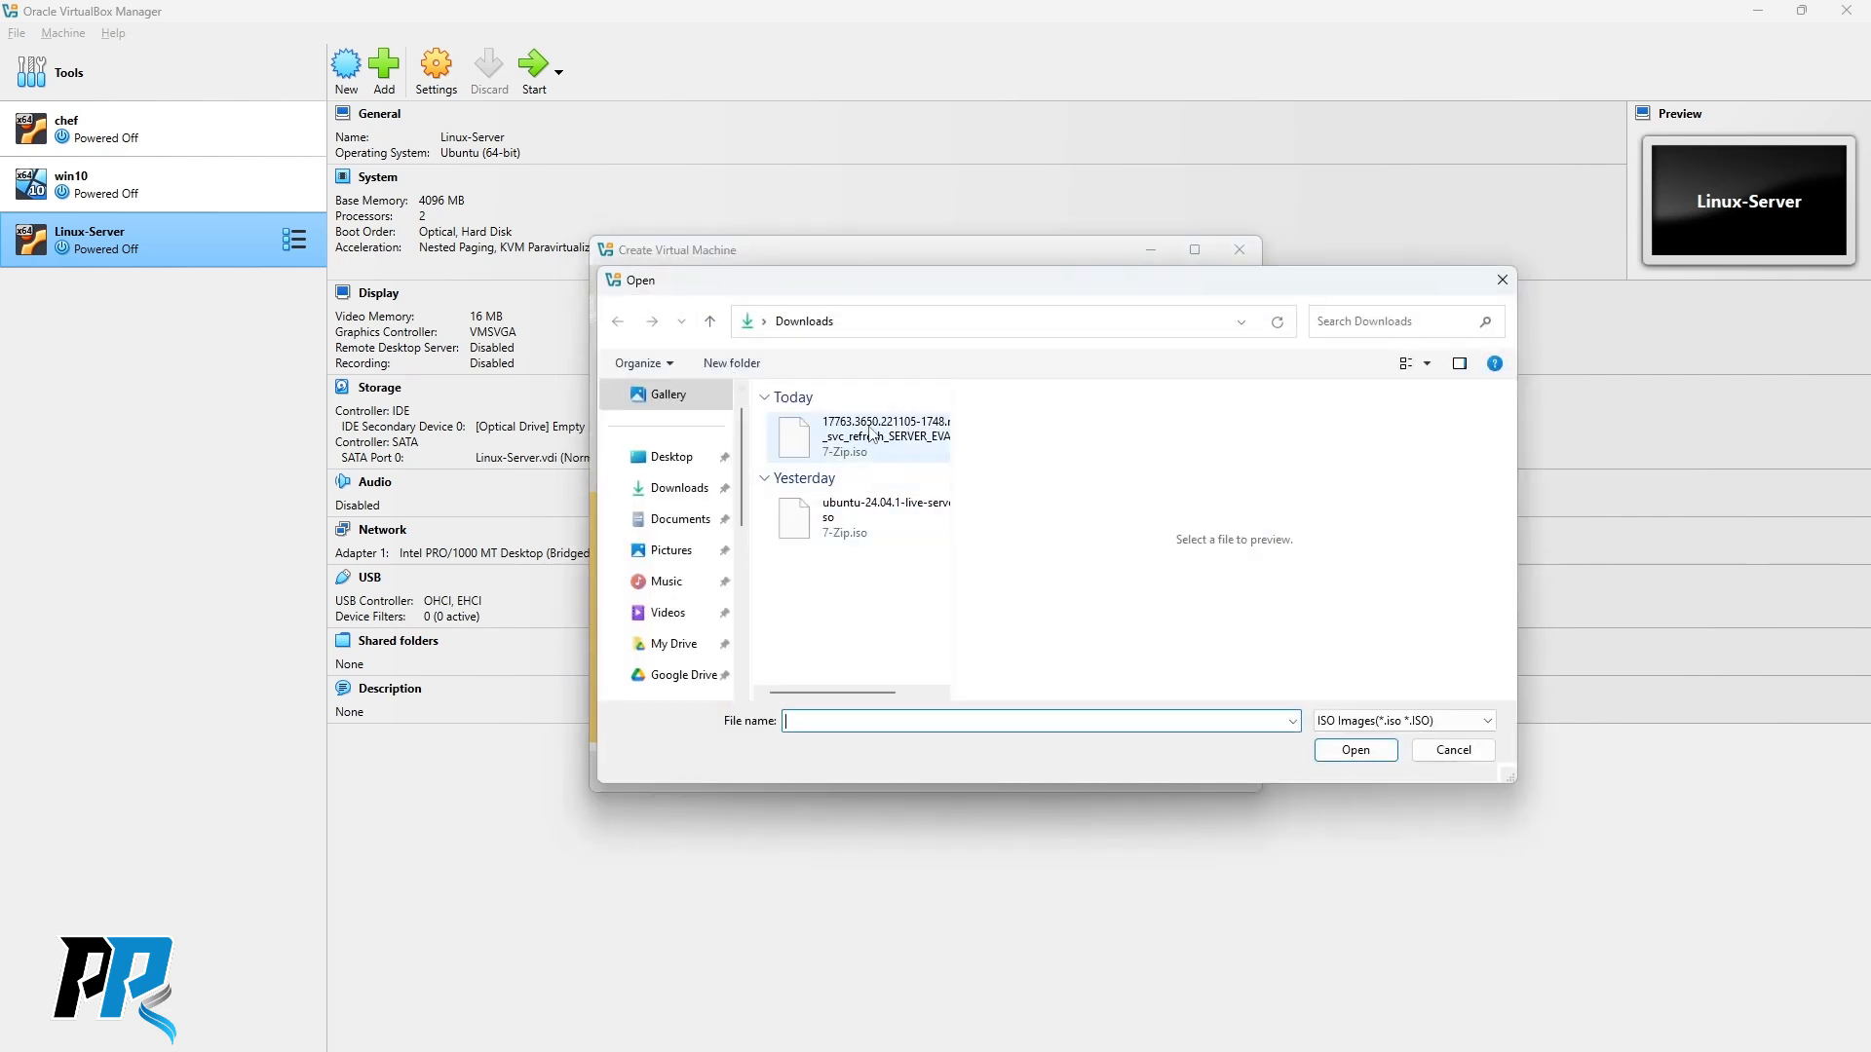
{"action": "left_click", "coordinate": [871, 436]}
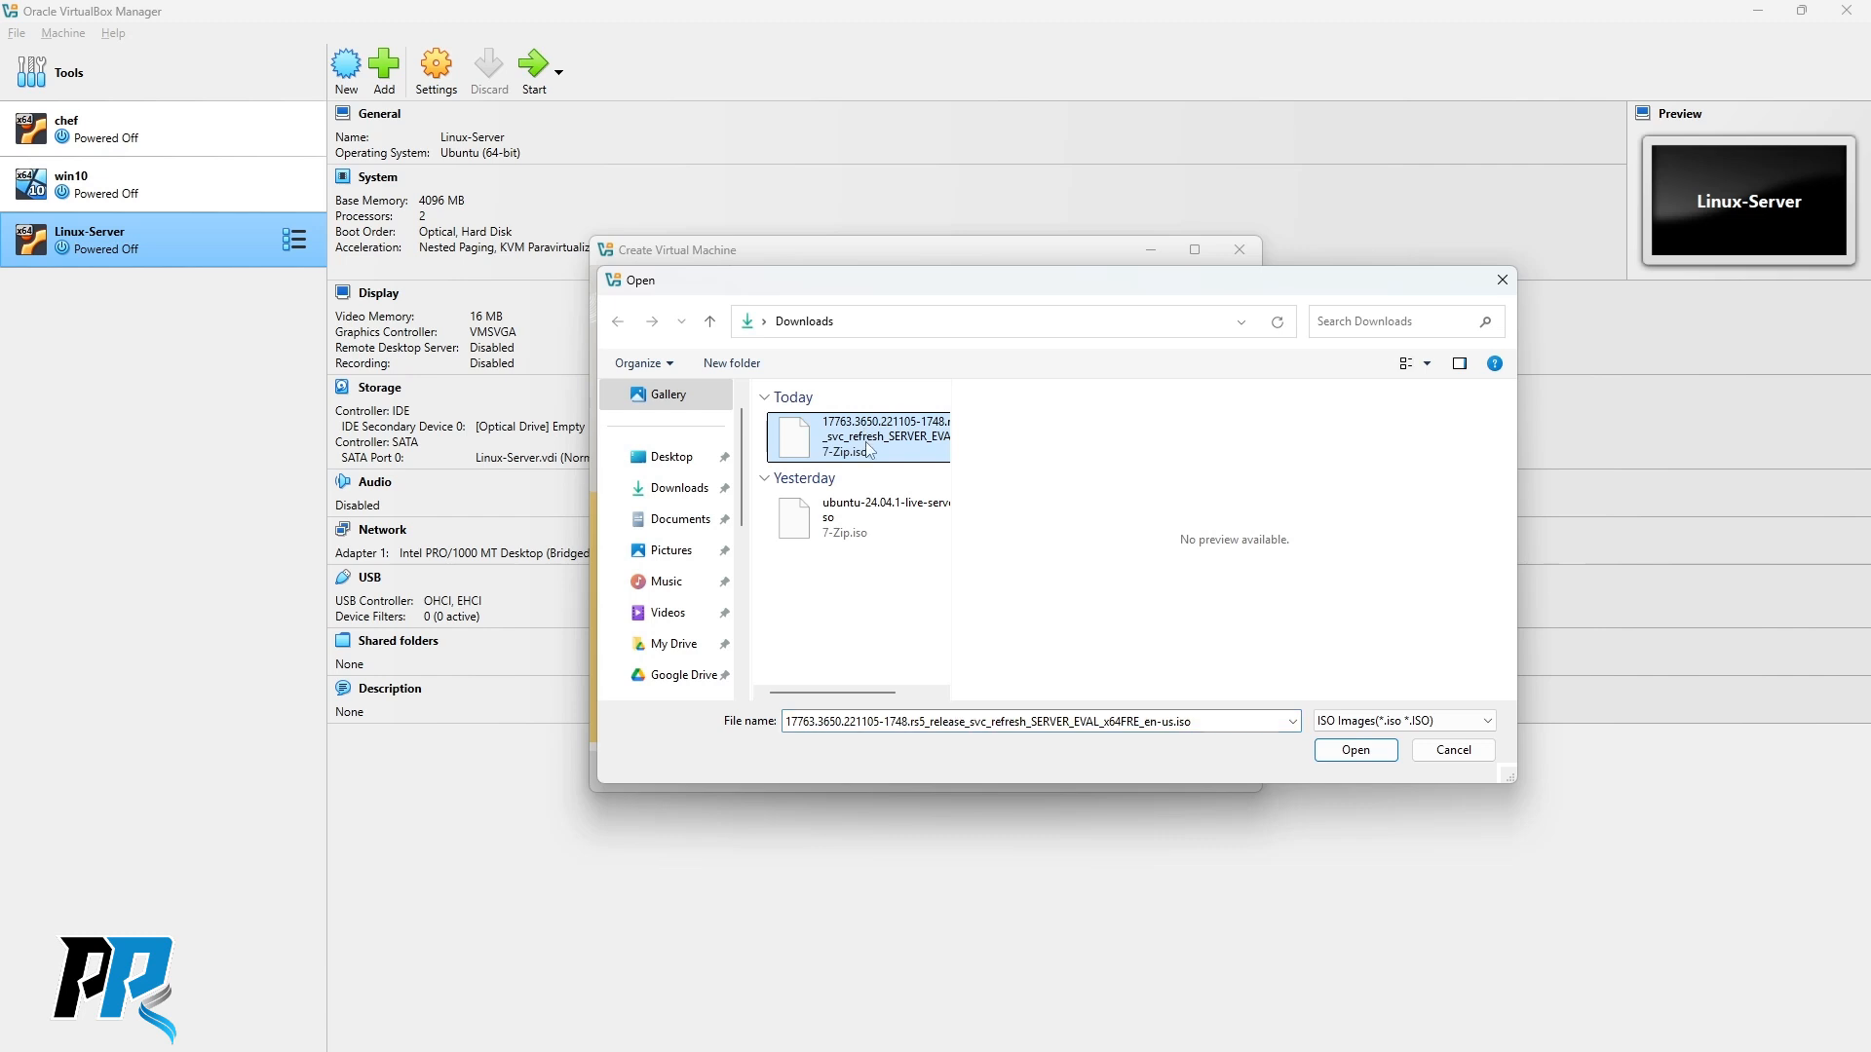
{"action": "left_click", "coordinate": [1351, 749]}
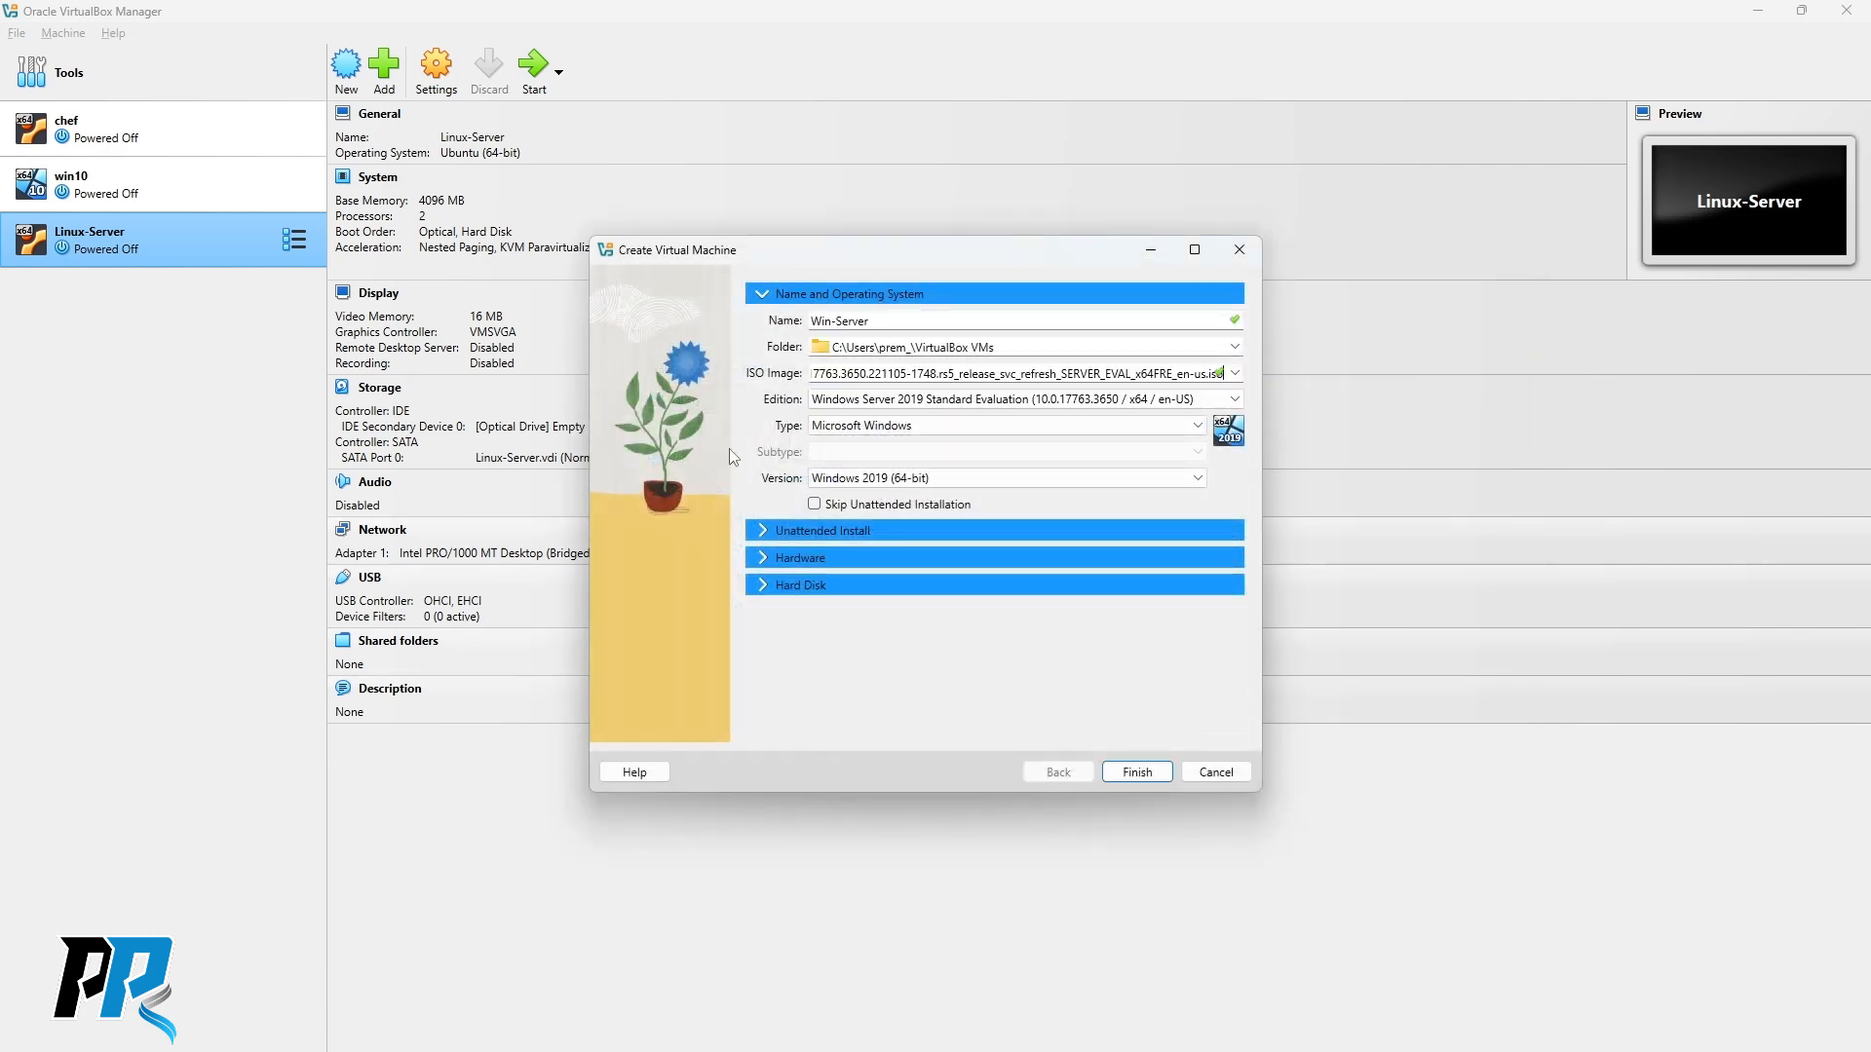
{"action": "left_click", "coordinate": [814, 505]}
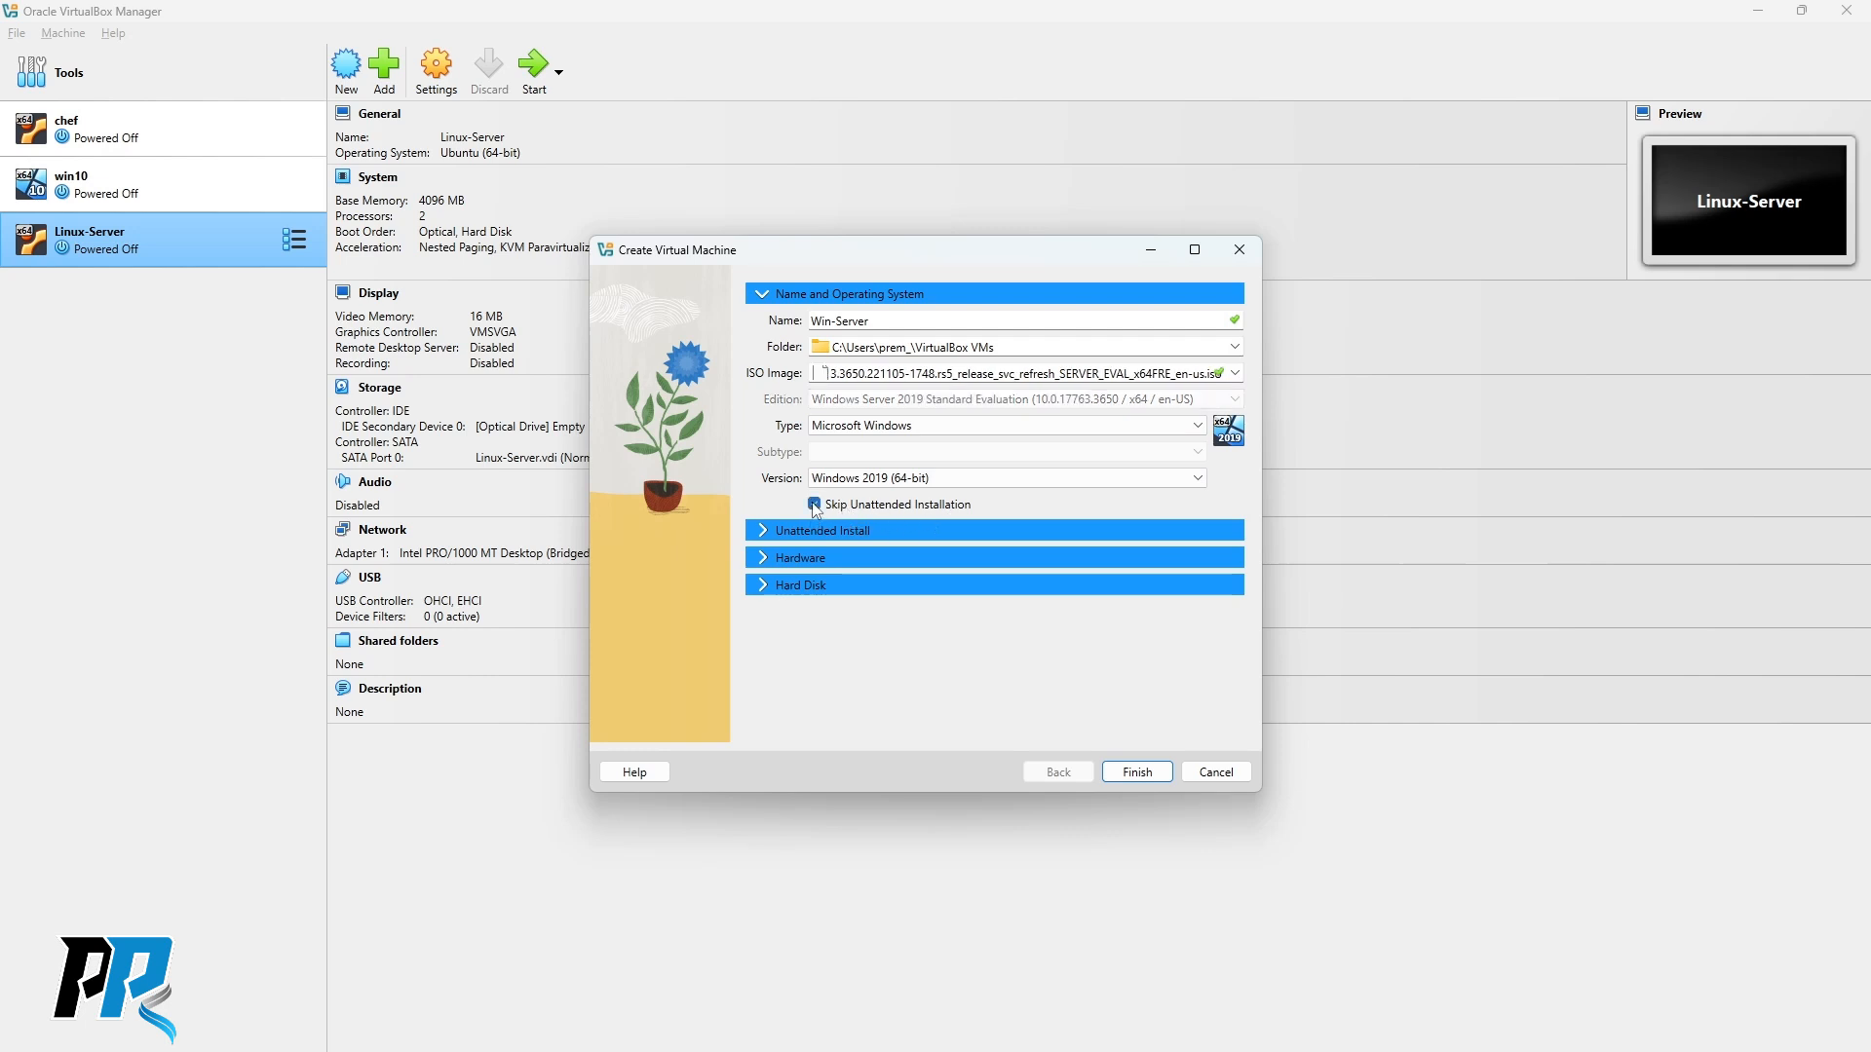
{"action": "left_click", "coordinate": [1137, 773]}
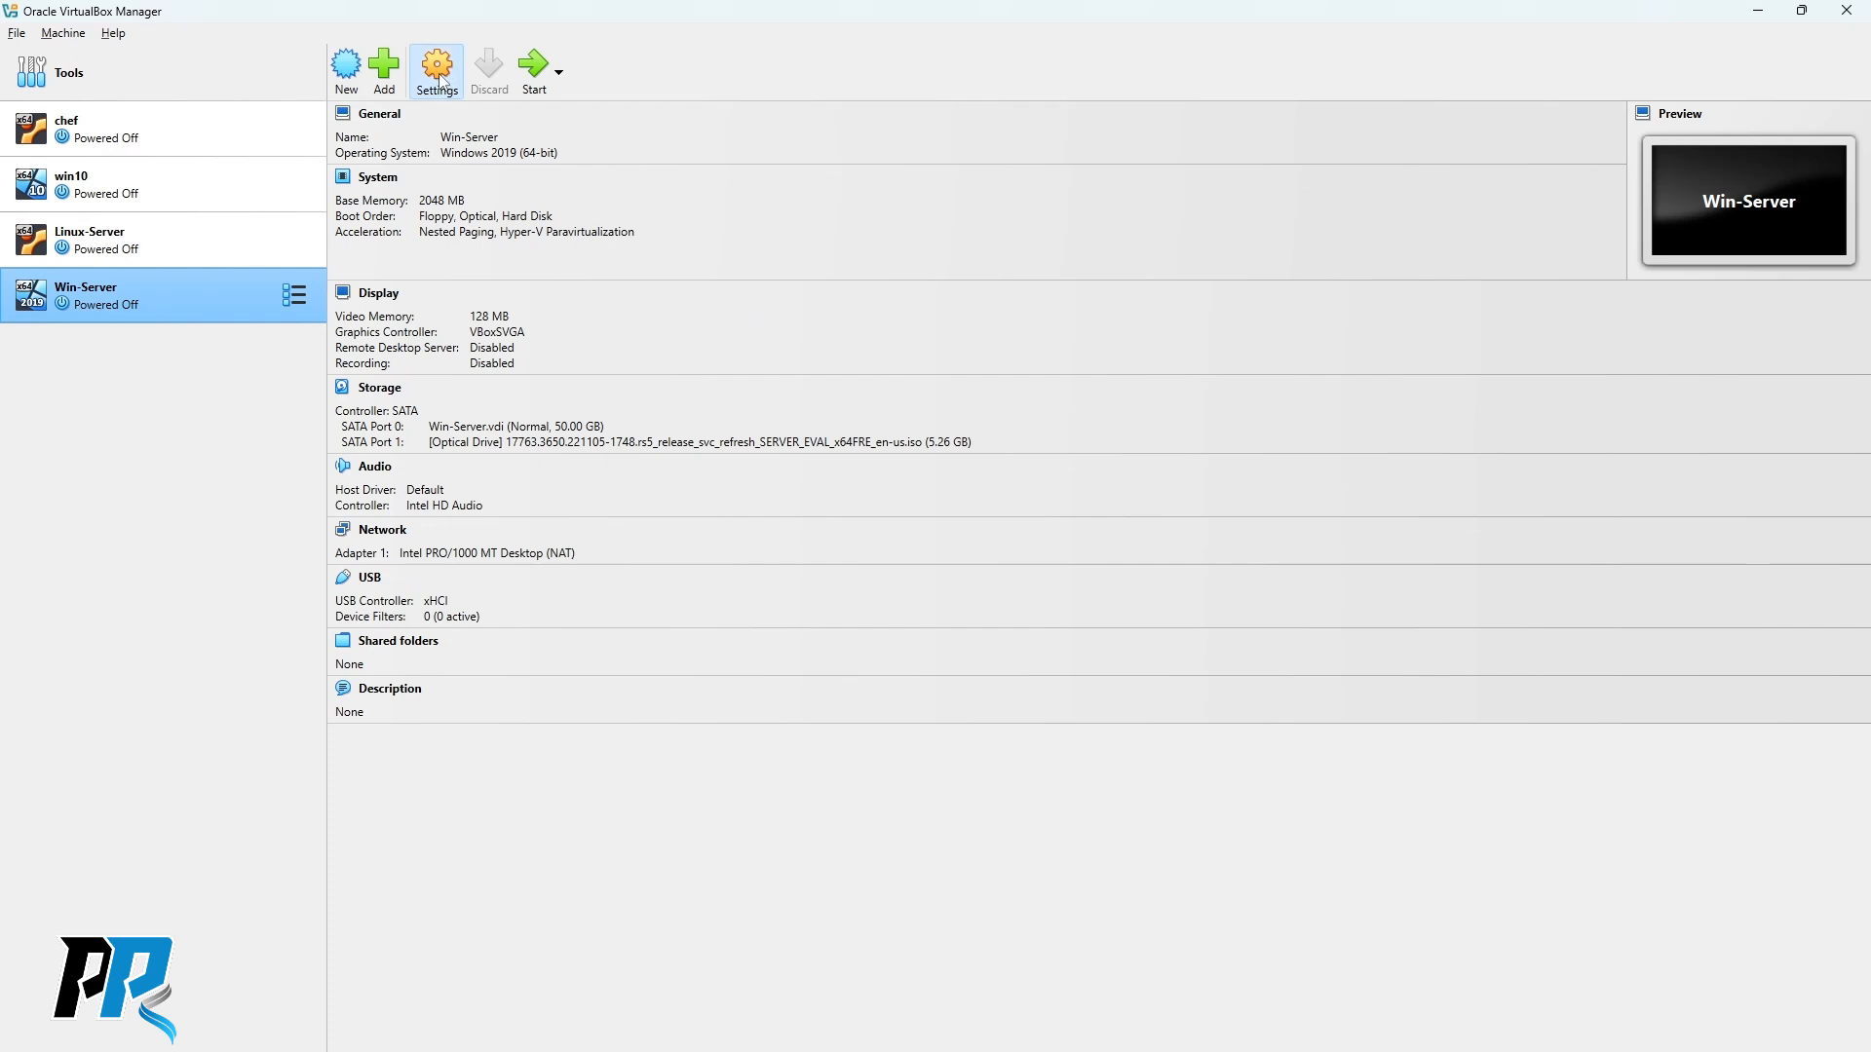
{"action": "left_click", "coordinate": [438, 70]}
Raise base memory to 4096 MB and remove Floppy from the boot order.
{"action": "left_click_drag", "start_coordinate": [787, 299], "coordinate": [745, 176]}
{"action": "left_click", "coordinate": [527, 179]}
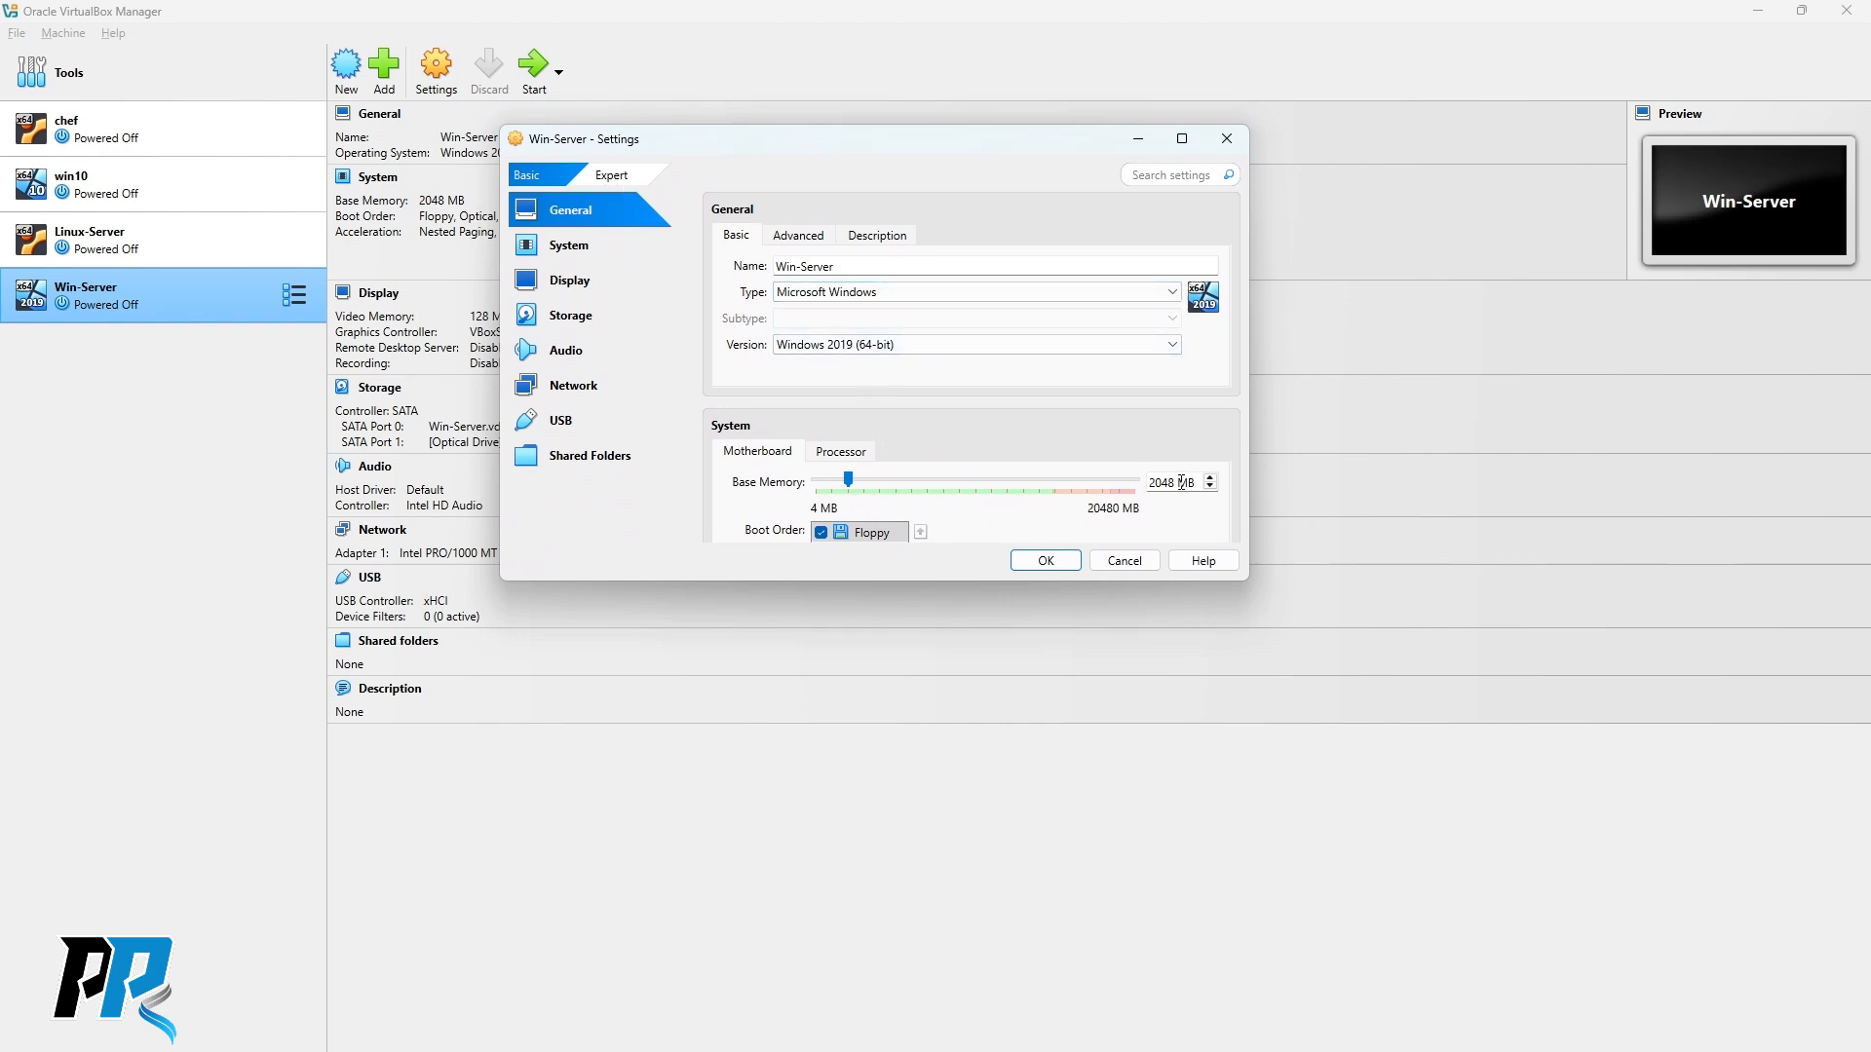
{"action": "mouse_move", "coordinate": [873, 481]}
{"action": "left_mouse_down"}
{"action": "mouse_move", "coordinate": [904, 477]}
{"action": "mouse_move", "coordinate": [880, 477]}
{"action": "left_mouse_up"}
{"action": "scroll", "coordinate": [999, 425], "scroll_direction": "down", "scroll_amount": 3}
{"action": "scroll", "coordinate": [998, 424], "scroll_direction": "down", "scroll_amount": 1}
{"action": "left_click", "coordinate": [874, 300]}
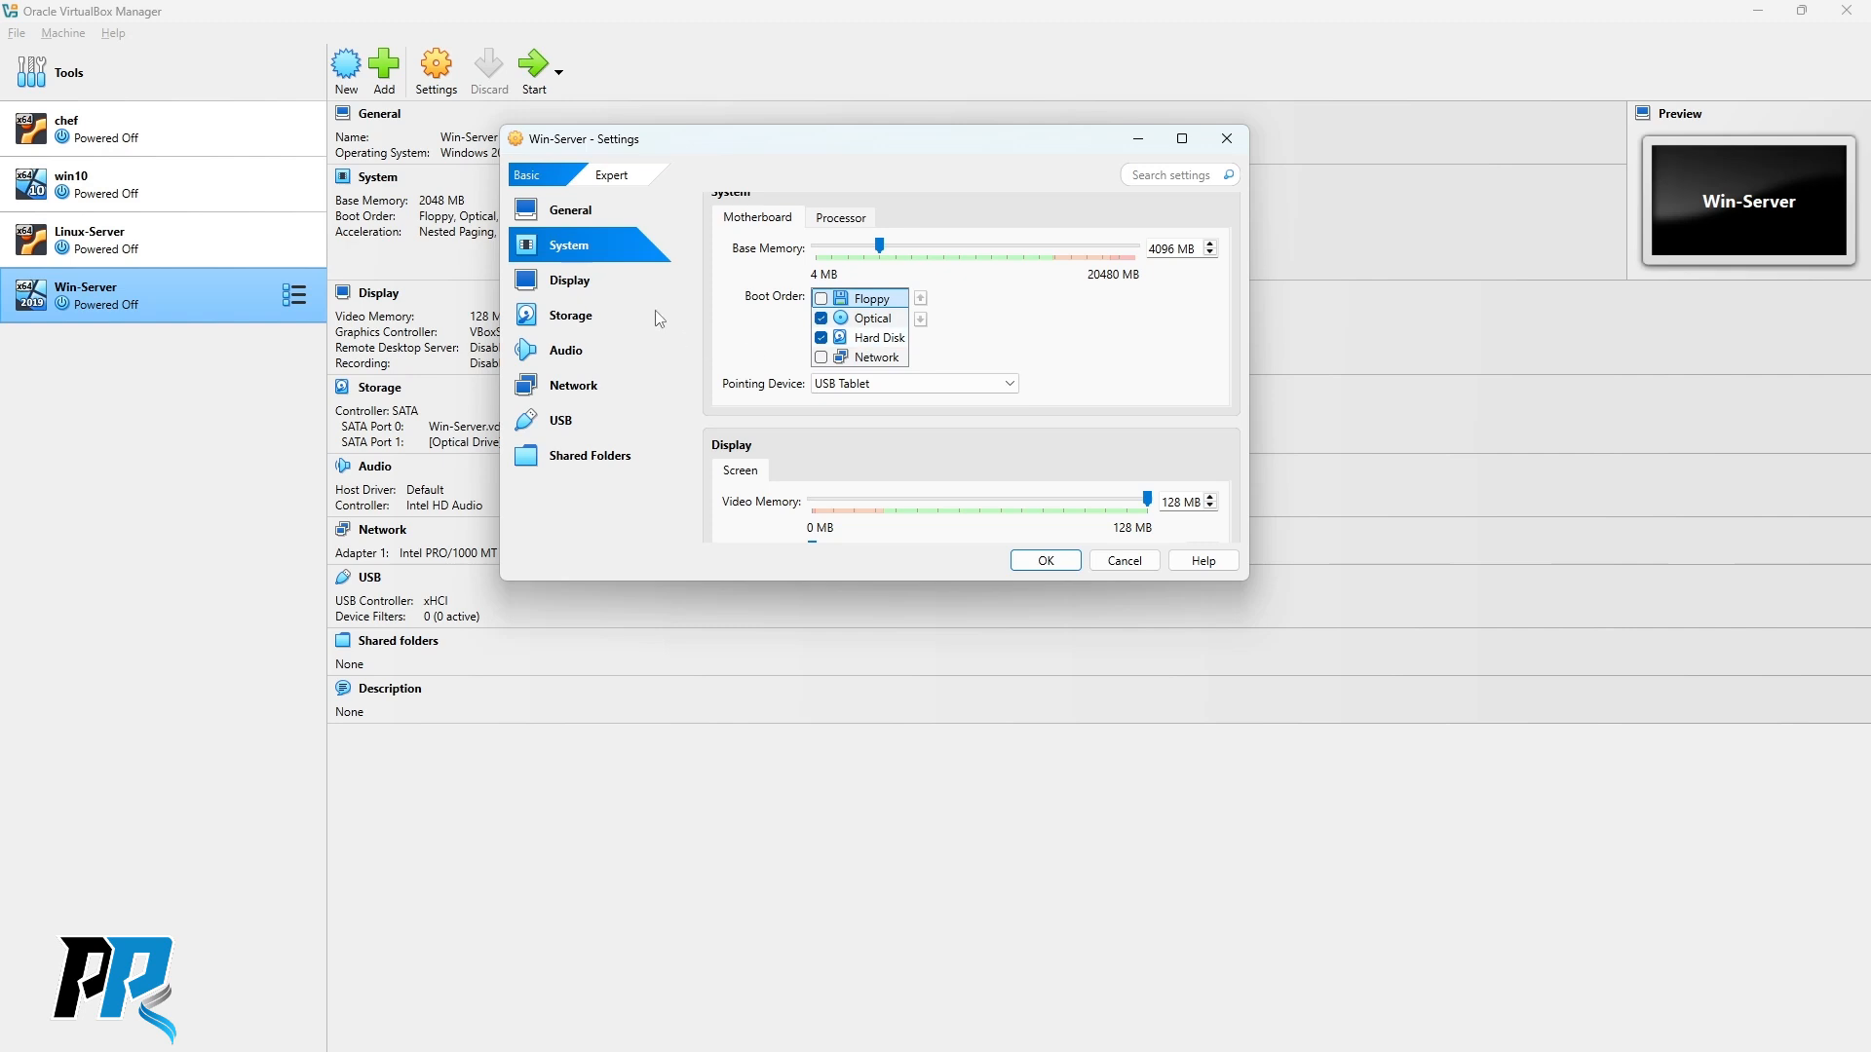
Review the display and storage settings, including the Win-Server.vdi disk.
{"action": "left_click", "coordinate": [590, 285]}
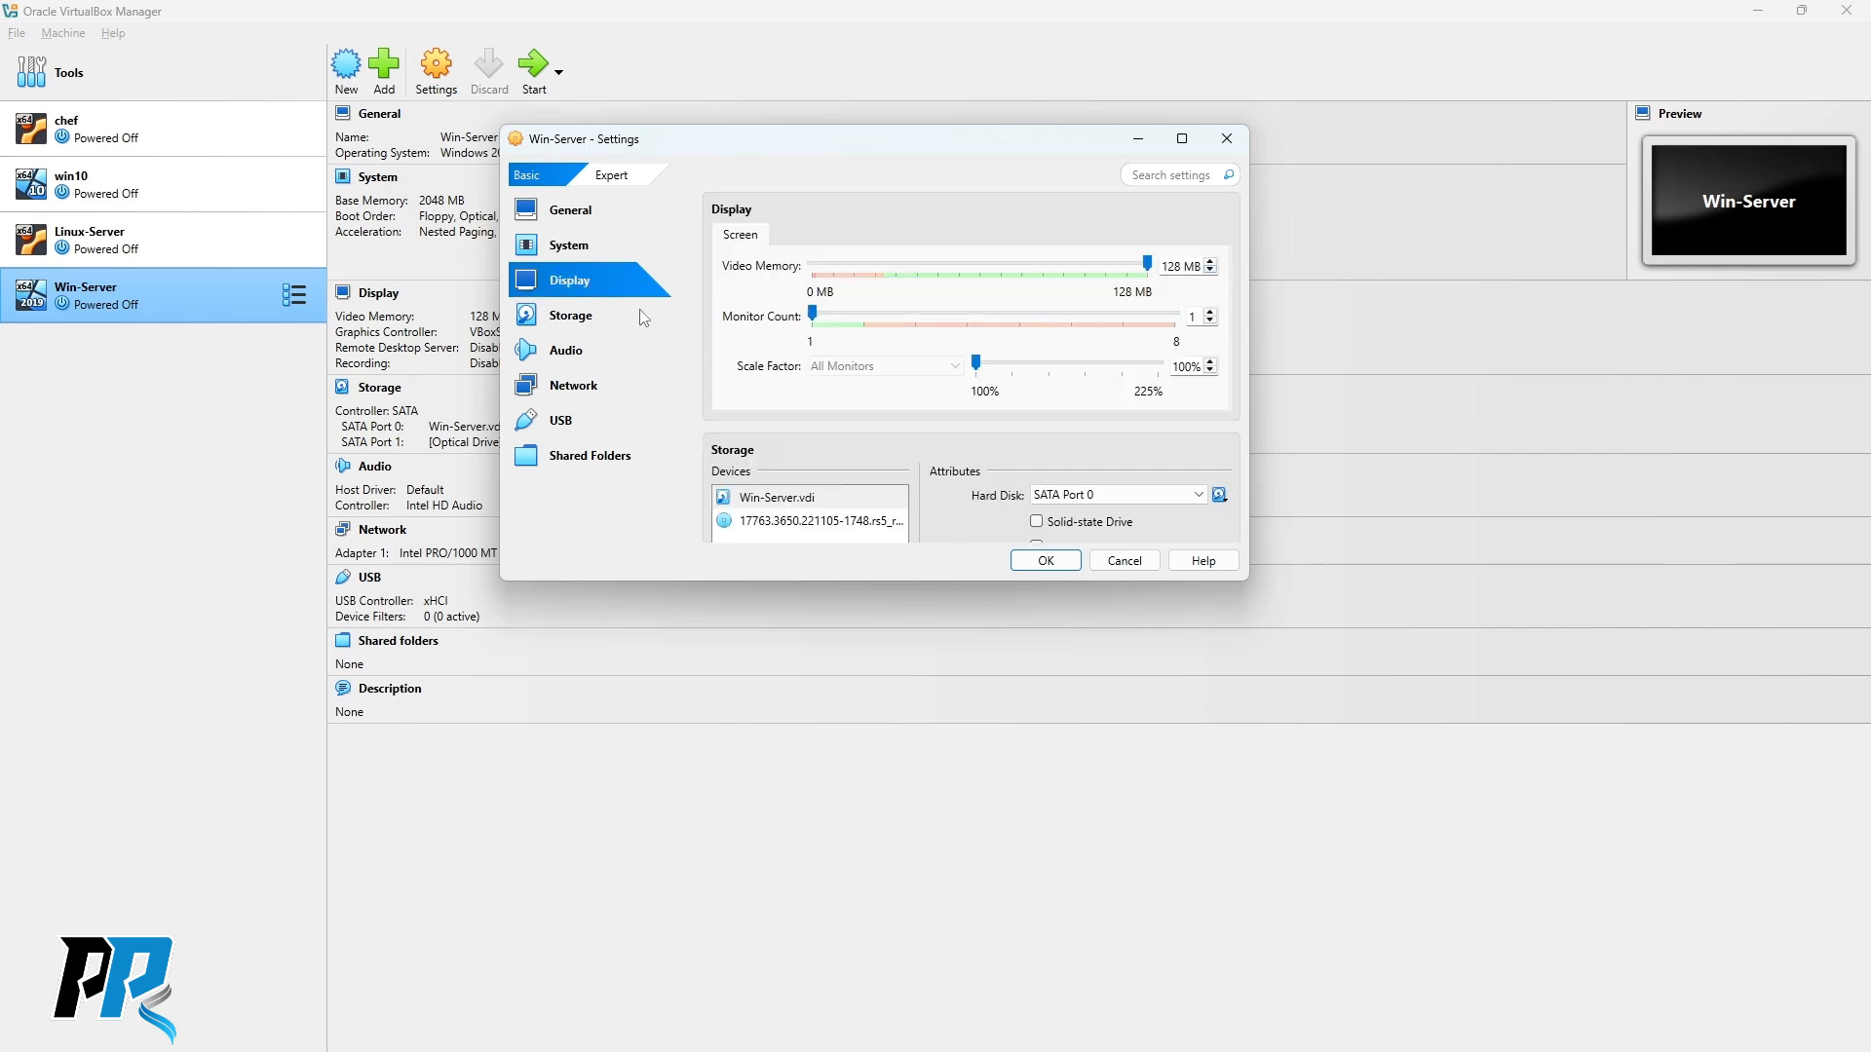
{"action": "left_click", "coordinate": [568, 317]}
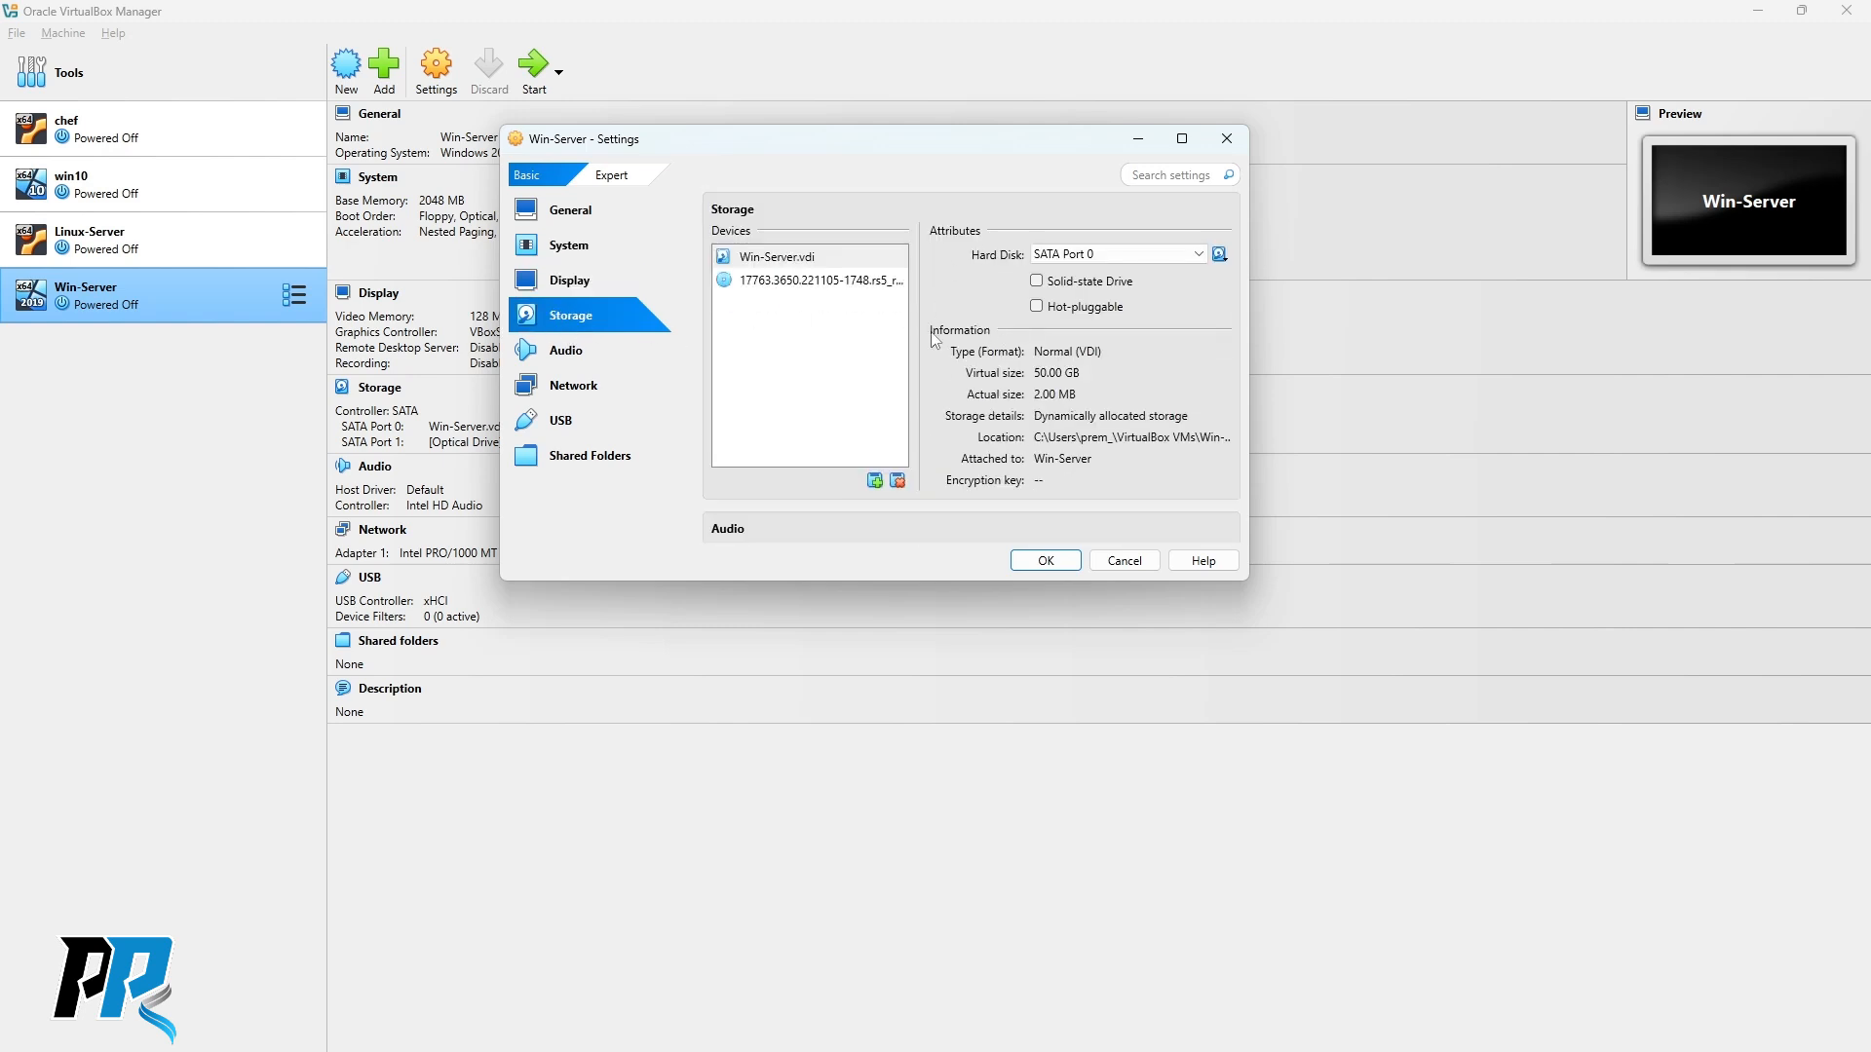
{"action": "left_click", "coordinate": [789, 262]}
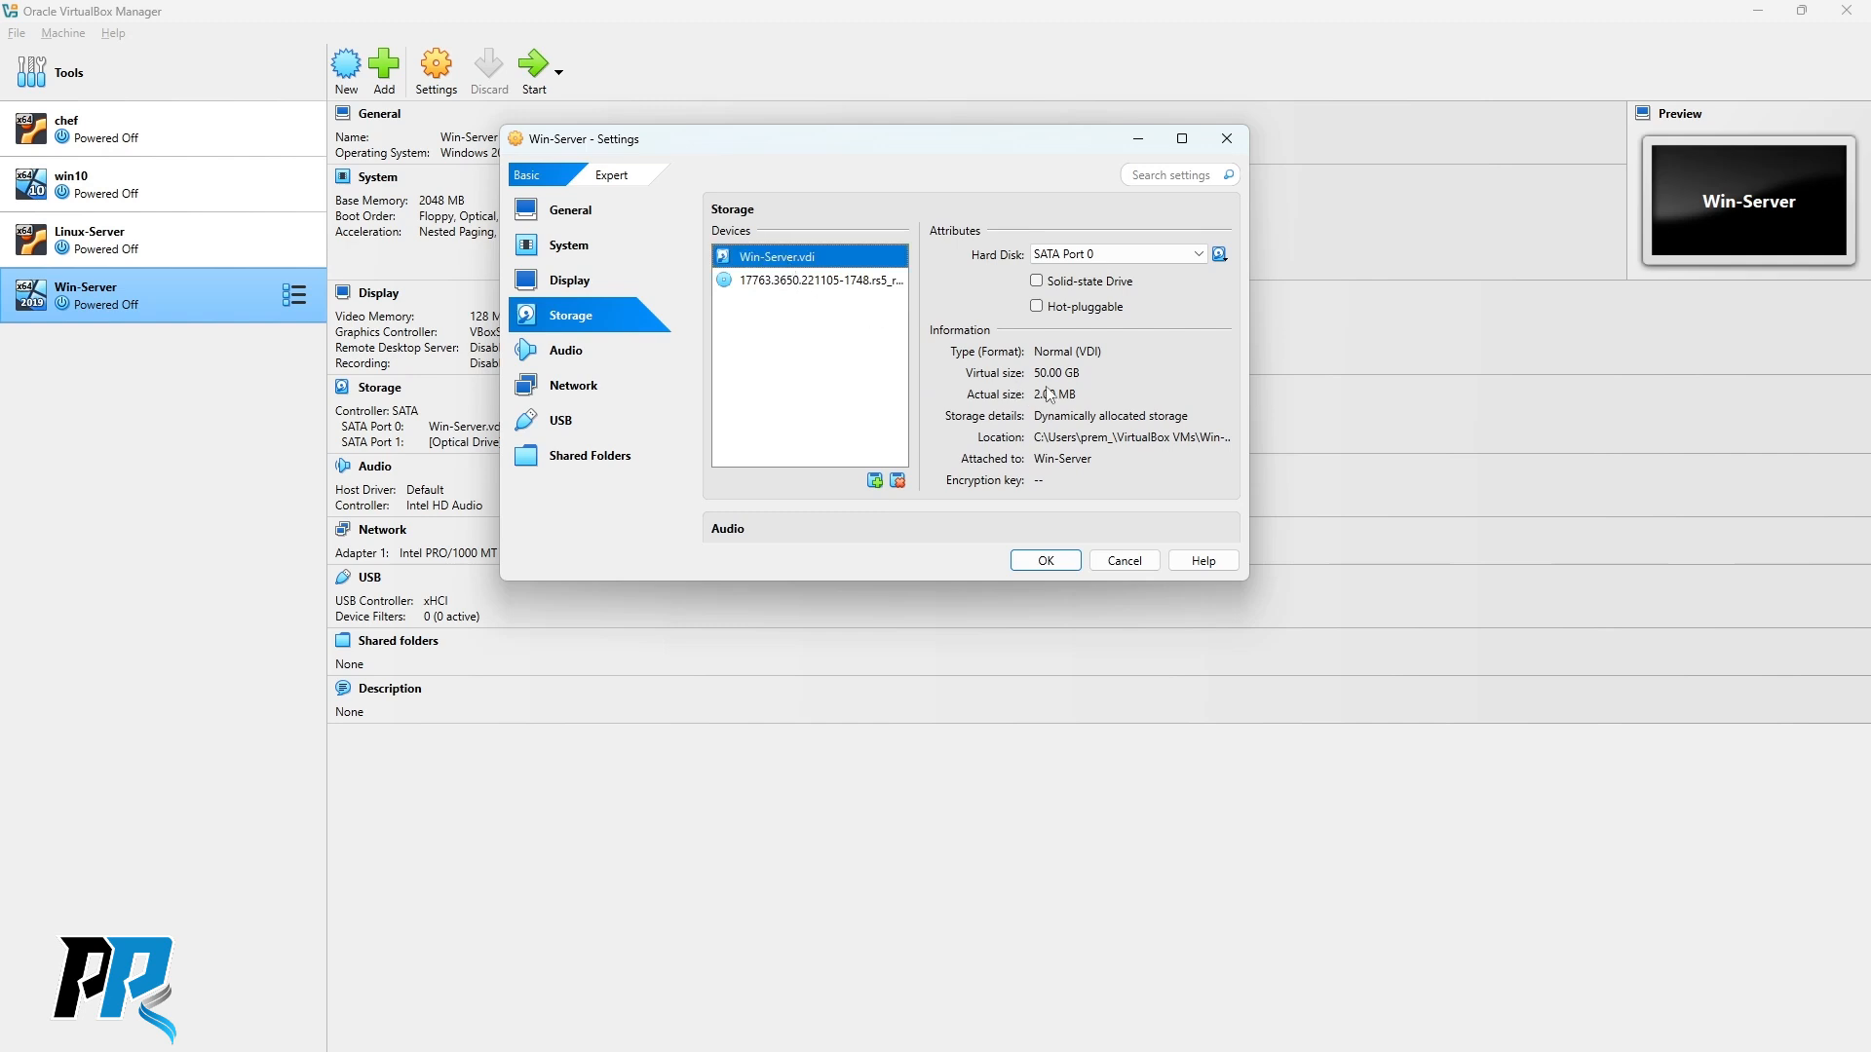
{"action": "left_click", "coordinate": [574, 360]}
{"action": "scroll", "coordinate": [857, 346], "scroll_direction": "down", "scroll_amount": 5}
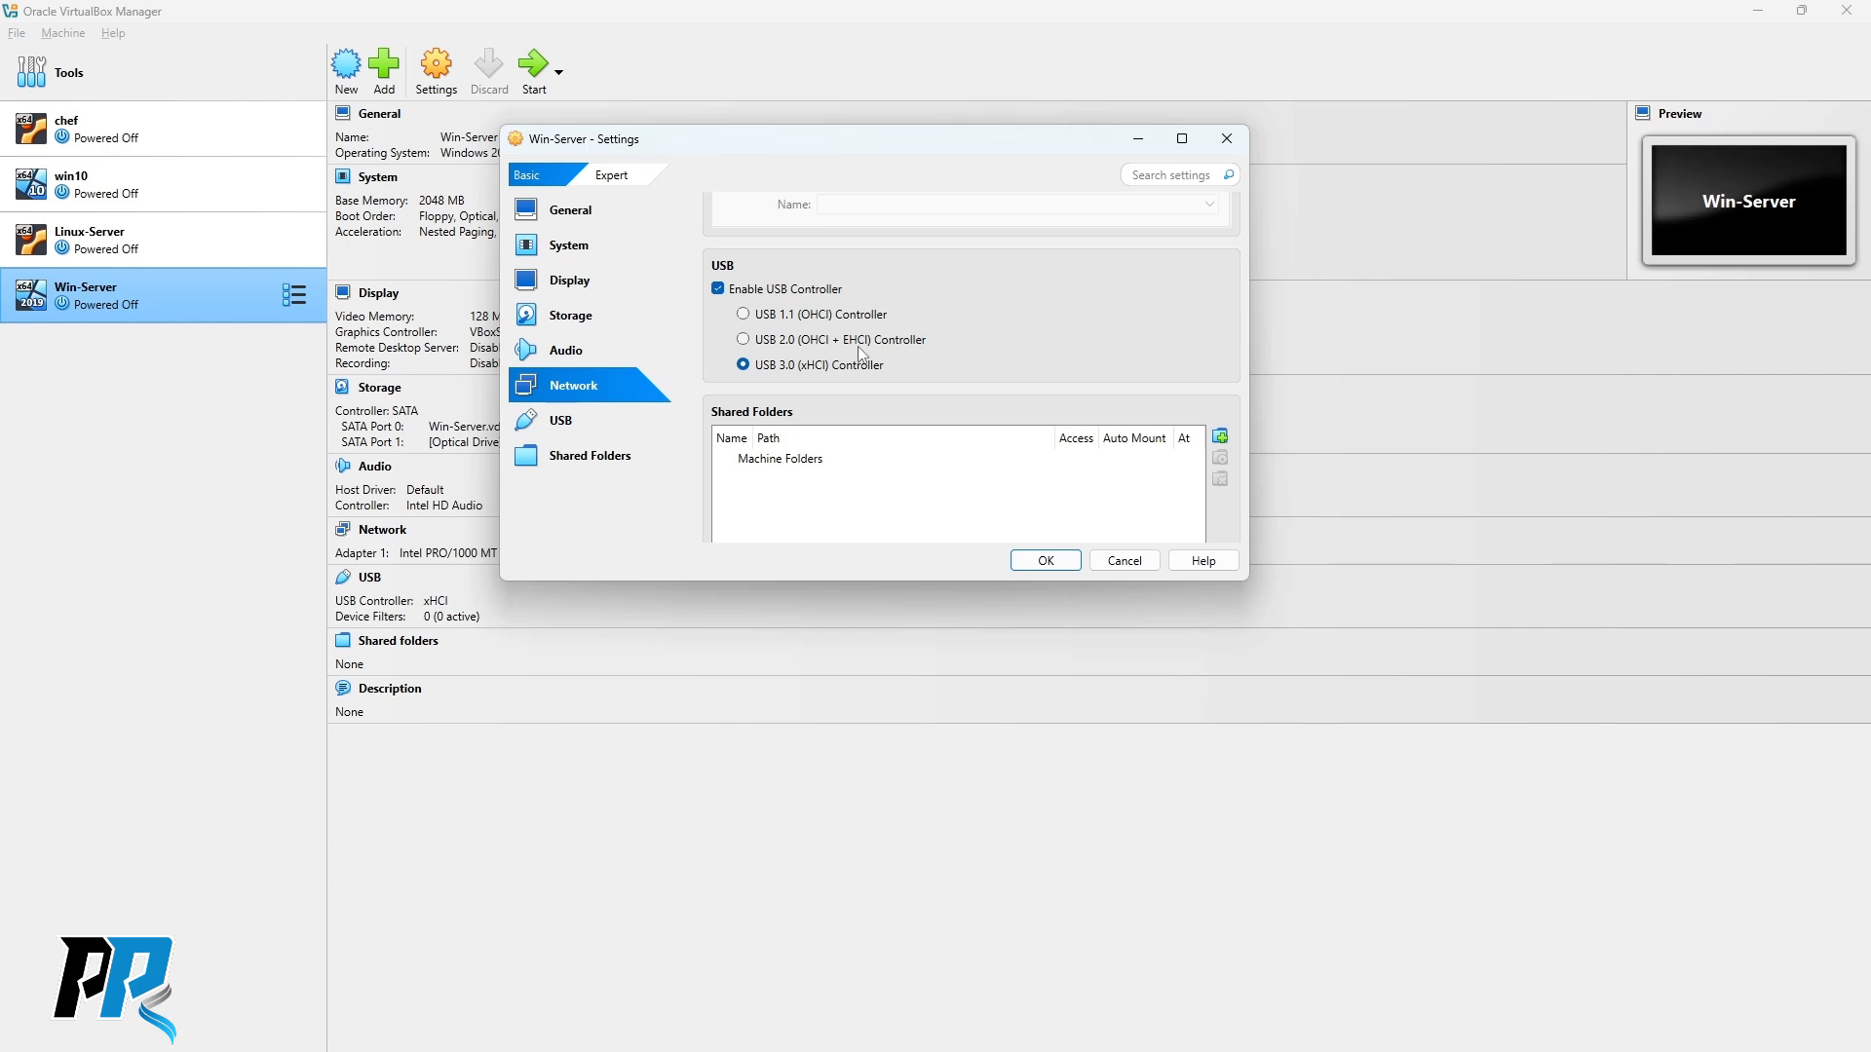
{"action": "scroll", "coordinate": [858, 347], "scroll_direction": "up", "scroll_amount": 5}
{"action": "scroll", "coordinate": [868, 355], "scroll_direction": "down", "scroll_amount": 1}
Bridge the network adapter to the MediaTek Wi-Fi 6 MT7921 card and save the settings.
{"action": "left_click", "coordinate": [877, 353]}
{"action": "left_click", "coordinate": [872, 391]}
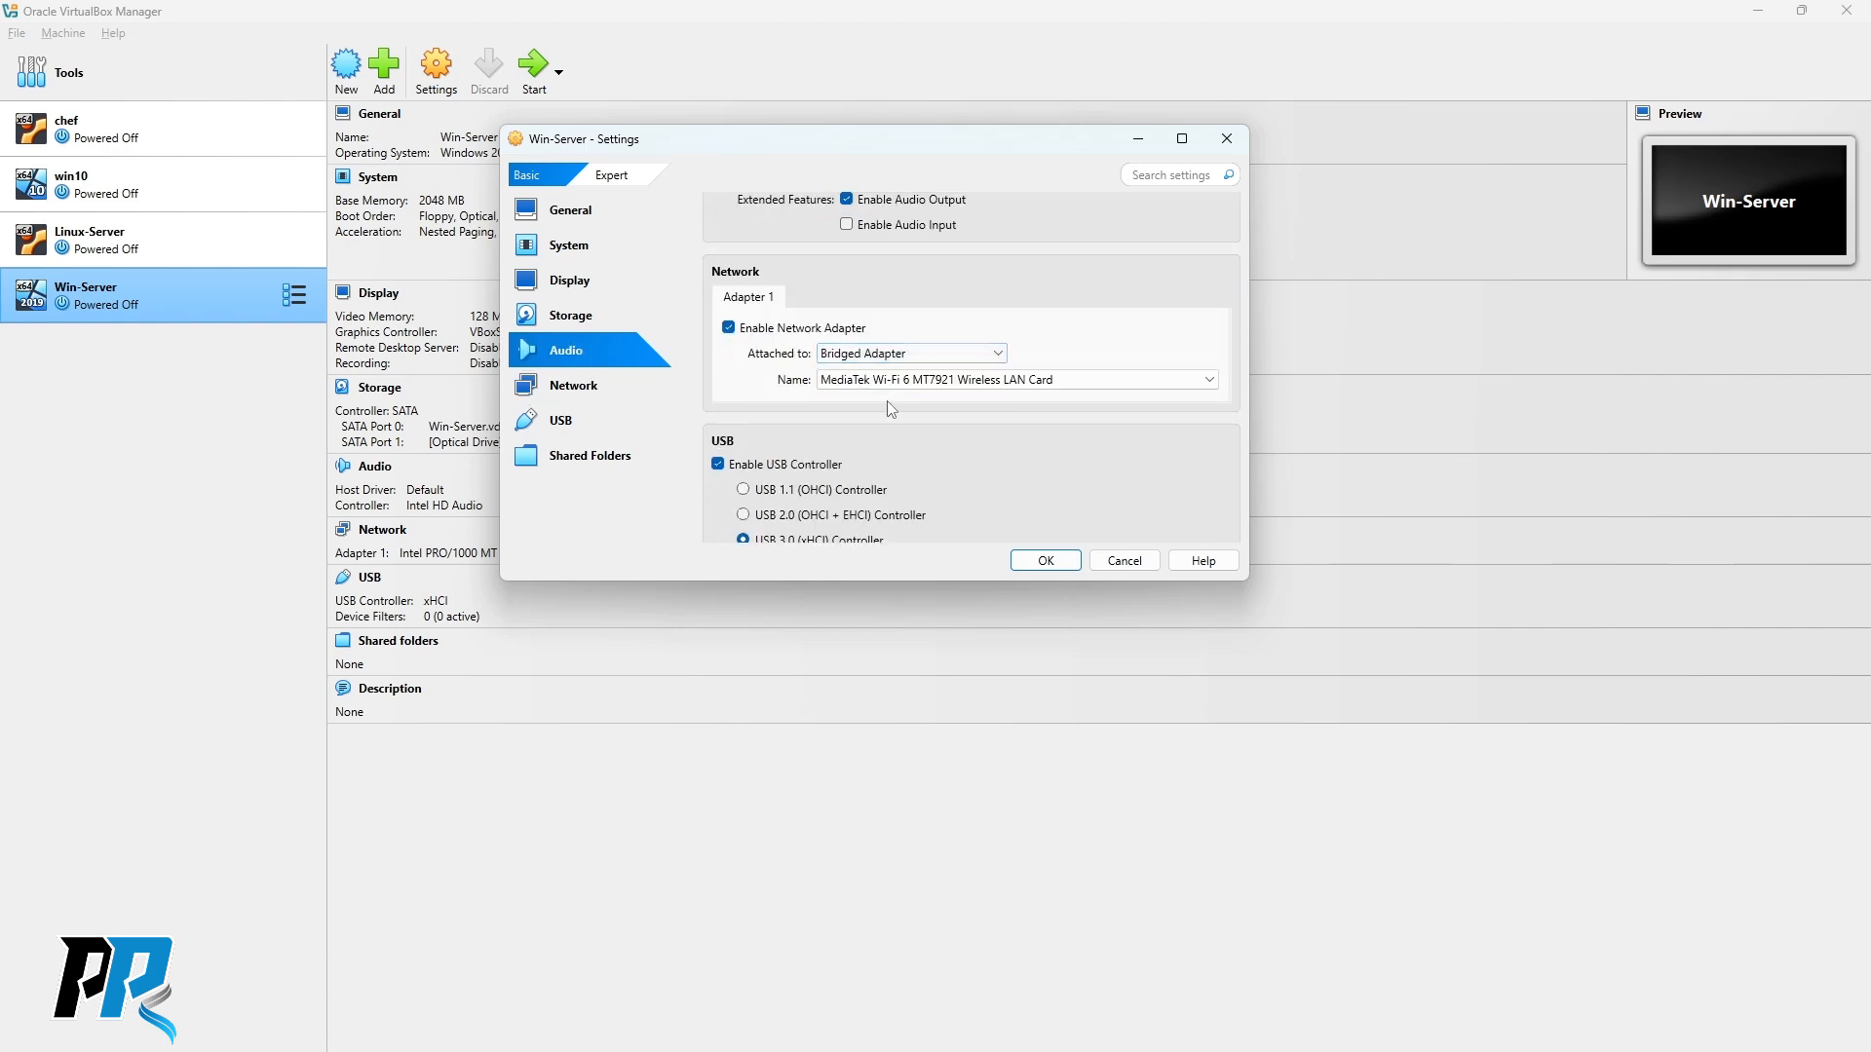
{"action": "left_click", "coordinate": [586, 395]}
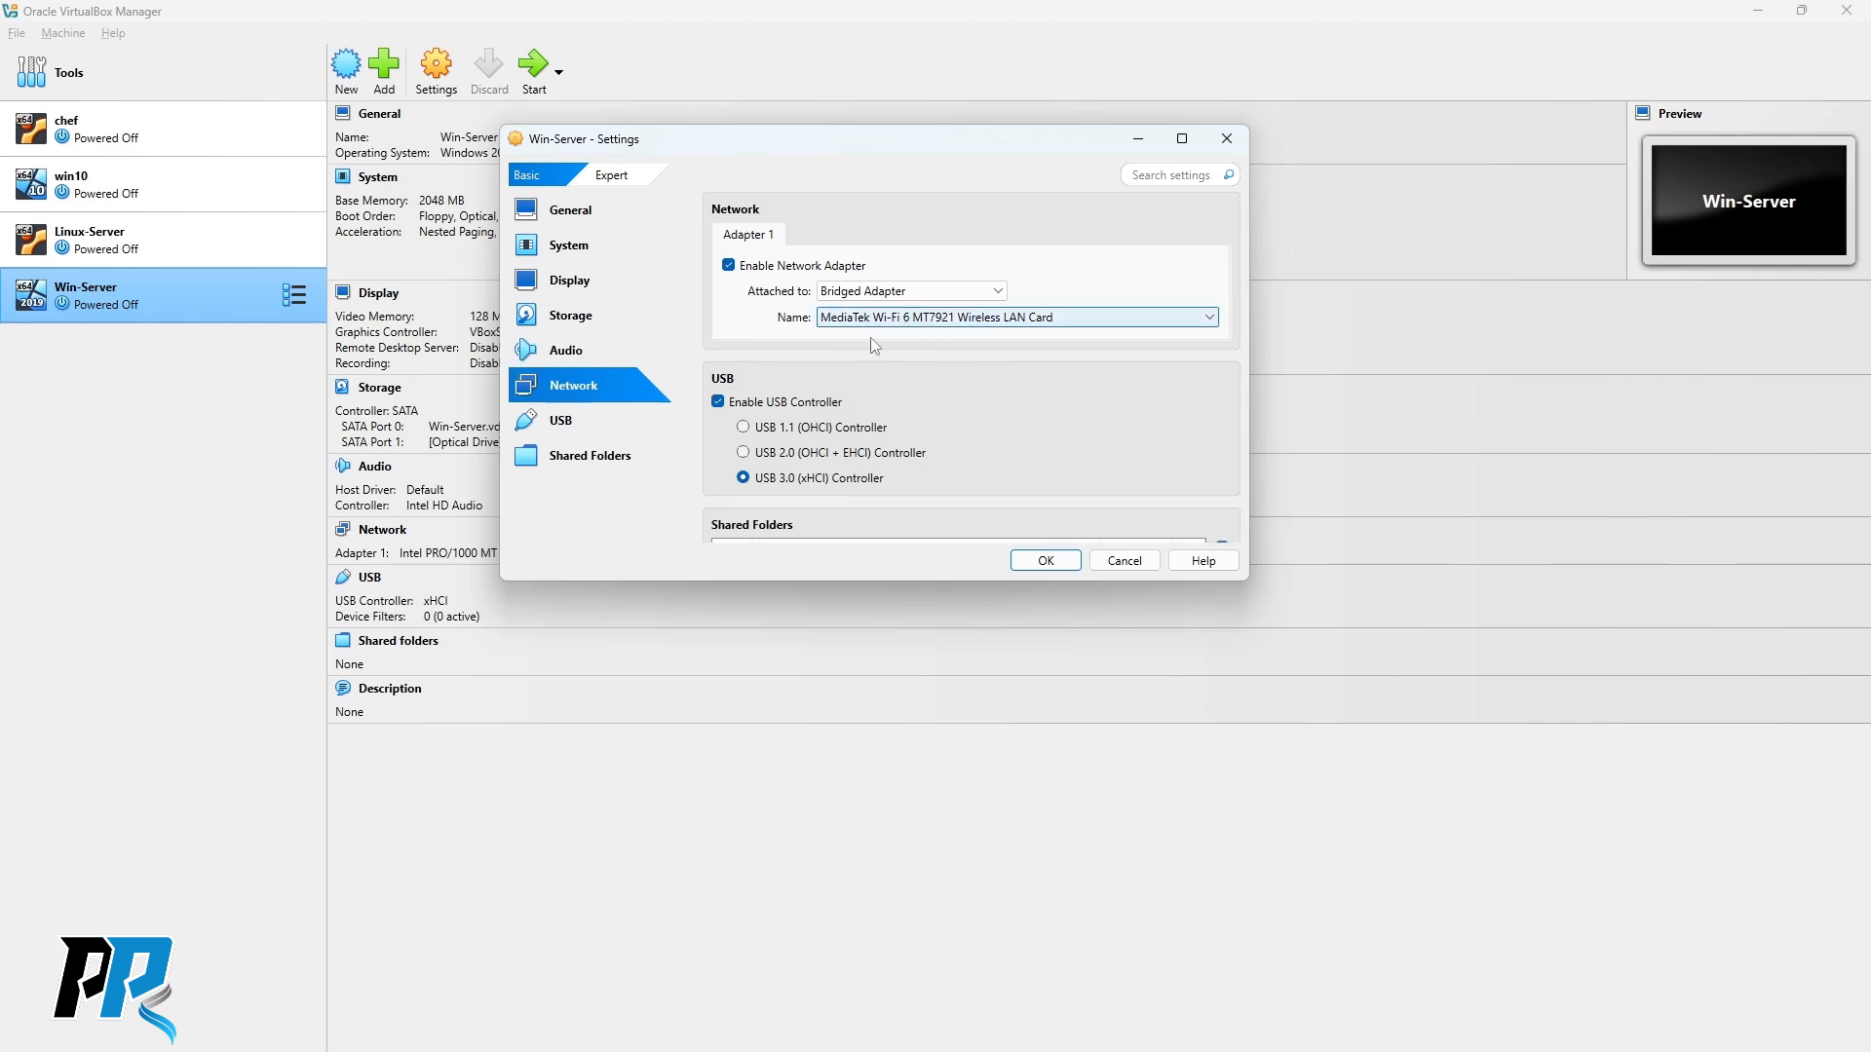
{"action": "scroll", "coordinate": [935, 367], "scroll_direction": "down", "scroll_amount": 3}
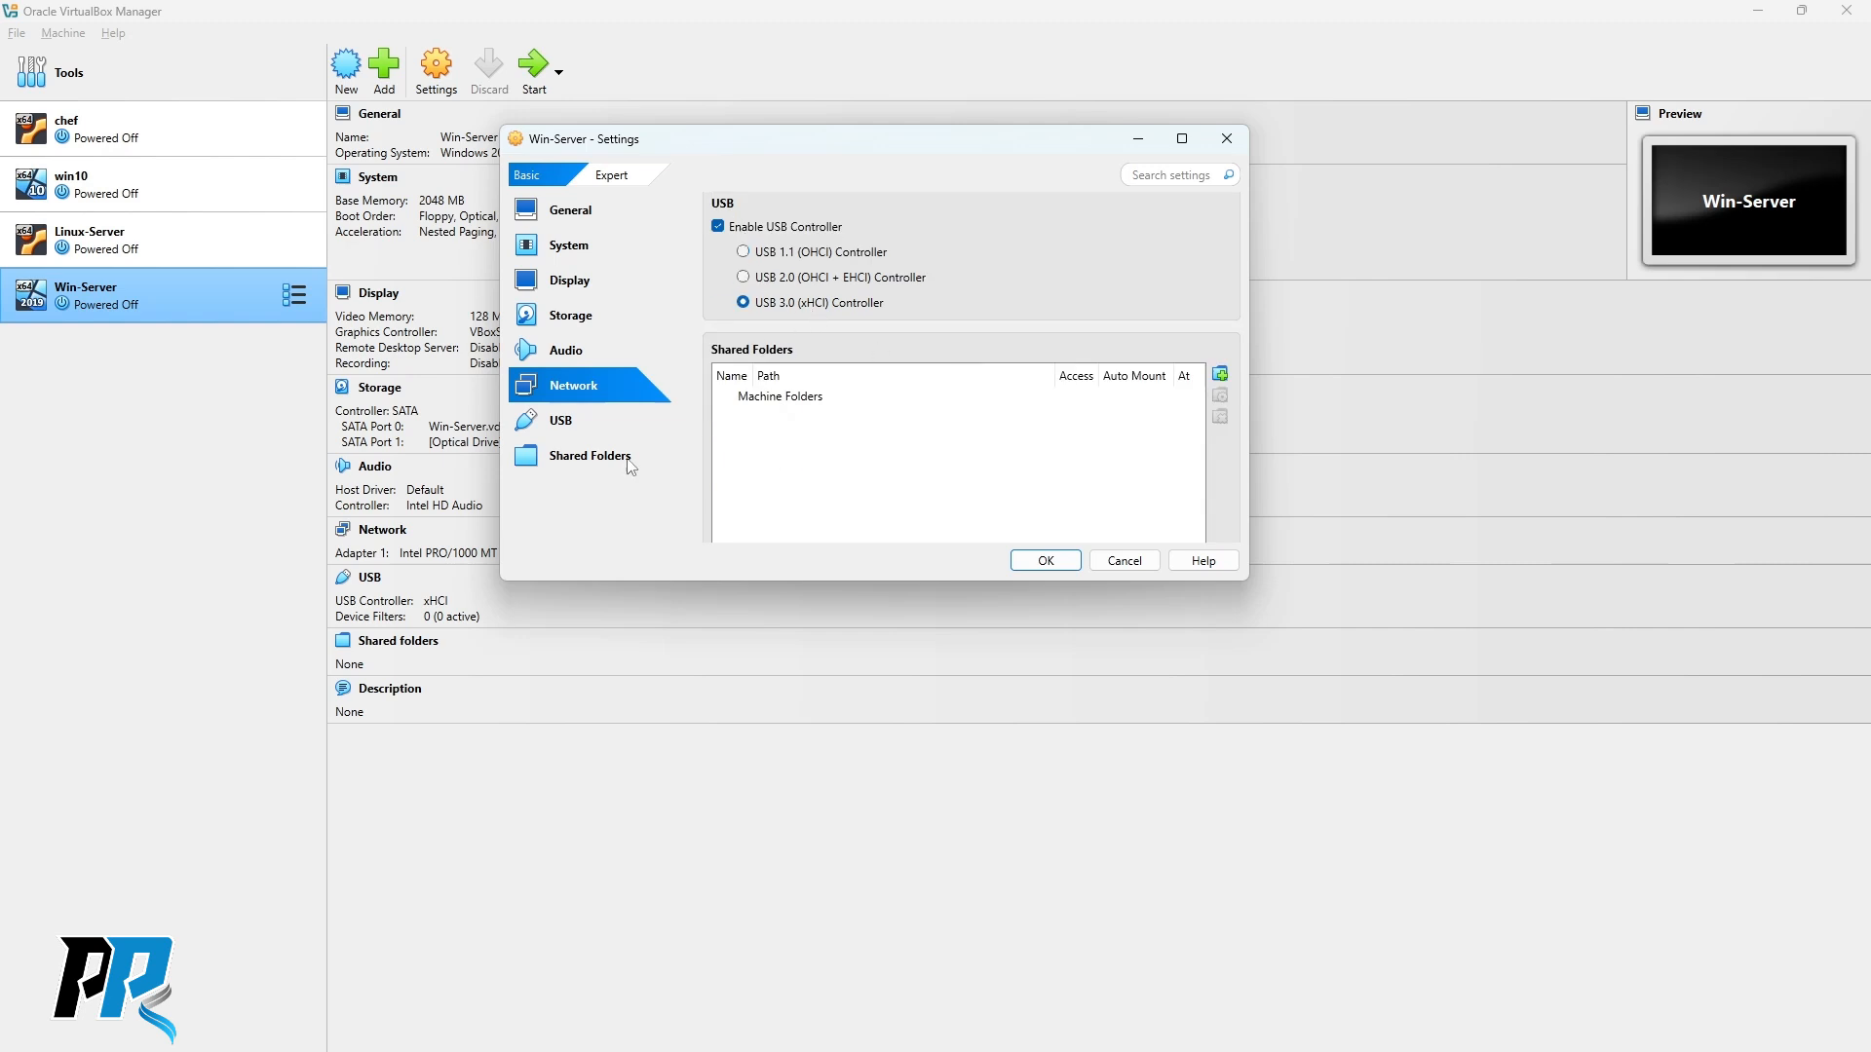
{"action": "left_click", "coordinate": [1047, 562]}
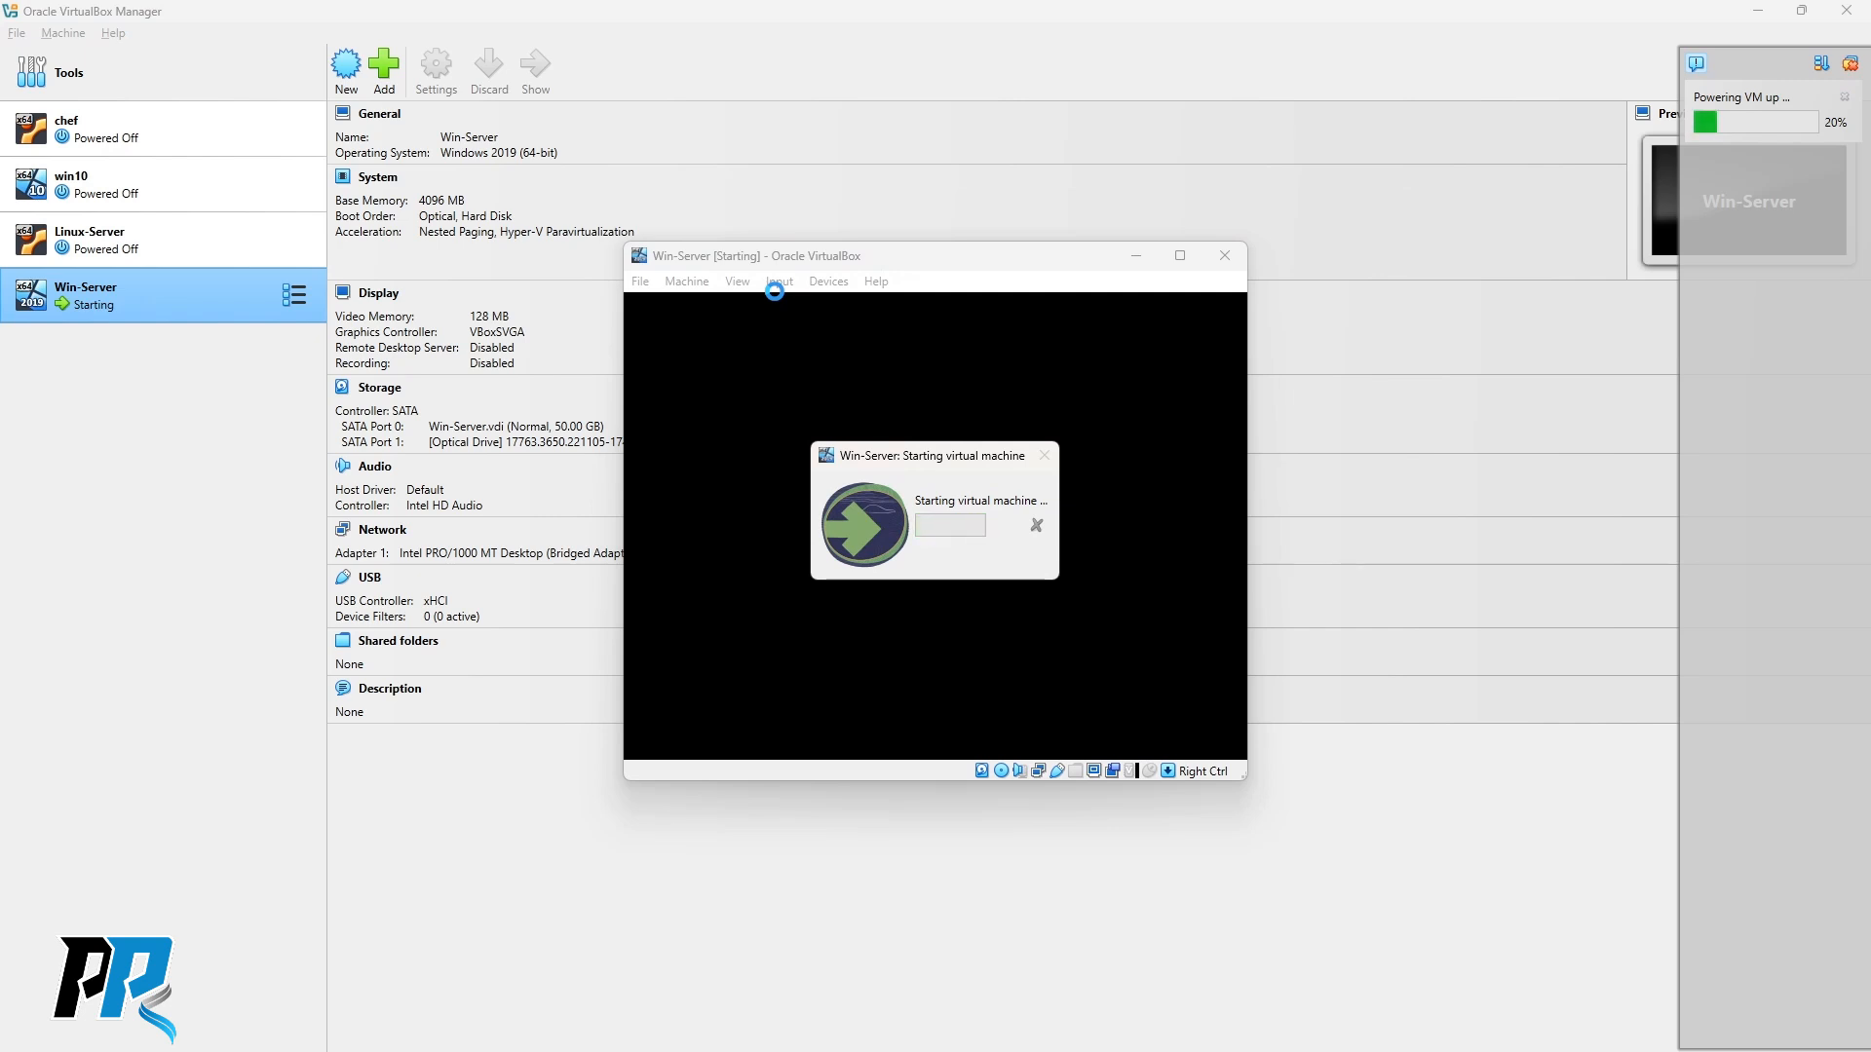
Reposition the running Win-Server window while it boots into Windows Server 2019 Setup.
{"action": "left_click_drag", "start_coordinate": [915, 258], "coordinate": [743, 126]}
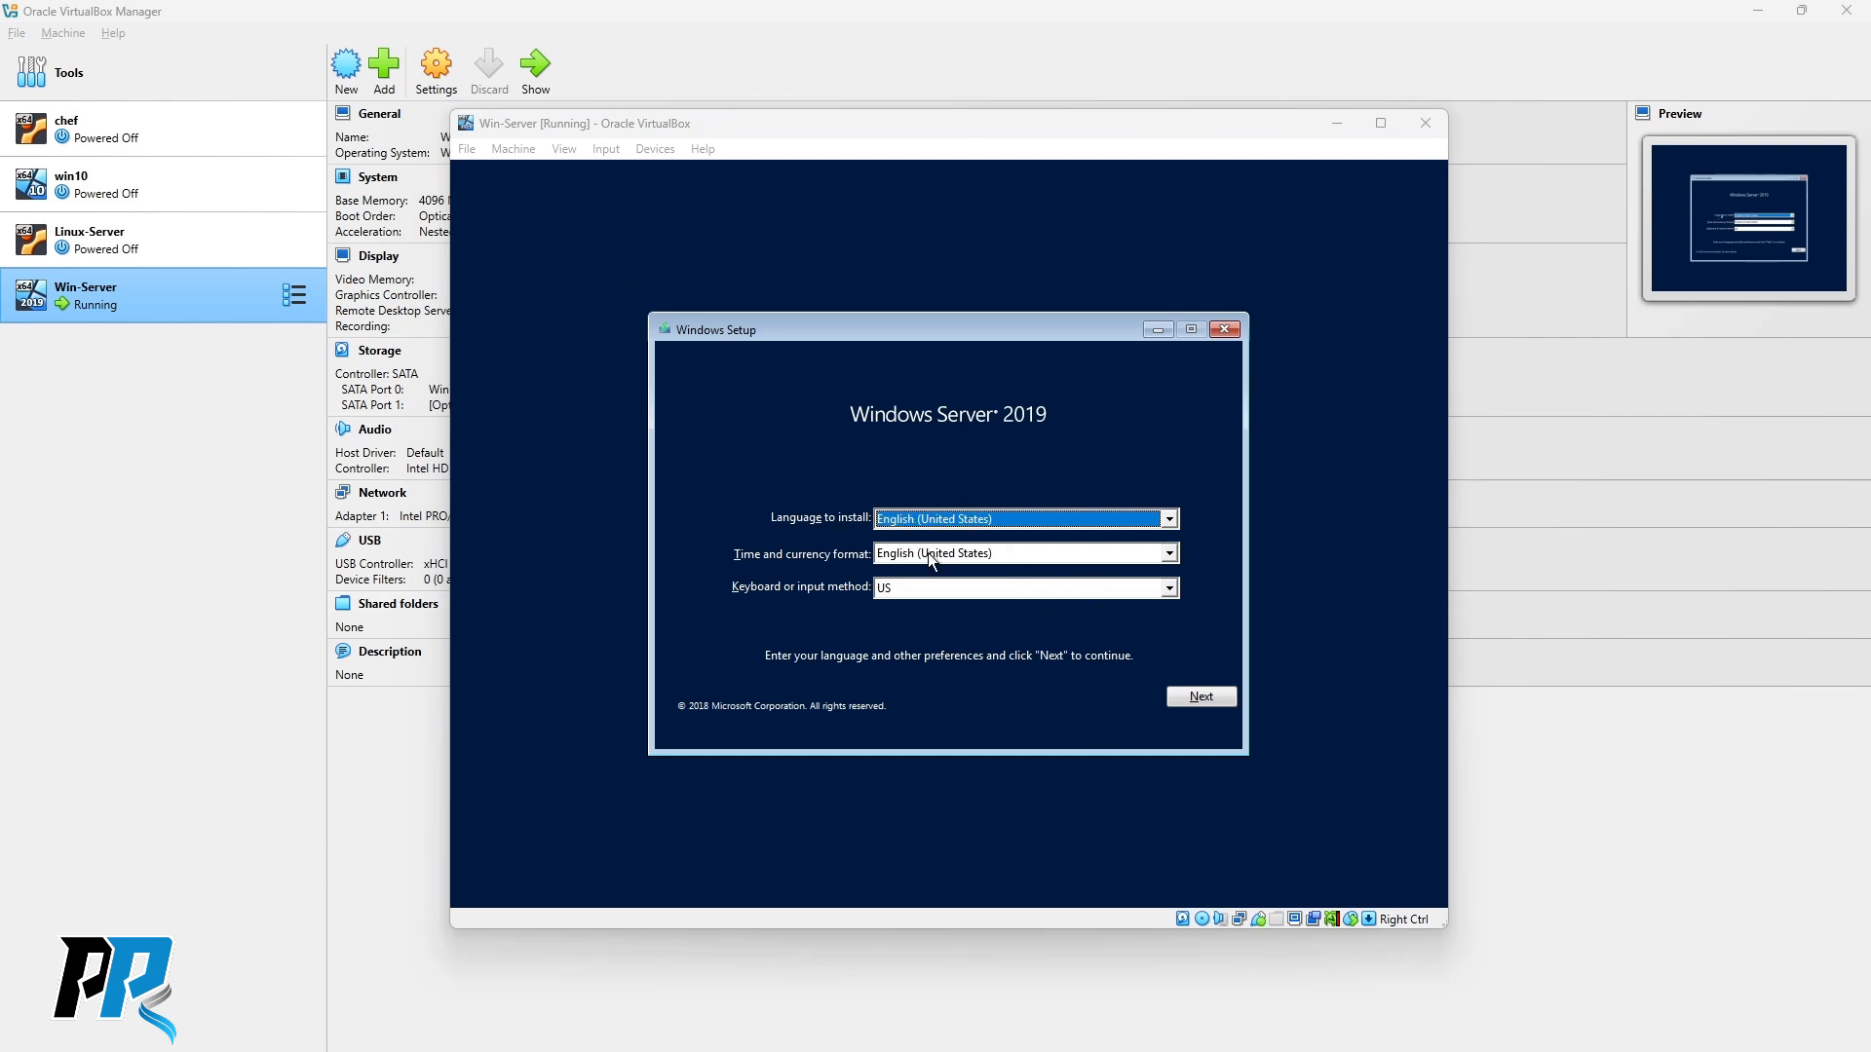
Accept the default language settings and start the installation with Install now.
{"action": "left_click", "coordinate": [1208, 702]}
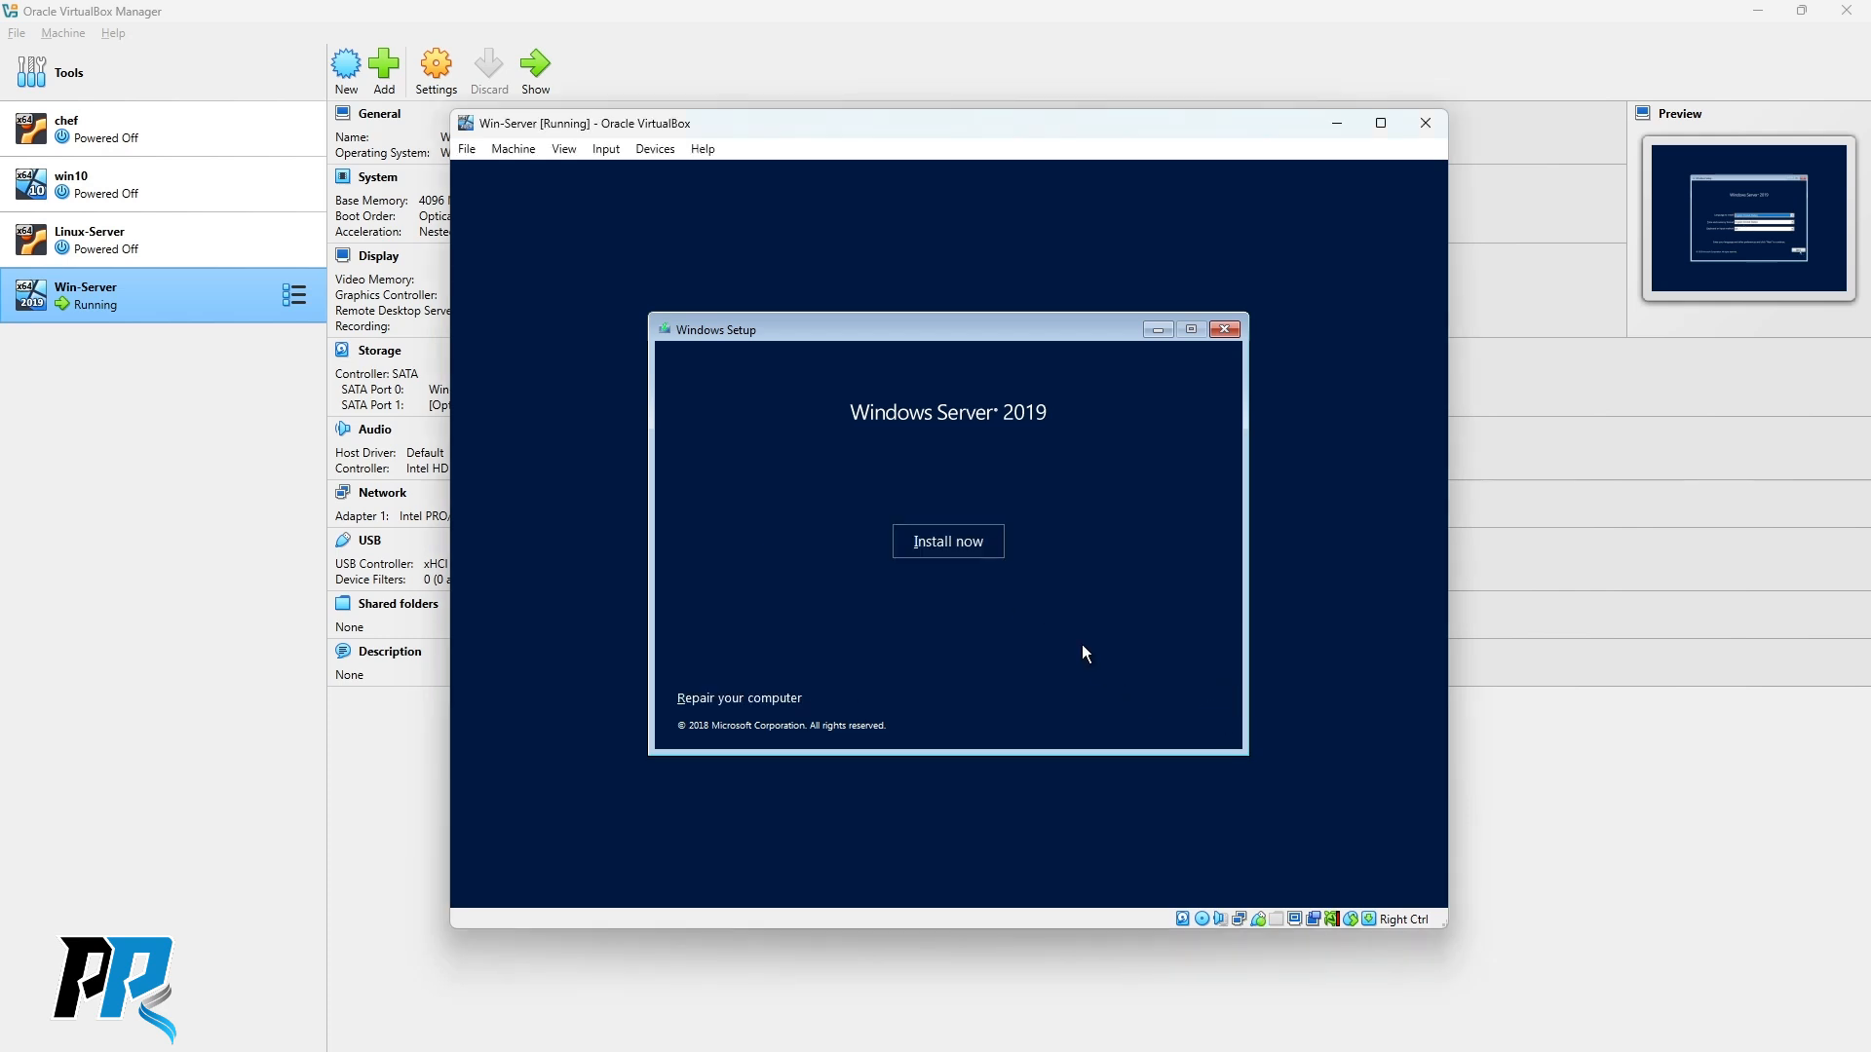
{"action": "left_click", "coordinate": [952, 543]}
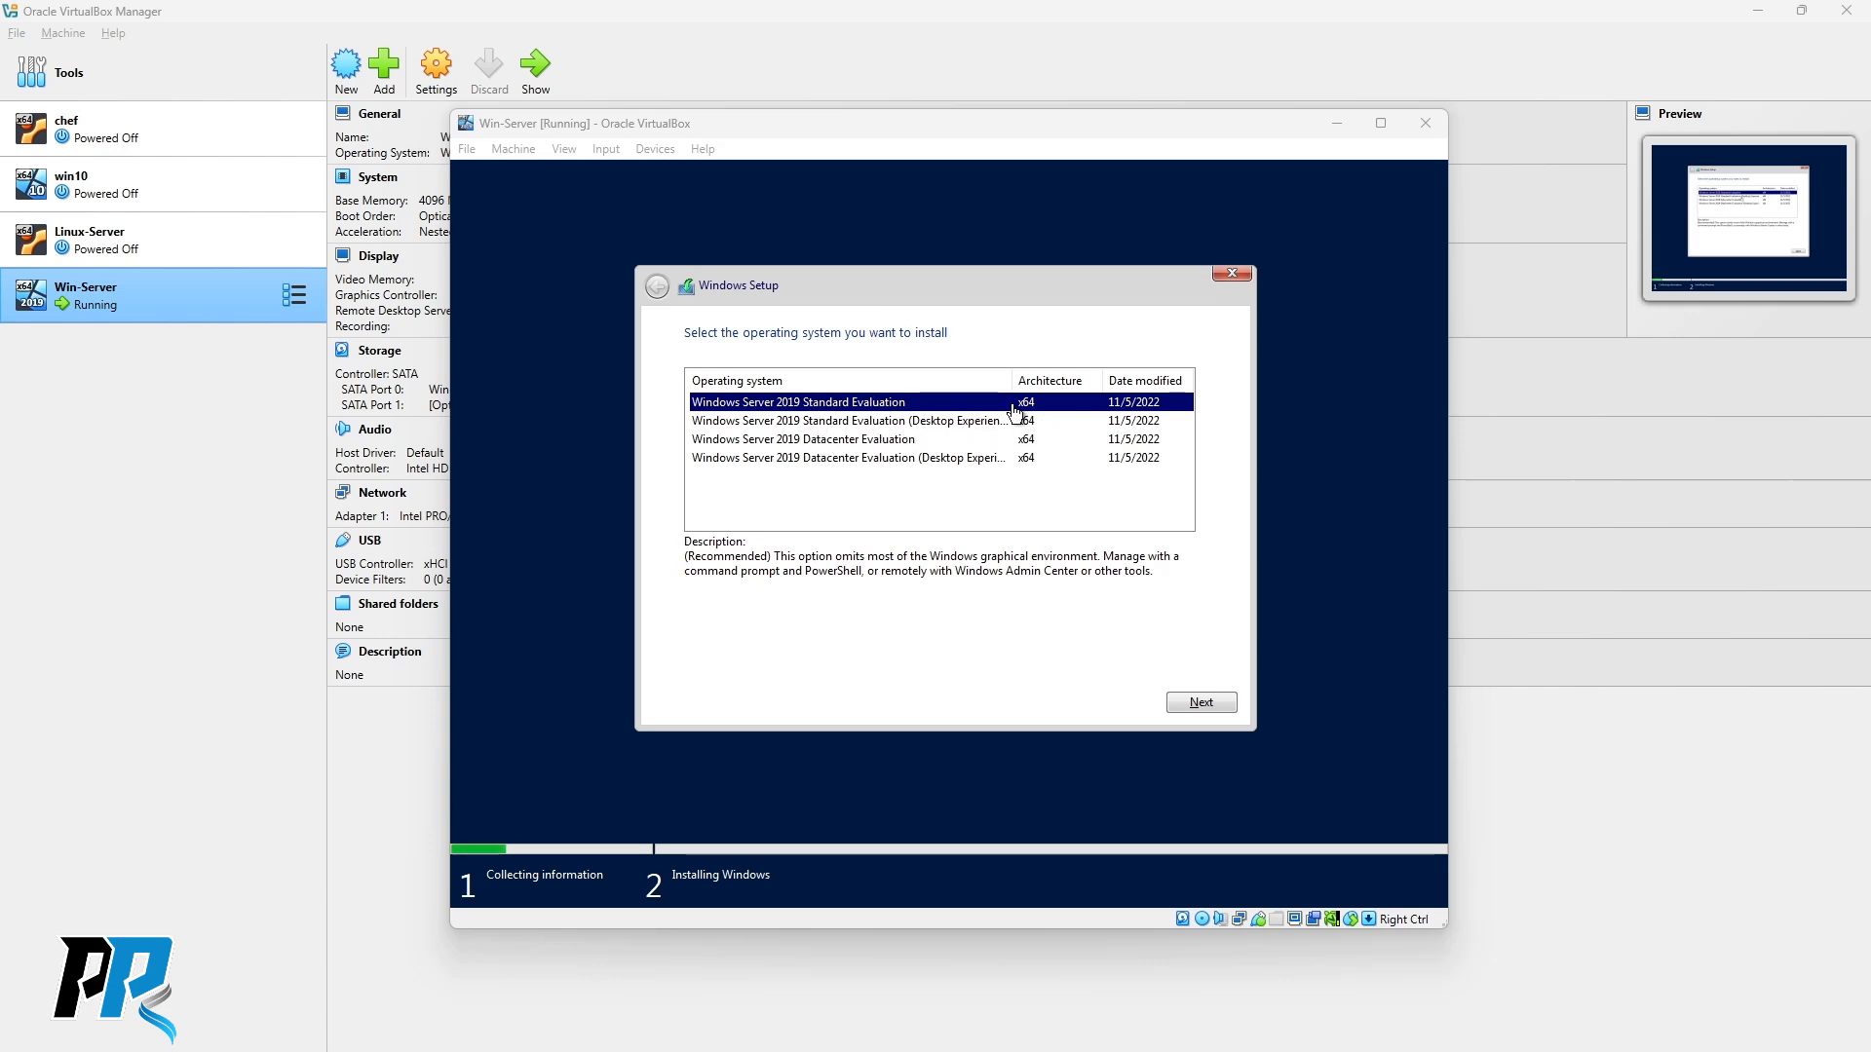
{"action": "left_click_drag", "start_coordinate": [1016, 387], "coordinate": [1050, 386]}
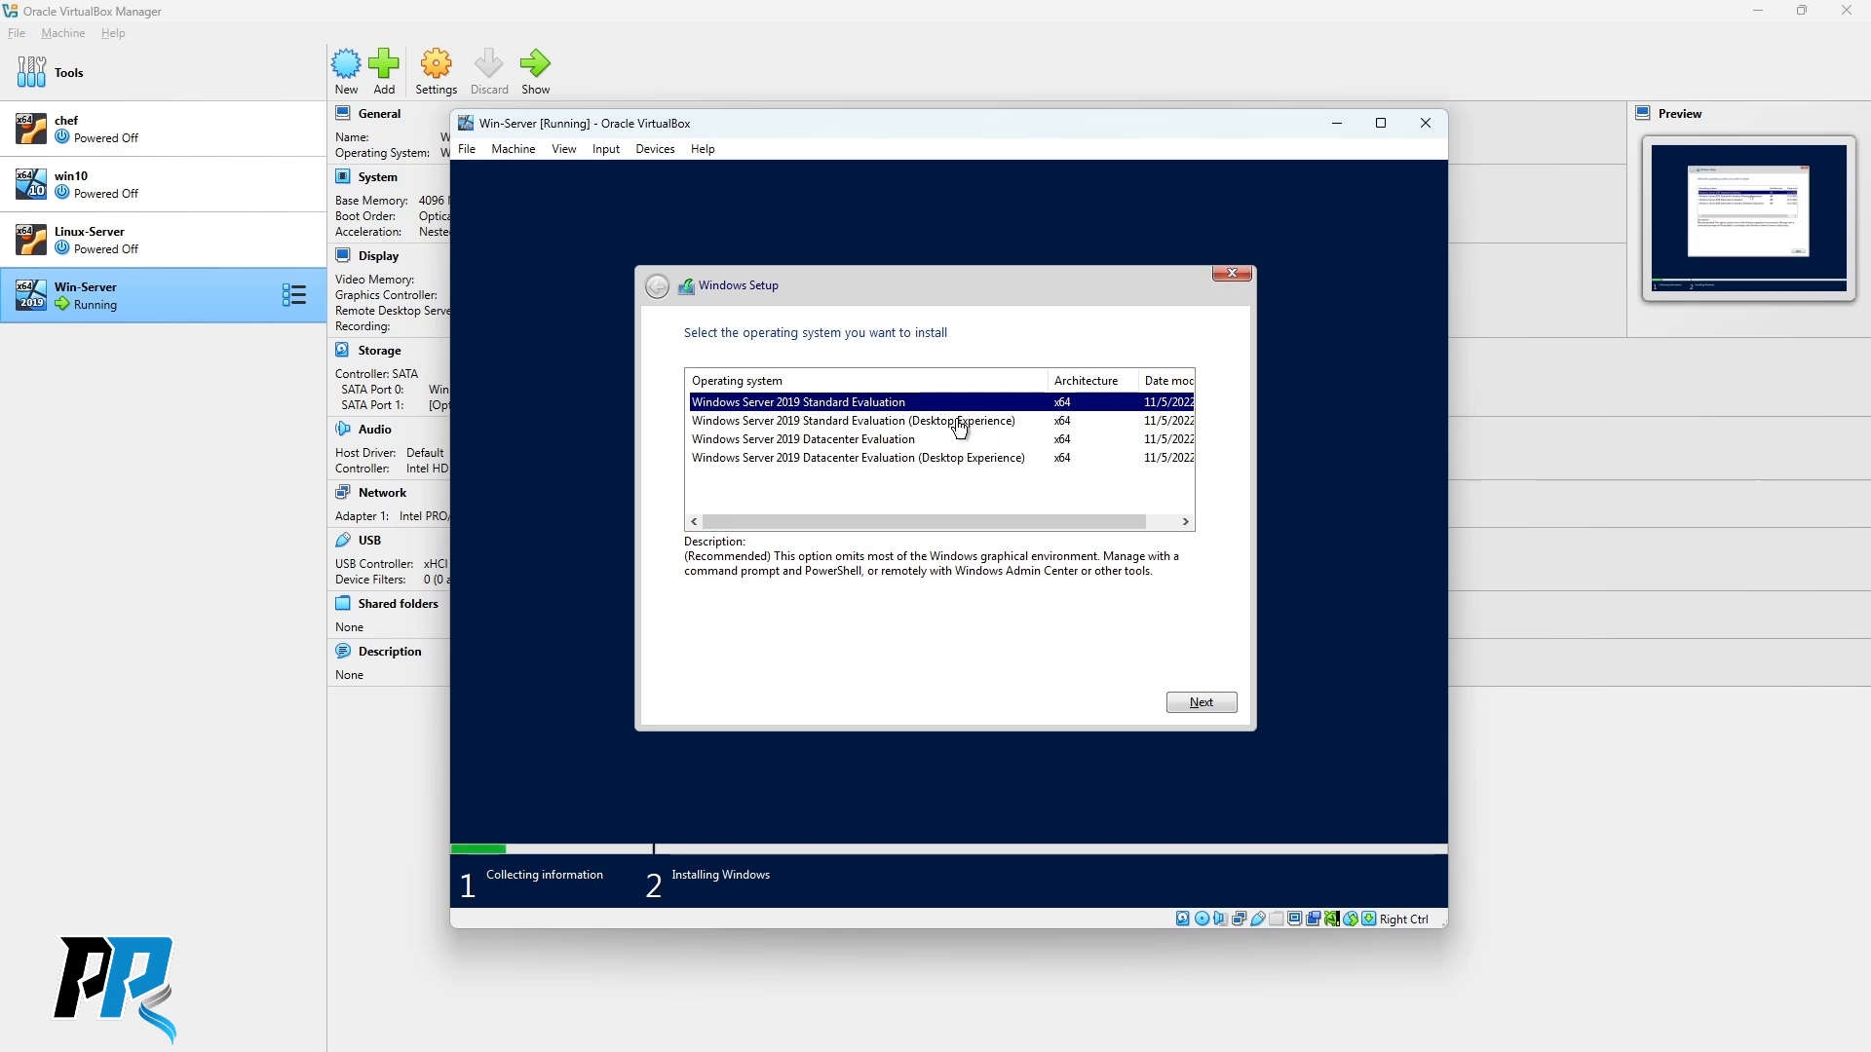
Select Windows Server 2019 Datacenter Evaluation (Desktop Experience) as the edition and continue.
{"action": "left_click", "coordinate": [844, 422]}
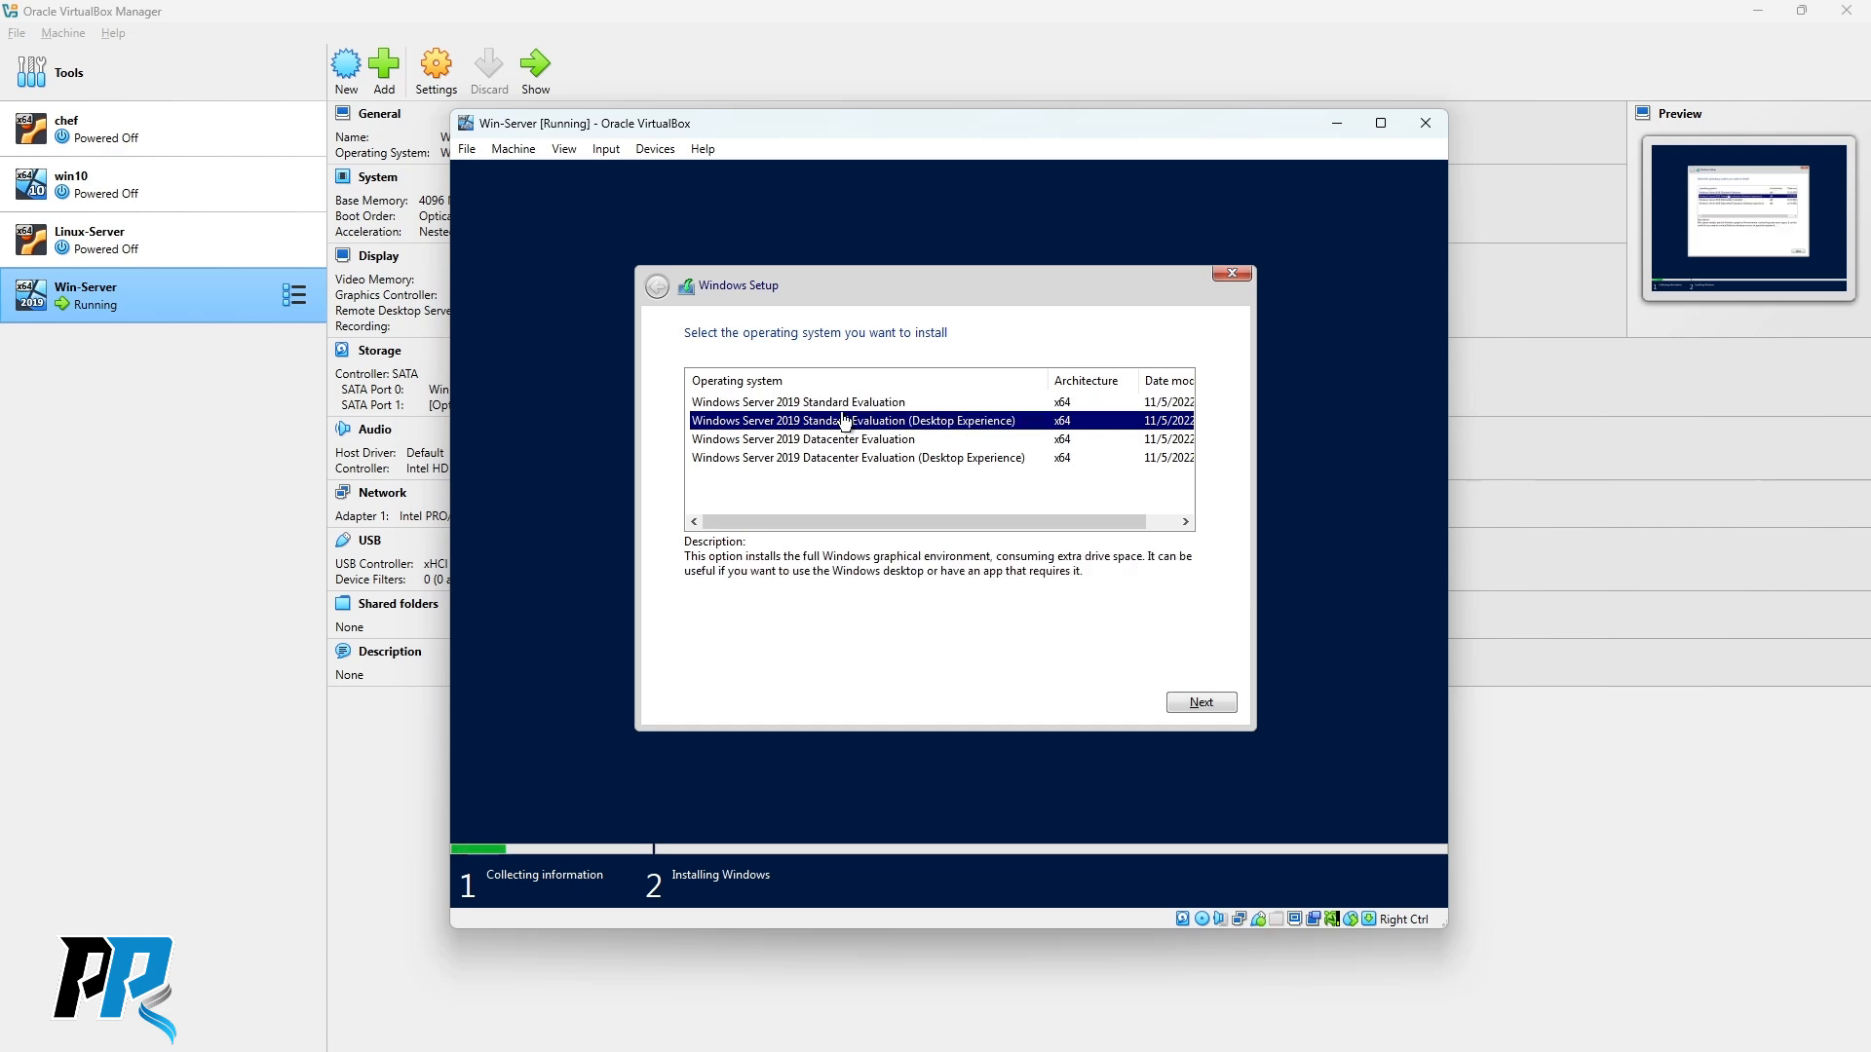
{"action": "left_click", "coordinate": [840, 441]}
{"action": "left_click", "coordinate": [838, 460]}
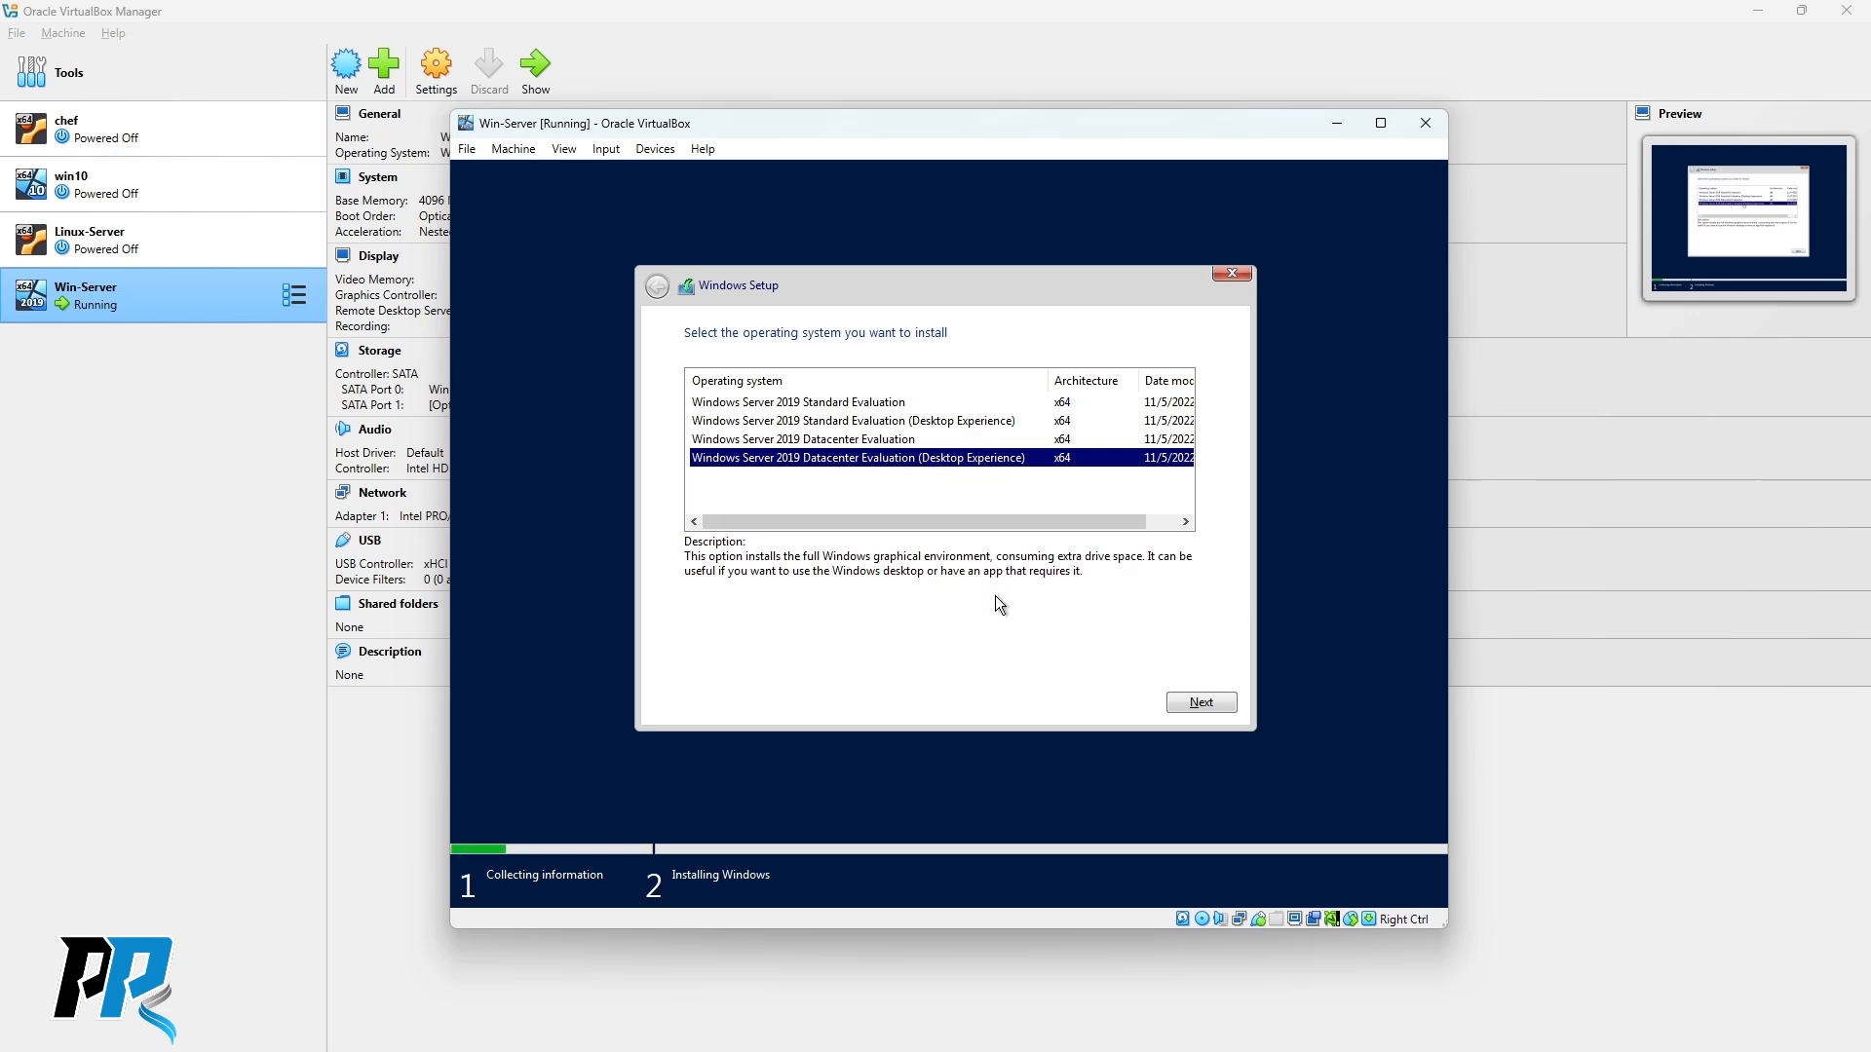
{"action": "left_click_drag", "start_coordinate": [951, 528], "coordinate": [811, 517]}
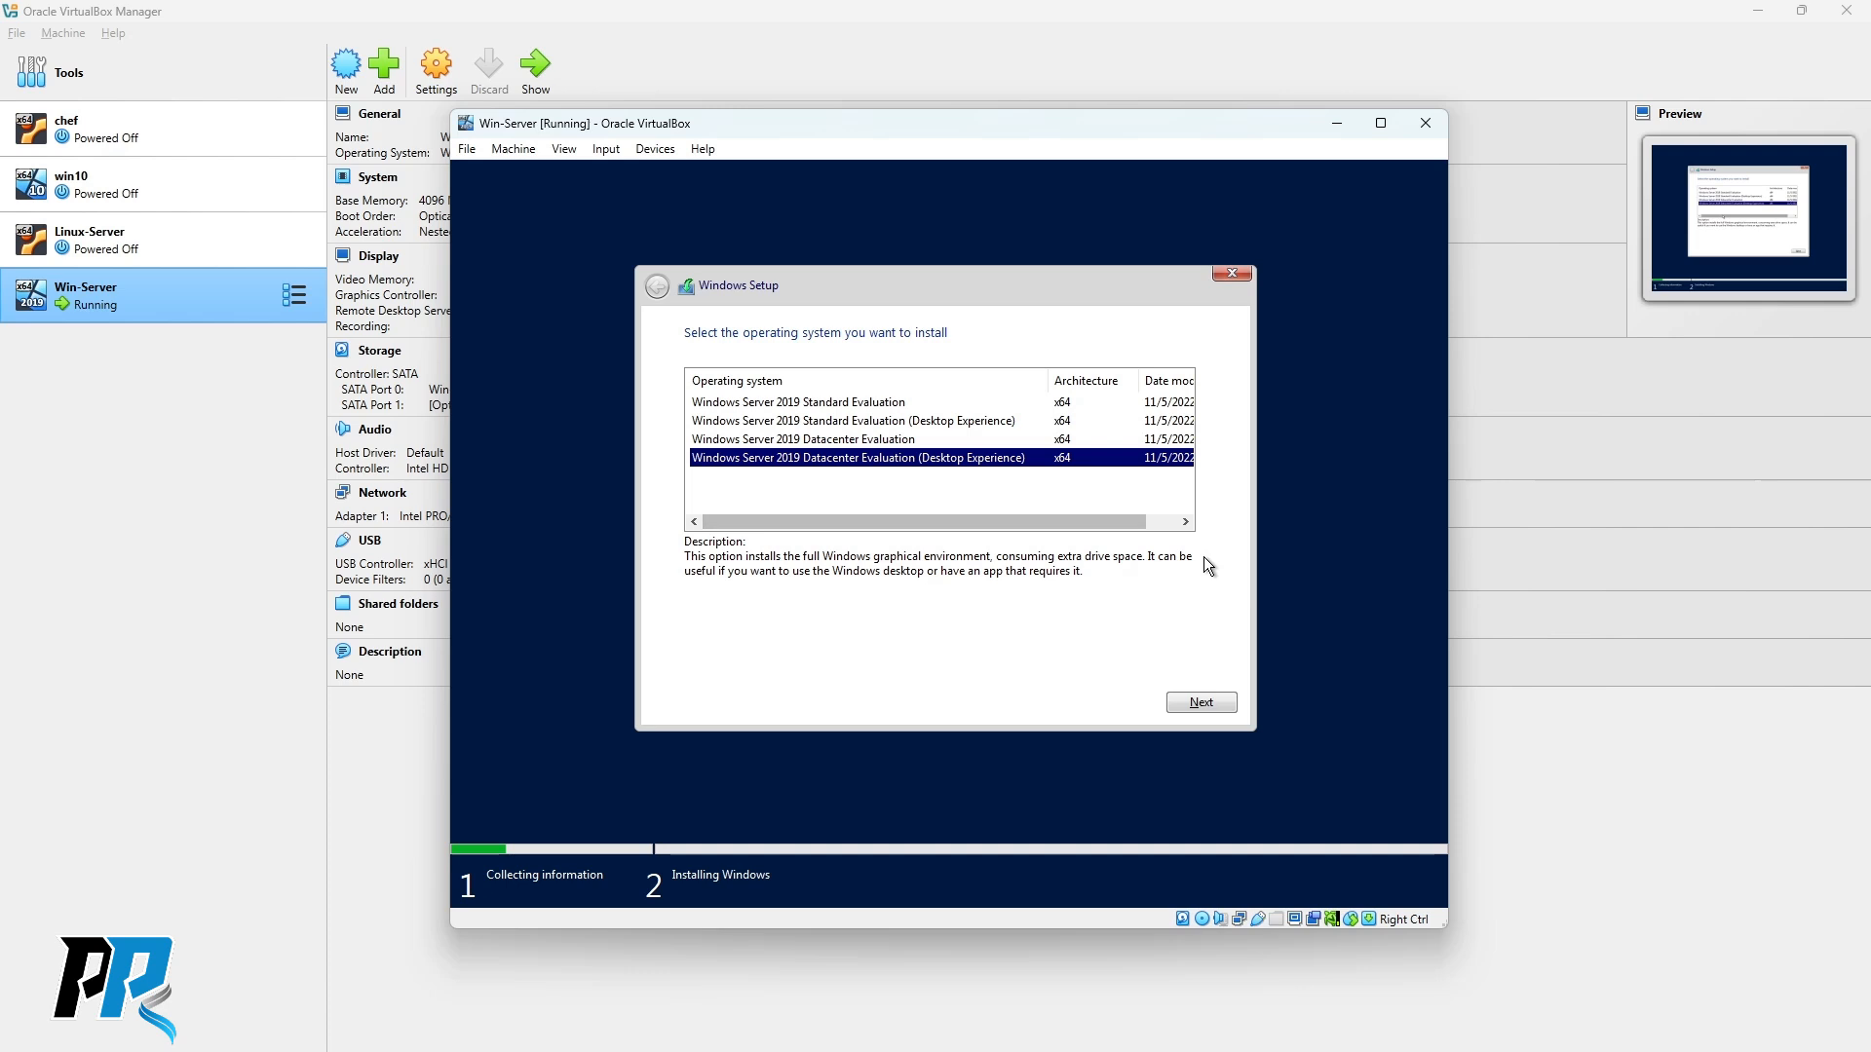
{"action": "left_click", "coordinate": [1205, 702]}
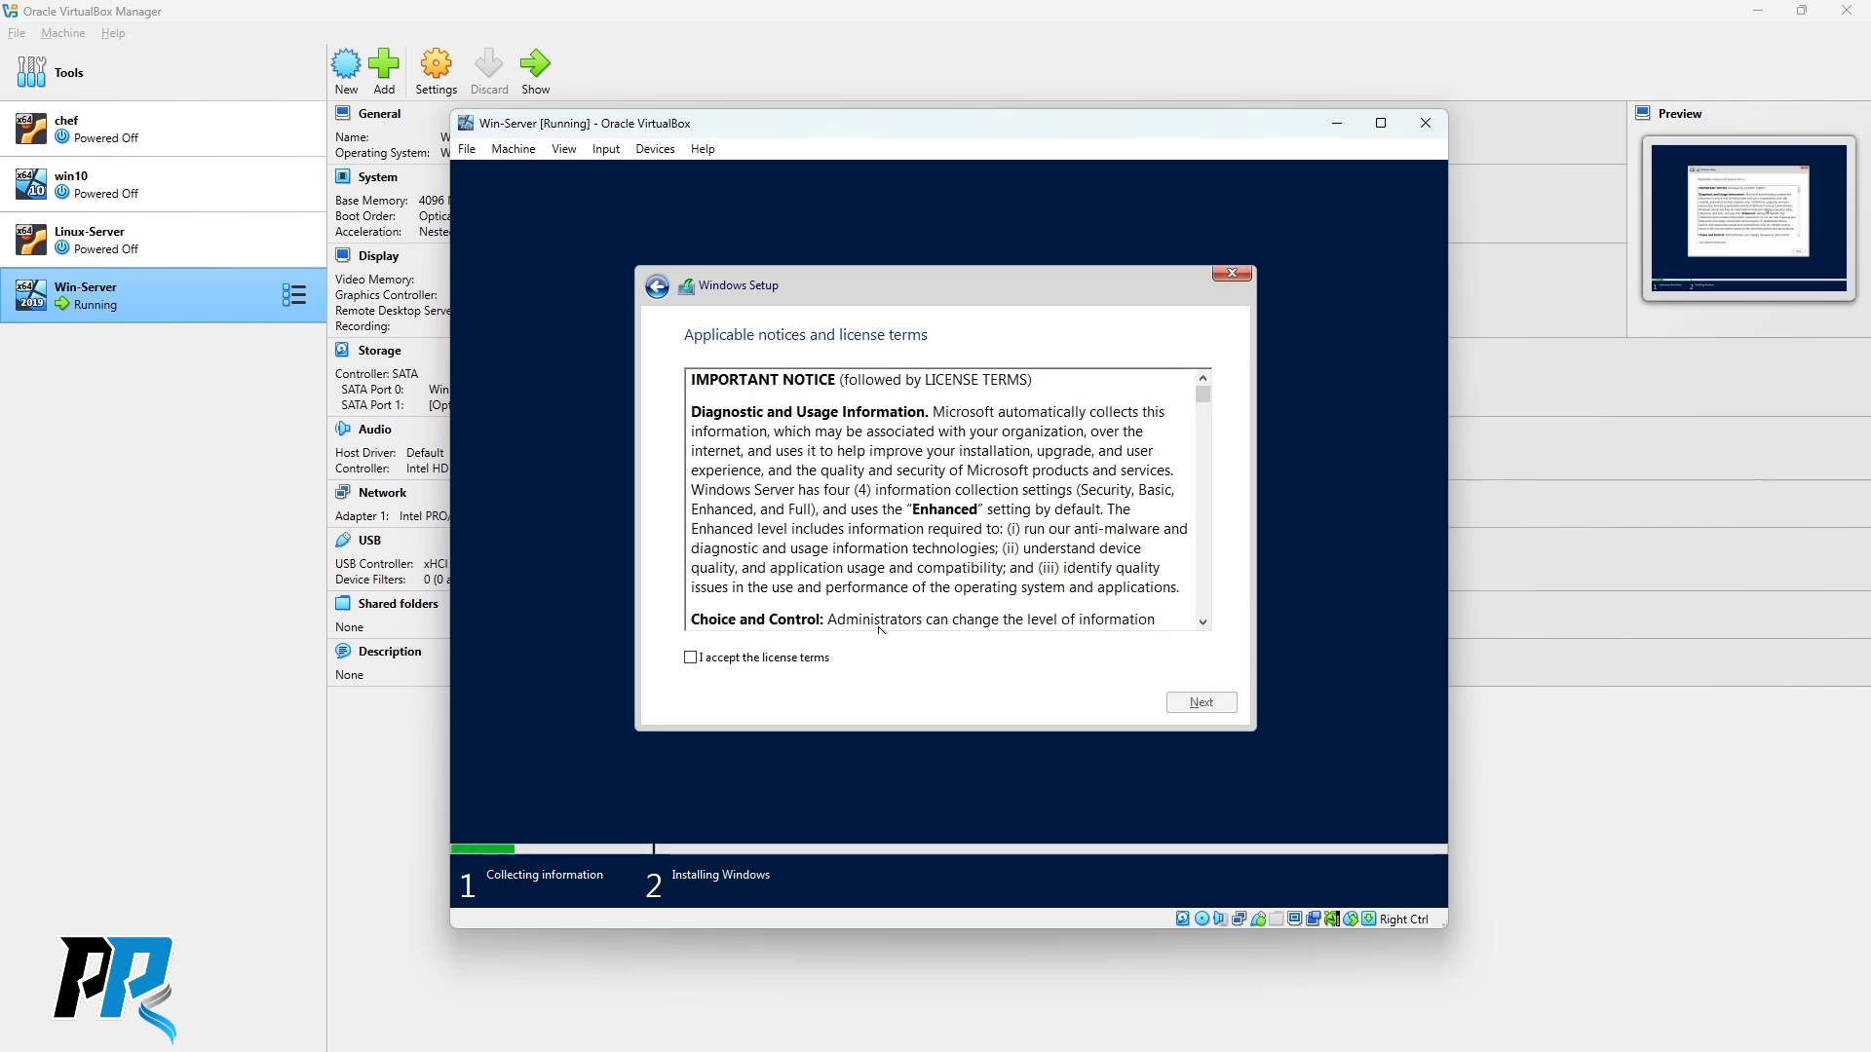
Accept the license terms and choose 'Custom: Install Windows only (advanced)'.
{"action": "left_click", "coordinate": [692, 659]}
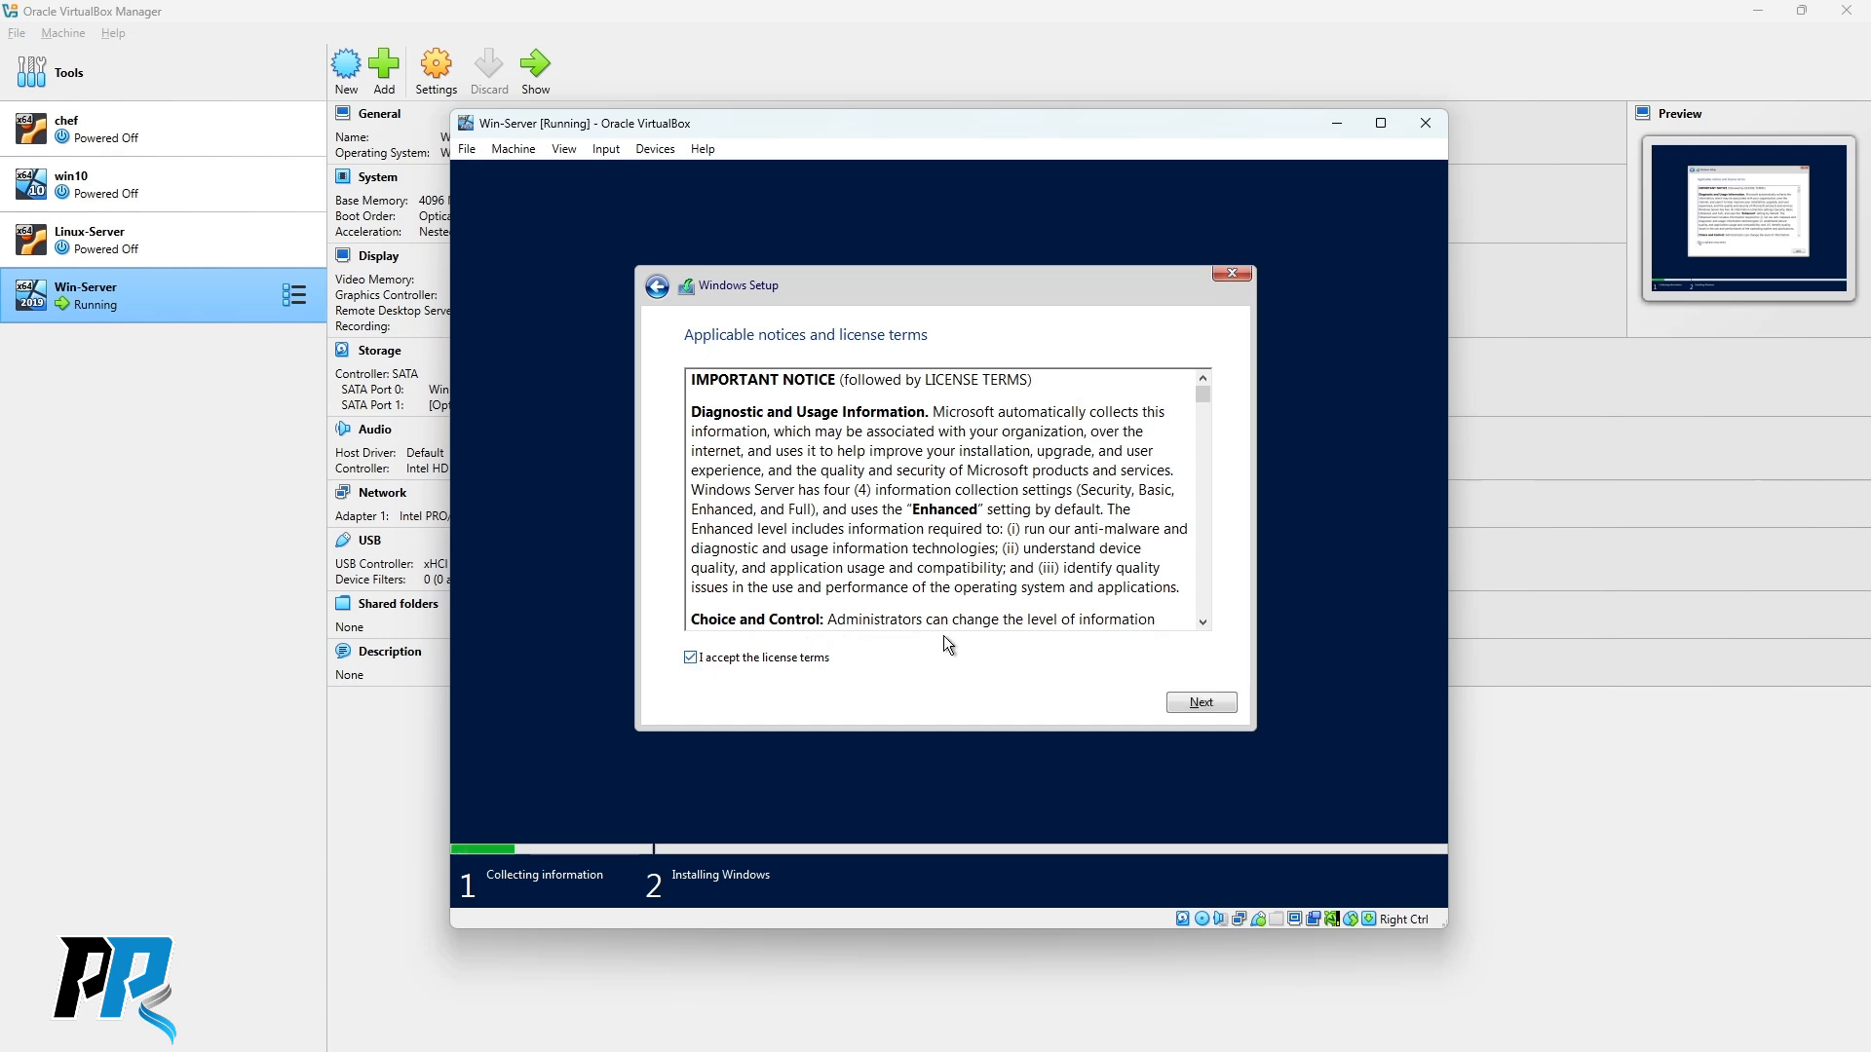
{"action": "left_click", "coordinate": [1212, 703]}
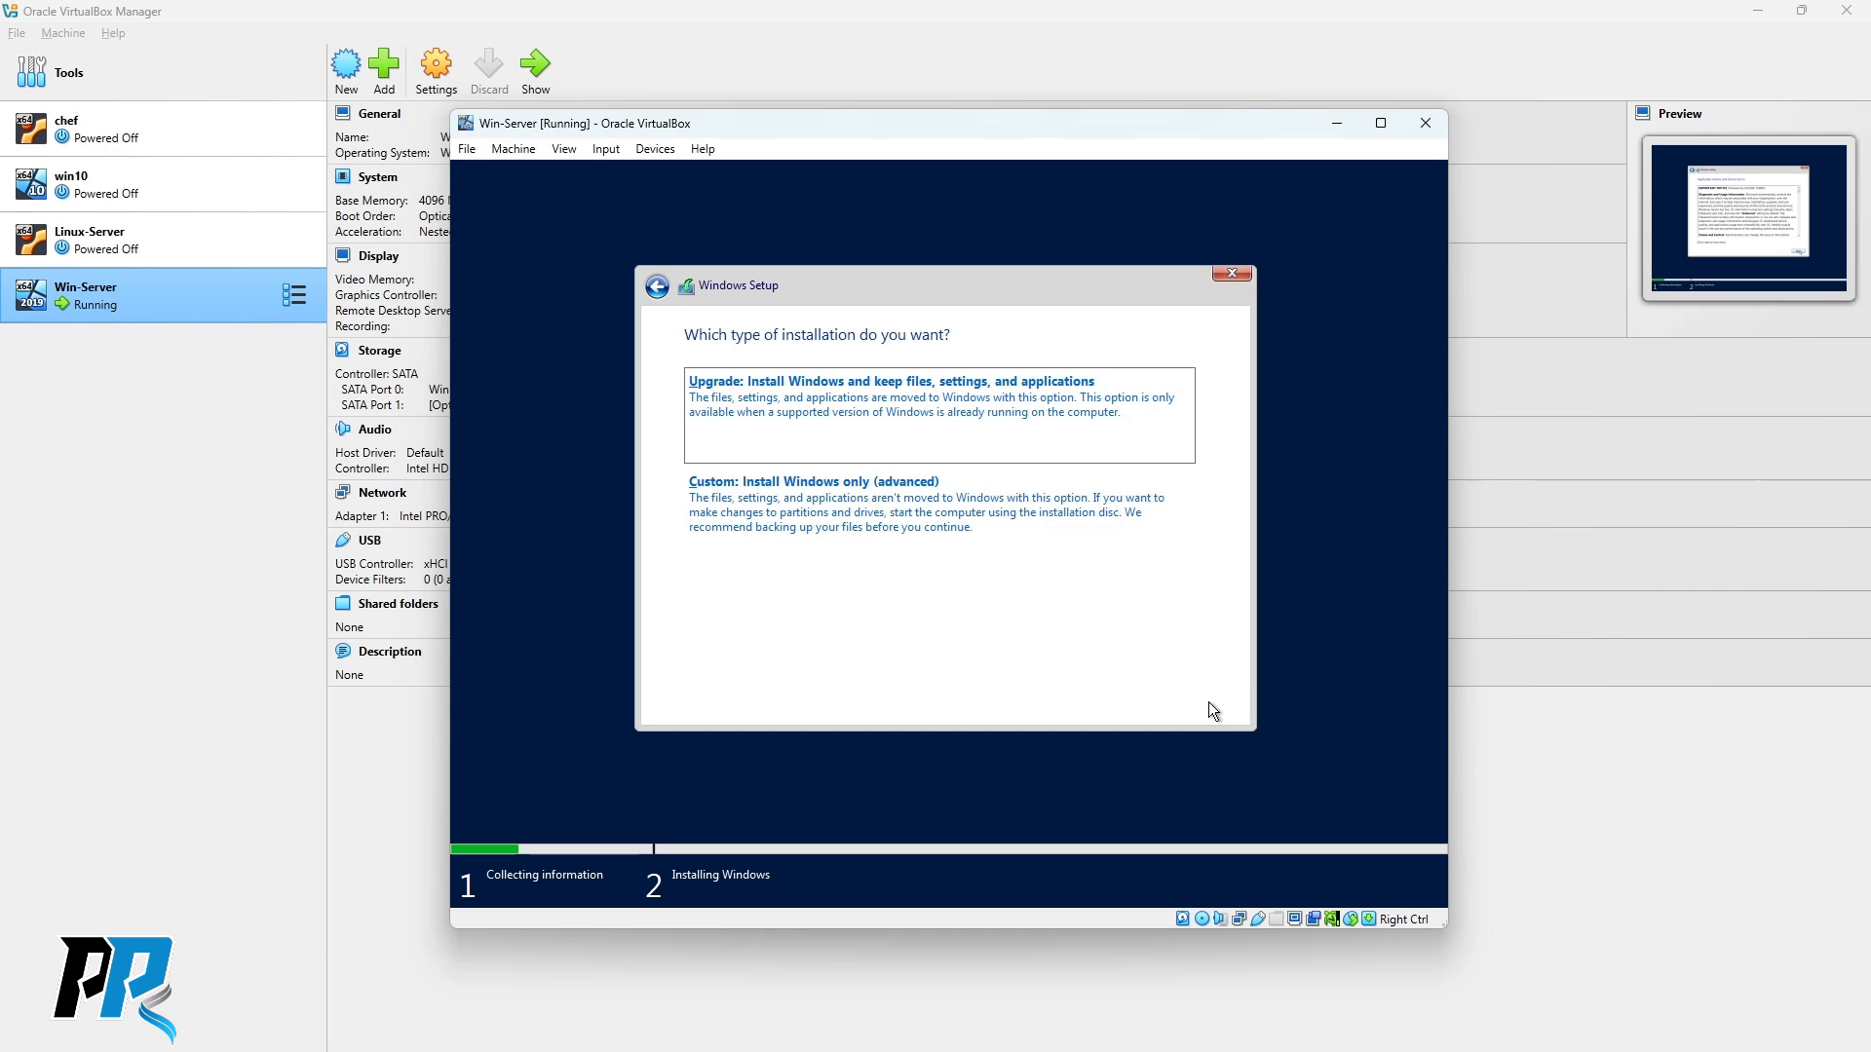
{"action": "left_click", "coordinate": [933, 554]}
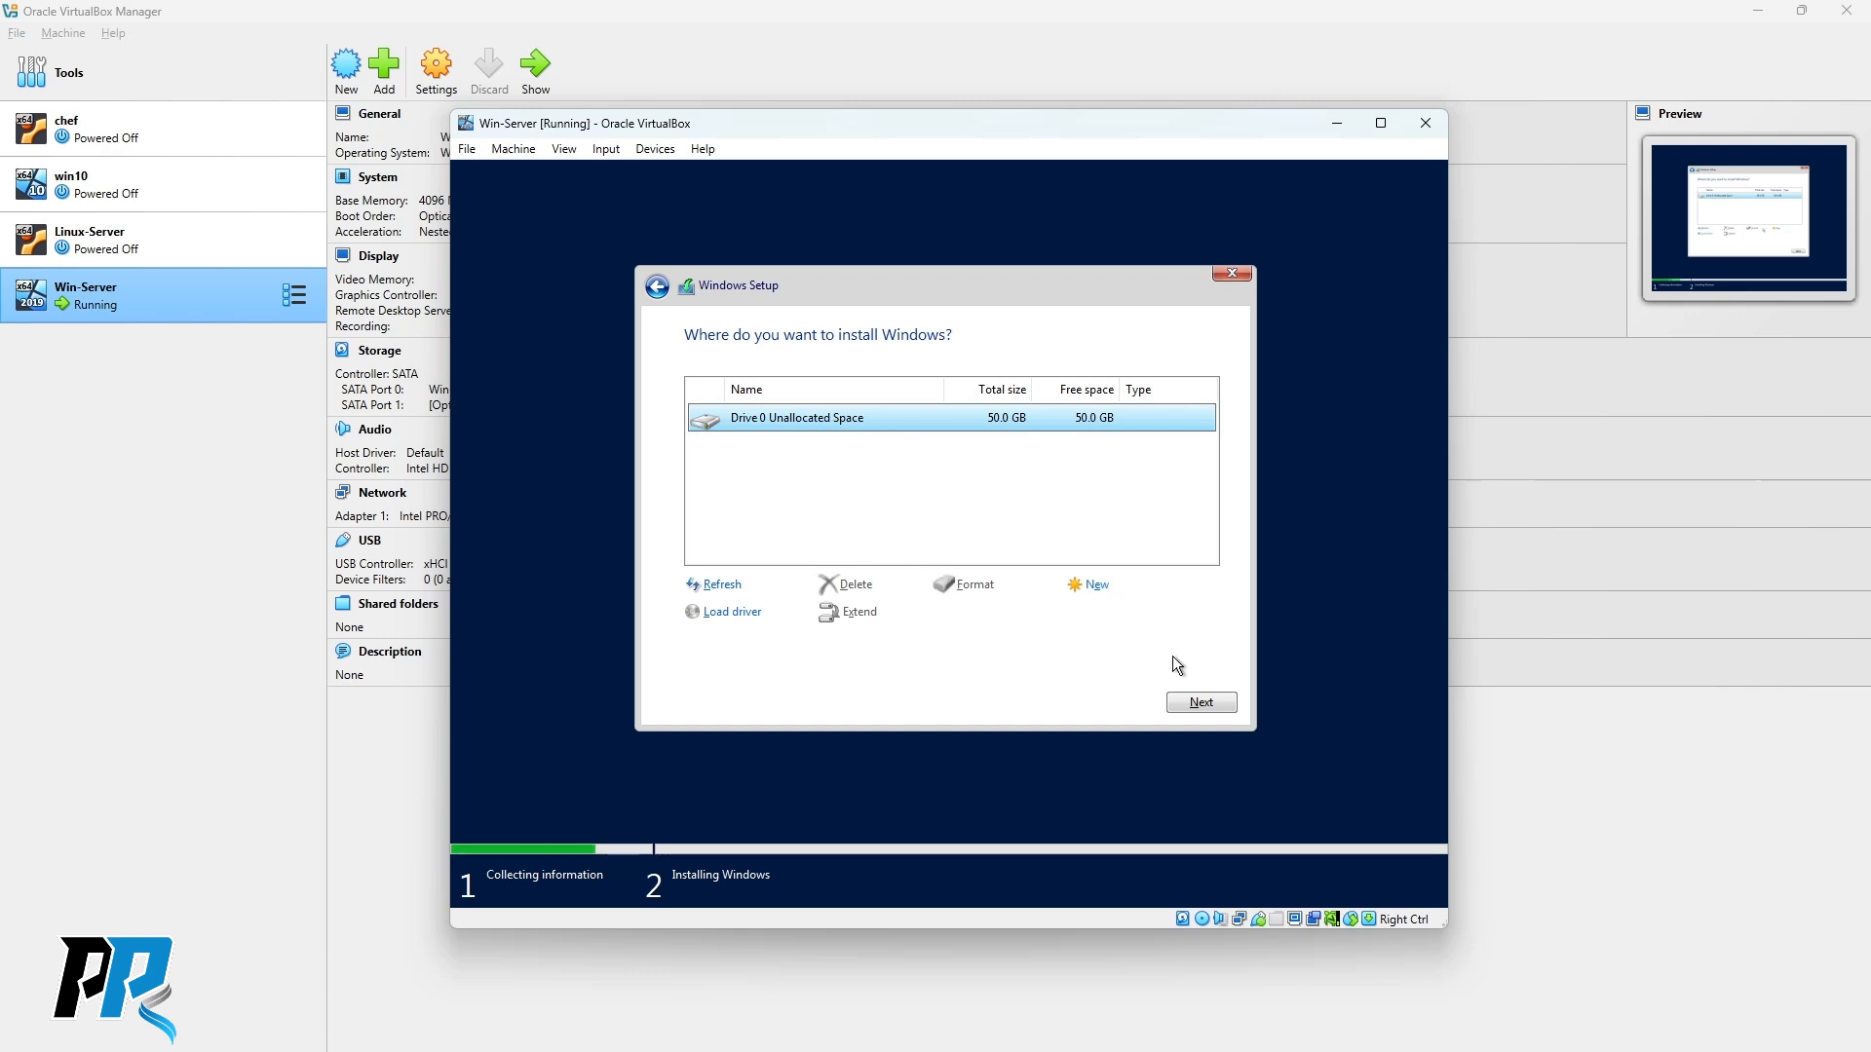
Install Windows onto Drive 0's 50.0 GB unallocated space.
{"action": "left_click", "coordinate": [1203, 704]}
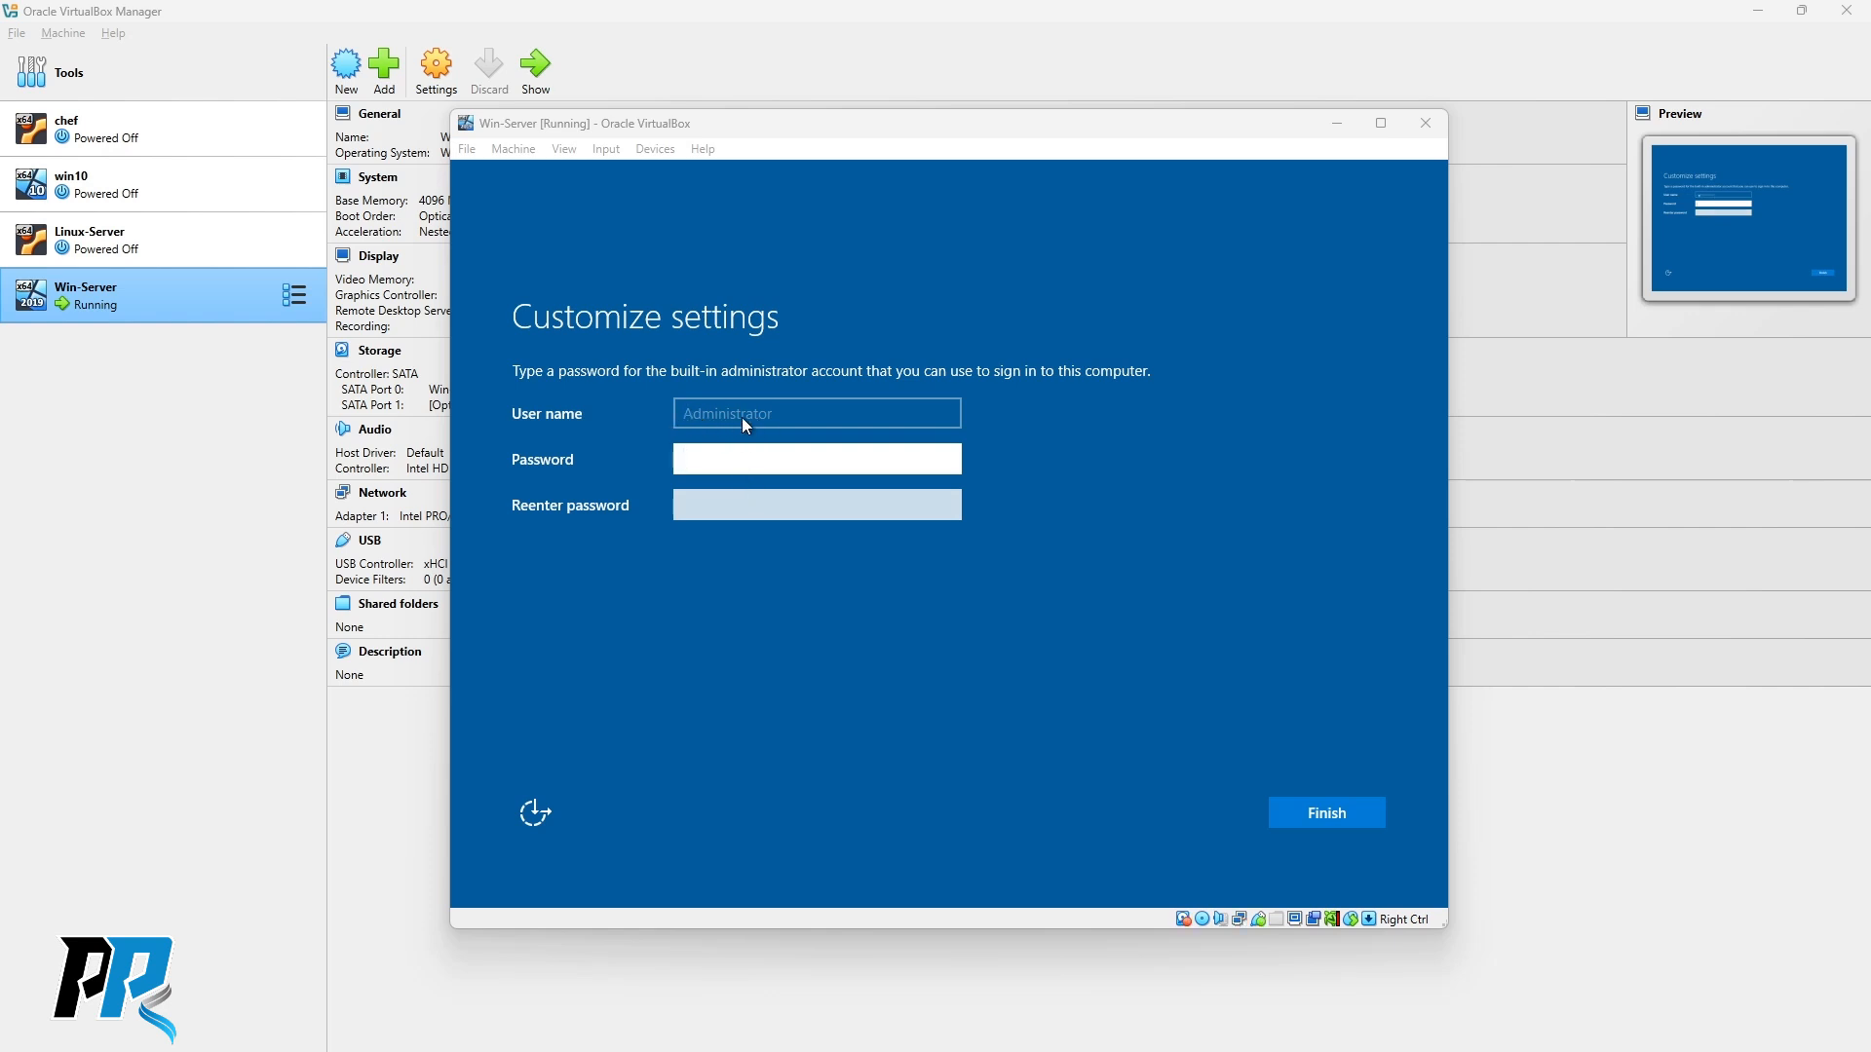
Enter and confirm the Administrator account password to finish setup.
{"action": "left_click", "coordinate": [731, 463]}
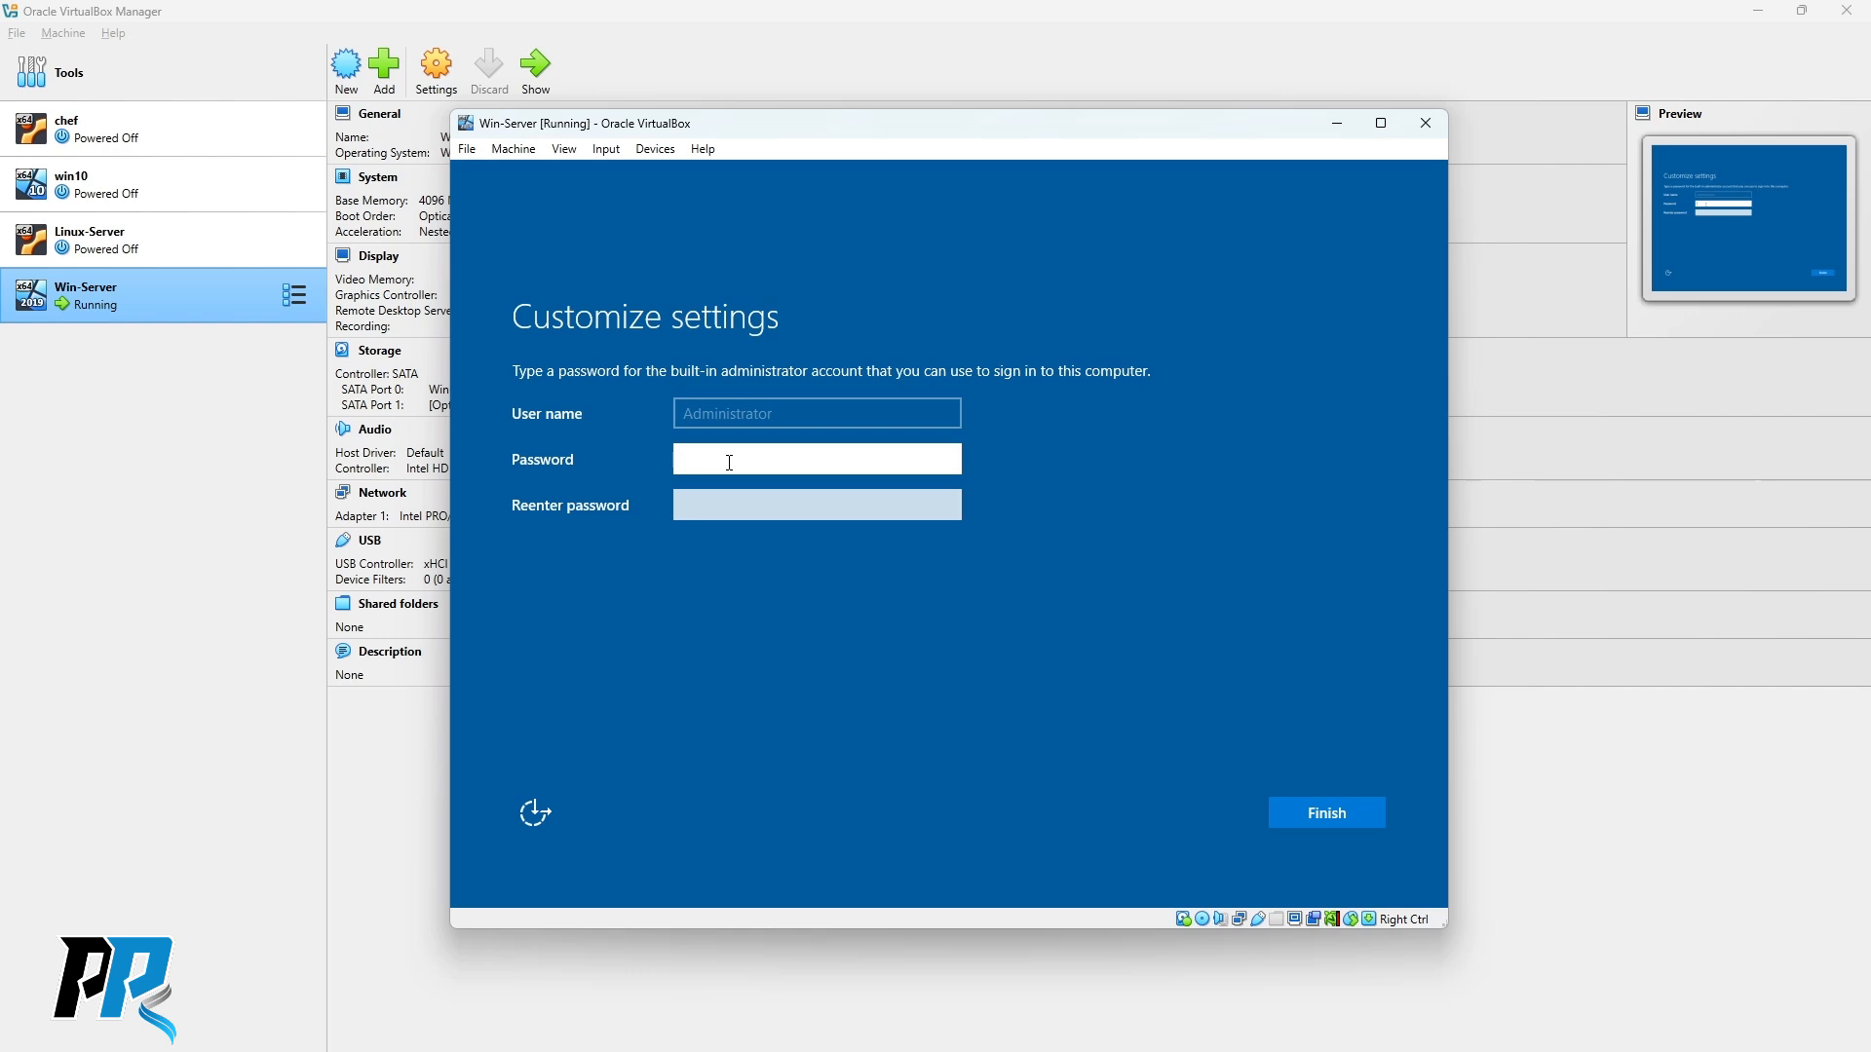
{"action": "type", "text": "••••••••"}
{"action": "key", "text": "Tab"}
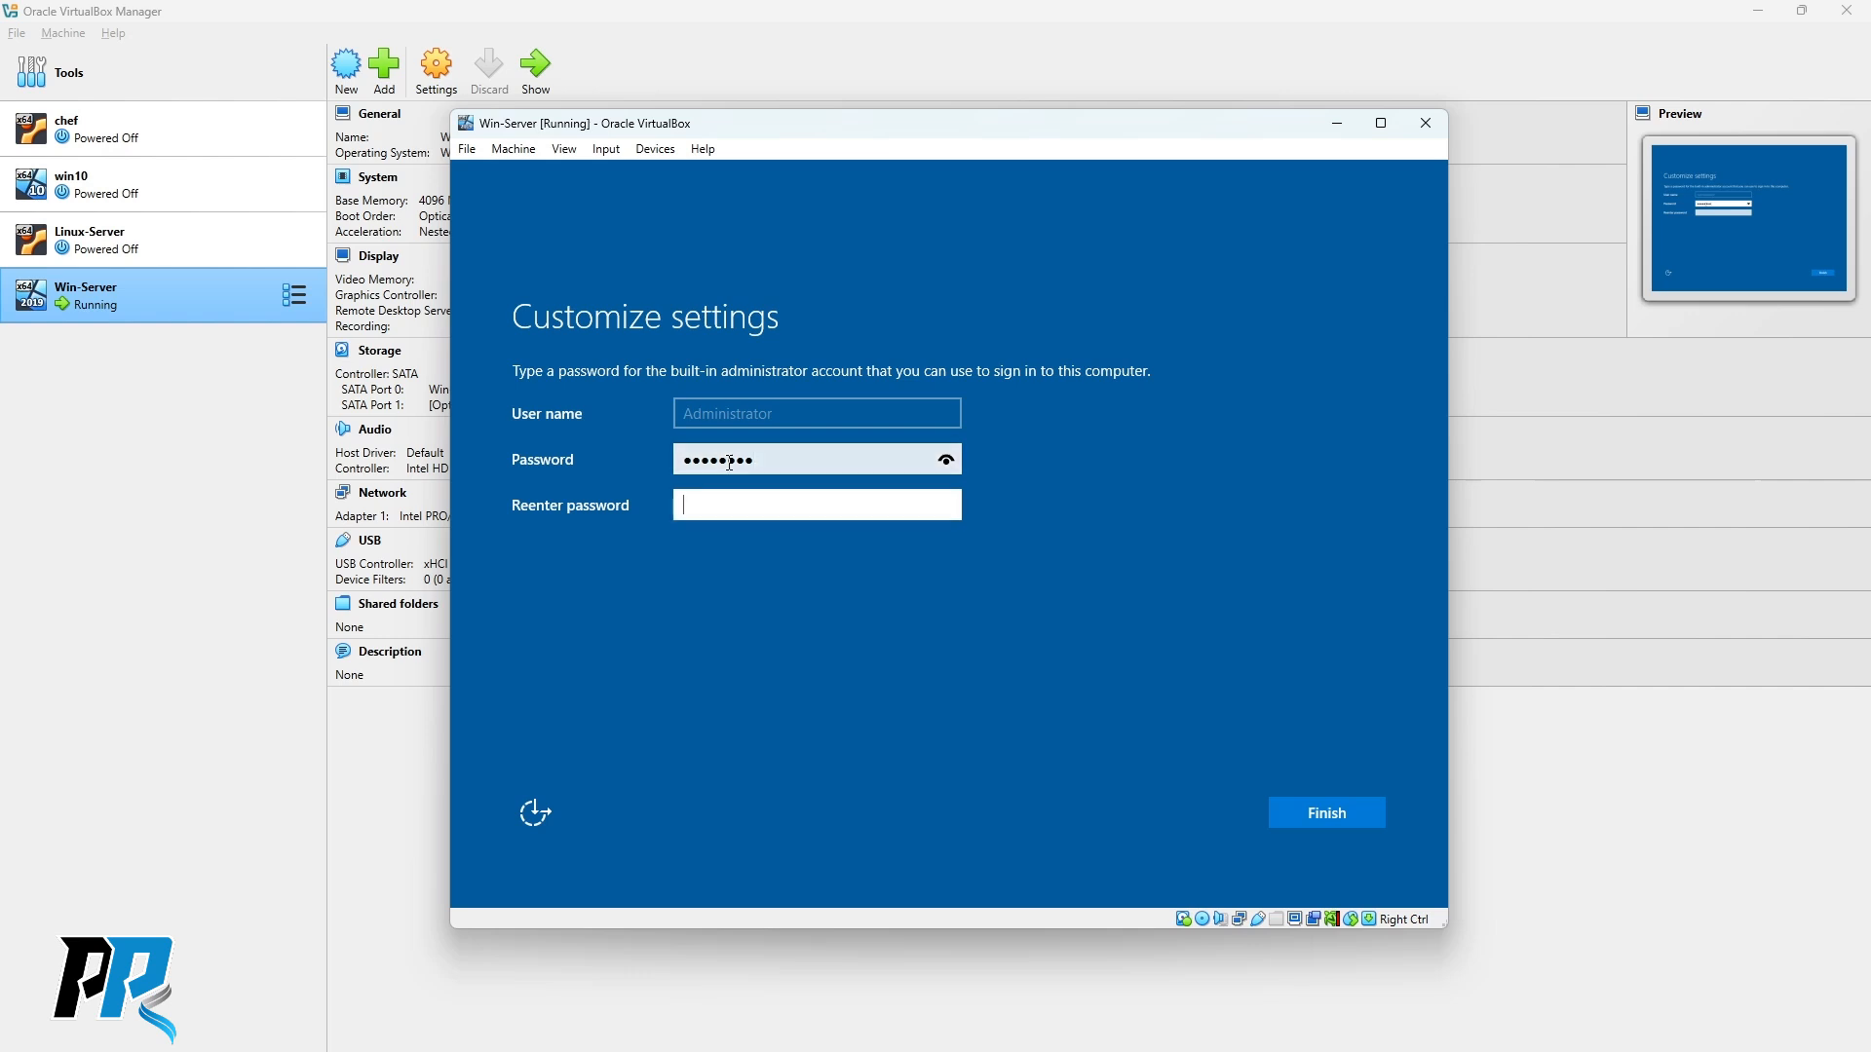
{"action": "type", "text": "•"}
{"action": "key", "text": "Return"}
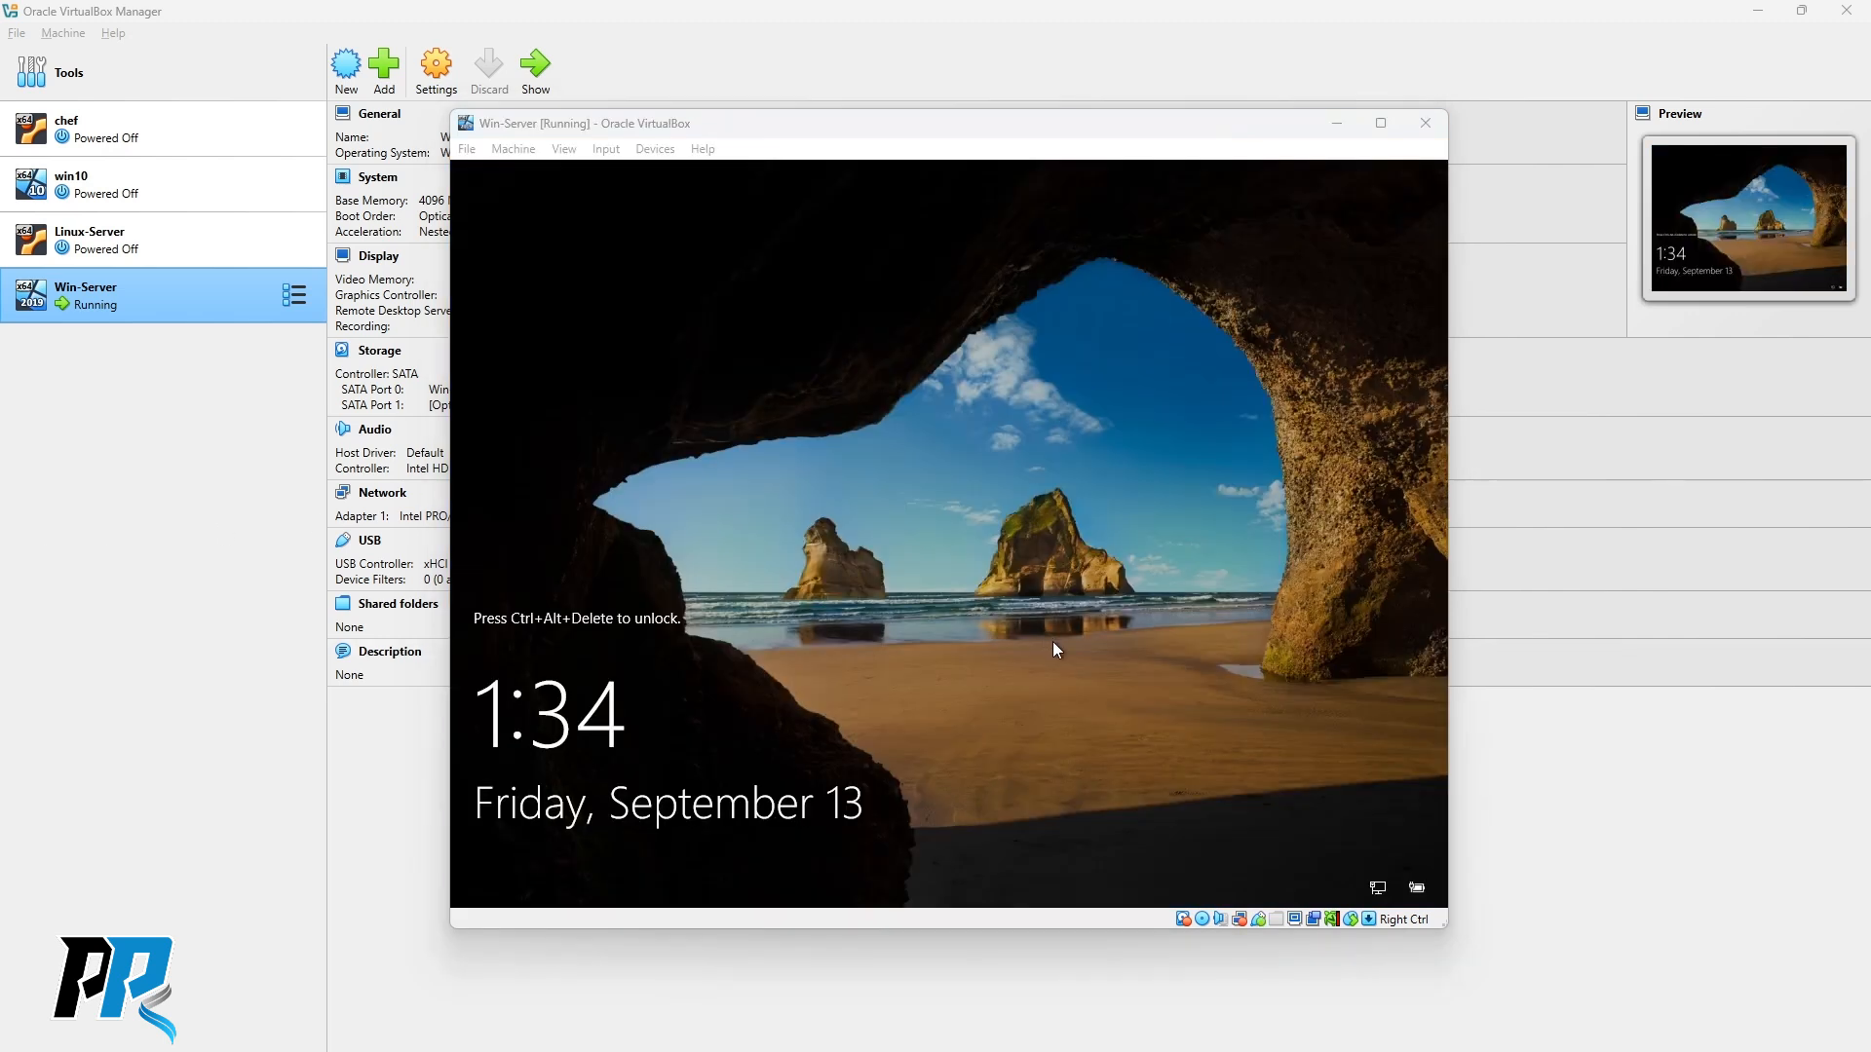
Send the unlock key sequence to the VM and sign in with the Administrator password.
{"action": "left_click", "coordinate": [916, 691]}
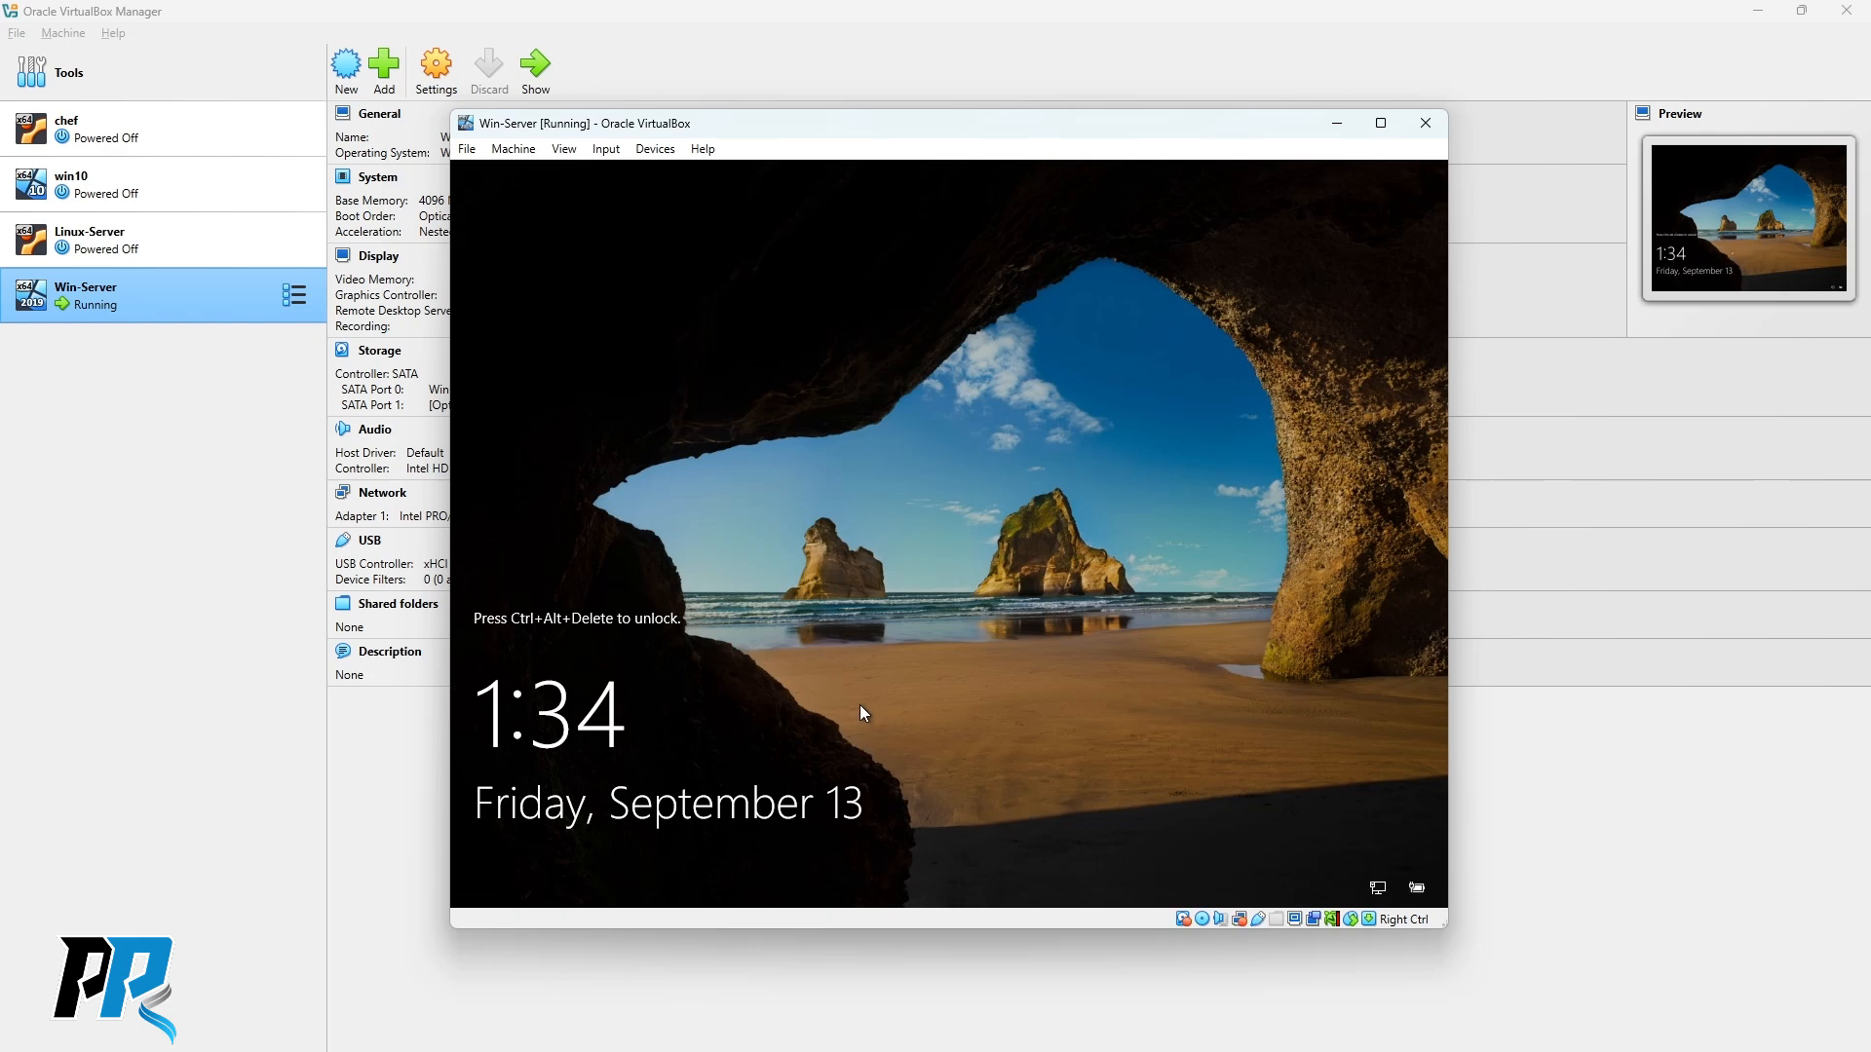
{"action": "left_click", "coordinate": [606, 149]}
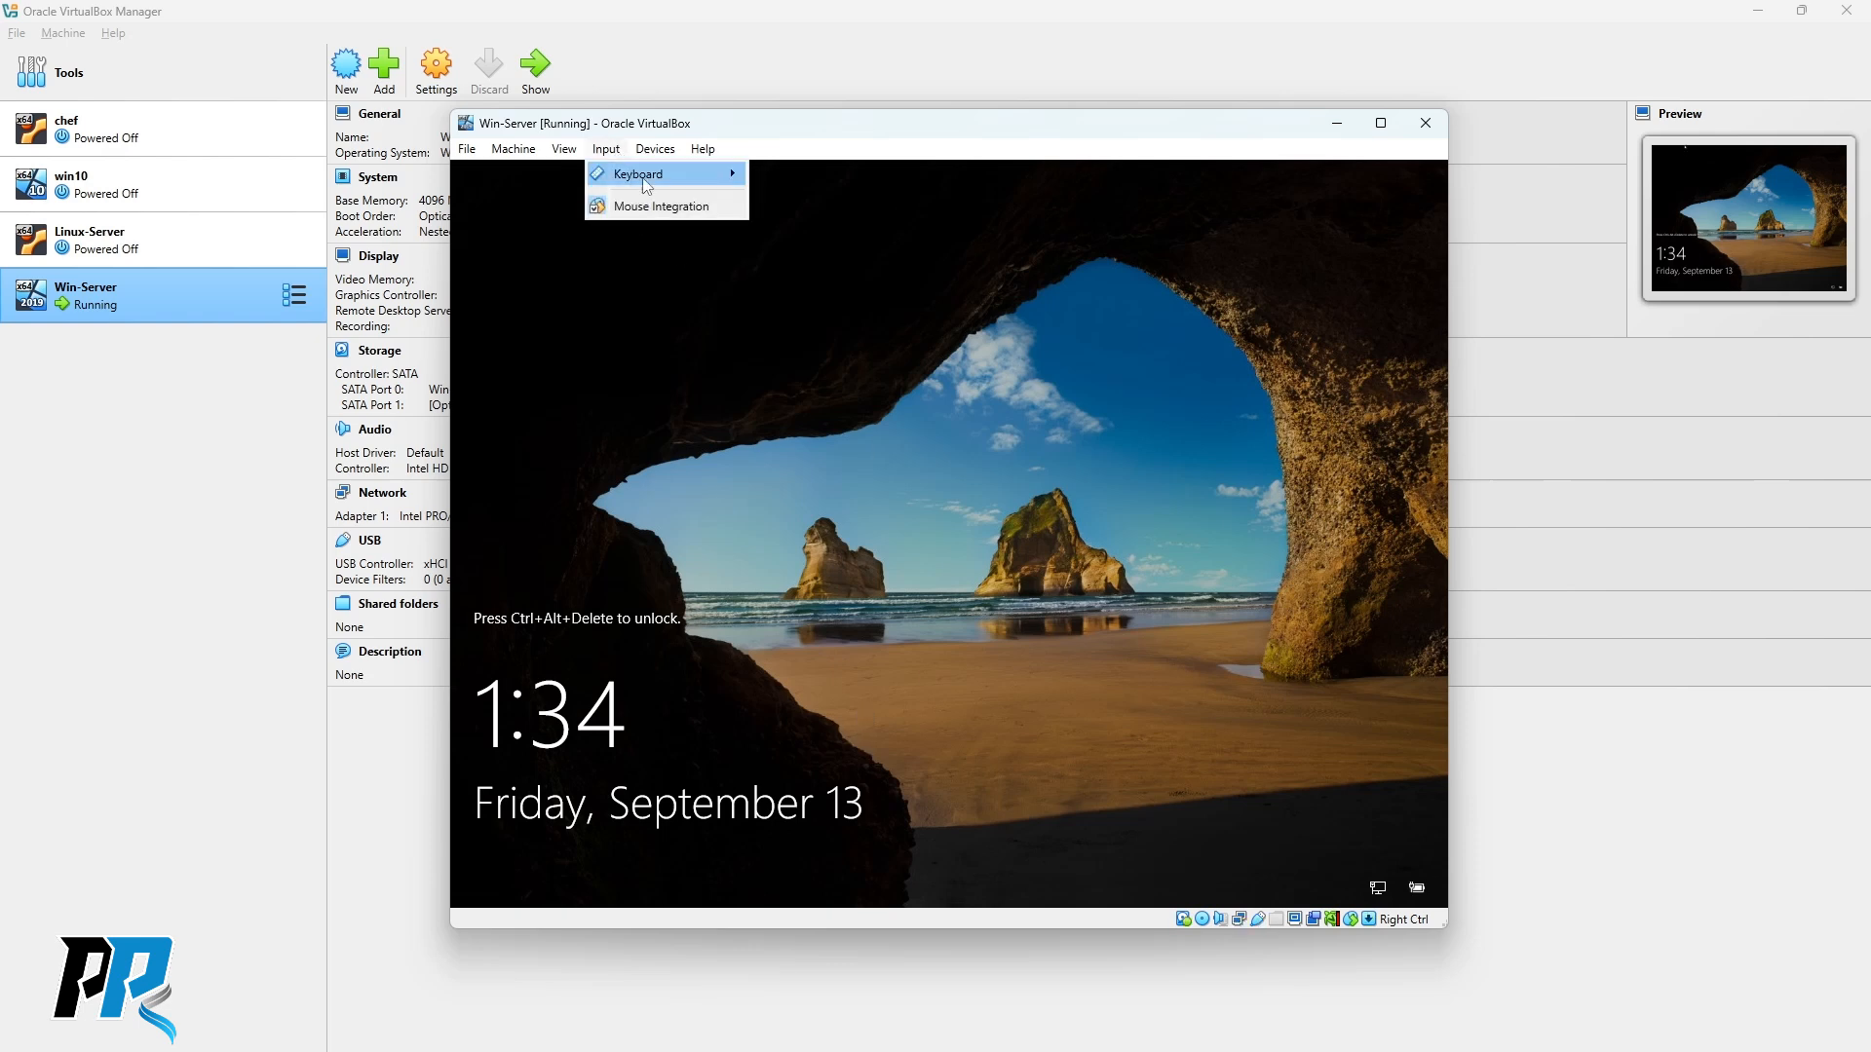
{"action": "mouse_move", "coordinate": [658, 180]}
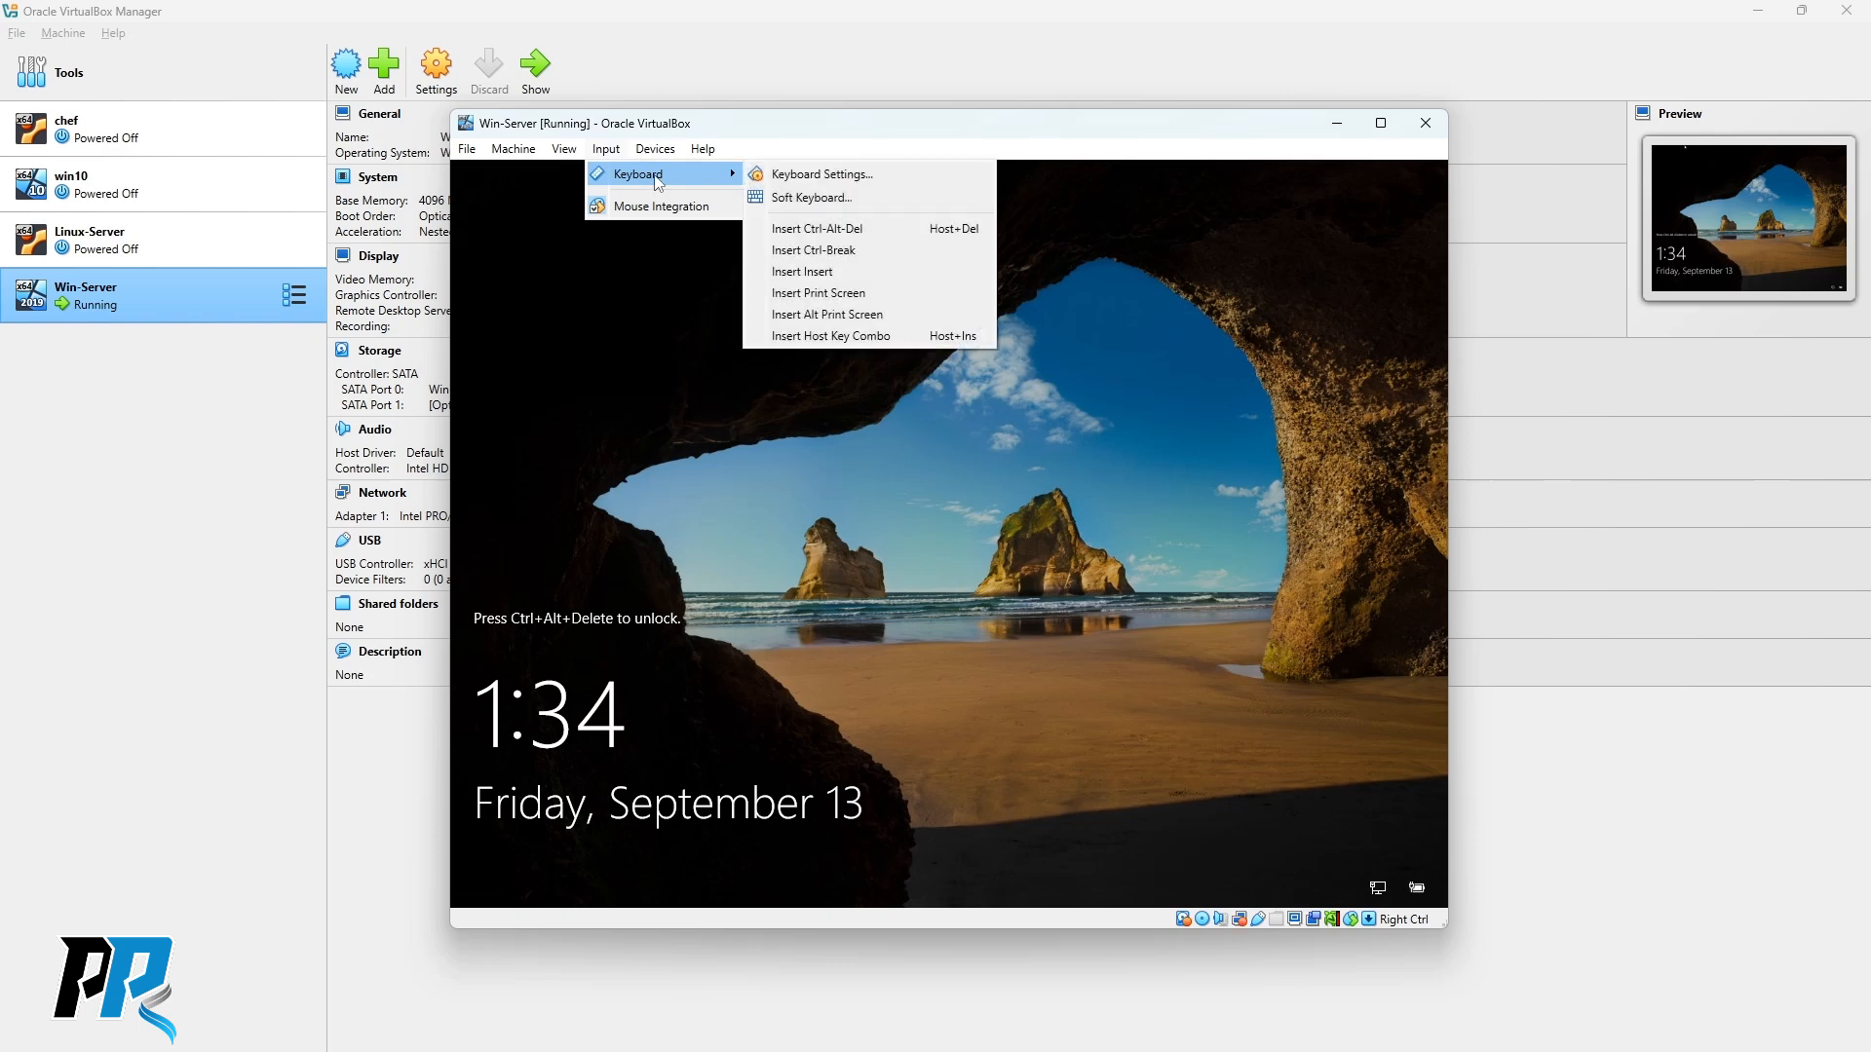
{"action": "left_click", "coordinate": [838, 233]}
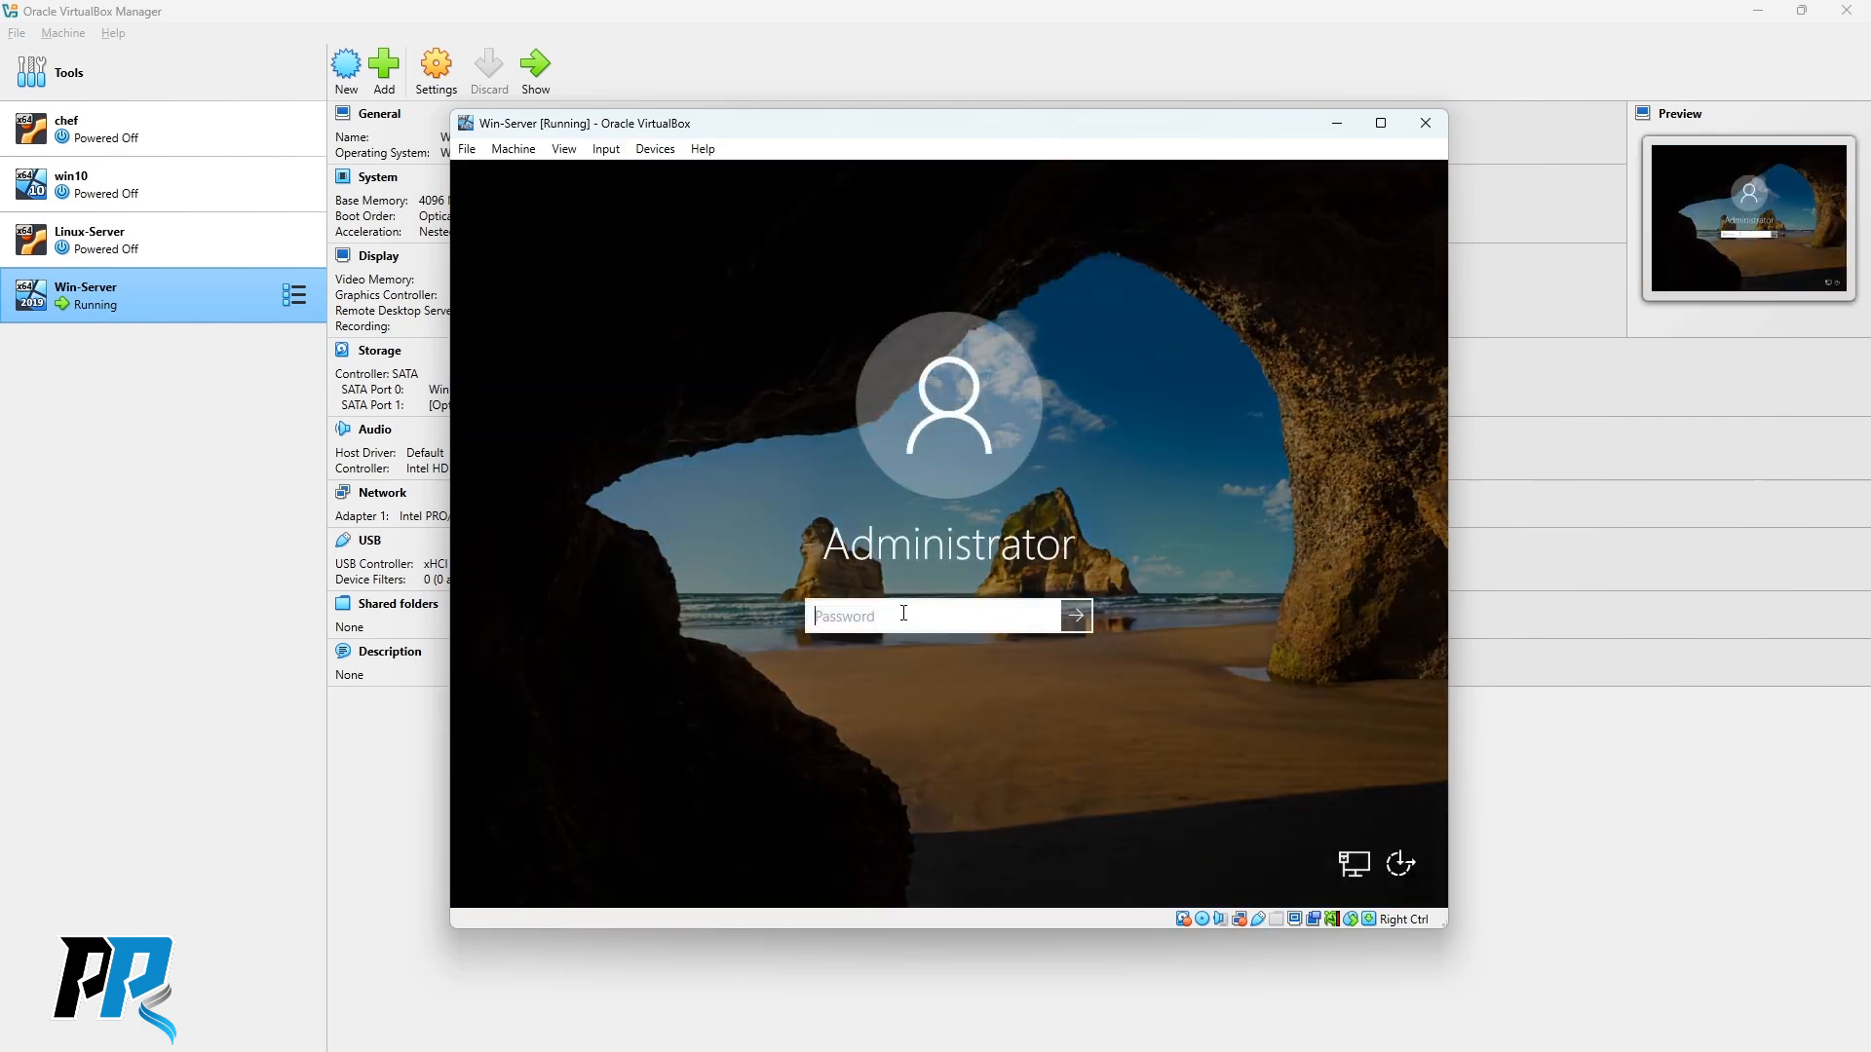
{"action": "type", "text": "•••••"}
{"action": "key", "text": "Return"}
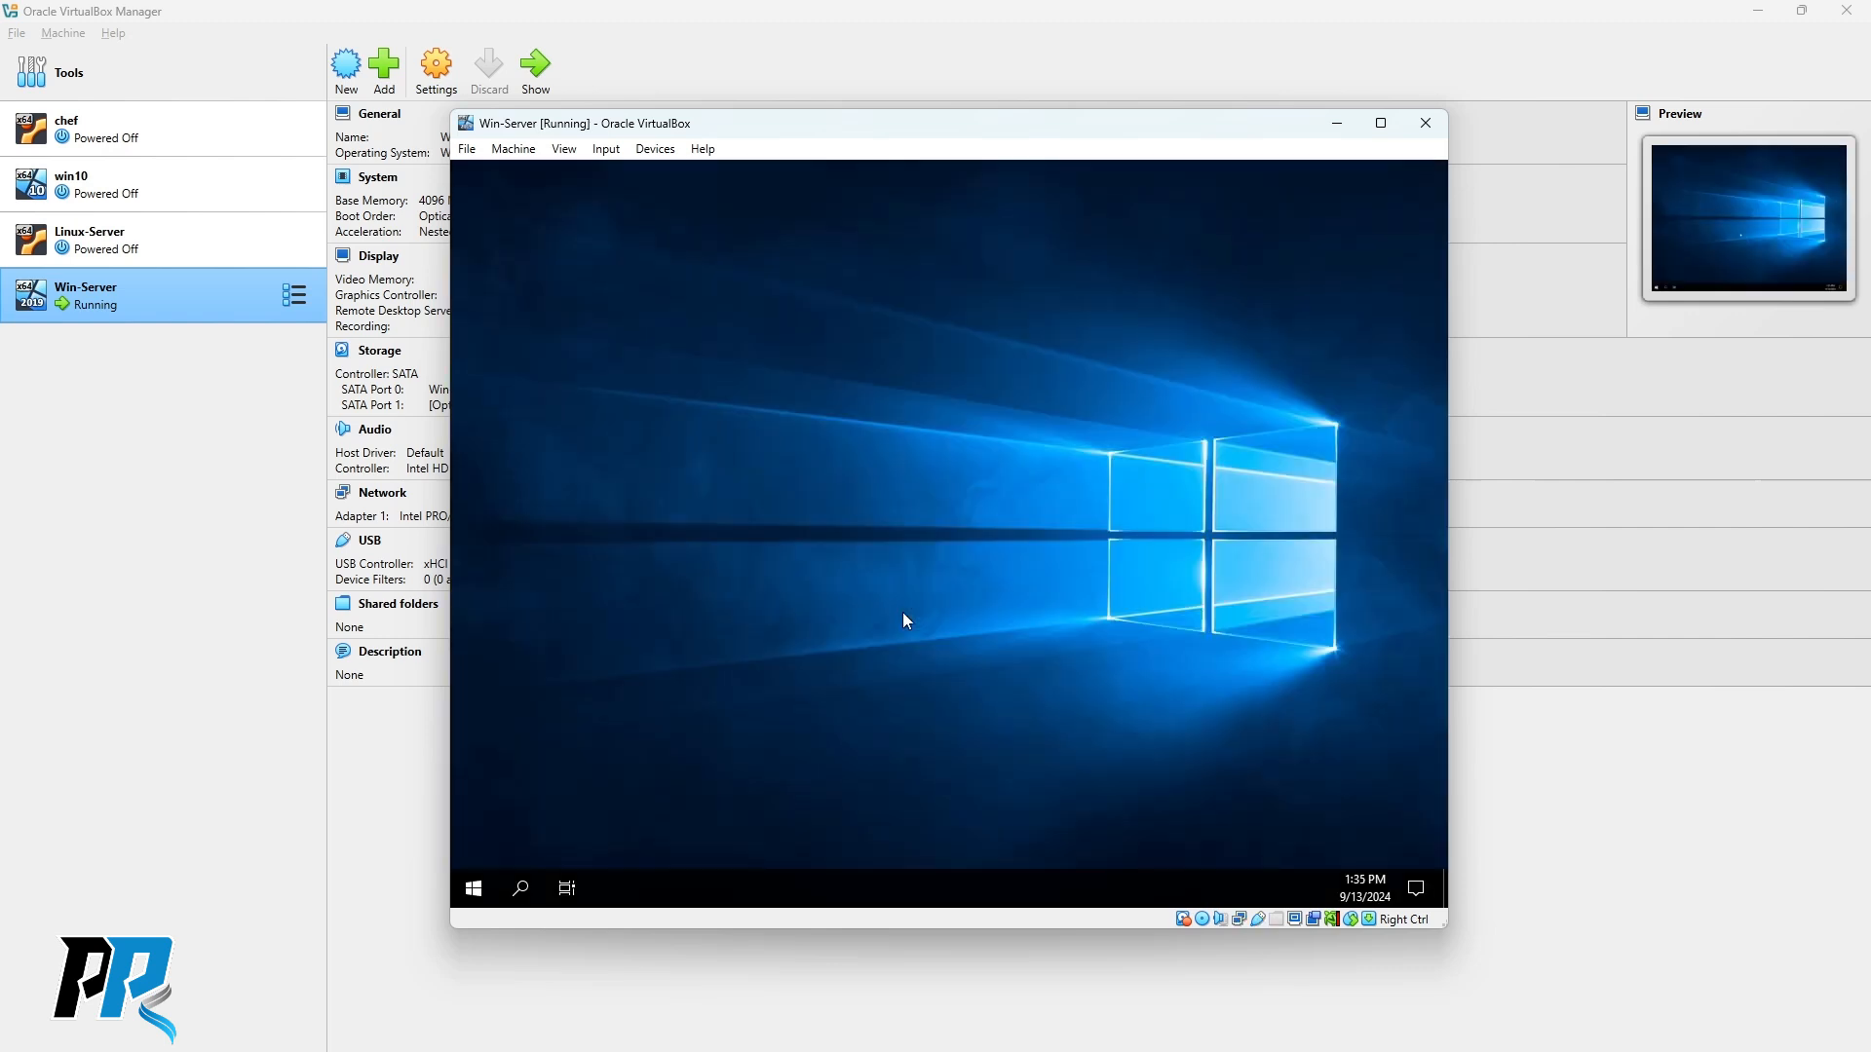
{"action": "mouse_move", "coordinate": [898, 132]}
{"action": "left_mouse_down"}
{"action": "mouse_move", "coordinate": [887, 109]}
{"action": "mouse_move", "coordinate": [882, 129]}
{"action": "left_mouse_up"}
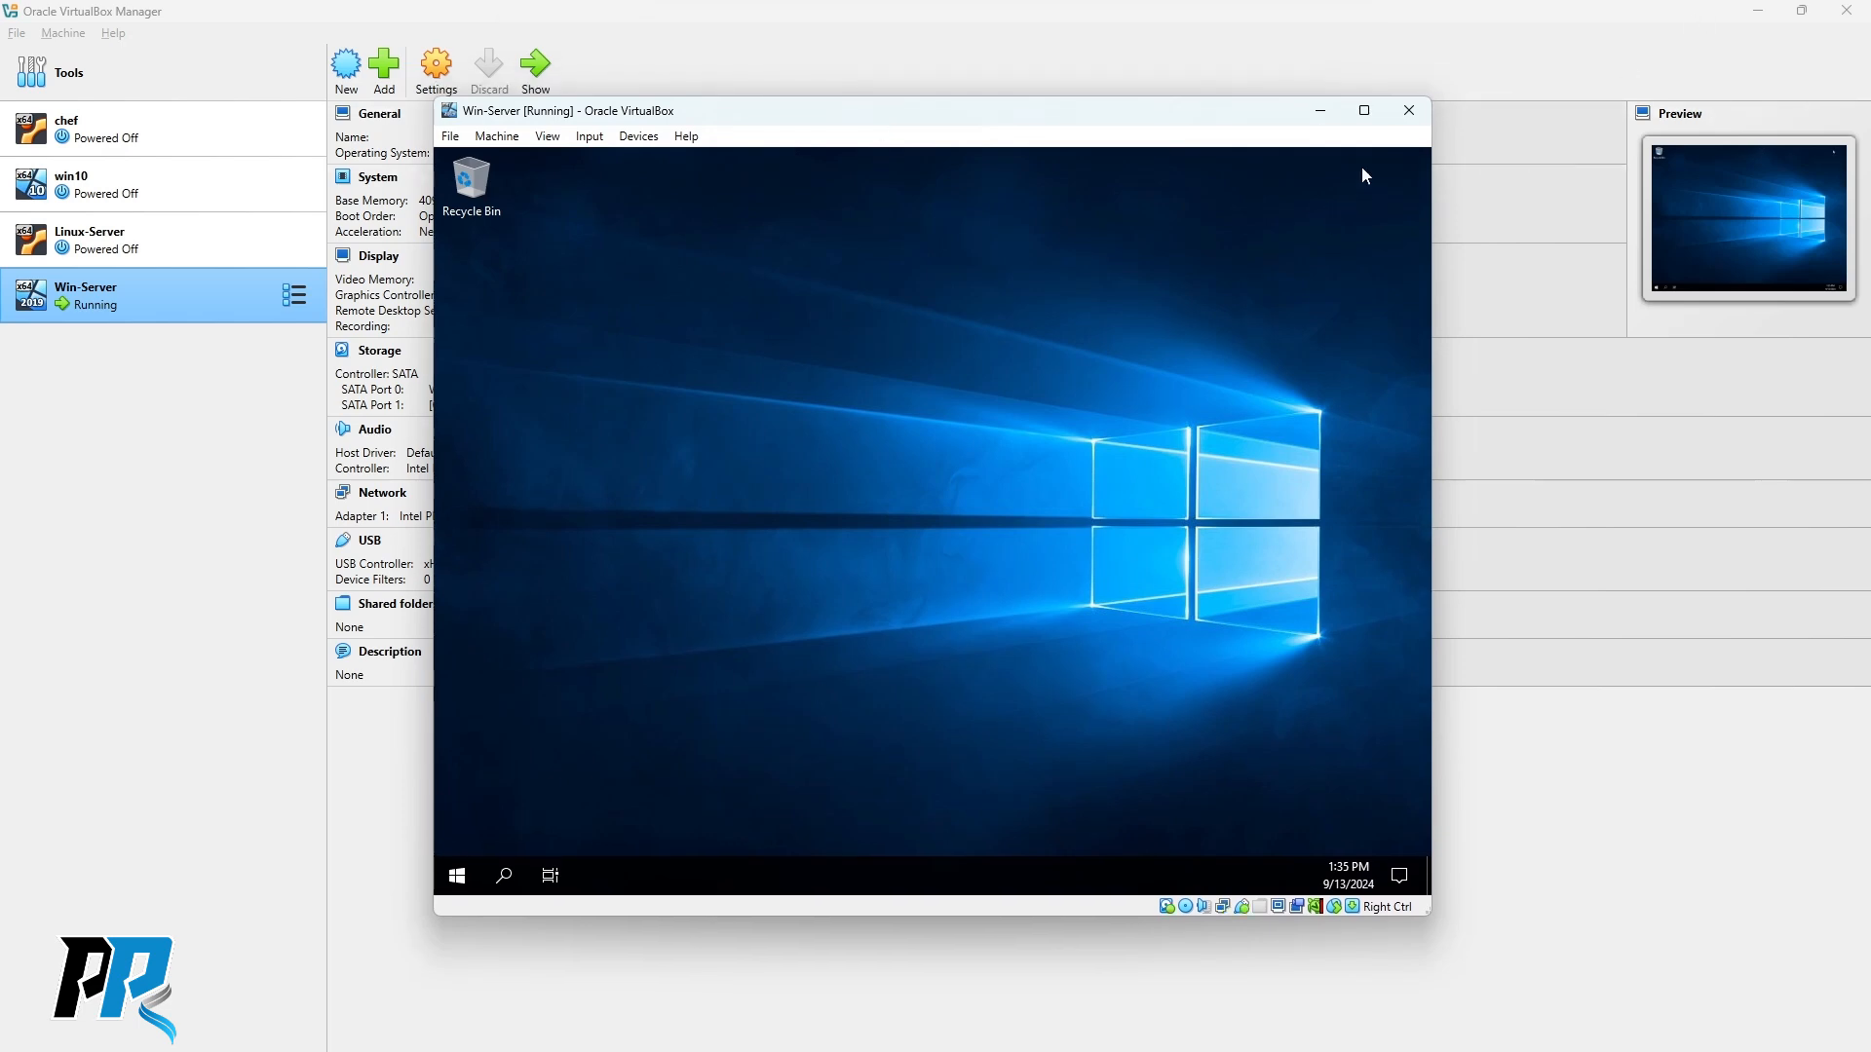
Allow the server to be discoverable on the network and maximize the VM window.
{"action": "left_click_drag", "start_coordinate": [1013, 120], "coordinate": [1065, 122]}
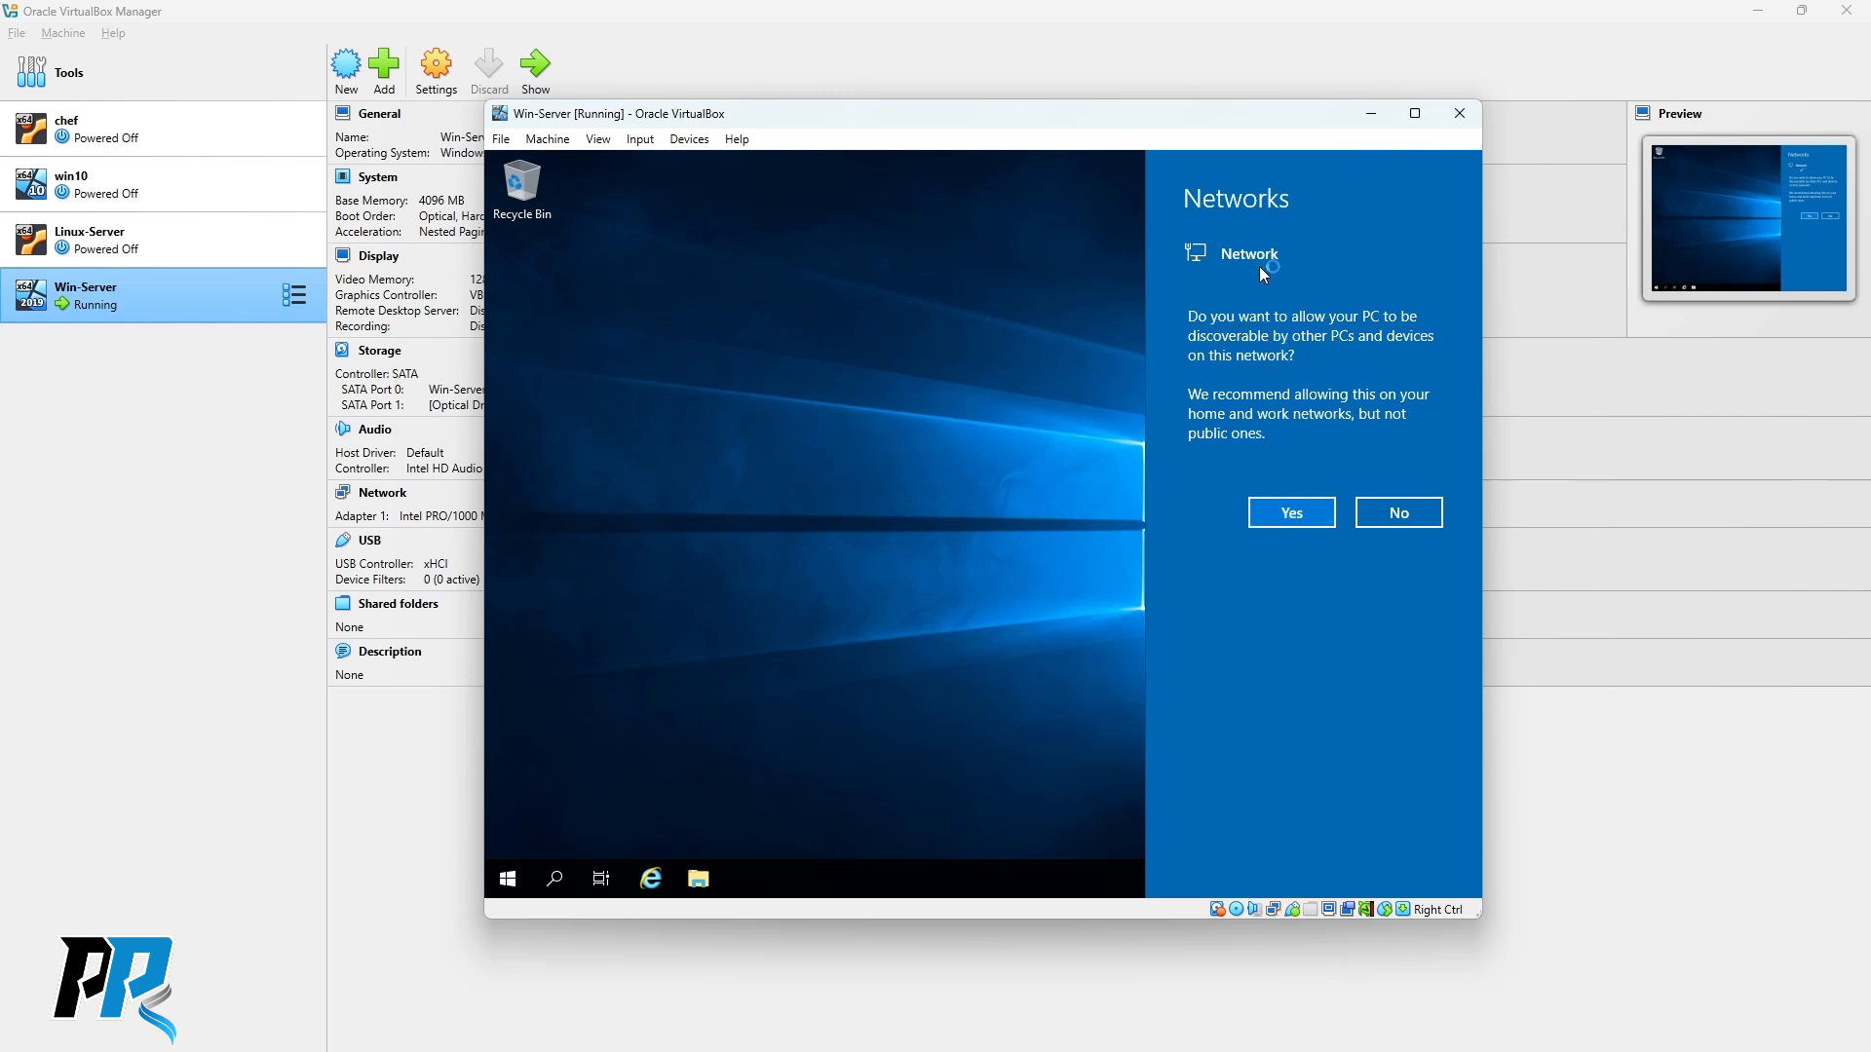
{"action": "left_click", "coordinate": [1289, 513]}
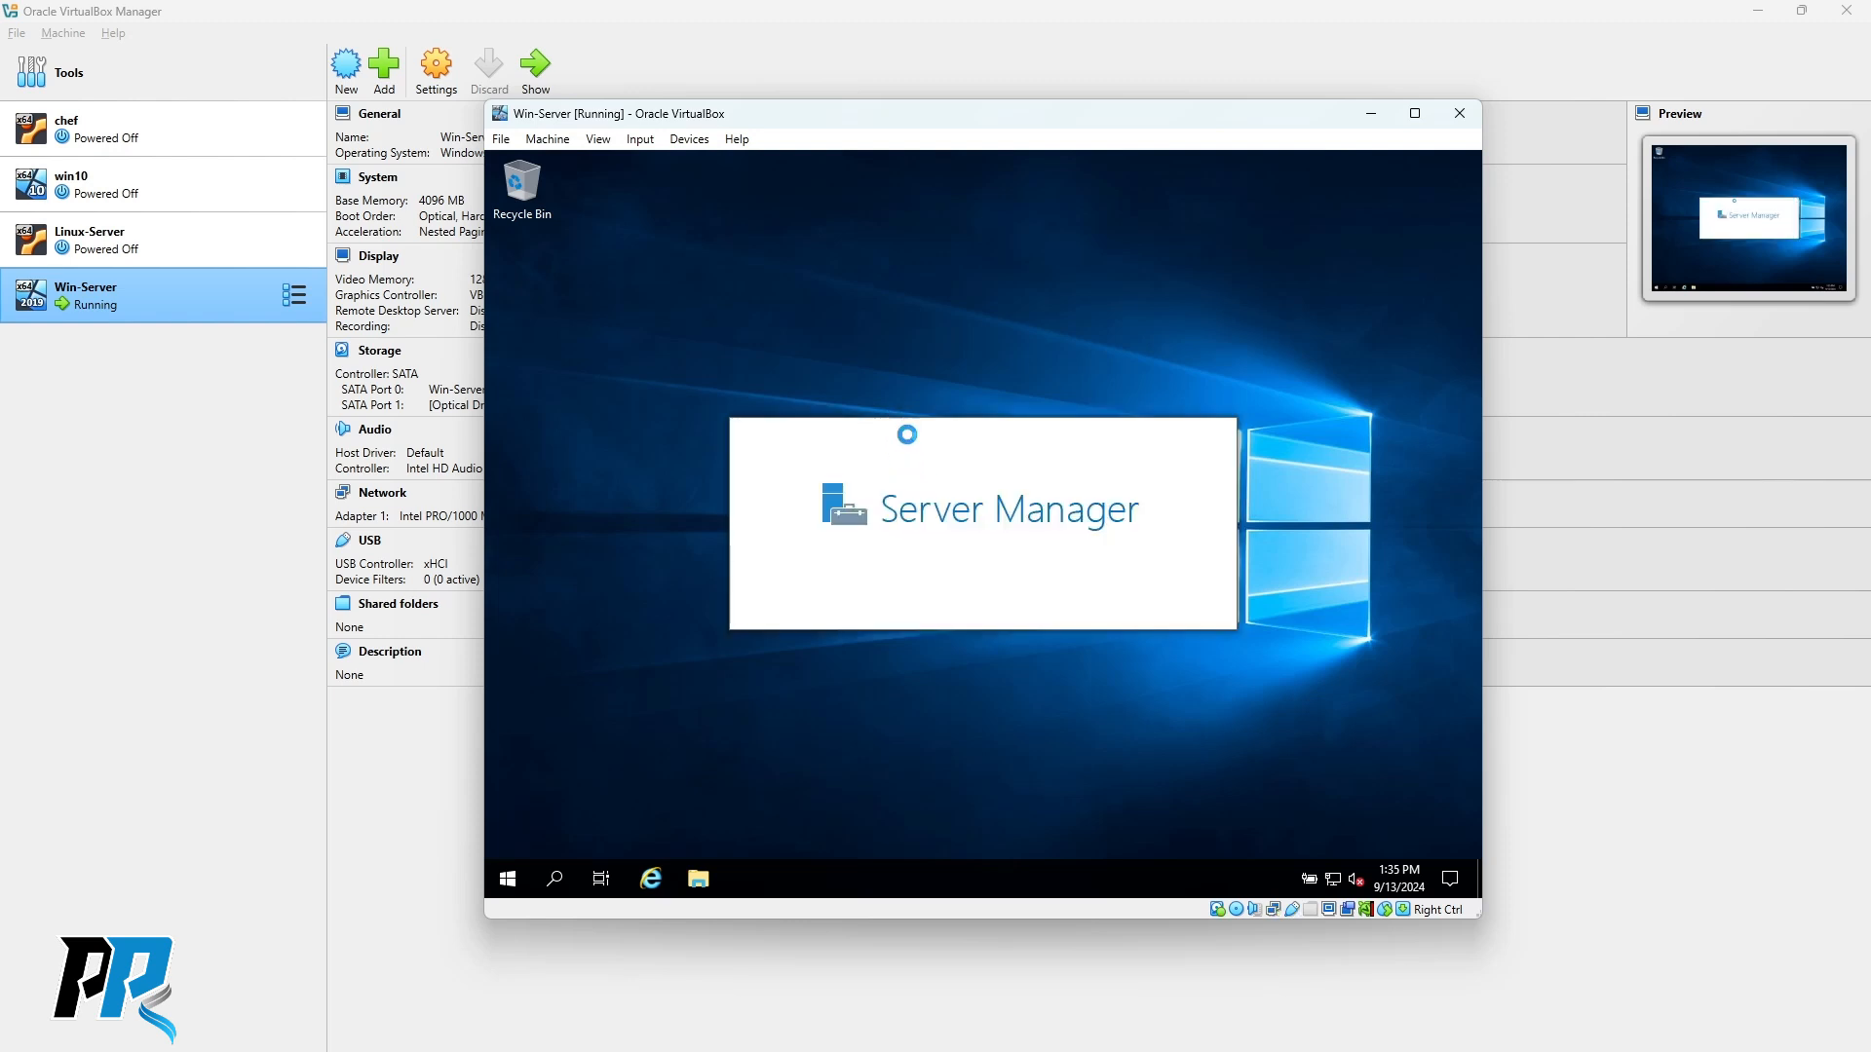
{"action": "left_click", "coordinate": [1416, 115]}
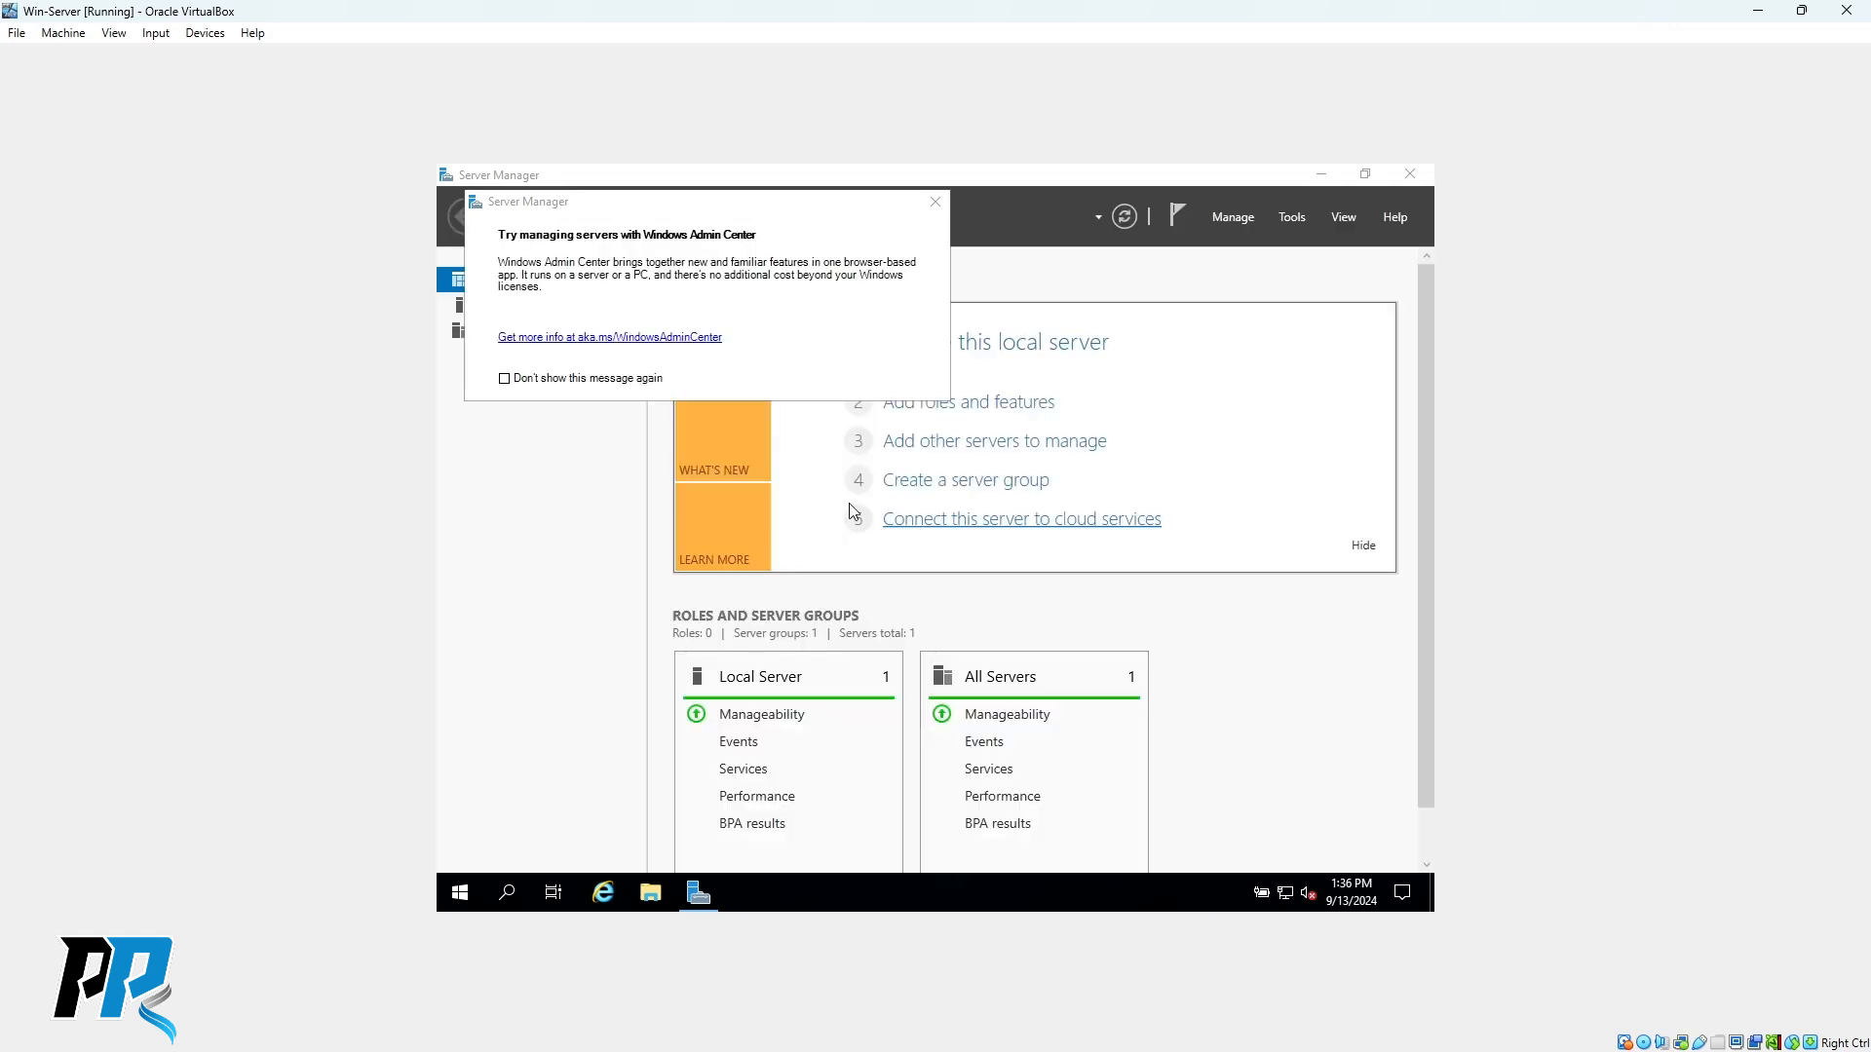
Stop the Windows Admin Center prompt from reappearing, dismiss it, and close Server Manager.
{"action": "left_click", "coordinate": [504, 379]}
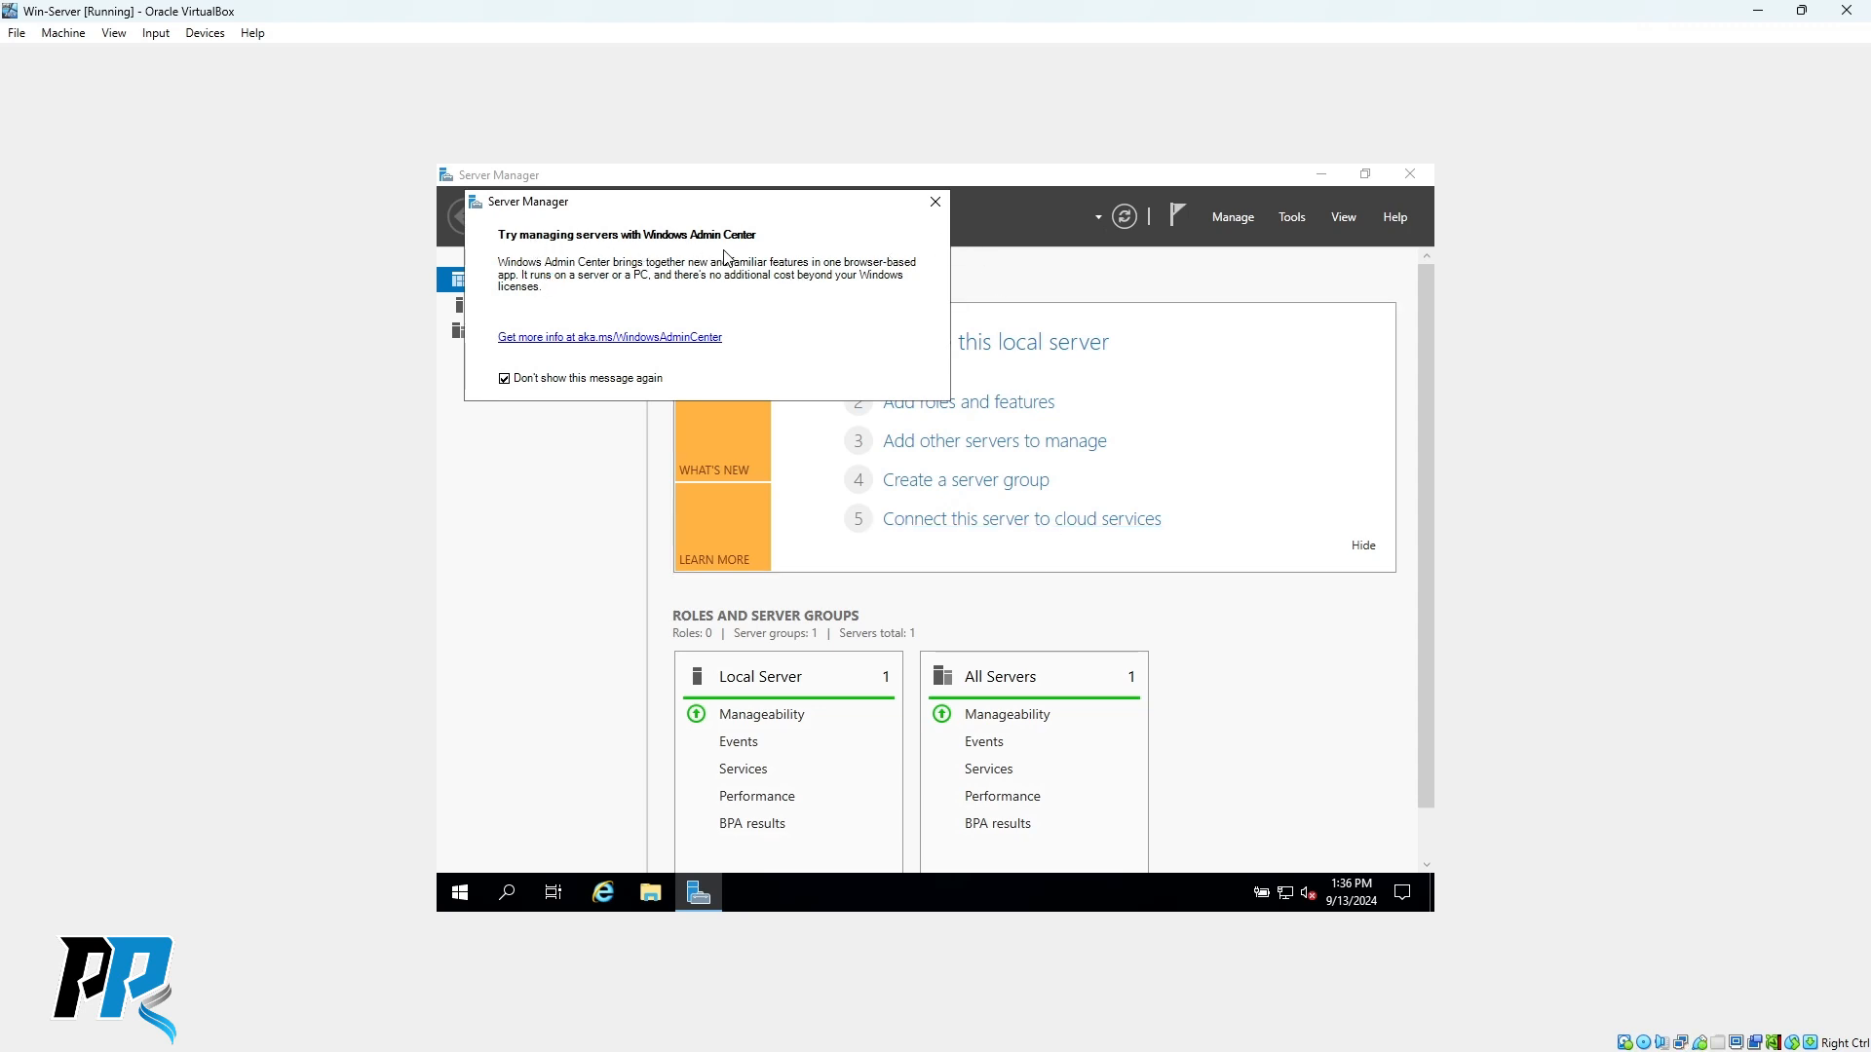
{"action": "left_click", "coordinate": [936, 203]}
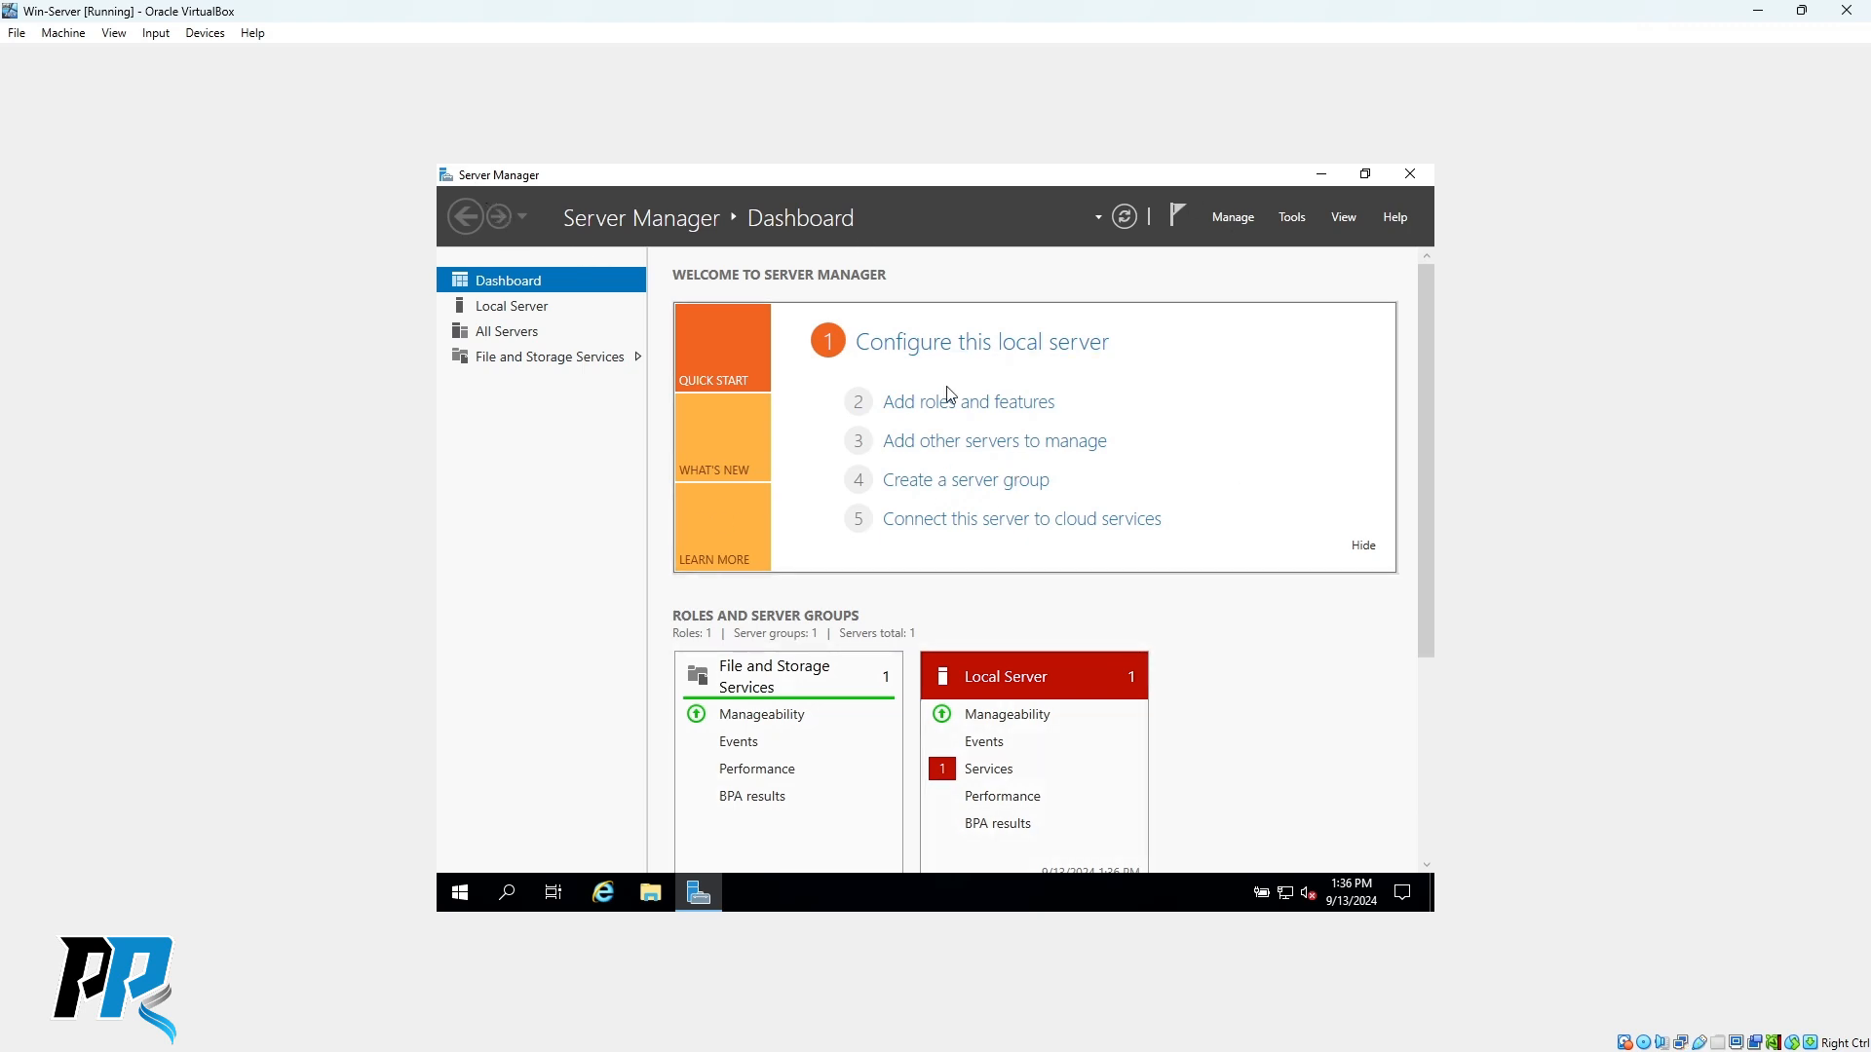
{"action": "left_click", "coordinate": [1412, 176]}
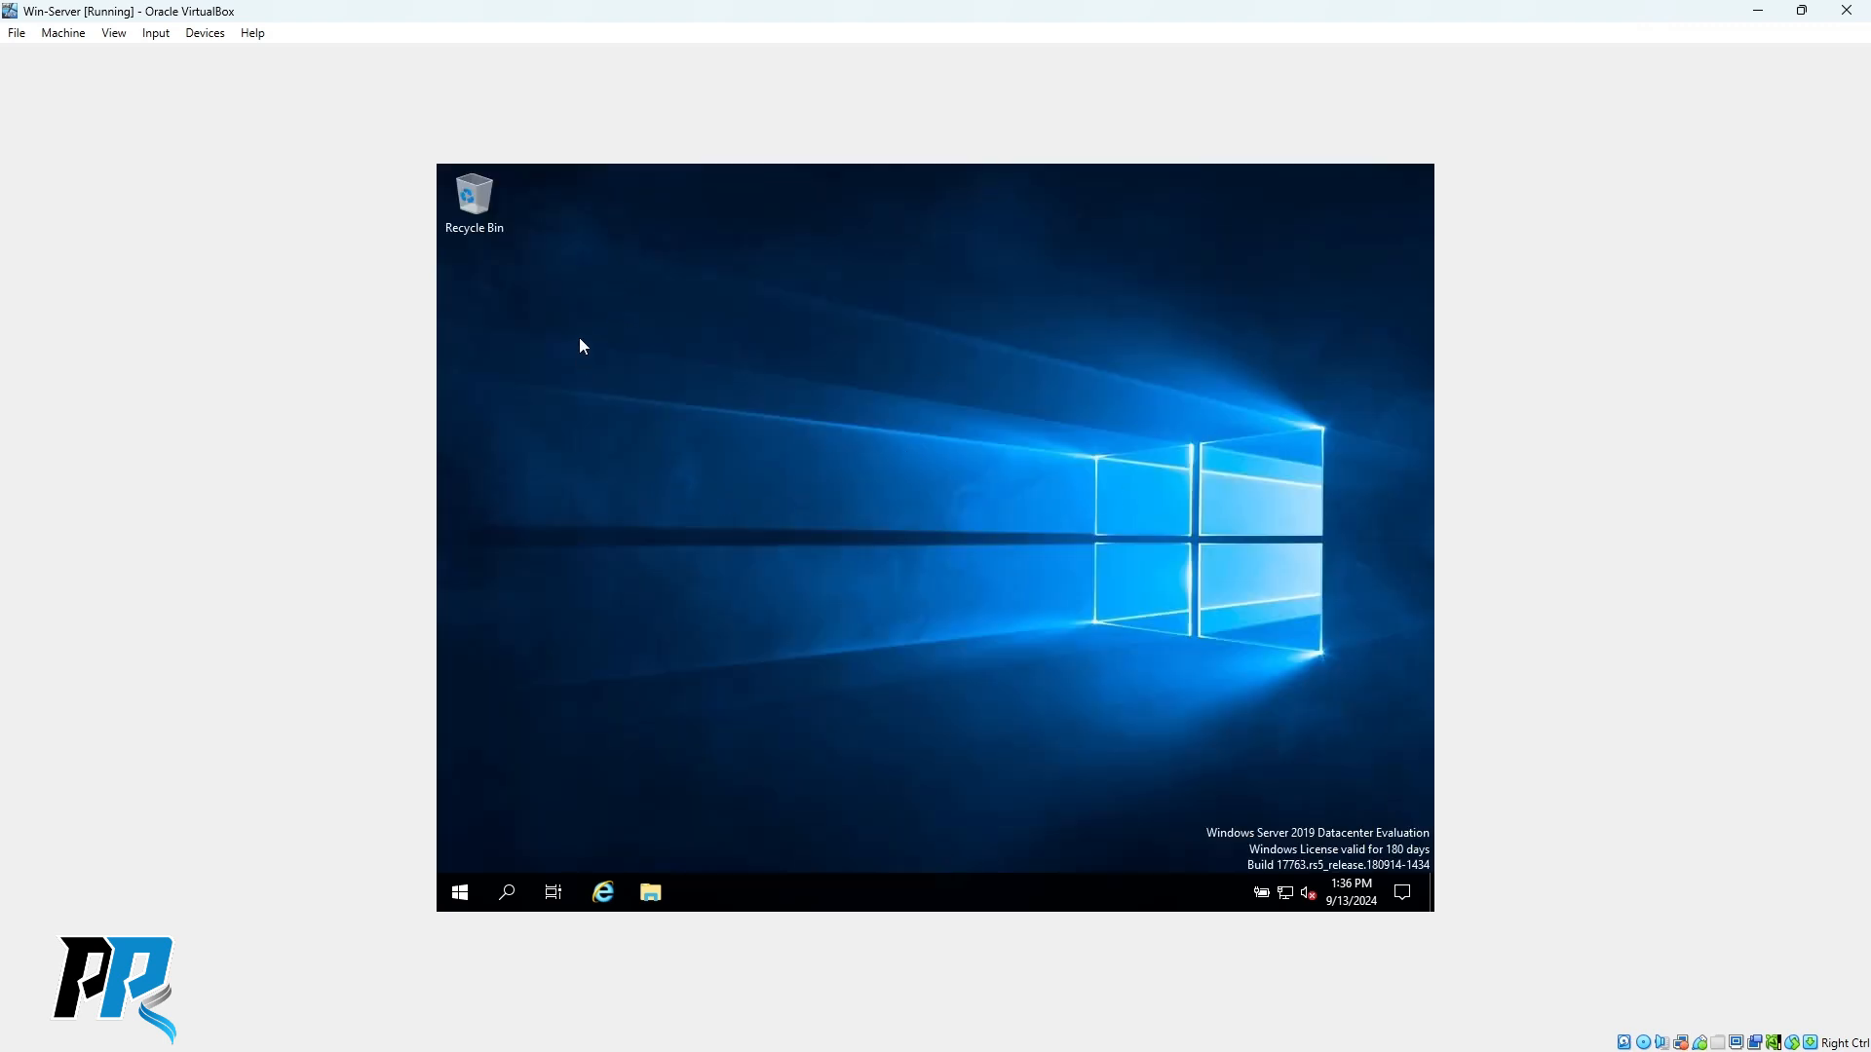
{"action": "right_click", "coordinate": [460, 893]}
Launch Device Manager with devmgmt.msc and inspect Display adapters and the unknown Base System Device.
{"action": "left_click", "coordinate": [501, 799]}
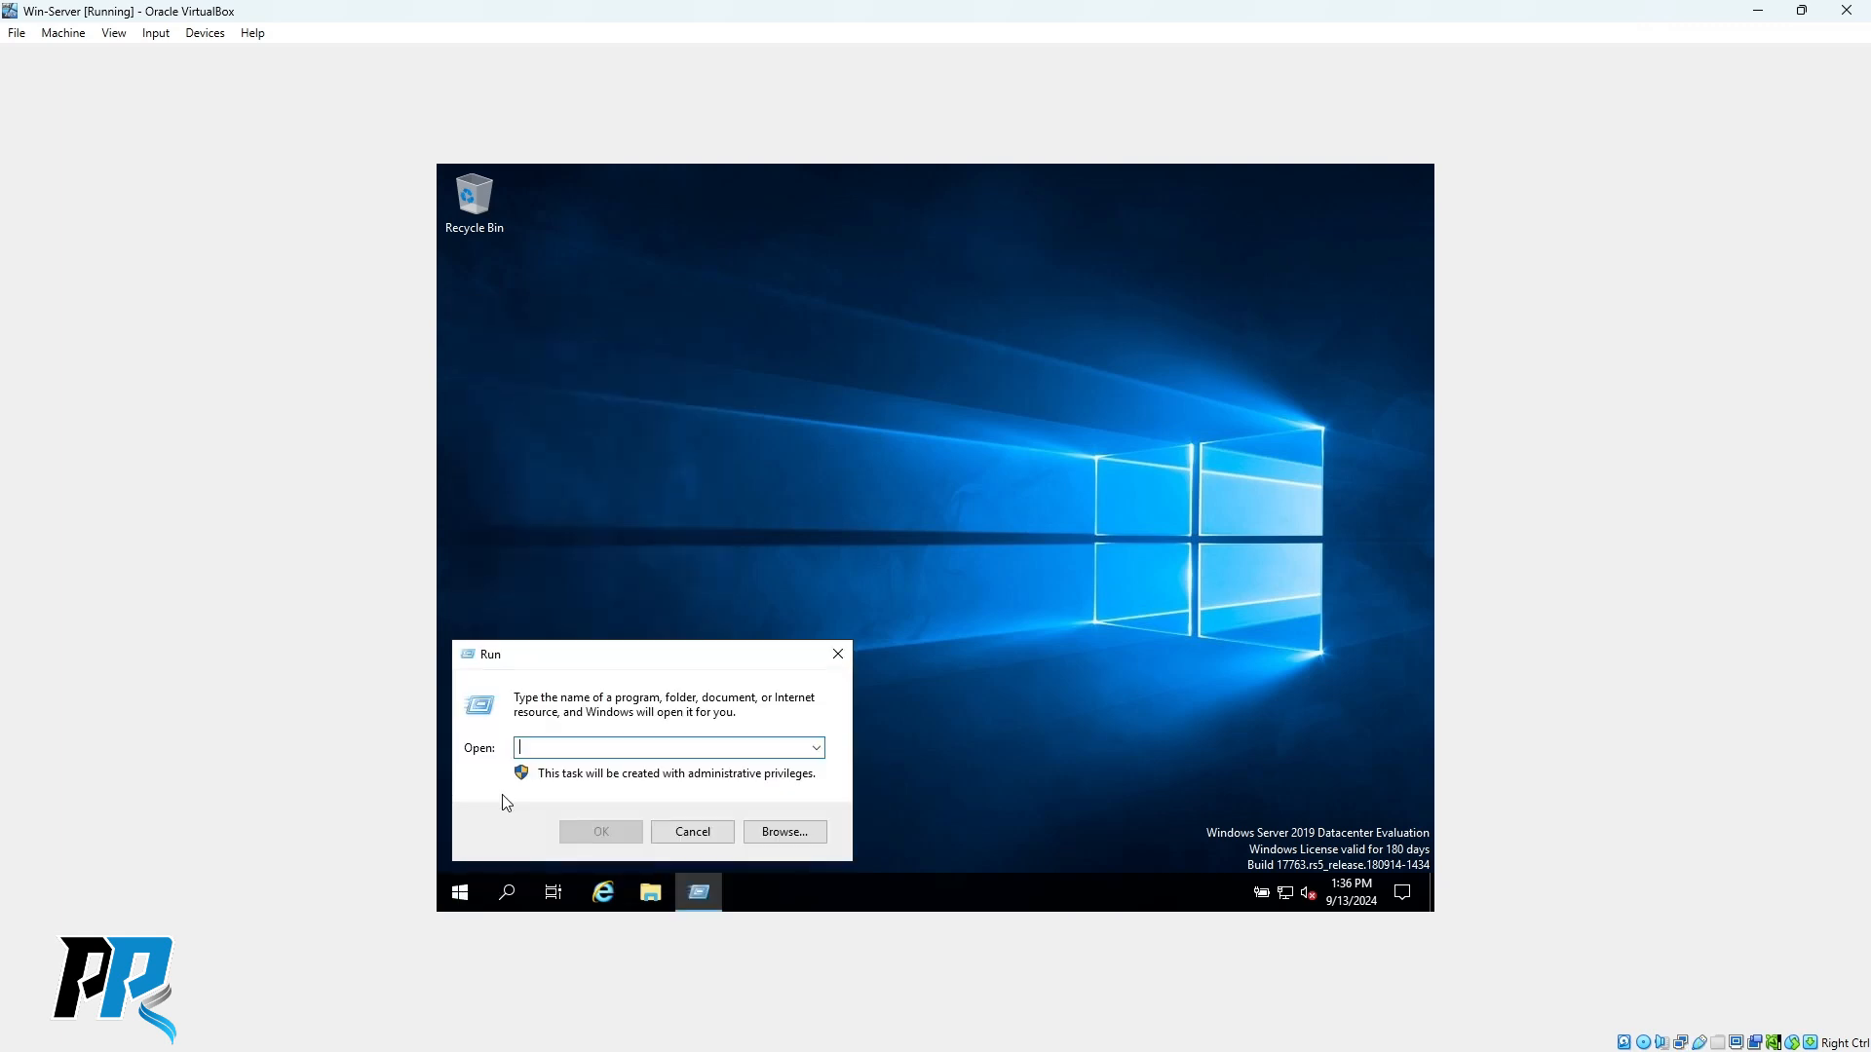
{"action": "type", "text": "devmgmt.ms"}
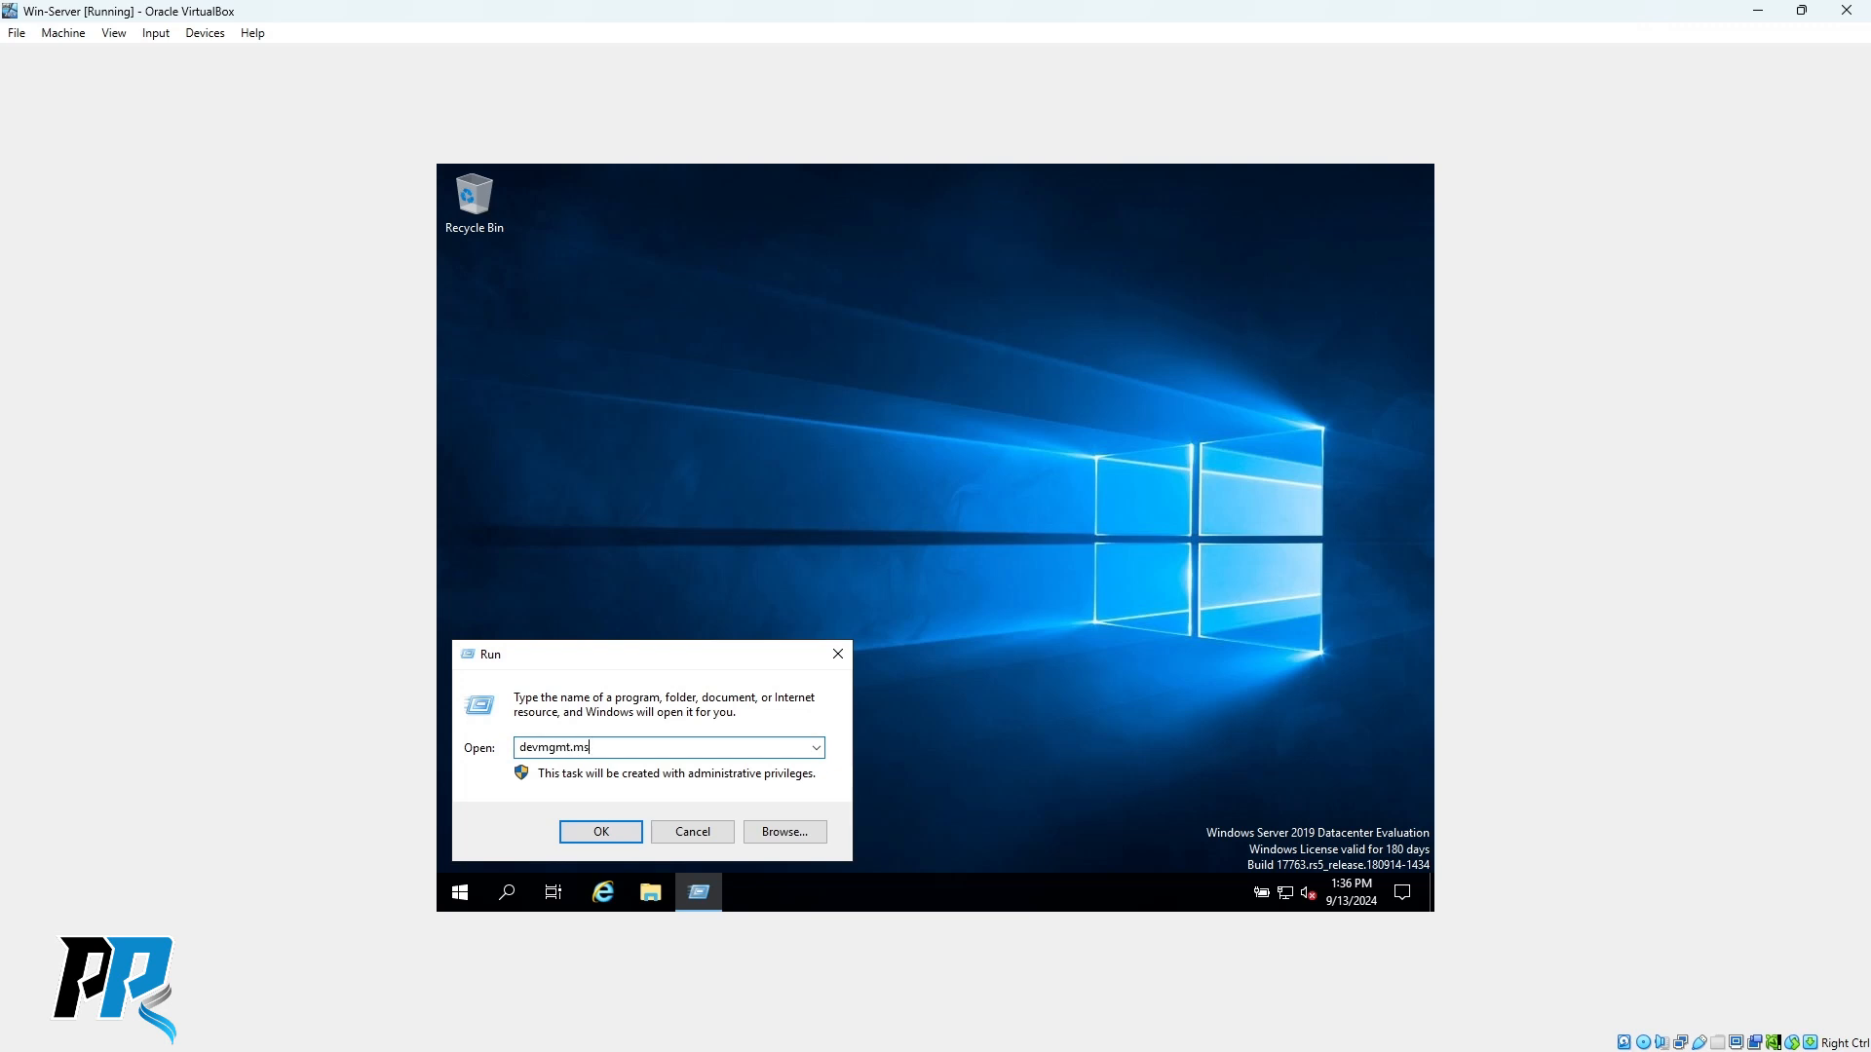
{"action": "type", "text": "c"}
{"action": "key", "text": "Return"}
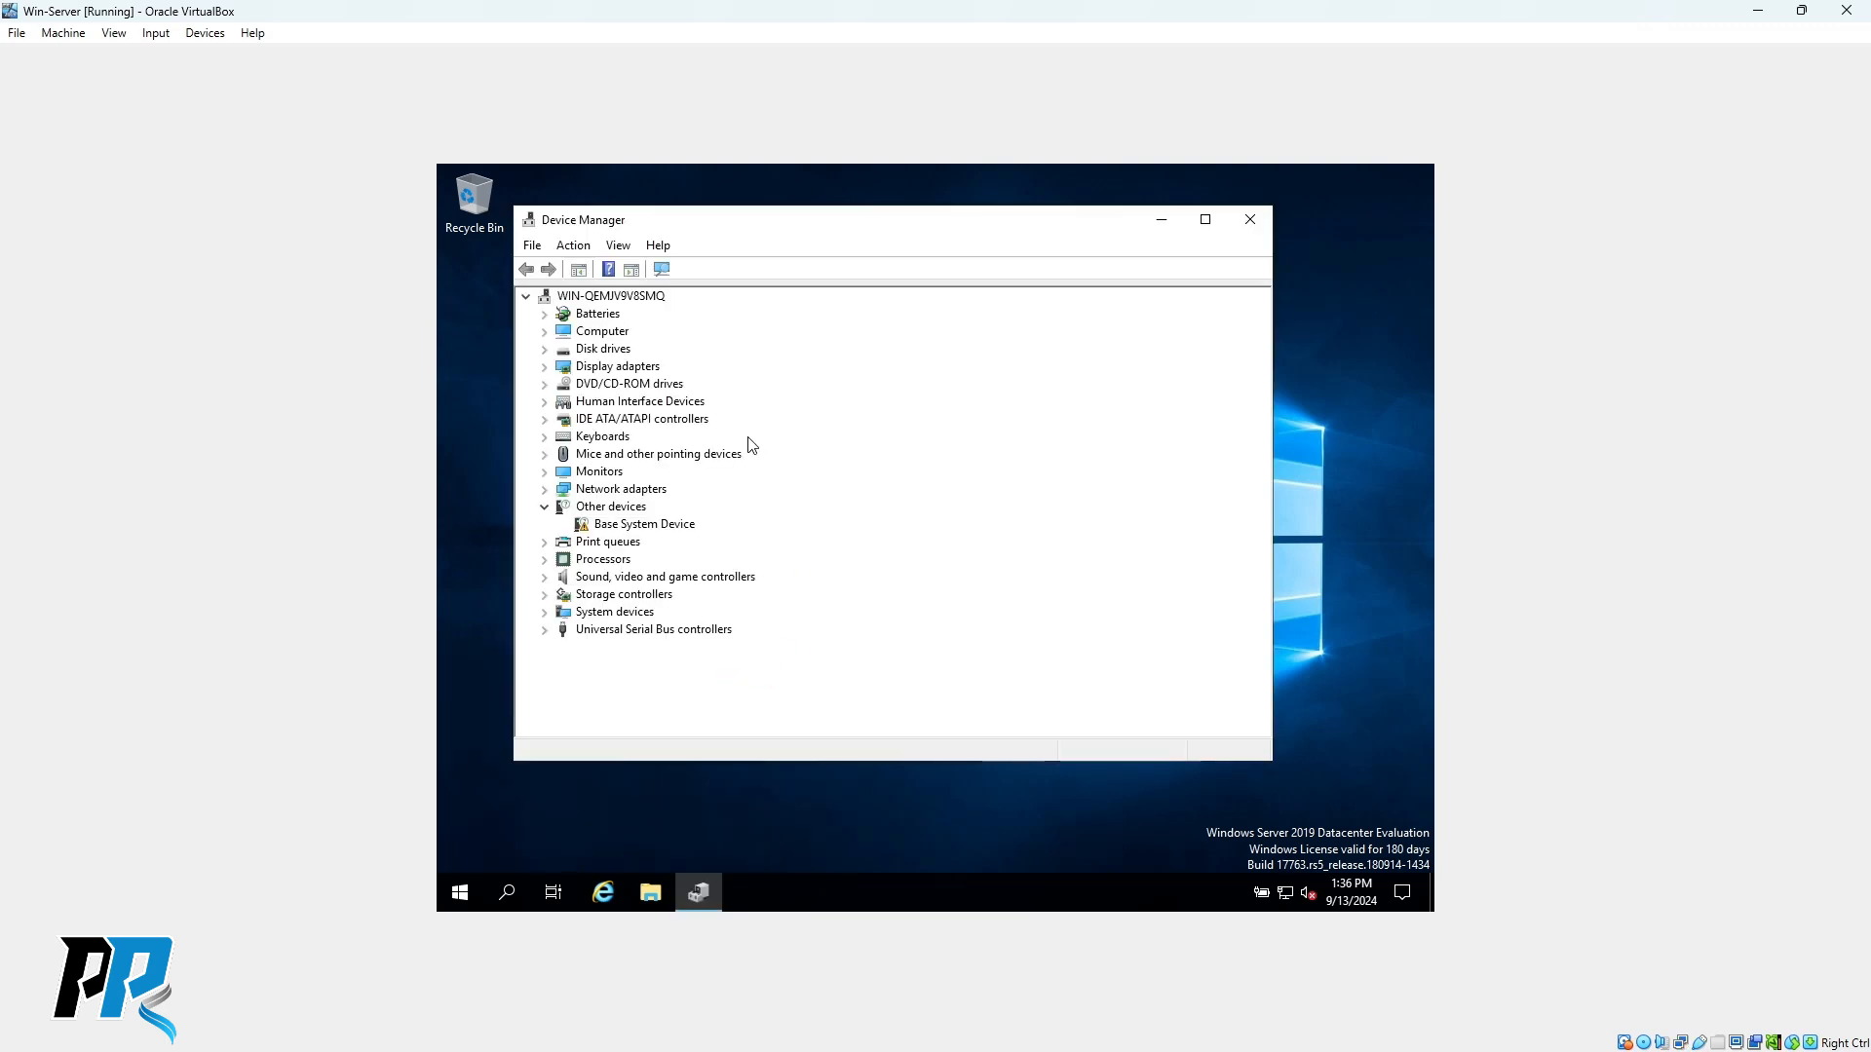
{"action": "left_click", "coordinate": [546, 367]}
{"action": "left_click", "coordinate": [657, 386]}
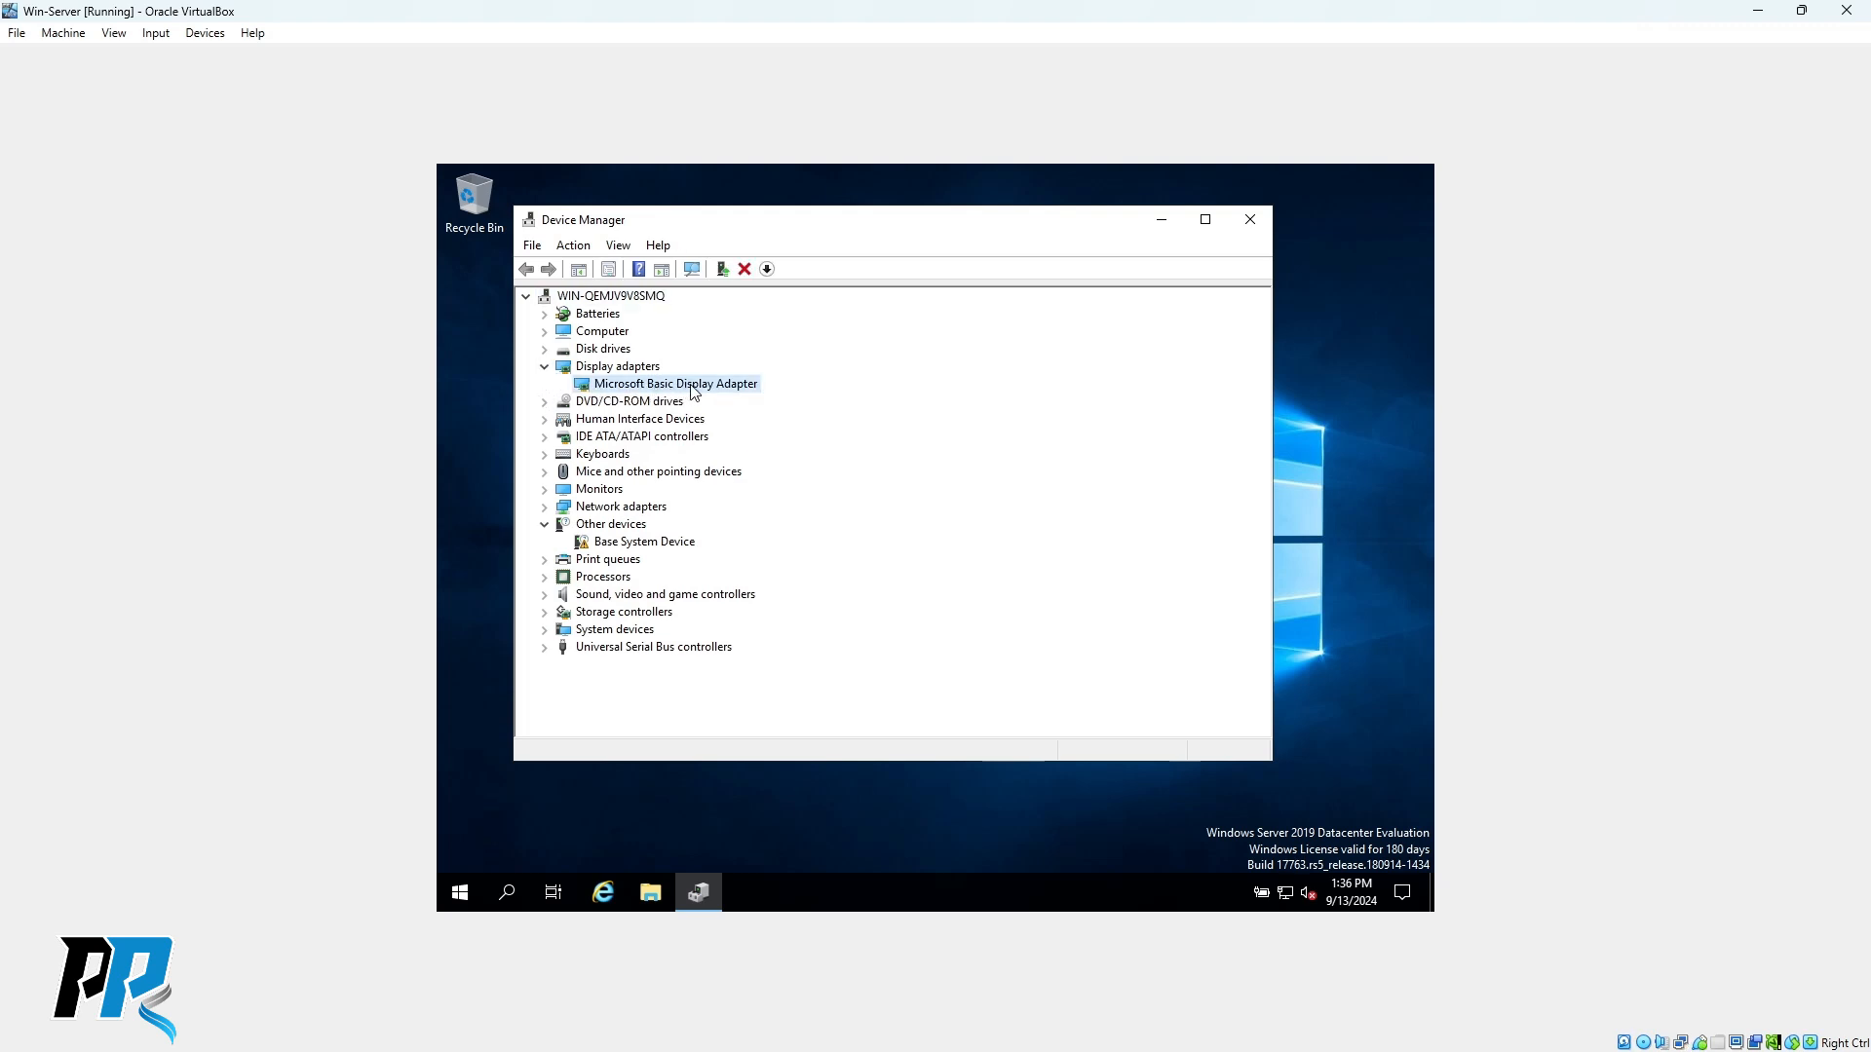
{"action": "left_click", "coordinate": [633, 544]}
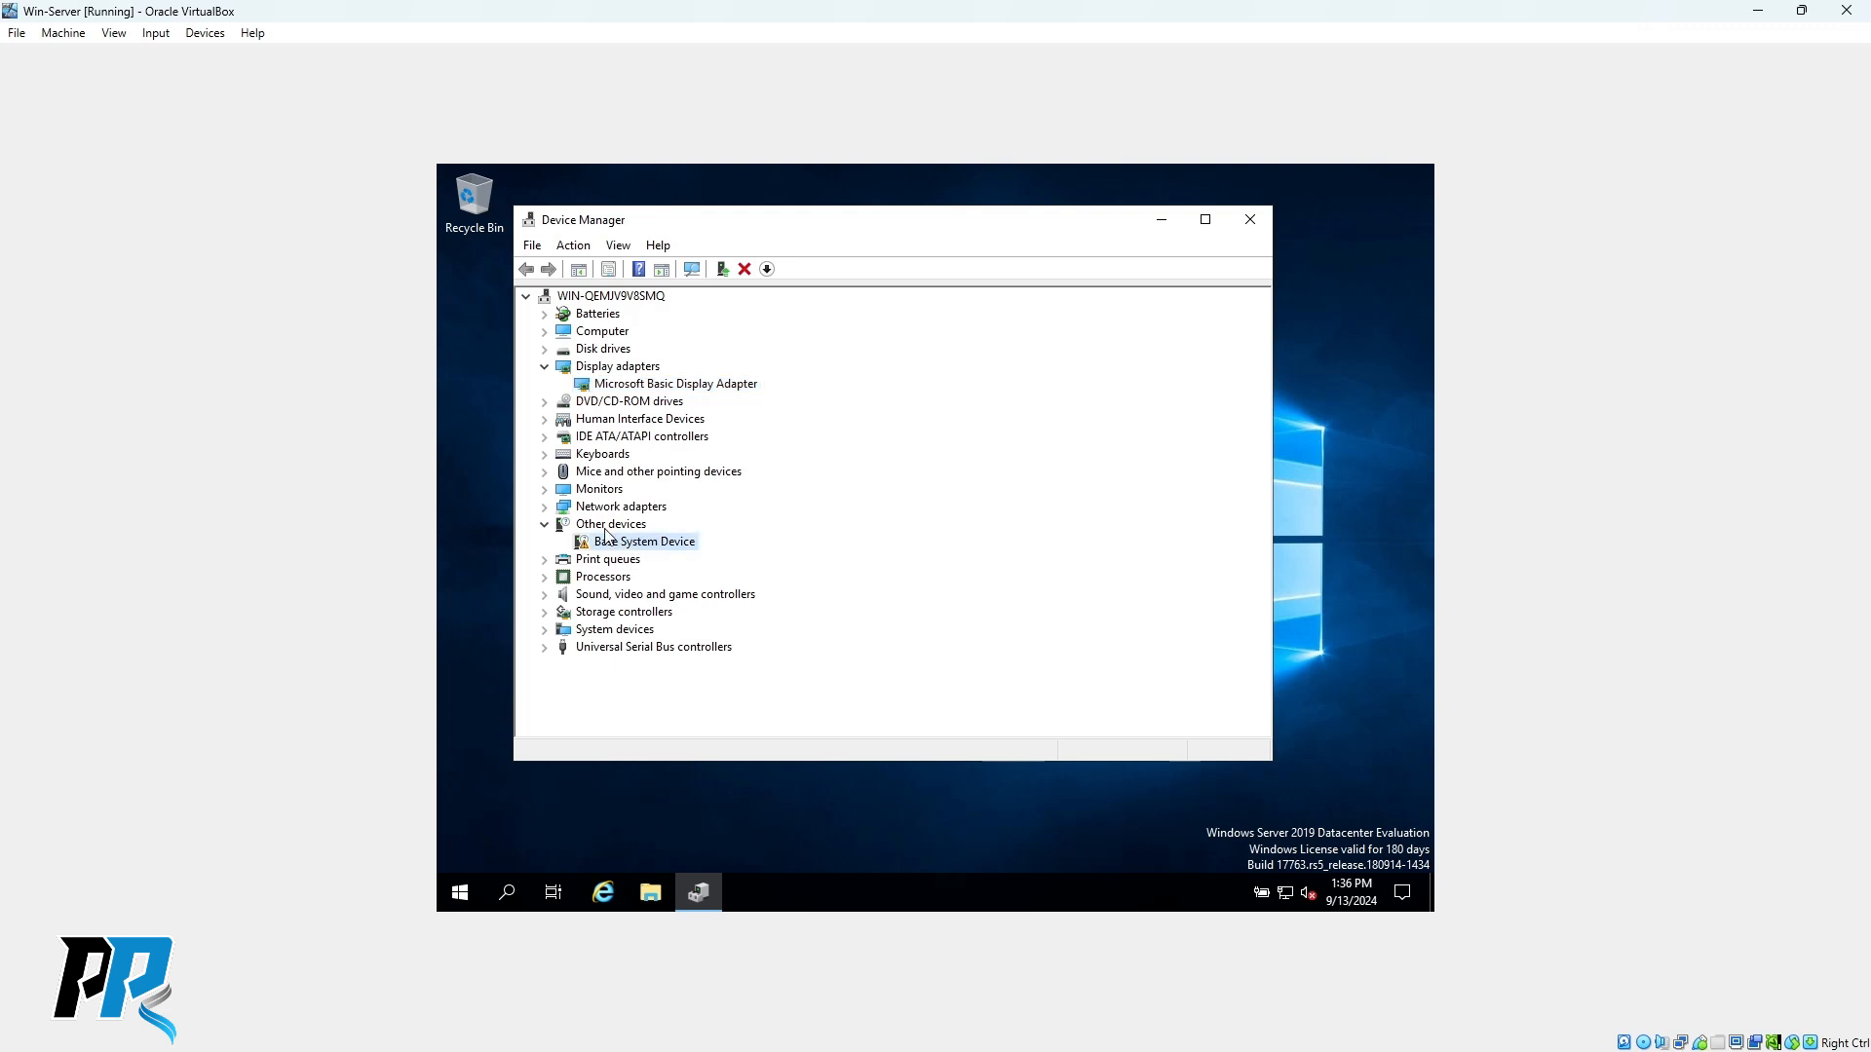
Expand Processors, Sound, Storage controllers and System devices, then close Device Manager.
{"action": "left_click", "coordinate": [546, 578]}
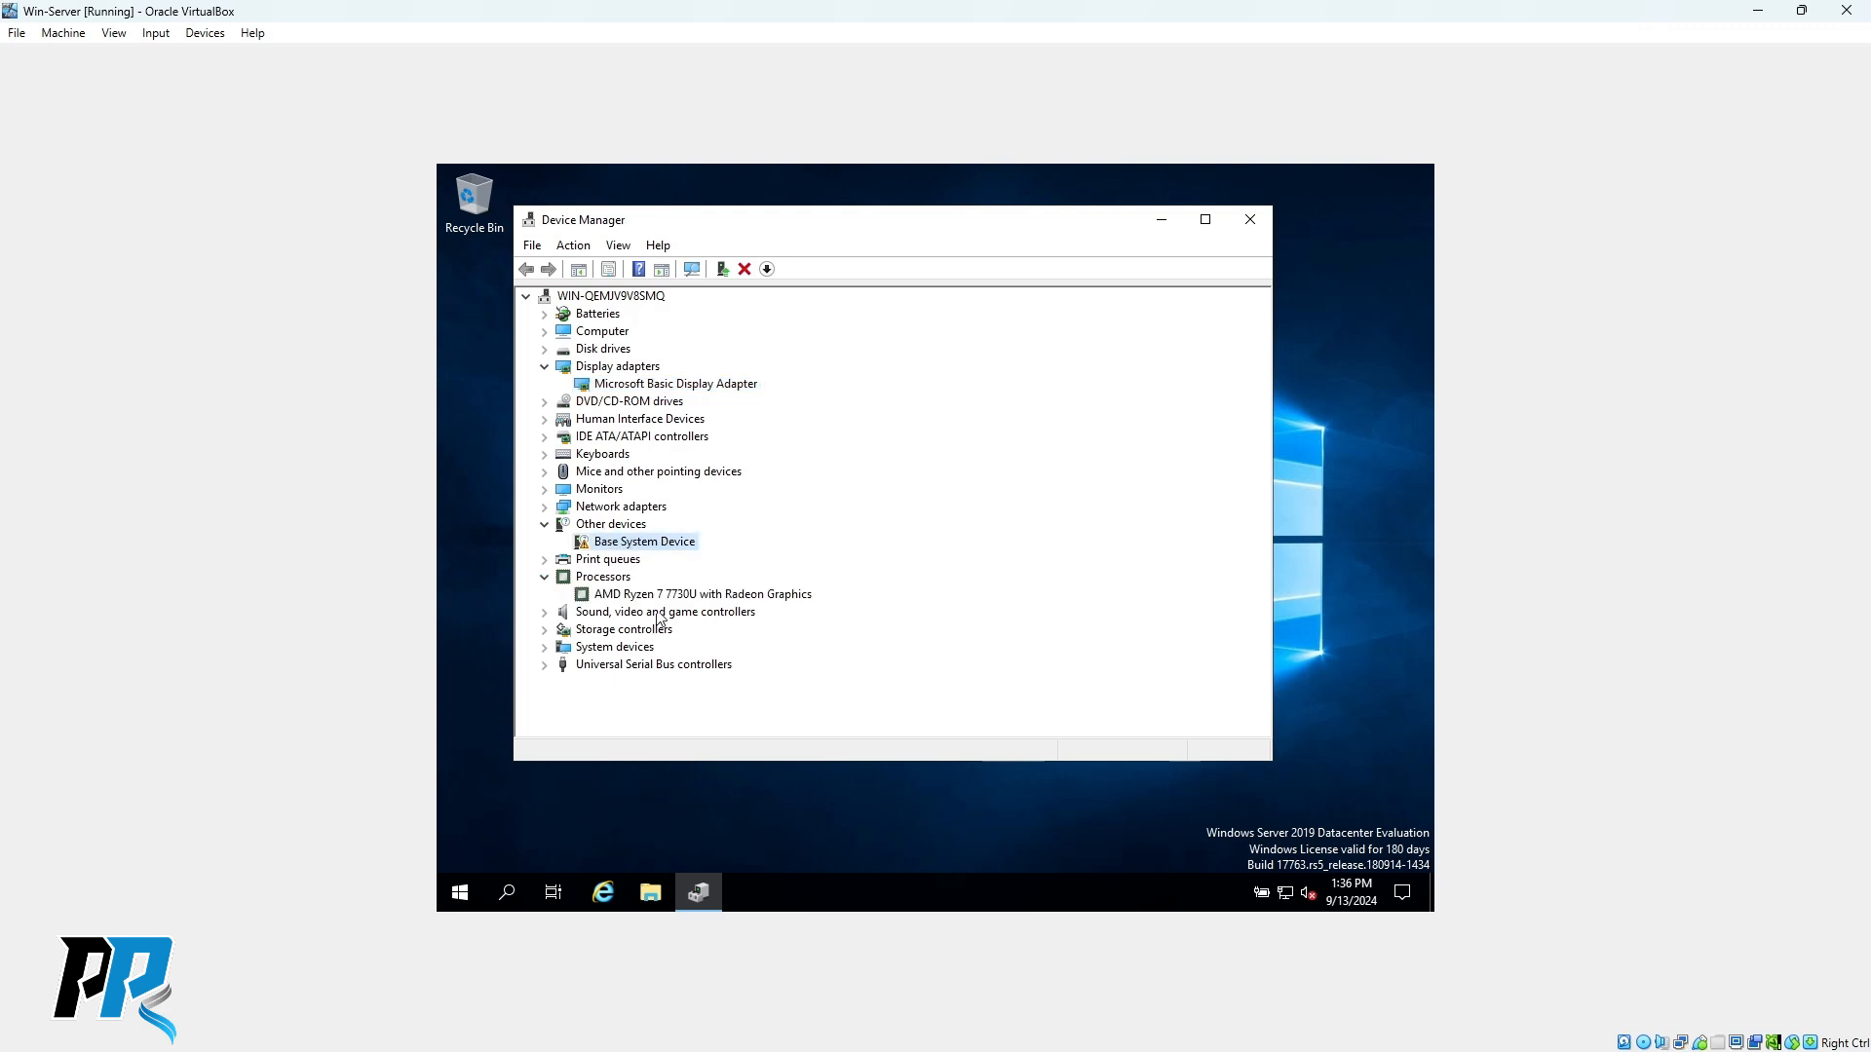
{"action": "left_click", "coordinate": [545, 613]}
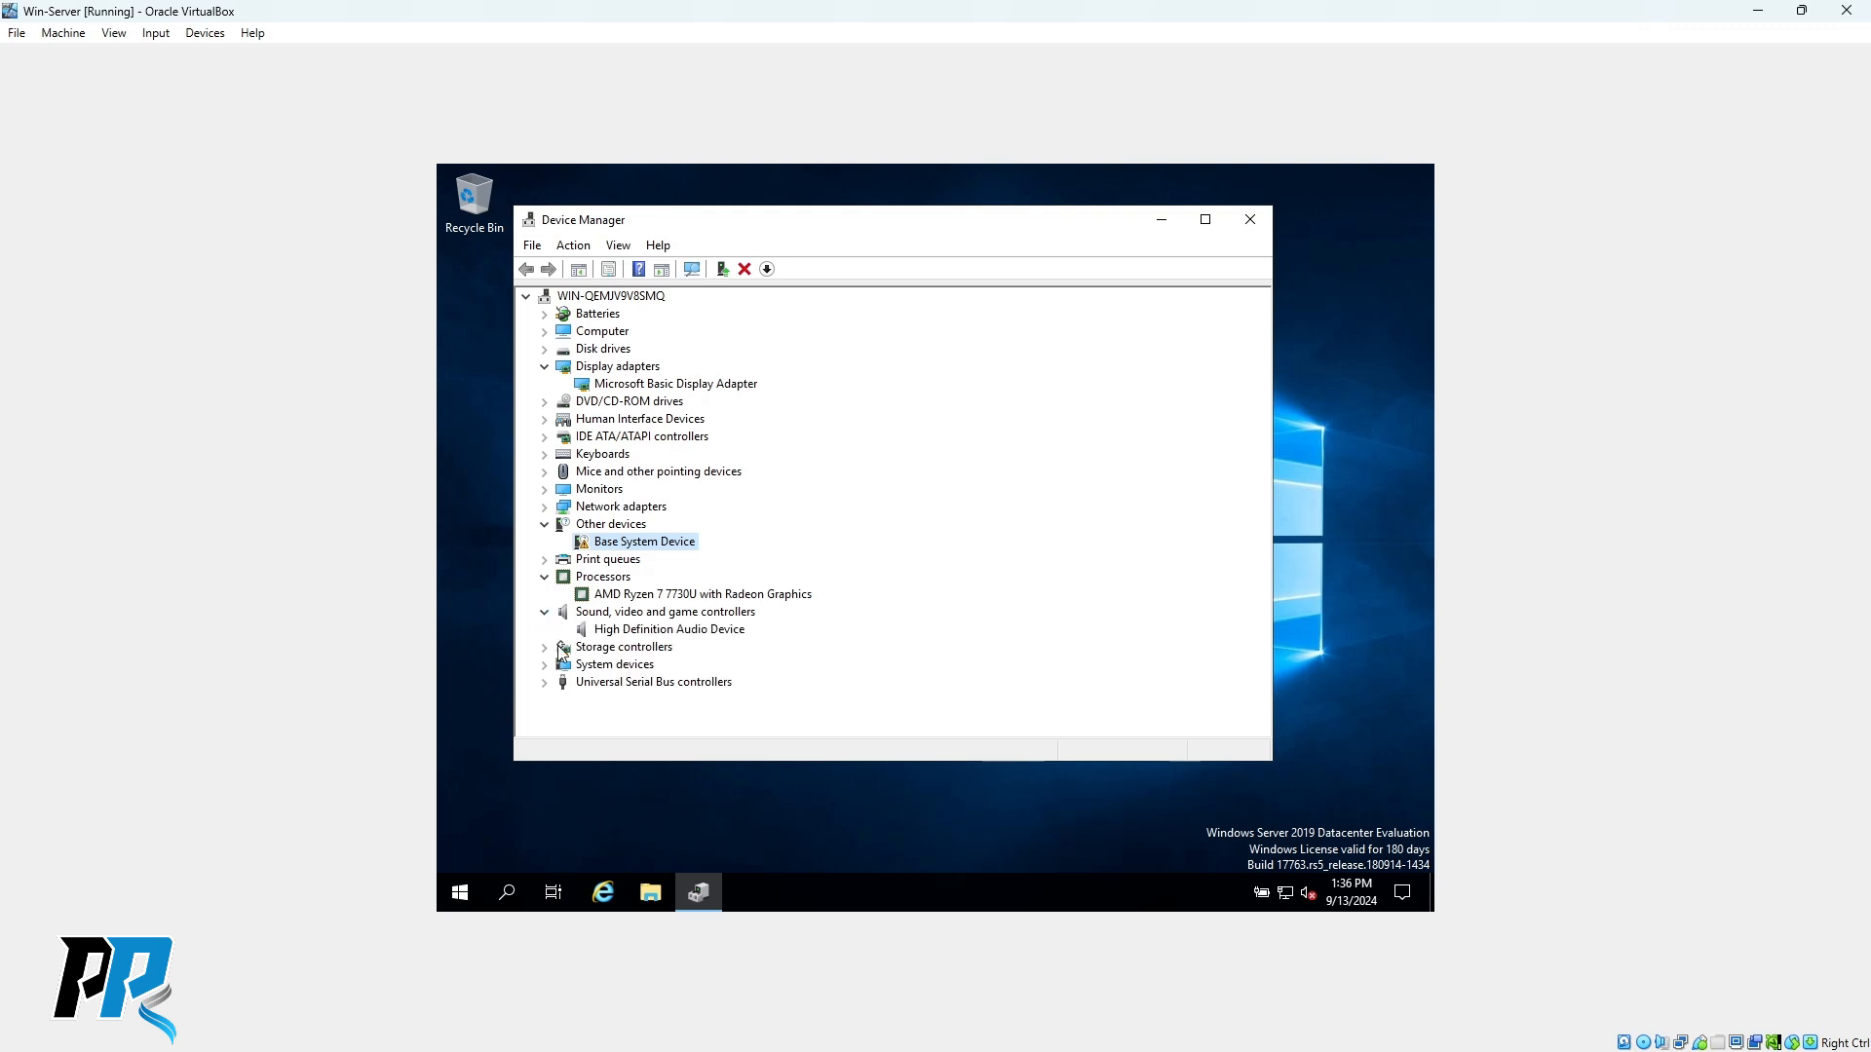
{"action": "left_click", "coordinate": [670, 631]}
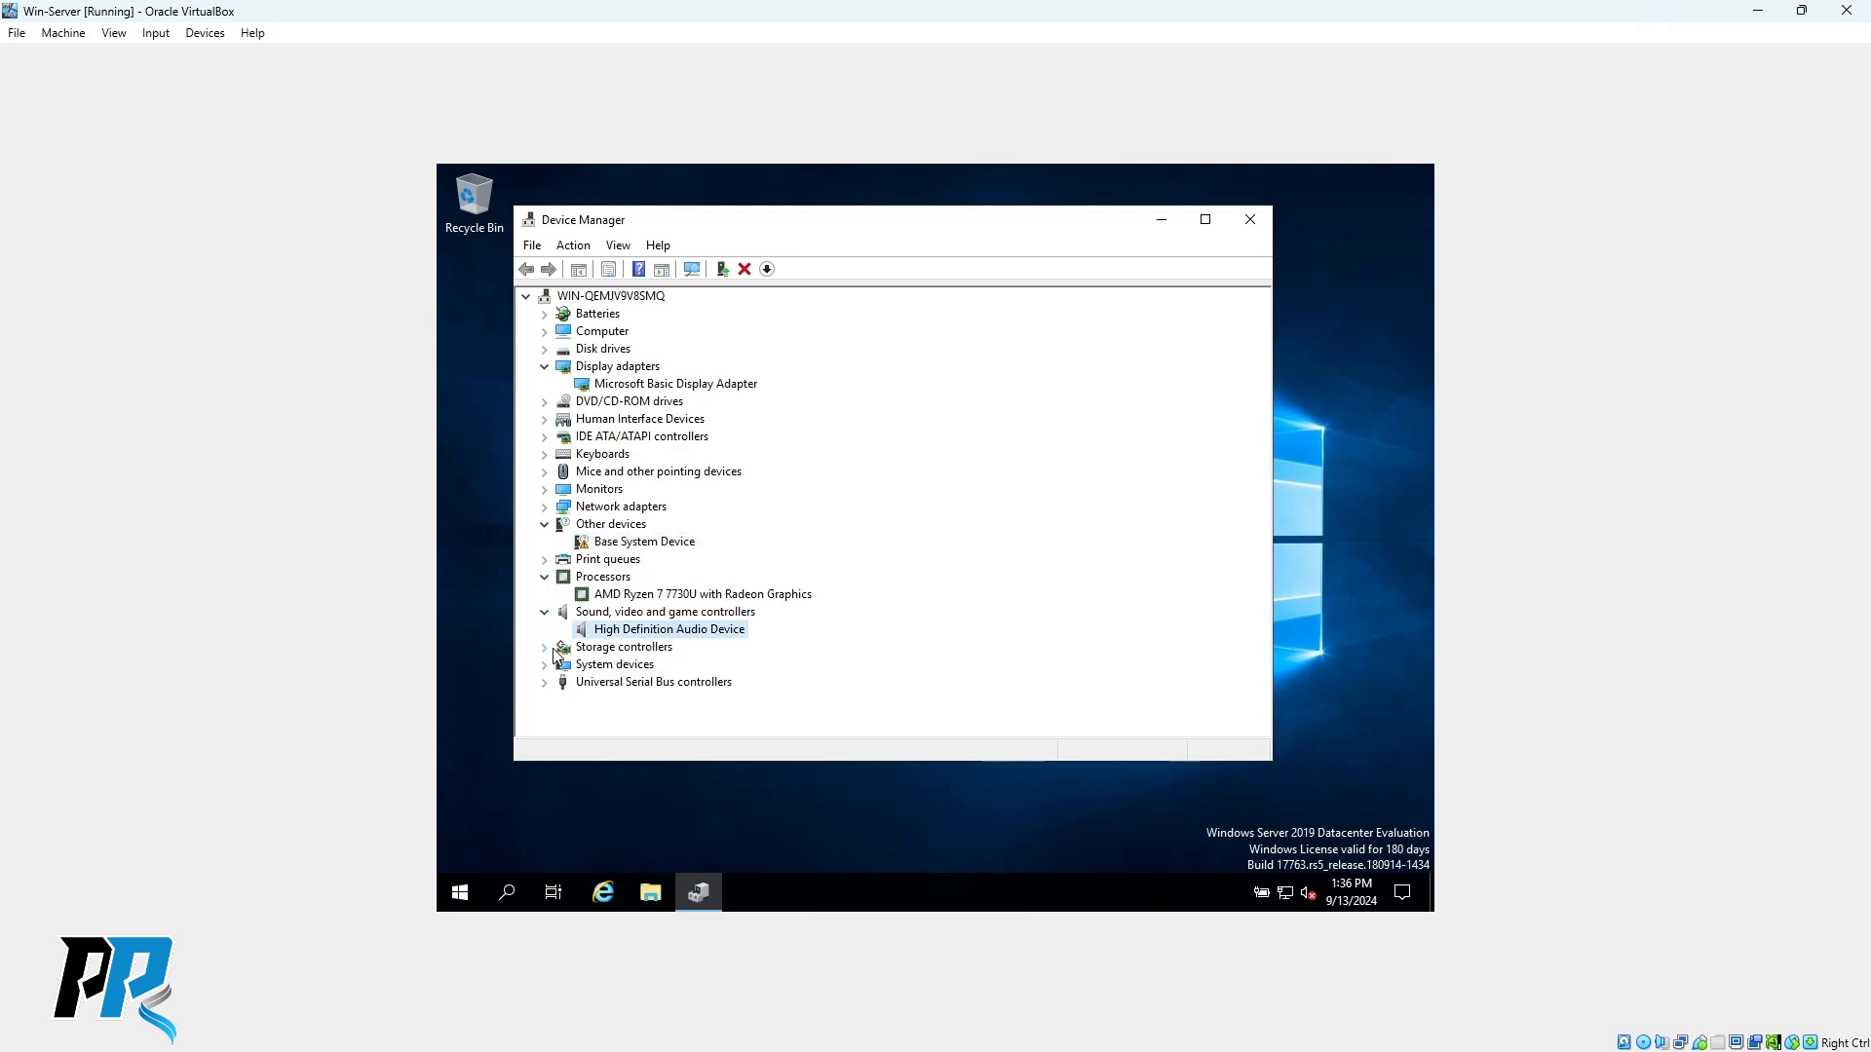
{"action": "left_click", "coordinate": [544, 648]}
{"action": "left_click", "coordinate": [674, 666]}
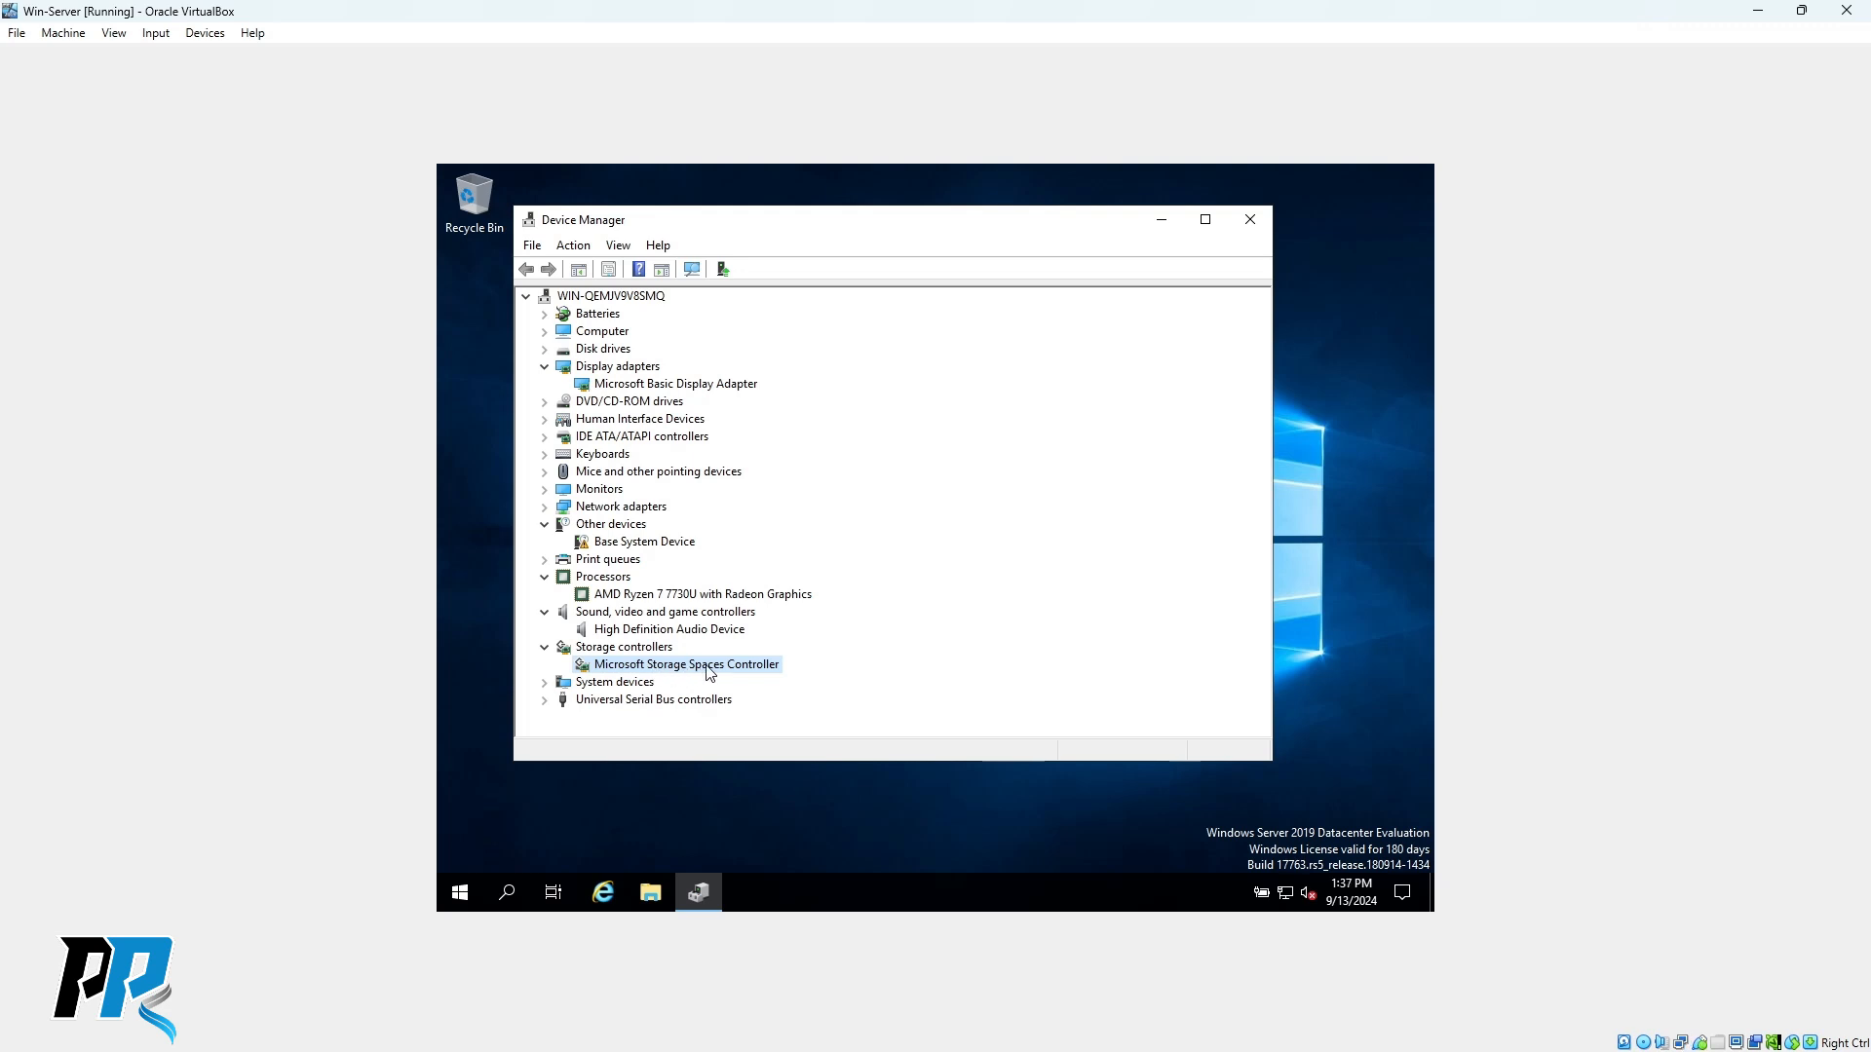
{"action": "left_click", "coordinate": [544, 682]}
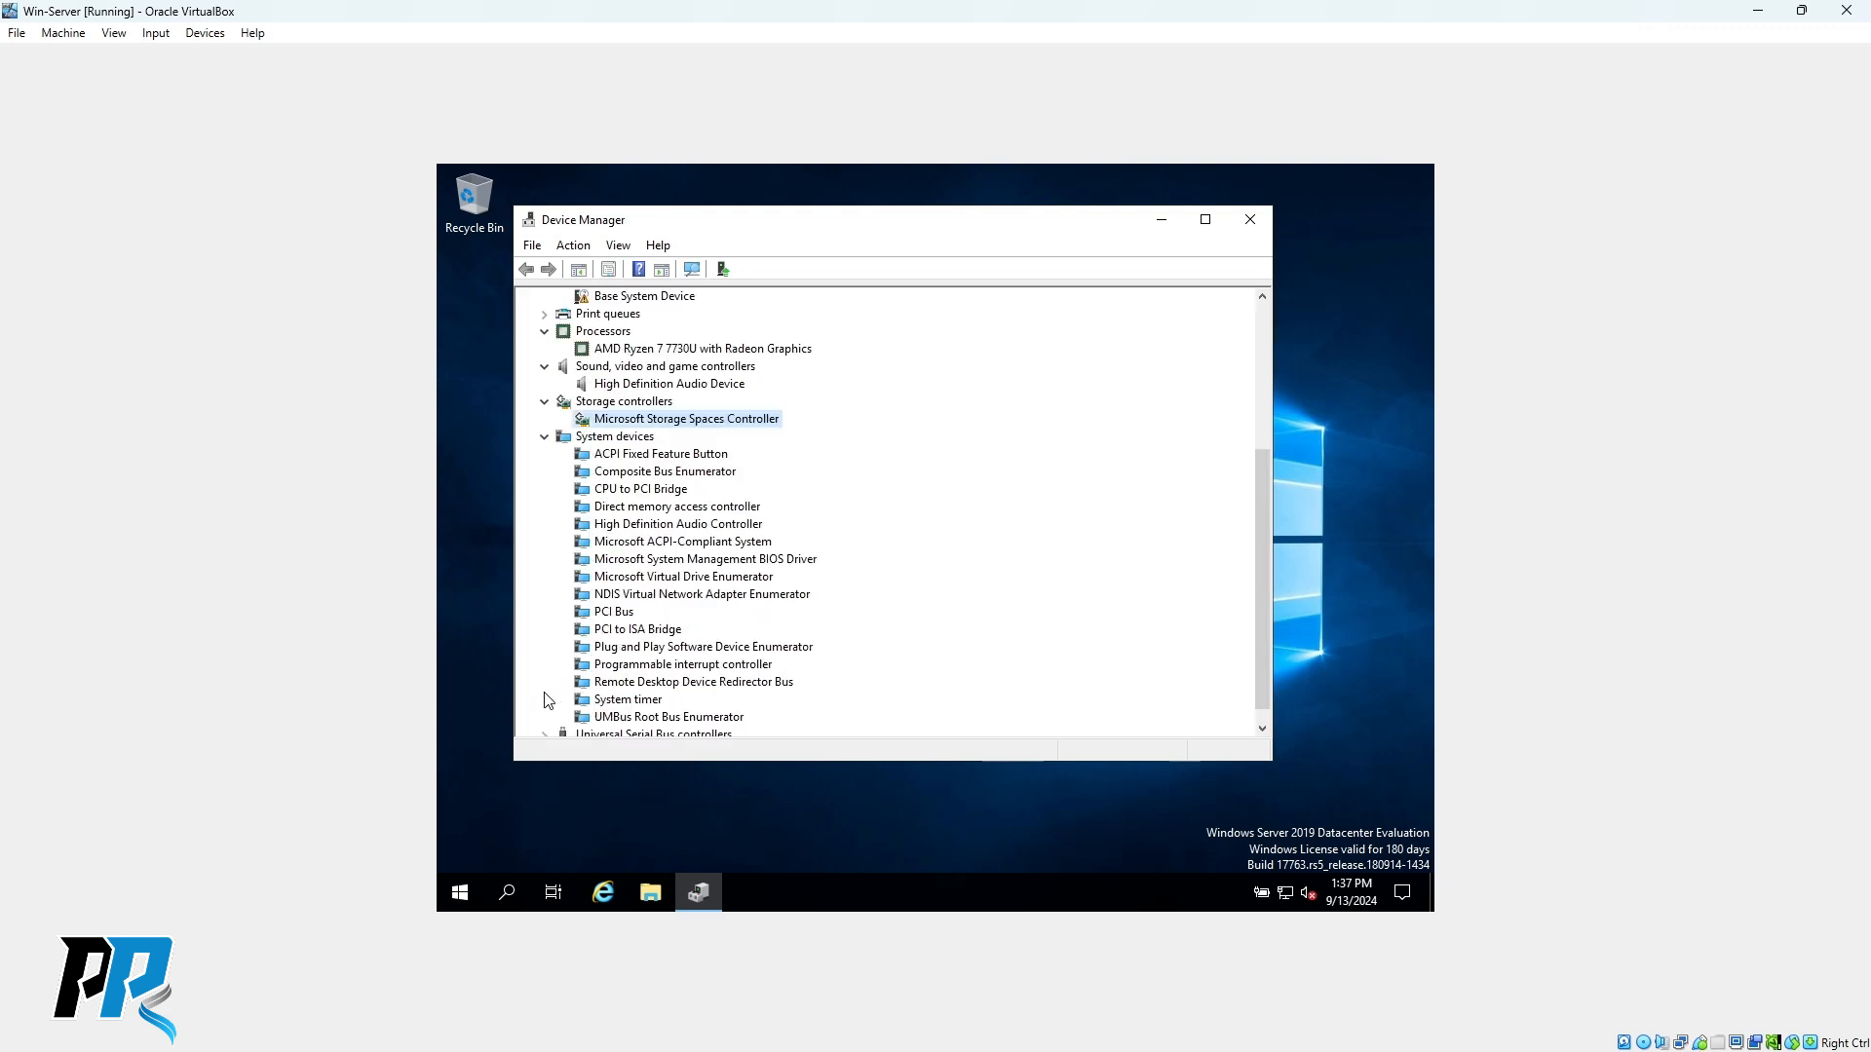
{"action": "scroll", "coordinate": [682, 546], "scroll_direction": "up", "scroll_amount": 5}
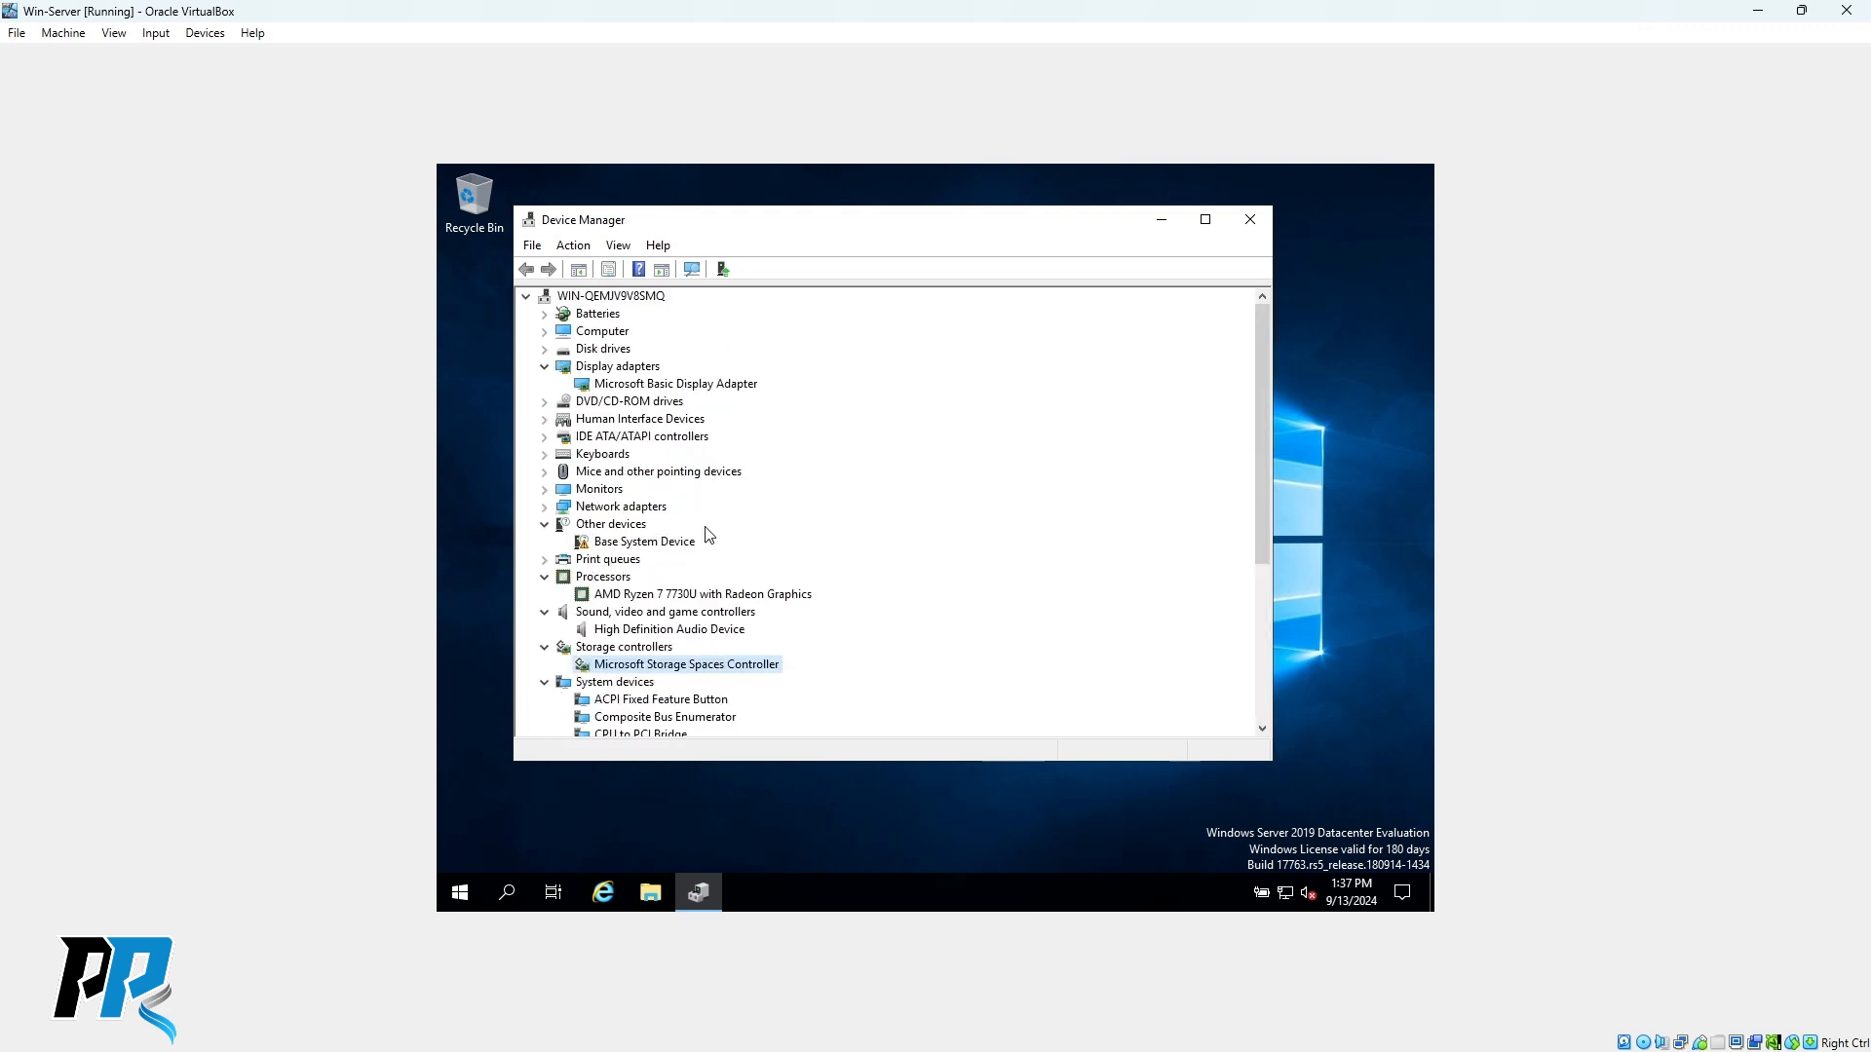
{"action": "left_click_drag", "start_coordinate": [825, 218], "coordinate": [834, 243]}
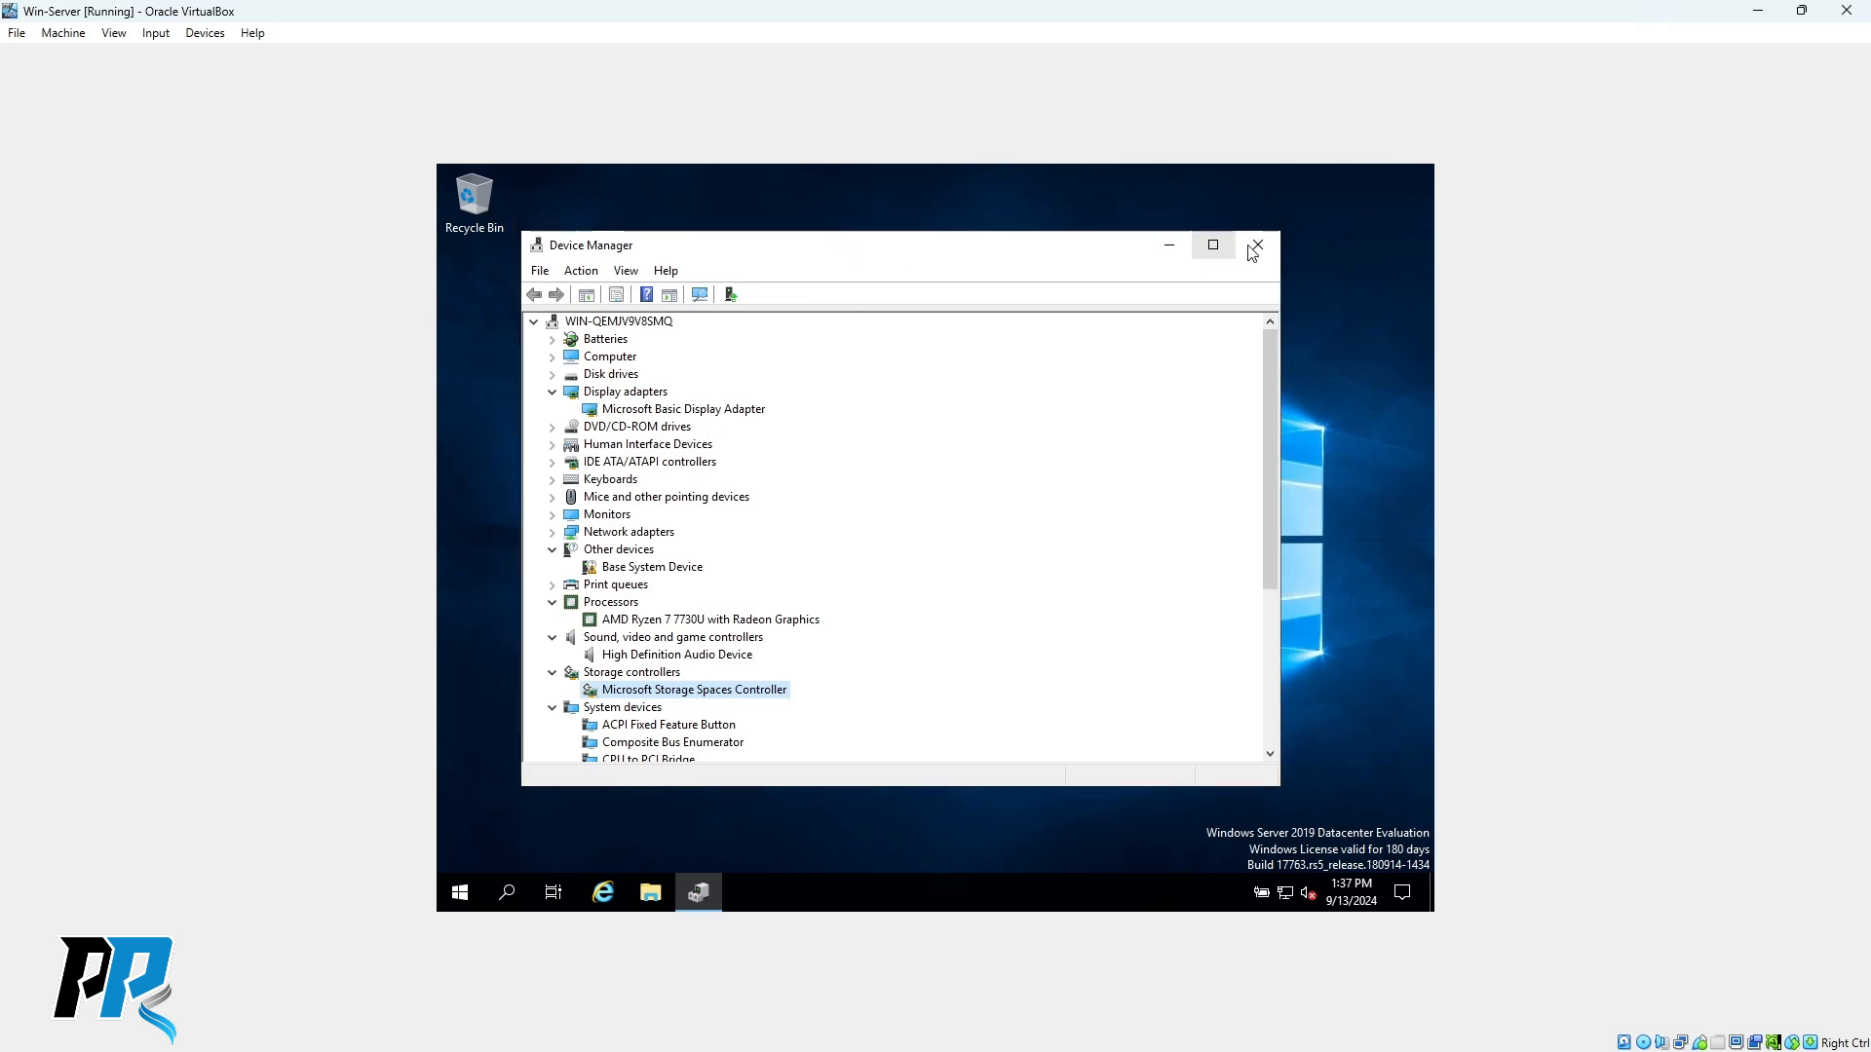
{"action": "left_click", "coordinate": [1255, 248]}
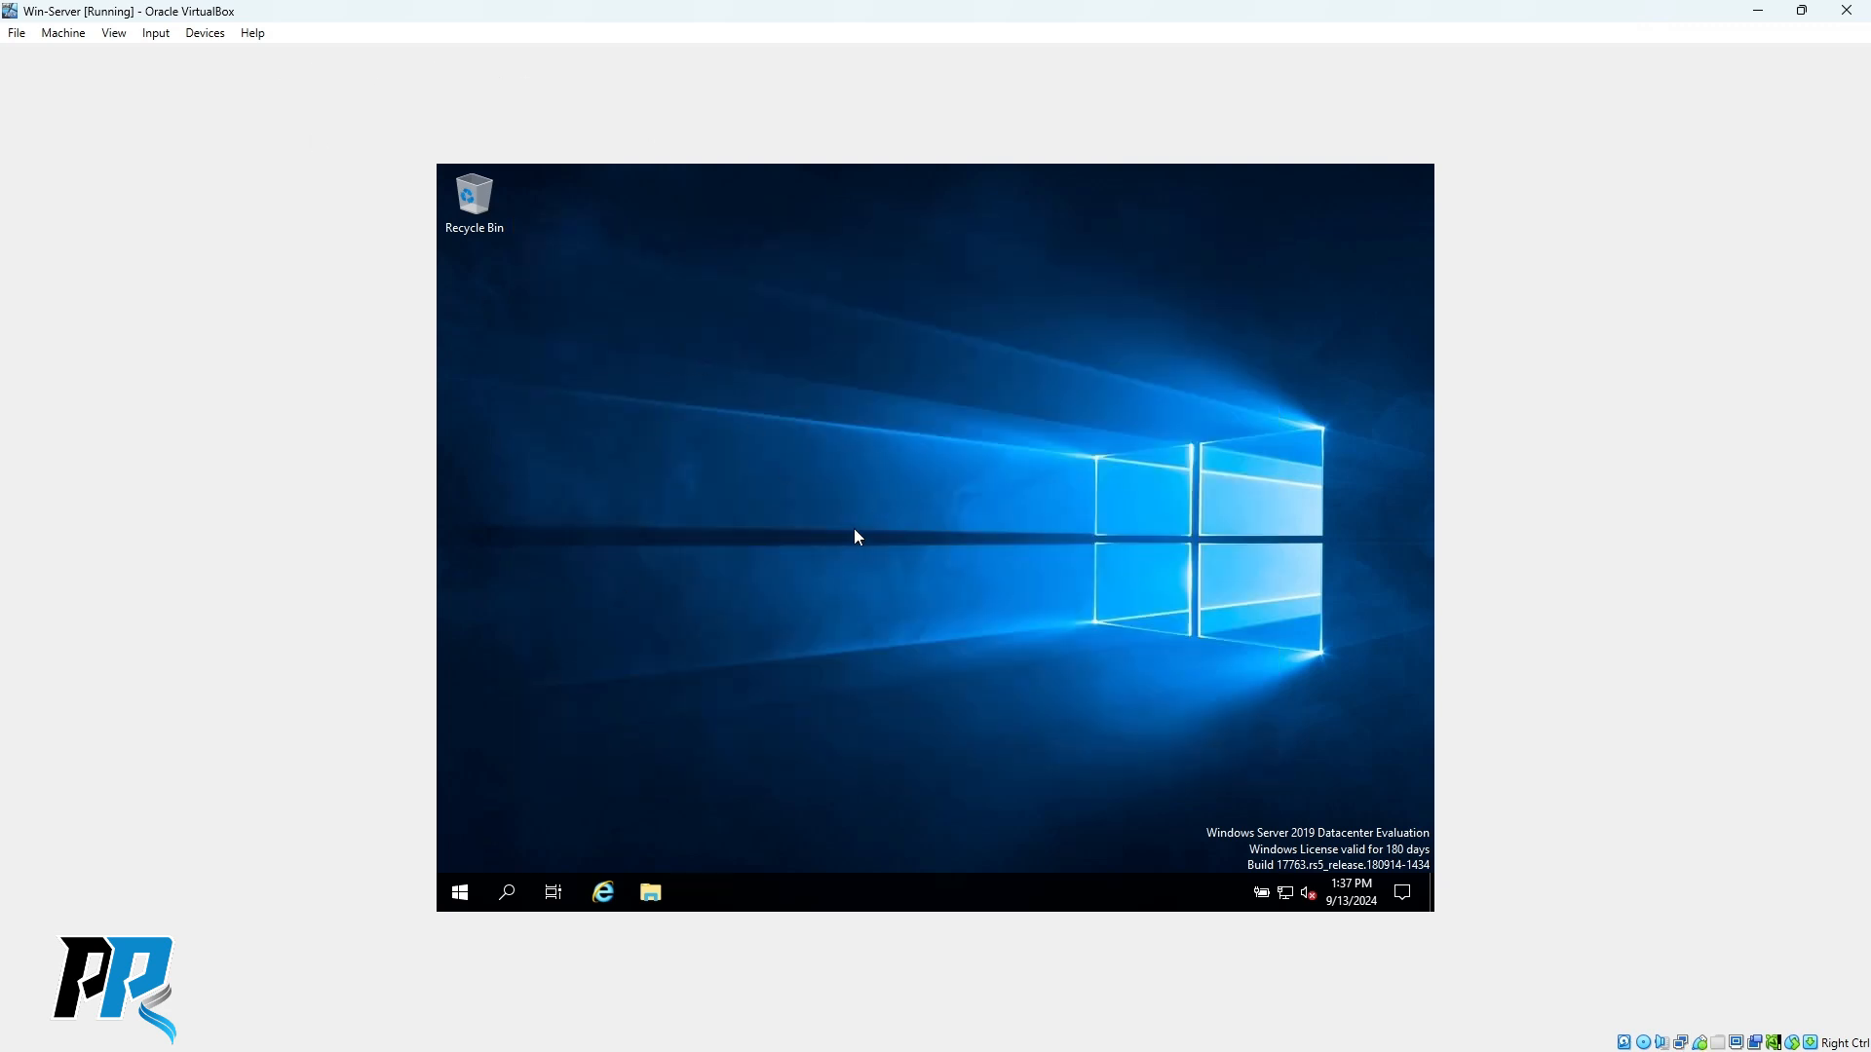
Insert the Guest Additions CD image and run VBoxWindowsAdditions from the CD drive.
{"action": "left_click", "coordinate": [204, 33]}
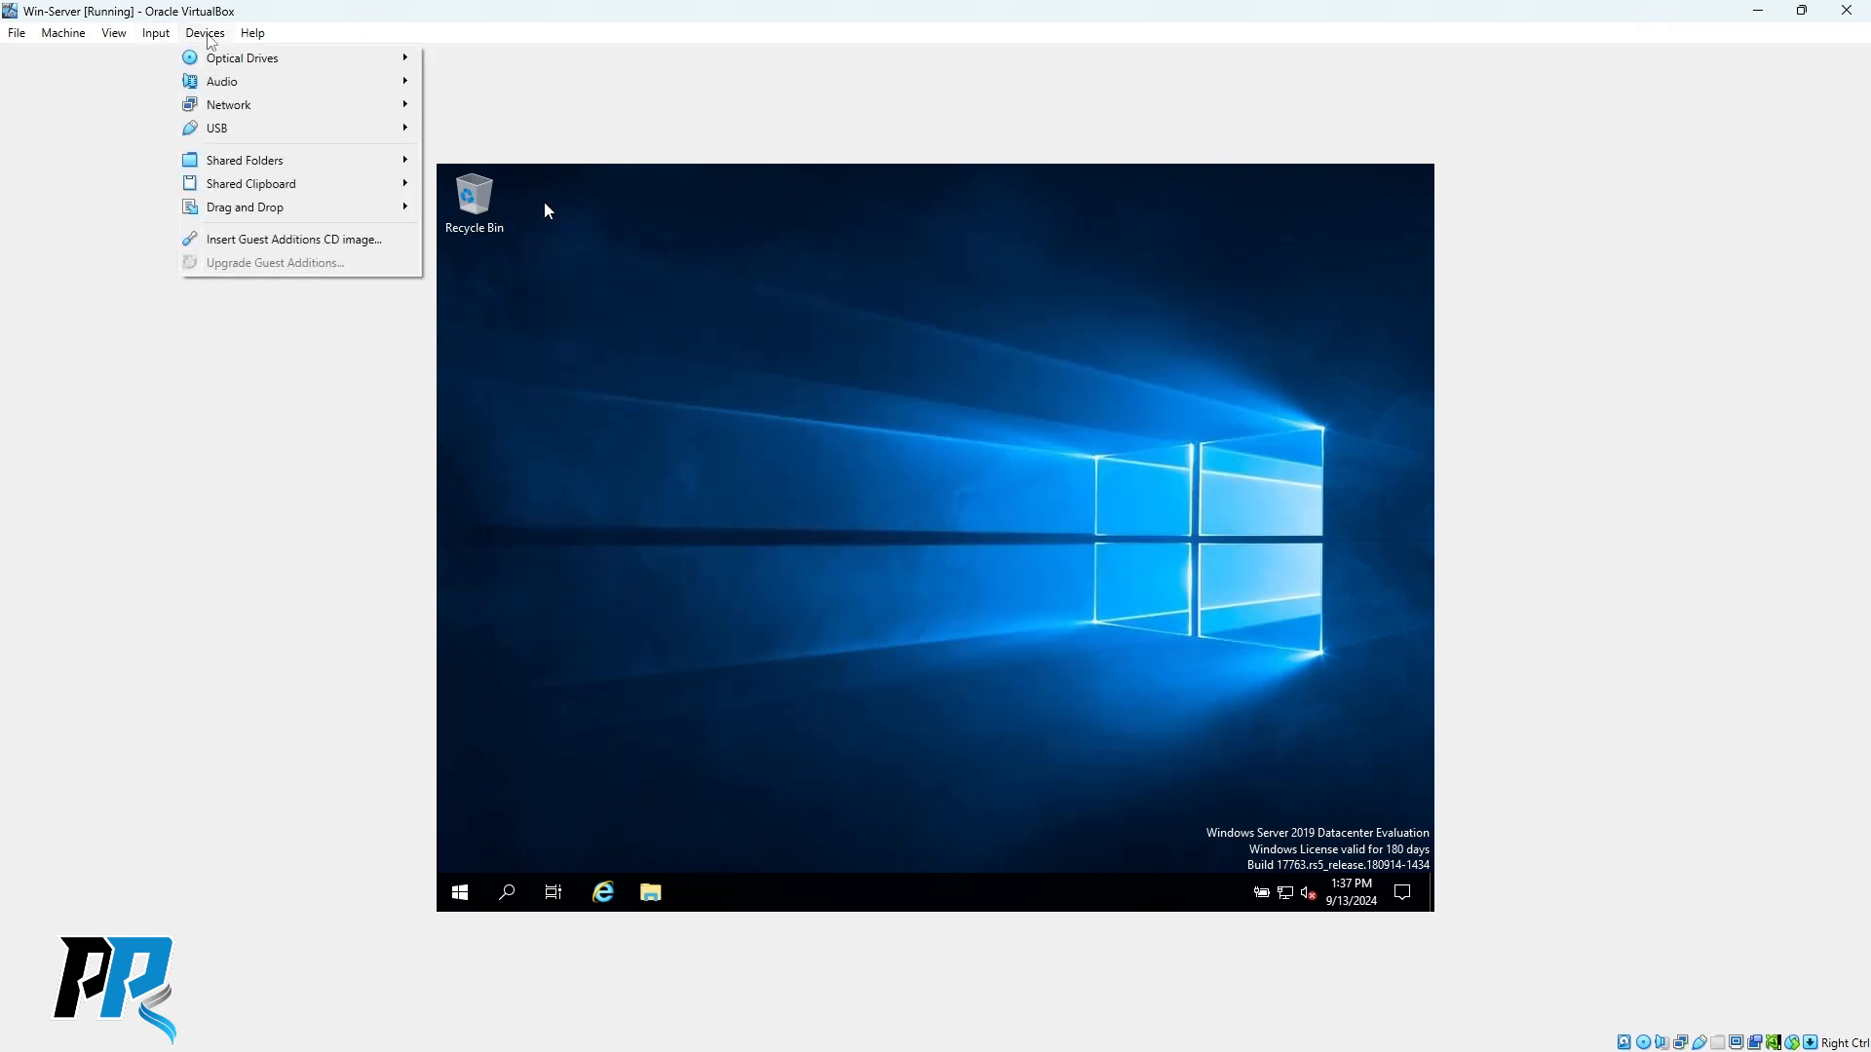
{"action": "left_click", "coordinate": [275, 241]}
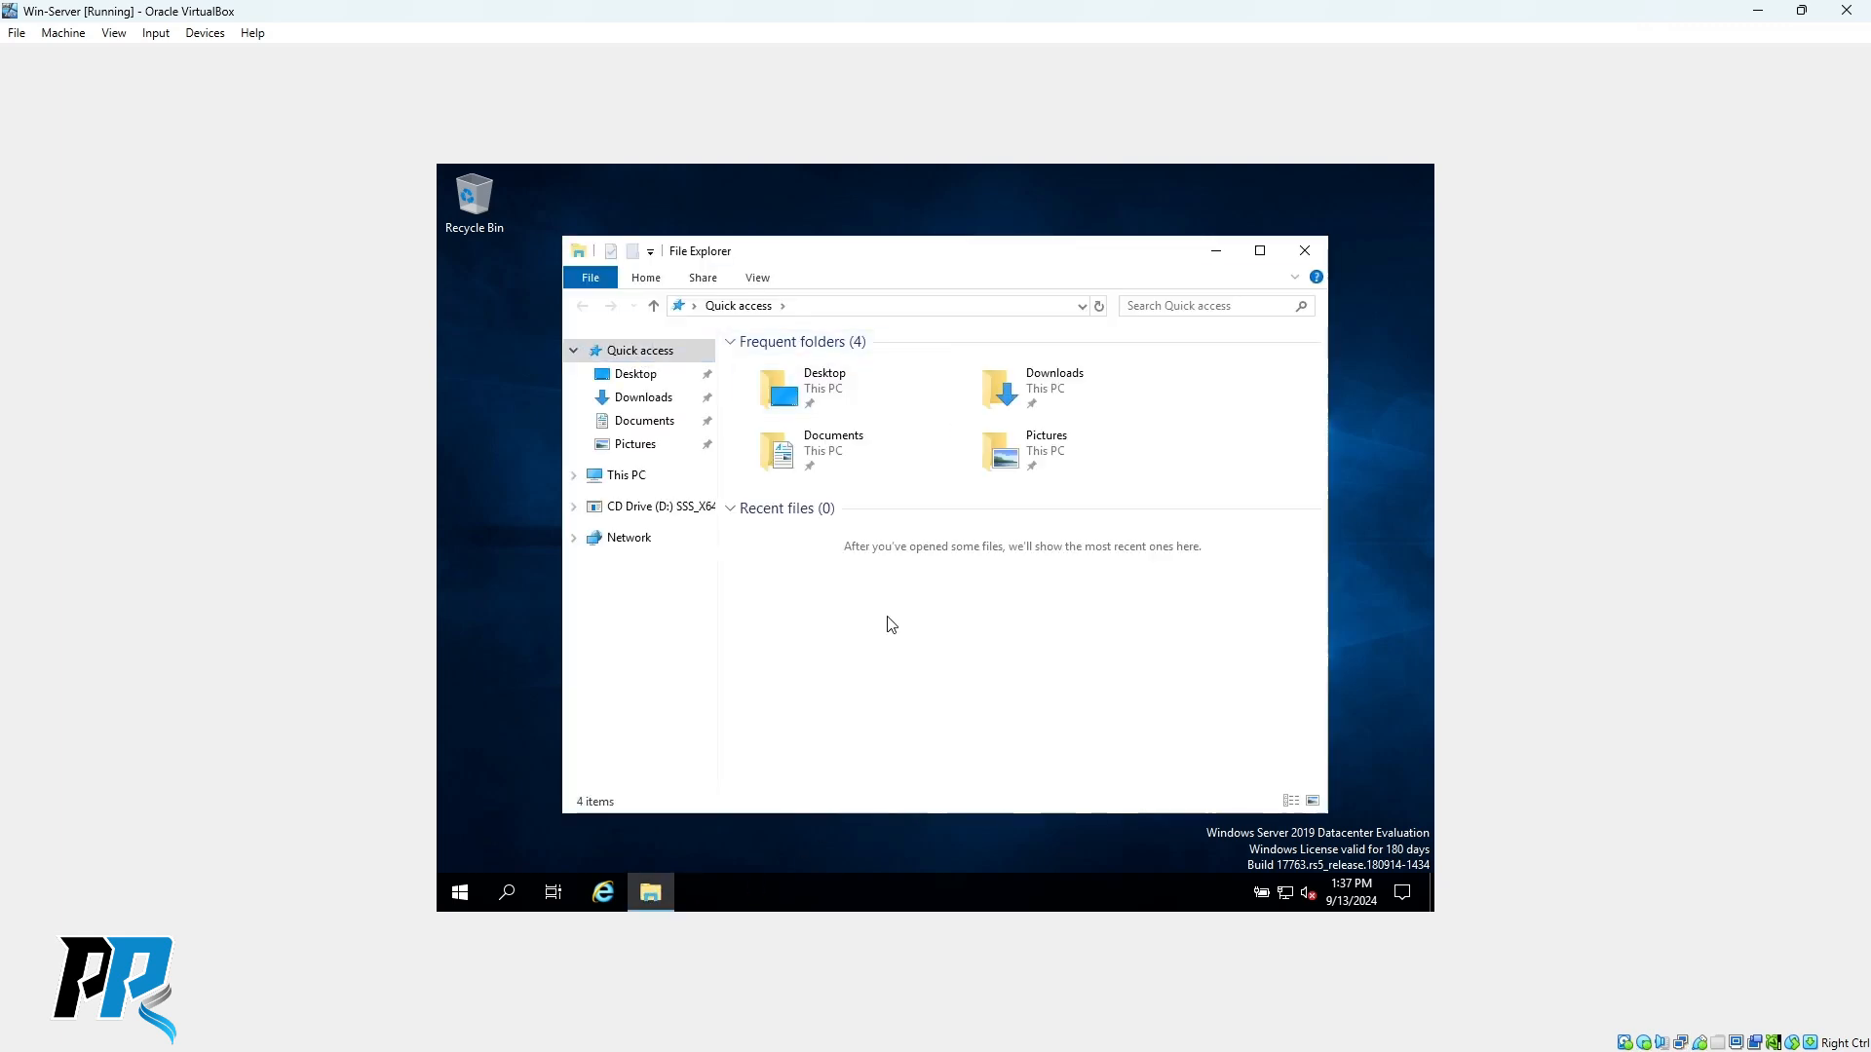
{"action": "left_click", "coordinate": [642, 509]}
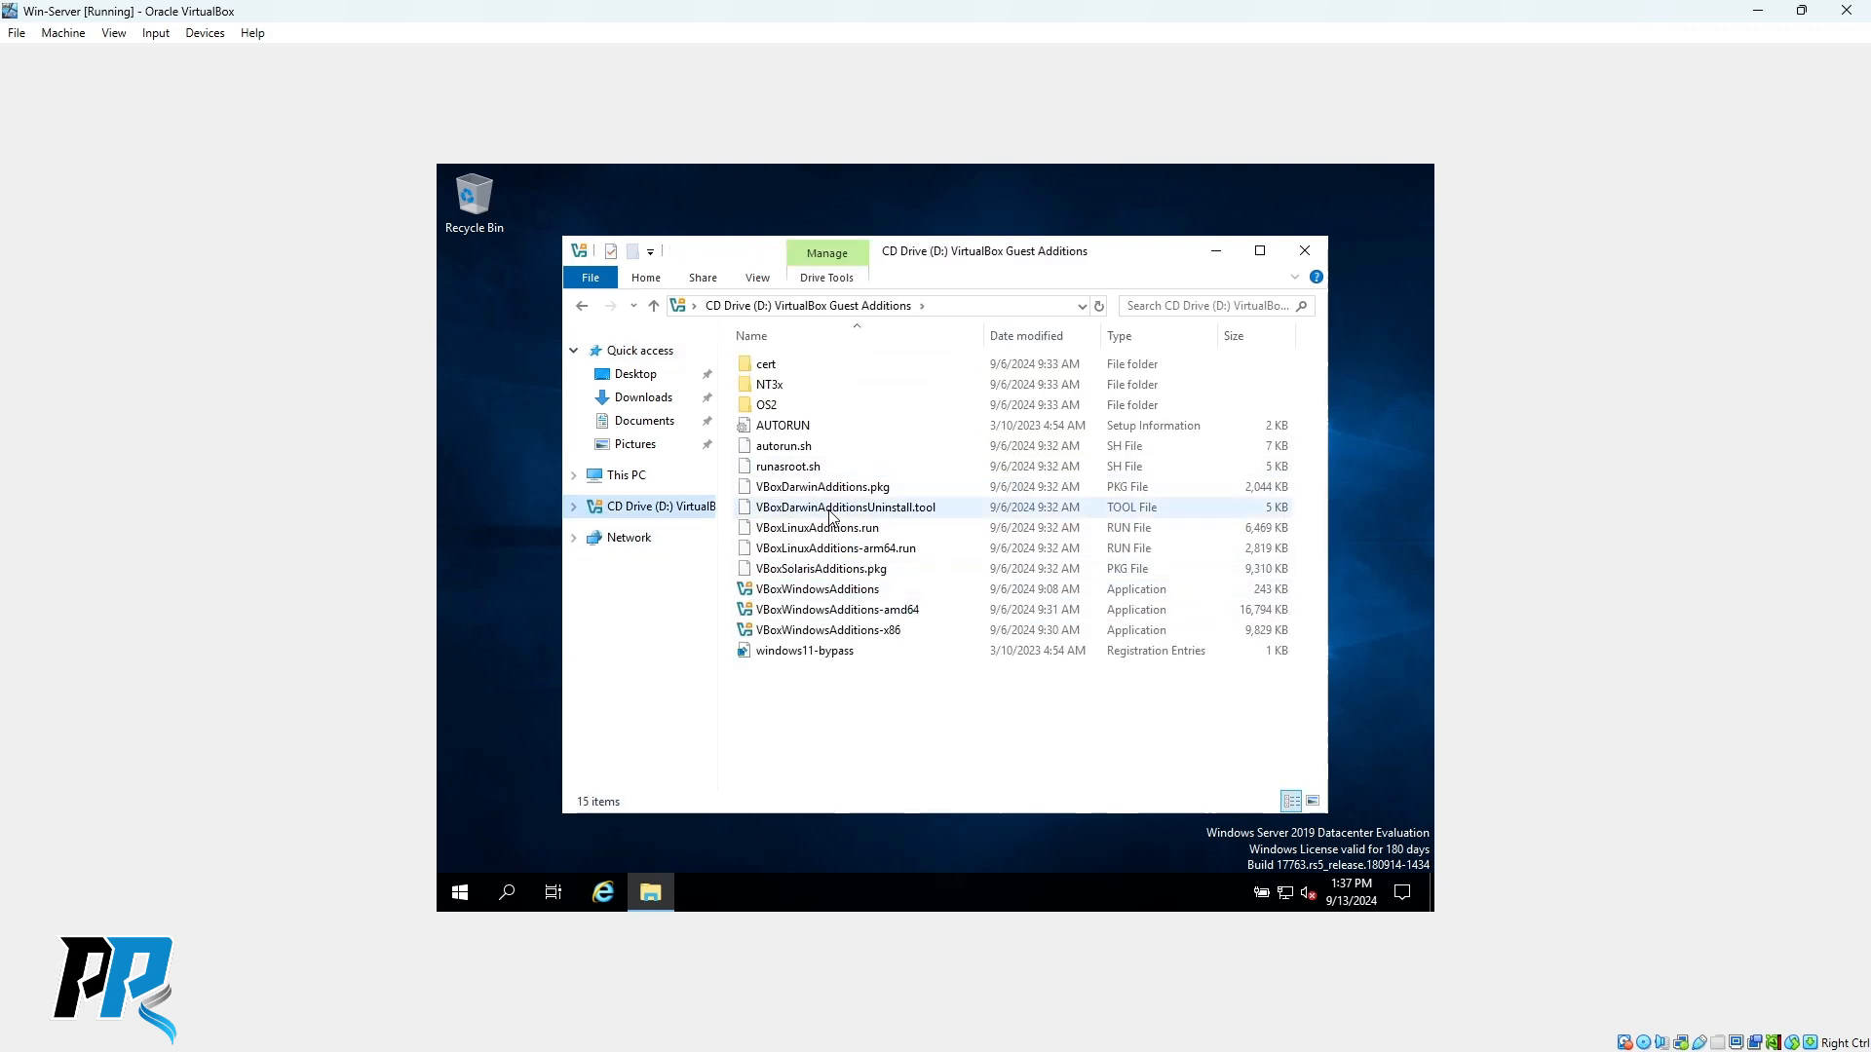
{"action": "left_click", "coordinate": [833, 613]}
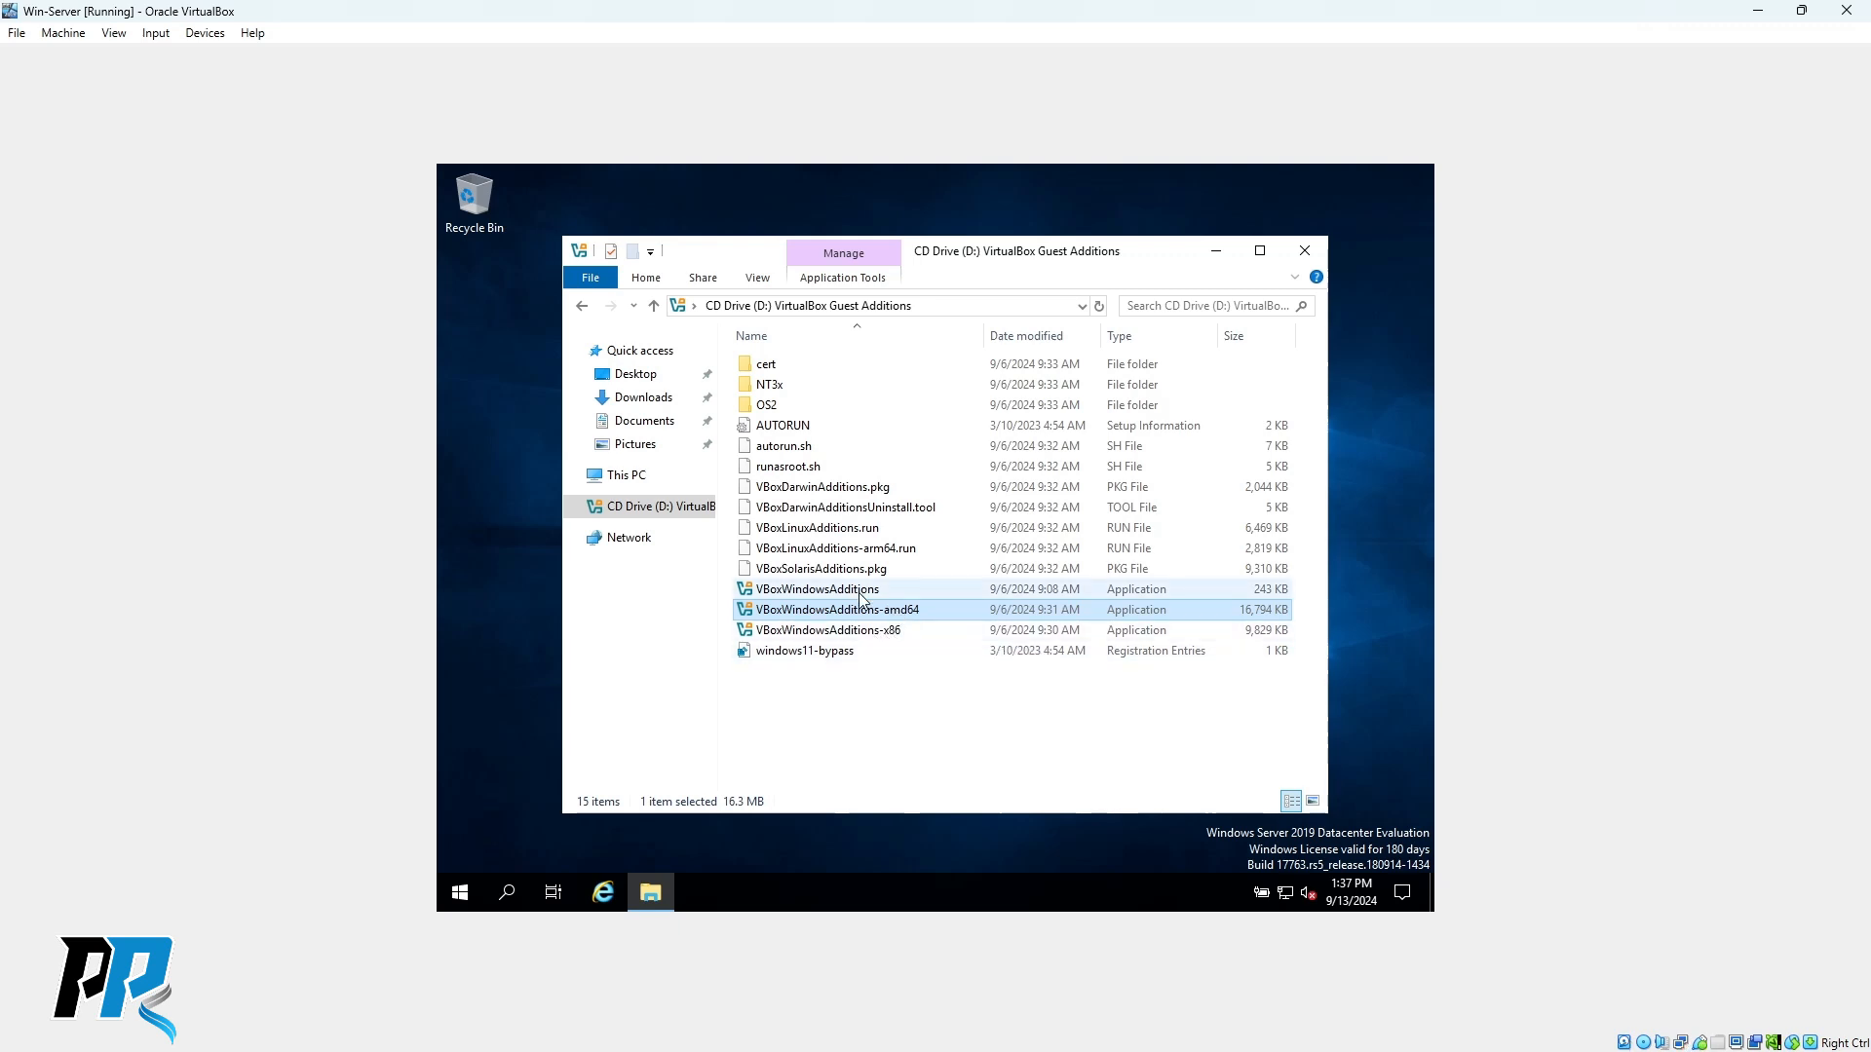
{"action": "left_click", "coordinate": [851, 593]}
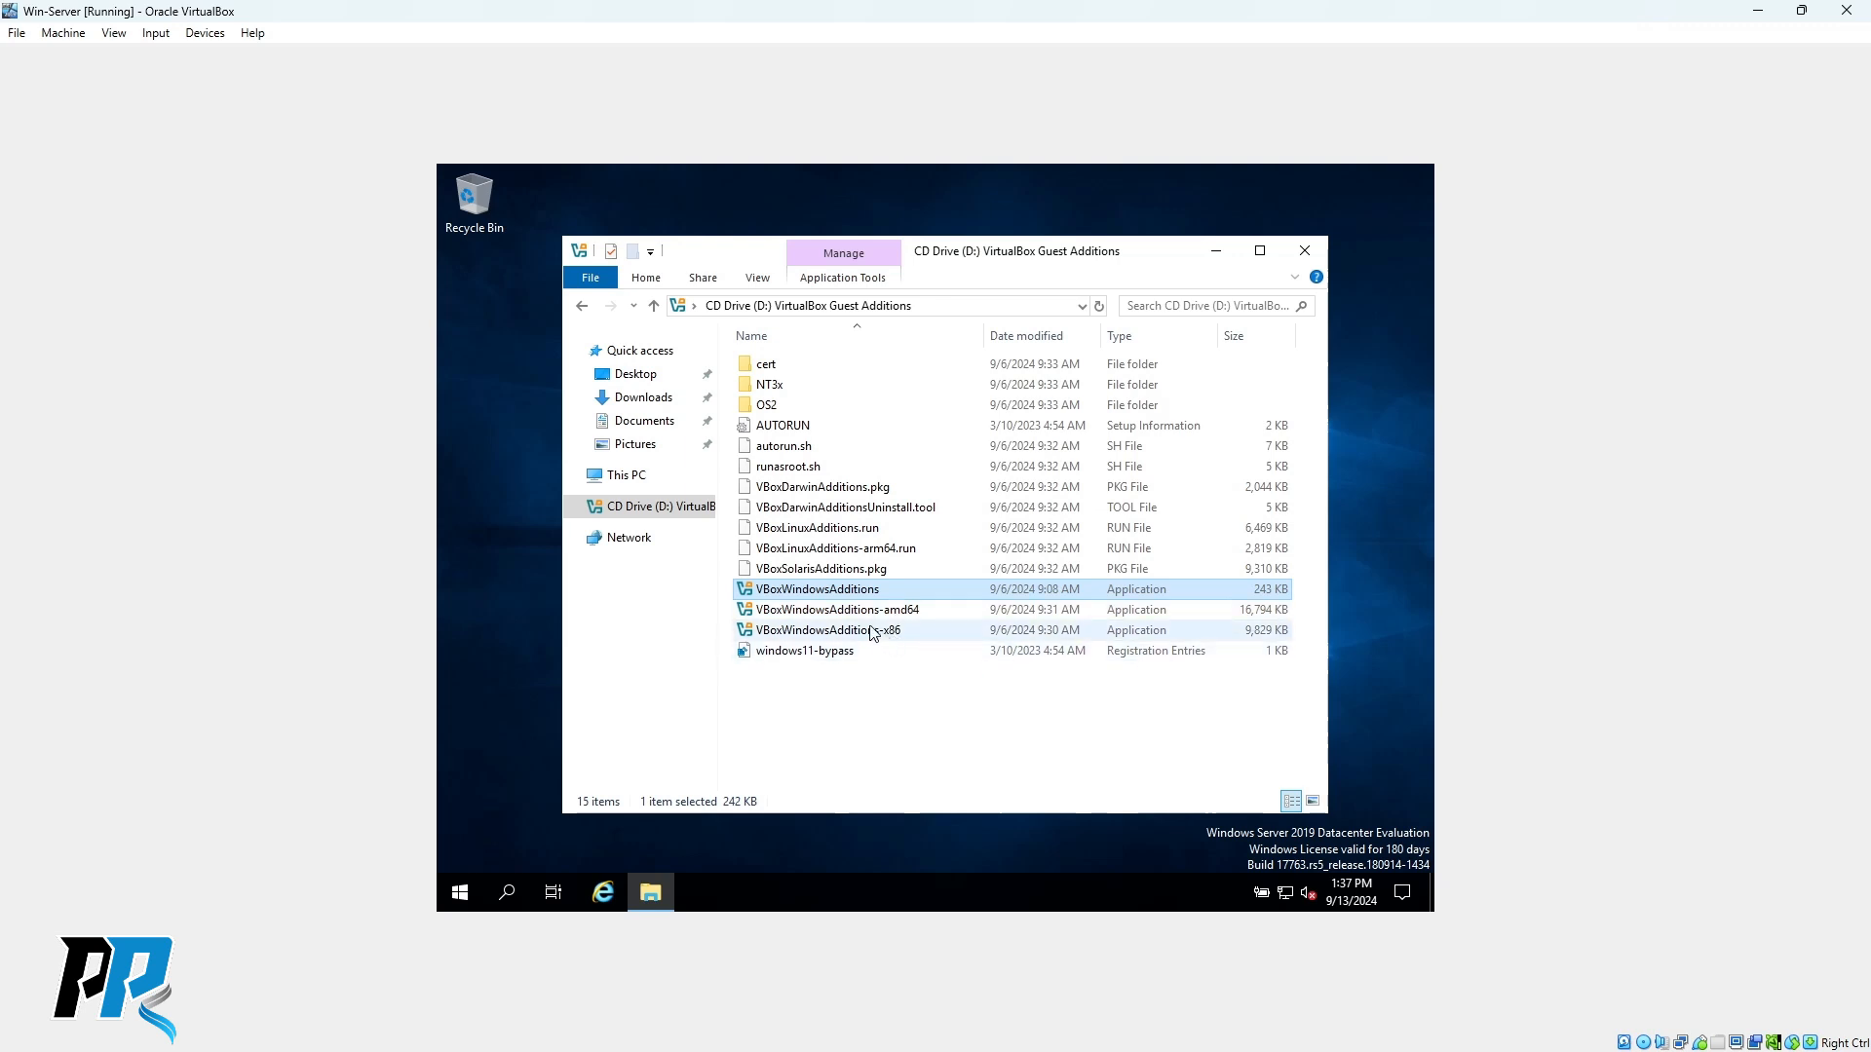
{"action": "double_click", "coordinate": [844, 591]}
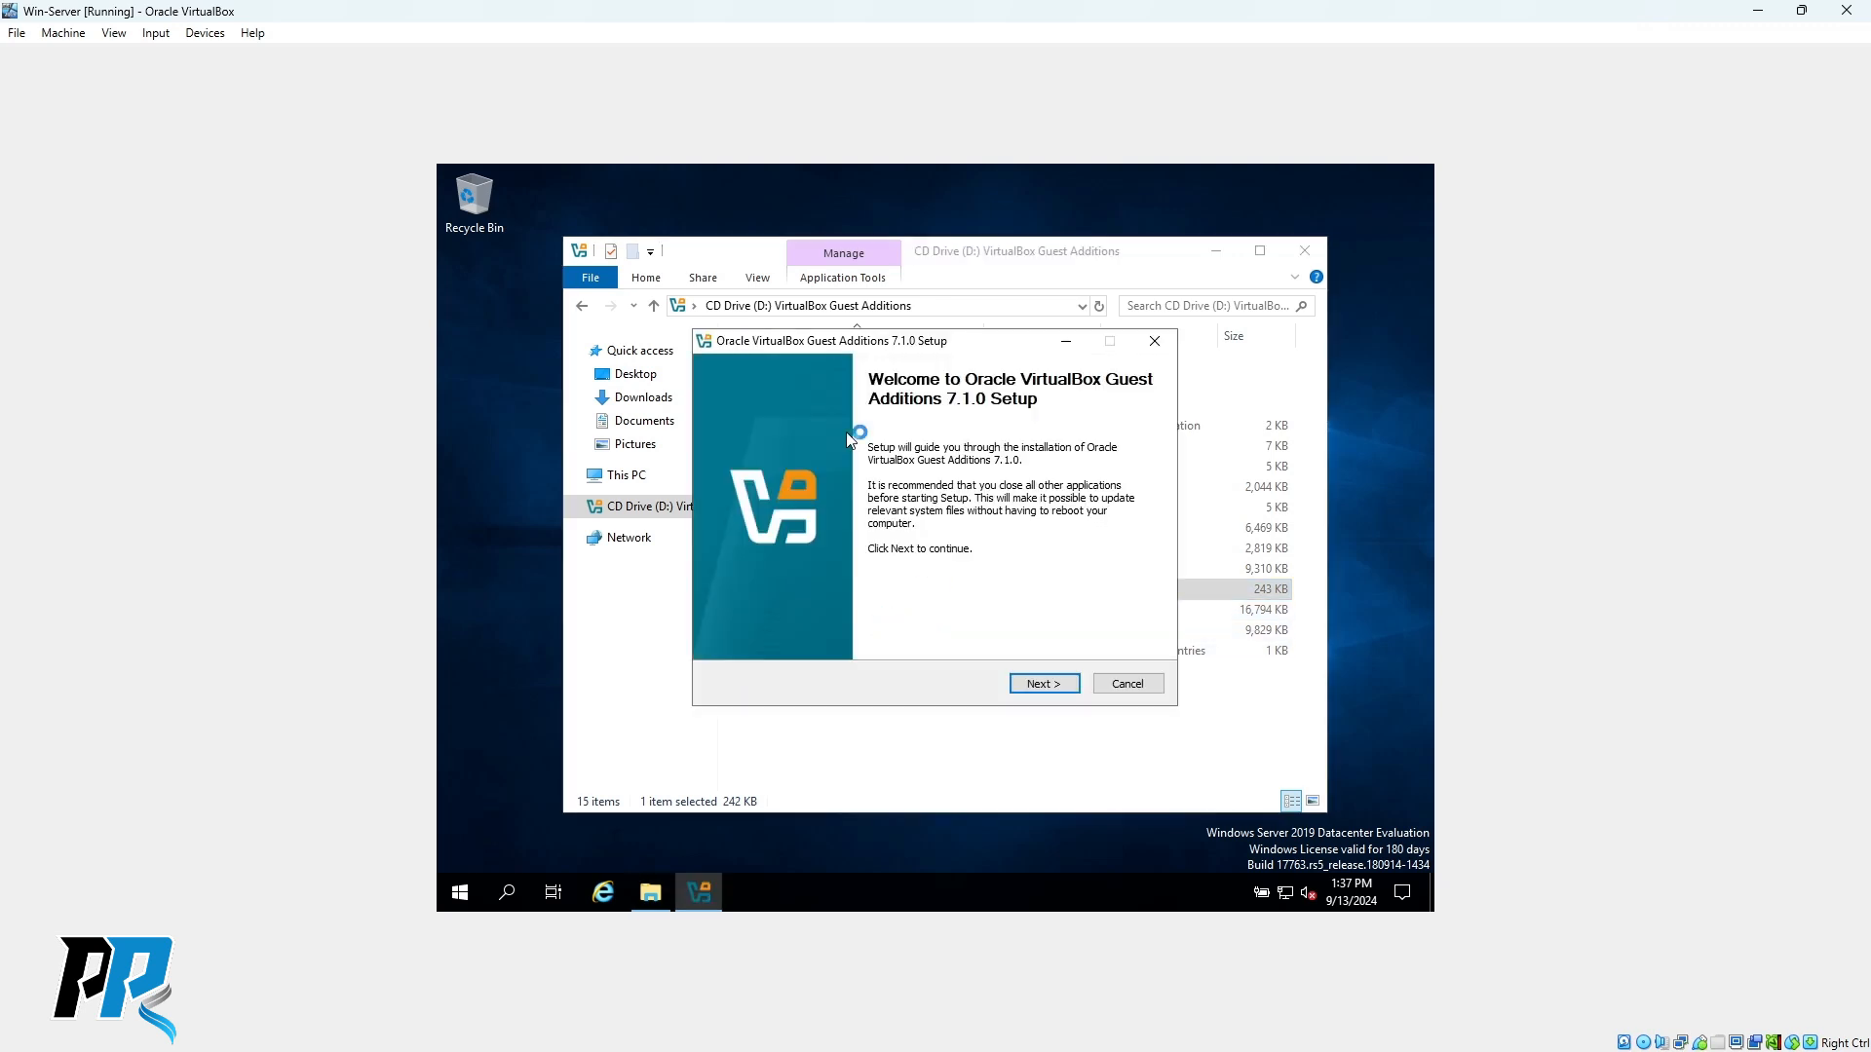
Accept the setup defaults and install Guest Additions 7.1.0 to the default location.
{"action": "left_click", "coordinate": [1044, 684]}
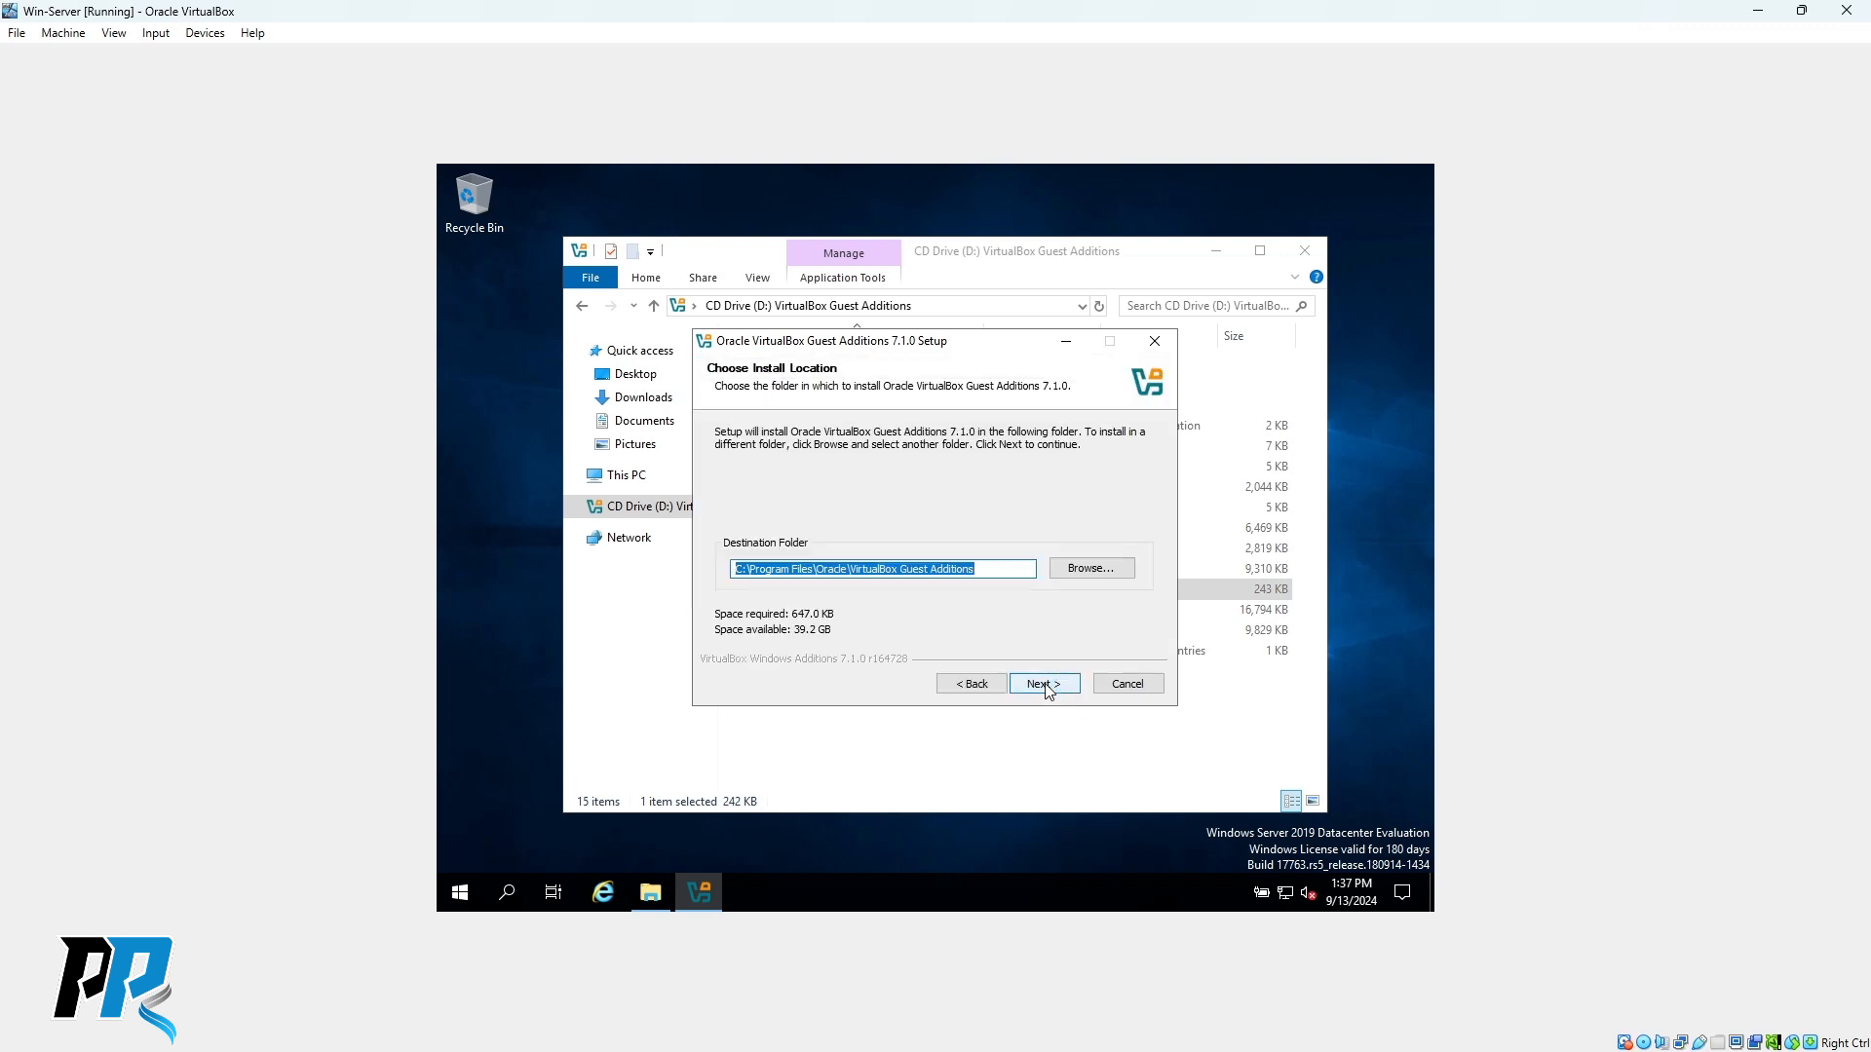
{"action": "left_click", "coordinate": [1045, 686]}
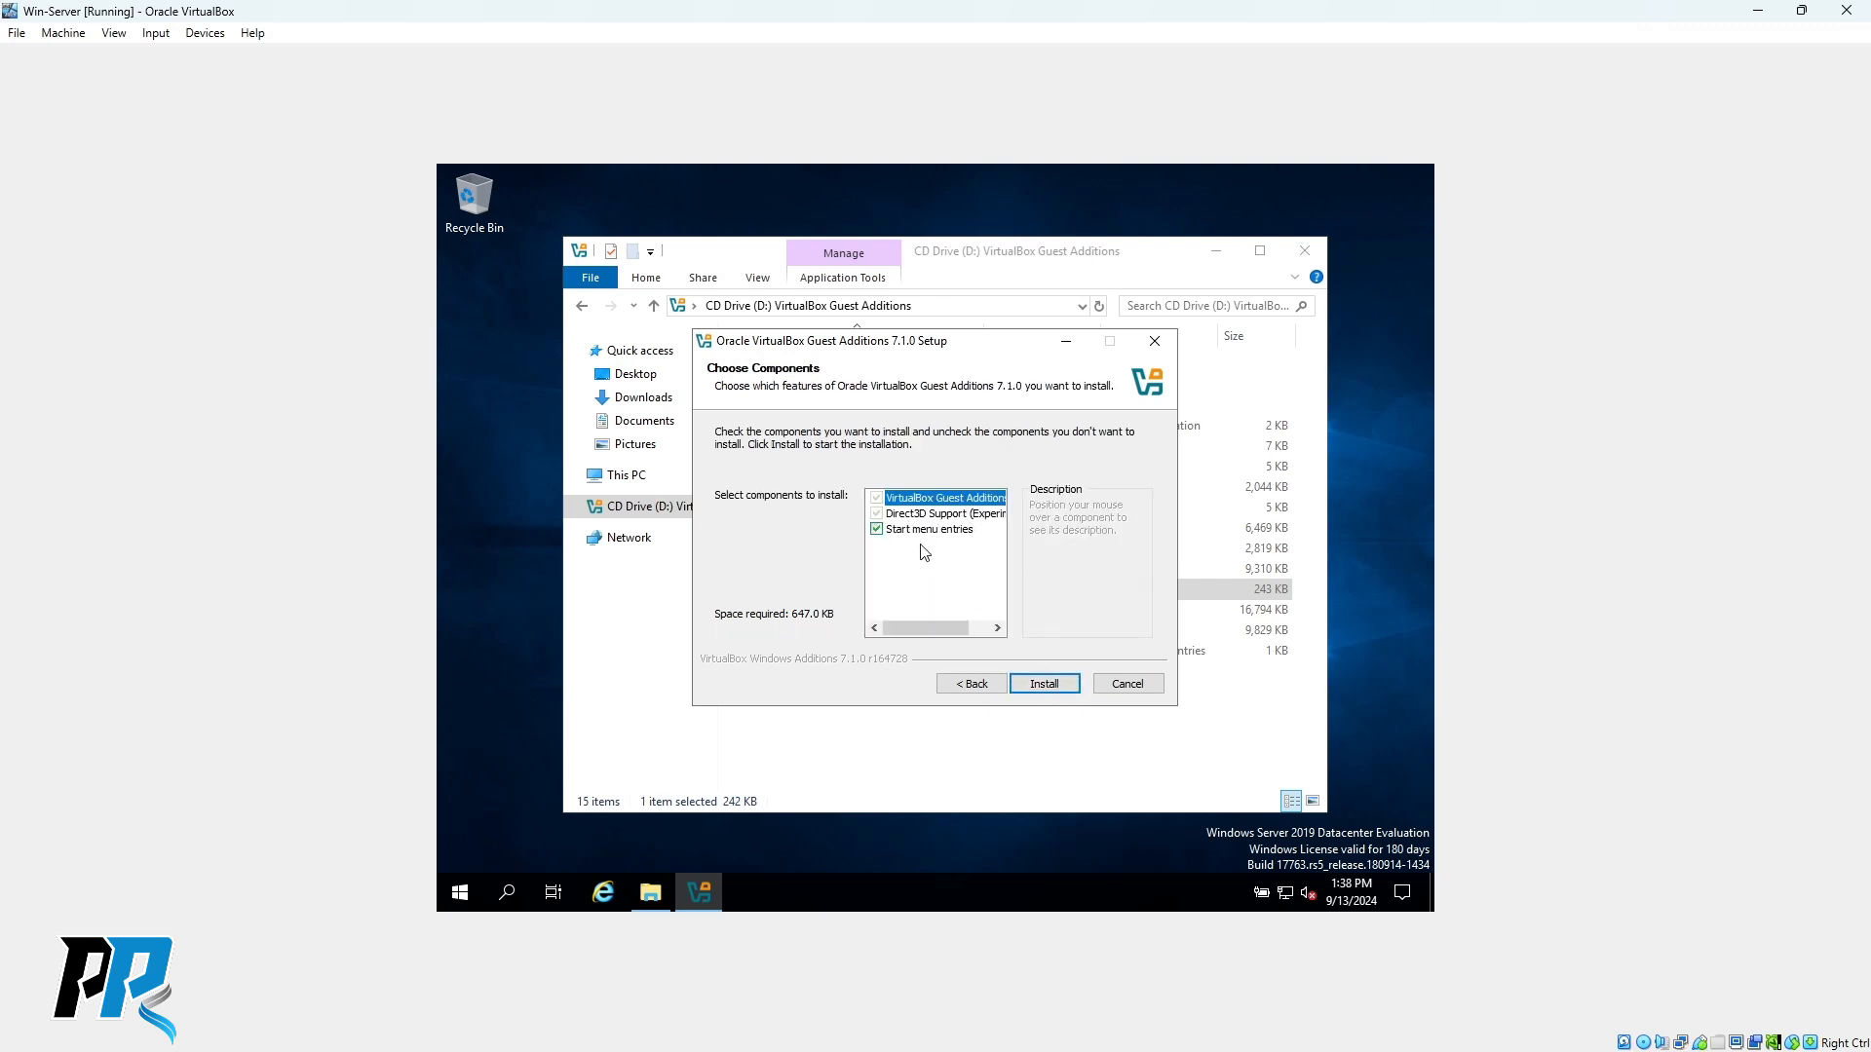
{"action": "left_click", "coordinate": [1048, 684]}
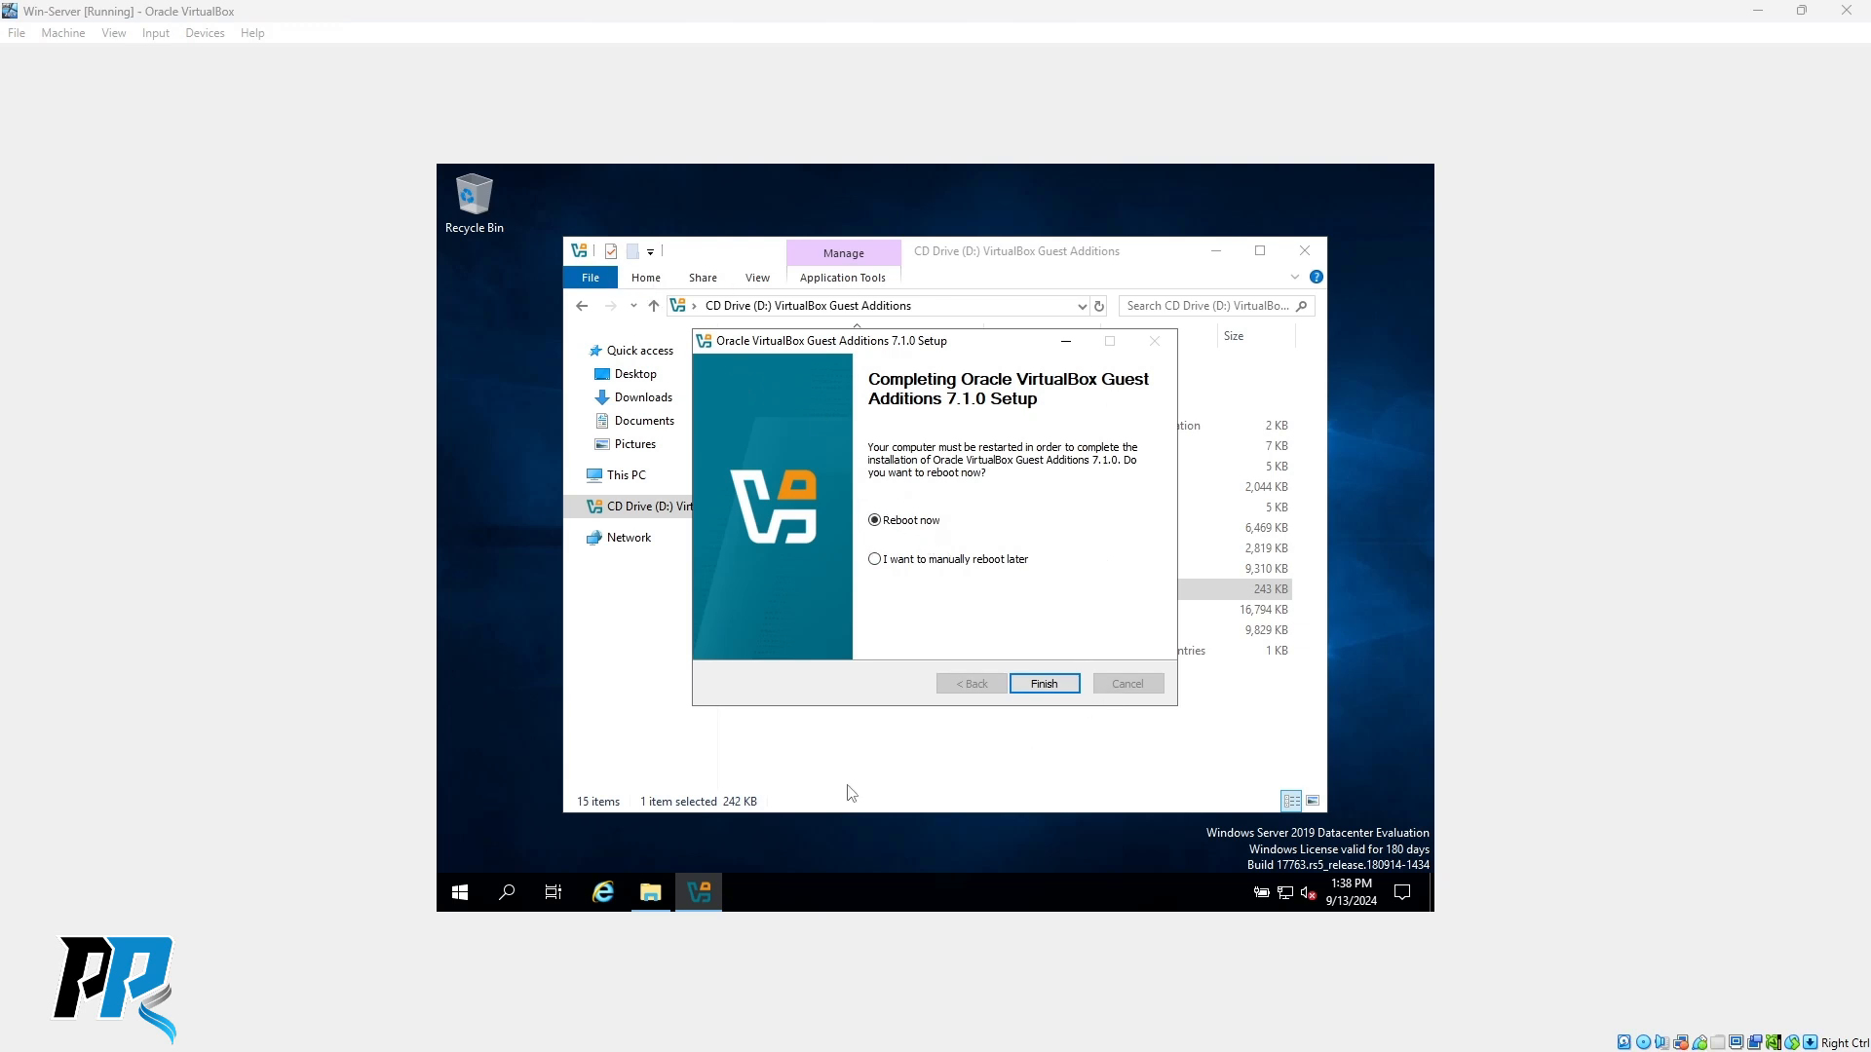
{"action": "right_click", "coordinate": [459, 892]}
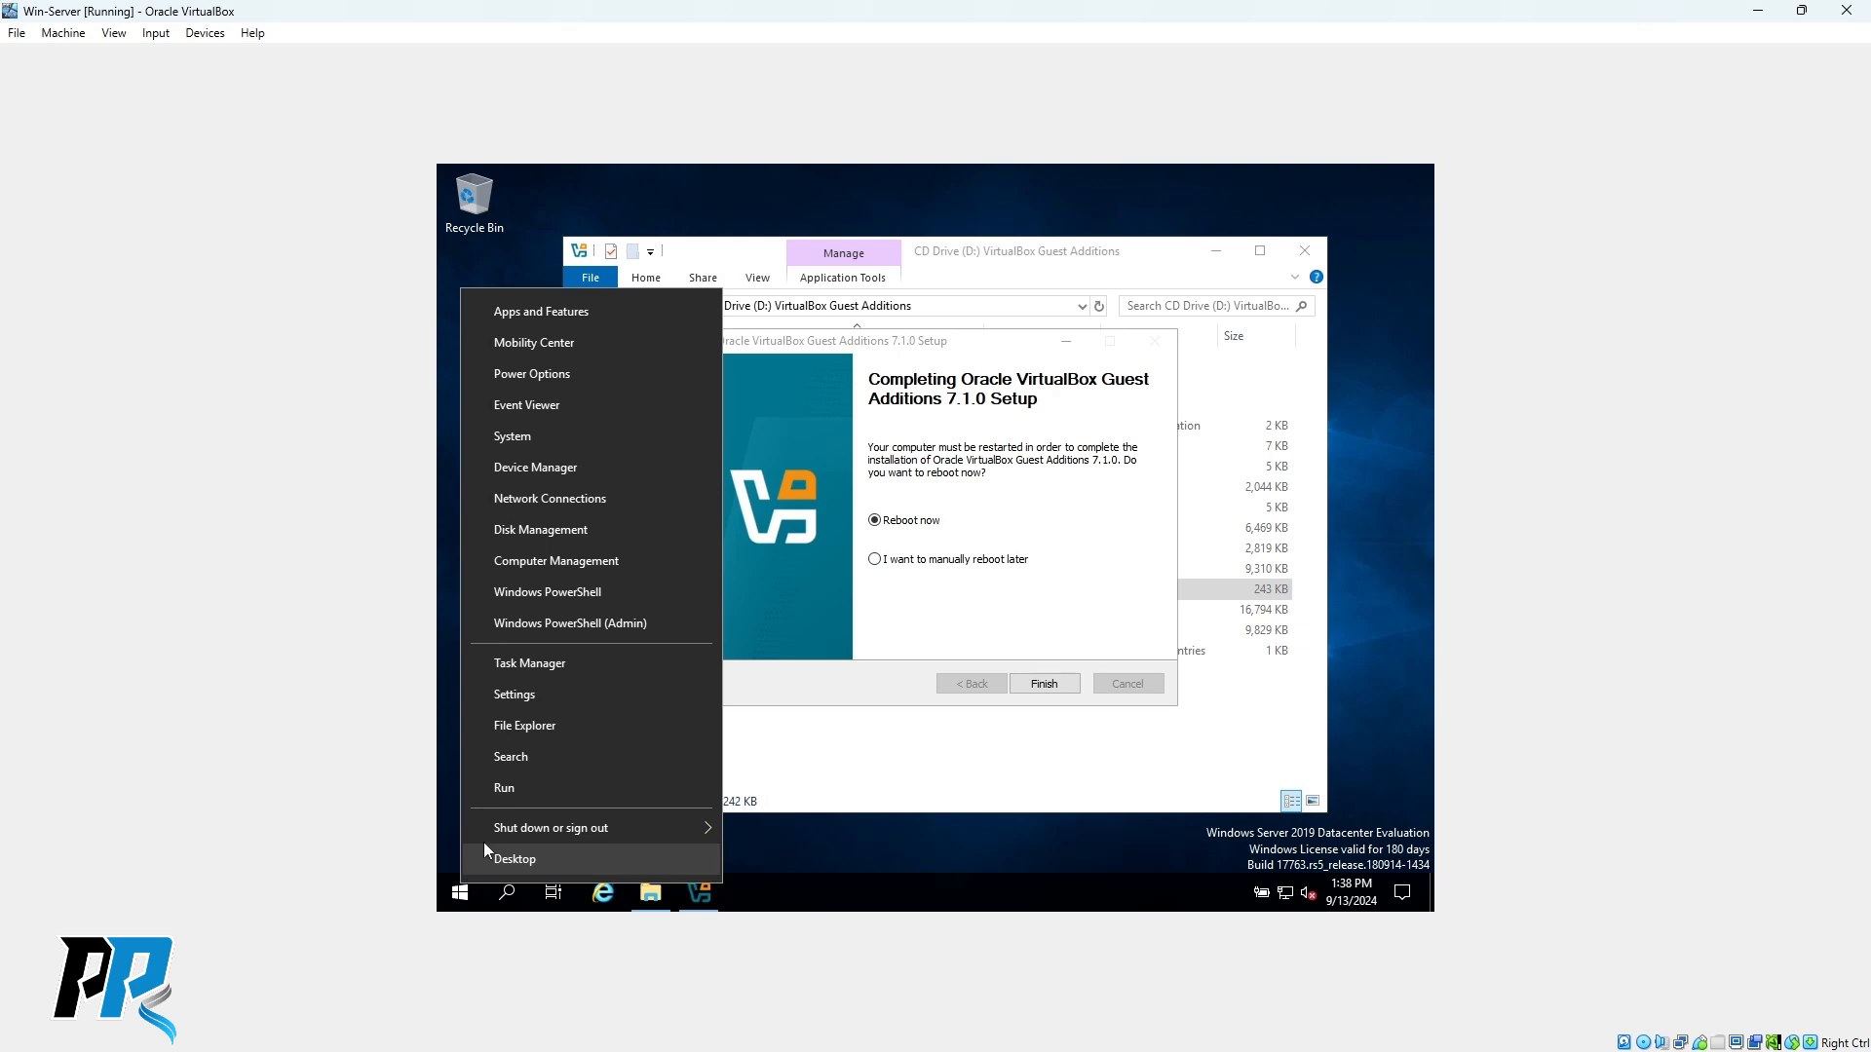
{"action": "left_click", "coordinate": [509, 787]}
{"action": "left_click", "coordinate": [595, 835]}
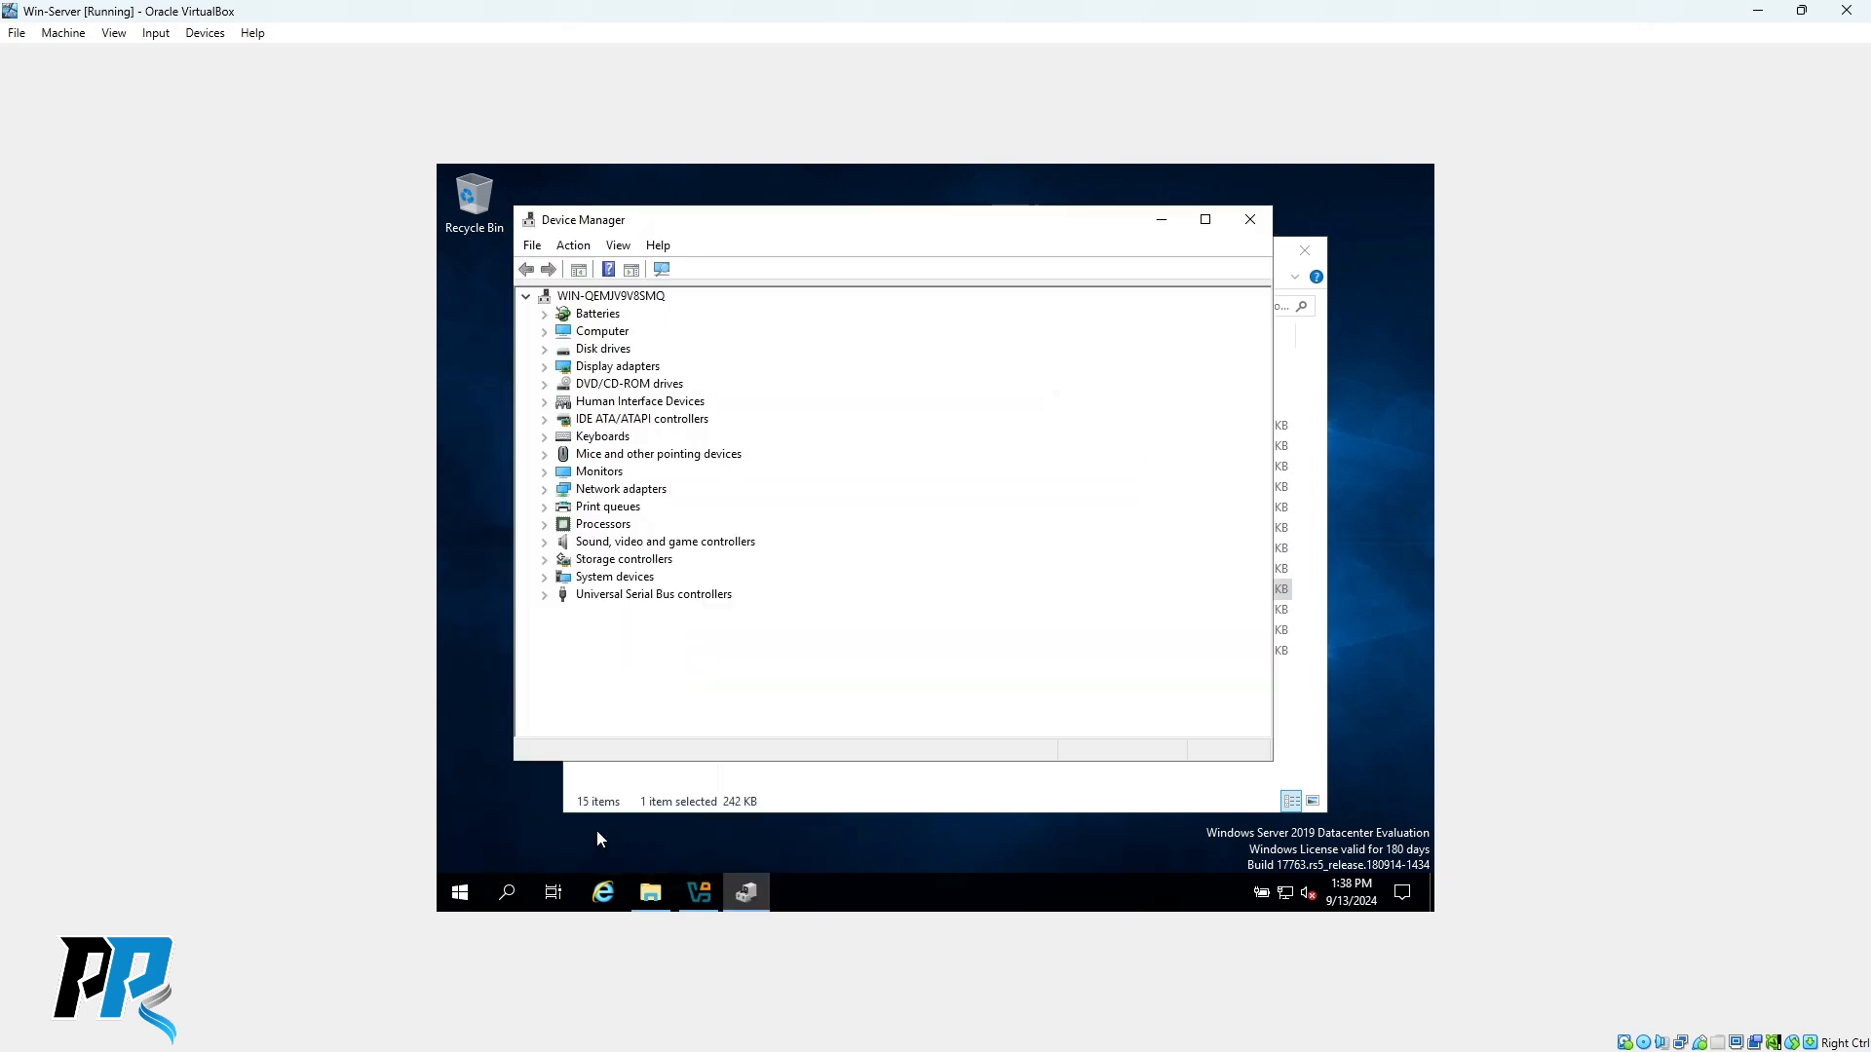
{"action": "left_click", "coordinate": [548, 561]}
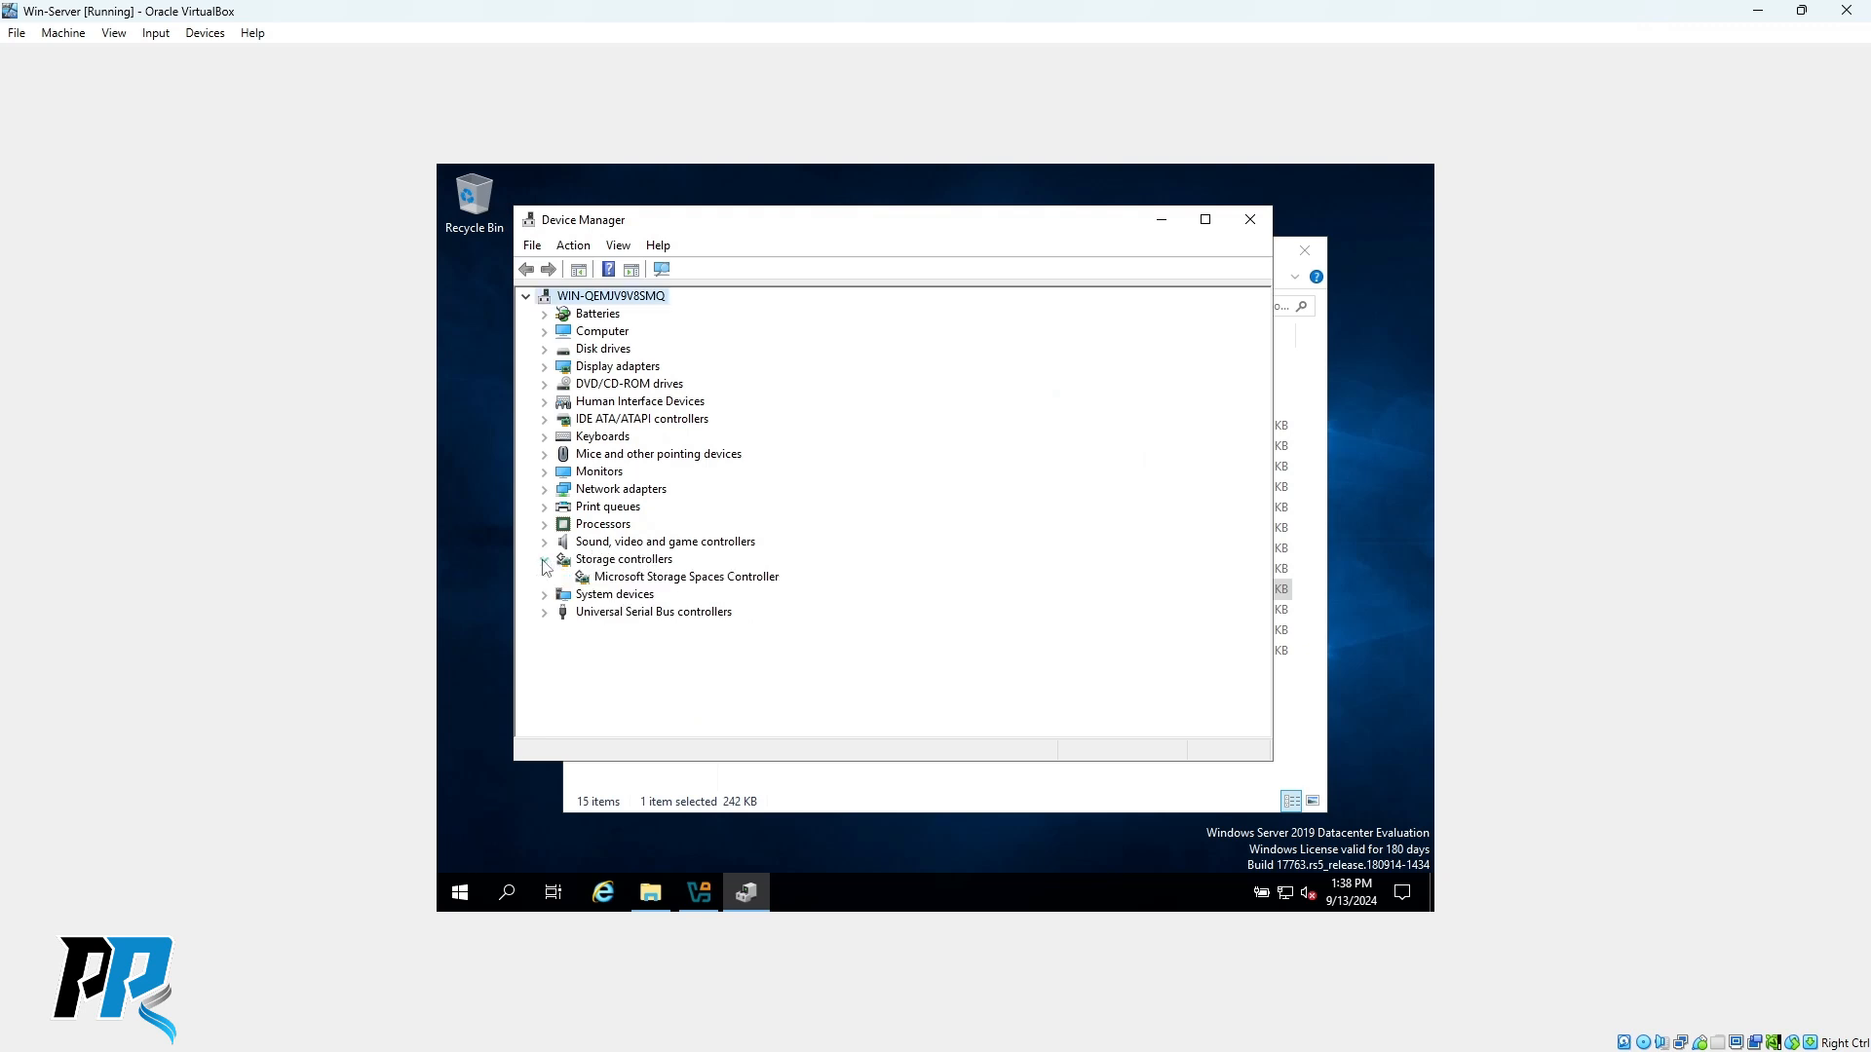
{"action": "left_click", "coordinate": [545, 366]}
{"action": "left_click", "coordinate": [690, 384]}
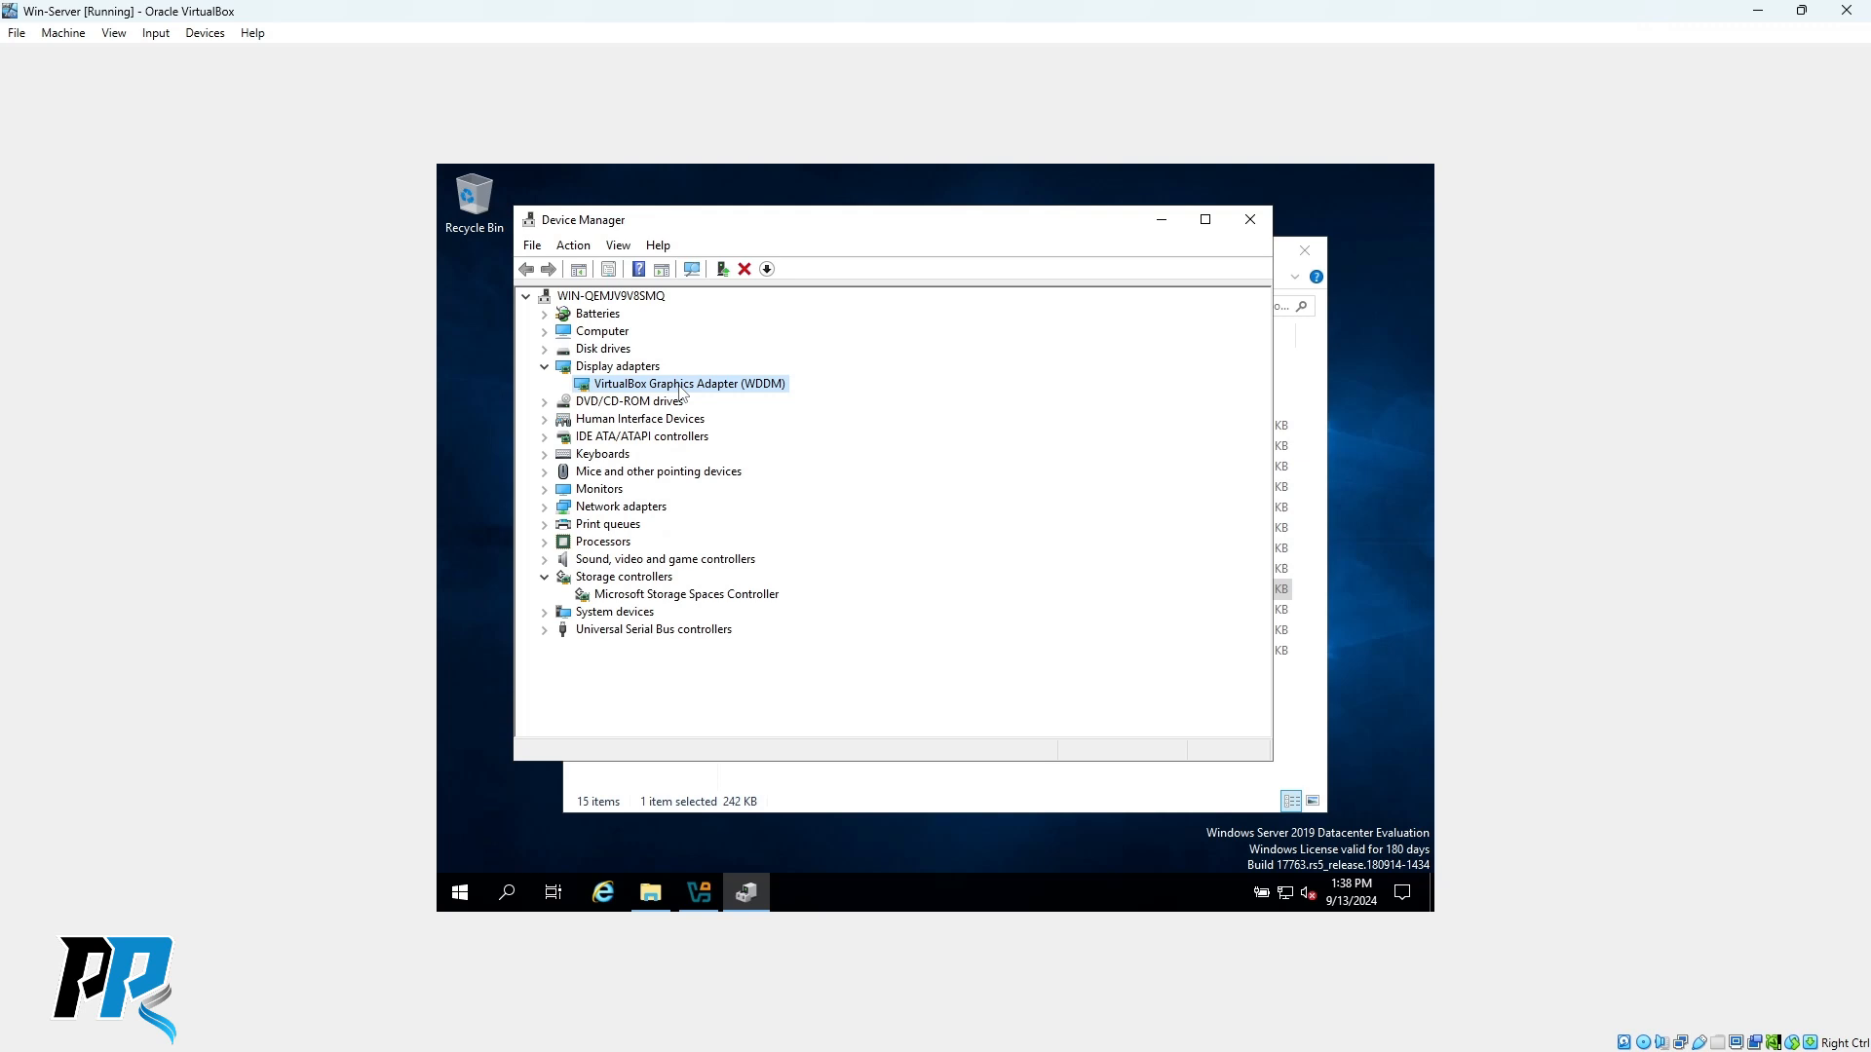
{"action": "left_click", "coordinate": [1250, 219]}
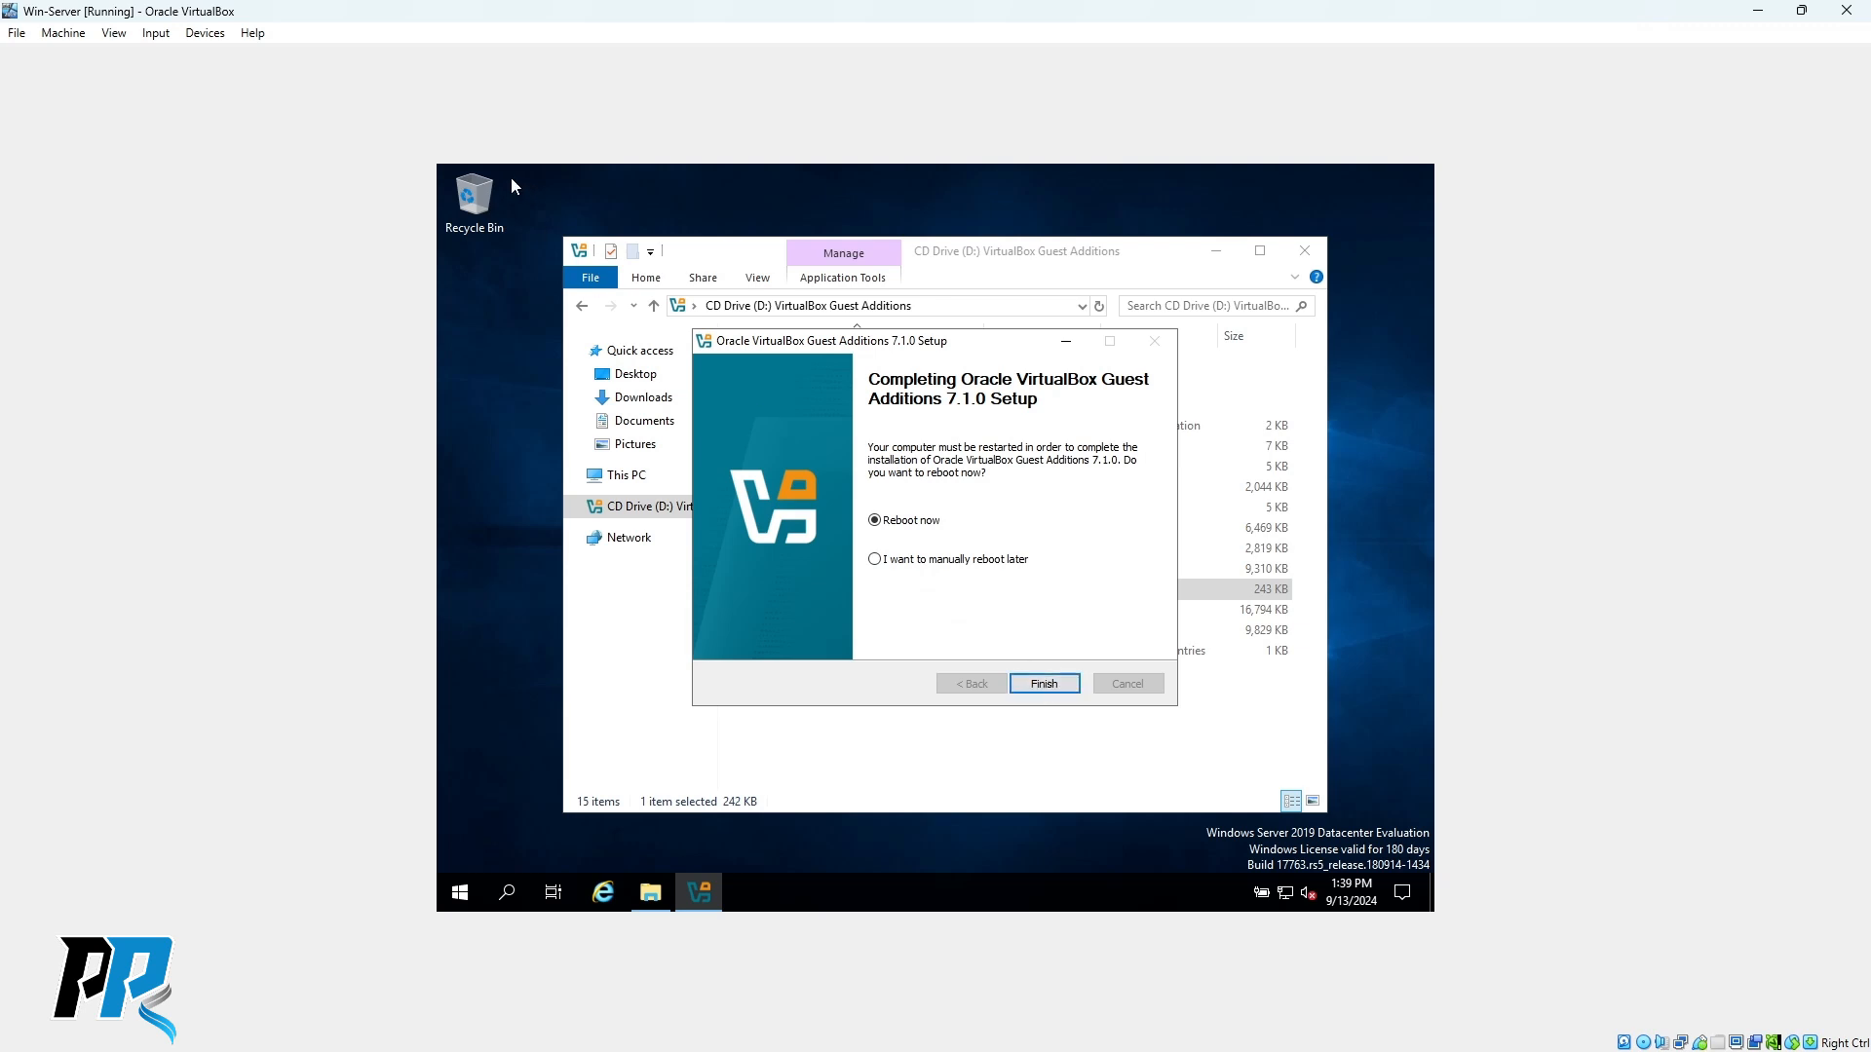
Finish the Guest Additions setup with Reboot now selected to restart Win-Server.
{"action": "left_click", "coordinate": [1045, 686]}
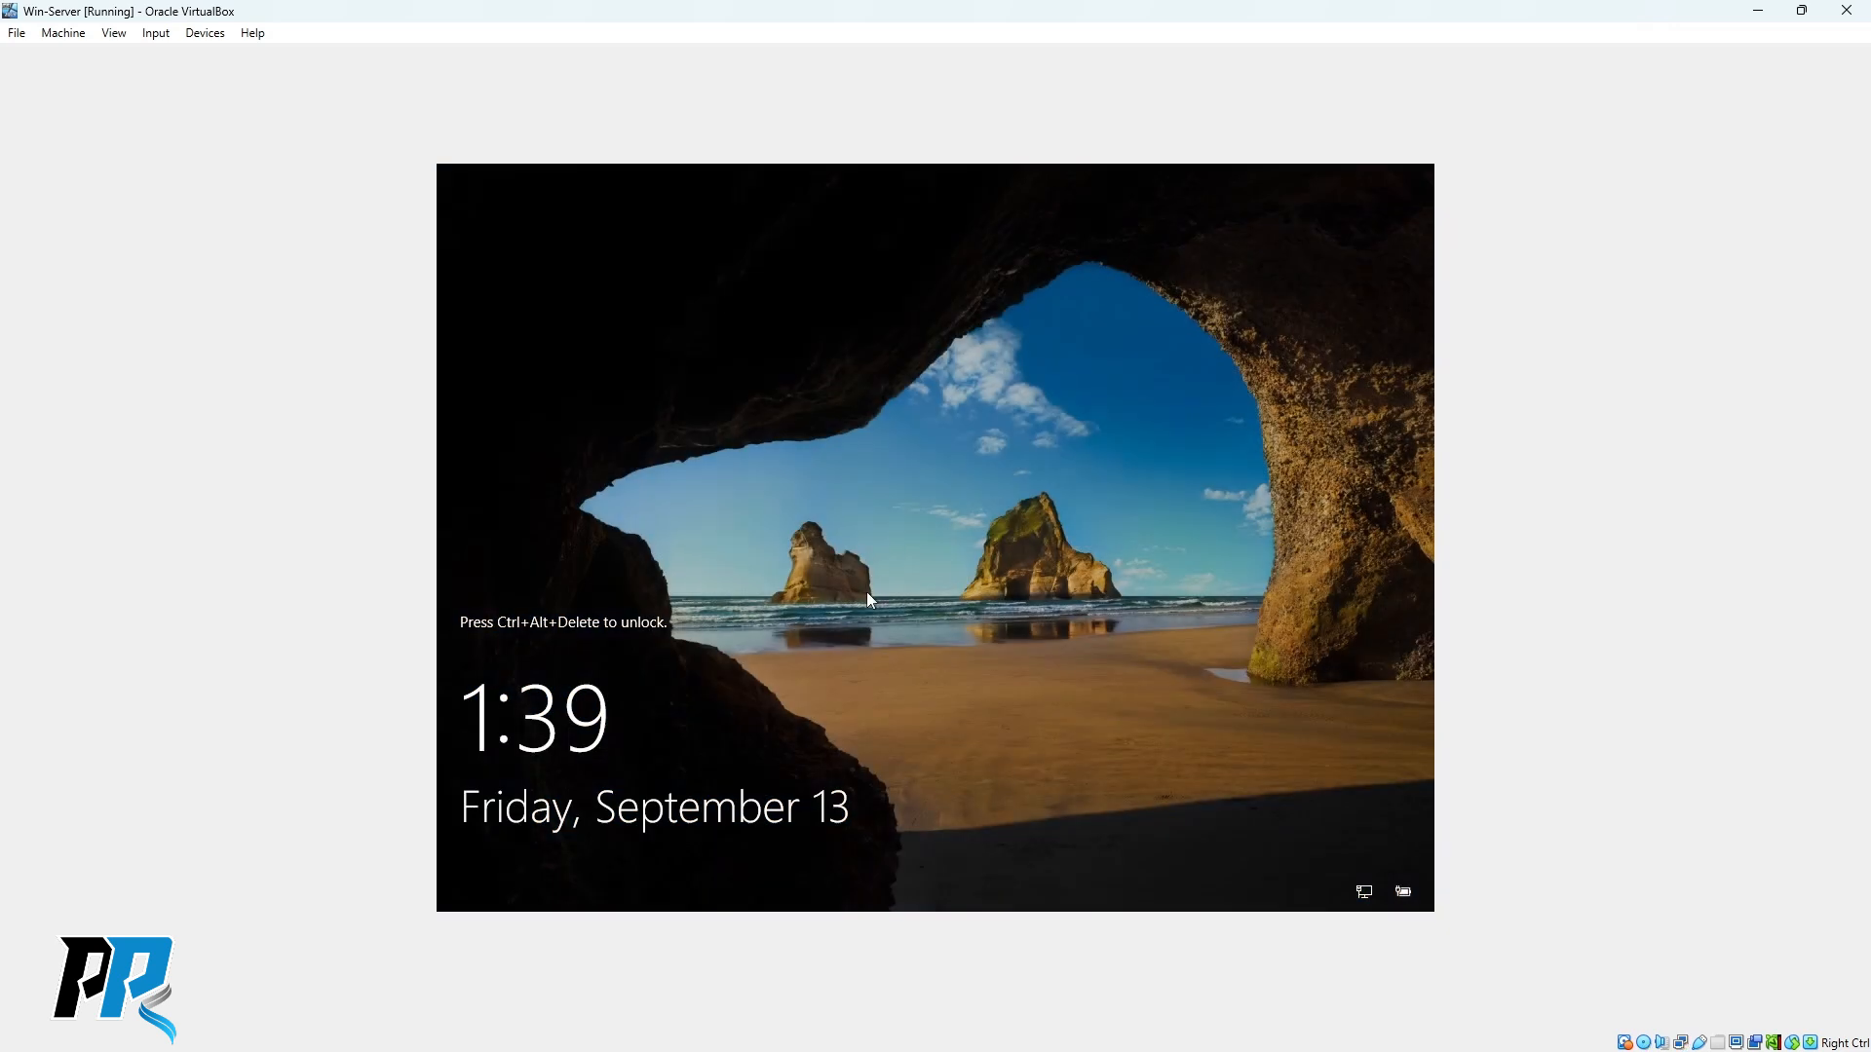
Send the unlock keystroke, sign in as Administrator with the account password, and open the View menu.
{"action": "left_click", "coordinate": [201, 39]}
{"action": "mouse_move", "coordinate": [154, 39]}
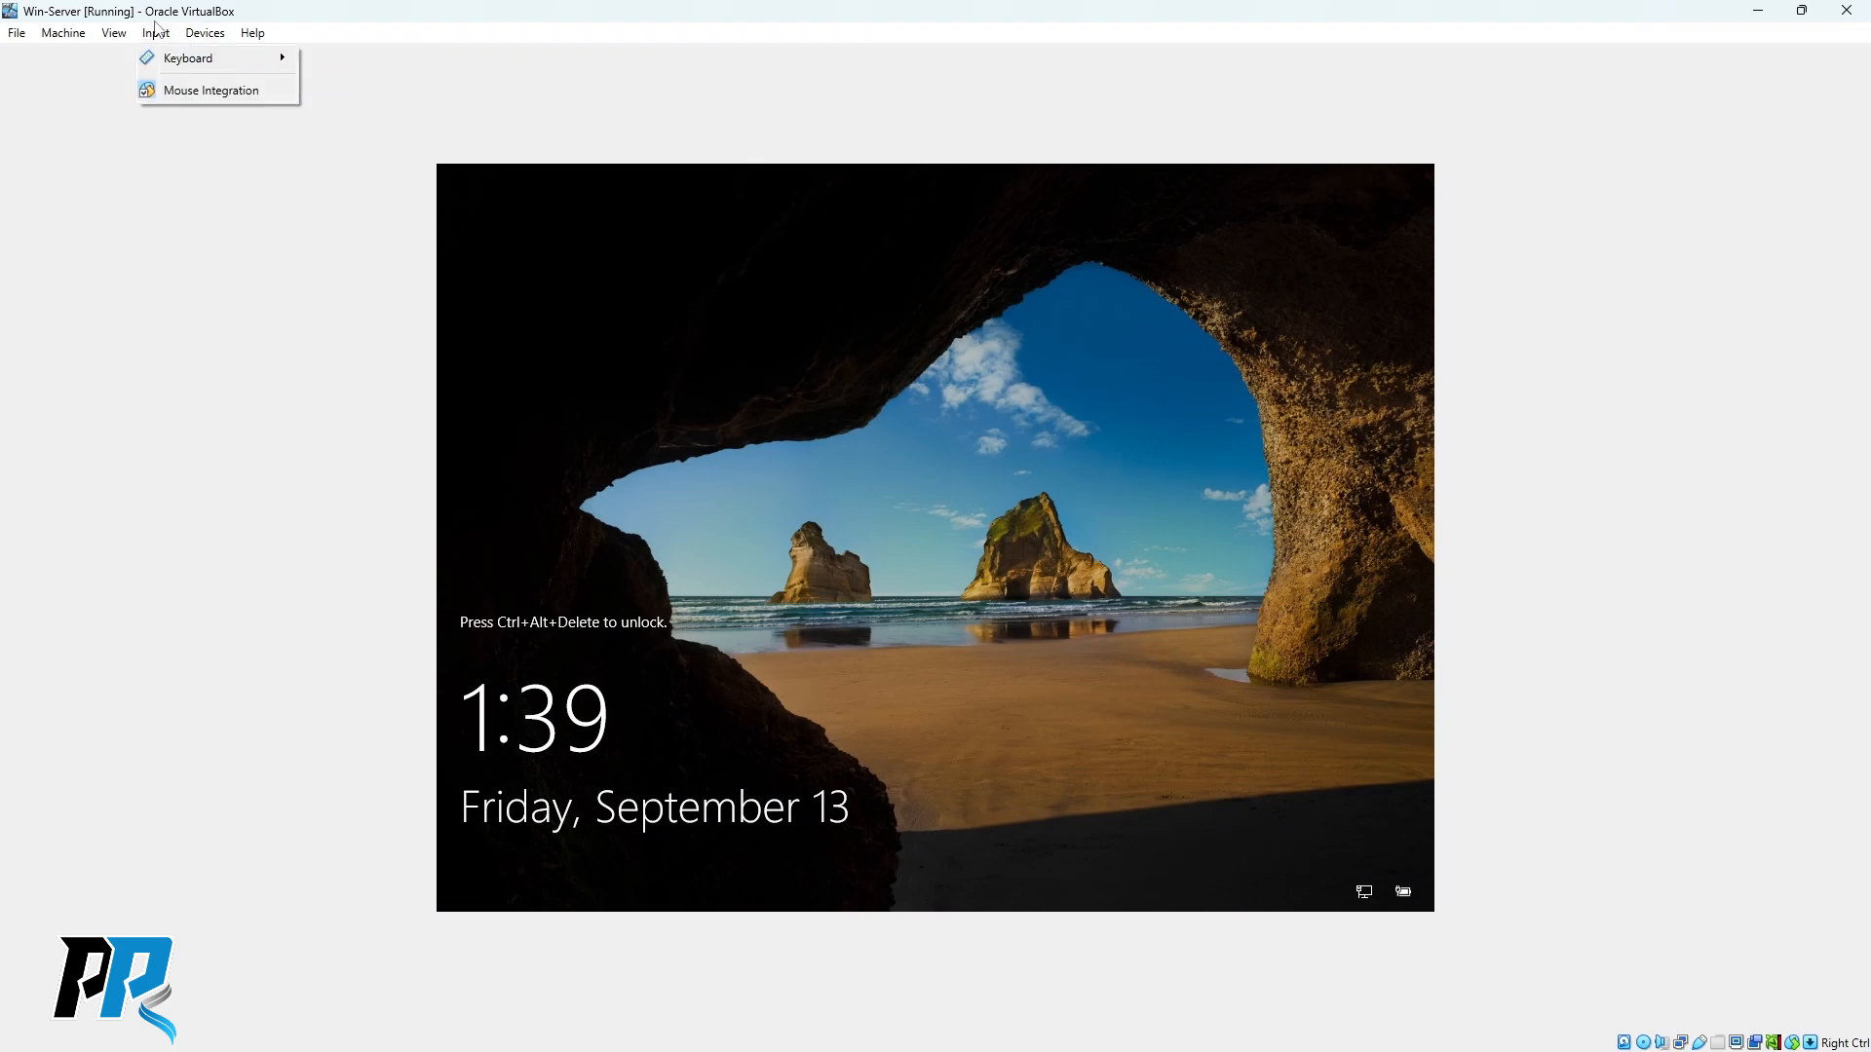
{"action": "mouse_move", "coordinate": [214, 58]}
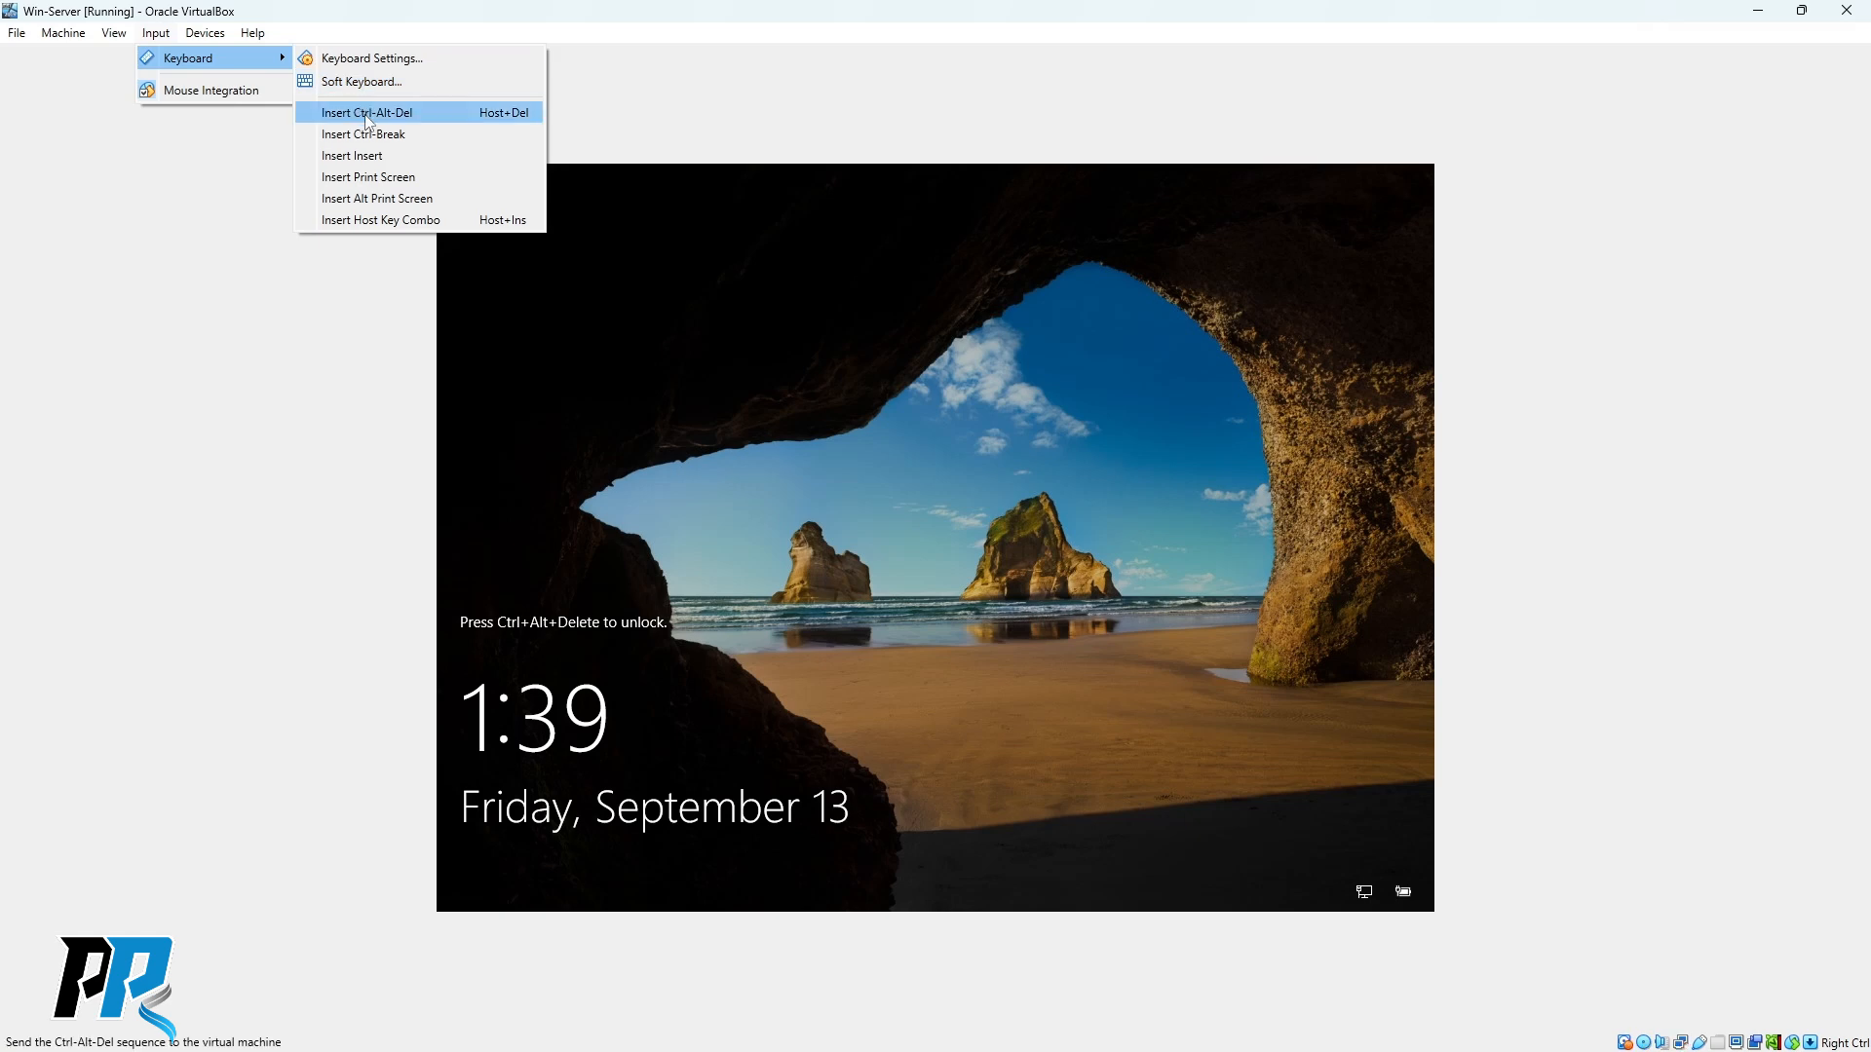
{"action": "left_click", "coordinate": [366, 114]}
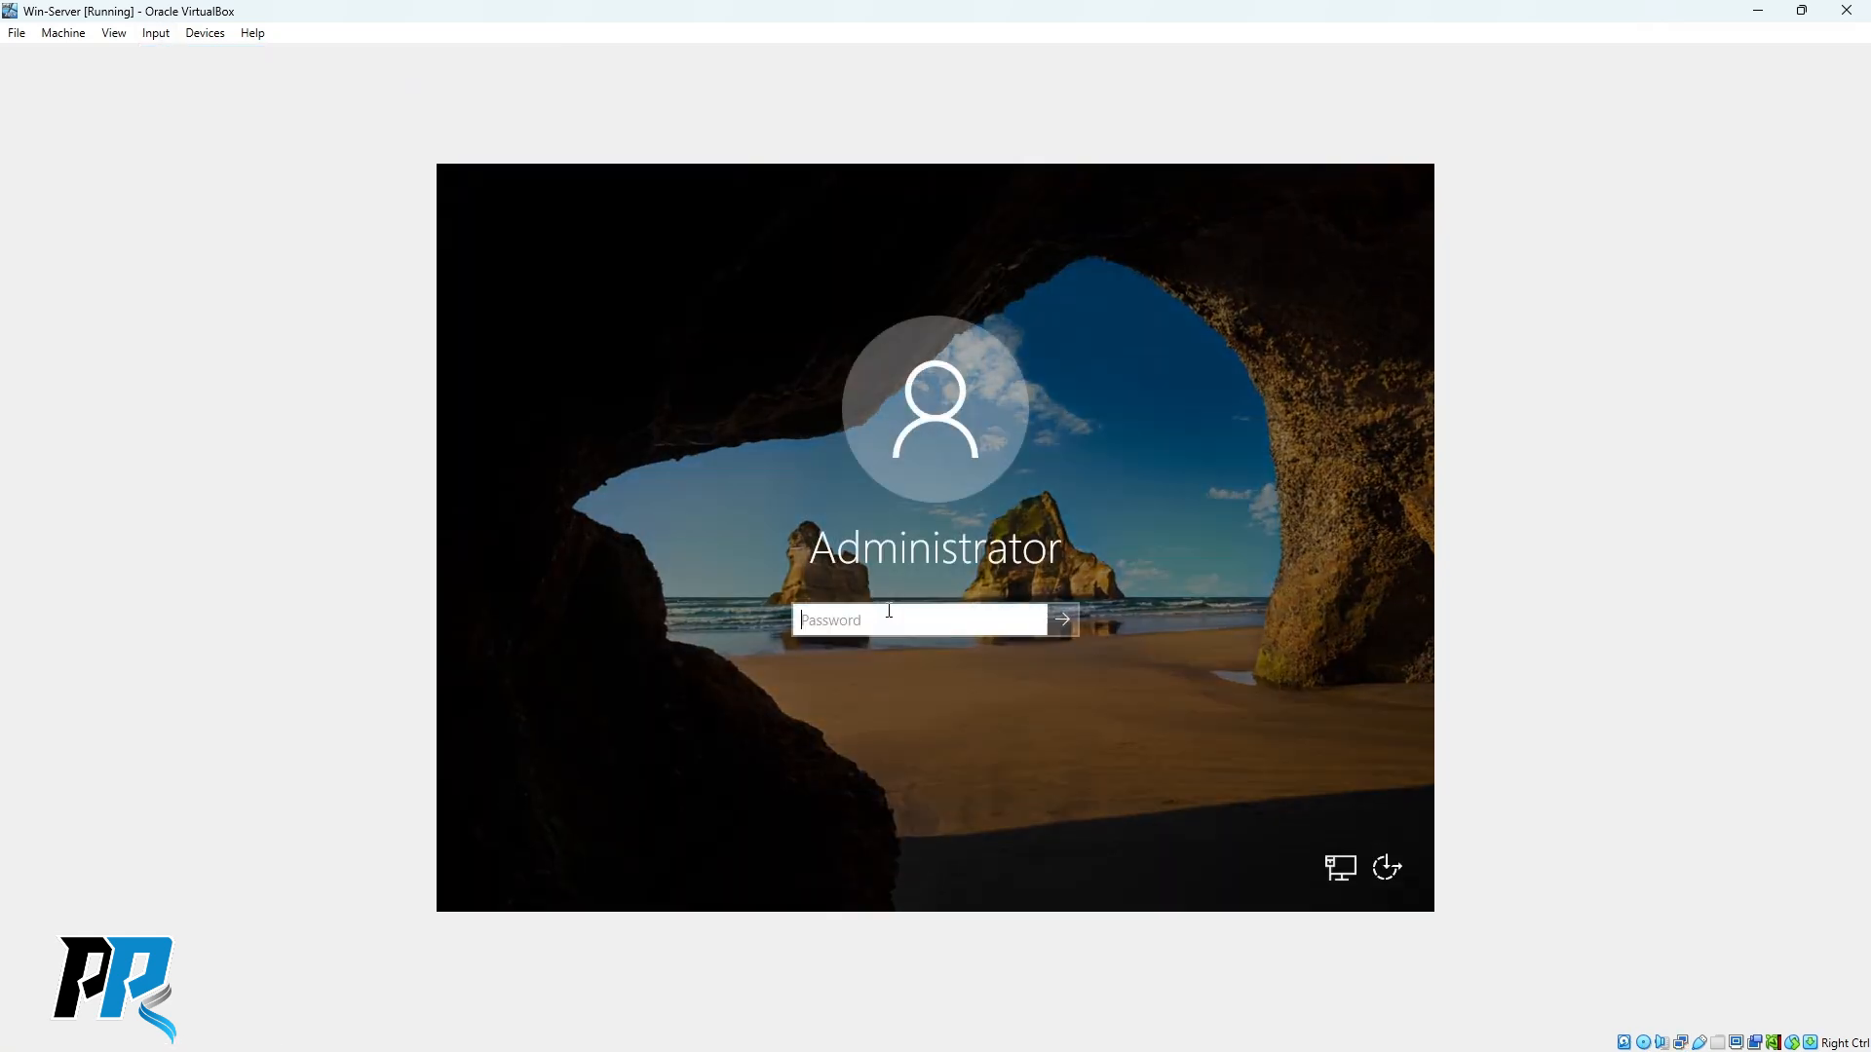
{"action": "type", "text": "P"}
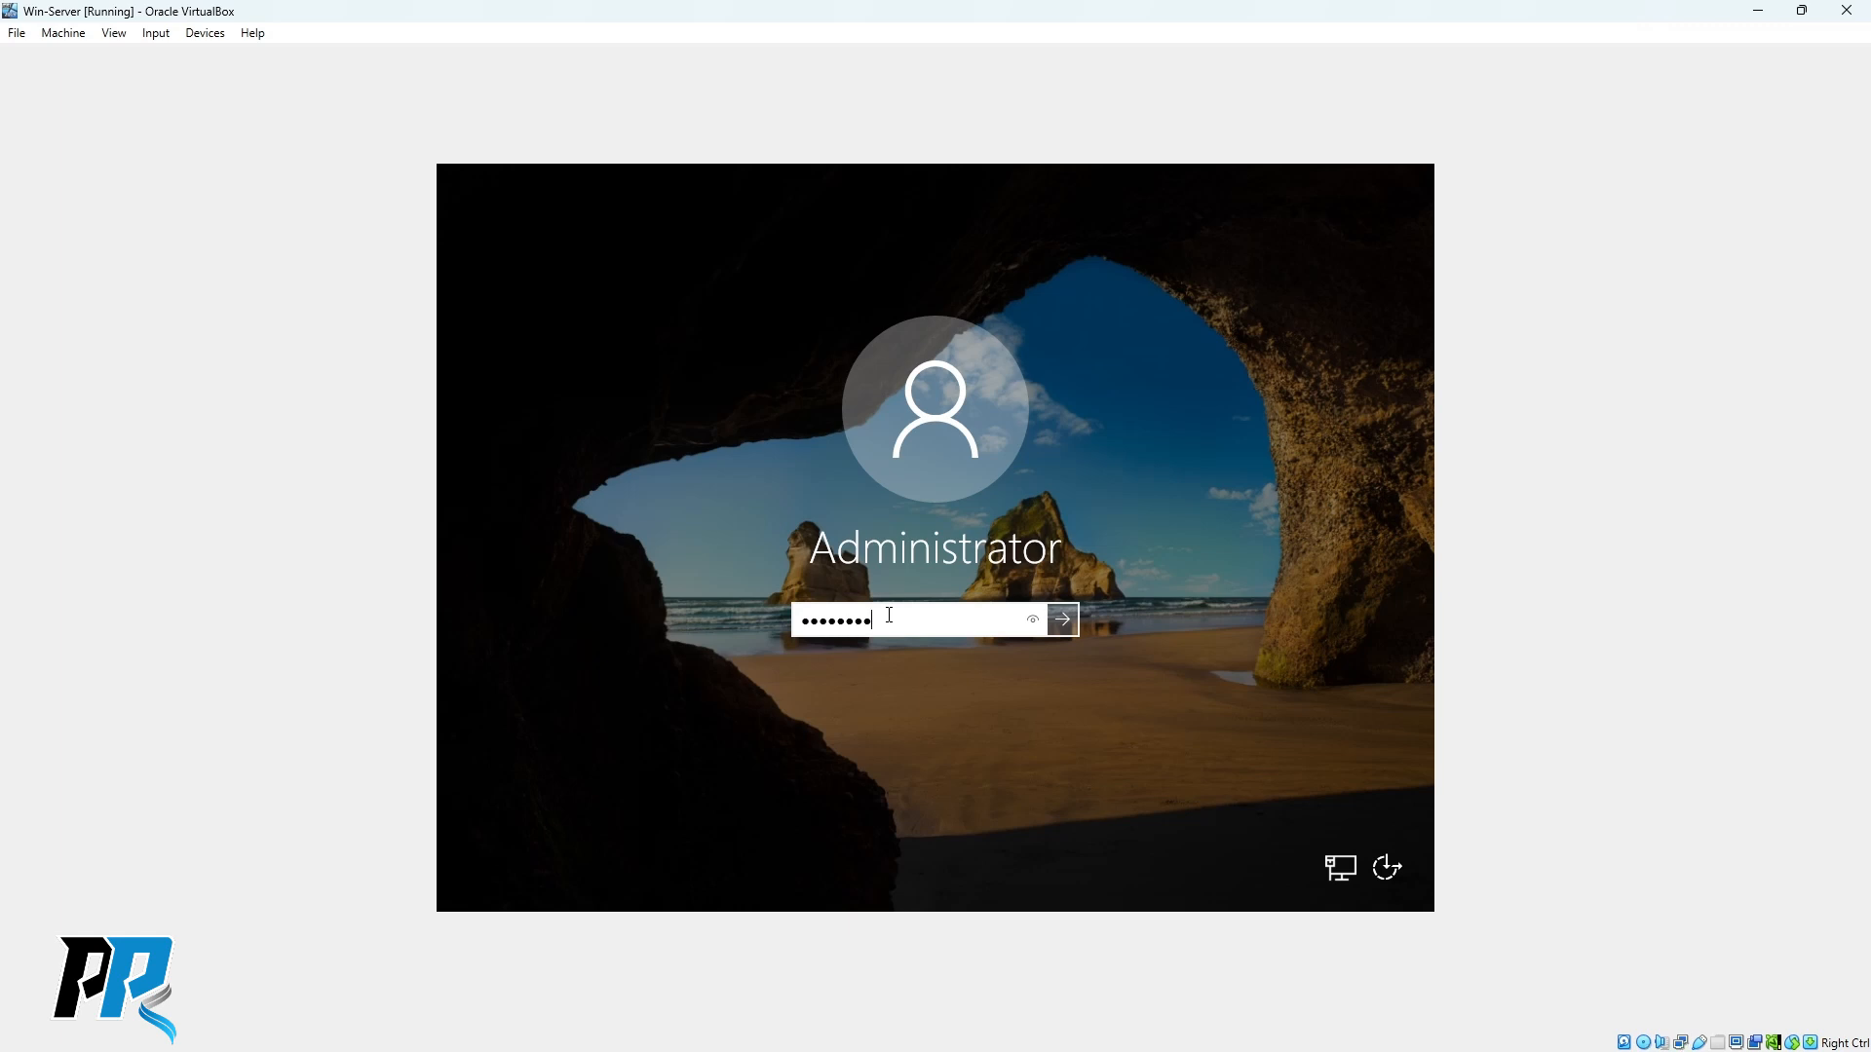
{"action": "key", "text": "Return"}
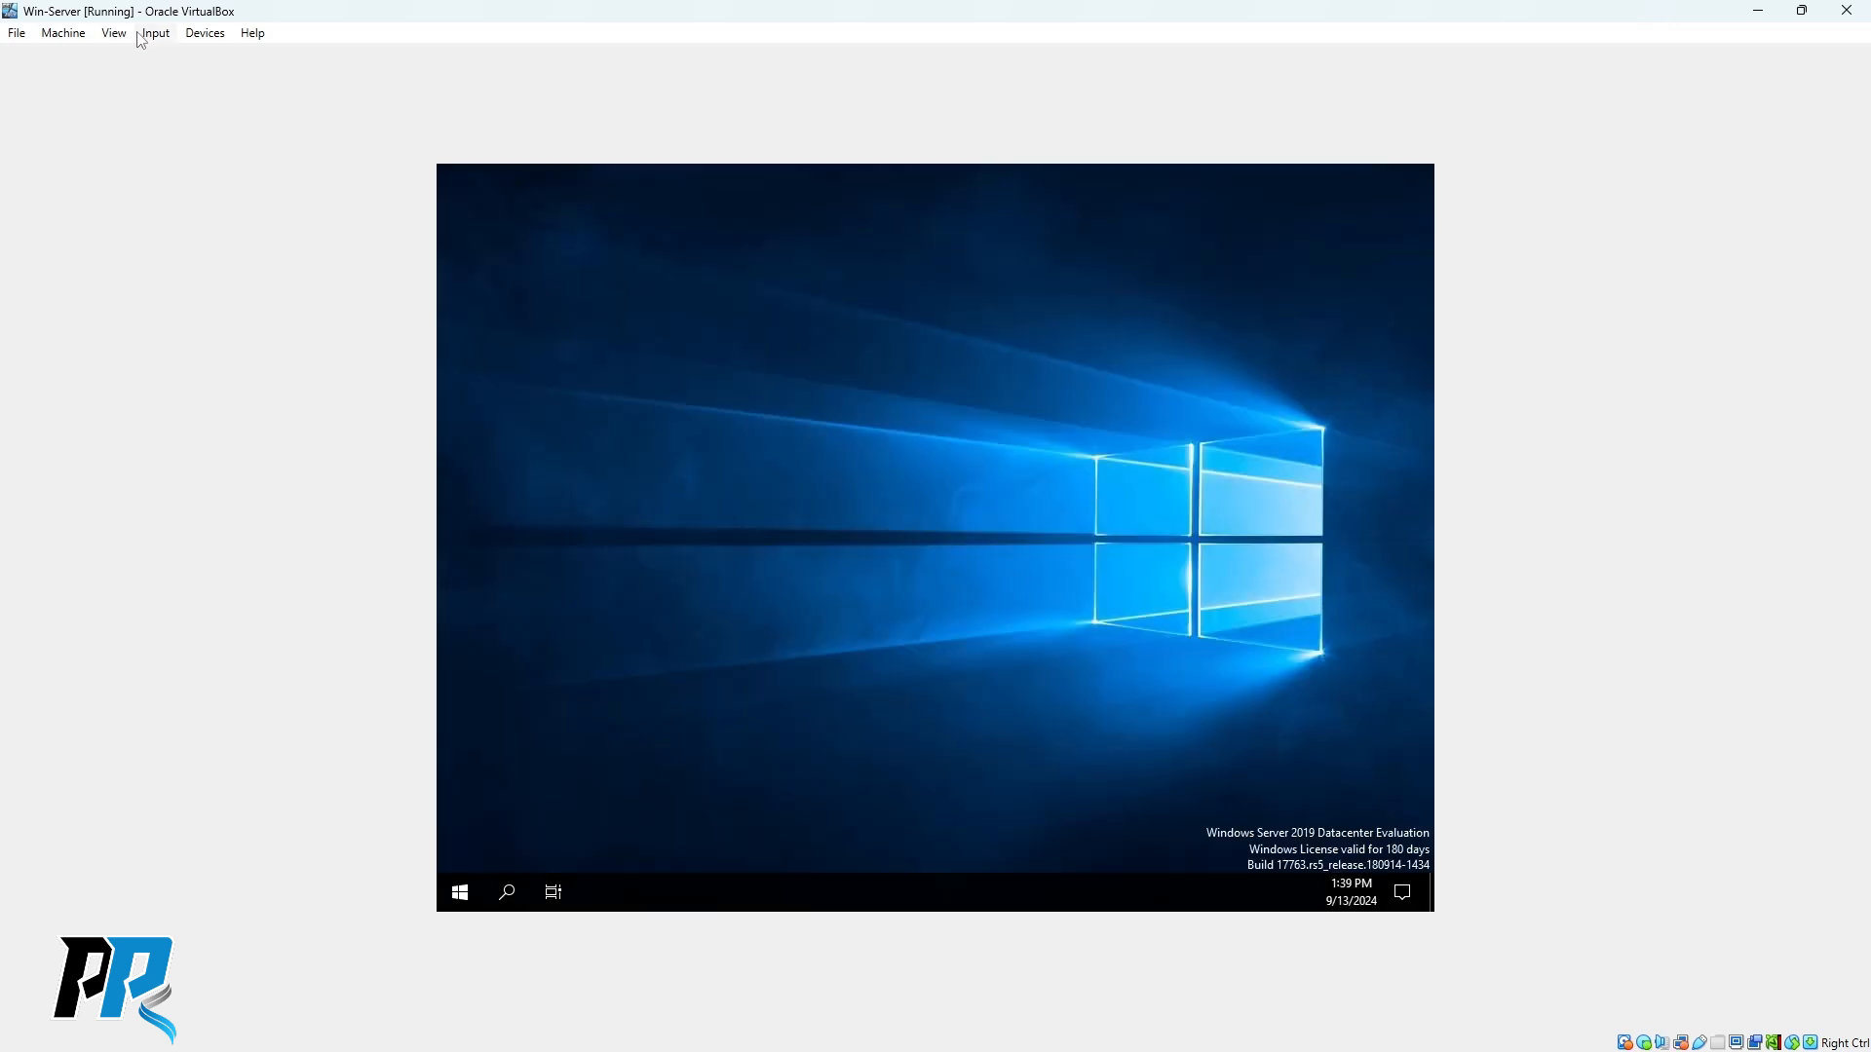
{"action": "left_click", "coordinate": [114, 33]}
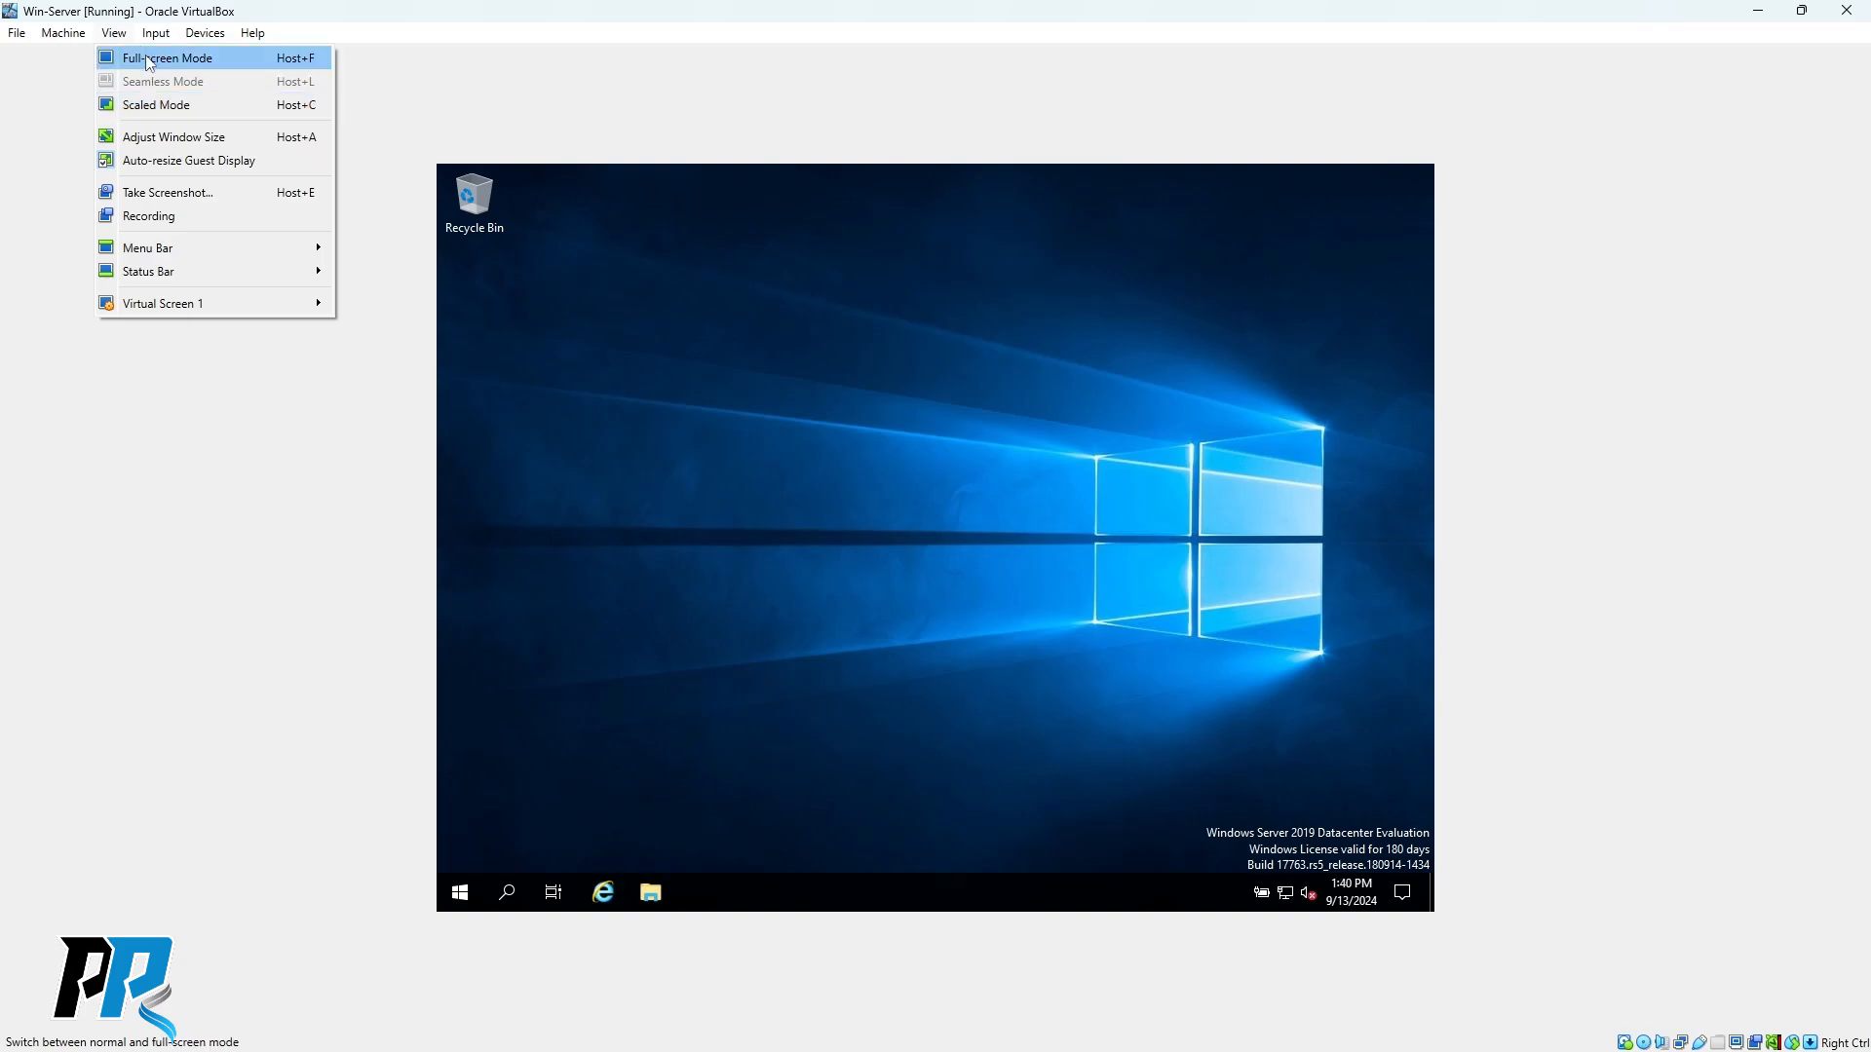
Switch the VM to full-screen, review the Local Server's stopped services, then close Server Manager.
{"action": "left_click", "coordinate": [149, 59]}
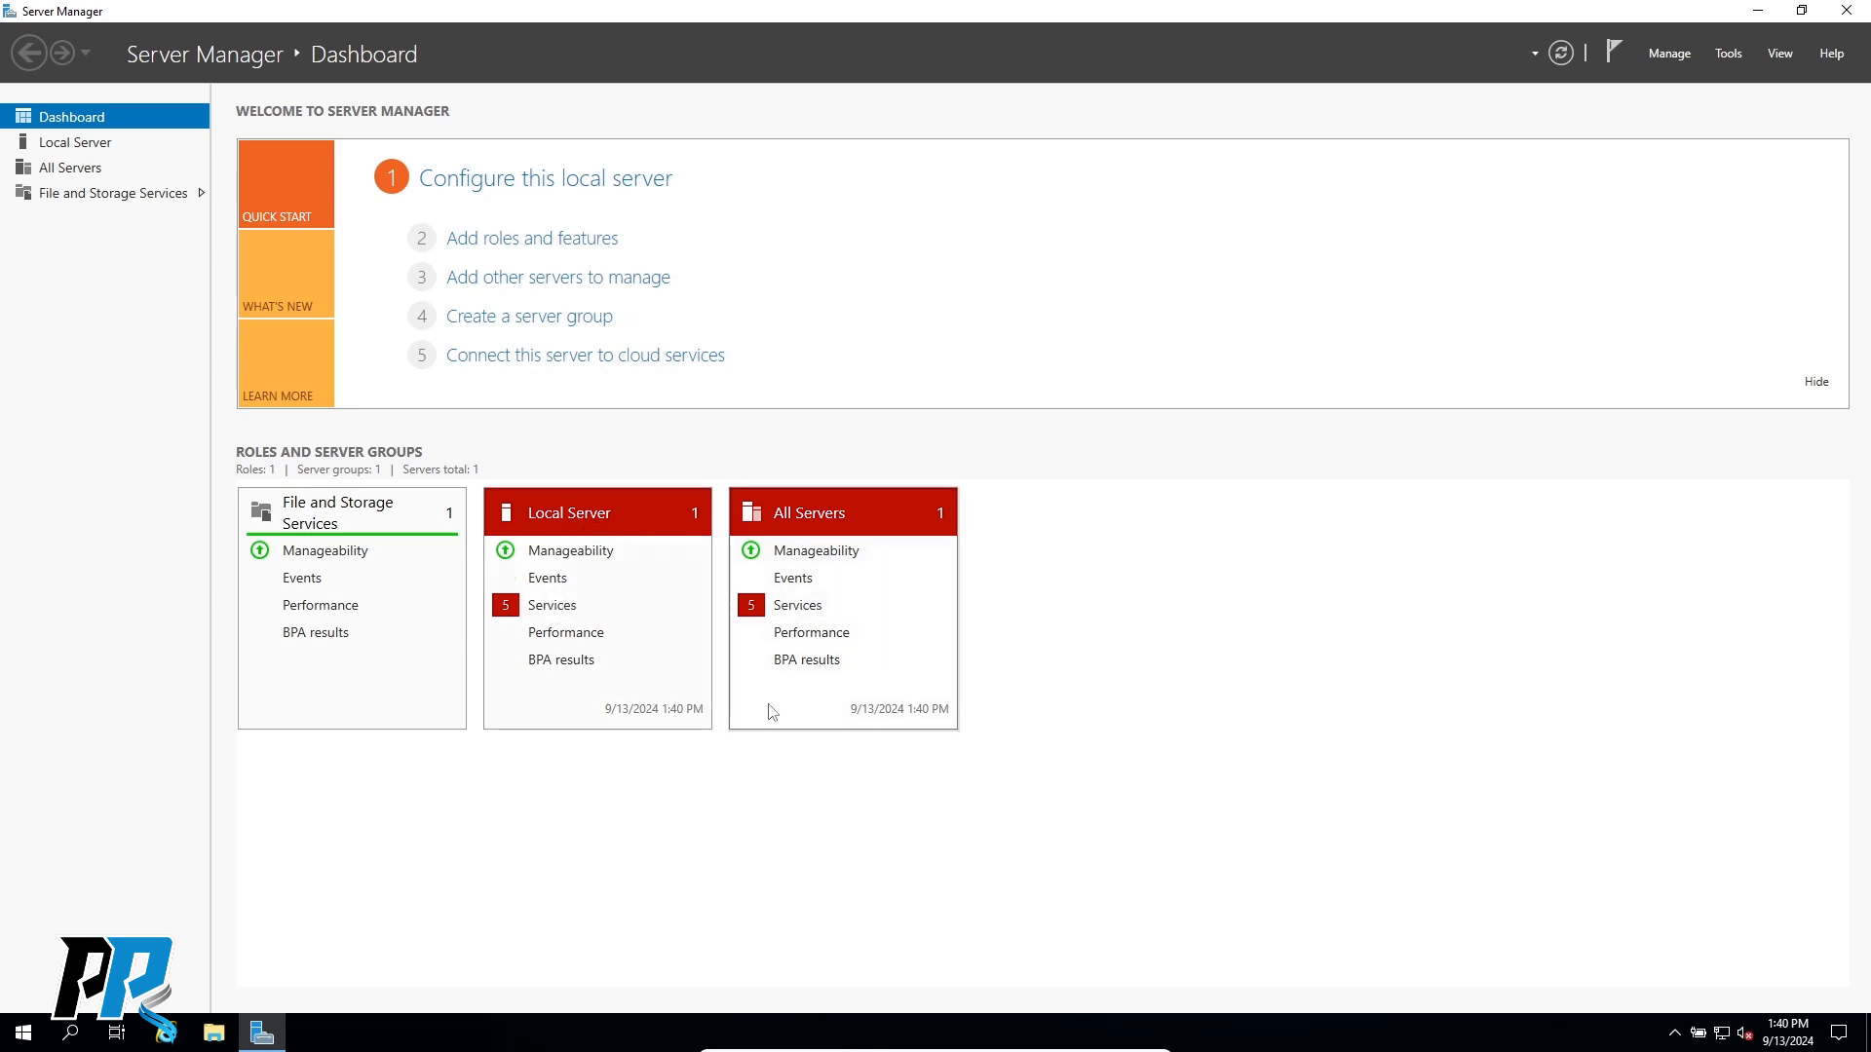
{"action": "left_click", "coordinate": [552, 606]}
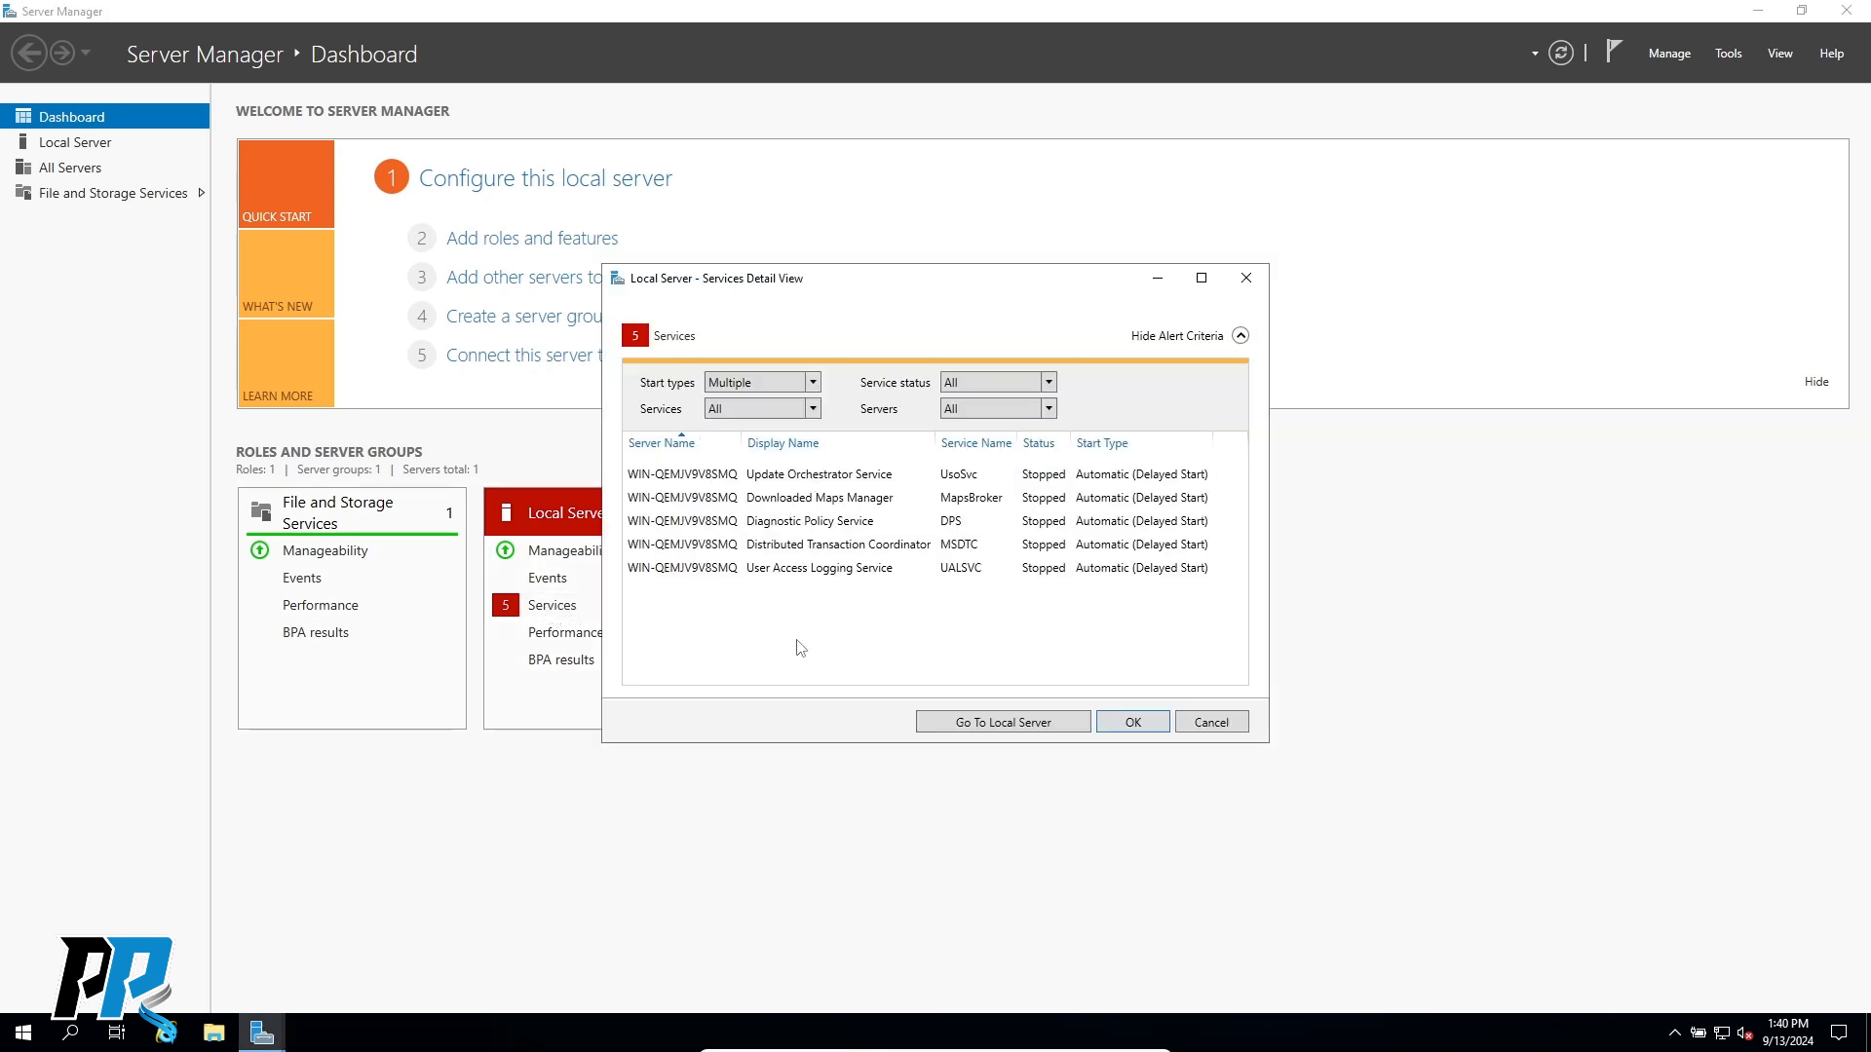
{"action": "left_click", "coordinate": [1245, 278]}
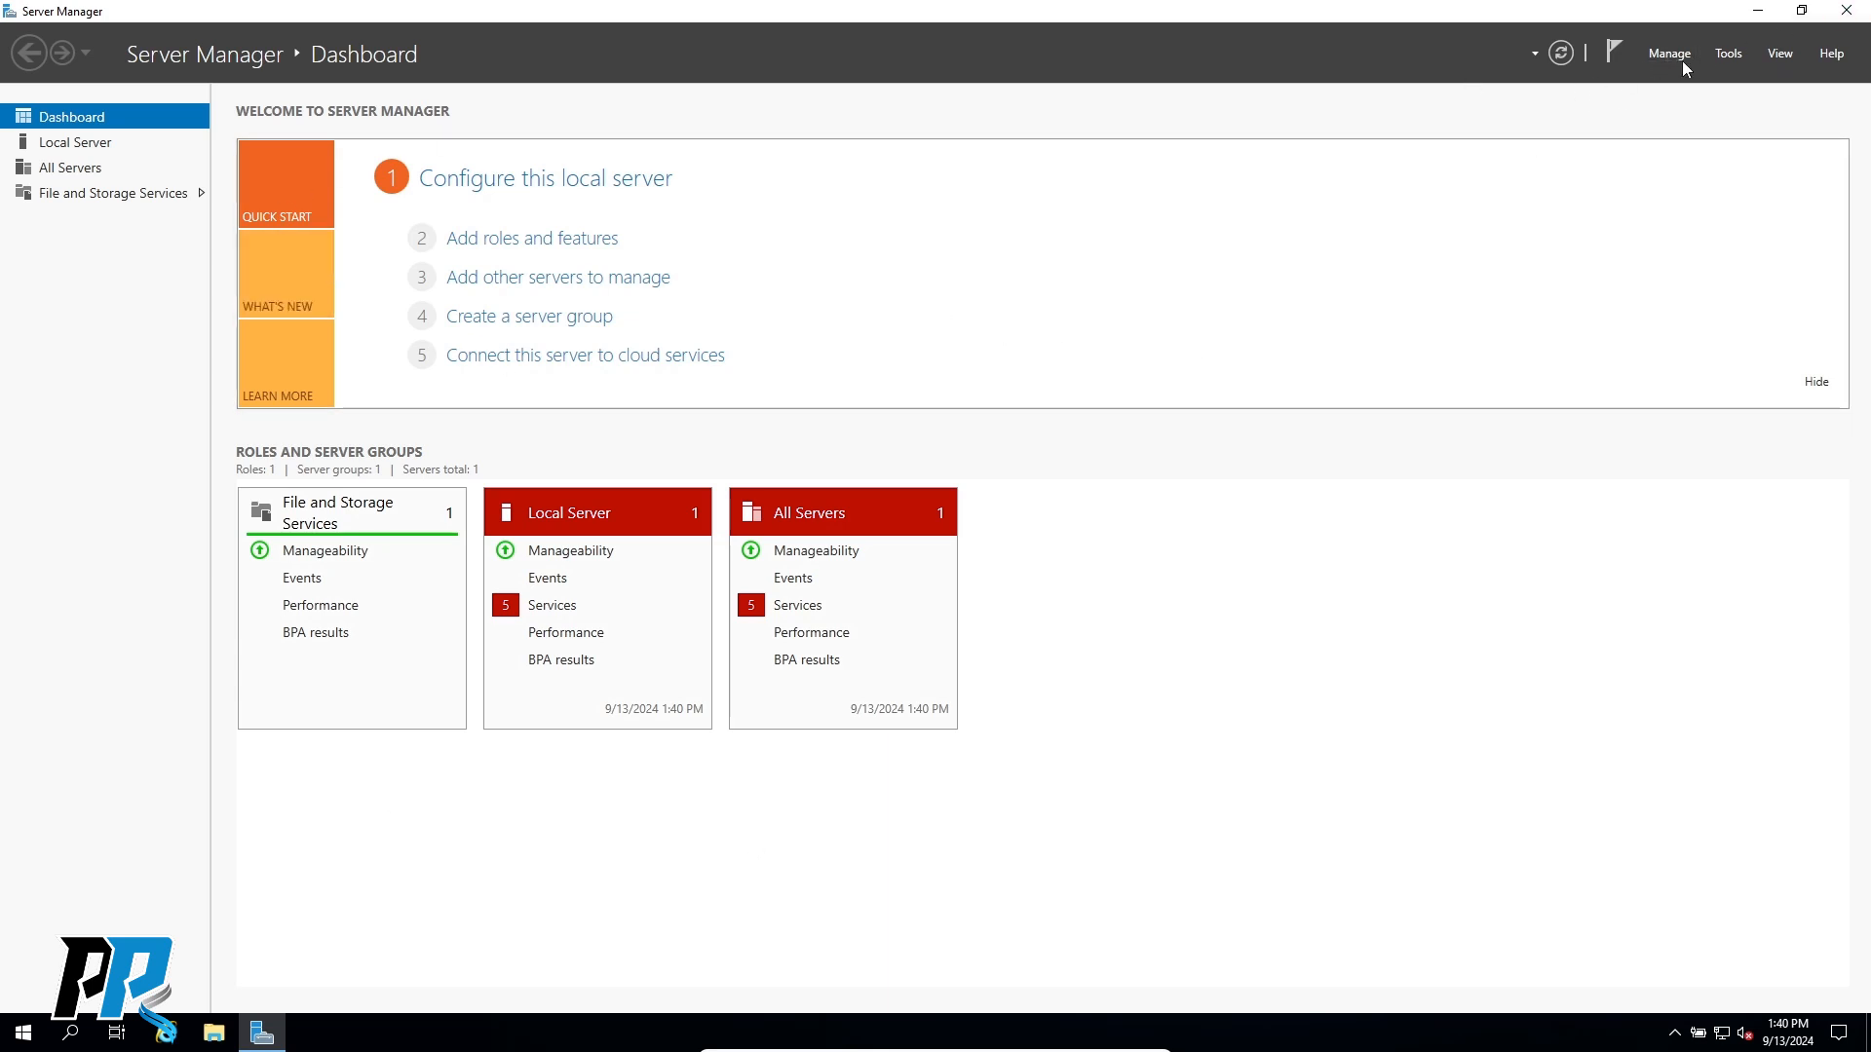
{"action": "left_click", "coordinate": [1732, 55]}
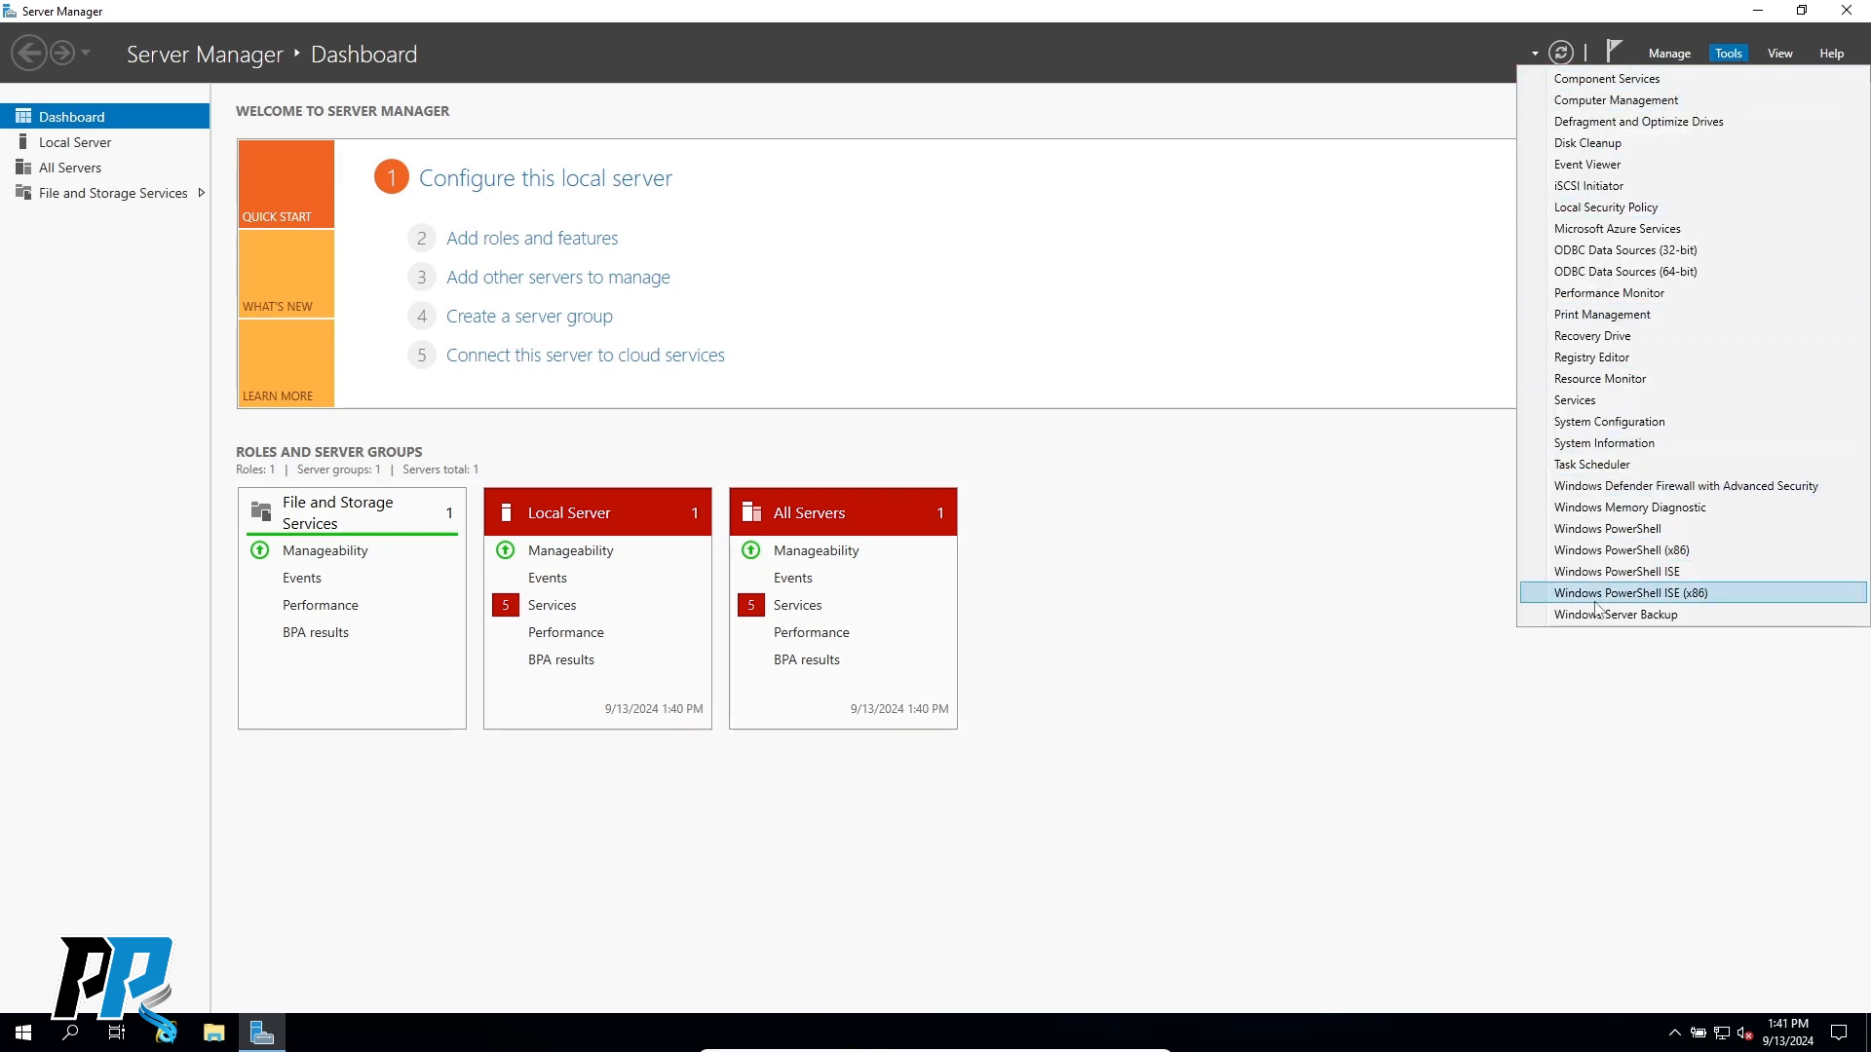
{"action": "left_click", "coordinate": [1333, 271]}
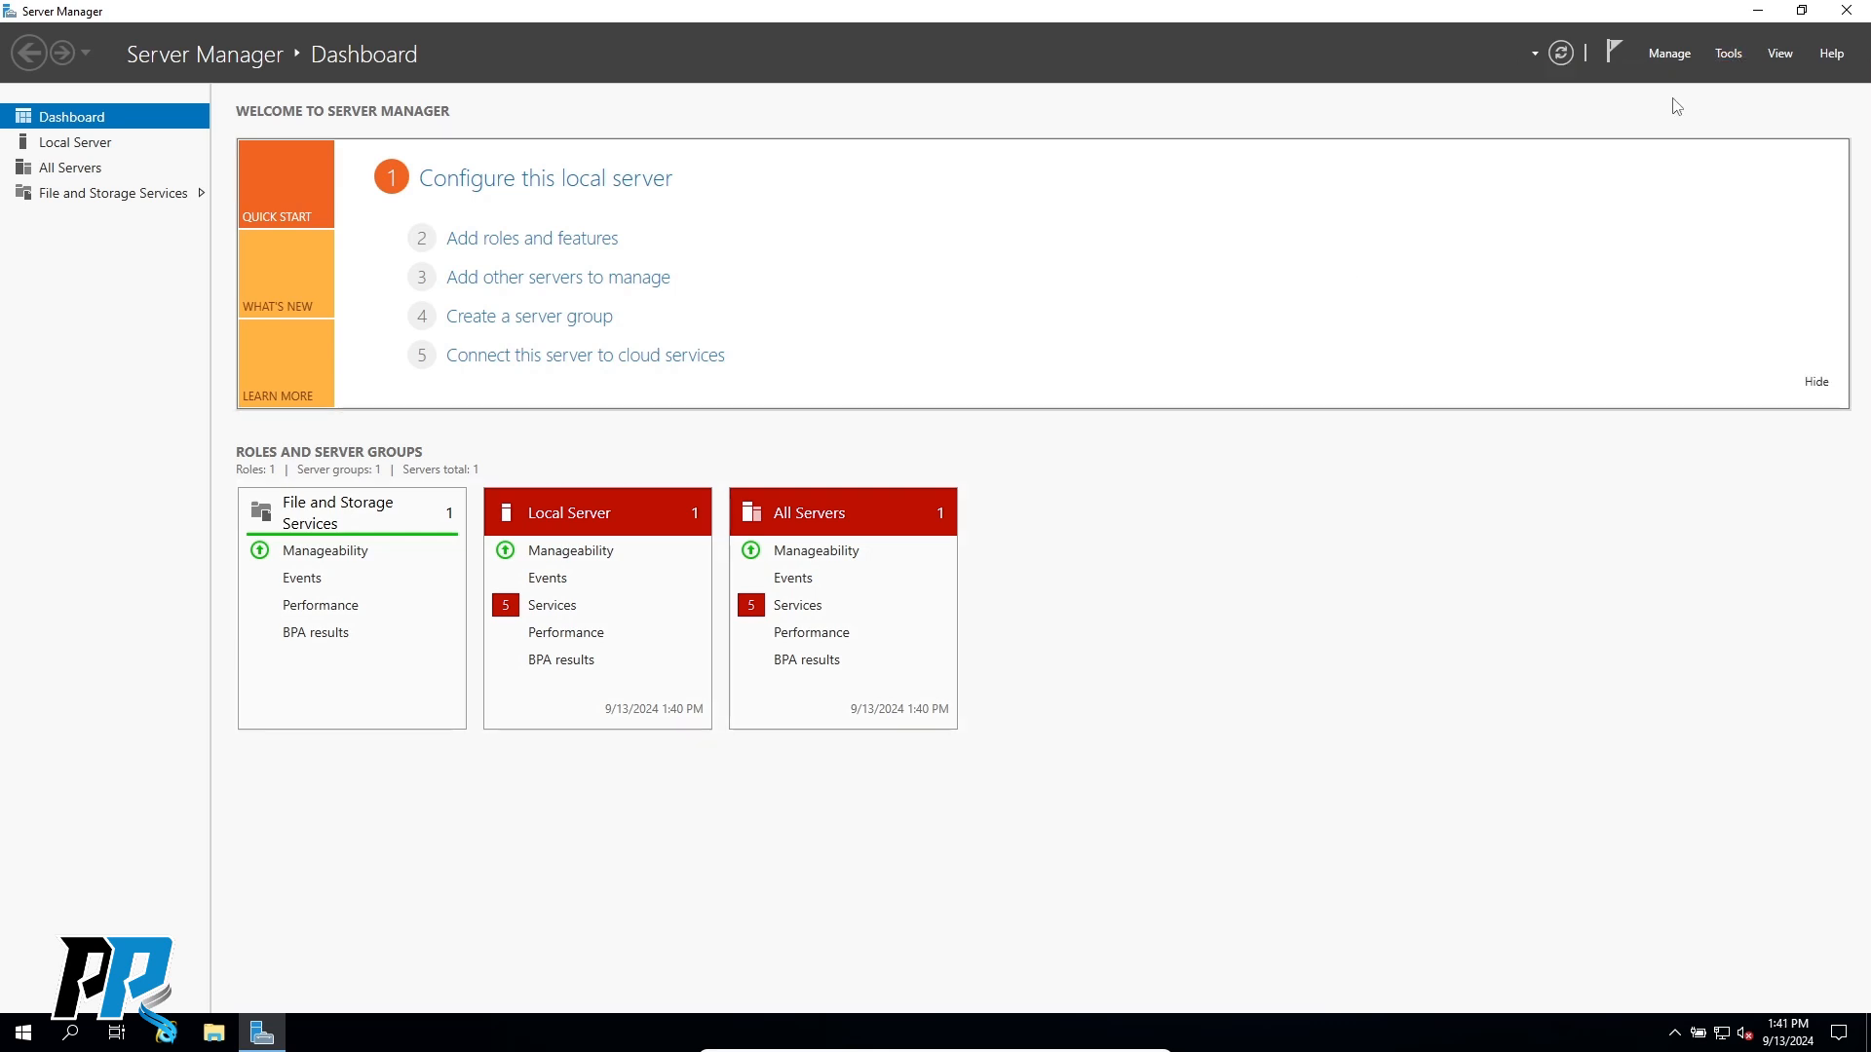
{"action": "left_click", "coordinate": [1849, 12]}
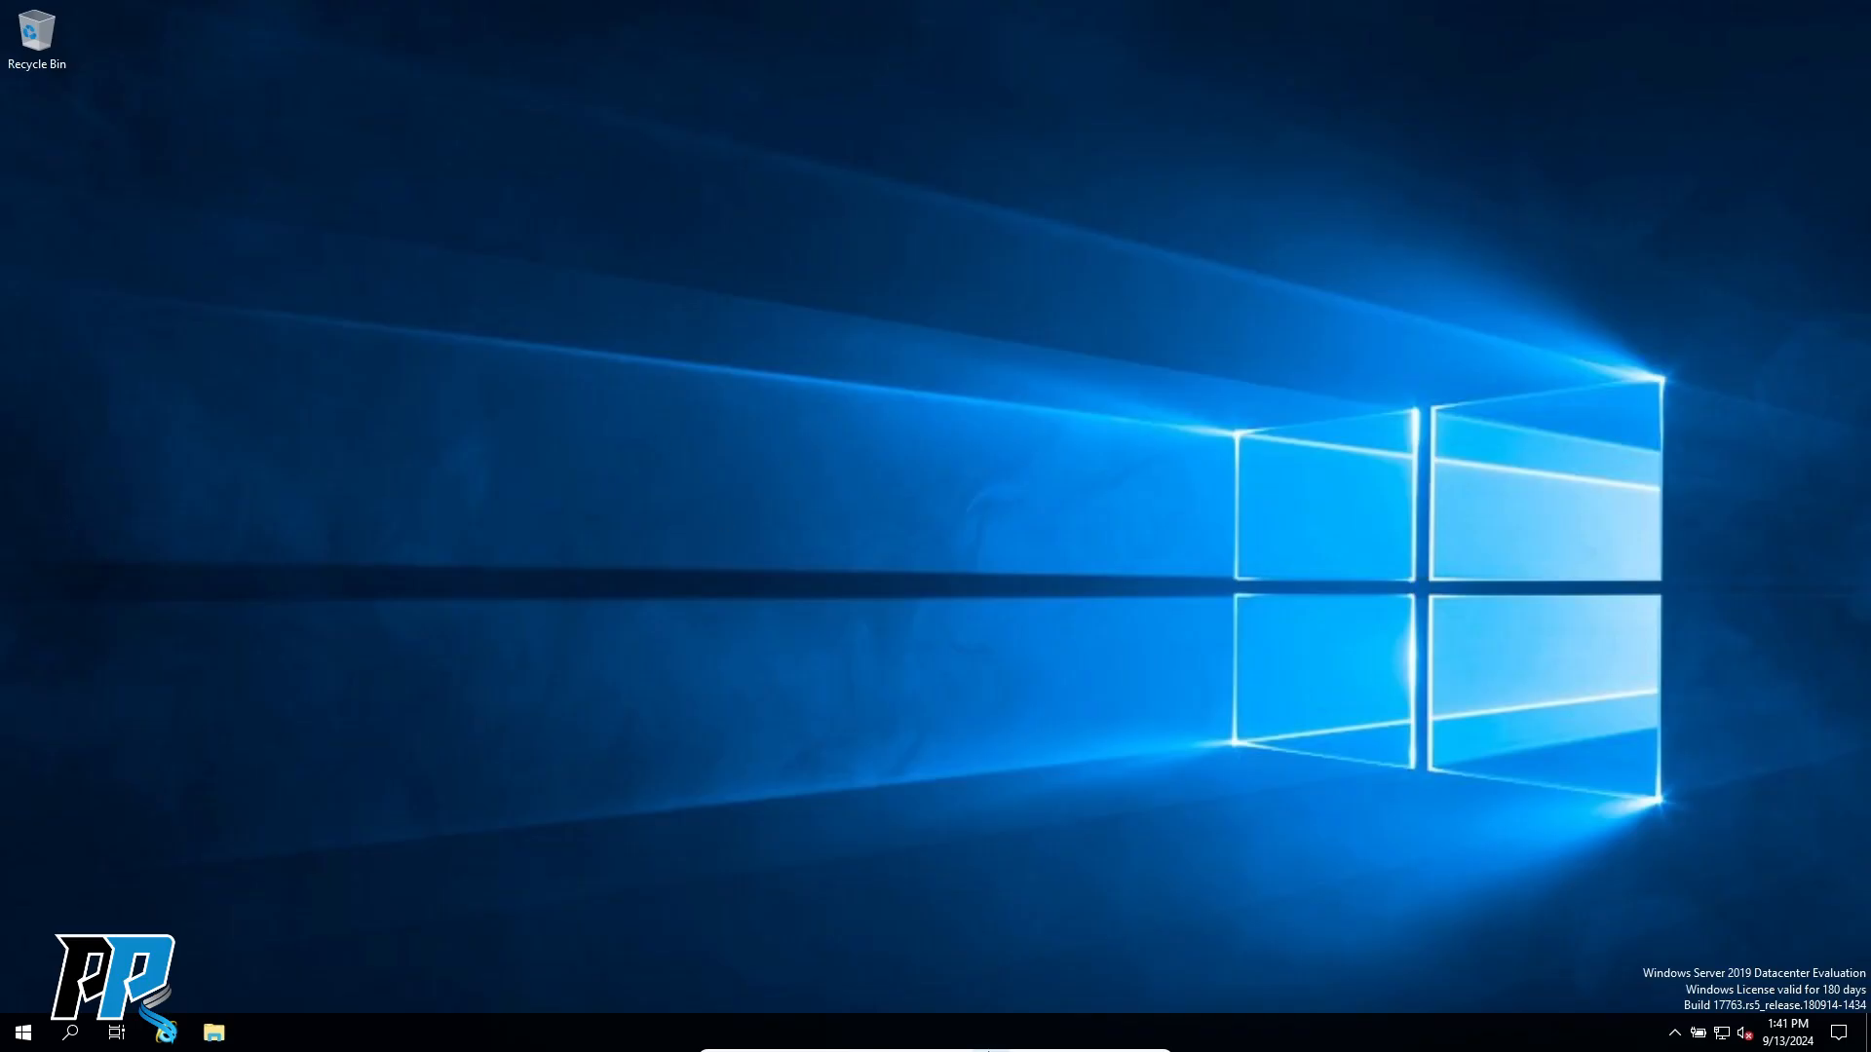
Exit full-screen and reposition and enlarge the Win-Server window beside the machine list.
{"action": "mouse_move", "coordinate": [1036, 1039]}
{"action": "left_click", "coordinate": [1134, 1042]}
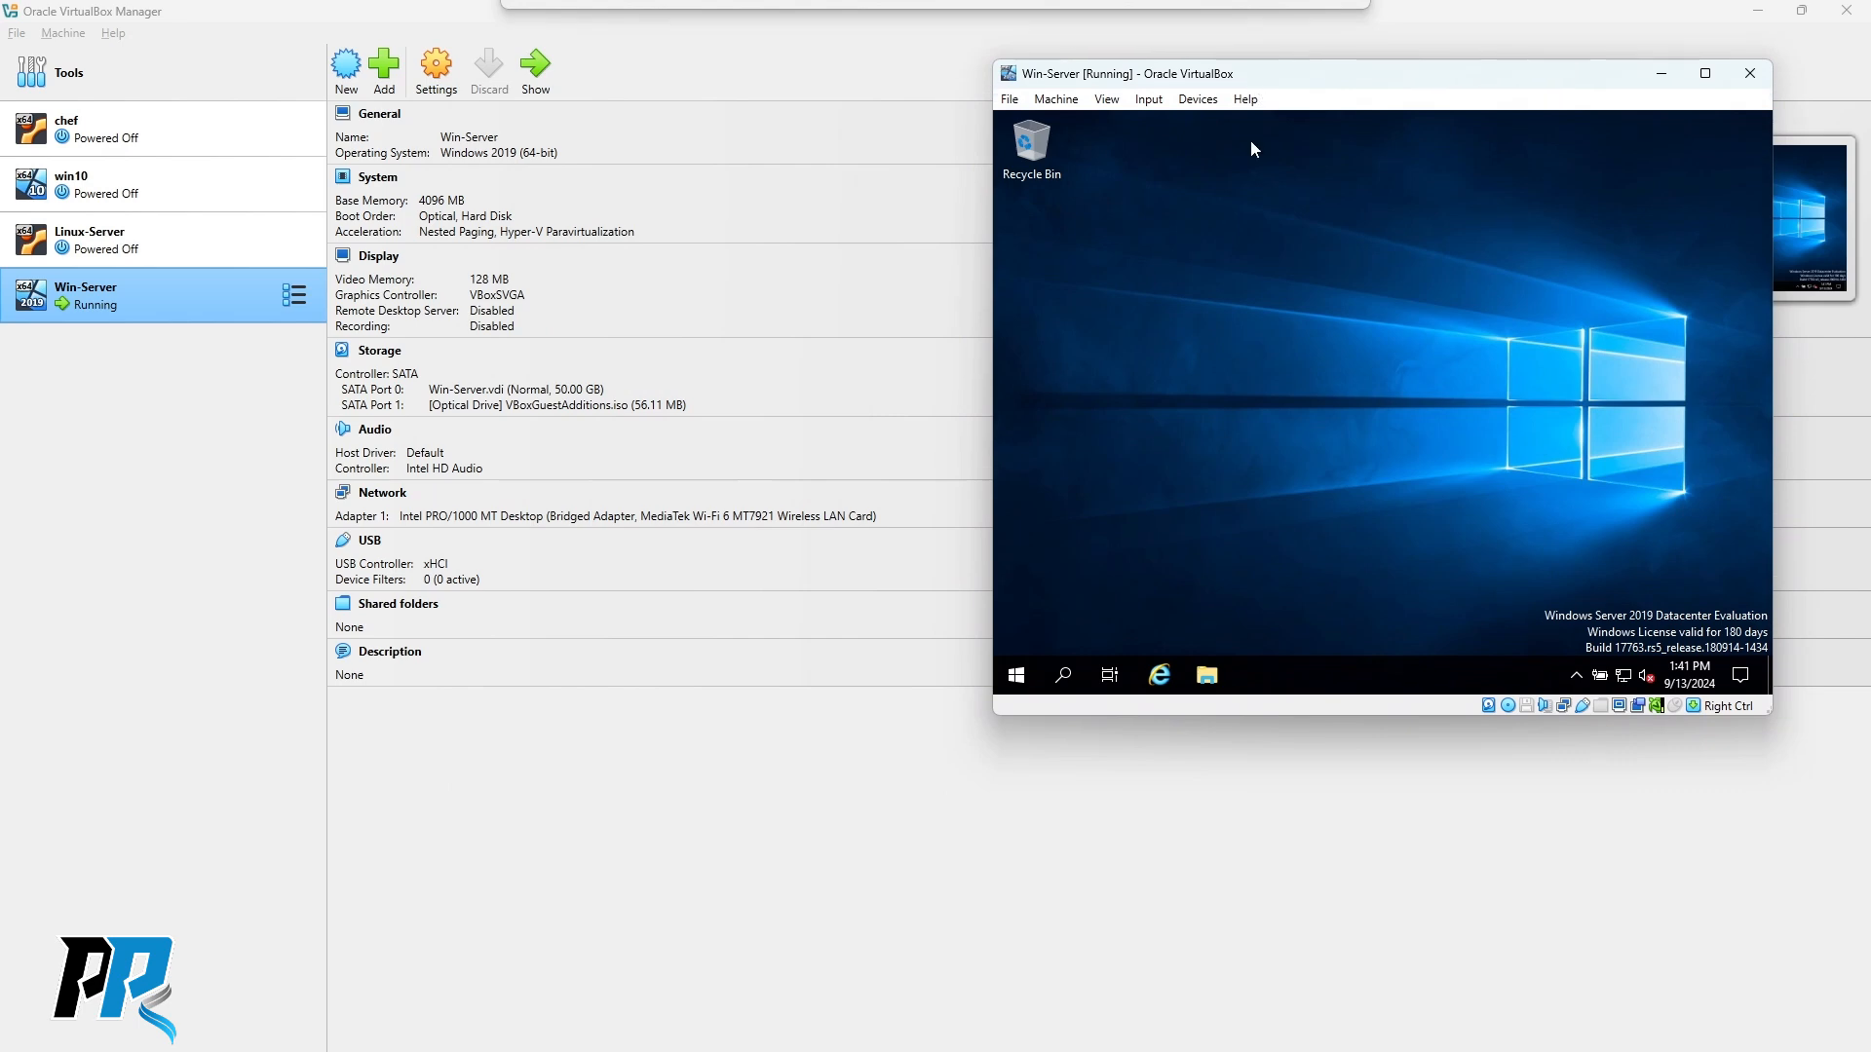
{"action": "left_click_drag", "start_coordinate": [1368, 83], "coordinate": [1313, 67]}
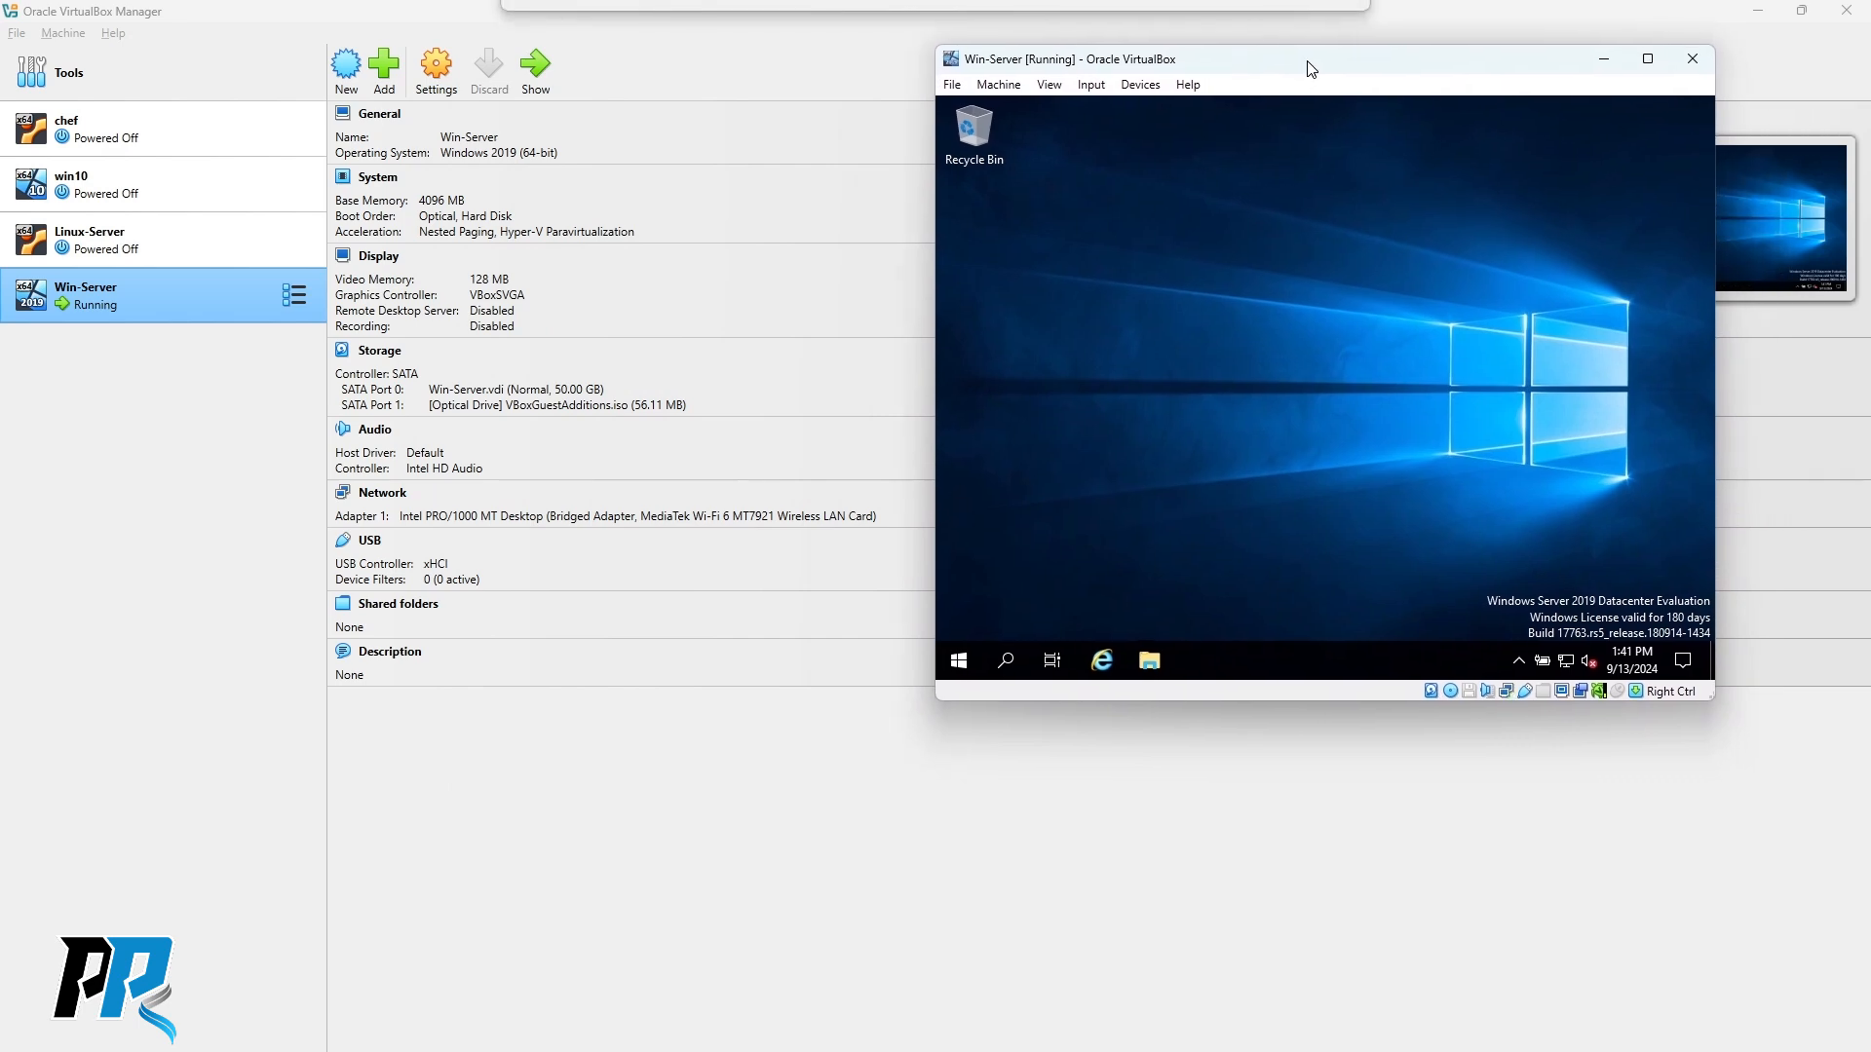
{"action": "left_click_drag", "start_coordinate": [1712, 703], "coordinate": [1858, 819]}
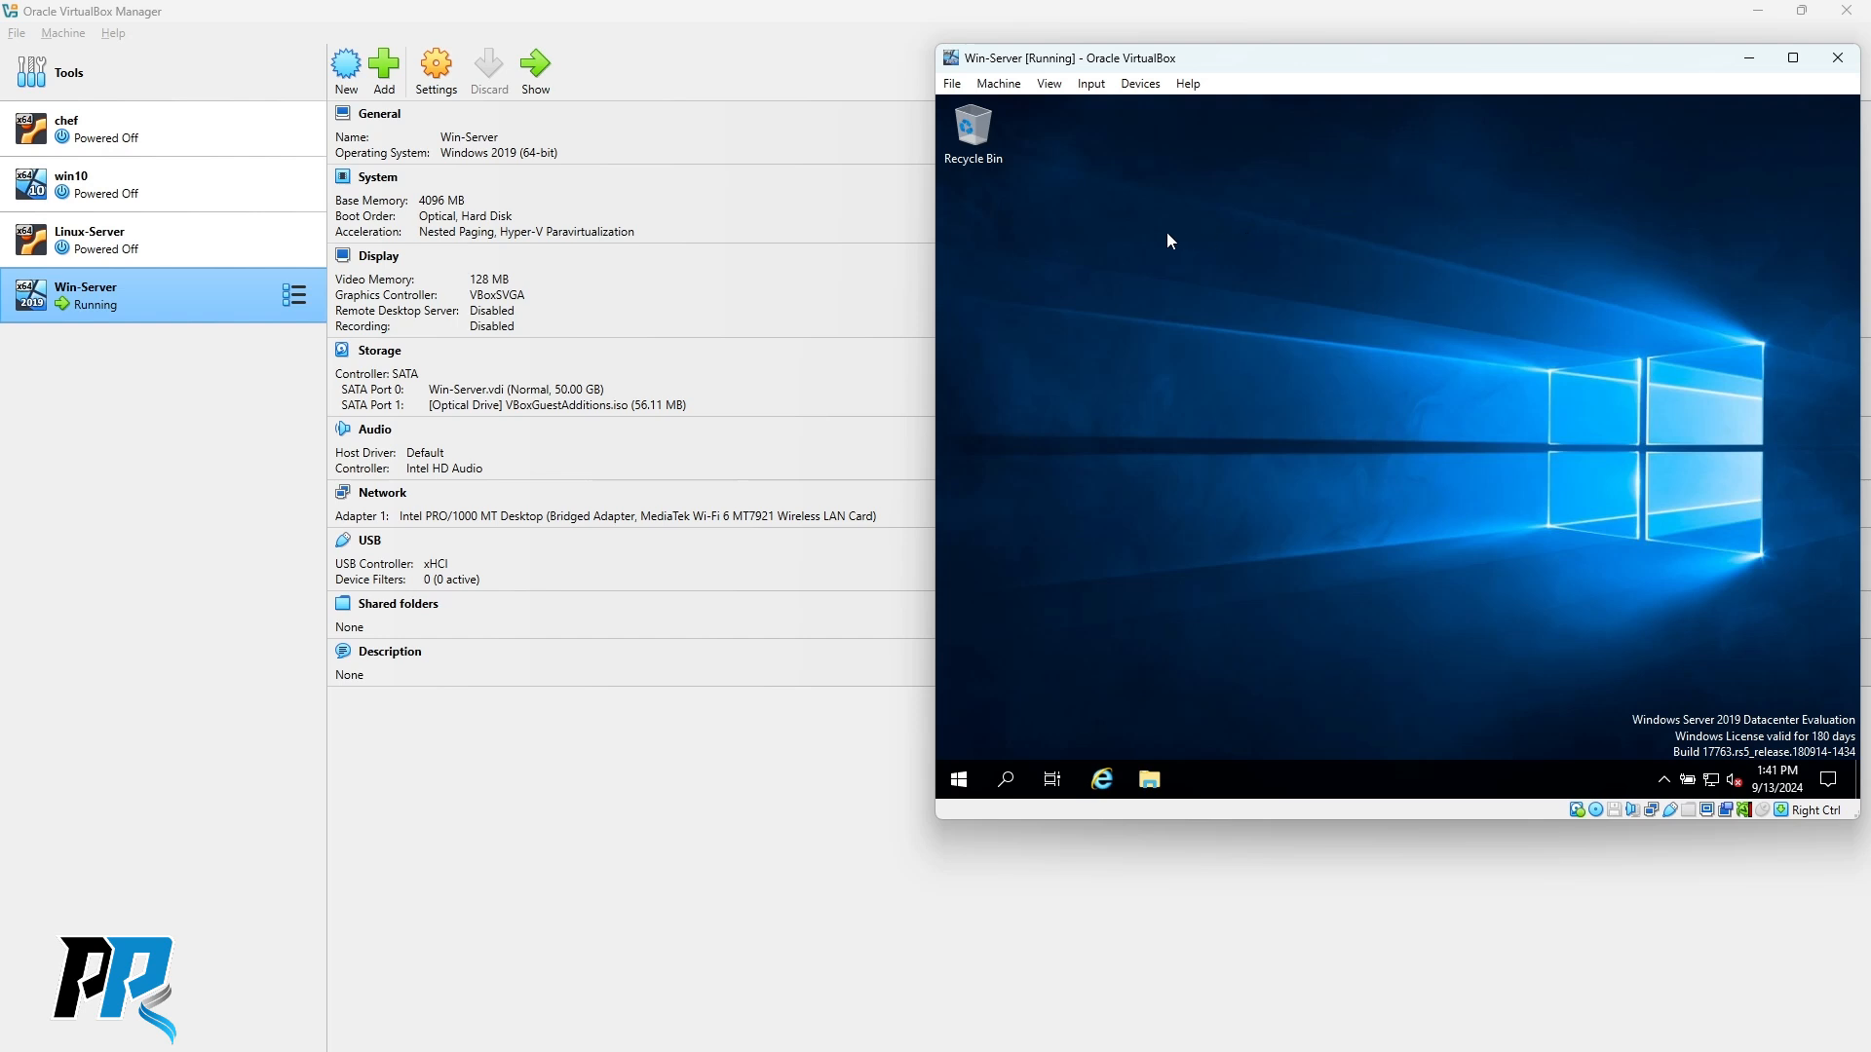
{"action": "left_click_drag", "start_coordinate": [1276, 57], "coordinate": [1269, 77]}
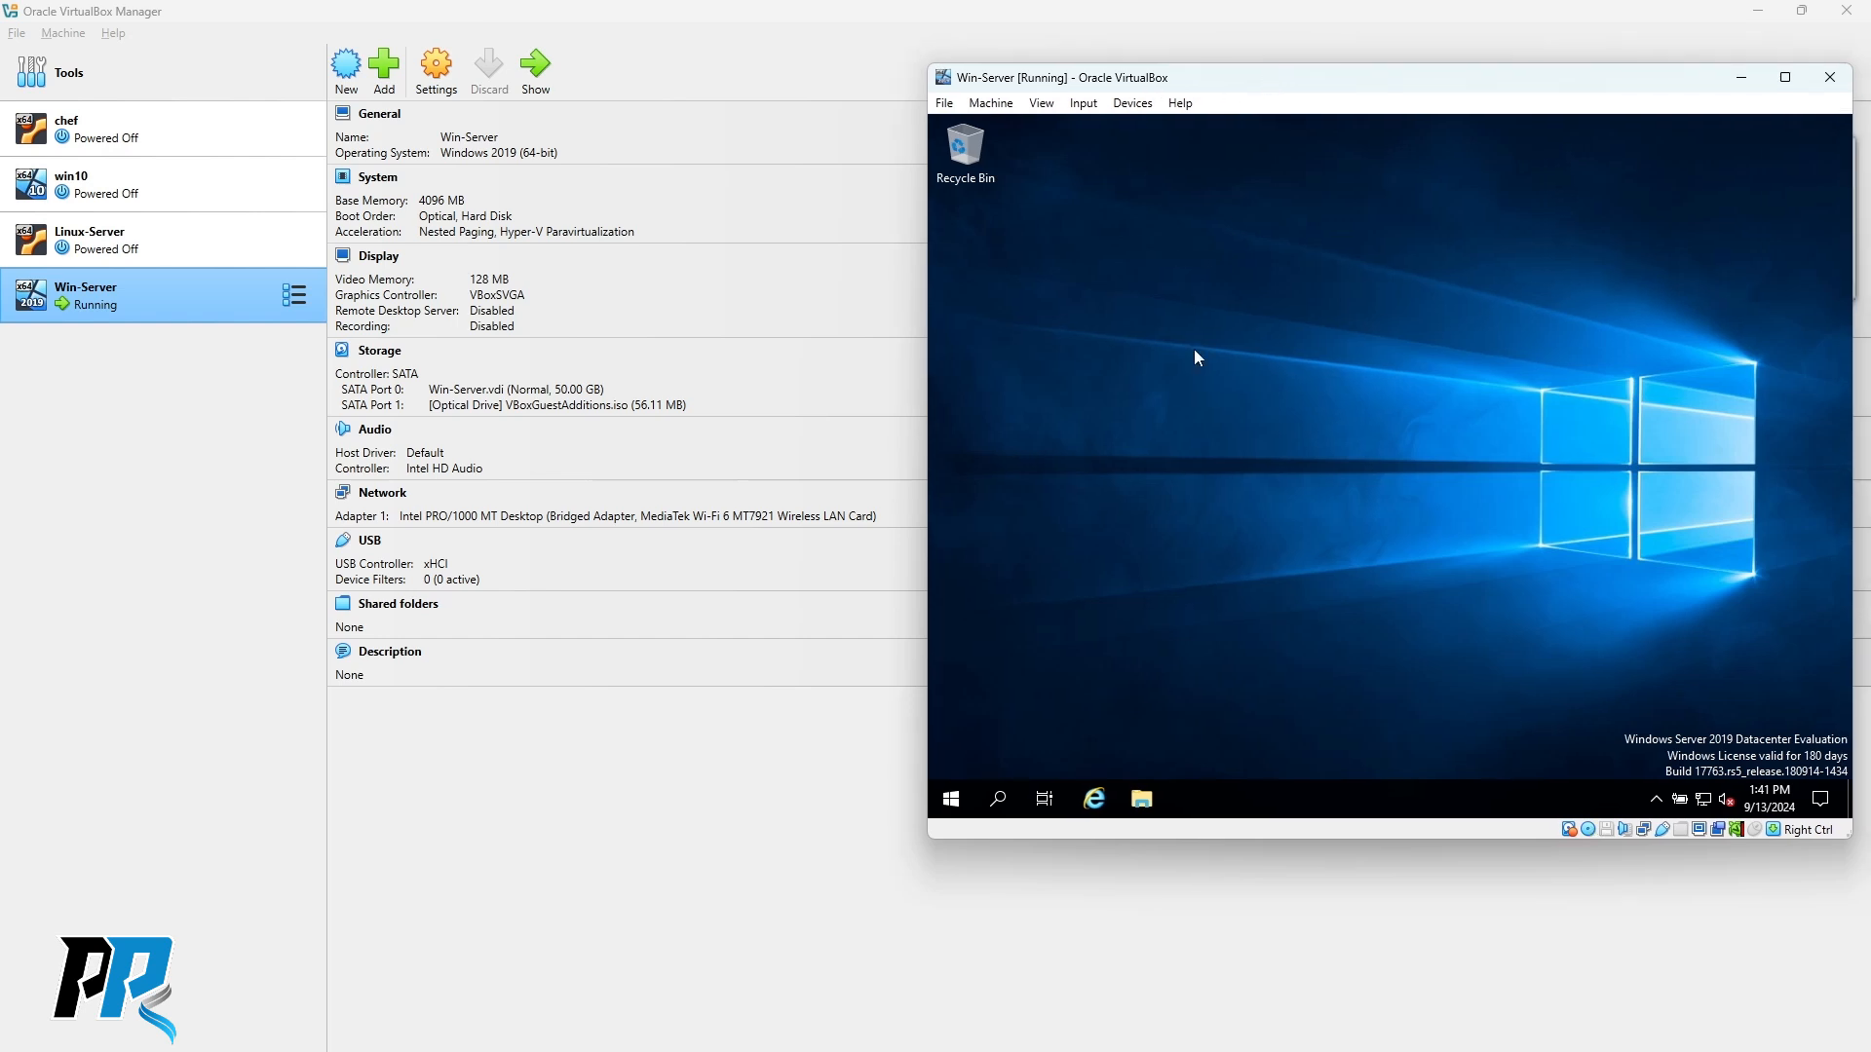
Start Linux-Server in detachable mode and expand the start error's details.
{"action": "left_click", "coordinate": [144, 239]}
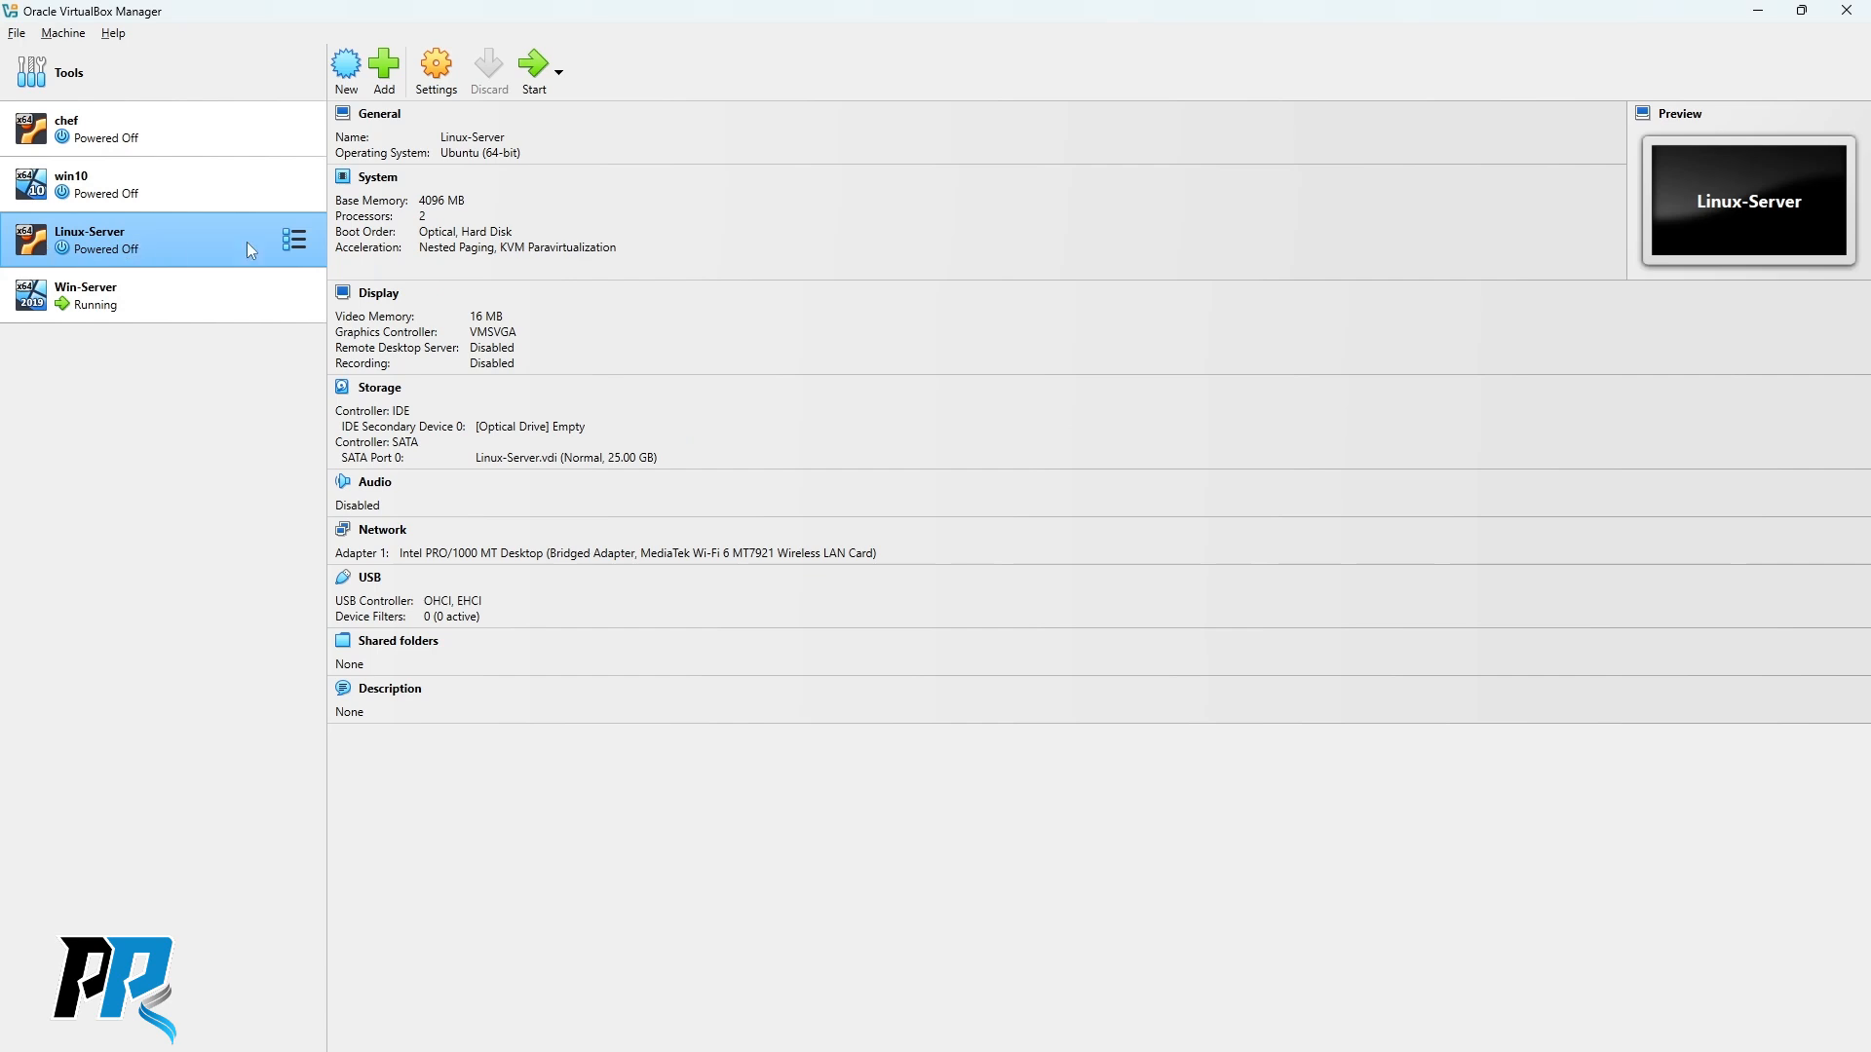
{"action": "left_click", "coordinate": [558, 83]}
{"action": "left_click", "coordinate": [576, 167]}
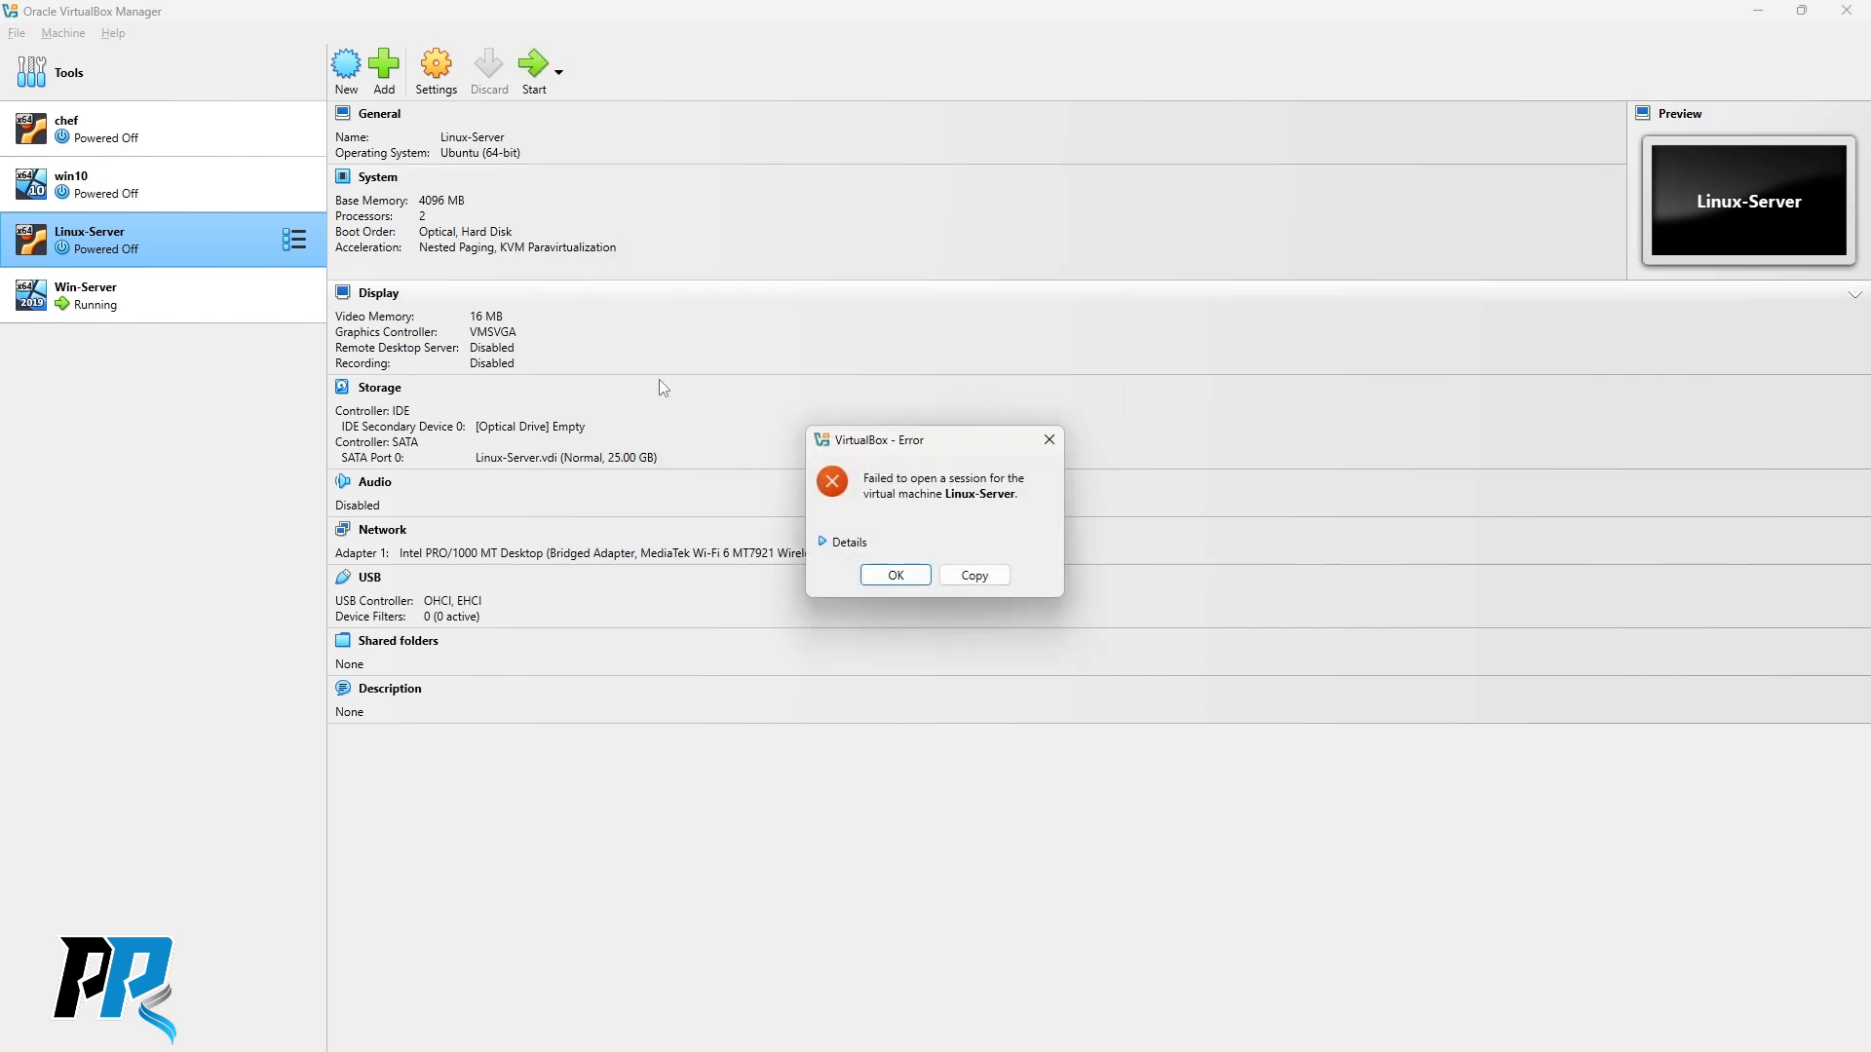
{"action": "left_click", "coordinate": [826, 544]}
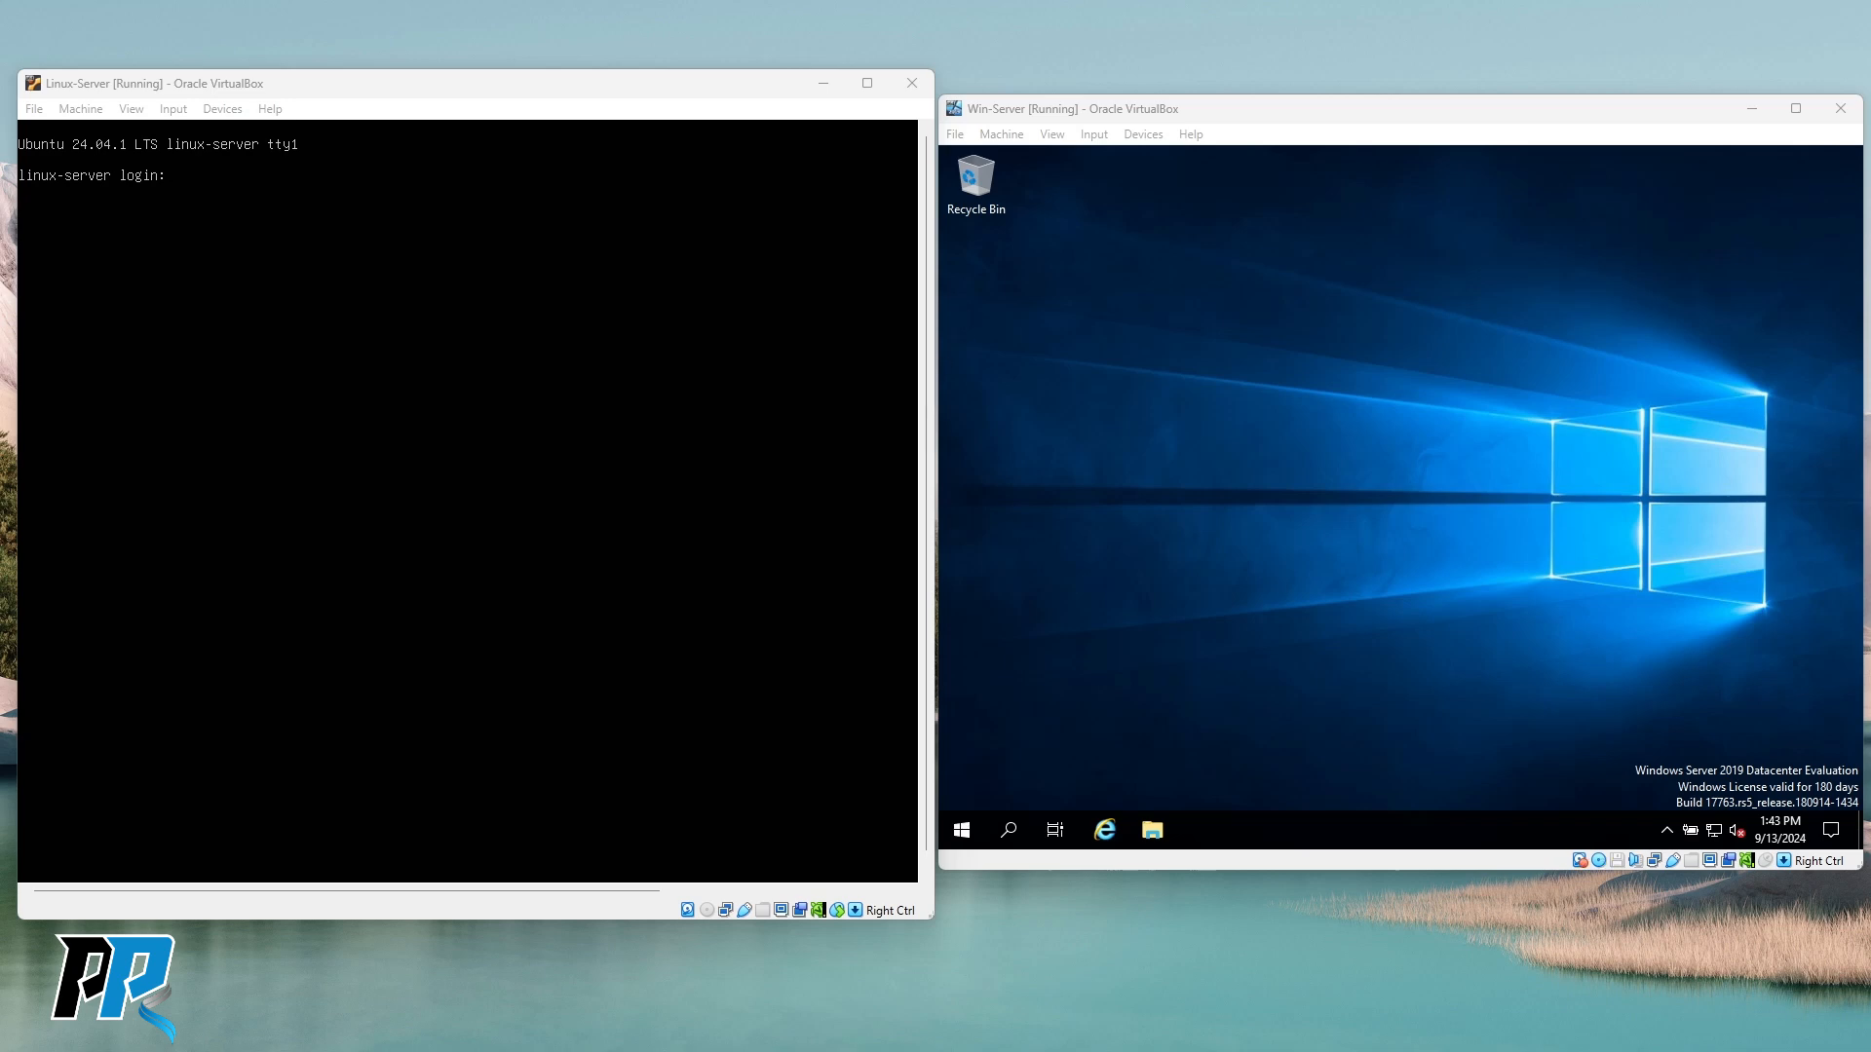
Bring PuTTY forward, resize it to 81x30, and restart its SSH session to linux-server.
{"action": "key", "text": "alt+Tab"}
{"action": "left_click_drag", "start_coordinate": [1086, 49], "coordinate": [651, 69]}
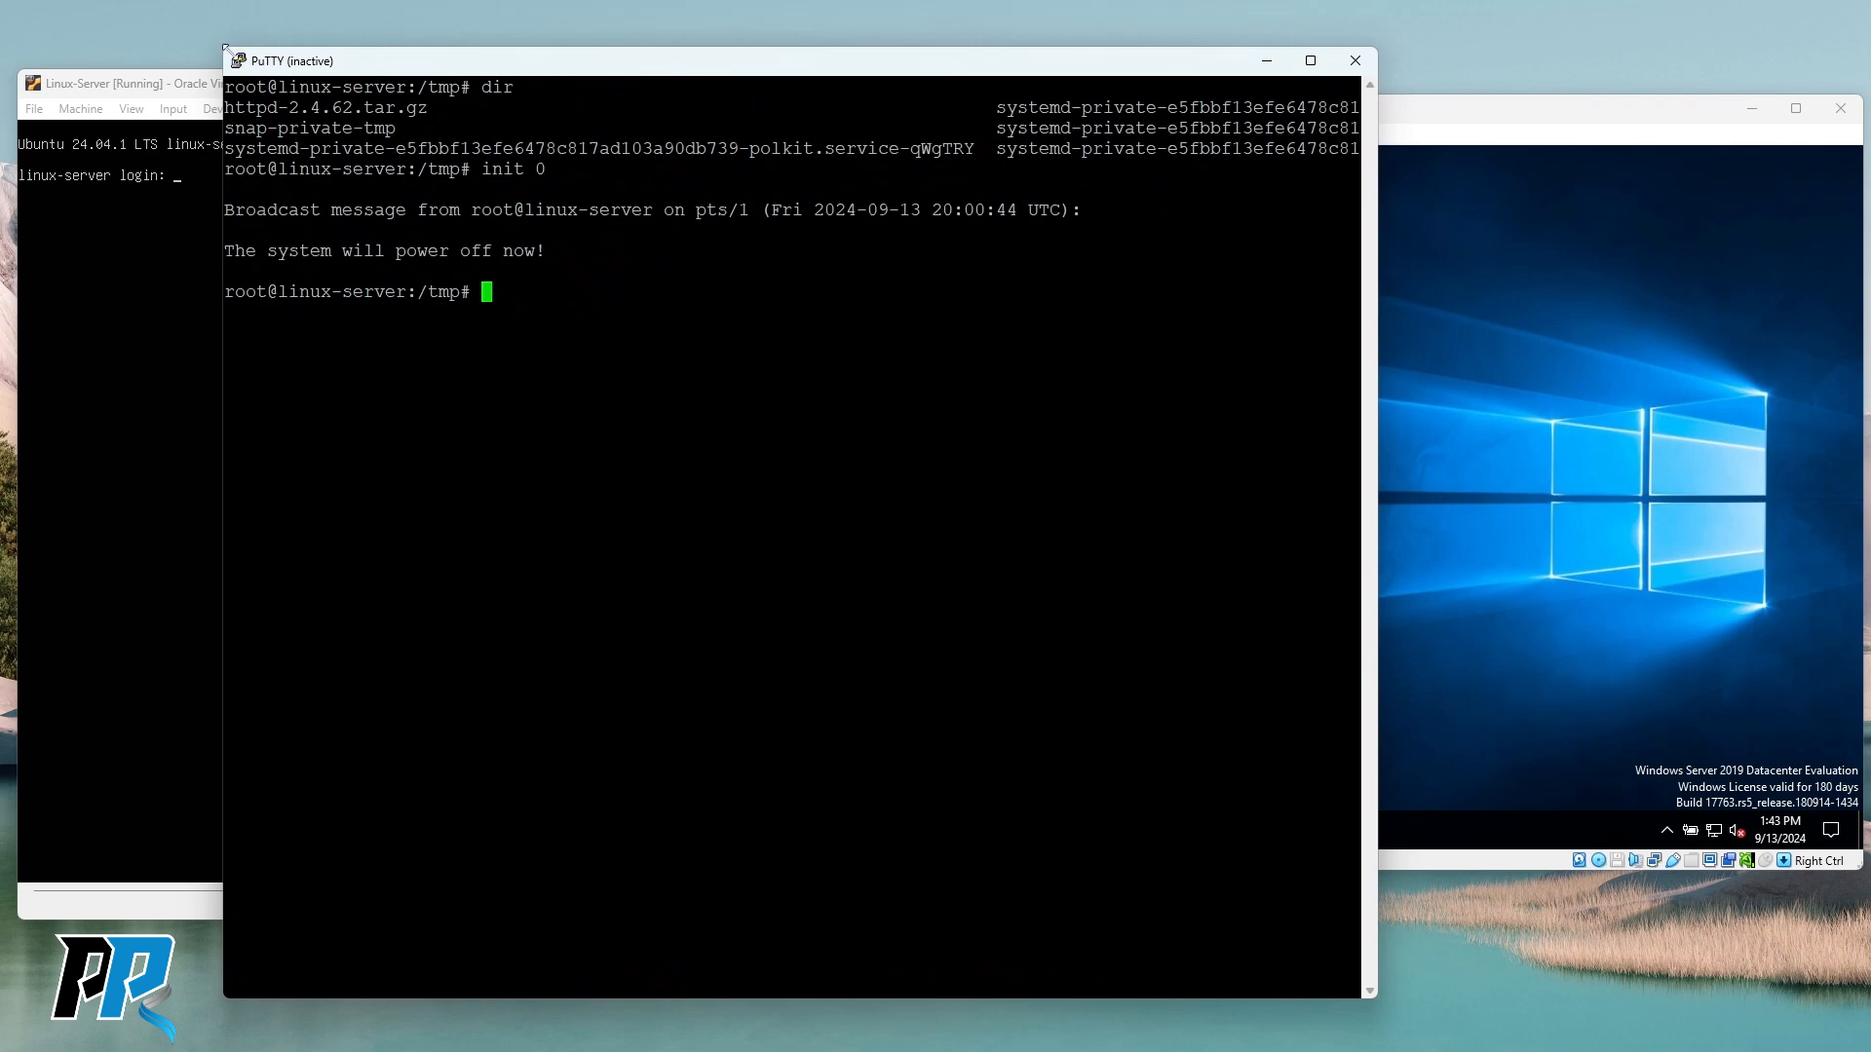
{"action": "left_click_drag", "start_coordinate": [223, 46], "coordinate": [469, 310]}
{"action": "left_click_drag", "start_coordinate": [953, 322], "coordinate": [548, 311]}
{"action": "left_click_drag", "start_coordinate": [66, 293], "coordinate": [83, 486]}
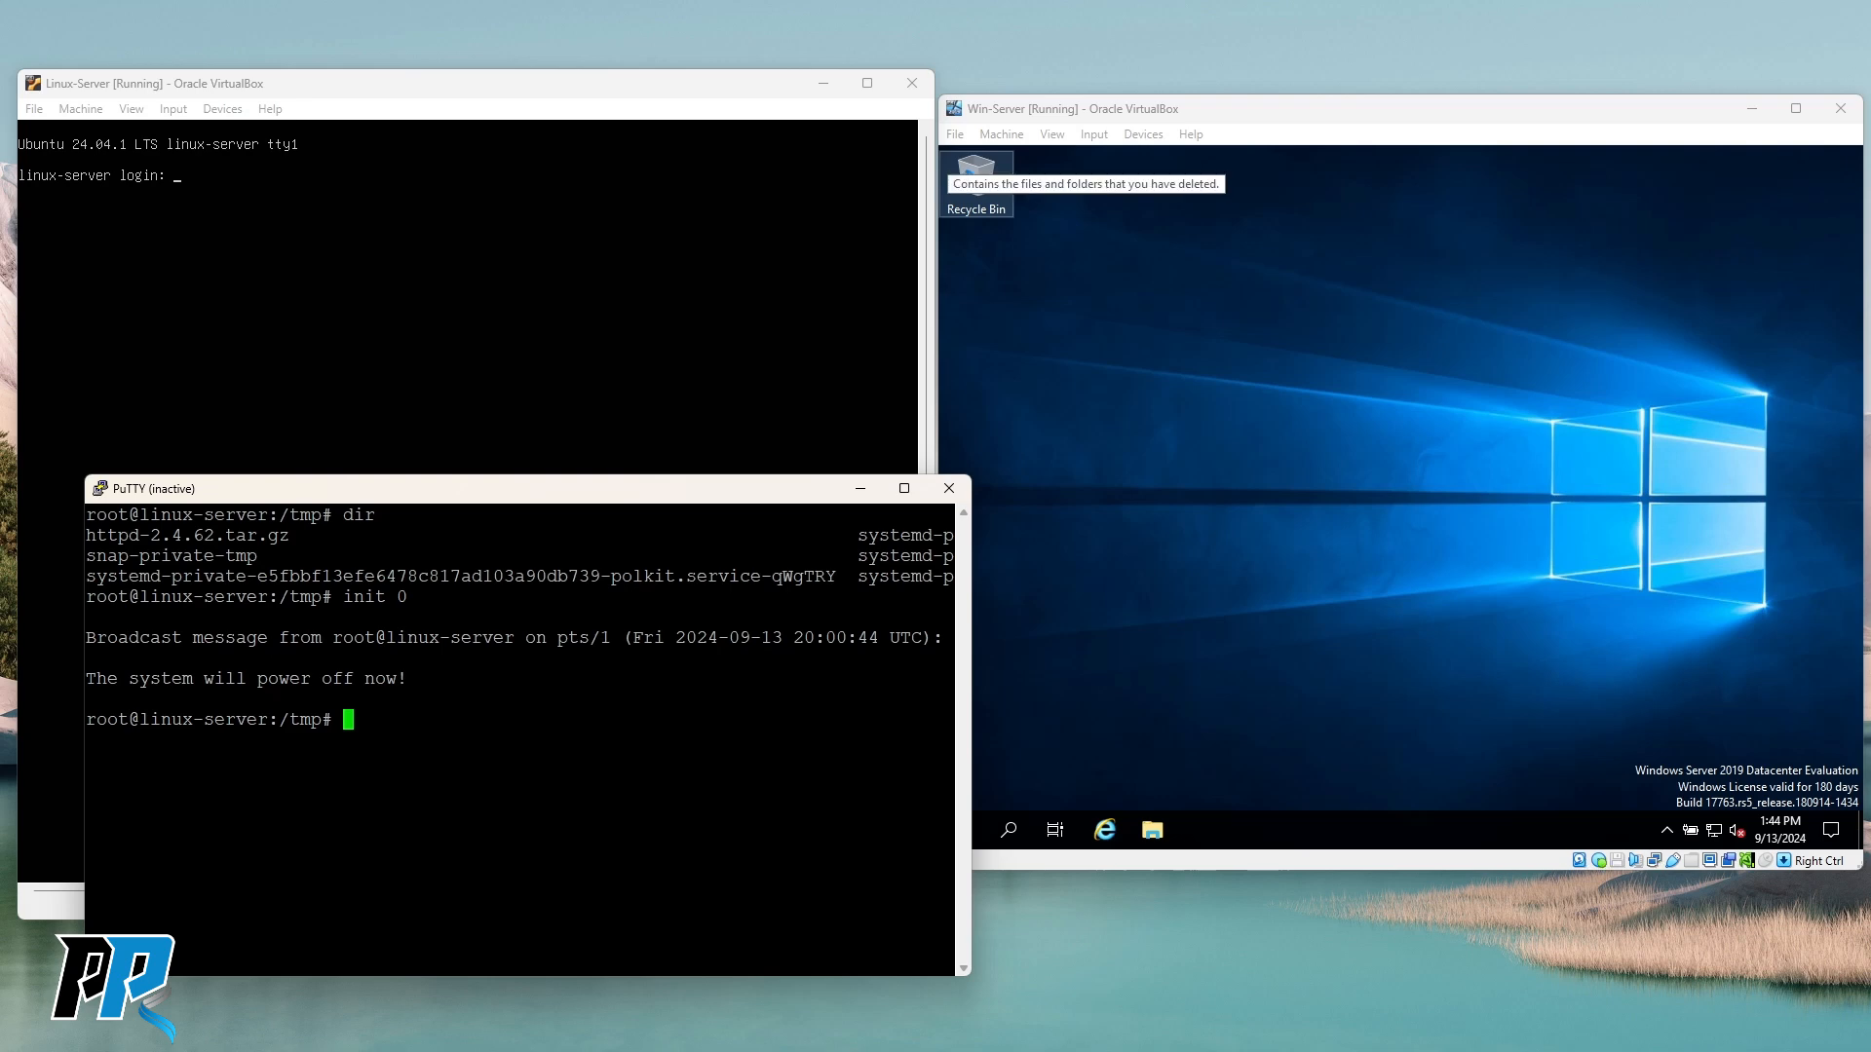
{"action": "right_click", "coordinate": [162, 489]}
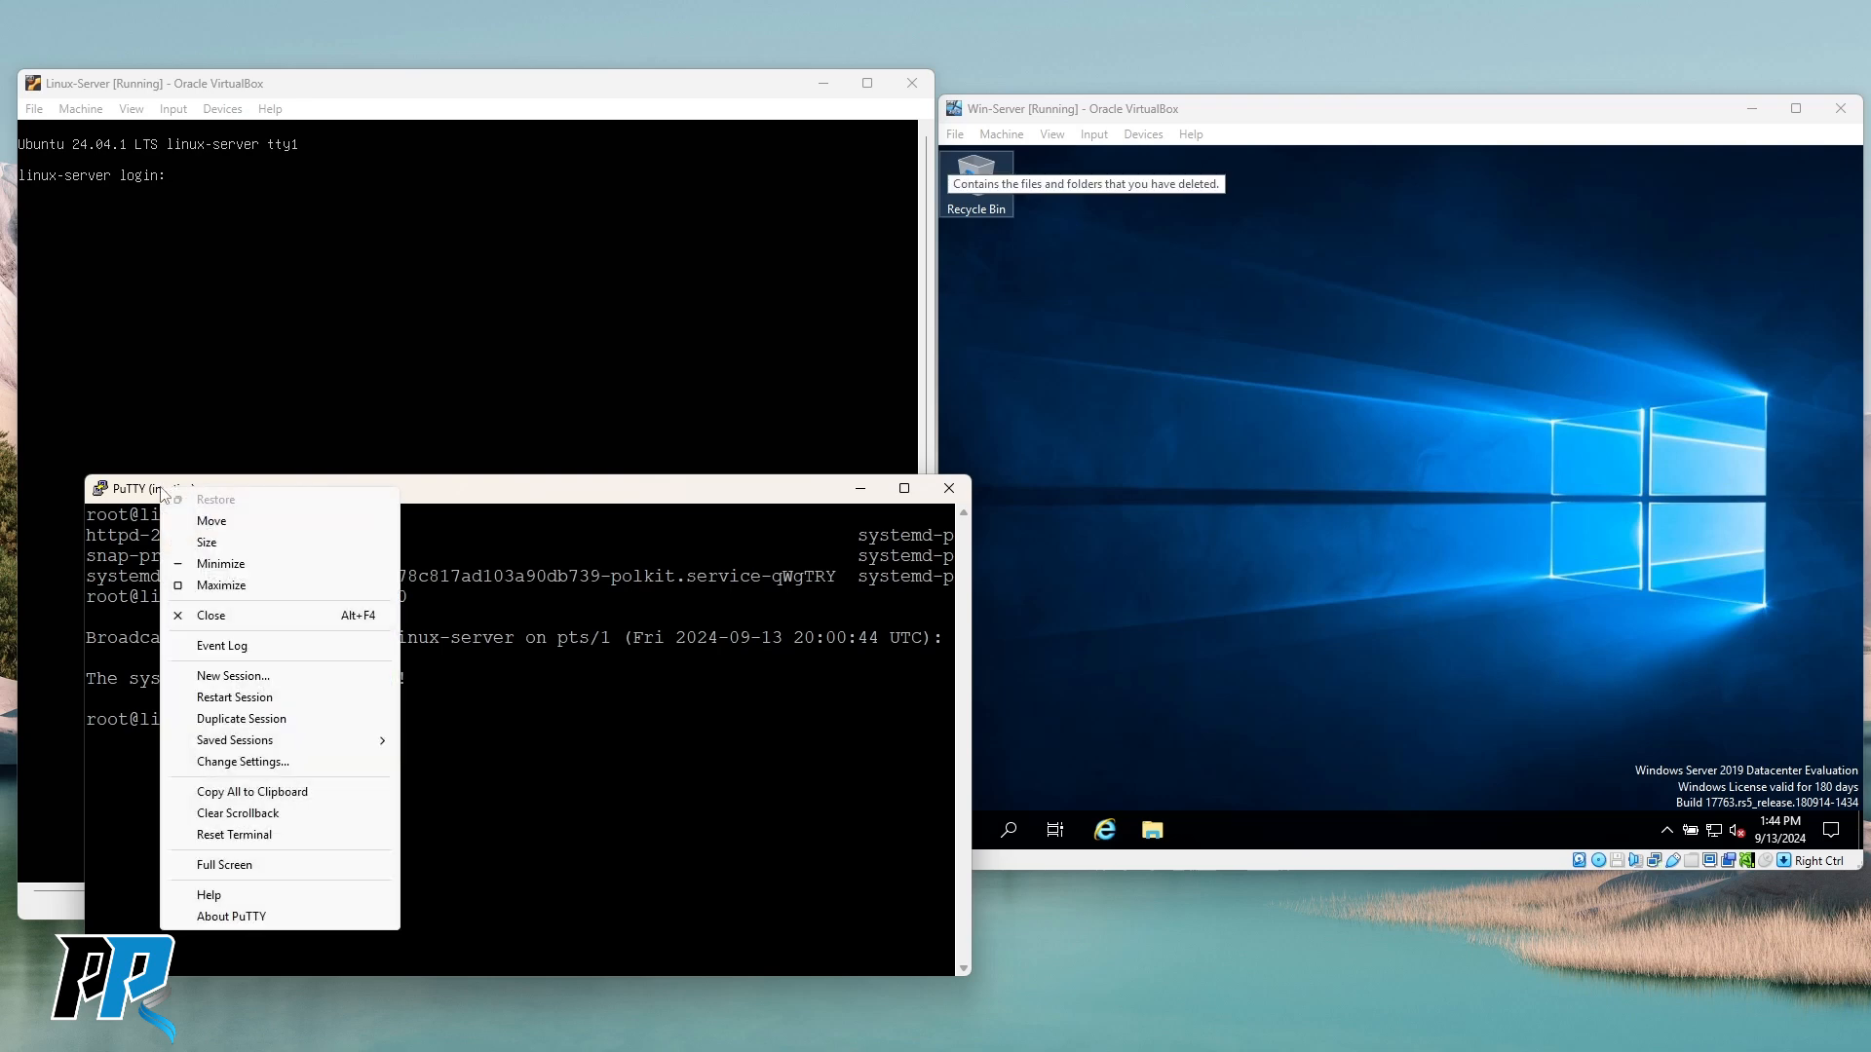
{"action": "left_click", "coordinate": [234, 696]}
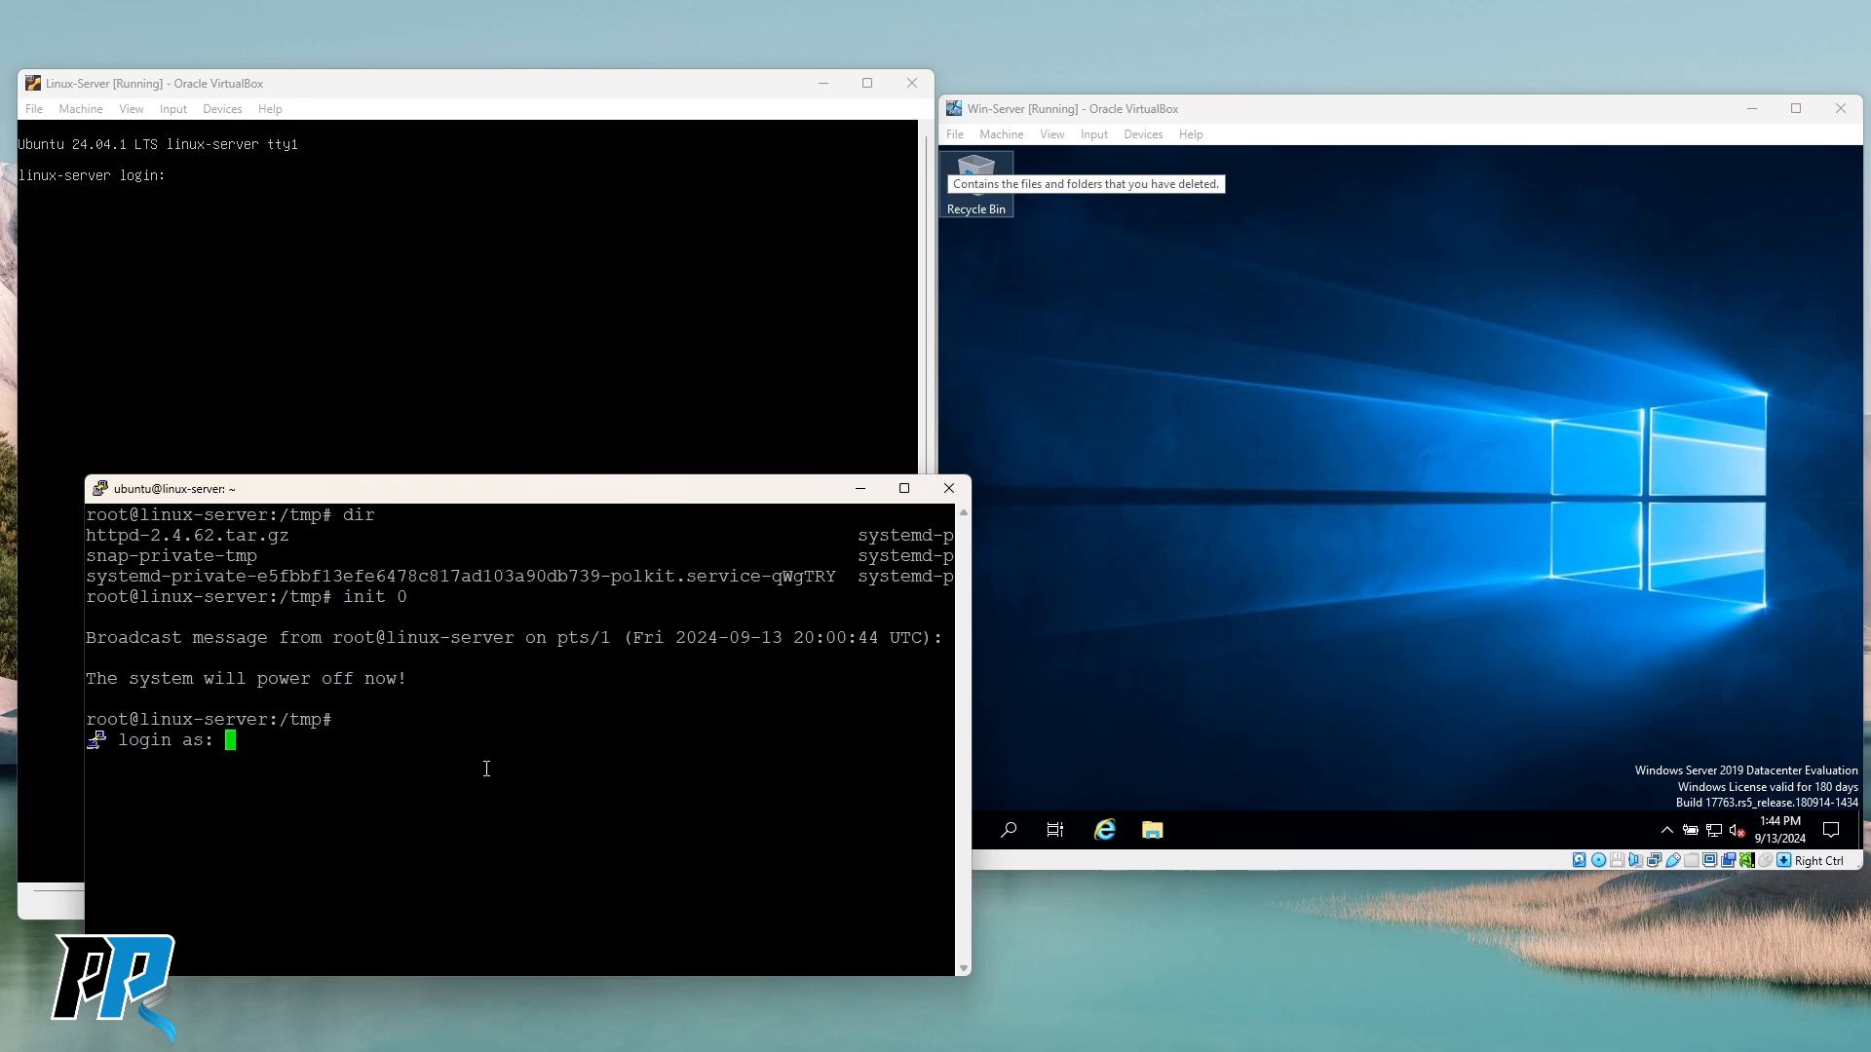
Log in to linux-server as ubuntu with the account password and clear the screen.
{"action": "type", "text": "ubuntu"}
{"action": "key", "text": "Return"}
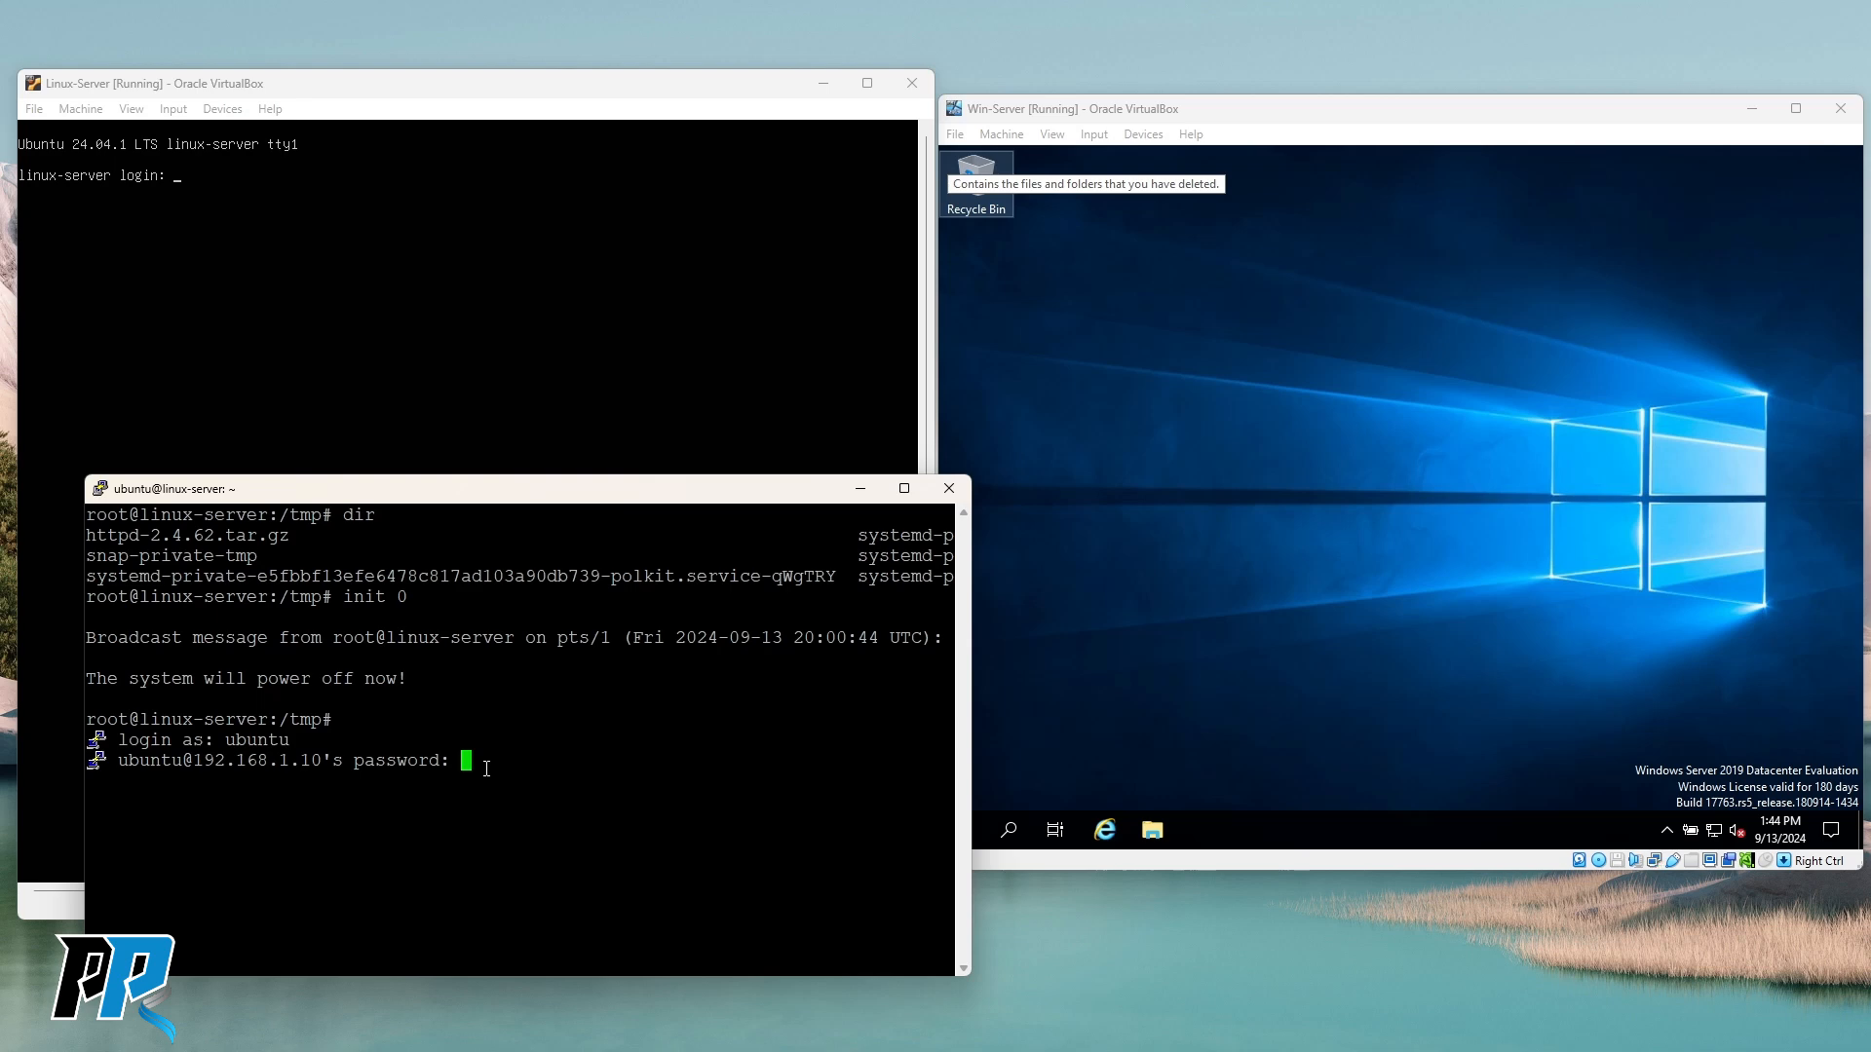
{"action": "key", "text": "Return"}
{"action": "type", "text": "clear"}
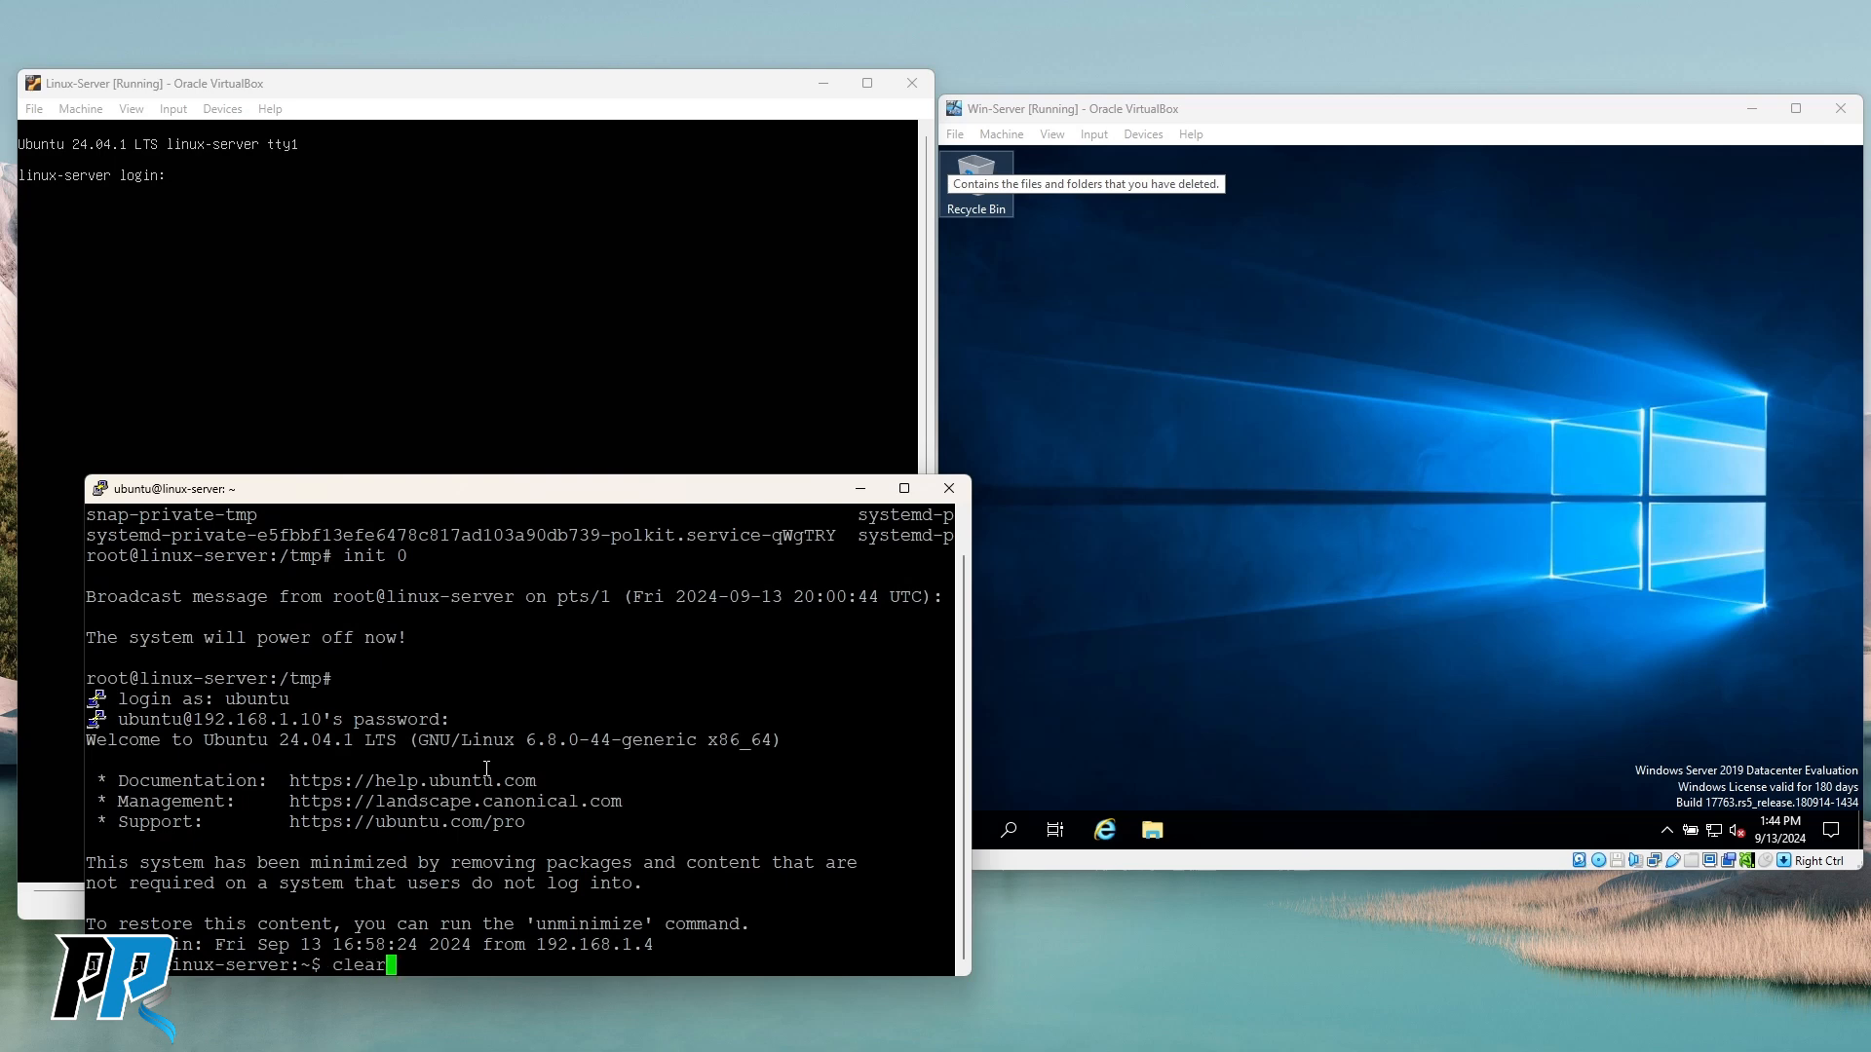
{"action": "key", "text": "Return"}
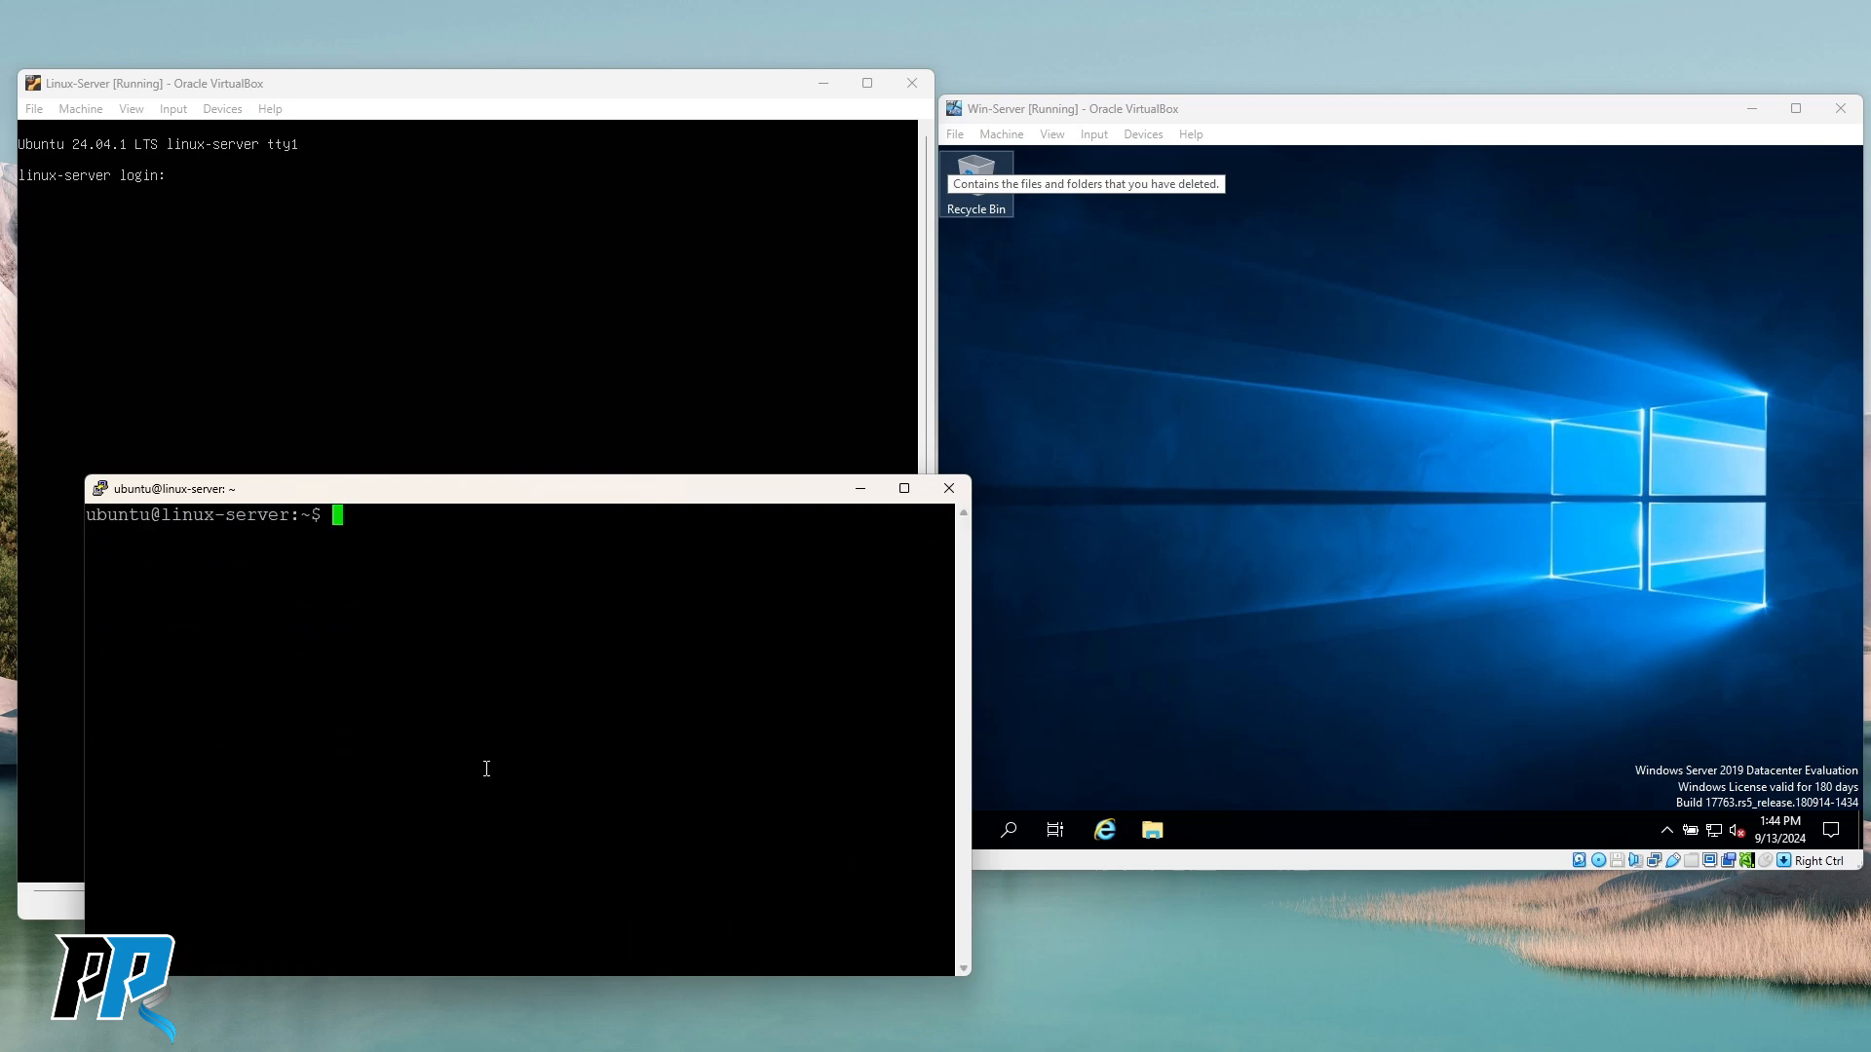
Run w, highlight the sshd session from 192.168.1.4, then return focus to the Windows Server VM.
{"action": "type", "text": "w"}
{"action": "key", "text": "Return"}
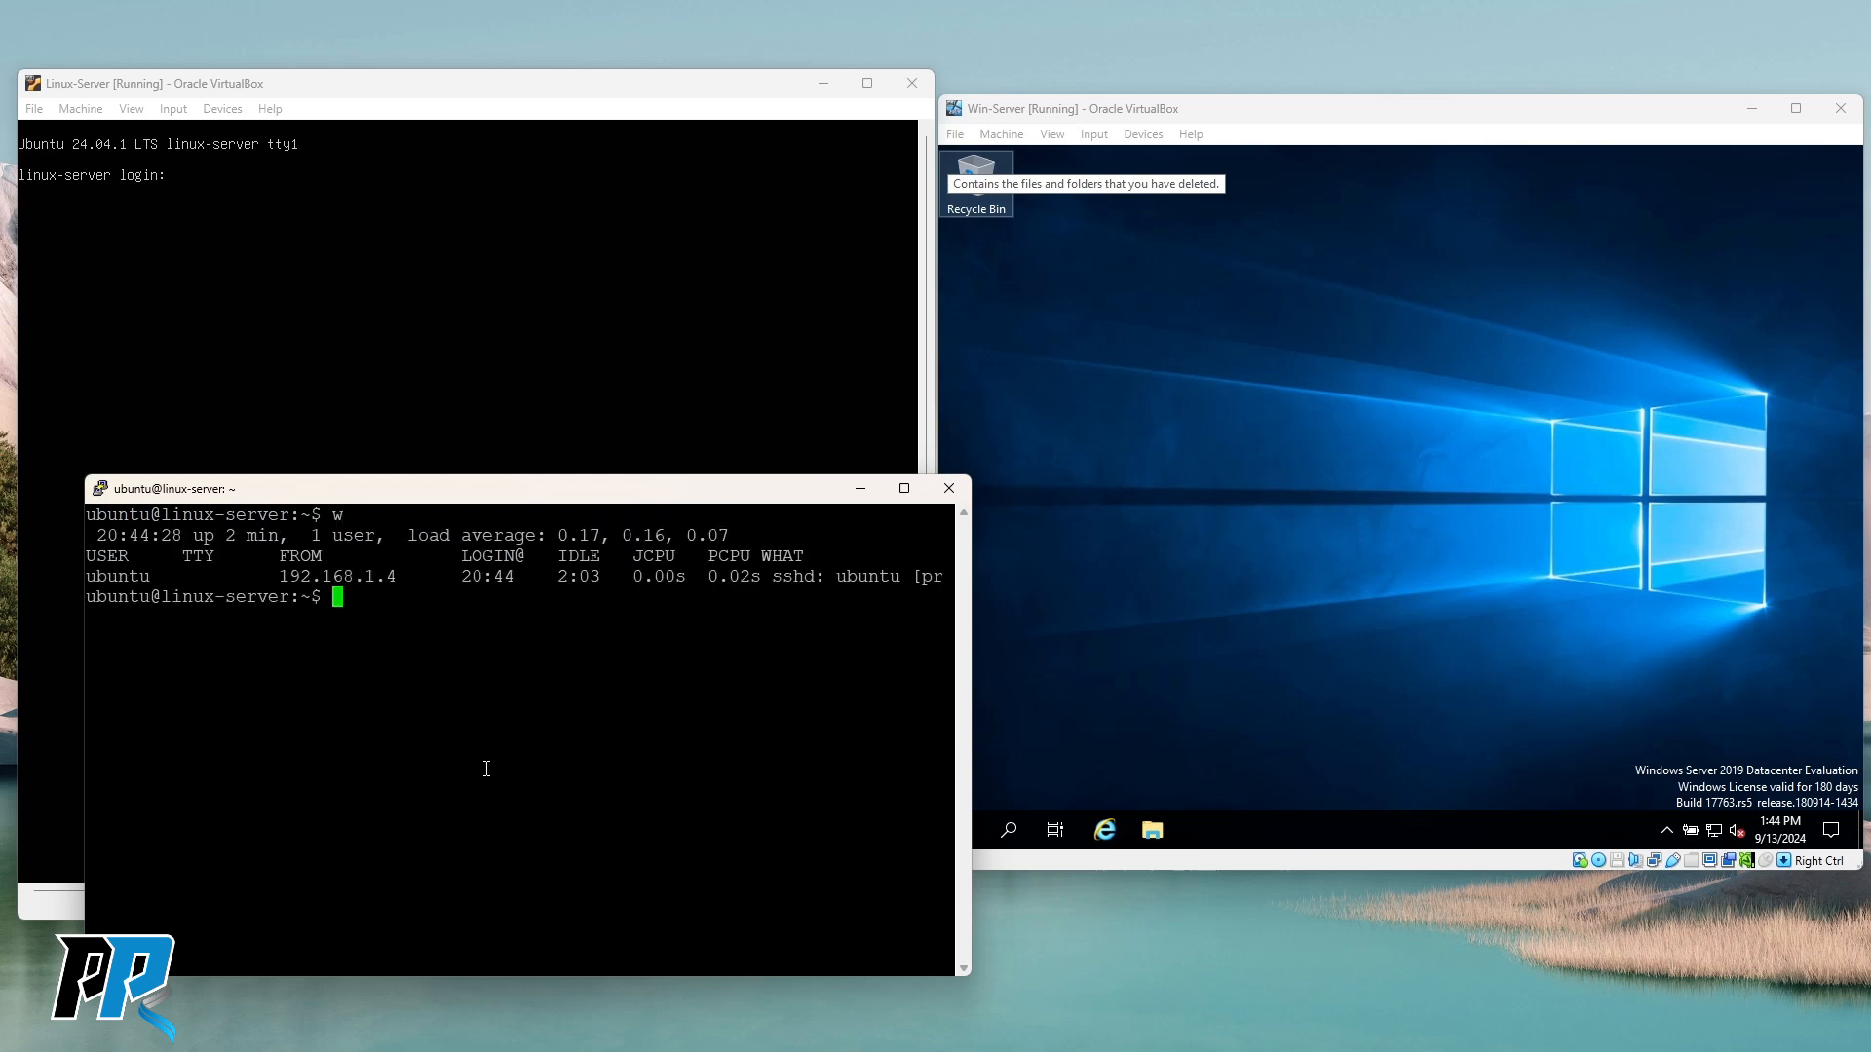
{"action": "left_click_drag", "start_coordinate": [766, 575], "coordinate": [827, 578]}
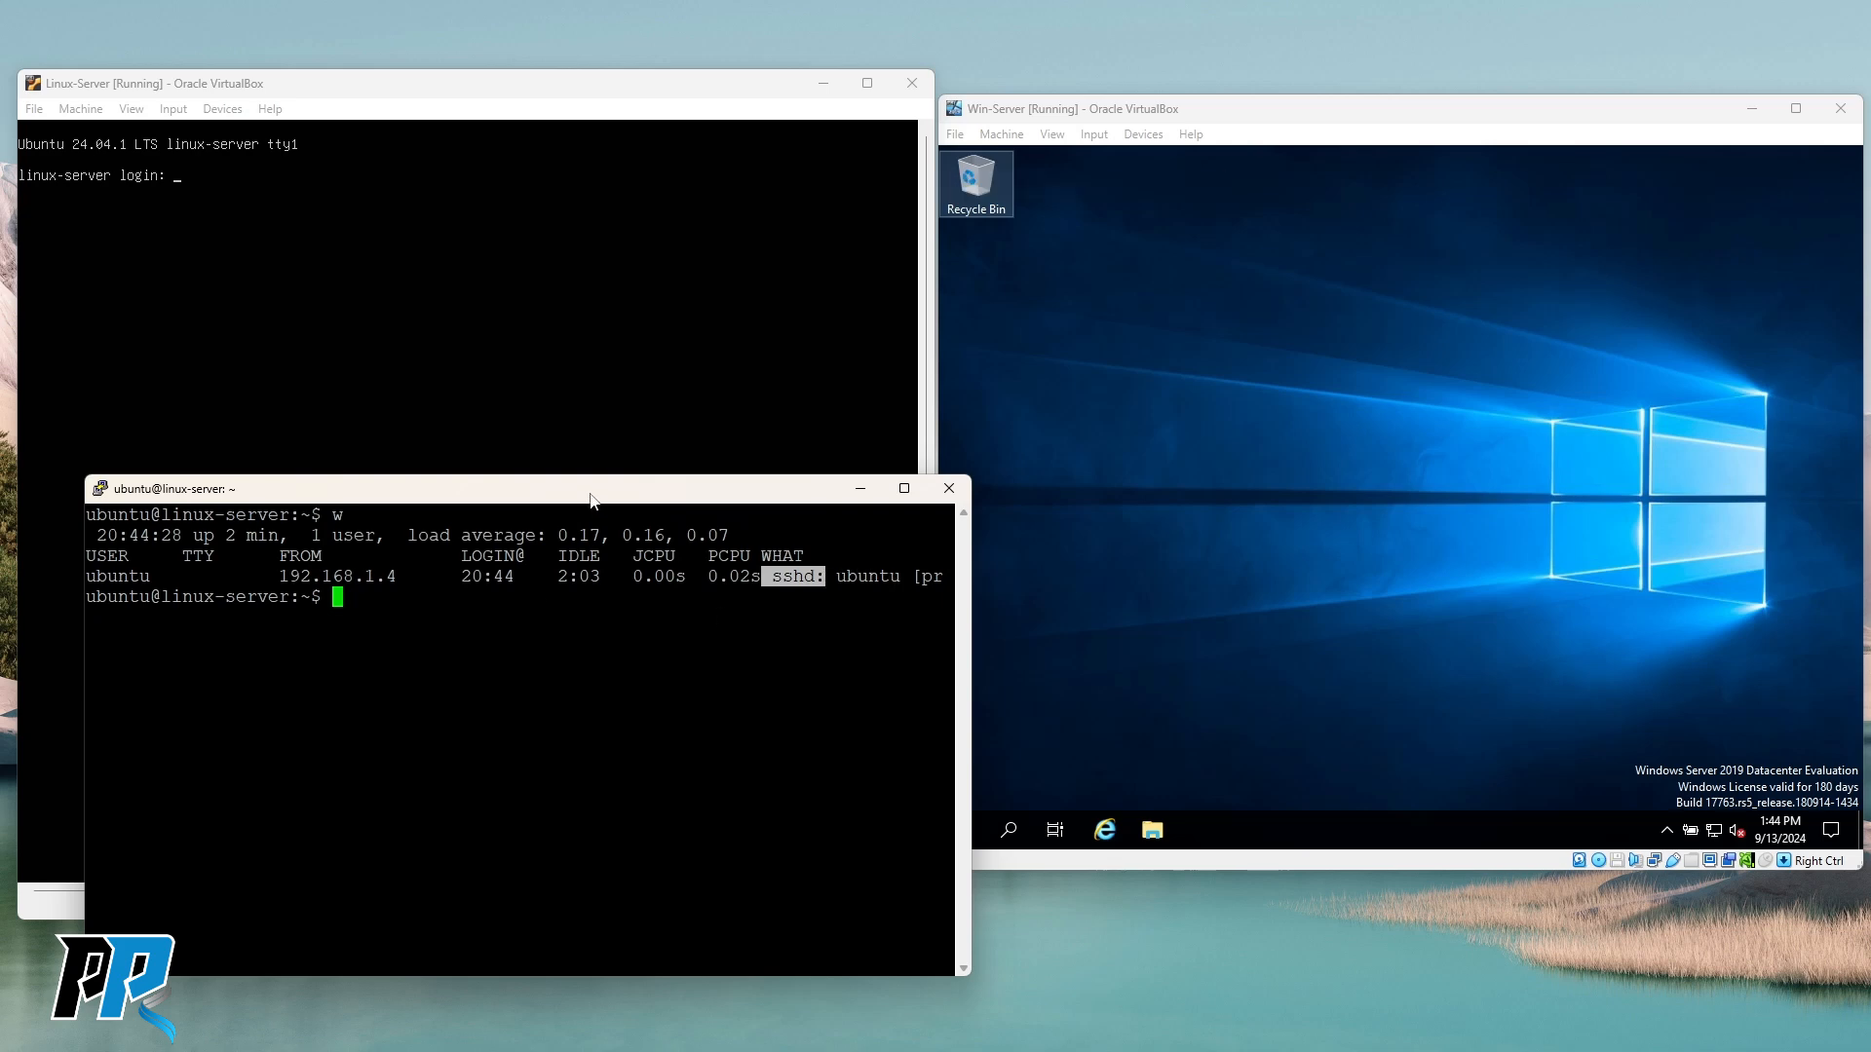
{"action": "left_click_drag", "start_coordinate": [590, 500], "coordinate": [534, 500]}
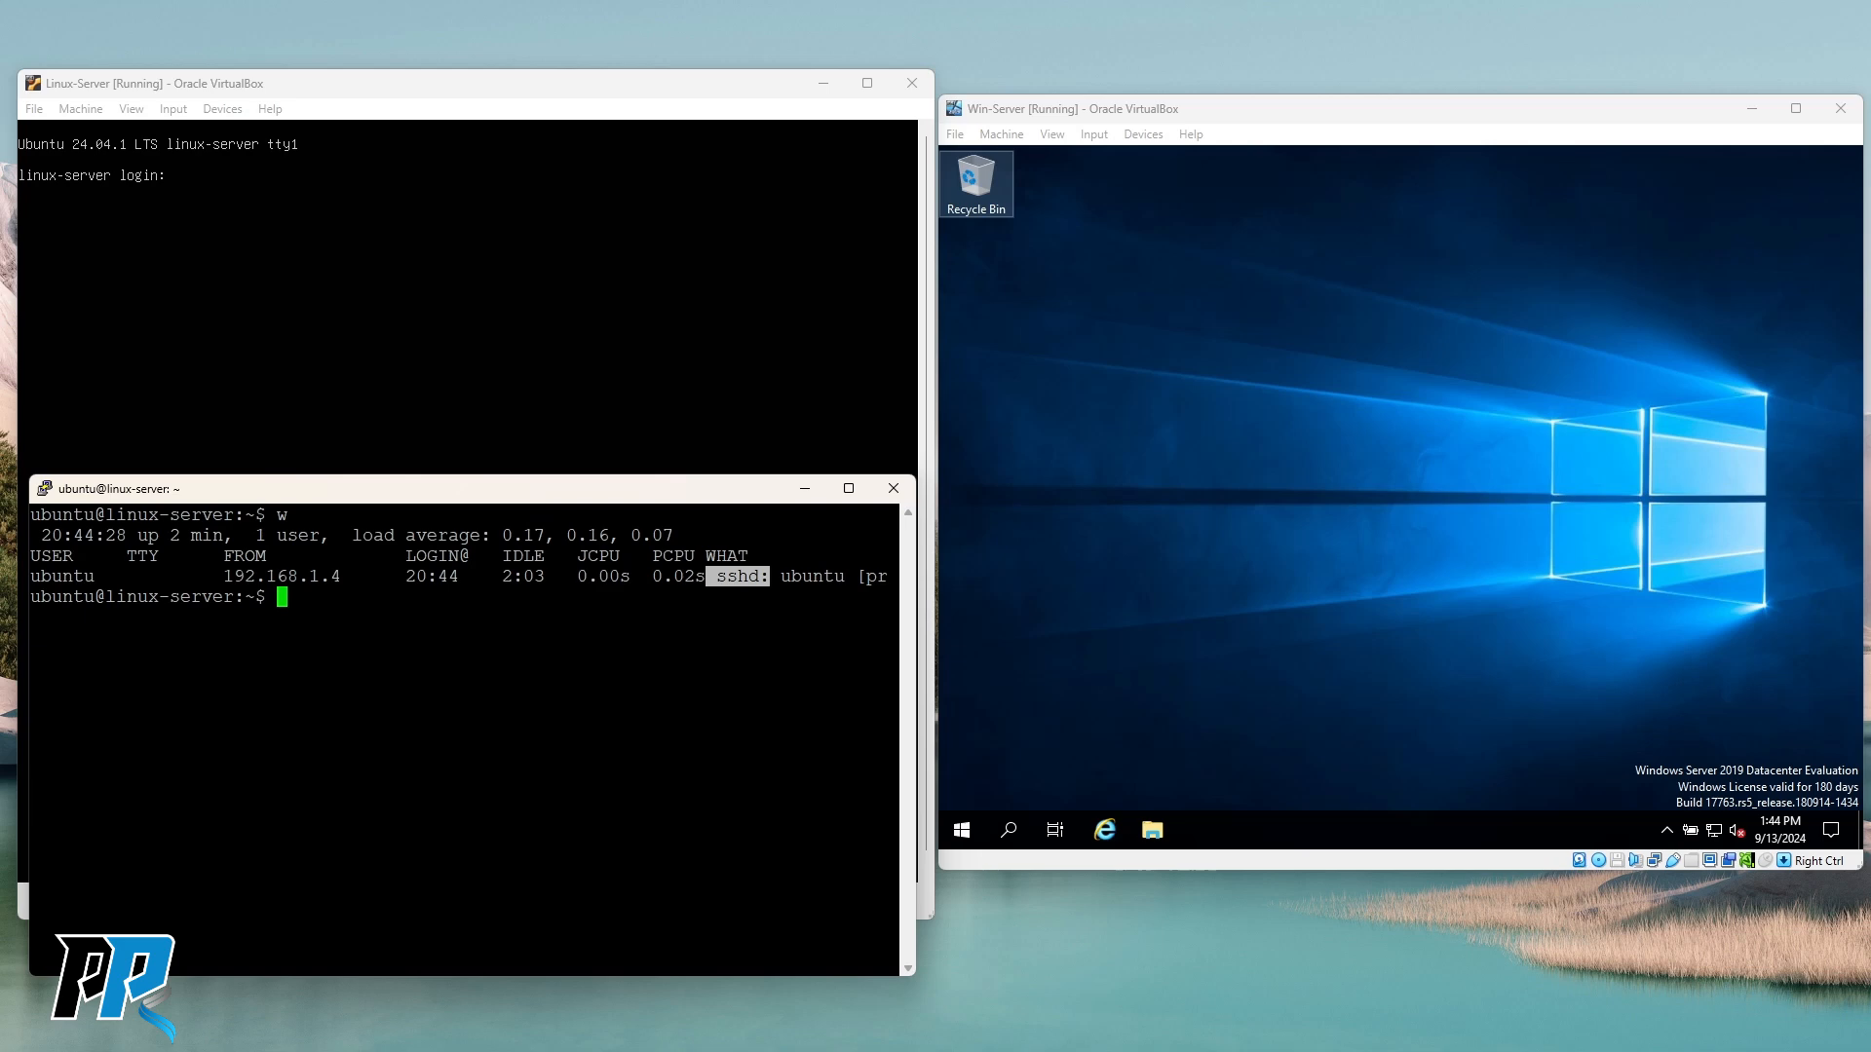
{"action": "left_click", "coordinate": [371, 679]}
{"action": "left_click", "coordinate": [1300, 411]}
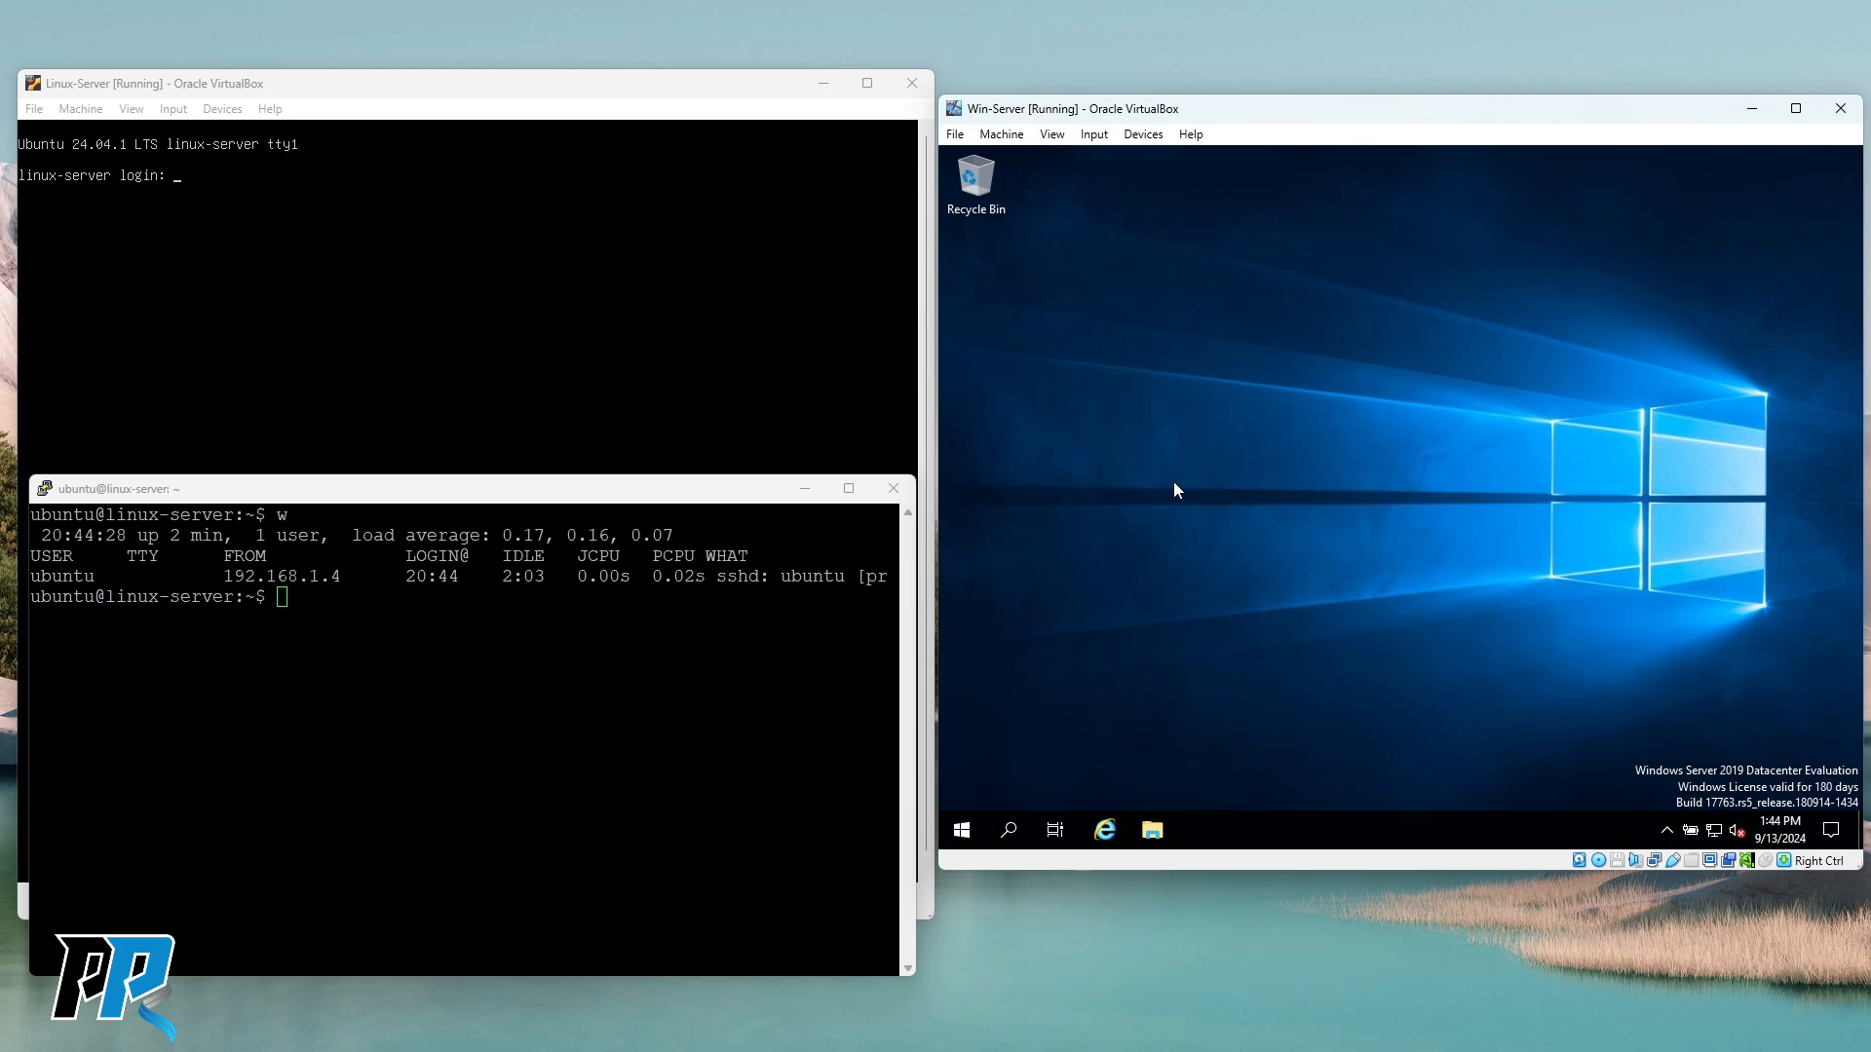
In the VM, launch Remote Desktop Connection with mstsc, then start Server Manager from the Start menu.
{"action": "key", "text": "super+r"}
{"action": "type", "text": "mstsc"}
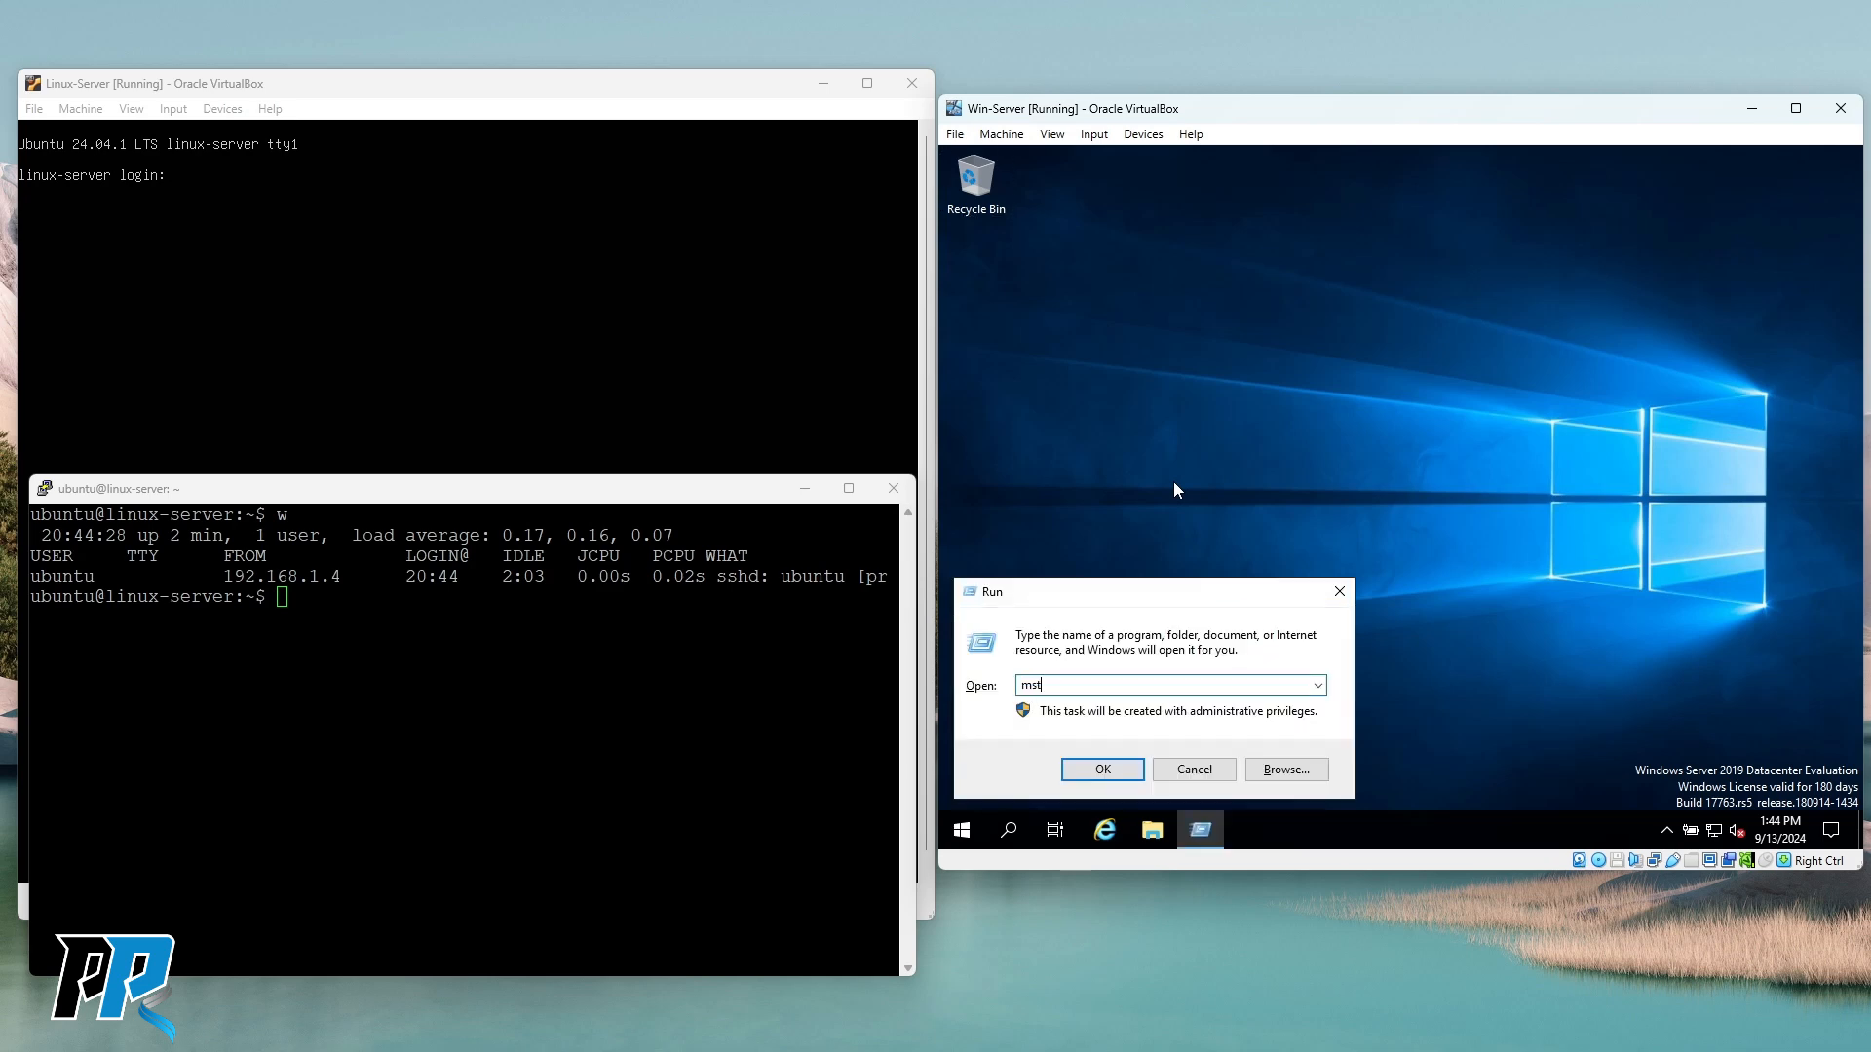
{"action": "key", "text": "Return"}
{"action": "left_click_drag", "start_coordinate": [1372, 264], "coordinate": [1232, 268]}
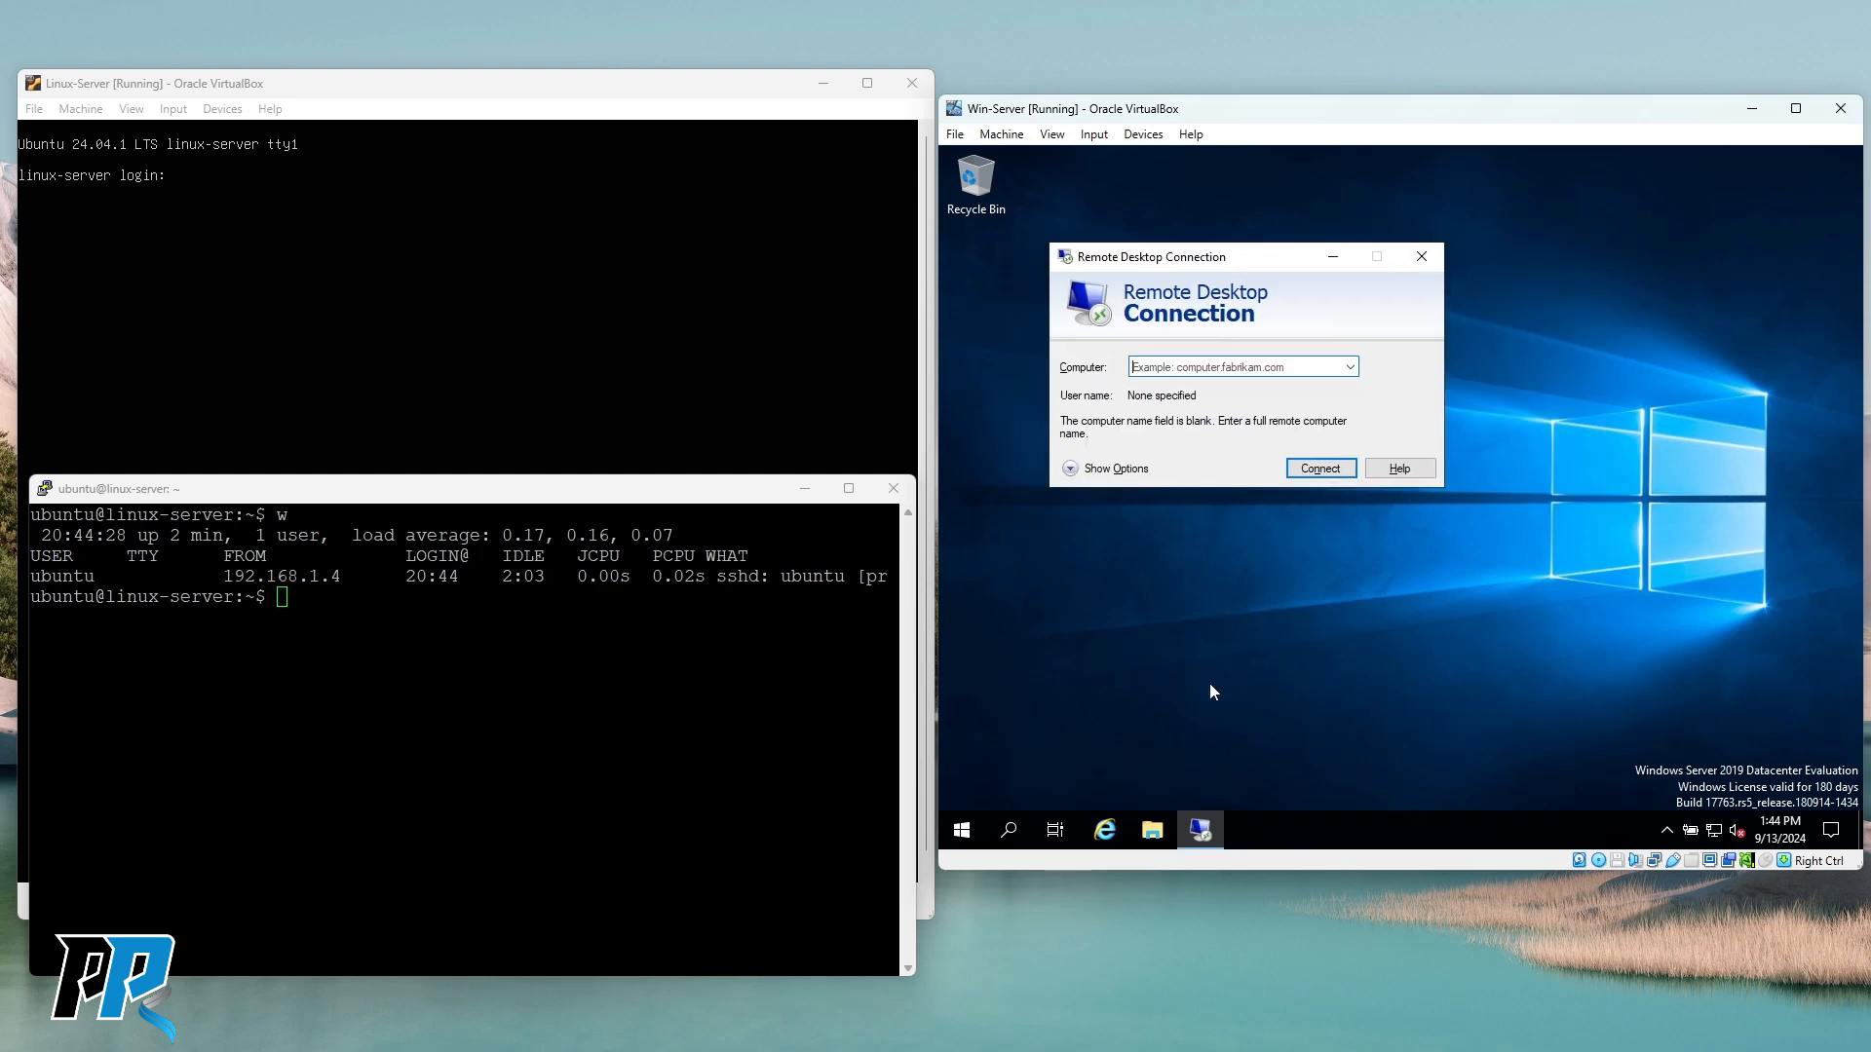
{"action": "left_click", "coordinate": [961, 829]}
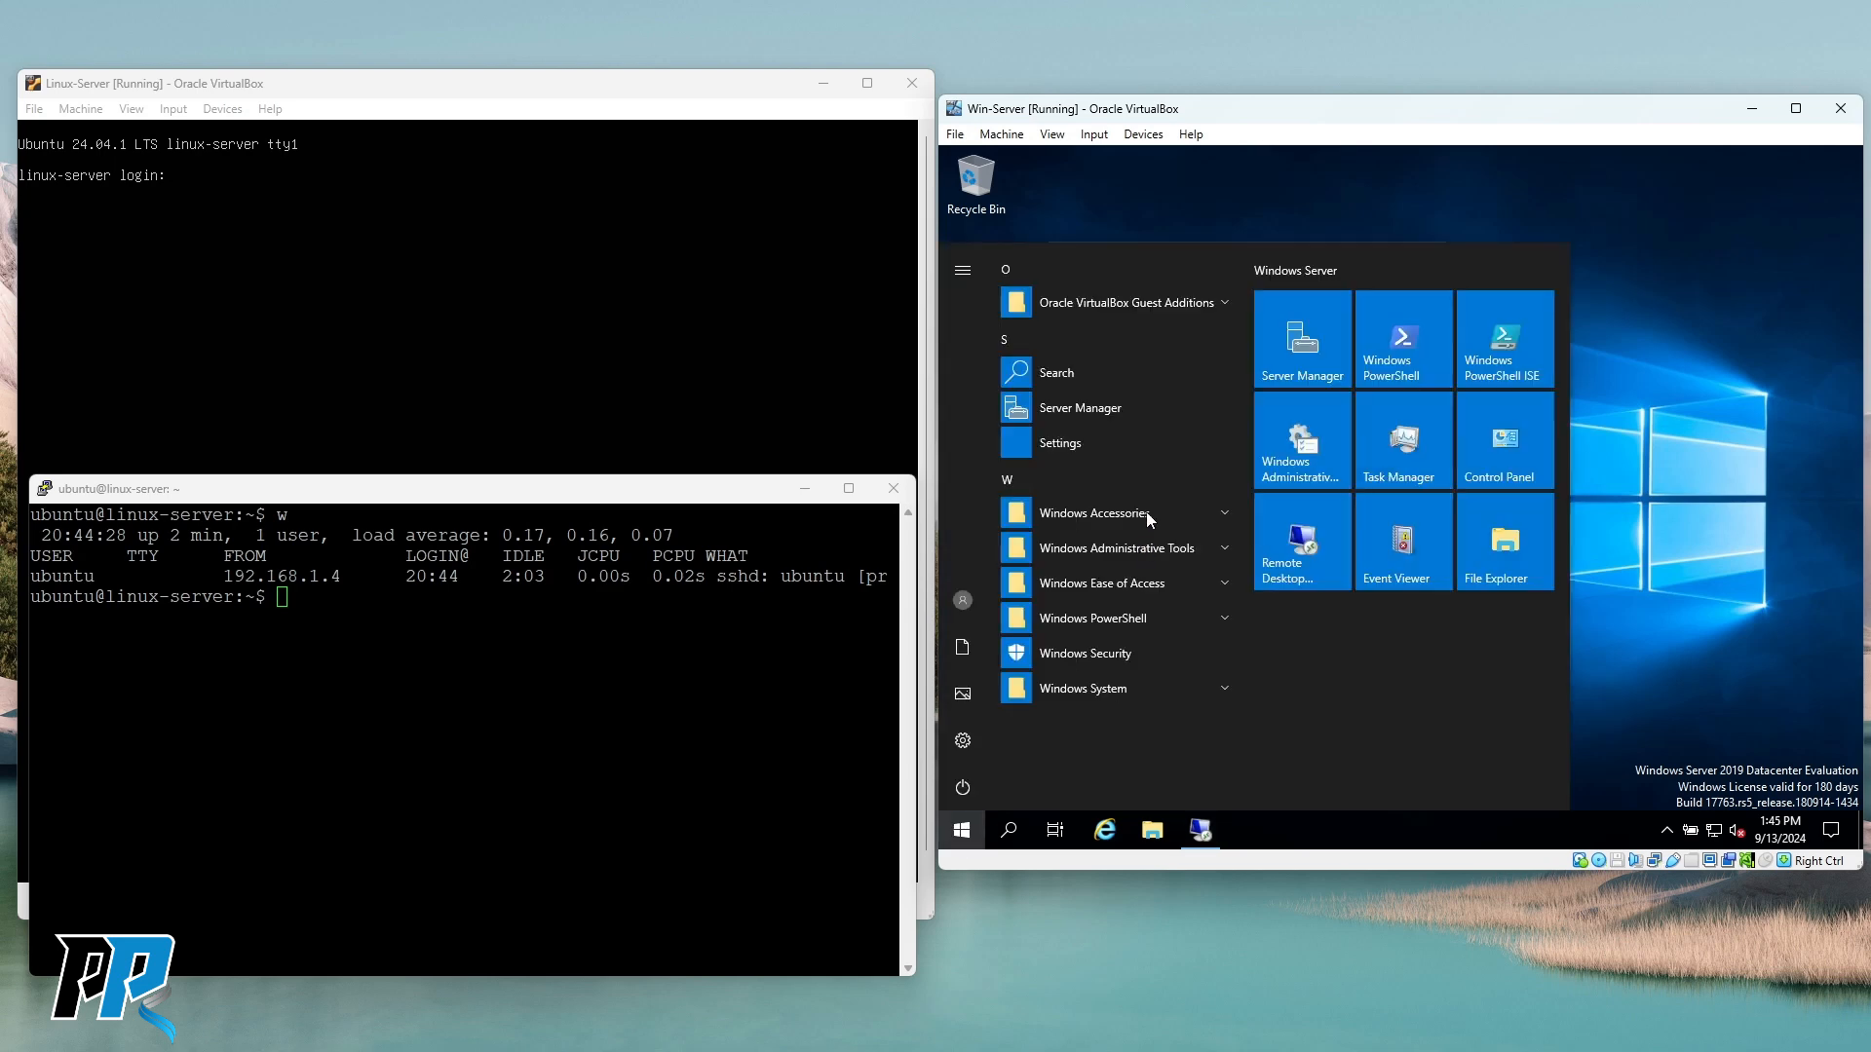
{"action": "left_click", "coordinate": [1068, 408]}
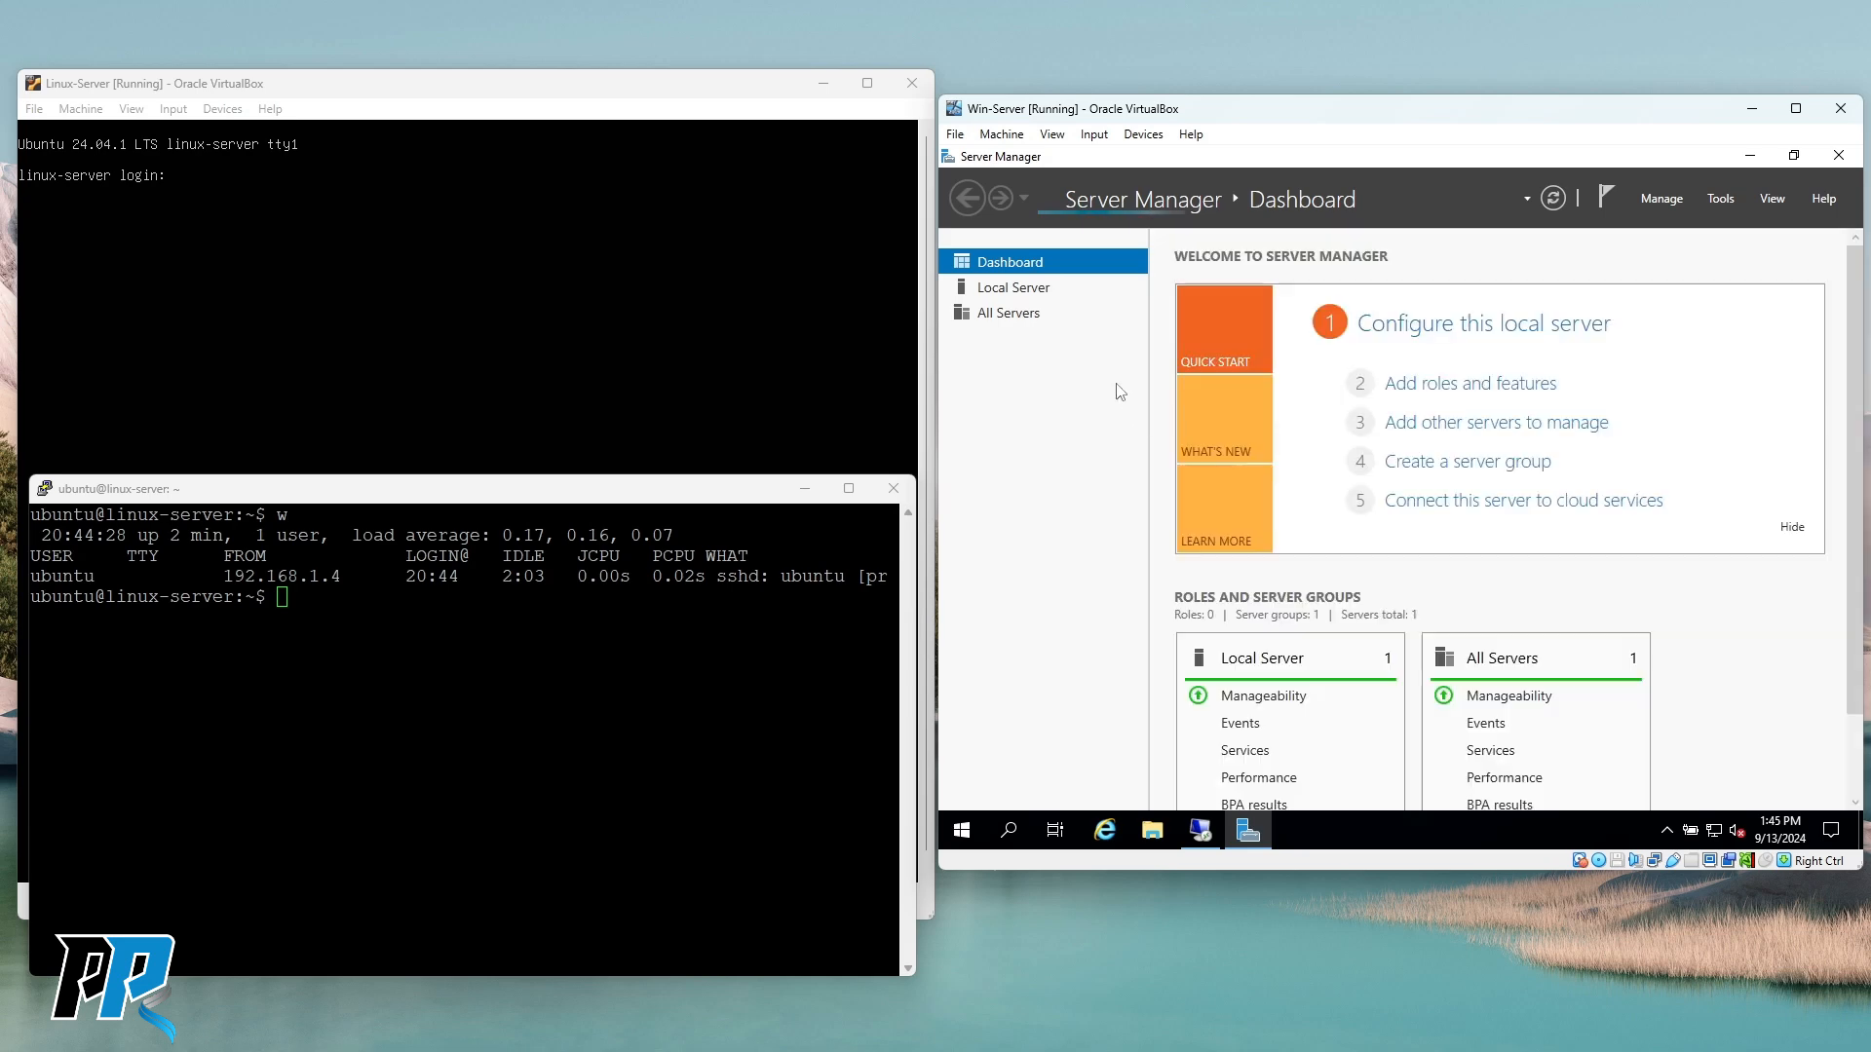
On Server Manager's Local Server page, set Remote Desktop to 'Allow remote connections' and accept the firewall notice.
{"action": "left_click", "coordinate": [1026, 289]}
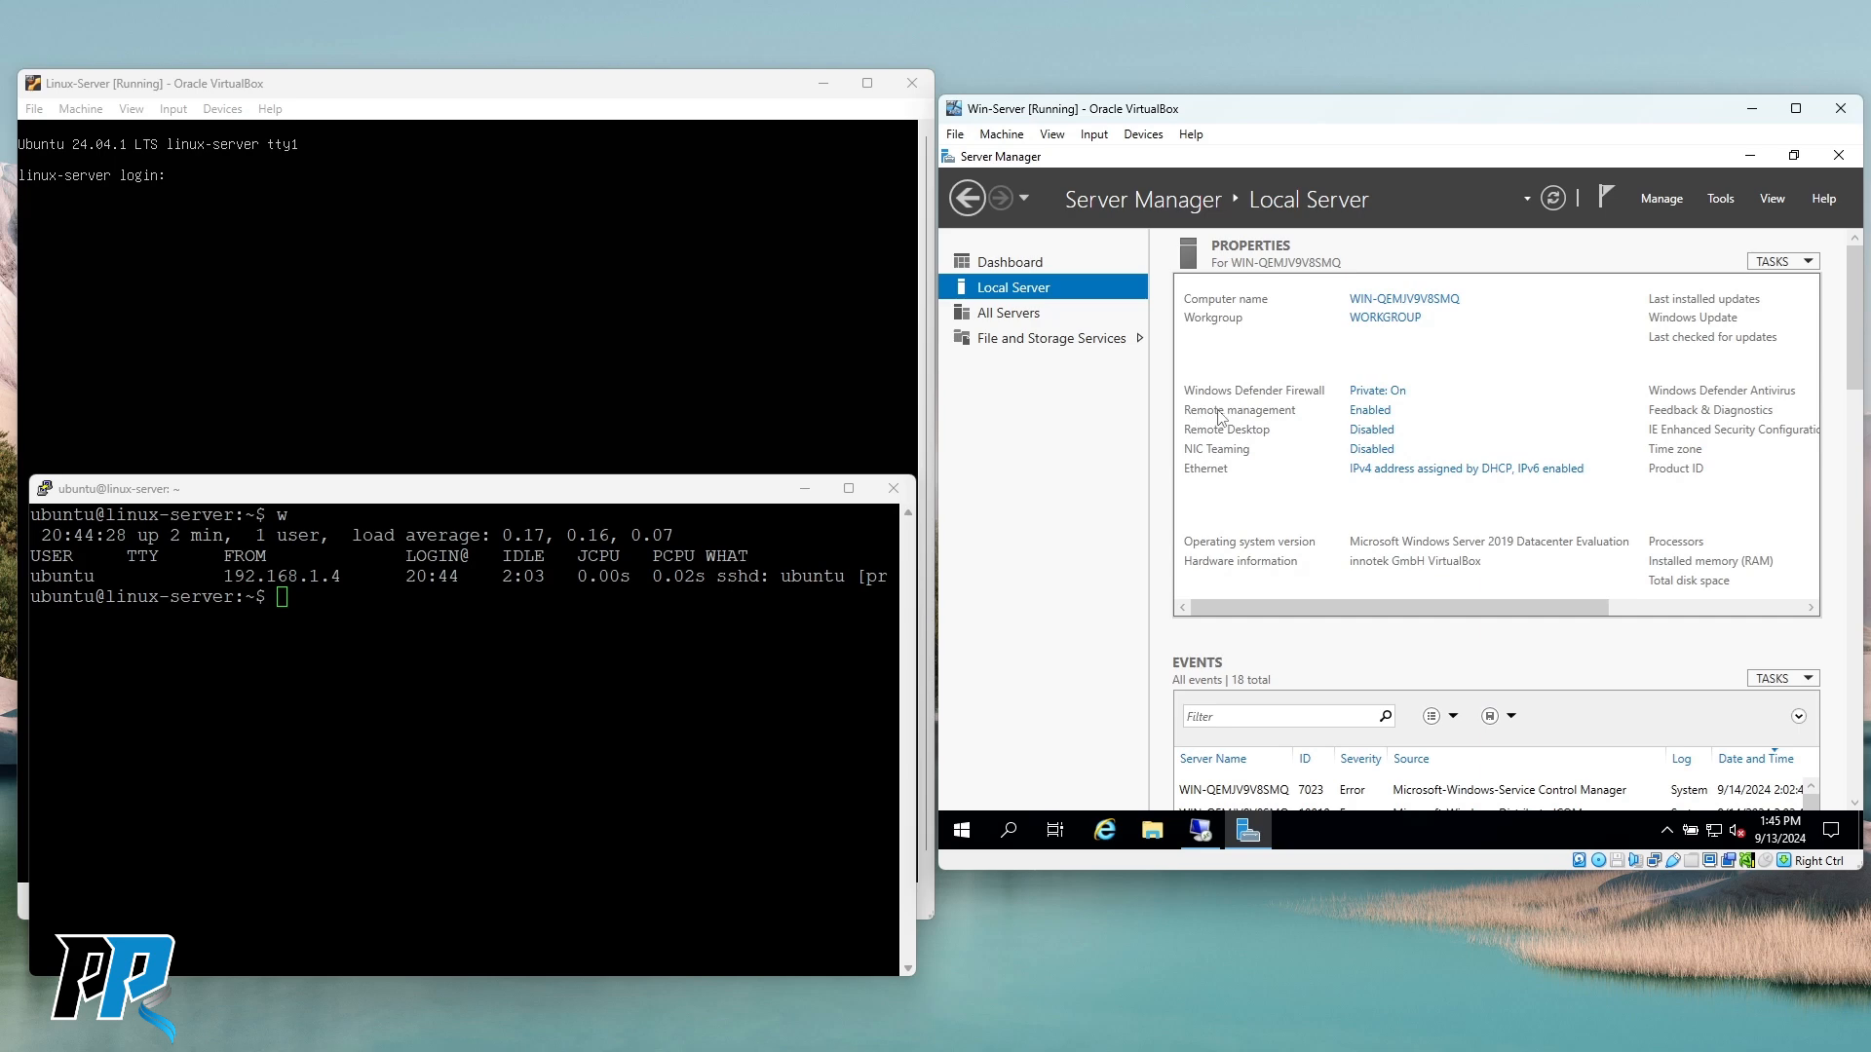
{"action": "left_click", "coordinate": [1371, 430]}
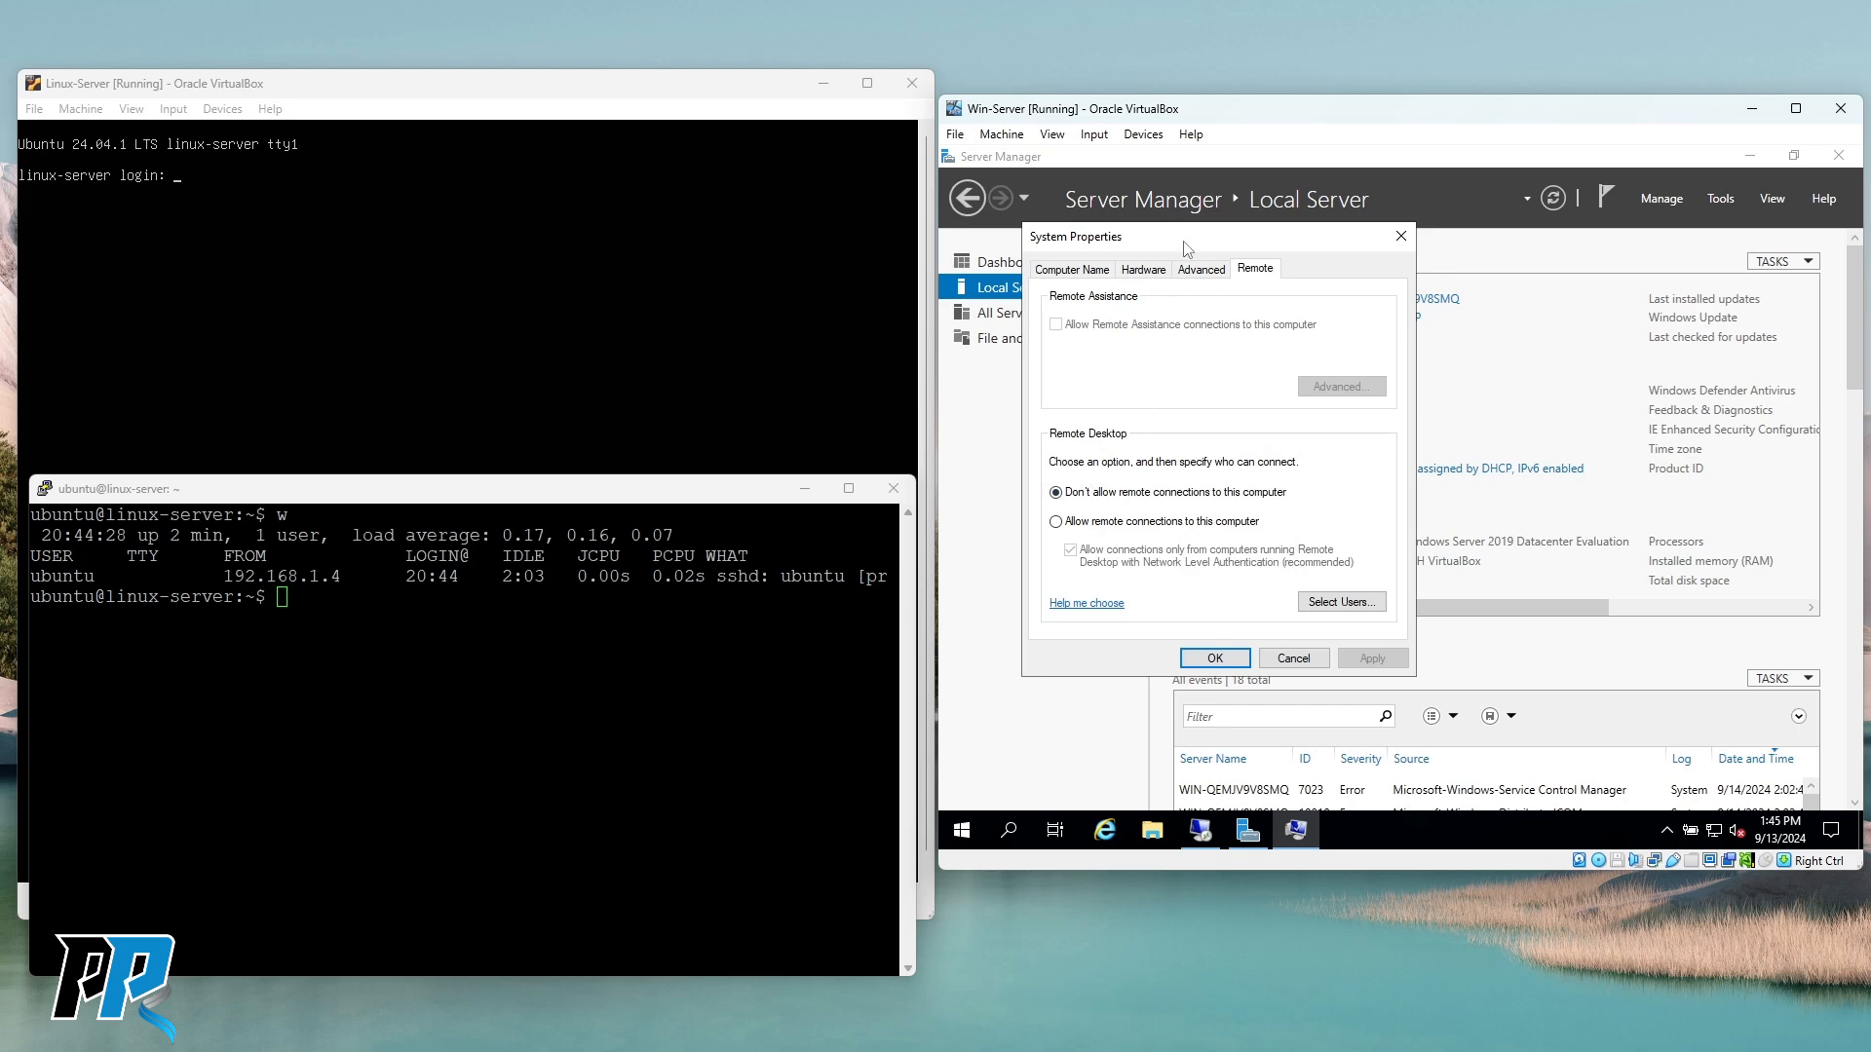
{"action": "left_click_drag", "start_coordinate": [1187, 247], "coordinate": [1177, 282]}
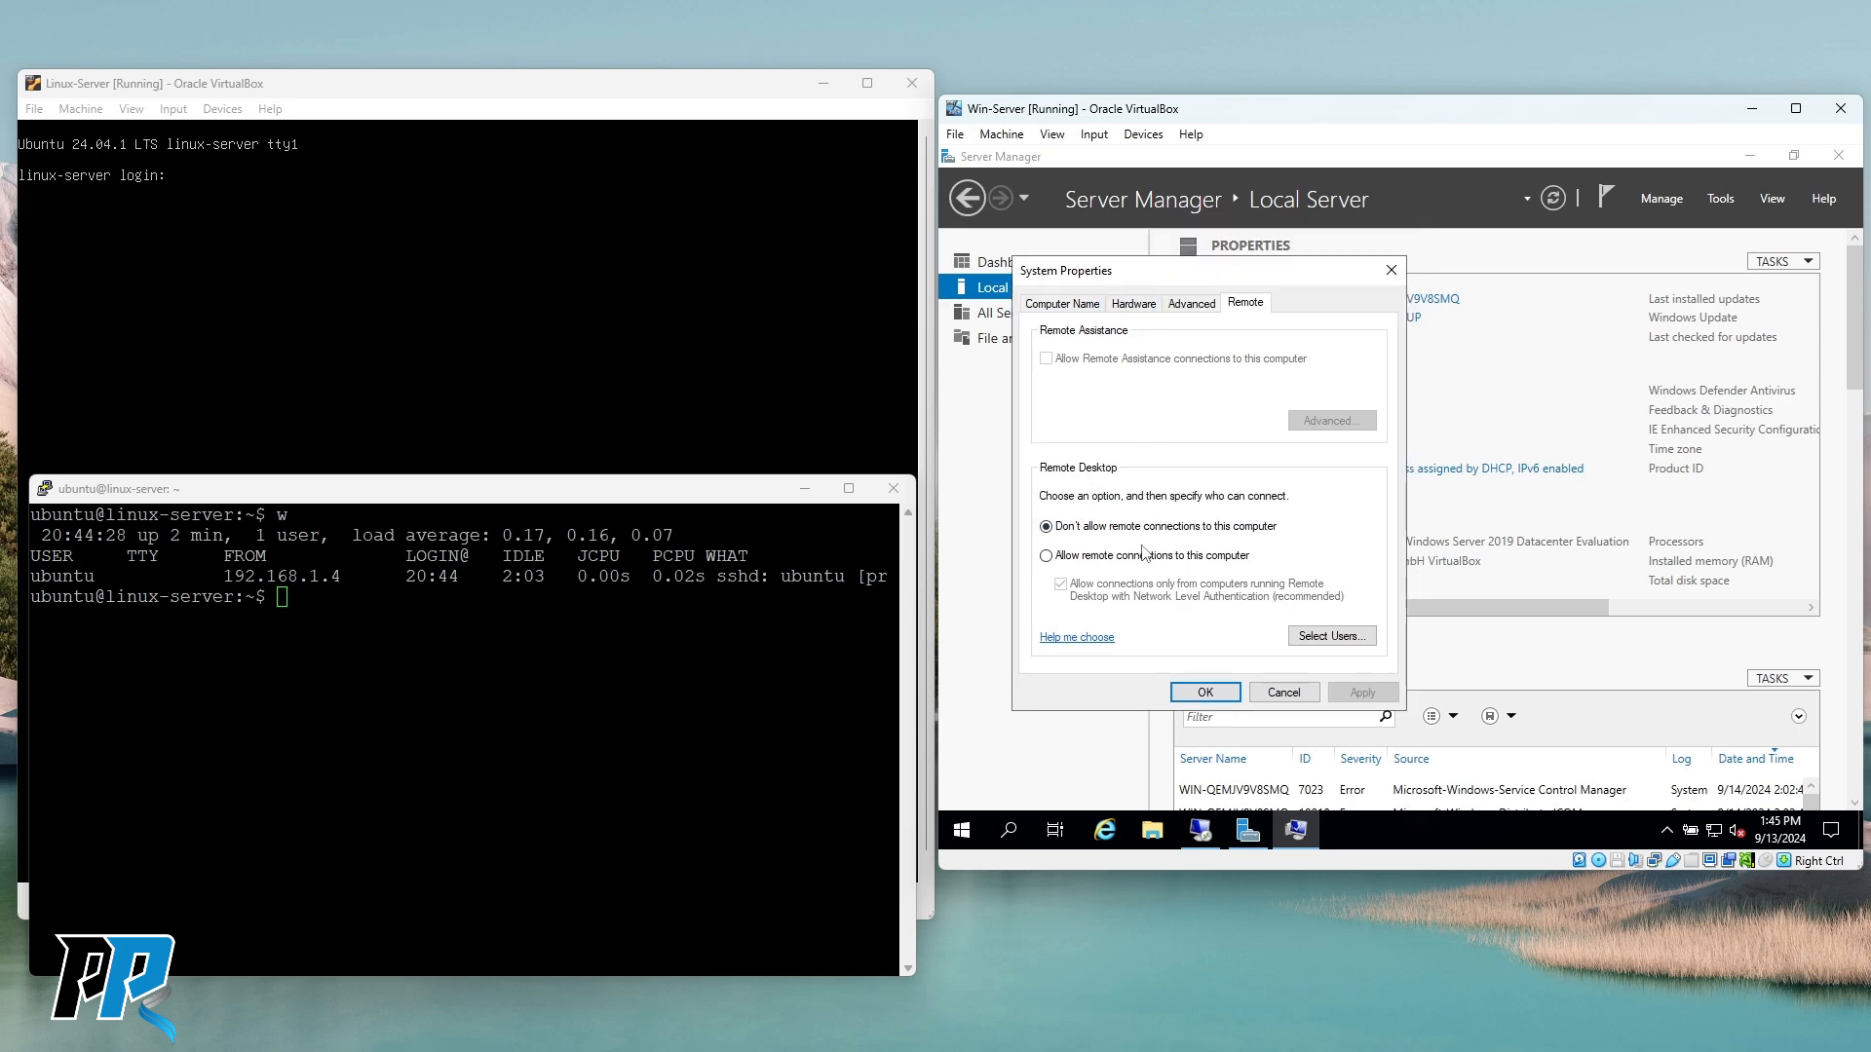
{"action": "left_click", "coordinate": [1050, 555]}
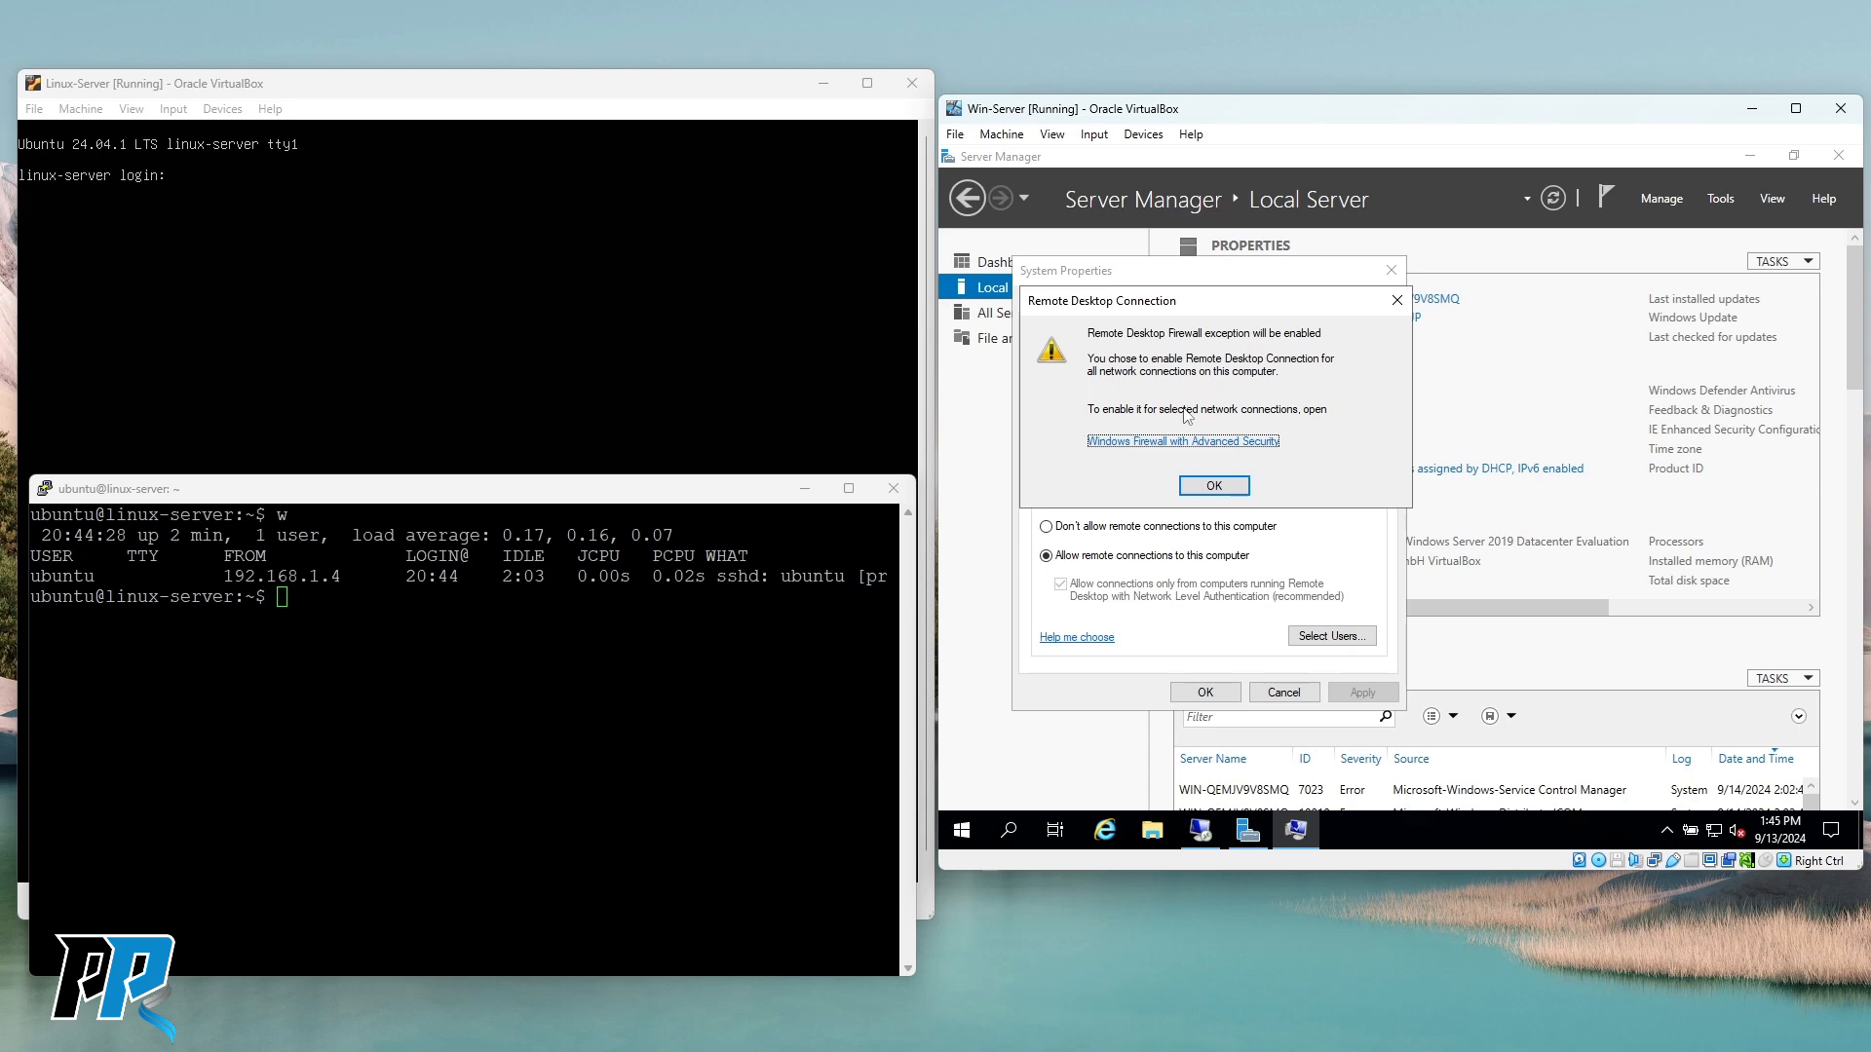
{"action": "left_click", "coordinate": [1214, 486]}
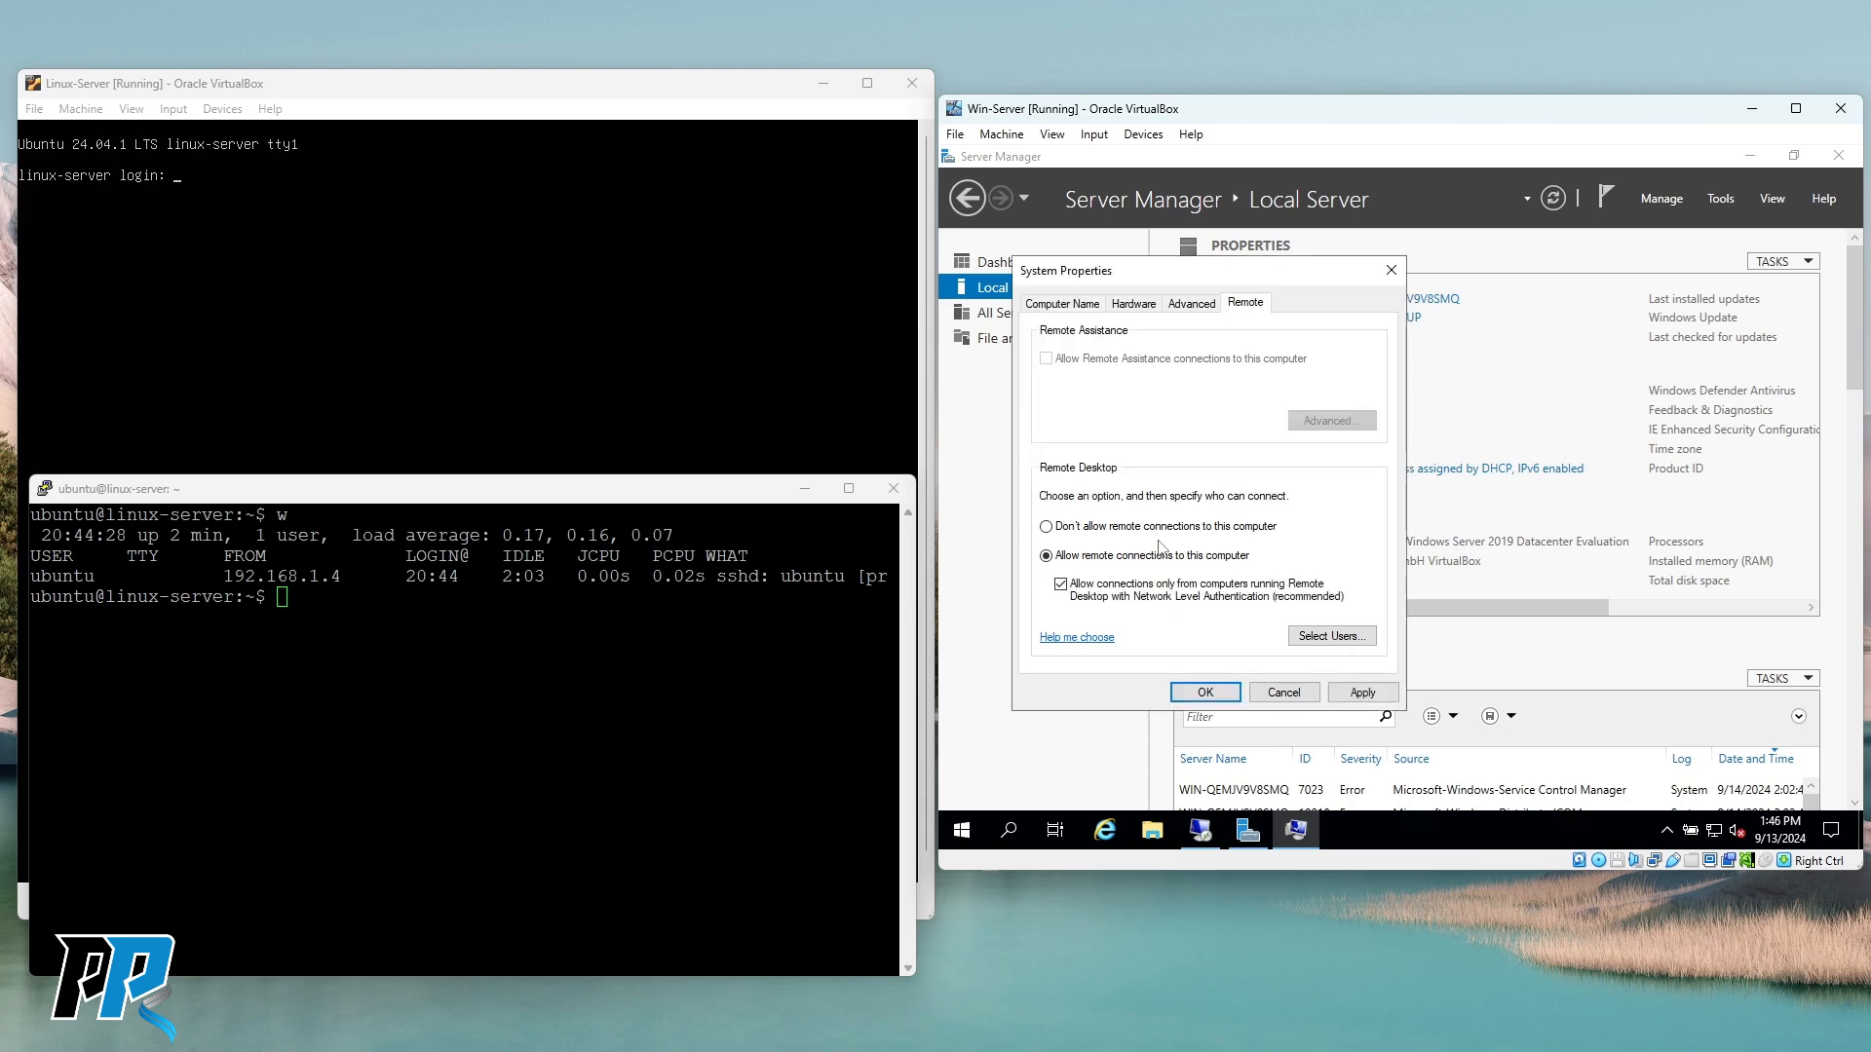
{"action": "left_click", "coordinate": [1206, 695]}
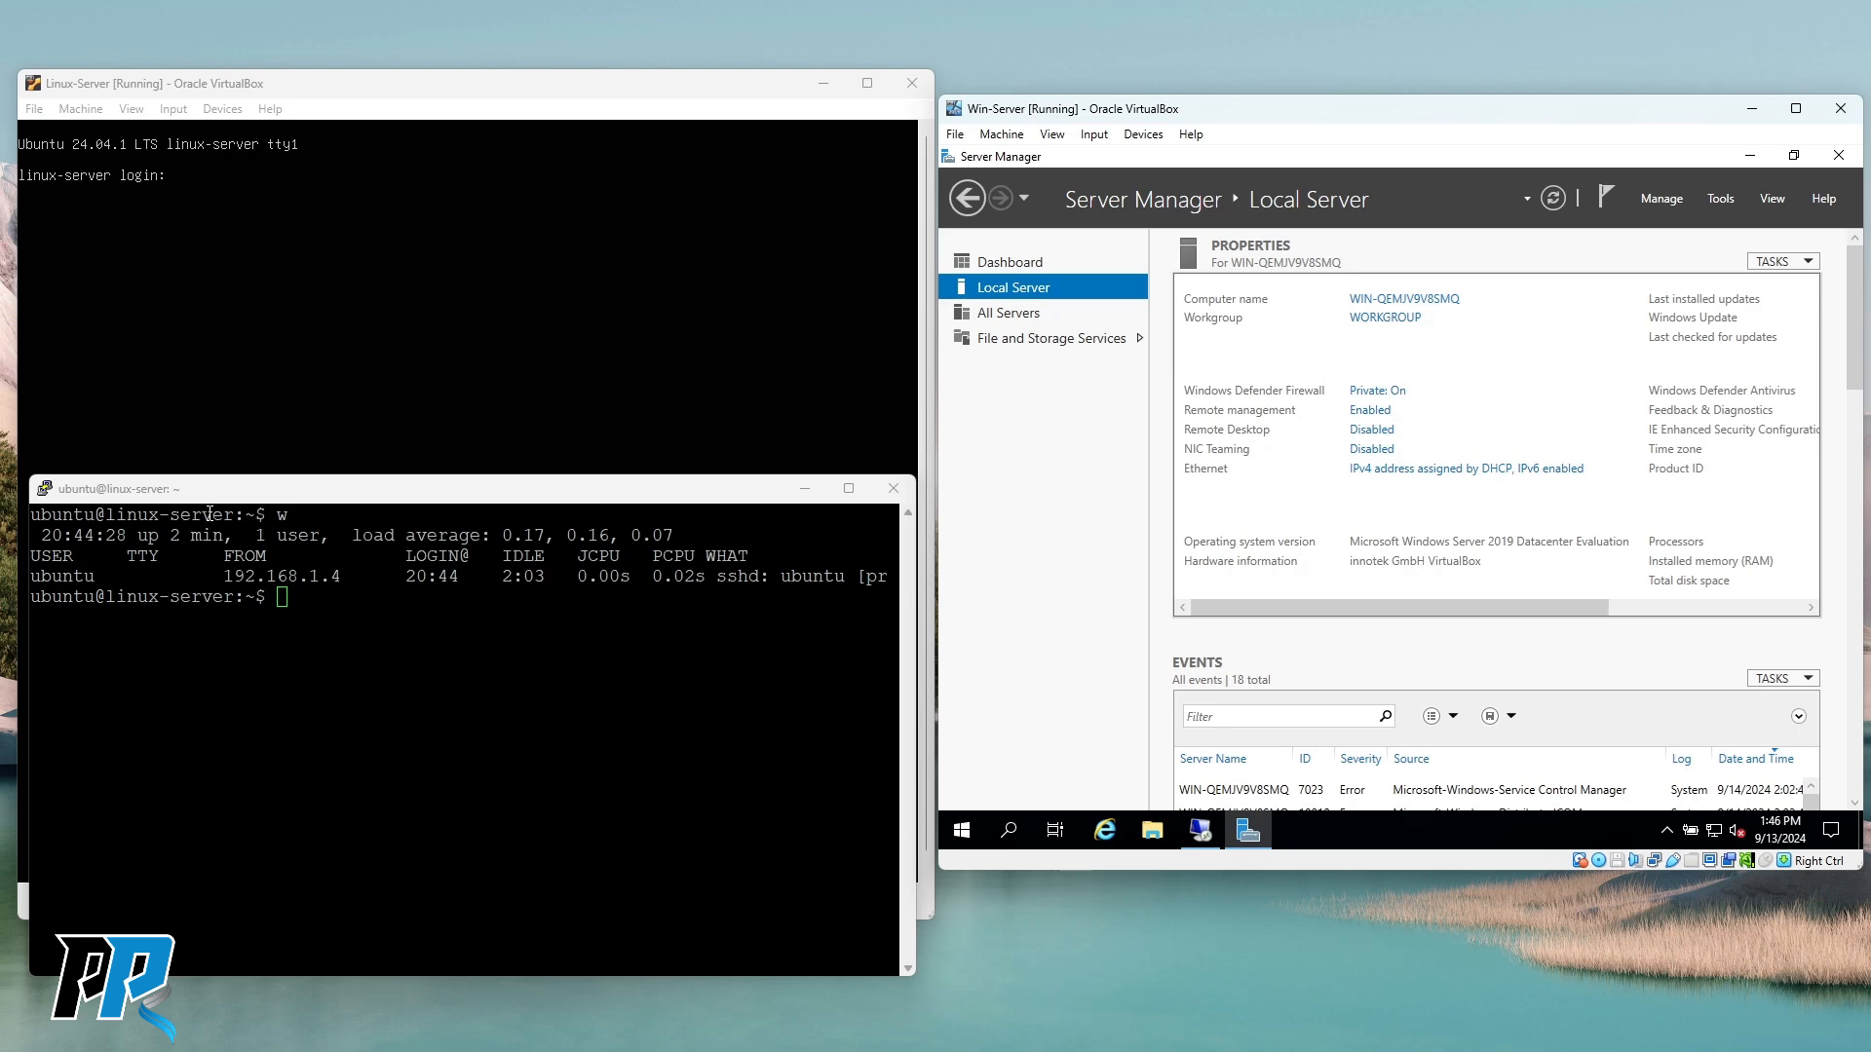
Launch Remote Desktop Connection (mstsc) on the host and move its window down and right.
{"action": "key", "text": "super+r"}
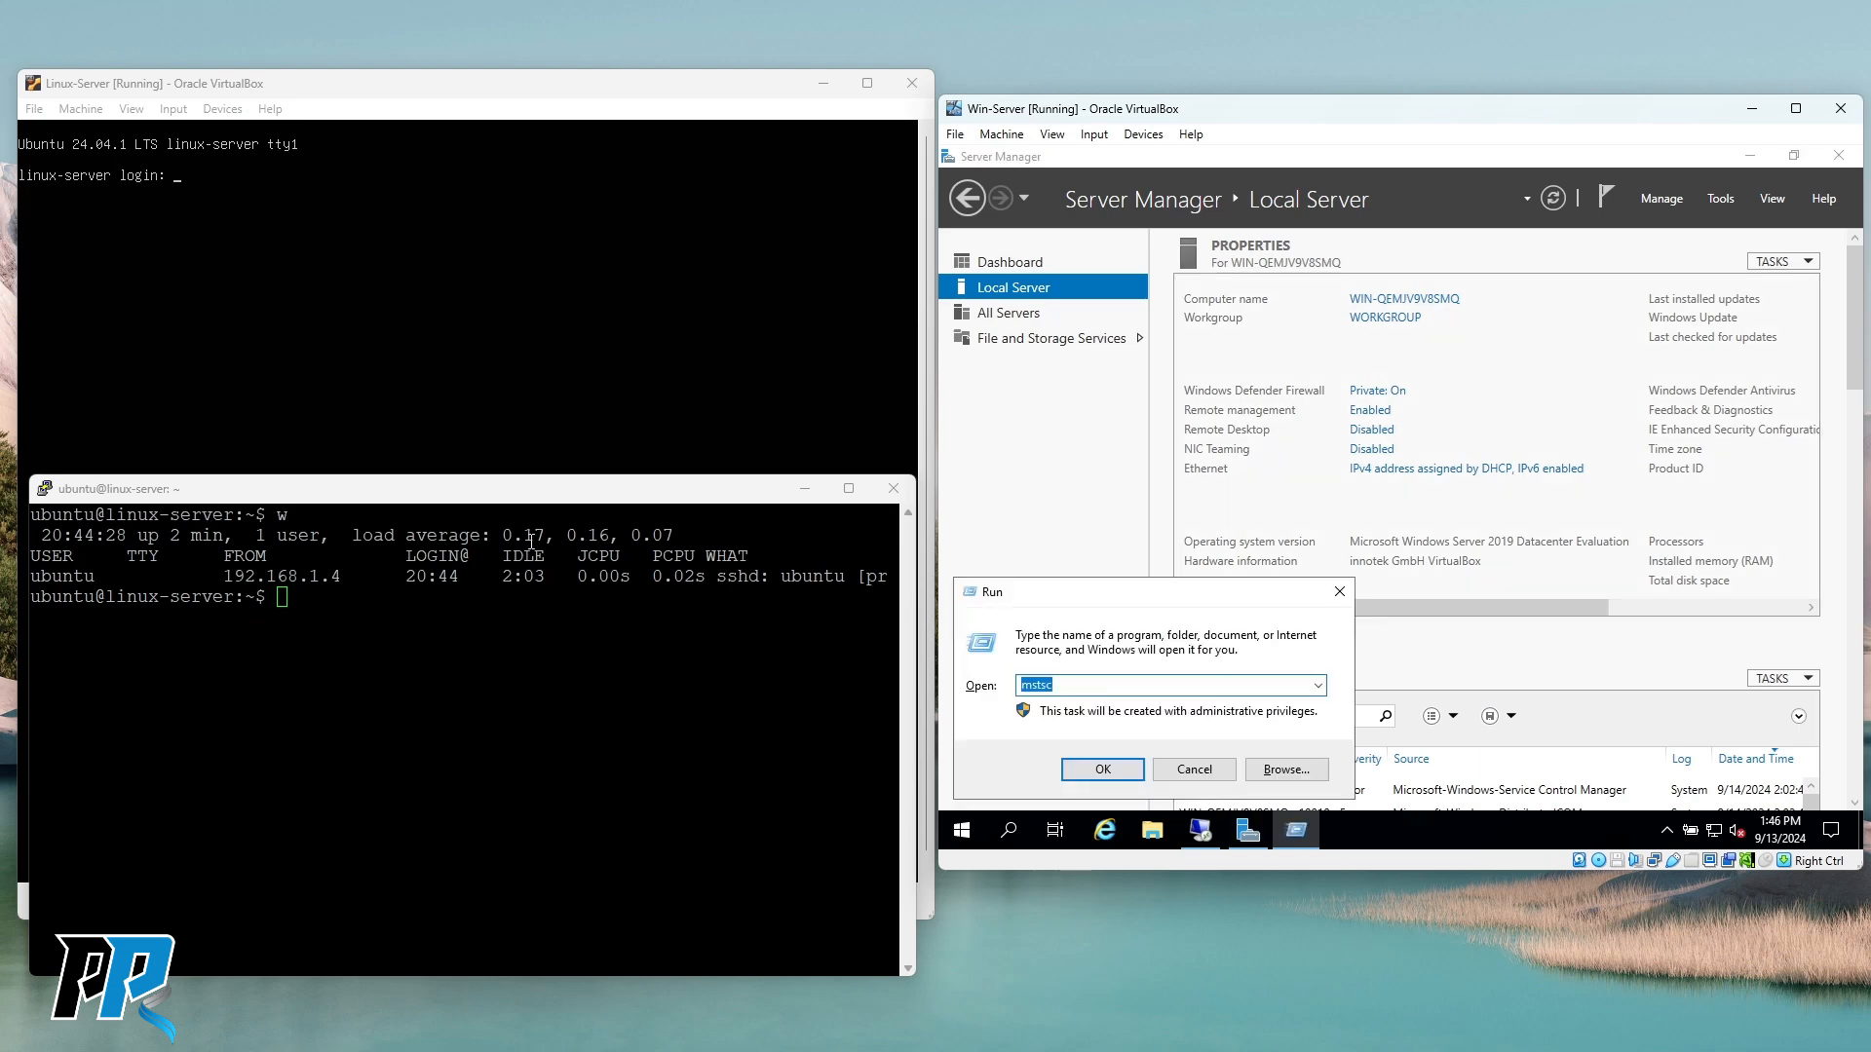
{"action": "left_click", "coordinate": [1195, 769]}
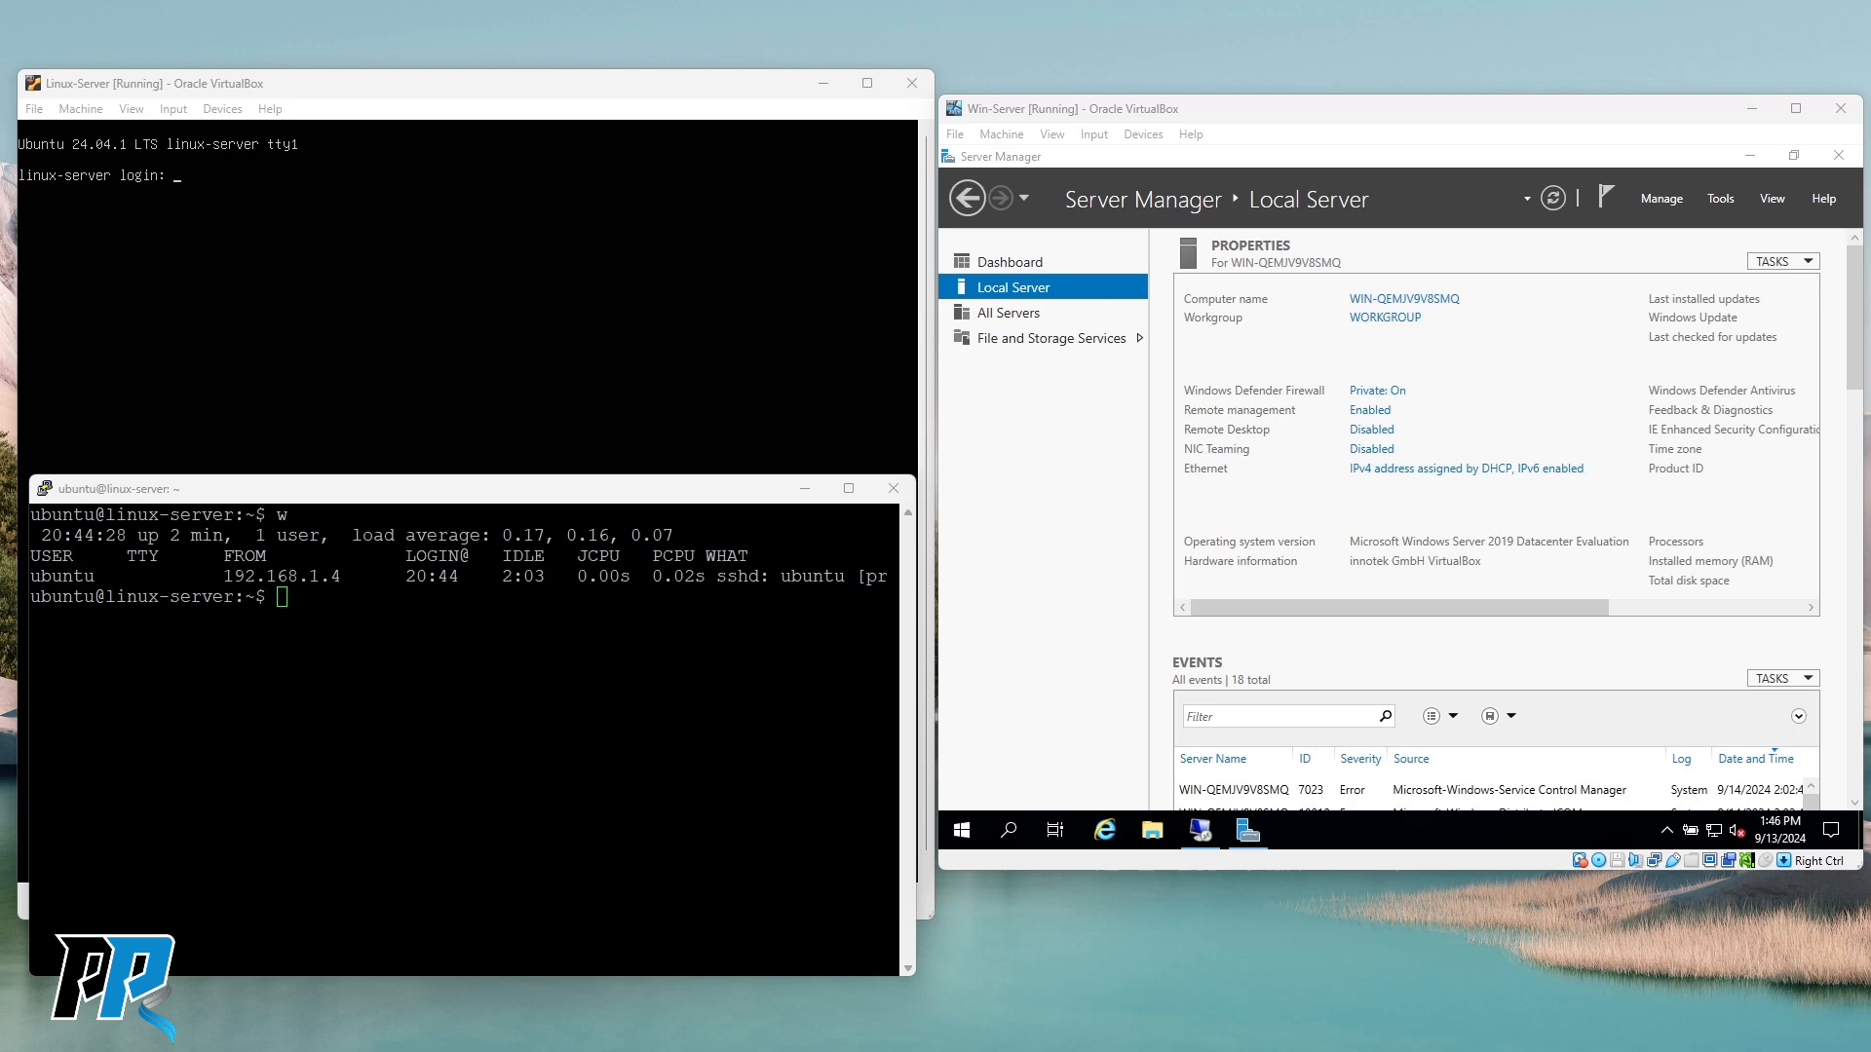
{"action": "key", "text": "super+r"}
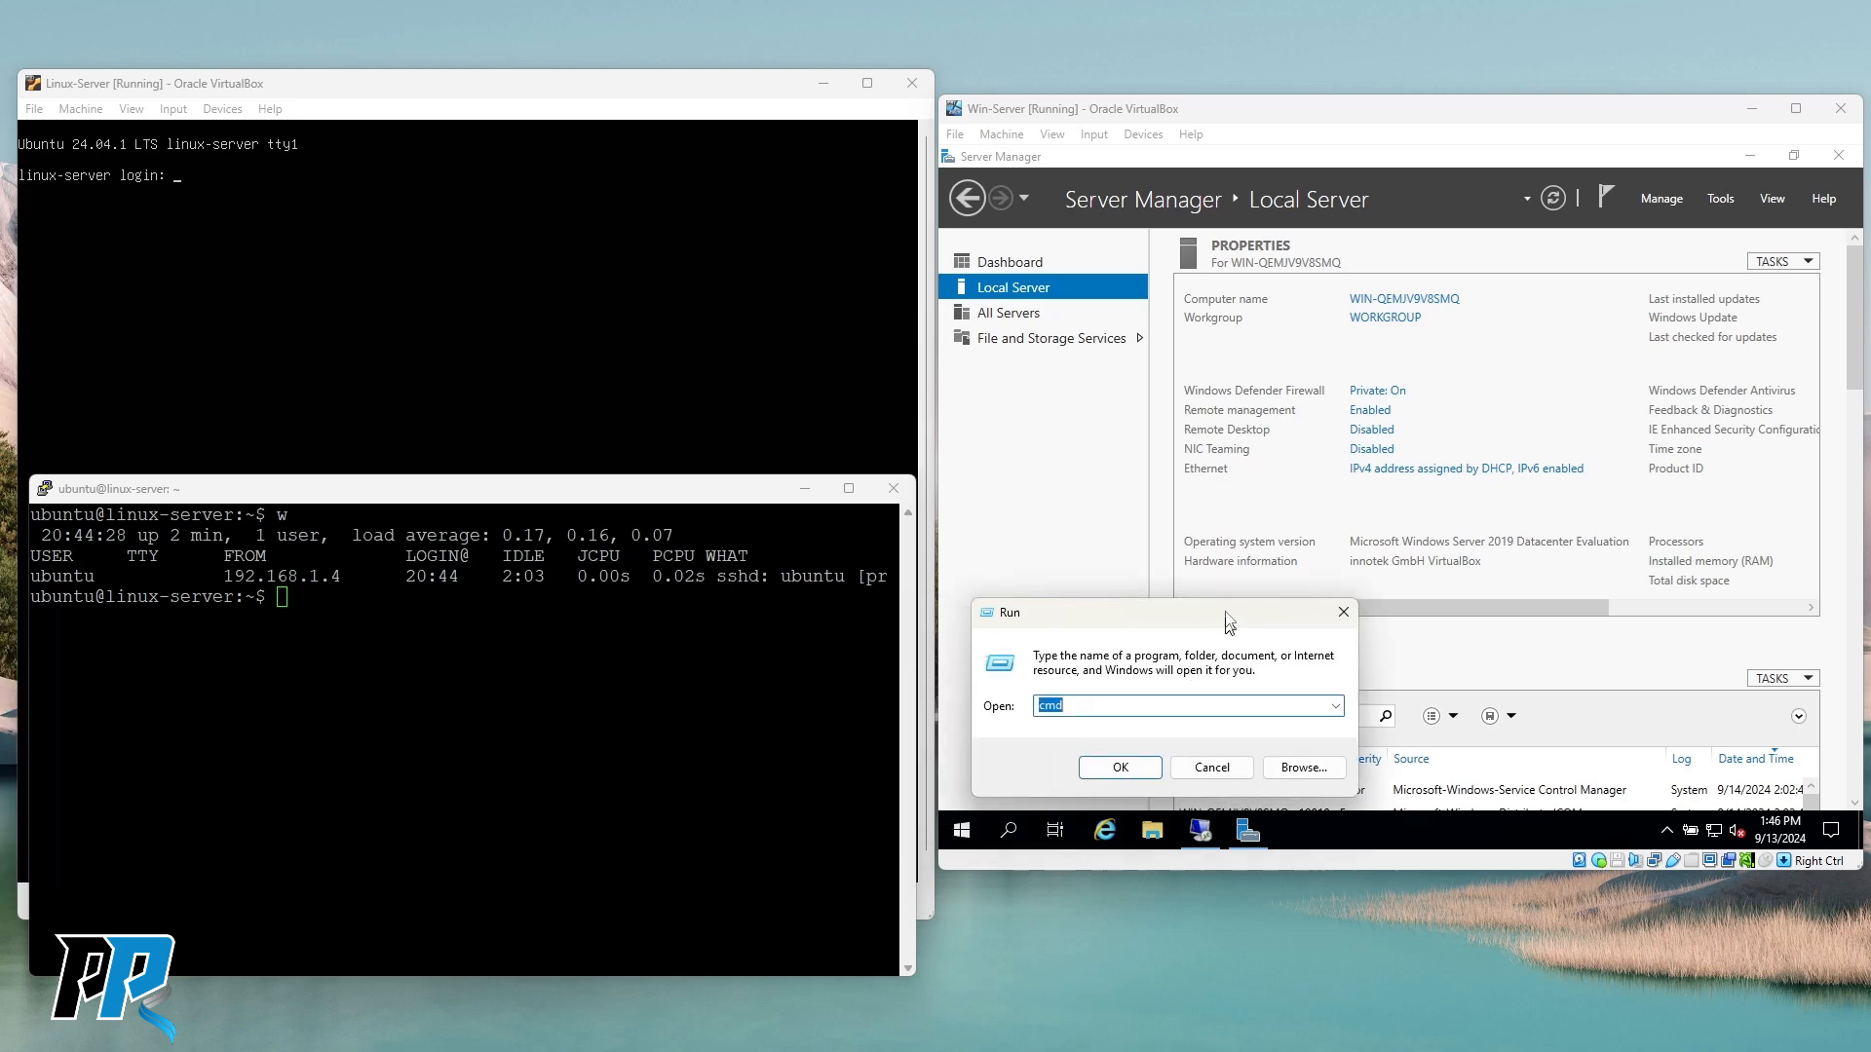
{"action": "type", "text": "mstsc"}
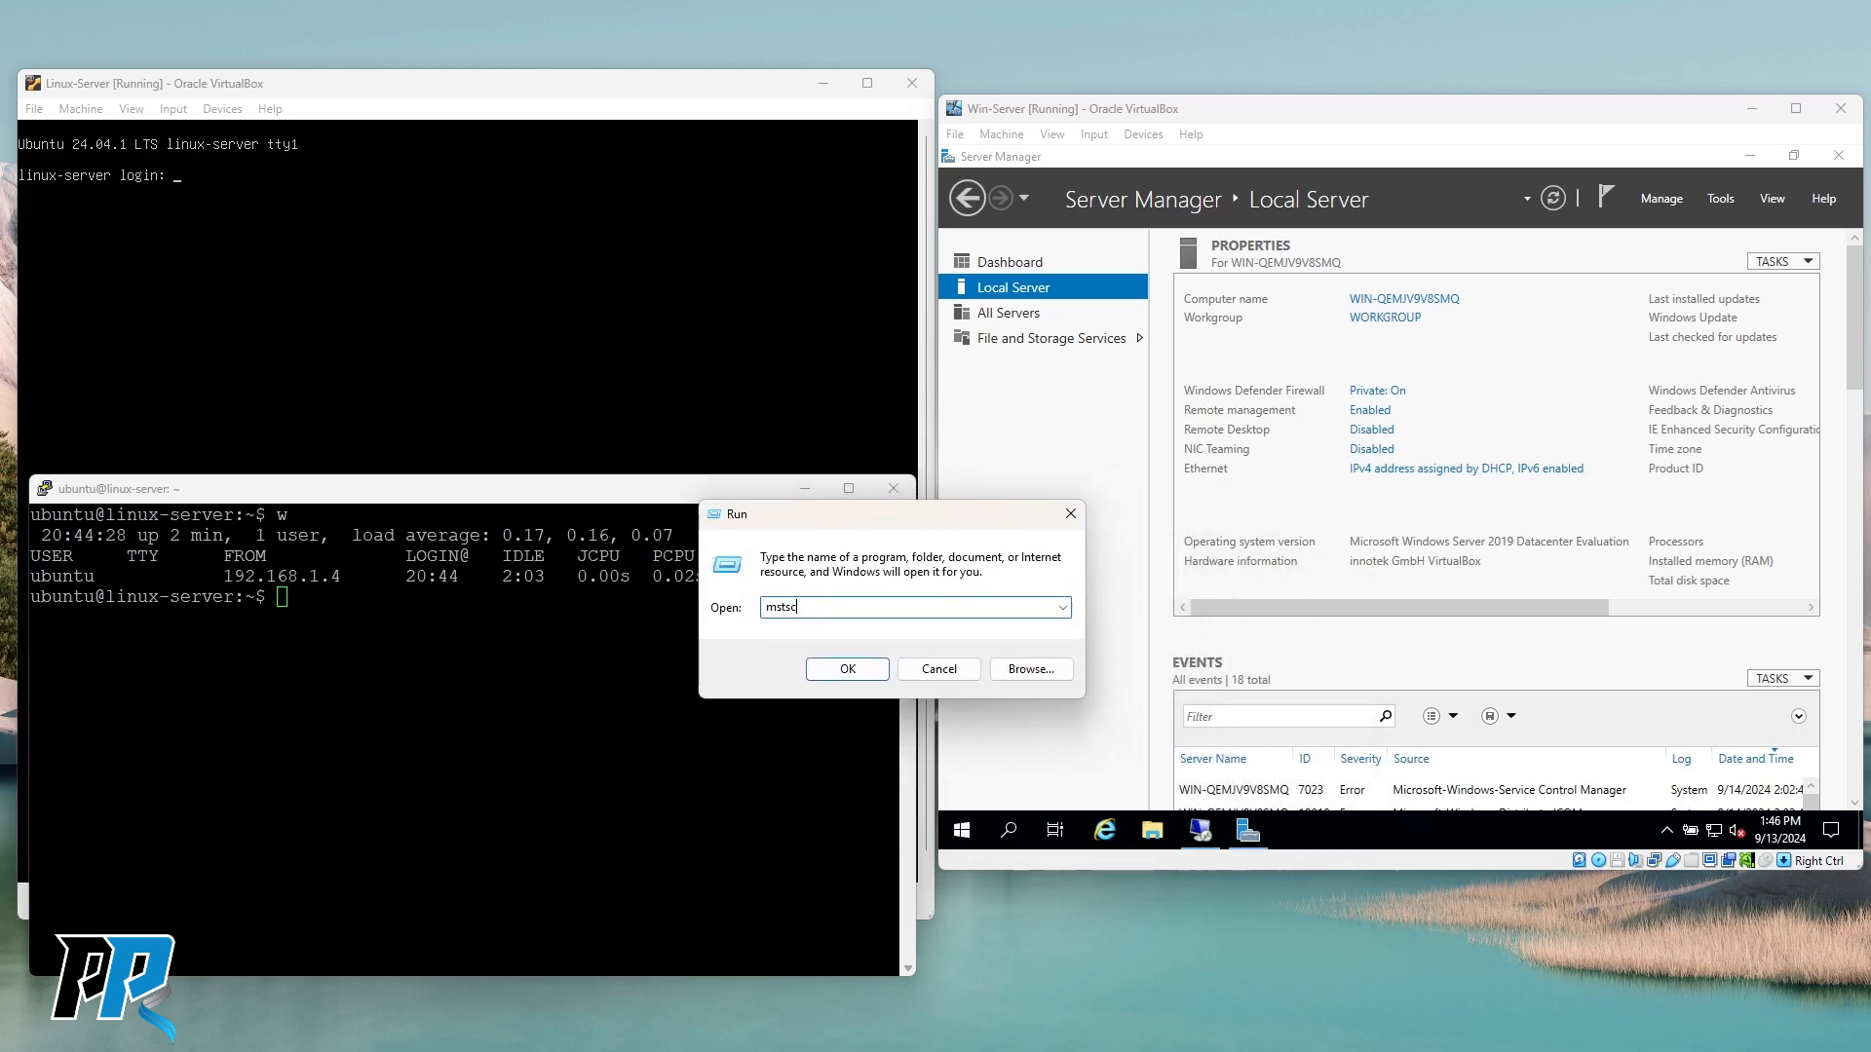
{"action": "key", "text": "Return"}
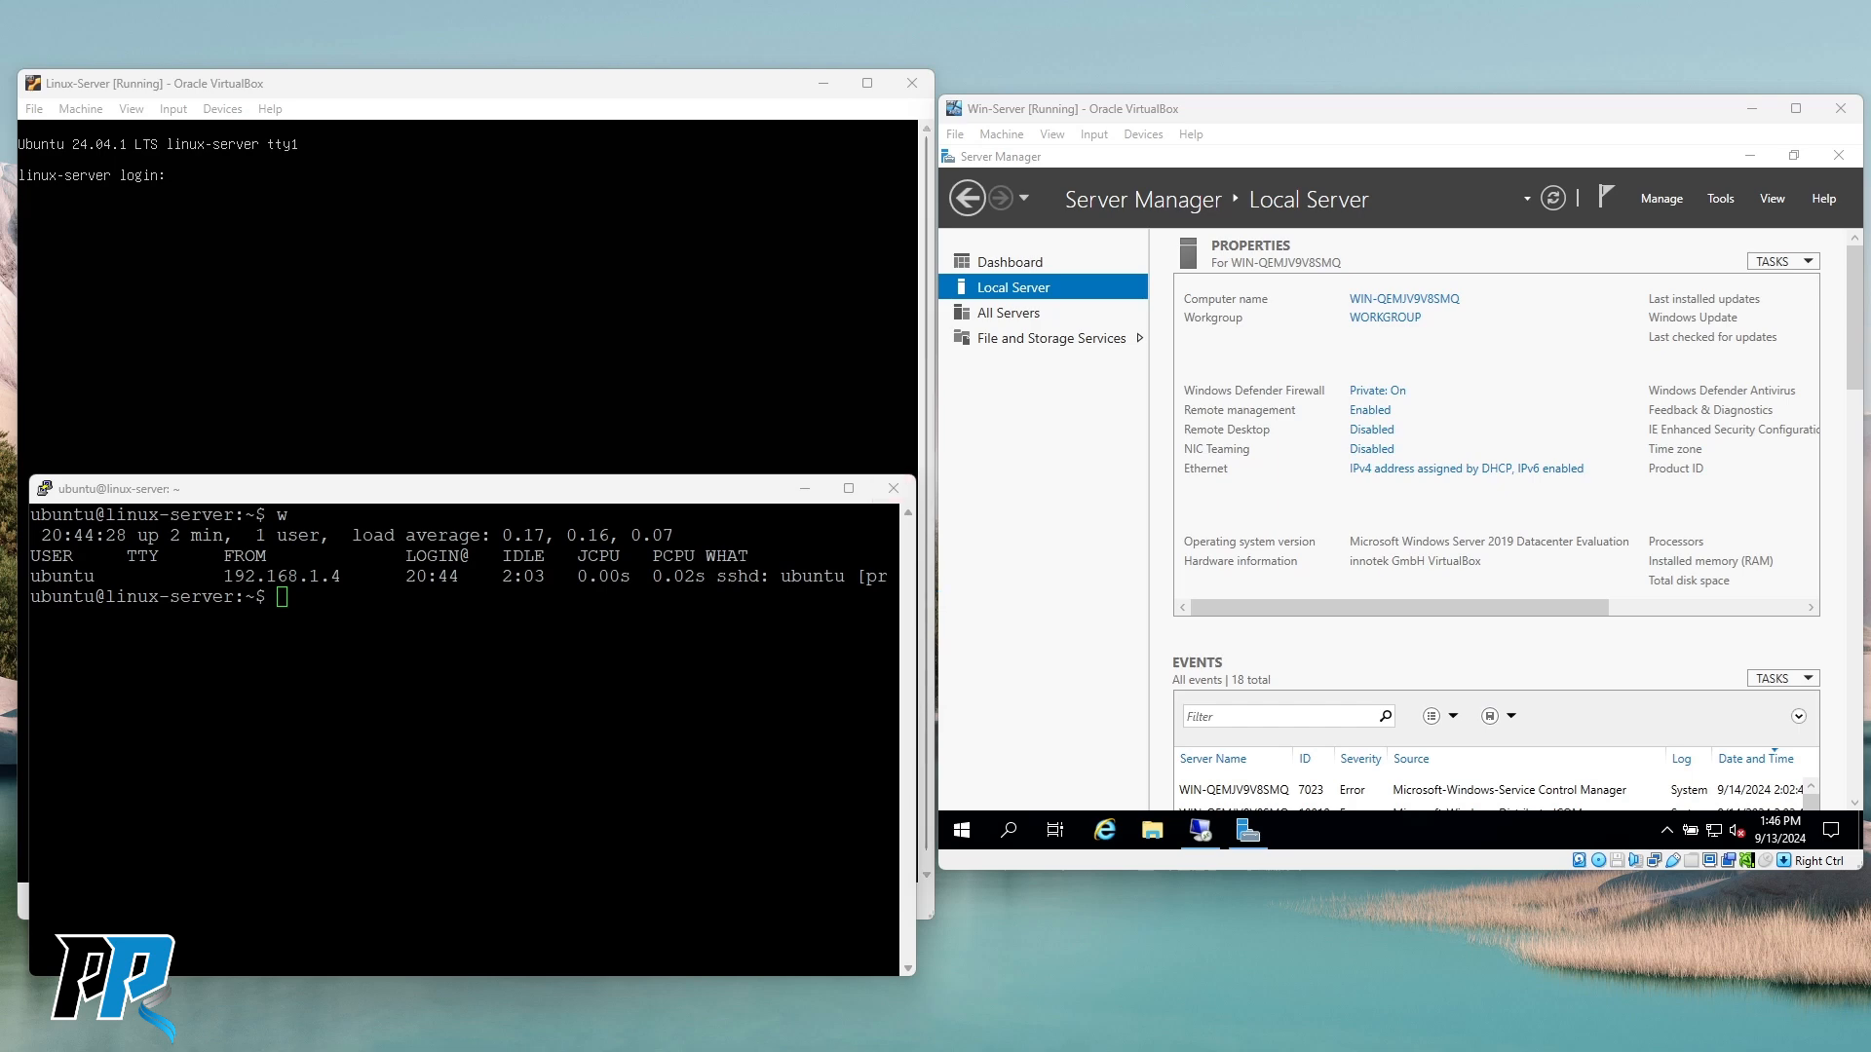
{"action": "left_click_drag", "start_coordinate": [578, 154], "coordinate": [662, 351]}
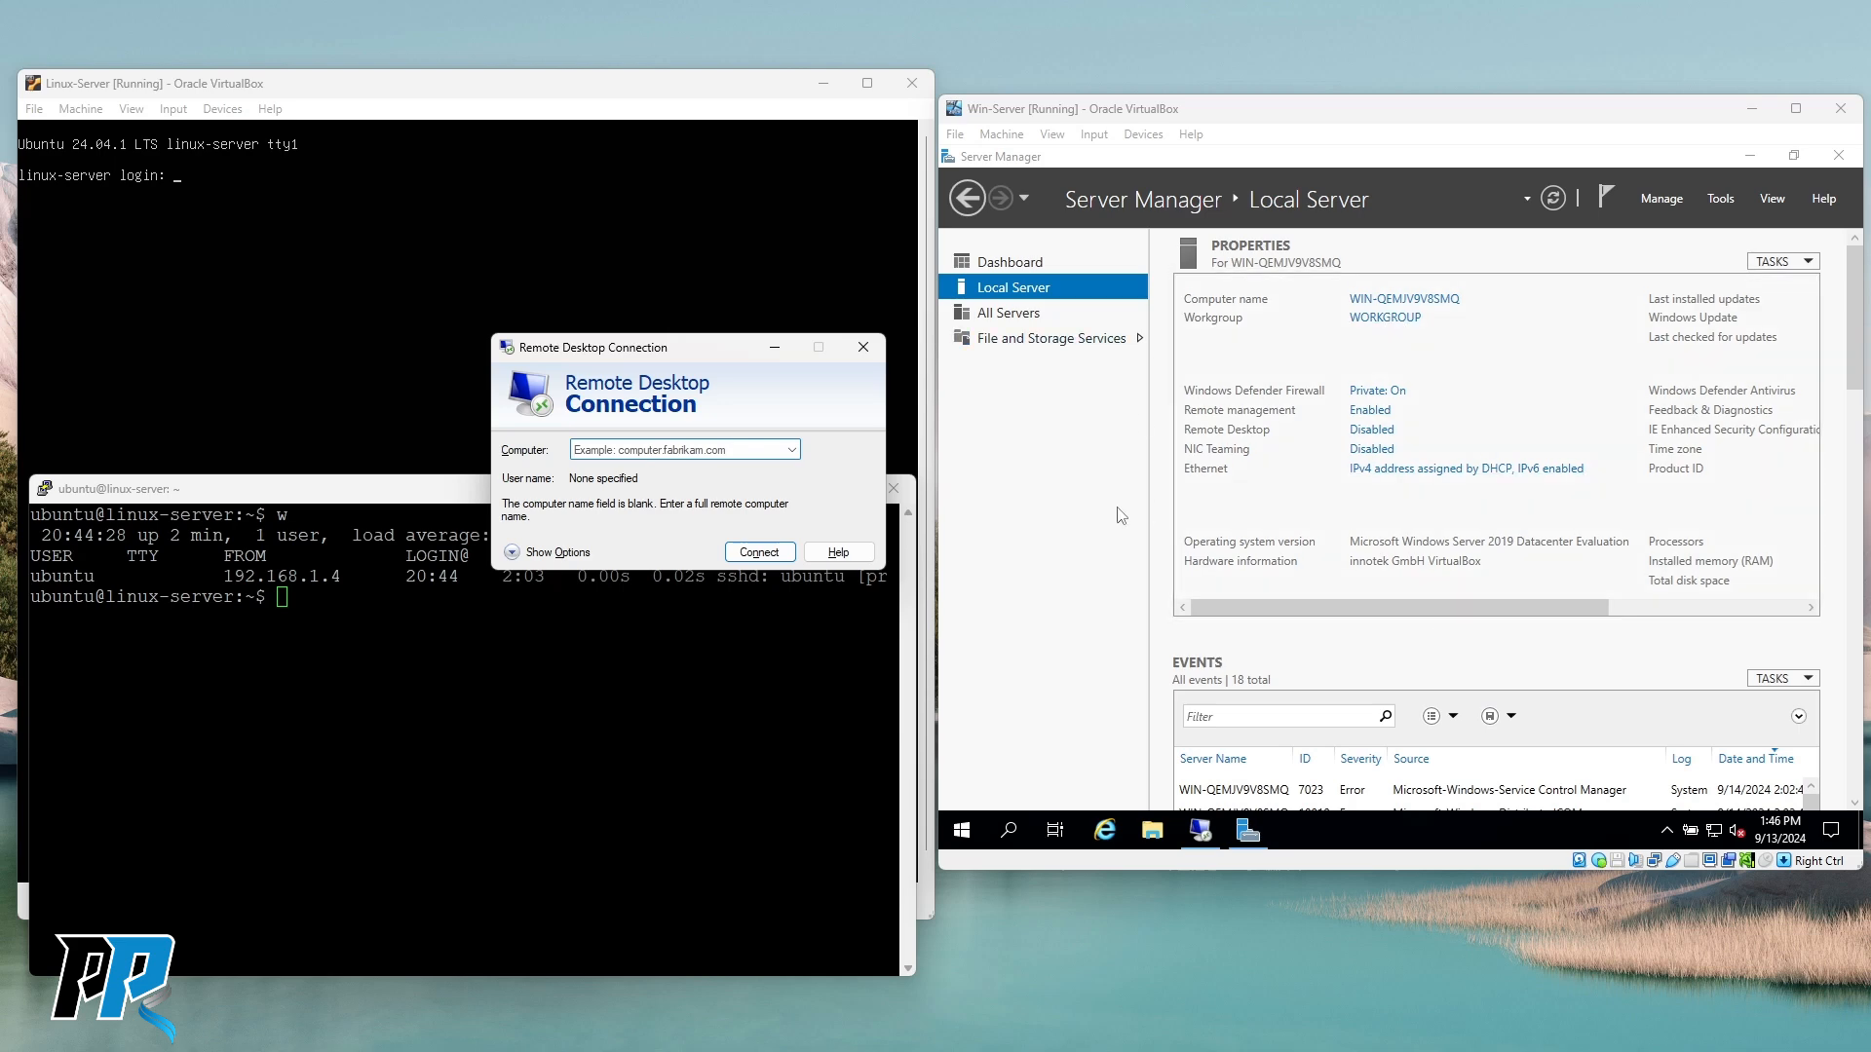
{"action": "left_click", "coordinate": [1596, 405]}
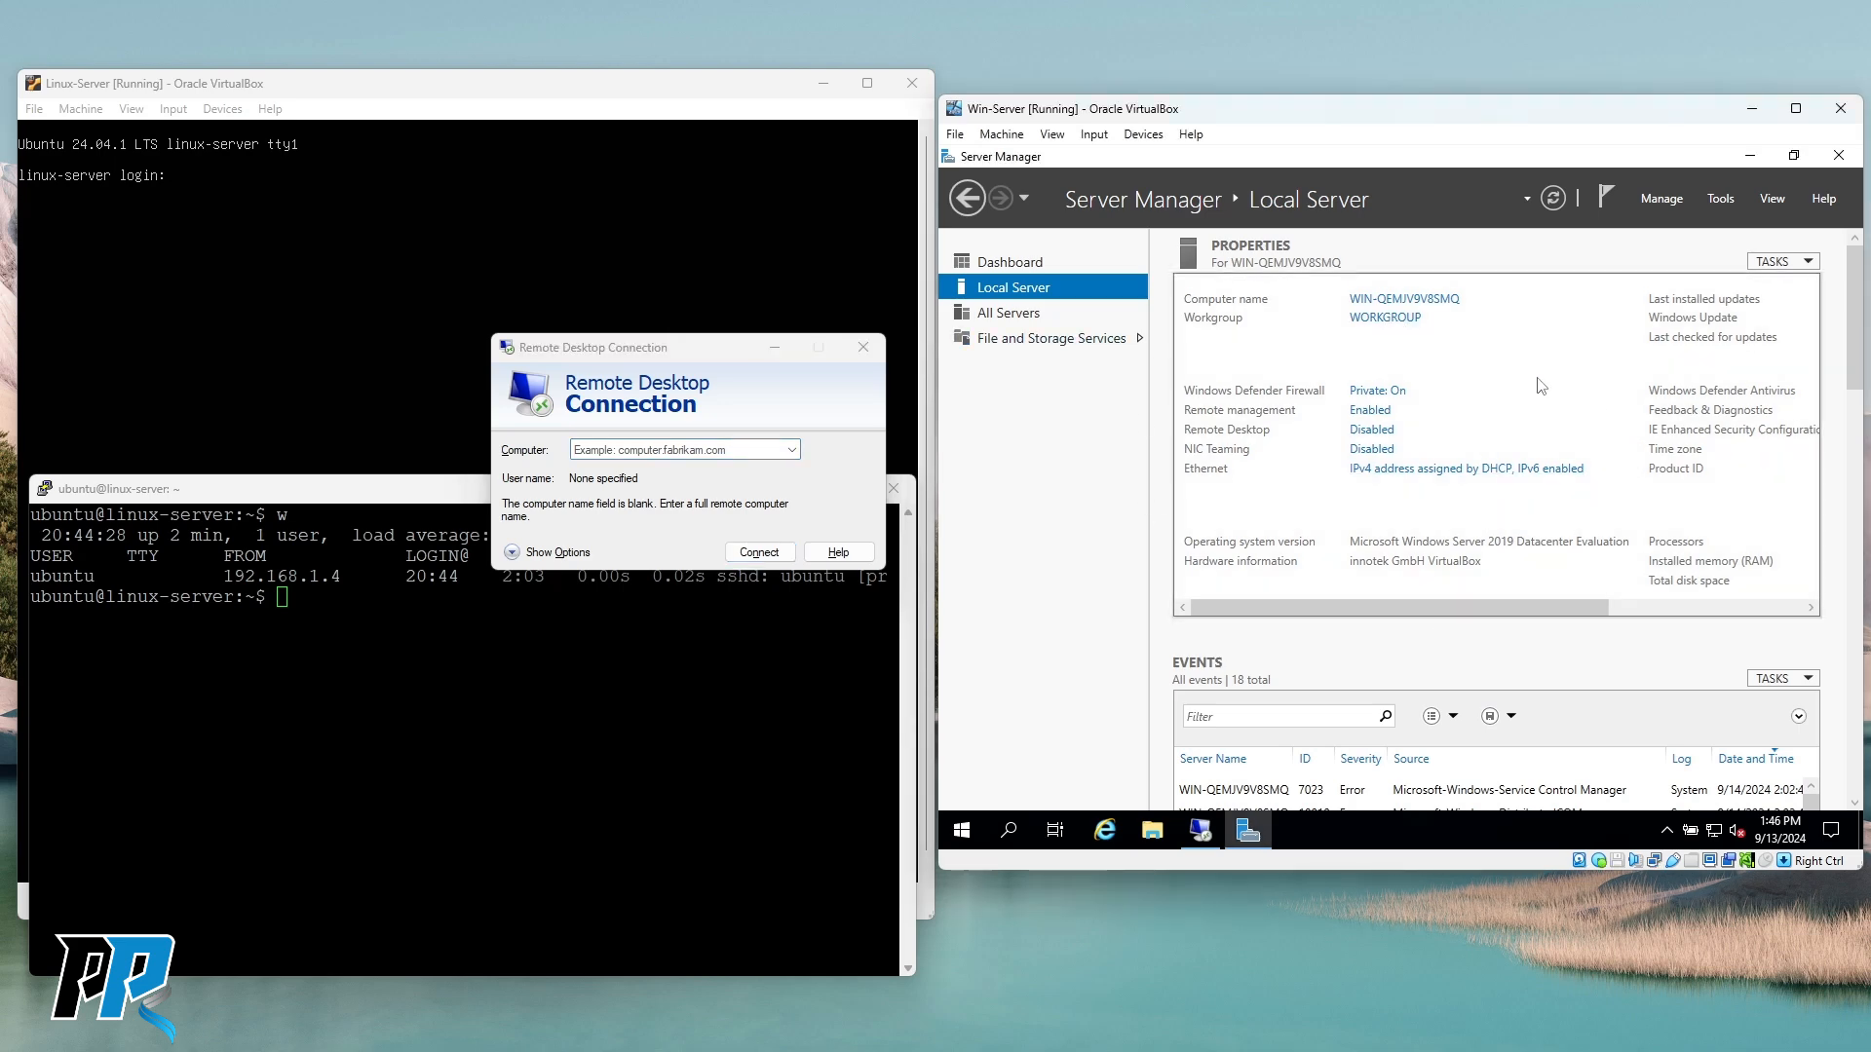
Open the VM's Network & Internet settings from the tray icon and review the Status page.
{"action": "right_click", "coordinate": [1717, 836]}
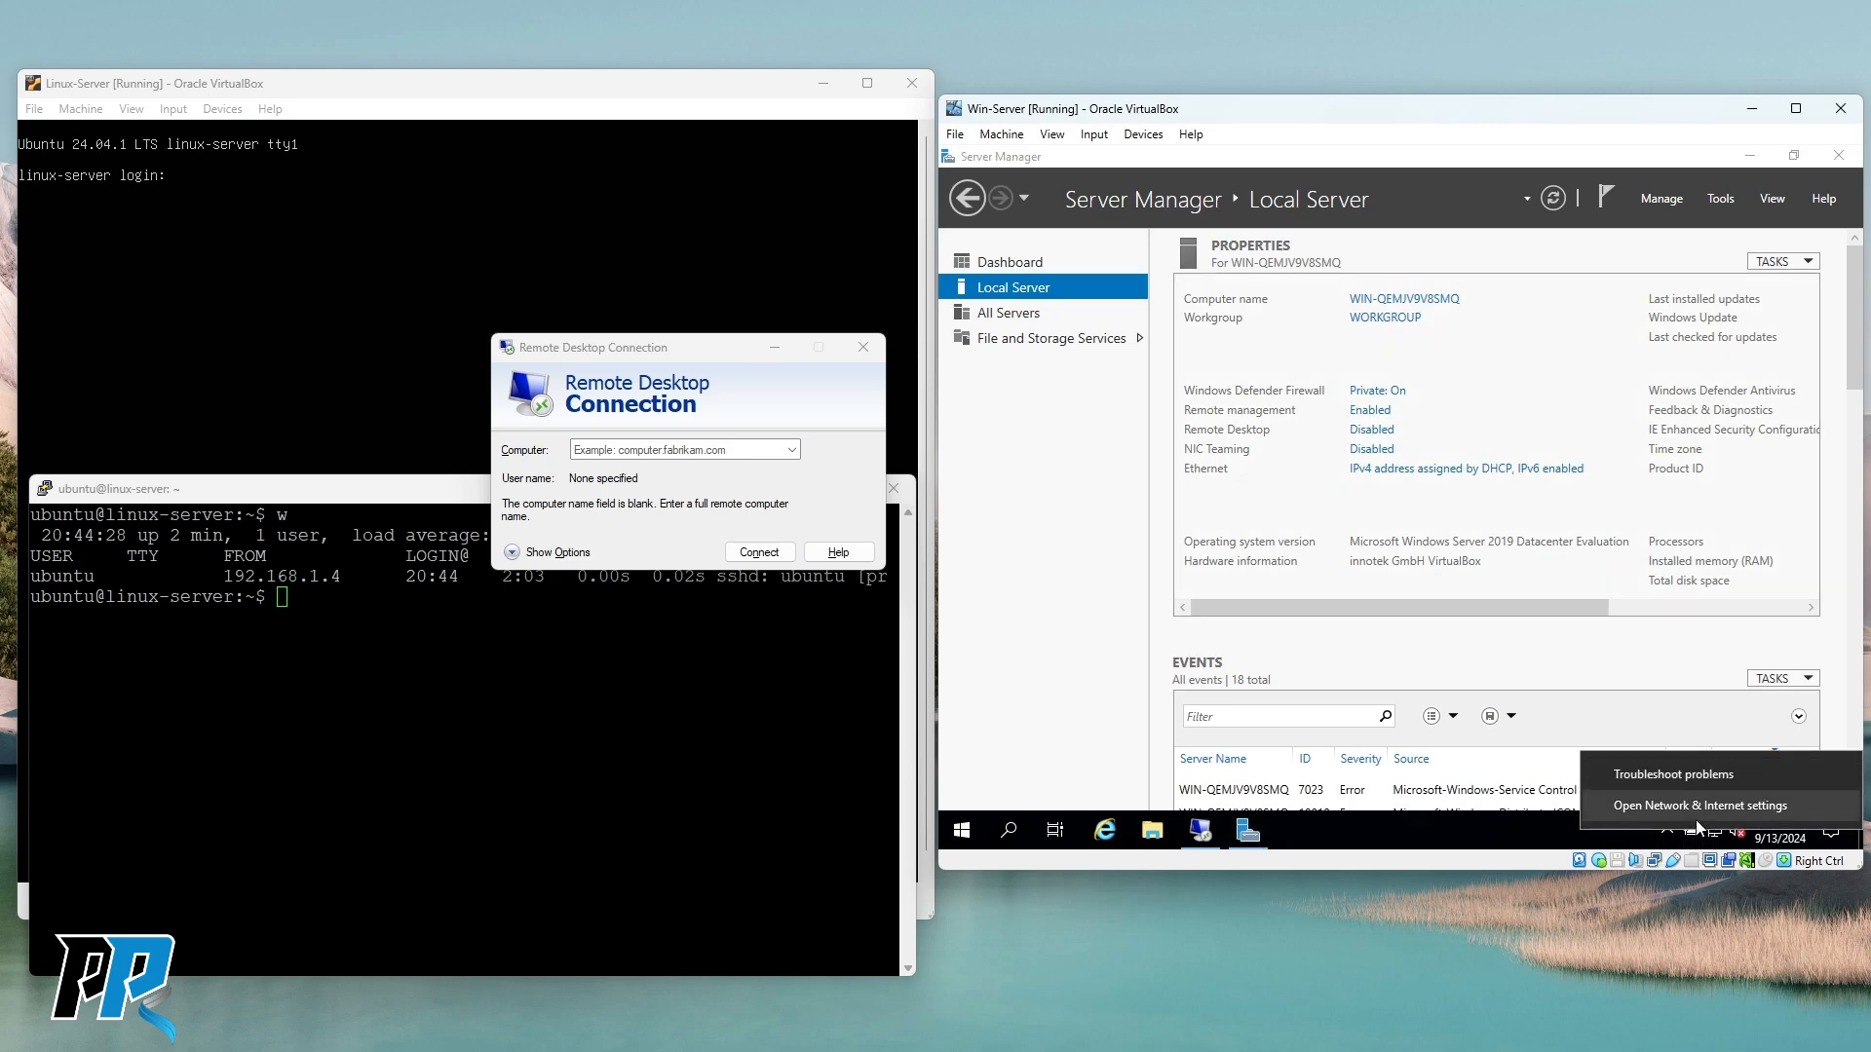
{"action": "left_click", "coordinate": [1698, 808]}
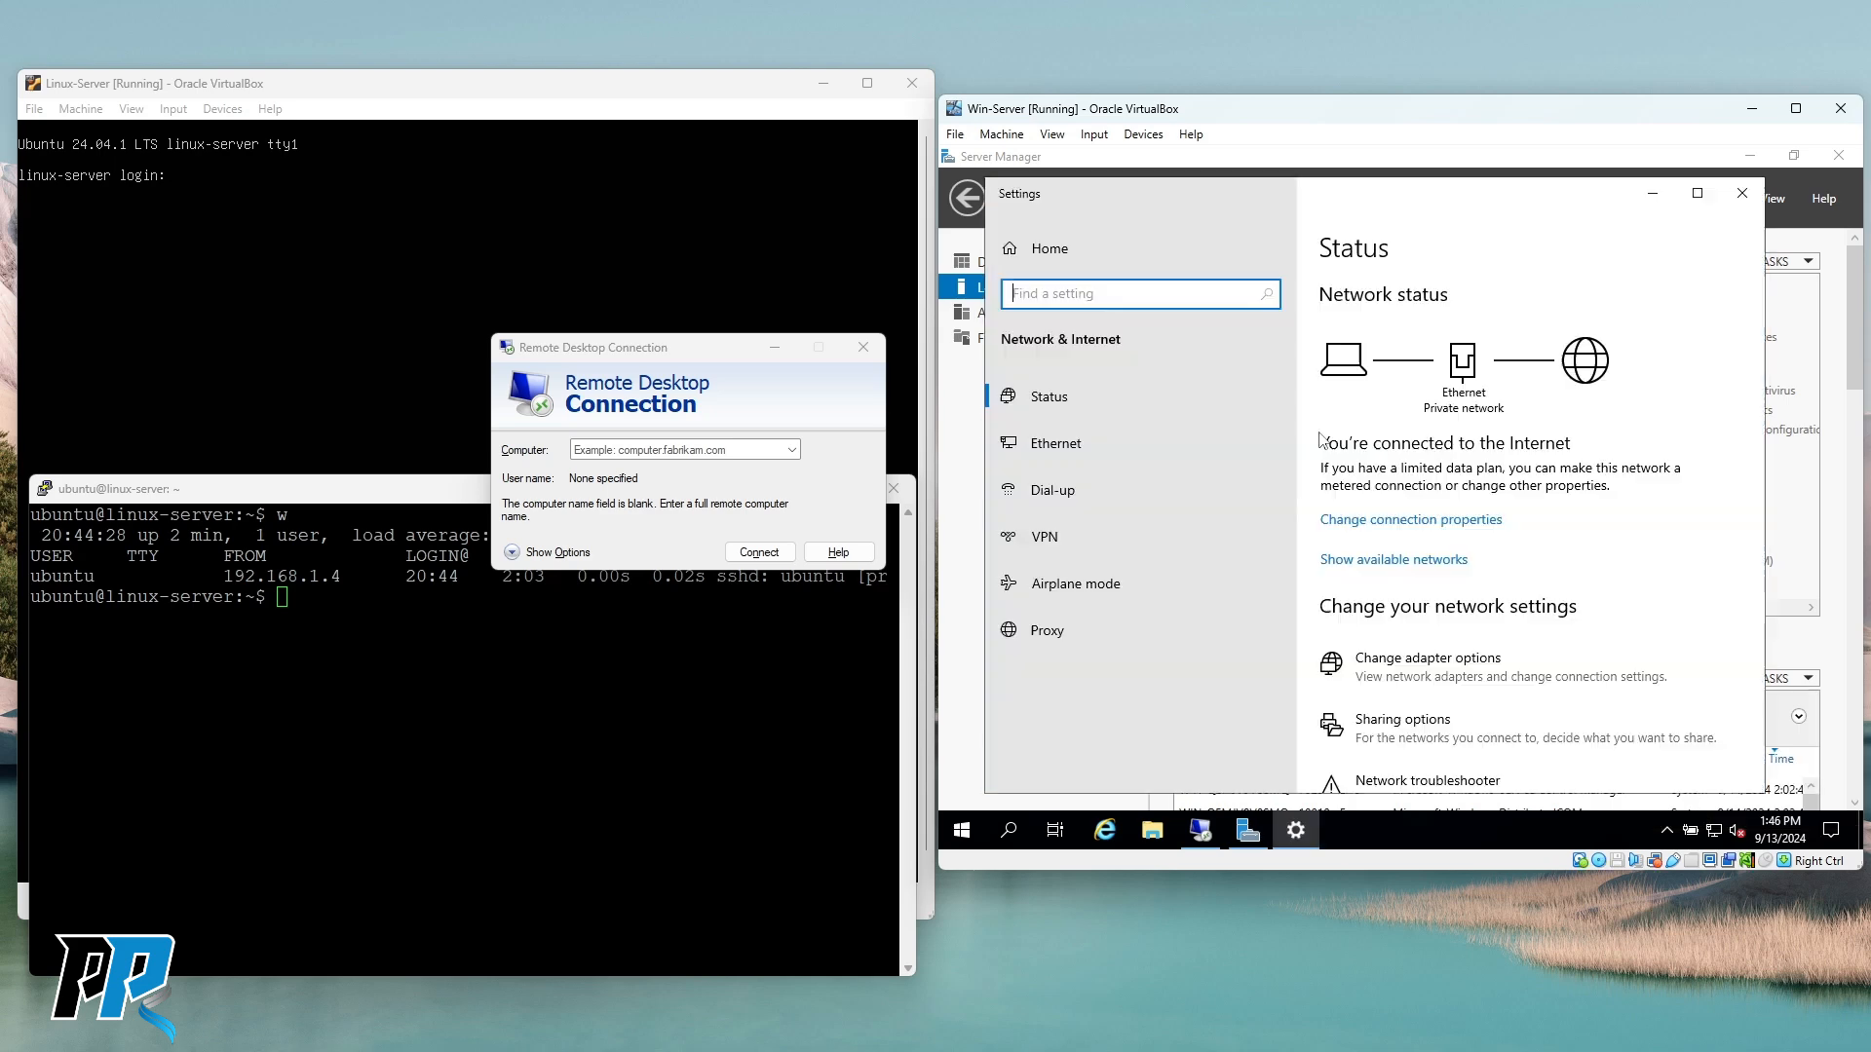
{"action": "left_click", "coordinate": [1061, 400]}
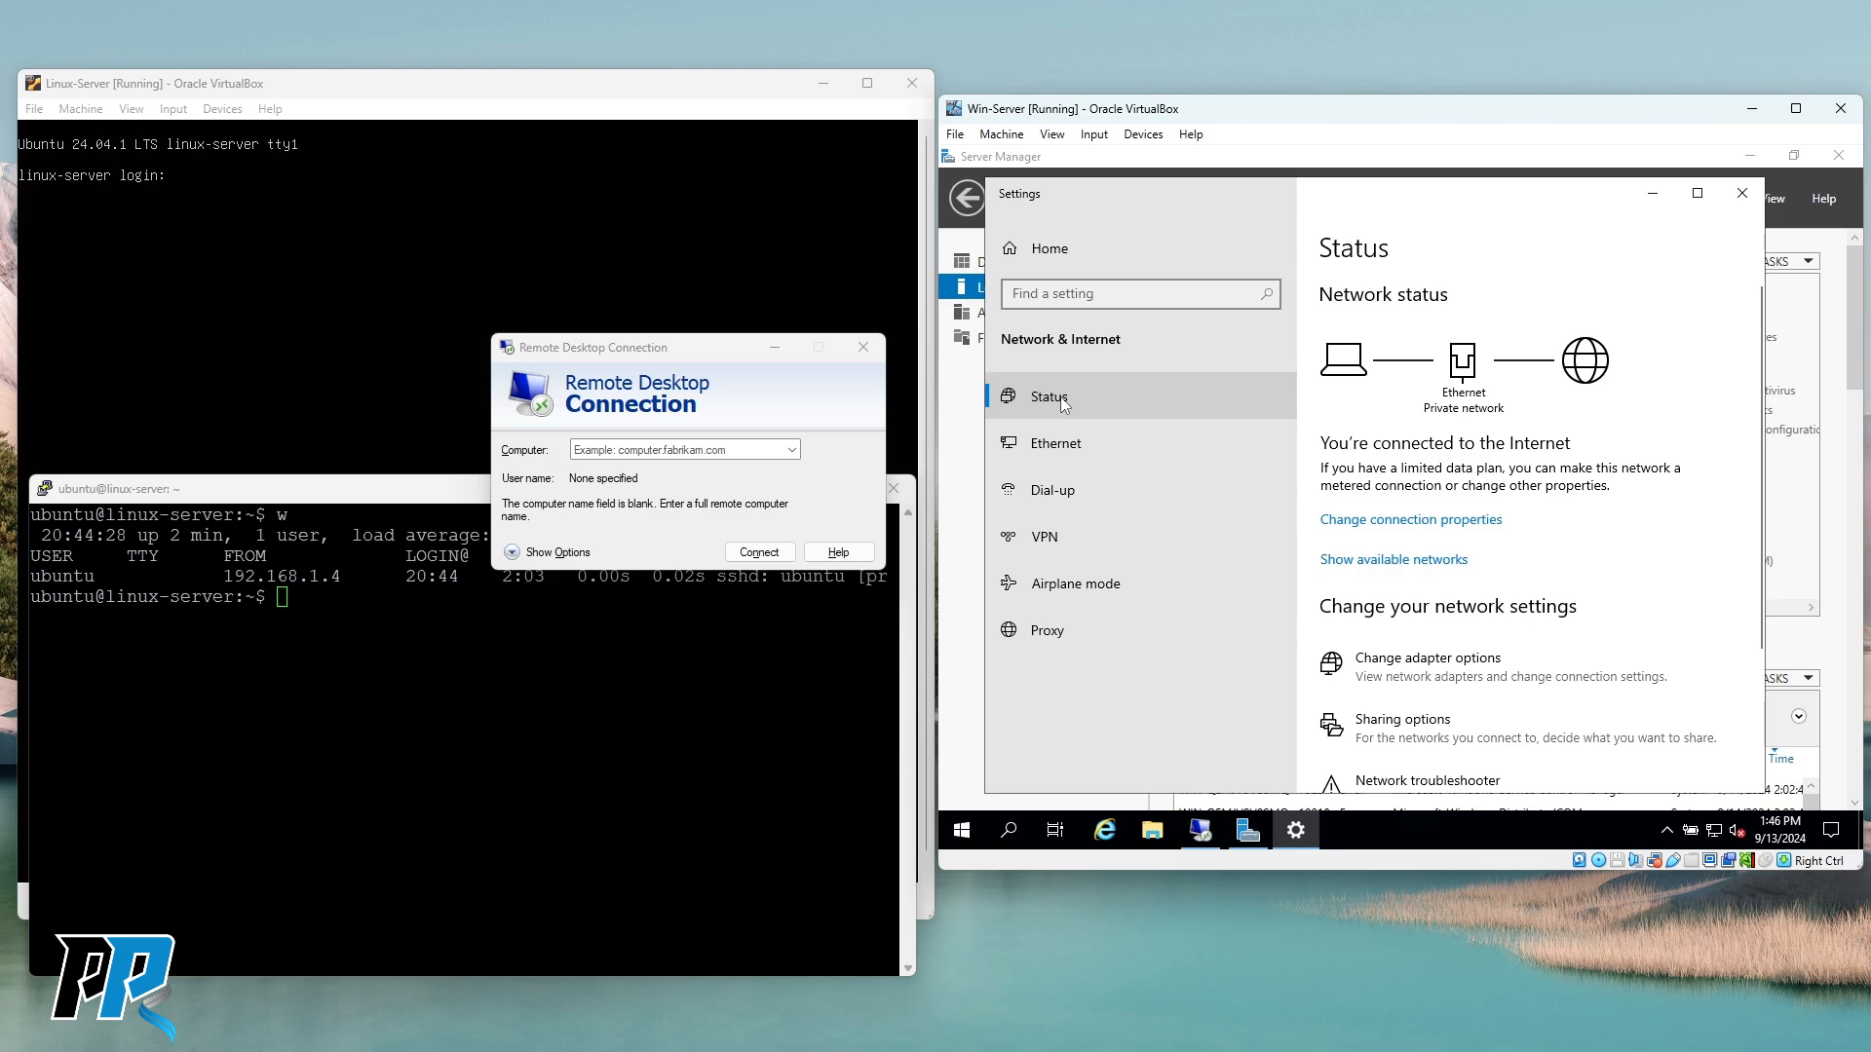
{"action": "scroll", "coordinate": [1578, 448], "scroll_direction": "down", "scroll_amount": 3}
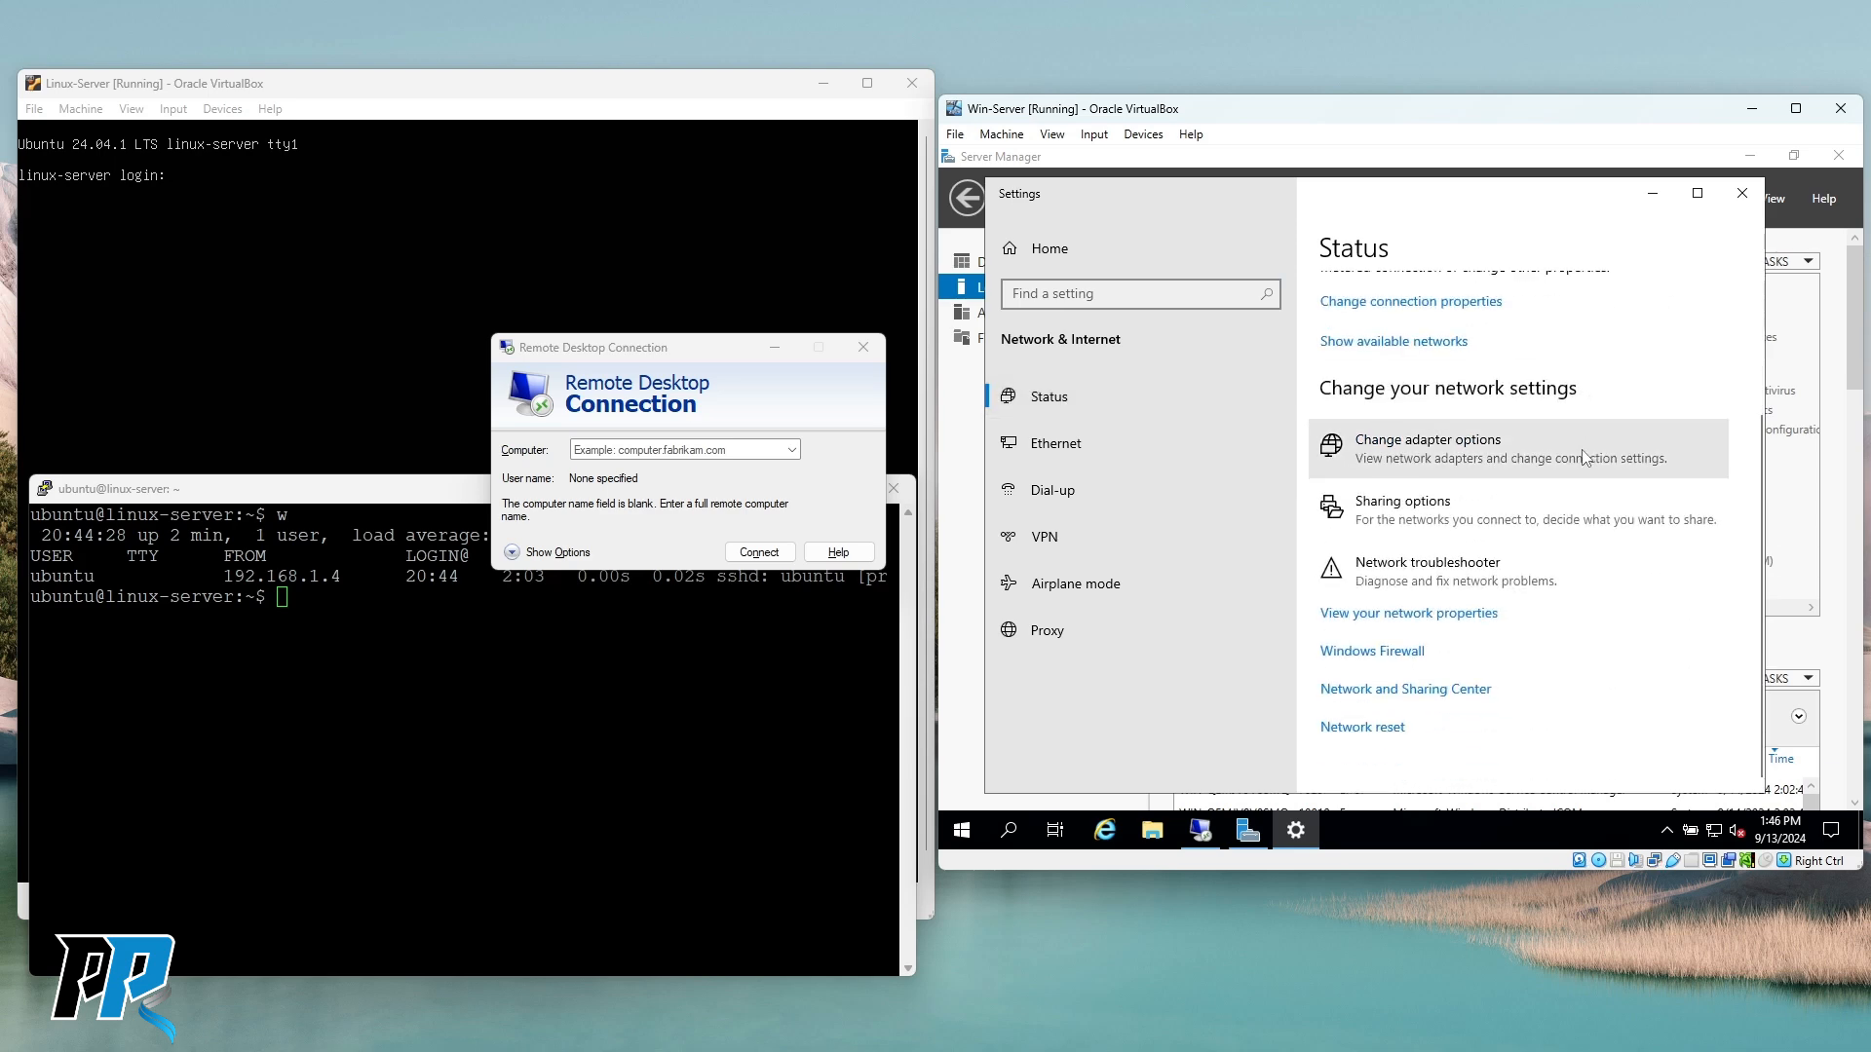
{"action": "left_click", "coordinate": [1061, 399]}
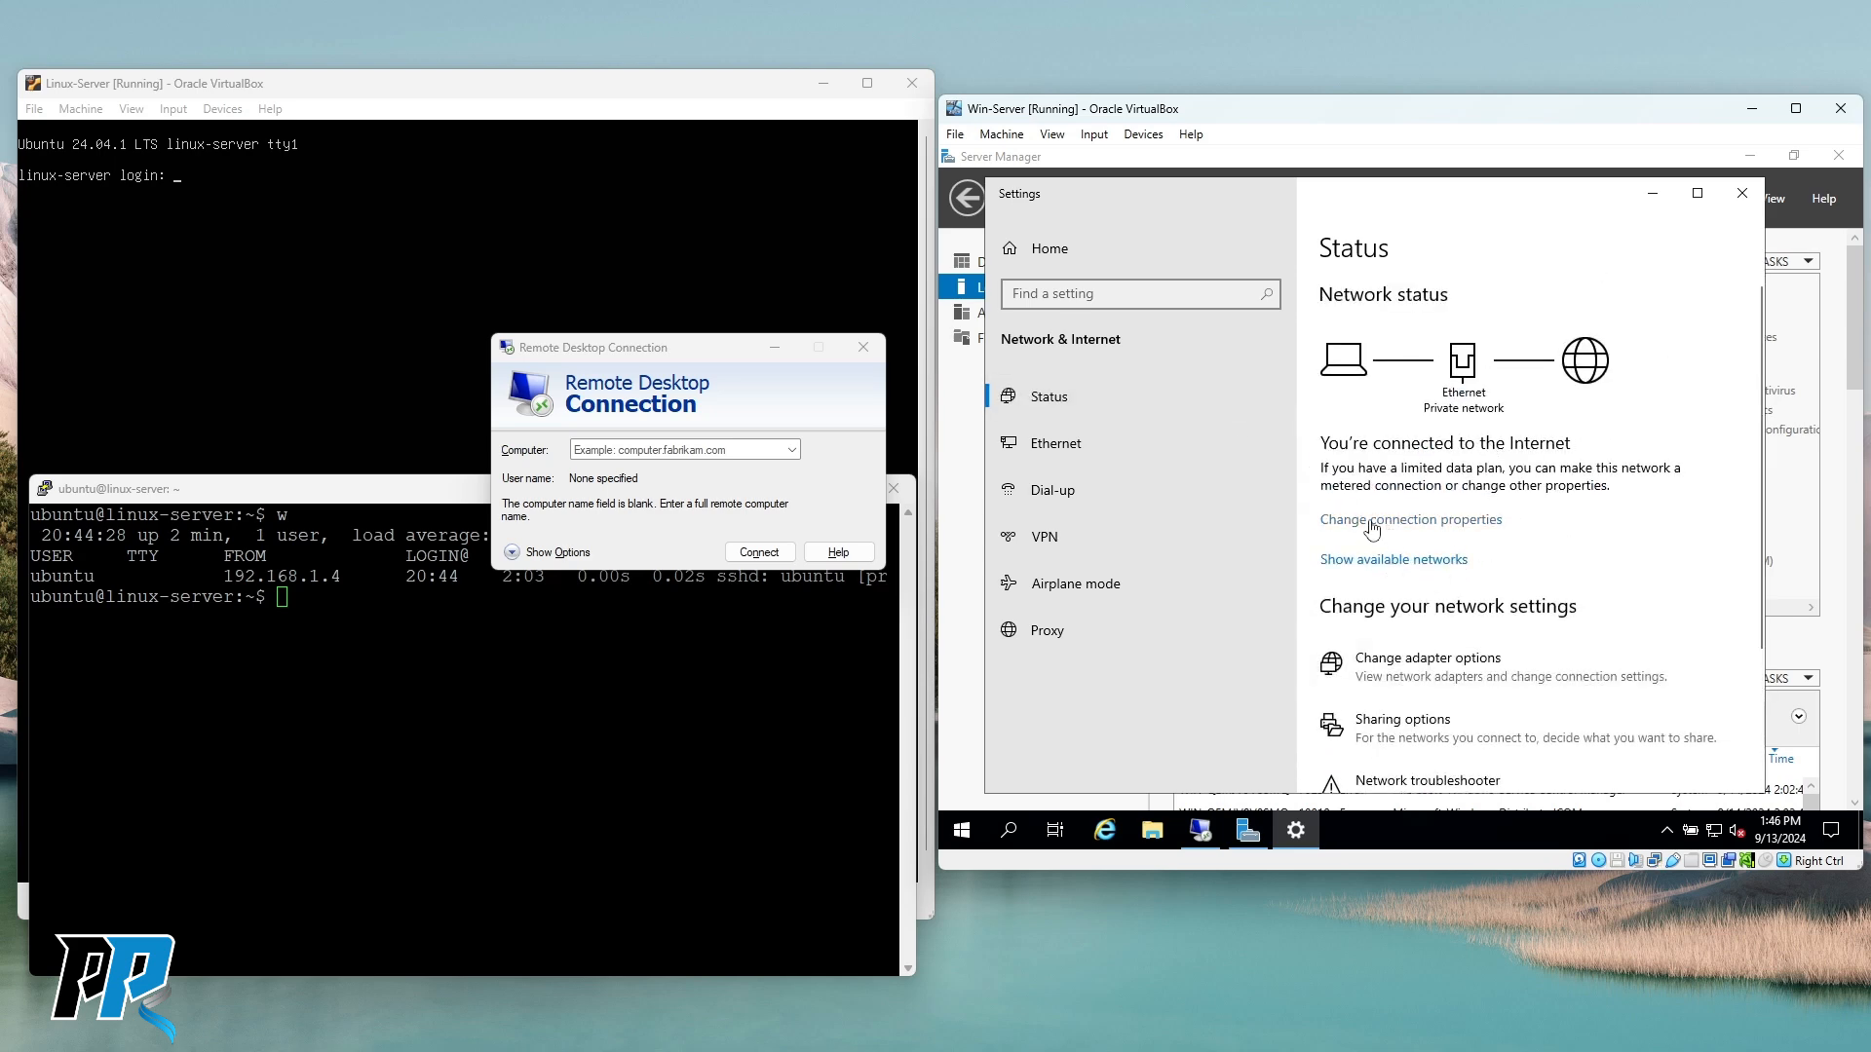
{"action": "scroll", "coordinate": [1448, 531], "scroll_direction": "down", "scroll_amount": 2}
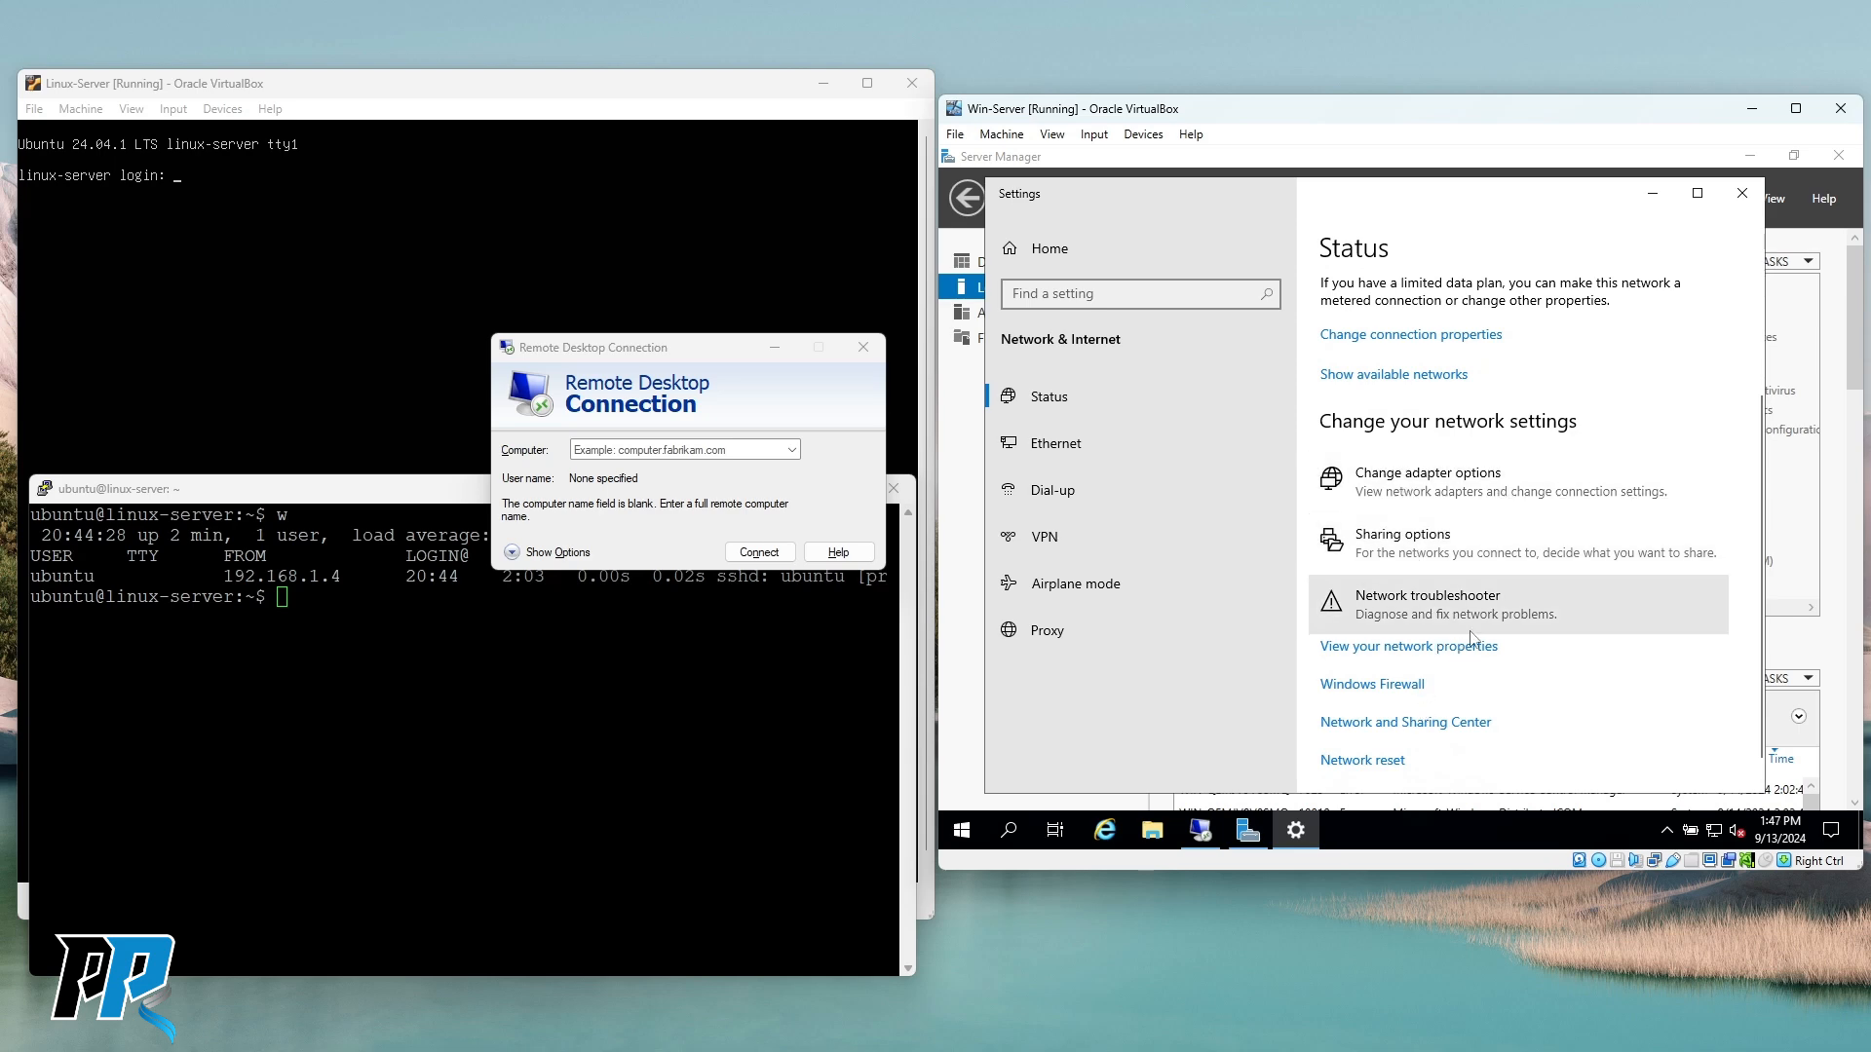
{"action": "scroll", "coordinate": [1492, 555], "scroll_direction": "up", "scroll_amount": 2}
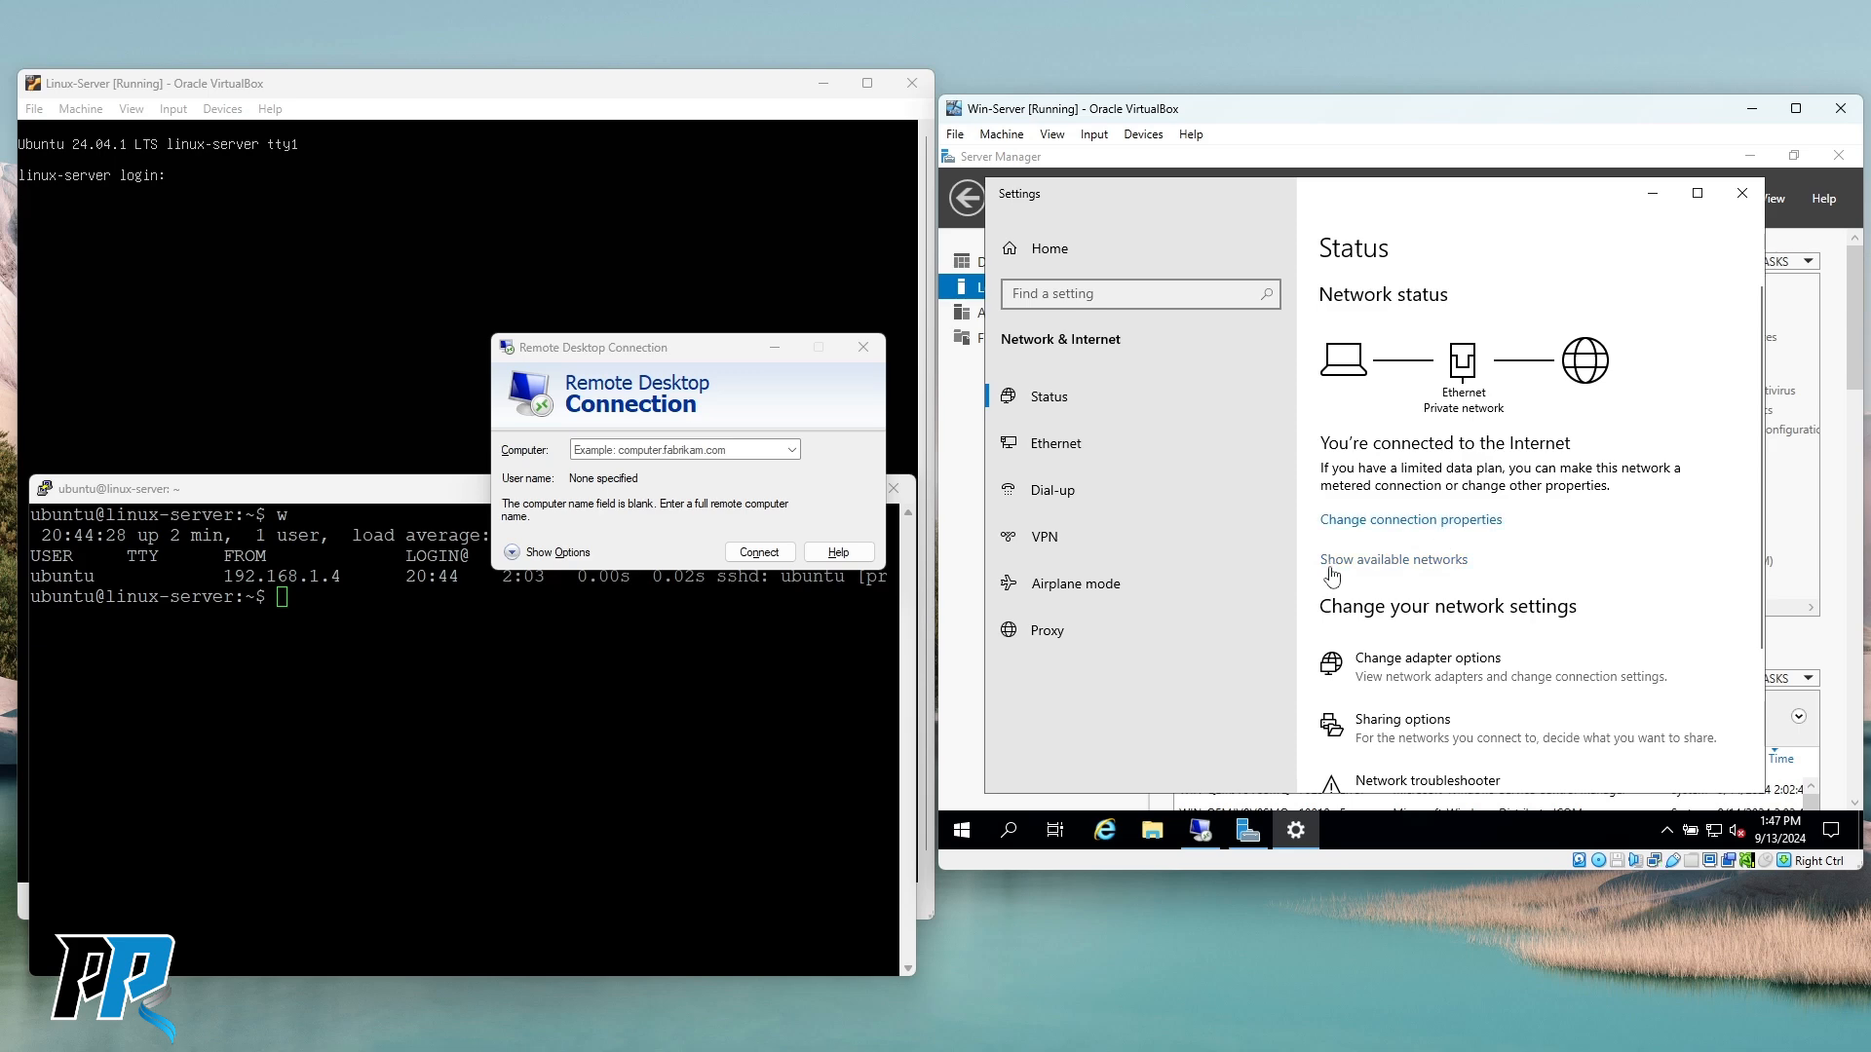
Switch to the Ethernet connection page in Network & Internet settings.
{"action": "left_click", "coordinate": [1050, 448]}
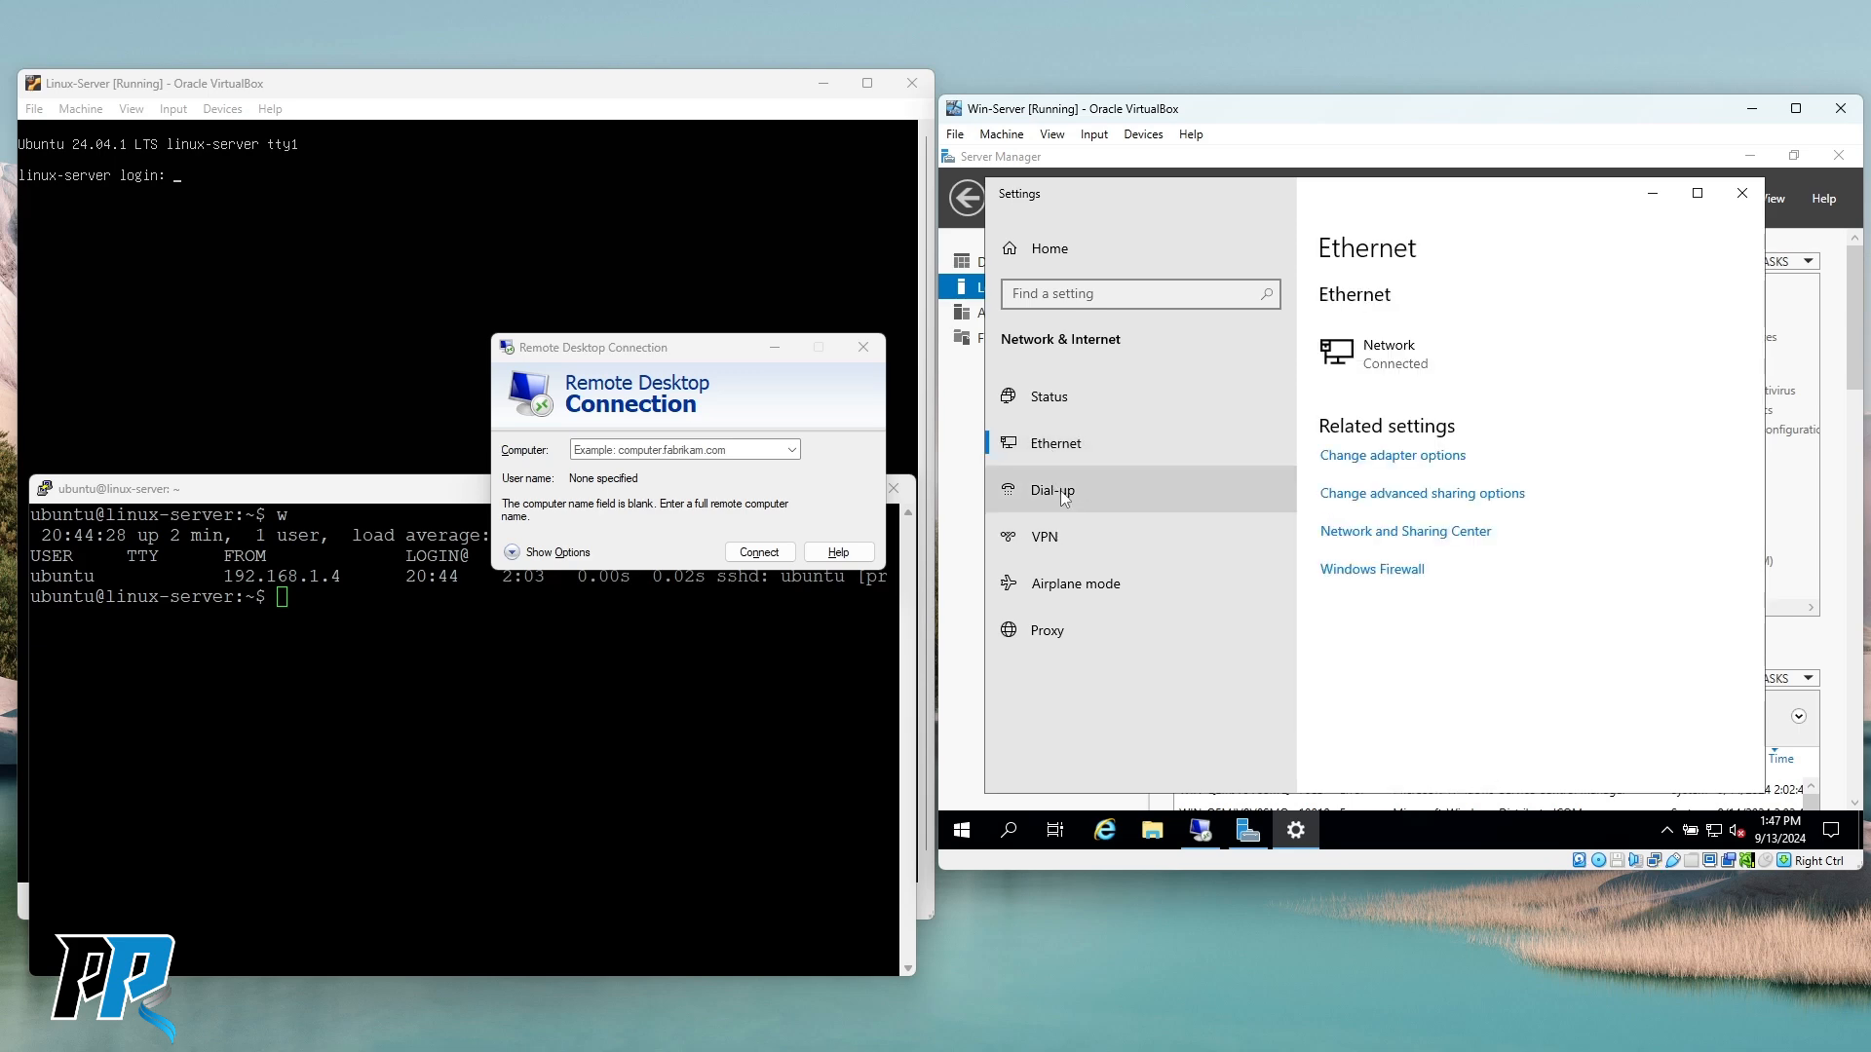
{"action": "left_click", "coordinate": [1045, 397]}
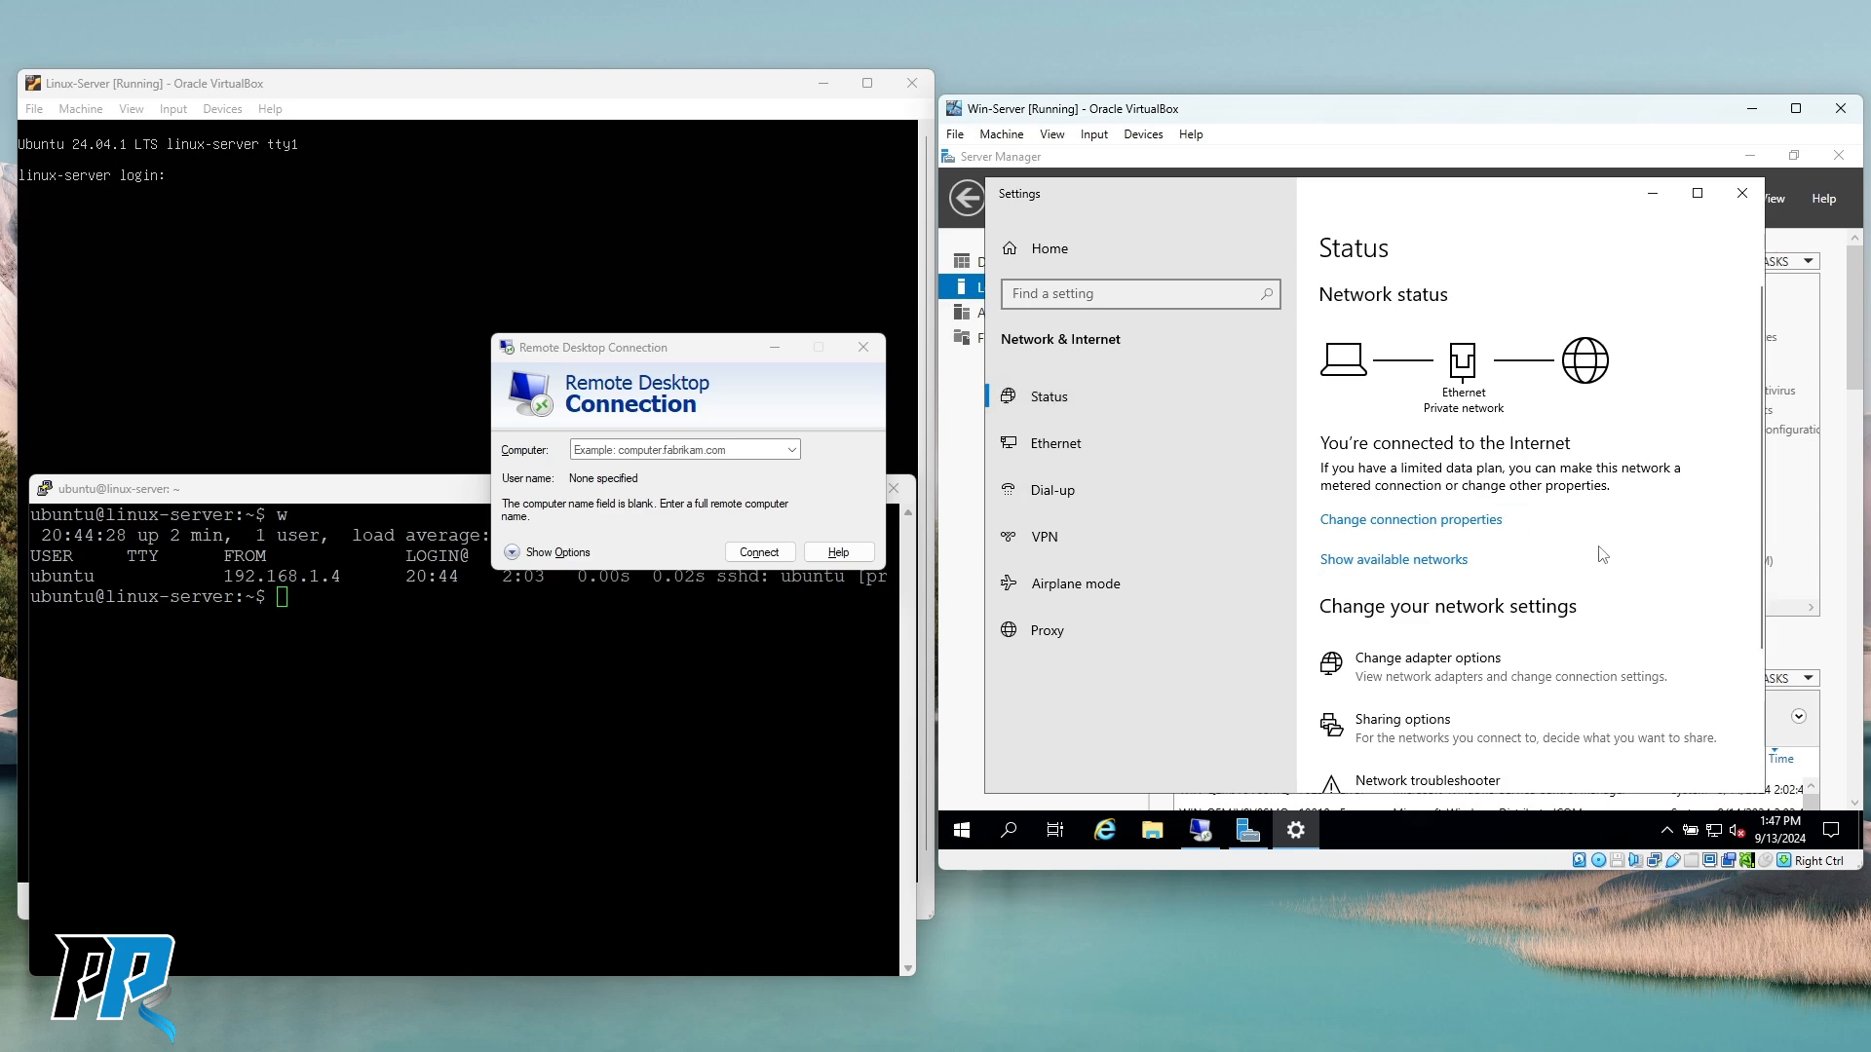
{"action": "scroll", "coordinate": [1598, 540], "scroll_direction": "down", "scroll_amount": 3}
{"action": "scroll", "coordinate": [1581, 553], "scroll_direction": "down", "scroll_amount": 2}
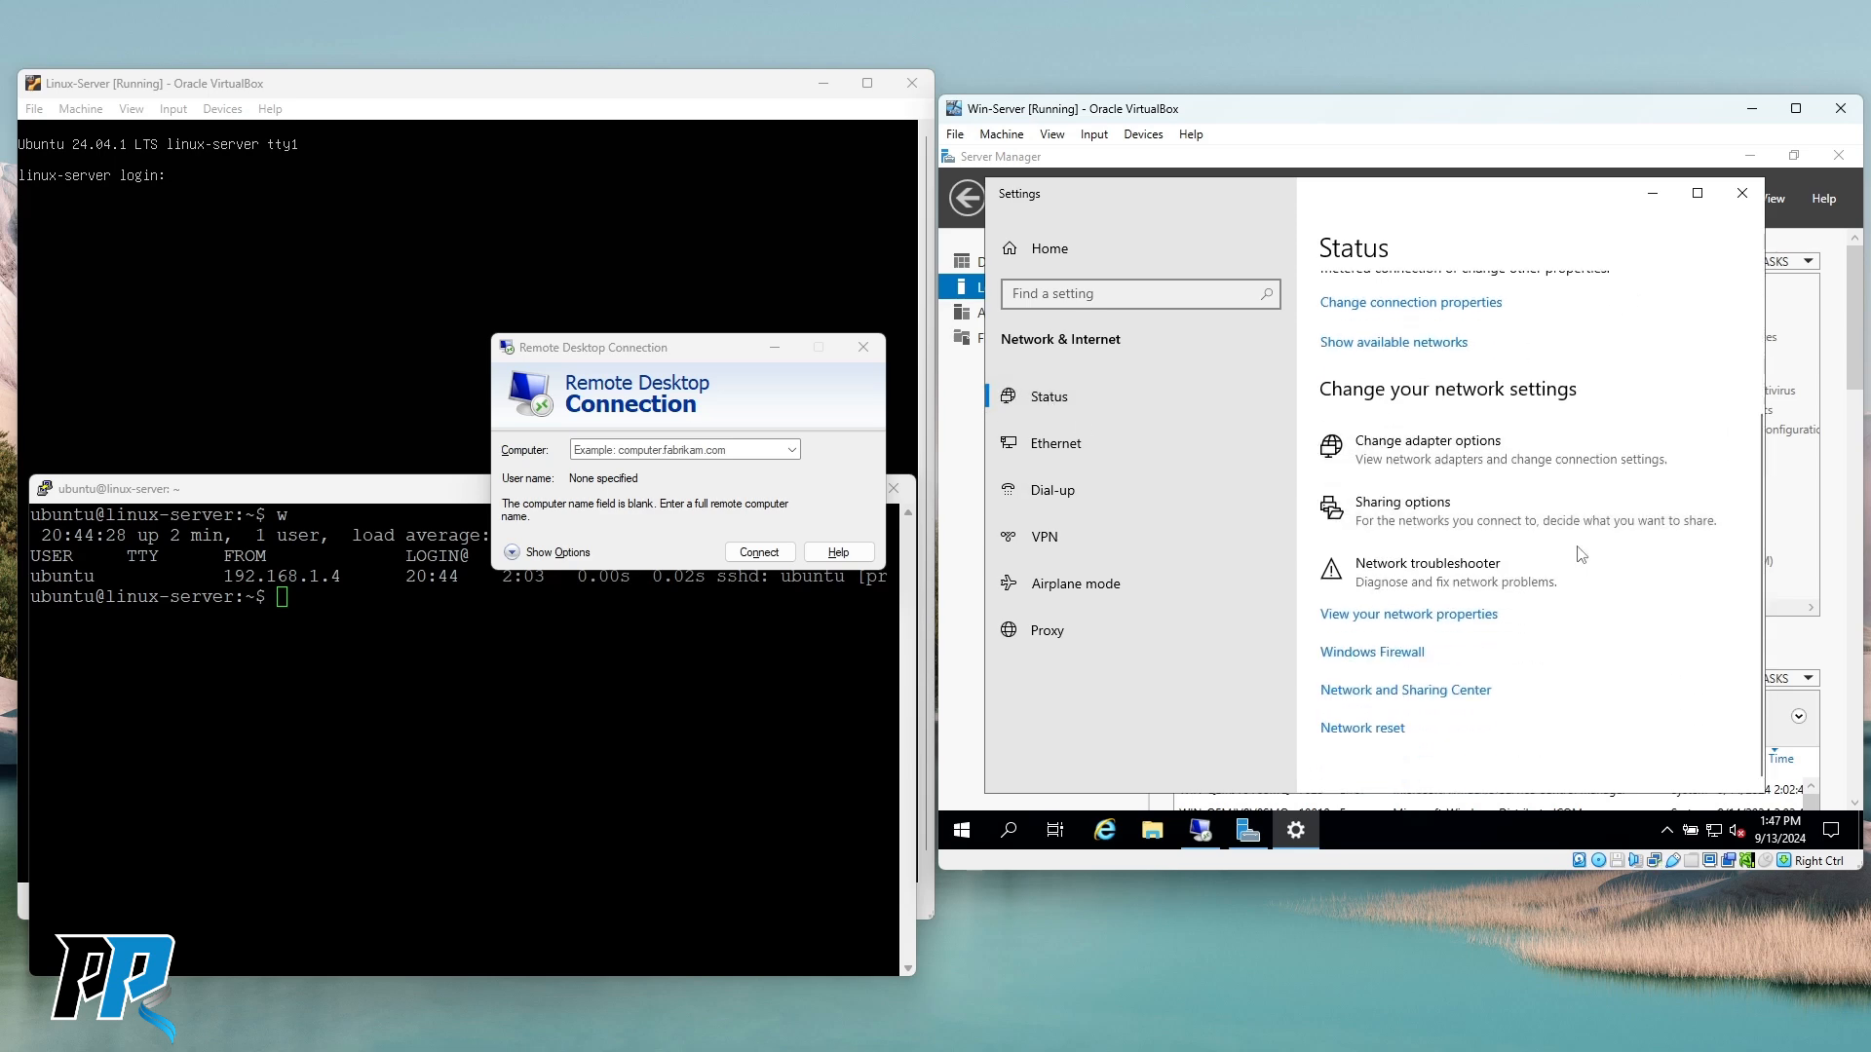
{"action": "scroll", "coordinate": [1552, 551], "scroll_direction": "up", "scroll_amount": 5}
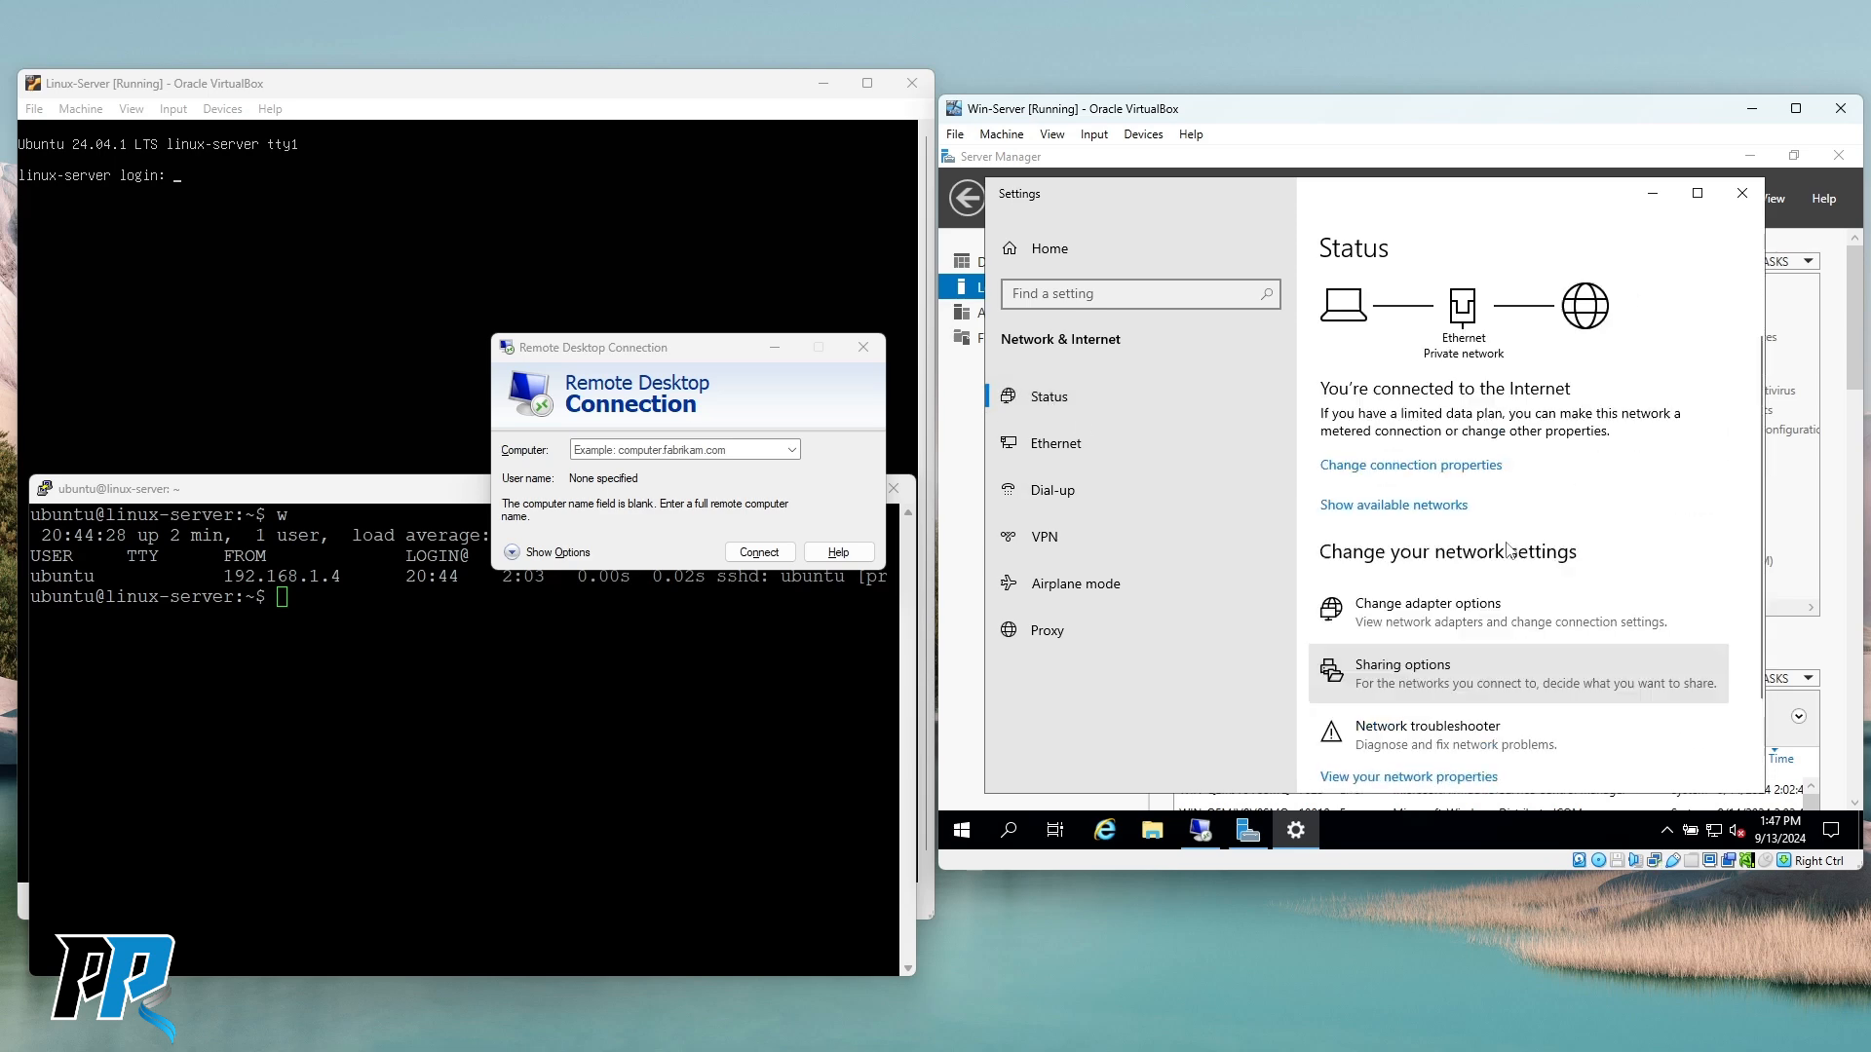
{"action": "left_click", "coordinate": [1076, 445]}
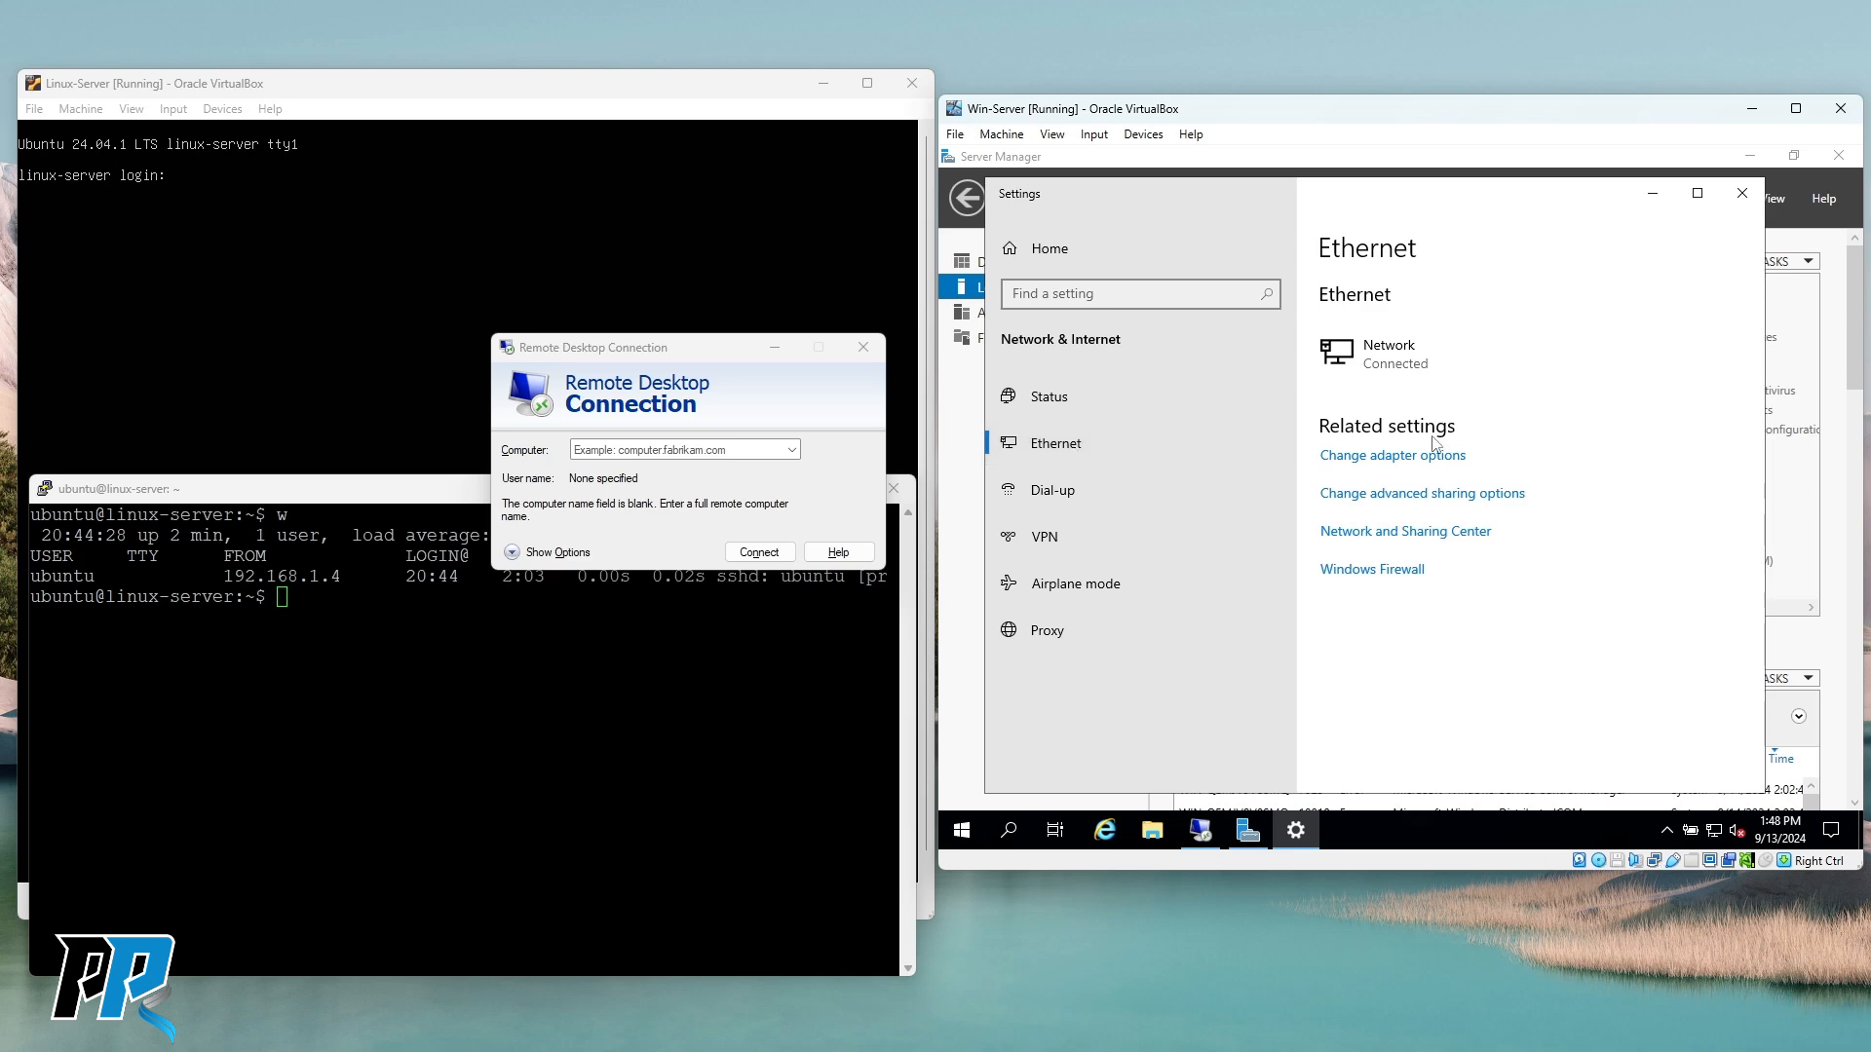
Open the Ethernet adapter's Status dialog from the network adapters list.
{"action": "left_click", "coordinate": [1416, 464]}
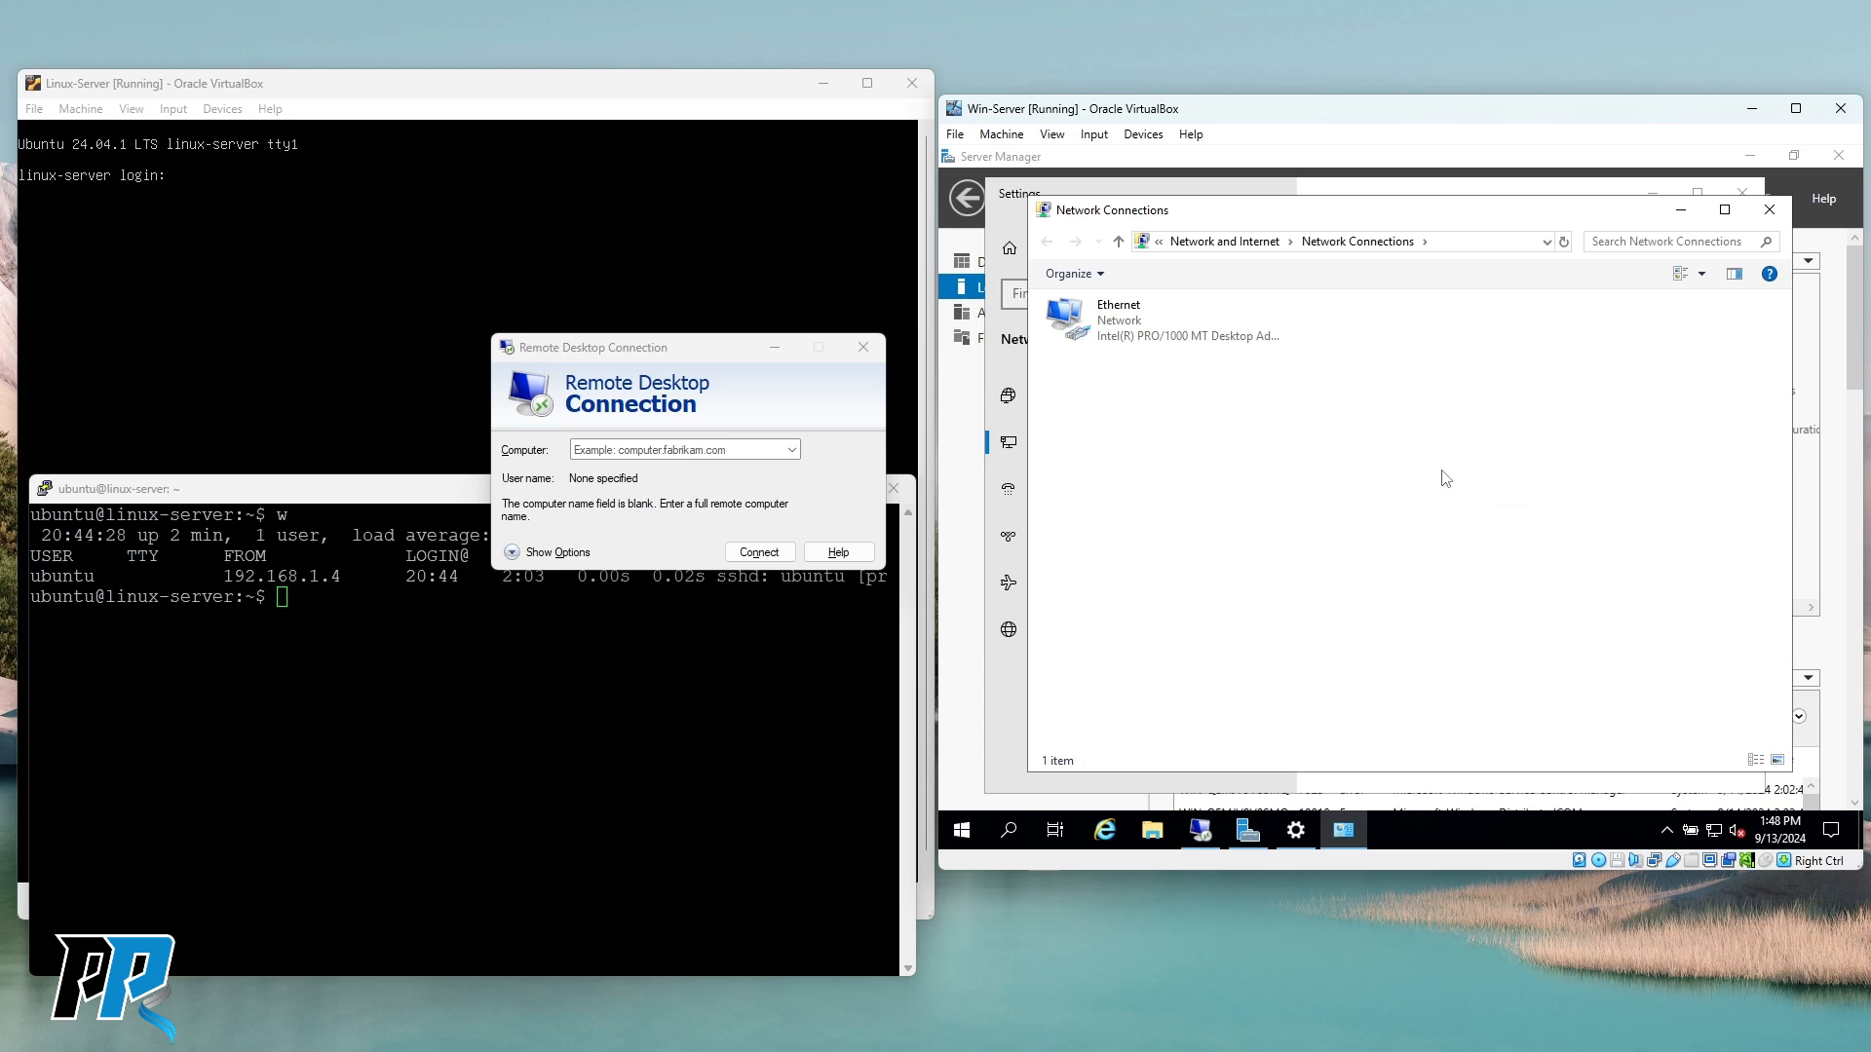
{"action": "left_click", "coordinate": [1111, 329]}
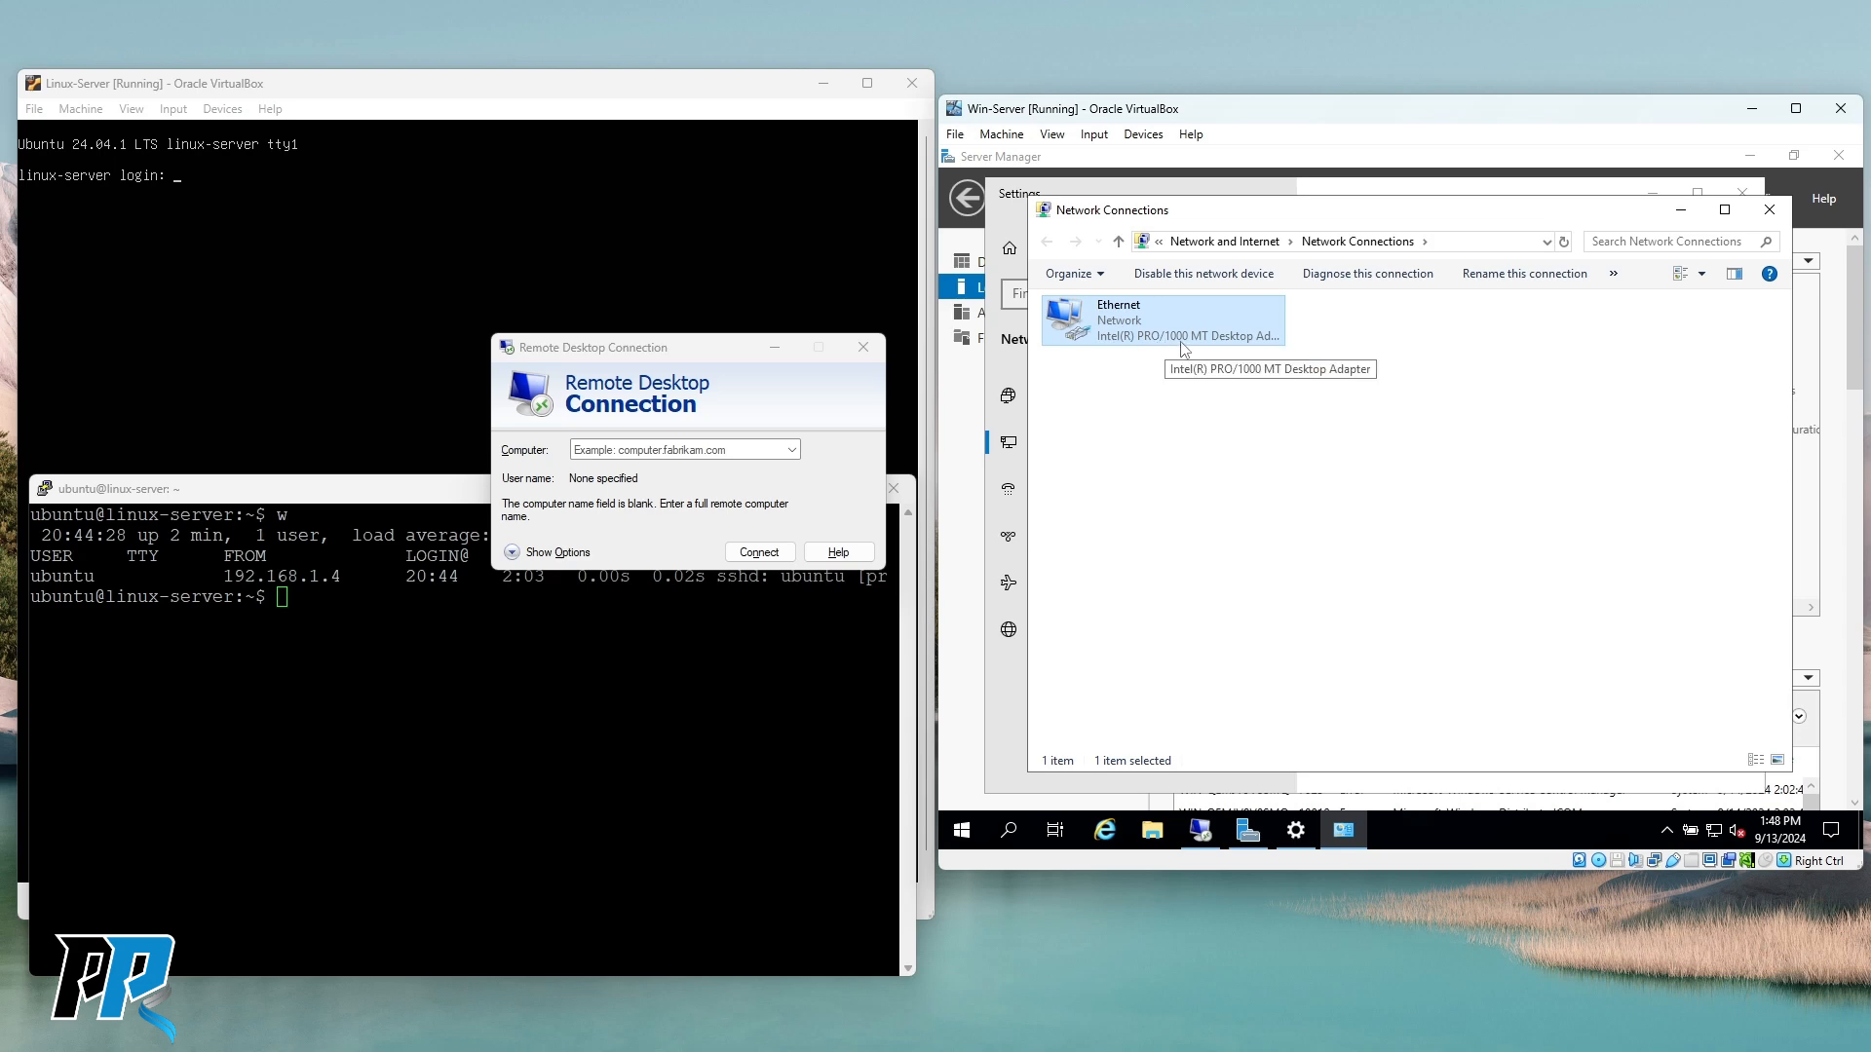
{"action": "right_click", "coordinate": [1121, 323]}
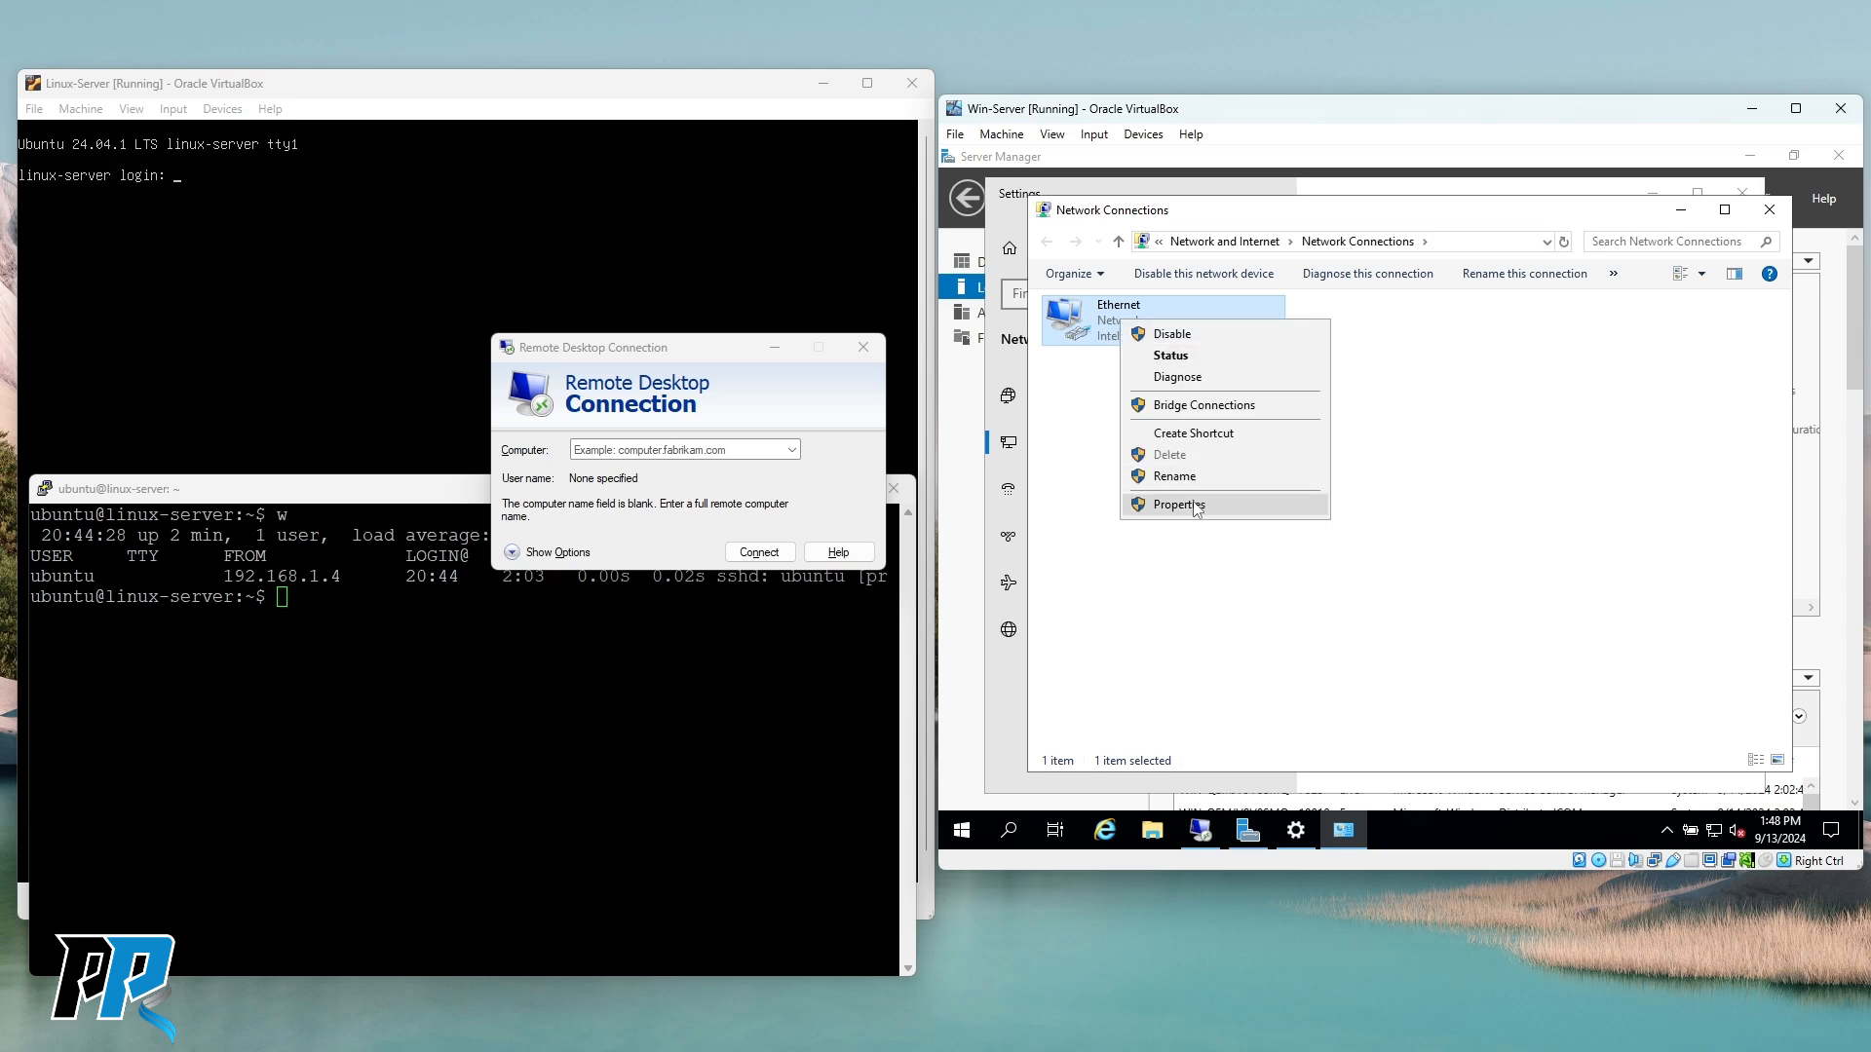
{"action": "left_click", "coordinate": [1181, 365]}
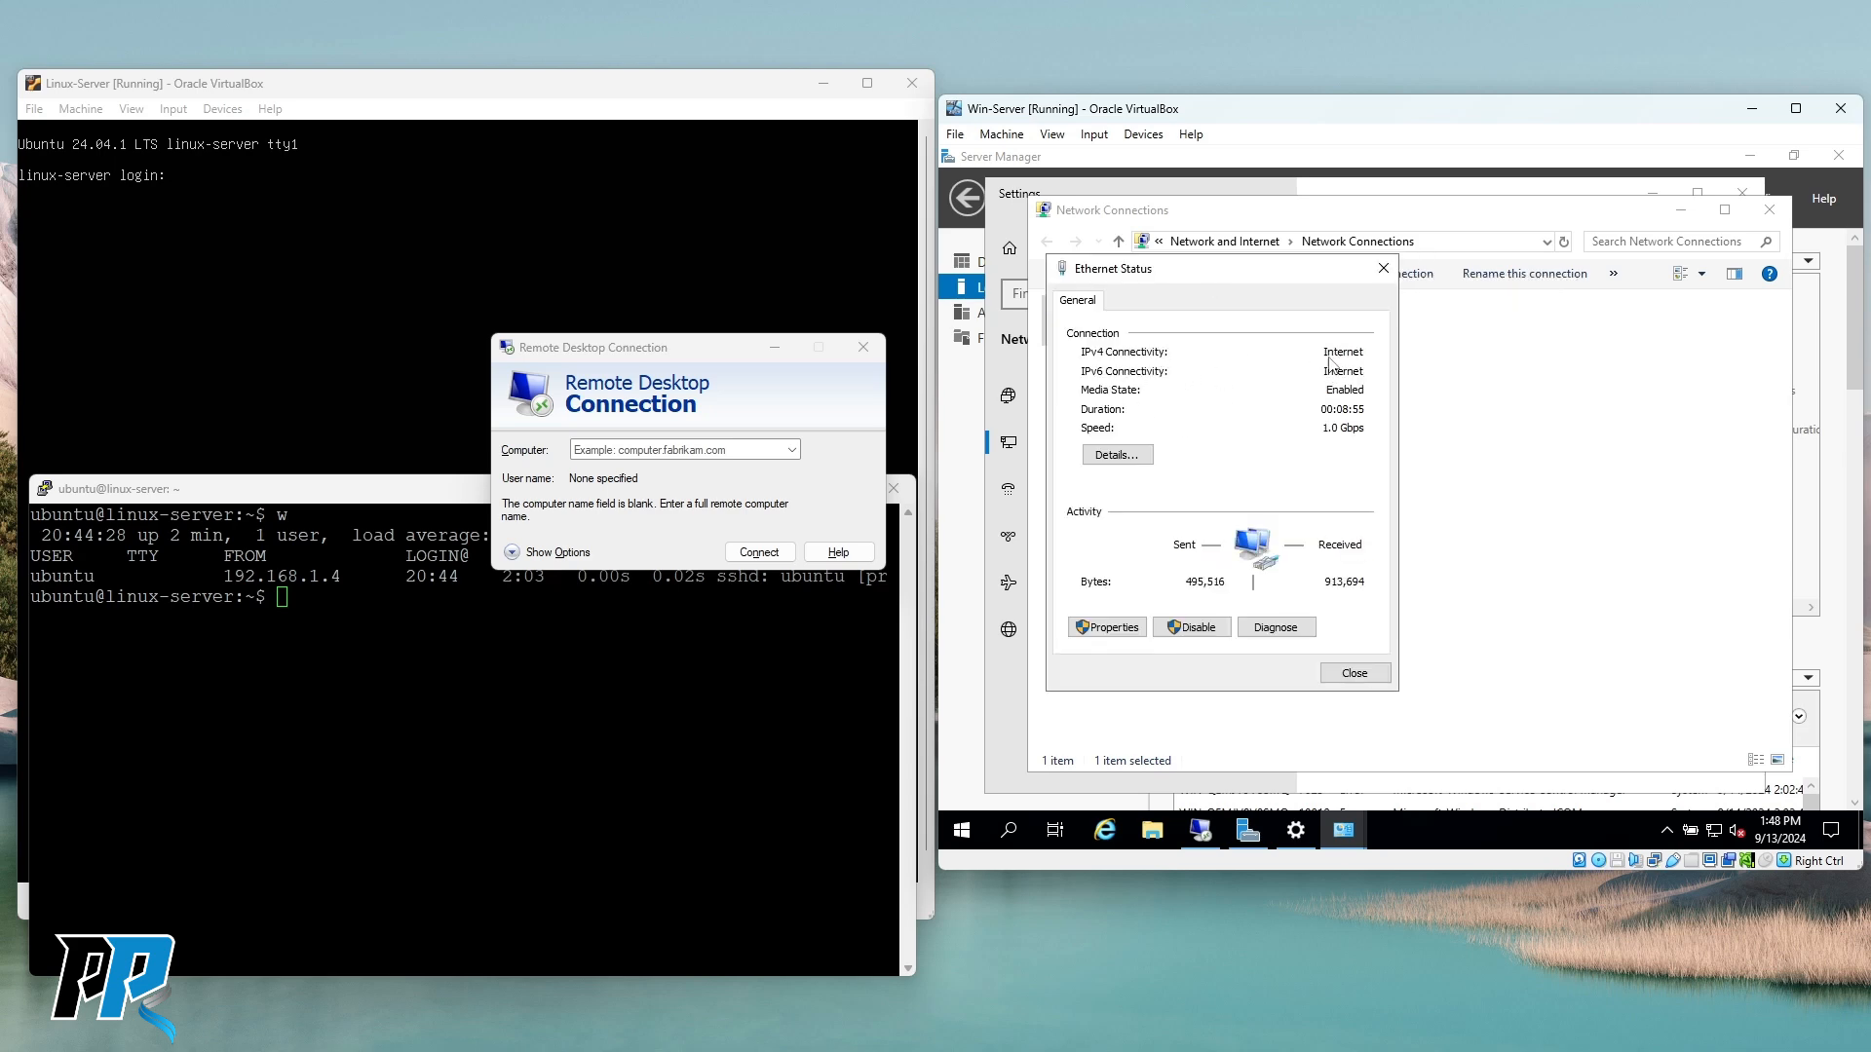
Review the IPv4 details (address 192.168.1.13, gateway, DHCP, DNS), then close both dialogs.
{"action": "left_click", "coordinate": [1129, 465]}
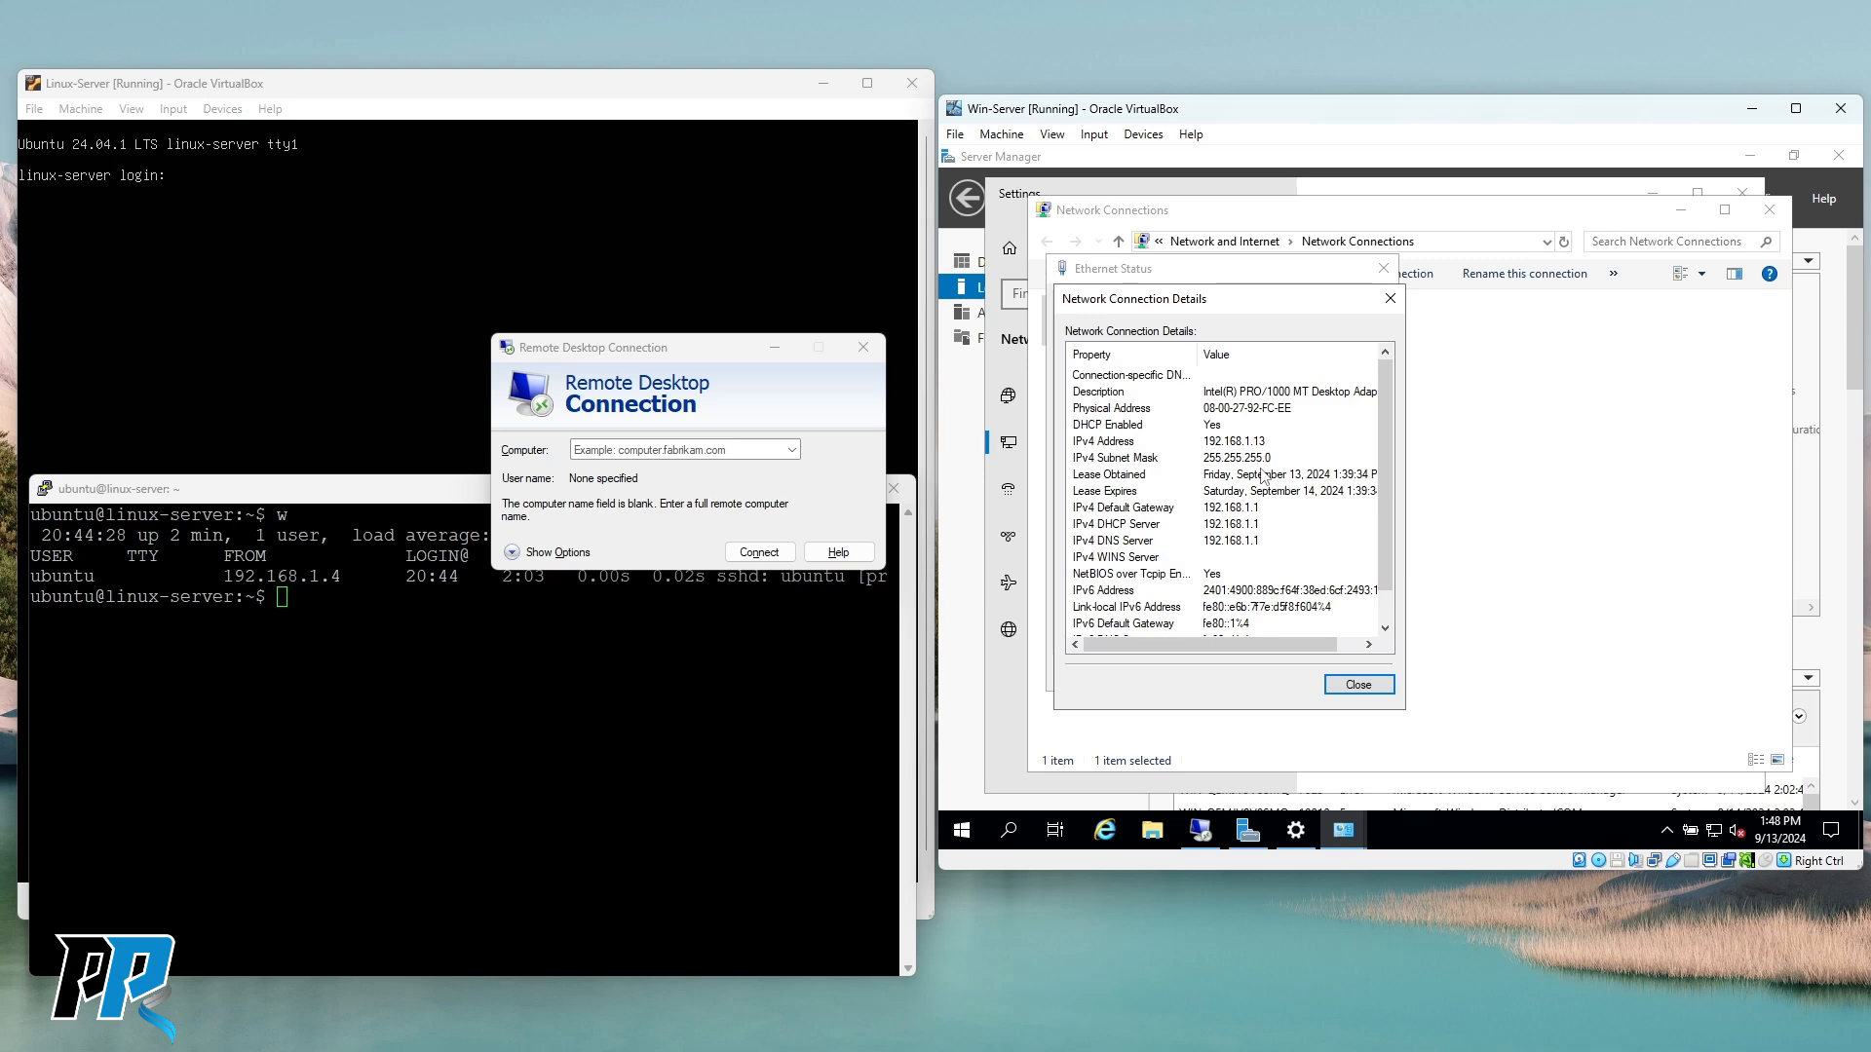
{"action": "left_click", "coordinate": [1258, 508]}
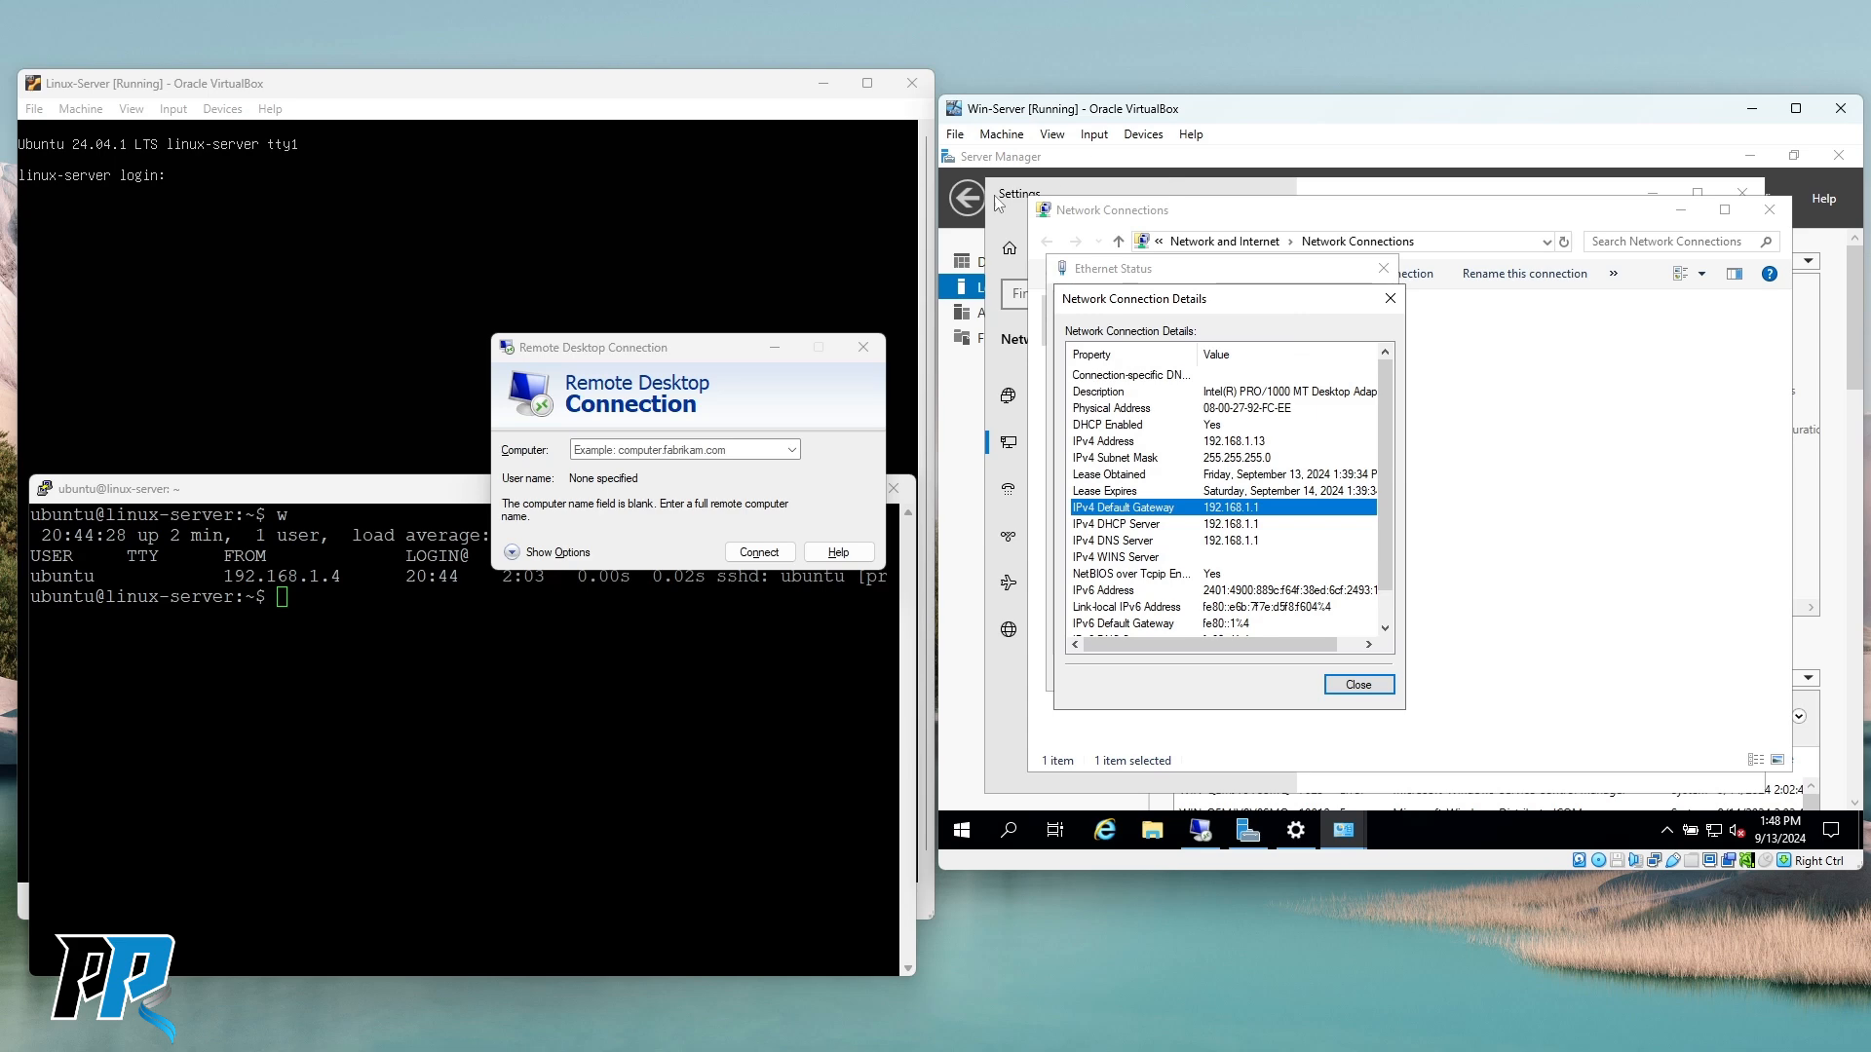
{"action": "left_click_drag", "start_coordinate": [678, 351], "coordinate": [680, 342]}
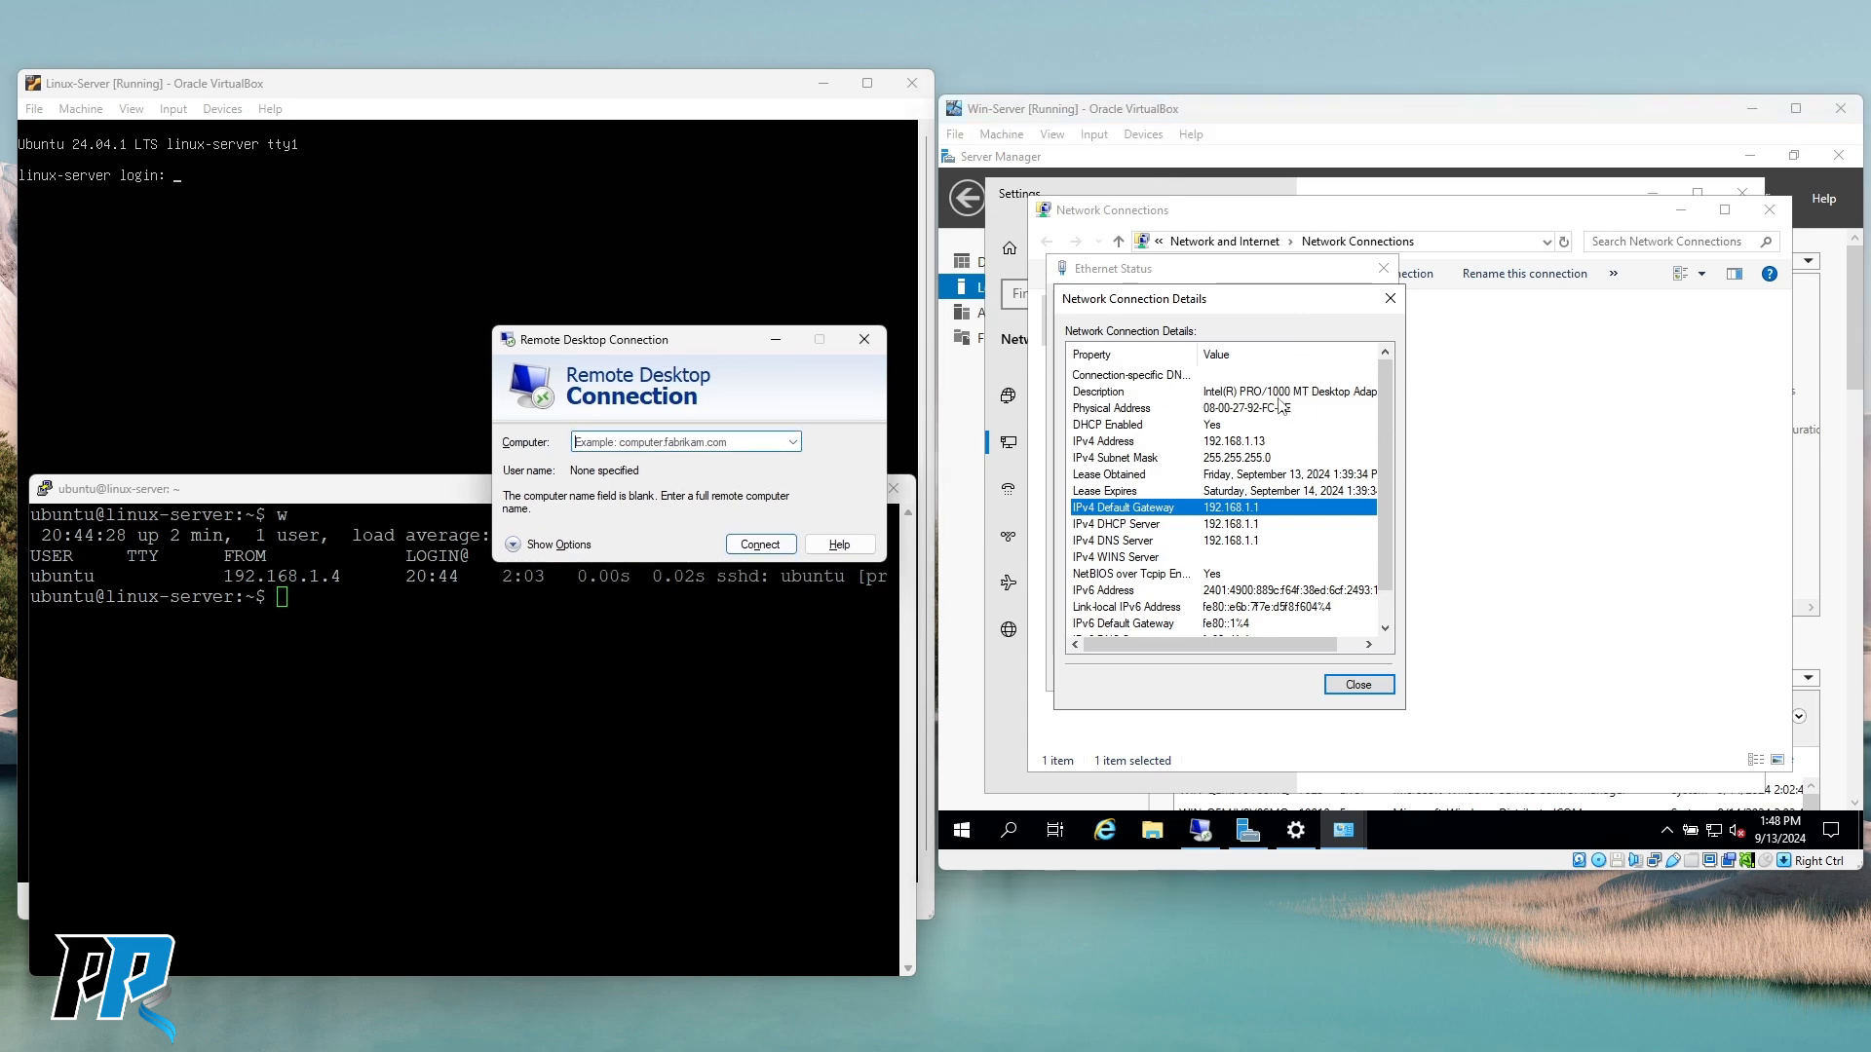
{"action": "left_click", "coordinate": [1242, 526]}
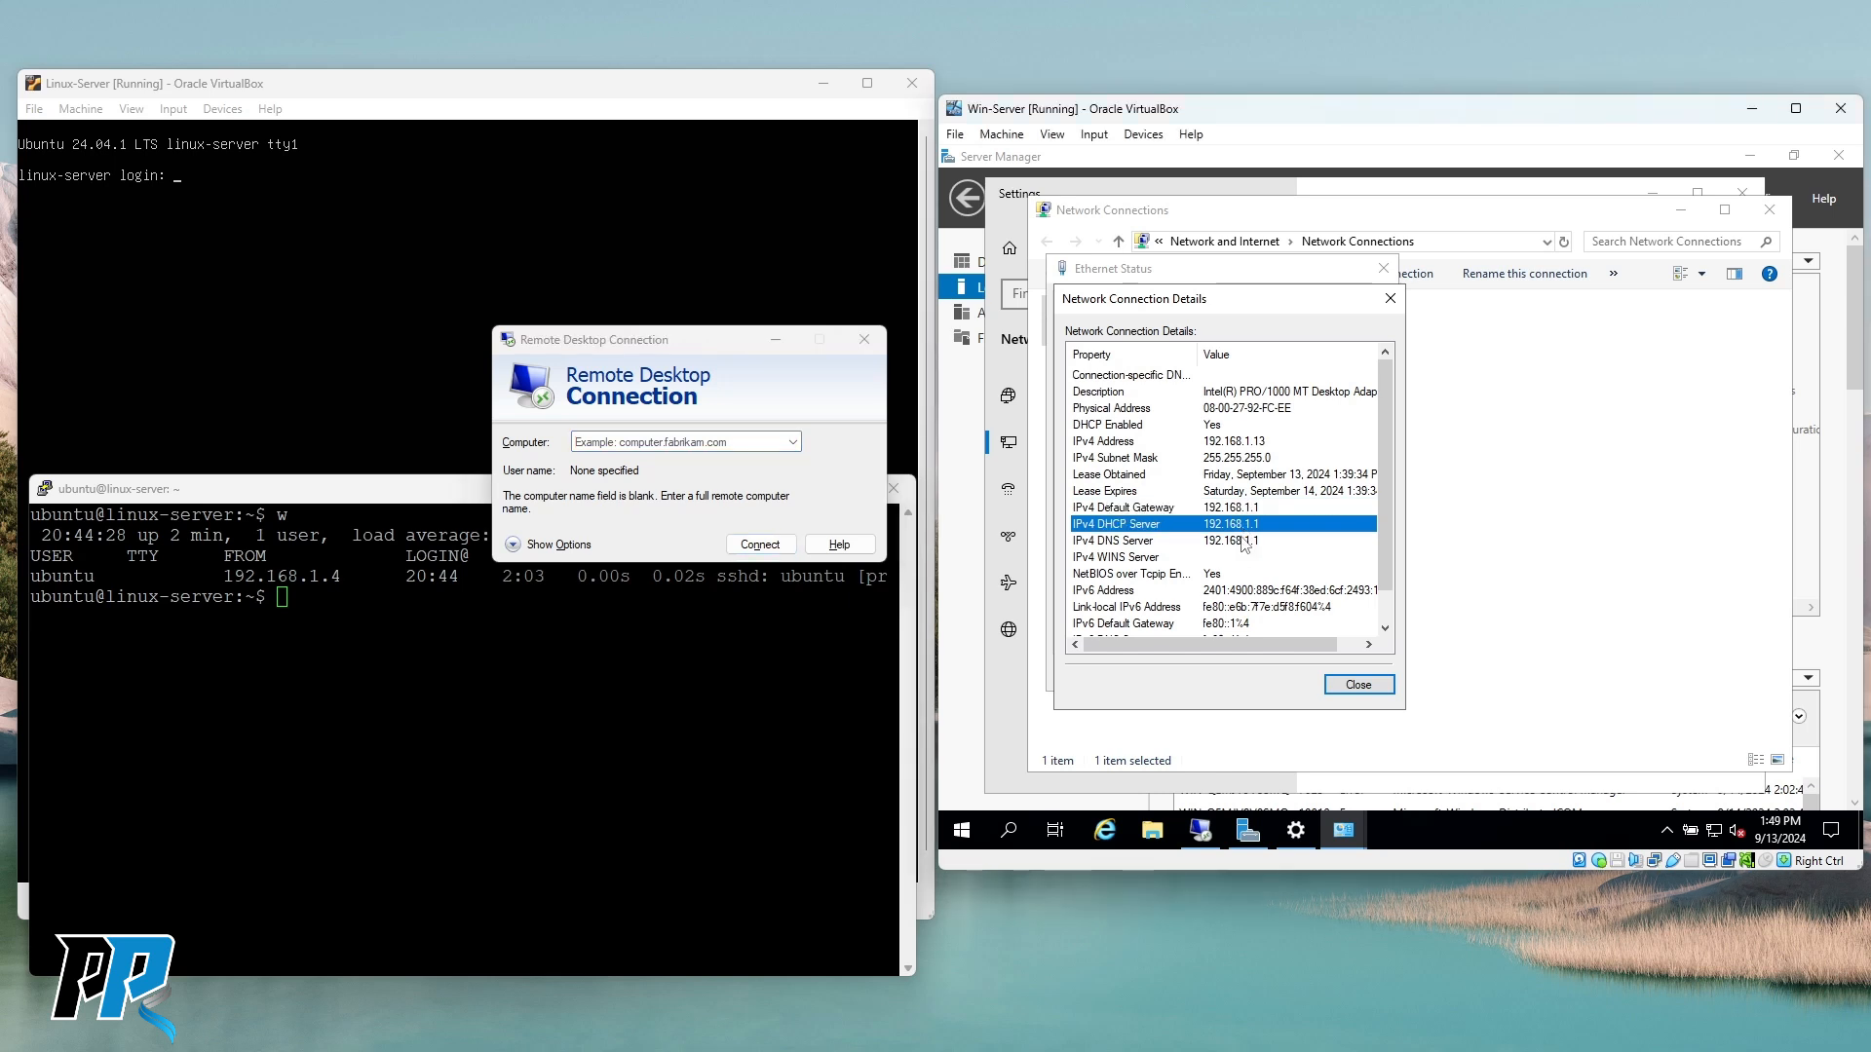
{"action": "left_click", "coordinate": [1241, 539]}
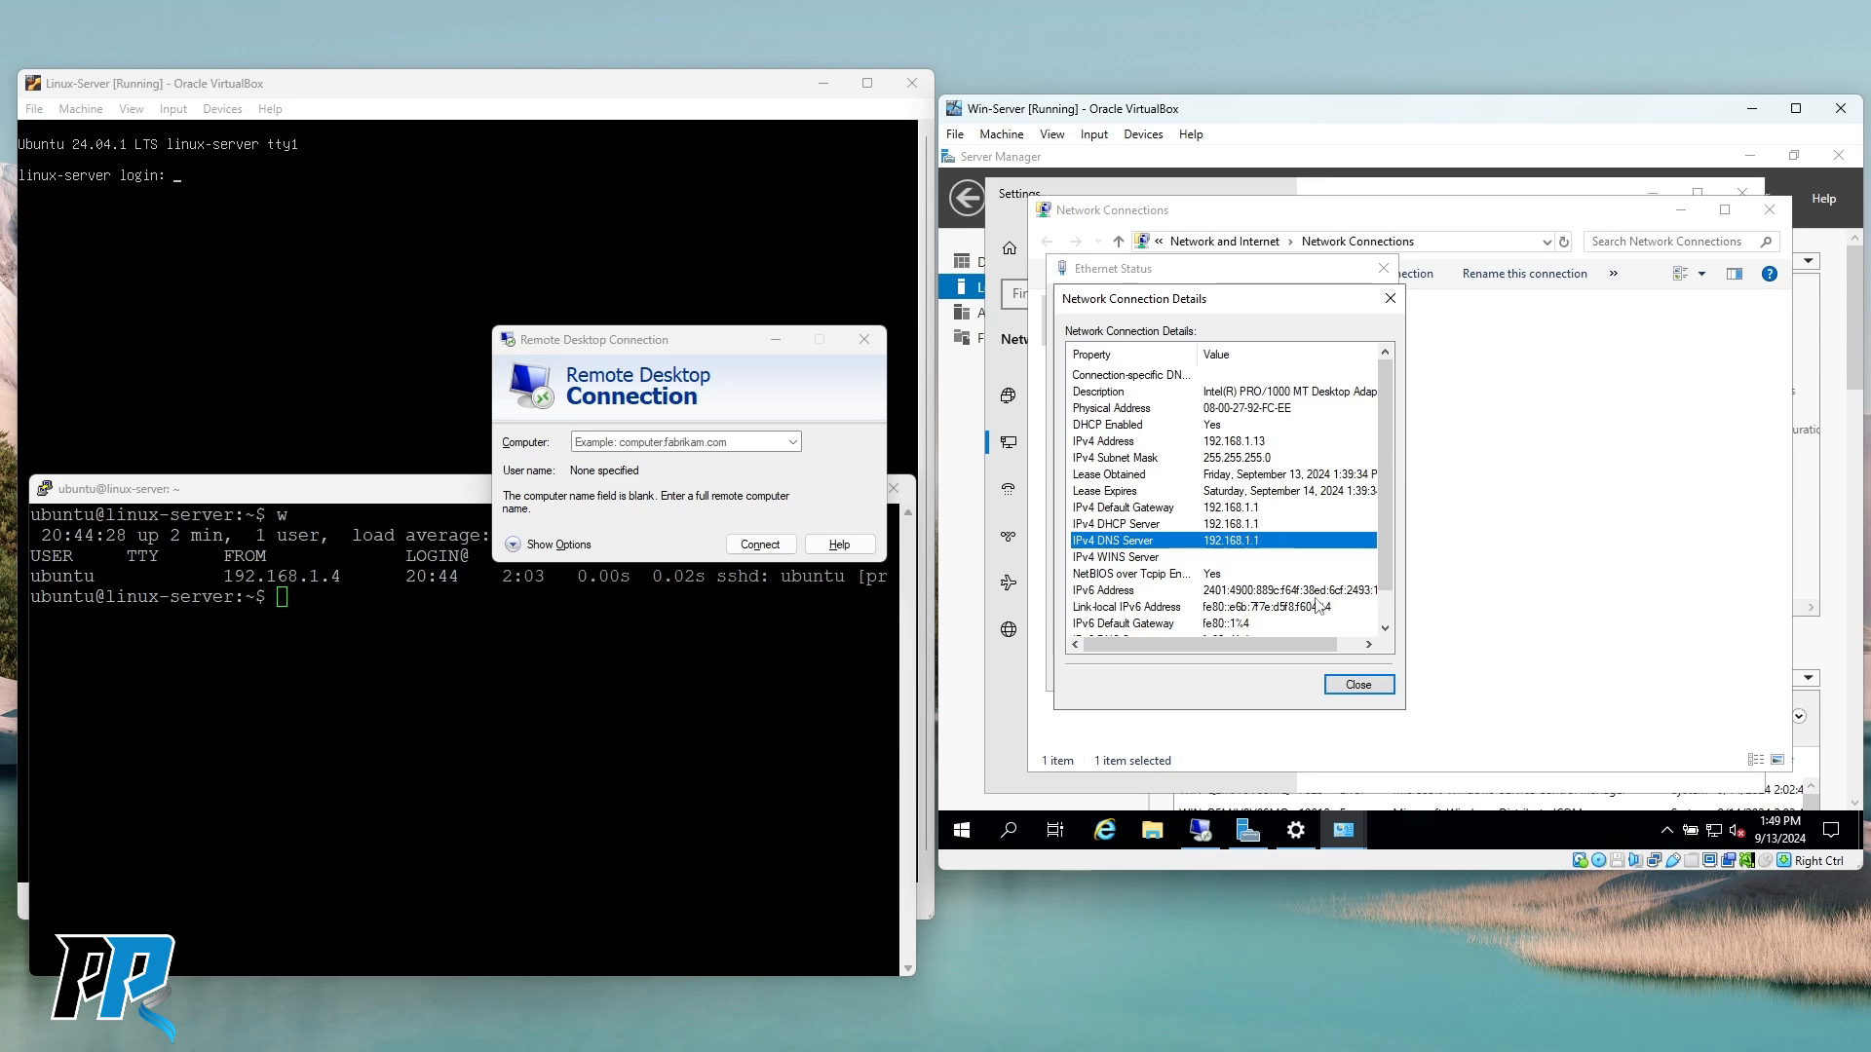
{"action": "left_click", "coordinate": [1358, 683]}
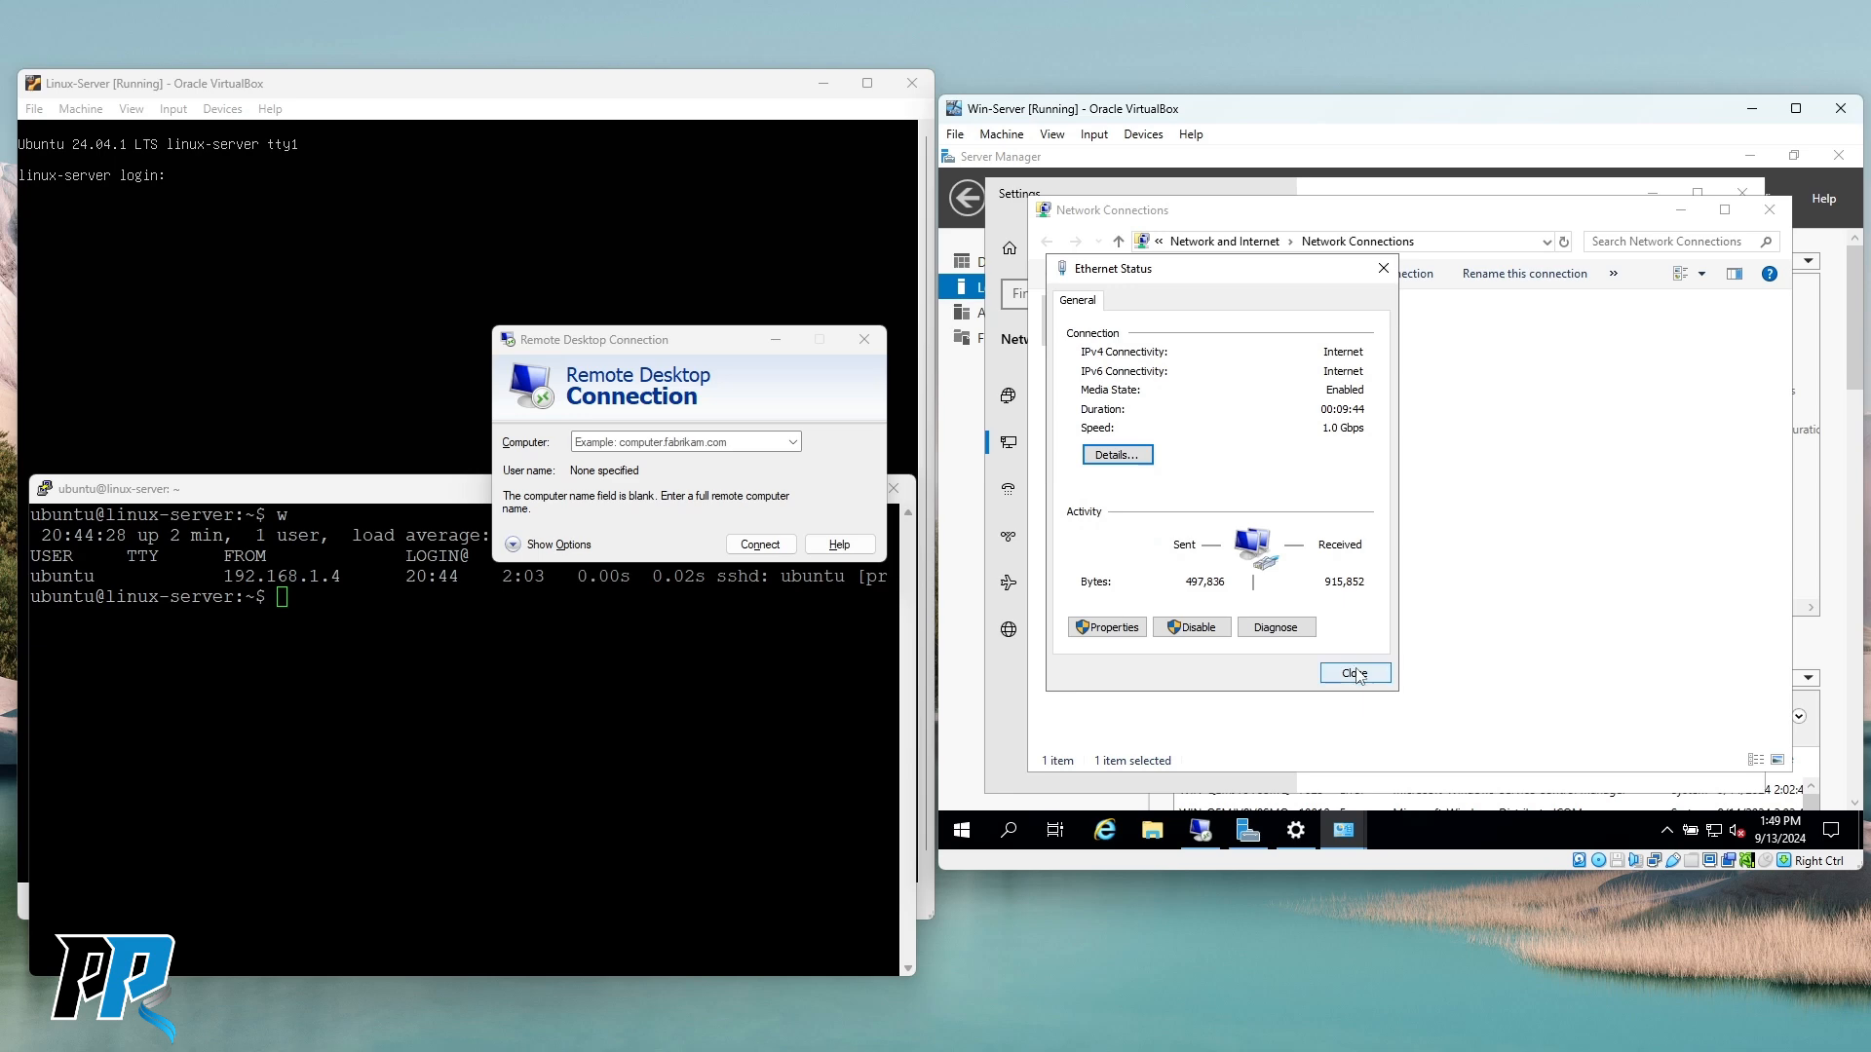
{"action": "left_click", "coordinate": [1356, 673]}
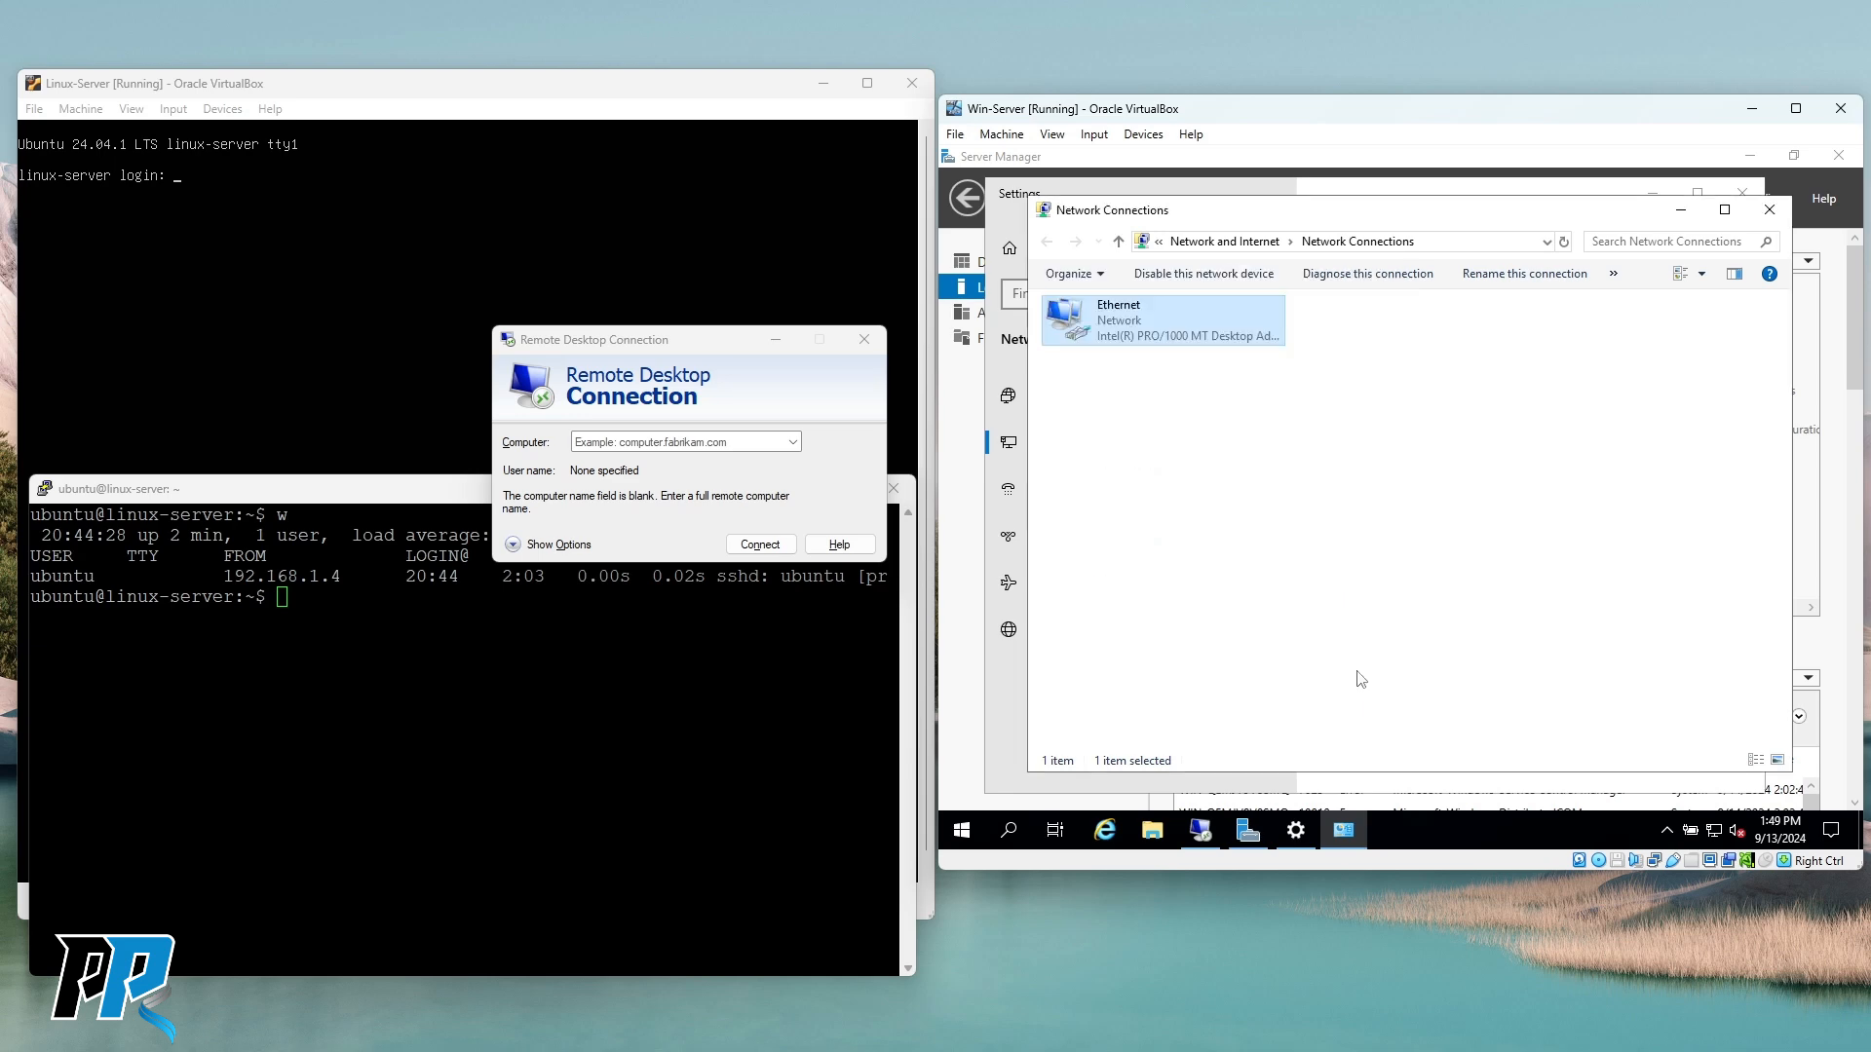
Enter 192.168.1.13 as the remote computer and start connecting.
{"action": "left_click", "coordinate": [760, 438]}
{"action": "type", "text": "19+2"}
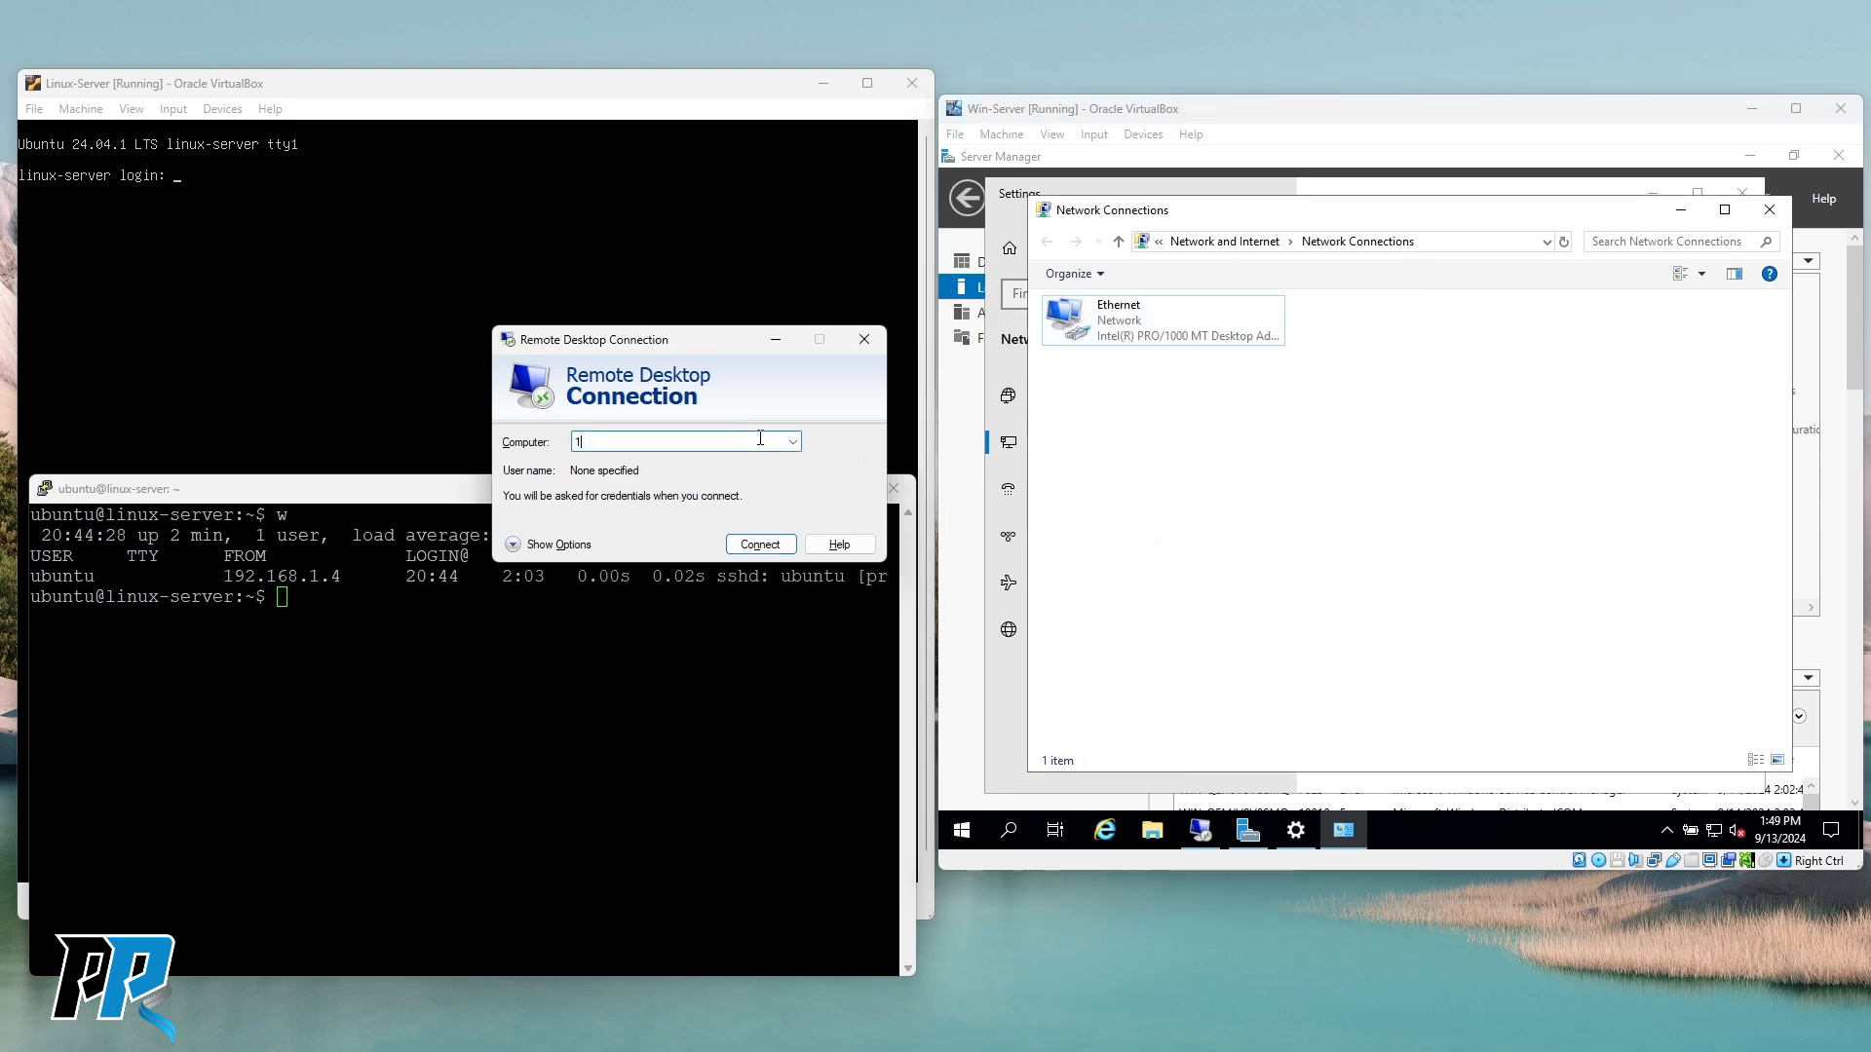
{"action": "key", "text": "BackSpace"}
{"action": "key", "text": "BackSpace"}
{"action": "type", "text": "2.168.1.13"}
{"action": "key", "text": "Return"}
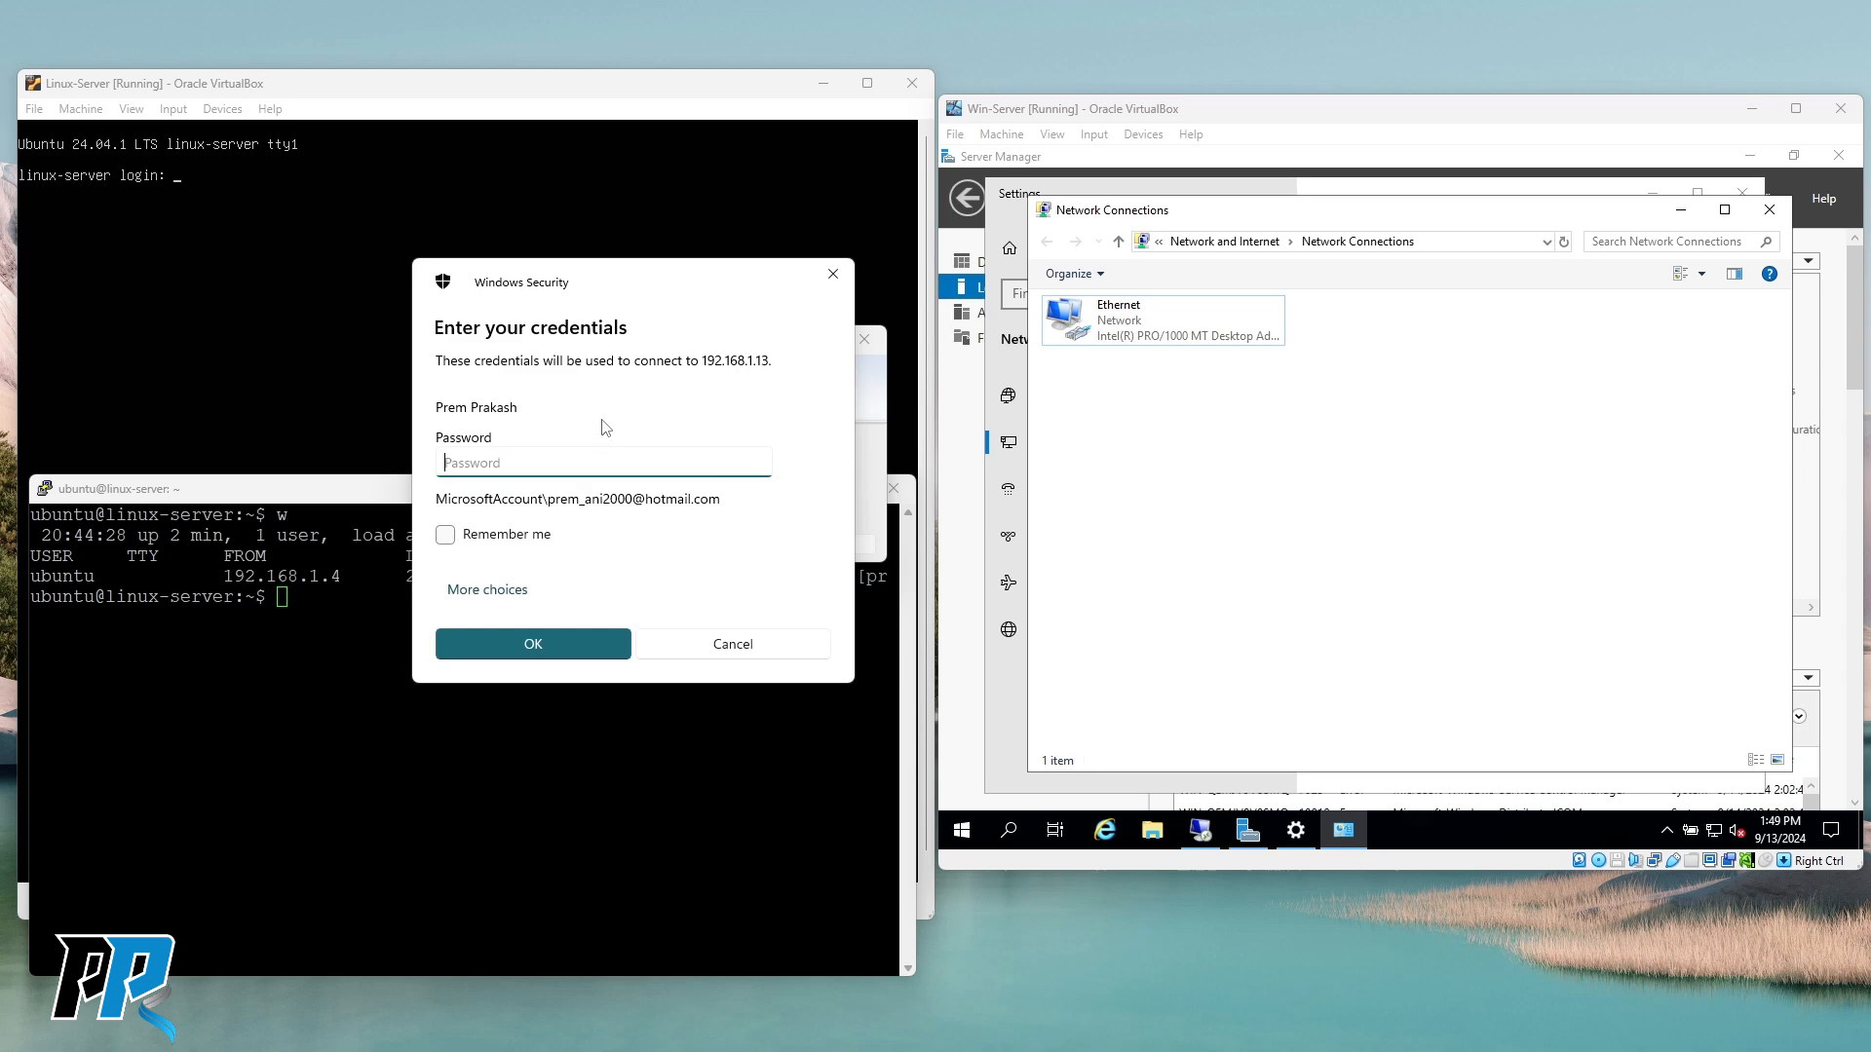
Sign in with a different account as Administrator using the account password, remembering the credentials.
{"action": "left_click", "coordinate": [484, 591]}
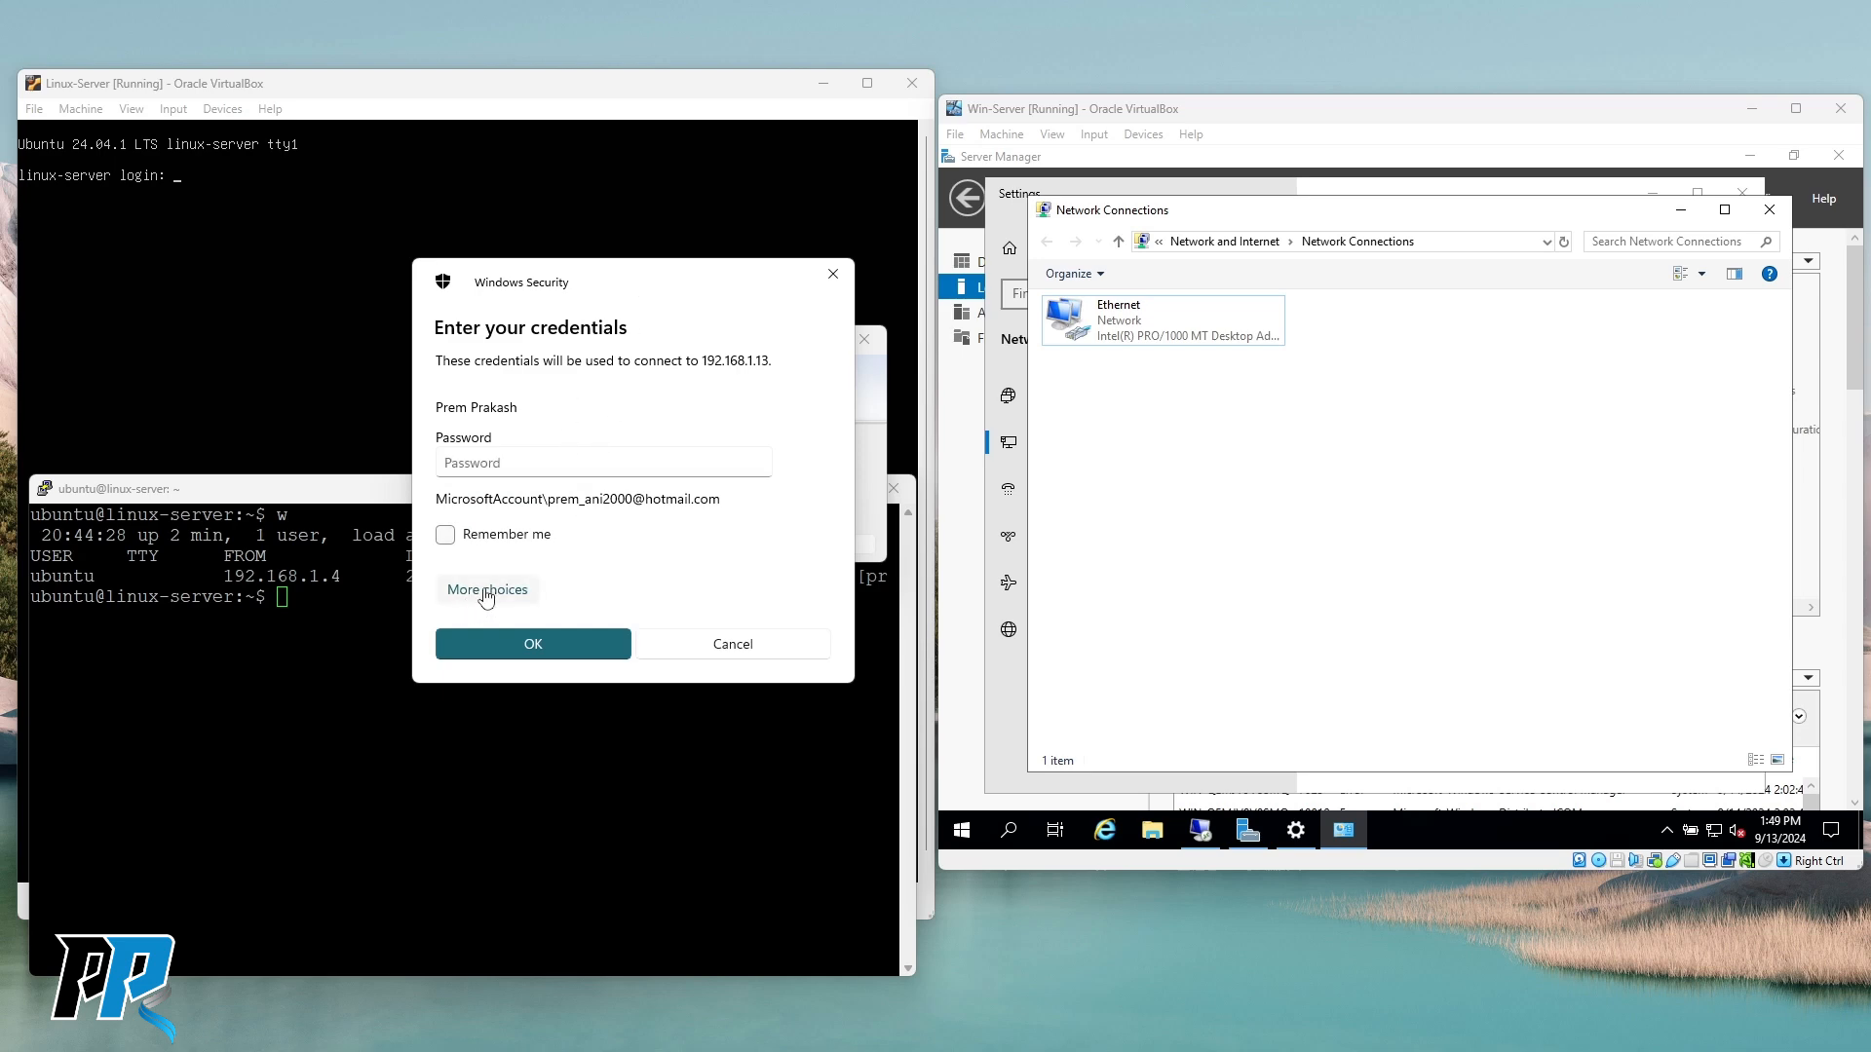
{"action": "left_click", "coordinate": [549, 708]}
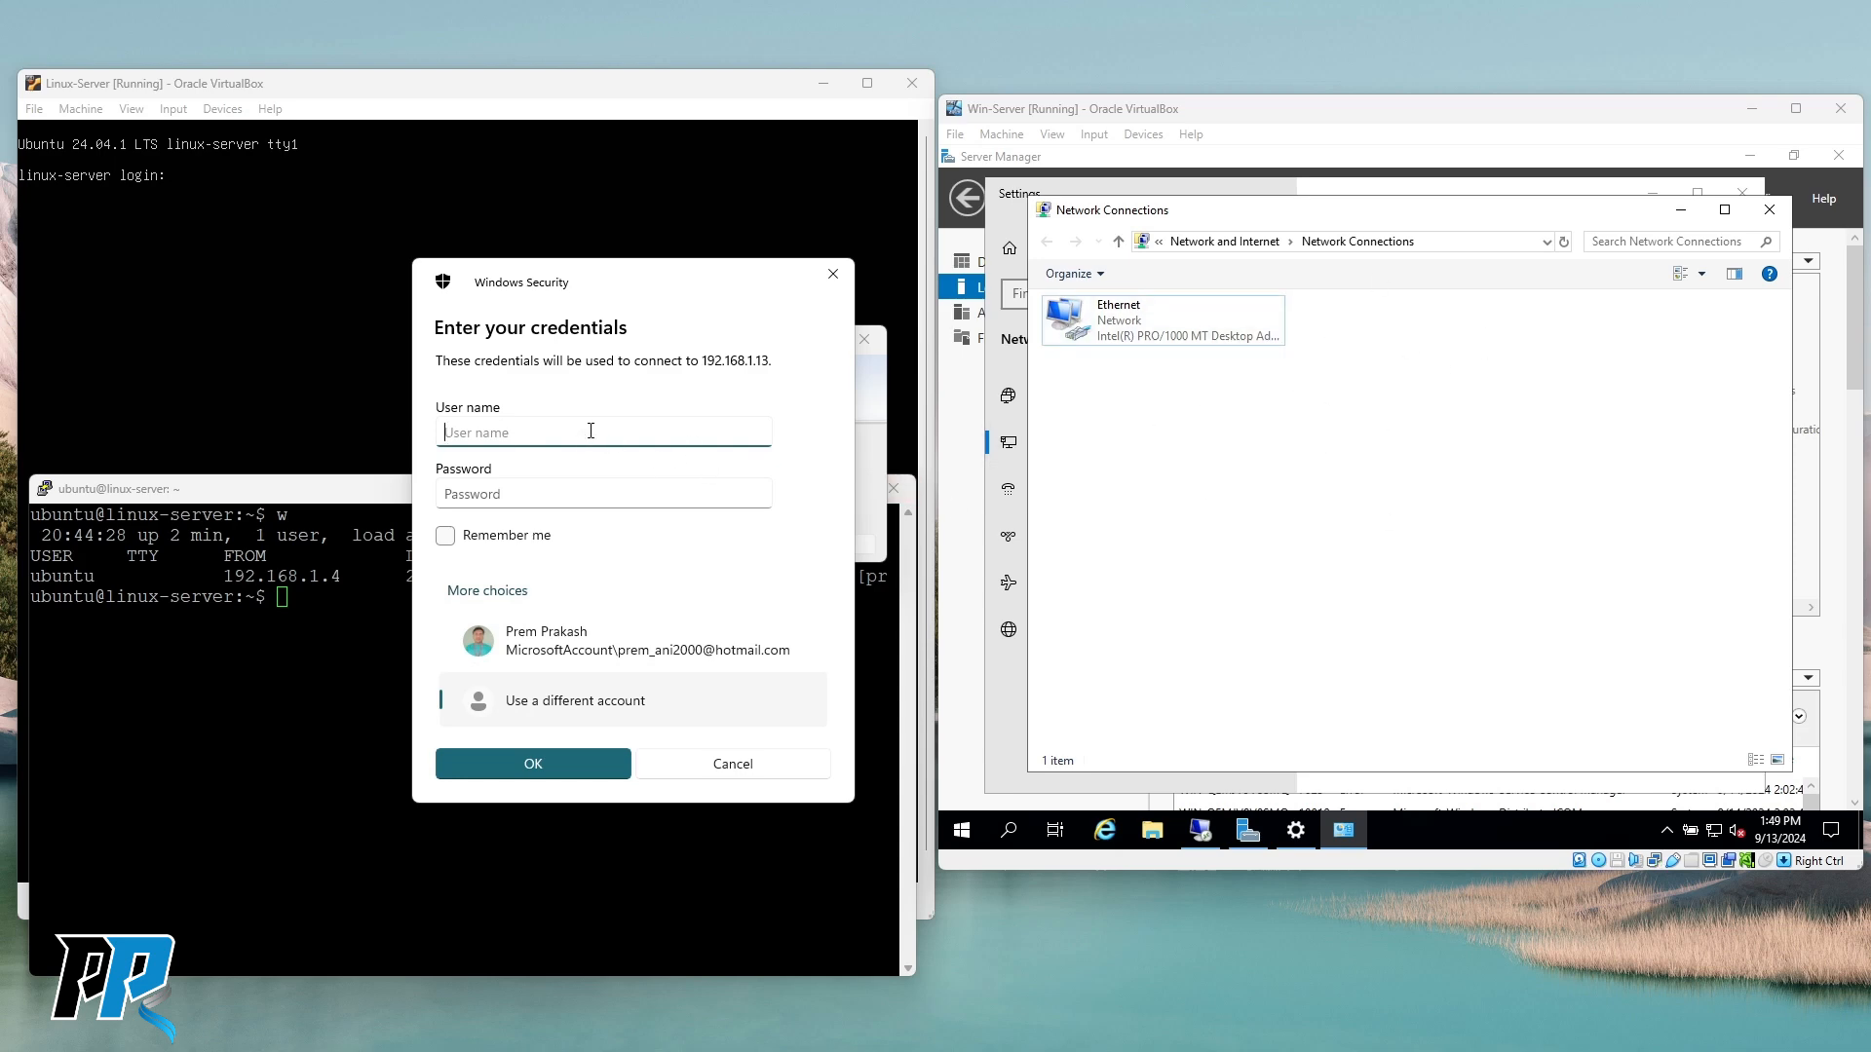
{"action": "type", "text": "Administrator"}
{"action": "key", "text": "Tab"}
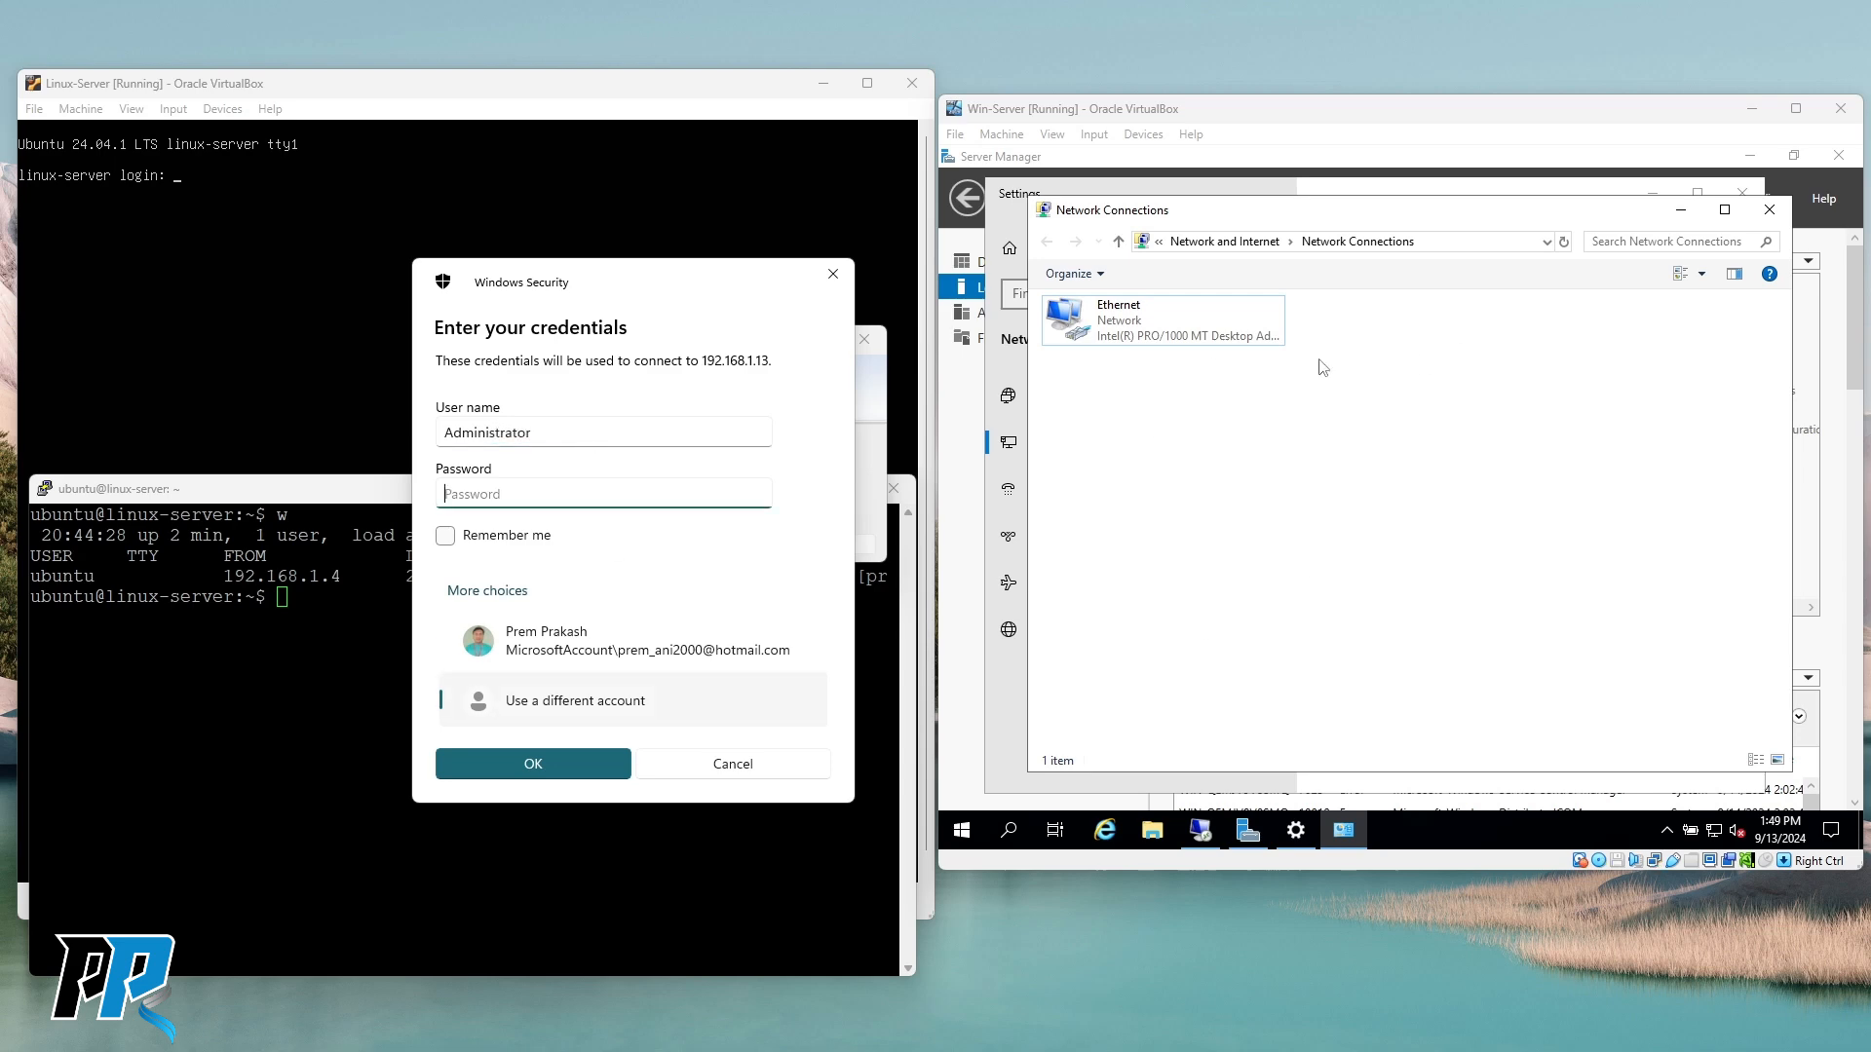
{"action": "type", "text": "••••••"}
{"action": "left_click", "coordinate": [448, 538]}
{"action": "left_click", "coordinate": [534, 765]}
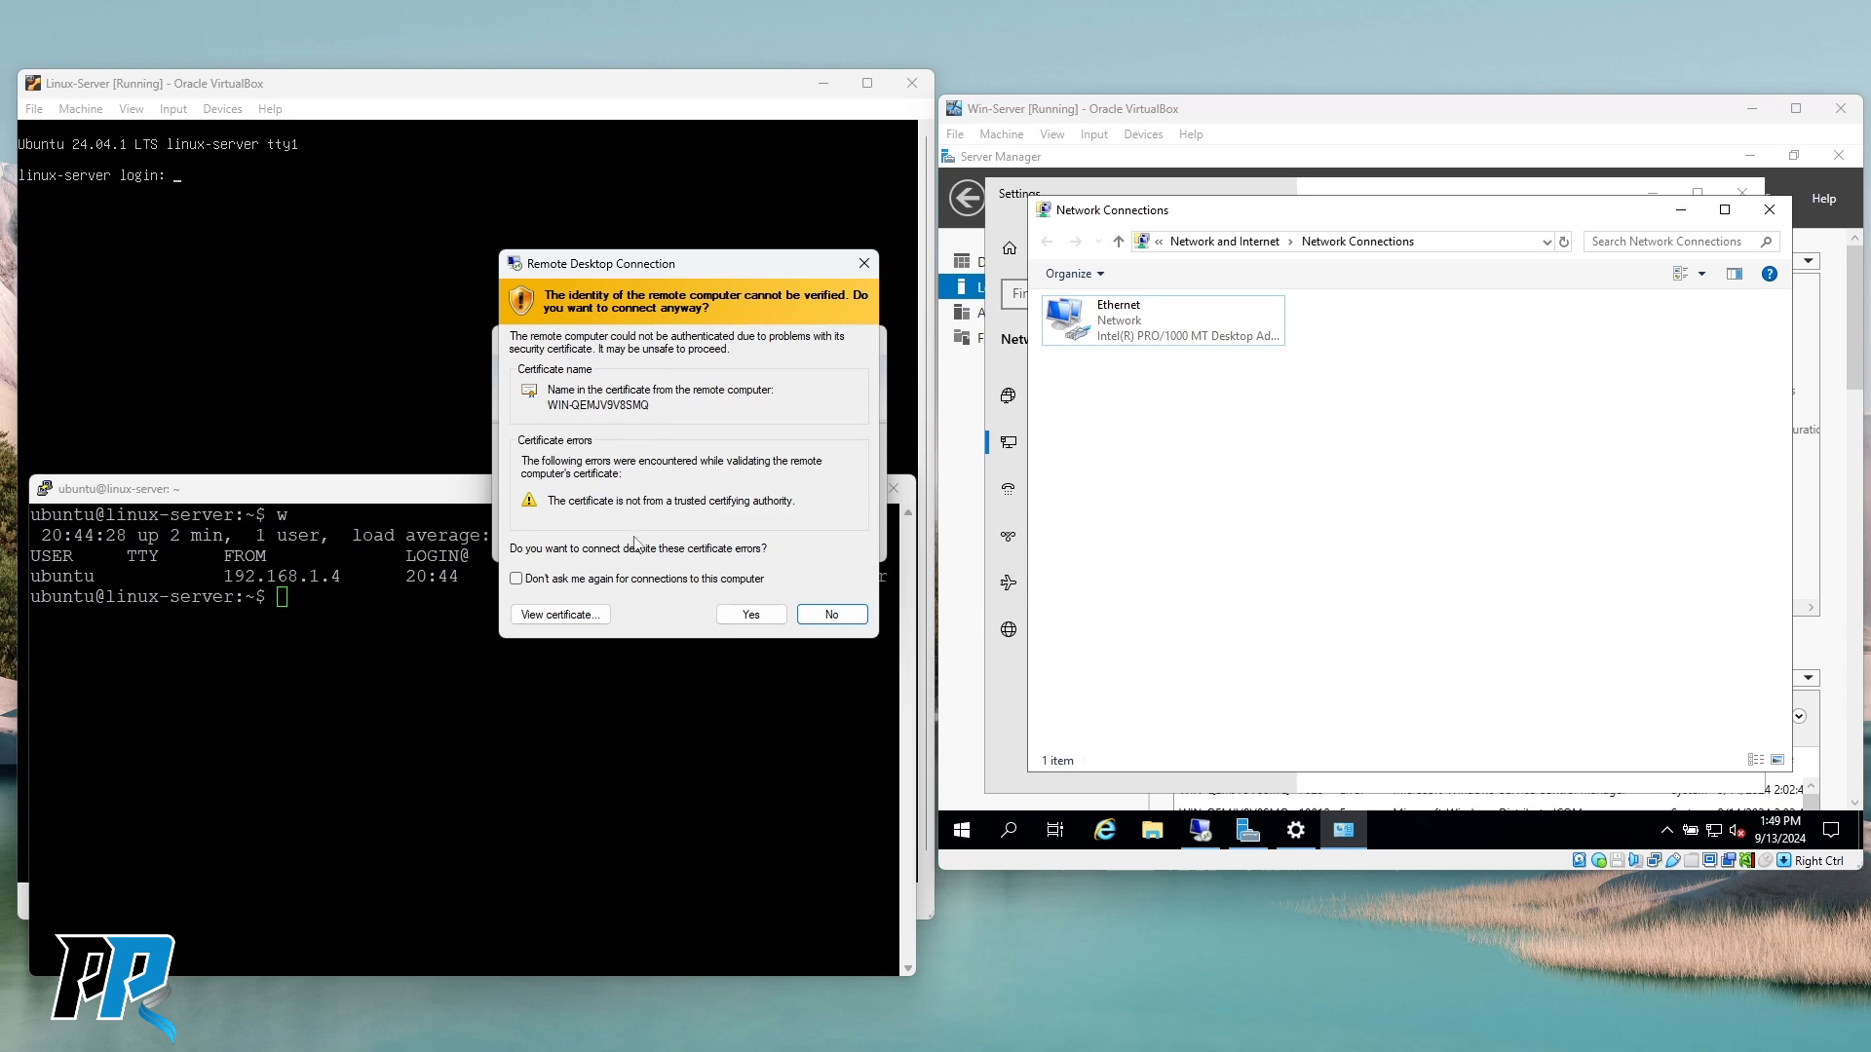
Accept the certificate with 'Don't ask me again' and enlarge the remote session to full screen.
{"action": "left_click", "coordinate": [633, 579]}
{"action": "left_click", "coordinate": [751, 615]}
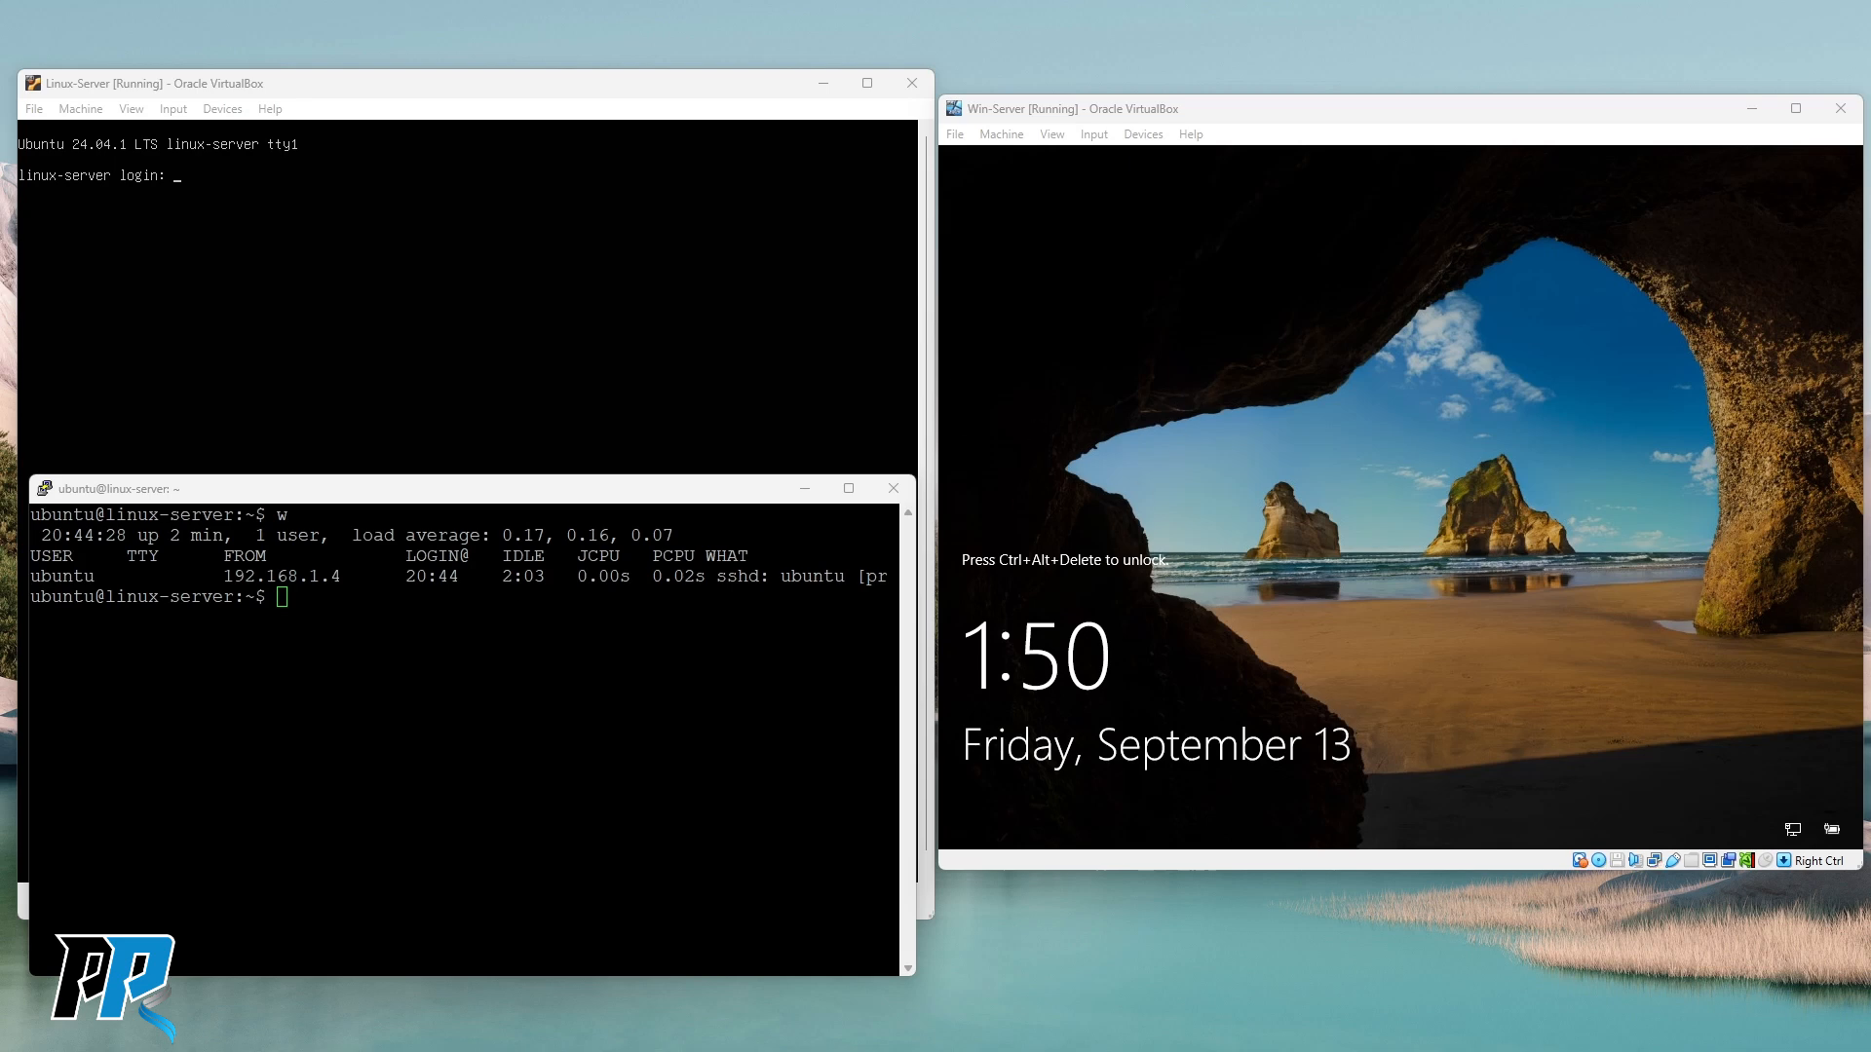
{"action": "left_click_drag", "start_coordinate": [572, 331], "coordinate": [702, 179]}
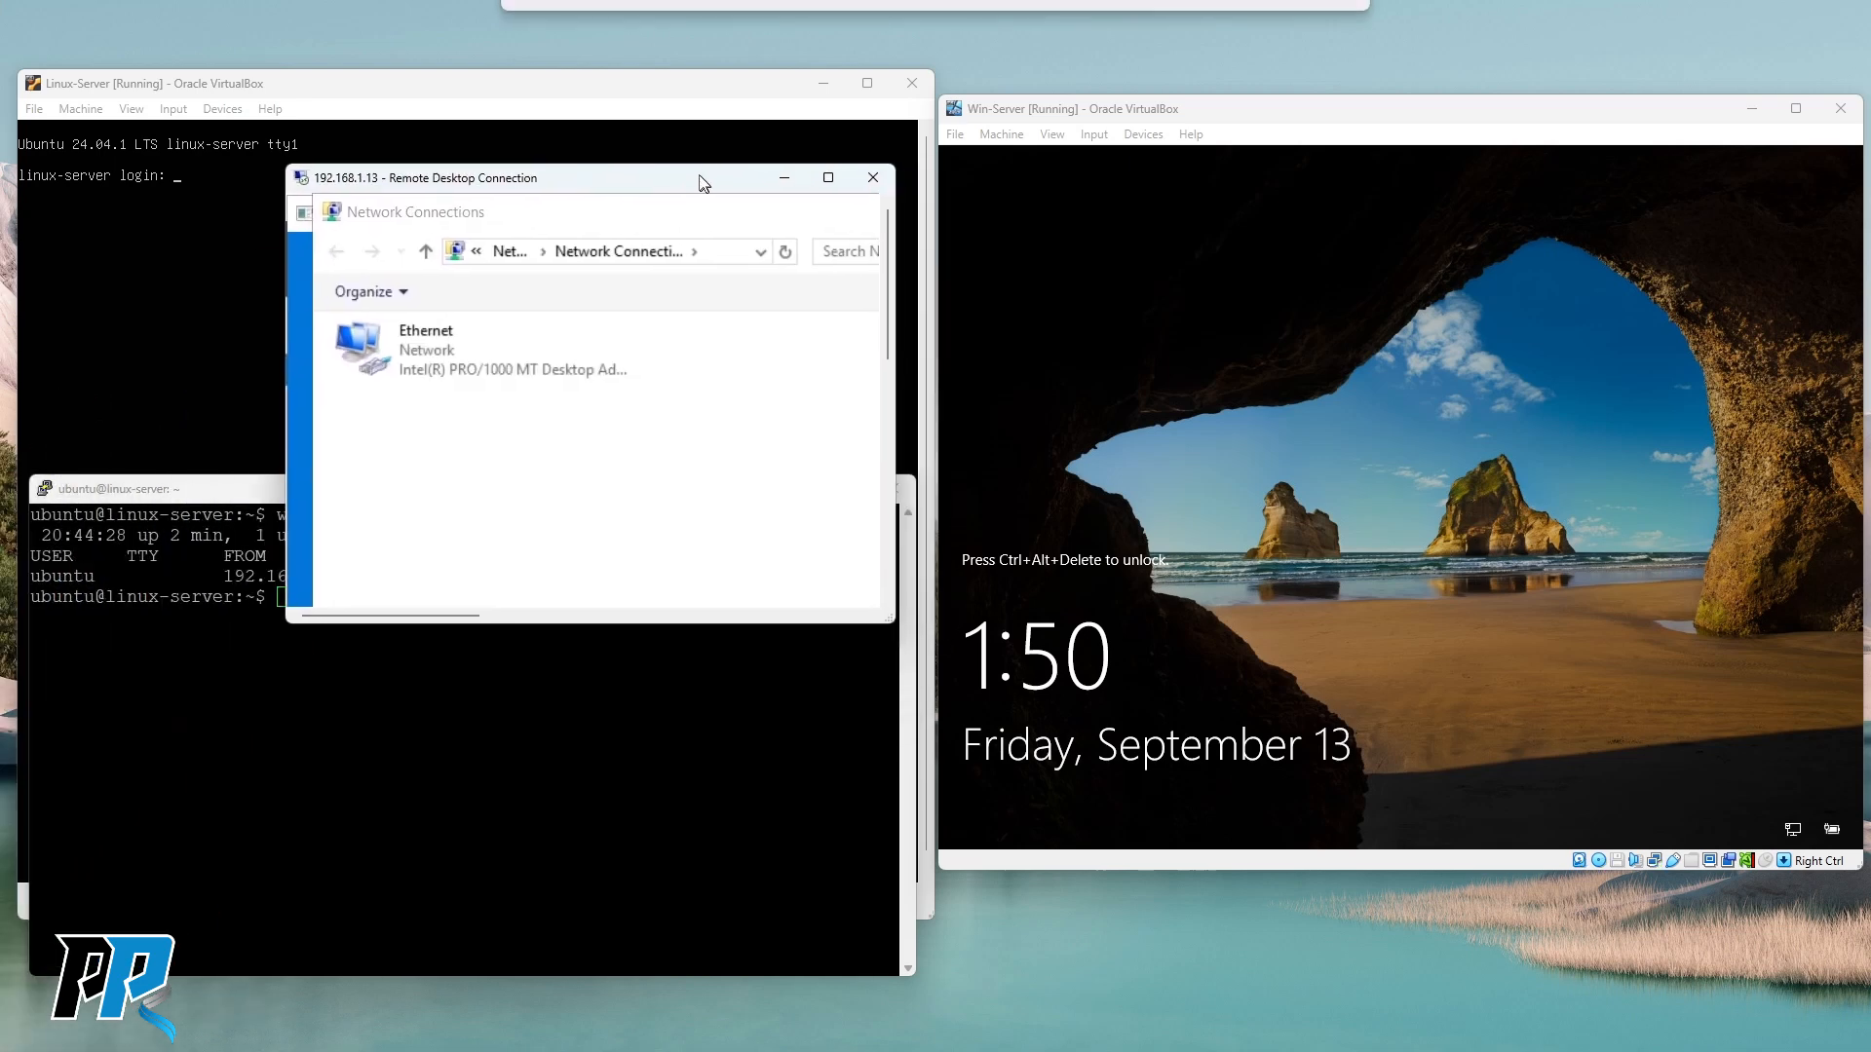
{"action": "left_click_drag", "start_coordinate": [883, 614], "coordinate": [1181, 957]}
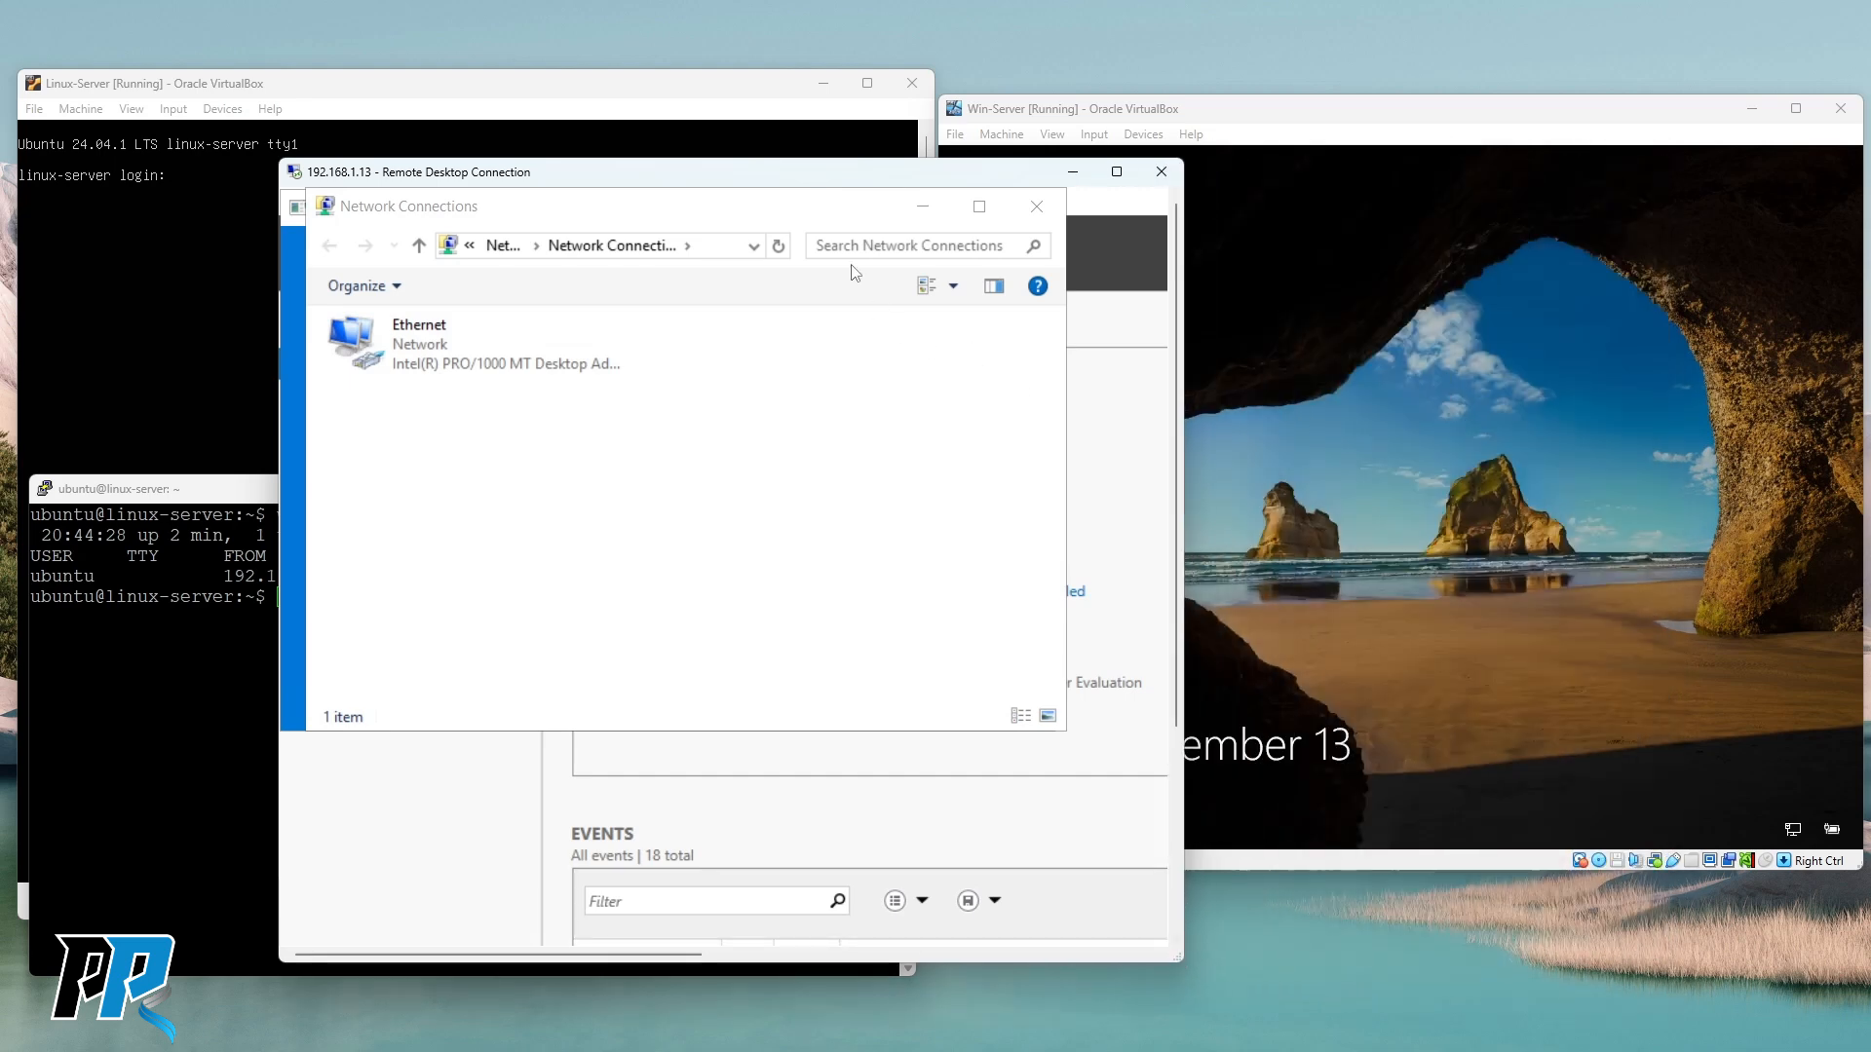
{"action": "left_click_drag", "start_coordinate": [803, 179], "coordinate": [796, 78]}
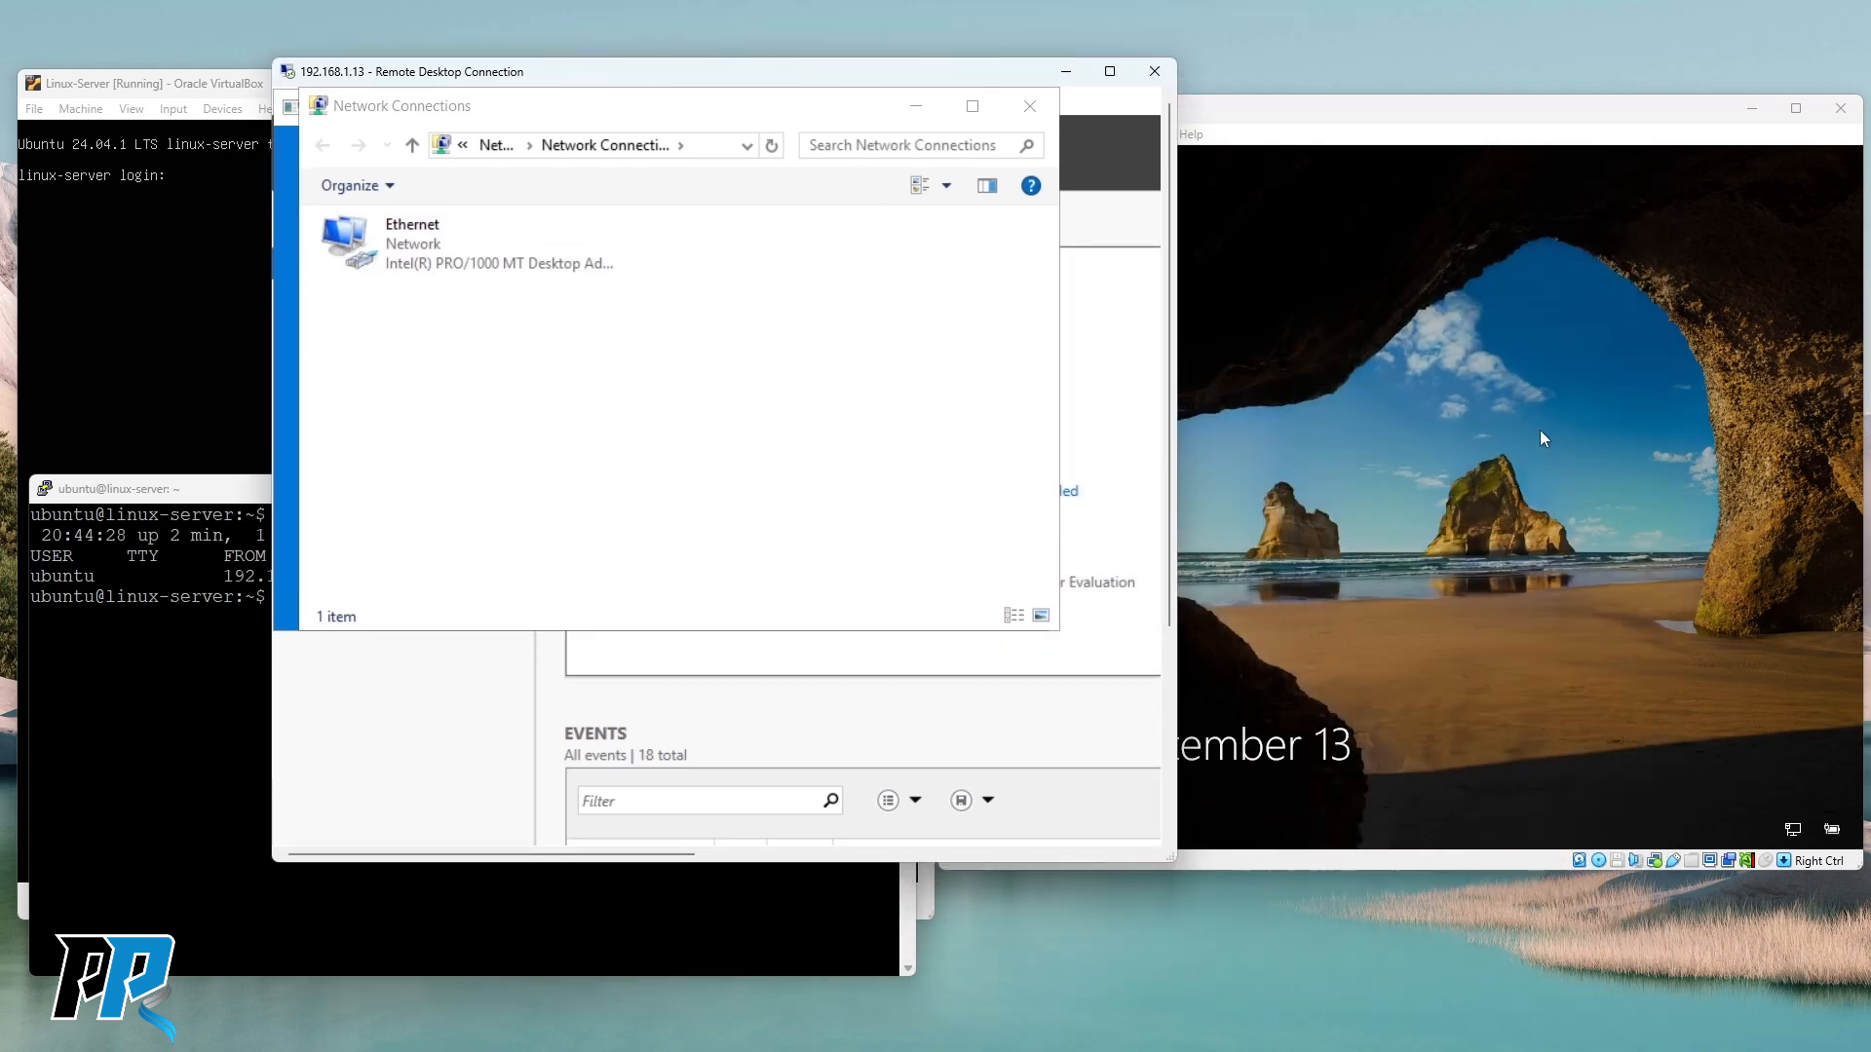
{"action": "left_click", "coordinate": [1110, 71]}
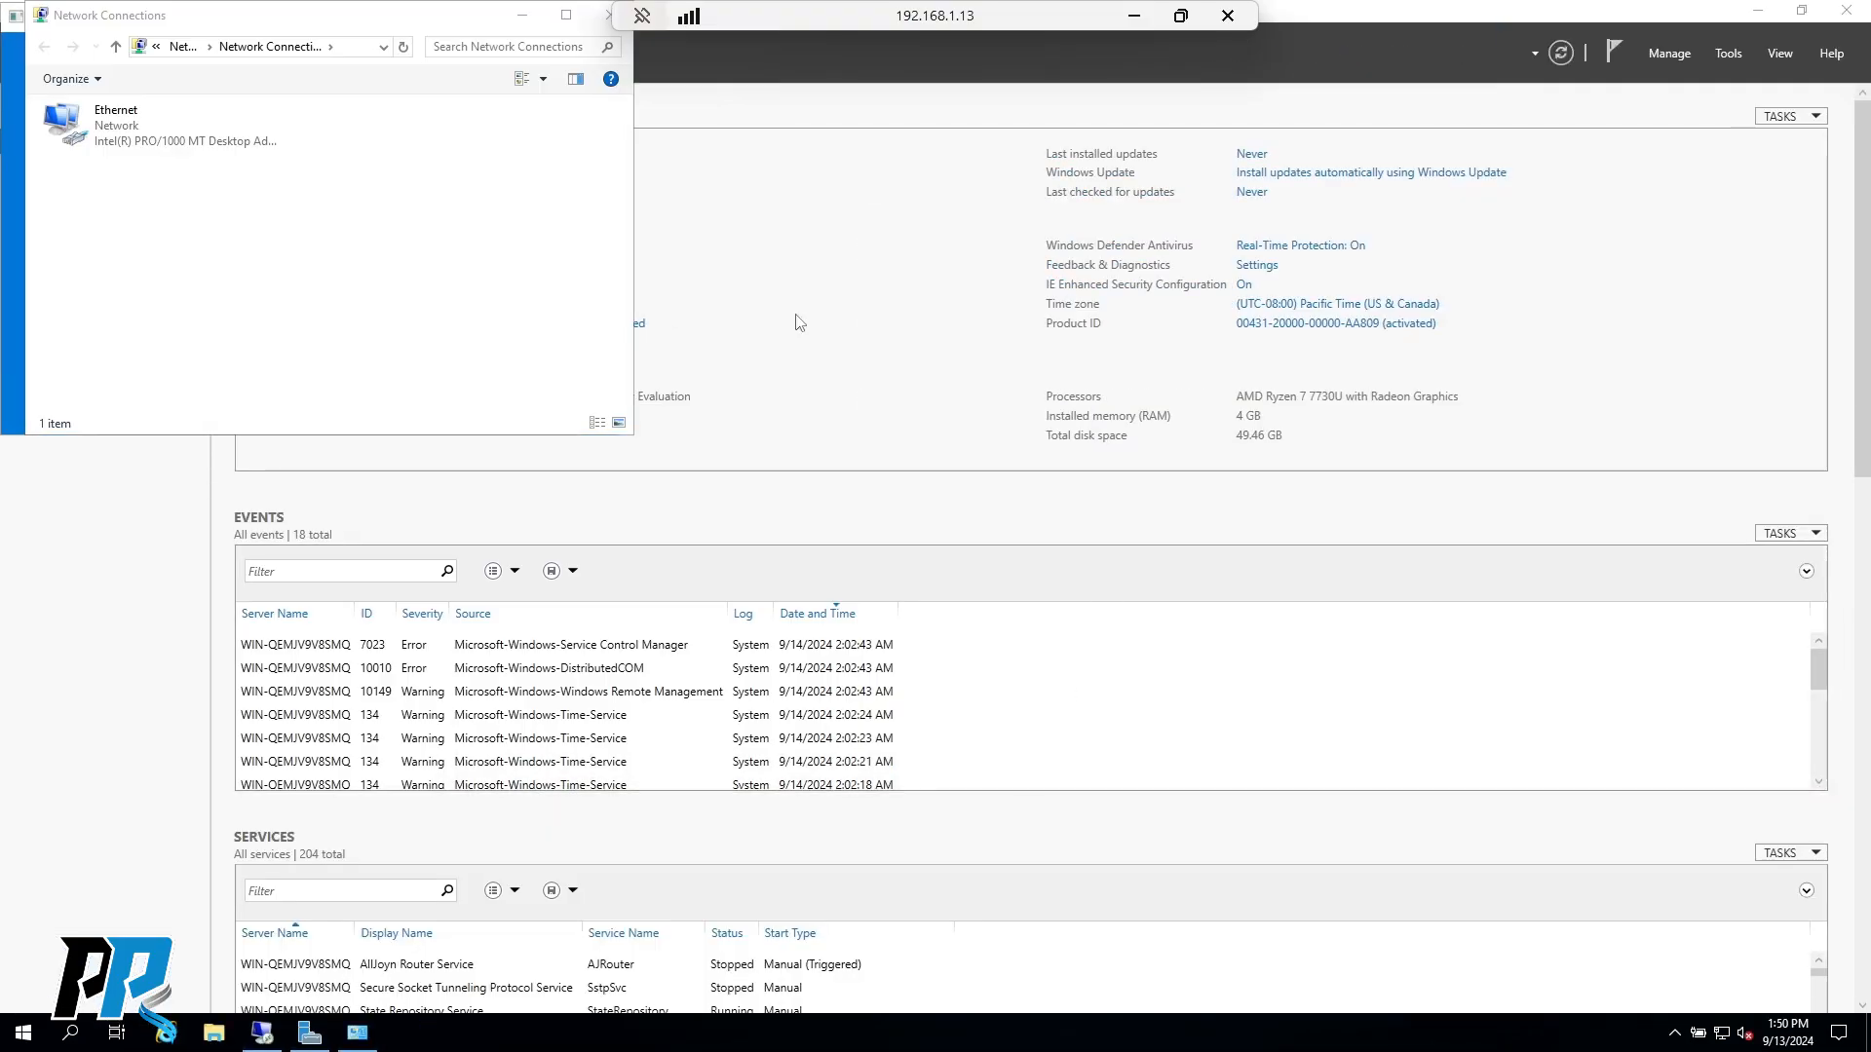
Close the remote Network Connections, Server Manager and RDC dialog, keeping the session full screen.
{"action": "left_click", "coordinate": [1181, 17]}
{"action": "left_click_drag", "start_coordinate": [960, 76], "coordinate": [982, 208]}
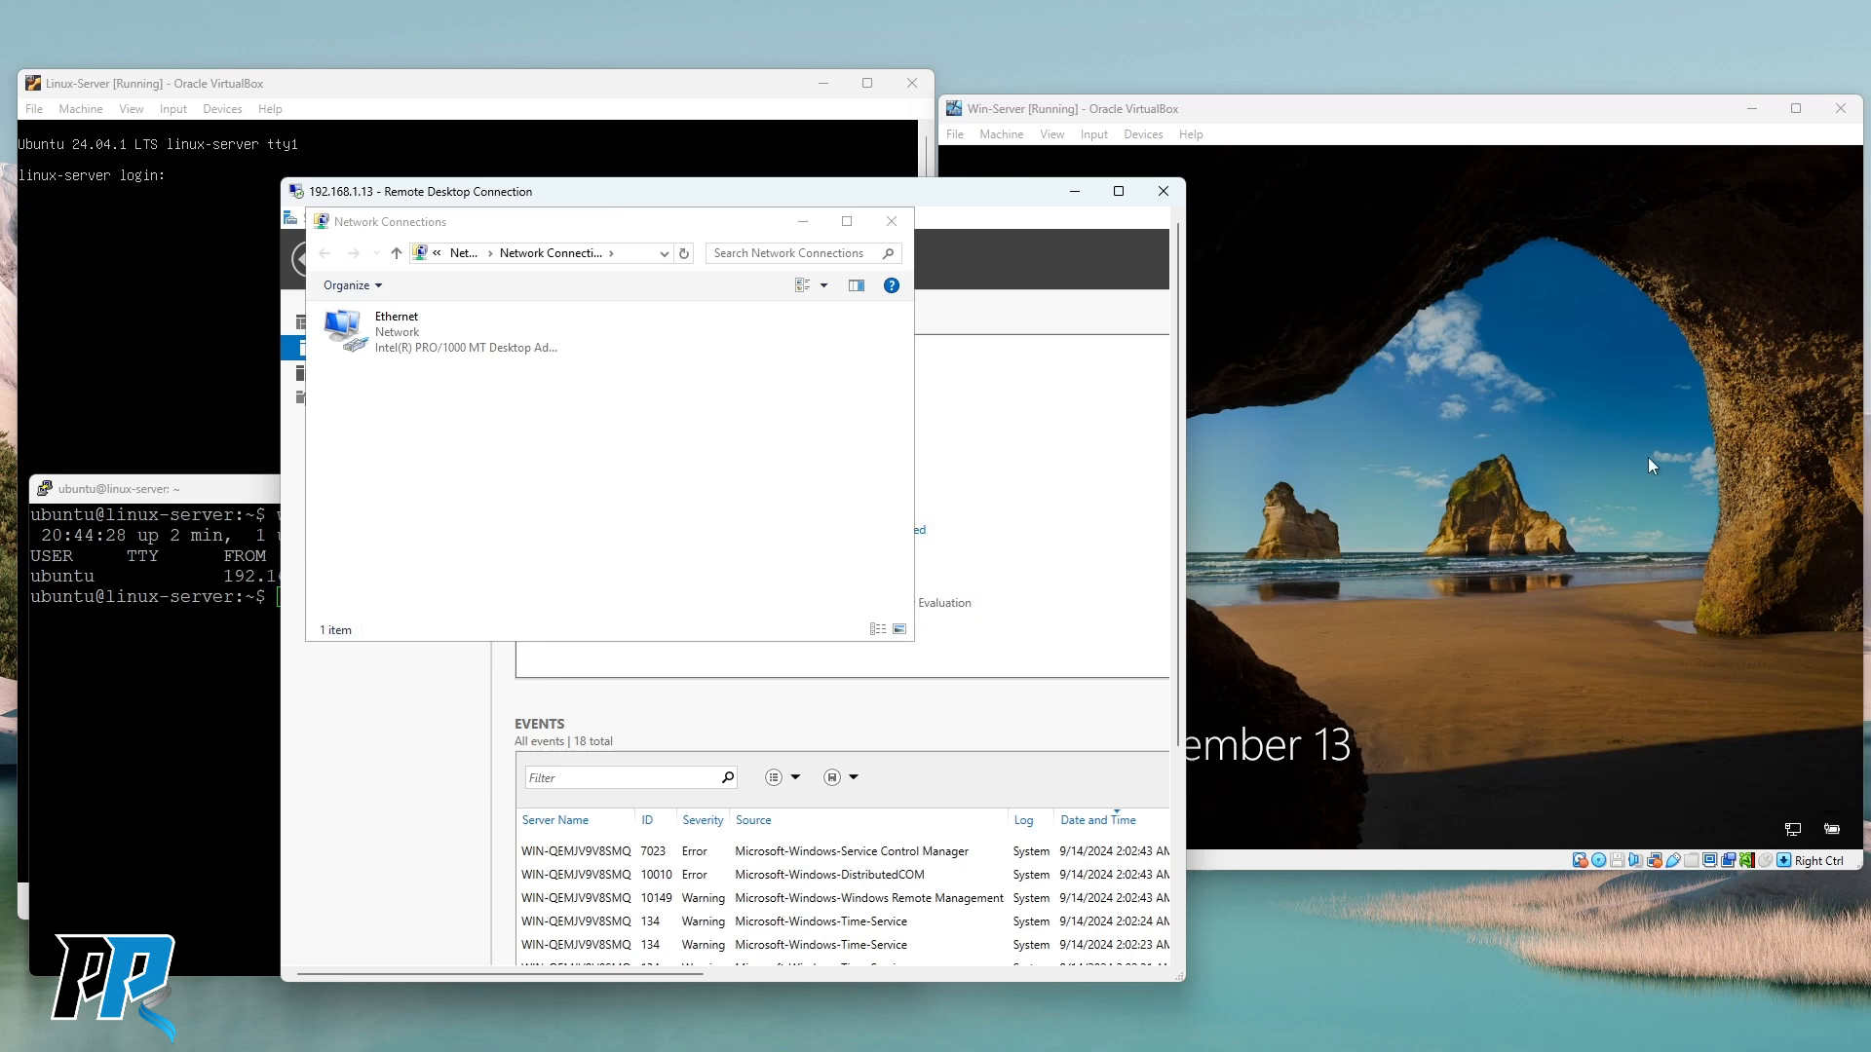
{"action": "left_click_drag", "start_coordinate": [848, 204], "coordinate": [710, 170]}
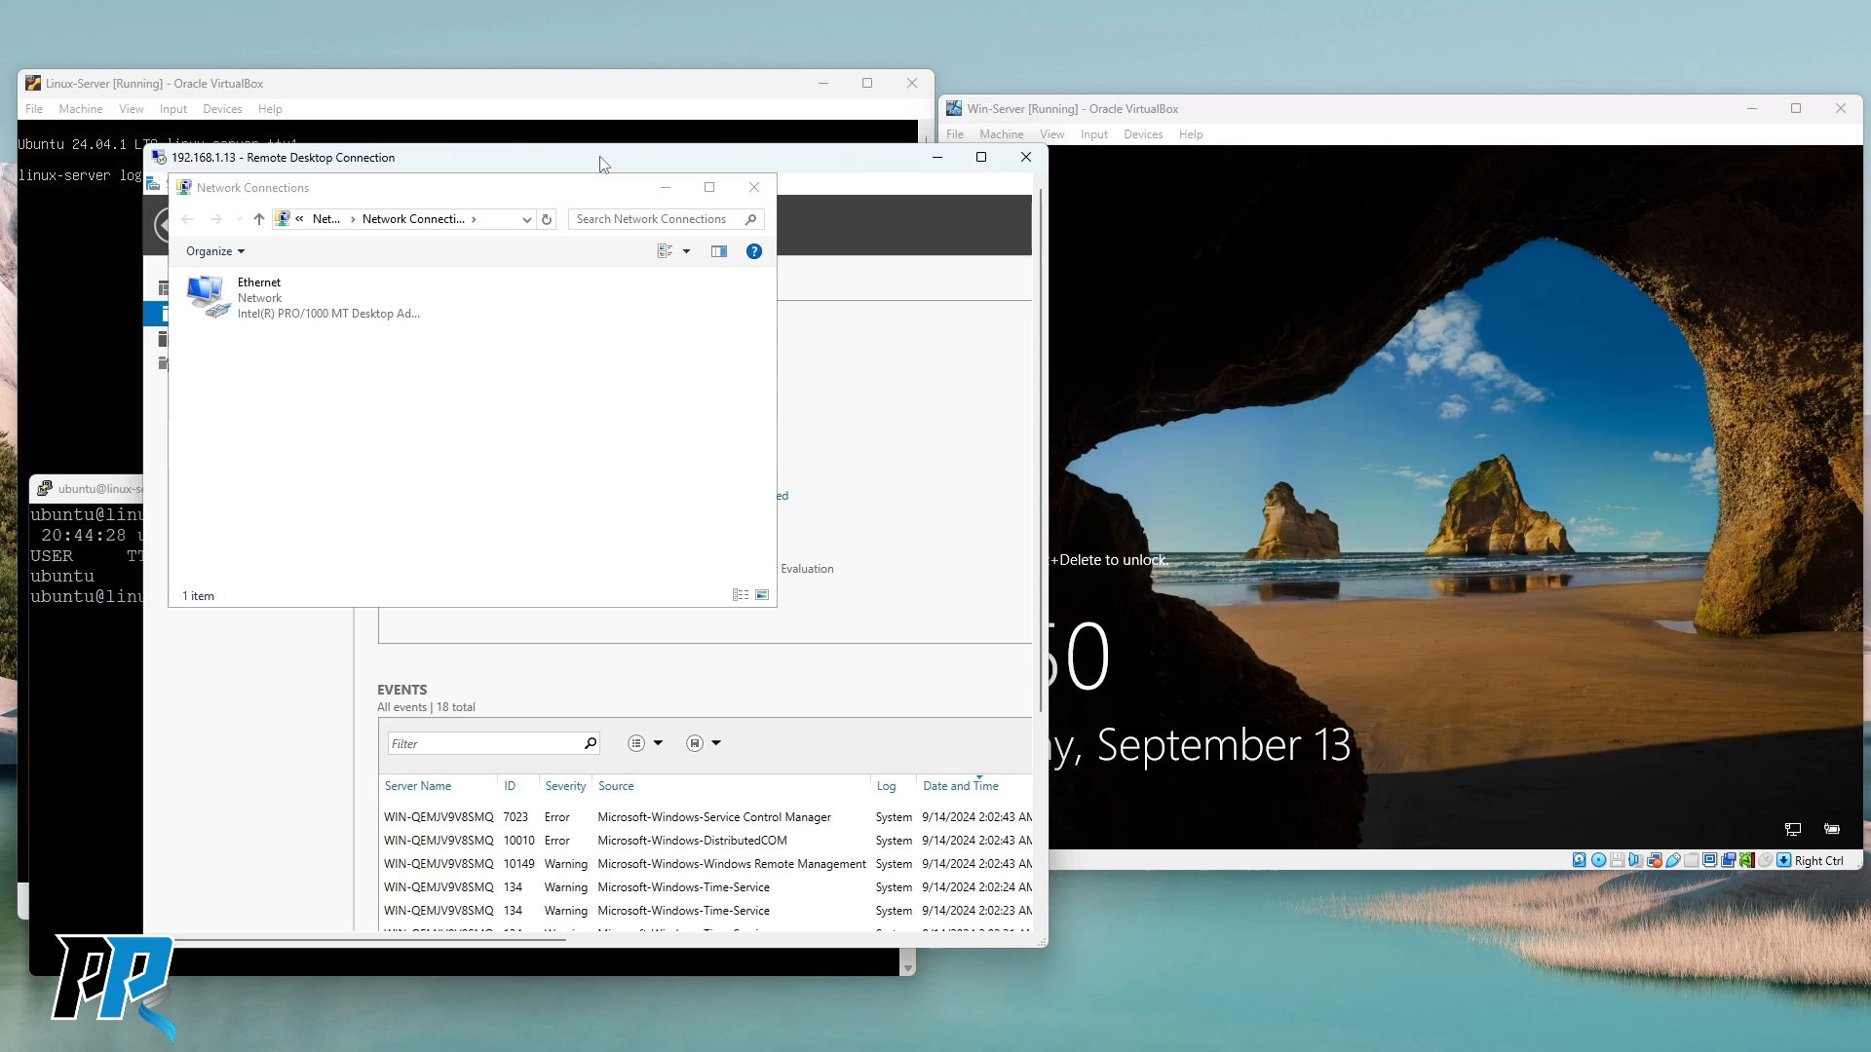
{"action": "left_click_drag", "start_coordinate": [602, 192], "coordinate": [666, 206]}
{"action": "left_click", "coordinate": [821, 207]}
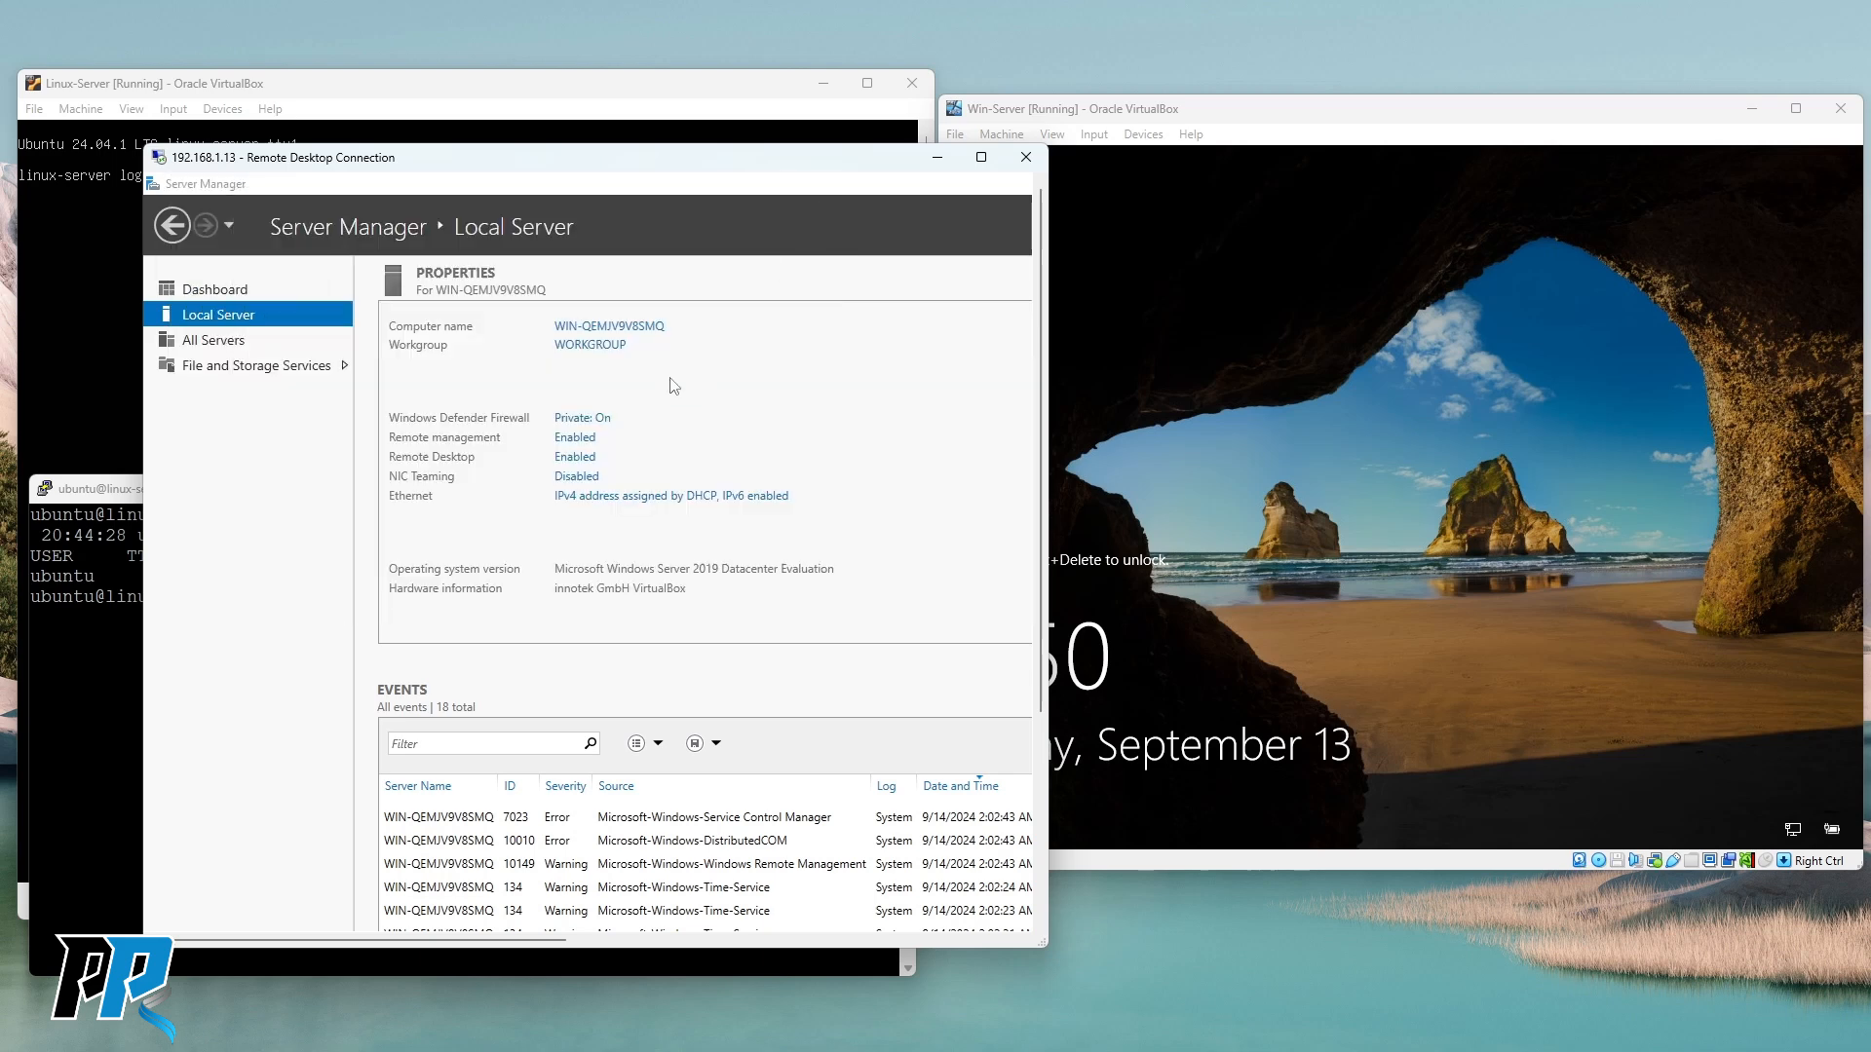
{"action": "left_click", "coordinate": [982, 159]}
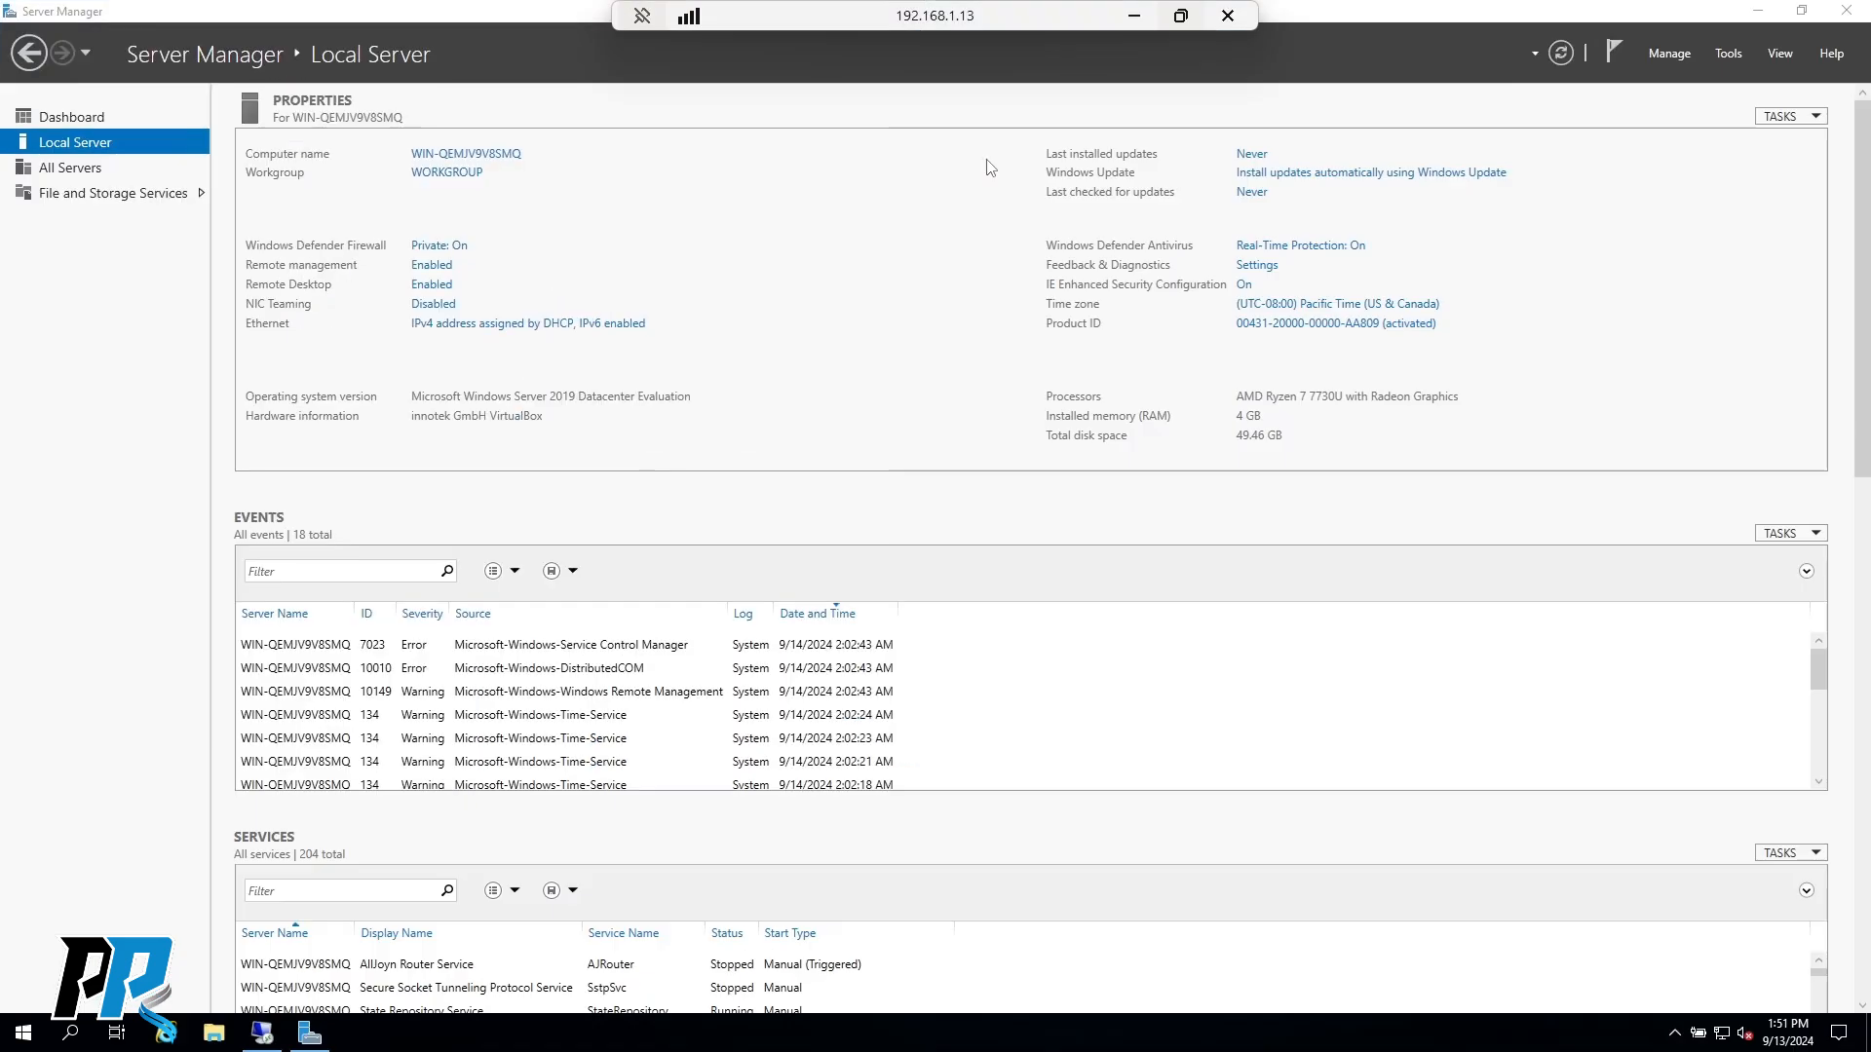
{"action": "left_click", "coordinate": [1845, 12]}
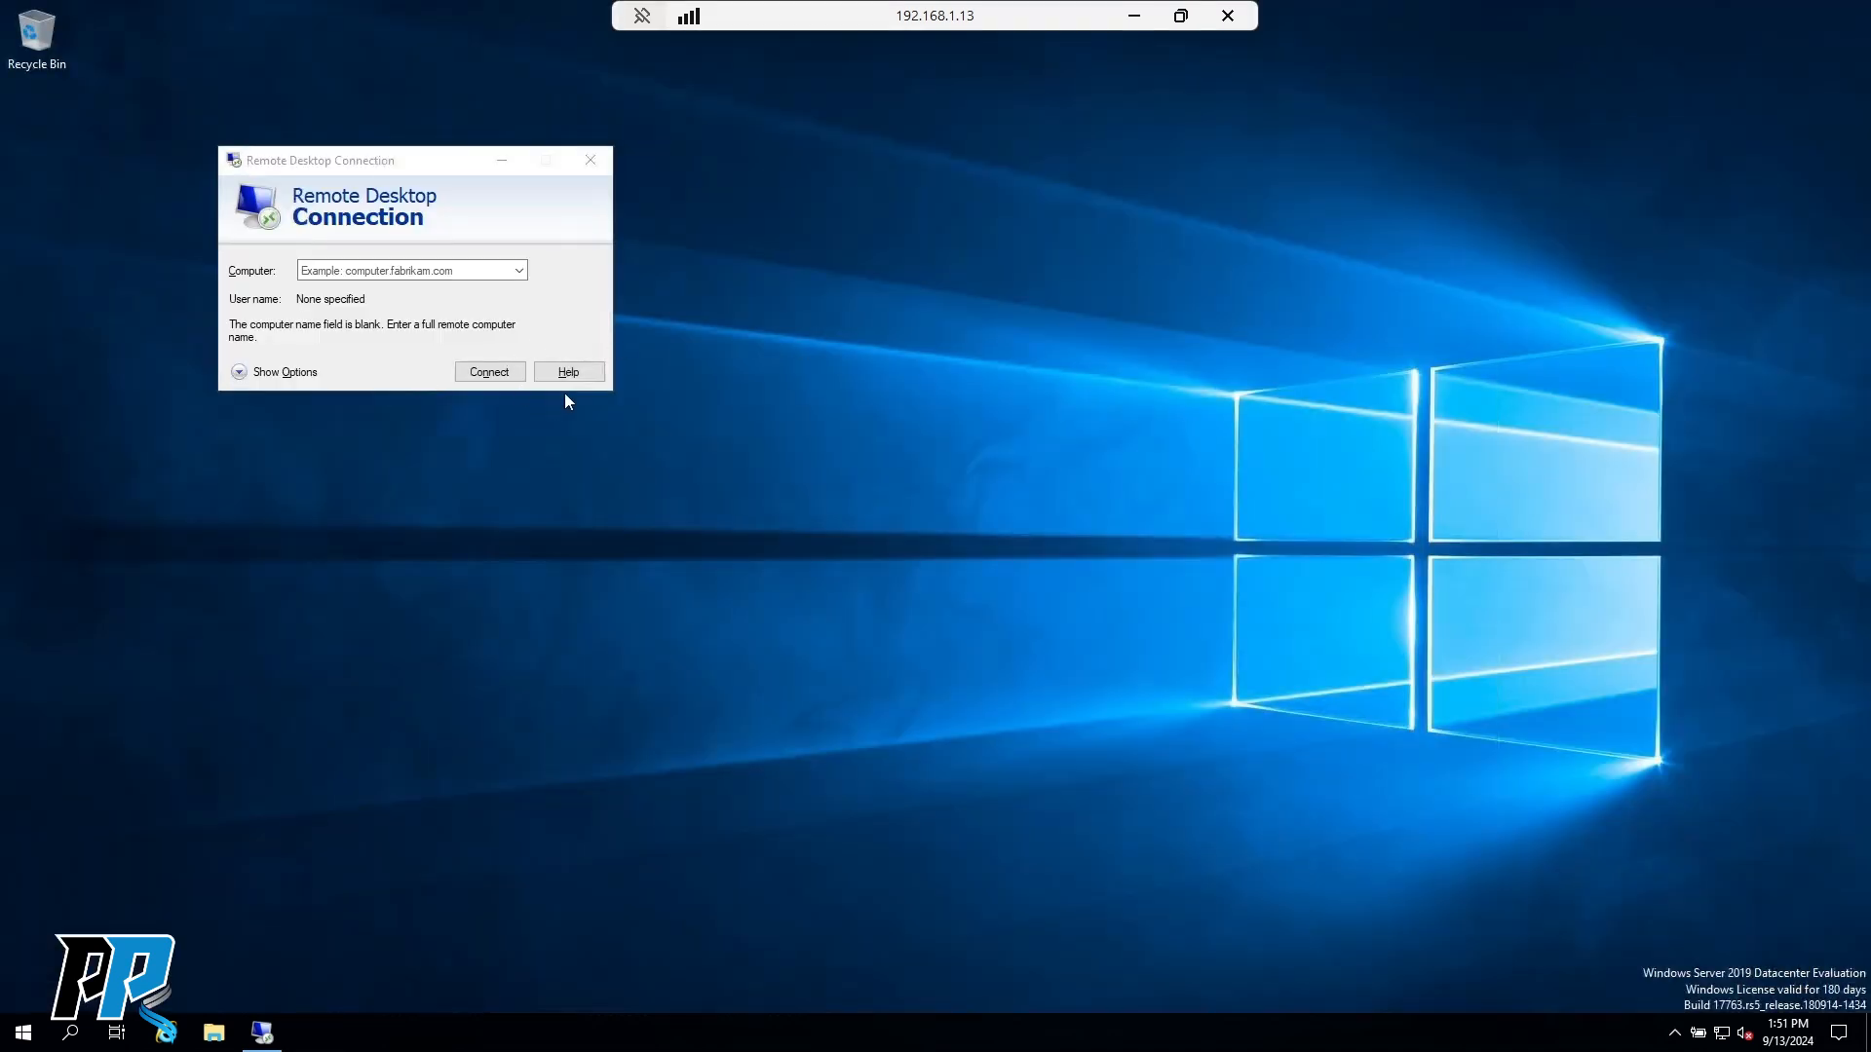
{"action": "left_click", "coordinate": [590, 160]}
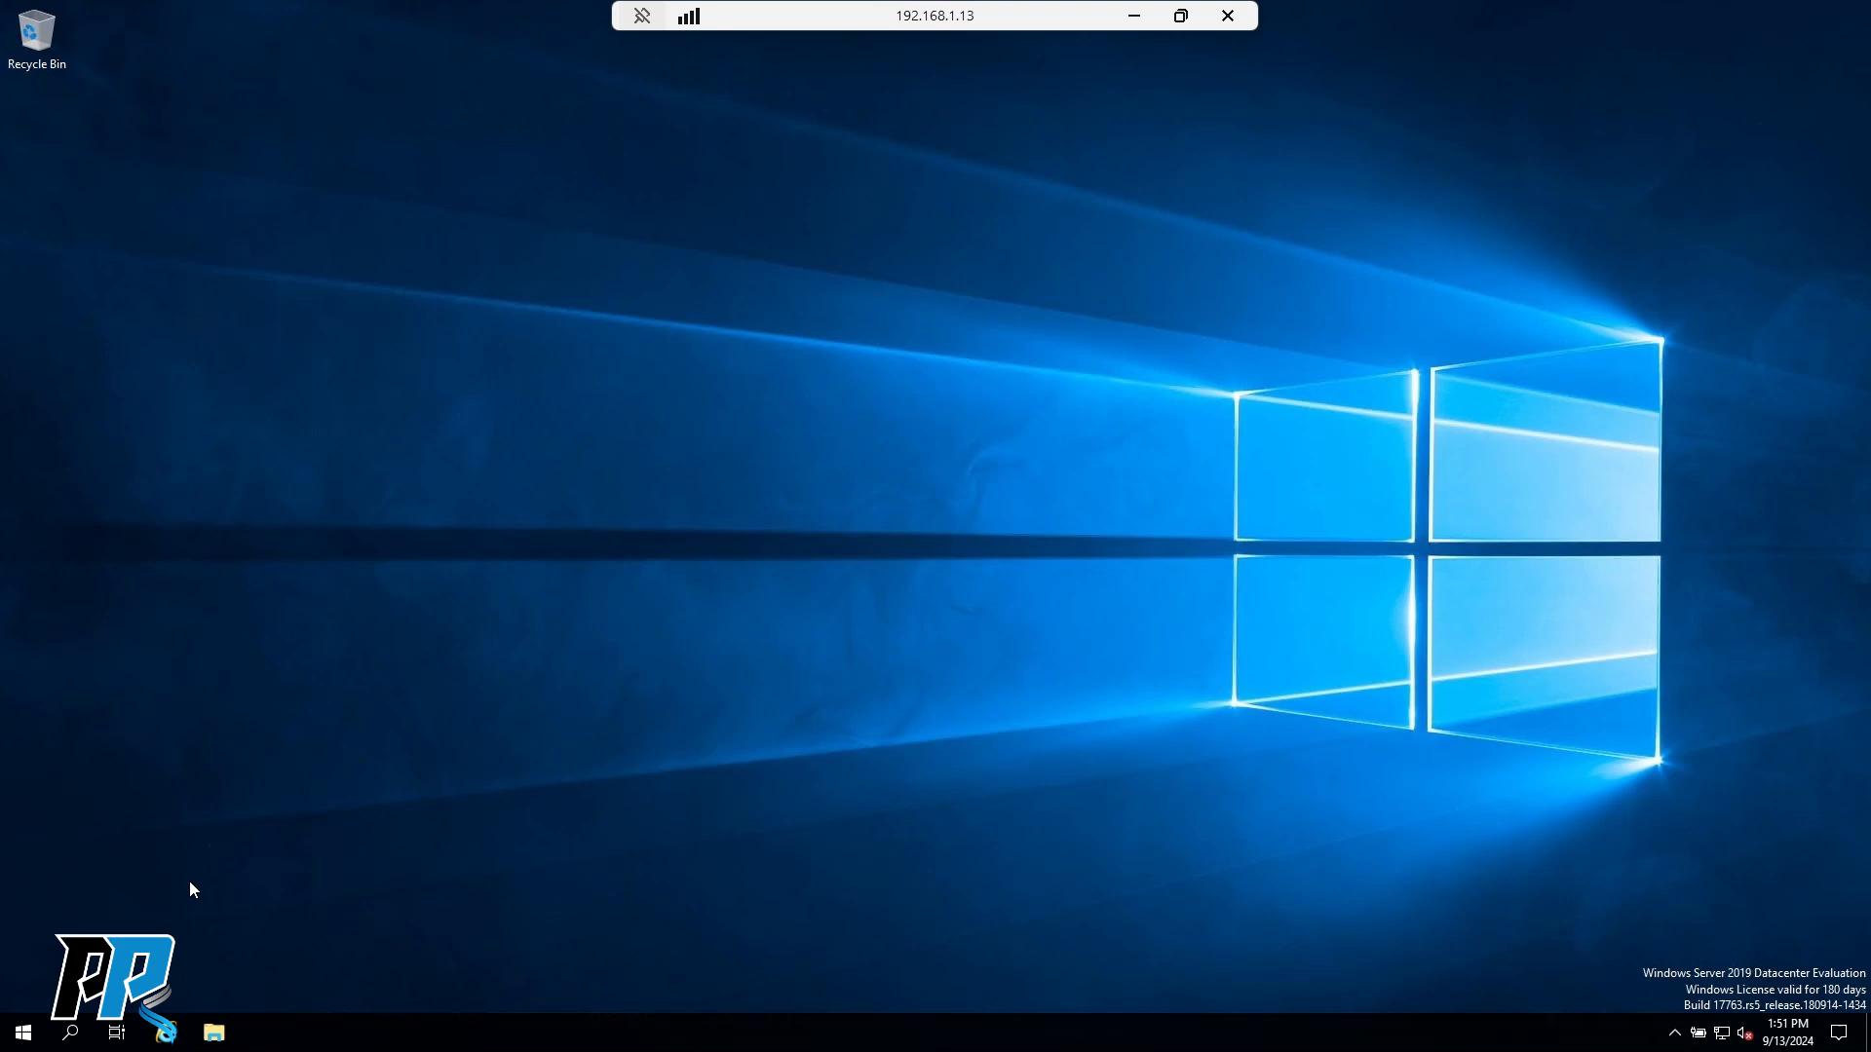
{"action": "right_click", "coordinate": [25, 1034]}
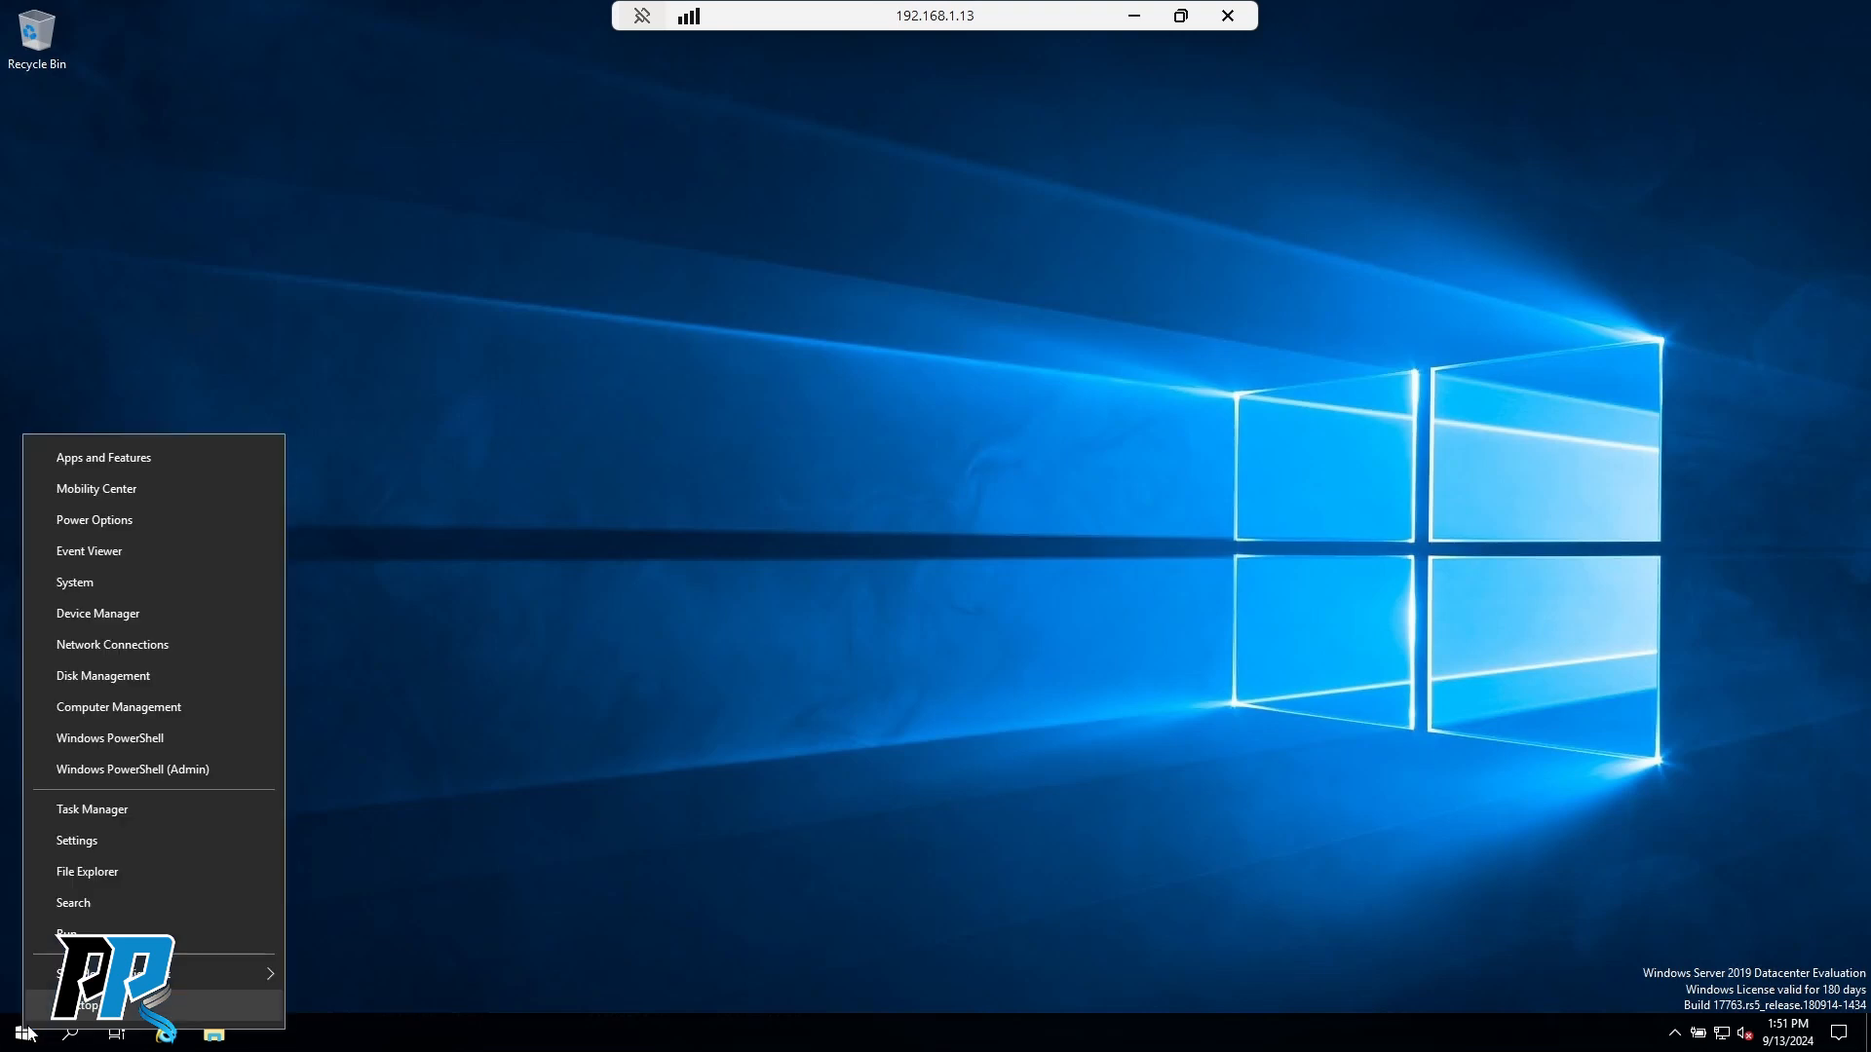
Sign out of the remote session and send the unlock sequence to the Win-Server VM.
{"action": "mouse_move", "coordinate": [212, 973]}
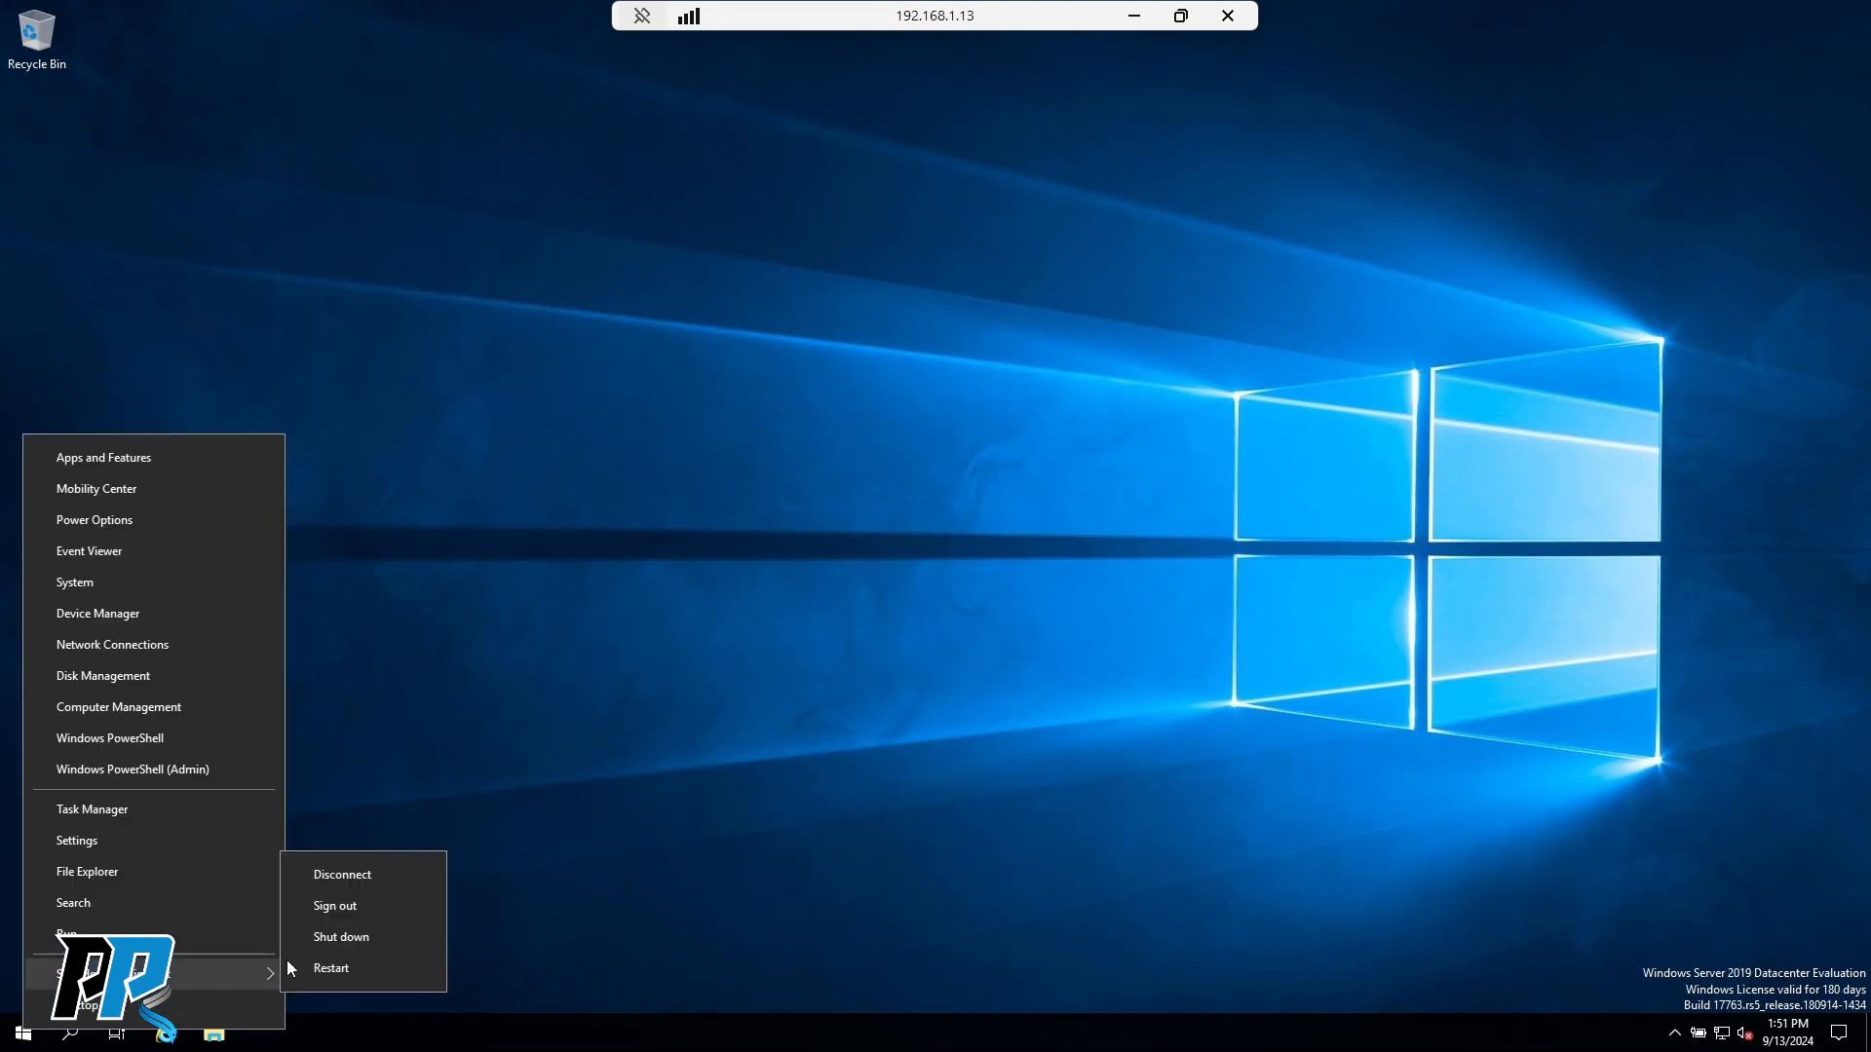
{"action": "left_click", "coordinate": [348, 908]}
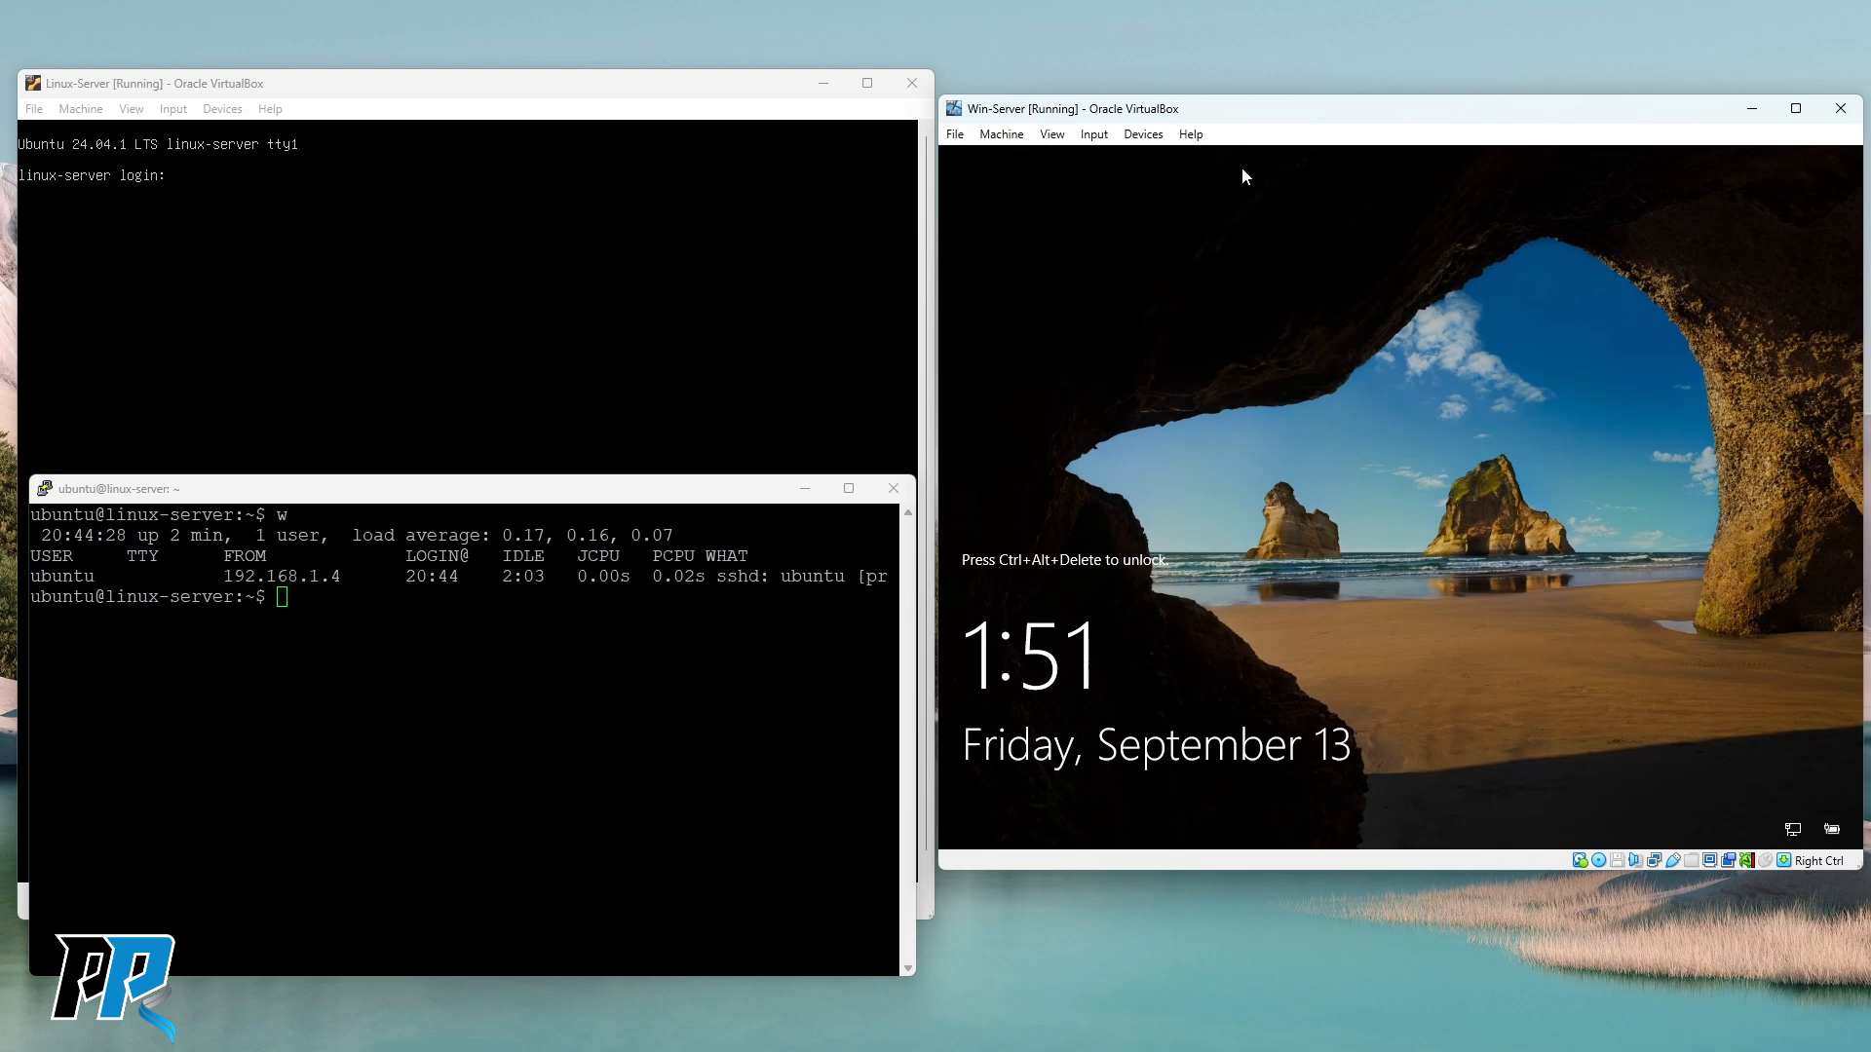
{"action": "left_click", "coordinate": [1093, 134]}
{"action": "mouse_move", "coordinate": [1149, 161]}
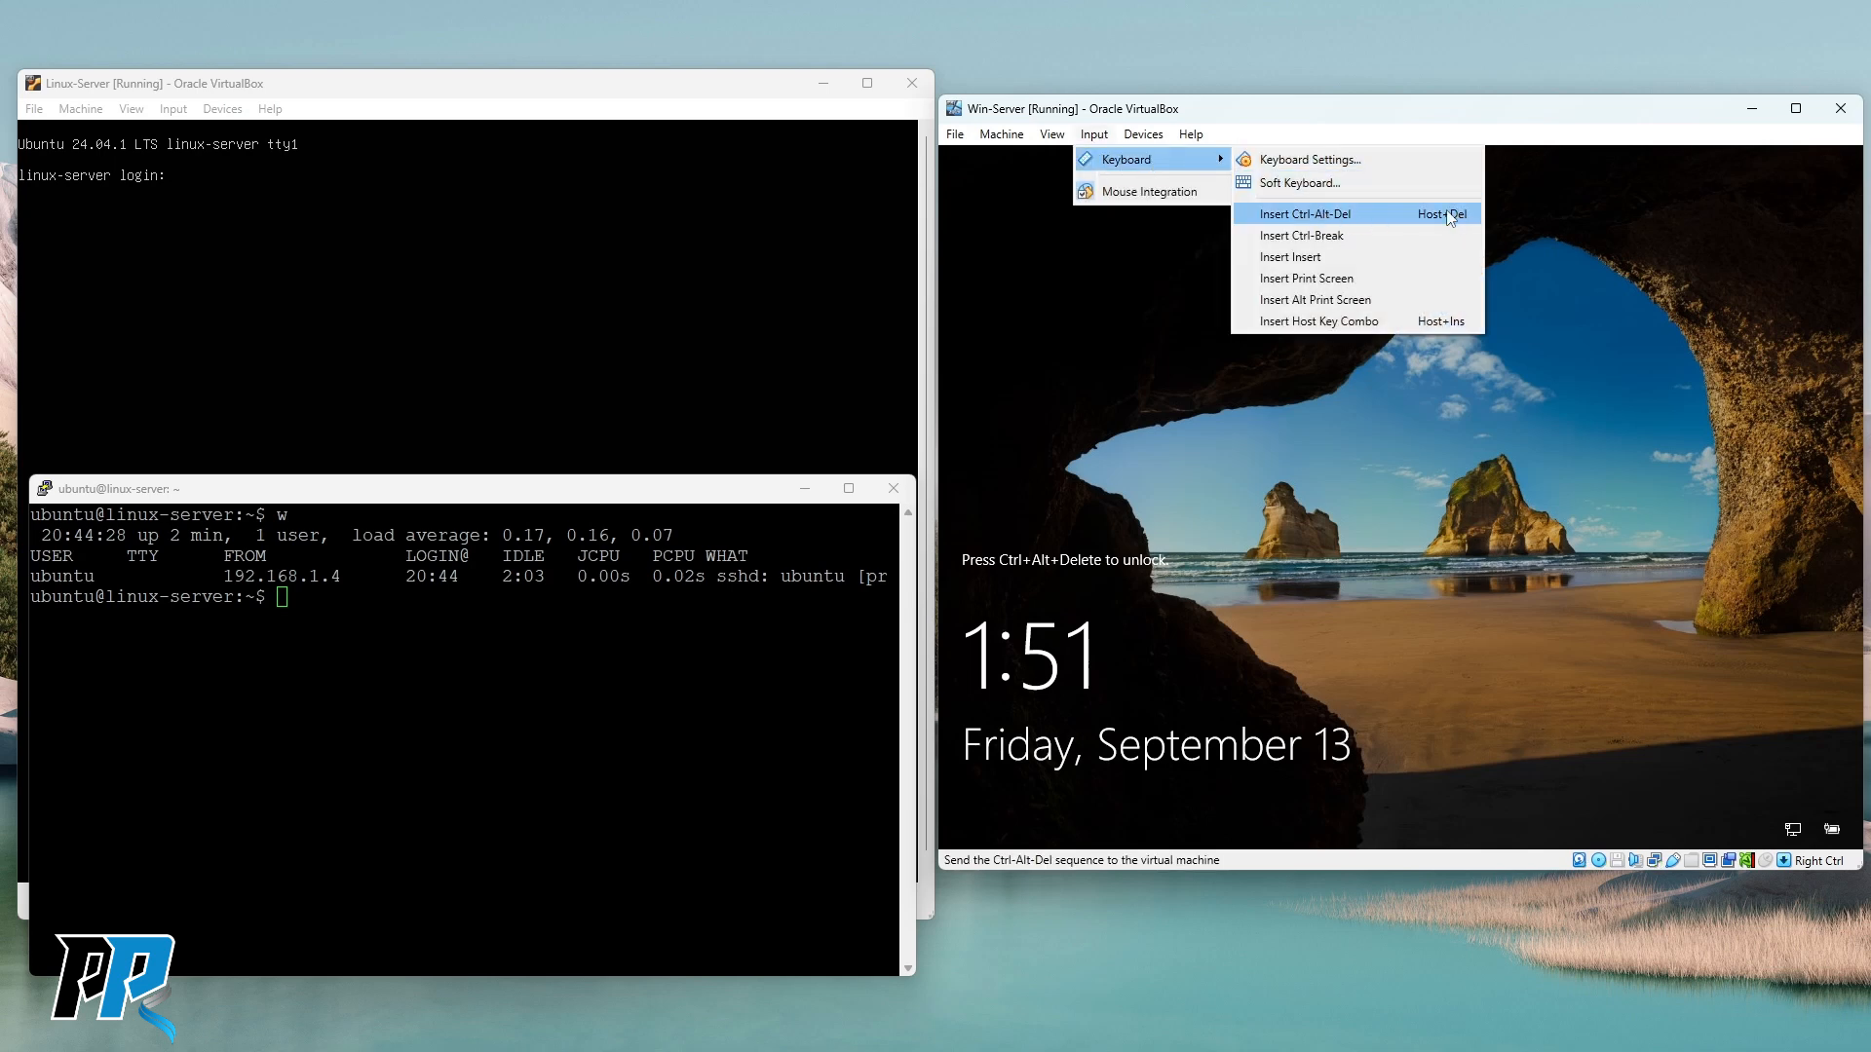
{"action": "left_click", "coordinate": [1342, 214]}
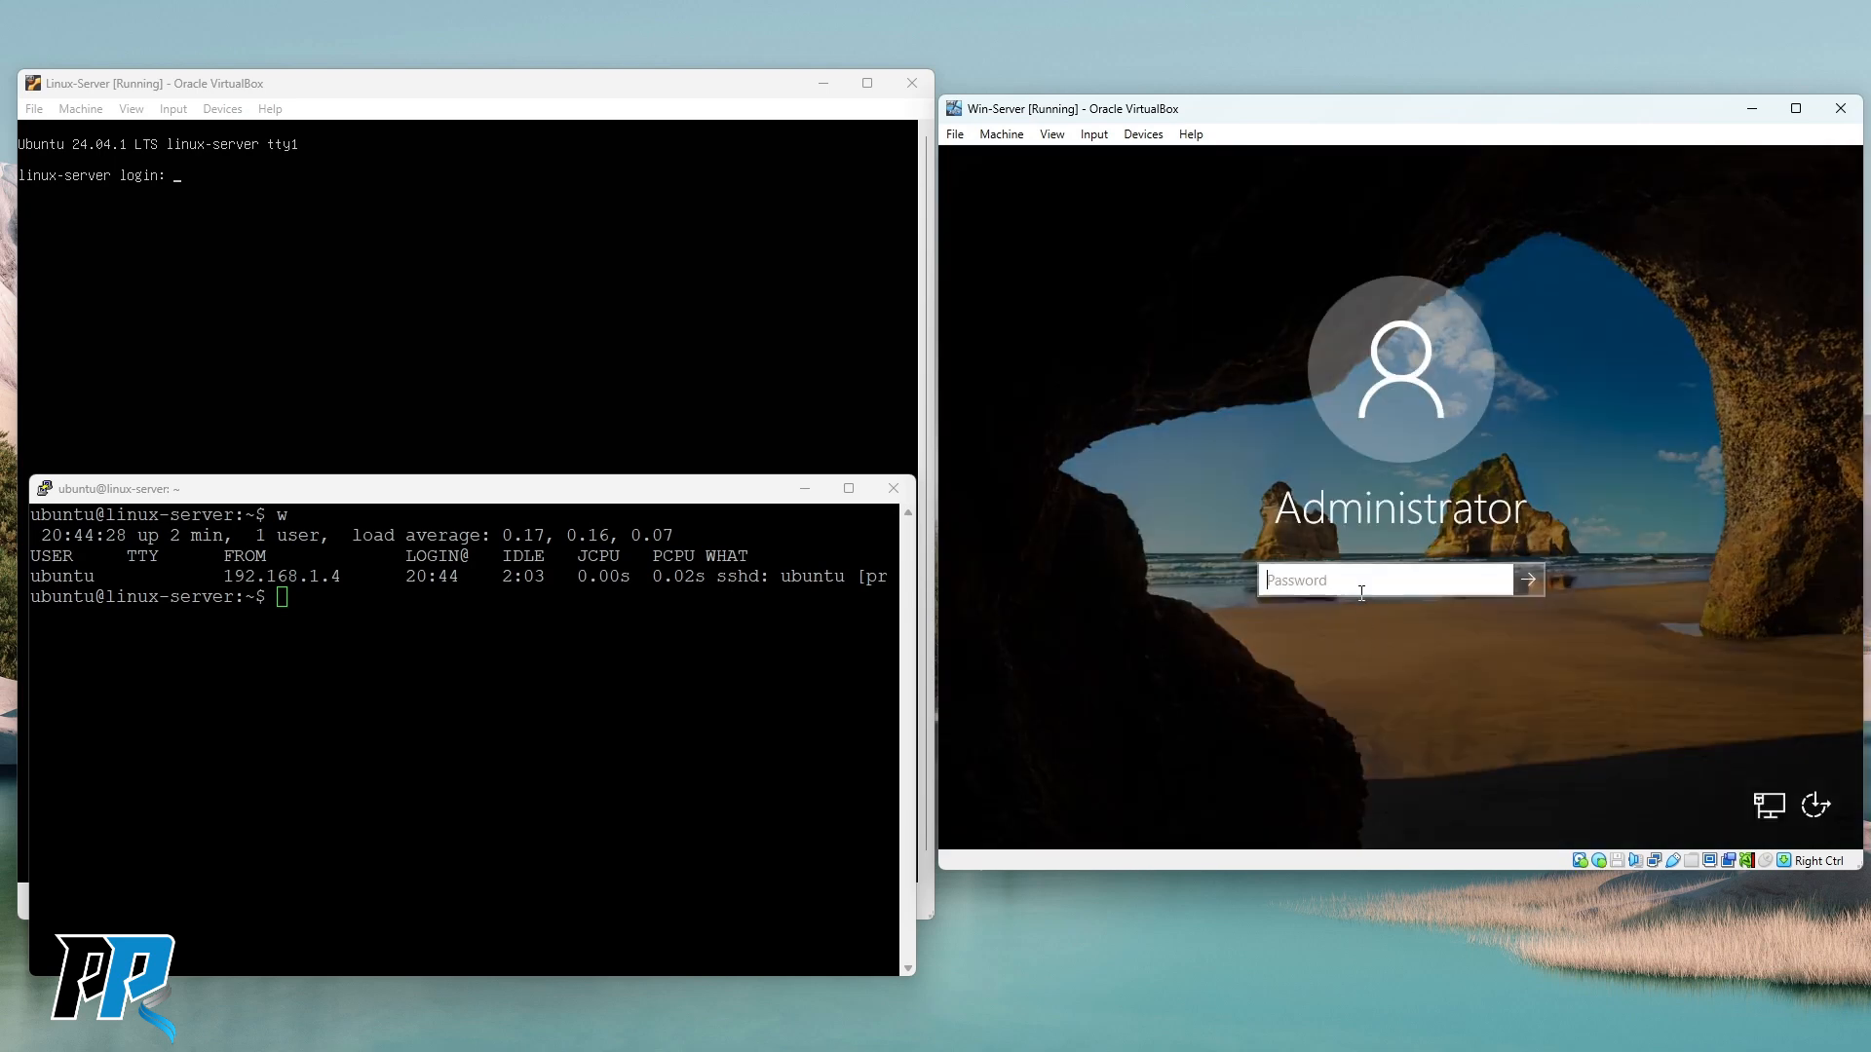
Sign in to Win-Server with the Administrator password, then rearrange the VM windows.
{"action": "type", "text": "P"}
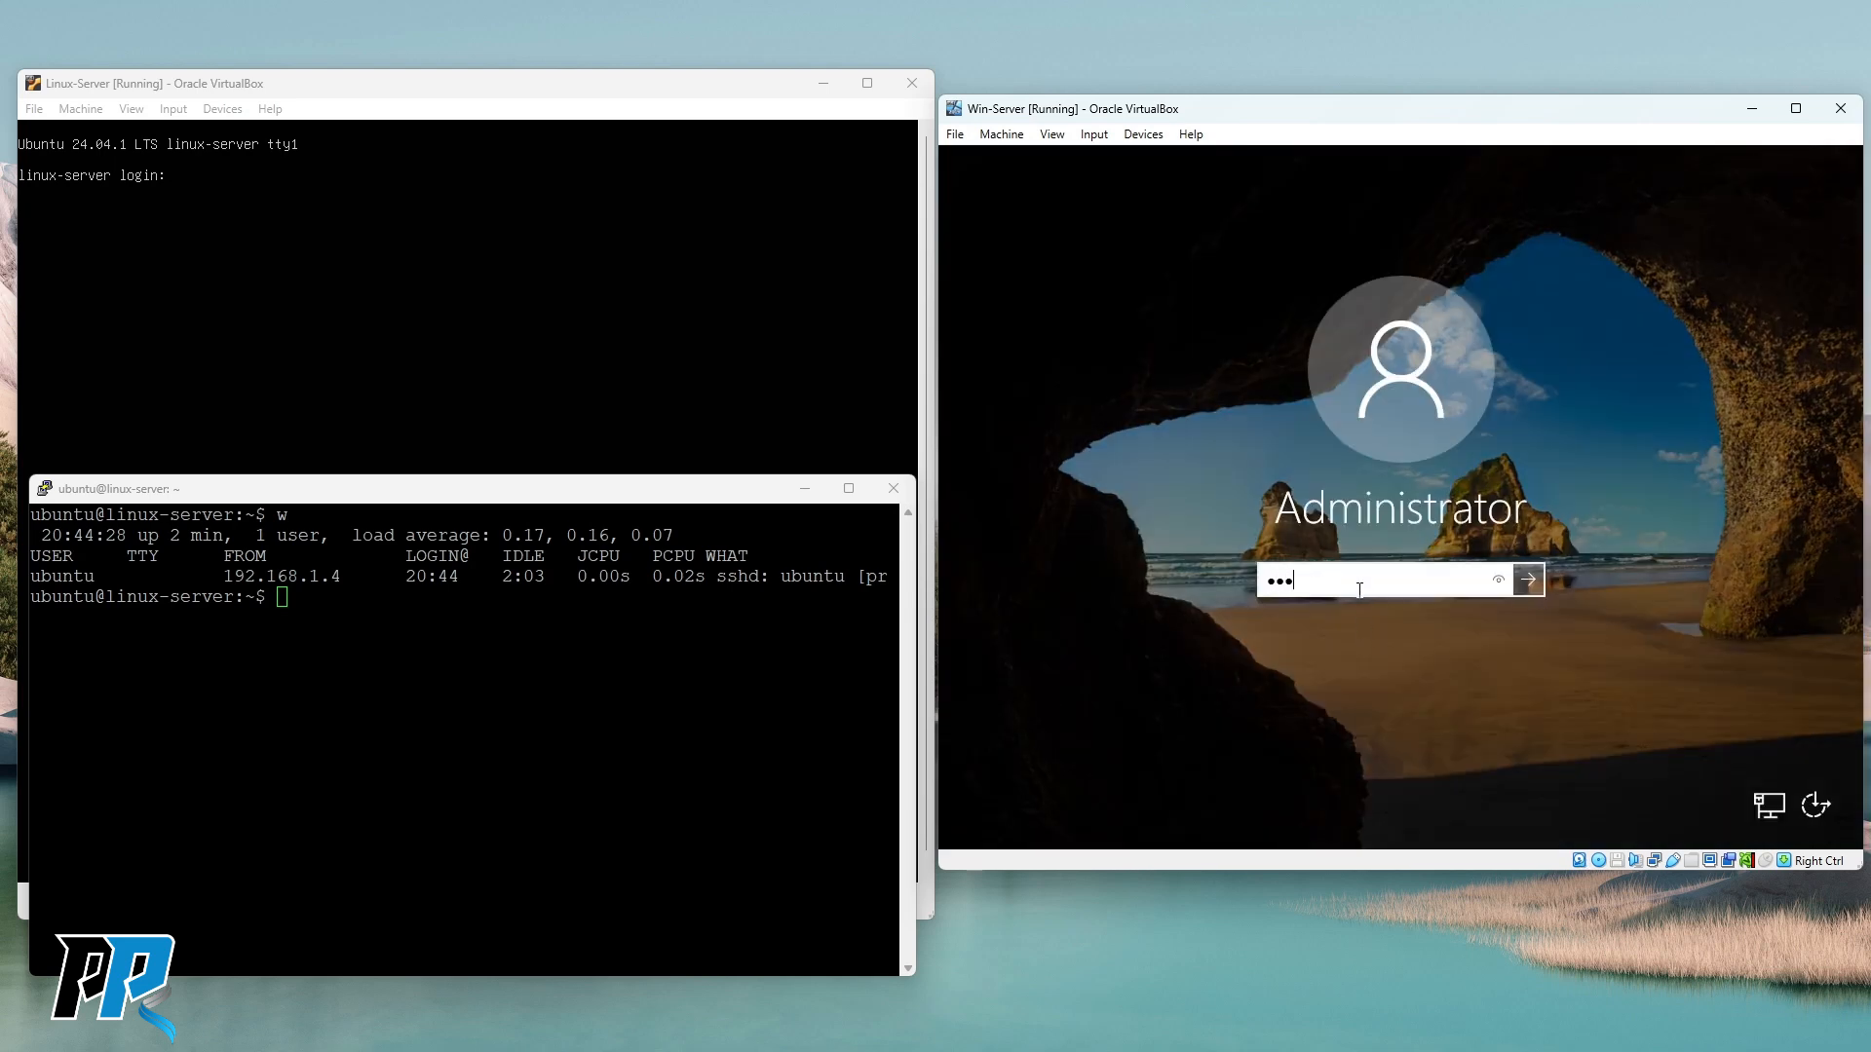
{"action": "type", "text": "@ssw0rd"}
{"action": "key", "text": "Return"}
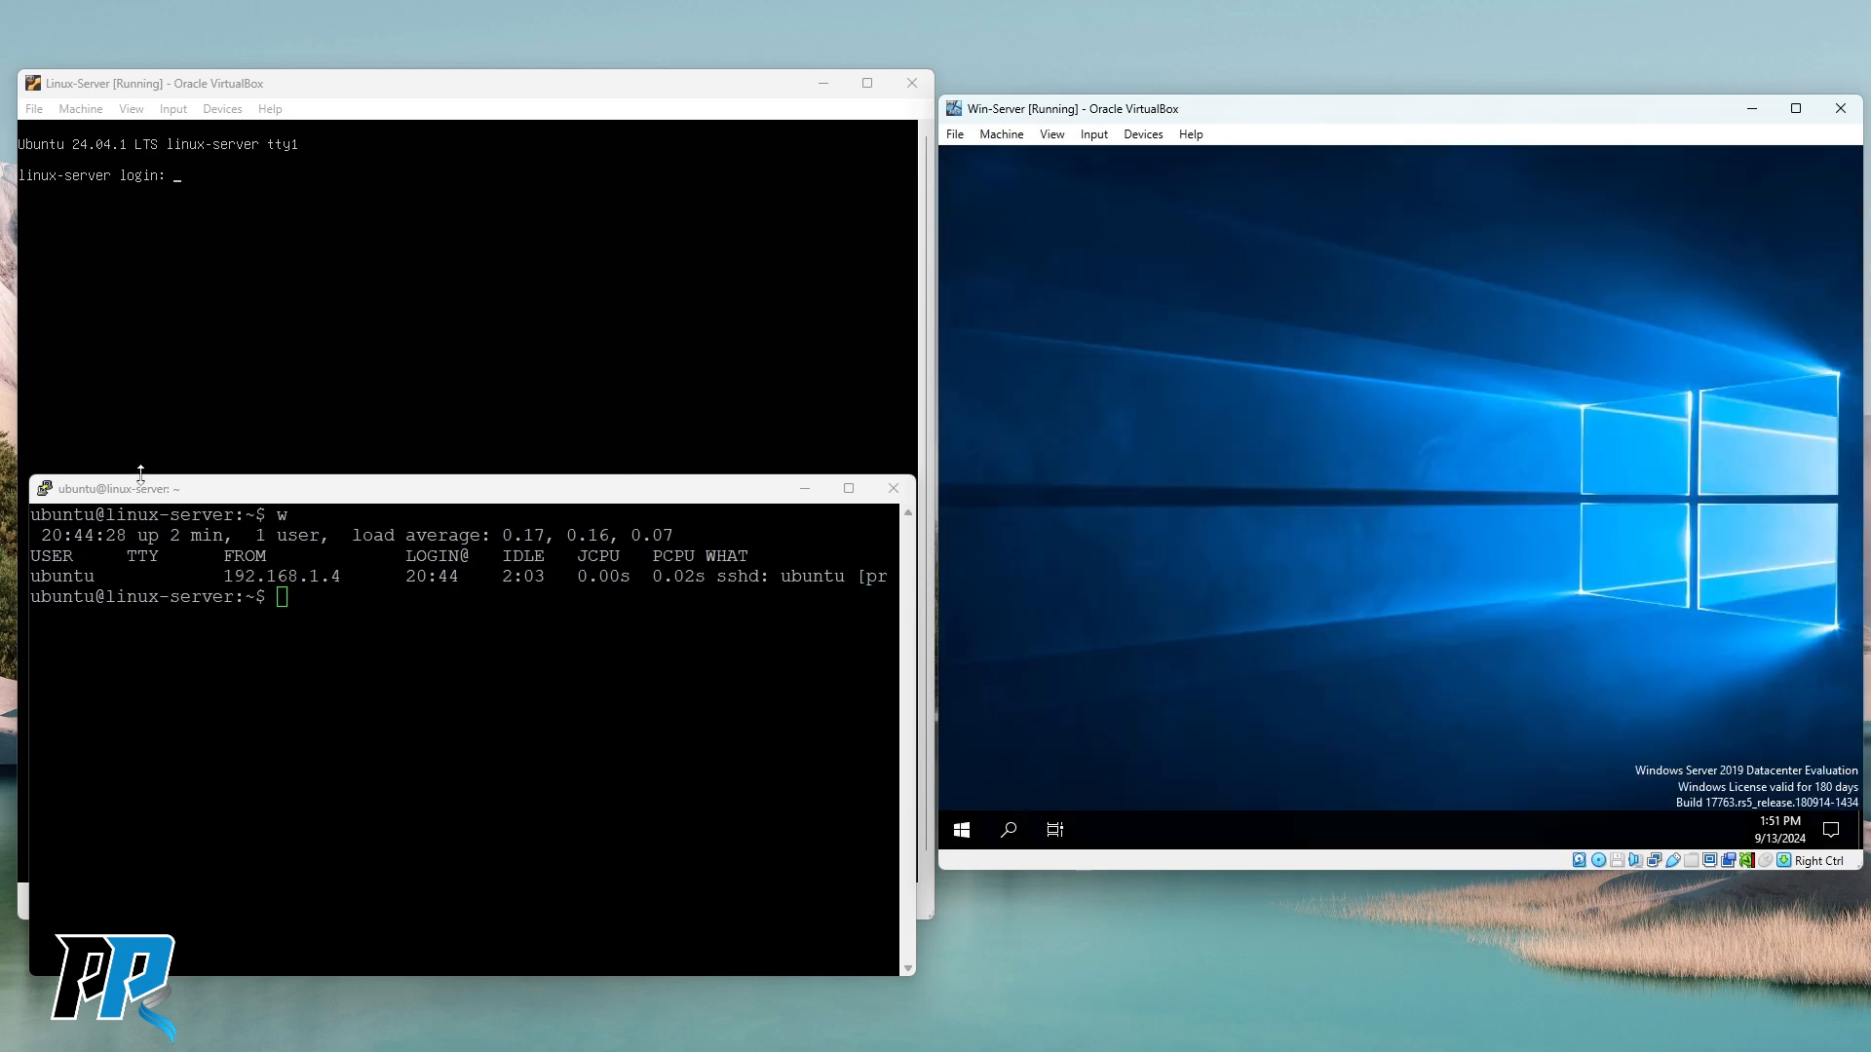
{"action": "left_click", "coordinate": [247, 676]}
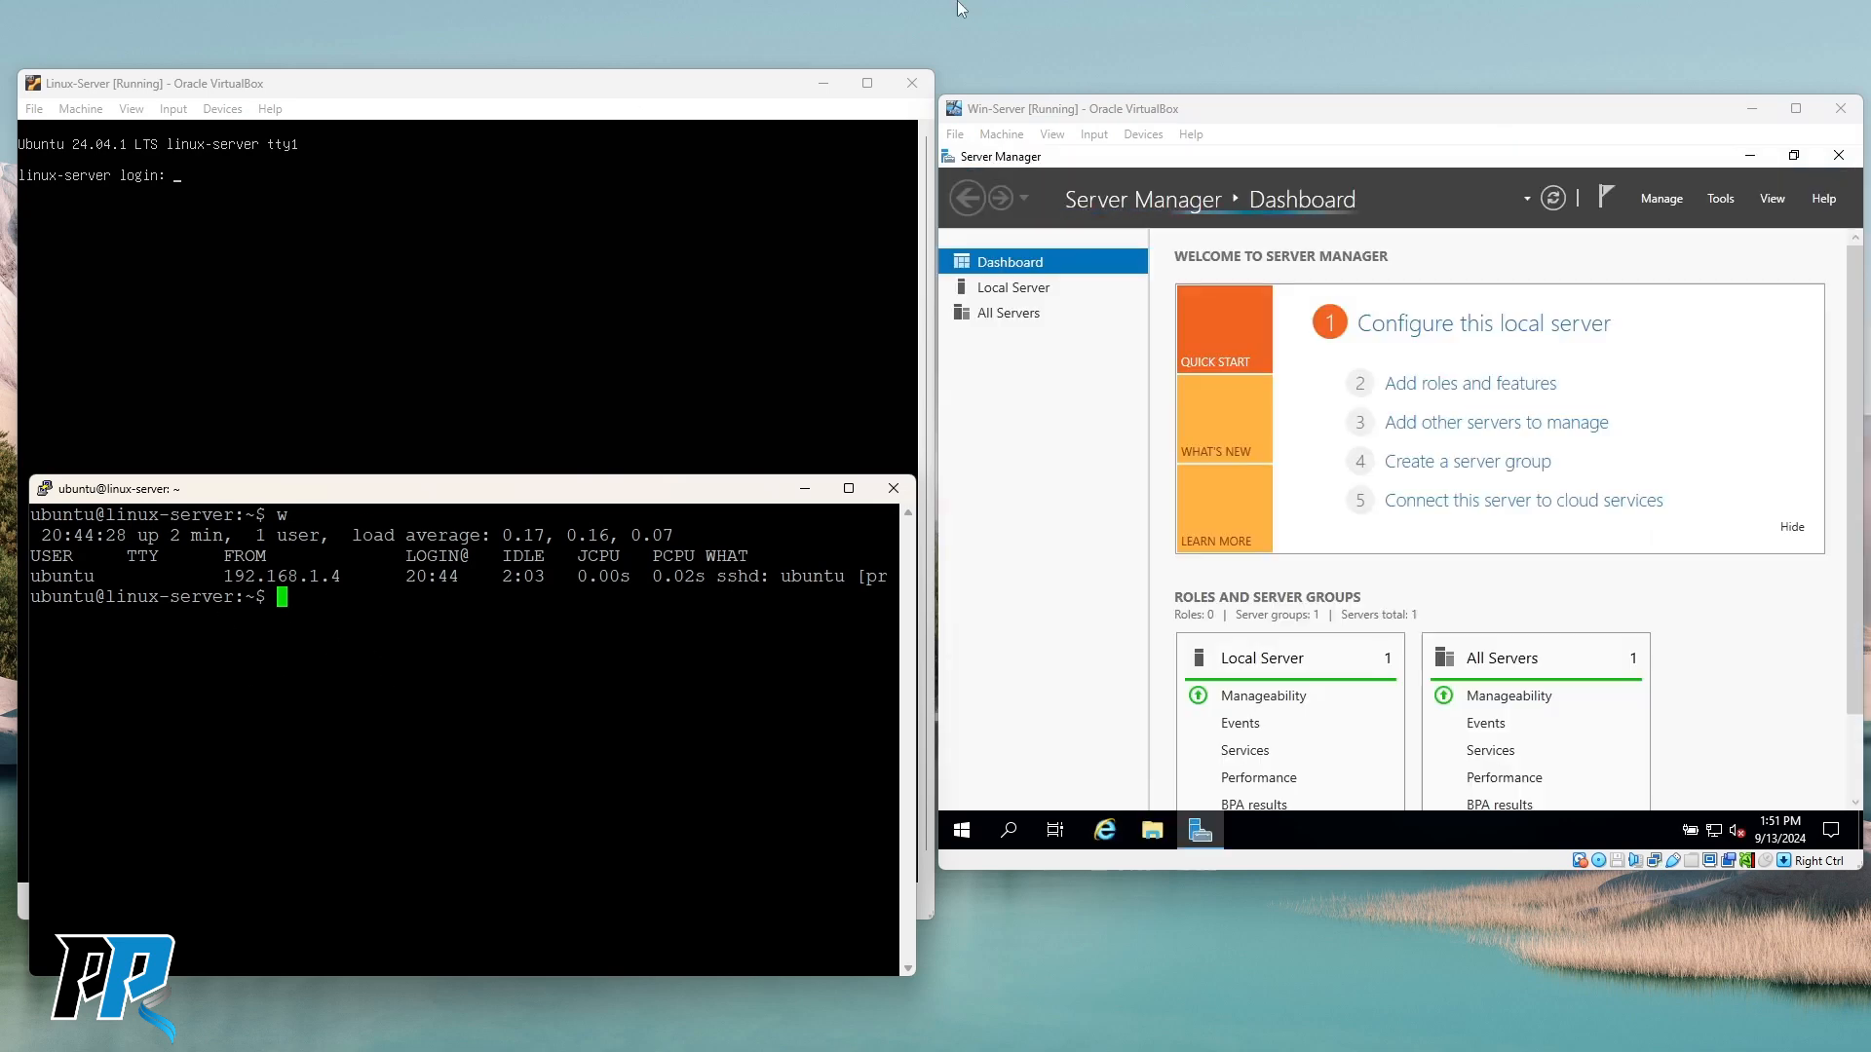
{"action": "left_click_drag", "start_coordinate": [1368, 118], "coordinate": [1361, 82]}
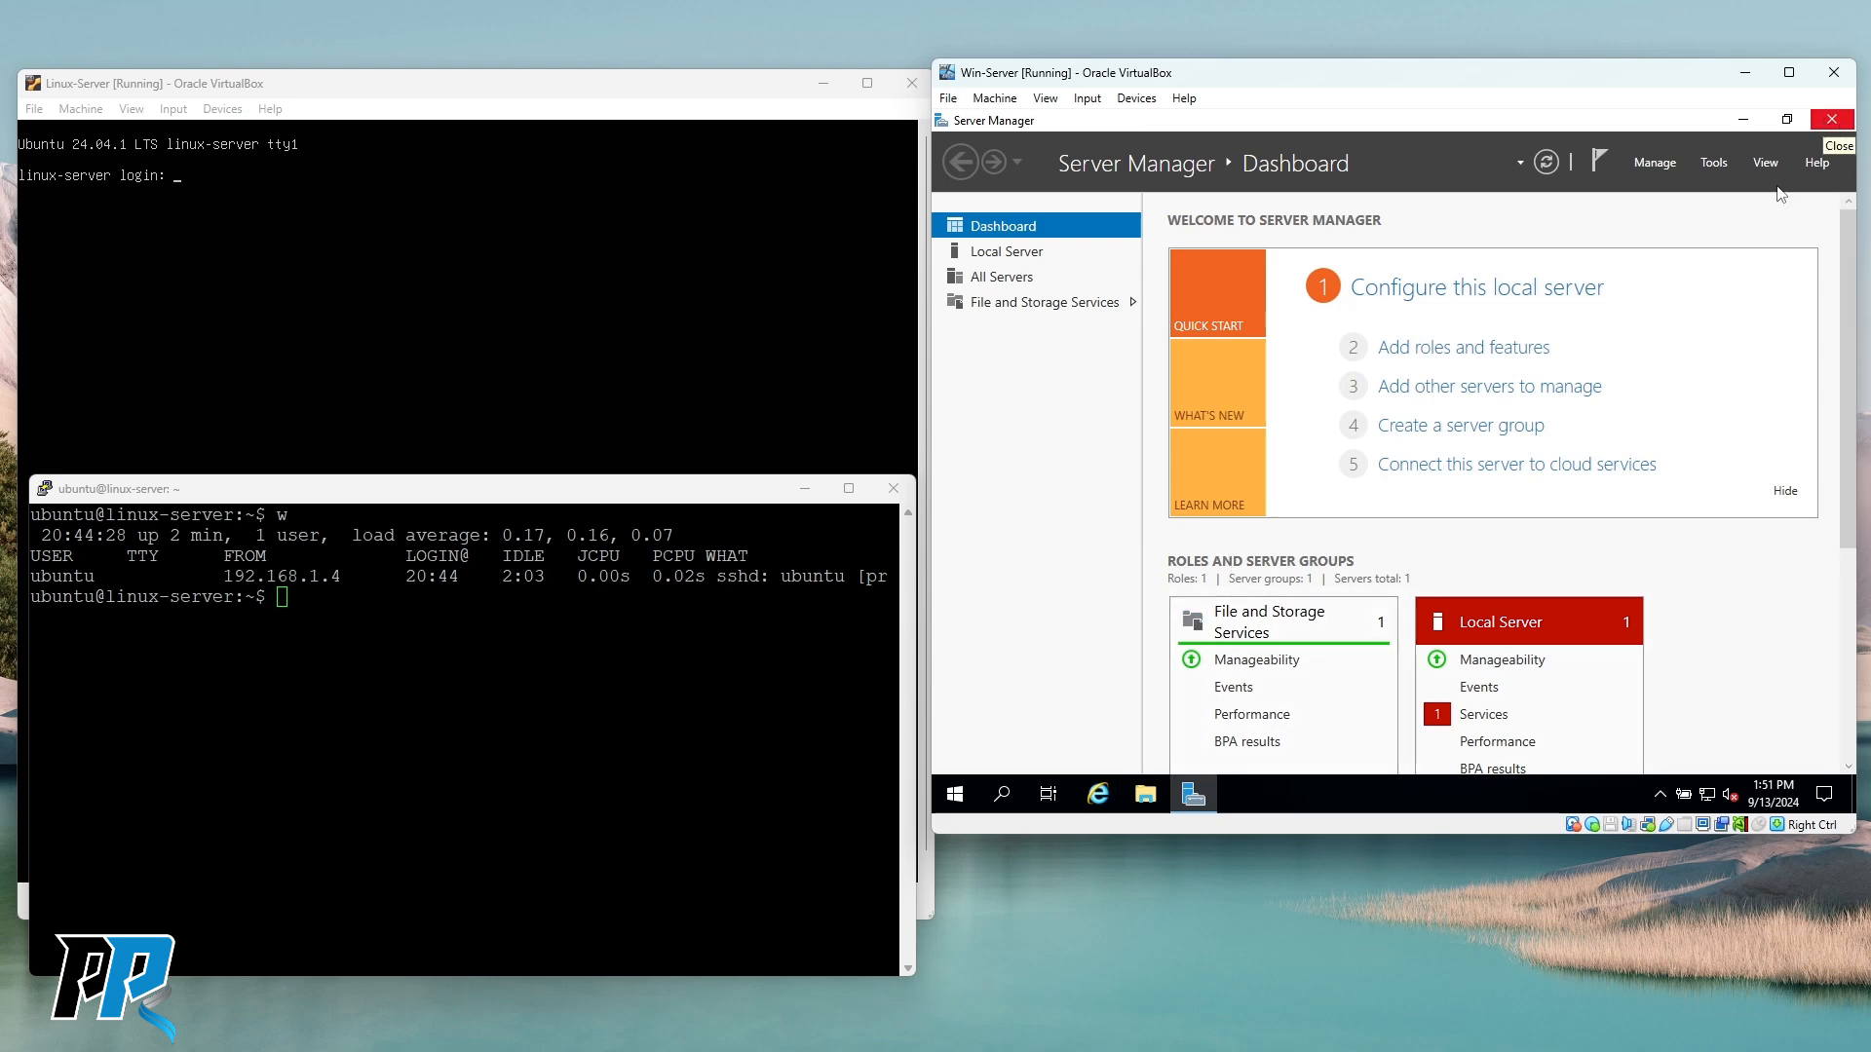
Search the VM's Start menu for 'powersh', then dismiss it without launching anything.
{"action": "key", "text": "super"}
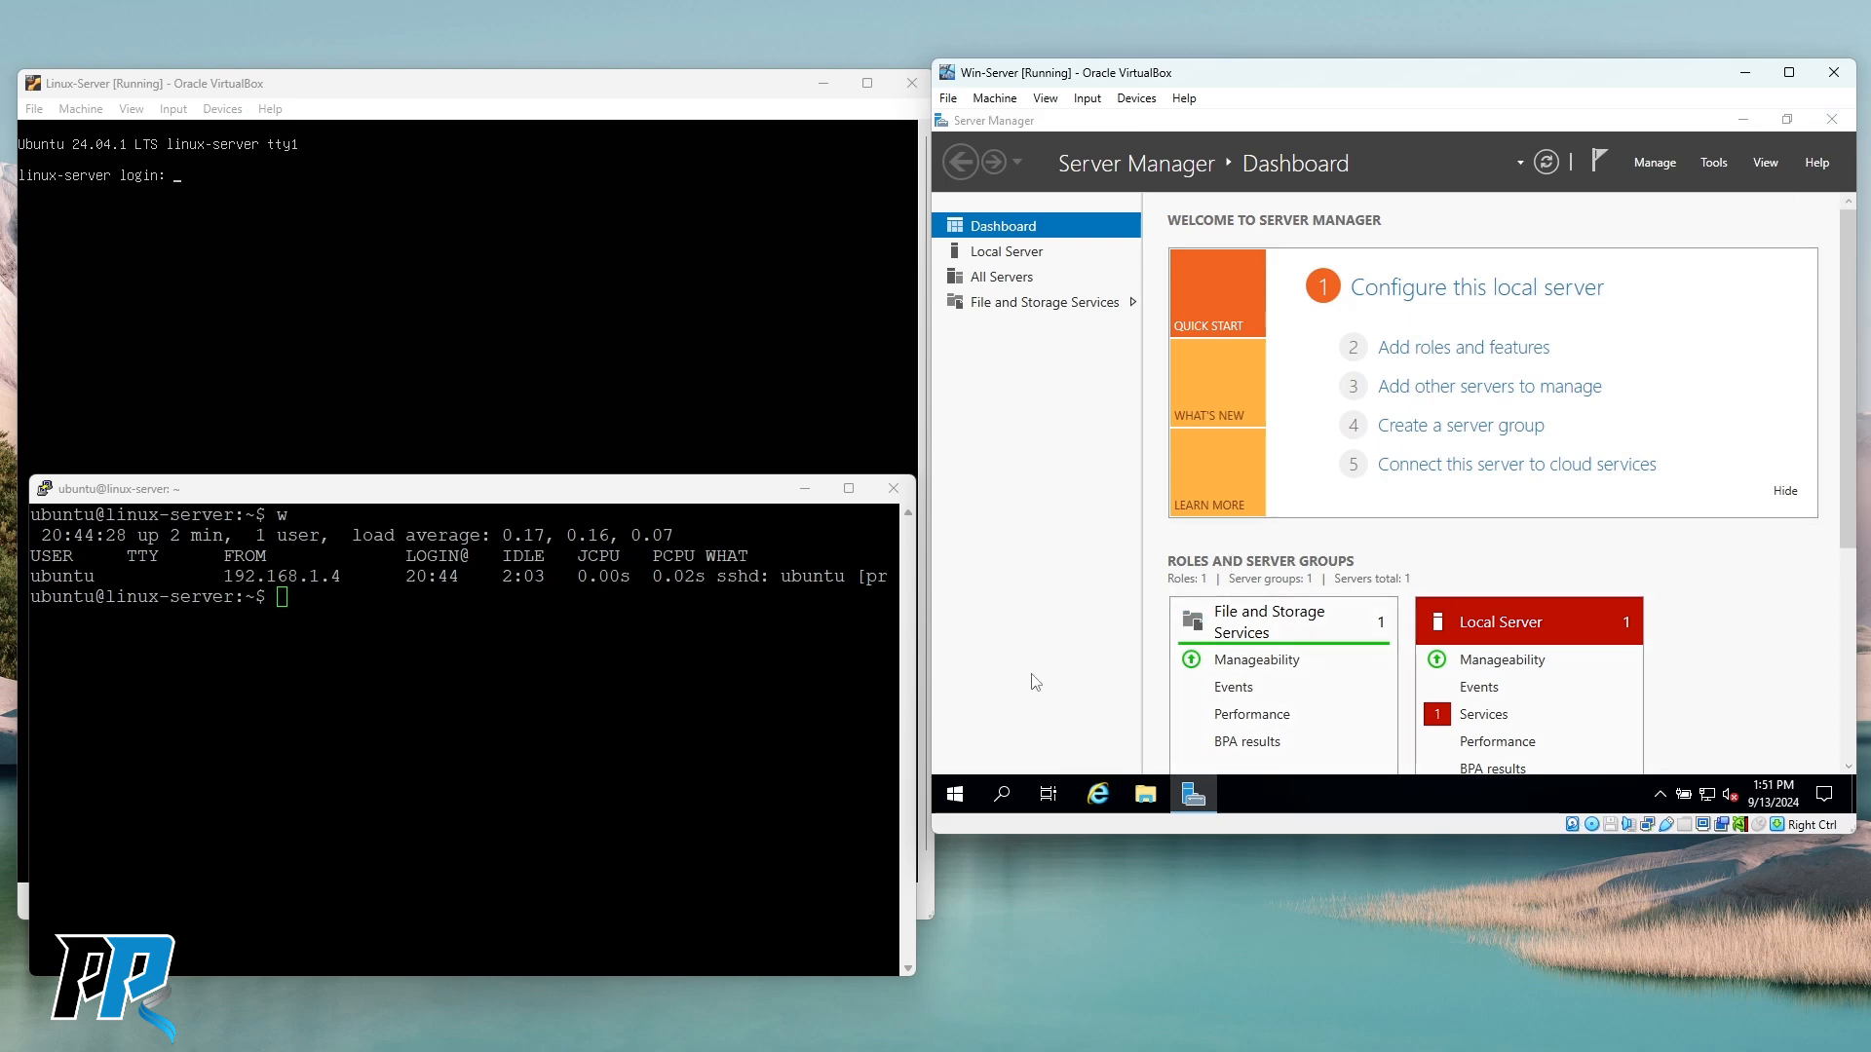
{"action": "type", "text": "powersh"}
{"action": "key", "text": "Escape"}
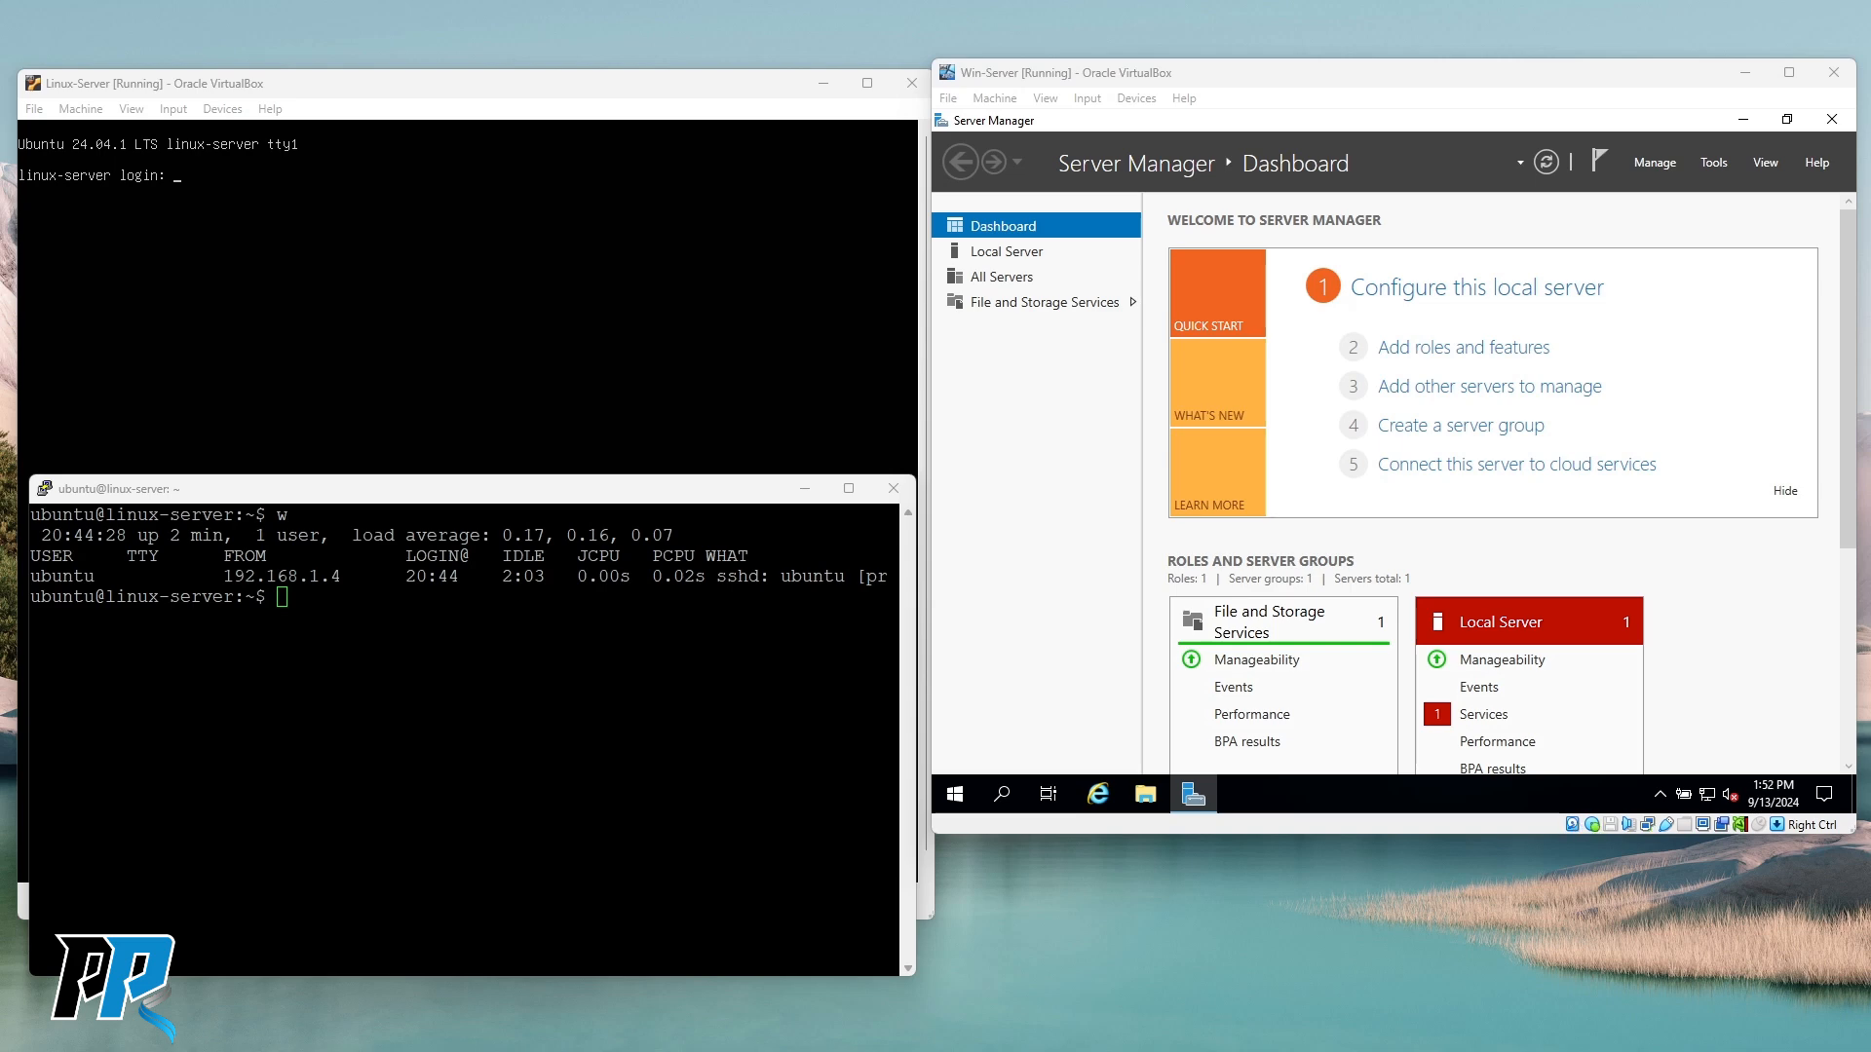
Narrow the host Command Prompt window and run powershell in it.
{"action": "left_click_drag", "start_coordinate": [0, 365], "coordinate": [774, 397]}
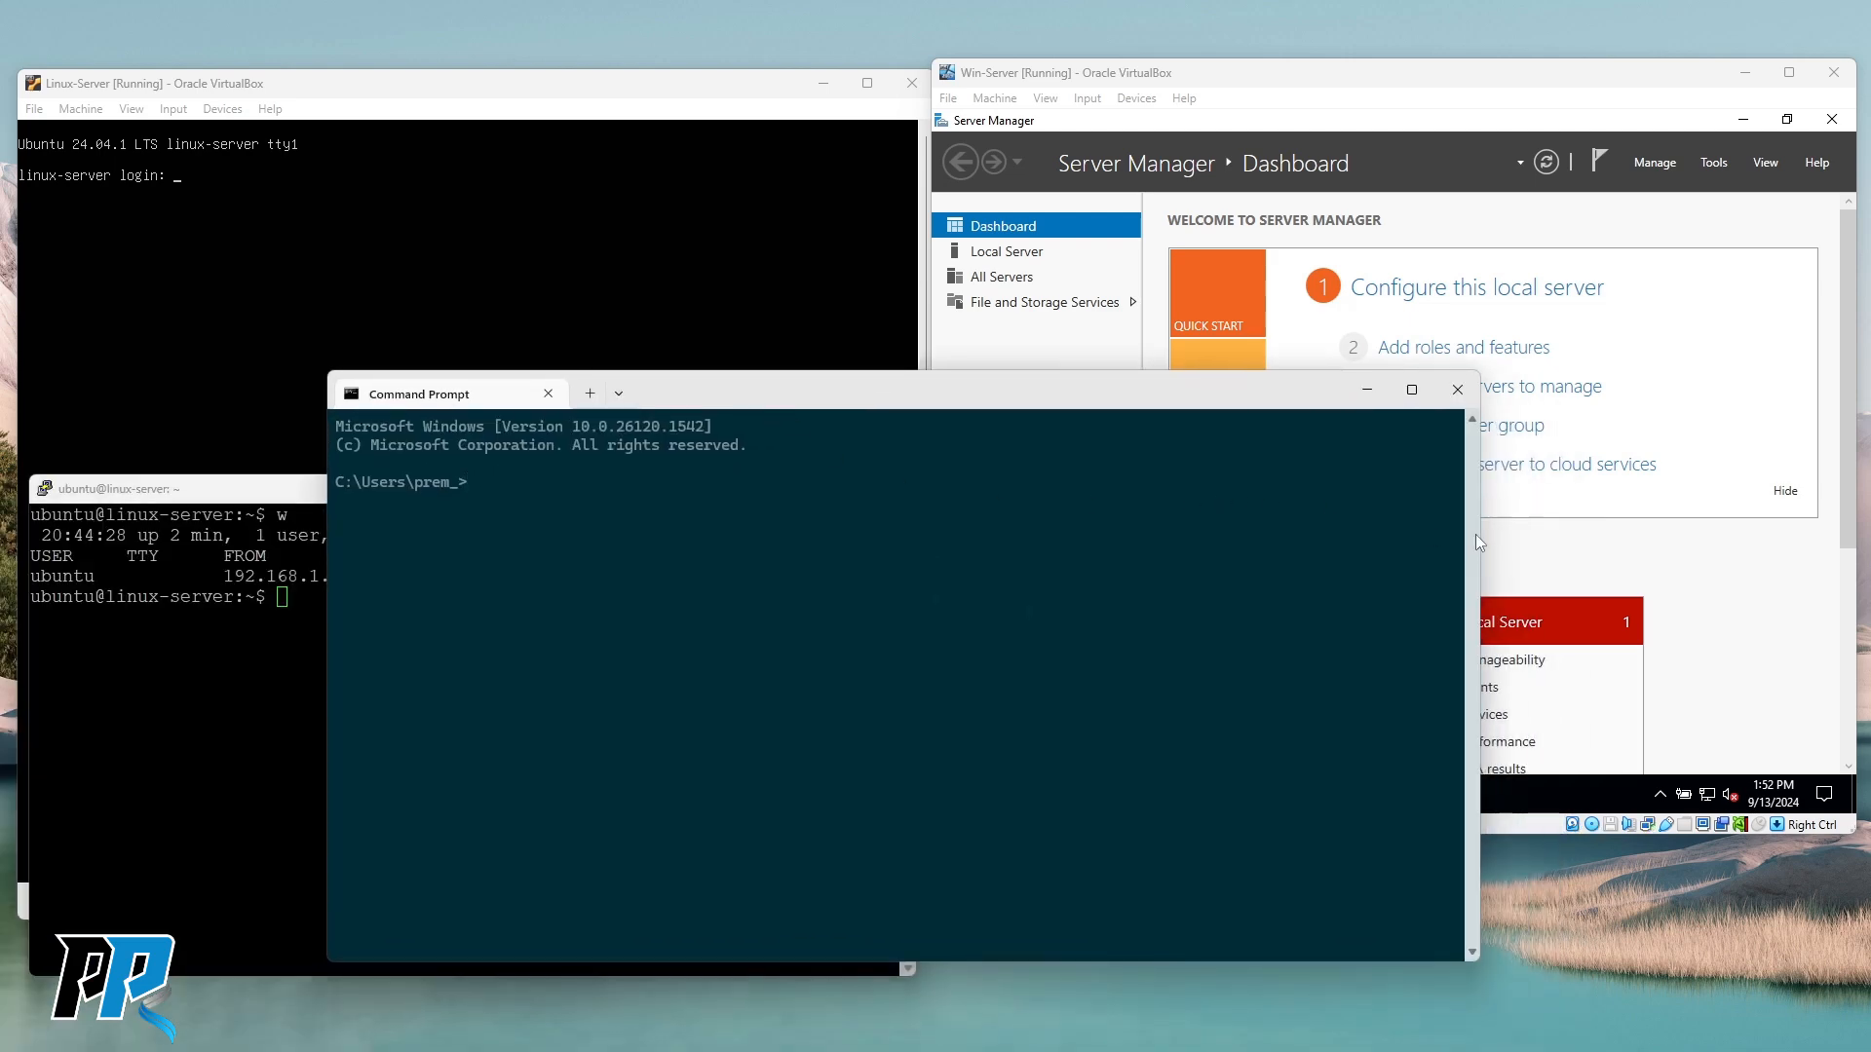
{"action": "left_click_drag", "start_coordinate": [1479, 538], "coordinate": [1172, 555]}
{"action": "left_click_drag", "start_coordinate": [793, 389], "coordinate": [899, 391]}
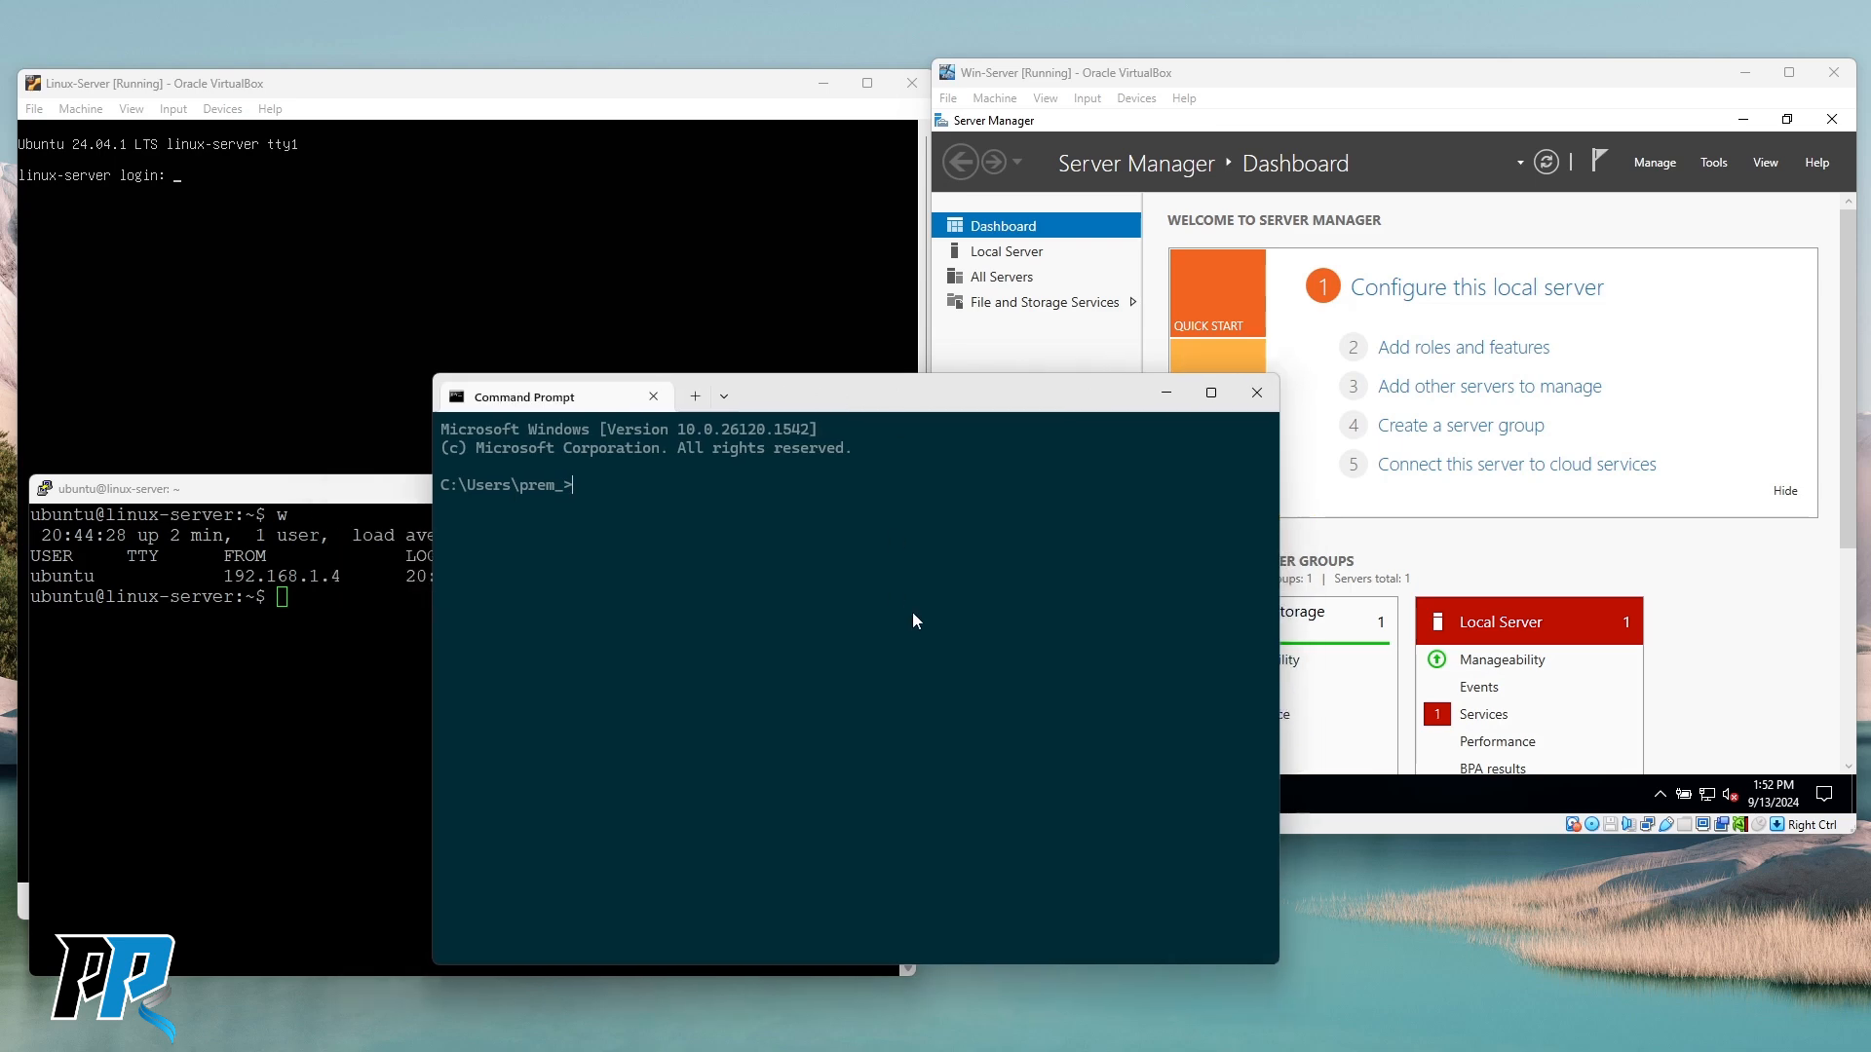
{"action": "type", "text": "powershell"}
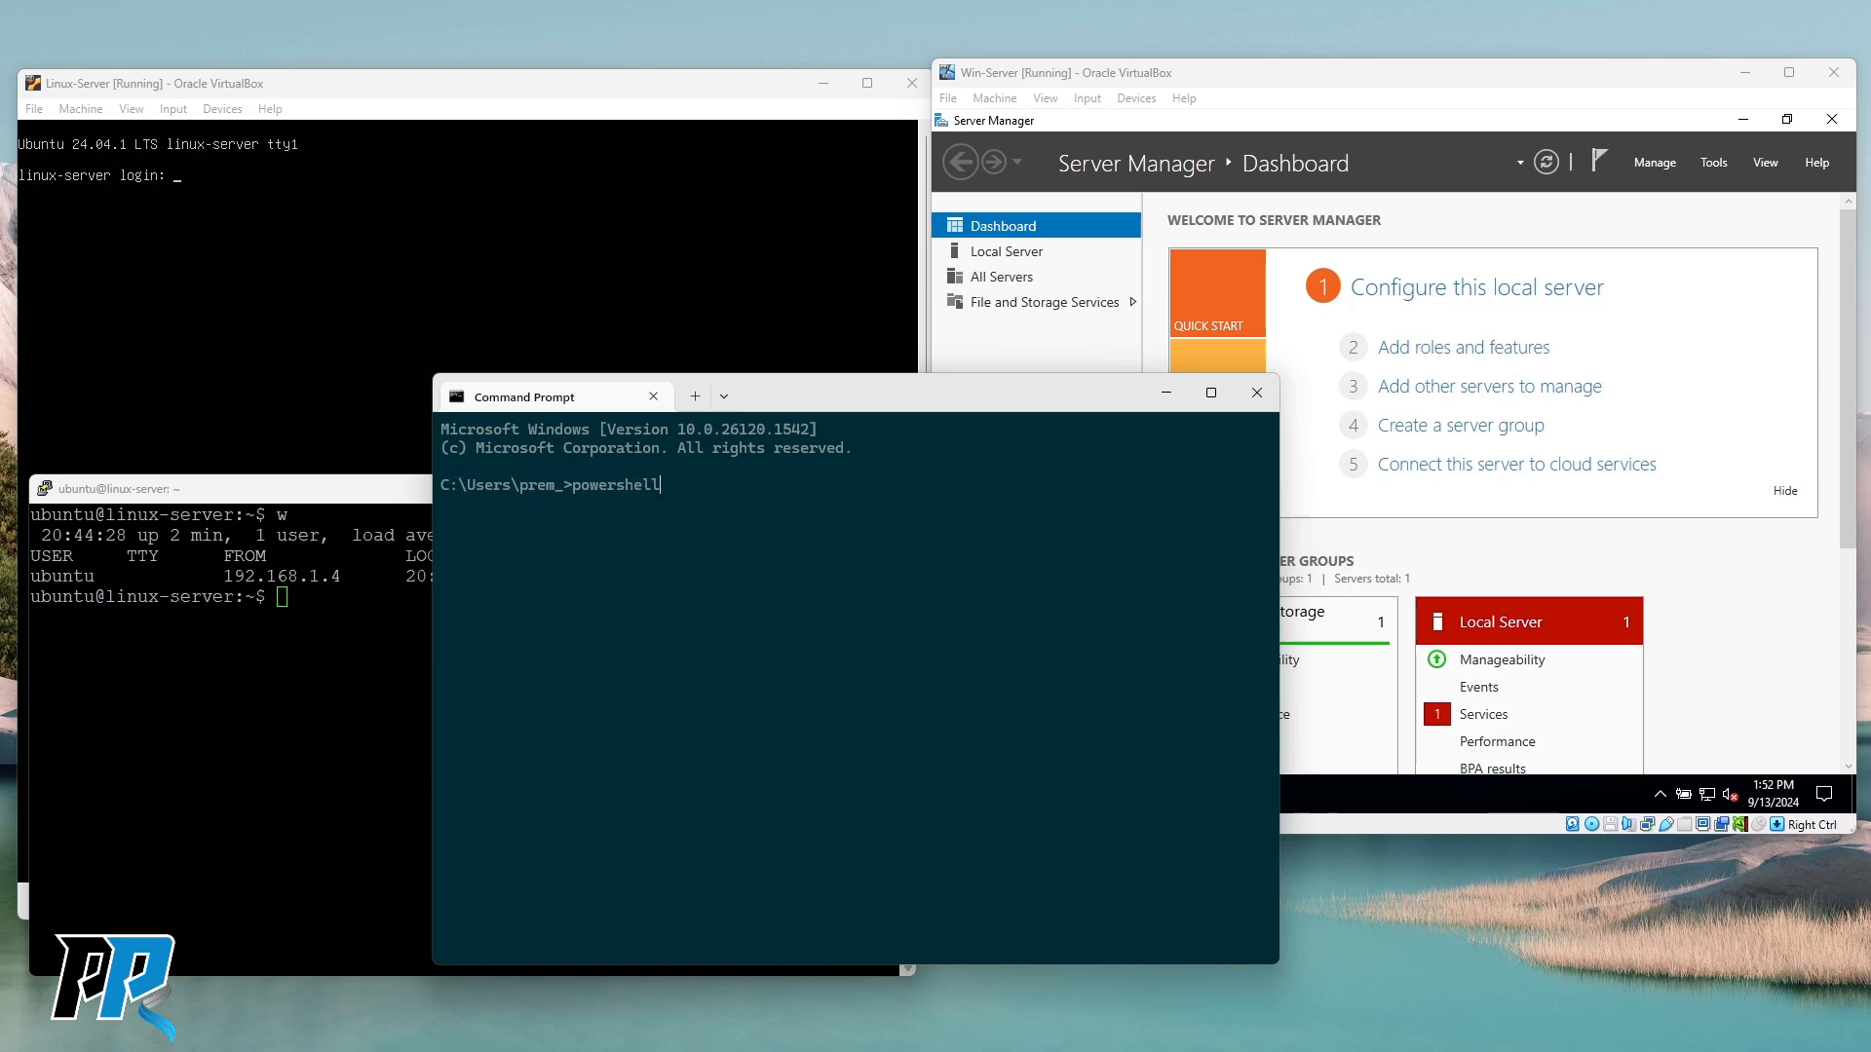
{"action": "key", "text": "Return"}
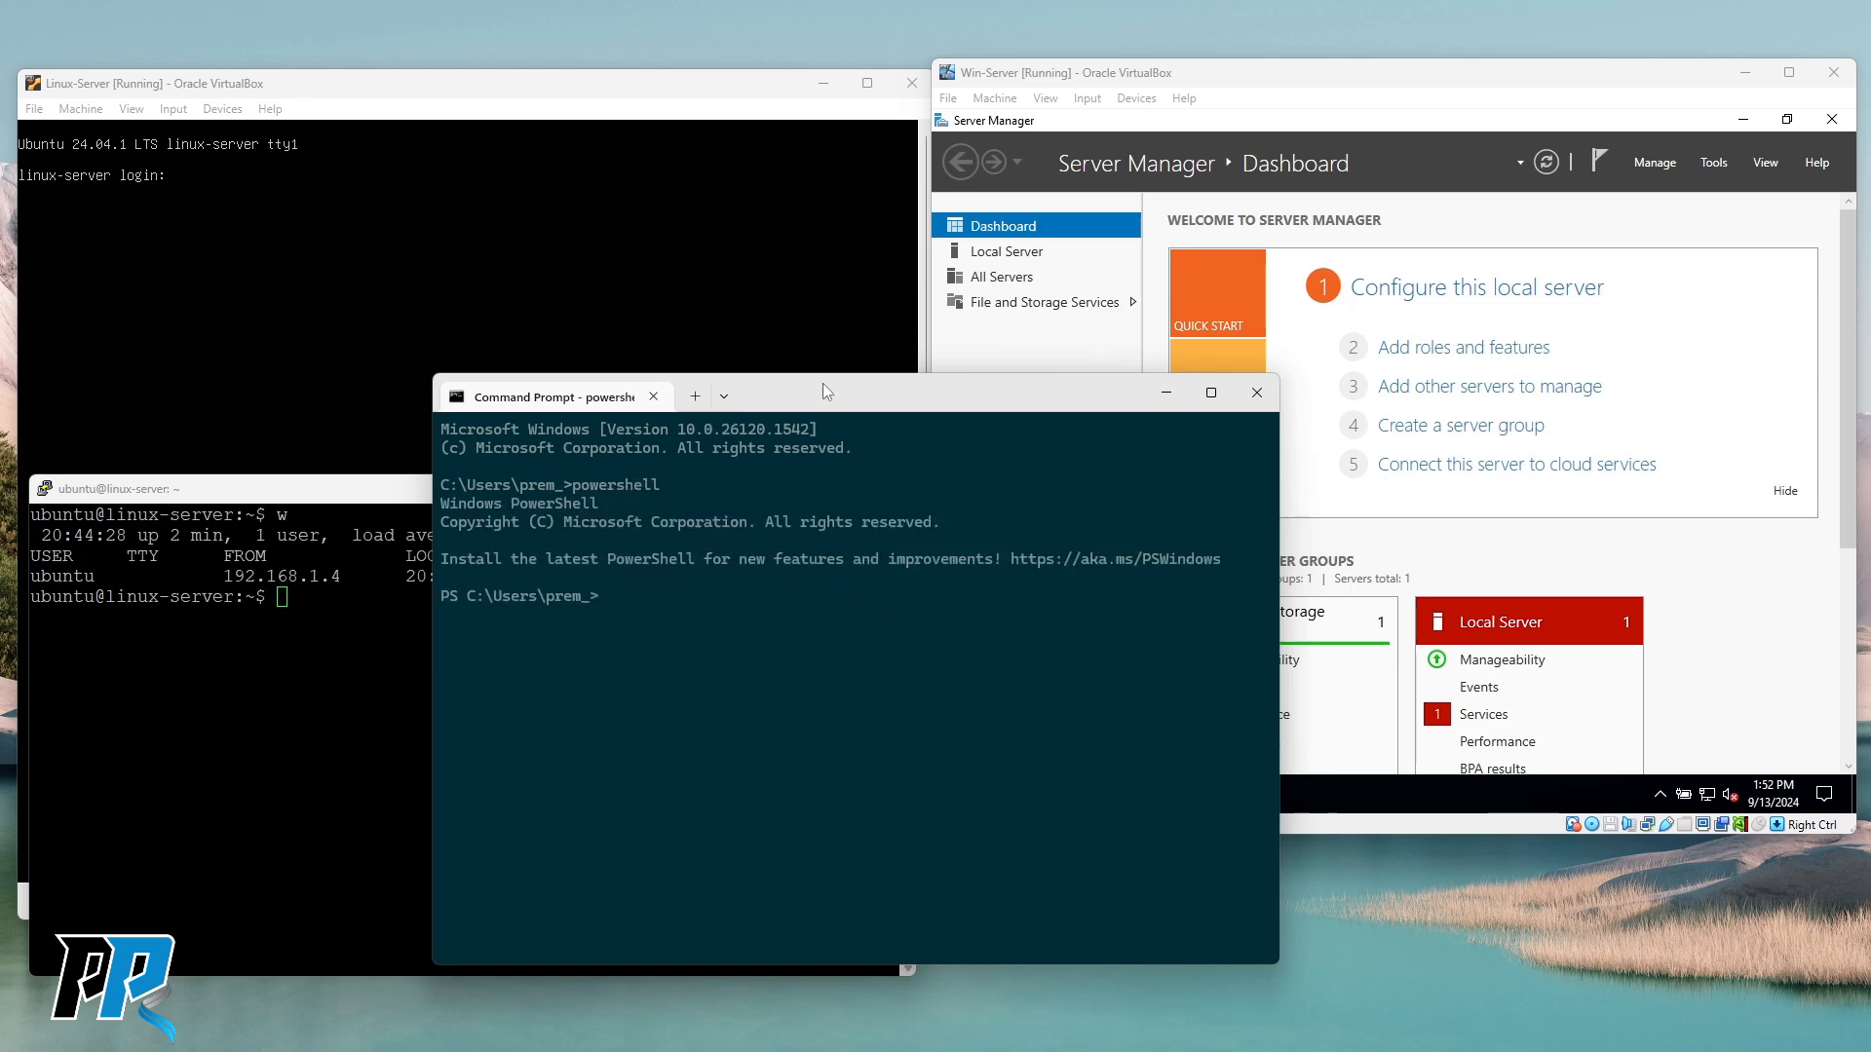
Reposition the PowerShell window, then bring the Win-Server and Linux-Server VM windows forward.
{"action": "left_click_drag", "start_coordinate": [828, 395], "coordinate": [755, 408]}
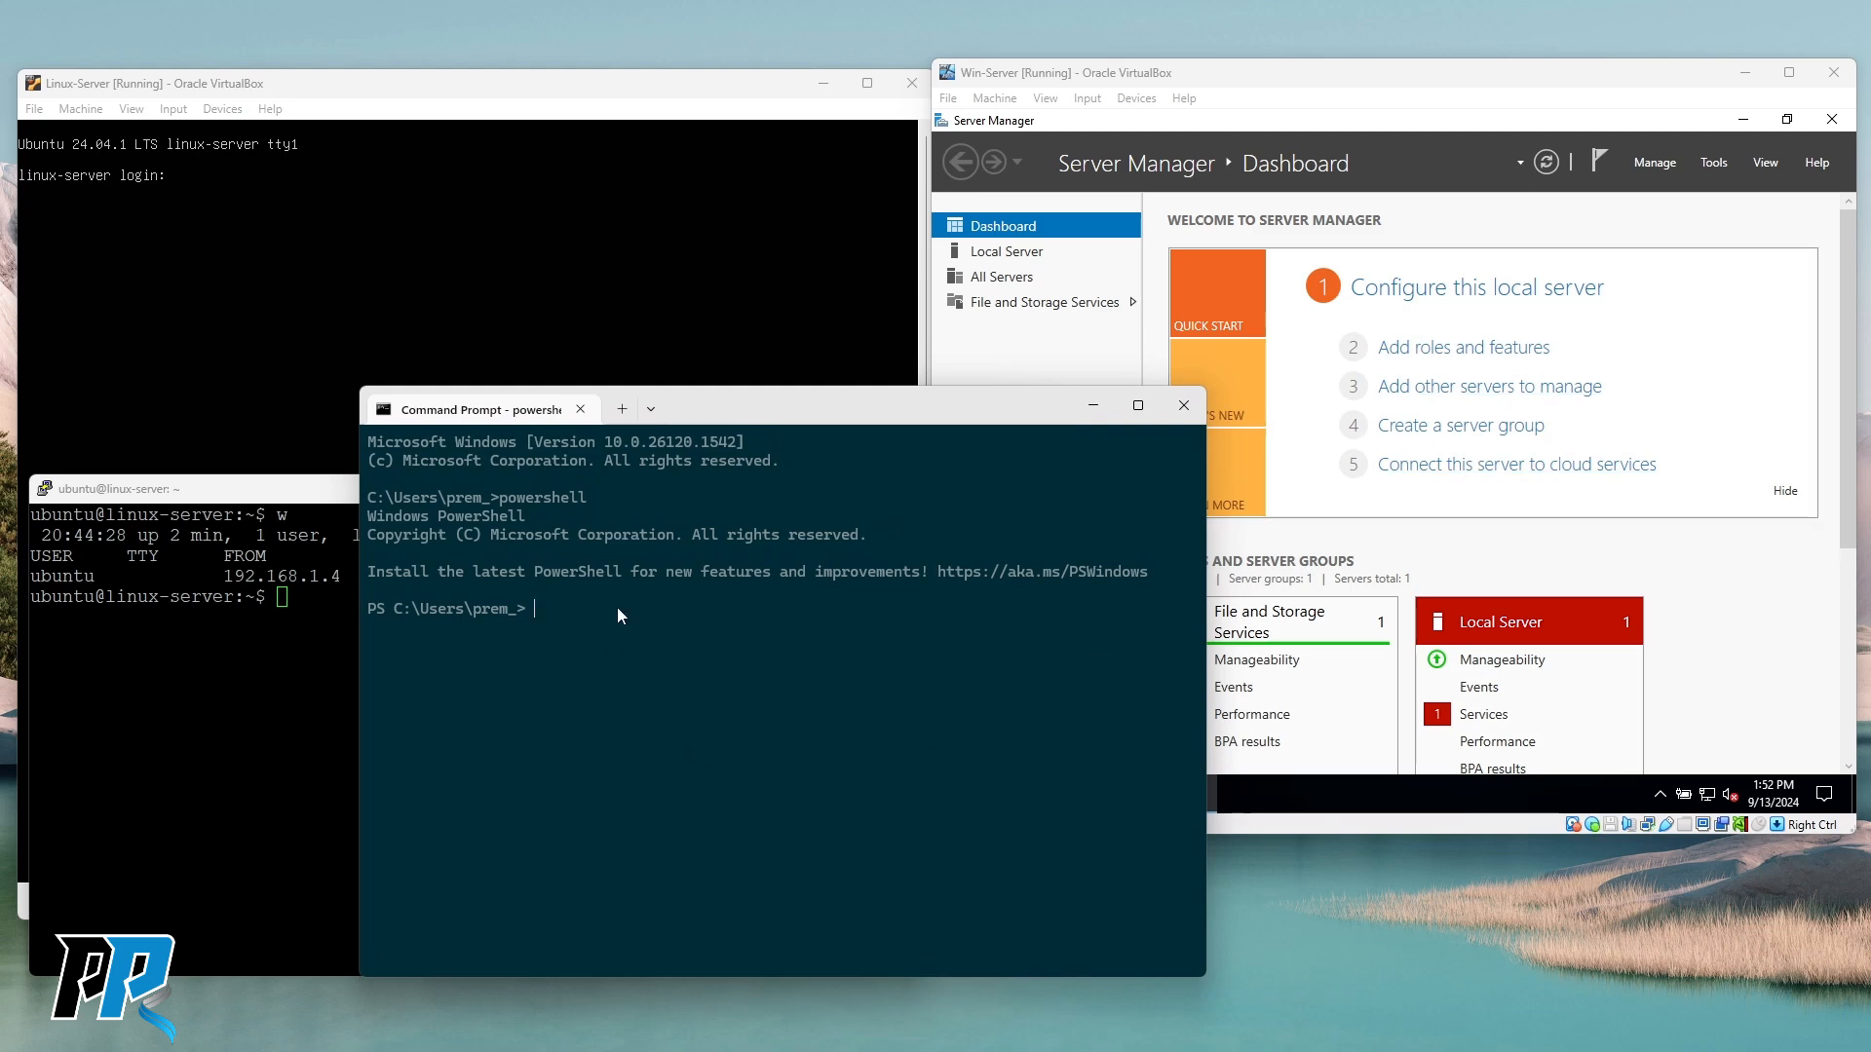
{"action": "left_click_drag", "start_coordinate": [788, 422], "coordinate": [772, 403]}
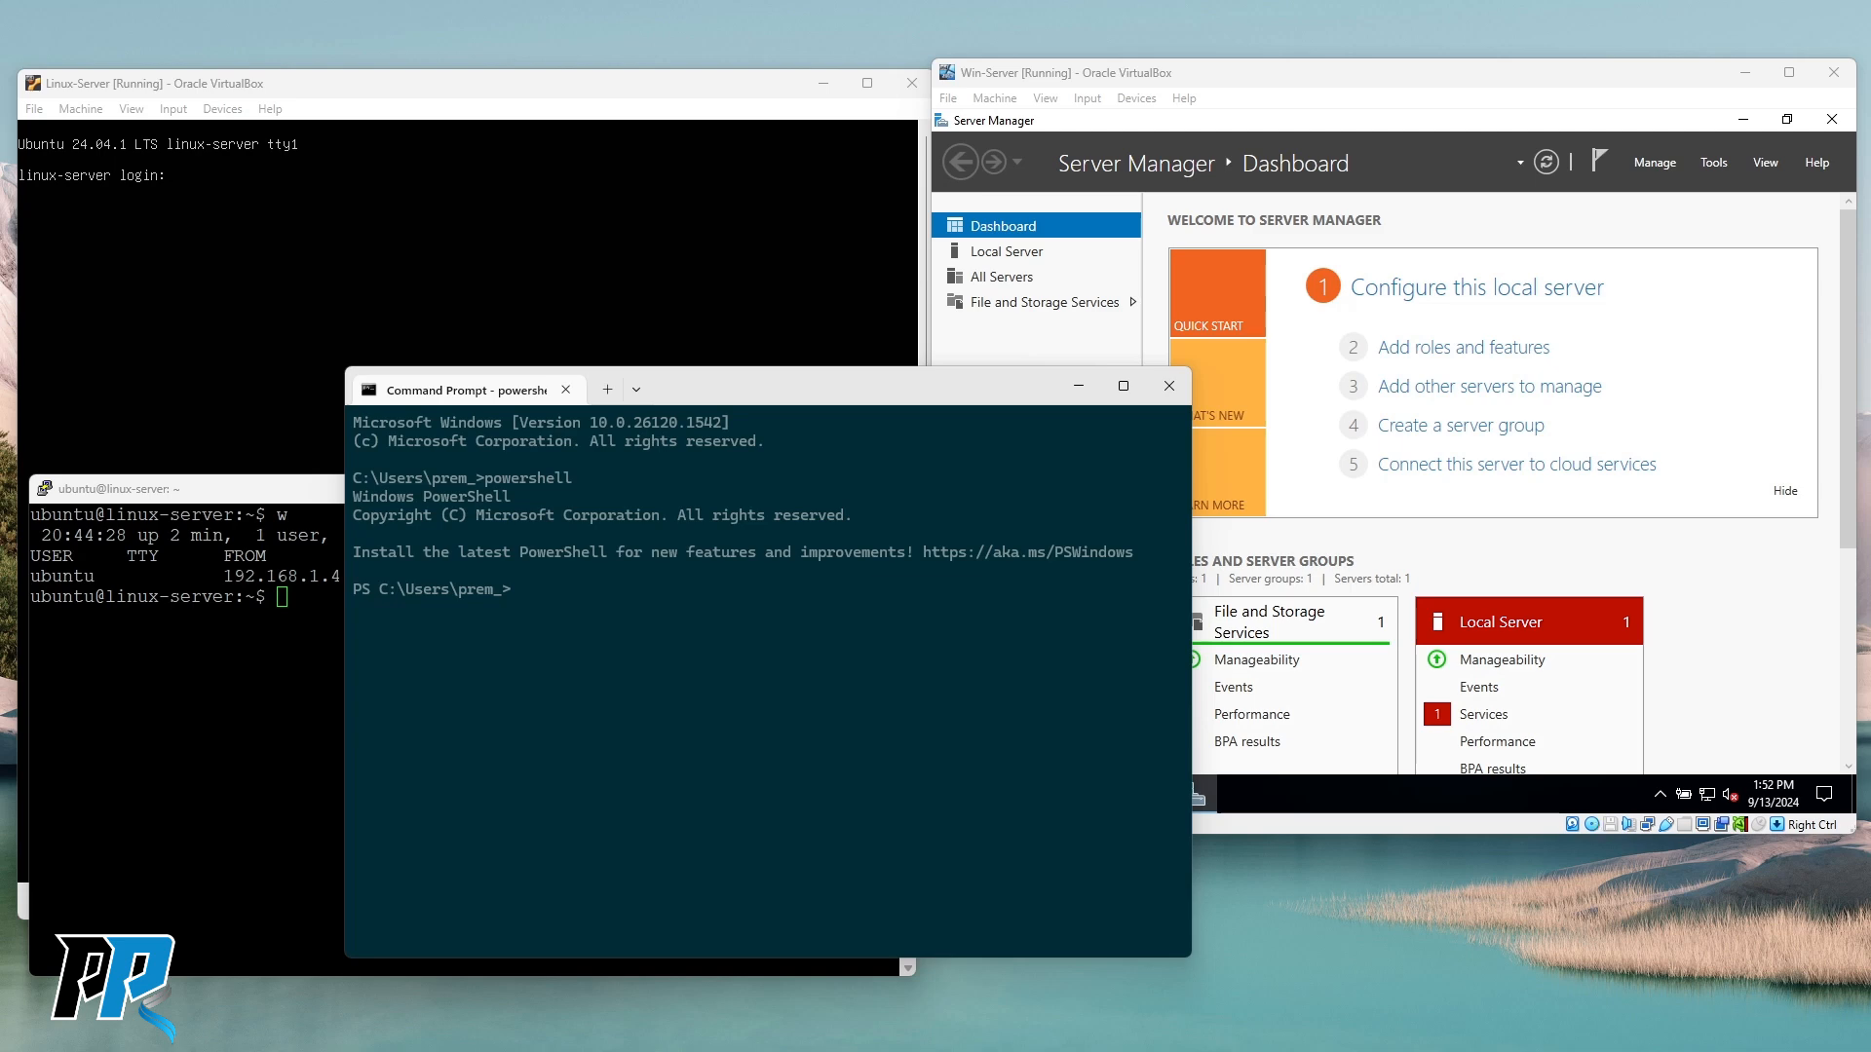
{"action": "left_click_drag", "start_coordinate": [853, 396], "coordinate": [815, 364]}
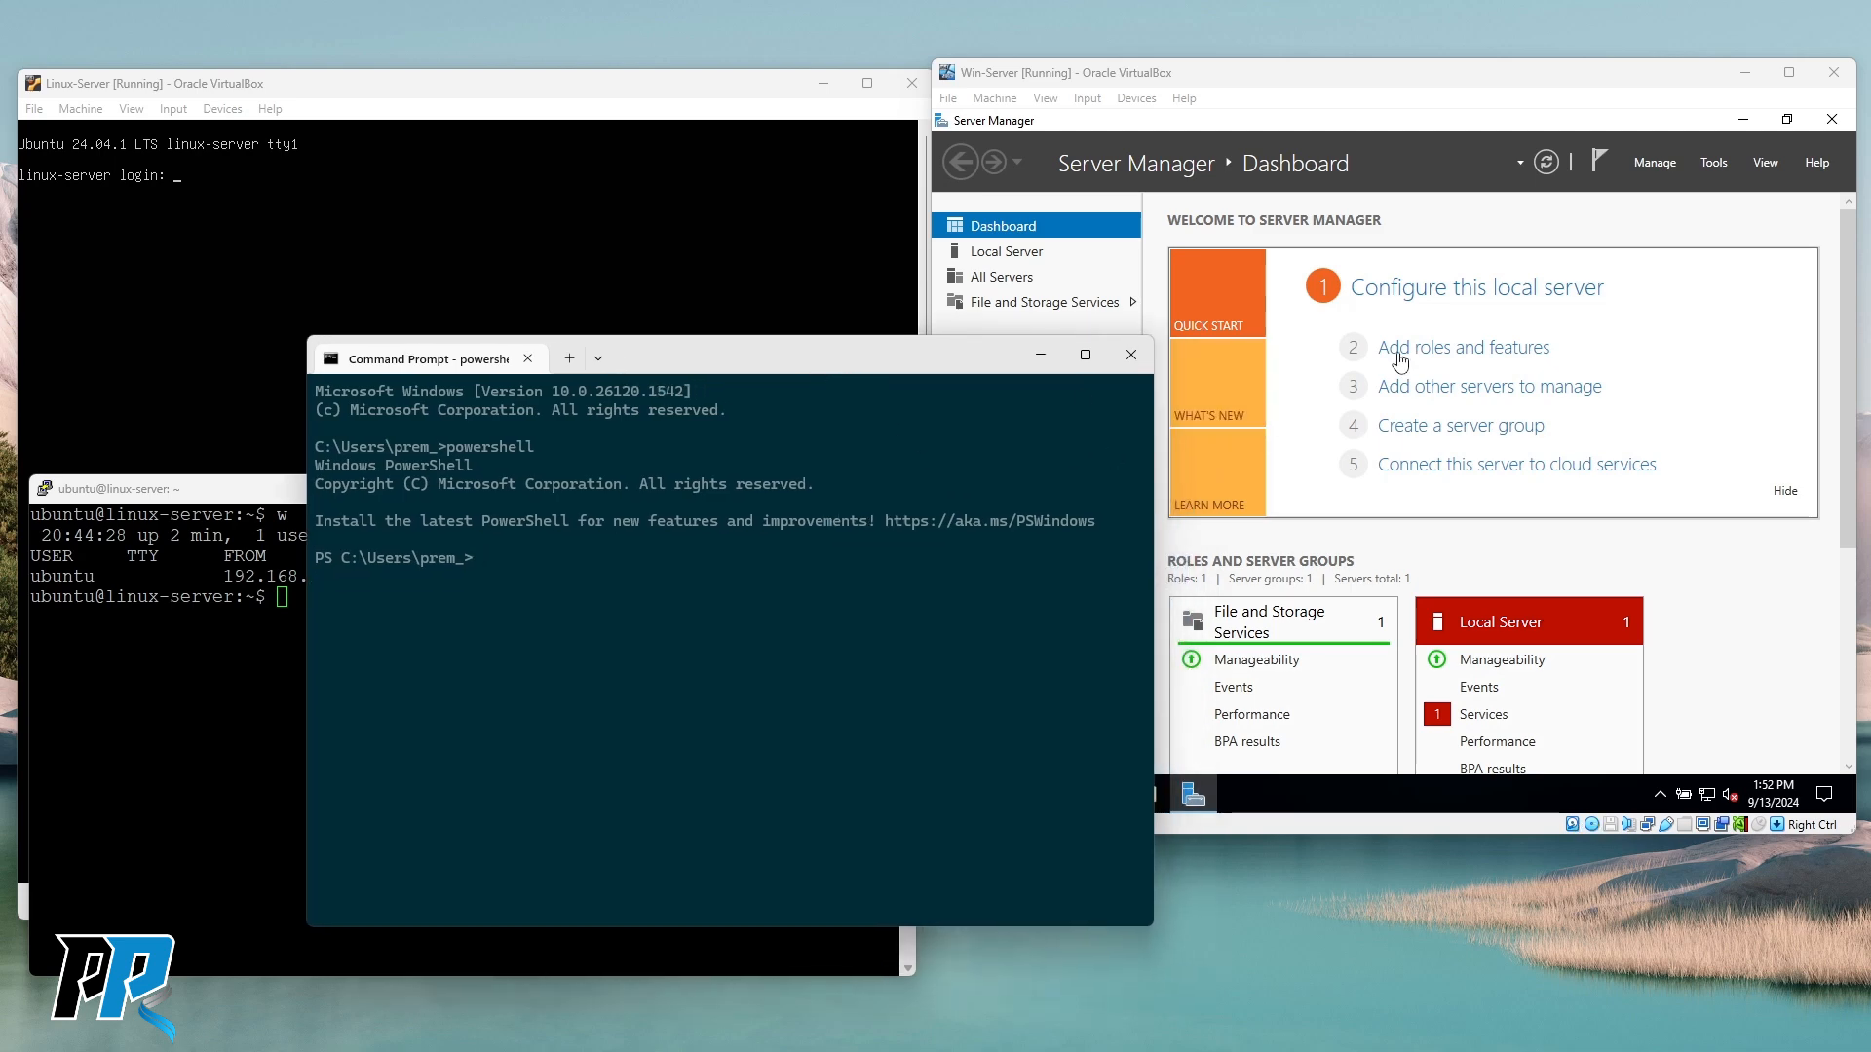
{"action": "left_click", "coordinate": [1396, 365]}
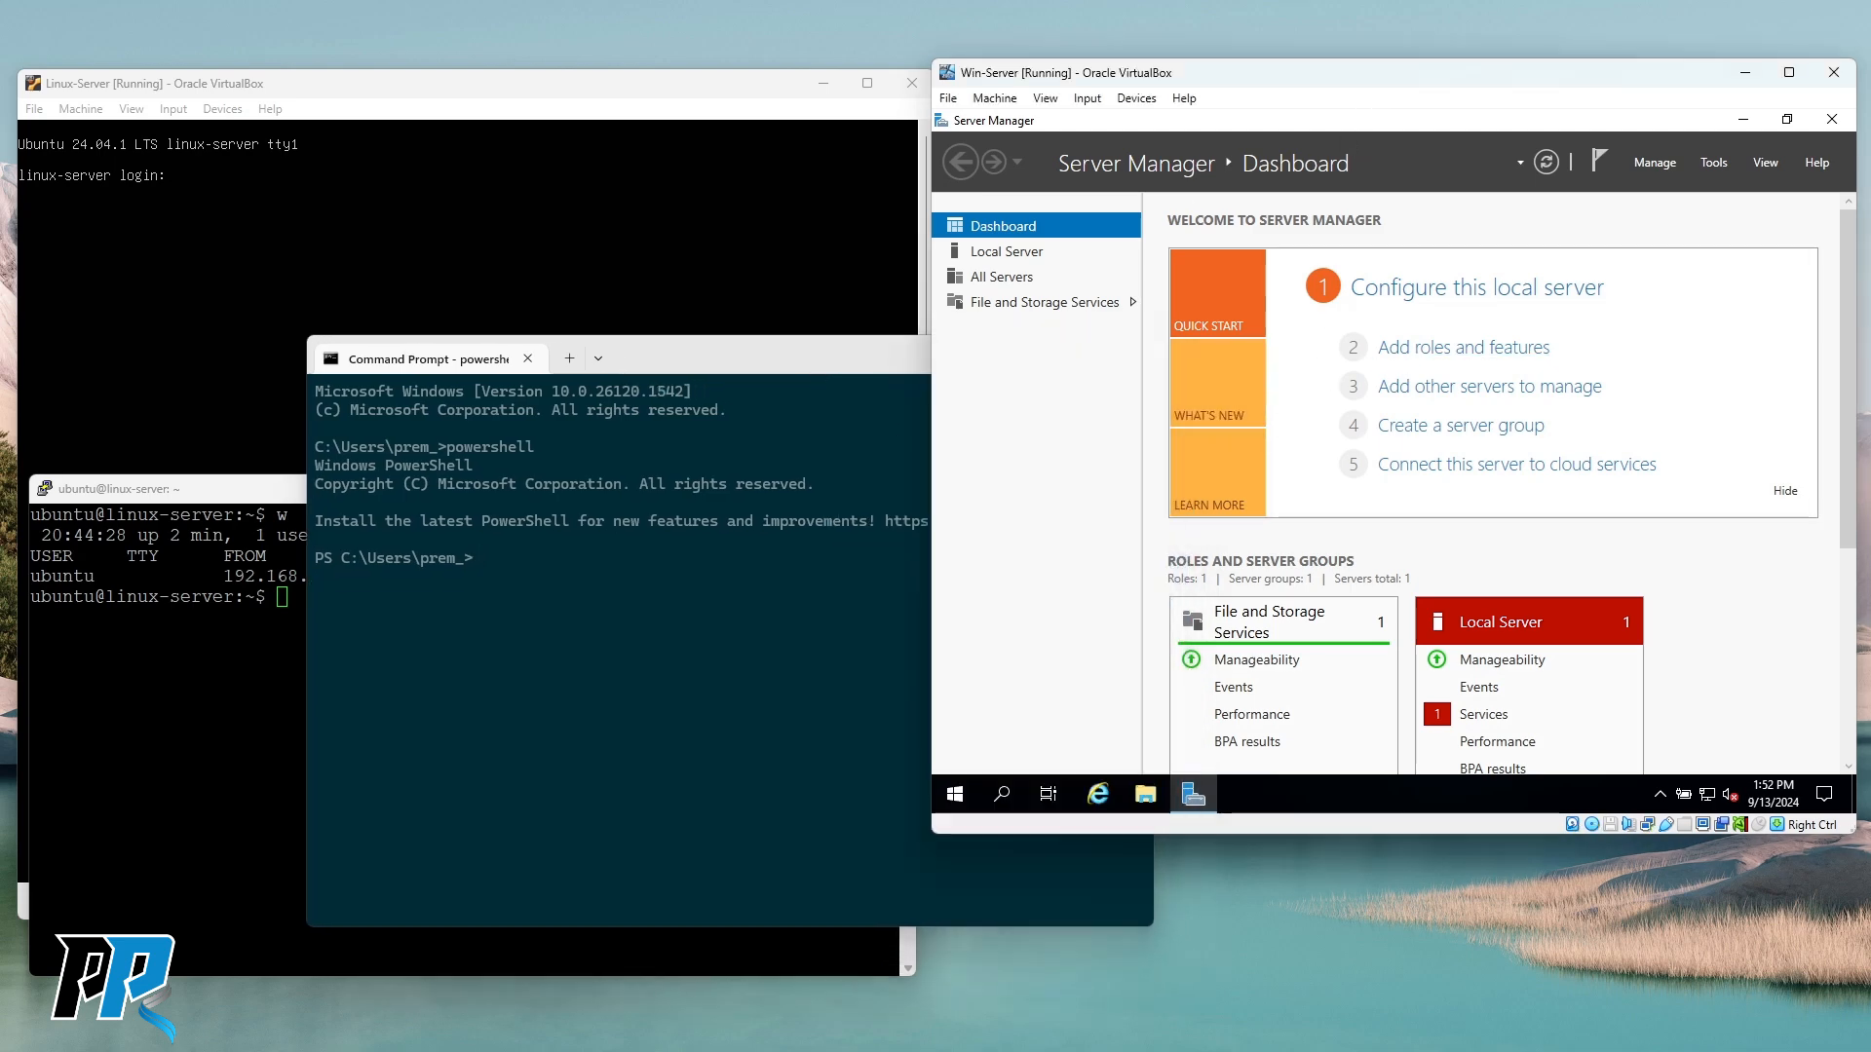
{"action": "left_click", "coordinate": [448, 88]}
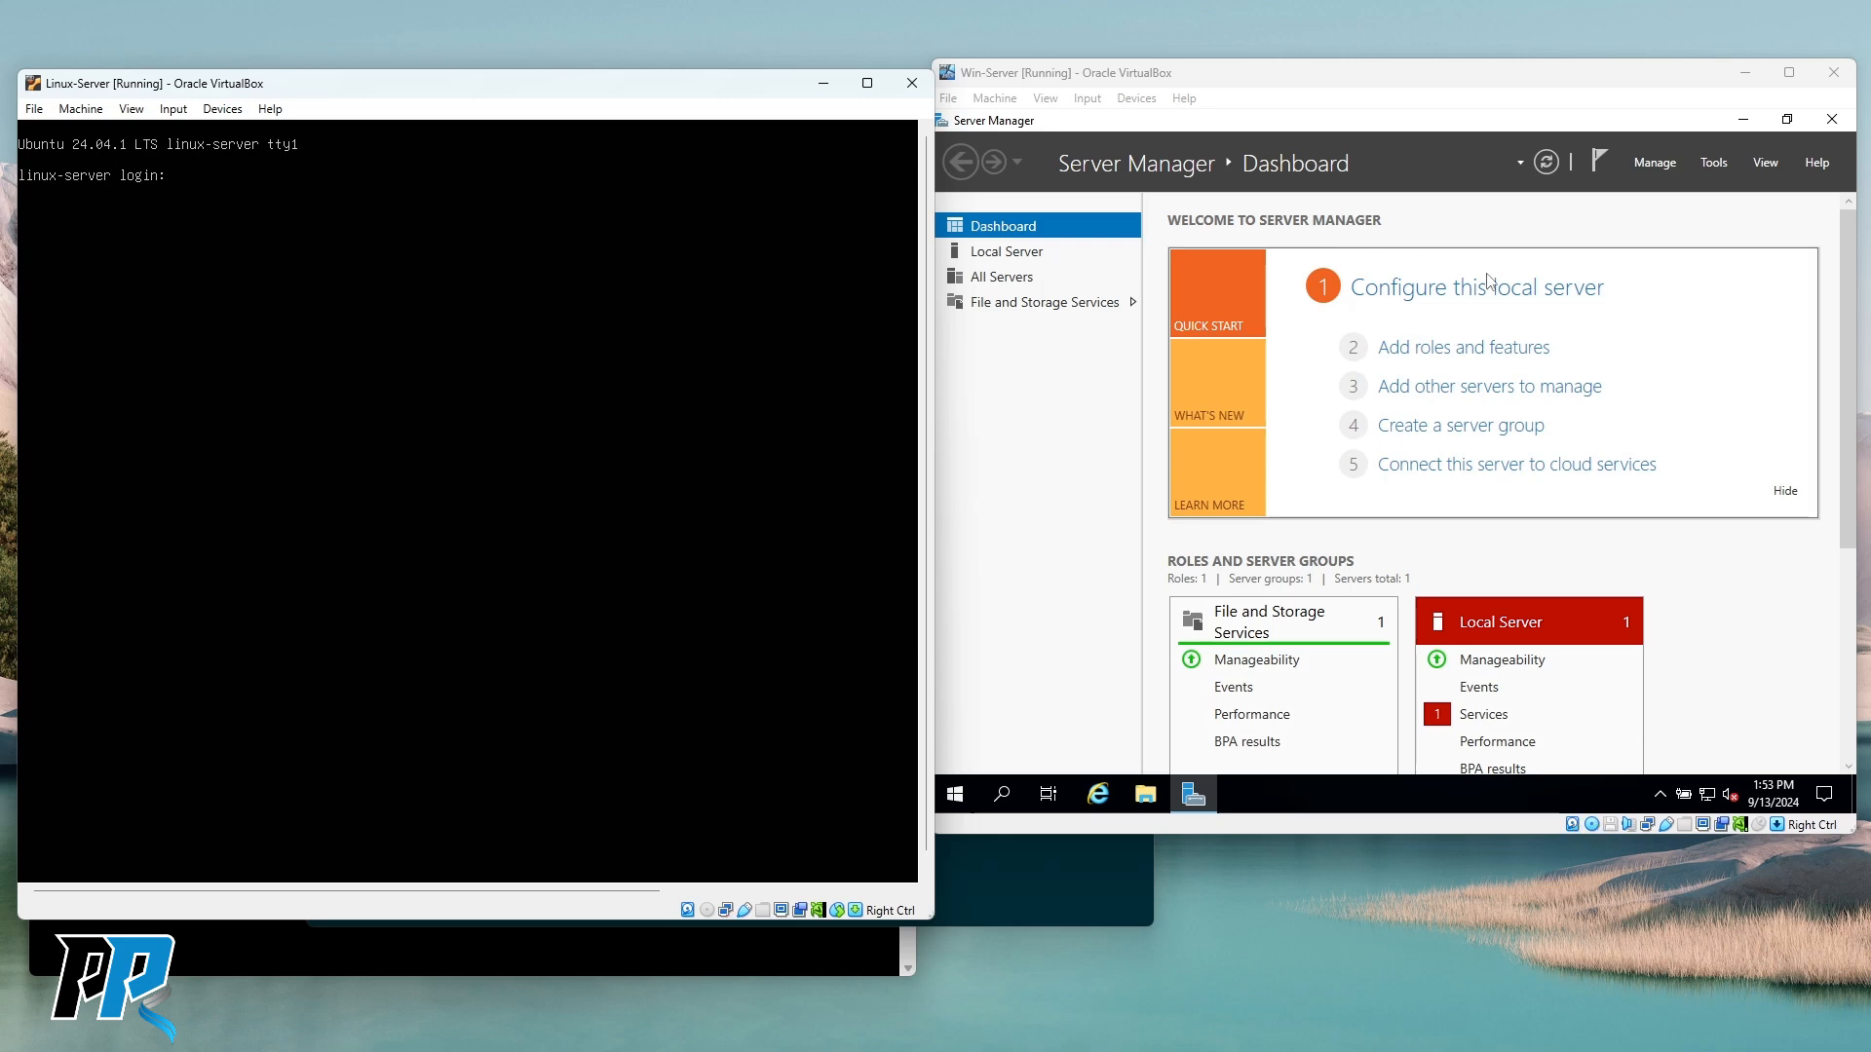
Close Server Manager in Win-Server and launch Windows PowerShell (Admin) from the Start right-click menu.
{"action": "left_click", "coordinate": [1653, 229]}
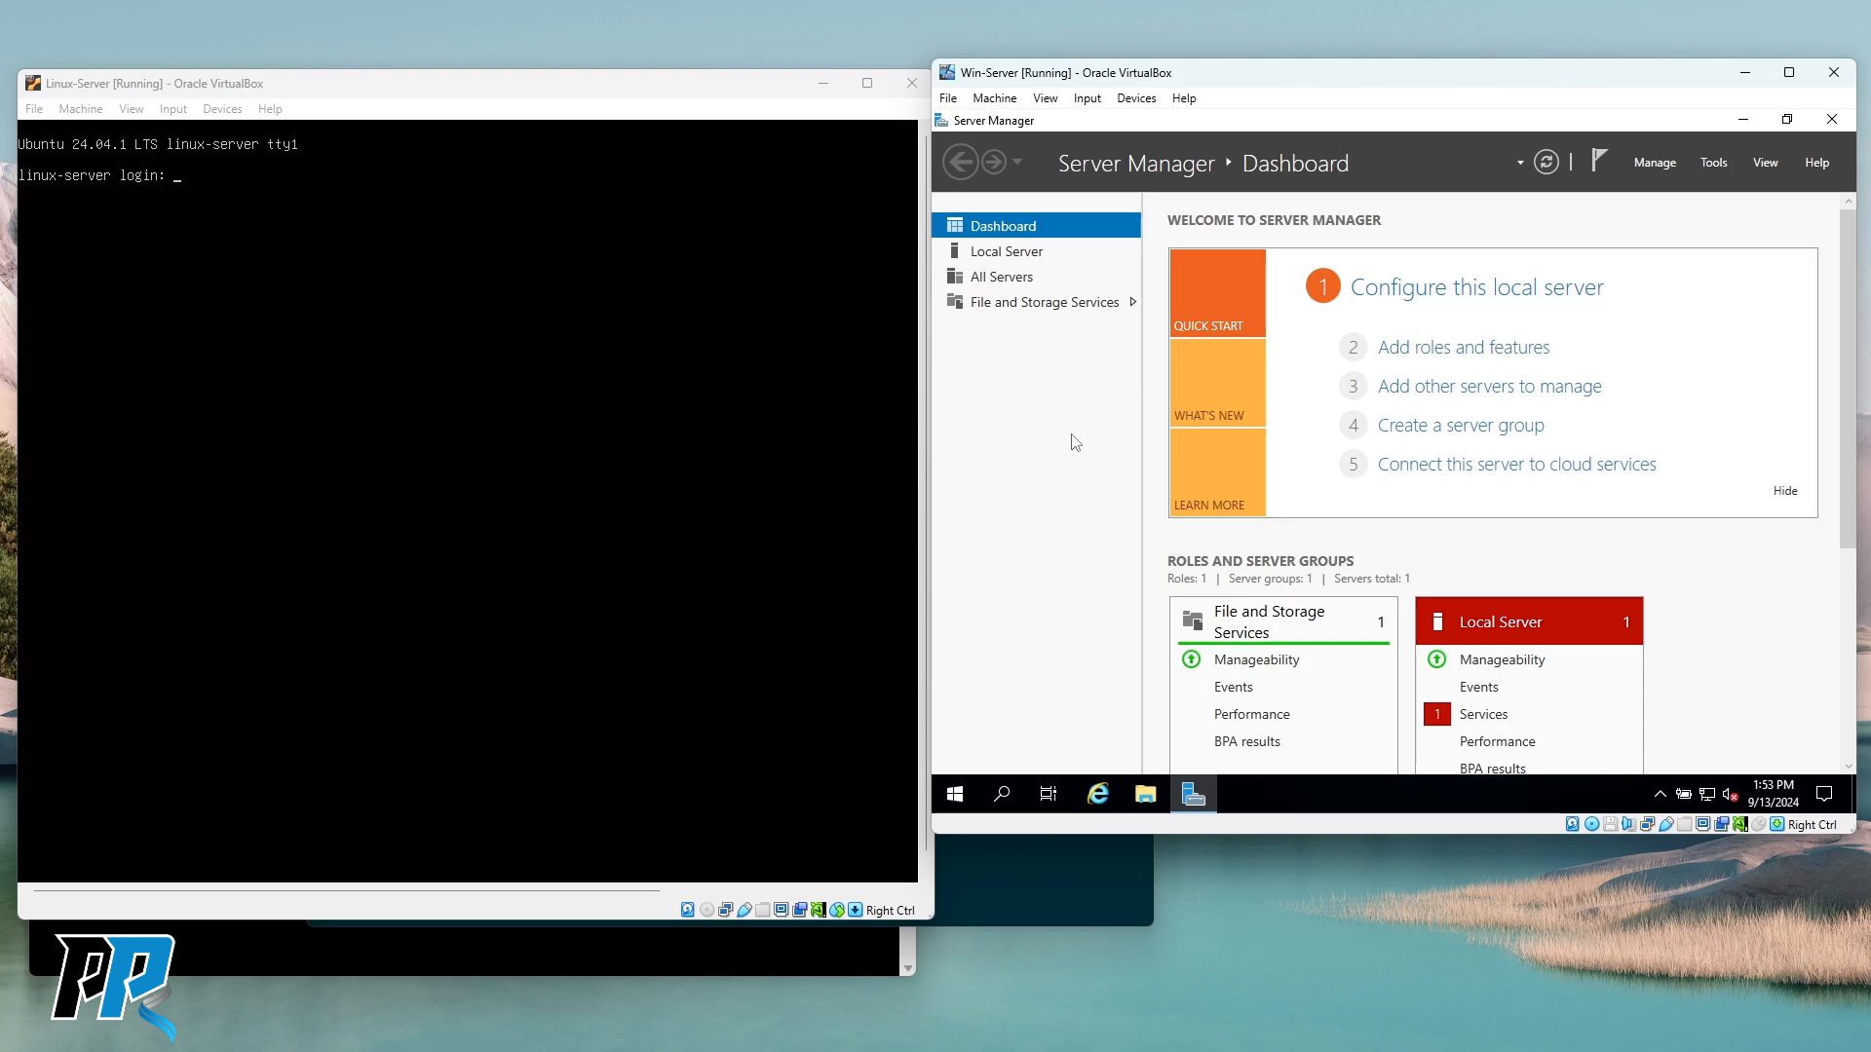
{"action": "left_click", "coordinate": [1832, 119]}
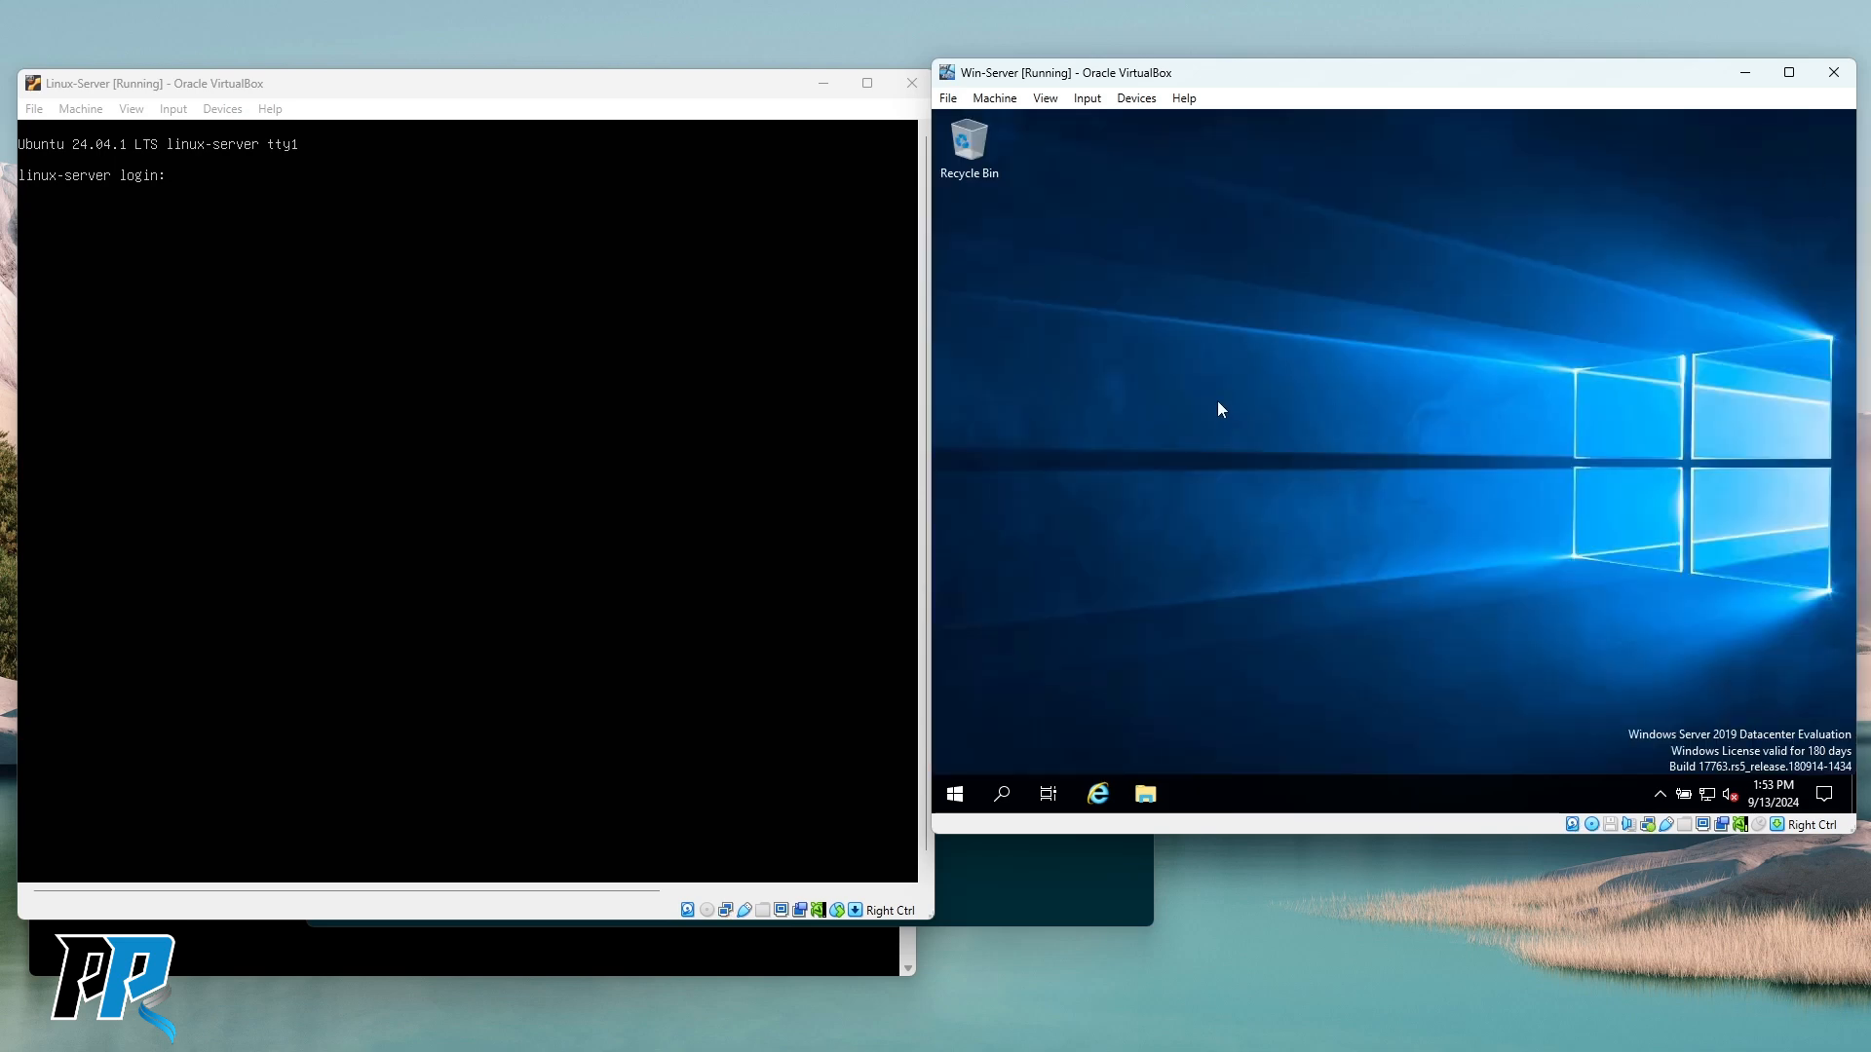
{"action": "right_click", "coordinate": [954, 795]}
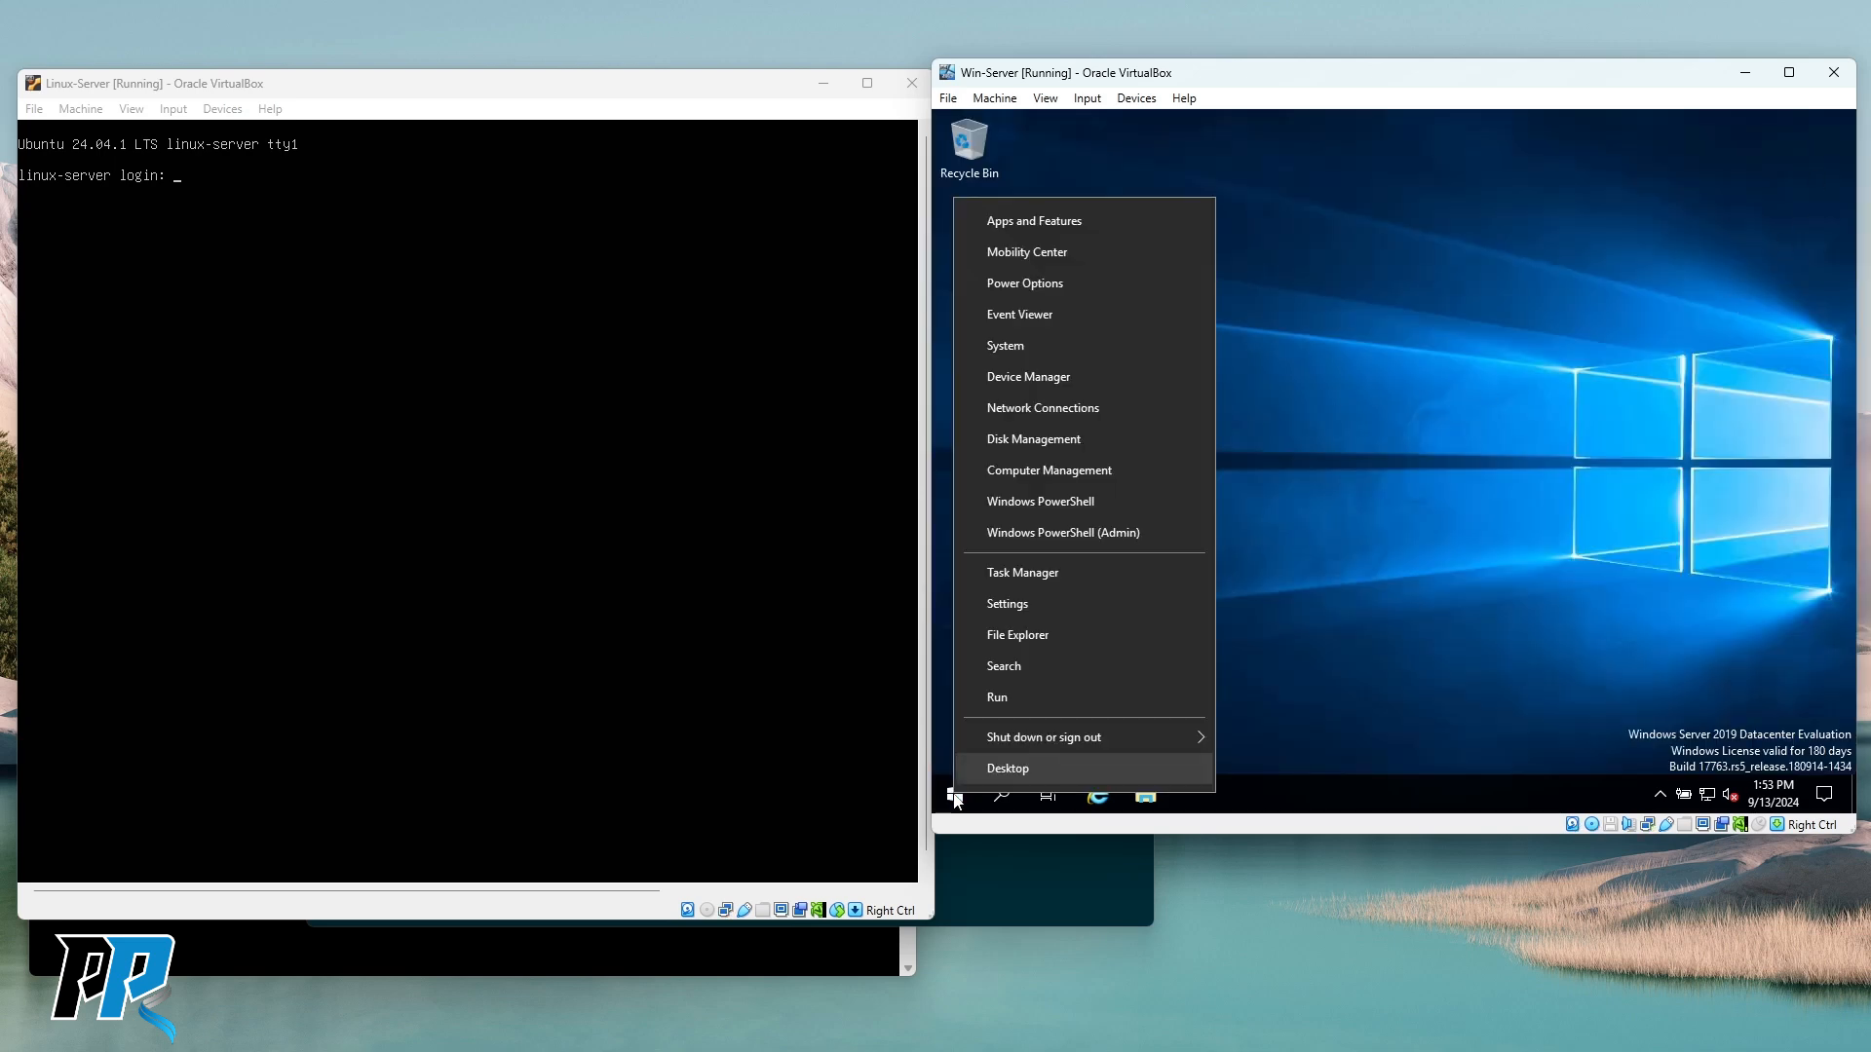
{"action": "left_click", "coordinate": [1065, 533]}
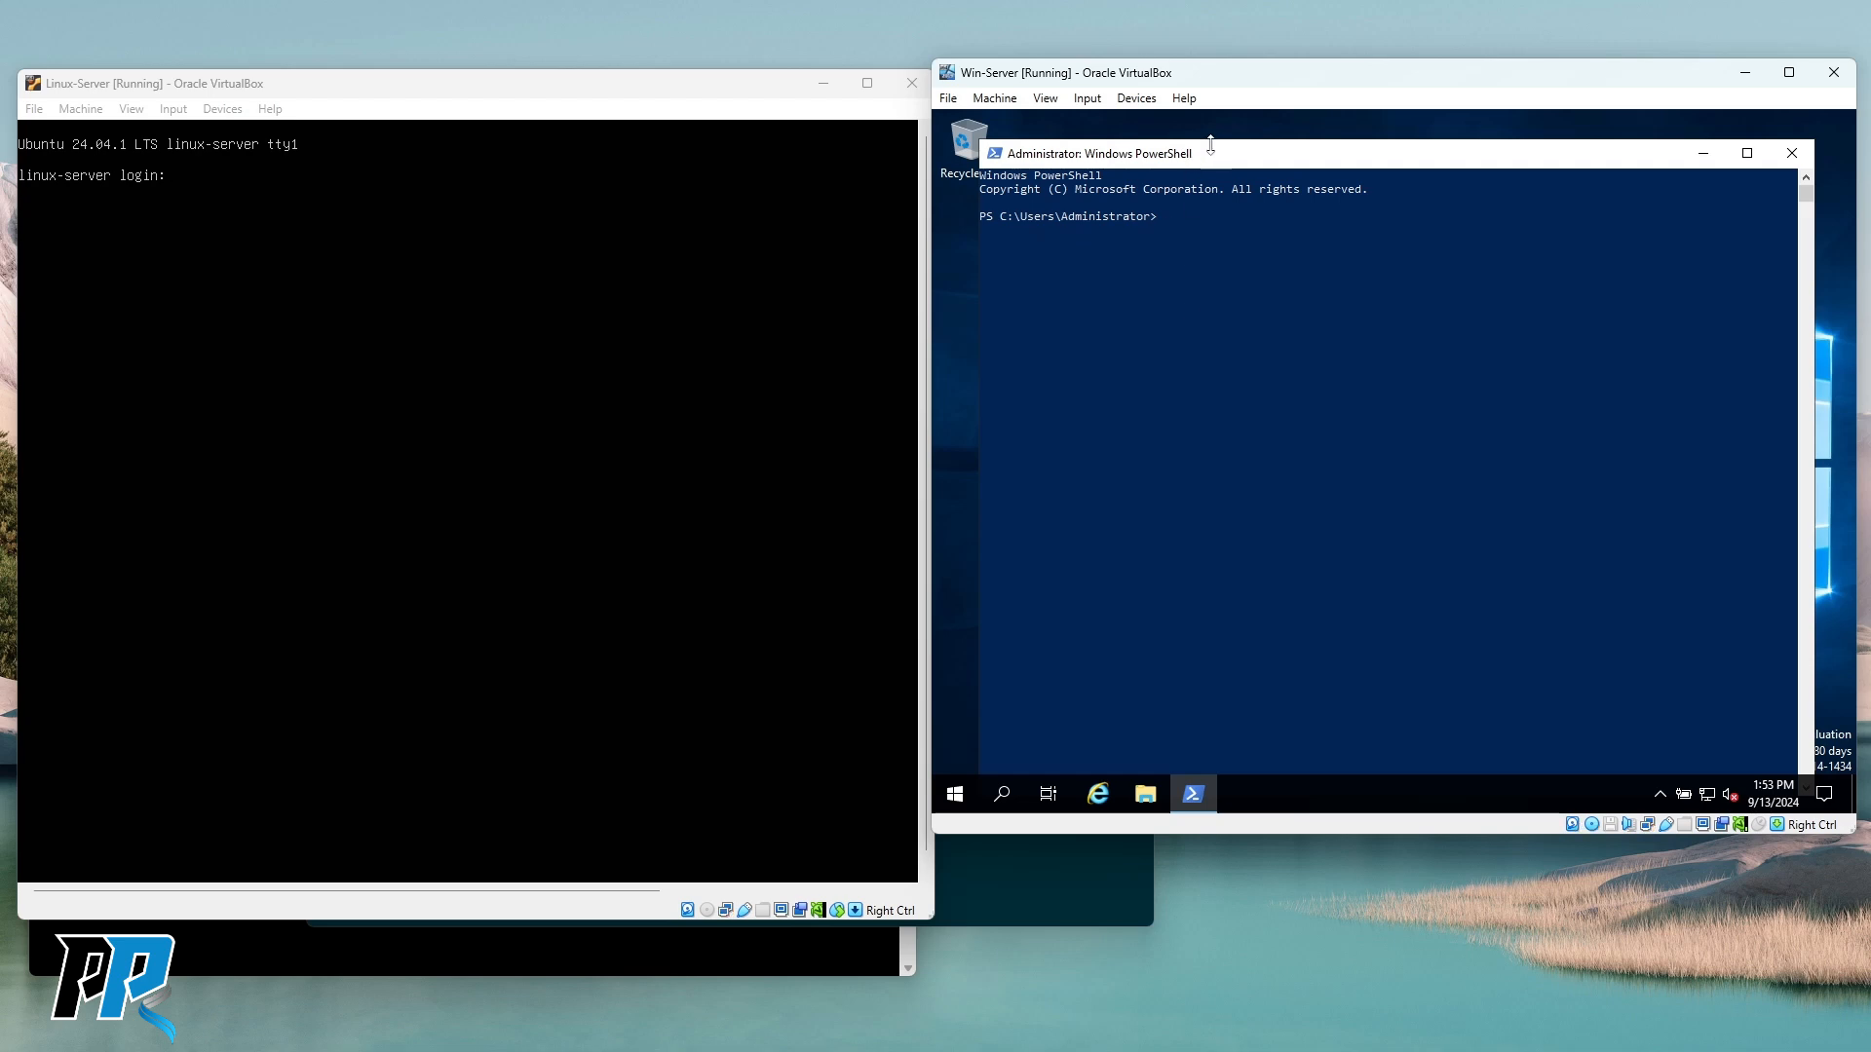
Resize and reposition the PowerShell window, then enter Enable-PSRemoting at the prompt using Tab completion.
{"action": "left_click_drag", "start_coordinate": [1211, 143], "coordinate": [1208, 331]}
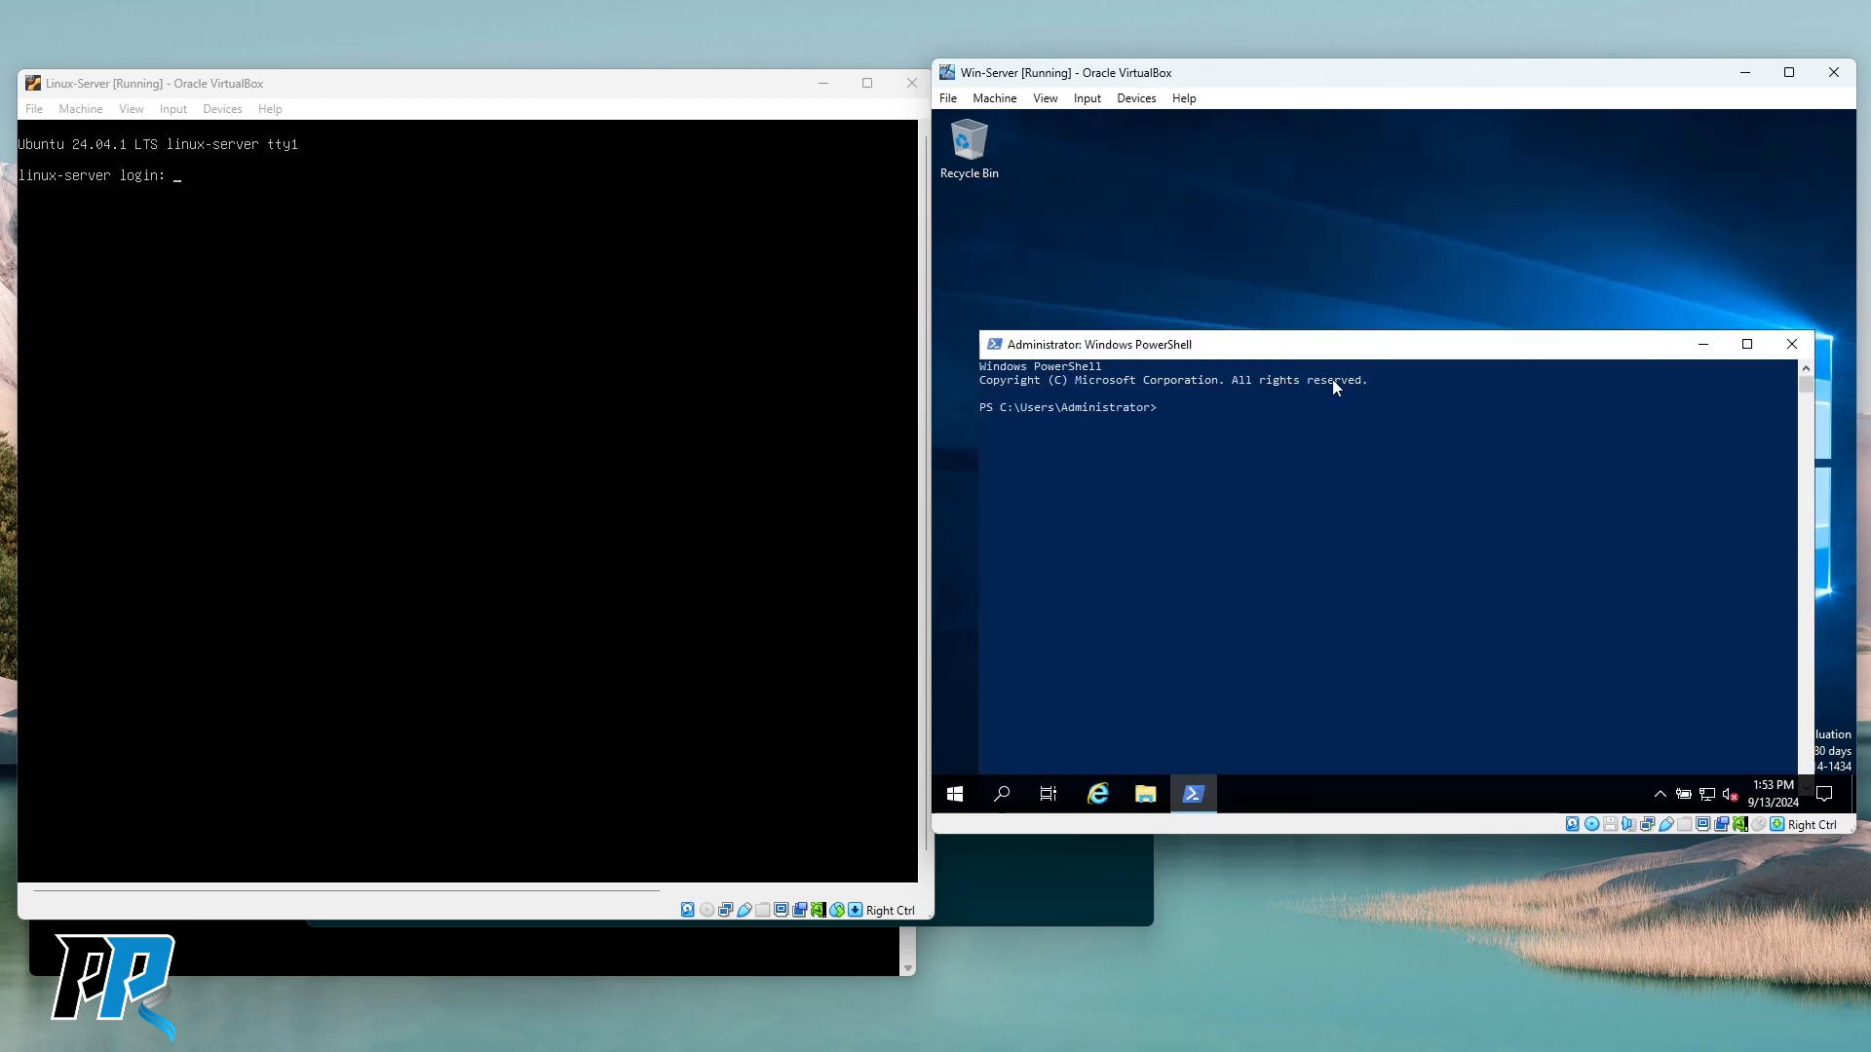
{"action": "left_click_drag", "start_coordinate": [1294, 275], "coordinate": [1323, 225]}
{"action": "left_click", "coordinate": [1235, 405]}
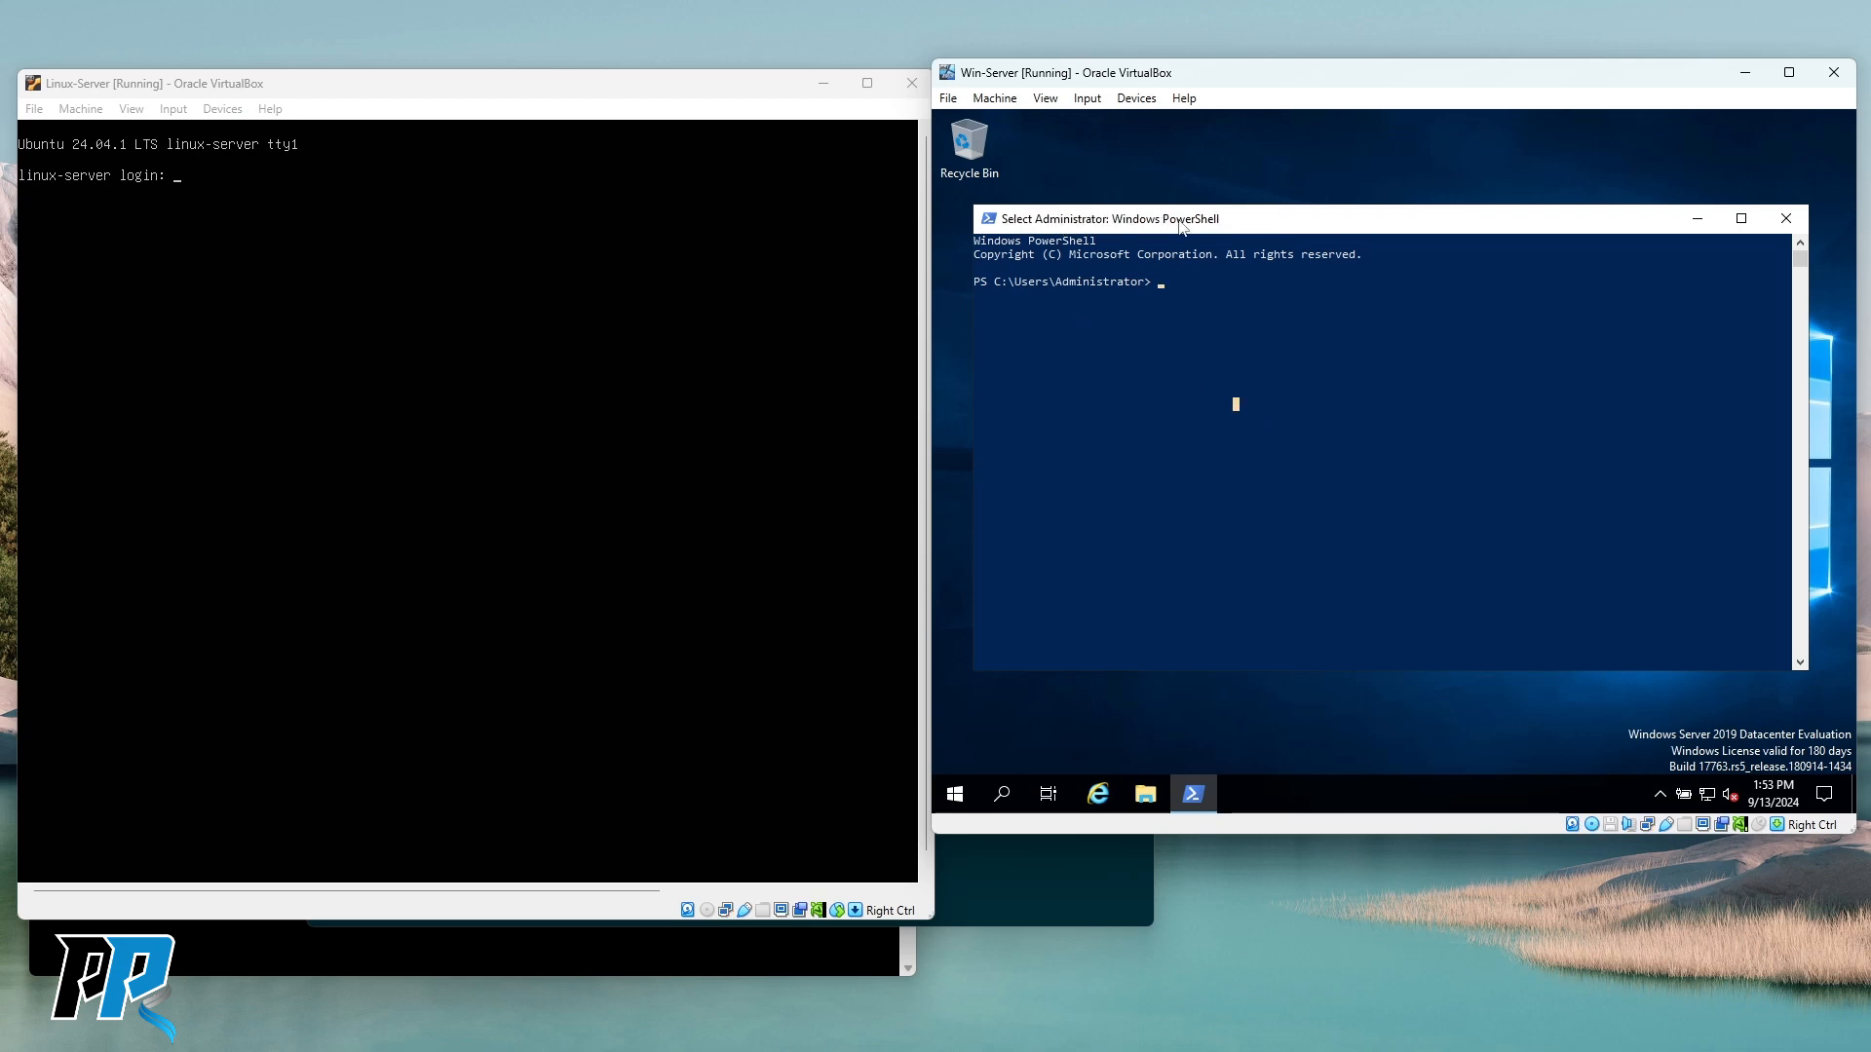
{"action": "left_click", "coordinate": [1251, 324]}
{"action": "key", "text": "Escape"}
{"action": "type", "text": "Ena"}
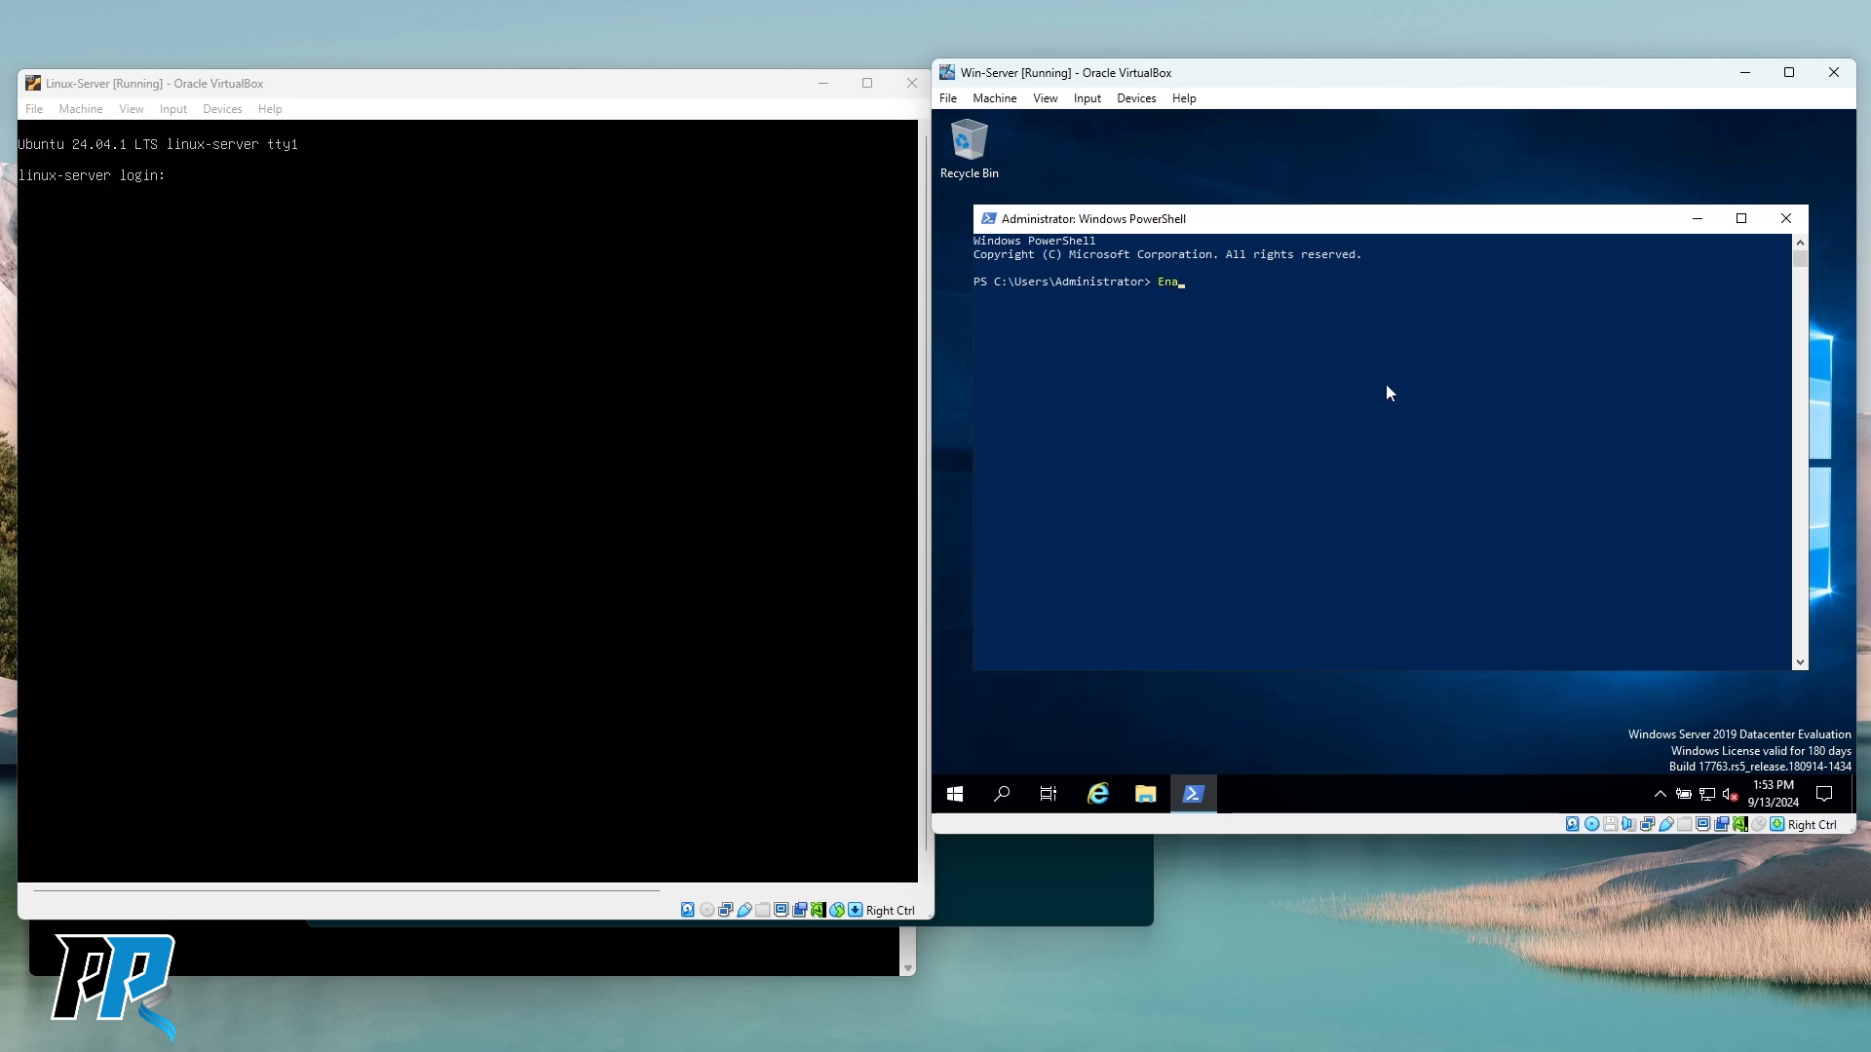
{"action": "type", "text": "ble-PSR"}
{"action": "key", "text": "Tab"}
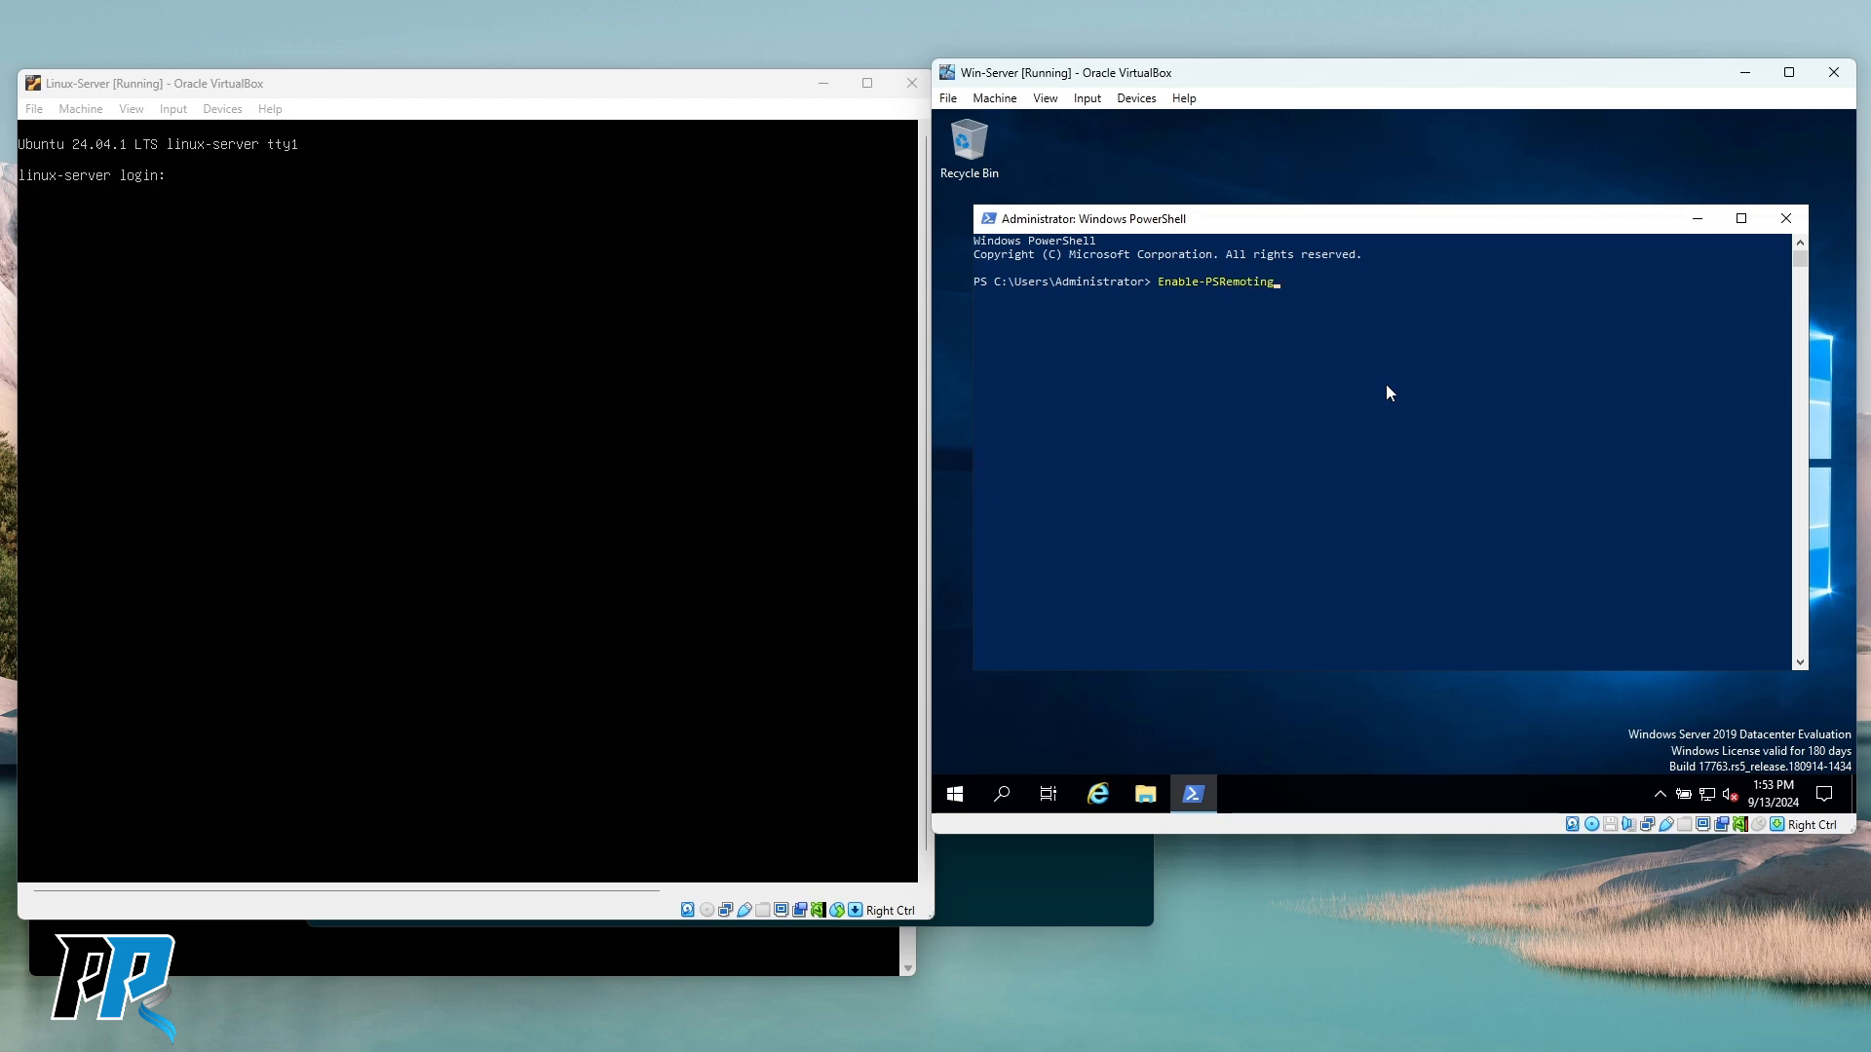
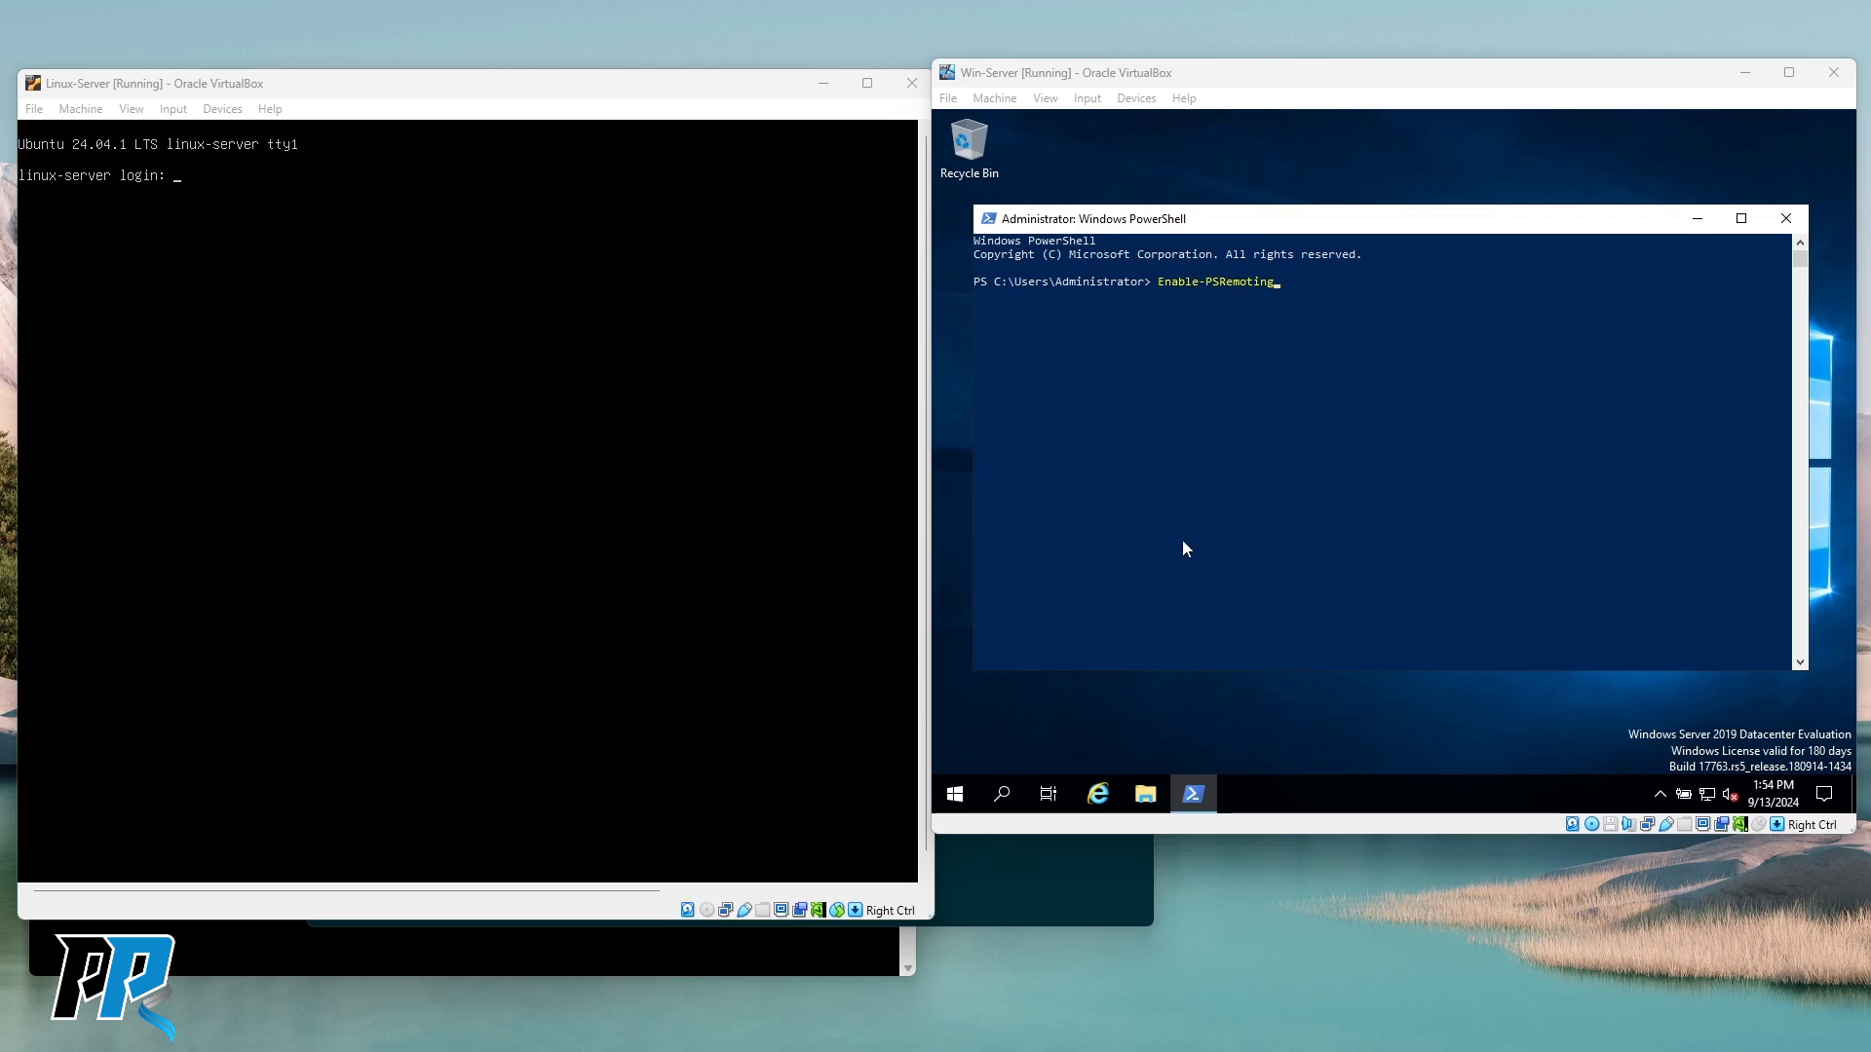
Exit QuickEdit selection in the Win-Server PowerShell so Enable-PSRemoting finishes at a fresh prompt.
{"action": "left_click", "coordinate": [1311, 423]}
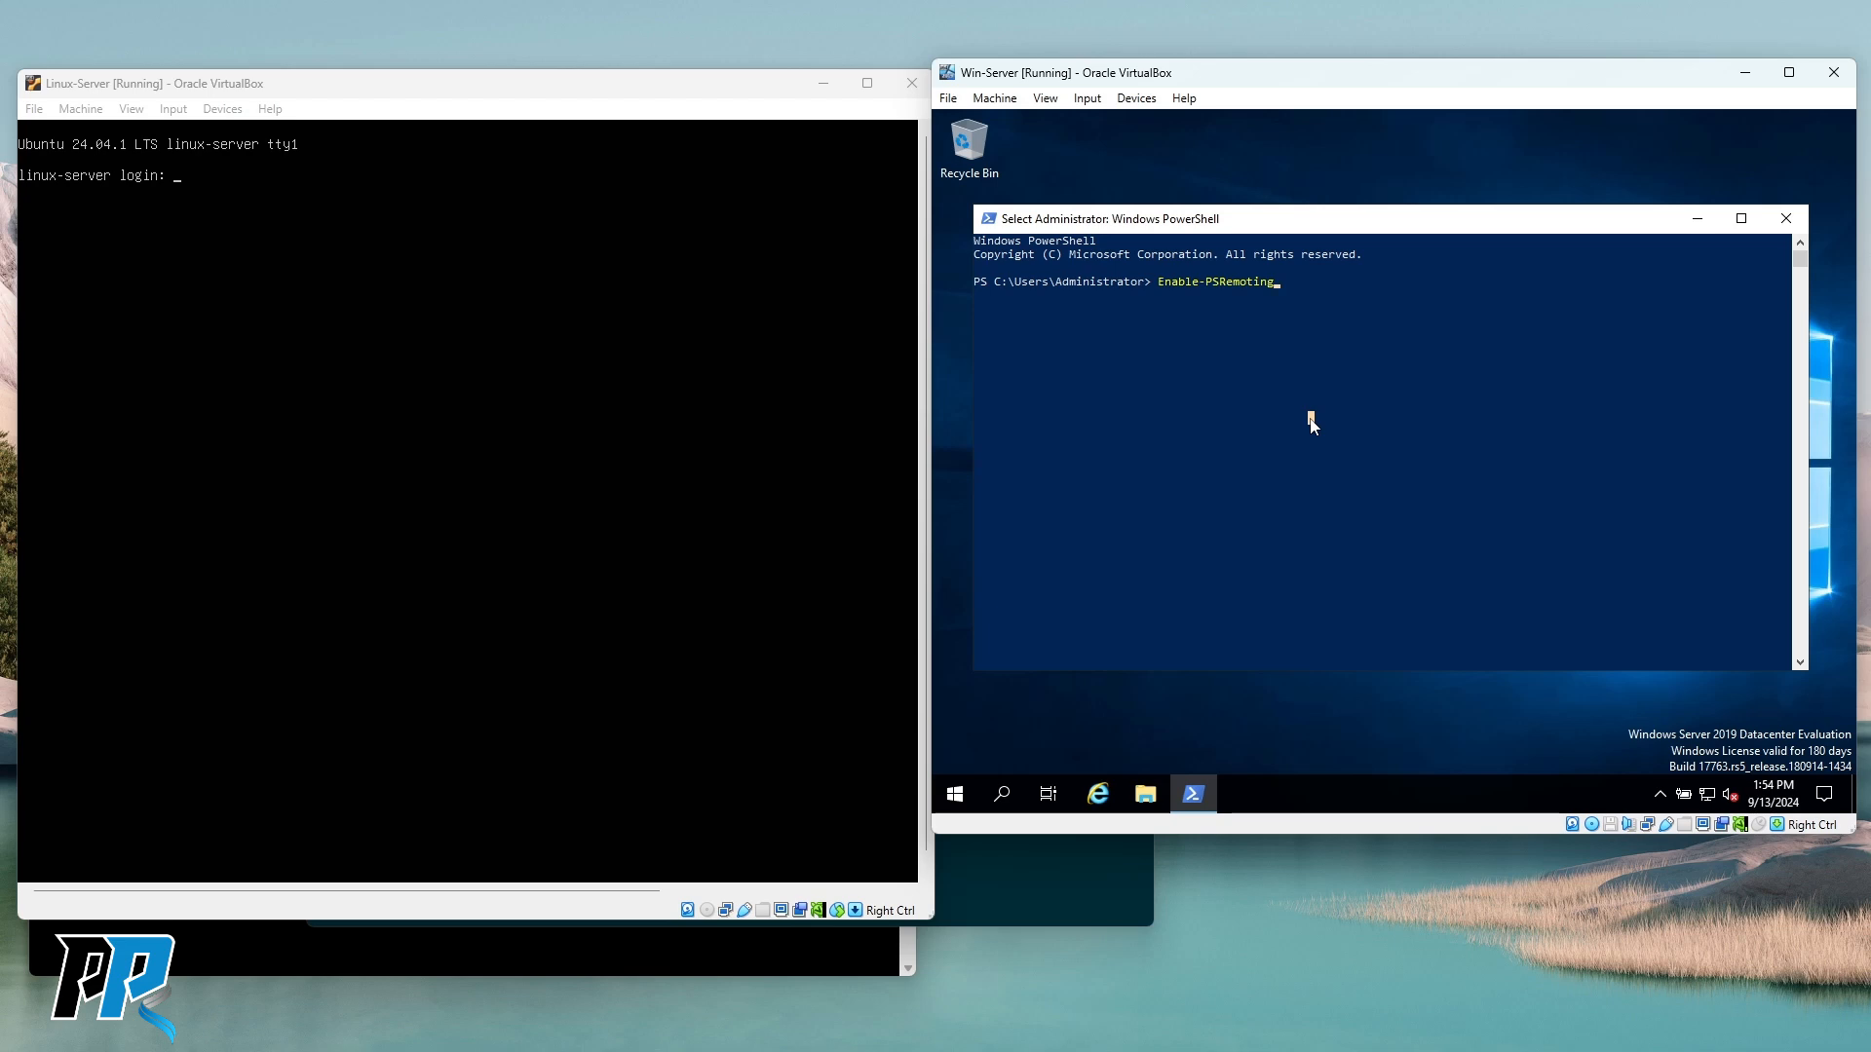
{"action": "key", "text": "Escape"}
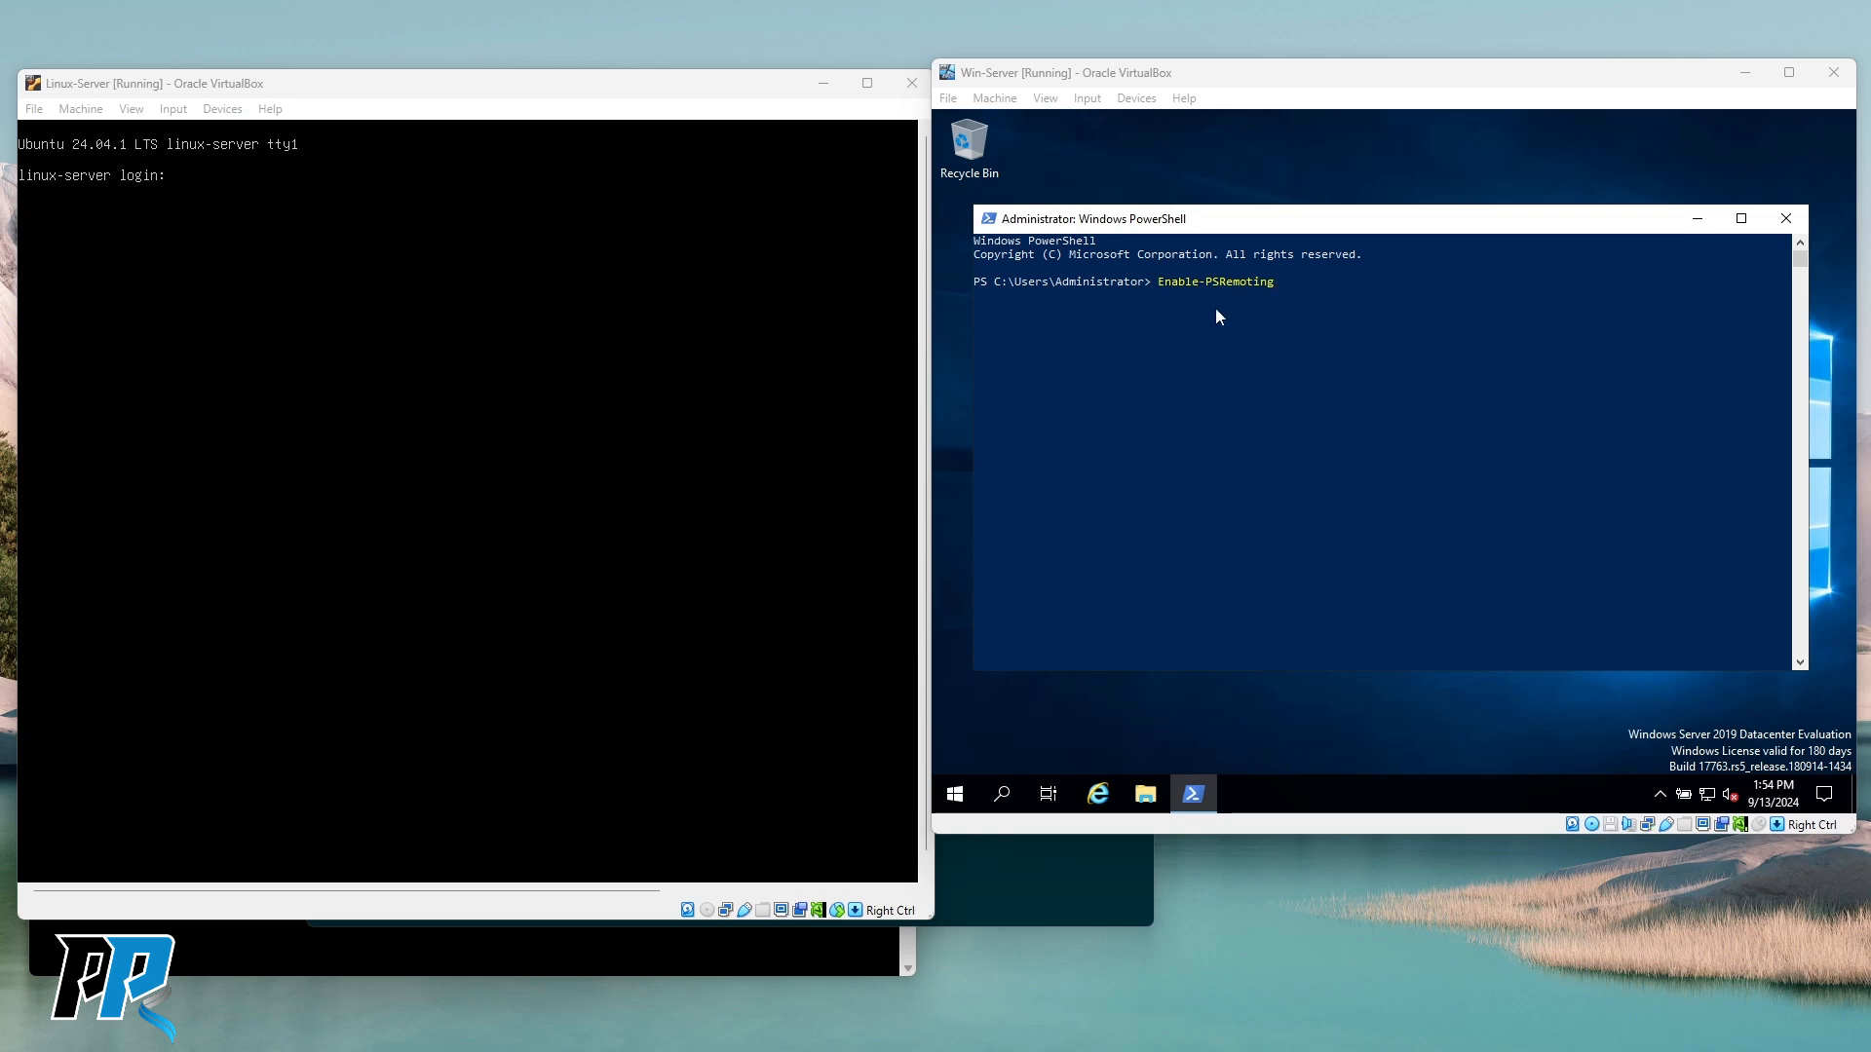
{"action": "left_click", "coordinate": [1347, 347]}
{"action": "key", "text": "Escape"}
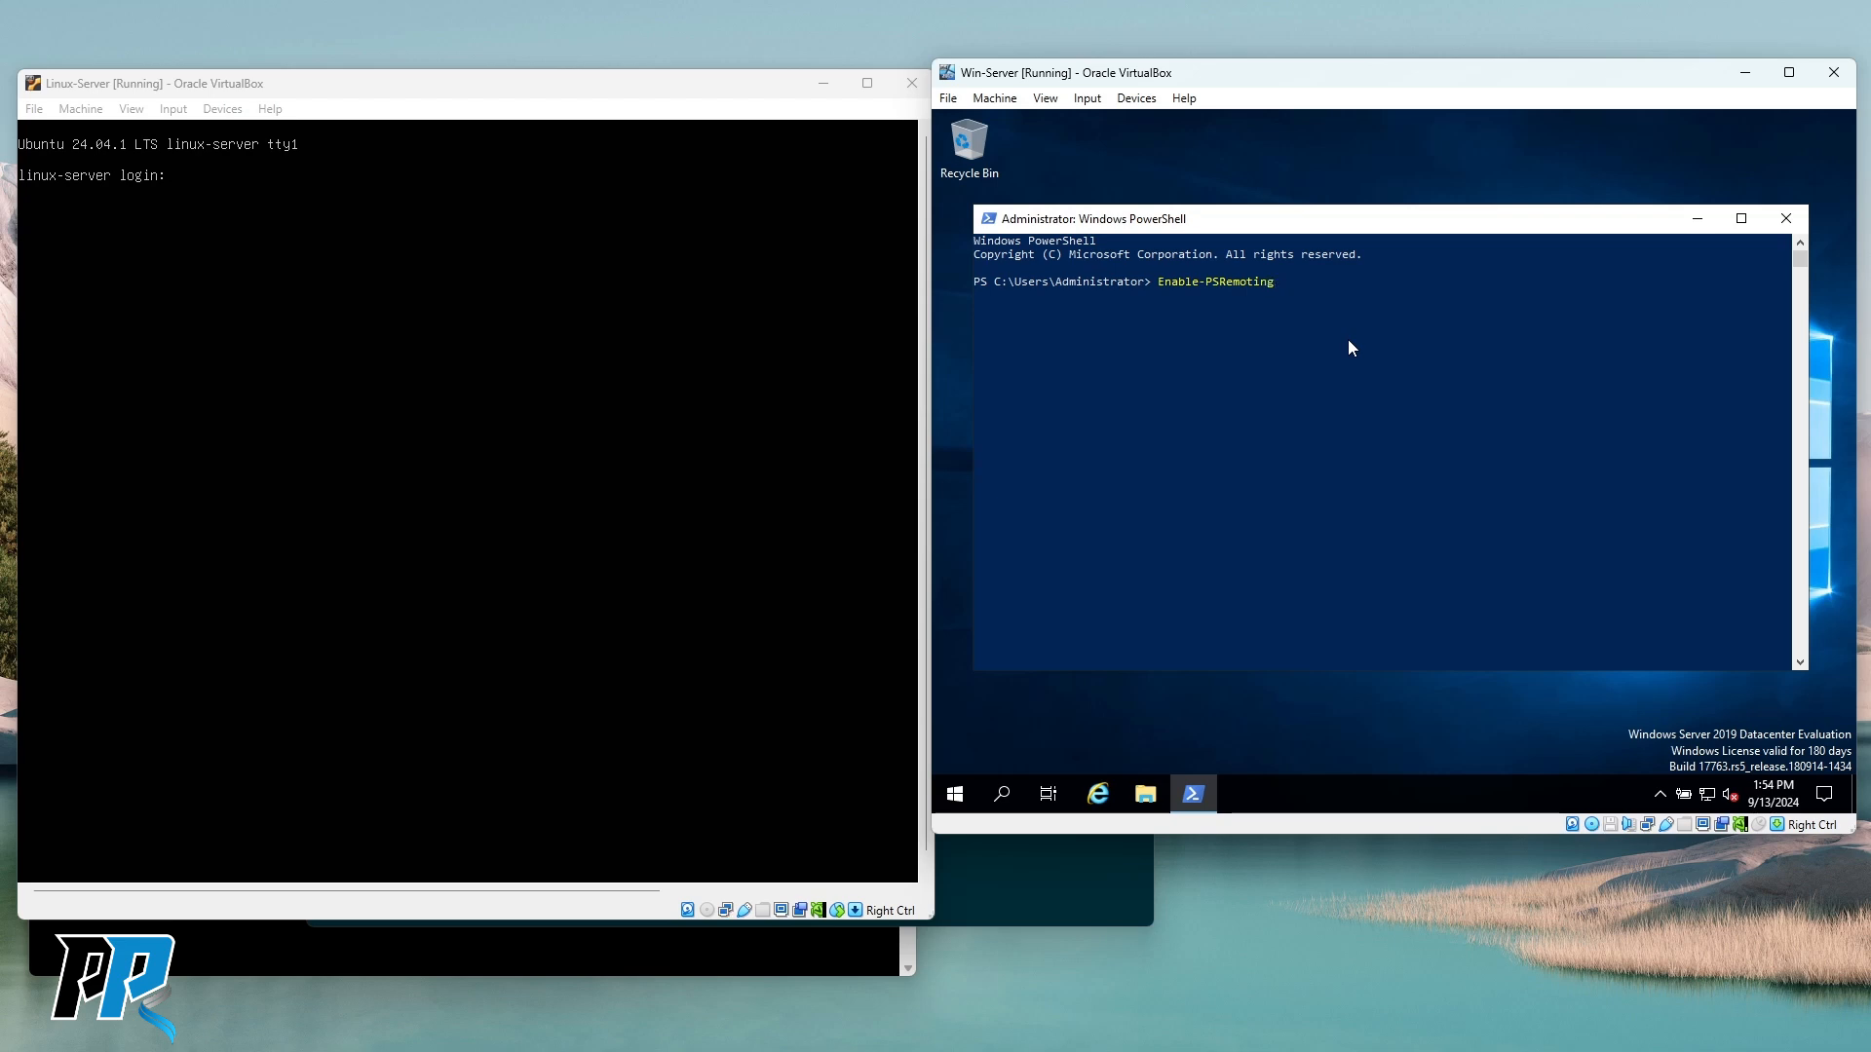
{"action": "left_click", "coordinate": [1348, 340]}
{"action": "key", "text": "Return"}
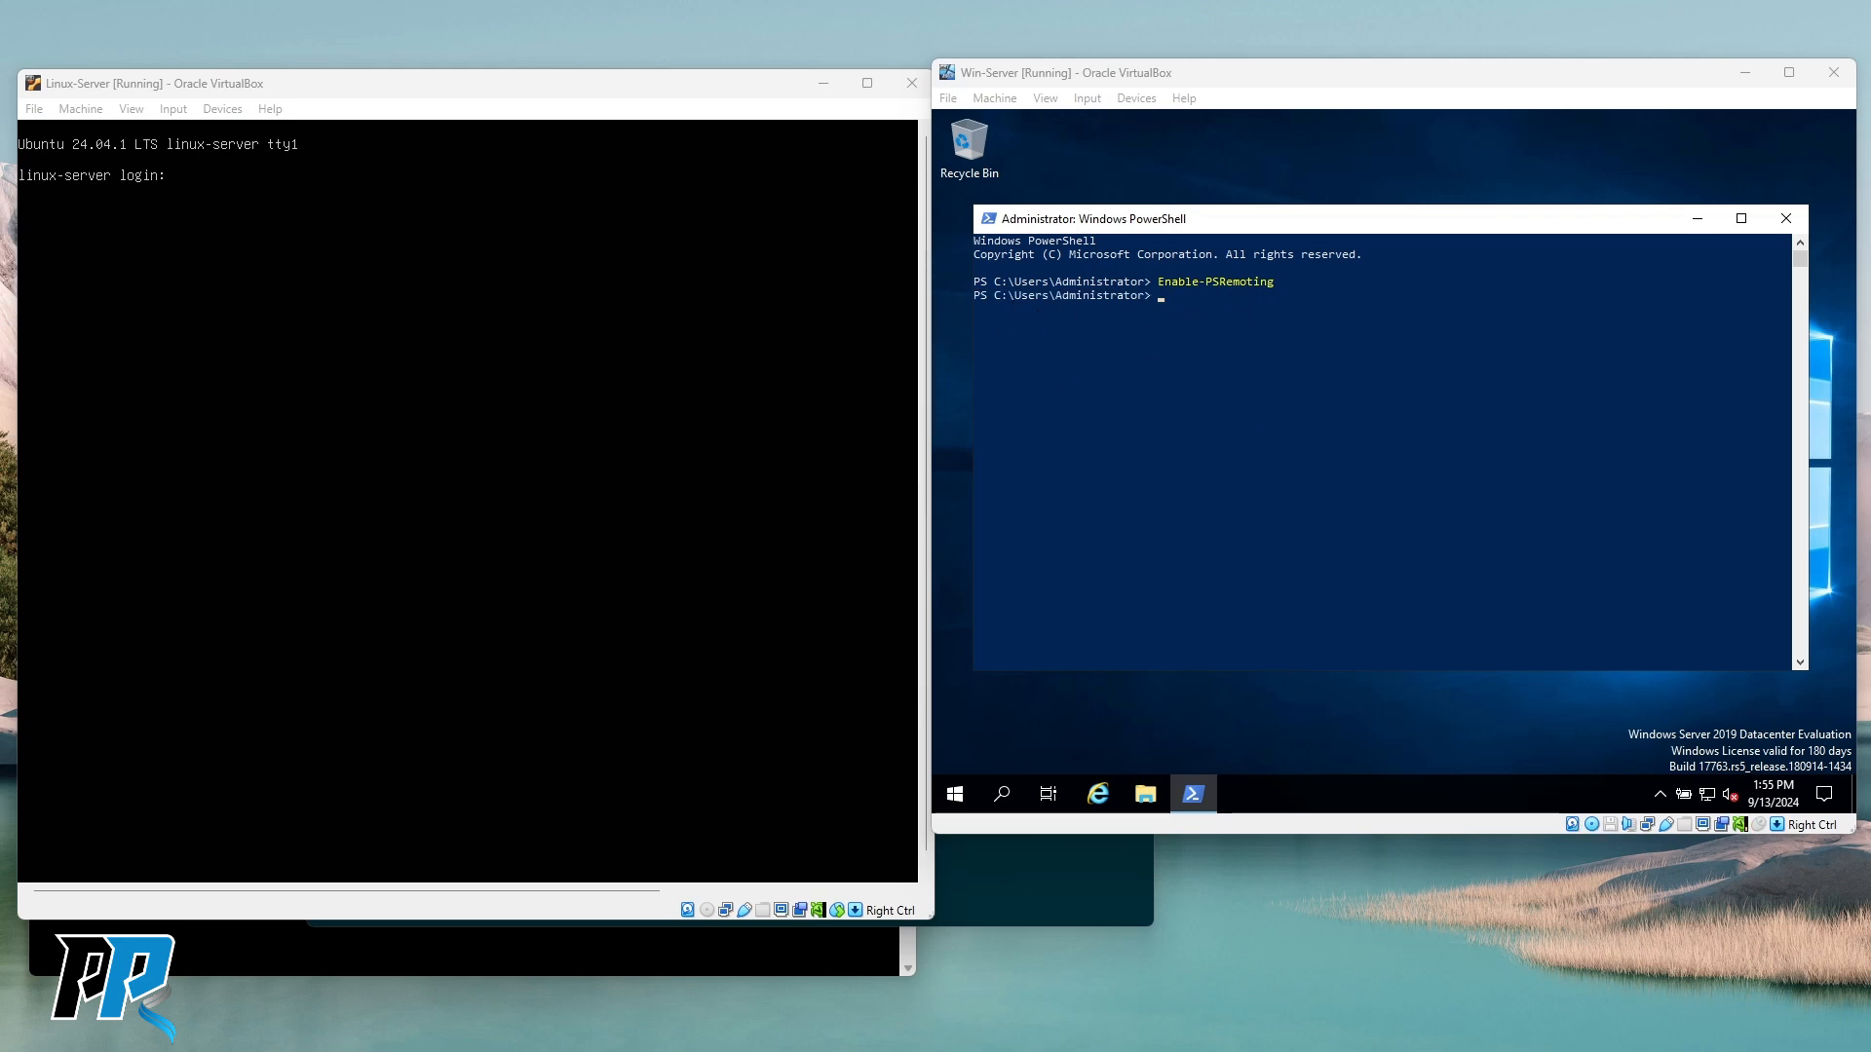
Move the server PowerShell window up, nudge the PuTTY SSH window up, and raise the host terminal.
{"action": "left_click", "coordinate": [1508, 364]}
{"action": "left_click_drag", "start_coordinate": [1393, 219], "coordinate": [1406, 202]}
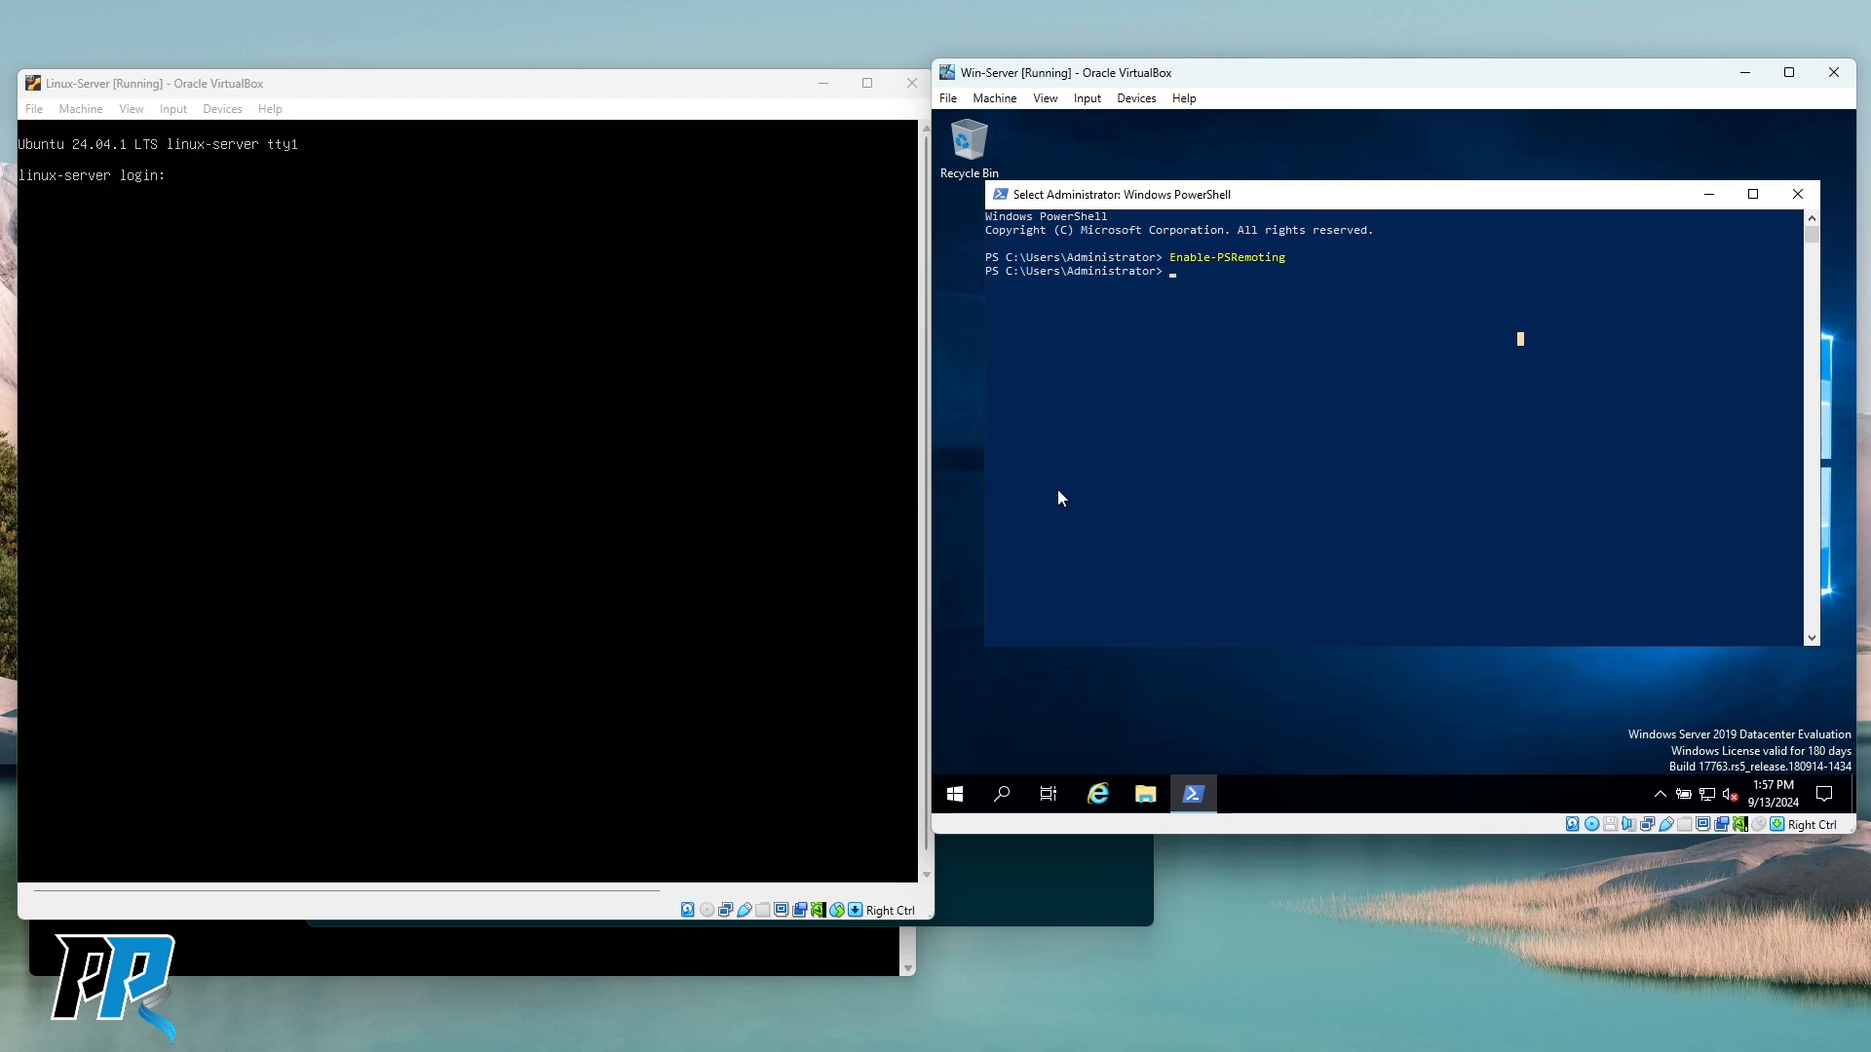
{"action": "left_click", "coordinate": [414, 967]}
{"action": "left_click_drag", "start_coordinate": [402, 495], "coordinate": [402, 464]}
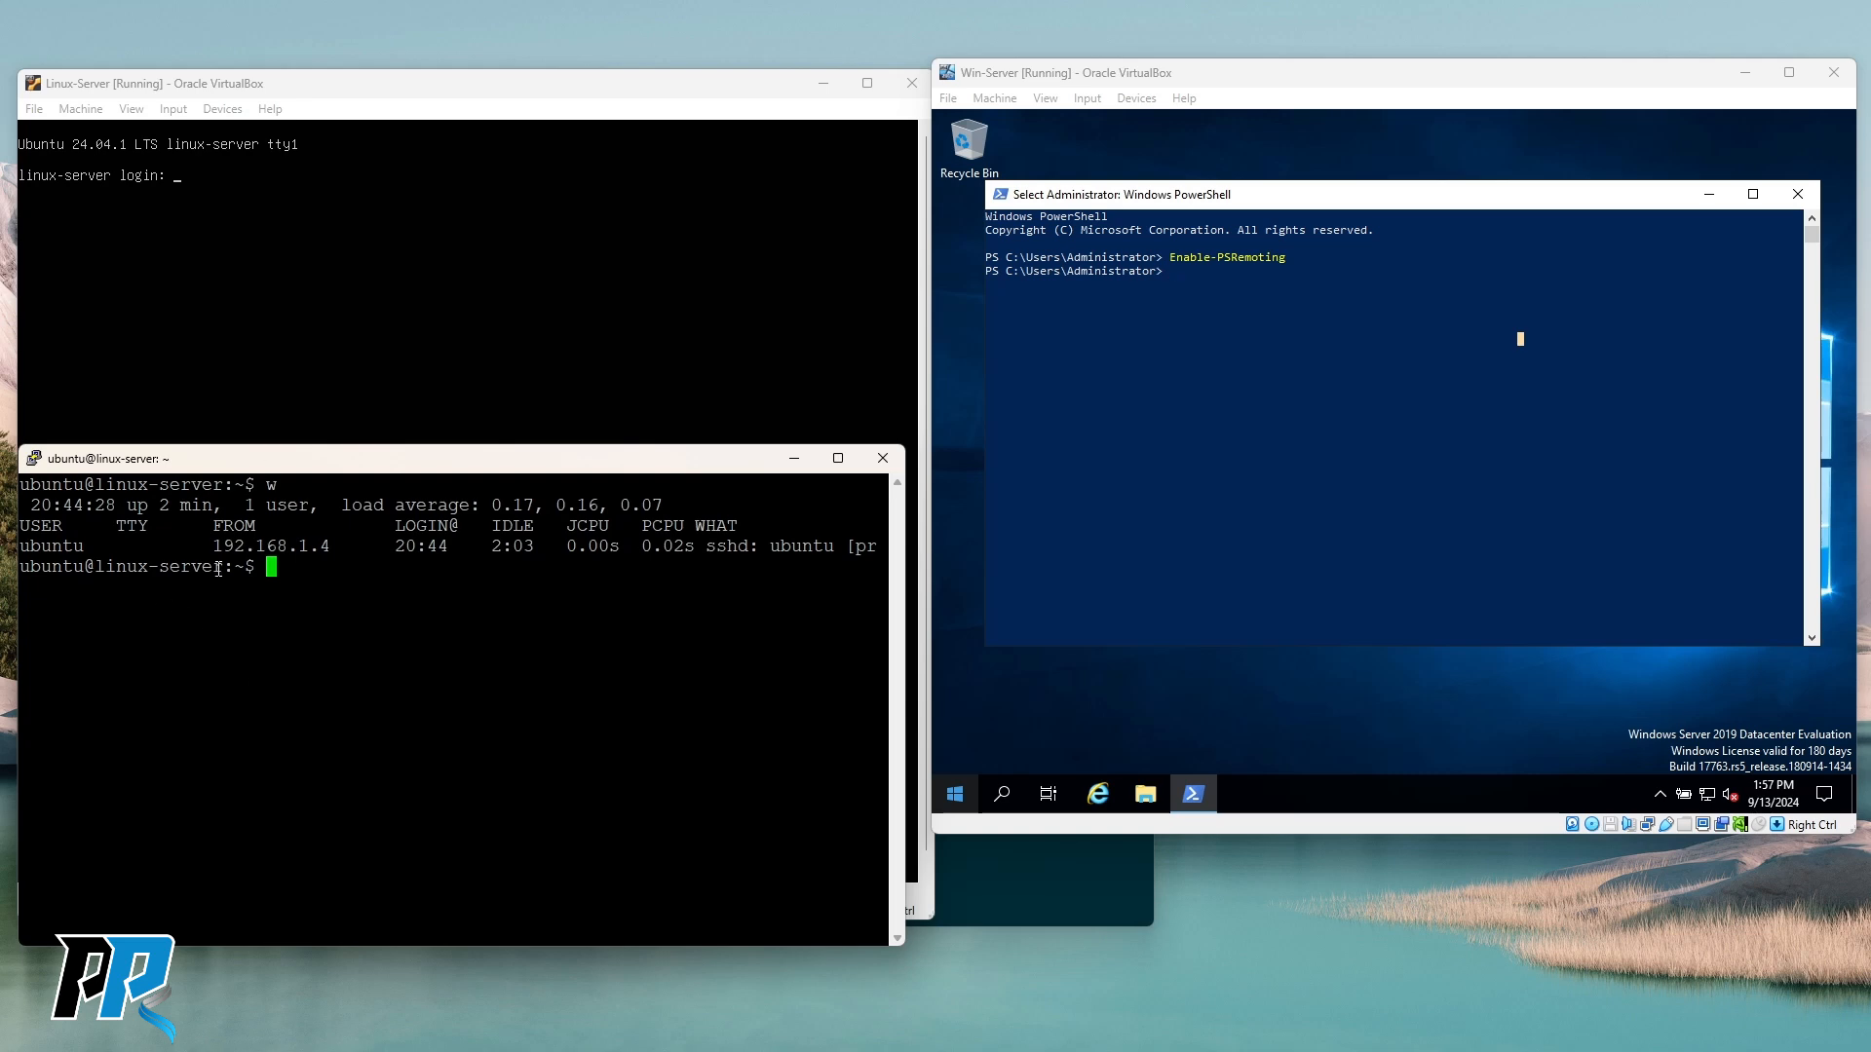
{"action": "left_click", "coordinate": [1324, 444]}
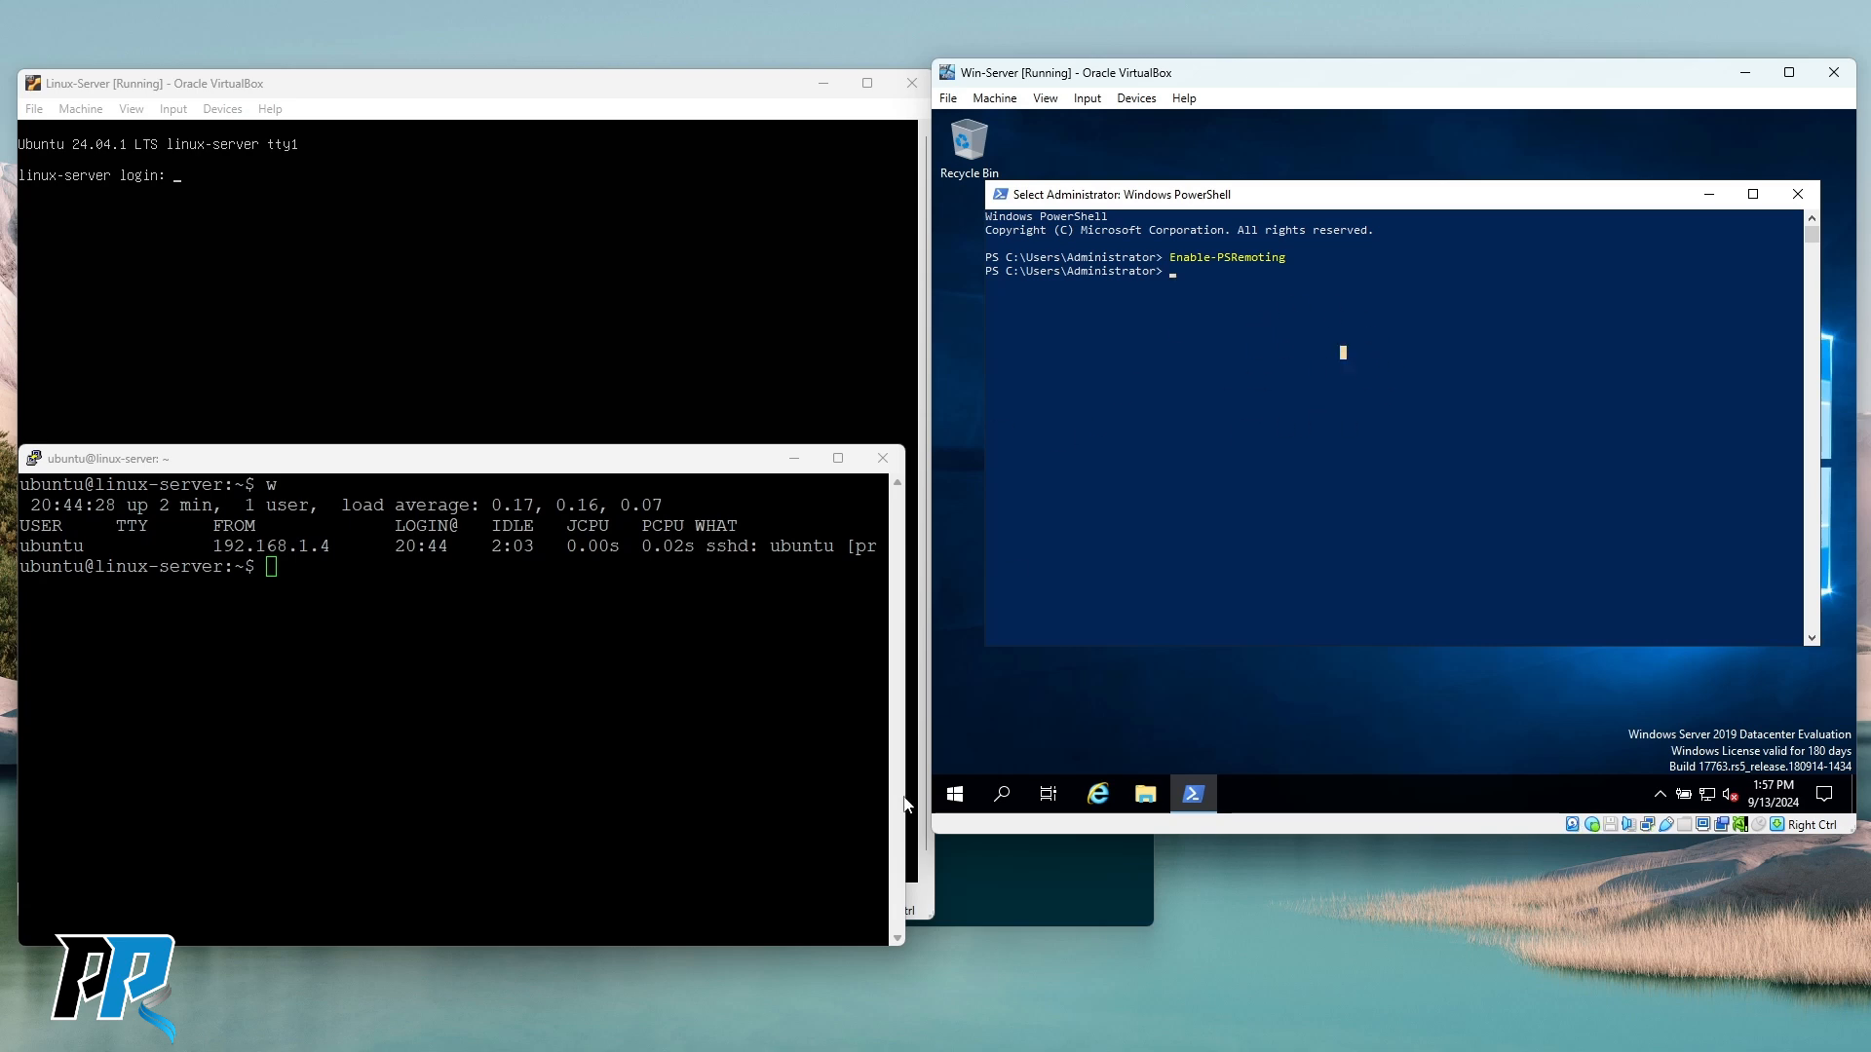
{"action": "left_click", "coordinate": [1053, 881]}
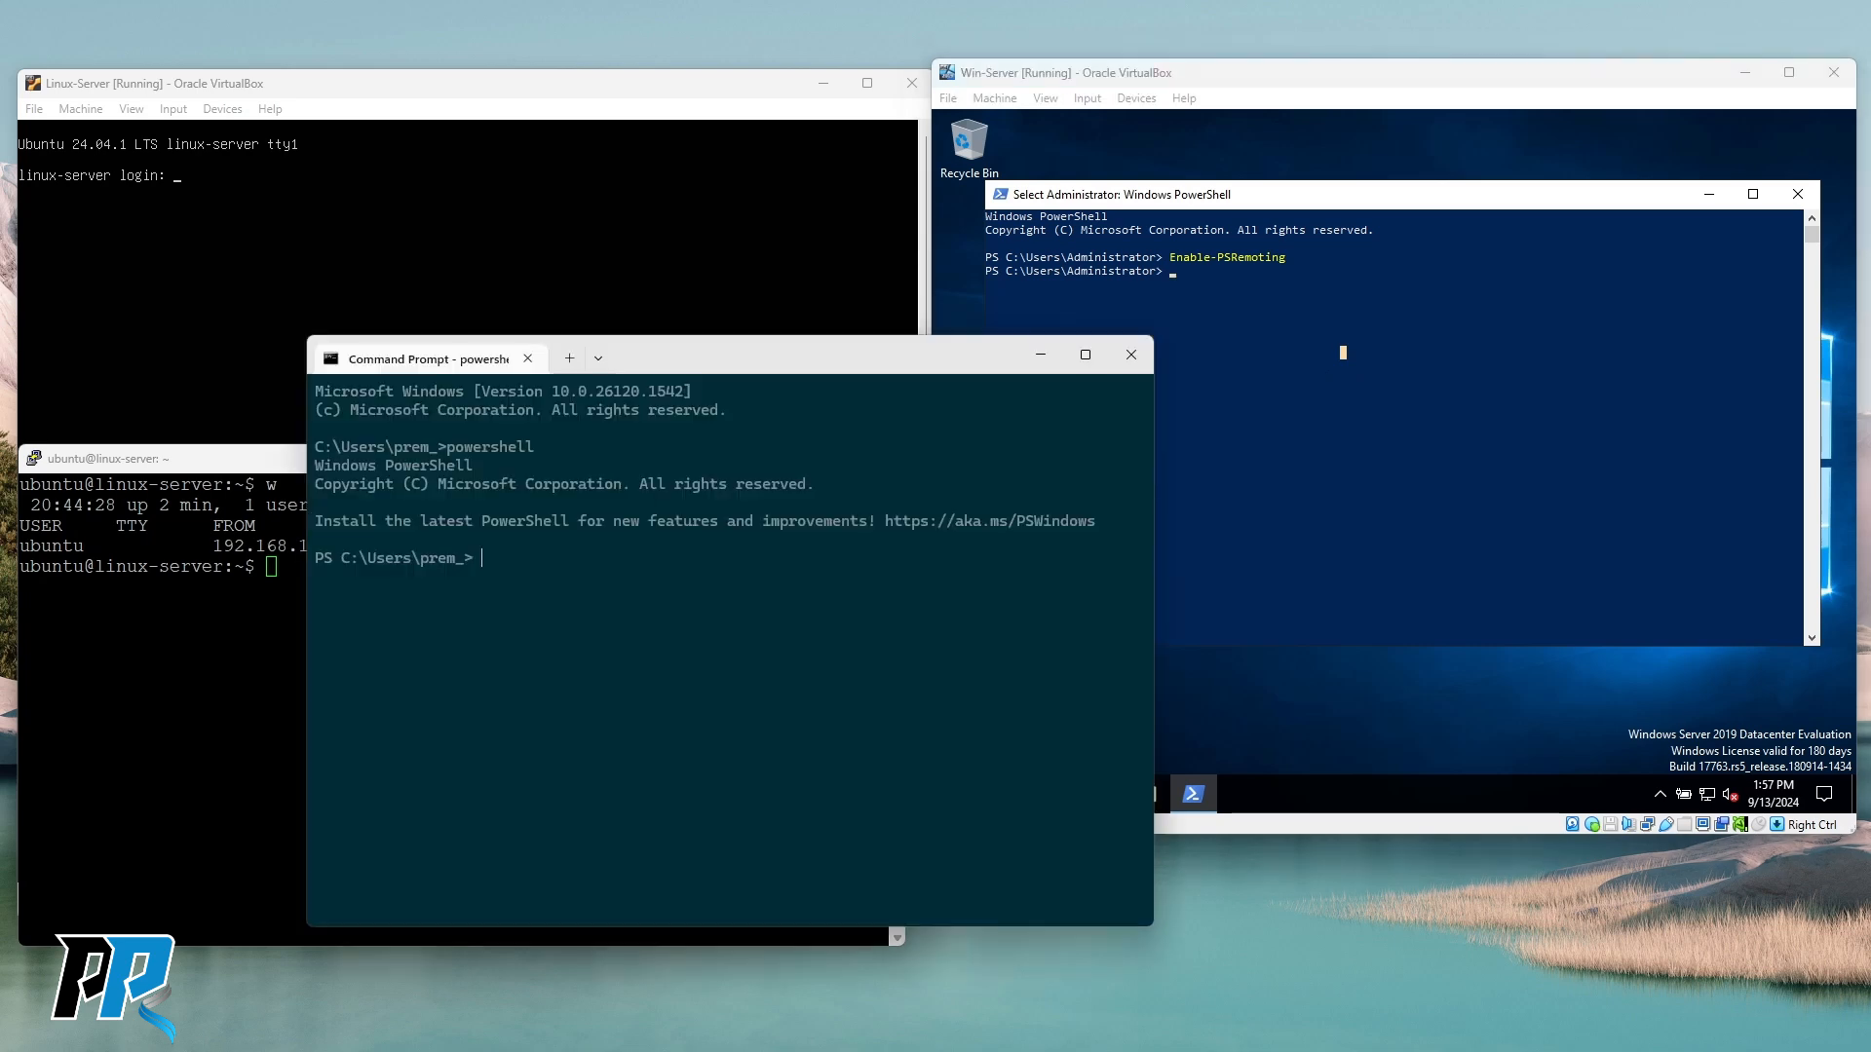
Move the host terminal left and start typing Enter-PSSession with a -ComputerName parameter.
{"action": "left_click_drag", "start_coordinate": [858, 360], "coordinate": [641, 380]}
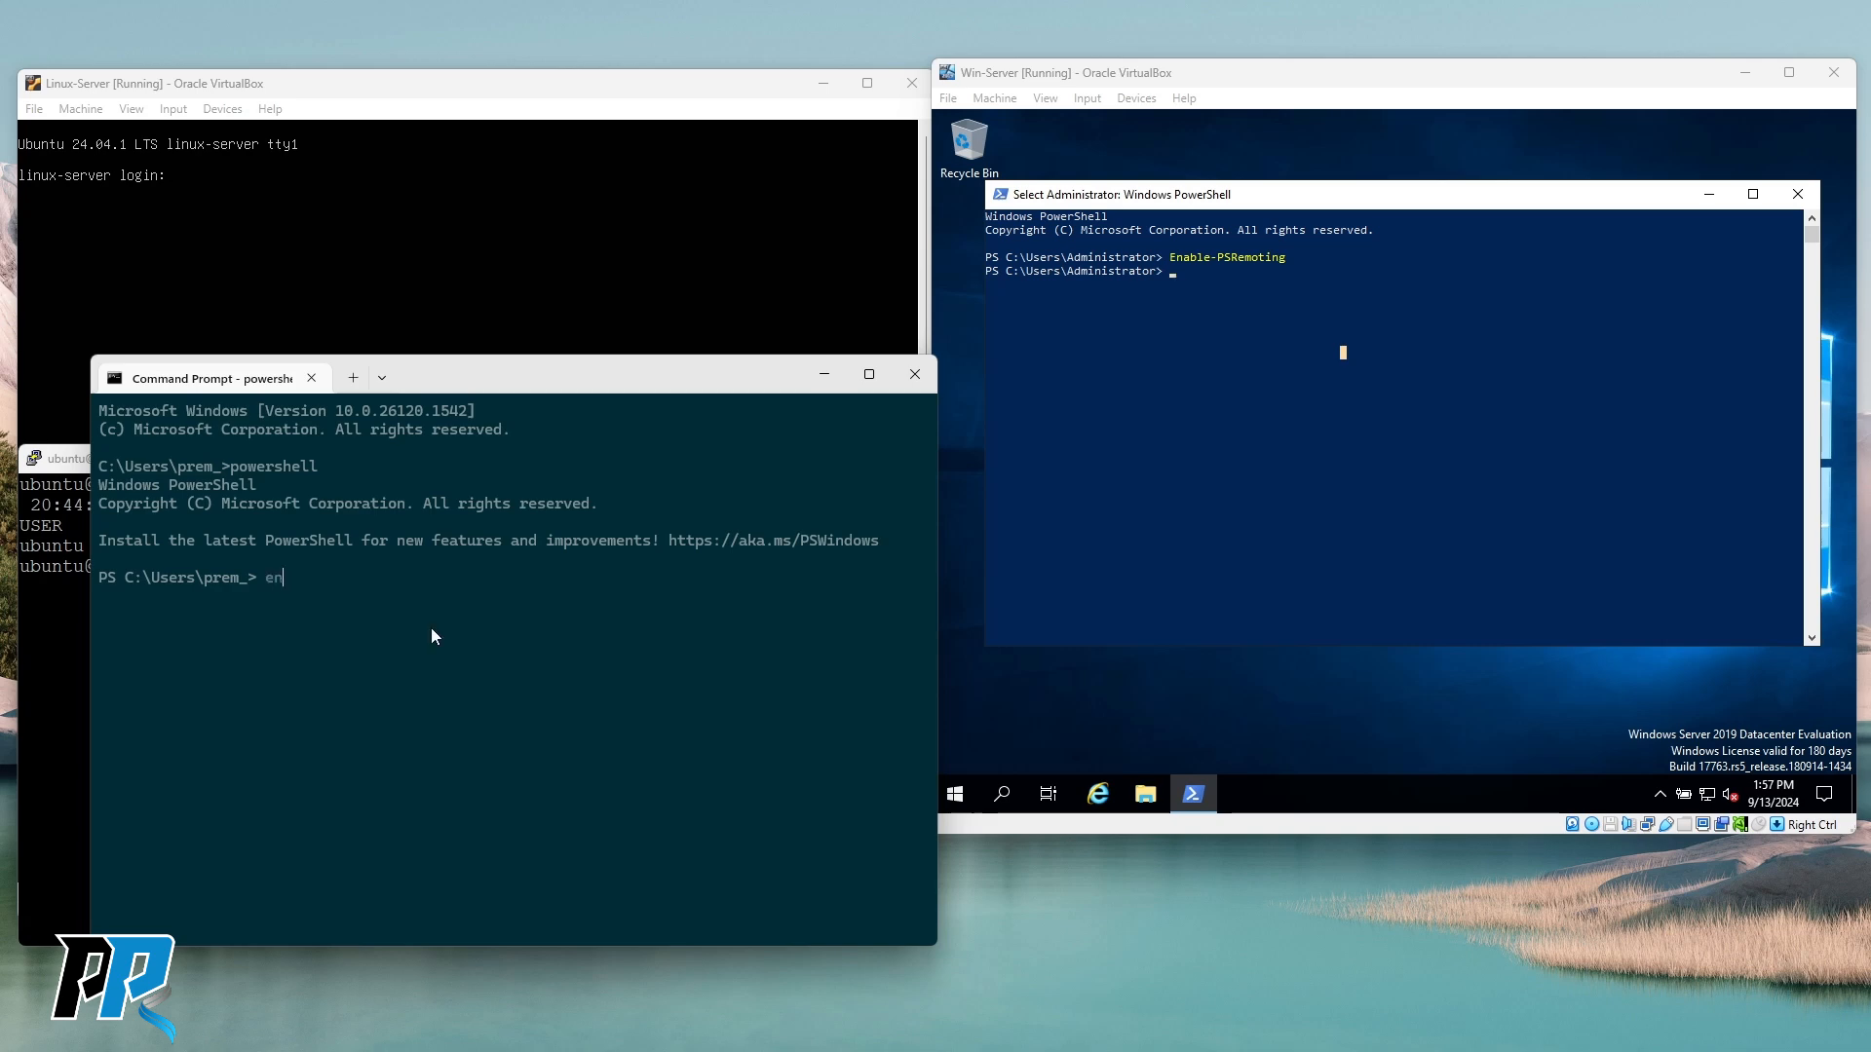
{"action": "type", "text": "enter-psse"}
{"action": "key", "text": "Tab"}
{"action": "type", "text": "-com"}
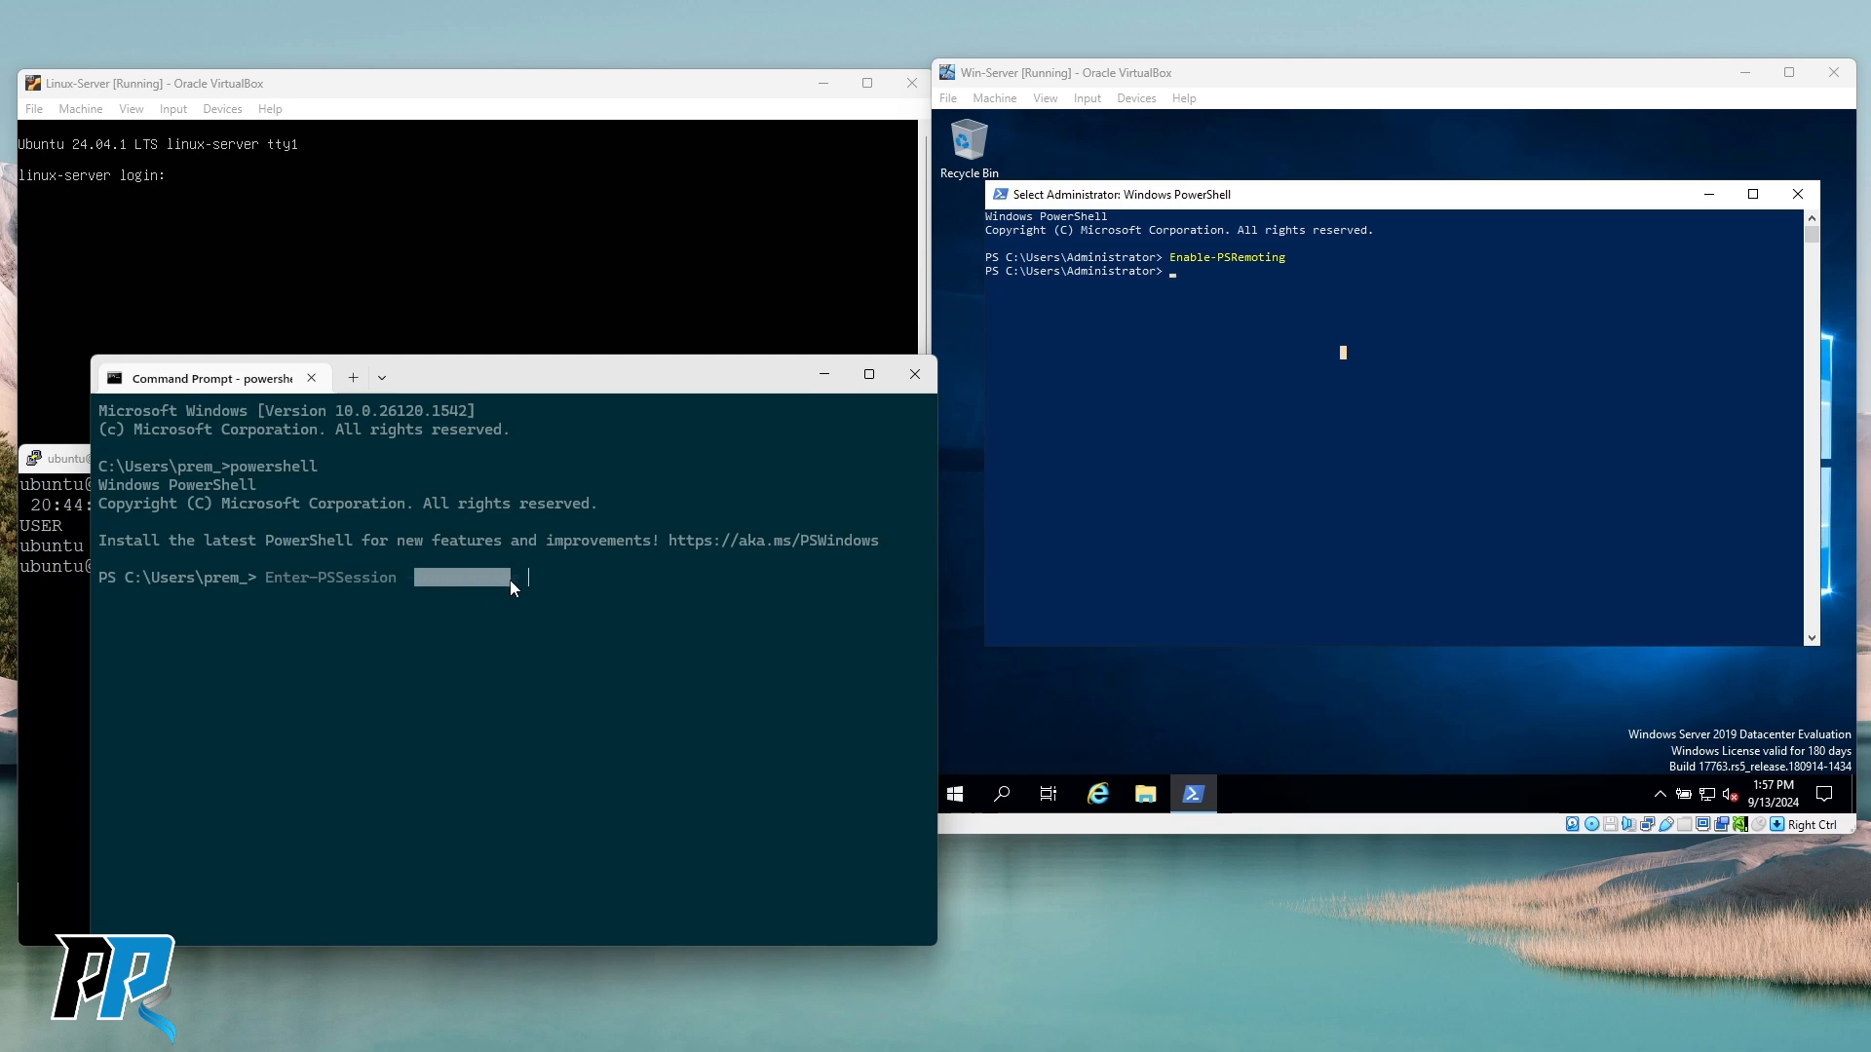
{"action": "left_click", "coordinate": [470, 649]}
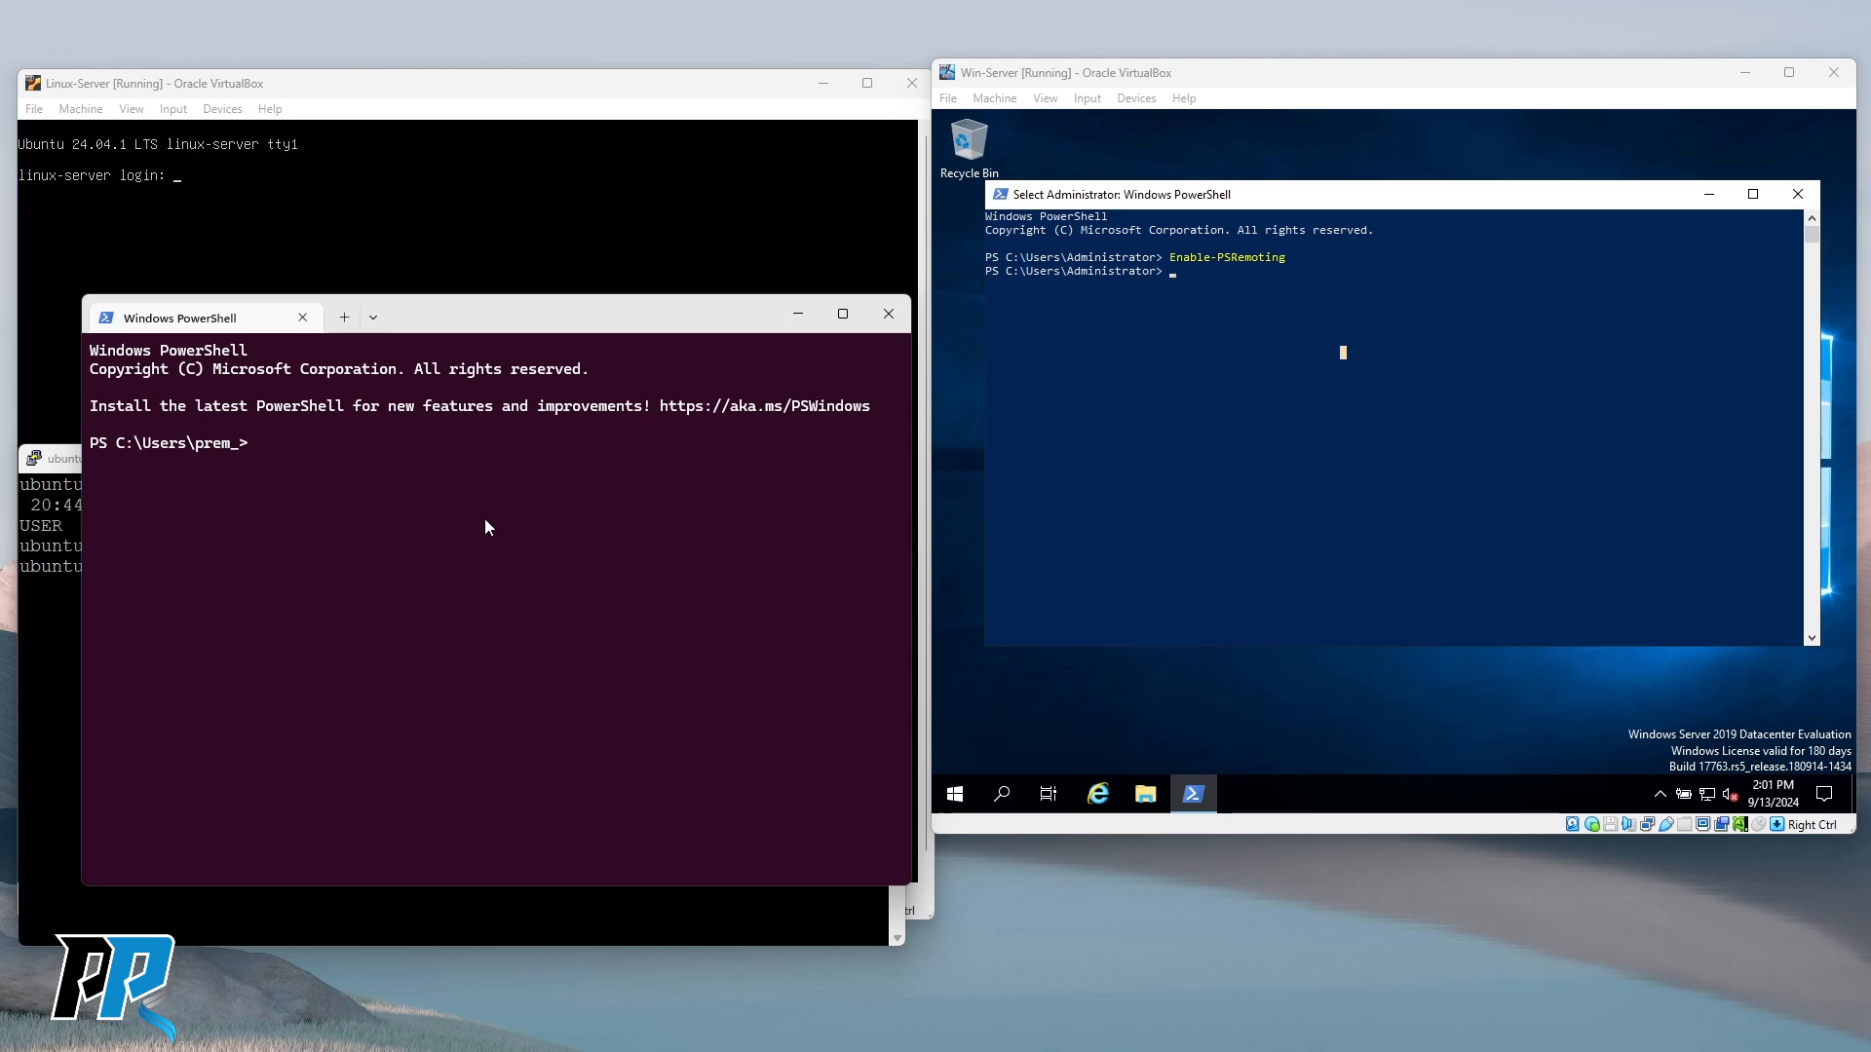
Enter Enter-PSSession -ComputerName 192.168.1.13 at the host PowerShell prompt.
{"action": "type", "text": "enter-pss"}
{"action": "key", "text": "Tab"}
{"action": "type", "text": "-compute"}
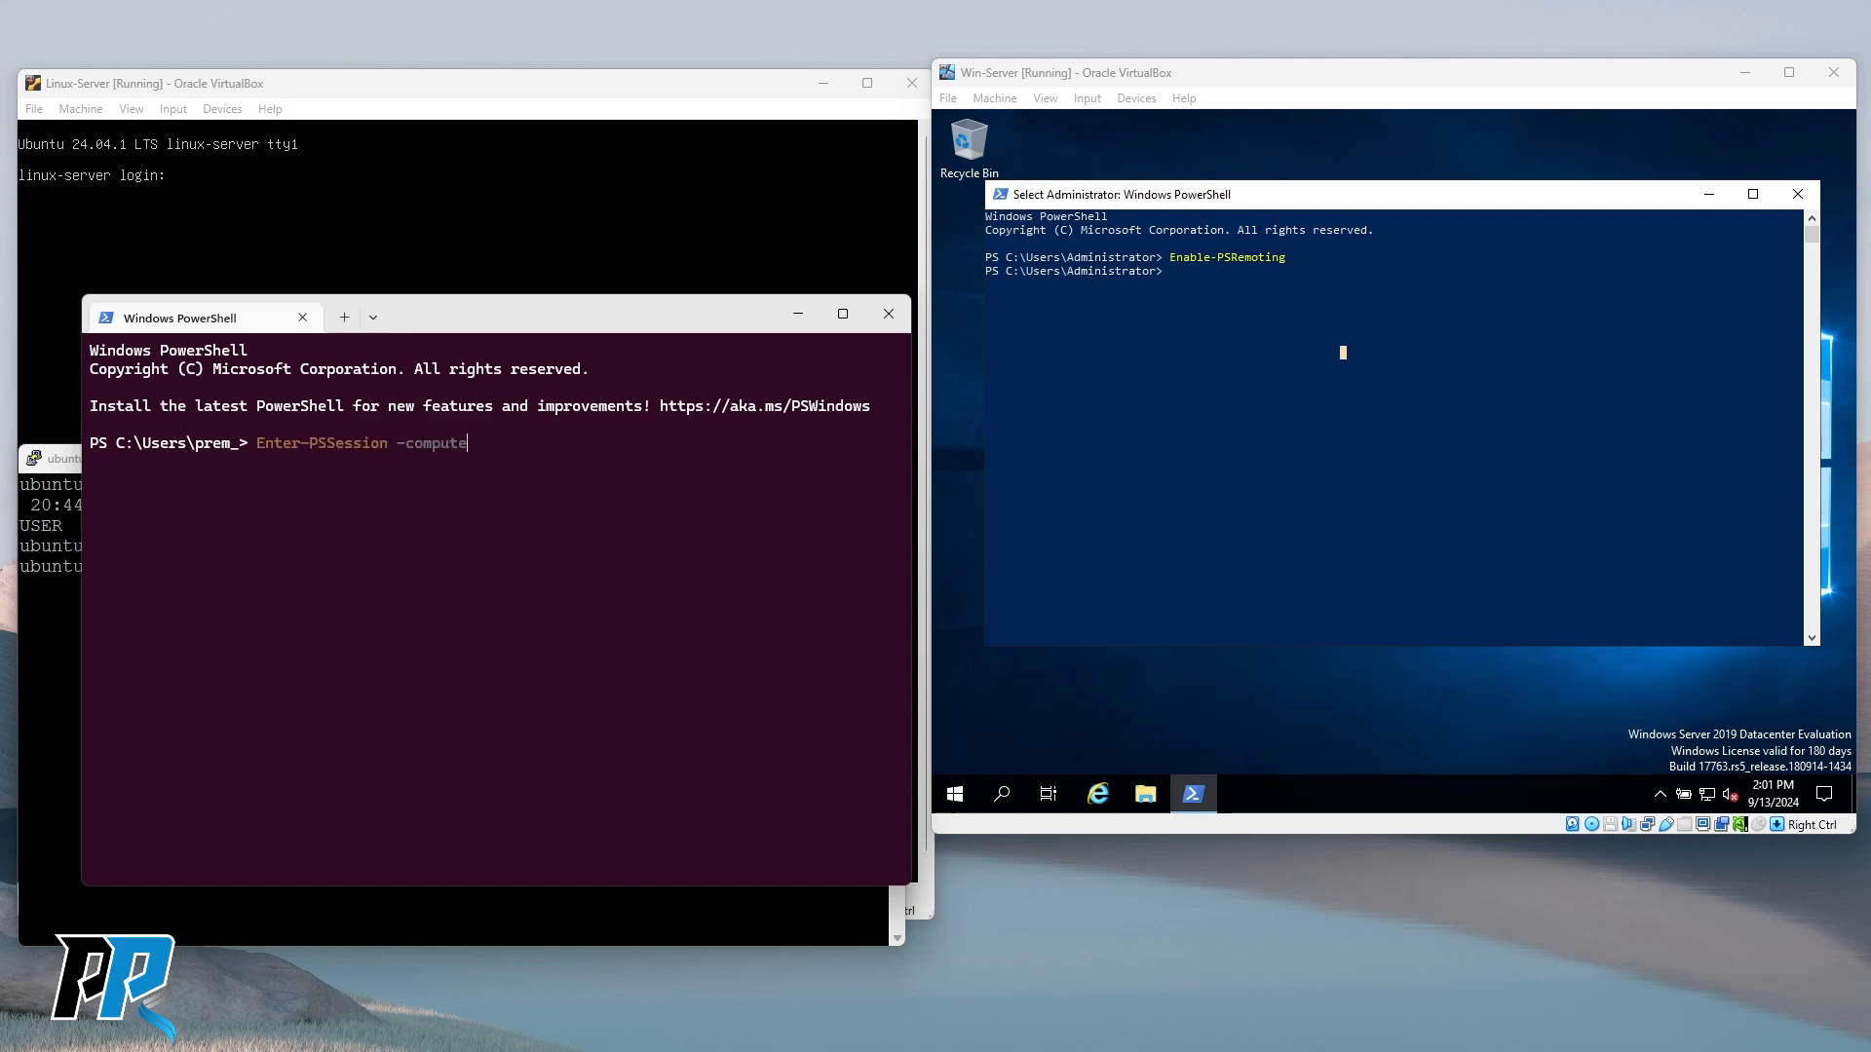
{"action": "type", "text": "rname"}
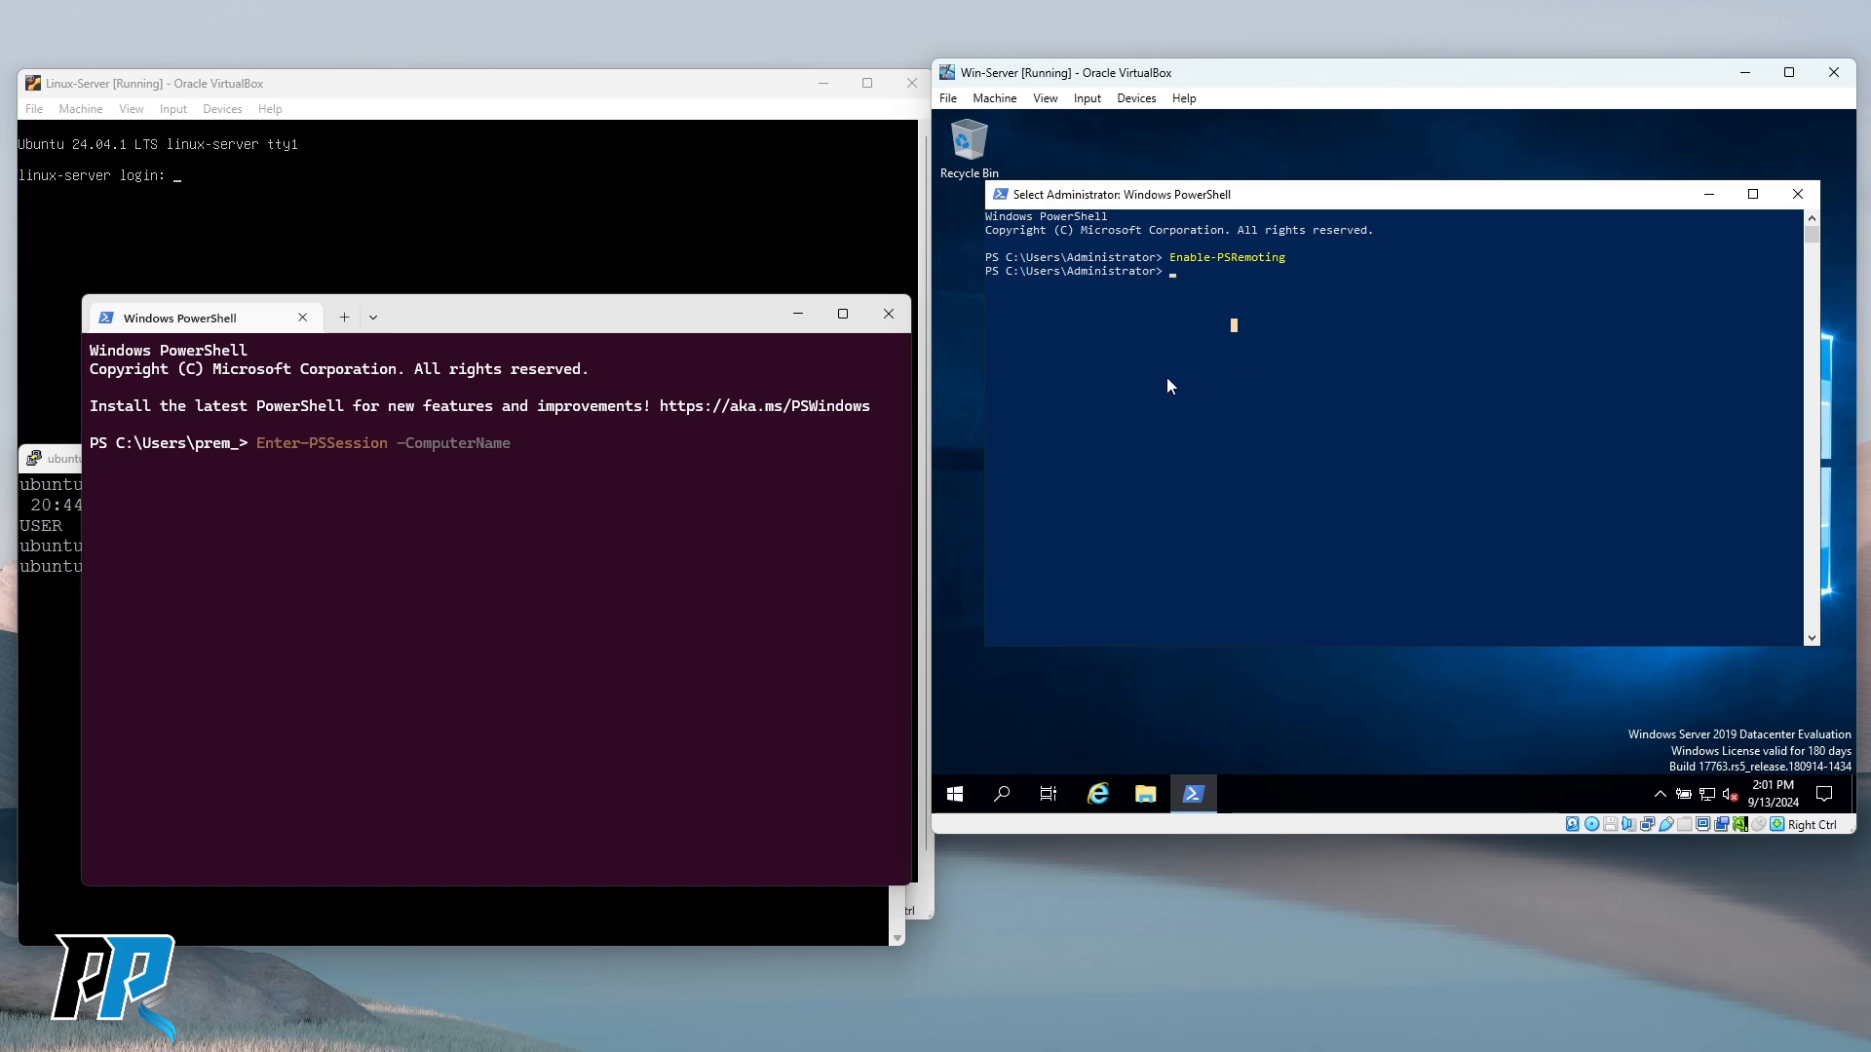
{"action": "type", "text": "19"}
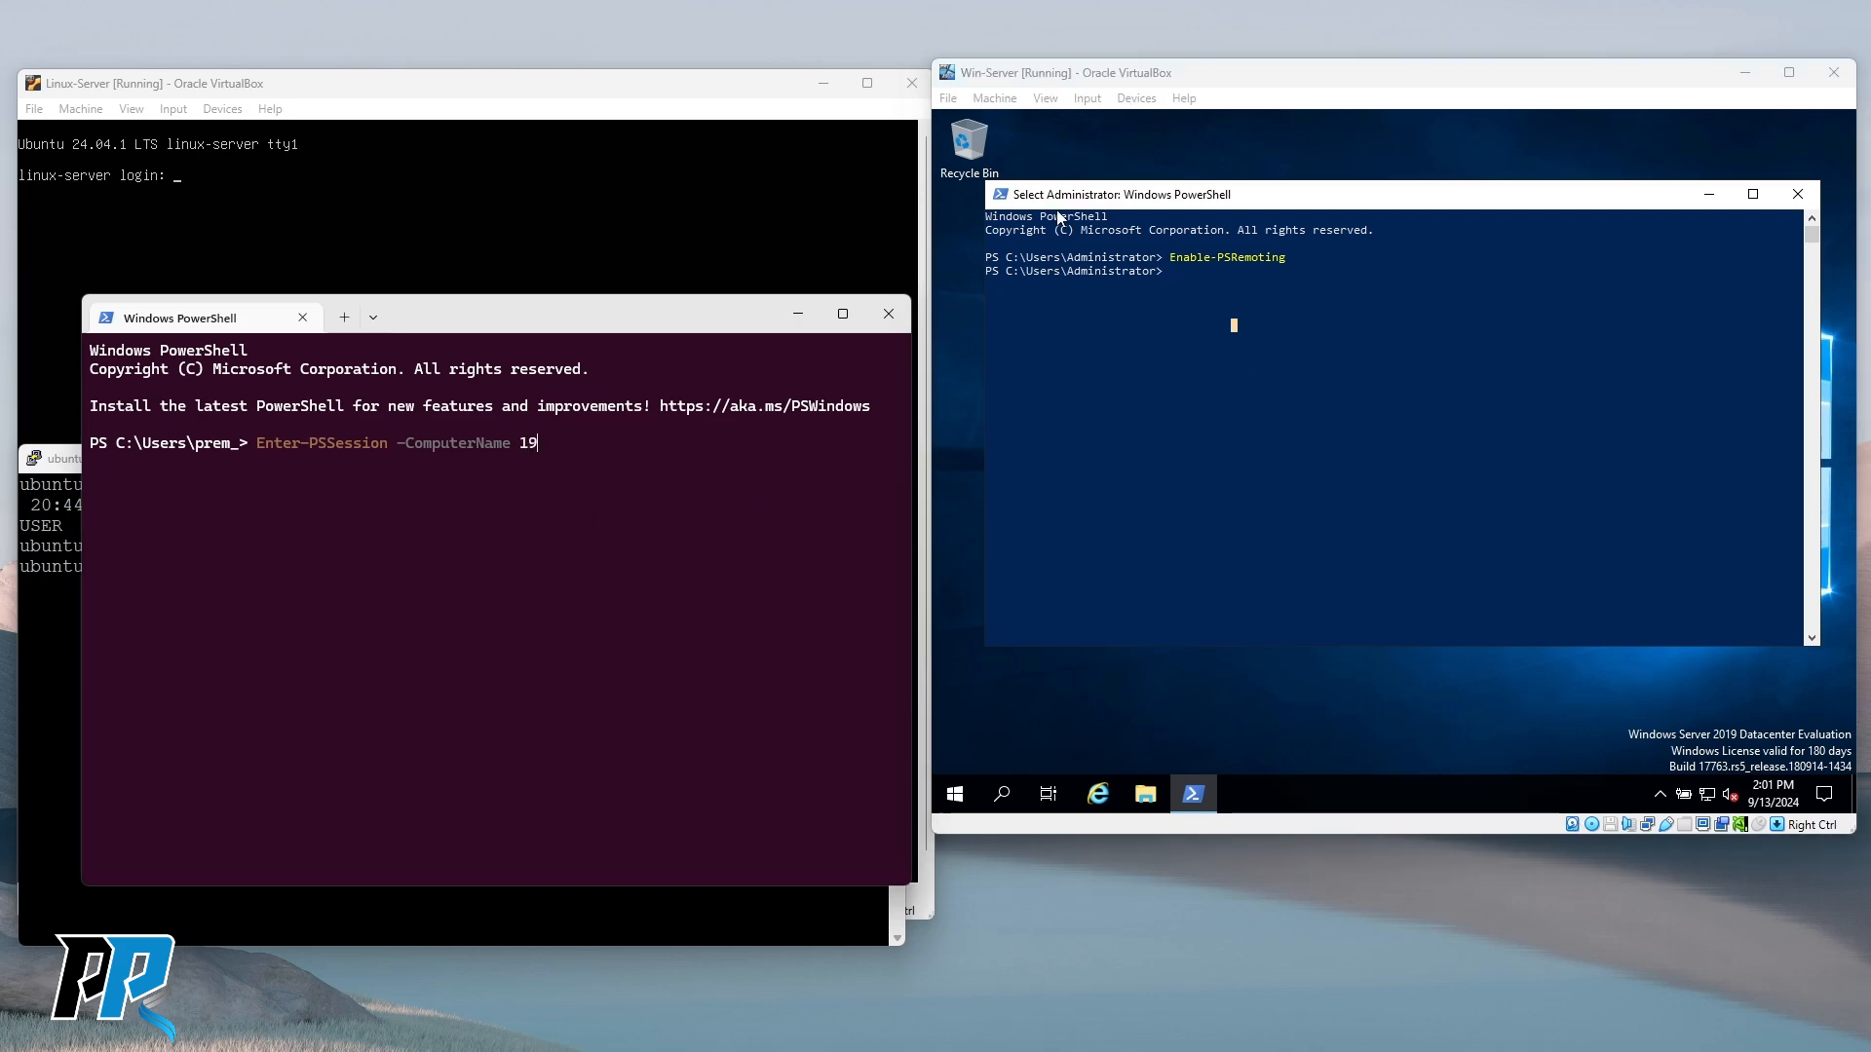
{"action": "type", "text": "2.168.1.13"}
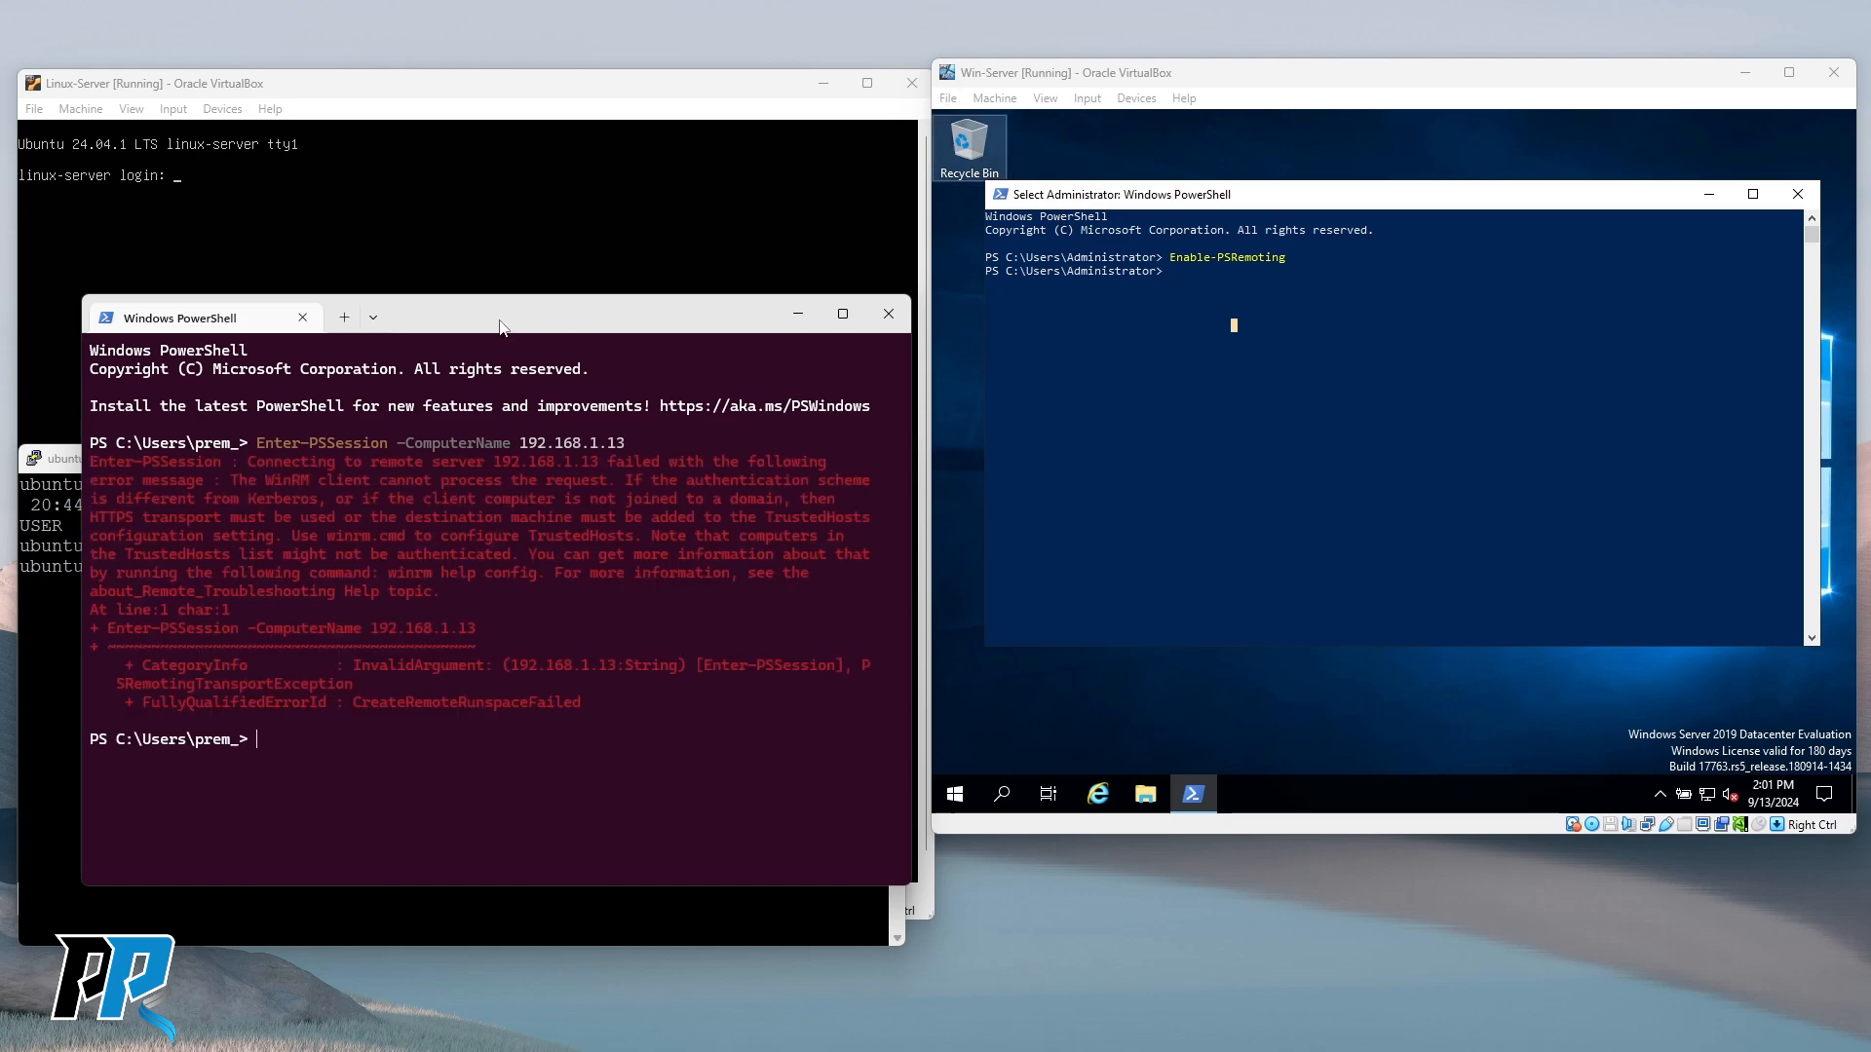
Raise the host PowerShell window and highlight the Enter-PSSession WinRM error text.
{"action": "left_click_drag", "start_coordinate": [496, 322], "coordinate": [661, 120]}
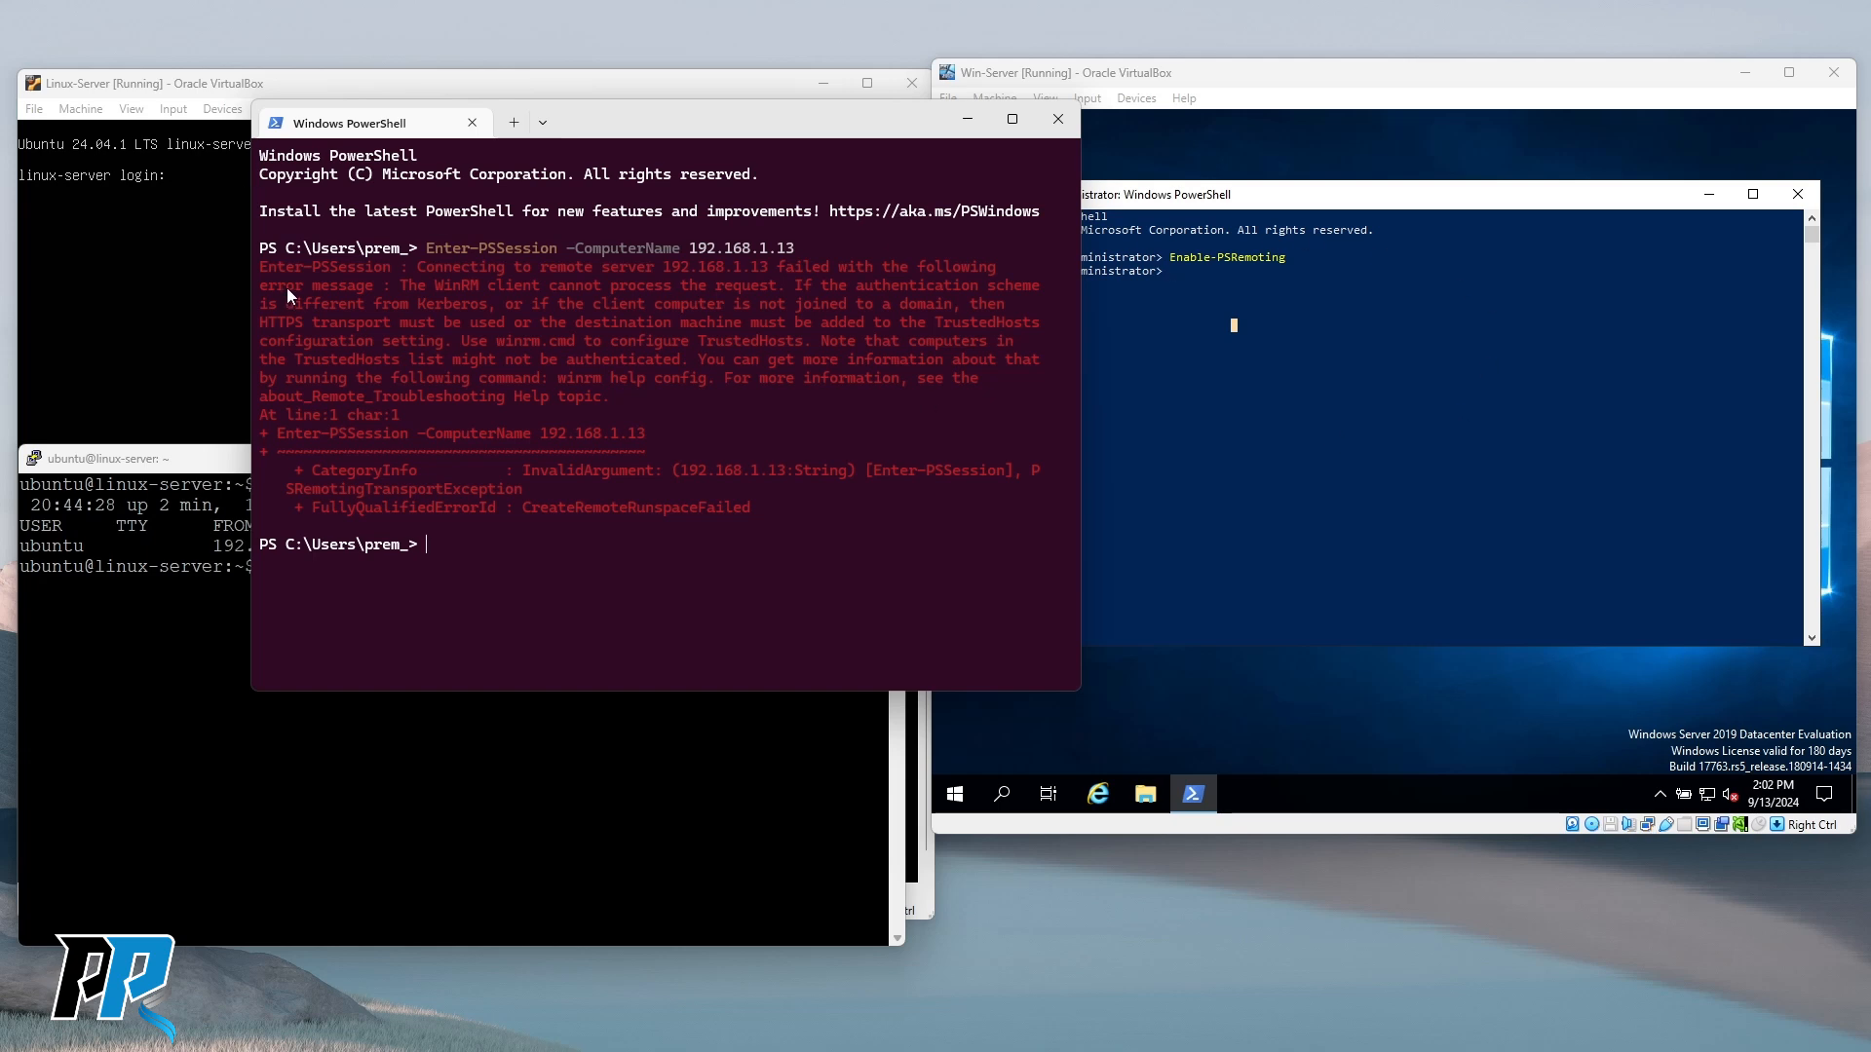
{"action": "left_click_drag", "start_coordinate": [263, 266], "coordinate": [645, 437]}
{"action": "left_click", "coordinate": [652, 439]}
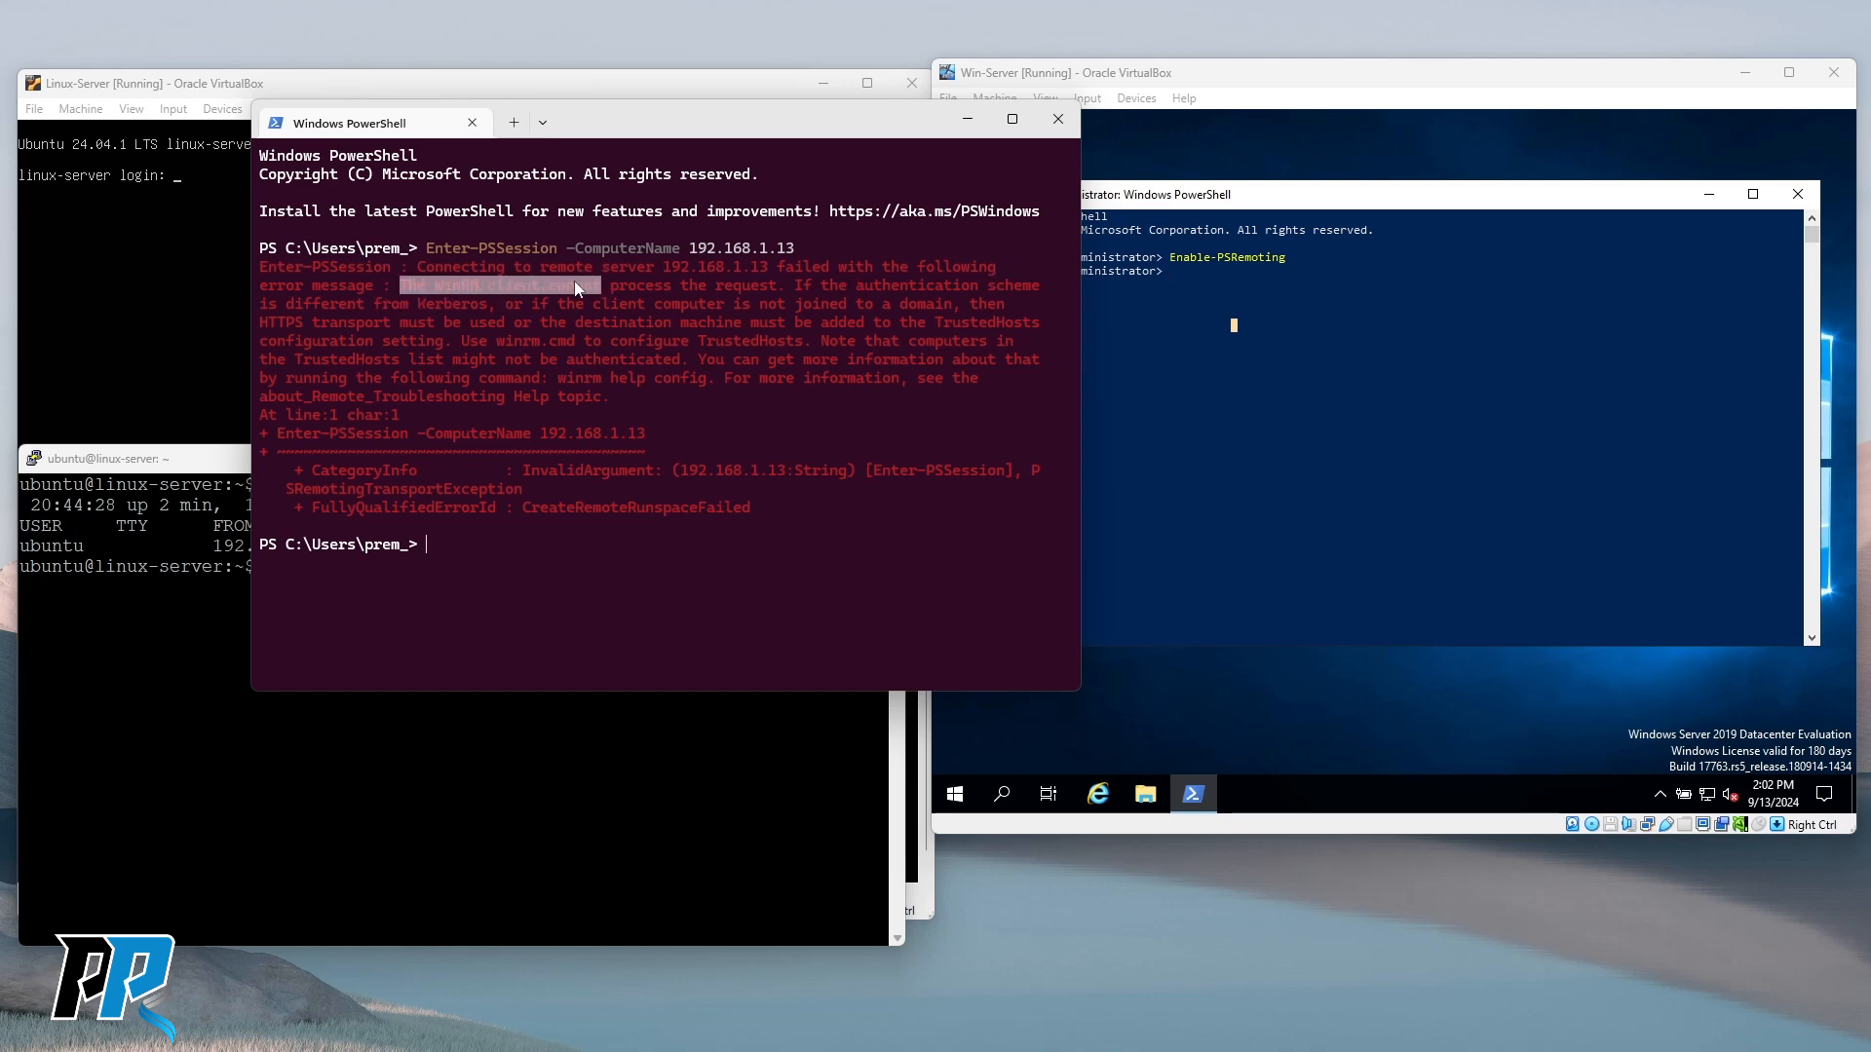
{"action": "left_click", "coordinate": [555, 289]}
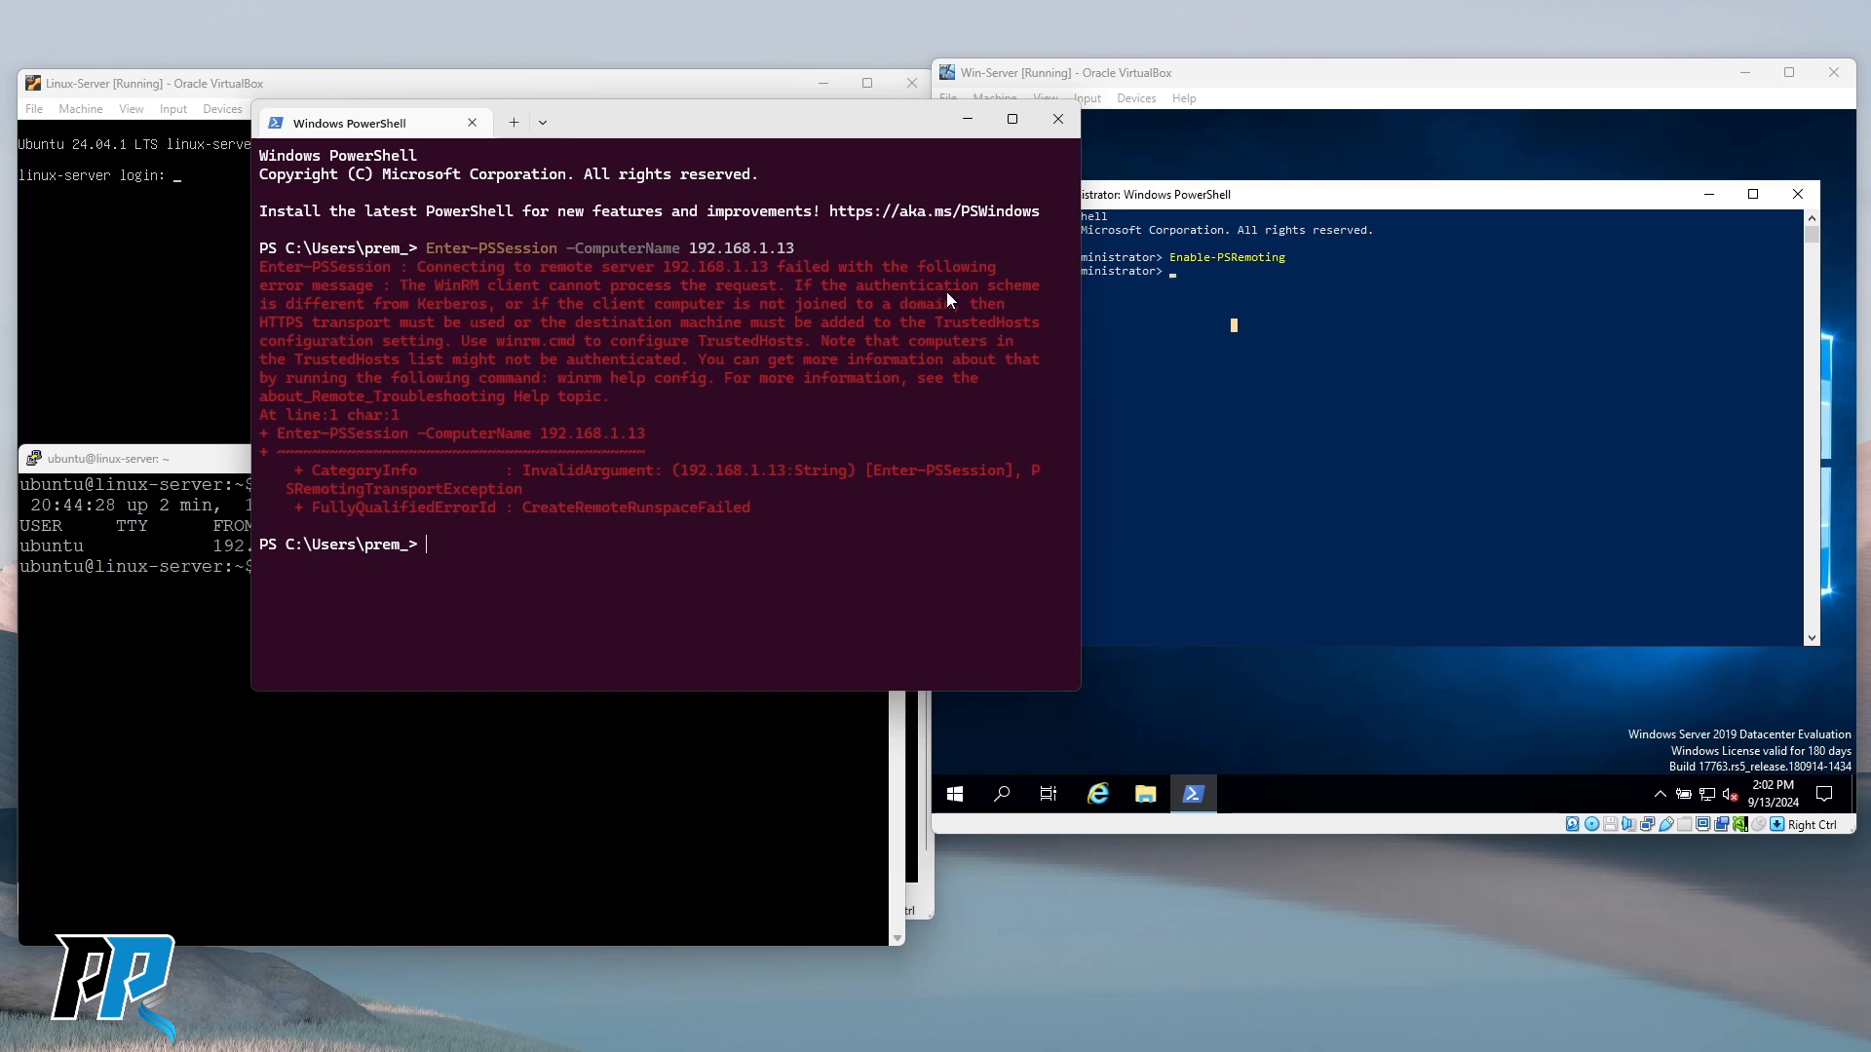
{"action": "left_click_drag", "start_coordinate": [477, 306], "coordinate": [483, 308]}
{"action": "left_click", "coordinate": [483, 316]}
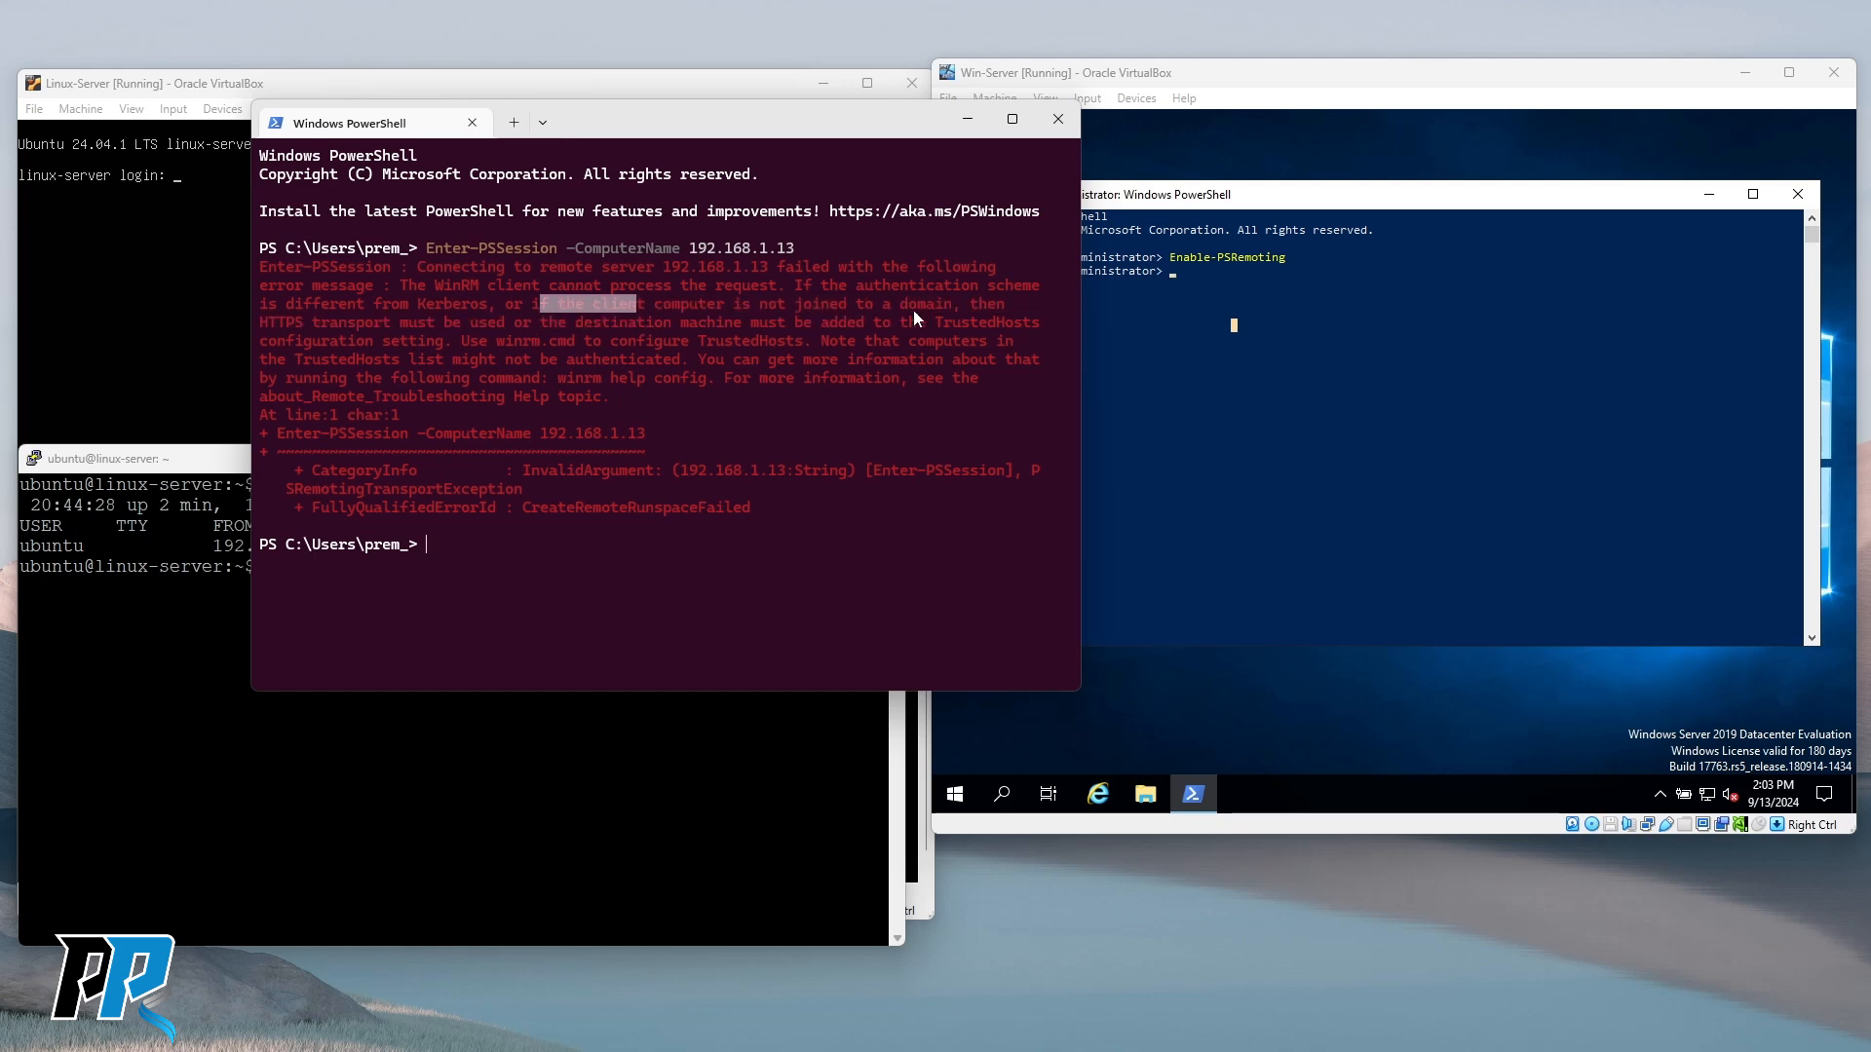
{"action": "left_click_drag", "start_coordinate": [953, 307], "coordinate": [587, 305]}
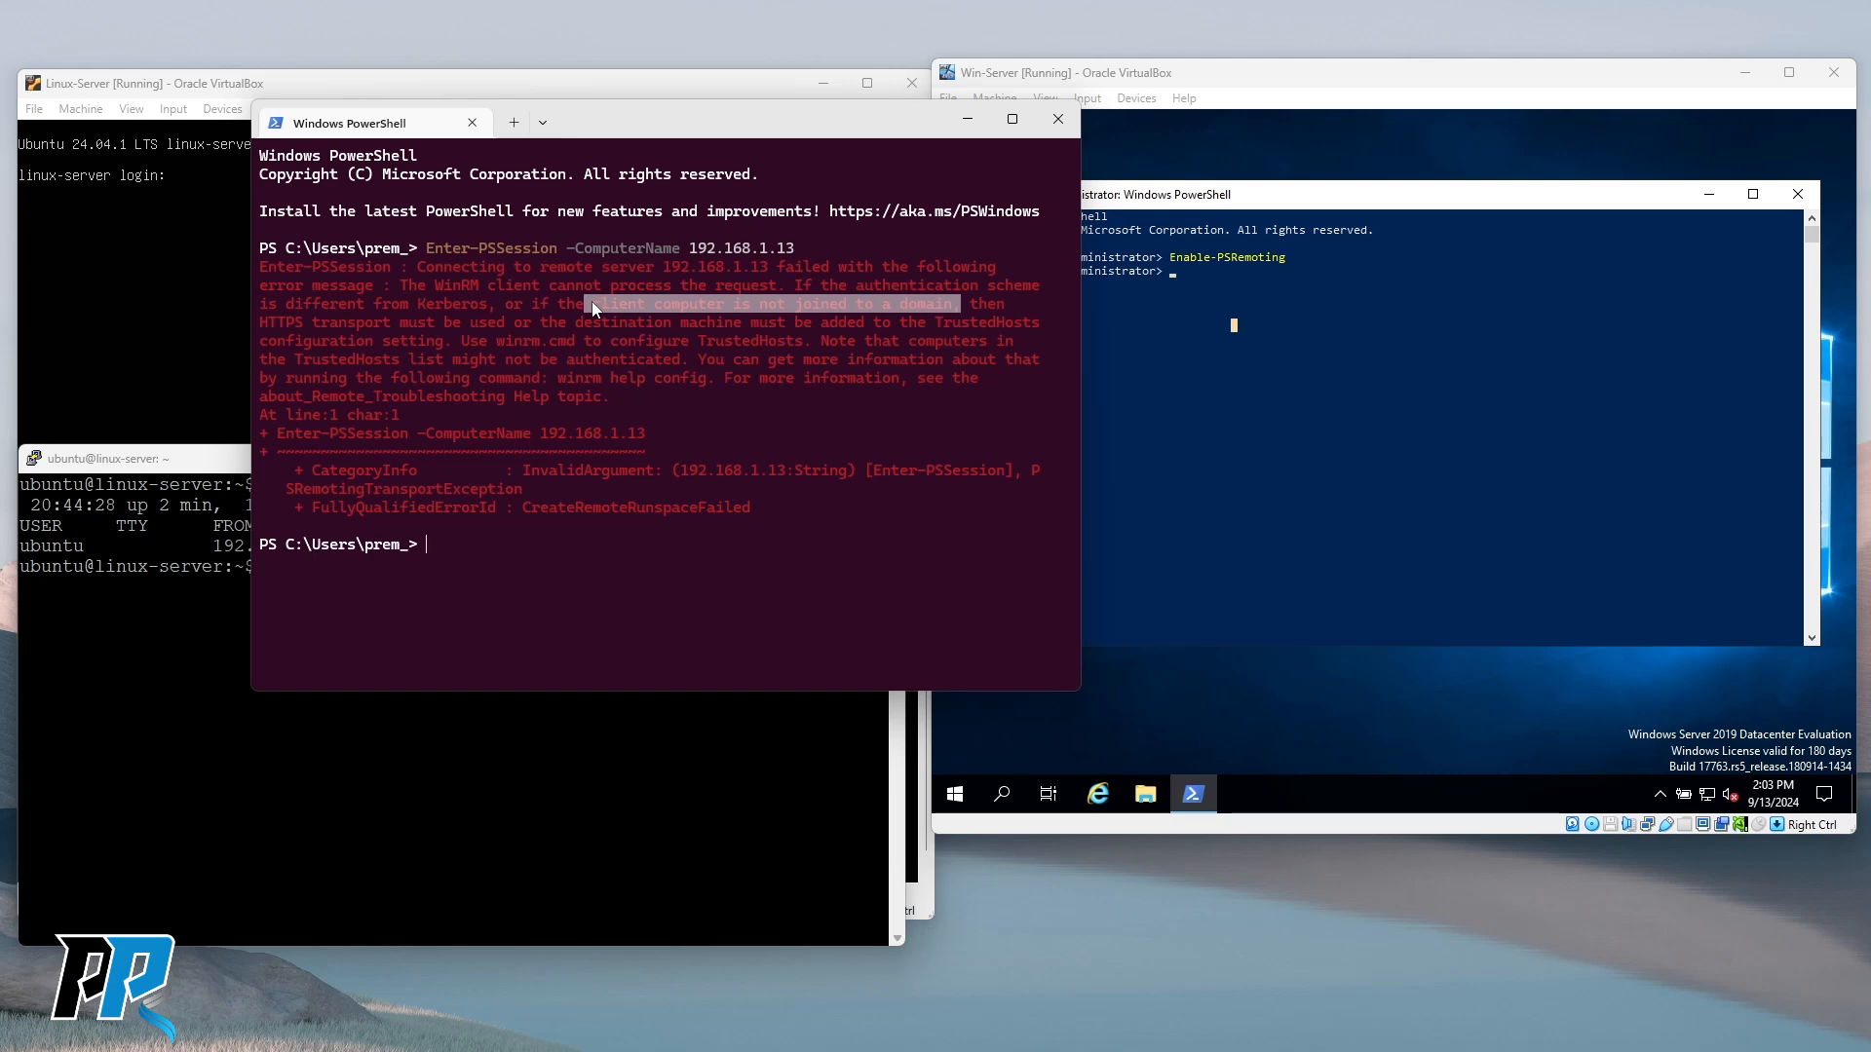
{"action": "left_click", "coordinate": [856, 323]}
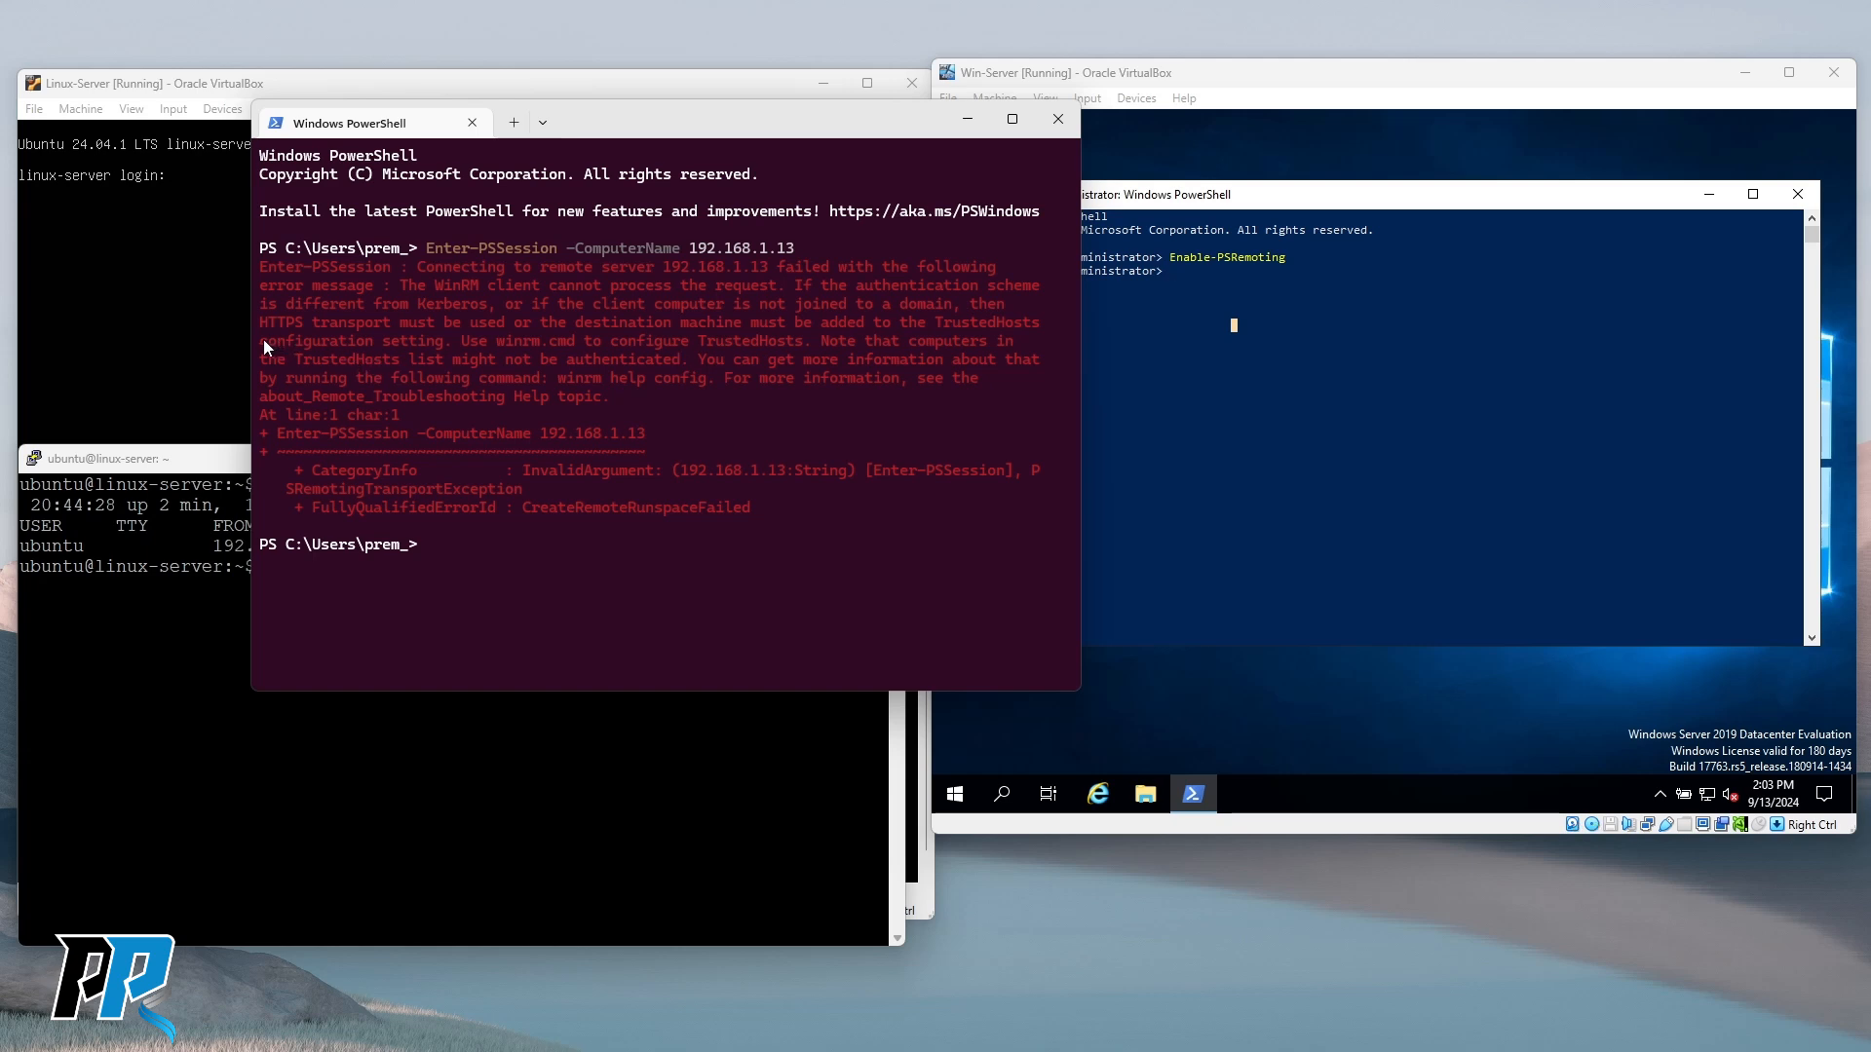
{"action": "left_click_drag", "start_coordinate": [258, 322], "coordinate": [263, 325]}
{"action": "left_click_drag", "start_coordinate": [443, 342], "coordinate": [260, 325]}
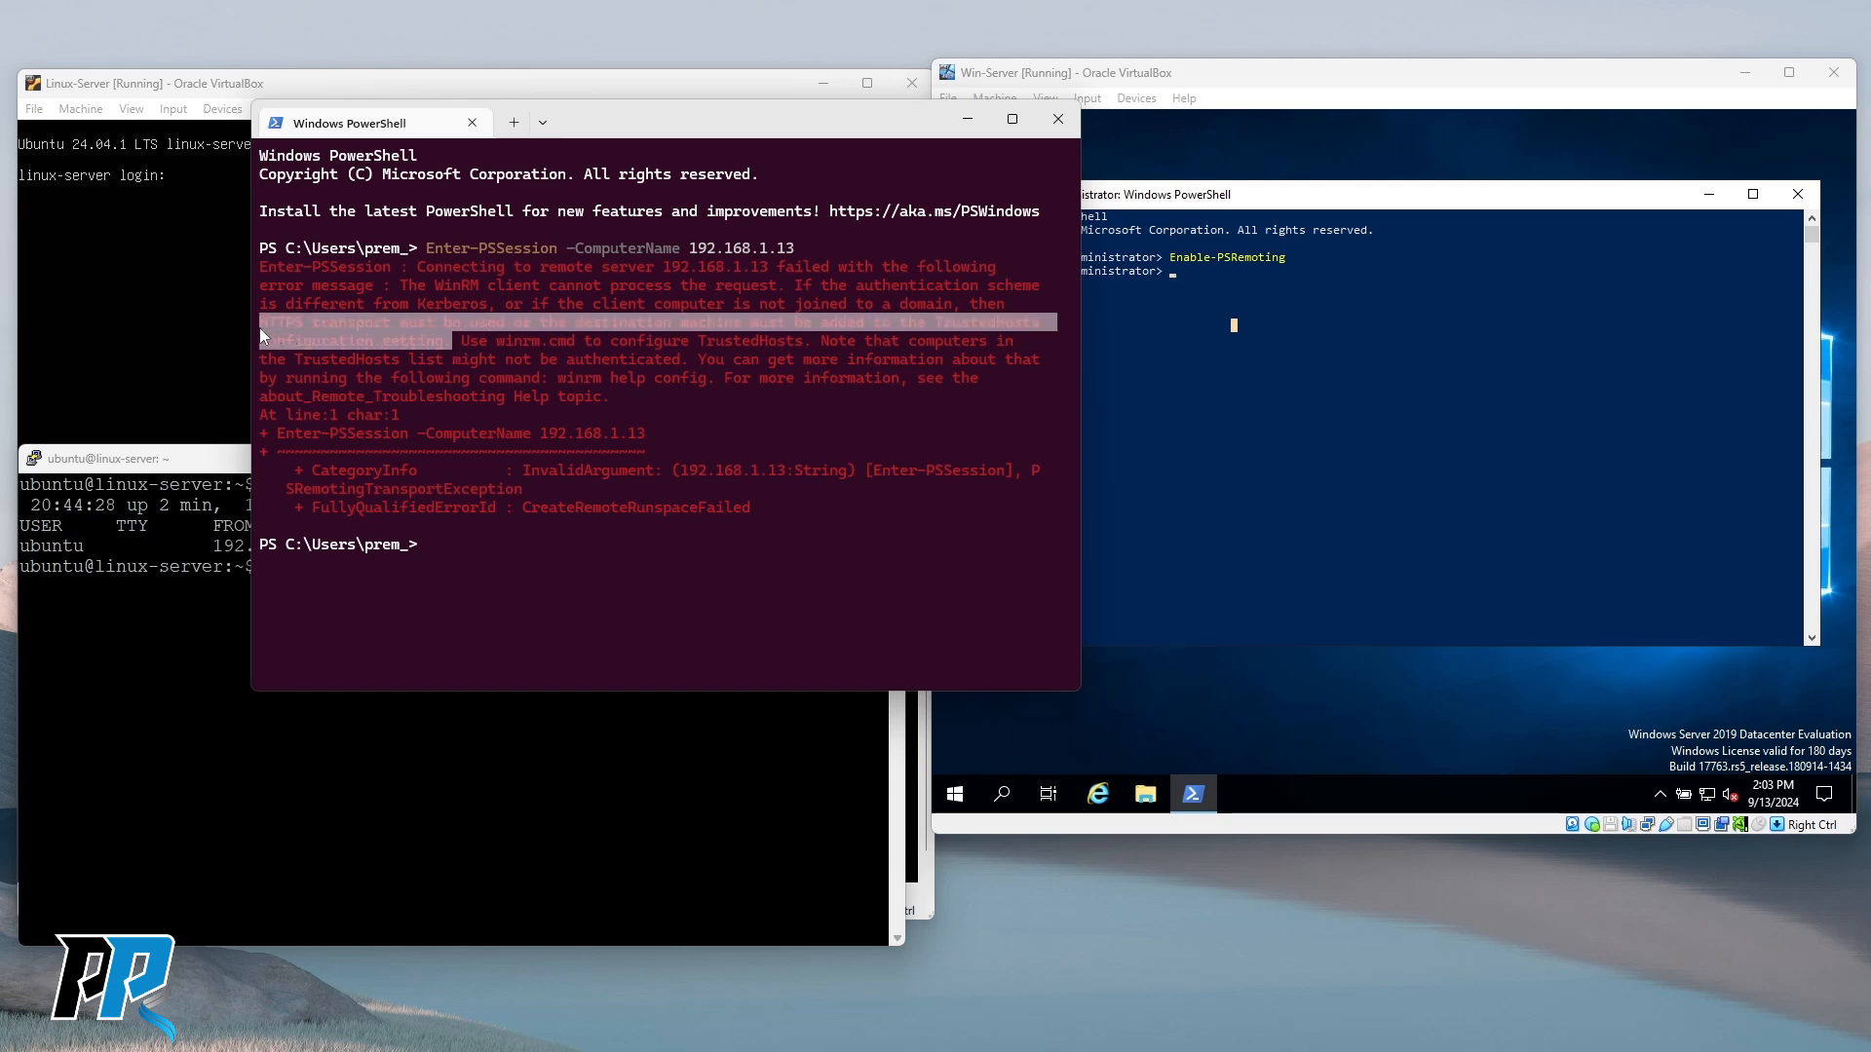
Highlight and review the WinRM TrustedHosts/HTTPS error lines in the host terminal.
{"action": "left_click", "coordinate": [292, 337]}
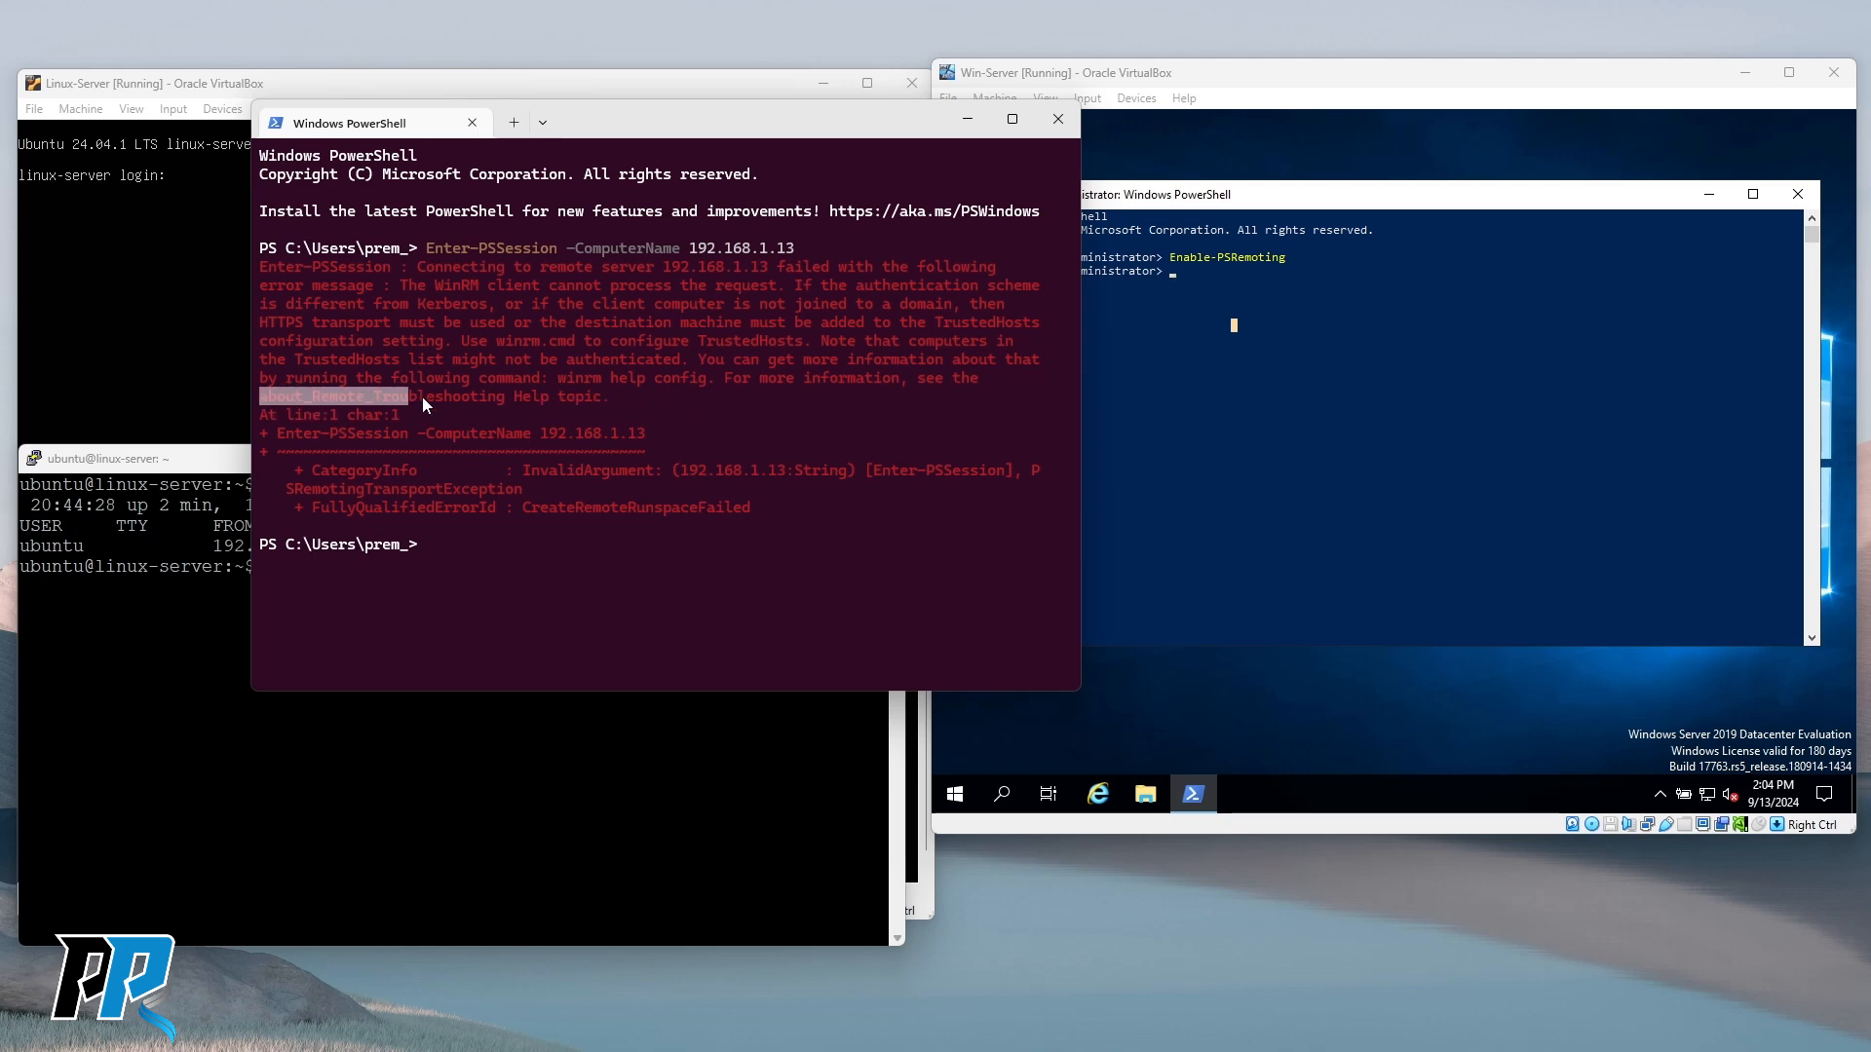
{"action": "left_click", "coordinate": [637, 401]}
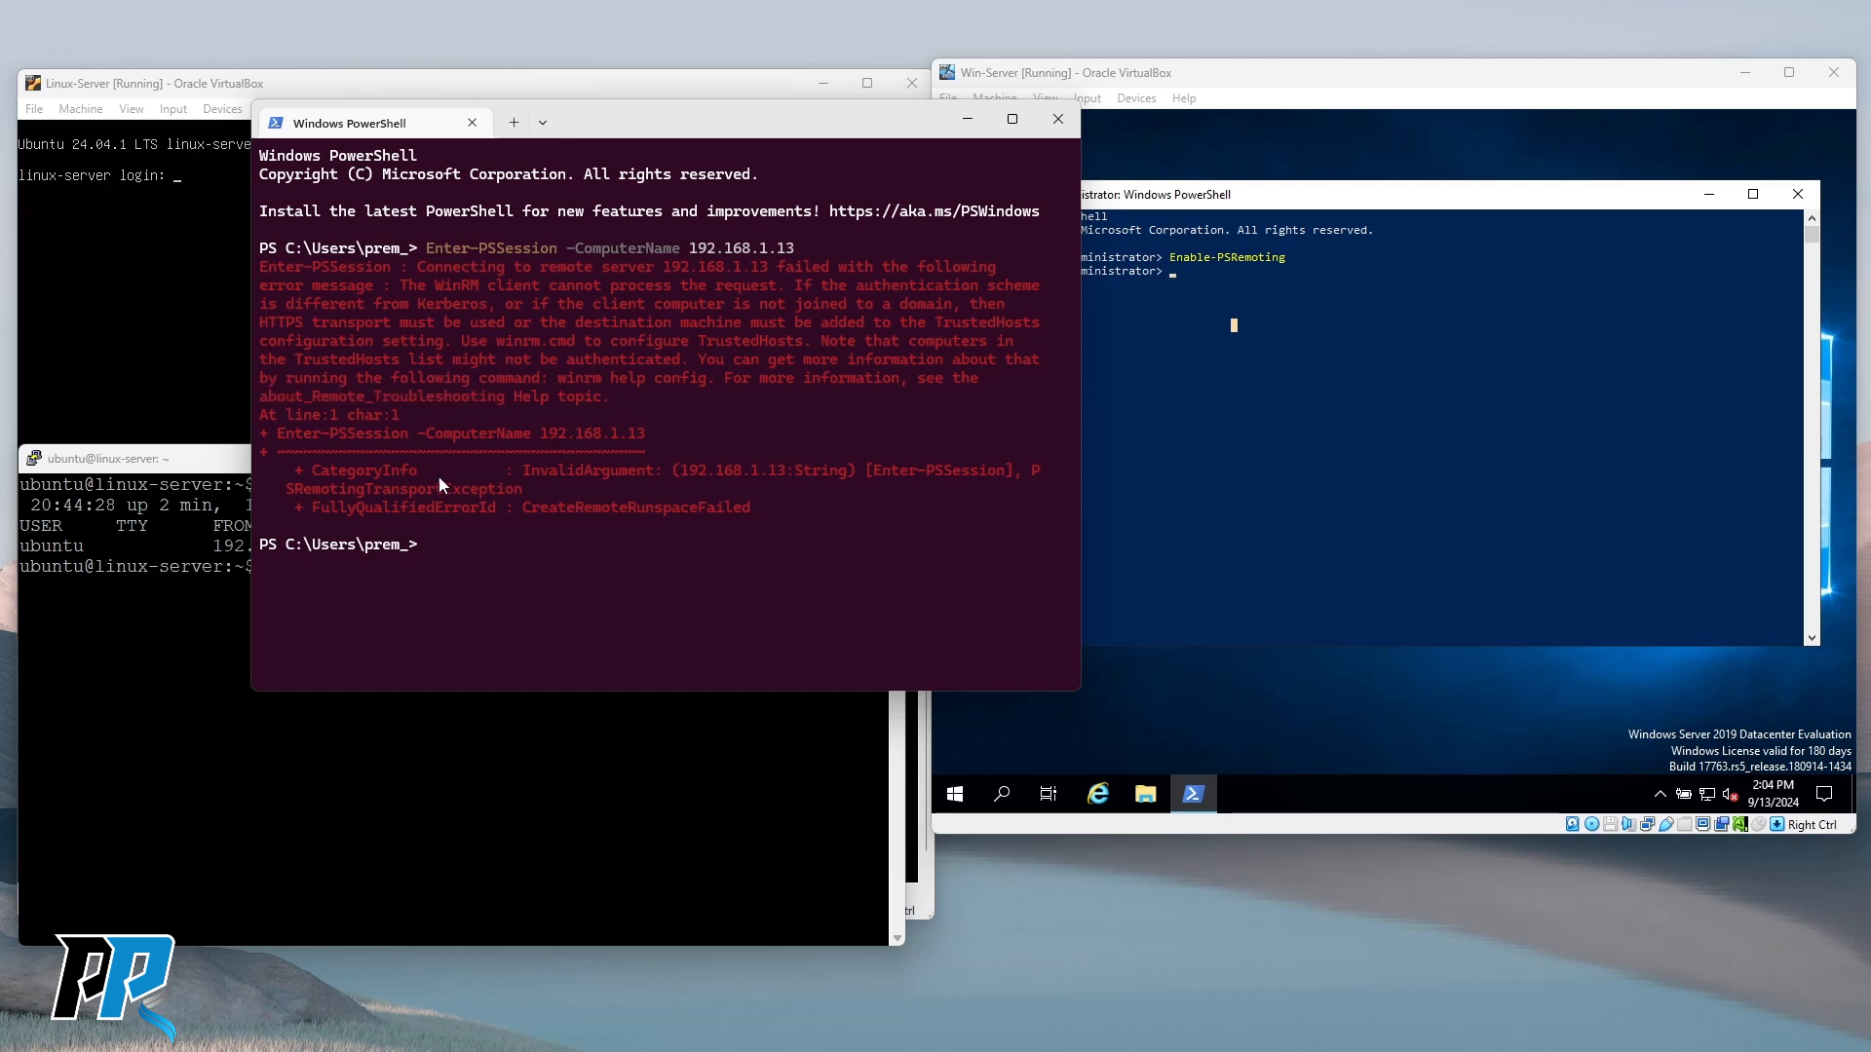
{"action": "left_click_drag", "start_coordinate": [273, 436], "coordinate": [765, 514]}
{"action": "left_click", "coordinate": [775, 520]}
{"action": "left_click_drag", "start_coordinate": [610, 394], "coordinate": [260, 271]}
{"action": "key", "text": "ctrl+c"}
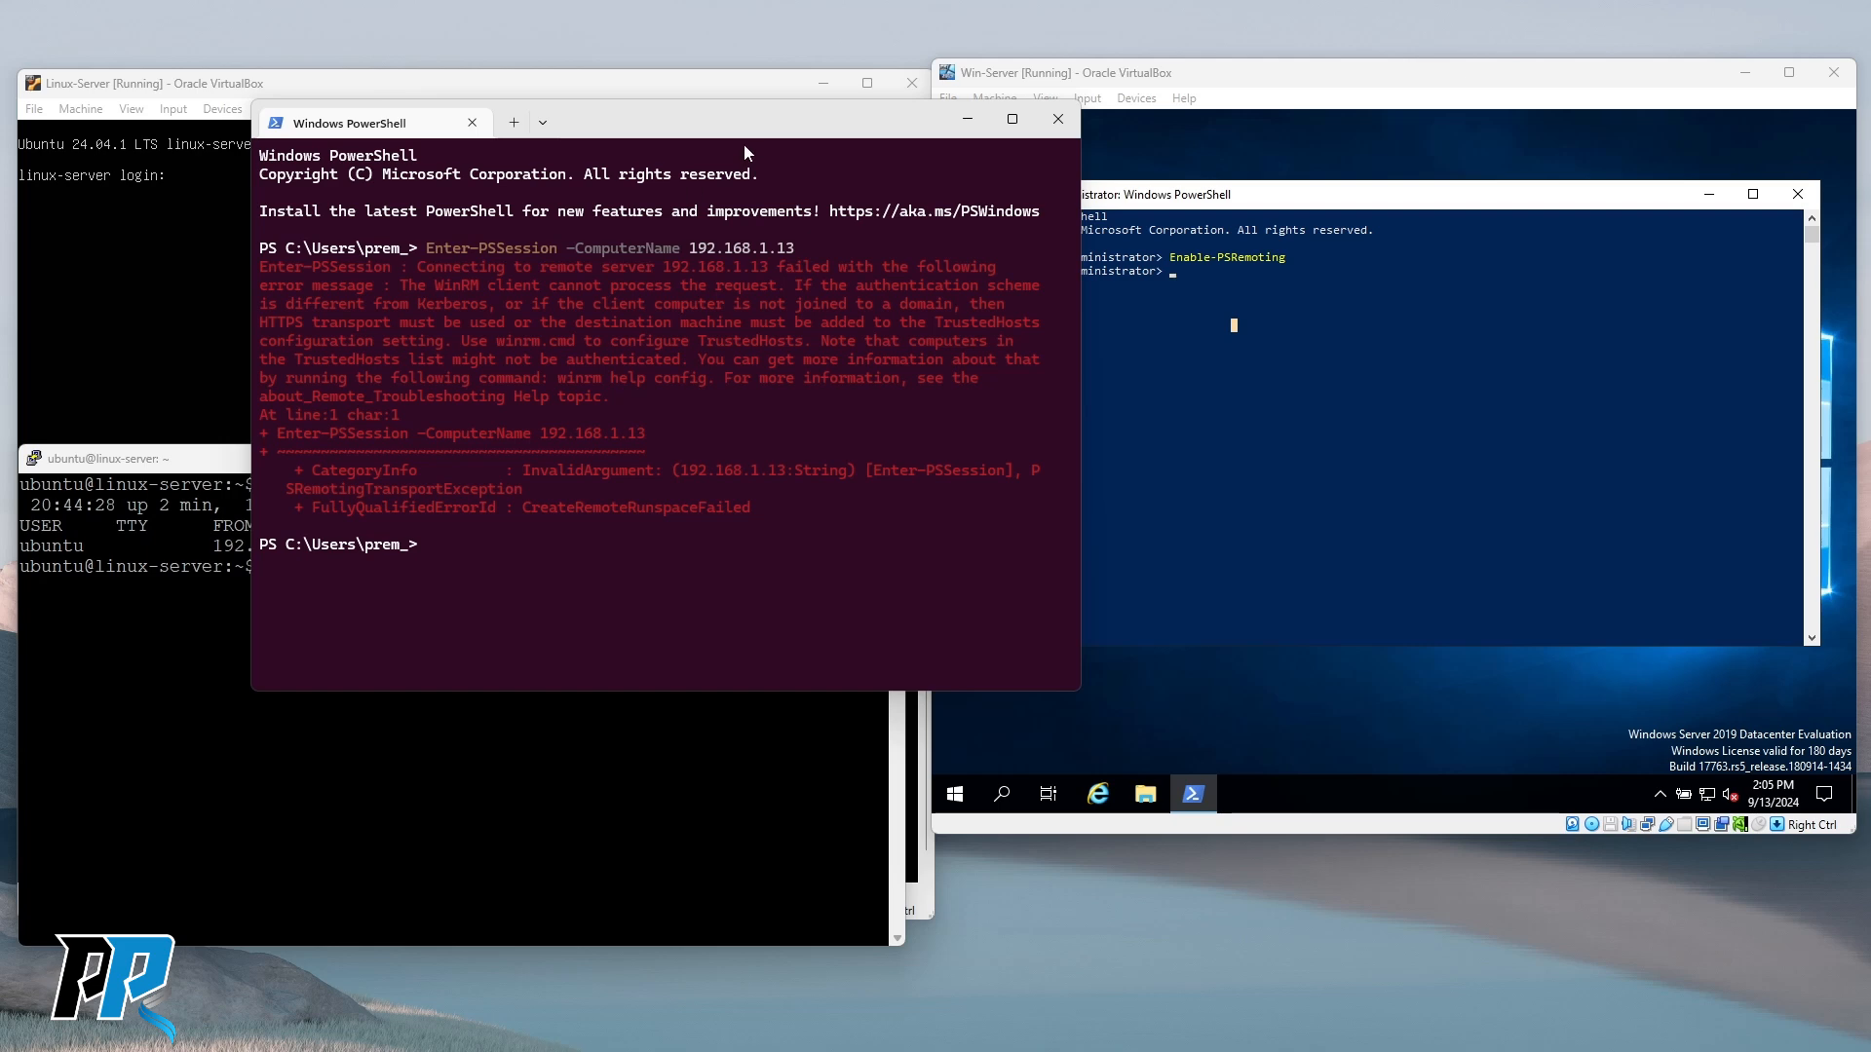
{"action": "left_click", "coordinate": [1372, 422]}
Launch services.msc in the guest and maximize the Services window.
{"action": "type", "text": "services.msc"}
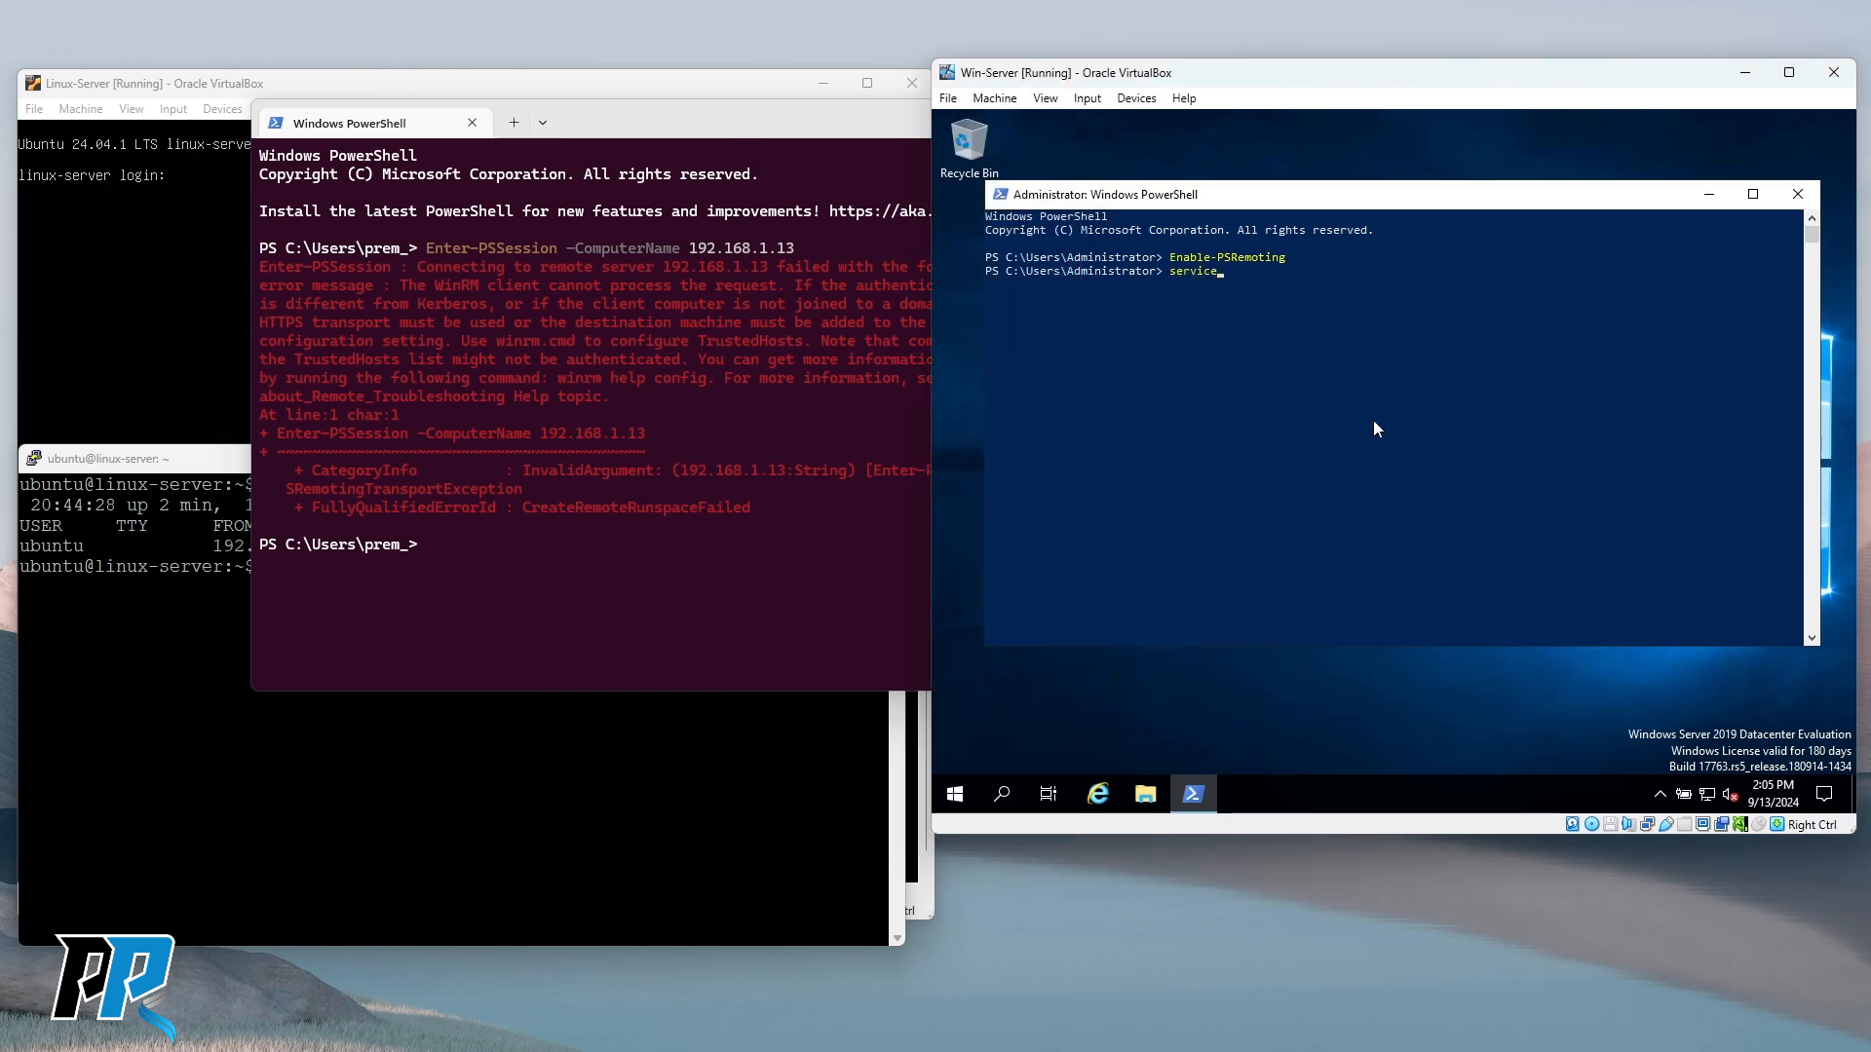
{"action": "key", "text": "Return"}
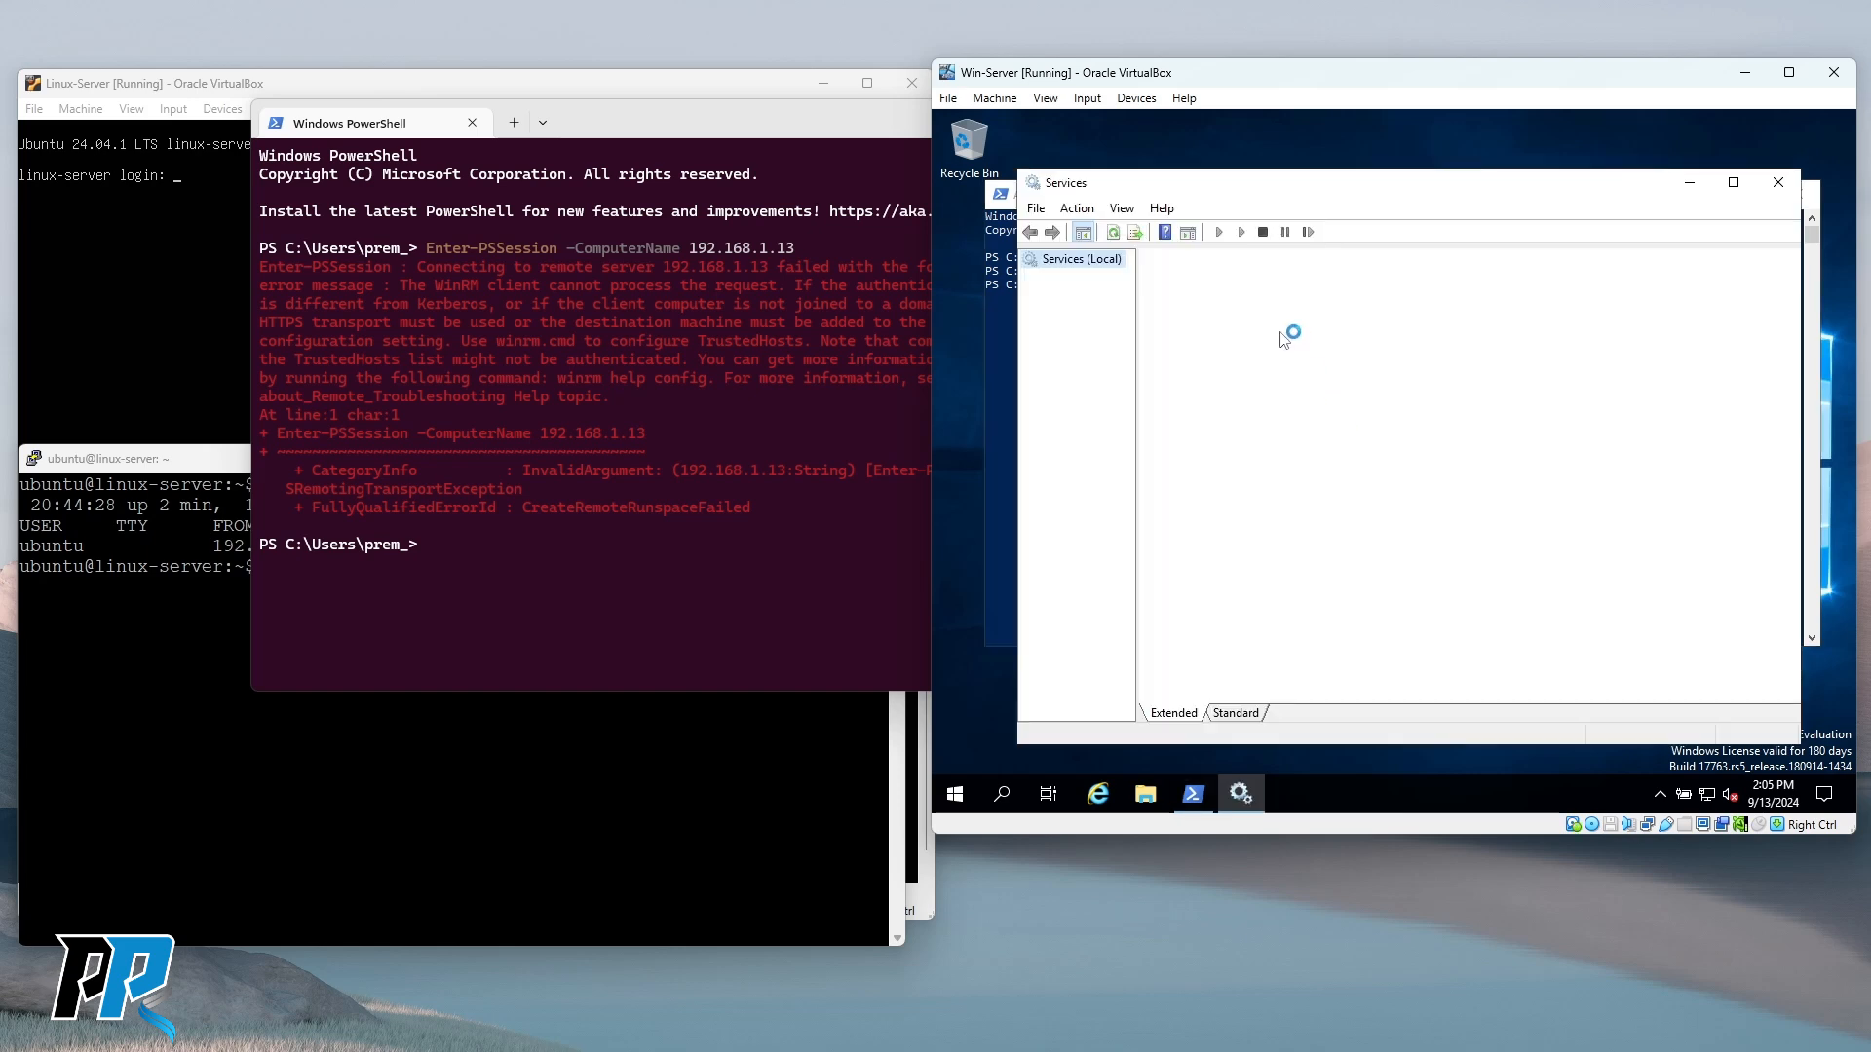
{"action": "double_click", "coordinate": [1311, 195]}
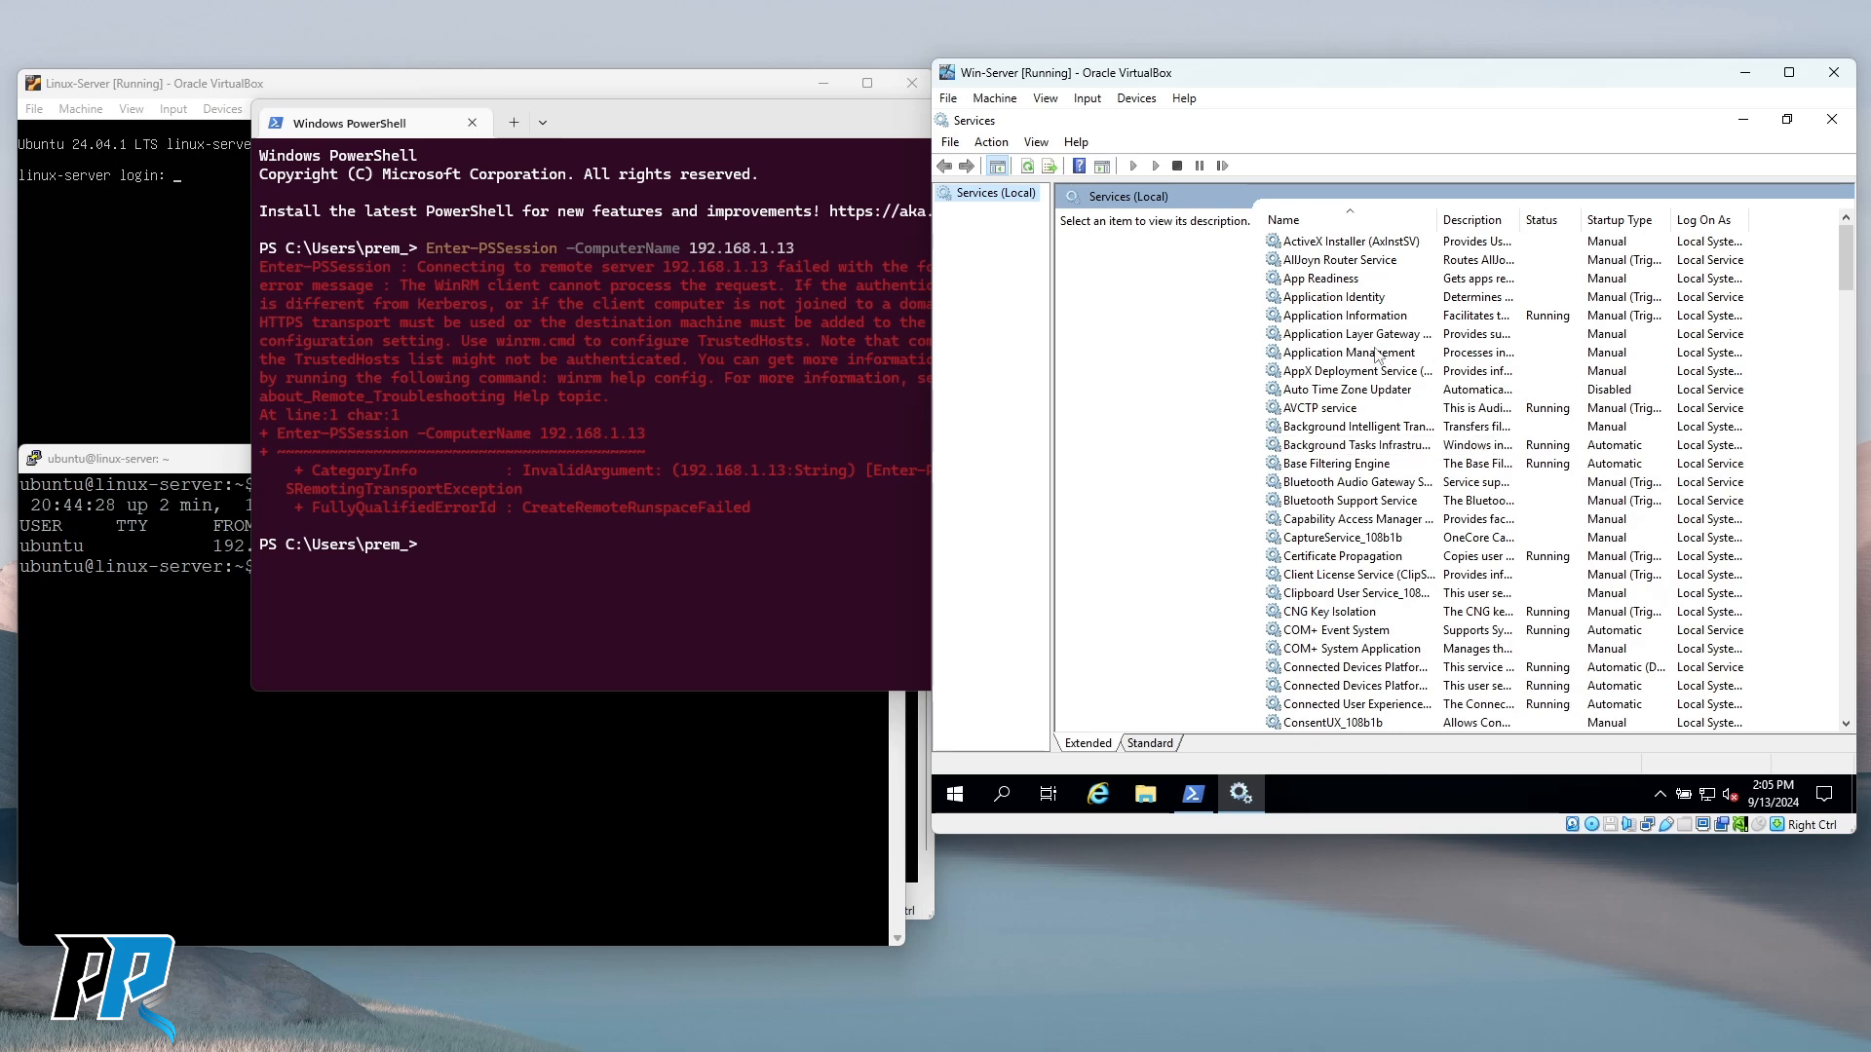
Locate Windows Remote Management (Running, Automatic) and widen the Name column.
{"action": "left_click", "coordinate": [1327, 318]}
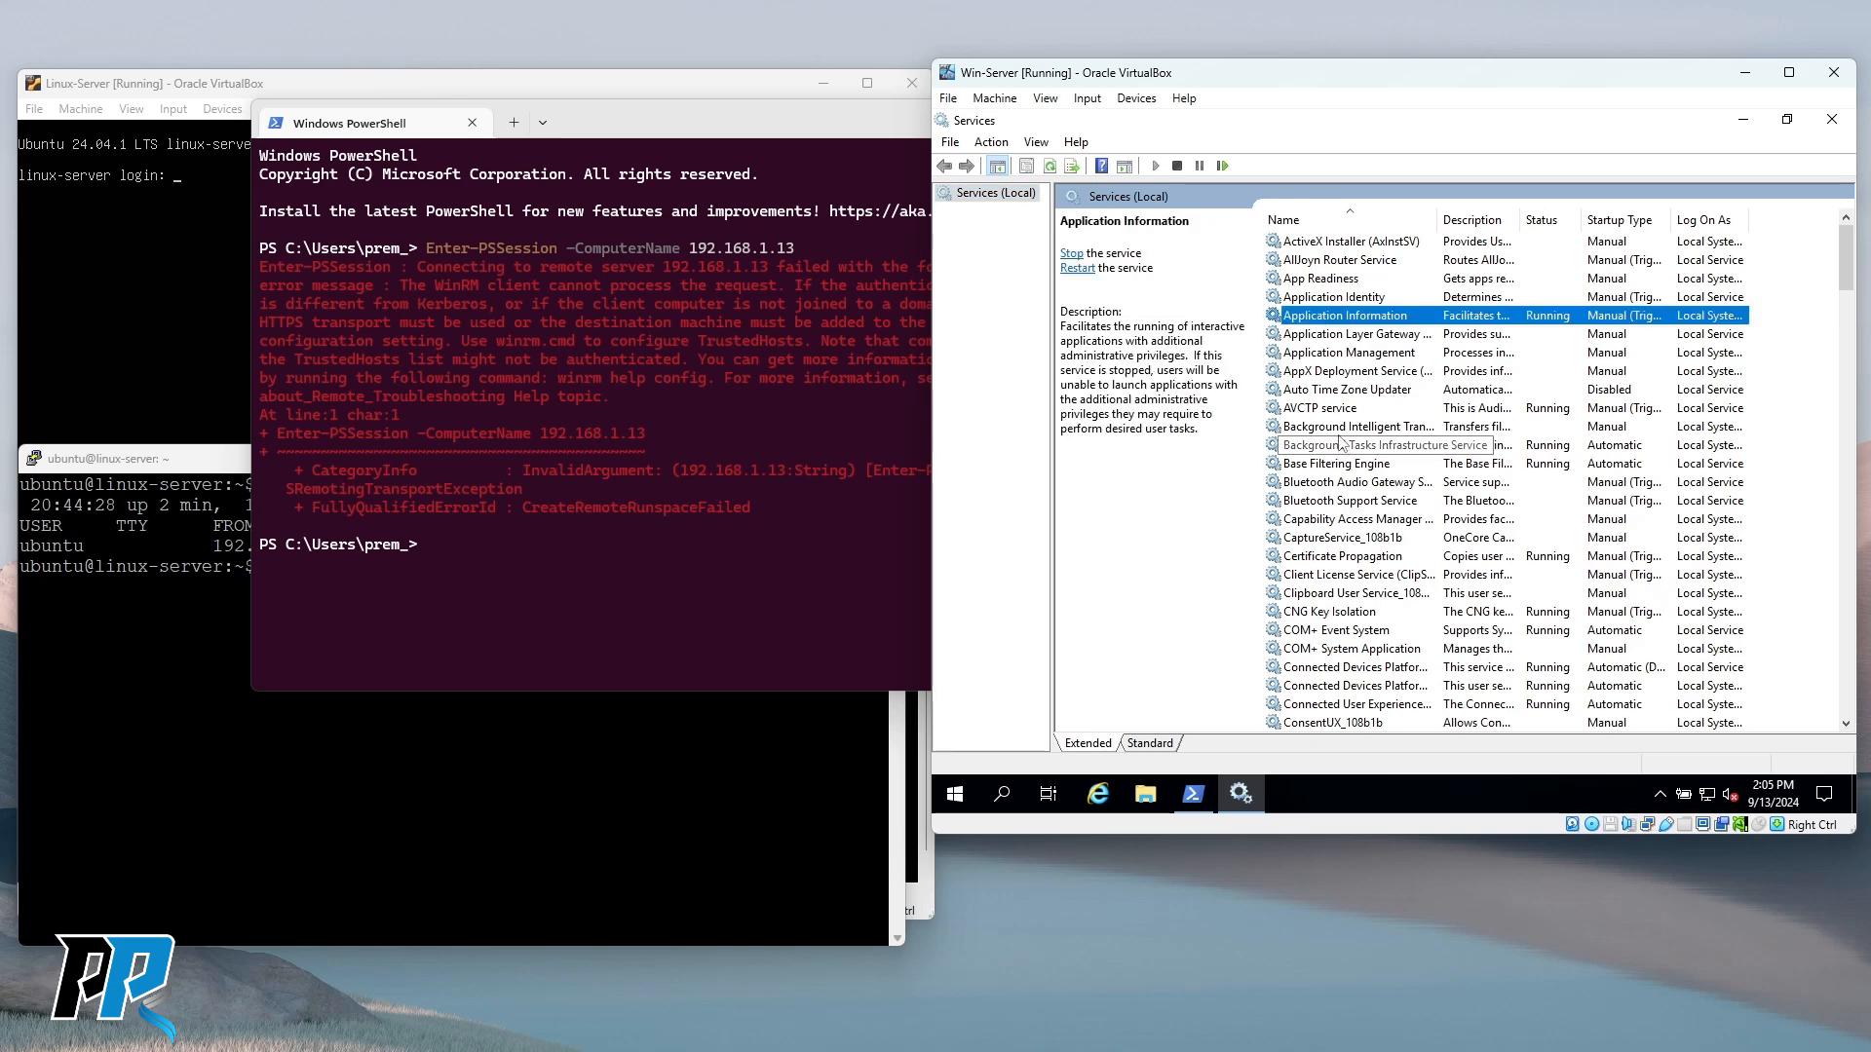
{"action": "left_click", "coordinate": [1335, 429]}
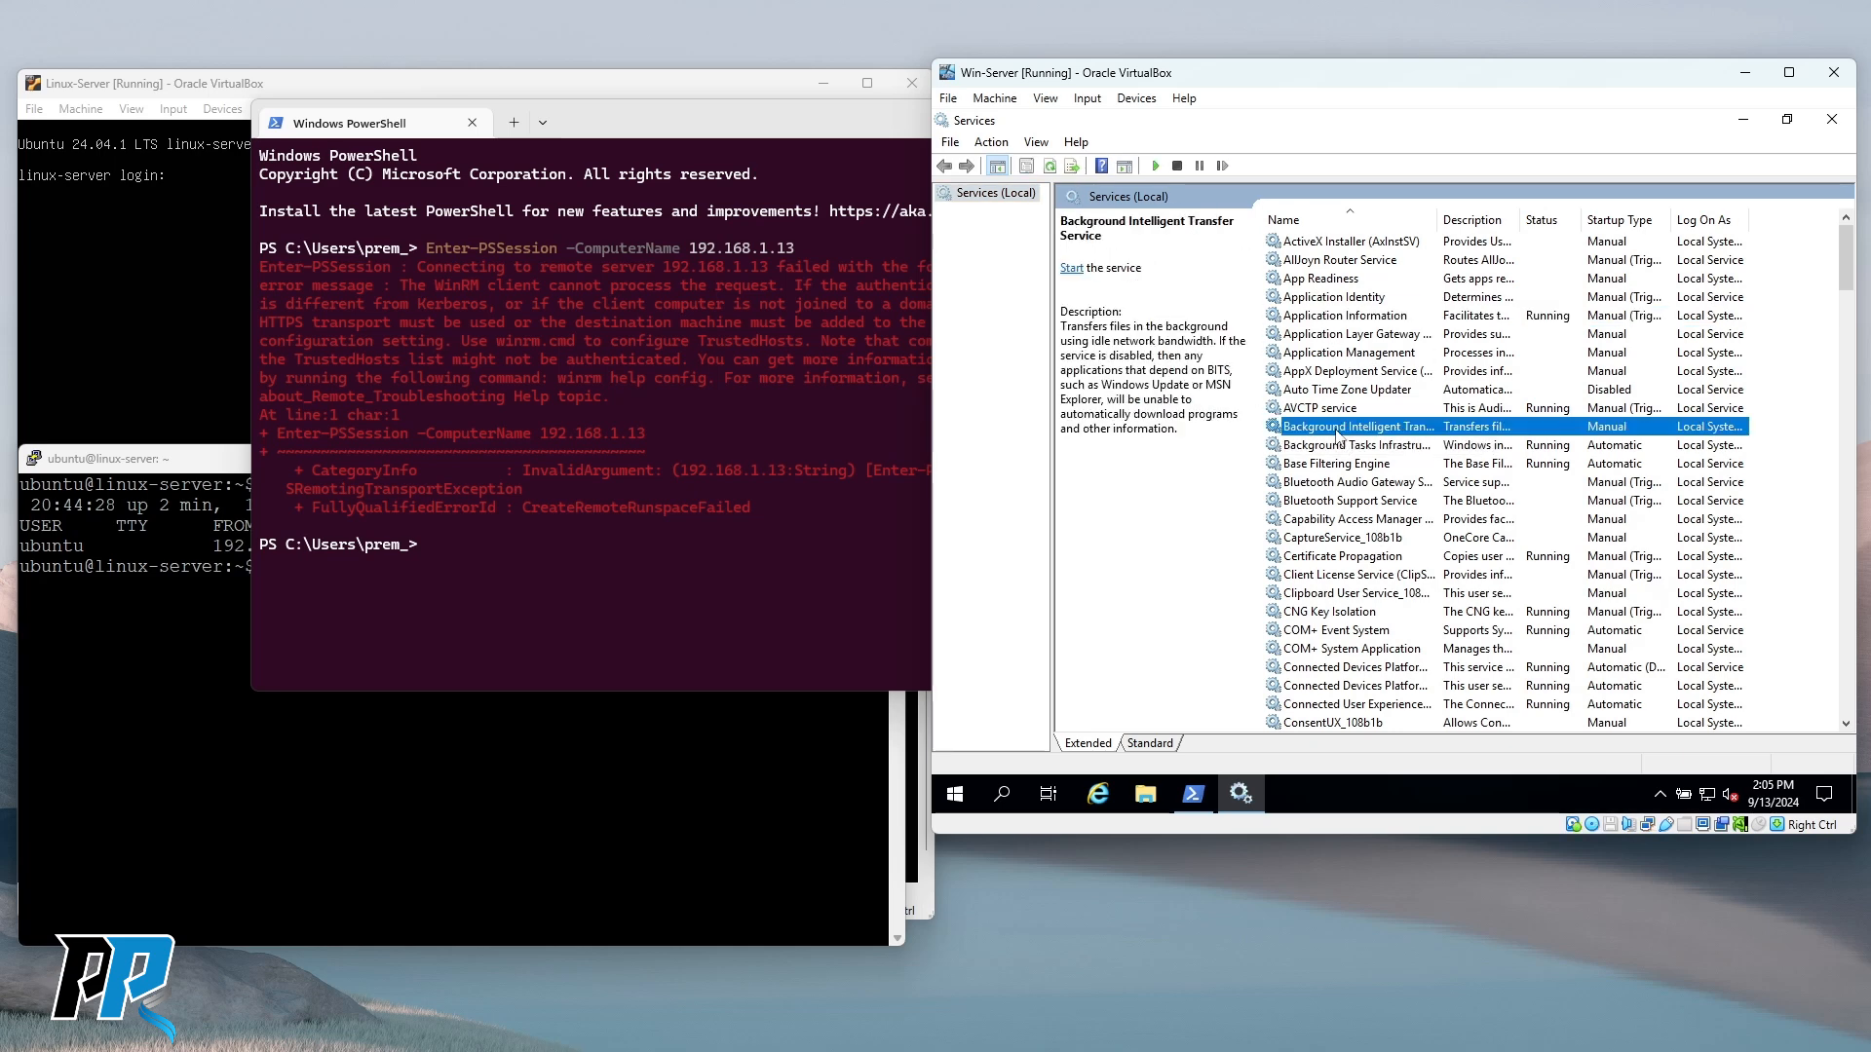
{"action": "left_click", "coordinate": [1315, 525]}
{"action": "key", "text": "w"}
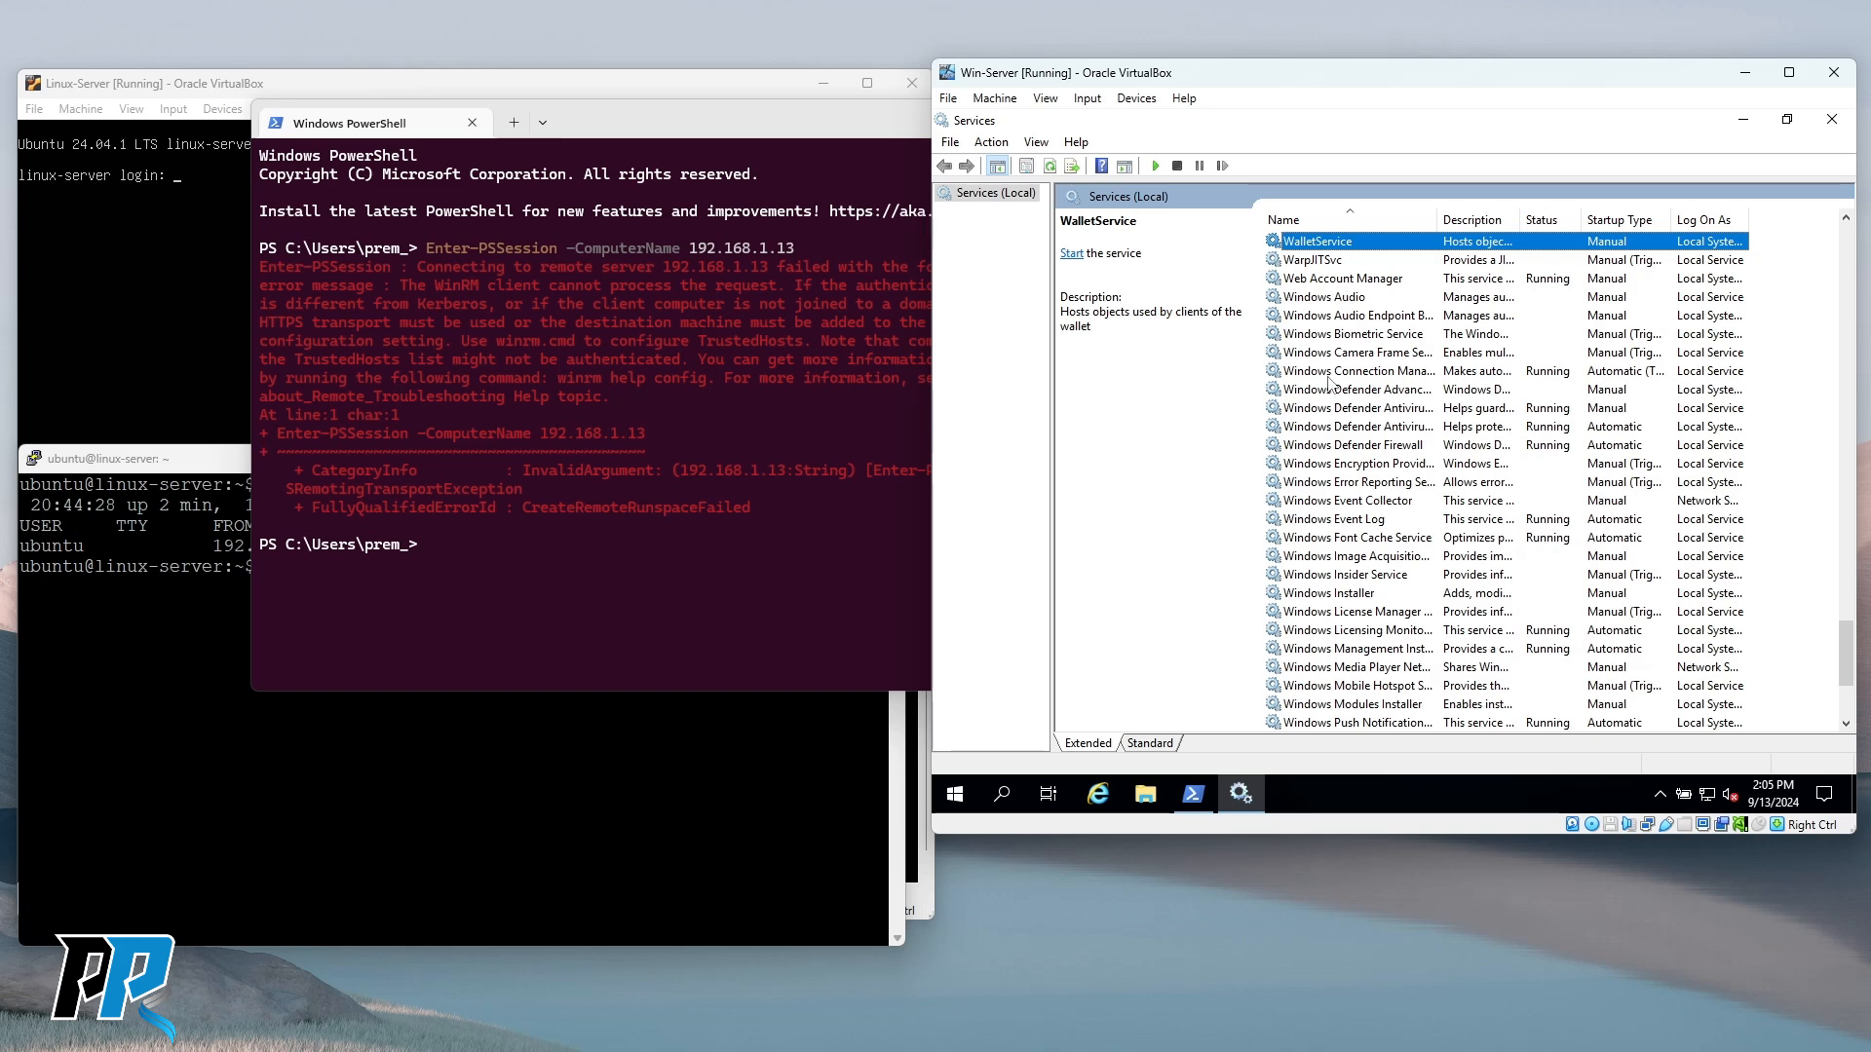
{"action": "scroll", "coordinate": [1367, 423], "scroll_direction": "down", "scroll_amount": 2}
{"action": "scroll", "coordinate": [1369, 499], "scroll_direction": "down", "scroll_amount": 2}
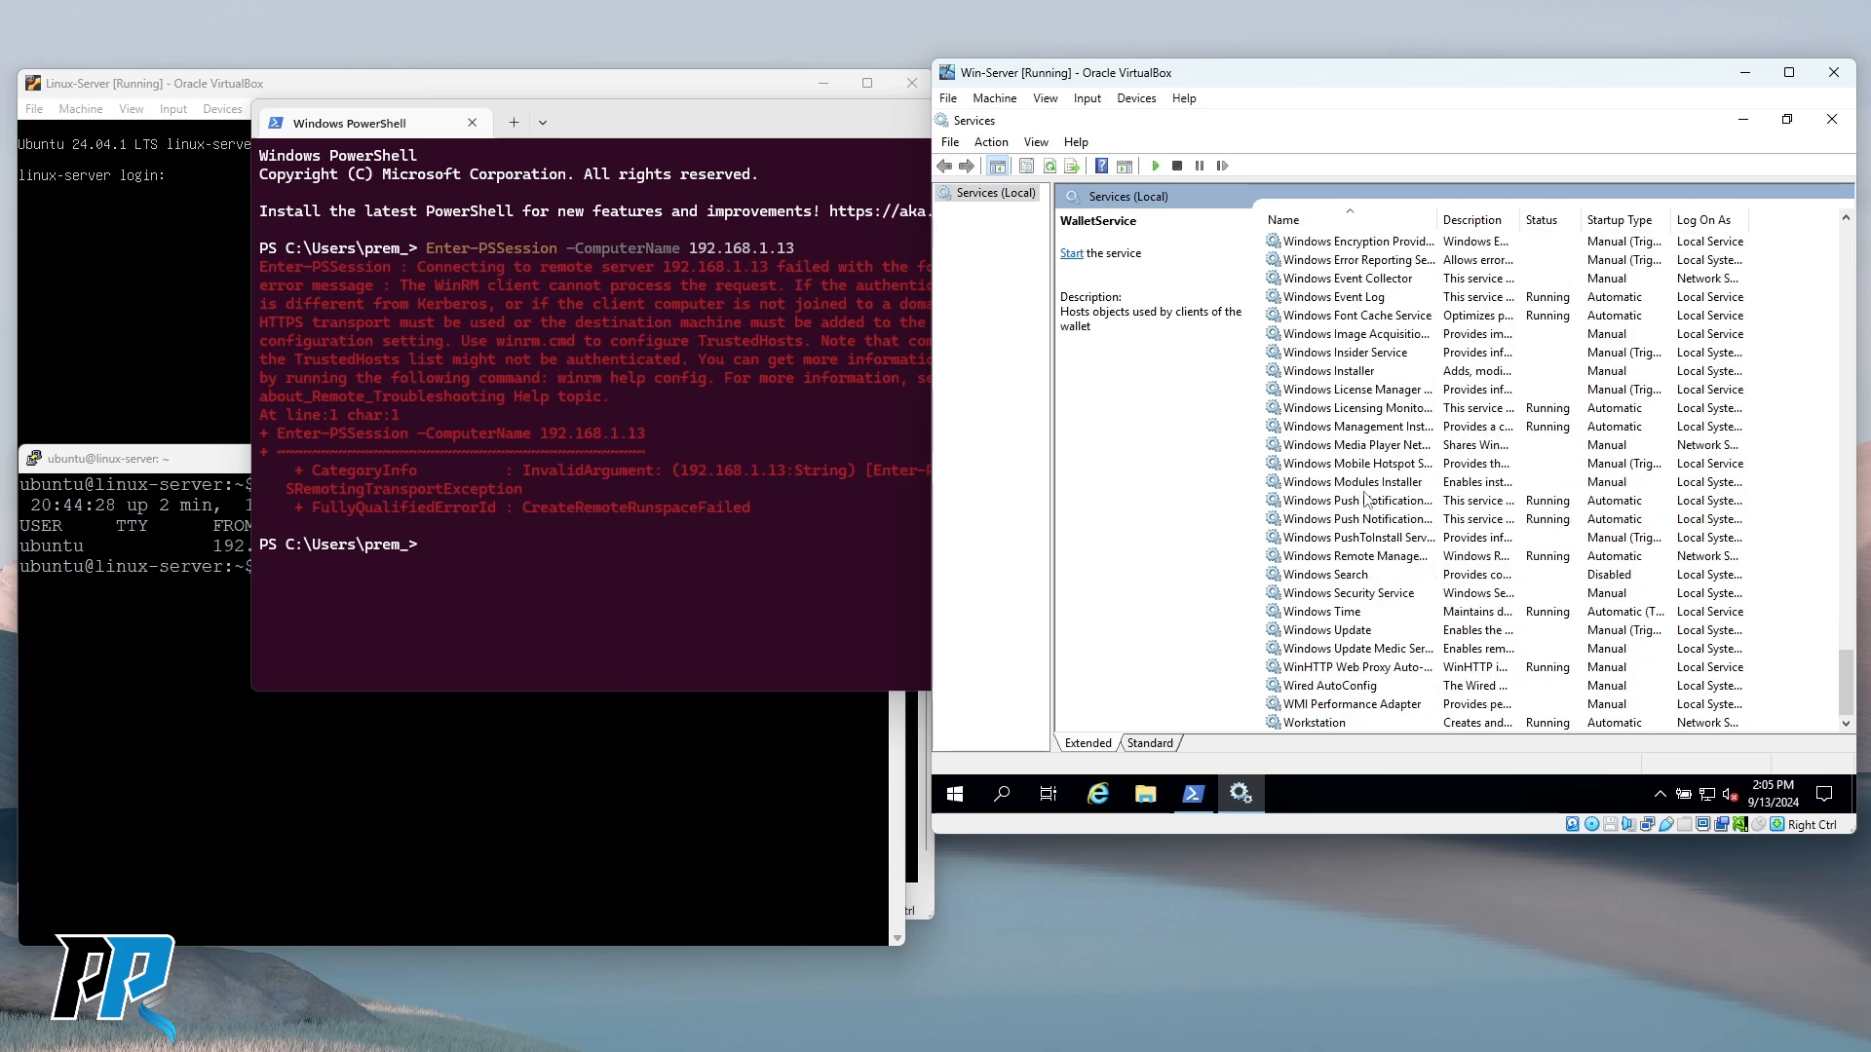
{"action": "left_click", "coordinate": [1391, 558]}
{"action": "left_click_drag", "start_coordinate": [1439, 219], "coordinate": [1527, 222]}
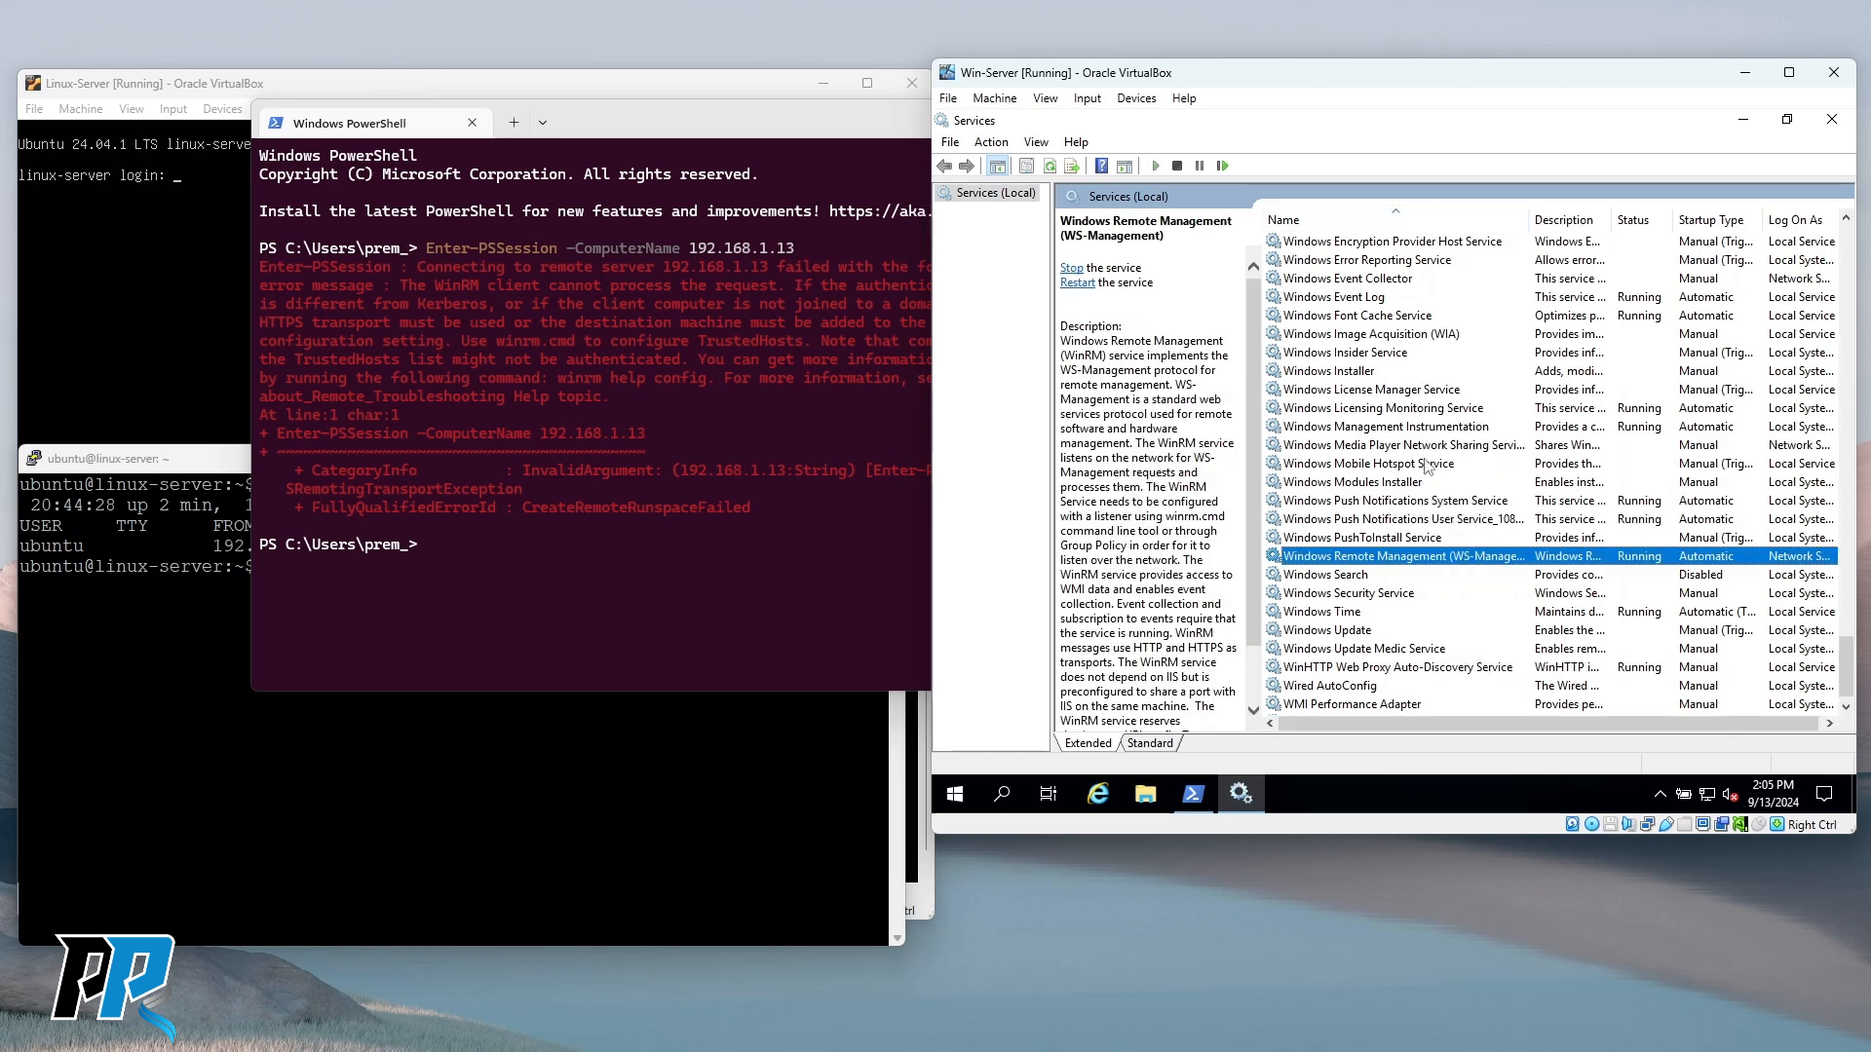
{"action": "double_click", "coordinate": [1365, 563]}
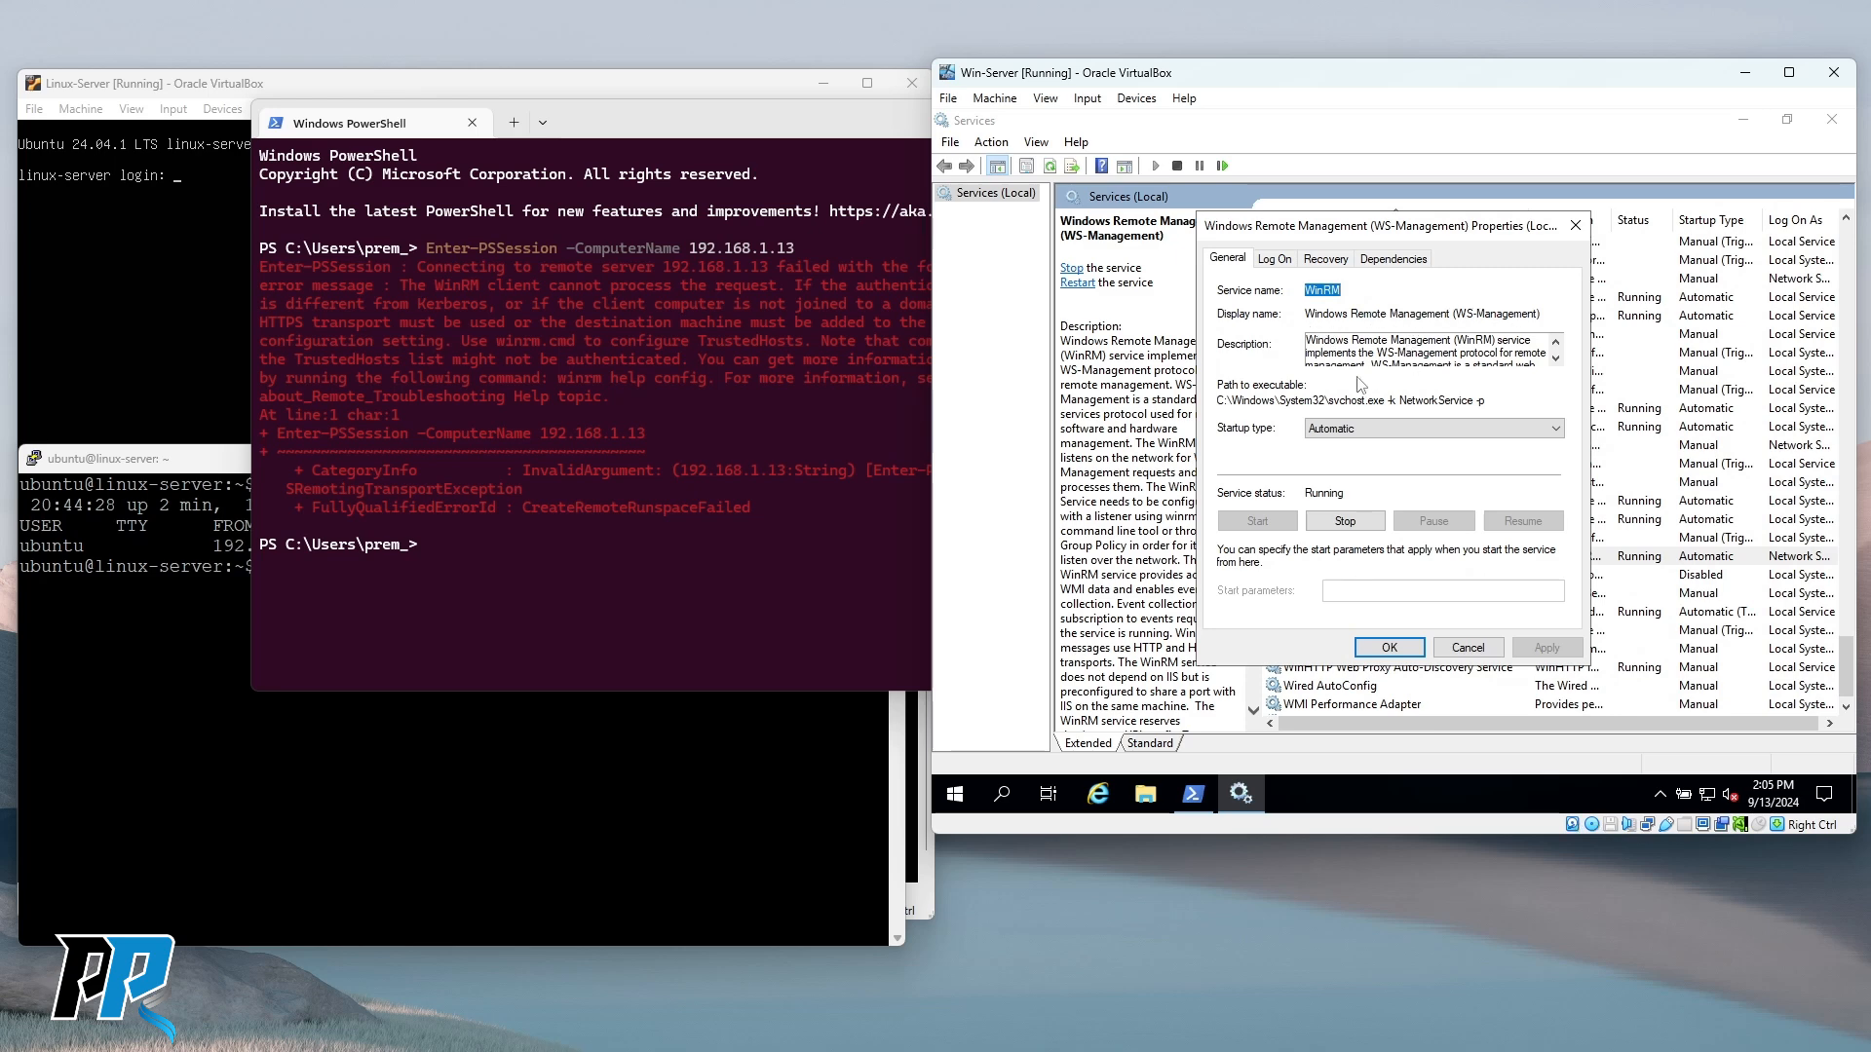
{"action": "left_click", "coordinate": [1468, 648]}
{"action": "left_click", "coordinate": [1344, 574]}
Browse the Services list, checking Windows Time, WalletService and Microsoft App-V Client.
{"action": "scroll", "coordinate": [1473, 632], "scroll_direction": "down", "scroll_amount": 1}
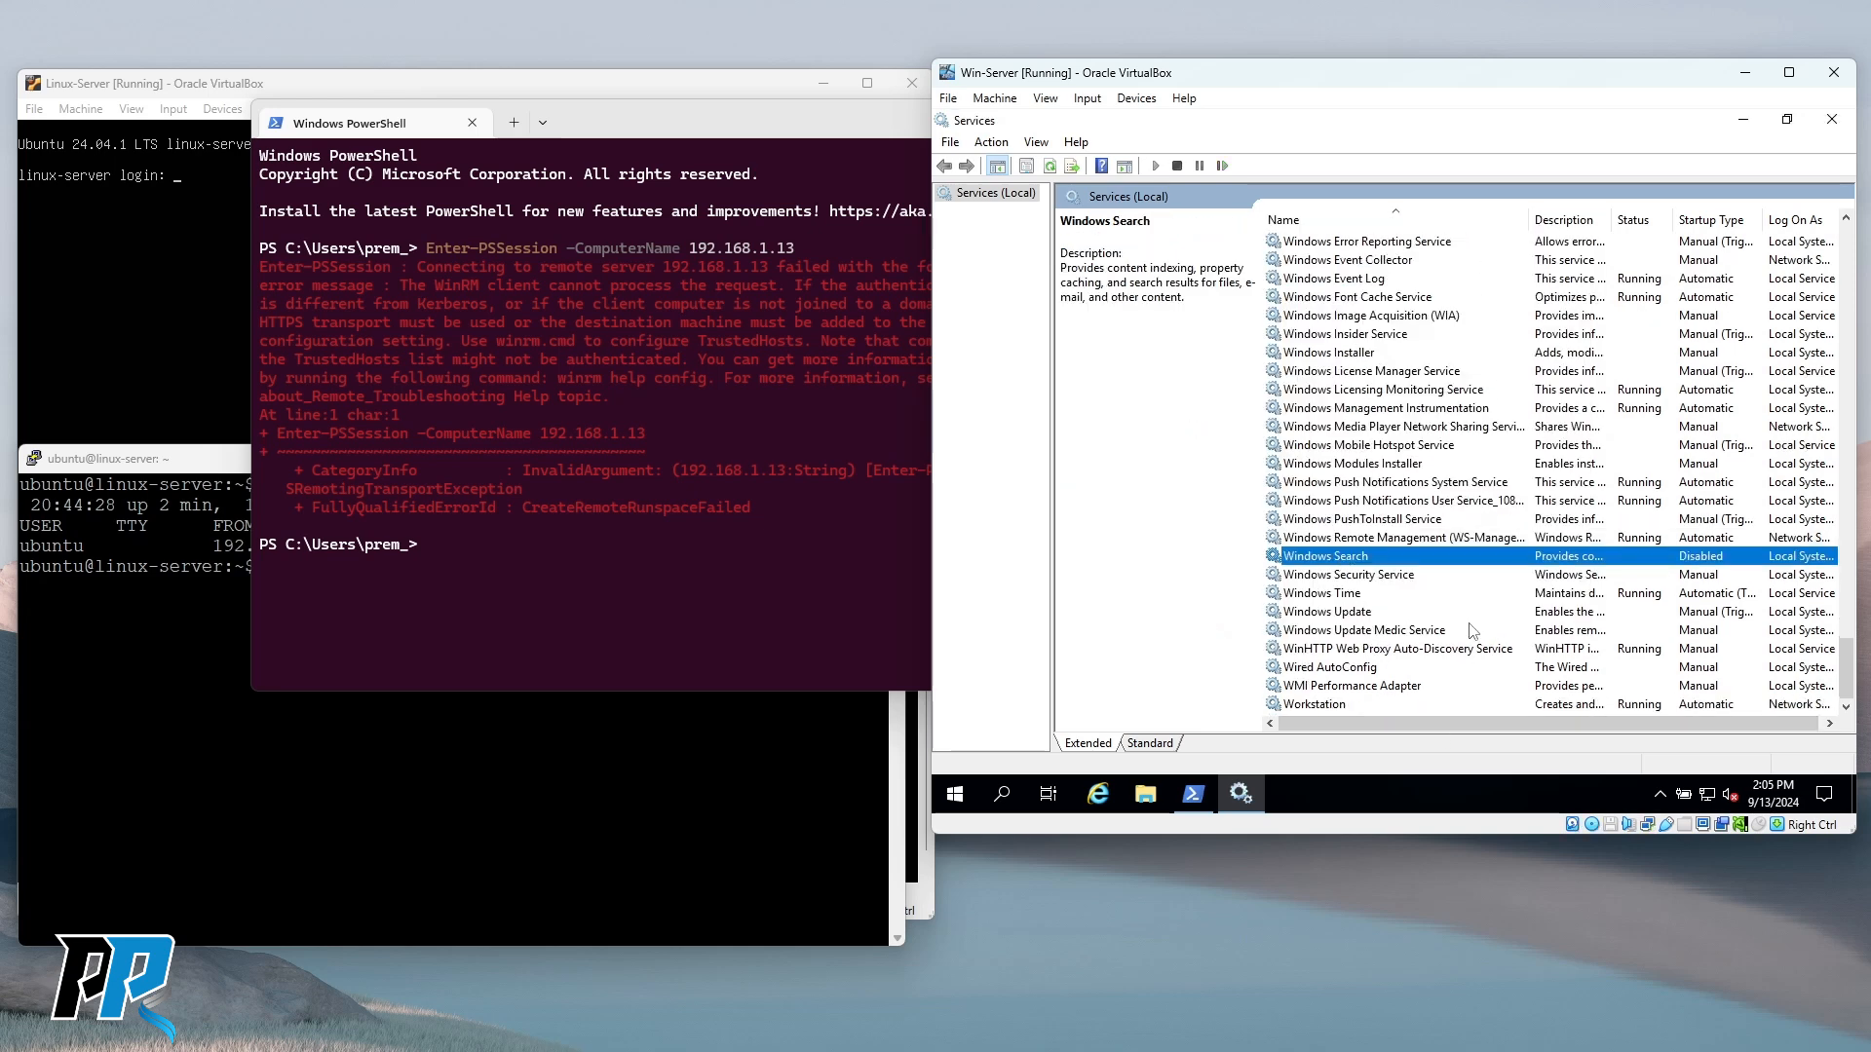
{"action": "left_click", "coordinate": [1331, 593]}
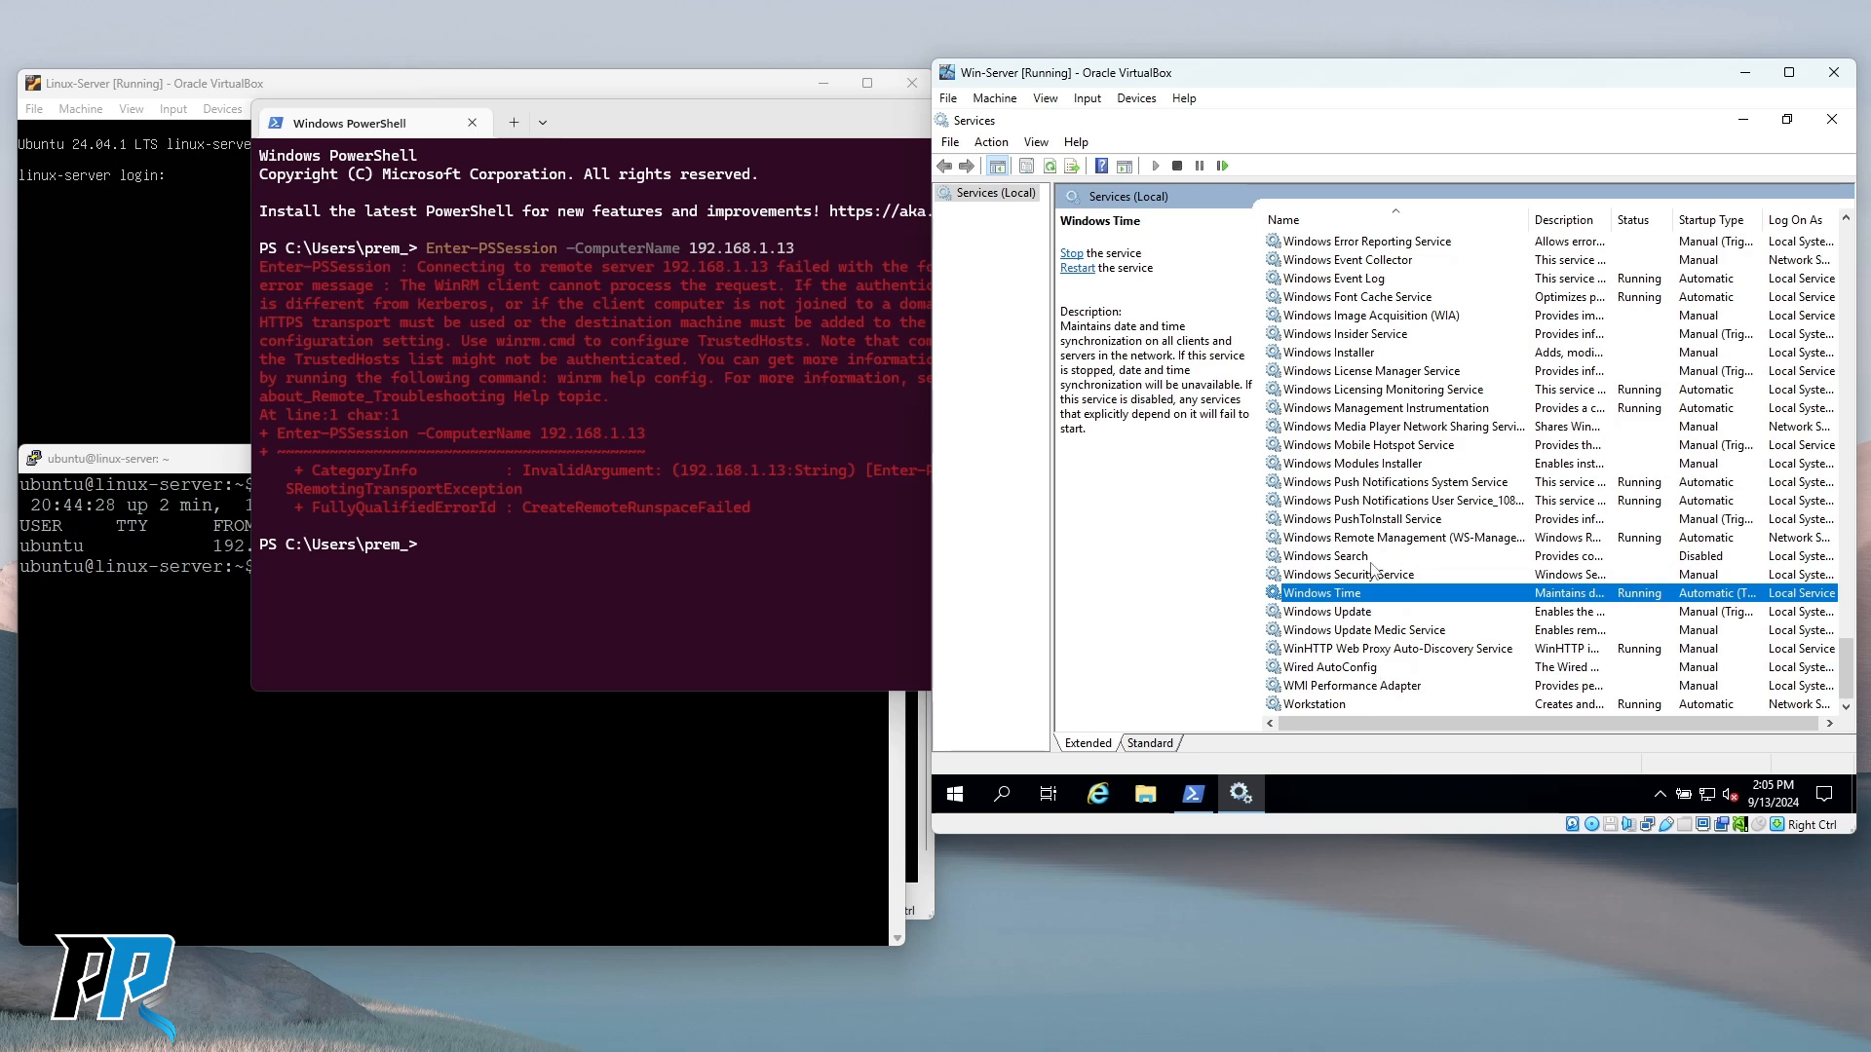
{"action": "scroll", "coordinate": [1398, 506], "scroll_direction": "up", "scroll_amount": 2}
{"action": "scroll", "coordinate": [1397, 506], "scroll_direction": "up", "scroll_amount": 6}
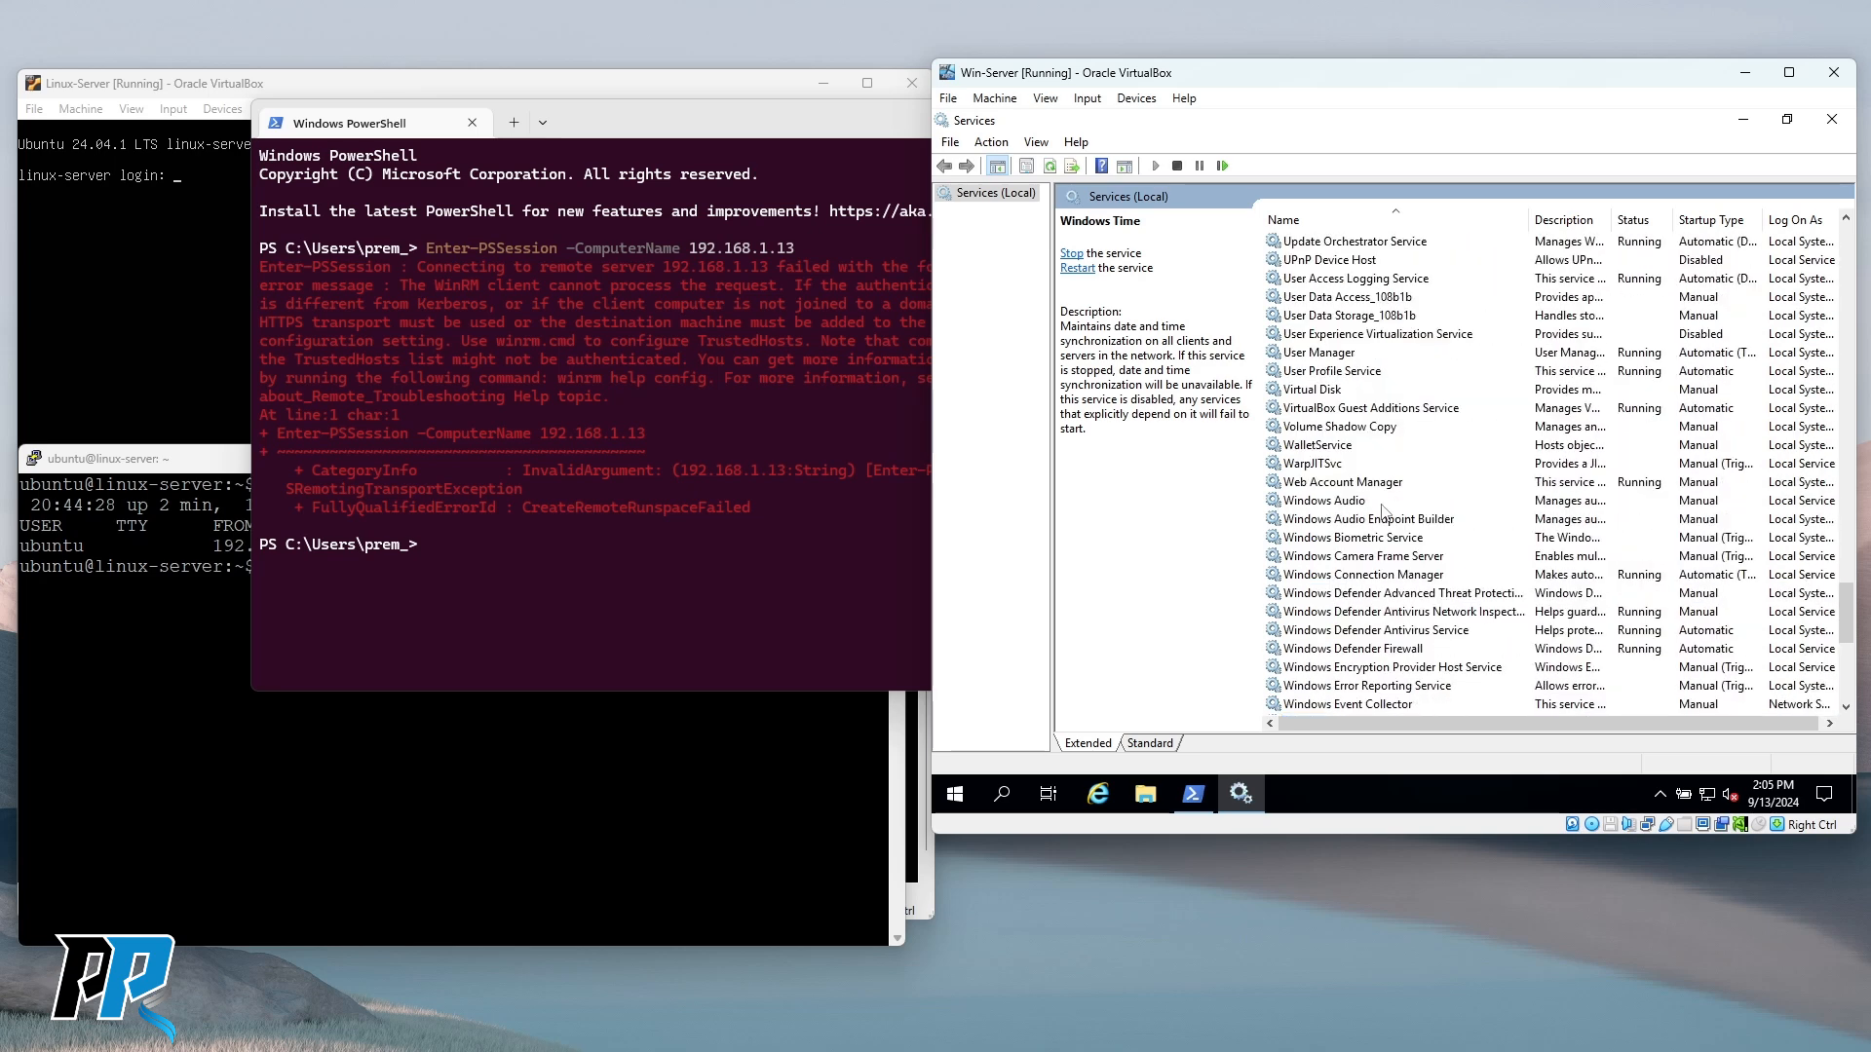
{"action": "left_click", "coordinate": [1335, 446]}
{"action": "scroll", "coordinate": [1363, 479], "scroll_direction": "up", "scroll_amount": 3}
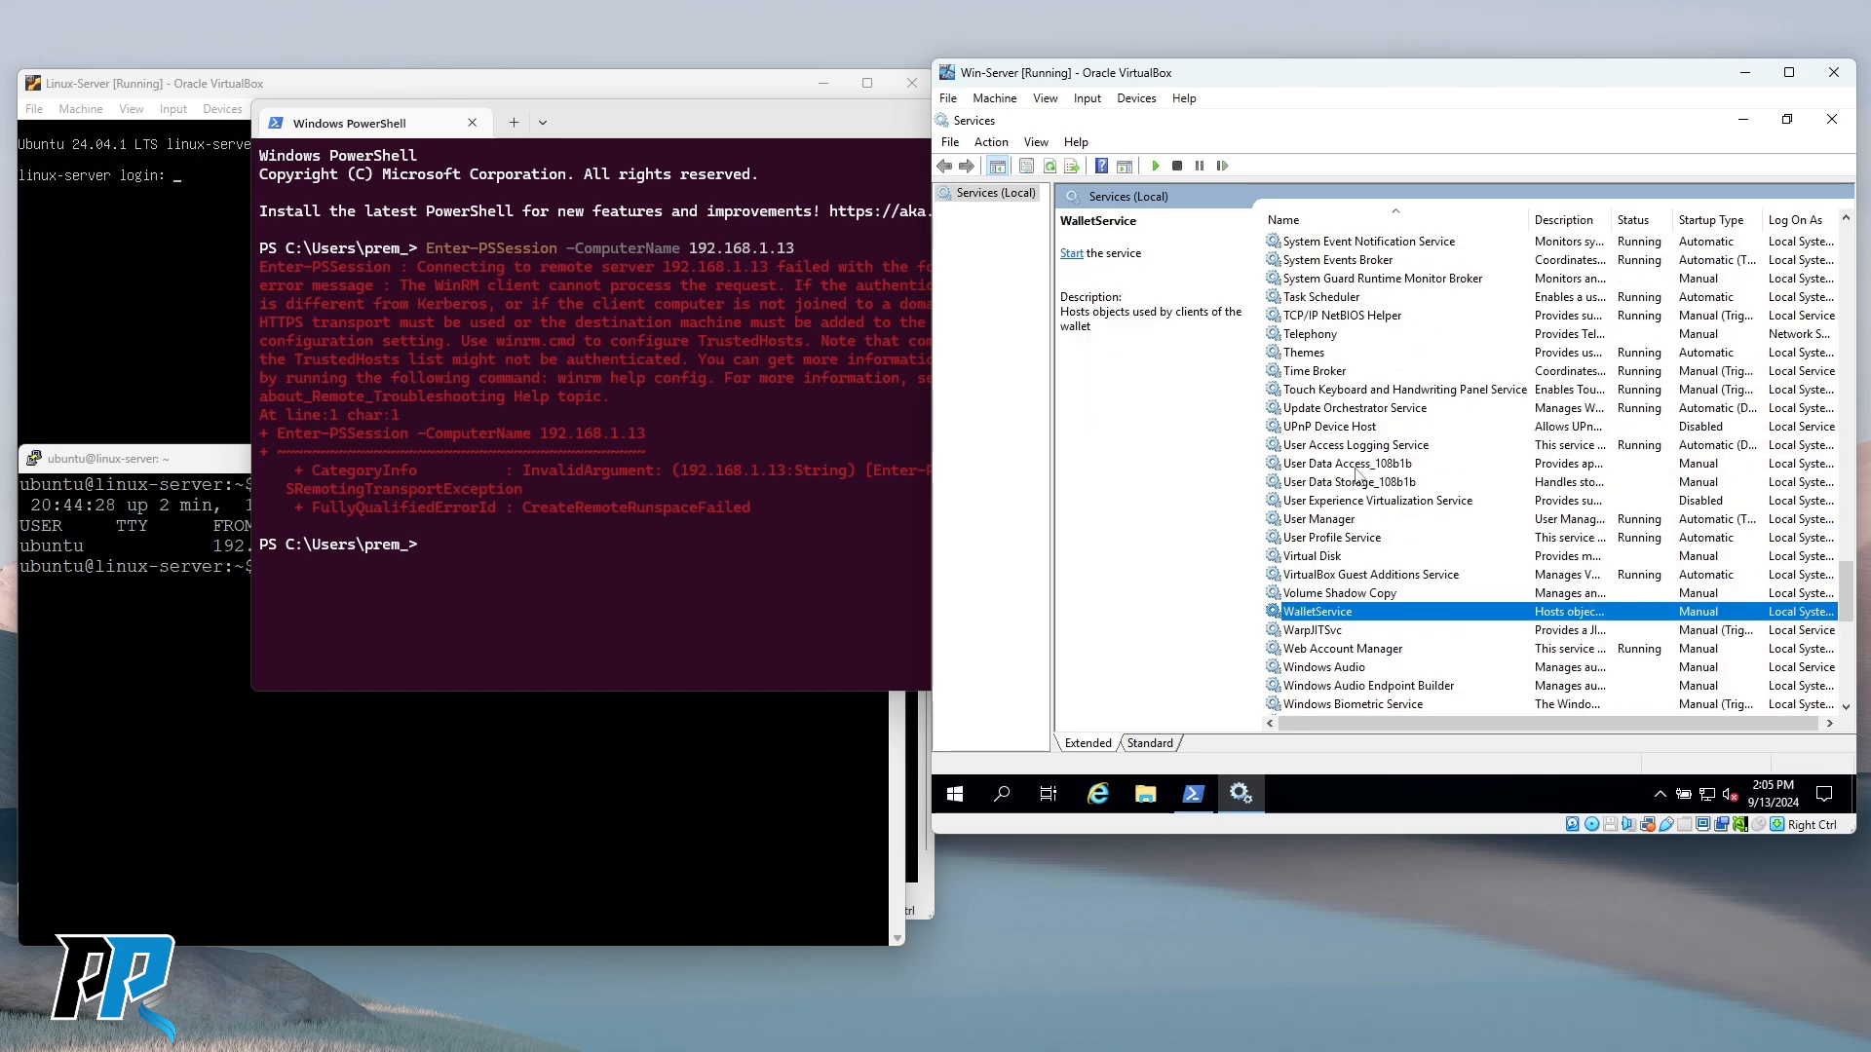
{"action": "scroll", "coordinate": [1357, 475], "scroll_direction": "up", "scroll_amount": 3}
{"action": "scroll", "coordinate": [1357, 475], "scroll_direction": "up", "scroll_amount": 13}
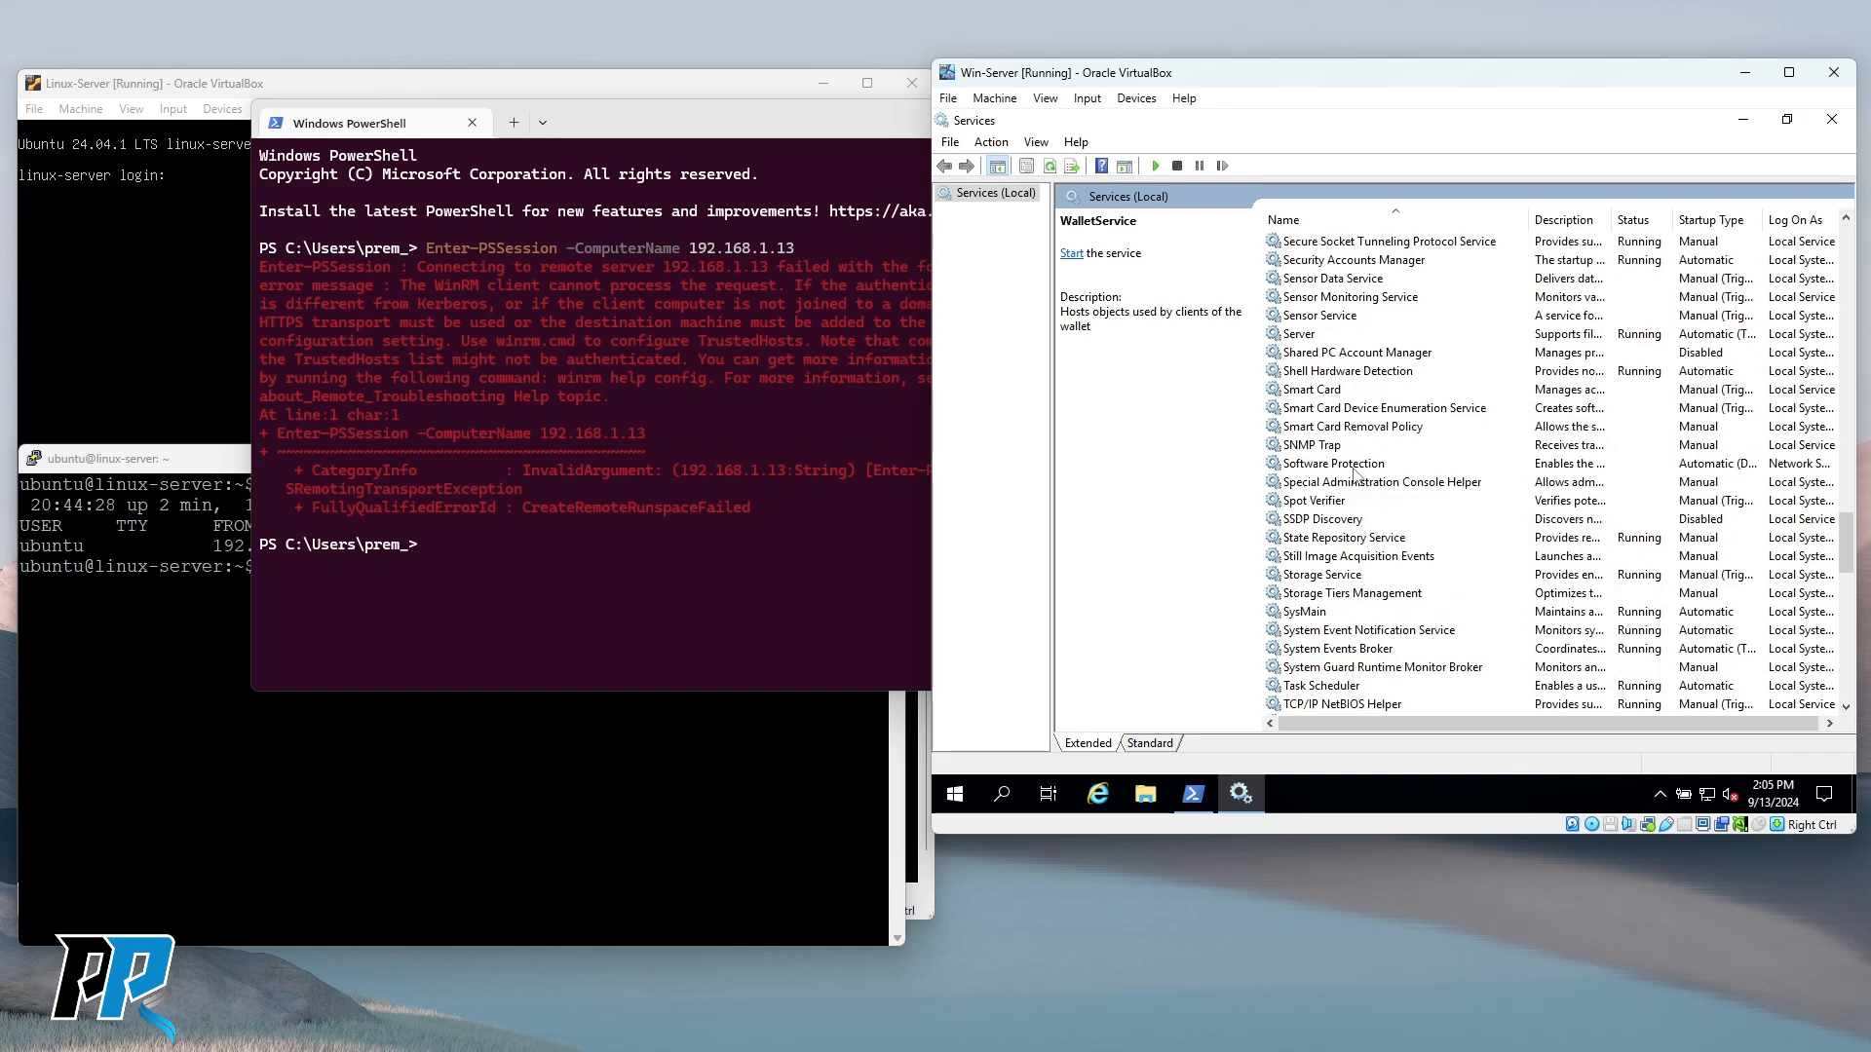
{"action": "scroll", "coordinate": [1355, 475], "scroll_direction": "up", "scroll_amount": 8}
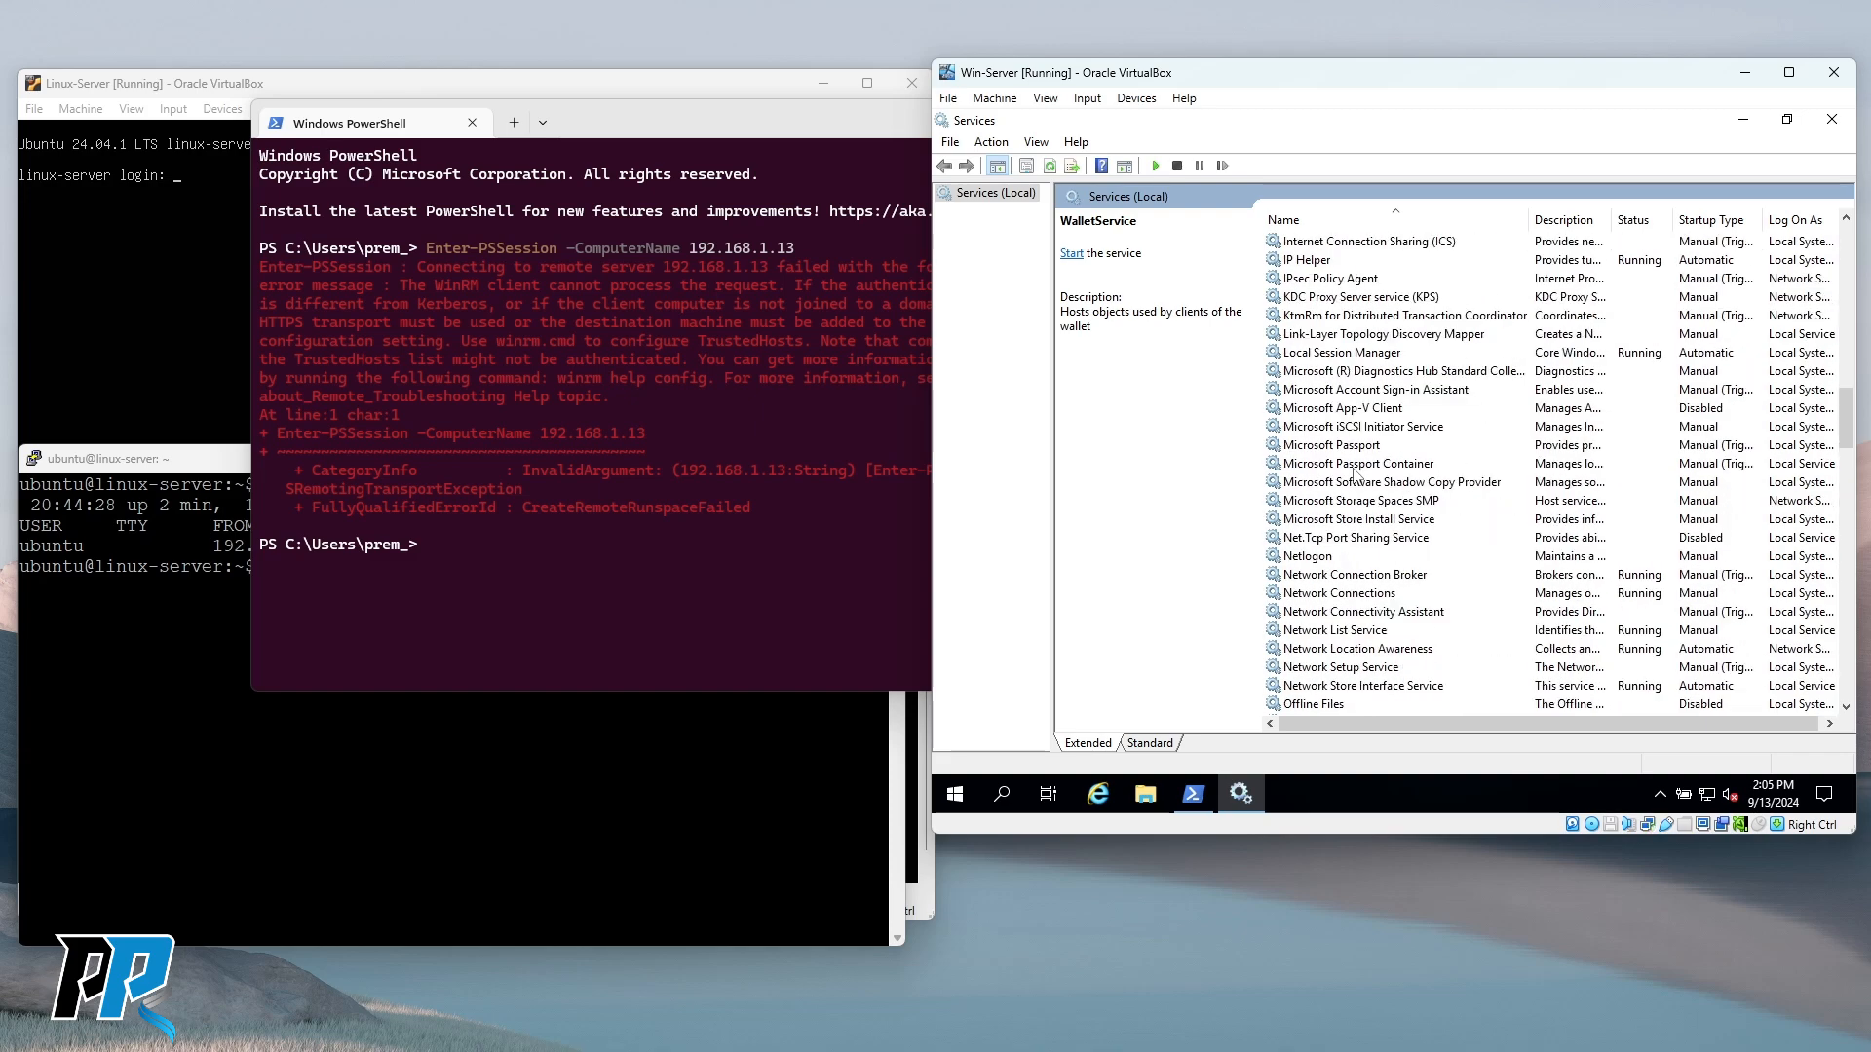
{"action": "left_click", "coordinate": [1343, 410]}
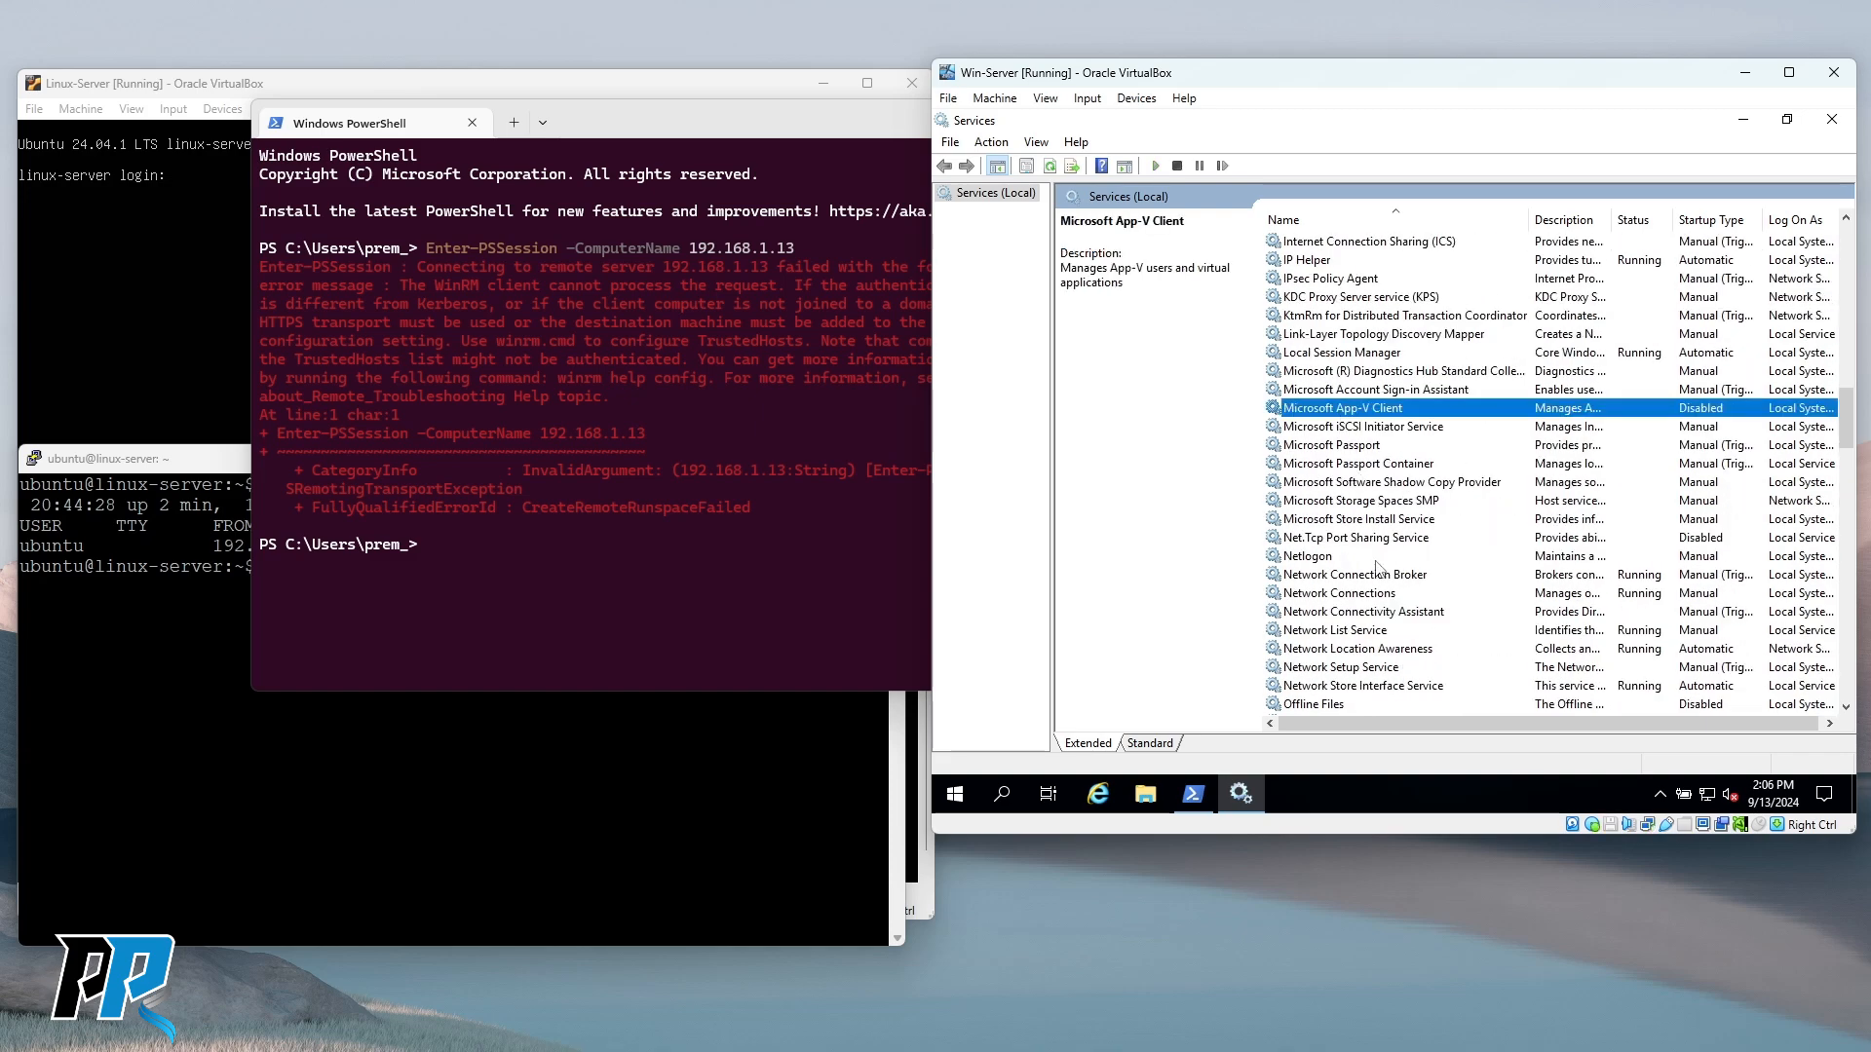
{"action": "scroll", "coordinate": [1377, 567], "scroll_direction": "up", "scroll_amount": 20}
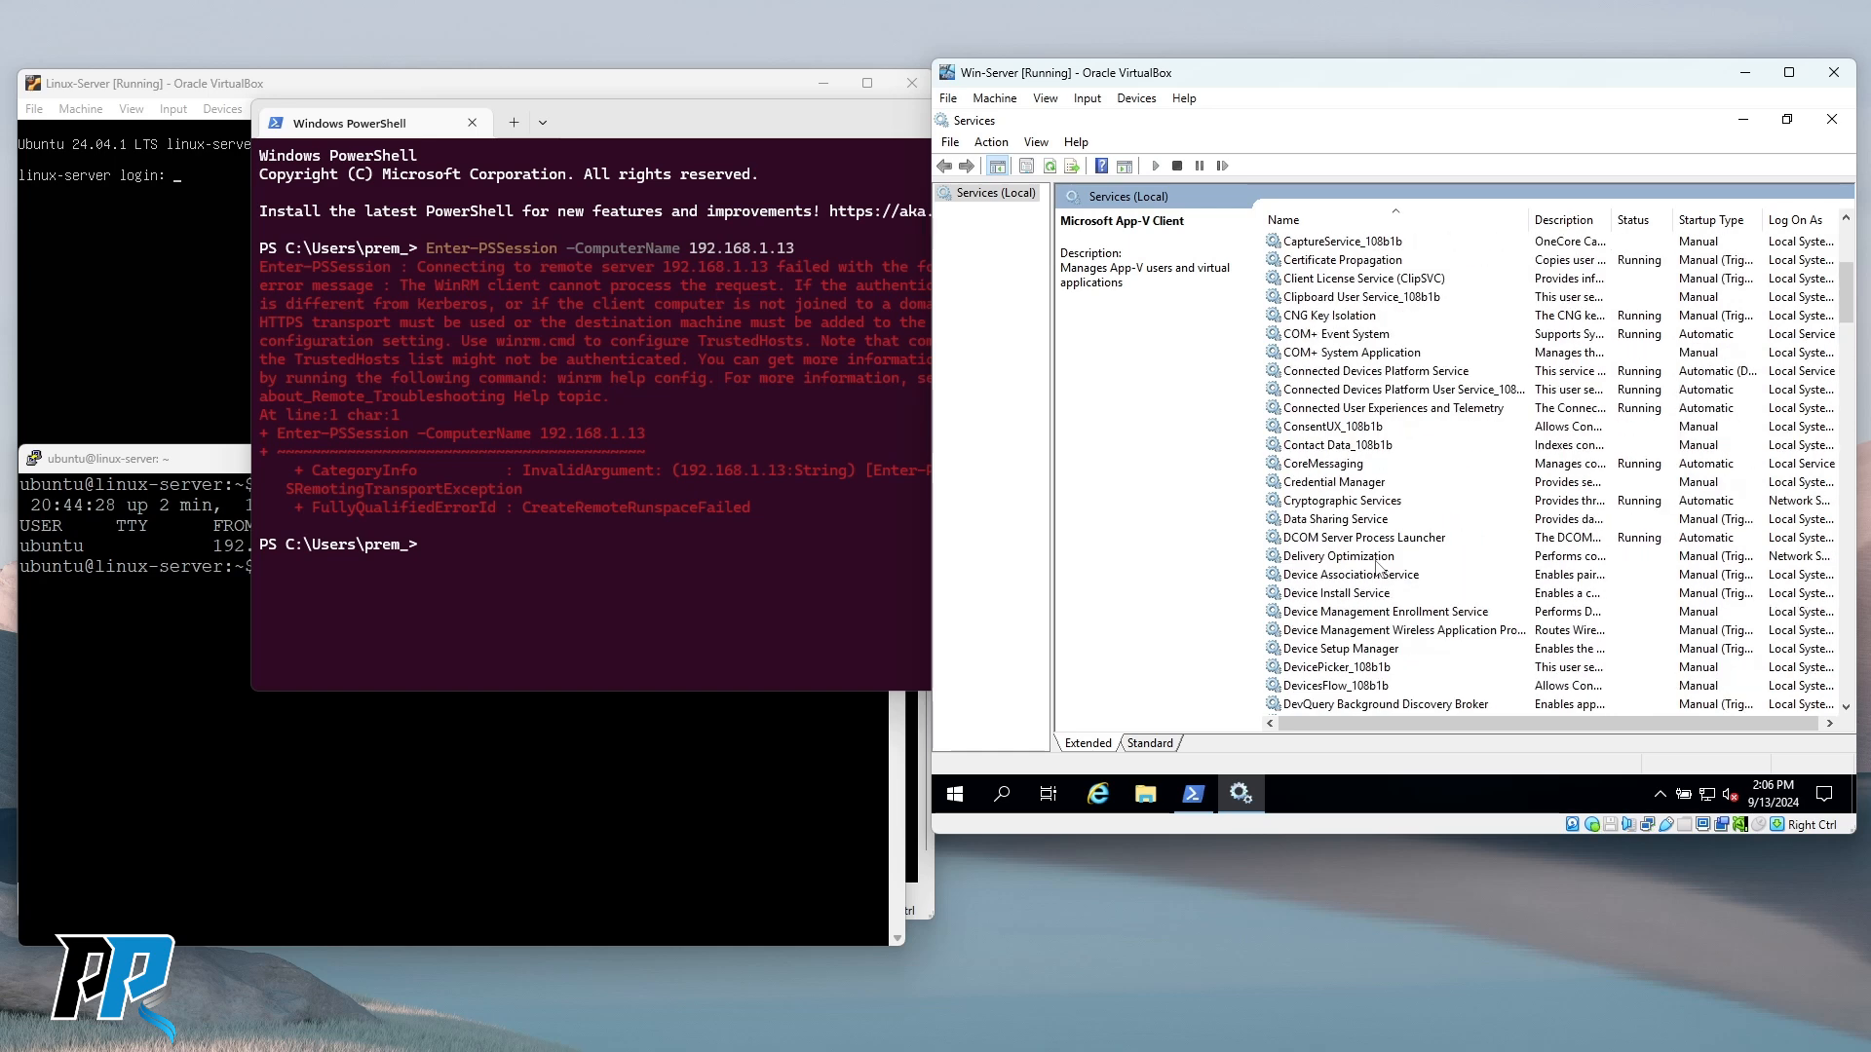
{"action": "scroll", "coordinate": [1377, 567], "scroll_direction": "up", "scroll_amount": 4}
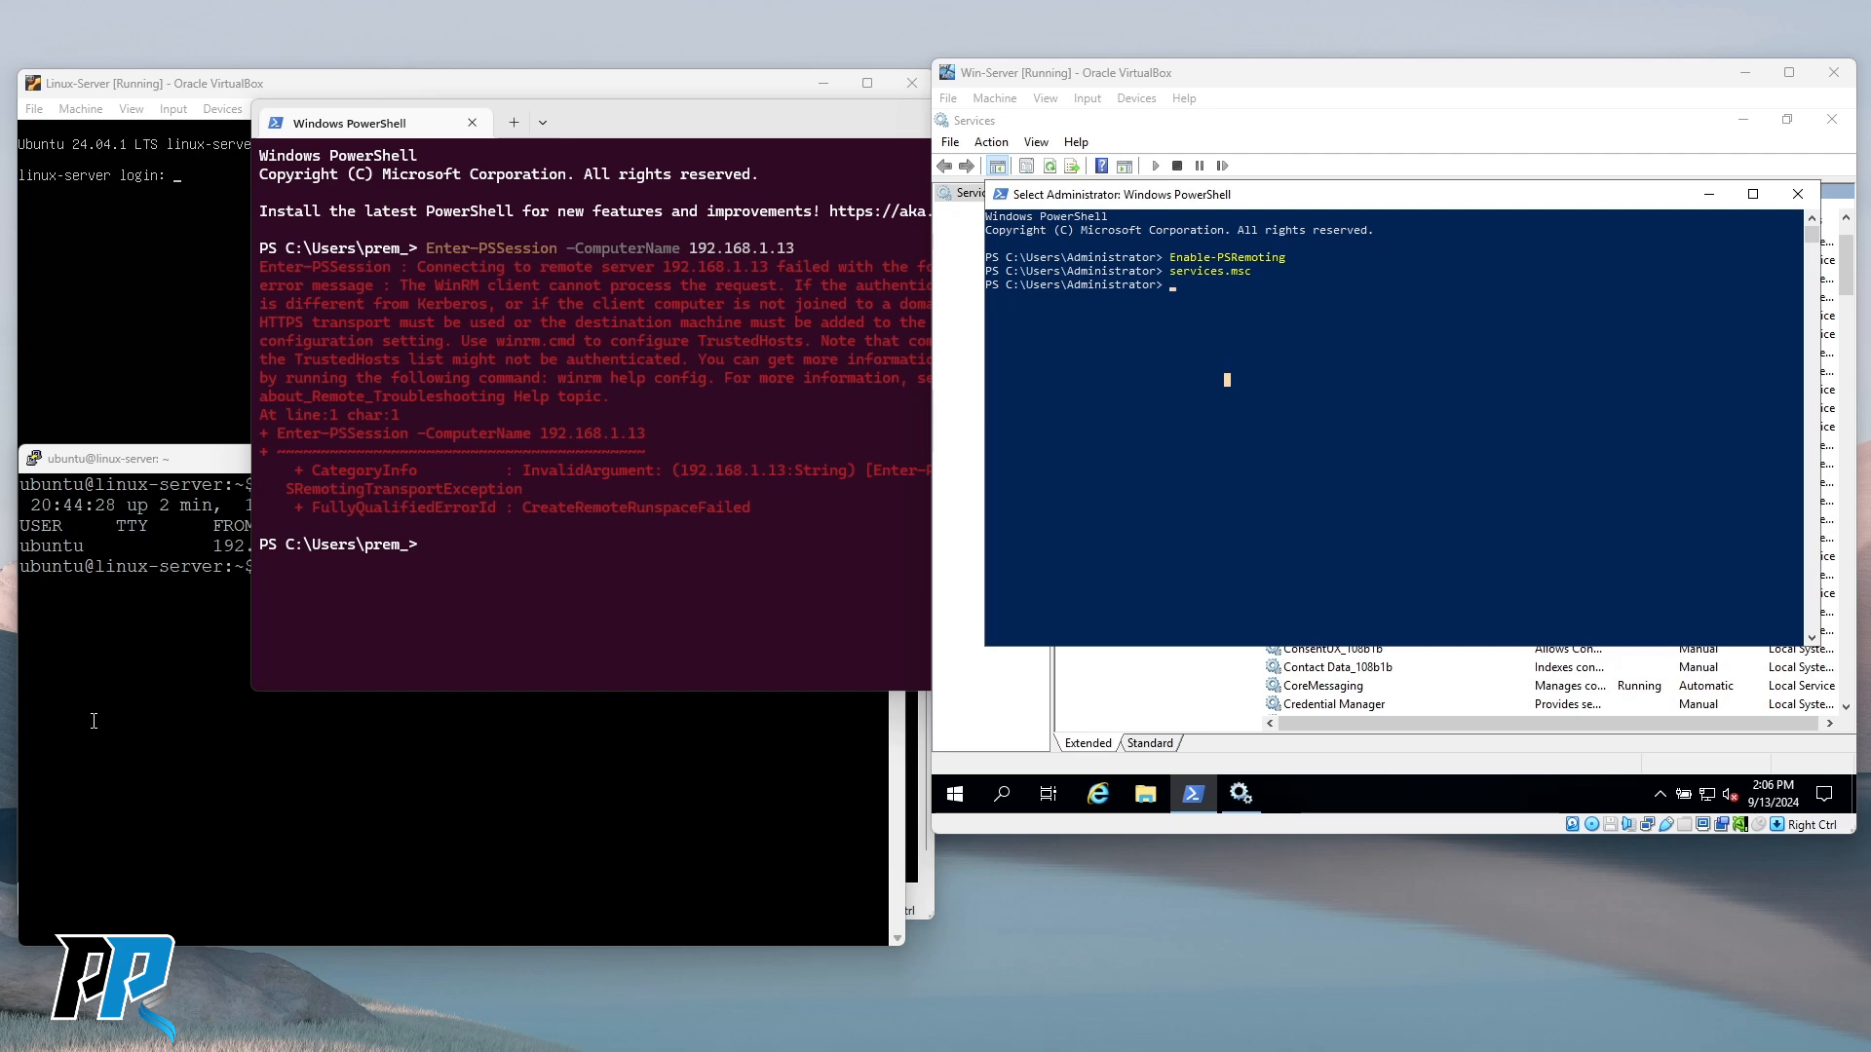
Type netstat -aon into the guest Administrator PowerShell.
{"action": "left_click", "coordinate": [1366, 405]}
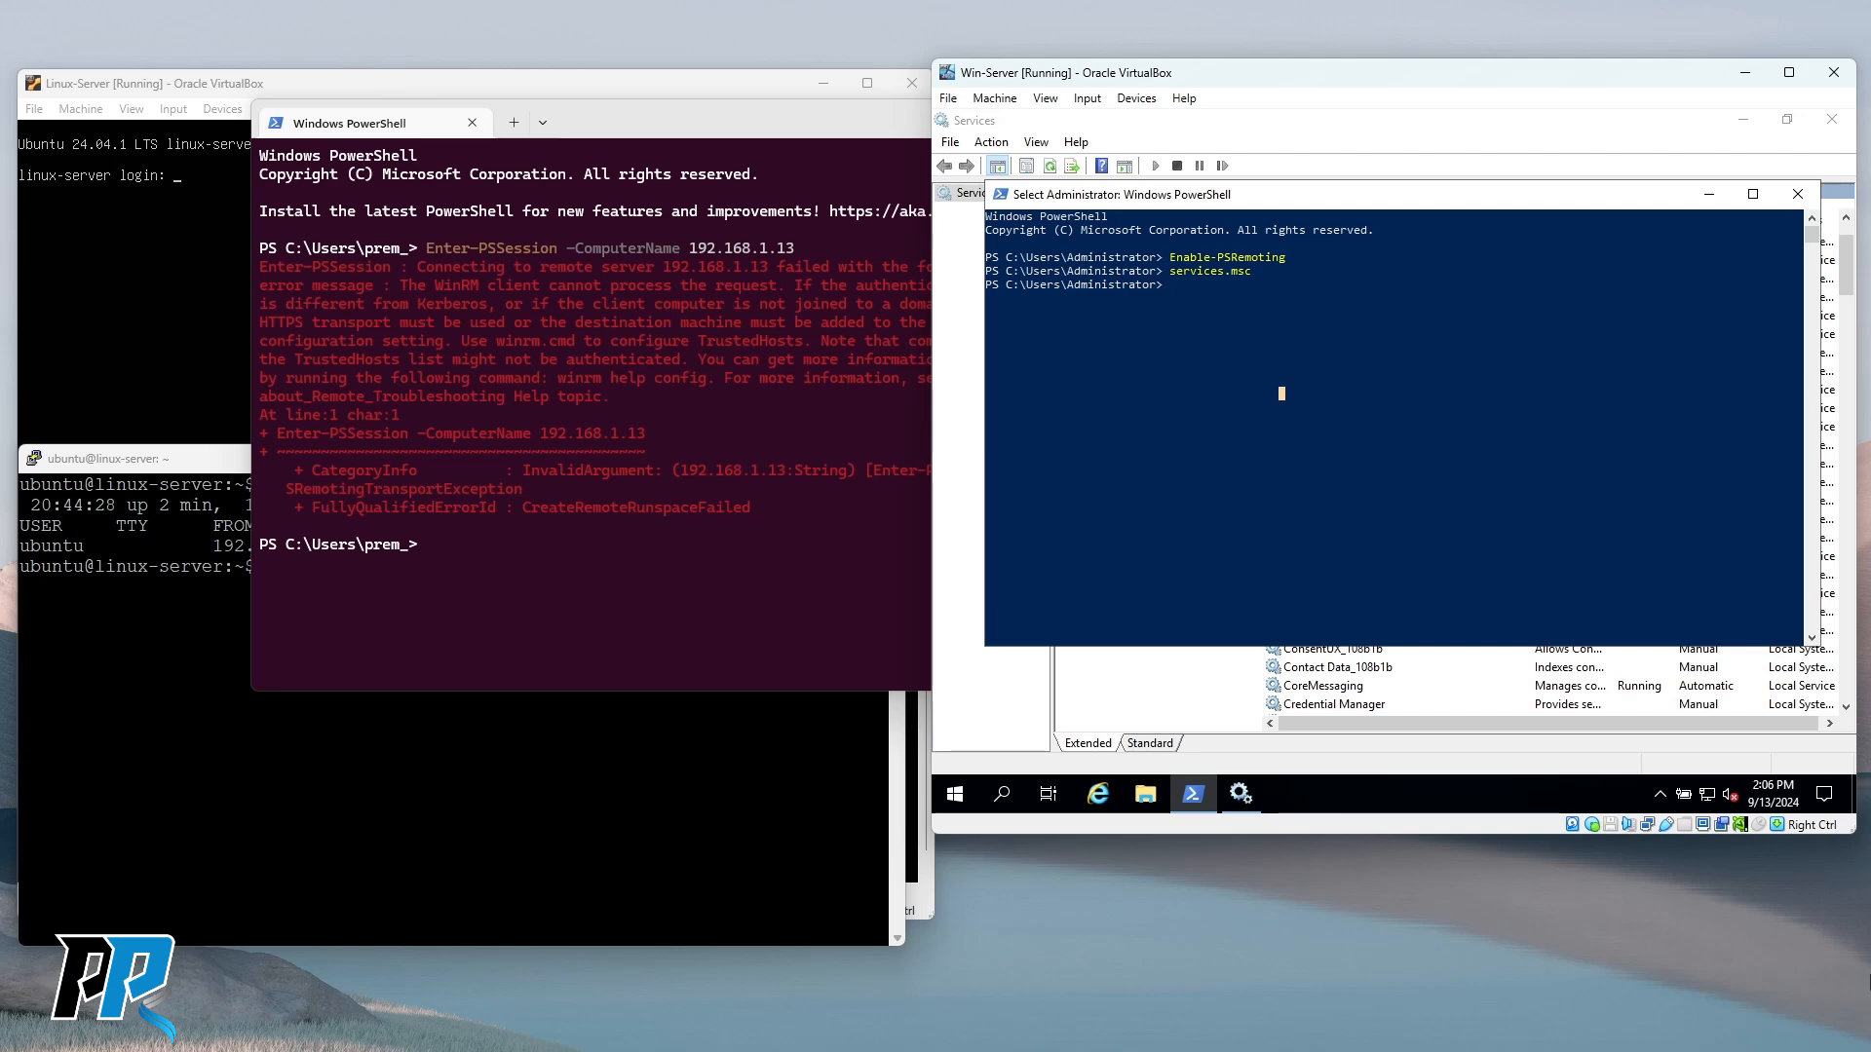
{"action": "type", "text": "netstat -aon"}
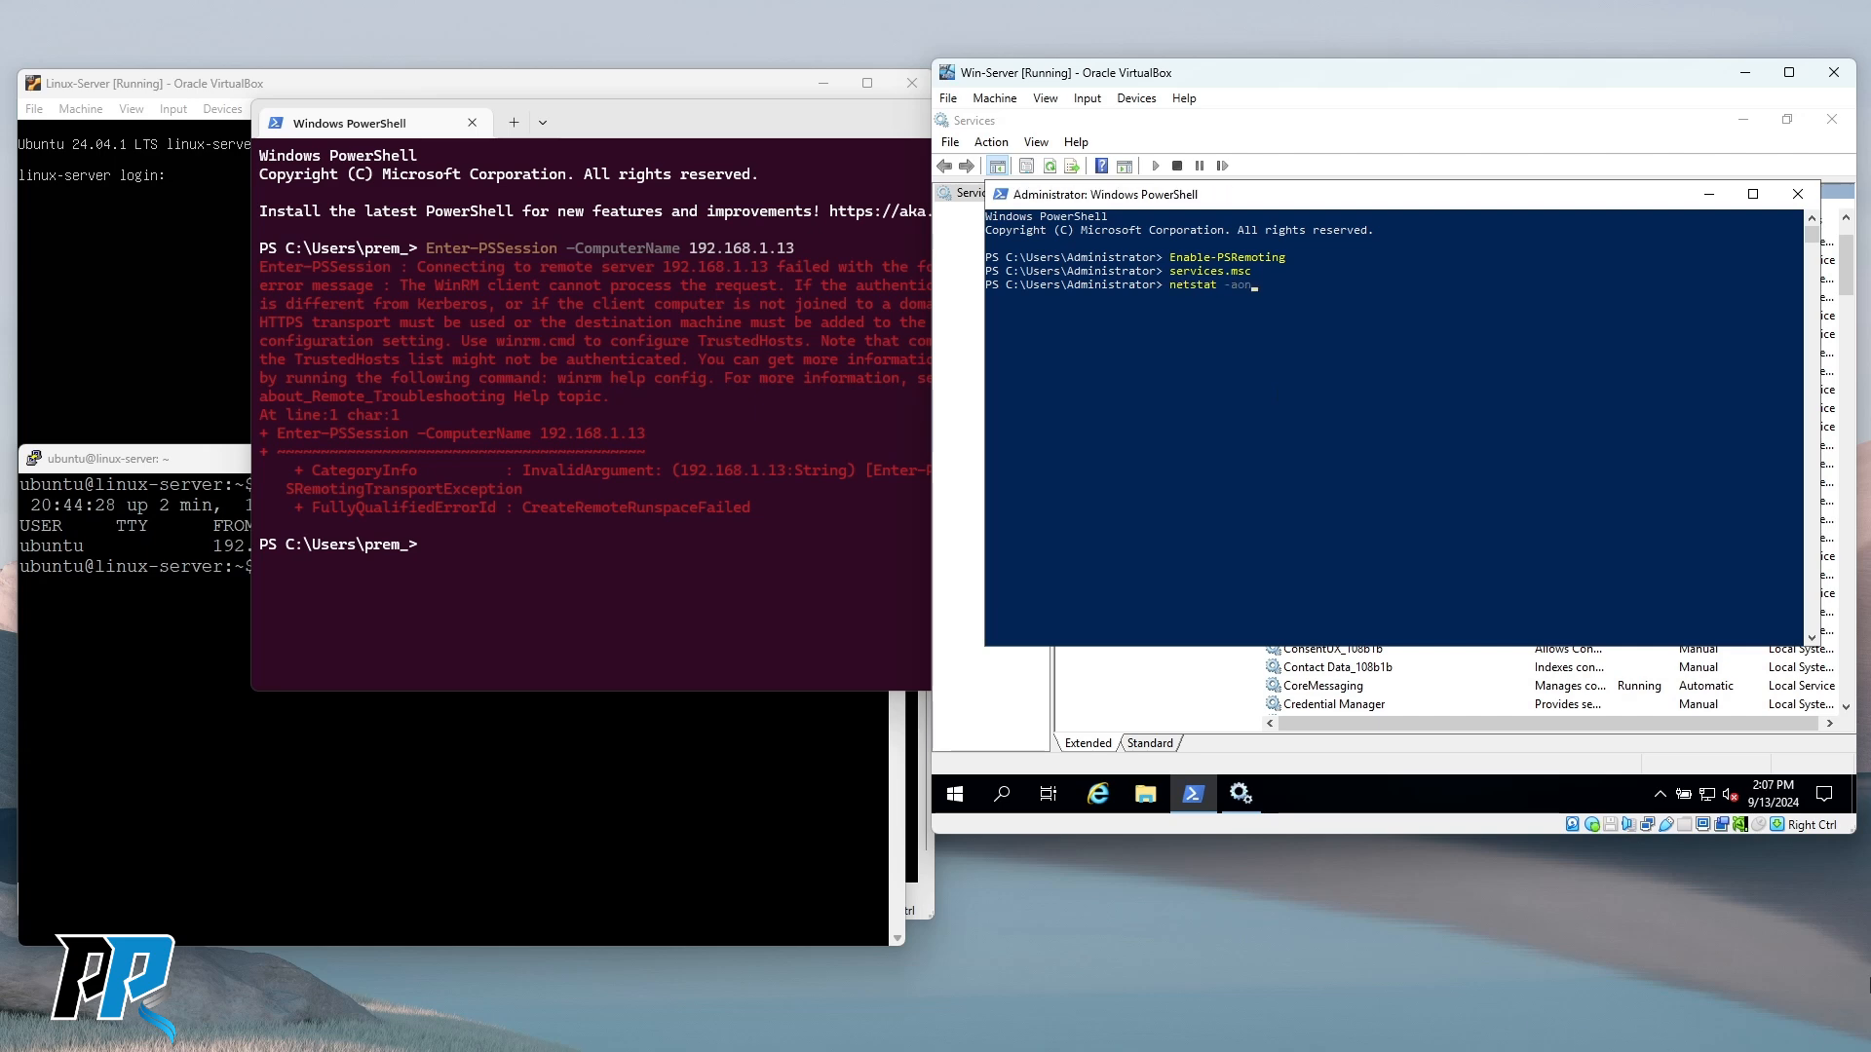
{"action": "key", "text": "Return"}
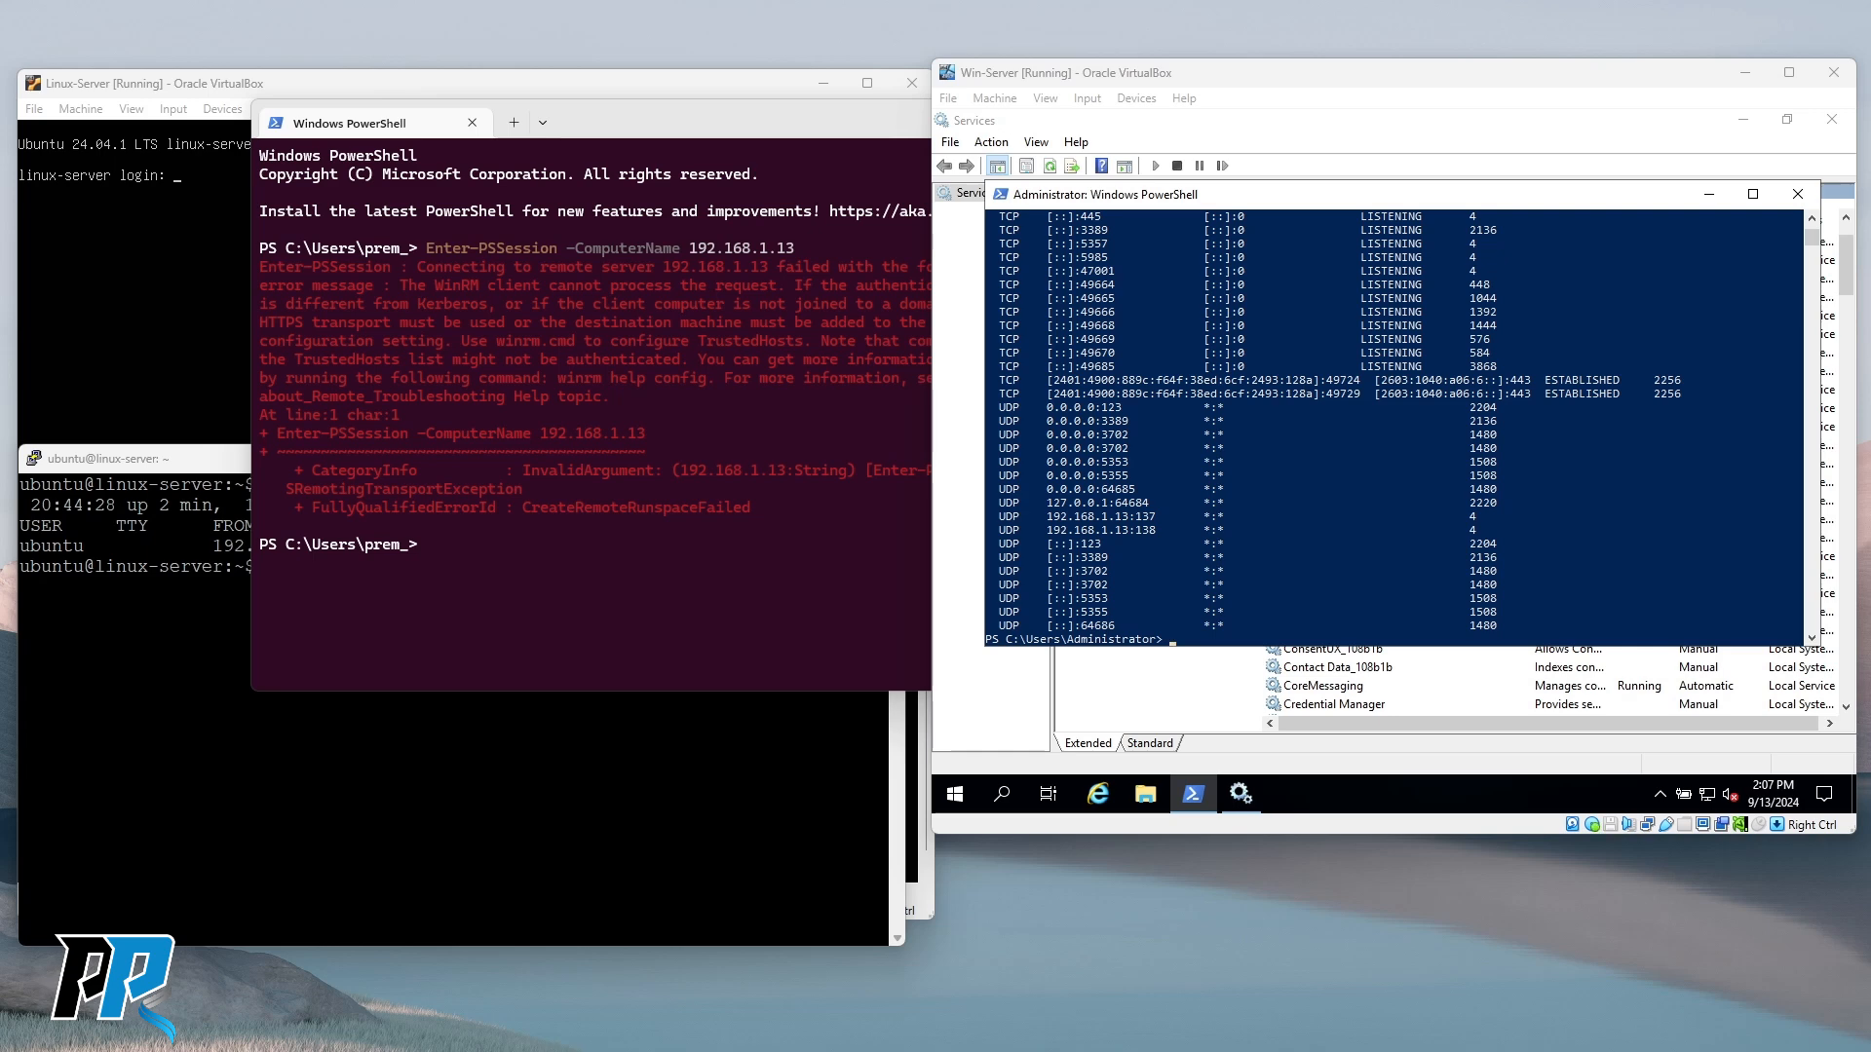
{"action": "left_click_drag", "start_coordinate": [1102, 542], "coordinate": [1085, 367]}
{"action": "scroll", "coordinate": [1113, 429], "scroll_direction": "up", "scroll_amount": 9}
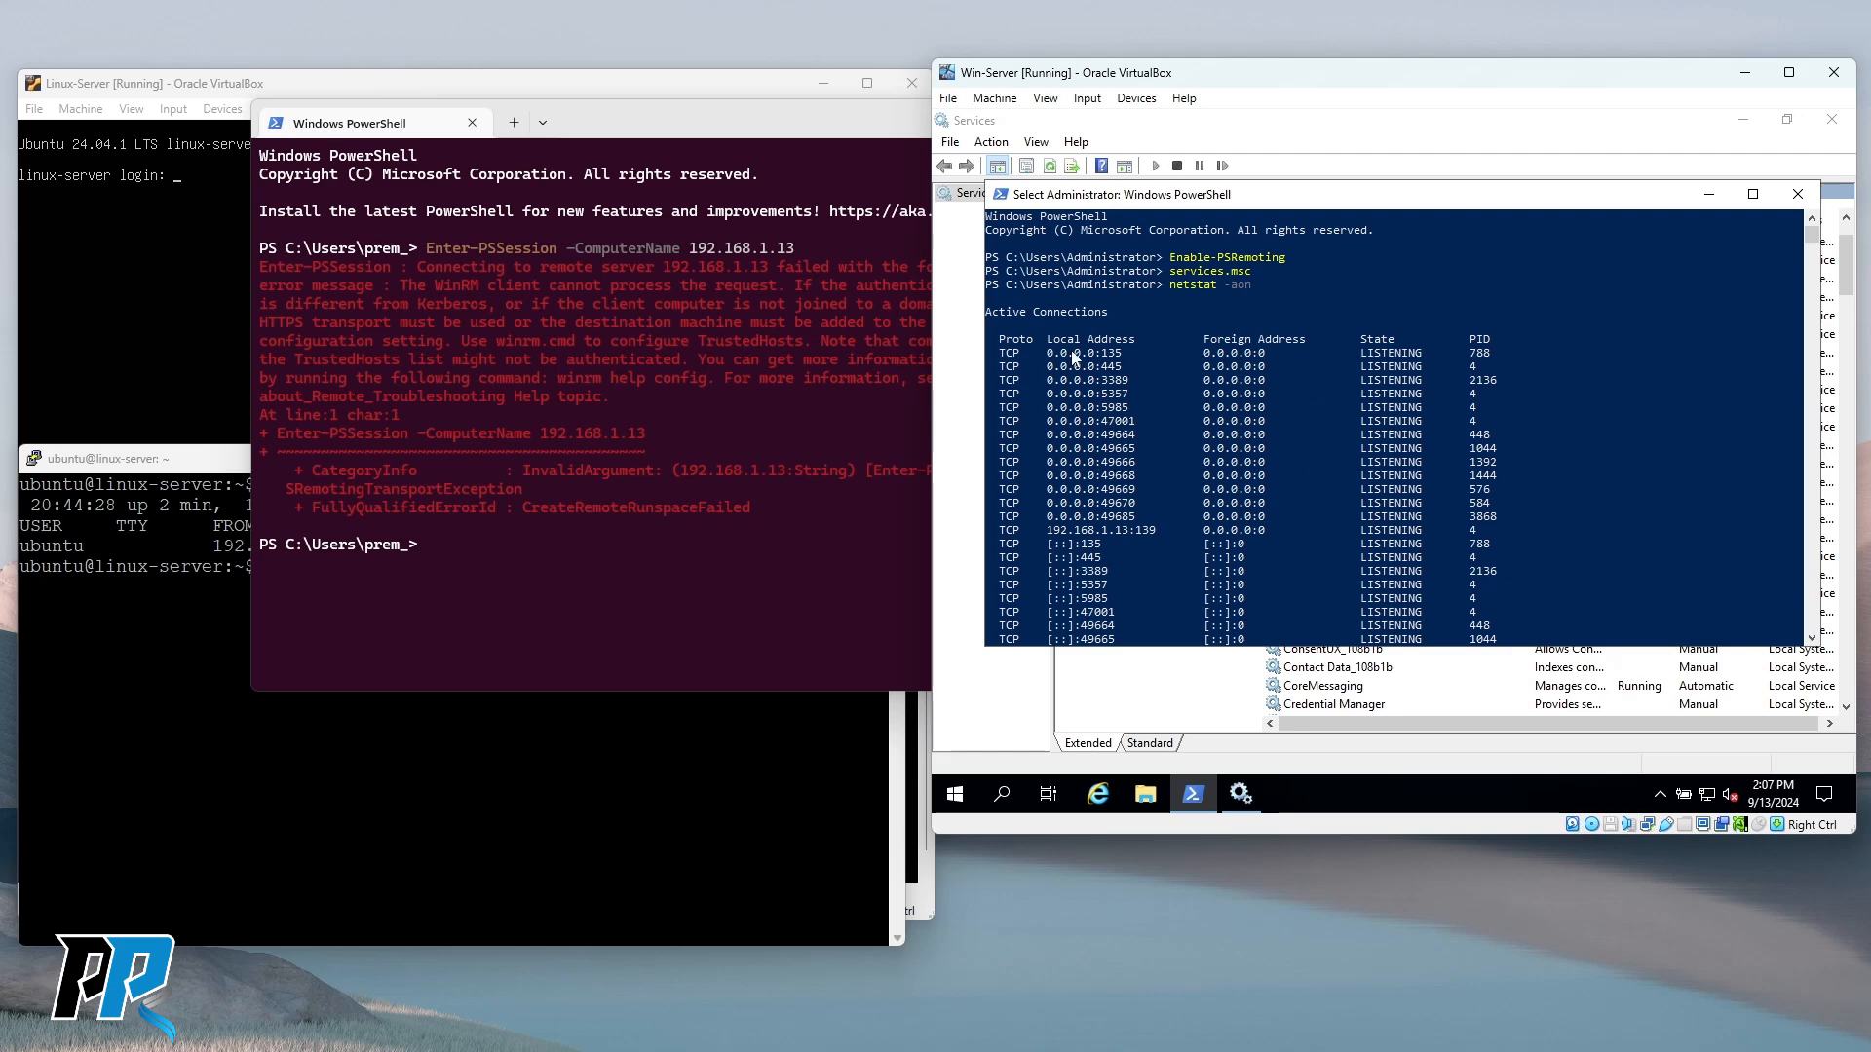
{"action": "left_click_drag", "start_coordinate": [1000, 341], "coordinate": [1044, 345]}
{"action": "scroll", "coordinate": [1016, 397], "scroll_direction": "down", "scroll_amount": 9}
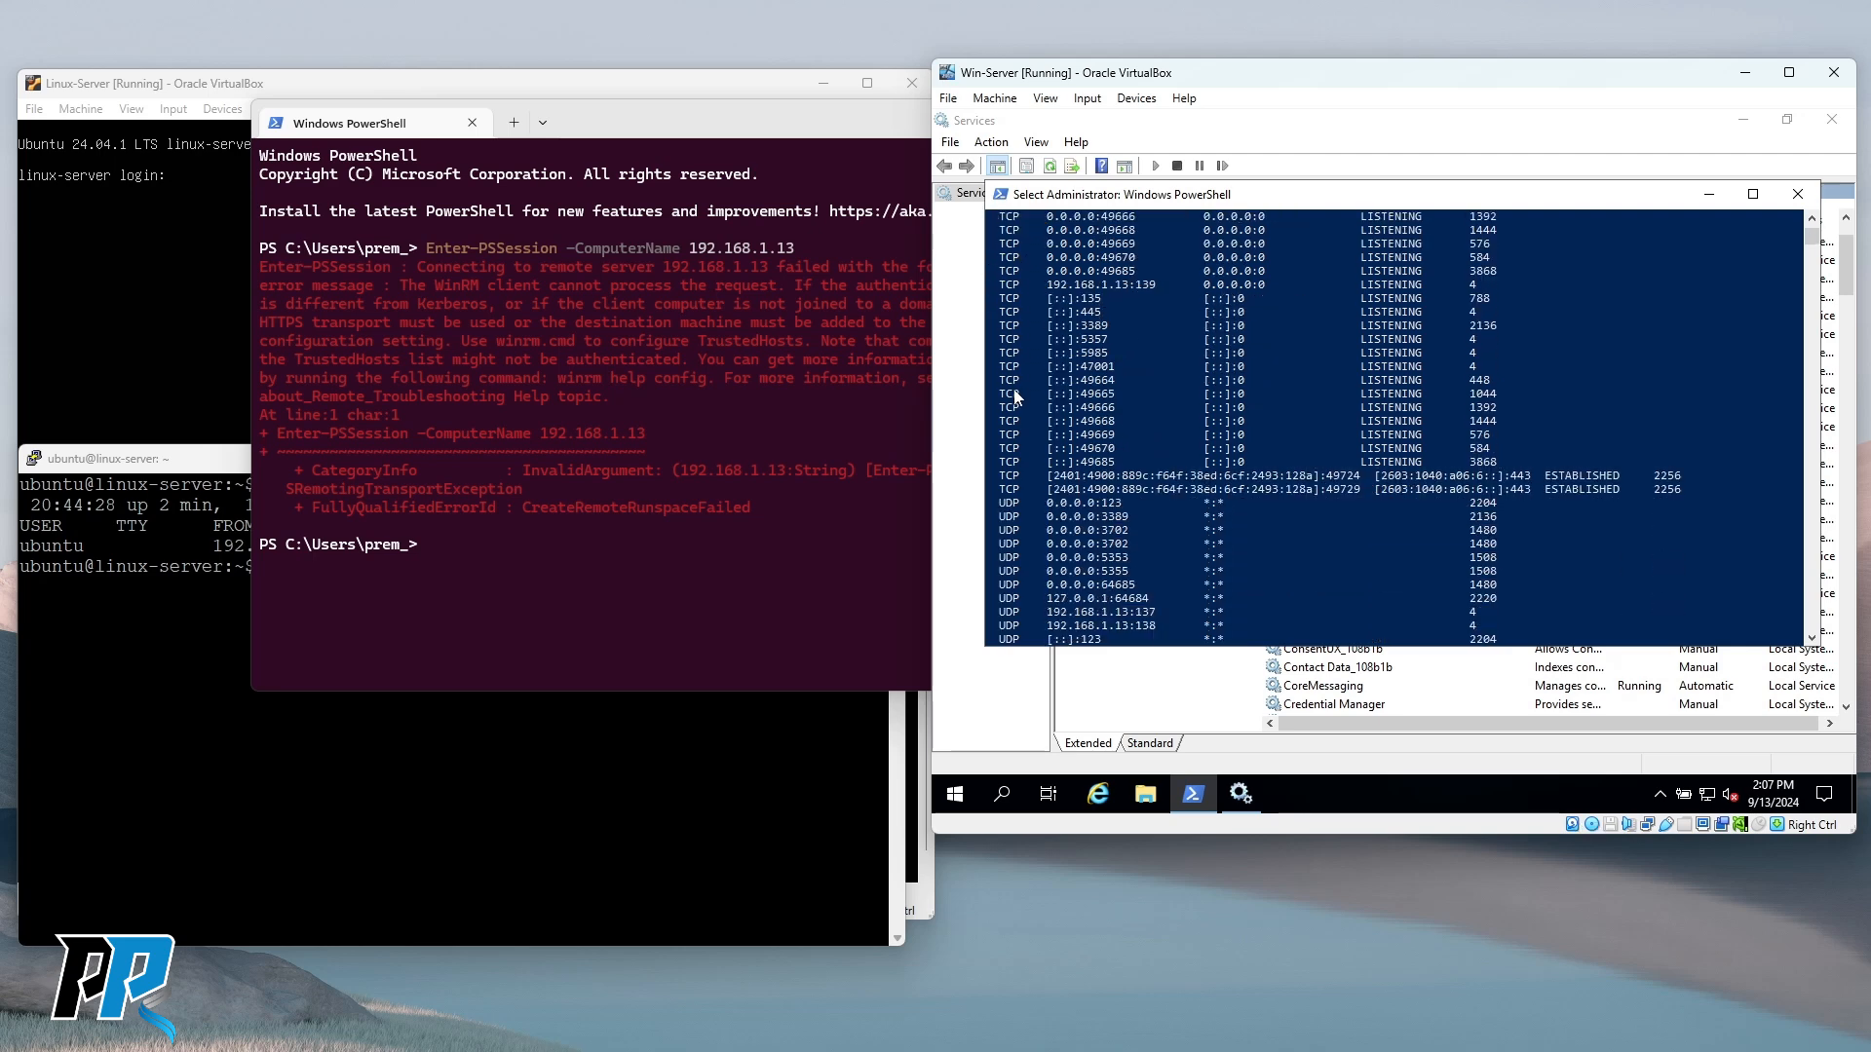
{"action": "scroll", "coordinate": [1018, 467], "scroll_direction": "up", "scroll_amount": 12}
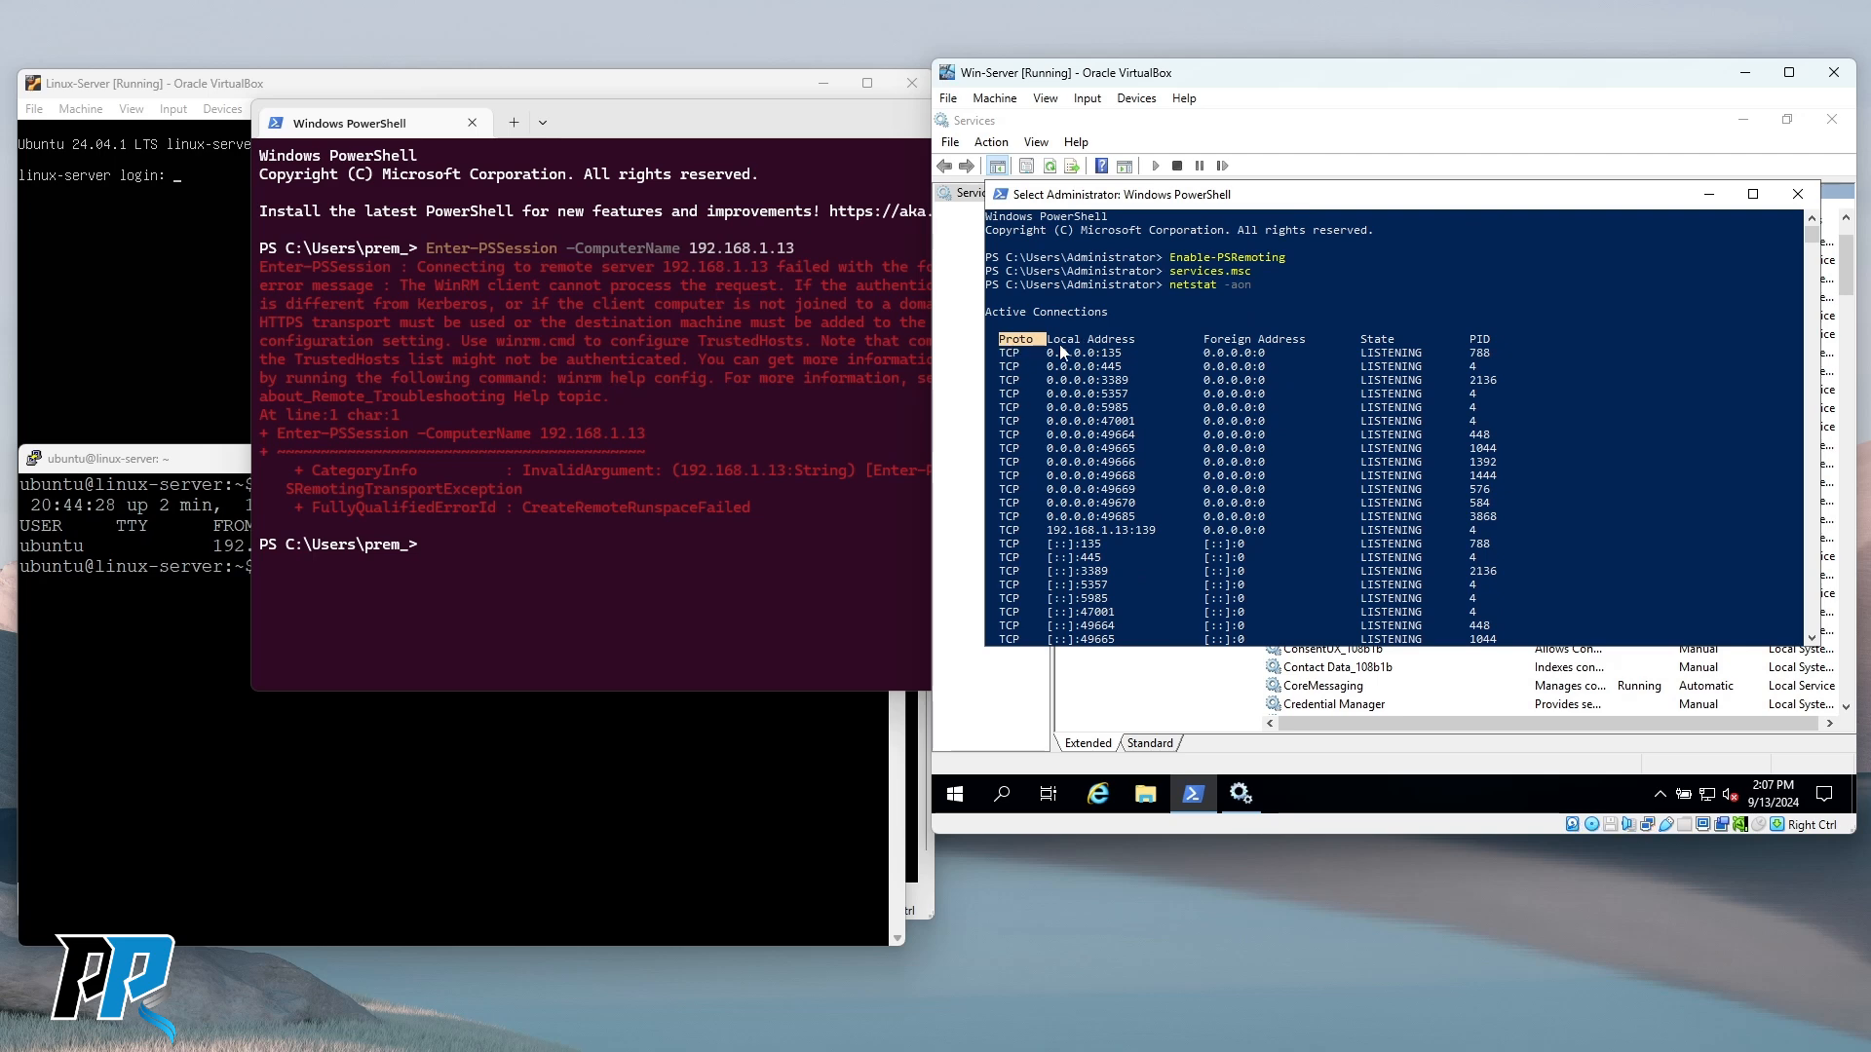
{"action": "left_click_drag", "start_coordinate": [1053, 340], "coordinate": [1121, 341]}
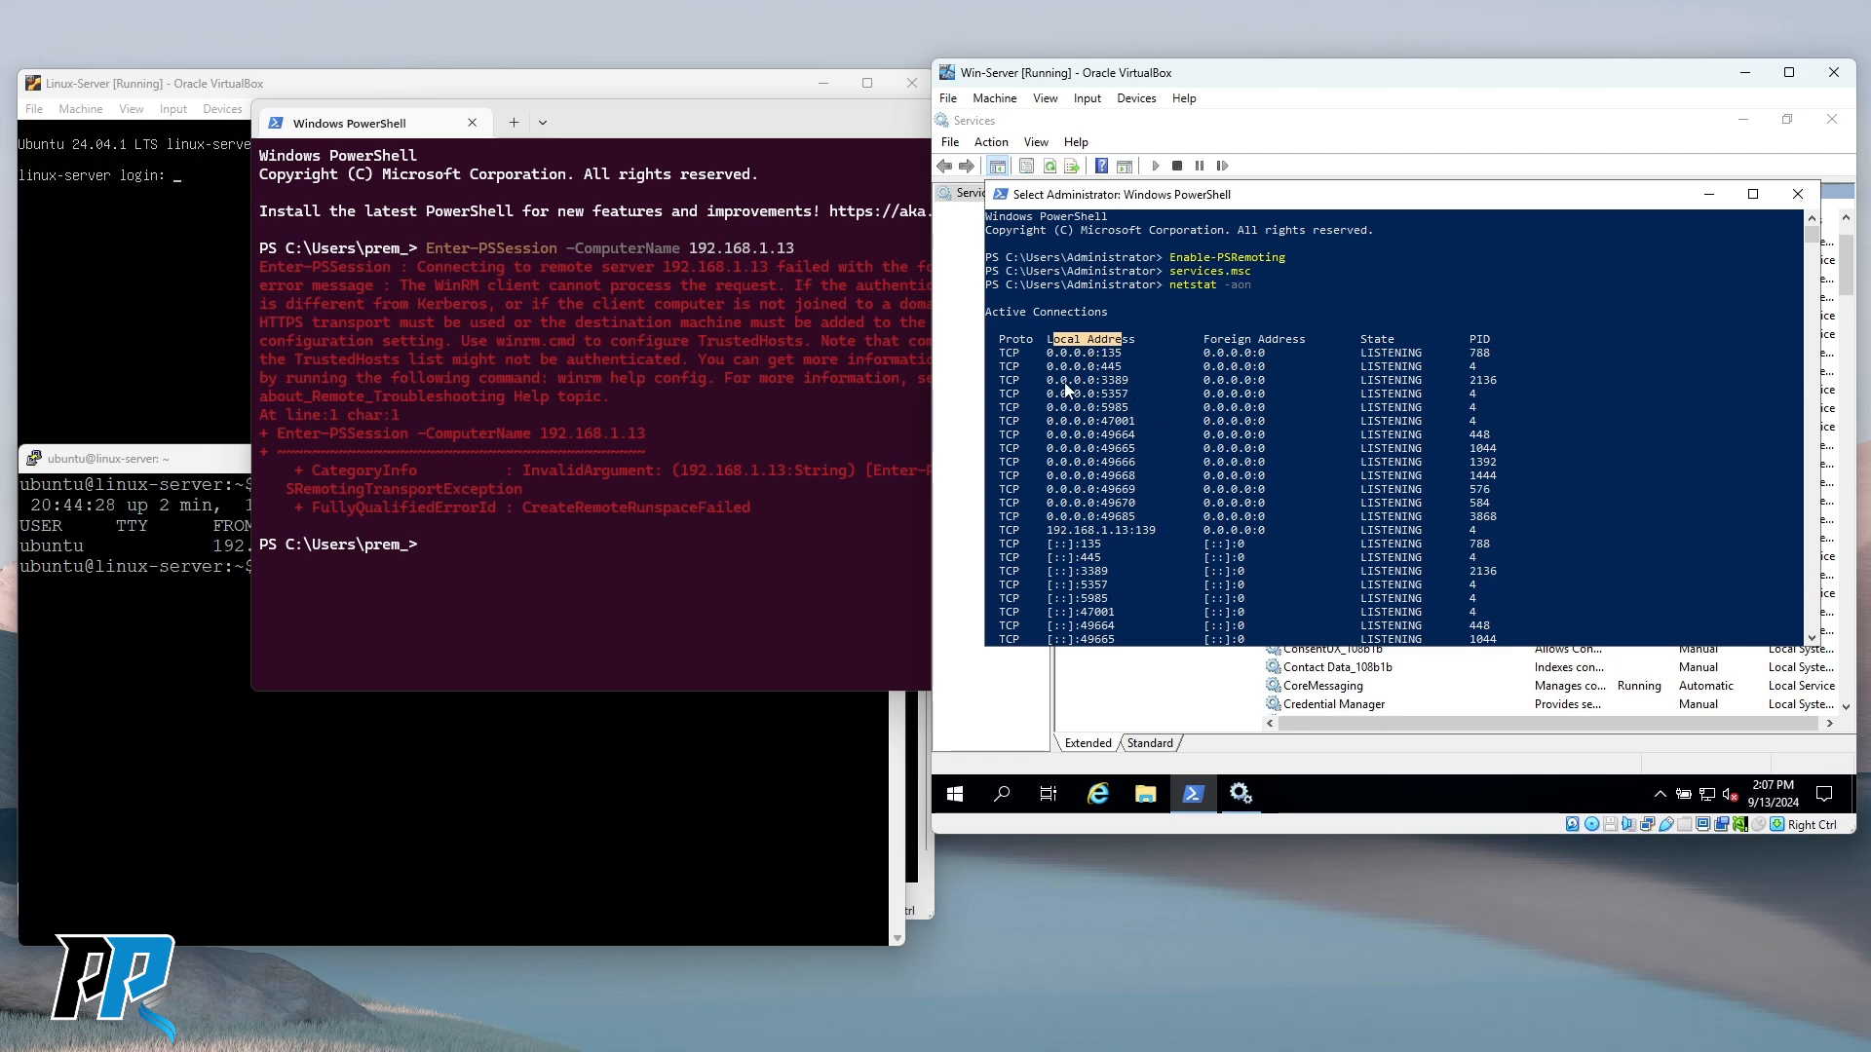
{"action": "scroll", "coordinate": [1064, 388], "scroll_direction": "down", "scroll_amount": 1}
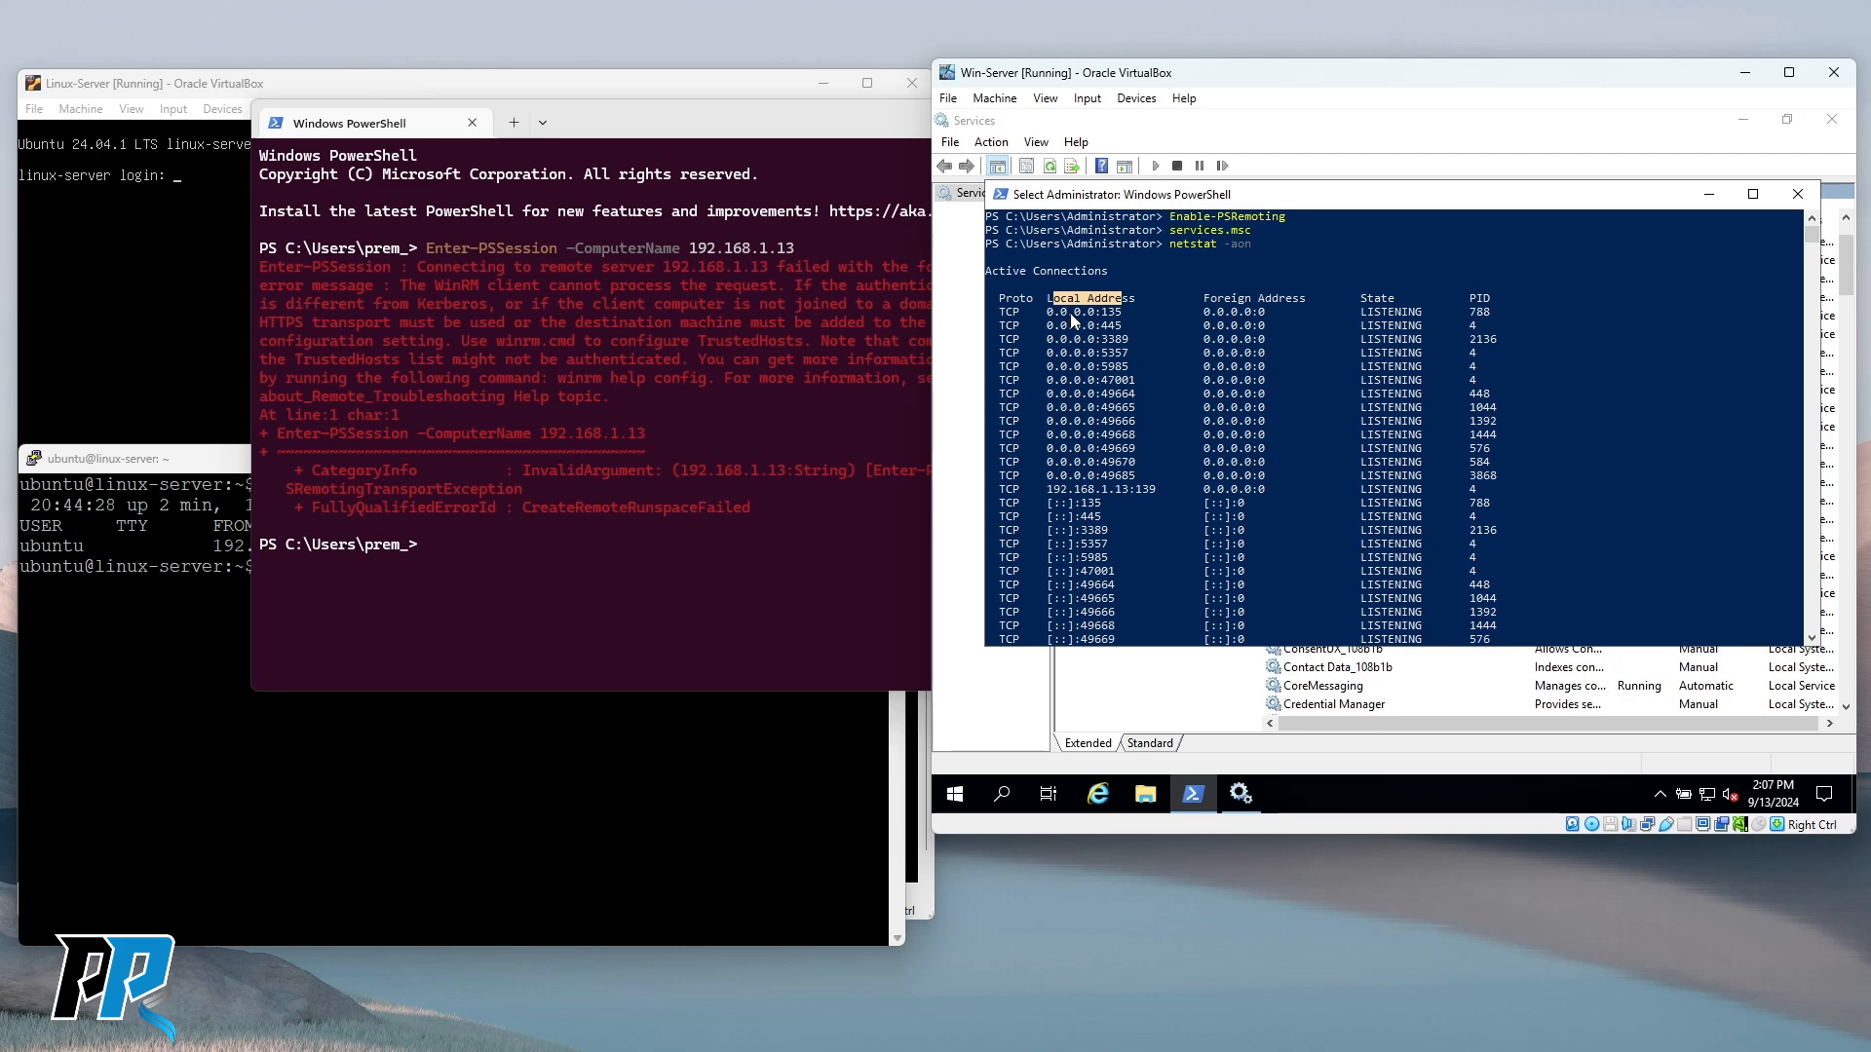
{"action": "left_click_drag", "start_coordinate": [1042, 490], "coordinate": [1122, 492]}
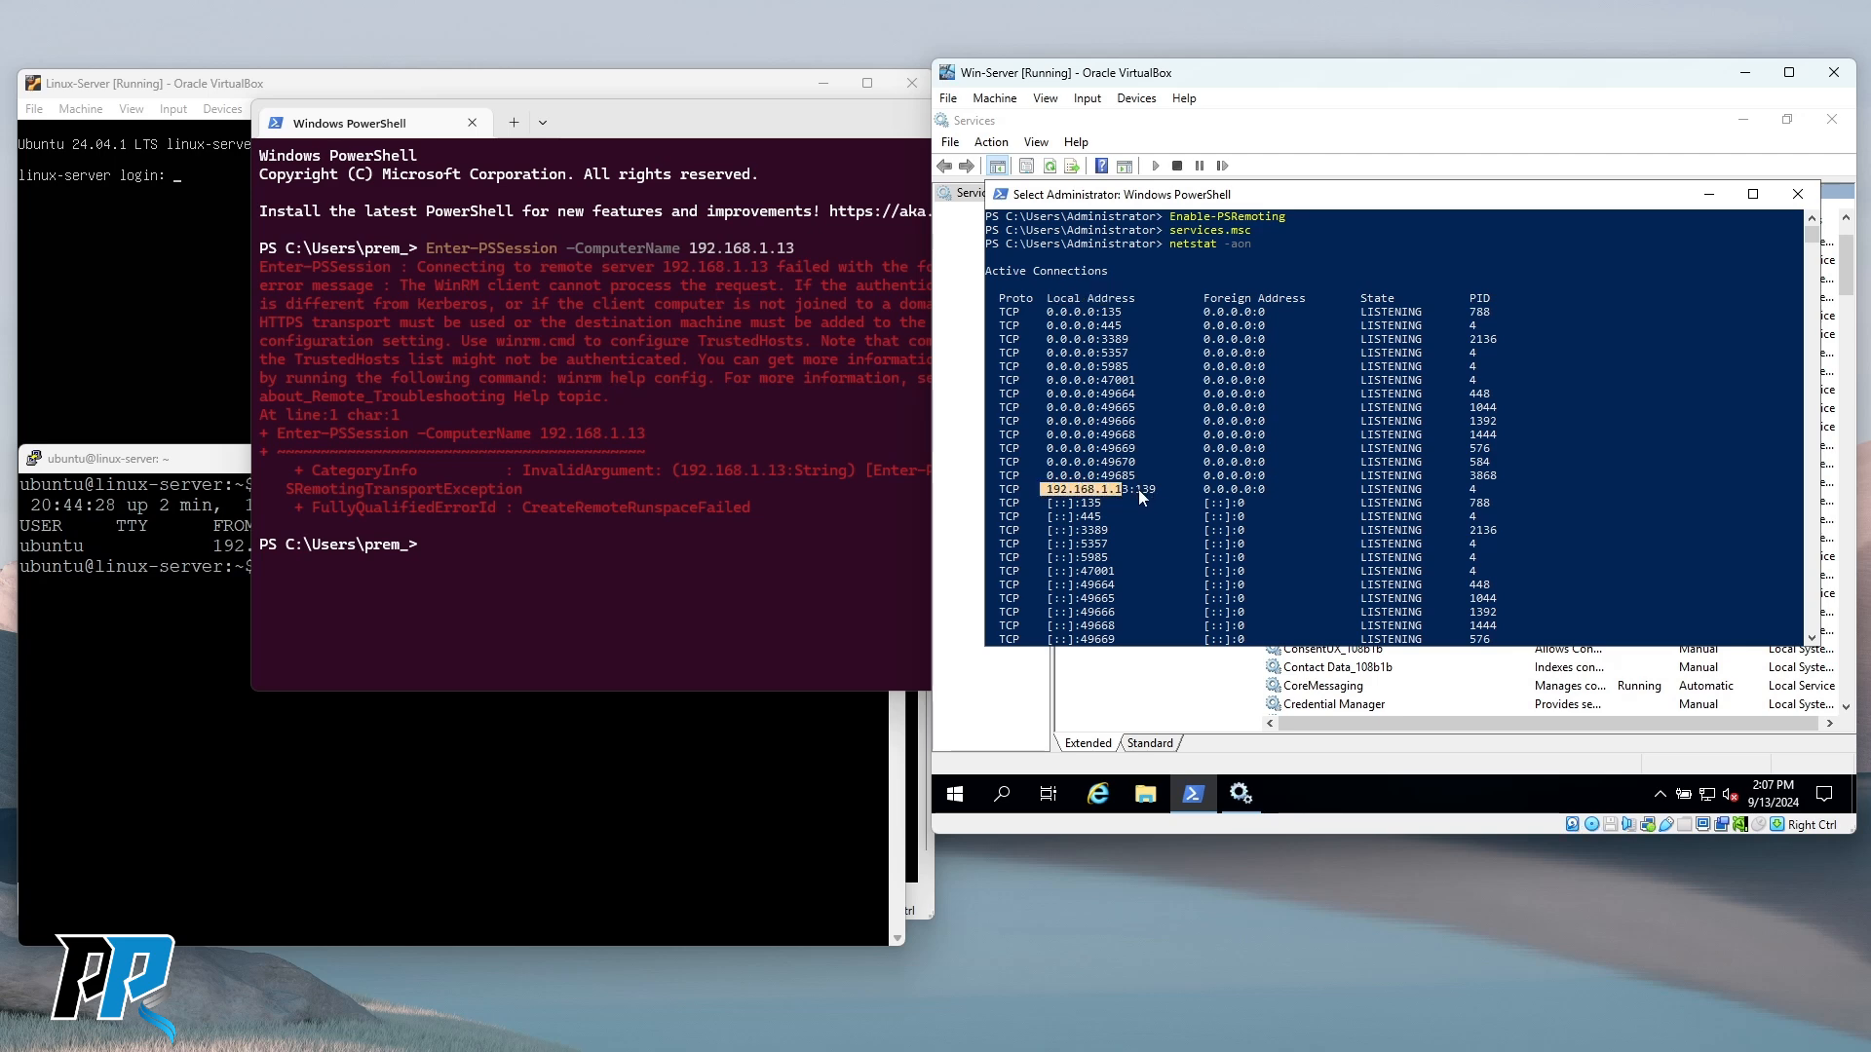
{"action": "left_click_drag", "start_coordinate": [1133, 489], "coordinate": [1156, 488]}
{"action": "left_click", "coordinate": [1147, 492]}
{"action": "mouse_move", "coordinate": [1098, 366]}
{"action": "left_mouse_down"}
{"action": "mouse_move", "coordinate": [1140, 370]}
{"action": "mouse_move", "coordinate": [1126, 378]}
{"action": "left_mouse_up"}
{"action": "scroll", "coordinate": [1116, 513], "scroll_direction": "down", "scroll_amount": 4}
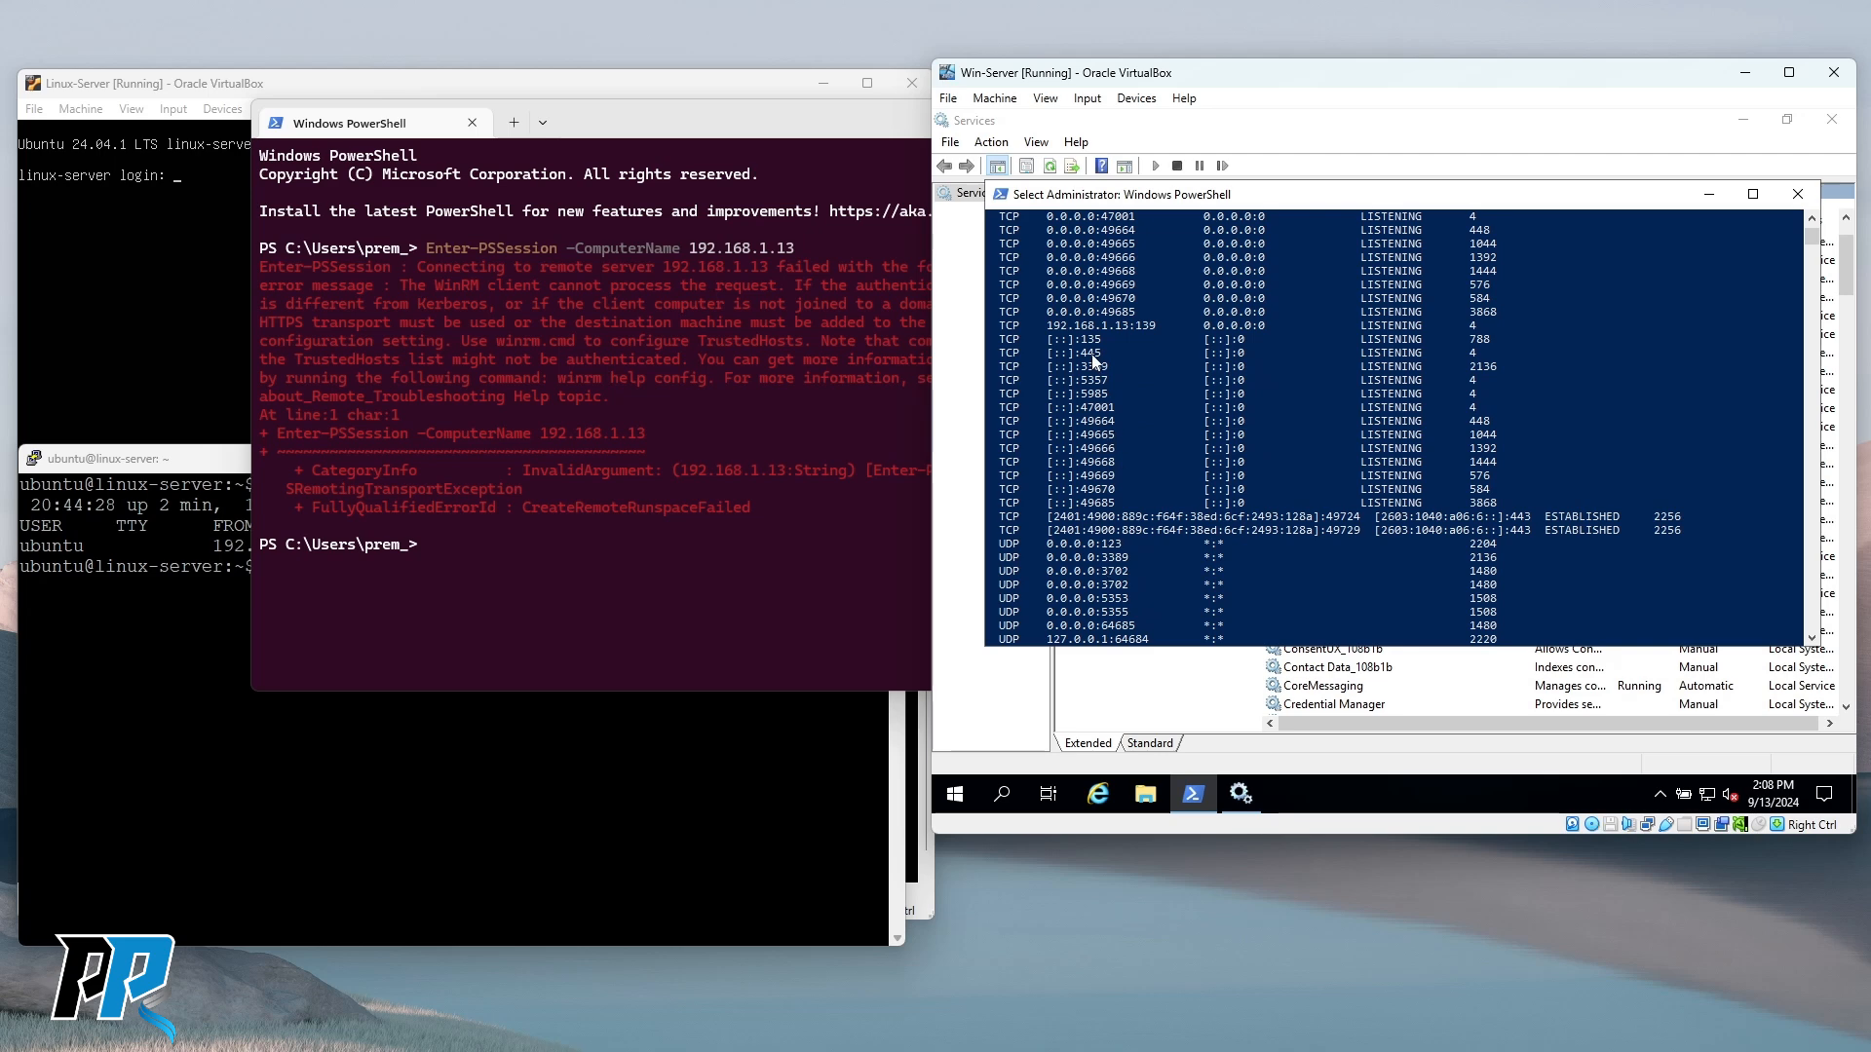
{"action": "left_click_drag", "start_coordinate": [1041, 340], "coordinate": [1126, 495]}
{"action": "scroll", "coordinate": [1126, 495], "scroll_direction": "down", "scroll_amount": 2}
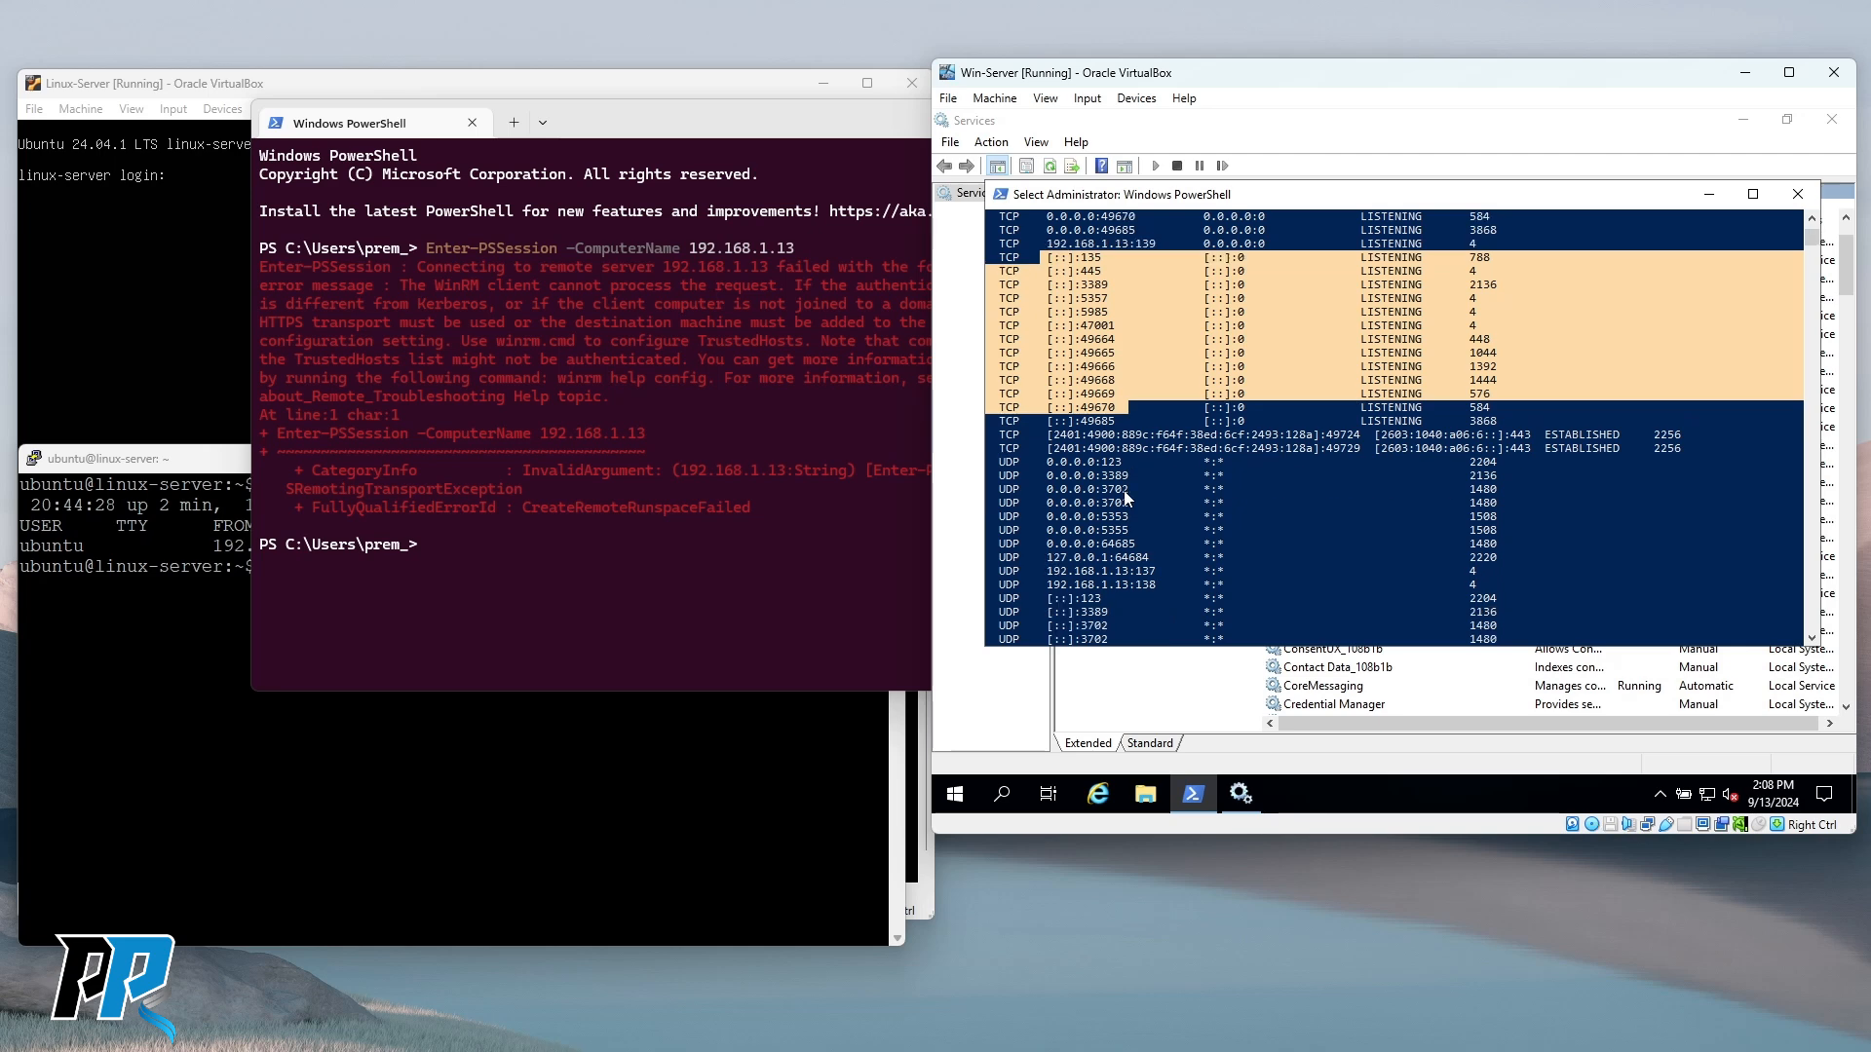
{"action": "left_click_drag", "start_coordinate": [1044, 422], "coordinate": [1690, 451]}
{"action": "double_click", "coordinate": [1586, 450]}
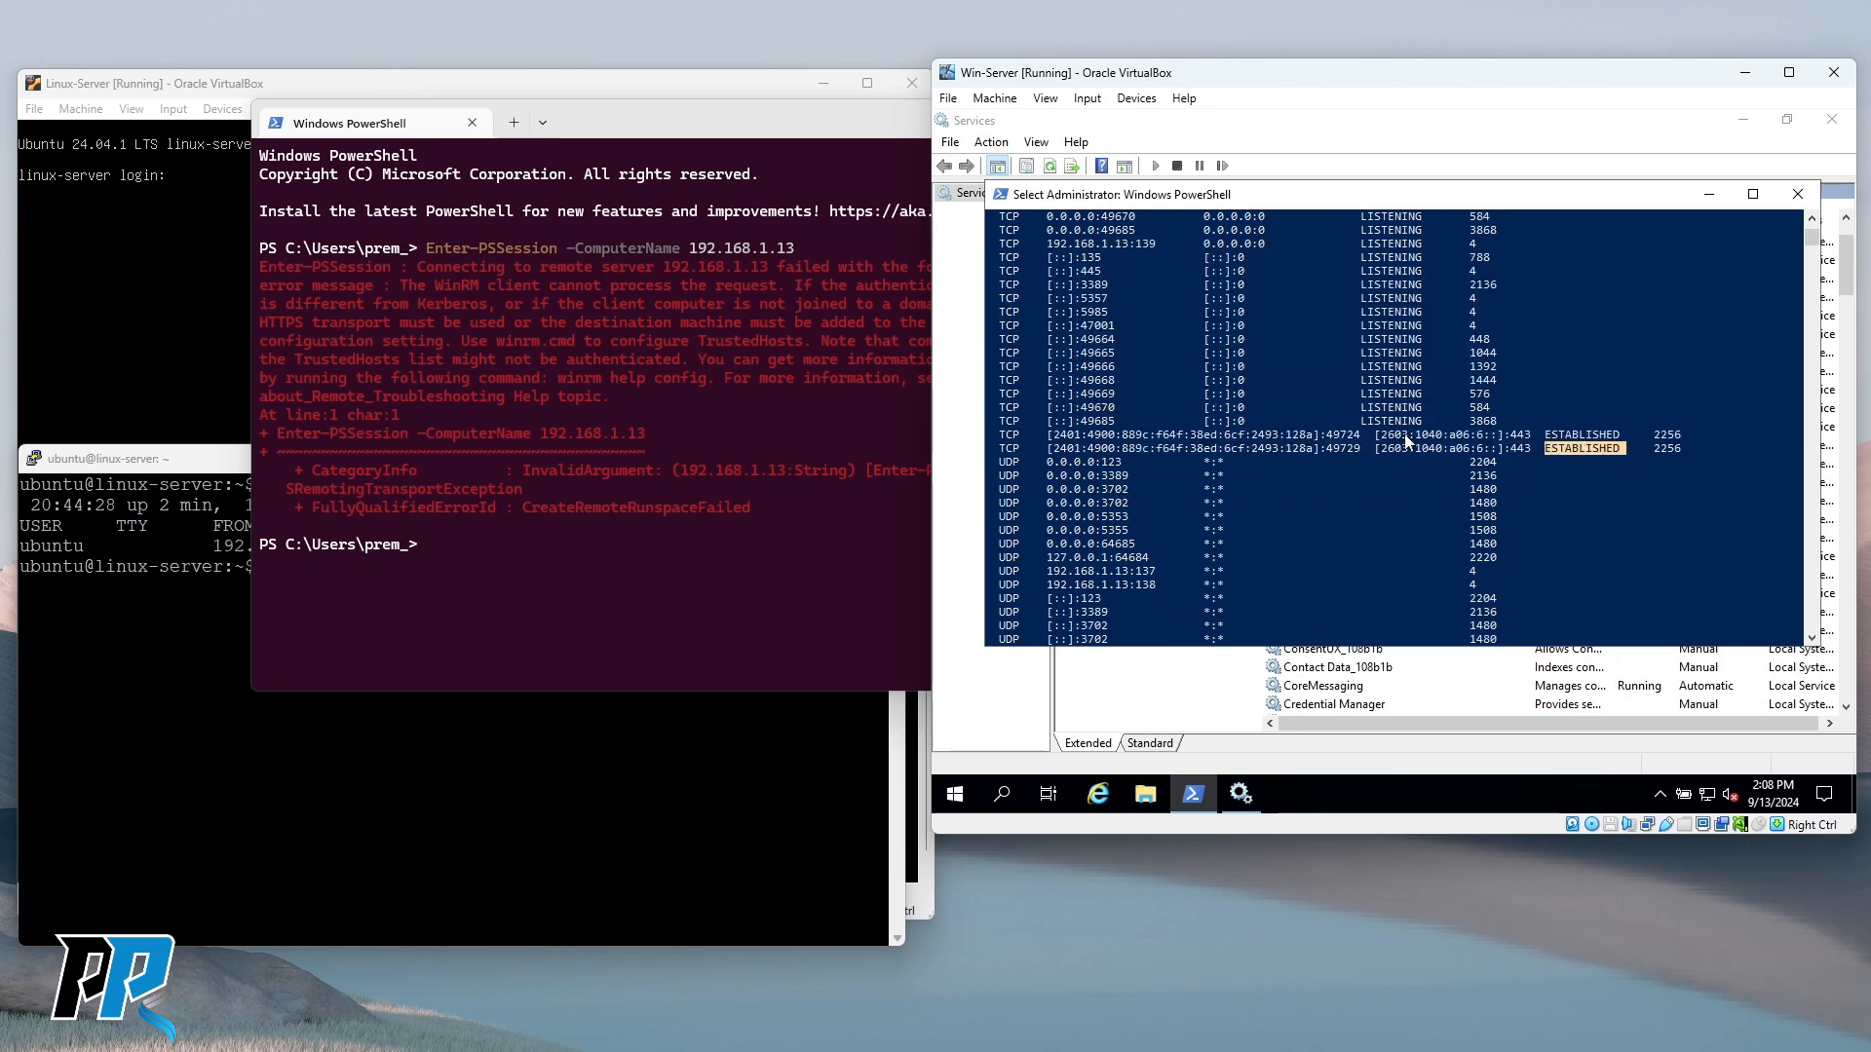
{"action": "left_click_drag", "start_coordinate": [1371, 431], "coordinate": [1534, 439]}
{"action": "left_click_drag", "start_coordinate": [1370, 451], "coordinate": [1506, 448]}
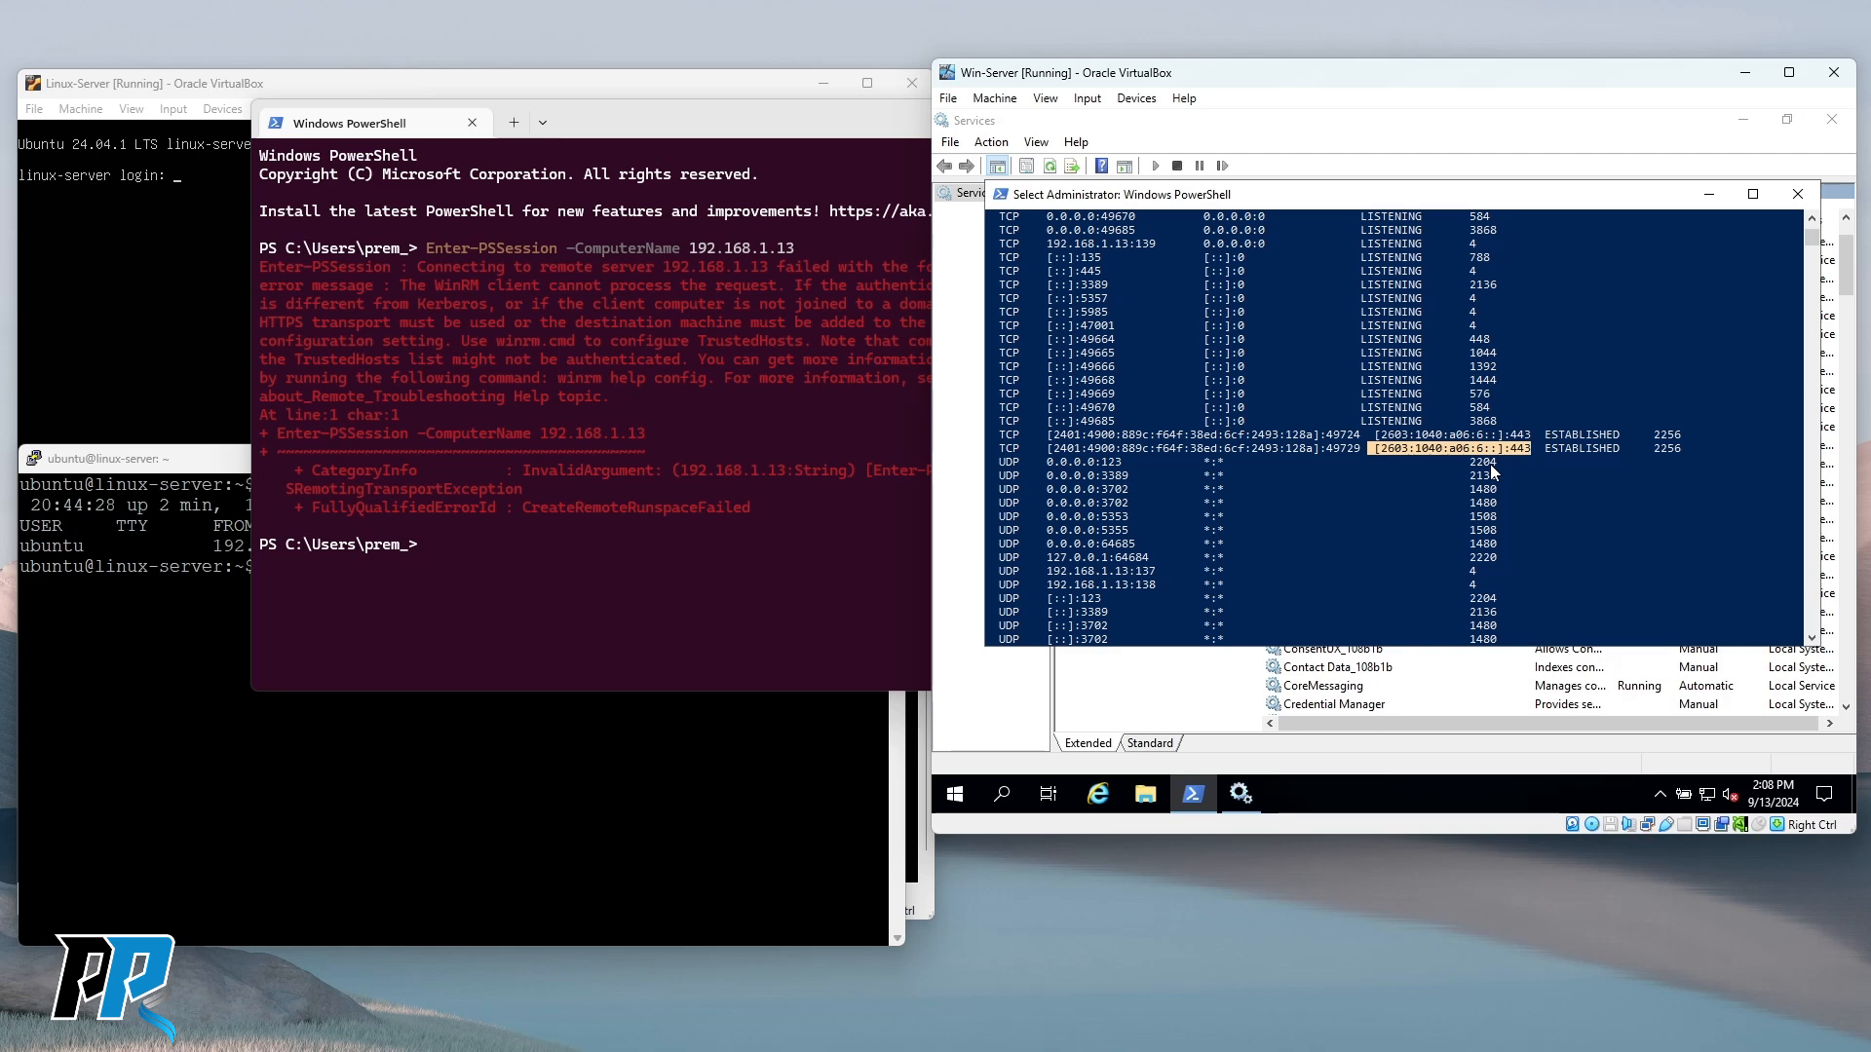
{"action": "scroll", "coordinate": [1206, 482], "scroll_direction": "down", "scroll_amount": 1}
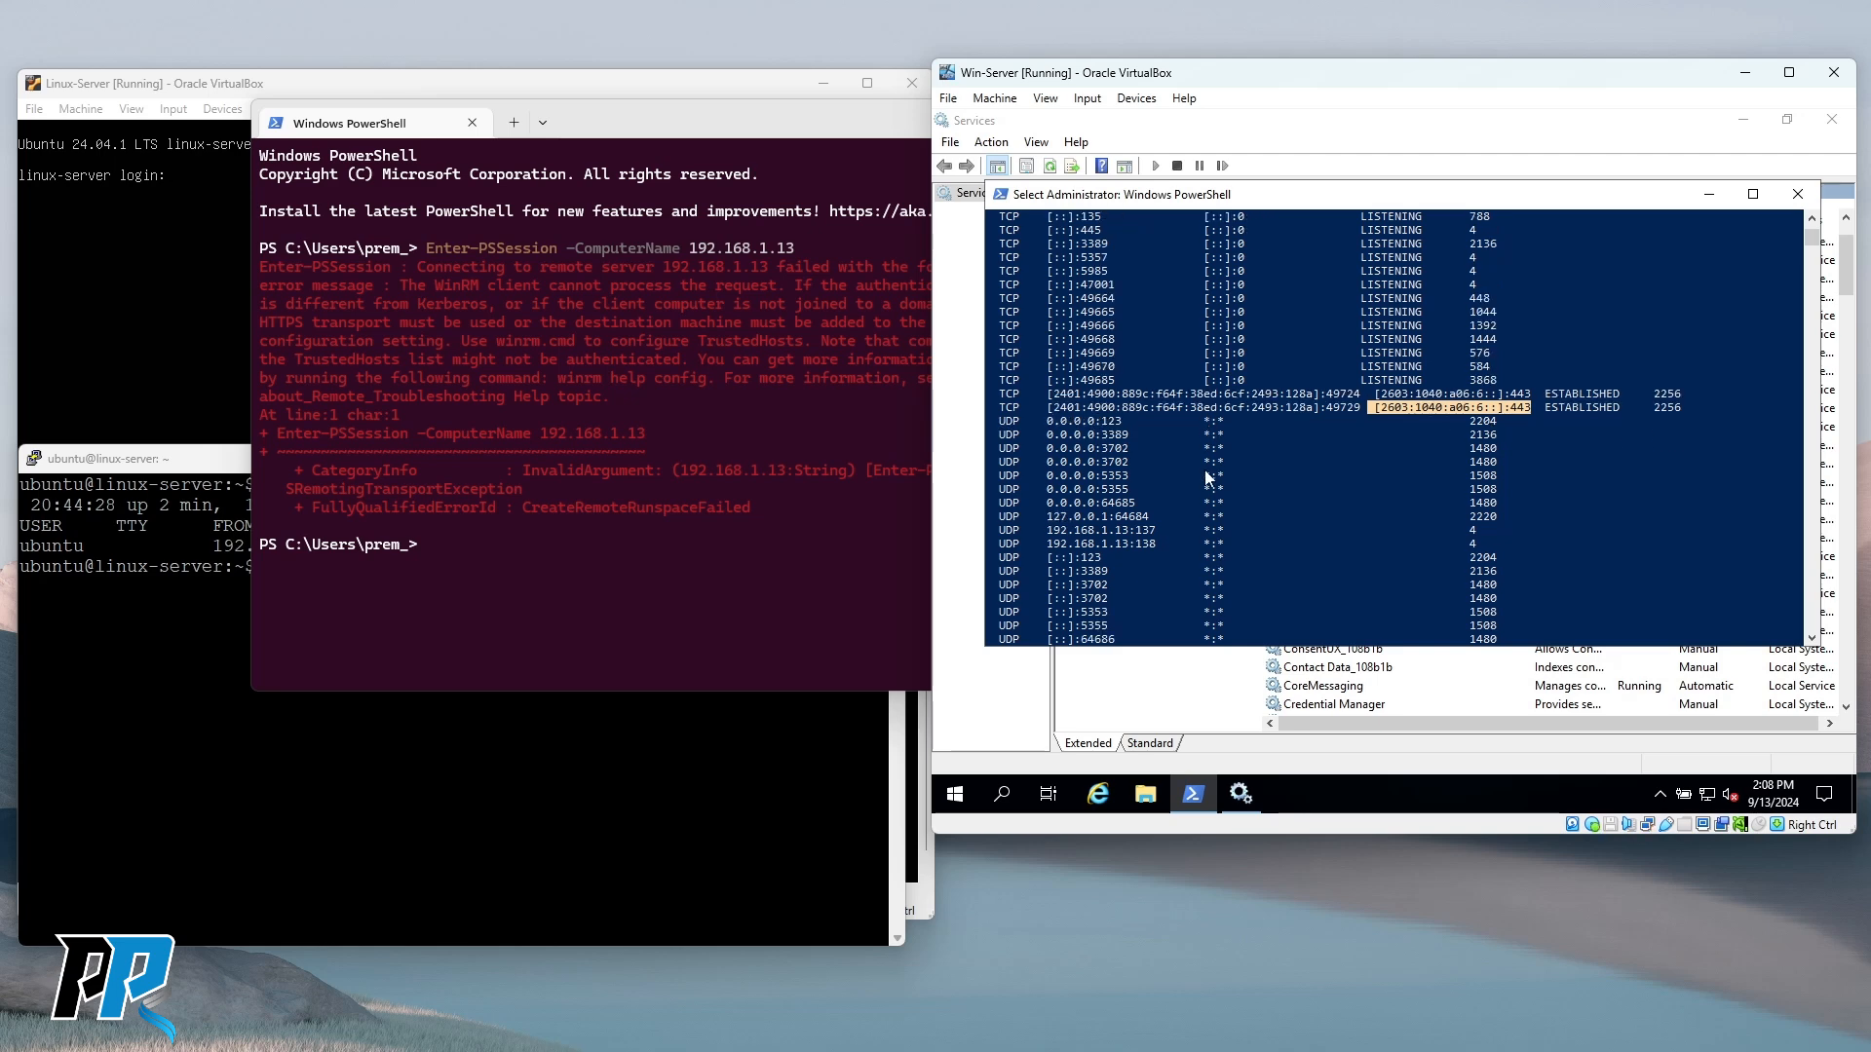
{"action": "left_click", "coordinate": [1050, 422]}
{"action": "left_click_drag", "start_coordinate": [1127, 435], "coordinate": [1159, 547]}
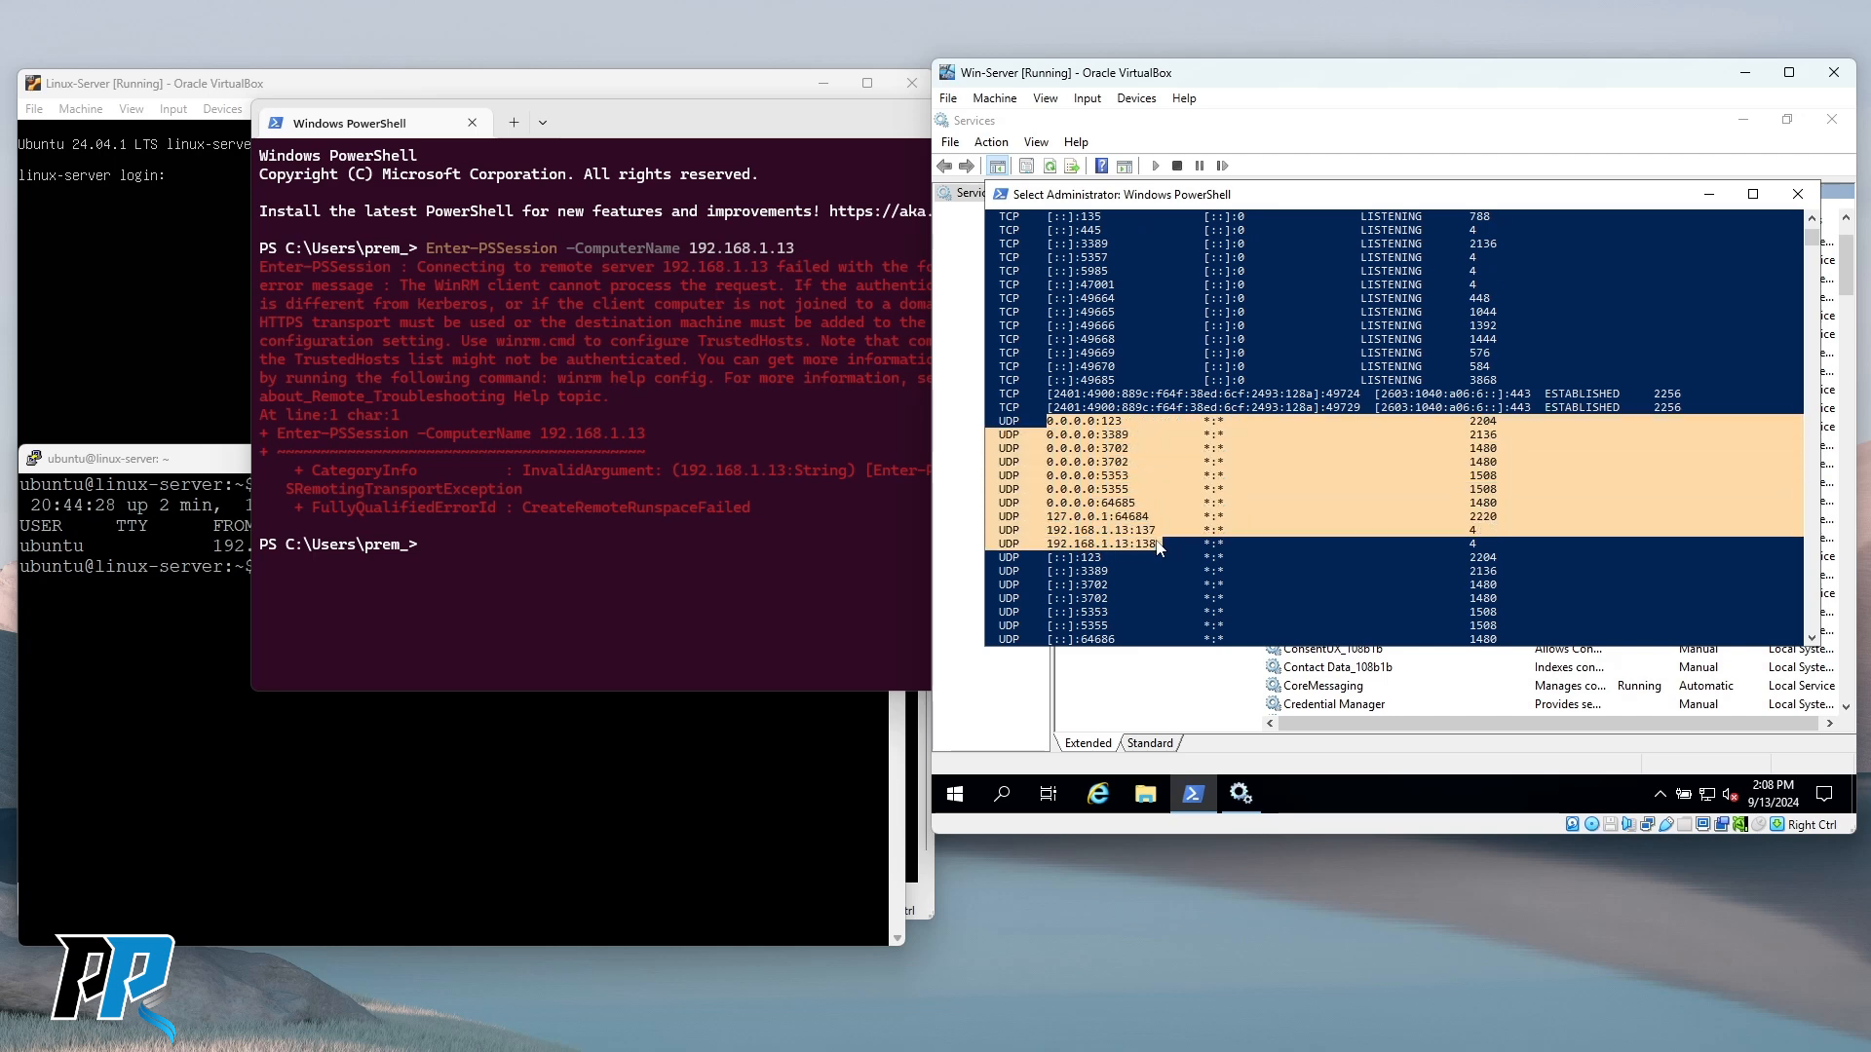
{"action": "scroll", "coordinate": [1201, 524], "scroll_direction": "down", "scroll_amount": 2}
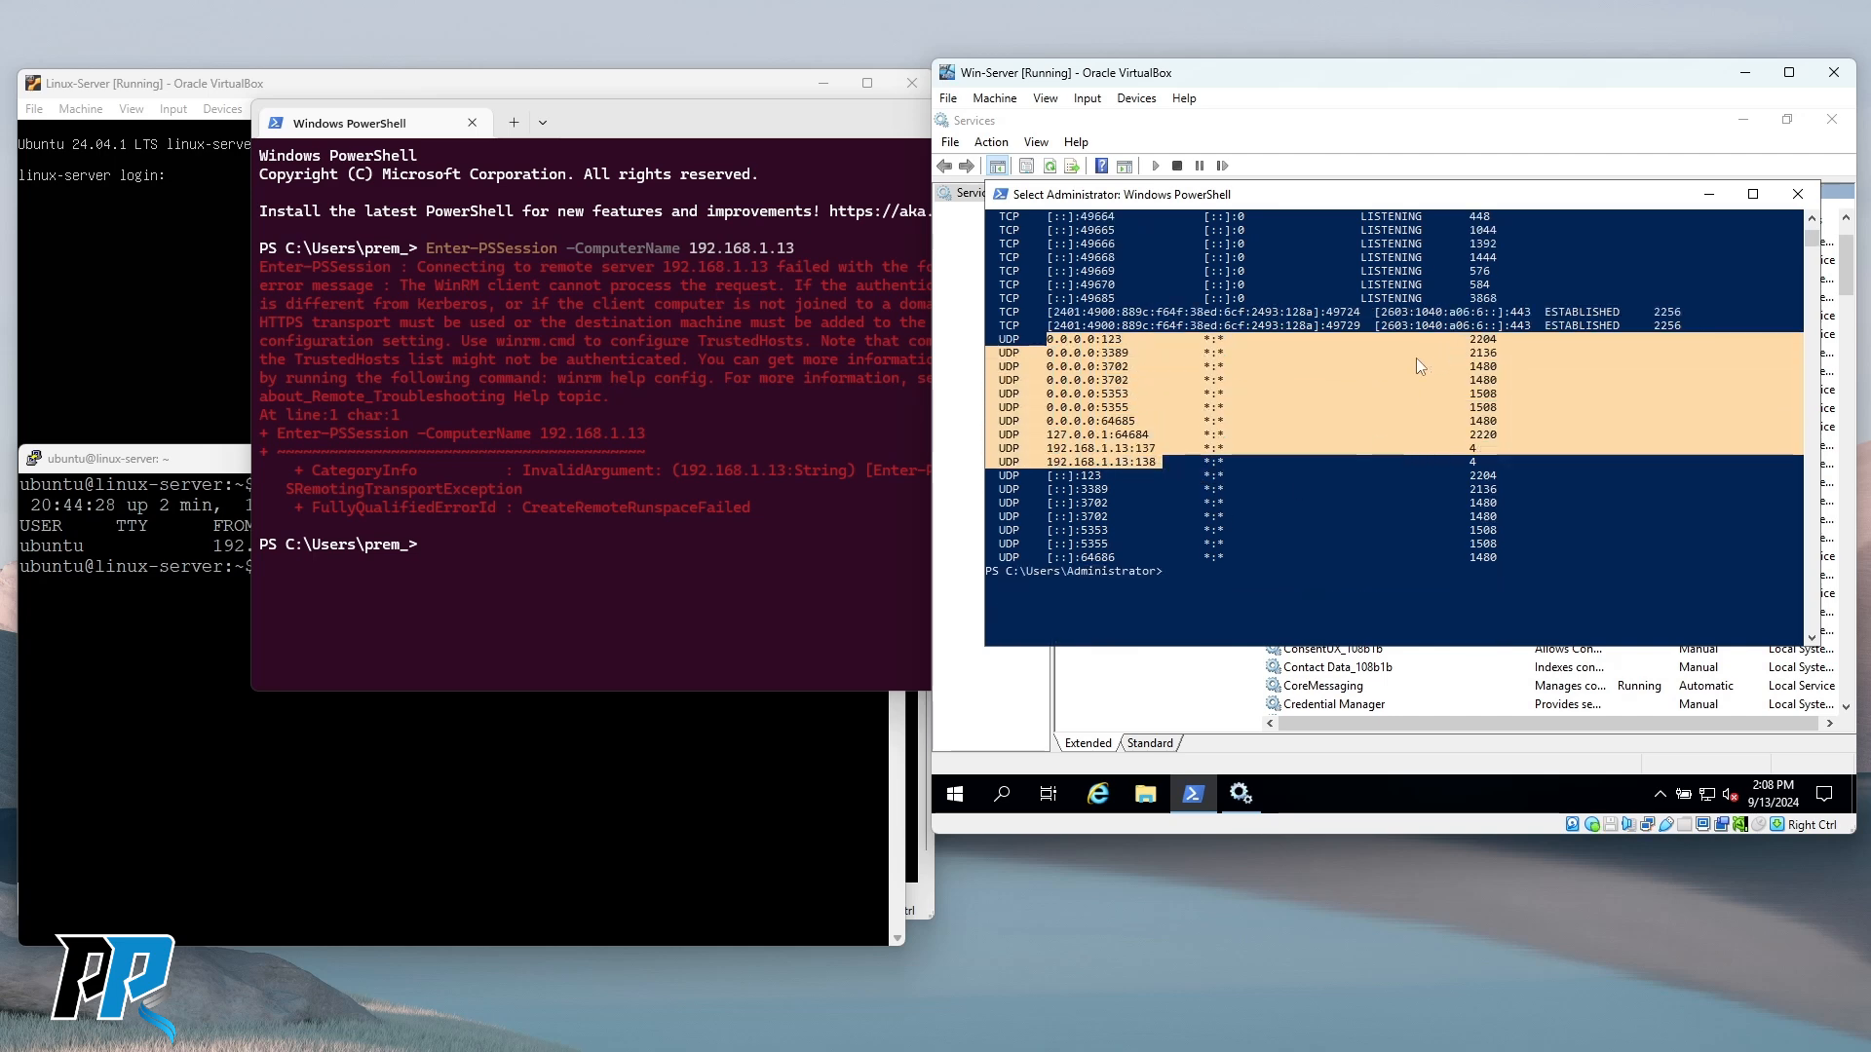
{"action": "scroll", "coordinate": [1365, 460], "scroll_direction": "up", "scroll_amount": 4}
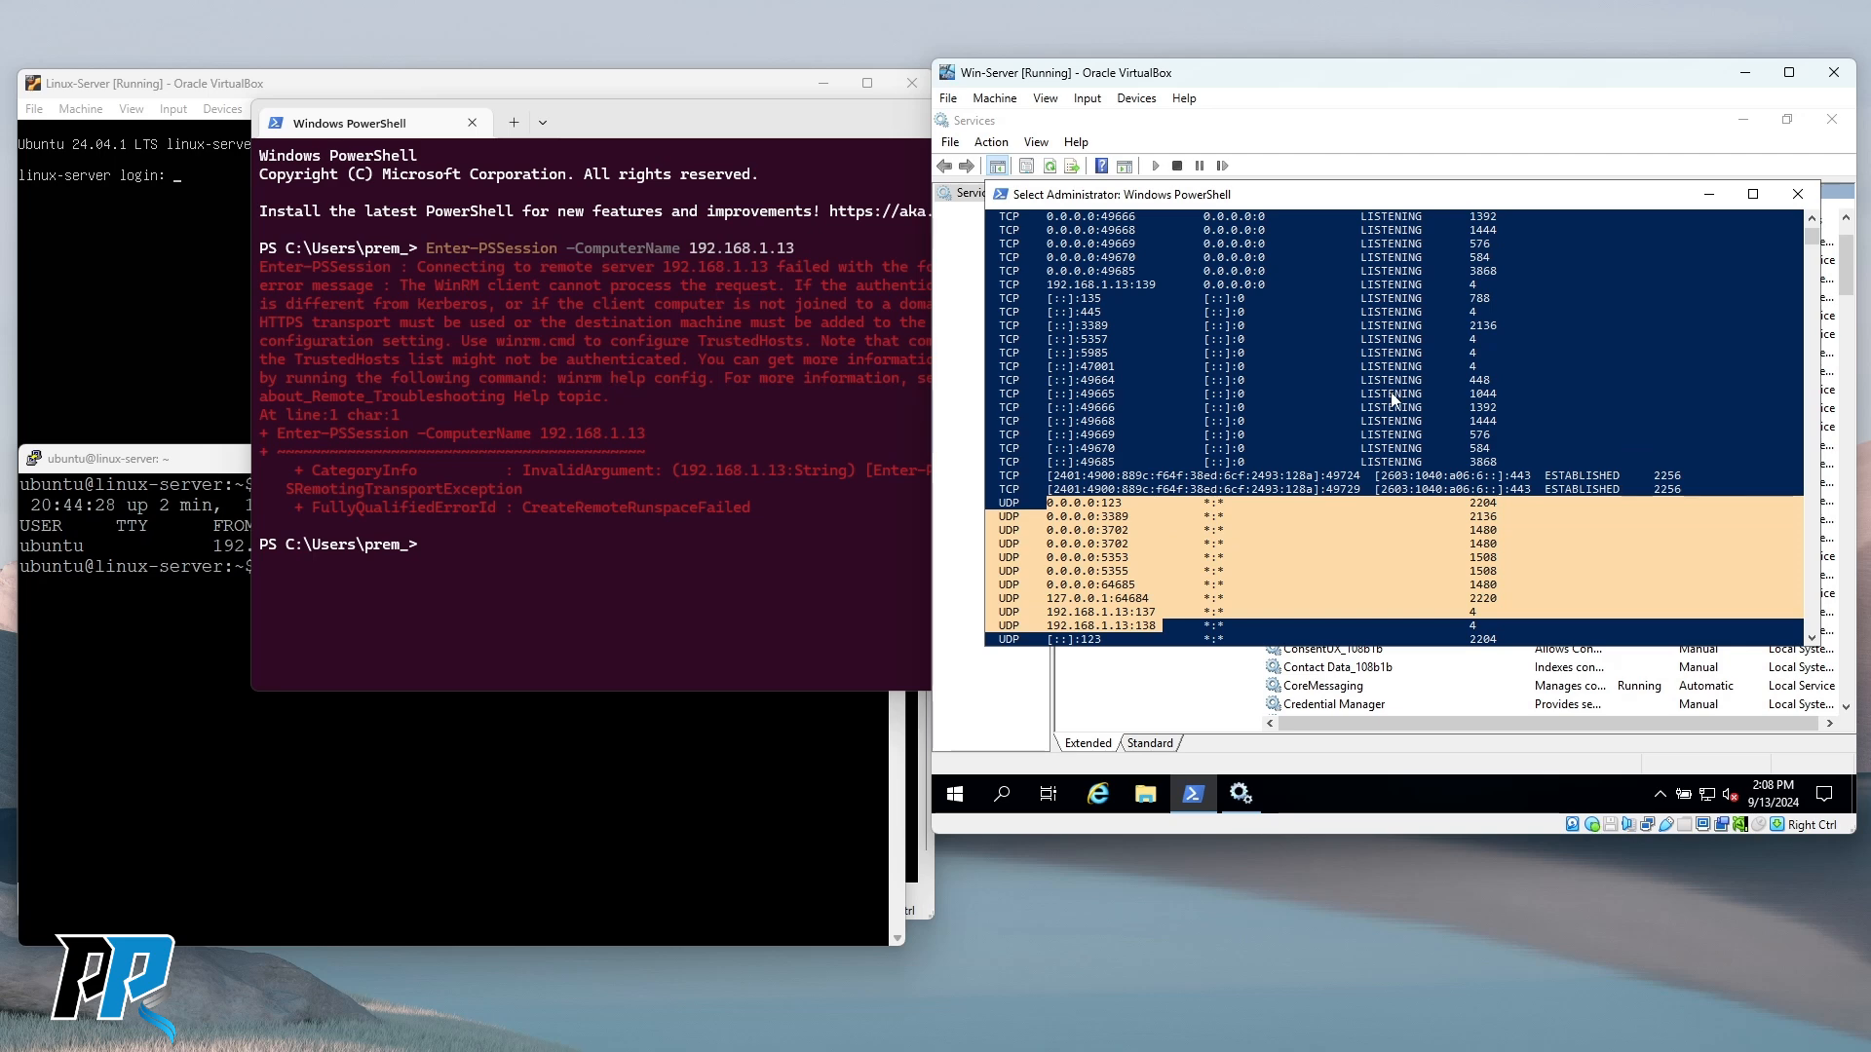
{"action": "left_click_drag", "start_coordinate": [1540, 478], "coordinate": [1620, 479]}
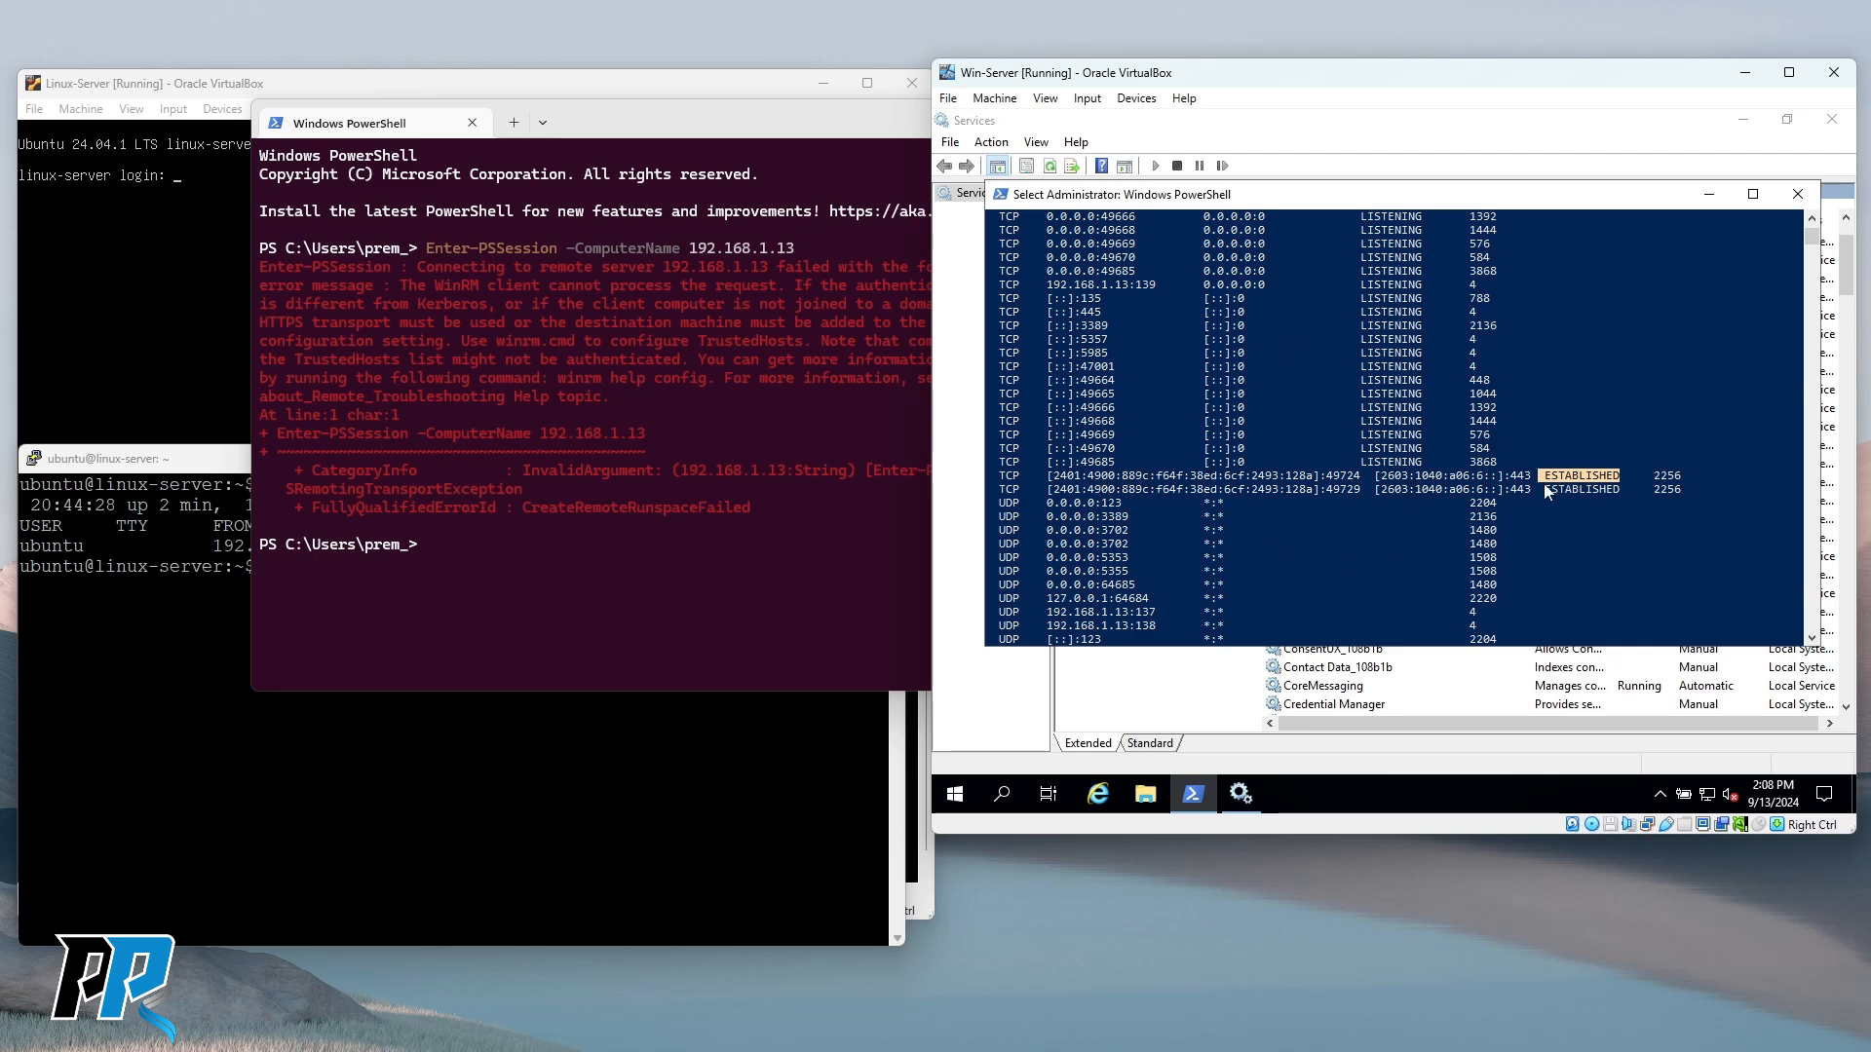
{"action": "left_click_drag", "start_coordinate": [1081, 477], "coordinate": [1527, 481]}
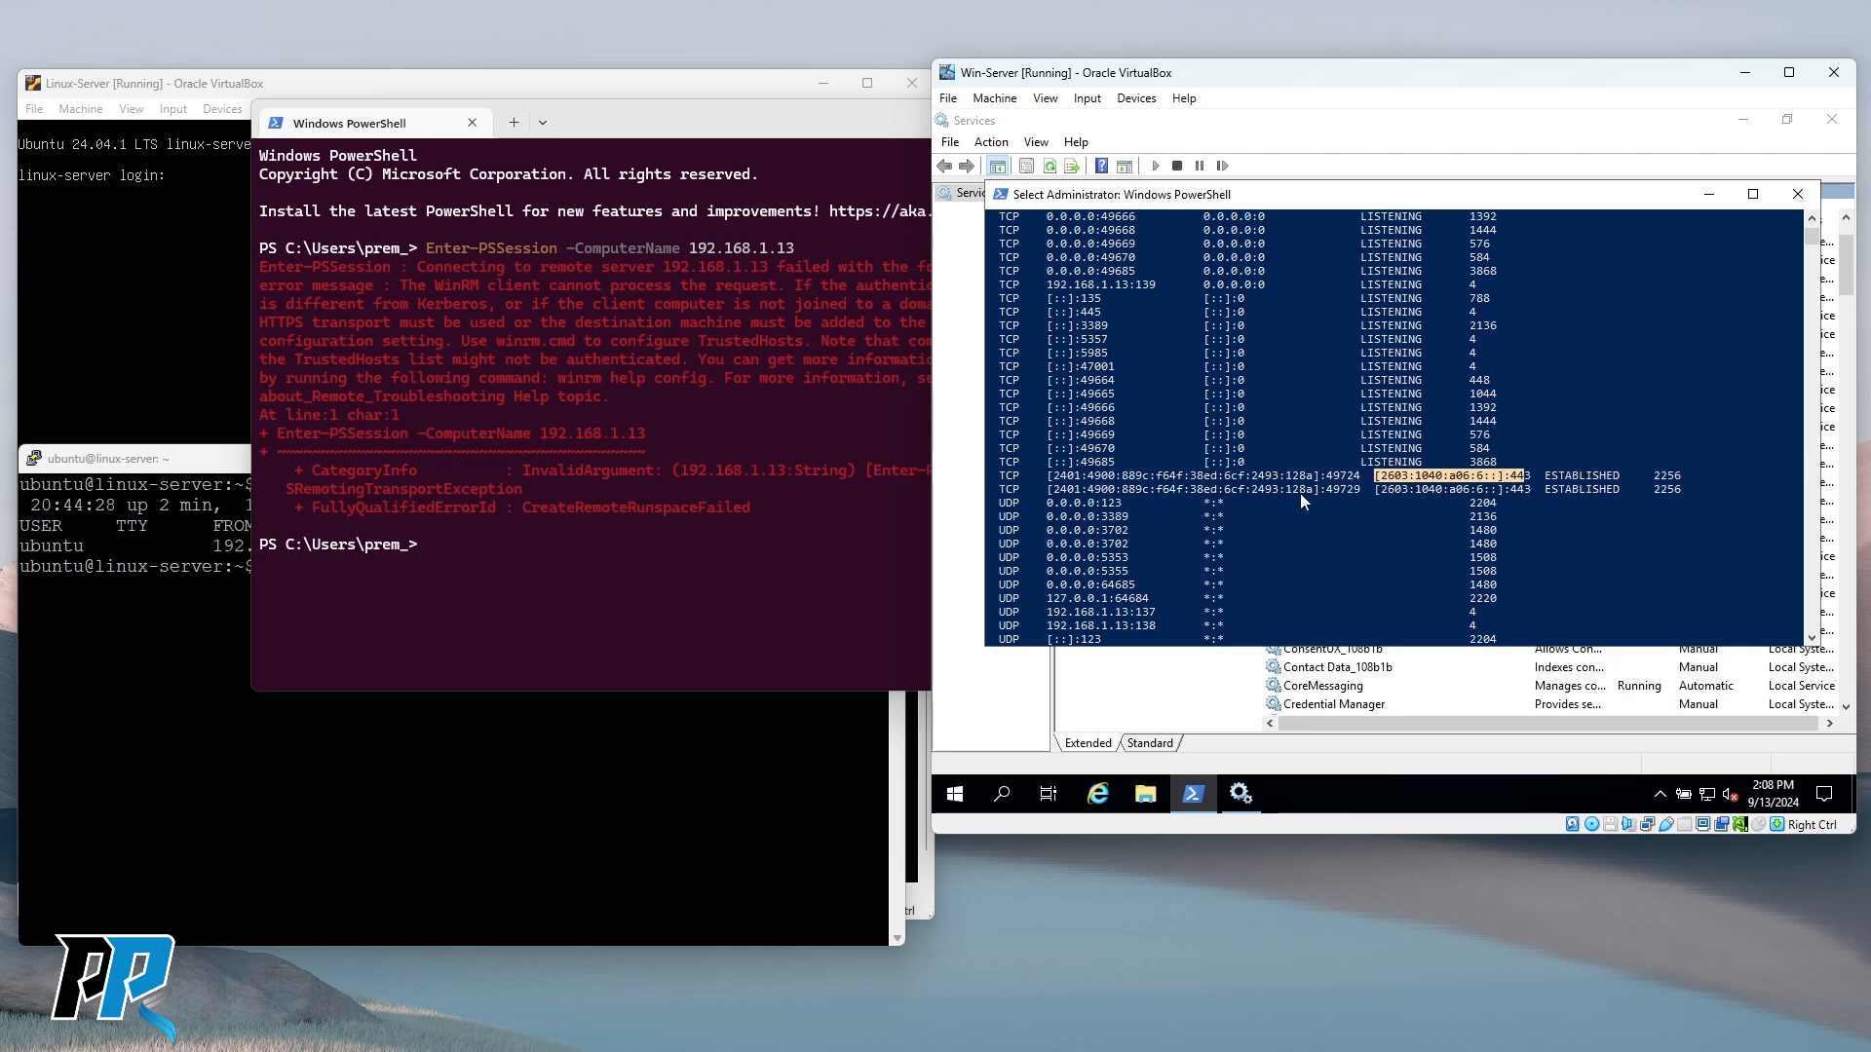
{"action": "left_click_drag", "start_coordinate": [1376, 477], "coordinate": [1526, 479]}
{"action": "scroll", "coordinate": [1171, 337], "scroll_direction": "down", "scroll_amount": 4}
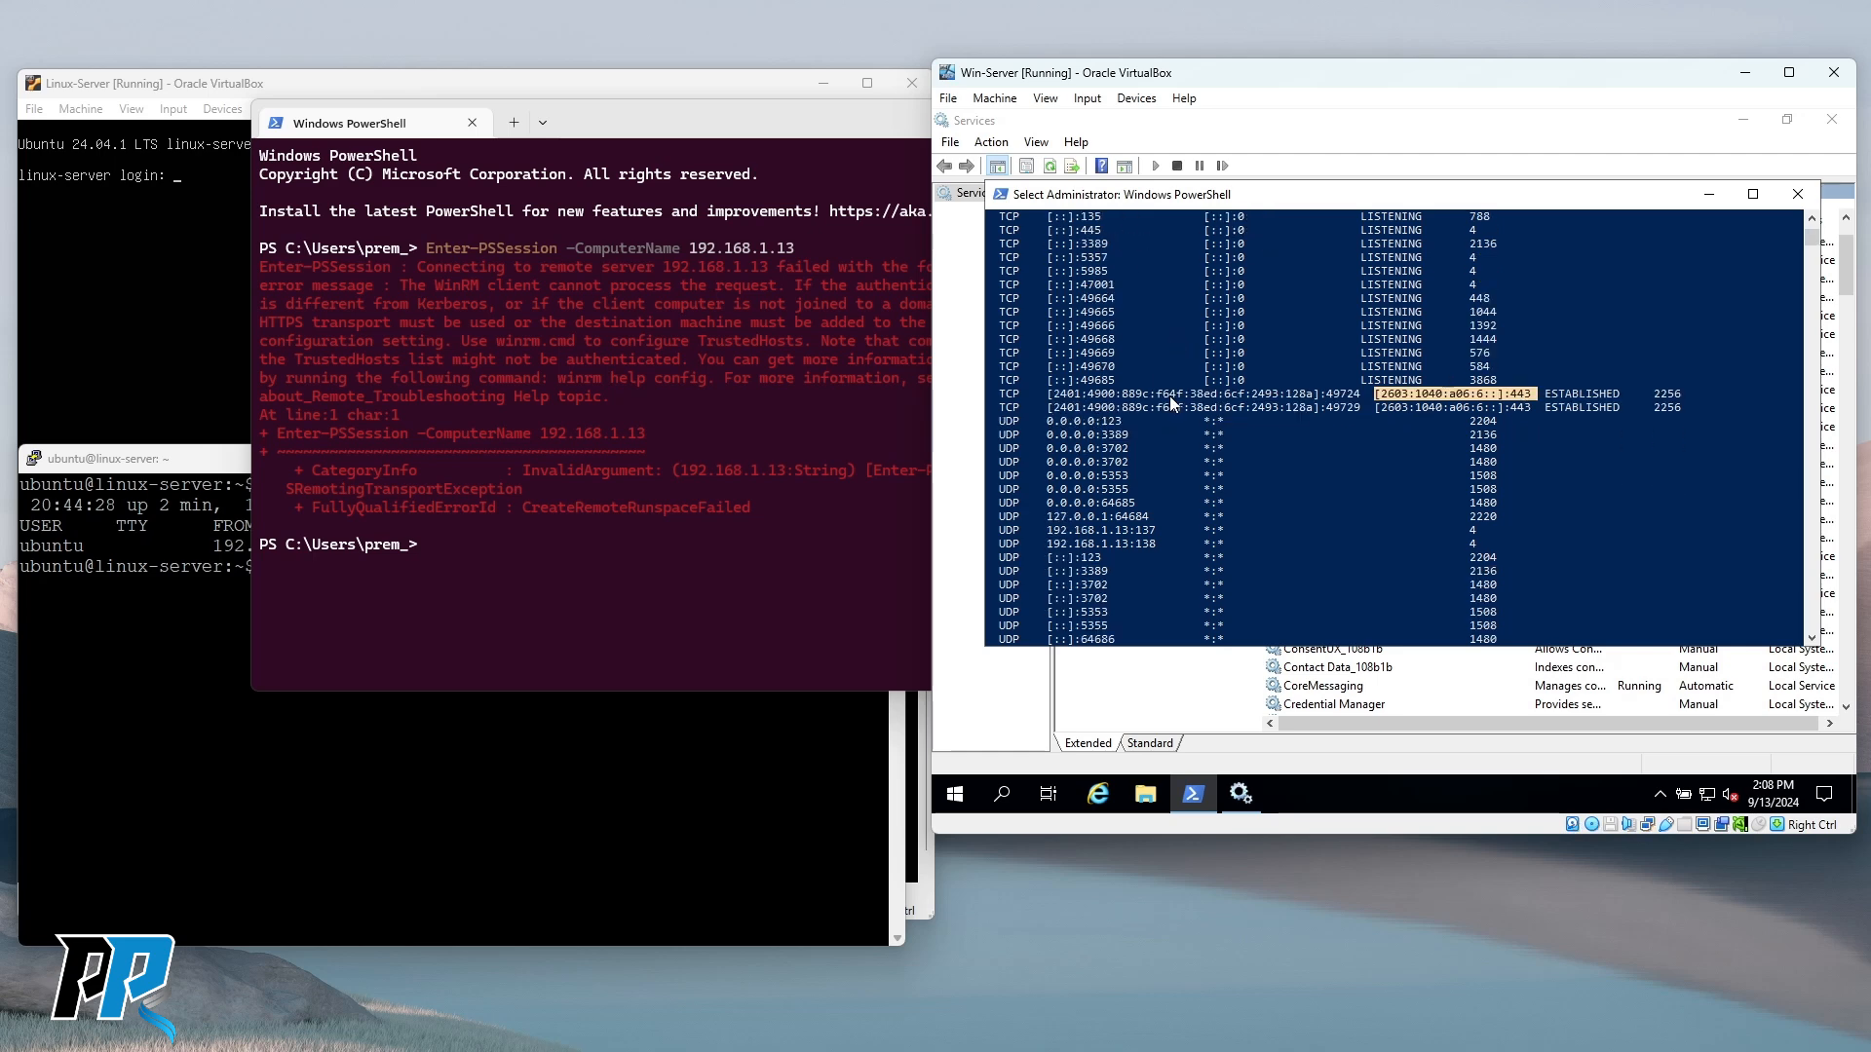
{"action": "left_click_drag", "start_coordinate": [1114, 558], "coordinate": [1063, 436]}
{"action": "scroll", "coordinate": [1175, 410], "scroll_direction": "up", "scroll_amount": 3}
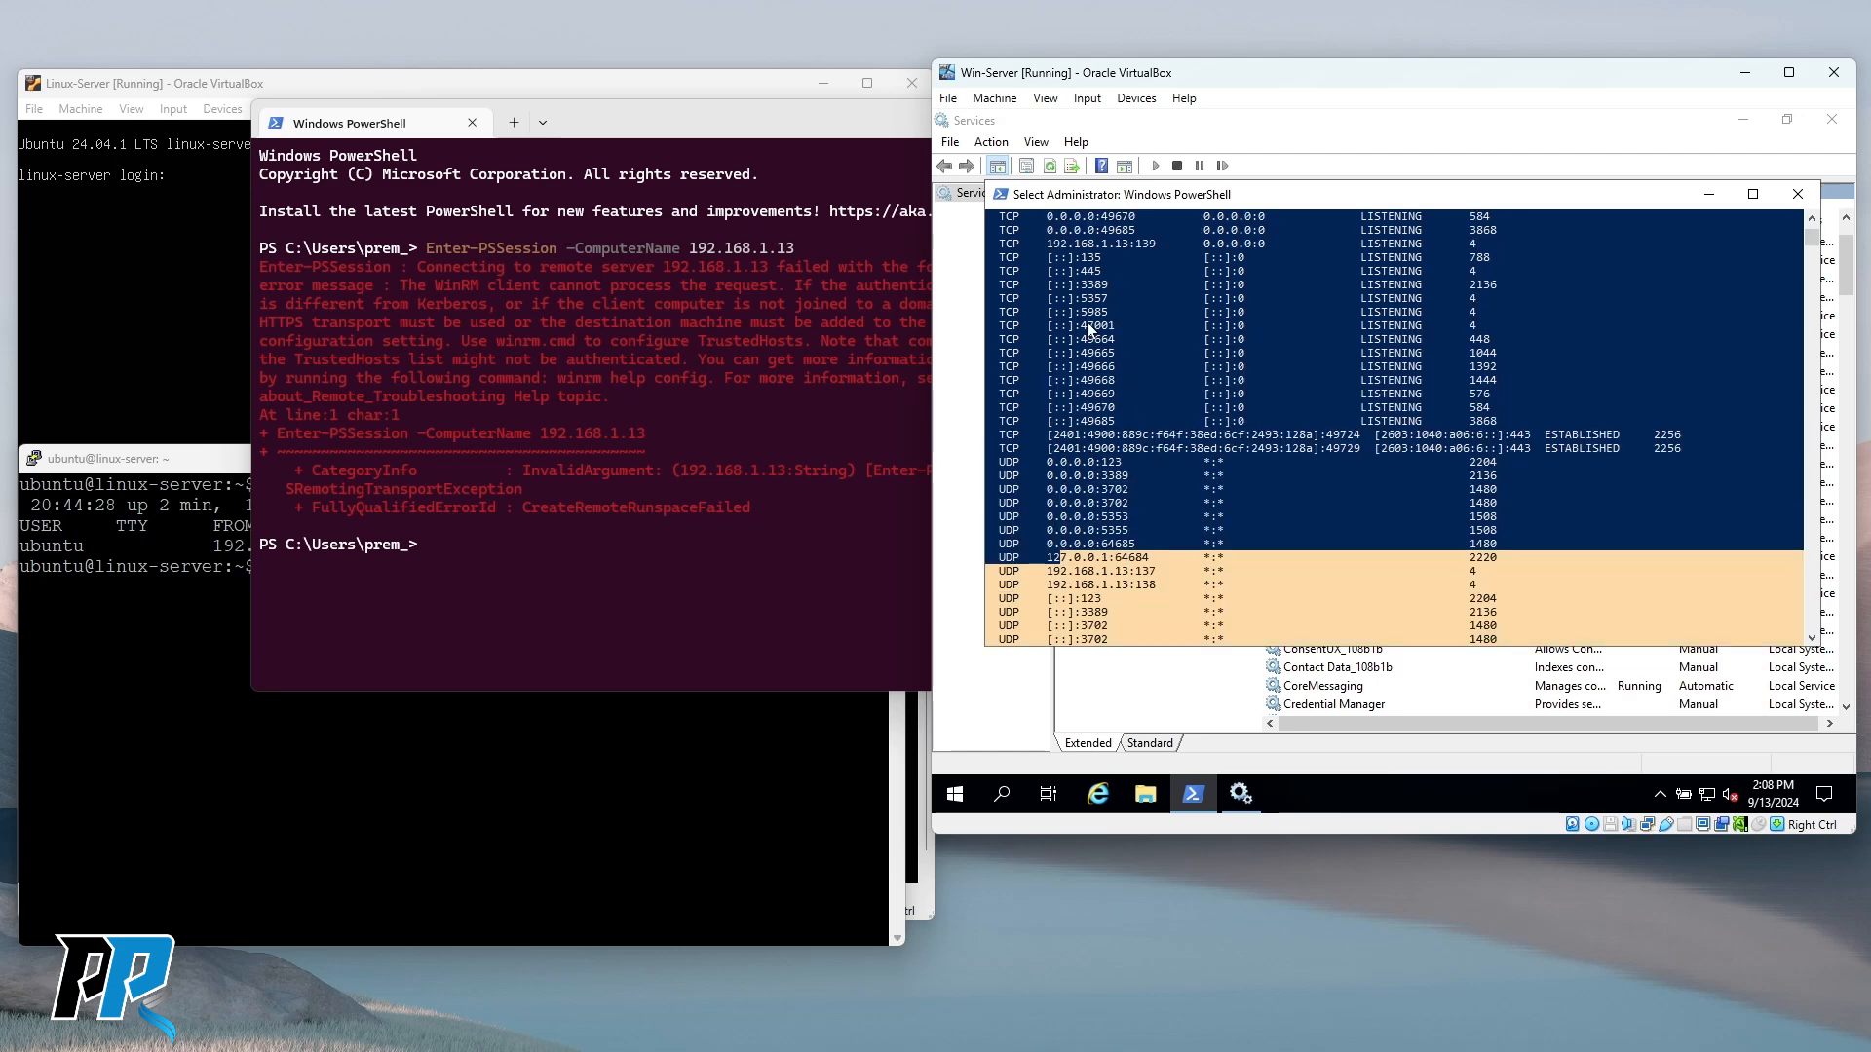
{"action": "left_click_drag", "start_coordinate": [1081, 313], "coordinate": [1109, 314]}
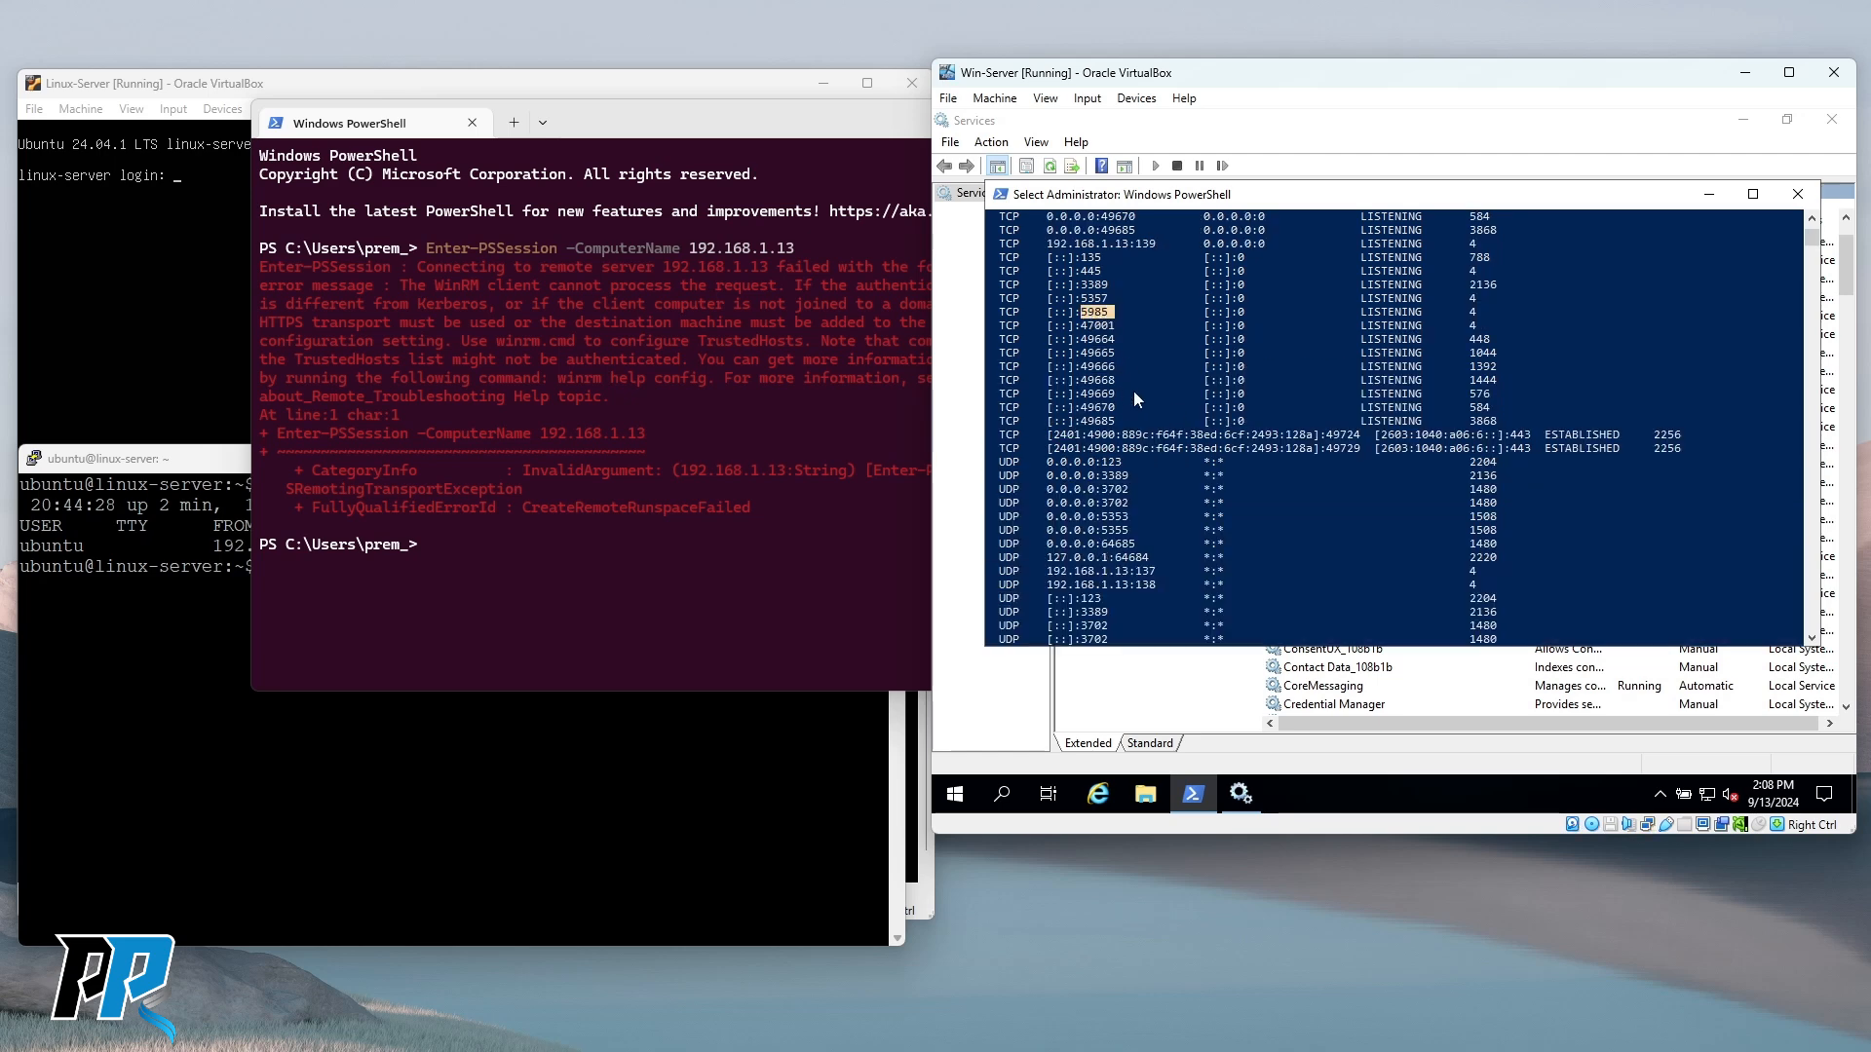
{"action": "scroll", "coordinate": [1132, 390], "scroll_direction": "up", "scroll_amount": 7}
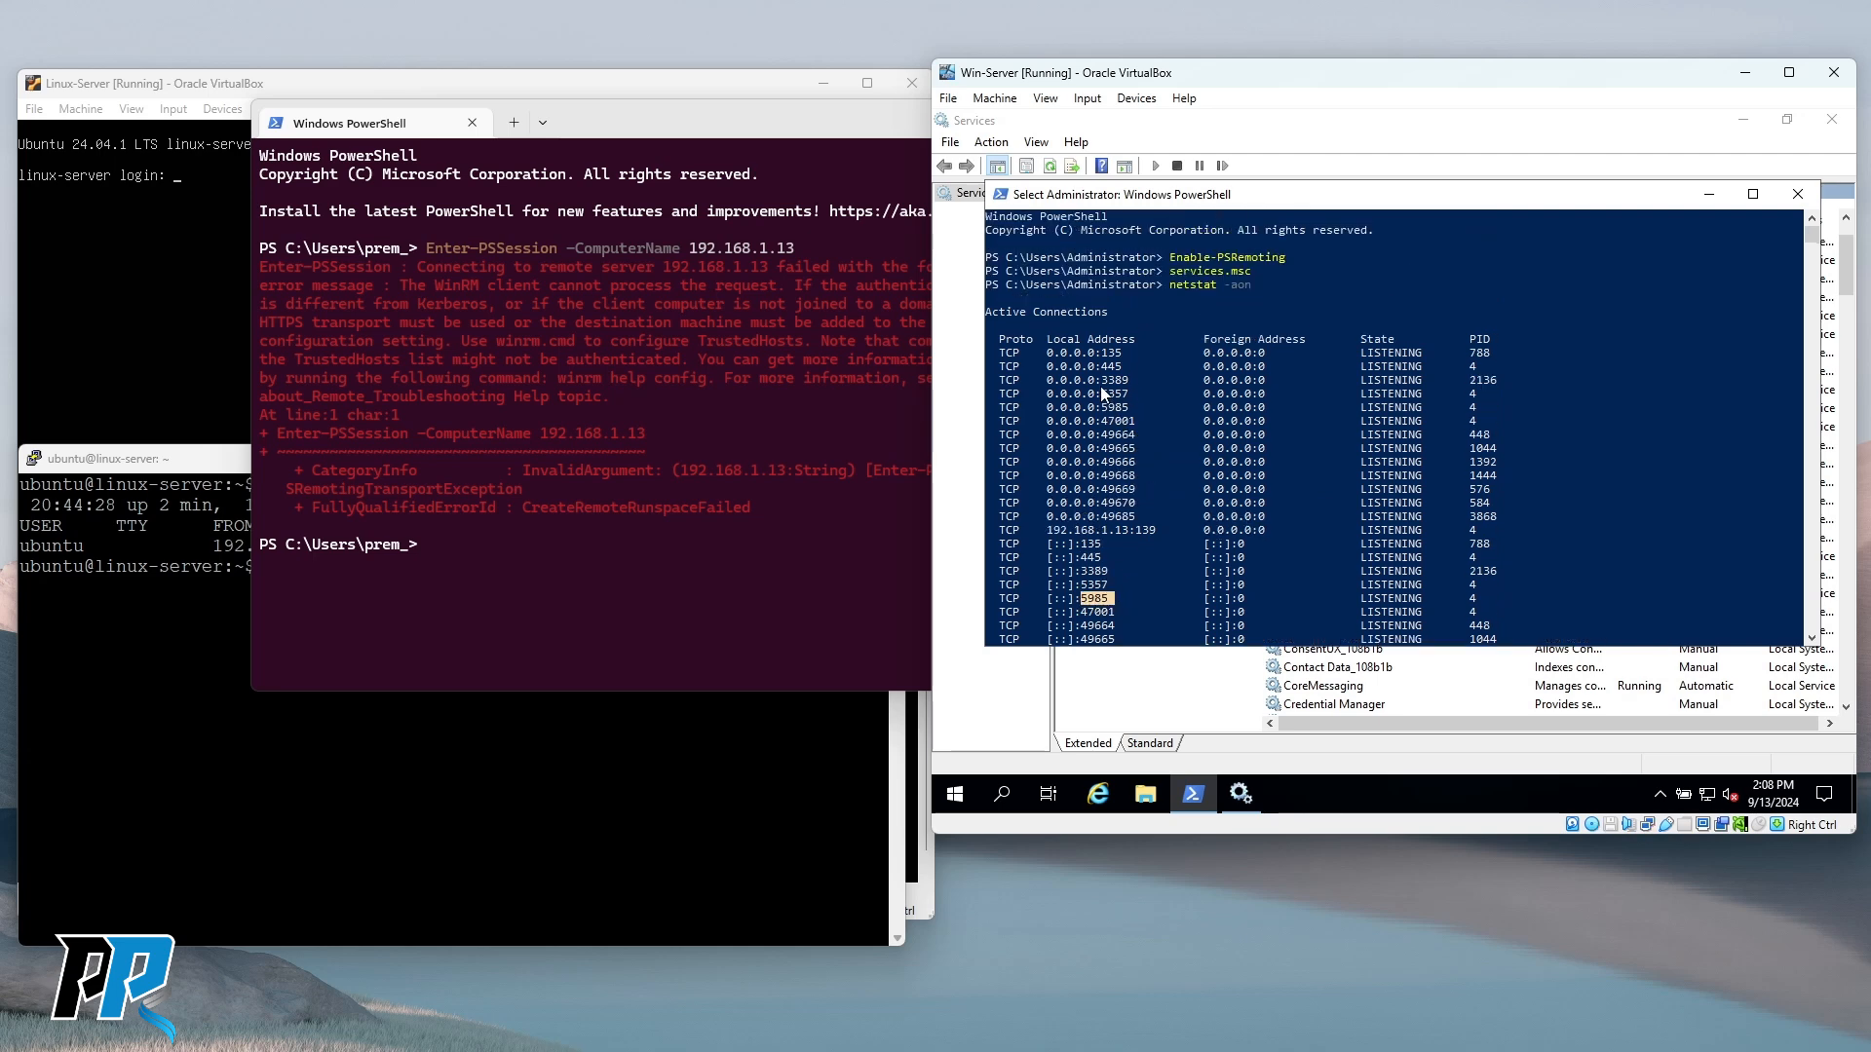
{"action": "left_click_drag", "start_coordinate": [1093, 408], "coordinate": [1134, 412]}
Place the host PowerShell window left of the Win-Server VM and scroll its console to the prompt.
{"action": "left_click", "coordinate": [612, 563]}
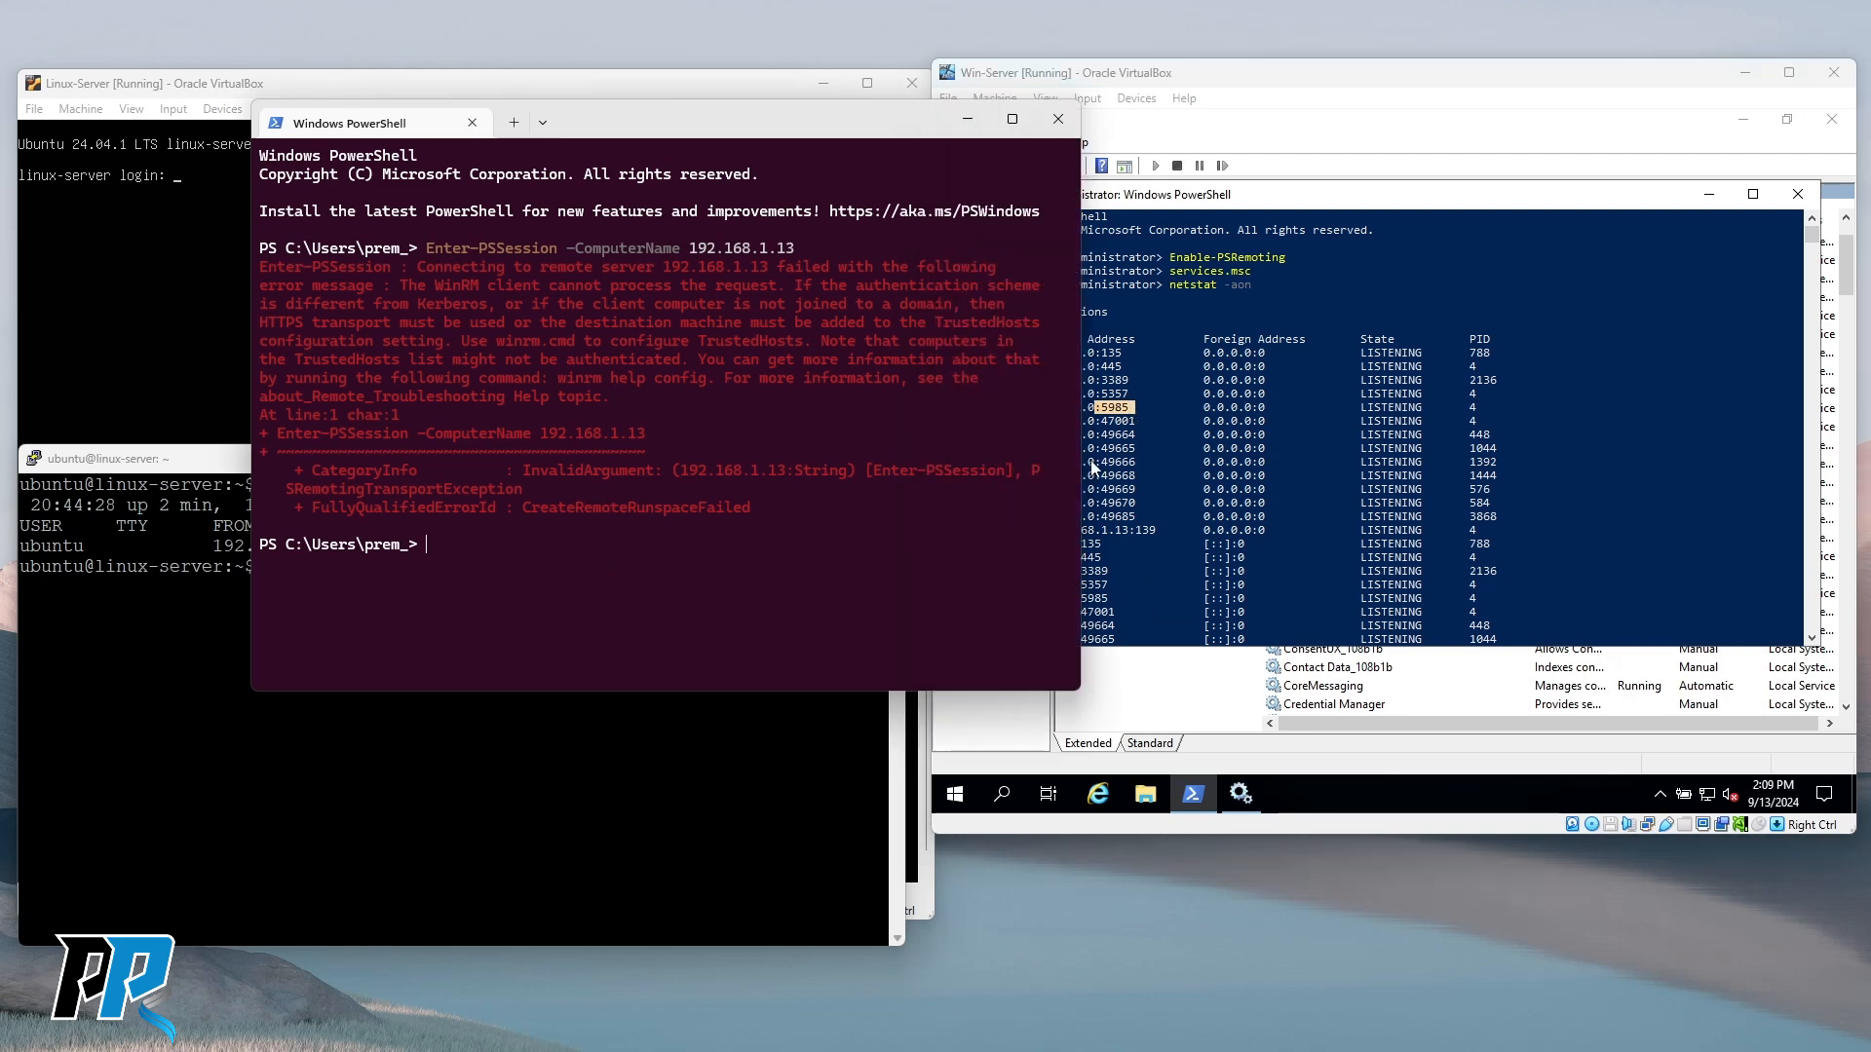
{"action": "left_click", "coordinate": [1290, 206]}
{"action": "left_click", "coordinate": [601, 573]}
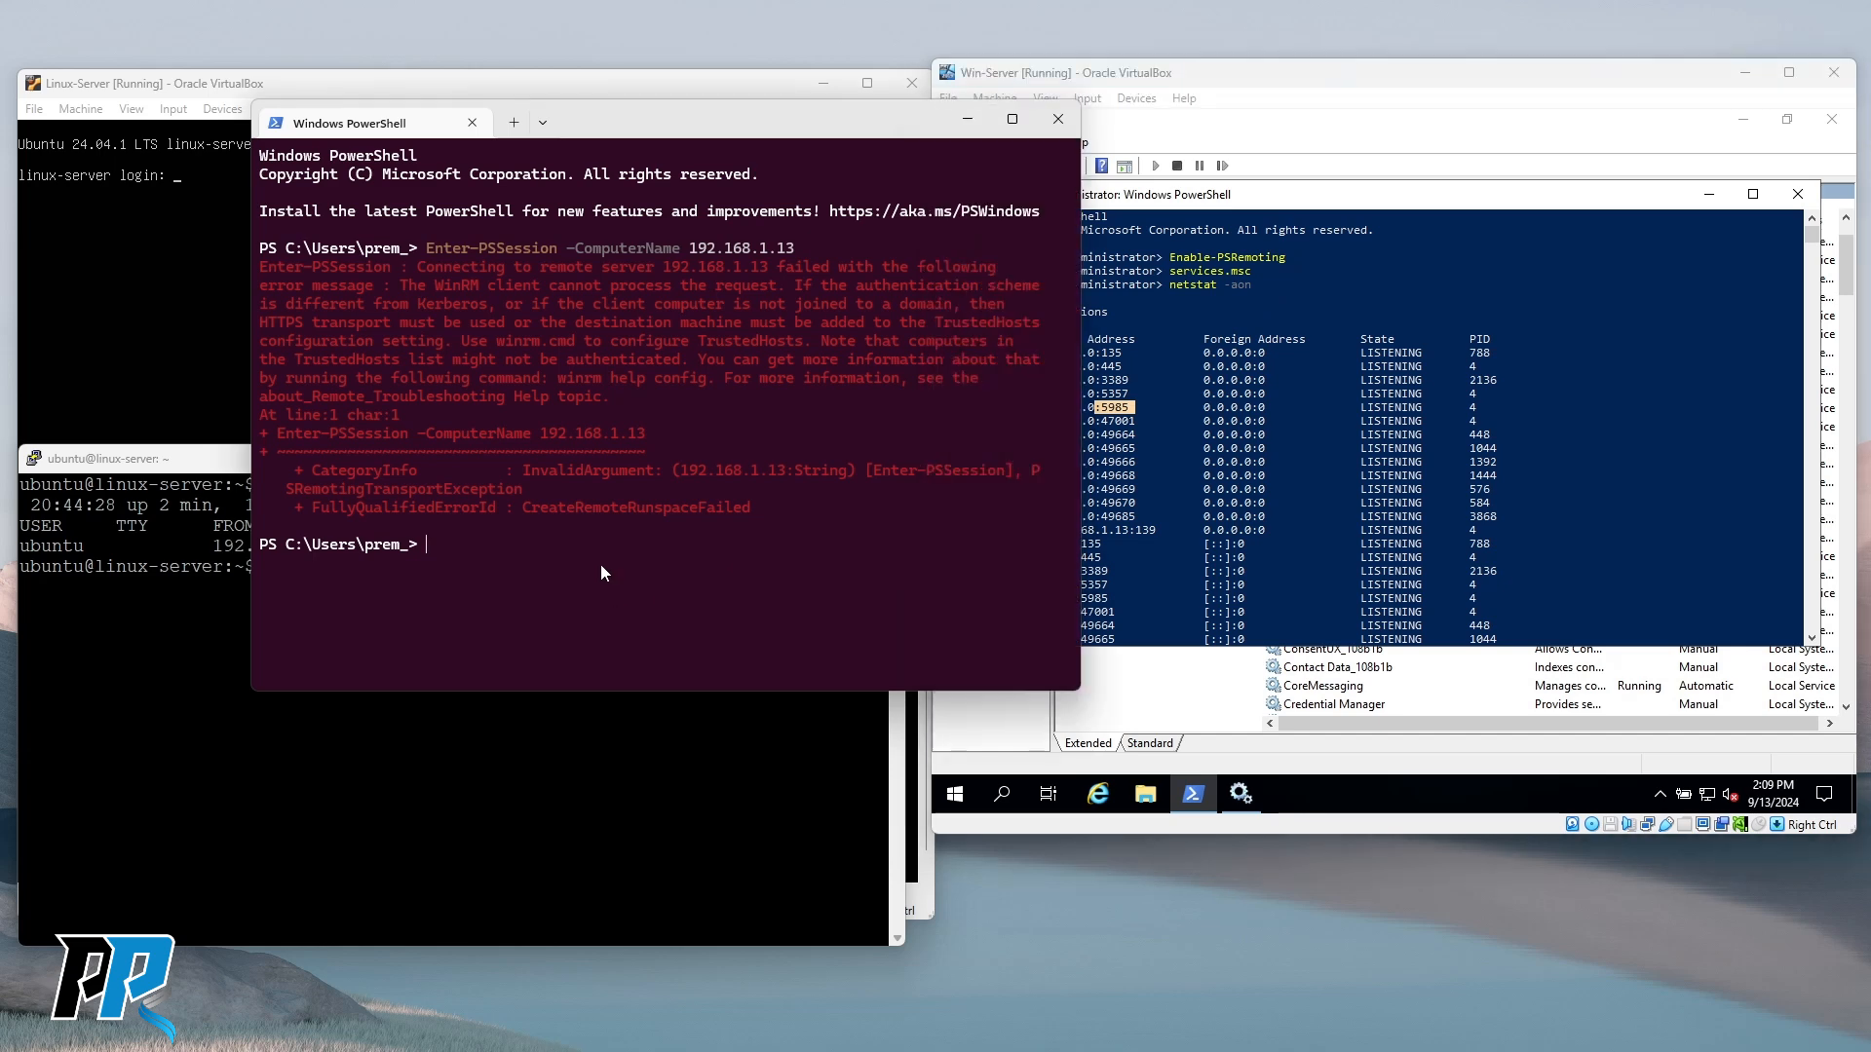
{"action": "left_click", "coordinate": [1233, 337]}
{"action": "left_click_drag", "start_coordinate": [768, 130], "coordinate": [611, 147]}
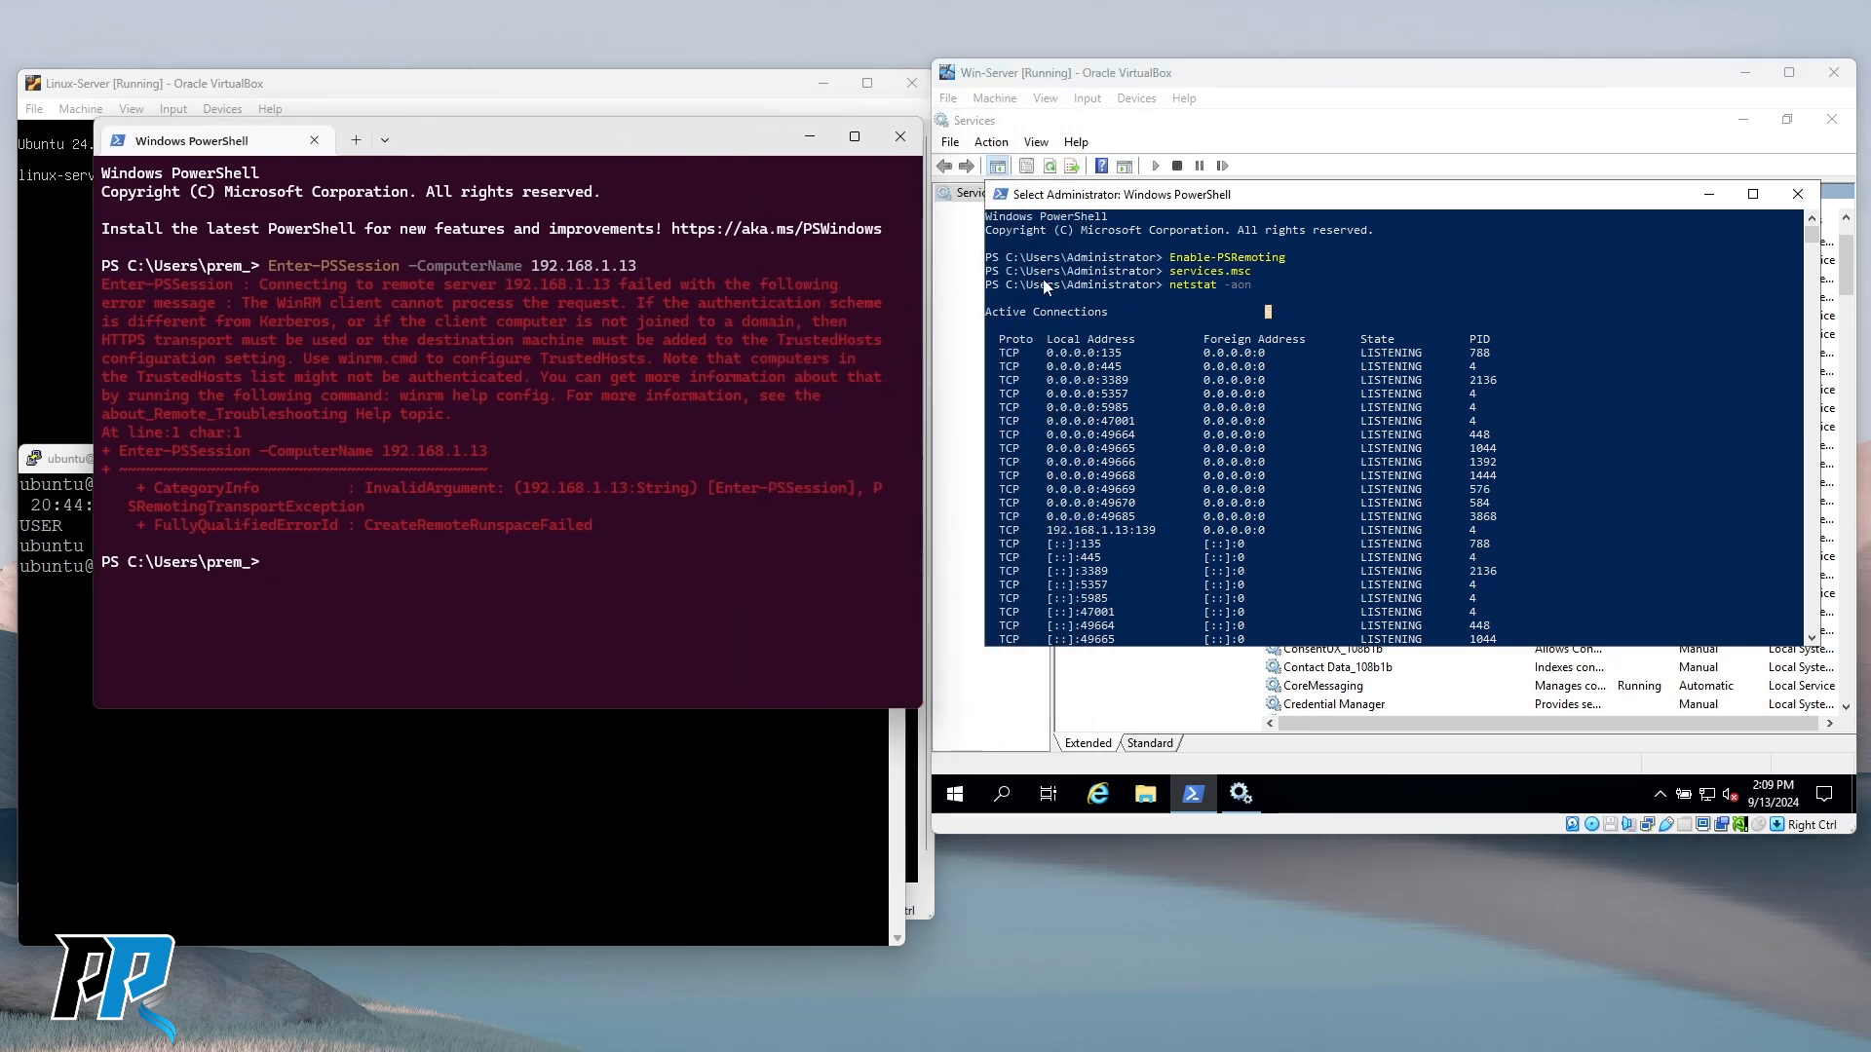
{"action": "left_click", "coordinate": [1568, 441]}
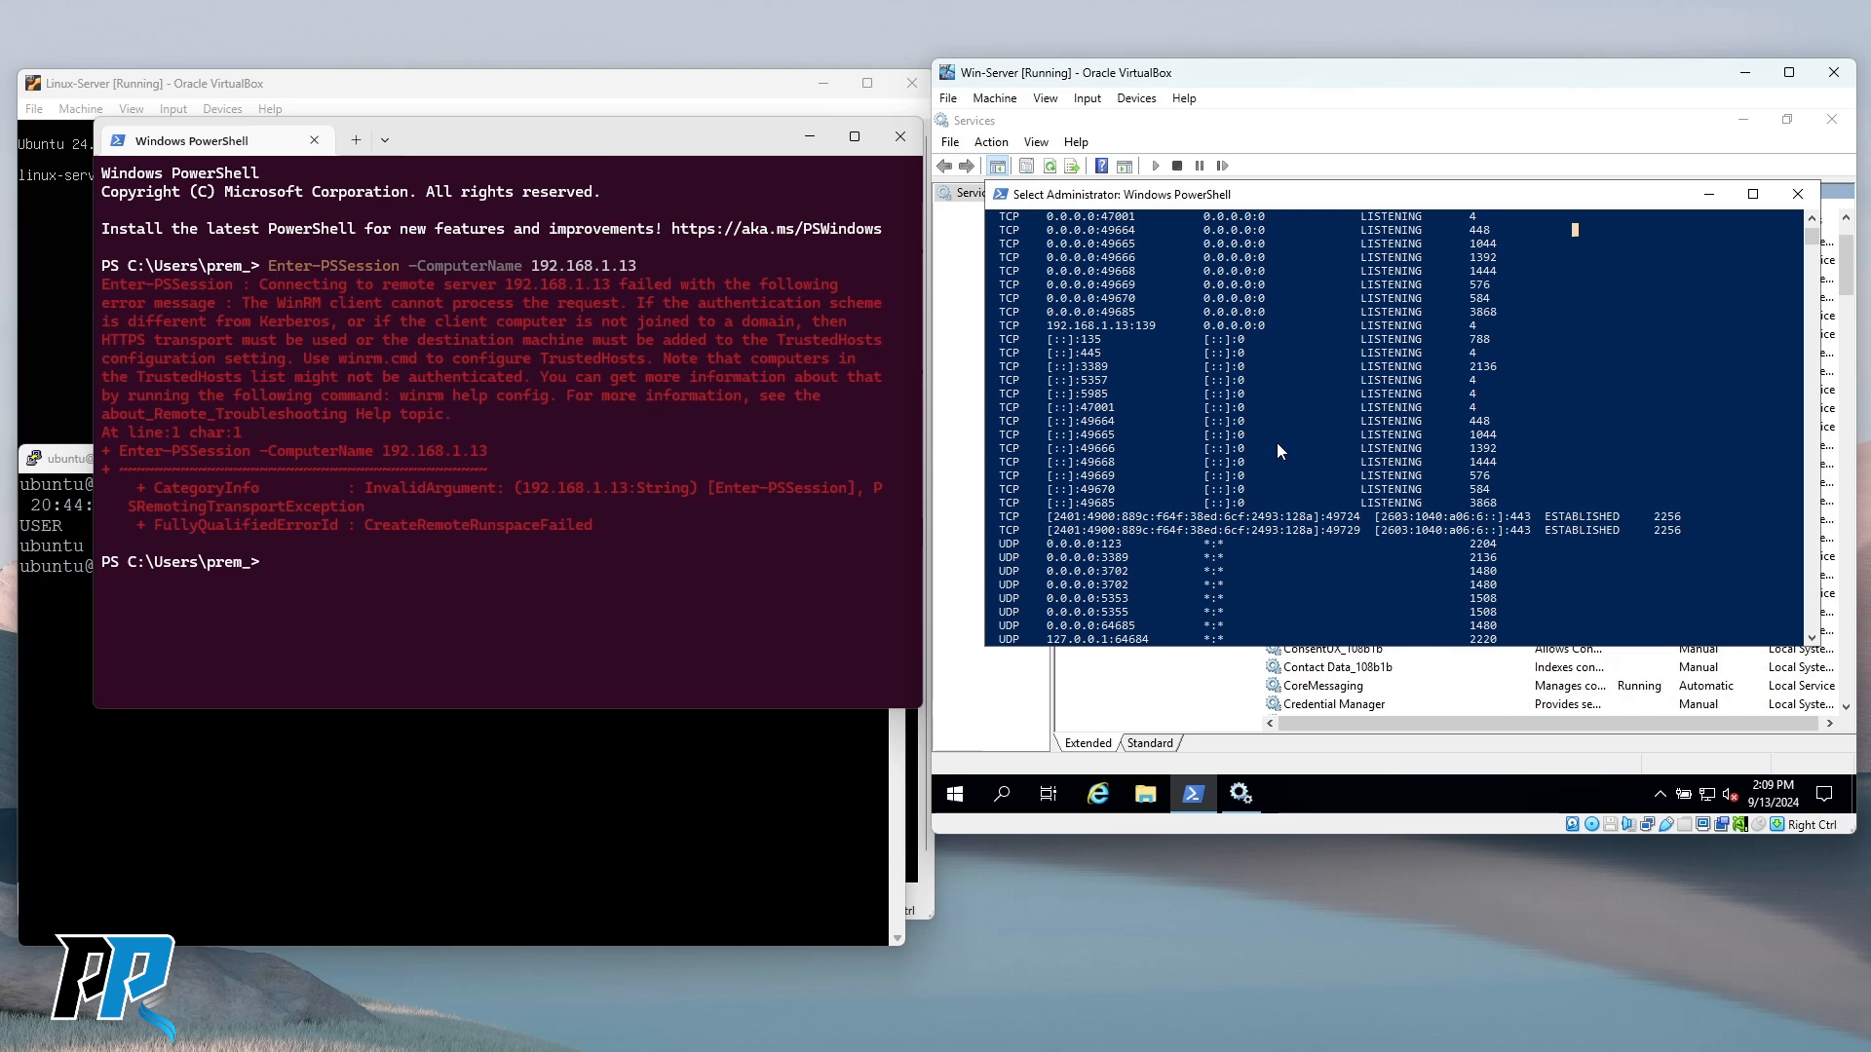
{"action": "scroll", "coordinate": [1276, 458], "scroll_direction": "up", "scroll_amount": 3}
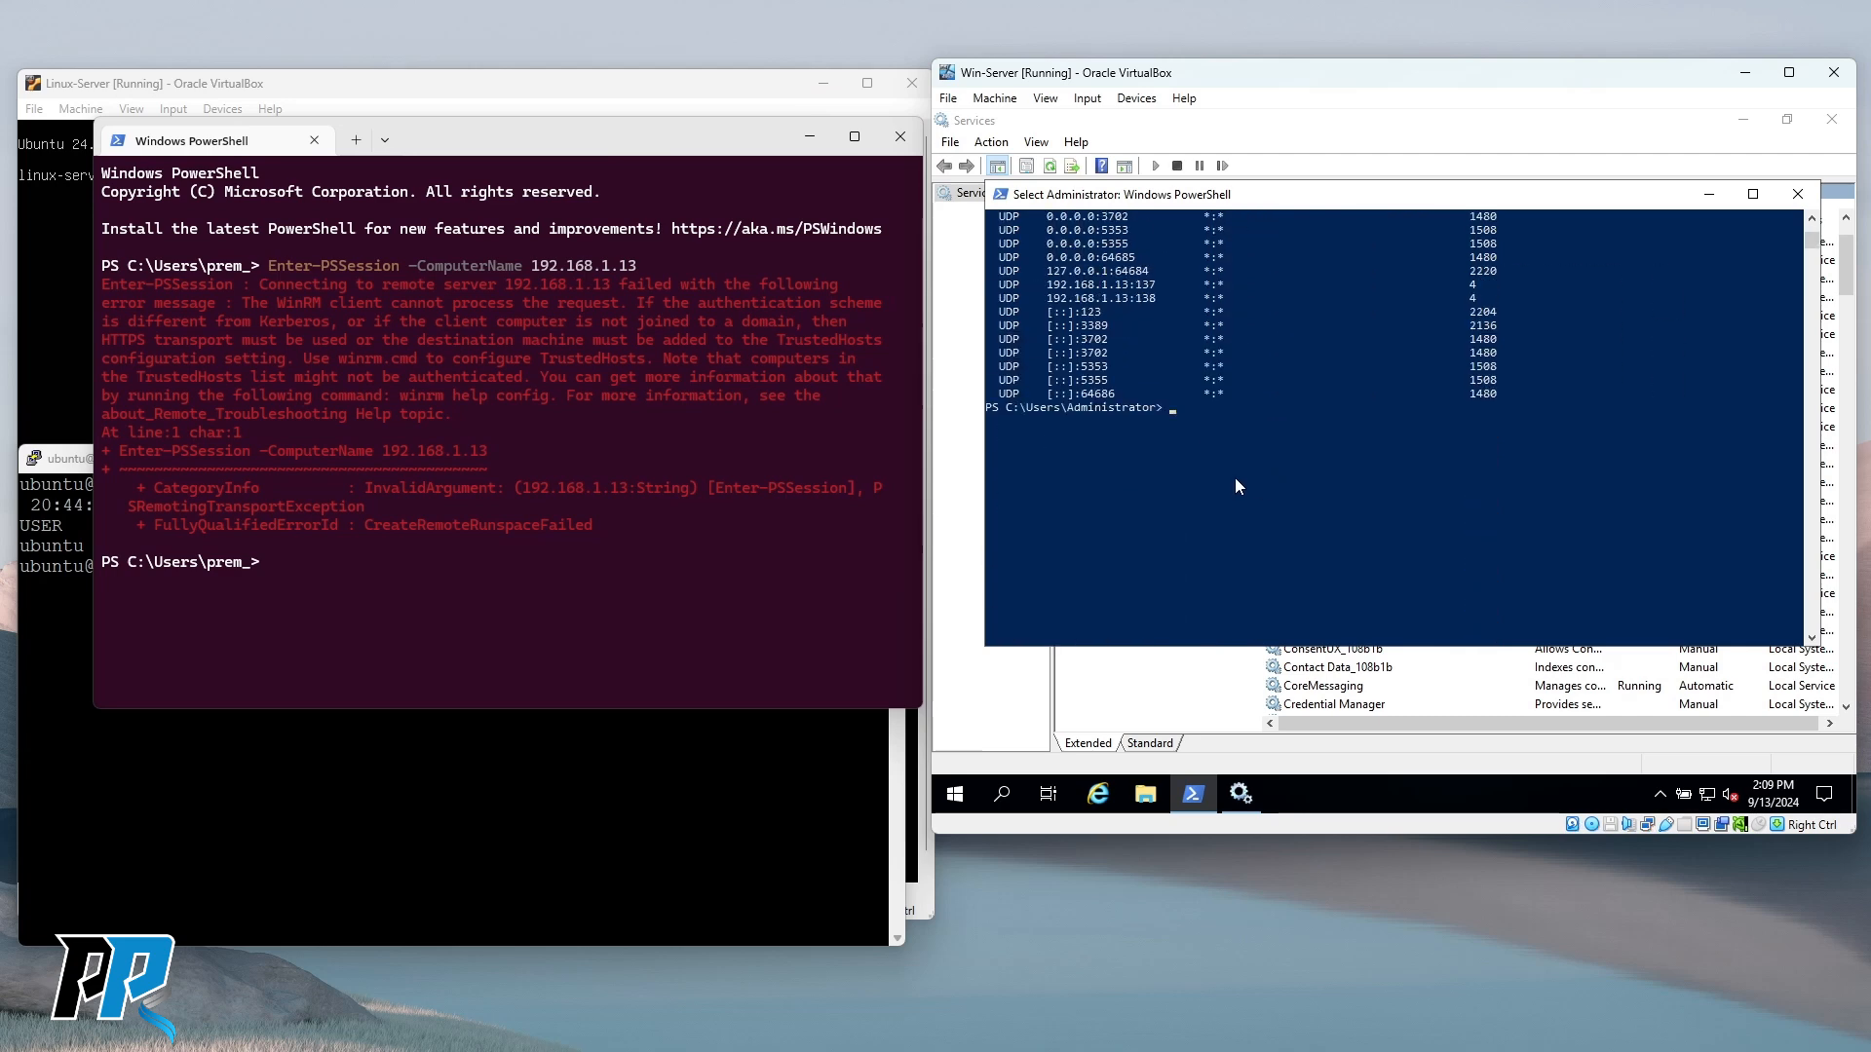
Run telnet to find it missing on the server, then run appwiz.cpl and start adding Windows features.
{"action": "type", "text": "tel"}
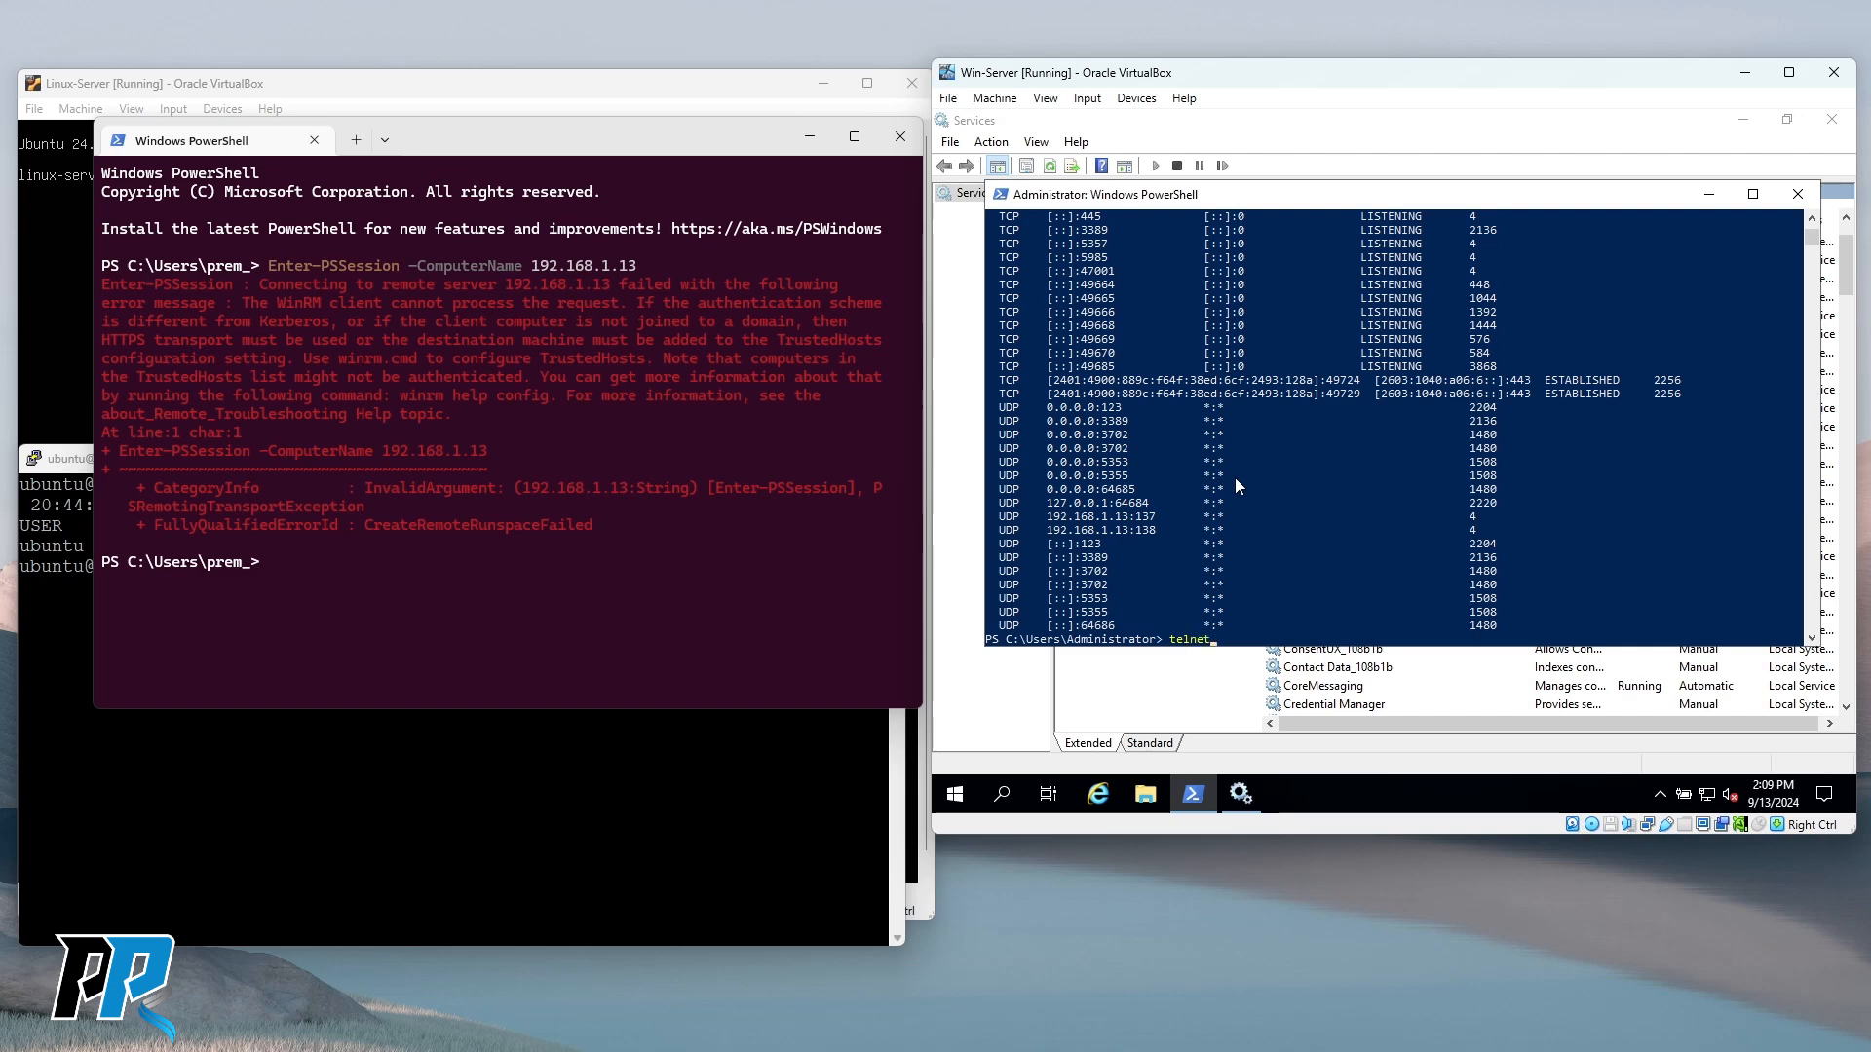
{"action": "type", "text": "net"}
{"action": "key", "text": "Return"}
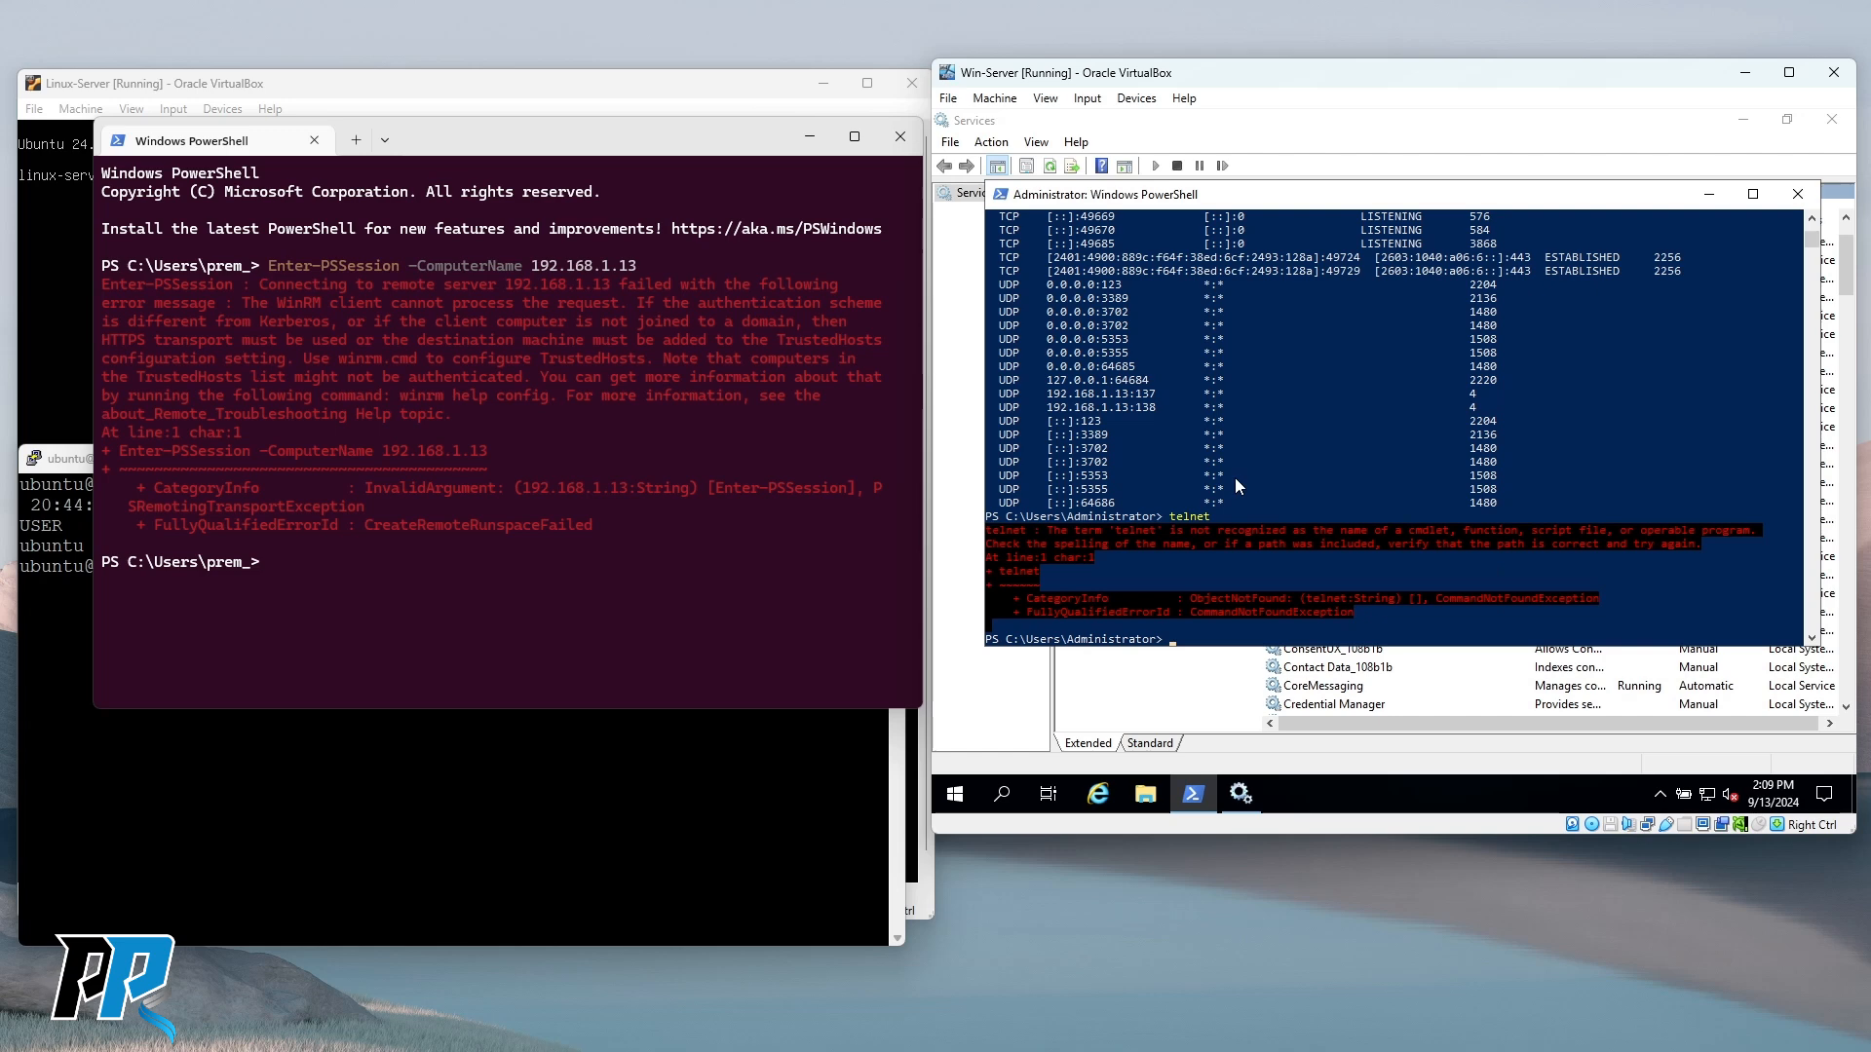
{"action": "type", "text": "appwiz.cpl"}
{"action": "key", "text": "Return"}
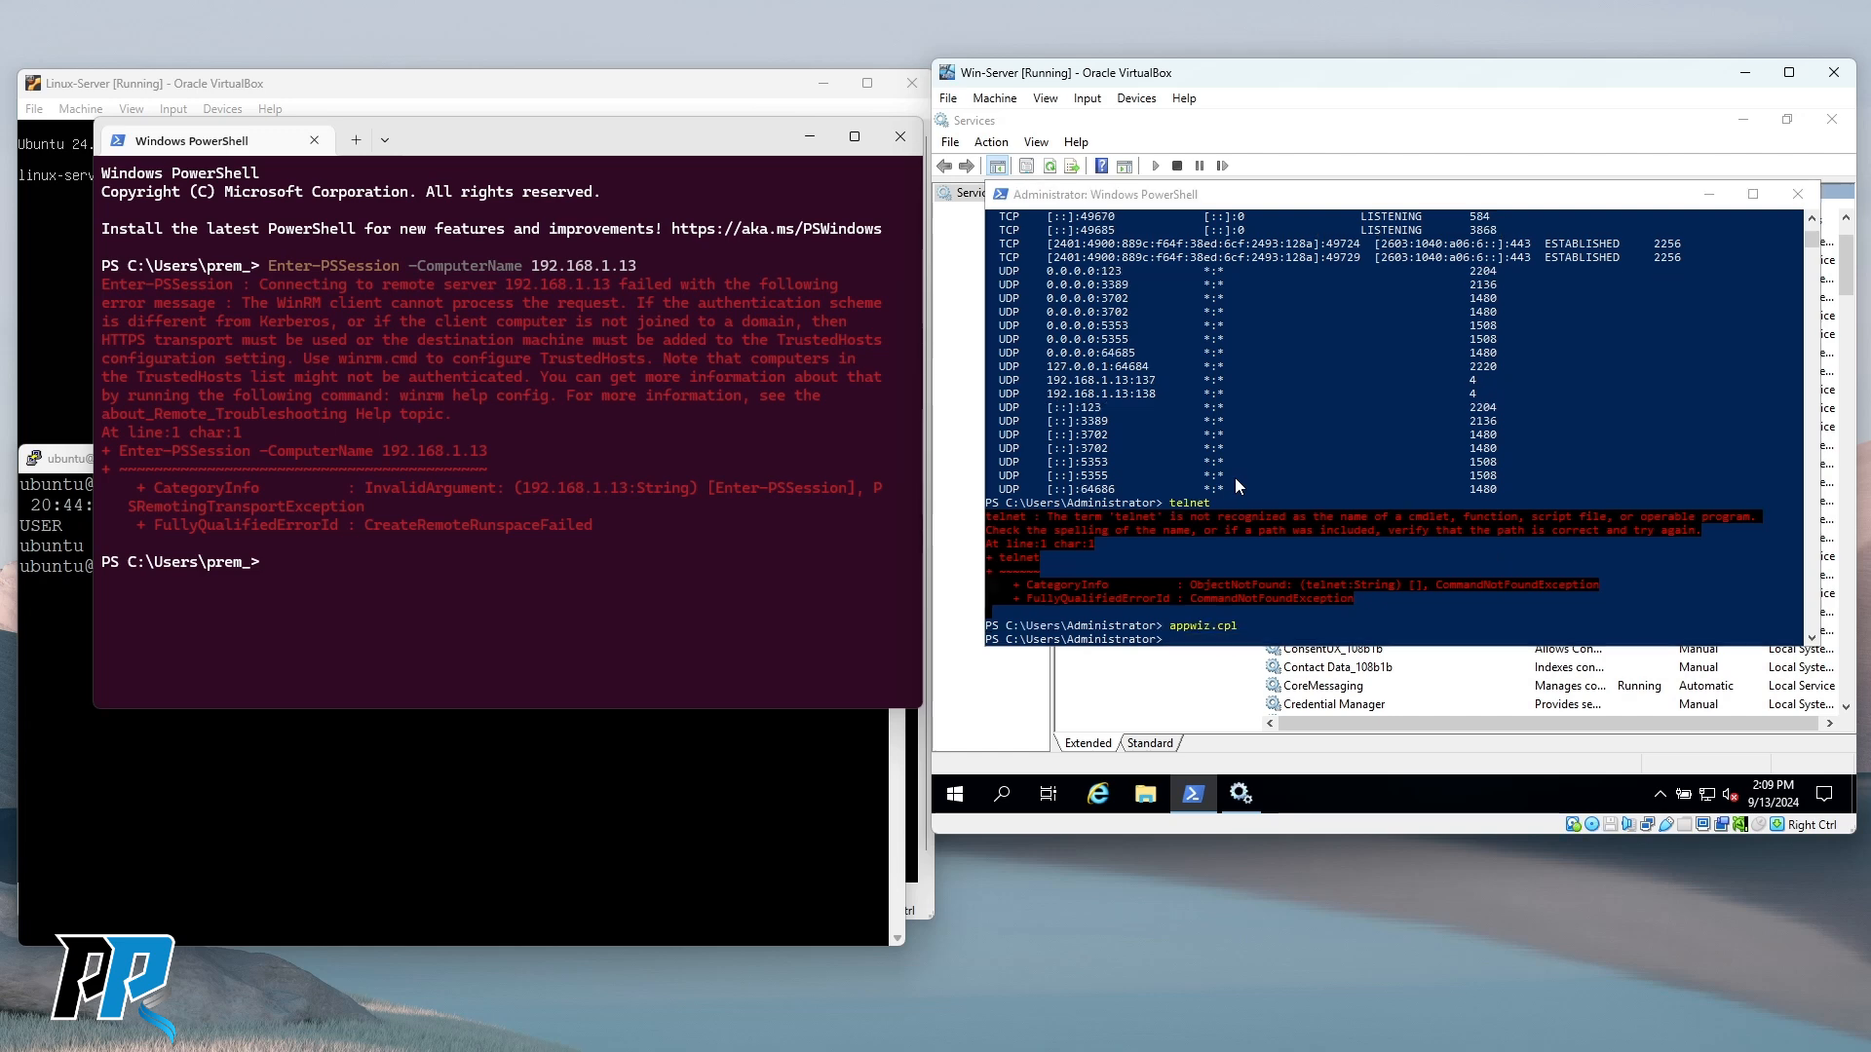
{"action": "left_click", "coordinate": [1105, 306]}
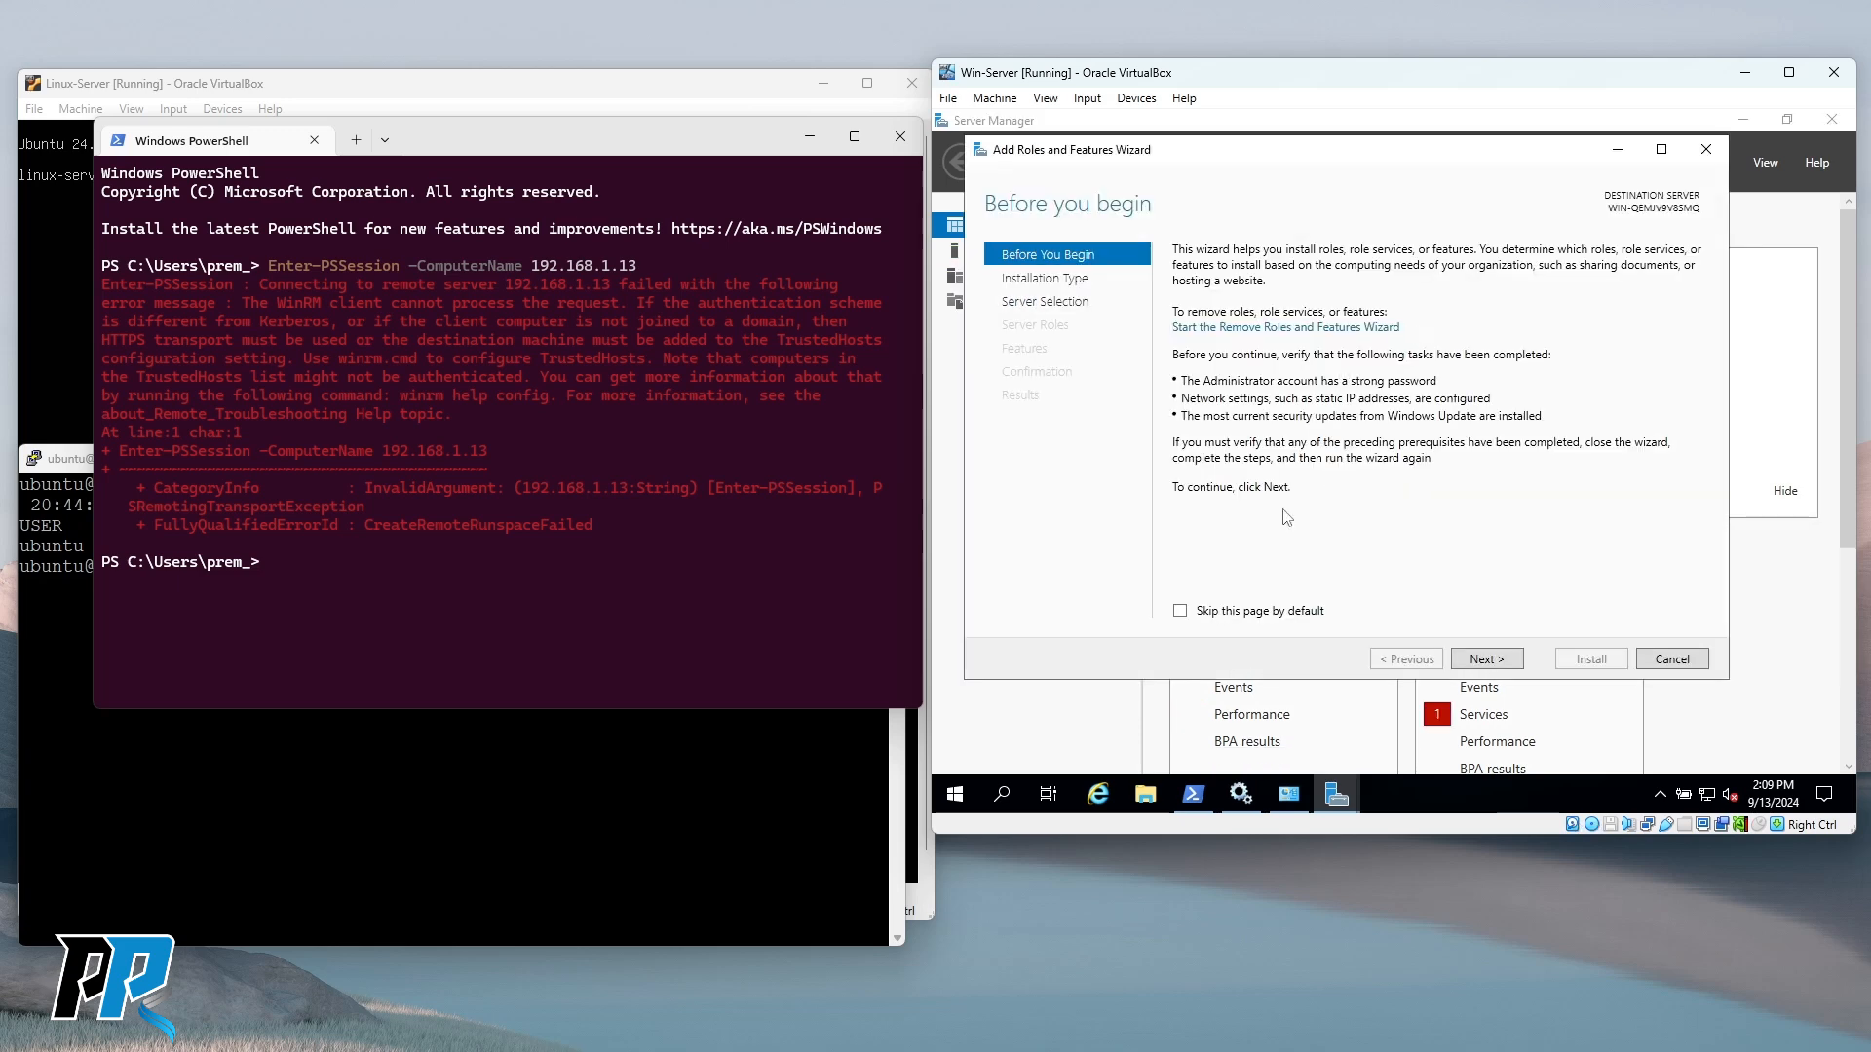
Advance the Add Roles and Features Wizard past the introduction, installation type and destination server pages.
{"action": "left_click", "coordinate": [1487, 660]}
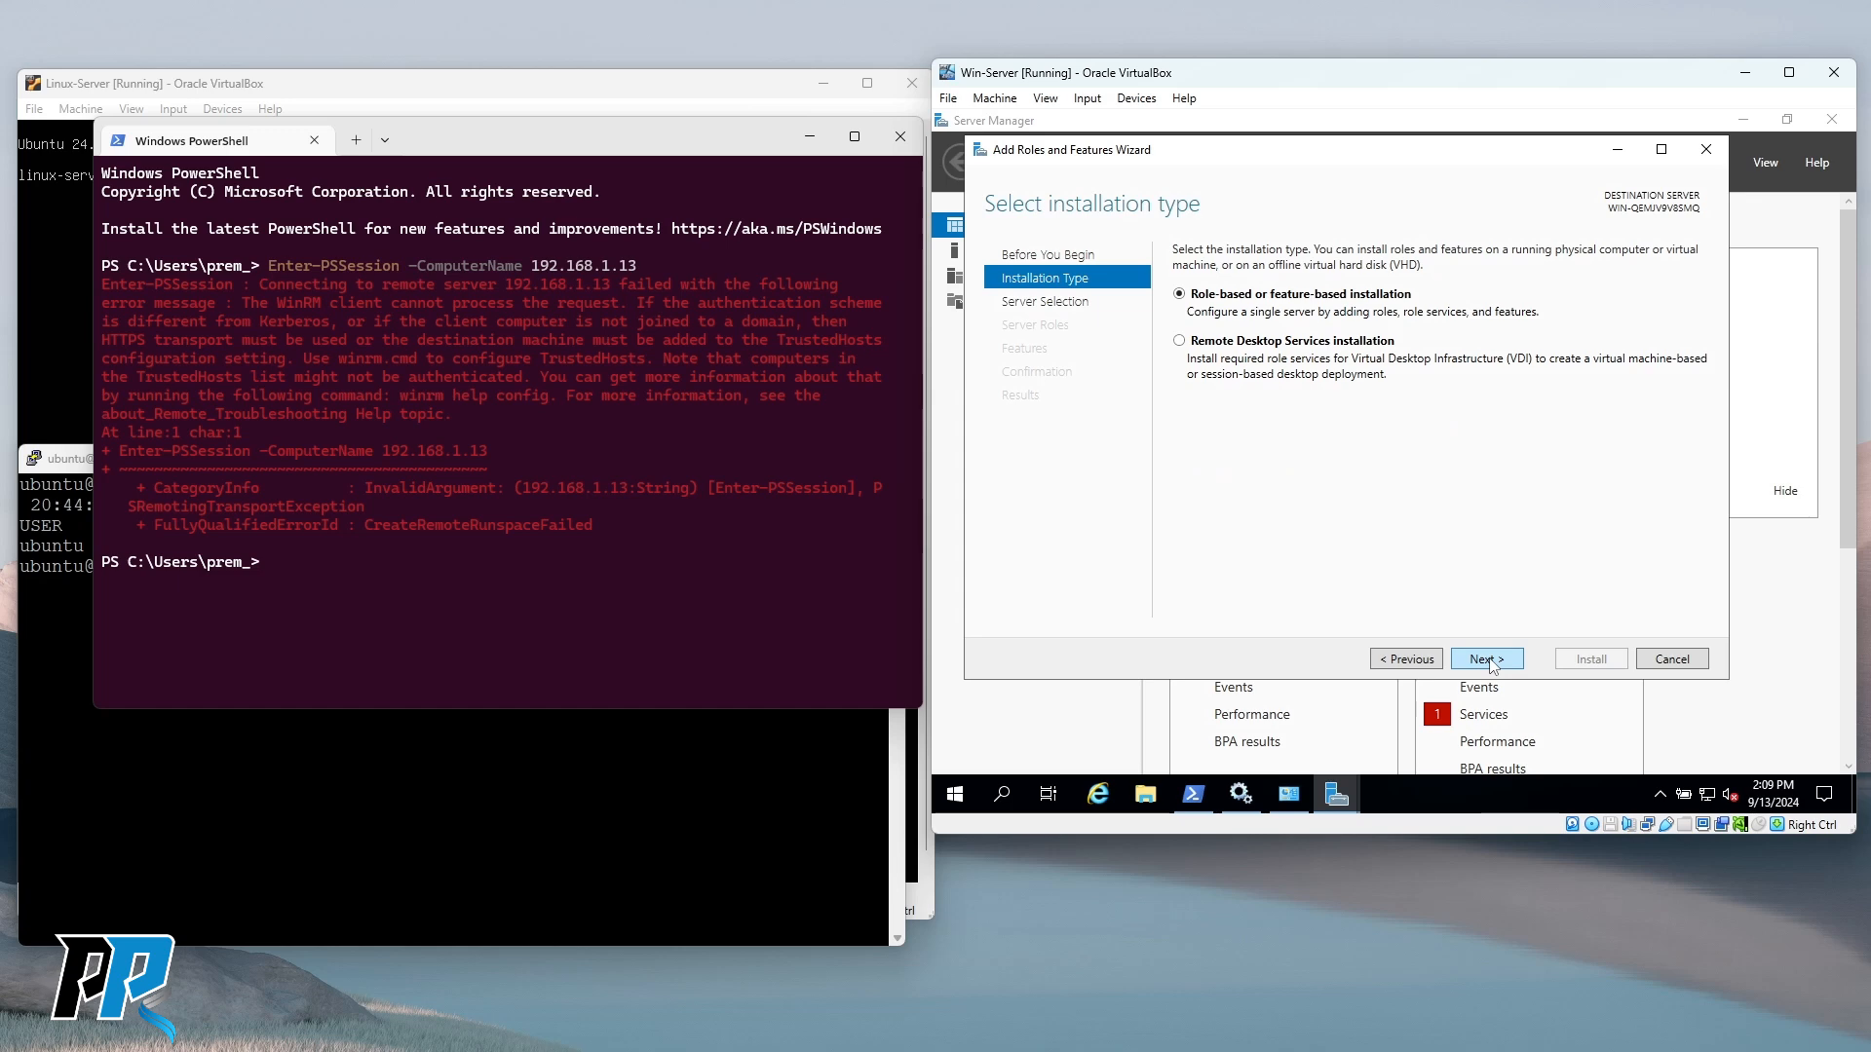
{"action": "left_click", "coordinate": [1487, 661]}
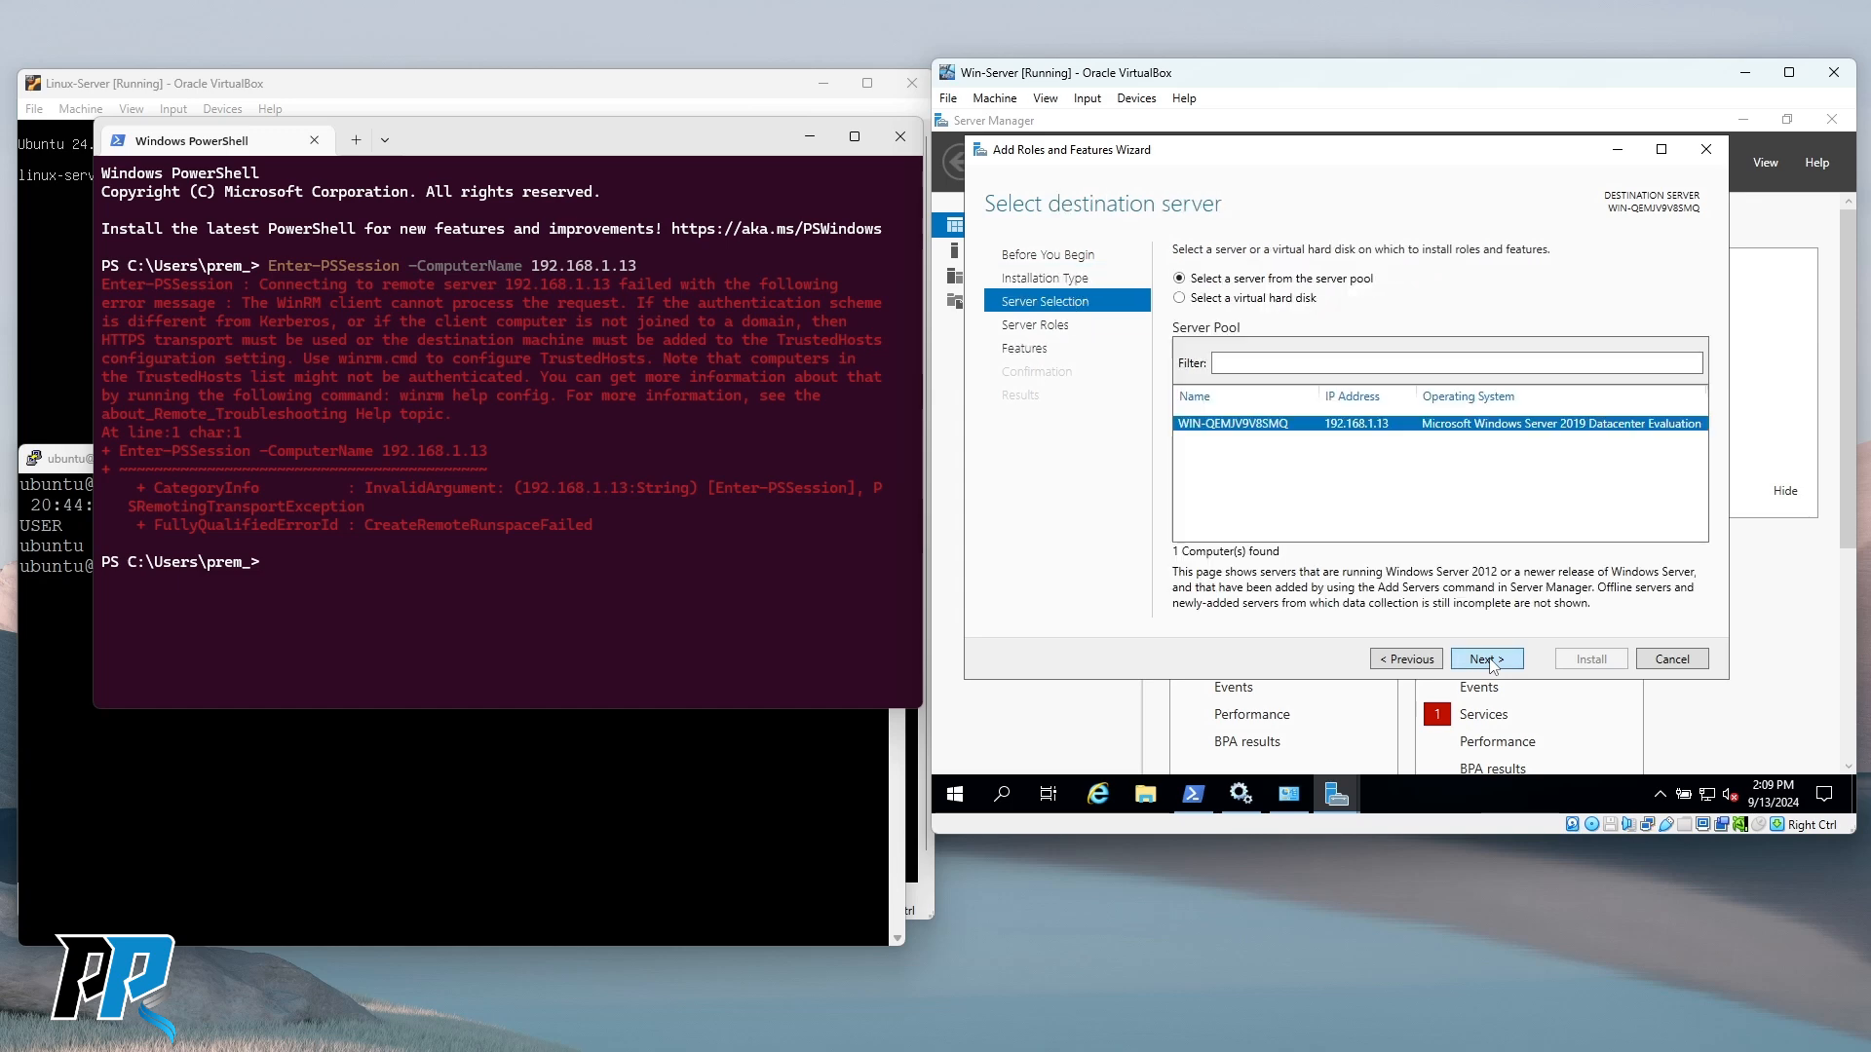
{"action": "left_click", "coordinate": [1487, 661]}
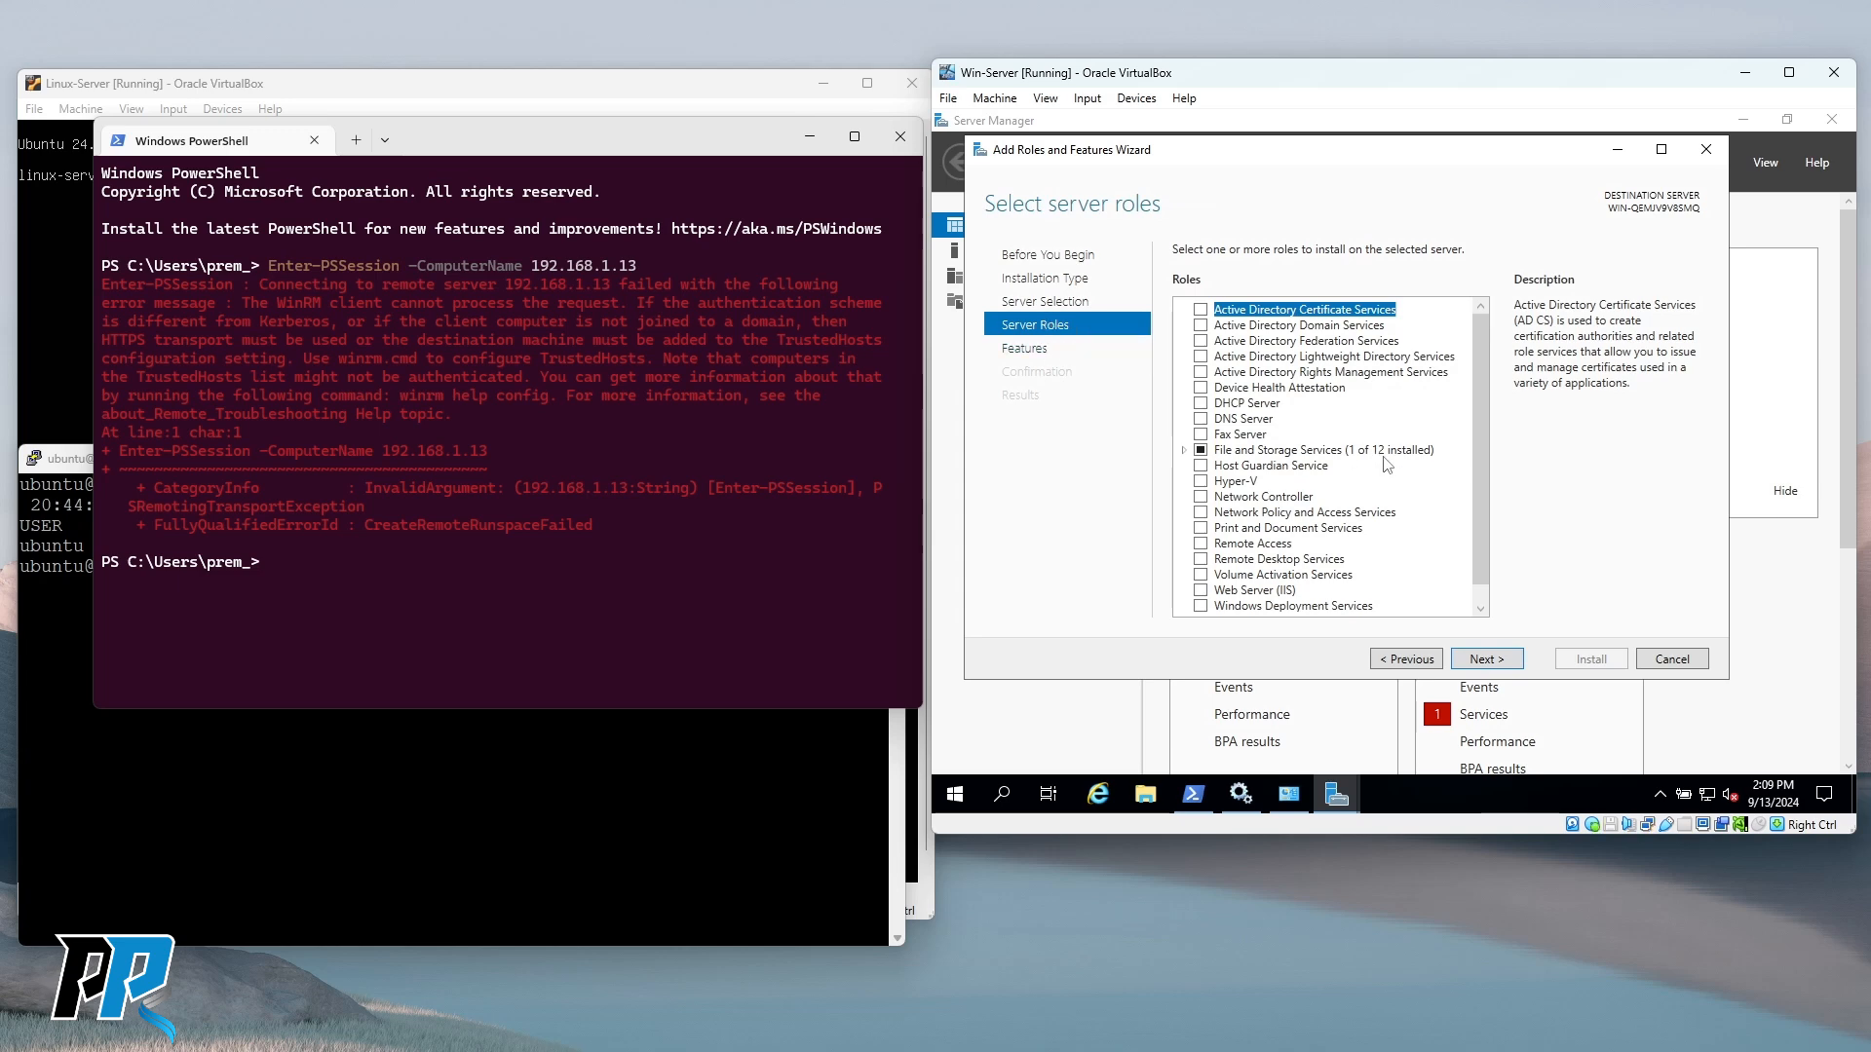
{"action": "left_click_drag", "start_coordinate": [1194, 156], "coordinate": [1193, 175]}
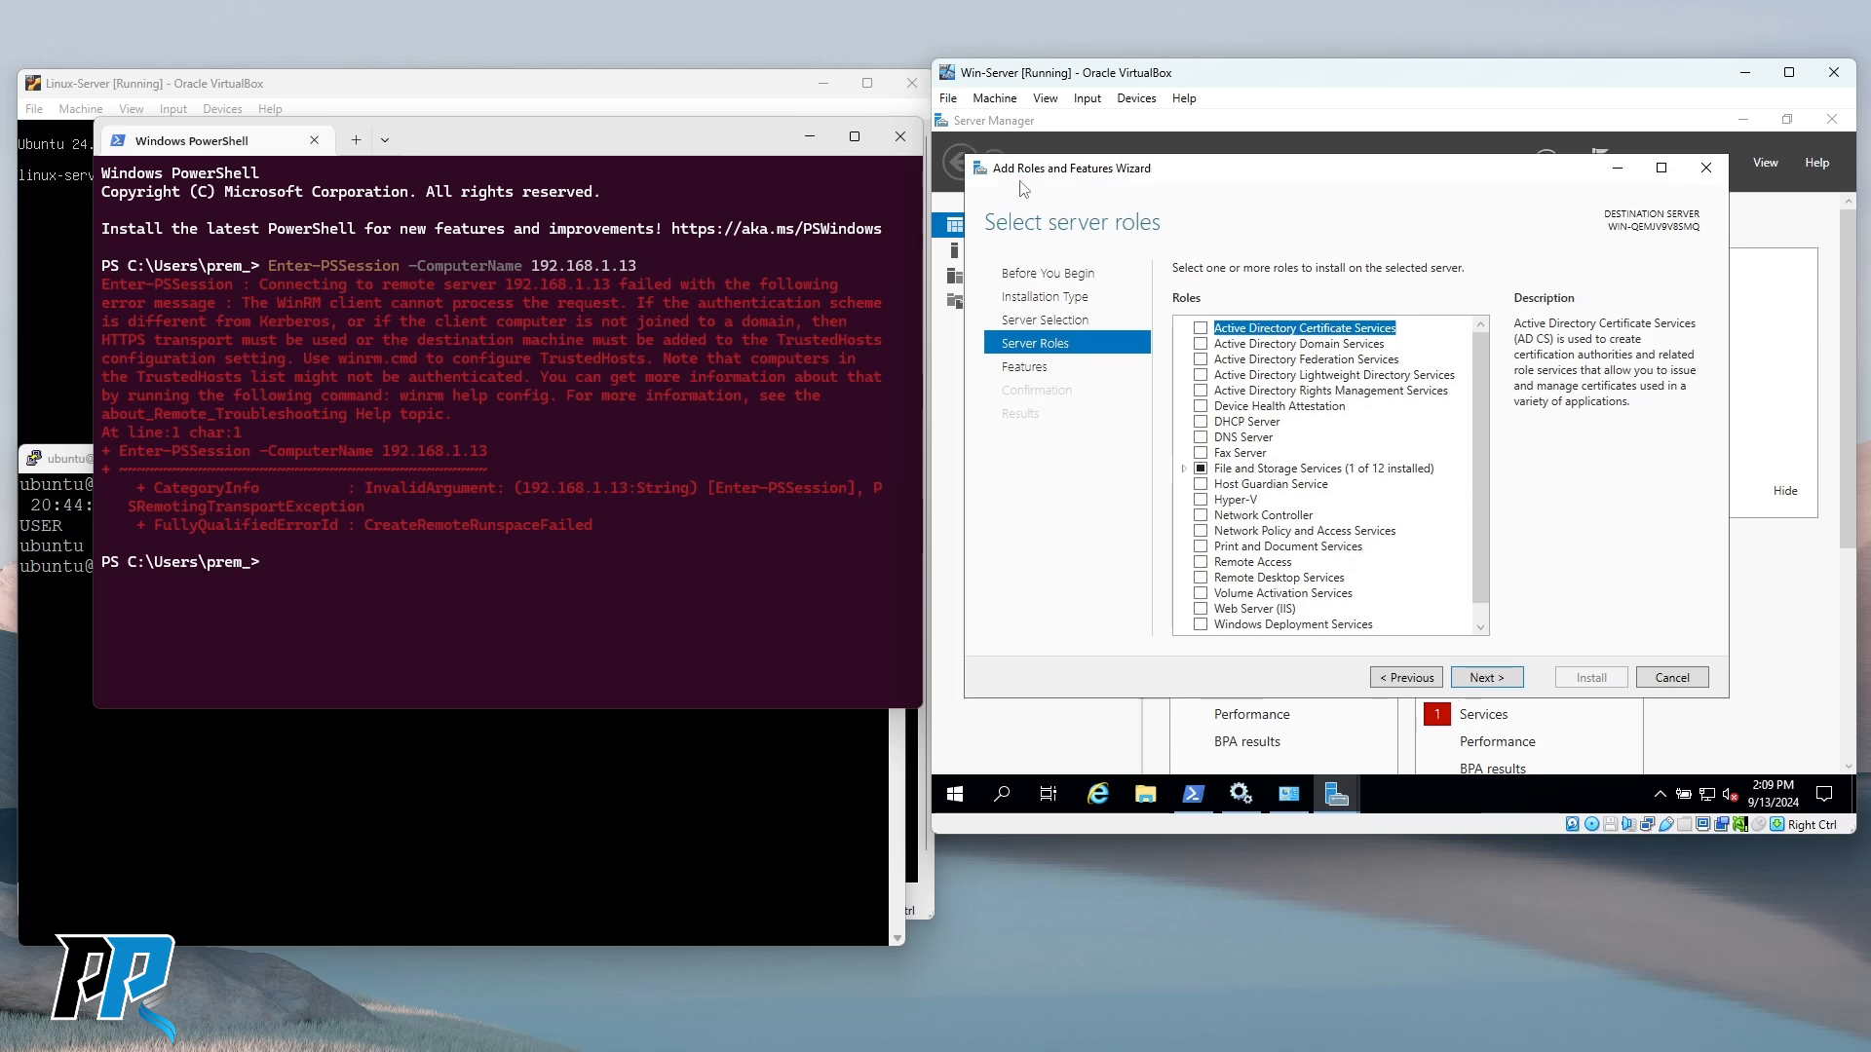
{"action": "scroll", "coordinate": [1273, 497], "scroll_direction": "down", "scroll_amount": 1}
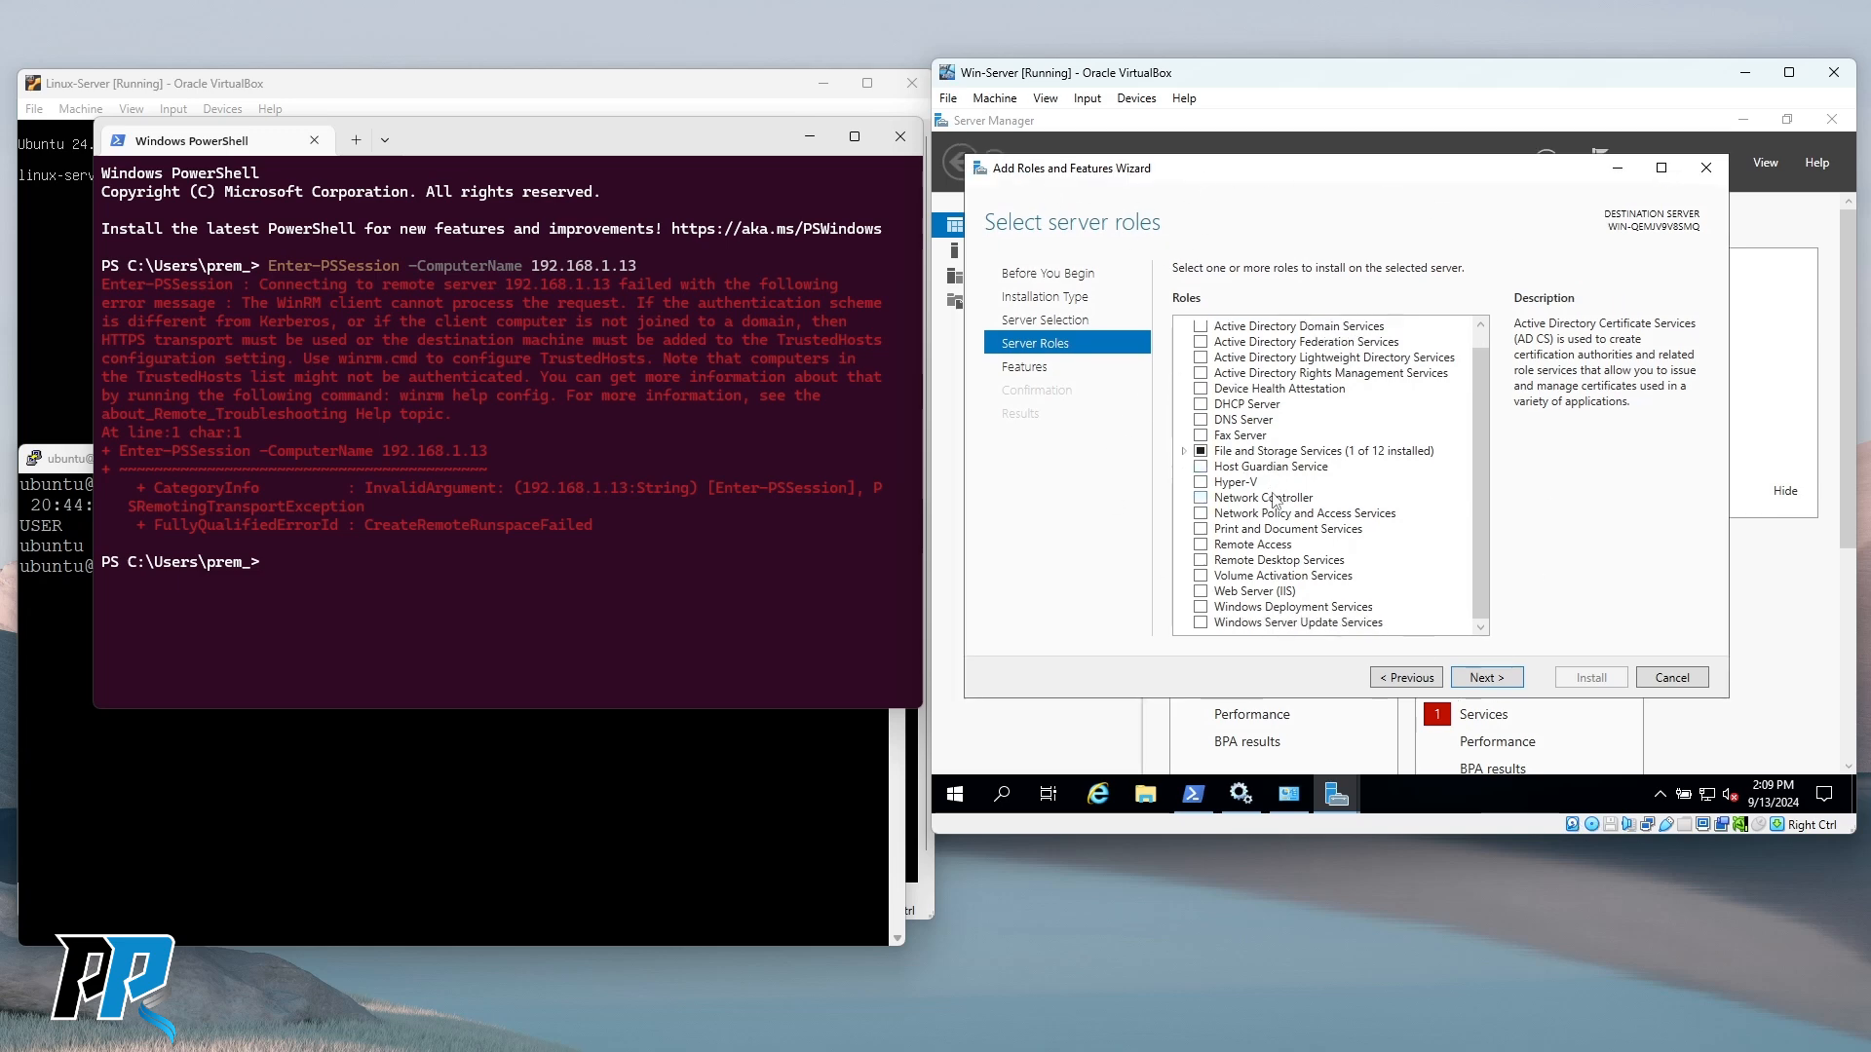
{"action": "scroll", "coordinate": [1273, 497], "scroll_direction": "up", "scroll_amount": 1}
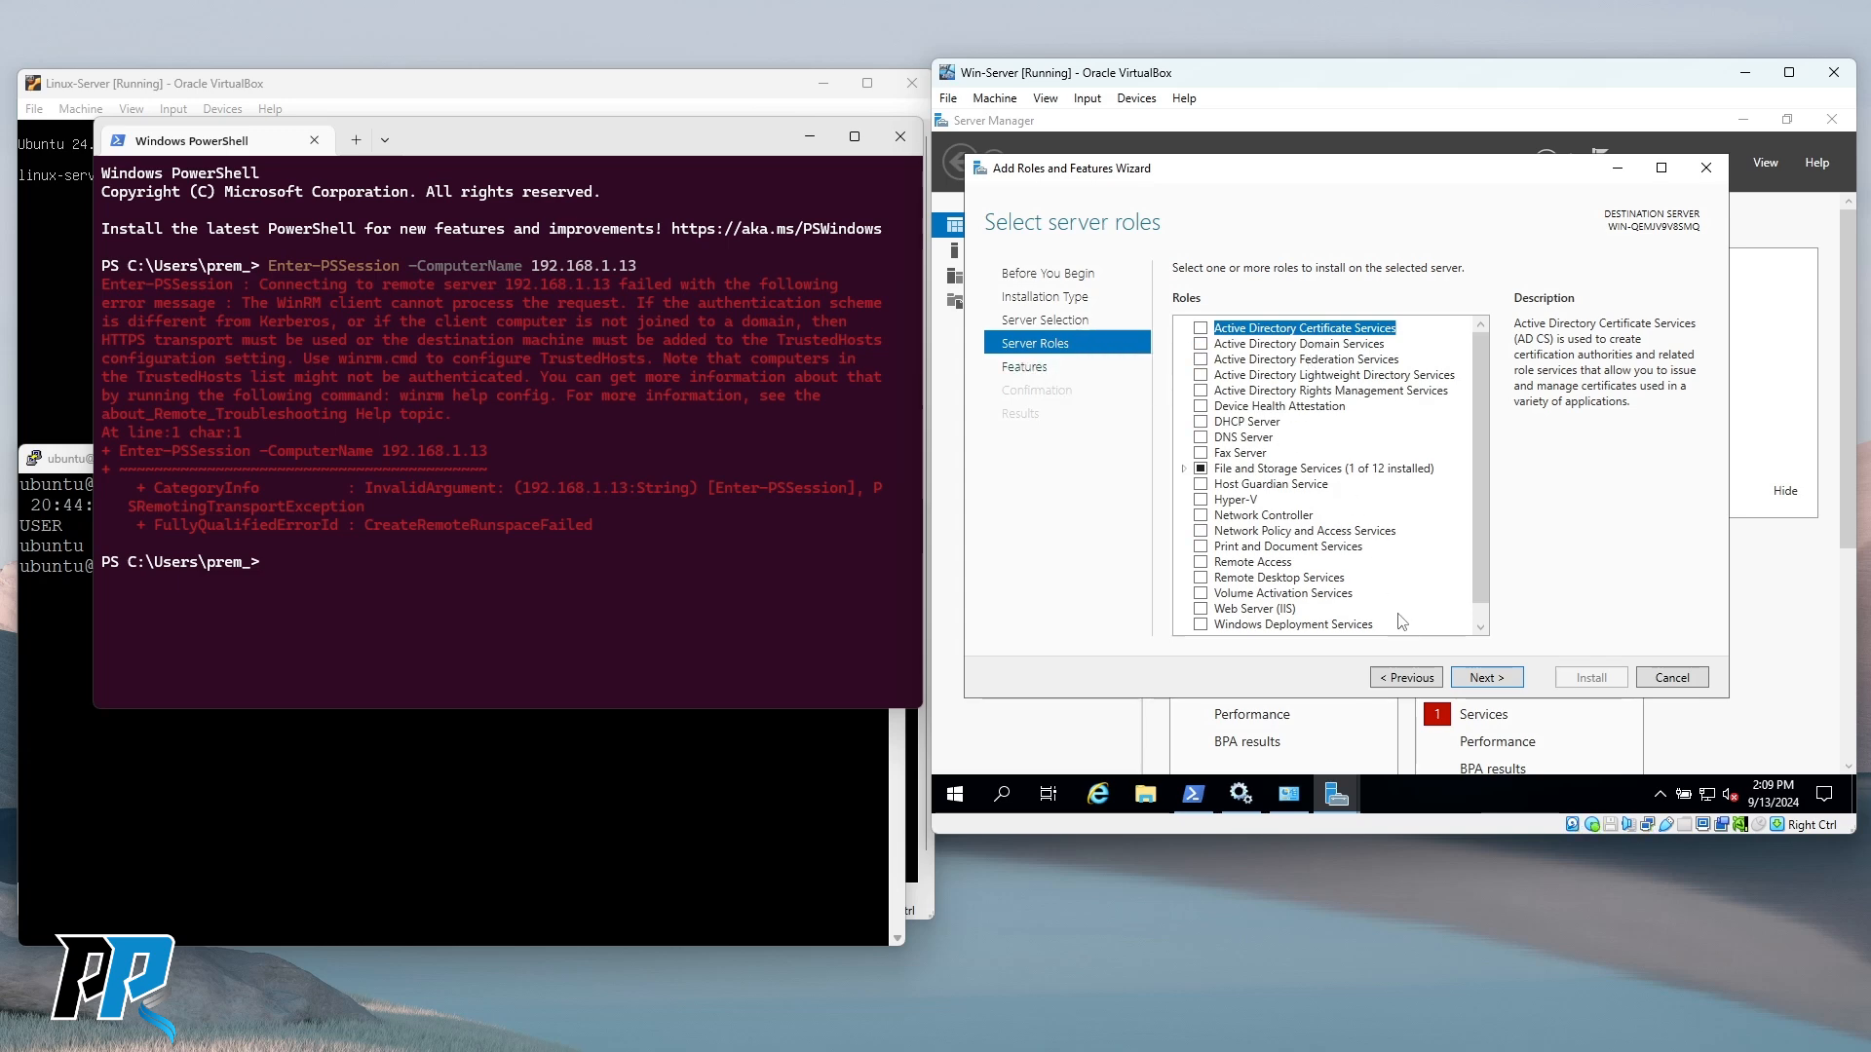
Skip server roles, tick Telnet Client under Features, and install it.
{"action": "left_click", "coordinate": [1483, 677]}
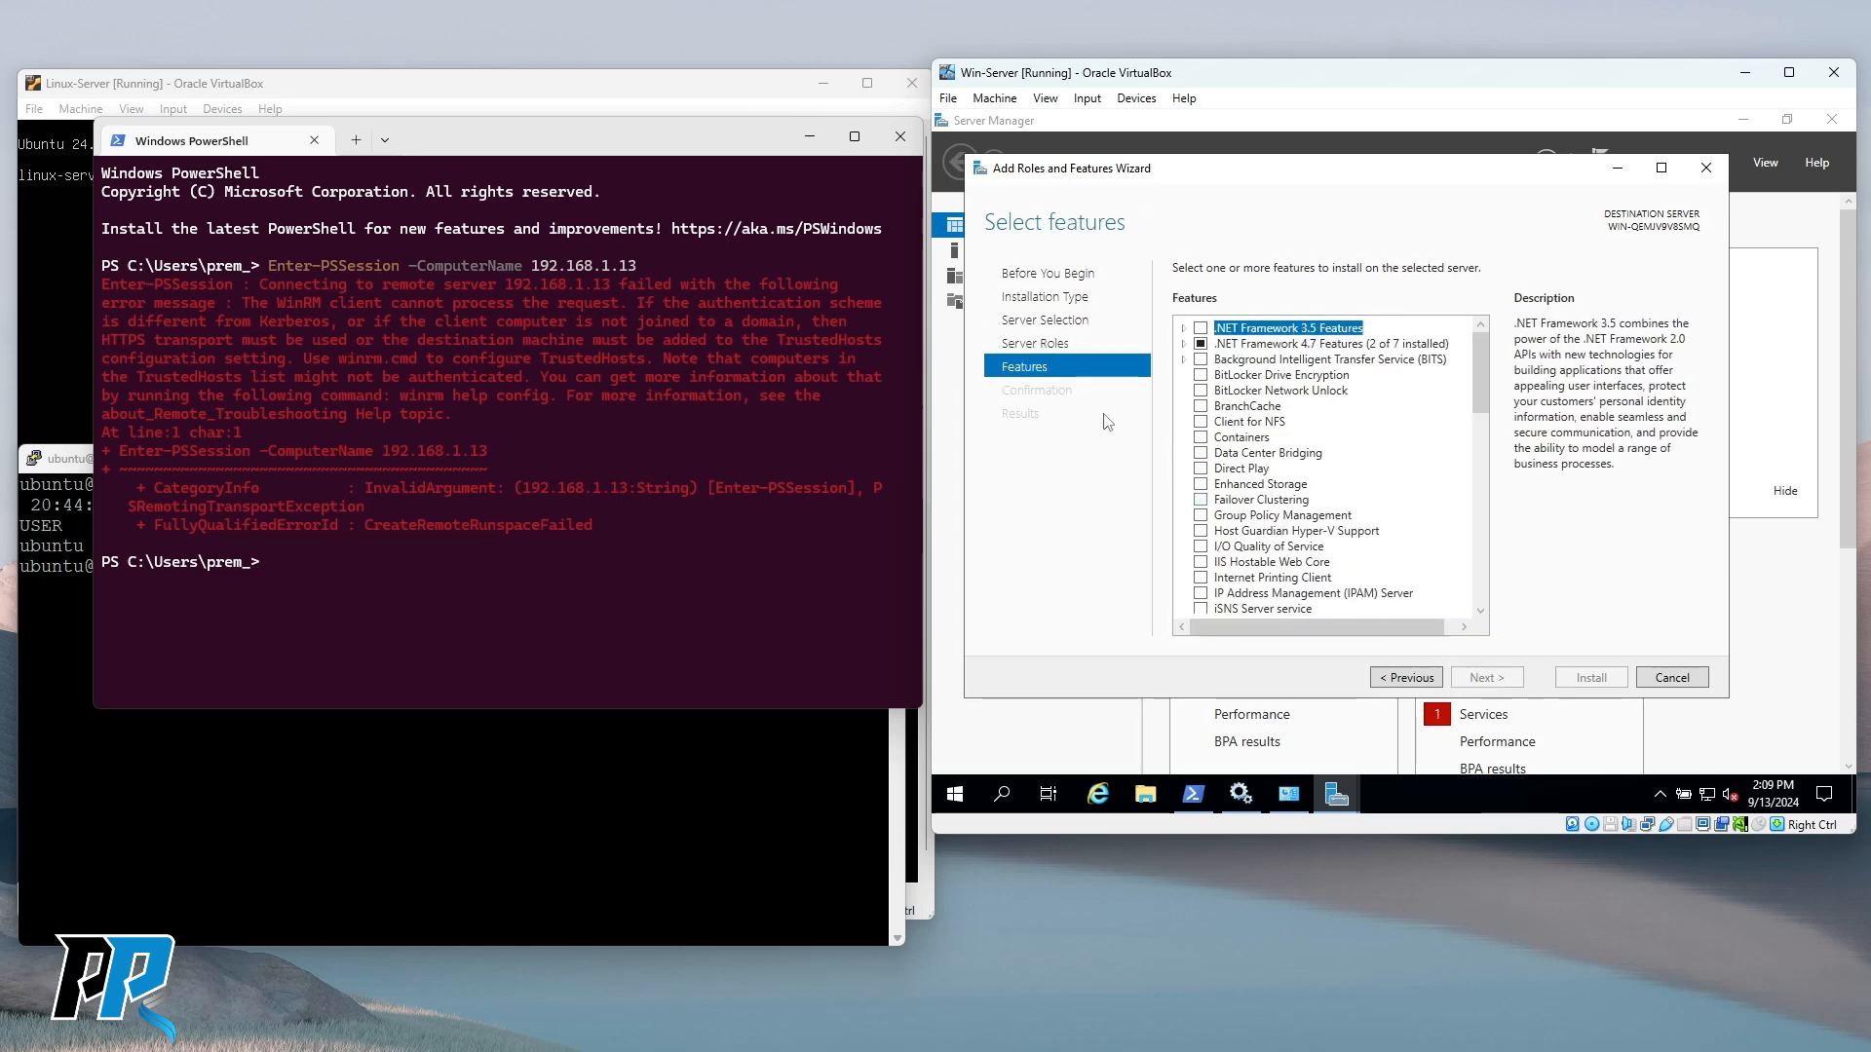
{"action": "scroll", "coordinate": [1311, 414], "scroll_direction": "down", "scroll_amount": 1}
{"action": "scroll", "coordinate": [1310, 414], "scroll_direction": "down", "scroll_amount": 5}
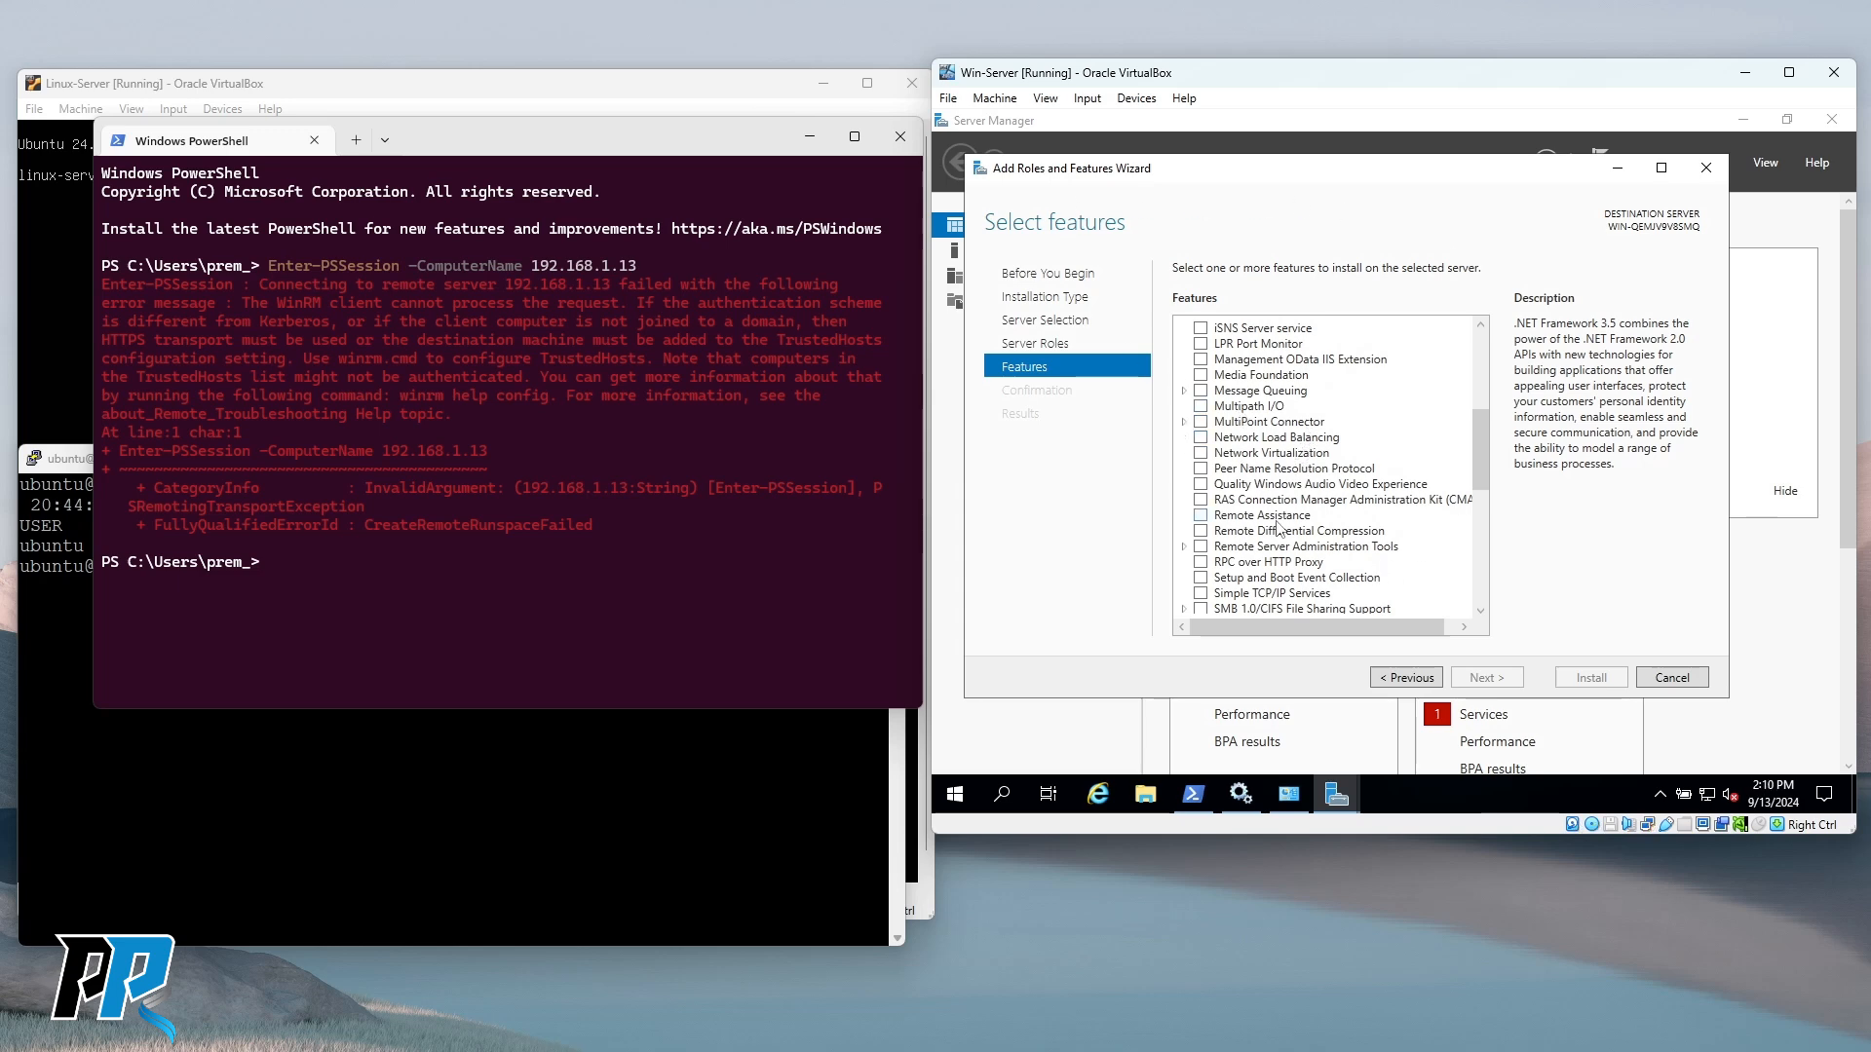
{"action": "scroll", "coordinate": [1280, 527], "scroll_direction": "down", "scroll_amount": 4}
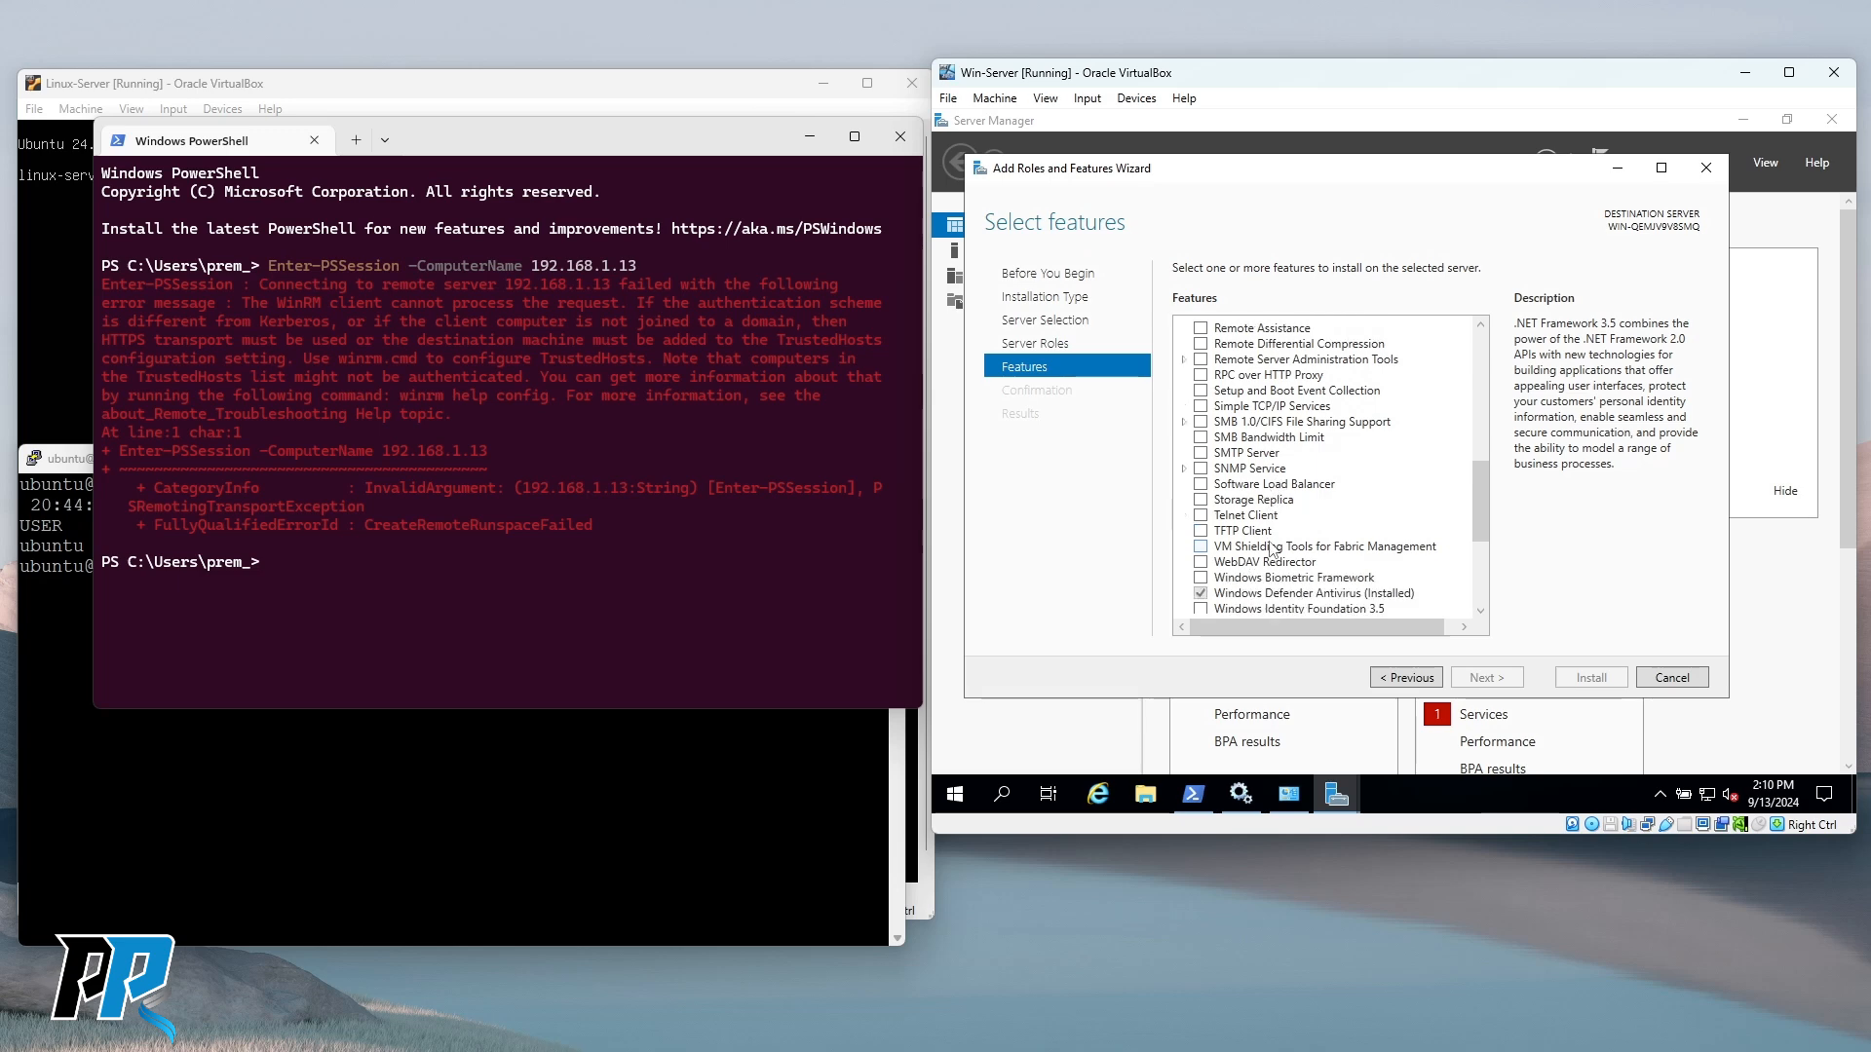
{"action": "left_click", "coordinate": [1200, 515]}
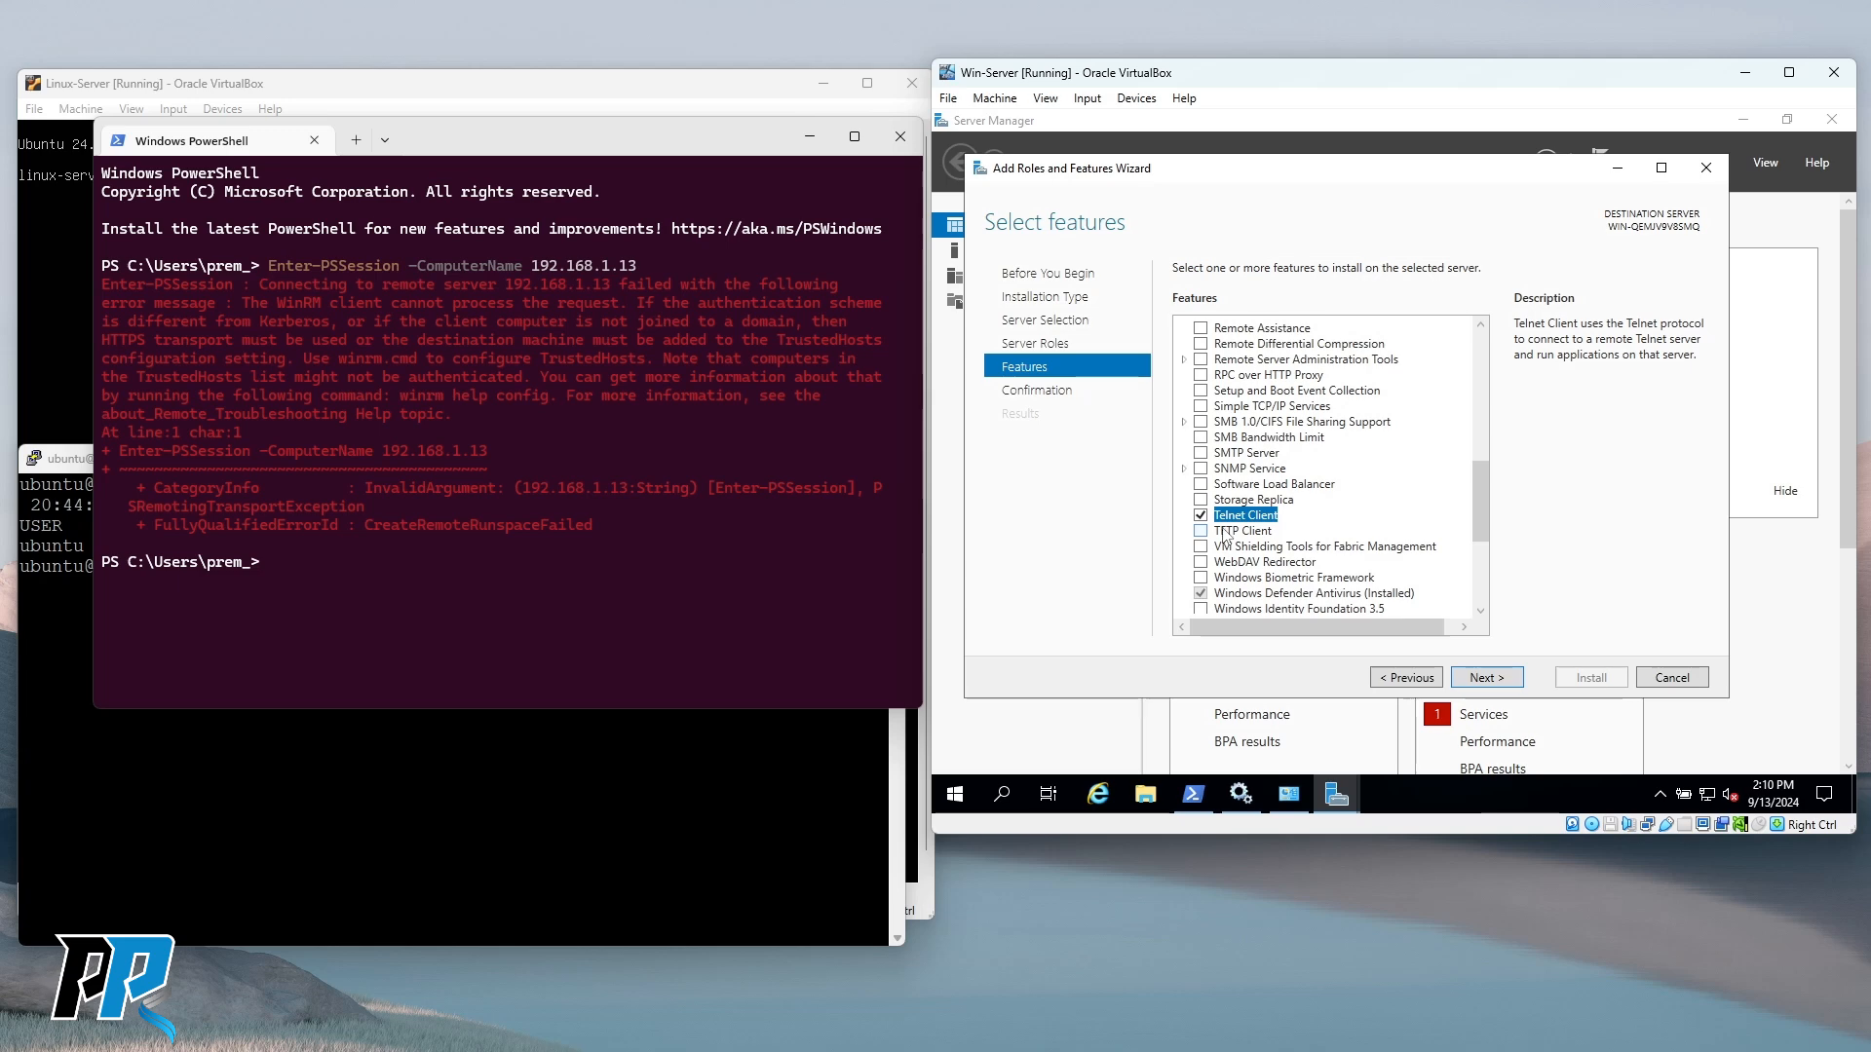
{"action": "left_click", "coordinate": [1505, 687]}
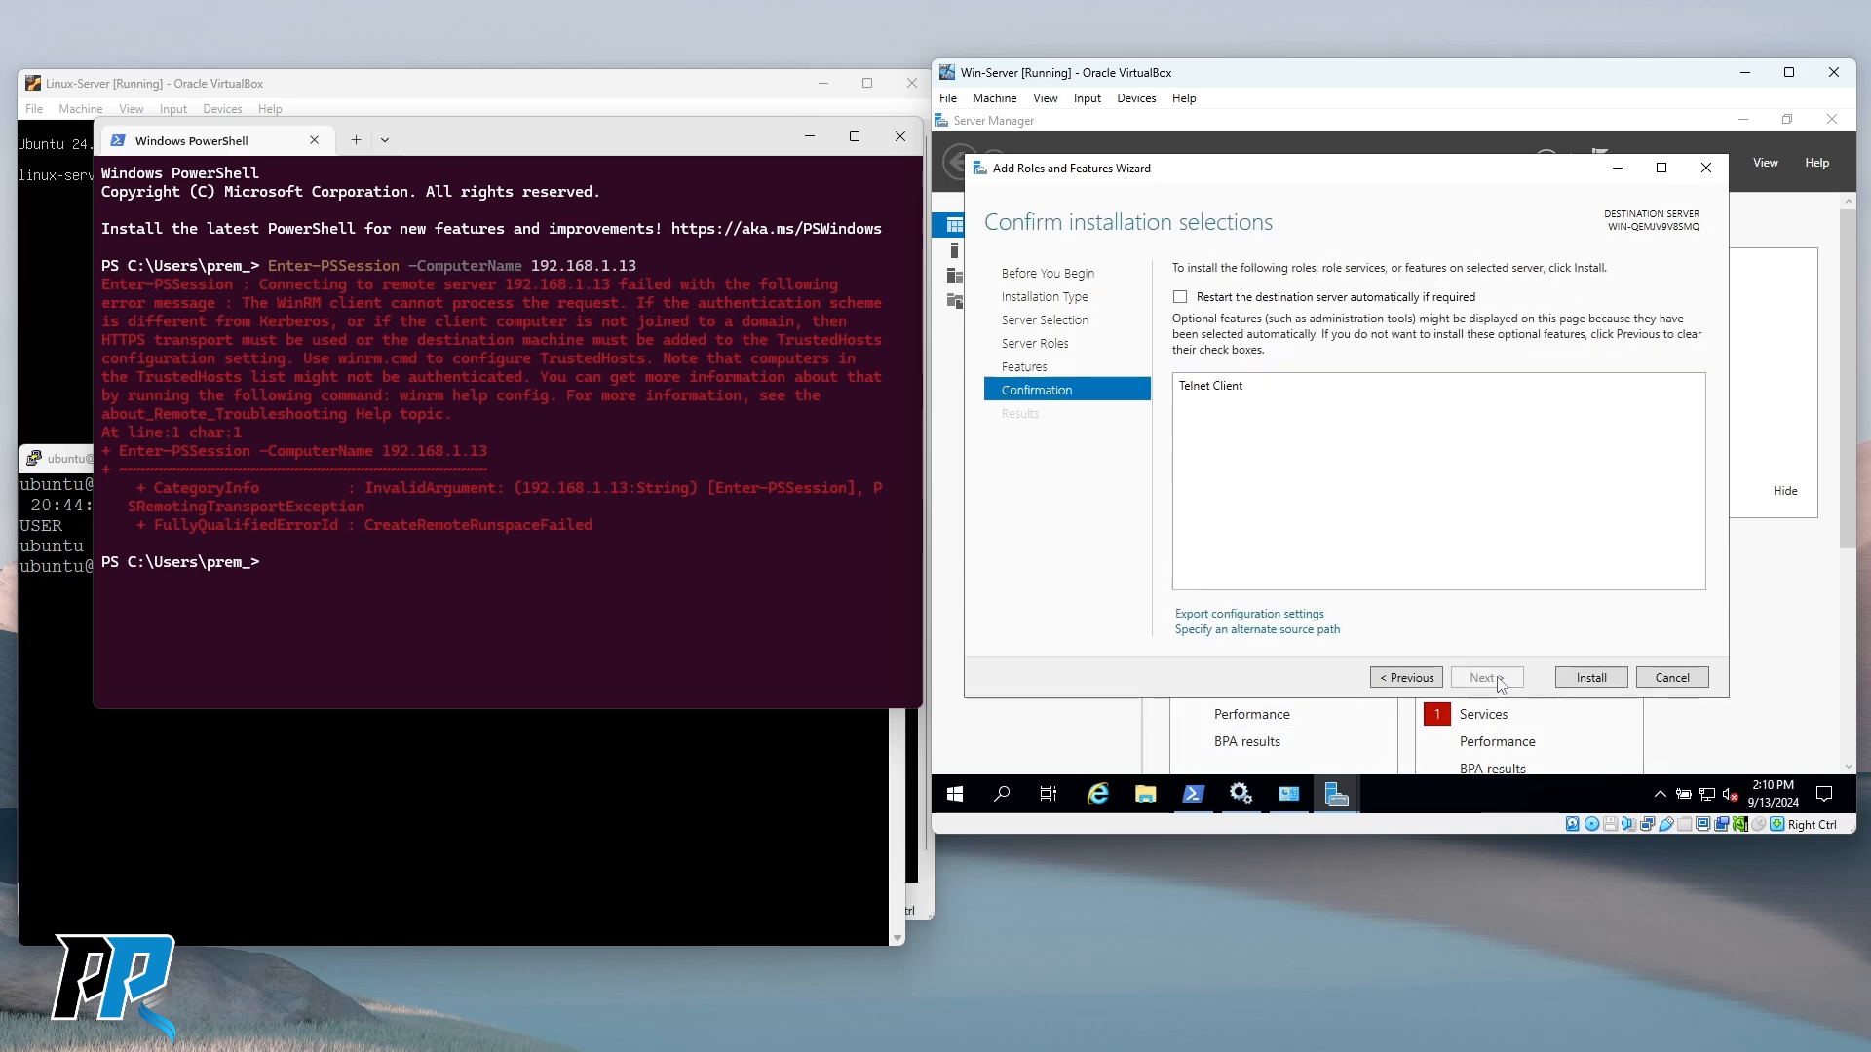
{"action": "left_click", "coordinate": [1594, 679]}
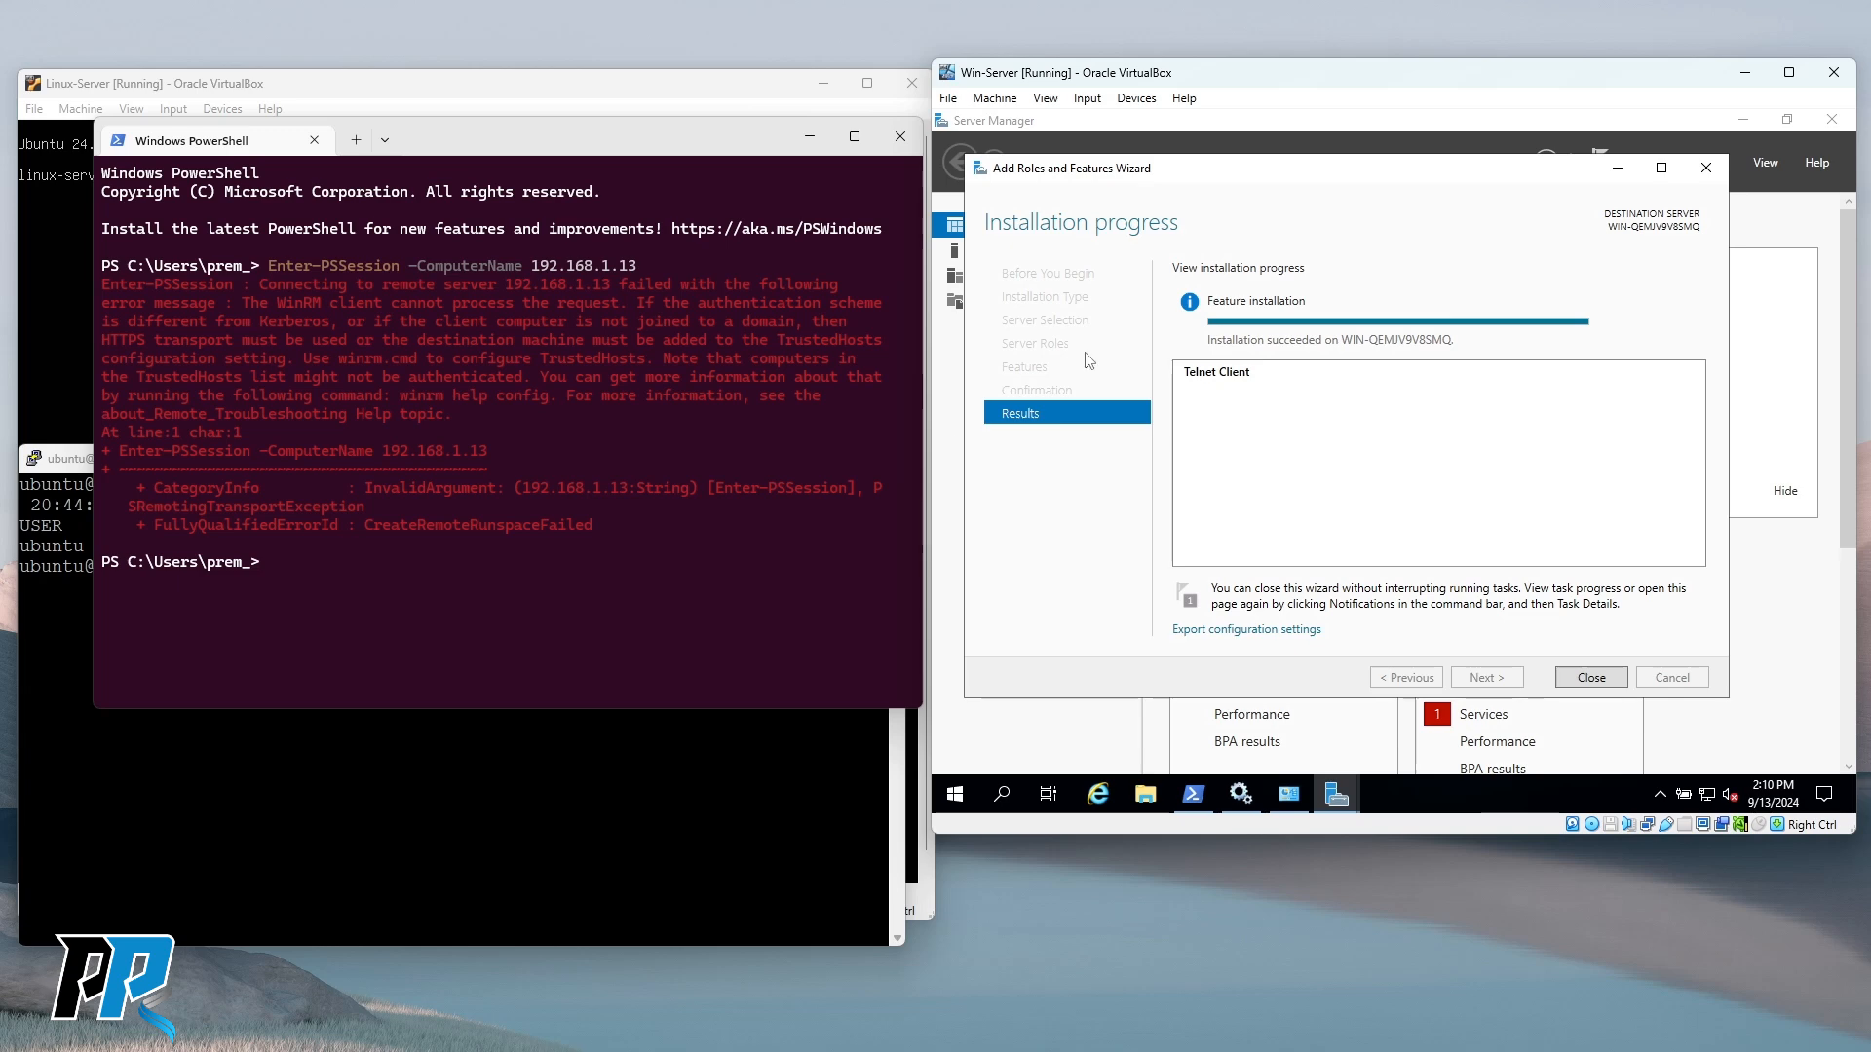
{"action": "left_click", "coordinate": [376, 839]}
Run netstat to check listening ports, then switch to a root shell with sudo su.
{"action": "type", "text": "telnet"}
{"action": "key", "text": "BackSpace"}
{"action": "key", "text": "BackSpace"}
{"action": "key", "text": "BackSpace"}
{"action": "key", "text": "BackSpace"}
{"action": "key", "text": "BackSpace"}
{"action": "key", "text": "BackSpace"}
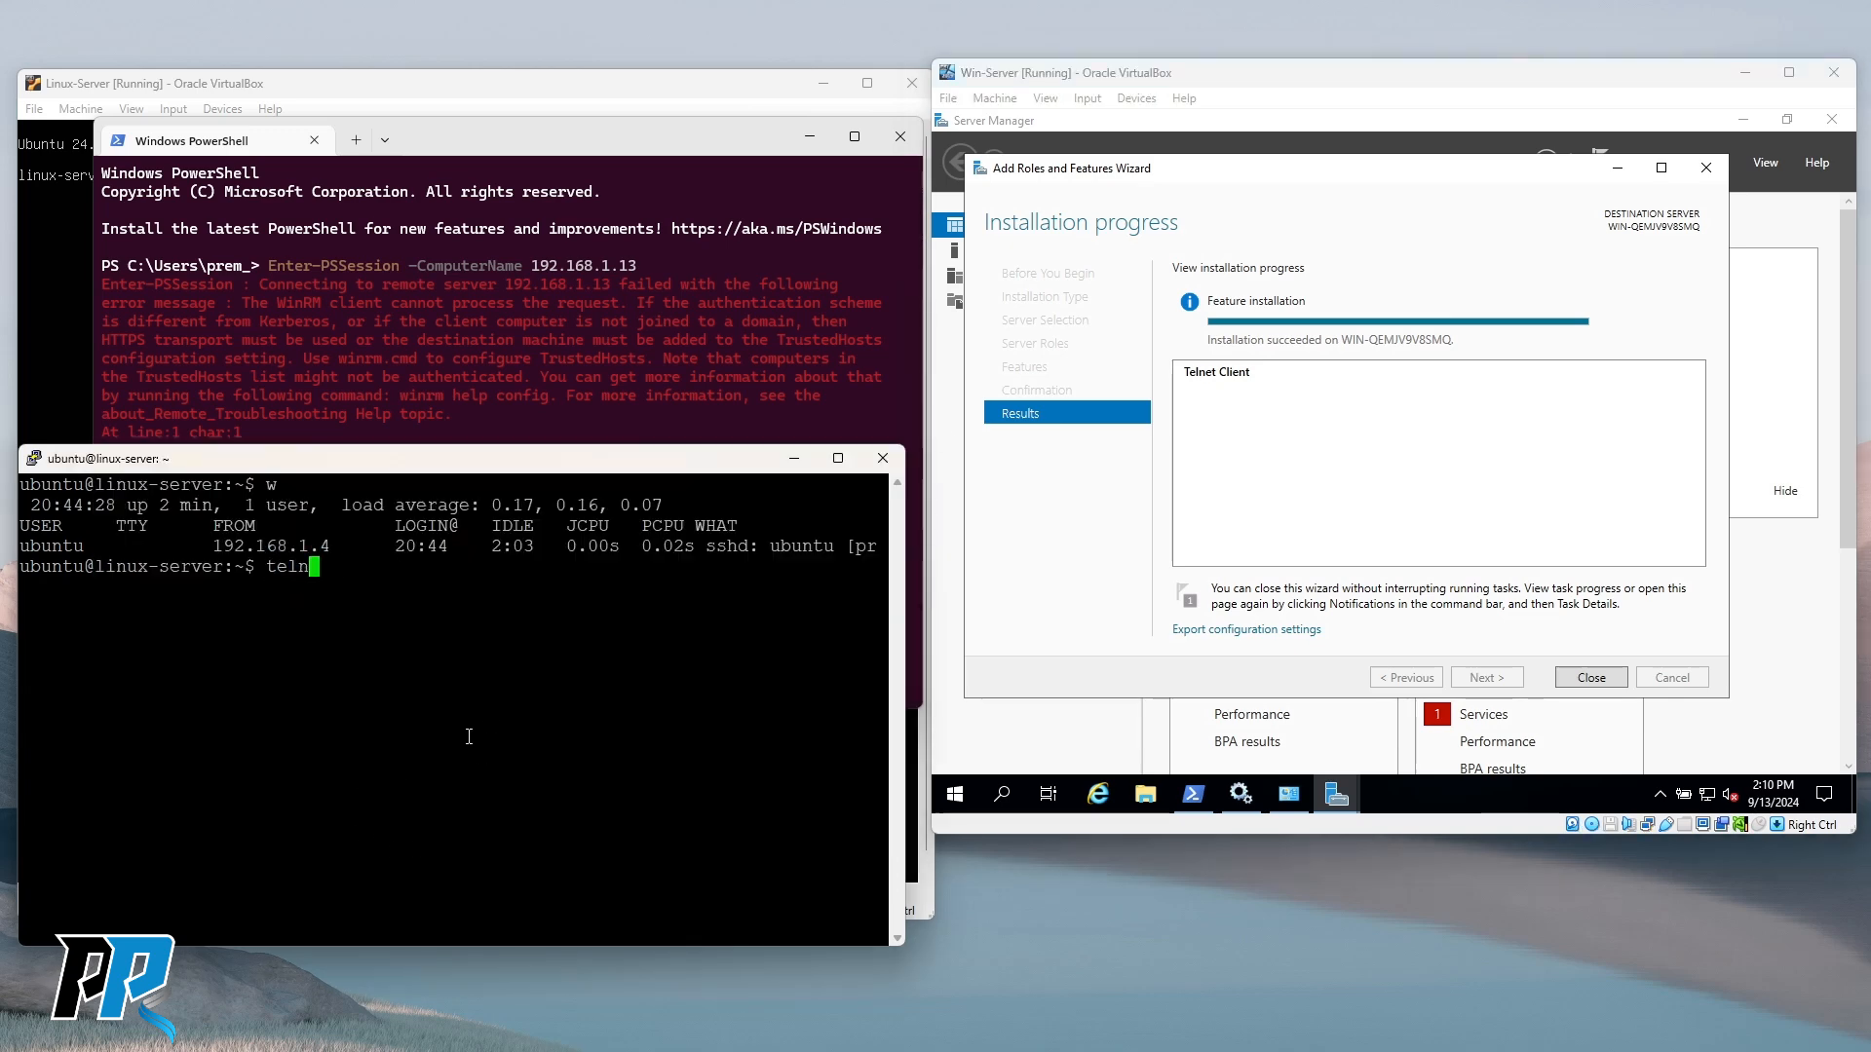
{"action": "type", "text": "entstat"}
{"action": "key", "text": "BackSpace"}
{"action": "key", "text": "BackSpace"}
{"action": "key", "text": "BackSpace"}
{"action": "key", "text": "BackSpace"}
{"action": "key", "text": "BackSpace"}
{"action": "key", "text": "BackSpace"}
{"action": "key", "text": "BackSpace"}
{"action": "type", "text": "netstat"}
{"action": "key", "text": "Return"}
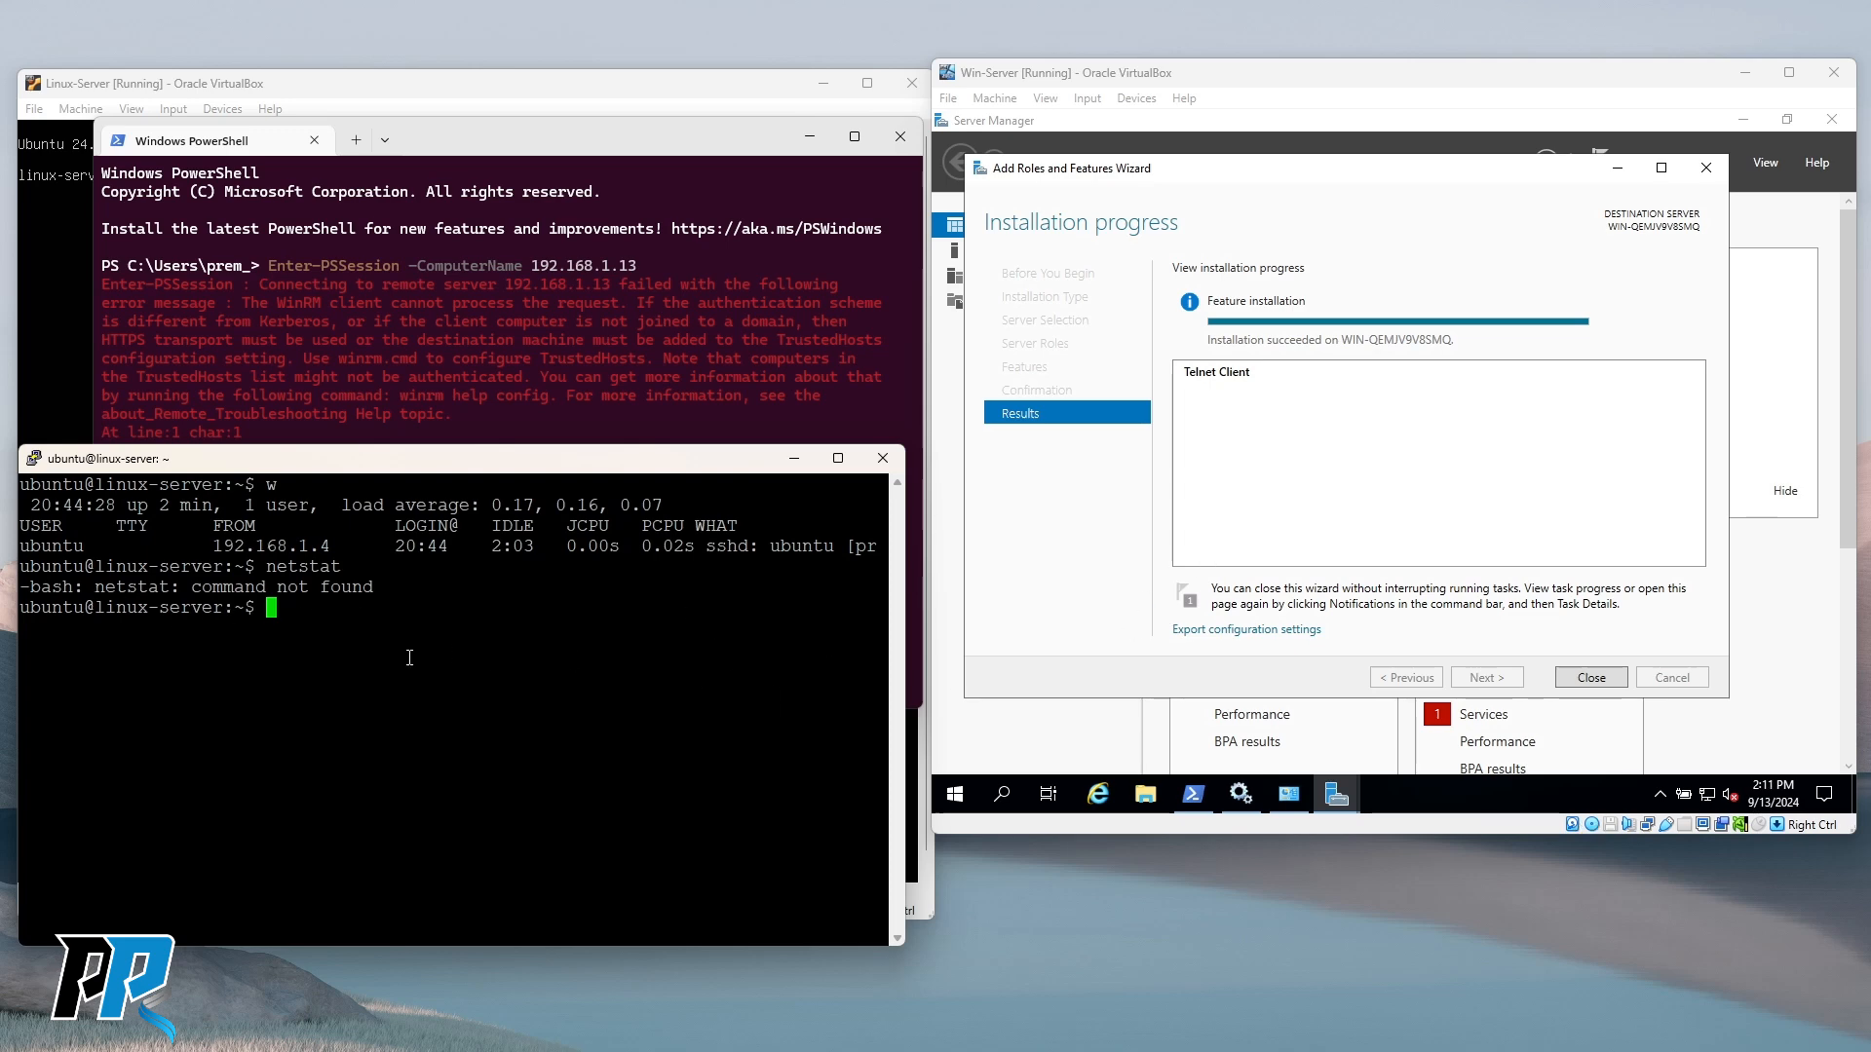
{"action": "type", "text": "sudo su"}
{"action": "key", "text": "Return"}
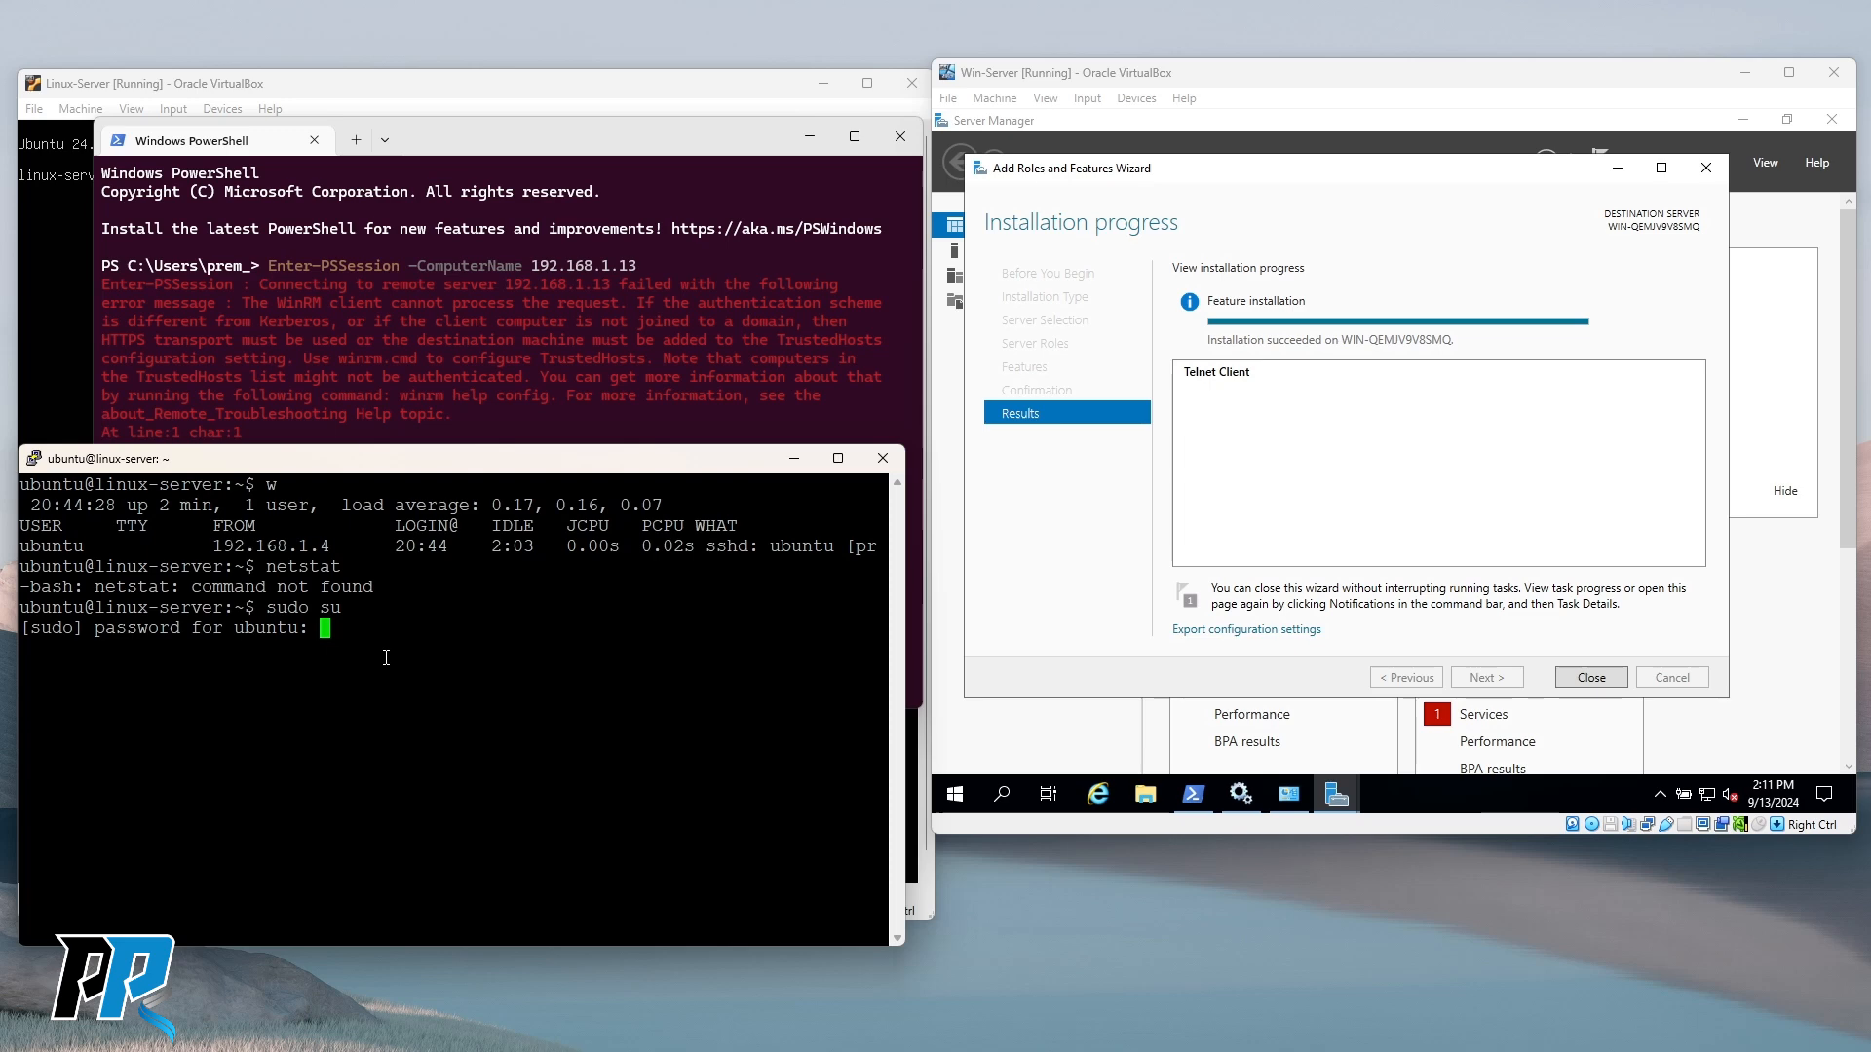
{"action": "key", "text": "Return"}
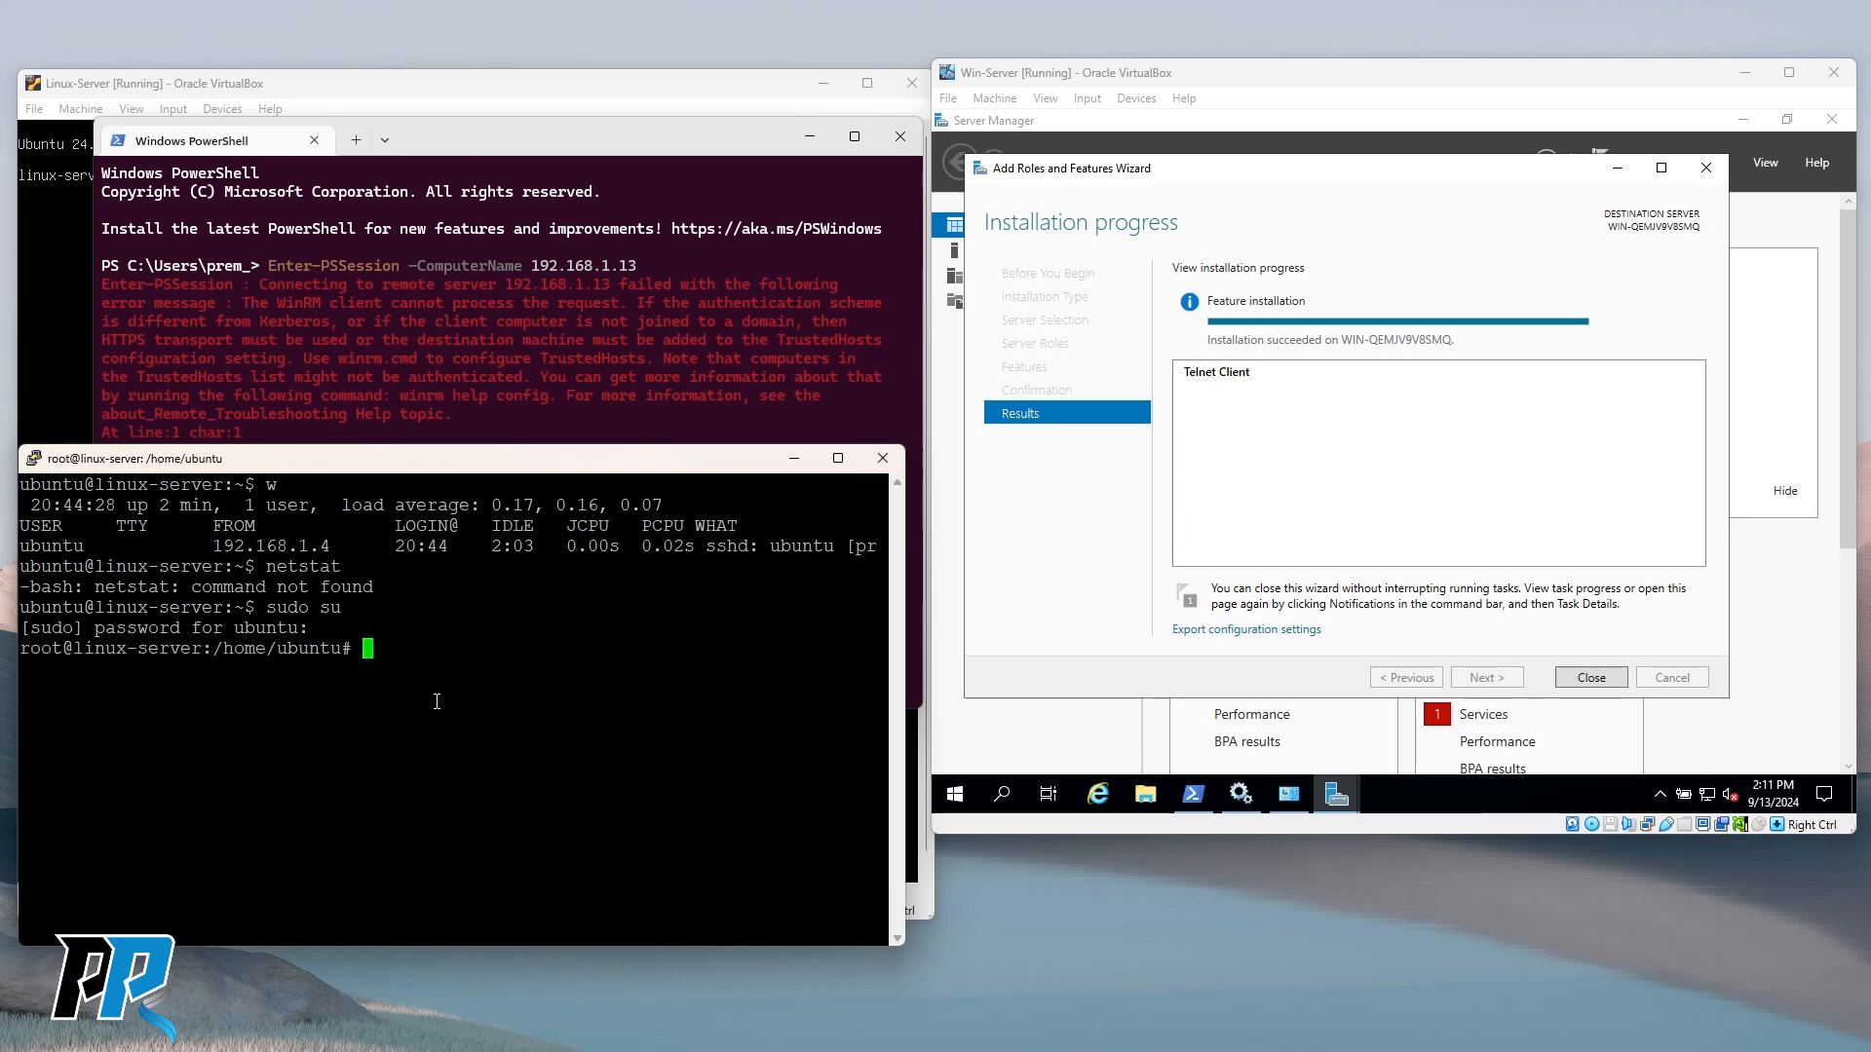
Run apt install telnet and answer y to install inetutils-telnet (104 kB download).
{"action": "type", "text": "apt"}
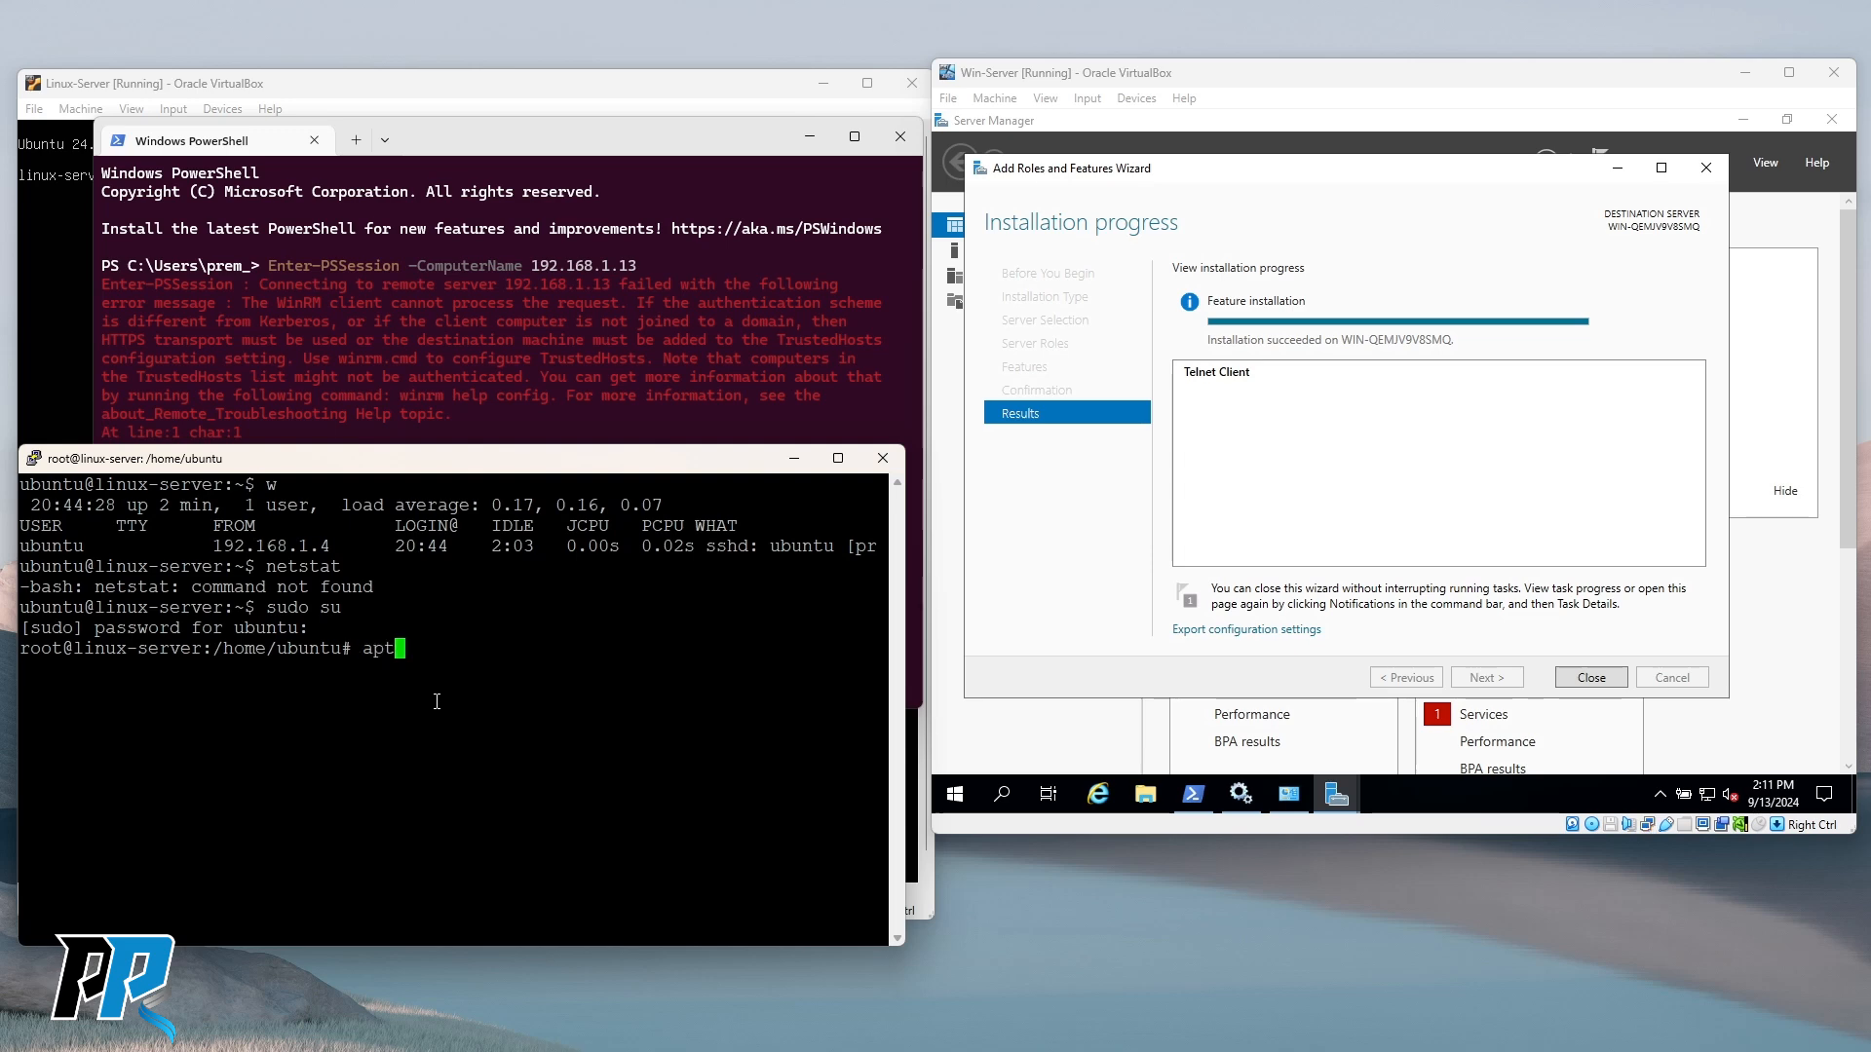
{"action": "type", "text": " install telnet"}
{"action": "key", "text": "Return"}
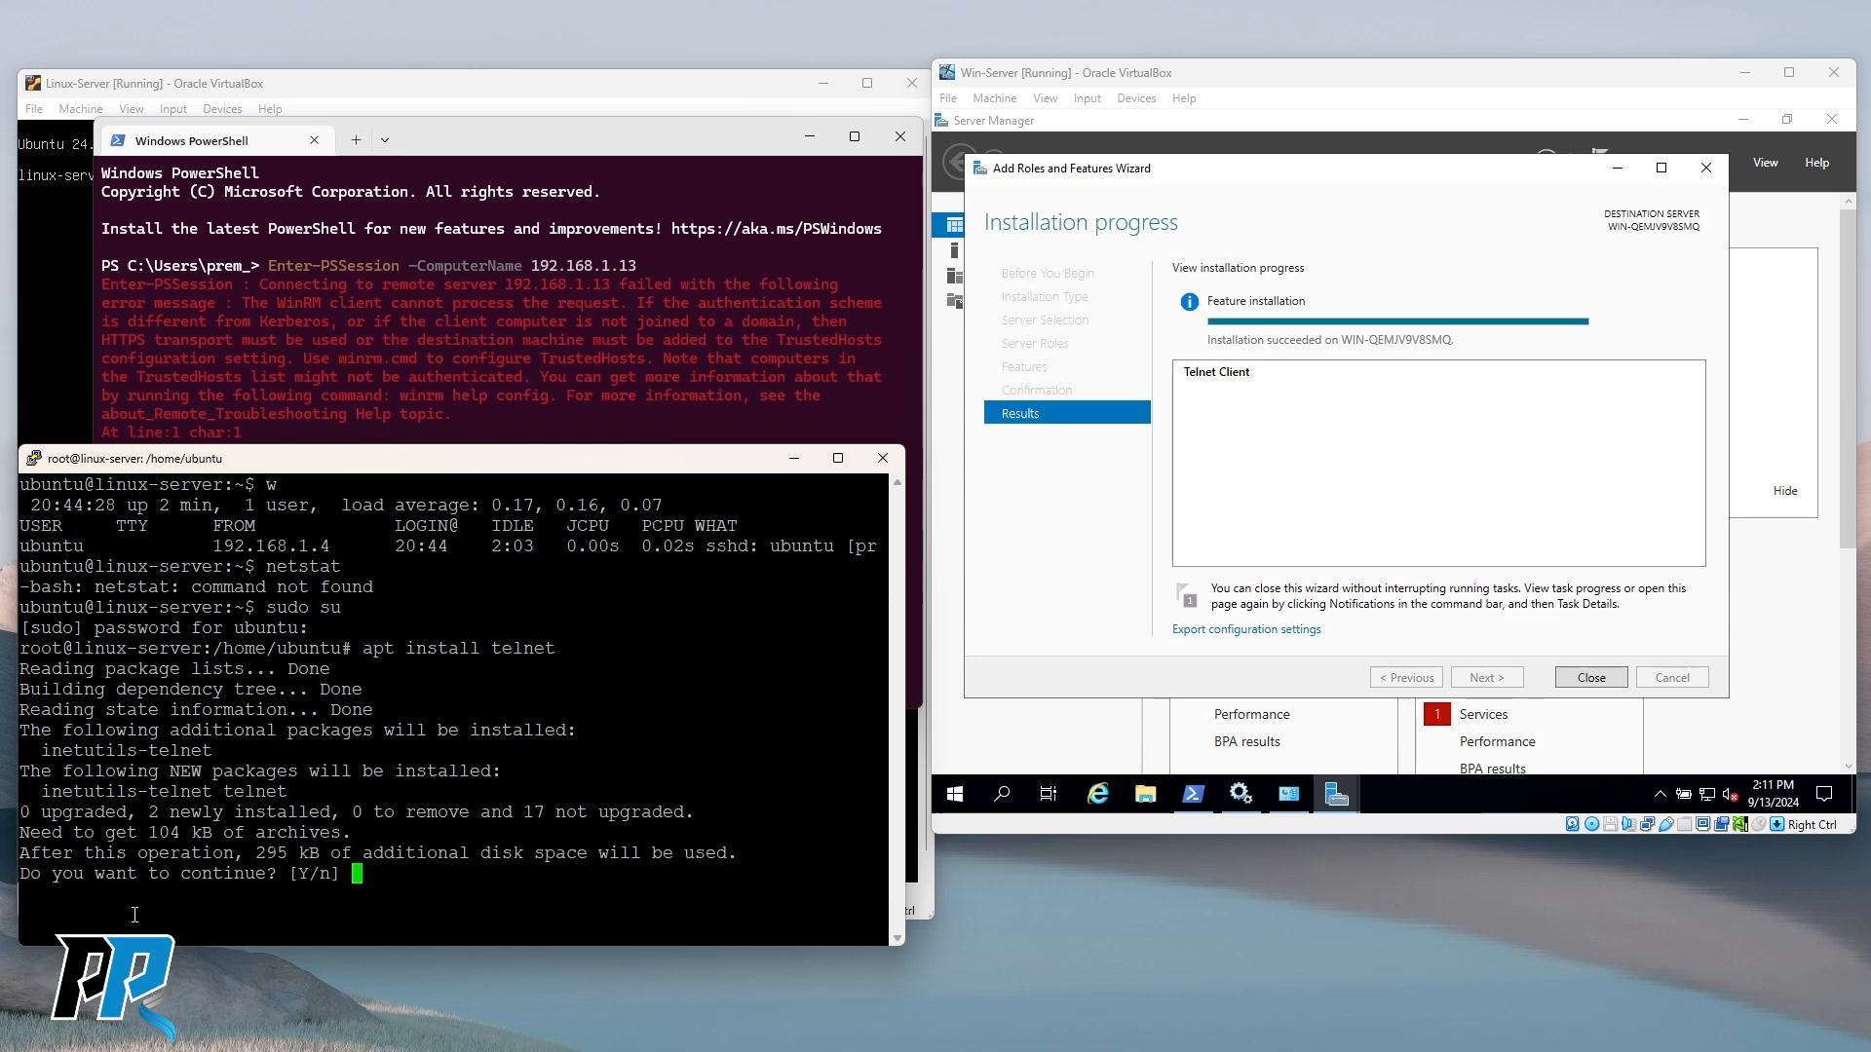
{"action": "left_click_drag", "start_coordinate": [106, 835], "coordinate": [342, 833]}
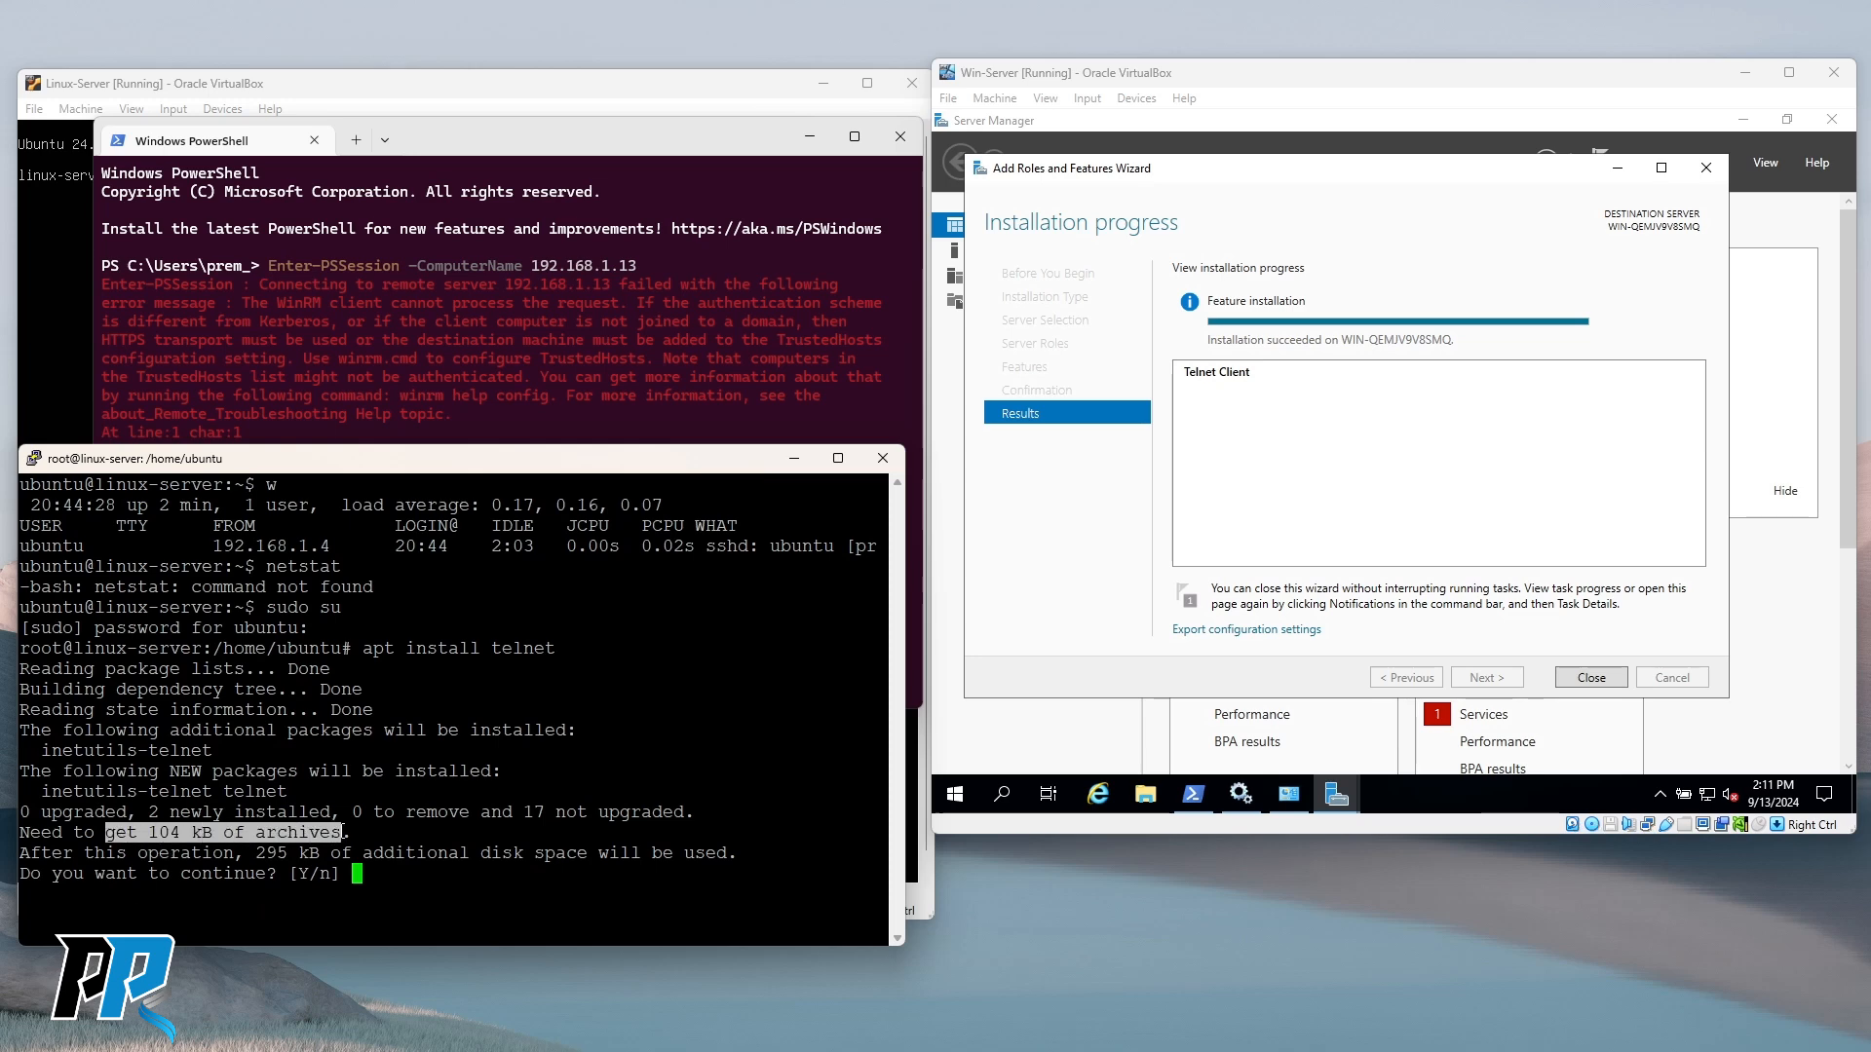
{"action": "left_click_drag", "start_coordinate": [39, 750], "coordinate": [254, 752]}
{"action": "left_click", "coordinate": [255, 753]}
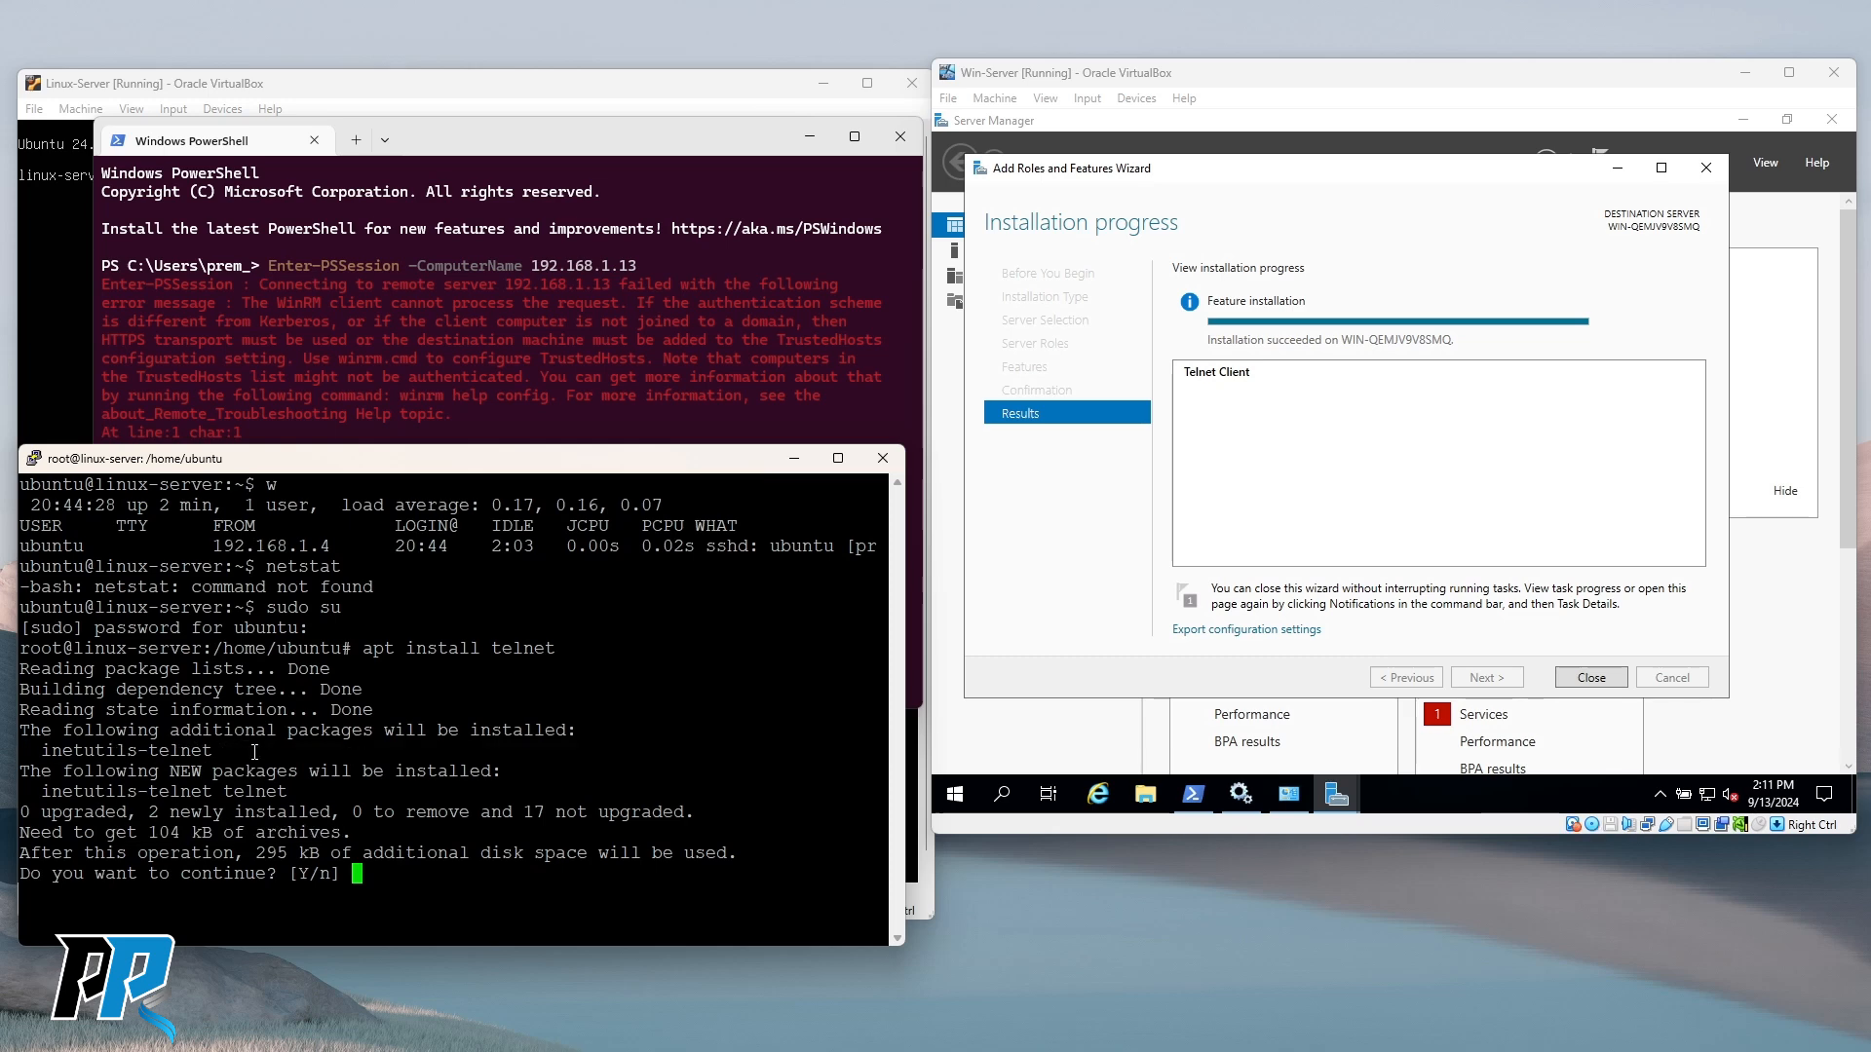
{"action": "type", "text": "y"}
{"action": "key", "text": "Return"}
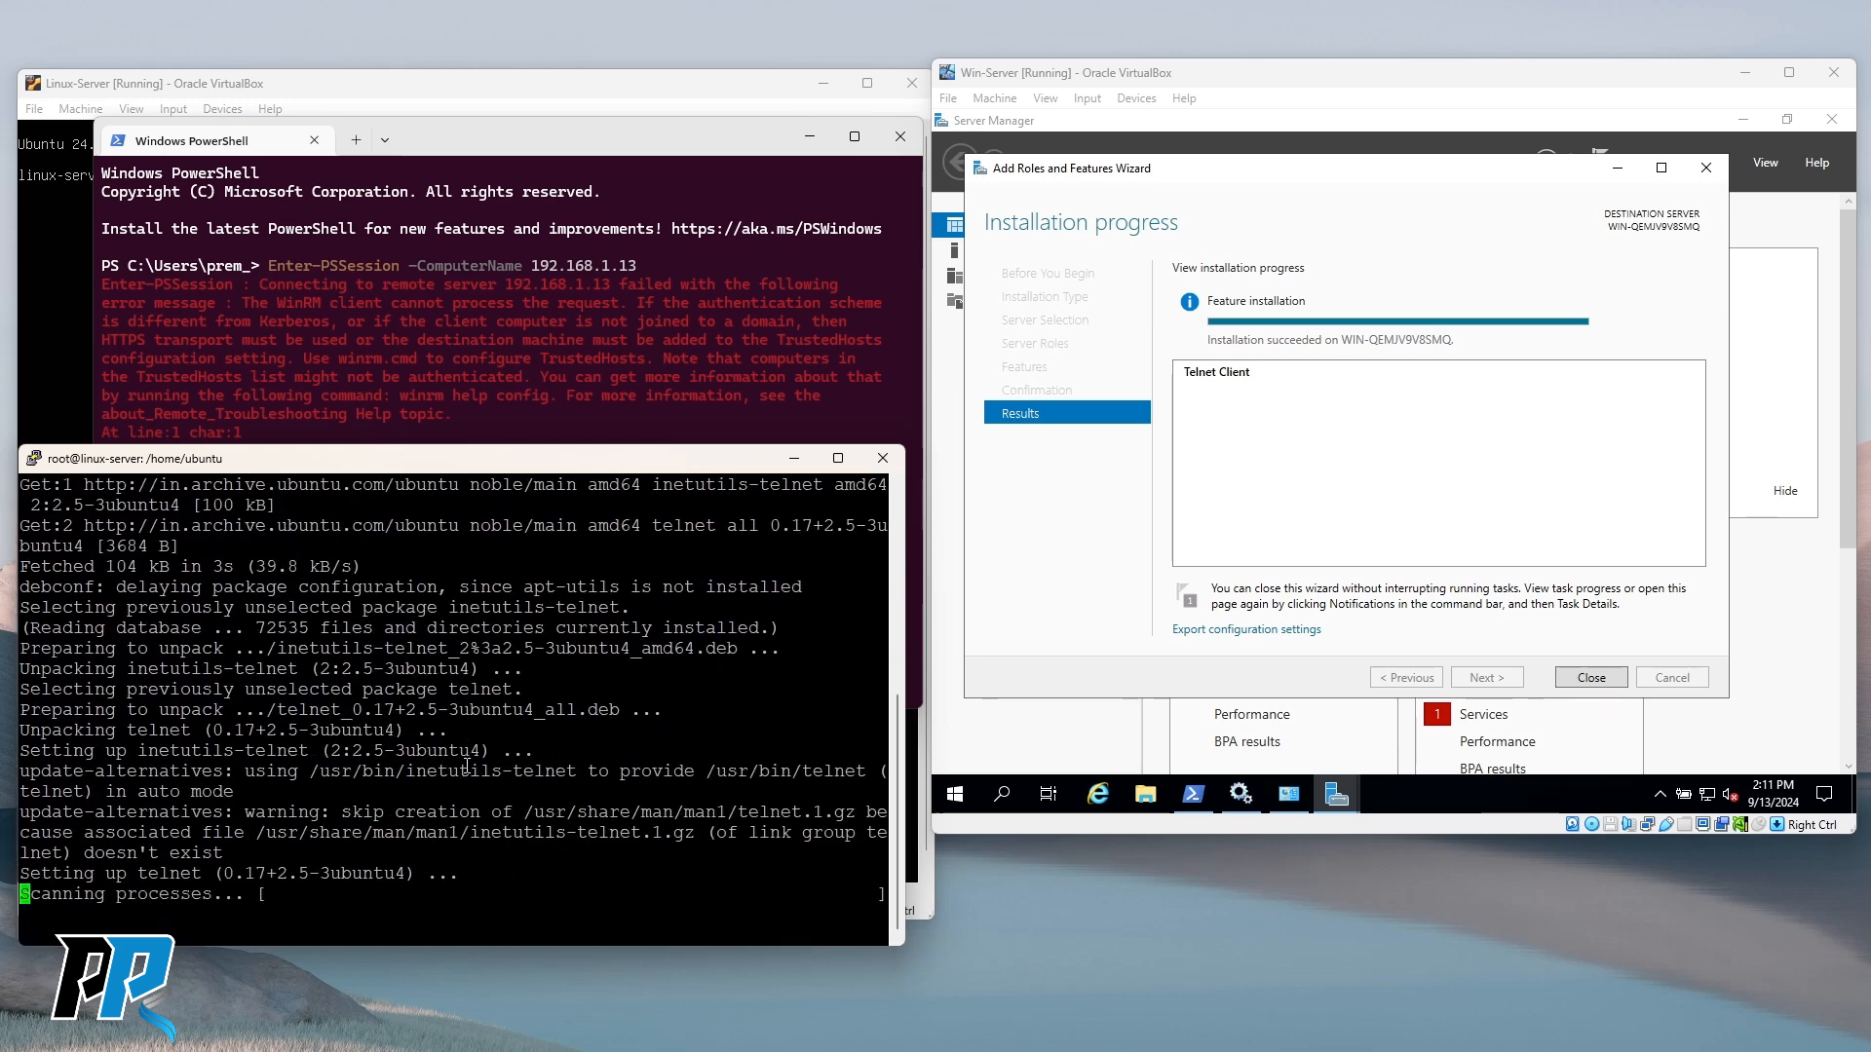
Launch the telnet client and quit it to confirm it works.
{"action": "type", "text": "telnet"}
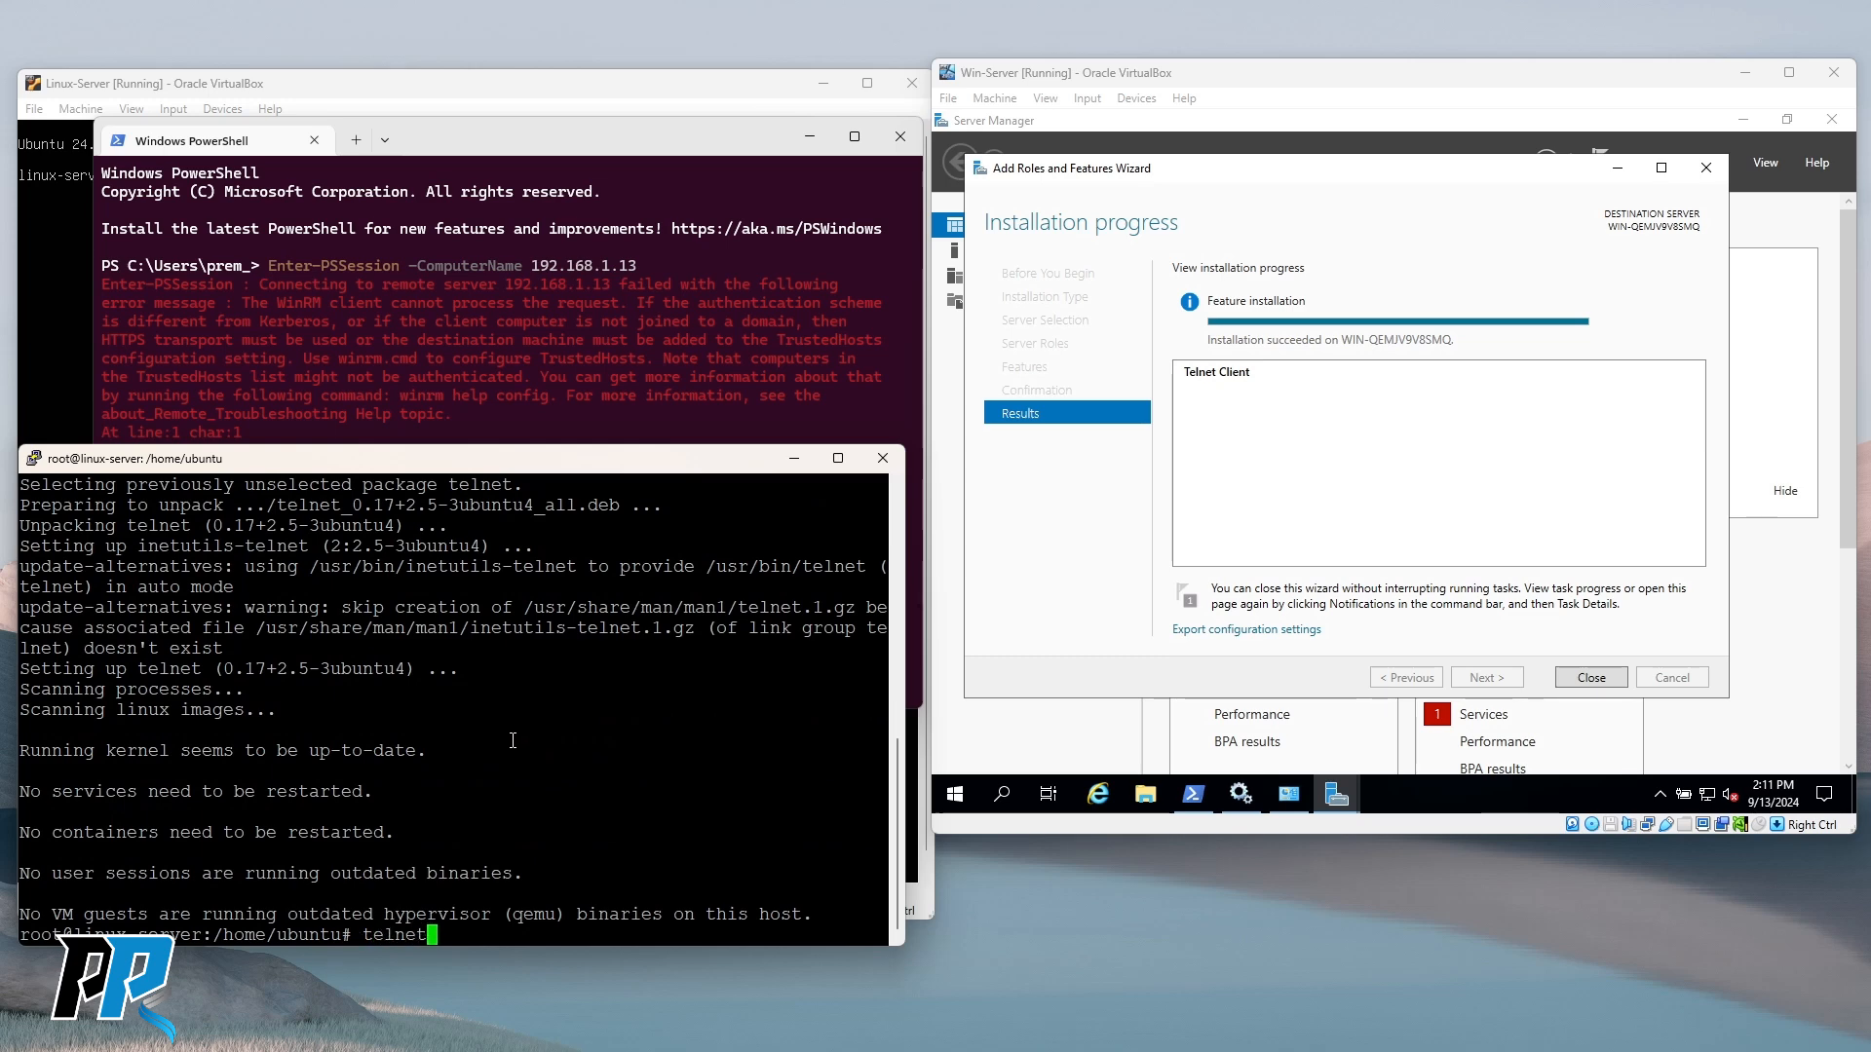
{"action": "key", "text": "Return"}
{"action": "type", "text": "op"}
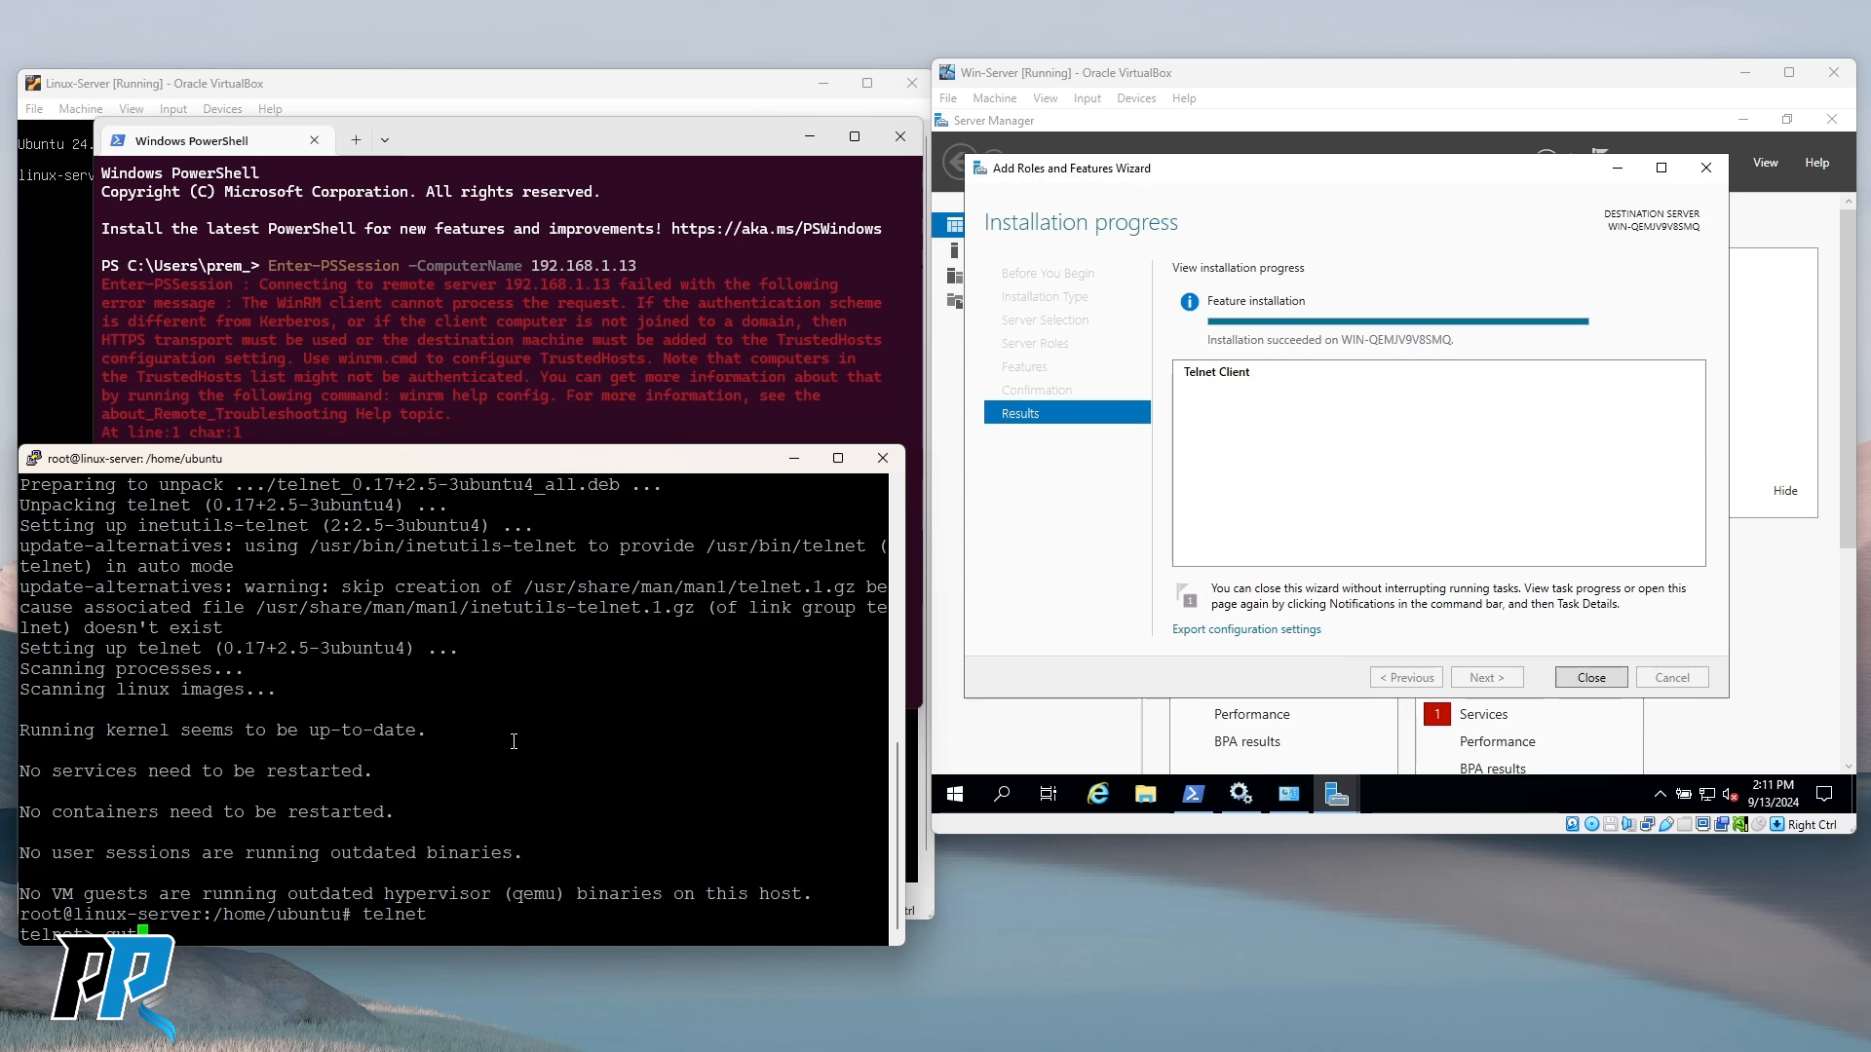
{"action": "type", "text": "it"}
{"action": "key", "text": "Return"}
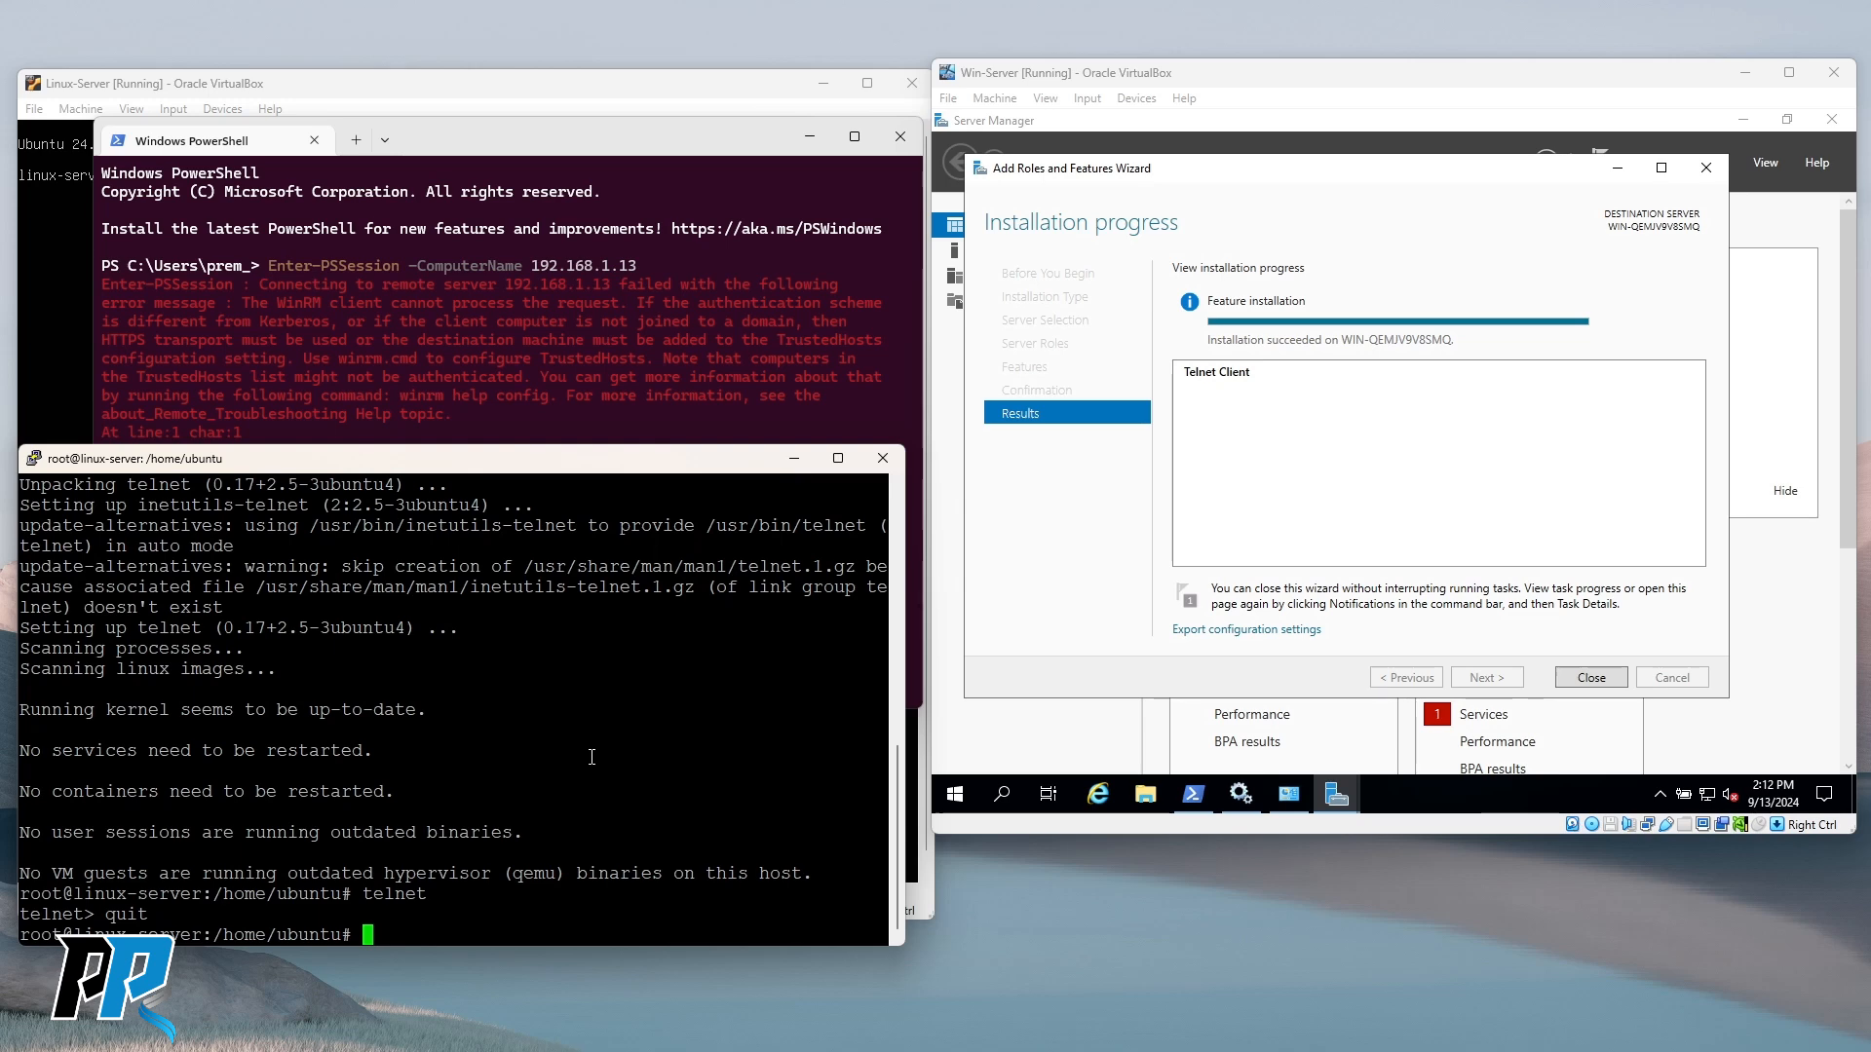
Run ping, find it is not installed, and type apt install net-tools.
{"action": "type", "text": "ping"}
{"action": "key", "text": "Return"}
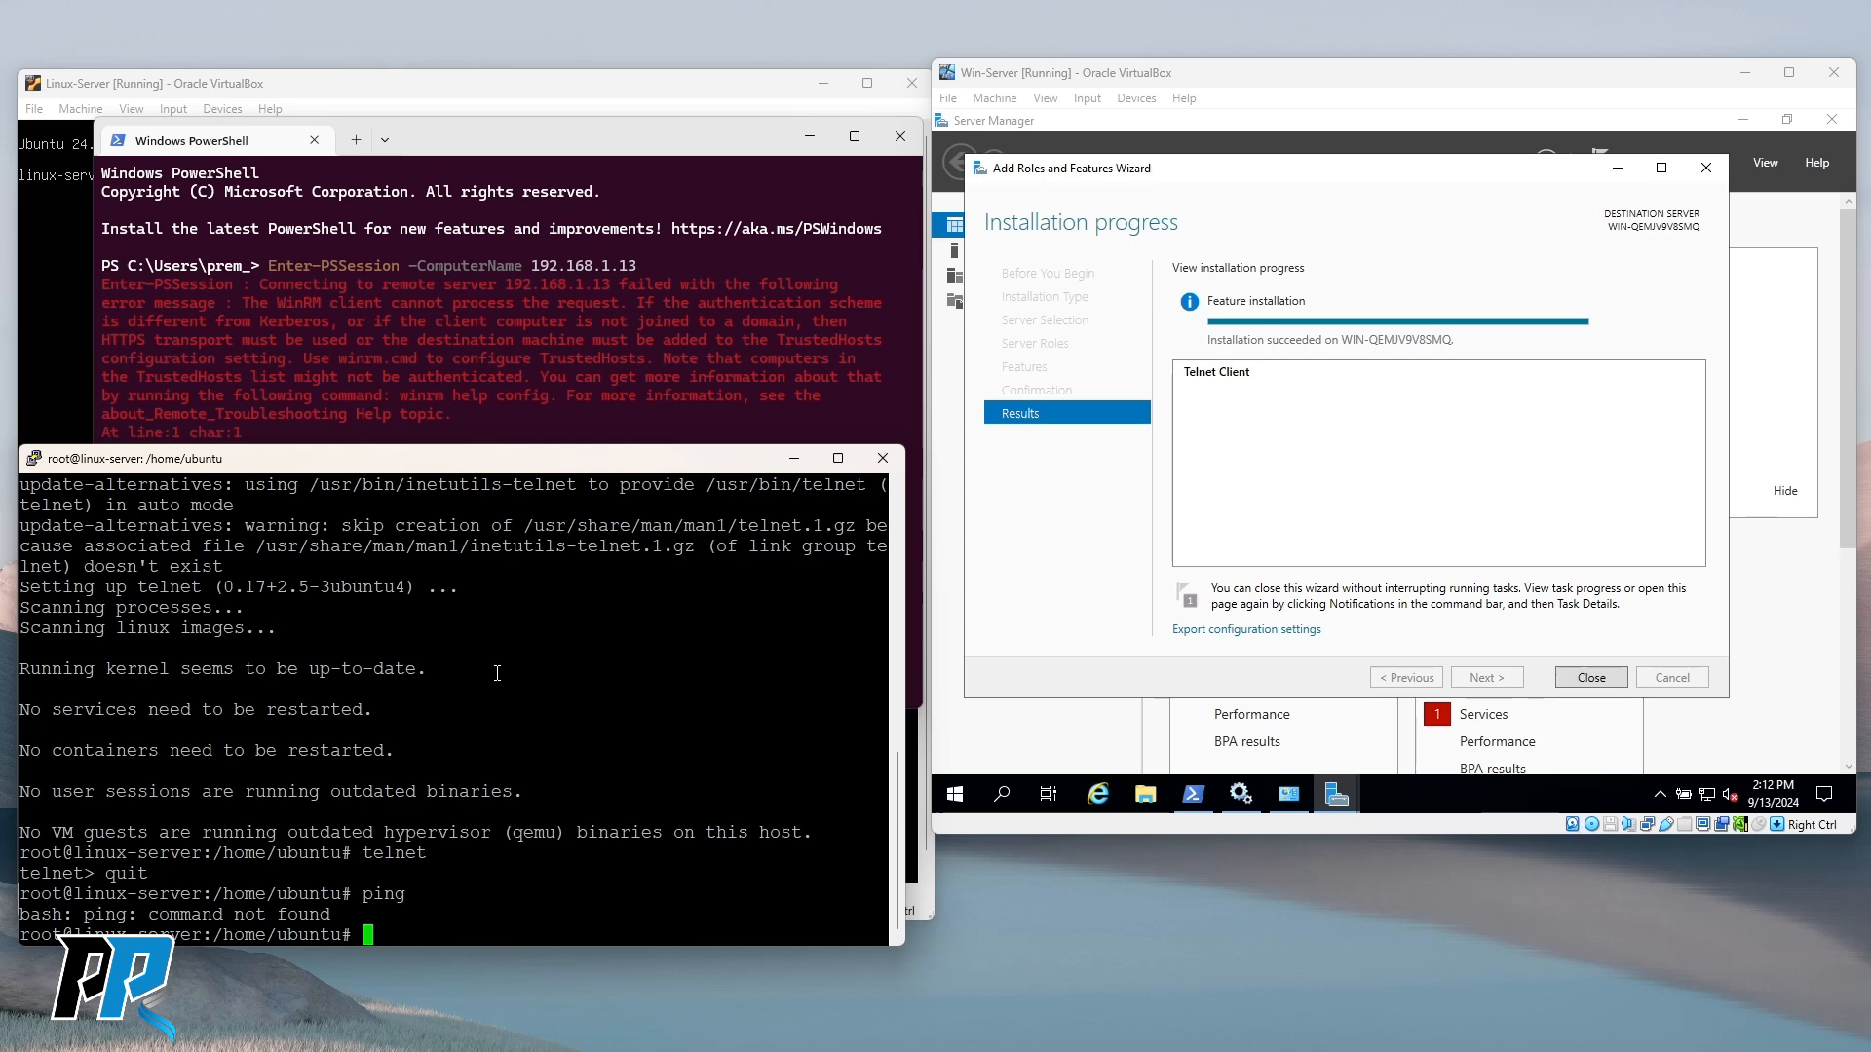
{"action": "type", "text": "apt install net-tools"}
Install net-tools, then run ping twice to find it still not found.
{"action": "key", "text": "Return"}
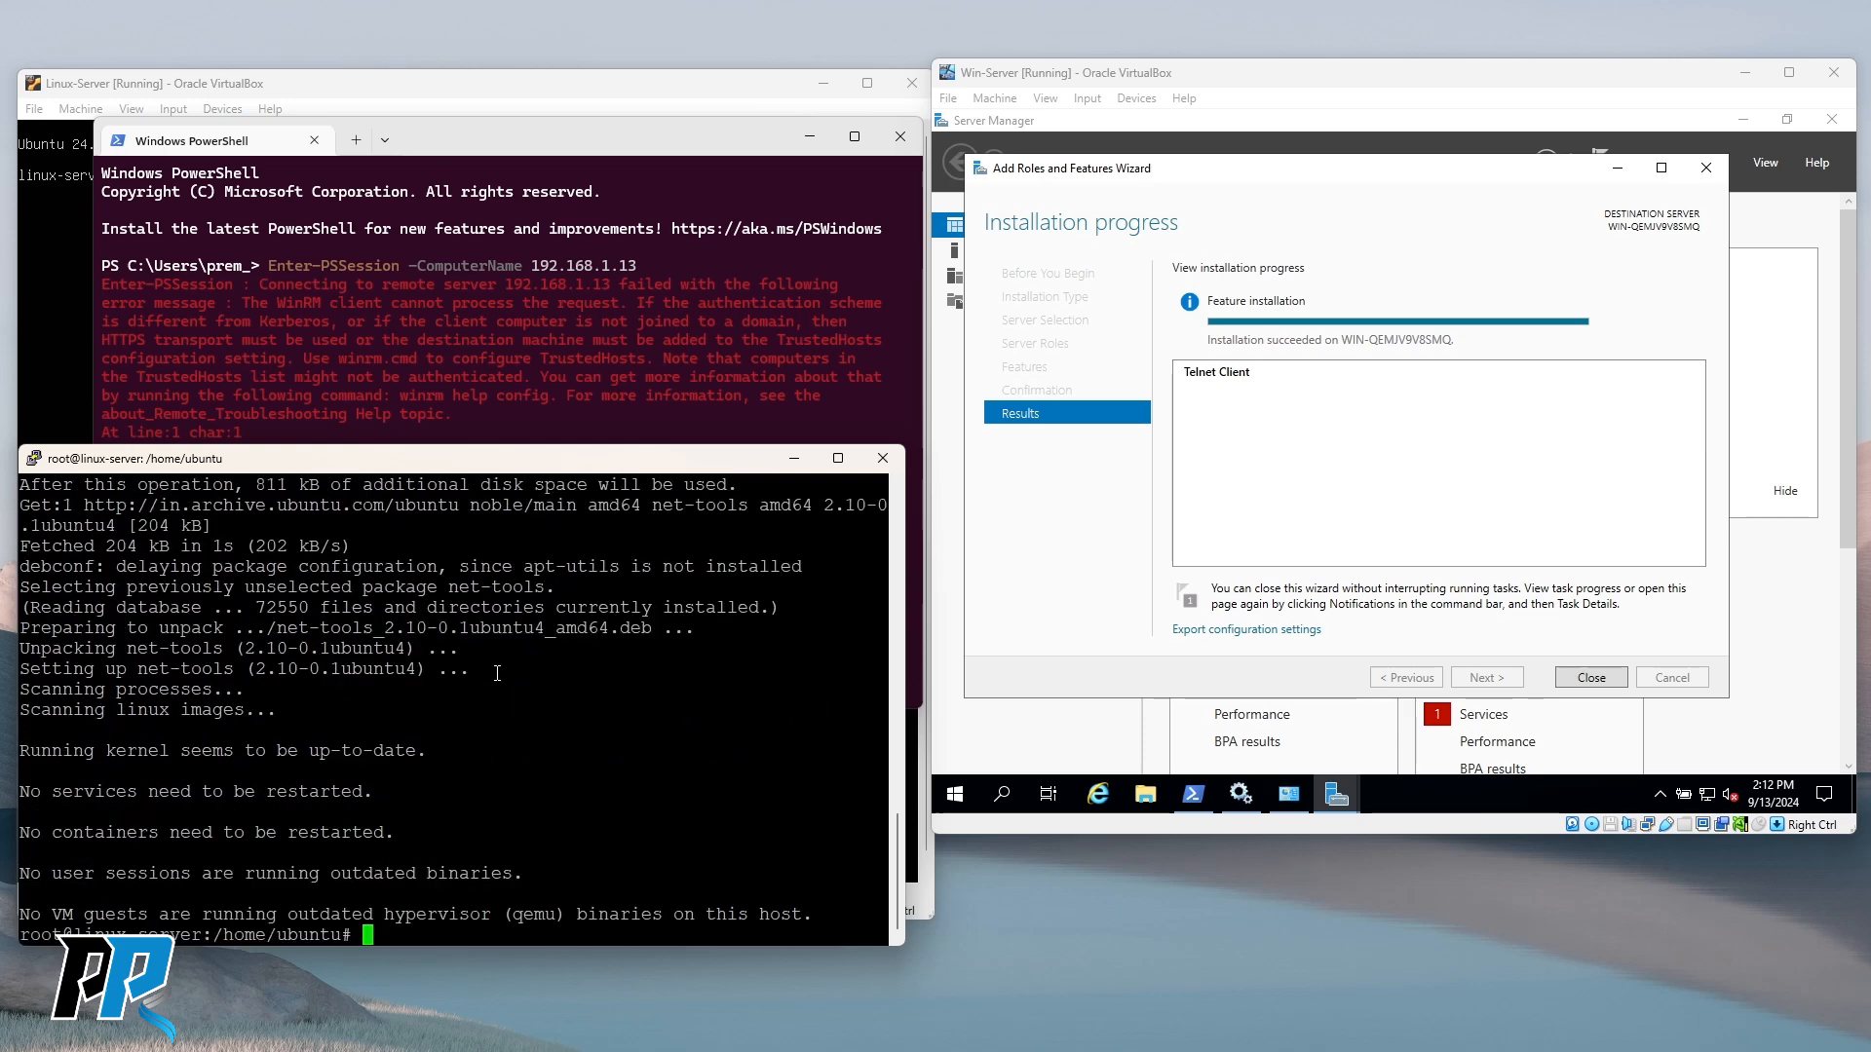
{"action": "type", "text": "ping"}
{"action": "key", "text": "Return"}
{"action": "type", "text": "ping"}
{"action": "key", "text": "Return"}
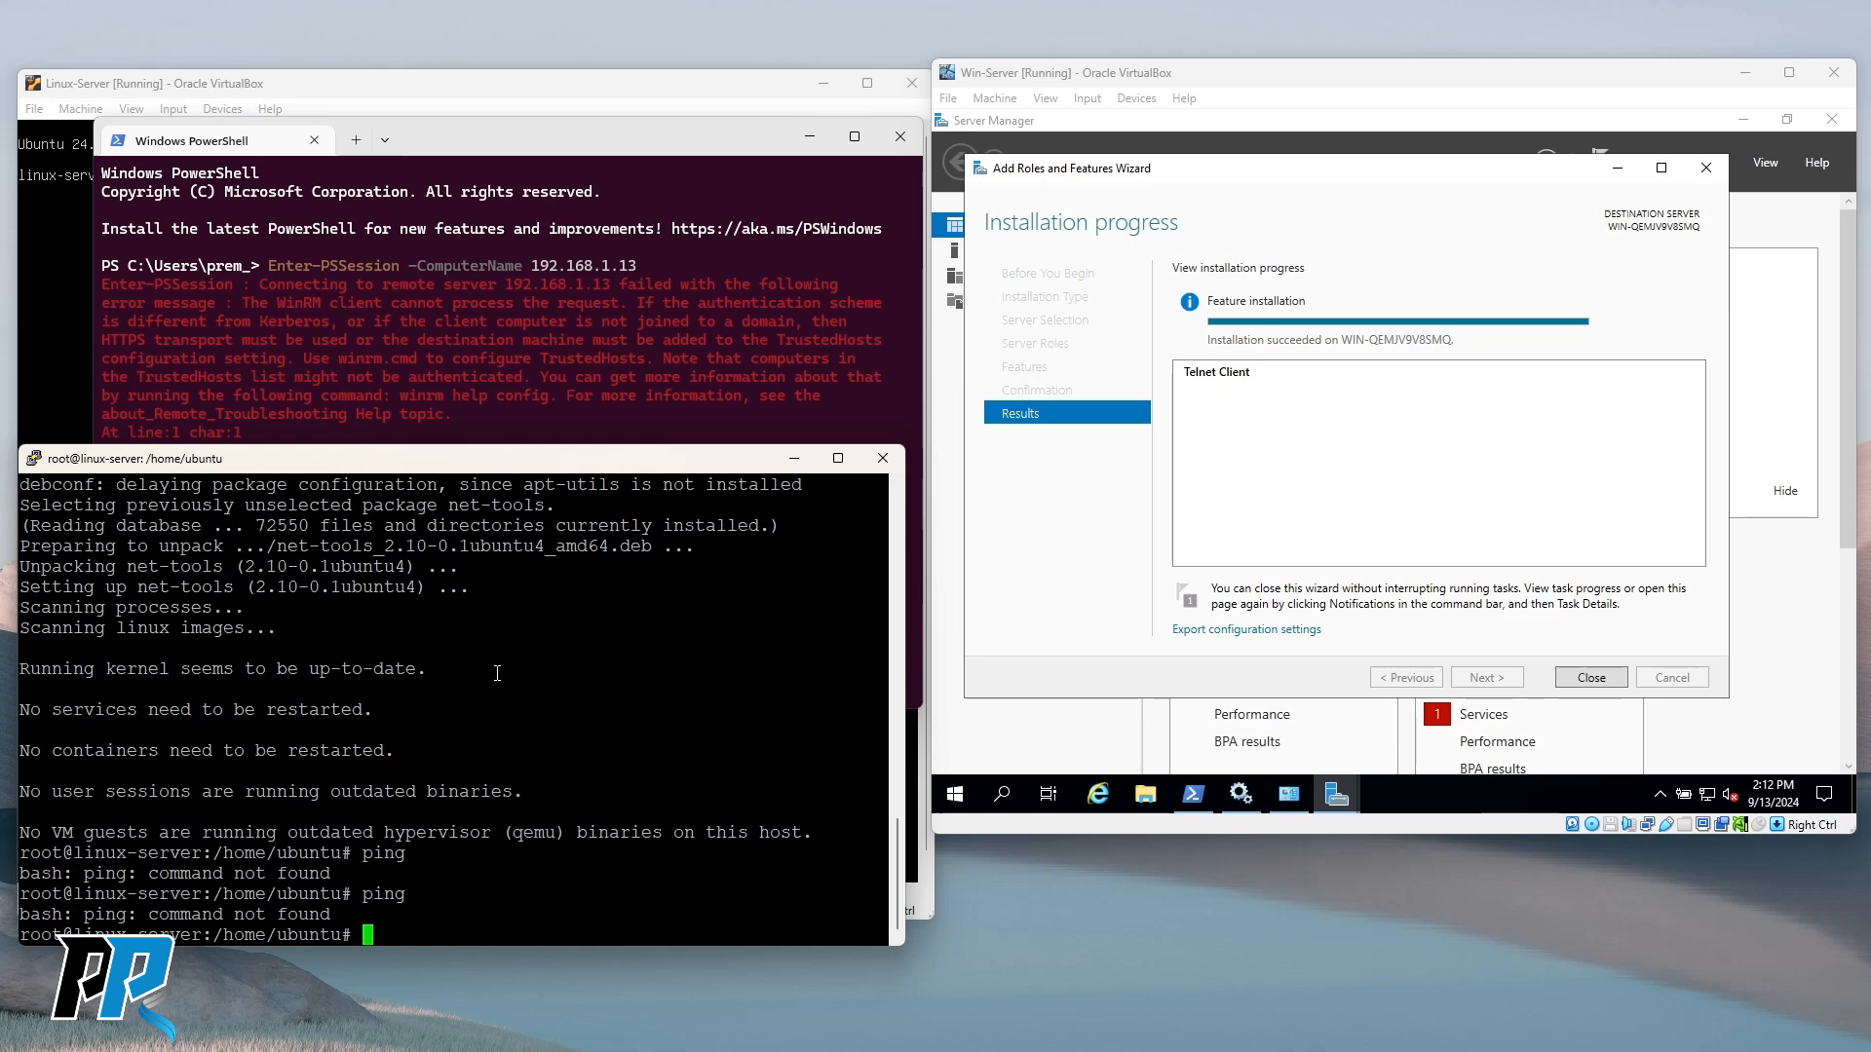
Type an apt install command for iputils, then replace it with an apt search.
{"action": "type", "text": "apt isnta"}
{"action": "key", "text": "BackSpace"}
{"action": "key", "text": "BackSpace"}
{"action": "key", "text": "BackSpace"}
{"action": "key", "text": "BackSpace"}
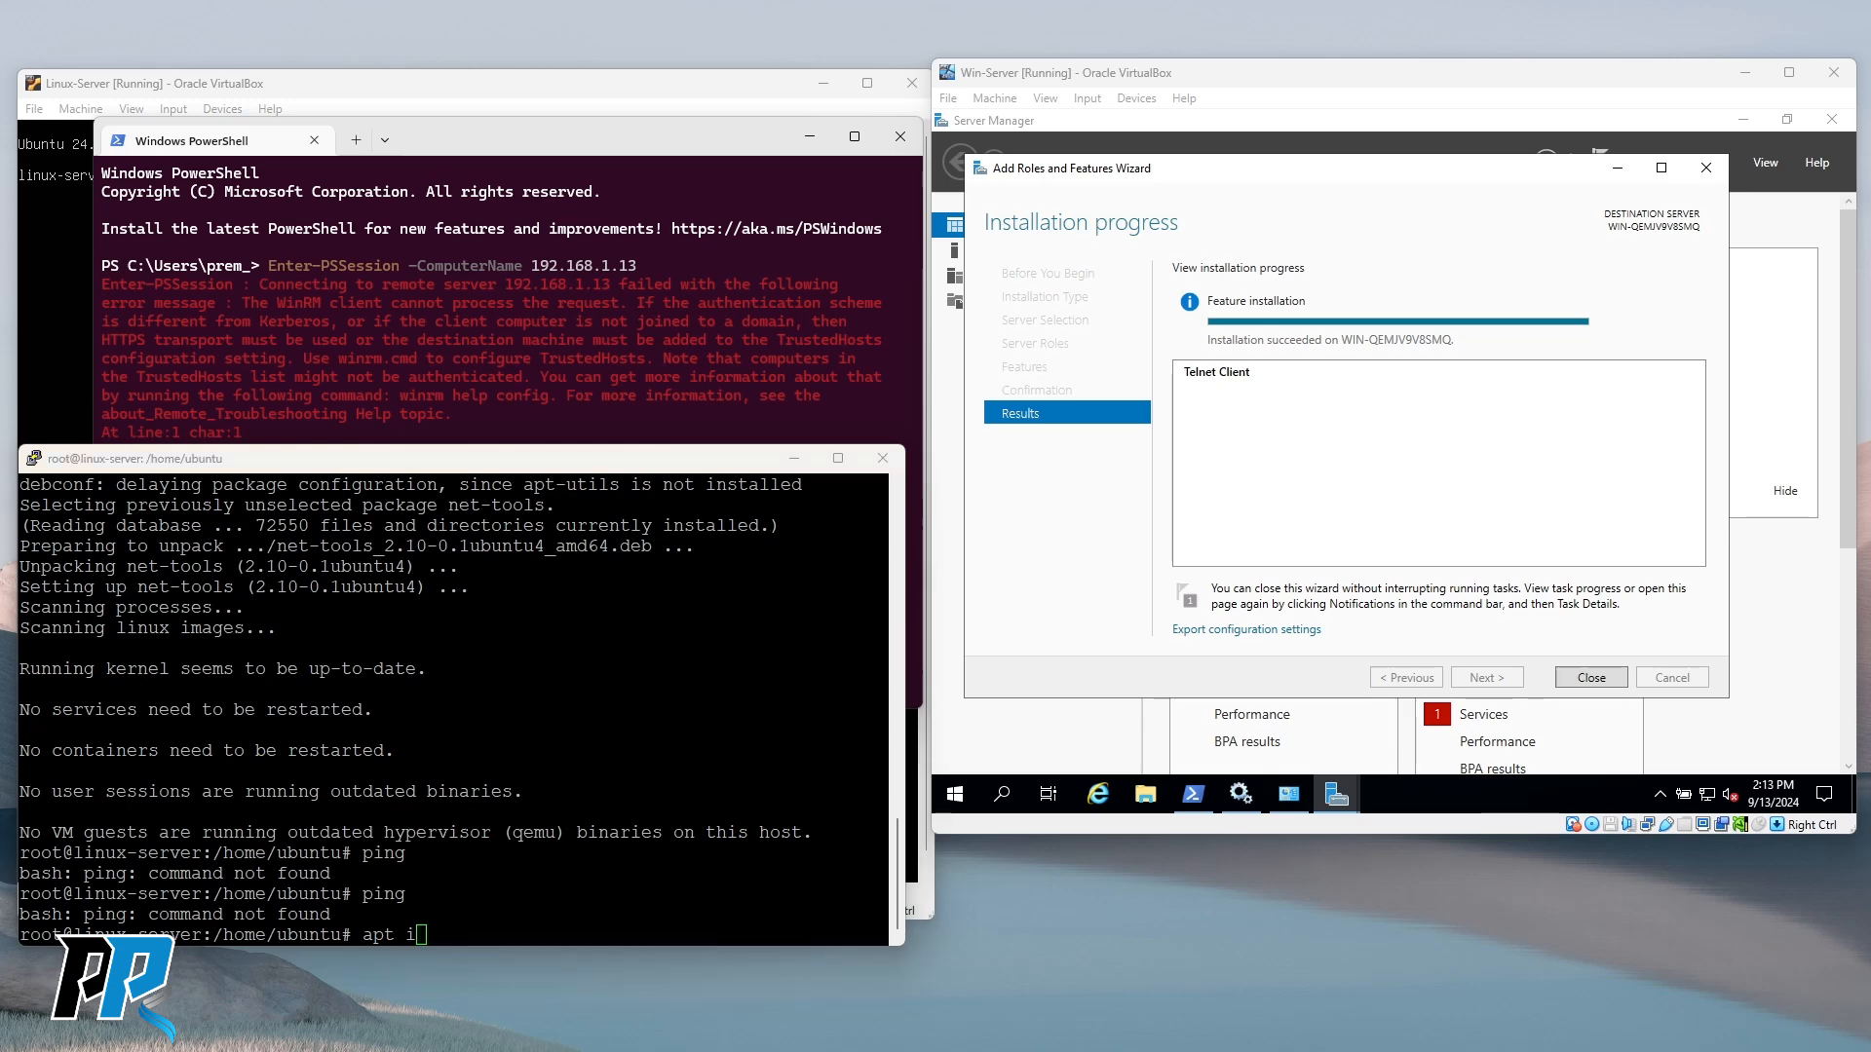
{"action": "left_click", "coordinate": [613, 685]}
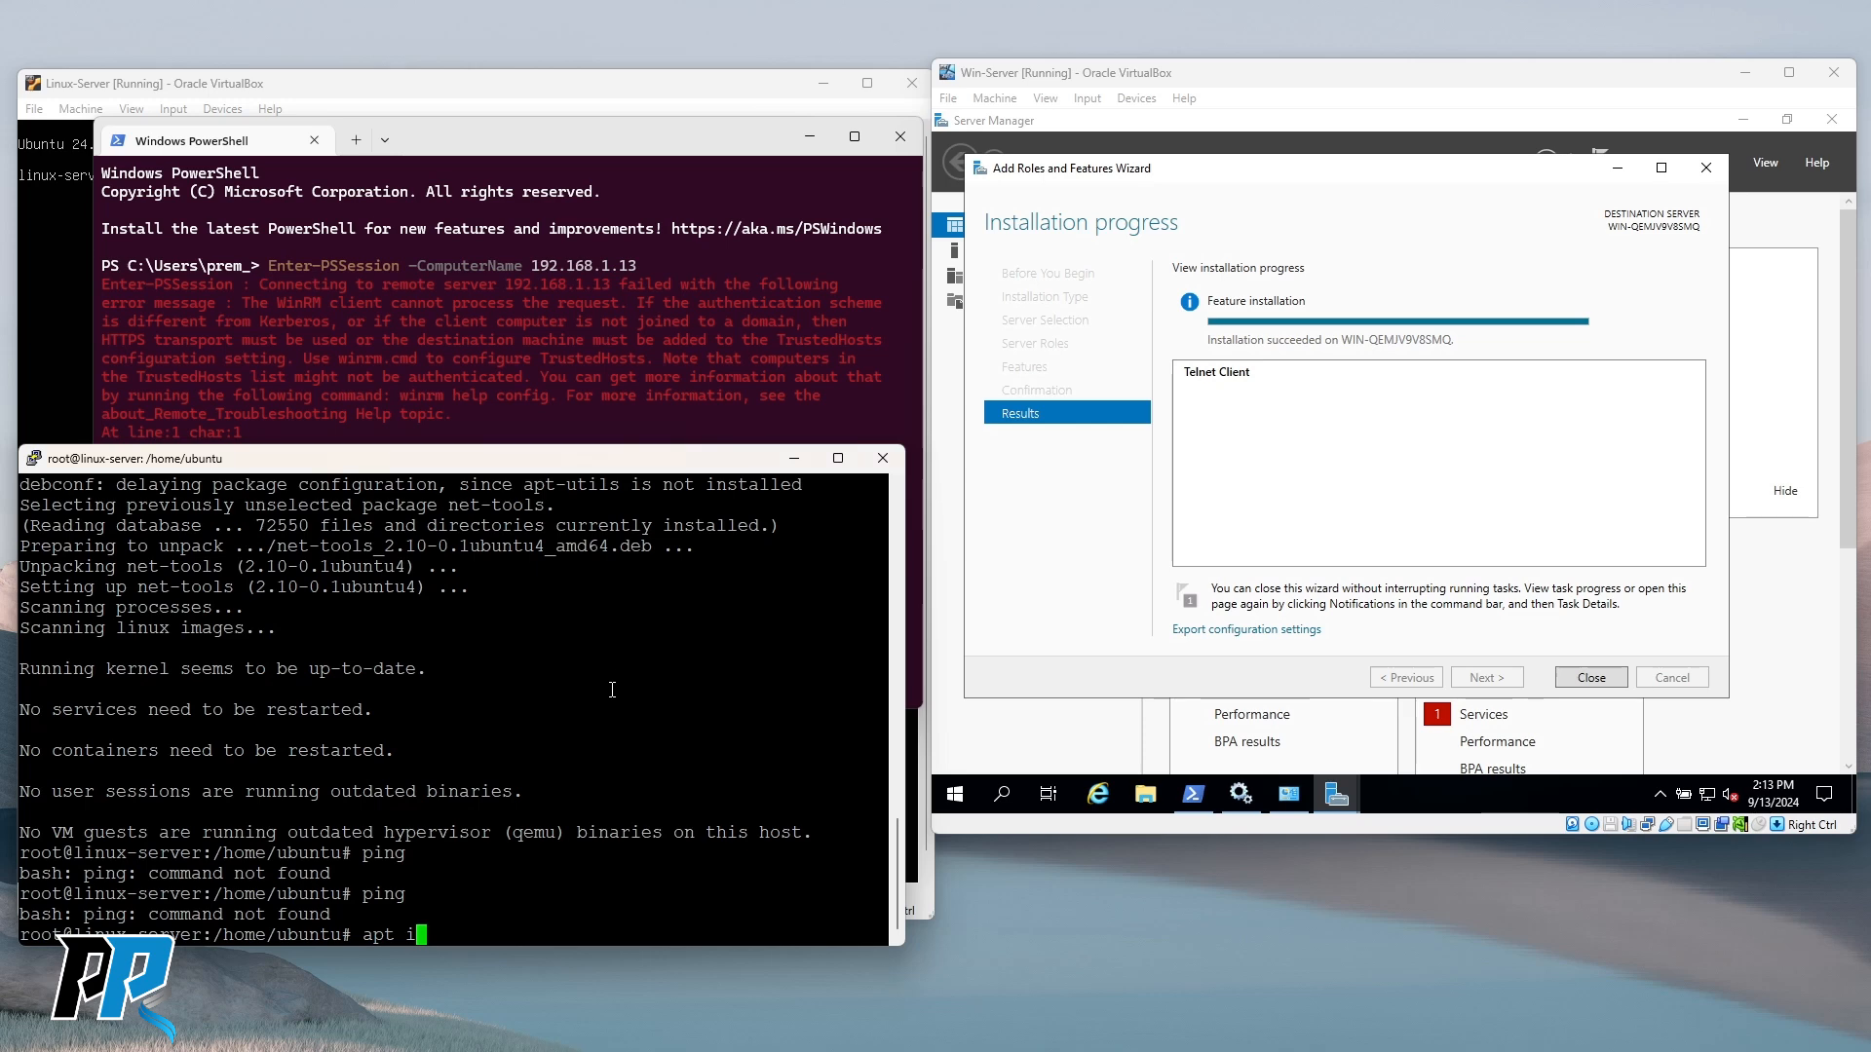
{"action": "type", "text": "nstall"}
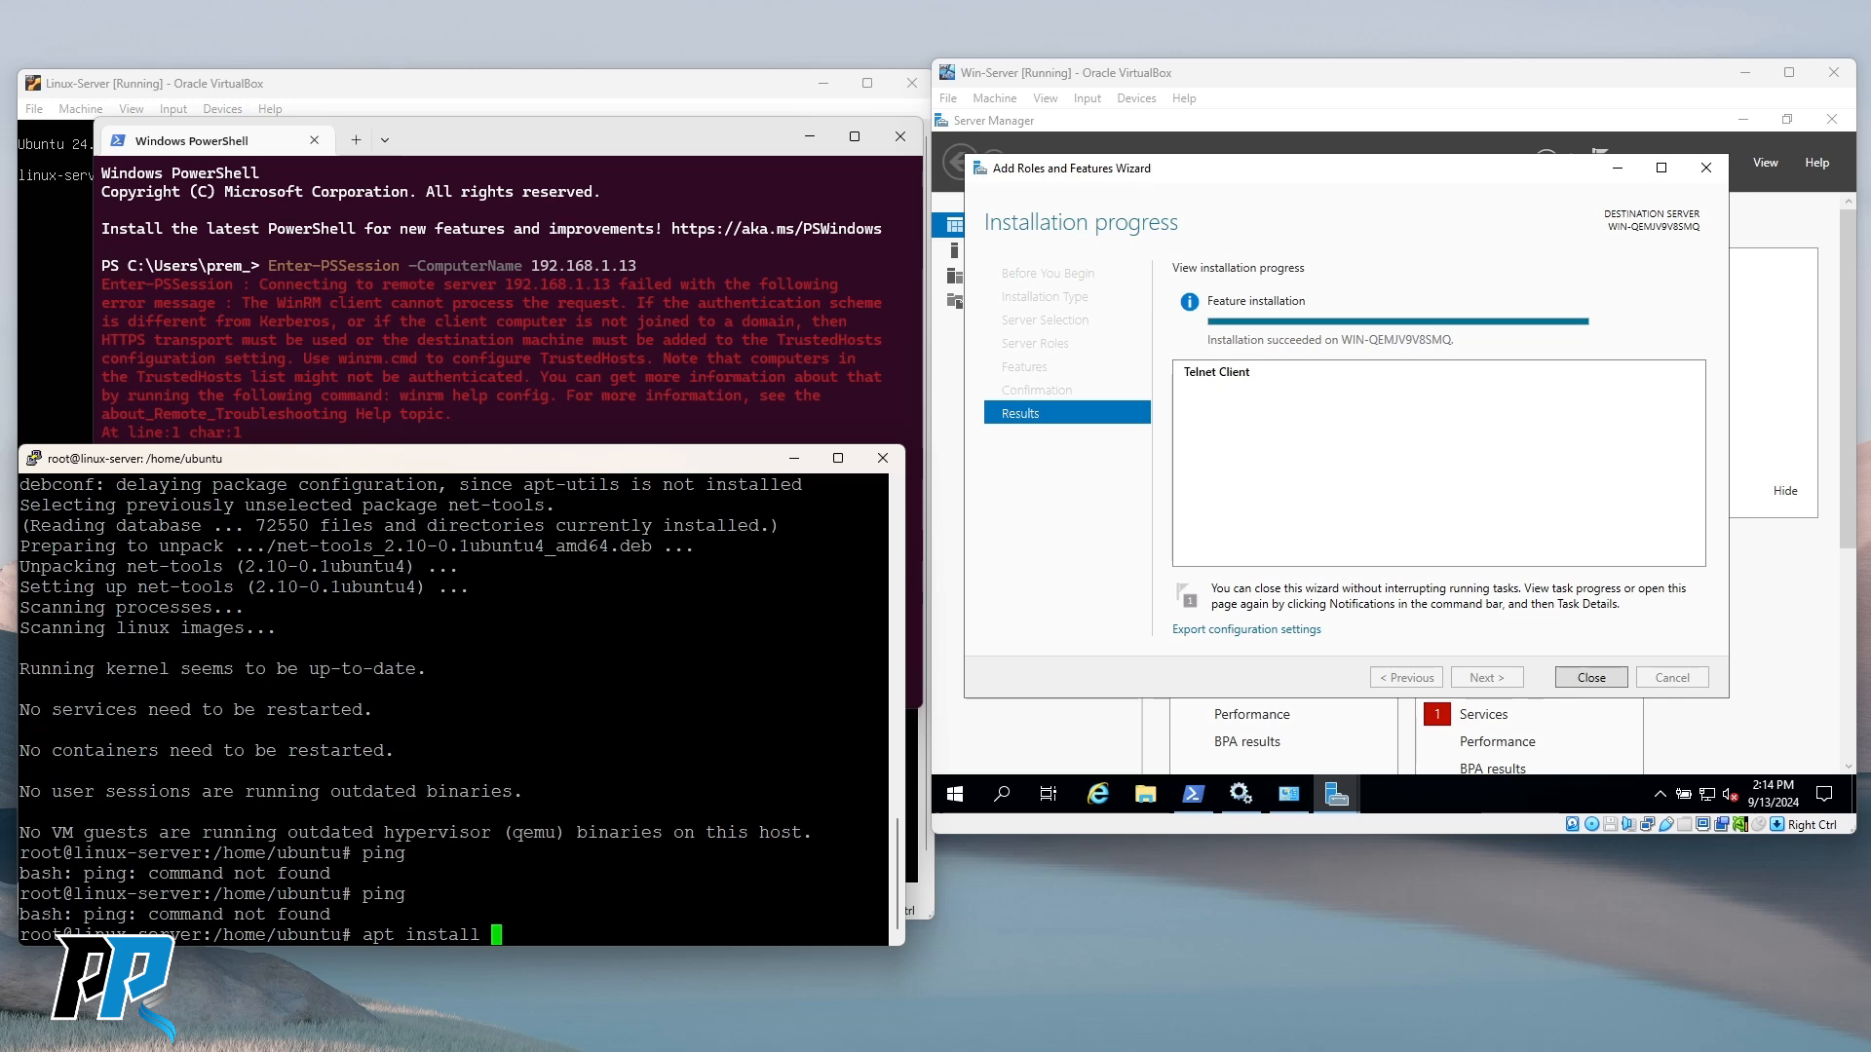
{"action": "key", "text": "alt+Tab"}
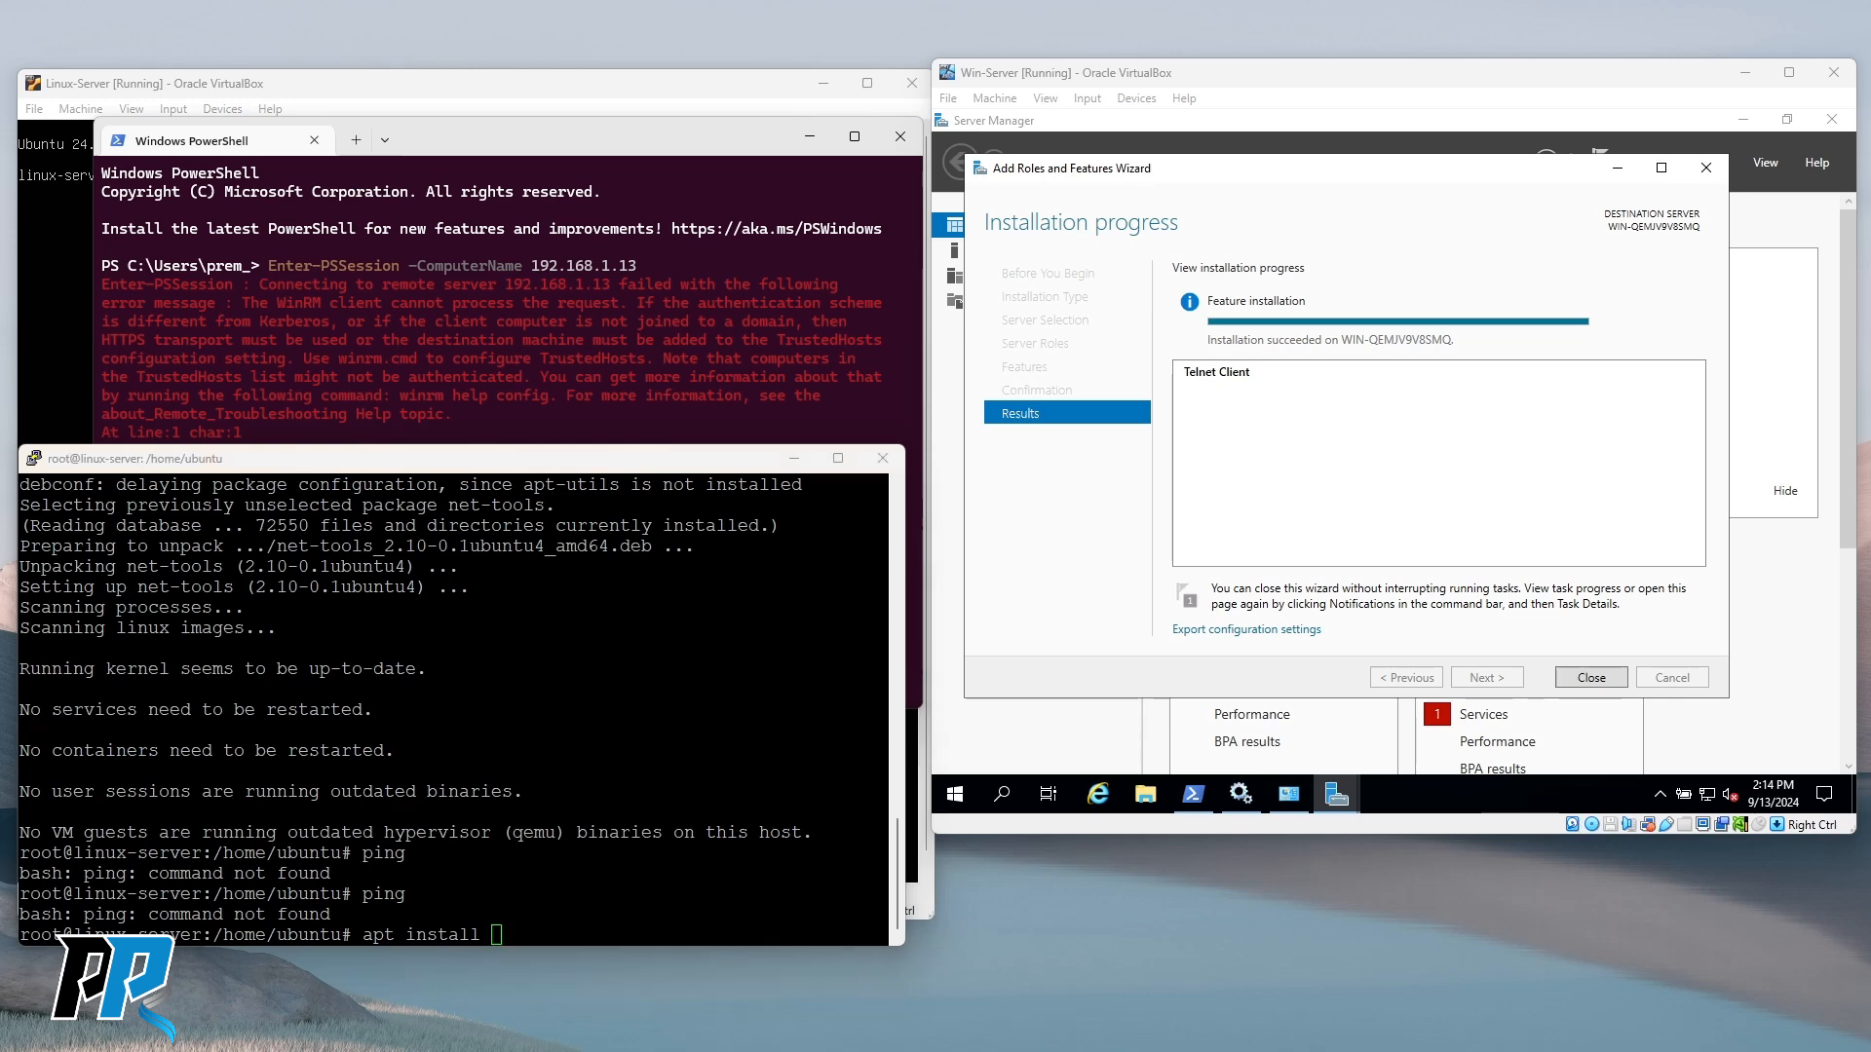
{"action": "left_click", "coordinate": [620, 866]}
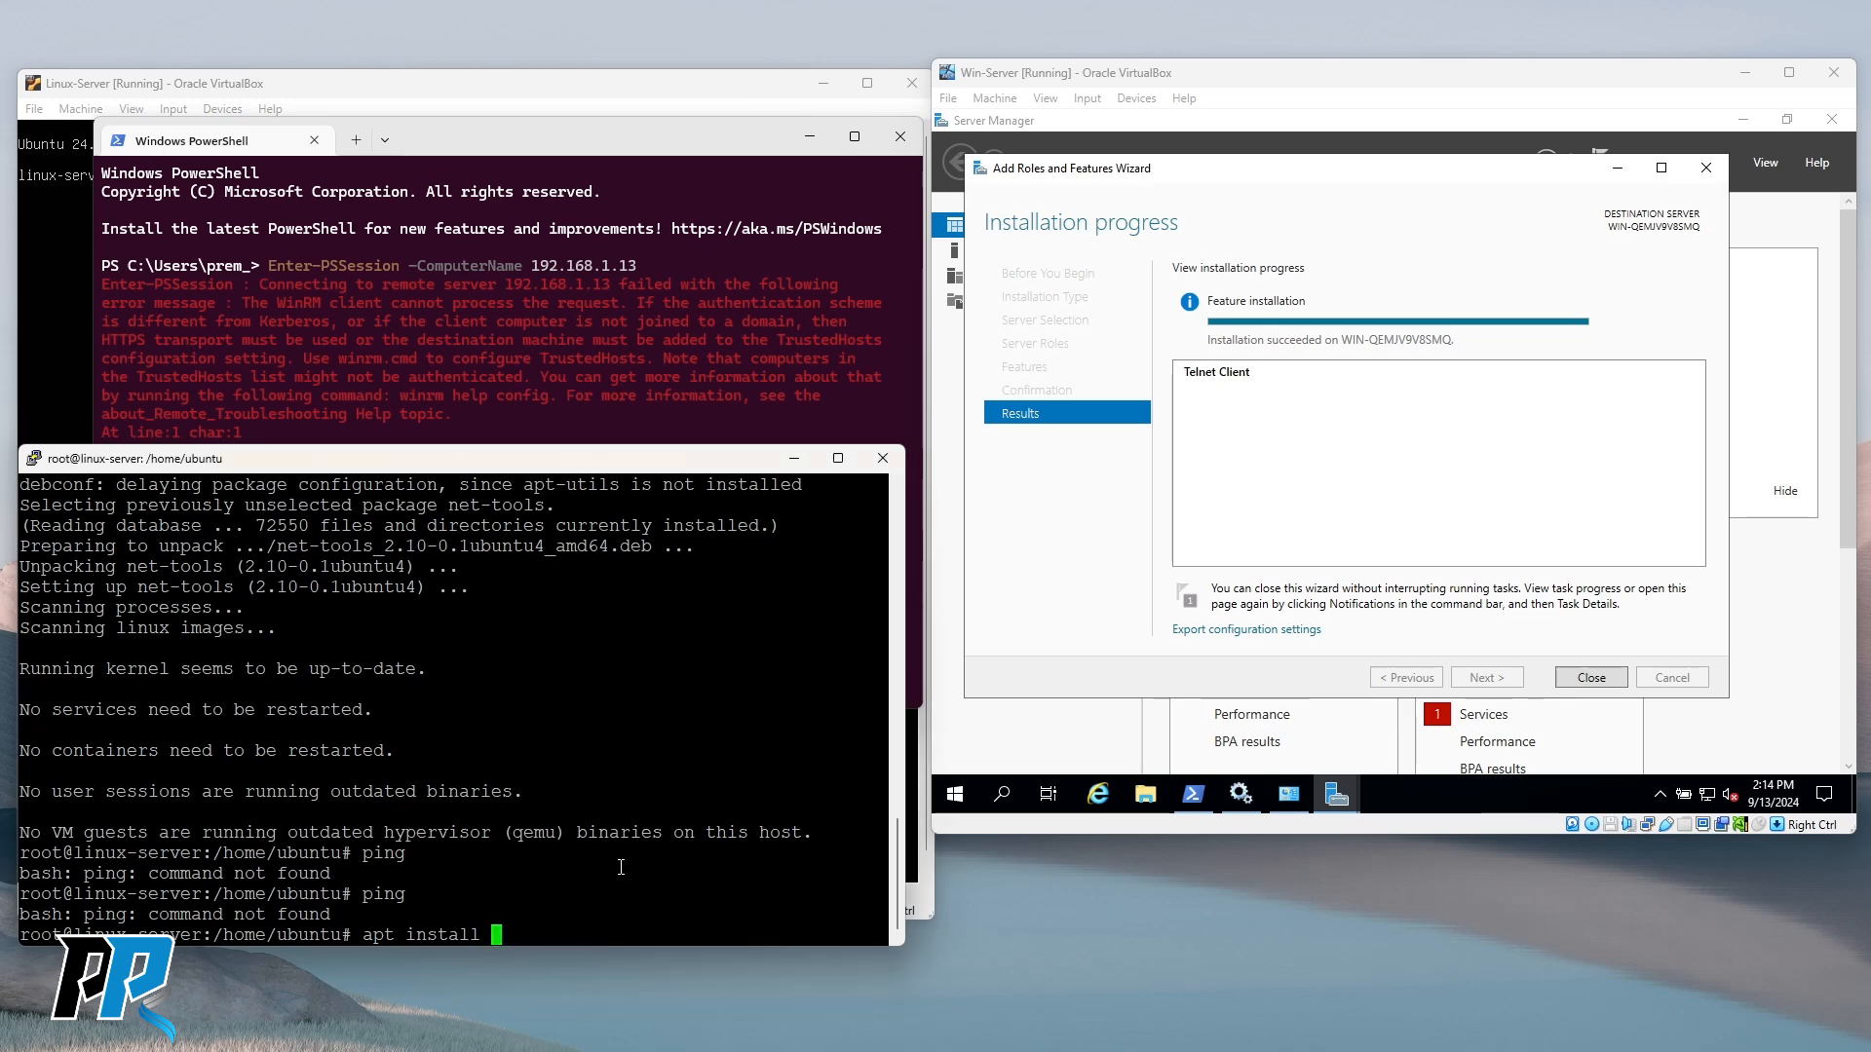
{"action": "type", "text": "iputils"}
{"action": "key", "text": "BackSpace"}
{"action": "key", "text": "BackSpace"}
{"action": "key", "text": "BackSpace"}
{"action": "key", "text": "BackSpace"}
{"action": "key", "text": "BackSpace"}
{"action": "key", "text": "BackSpace"}
{"action": "key", "text": "BackSpace"}
{"action": "key", "text": "BackSpace"}
{"action": "key", "text": "BackSpace"}
{"action": "key", "text": "BackSpace"}
{"action": "key", "text": "BackSpace"}
{"action": "key", "text": "BackSpace"}
{"action": "key", "text": "BackSpace"}
{"action": "key", "text": "BackSpace"}
{"action": "key", "text": "BackSpace"}
{"action": "key", "text": "BackSpace"}
{"action": "key", "text": "BackSpace"}
{"action": "key", "text": "BackSpace"}
{"action": "key", "text": "BackSpace"}
{"action": "type", "text": "apt"}
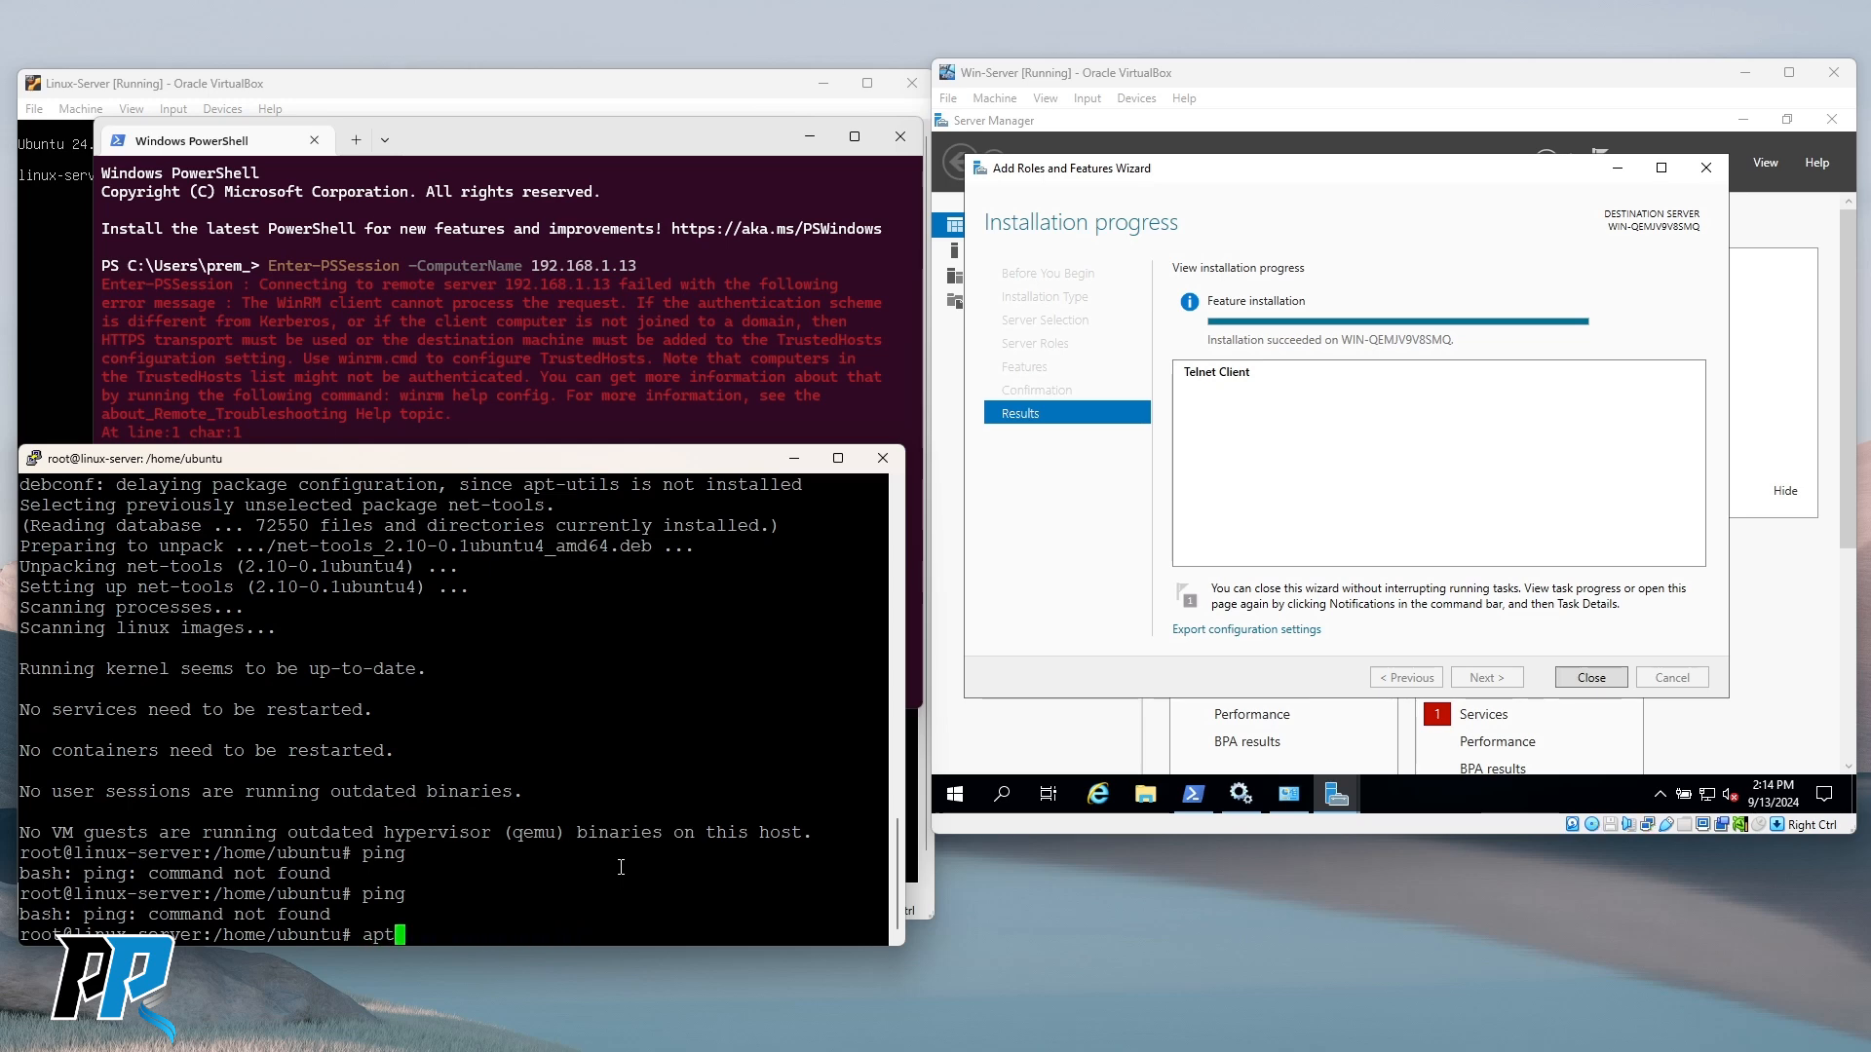
{"action": "type", "text": " search ip"}
Search apt for iputils and iputils-ping, then check ping again.
{"action": "type", "text": "utils"}
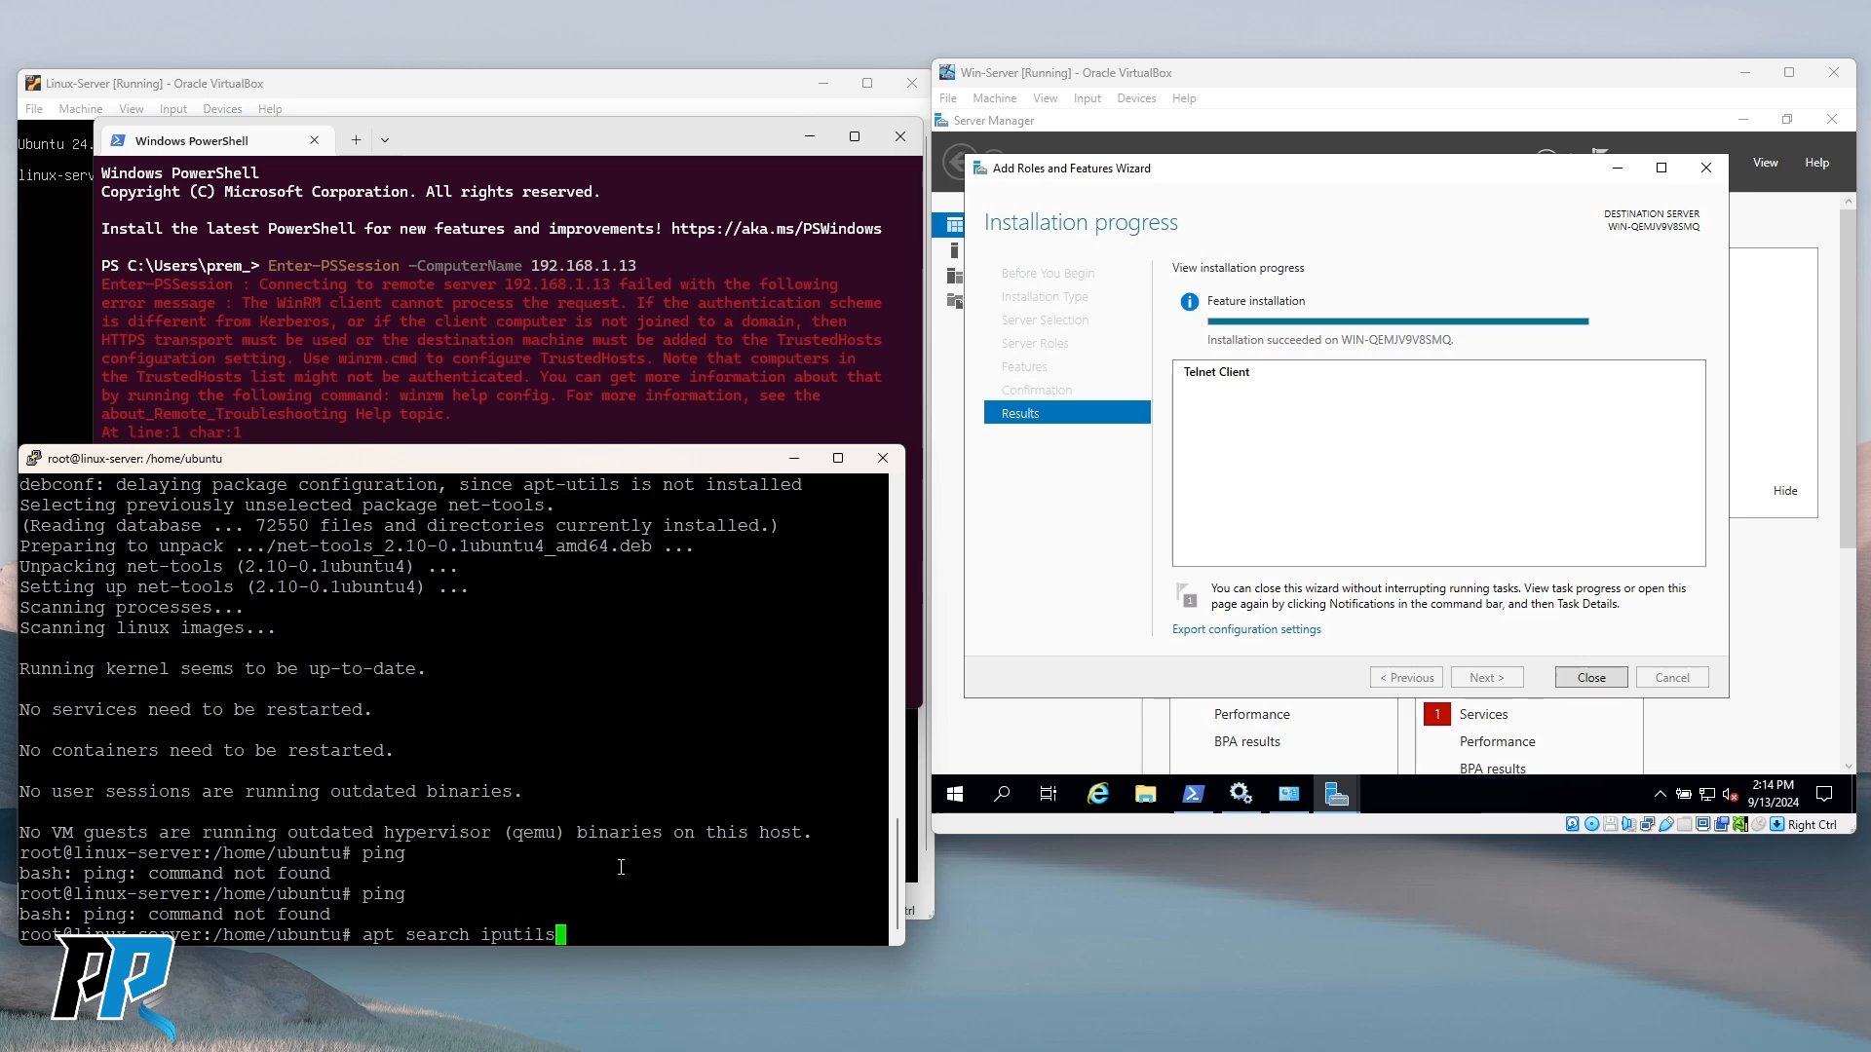
{"action": "key", "text": "Return"}
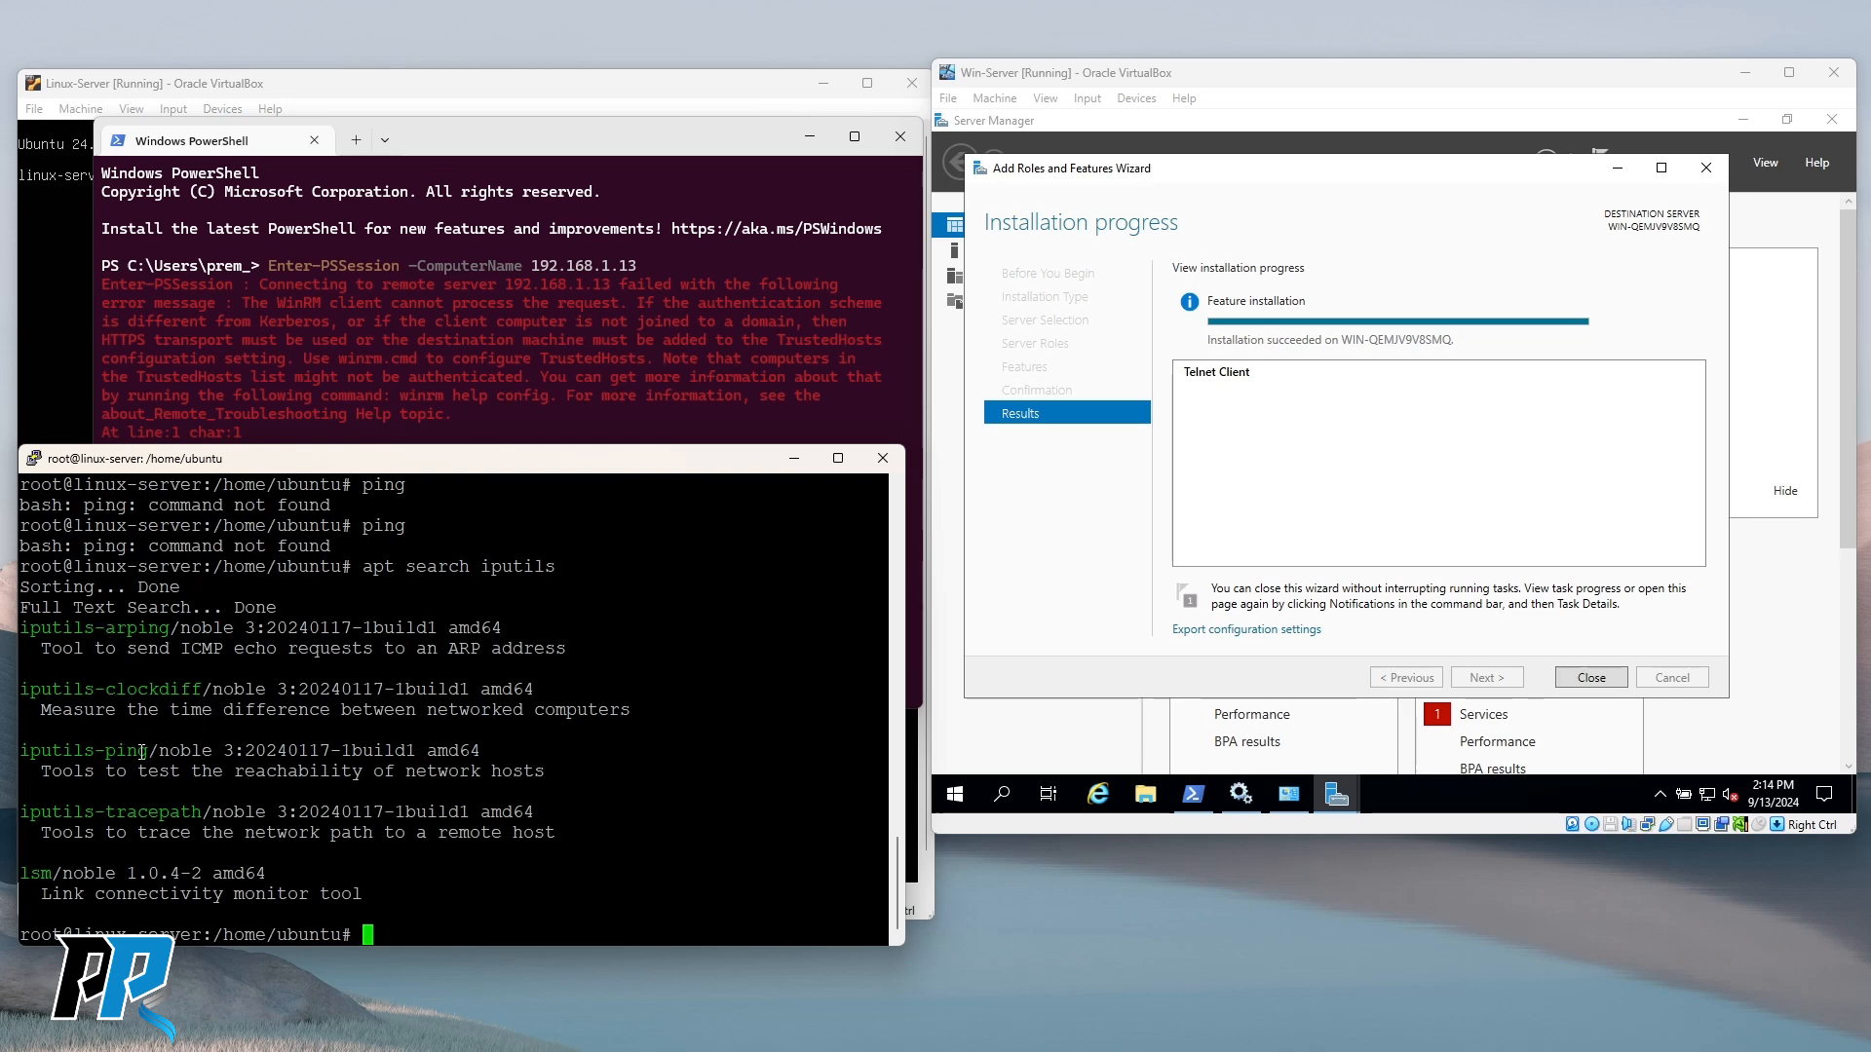
{"action": "left_click_drag", "start_coordinate": [21, 750], "coordinate": [150, 751]}
{"action": "left_click", "coordinate": [515, 884]}
{"action": "key", "text": "Up"}
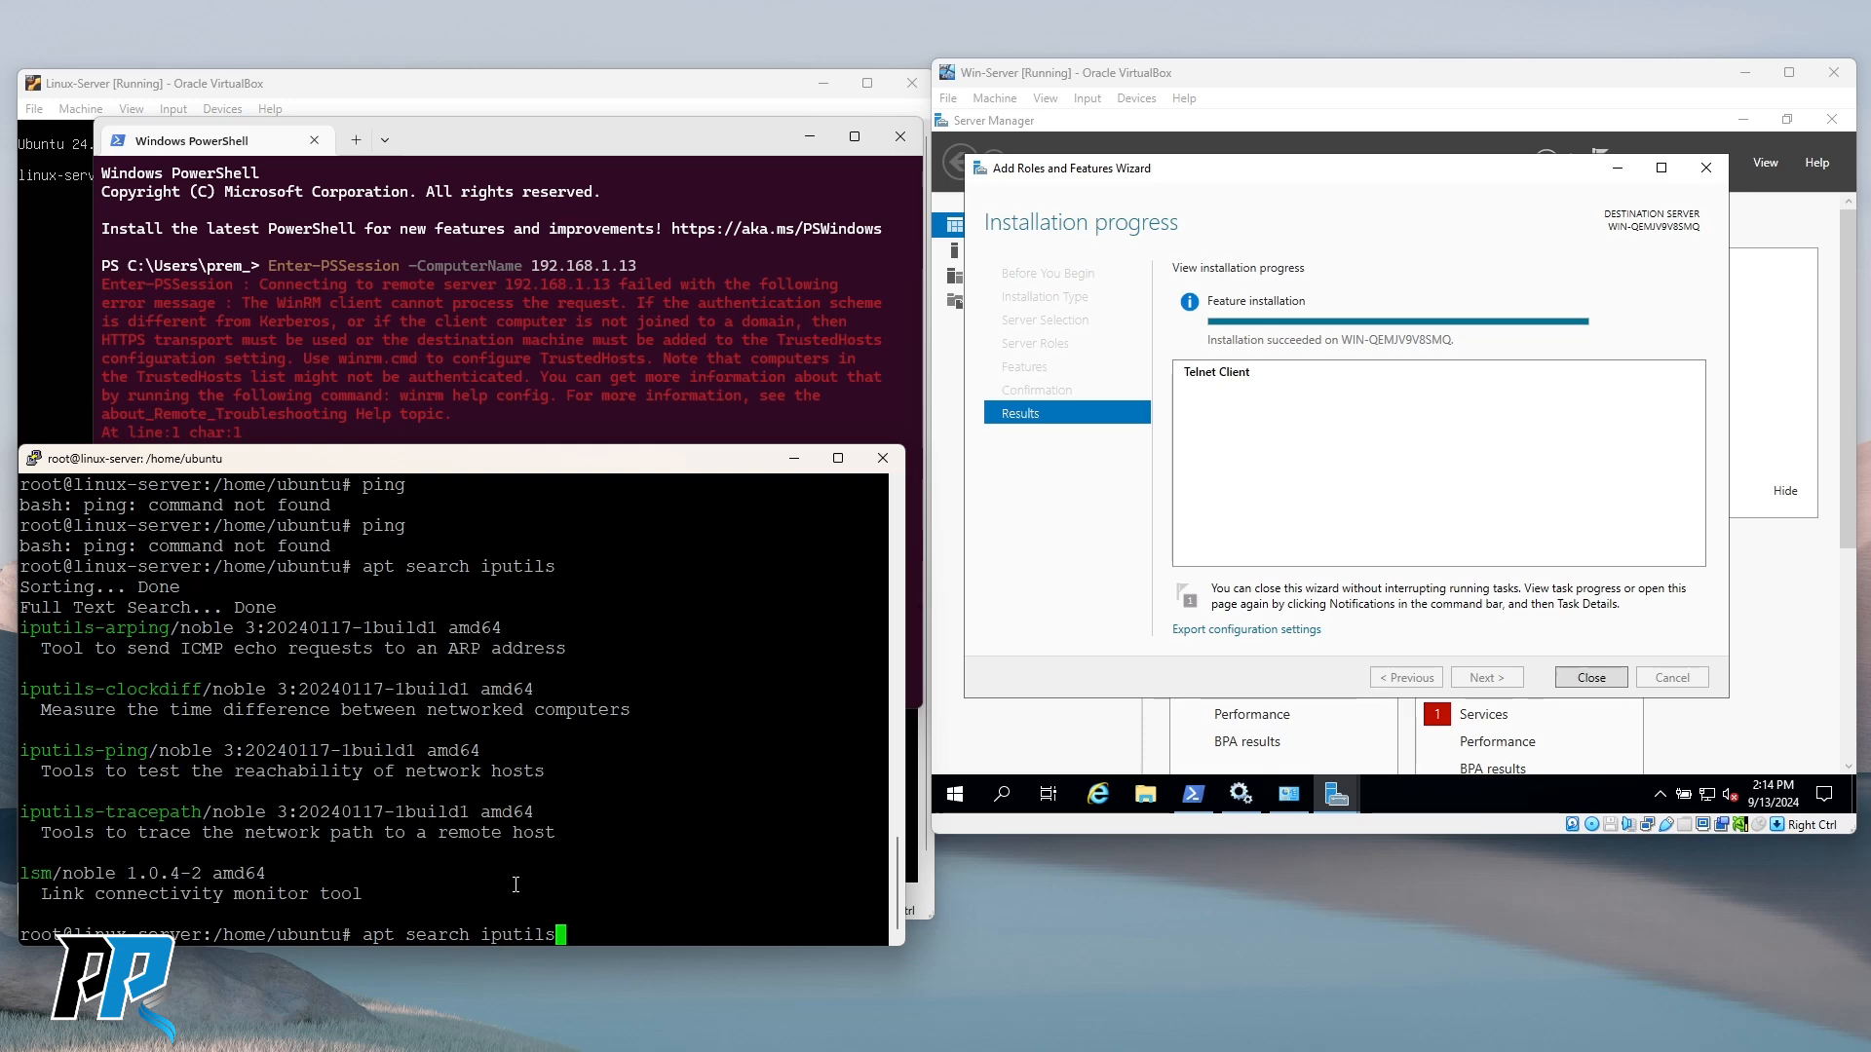
{"action": "type", "text": "-"}
{"action": "type", "text": "ping"}
{"action": "key", "text": "Return"}
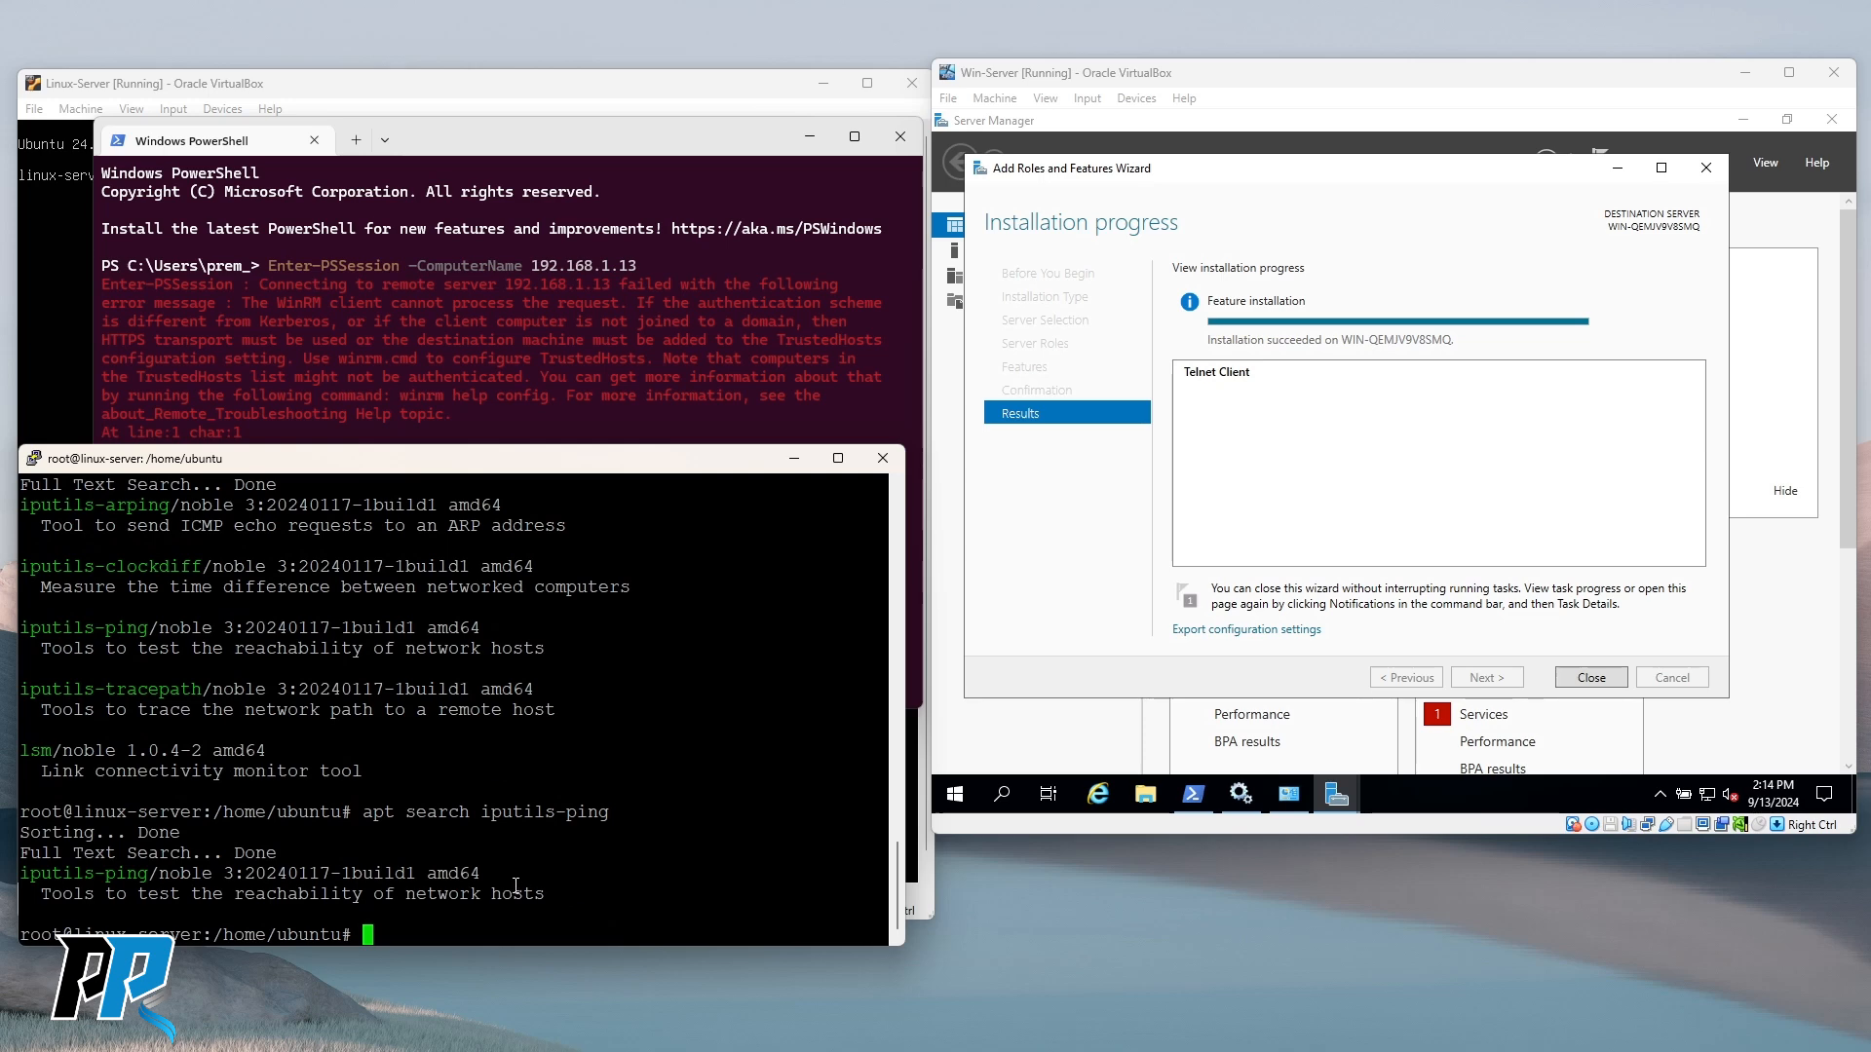
{"action": "type", "text": "ping"}
{"action": "key", "text": "Return"}
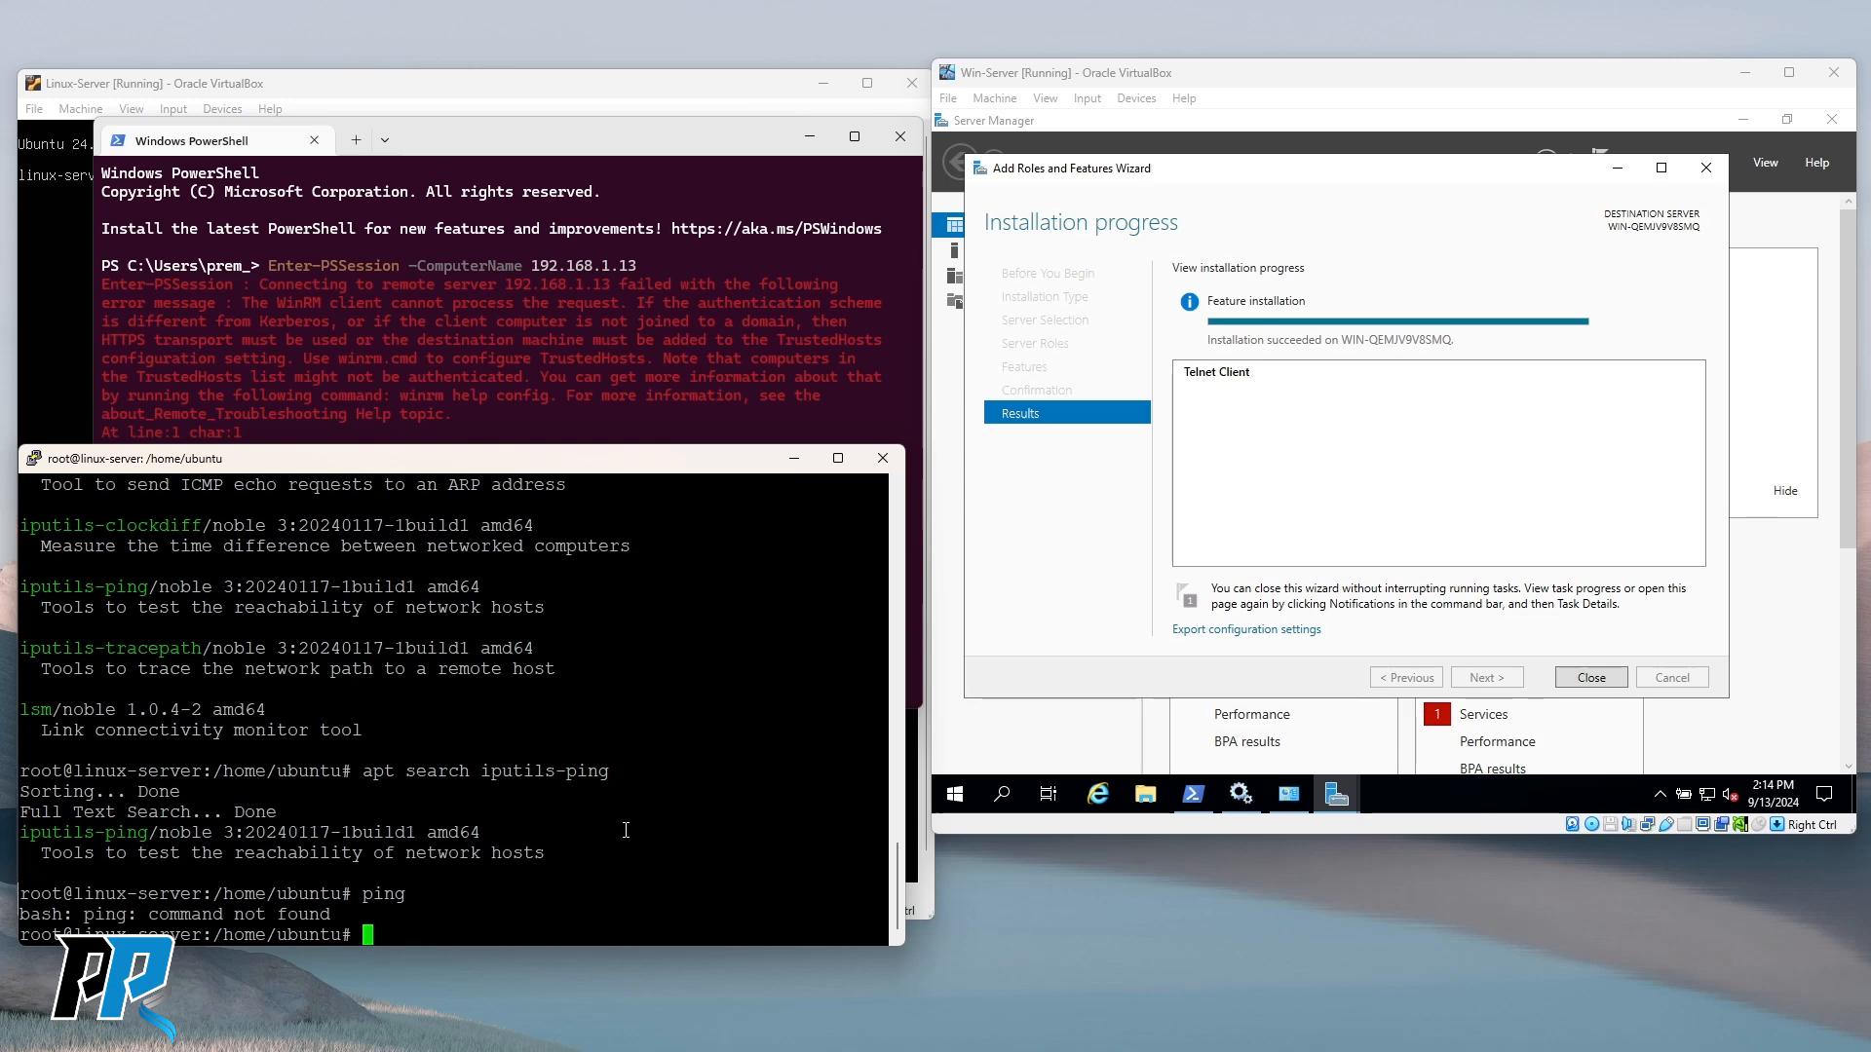
Install iputils-ping and run ping to confirm it now runs.
{"action": "key", "text": "Up"}
{"action": "key", "text": "Up"}
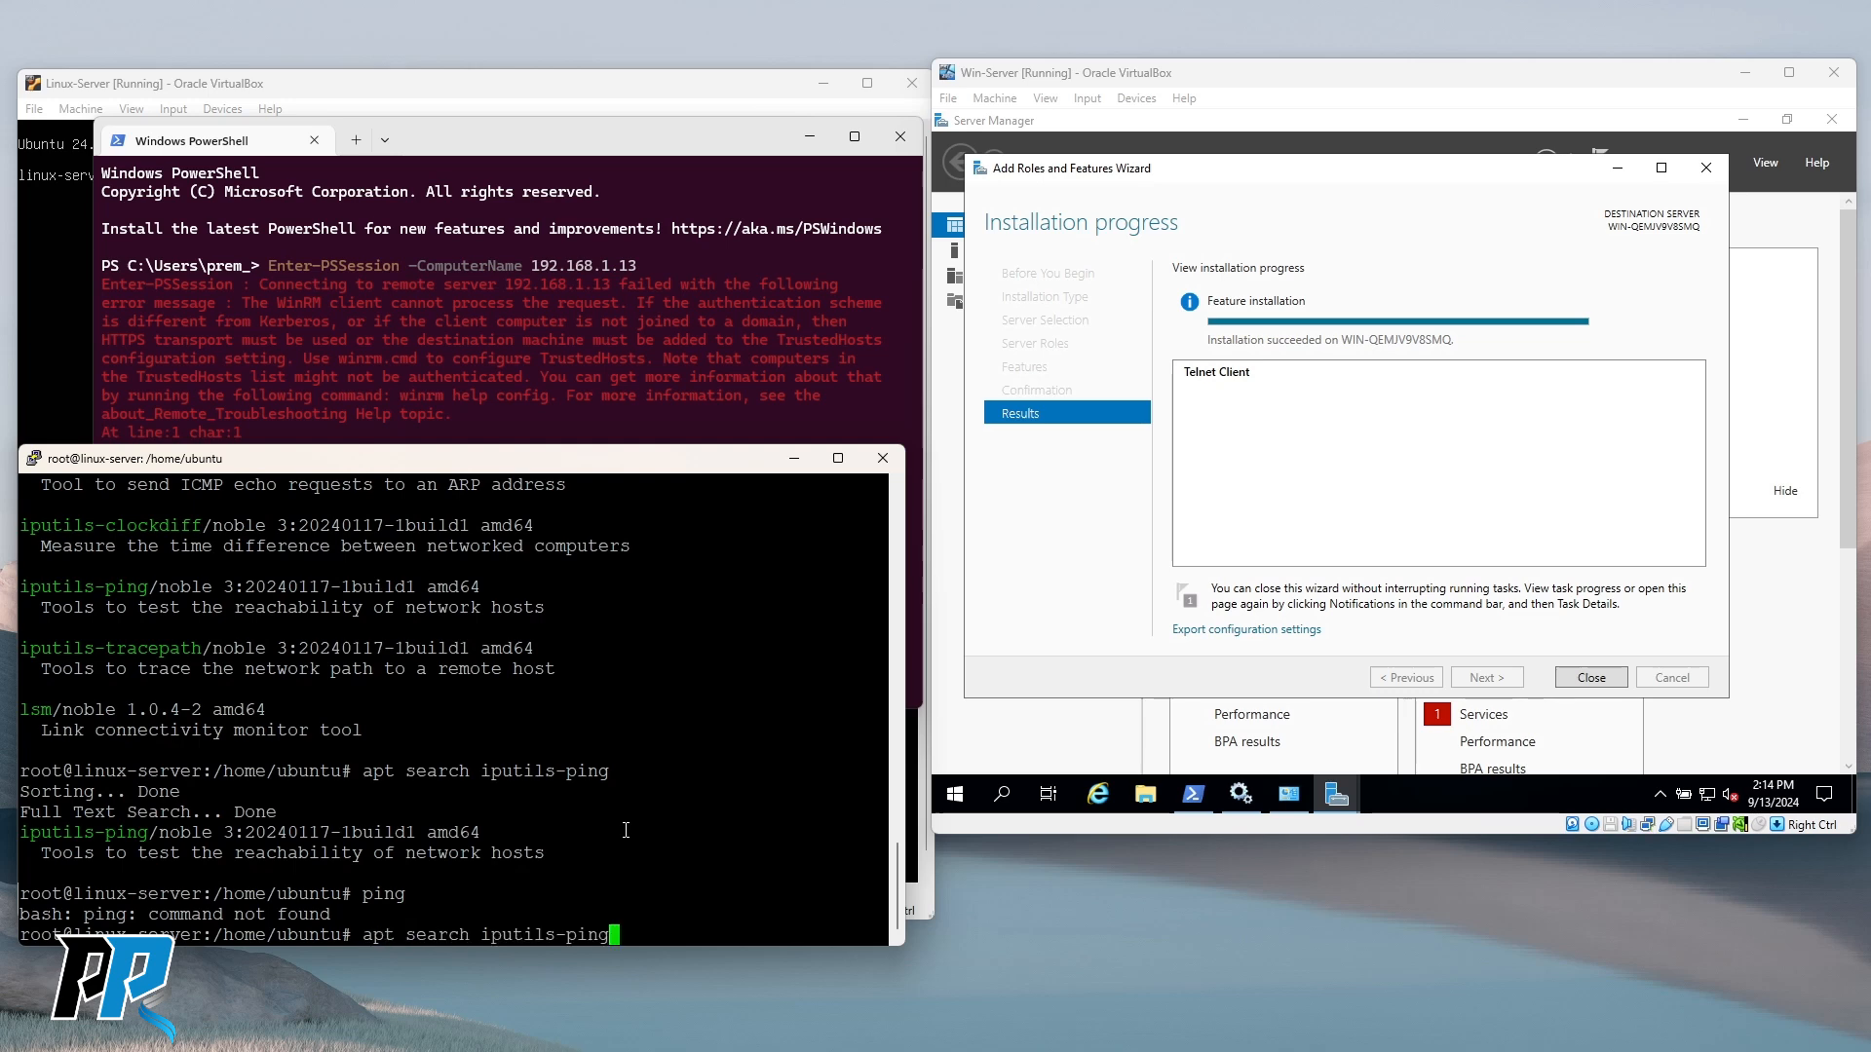
{"action": "key", "text": "Left"}
{"action": "key", "text": "Left"}
{"action": "key", "text": "Left"}
{"action": "key", "text": "Left"}
{"action": "key", "text": "Left"}
{"action": "key", "text": "Left"}
{"action": "key", "text": "Left"}
{"action": "key", "text": "Left"}
{"action": "key", "text": "Left"}
{"action": "key", "text": "Left"}
{"action": "key", "text": "Left"}
{"action": "key", "text": "Left"}
{"action": "key", "text": "Left"}
{"action": "key", "text": "BackSpace"}
{"action": "key", "text": "BackSpace"}
{"action": "key", "text": "BackSpace"}
{"action": "key", "text": "BackSpace"}
{"action": "key", "text": "BackSpace"}
{"action": "key", "text": "BackSpace"}
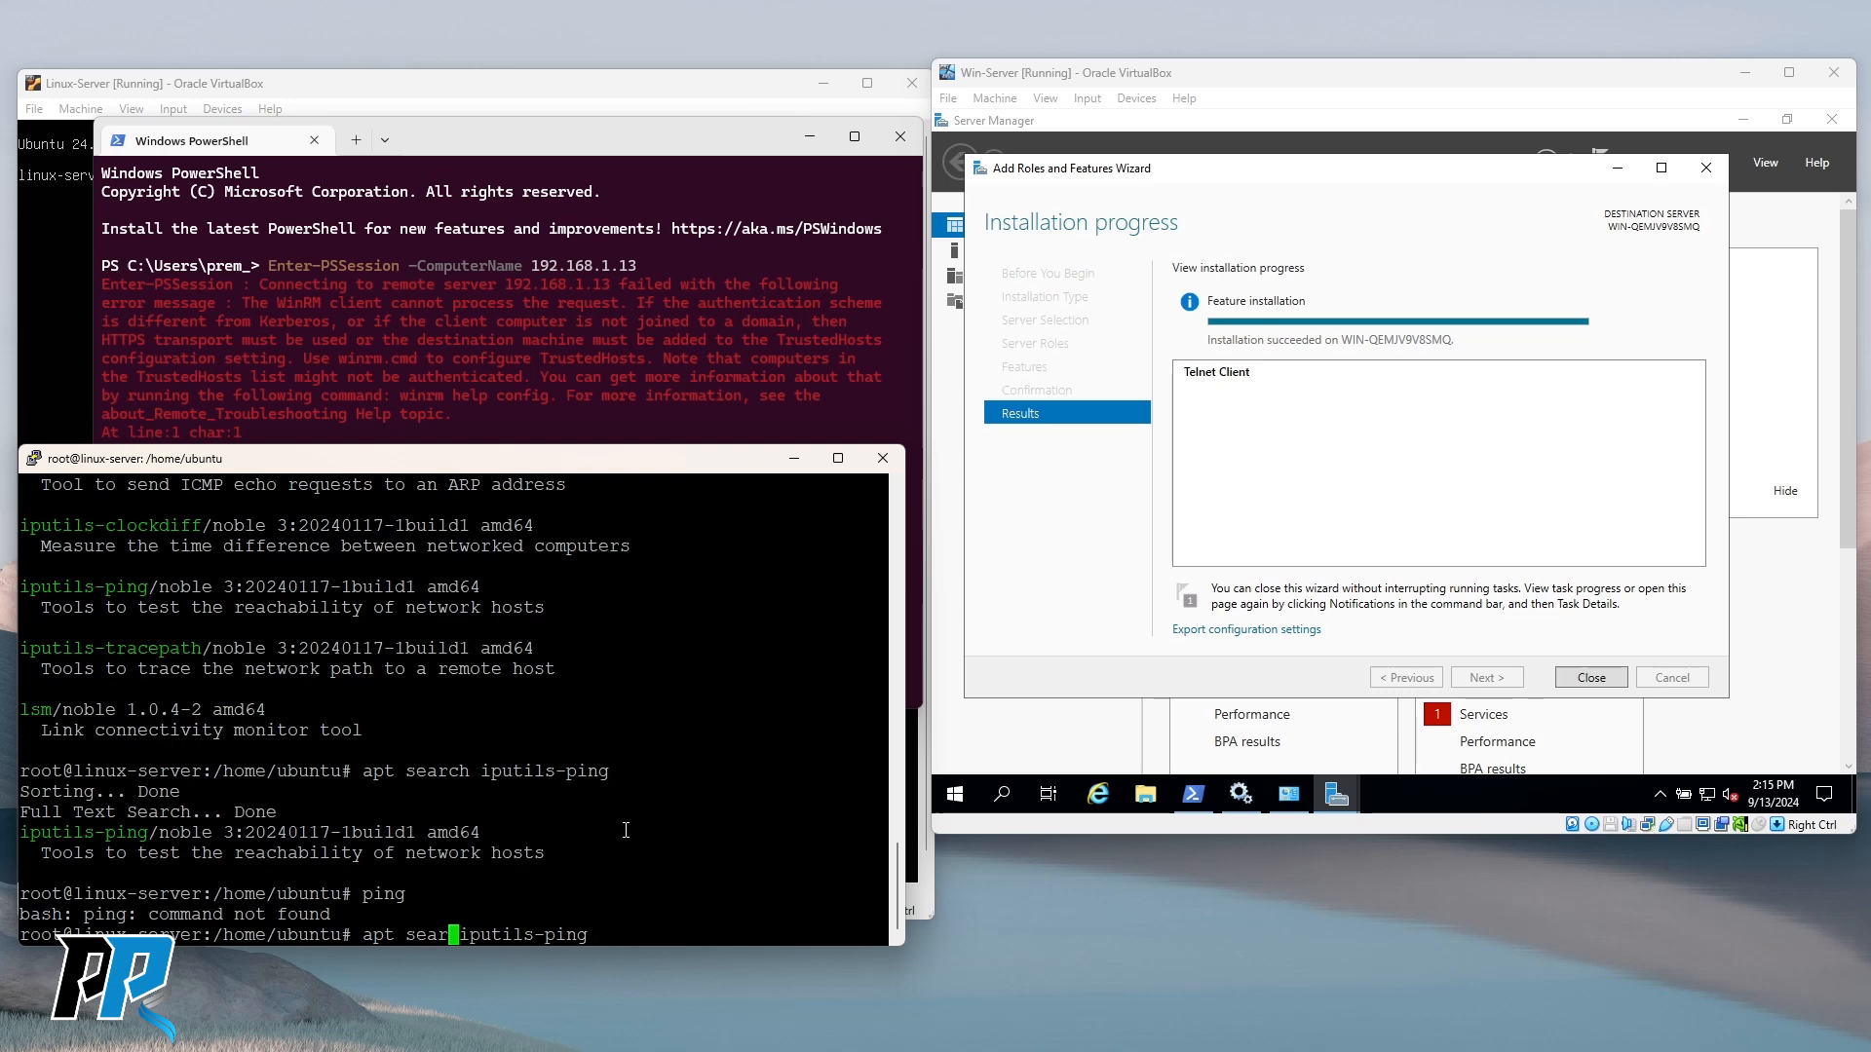
{"action": "type", "text": "install"}
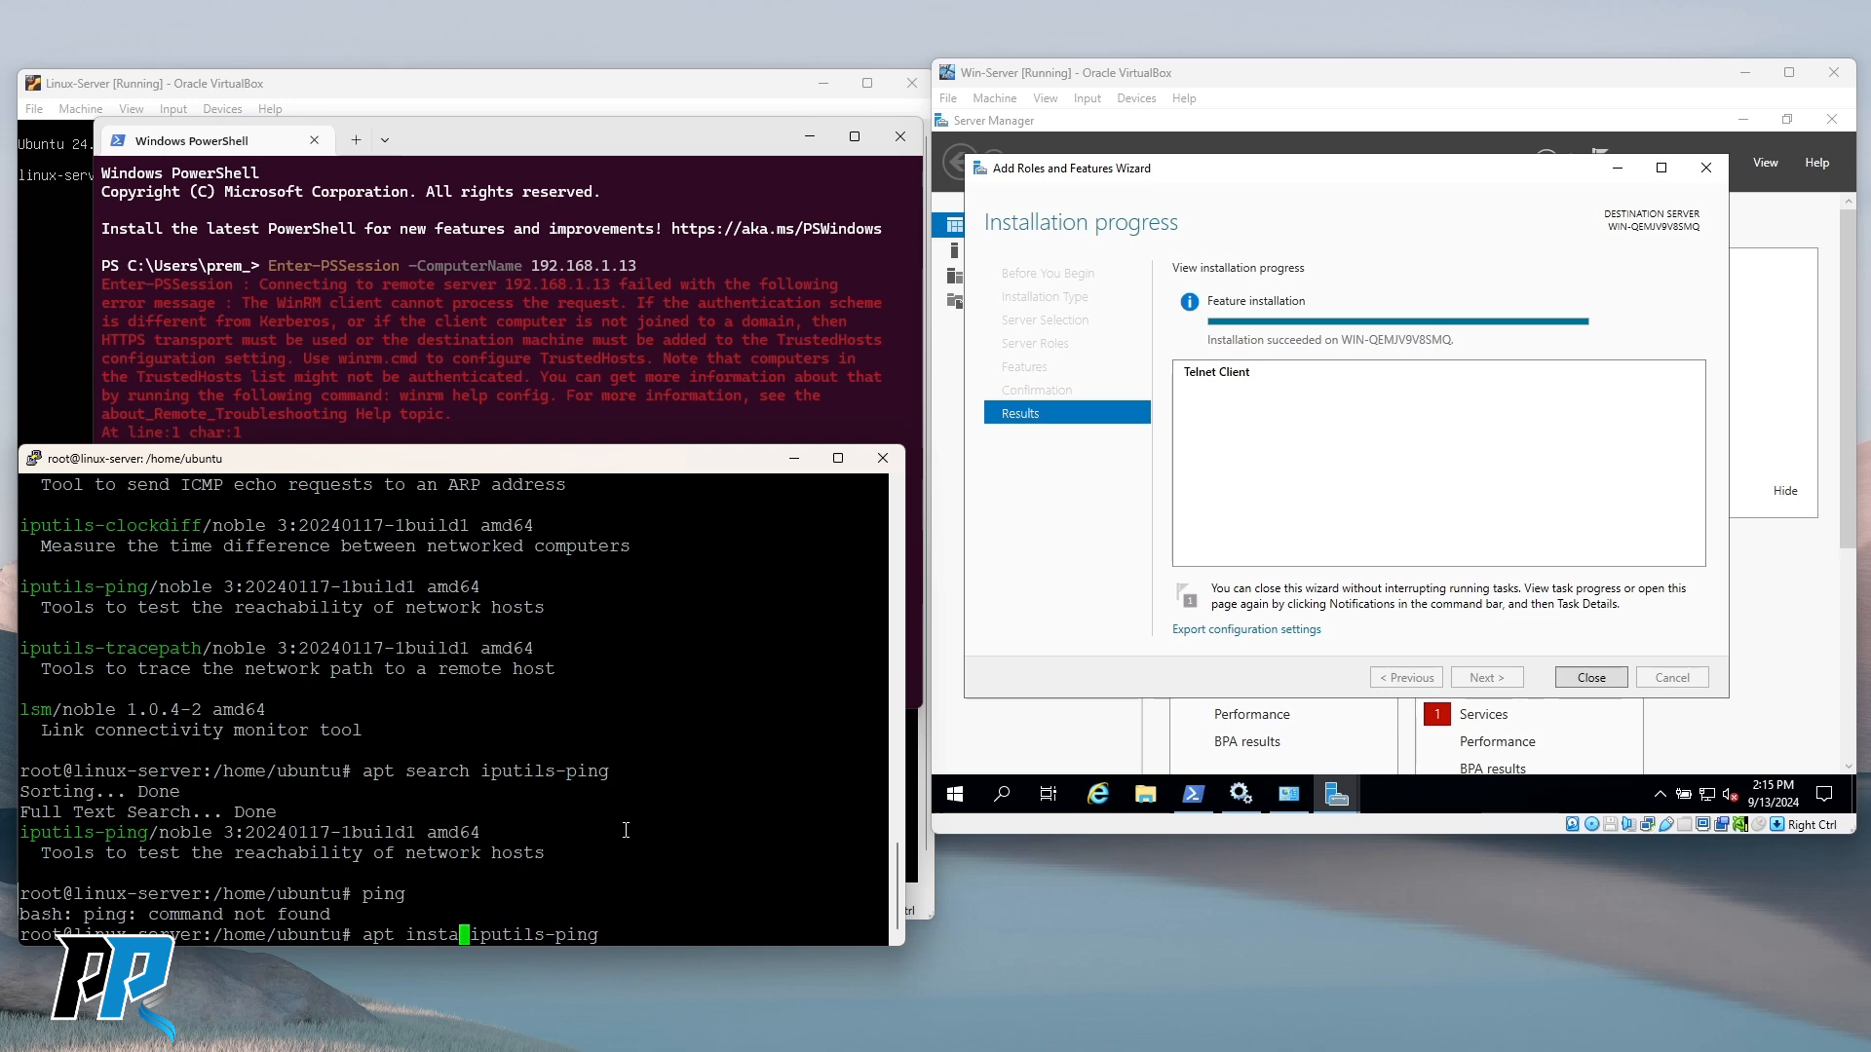
{"action": "key", "text": "Return"}
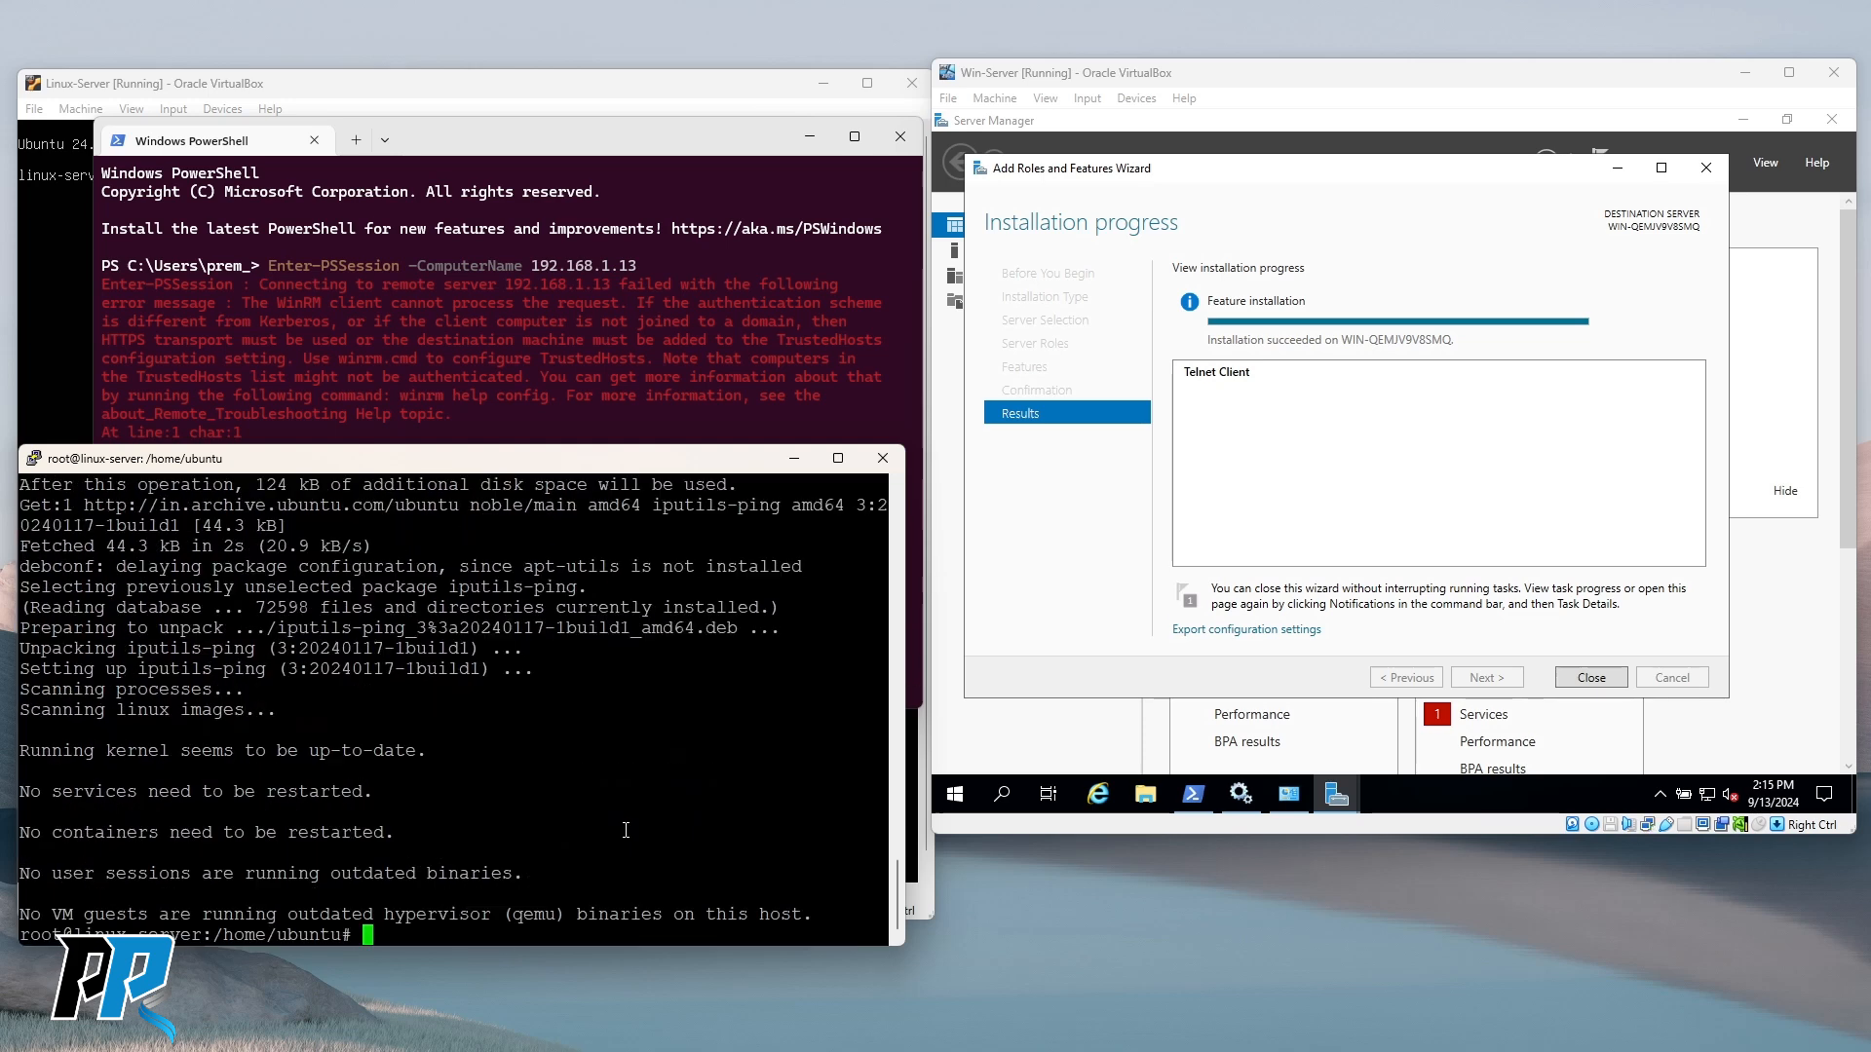
{"action": "type", "text": "ping"}
{"action": "key", "text": "Return"}
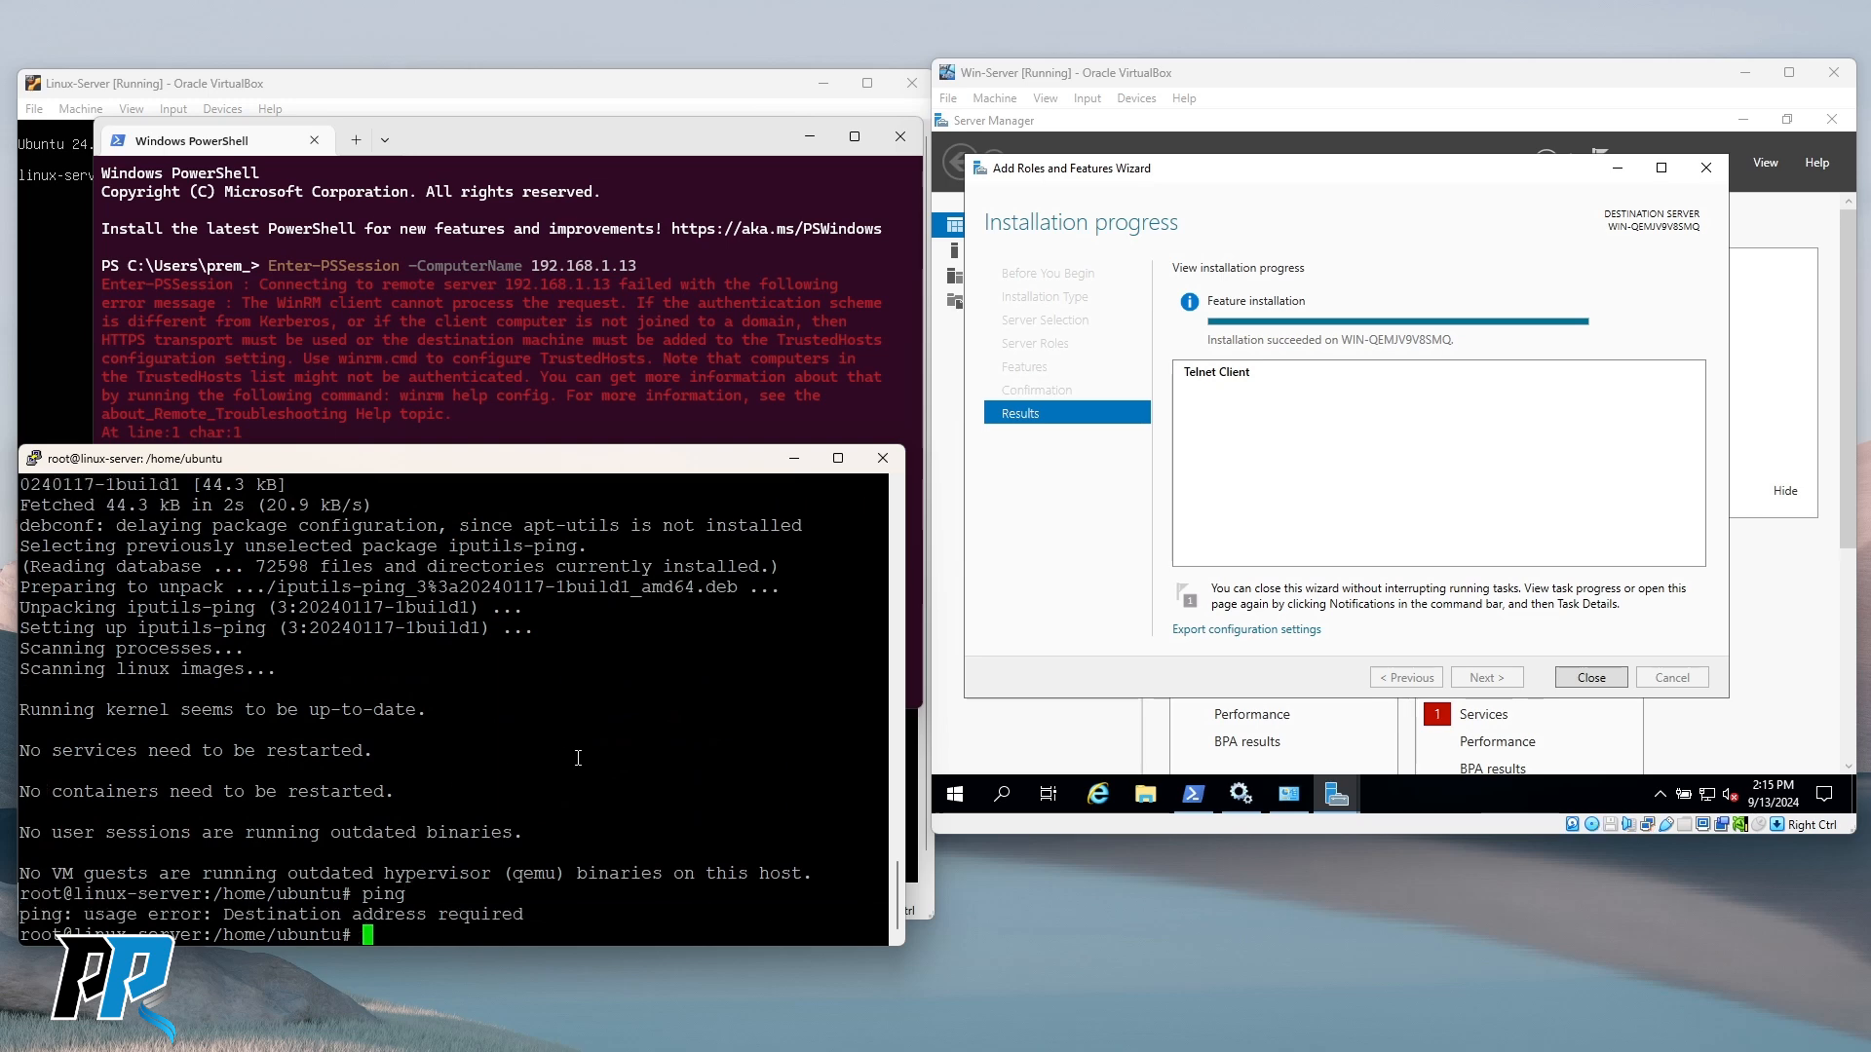
Start telnet on the Linux server and quit it back to the shell.
{"action": "type", "text": "telnet"}
{"action": "key", "text": "Return"}
{"action": "type", "text": "quit"}
{"action": "key", "text": "Return"}
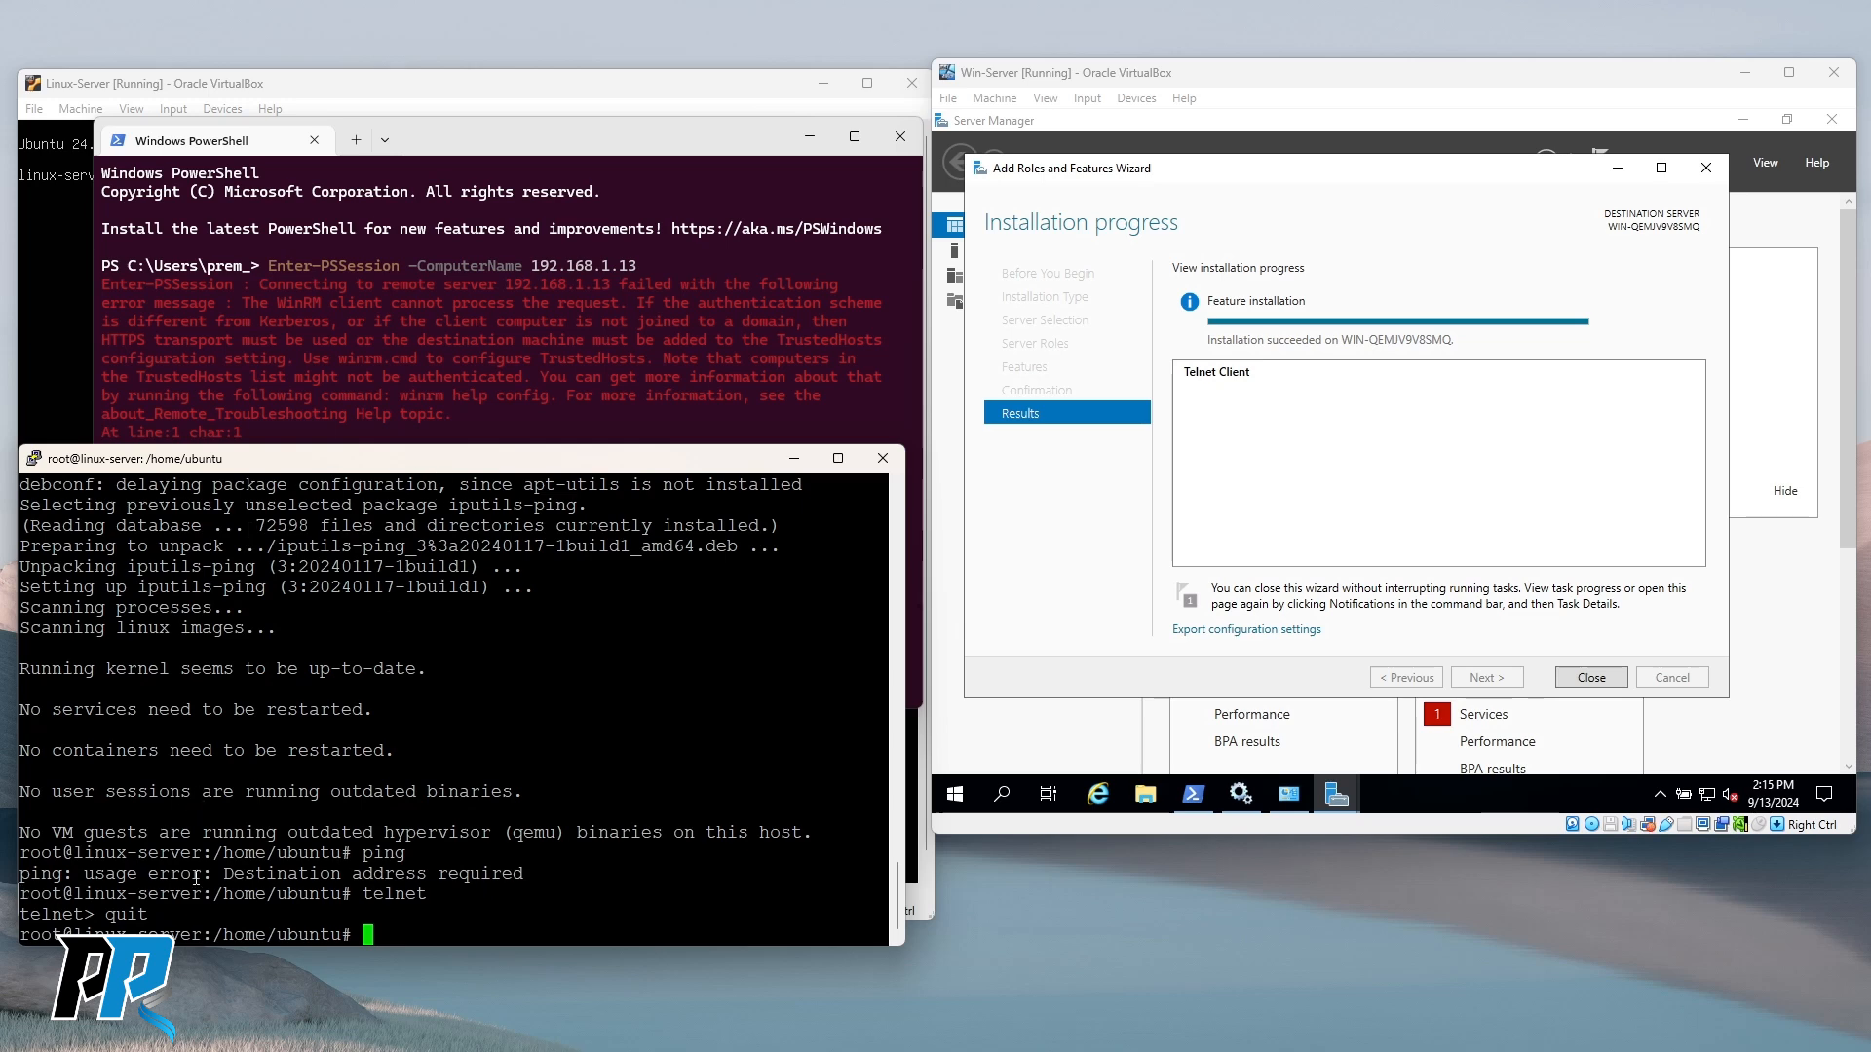
{"action": "left_click", "coordinate": [362, 395]}
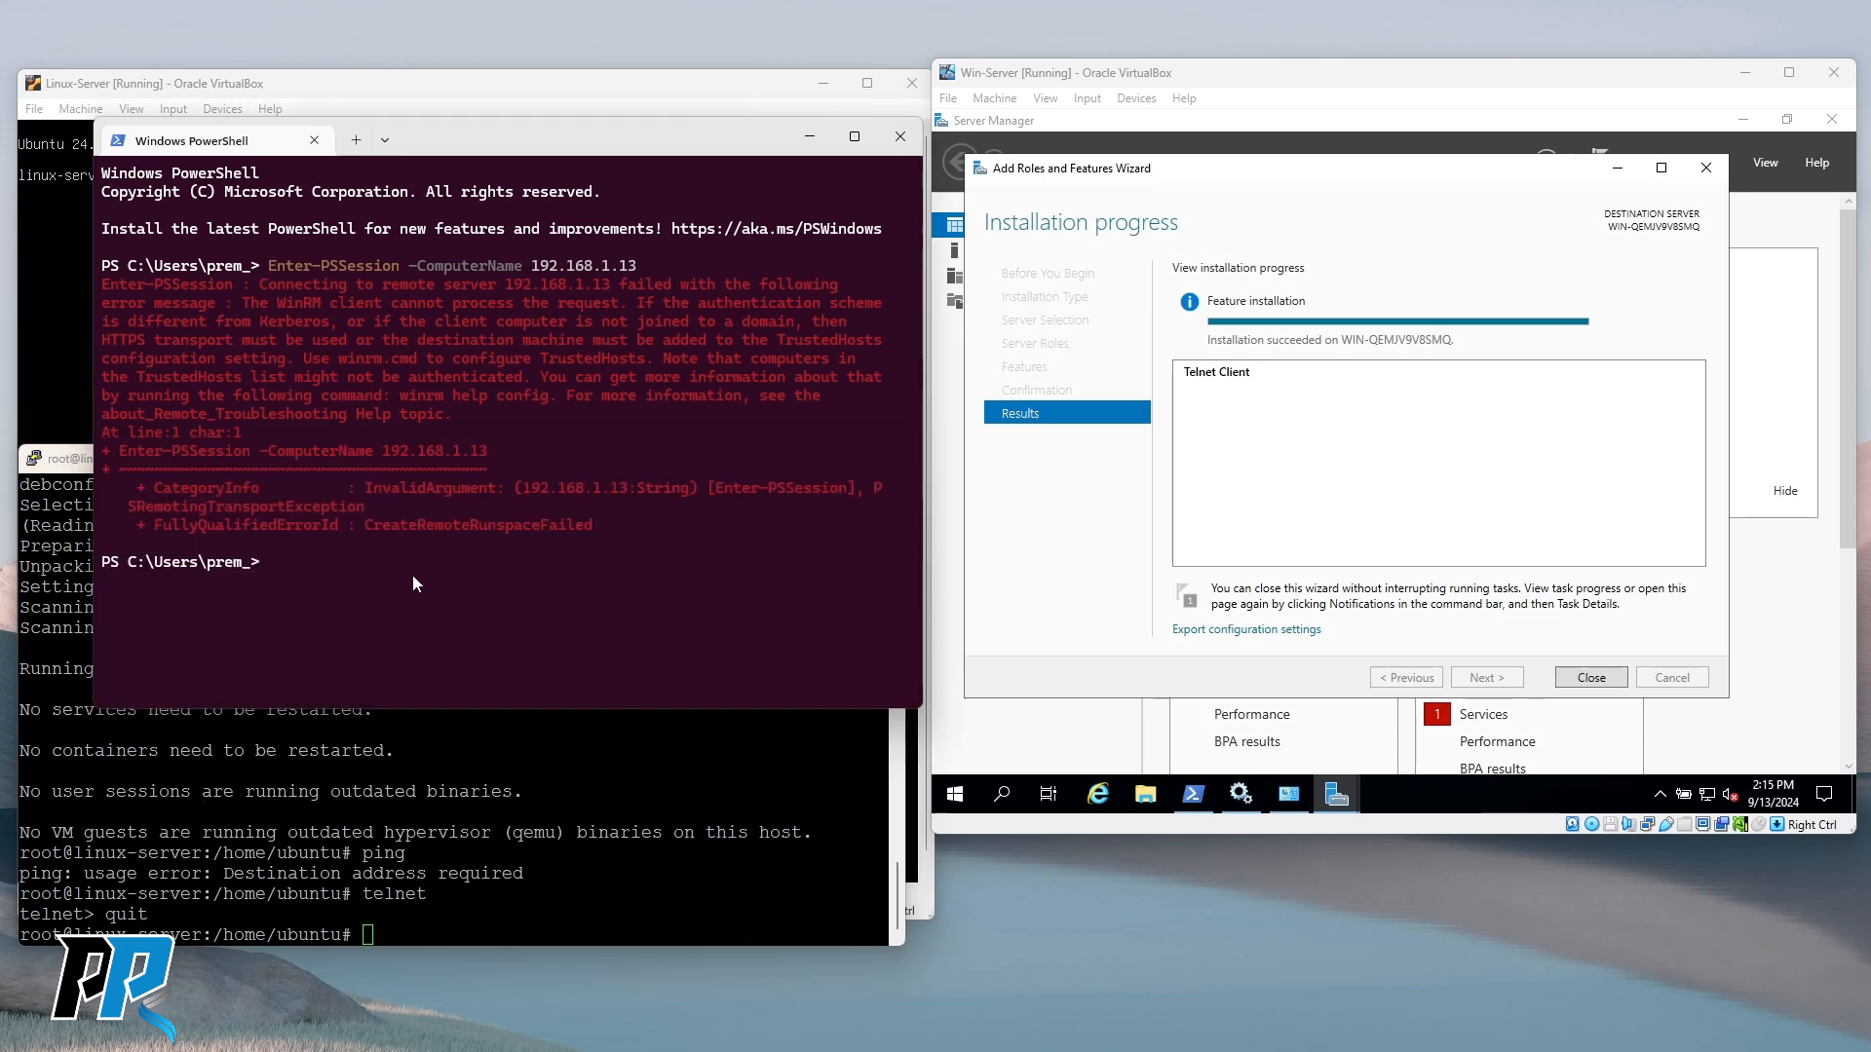
Drag the host PowerShell window down and left to reveal the Linux server's login line.
{"action": "left_click_drag", "start_coordinate": [471, 148], "coordinate": [455, 234]}
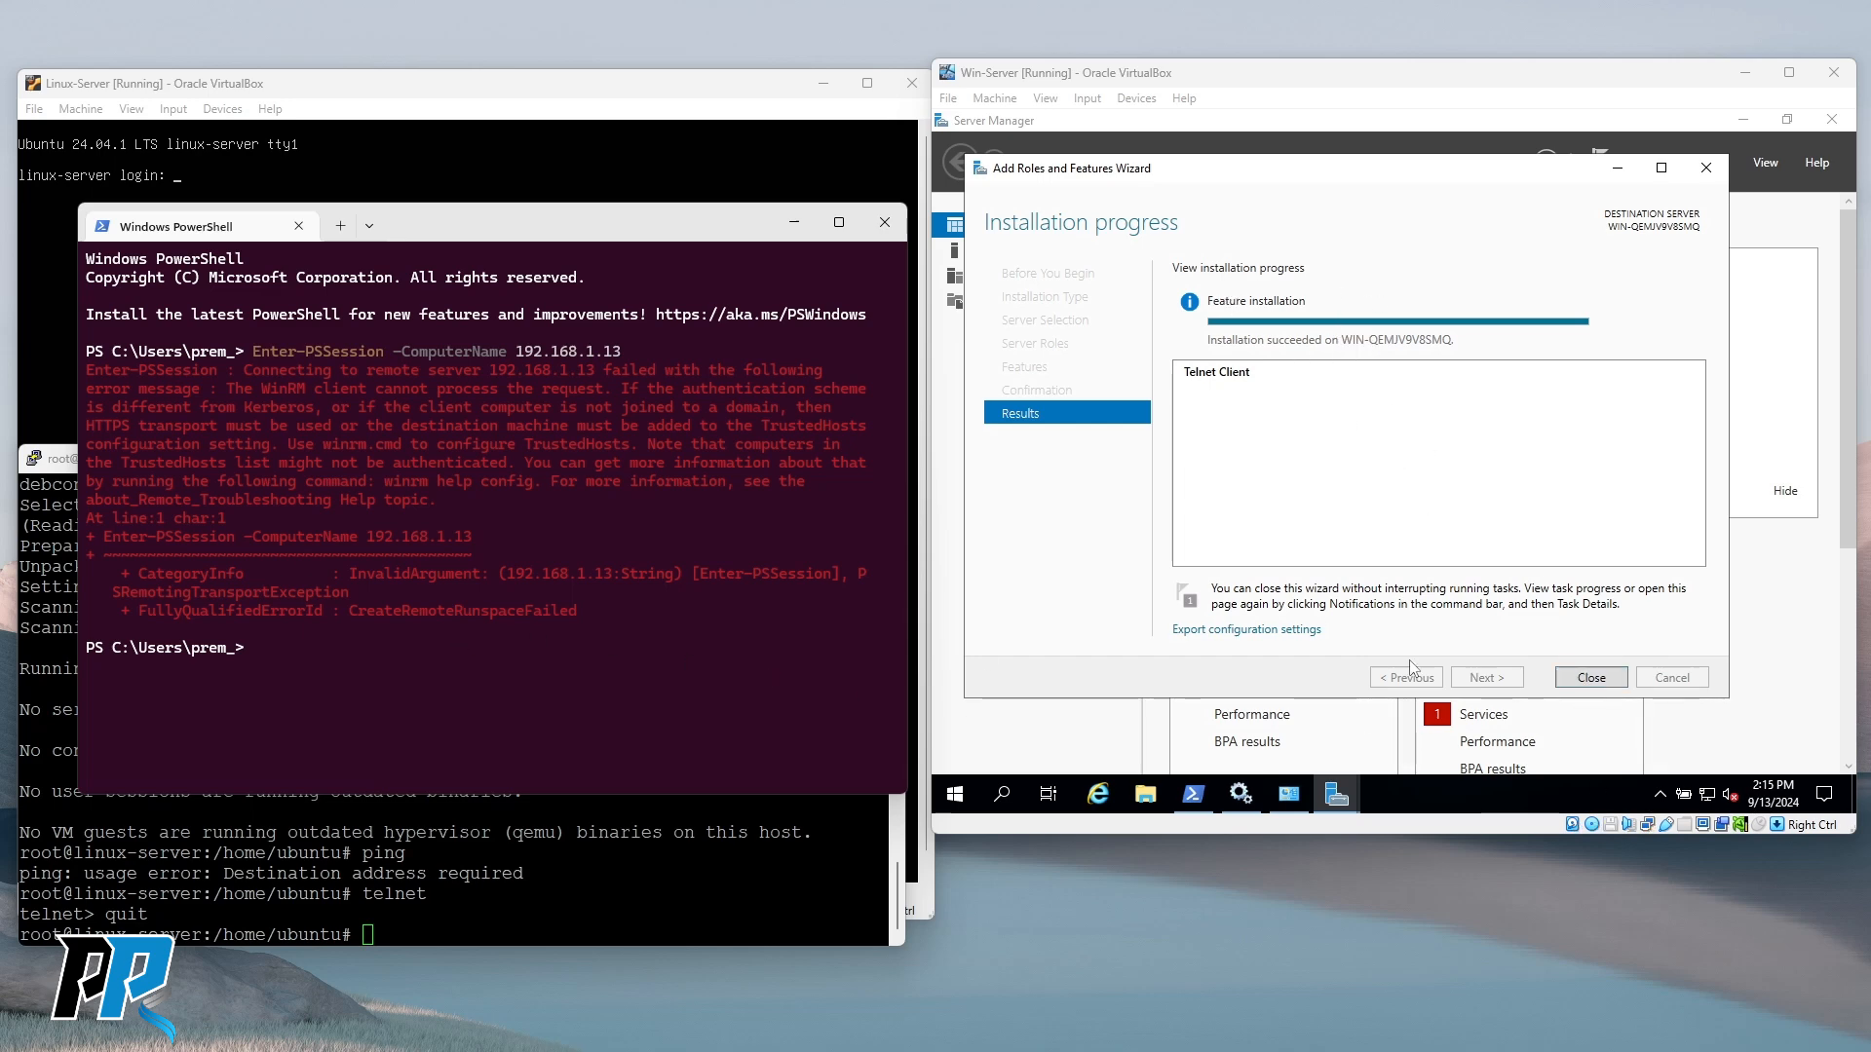
Close the finished features wizard, Server Manager and Programs and Features on the Win-Server VM.
{"action": "left_click", "coordinate": [1619, 681]}
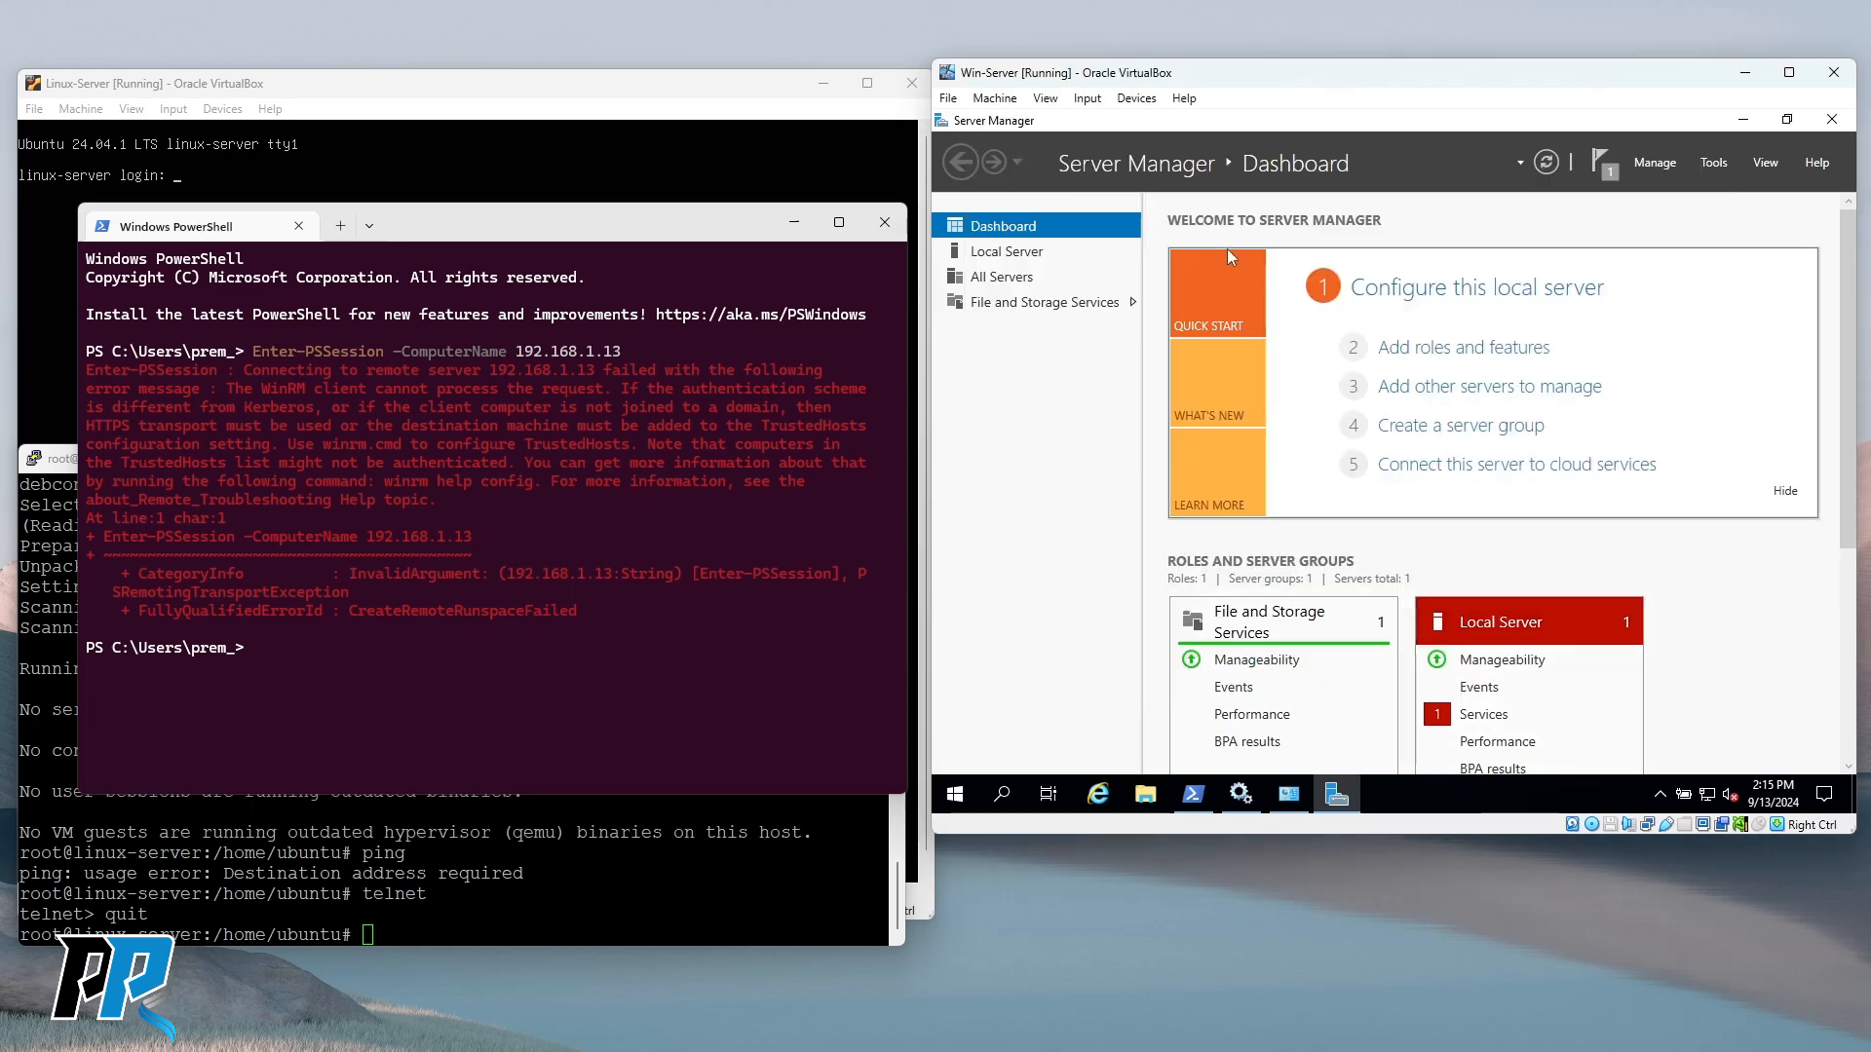
{"action": "left_click", "coordinate": [1832, 119]}
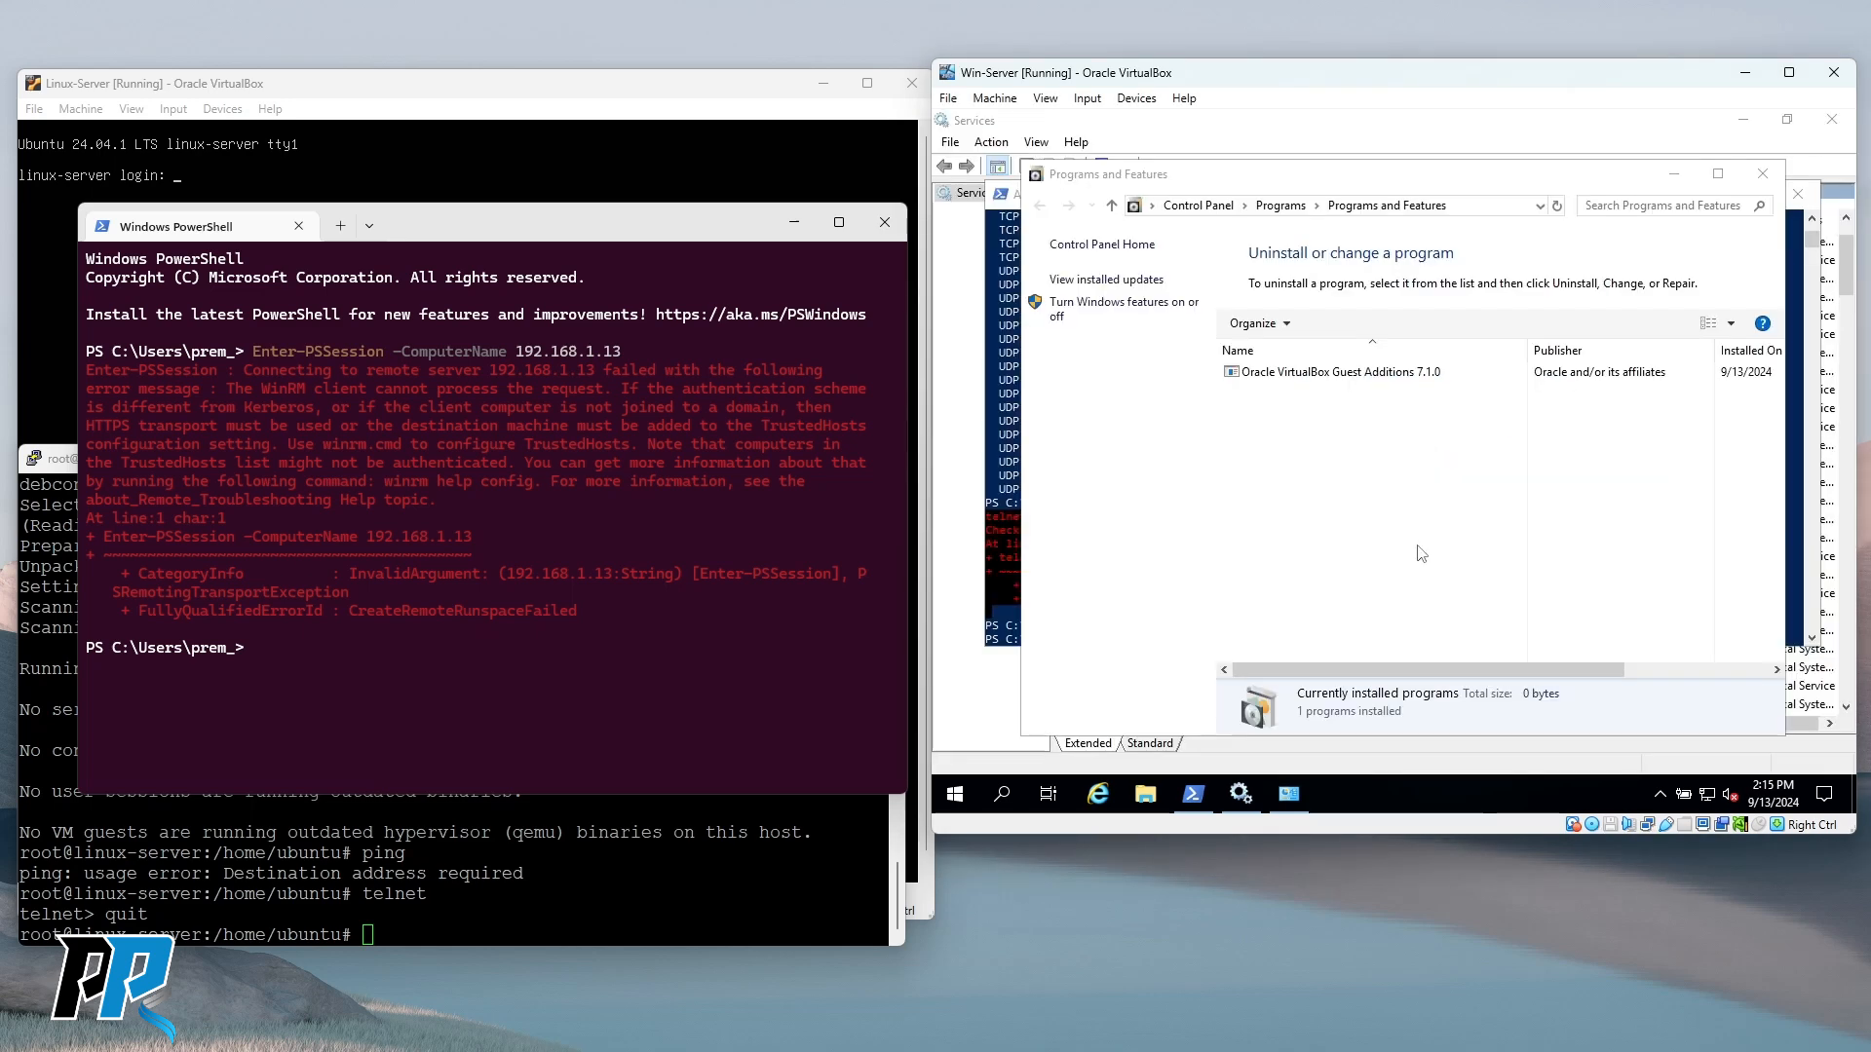
{"action": "left_click", "coordinate": [1763, 173]}
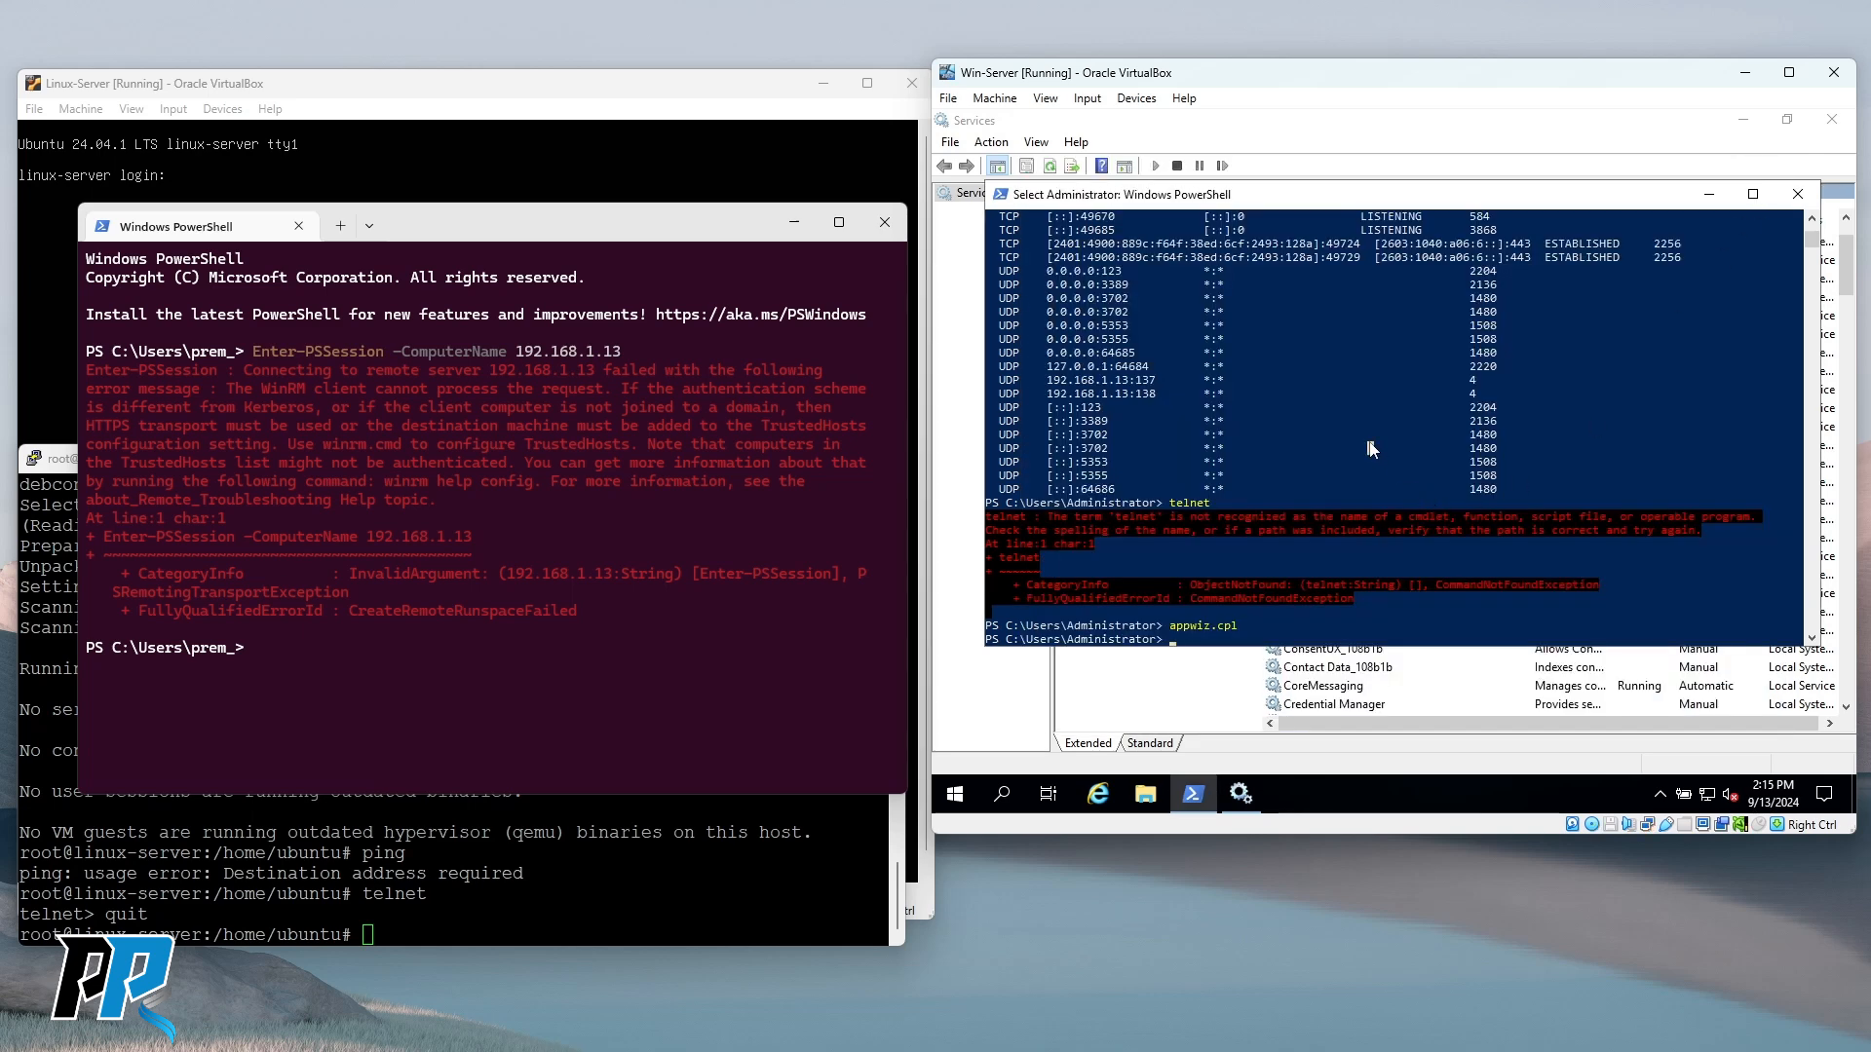
Launch telnet in the VM's admin PowerShell and quit it.
{"action": "type", "text": "telnet"}
{"action": "key", "text": "Return"}
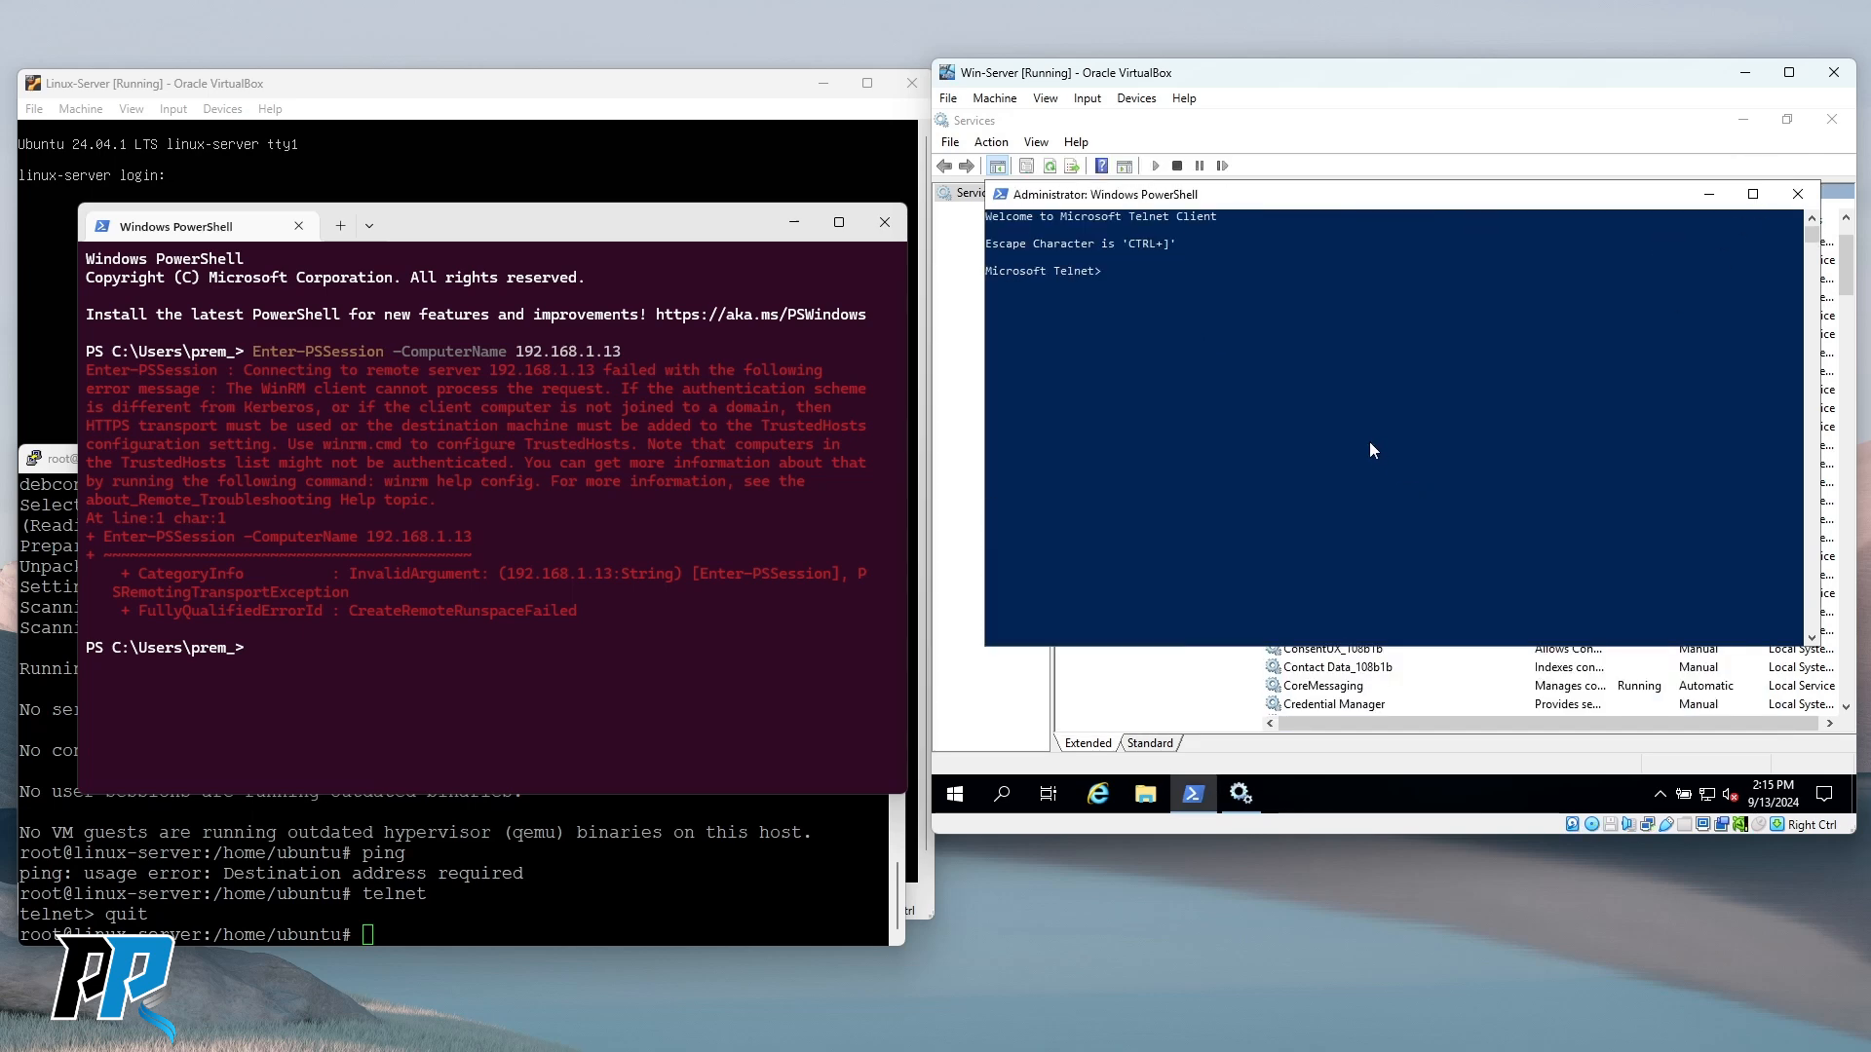
{"action": "type", "text": "quit"}
{"action": "key", "text": "Return"}
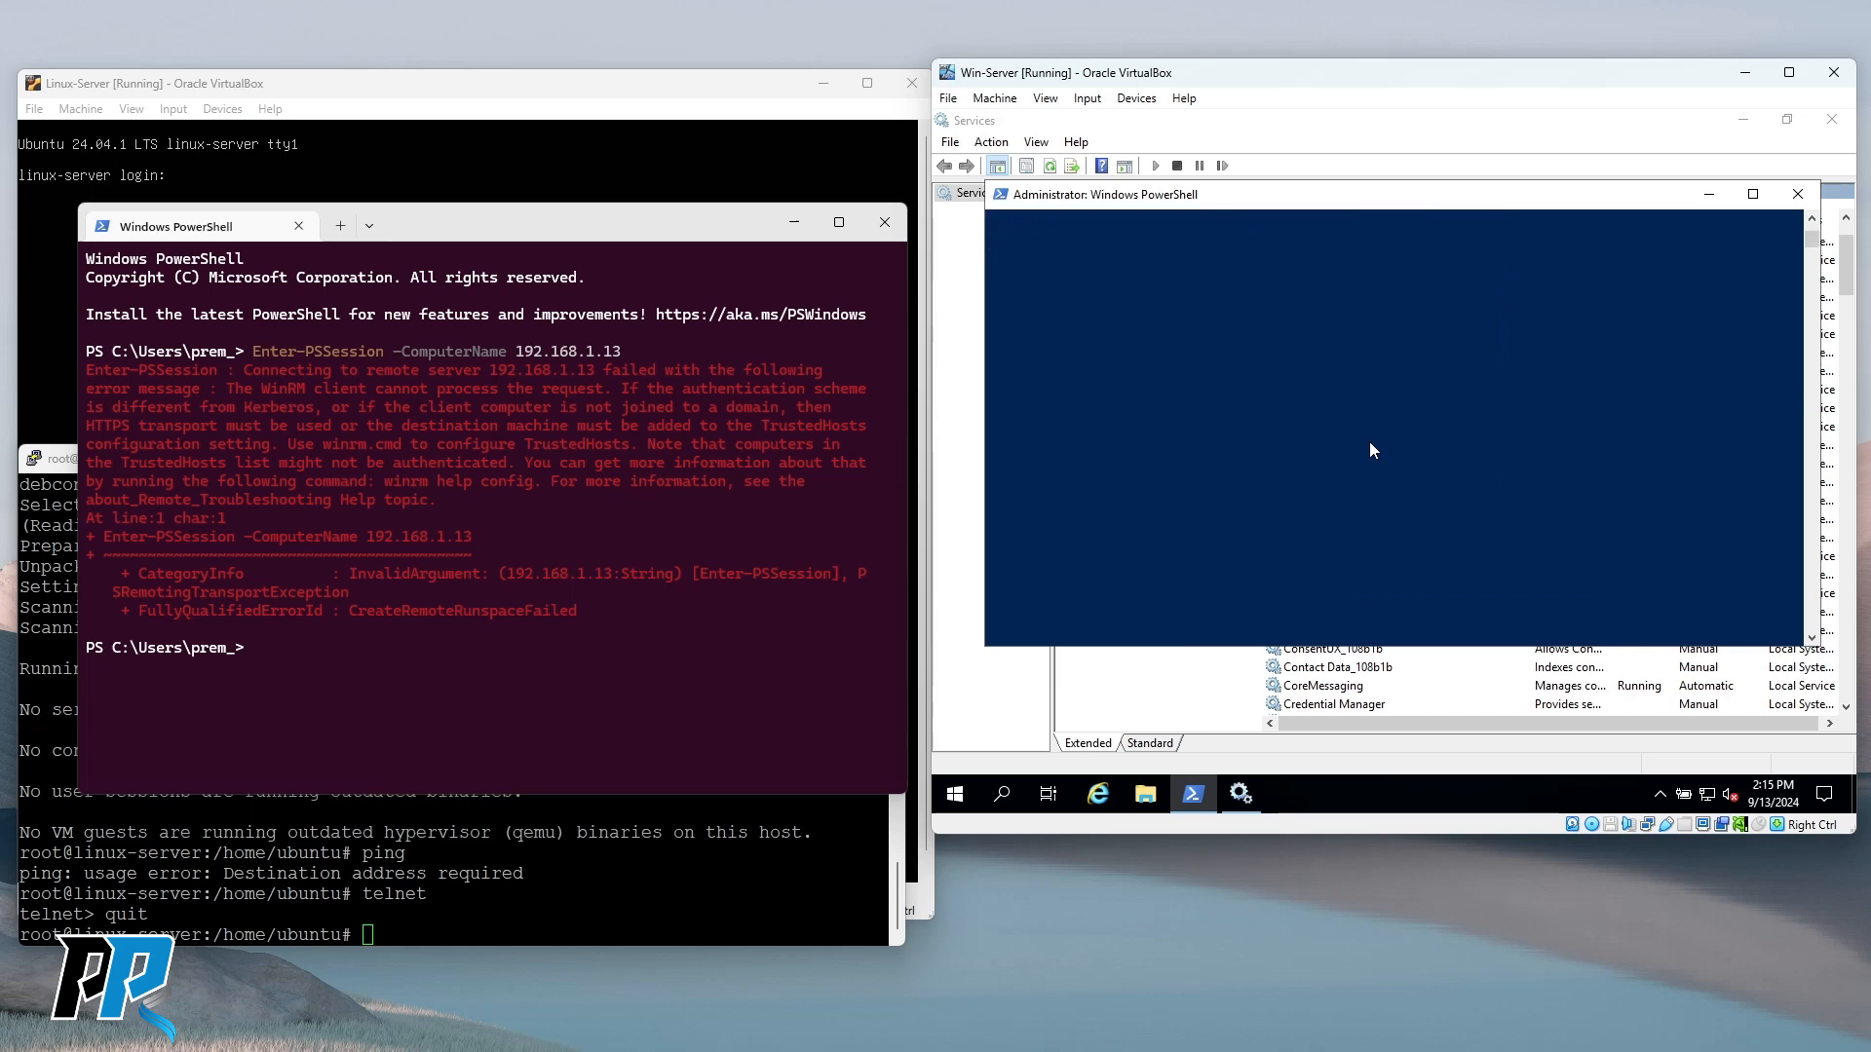
Run netstat -ano showing port 5985 listening, copy 192.168.1.13, and type telnet 127.0.0.1 5985.
{"action": "left_click", "coordinate": [1284, 429]}
{"action": "key", "text": "Escape"}
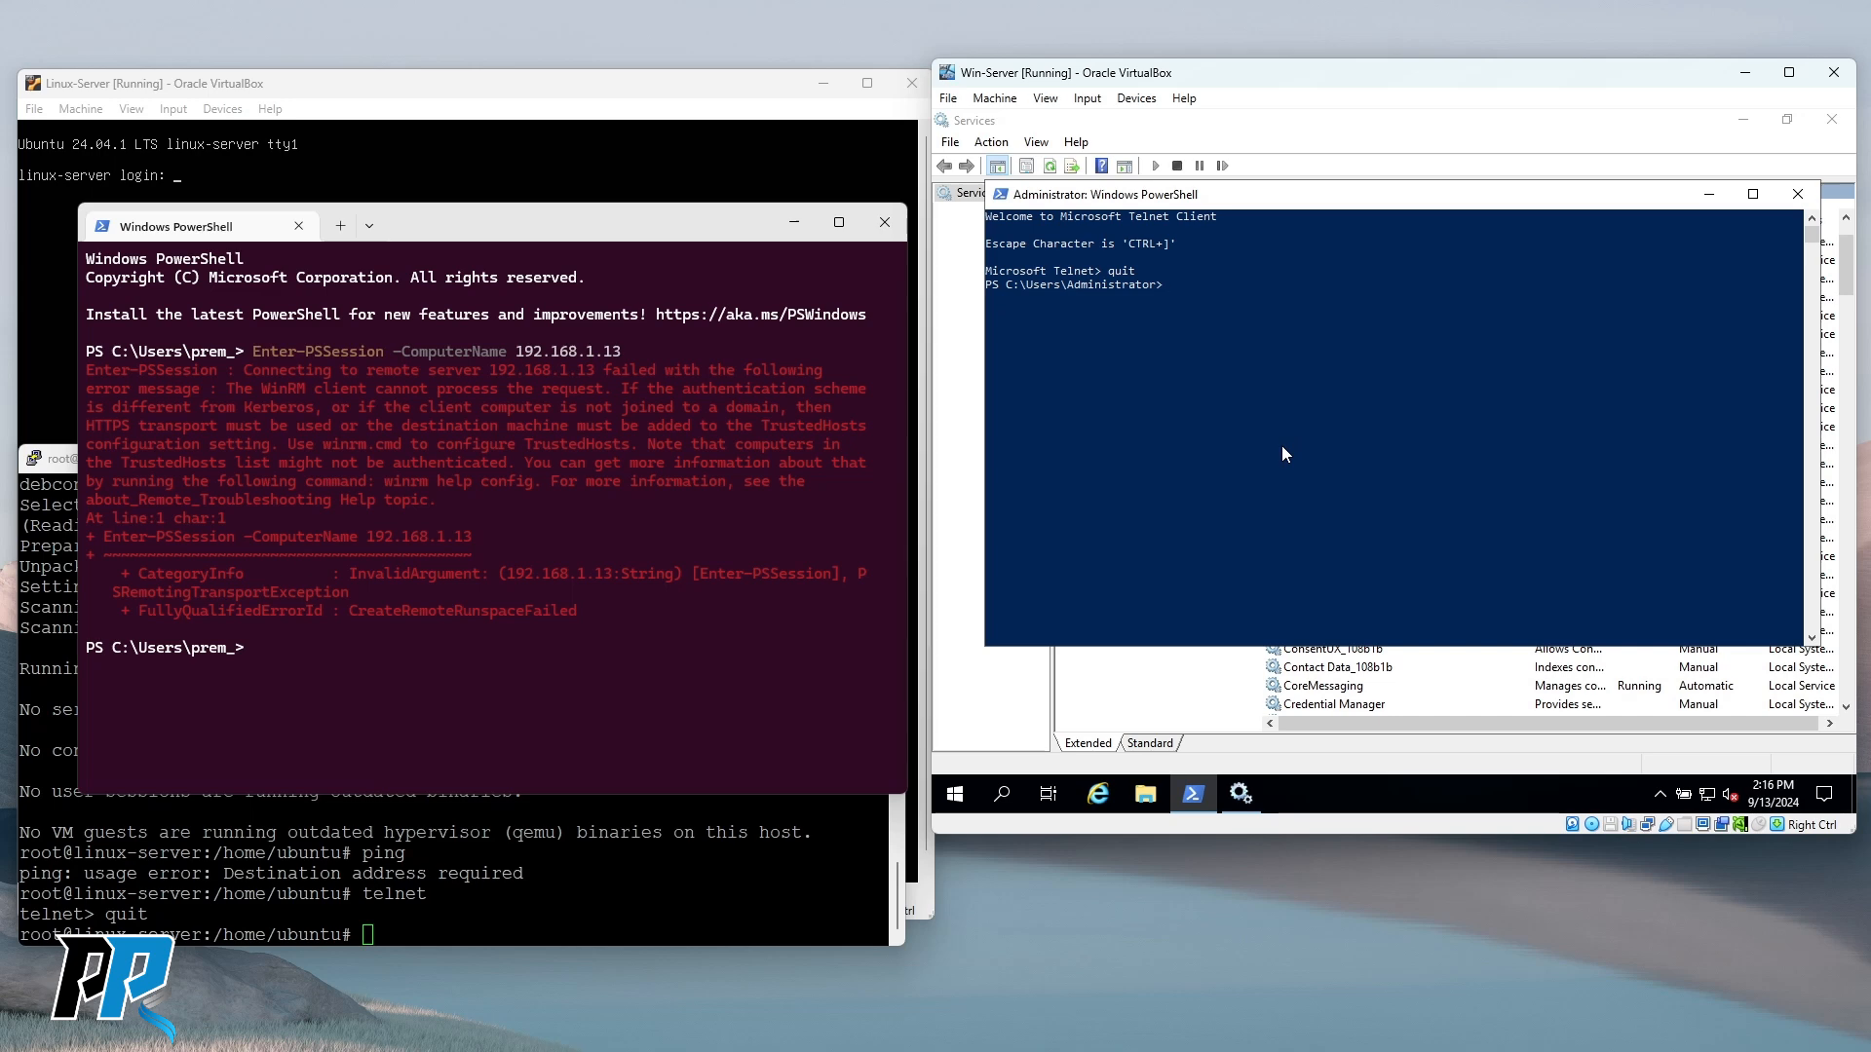
{"action": "type", "text": "netstat -ano"}
{"action": "key", "text": "Return"}
{"action": "scroll", "coordinate": [1155, 364], "scroll_direction": "up", "scroll_amount": 4}
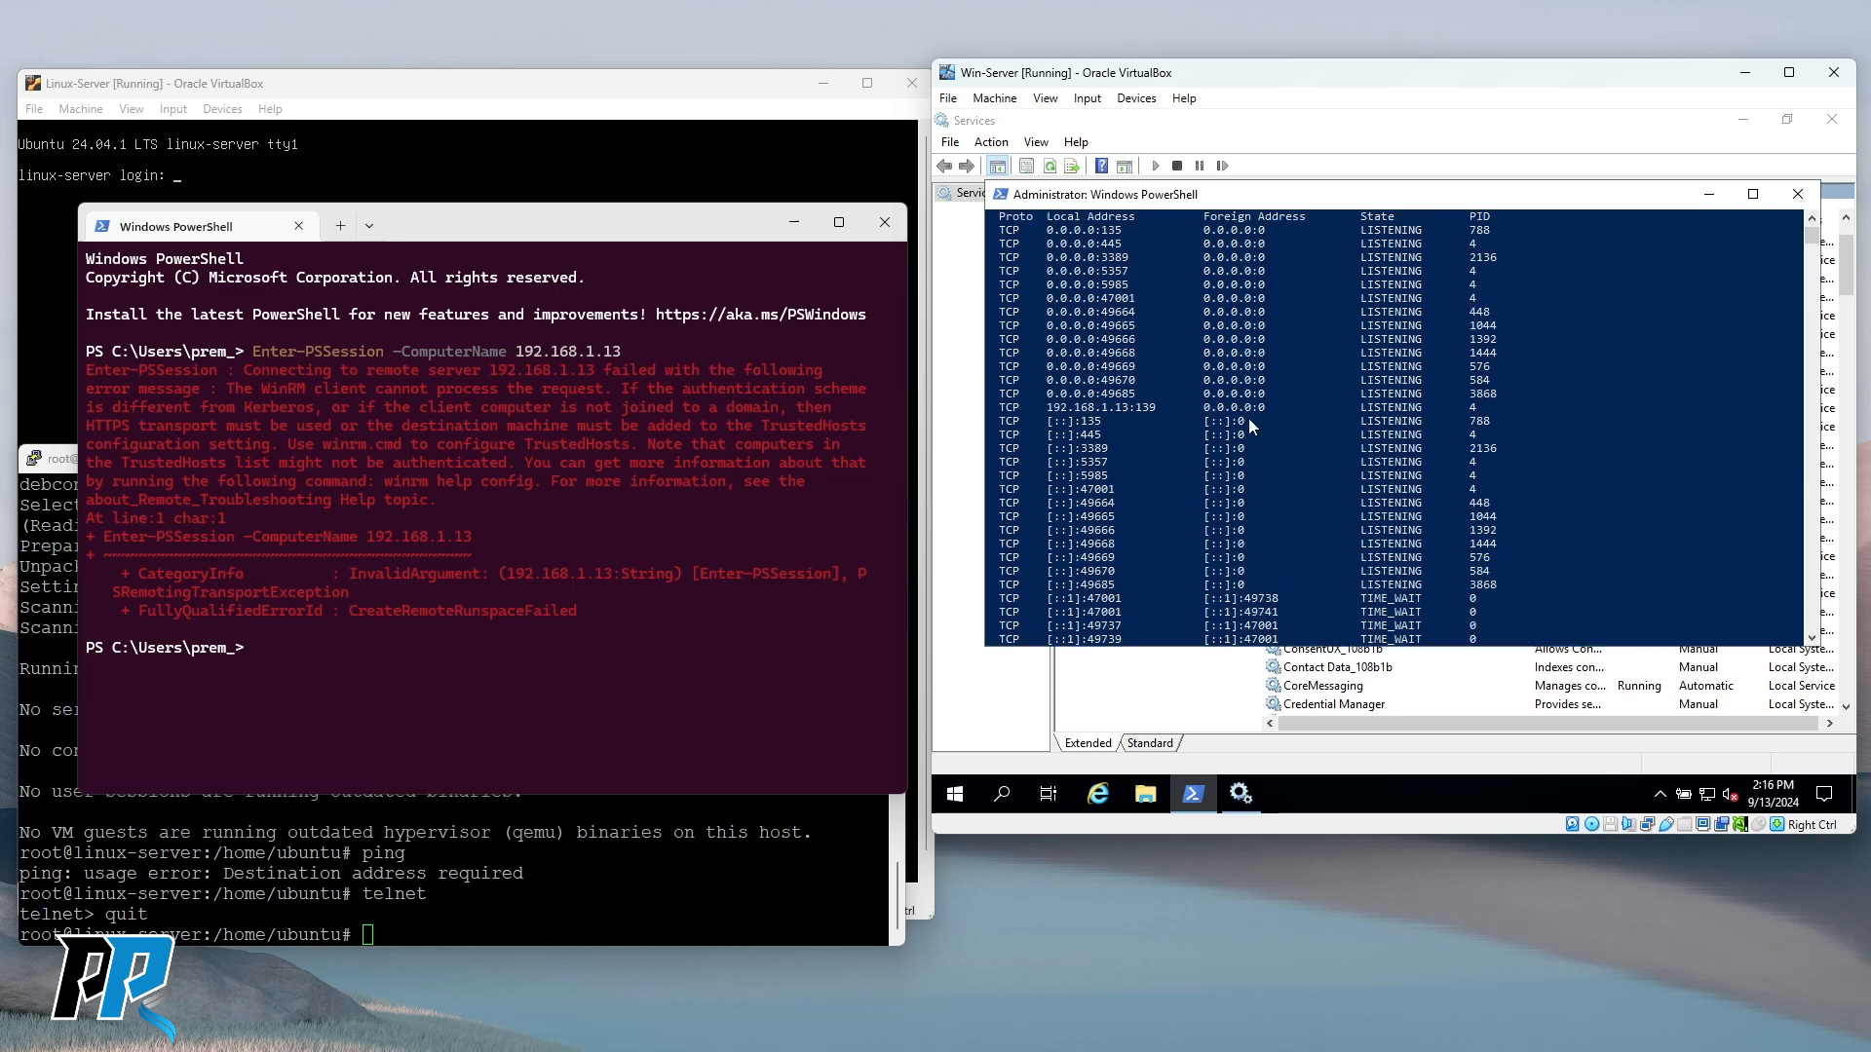
{"action": "left_click_drag", "start_coordinate": [1042, 407], "coordinate": [1133, 410]}
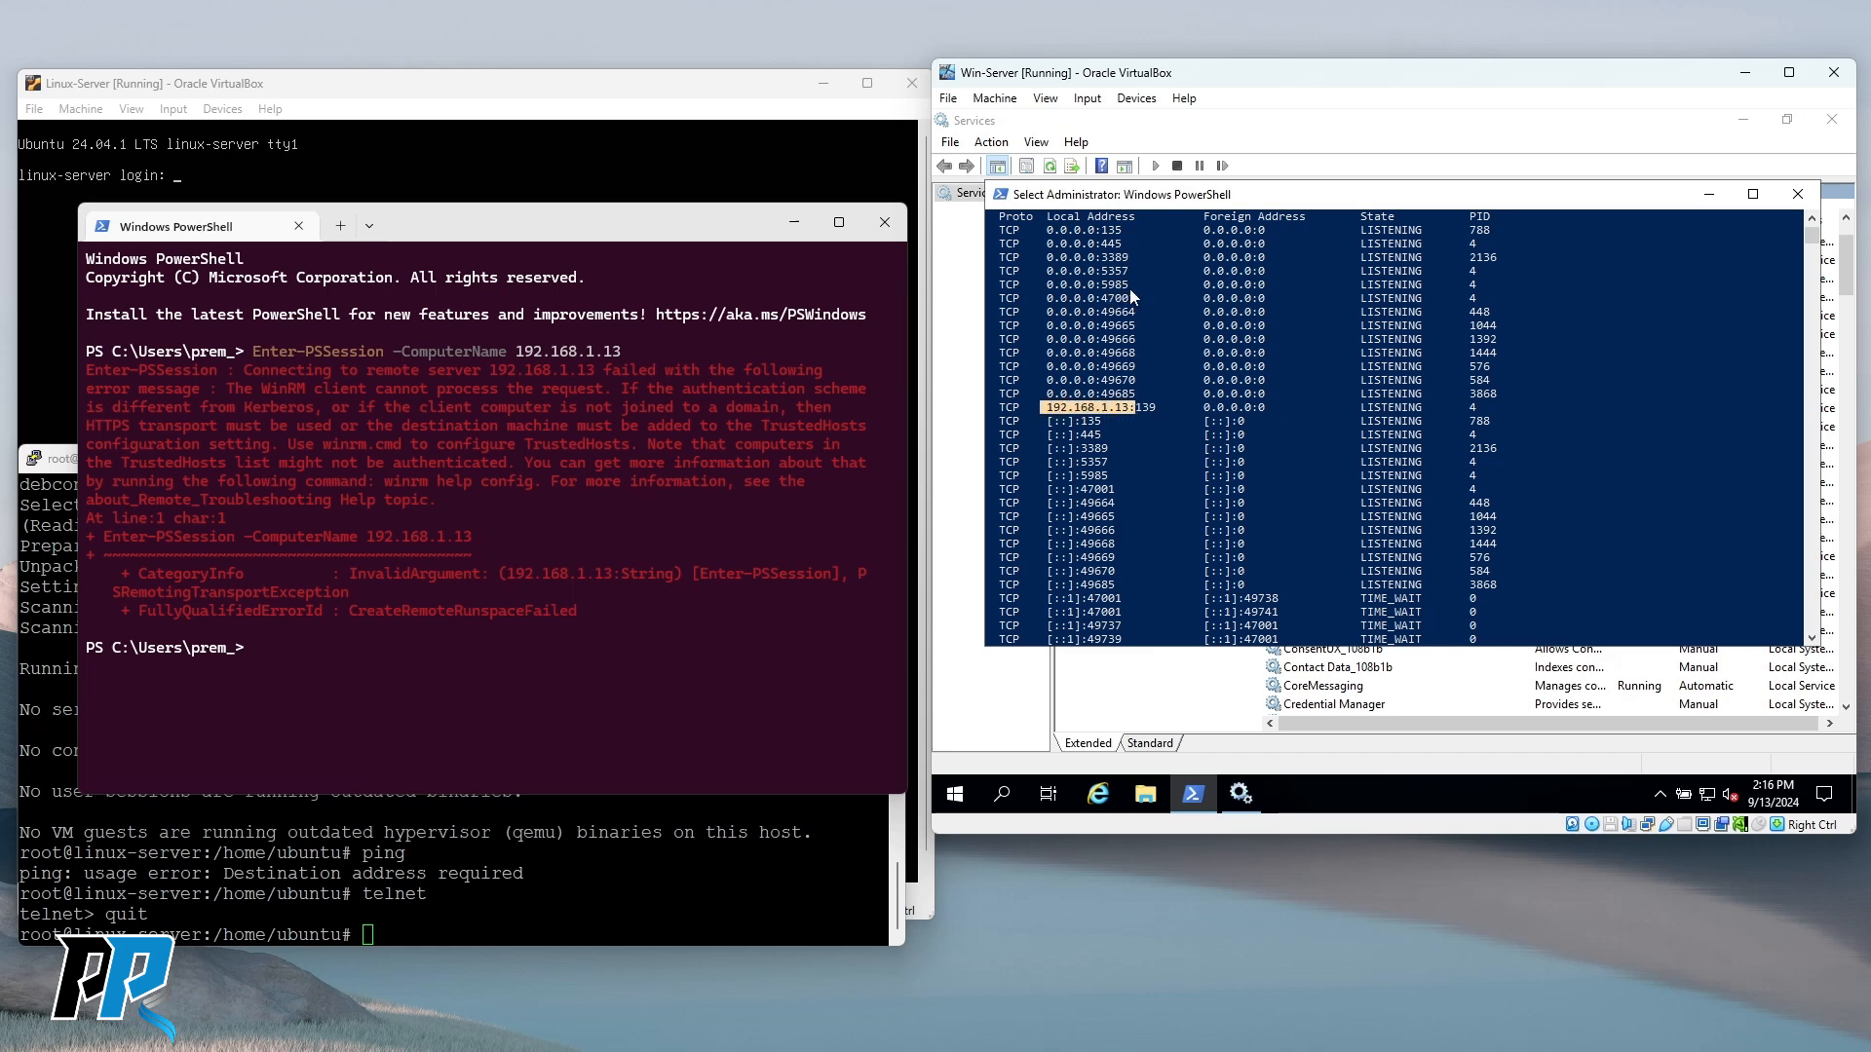
{"action": "right_click", "coordinate": [1228, 460]}
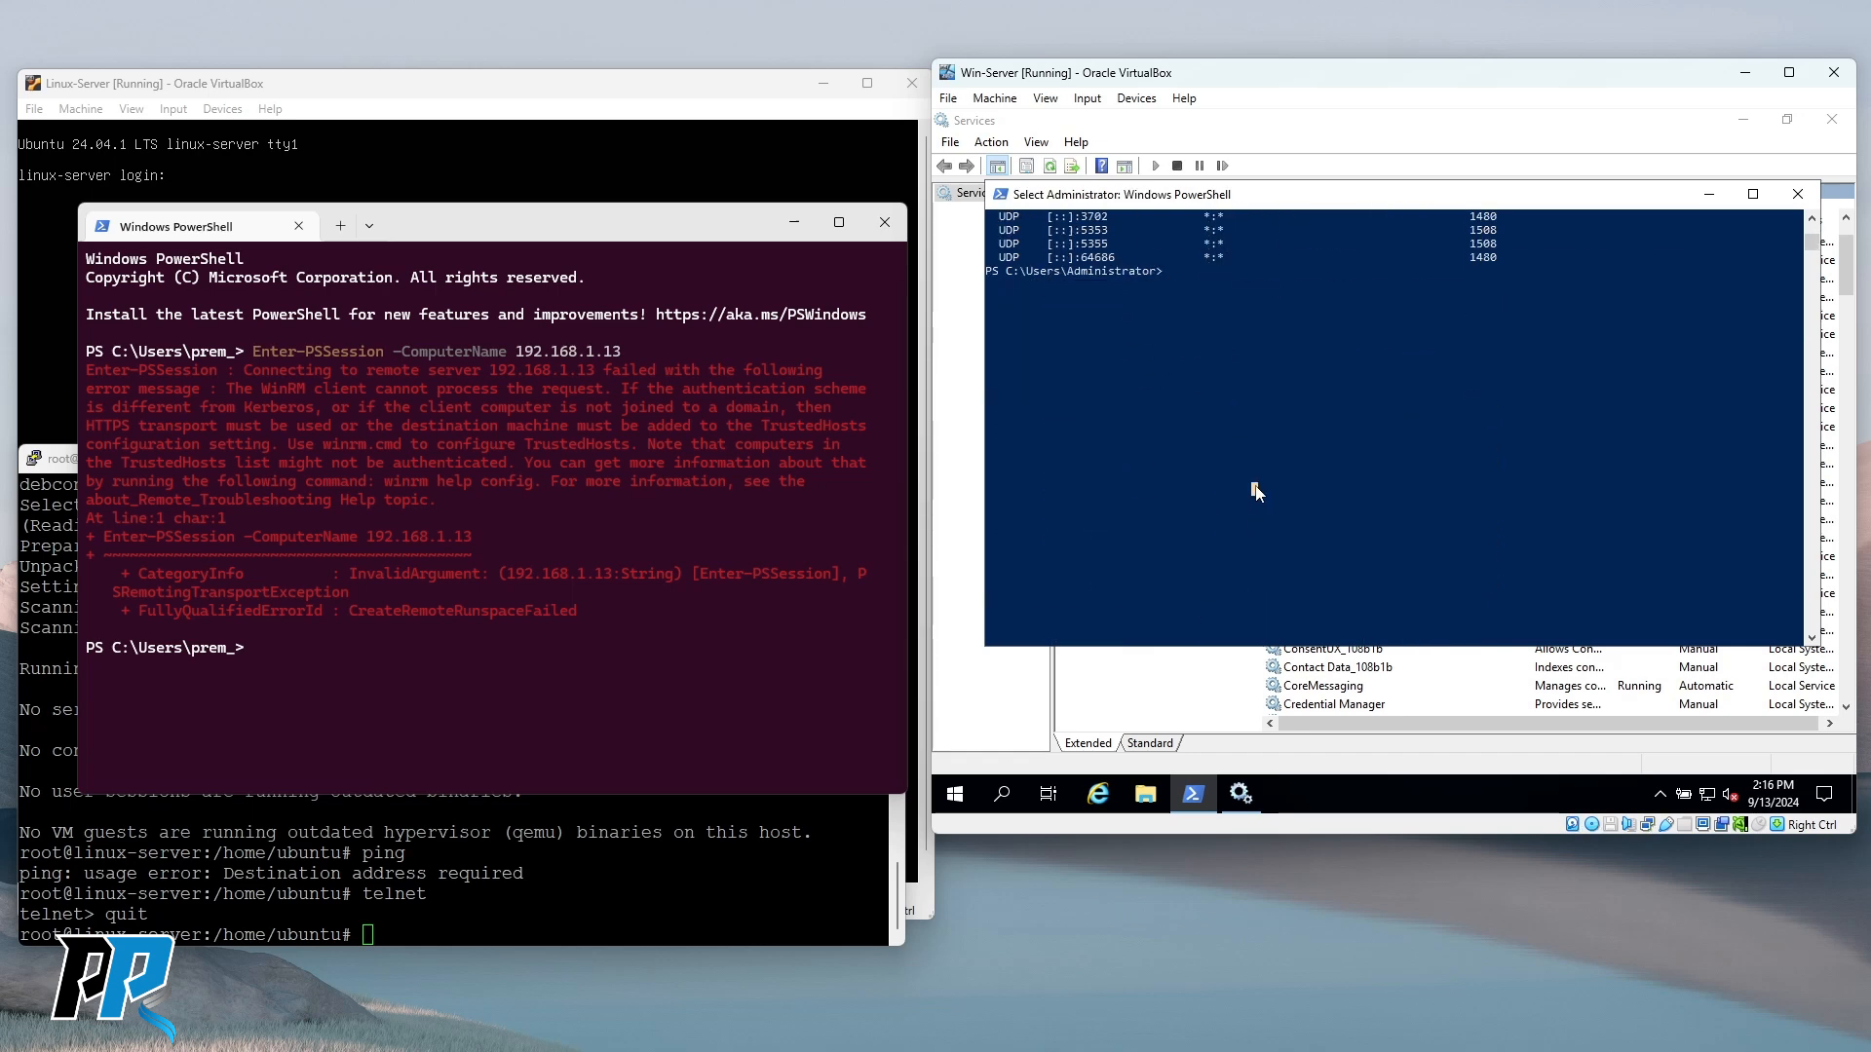
{"action": "type", "text": "telnet"}
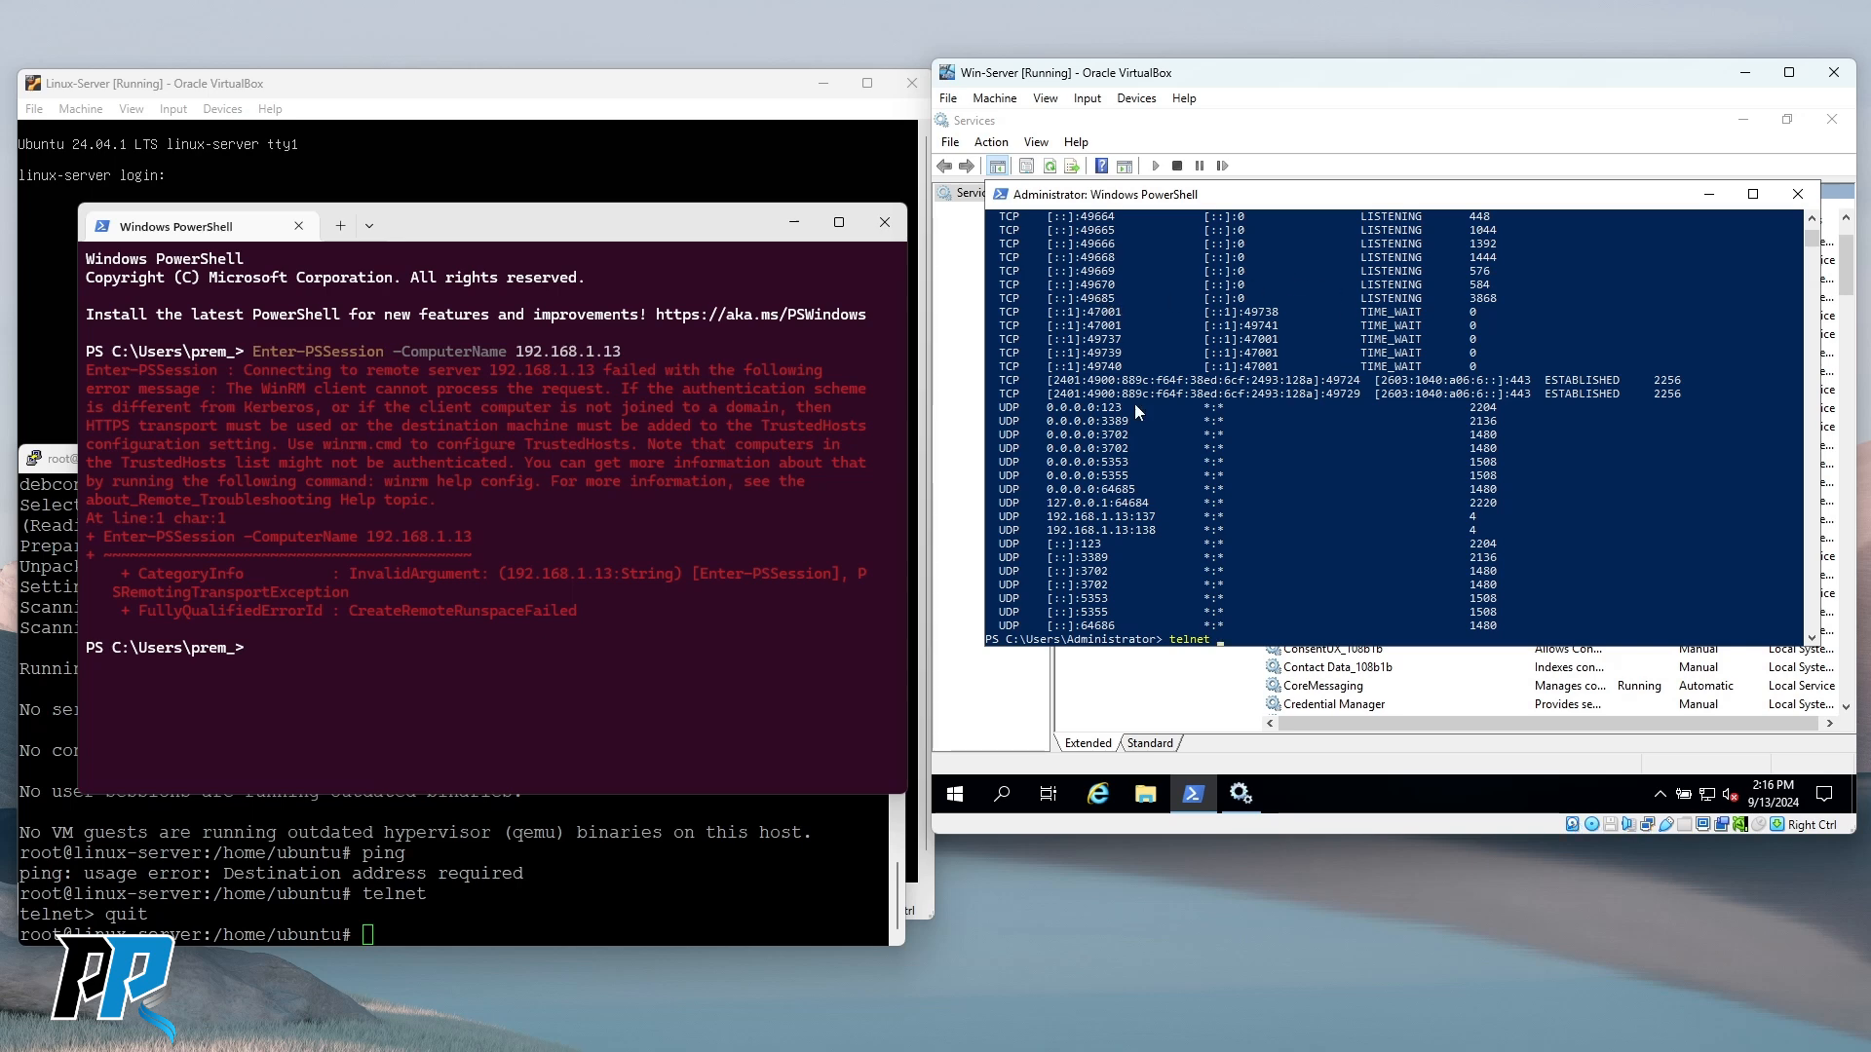
{"action": "scroll", "coordinate": [1128, 388], "scroll_direction": "up", "scroll_amount": 8}
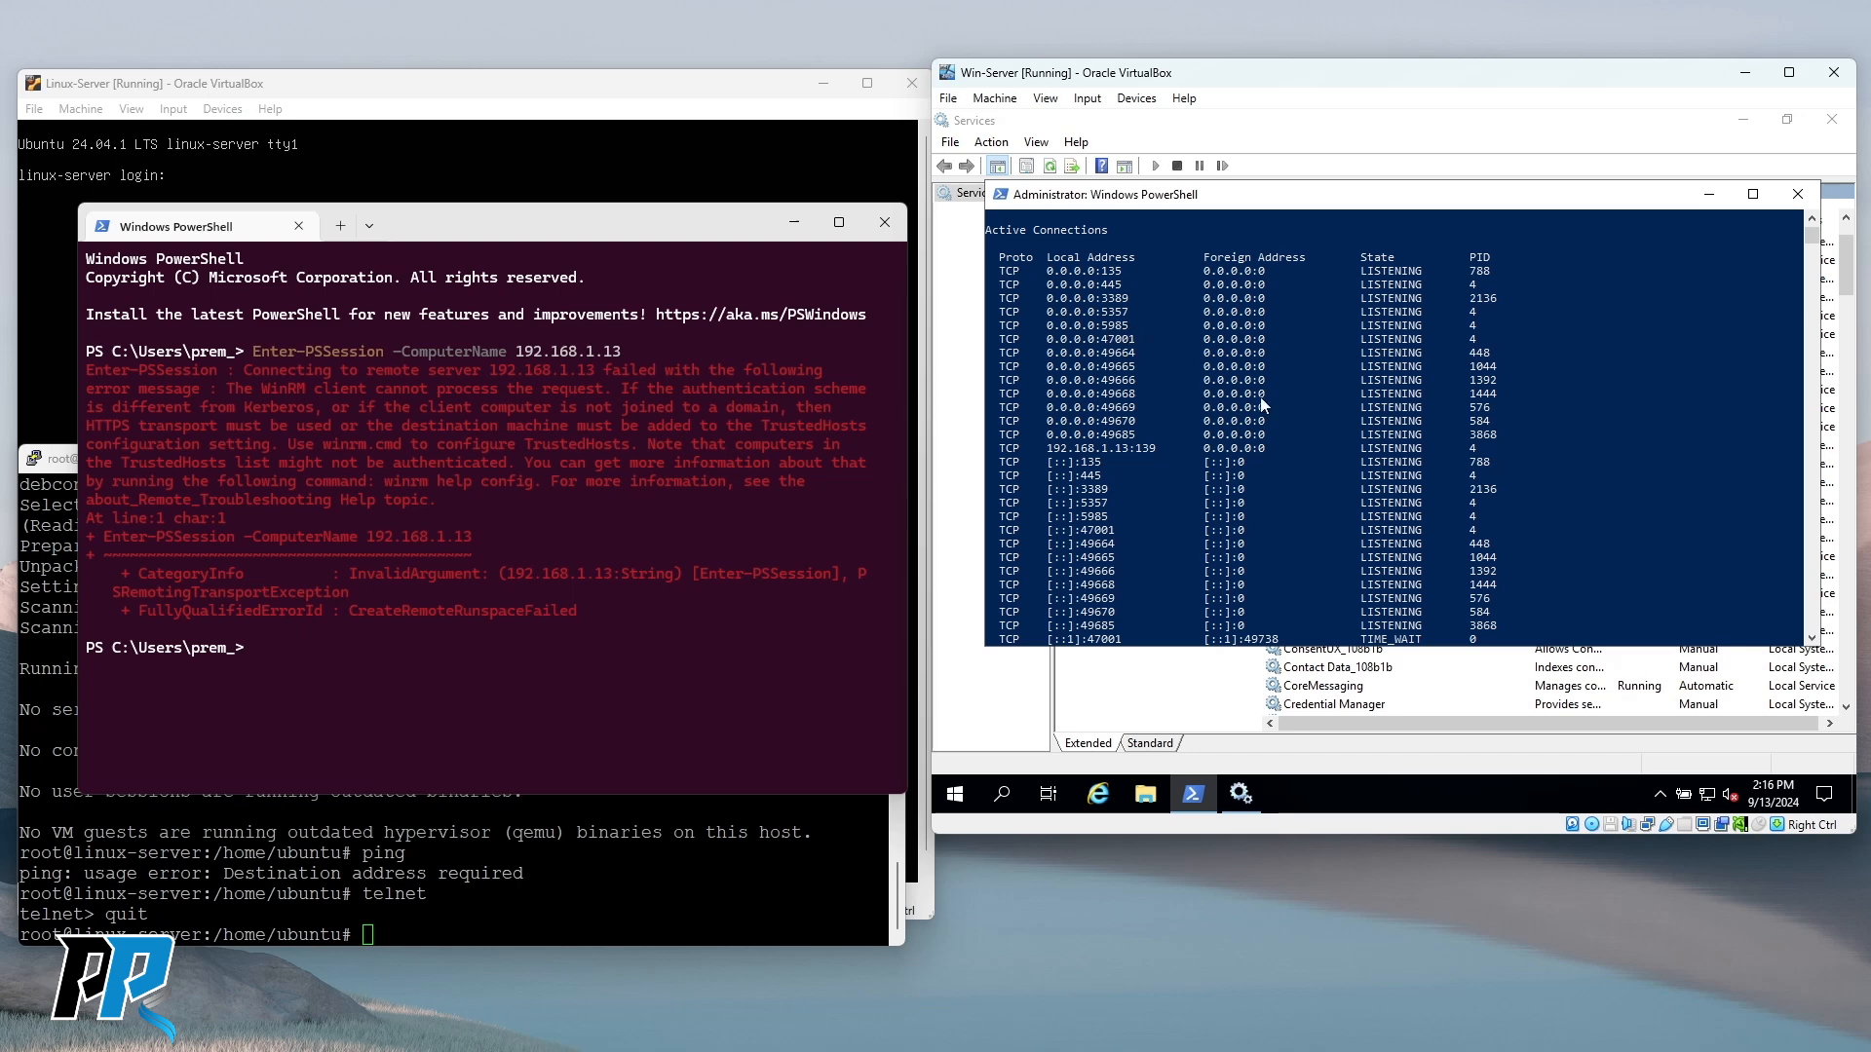
{"action": "type", "text": "telnet "}
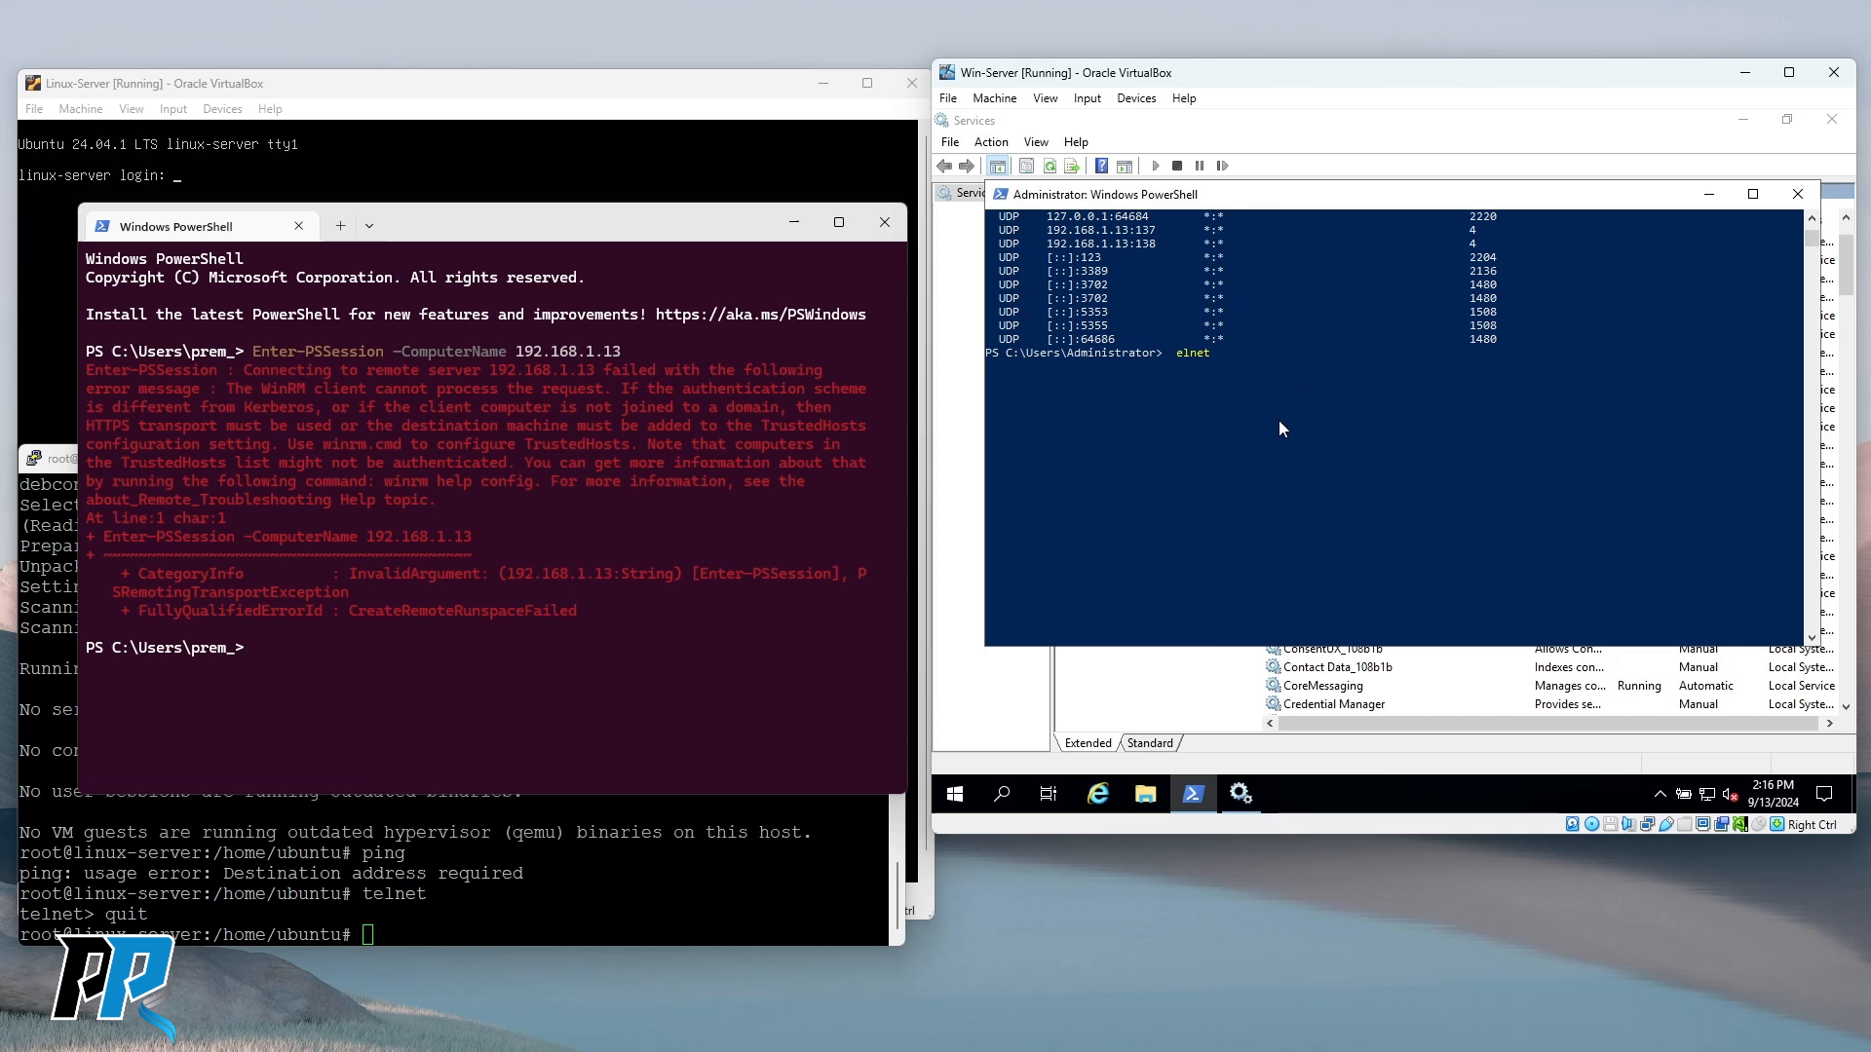
{"action": "type", "text": "127.0.0"}
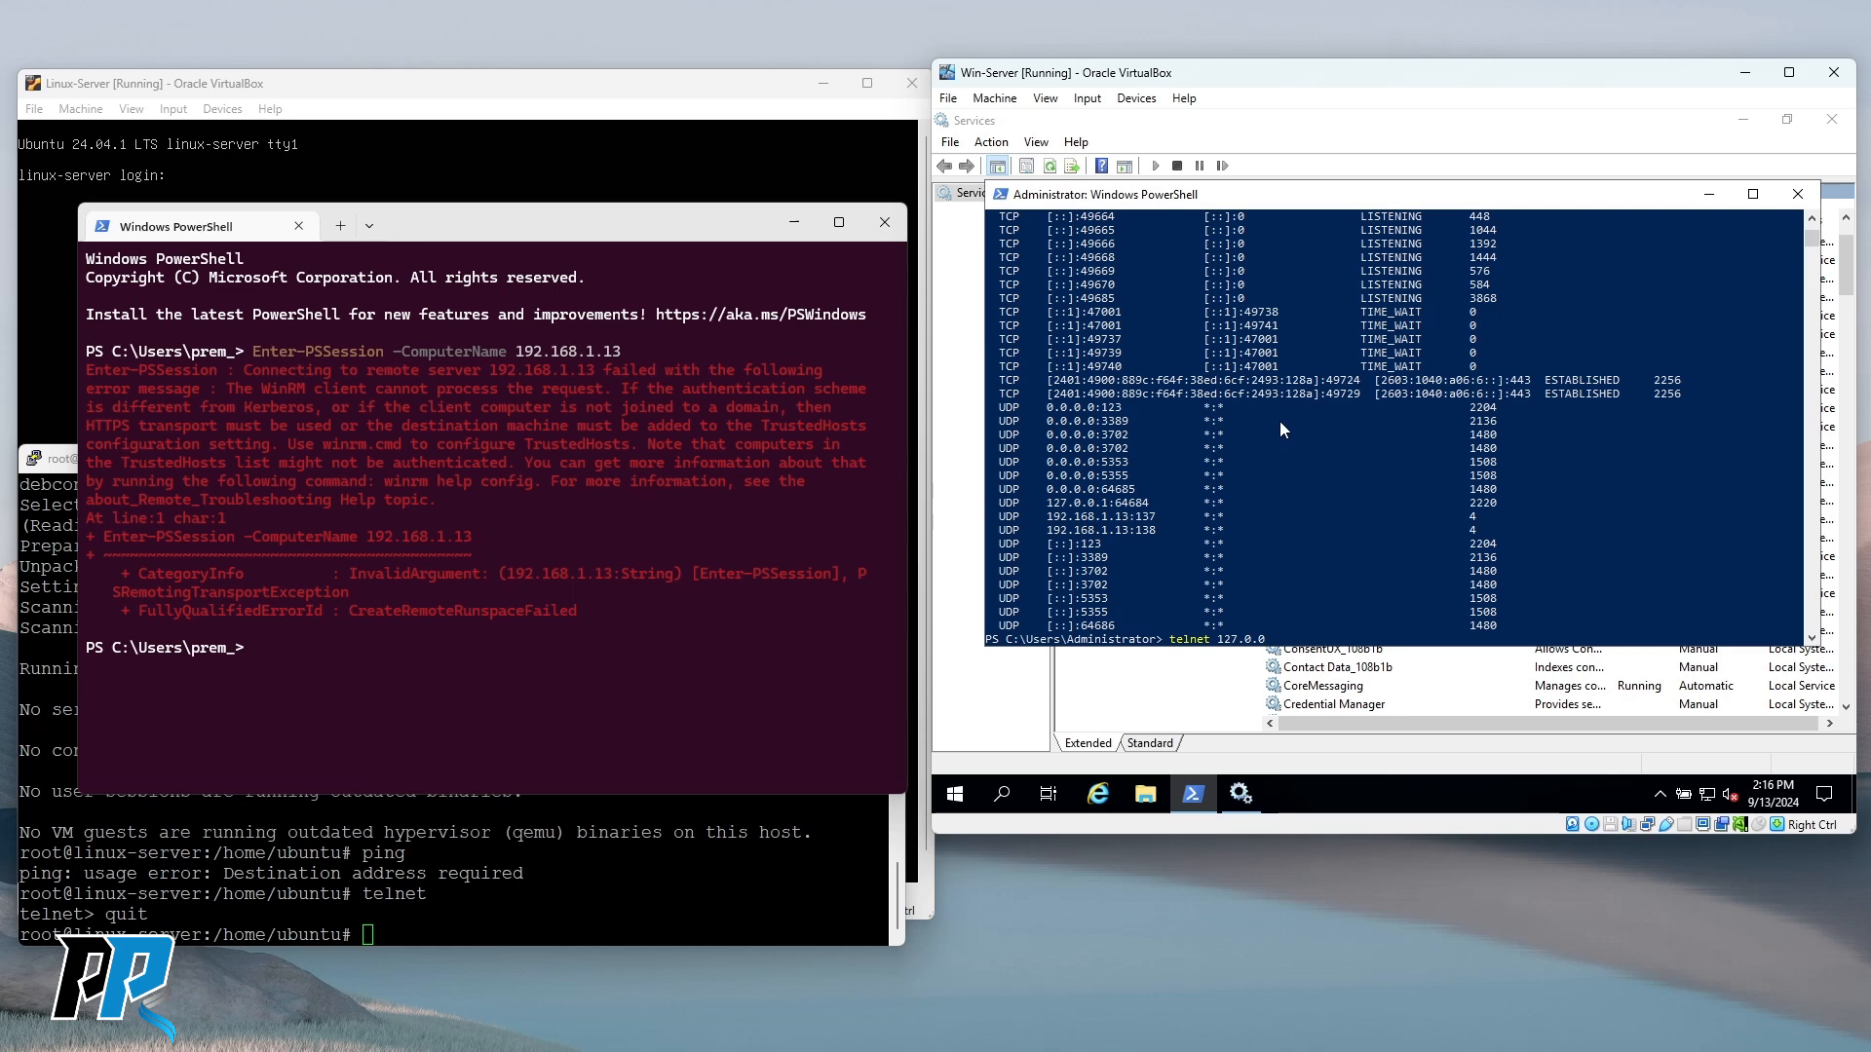
{"action": "type", "text": ".1 5985"}
Telnet to 127.0.0.1 on port 5985 and quit, then retry with a mistyped port.
{"action": "key", "text": "Return"}
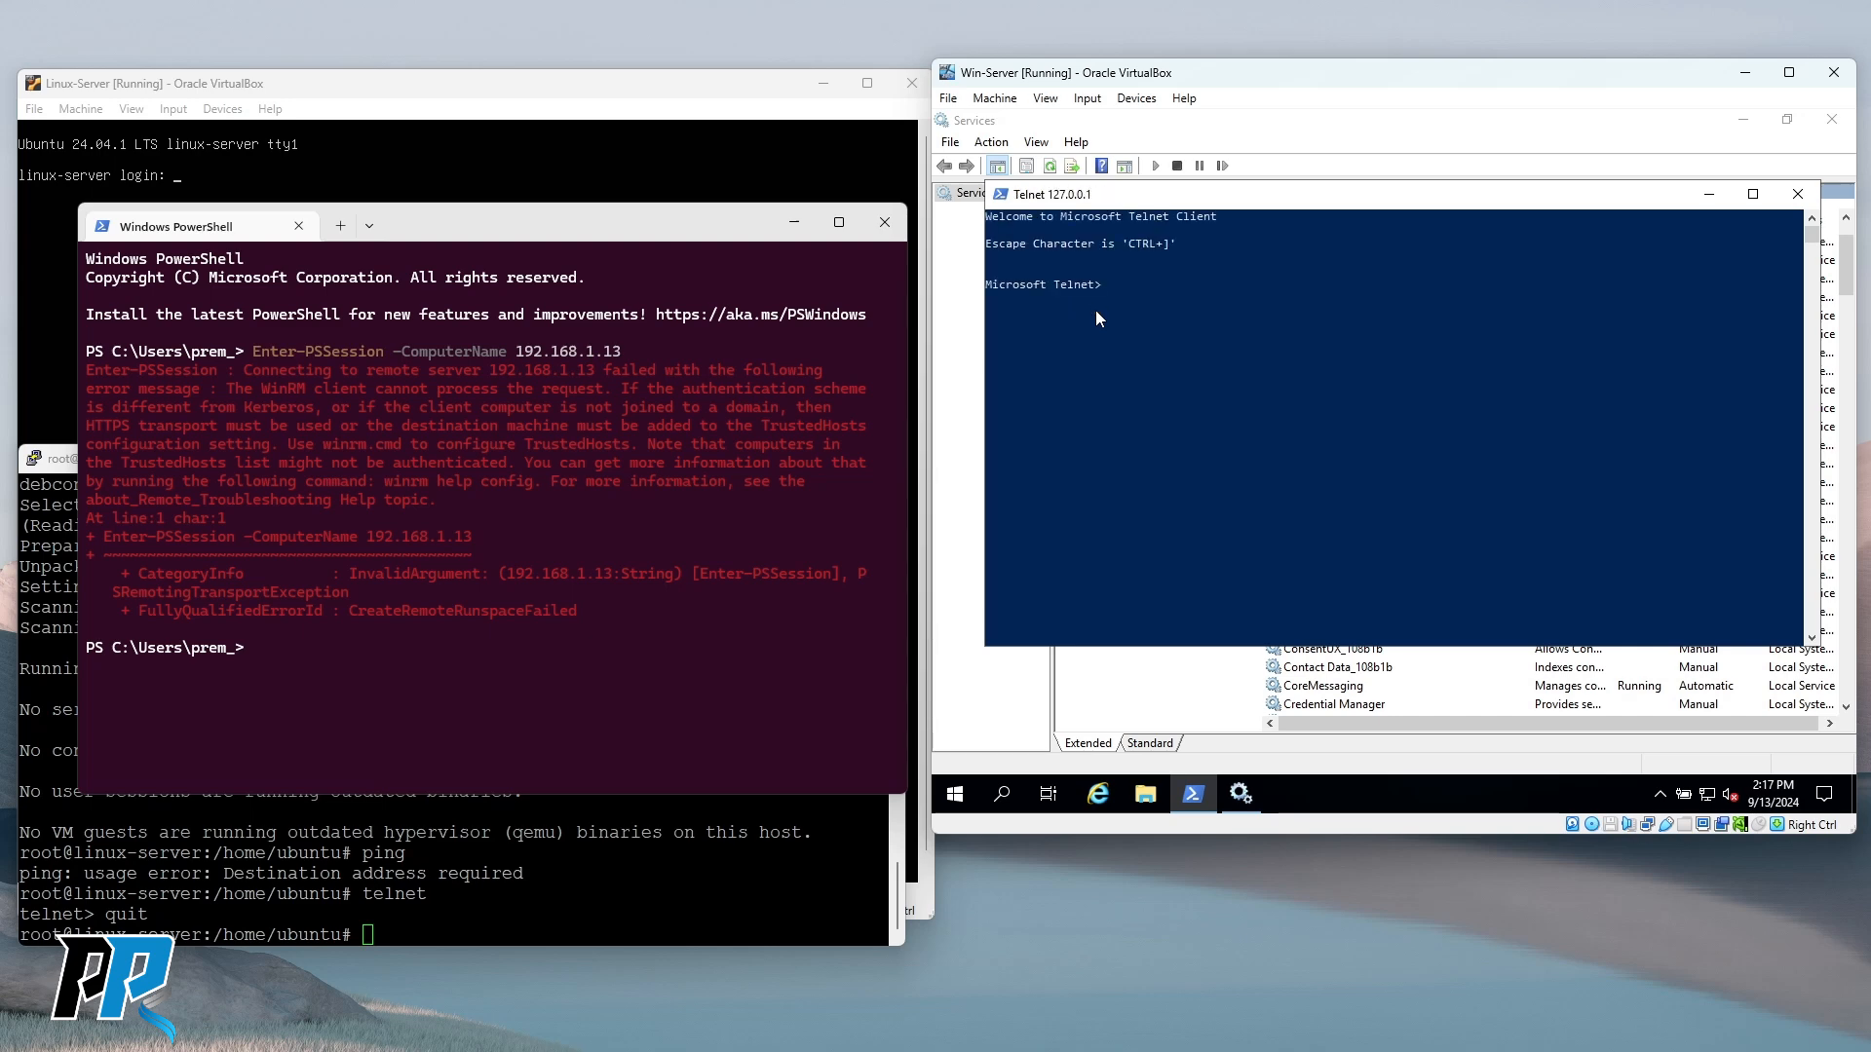
{"action": "left_click", "coordinate": [1212, 369]}
{"action": "type", "text": "quit"}
{"action": "key", "text": "Return"}
{"action": "key", "text": "Up"}
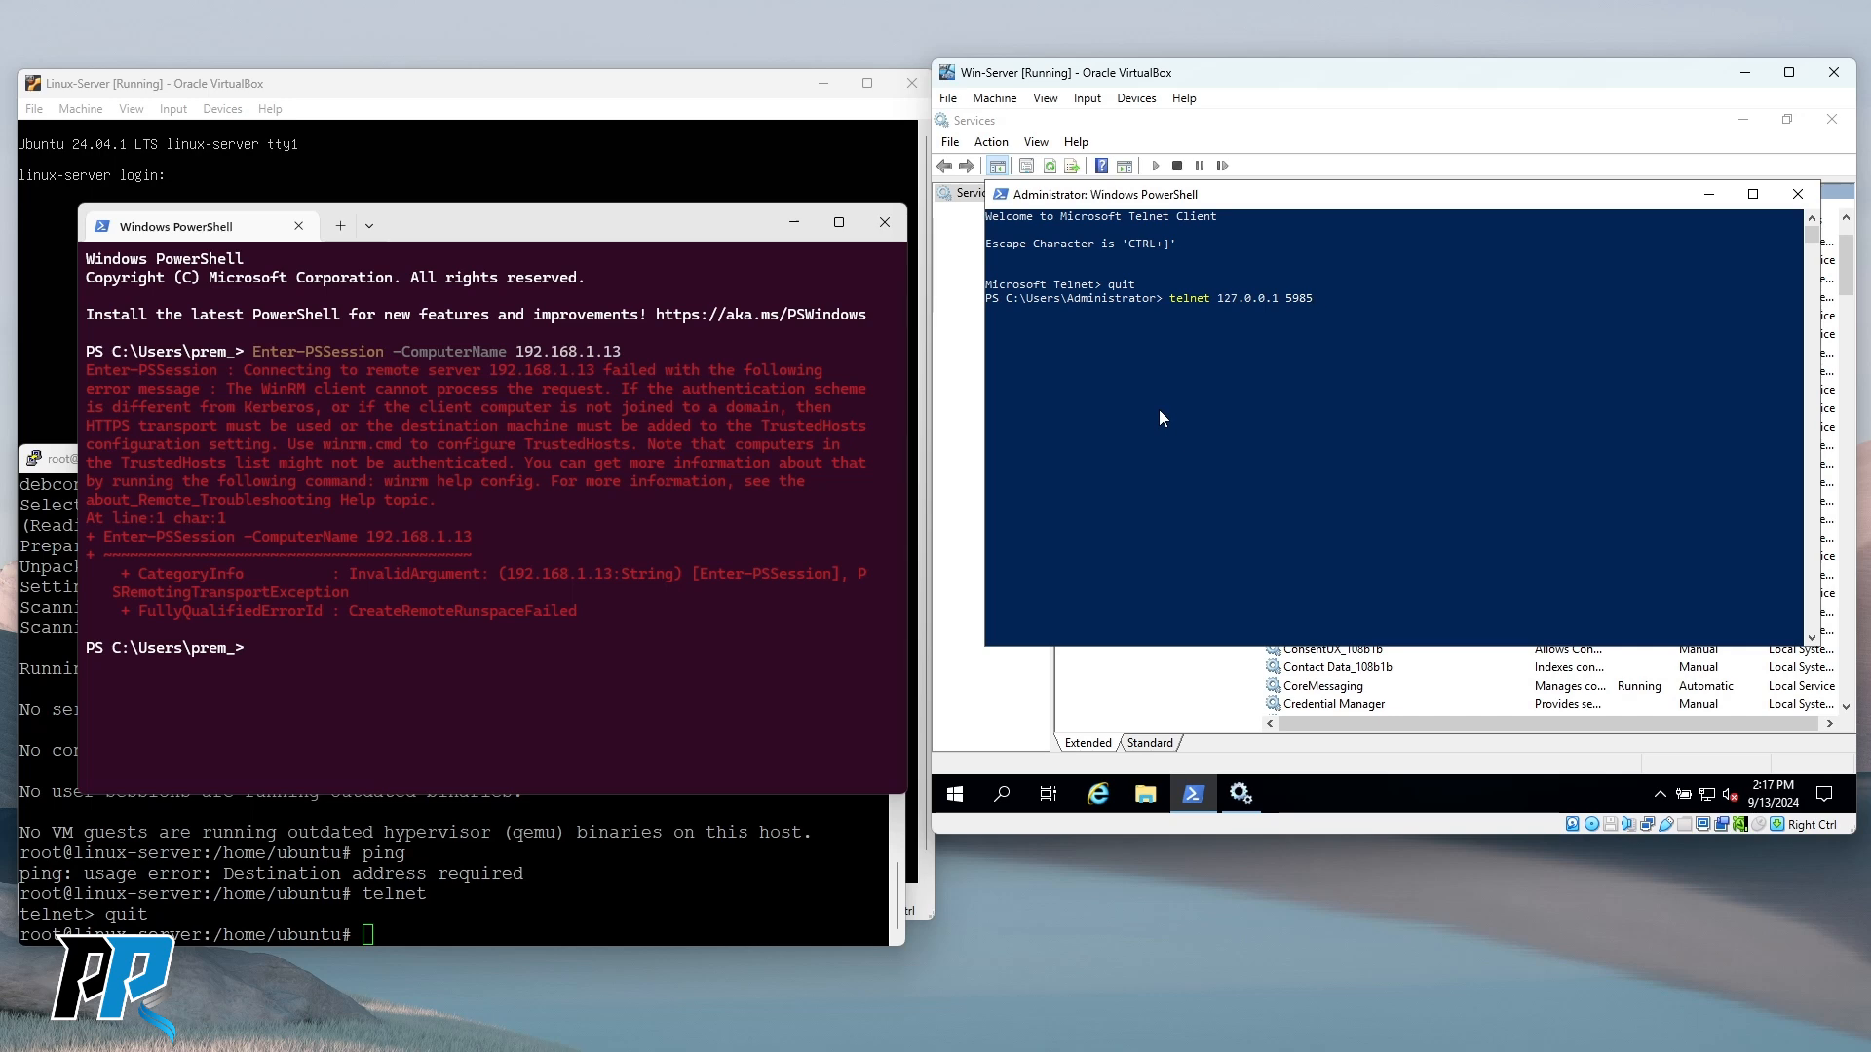
{"action": "type", "text": "55"}
{"action": "key", "text": "BackSpace"}
{"action": "key", "text": "Return"}
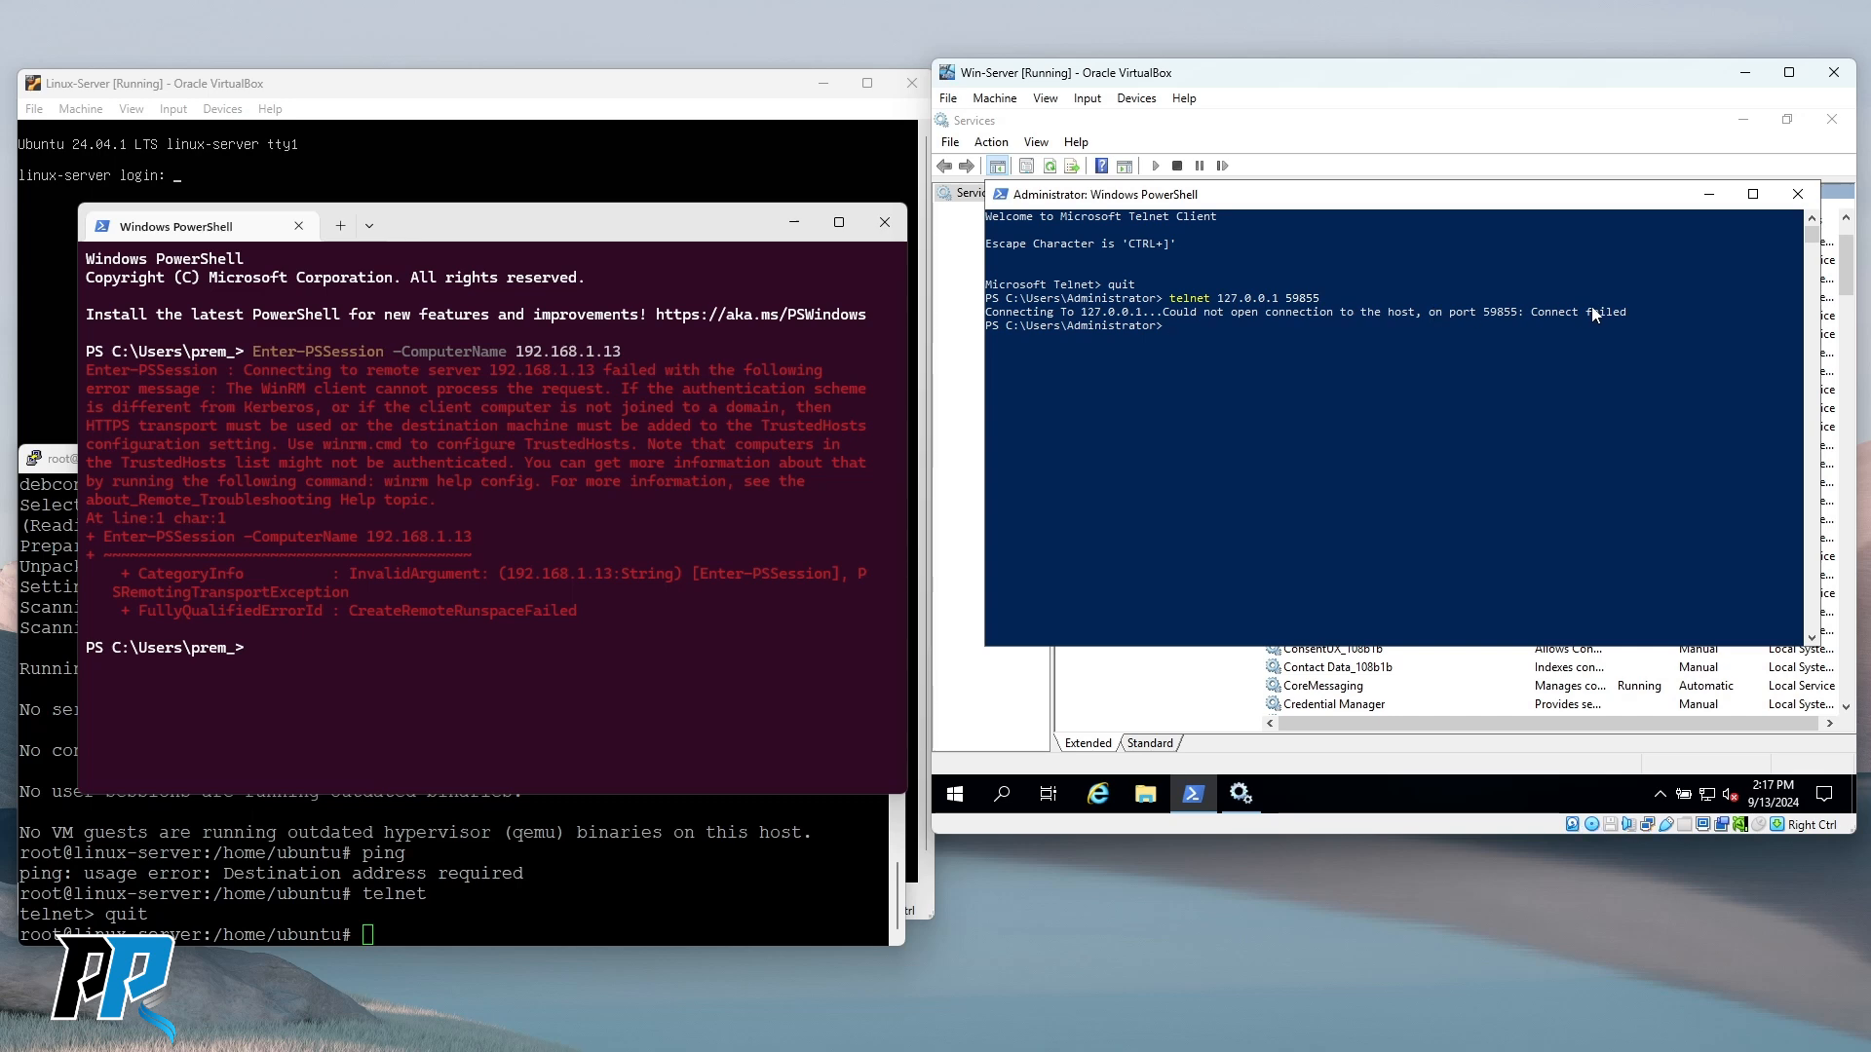
Telnet to 192.168.1.13 on port 5985, then break out with Ctrl+] and quit to PowerShell.
{"action": "key", "text": "Up"}
{"action": "key", "text": "BackSpace"}
{"action": "key", "text": "Left"}
{"action": "key", "text": "Left"}
{"action": "key", "text": "Left"}
{"action": "key", "text": "Left"}
{"action": "key", "text": "Left"}
{"action": "key", "text": "BackSpace"}
{"action": "key", "text": "BackSpace"}
{"action": "key", "text": "BackSpace"}
{"action": "key", "text": "BackSpace"}
{"action": "key", "text": "BackSpace"}
{"action": "key", "text": "BackSpace"}
{"action": "key", "text": "BackSpace"}
{"action": "key", "text": "BackSpace"}
{"action": "key", "text": "BackSpace"}
{"action": "type", "text": "192.168.1.13"}
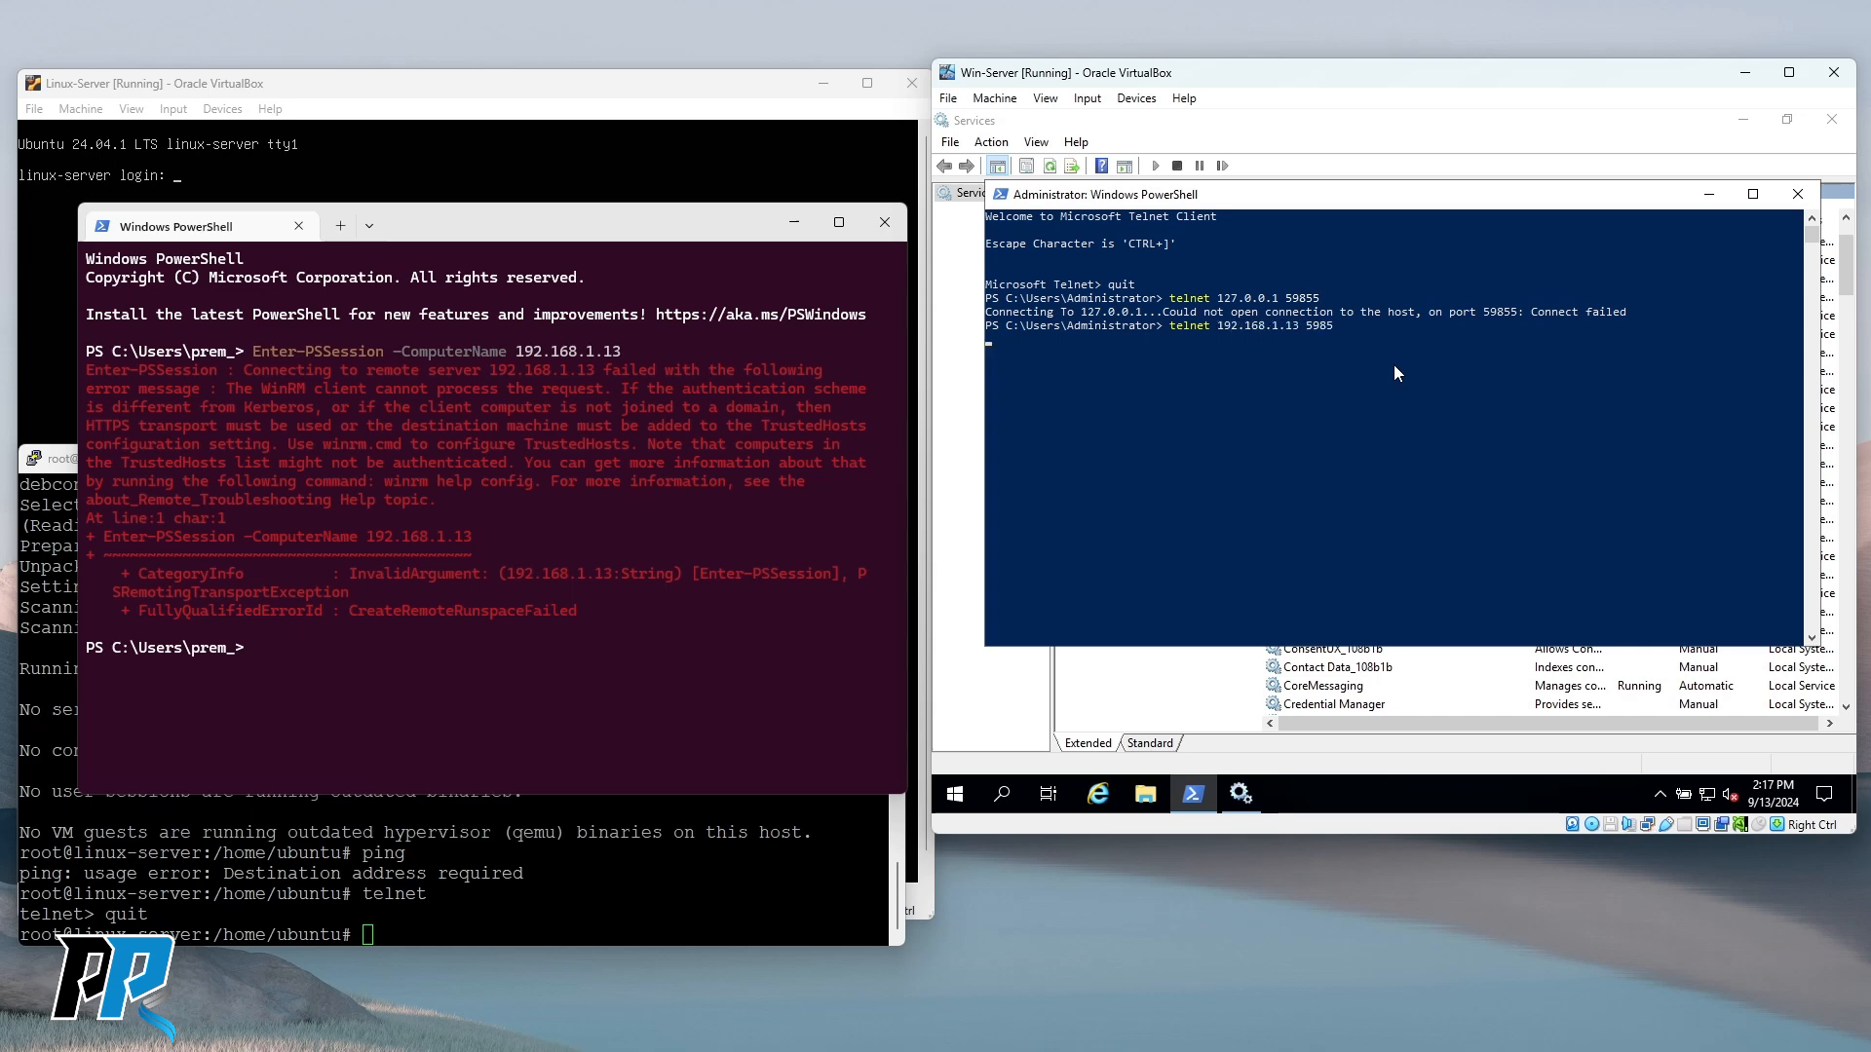
{"action": "key", "text": "Return"}
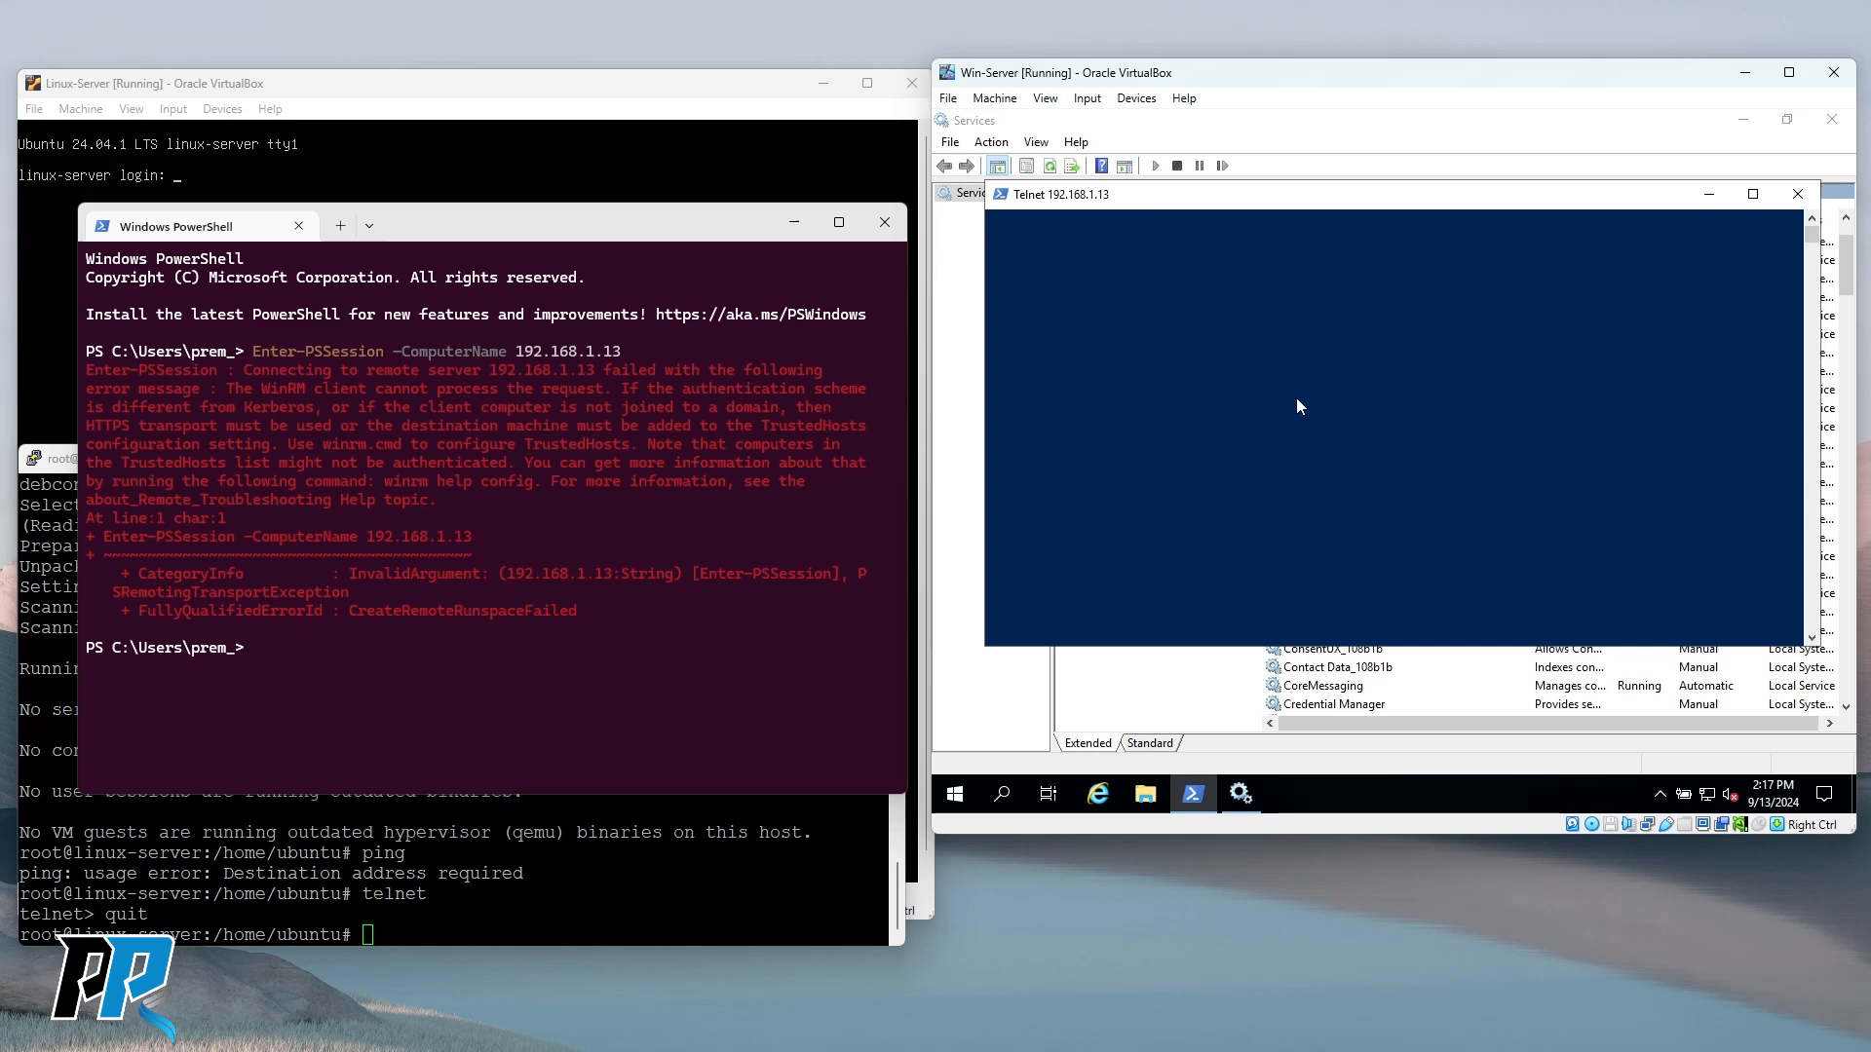
{"action": "left_click", "coordinate": [1191, 368]}
{"action": "key", "text": "ctrl+]"}
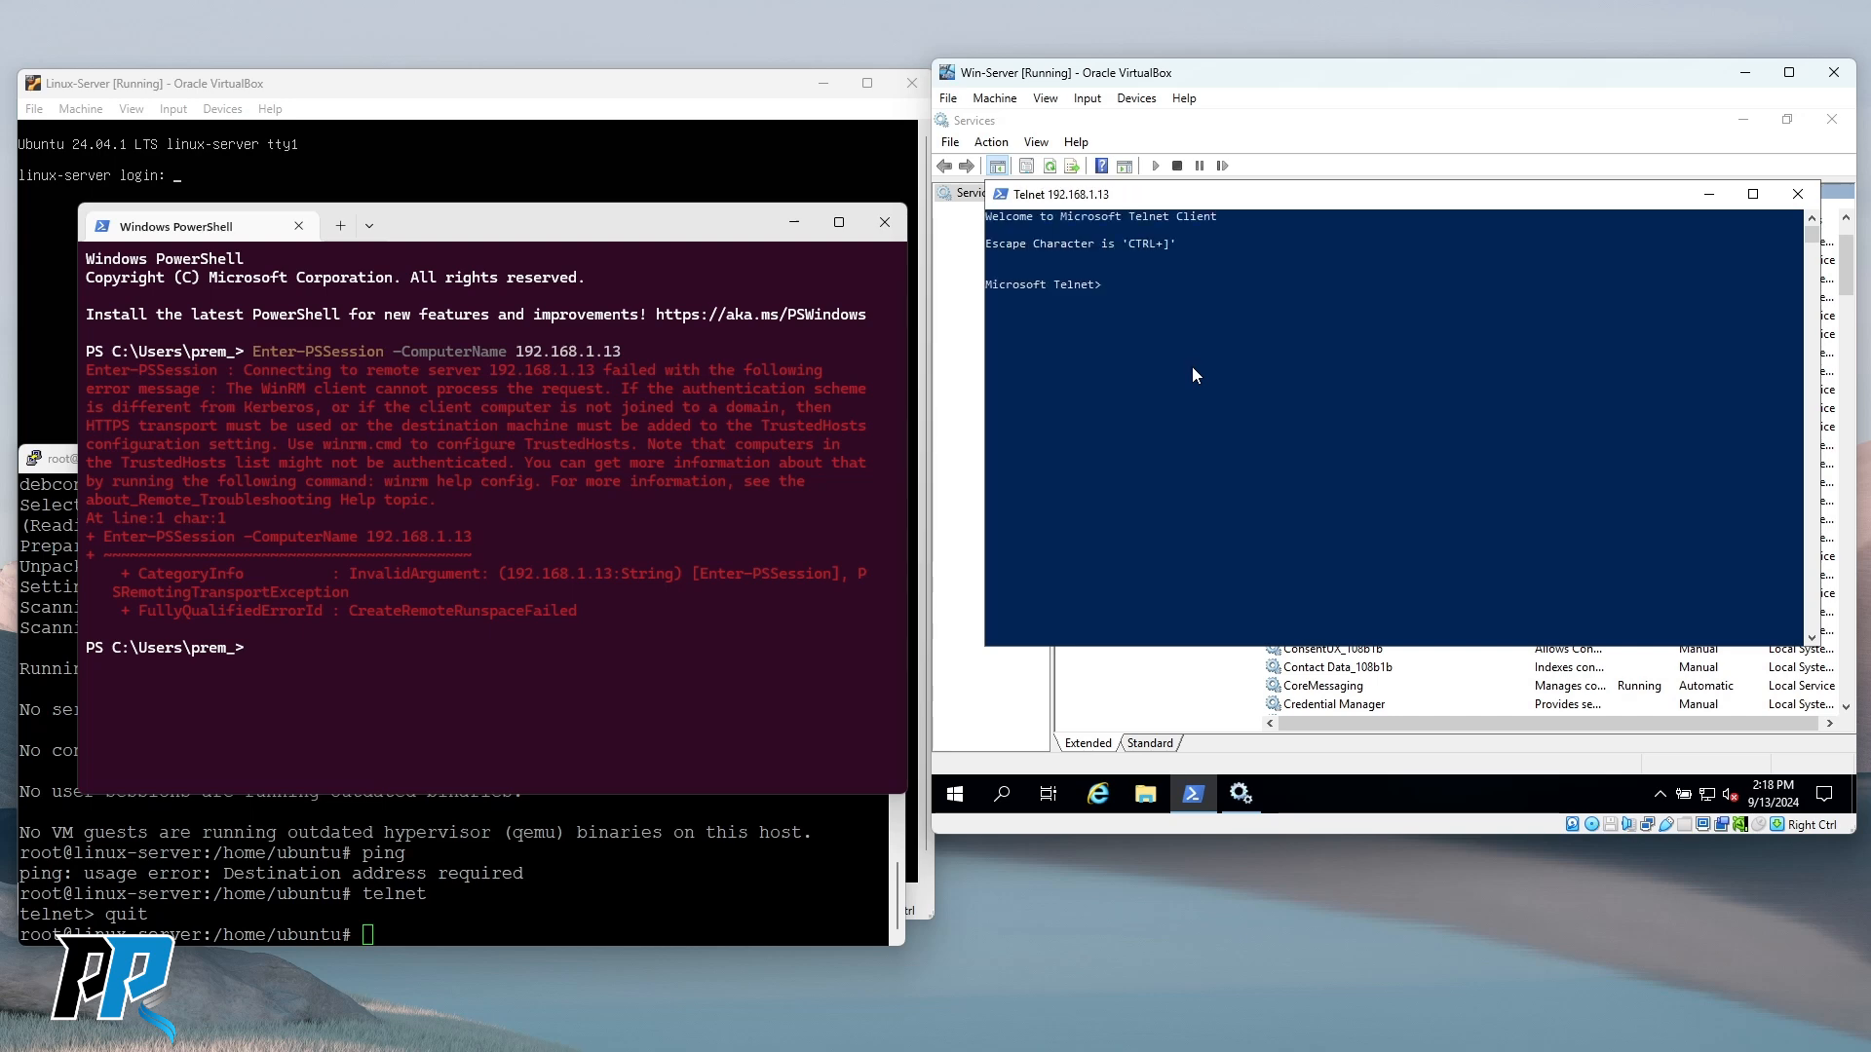
{"action": "key", "text": "Return"}
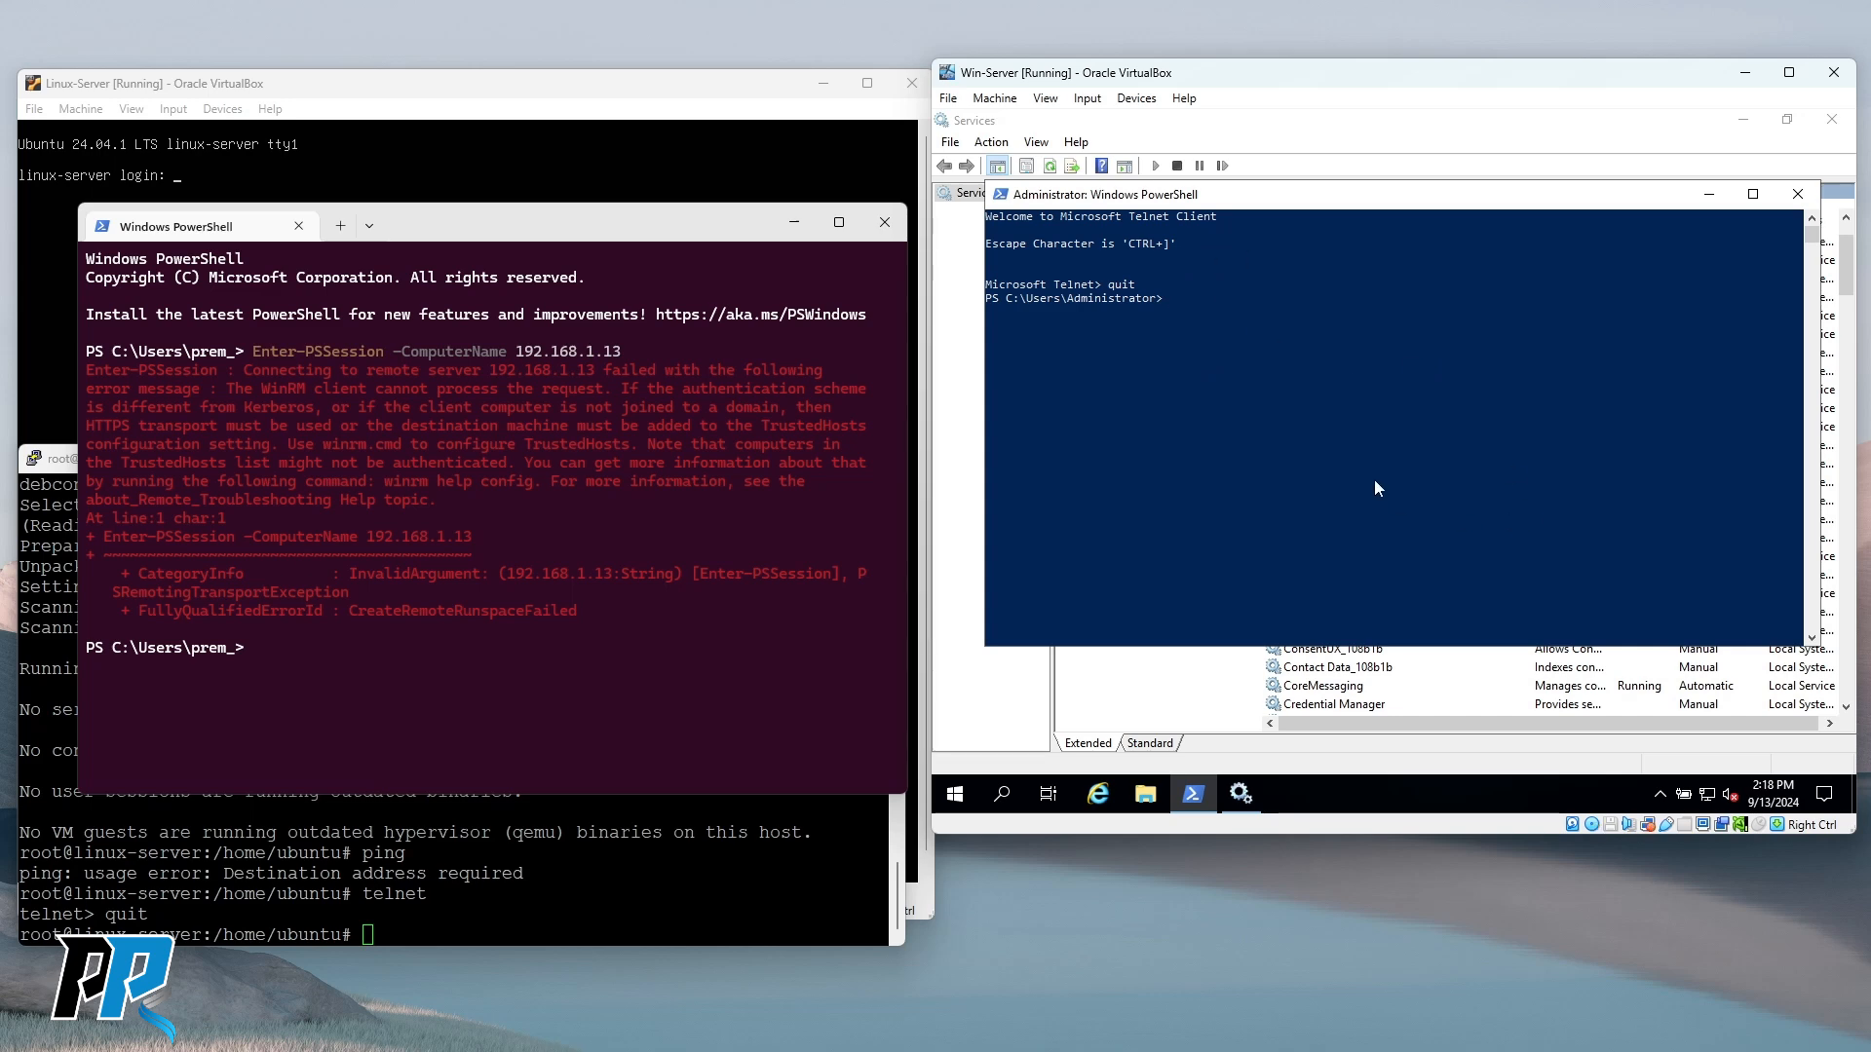
Ping 192.168.1.13 from the host PowerShell, stop it after the timeouts, then clear the console.
{"action": "left_click", "coordinate": [356, 649]}
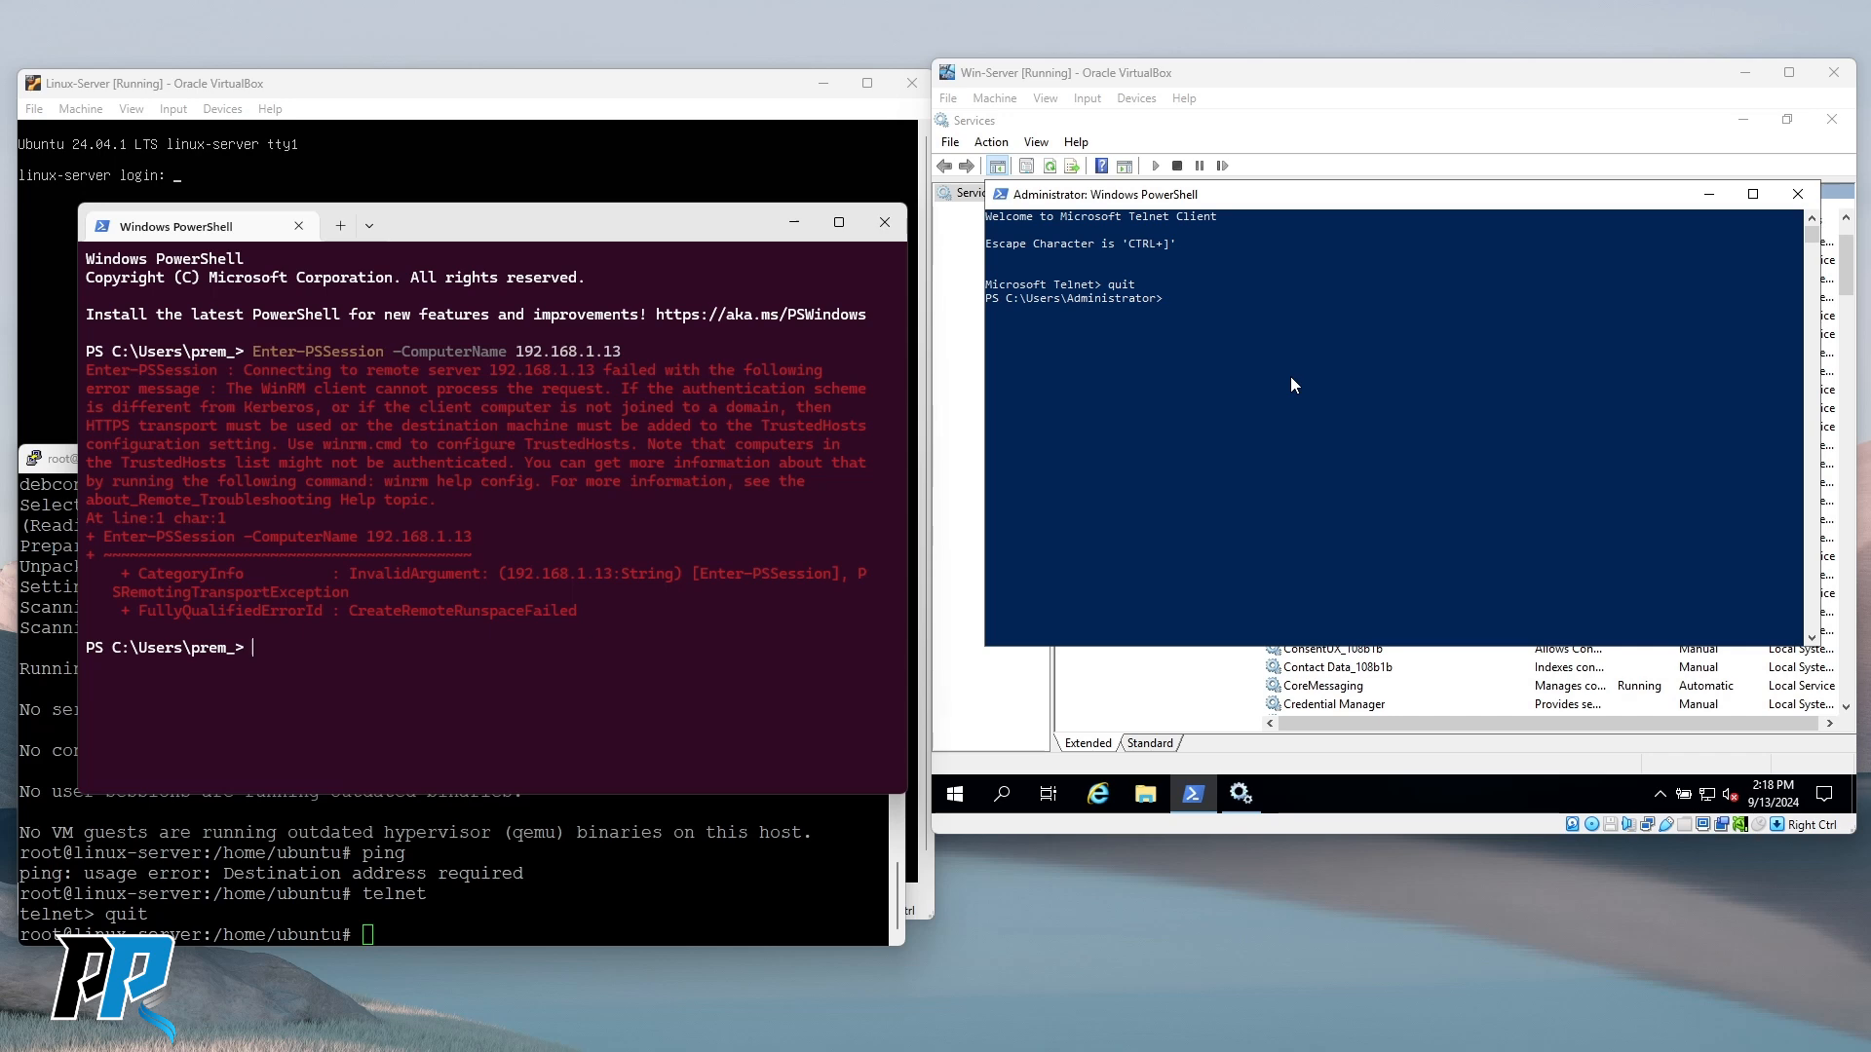
{"action": "mouse_move", "coordinate": [679, 244]}
{"action": "left_mouse_down"}
{"action": "mouse_move", "coordinate": [691, 157]}
{"action": "mouse_move", "coordinate": [678, 260]}
{"action": "mouse_move", "coordinate": [608, 53]}
{"action": "mouse_move", "coordinate": [686, 297]}
{"action": "mouse_move", "coordinate": [679, 278]}
{"action": "left_mouse_up"}
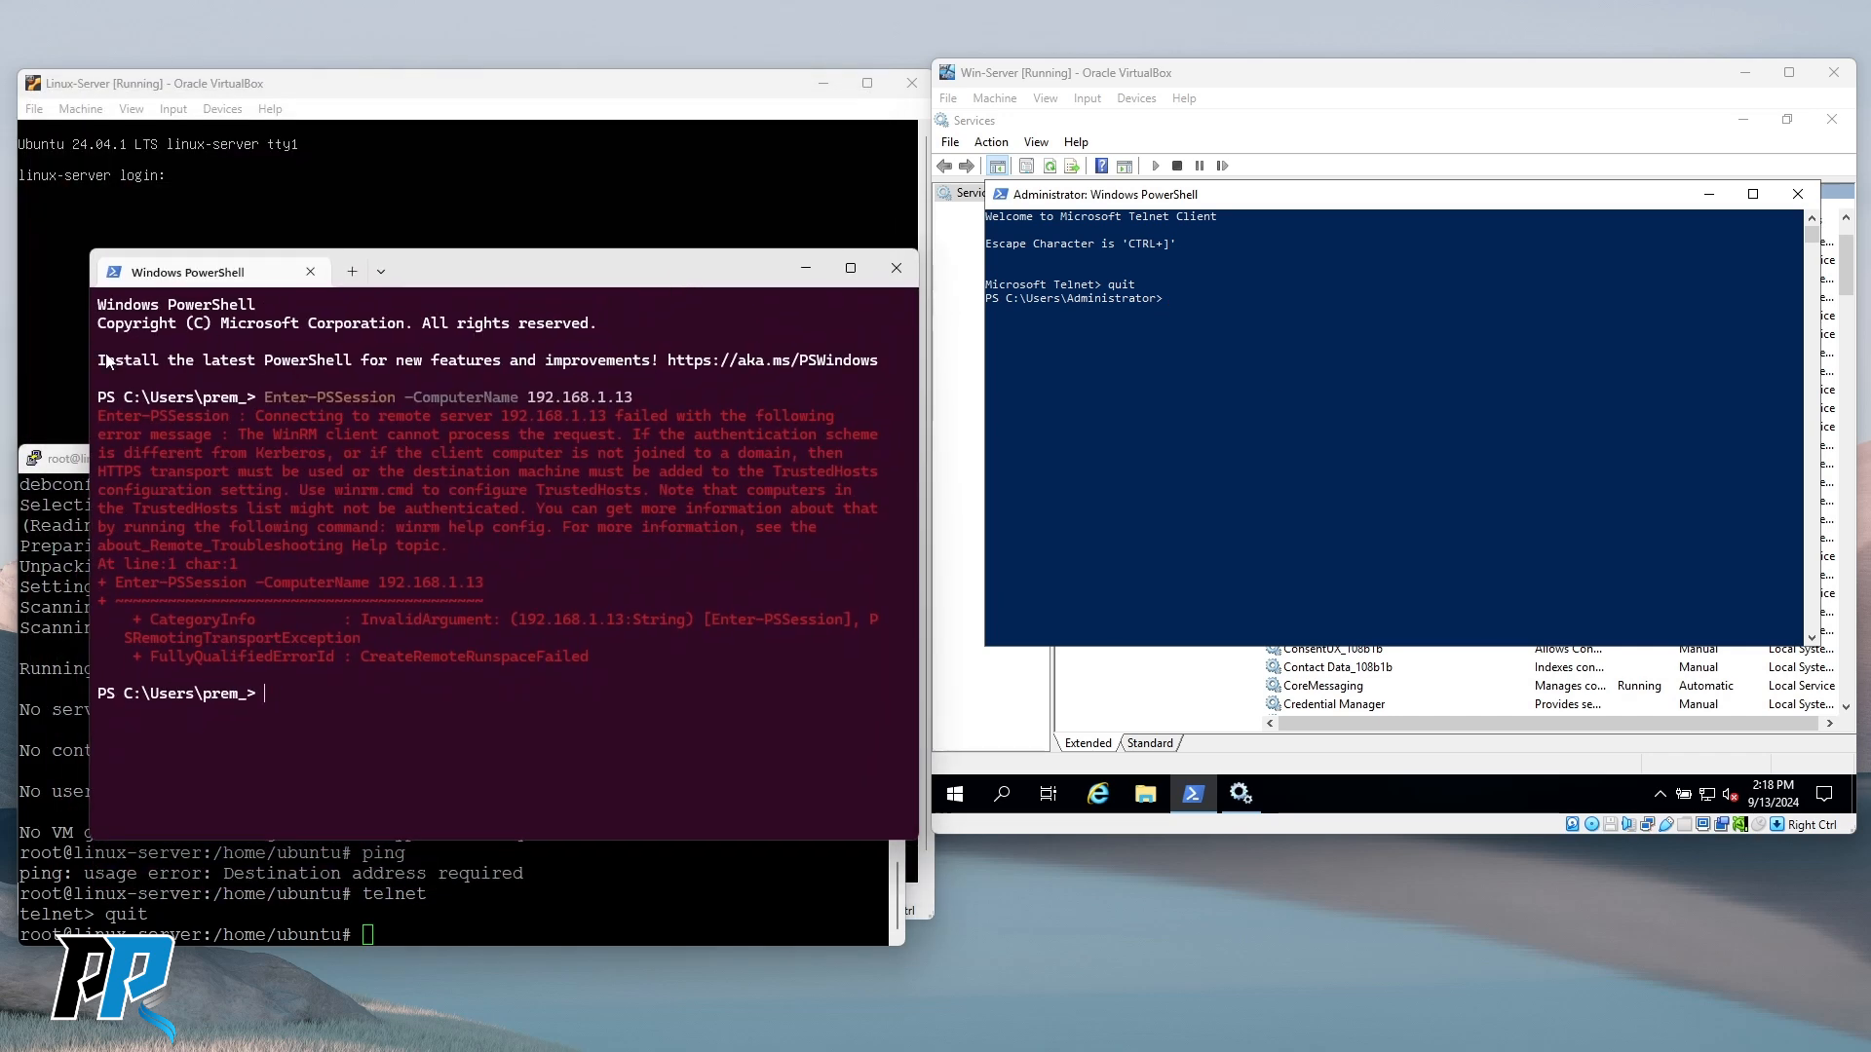
{"action": "left_click_drag", "start_coordinate": [599, 284], "coordinate": [573, 279]}
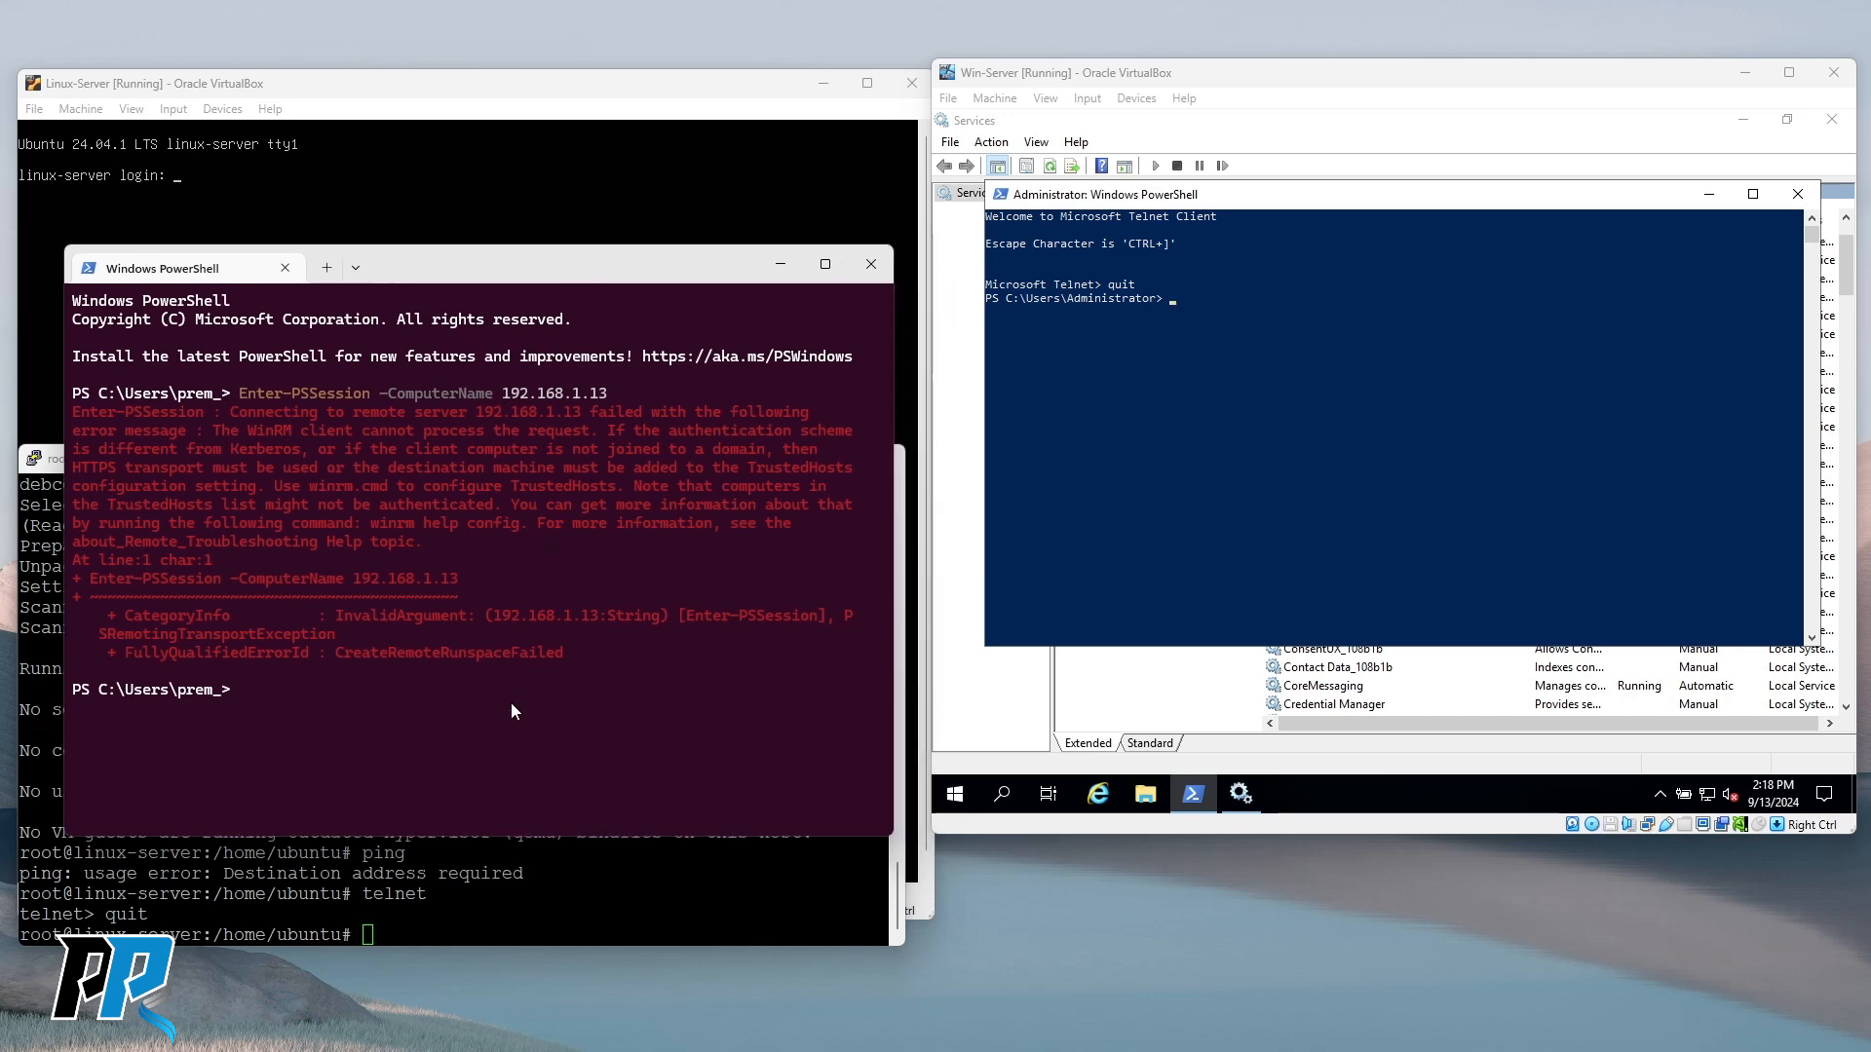
{"action": "type", "text": "ping 192.168.1.13"}
{"action": "key", "text": "Return"}
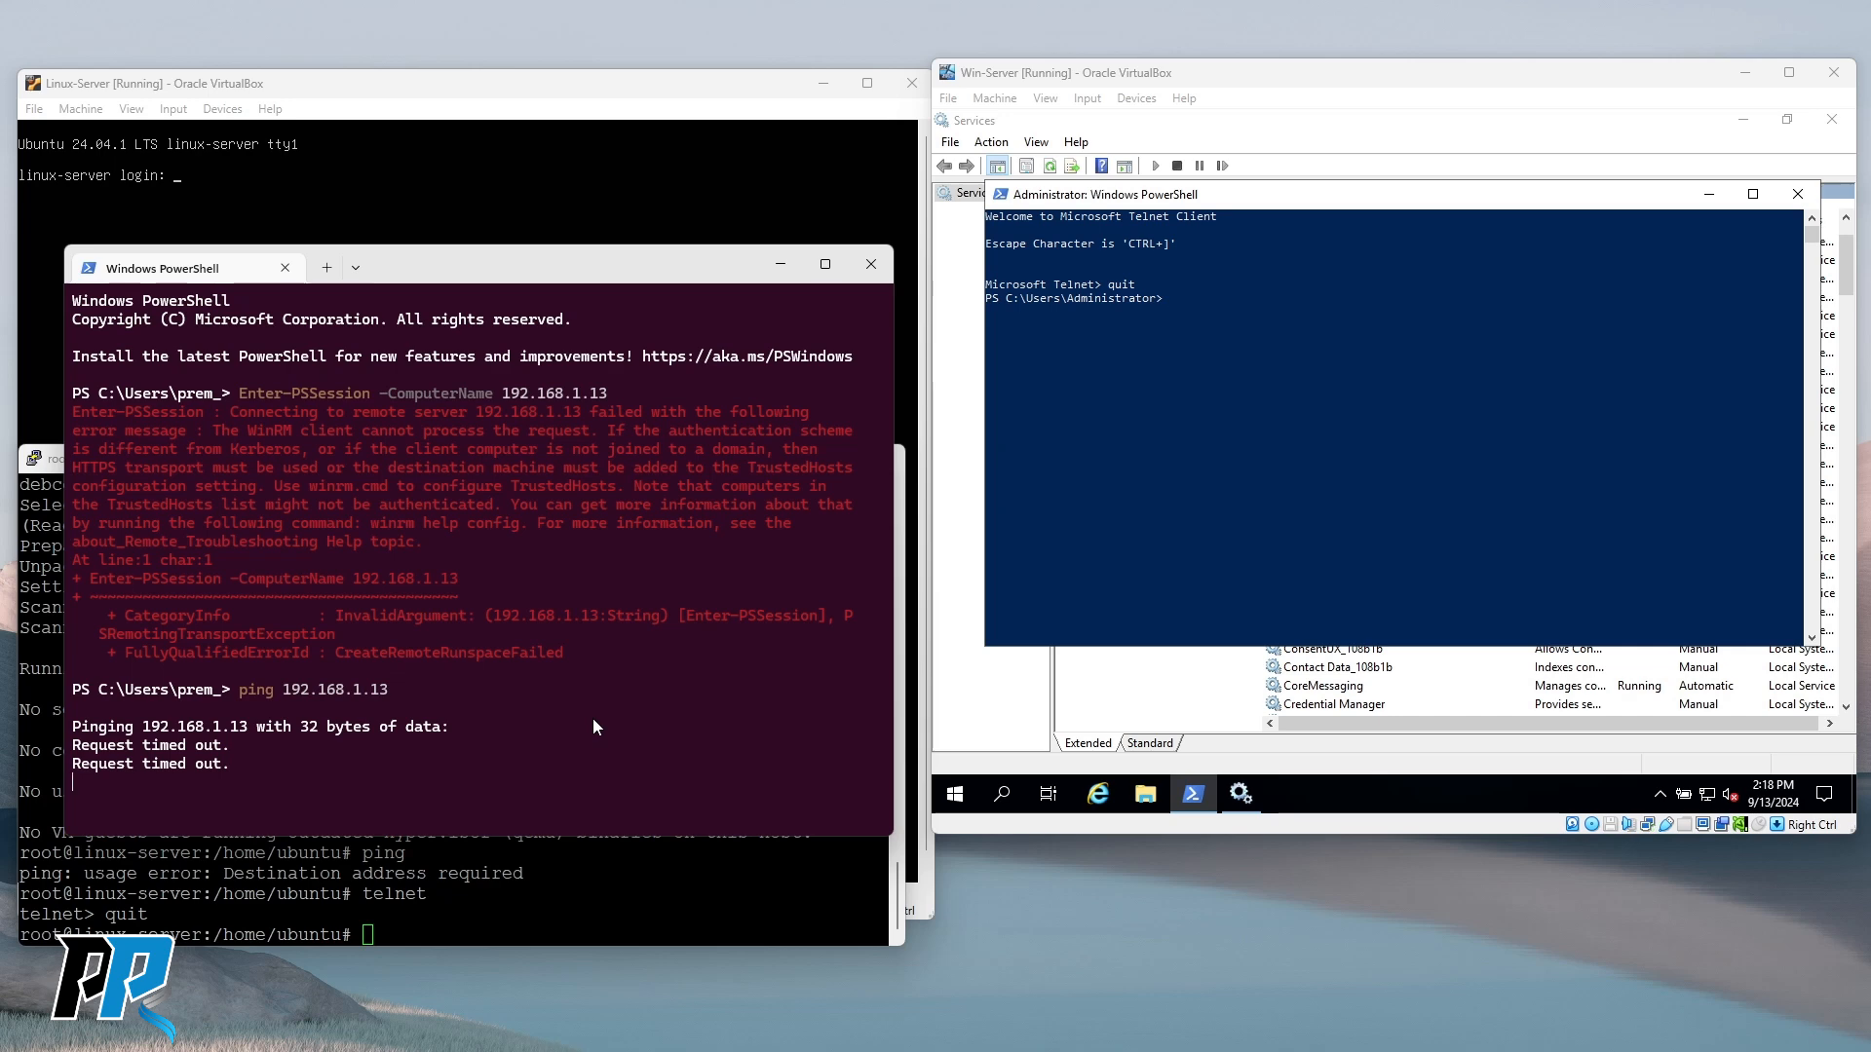
{"action": "key", "text": "ctrl+c"}
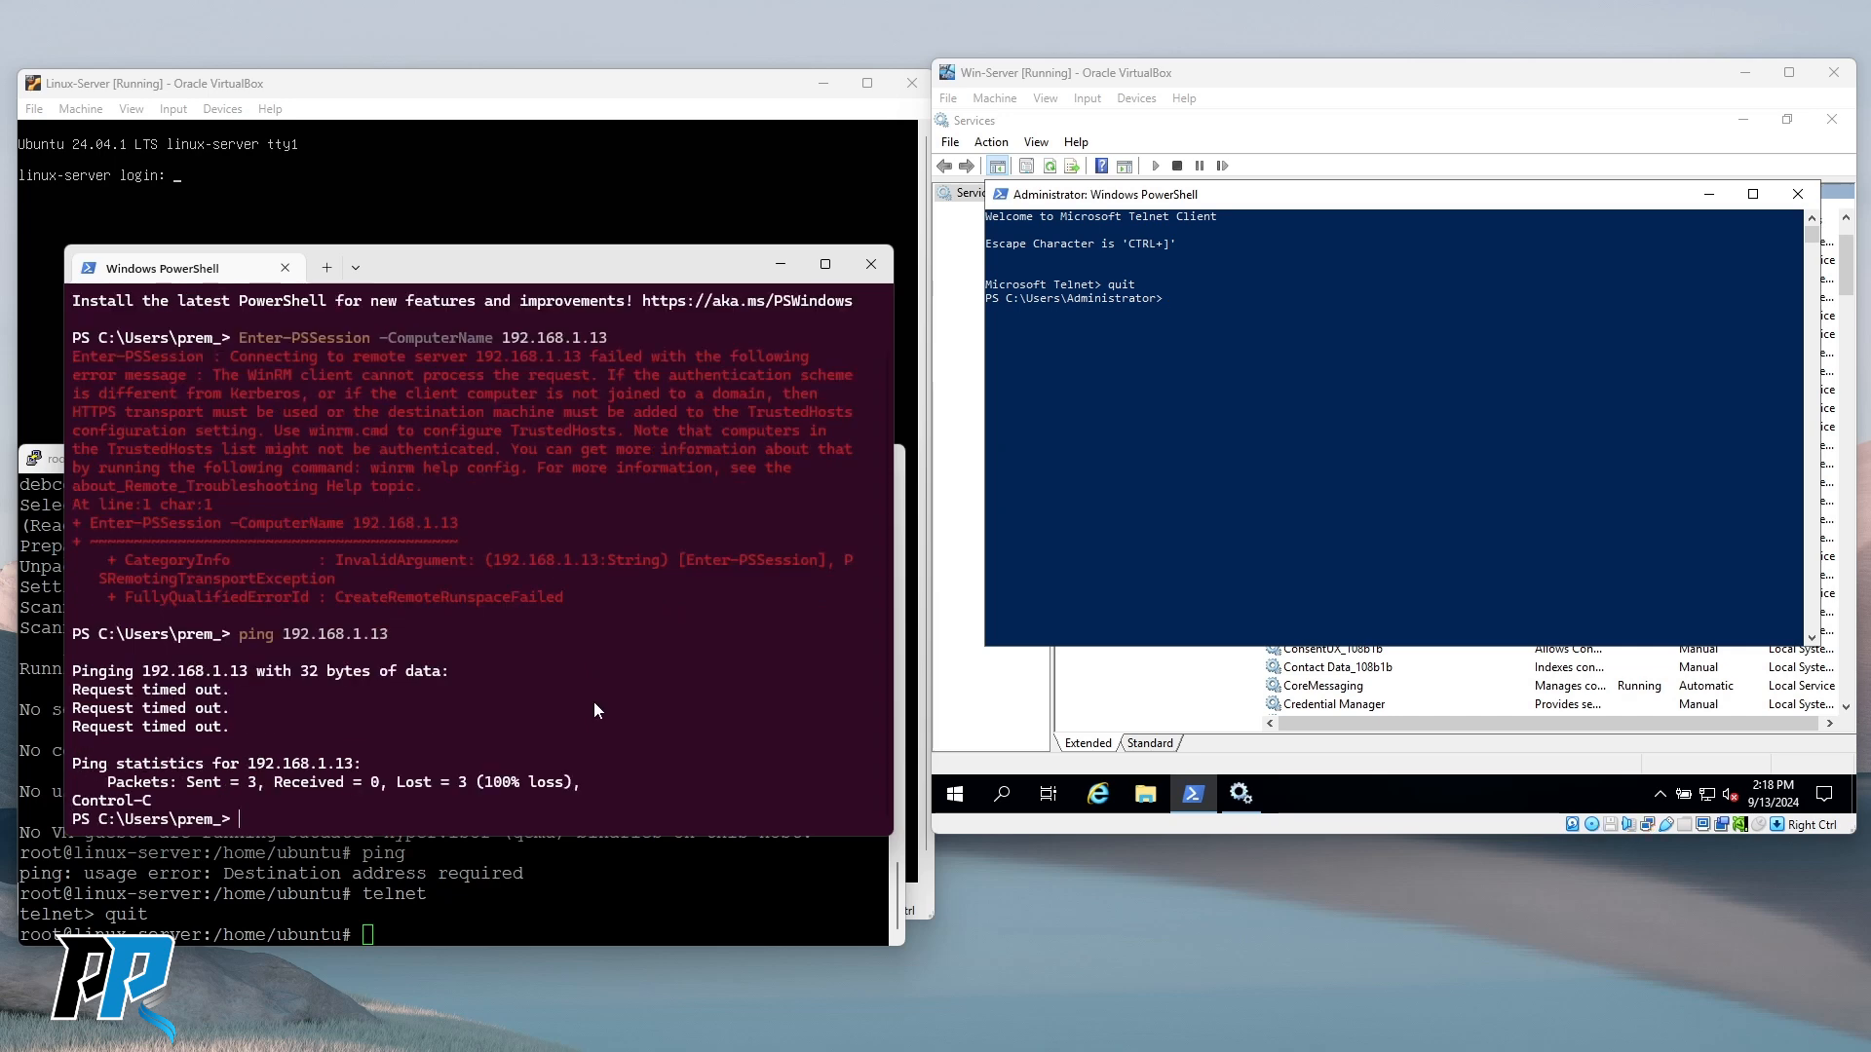
{"action": "type", "text": "clear"}
{"action": "key", "text": "Return"}
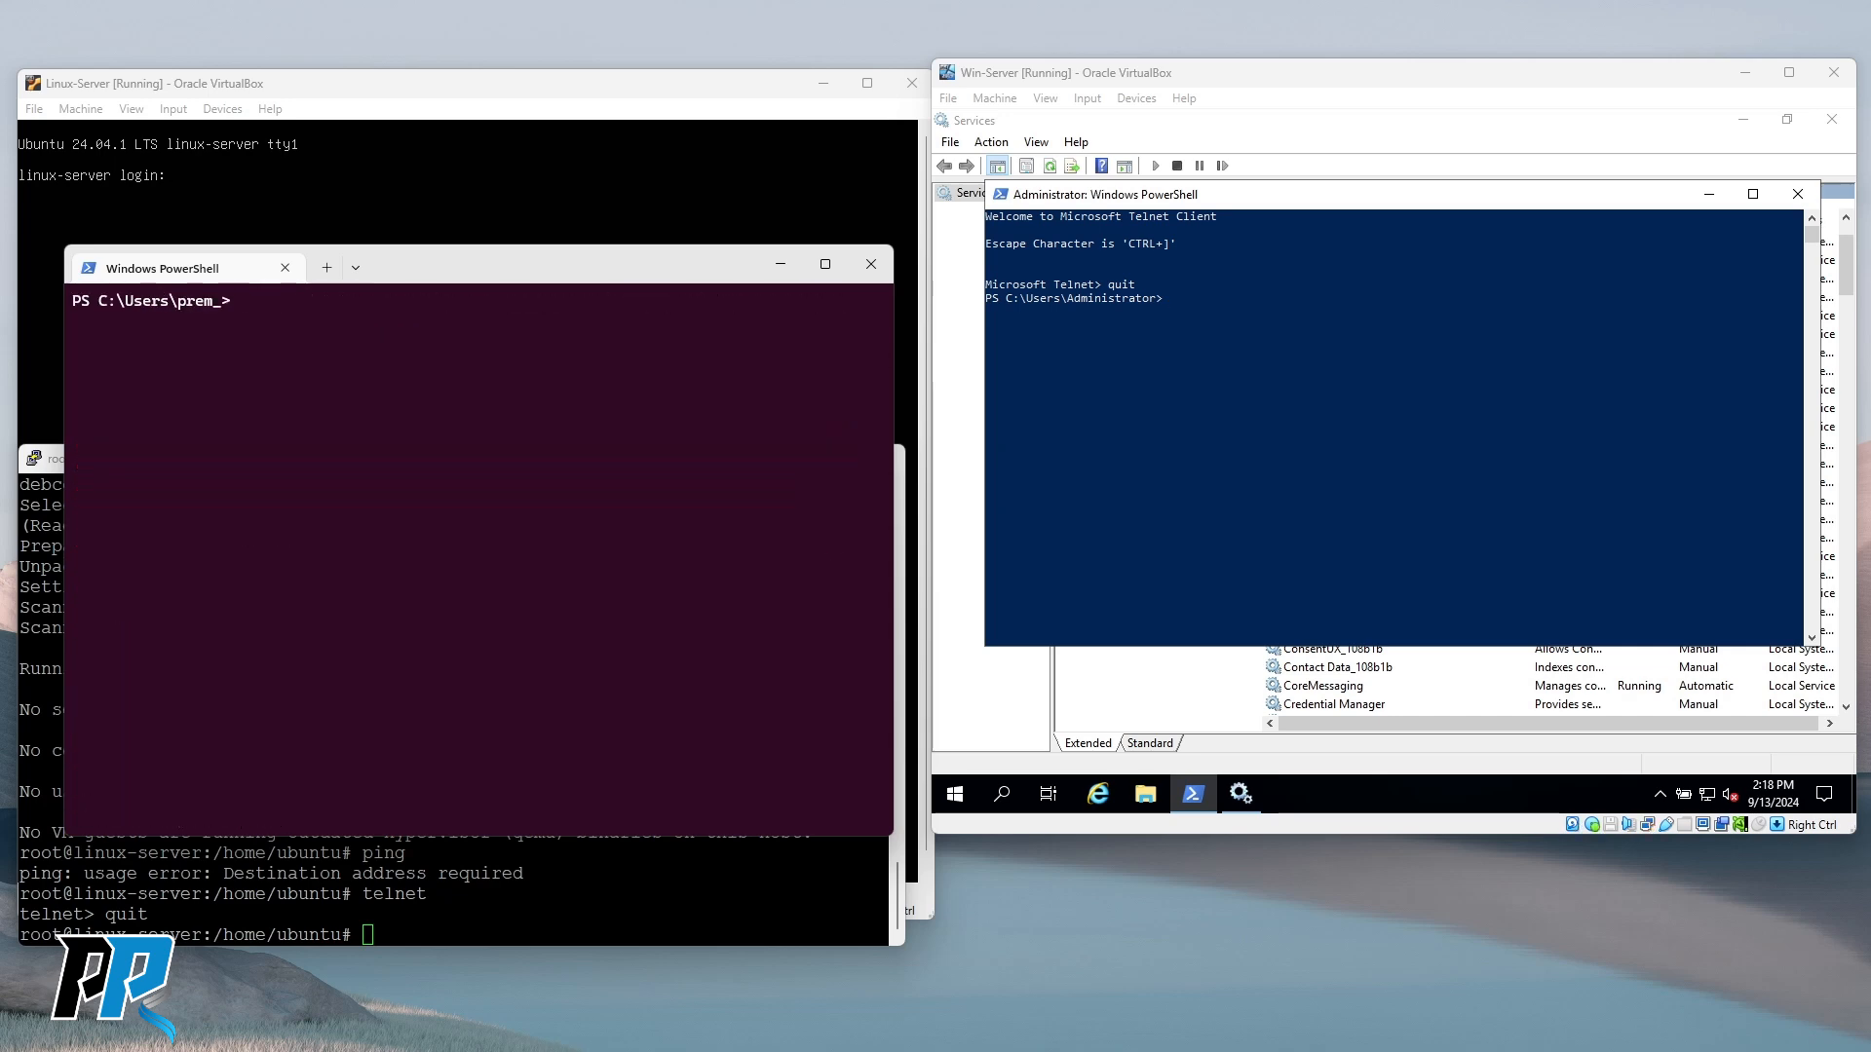
Run telnet 192.168.1.13 5985 from the host PowerShell to test the WinRM port.
{"action": "type", "text": "telnet"}
{"action": "type", "text": "192.168.1.13"}
{"action": "left_click", "coordinate": [1275, 448]}
{"action": "key", "text": "Up"}
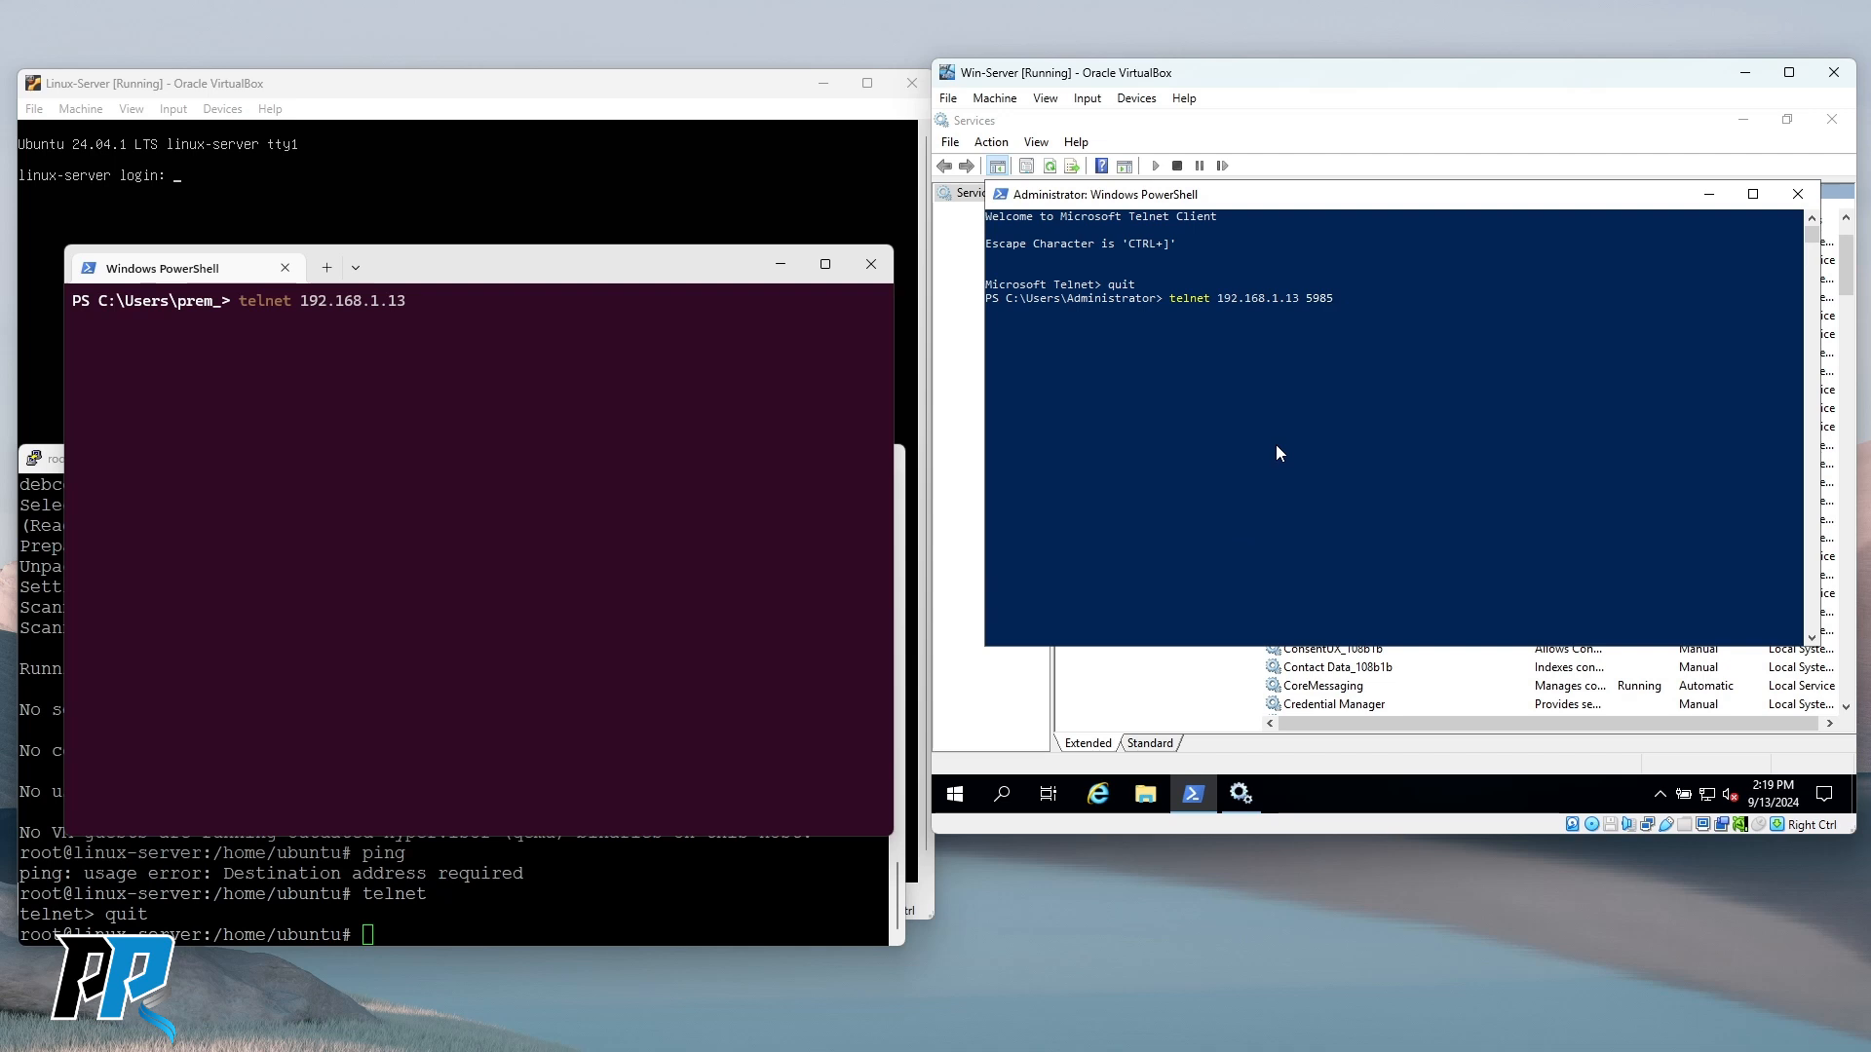
{"action": "left_click", "coordinate": [576, 388]}
{"action": "type", "text": "5985"}
{"action": "key", "text": "Return"}
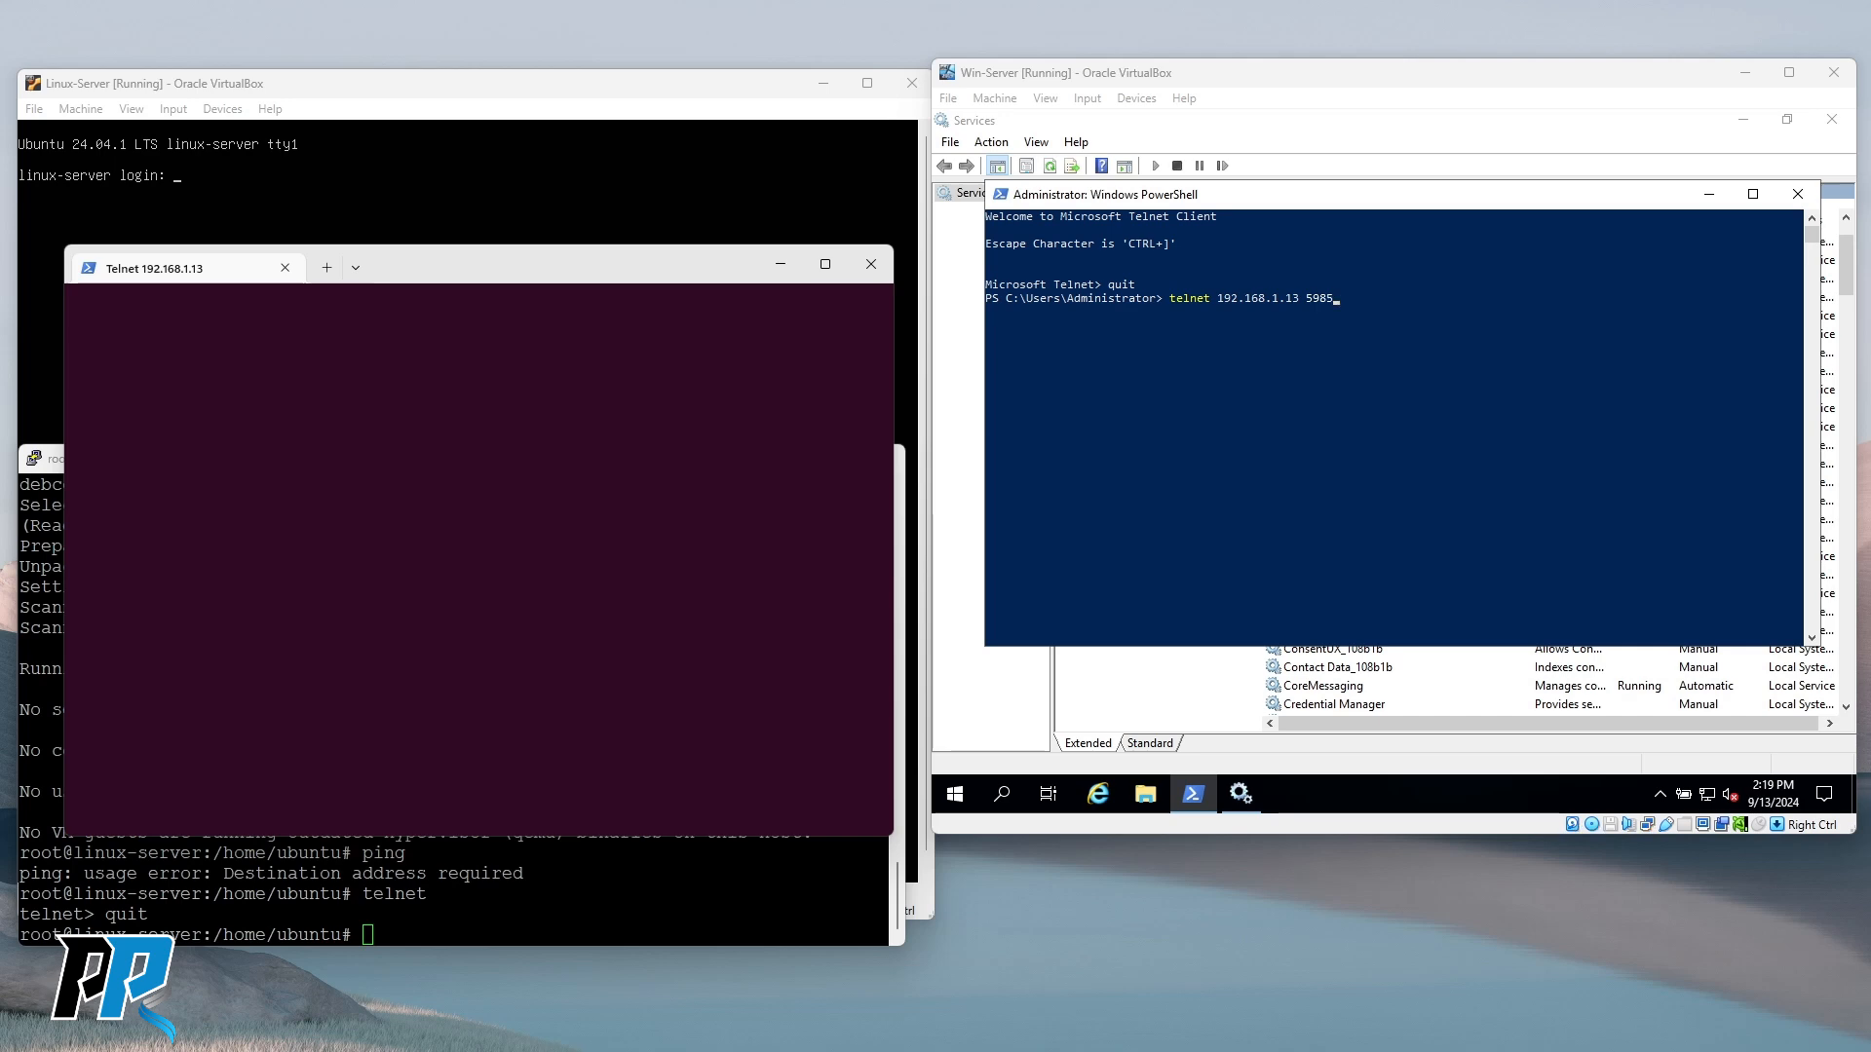
Leave the telnet session with quit.
{"action": "left_click", "coordinate": [1300, 420]}
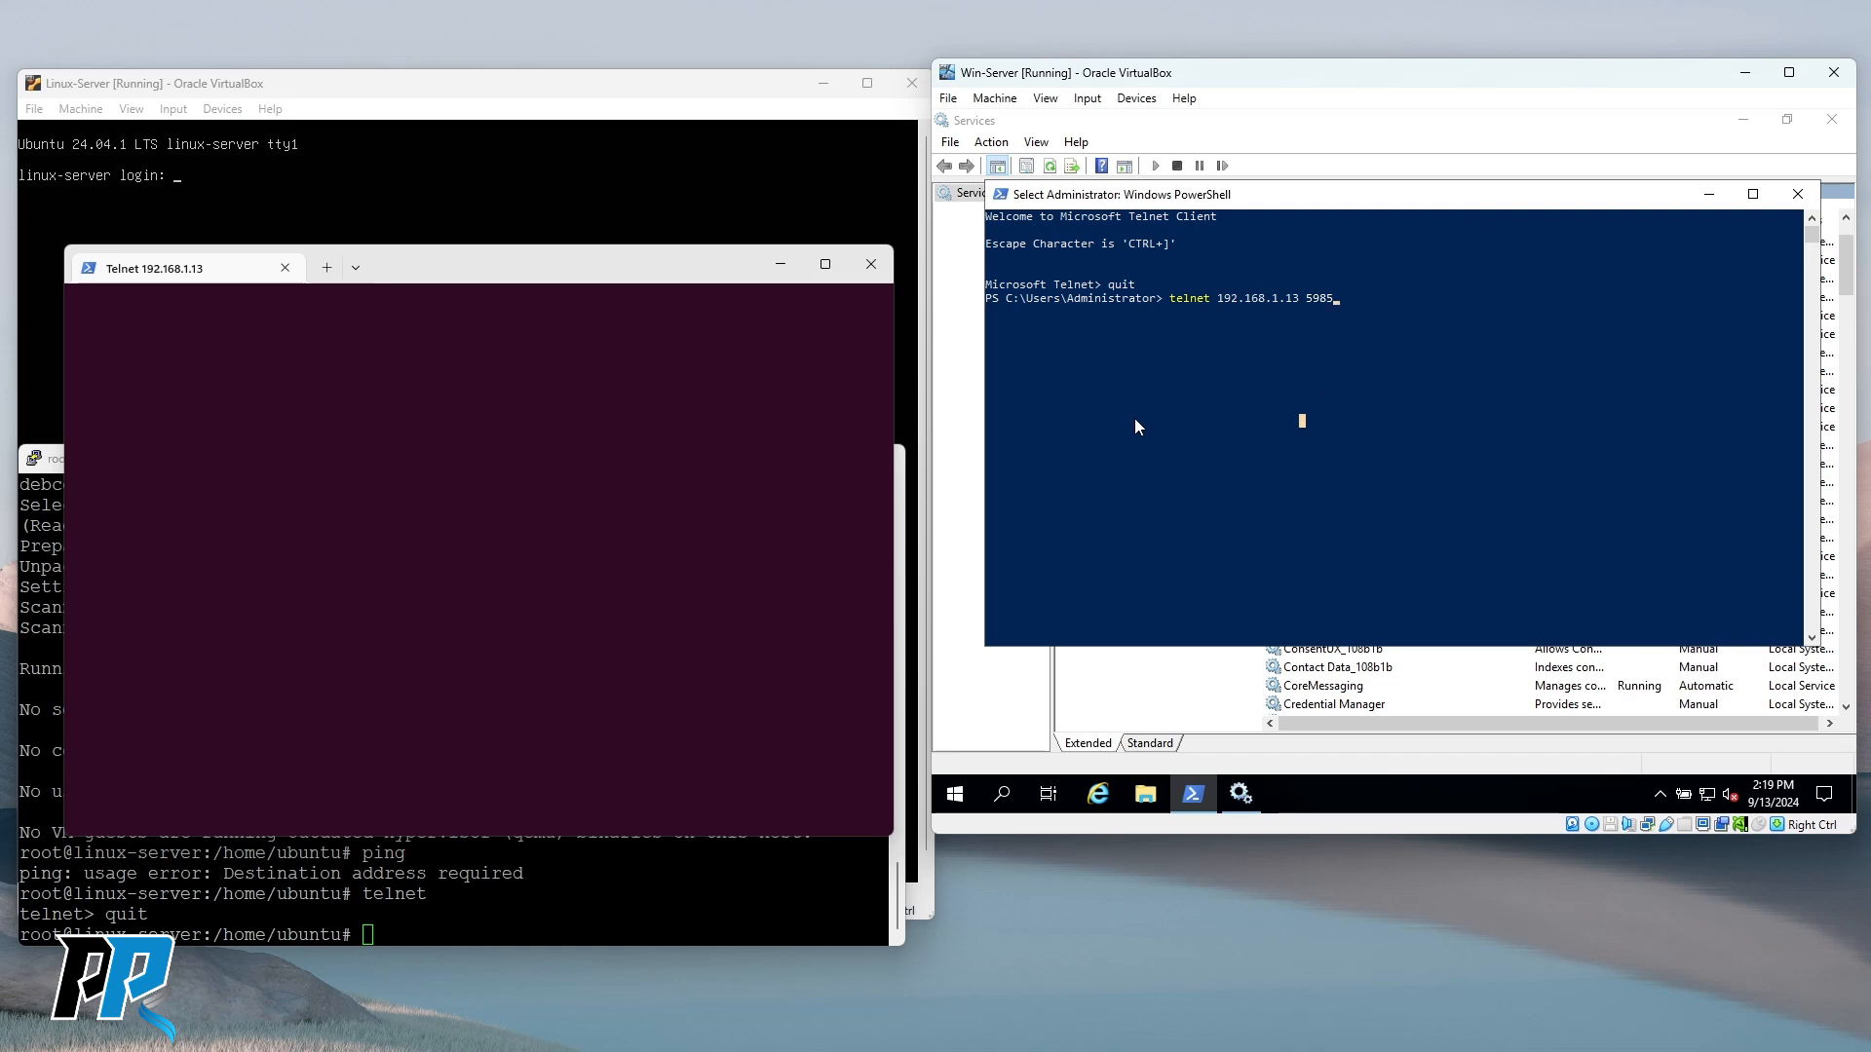
{"action": "left_click", "coordinate": [431, 518]}
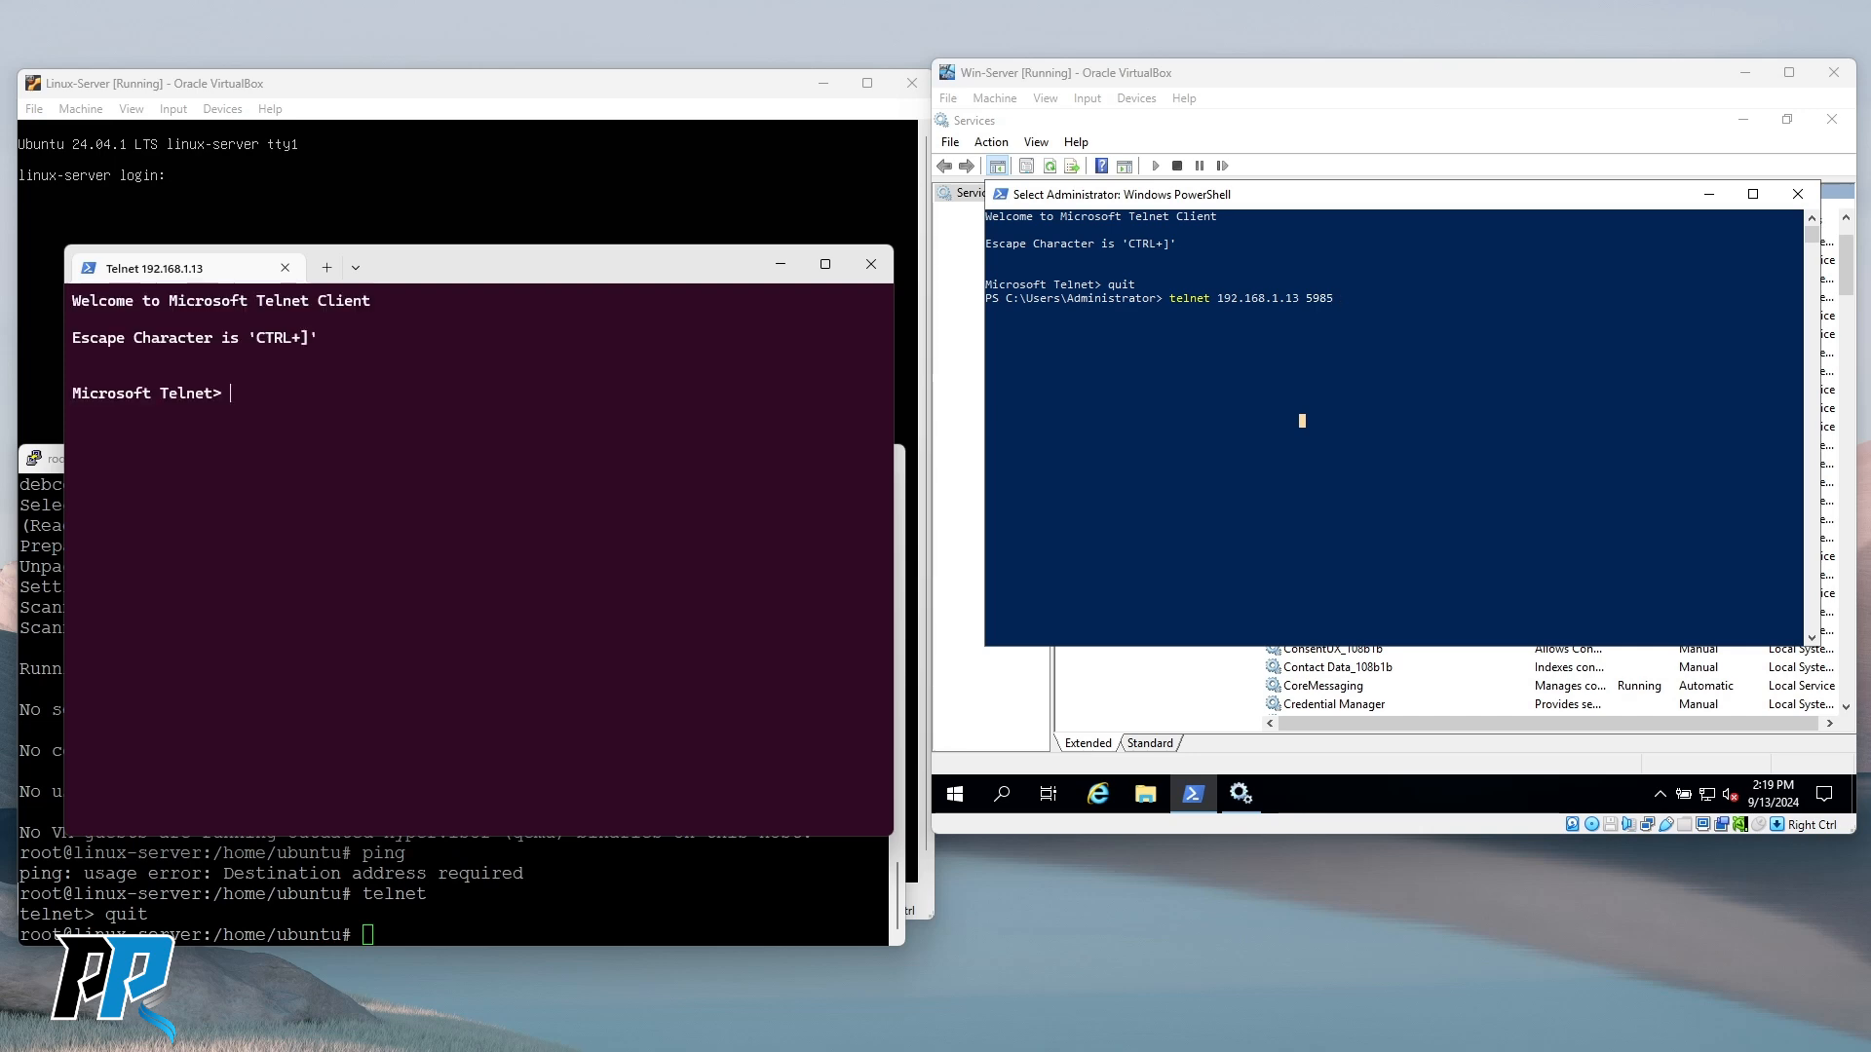
{"action": "type", "text": "quit"}
{"action": "key", "text": "Return"}
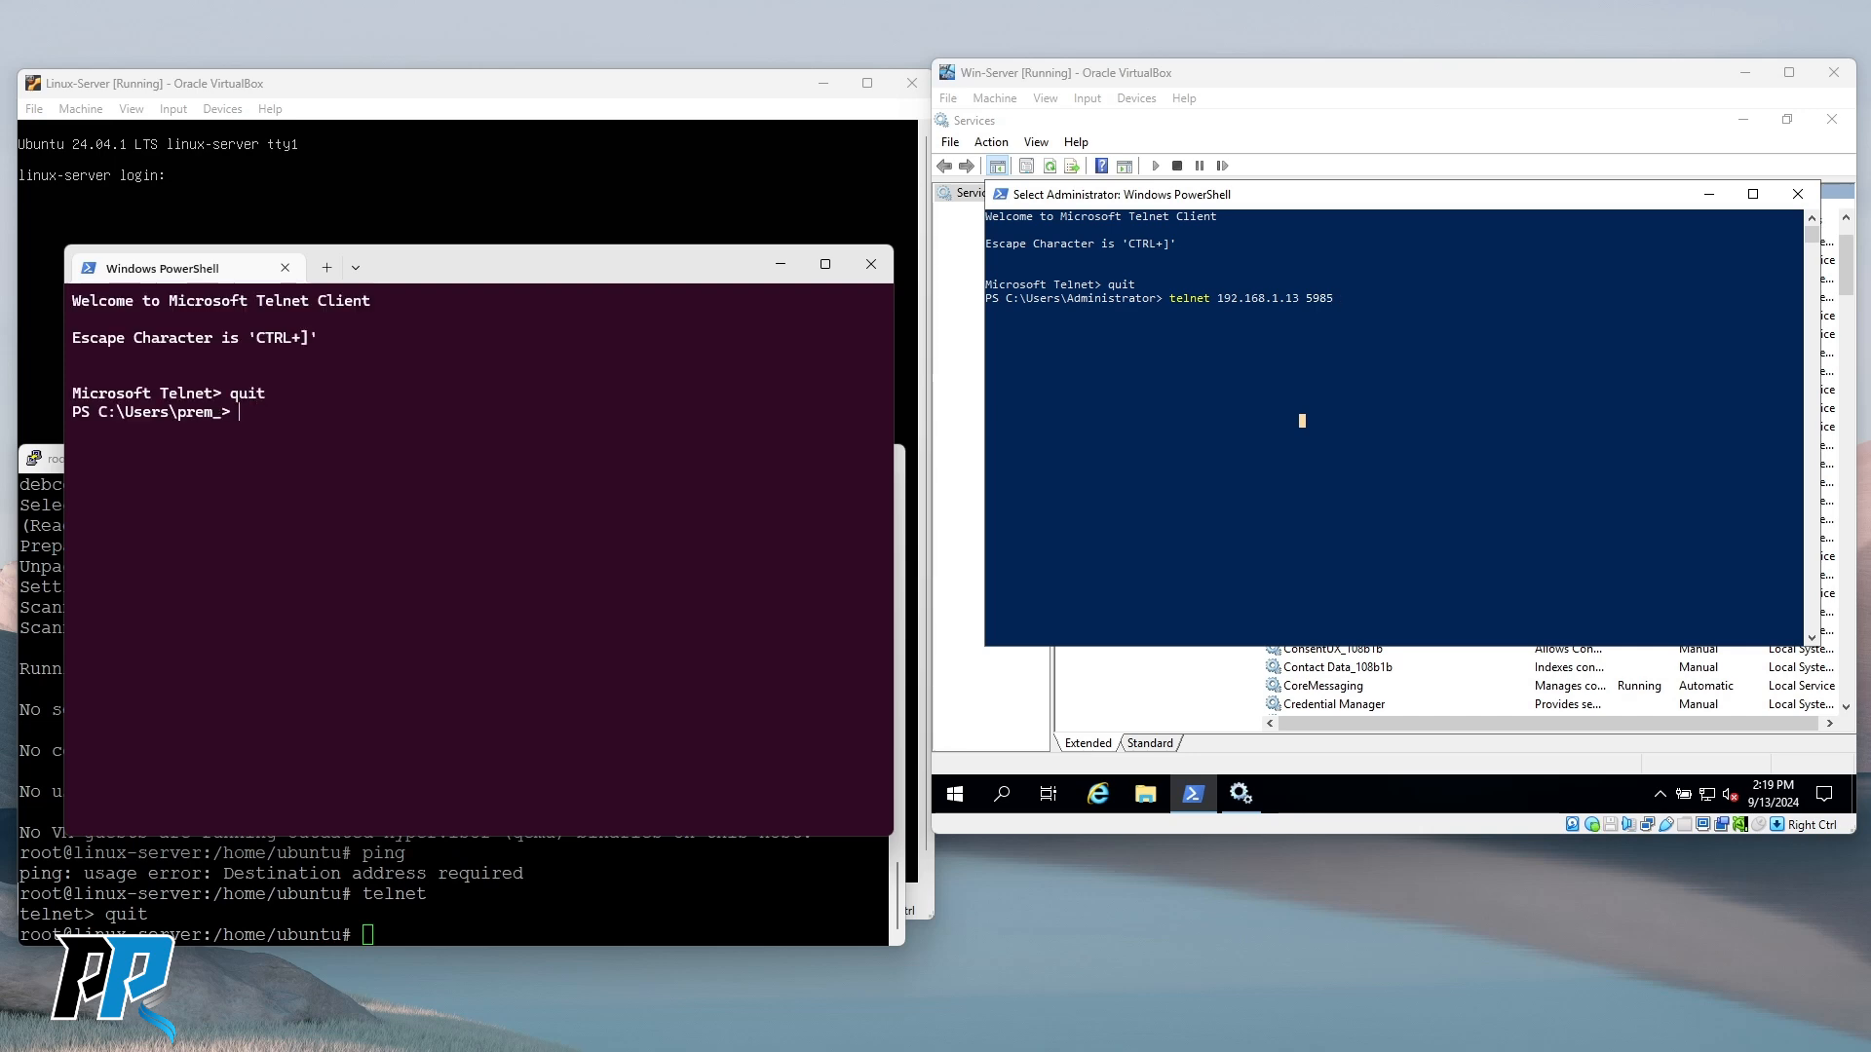
Recall and rerun Enter-PSSession to 192.168.1.13 from the host's command history.
{"action": "key", "text": "Up"}
{"action": "key", "text": "Up"}
{"action": "key", "text": "Up"}
{"action": "key", "text": "Up"}
{"action": "key", "text": "Up"}
{"action": "key", "text": "Down"}
{"action": "key", "text": "Up"}
{"action": "key", "text": "Up"}
{"action": "key", "text": "Up"}
{"action": "key", "text": "Down"}
{"action": "key", "text": "Down"}
{"action": "key", "text": "Down"}
{"action": "key", "text": "Up"}
{"action": "key", "text": "Up"}
{"action": "key", "text": "Up"}
{"action": "key", "text": "Down"}
{"action": "key", "text": "Down"}
{"action": "key", "text": "Down"}
{"action": "key", "text": "Down"}
{"action": "key", "text": "Down"}
{"action": "key", "text": "Up"}
{"action": "key", "text": "Up"}
{"action": "key", "text": "Up"}
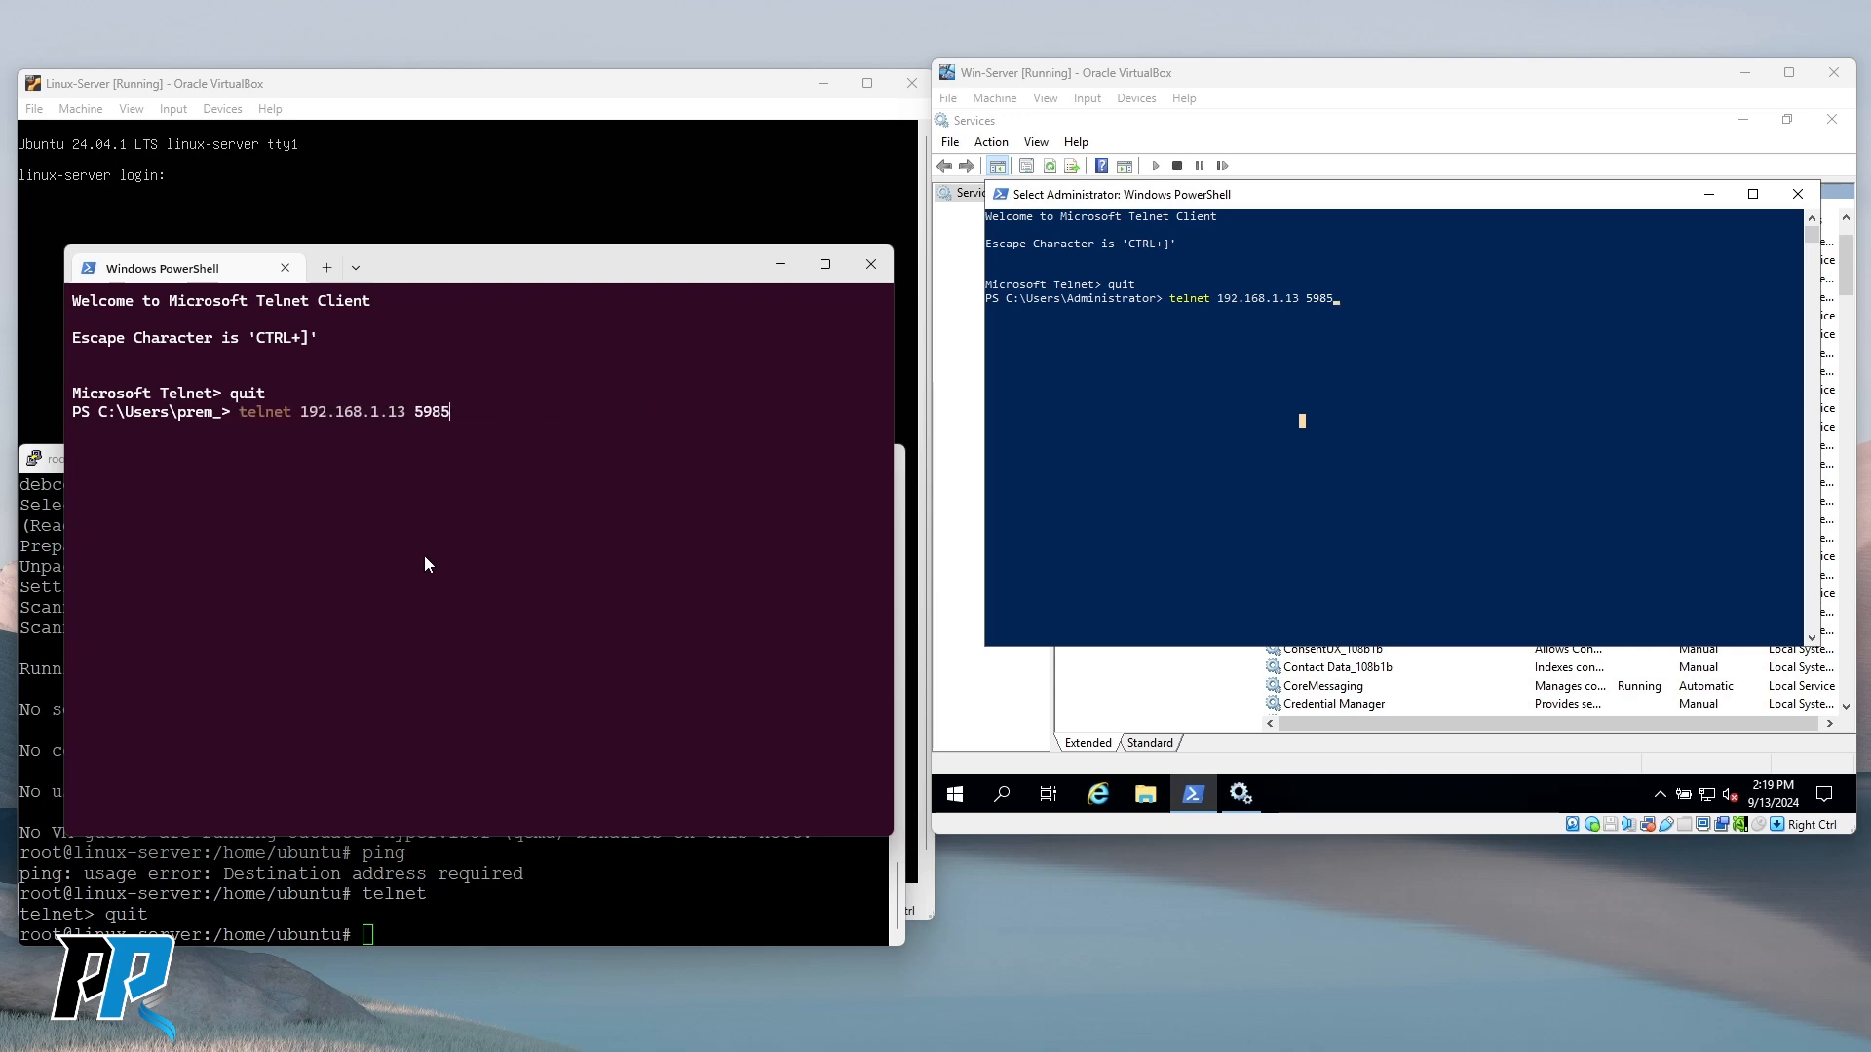
{"action": "key", "text": "Return"}
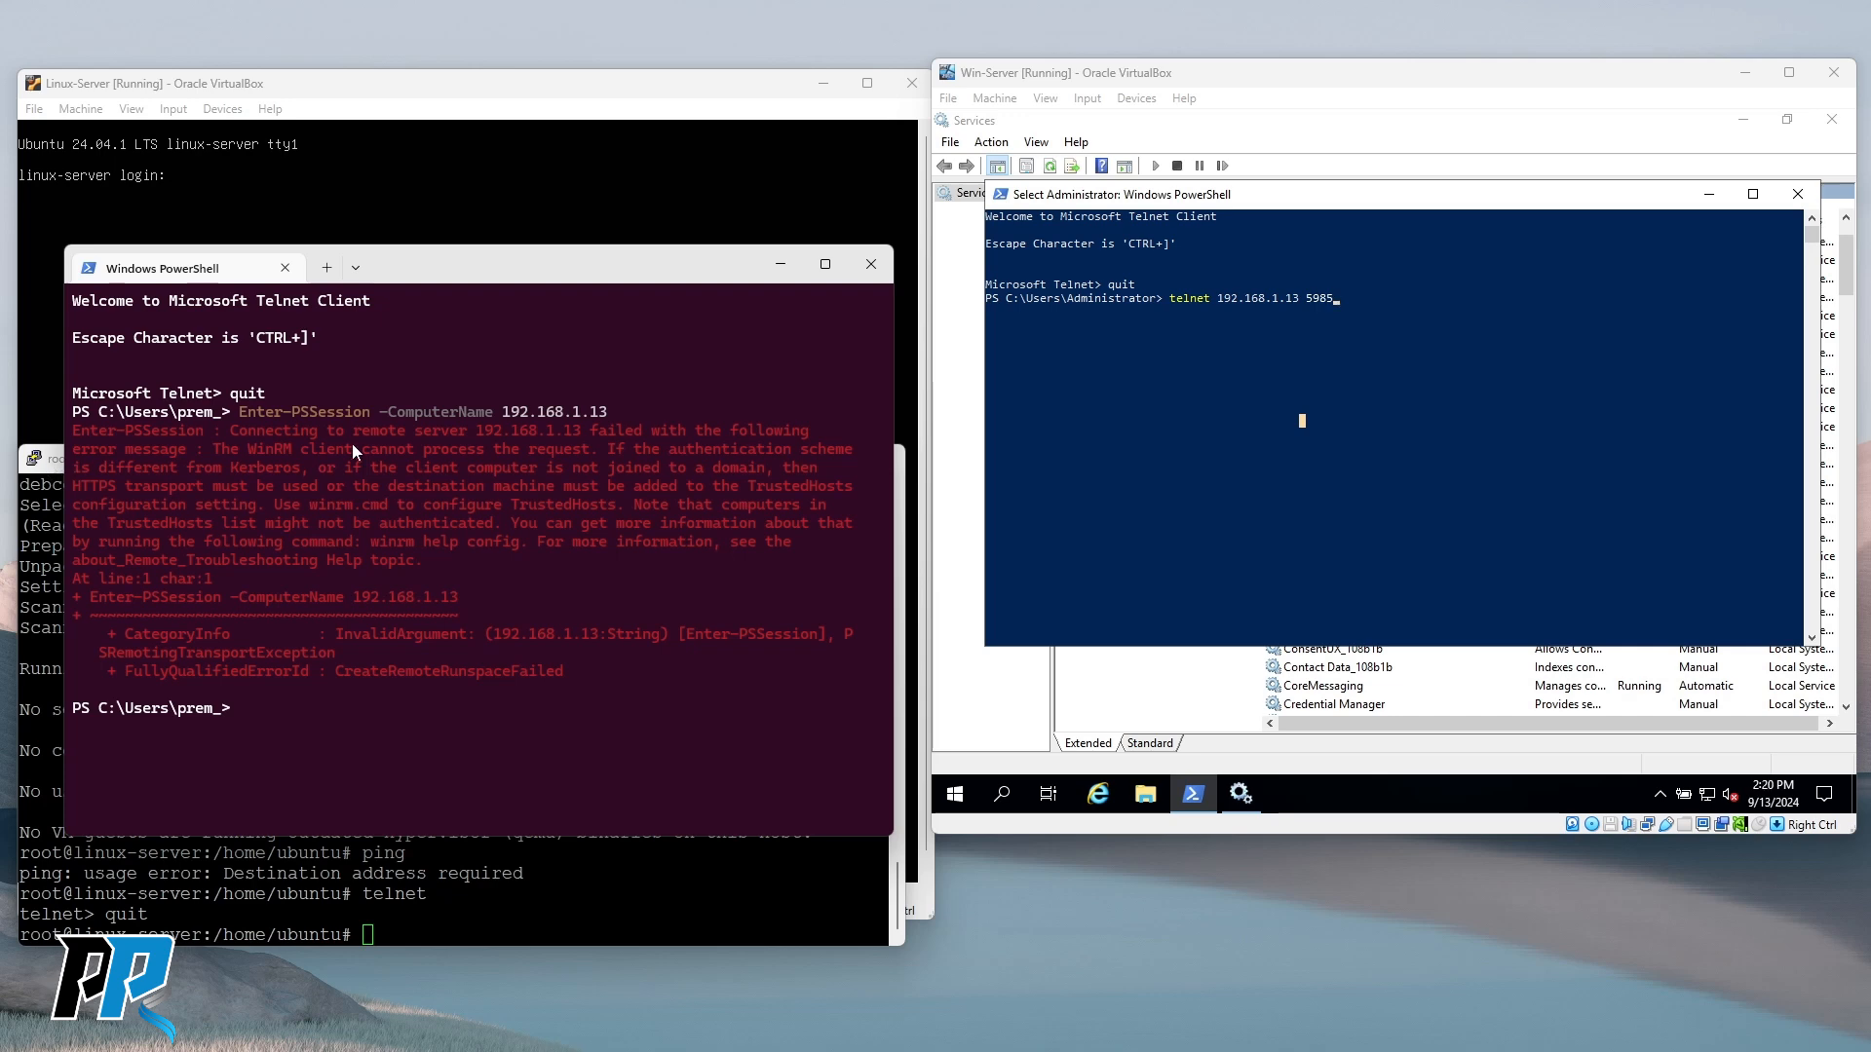
Highlight the WinRM client, authentication scheme and TrustedHosts parts of the host error.
{"action": "left_click_drag", "start_coordinate": [213, 448], "coordinate": [396, 448]}
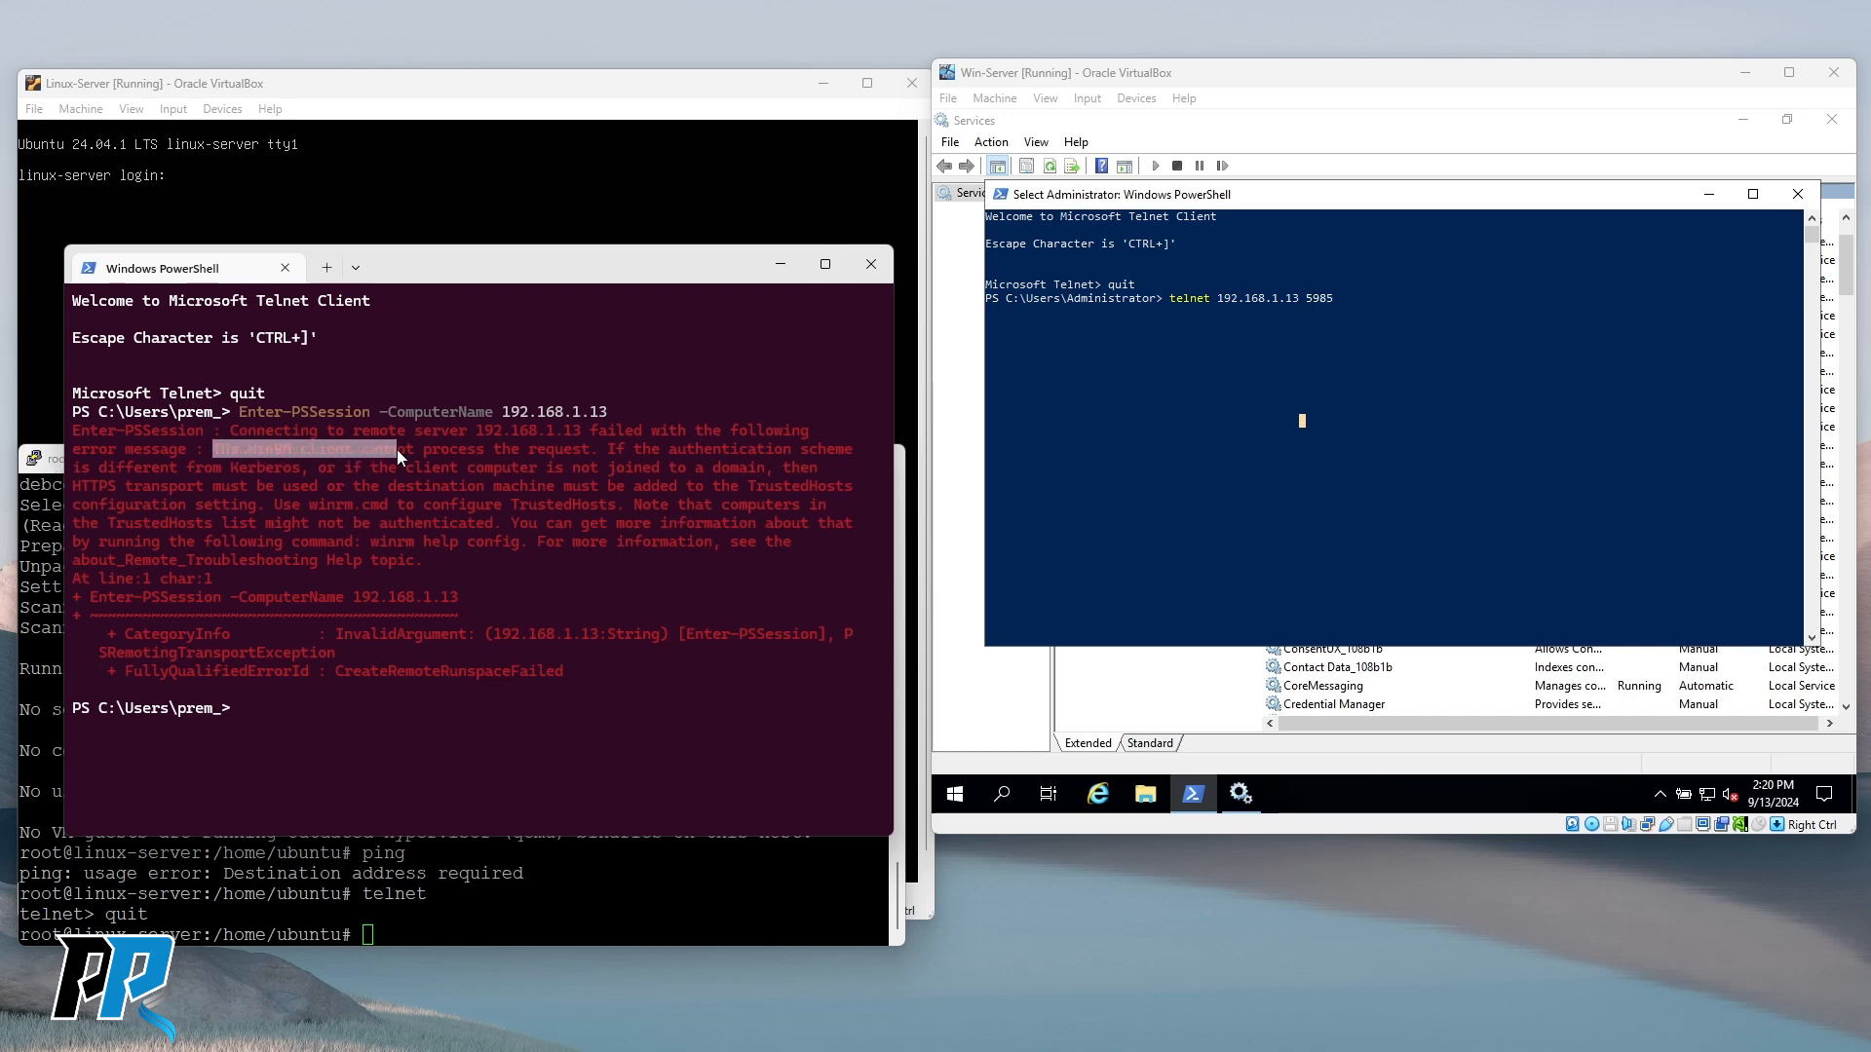
{"action": "left_click_drag", "start_coordinate": [608, 448], "coordinate": [302, 478]}
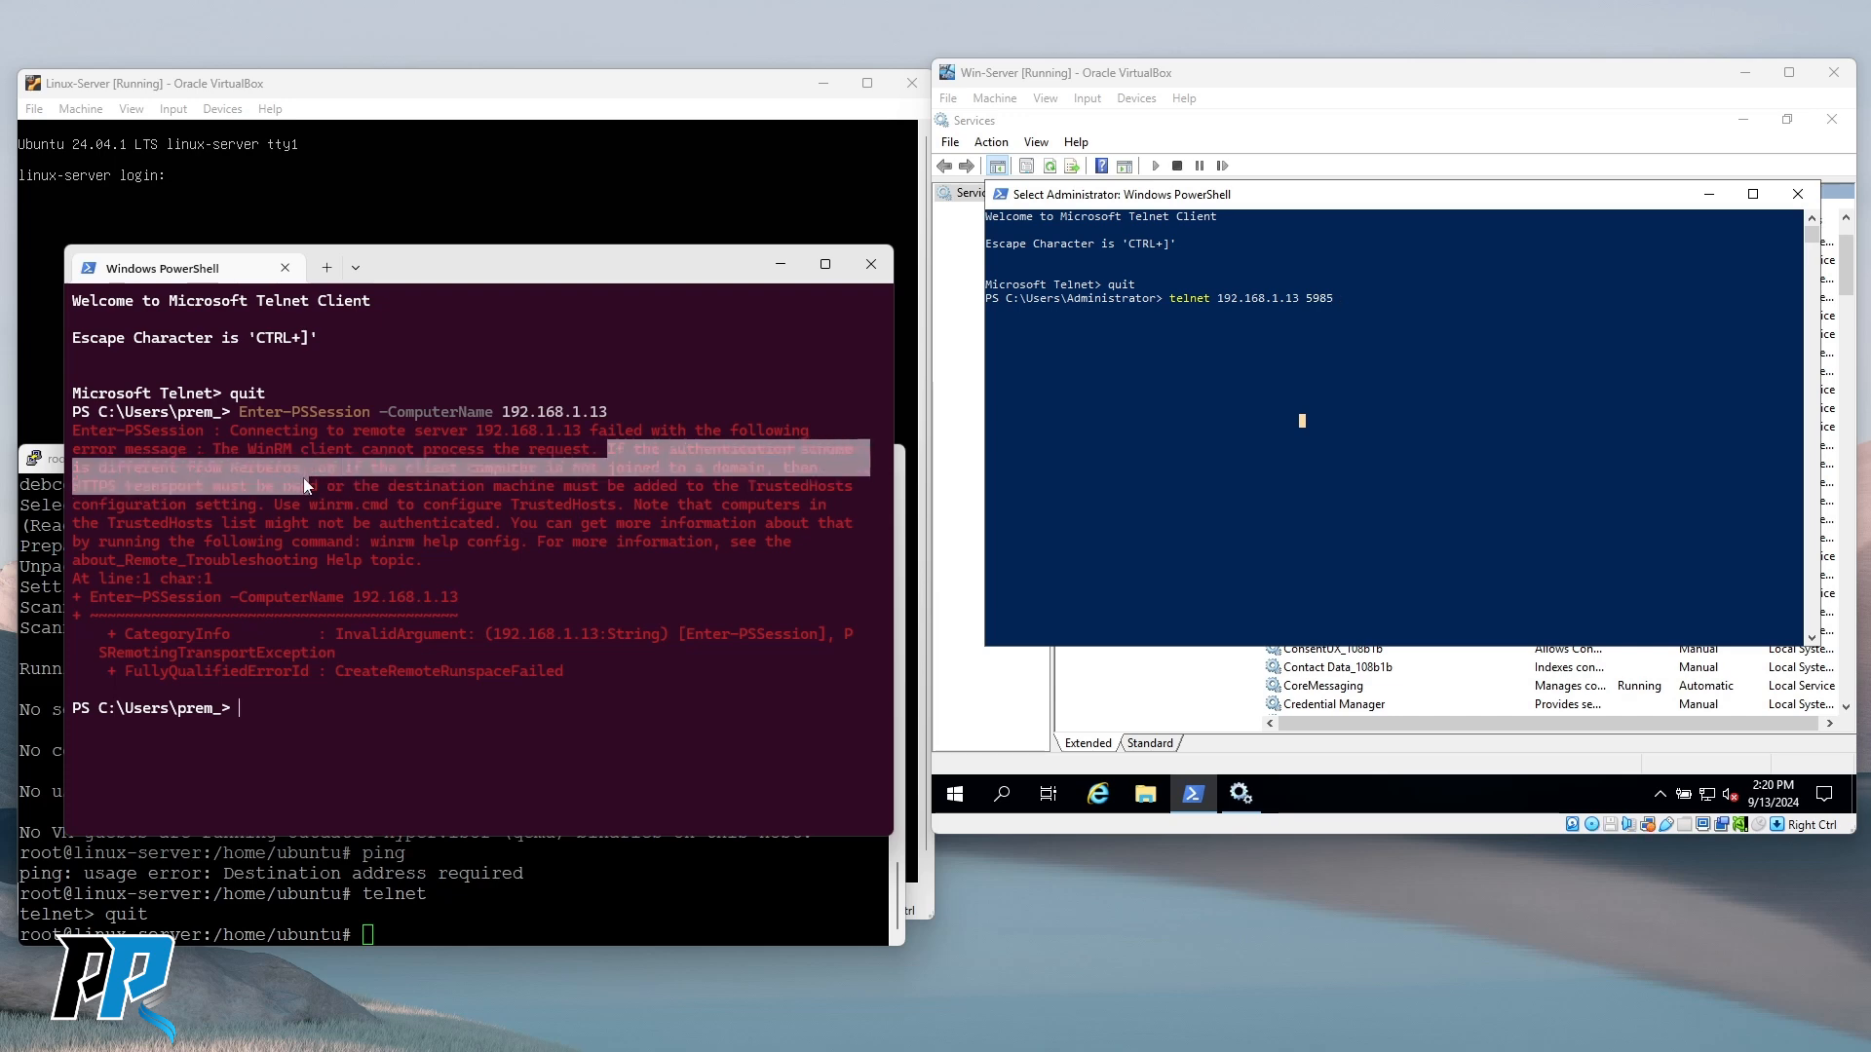
{"action": "left_click", "coordinate": [318, 510]}
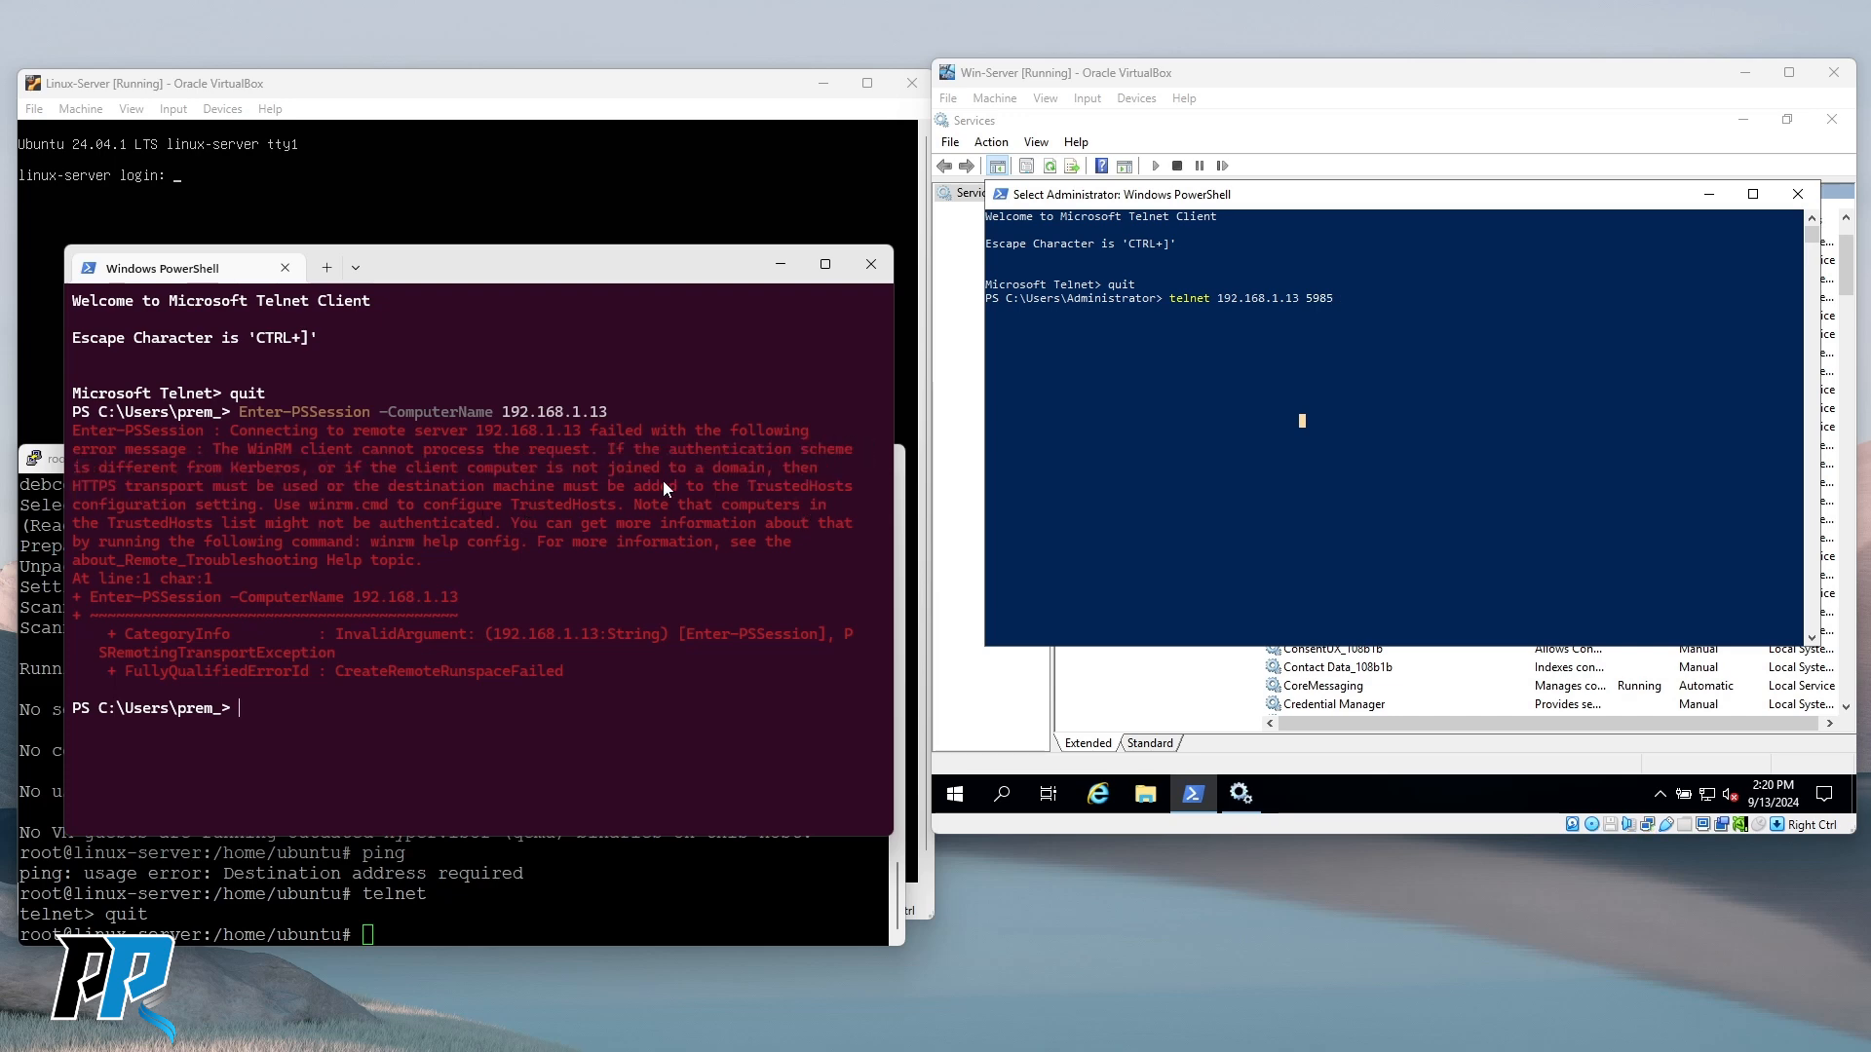
{"action": "left_click_drag", "start_coordinate": [665, 487], "coordinate": [780, 487]}
{"action": "left_click_drag", "start_coordinate": [89, 523], "coordinate": [424, 526]}
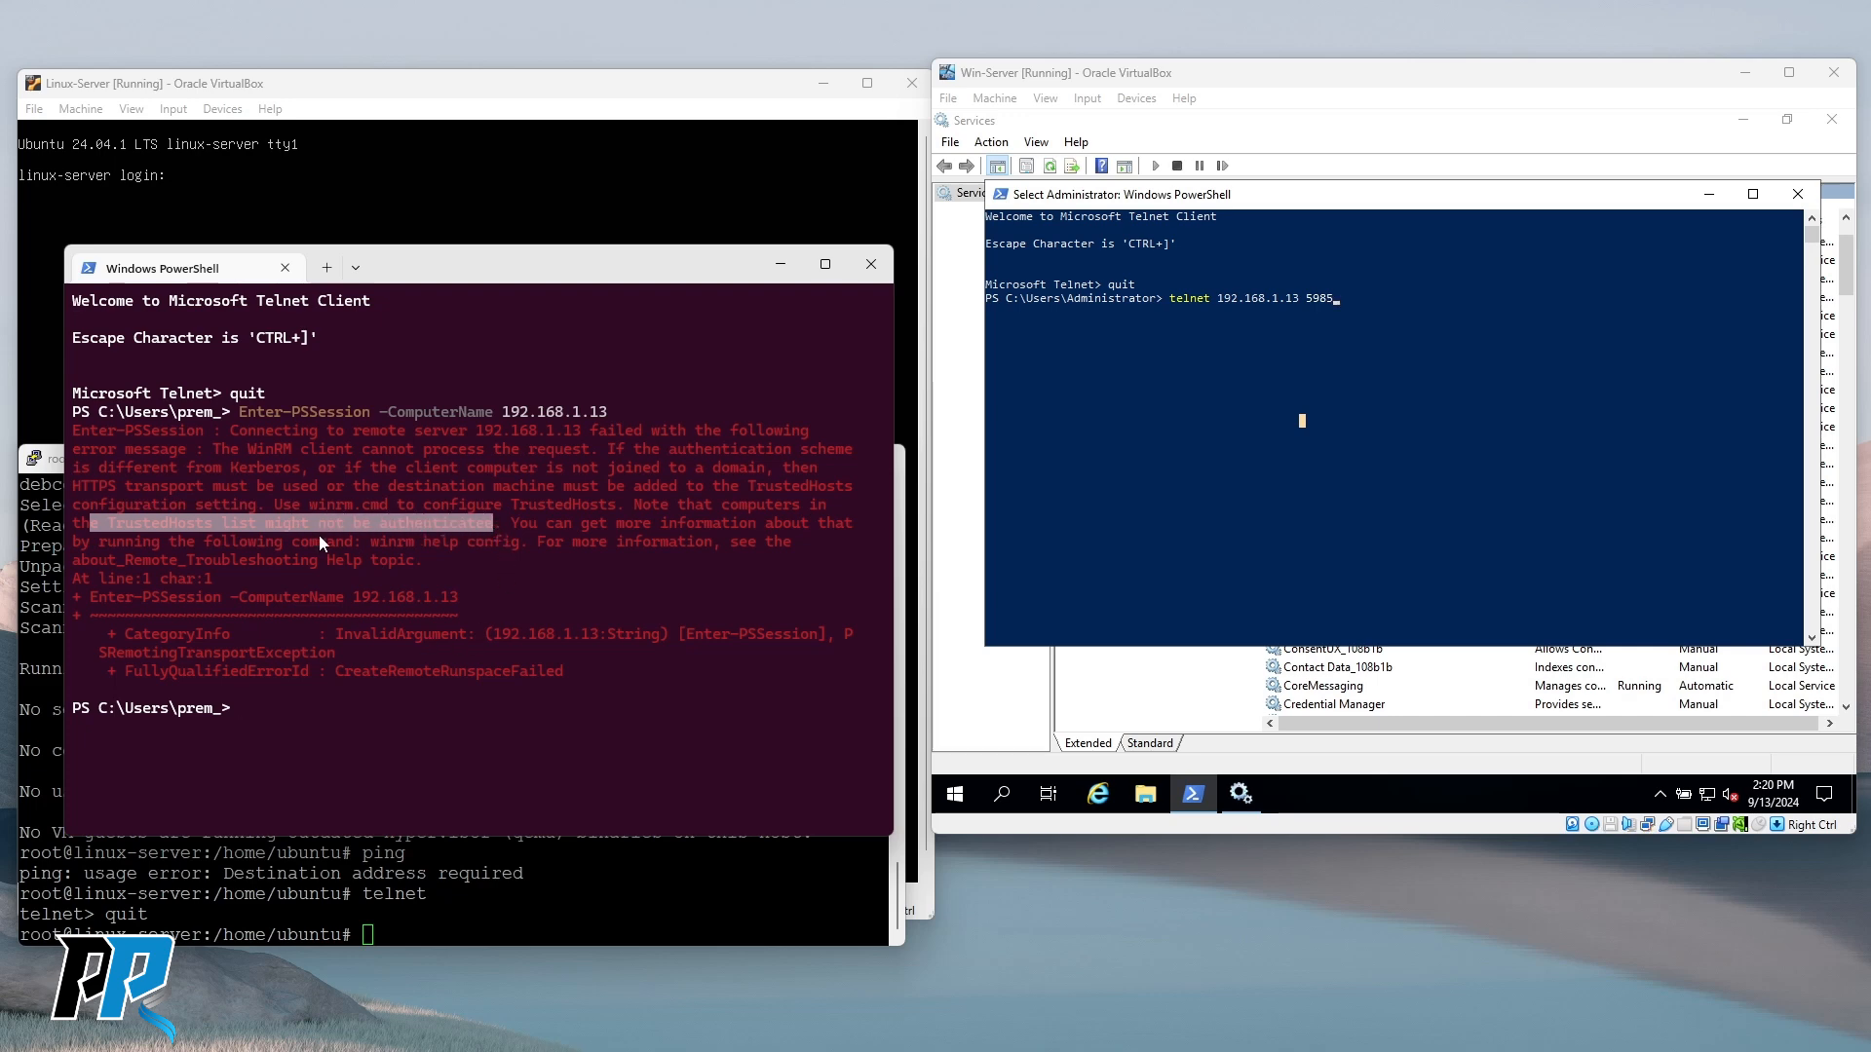
{"action": "left_click", "coordinate": [382, 553]}
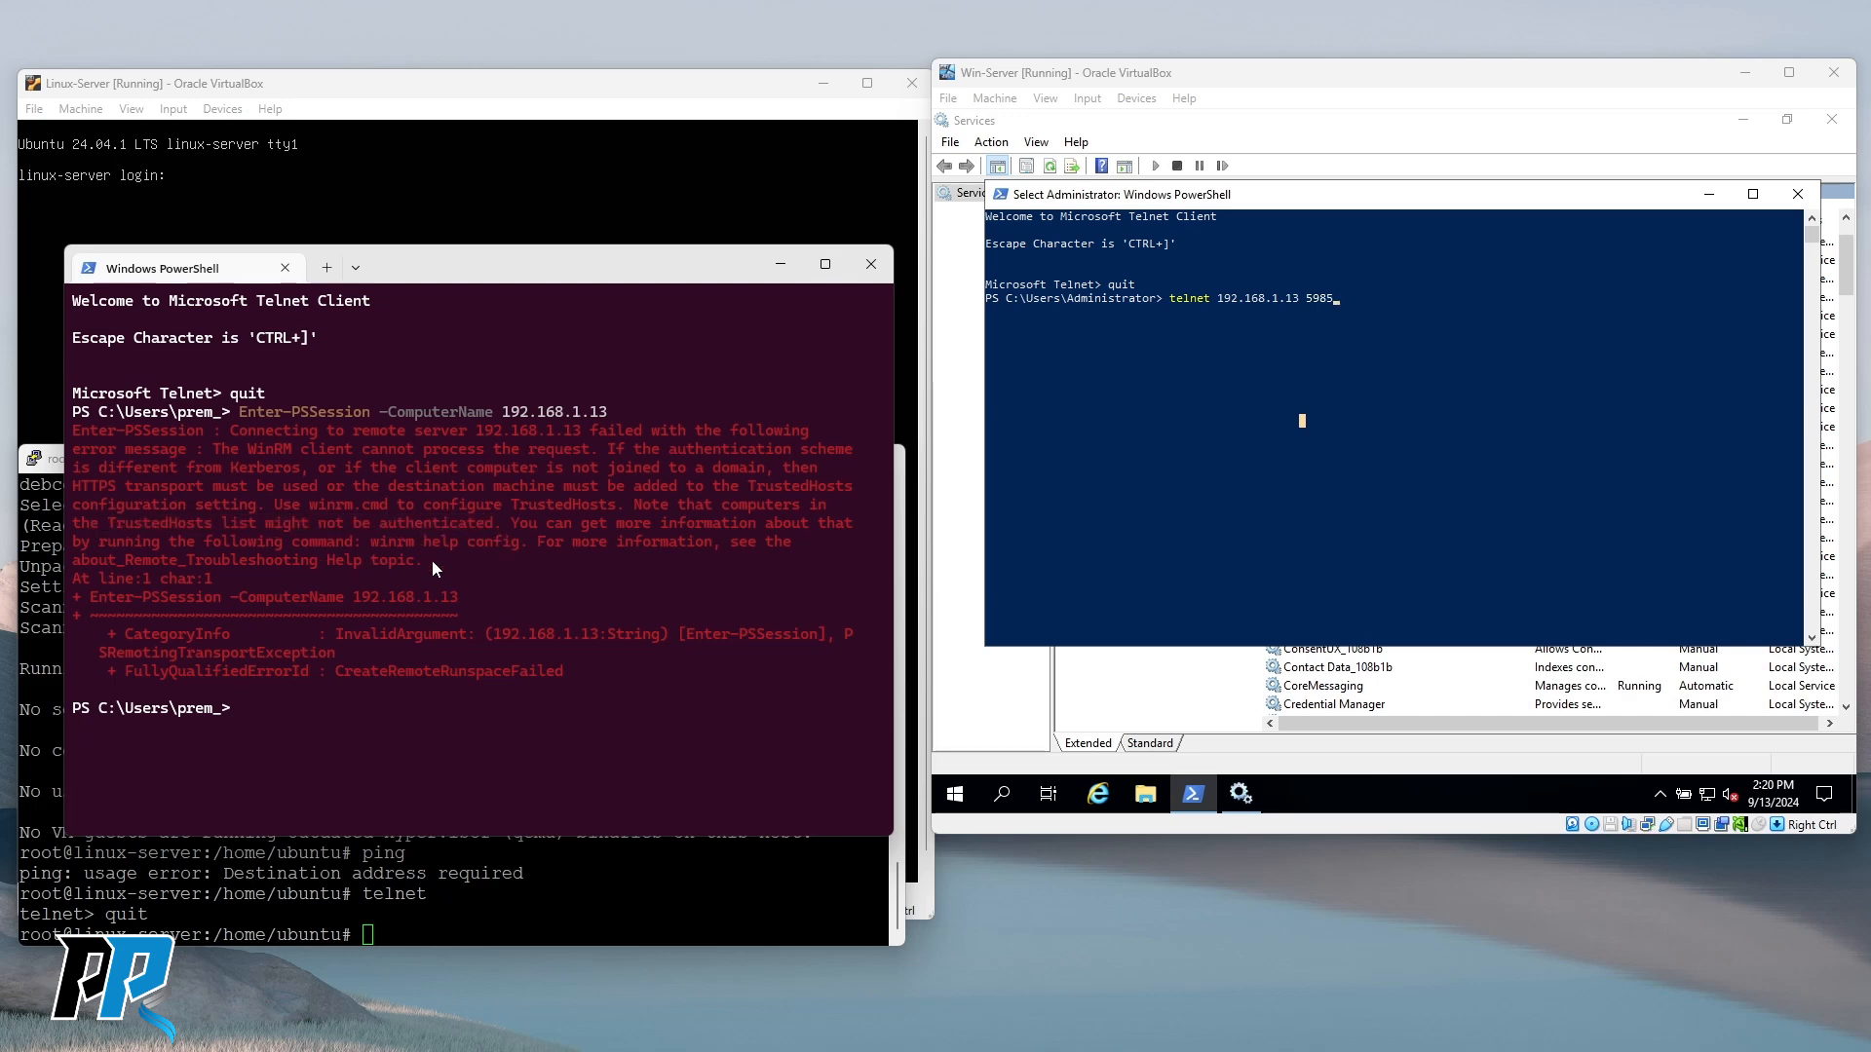
Erase the unrun telnet command at the Win-Server PowerShell prompt.
{"action": "left_click", "coordinate": [1314, 215]}
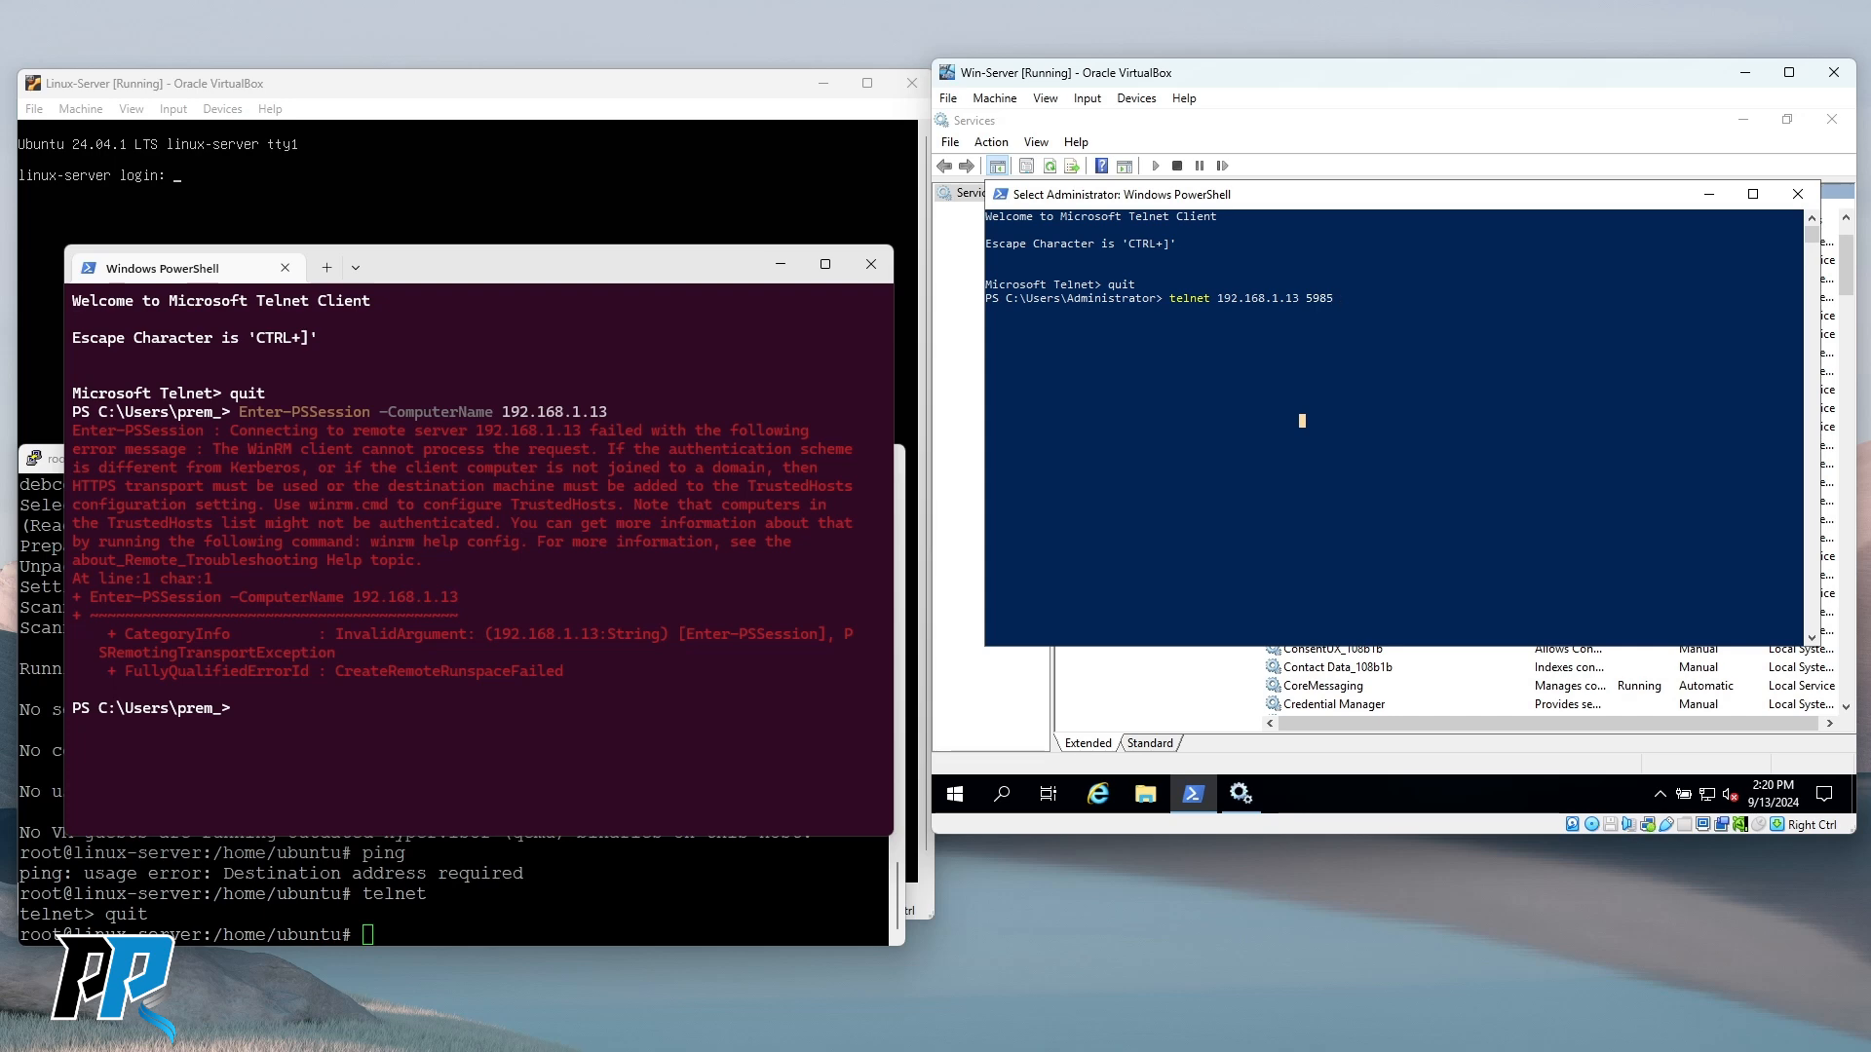
{"action": "key", "text": "alt+Tab"}
{"action": "key", "text": "BackSpace"}
{"action": "key", "text": "BackSpace"}
{"action": "key", "text": "BackSpace"}
{"action": "key", "text": "BackSpace"}
{"action": "key", "text": "BackSpace"}
{"action": "key", "text": "BackSpace"}
{"action": "key", "text": "BackSpace"}
{"action": "key", "text": "BackSpace"}
{"action": "key", "text": "BackSpace"}
{"action": "key", "text": "BackSpace"}
{"action": "key", "text": "BackSpace"}
{"action": "key", "text": "BackSpace"}
{"action": "key", "text": "BackSpace"}
{"action": "key", "text": "BackSpace"}
{"action": "key", "text": "BackSpace"}
{"action": "key", "text": "BackSpace"}
{"action": "key", "text": "BackSpace"}
{"action": "key", "text": "BackSpace"}
{"action": "key", "text": "BackSpace"}
{"action": "key", "text": "BackSpace"}
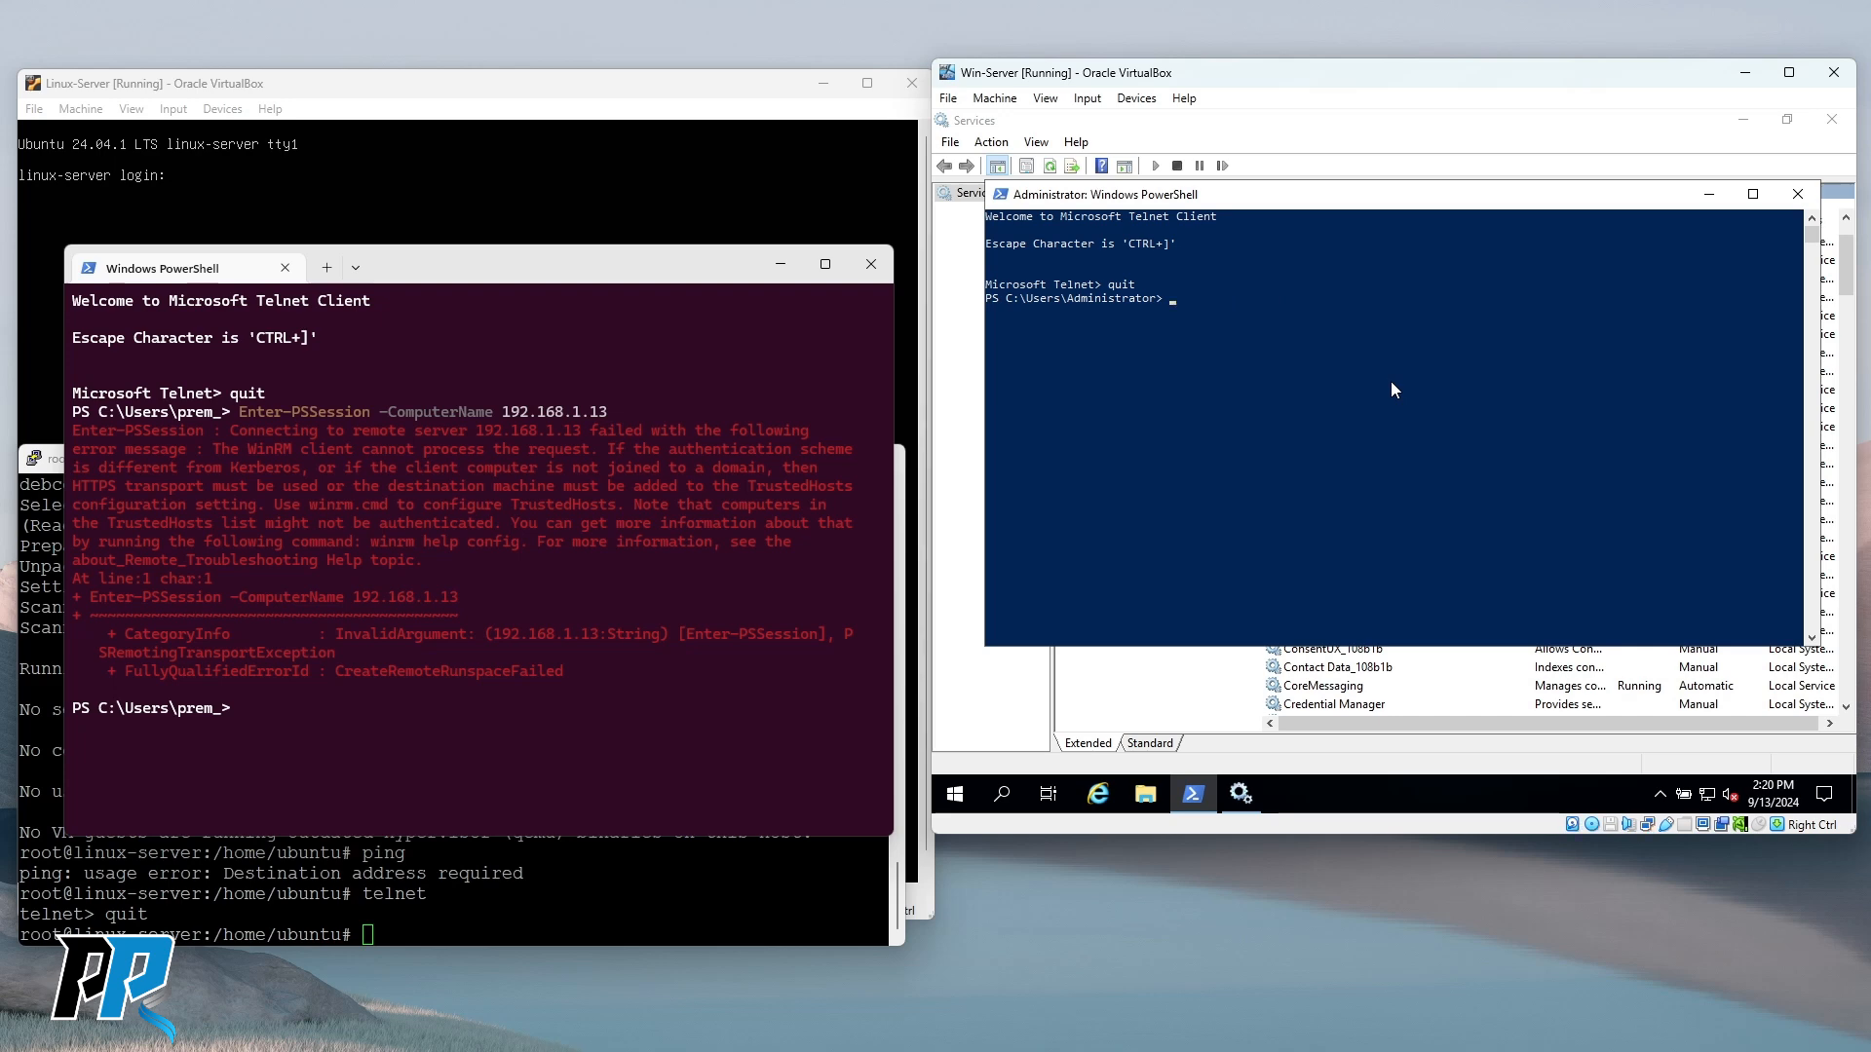
{"action": "left_click", "coordinate": [1451, 383]}
{"action": "left_click", "coordinate": [1267, 366]}
Highlight the TrustedHosts mention, failing server address and HTTPS transport requirement in the host error.
{"action": "left_click", "coordinate": [544, 702]}
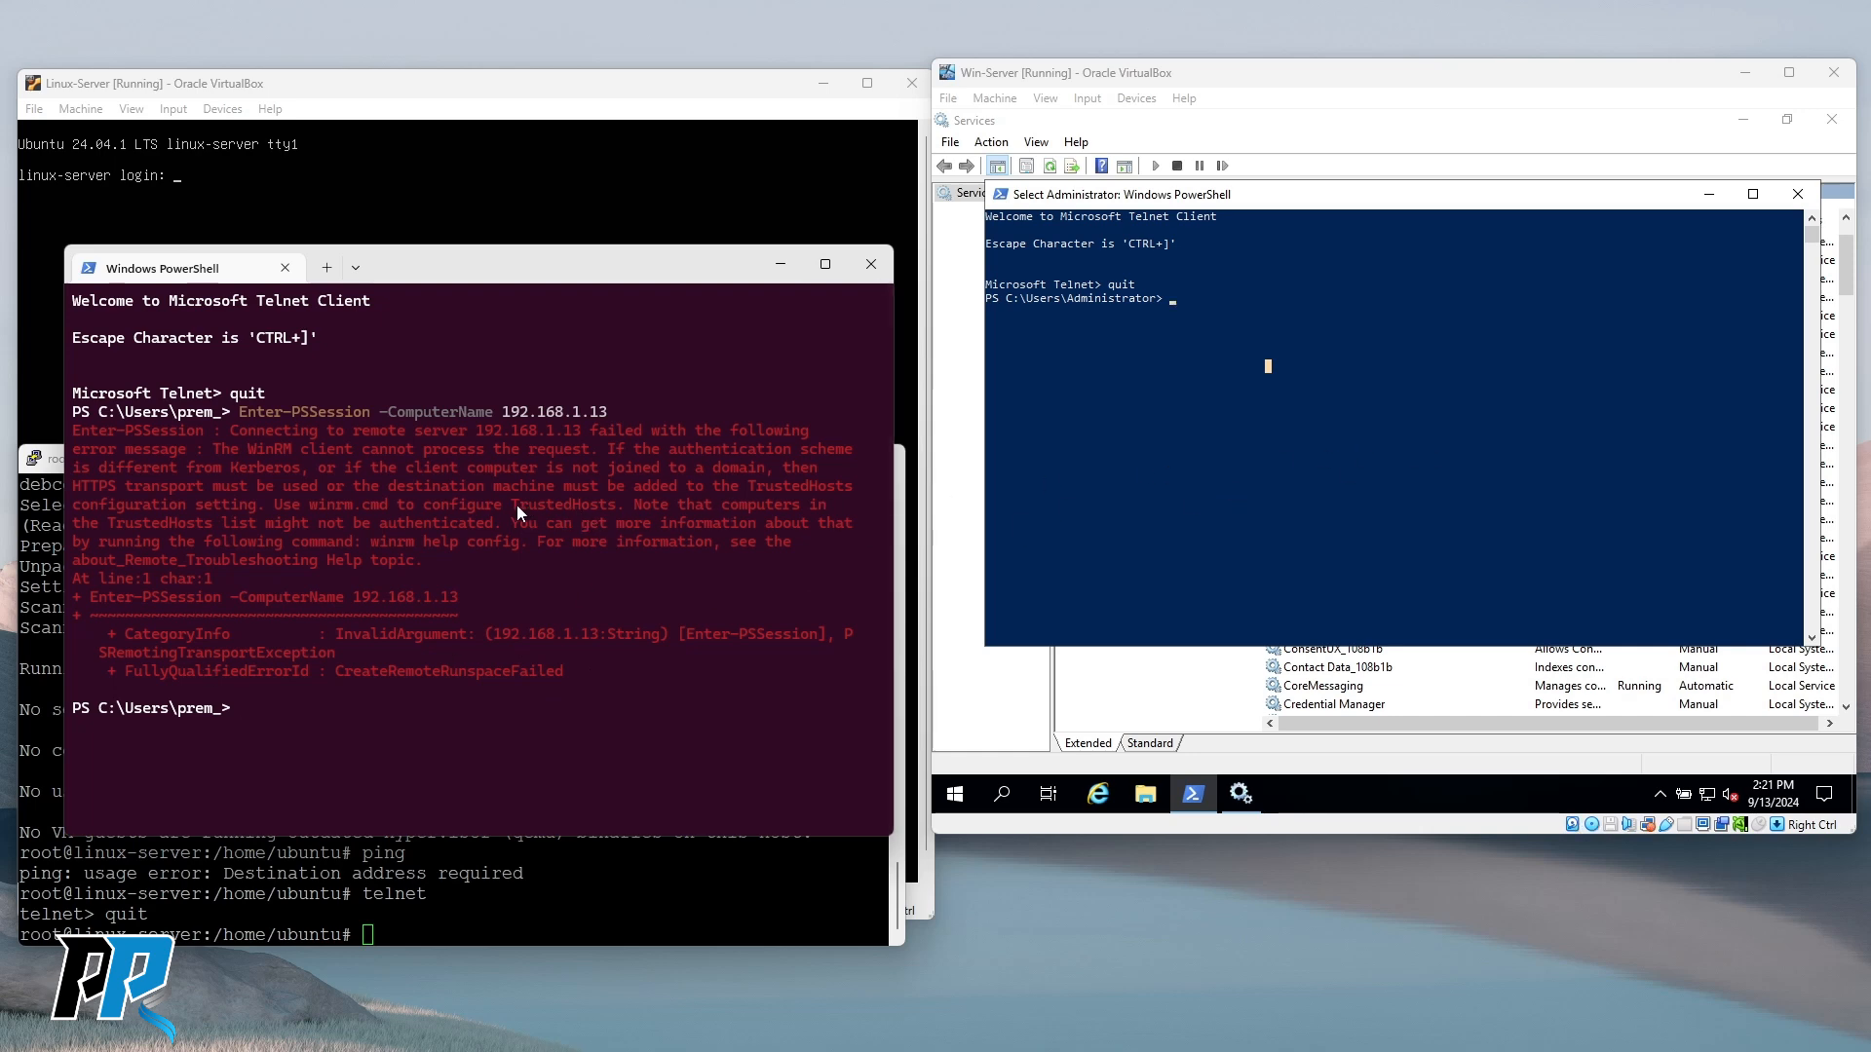
{"action": "left_click_drag", "start_coordinate": [516, 504], "coordinate": [626, 506]}
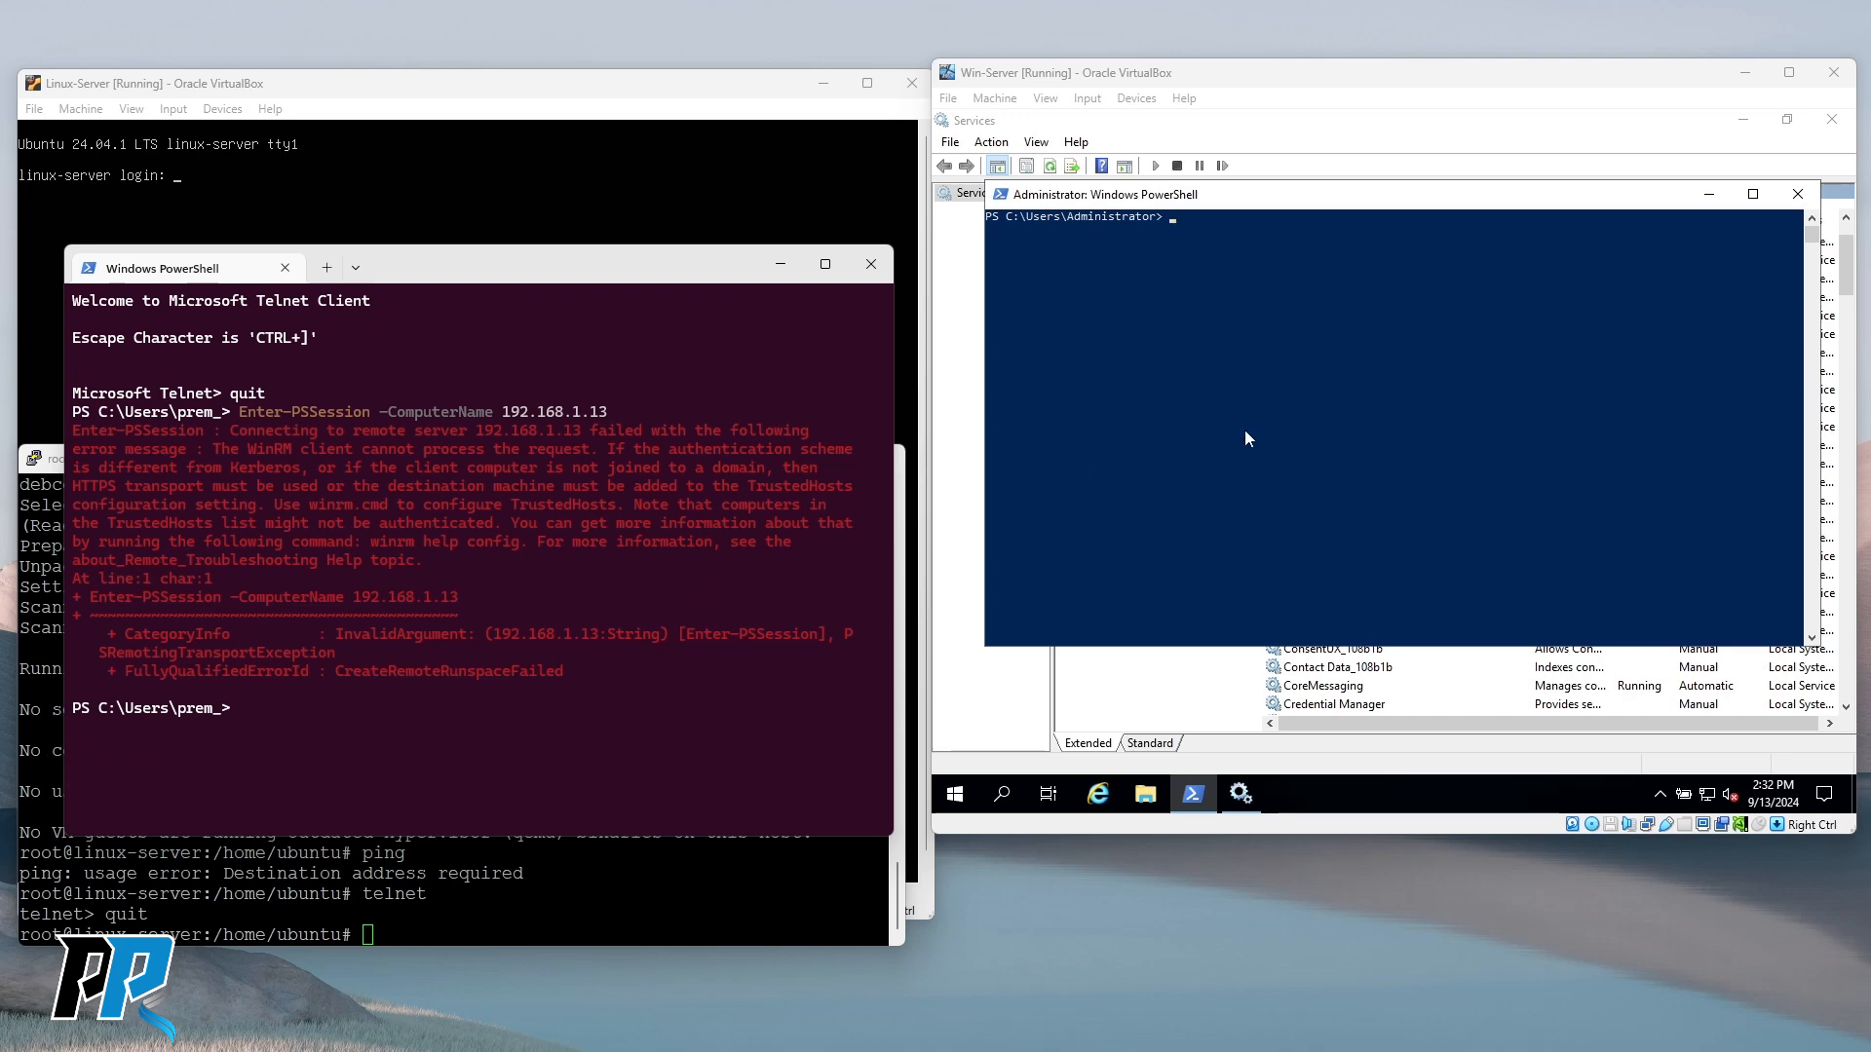
{"action": "left_click", "coordinate": [1329, 367]}
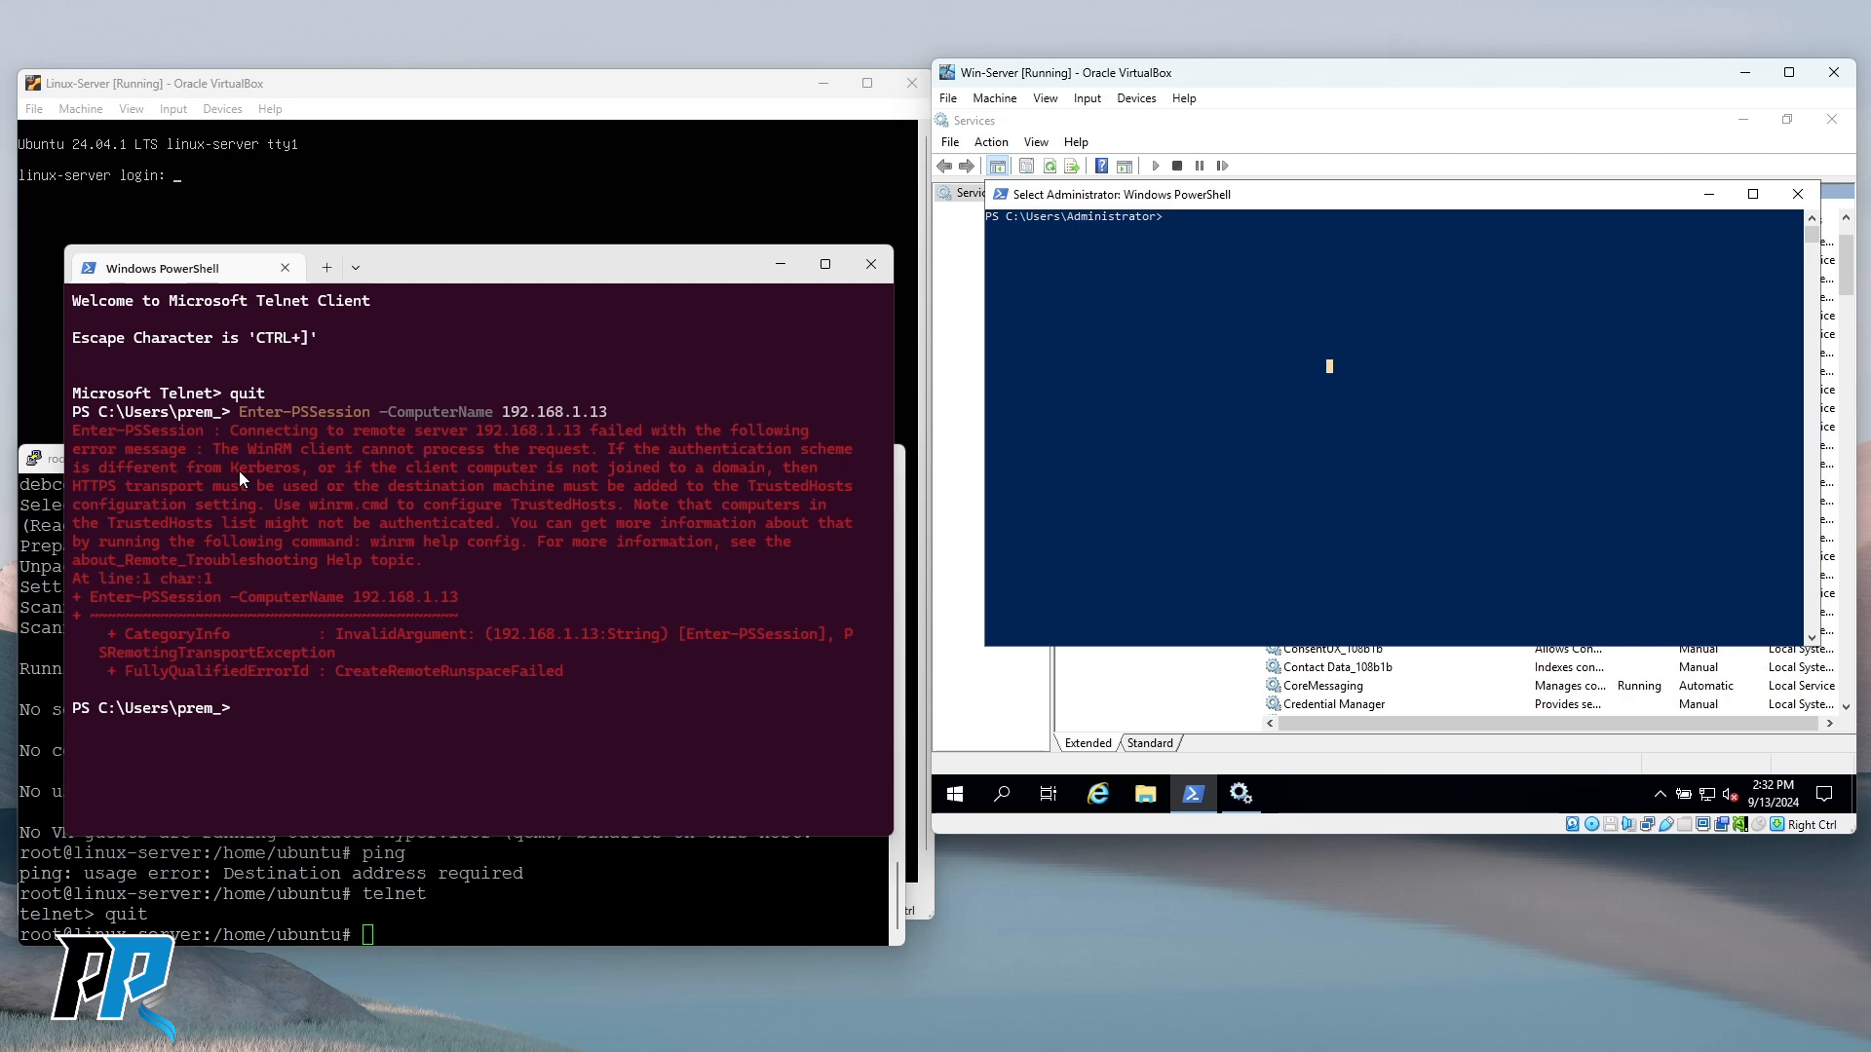
{"action": "left_click_drag", "start_coordinate": [452, 433], "coordinate": [596, 434]}
{"action": "left_click_drag", "start_coordinate": [711, 429], "coordinate": [494, 418]}
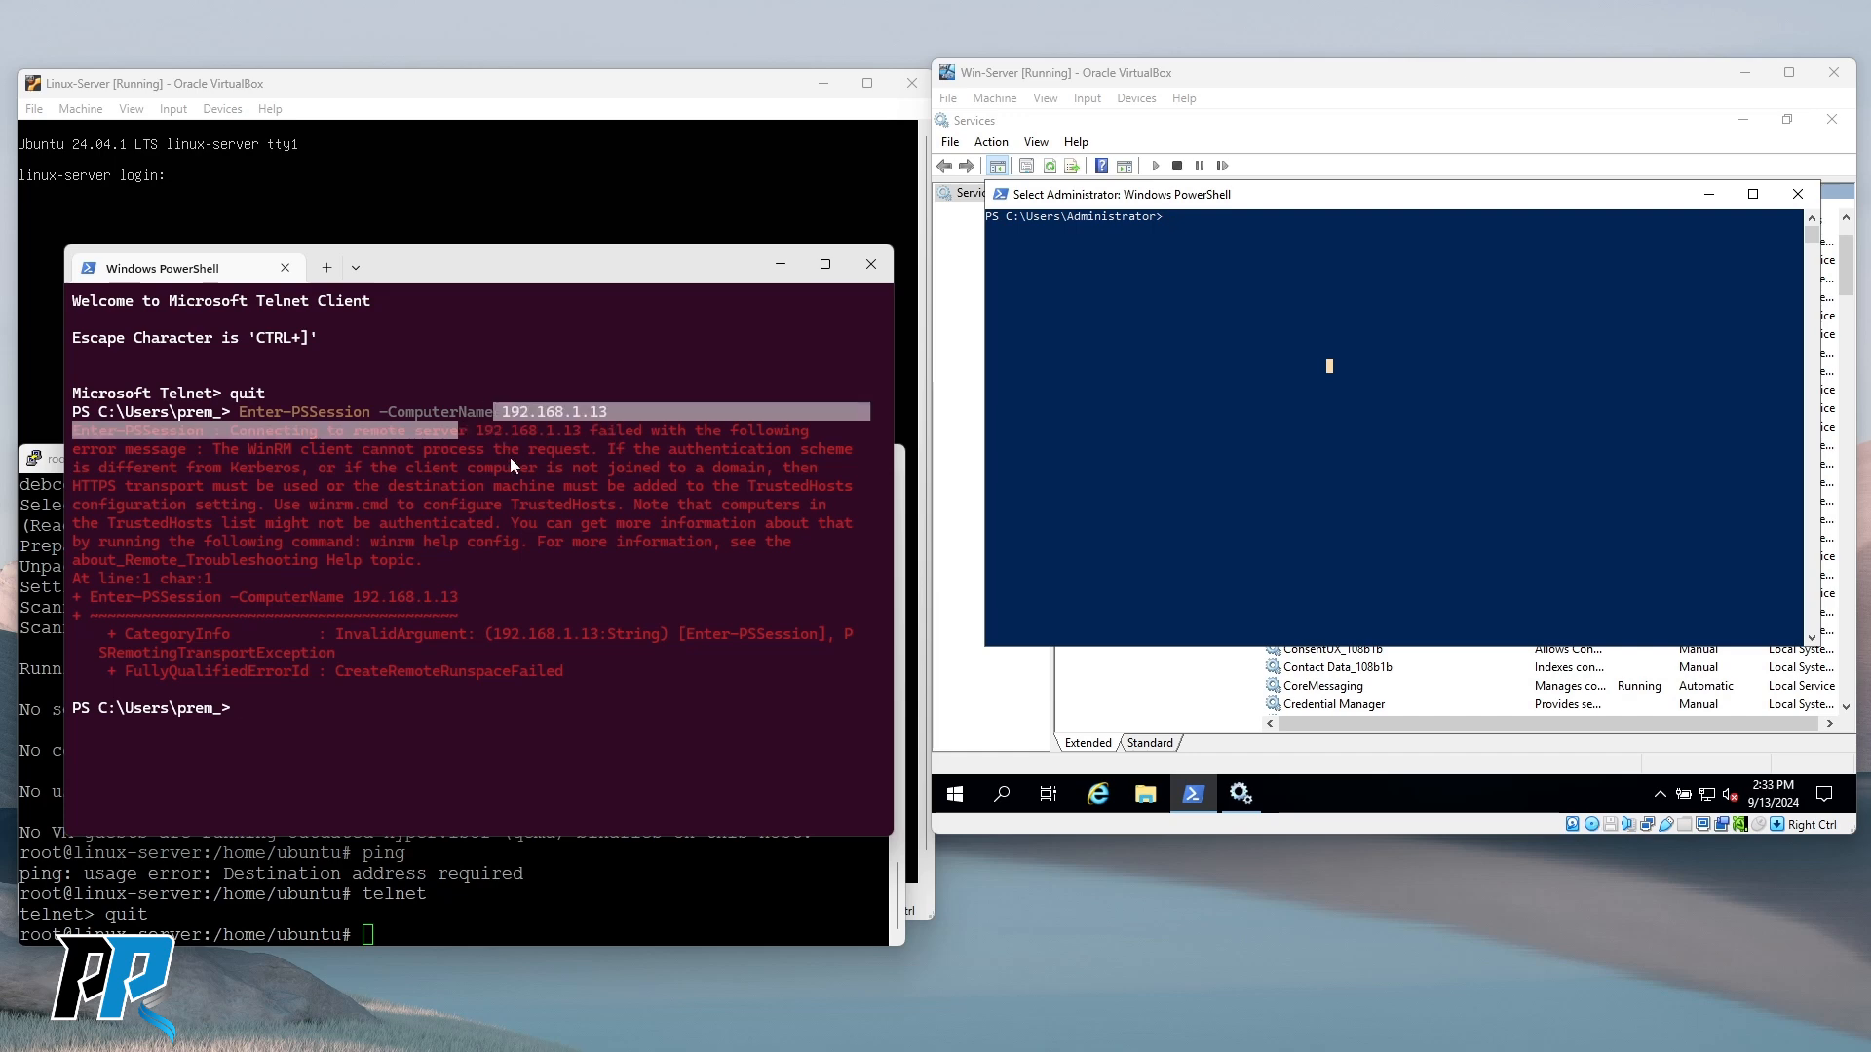
{"action": "left_click_drag", "start_coordinate": [71, 486], "coordinate": [242, 484]}
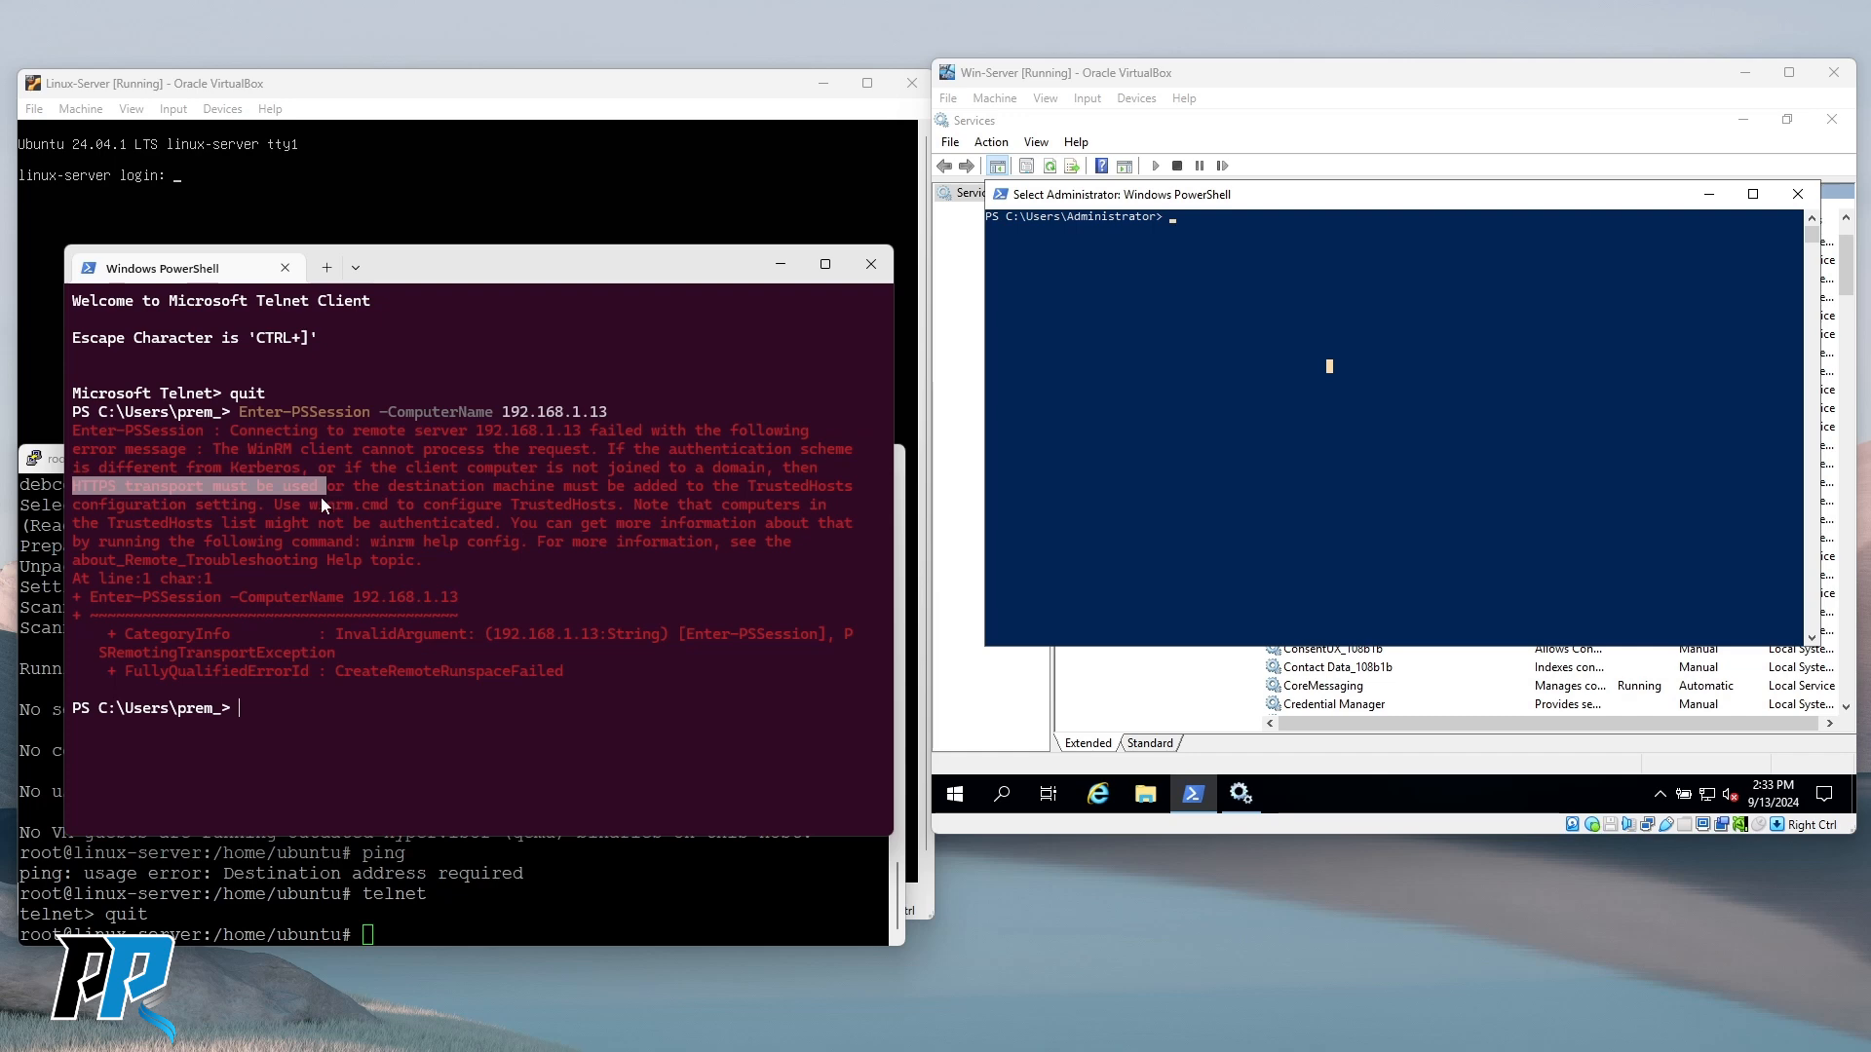
{"action": "right_click", "coordinate": [293, 488]}
{"action": "left_click", "coordinate": [1181, 284]}
Run netstat -aon on Win-Server and highlight the 0.0.0.0:5985 LISTENING entry.
{"action": "type", "text": "nets"}
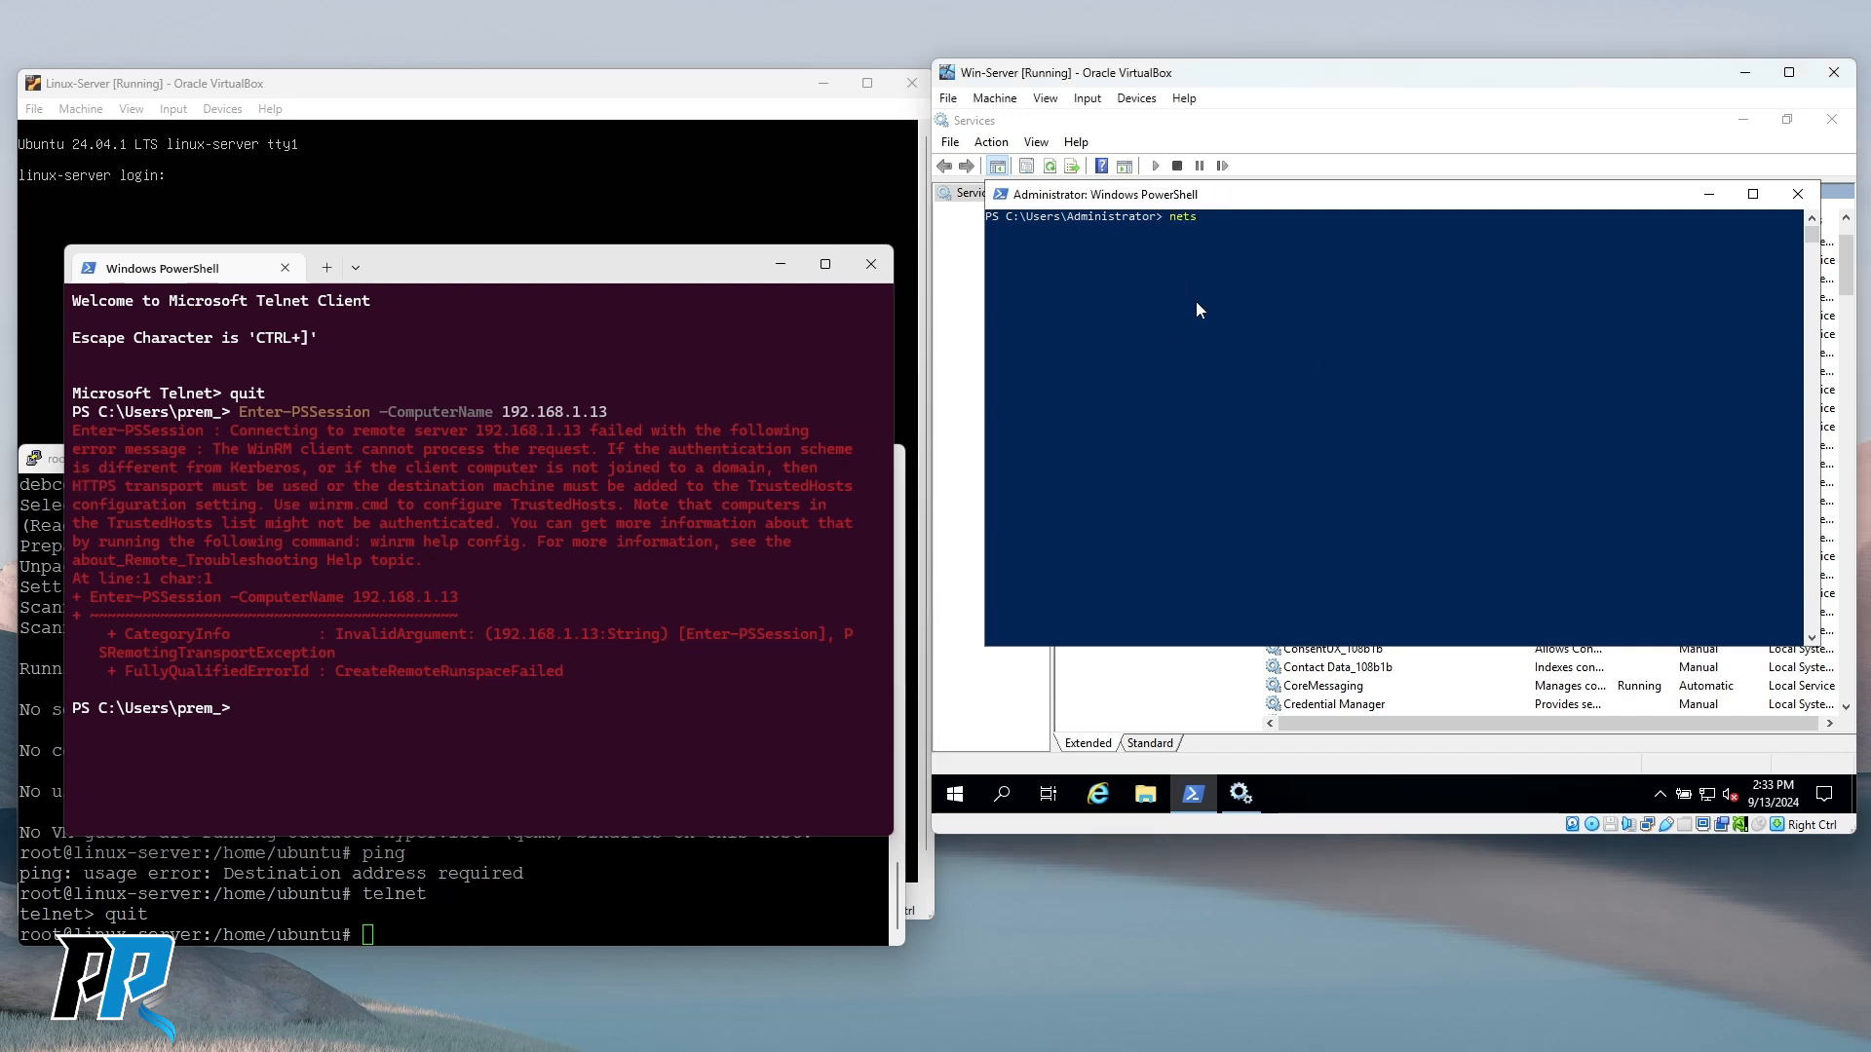
{"action": "type", "text": "tat -a"}
{"action": "key", "text": "Return"}
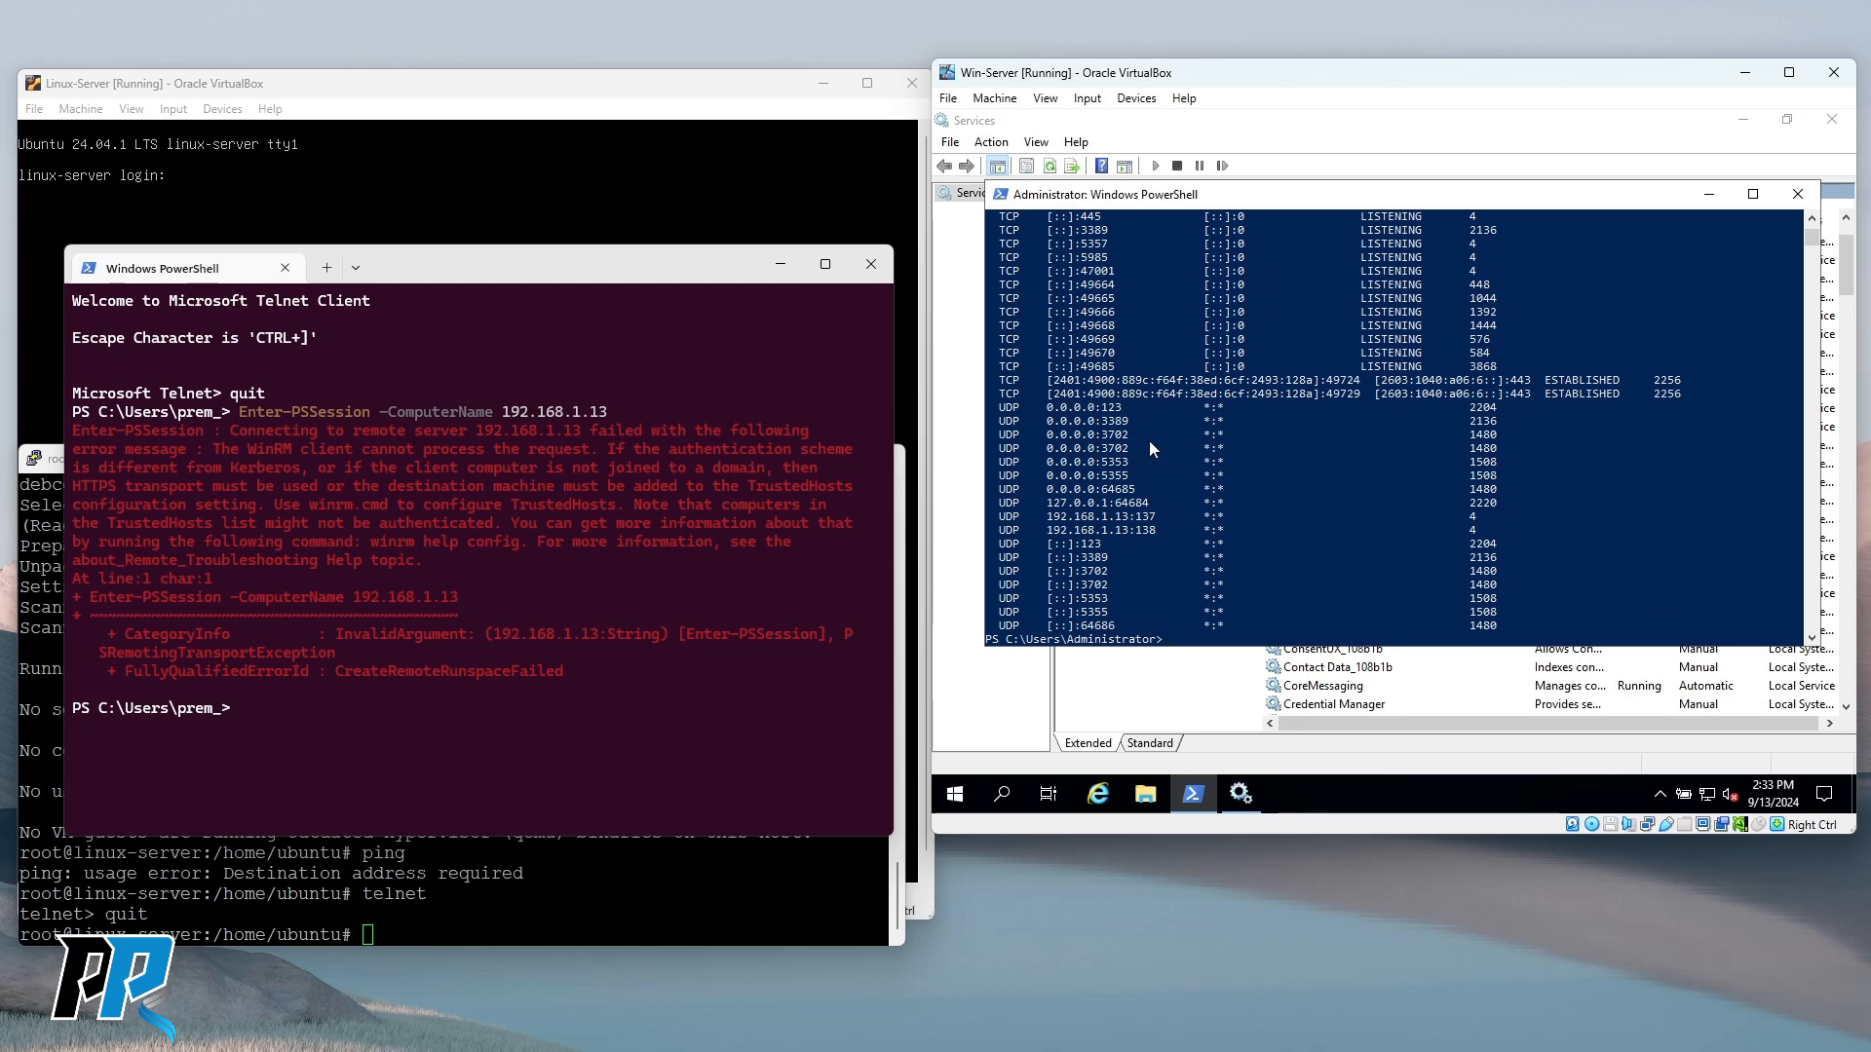
{"action": "scroll", "coordinate": [1132, 458], "scroll_direction": "up", "scroll_amount": 7}
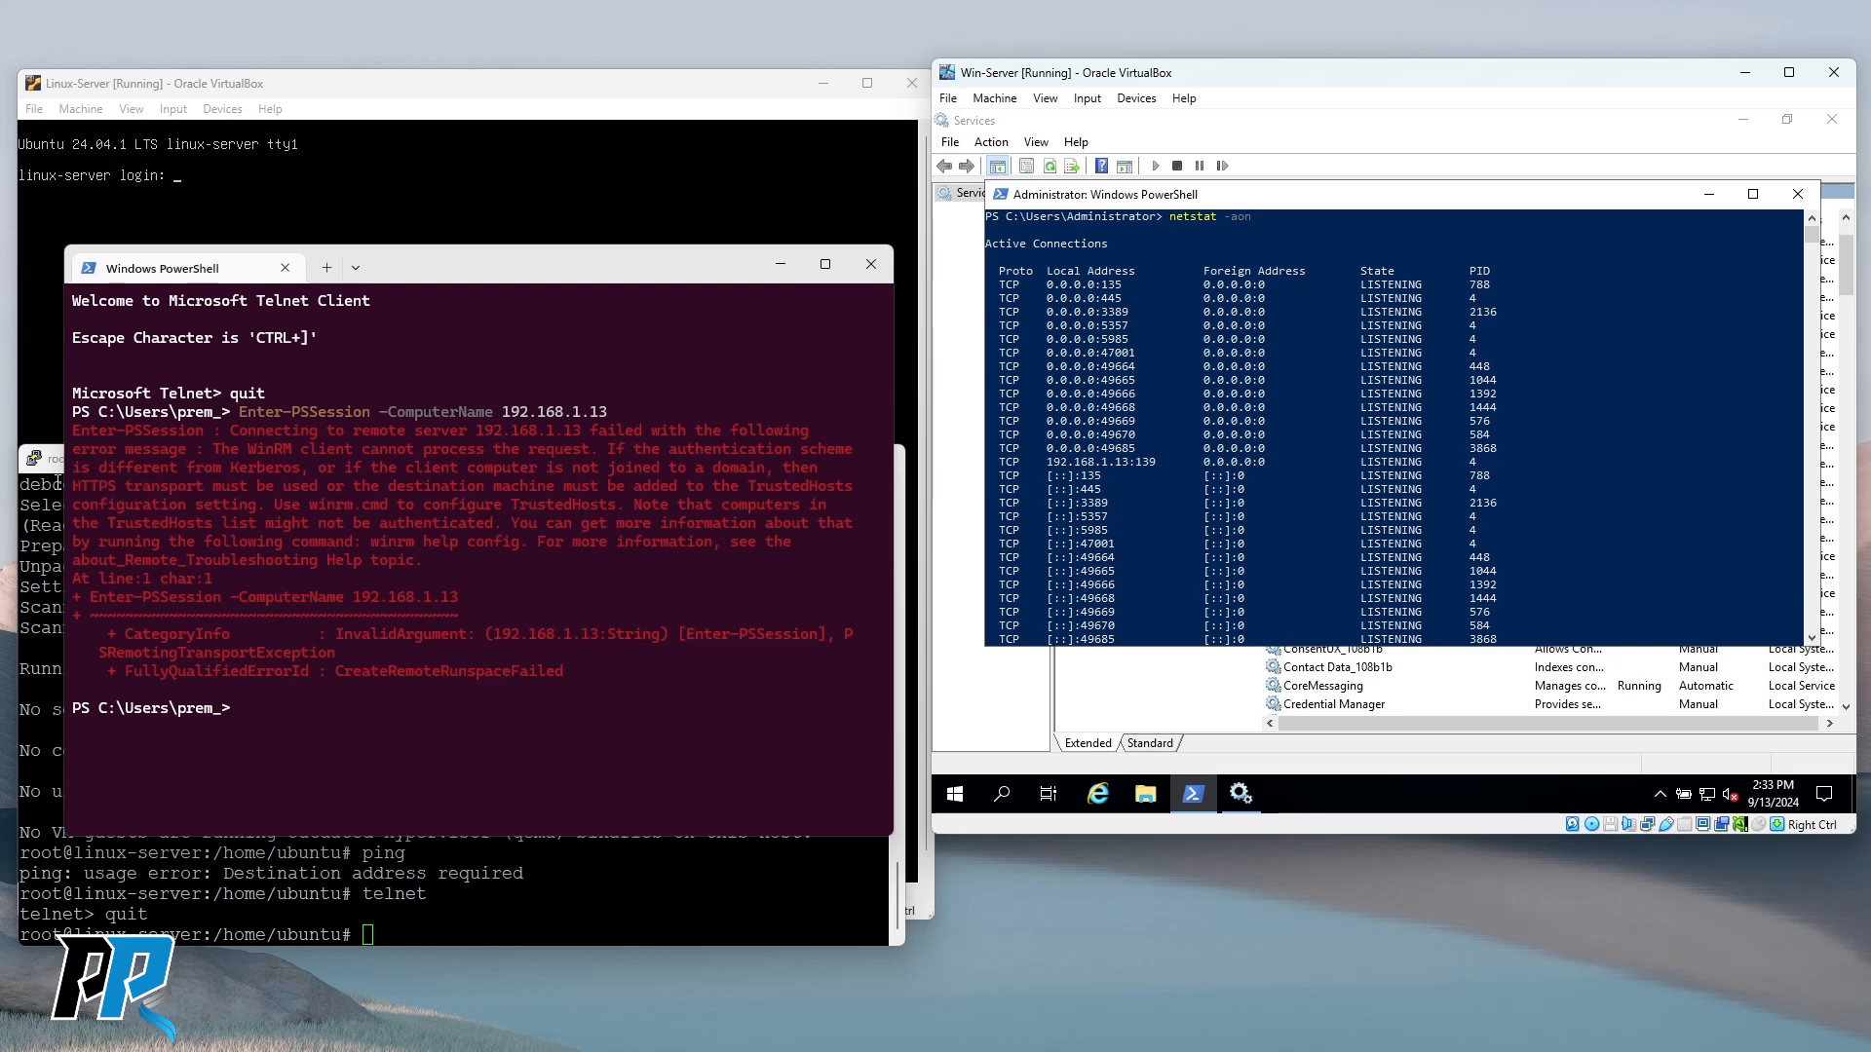
{"action": "left_click_drag", "start_coordinate": [68, 482], "coordinate": [200, 485]}
{"action": "left_click", "coordinate": [1255, 476]}
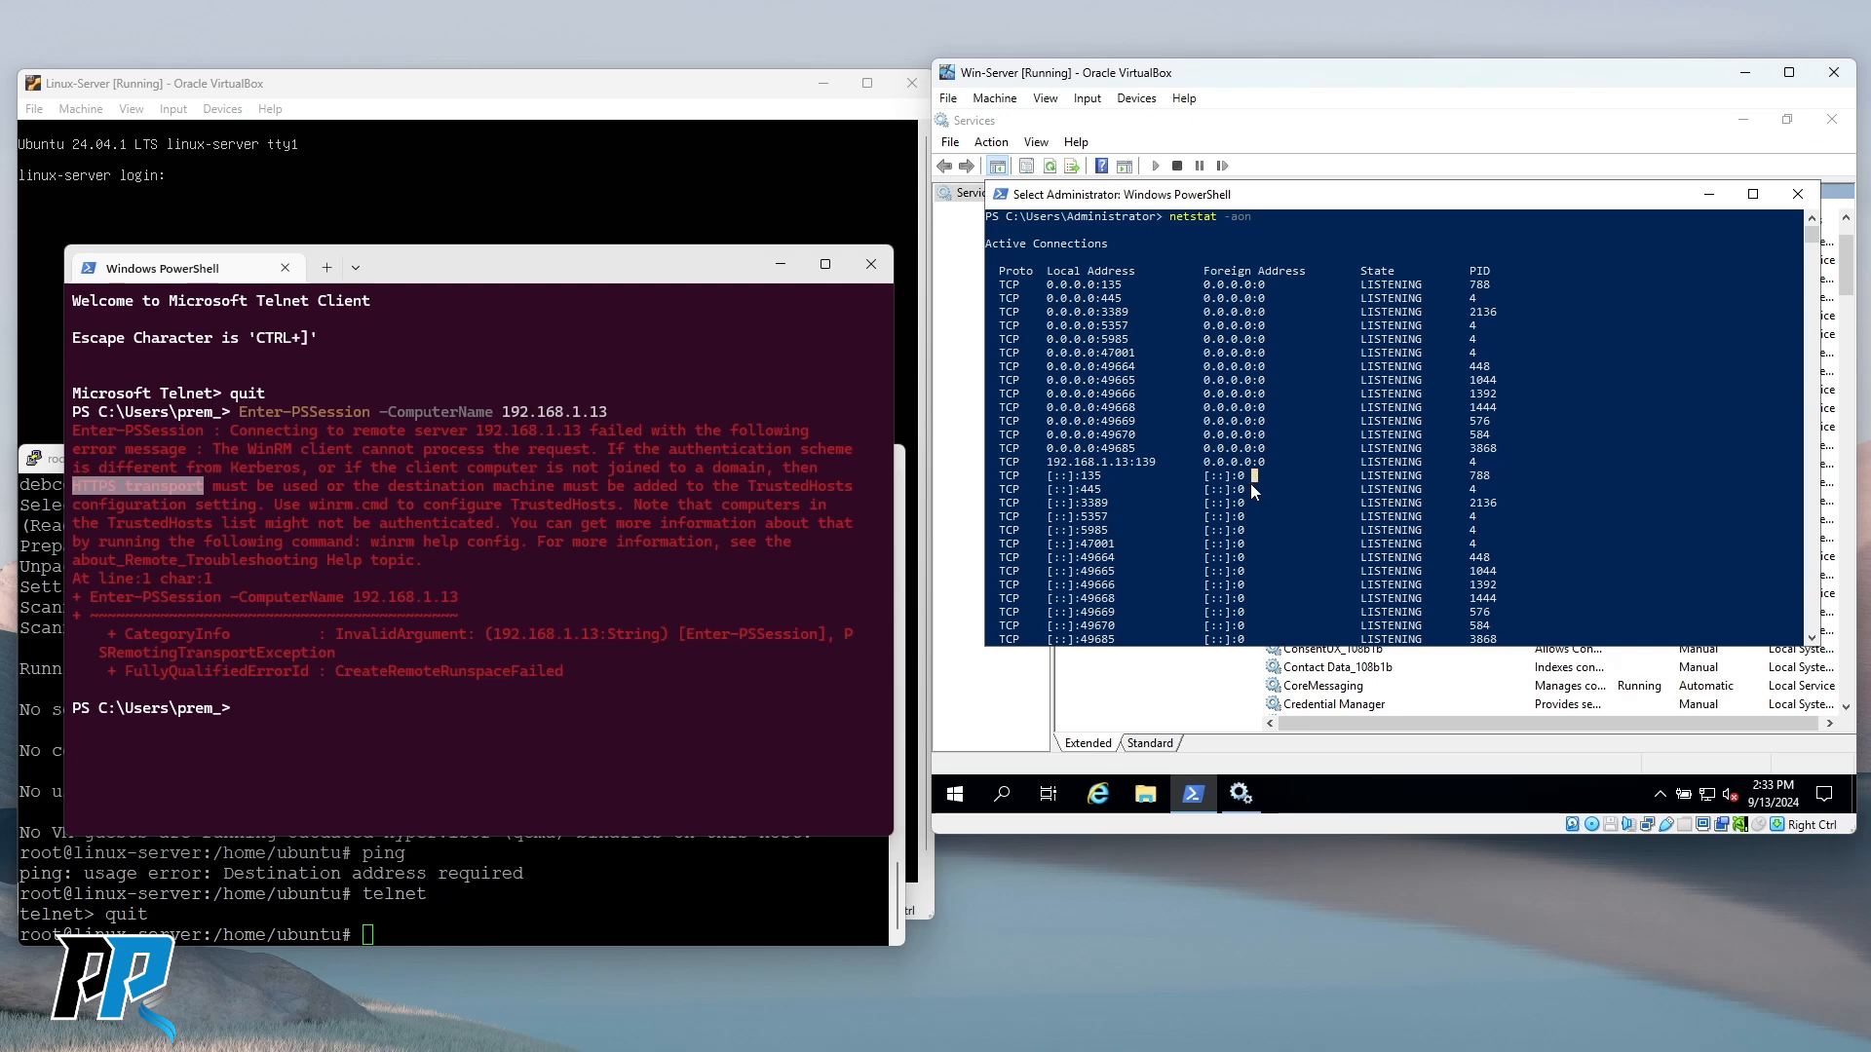
{"action": "scroll", "coordinate": [1249, 483], "scroll_direction": "down", "scroll_amount": 1}
{"action": "scroll", "coordinate": [1186, 471], "scroll_direction": "up", "scroll_amount": 1}
{"action": "left_click_drag", "start_coordinate": [1095, 338], "coordinate": [1124, 336]}
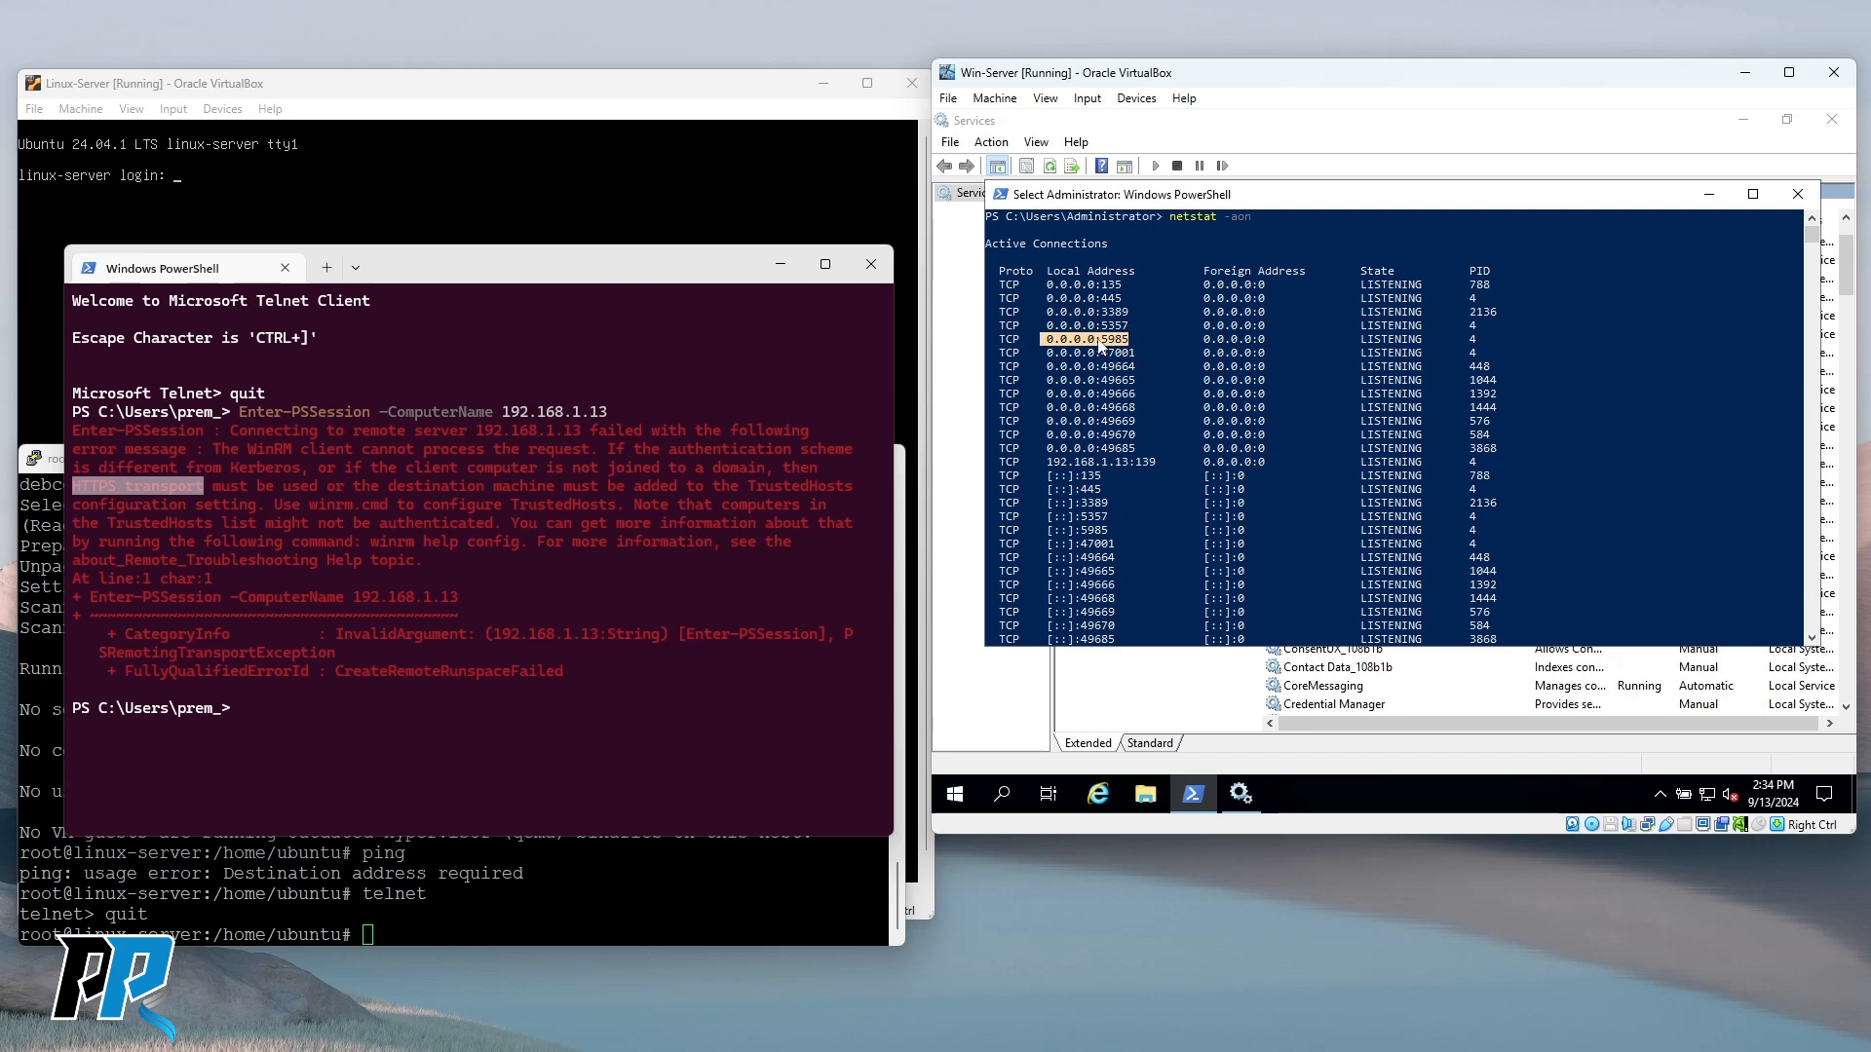
{"action": "left_click", "coordinate": [1099, 339]}
{"action": "left_click", "coordinate": [1179, 373]}
{"action": "scroll", "coordinate": [1181, 382], "scroll_direction": "down", "scroll_amount": 15}
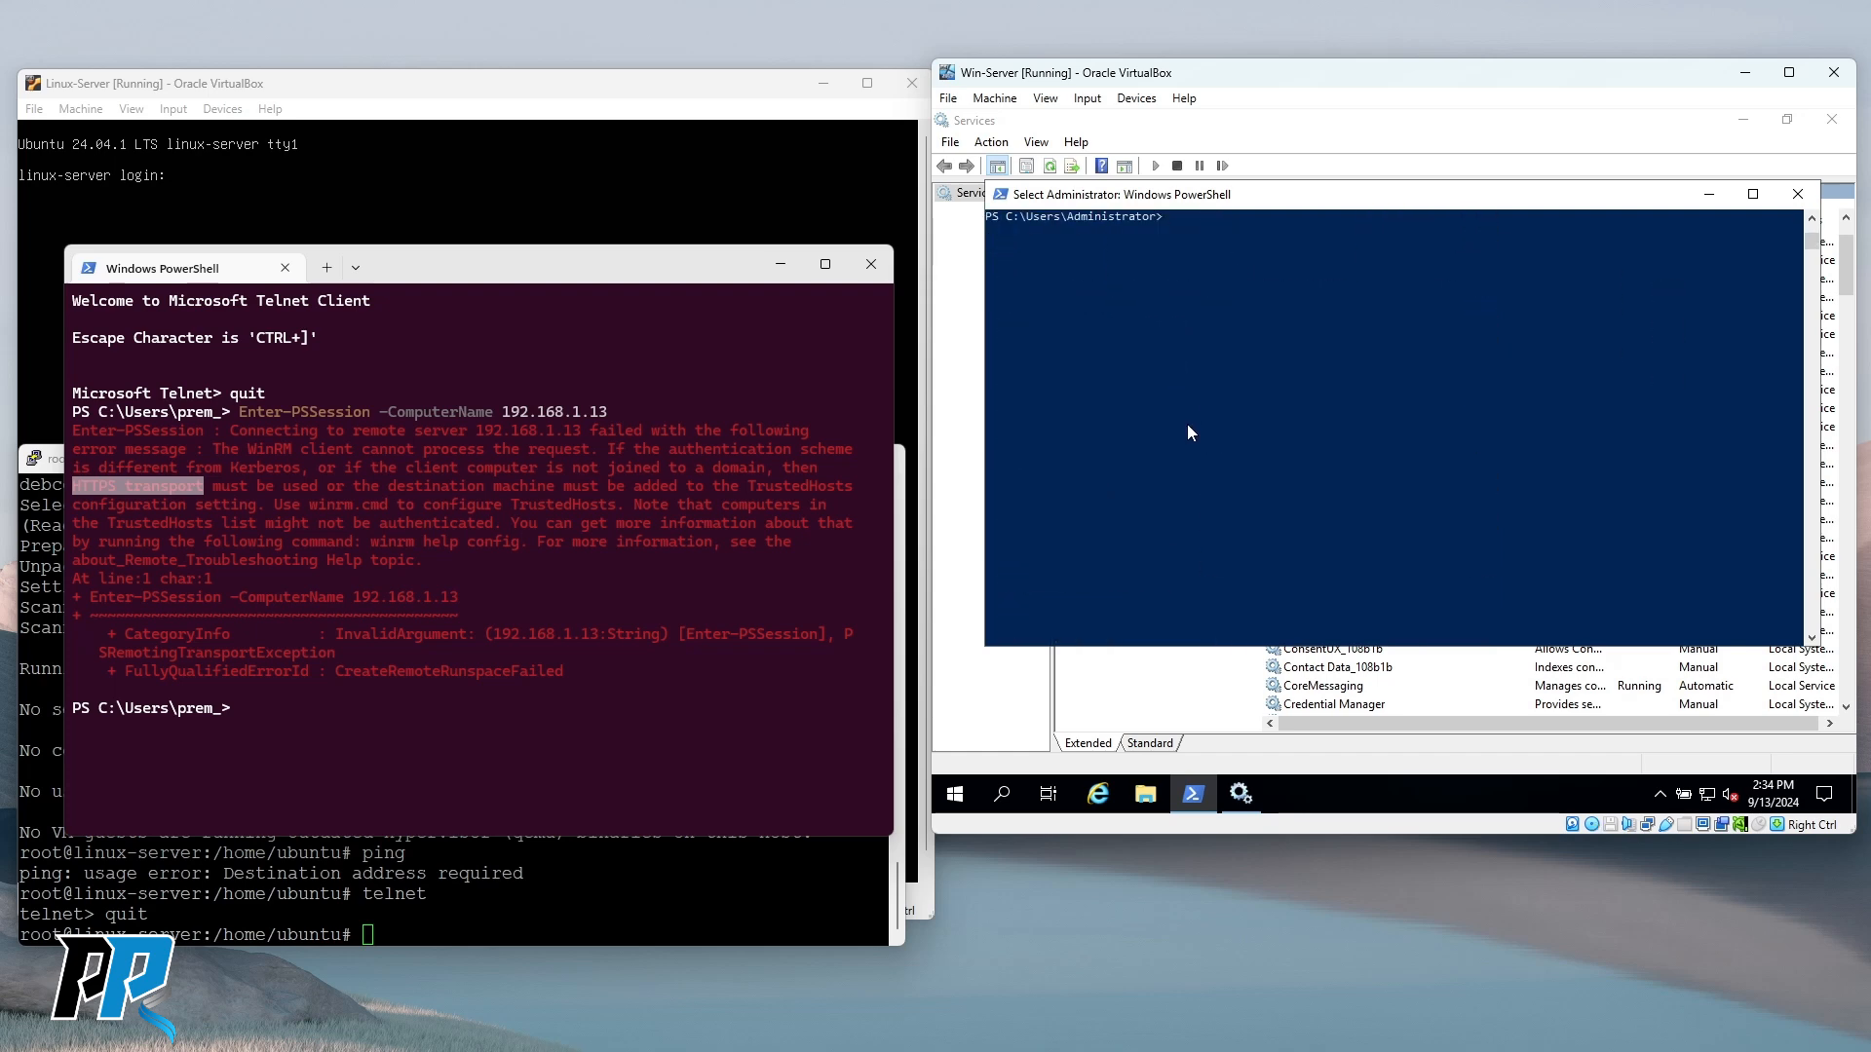
Clear the Win-Server console with cls and run winrm to view its usage help.
{"action": "scroll", "coordinate": [1257, 424], "scroll_direction": "up", "scroll_amount": 2}
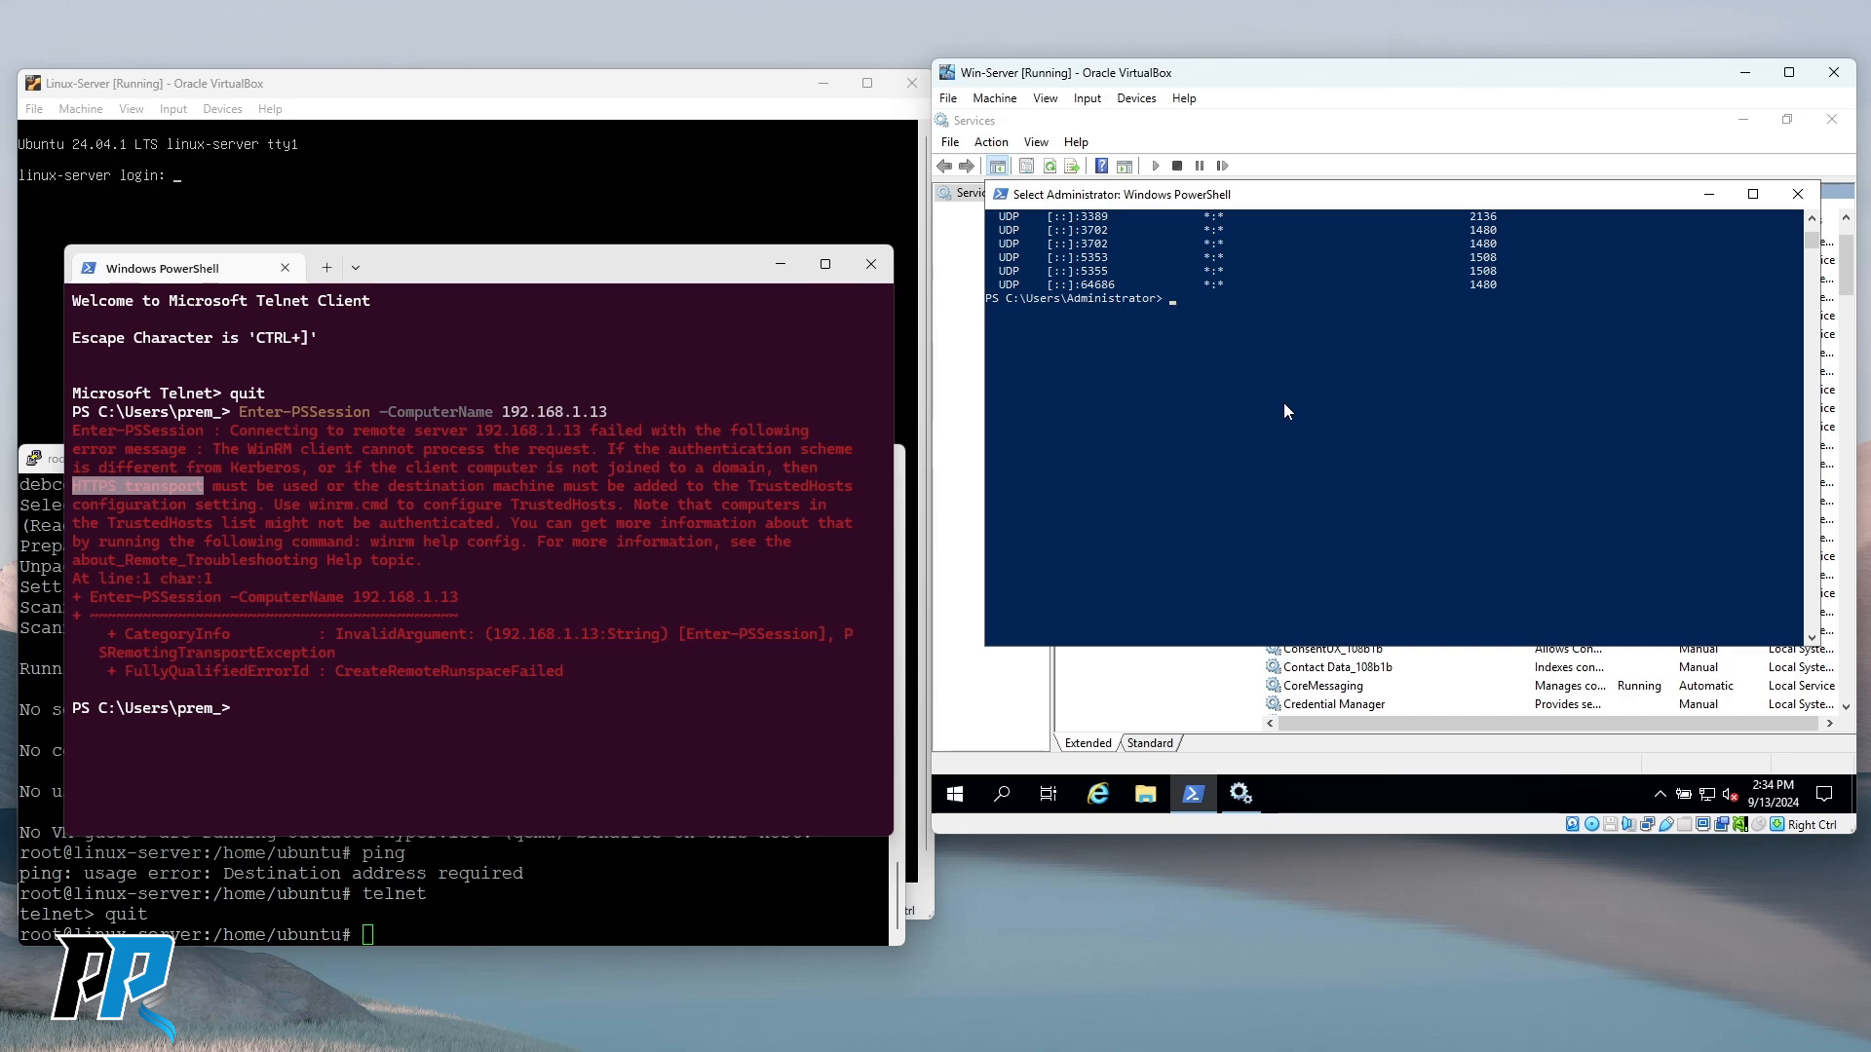
{"action": "type", "text": "win"}
{"action": "key", "text": "BackSpace"}
{"action": "key", "text": "BackSpace"}
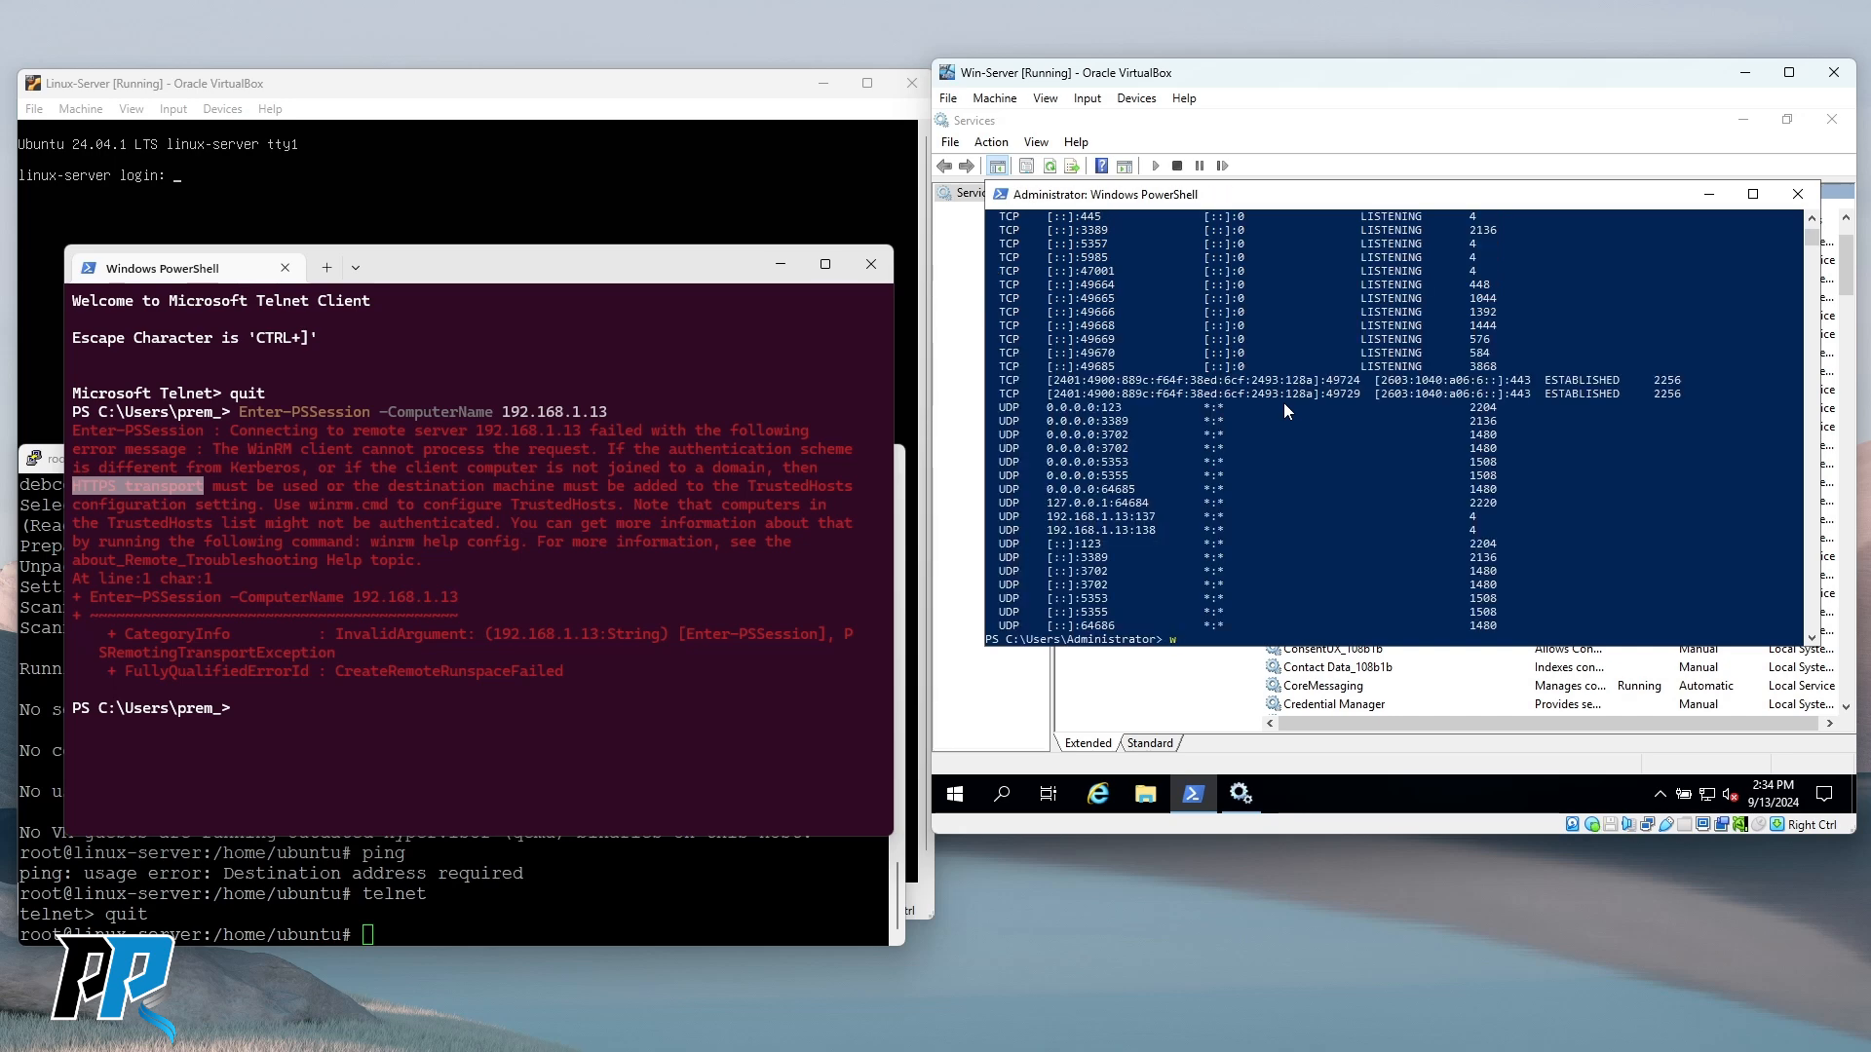
{"action": "type", "text": "s"}
{"action": "key", "text": "Return"}
{"action": "type", "text": "winrm"}
{"action": "key", "text": "Return"}
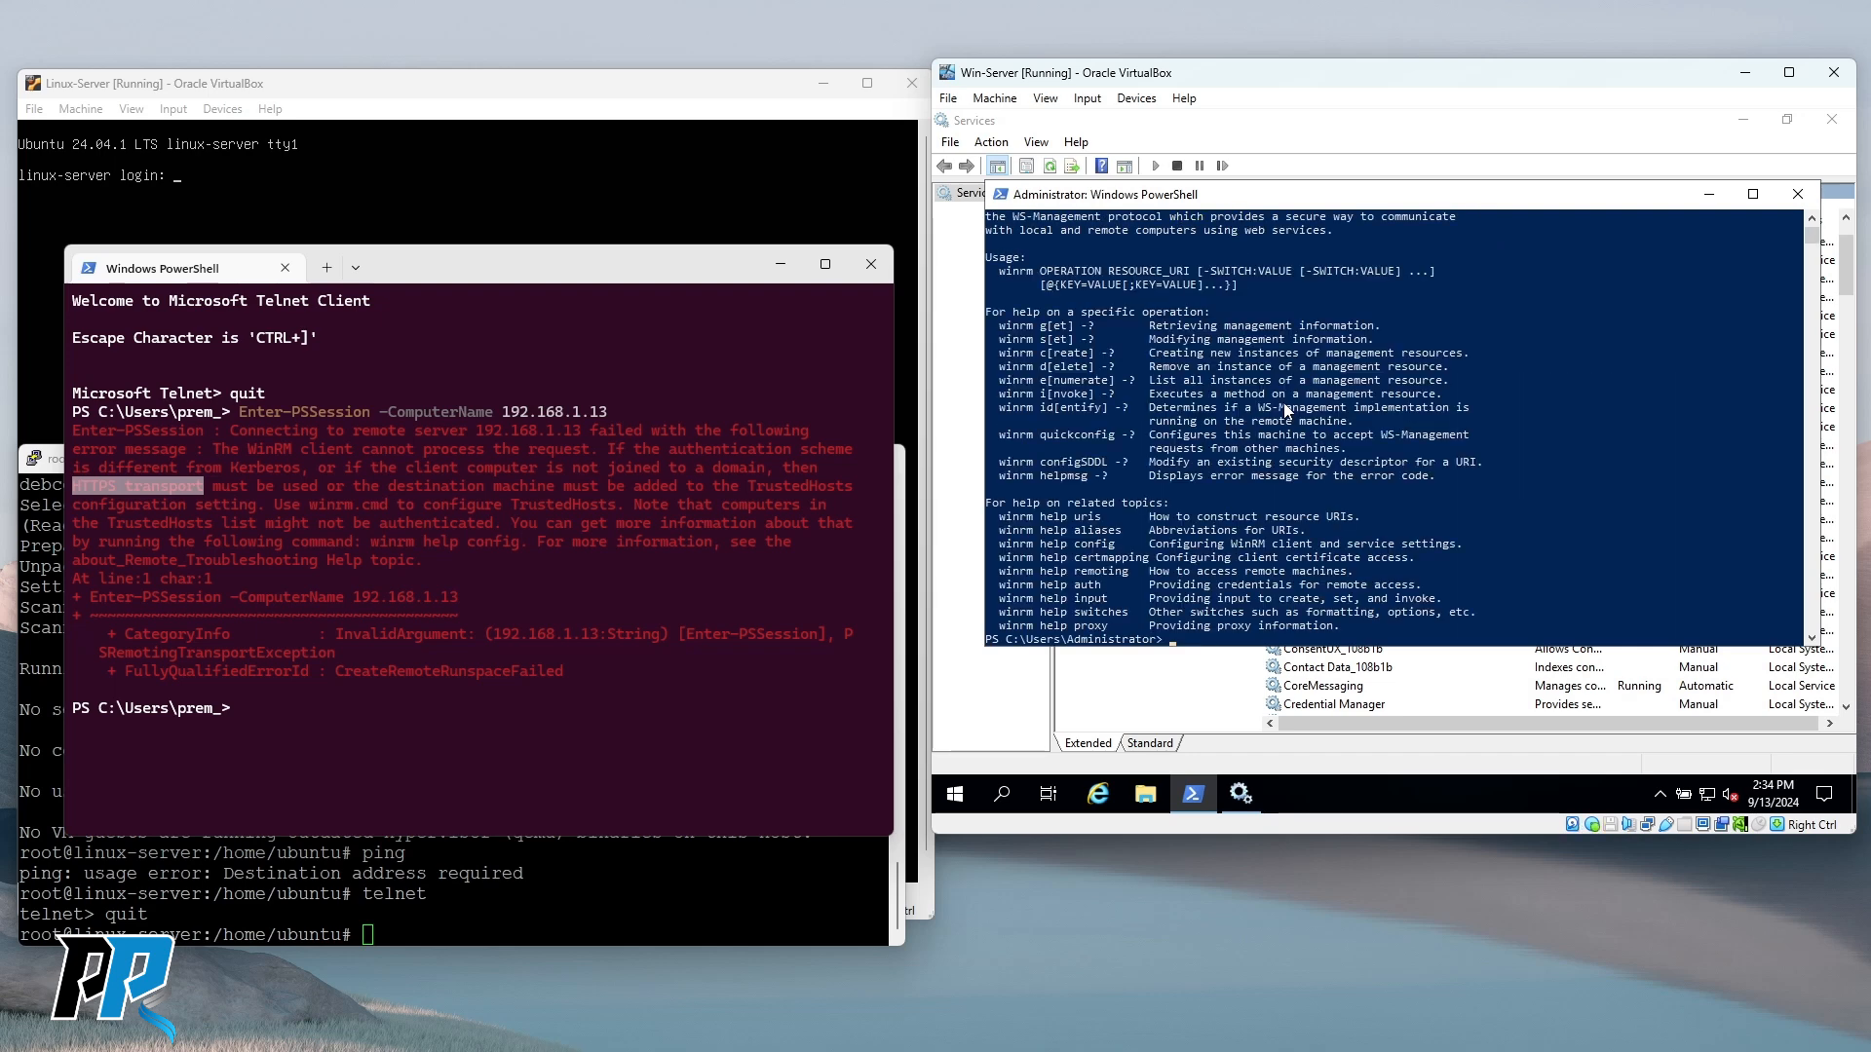
{"action": "scroll", "coordinate": [1137, 466], "scroll_direction": "down", "scroll_amount": 3}
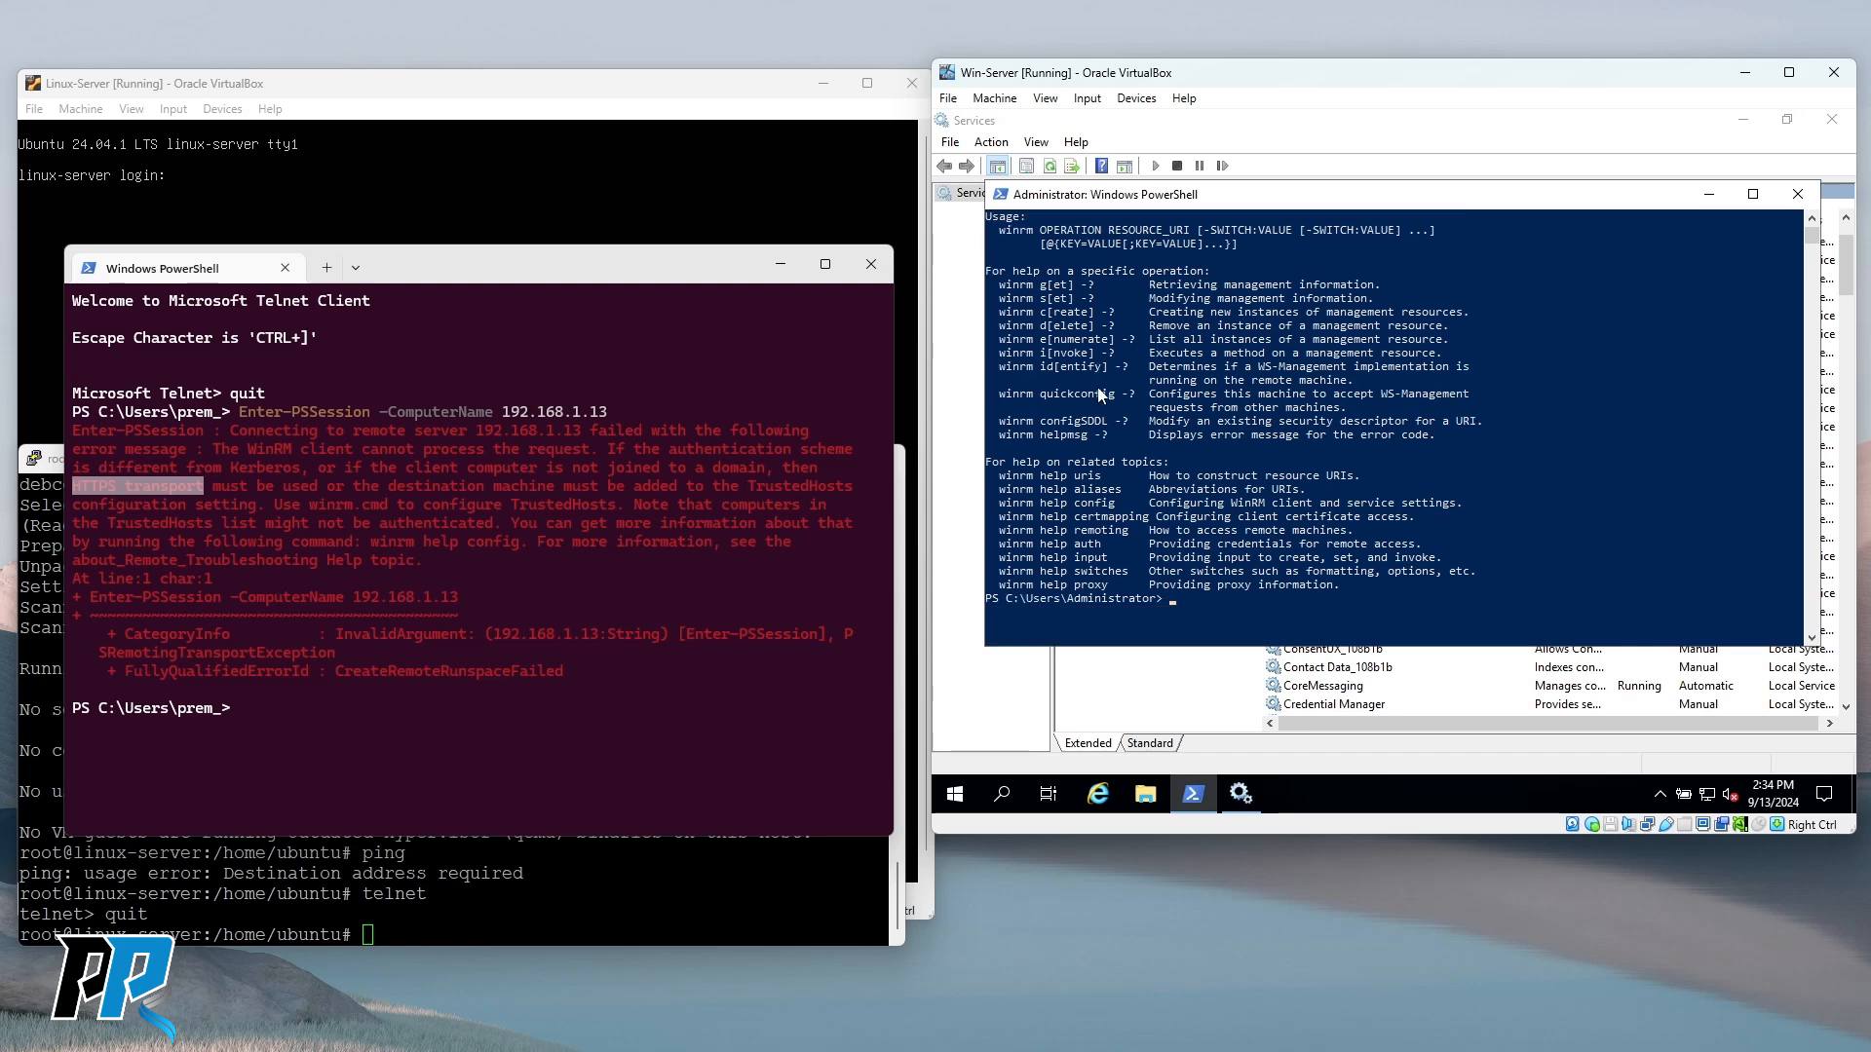
{"action": "scroll", "coordinate": [1137, 466], "scroll_direction": "up", "scroll_amount": 3}
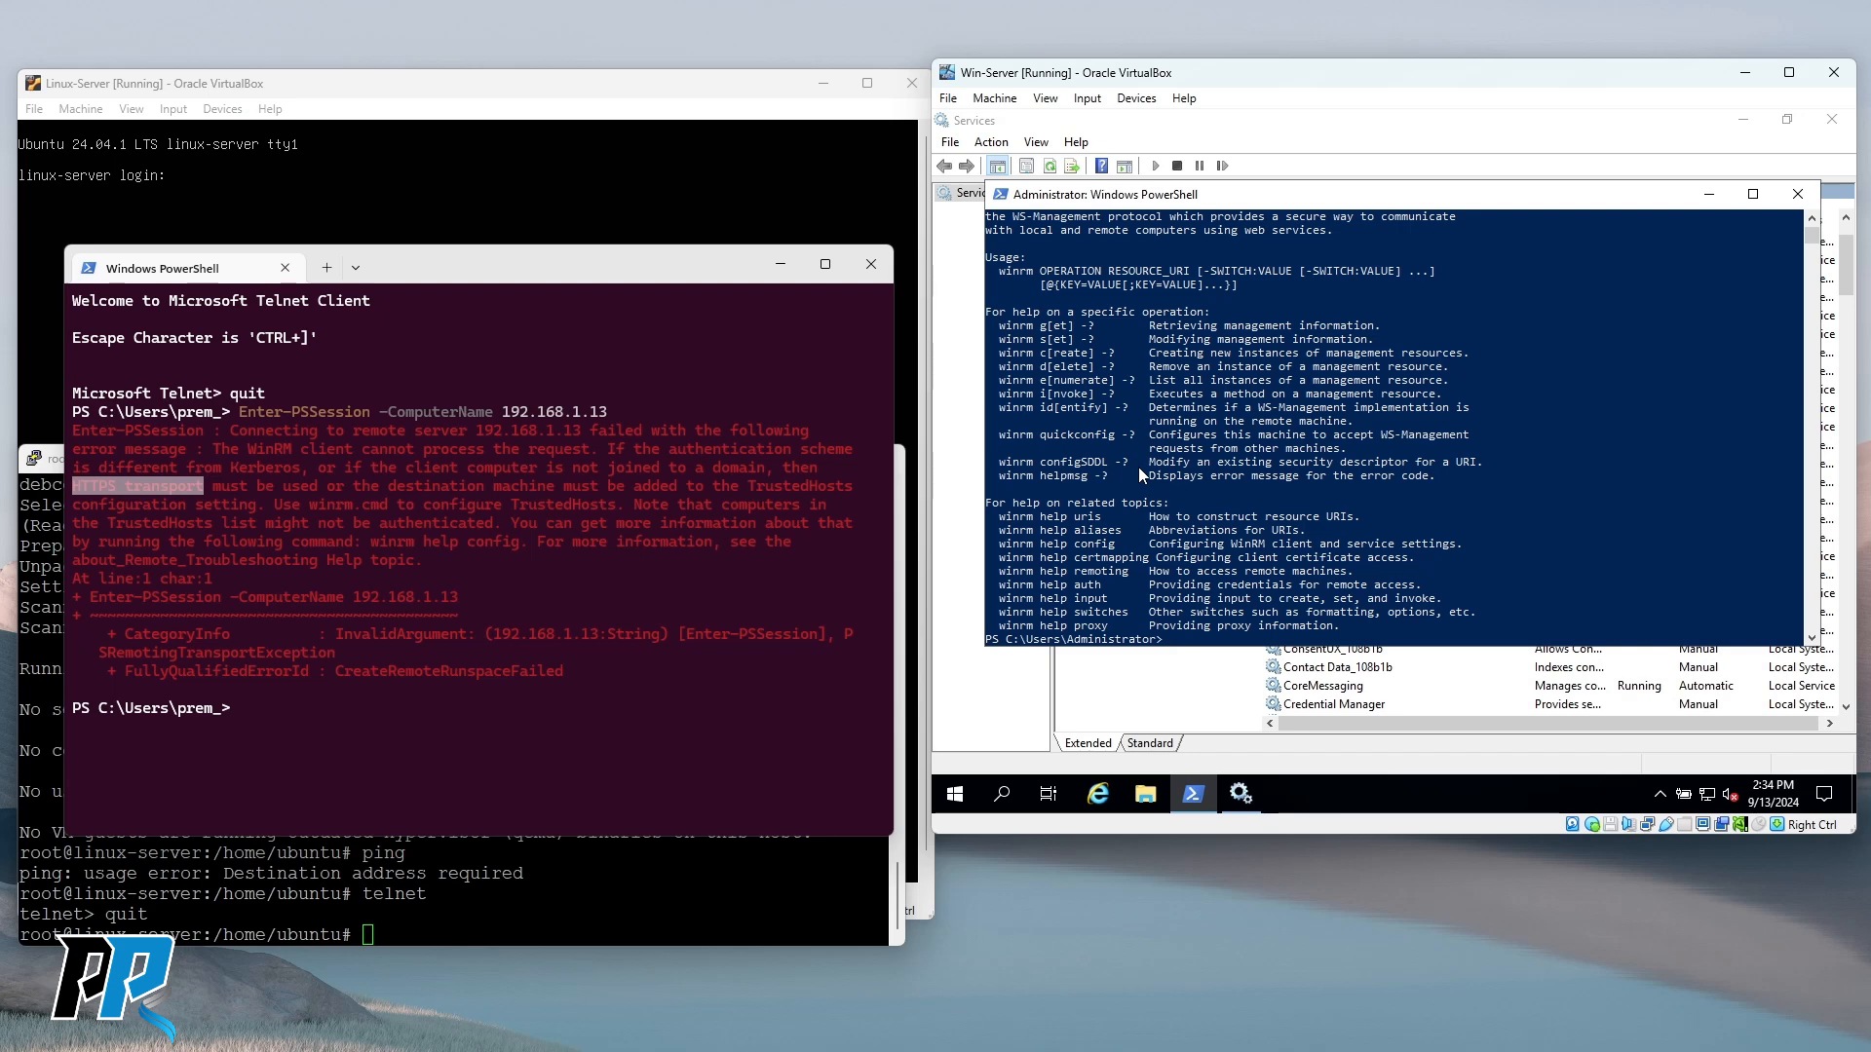
Launch DiskPart, leave it with exit, and clear the PowerShell console.
{"action": "type", "text": "diskpart"}
{"action": "key", "text": "Return"}
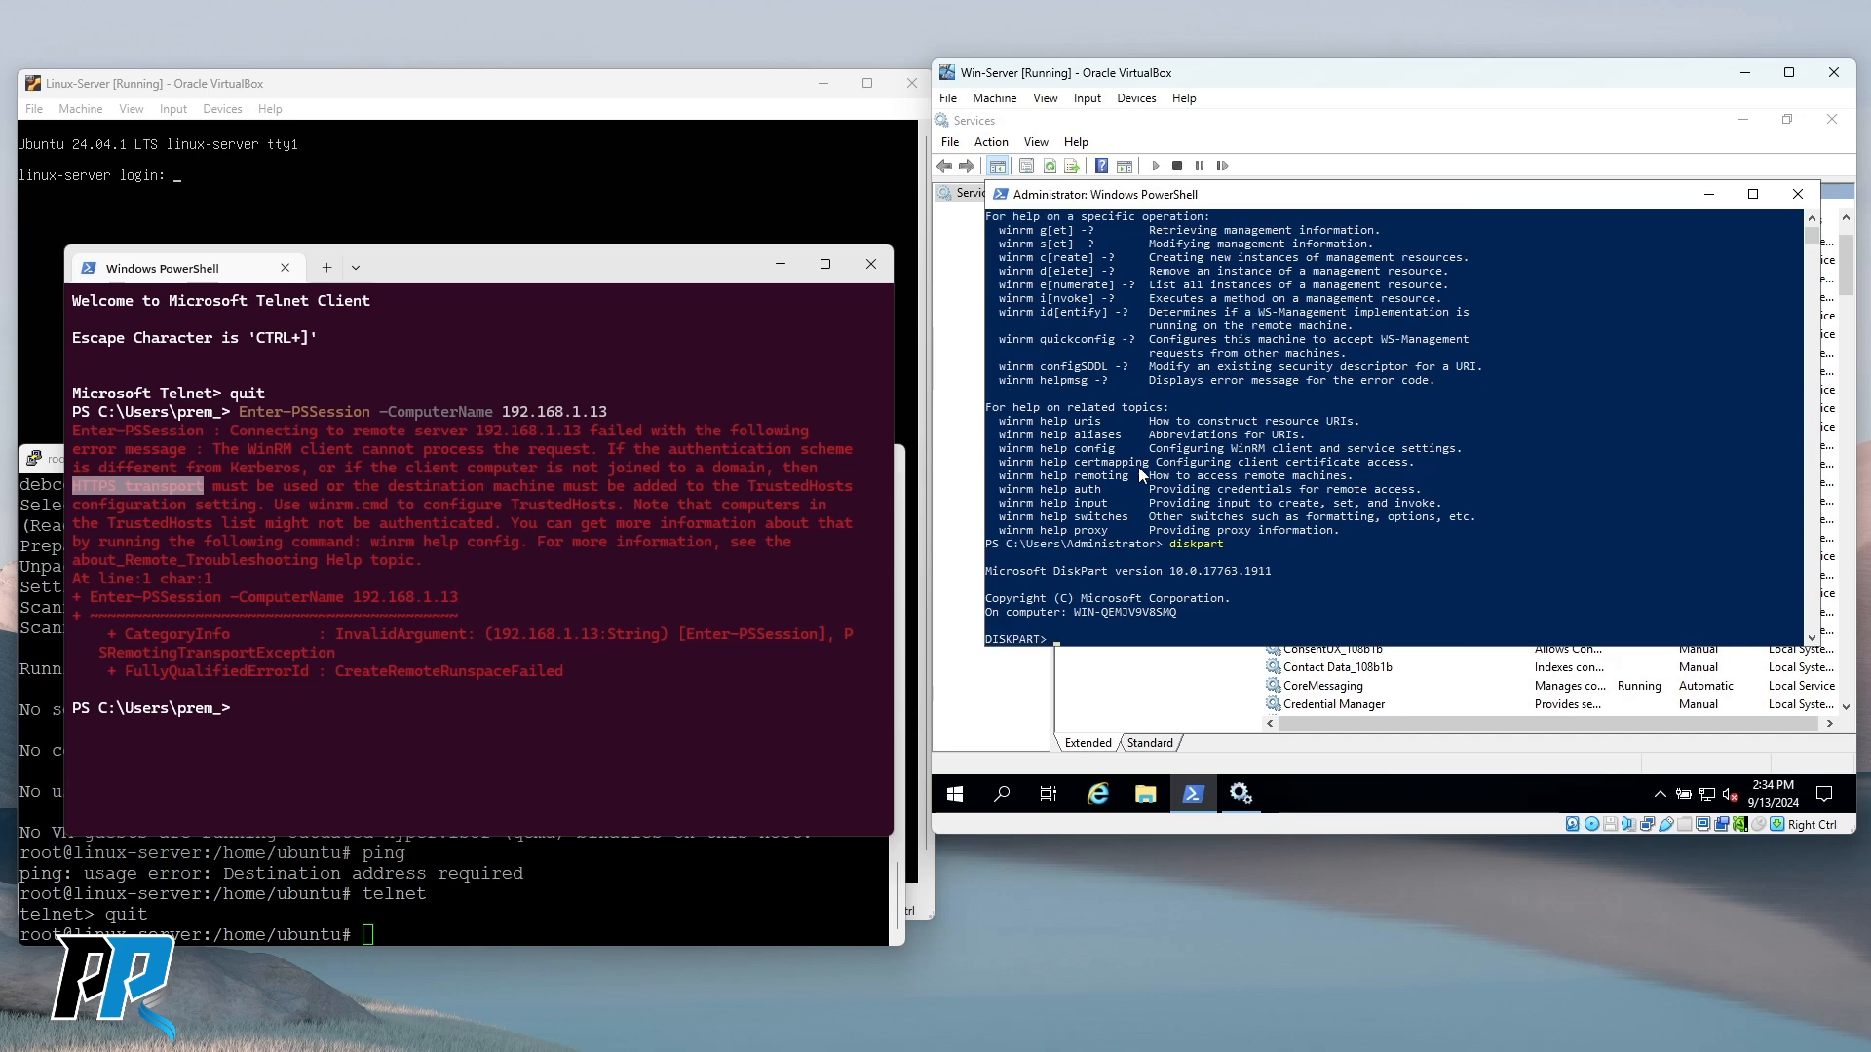
{"action": "type", "text": "quit"}
{"action": "key", "text": "Return"}
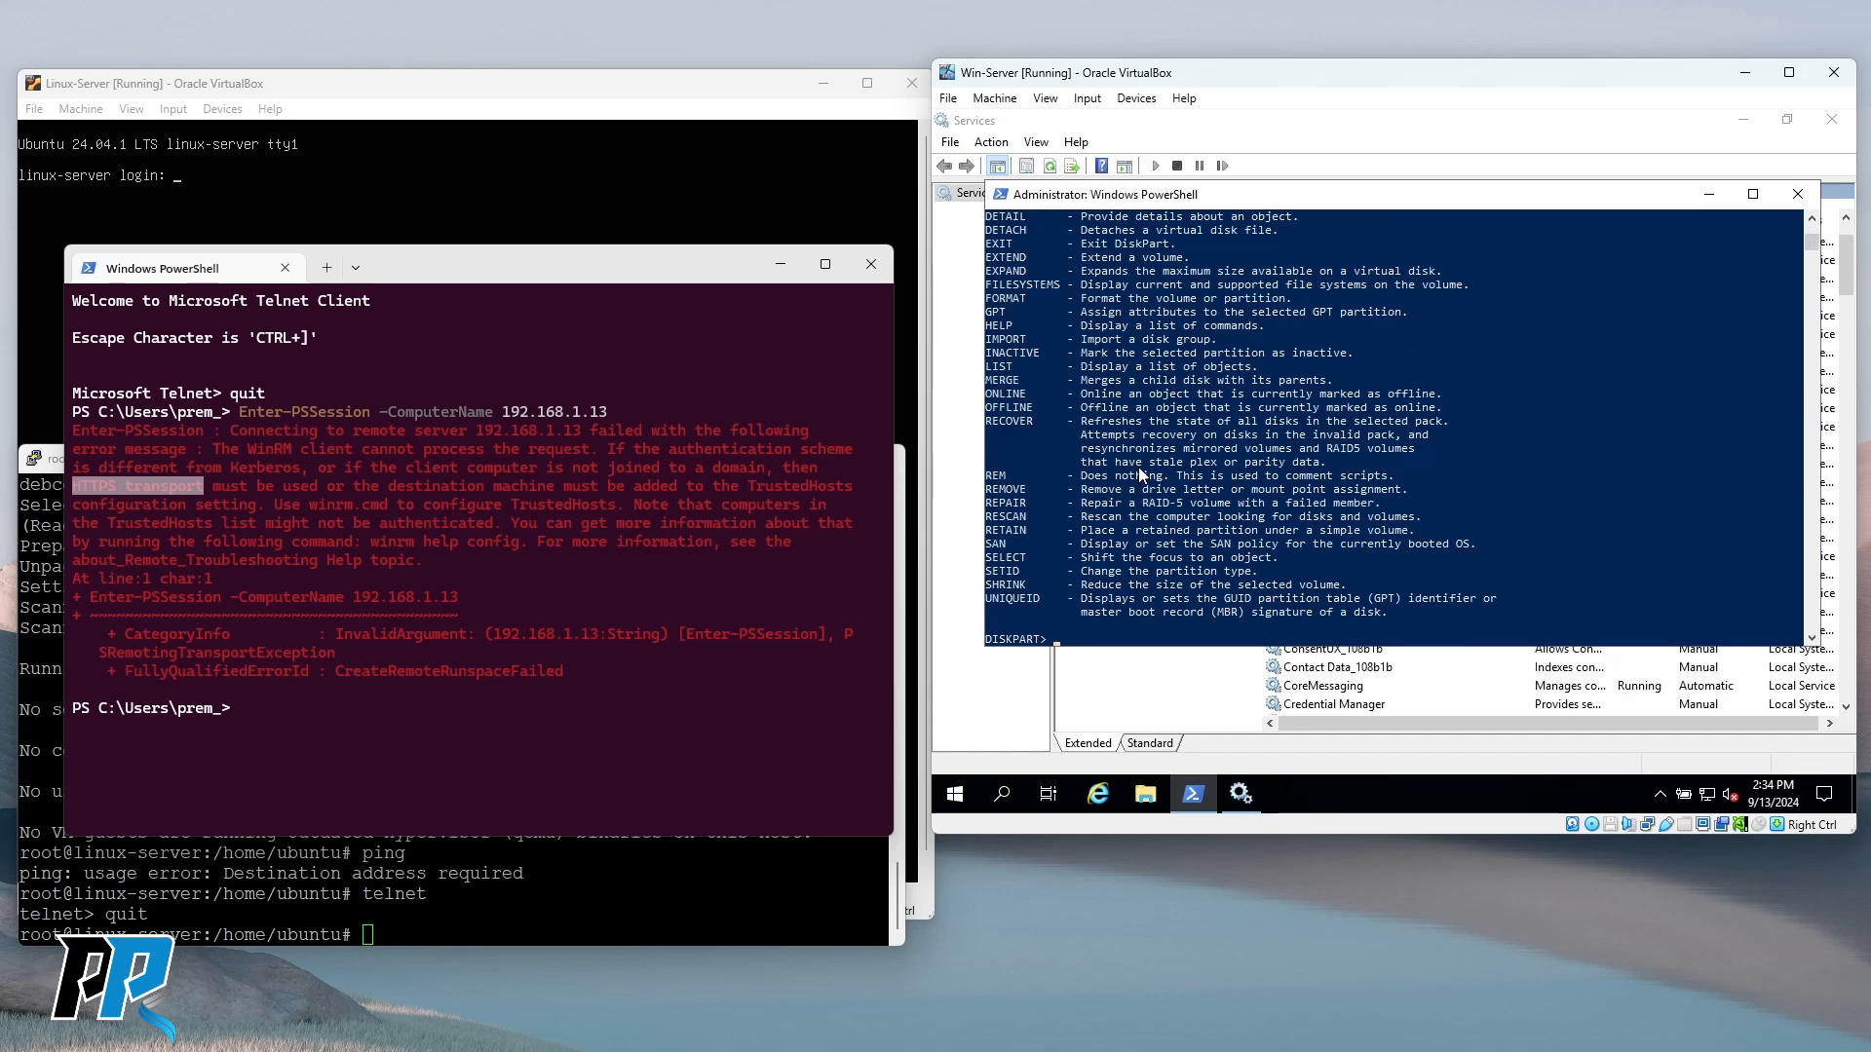
{"action": "type", "text": "exit"}
{"action": "key", "text": "Return"}
{"action": "type", "text": "clear"}
{"action": "key", "text": "Return"}
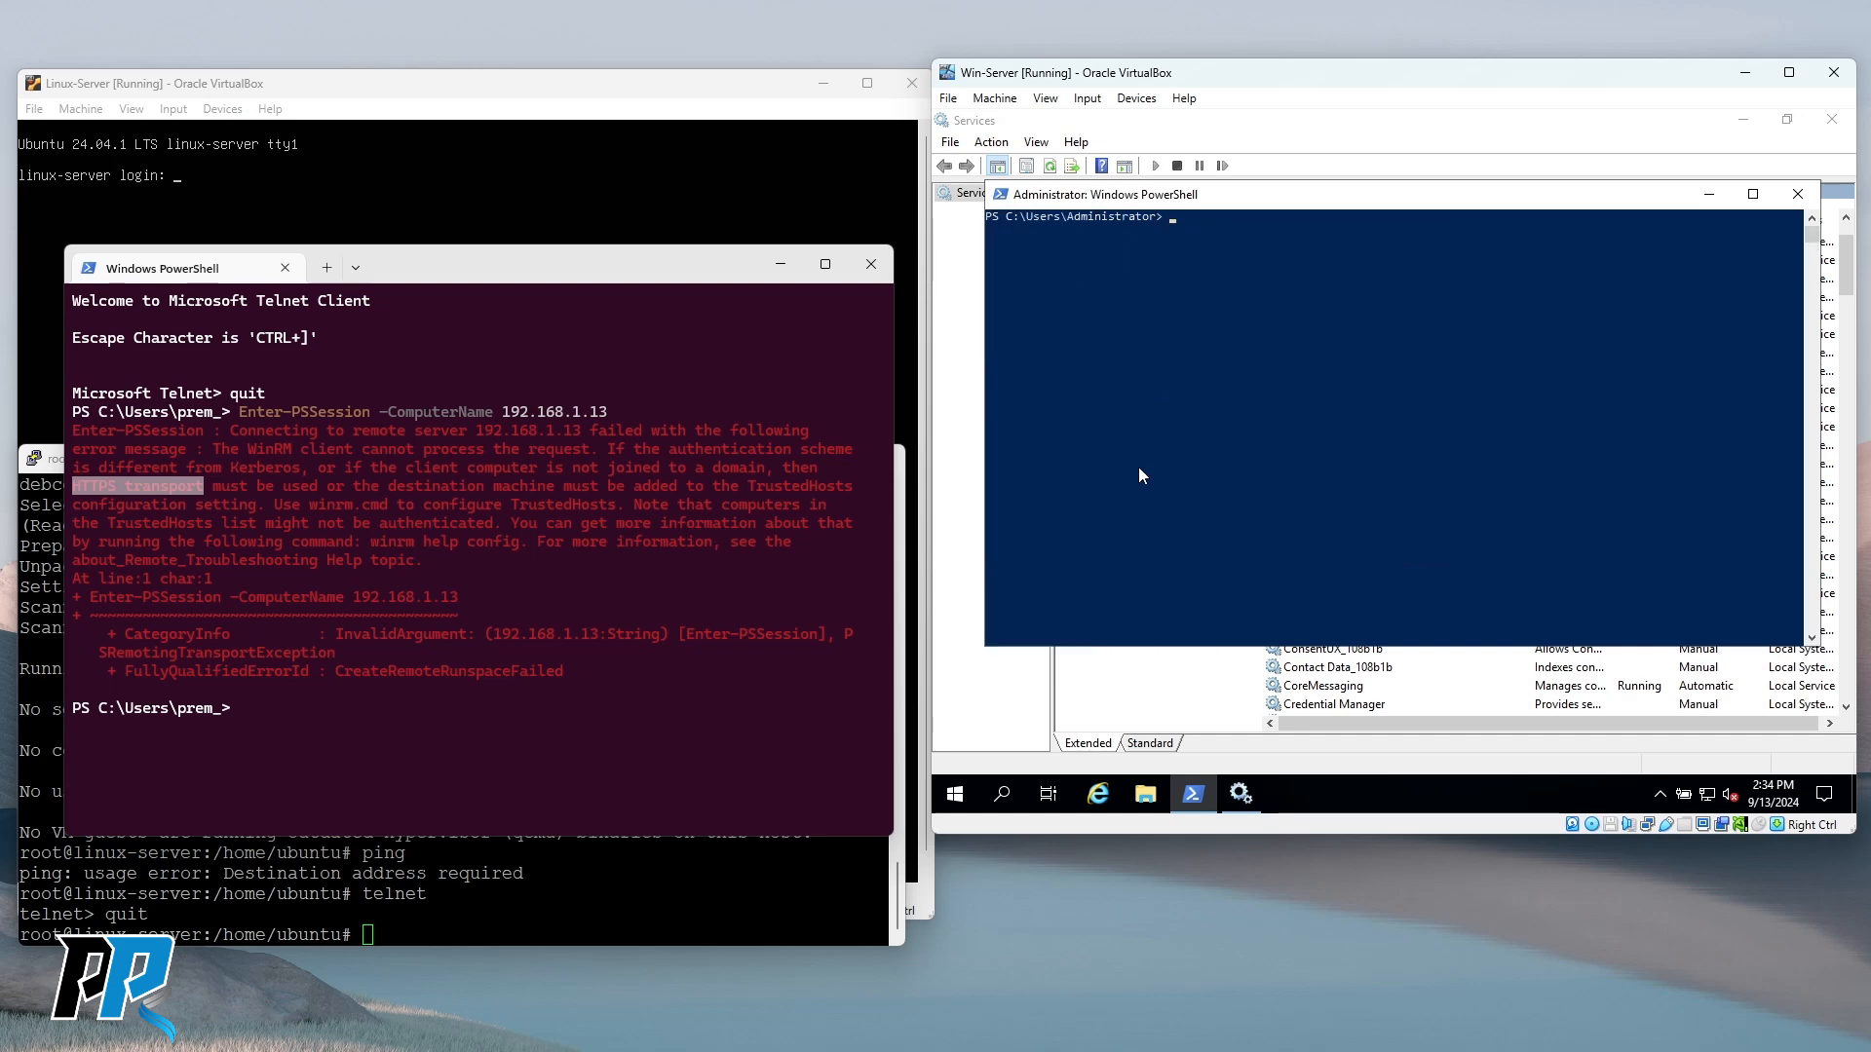
Run winrm quickconfig on Win-Server and accept the proposed WinRM changes.
{"action": "type", "text": "winrm"}
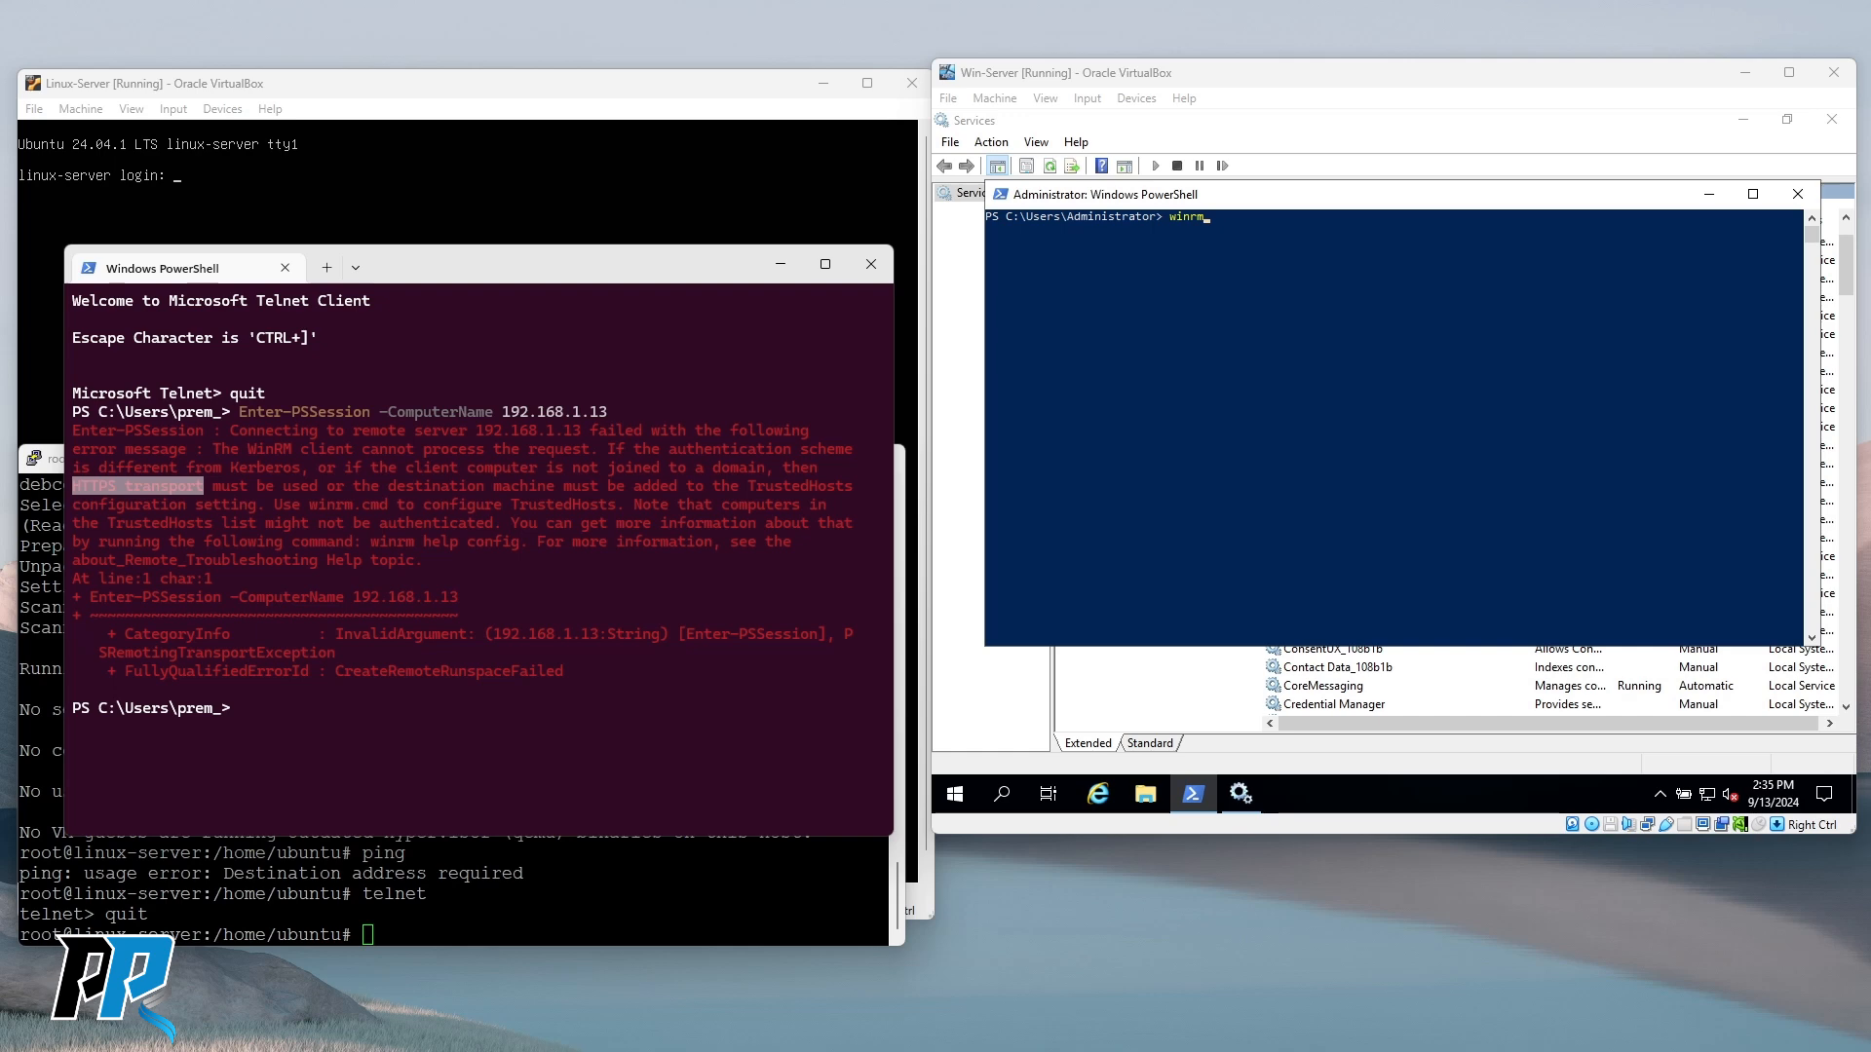
{"action": "left_click", "coordinate": [1300, 346]}
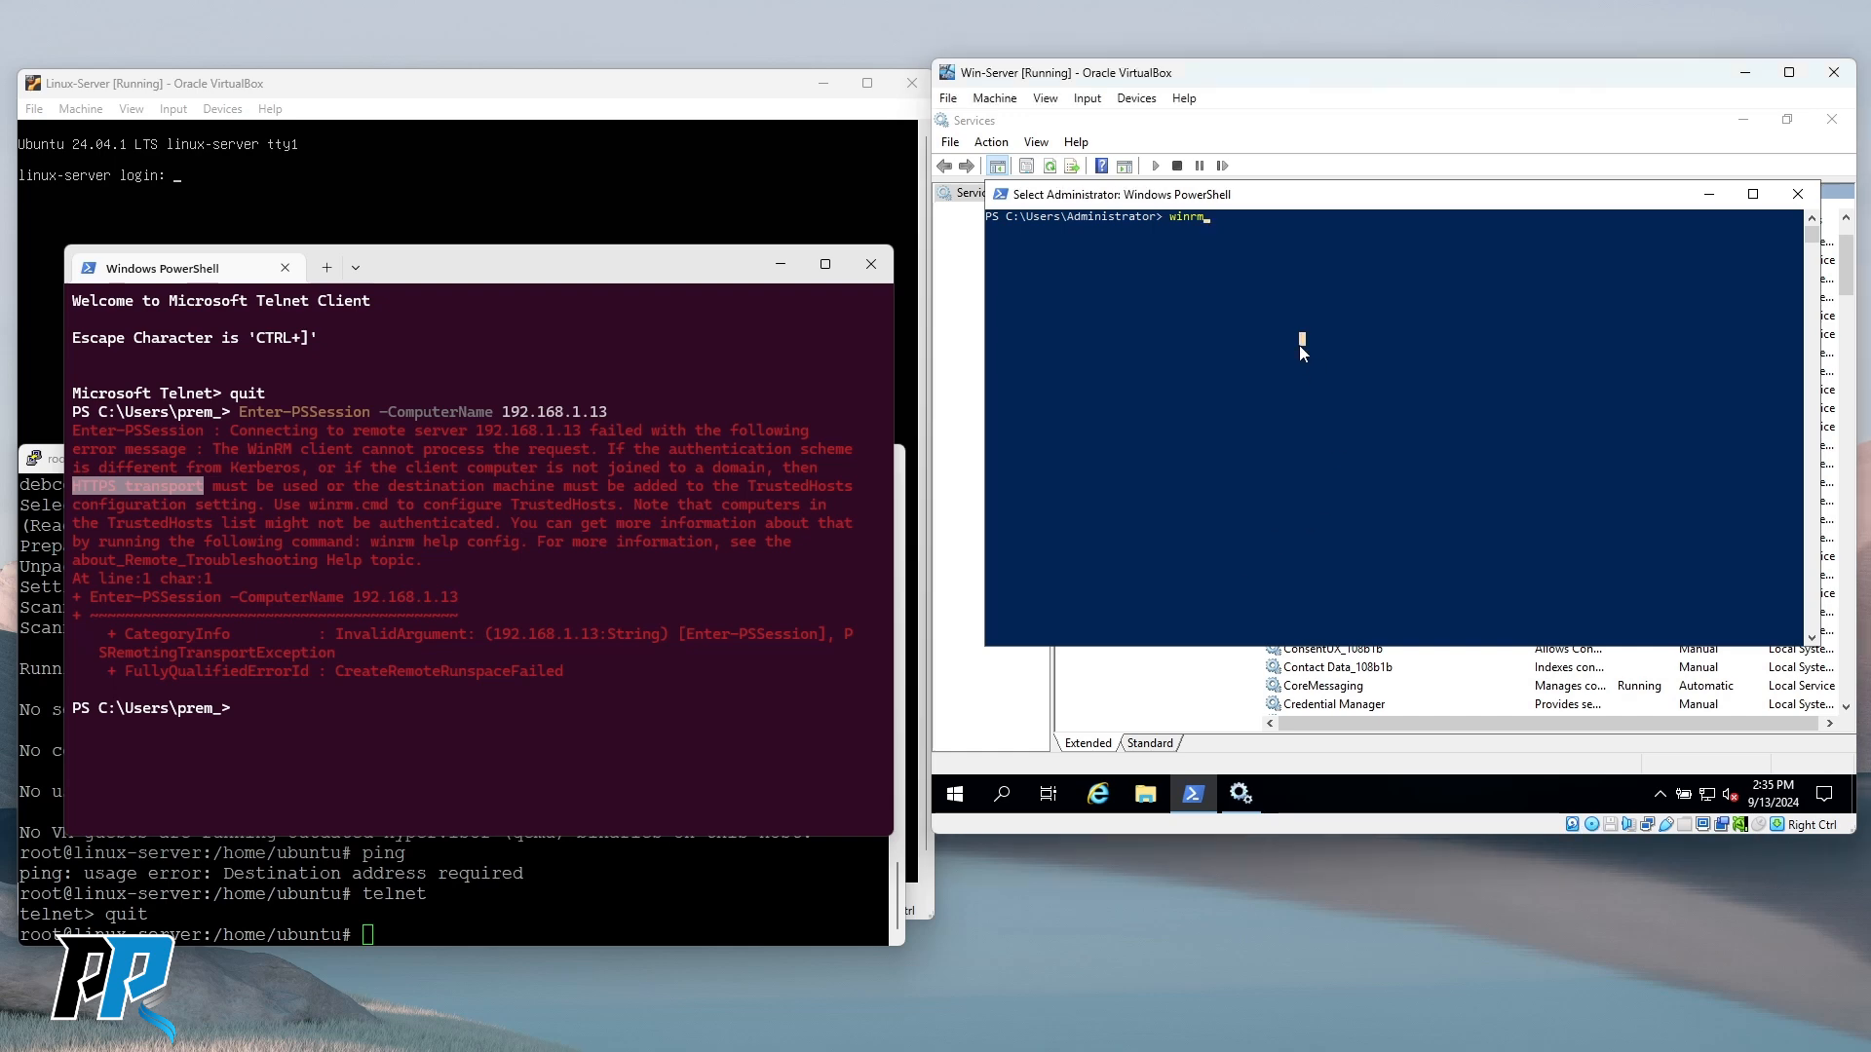
{"action": "type", "text": "quickconfig"}
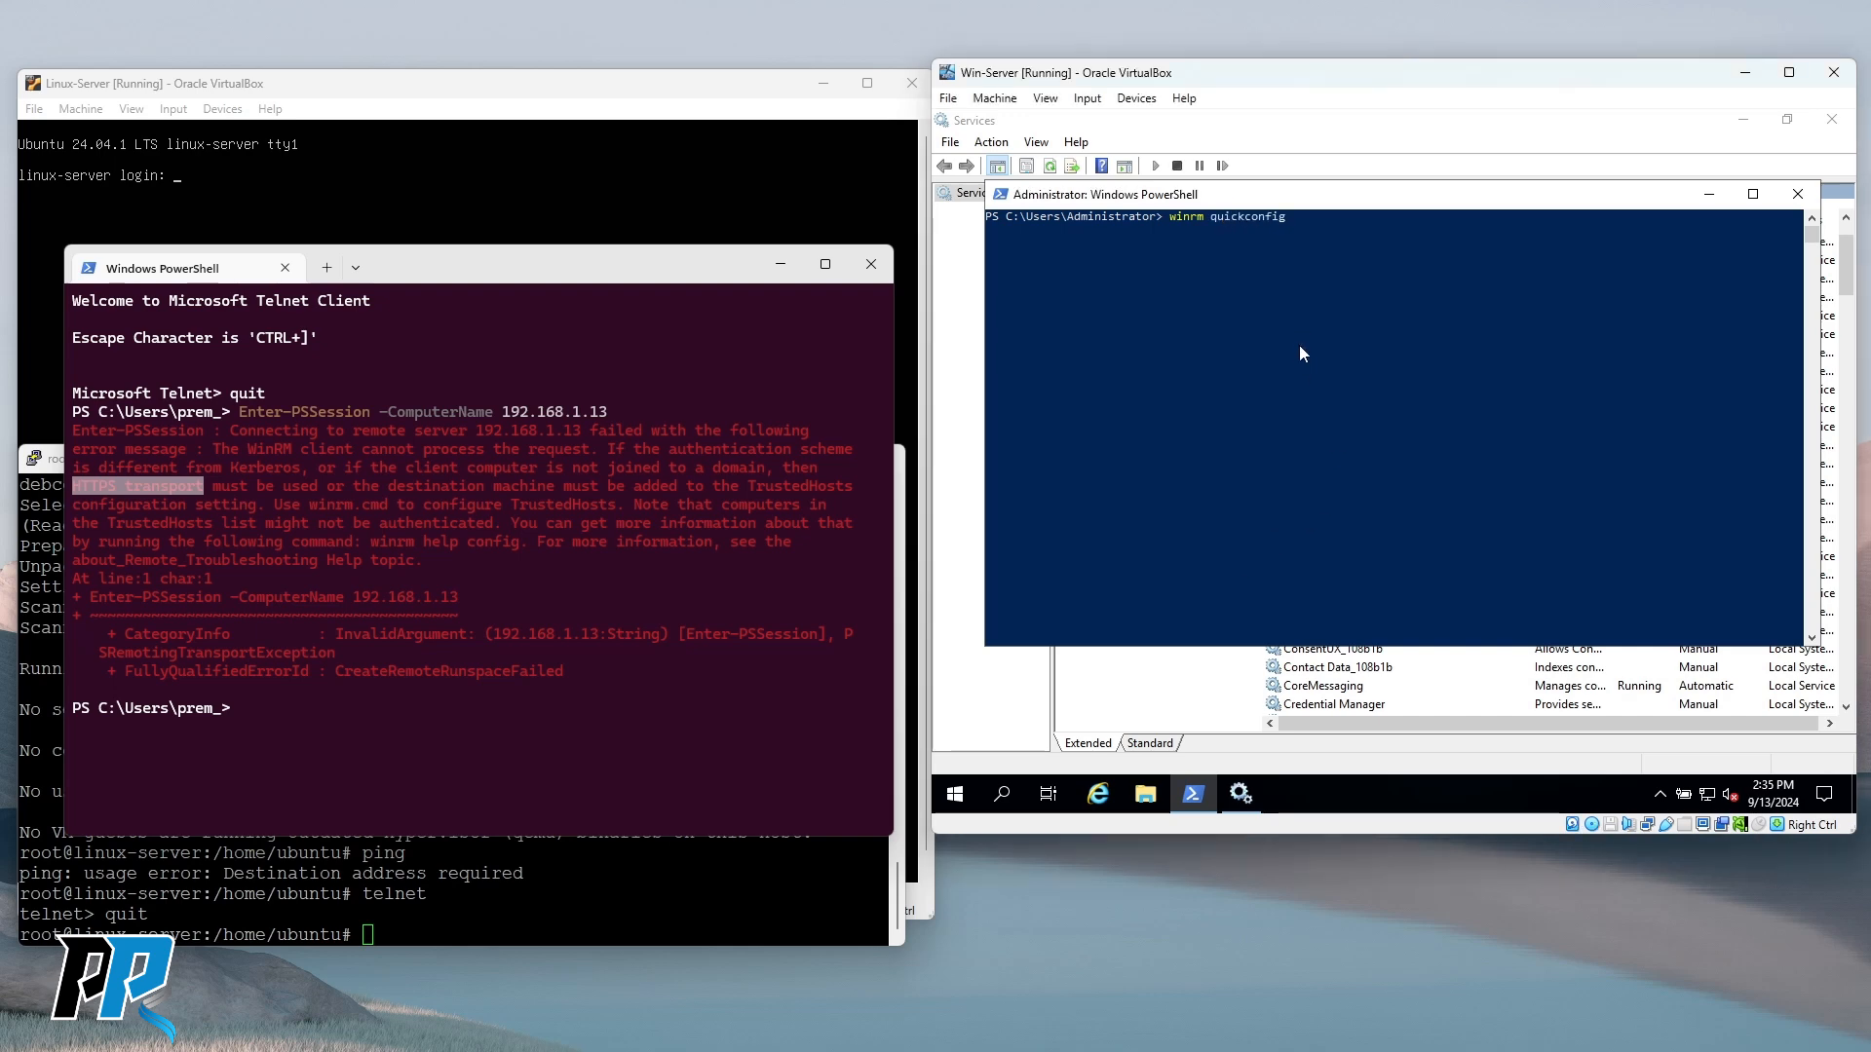
{"action": "key", "text": "Return"}
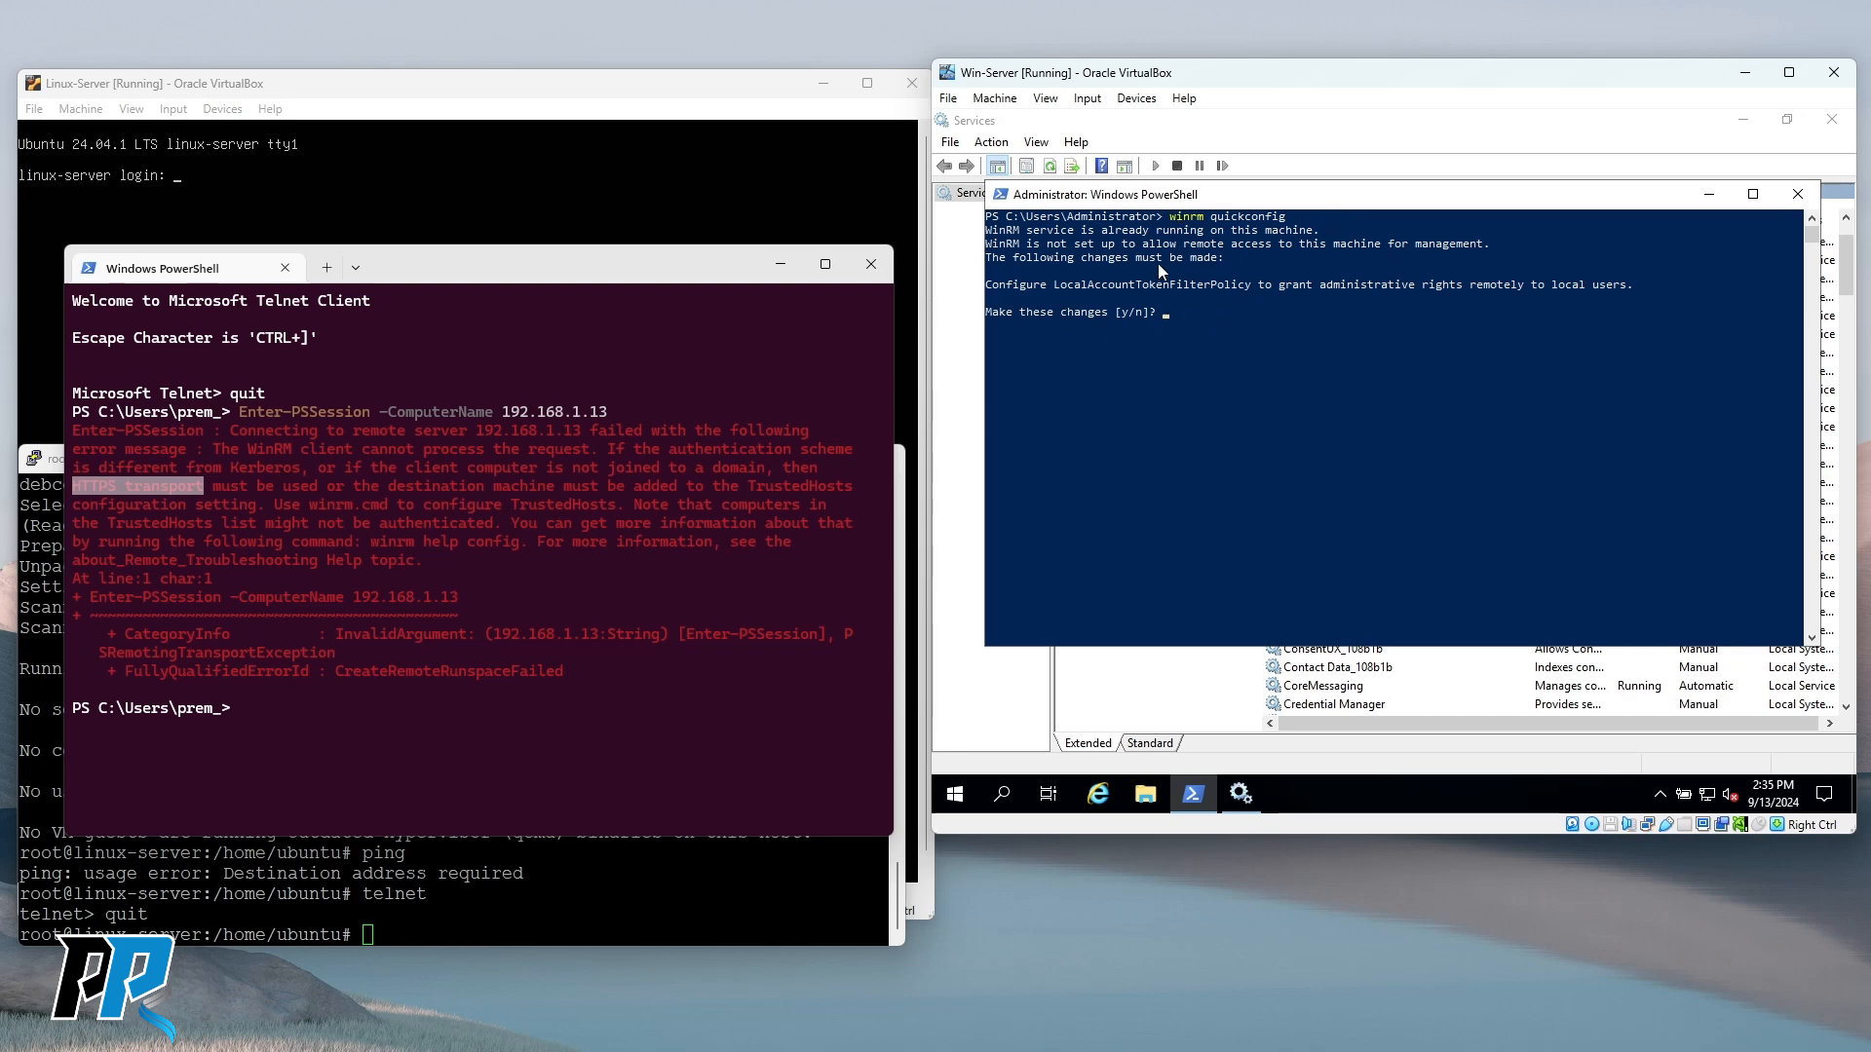
{"action": "left_click", "coordinate": [1227, 339]}
{"action": "key", "text": "Escape"}
{"action": "key", "text": "Return"}
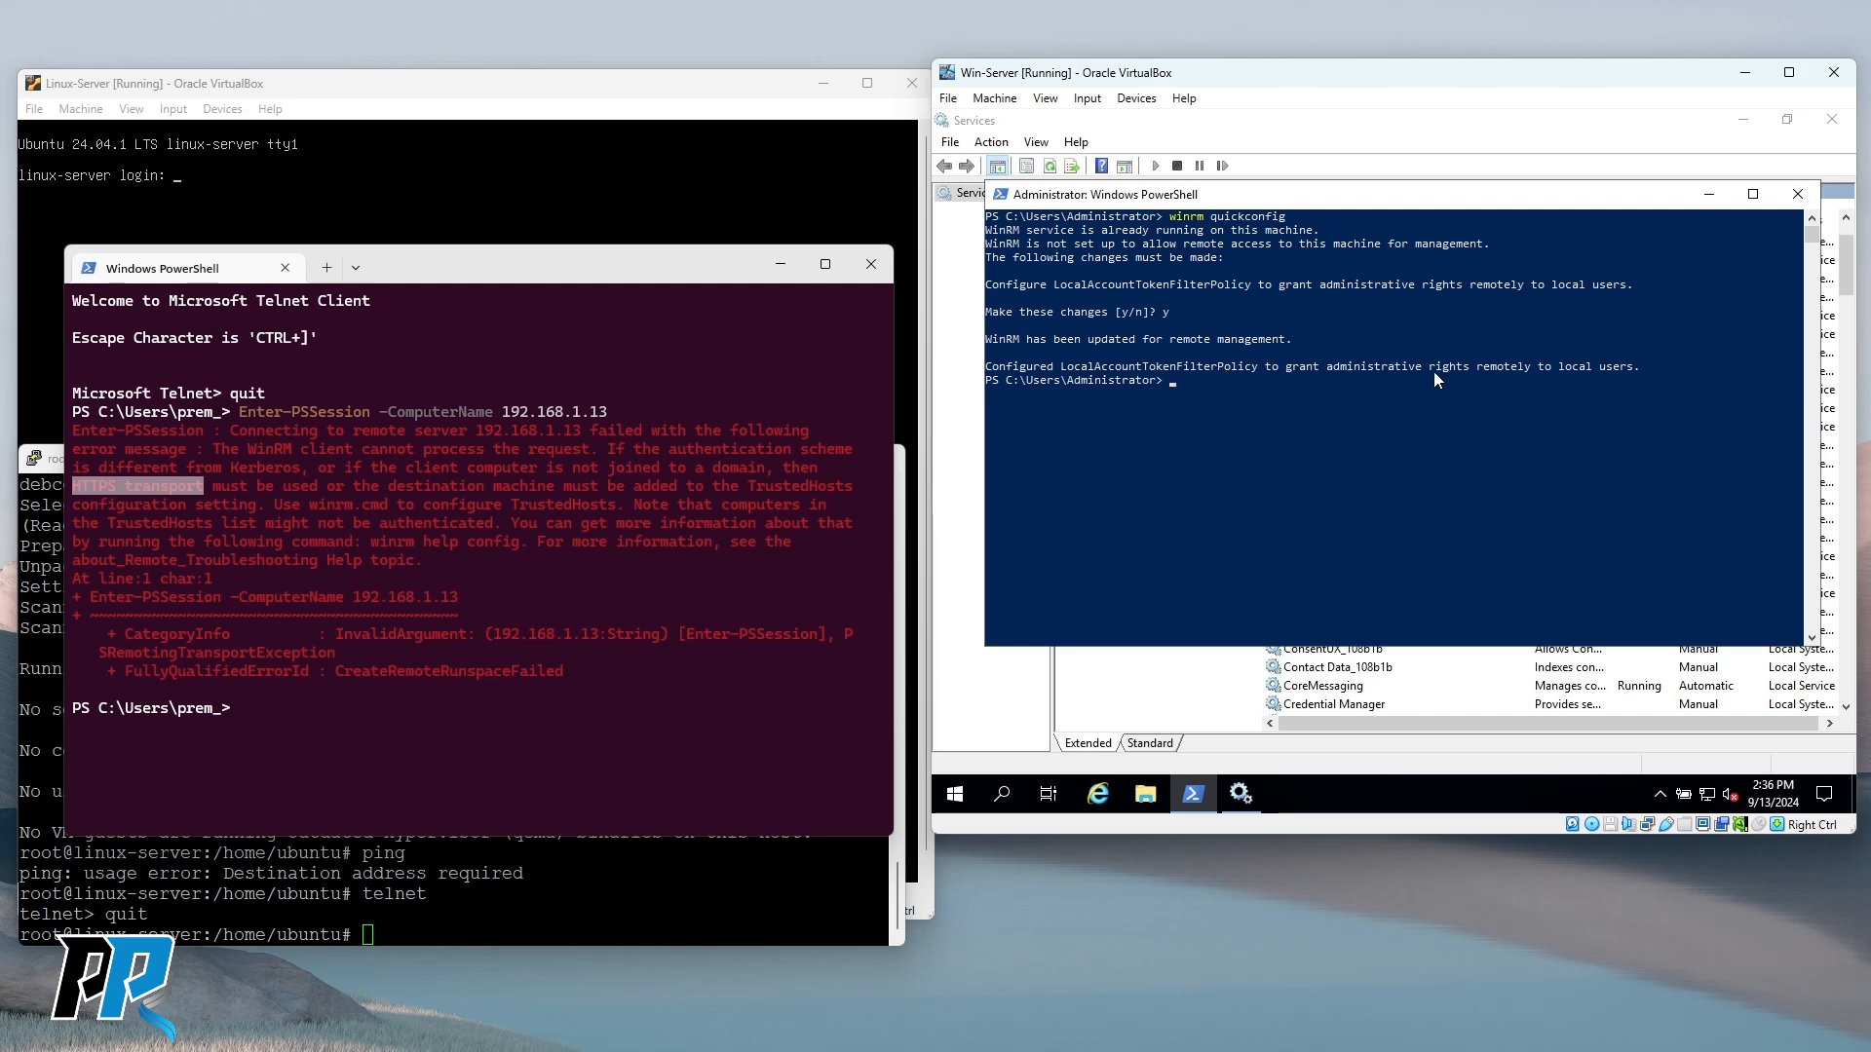
{"action": "left_click", "coordinate": [1241, 393]}
{"action": "key", "text": "Up"}
{"action": "key", "text": "Up"}
Rerun netstat -aon on Win-Server and mark port 5985 in the listening list.
{"action": "key", "text": "Return"}
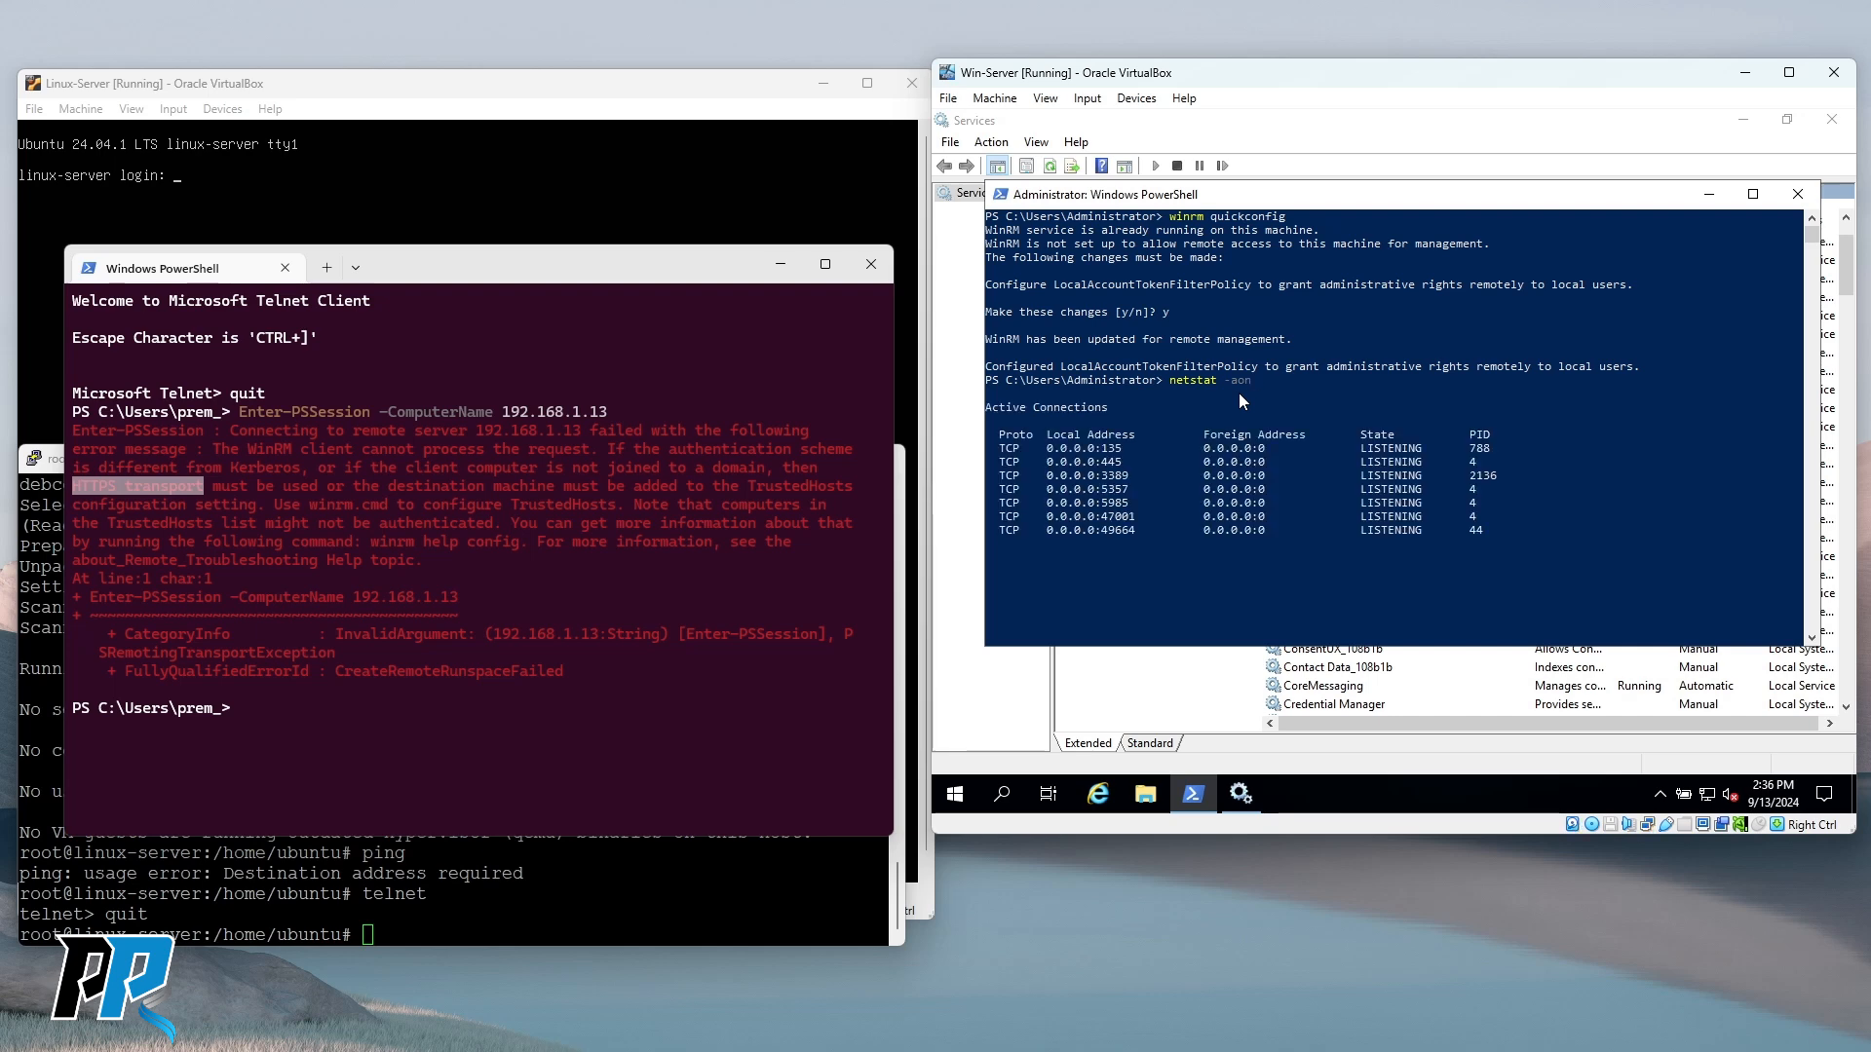
{"action": "scroll", "coordinate": [1169, 389], "scroll_direction": "up", "scroll_amount": 6}
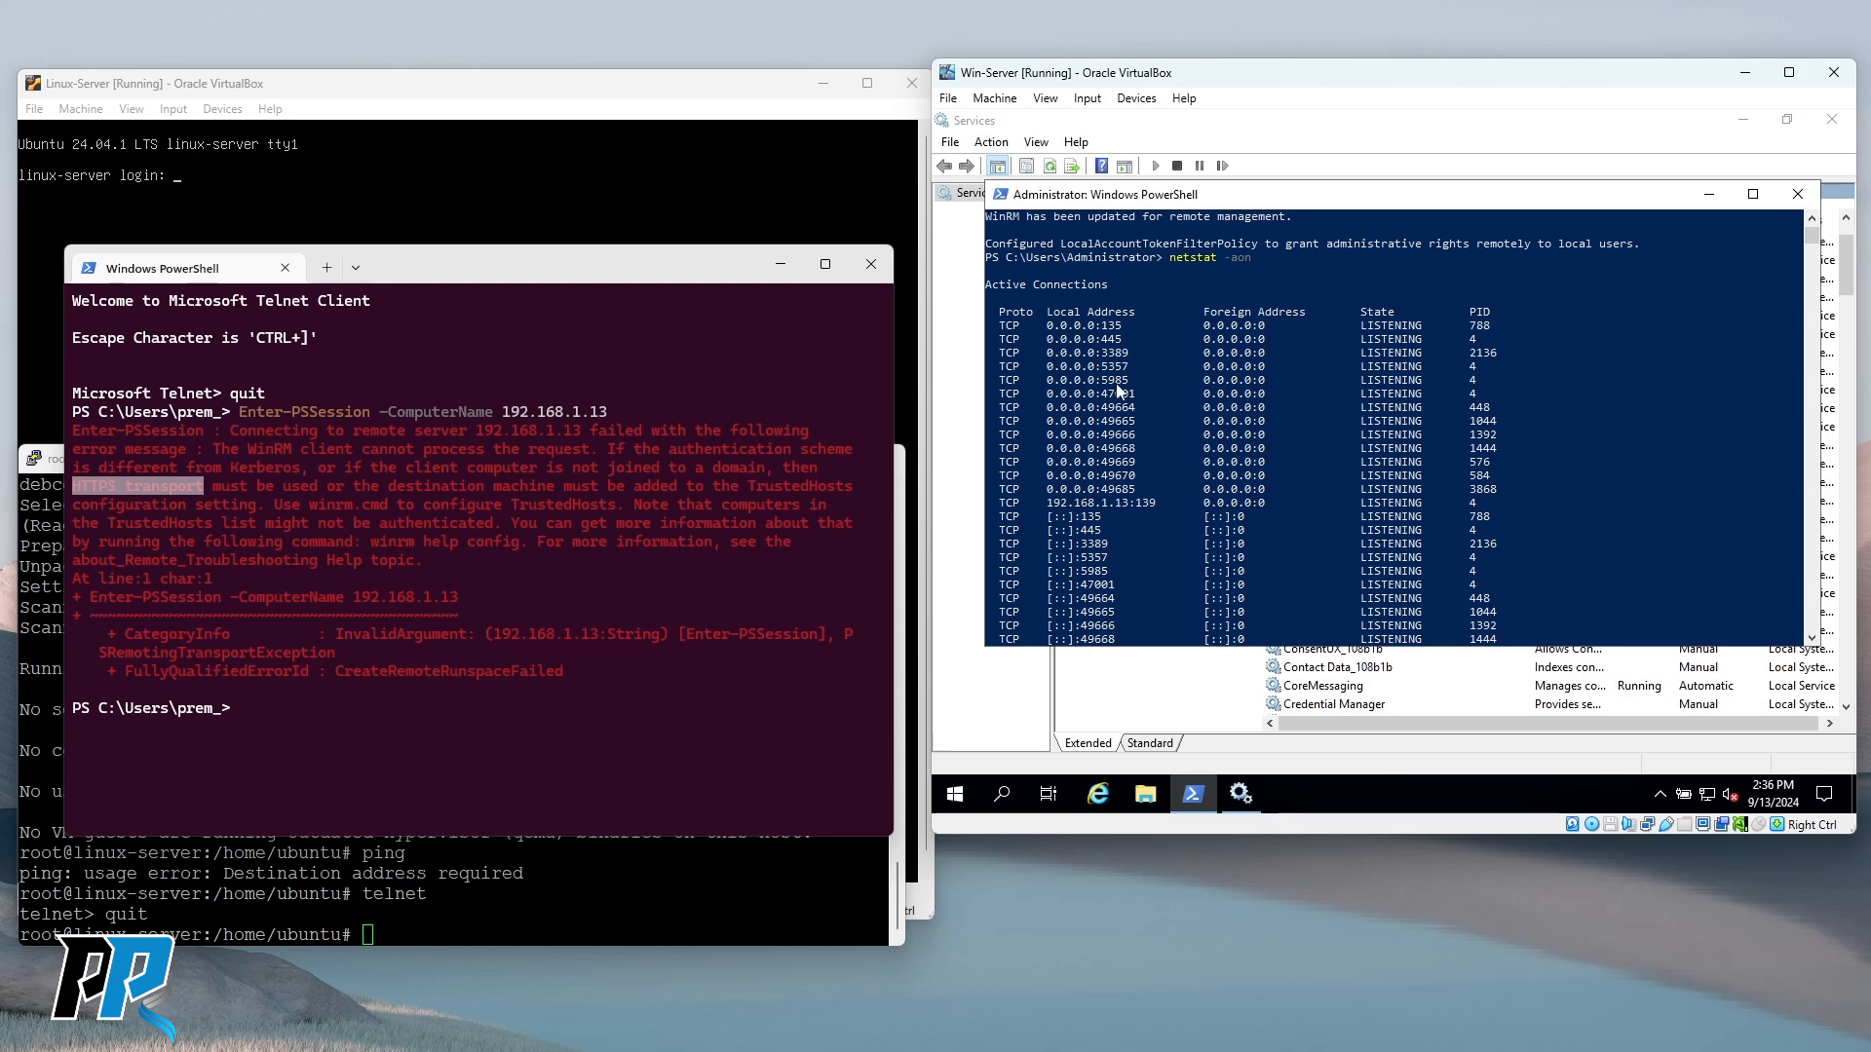
{"action": "left_click_drag", "start_coordinate": [1101, 380], "coordinate": [1132, 385]}
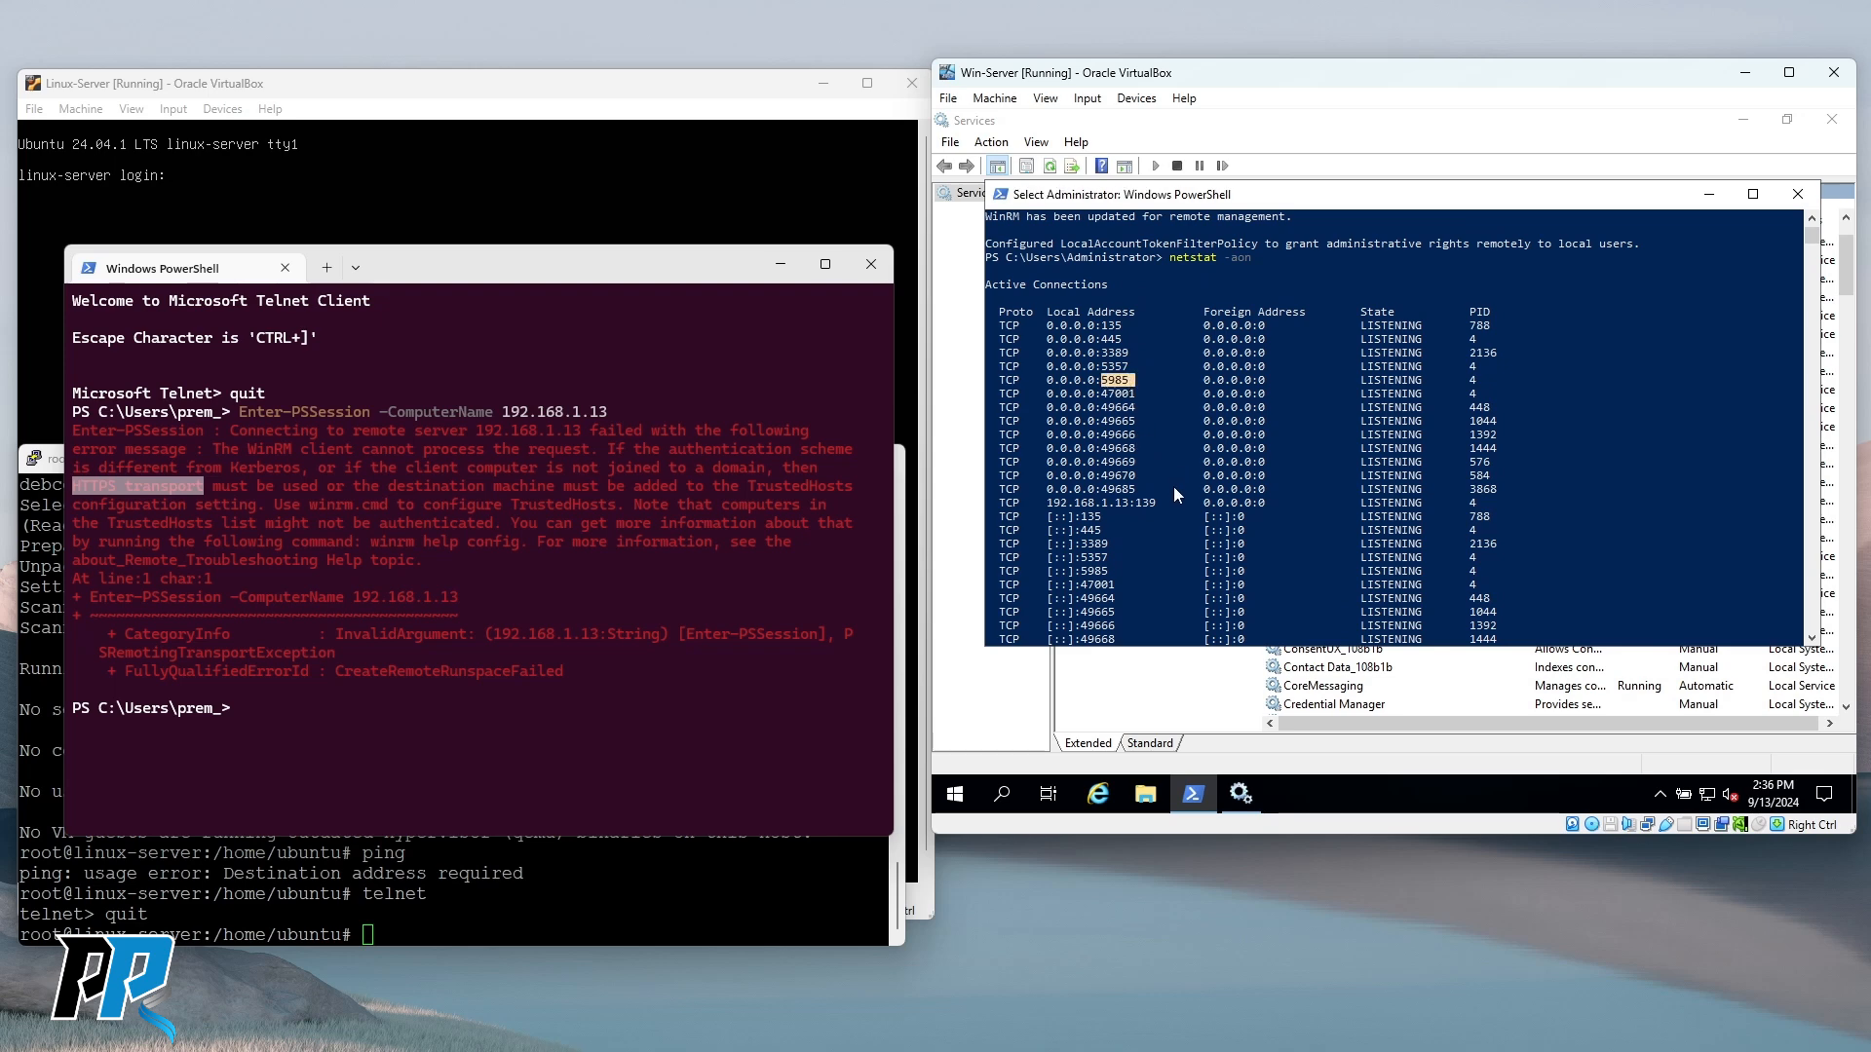
{"action": "scroll", "coordinate": [1179, 505], "scroll_direction": "down", "scroll_amount": 5}
{"action": "scroll", "coordinate": [1181, 505], "scroll_direction": "down", "scroll_amount": 3}
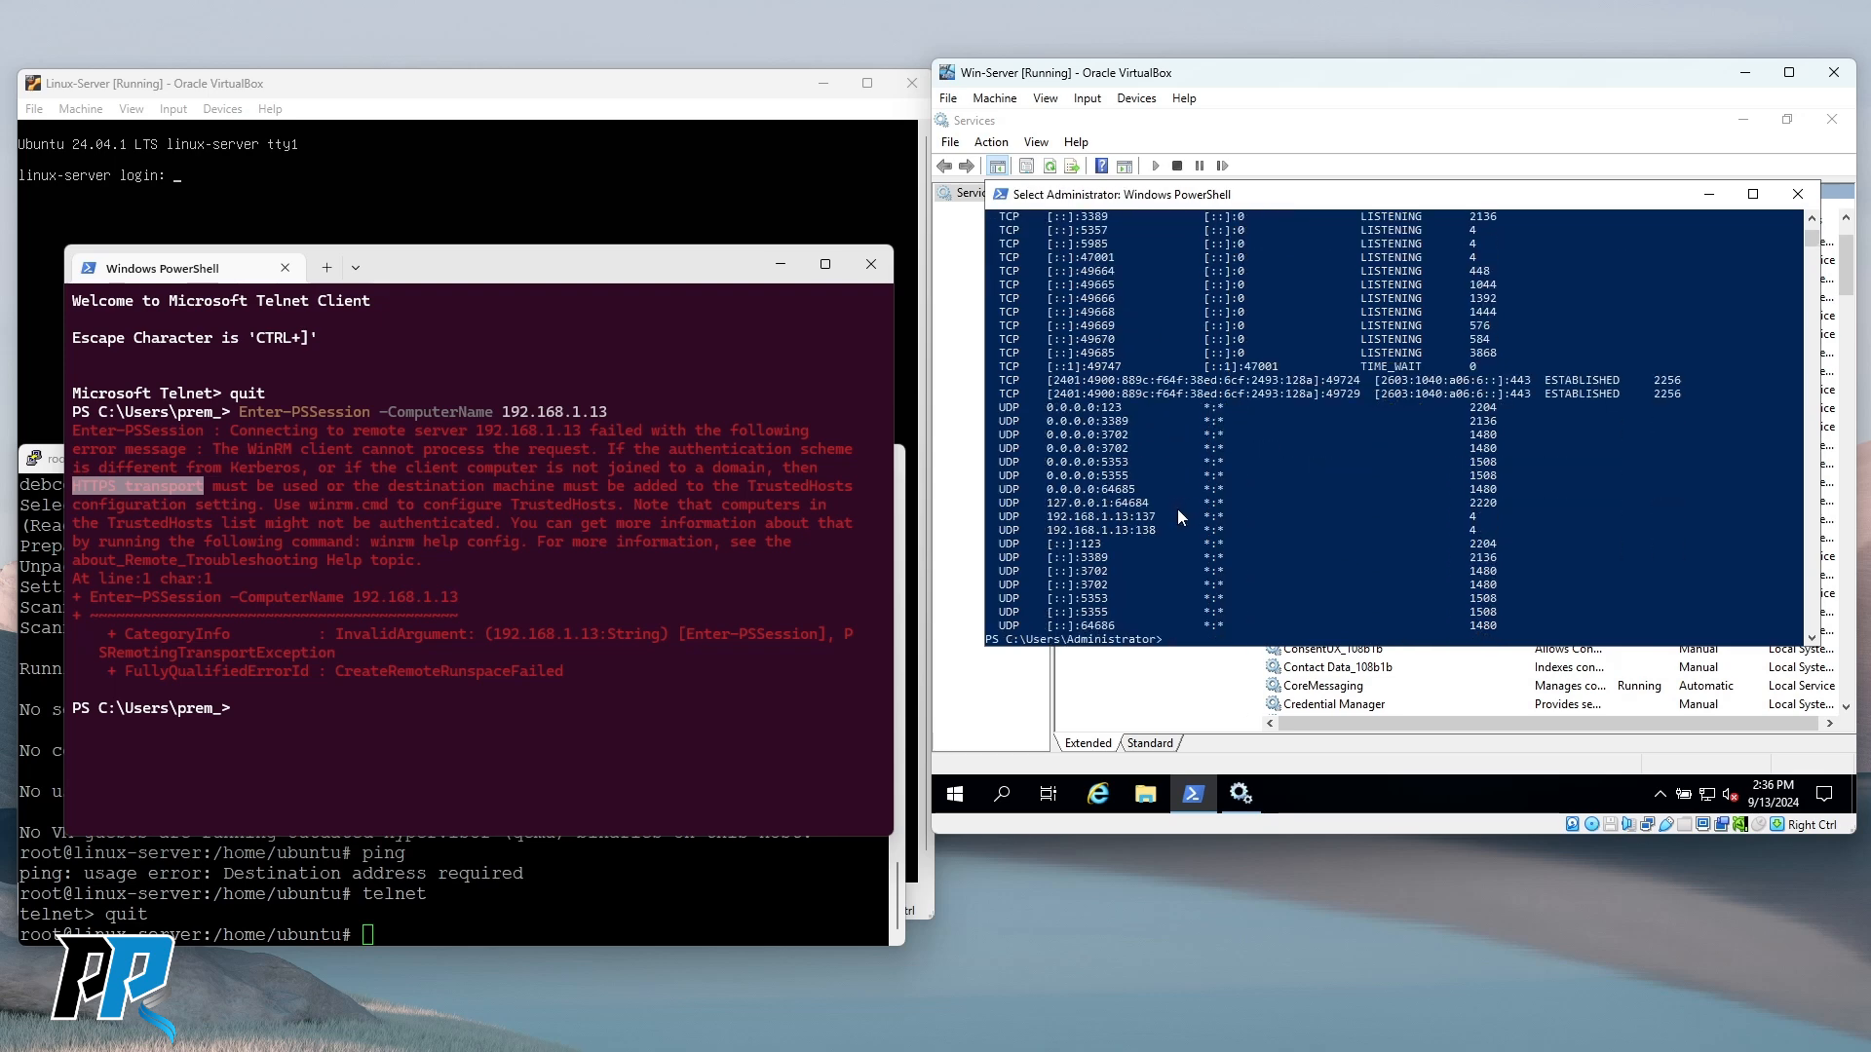
{"action": "scroll", "coordinate": [1183, 512], "scroll_direction": "down", "scroll_amount": 2}
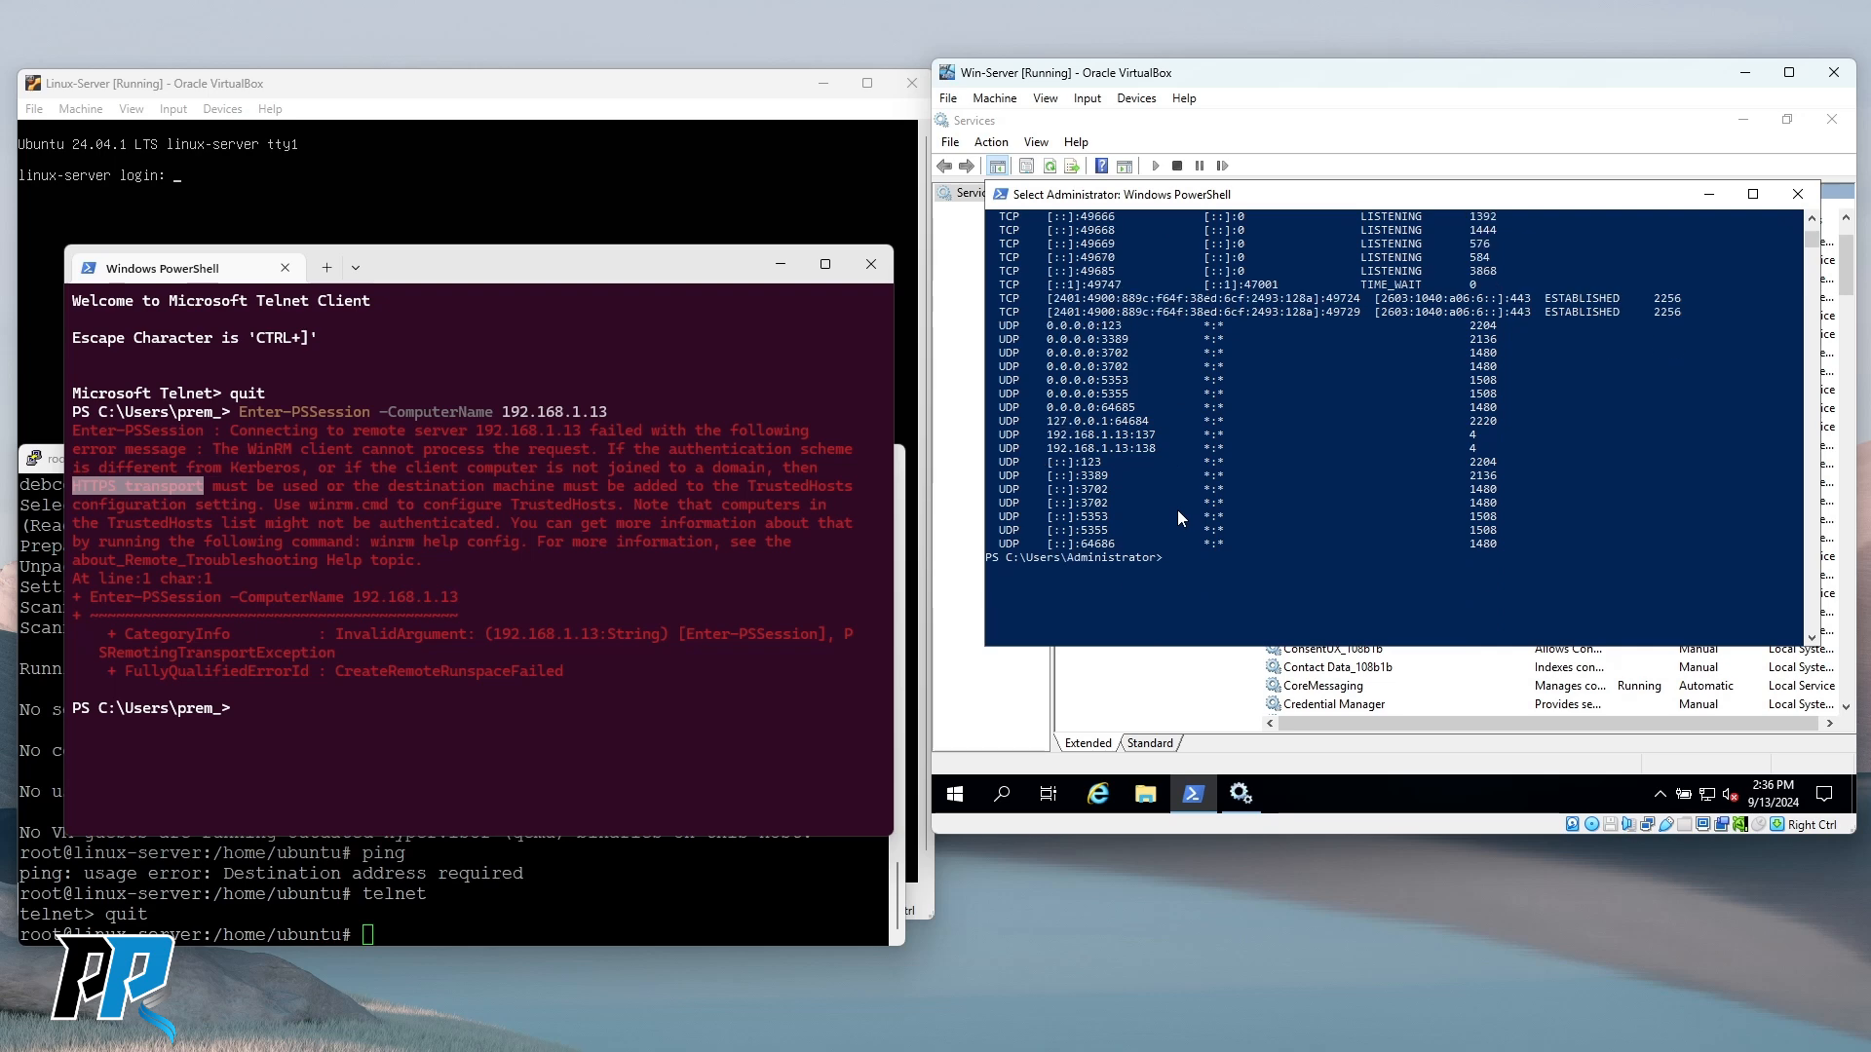
Retry Enter-PSSession to 192.168.1.13 from the host PowerShell.
{"action": "left_click", "coordinate": [358, 719]}
{"action": "key", "text": "Up"}
{"action": "key", "text": "Return"}
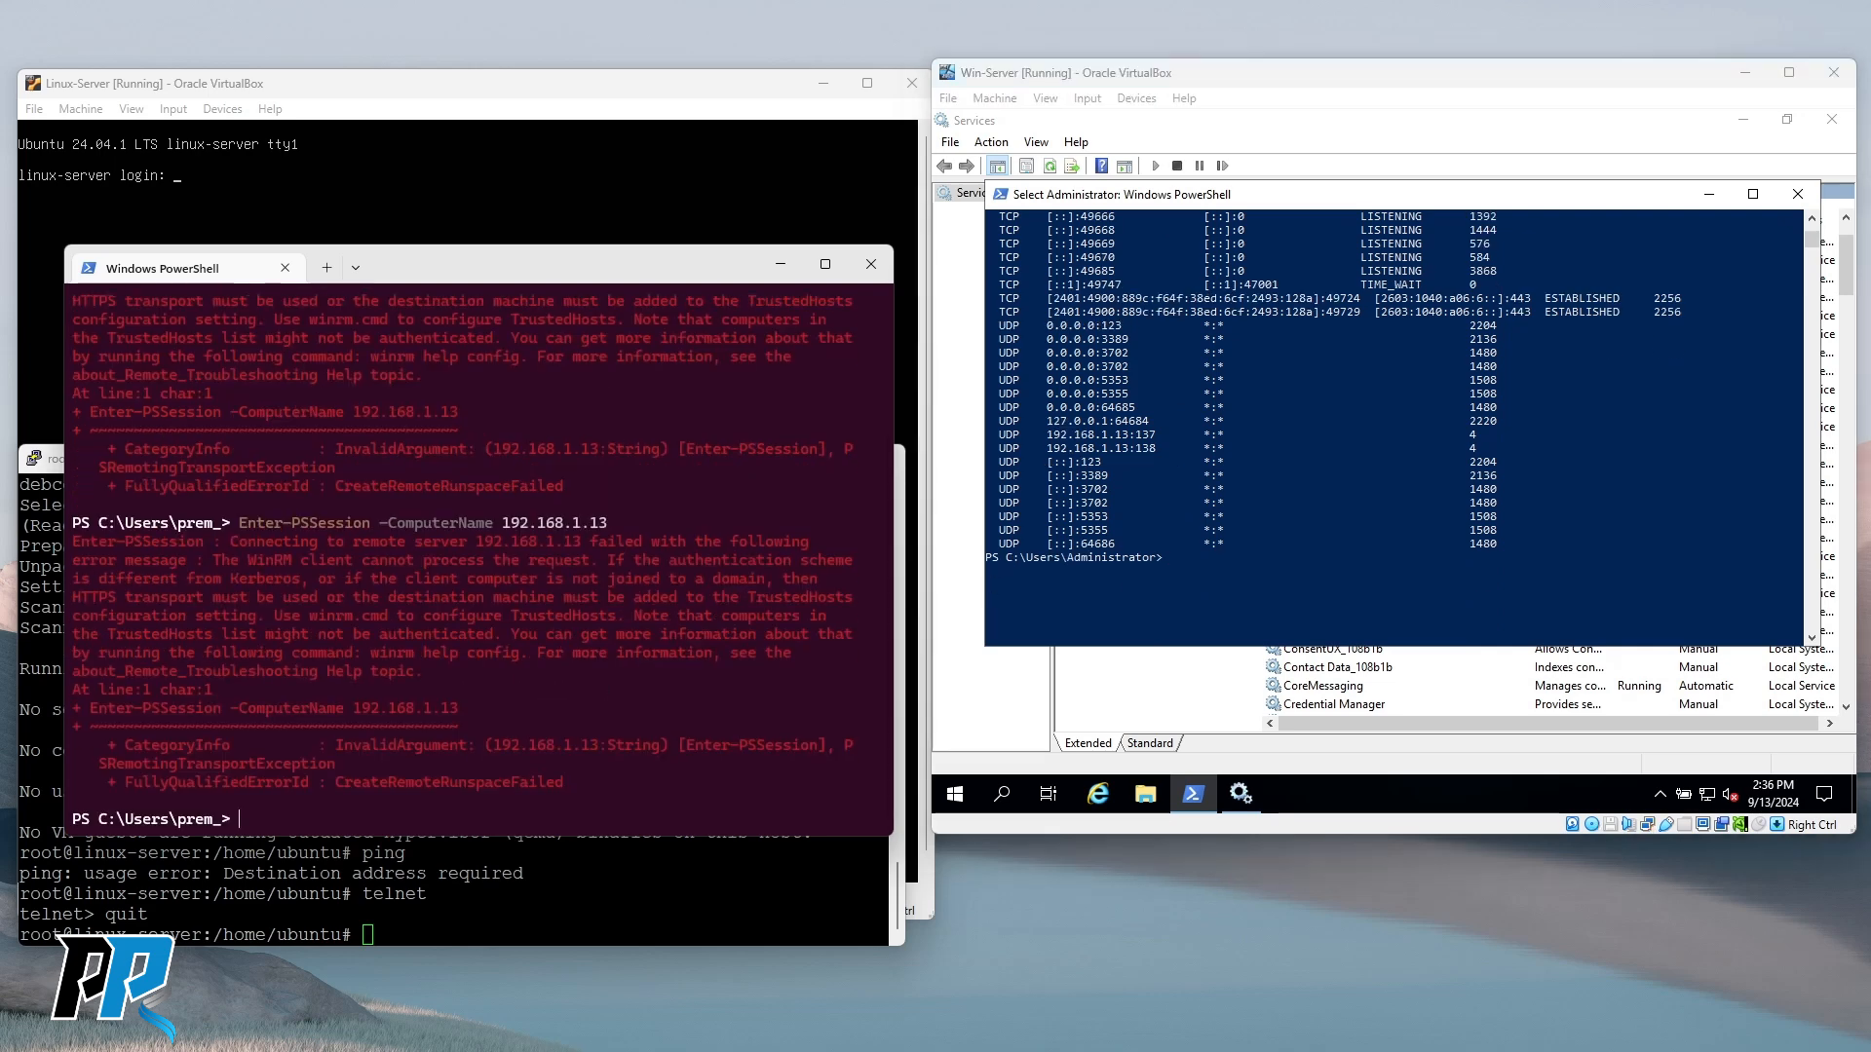
{"action": "left_click", "coordinate": [1238, 451]}
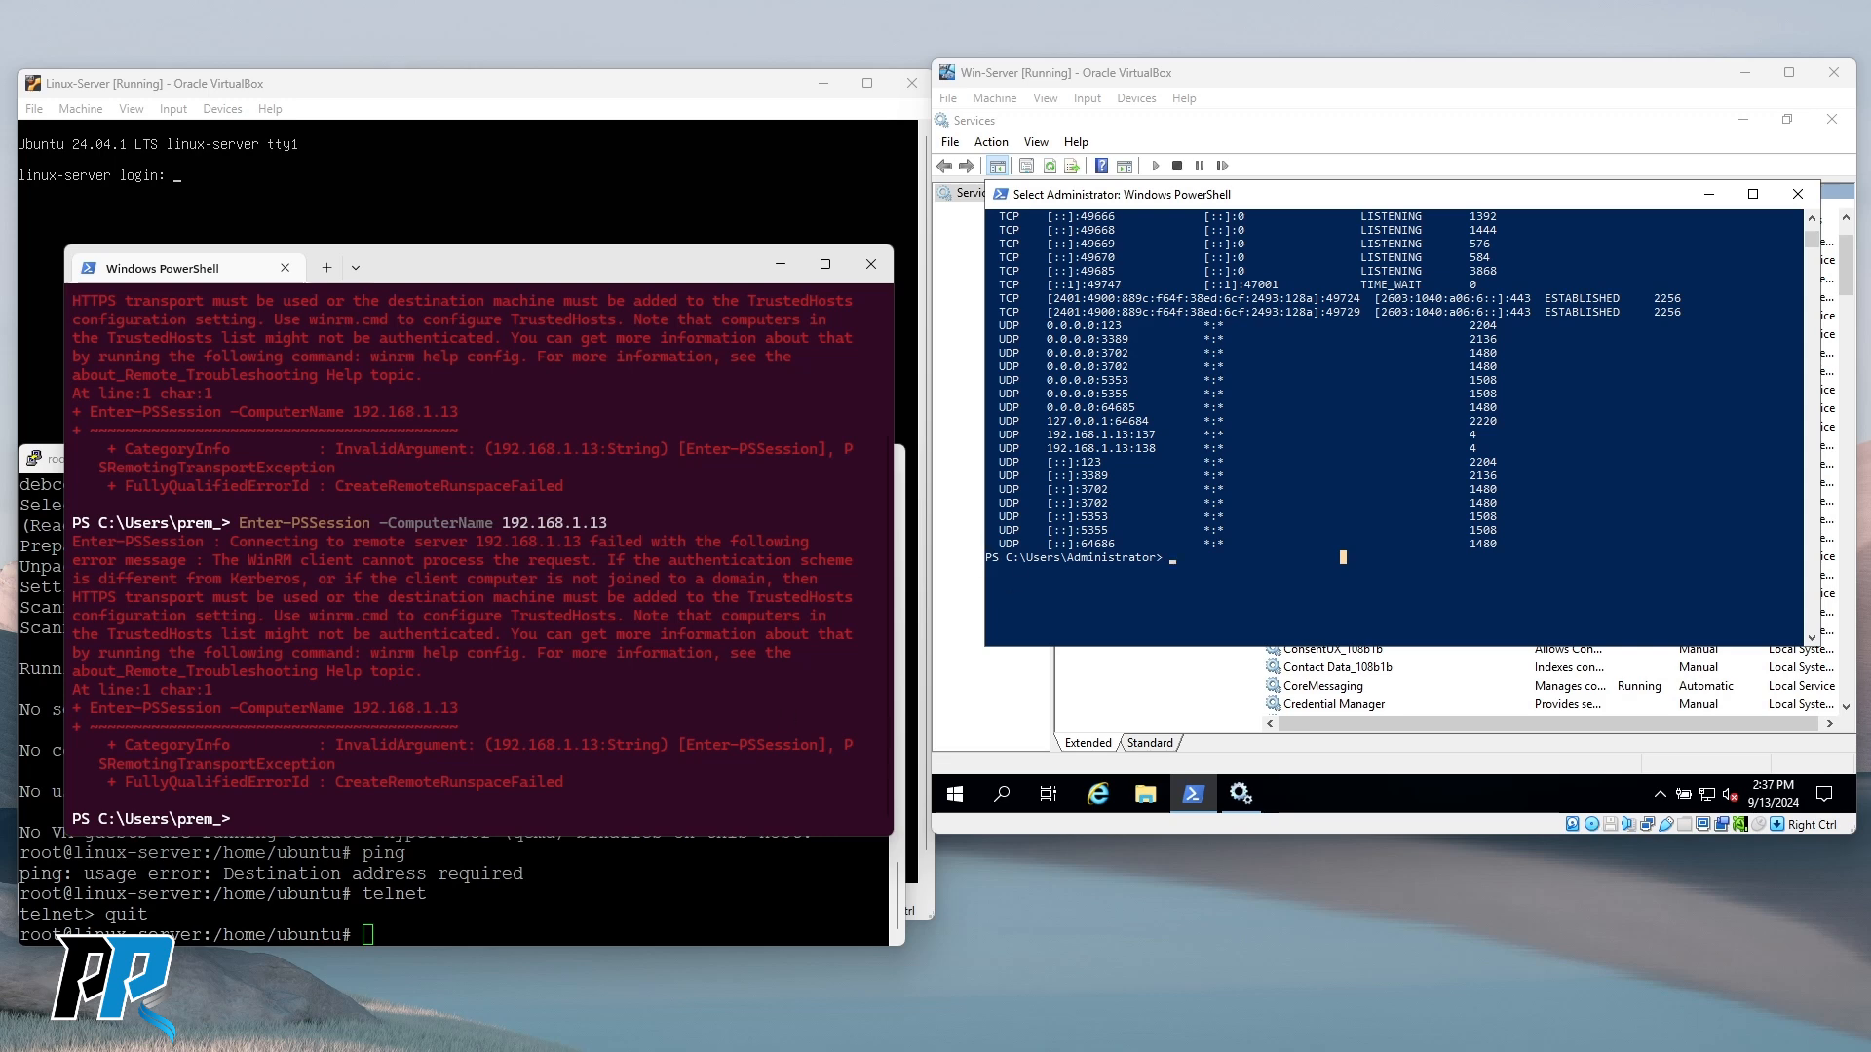
Clear the Win-Server PowerShell console with cls.
{"action": "left_click", "coordinate": [1378, 536]}
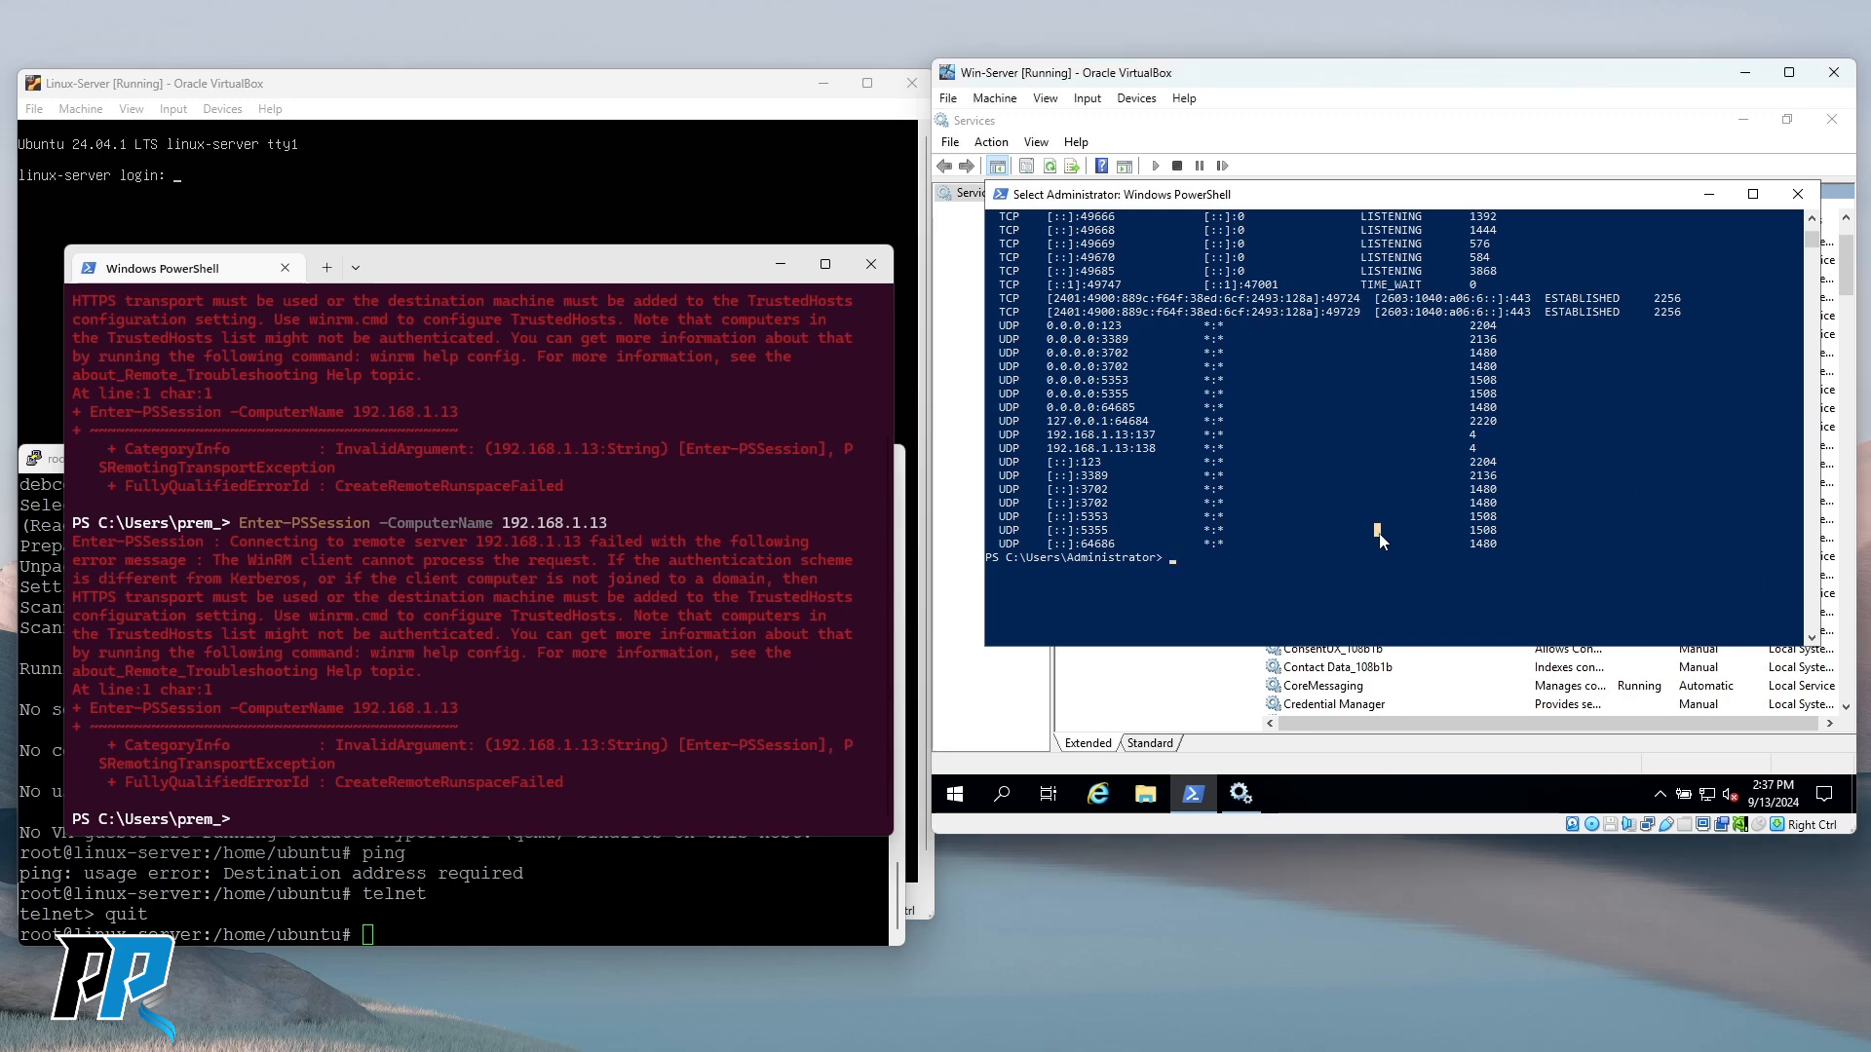
{"action": "type", "text": "win"}
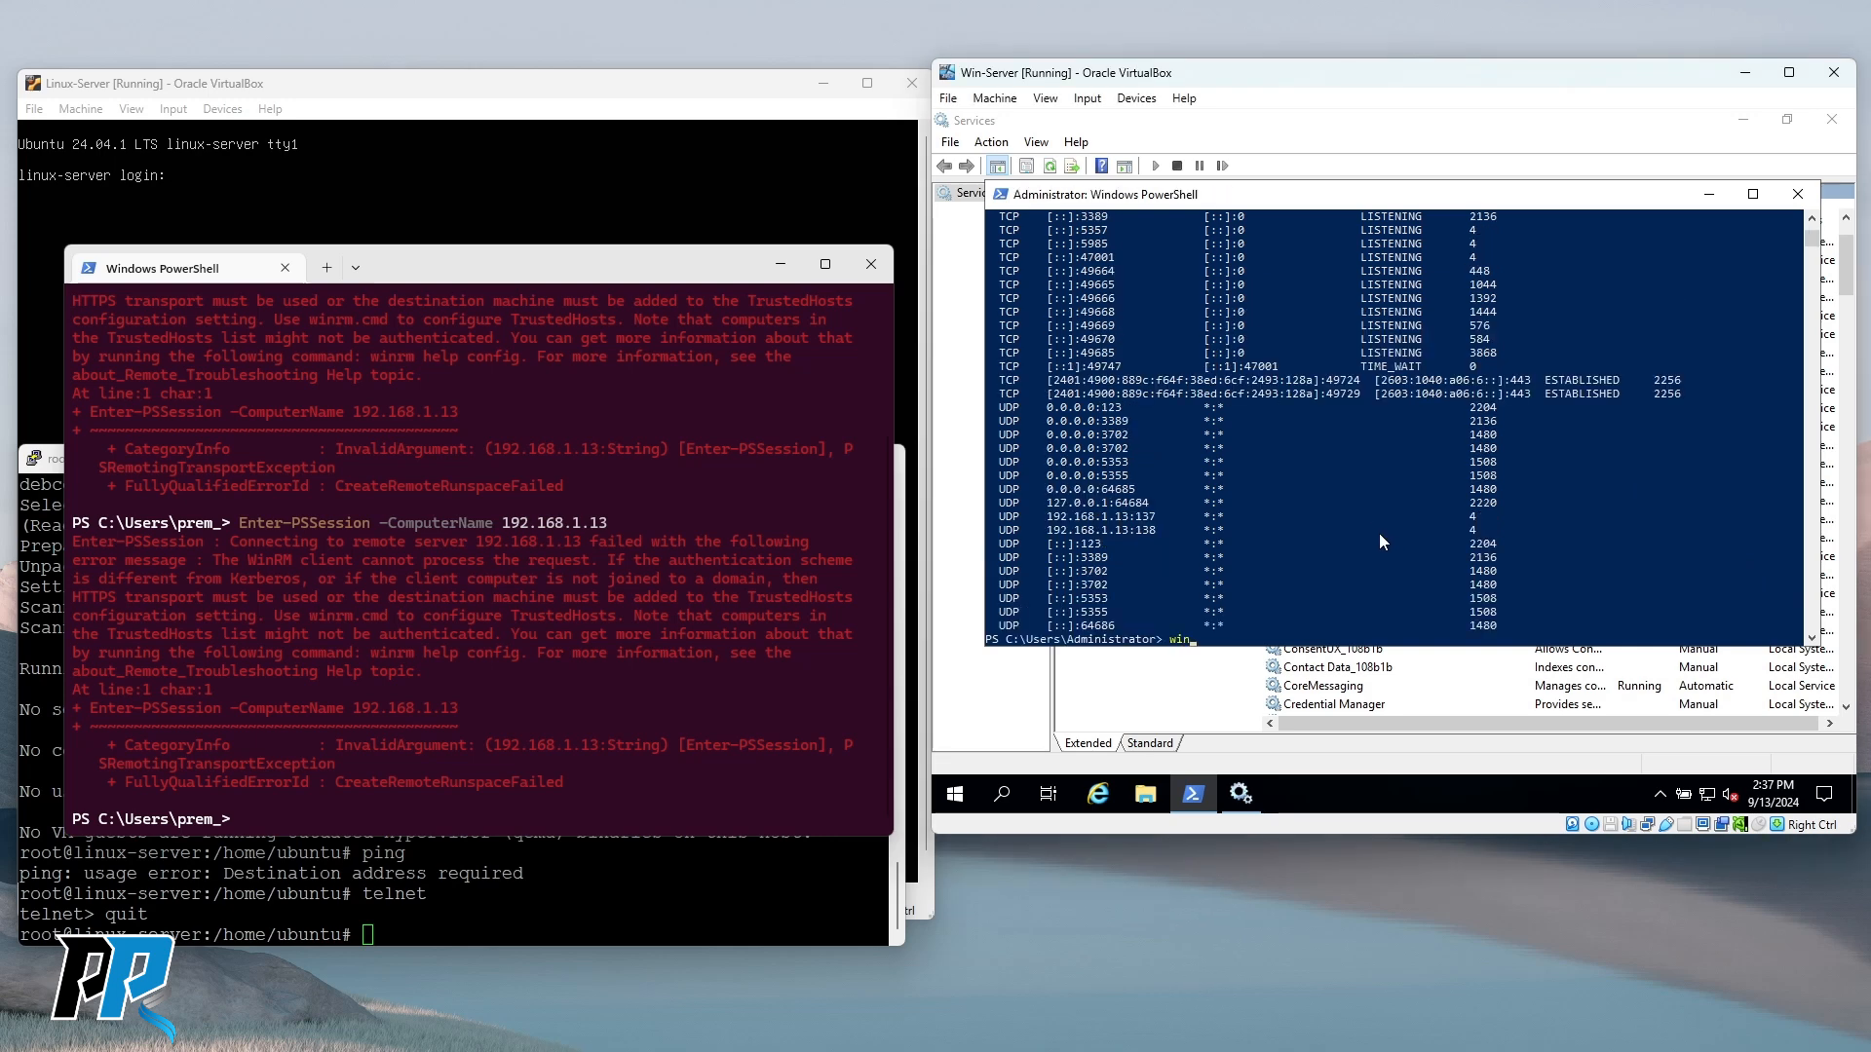
{"action": "key", "text": "BackSpace"}
{"action": "type", "text": "cls"}
{"action": "key", "text": "Return"}
Run winrm quickconfig -transport:https and highlight the missing-certificate error.
{"action": "type", "text": "winrm"}
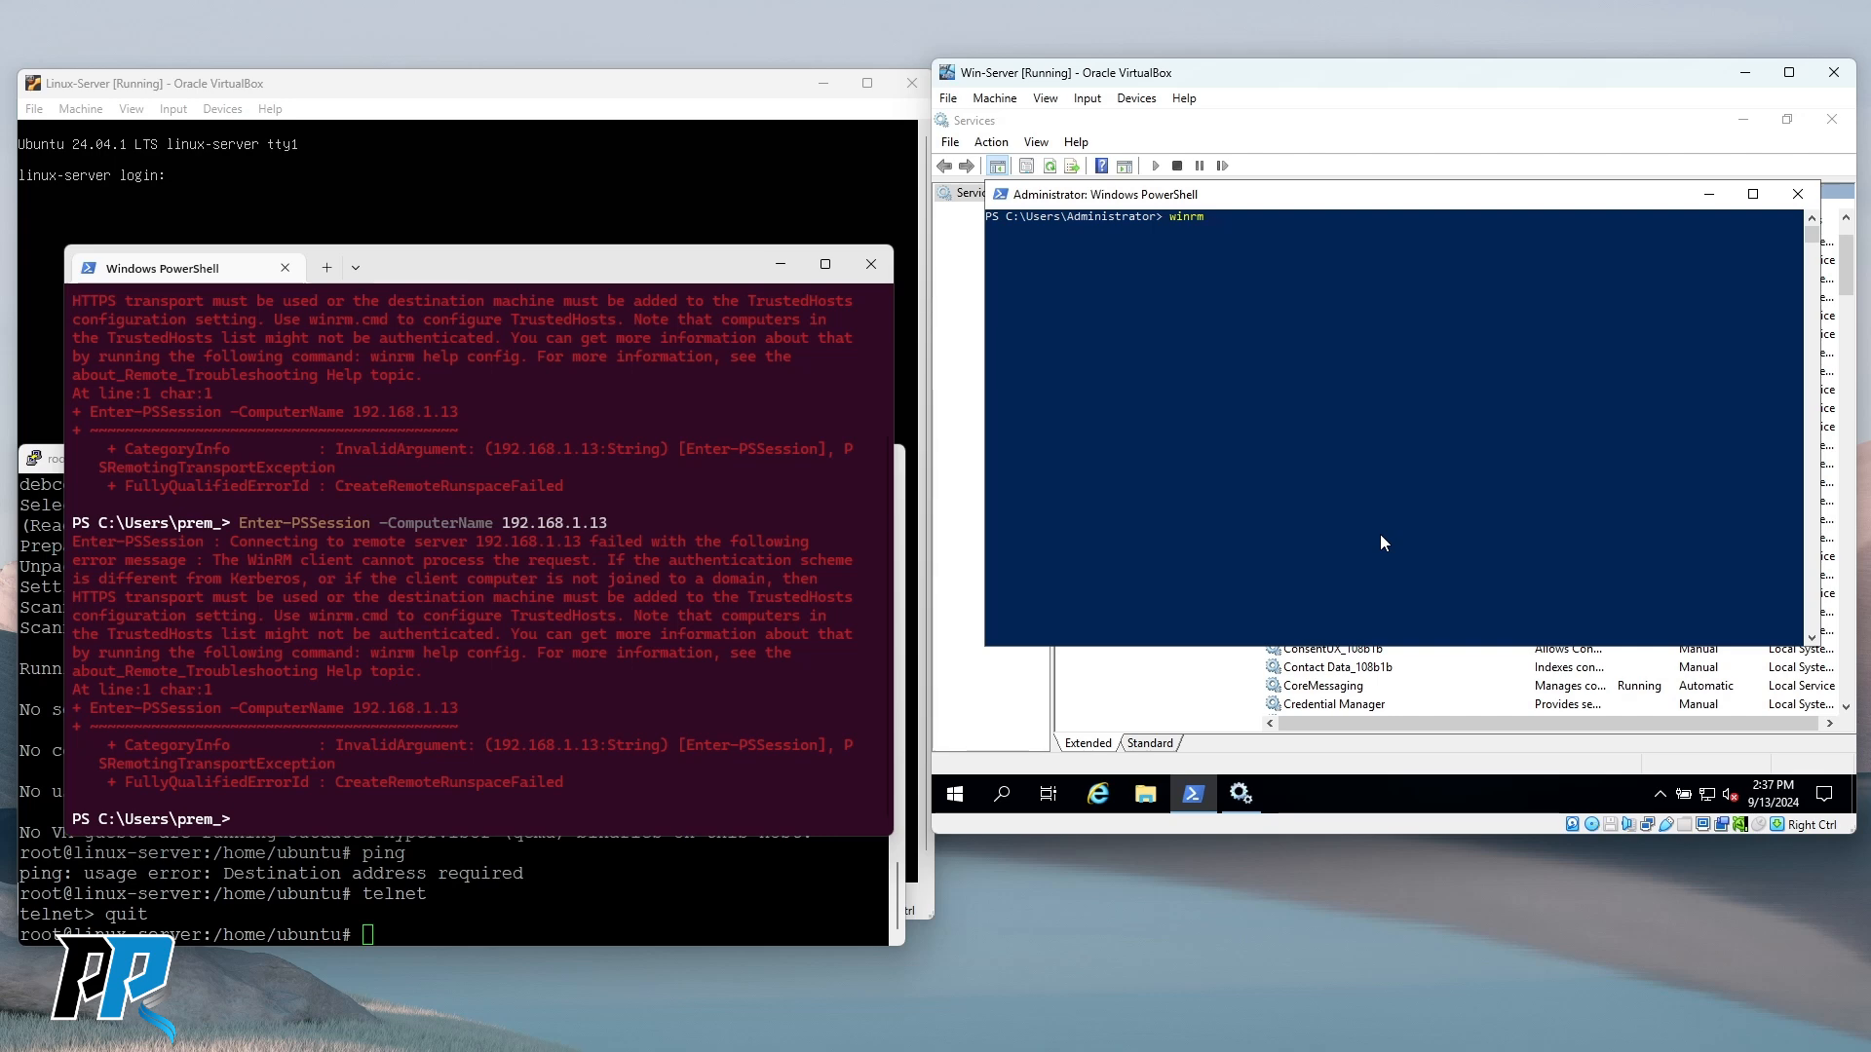
{"action": "type", "text": " quickconfig"}
{"action": "type", "text": "-transport:https"}
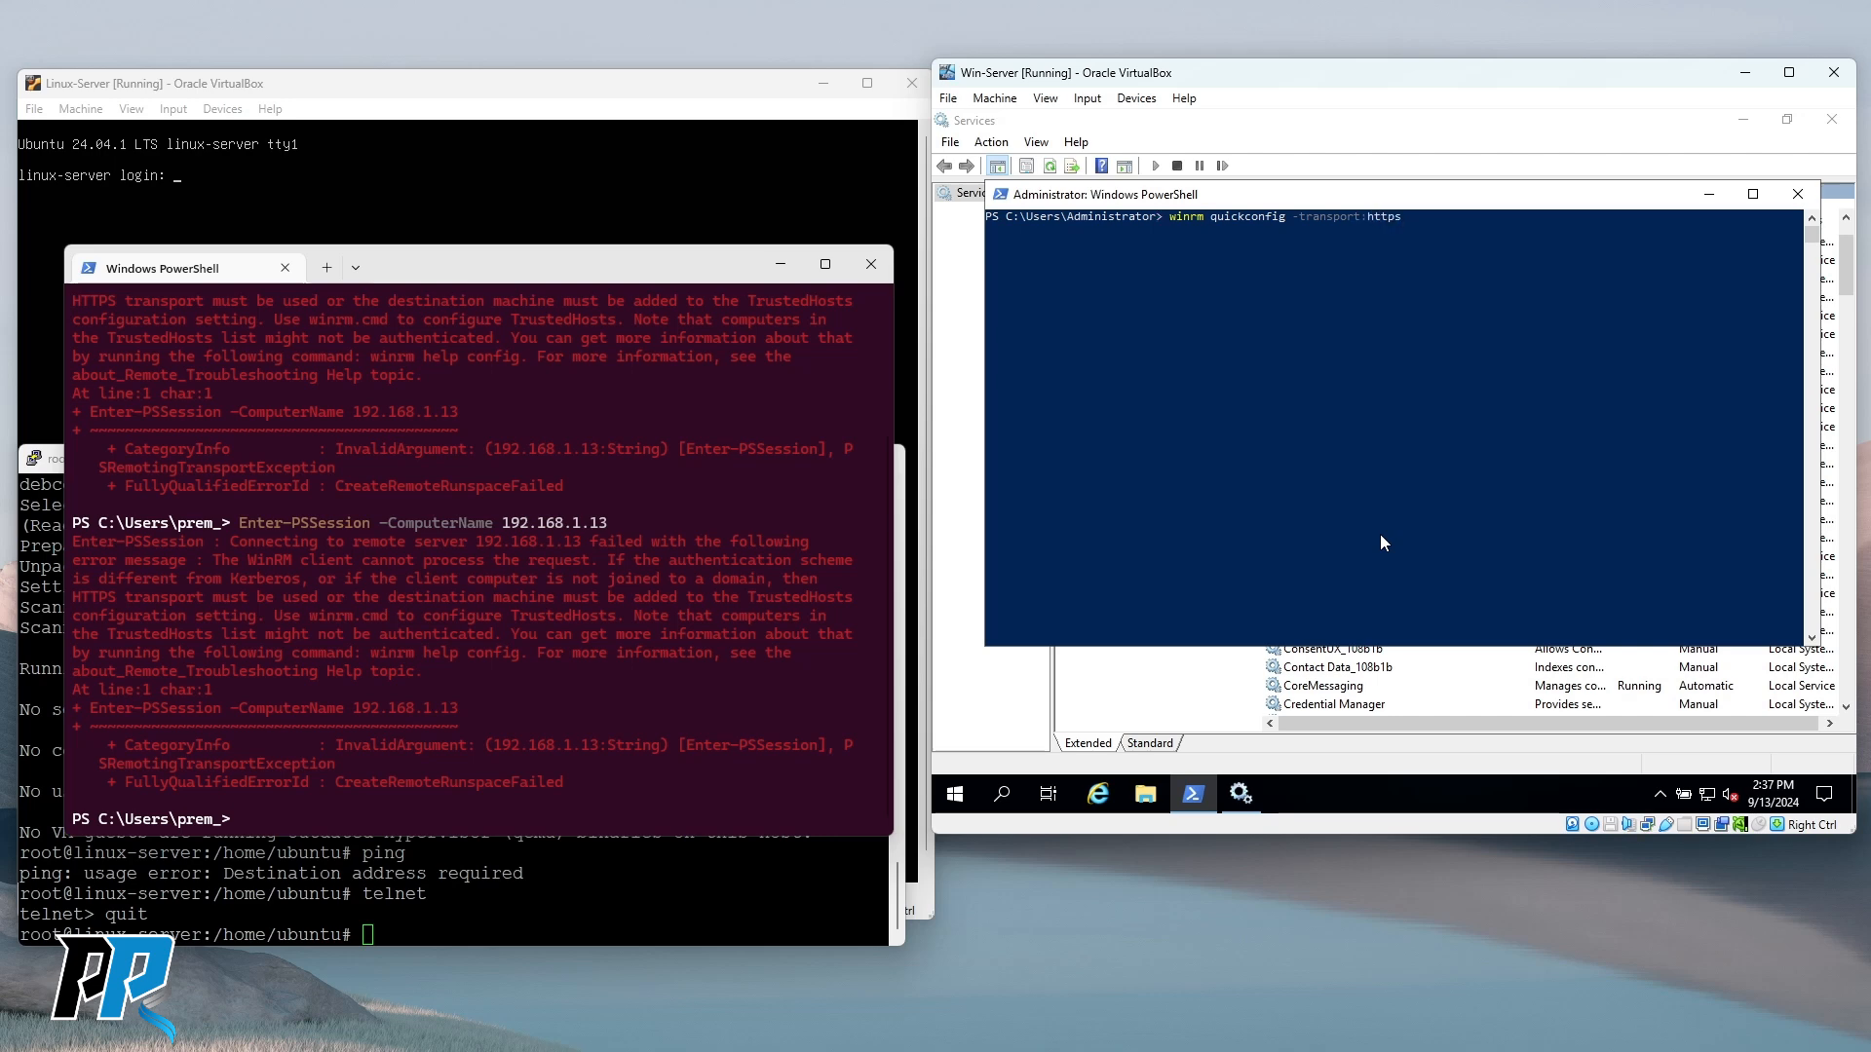
{"action": "key", "text": "Return"}
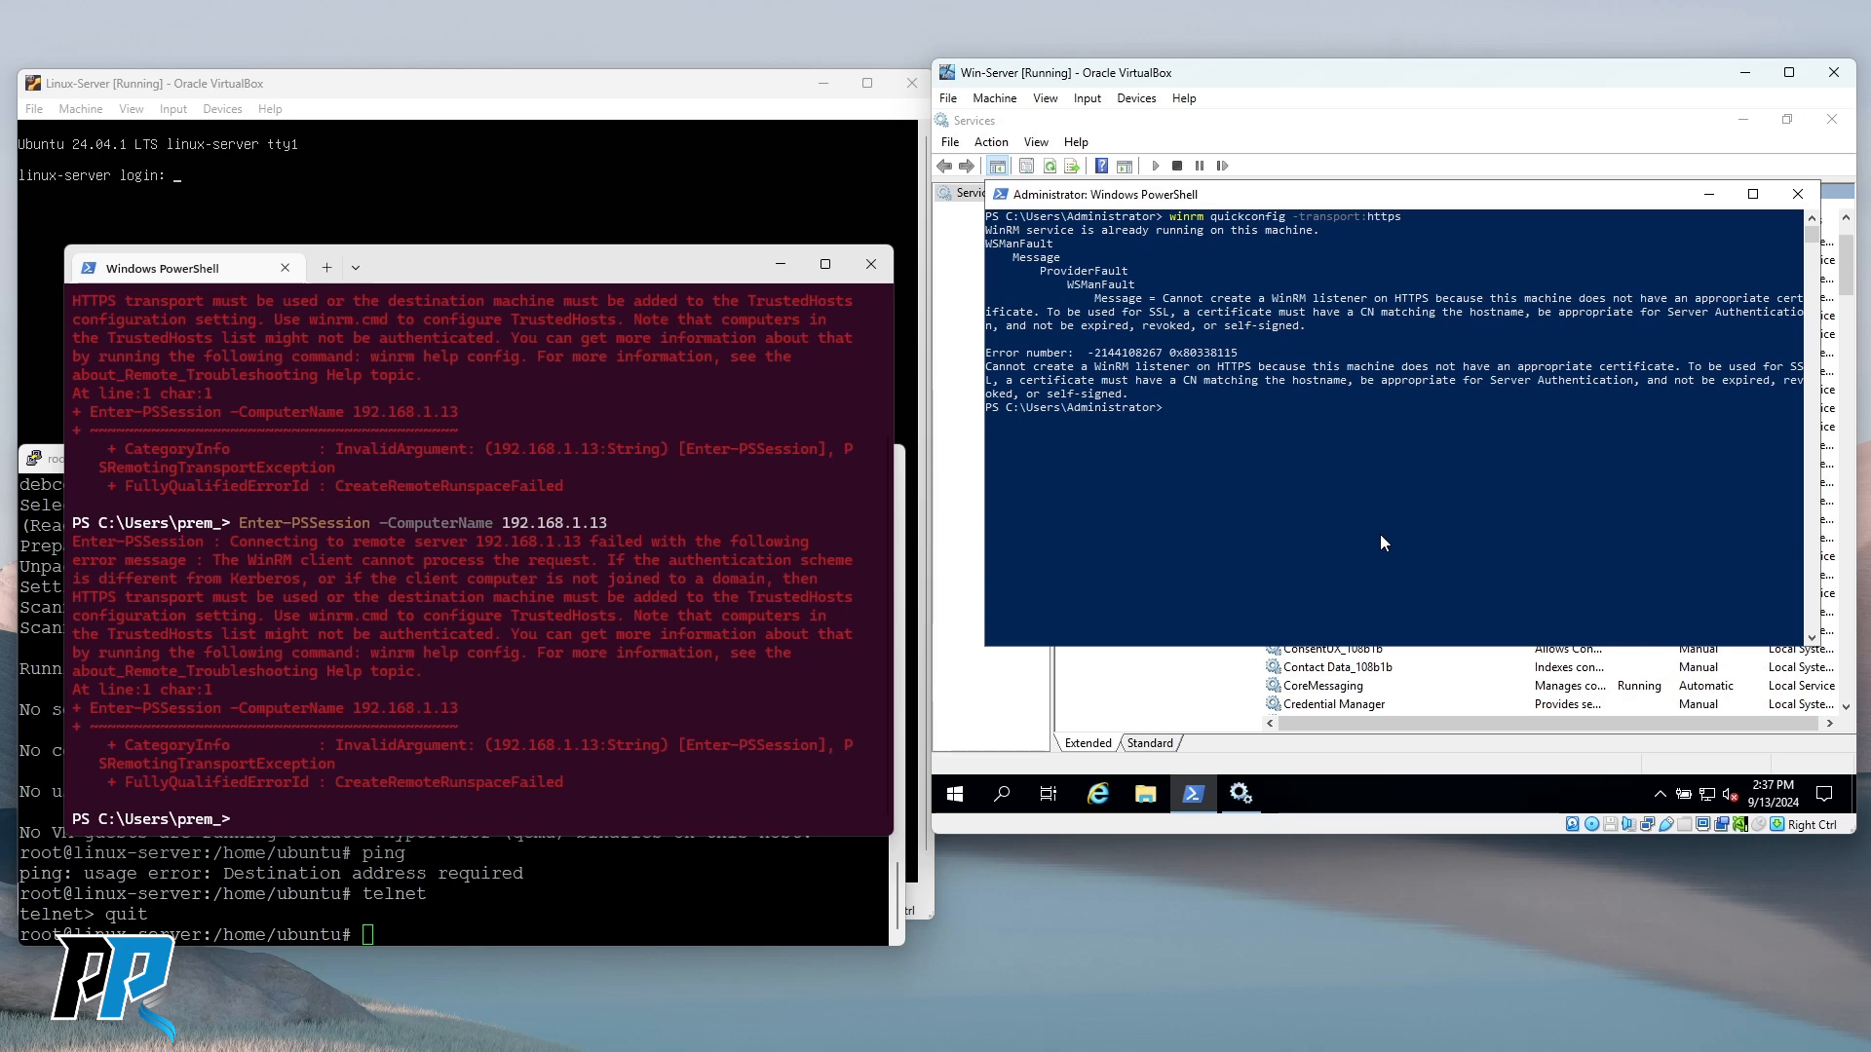
{"action": "left_click_drag", "start_coordinate": [1104, 230], "coordinate": [1296, 232]}
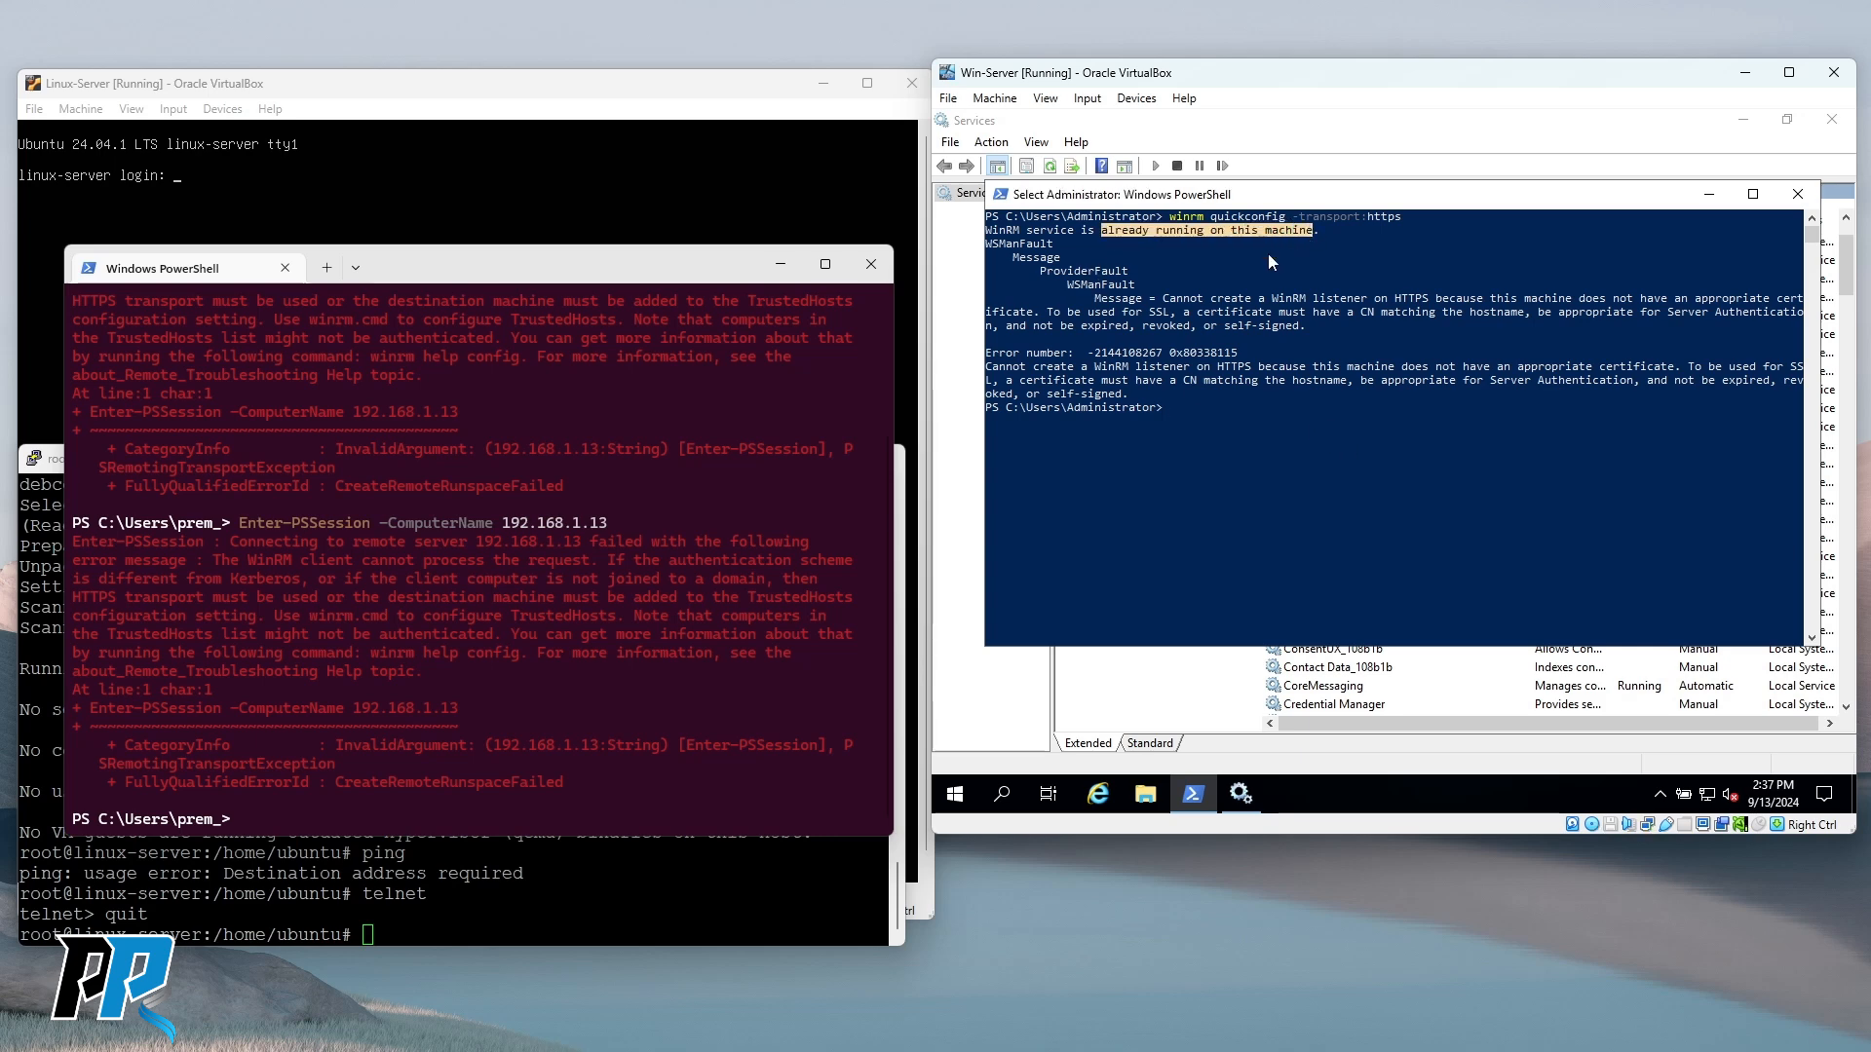
{"action": "left_click_drag", "start_coordinate": [1039, 273], "coordinate": [1306, 328]}
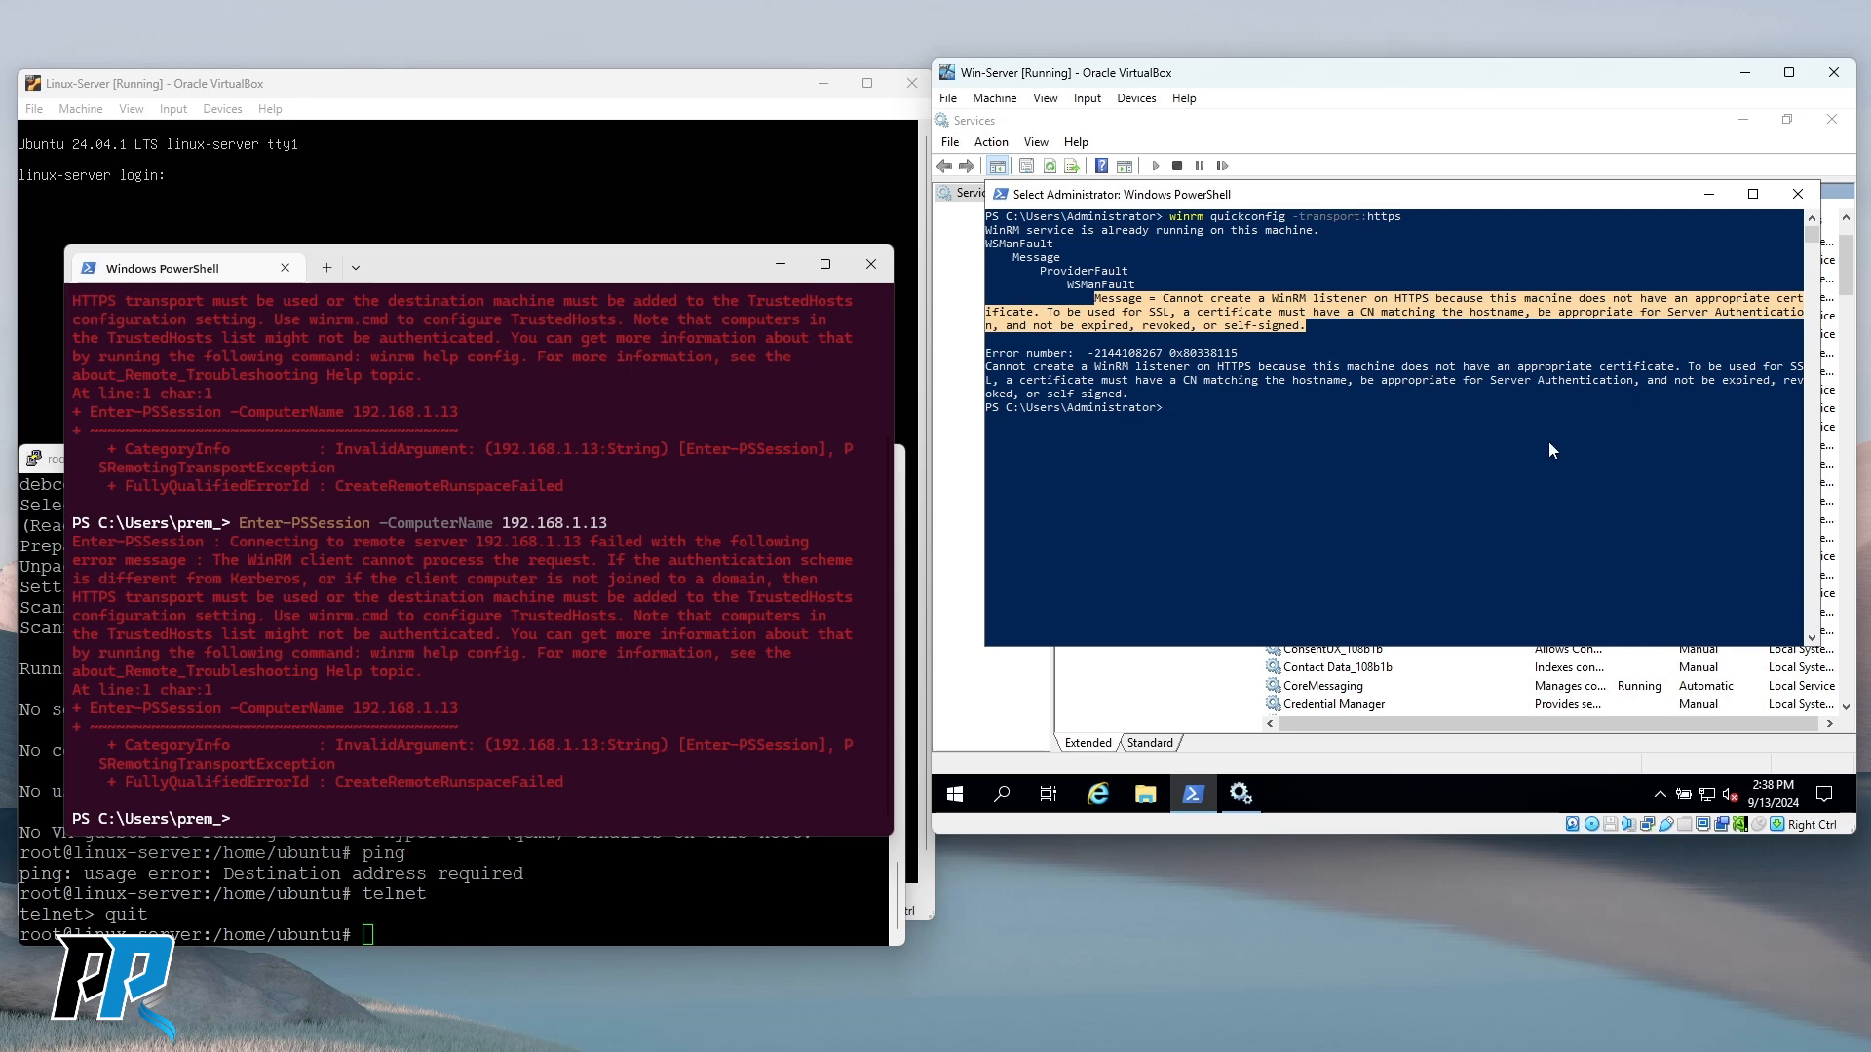
Deselect the error text and begin typing 'winrm g' at the Win-Server PowerShell prompt.
{"action": "left_click", "coordinate": [1254, 407]}
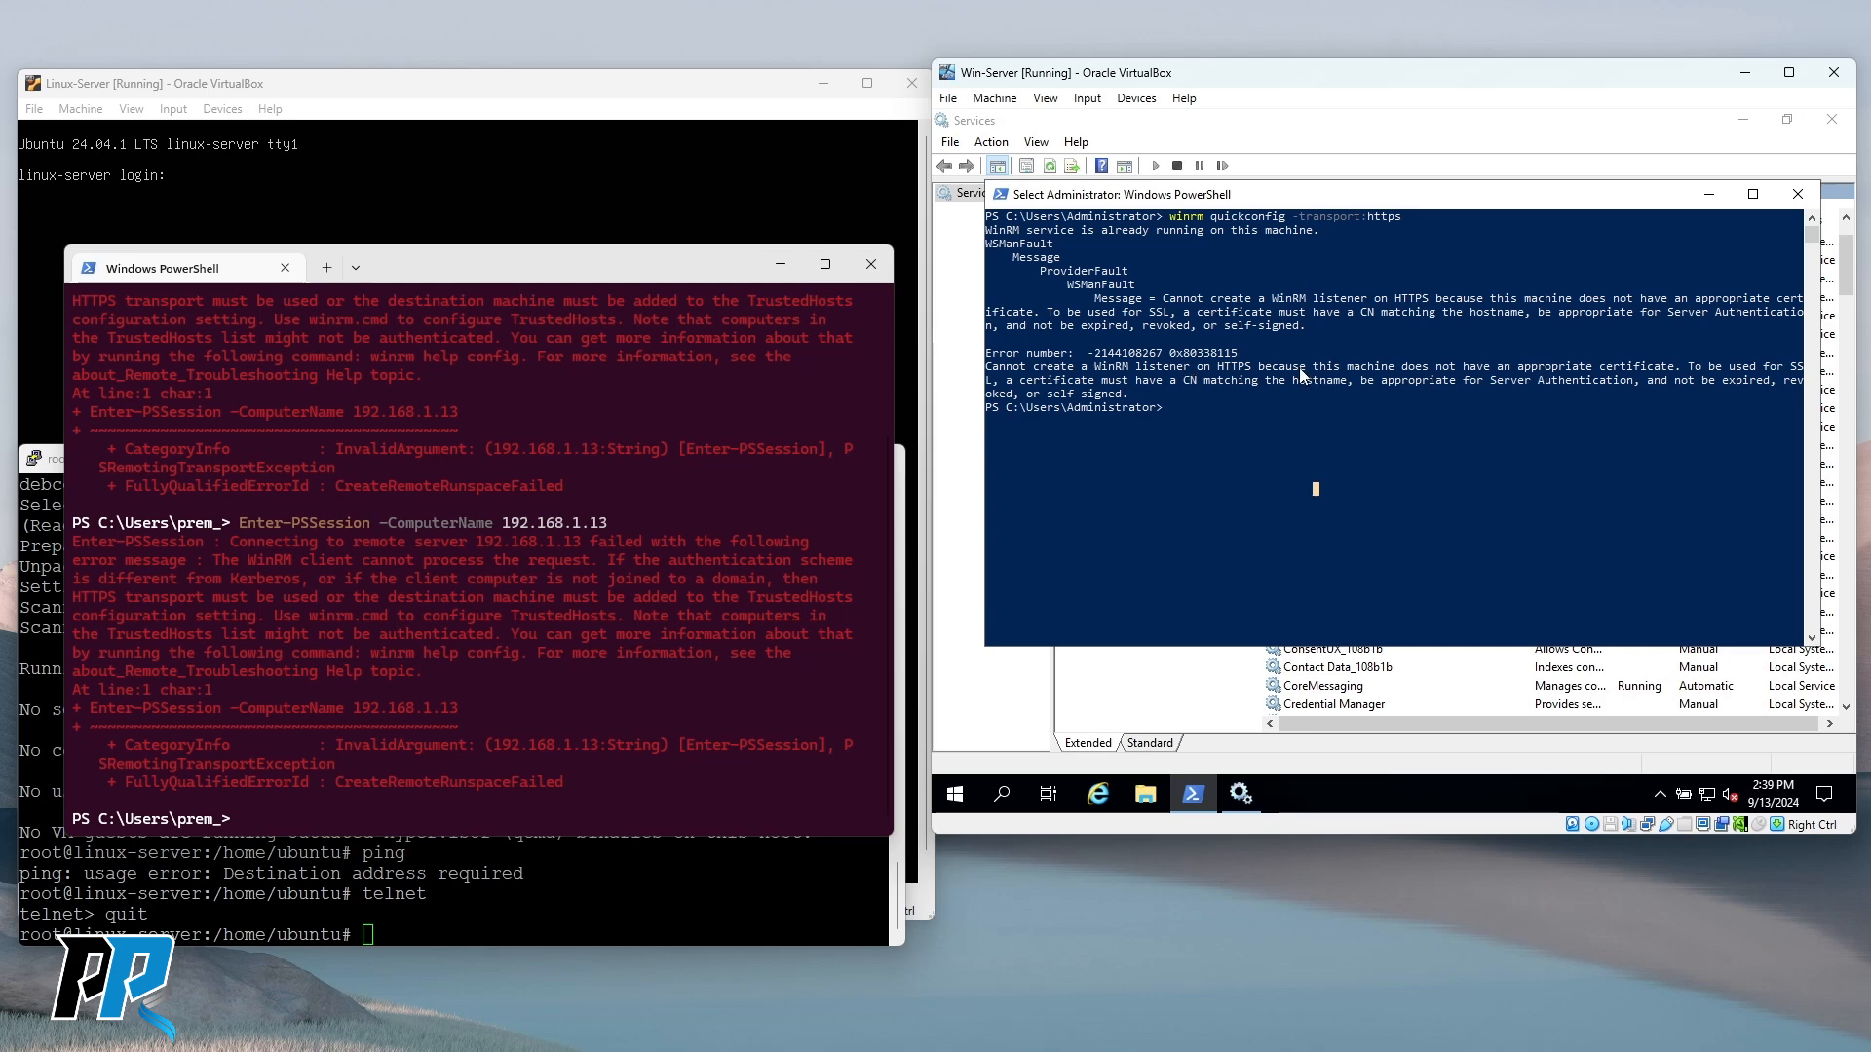
{"action": "type", "text": "winrm"}
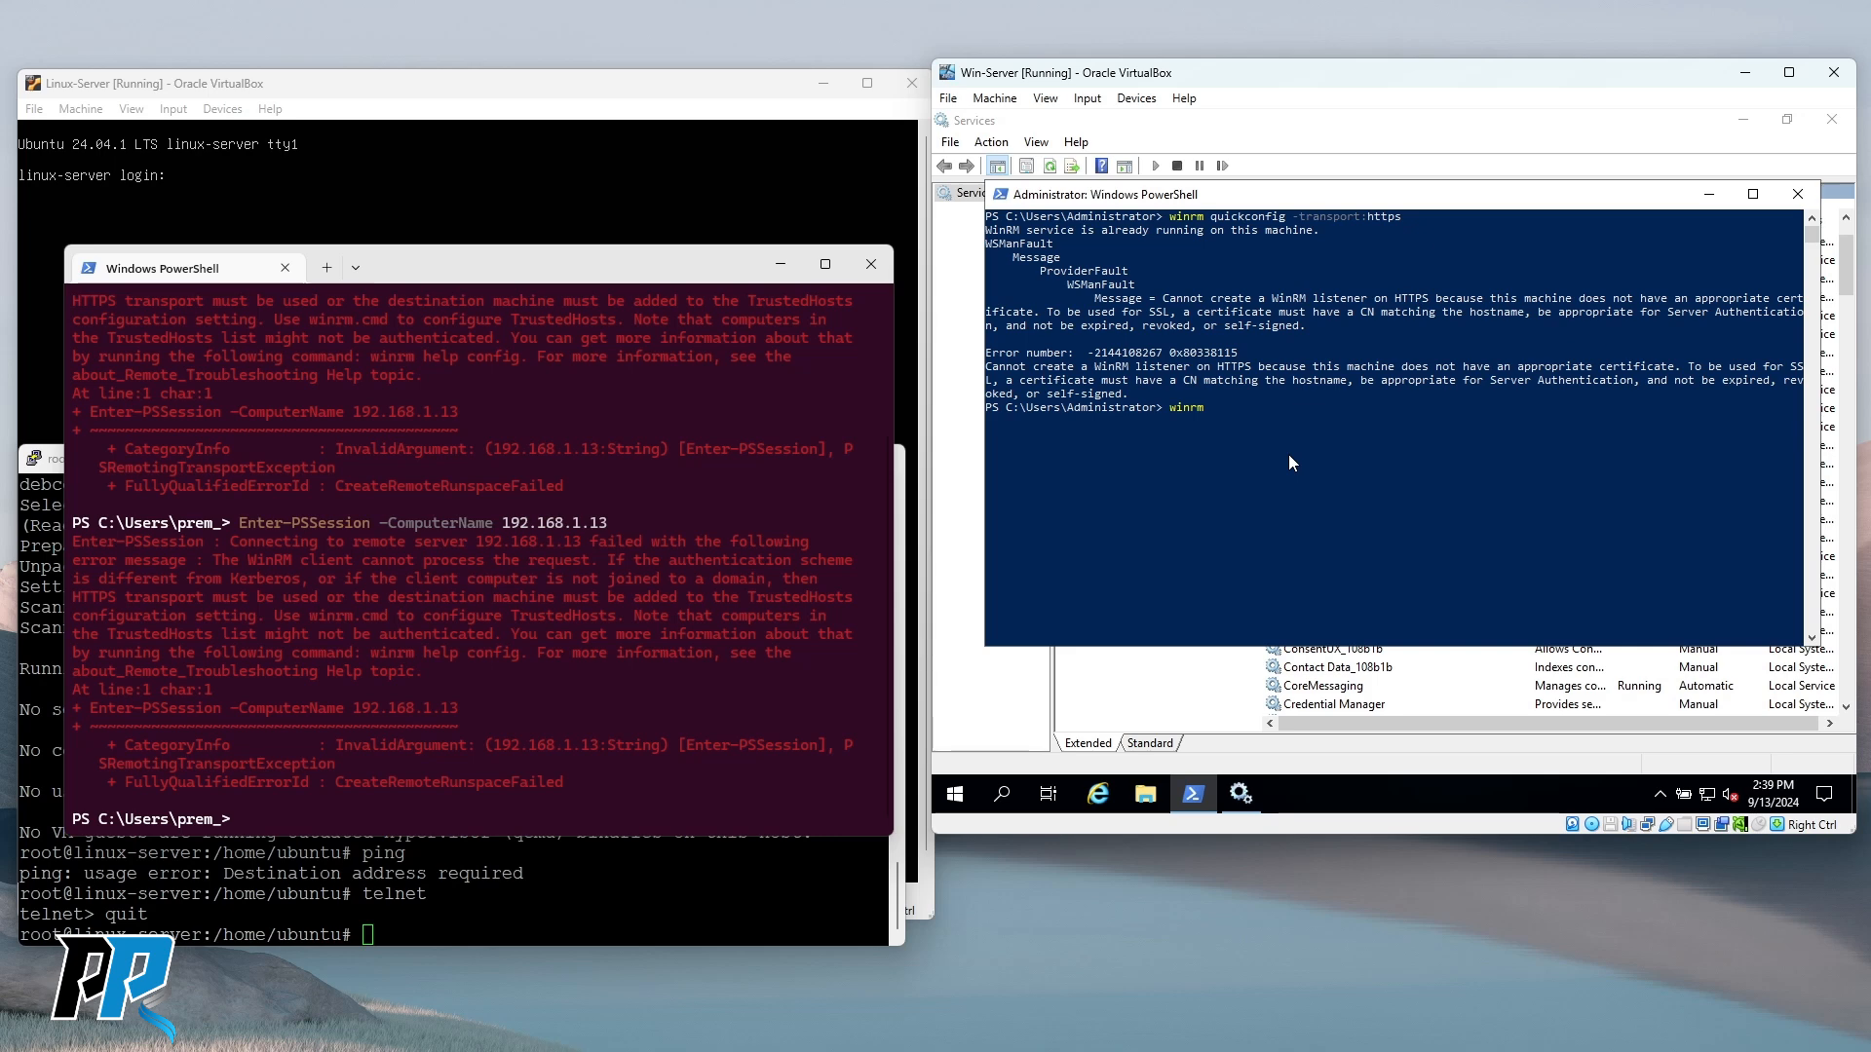
{"action": "type", "text": "get winrm/config/ser"}
Run 'winrm get winrm/config/service' and highlight the RootSDDL and EnumerationTimeoutms settings.
{"action": "type", "text": "vice"}
{"action": "key", "text": "Return"}
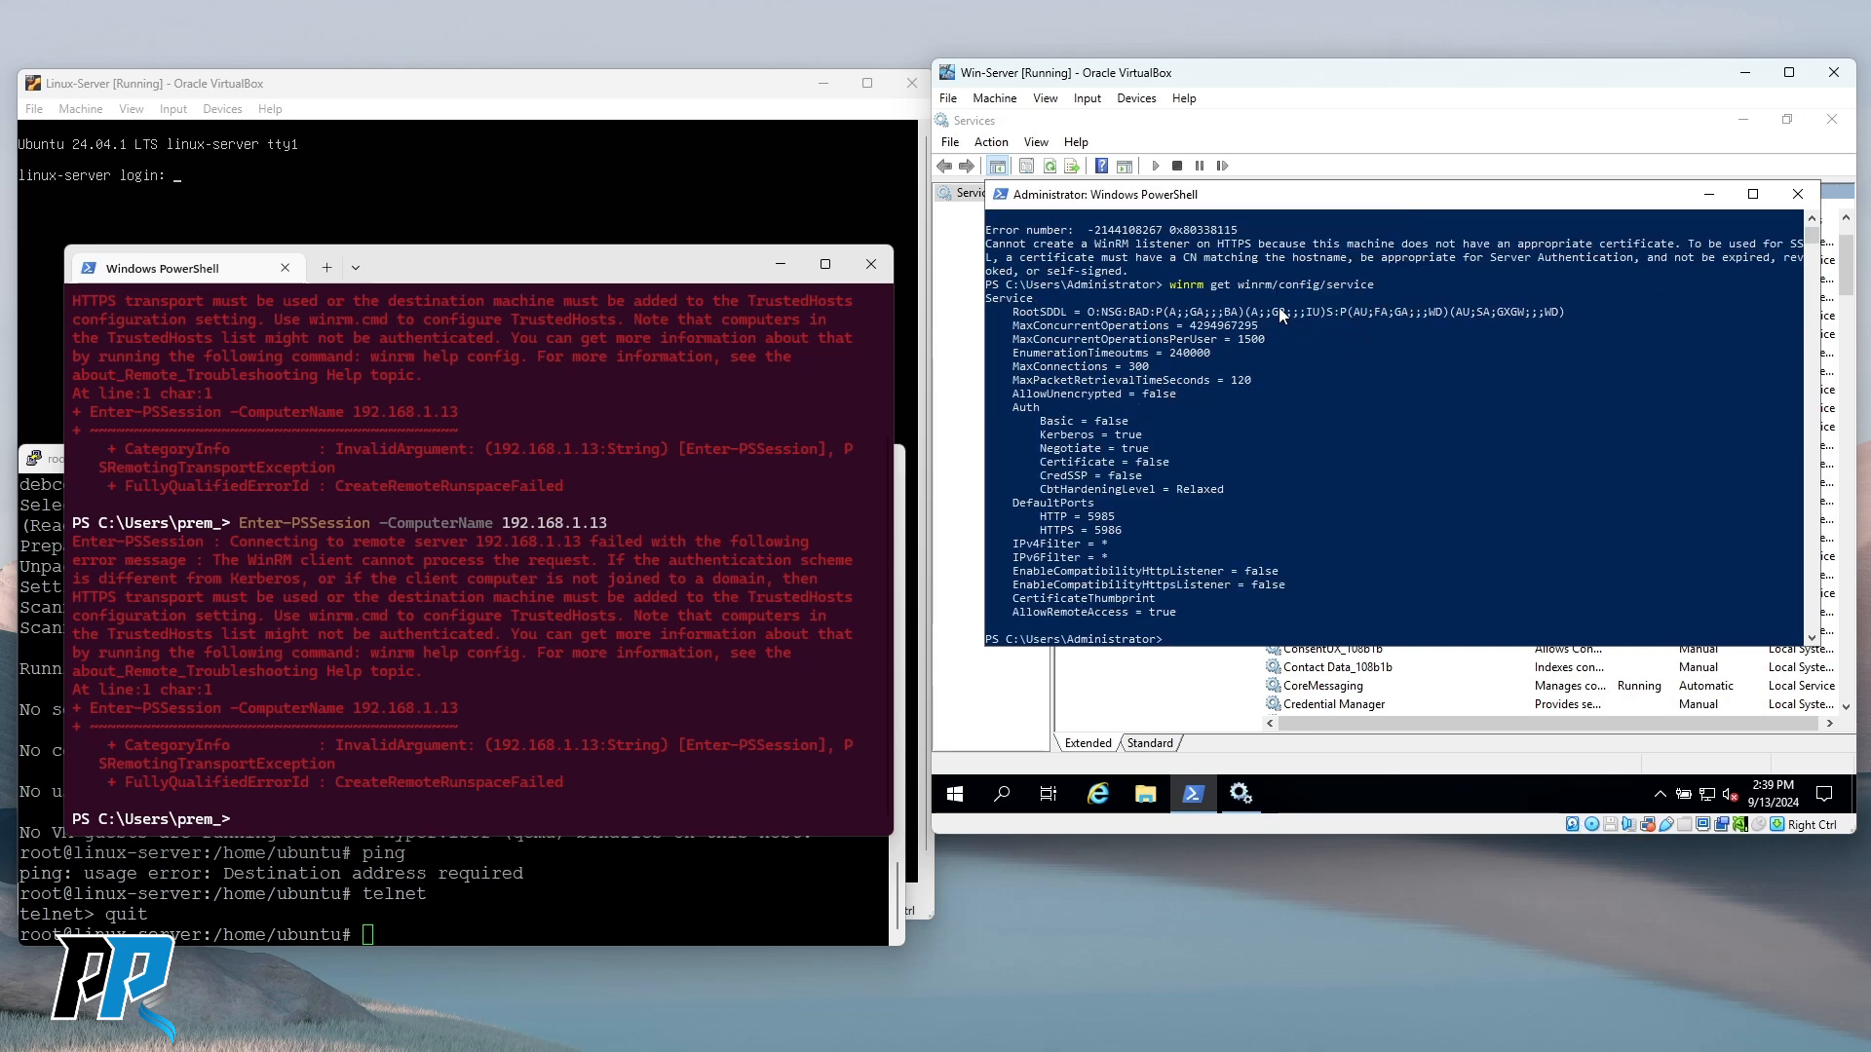
{"action": "left_click_drag", "start_coordinate": [1049, 312], "coordinate": [1576, 313]}
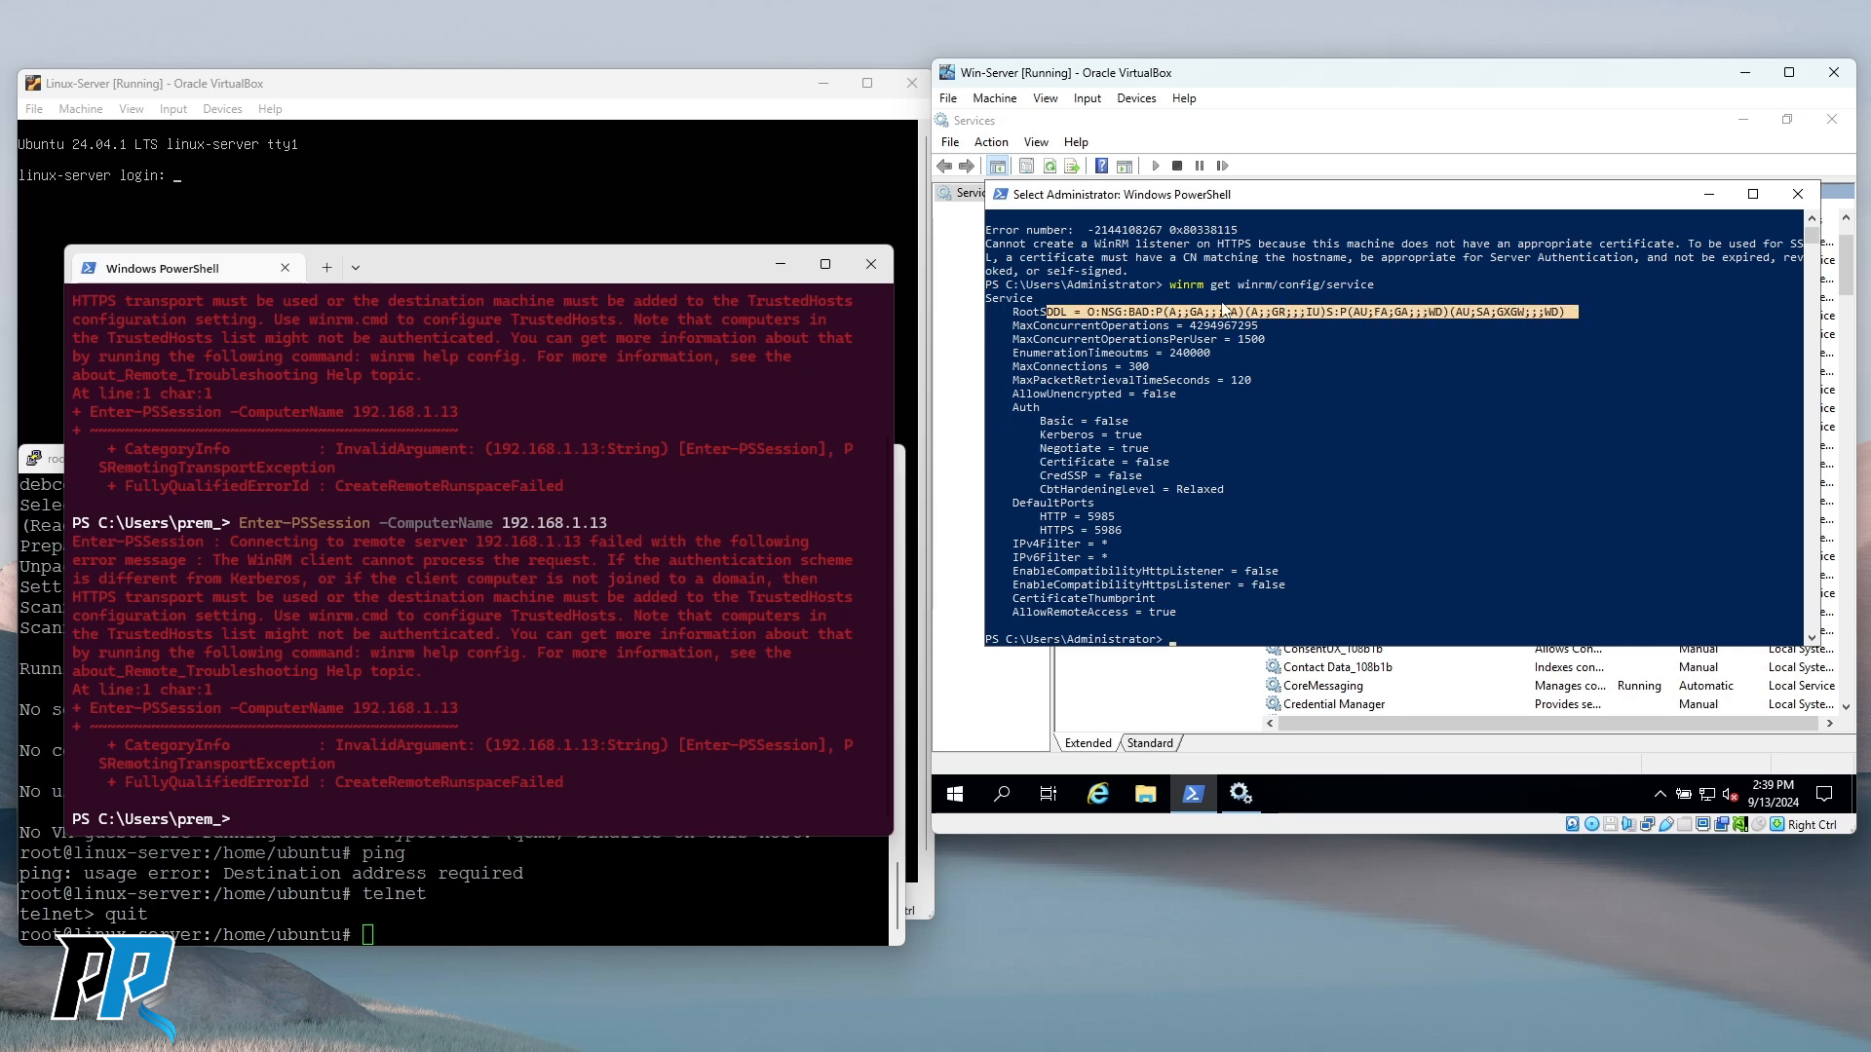
{"action": "left_click_drag", "start_coordinate": [1041, 326], "coordinate": [1258, 328]}
{"action": "left_click_drag", "start_coordinate": [1120, 341], "coordinate": [1271, 343]}
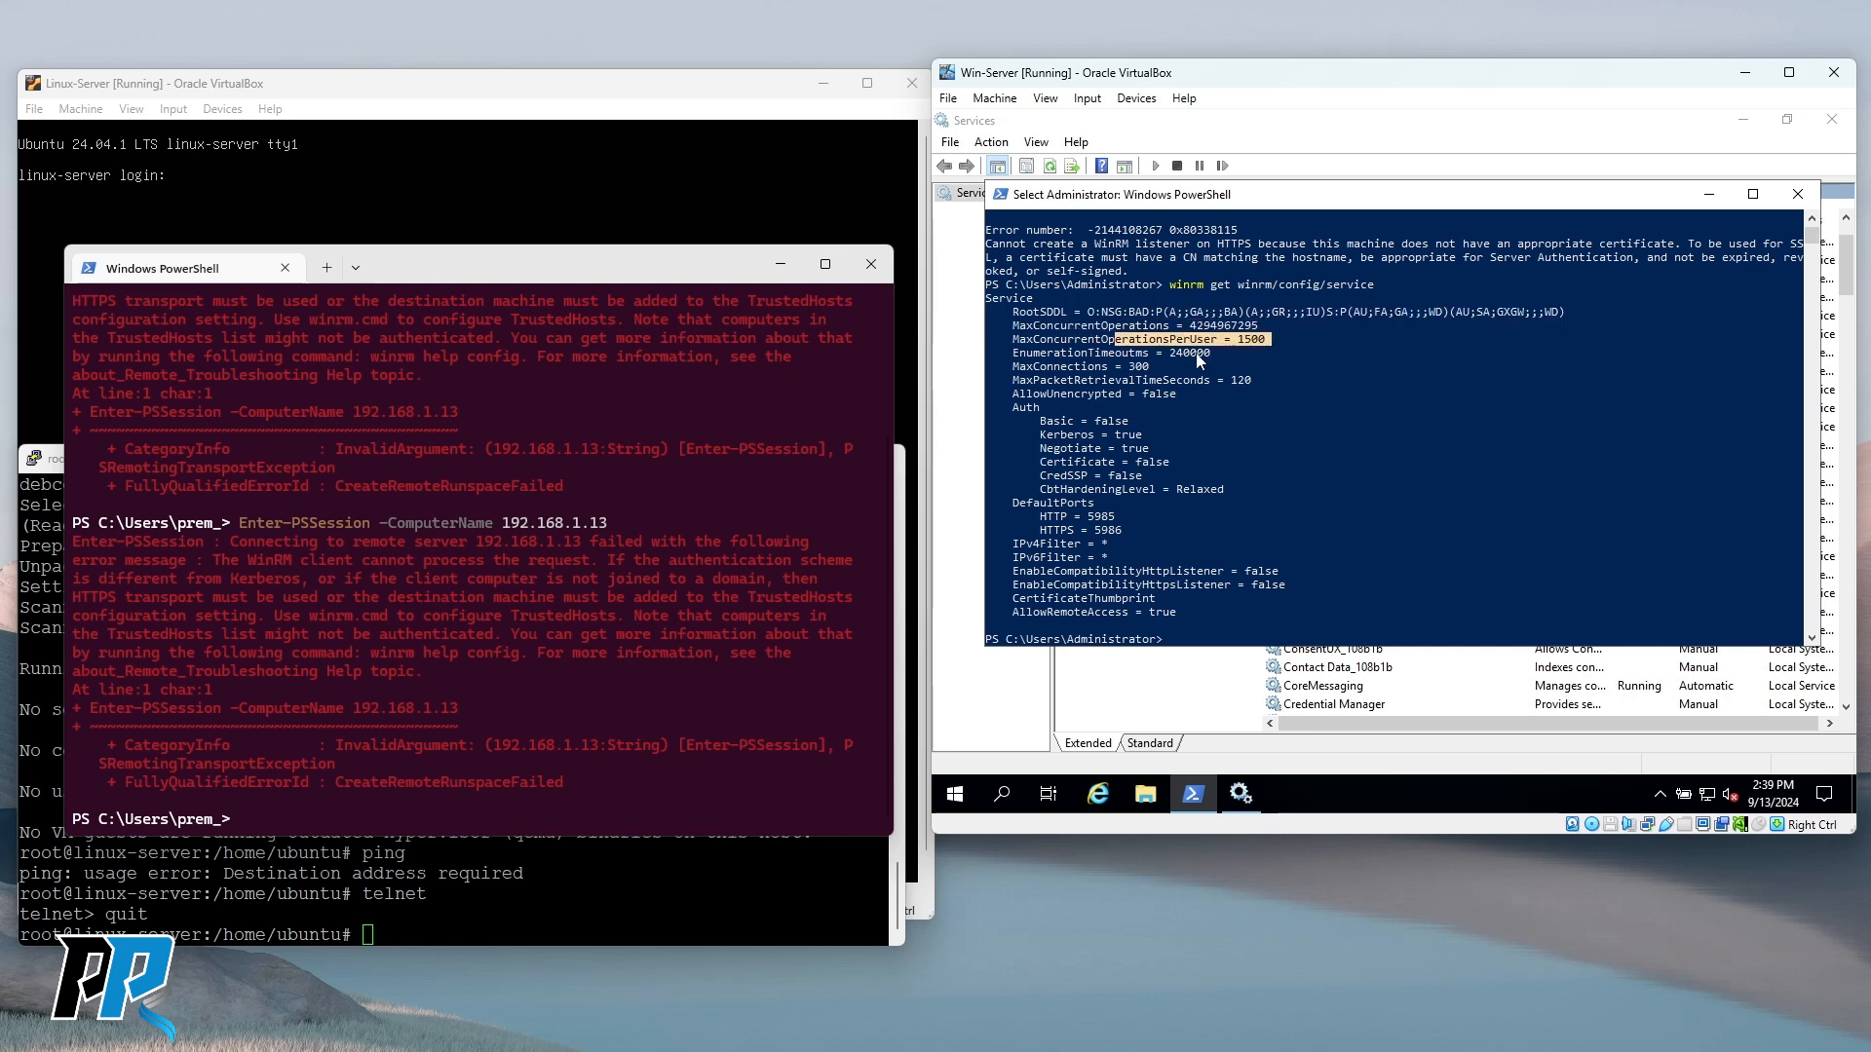
{"action": "left_click_drag", "start_coordinate": [1034, 353], "coordinate": [1210, 353]}
Highlight MaxConnections, AllowUnencrypted, Kerberos/Negotiate/Basic auth and default ports 5985 and 5986.
{"action": "left_click_drag", "start_coordinate": [1063, 367], "coordinate": [1149, 365]}
{"action": "left_click", "coordinate": [1153, 366]}
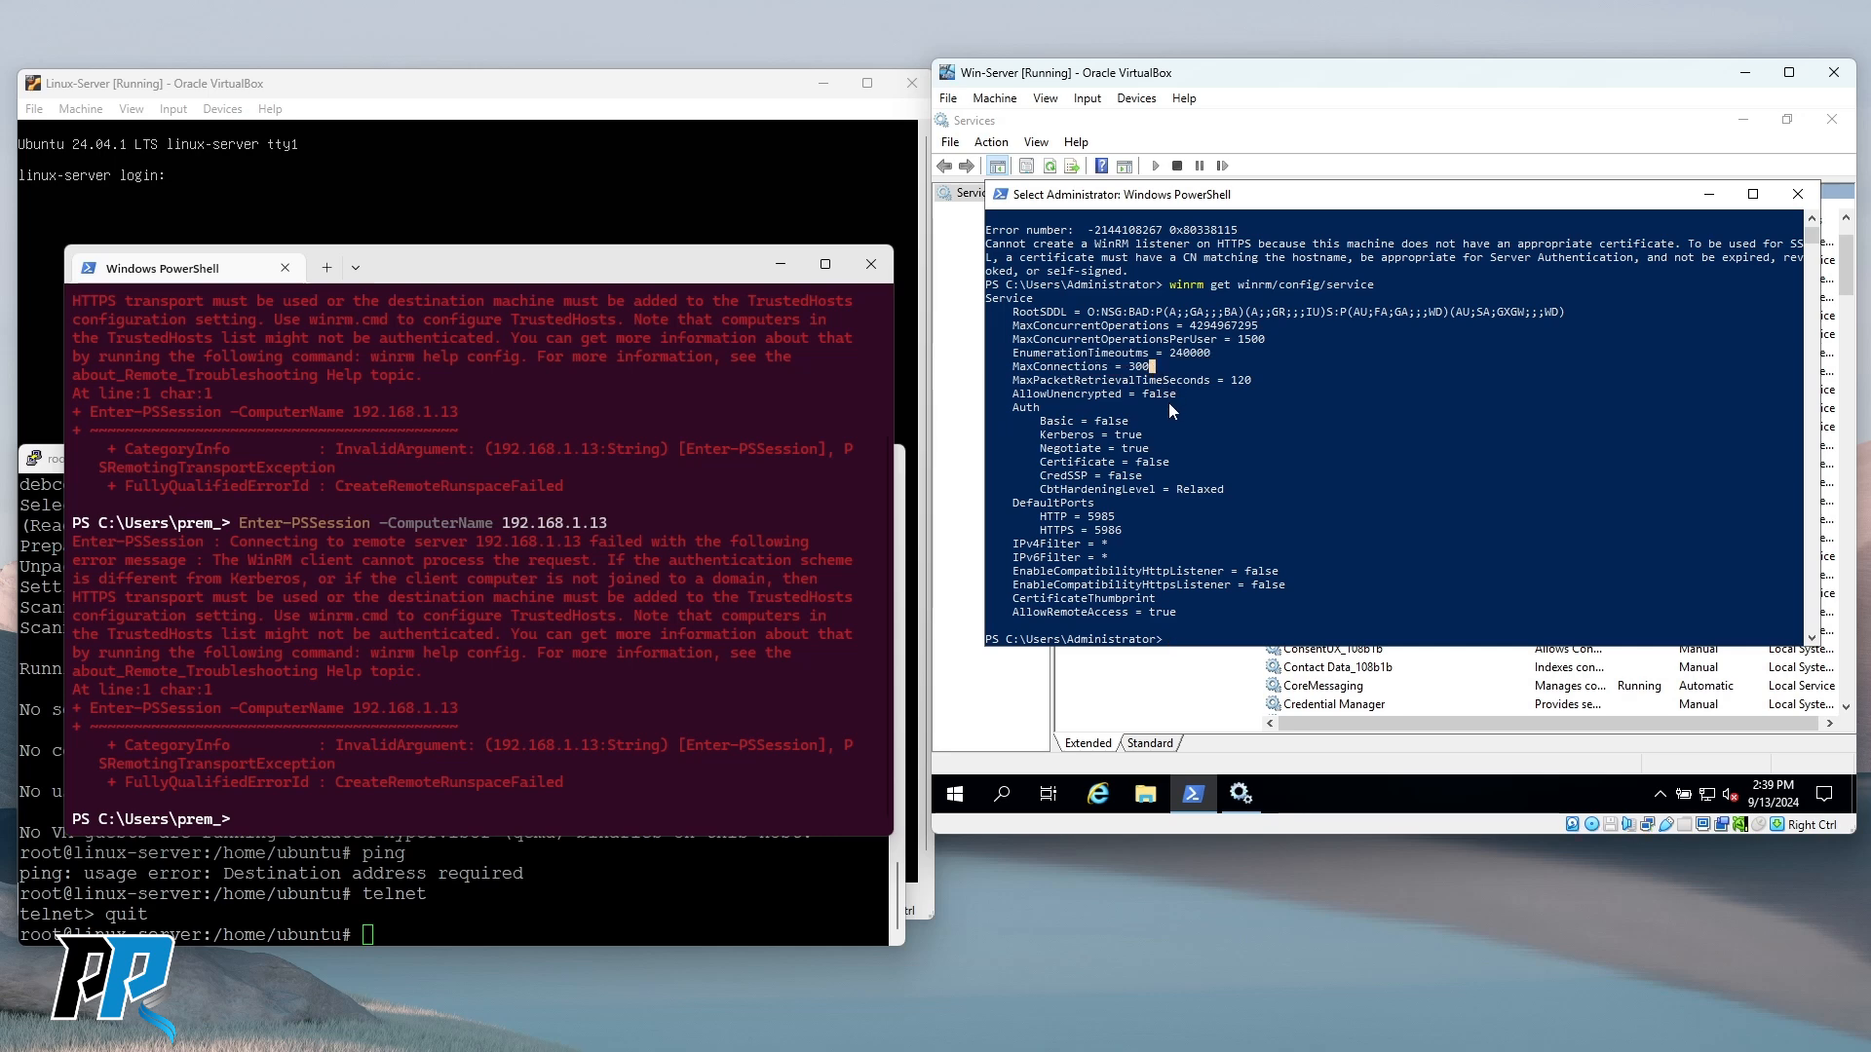
{"action": "left_click_drag", "start_coordinate": [1088, 381], "coordinate": [1259, 383]}
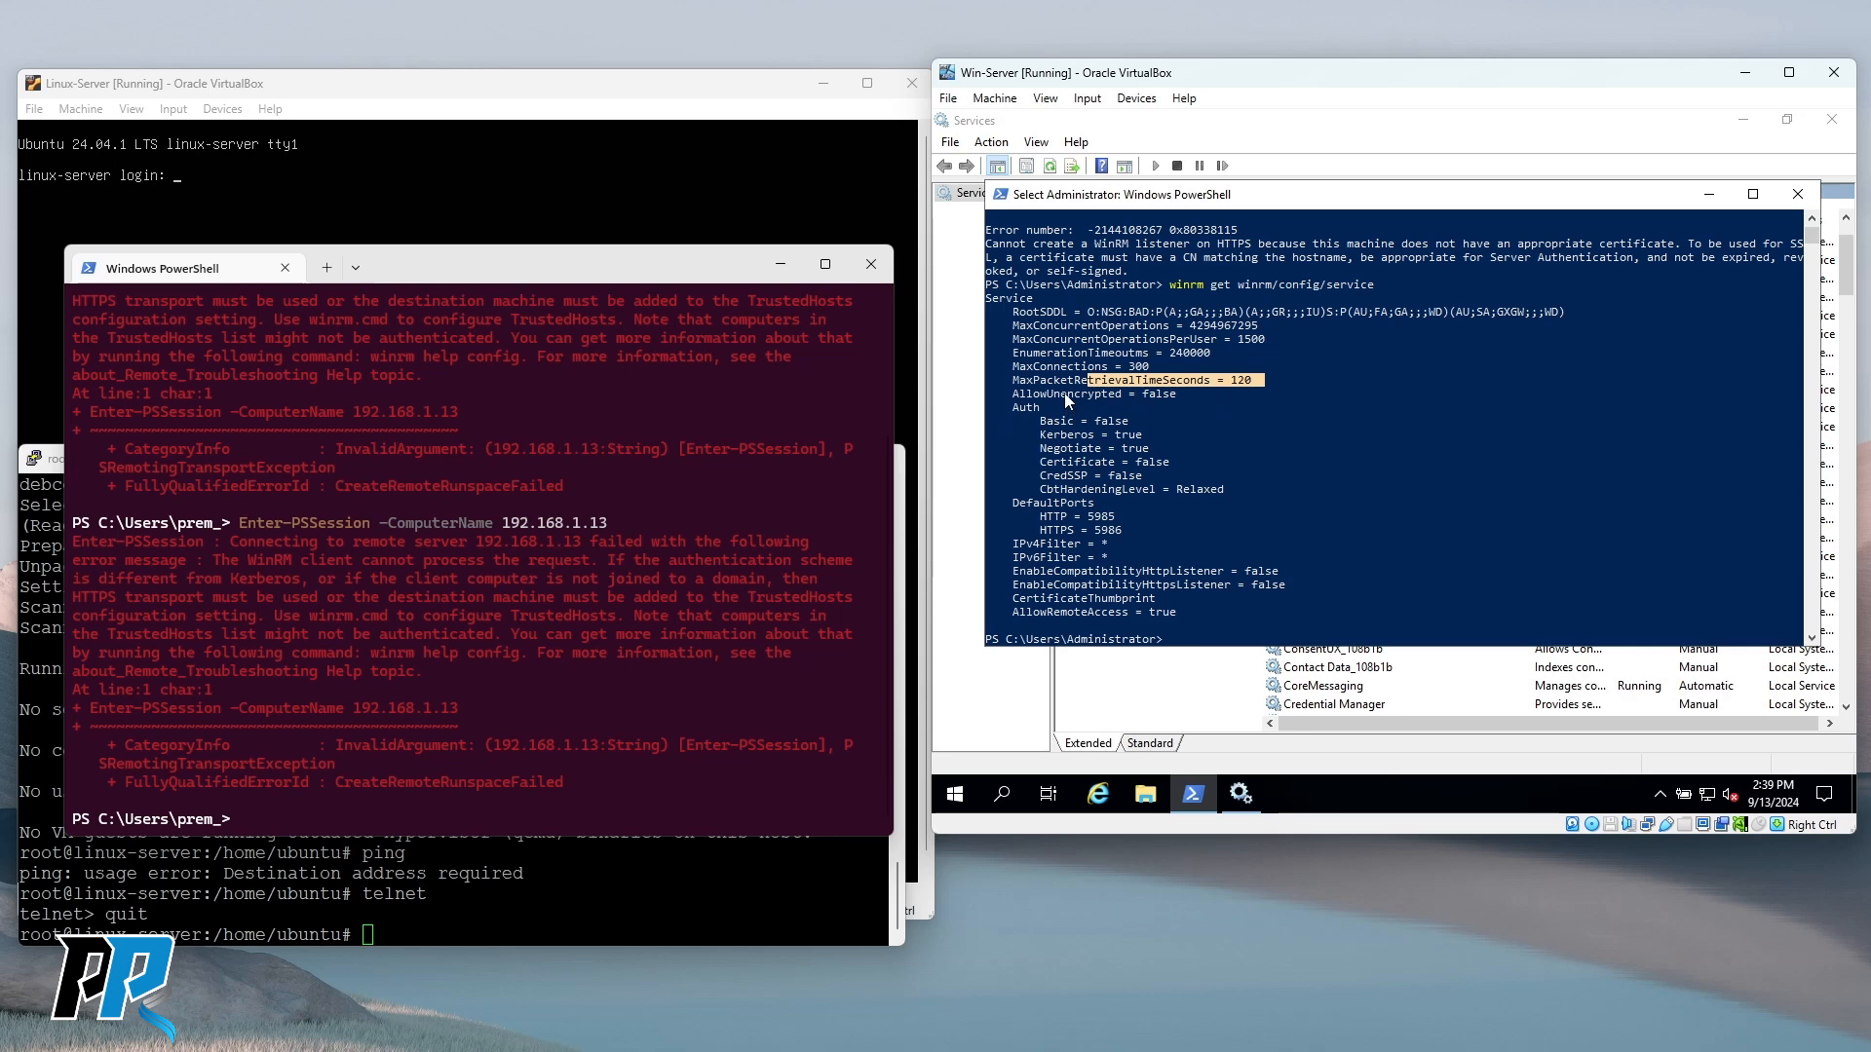
{"action": "left_click_drag", "start_coordinate": [1061, 395], "coordinate": [1180, 400]}
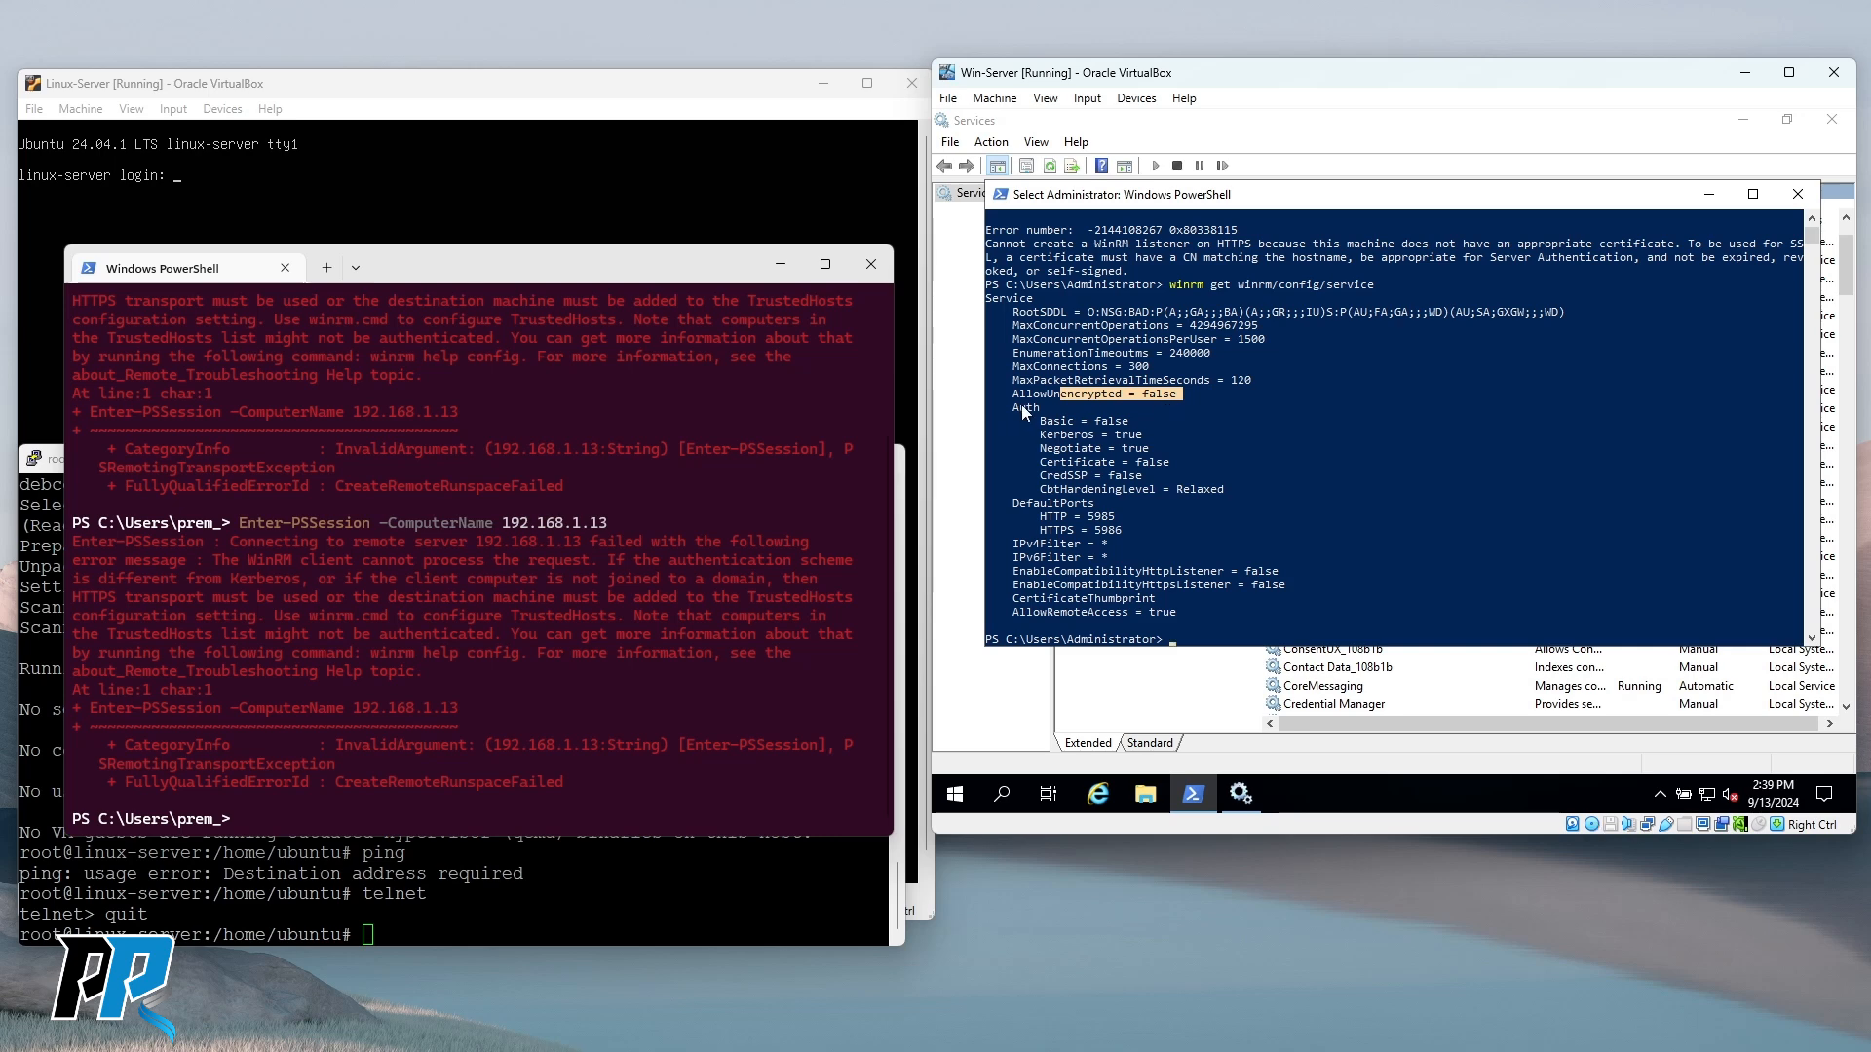
{"action": "left_click_drag", "start_coordinate": [1061, 435], "coordinate": [1160, 436]}
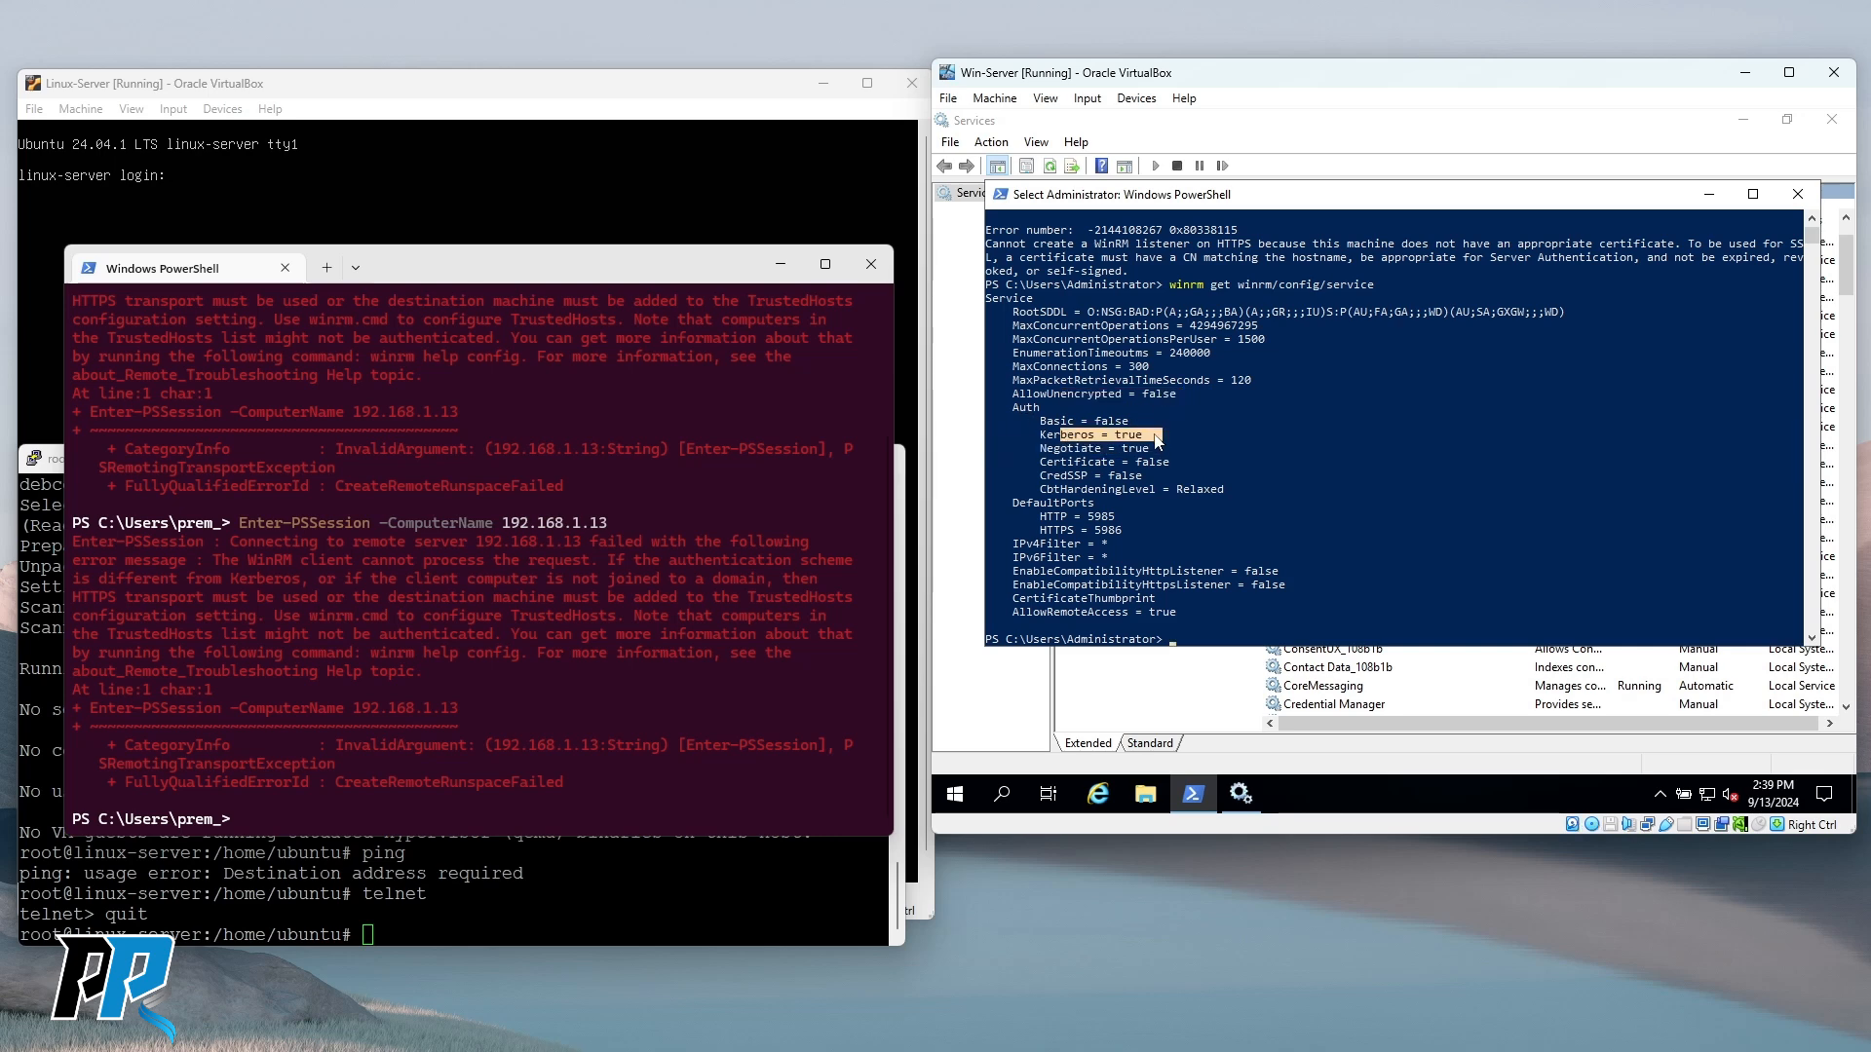
{"action": "left_click_drag", "start_coordinate": [1041, 420], "coordinate": [1156, 449]}
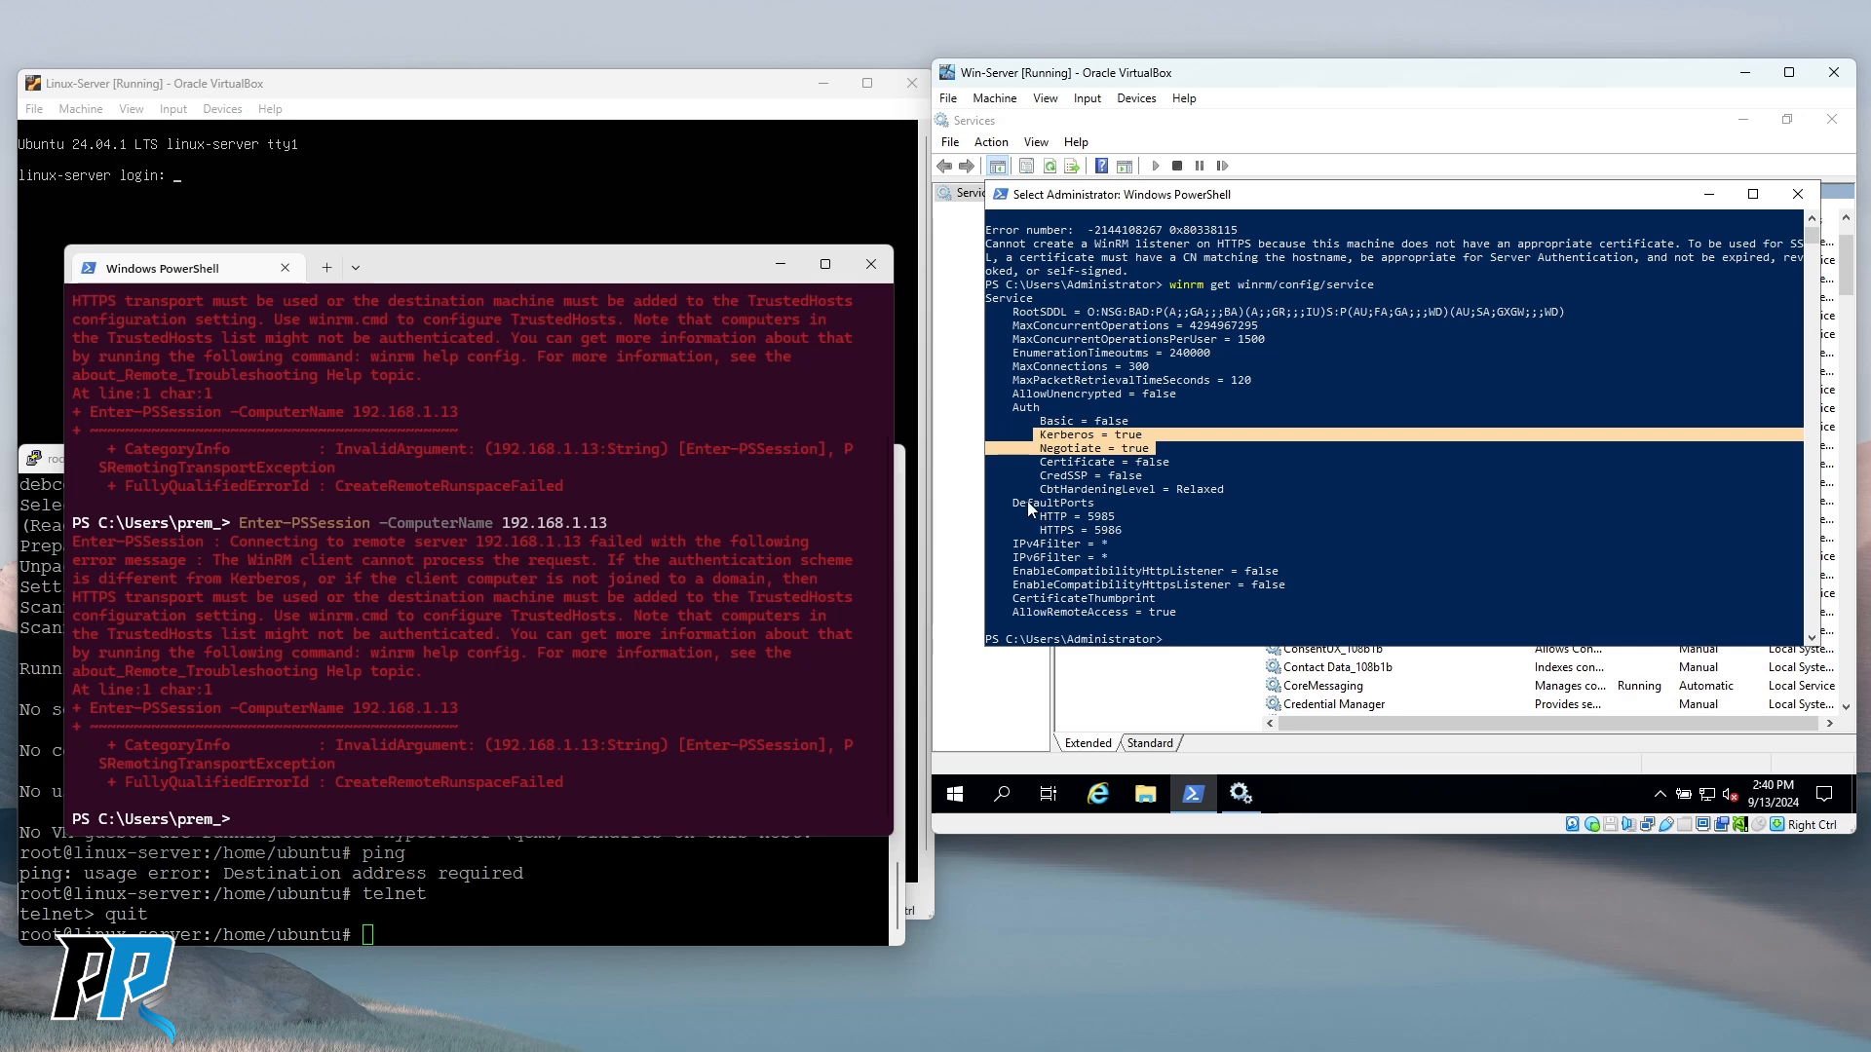
{"action": "left_click_drag", "start_coordinate": [1044, 517], "coordinate": [1123, 528]}
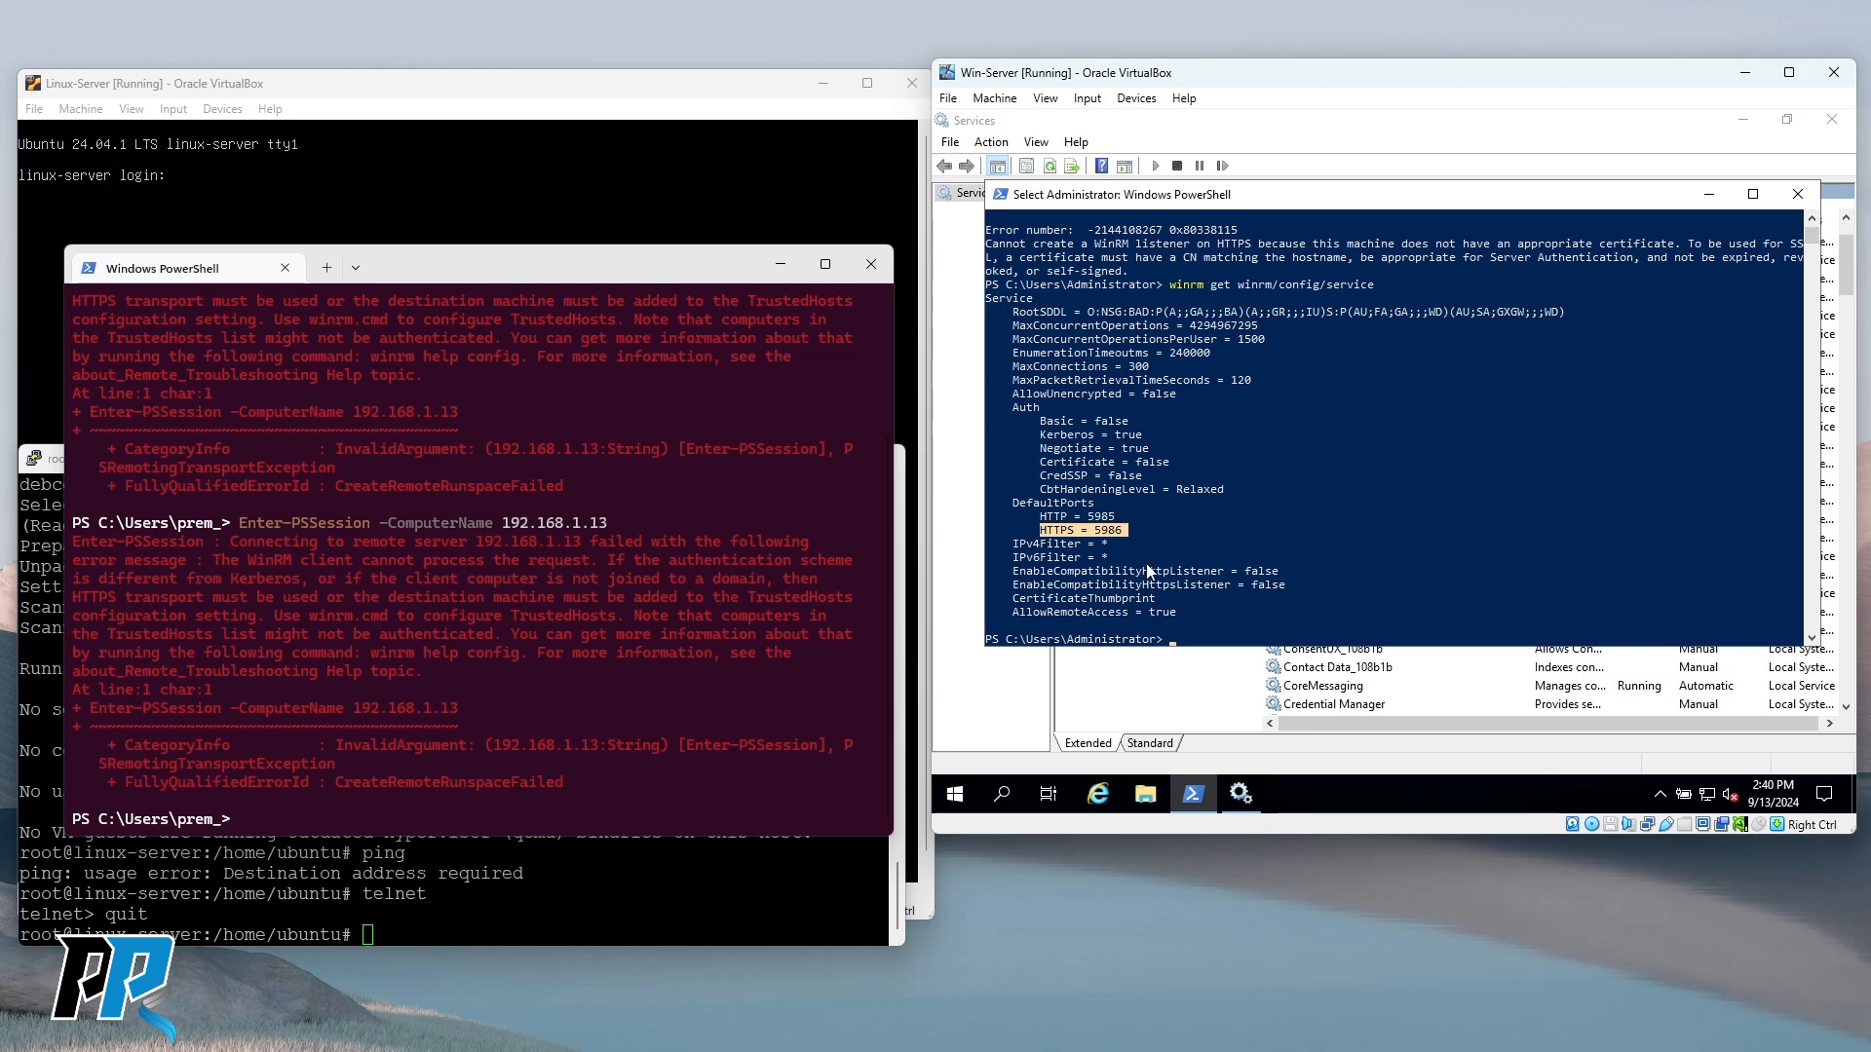
{"action": "scroll", "coordinate": [1213, 443], "scroll_direction": "up", "scroll_amount": 1}
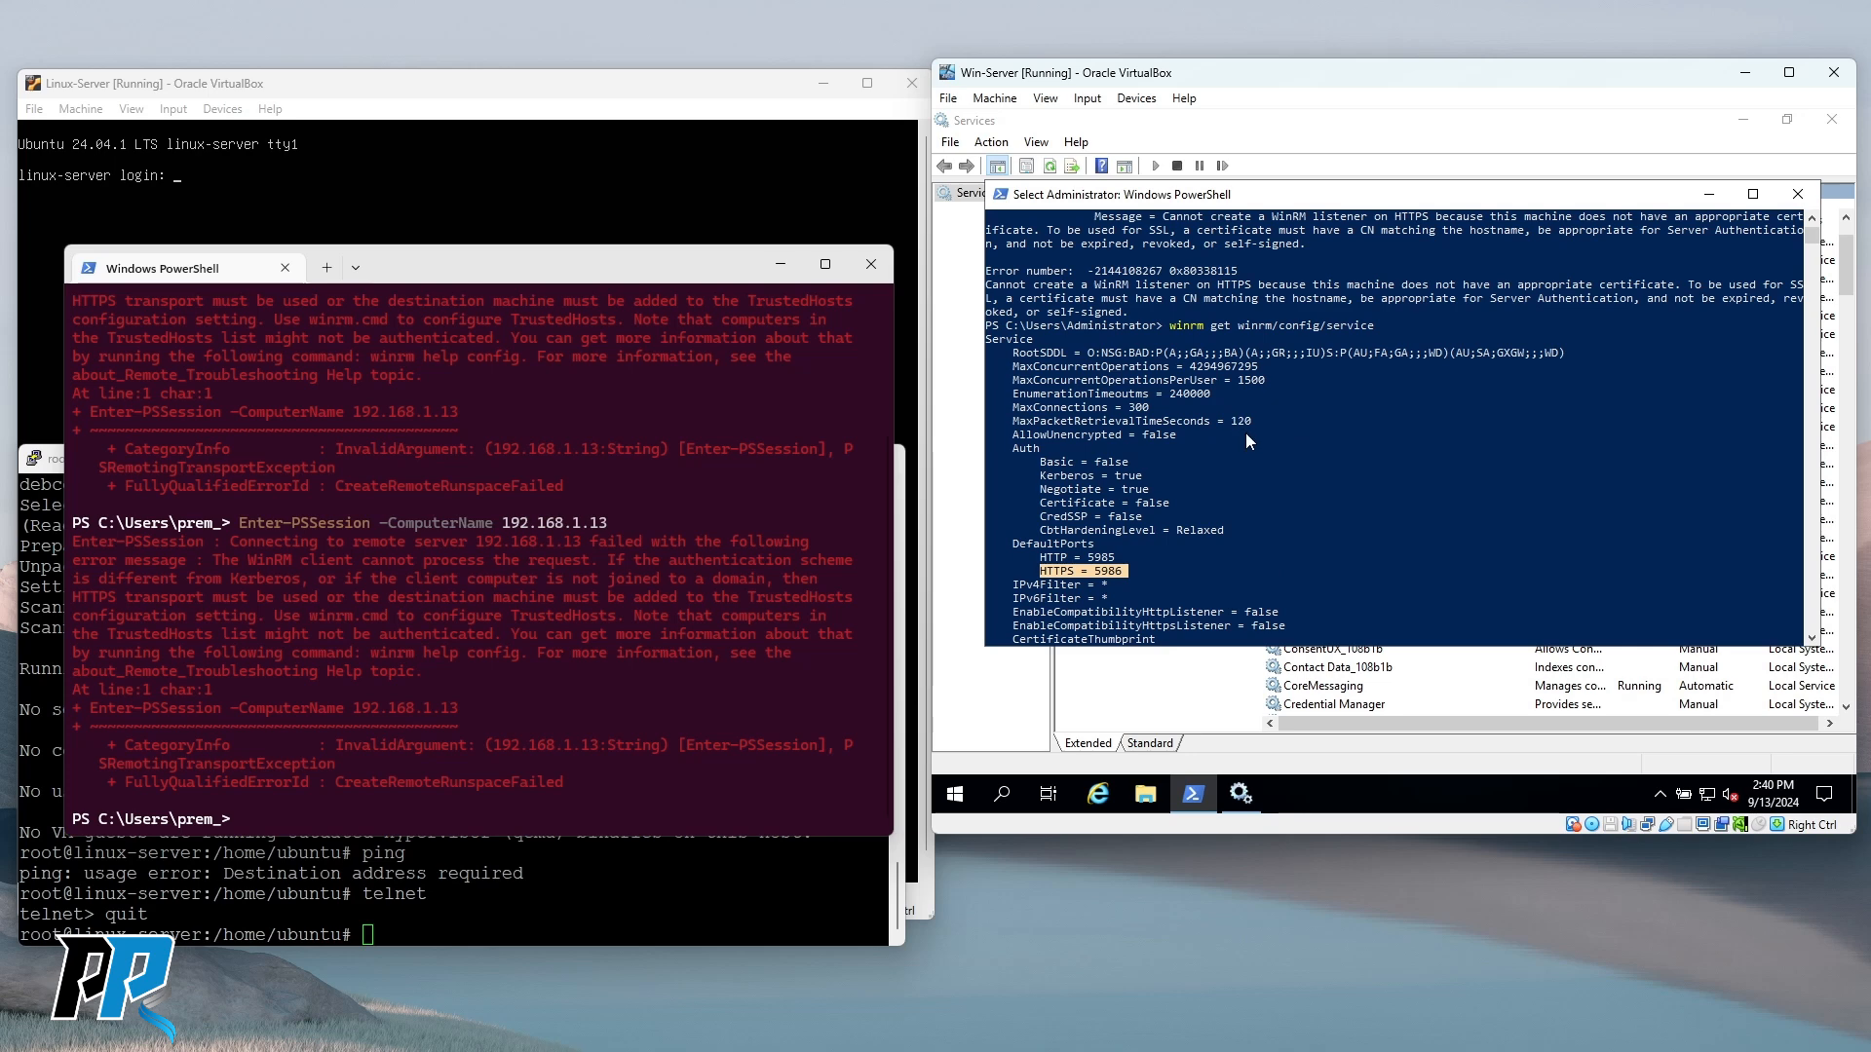
{"action": "scroll", "coordinate": [1243, 429], "scroll_direction": "up", "scroll_amount": 2}
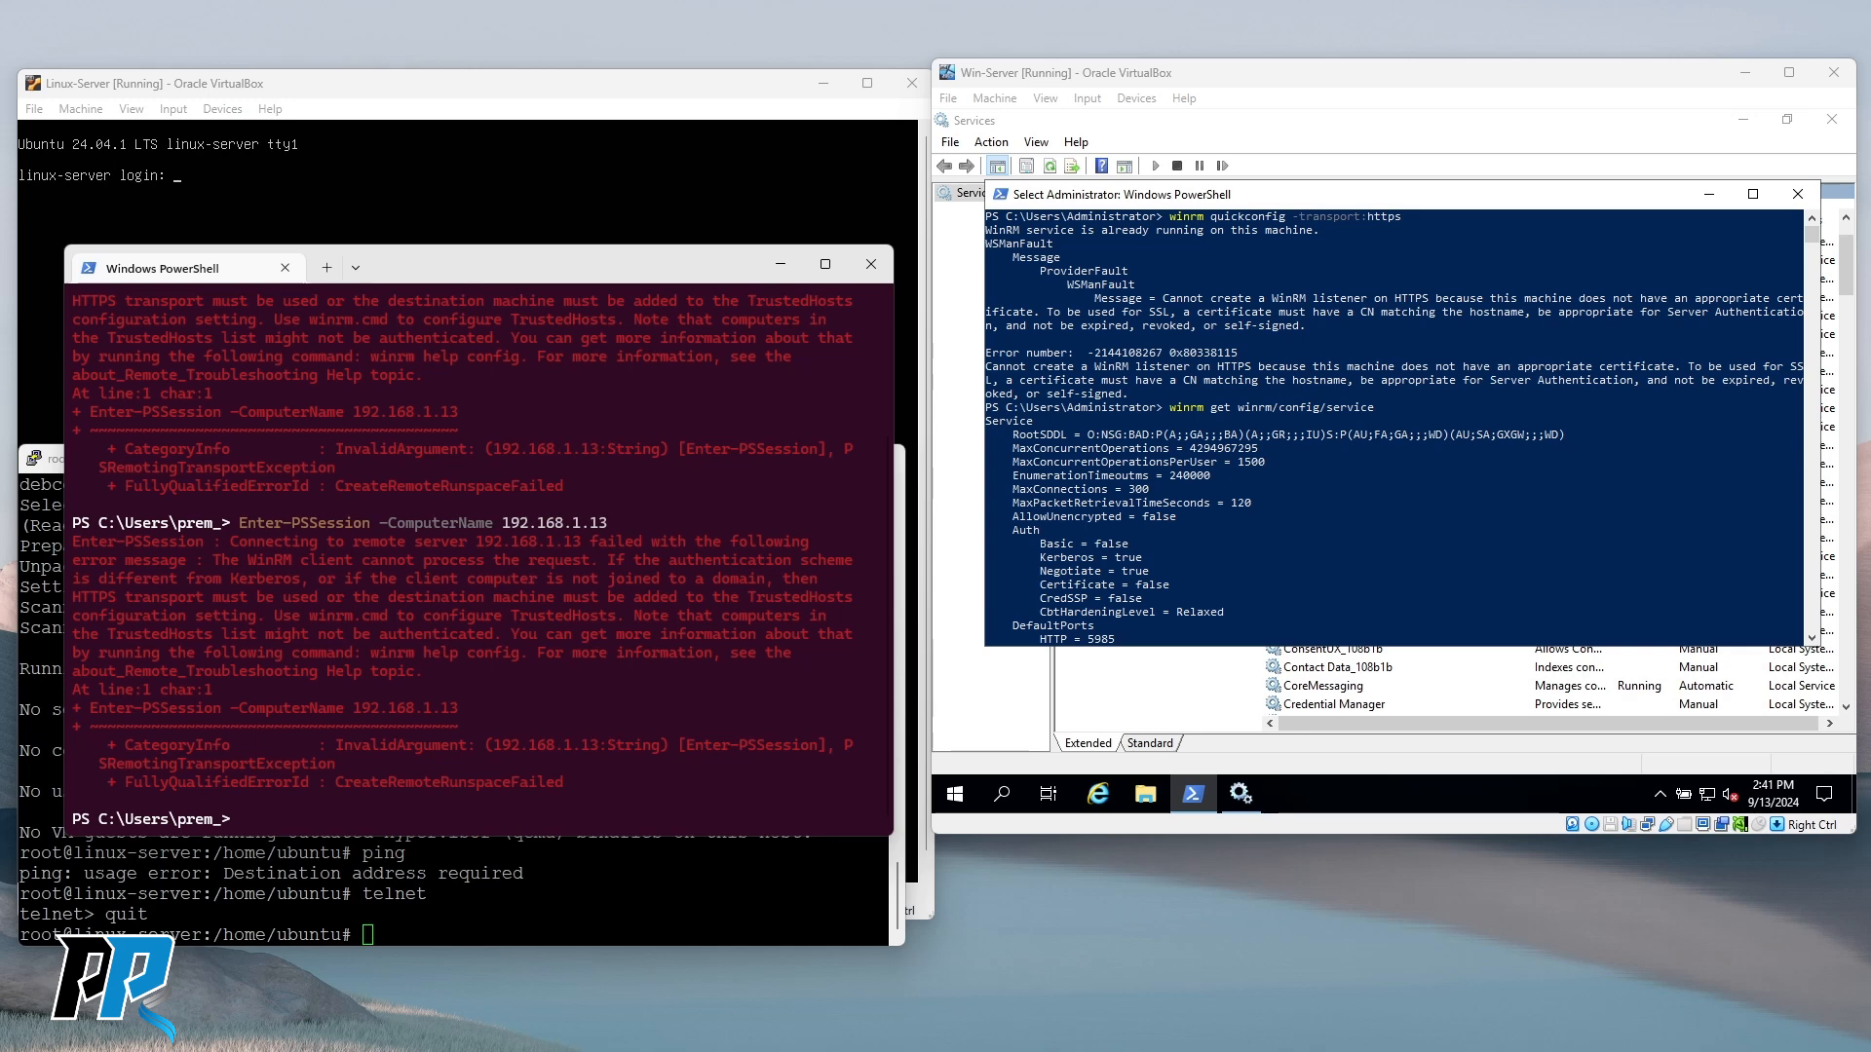
{"action": "scroll", "coordinate": [1341, 440], "scroll_direction": "down", "scroll_amount": 5}
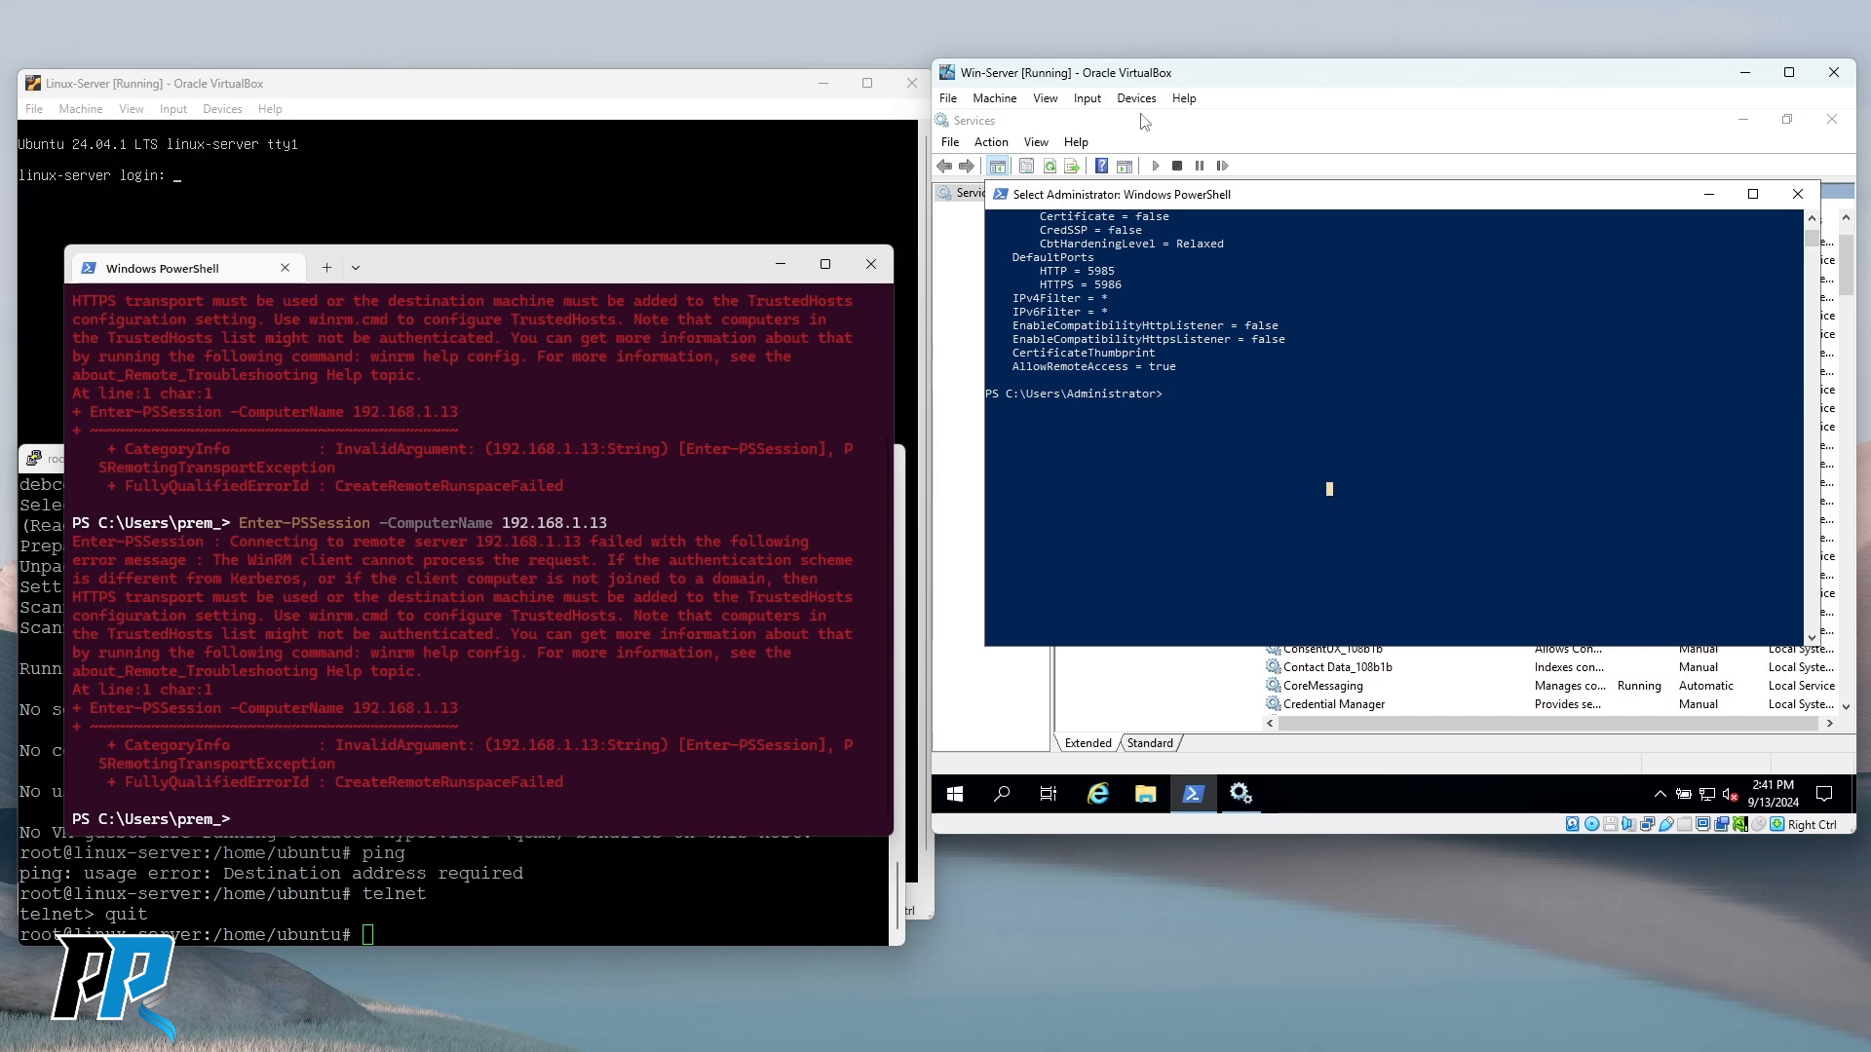
Set Devices > Shared Clipboard to Host To Guest and refocus the VM's PowerShell.
{"action": "left_click", "coordinate": [1088, 99]}
{"action": "left_click", "coordinate": [1136, 99]}
{"action": "left_click", "coordinate": [1137, 99]}
{"action": "mouse_move", "coordinate": [1187, 228]}
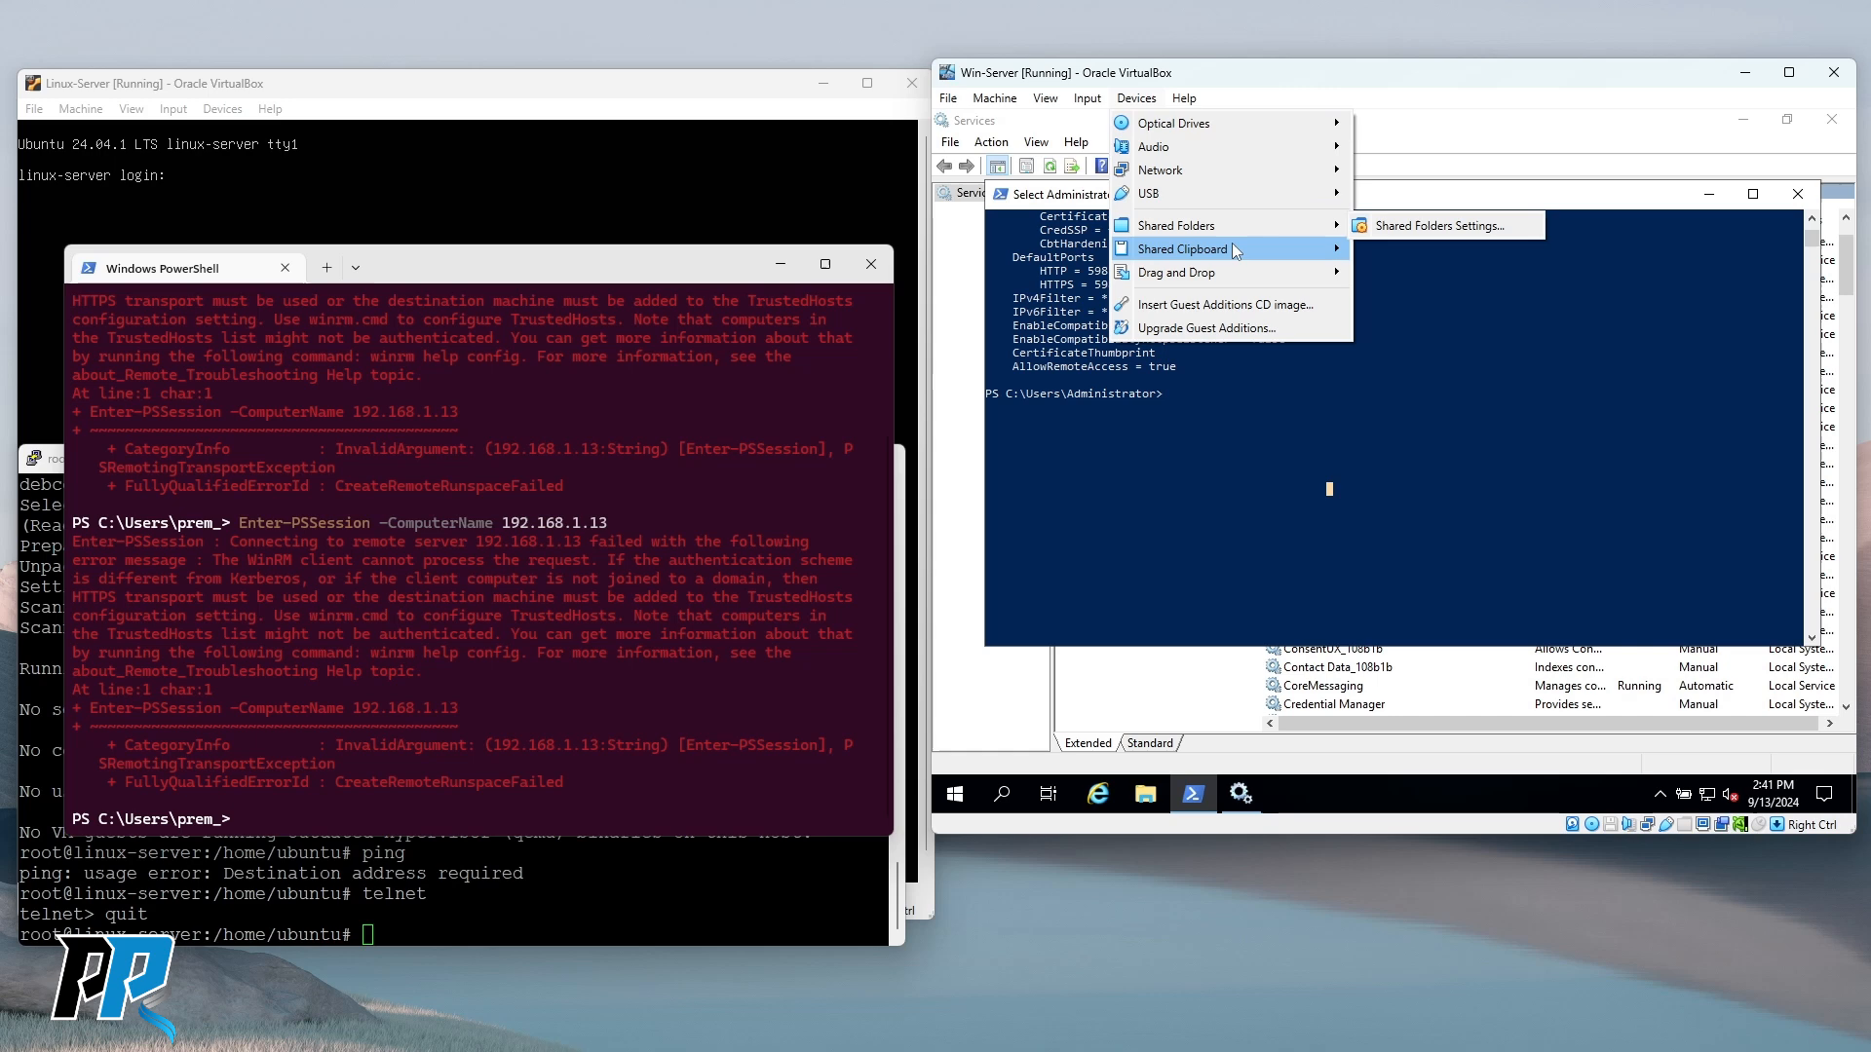
{"action": "mouse_move", "coordinate": [1234, 245]}
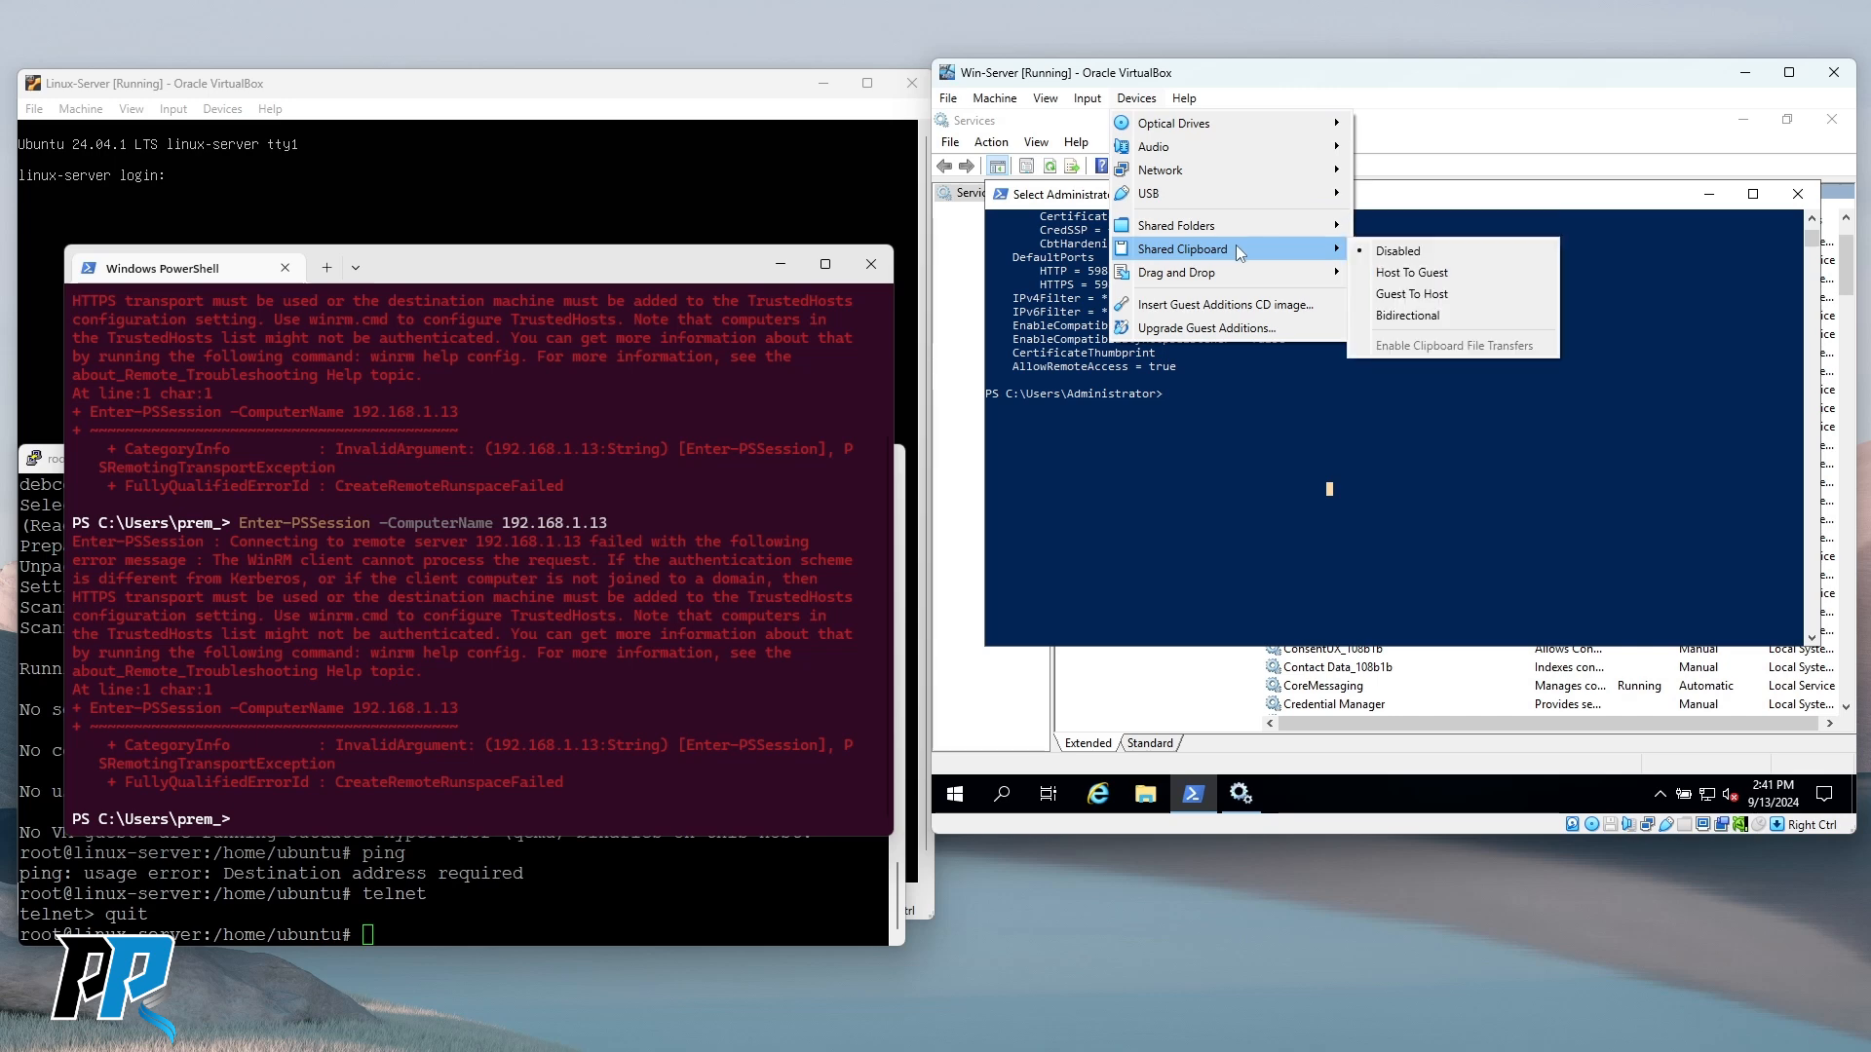
{"action": "left_click", "coordinate": [1430, 274]}
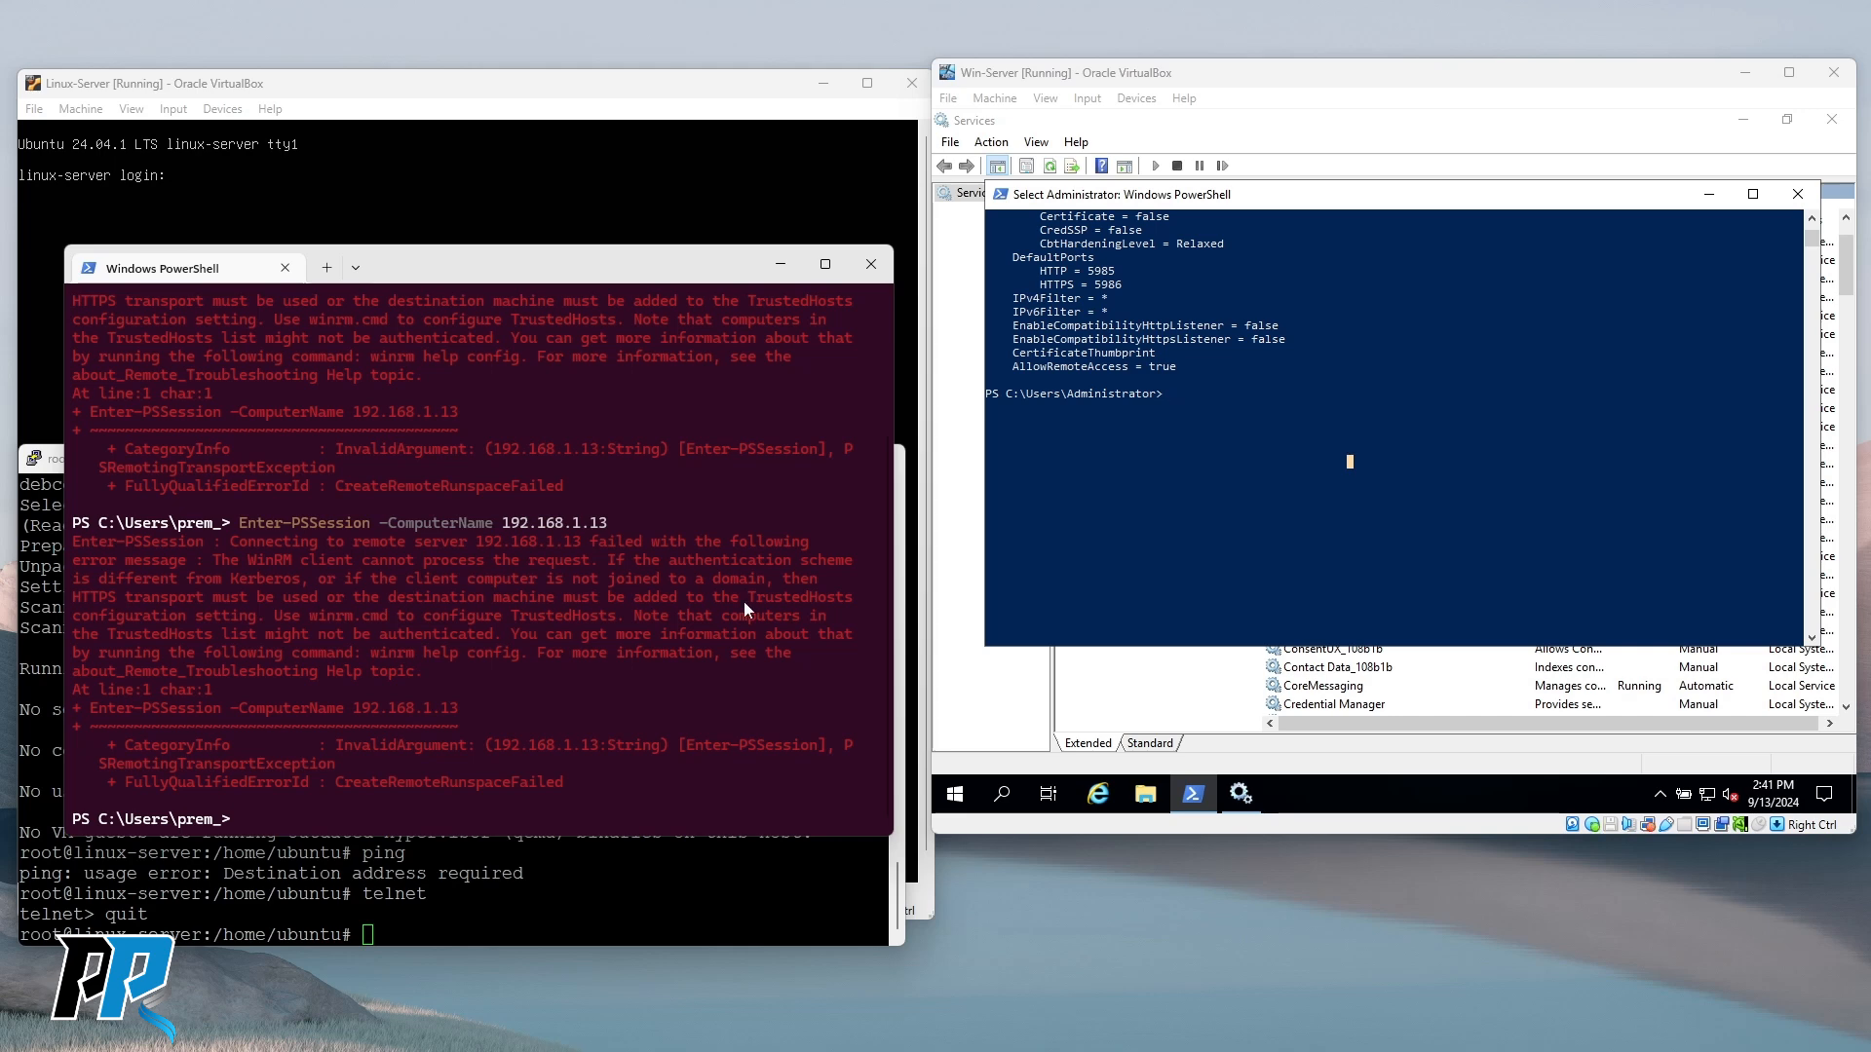
{"action": "left_click", "coordinate": [1254, 431]}
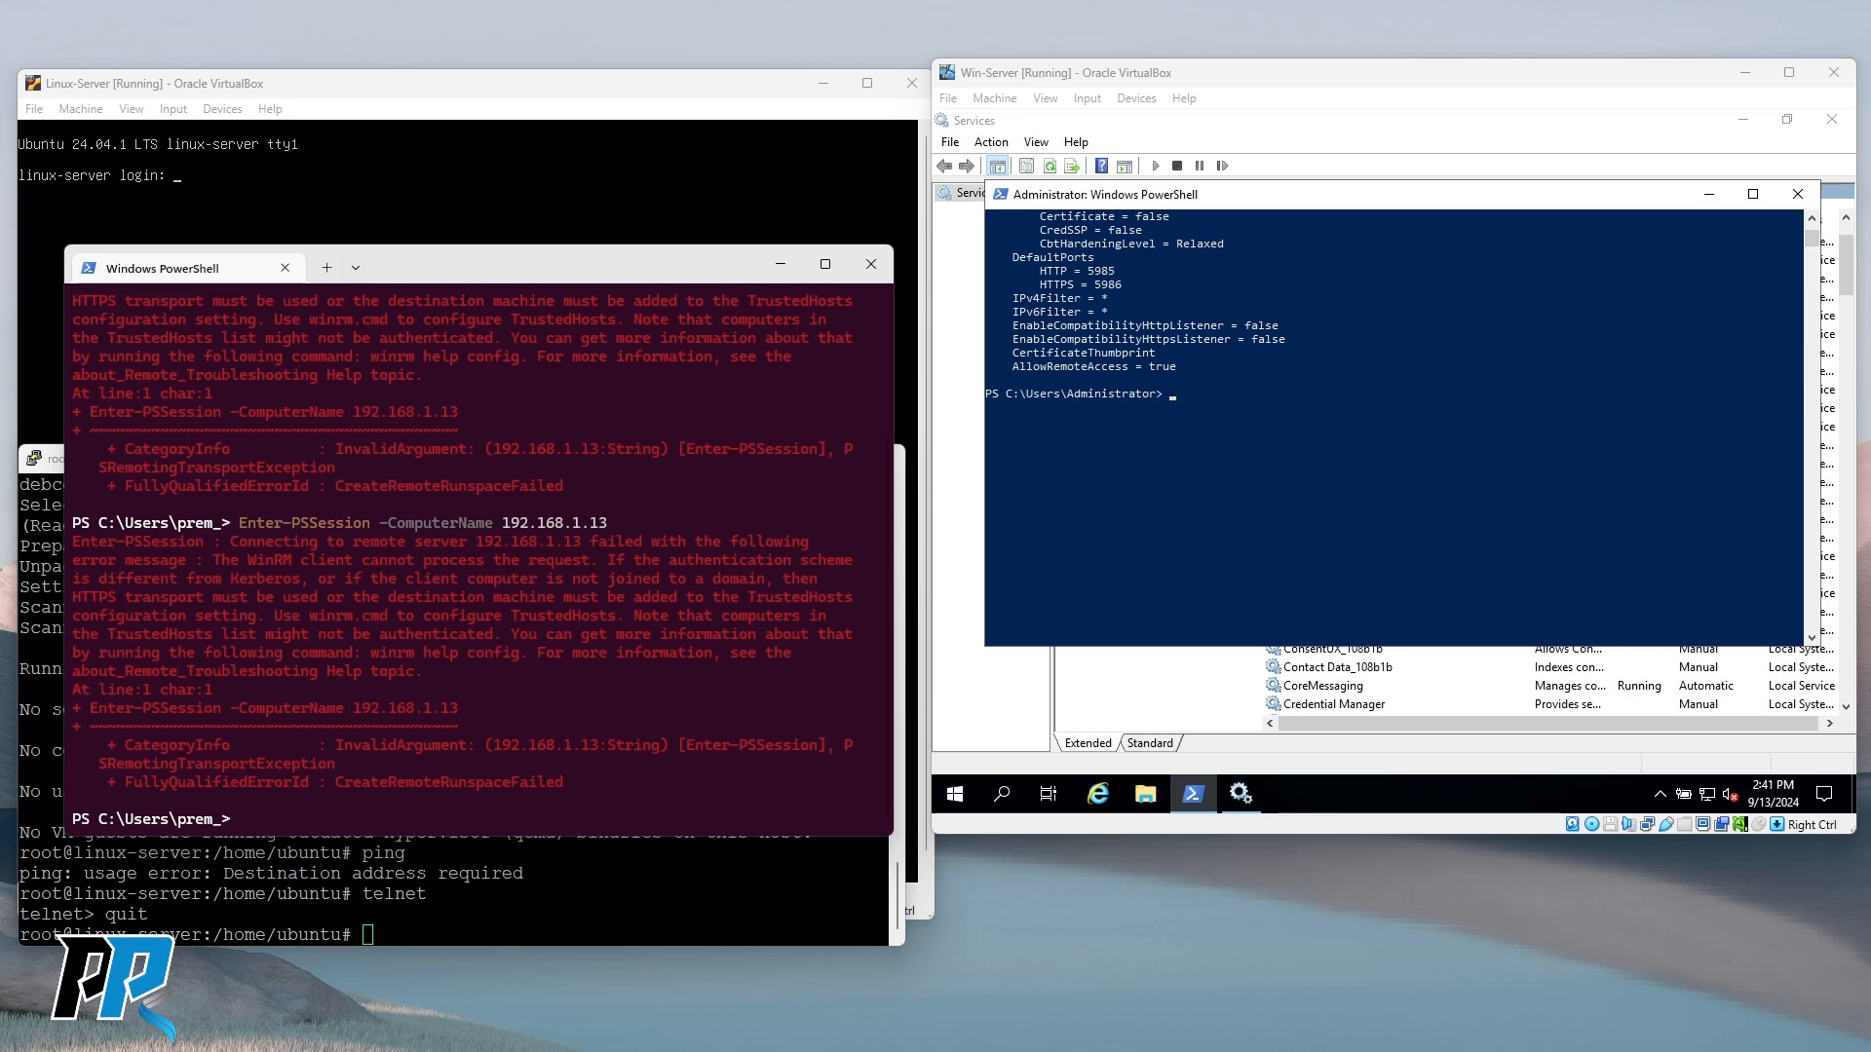
{"action": "left_click", "coordinate": [1226, 436]}
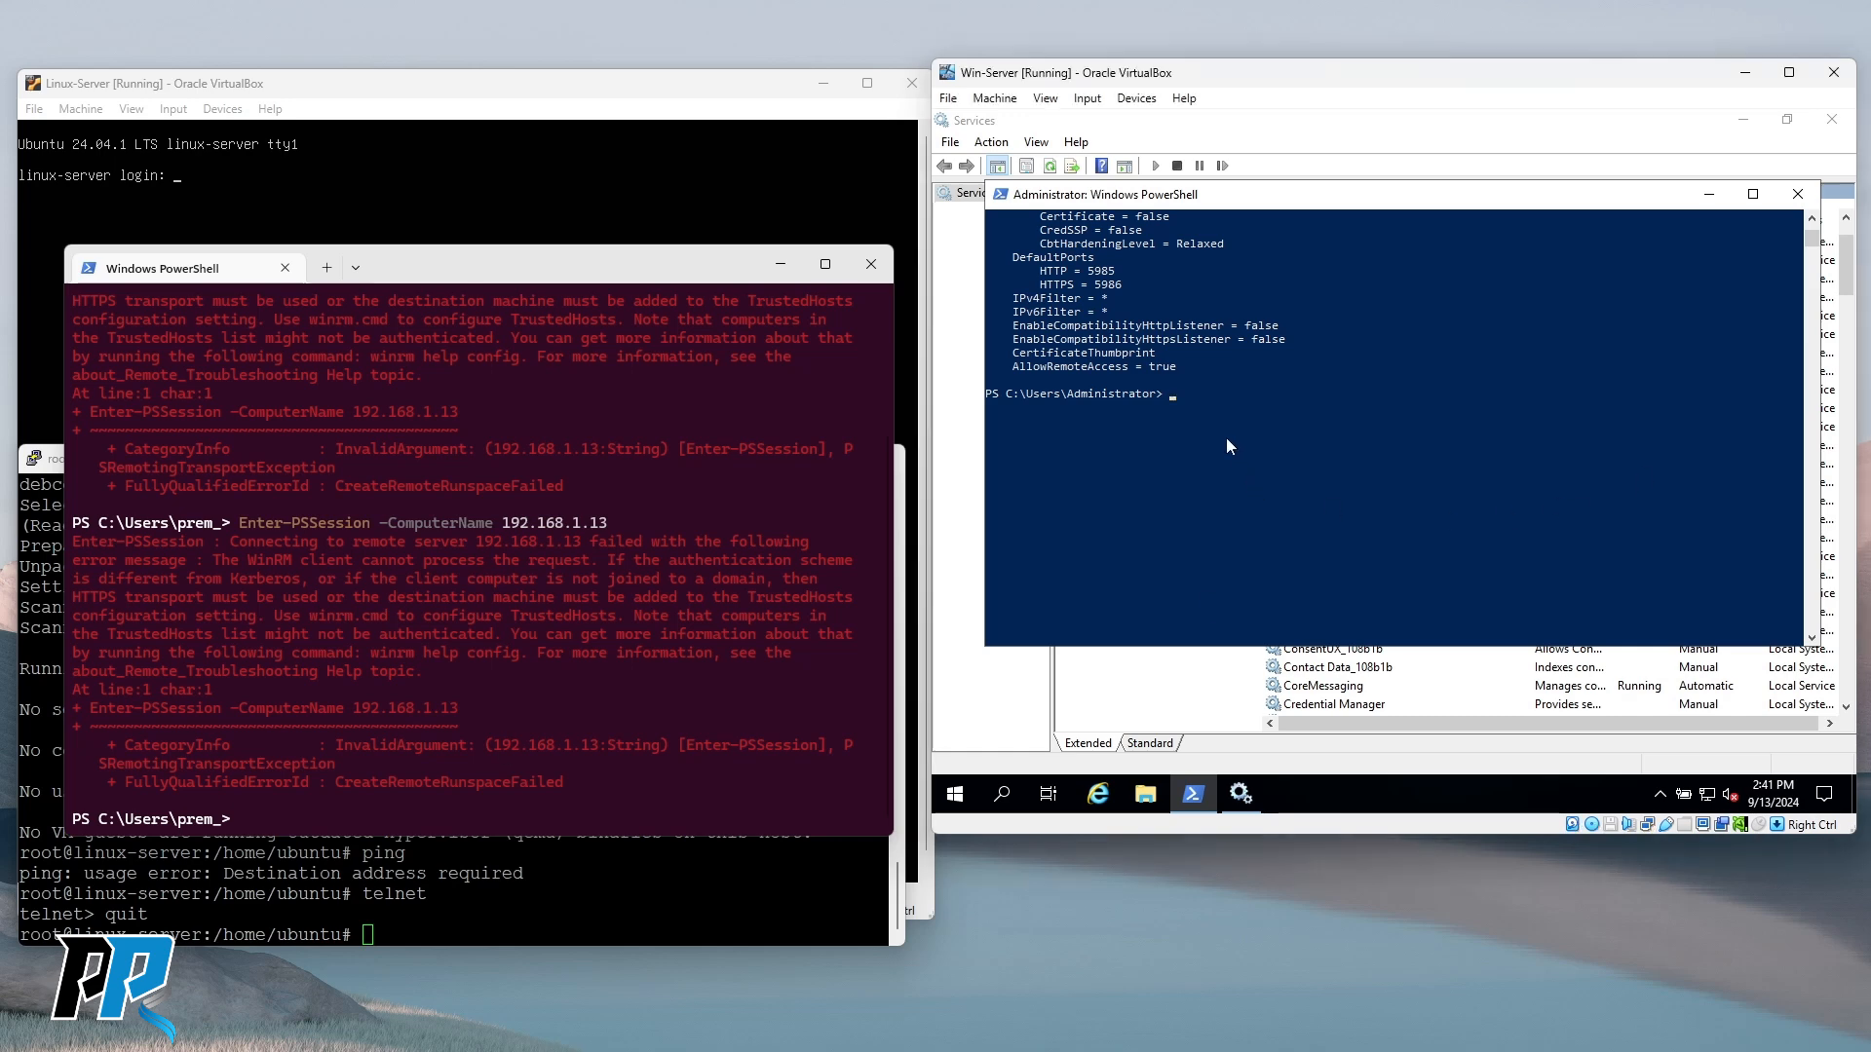
Erase the pending service query at the prompt and enter clear.
{"action": "right_click", "coordinate": [1226, 437]}
{"action": "scroll", "coordinate": [1299, 440], "scroll_direction": "down", "scroll_amount": 6}
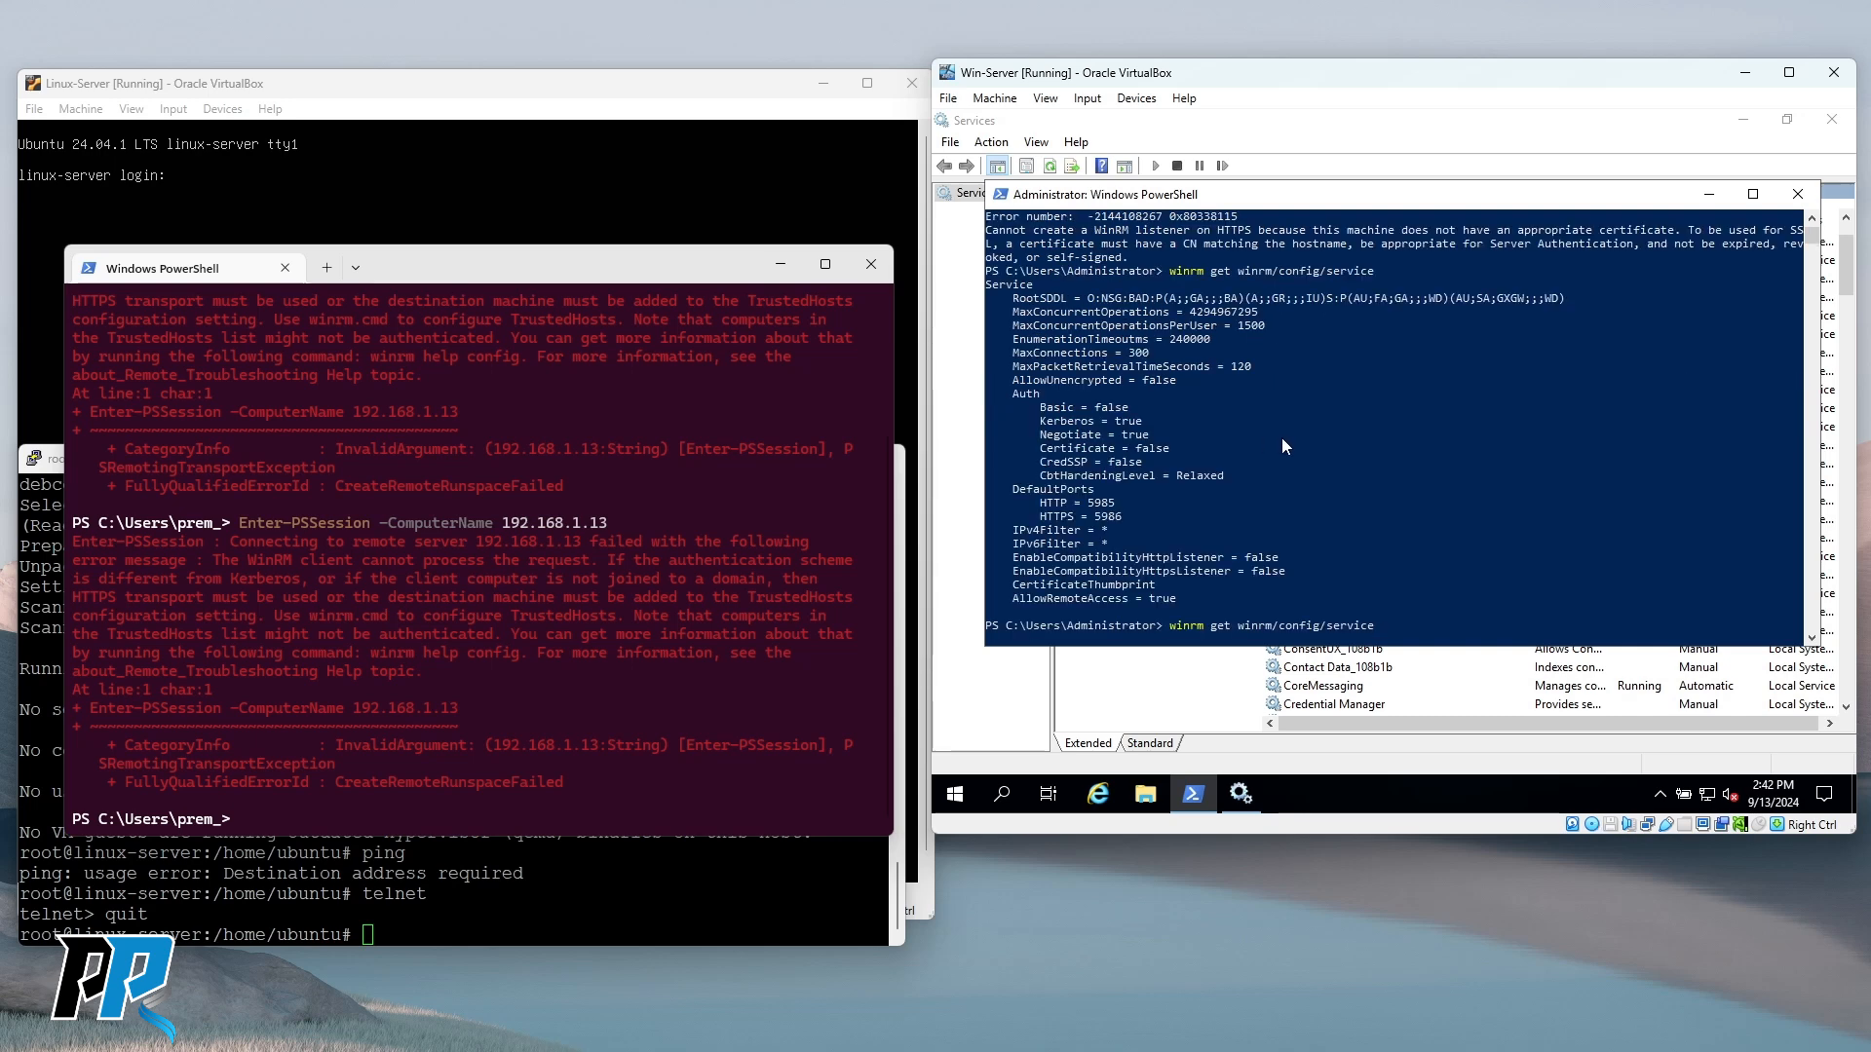
{"action": "key", "text": "BackSpace"}
{"action": "key", "text": "BackSpace"}
{"action": "key", "text": "BackSpace"}
{"action": "key", "text": "BackSpace"}
{"action": "key", "text": "BackSpace"}
{"action": "key", "text": "BackSpace"}
{"action": "key", "text": "BackSpace"}
{"action": "key", "text": "BackSpace"}
{"action": "key", "text": "BackSpace"}
{"action": "key", "text": "BackSpace"}
{"action": "key", "text": "BackSpace"}
{"action": "key", "text": "BackSpace"}
{"action": "key", "text": "BackSpace"}
{"action": "key", "text": "BackSpace"}
{"action": "key", "text": "BackSpace"}
{"action": "key", "text": "BackSpace"}
{"action": "key", "text": "BackSpace"}
{"action": "key", "text": "BackSpace"}
{"action": "key", "text": "BackSpace"}
{"action": "key", "text": "BackSpace"}
{"action": "type", "text": "cle"}
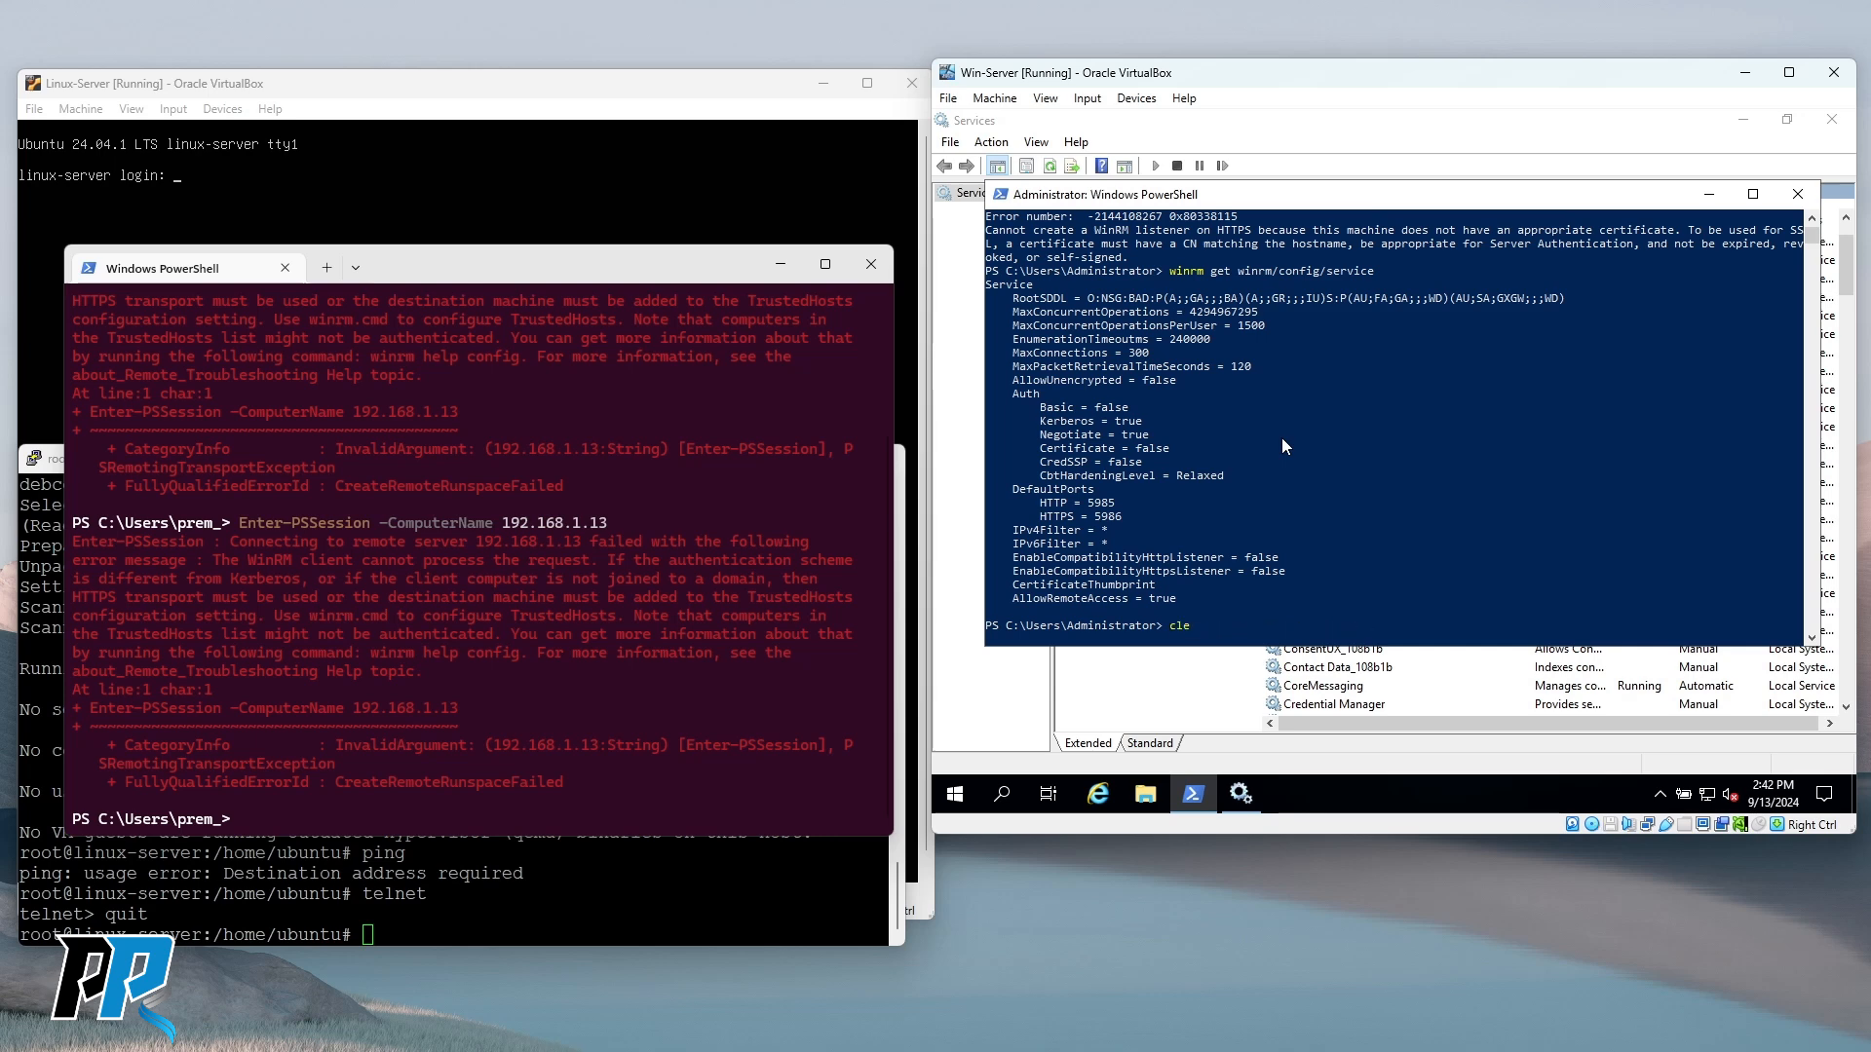
{"action": "type", "text": "ar"}
{"action": "key", "text": "Return"}
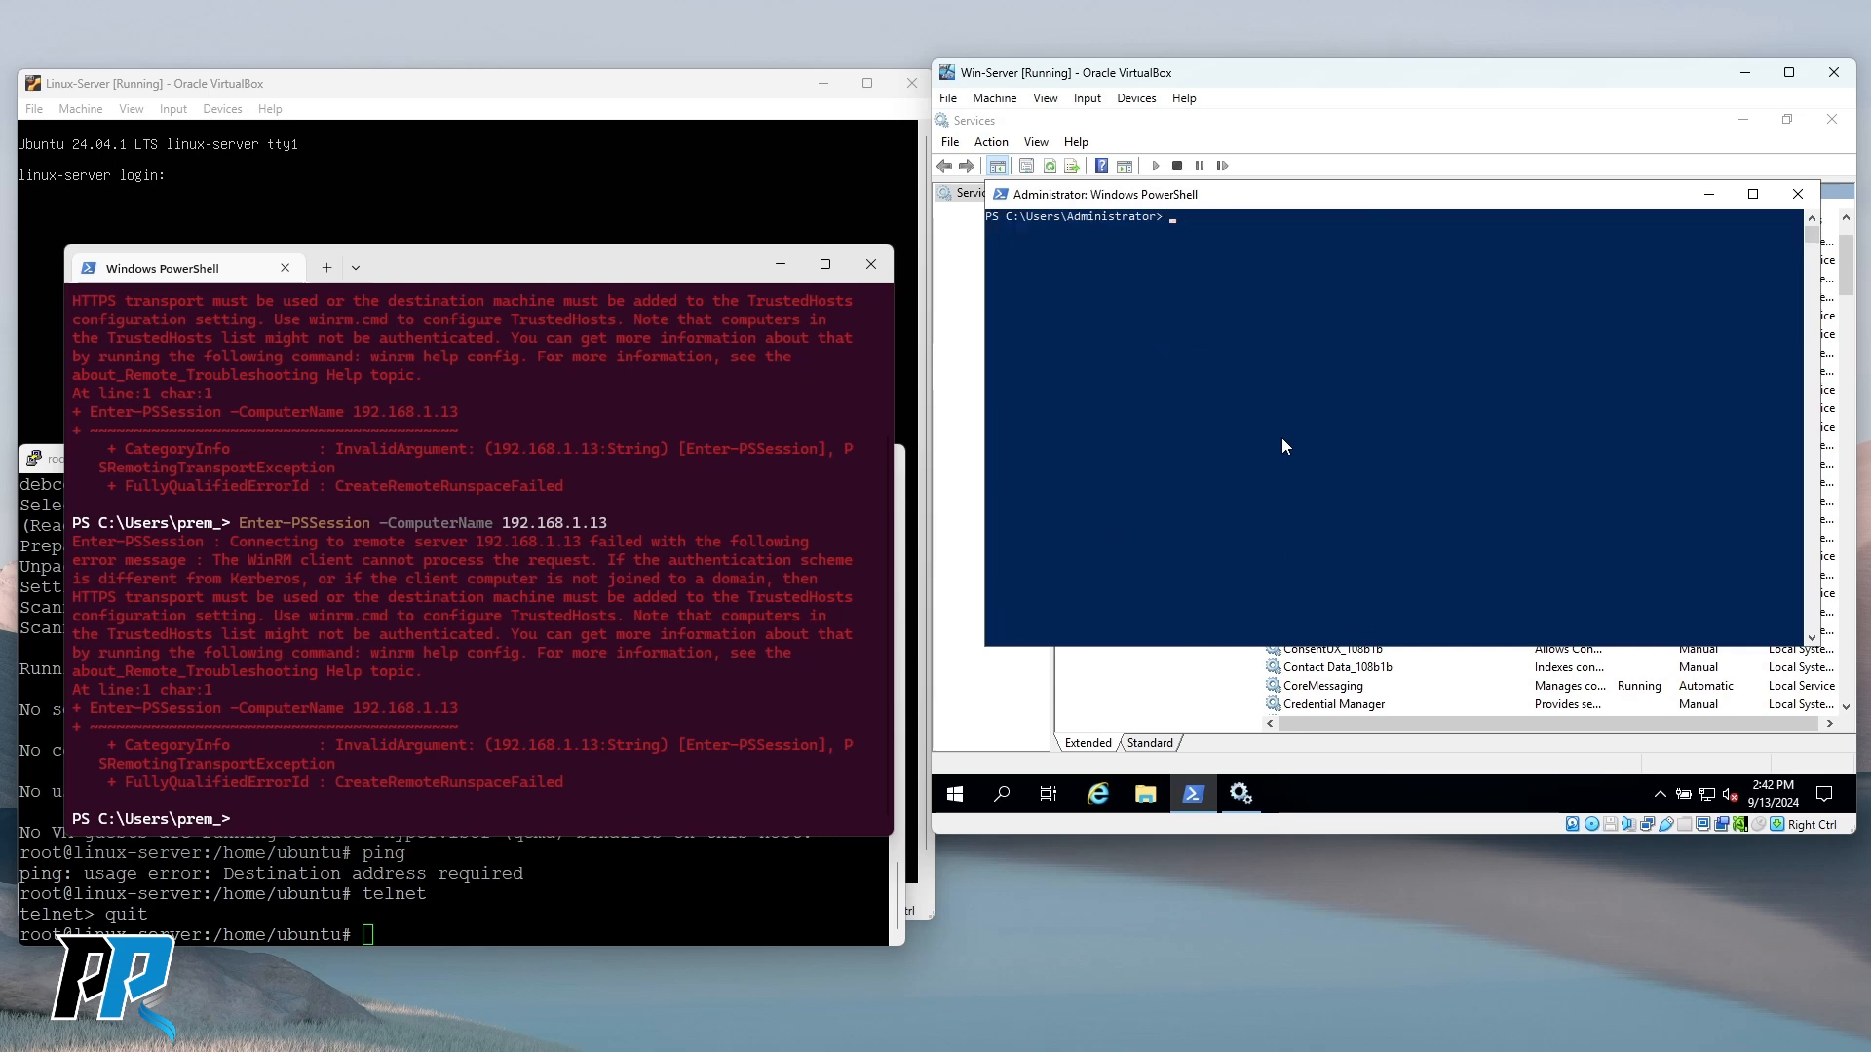
Run clear and cls to empty the console, then move the PowerShell window up-left.
{"action": "left_click", "coordinate": [1282, 411]}
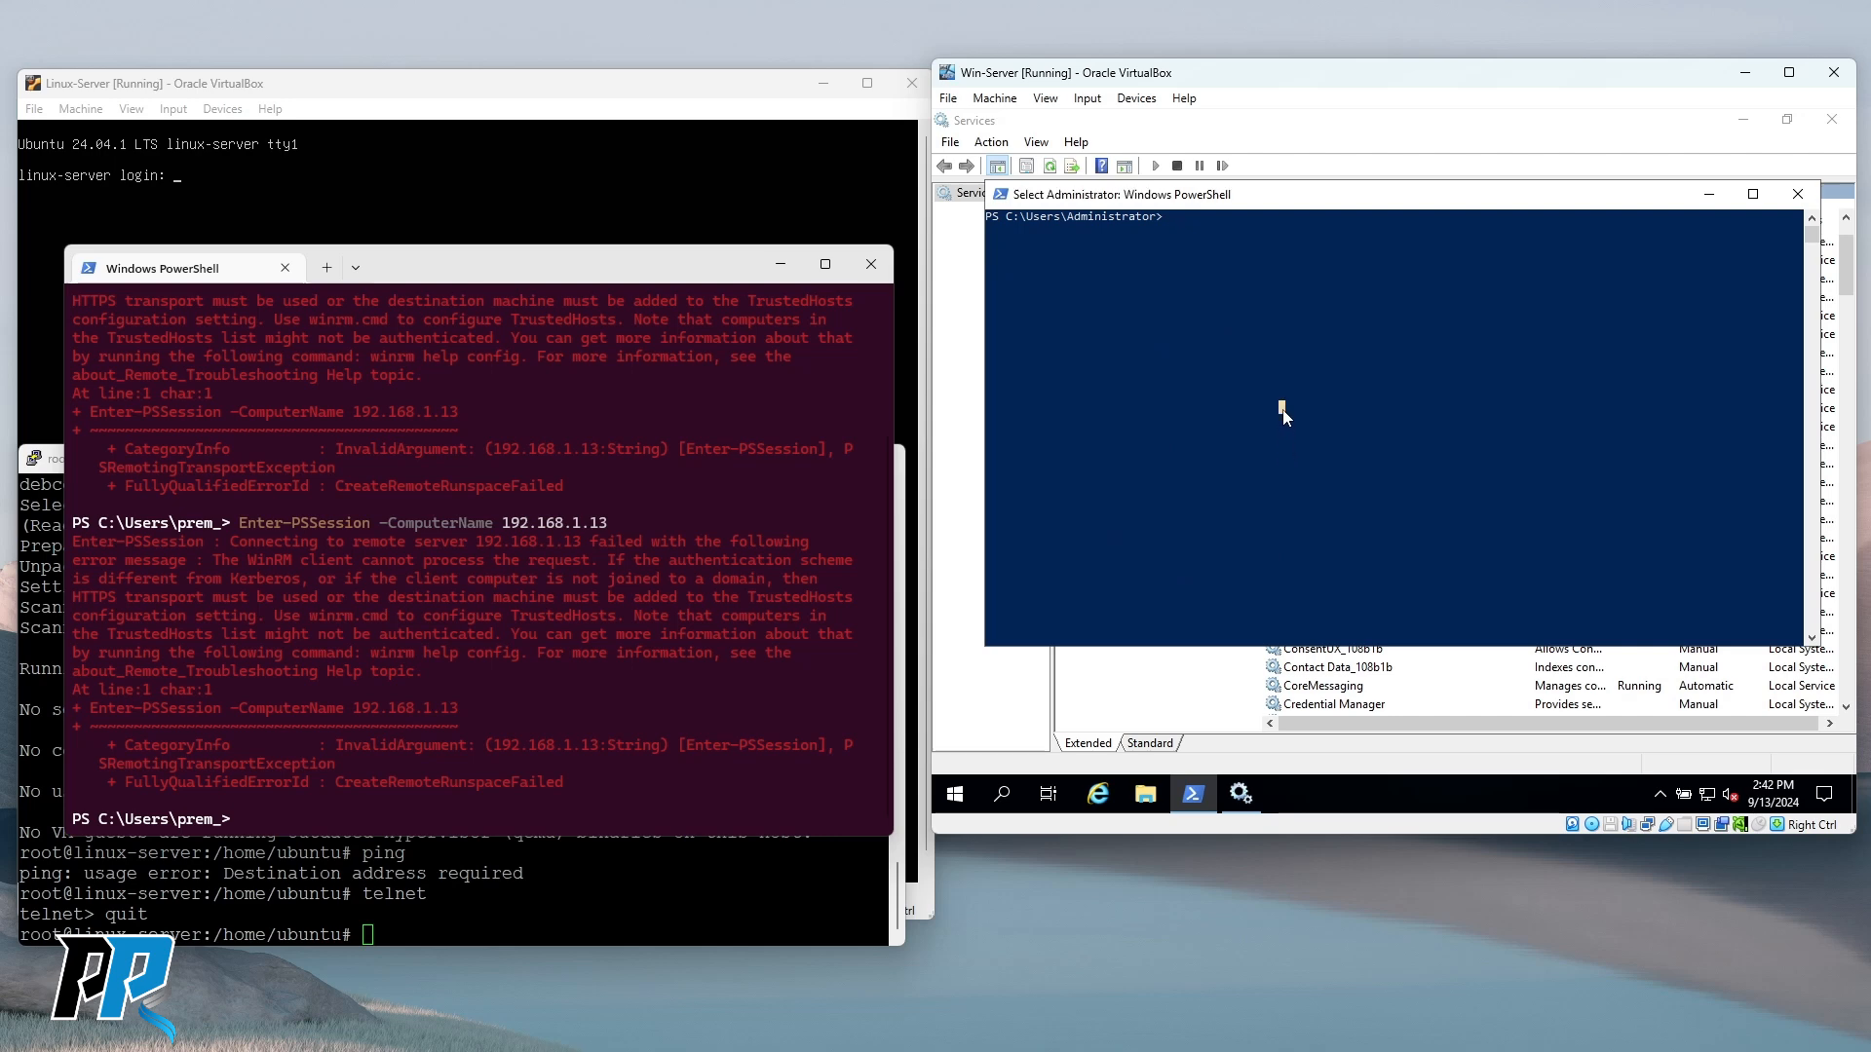
{"action": "type", "text": "clear"}
{"action": "key", "text": "Return"}
{"action": "type", "text": "cls"}
{"action": "key", "text": "Return"}
{"action": "left_click_drag", "start_coordinate": [1260, 193], "coordinate": [1250, 170]}
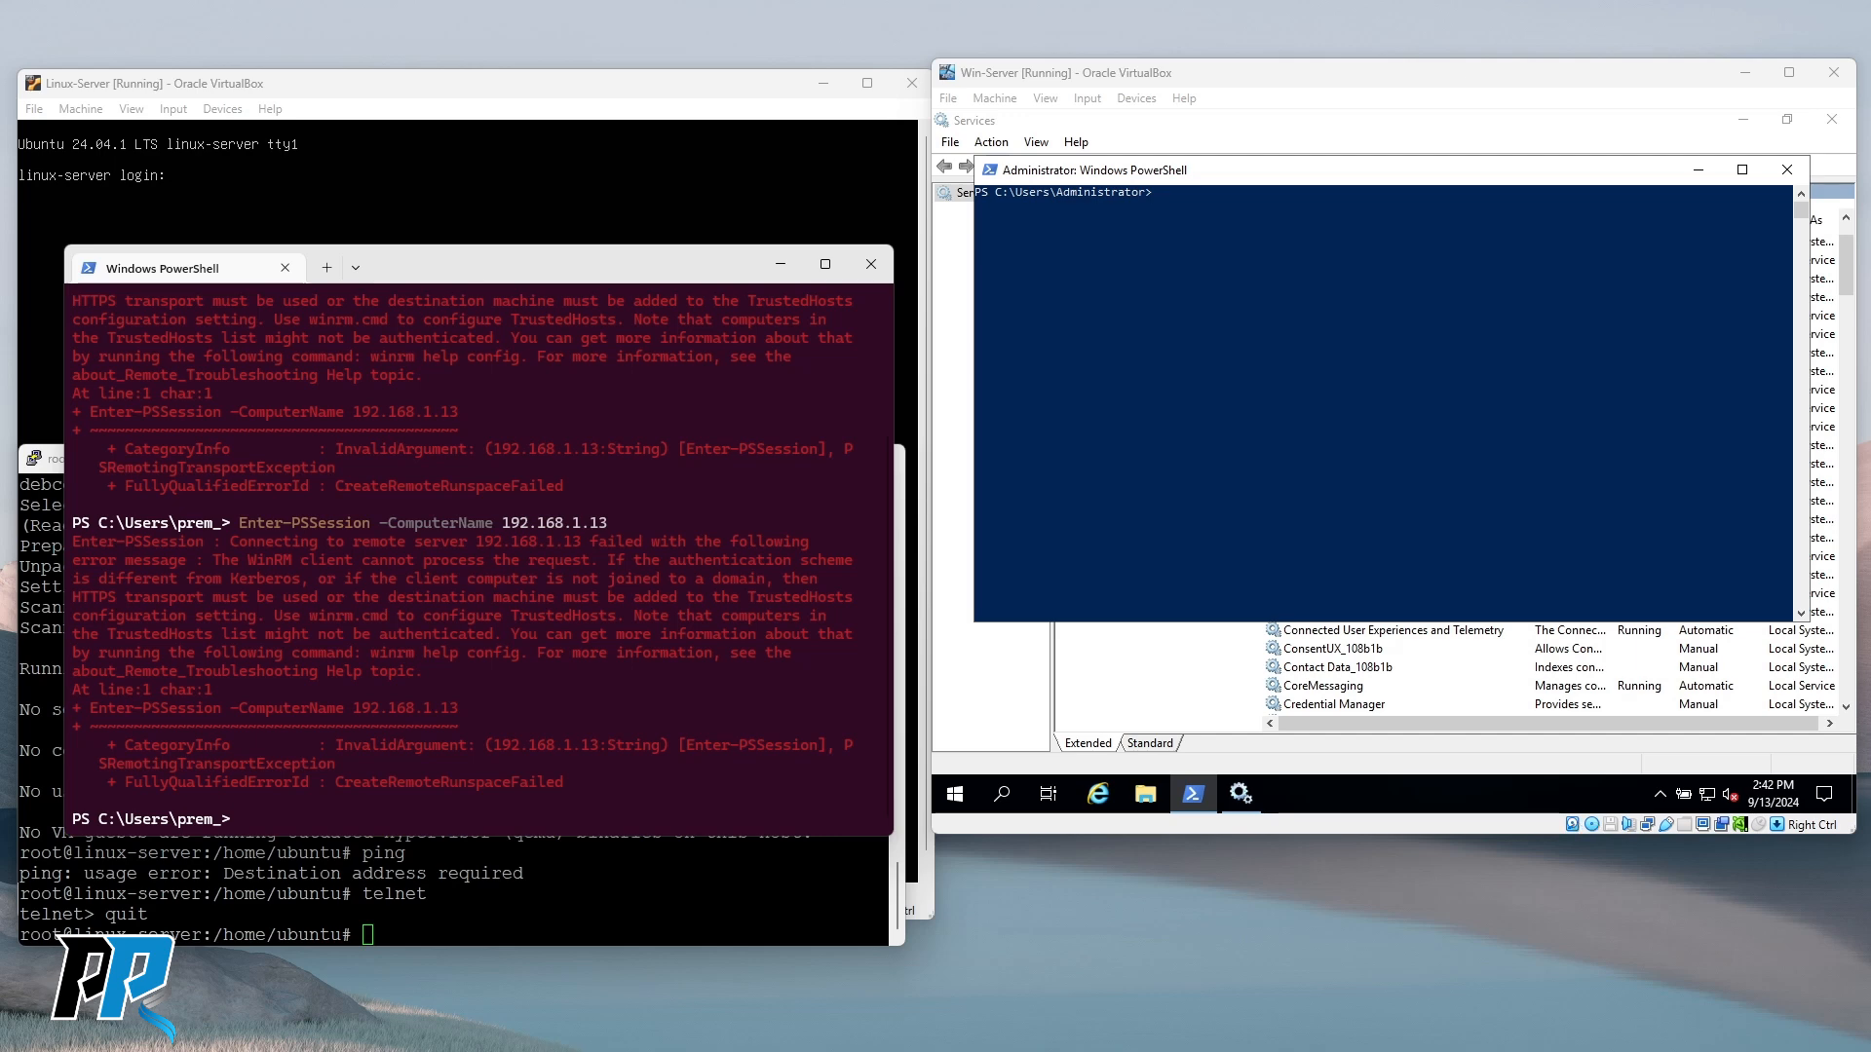
Paste the New-SelfSignedCertificate command for $env:COMPUTERNAME, storing its thumbprint in $CertThumb.
{"action": "left_click", "coordinate": [1125, 312]}
{"action": "right_click", "coordinate": [1126, 312]}
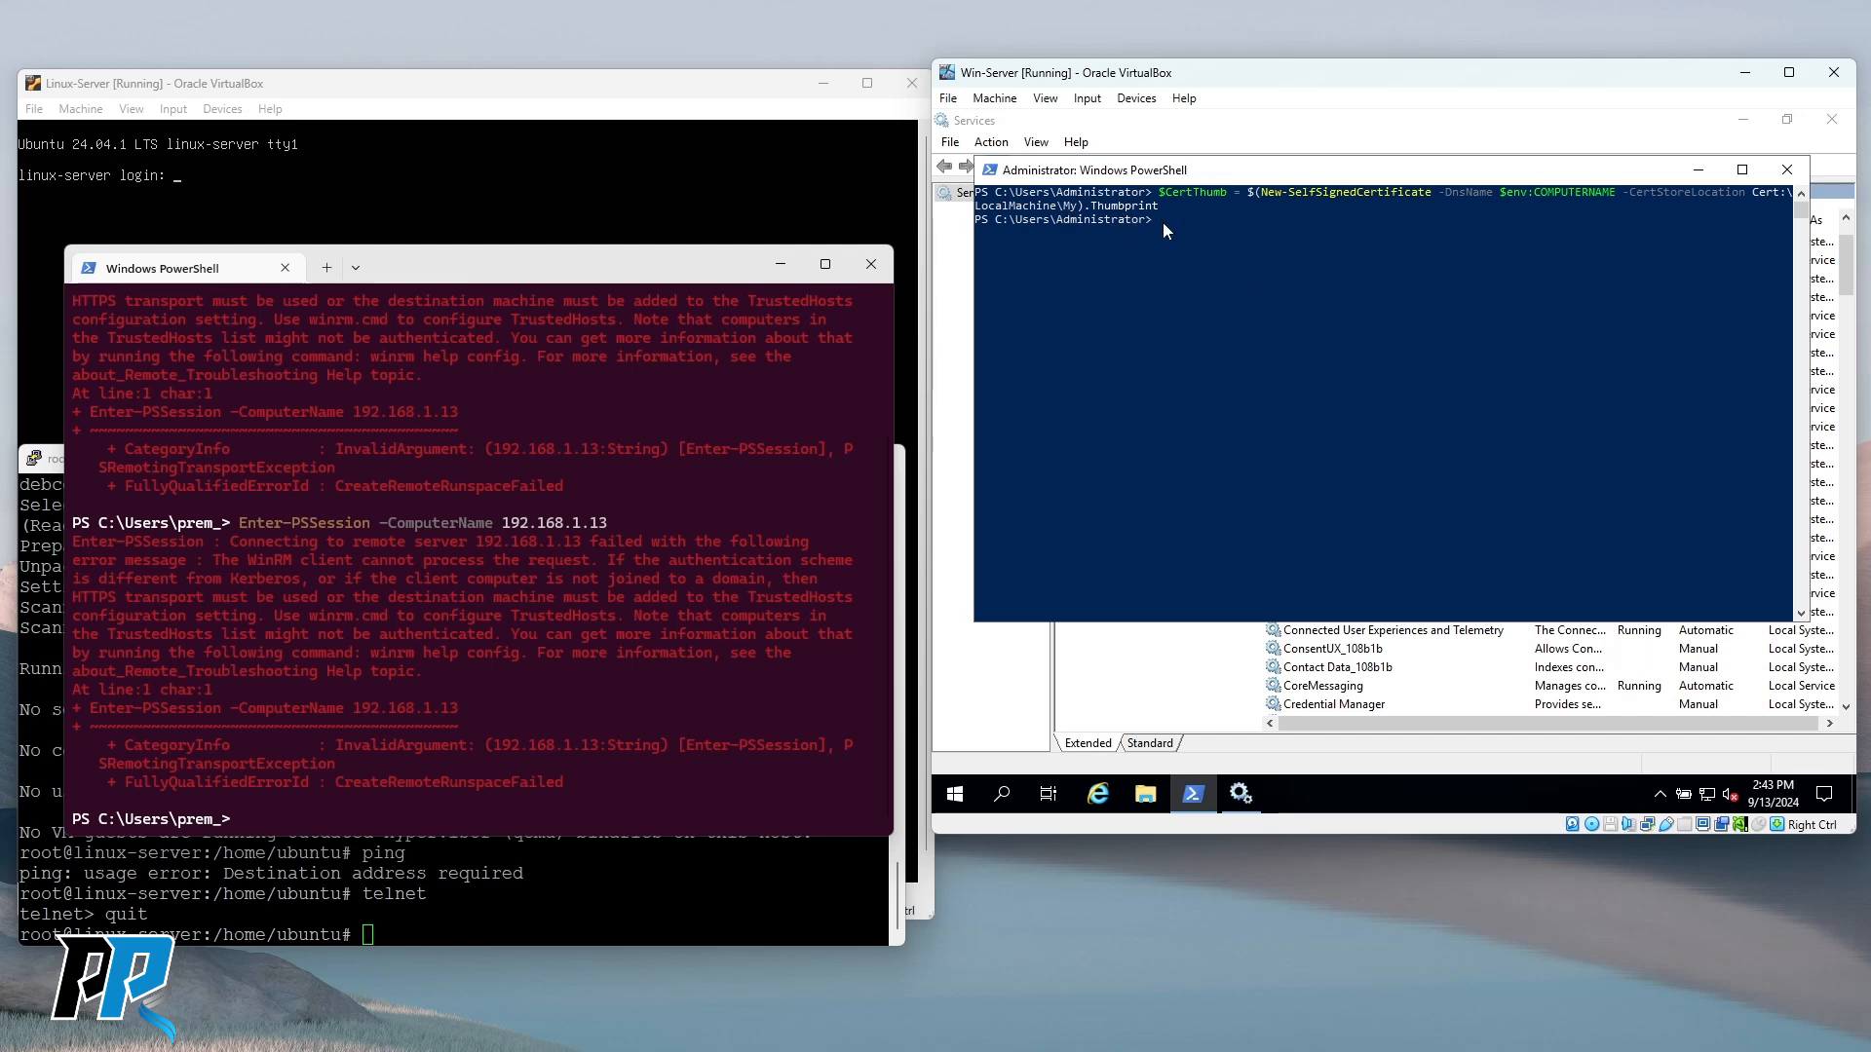
{"action": "key", "text": "Up"}
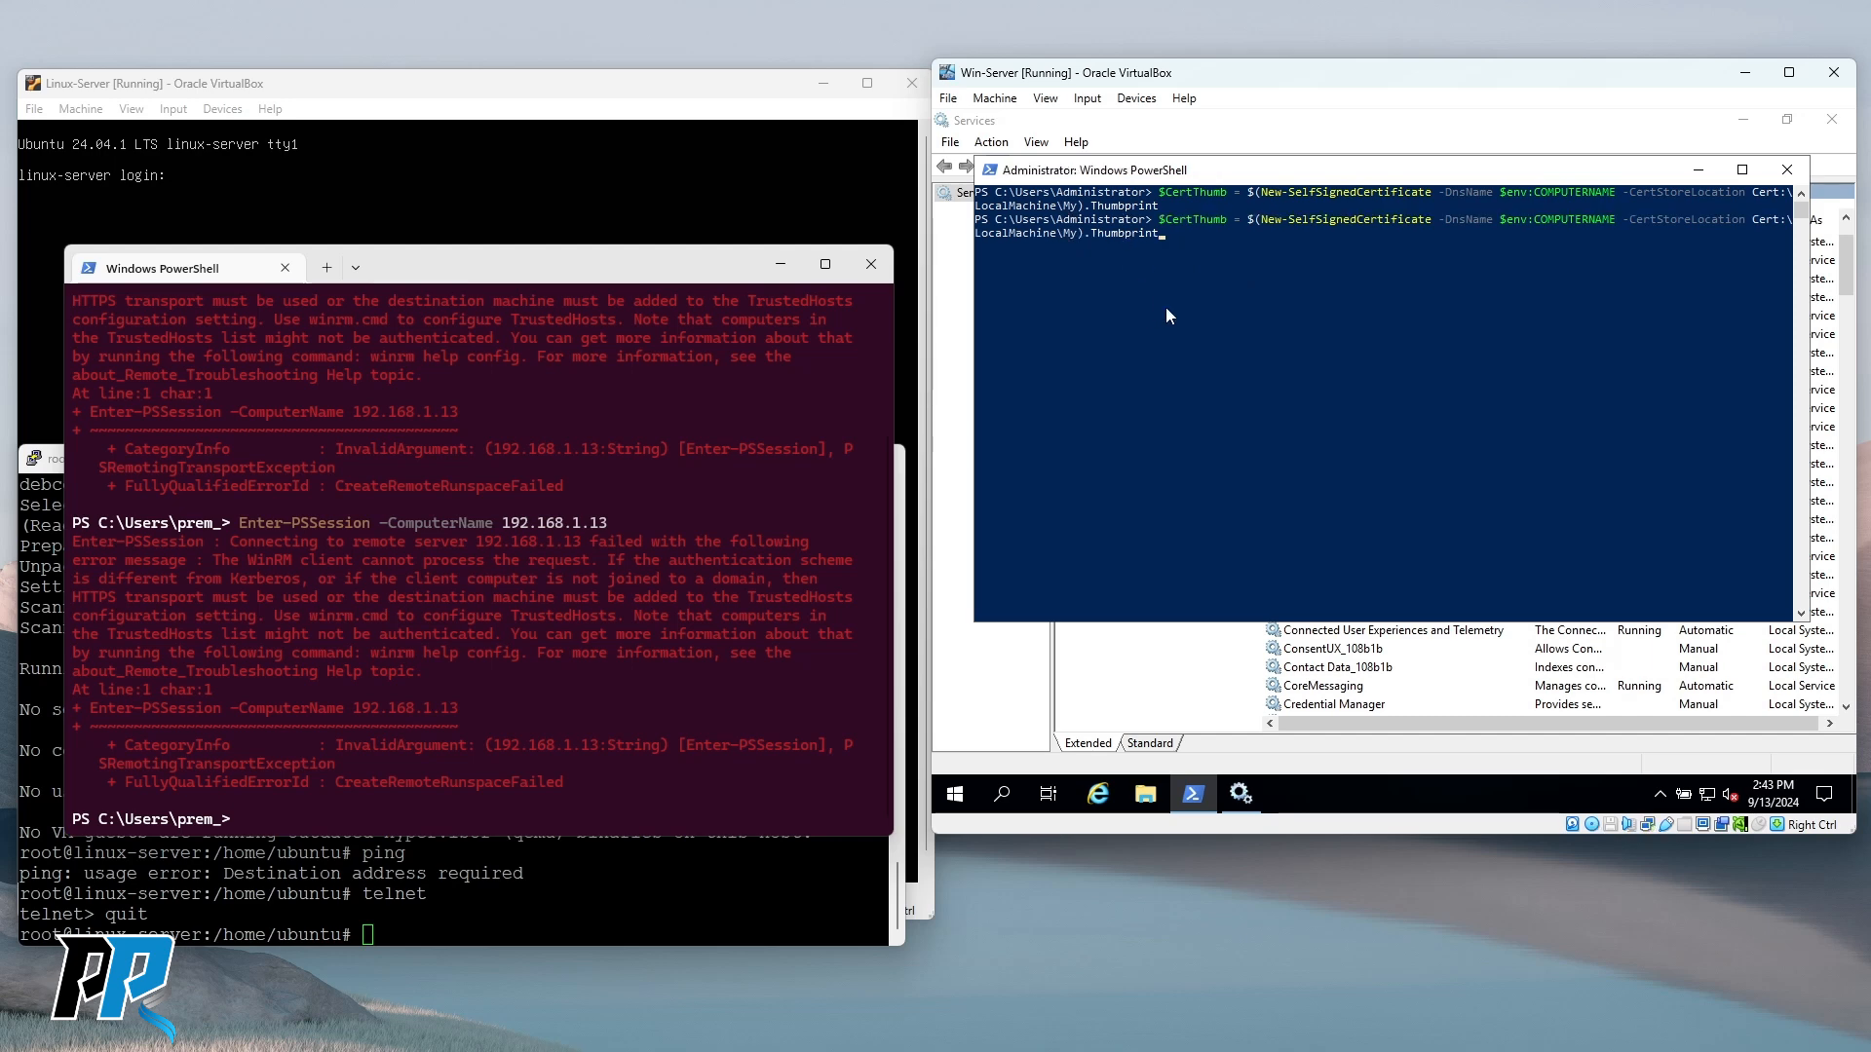
{"action": "key", "text": "Escape"}
Browse the command history, then return to an empty, focused PowerShell prompt.
{"action": "type", "text": "cls"}
{"action": "key", "text": "Up"}
{"action": "key", "text": "Up"}
{"action": "key", "text": "Up"}
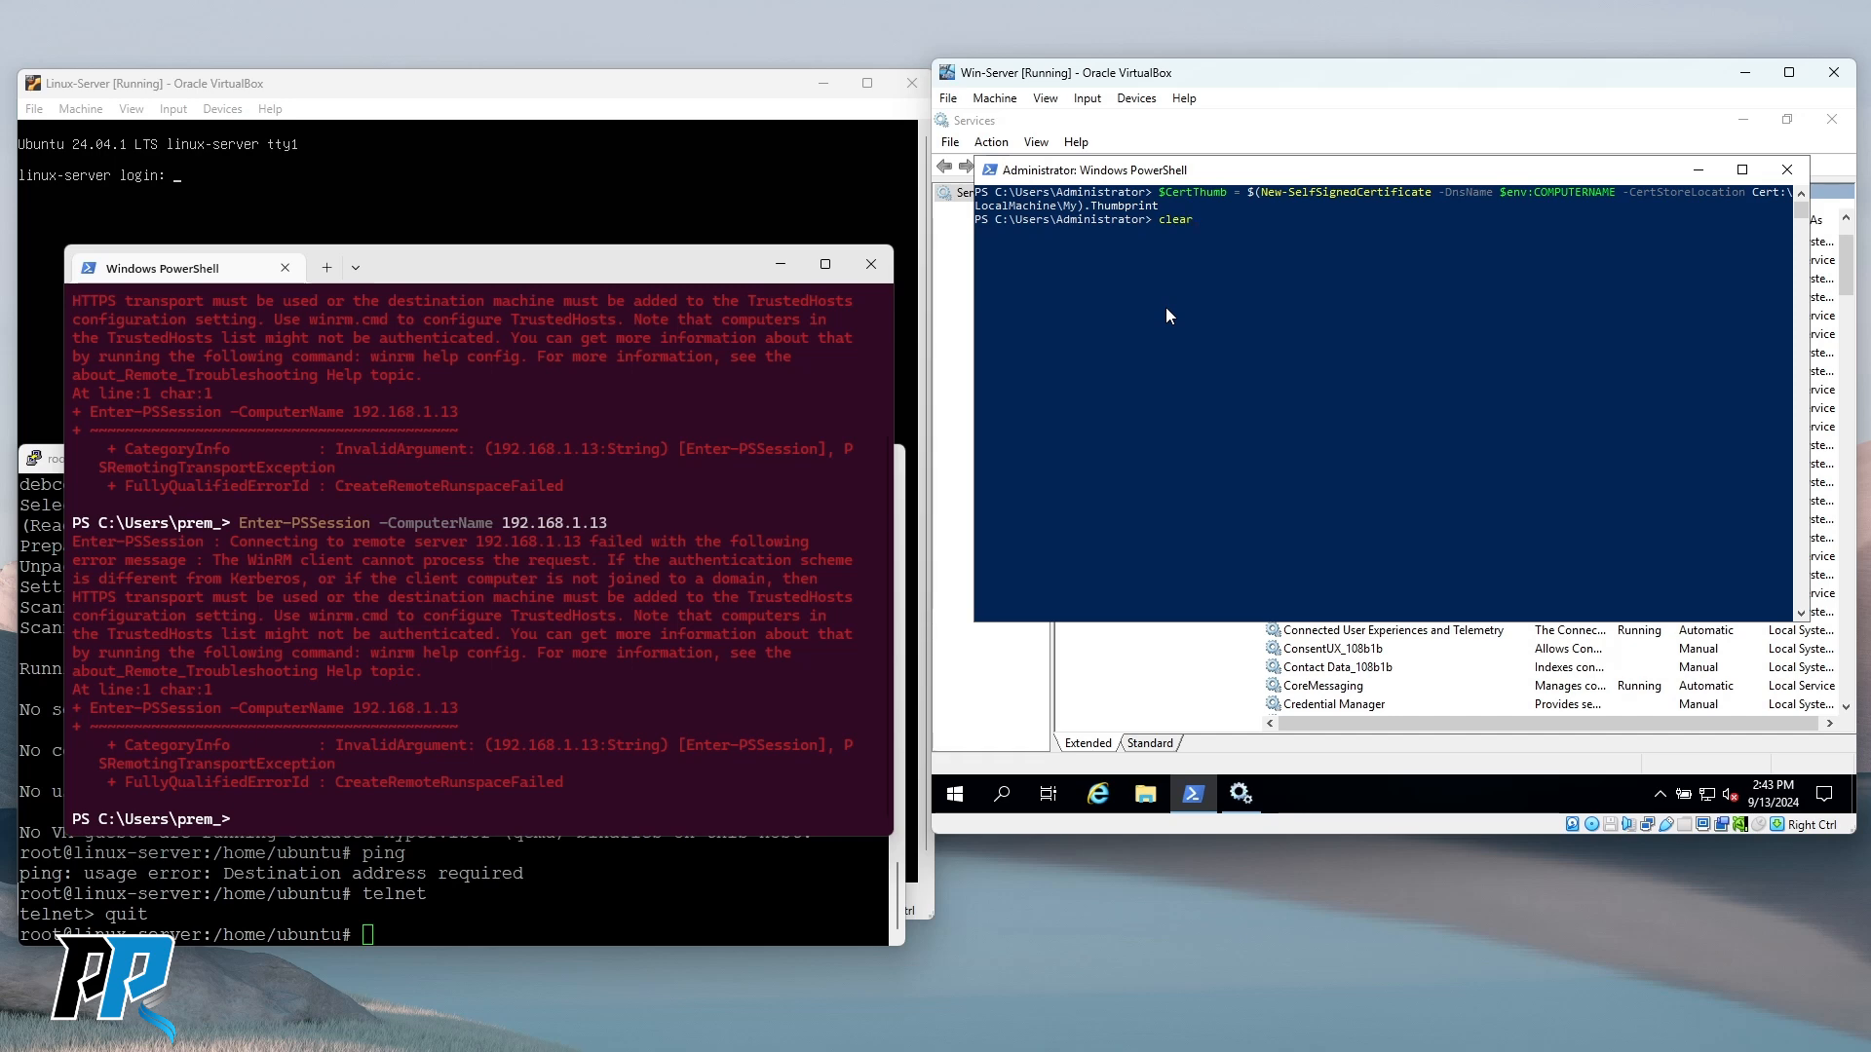
{"action": "key", "text": "Up"}
{"action": "key", "text": "Down"}
{"action": "key", "text": "Down"}
{"action": "key", "text": "Escape"}
{"action": "key", "text": "alt+Tab"}
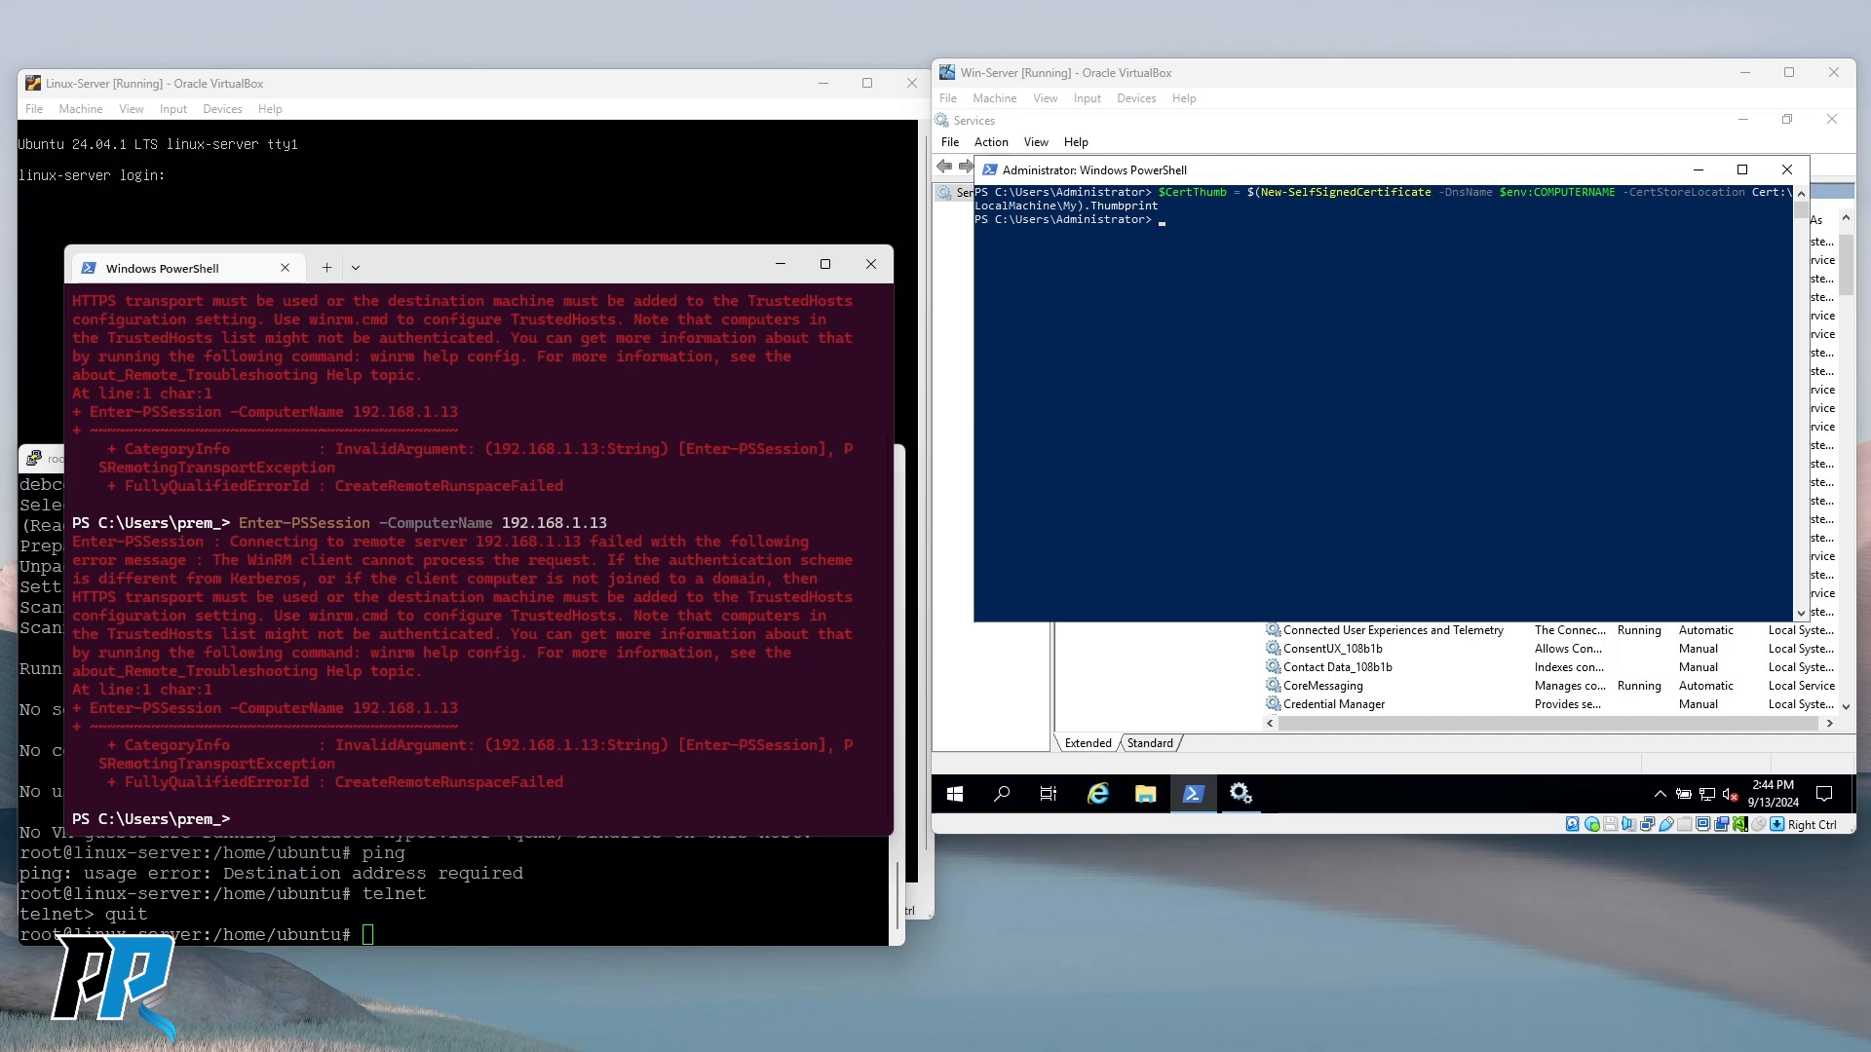
{"action": "left_click", "coordinate": [1197, 319]}
Paste the winrm create HTTPS listener command with Hostname and CertificateThumbprint, then cancel the stuck continuation prompt.
{"action": "right_click", "coordinate": [1197, 319]}
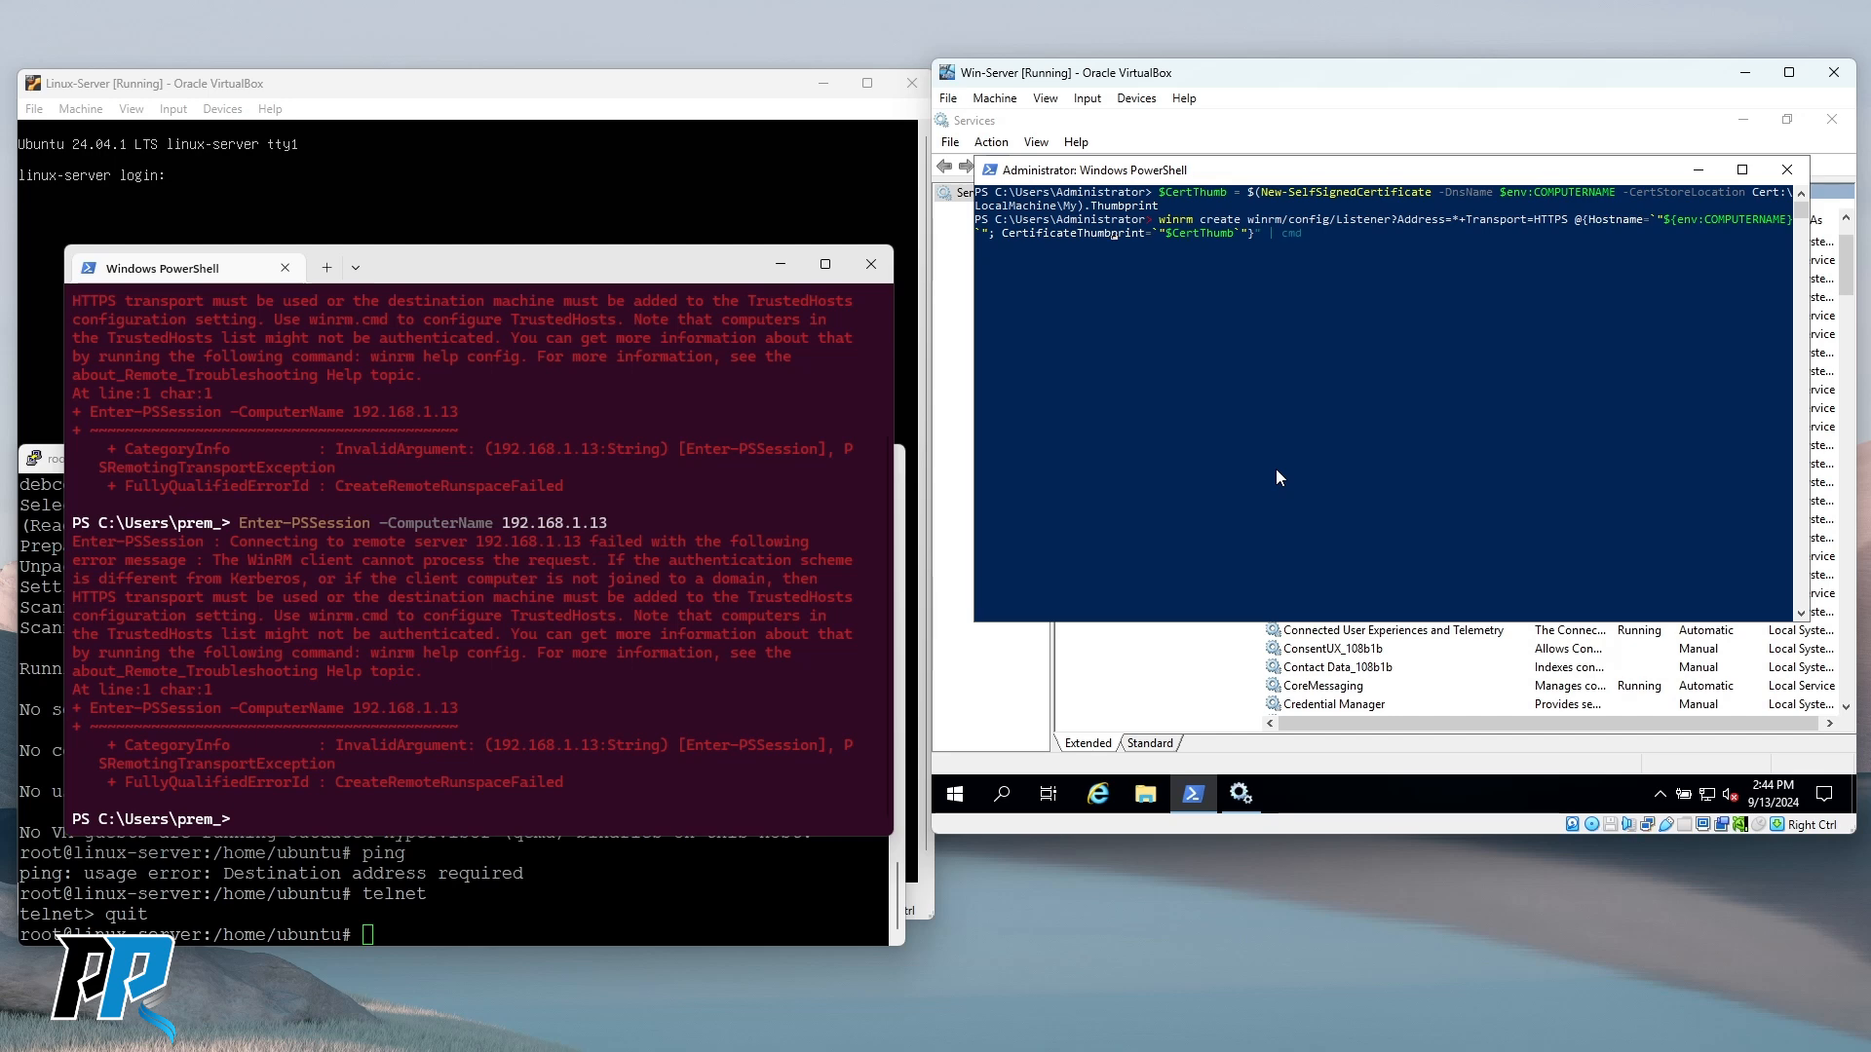
{"action": "key", "text": "Right"}
{"action": "key", "text": "Right"}
{"action": "key", "text": "Right"}
{"action": "key", "text": "Right"}
{"action": "key", "text": "Right"}
{"action": "key", "text": "Right"}
{"action": "key", "text": "Right"}
{"action": "key", "text": "Right"}
{"action": "key", "text": "Right"}
{"action": "key", "text": "Right"}
{"action": "key", "text": "ctrl+c"}
Clear the console with cls and paste the winrm create HTTPS listener command.
{"action": "key", "text": "Up"}
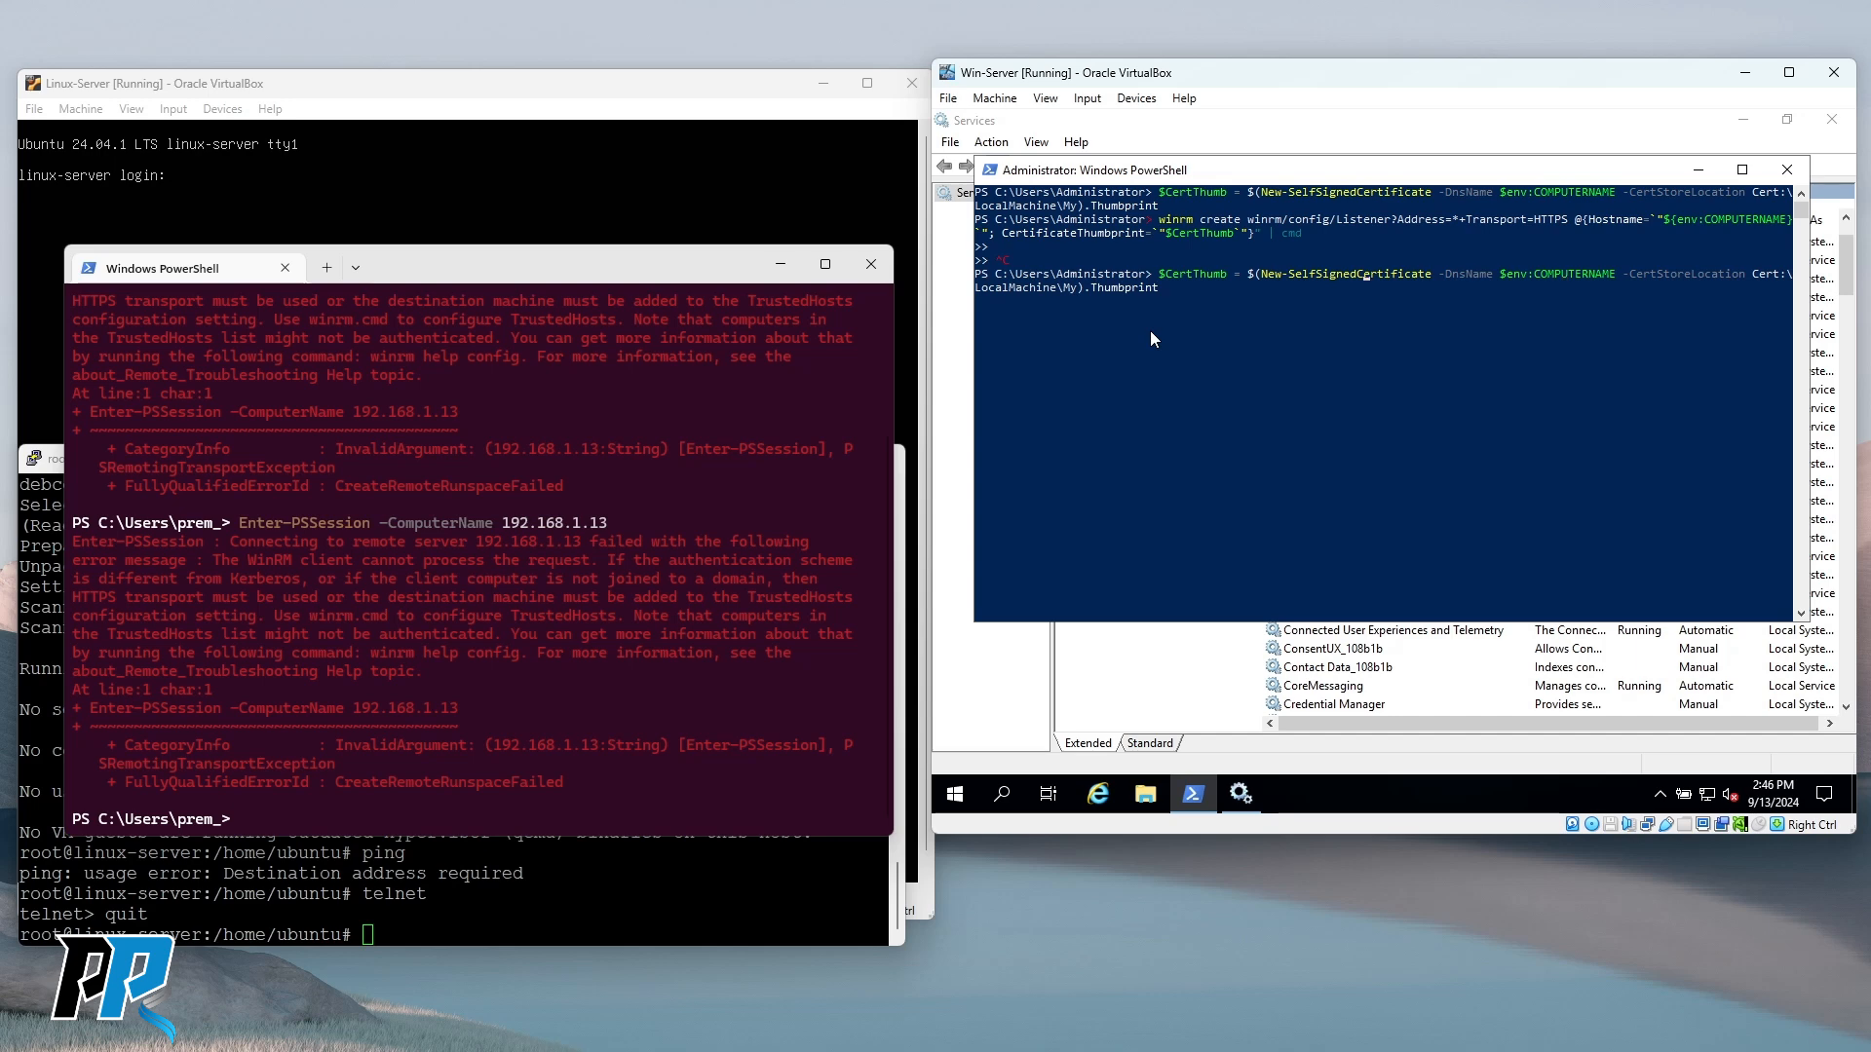
{"action": "key", "text": "Escape"}
{"action": "type", "text": "cls"}
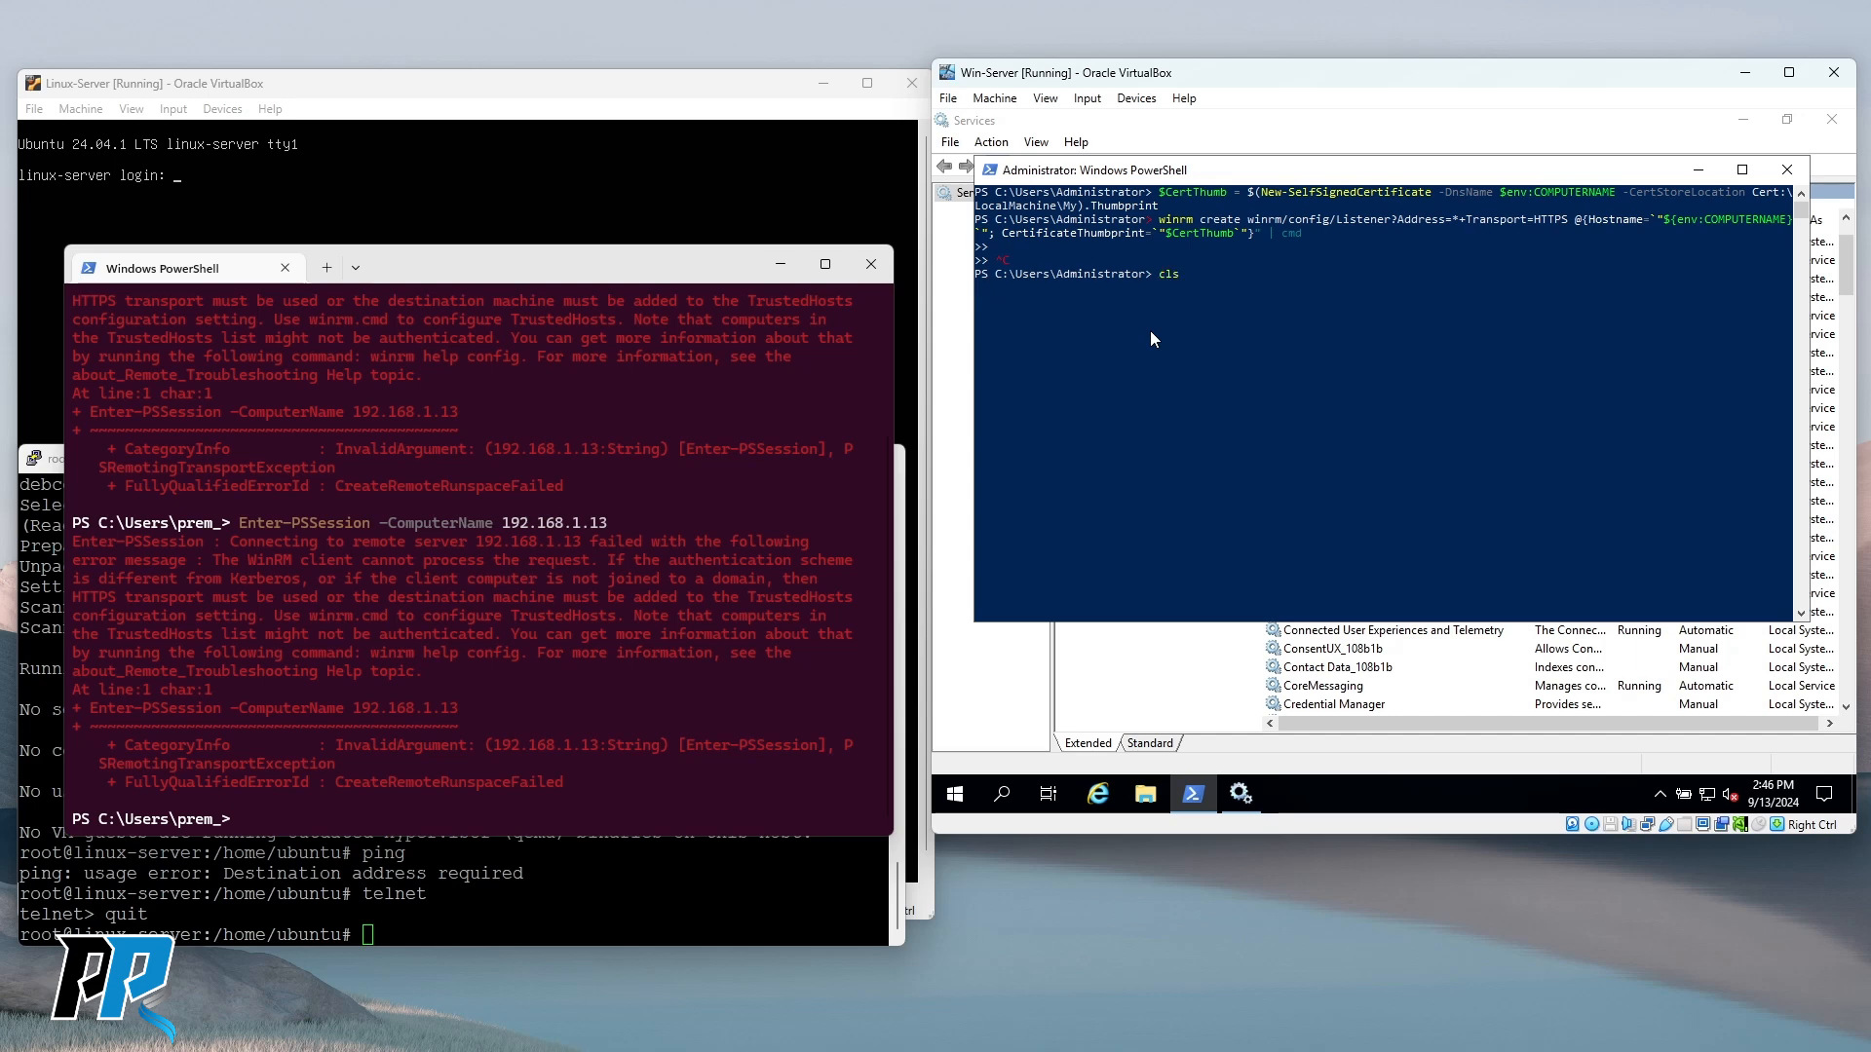
{"action": "key", "text": "Return"}
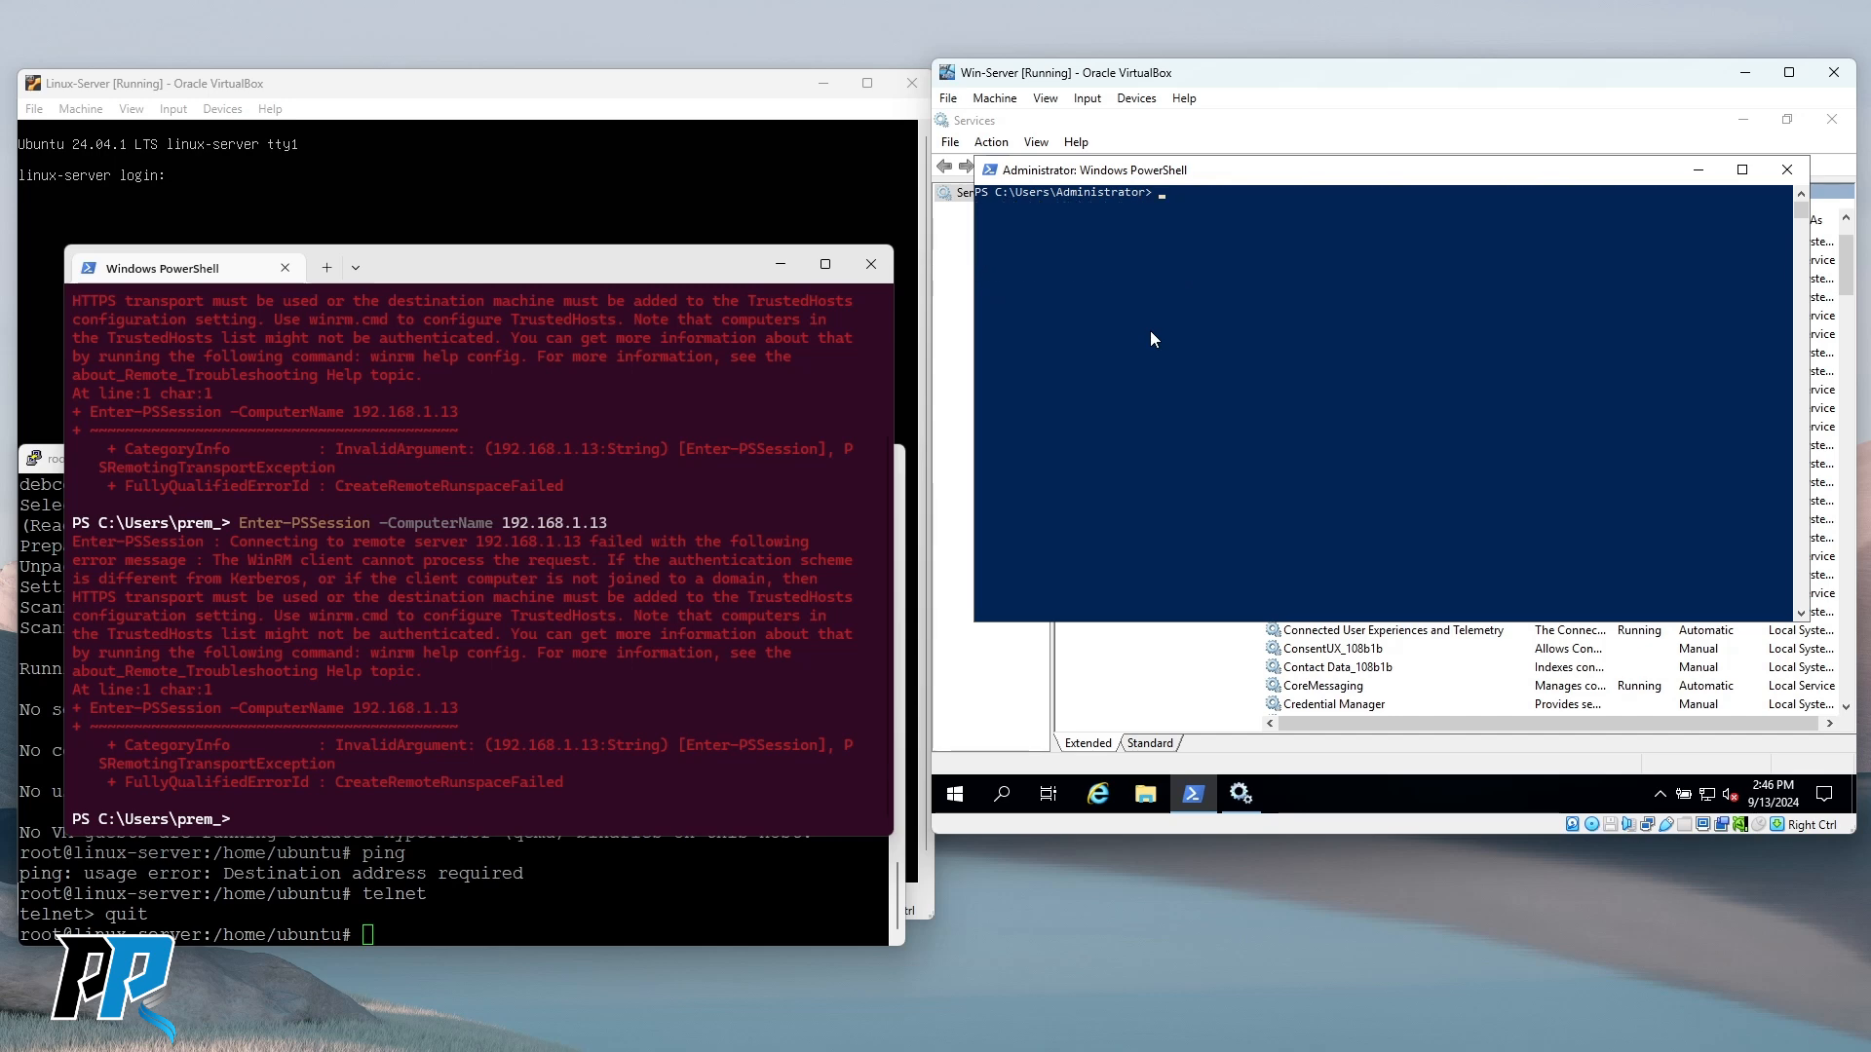
{"action": "right_click", "coordinate": [1126, 293]}
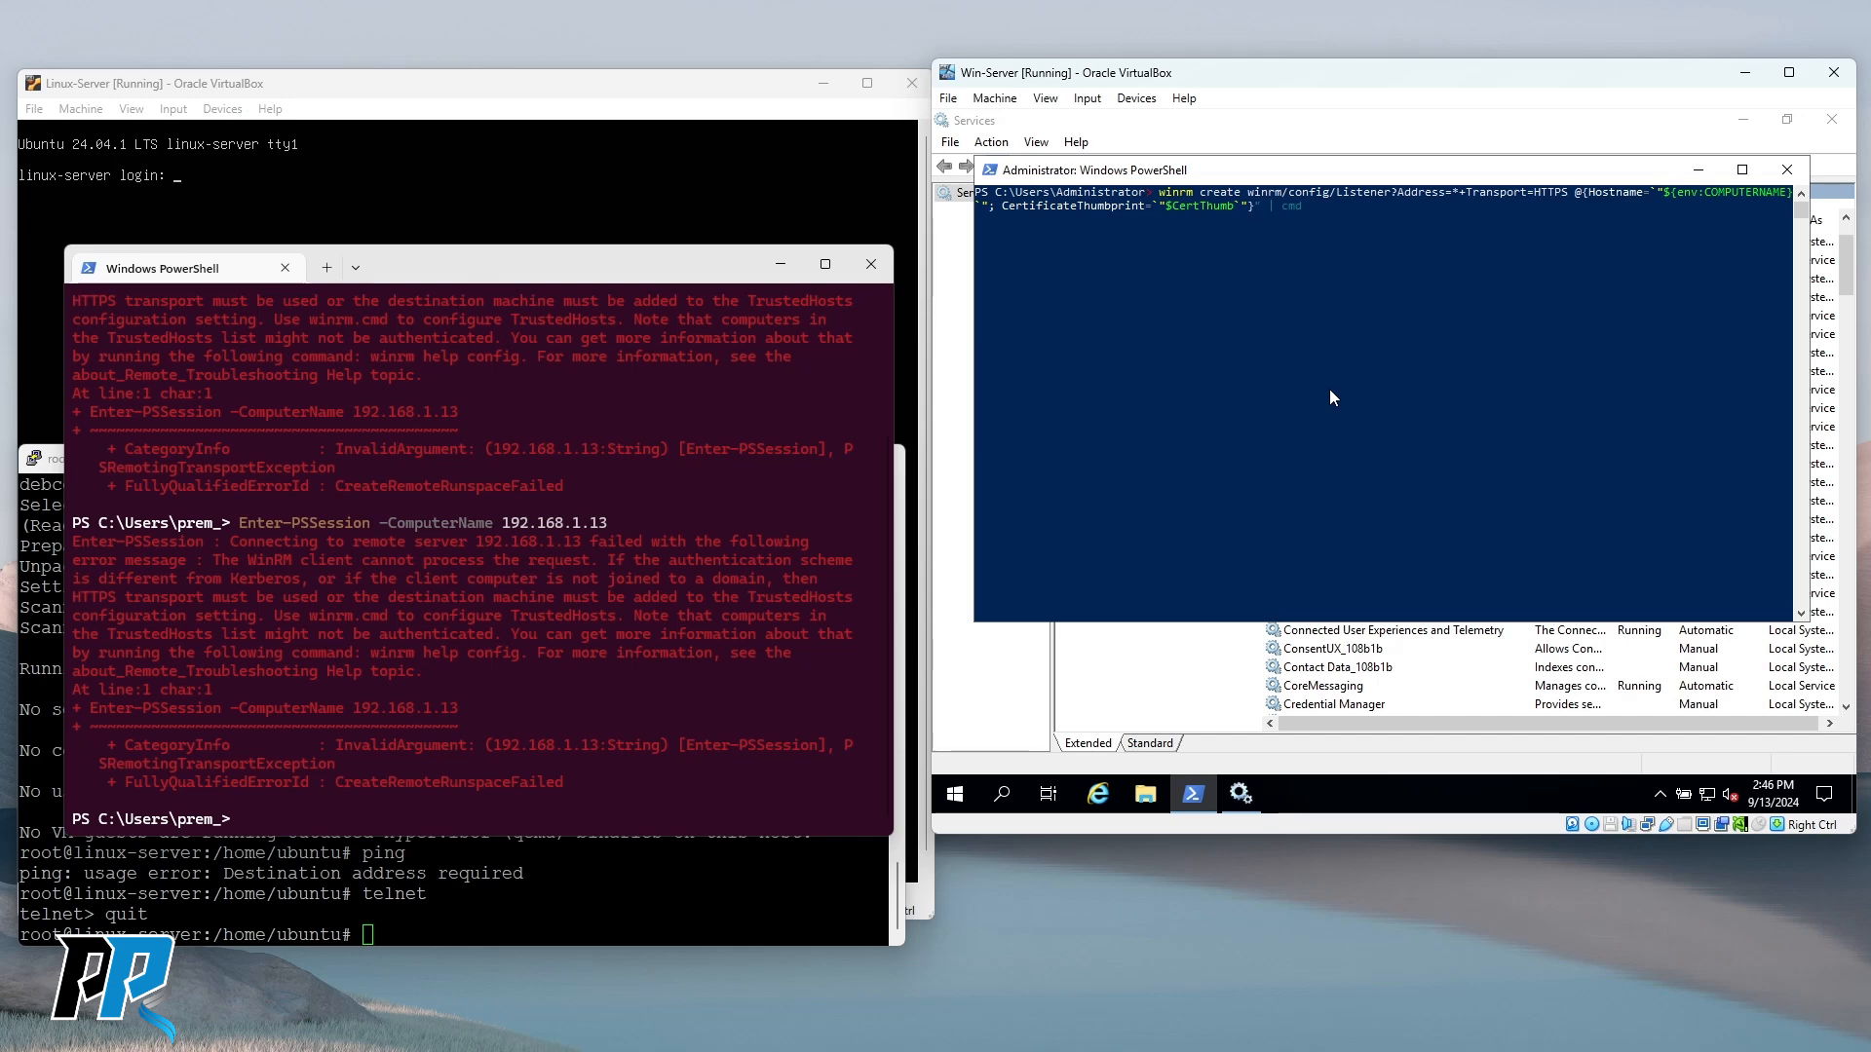
Replace the four backtick escapes around $CertThumb and Hostname with single quotes and submit.
{"action": "key", "text": "BackSpace"}
{"action": "type", "text": "'"}
{"action": "key", "text": "BackSpace"}
{"action": "type", "text": "'"}
{"action": "key", "text": "BackSpace"}
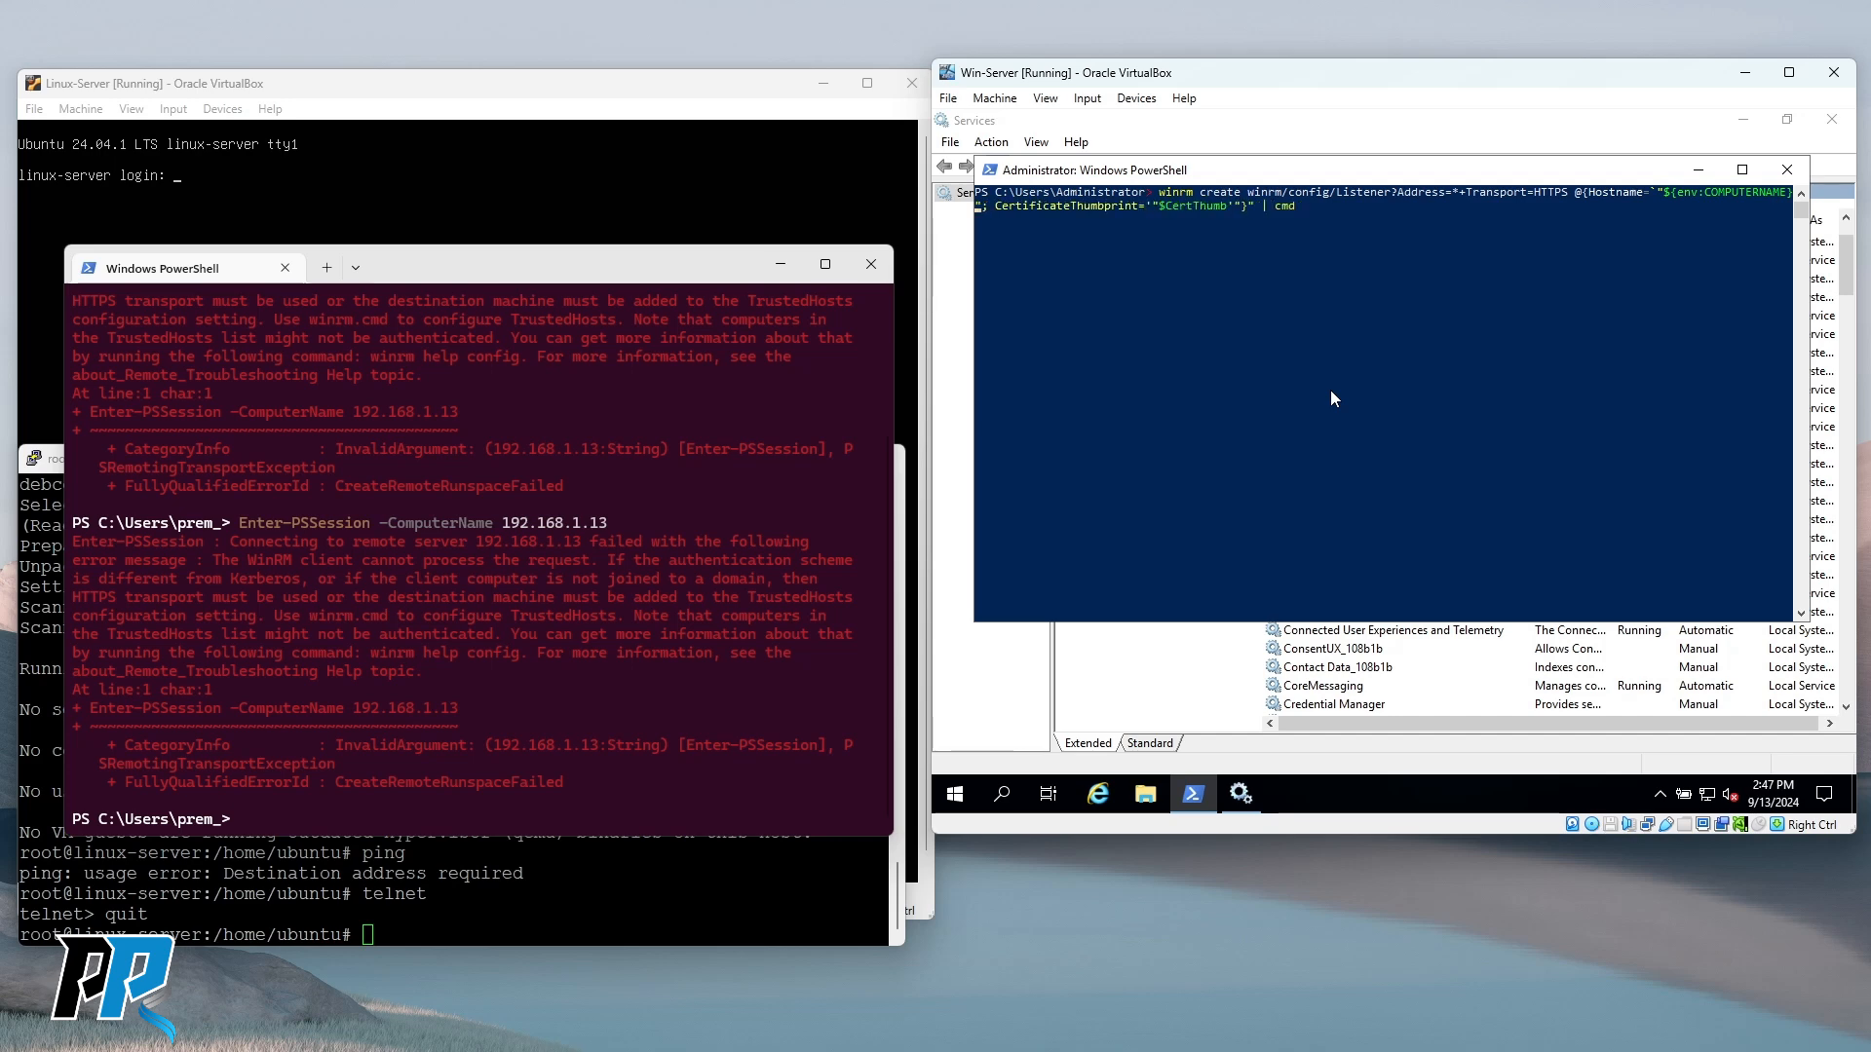
{"action": "type", "text": "'"}
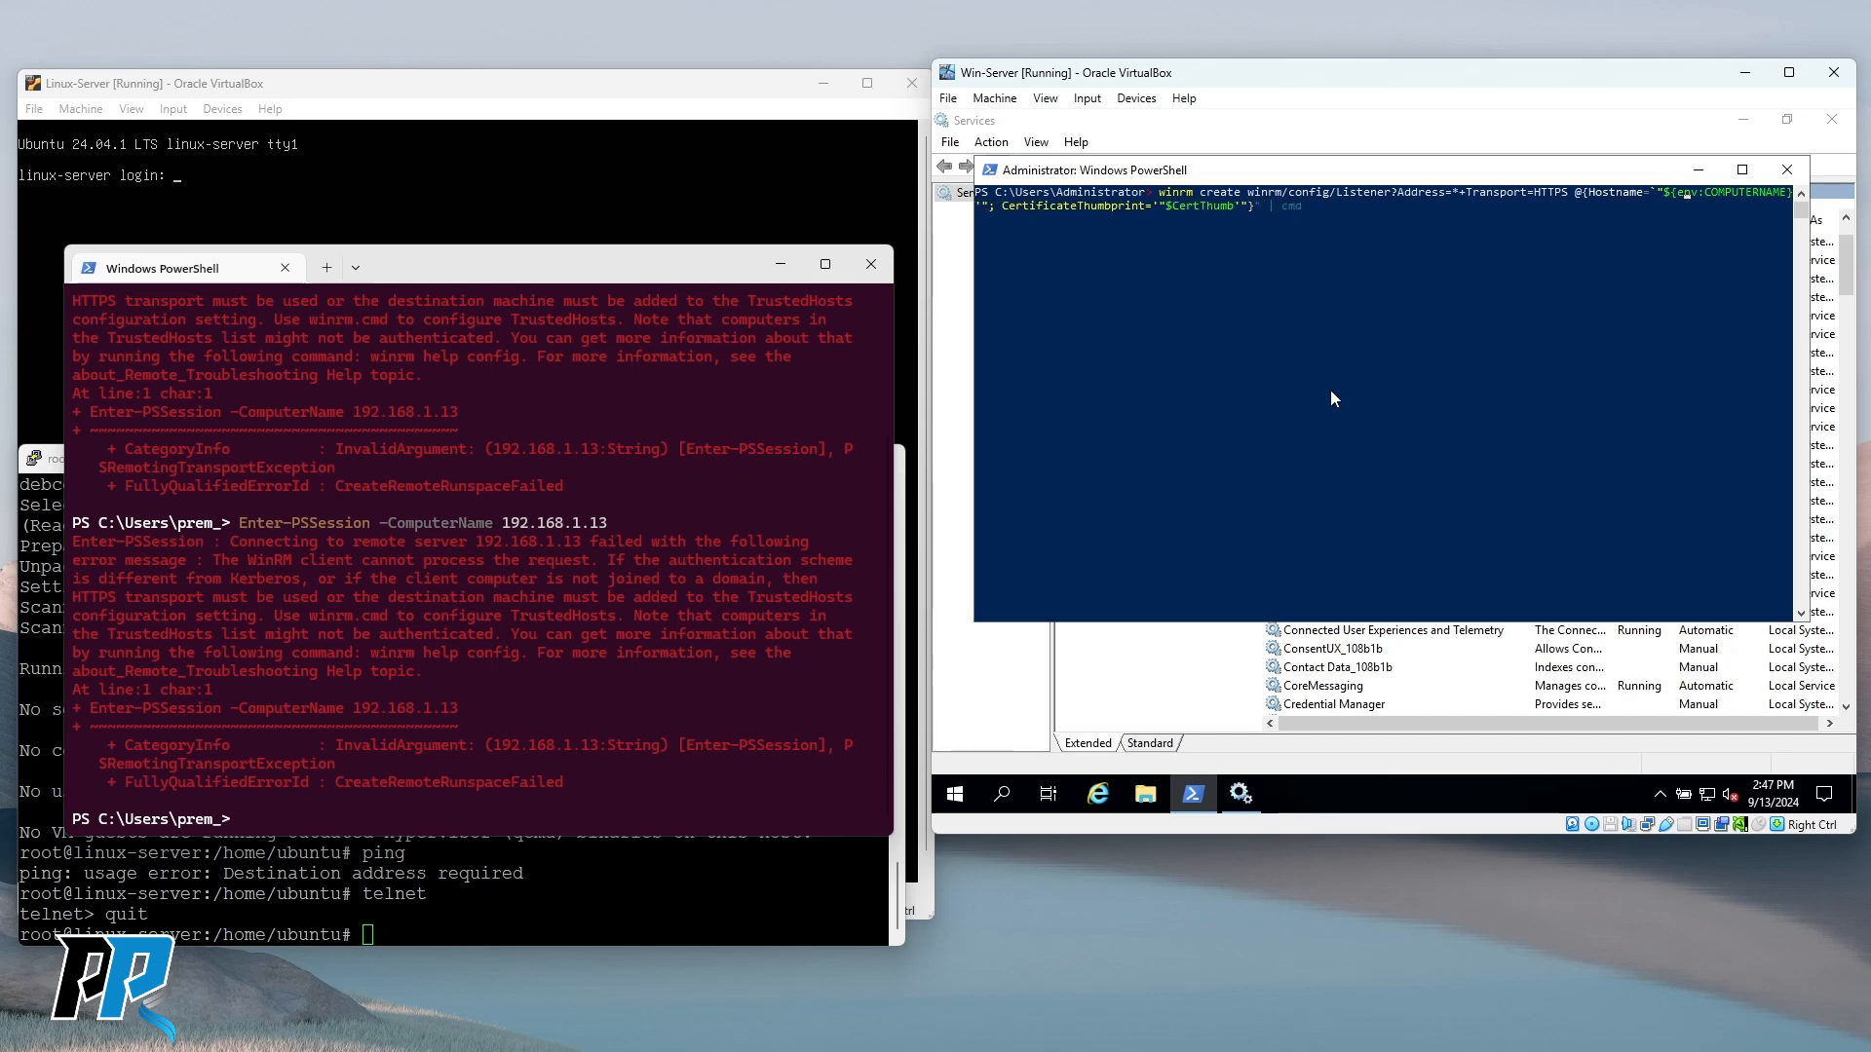
{"action": "key", "text": "BackSpace"}
{"action": "type", "text": "'"}
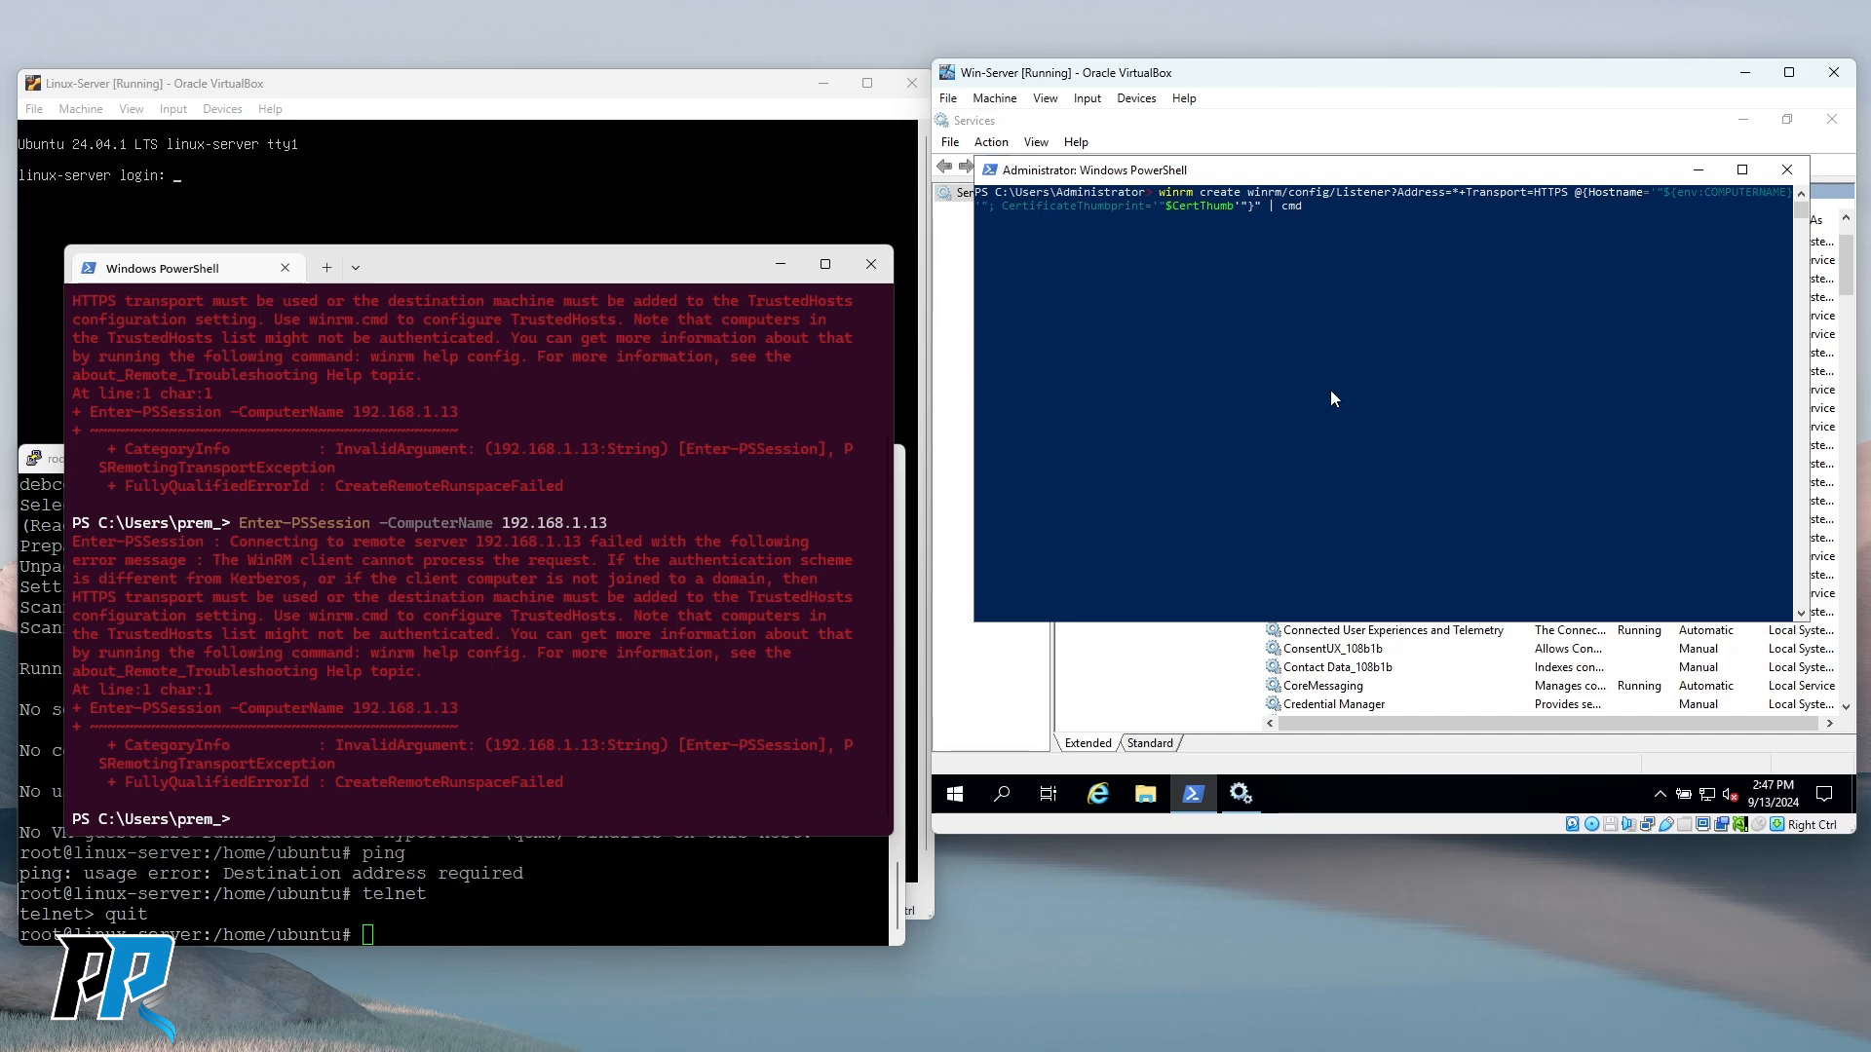
{"action": "key", "text": "Return"}
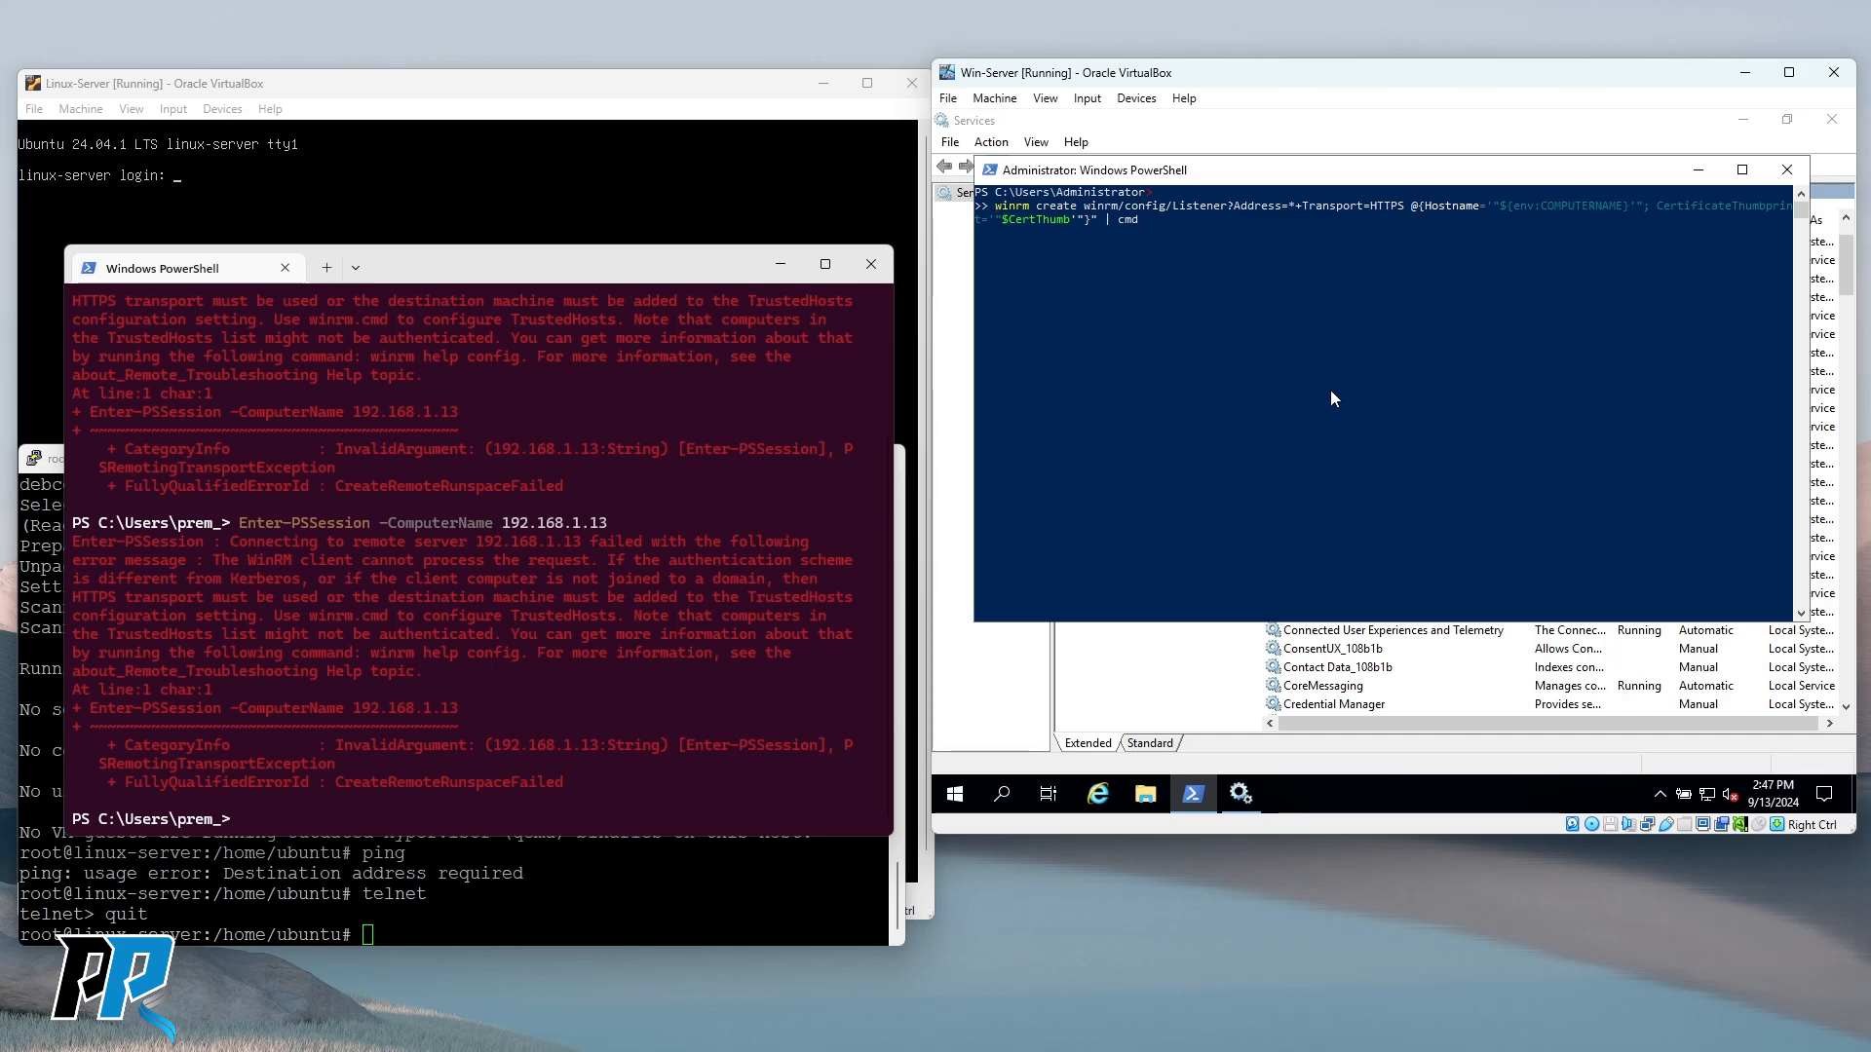
Cancel the unfinished listener command and paste the winrm create command back at a fresh prompt.
{"action": "key", "text": "Return"}
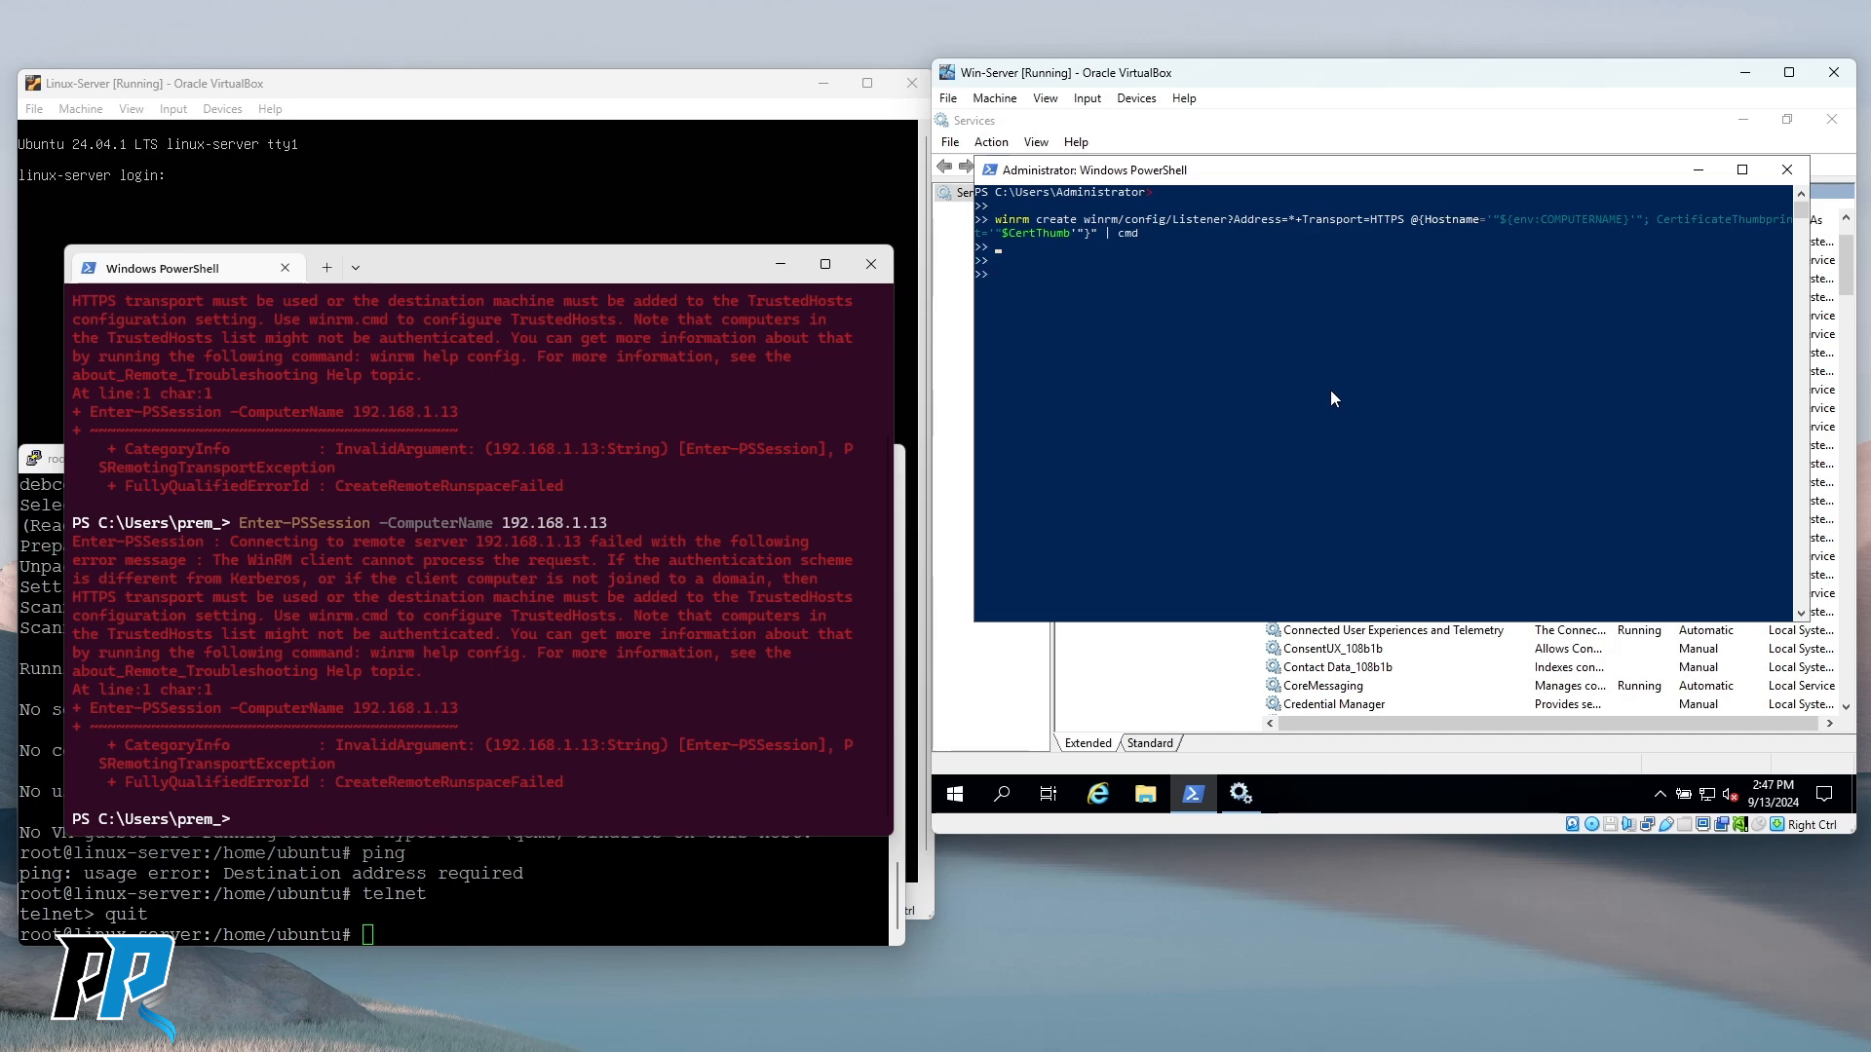
{"action": "key", "text": "ctrl+c"}
{"action": "key", "text": "ctrl+v"}
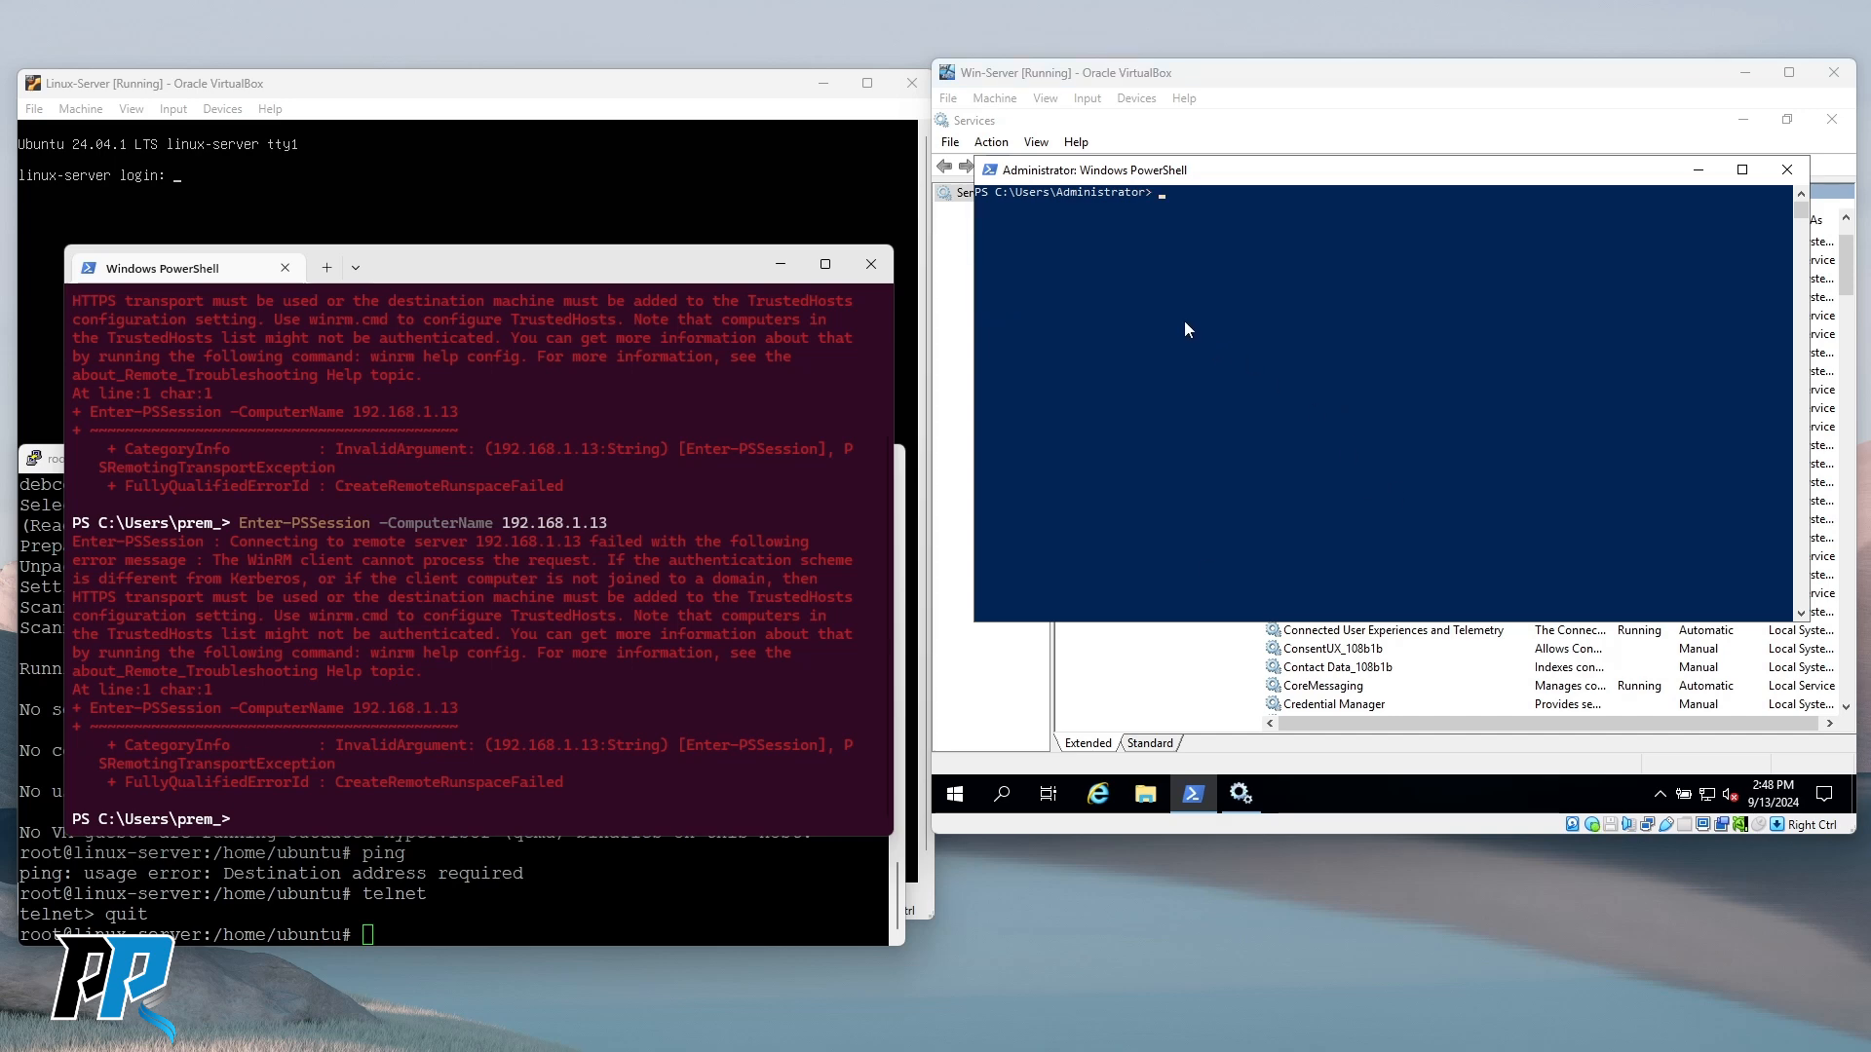
{"action": "left_click", "coordinate": [1169, 313]}
{"action": "key", "text": "ctrl+v"}
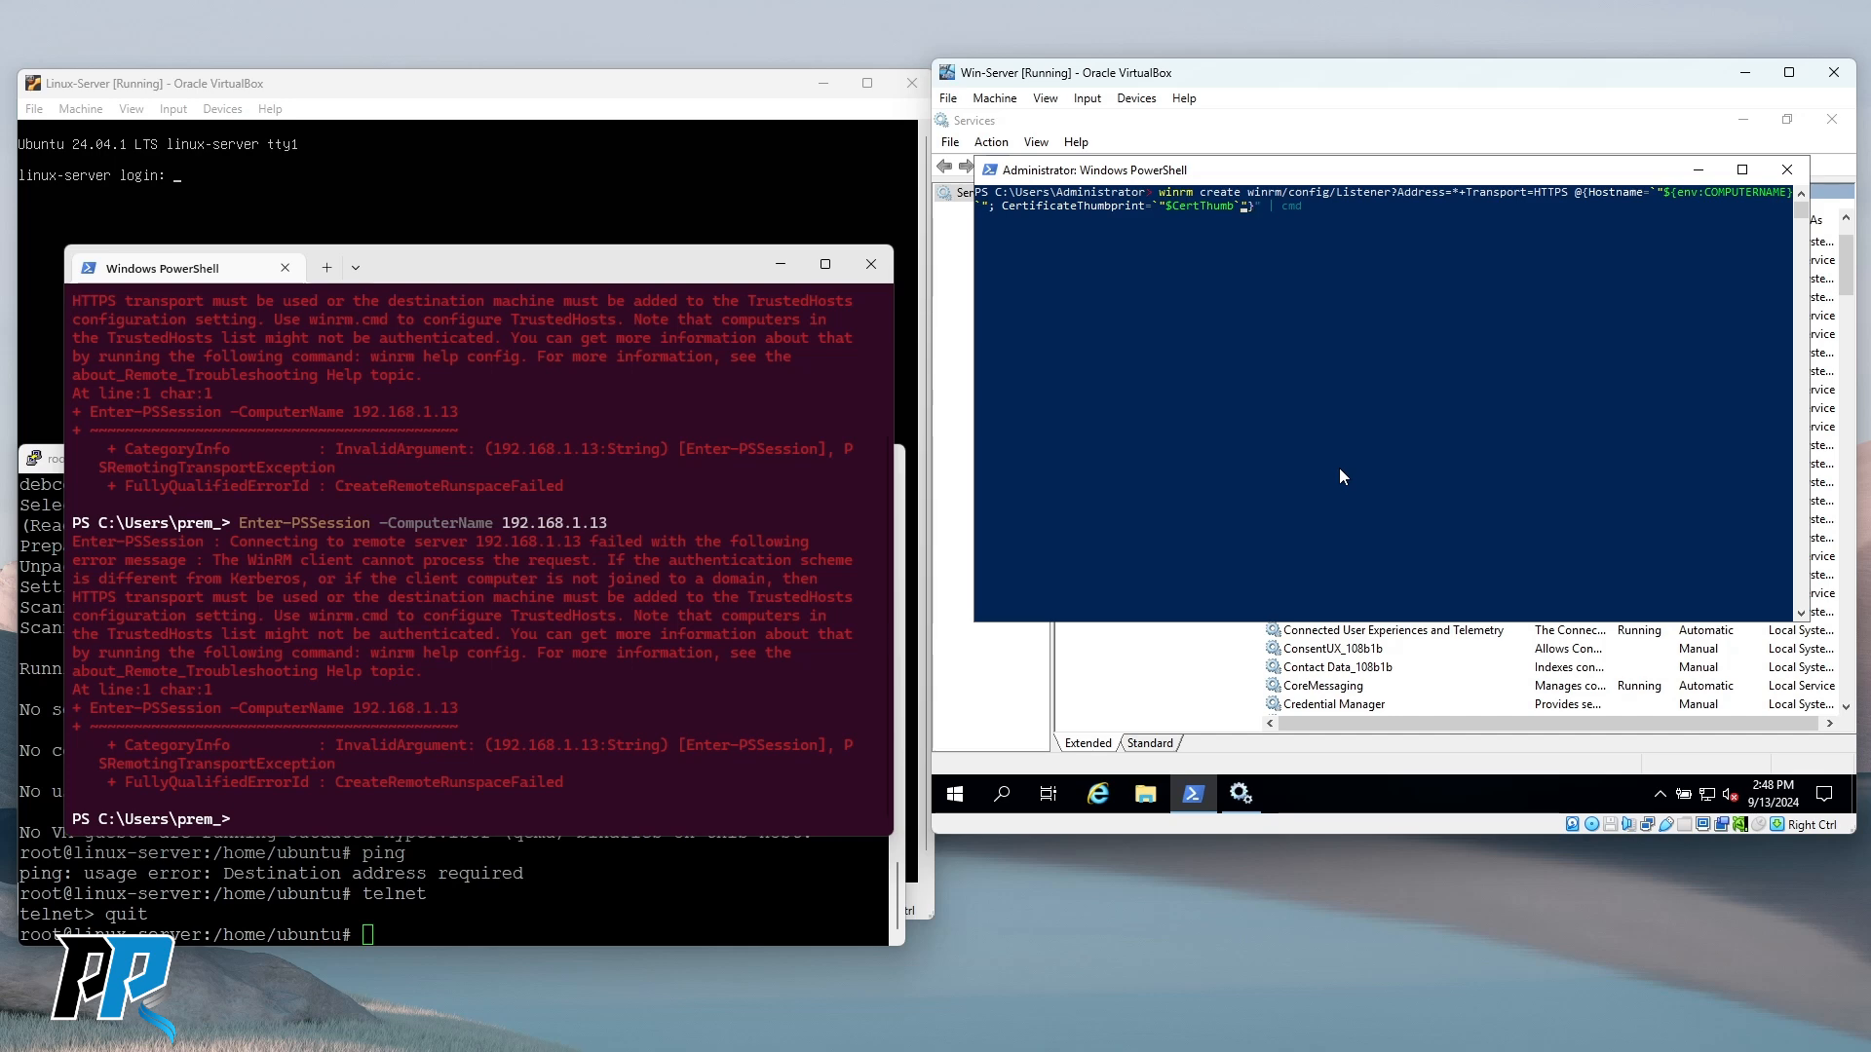
Fix the quoting around $CertThumb and the closing Hostname quote with single quotes.
{"action": "key", "text": "BackSpace"}
{"action": "type", "text": "`"}
{"action": "key", "text": "Left"}
{"action": "key", "text": "Left"}
{"action": "key", "text": "Left"}
{"action": "key", "text": "Left"}
{"action": "key", "text": "Left"}
{"action": "key", "text": "BackSpace"}
{"action": "type", "text": "'"}
{"action": "key", "text": "BackSpace"}
{"action": "type", "text": "'"}
Fix the opening Hostname quote, close the double-quoted command, then cancel it and type cls.
{"action": "key", "text": "Left"}
{"action": "key", "text": "Left"}
{"action": "key", "text": "Left"}
{"action": "key", "text": "BackSpace"}
{"action": "type", "text": "'"}
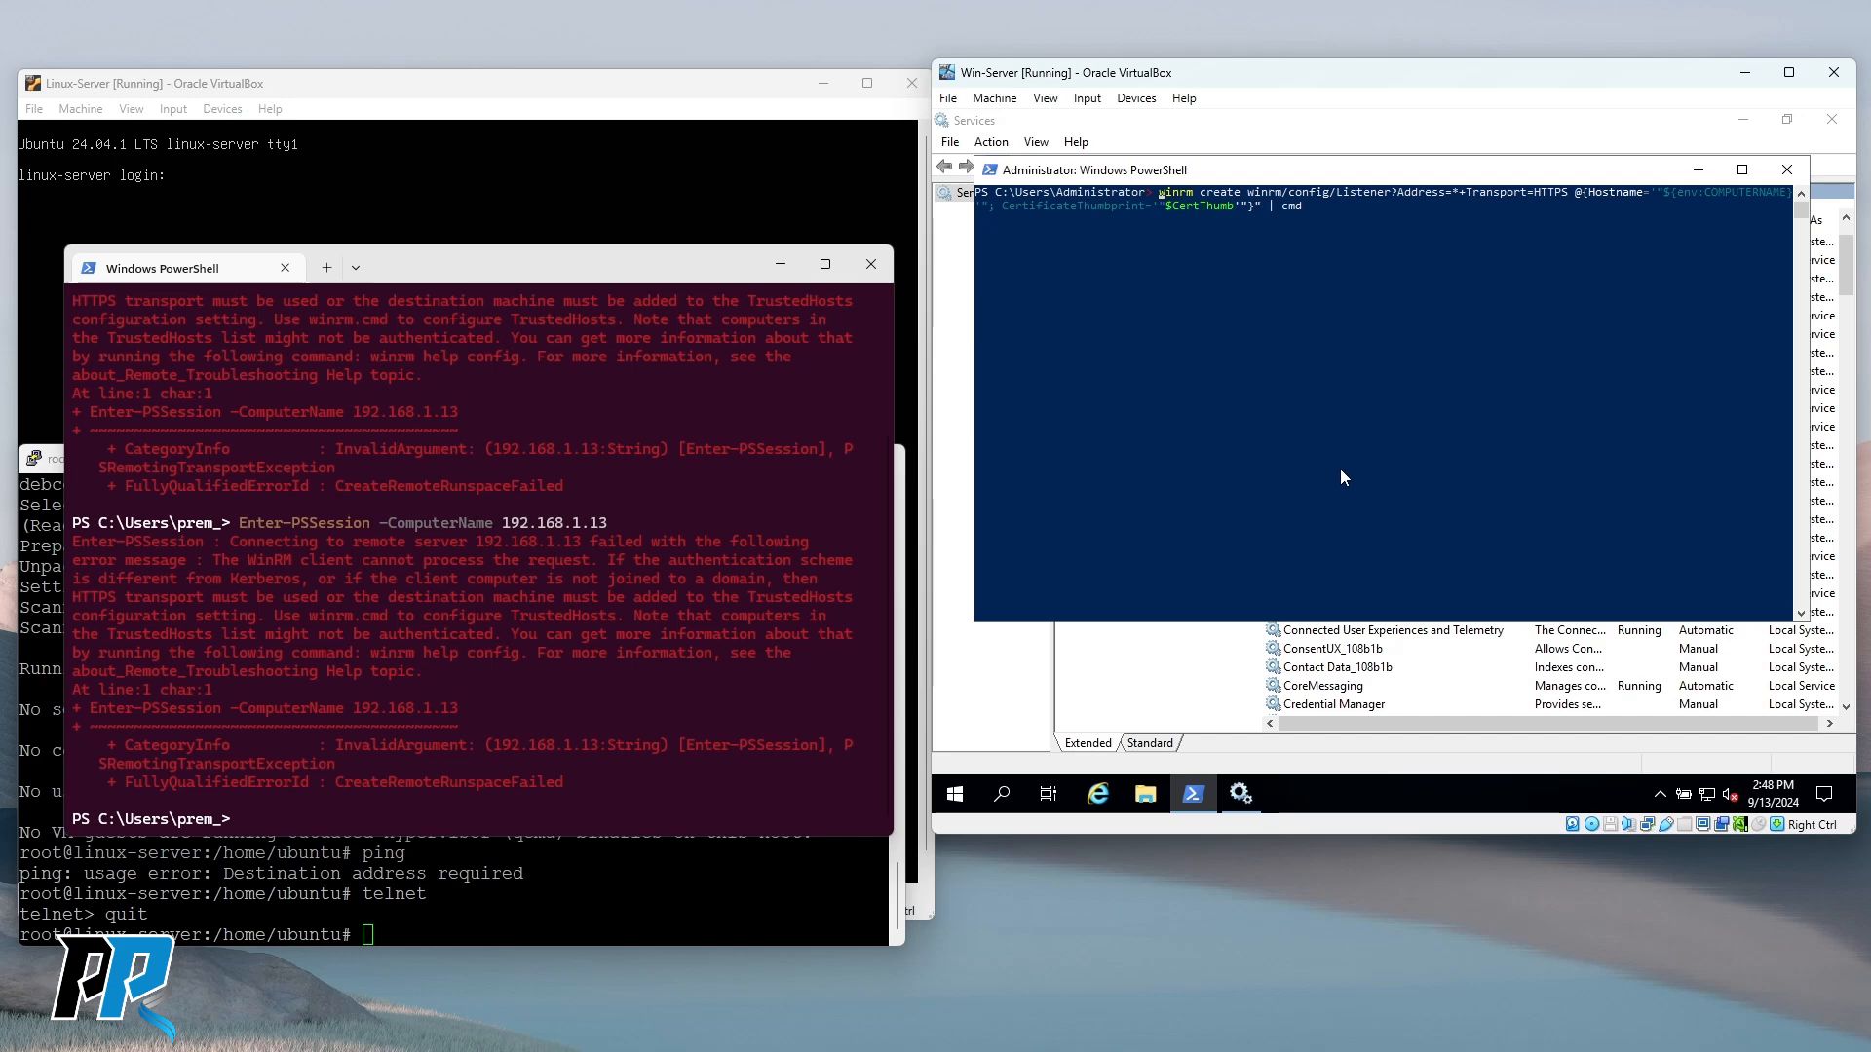
{"action": "type", "text": "\""}
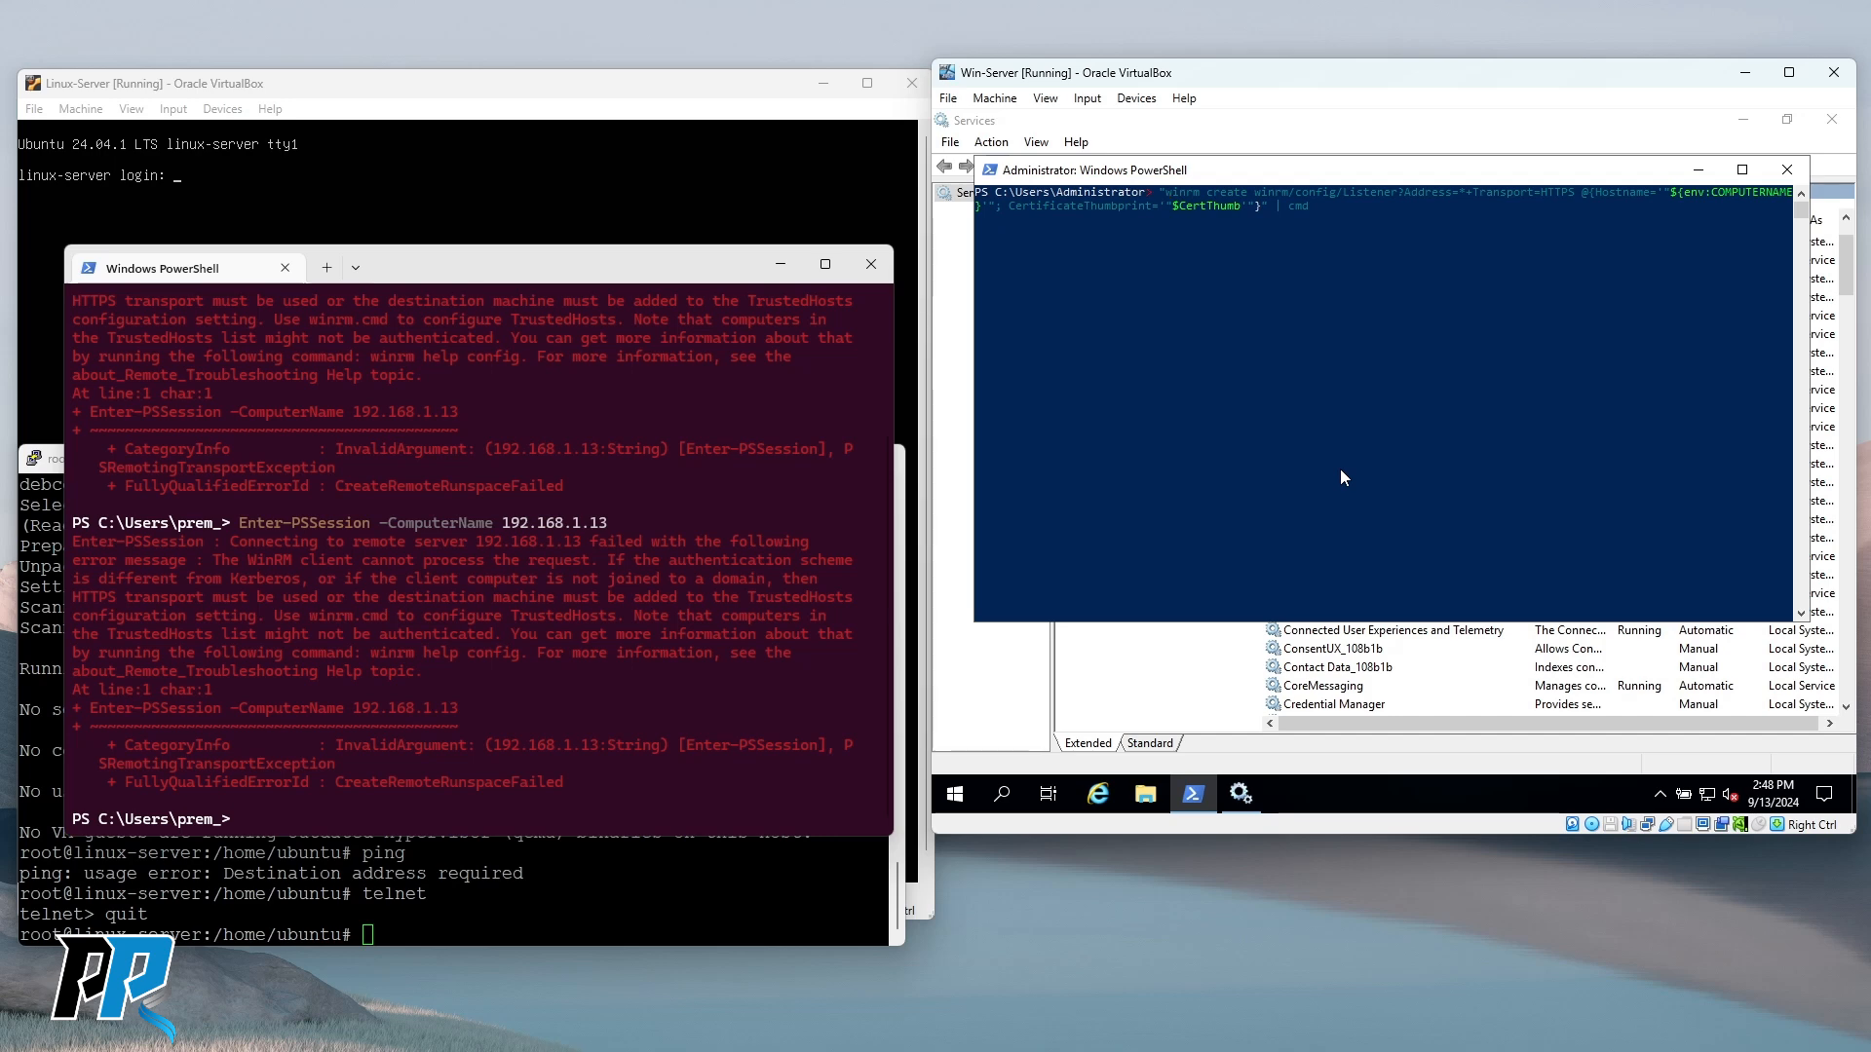
{"action": "key", "text": "Return"}
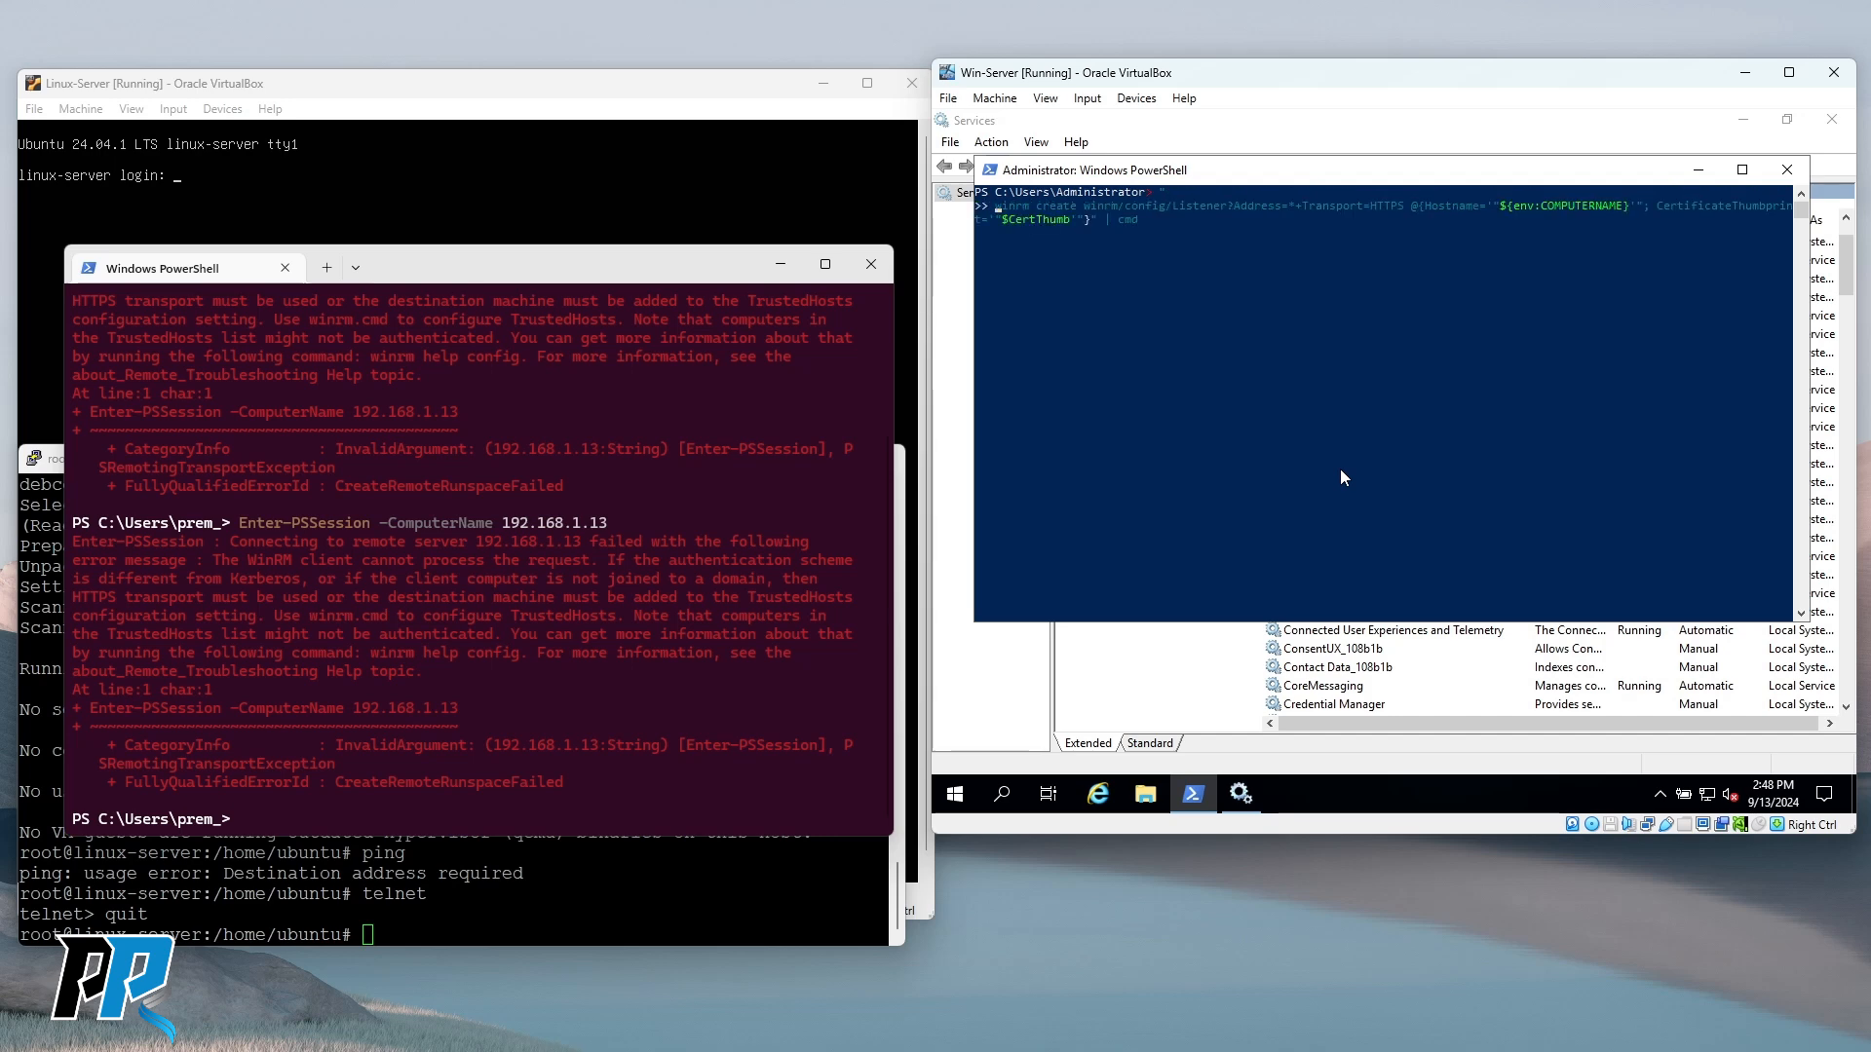
{"action": "key", "text": "BackSpace"}
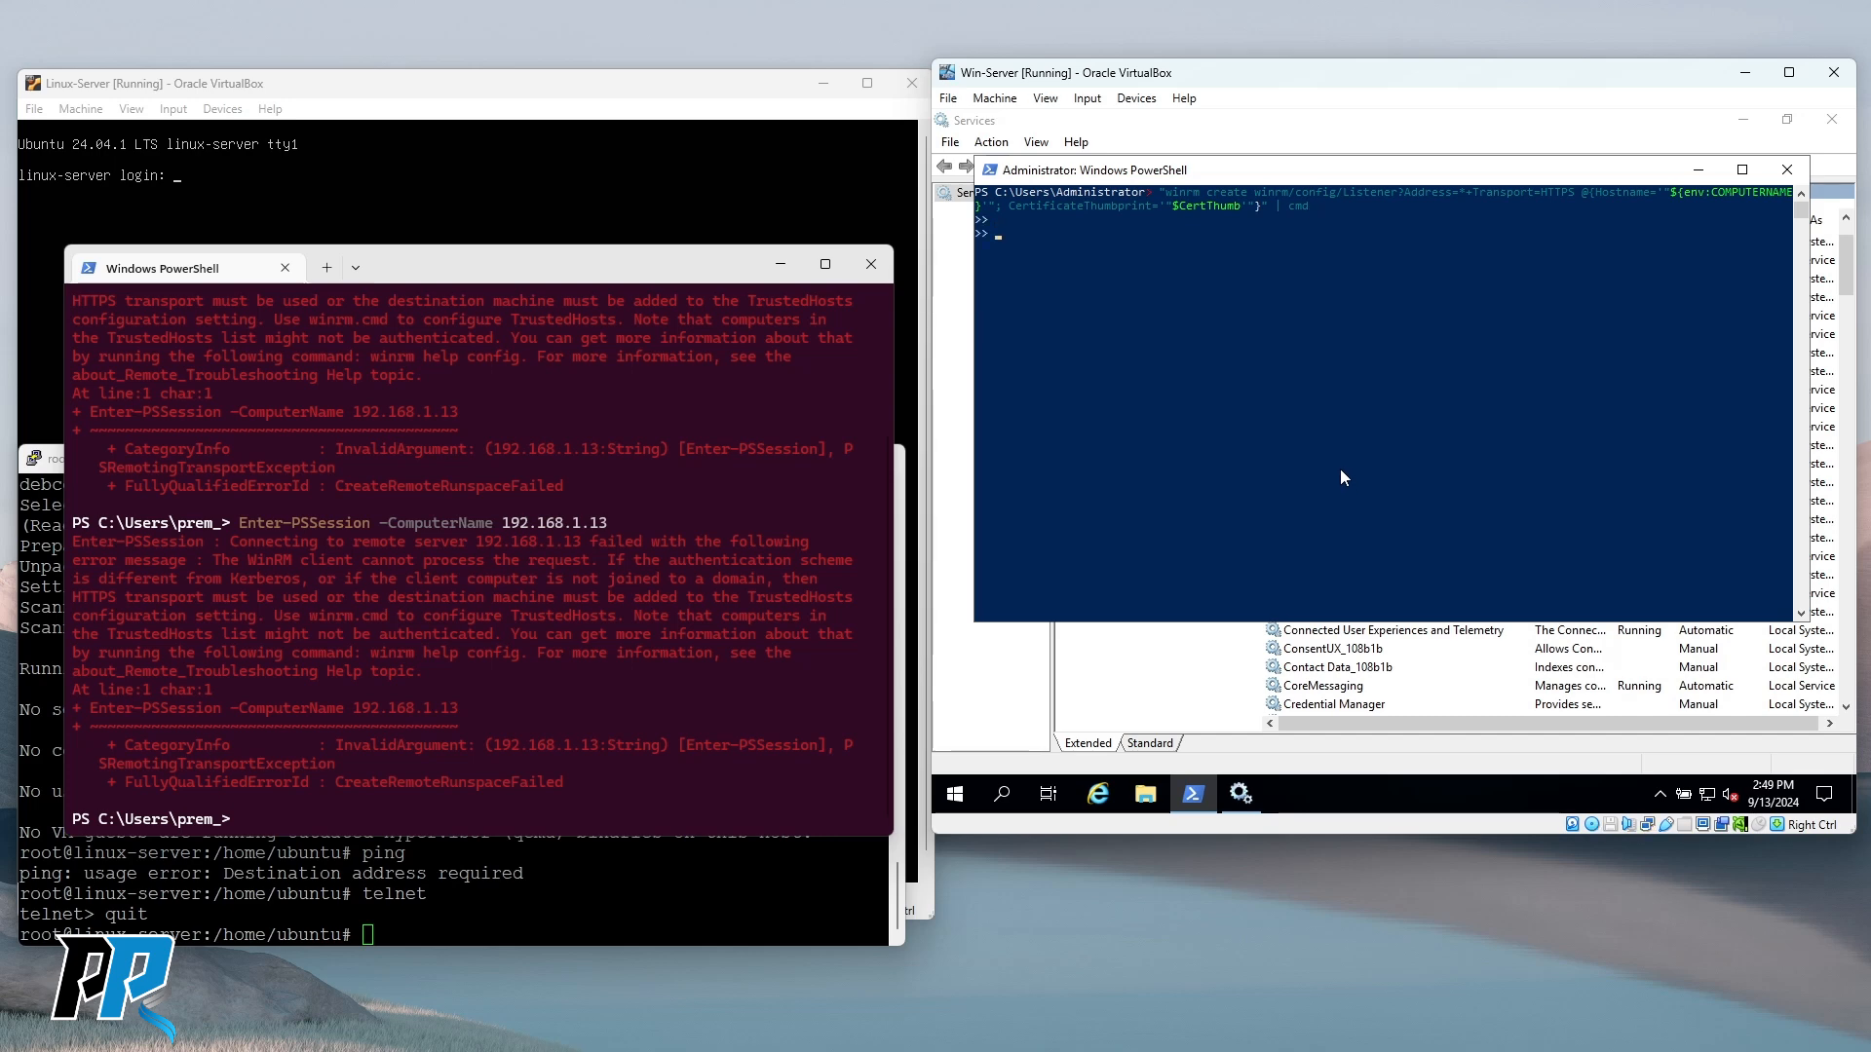
{"action": "key", "text": "ctrl+c"}
{"action": "type", "text": "cls"}
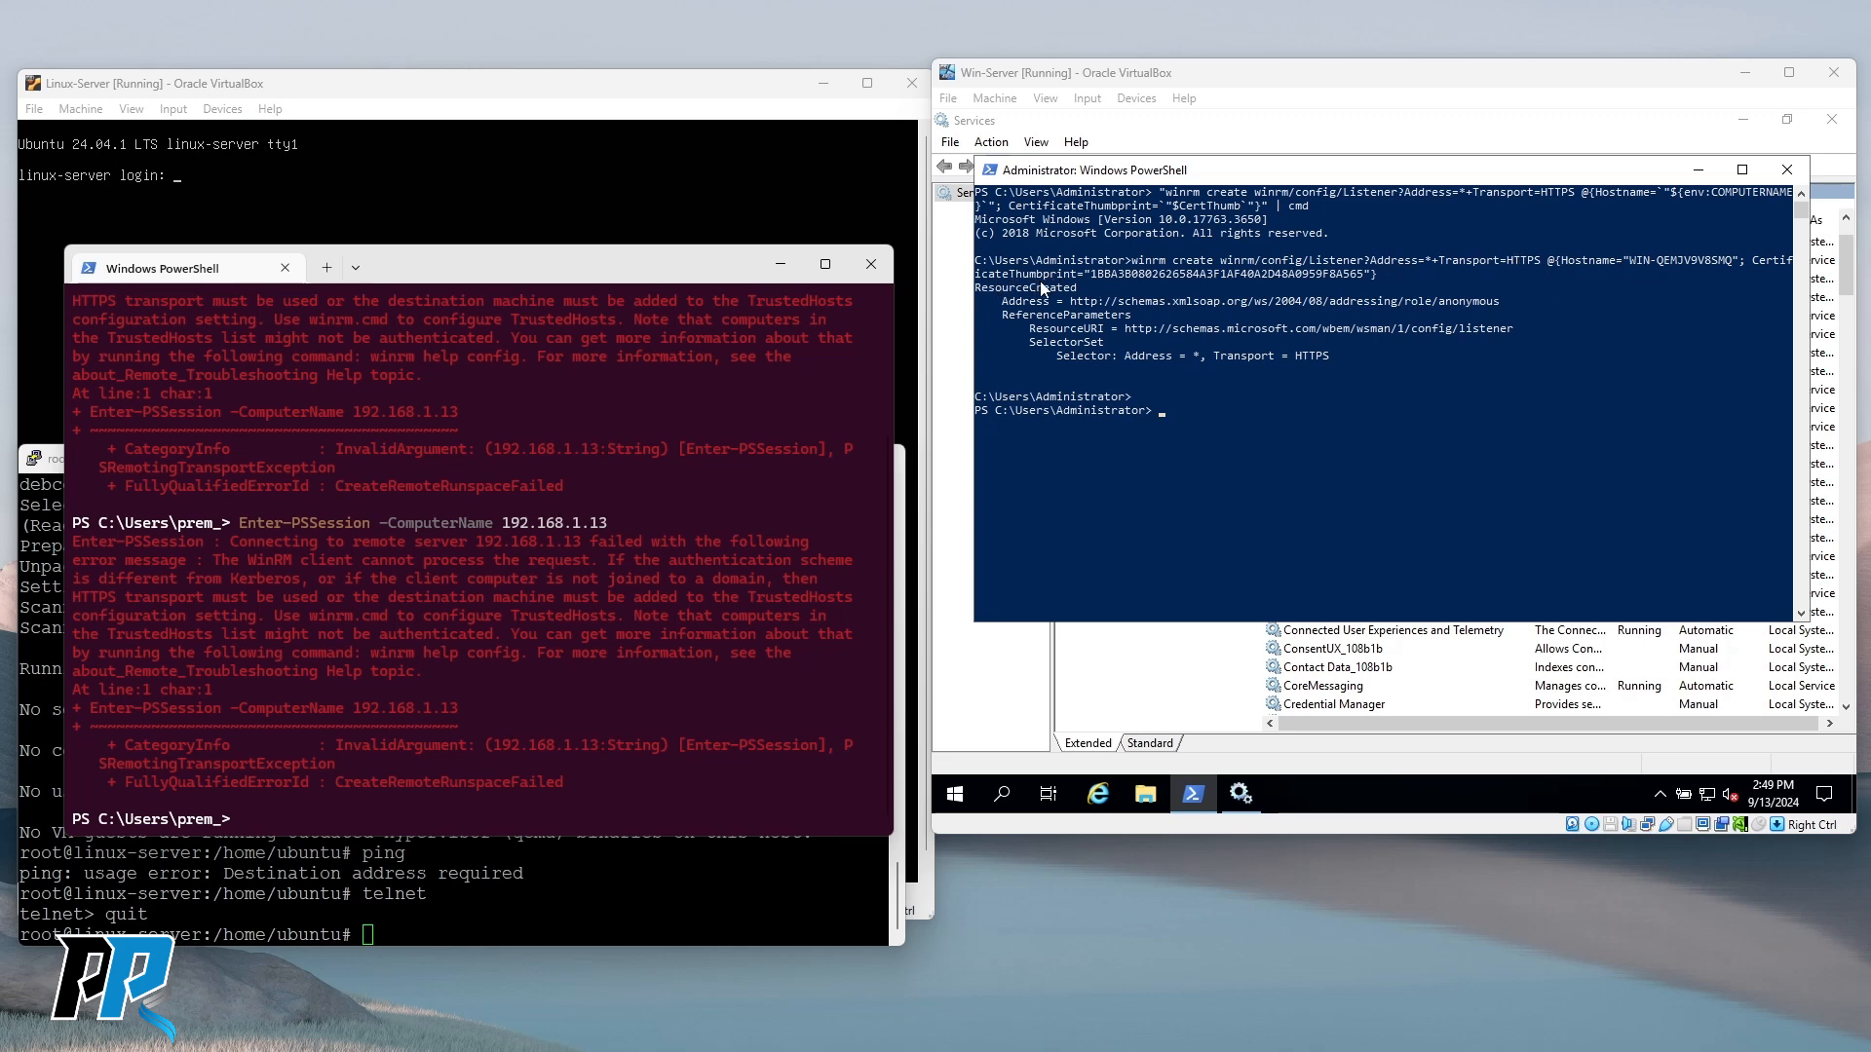
{"action": "left_click_drag", "start_coordinate": [1091, 276], "coordinate": [1354, 283]}
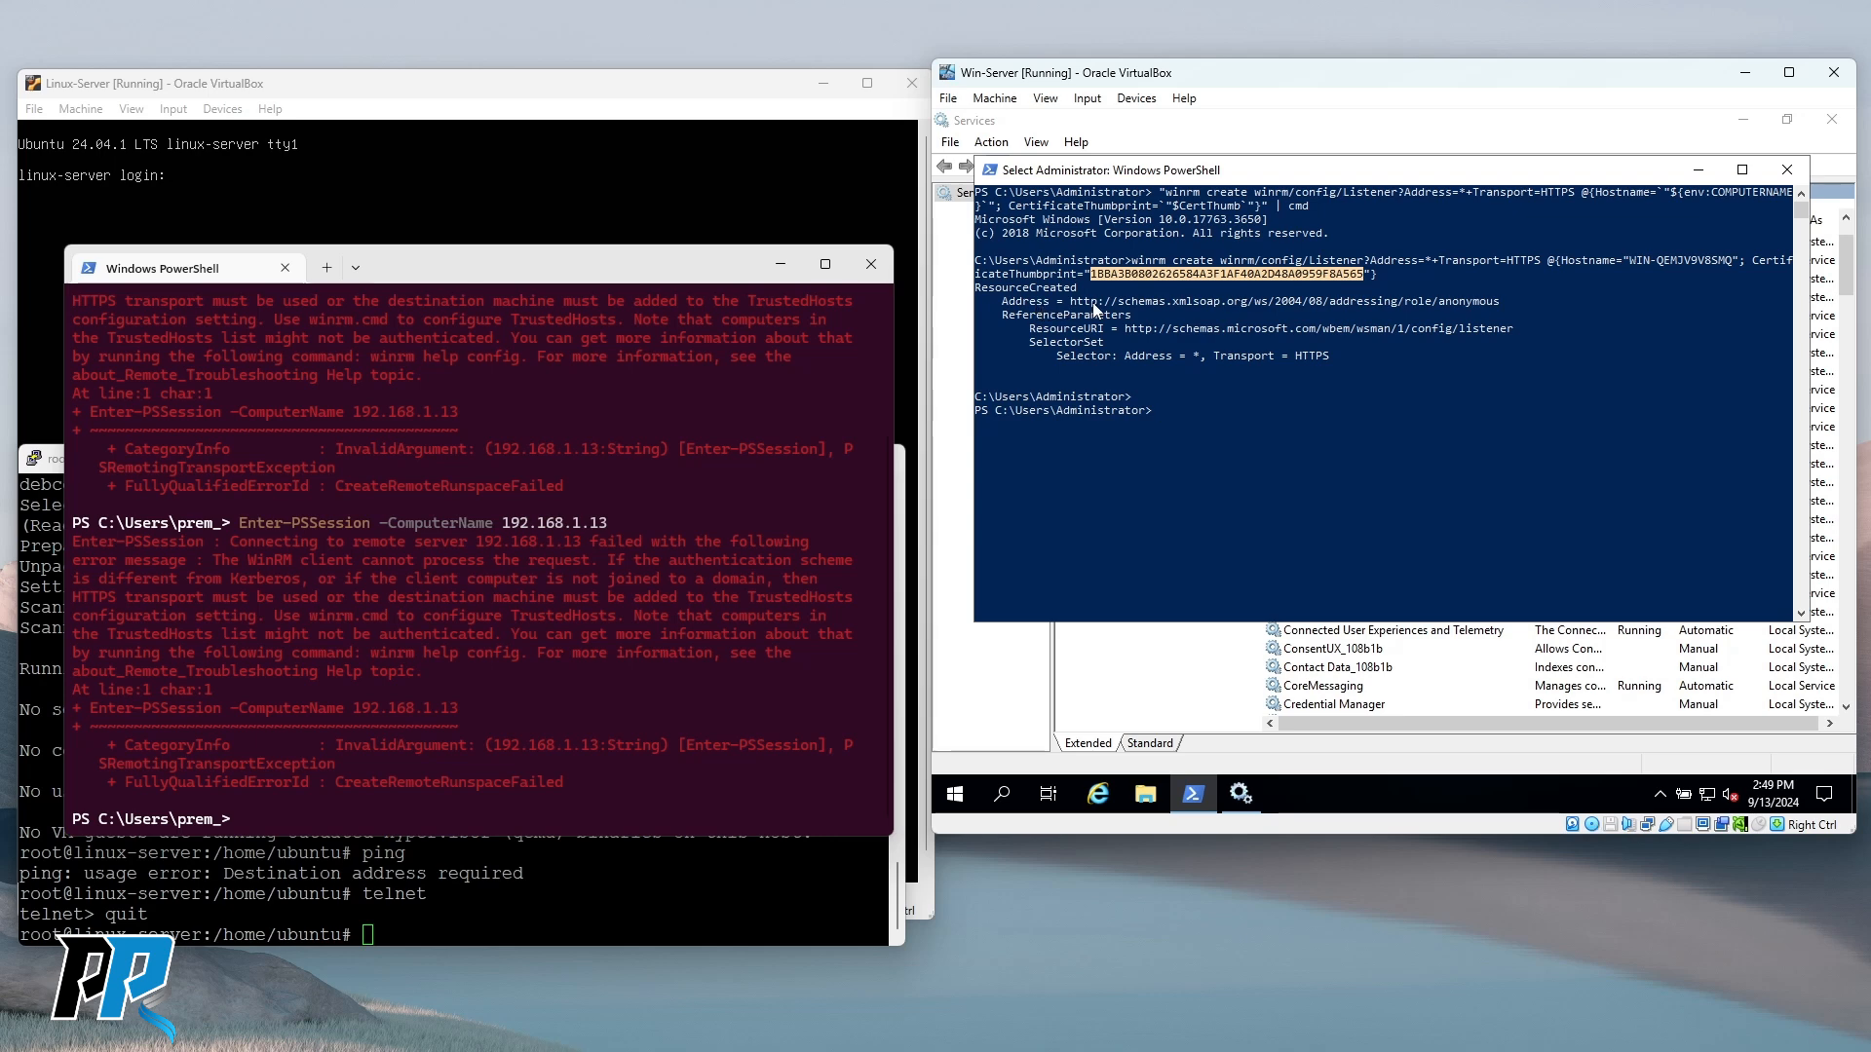
{"action": "left_click_drag", "start_coordinate": [1079, 302], "coordinate": [1540, 304]}
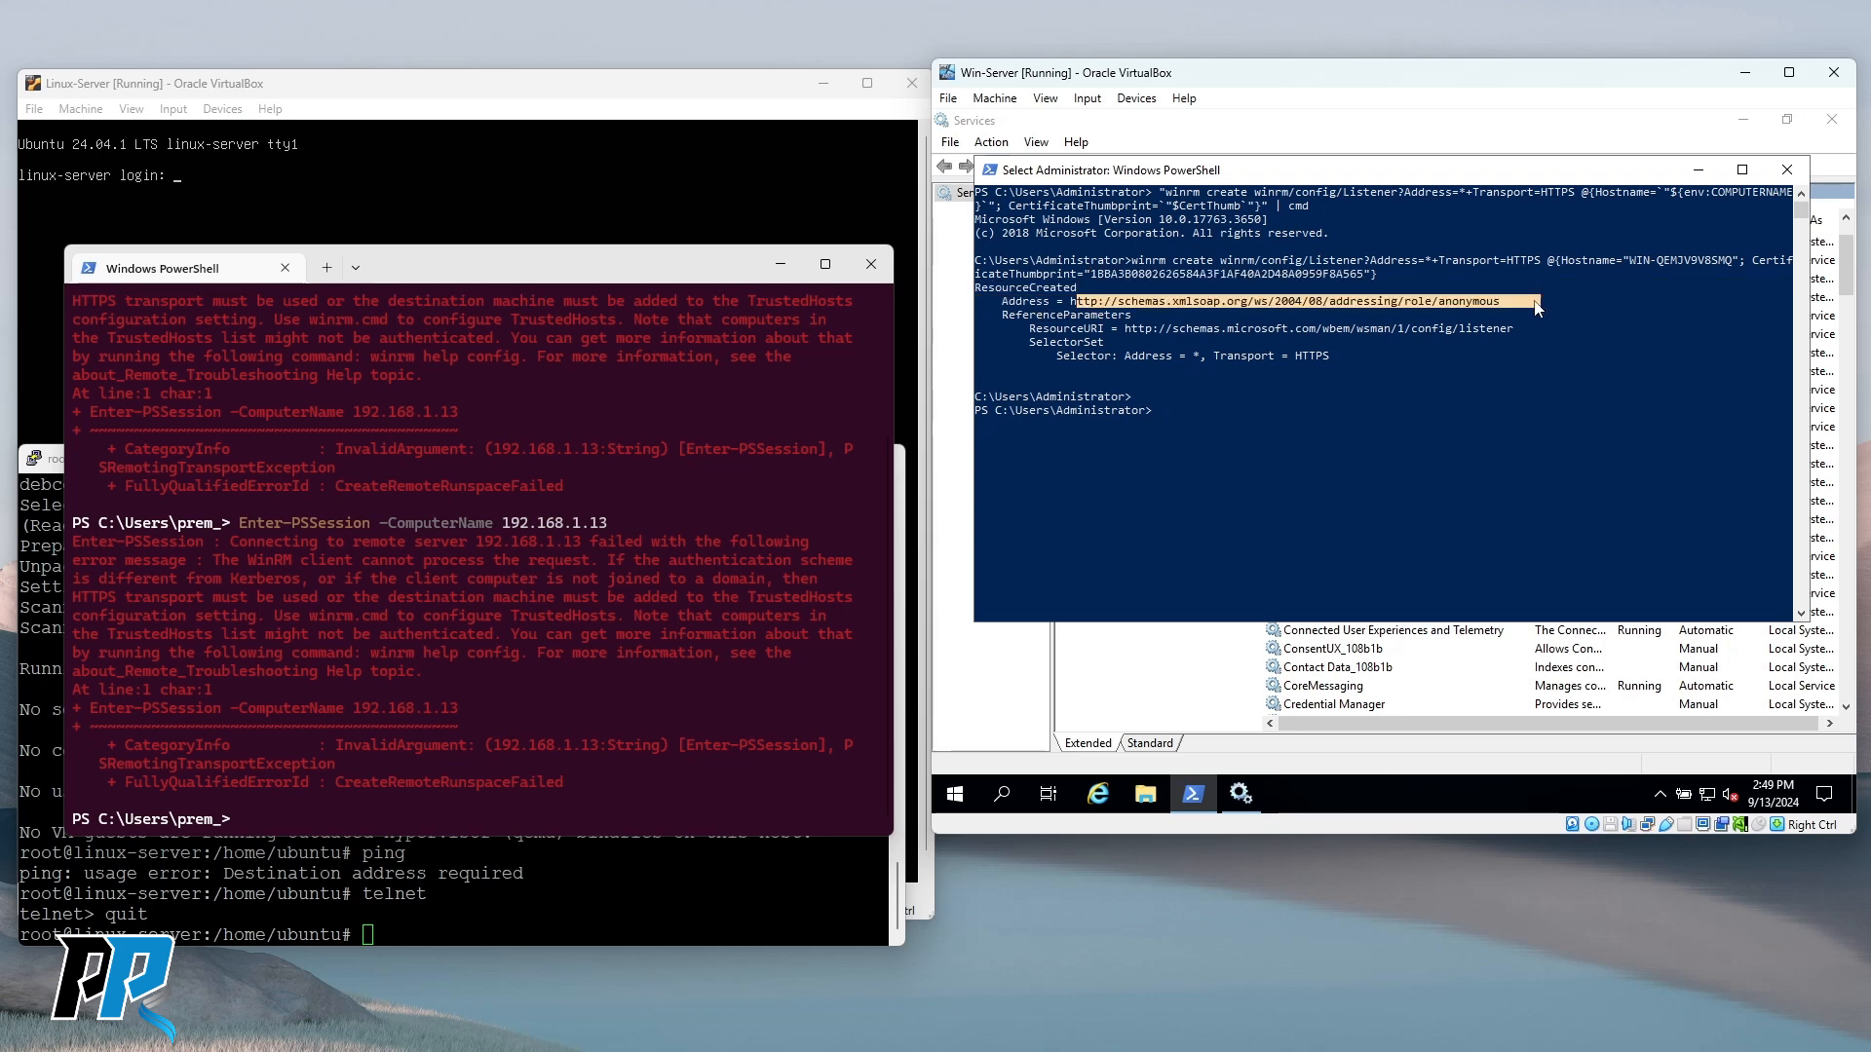
{"action": "left_click_drag", "start_coordinate": [1070, 334], "coordinate": [1452, 360]}
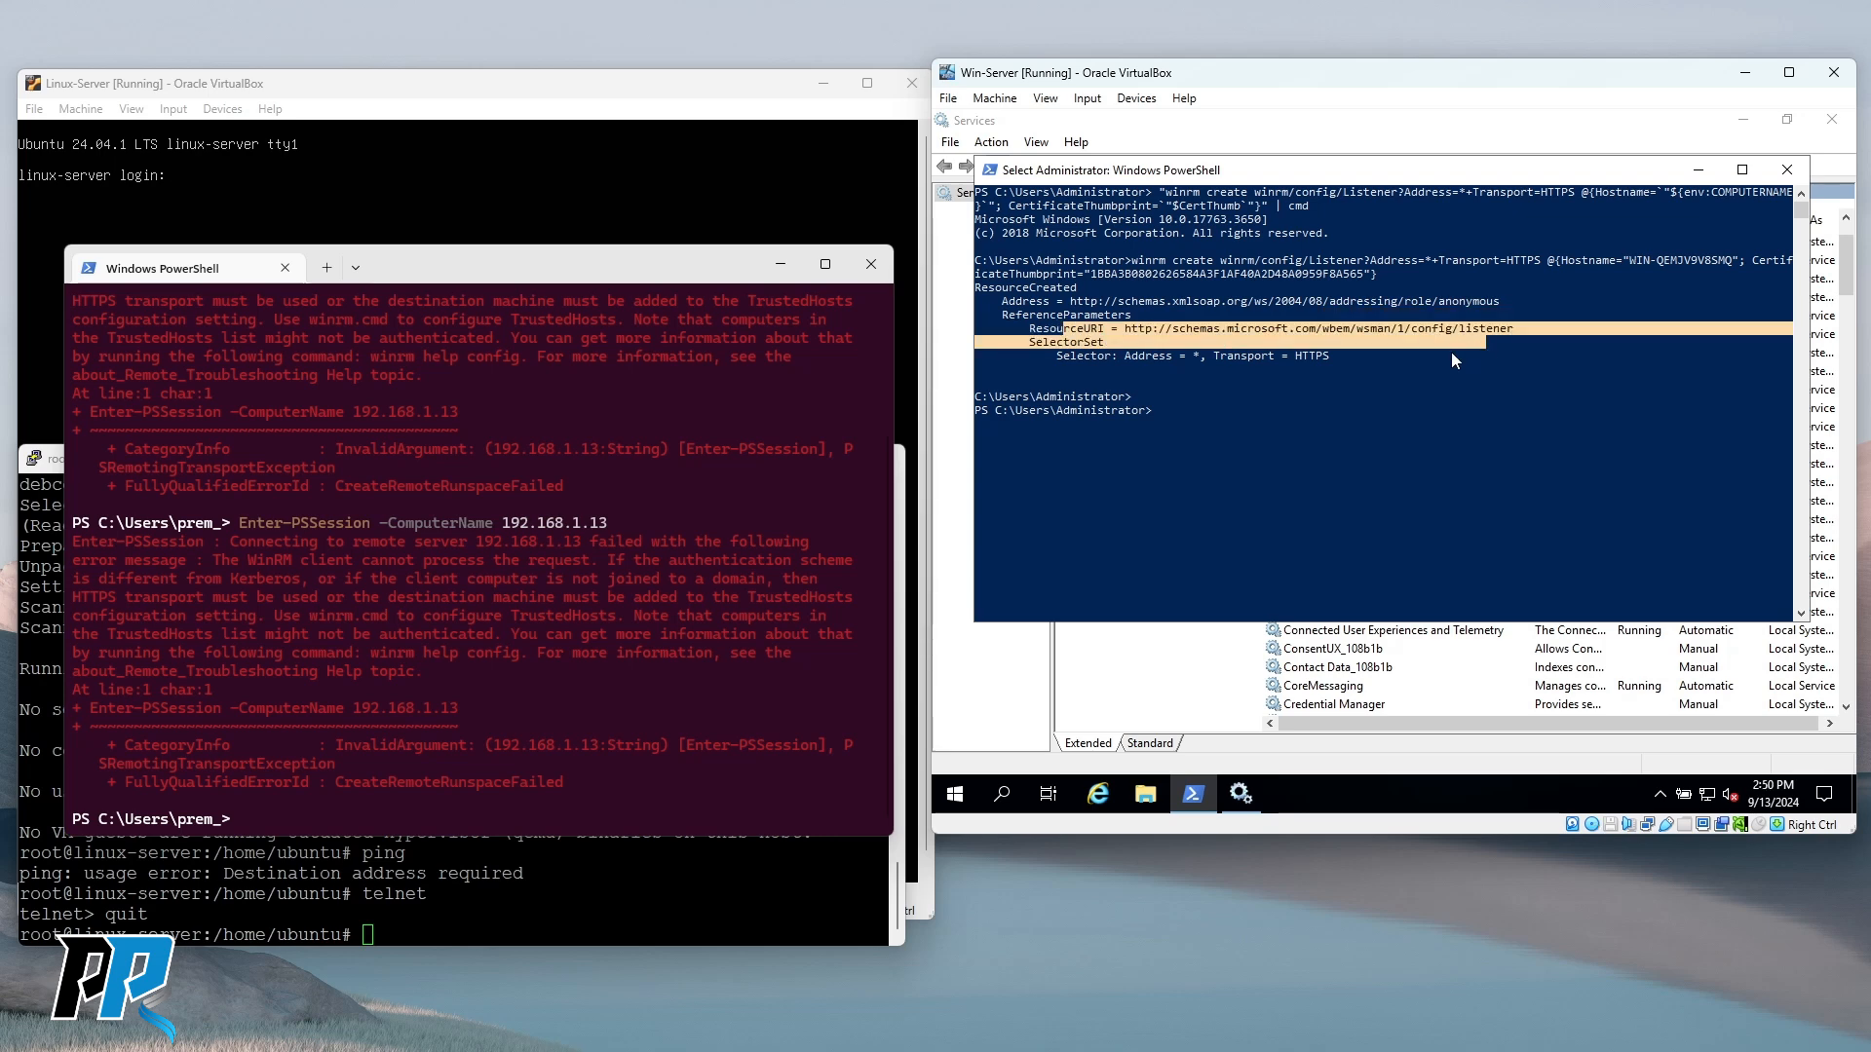
{"action": "left_click", "coordinate": [1114, 369]}
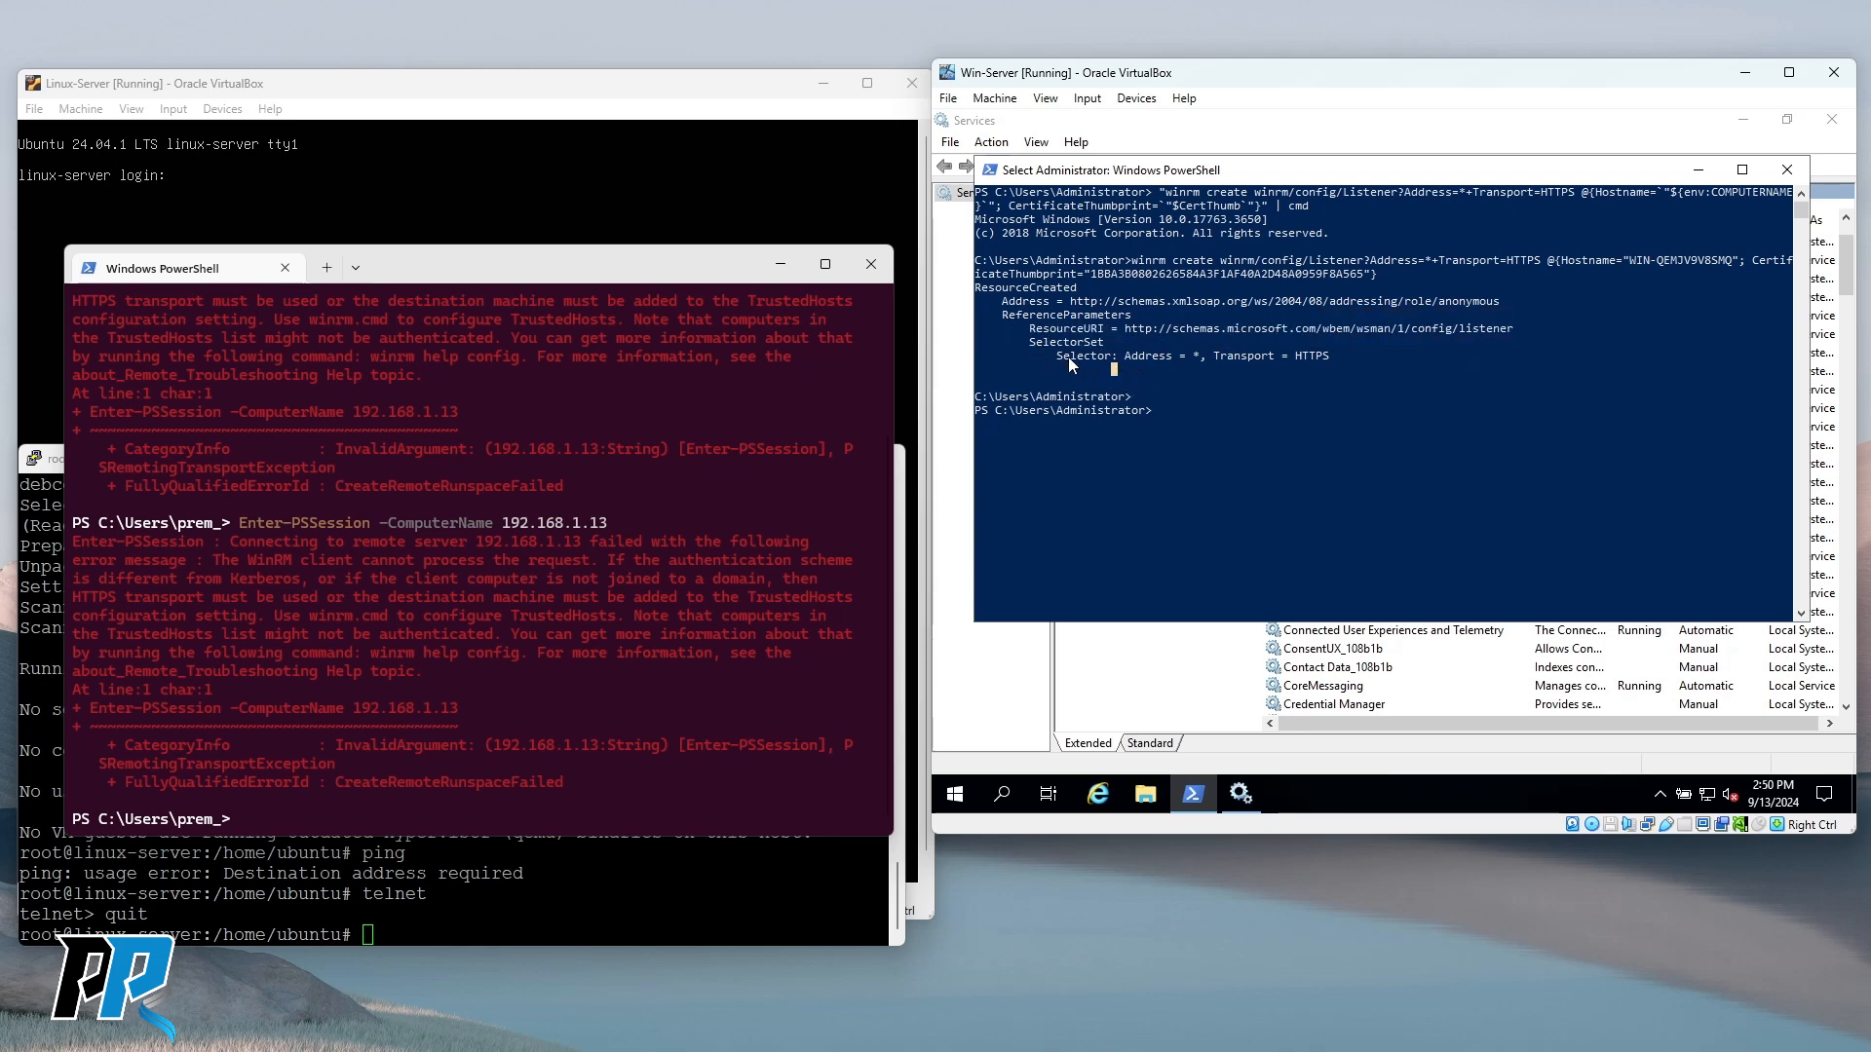
{"action": "left_click_drag", "start_coordinate": [1119, 356], "coordinate": [1339, 357]}
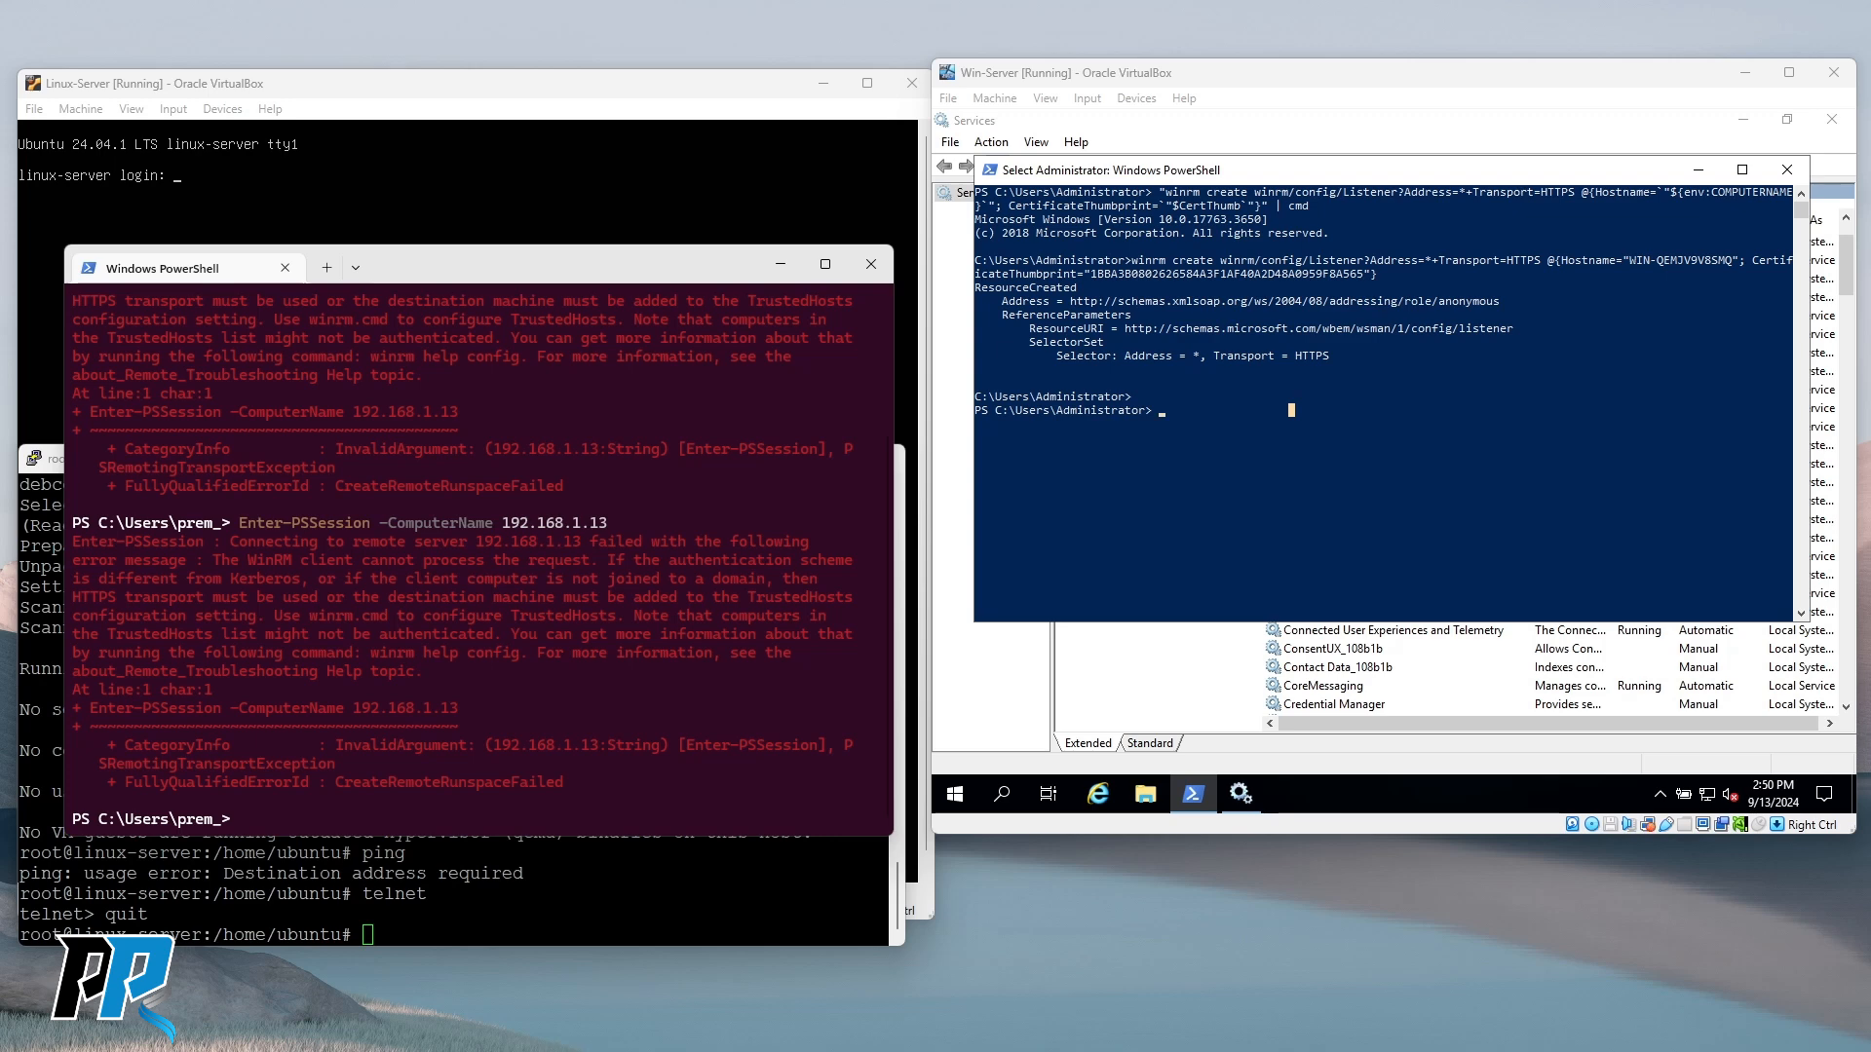
{"action": "left_click", "coordinate": [1349, 438]}
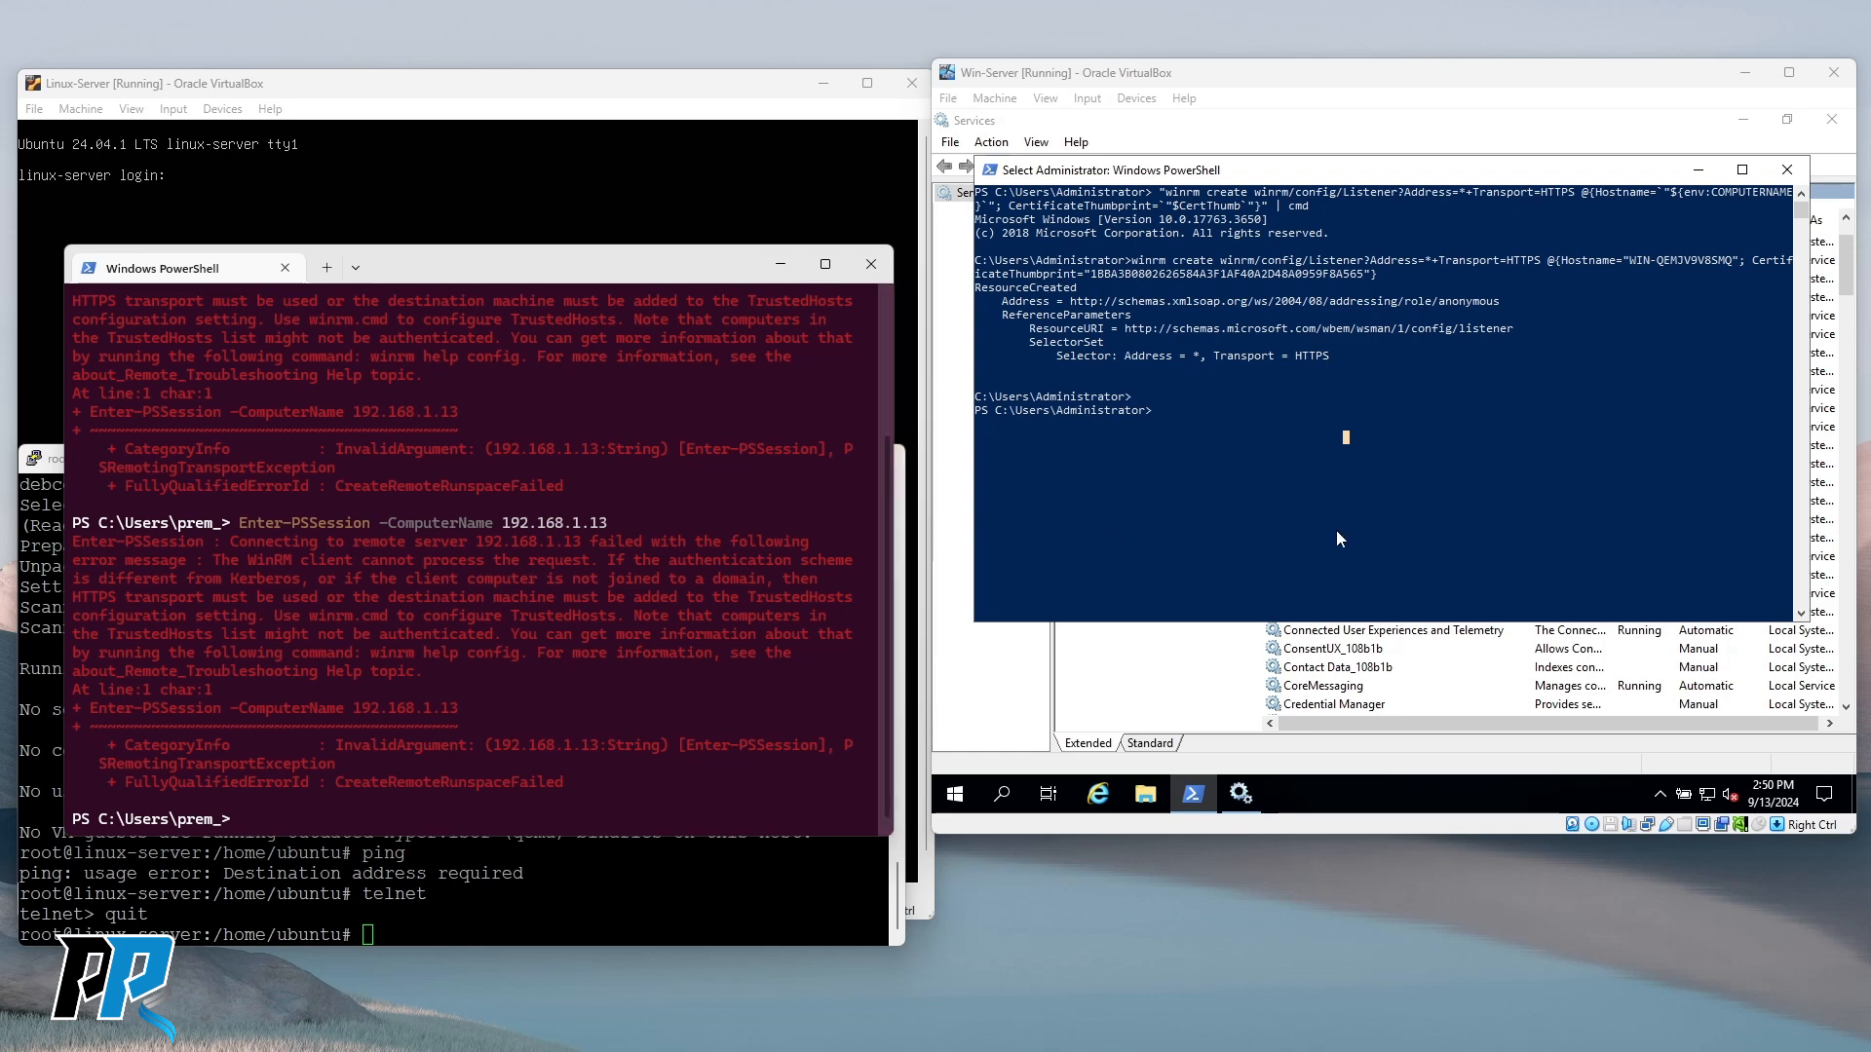
{"action": "left_click", "coordinate": [1235, 440]}
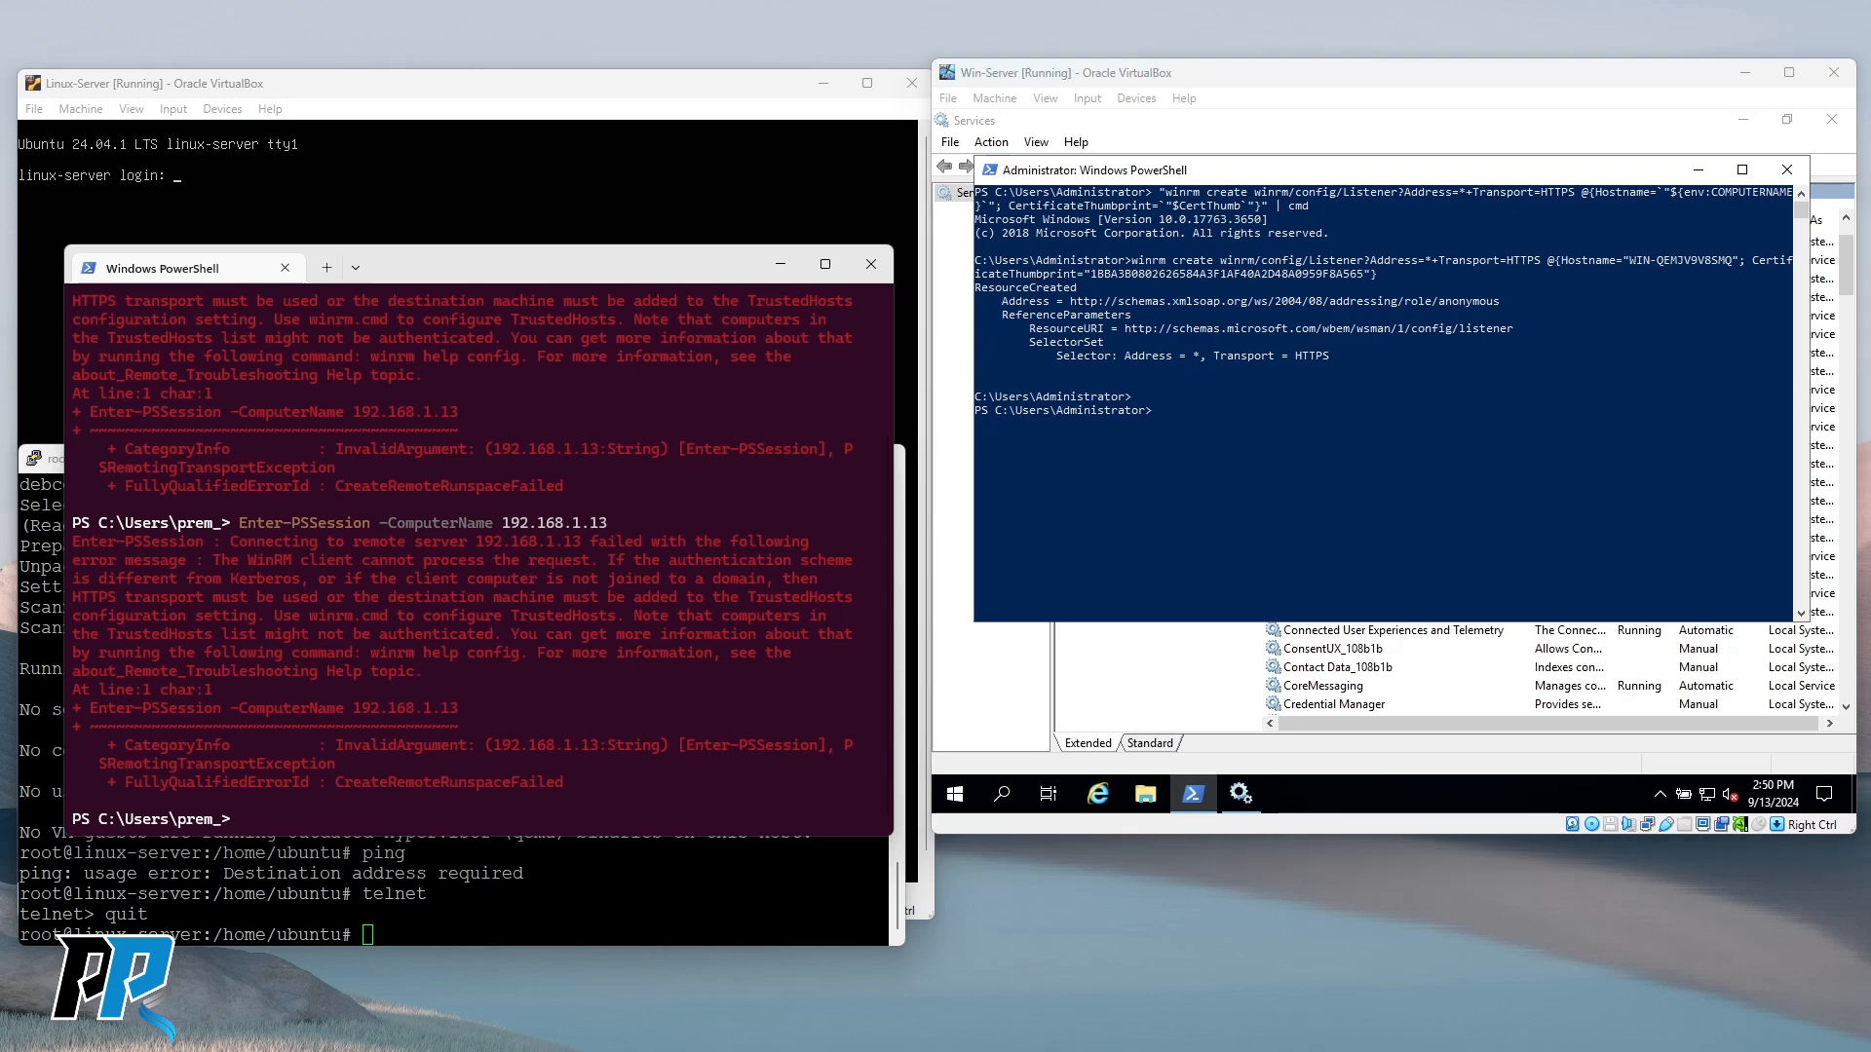
Add the 'Allow inbound PowerShell SSL TCP 5986' firewall rule allowing TCP port 5986.
{"action": "right_click", "coordinate": [1354, 415]}
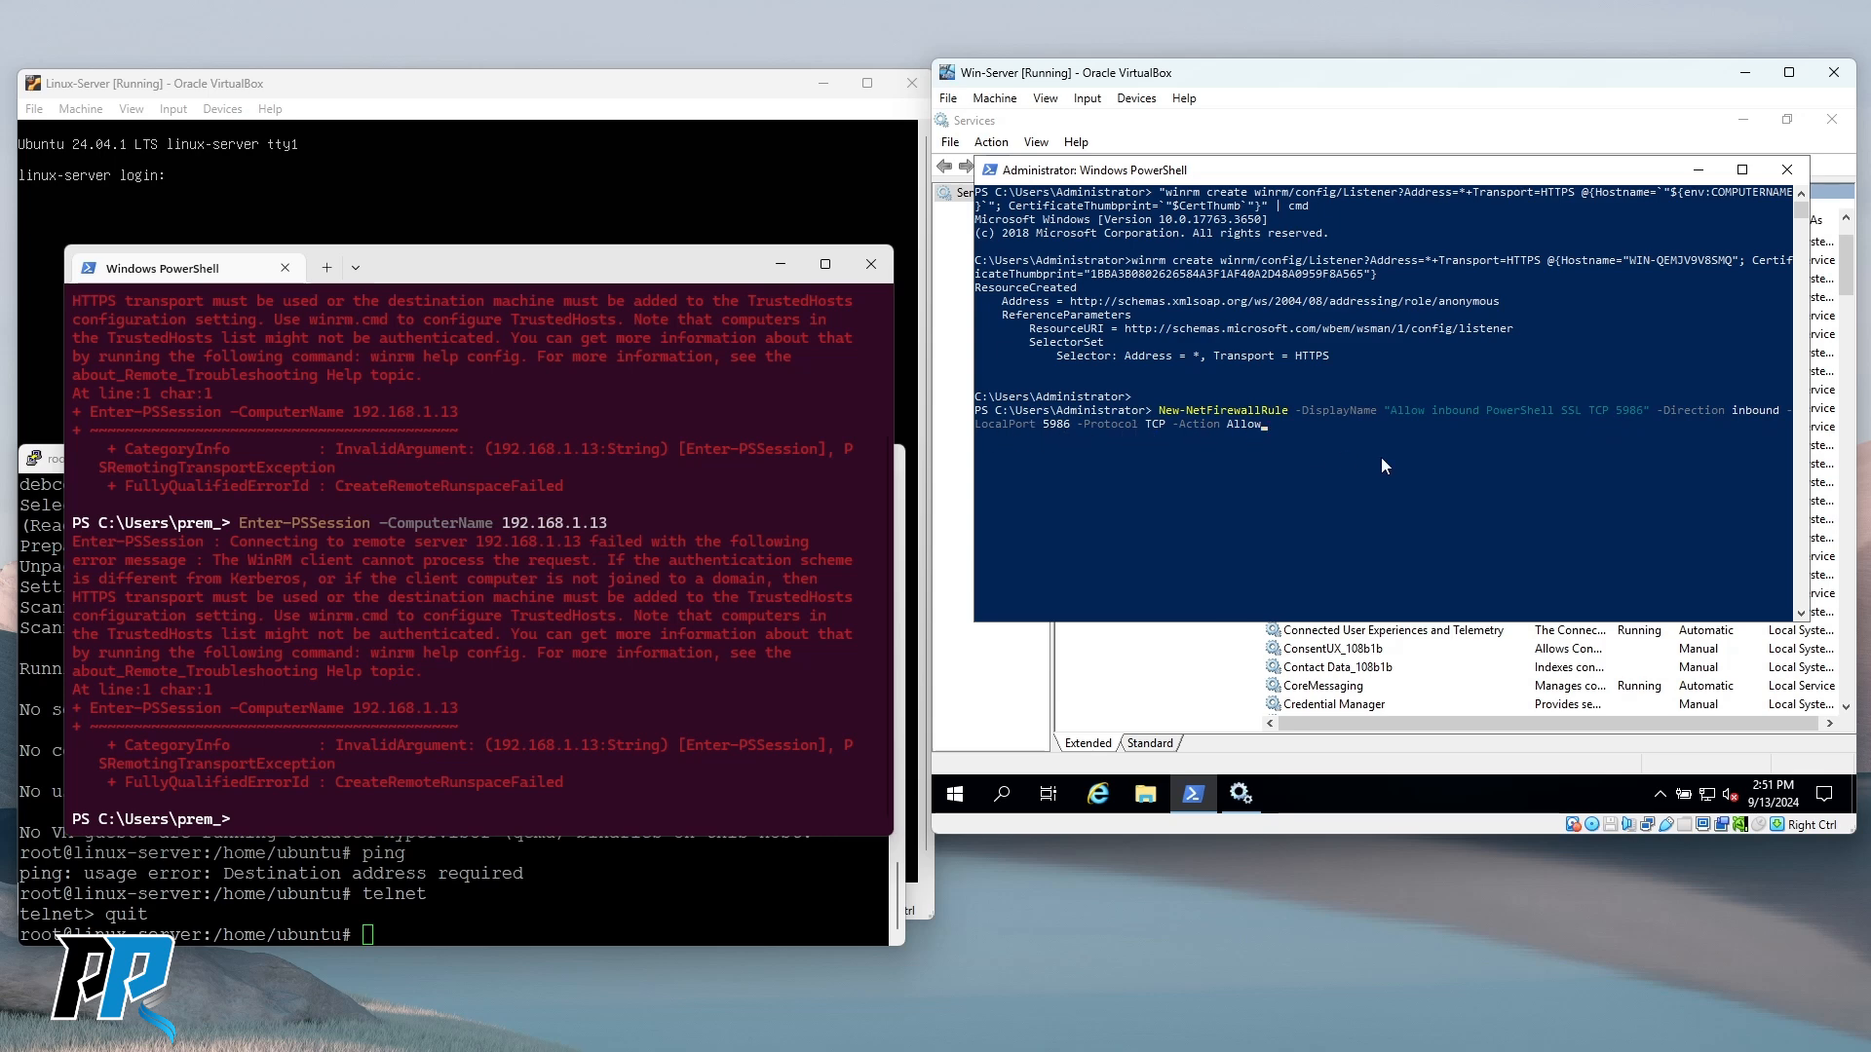
{"action": "key", "text": "Return"}
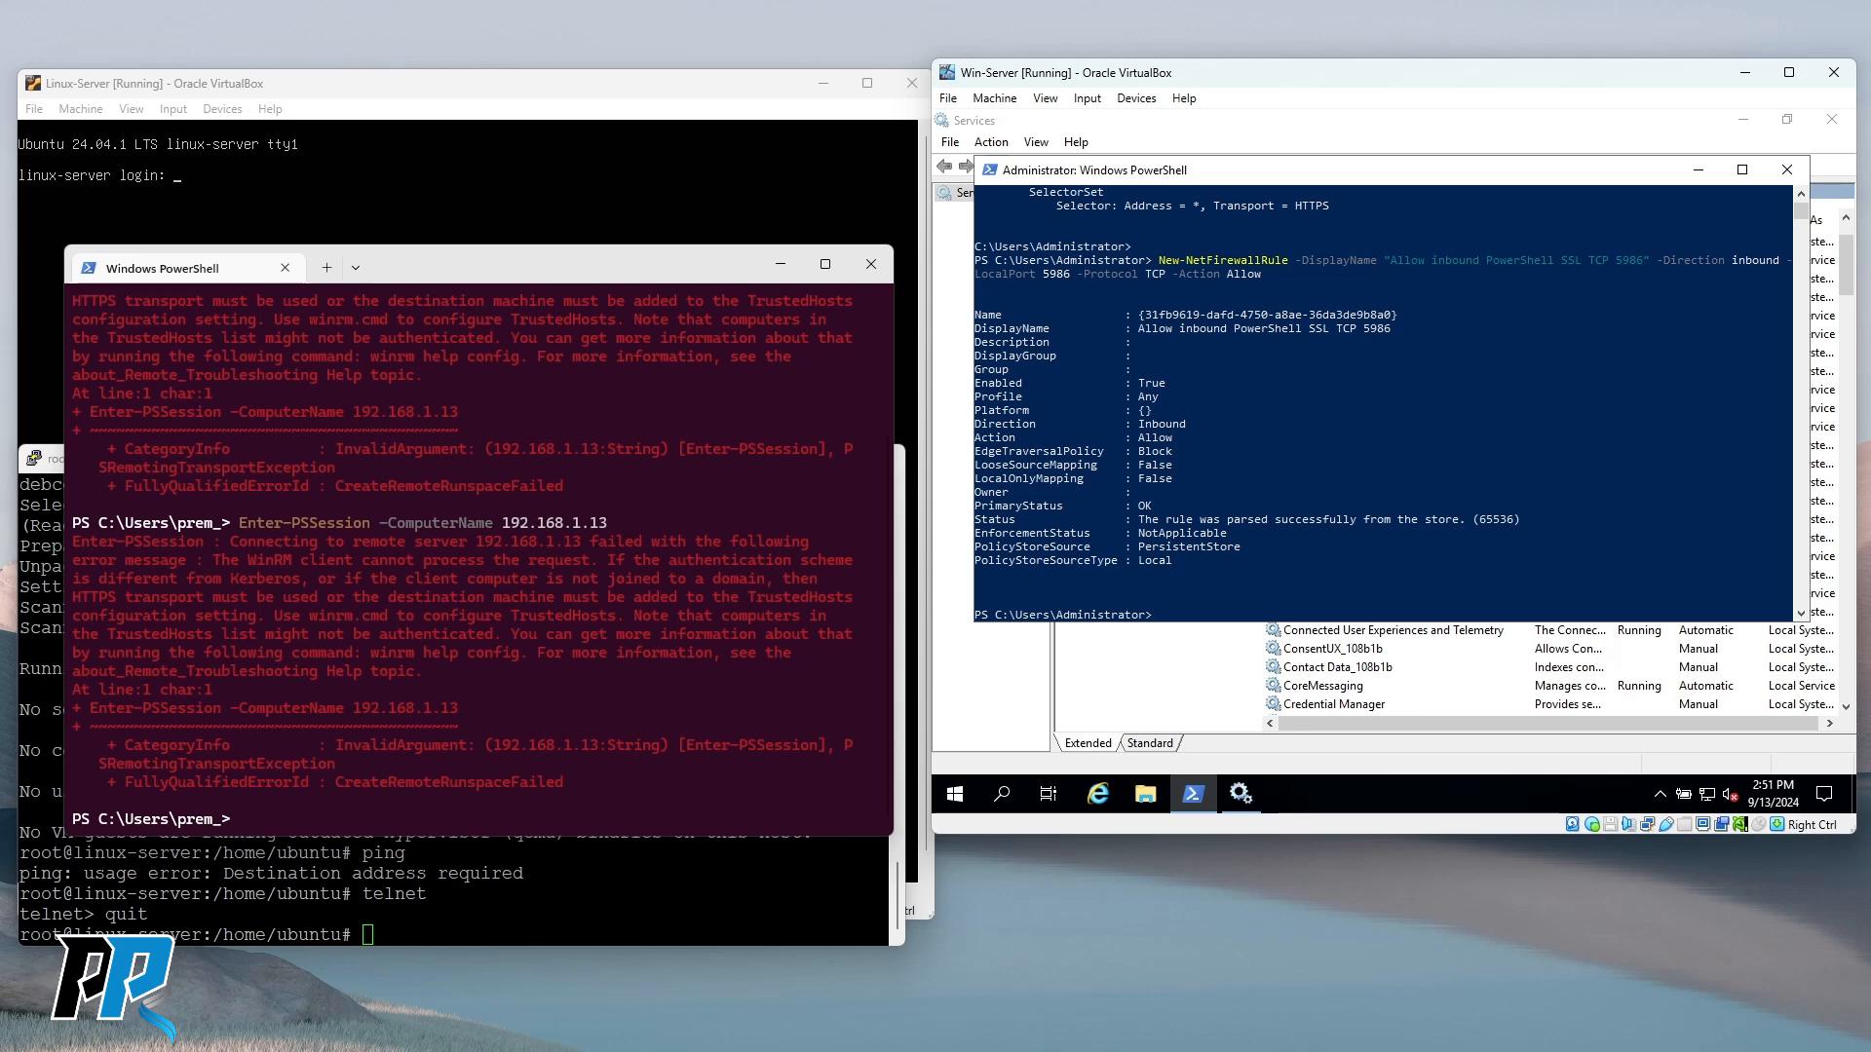
{"action": "left_click", "coordinate": [1393, 409]}
{"action": "left_click", "coordinate": [1306, 424]}
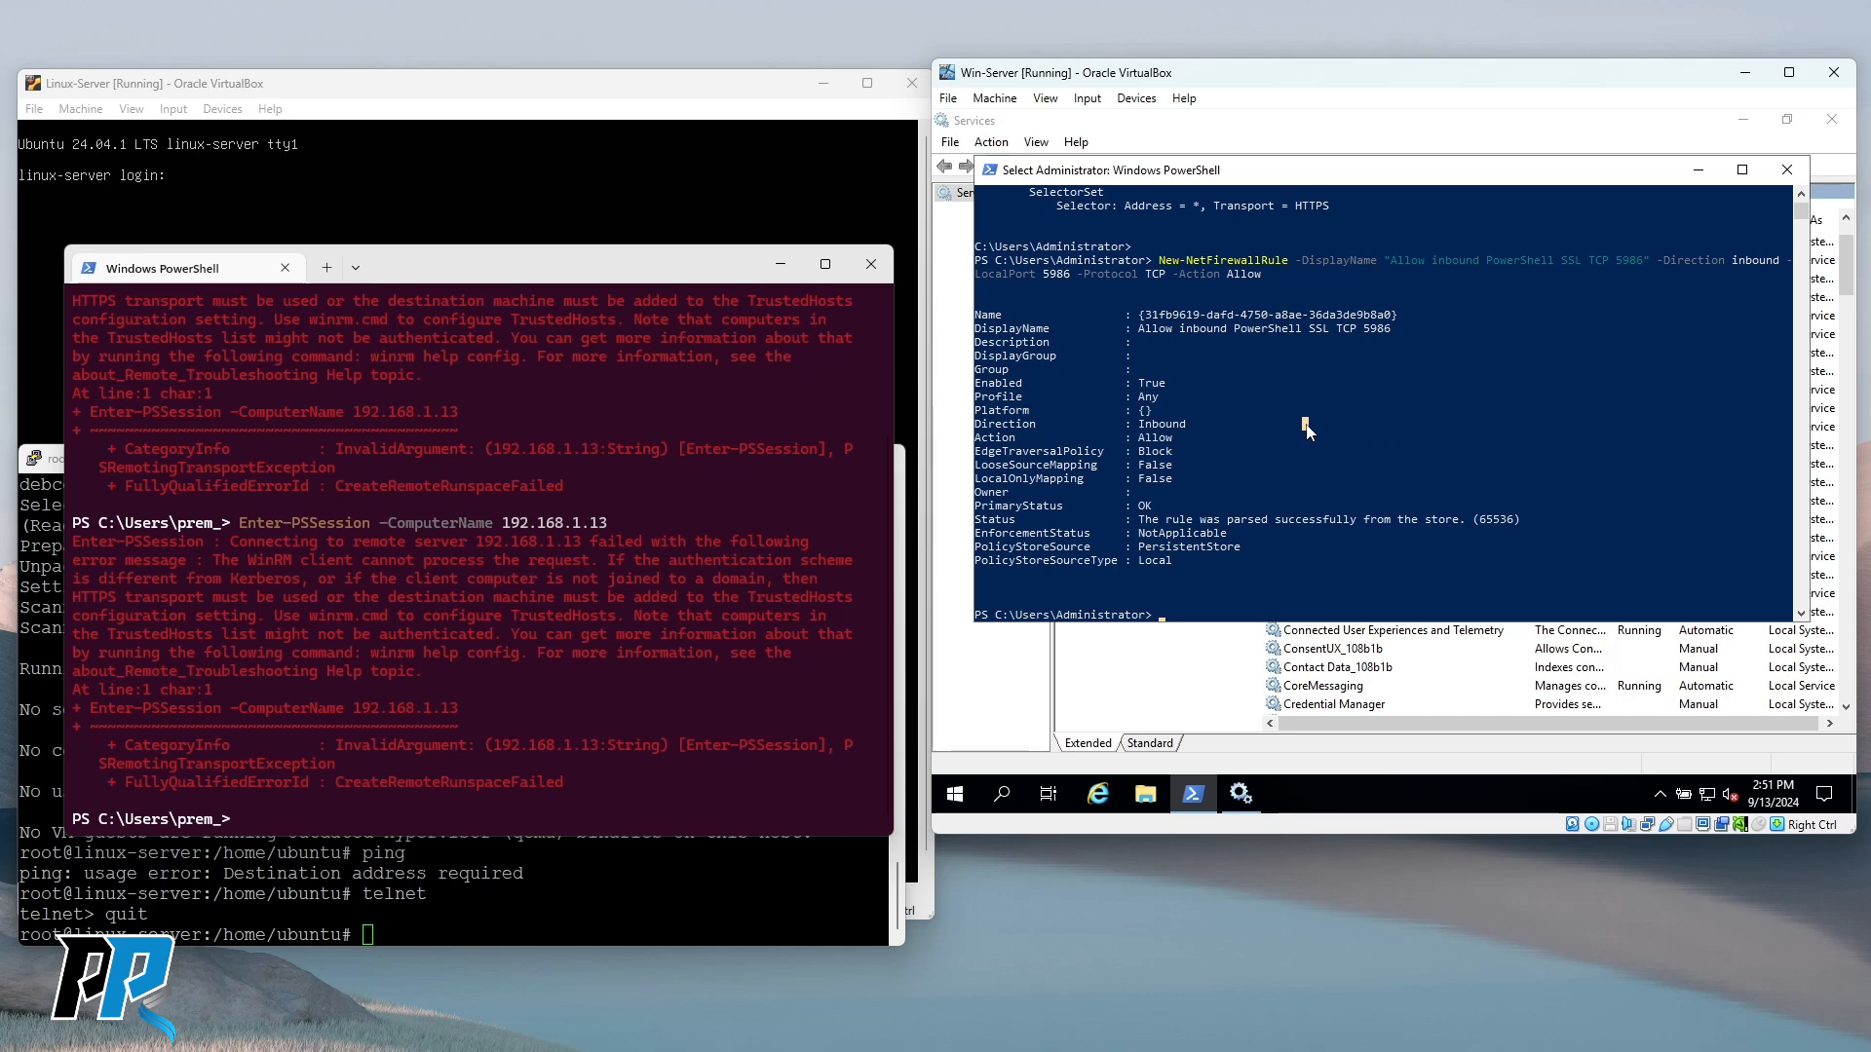
Restart the Windows Remote Management (WS-Management) service in Services and return to the server's PowerShell.
{"action": "left_click", "coordinate": [1338, 651]}
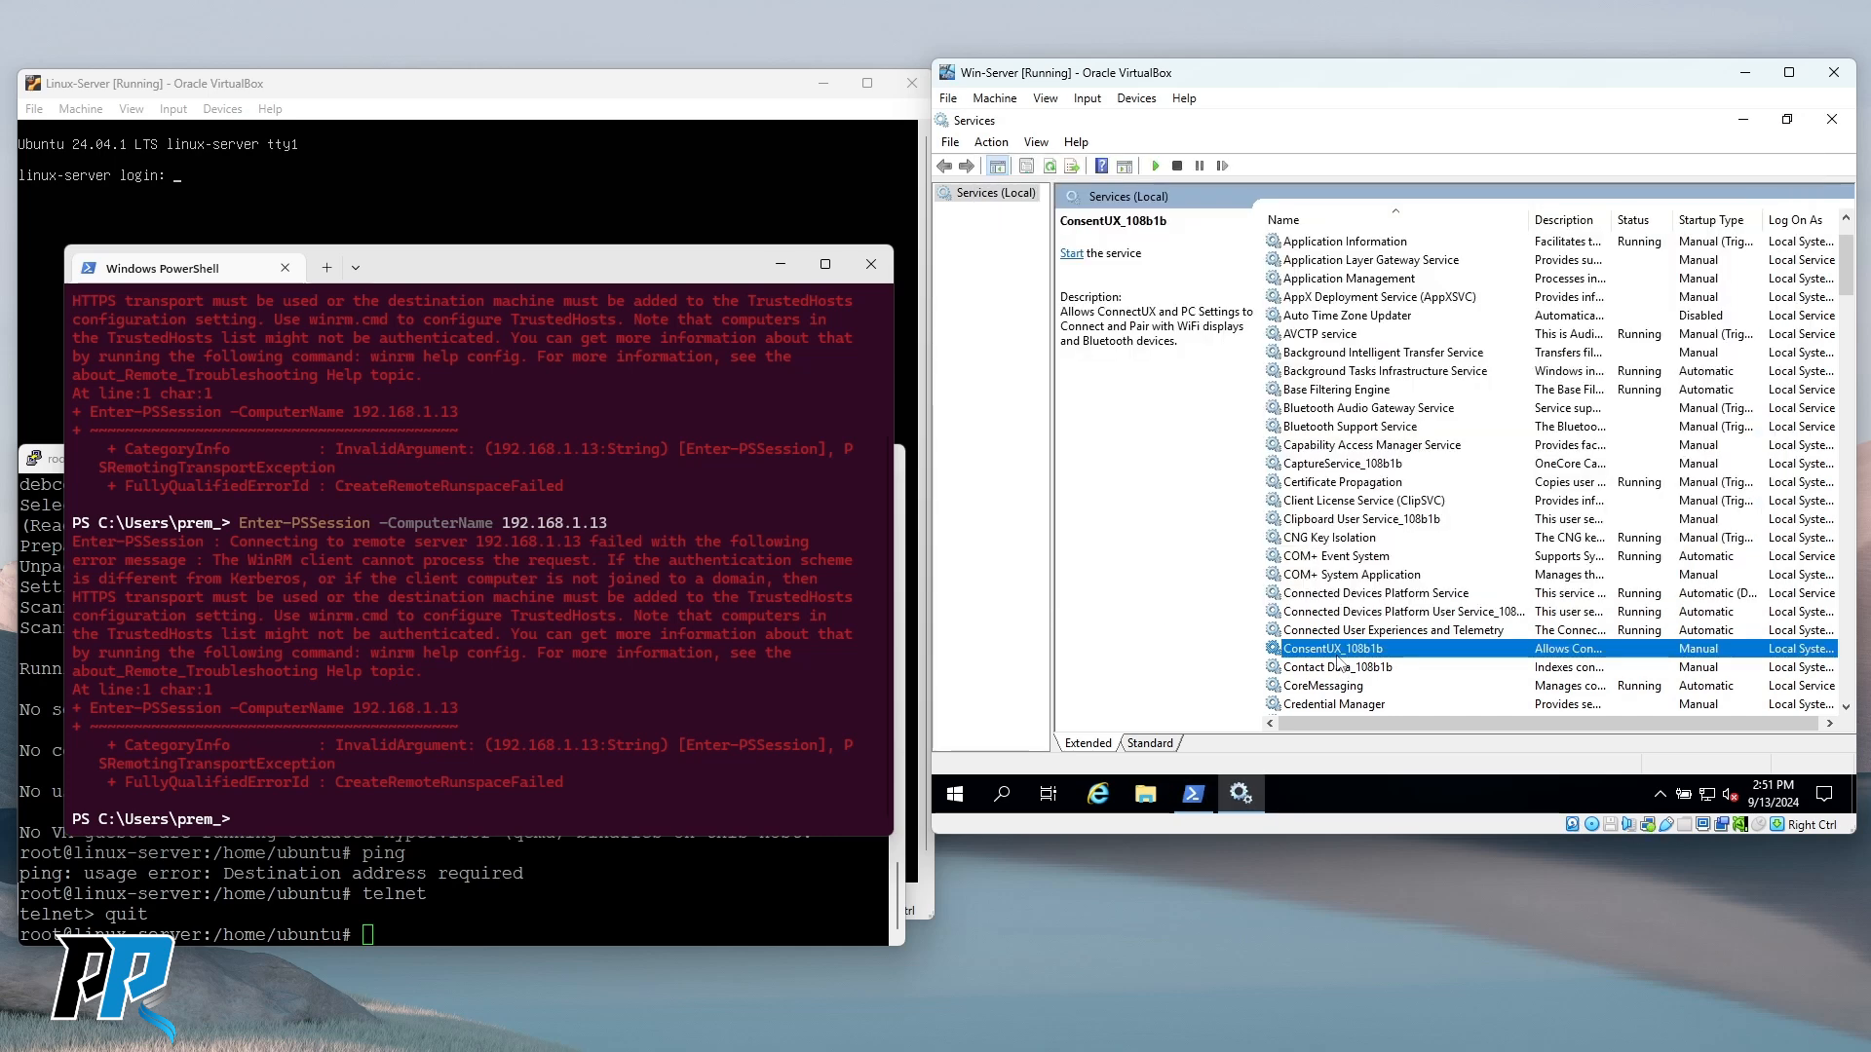
{"action": "key", "text": "w"}
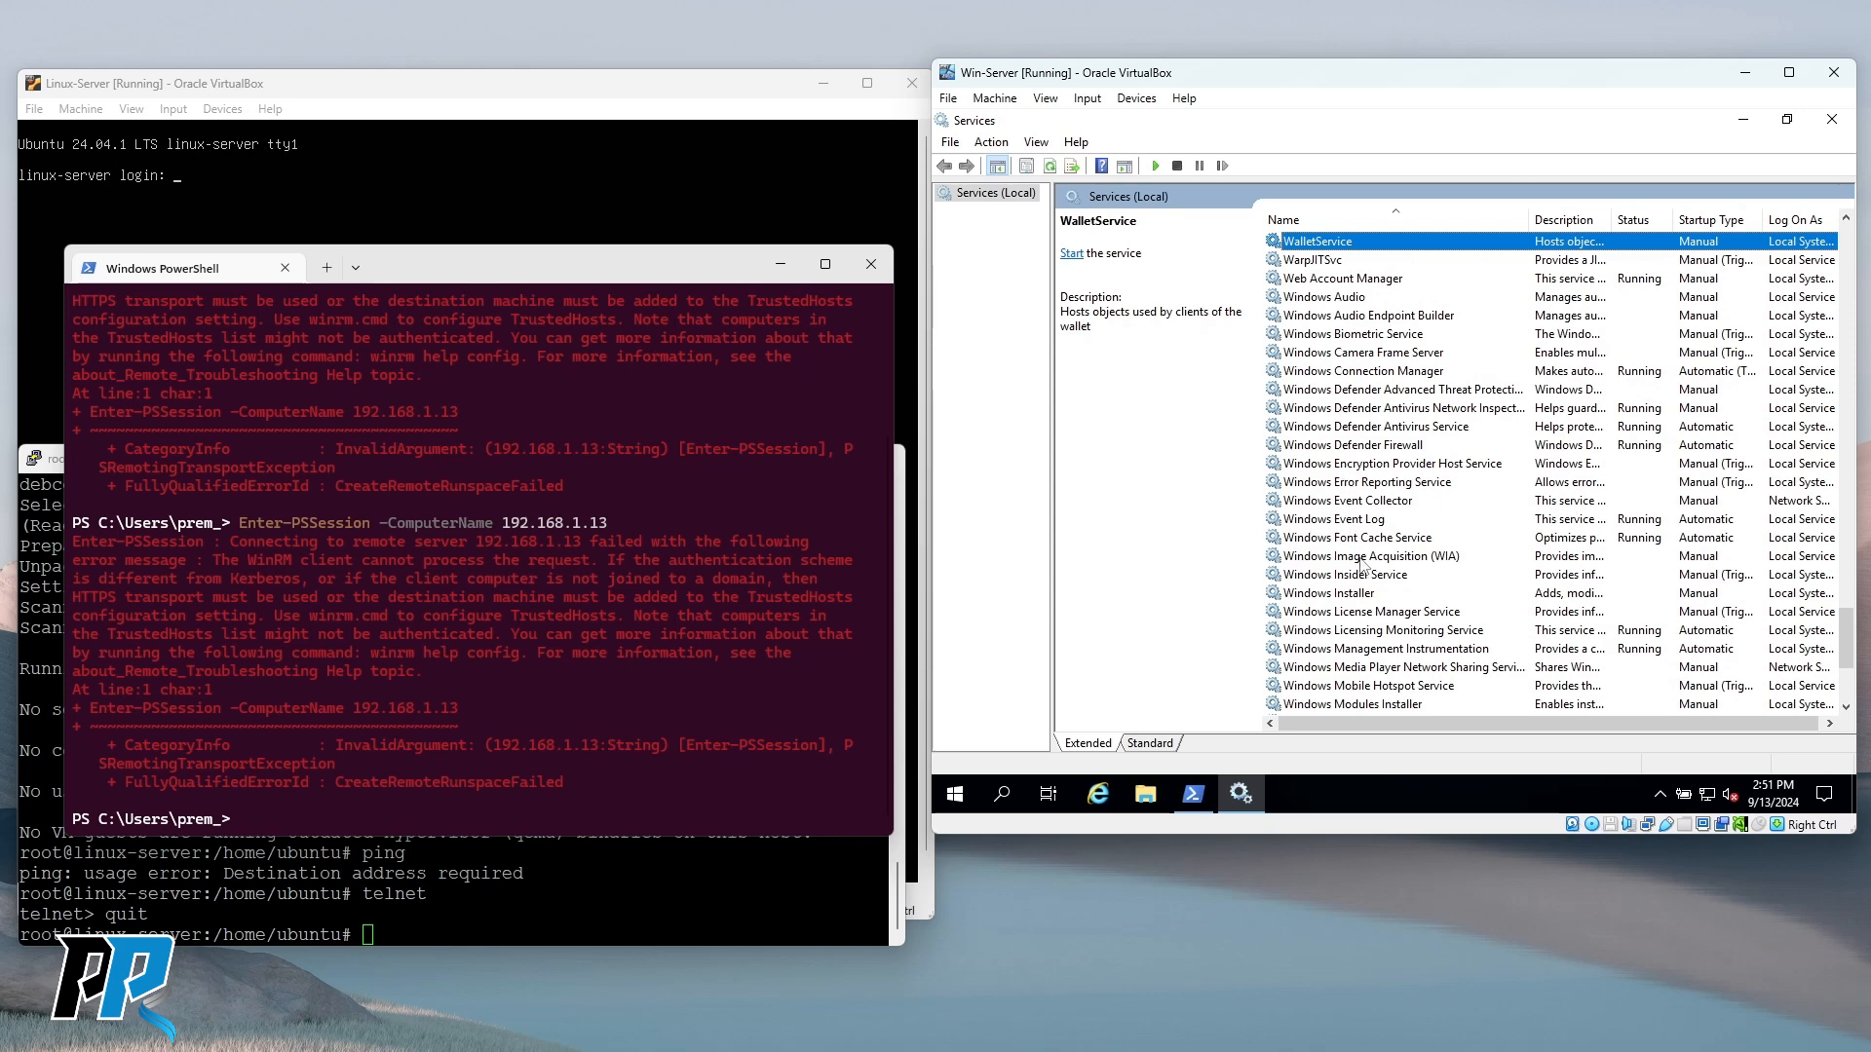
{"action": "left_click", "coordinate": [1362, 614]}
{"action": "left_click", "coordinate": [1366, 648]}
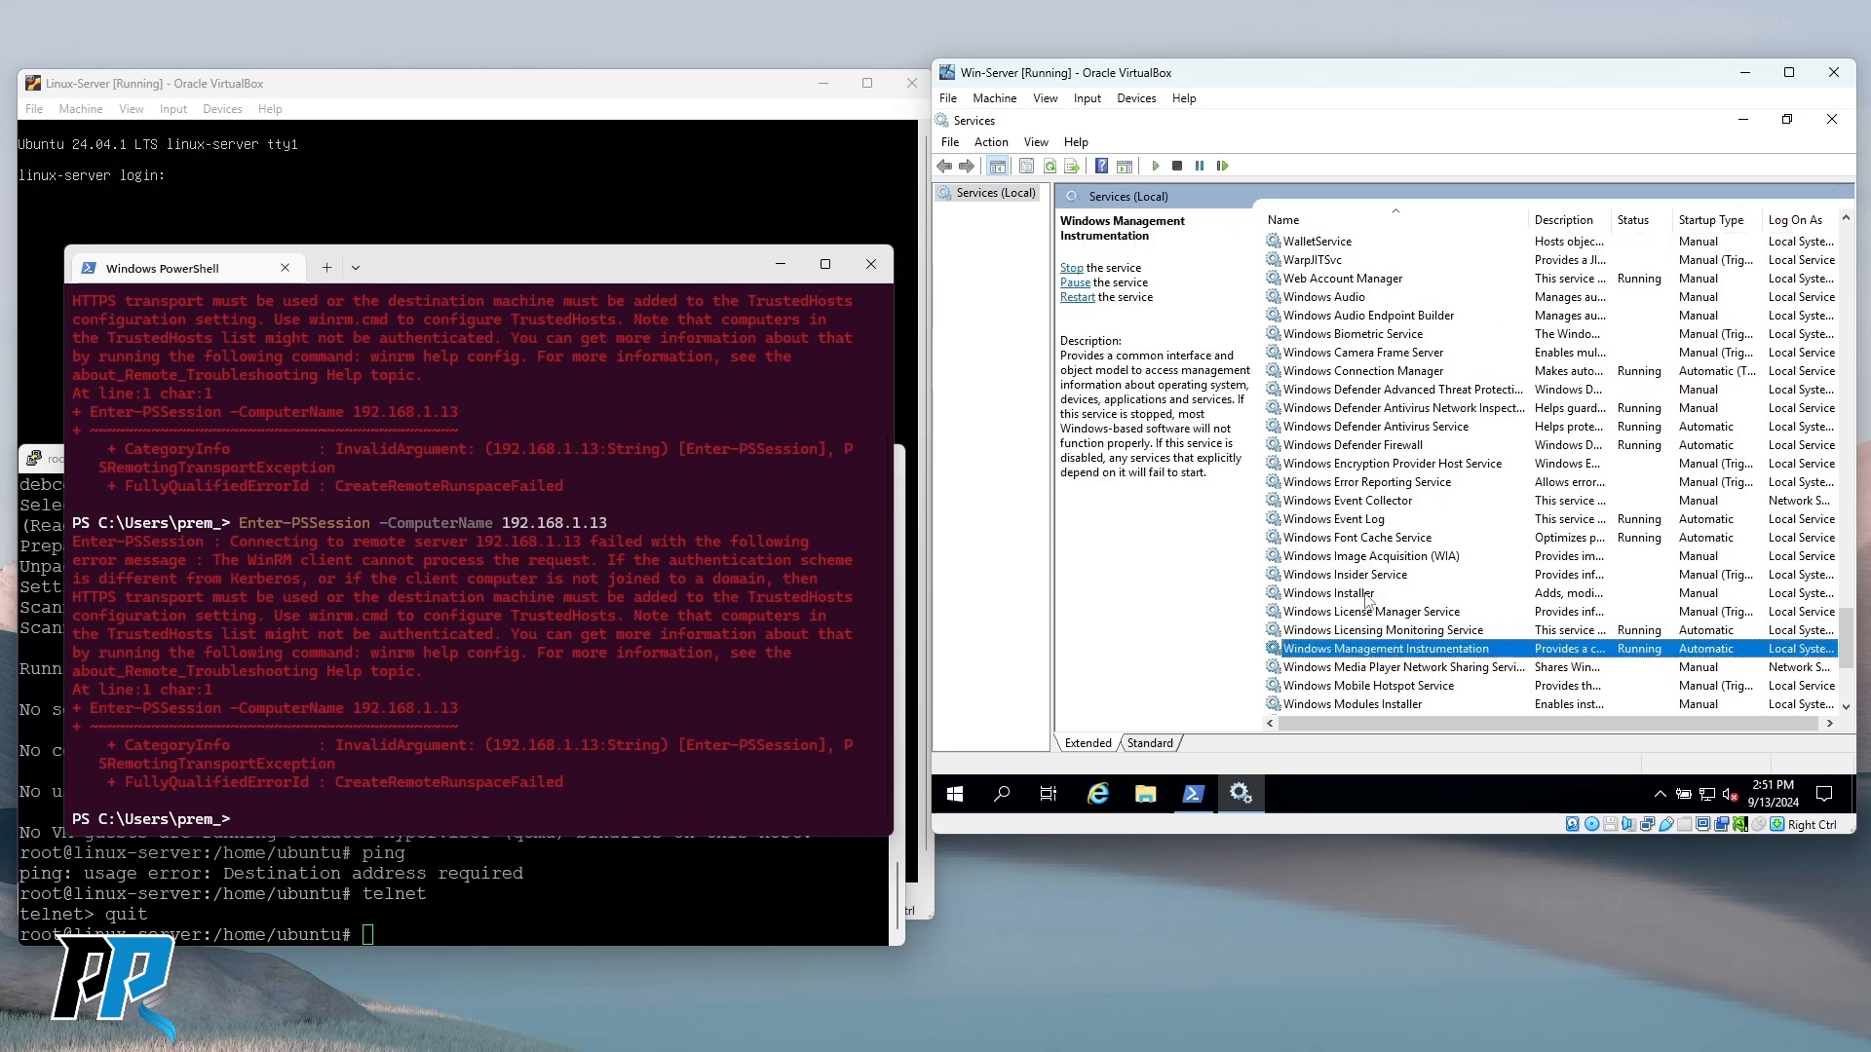
{"action": "scroll", "coordinate": [1368, 599], "scroll_direction": "down", "scroll_amount": 4}
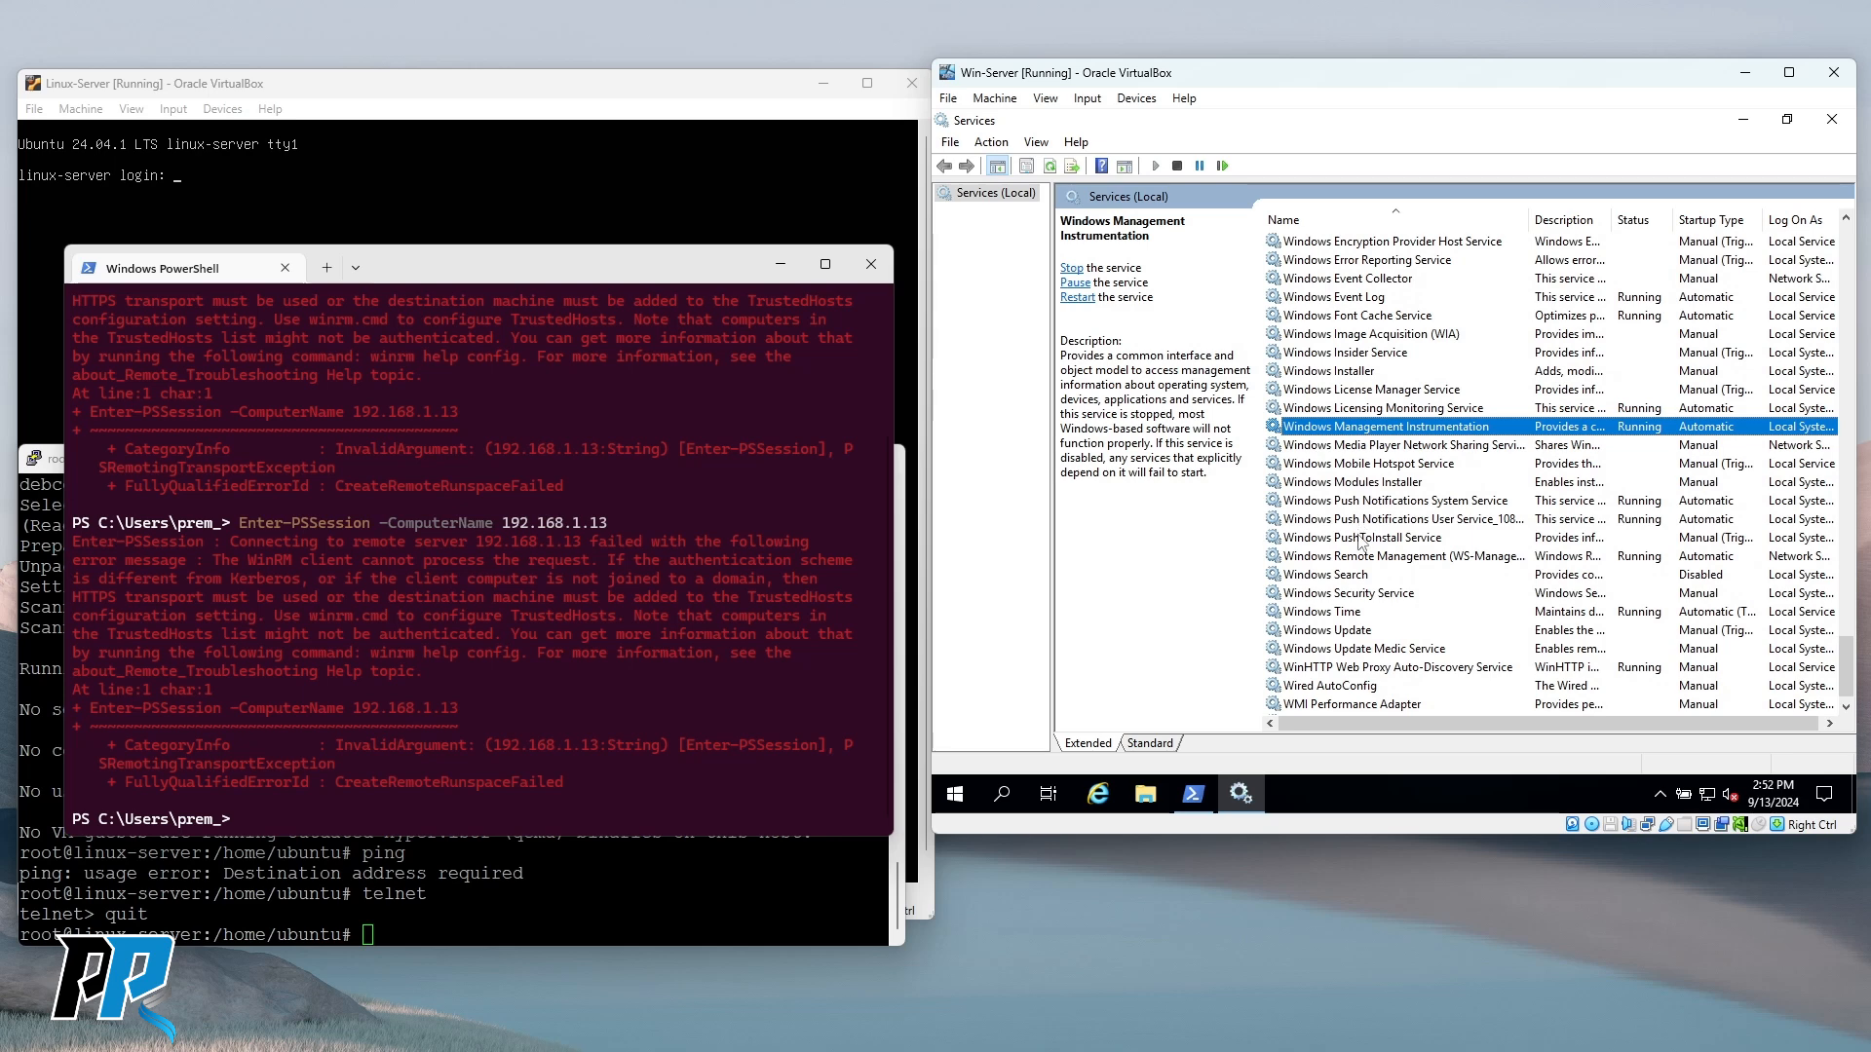
{"action": "left_click", "coordinate": [1366, 558]}
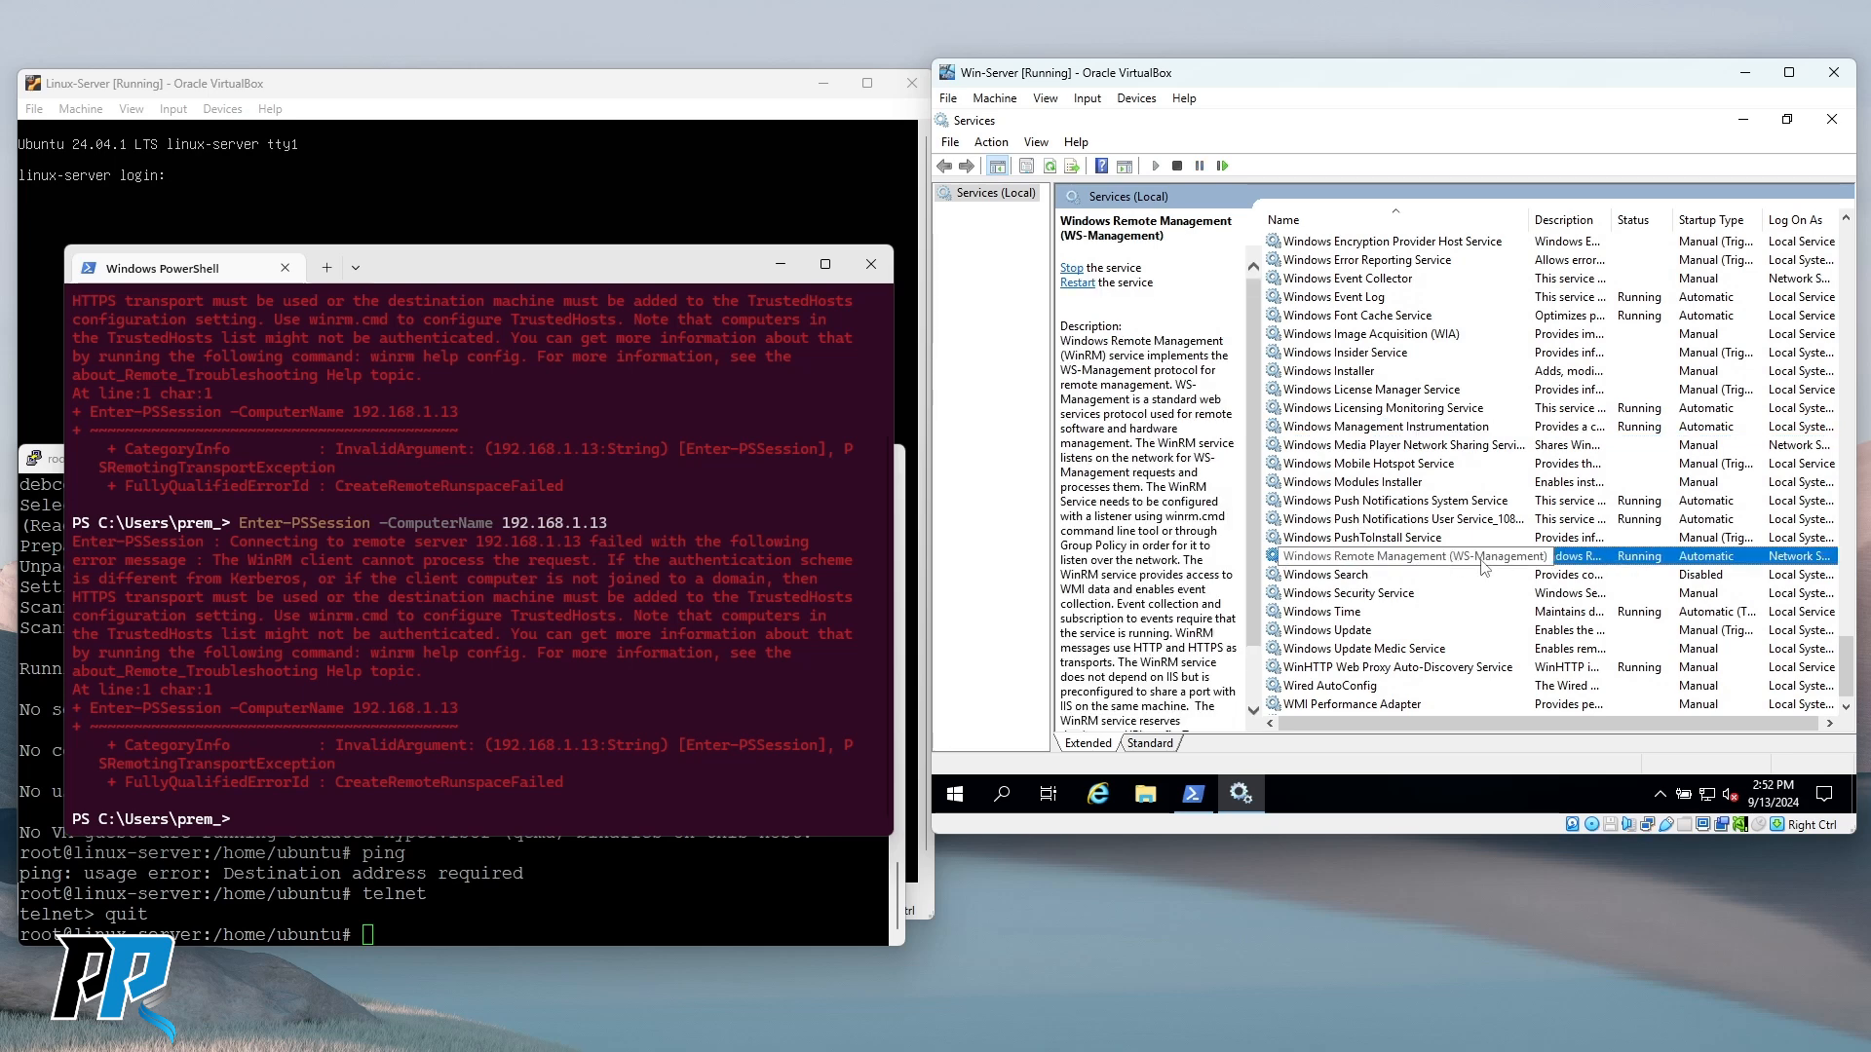
{"action": "right_click", "coordinate": [1368, 557]}
{"action": "left_click", "coordinate": [1411, 366]}
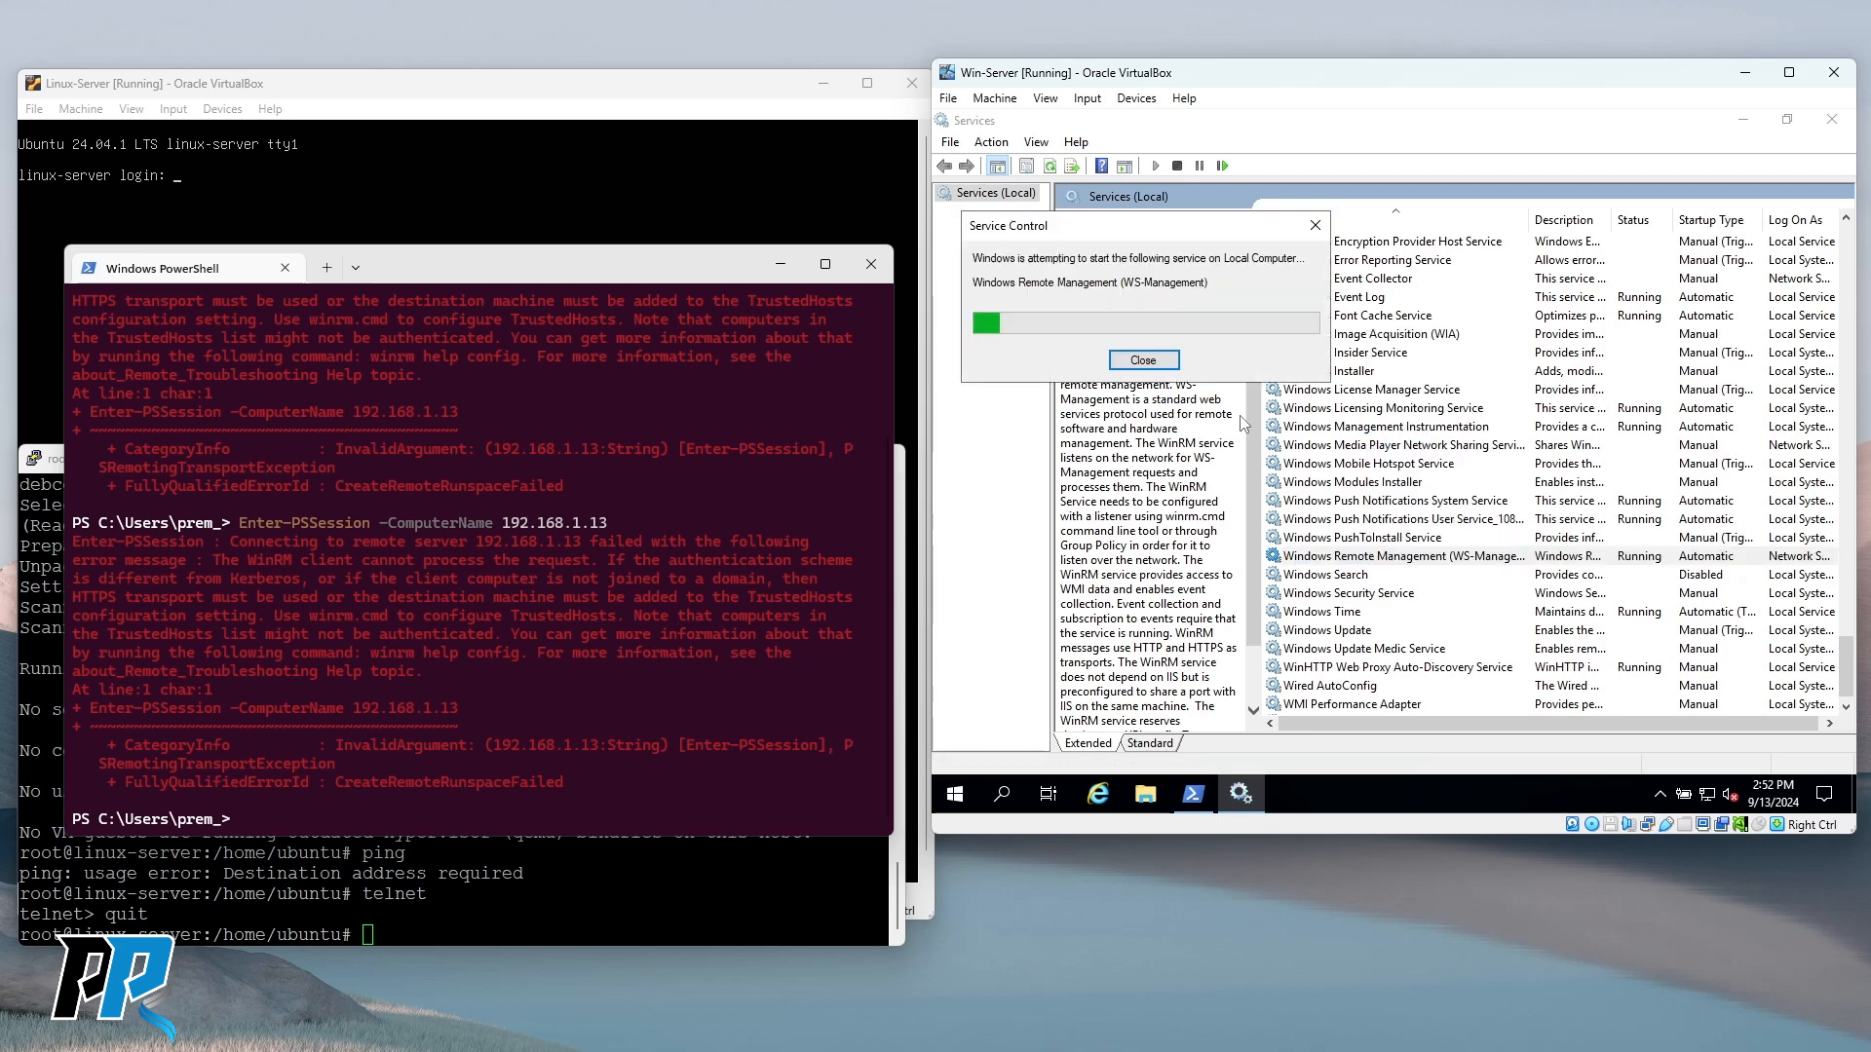
{"action": "left_click", "coordinate": [1146, 361]}
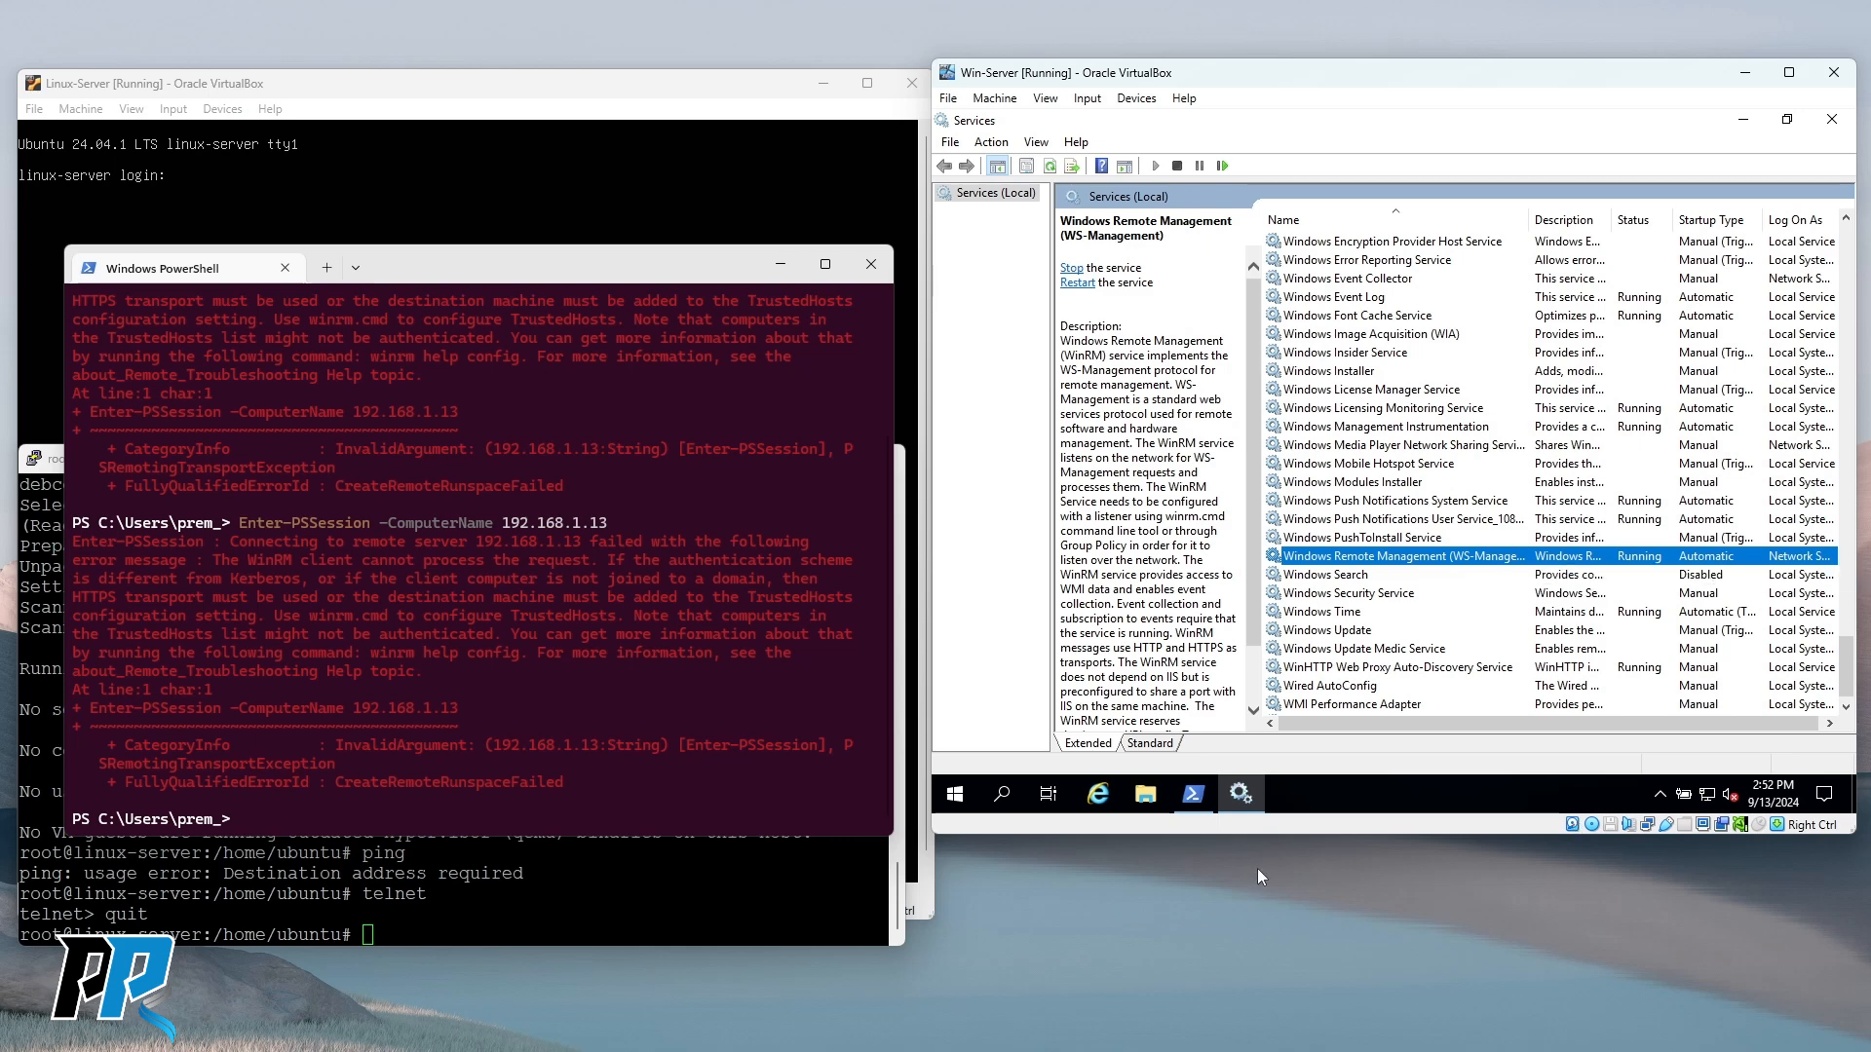
{"action": "left_click", "coordinate": [1182, 801]}
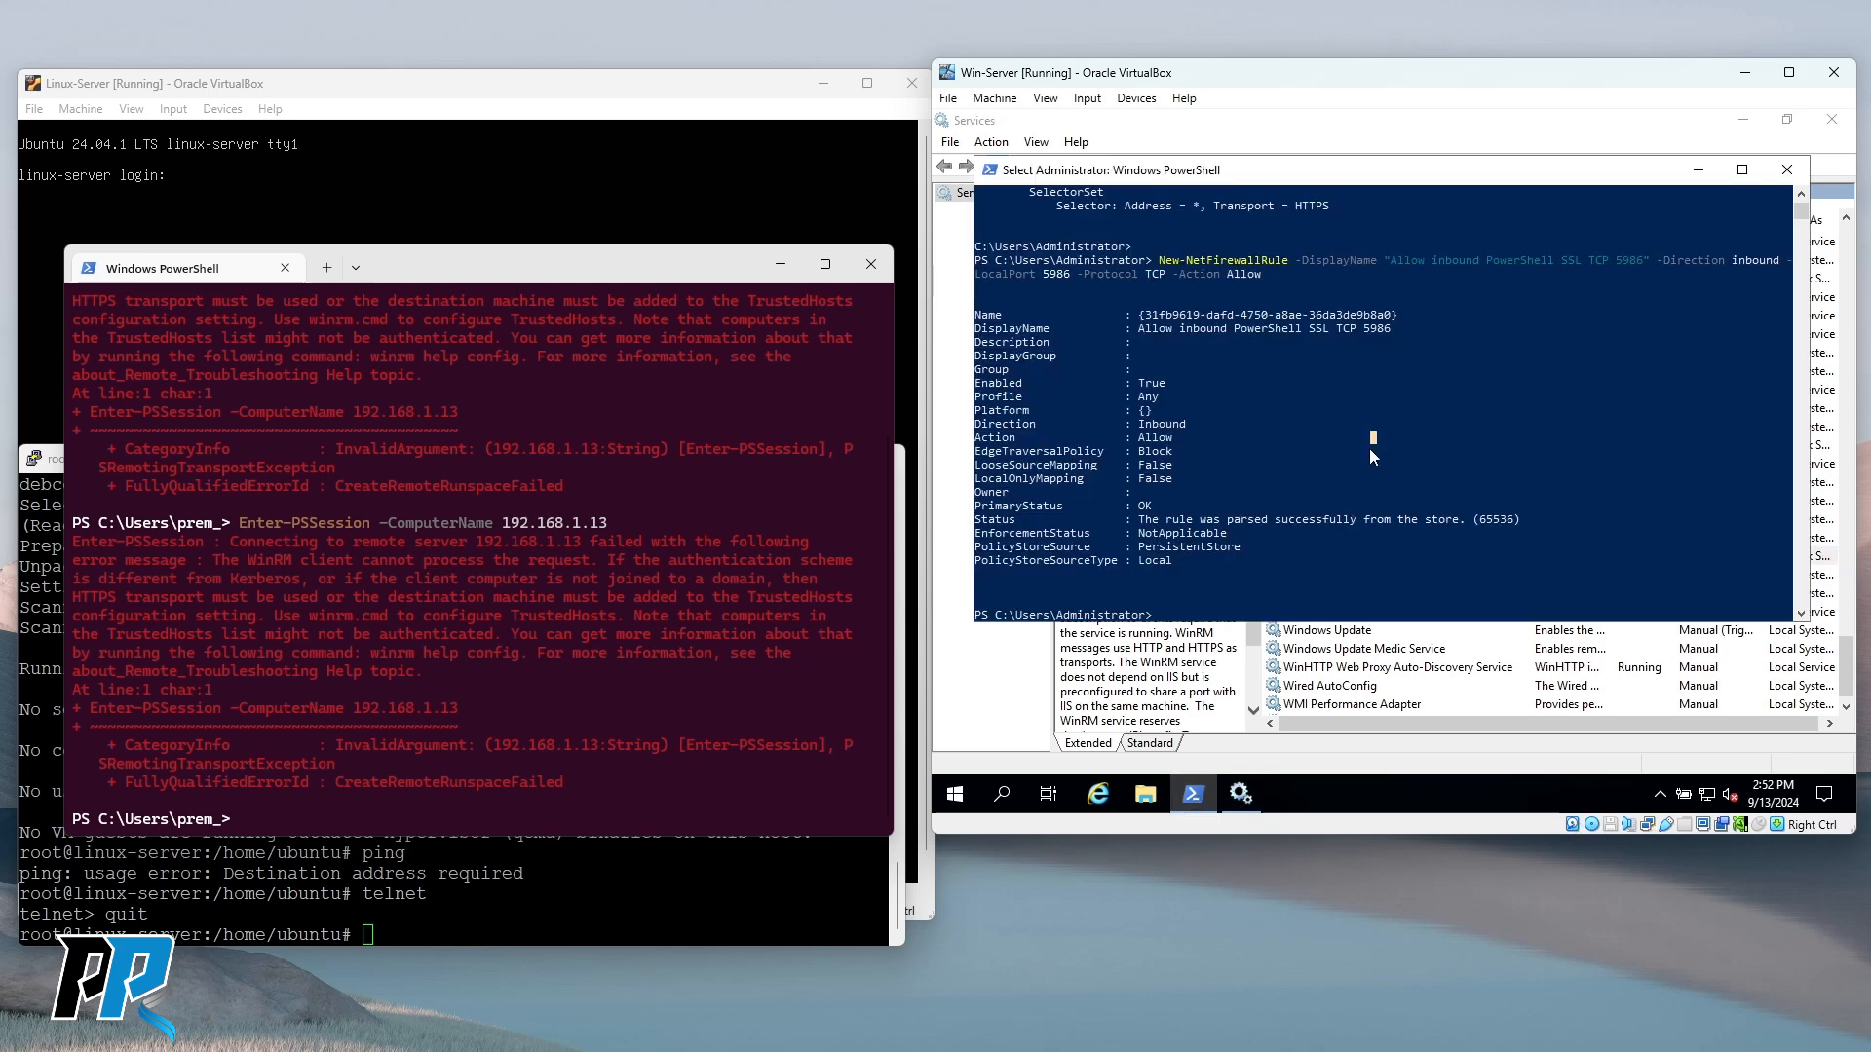
Run netstat -ano on the server and highlight the 0.0.0.0:5986 LISTENING row.
{"action": "type", "text": "netstat -ano"}
{"action": "key", "text": "Return"}
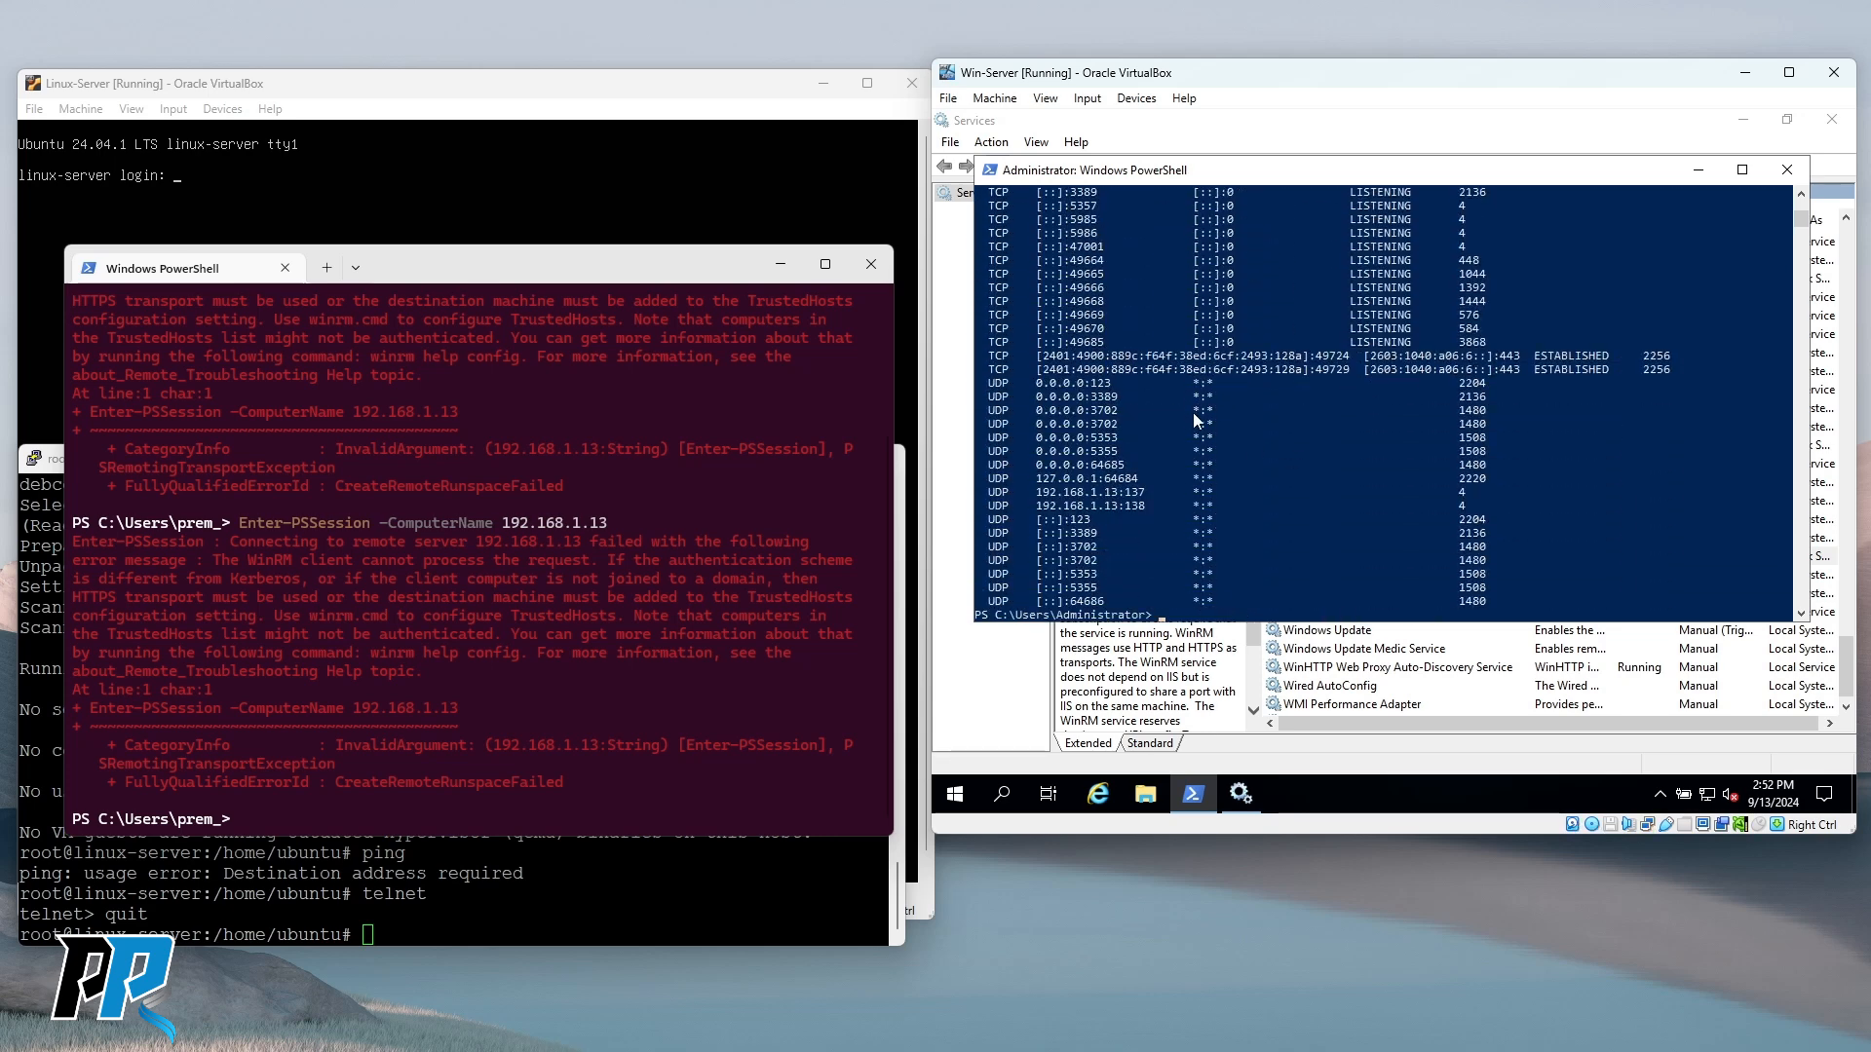
{"action": "scroll", "coordinate": [1192, 412], "scroll_direction": "up", "scroll_amount": 10}
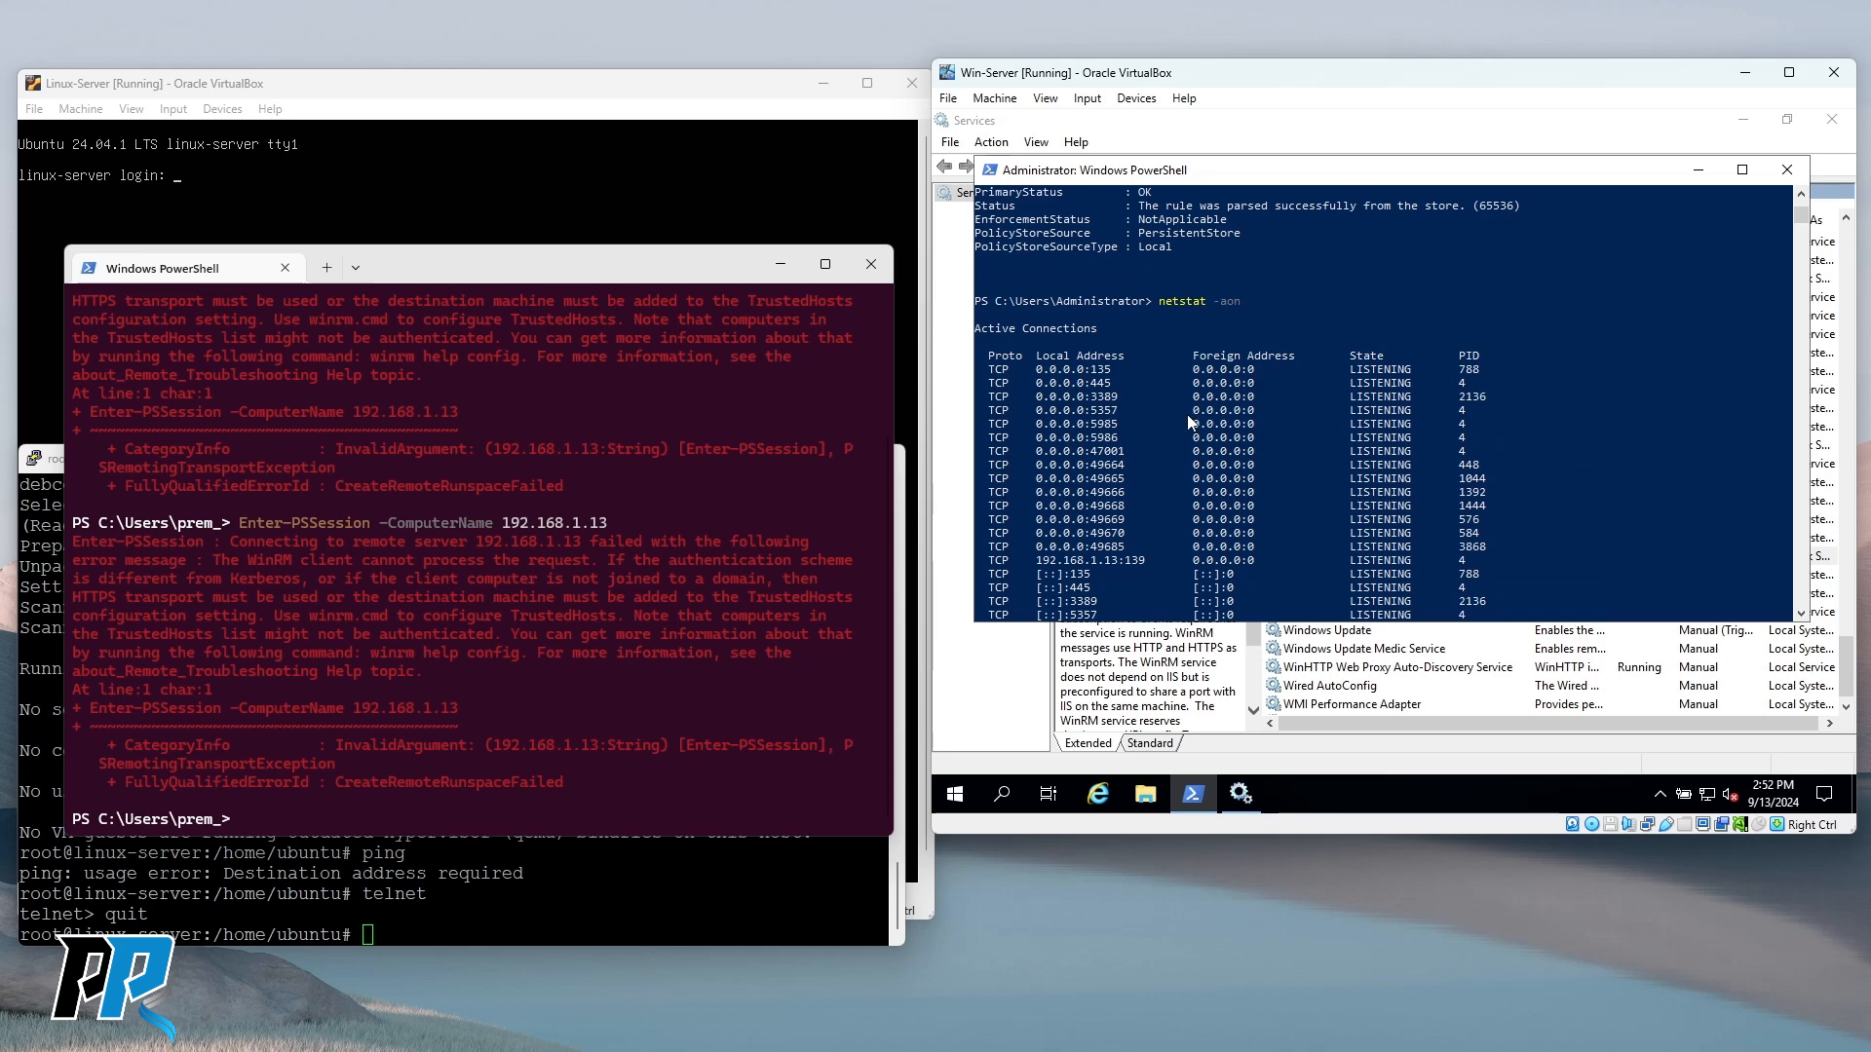
{"action": "left_click_drag", "start_coordinate": [1085, 439], "coordinate": [1117, 440]}
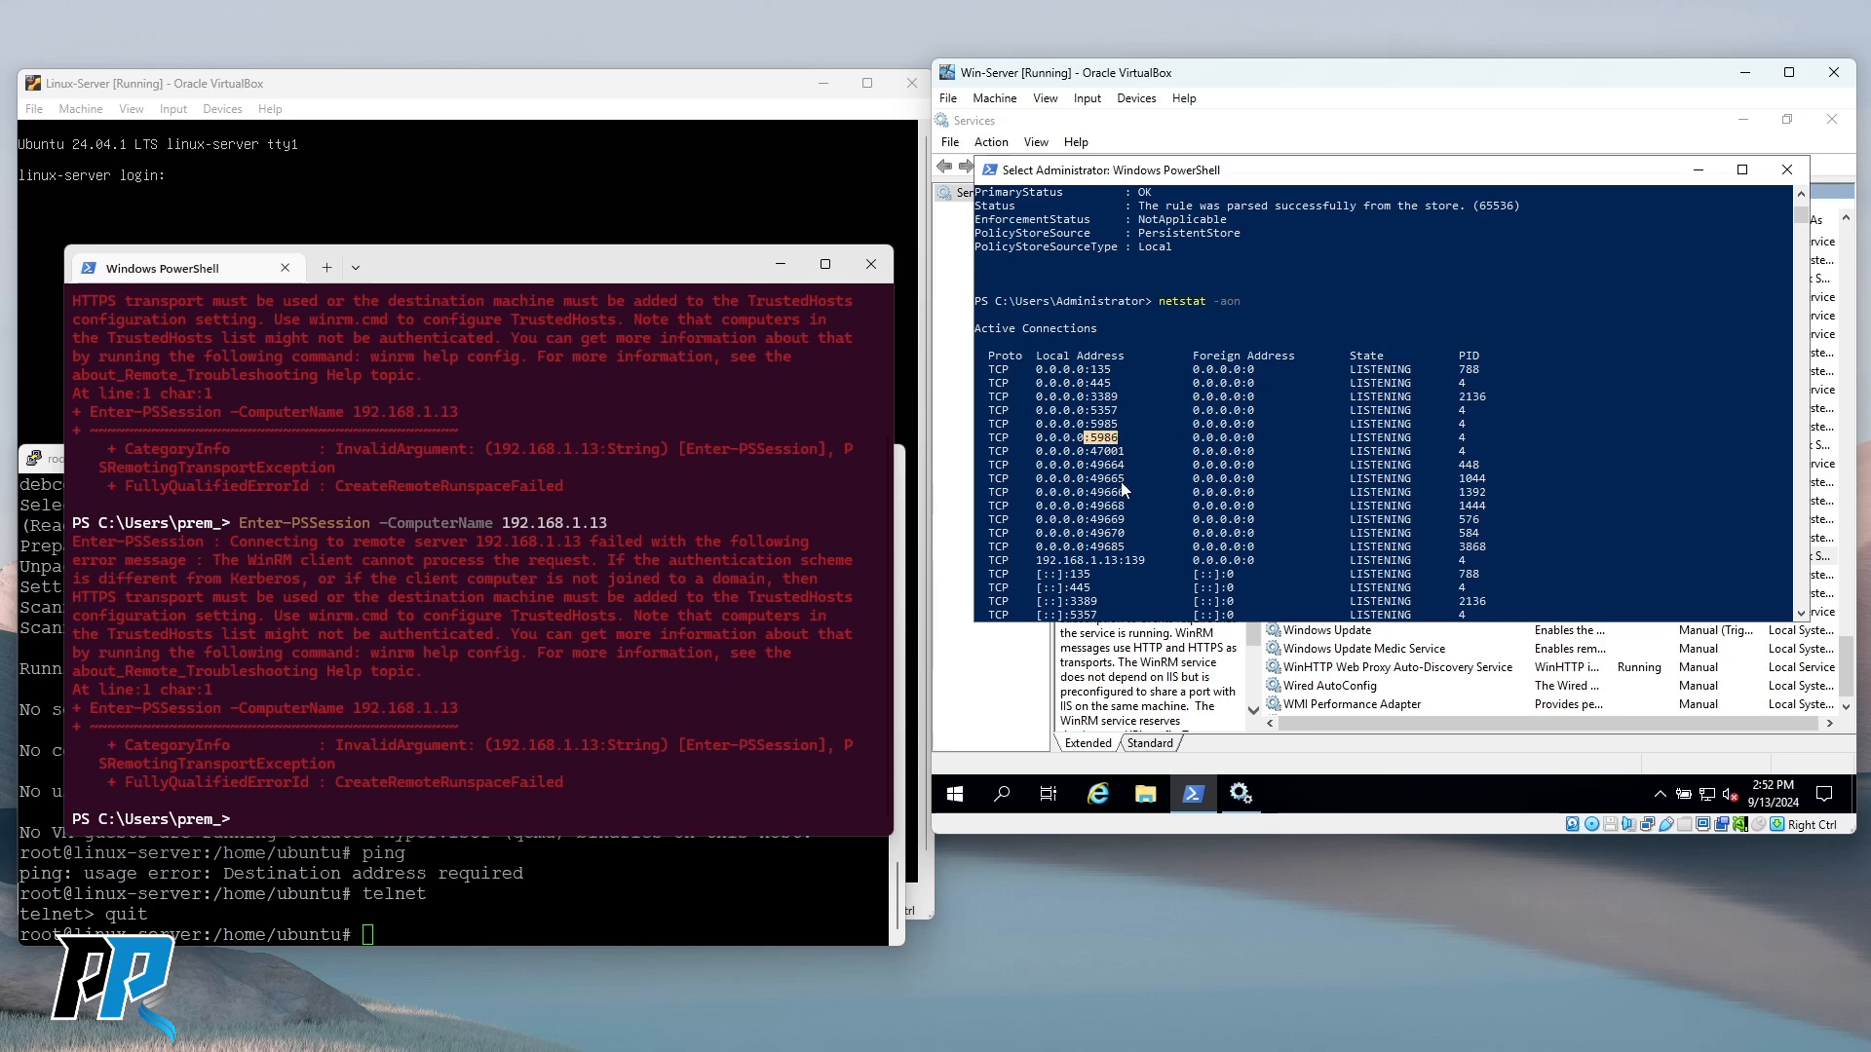
{"action": "left_click_drag", "start_coordinate": [992, 442], "coordinate": [1537, 426]}
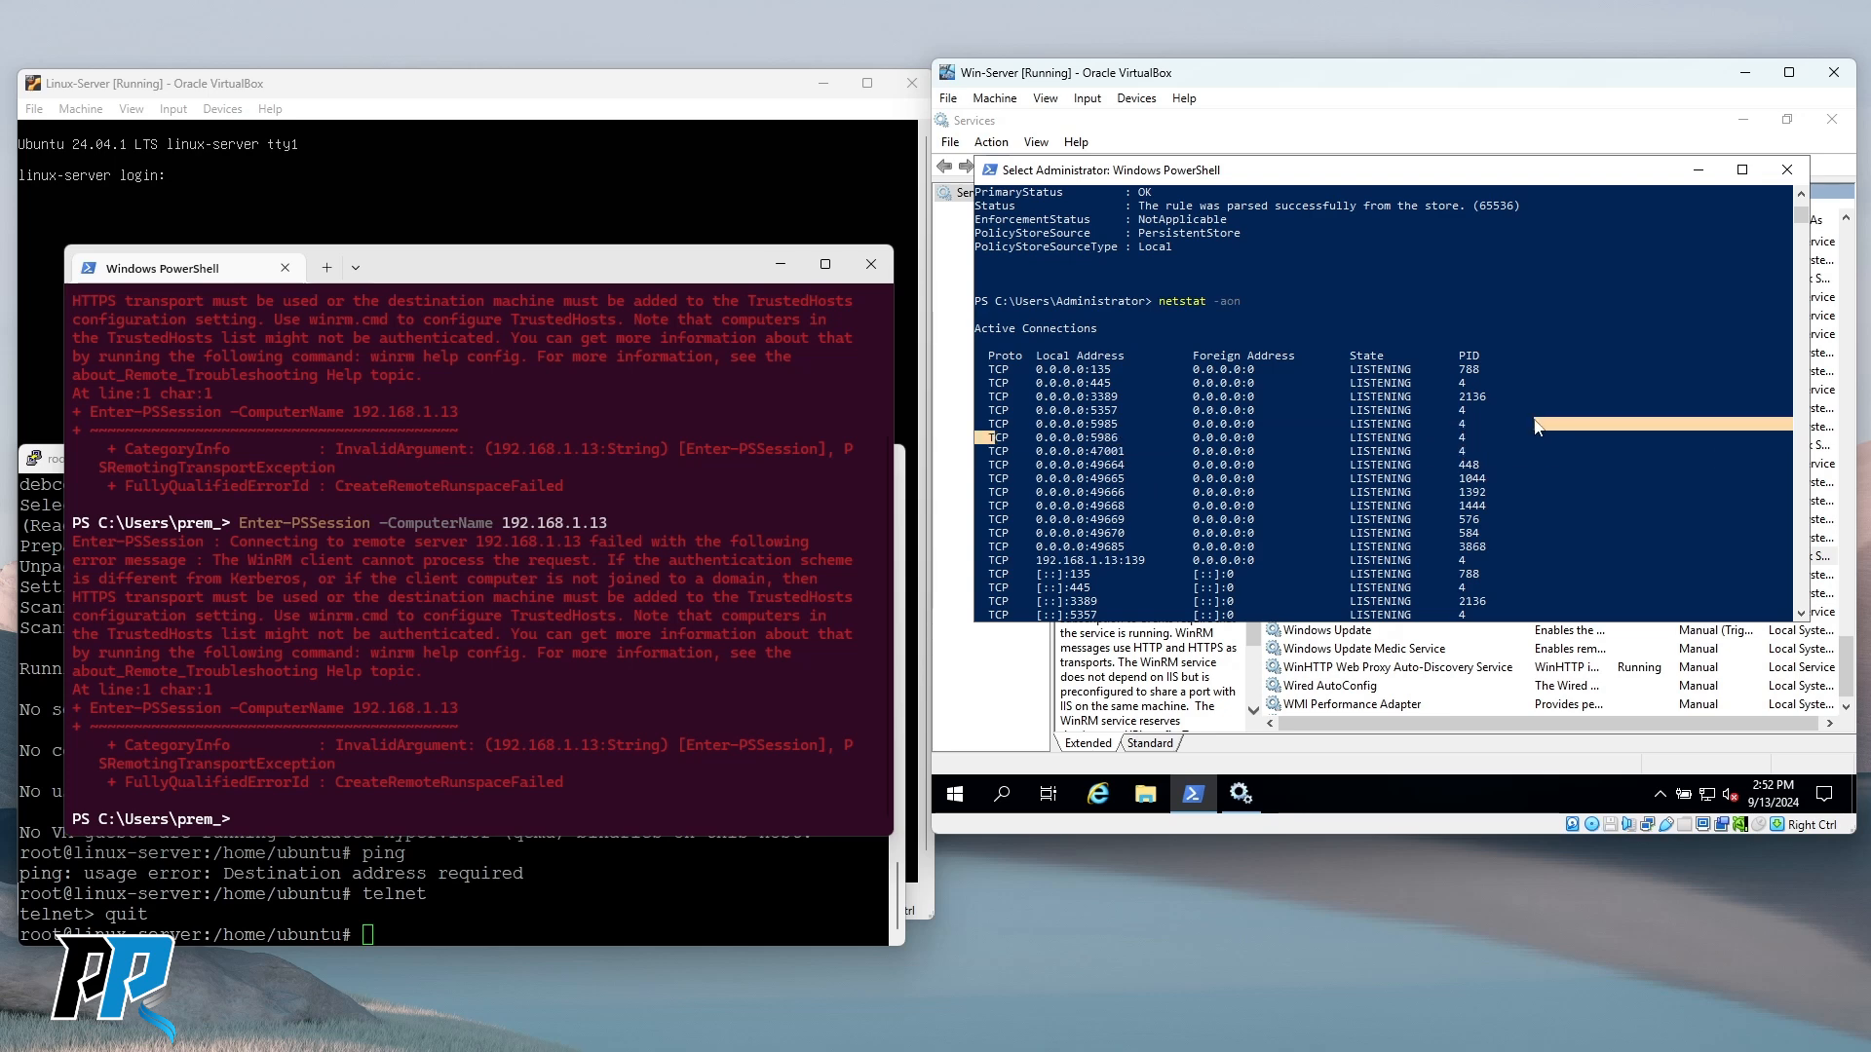
{"action": "left_click_drag", "start_coordinate": [988, 438], "coordinate": [1468, 441]}
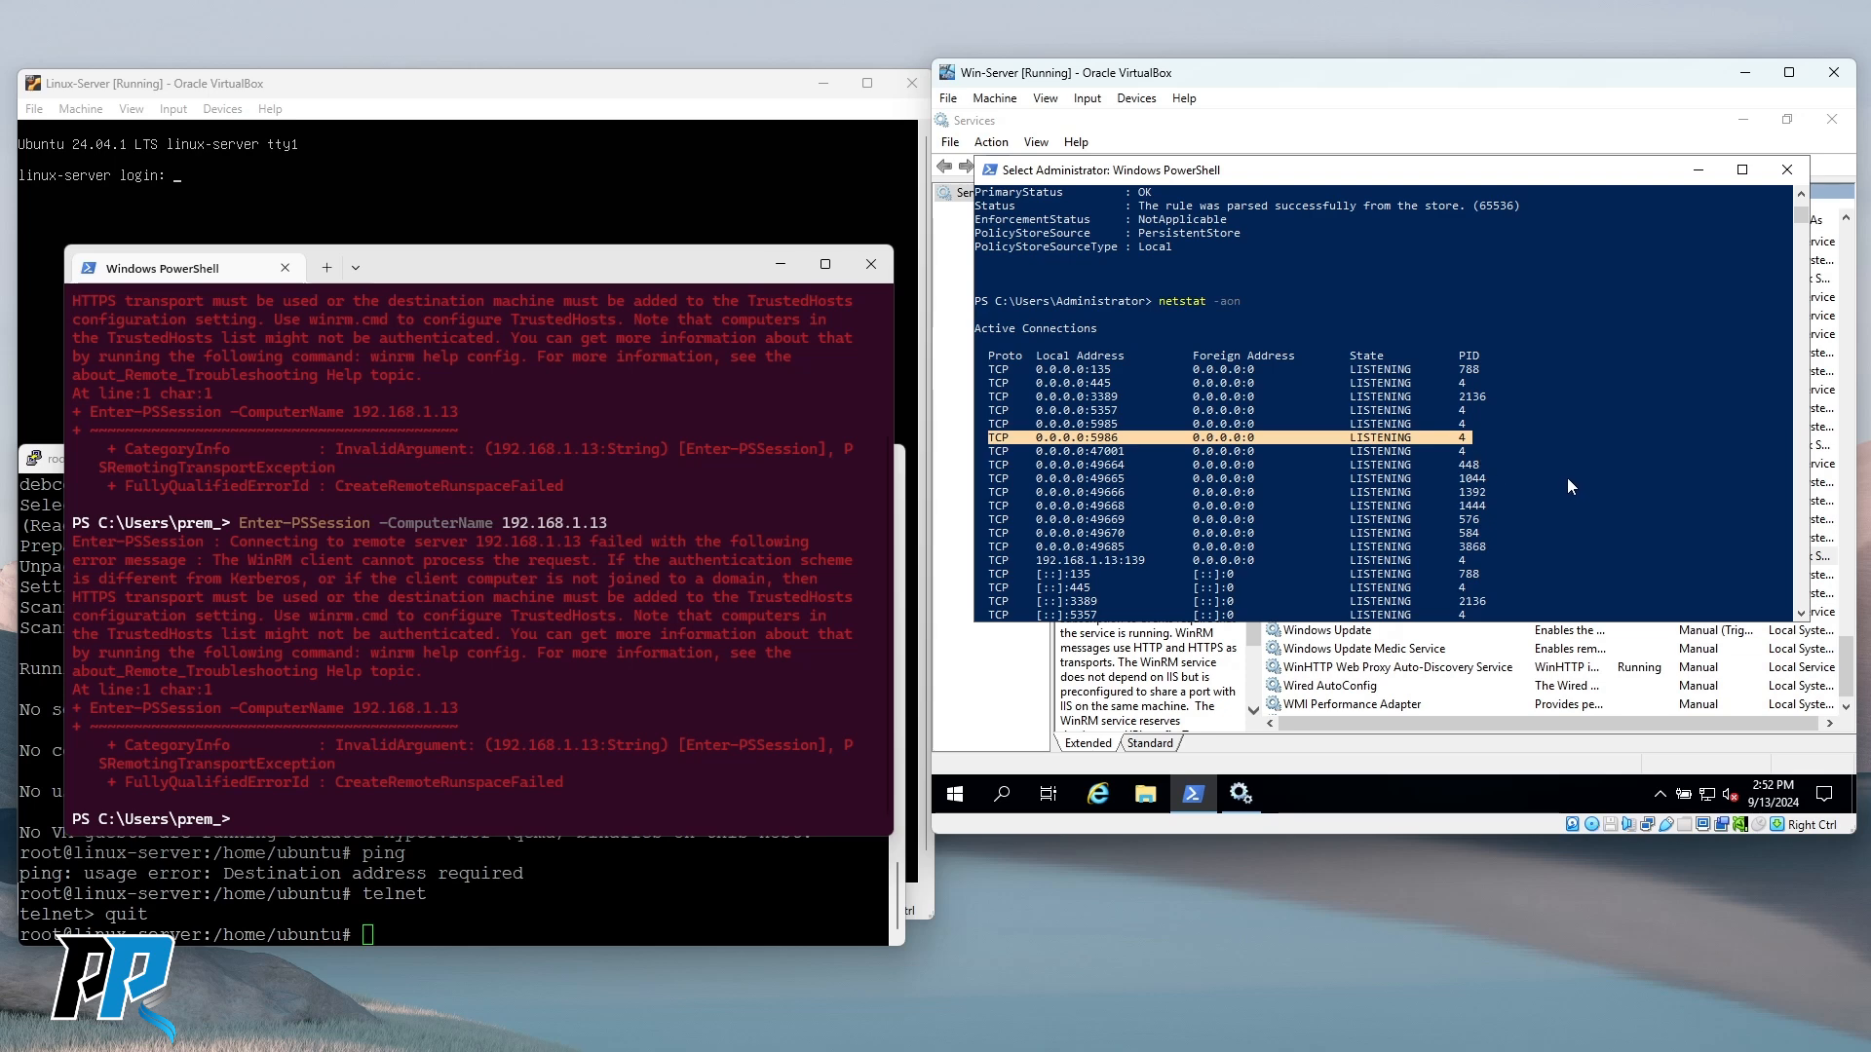
Highlight the failed remote session error messages in the host console.
{"action": "left_click_drag", "start_coordinate": [79, 538], "coordinate": [455, 705]}
{"action": "left_click", "coordinate": [454, 628]}
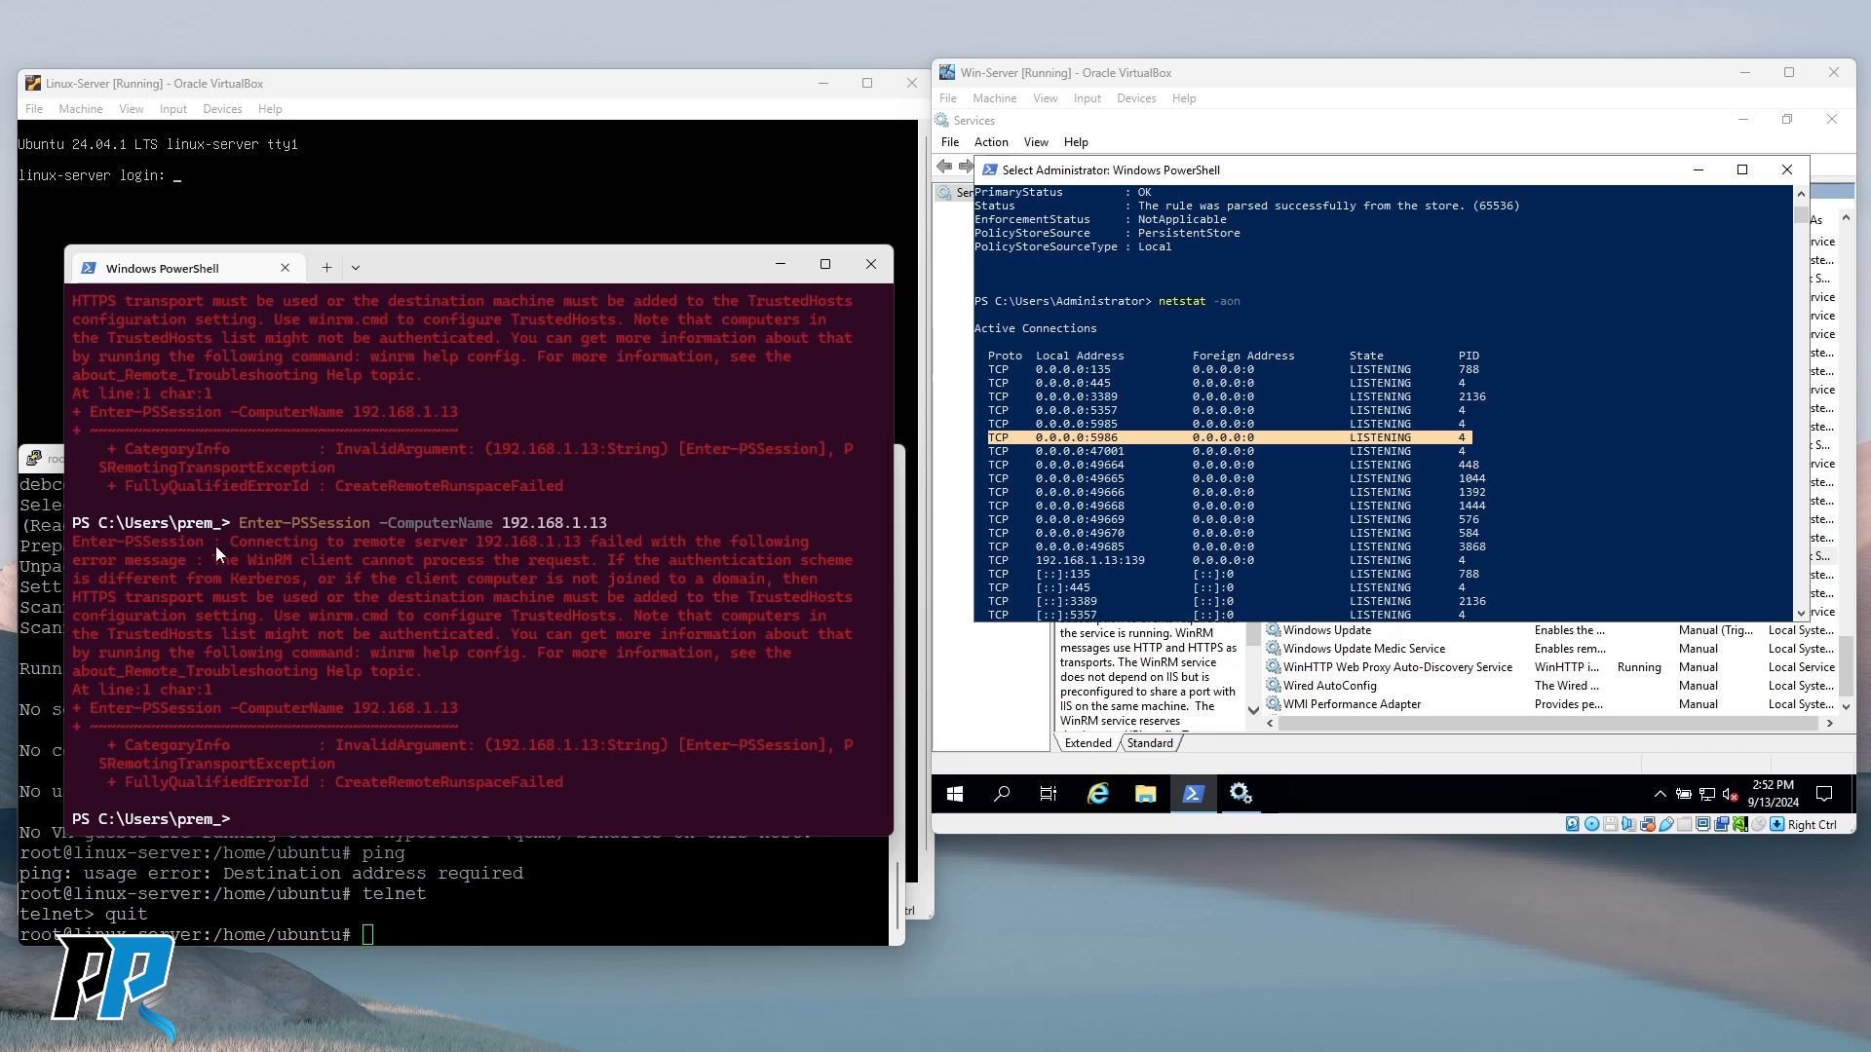
{"action": "left_click_drag", "start_coordinate": [214, 545], "coordinate": [691, 544]}
{"action": "left_click", "coordinate": [207, 575]}
Review the winrm.cmd configuration hint and the server's netstat command, then return to the host prompt.
{"action": "left_click_drag", "start_coordinate": [308, 616], "coordinate": [484, 616]}
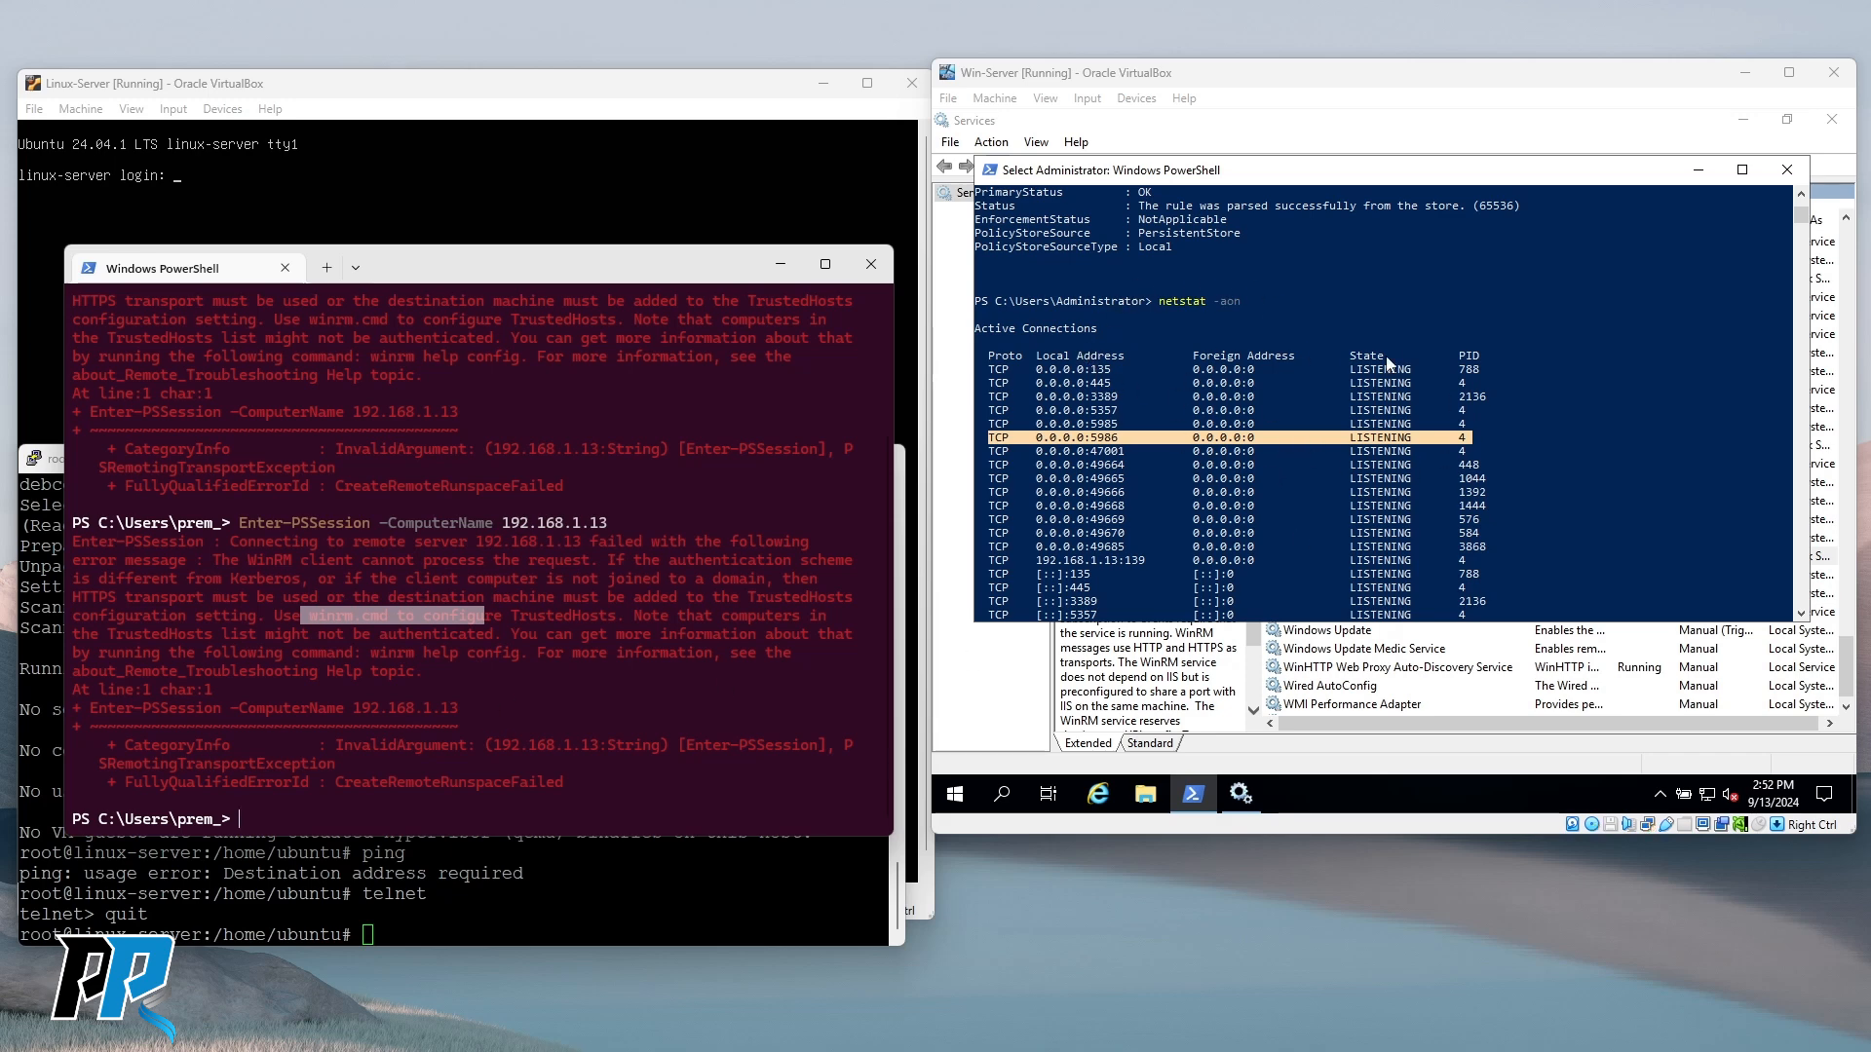
{"action": "left_click_drag", "start_coordinate": [1155, 302], "coordinate": [1255, 307]}
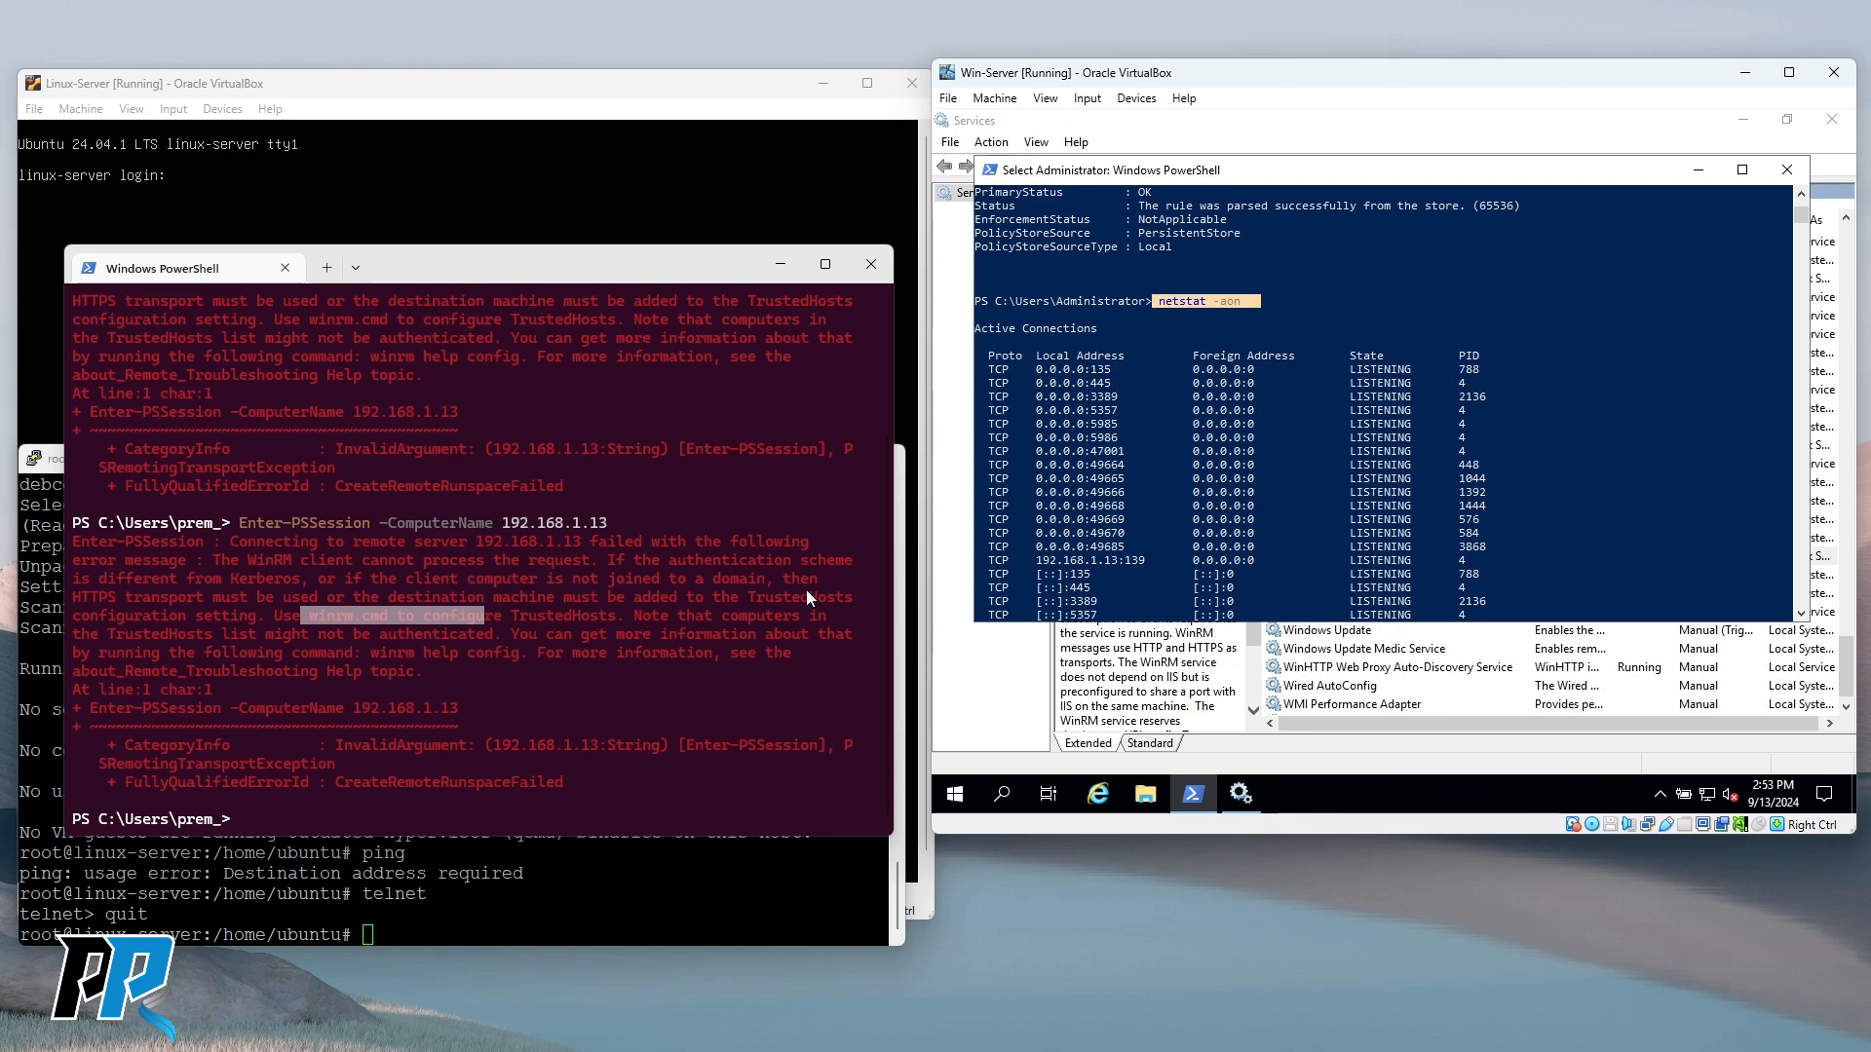
{"action": "left_click", "coordinate": [629, 669]}
{"action": "key", "text": "Up"}
{"action": "key", "text": "Escape"}
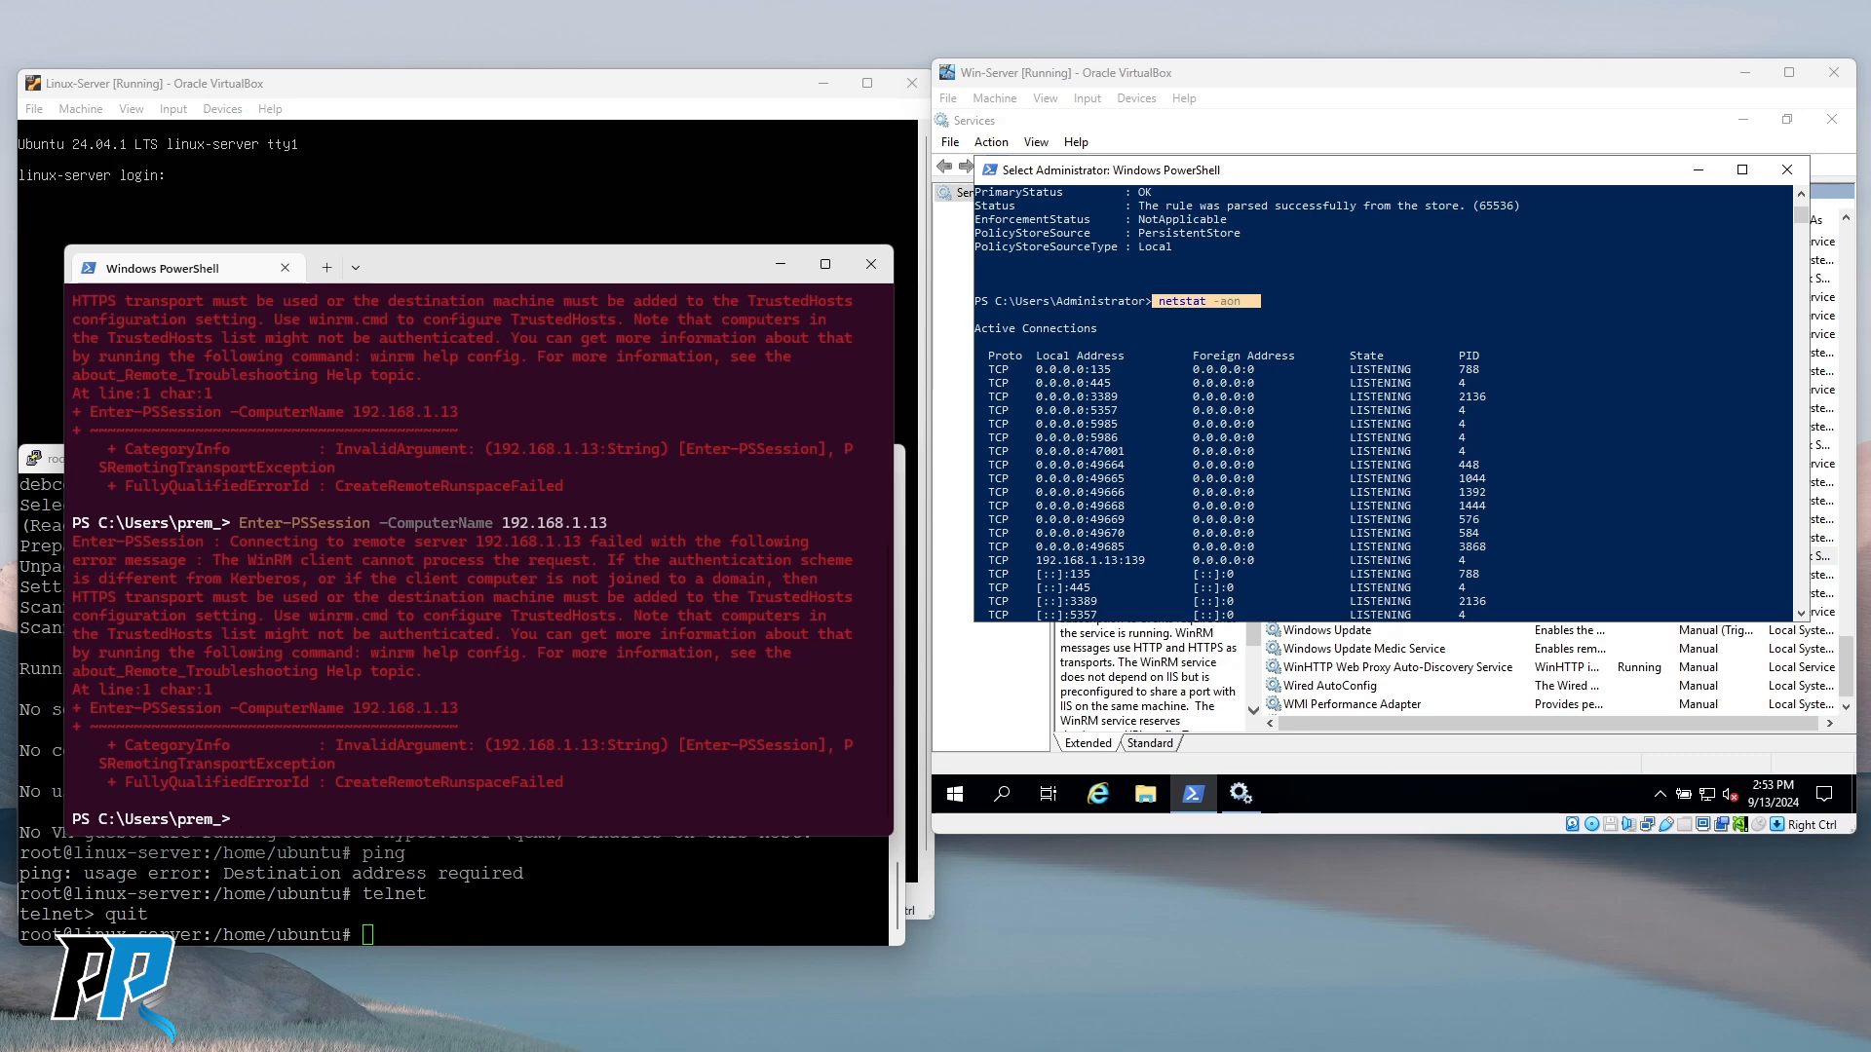
{"action": "left_click_drag", "start_coordinate": [511, 579], "coordinate": [517, 597]}
{"action": "left_click", "coordinate": [520, 660]}
Clear the host console and run Enter-PSSession -ComputerName 192.168.1.13.
{"action": "type", "text": "cl"}
{"action": "type", "text": "s"}
{"action": "key", "text": "Return"}
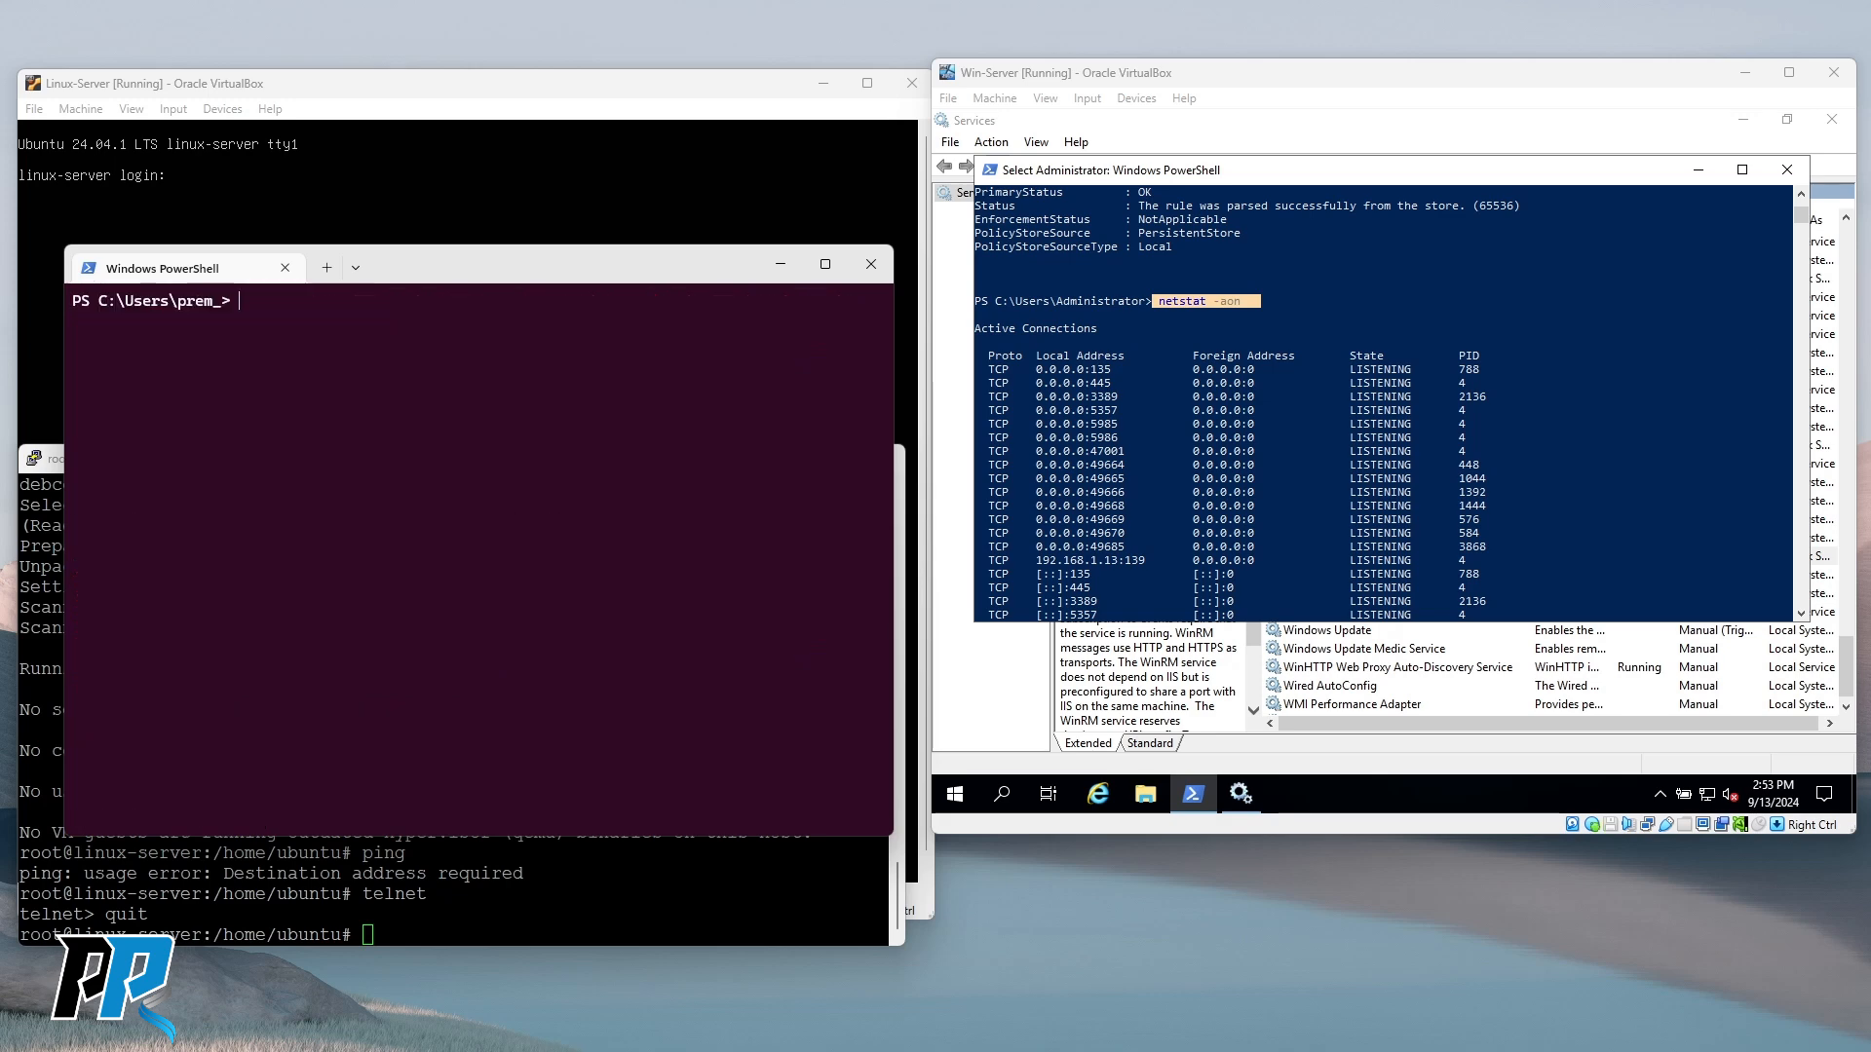
{"action": "type", "text": "Enter-PSSession -ComputerName 192.168.1.13"}
{"action": "key", "text": "Return"}
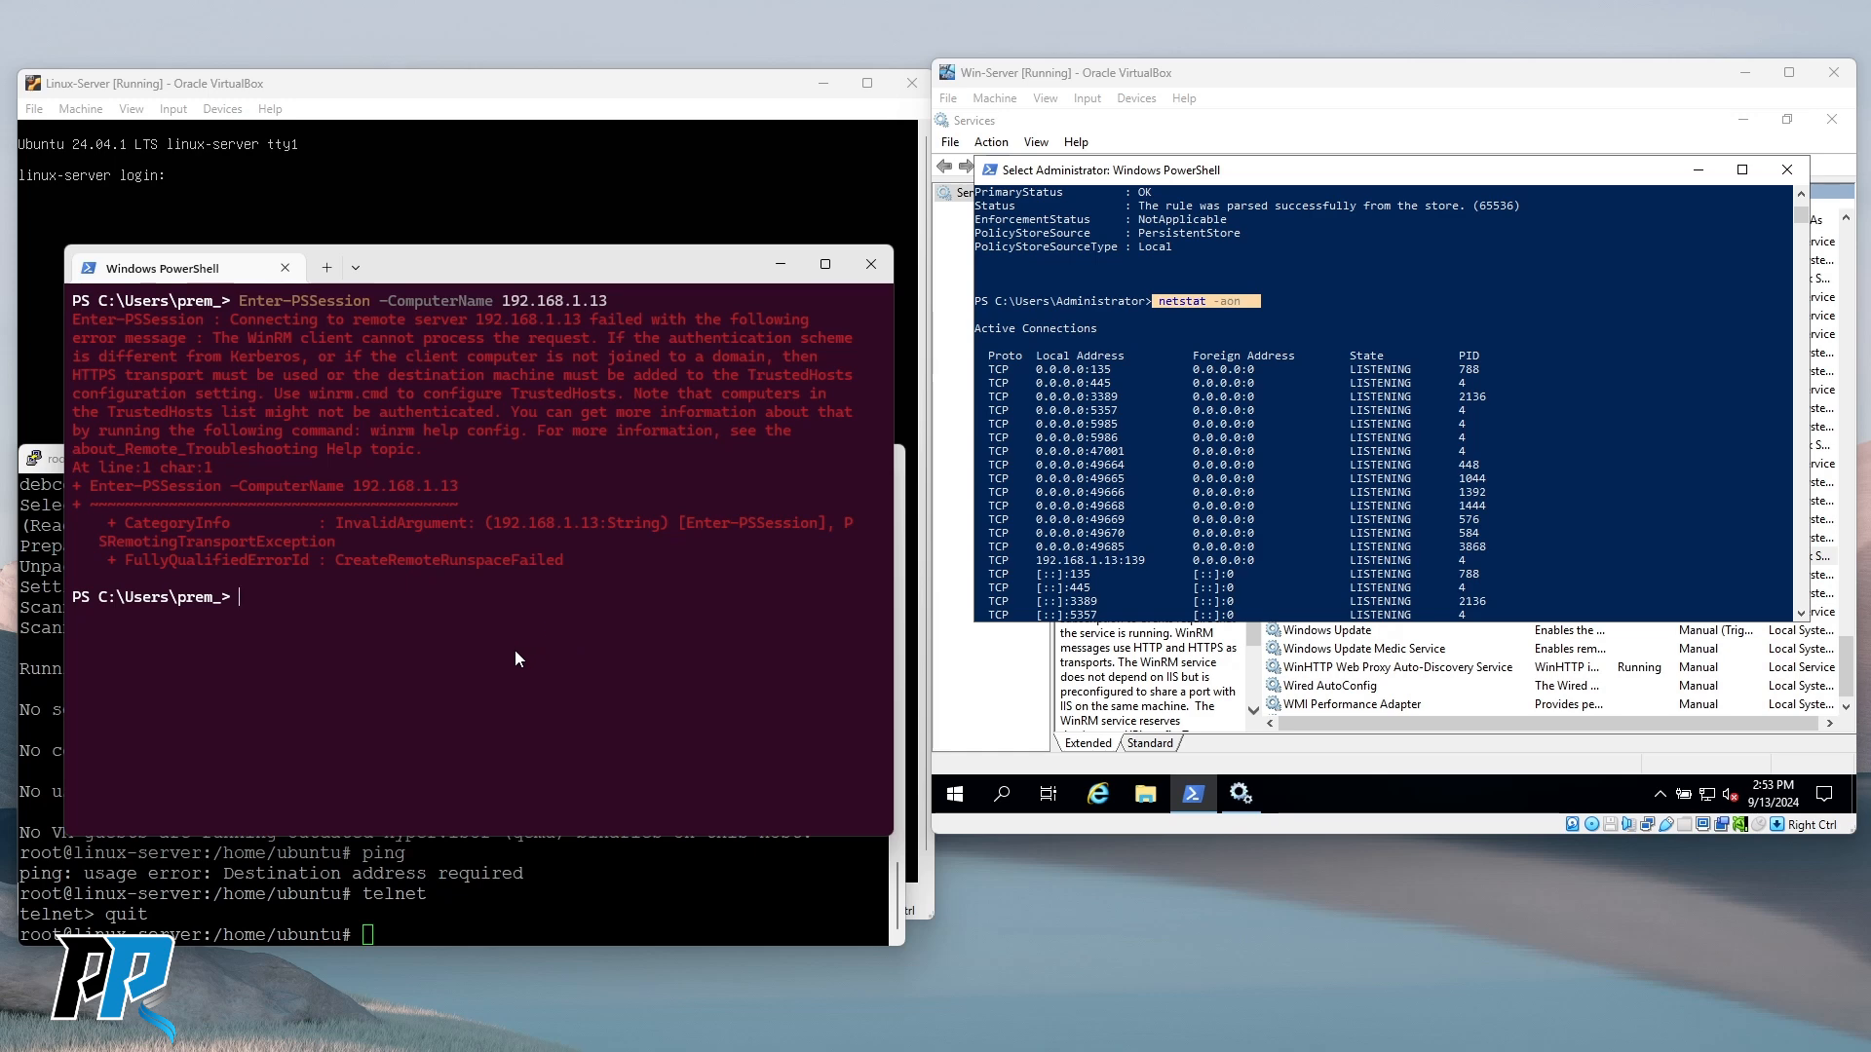
Rerun the telnet test to 192.168.1.13 on port 5986 instead of 5985, then quit telnet.
{"action": "left_click", "coordinate": [1332, 466]}
{"action": "scroll", "coordinate": [1335, 458], "scroll_direction": "down", "scroll_amount": 3}
{"action": "left_click", "coordinate": [442, 632]}
{"action": "type", "text": "clear"}
{"action": "key", "text": "Up"}
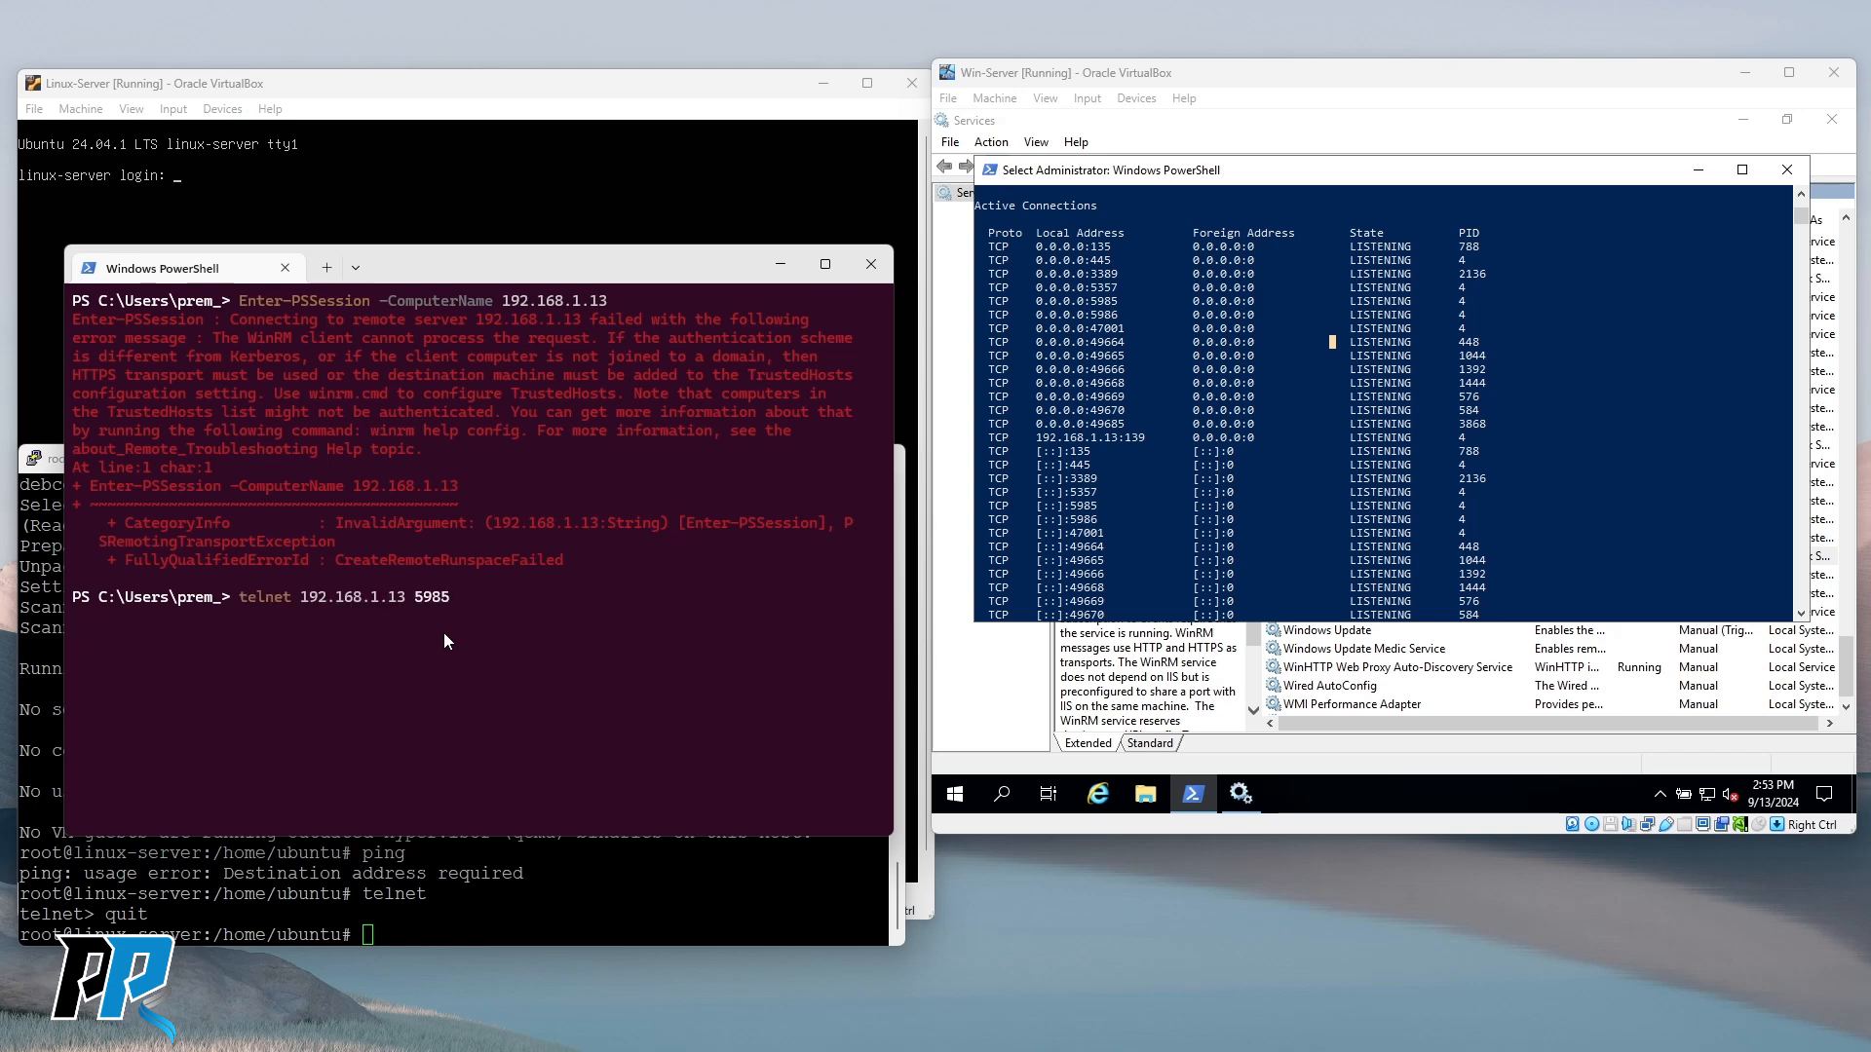
{"action": "type", "text": "6"}
{"action": "key", "text": "Return"}
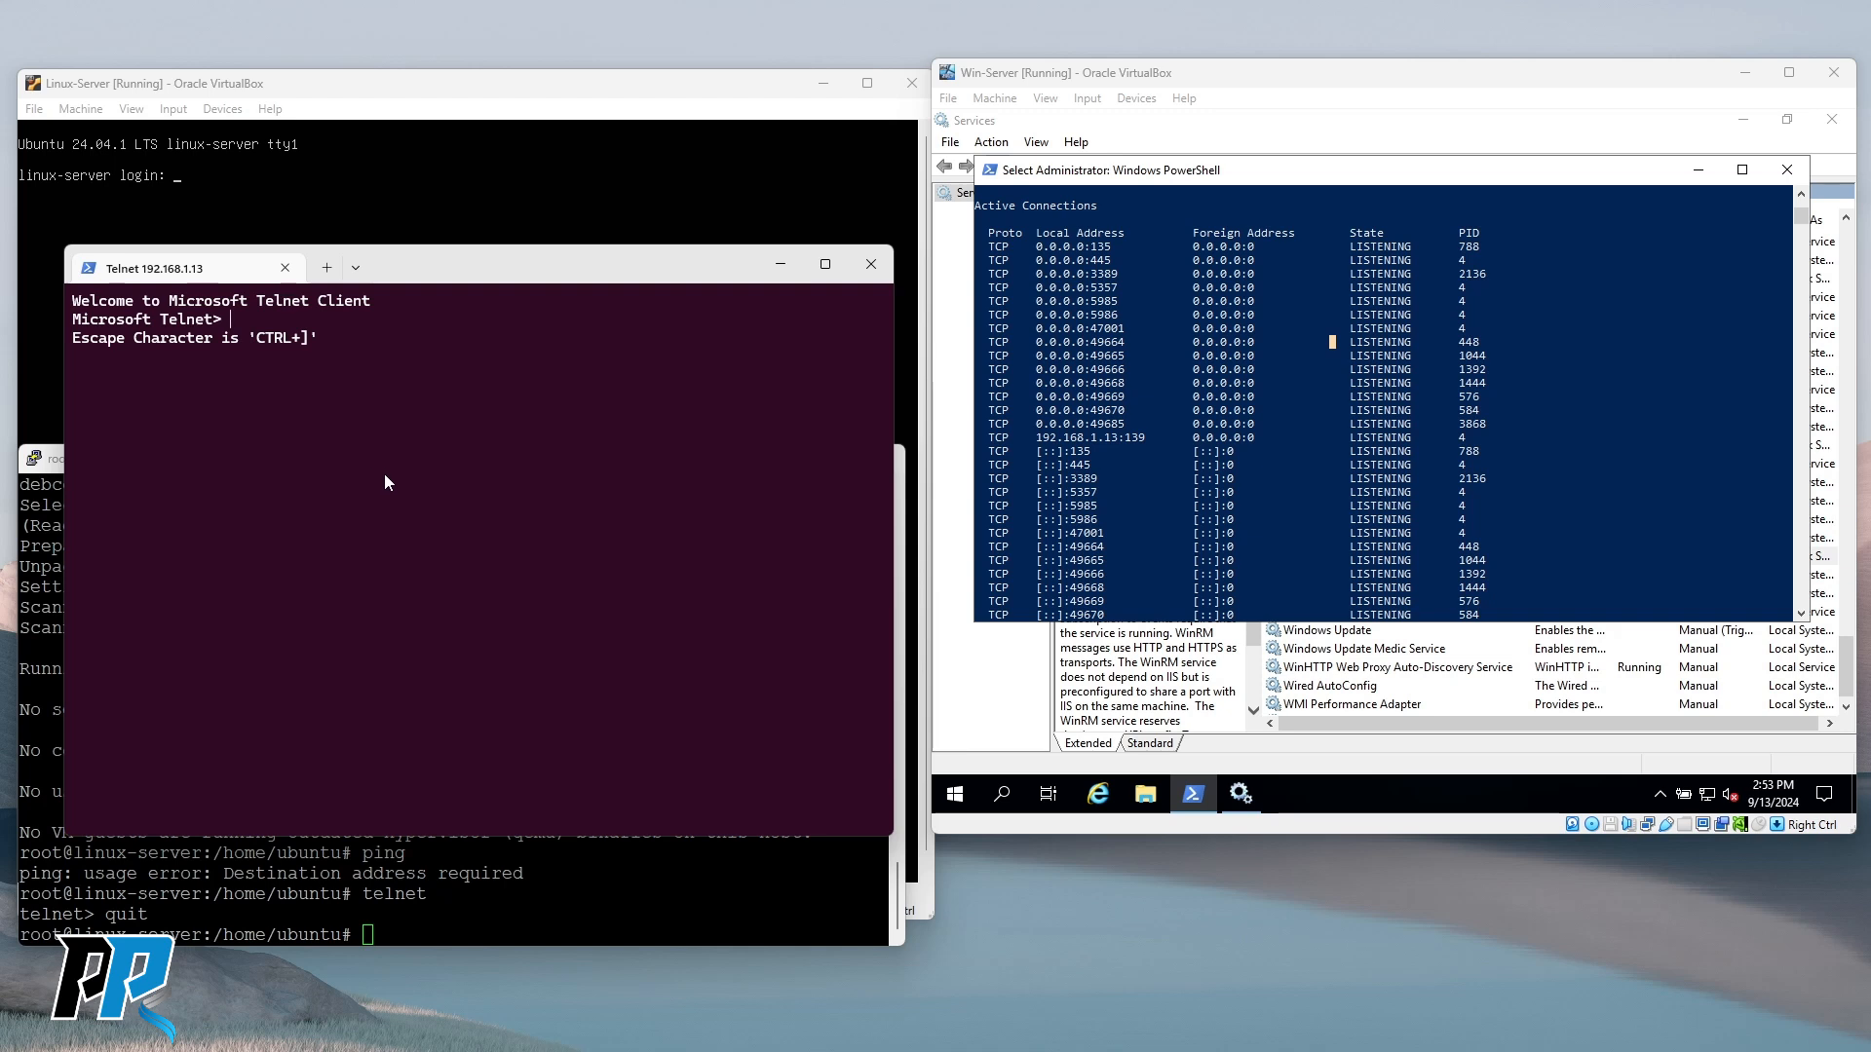
{"action": "type", "text": "quit"}
{"action": "key", "text": "Return"}
{"action": "key", "text": "Return"}
{"action": "key", "text": "Return"}
{"action": "key", "text": "Return"}
{"action": "key", "text": "Return"}
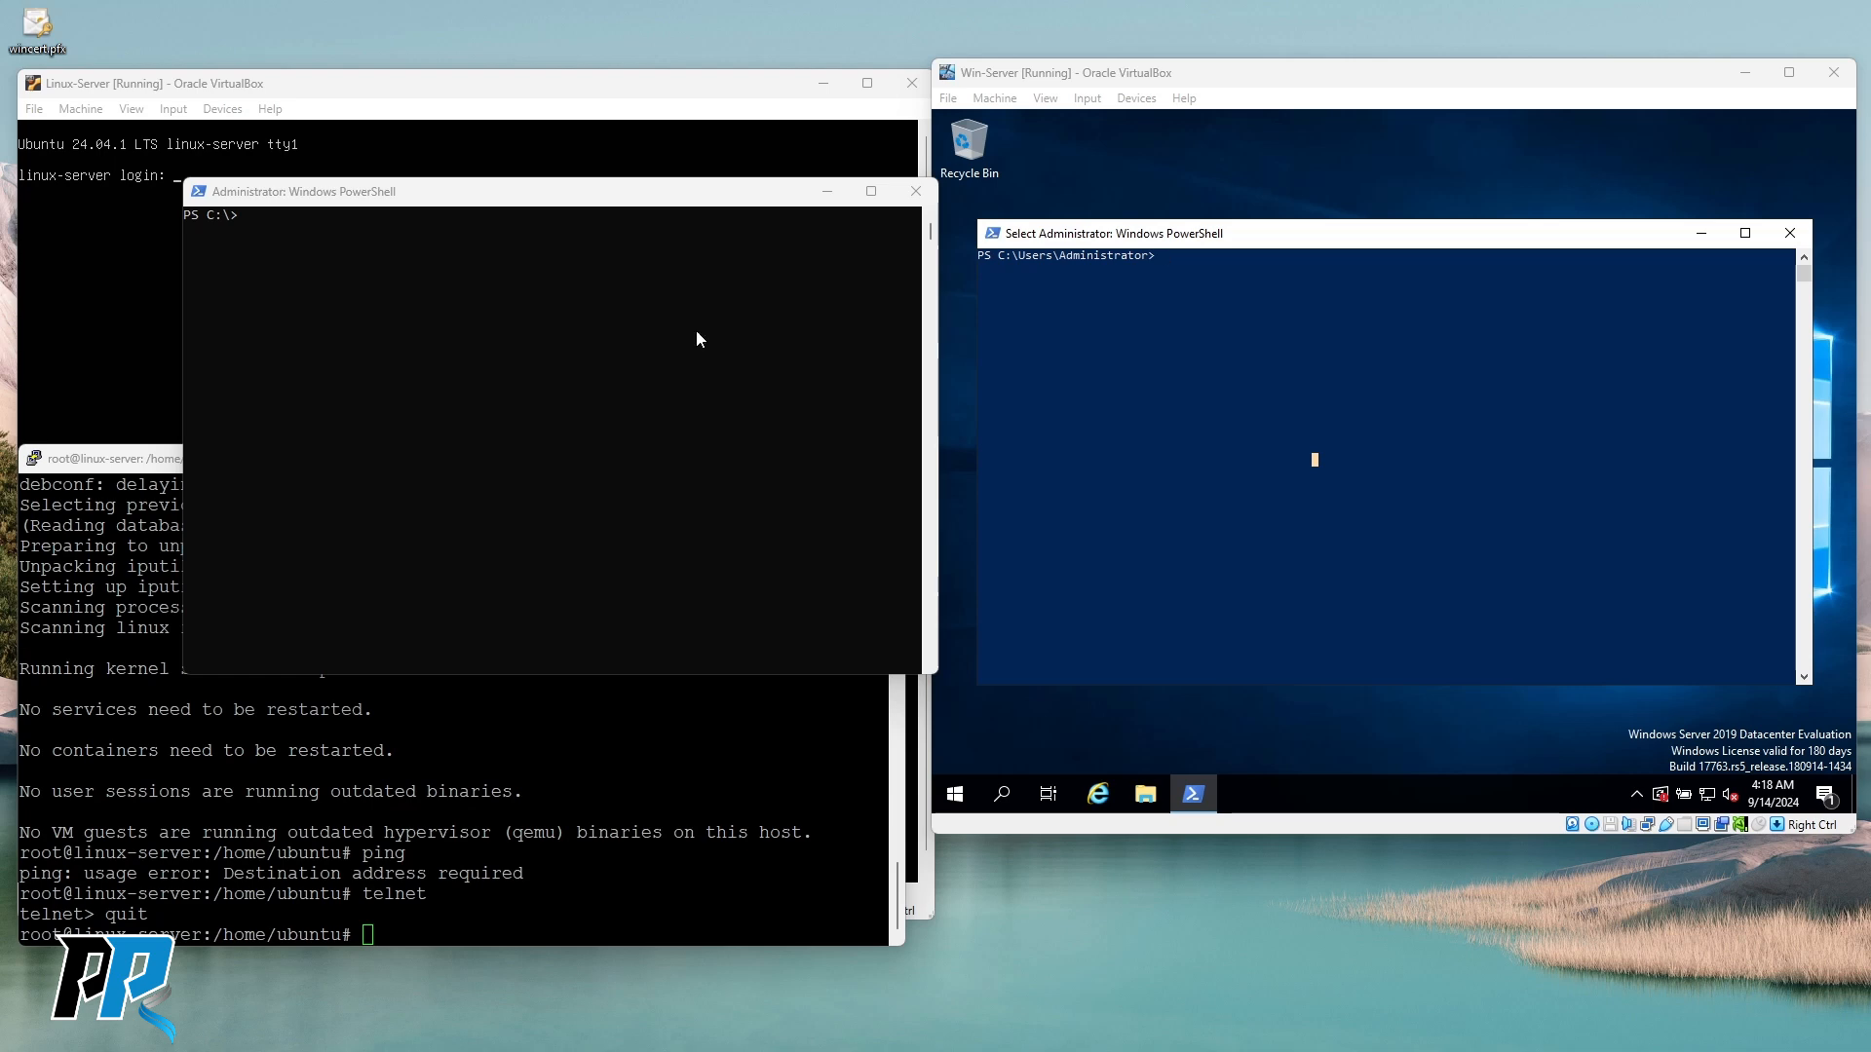
Run winrm get winrm/config/service in the server's PowerShell.
{"action": "left_click_drag", "start_coordinate": [1275, 240], "coordinate": [1271, 227]}
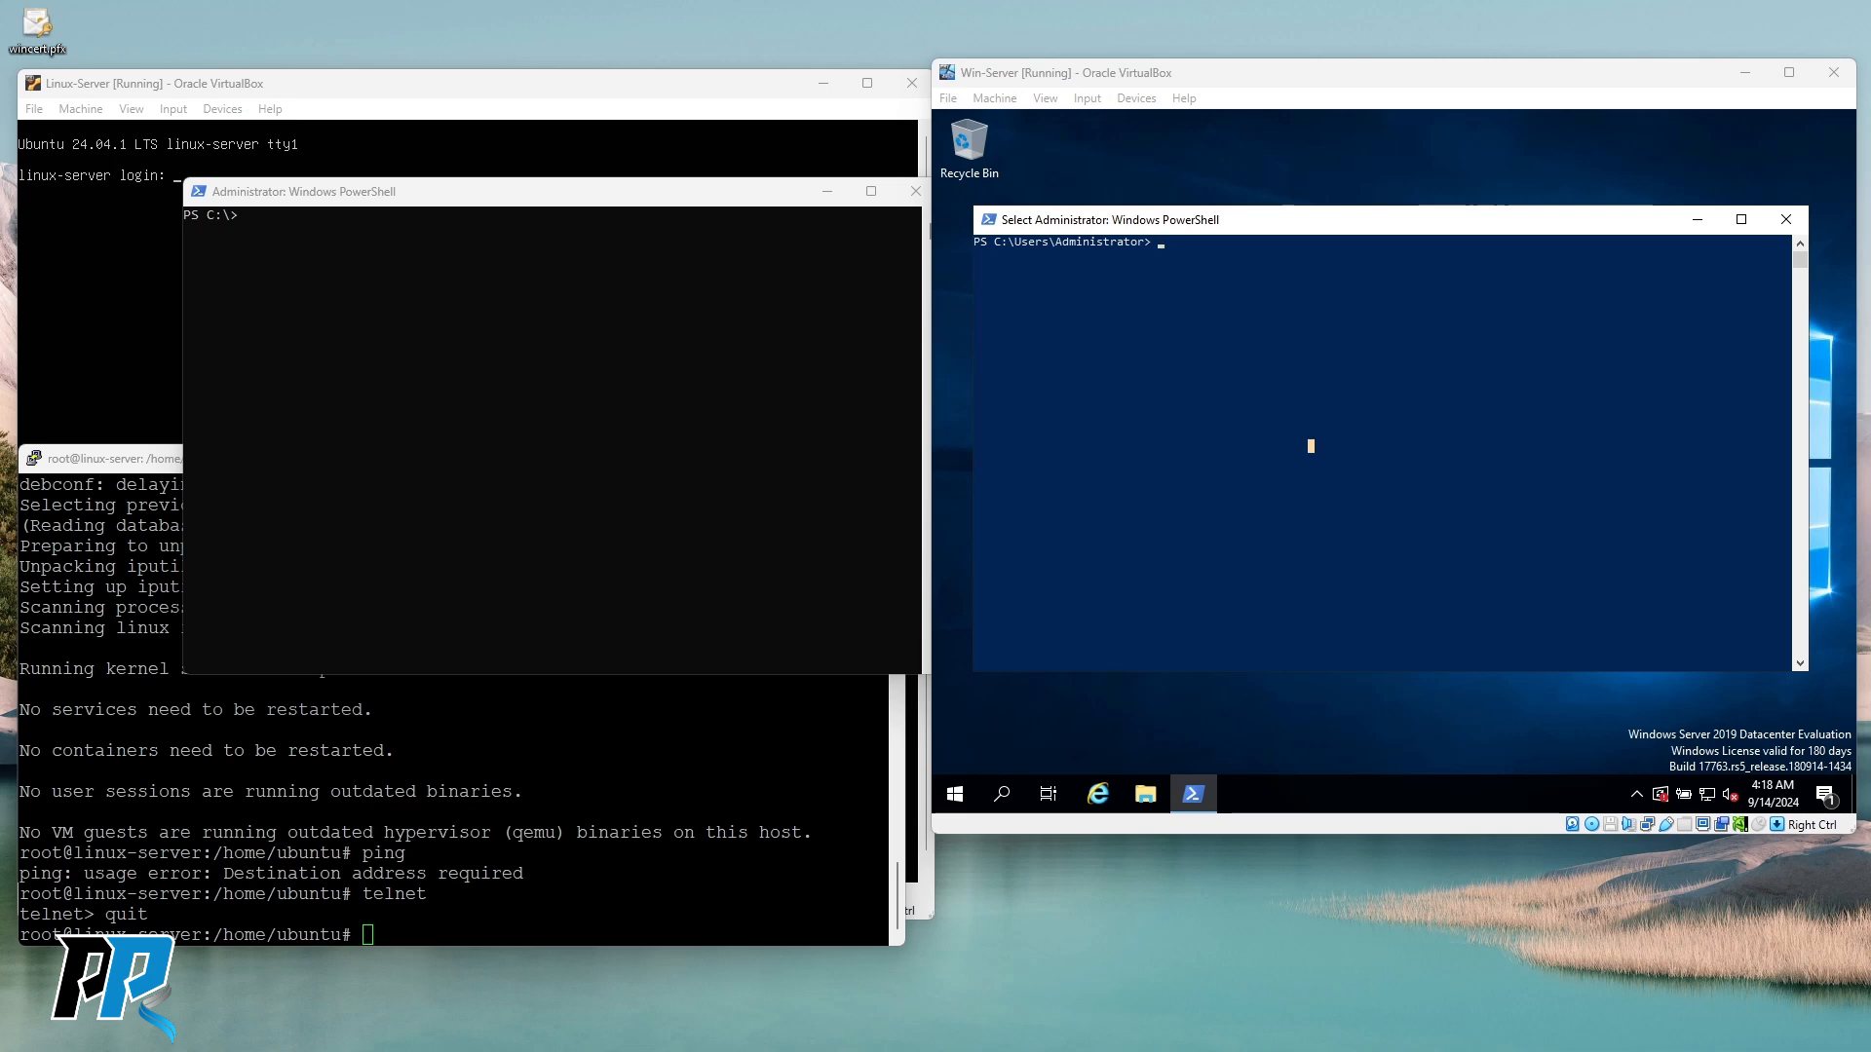
{"action": "left_click", "coordinate": [1274, 331]}
{"action": "right_click", "coordinate": [1197, 316]}
{"action": "key", "text": "Return"}
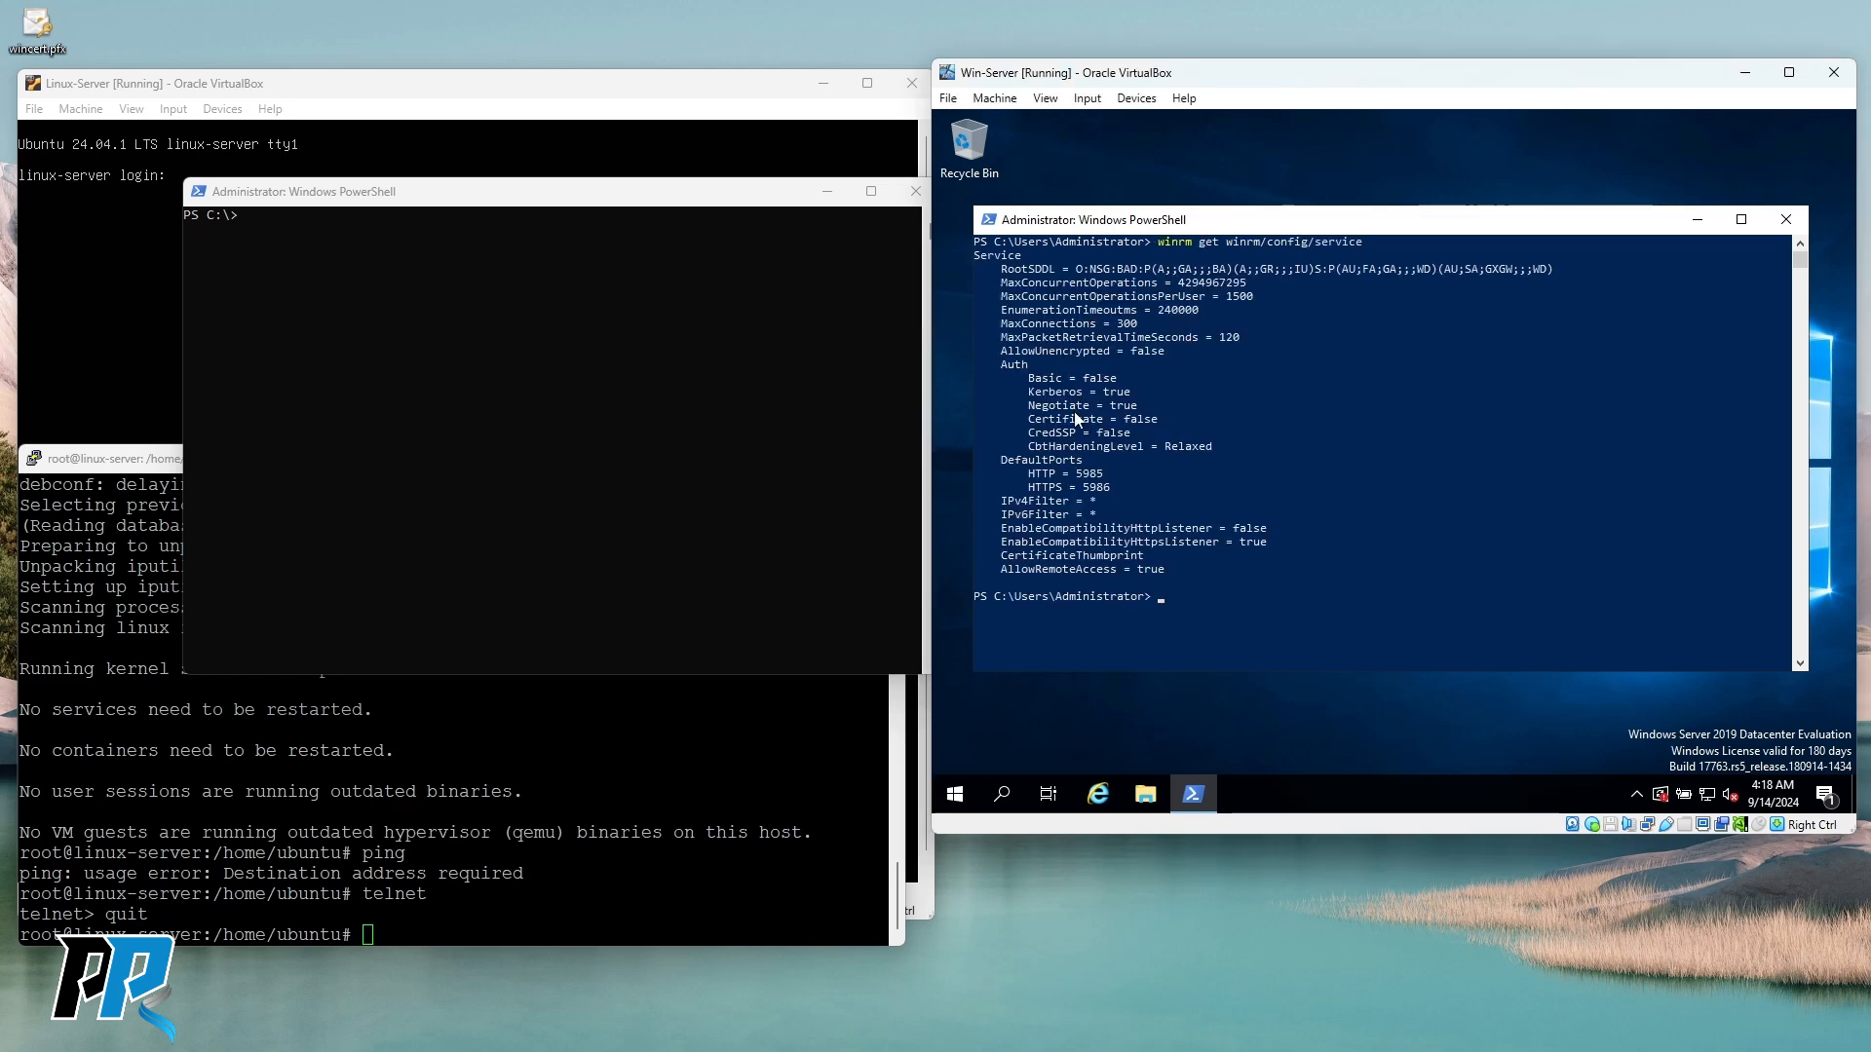
Highlight the Negotiate, HTTP 5985, AllowRemoteAccess and EnableCompatibilityHttpsListener settings.
{"action": "left_click", "coordinate": [1034, 392]}
{"action": "left_click_drag", "start_coordinate": [1039, 387], "coordinate": [1140, 407]}
{"action": "left_click_drag", "start_coordinate": [1024, 475], "coordinate": [1110, 477]}
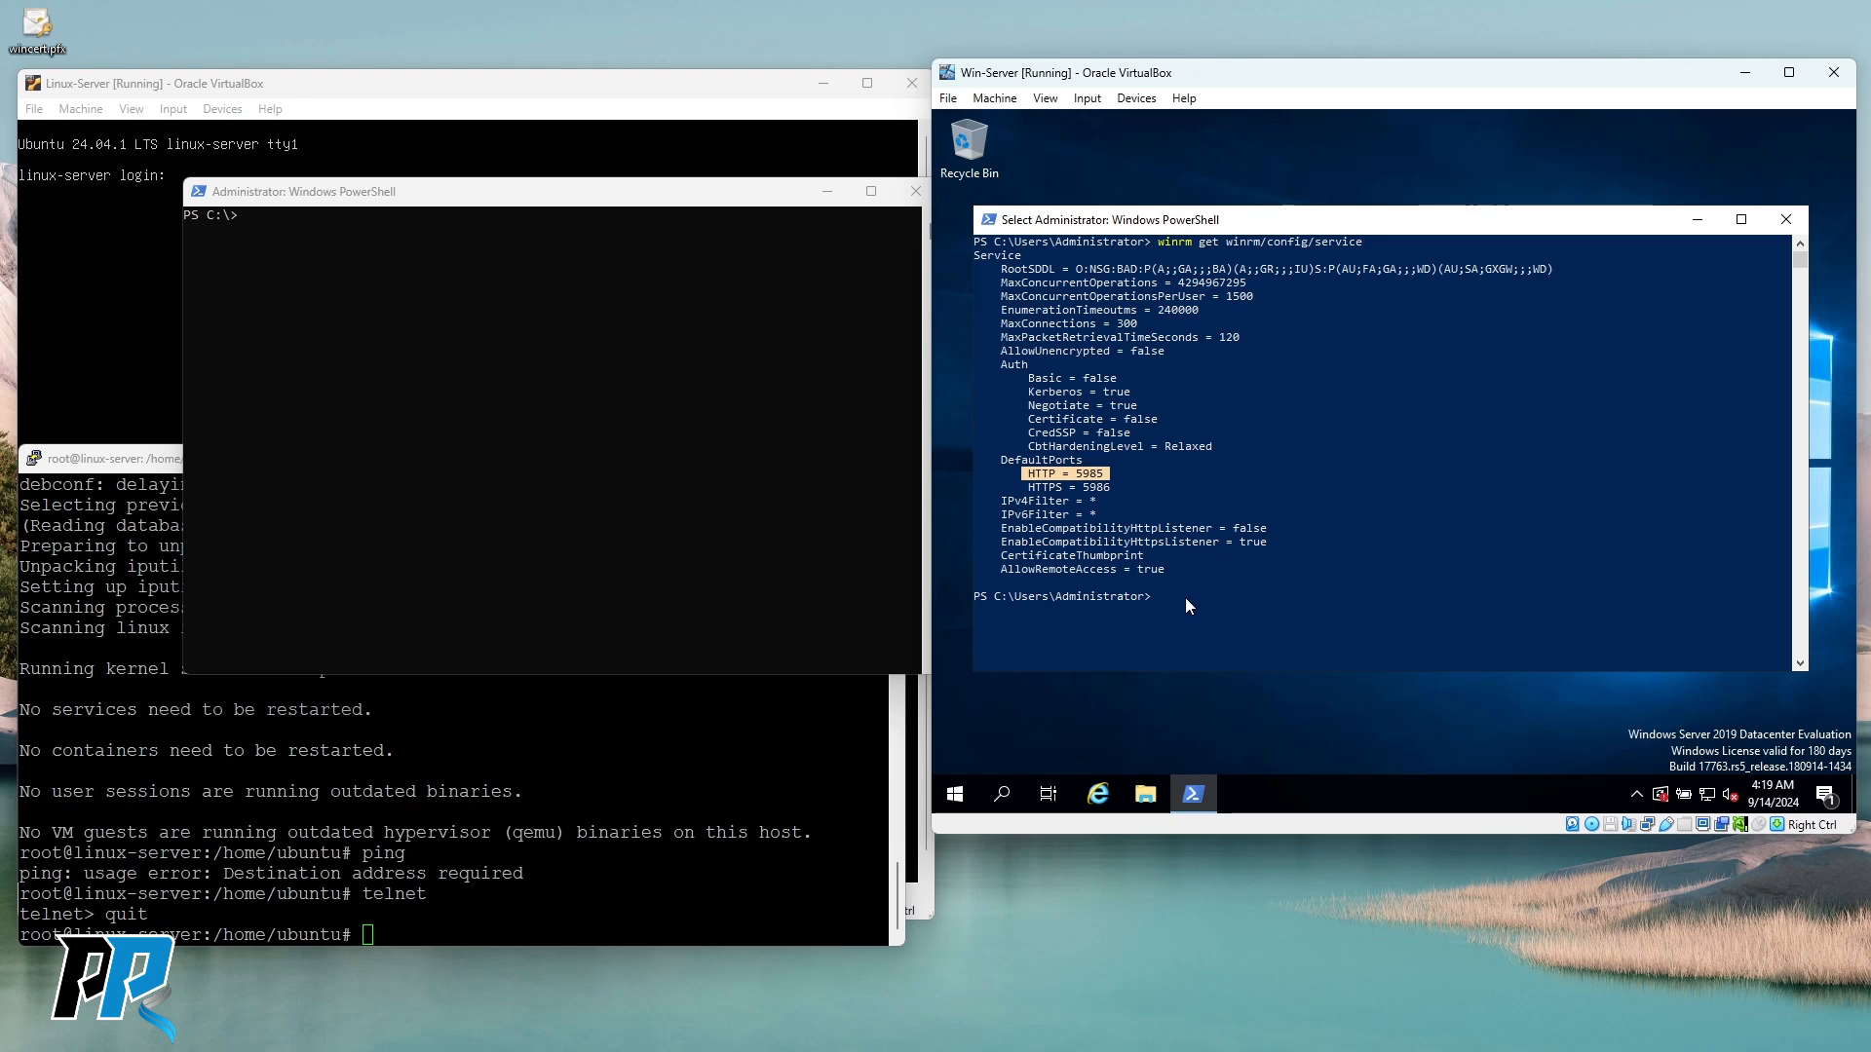
{"action": "left_click", "coordinate": [1011, 570]}
{"action": "left_click_drag", "start_coordinate": [1117, 581], "coordinate": [1172, 585]}
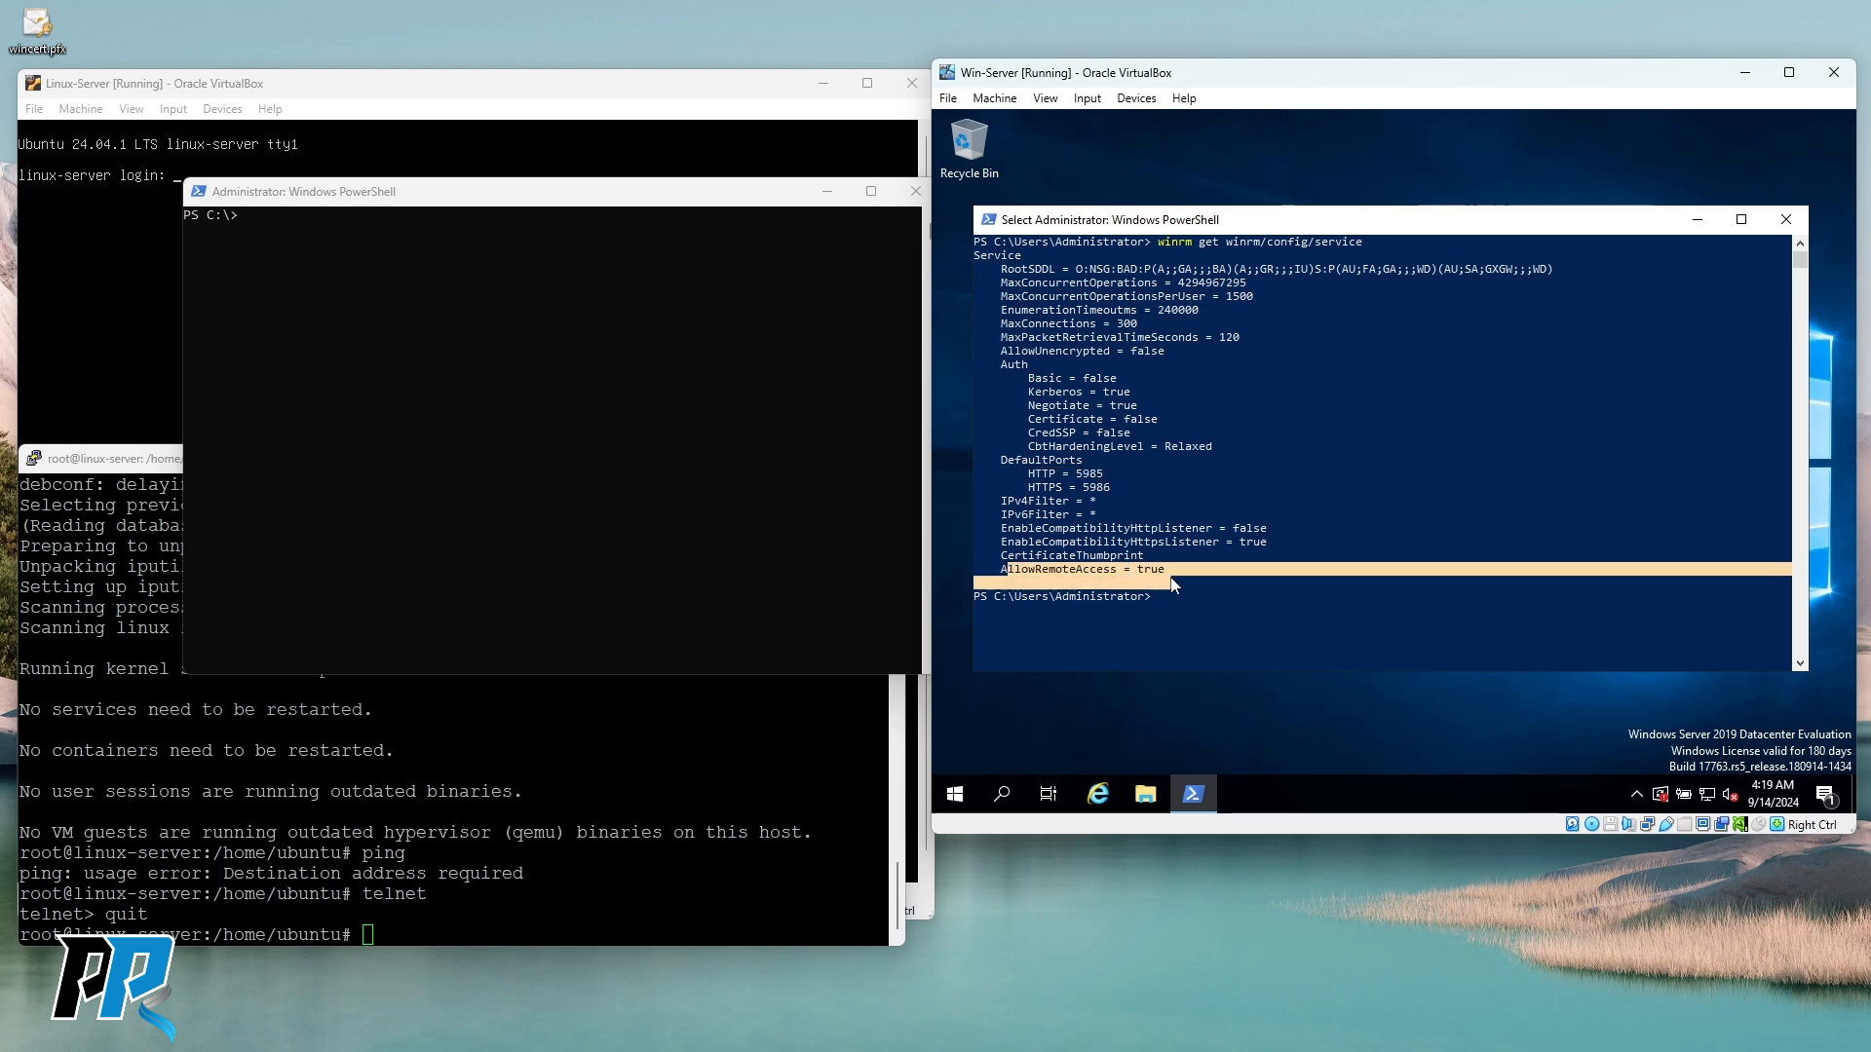
{"action": "left_click", "coordinate": [1176, 571]}
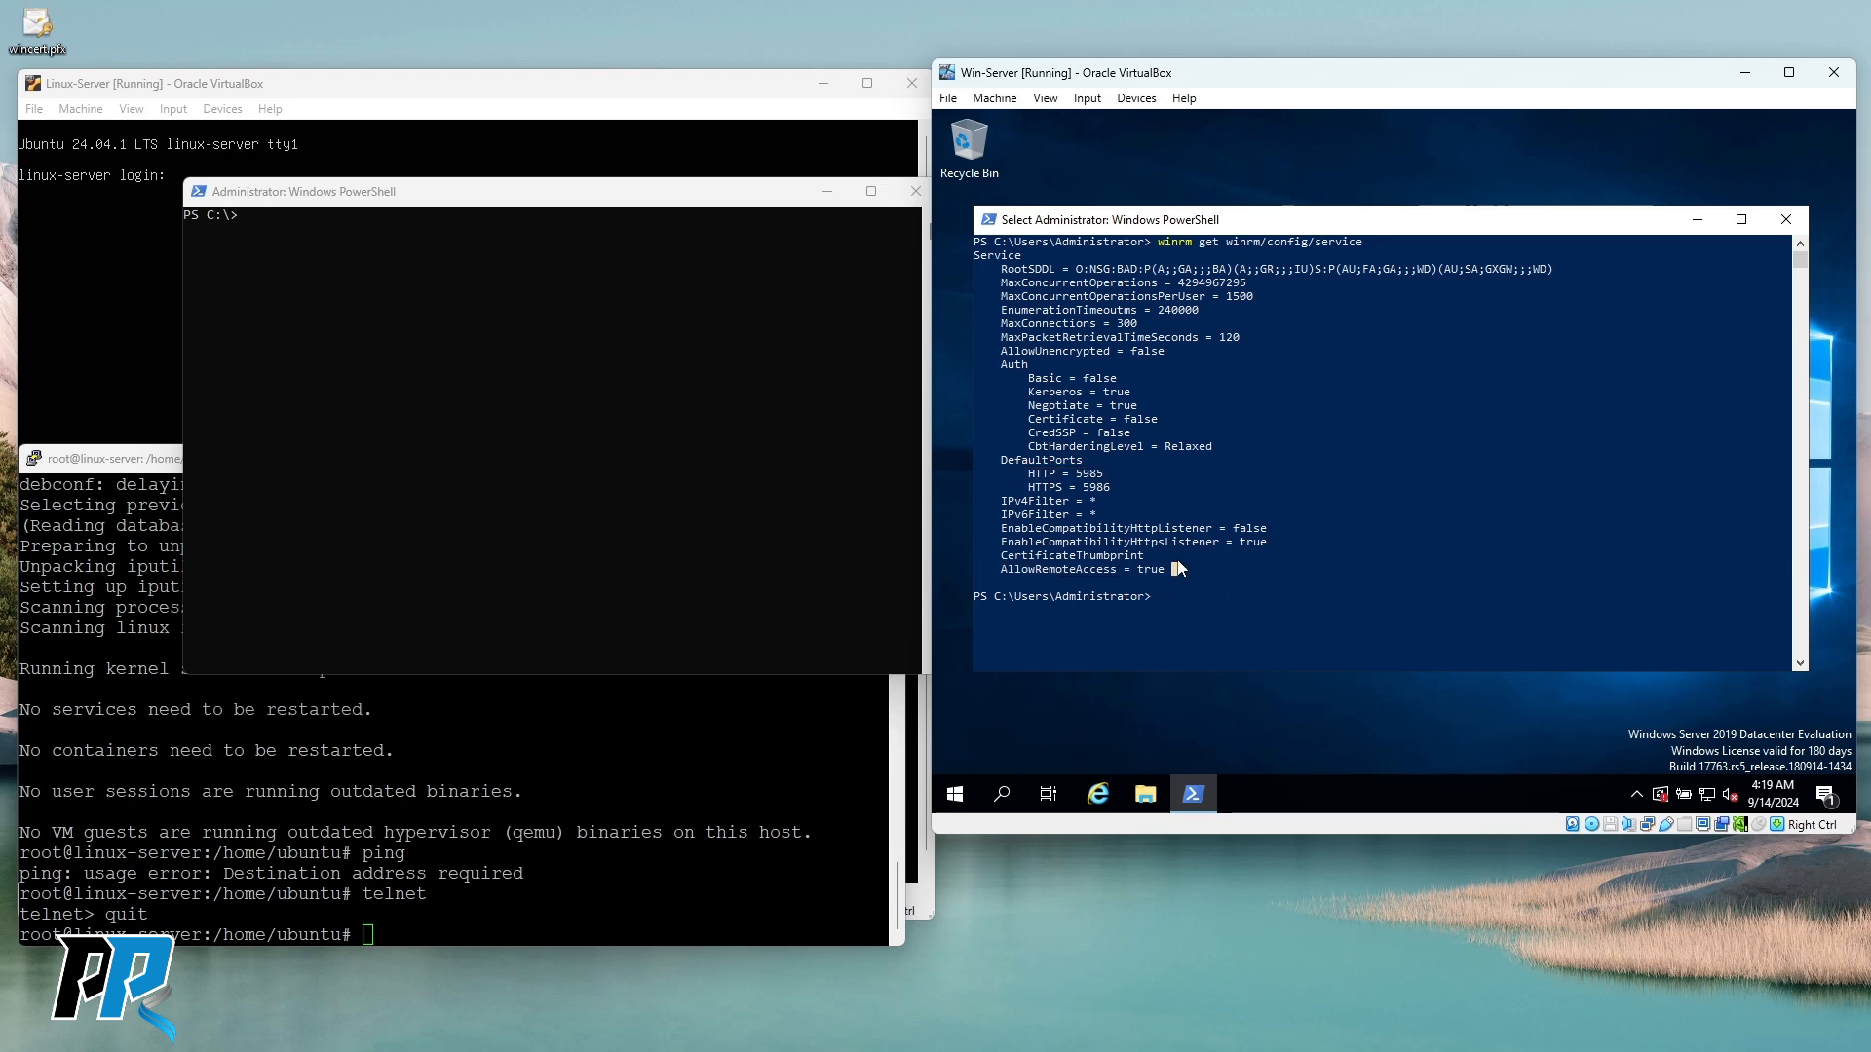
{"action": "left_click_drag", "start_coordinate": [1002, 543], "coordinate": [1186, 551]}
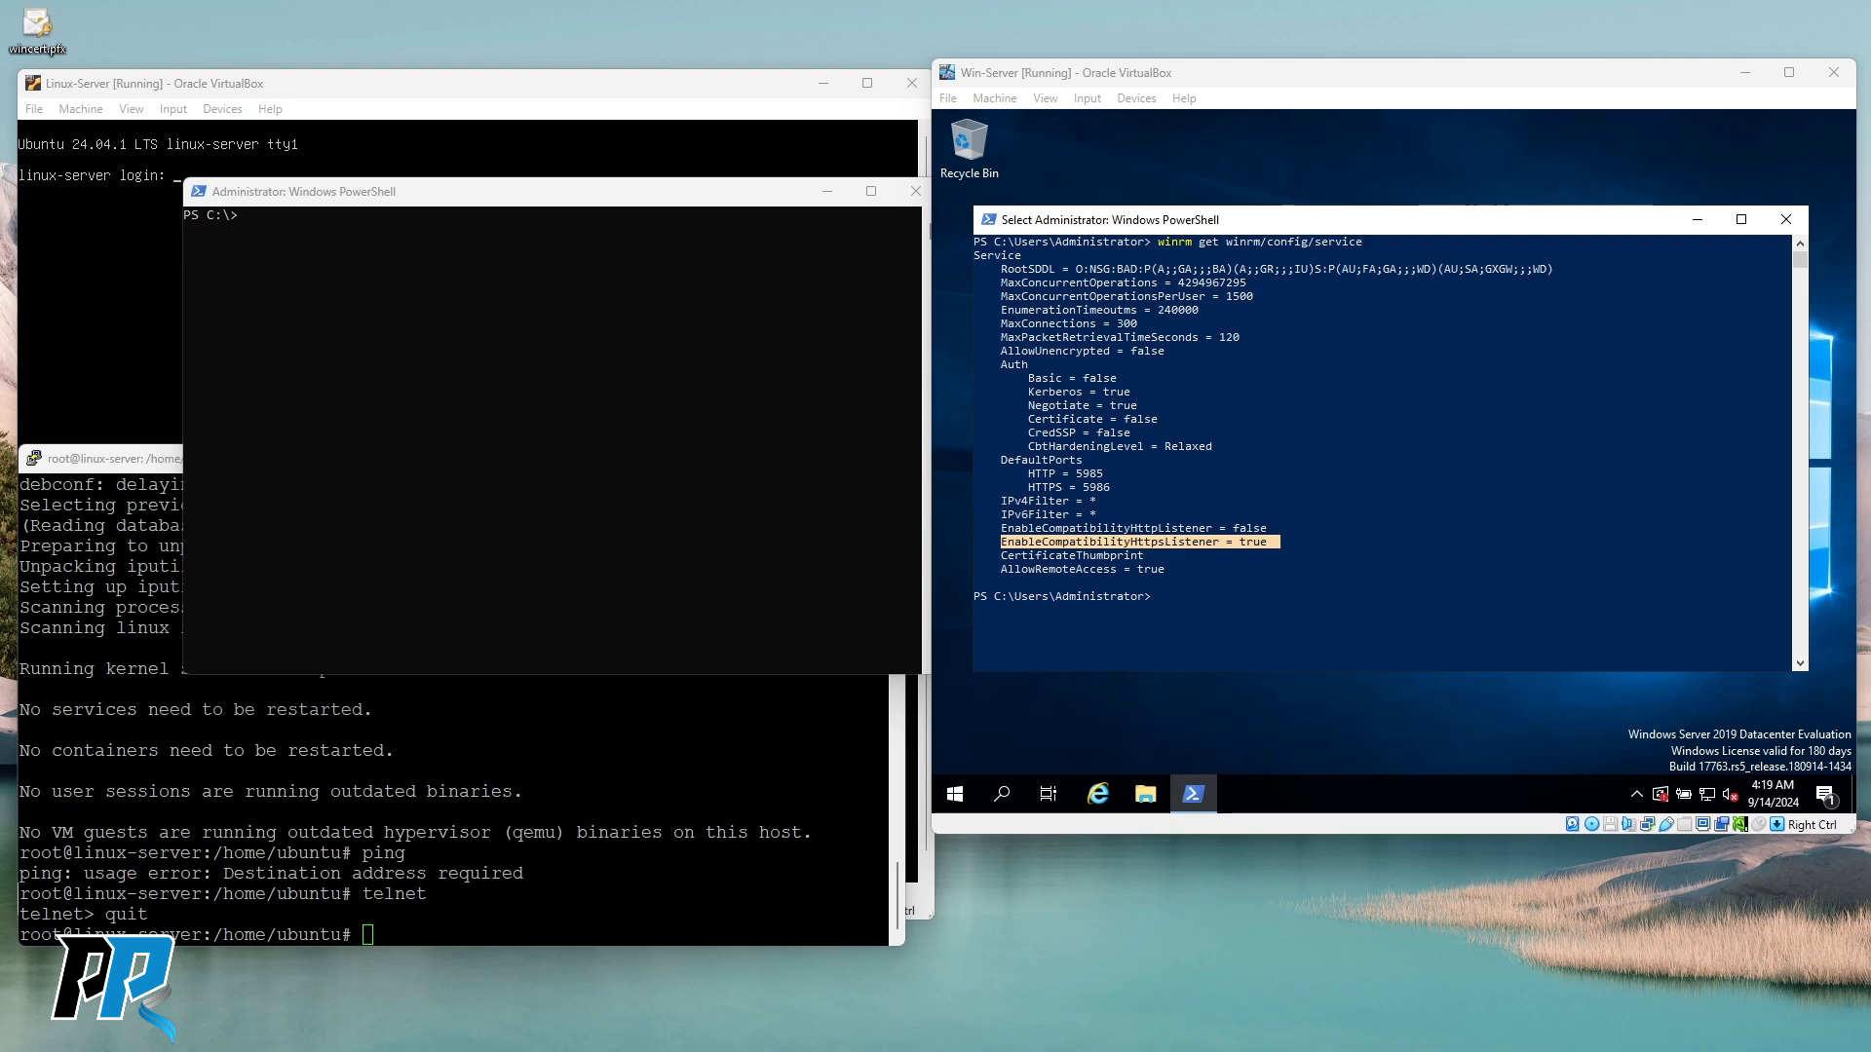
Enter winrm enumerate winrm/config/listener at the server prompt.
{"action": "right_click", "coordinate": [1396, 394]}
{"action": "right_click", "coordinate": [1395, 394]}
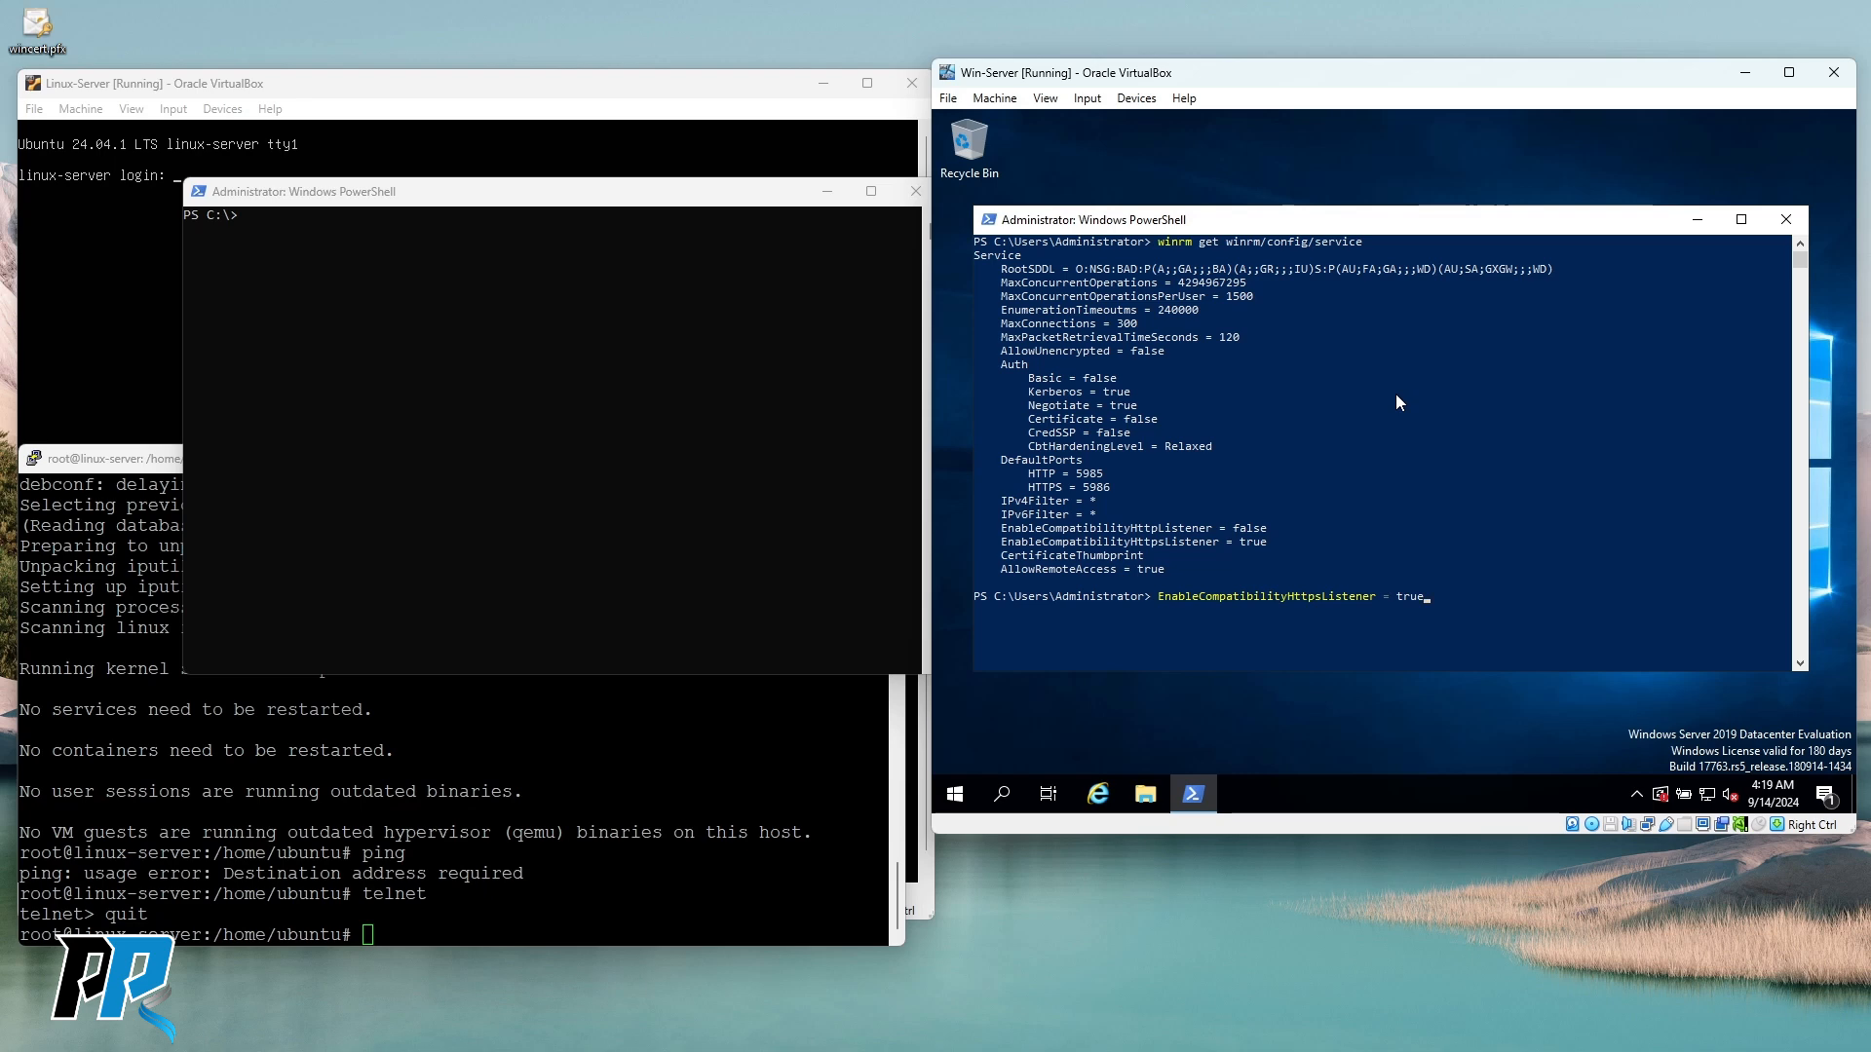
{"action": "key", "text": "BackSpace"}
{"action": "key", "text": "BackSpace"}
{"action": "key", "text": "BackSpace"}
{"action": "key", "text": "BackSpace"}
{"action": "key", "text": "BackSpace"}
{"action": "key", "text": "BackSpace"}
{"action": "key", "text": "BackSpace"}
{"action": "key", "text": "BackSpace"}
{"action": "key", "text": "BackSpace"}
{"action": "key", "text": "BackSpace"}
{"action": "key", "text": "BackSpace"}
{"action": "key", "text": "BackSpace"}
{"action": "key", "text": "BackSpace"}
{"action": "key", "text": "BackSpace"}
{"action": "key", "text": "BackSpace"}
{"action": "key", "text": "BackSpace"}
{"action": "key", "text": "BackSpace"}
{"action": "key", "text": "BackSpace"}
{"action": "key", "text": "BackSpace"}
{"action": "key", "text": "BackSpace"}
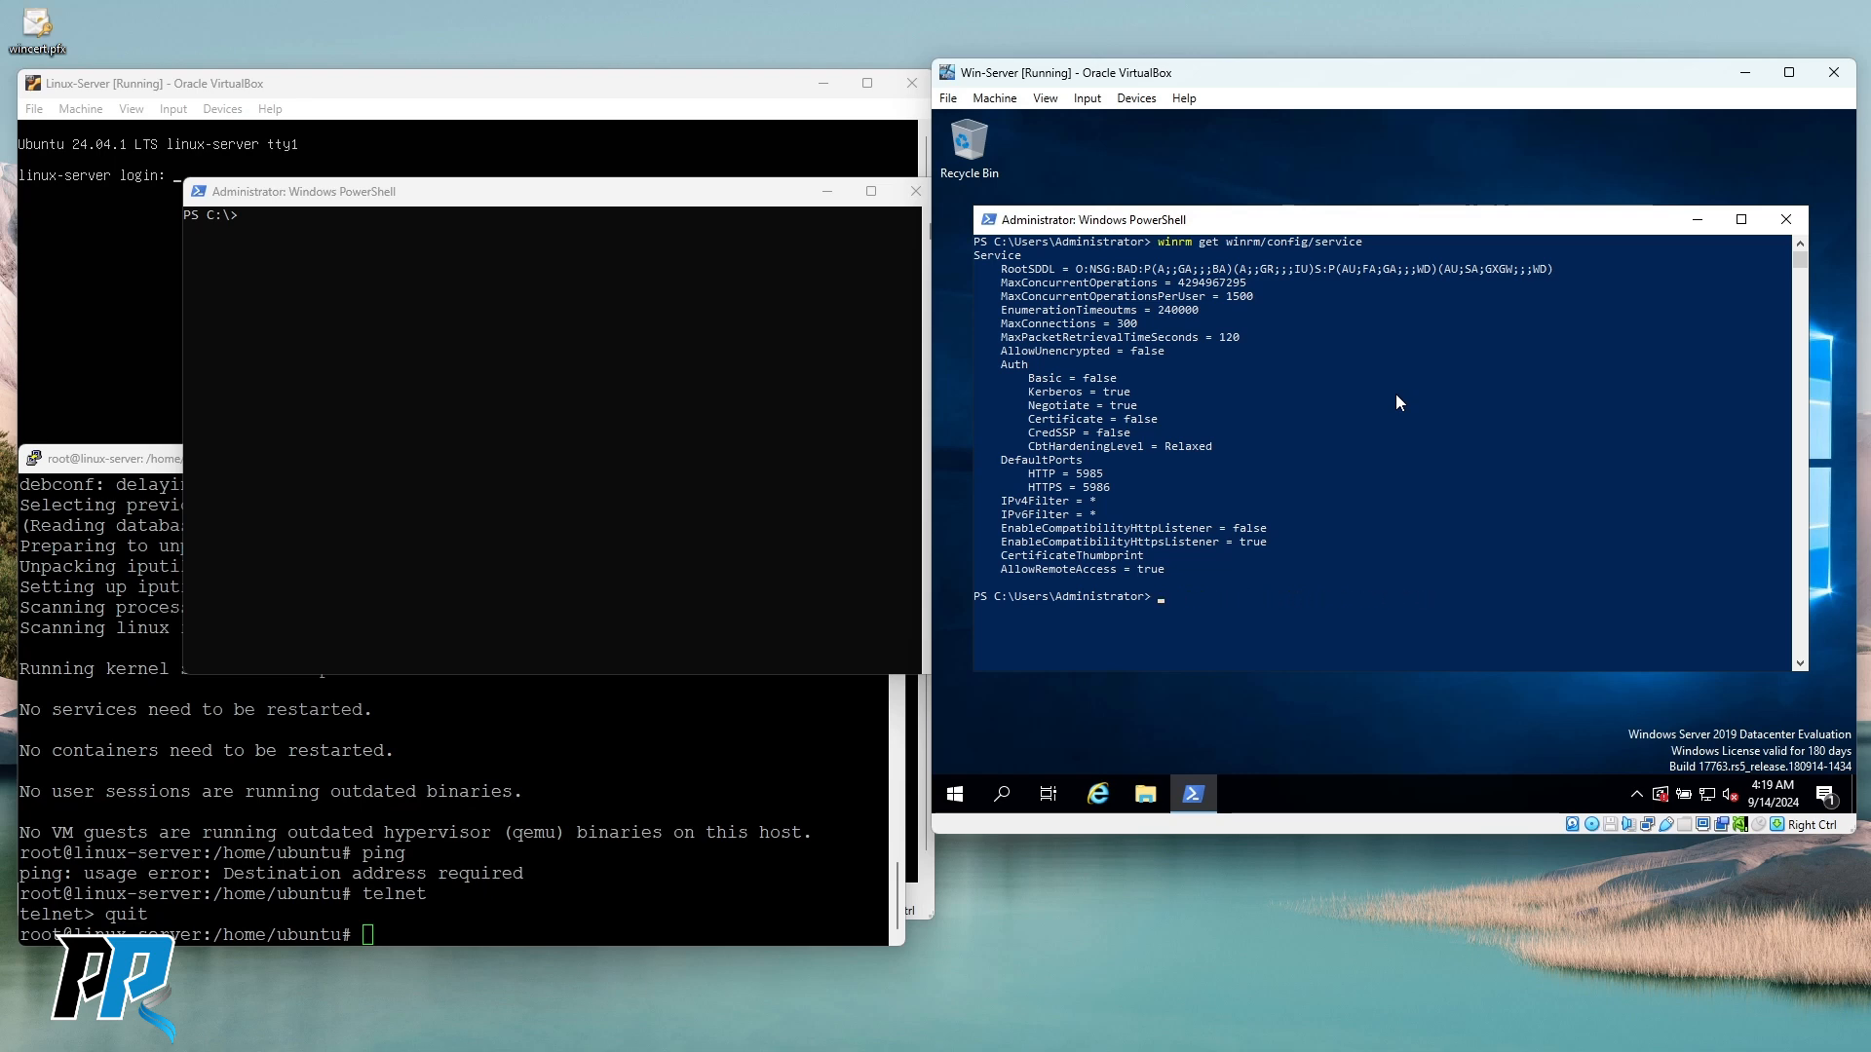
{"action": "type", "text": "winrm enum"}
{"action": "key", "text": "BackSpace"}
{"action": "key", "text": "BackSpace"}
{"action": "key", "text": "BackSpace"}
{"action": "type", "text": "numerate winrm/config/listener"}
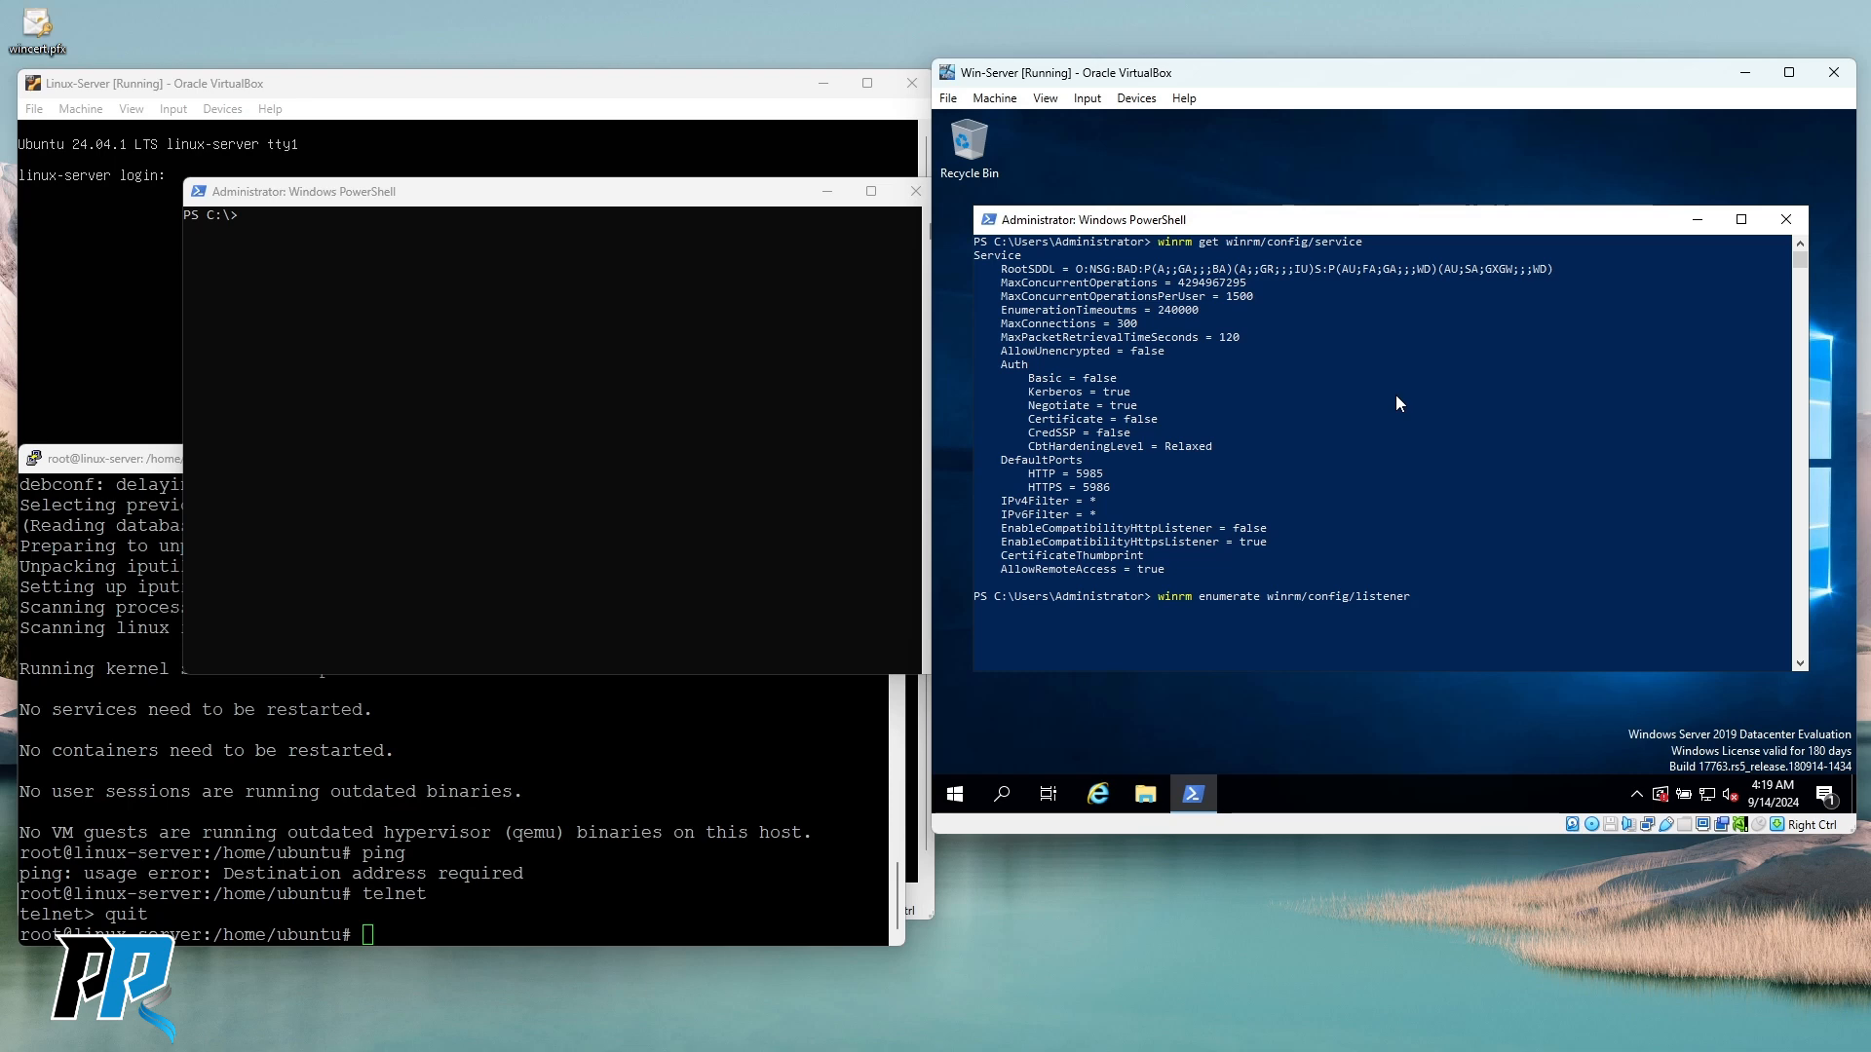
Run the listener enumeration and highlight the HTTPS transports, port 5986 and hostname WIN-QEMJV9V8SMQ.
{"action": "key", "text": "Return"}
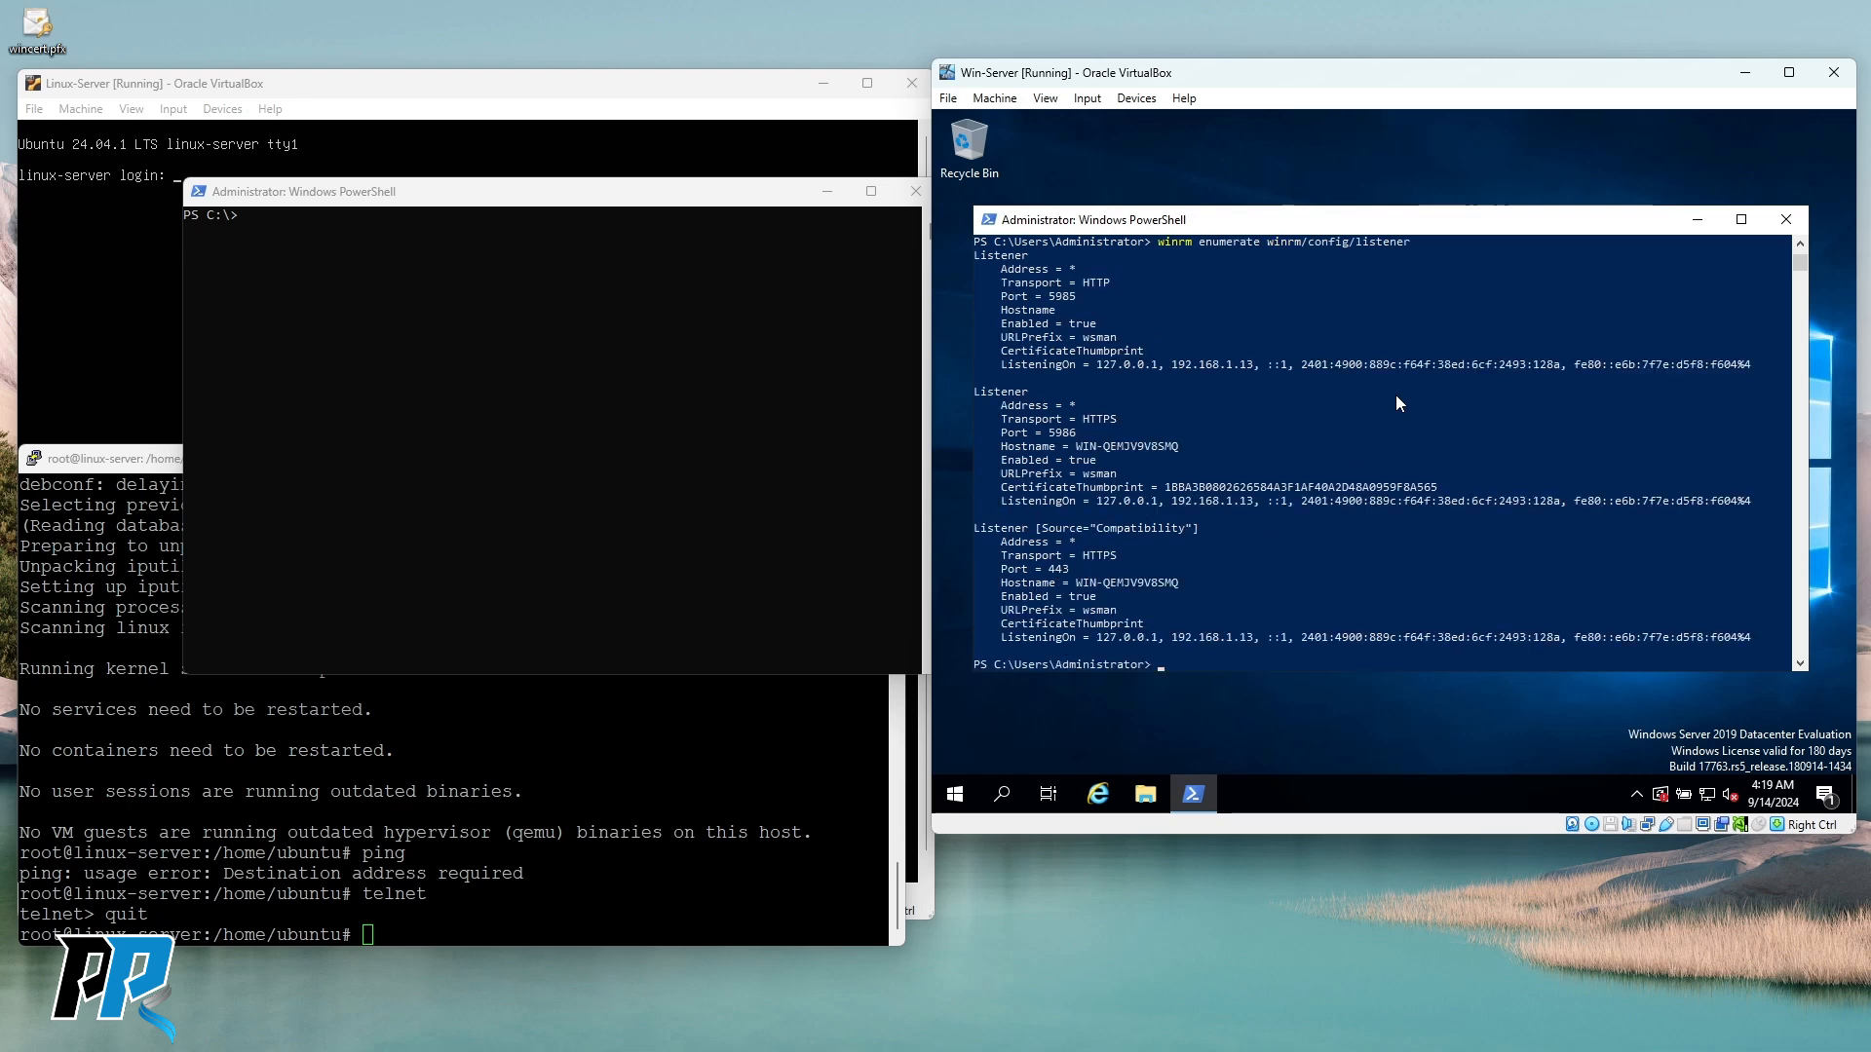
{"action": "scroll", "coordinate": [1247, 455], "scroll_direction": "up", "scroll_amount": 1}
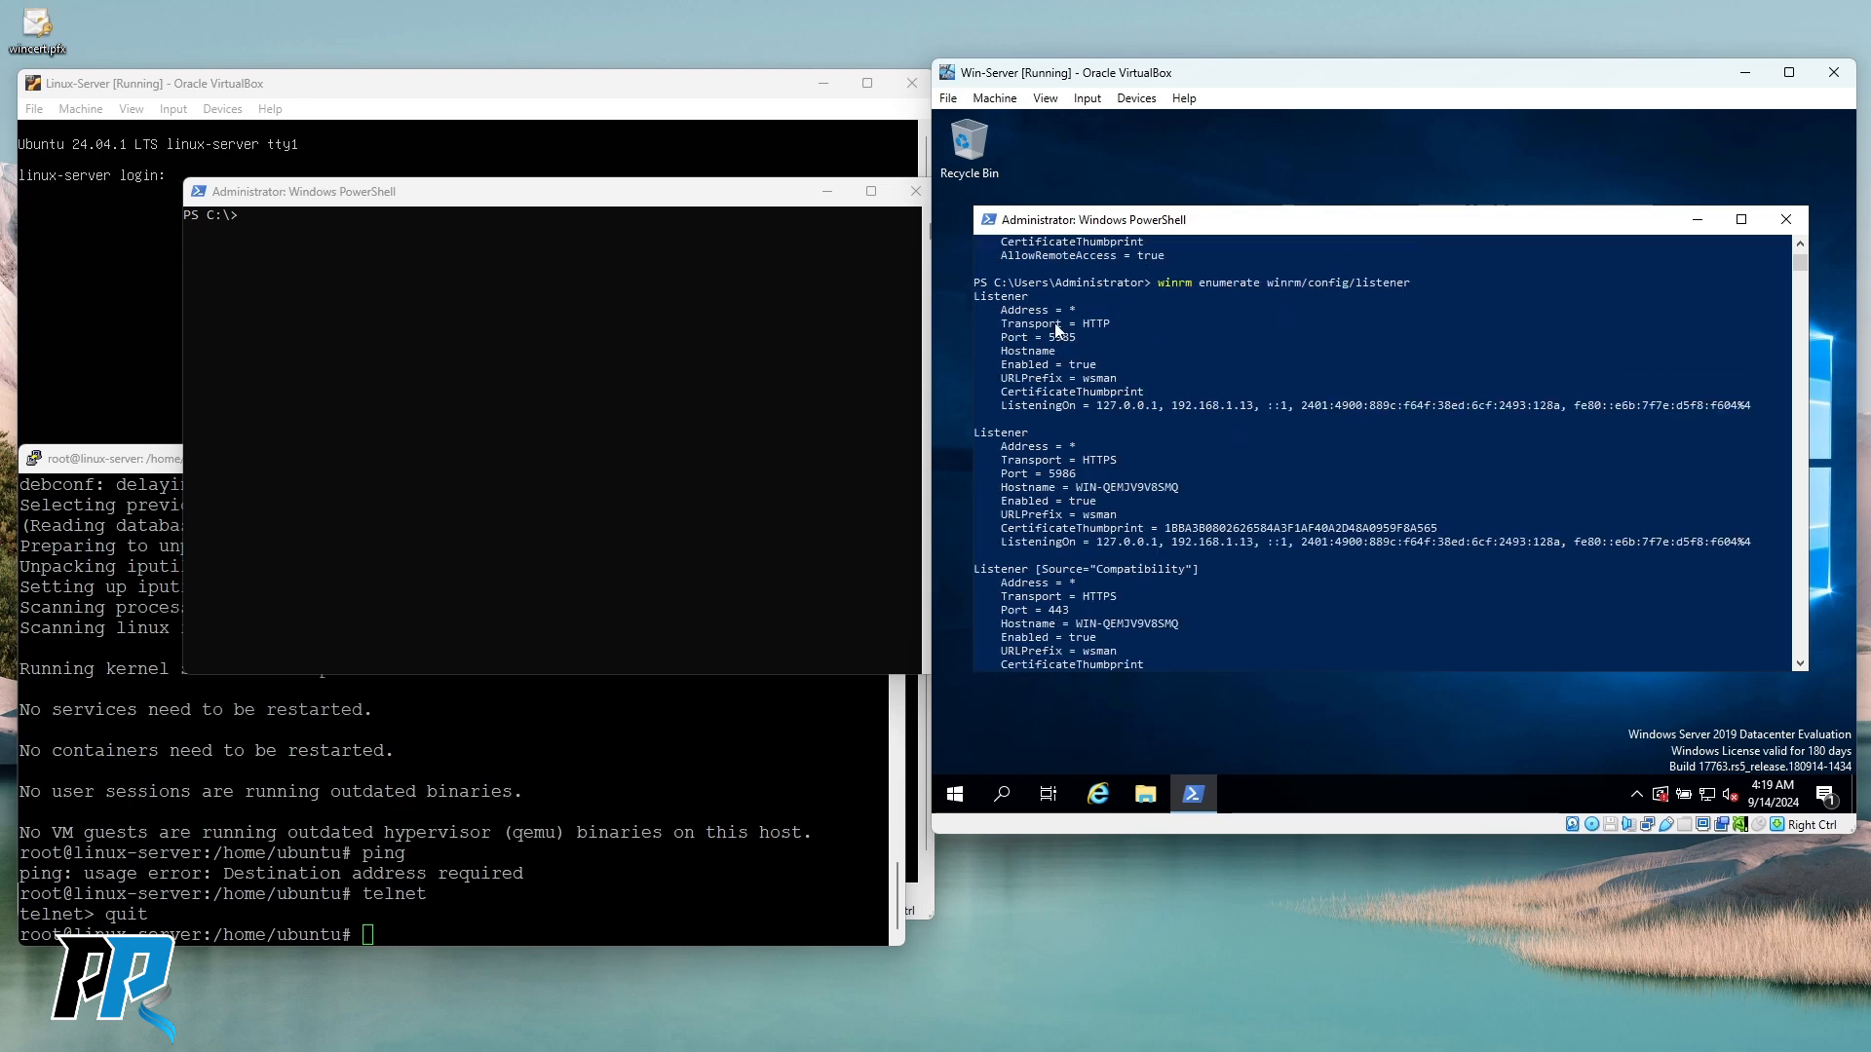
{"action": "left_click", "coordinate": [1091, 323]}
{"action": "left_click_drag", "start_coordinate": [1076, 460], "coordinate": [1116, 460]}
{"action": "scroll", "coordinate": [1214, 460], "scroll_direction": "down", "scroll_amount": 1}
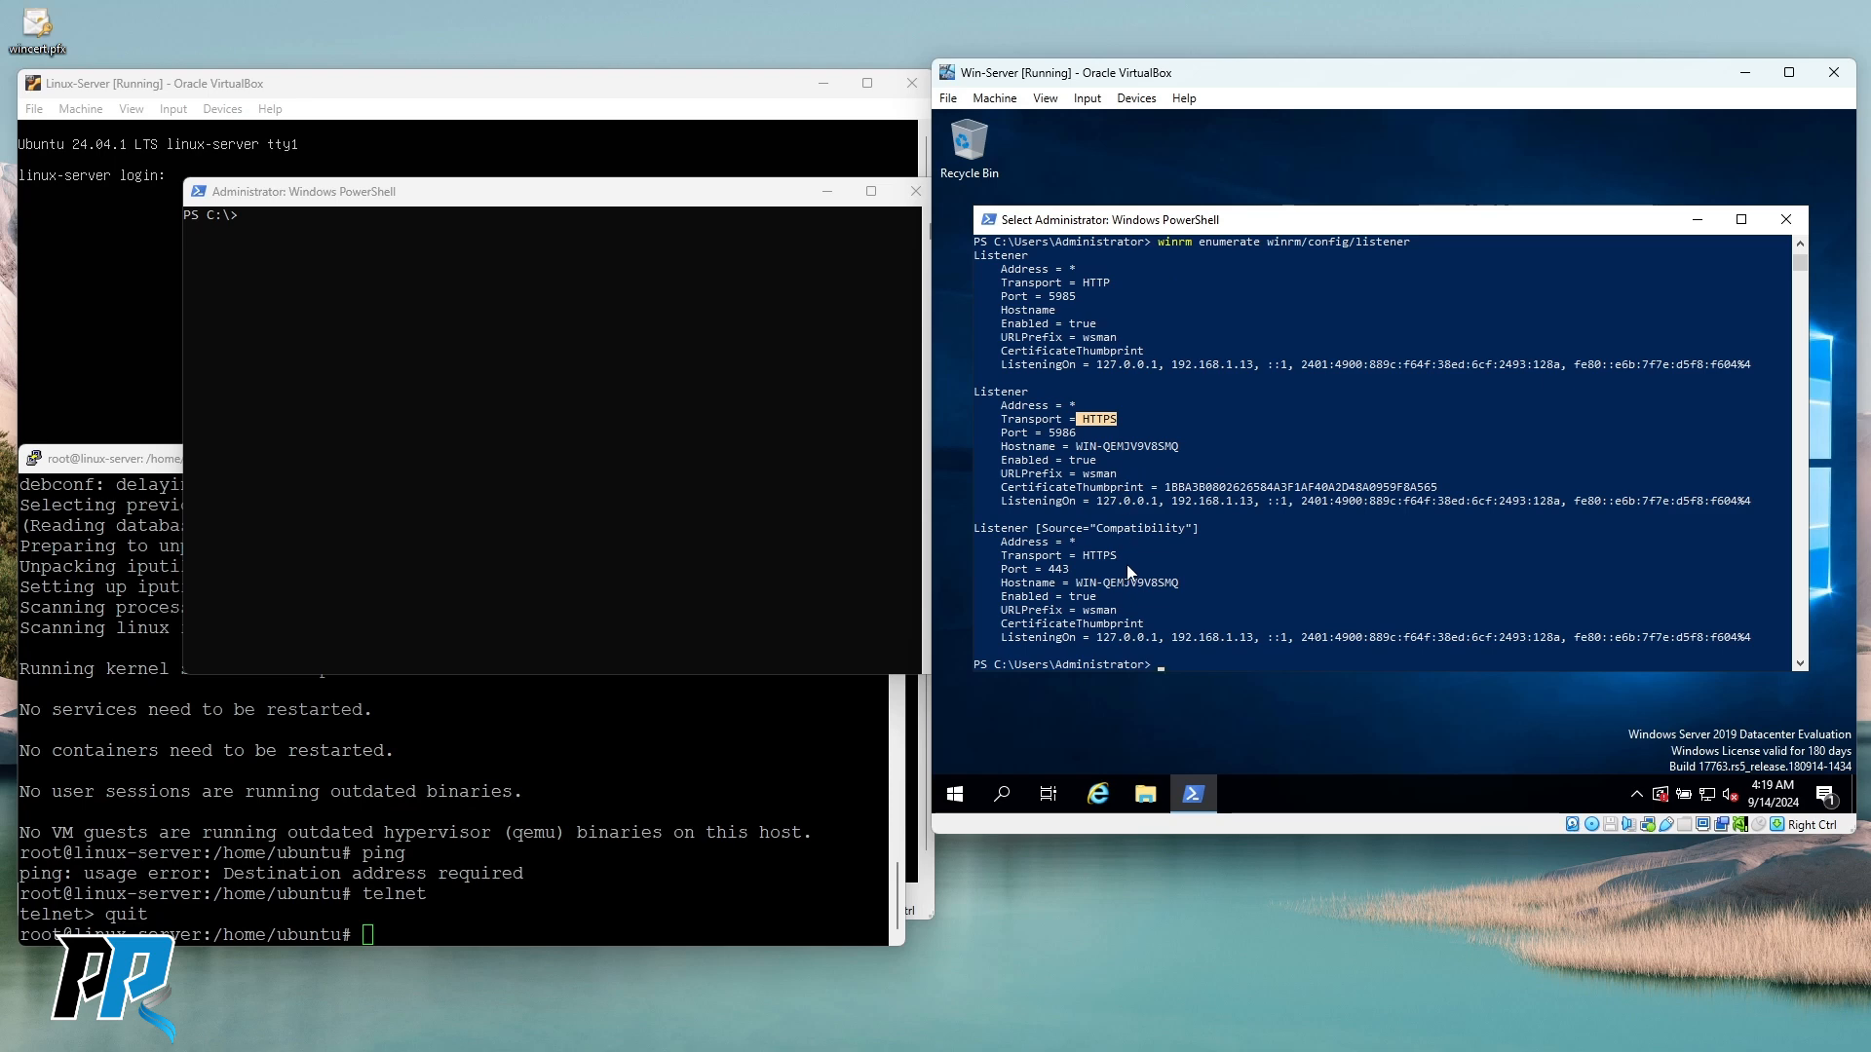
{"action": "left_click_drag", "start_coordinate": [1083, 556], "coordinate": [1117, 556]}
{"action": "left_click_drag", "start_coordinate": [1043, 429], "coordinate": [1096, 419]}
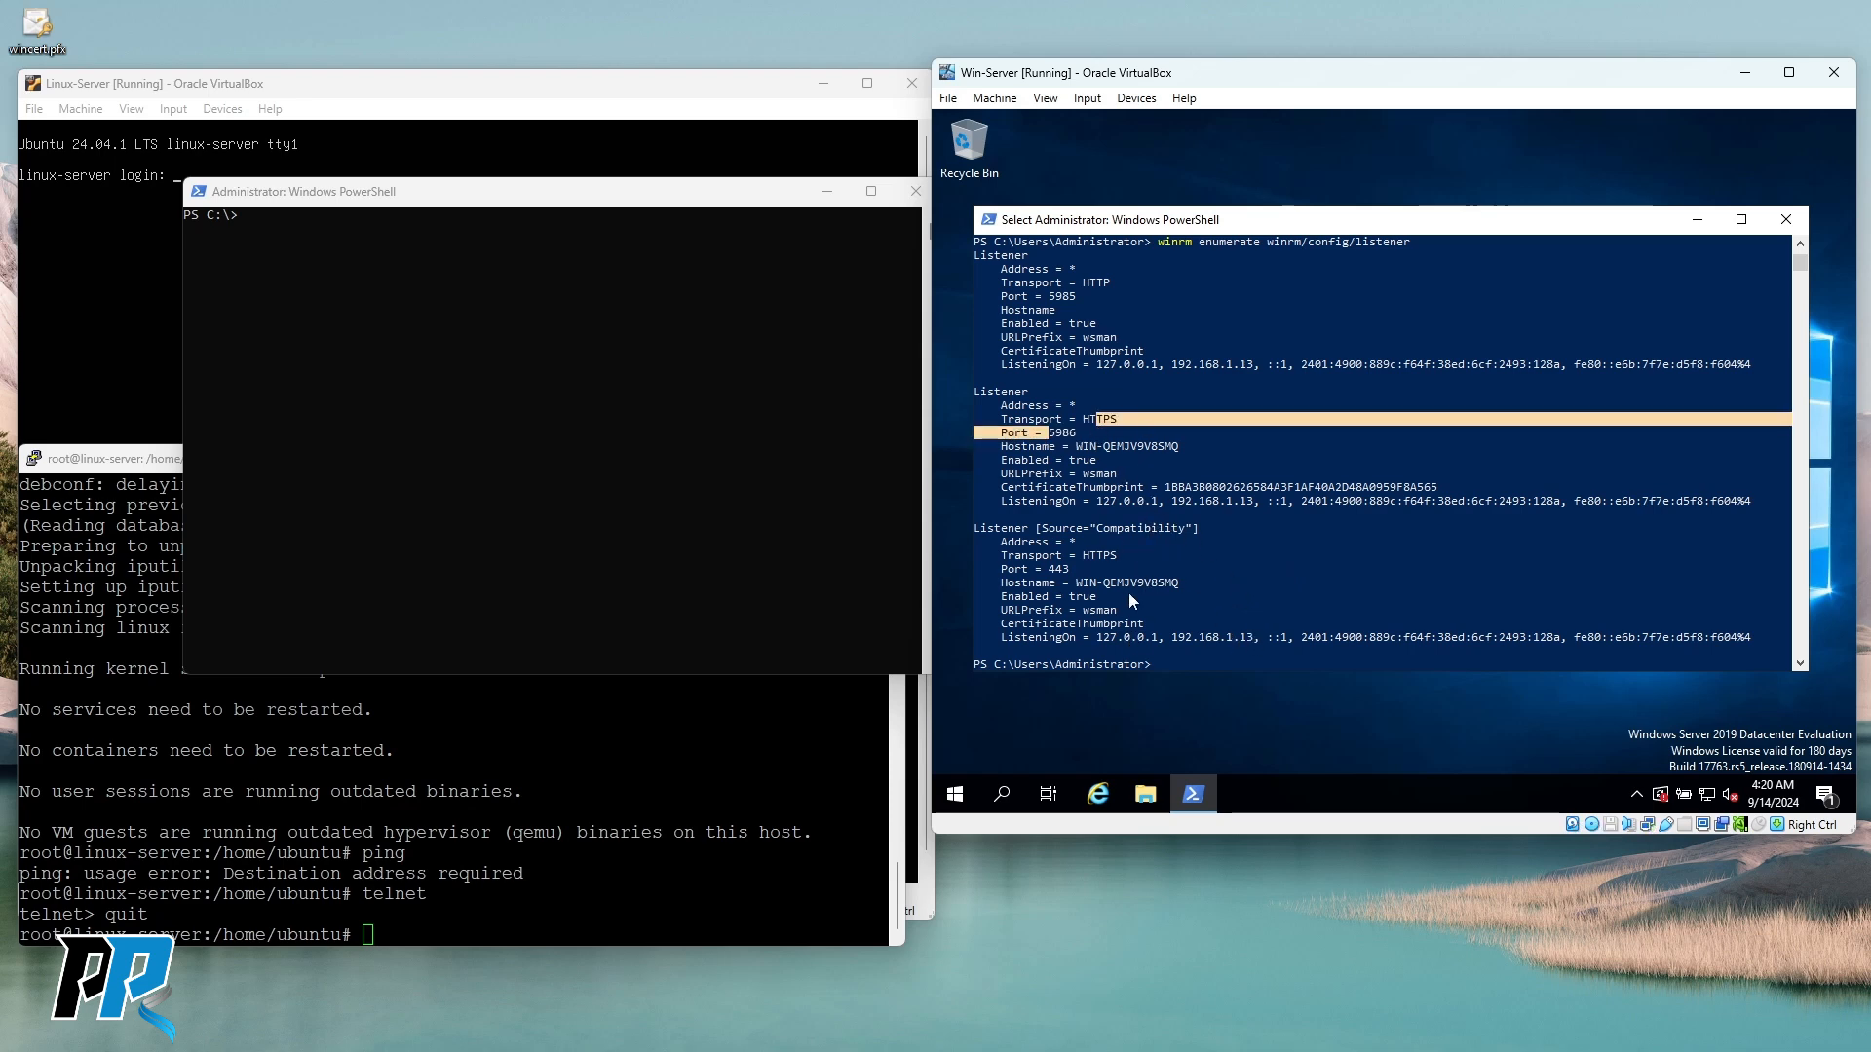
{"action": "left_click_drag", "start_coordinate": [1079, 582], "coordinate": [1174, 581]}
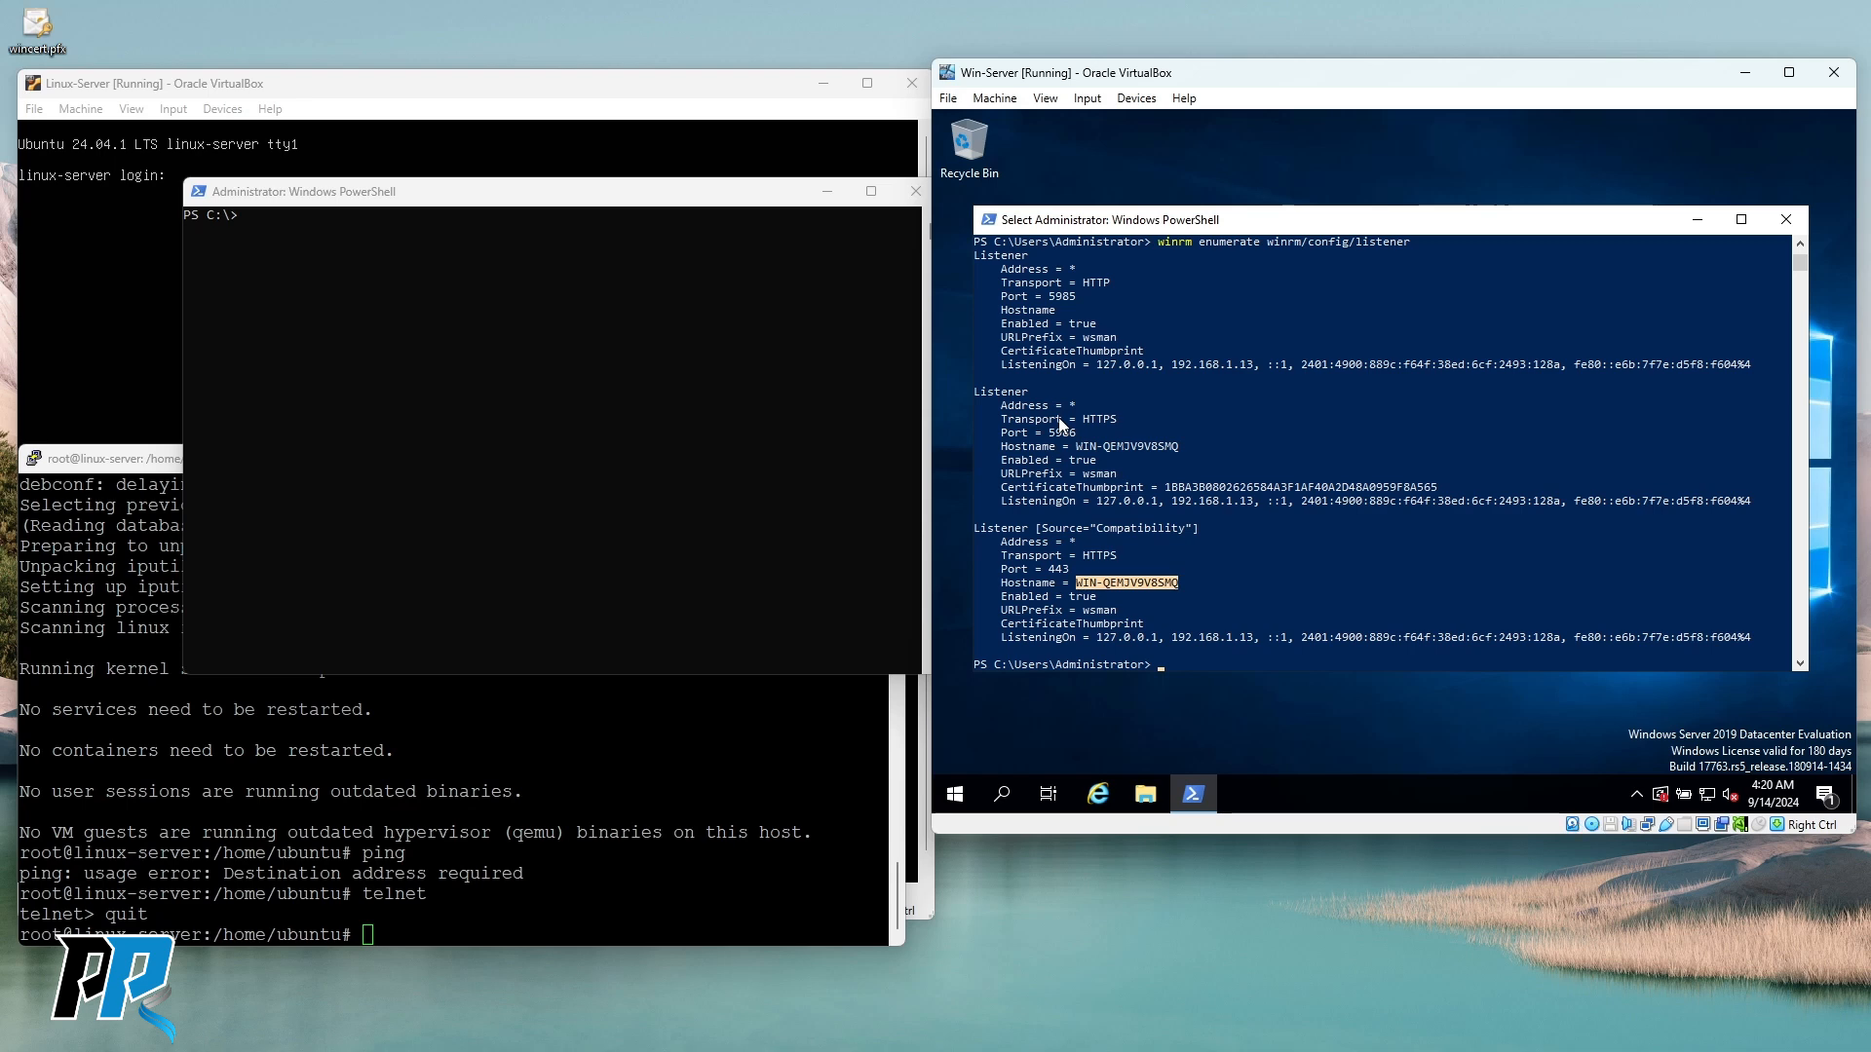
{"action": "left_click_drag", "start_coordinate": [1059, 419], "coordinate": [1113, 407]}
{"action": "left_click", "coordinate": [1150, 546]}
{"action": "left_click", "coordinate": [585, 393]}
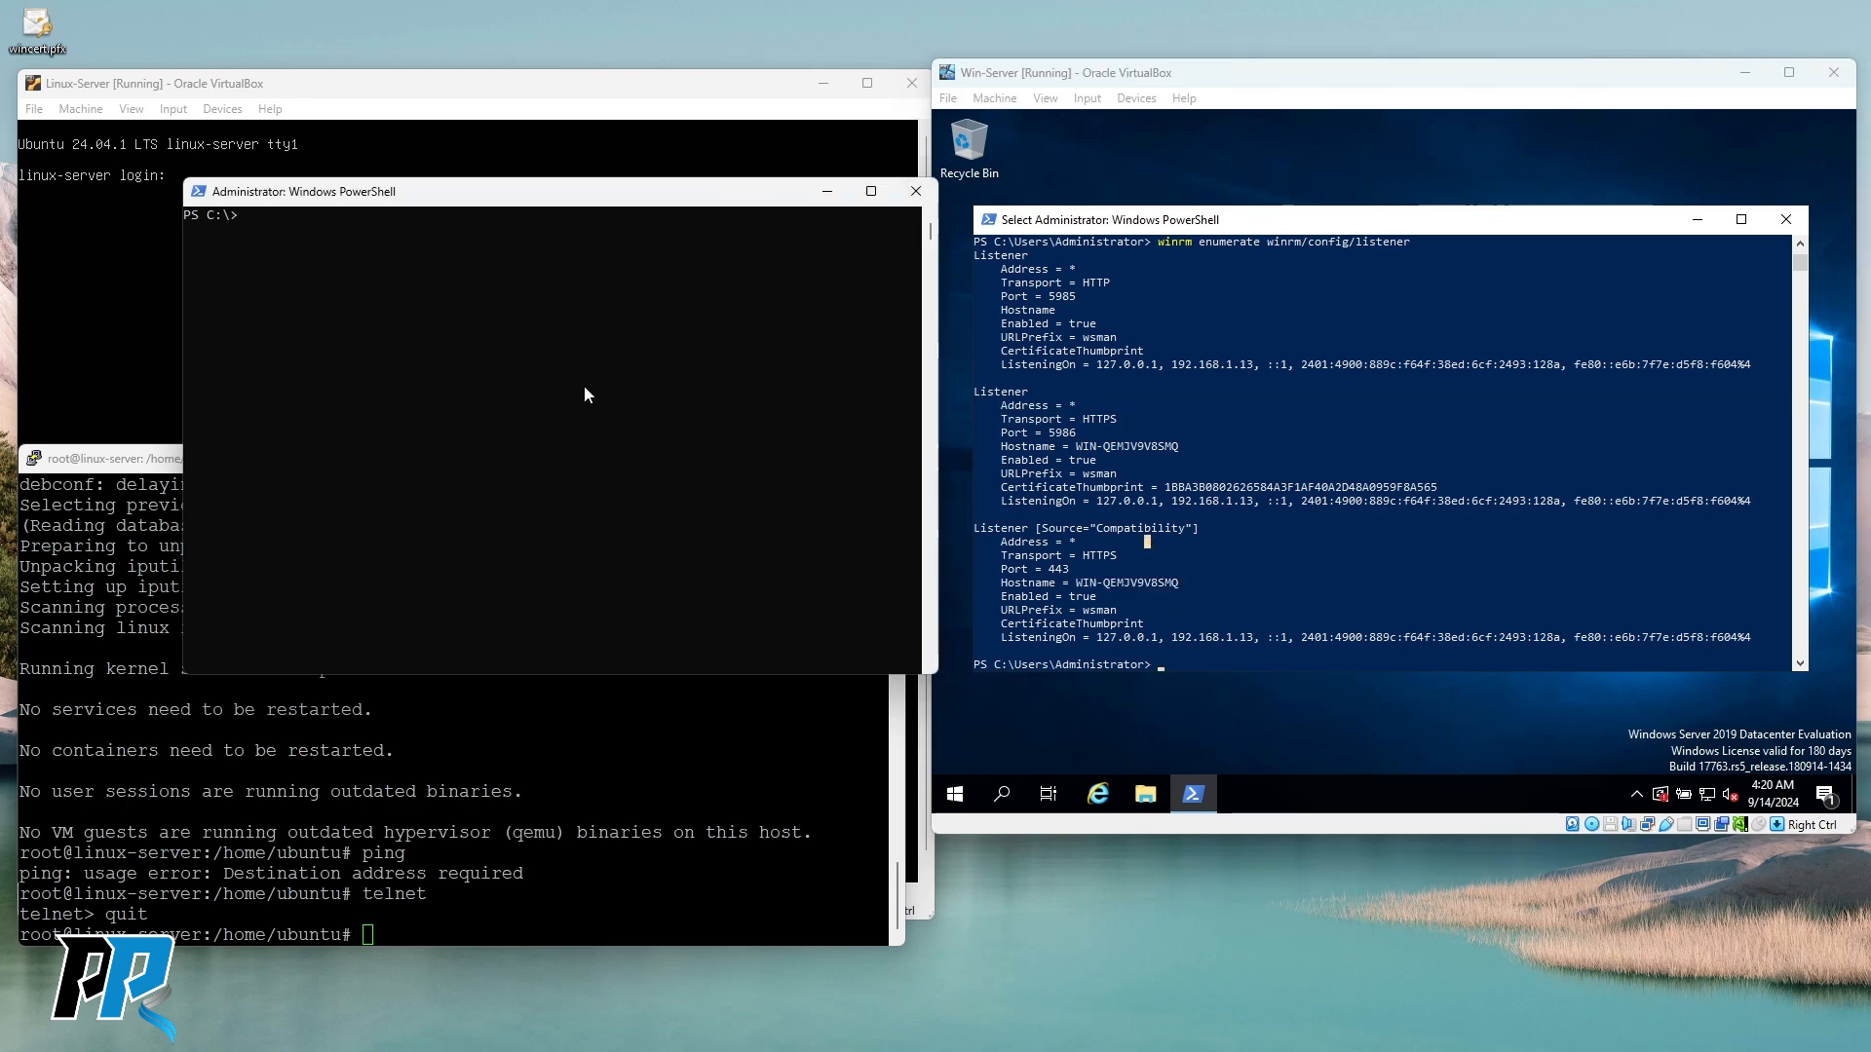
Run New-PSSession -ComputerName 192.168.1.13 without credentials or the SSL switch.
{"action": "left_click", "coordinate": [467, 467]}
{"action": "key", "text": "Up"}
{"action": "key", "text": "Up"}
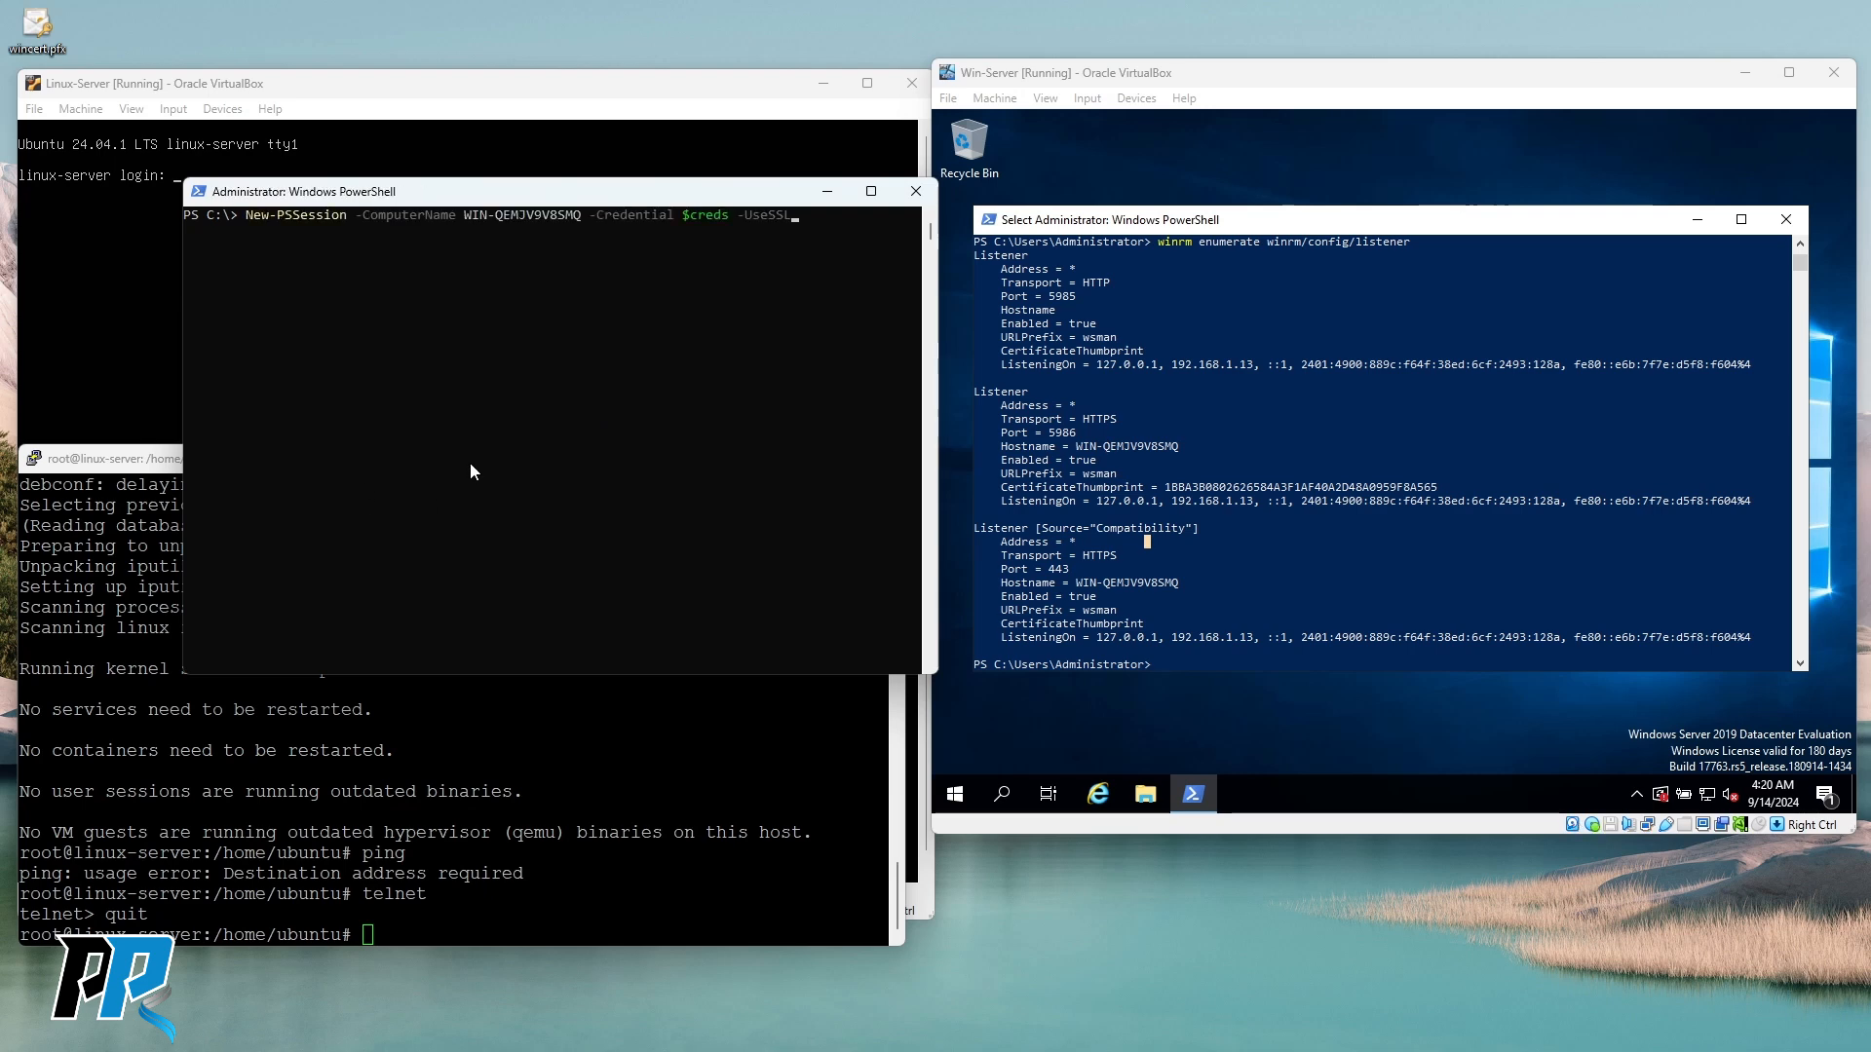
{"action": "key", "text": "BackSpace"}
{"action": "key", "text": "BackSpace"}
{"action": "key", "text": "BackSpace"}
{"action": "key", "text": "BackSpace"}
{"action": "key", "text": "BackSpace"}
{"action": "key", "text": "BackSpace"}
{"action": "key", "text": "BackSpace"}
{"action": "key", "text": "BackSpace"}
{"action": "key", "text": "BackSpace"}
{"action": "key", "text": "BackSpace"}
{"action": "key", "text": "BackSpace"}
{"action": "key", "text": "BackSpace"}
{"action": "key", "text": "BackSpace"}
{"action": "key", "text": "BackSpace"}
{"action": "key", "text": "BackSpace"}
{"action": "key", "text": "Left"}
{"action": "key", "text": "Left"}
{"action": "key", "text": "Left"}
{"action": "key", "text": "BackSpace"}
{"action": "key", "text": "BackSpace"}
{"action": "key", "text": "BackSpace"}
{"action": "key", "text": "BackSpace"}
{"action": "key", "text": "BackSpace"}
{"action": "key", "text": "BackSpace"}
{"action": "key", "text": "BackSpace"}
{"action": "key", "text": "BackSpace"}
{"action": "key", "text": "BackSpace"}
{"action": "key", "text": "BackSpace"}
{"action": "key", "text": "BackSpace"}
{"action": "key", "text": "BackSpace"}
{"action": "key", "text": "BackSpace"}
{"action": "key", "text": "BackSpace"}
{"action": "key", "text": "BackSpace"}
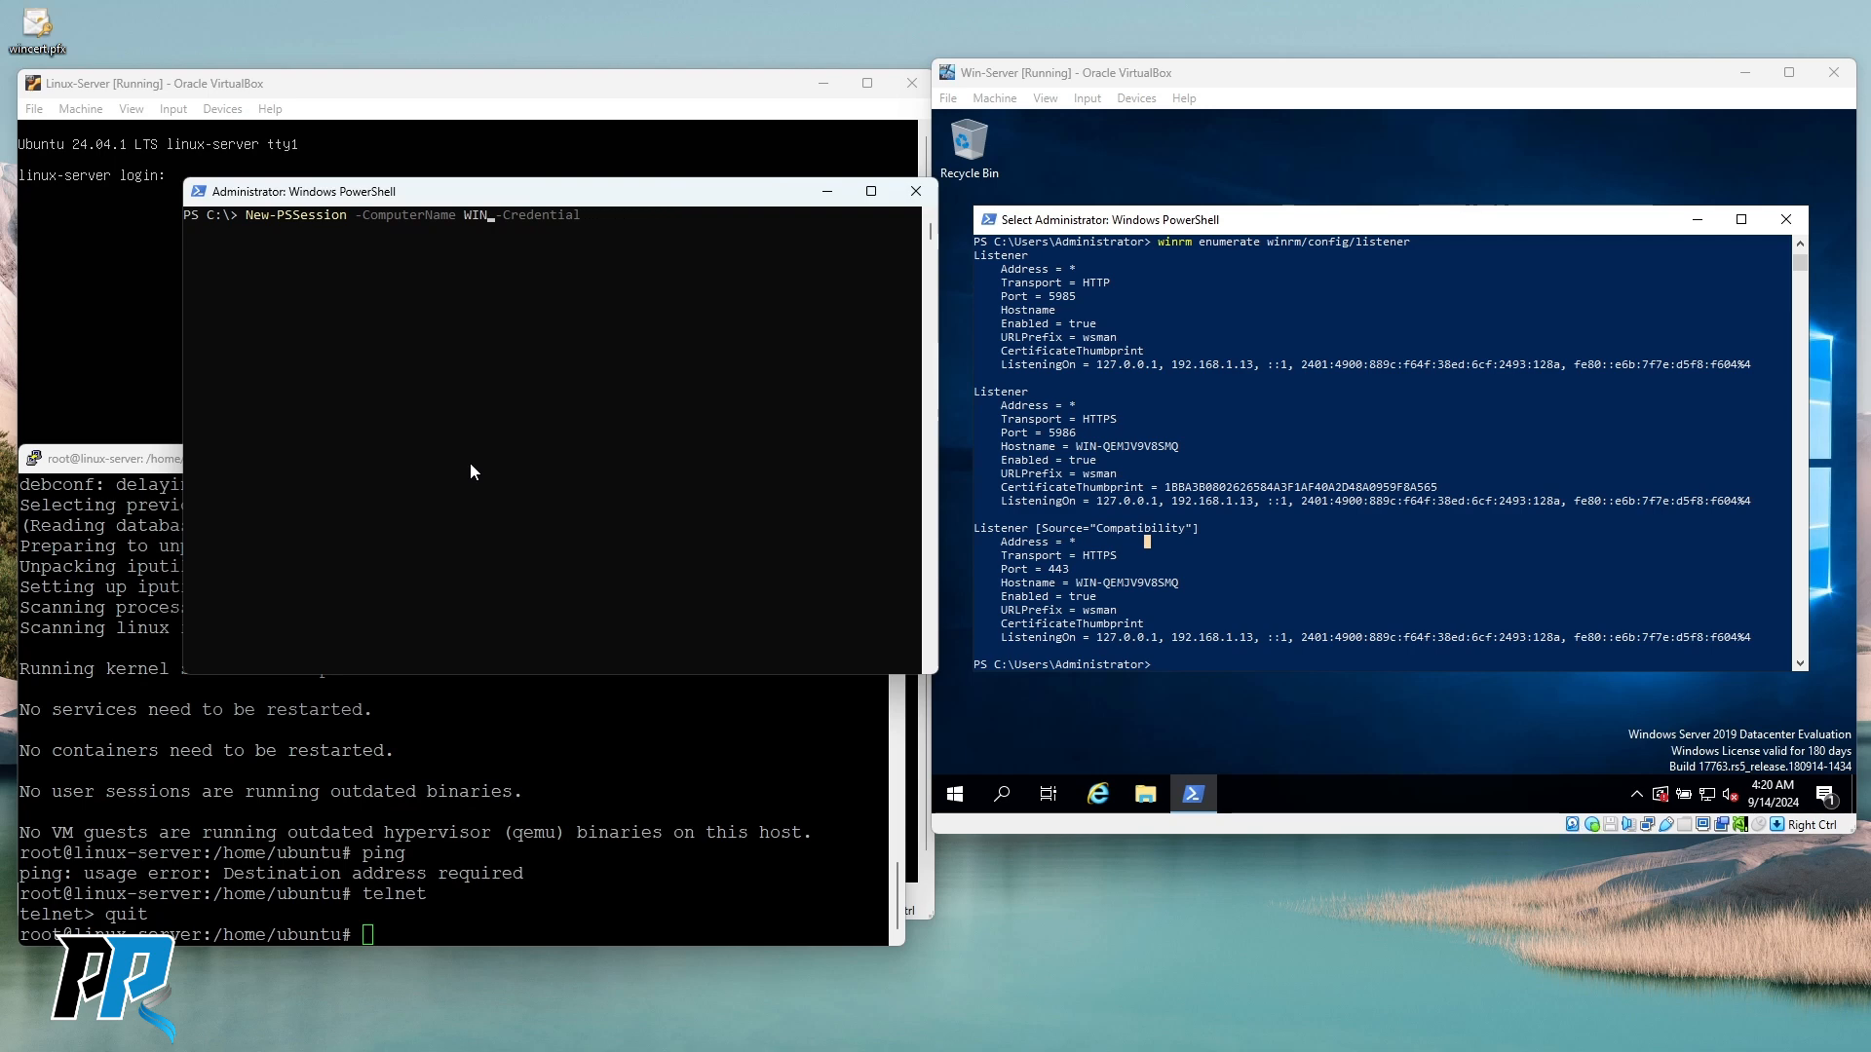
{"action": "type", "text": "192.168.1.13"}
{"action": "key", "text": "Return"}
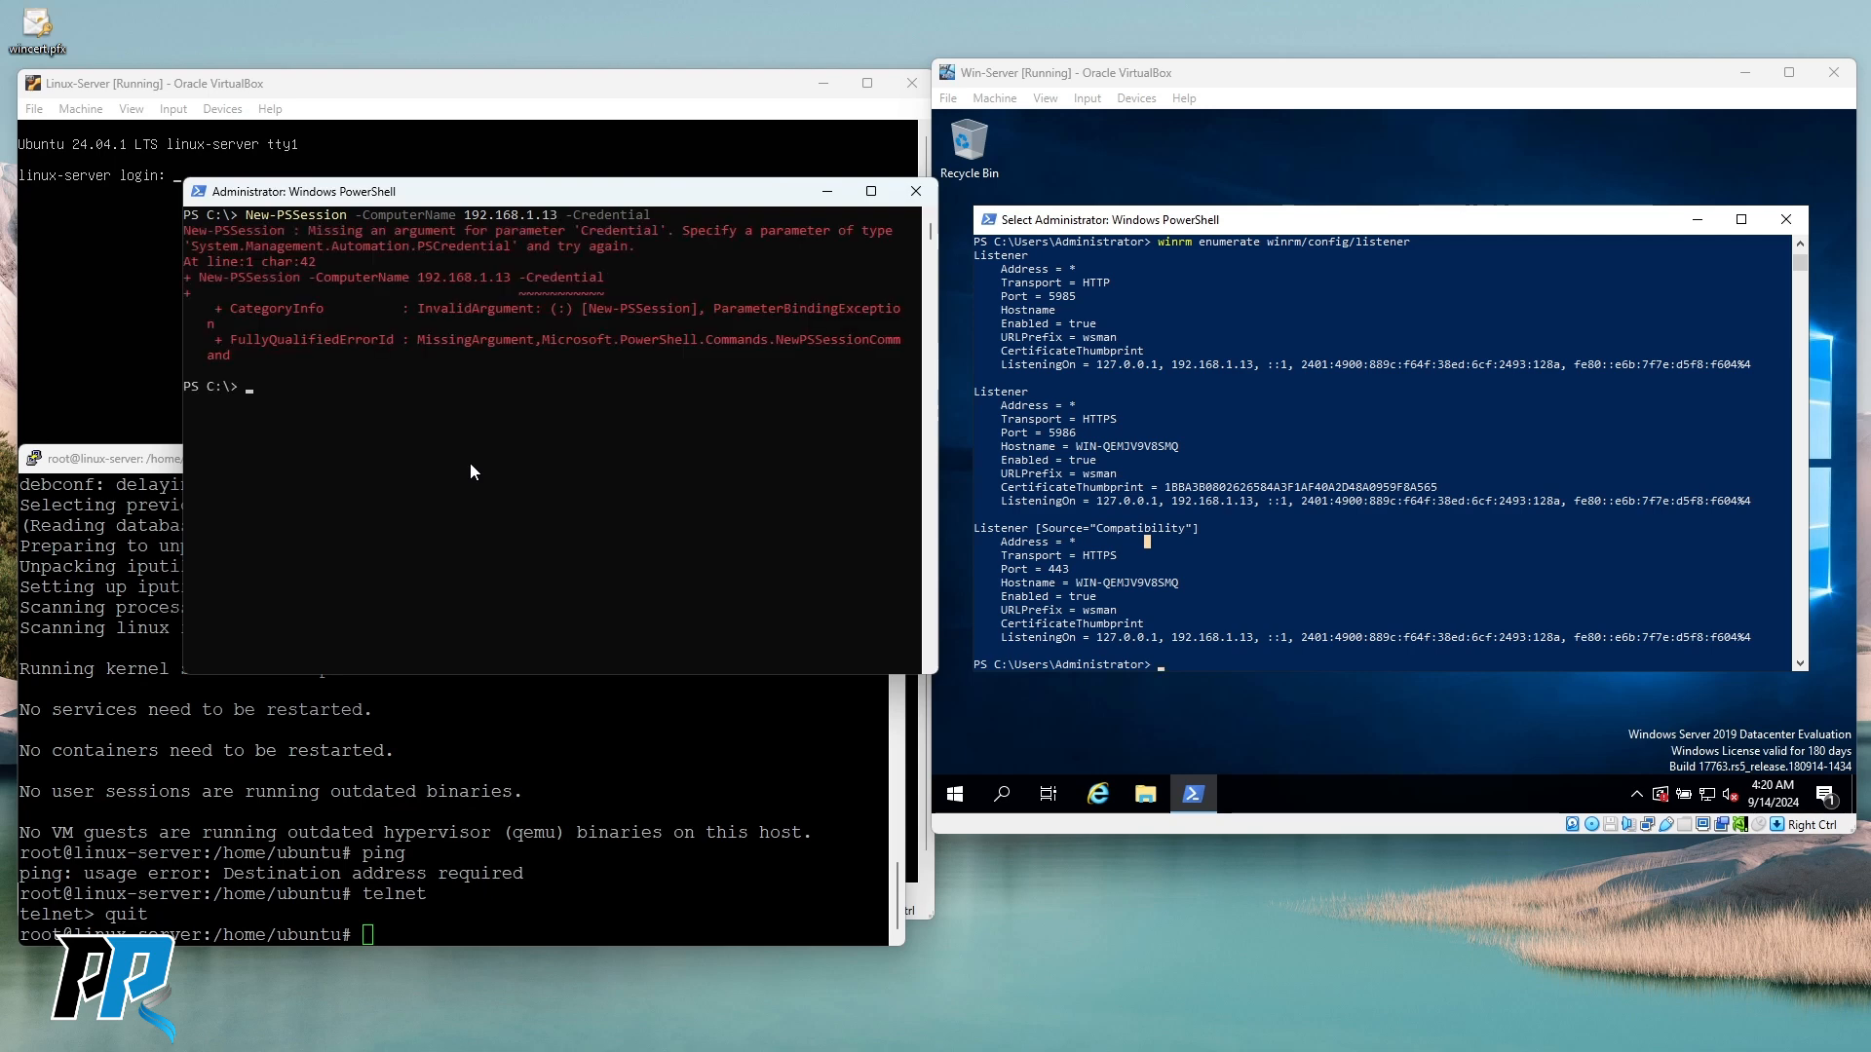
{"action": "left_click", "coordinate": [492, 435]}
{"action": "key", "text": "Escape"}
{"action": "key", "text": "Up"}
{"action": "key", "text": "BackSpace"}
{"action": "key", "text": "BackSpace"}
{"action": "key", "text": "BackSpace"}
{"action": "key", "text": "BackSpace"}
{"action": "key", "text": "BackSpace"}
{"action": "key", "text": "BackSpace"}
{"action": "key", "text": "BackSpace"}
{"action": "key", "text": "BackSpace"}
{"action": "key", "text": "BackSpace"}
{"action": "key", "text": "BackSpace"}
{"action": "key", "text": "BackSpace"}
{"action": "key", "text": "BackSpace"}
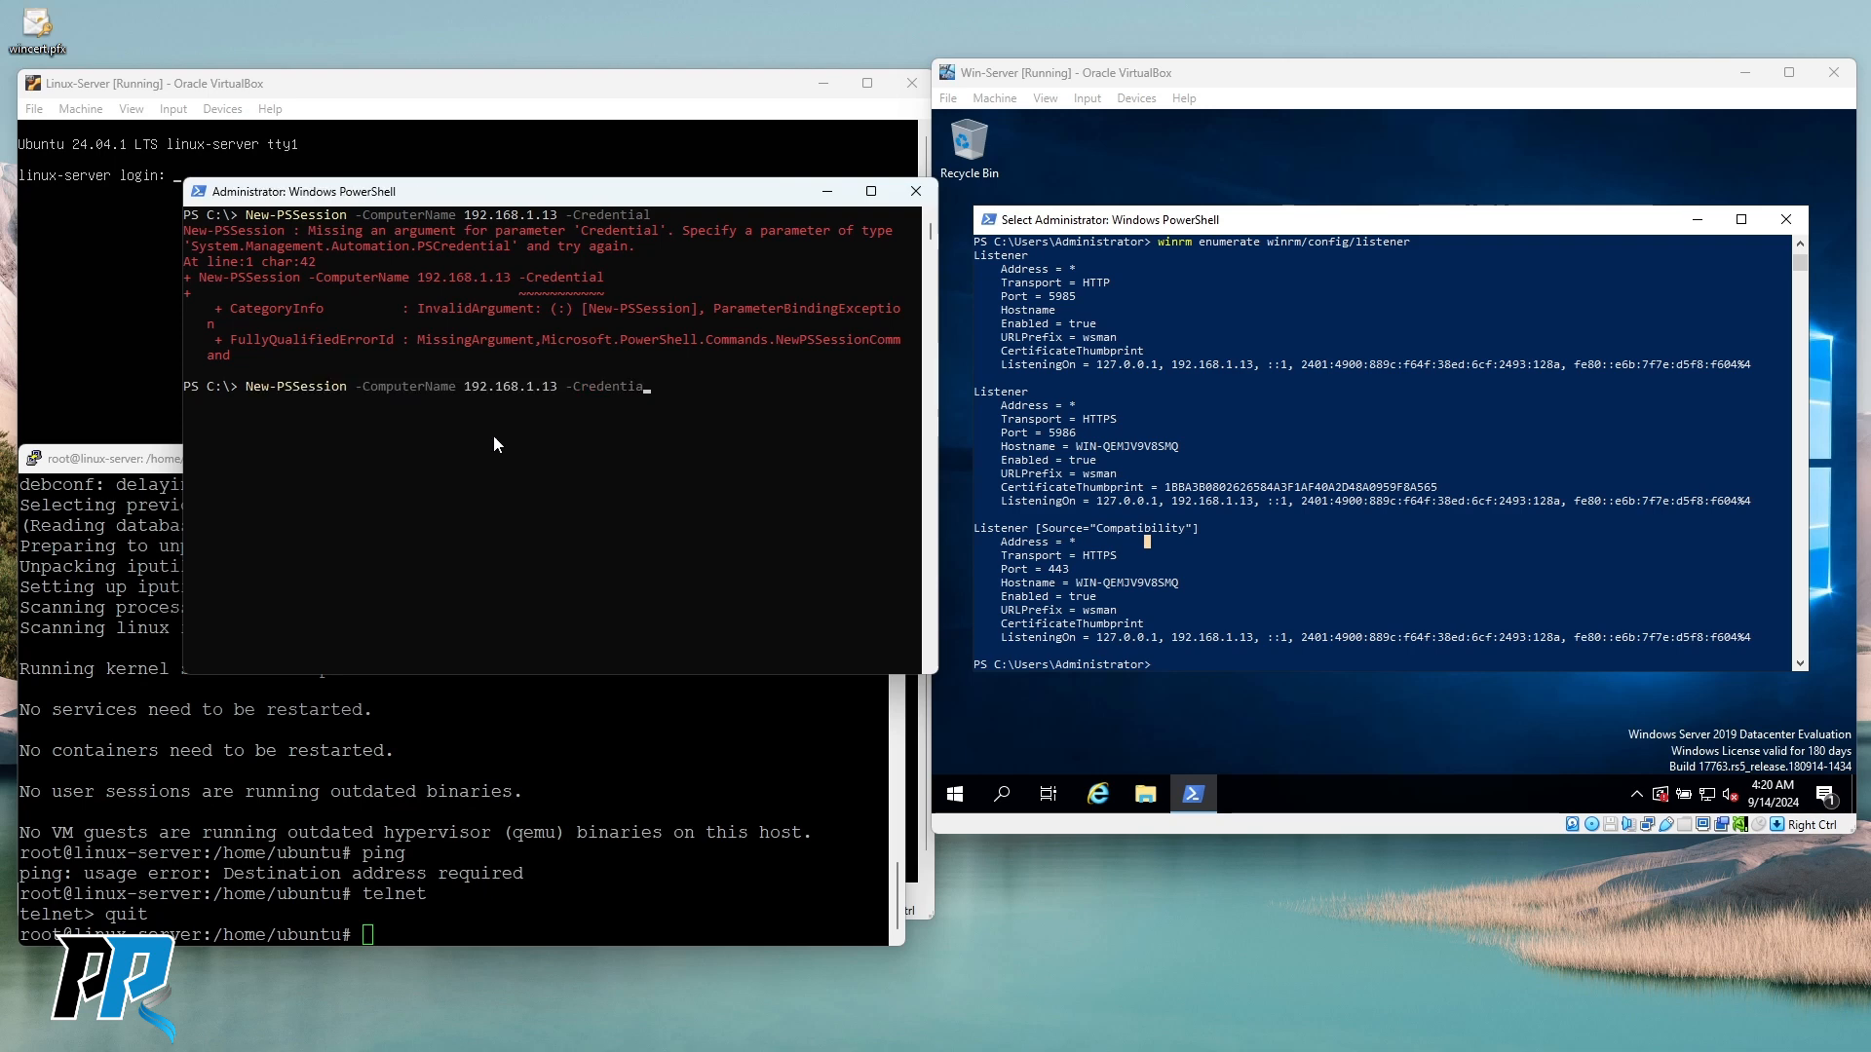
{"action": "key", "text": "Return"}
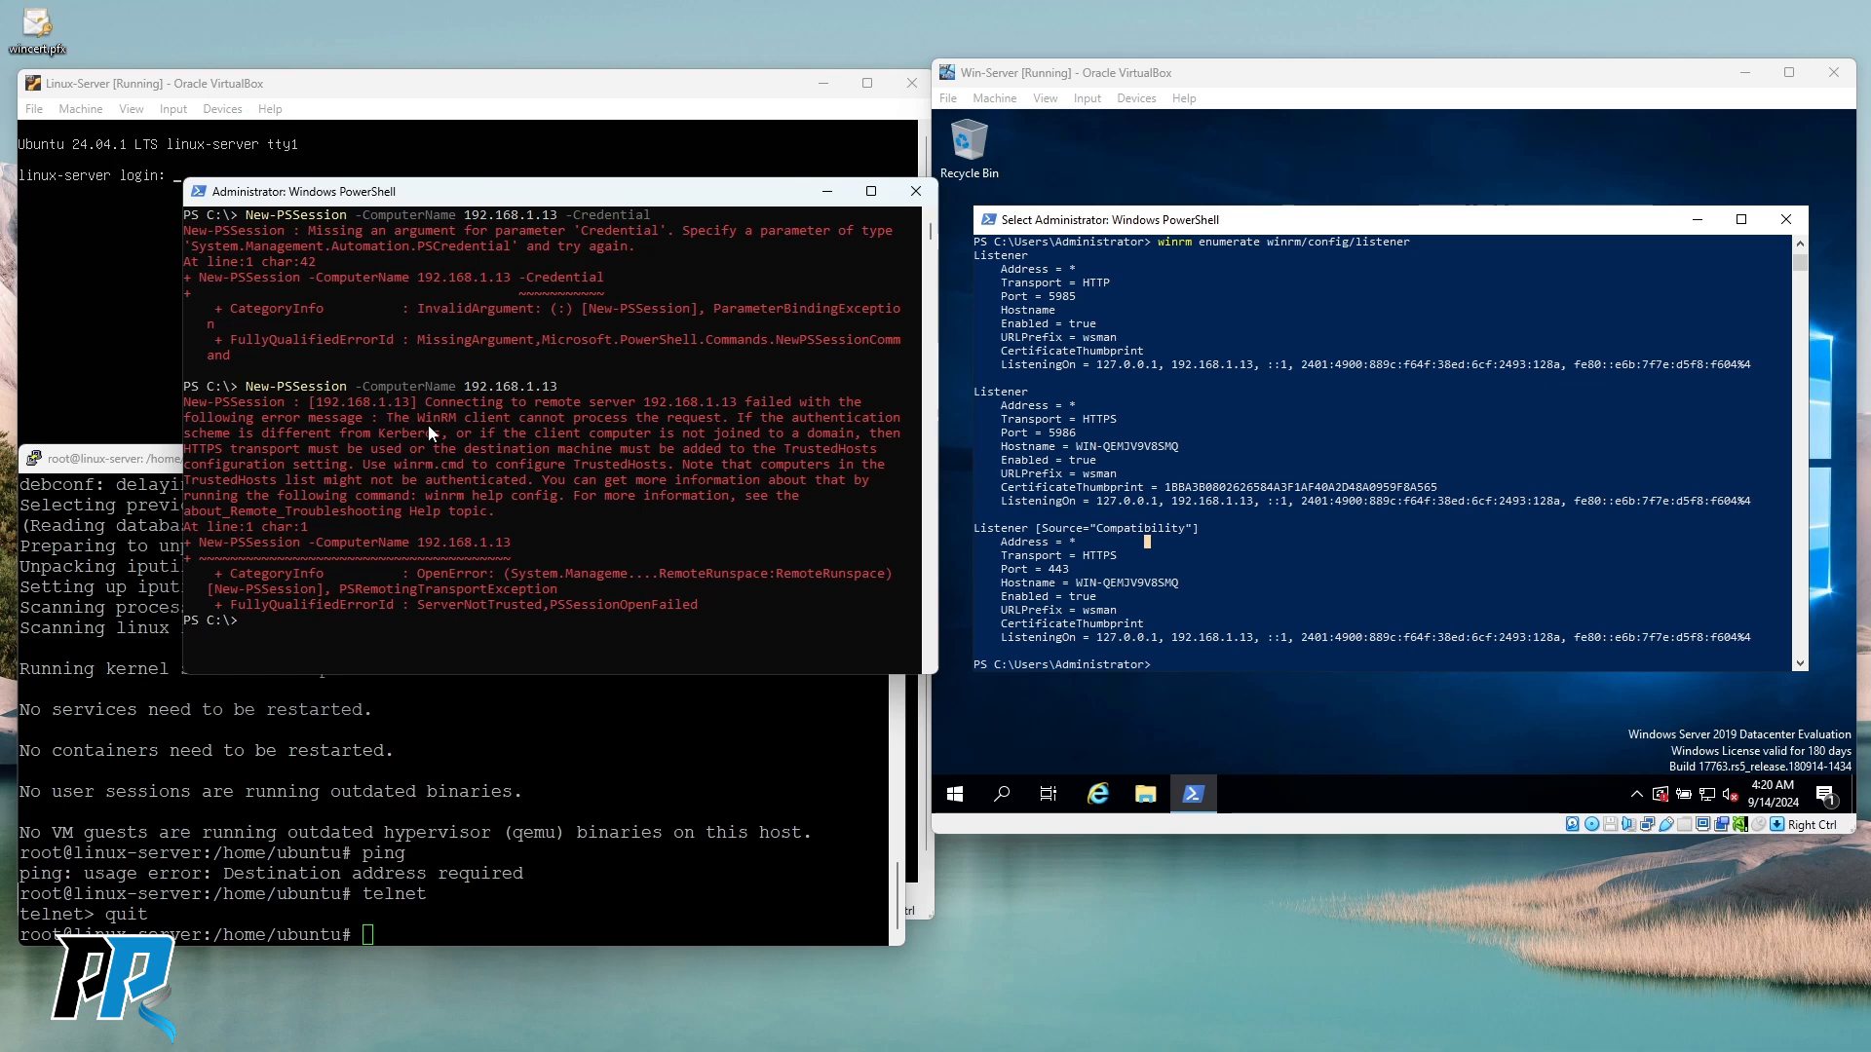
Select and copy the HTTPS/TrustedHosts advice from the connection error.
{"action": "left_click_drag", "start_coordinate": [425, 402], "coordinate": [716, 419]}
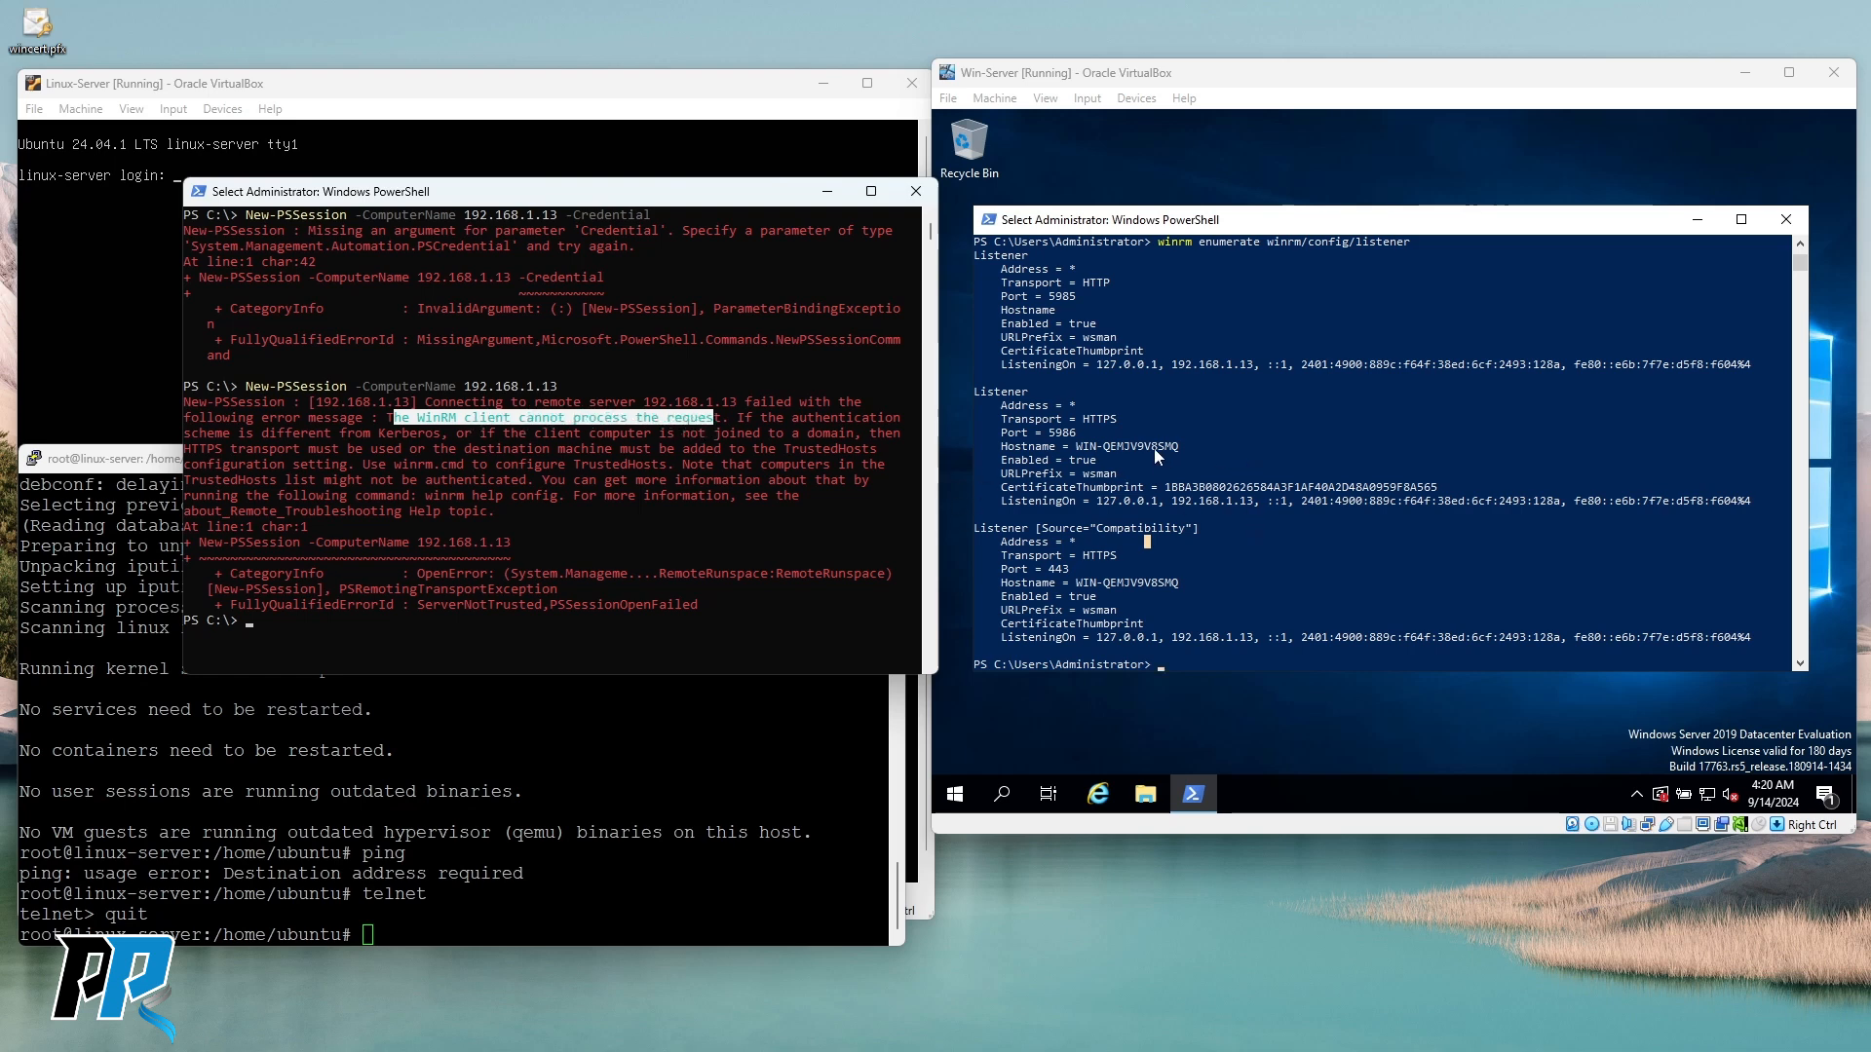
{"action": "left_click_drag", "start_coordinate": [185, 446], "coordinate": [395, 466]}
{"action": "left_click_drag", "start_coordinate": [597, 464], "coordinate": [360, 466]}
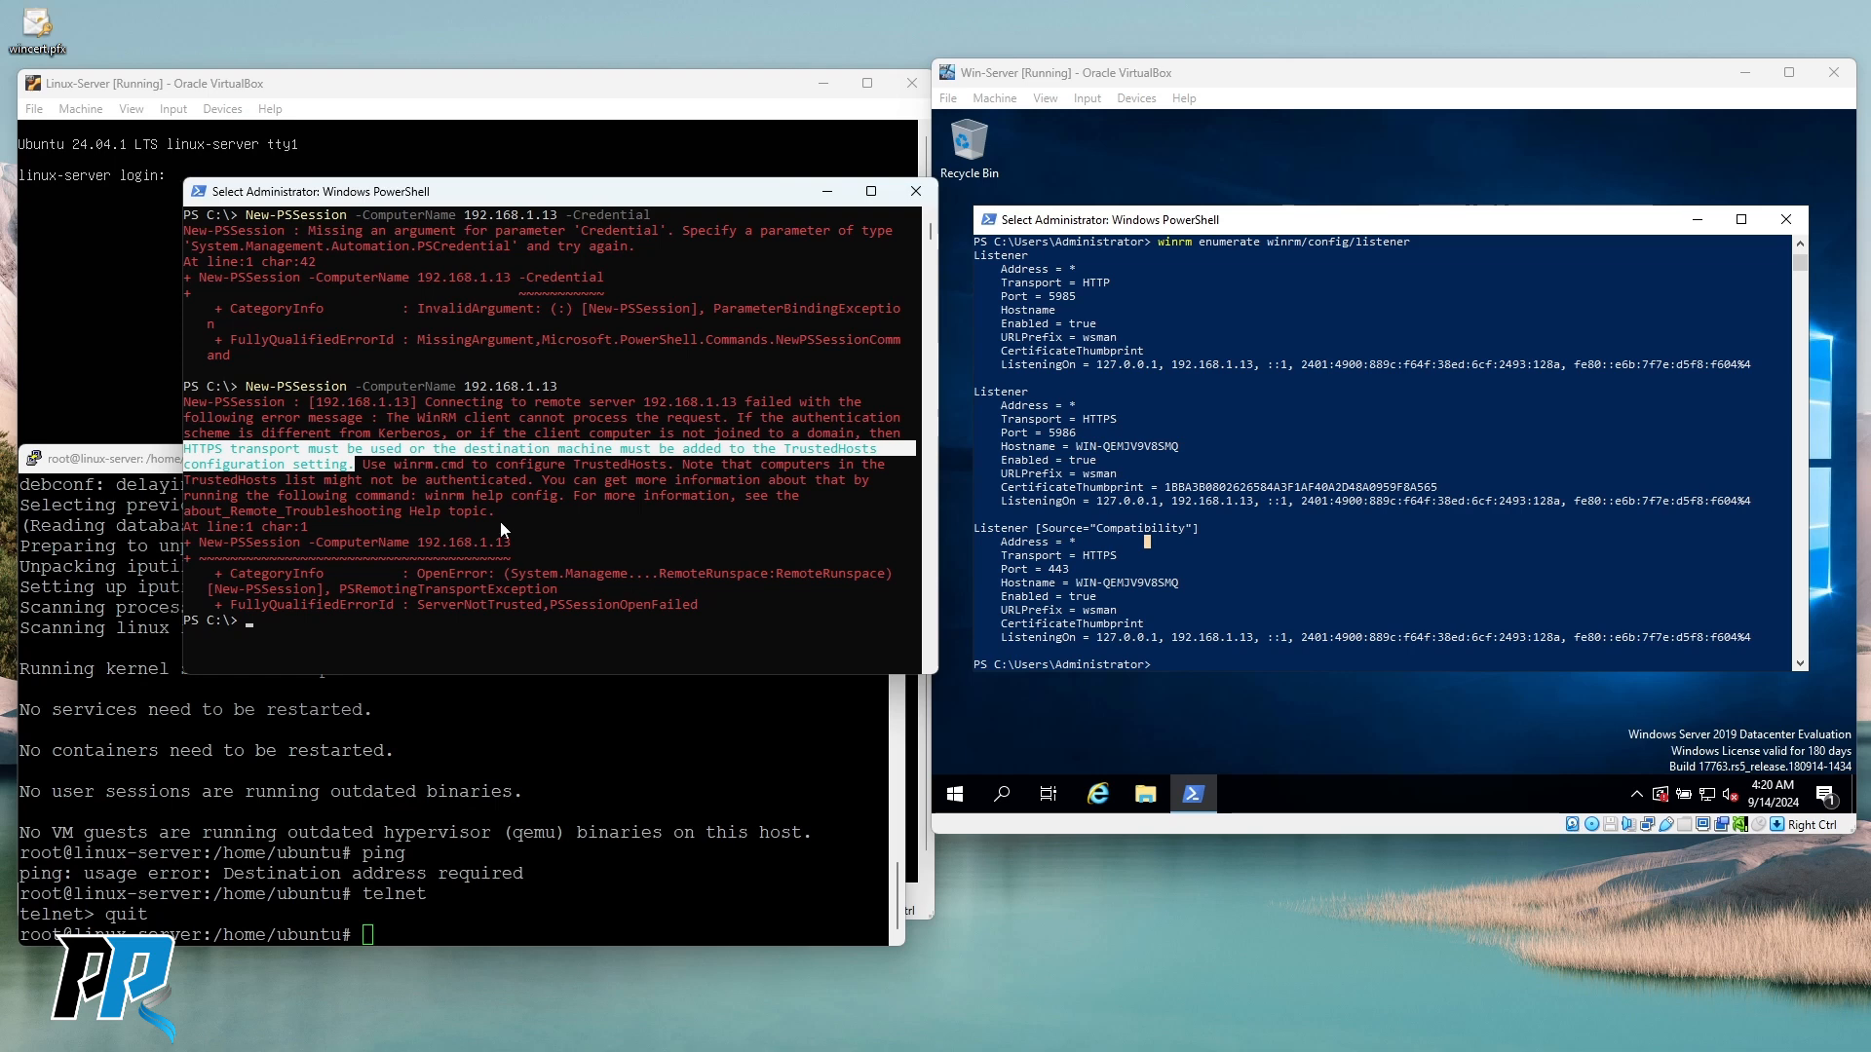
{"action": "left_click_drag", "start_coordinate": [394, 463], "coordinate": [659, 474]}
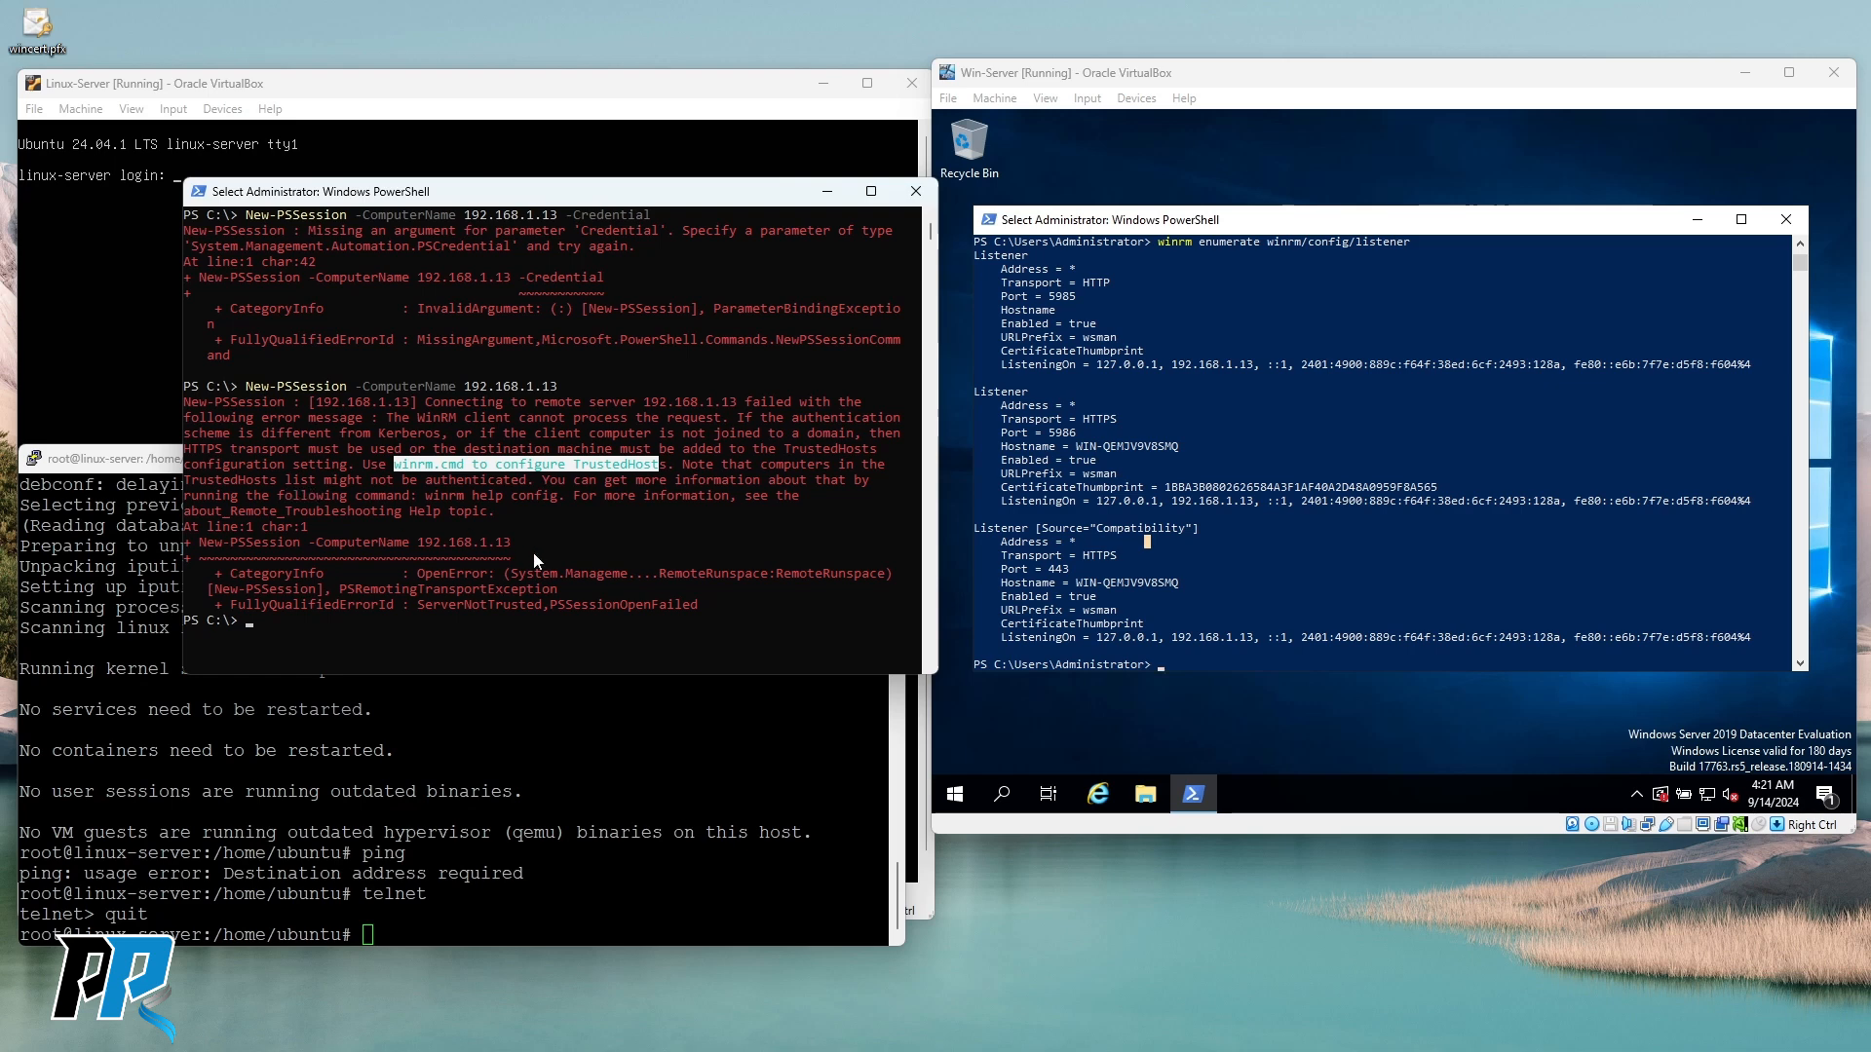
{"action": "right_click", "coordinate": [581, 523]}
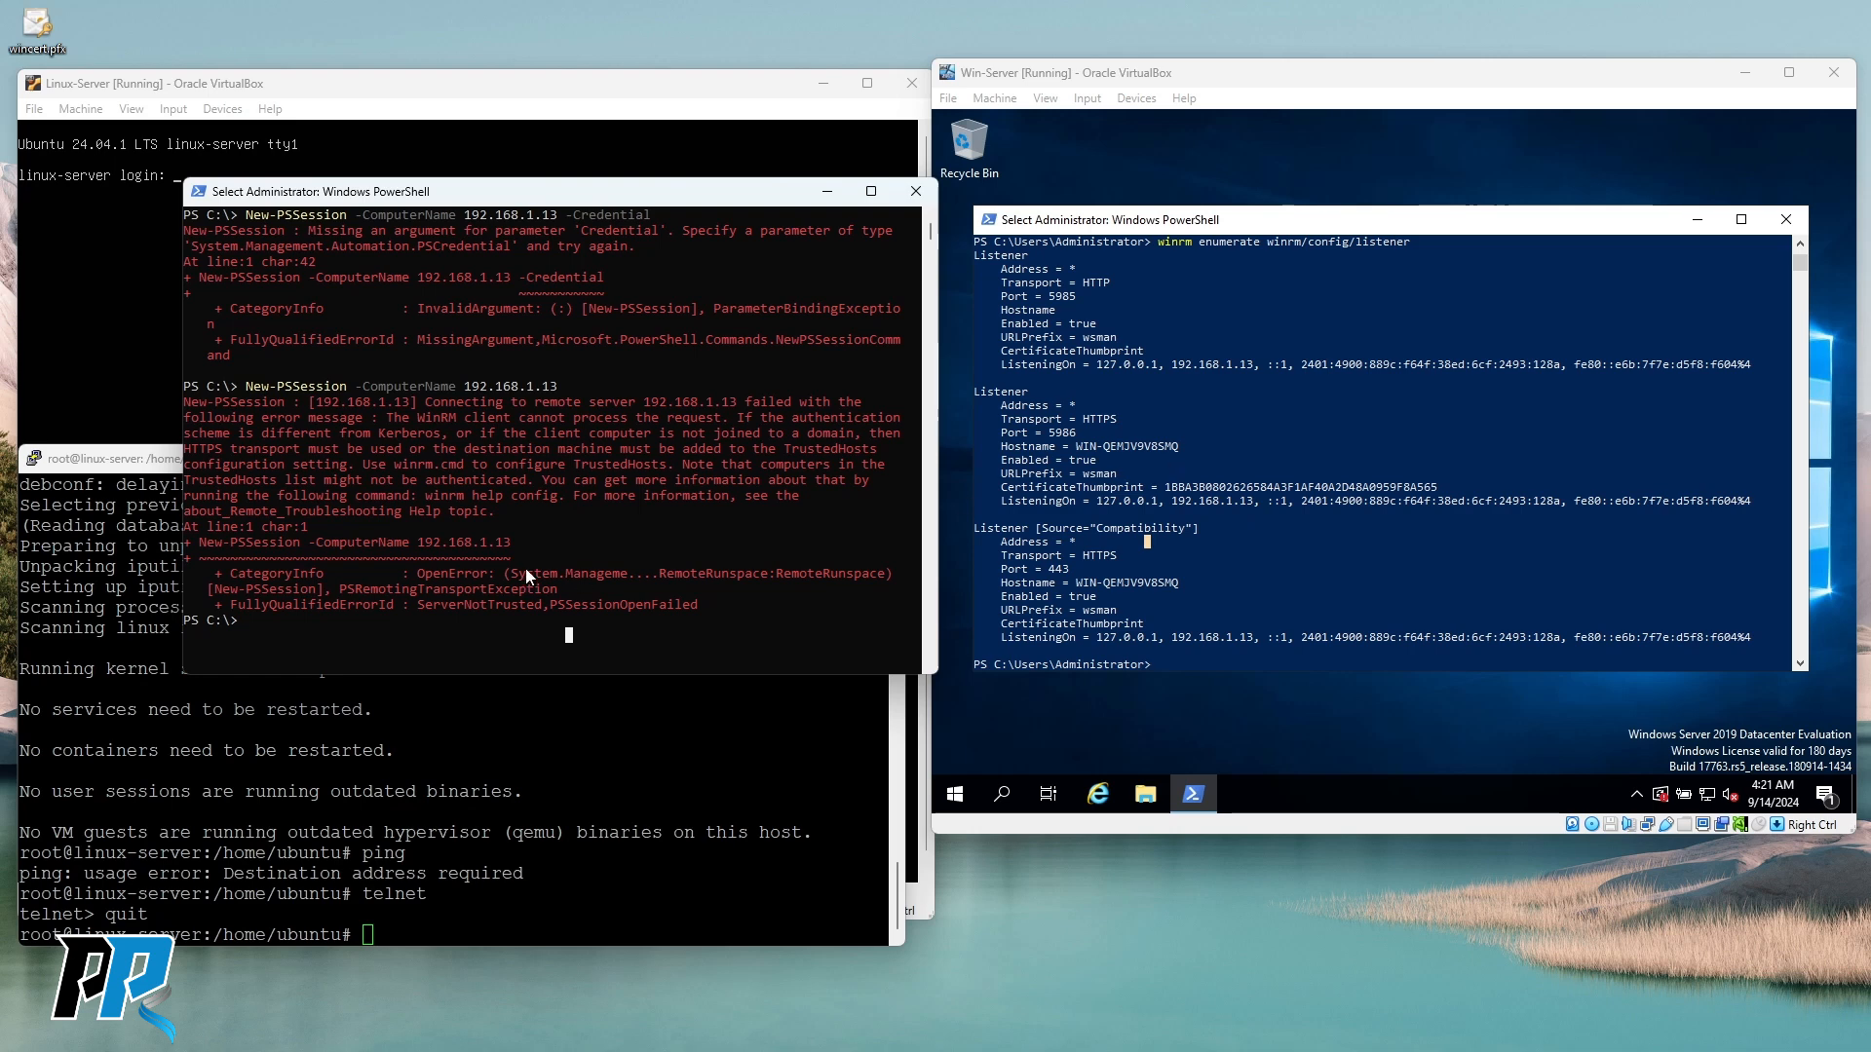
{"action": "key", "text": "Up"}
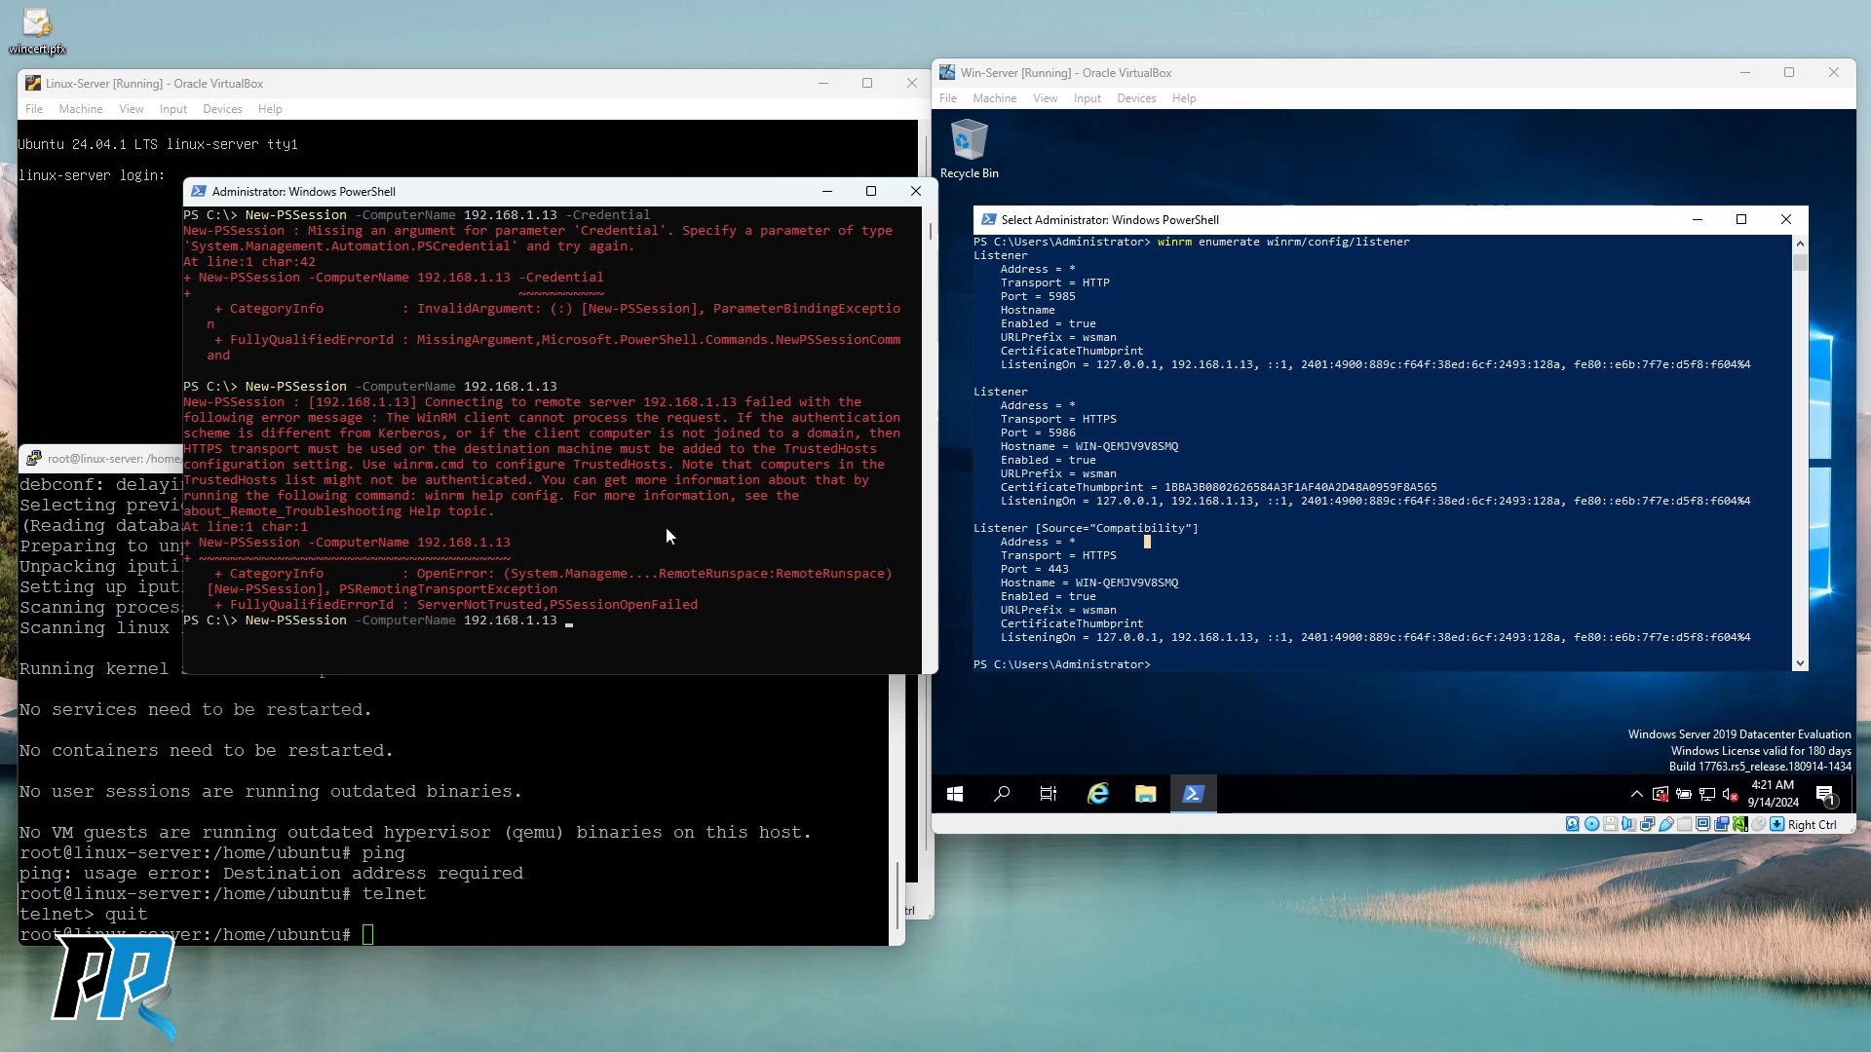
Run New-PSSession to 192.168.1.13 with -Credential $creds -UseSSL.
{"action": "key", "text": "Up"}
{"action": "key", "text": "Up"}
{"action": "key", "text": "Up"}
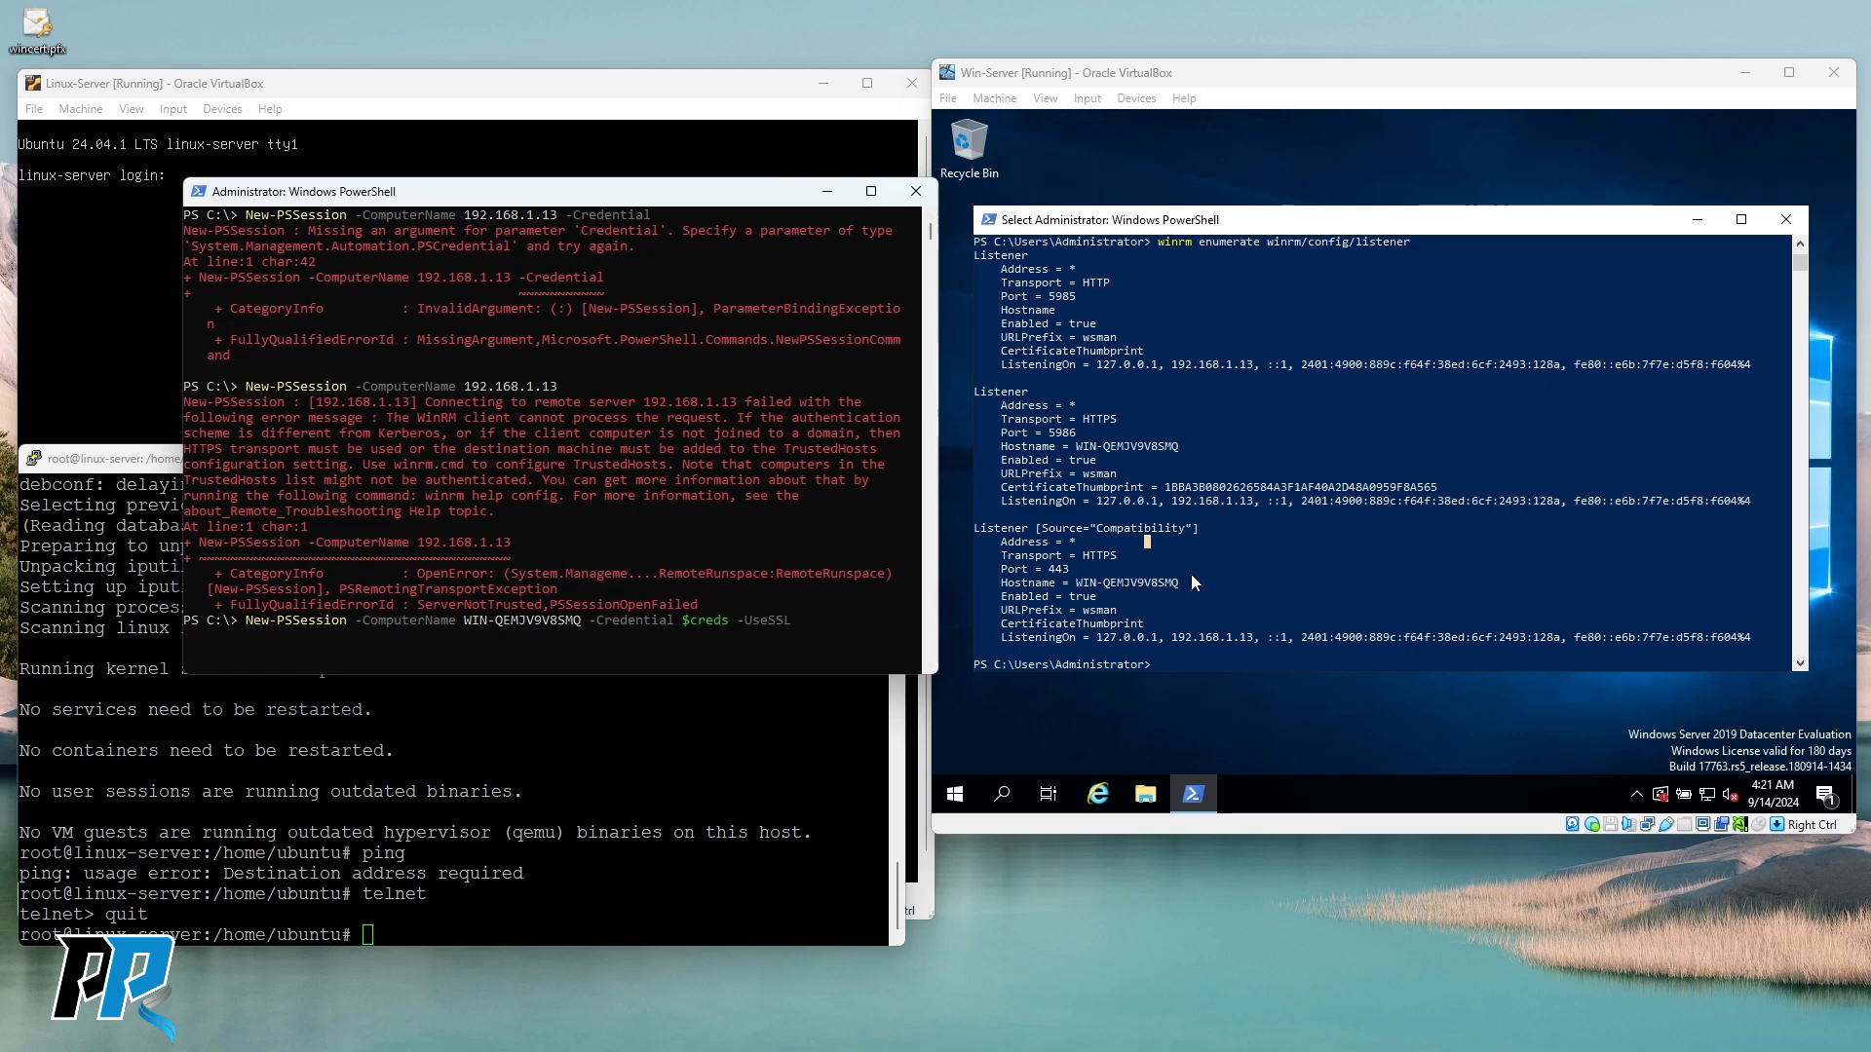
{"action": "key", "text": "Left"}
{"action": "key", "text": "BackSpace"}
{"action": "key", "text": "BackSpace"}
{"action": "key", "text": "BackSpace"}
{"action": "key", "text": "BackSpace"}
{"action": "key", "text": "BackSpace"}
{"action": "key", "text": "BackSpace"}
{"action": "key", "text": "BackSpace"}
{"action": "key", "text": "BackSpace"}
{"action": "key", "text": "BackSpace"}
{"action": "key", "text": "BackSpace"}
{"action": "key", "text": "BackSpace"}
{"action": "key", "text": "BackSpace"}
{"action": "key", "text": "BackSpace"}
{"action": "key", "text": "BackSpace"}
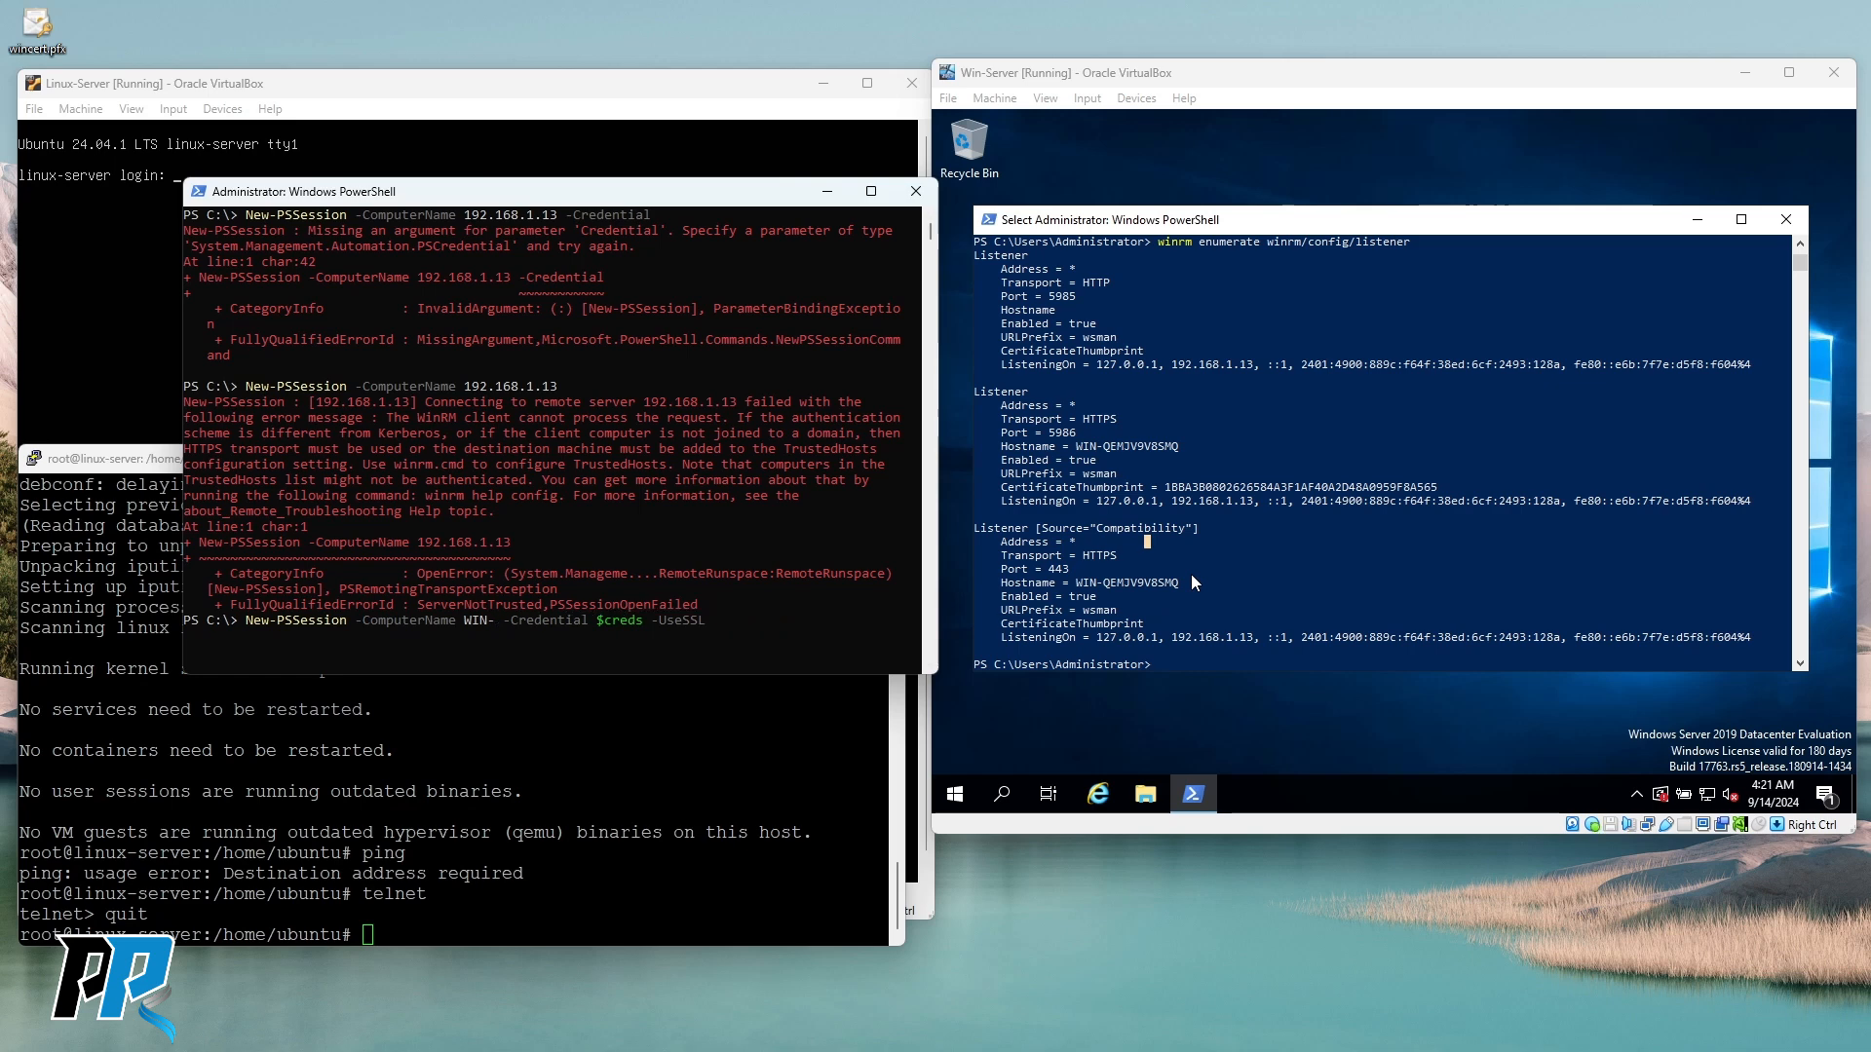
{"action": "key", "text": "BackSpace"}
{"action": "type", "text": "192.168.1.13"}
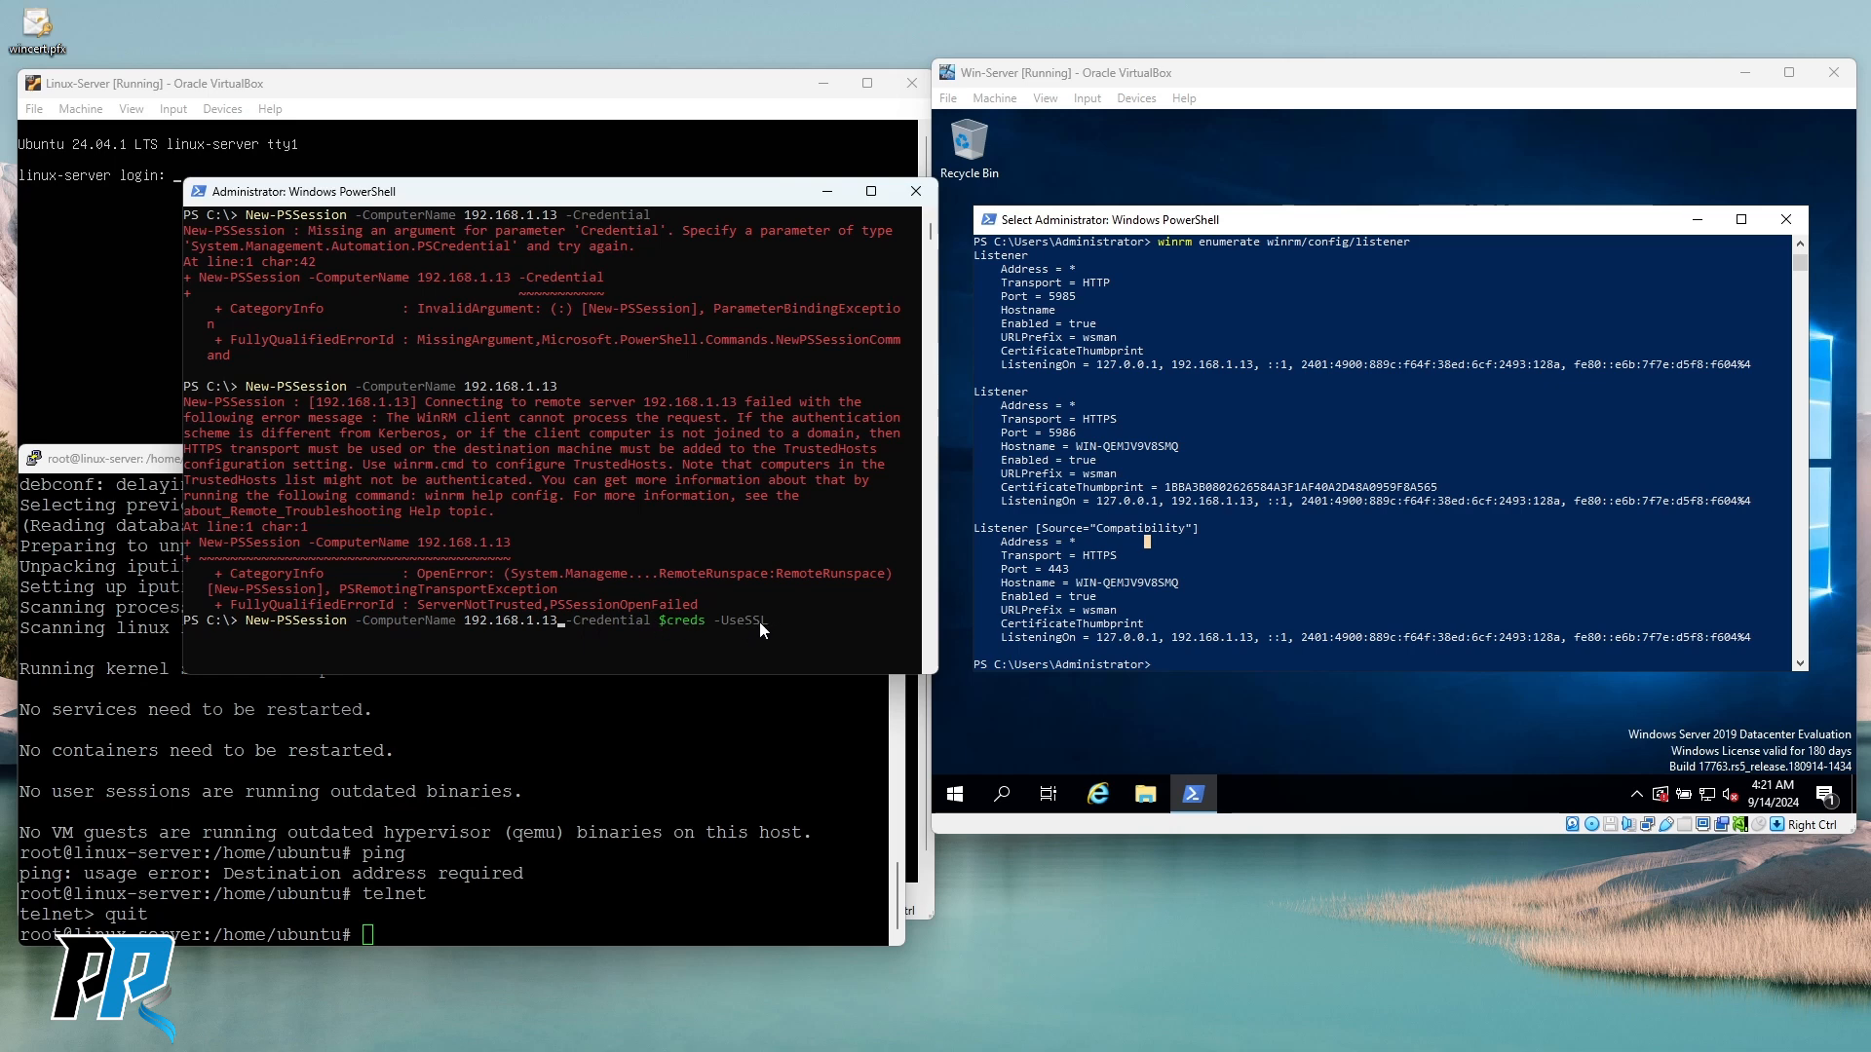
{"action": "key", "text": "Return"}
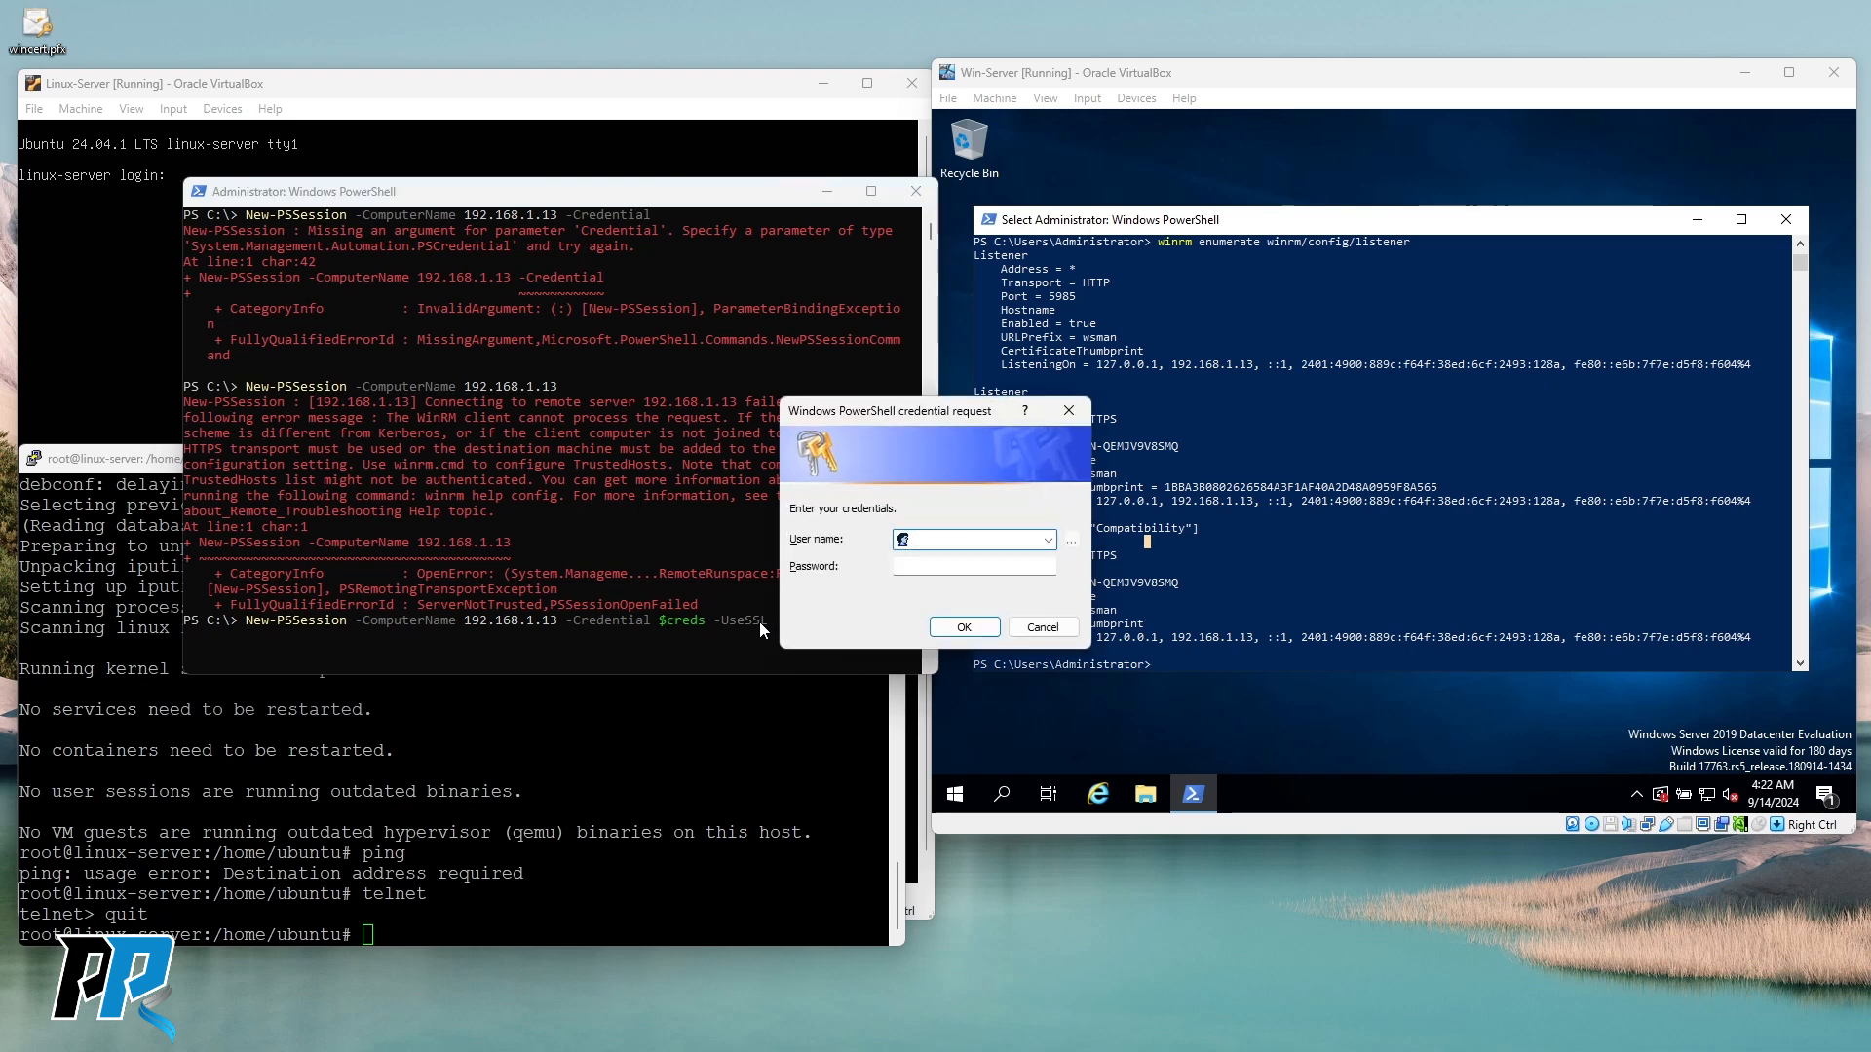
Enter the Administrator username and password in the credential prompt and submit.
{"action": "left_click_drag", "start_coordinate": [904, 419], "coordinate": [623, 267]}
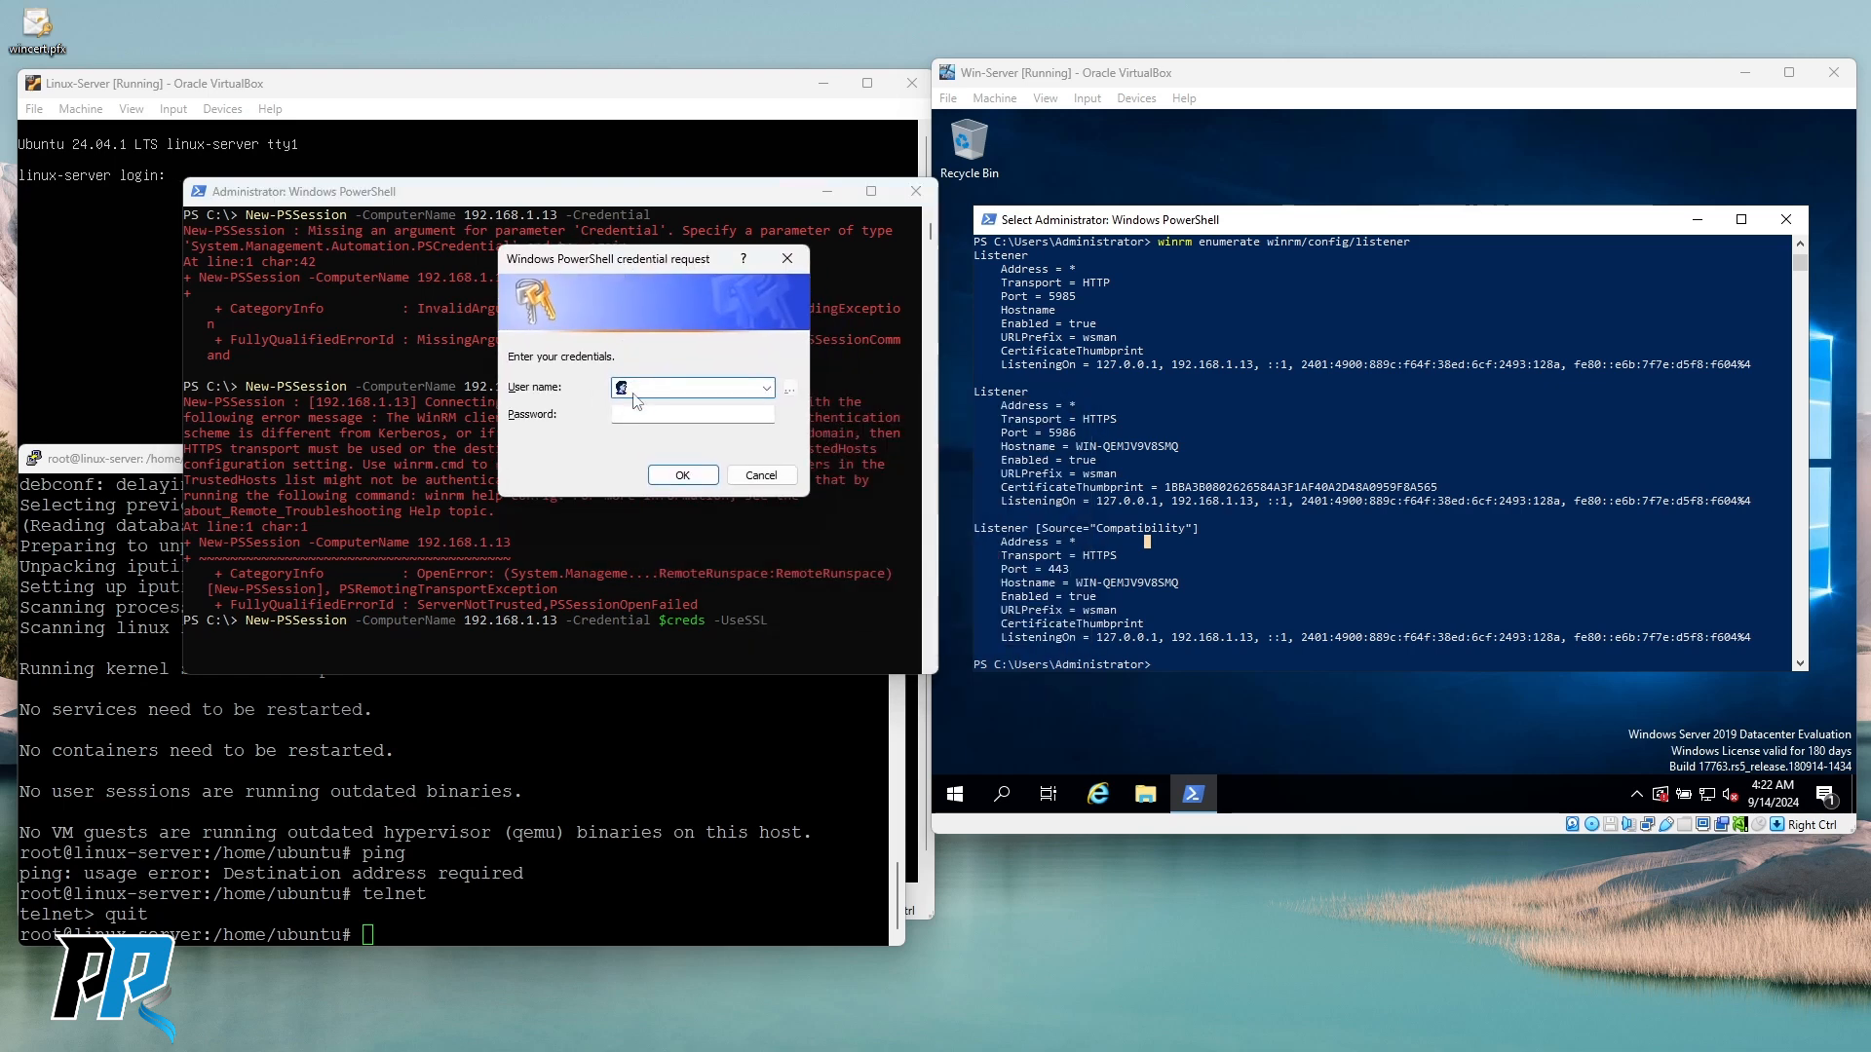
{"action": "type", "text": "Administrator"}
{"action": "key", "text": "Tab"}
{"action": "type", "text": "•••"}
{"action": "type", "text": "••"}
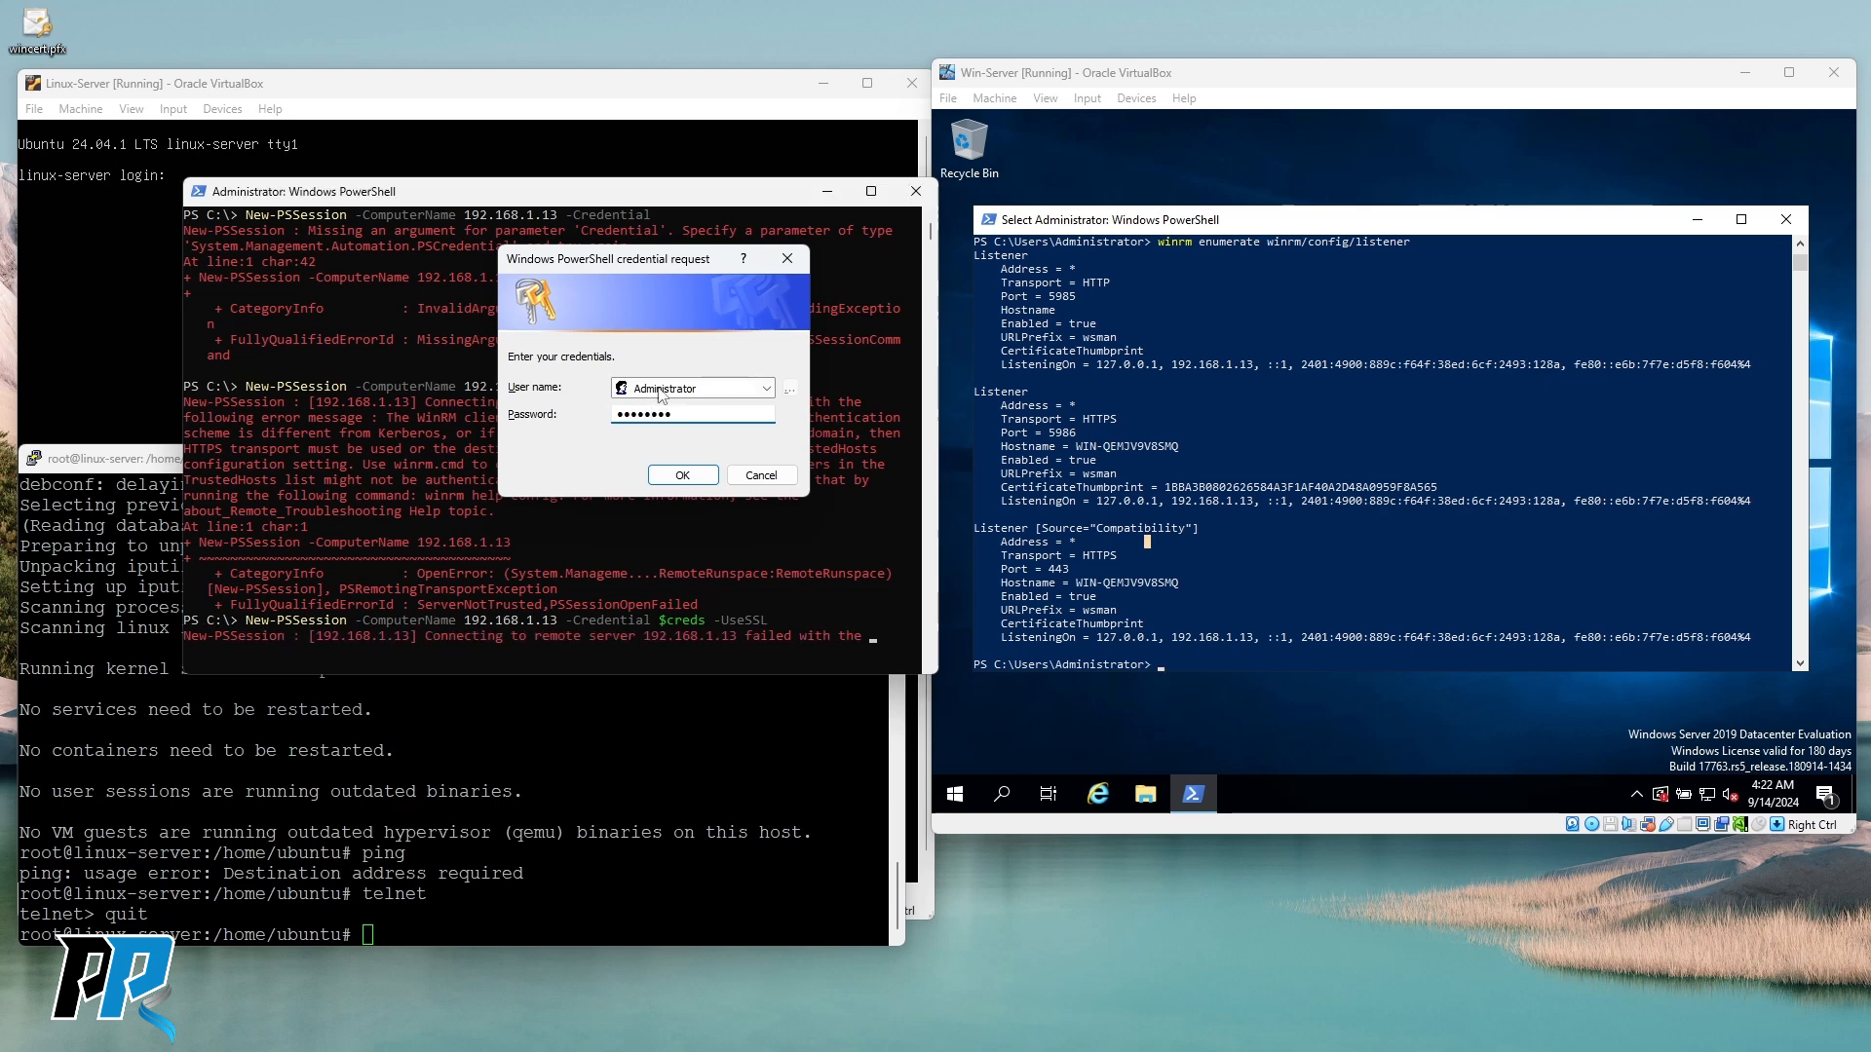
{"action": "key", "text": "Return"}
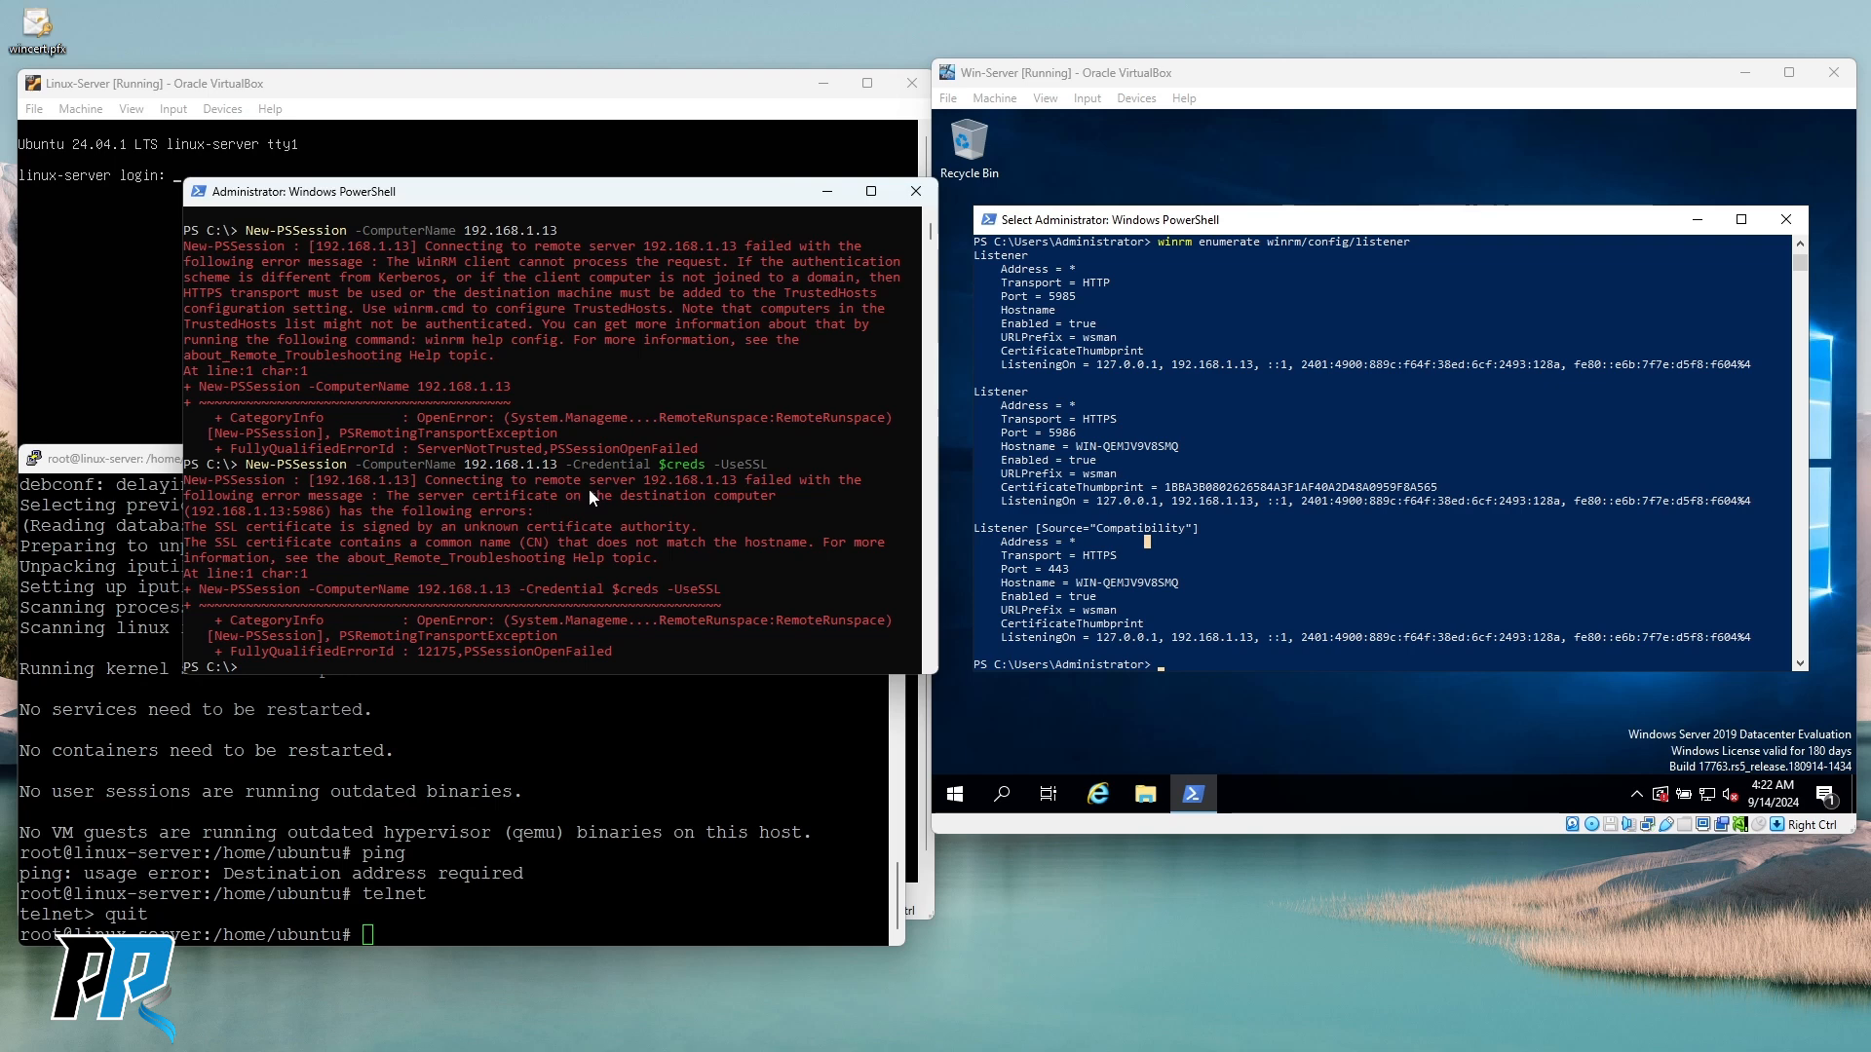
{"action": "scroll", "coordinate": [588, 487], "scroll_direction": "down", "scroll_amount": 1}
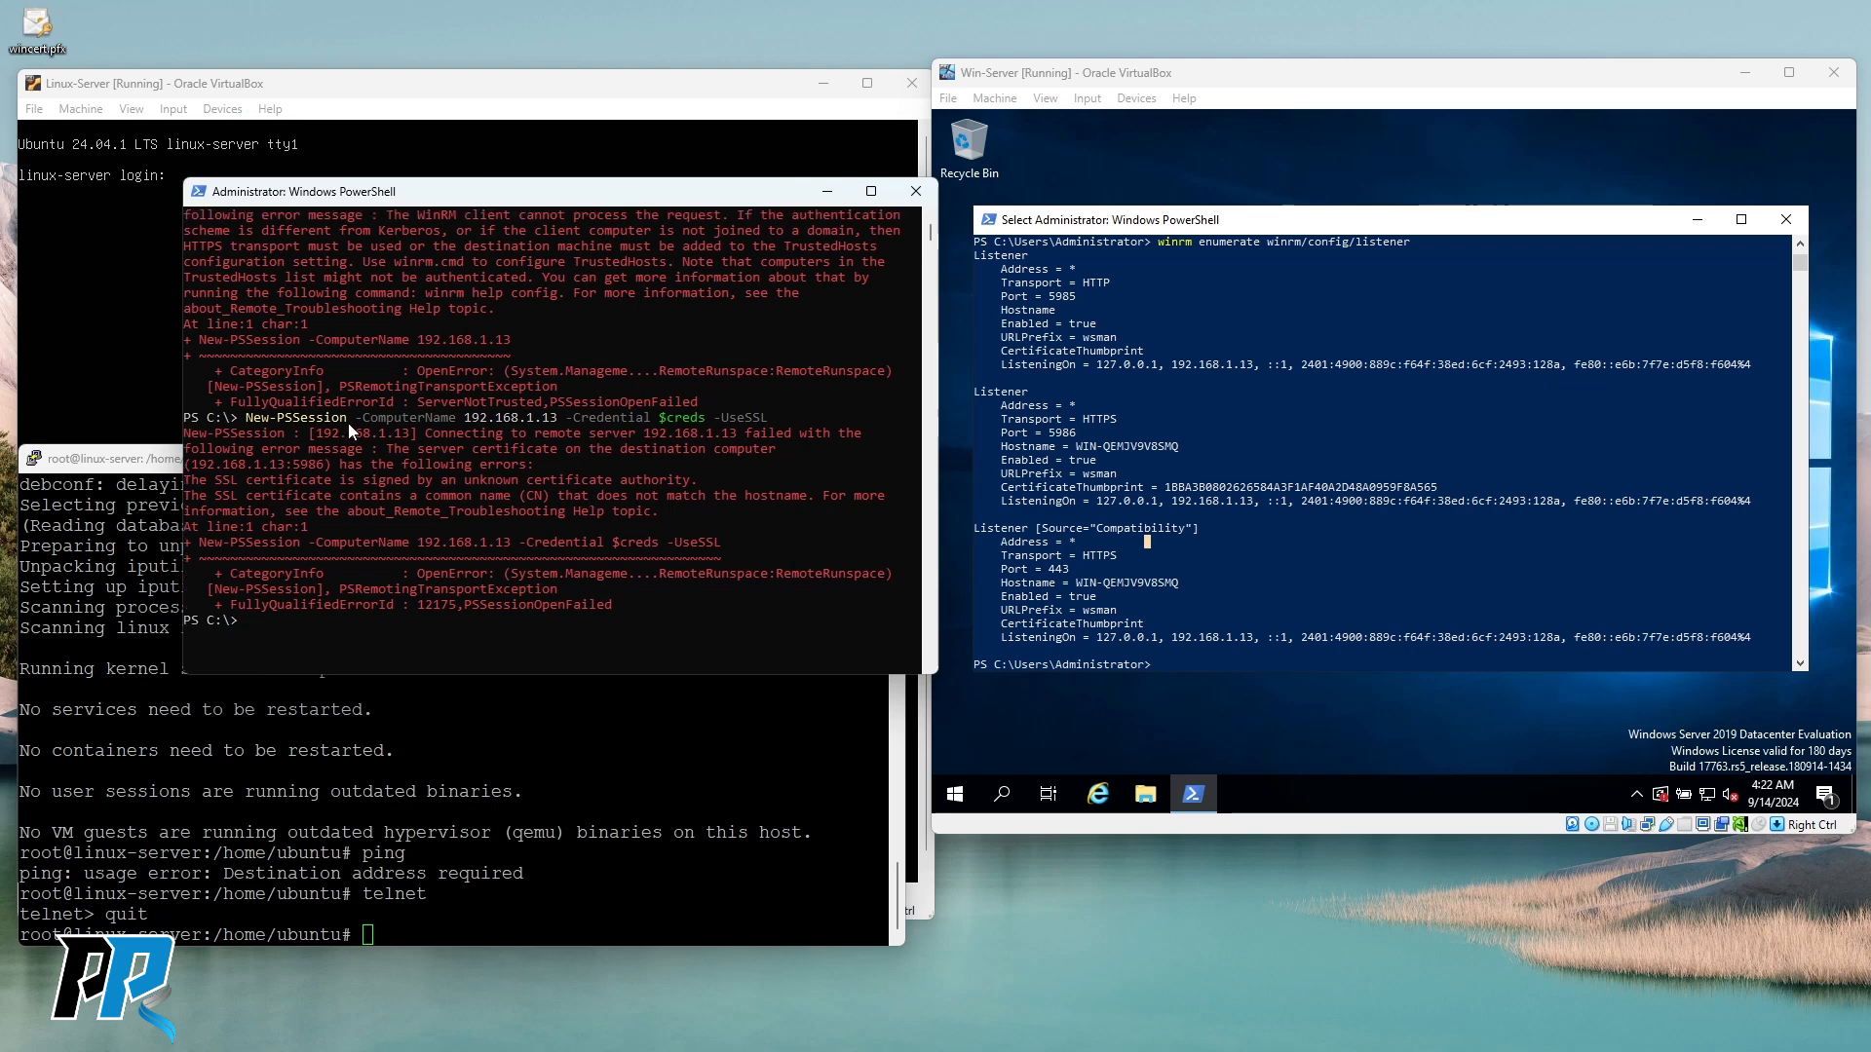
{"action": "left_click_drag", "start_coordinate": [192, 450], "coordinate": [379, 459]}
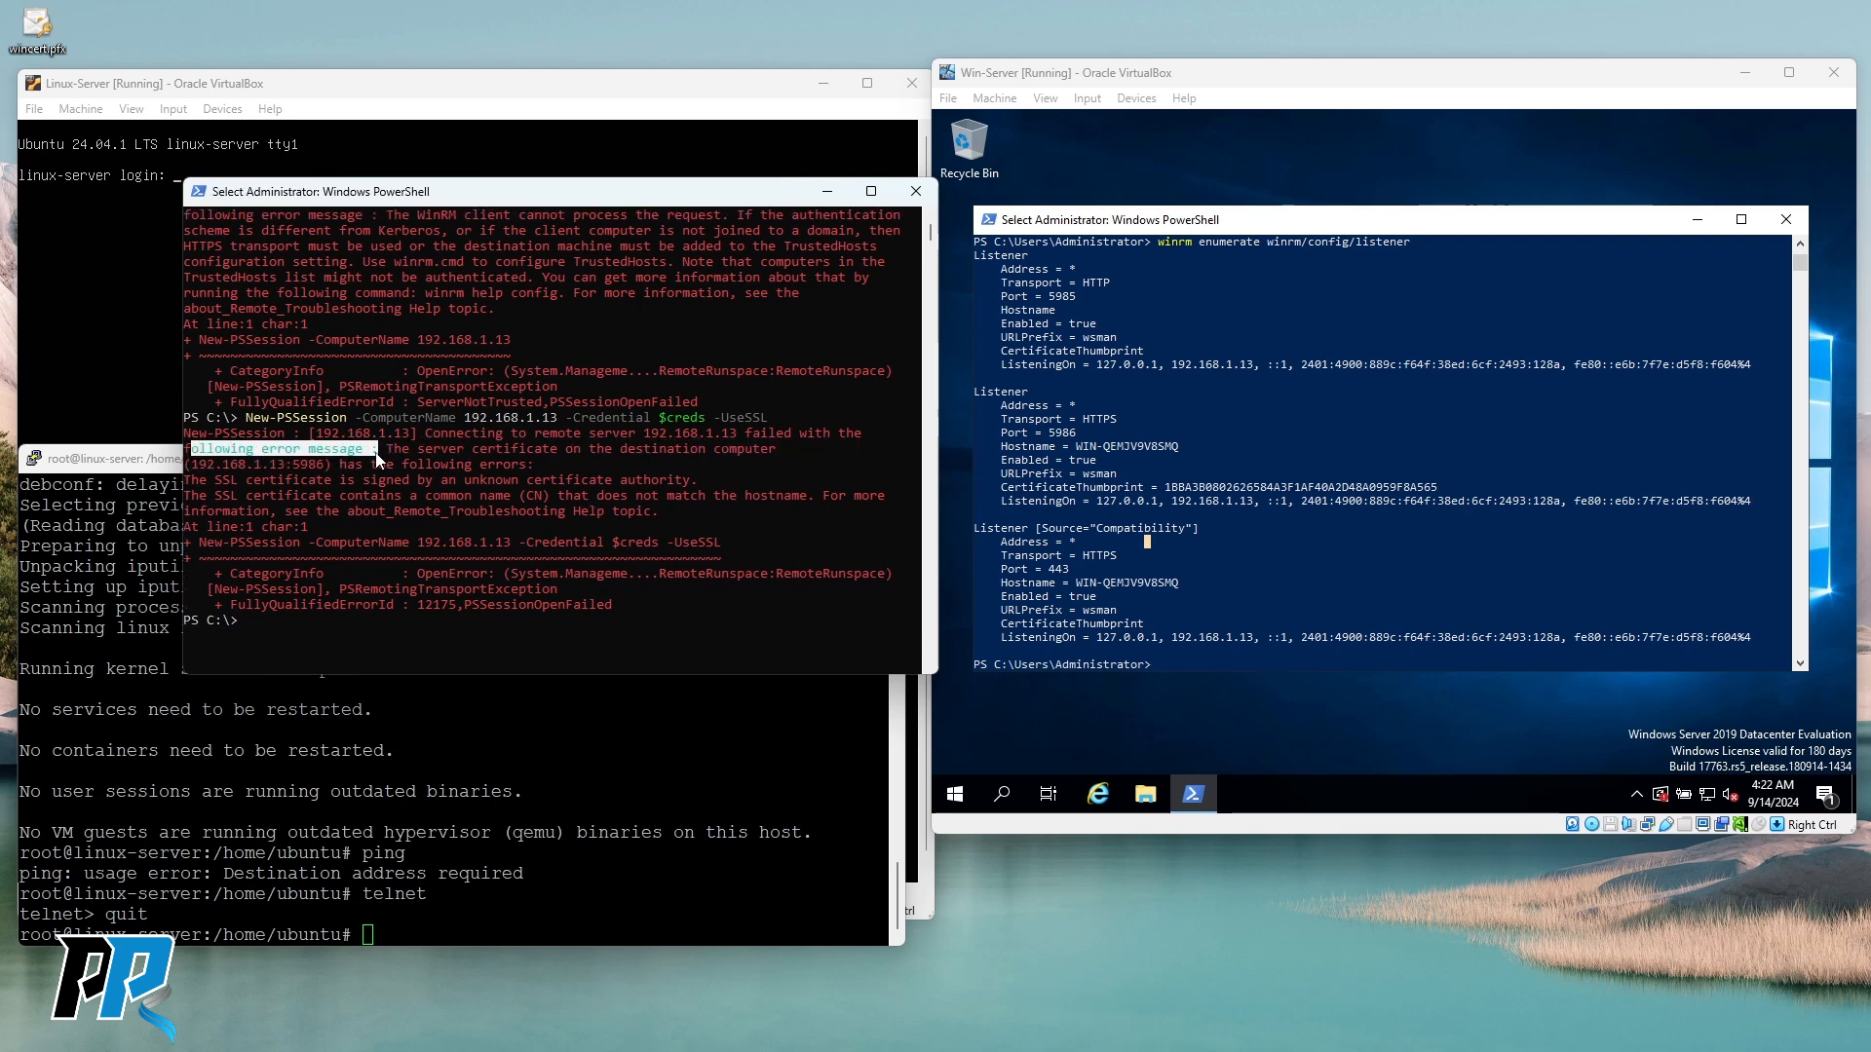
{"action": "left_click", "coordinate": [434, 512]}
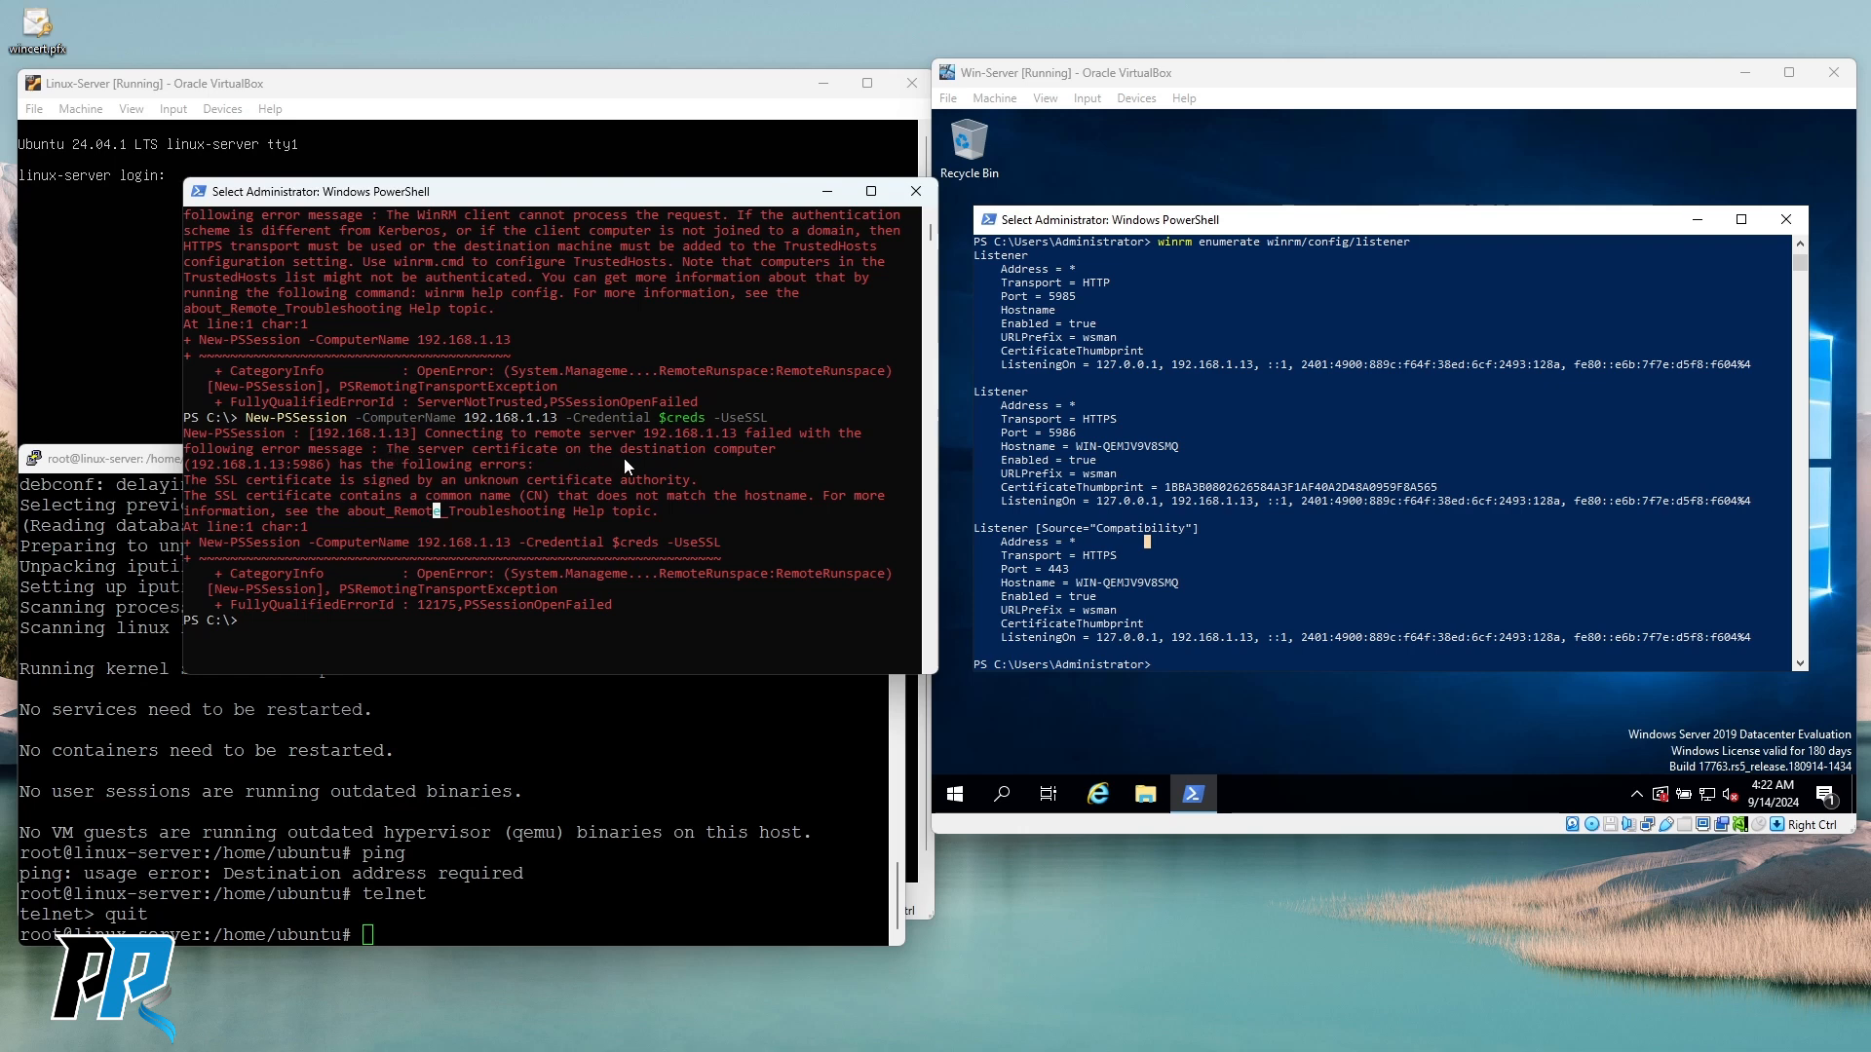
{"action": "left_click_drag", "start_coordinate": [212, 460], "coordinate": [523, 460]}
{"action": "left_click", "coordinate": [382, 494]}
{"action": "left_click_drag", "start_coordinate": [215, 478], "coordinate": [560, 479]}
{"action": "left_click_drag", "start_coordinate": [685, 484], "coordinate": [691, 481]}
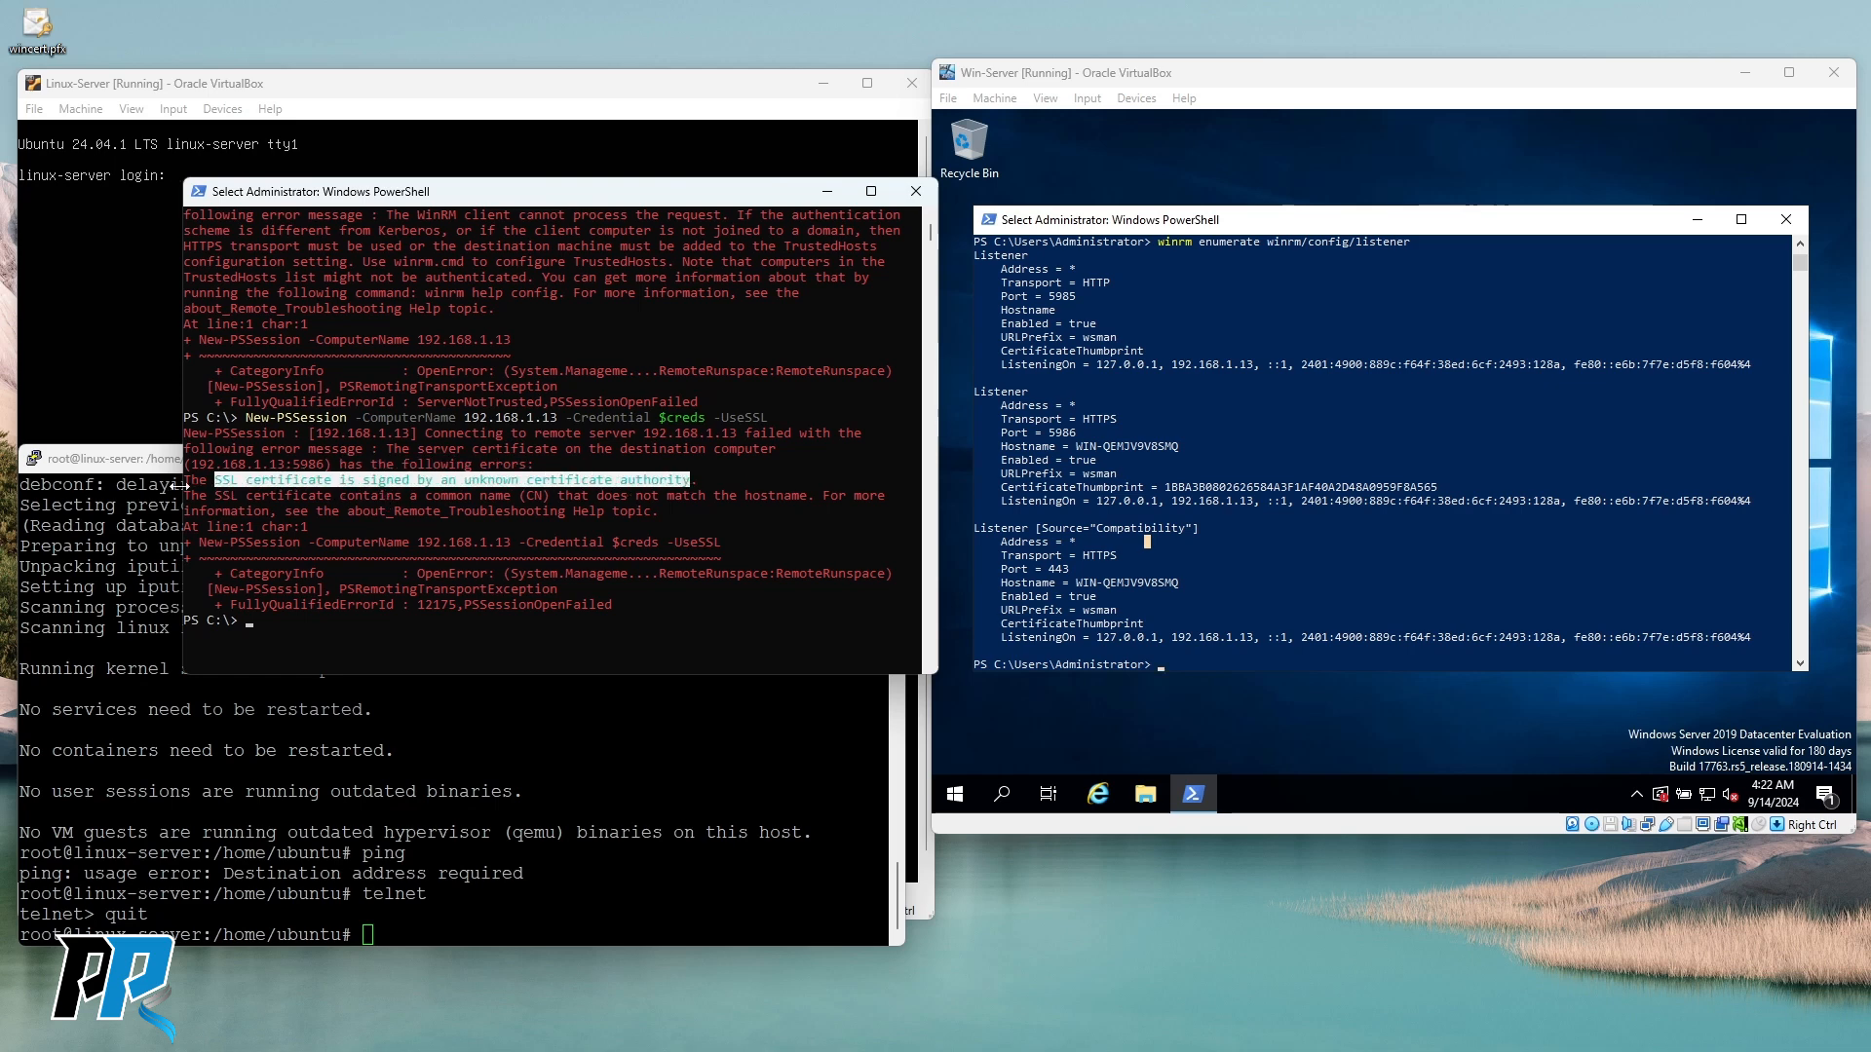
{"action": "left_click_drag", "start_coordinate": [190, 490], "coordinate": [645, 512]}
{"action": "left_click", "coordinate": [647, 512]}
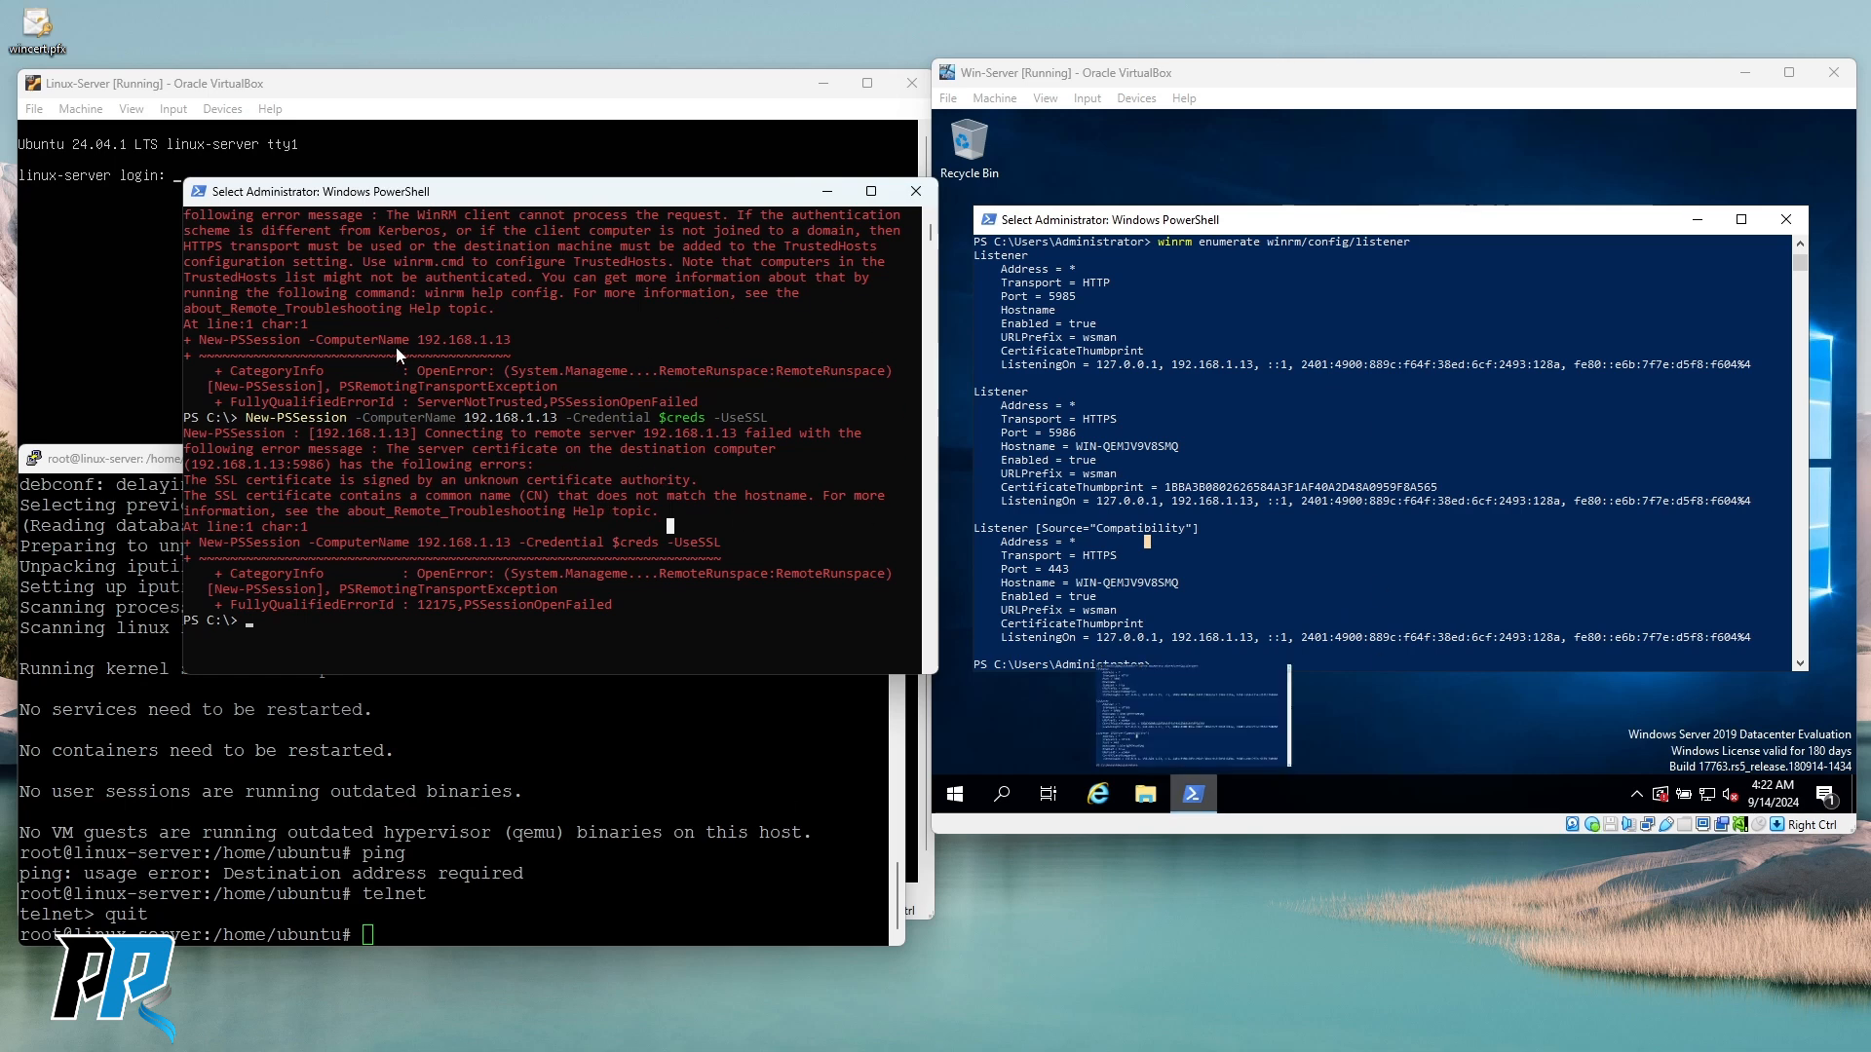
{"action": "left_click", "coordinate": [608, 604]}
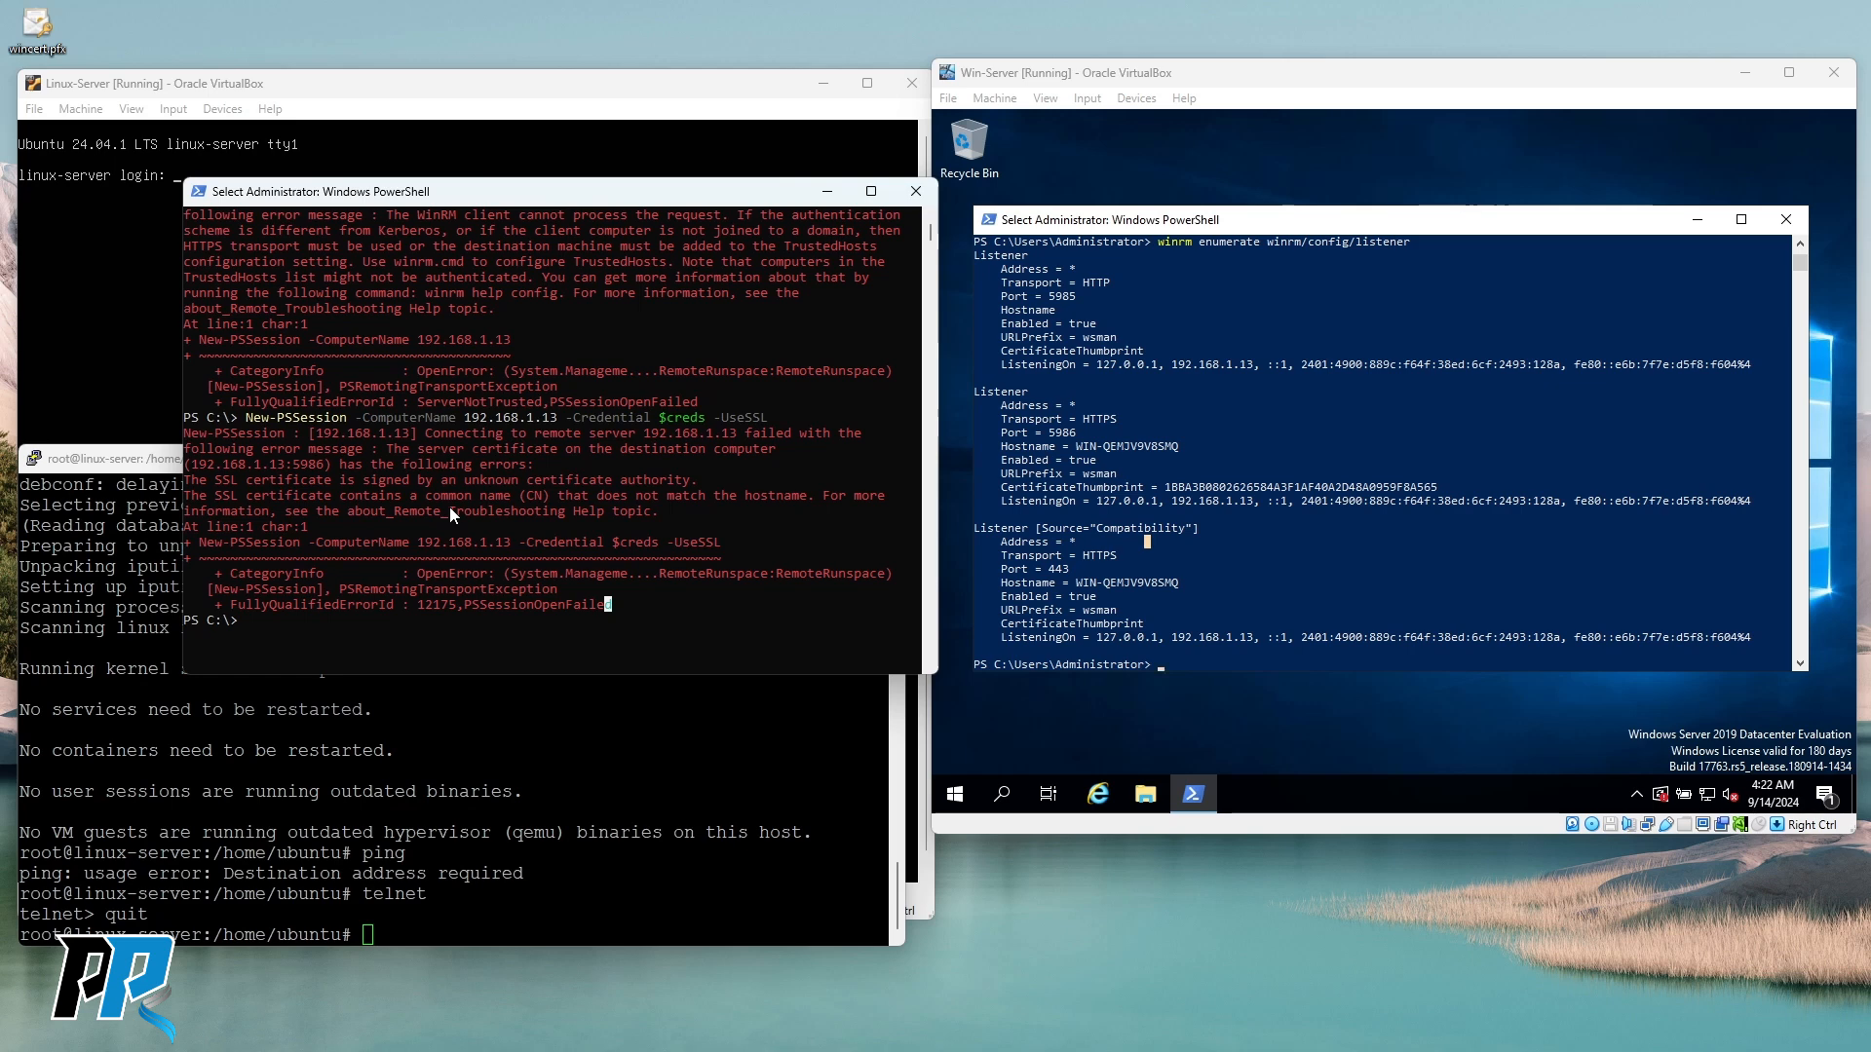
{"action": "key", "text": "Escape"}
Recall the [System.Net.ServicePointManager]::ServerCertificateValidationCallback += { $true } command.
{"action": "type", "text": "clear"}
{"action": "key", "text": "Up"}
{"action": "key", "text": "Up"}
{"action": "key", "text": "Up"}
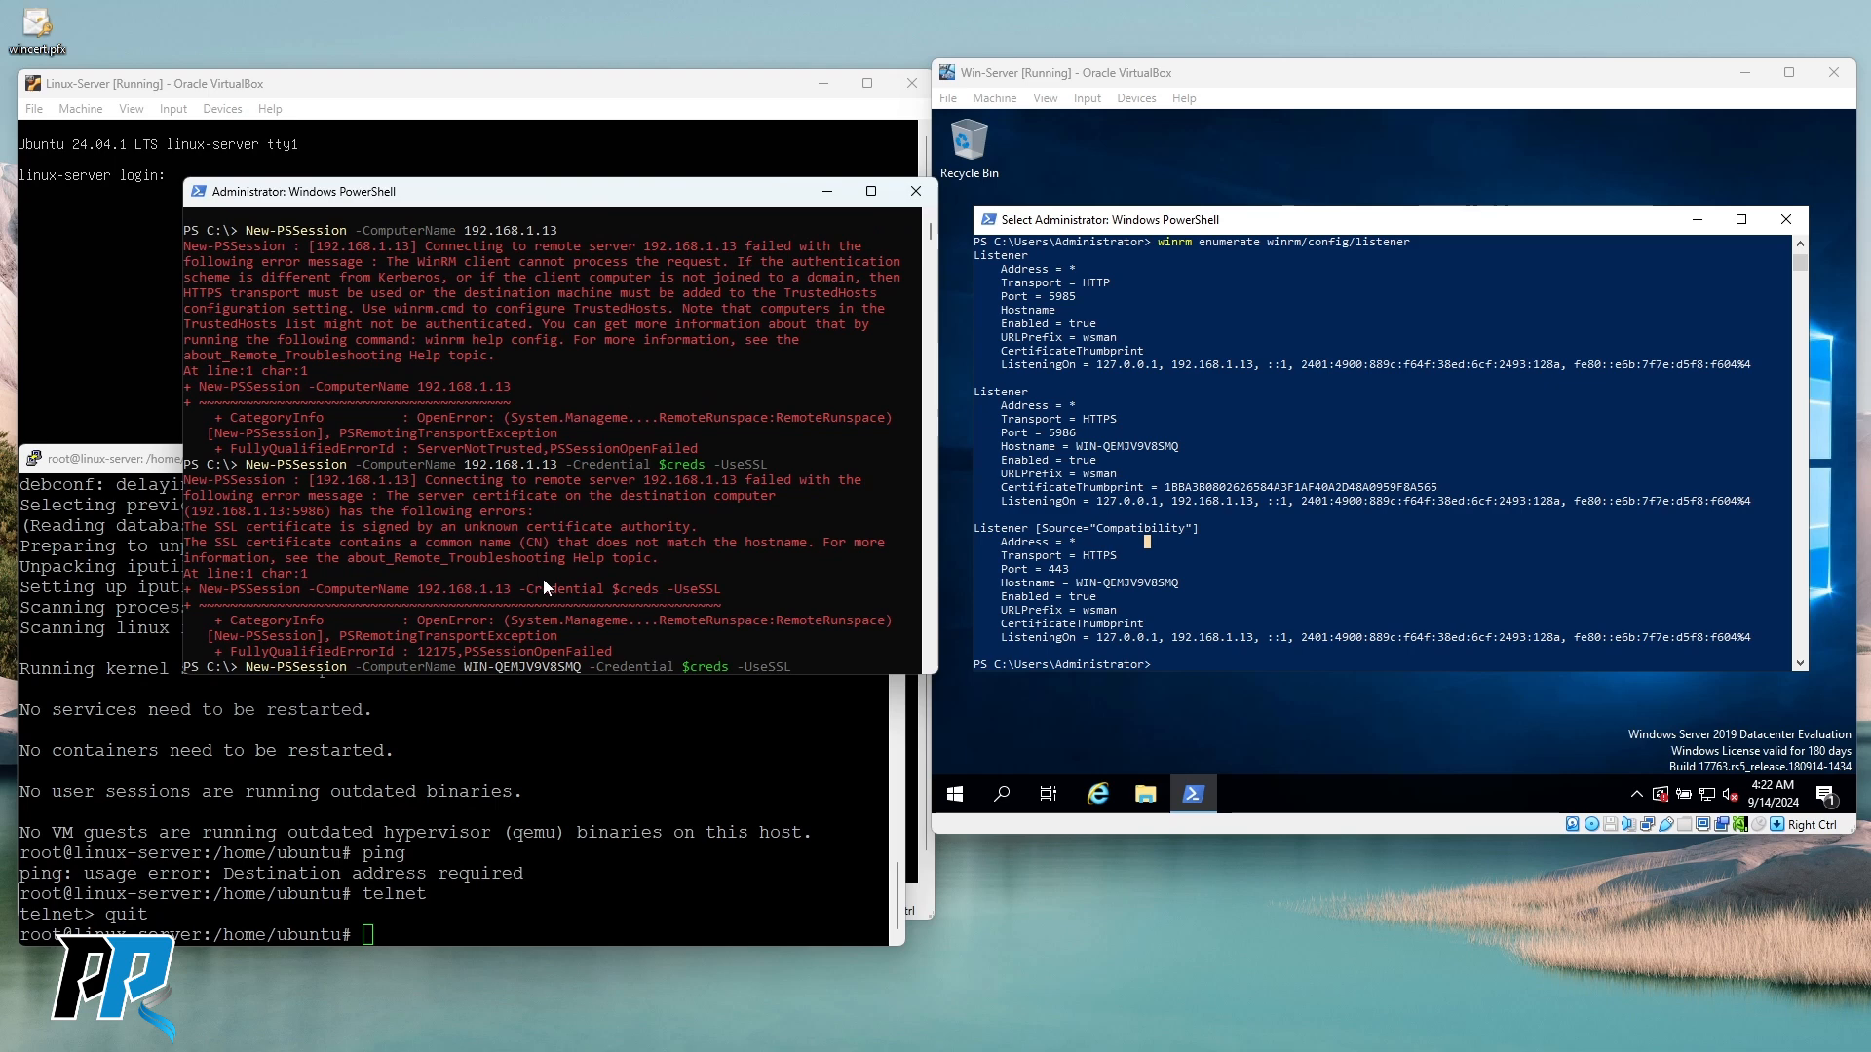
{"action": "key", "text": "Up"}
{"action": "key", "text": "Up"}
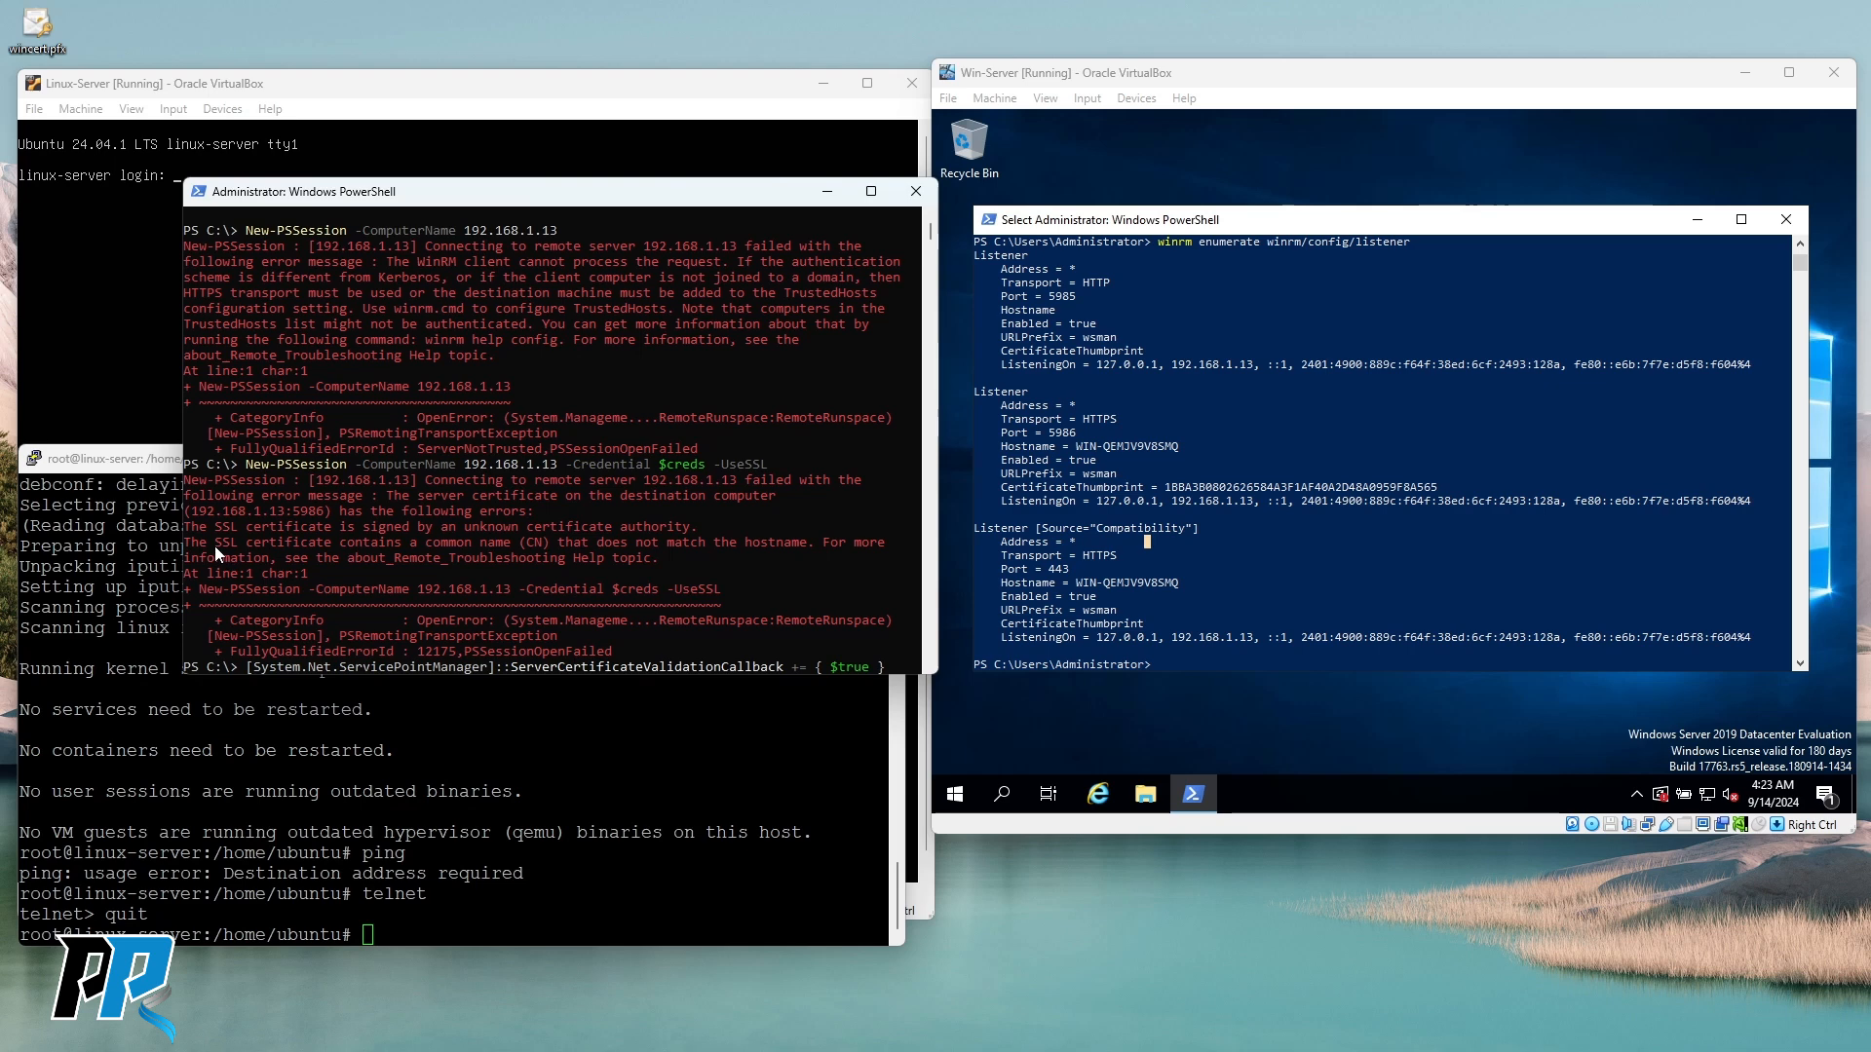
Mark the unknown certificate authority and hostname-mismatch phrases in the SSL error.
{"action": "left_click_drag", "start_coordinate": [434, 527], "coordinate": [698, 529]}
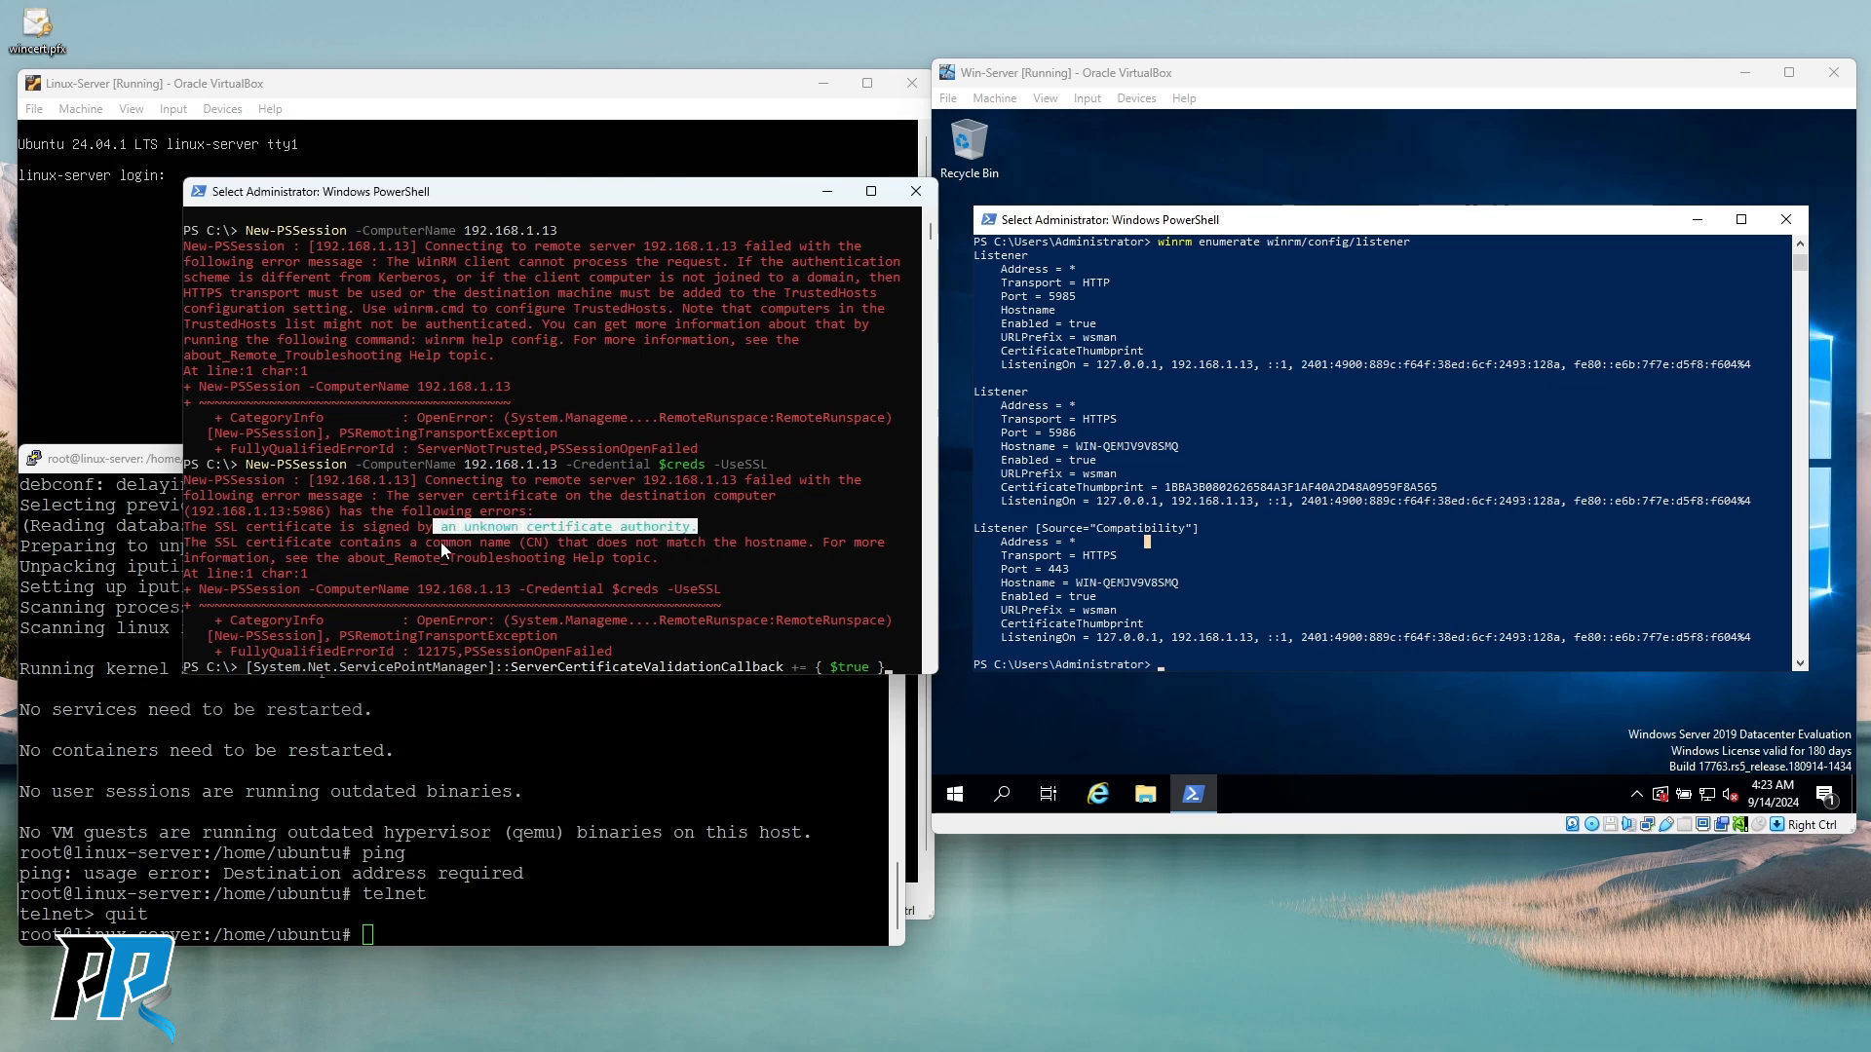
{"action": "left_click", "coordinate": [445, 542]}
{"action": "left_click_drag", "start_coordinate": [536, 528], "coordinate": [677, 529]}
{"action": "left_click_drag", "start_coordinate": [413, 543], "coordinate": [535, 544]}
{"action": "left_click", "coordinate": [437, 574]}
{"action": "left_click_drag", "start_coordinate": [202, 544], "coordinate": [804, 550]}
{"action": "left_click", "coordinate": [759, 560]}
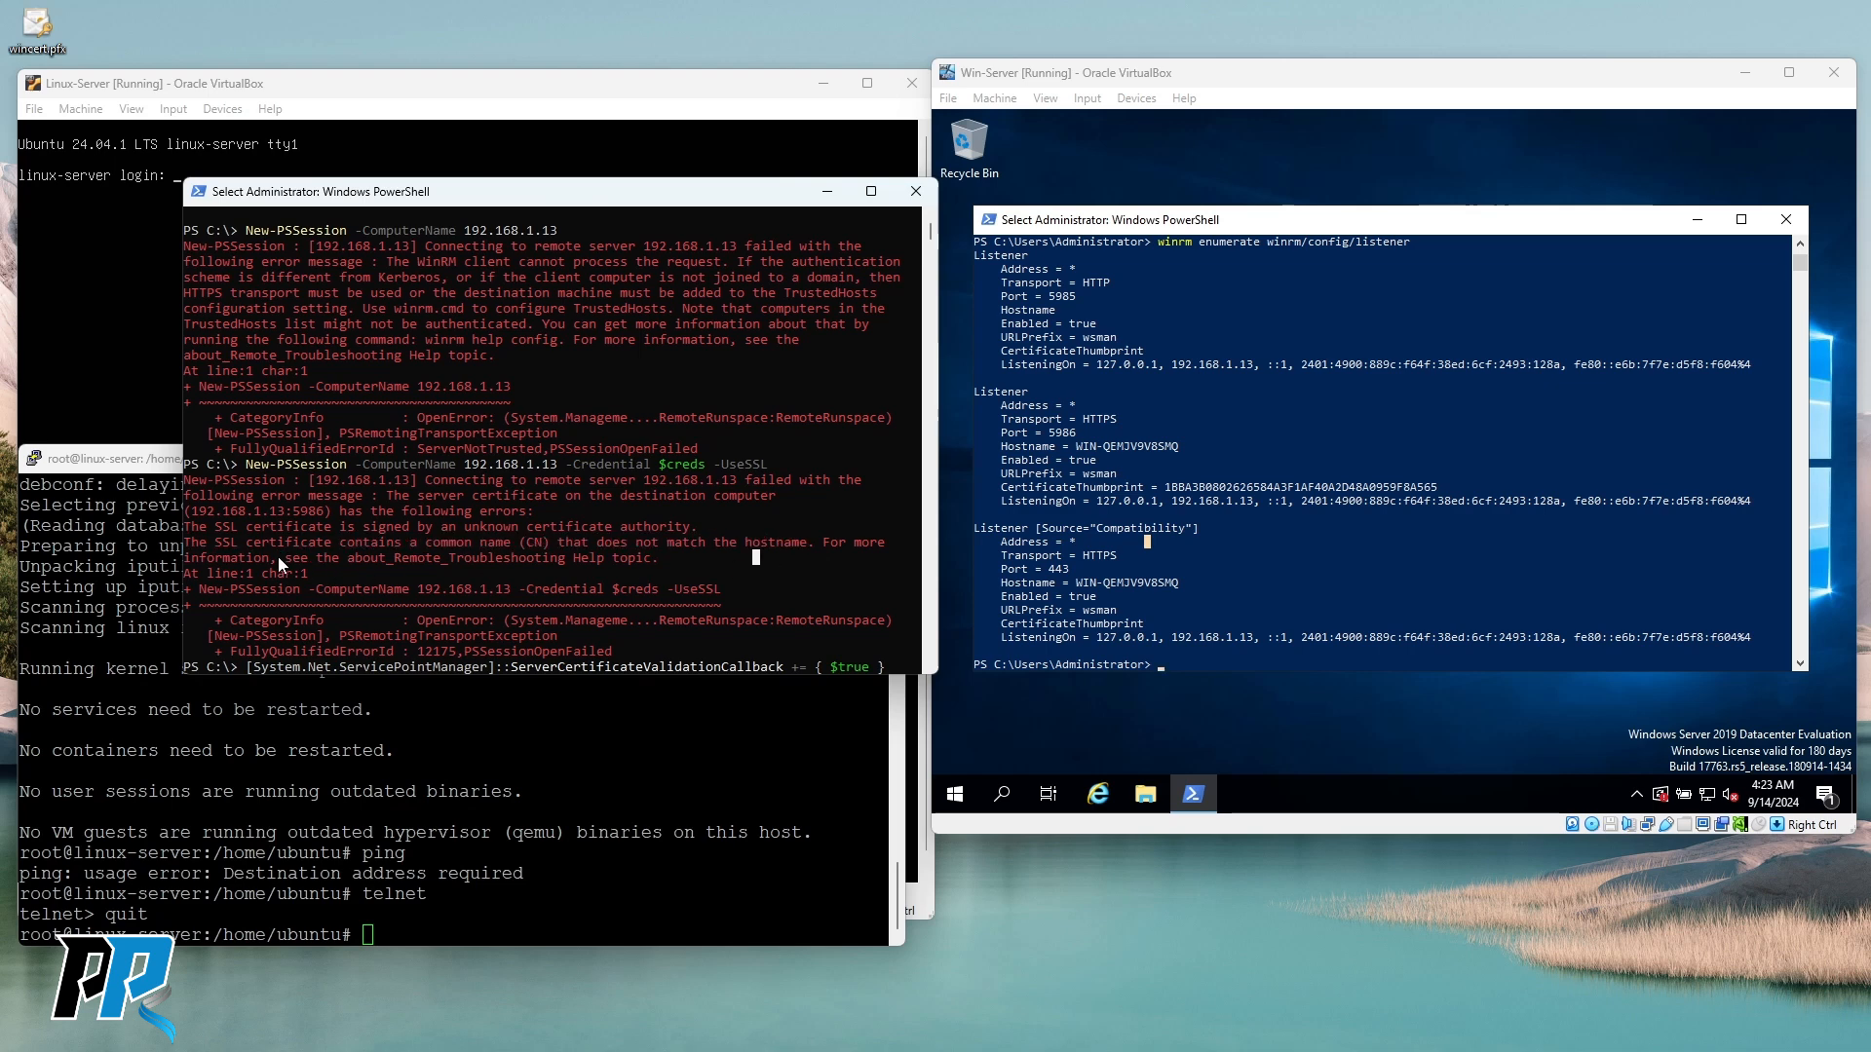
{"action": "left_click_drag", "start_coordinate": [186, 542], "coordinate": [804, 558]}
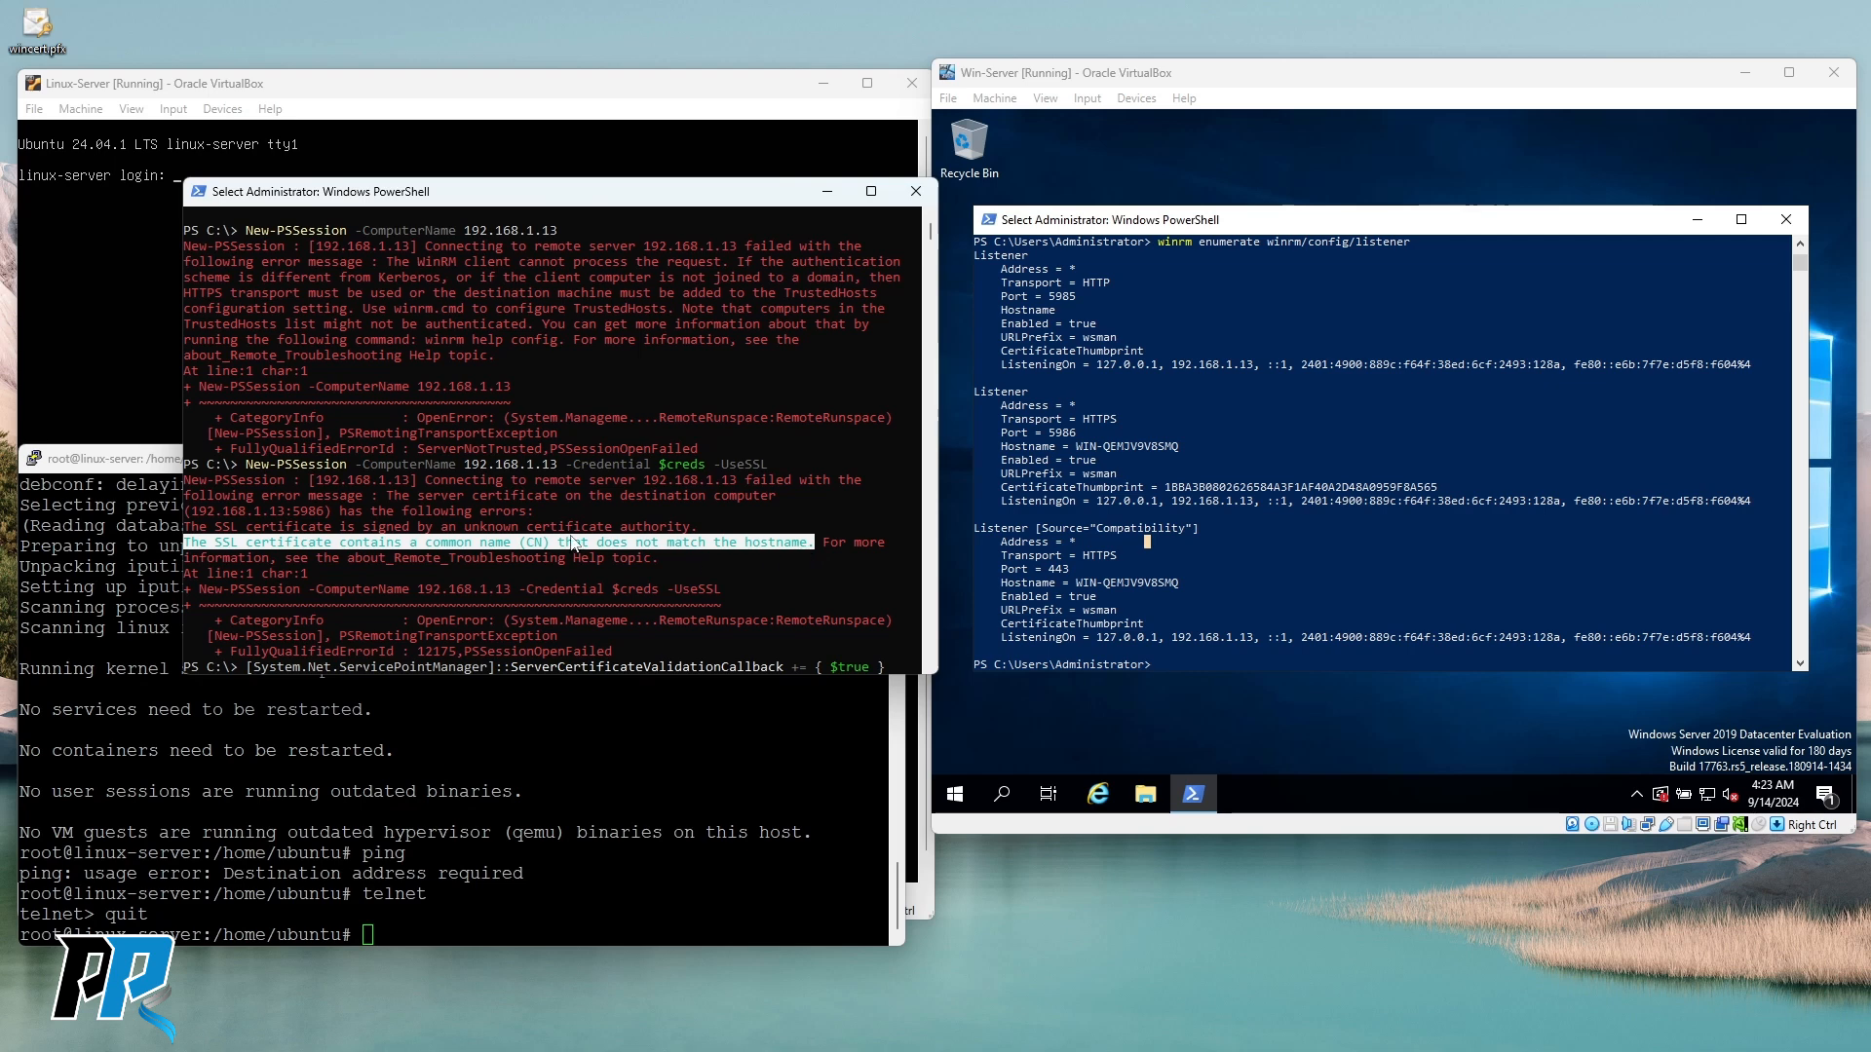
{"action": "left_click", "coordinate": [553, 530]}
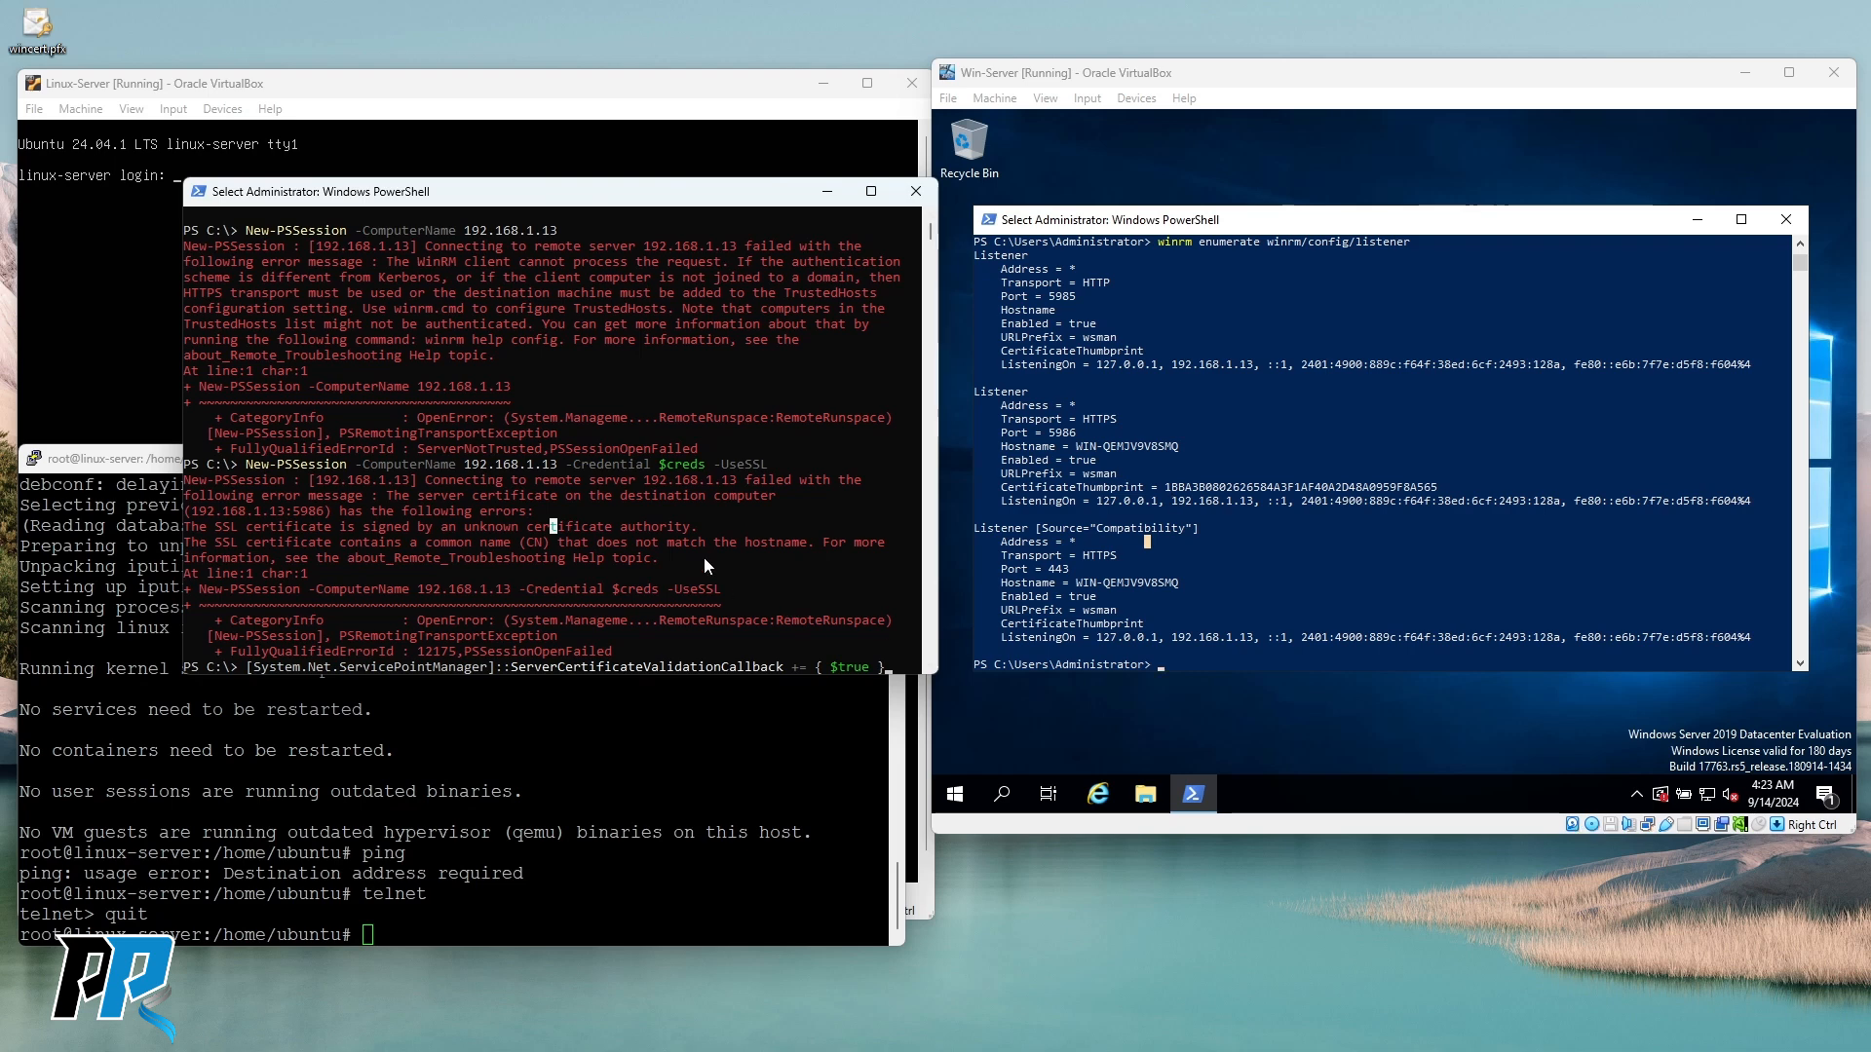
Mark the certificate authority and common name error text again and copy it.
{"action": "left_click_drag", "start_coordinate": [184, 542], "coordinate": [810, 549]}
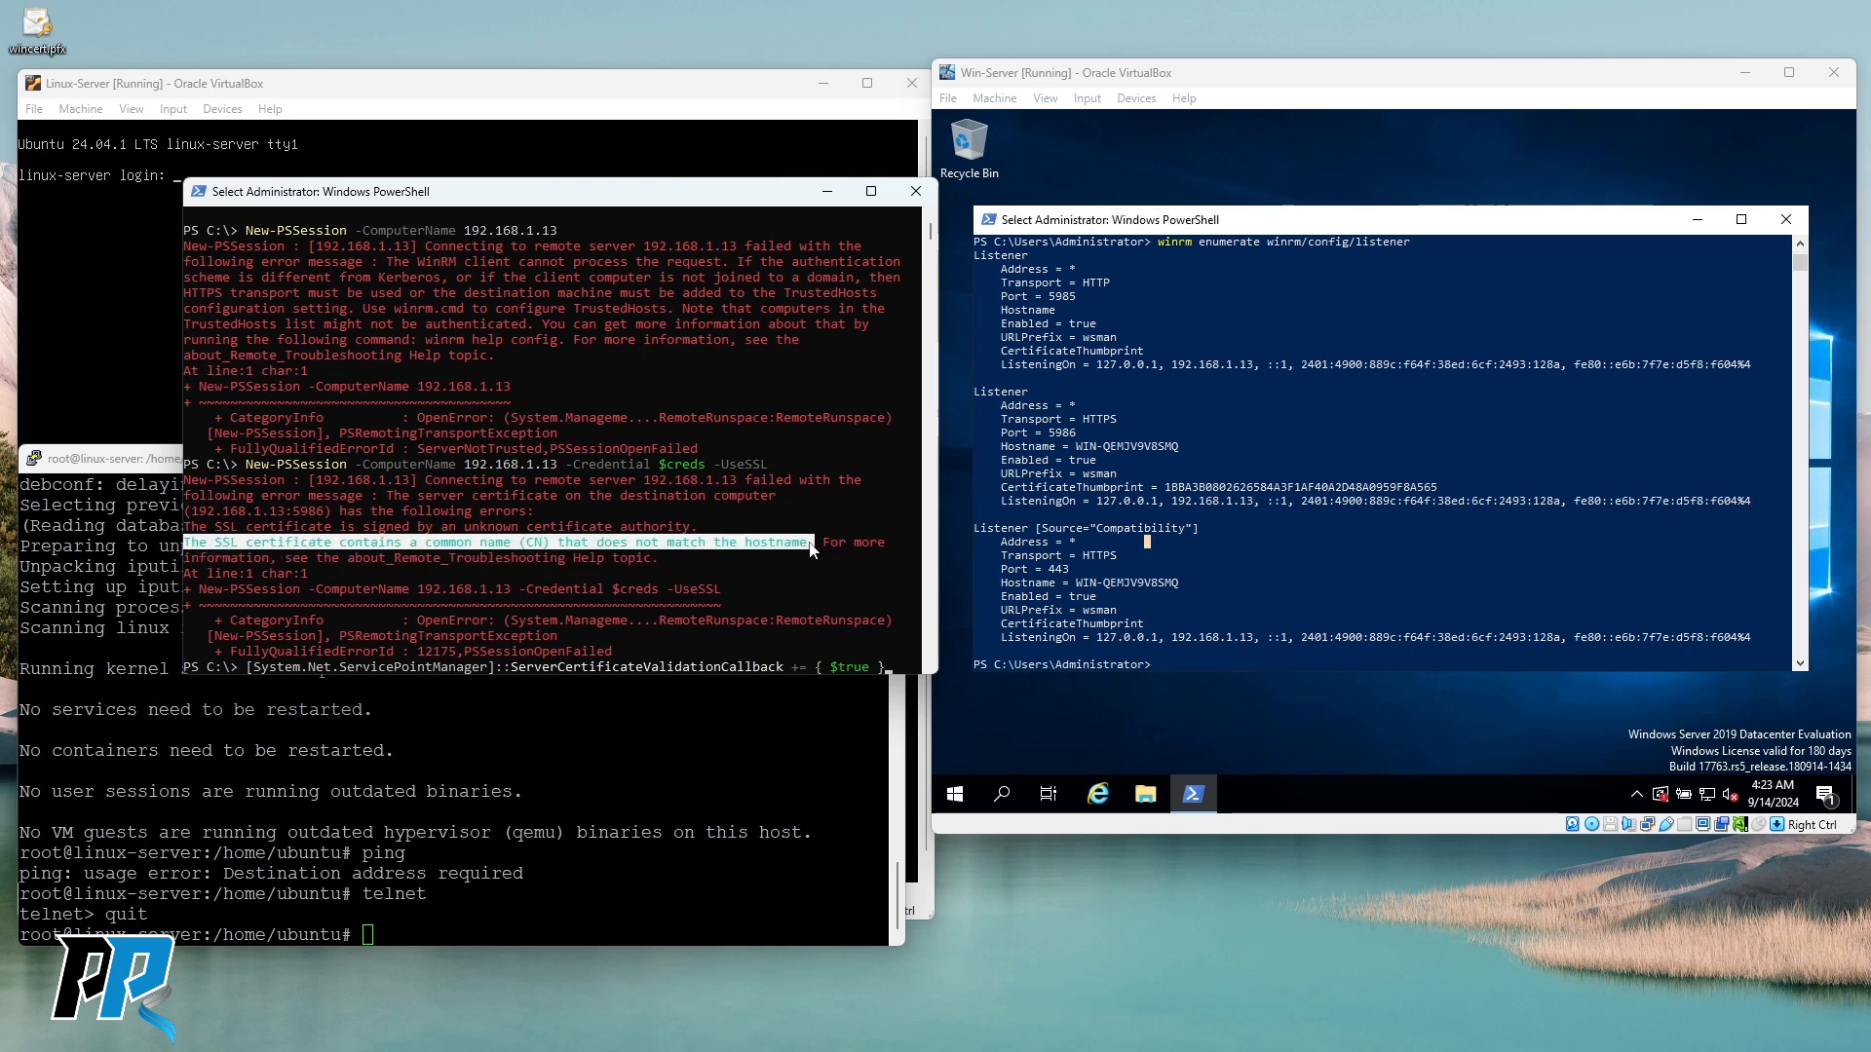
{"action": "left_click", "coordinate": [664, 557]}
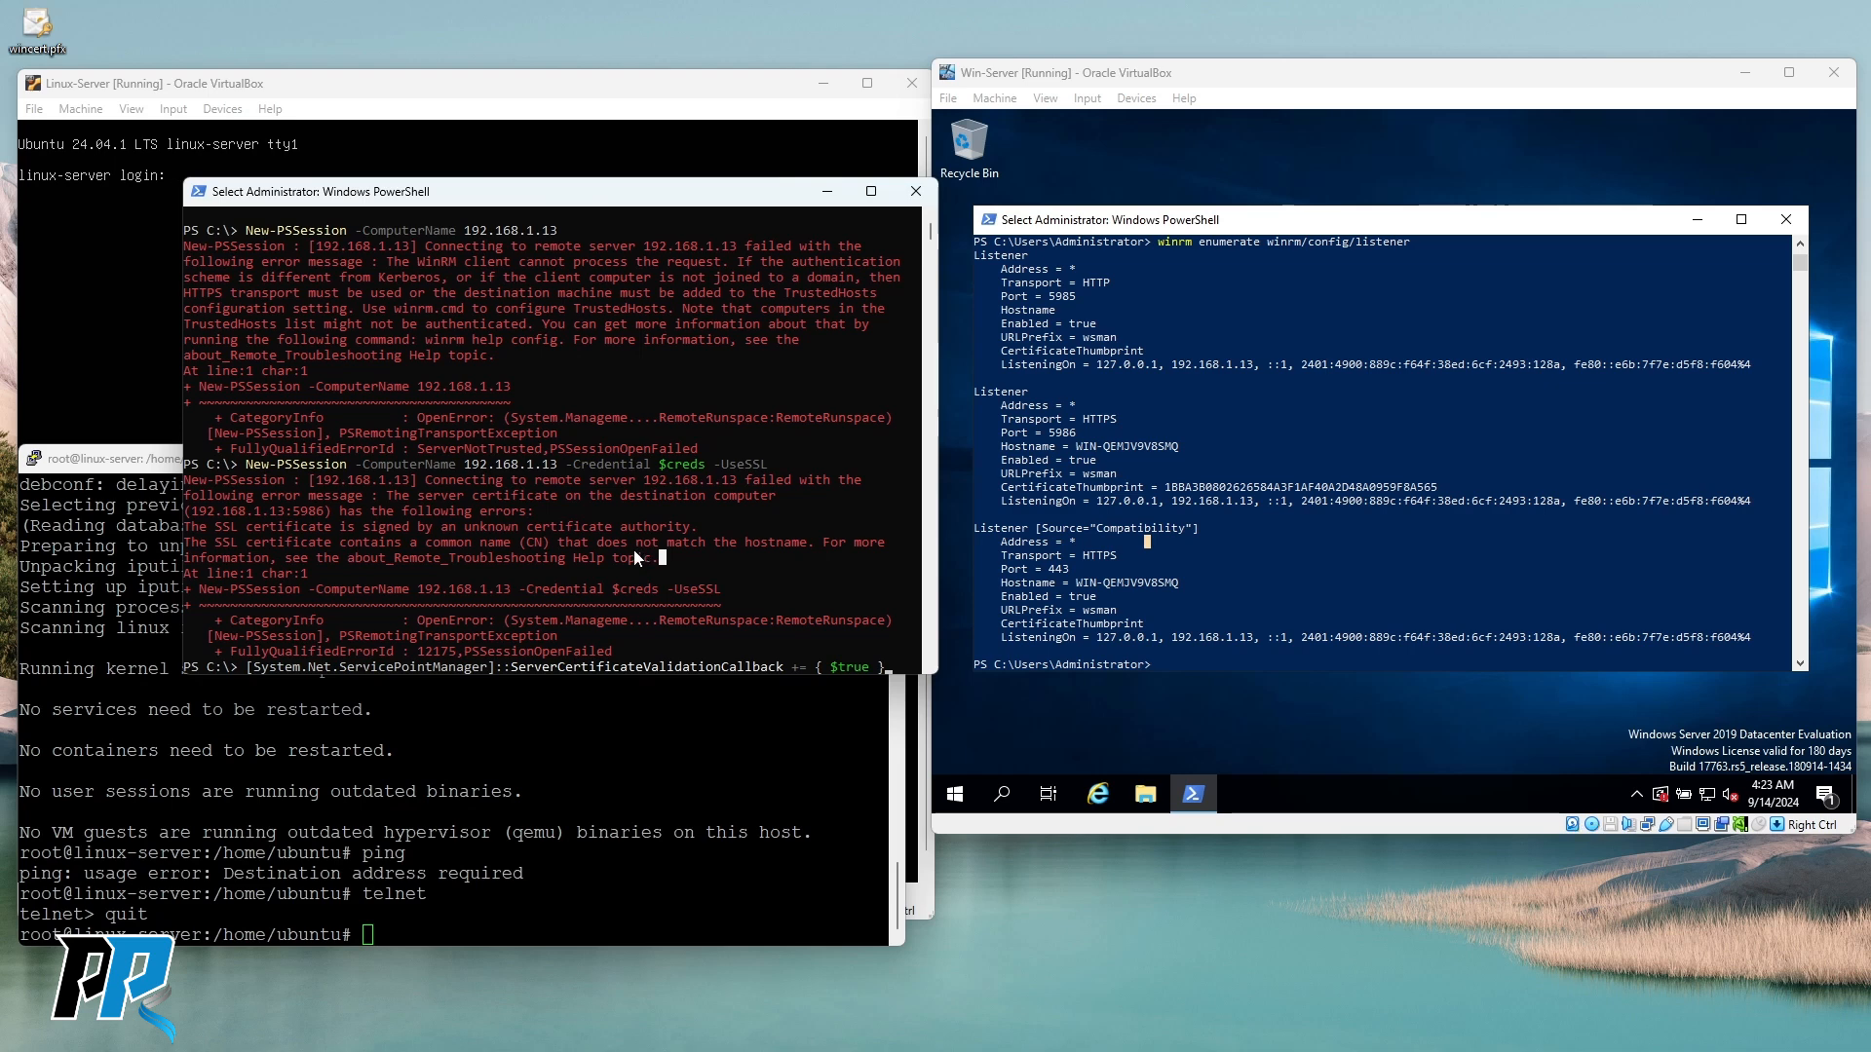
{"action": "left_click_drag", "start_coordinate": [220, 528], "coordinate": [697, 527]}
{"action": "left_click", "coordinate": [647, 529]}
{"action": "left_click_drag", "start_coordinate": [380, 542], "coordinate": [693, 541]}
{"action": "left_click", "coordinate": [562, 555]}
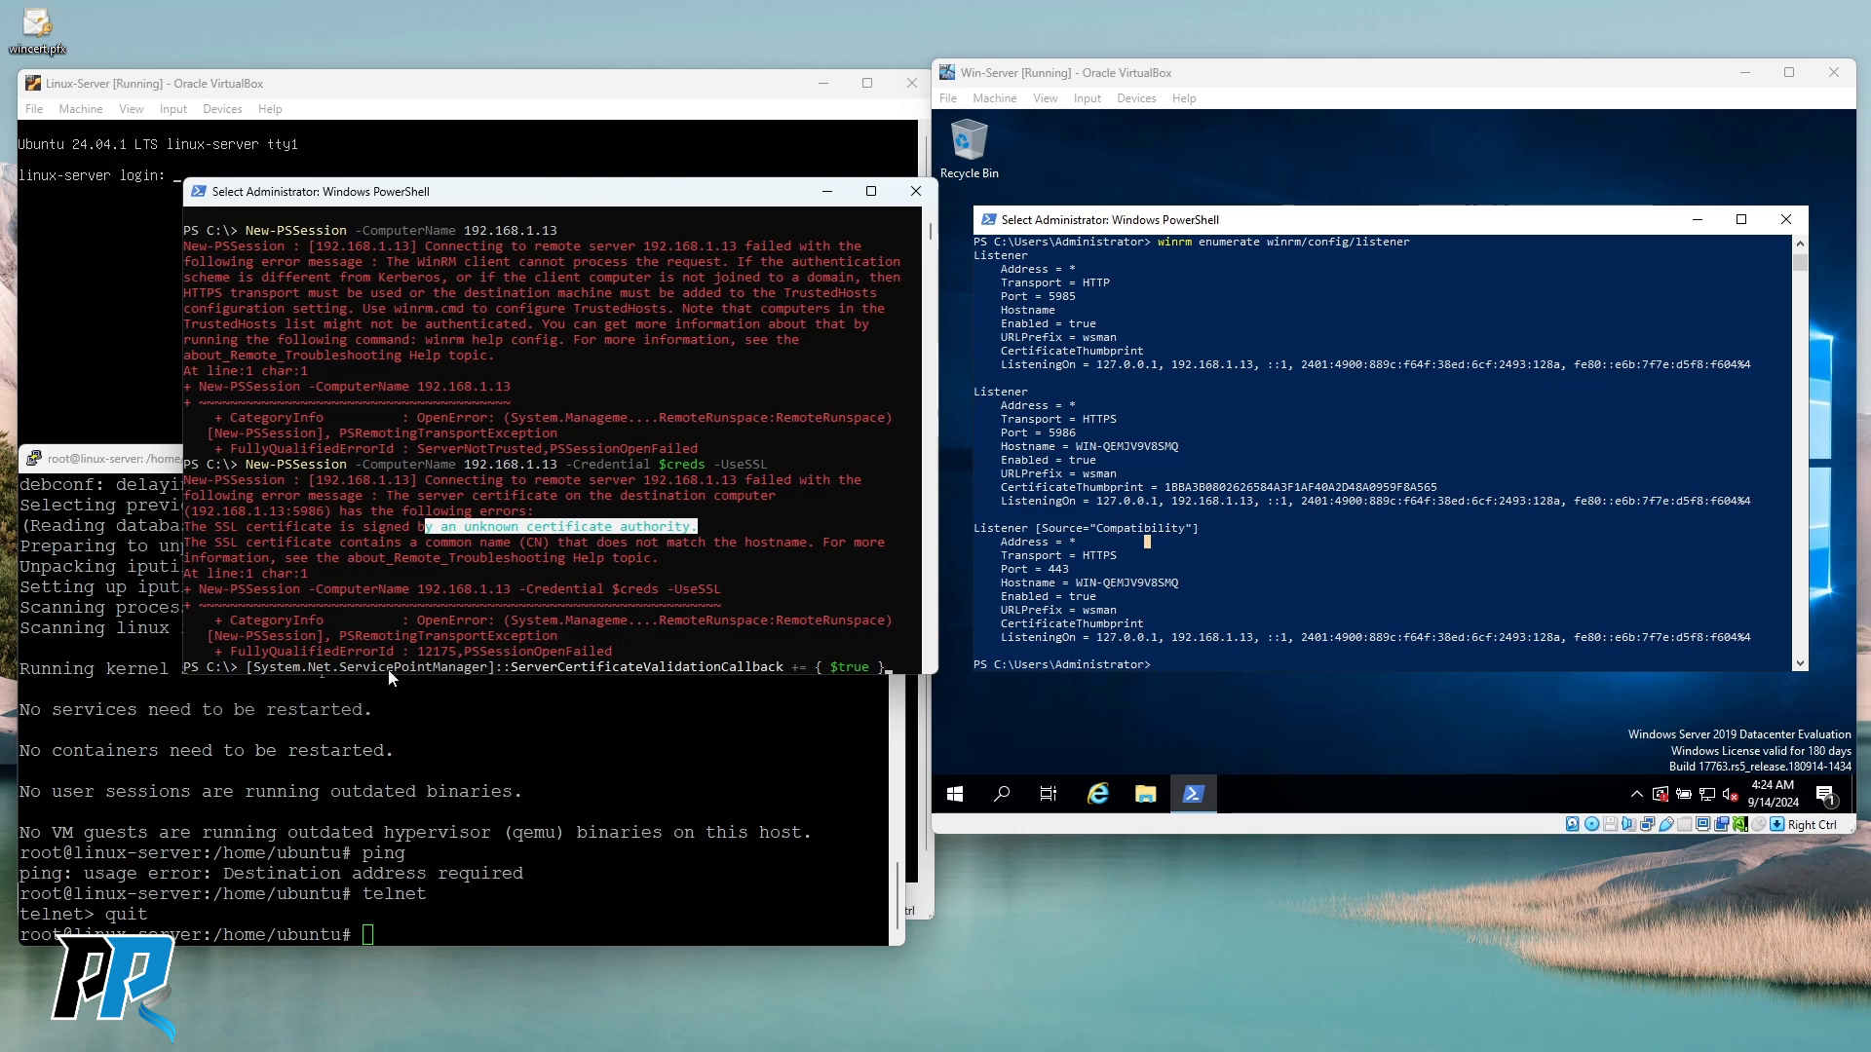
{"action": "right_click", "coordinate": [763, 569]}
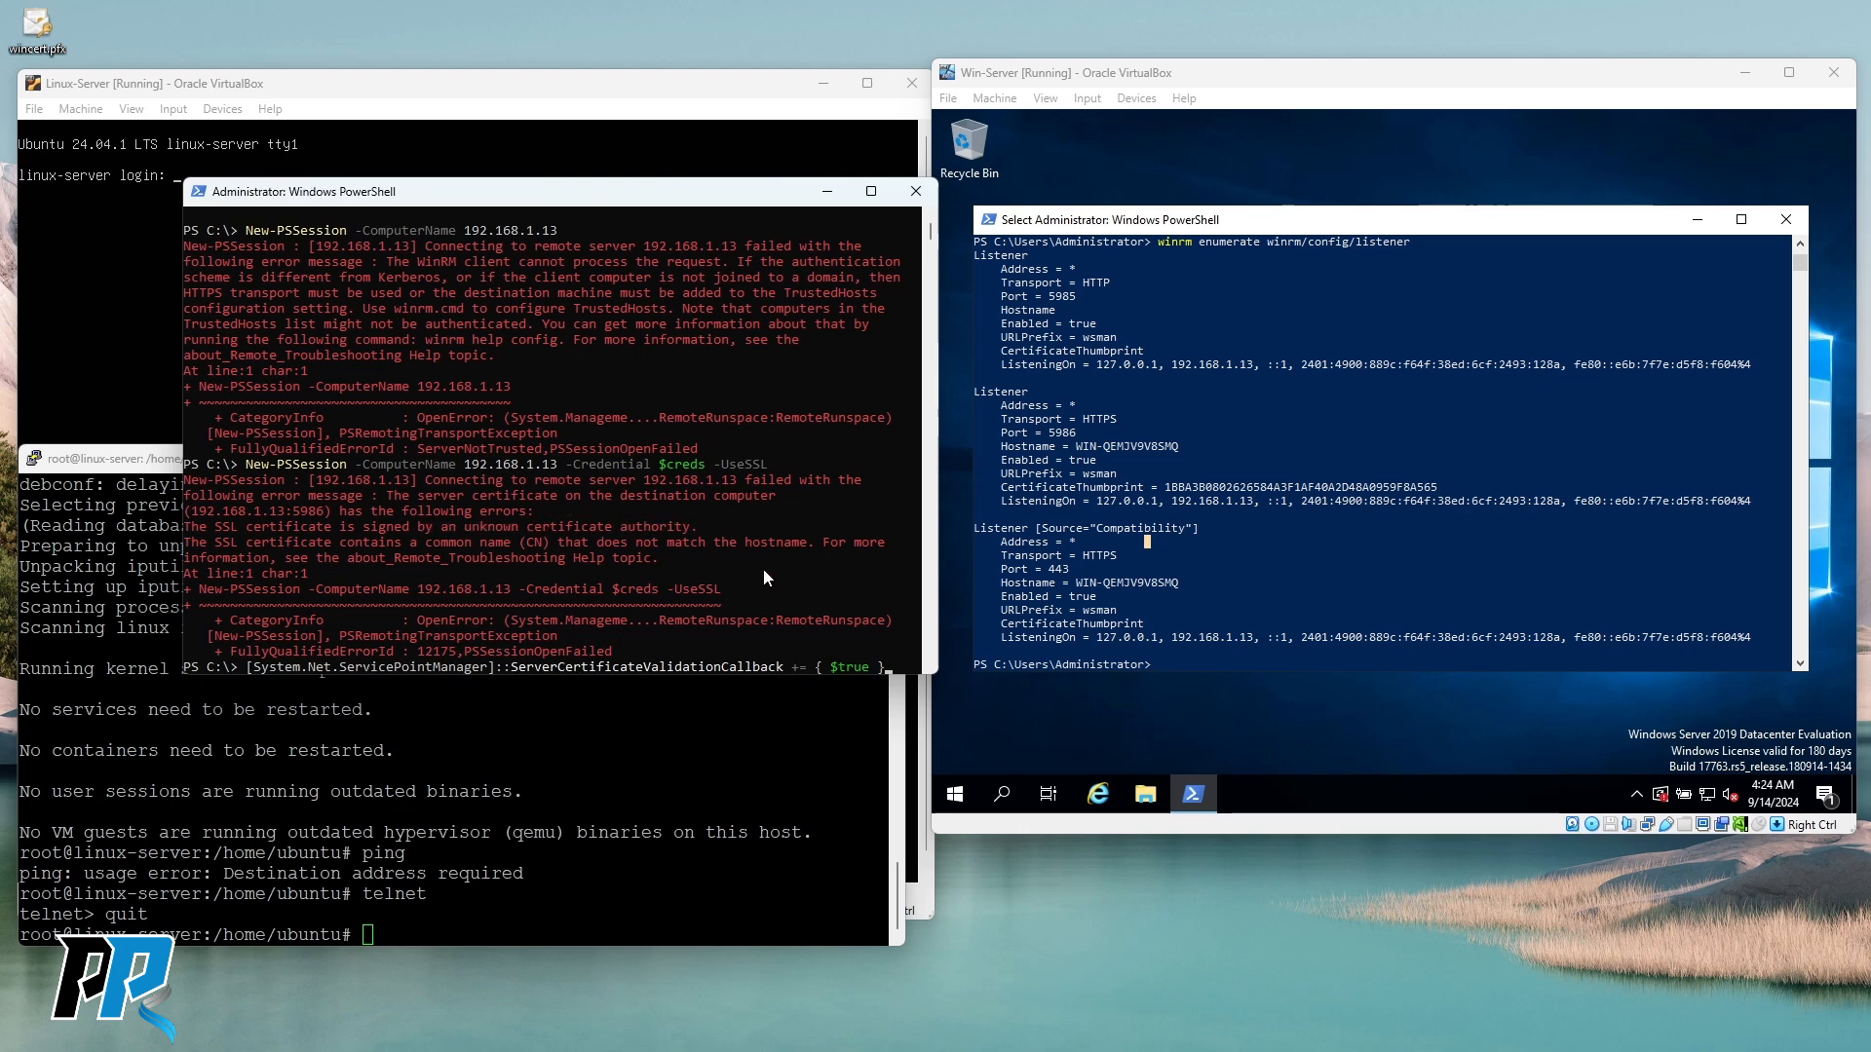
{"action": "left_click", "coordinate": [757, 574]}
{"action": "key", "text": "Escape"}
Discard the recalled bypass command and clear the host console.
{"action": "key", "text": "Escape"}
{"action": "type", "text": "exit"}
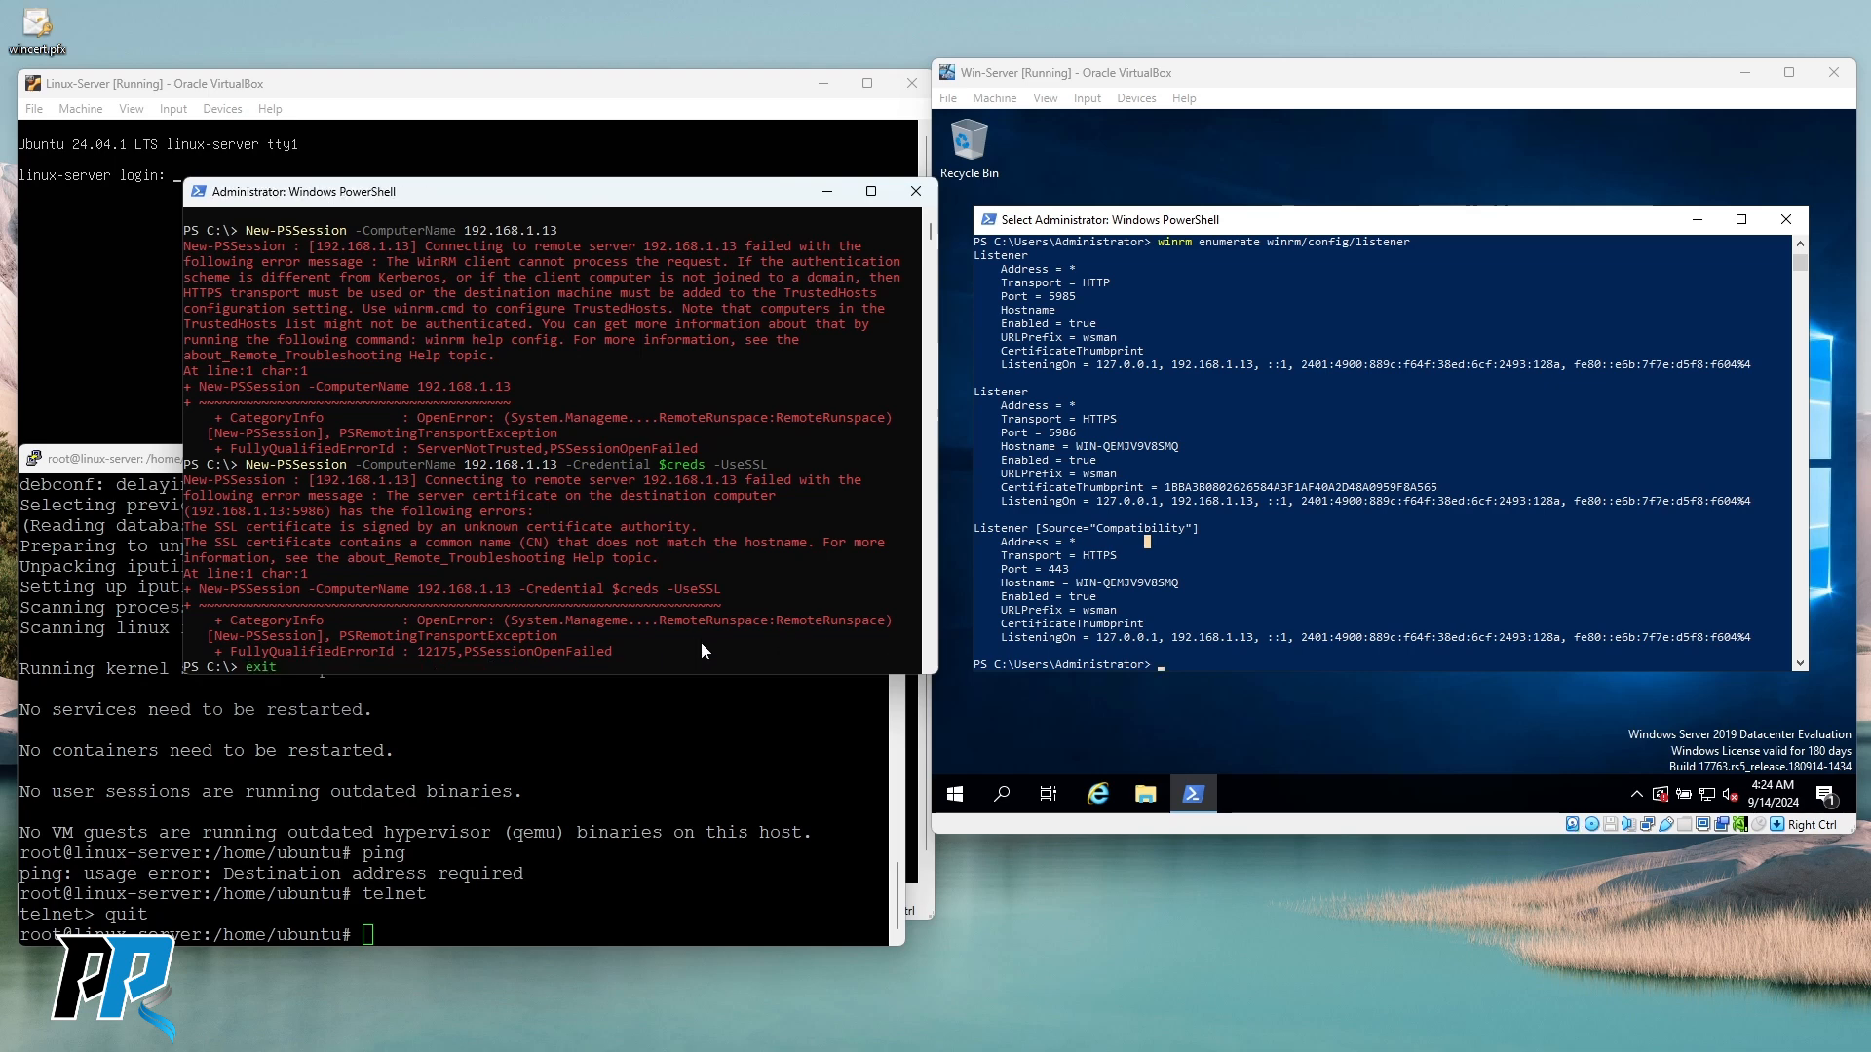
{"action": "key", "text": "Escape"}
{"action": "type", "text": "clear"}
{"action": "key", "text": "Return"}
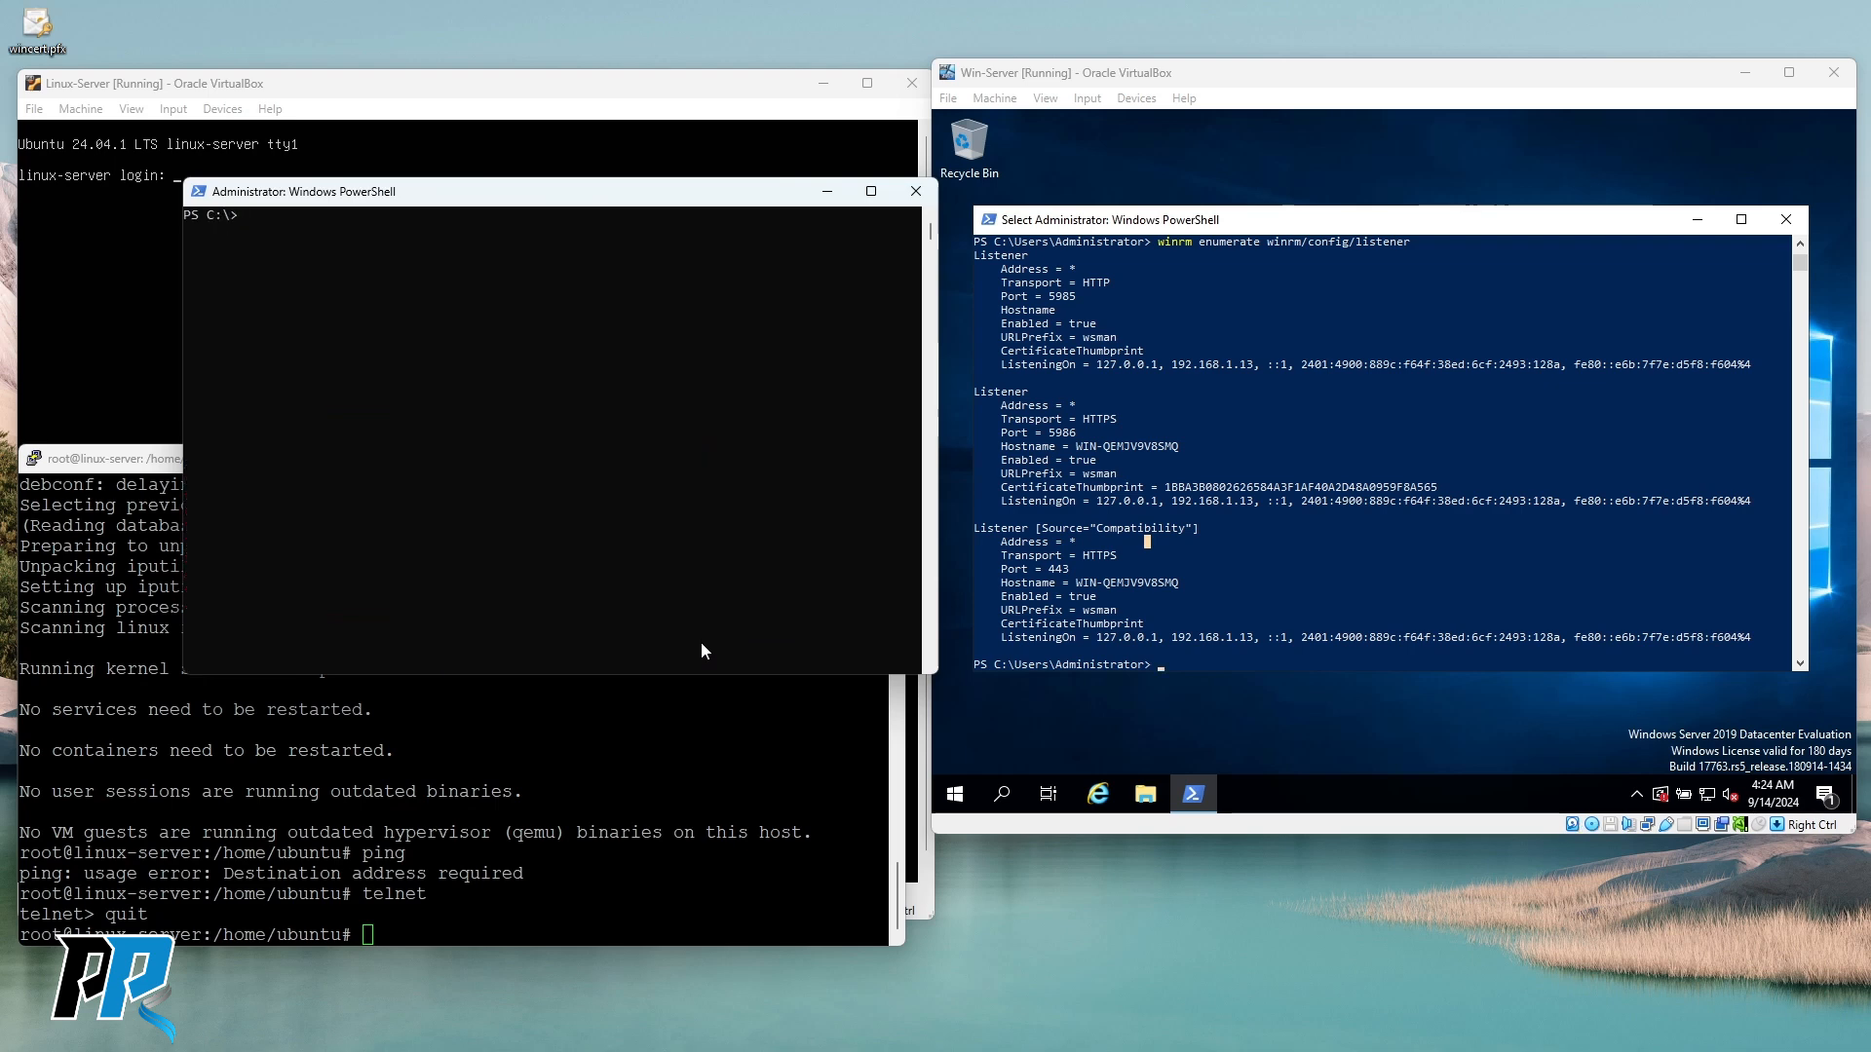
Launch an empty management console (mmc) on the server VM.
{"action": "left_click", "coordinate": [1311, 531]}
{"action": "type", "text": "cert"}
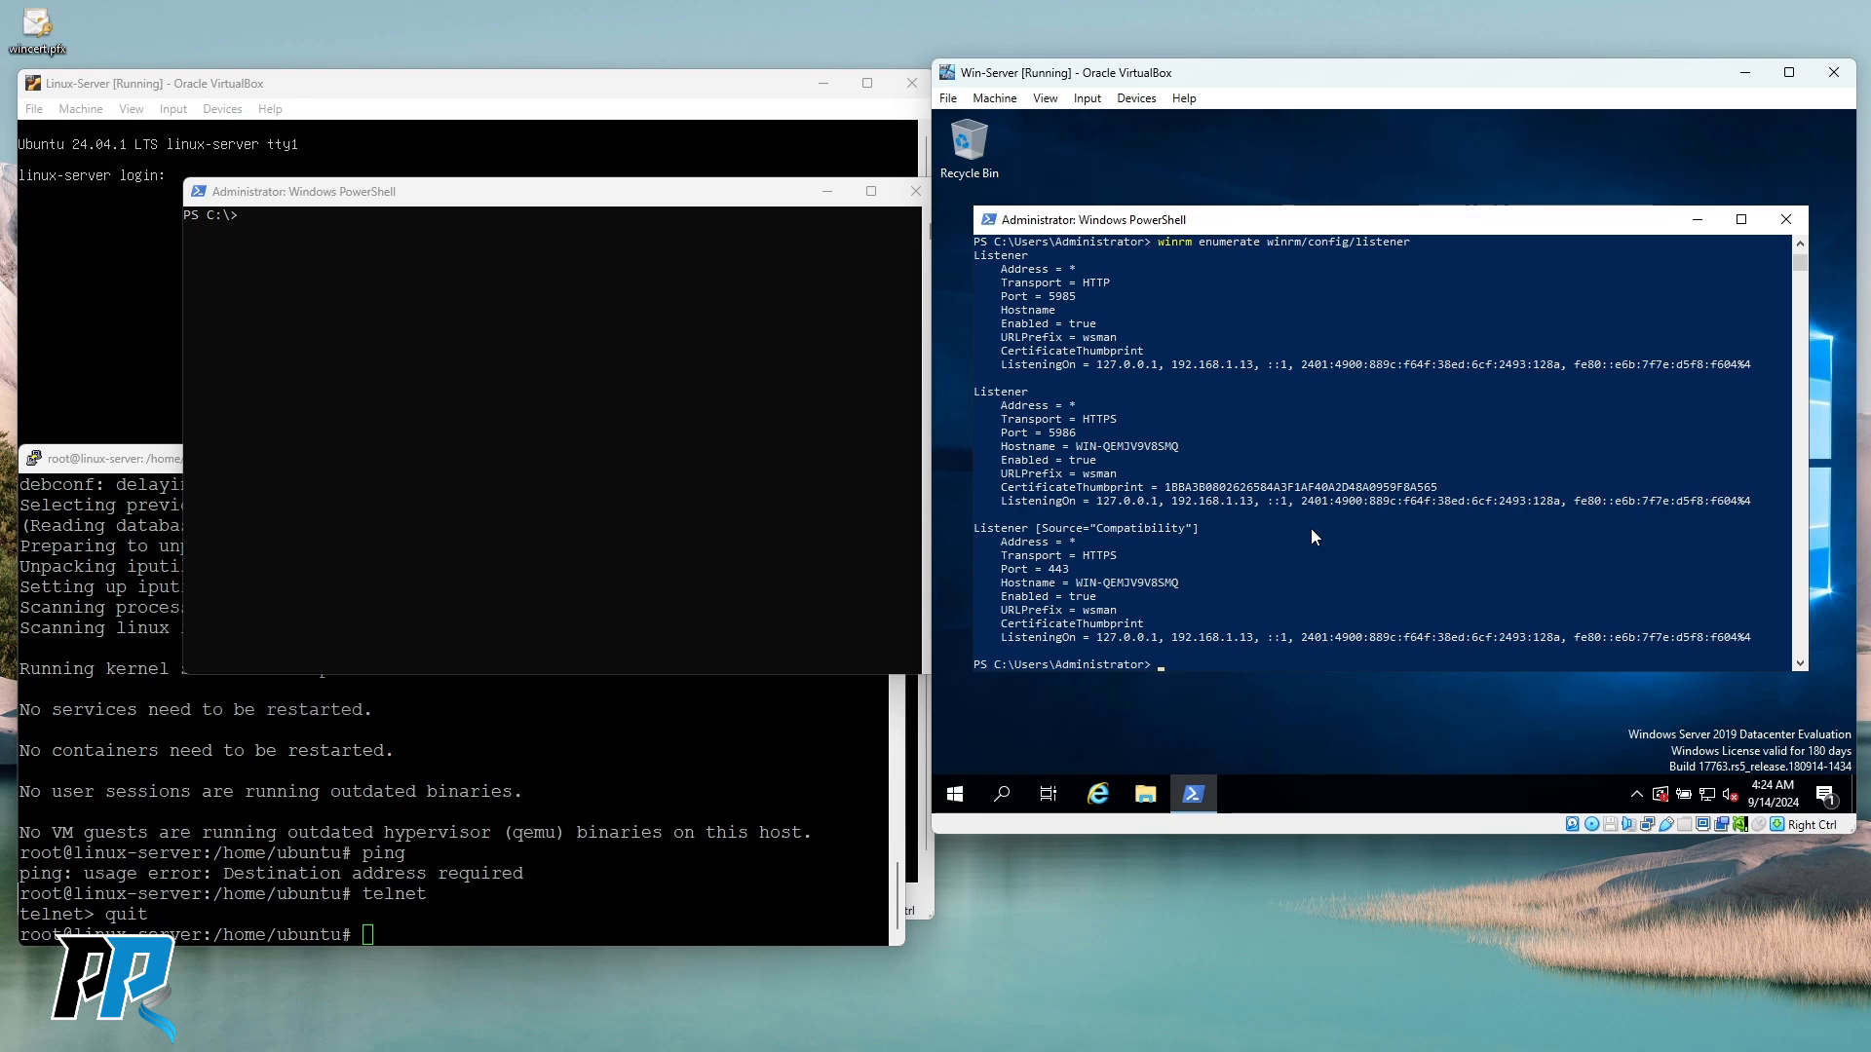
{"action": "type", "text": "mmc"}
{"action": "key", "text": "Return"}
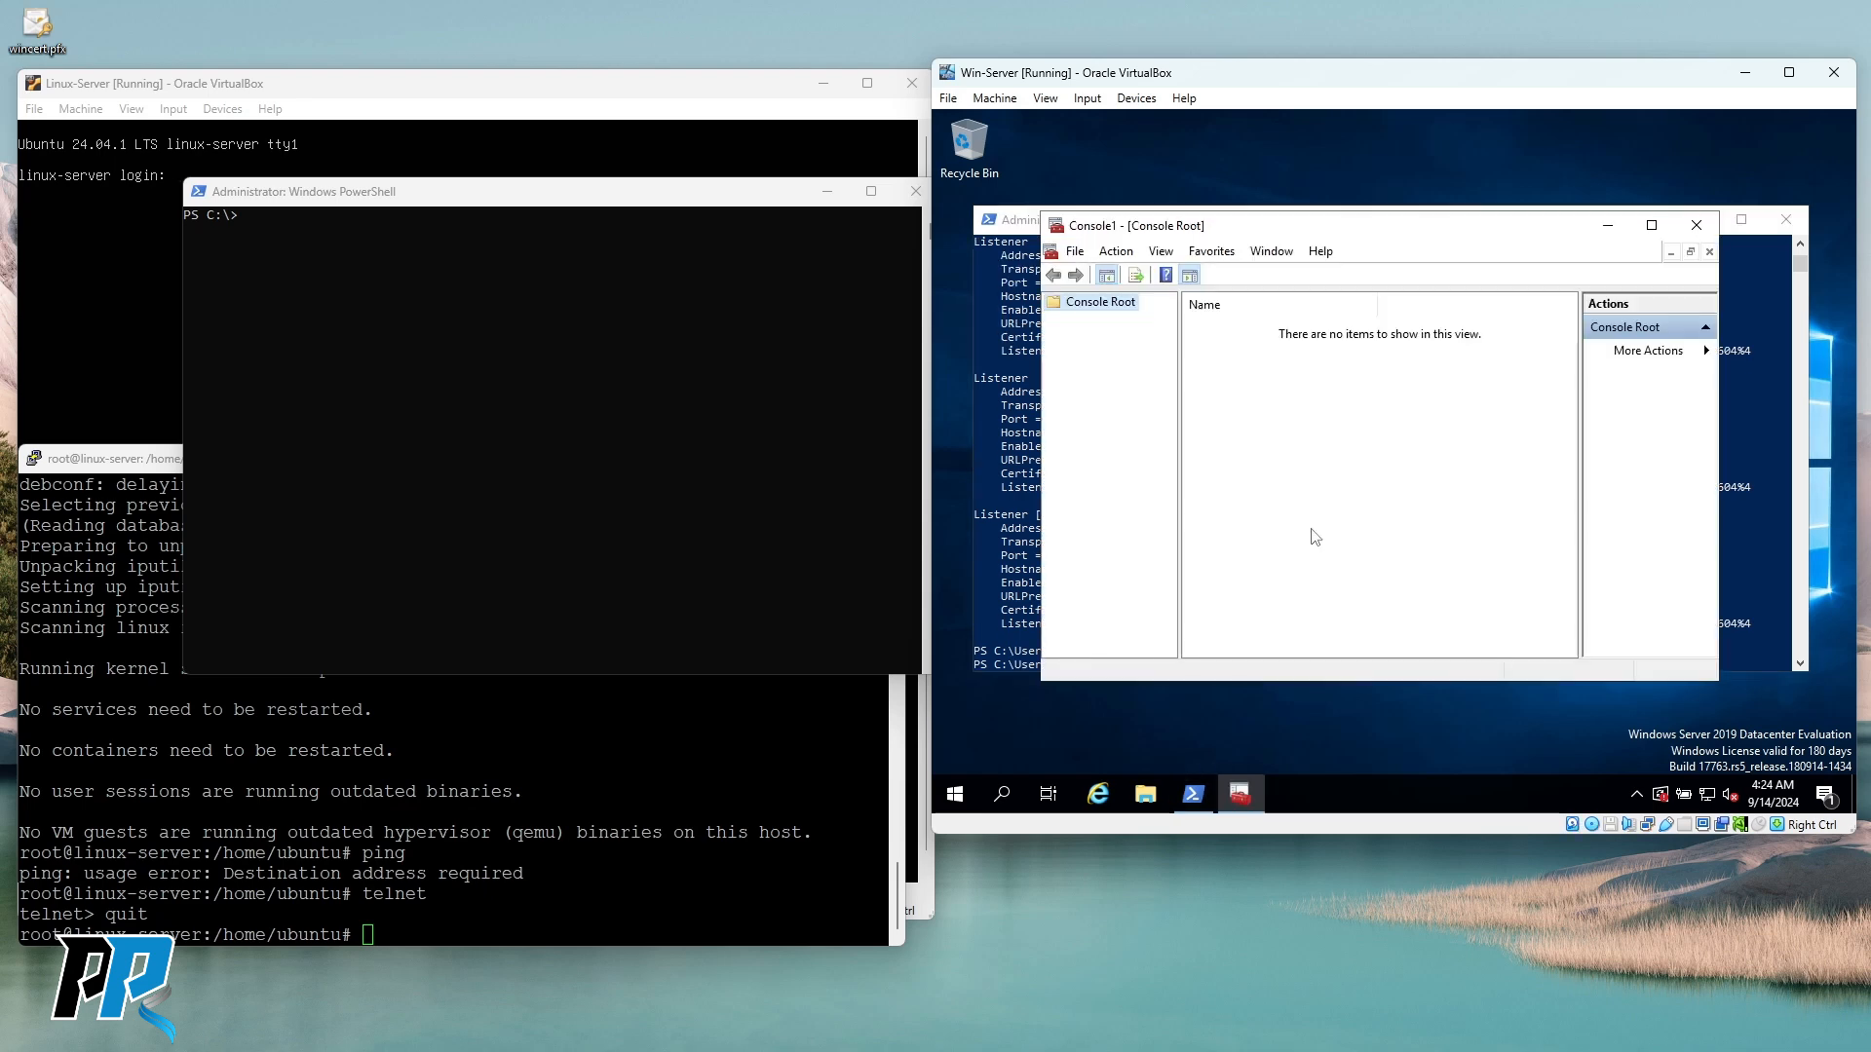
{"action": "left_click_drag", "start_coordinate": [1264, 230], "coordinate": [1216, 174]}
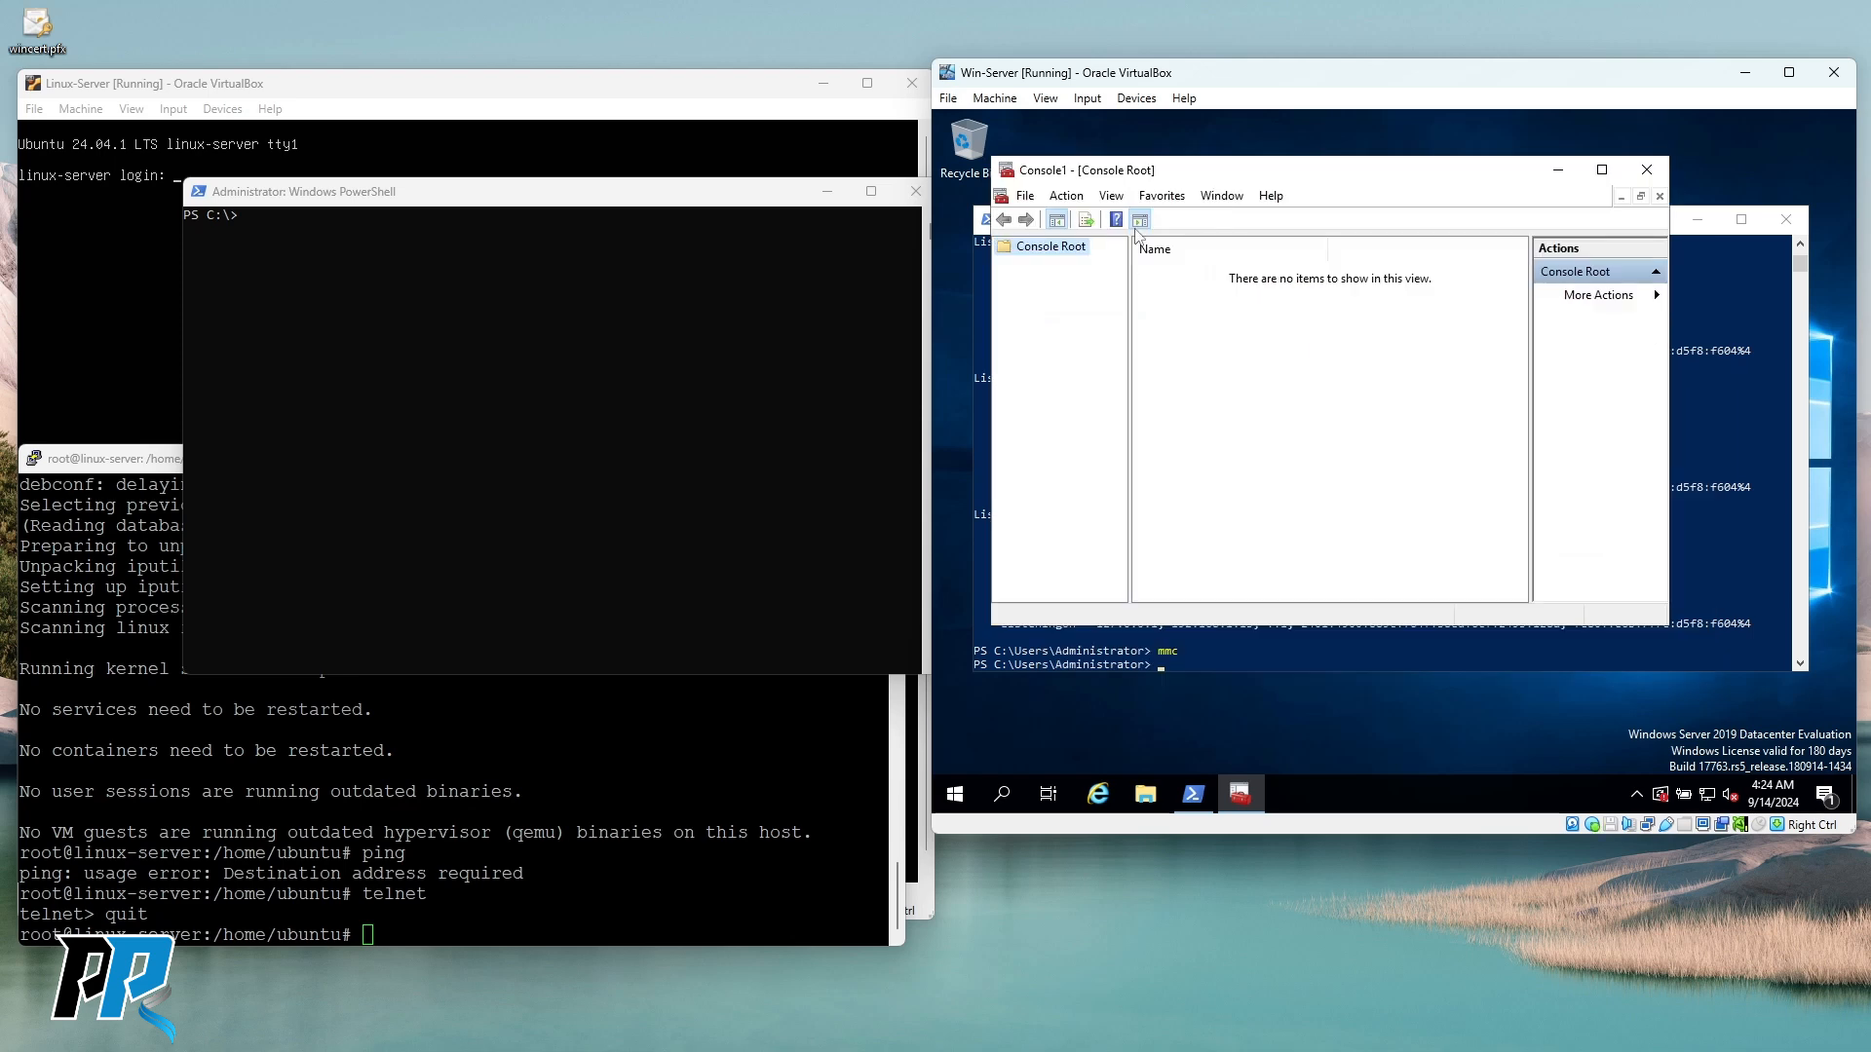
Add the Certificates snap-in for the local computer account to the console.
{"action": "left_click", "coordinate": [1029, 199]}
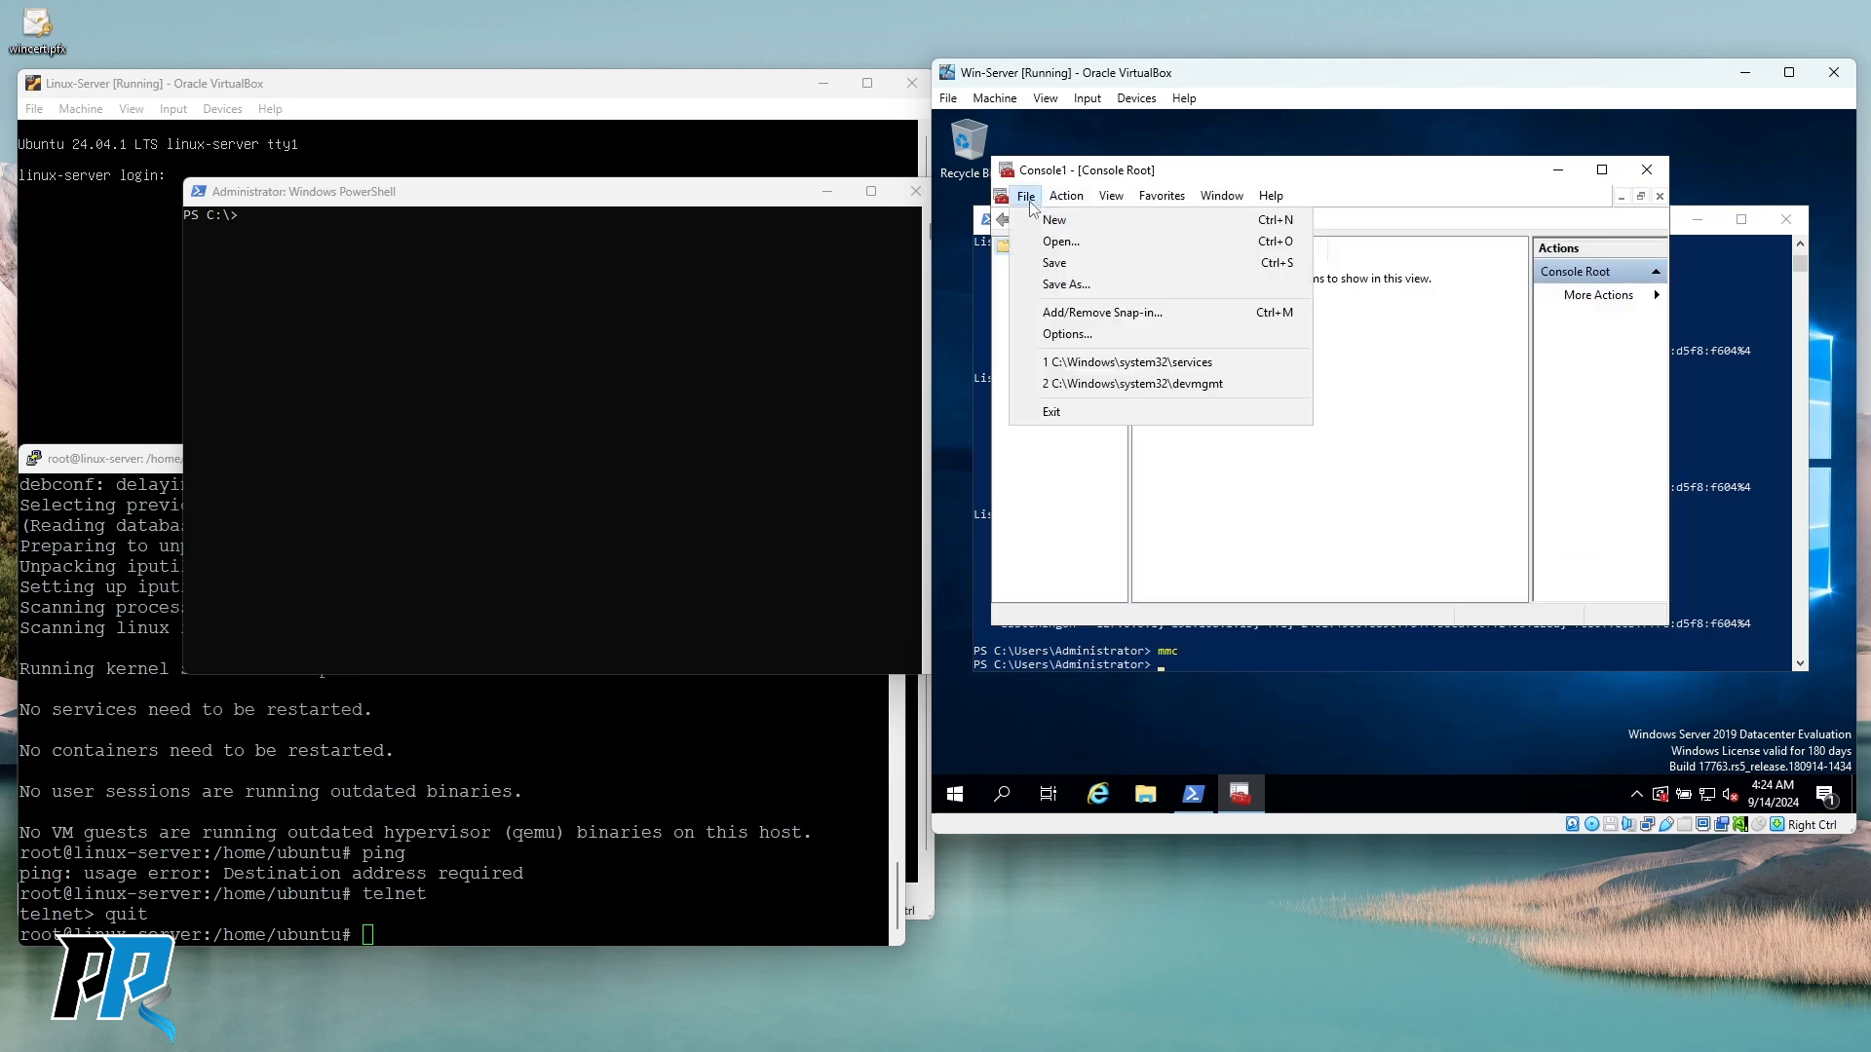
{"action": "left_click", "coordinate": [1060, 313]}
{"action": "left_click", "coordinate": [1064, 322]}
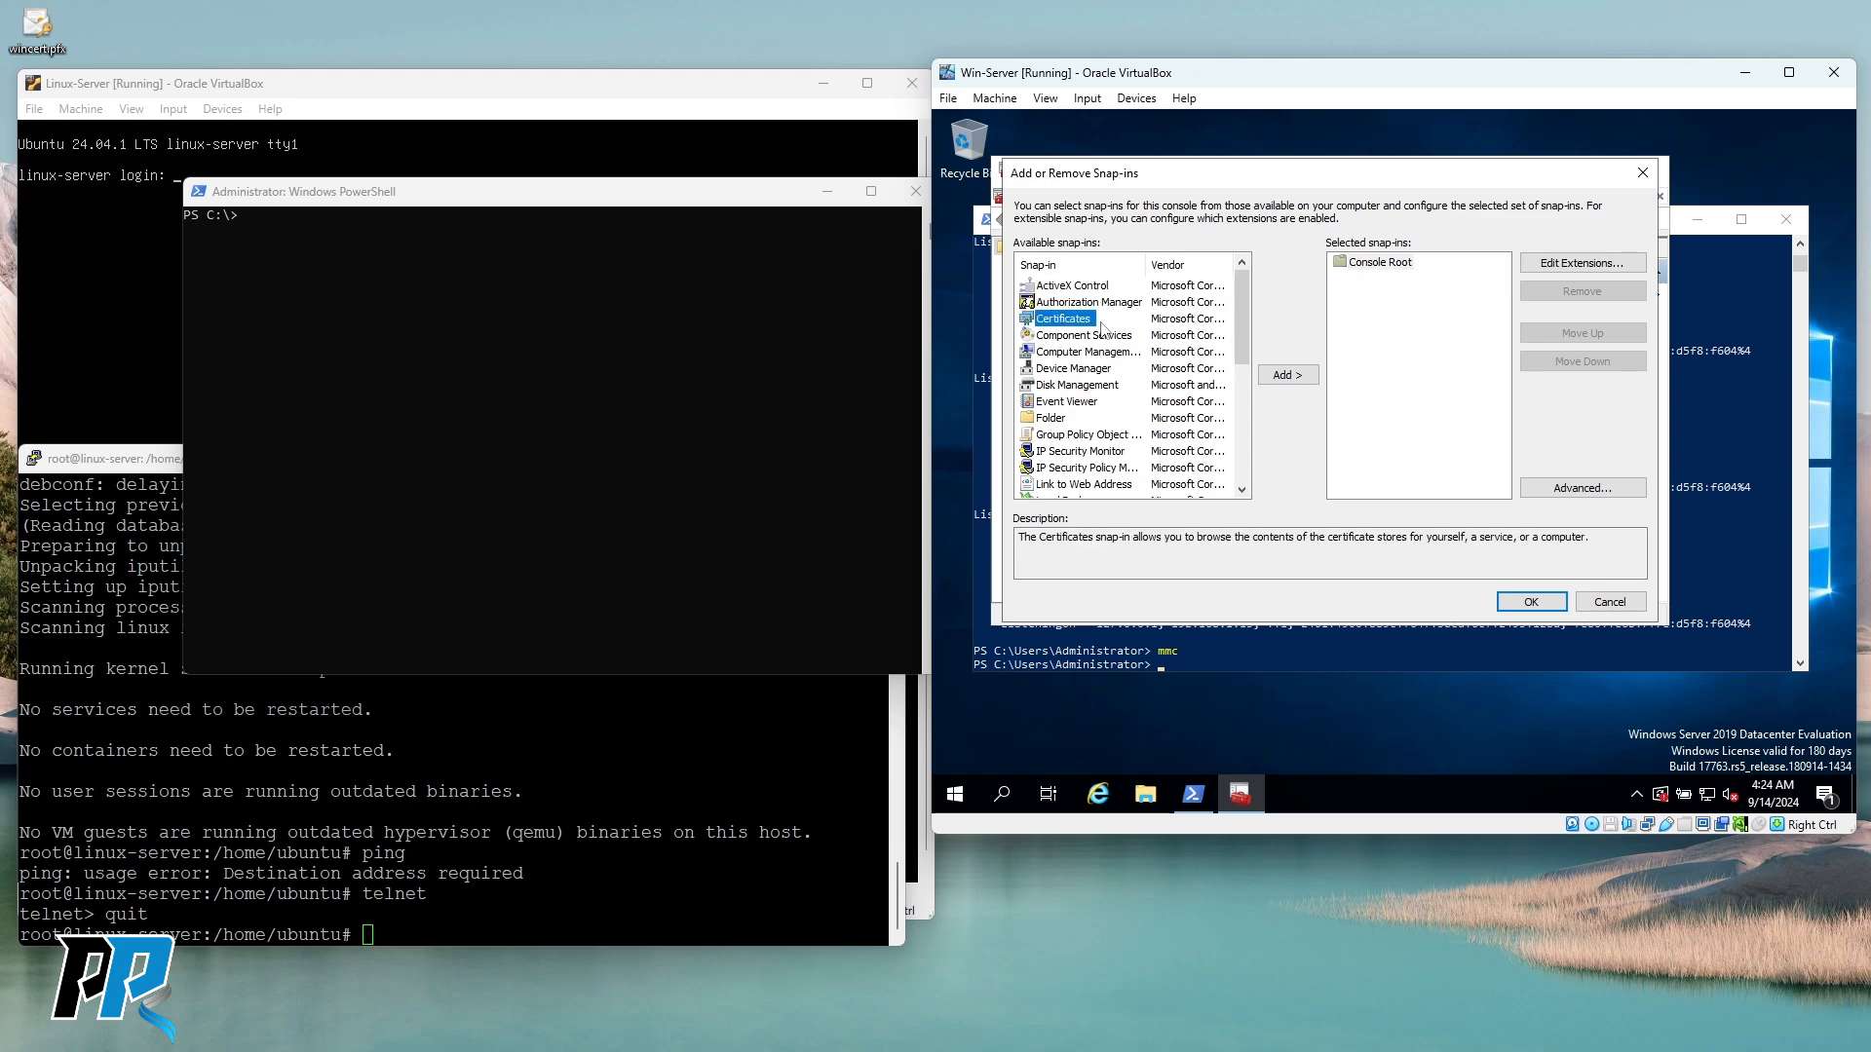
{"action": "left_click", "coordinate": [1278, 377]}
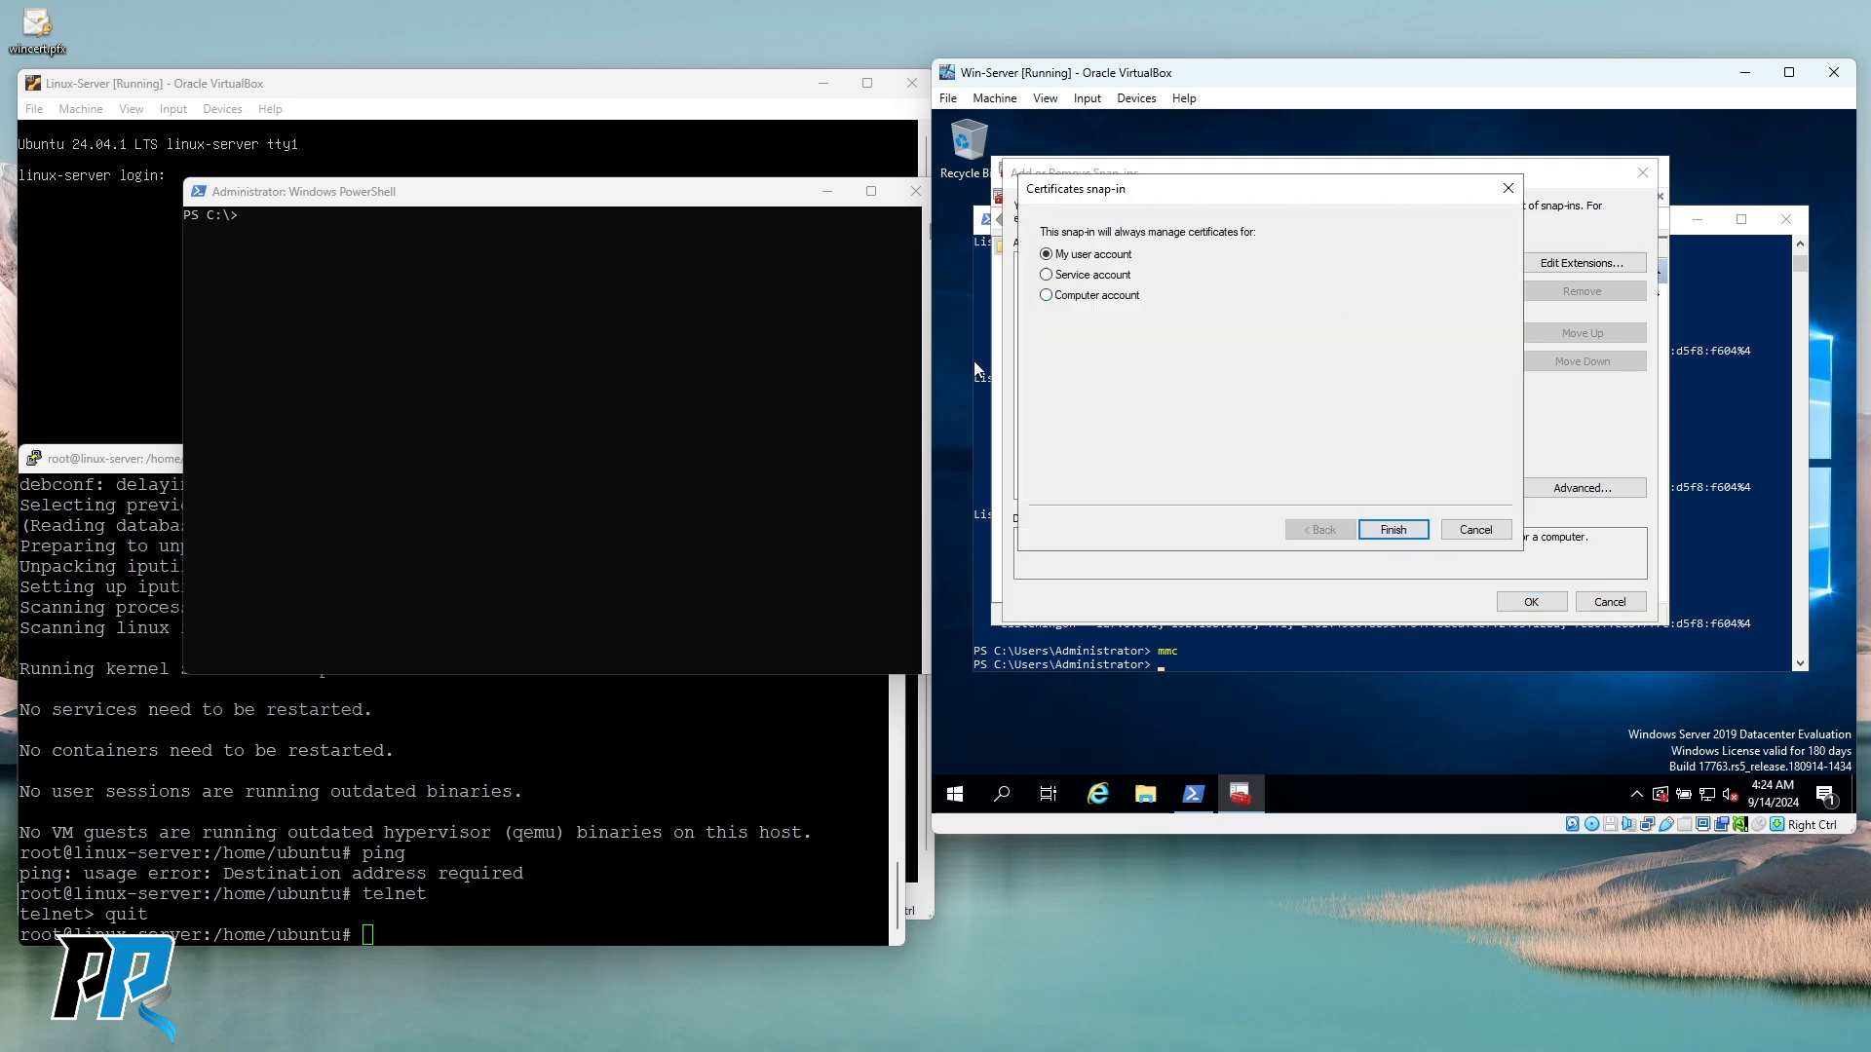
{"action": "left_click", "coordinate": [1086, 296]}
{"action": "left_click", "coordinate": [1393, 531]}
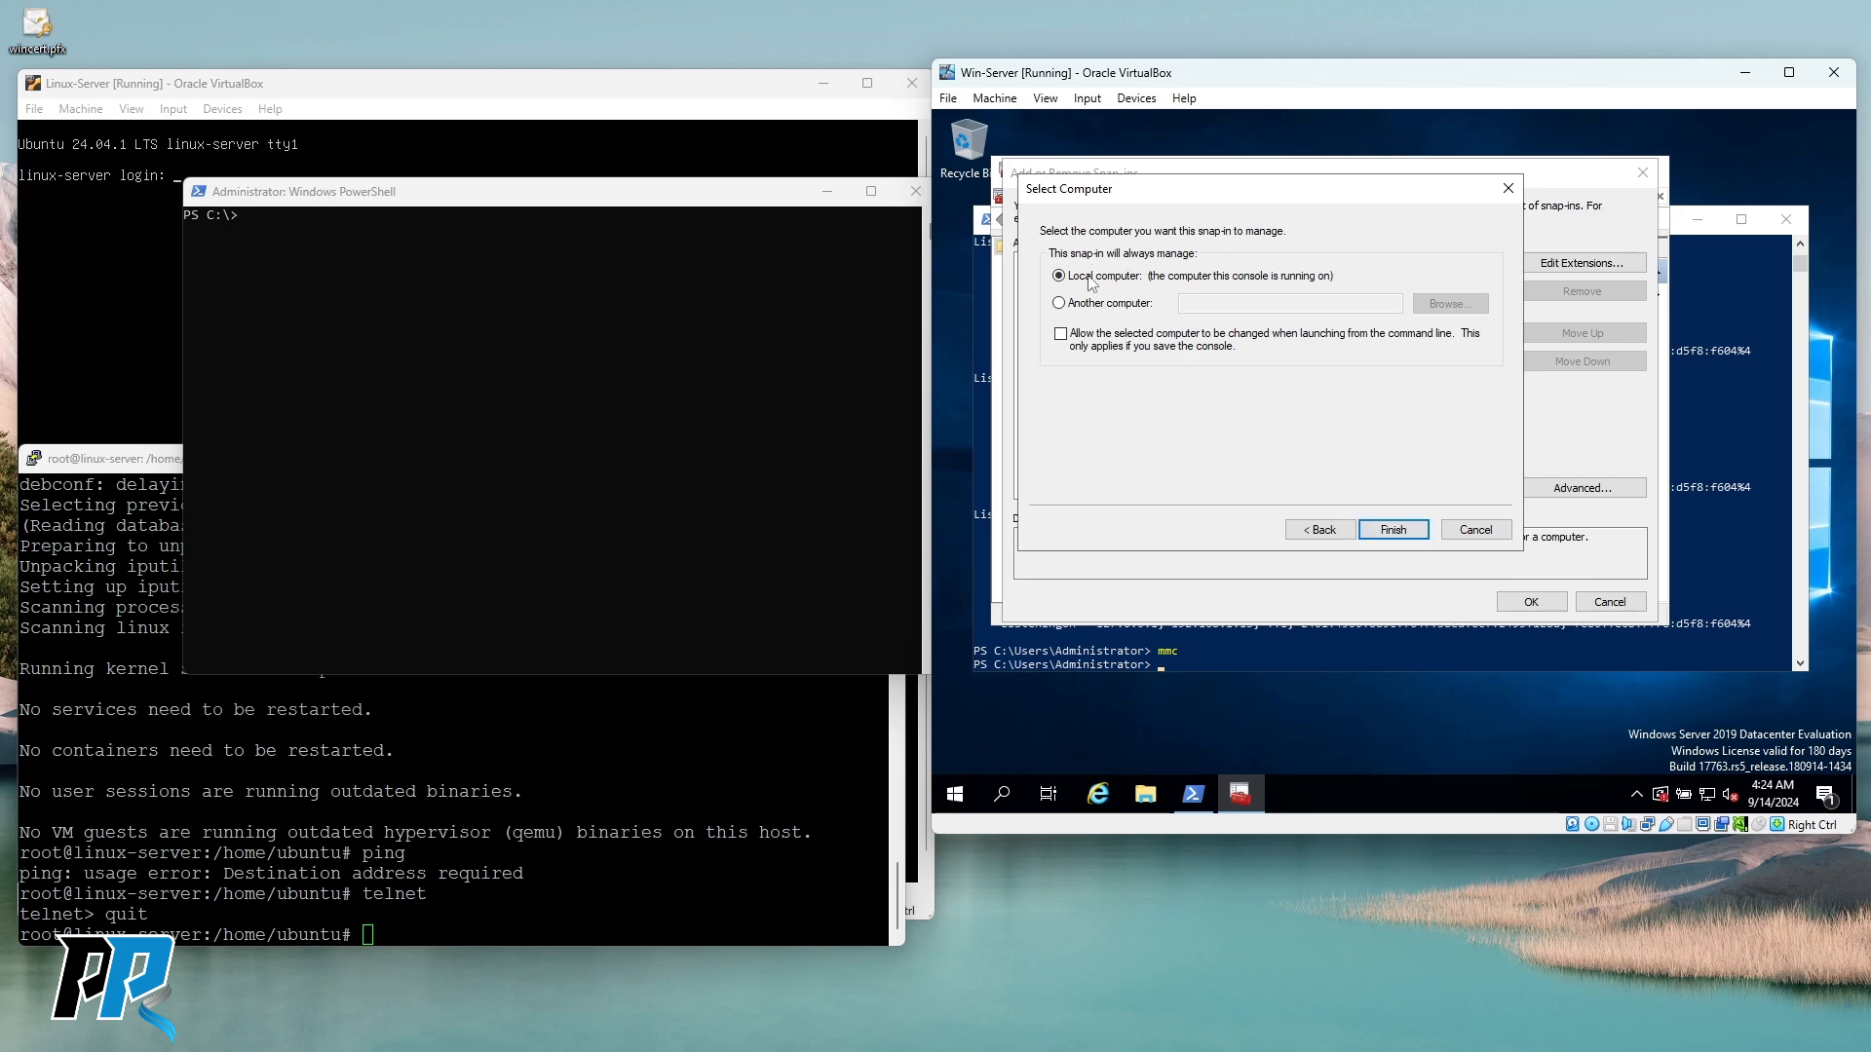
{"action": "left_click", "coordinate": [1392, 530]}
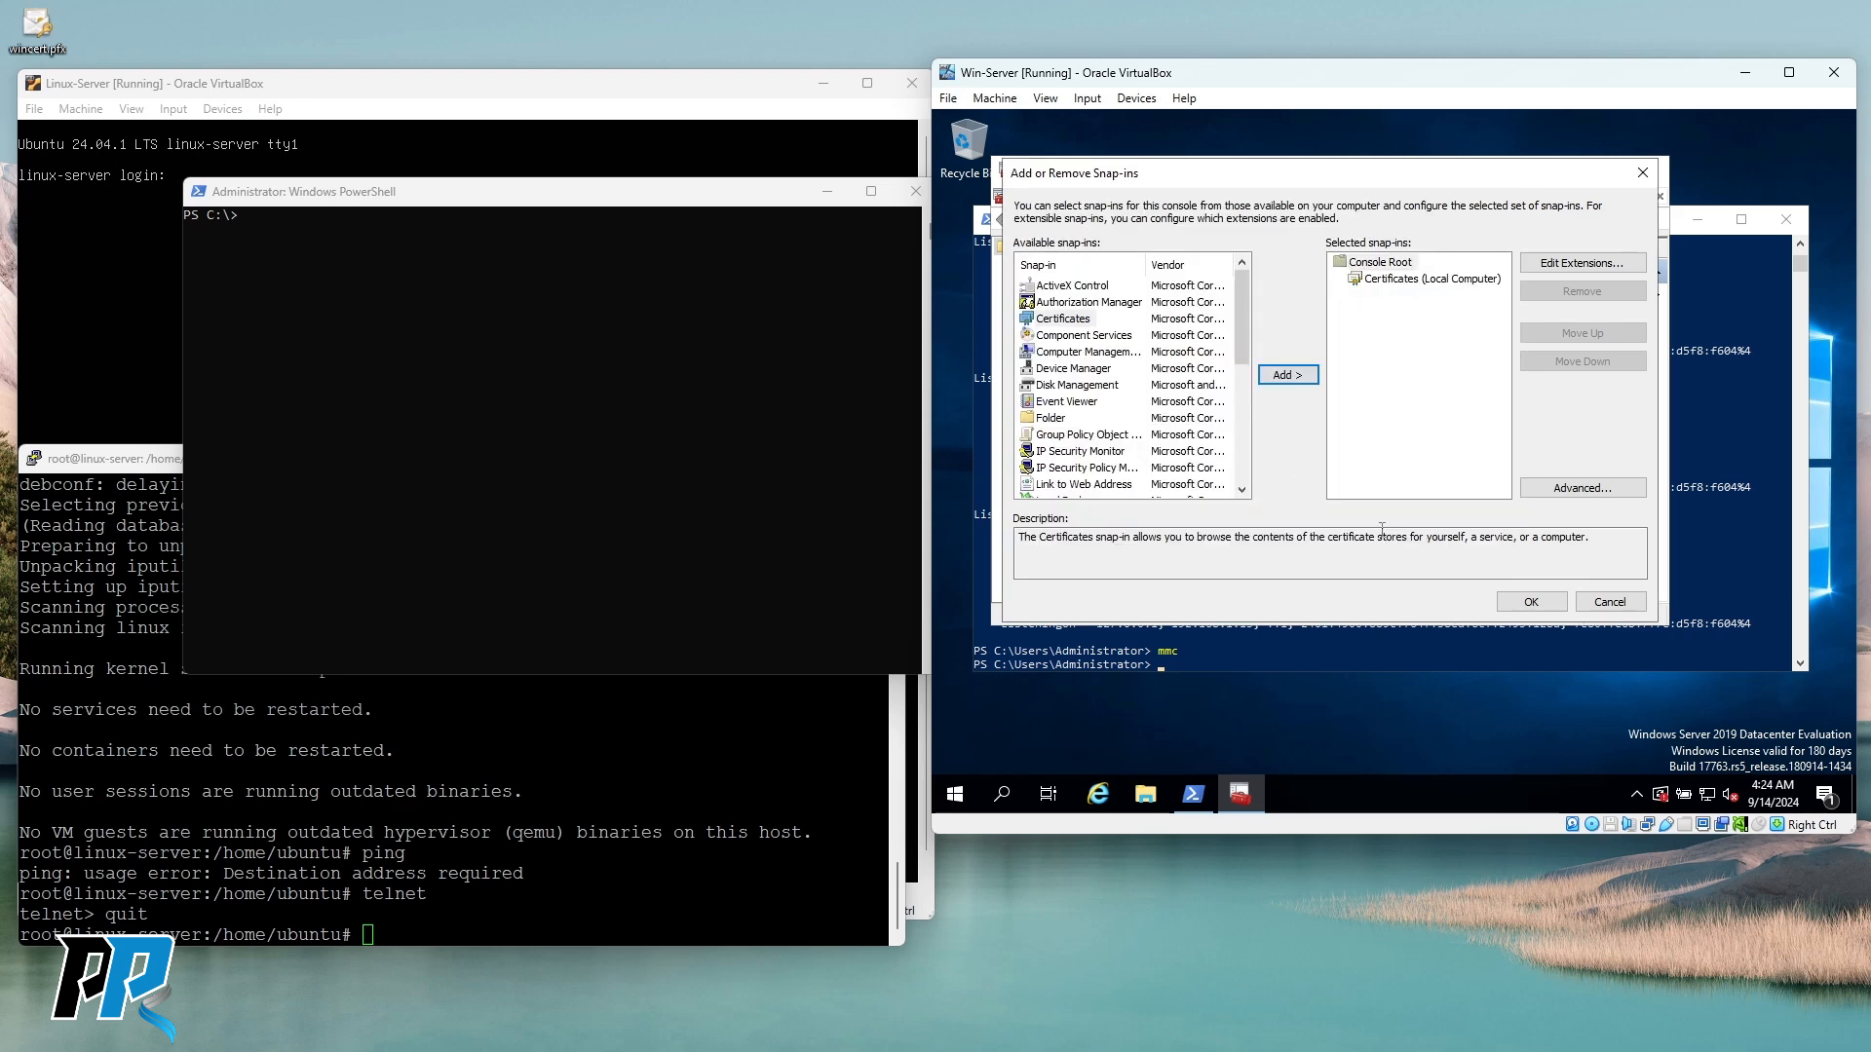
{"action": "left_click", "coordinate": [1067, 324]}
{"action": "left_click", "coordinate": [1286, 375]}
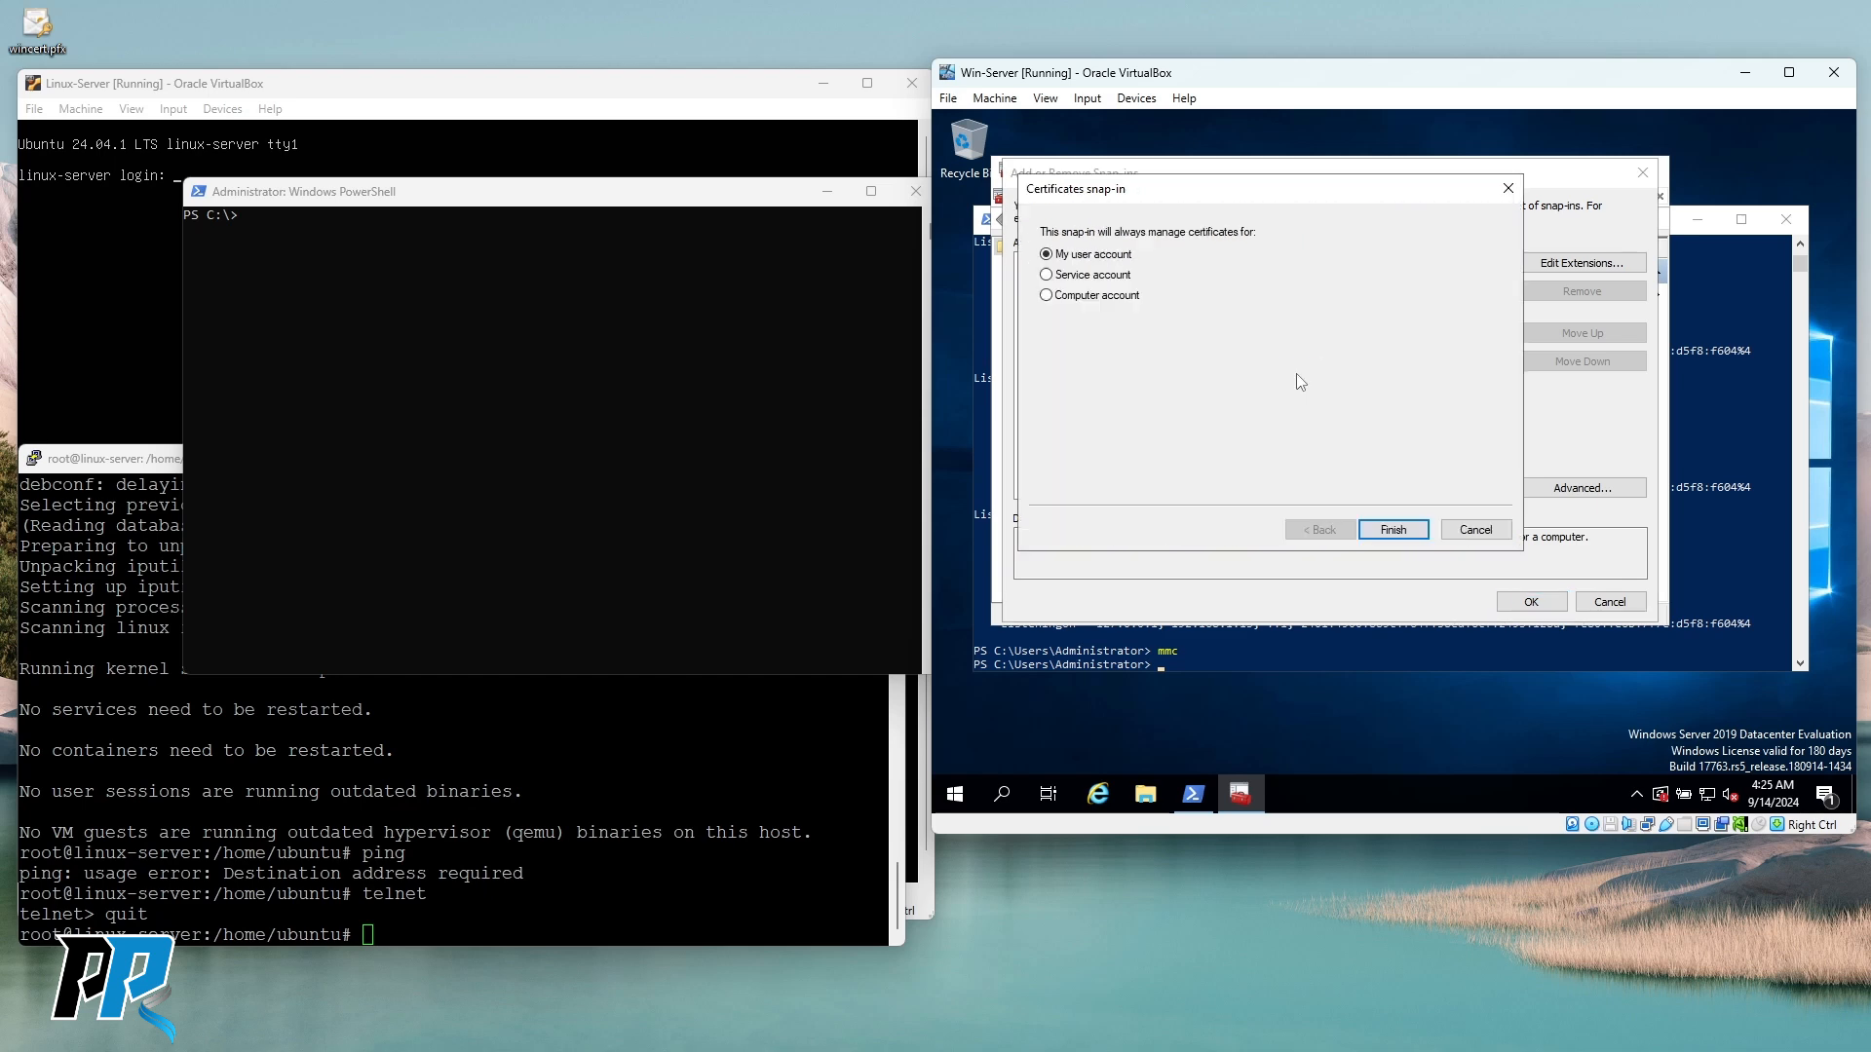
{"action": "left_click", "coordinate": [1475, 530]}
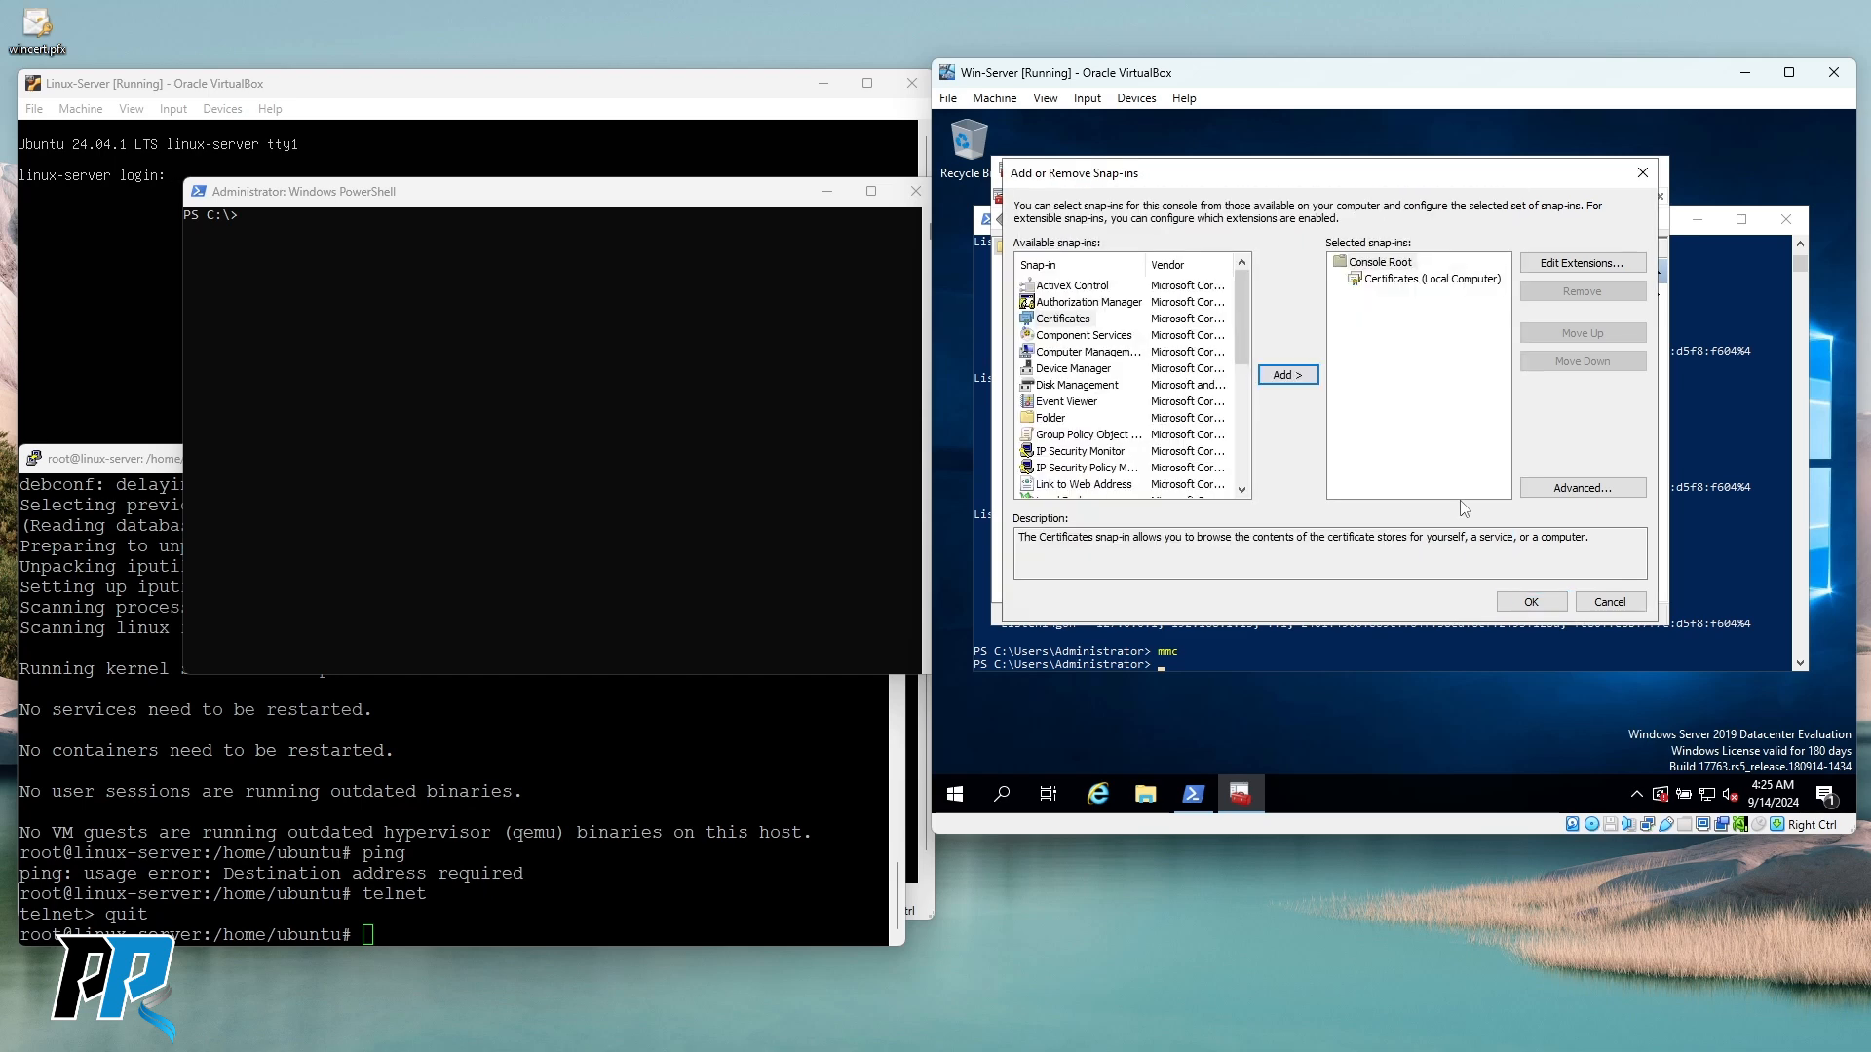
{"action": "left_click", "coordinate": [1532, 601]}
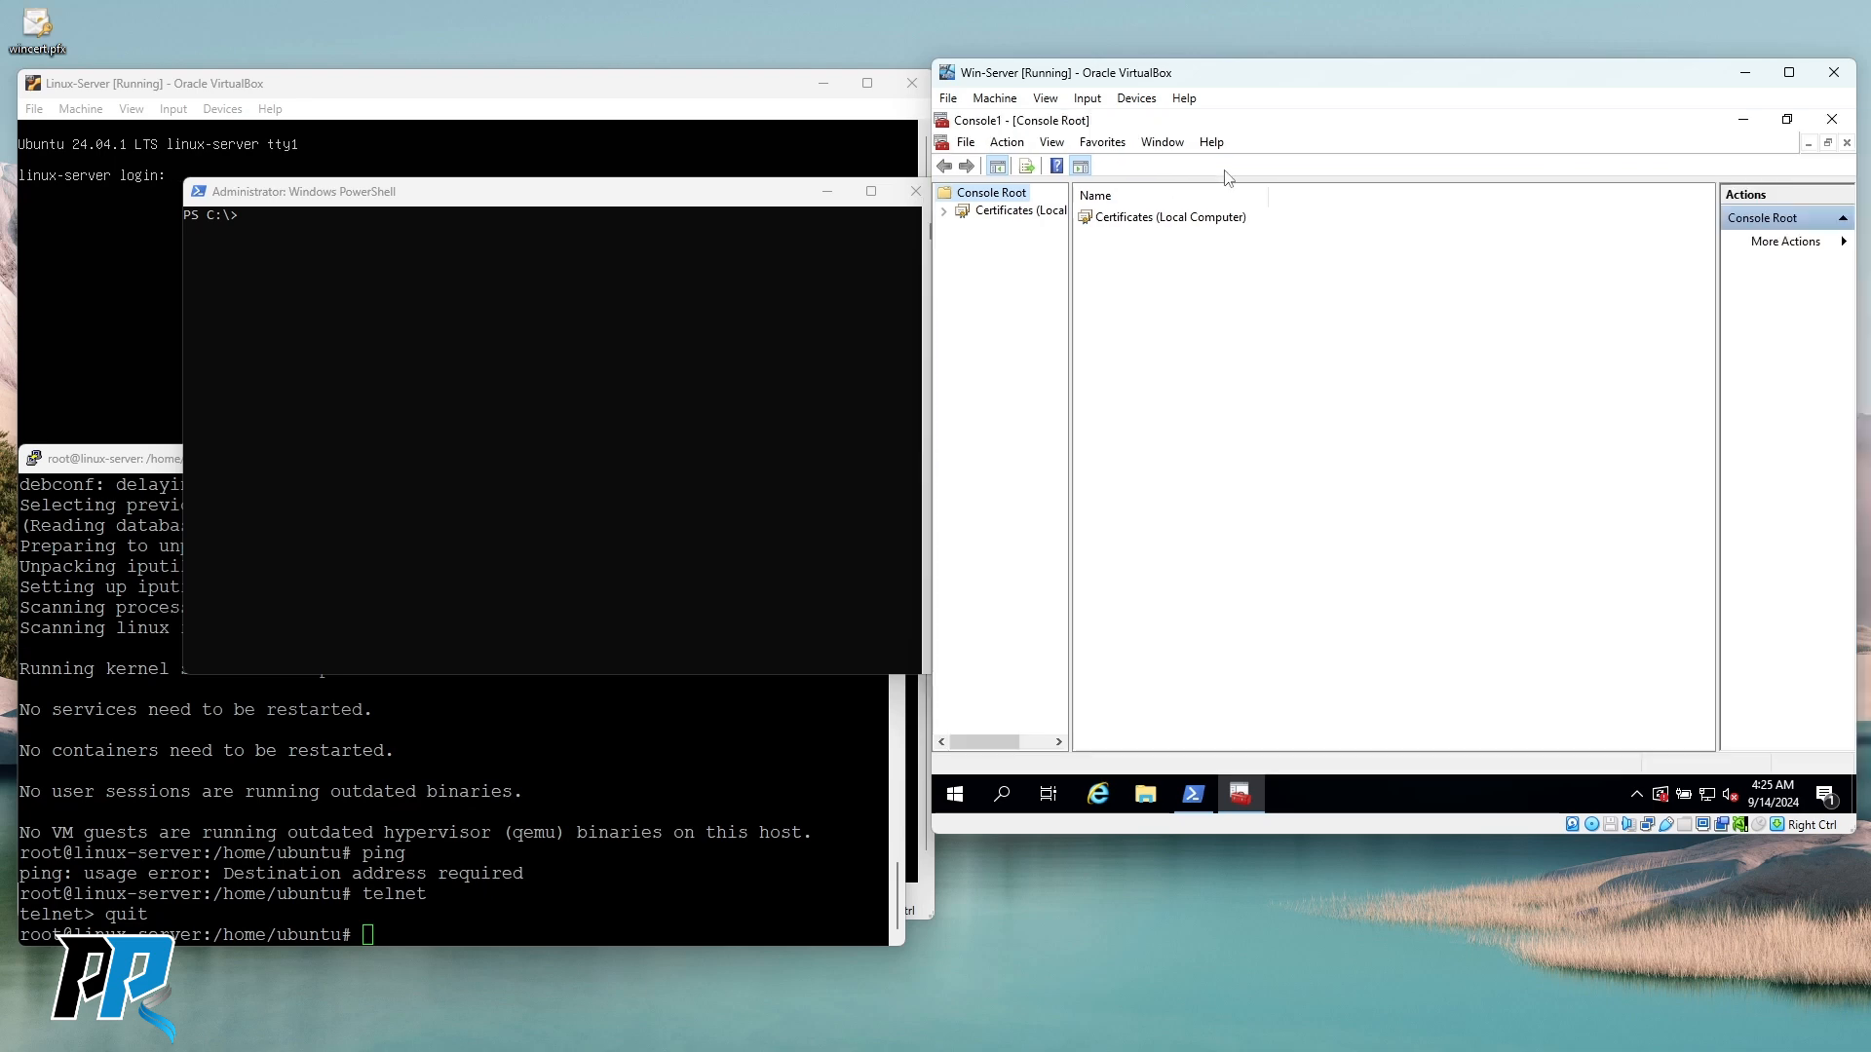
Open the WIN-QEMJV9V8SMQ certificate from the Personal store's certificate list.
{"action": "left_click", "coordinate": [944, 211]}
{"action": "double_click", "coordinate": [1006, 230]}
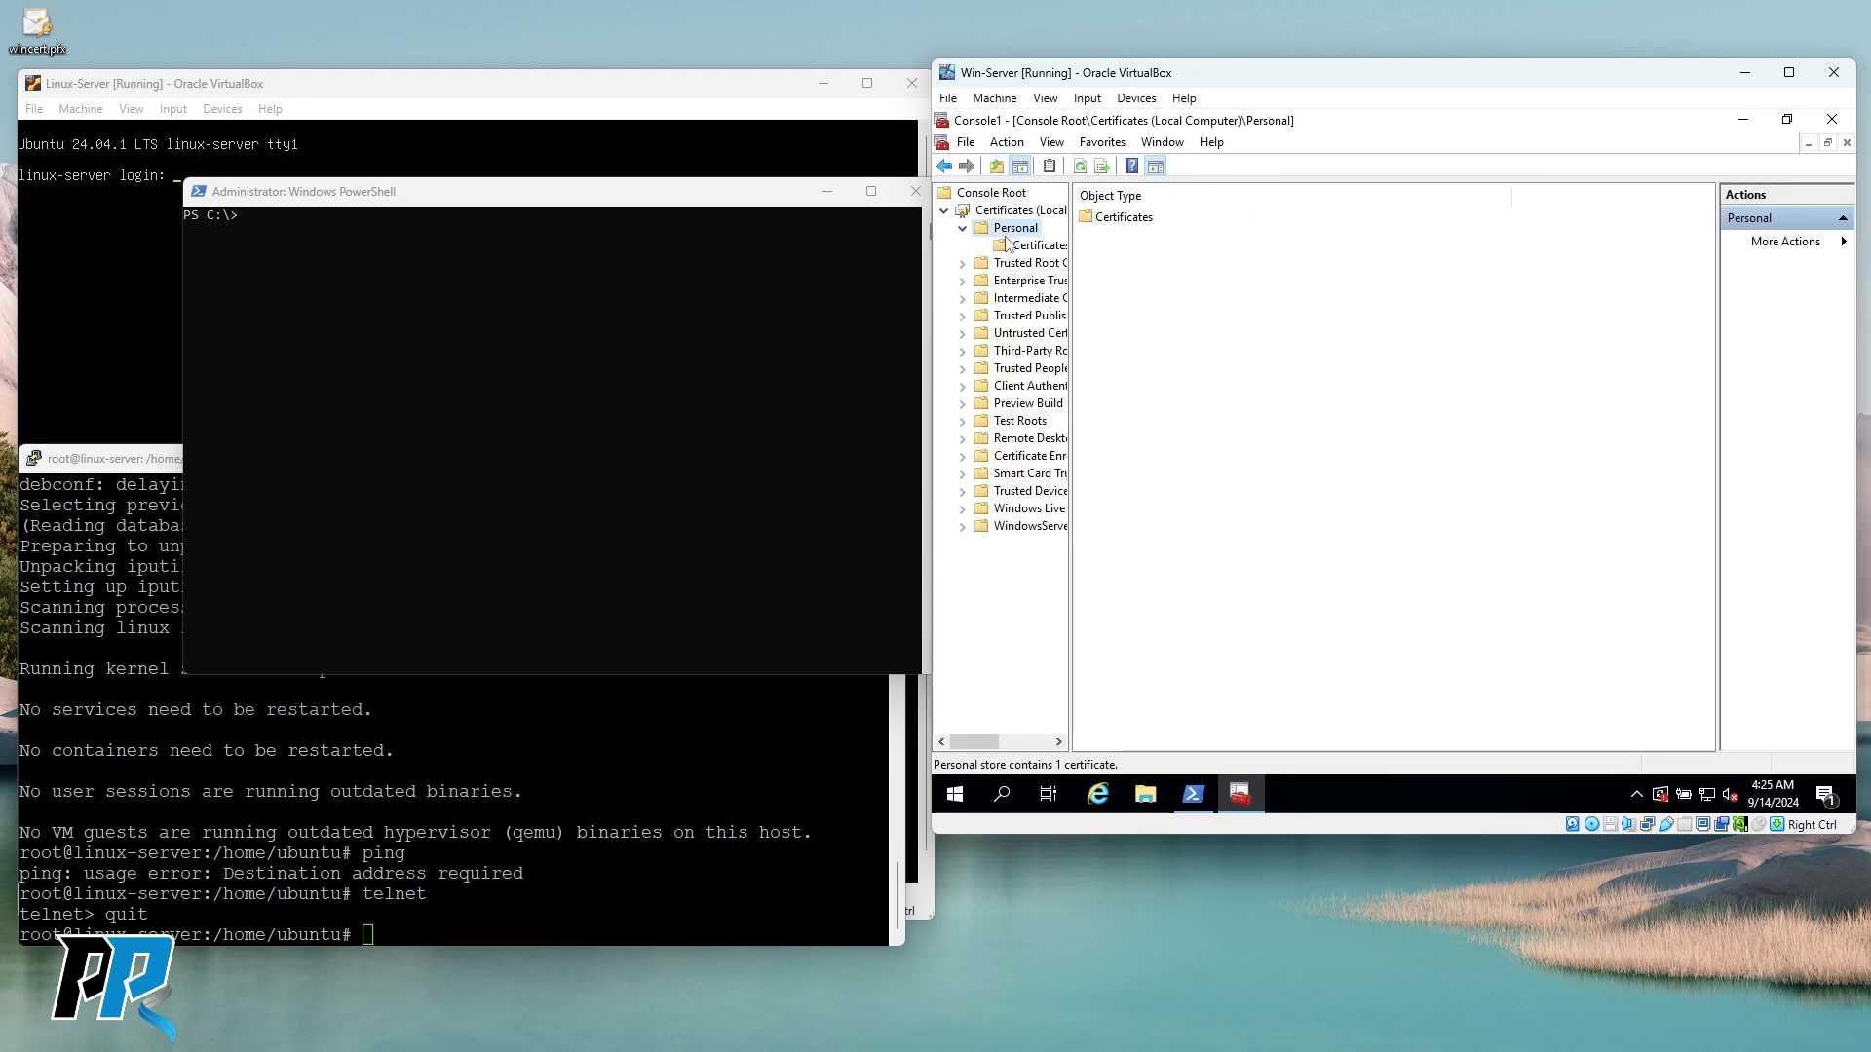
{"action": "left_click", "coordinate": [1014, 245]}
{"action": "left_click", "coordinate": [1165, 224]}
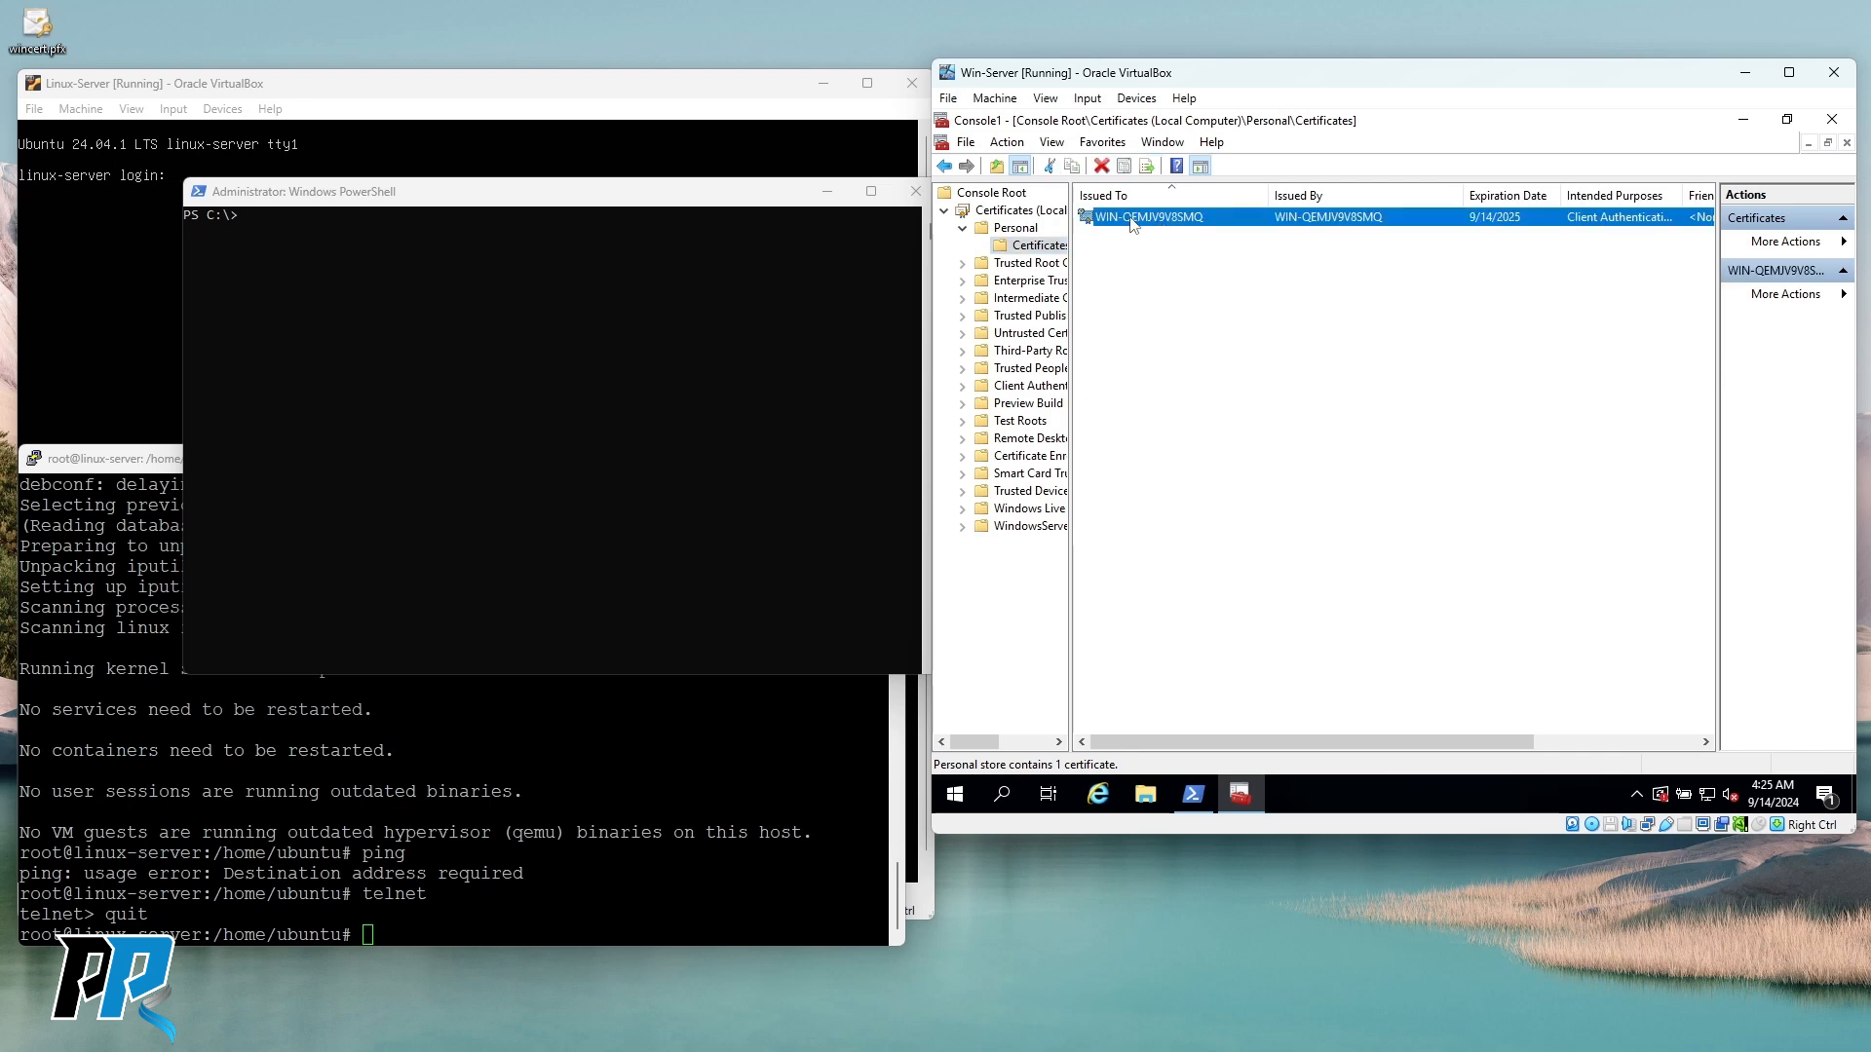
{"action": "right_click", "coordinate": [1134, 224]}
{"action": "left_click", "coordinate": [1160, 231]}
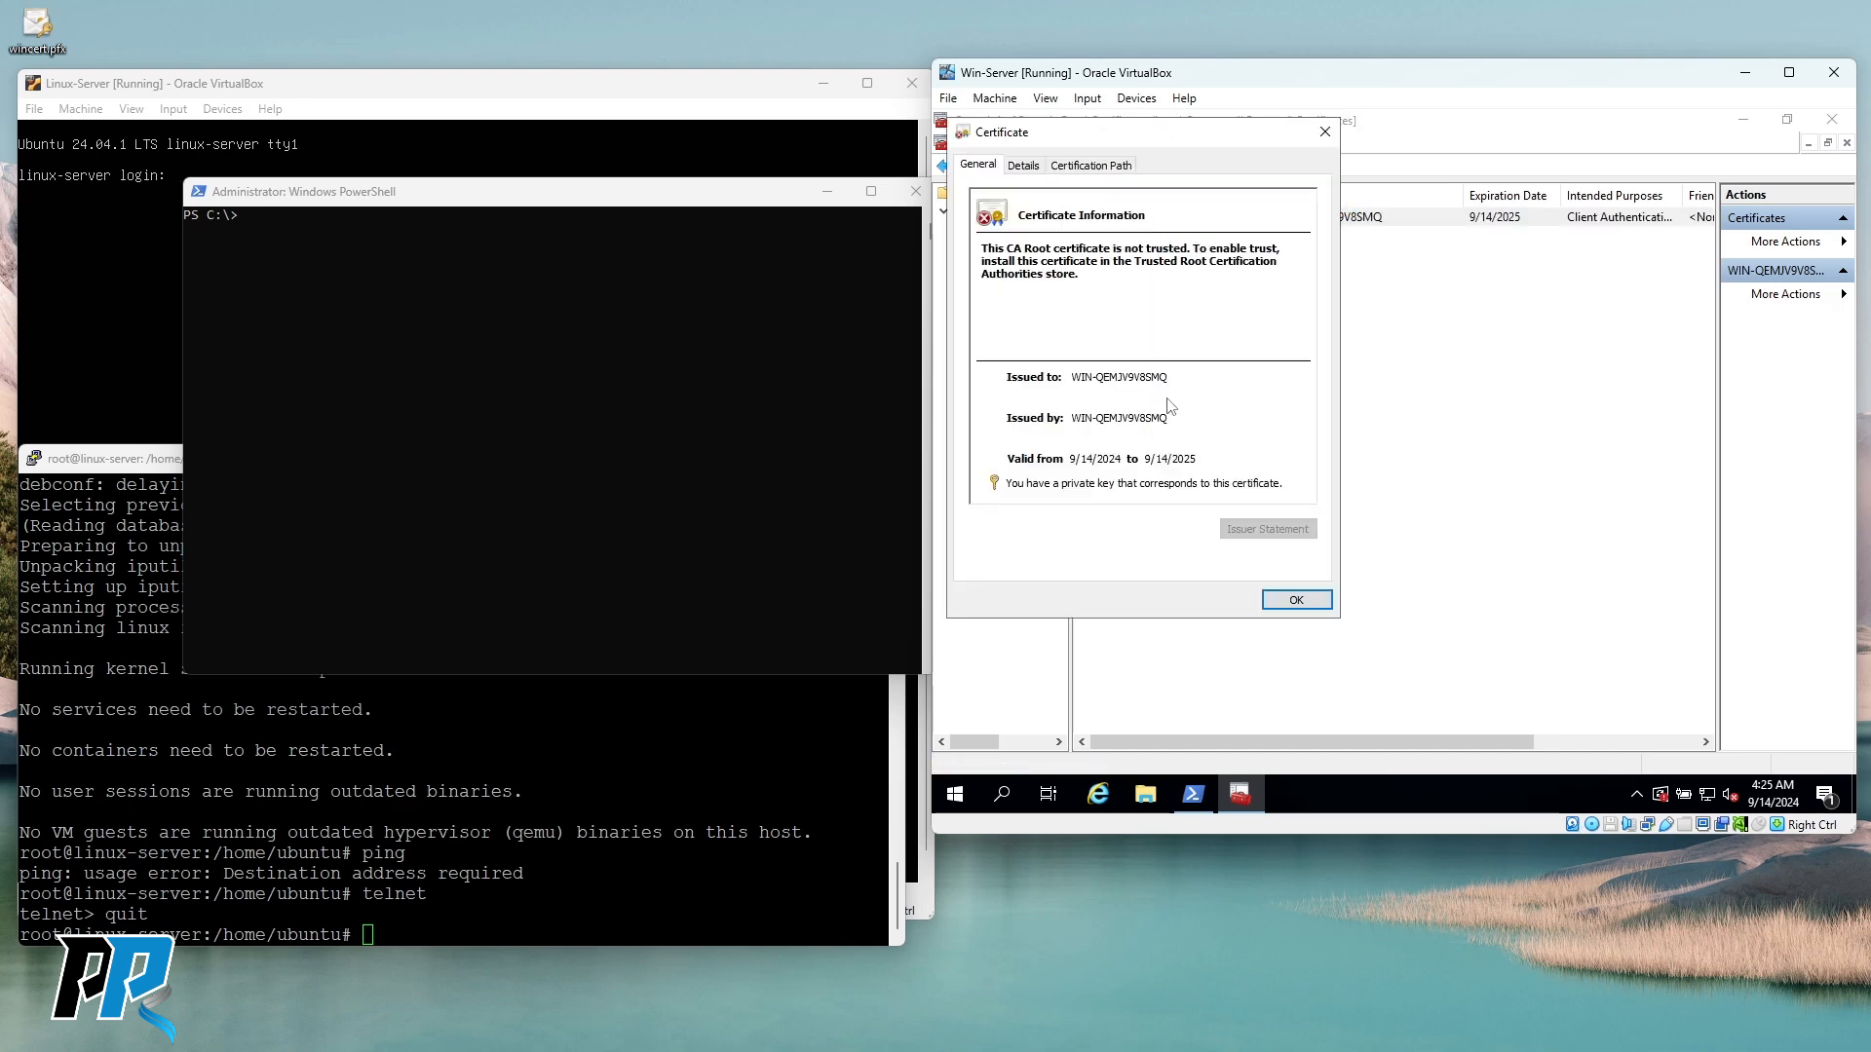
Review the certificate's Certification Path showing it is untrusted, then close the certificate window.
{"action": "left_click", "coordinate": [1029, 170]}
{"action": "left_click", "coordinate": [1091, 166]}
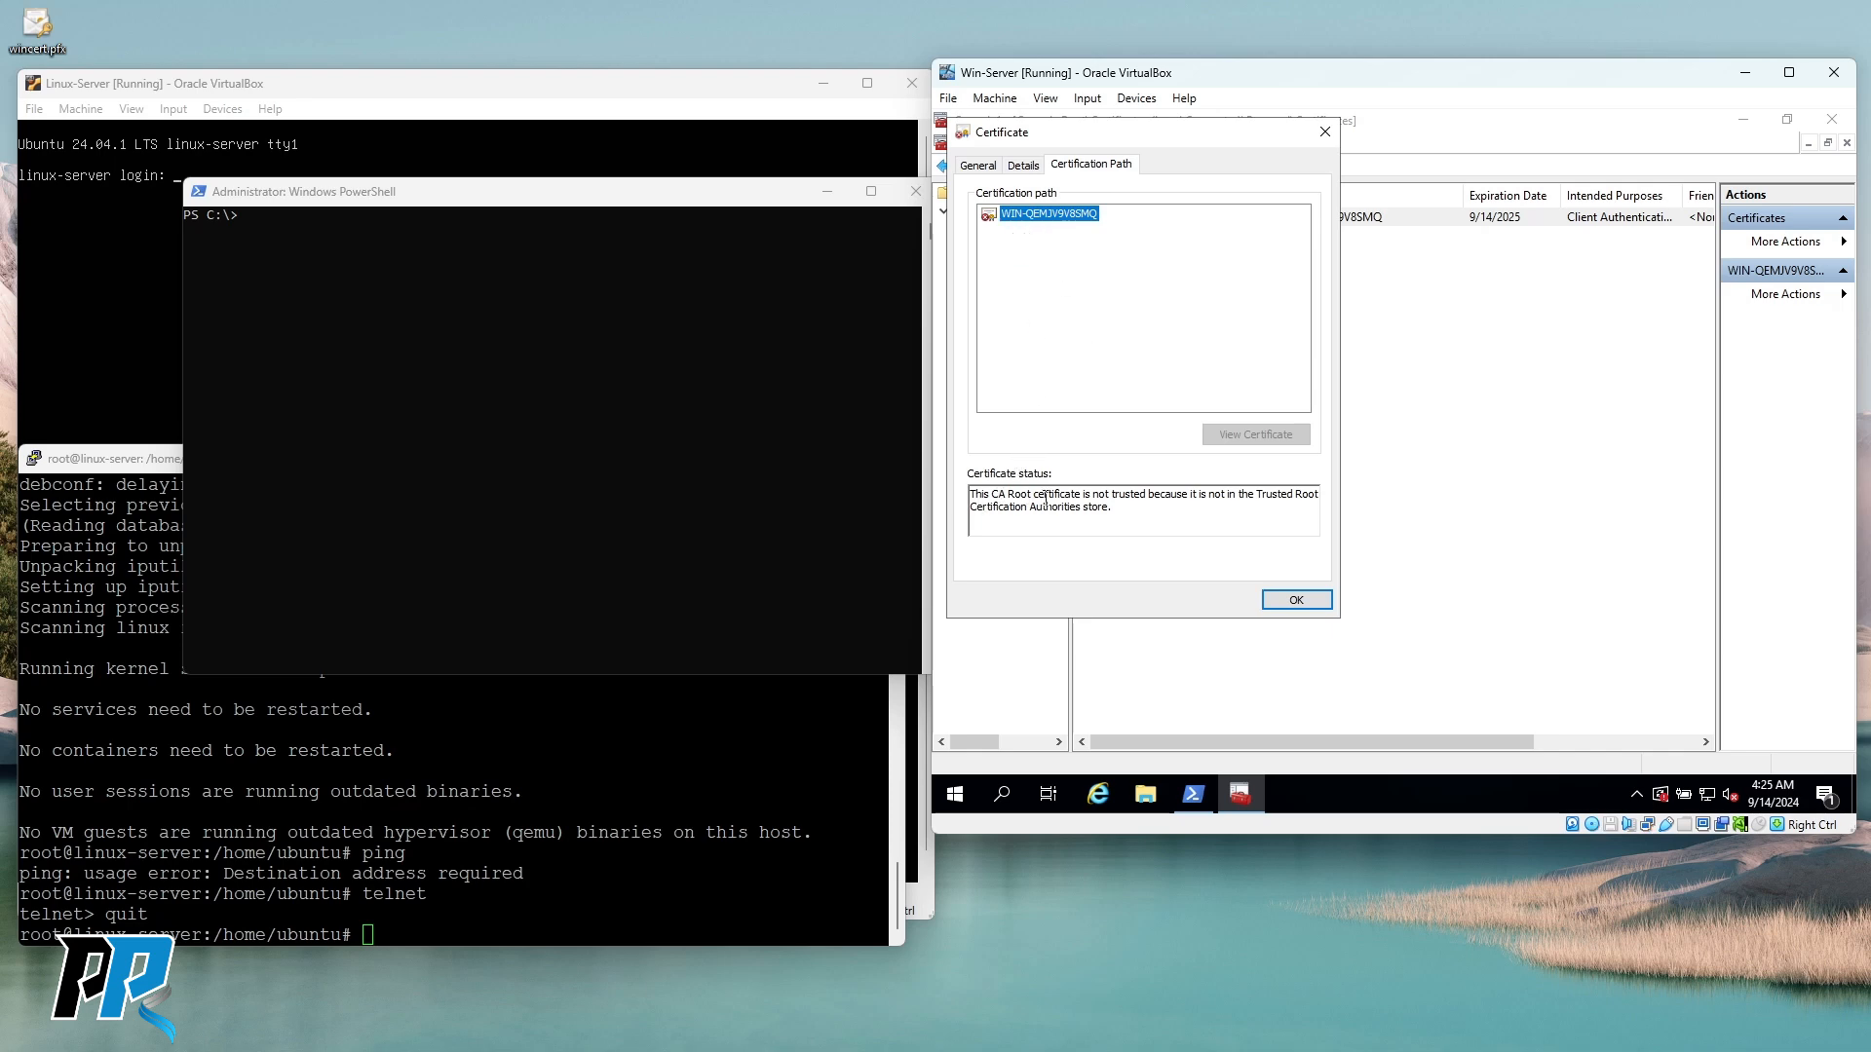
{"action": "left_click_drag", "start_coordinate": [1206, 495], "coordinate": [1113, 495]}
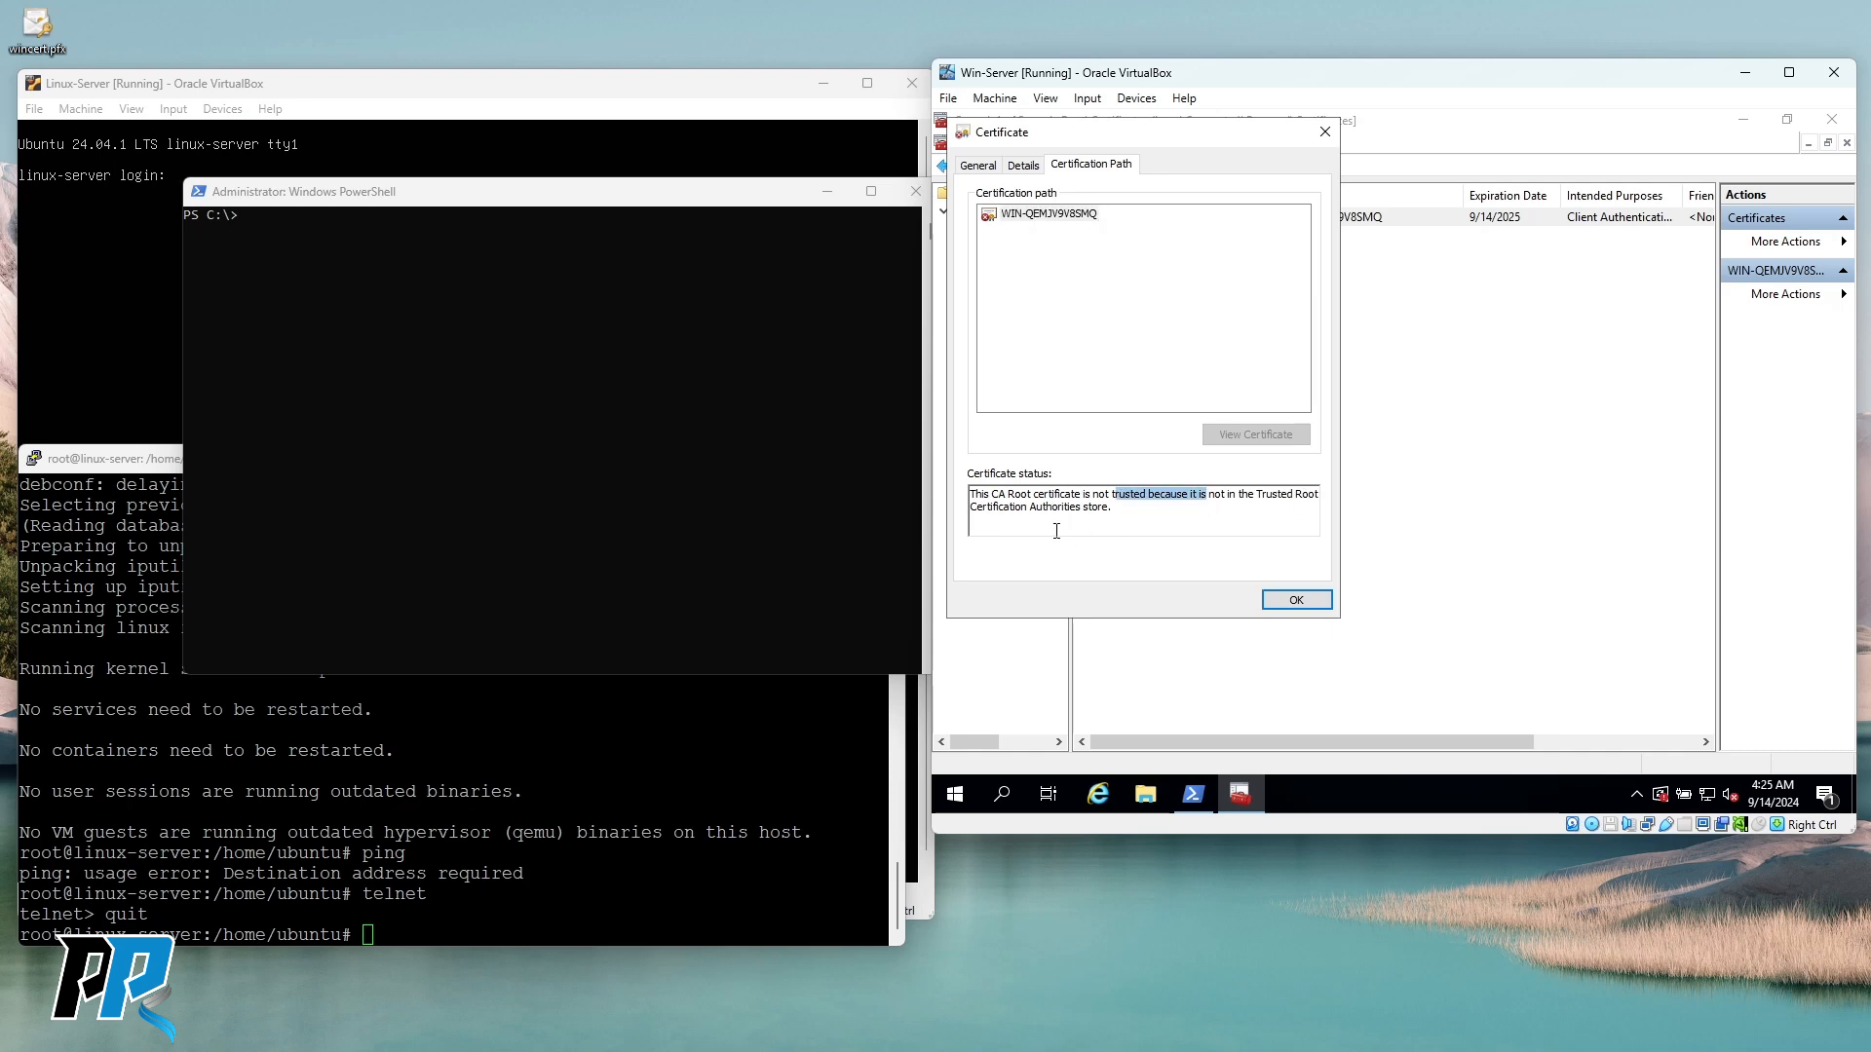
{"action": "left_click", "coordinate": [1062, 360]}
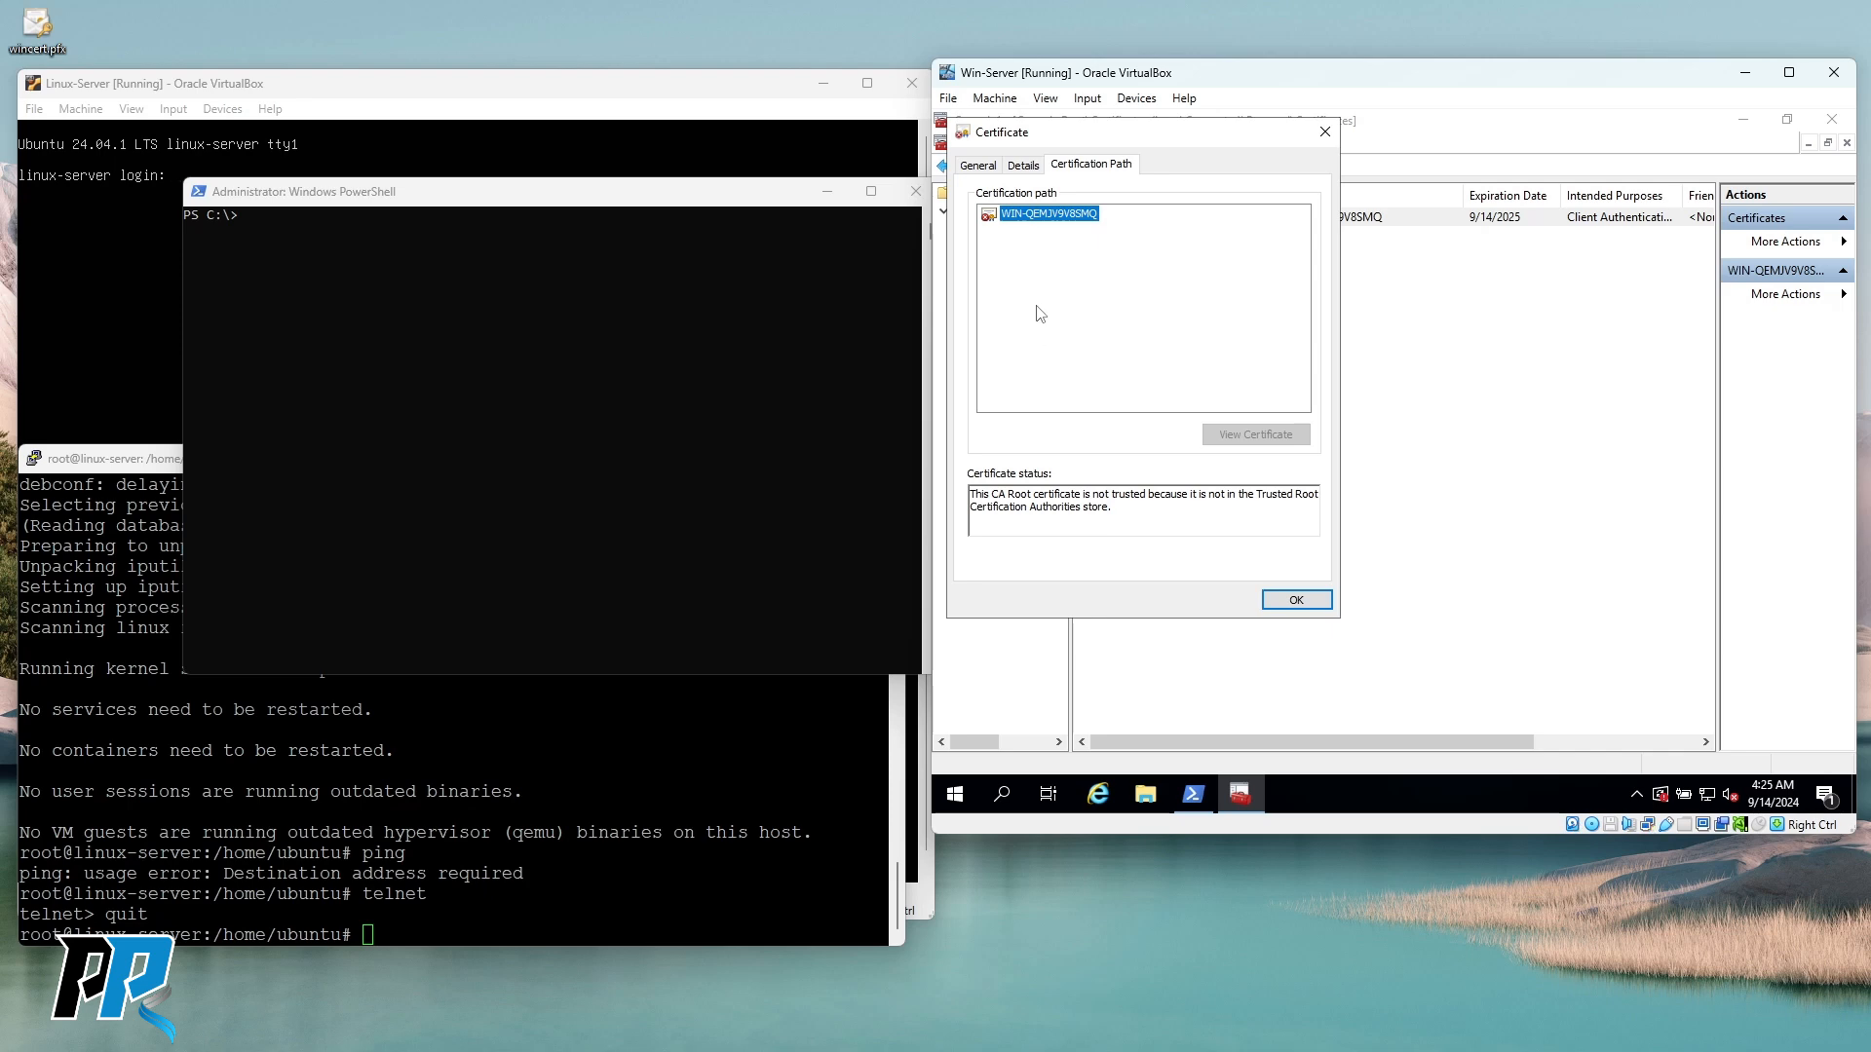
{"action": "left_click_drag", "start_coordinate": [1111, 132], "coordinate": [1201, 153]}
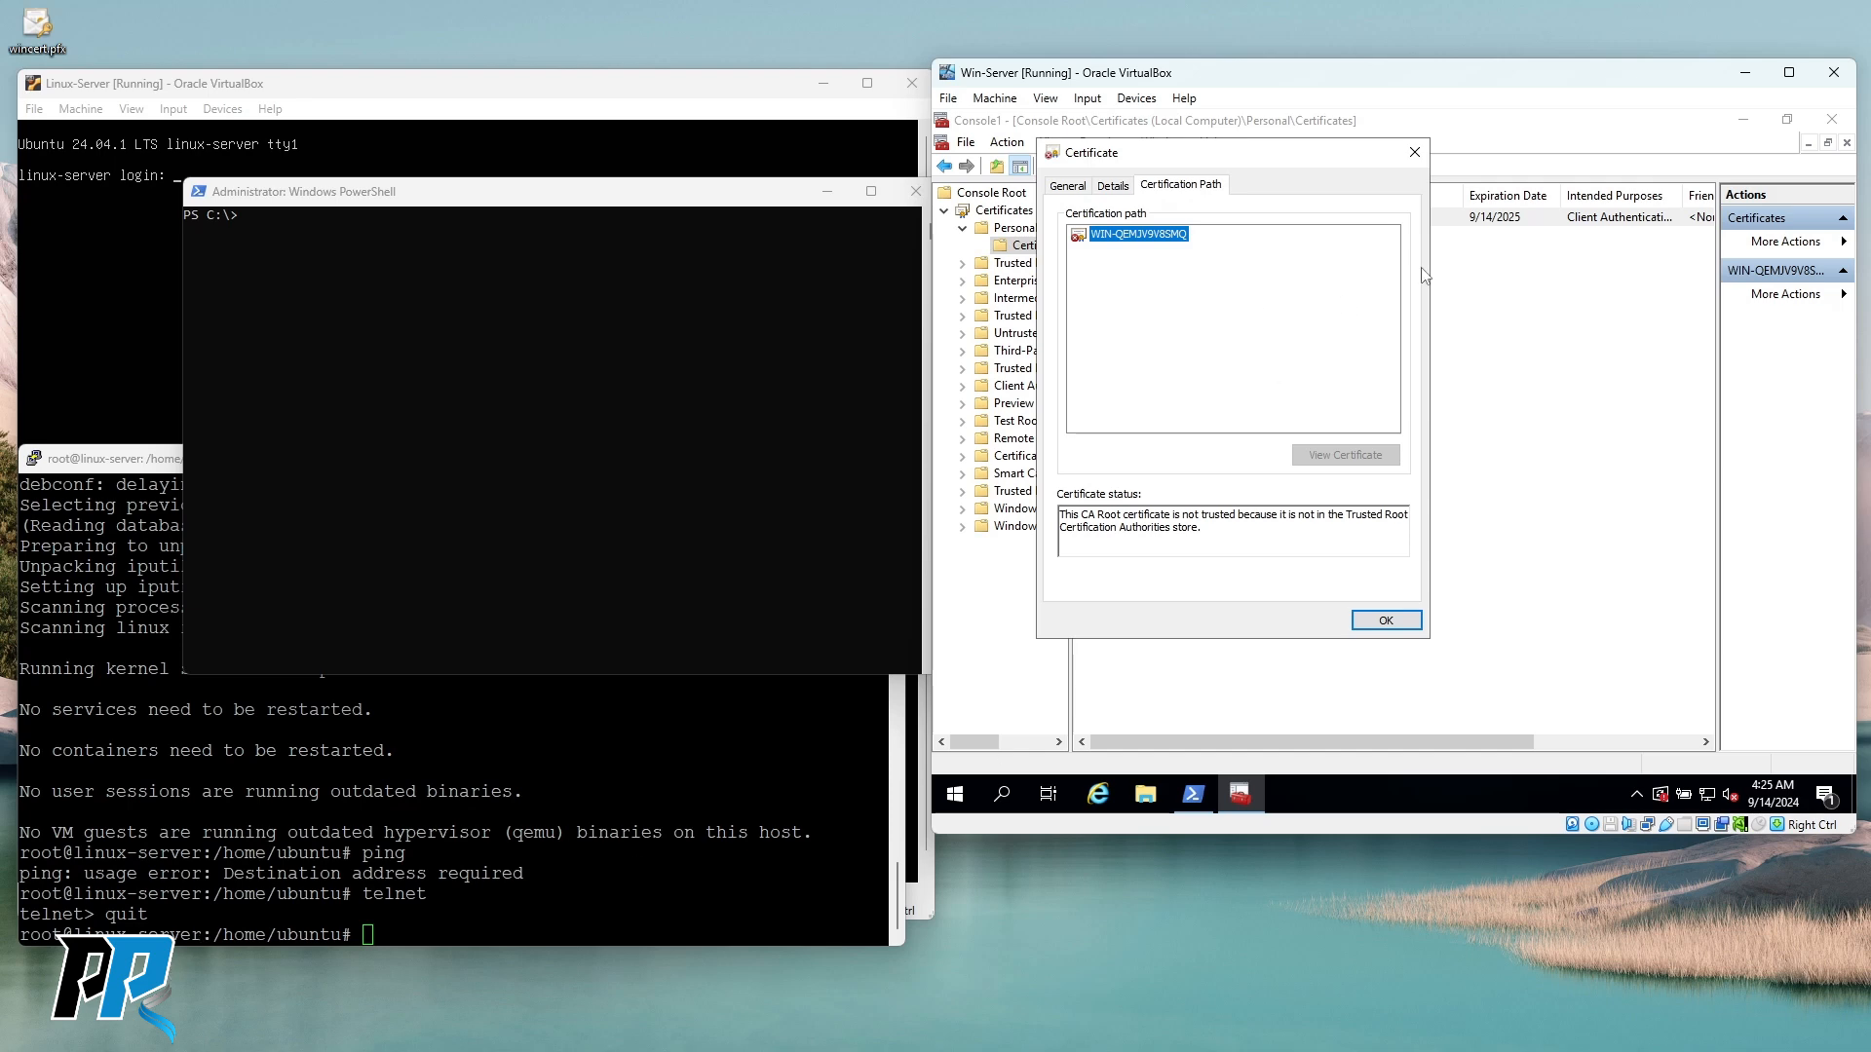
{"action": "left_click", "coordinate": [1414, 153]}
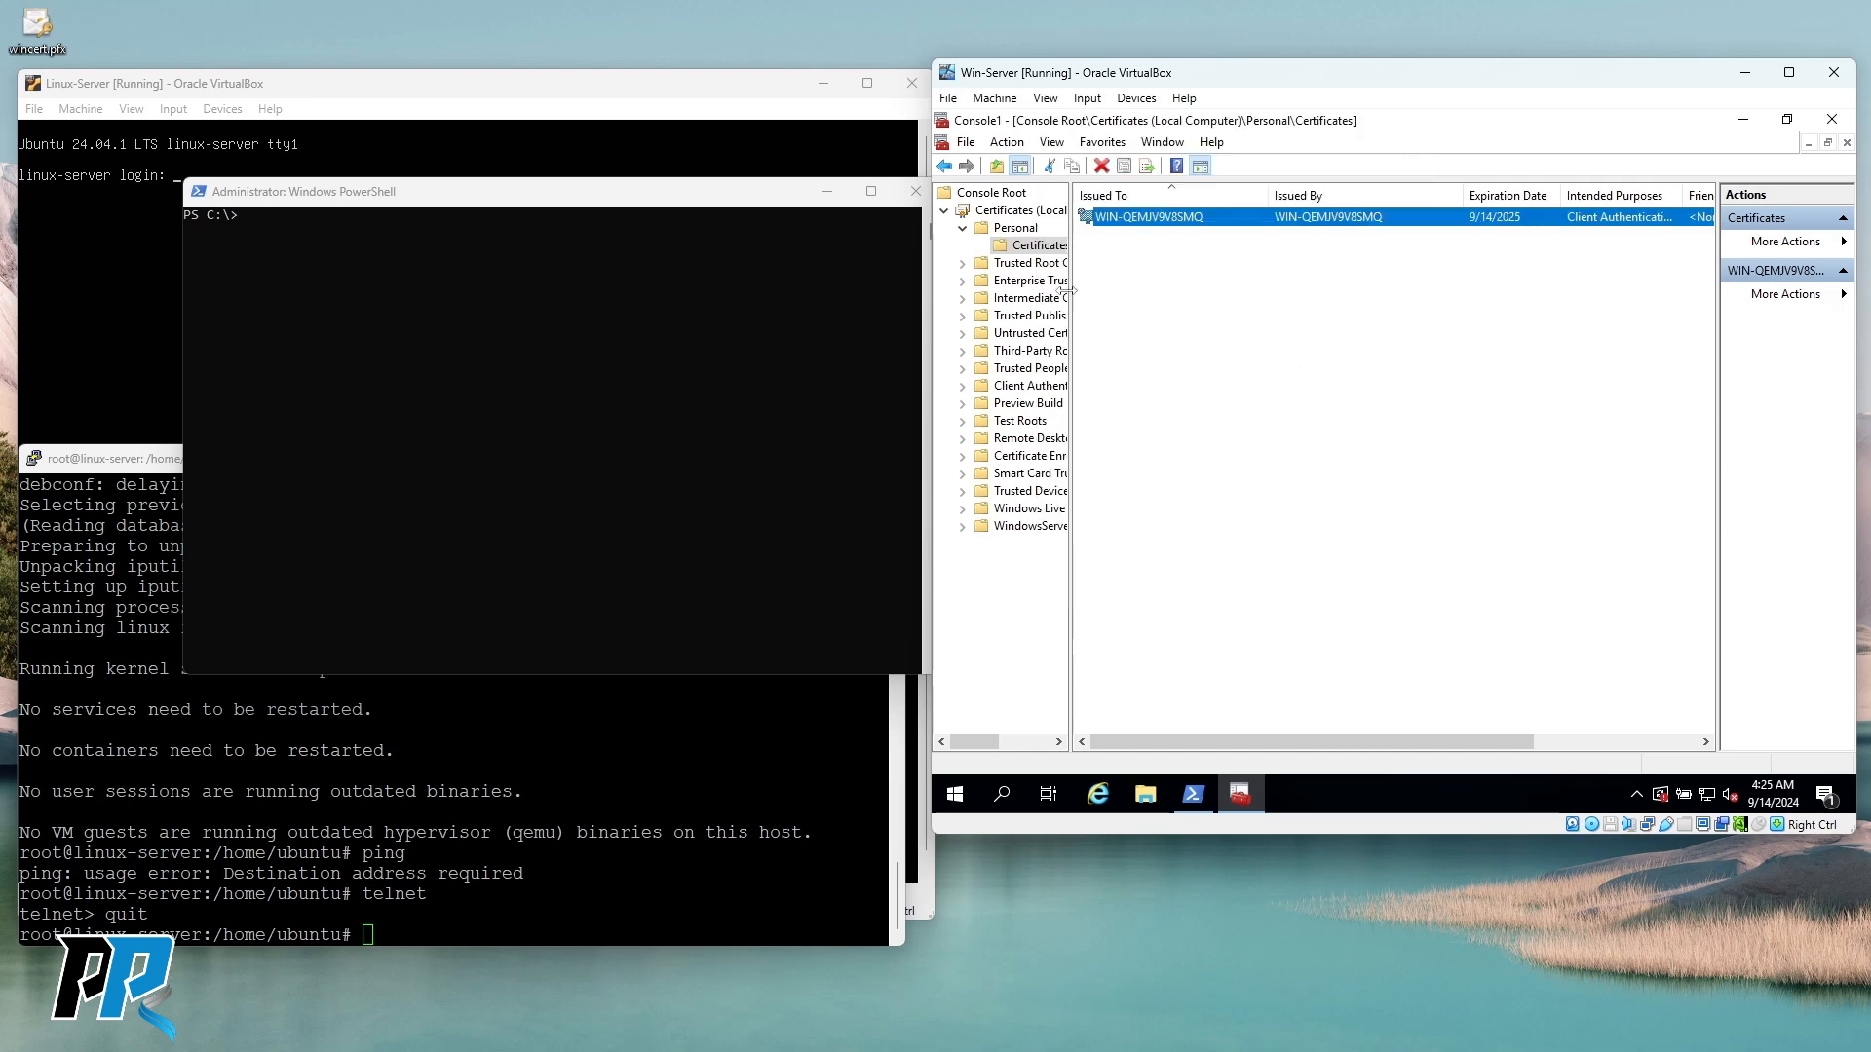
Browse the Trusted Root Certification Authorities certificates, including DigiCert, Microsoft and Symantec roots.
{"action": "double_click", "coordinate": [1023, 263]}
{"action": "left_click", "coordinate": [1034, 281]}
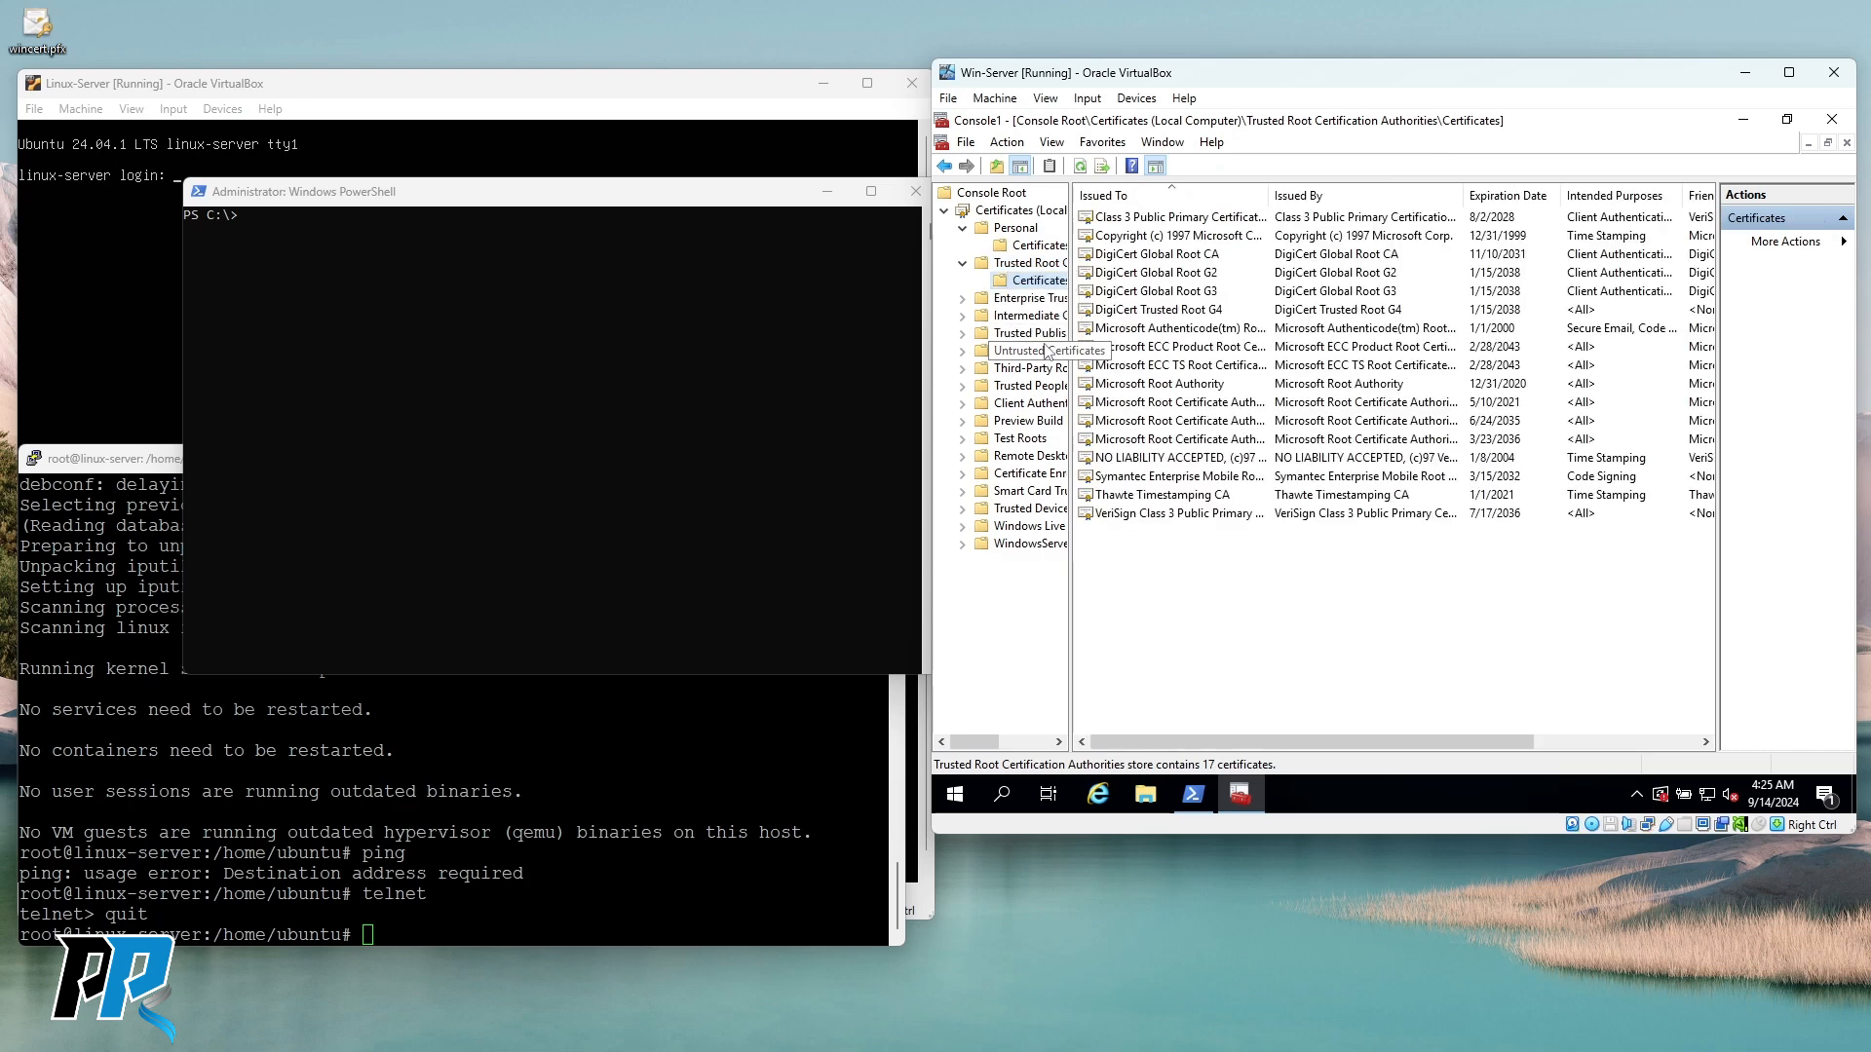
{"action": "left_click", "coordinate": [1161, 222]}
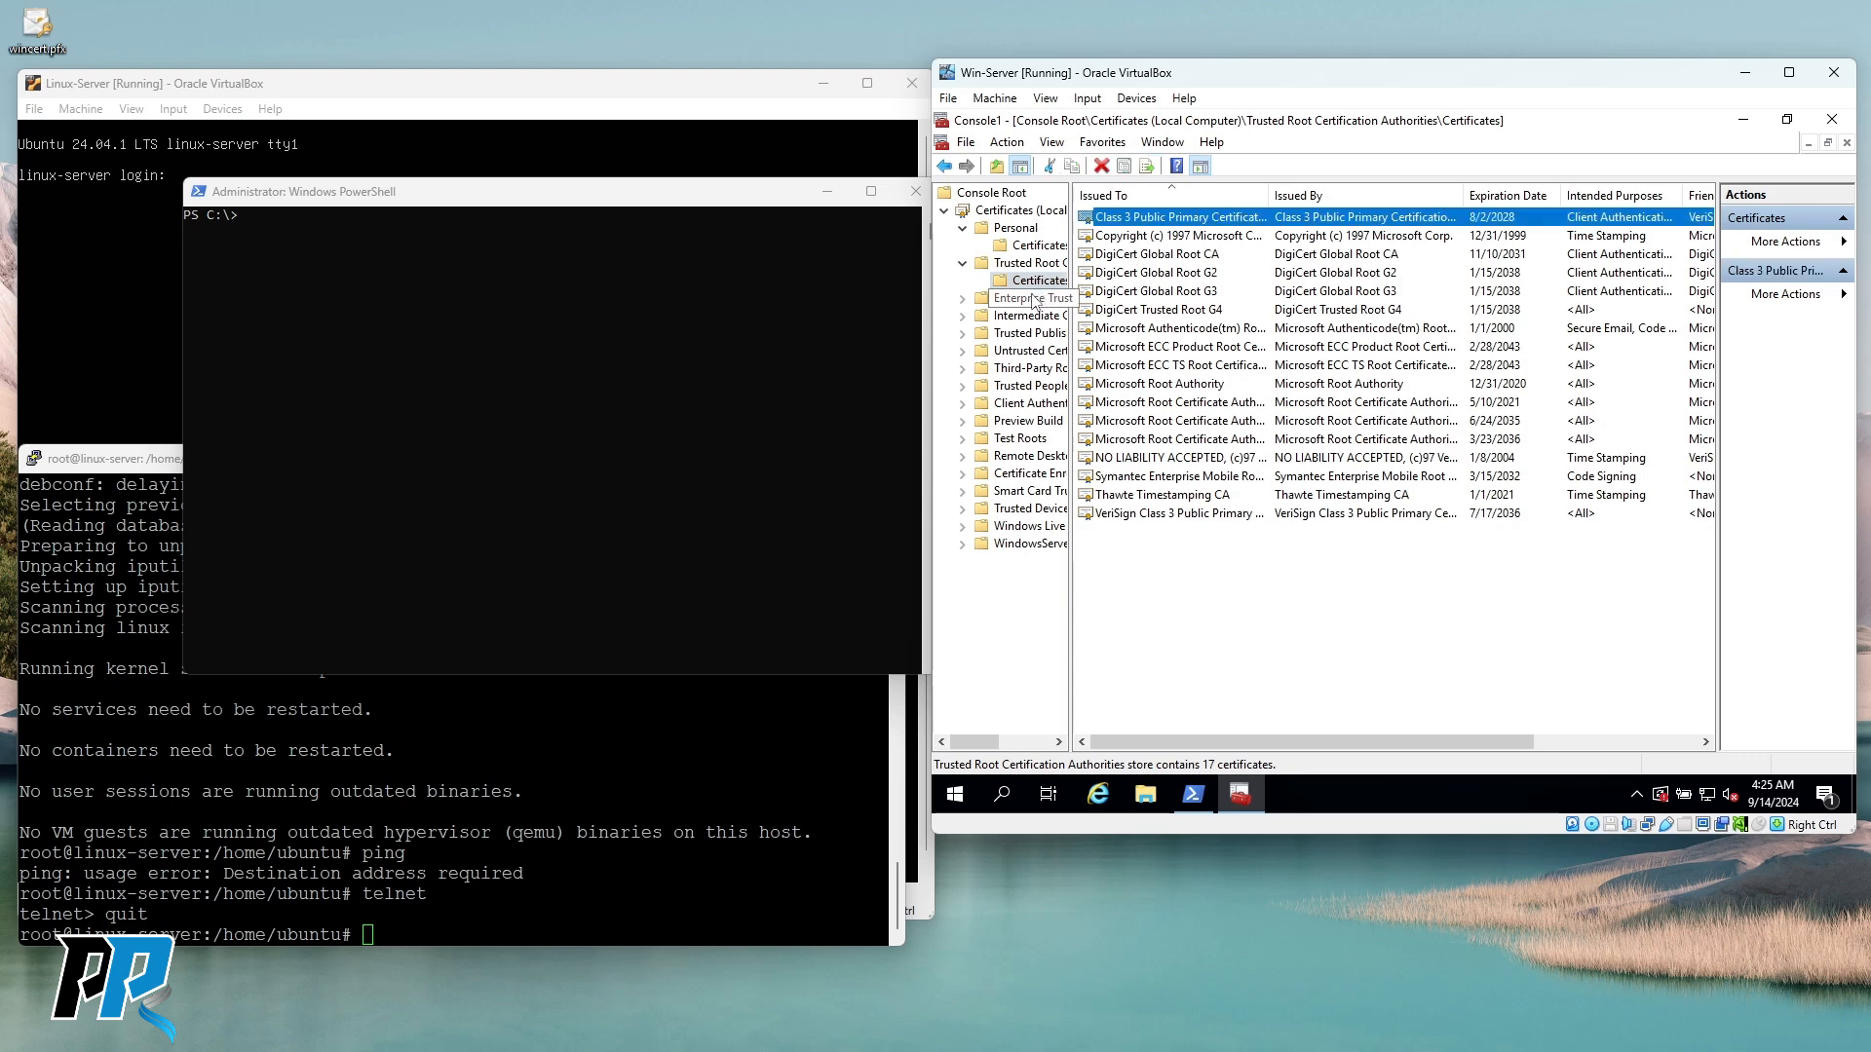
{"action": "left_click", "coordinate": [1180, 292]}
{"action": "left_click", "coordinate": [1180, 347]}
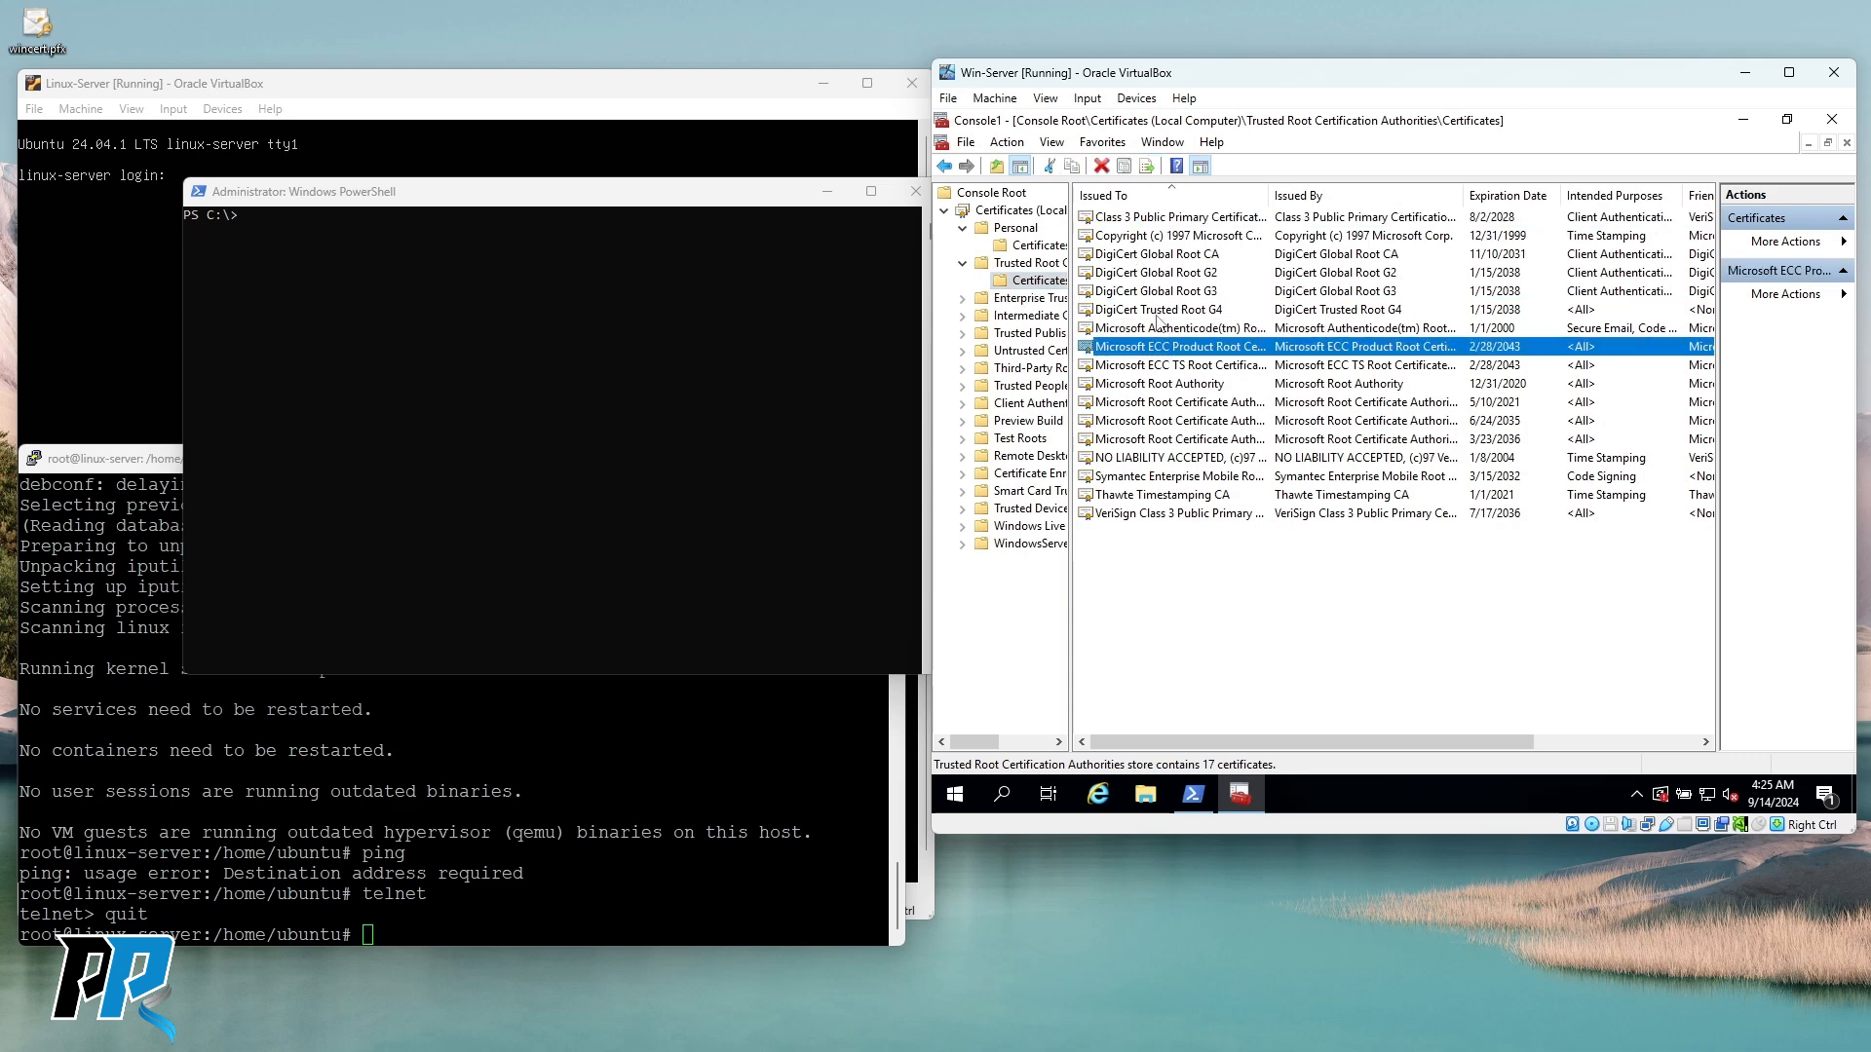
{"action": "left_click", "coordinate": [1122, 311]}
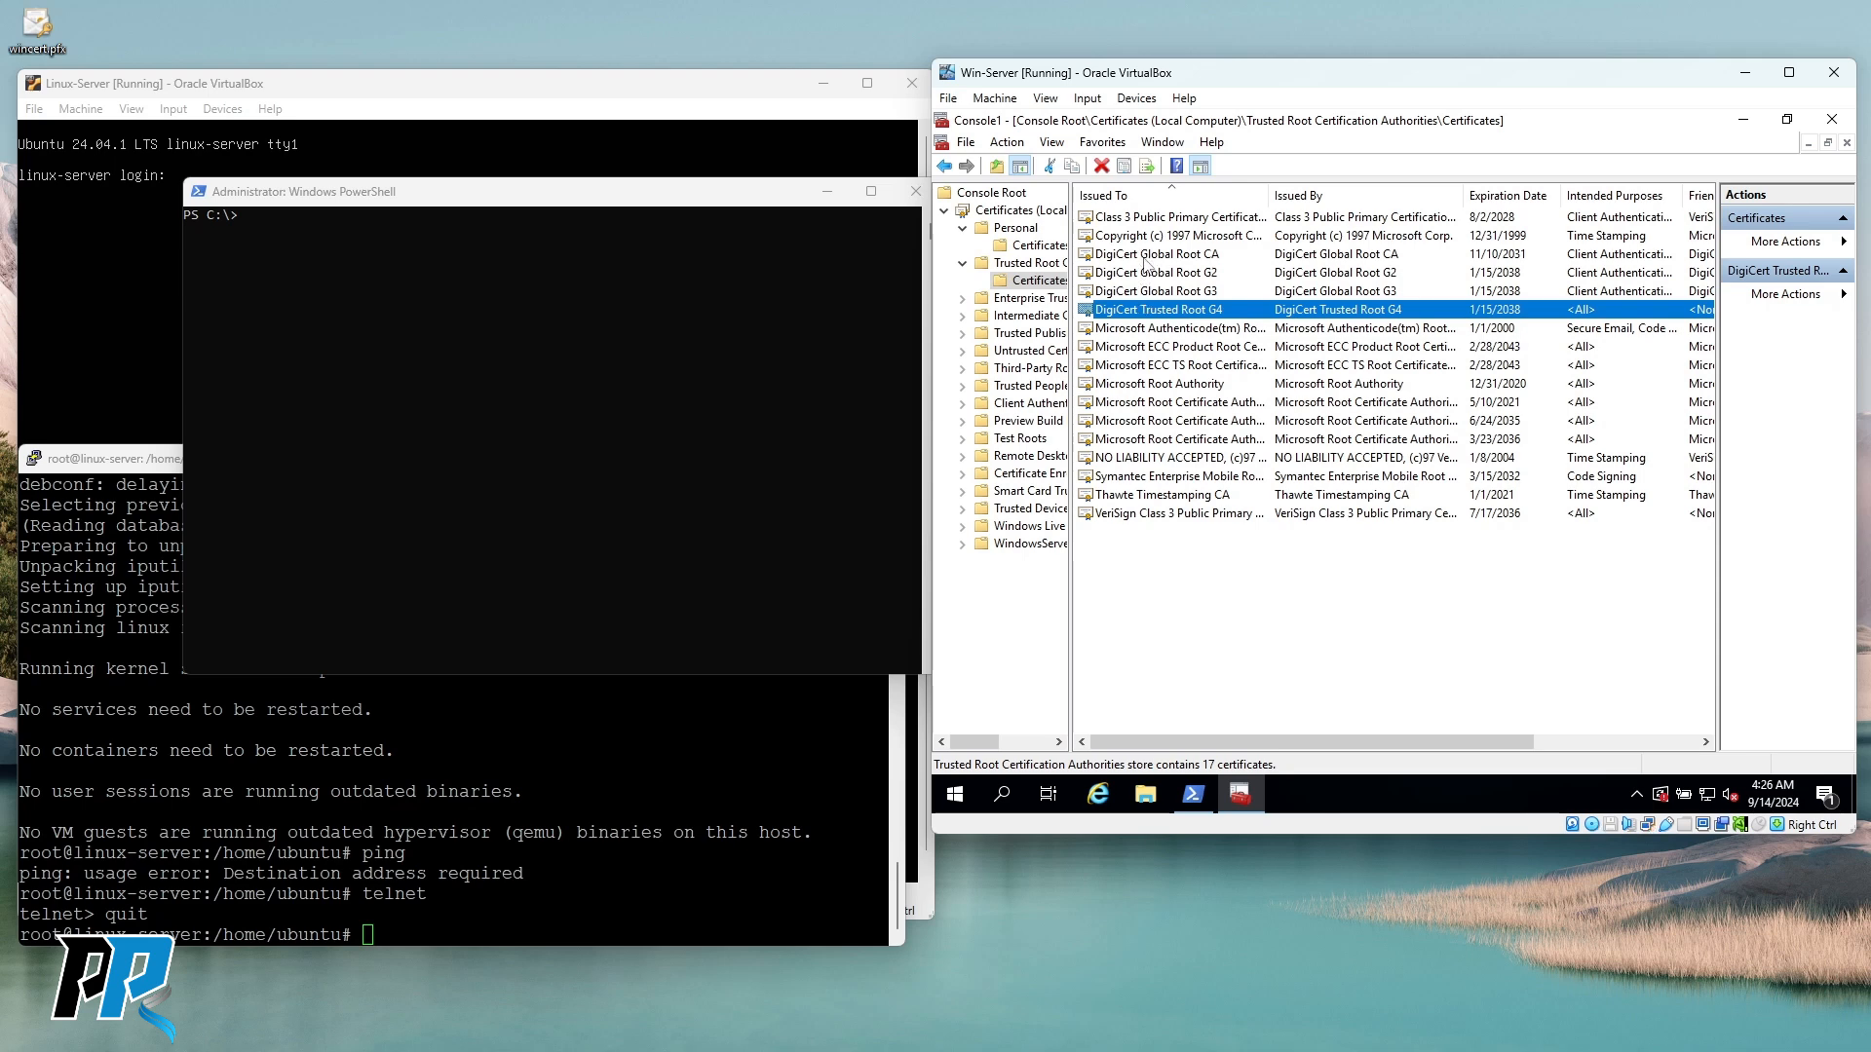
{"action": "left_click", "coordinate": [1144, 387]}
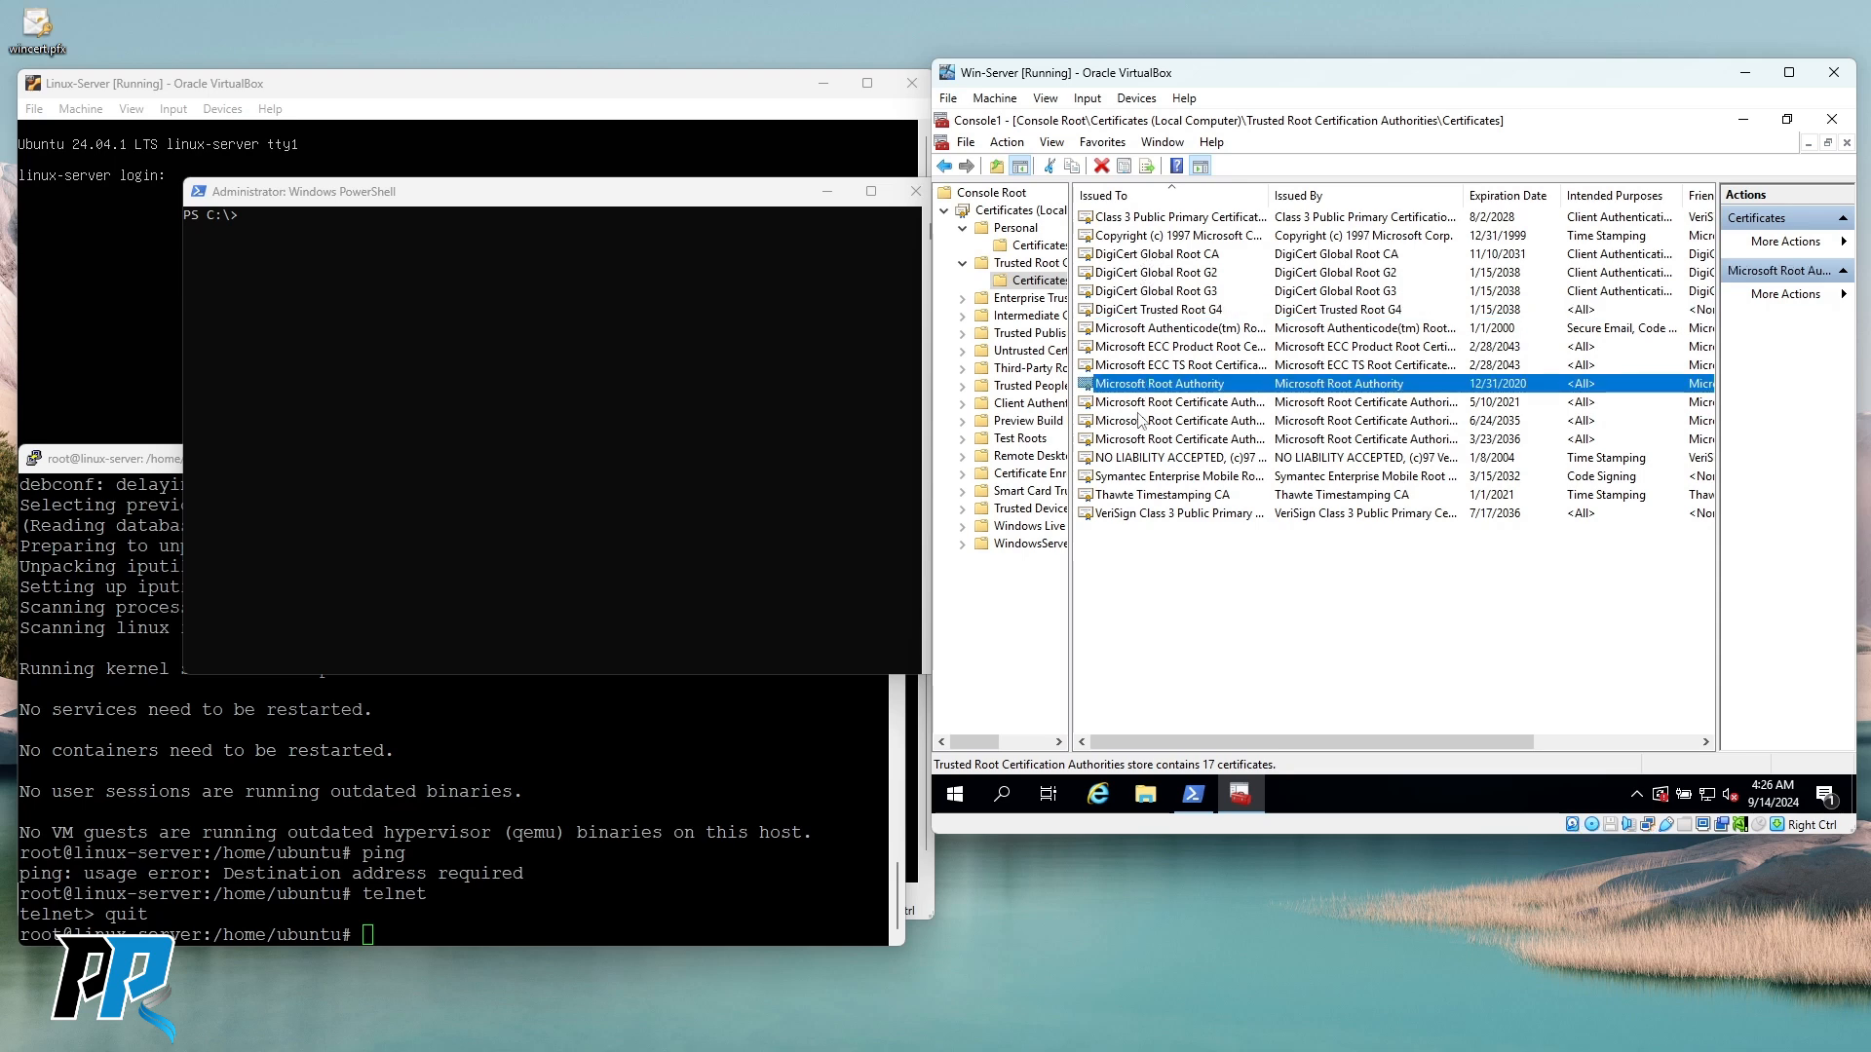
{"action": "left_click", "coordinate": [1135, 478]}
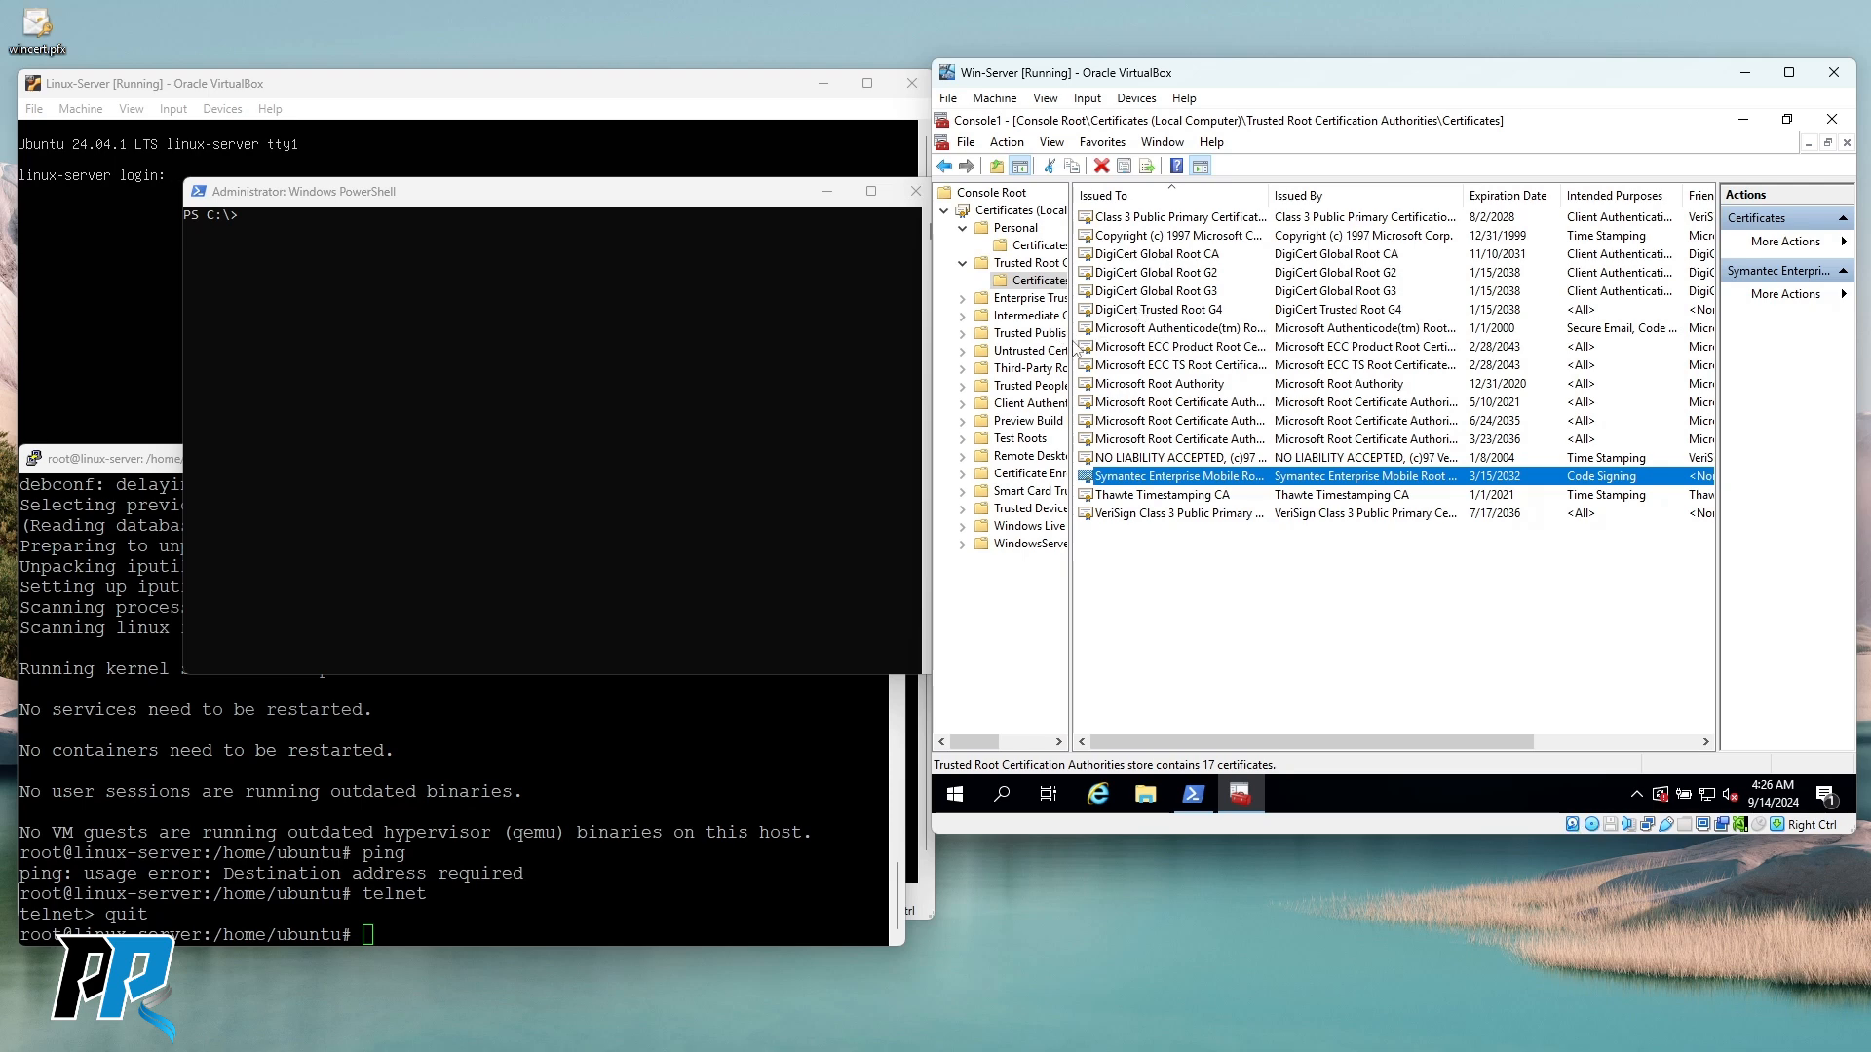
Check the Trusted Publishers, Intermediate and Enterprise Trust stores, then return to Personal certificates.
{"action": "left_click", "coordinate": [1038, 277]}
{"action": "left_click", "coordinate": [1037, 265]}
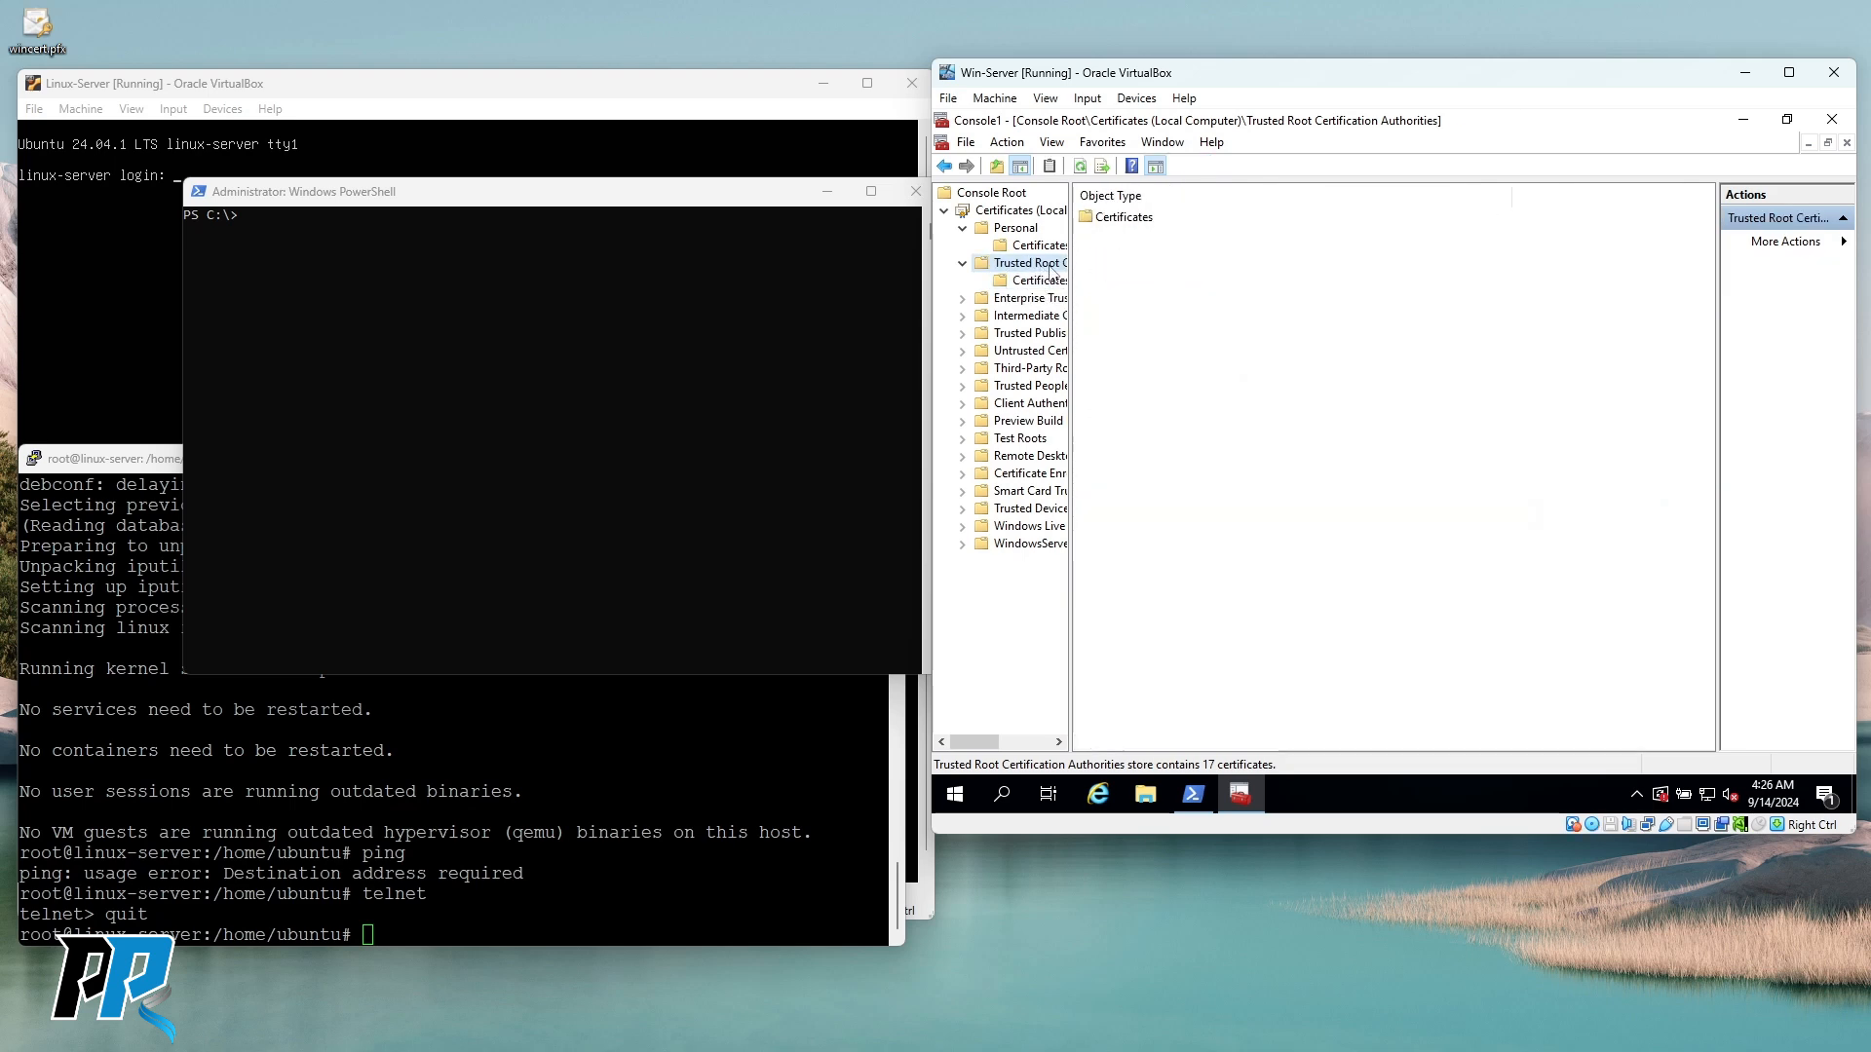
{"action": "left_click", "coordinate": [1043, 280]}
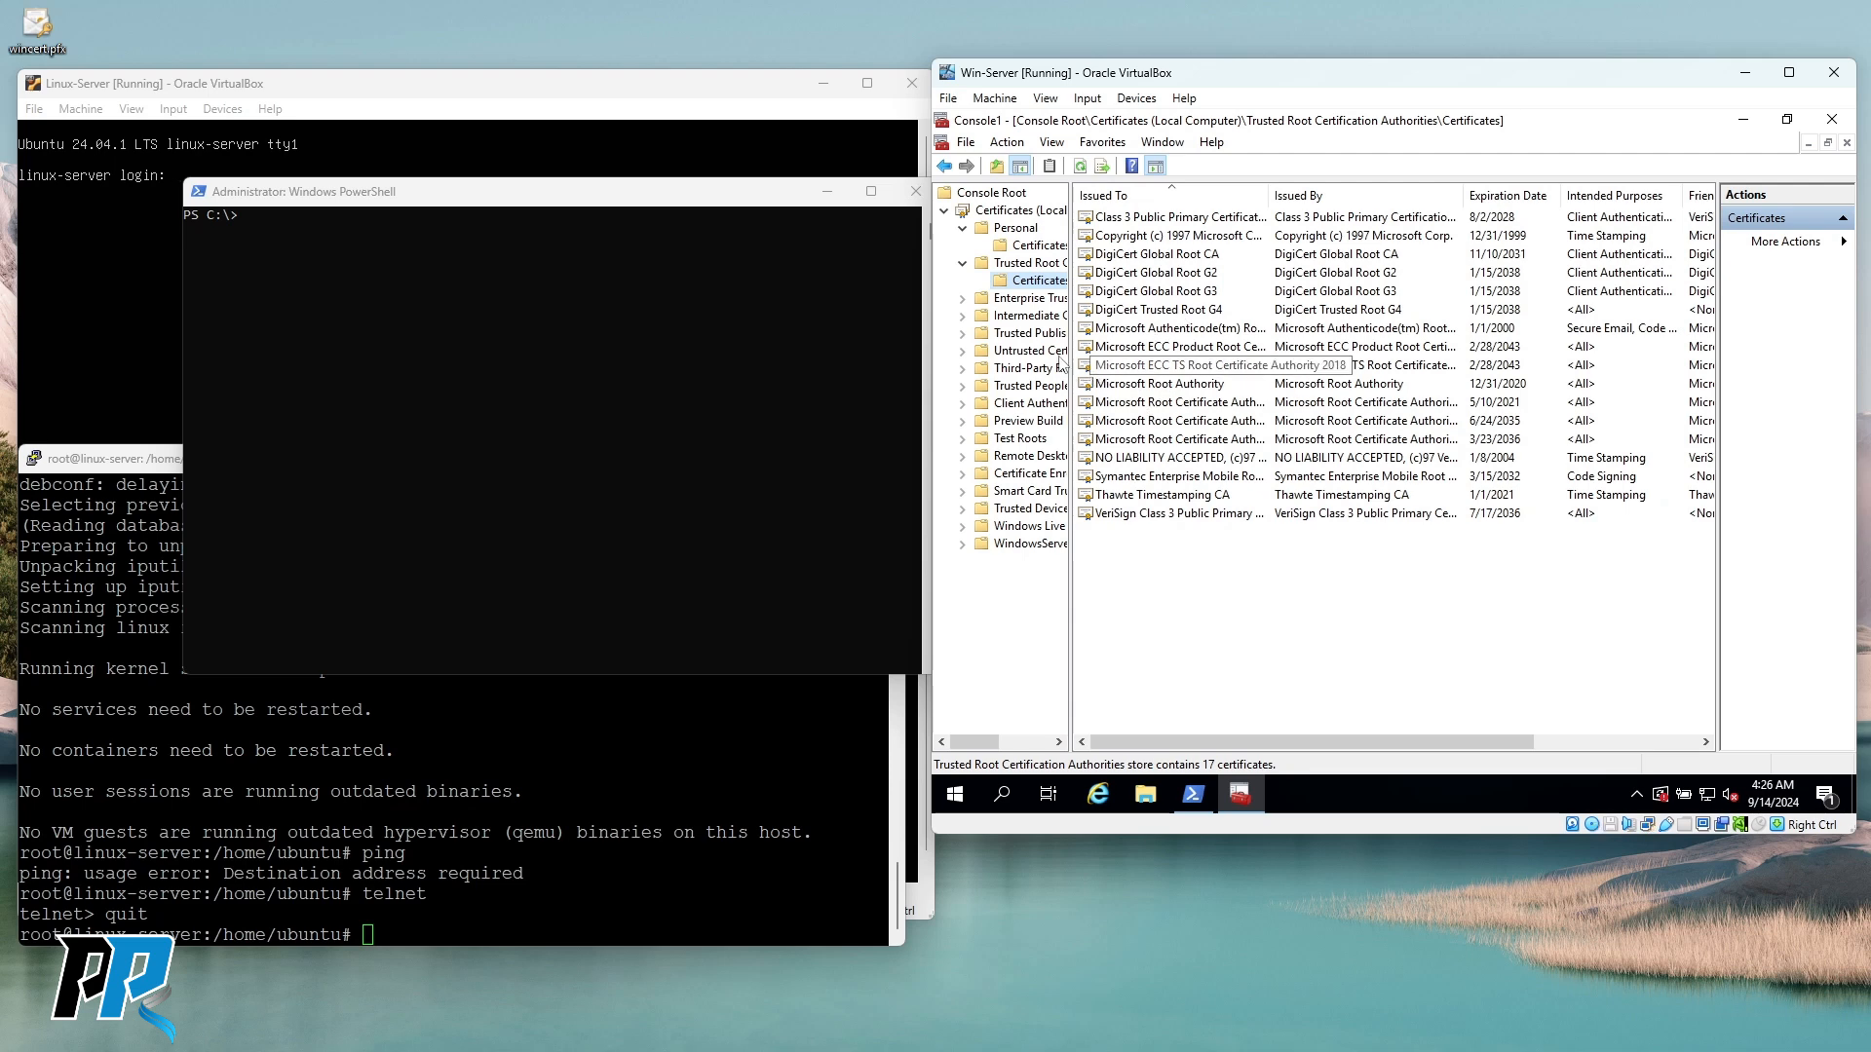
{"action": "left_click", "coordinate": [1035, 334]}
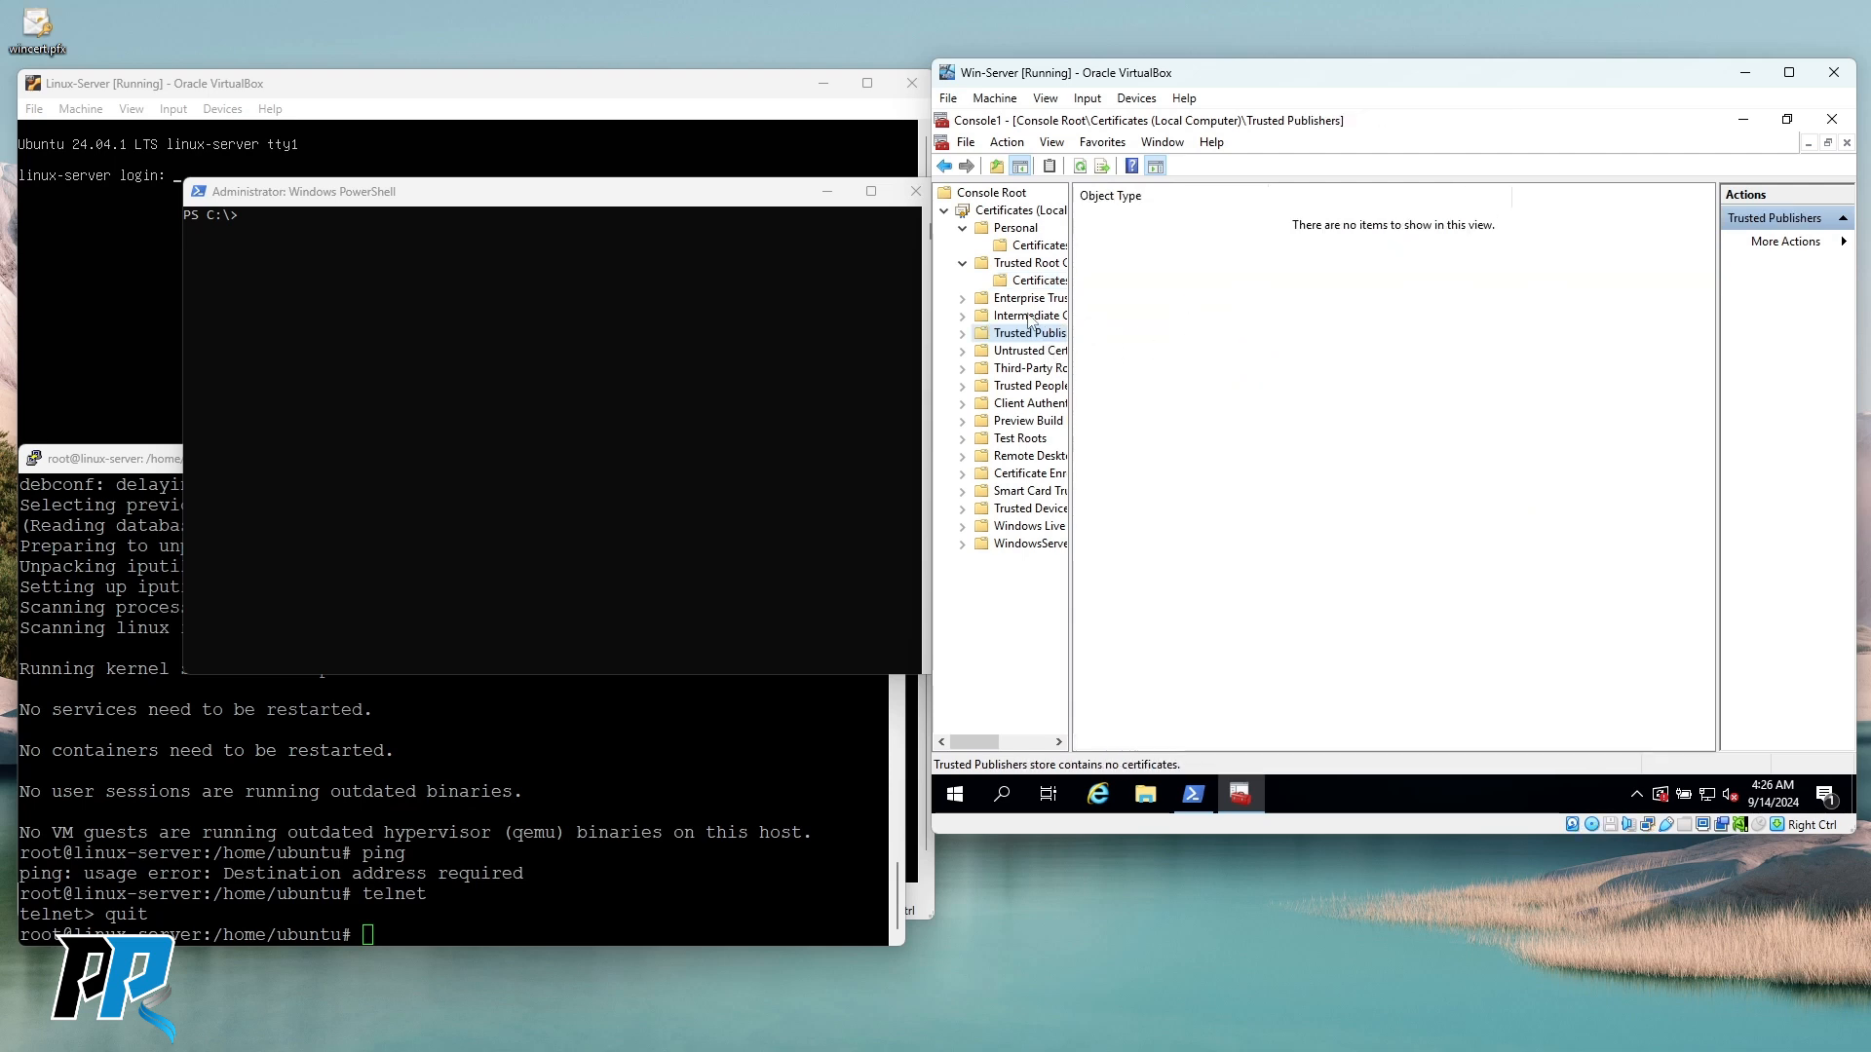
{"action": "left_click", "coordinate": [1027, 317]}
{"action": "left_click", "coordinate": [1025, 301]}
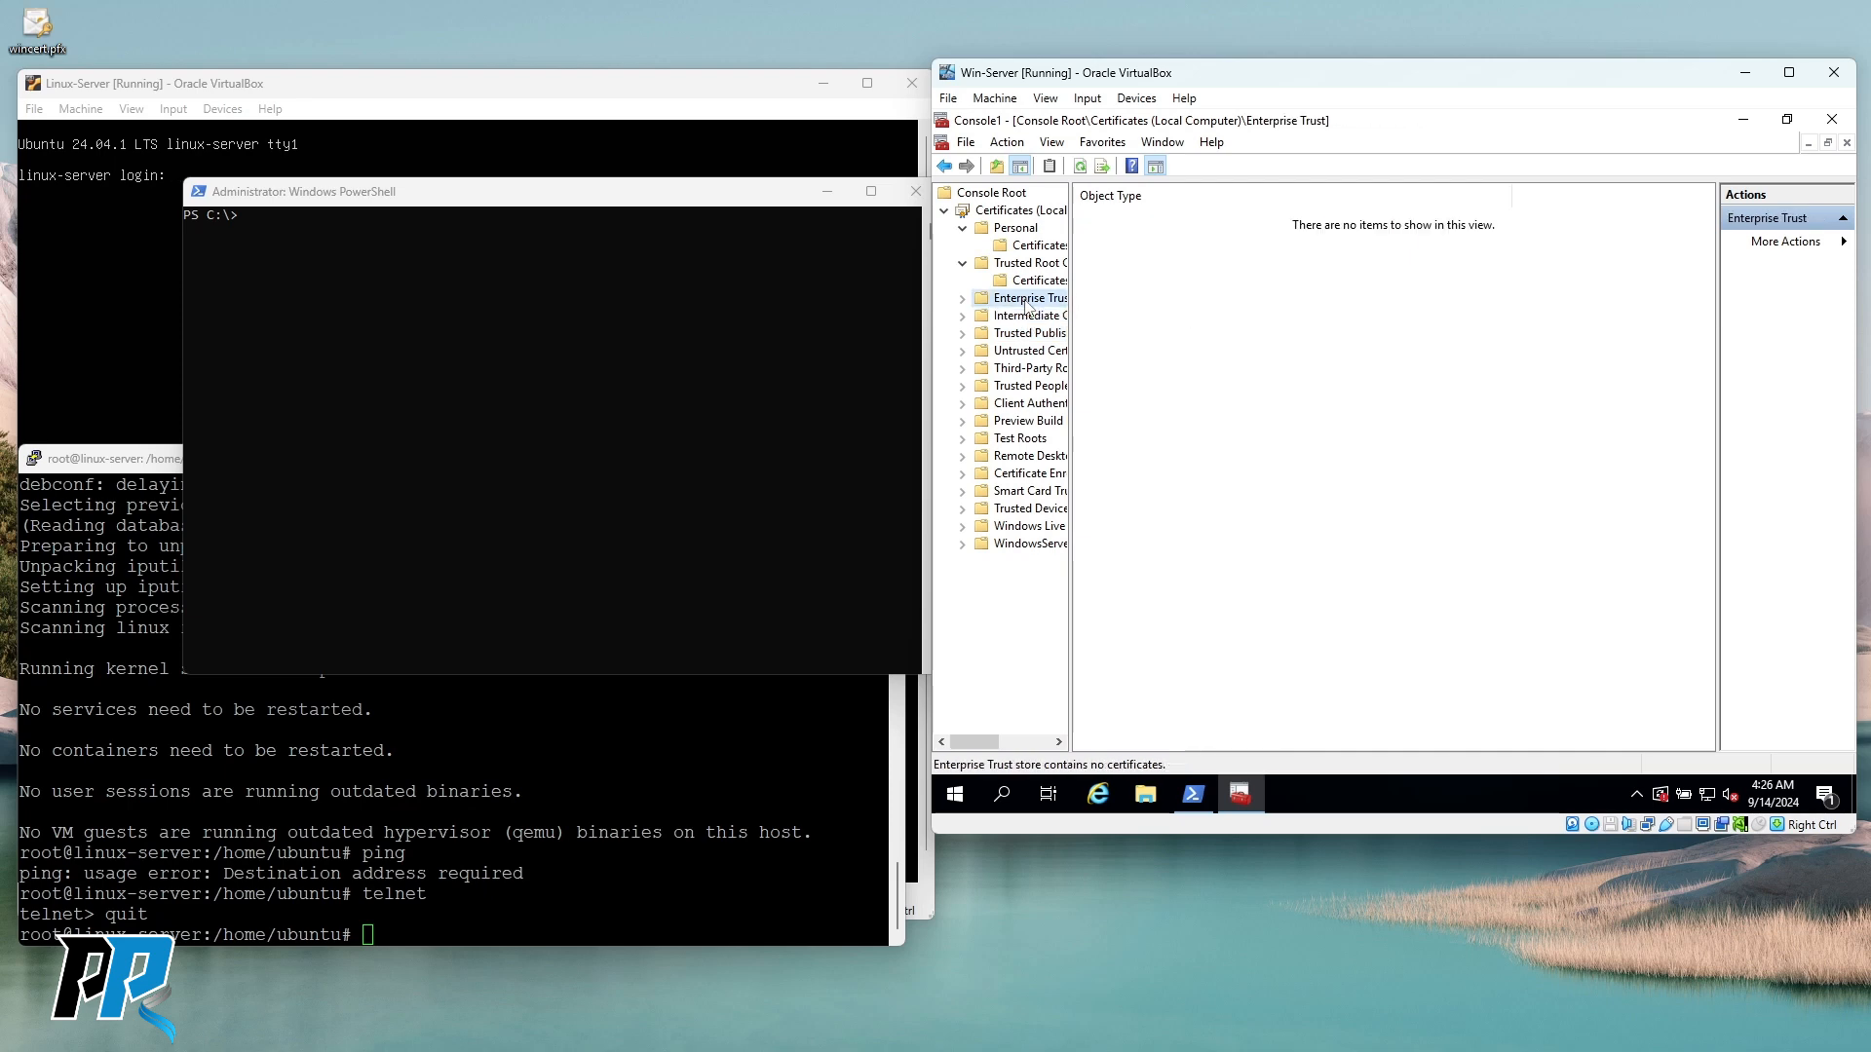
{"action": "left_click", "coordinate": [1039, 281]}
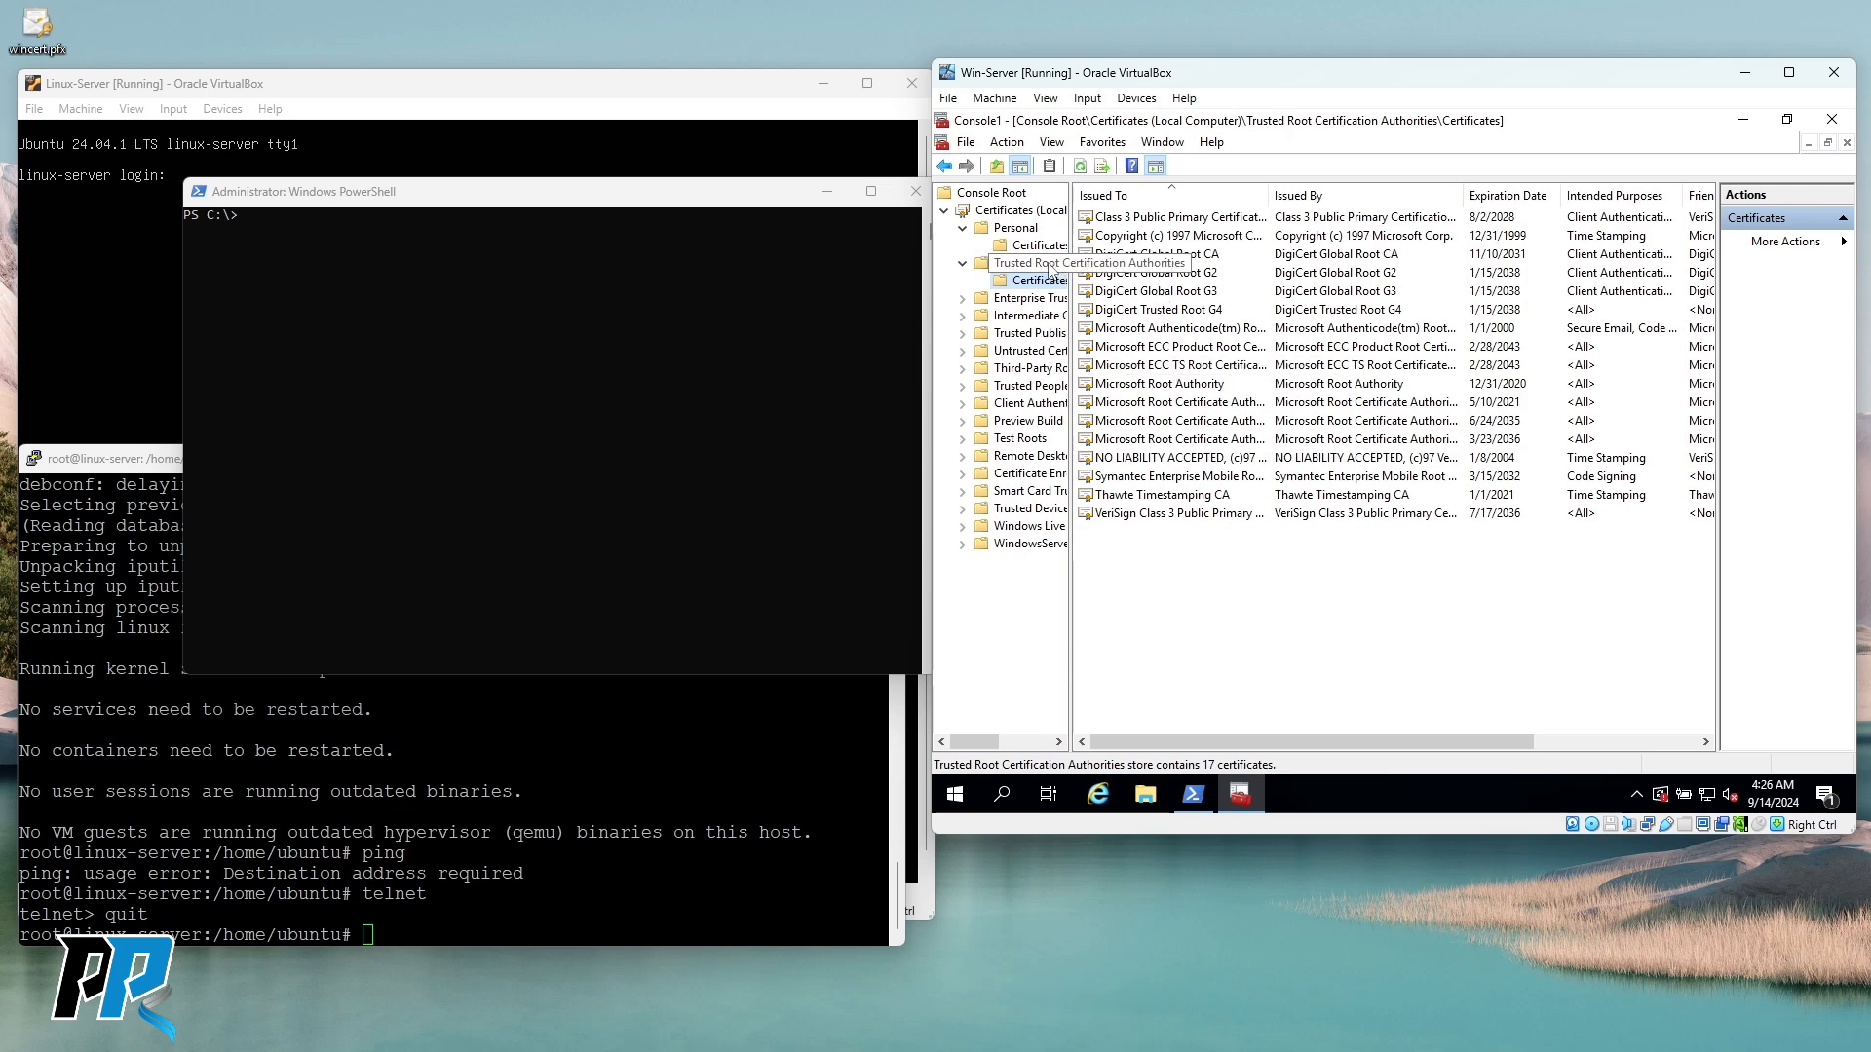
{"action": "left_click", "coordinate": [1039, 244]}
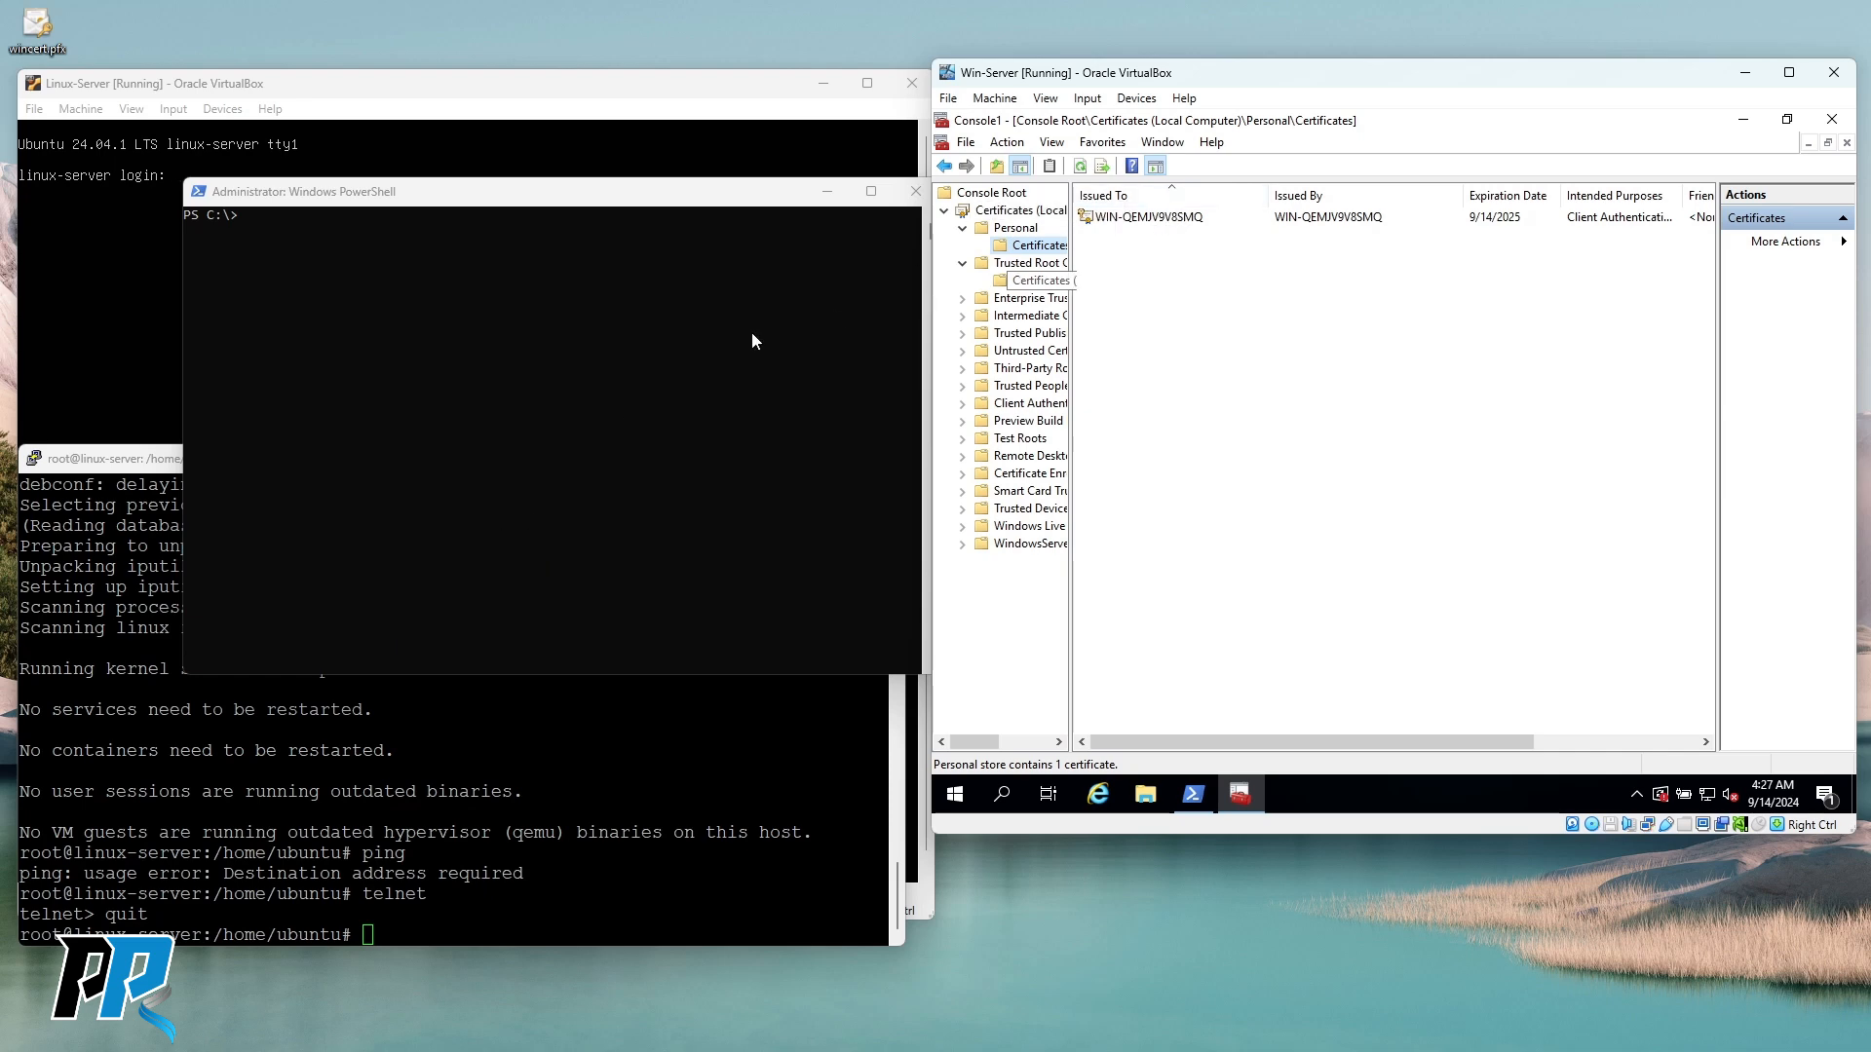
Start the Certificate Export Wizard for the server certificate and keep the PFX format.
{"action": "right_click", "coordinate": [1146, 217]}
{"action": "mouse_move", "coordinate": [1204, 254]}
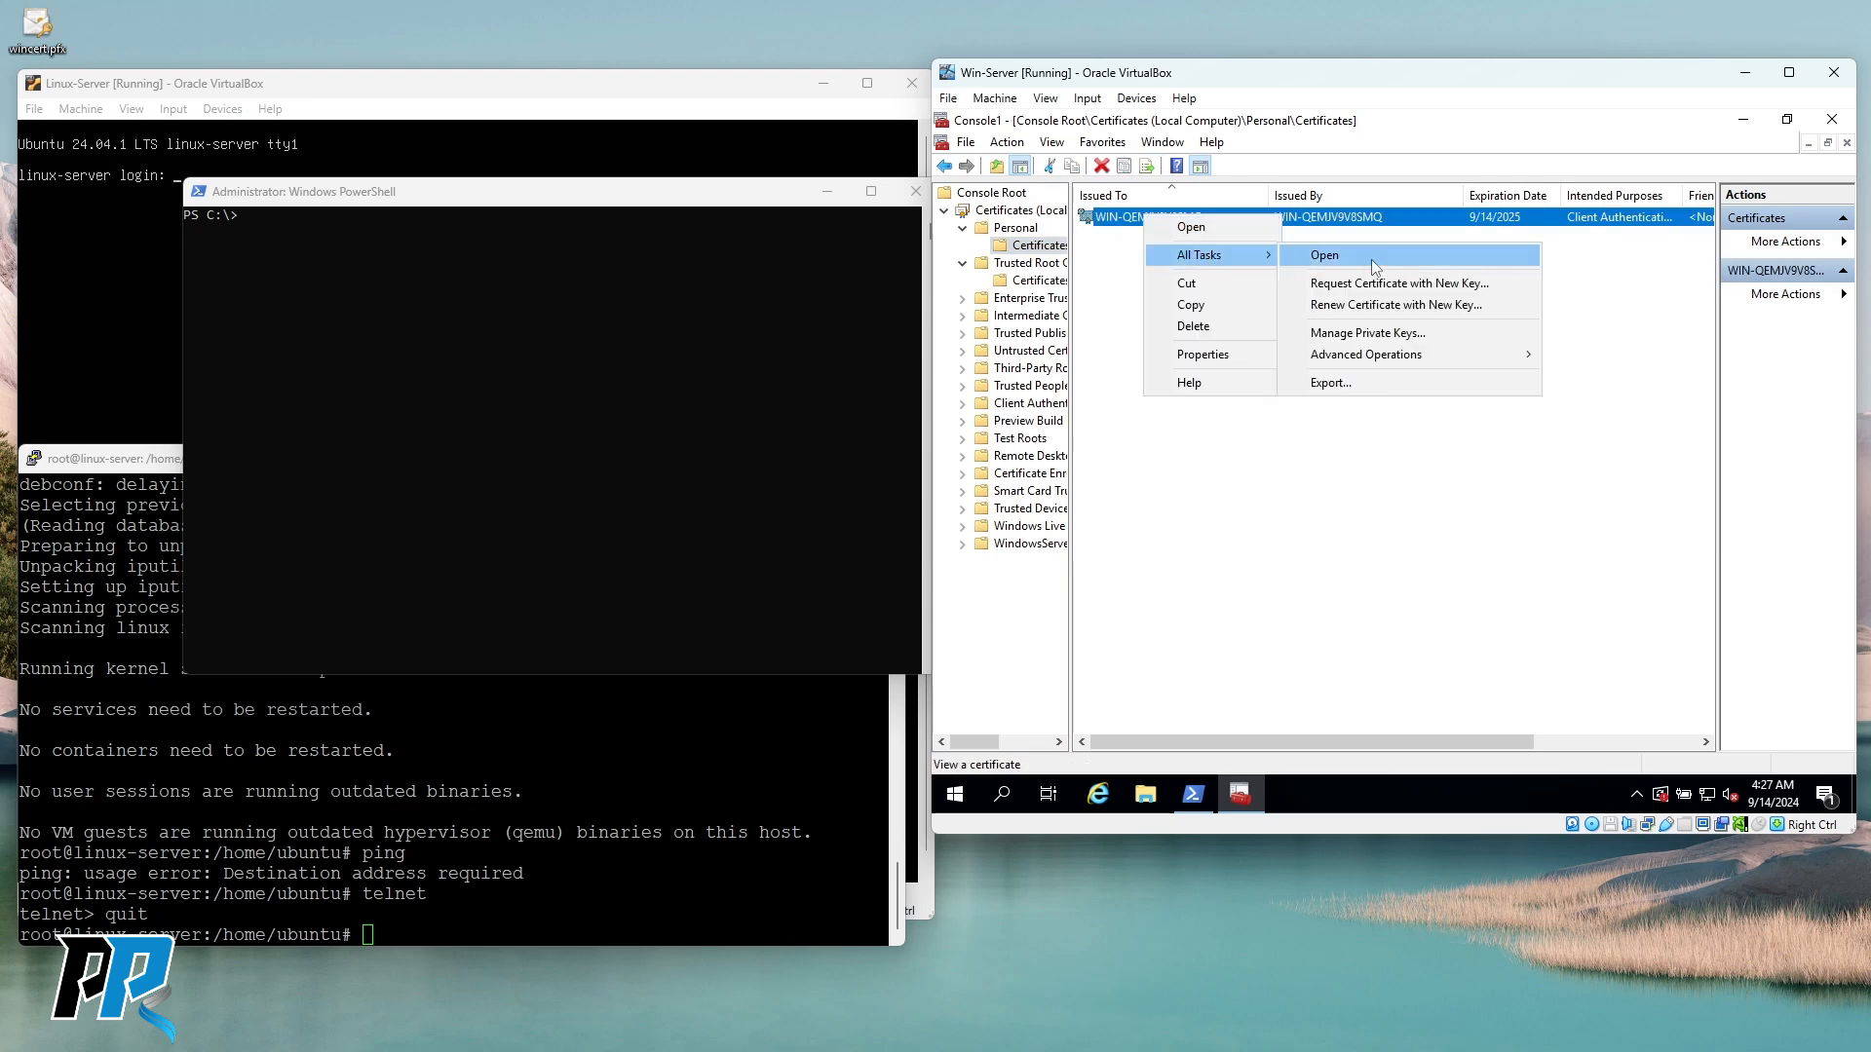
{"action": "left_click", "coordinate": [1348, 382]}
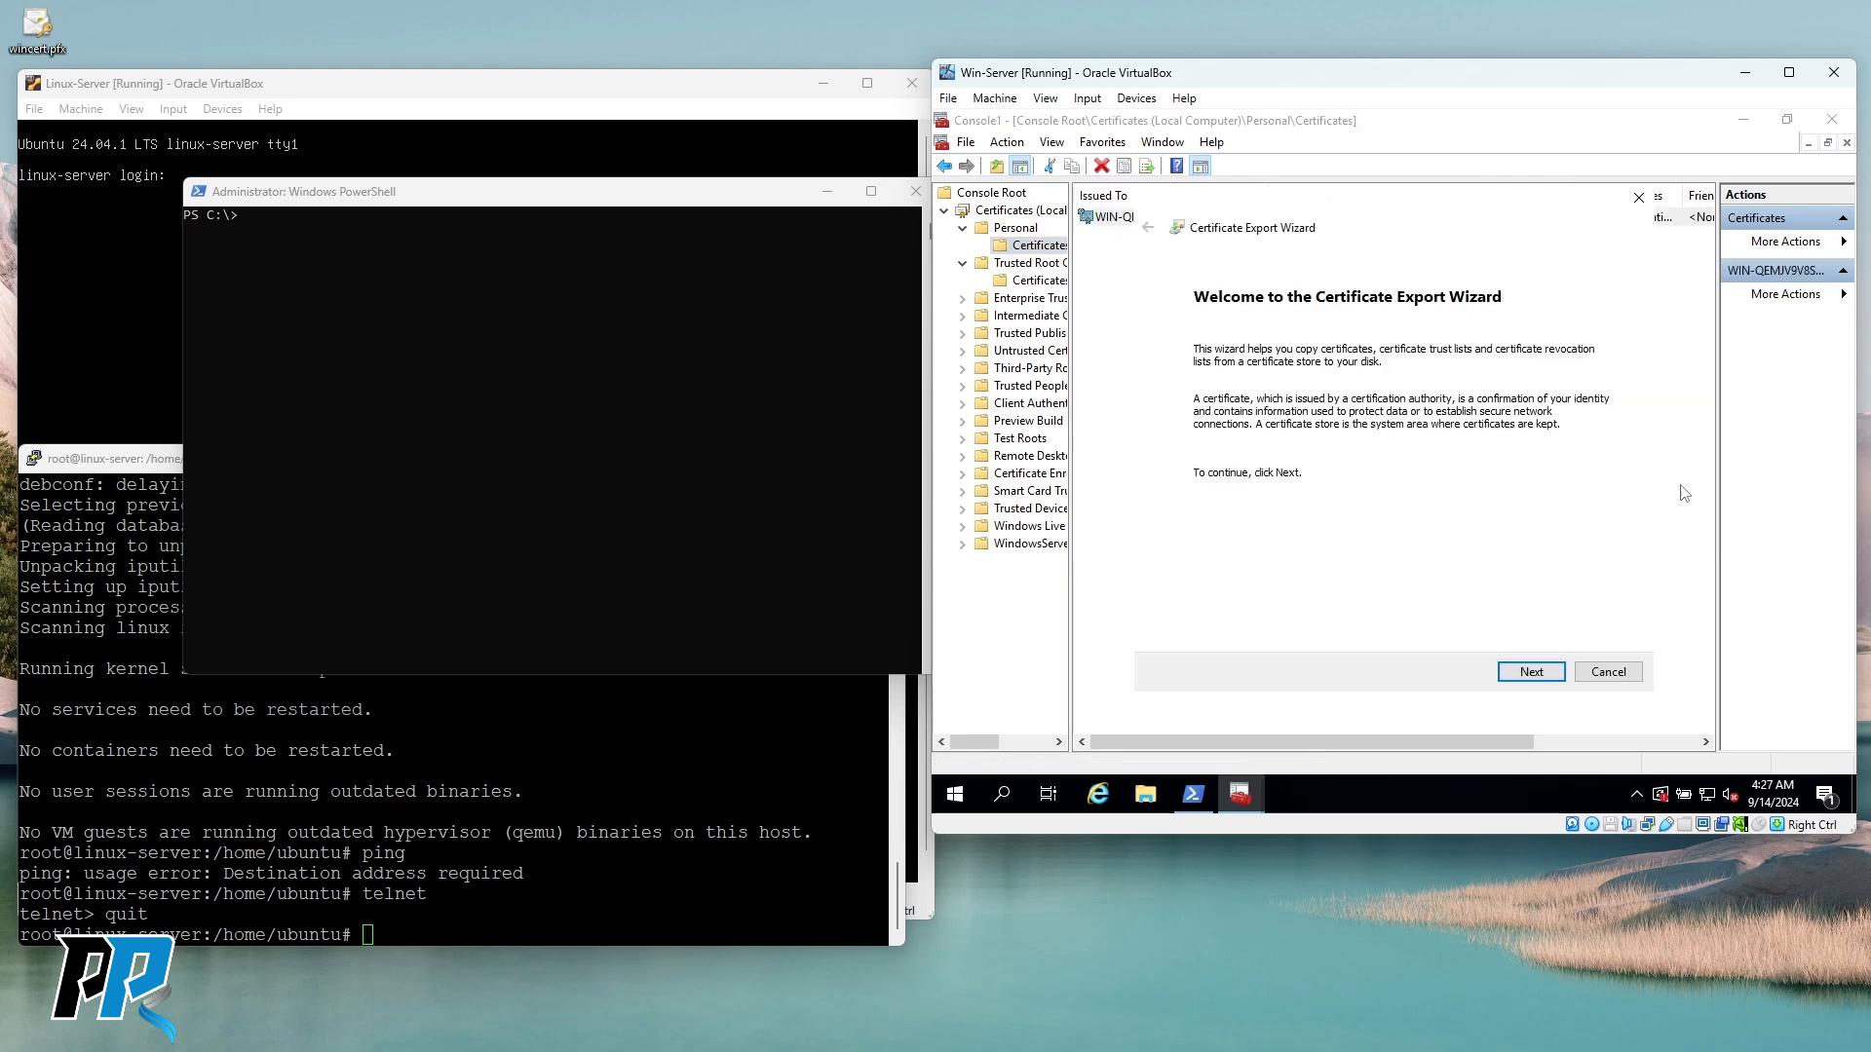
{"action": "left_click", "coordinate": [1534, 675]}
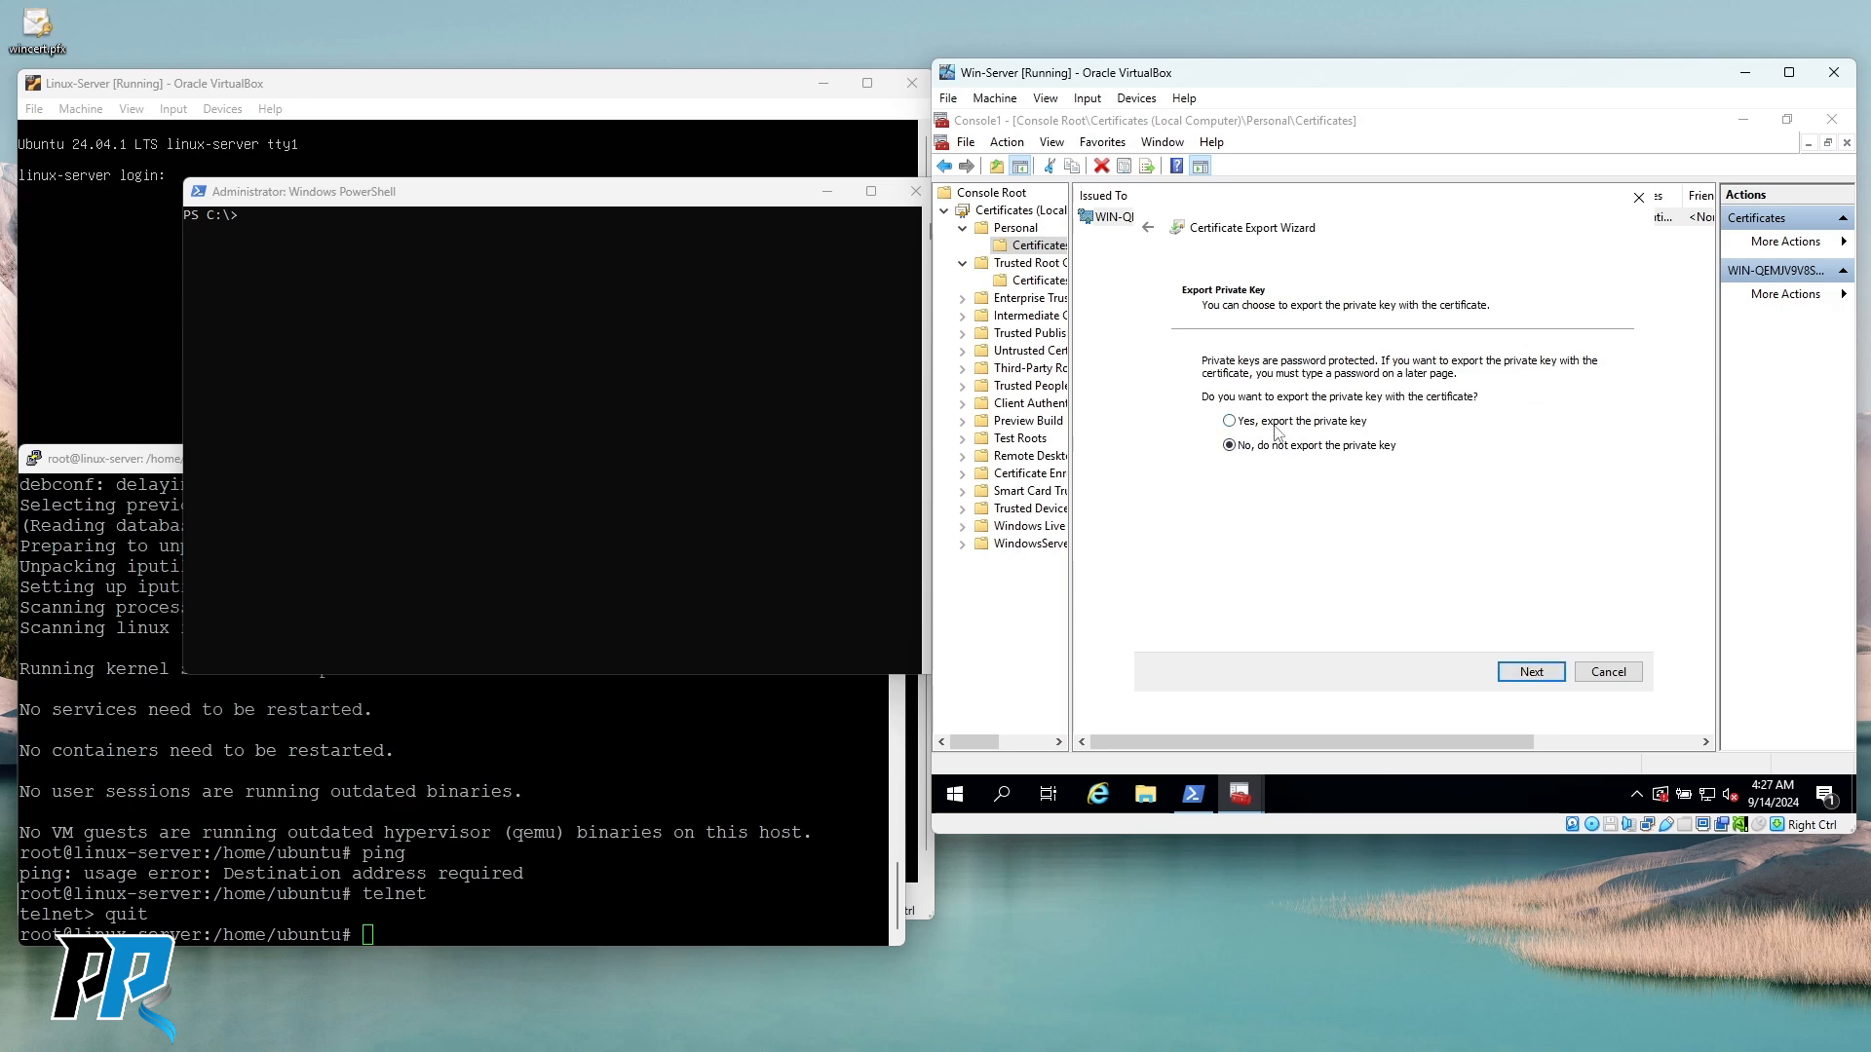
{"action": "left_click", "coordinate": [1529, 674]}
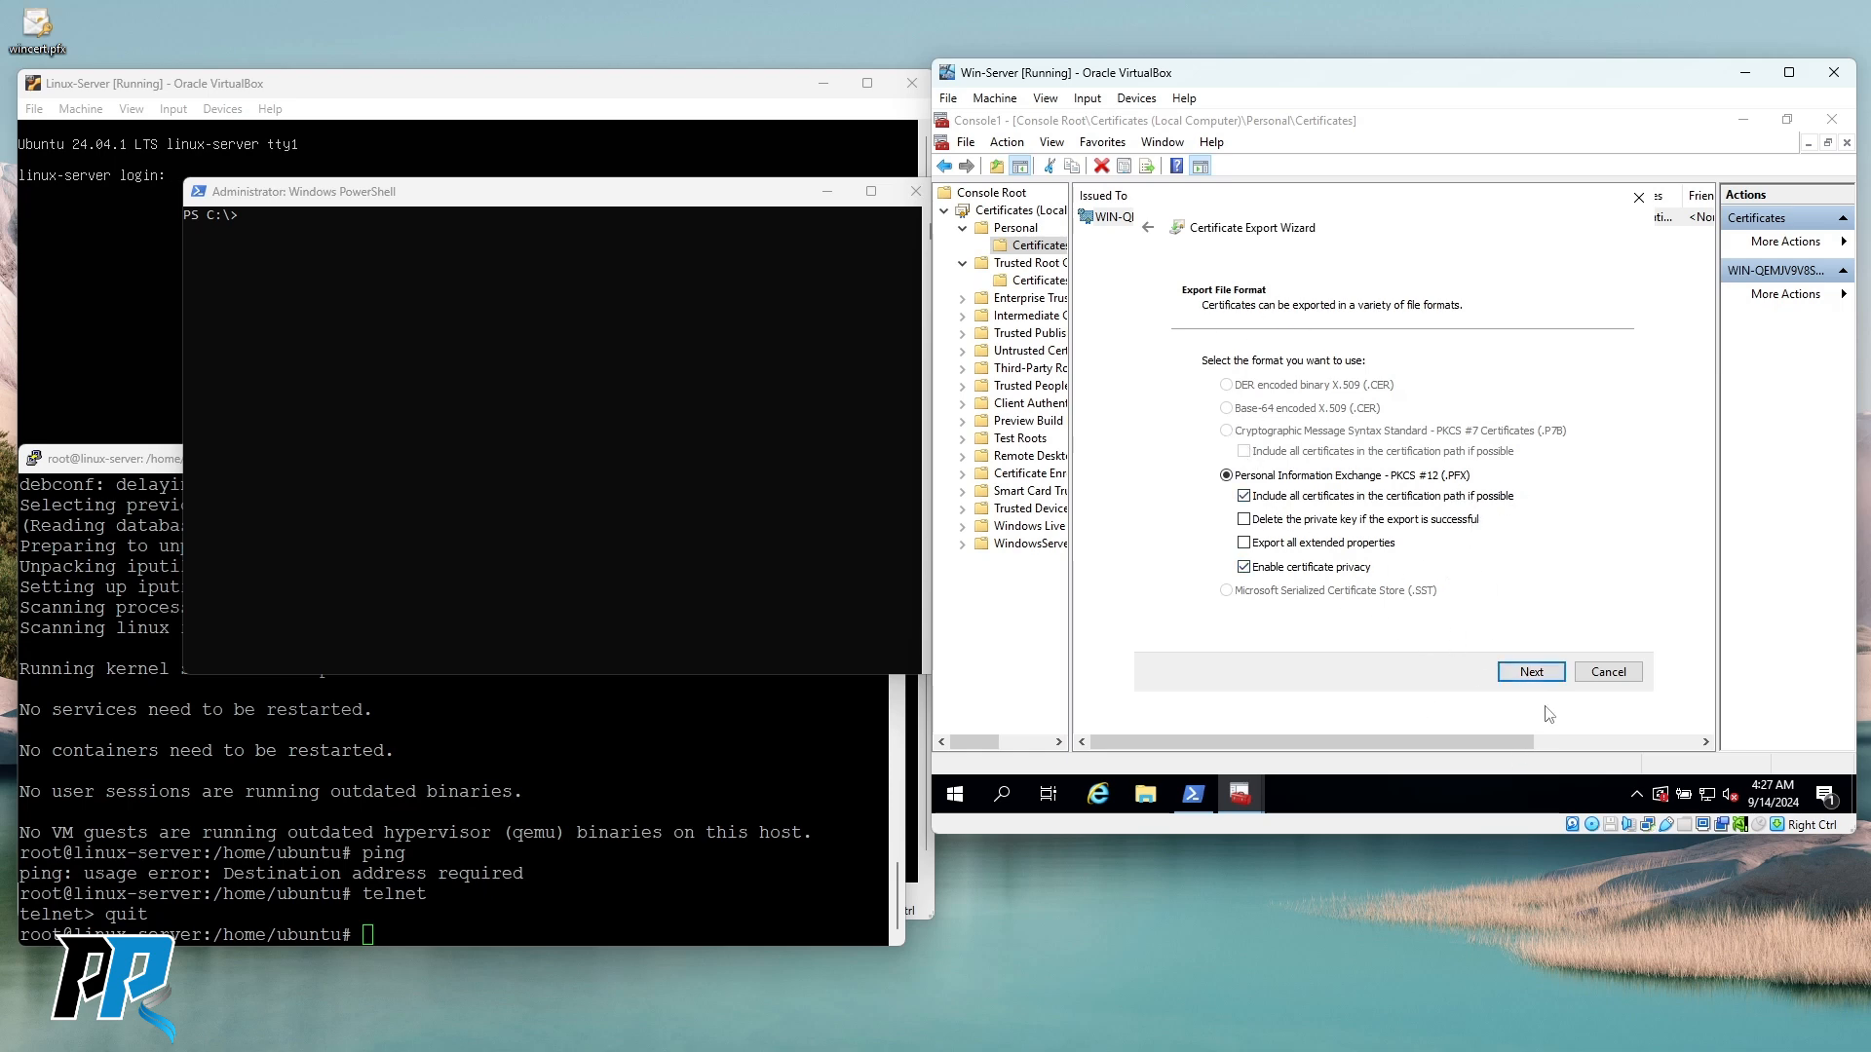
{"action": "left_click", "coordinate": [1531, 672]}
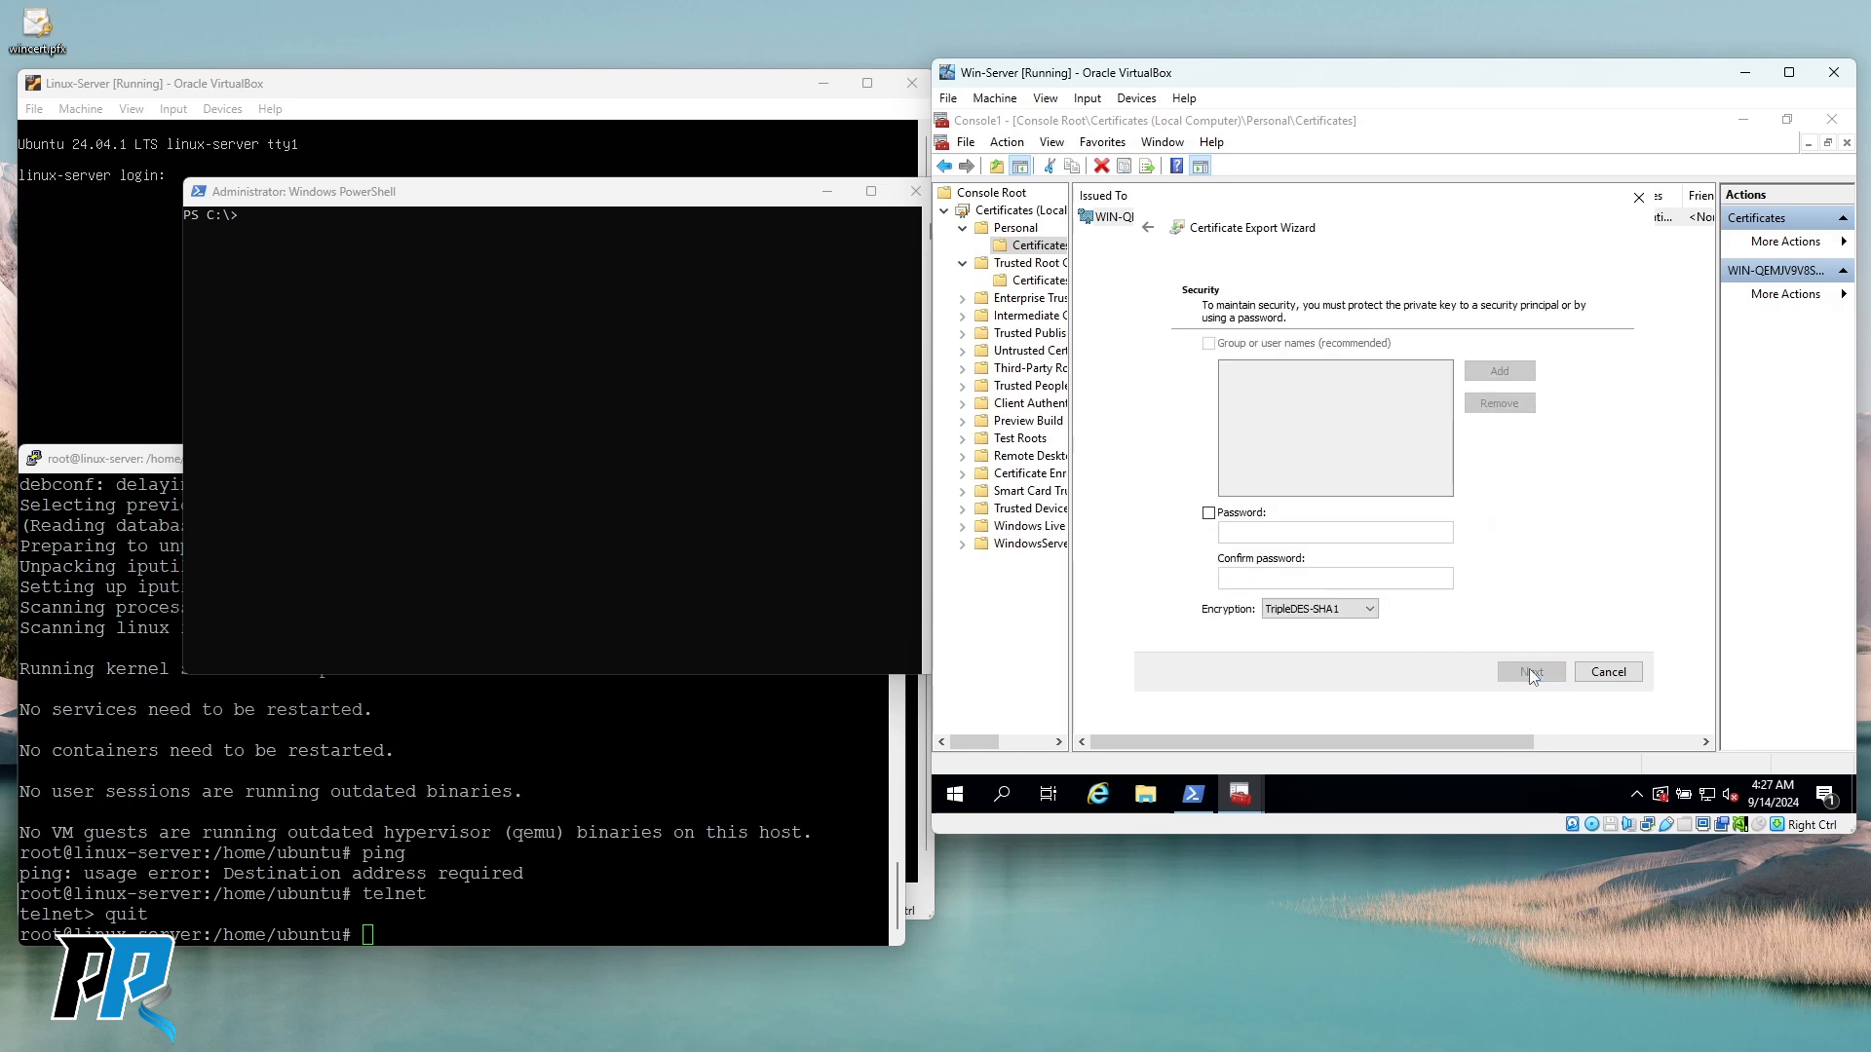
Enter and confirm an export password, then cancel the export and deselect the certificate.
{"action": "left_click", "coordinate": [1208, 512]}
{"action": "left_click", "coordinate": [1253, 532]}
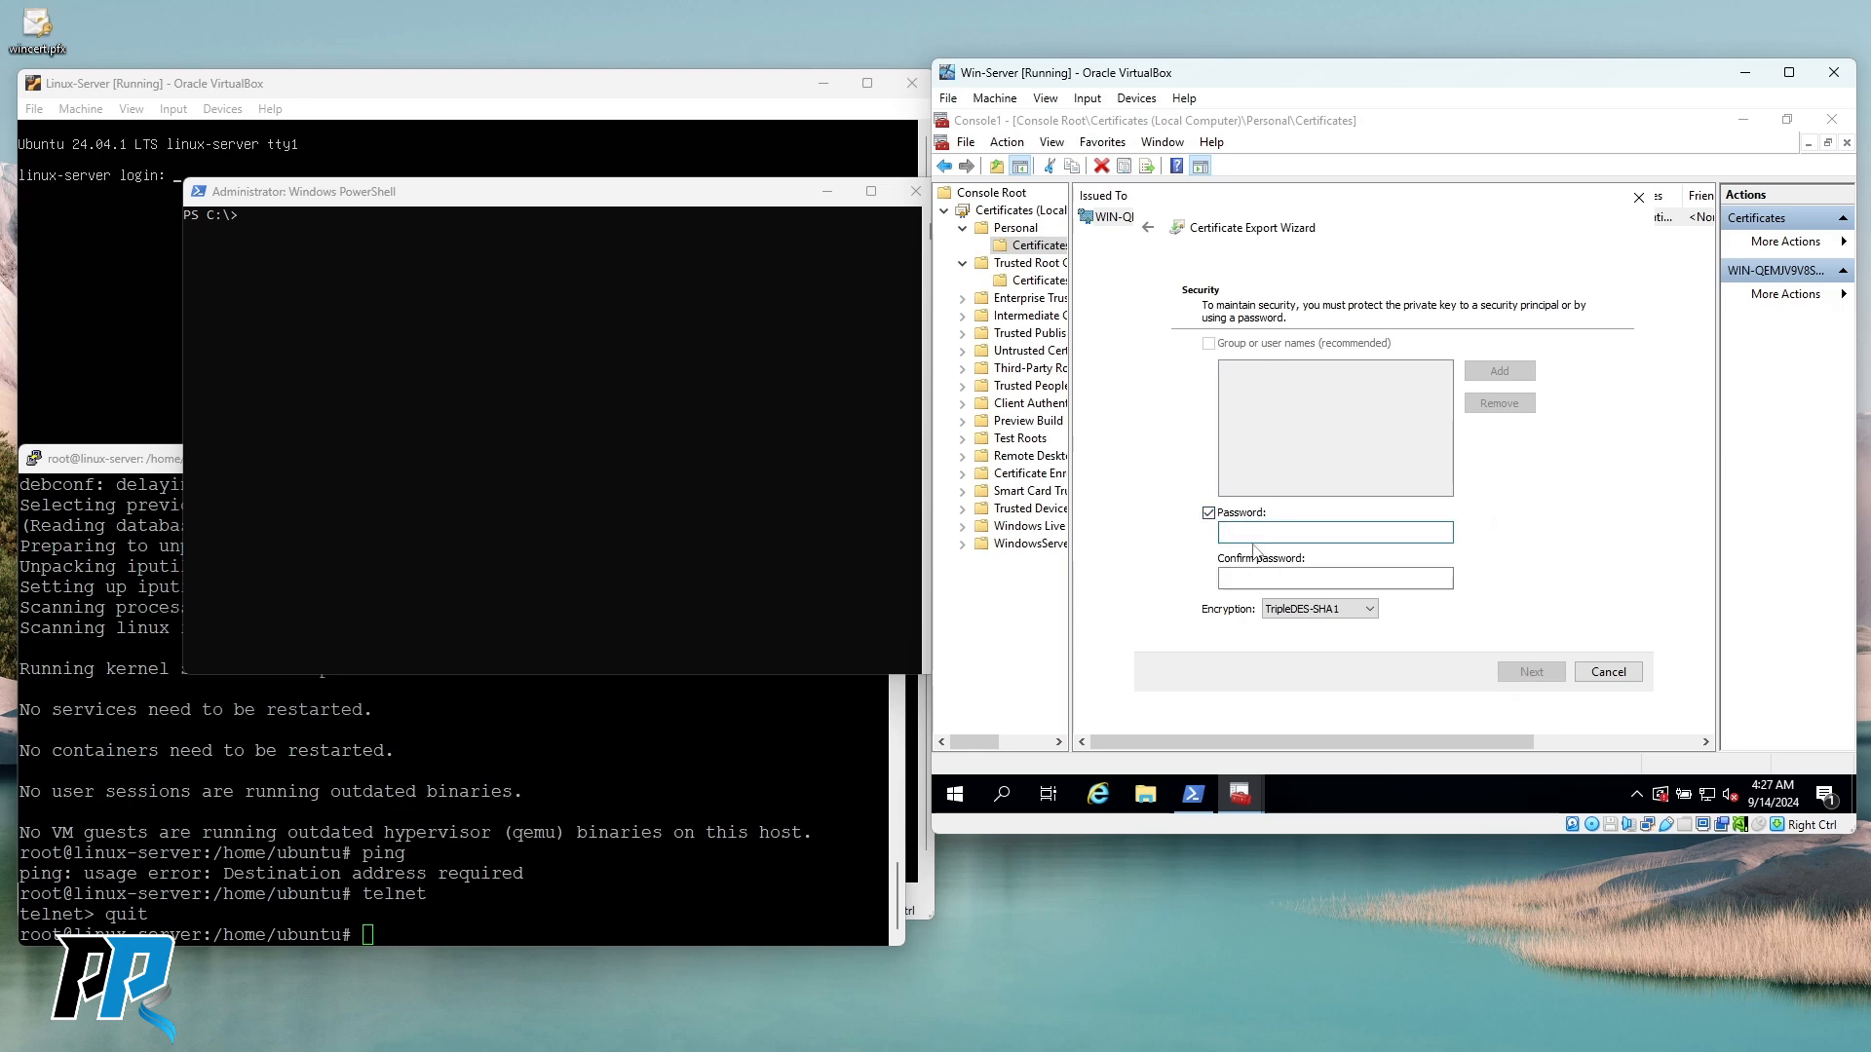
{"action": "type", "text": "p"}
{"action": "key", "text": "Tab"}
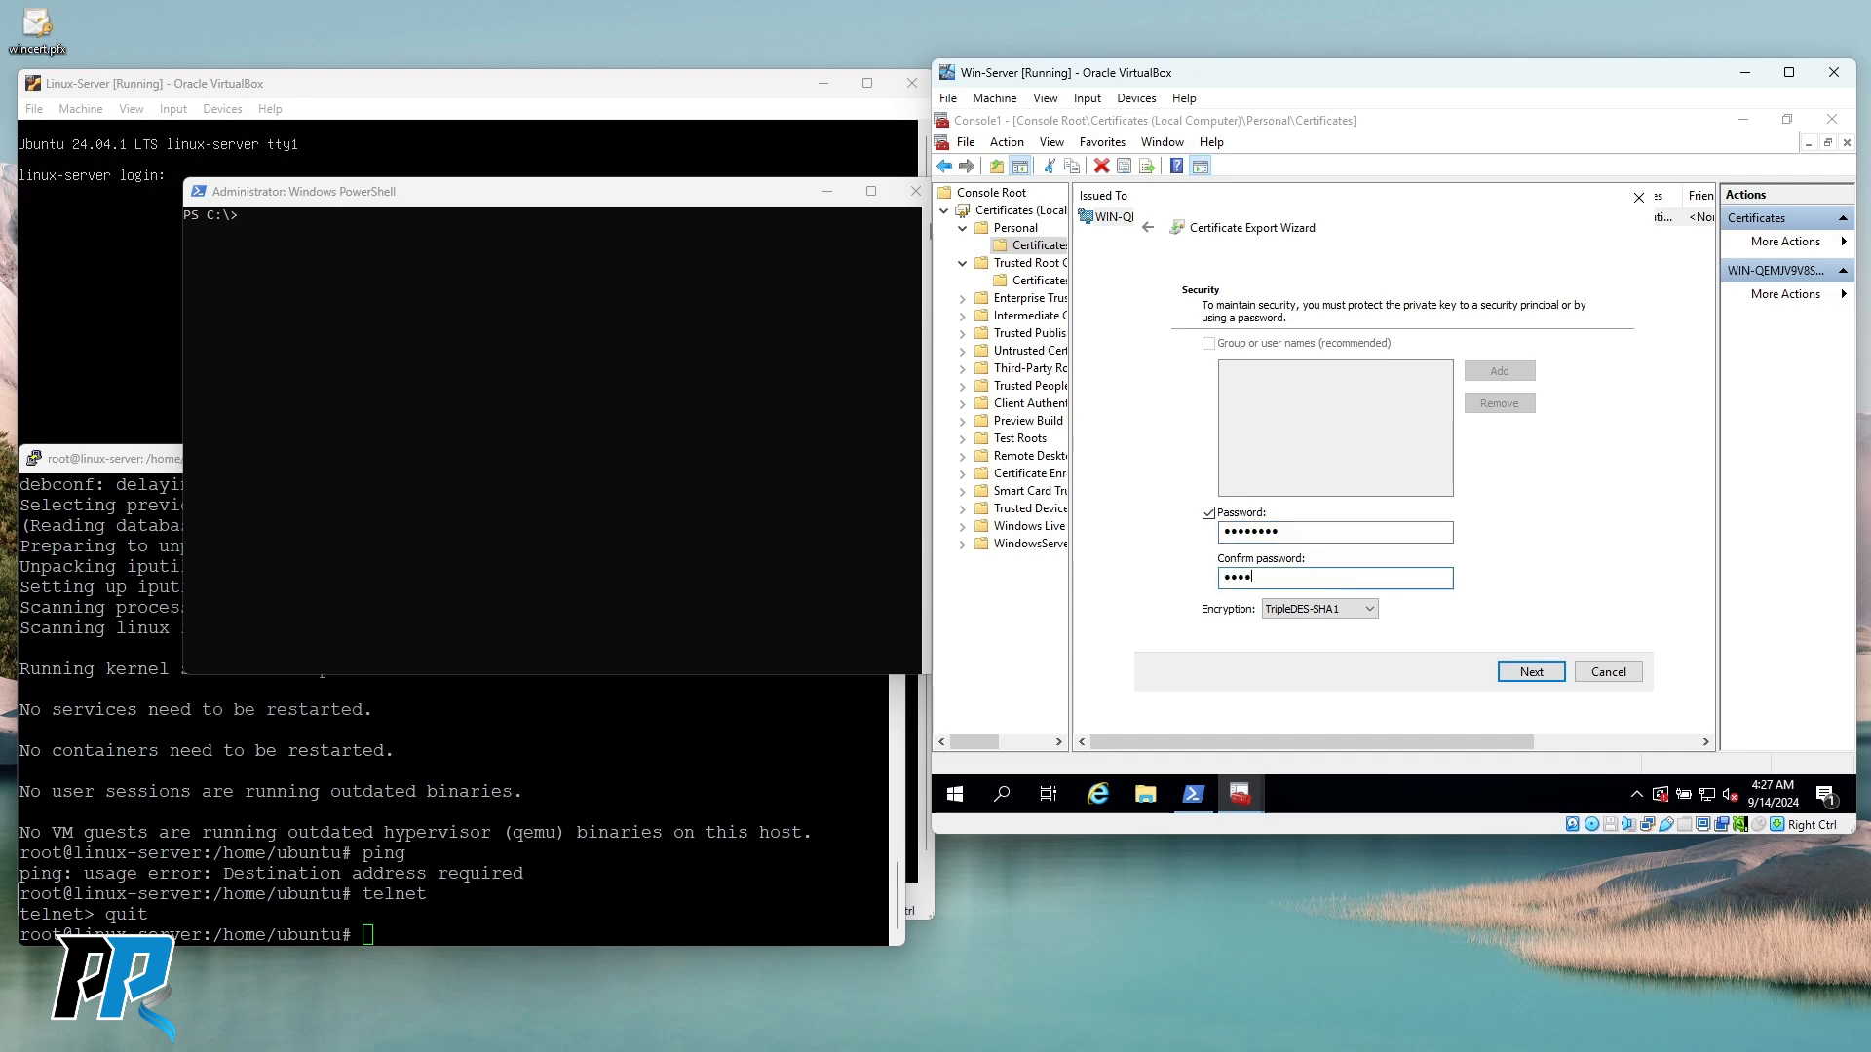
{"action": "type", "text": "••••••••"}
{"action": "left_click", "coordinate": [1518, 672]}
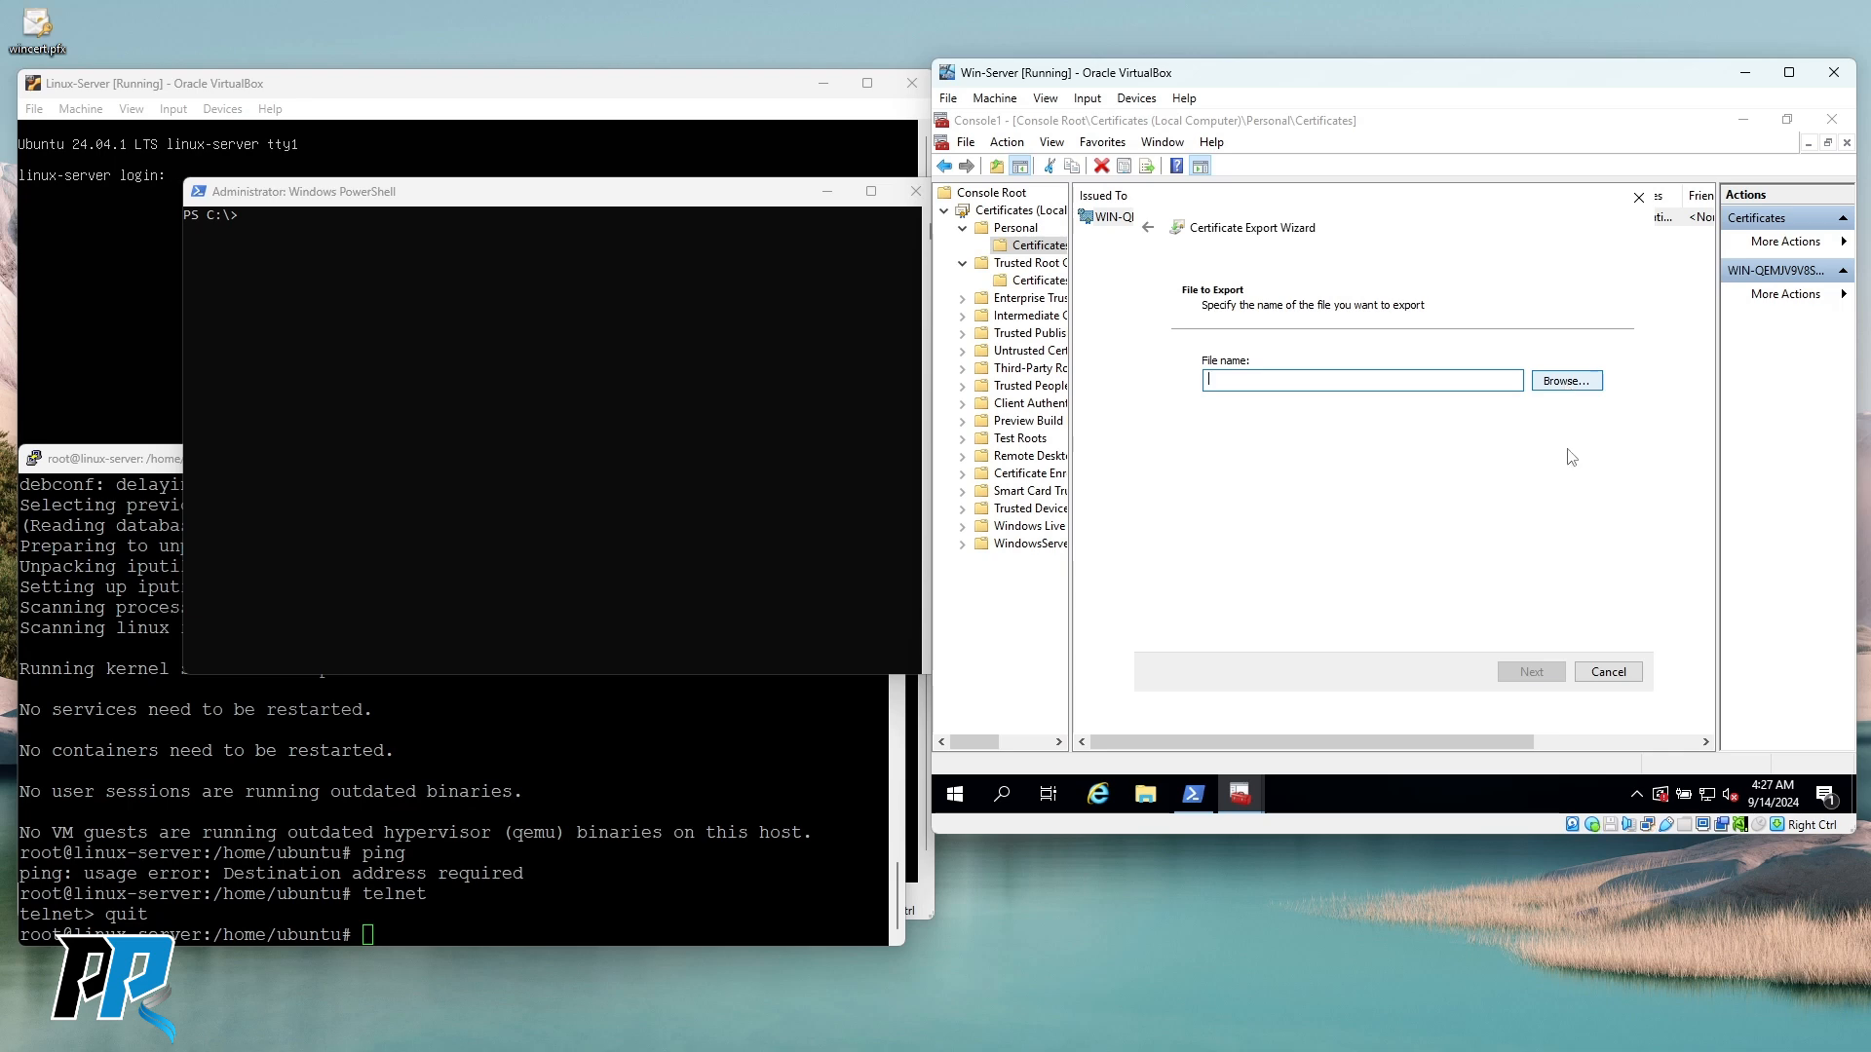
{"action": "left_click", "coordinate": [1607, 673]}
{"action": "left_click", "coordinate": [1350, 364]}
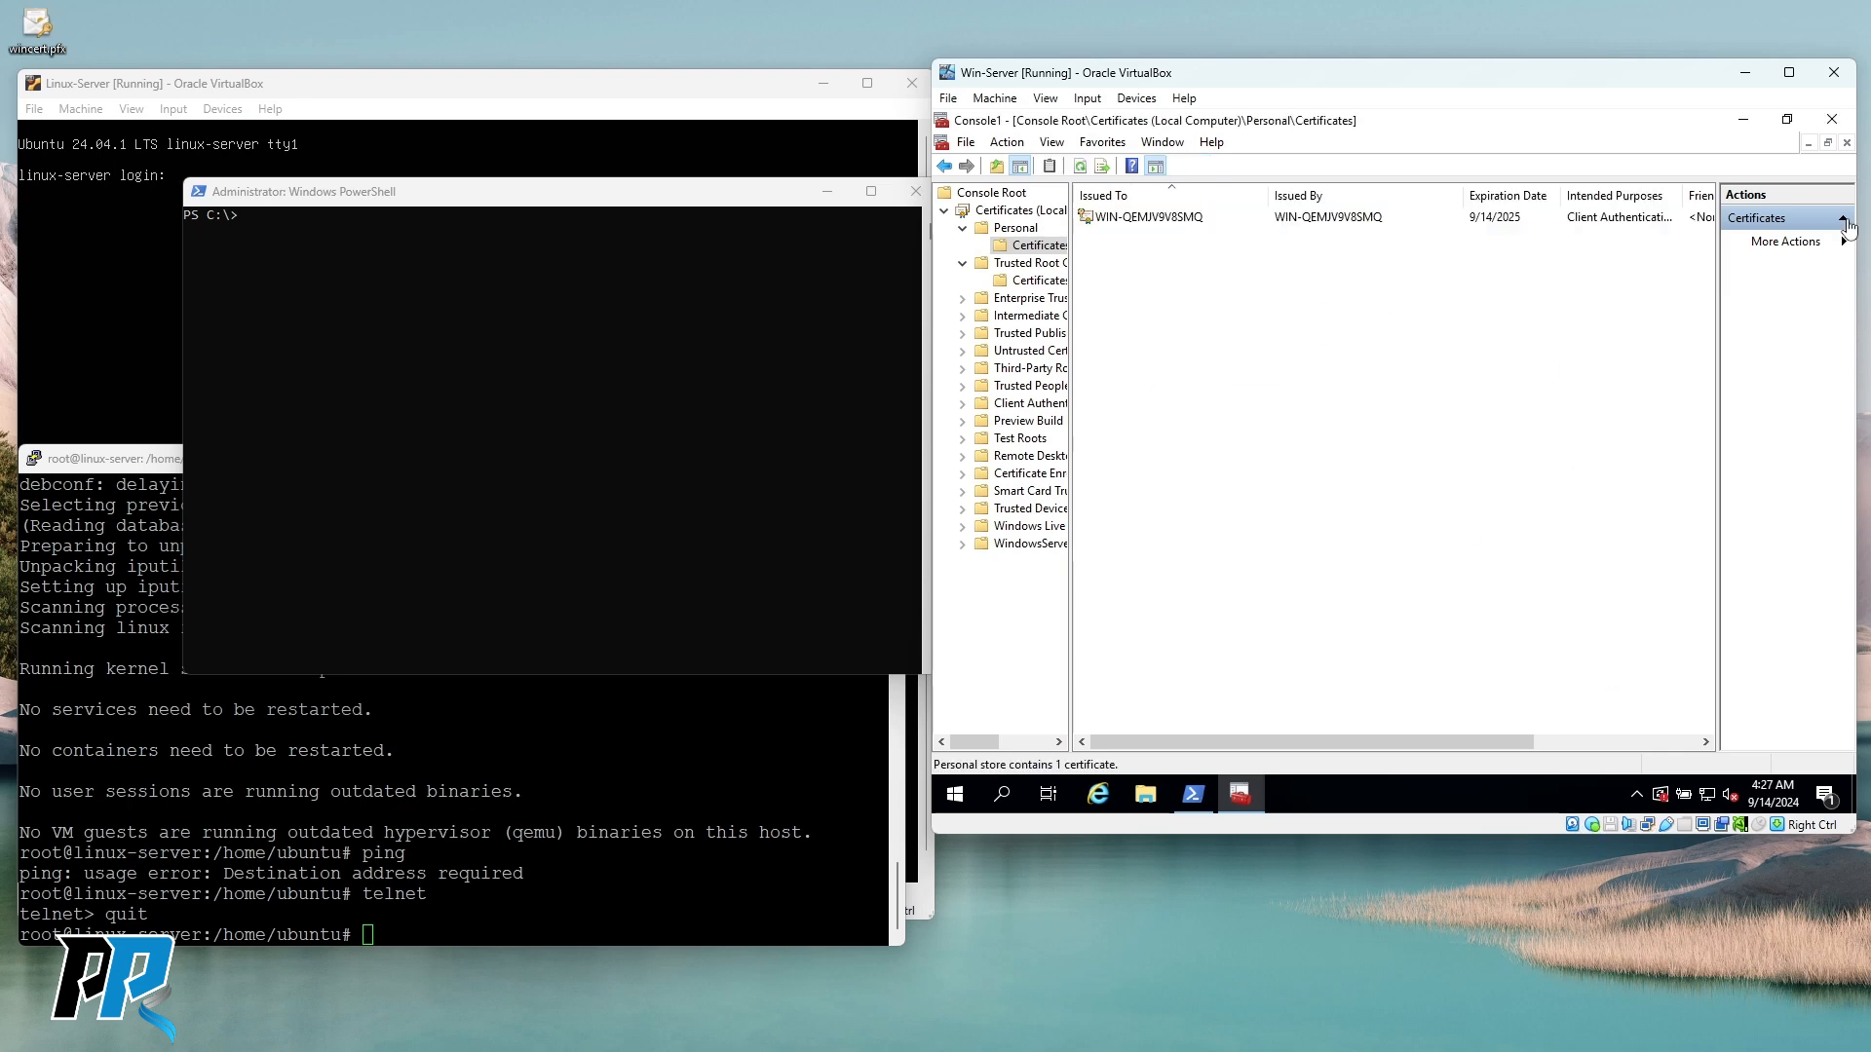
Close the certificate console without saving and open wincert's Documents folder in File Explorer.
{"action": "left_click", "coordinate": [1832, 123]}
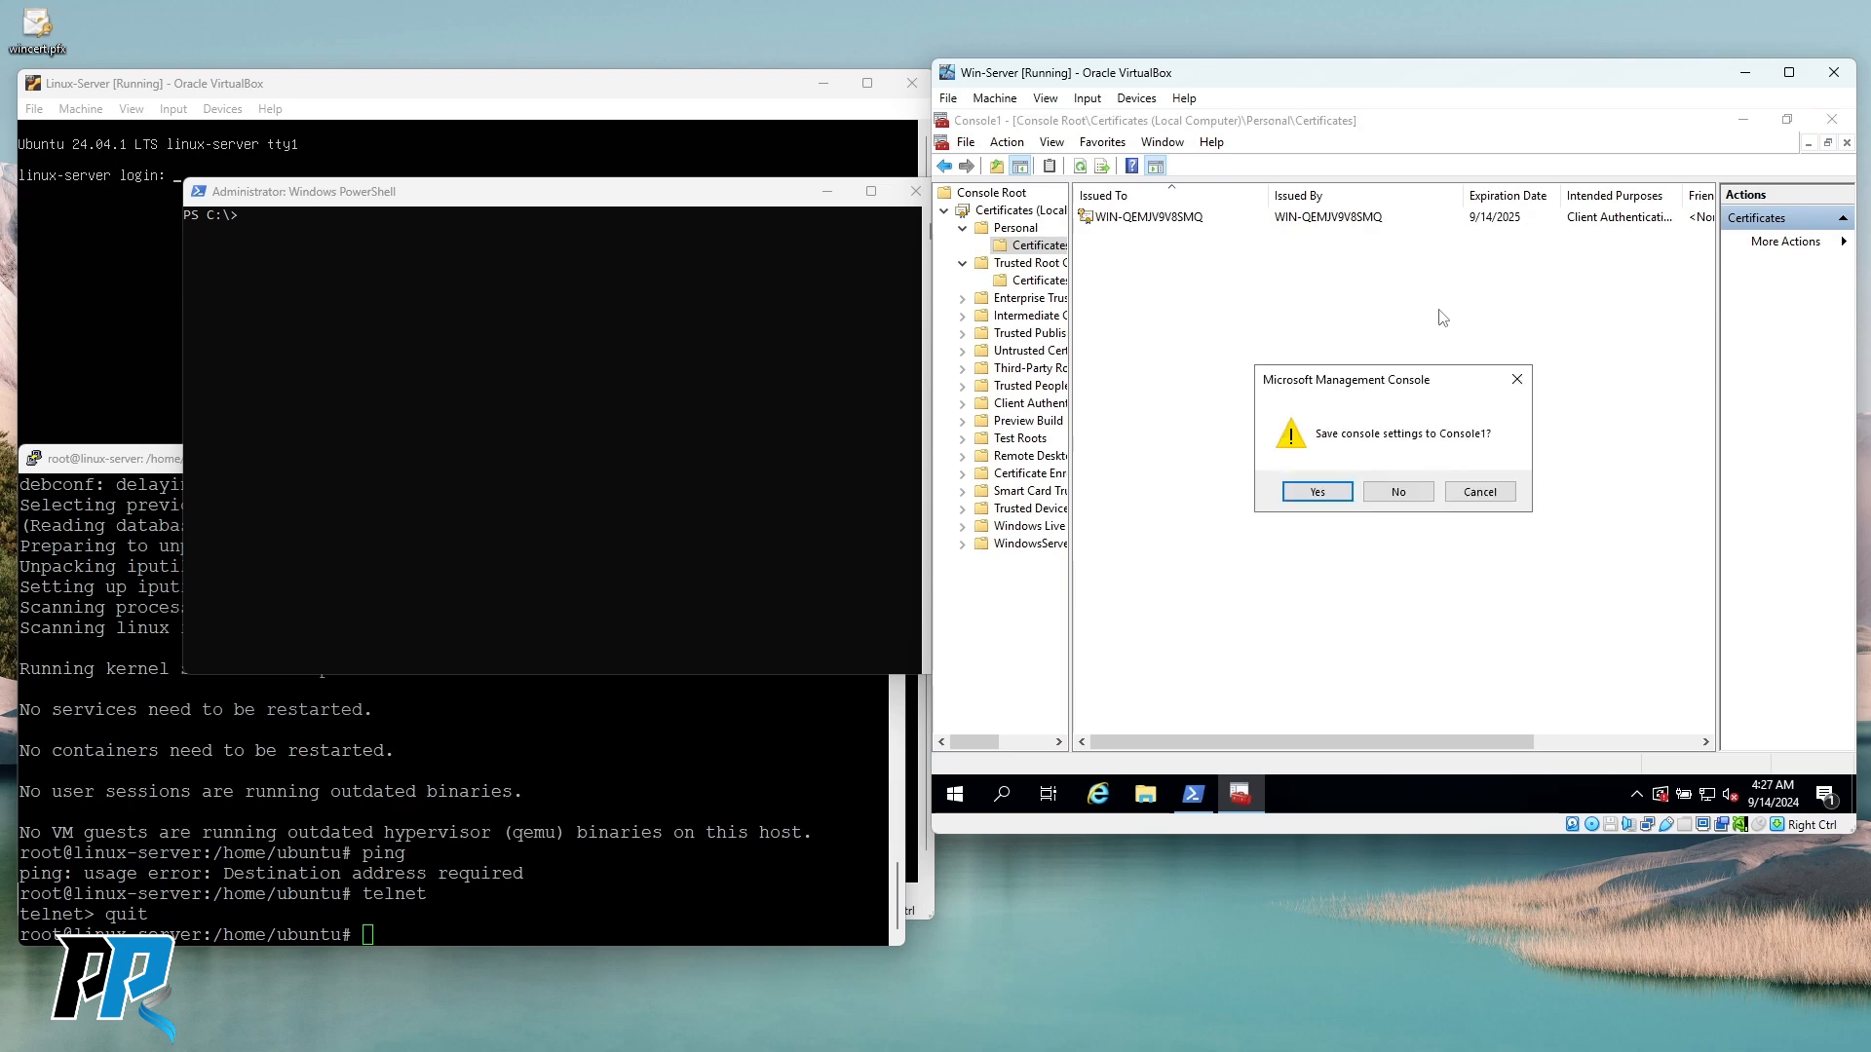
{"action": "left_click", "coordinate": [1394, 488]}
{"action": "left_click", "coordinate": [1147, 794]}
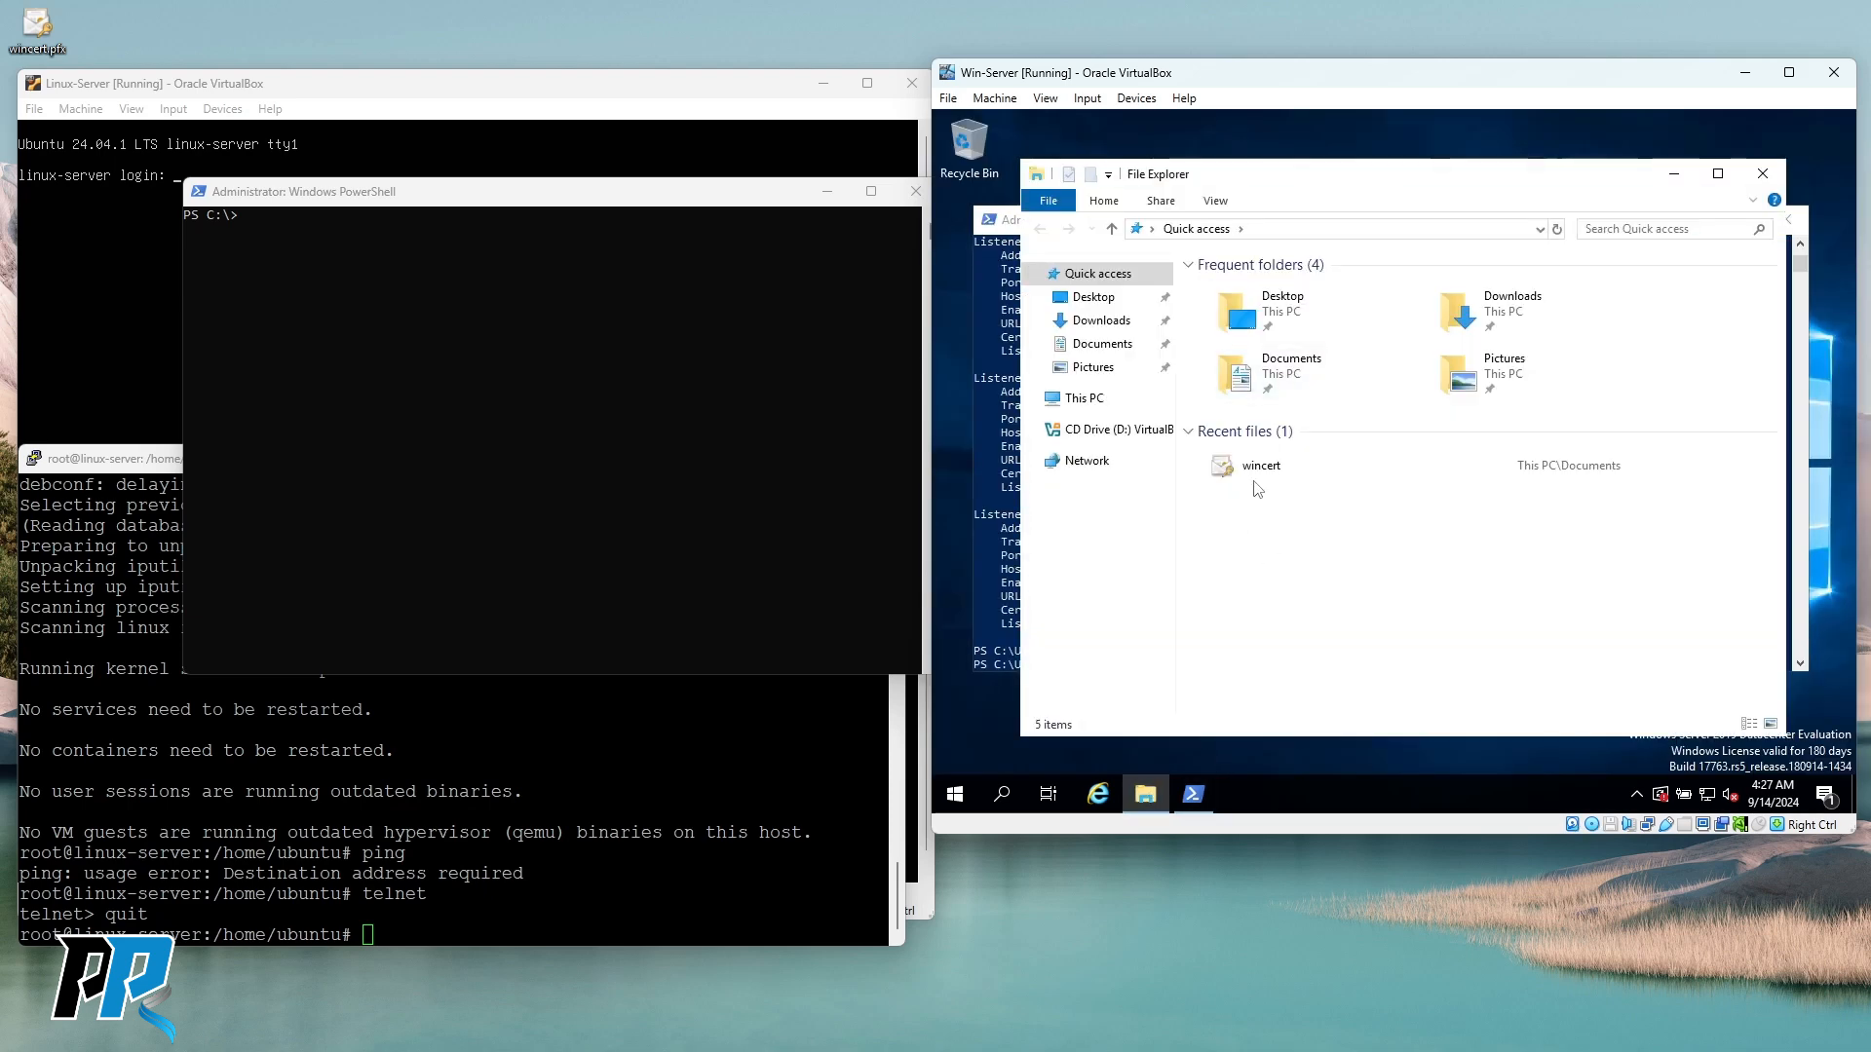
{"action": "right_click", "coordinate": [1315, 464]}
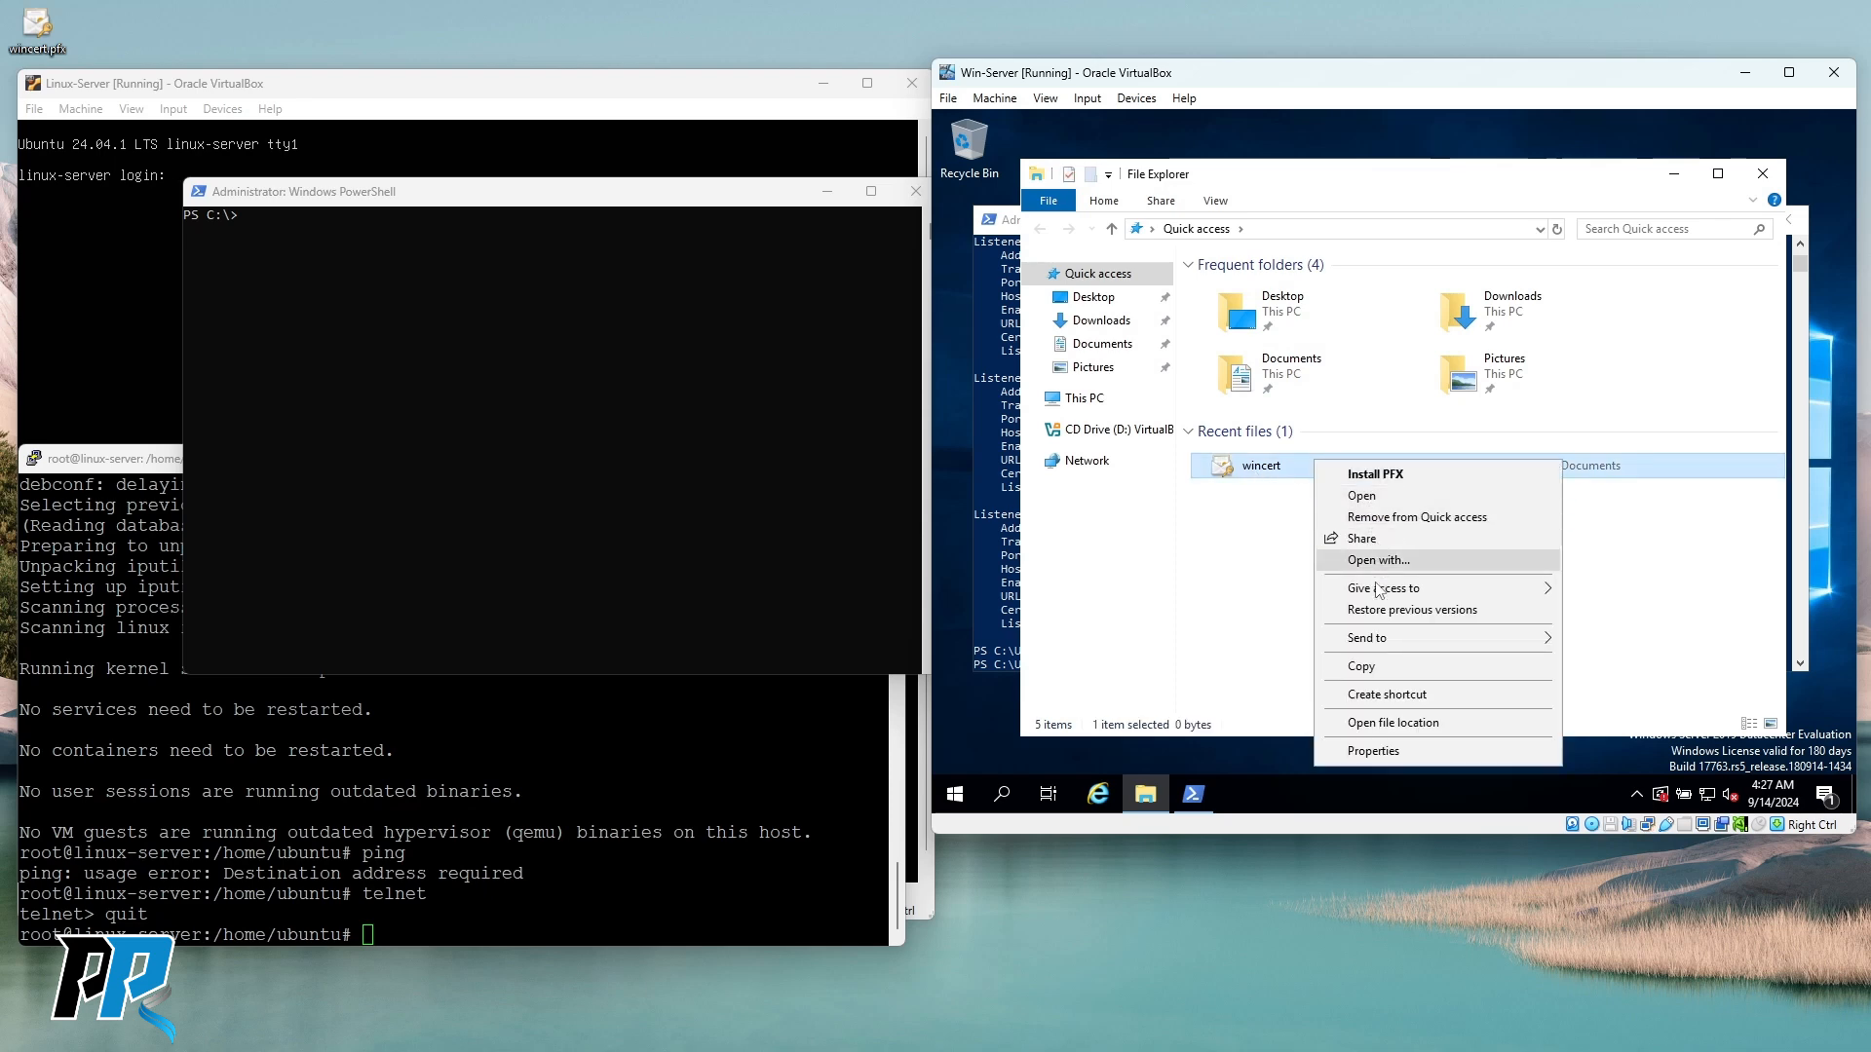
{"action": "left_click", "coordinate": [1390, 724]}
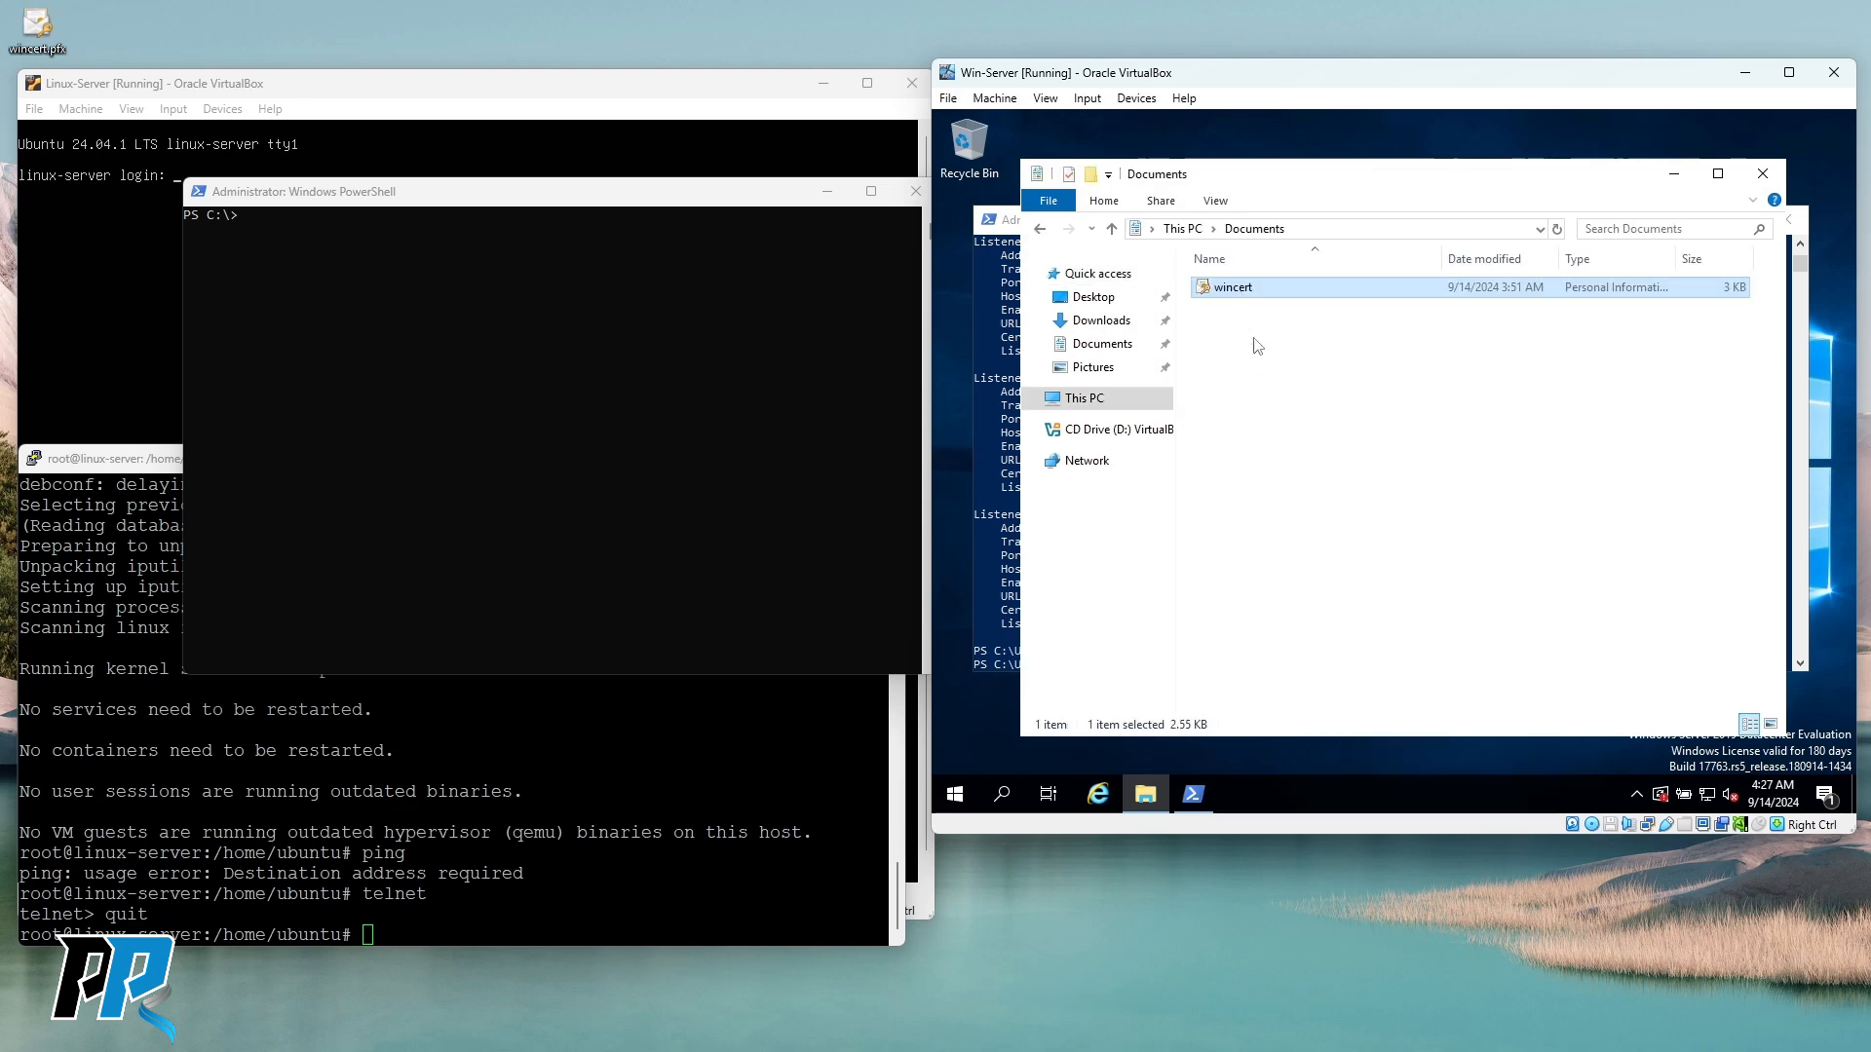
{"action": "left_click", "coordinate": [1261, 380]}
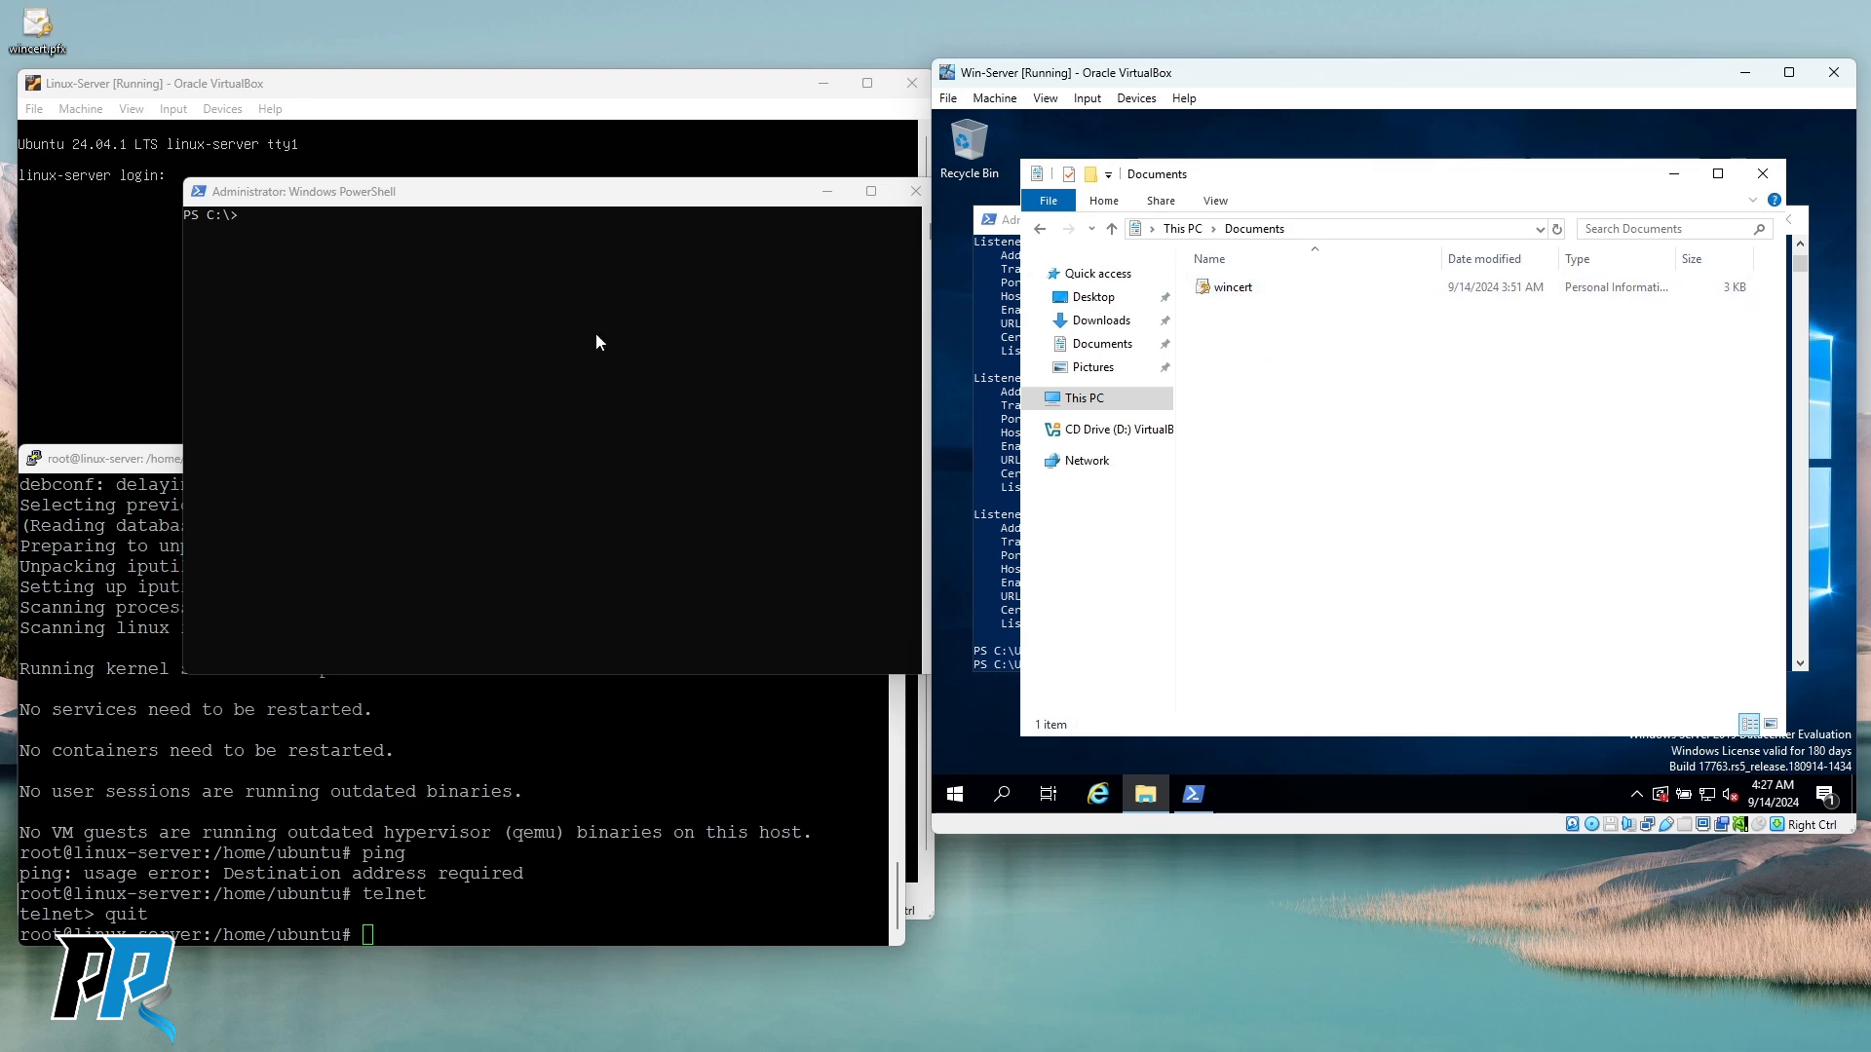
Minimize the Linux-Server VM and Linux terminal, arranging host PowerShell beside the Win-Server VM.
{"action": "left_click_drag", "start_coordinate": [537, 204], "coordinate": [514, 225]}
{"action": "left_click", "coordinate": [1277, 90]}
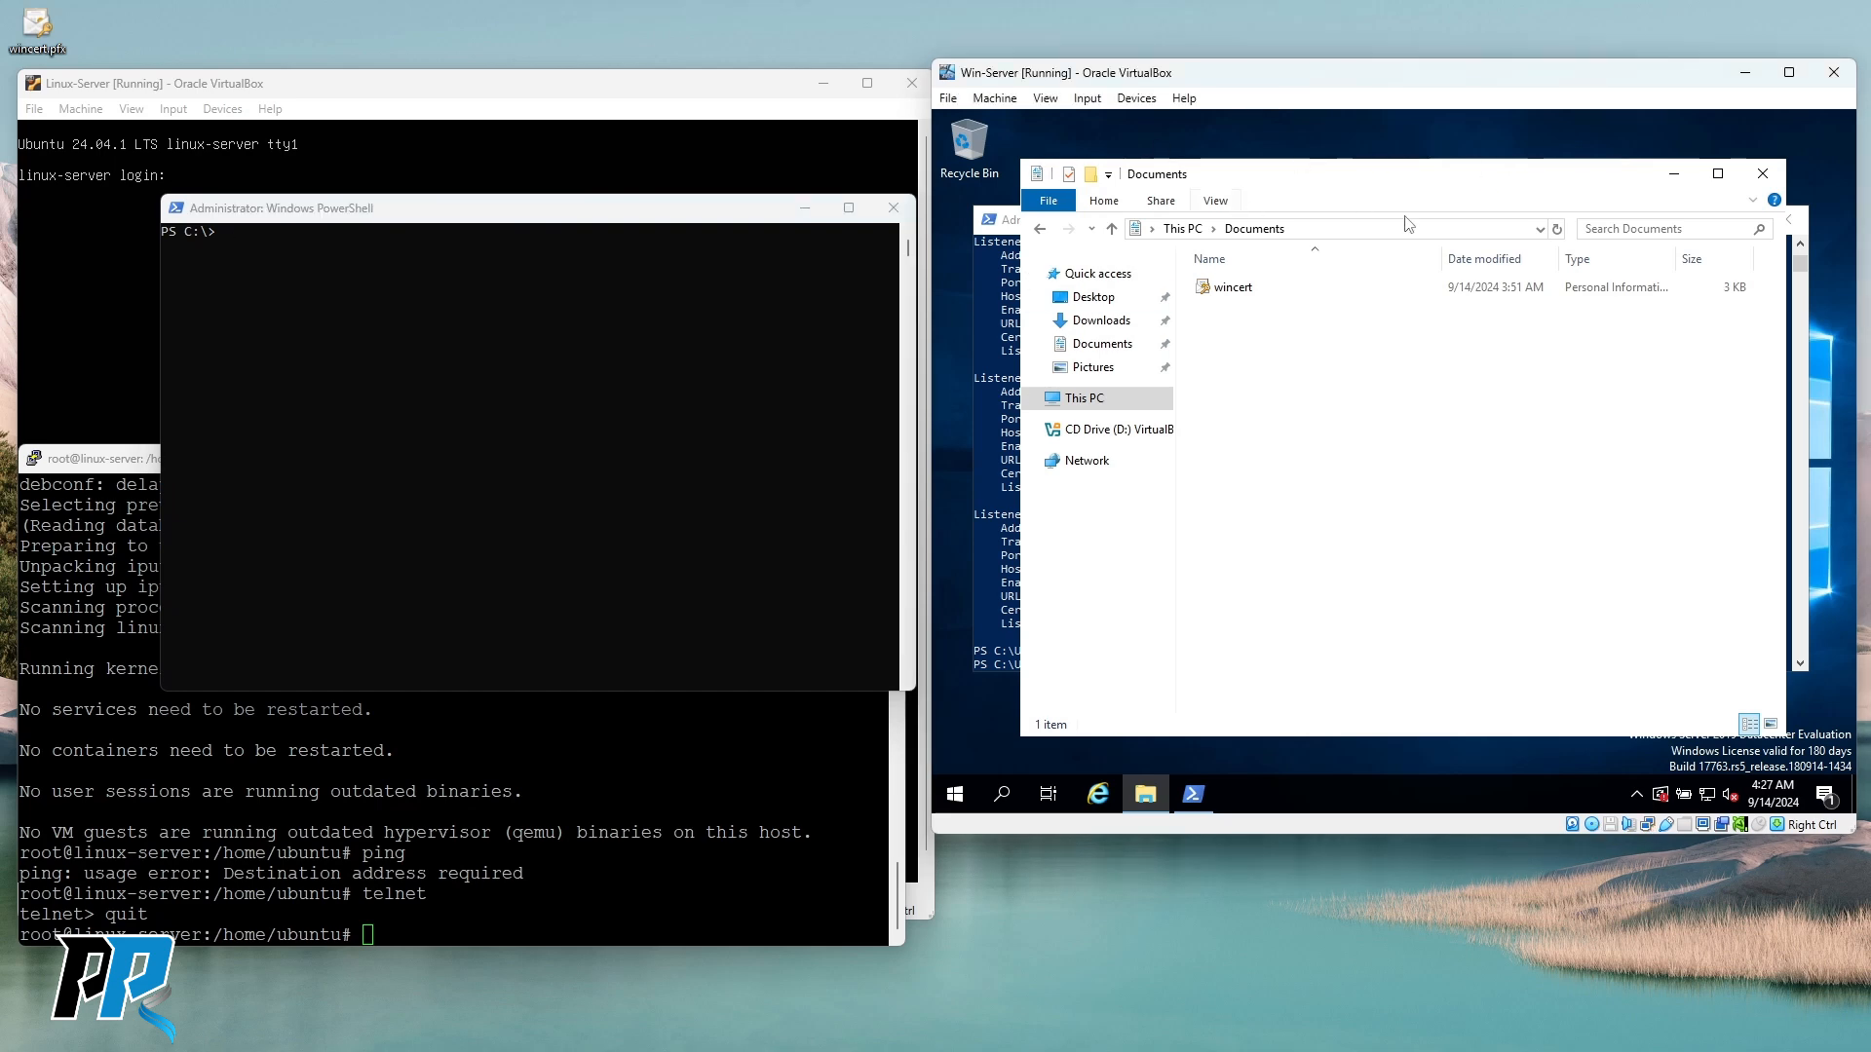
{"action": "left_click", "coordinate": [824, 82]}
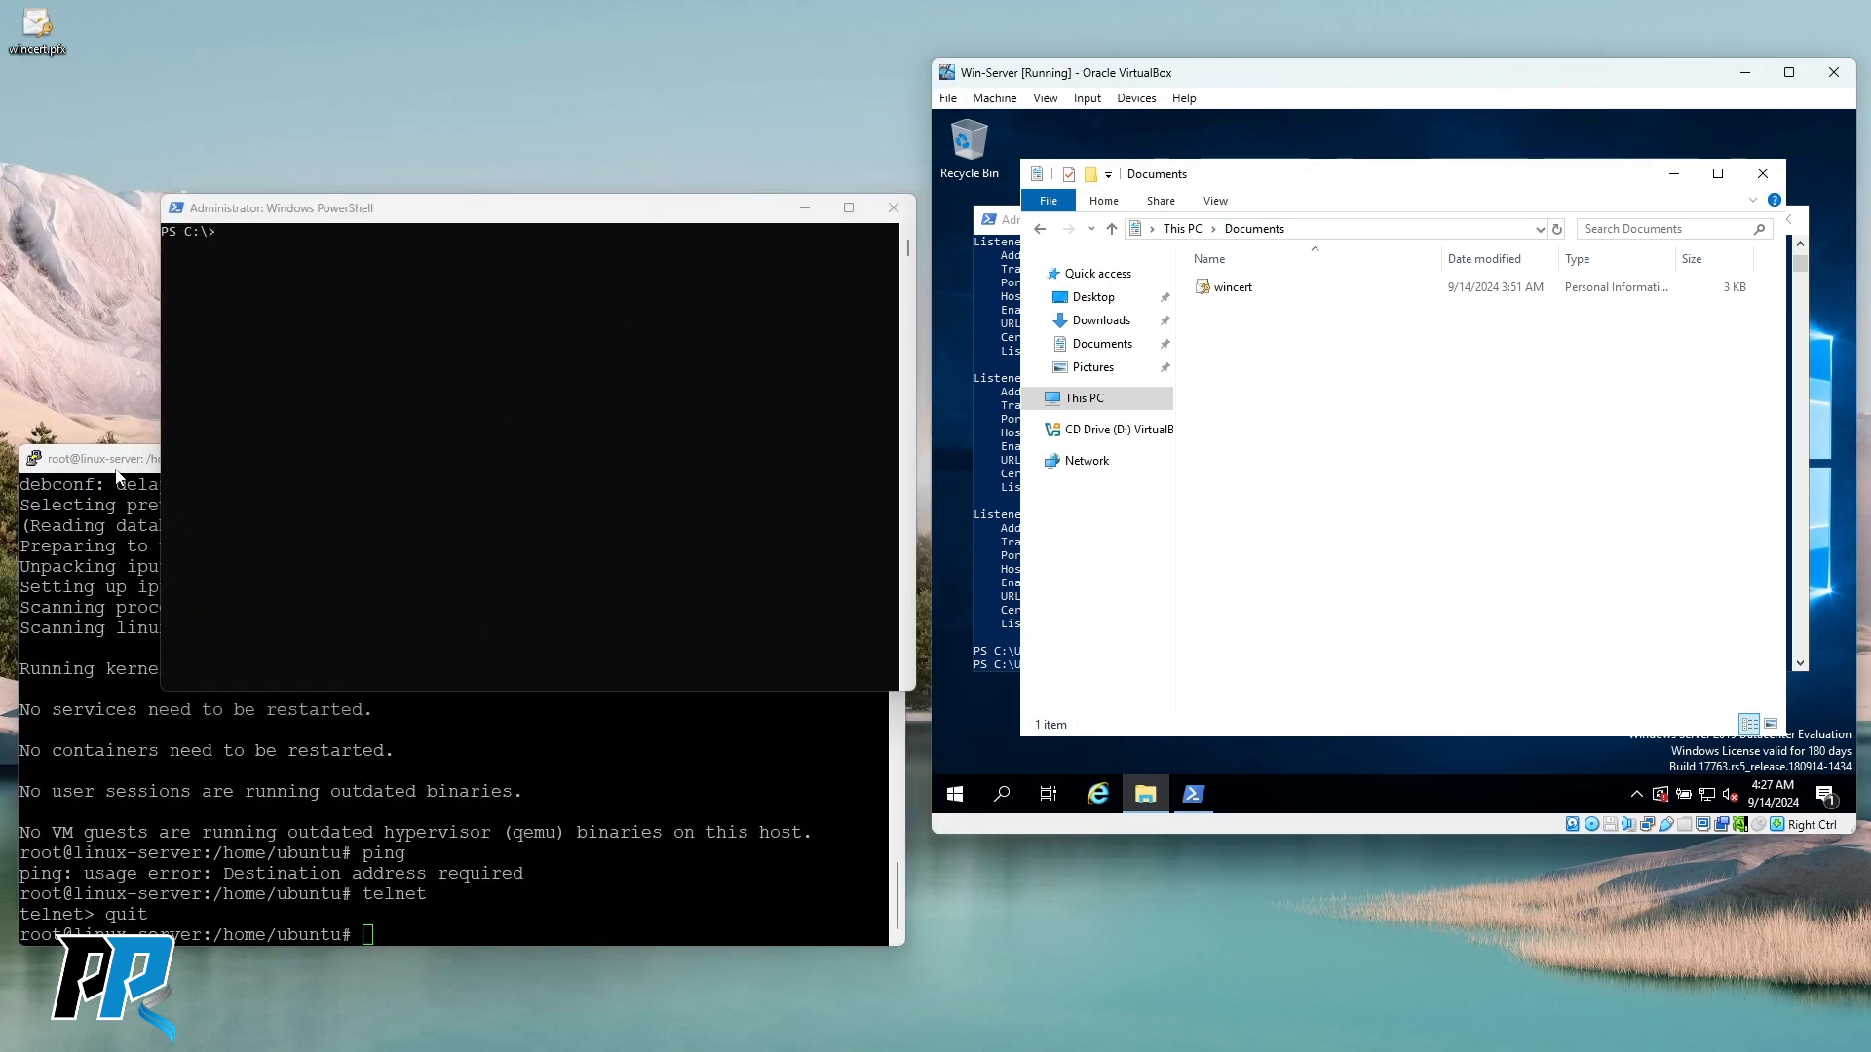
{"action": "left_click", "coordinate": [118, 474]}
{"action": "left_click", "coordinate": [794, 458]}
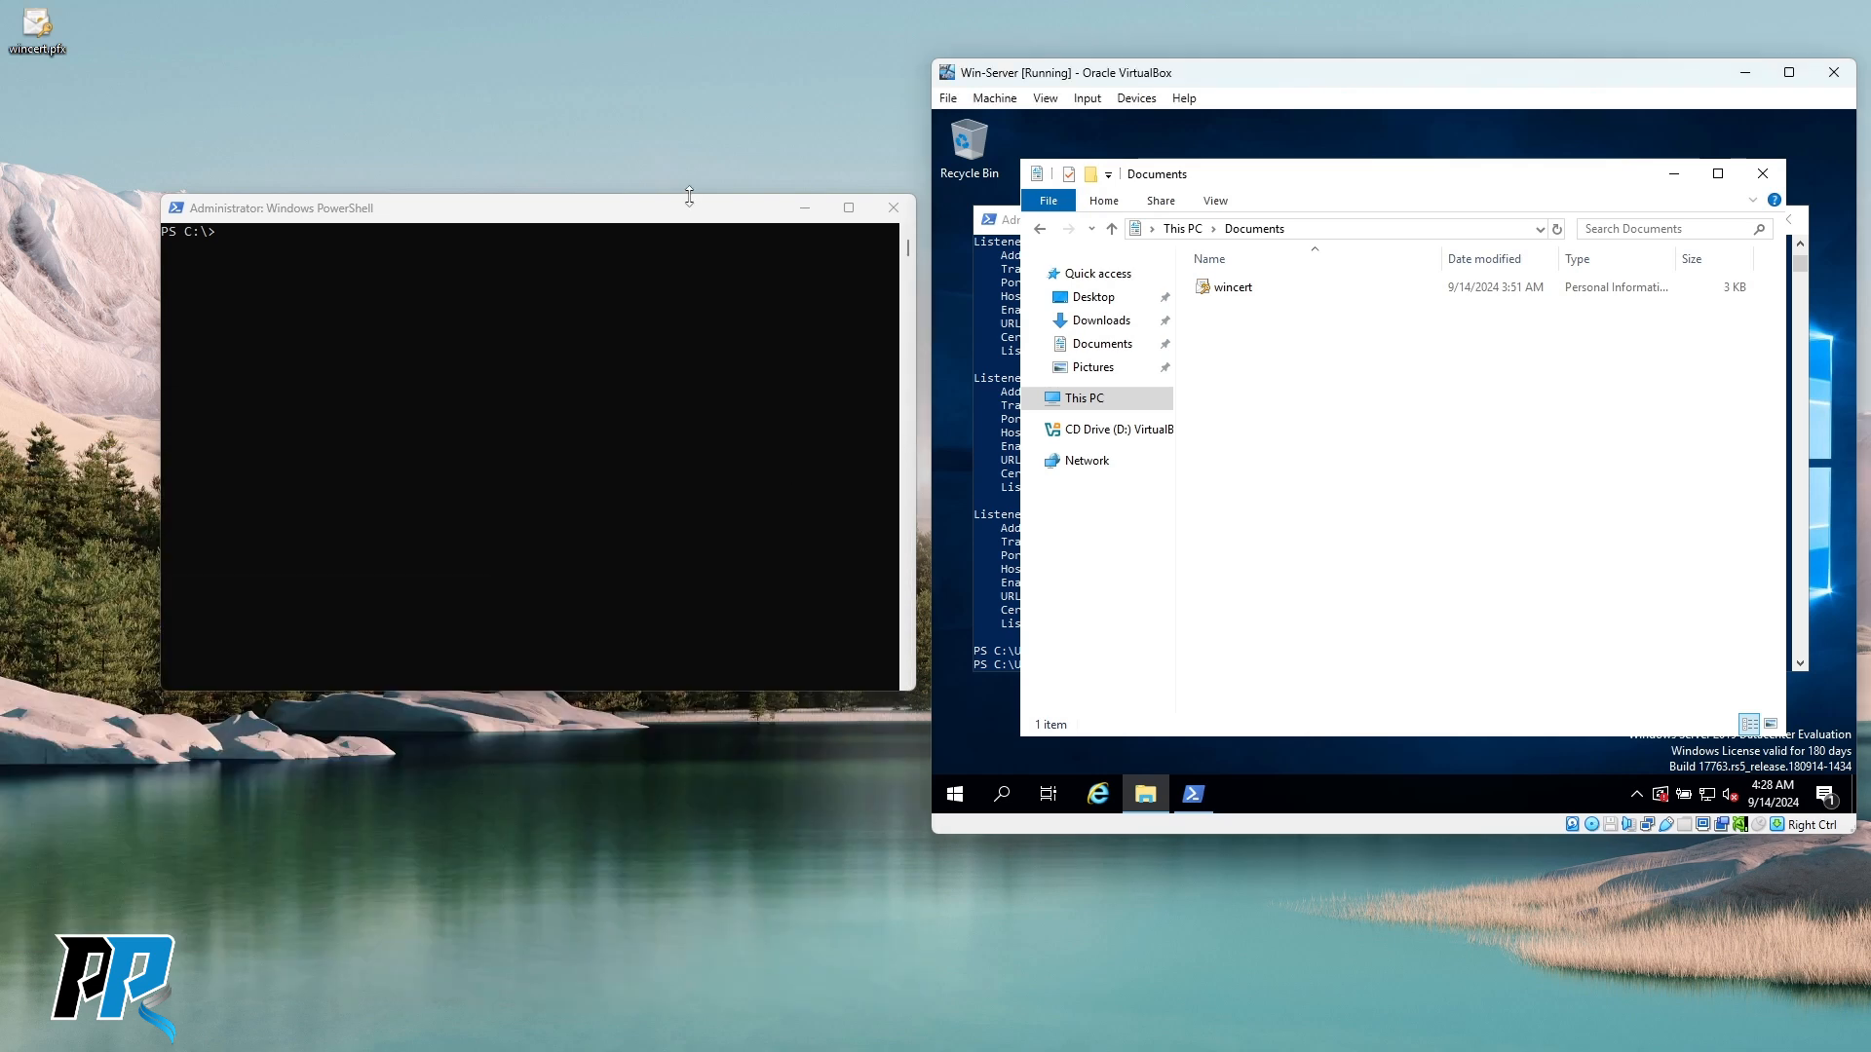
{"action": "left_click_drag", "start_coordinate": [696, 213], "coordinate": [618, 199]}
{"action": "left_click_drag", "start_coordinate": [497, 192], "coordinate": [478, 232]}
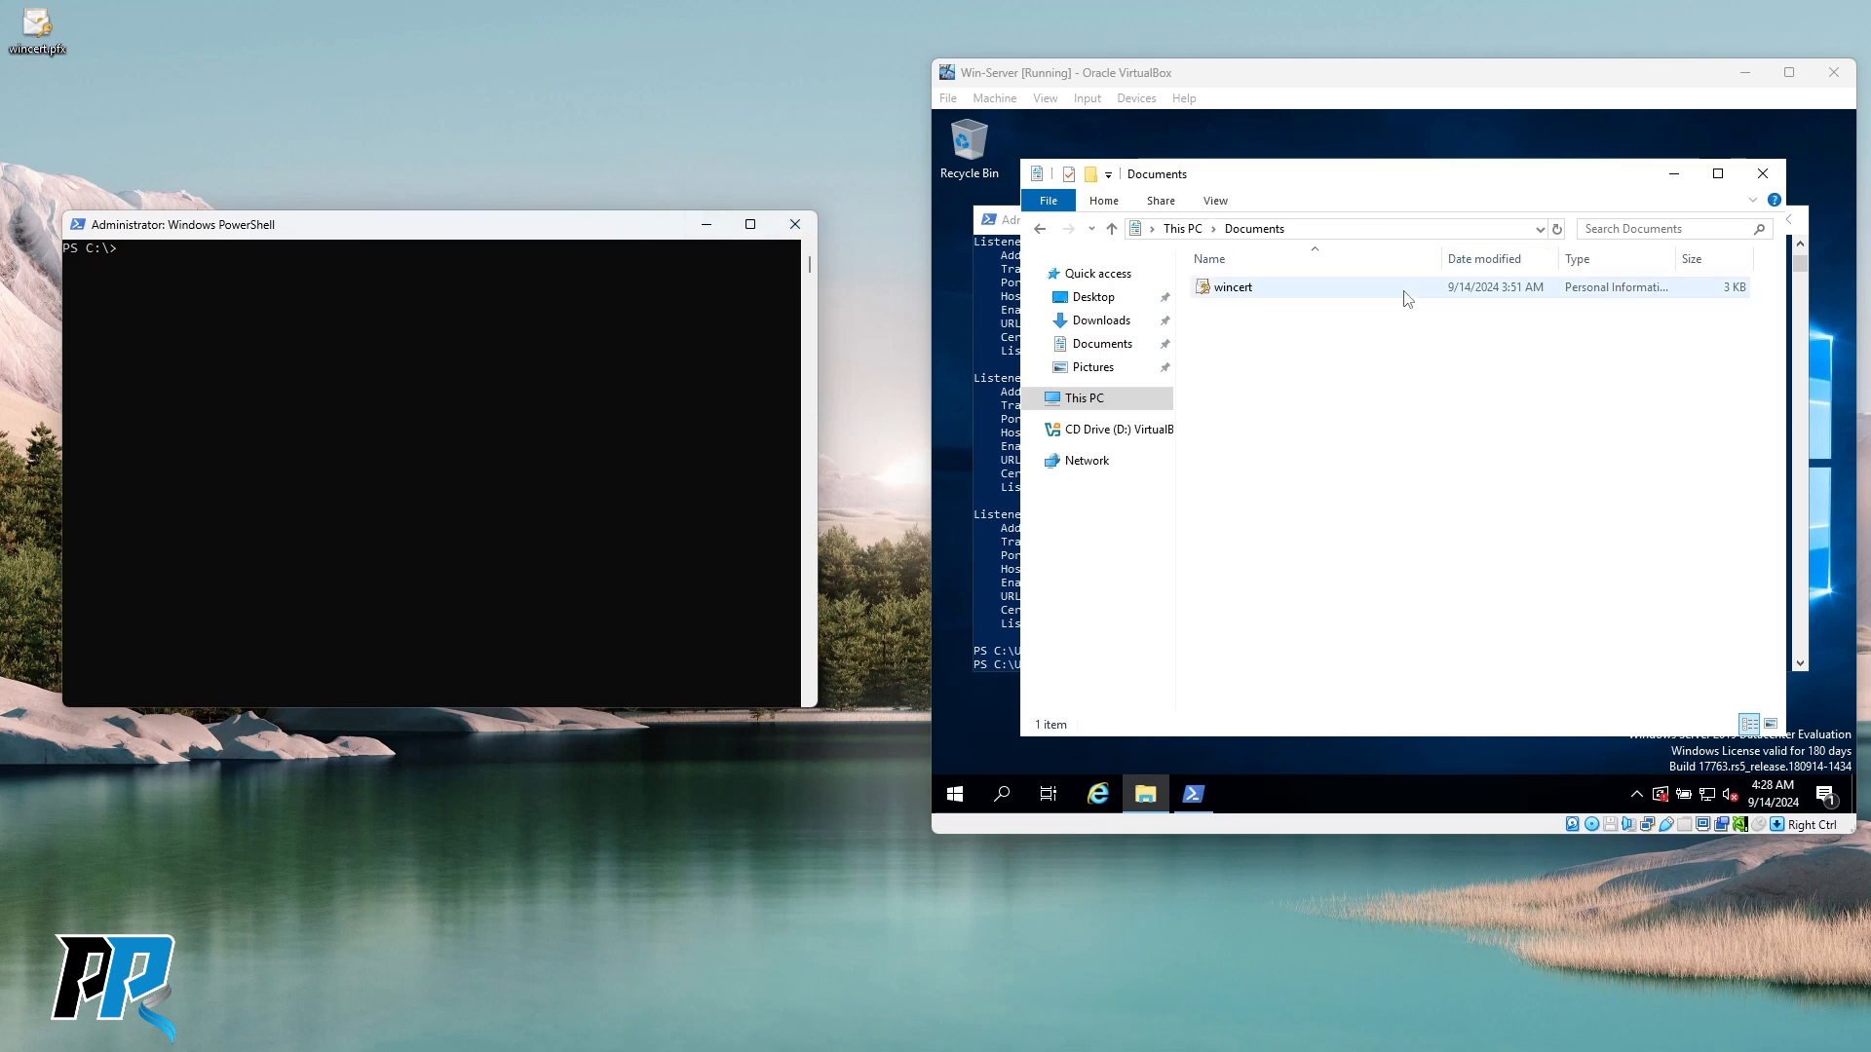
{"action": "left_click_drag", "start_coordinate": [1547, 82], "coordinate": [1502, 83]}
{"action": "left_click", "coordinate": [426, 357]}
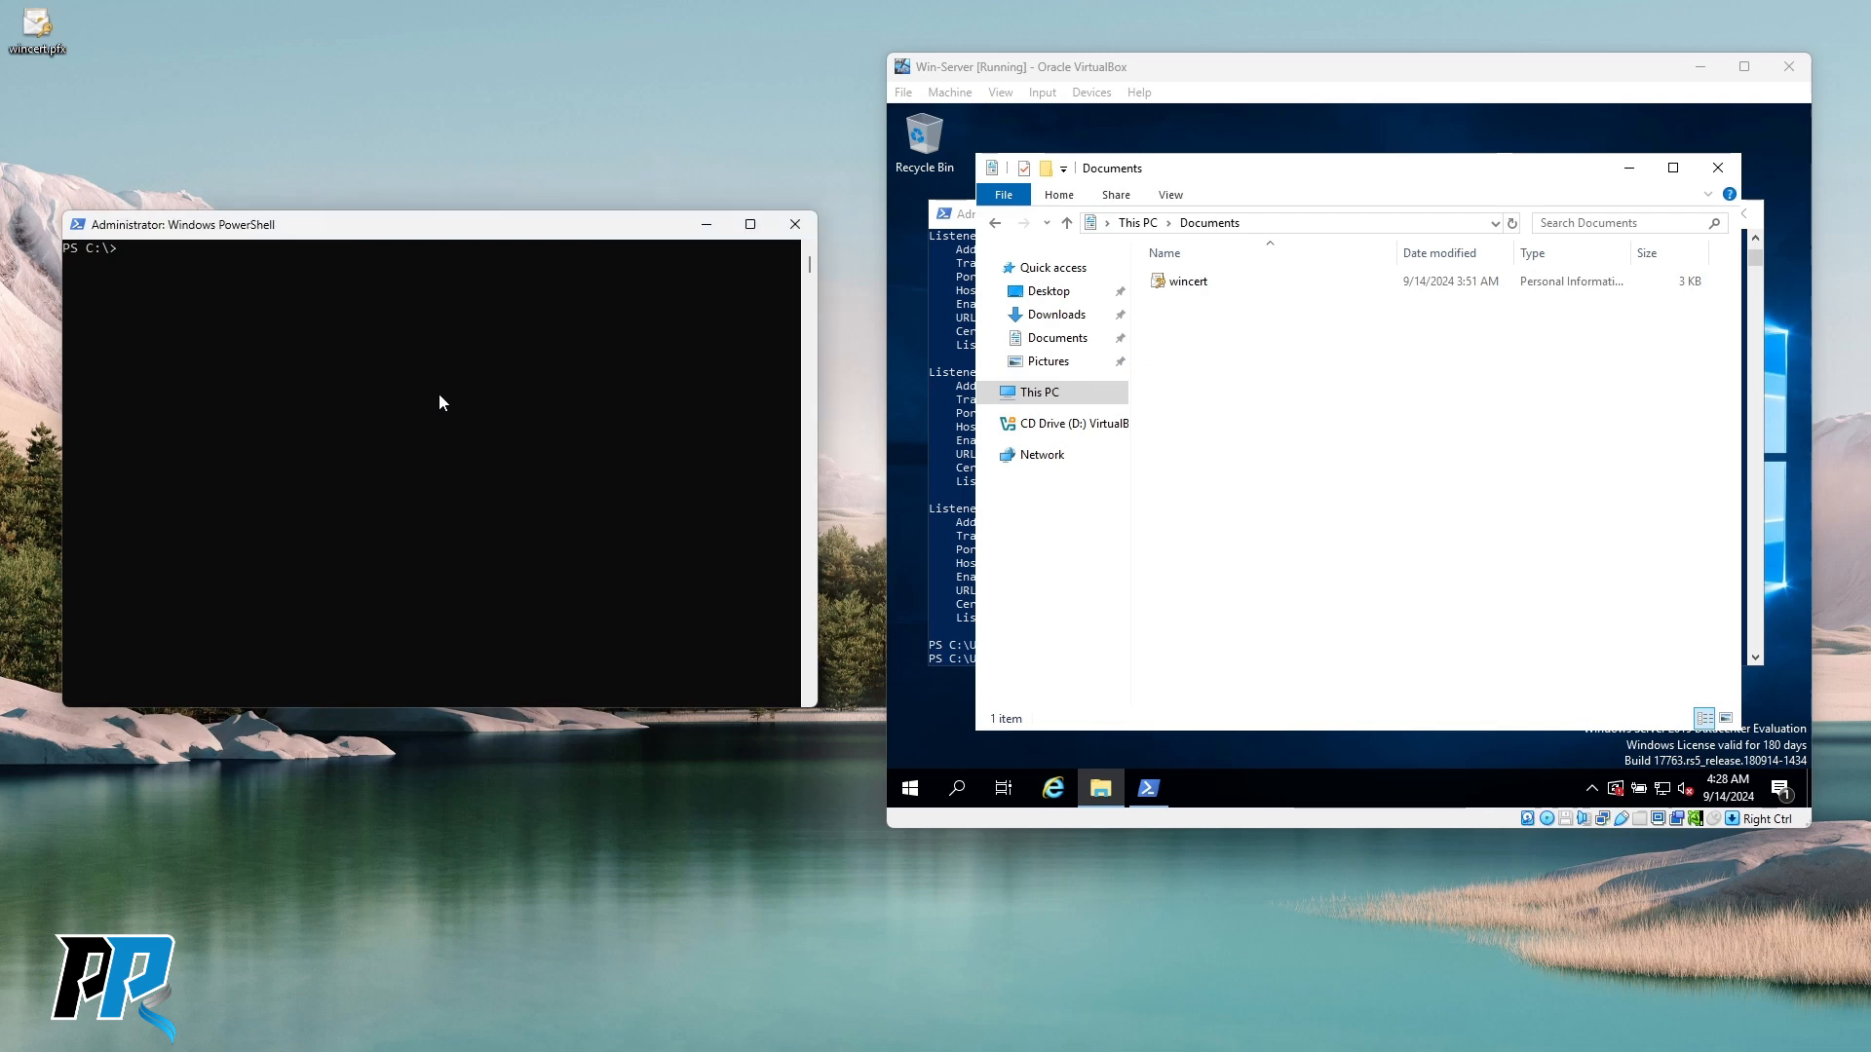
Run mmc from host PowerShell and load the recent certmgr.msc console.
{"action": "type", "text": "mmc"}
{"action": "key", "text": "Return"}
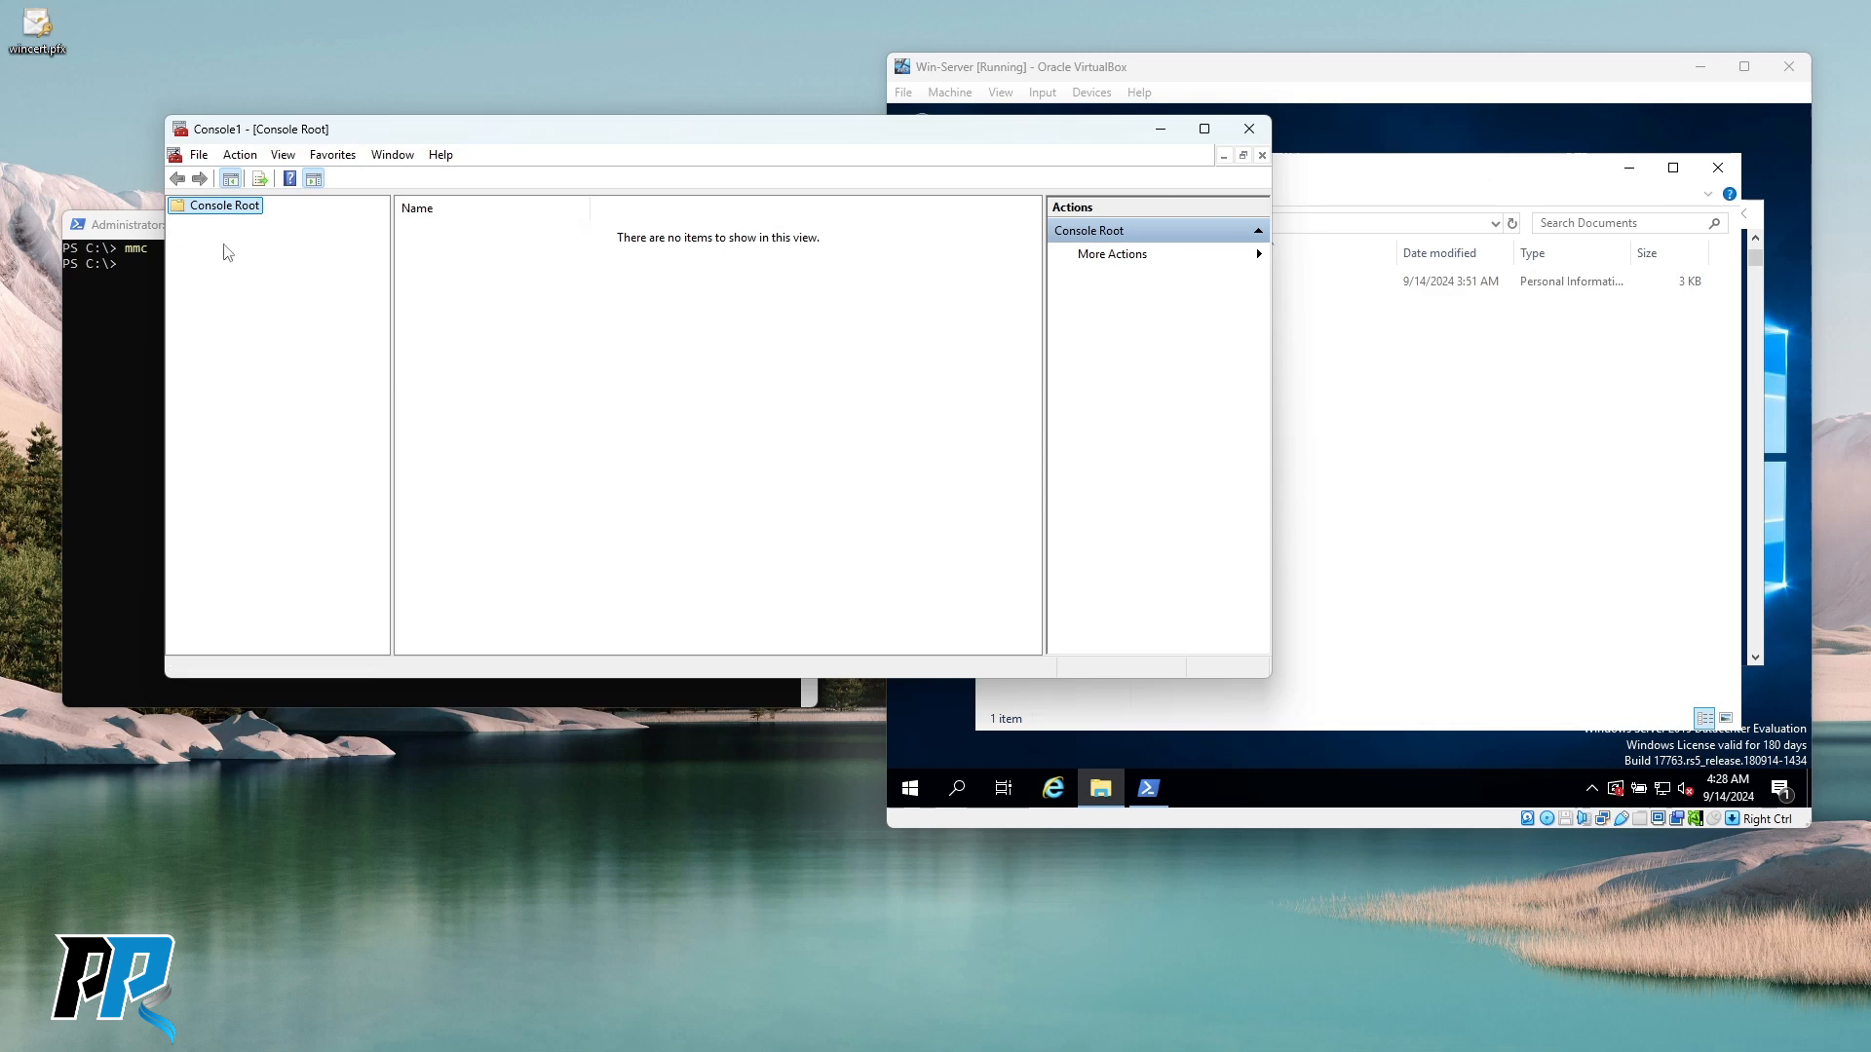
{"action": "right_click", "coordinate": [211, 213]}
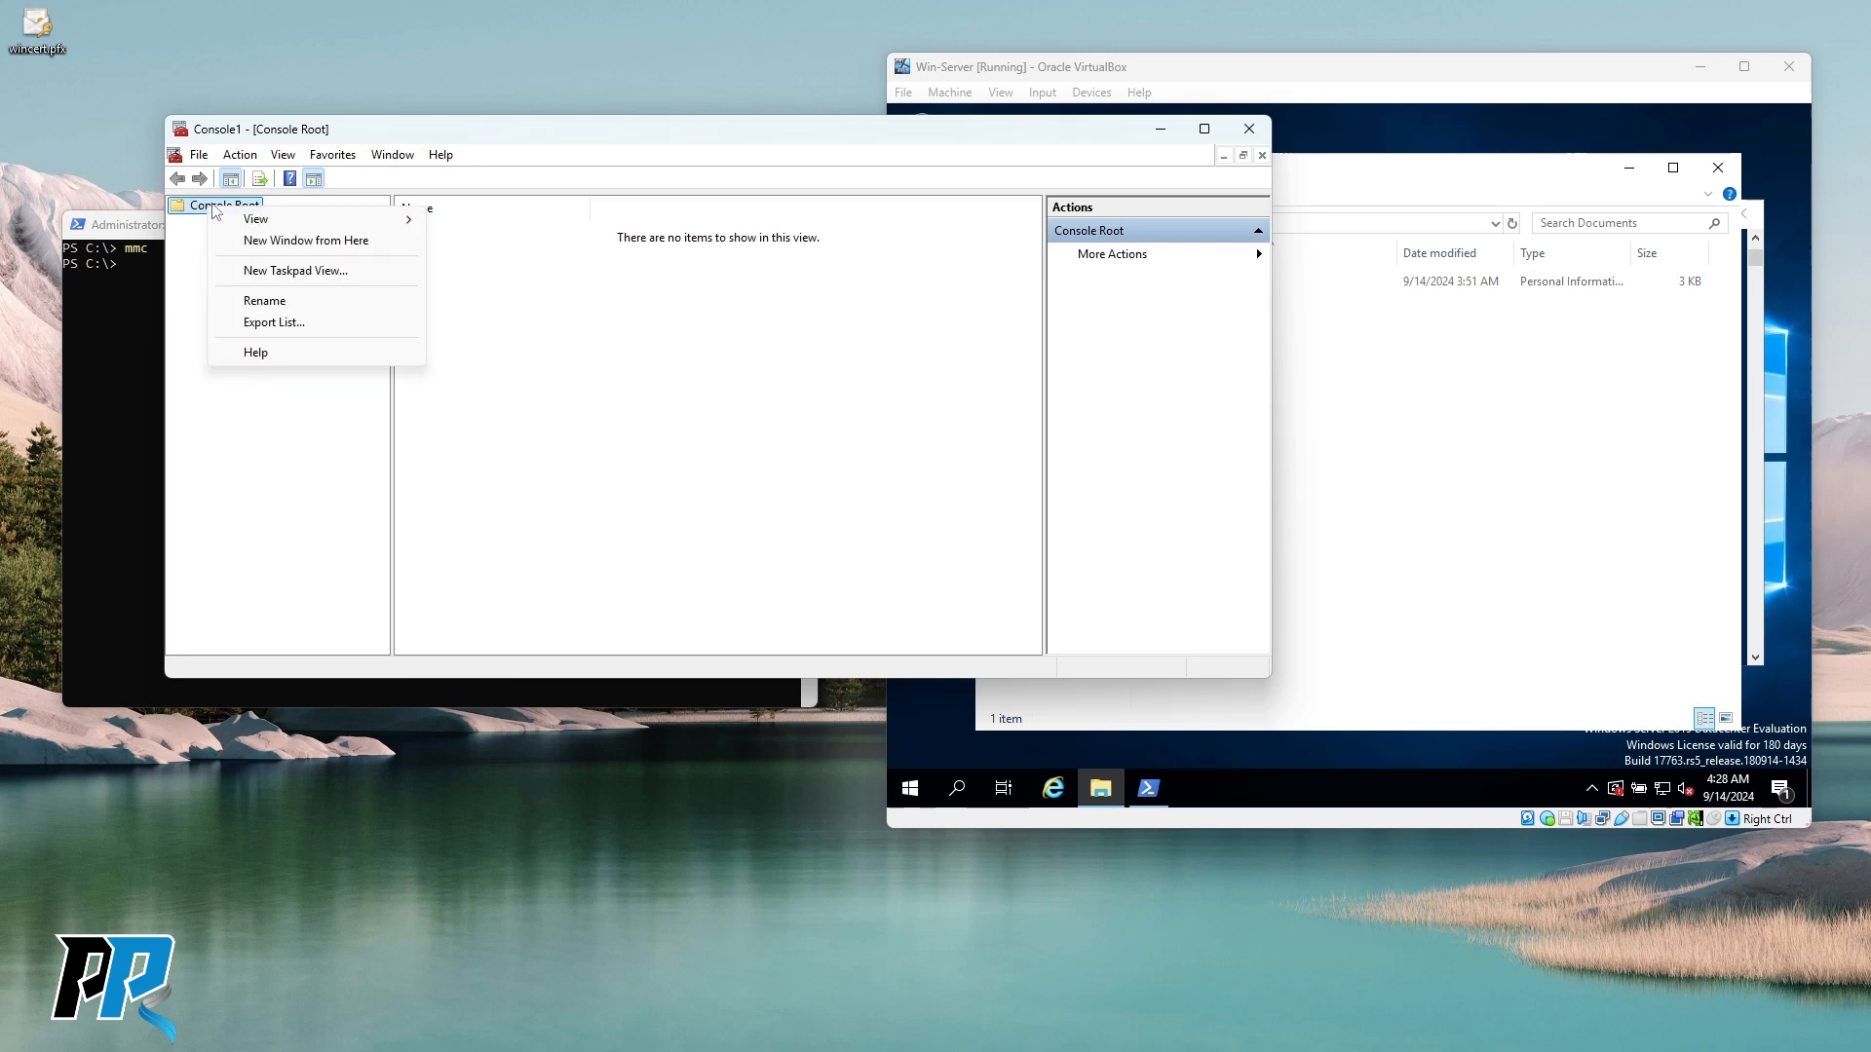
{"action": "left_click", "coordinate": [199, 156]}
{"action": "left_click", "coordinate": [296, 332]}
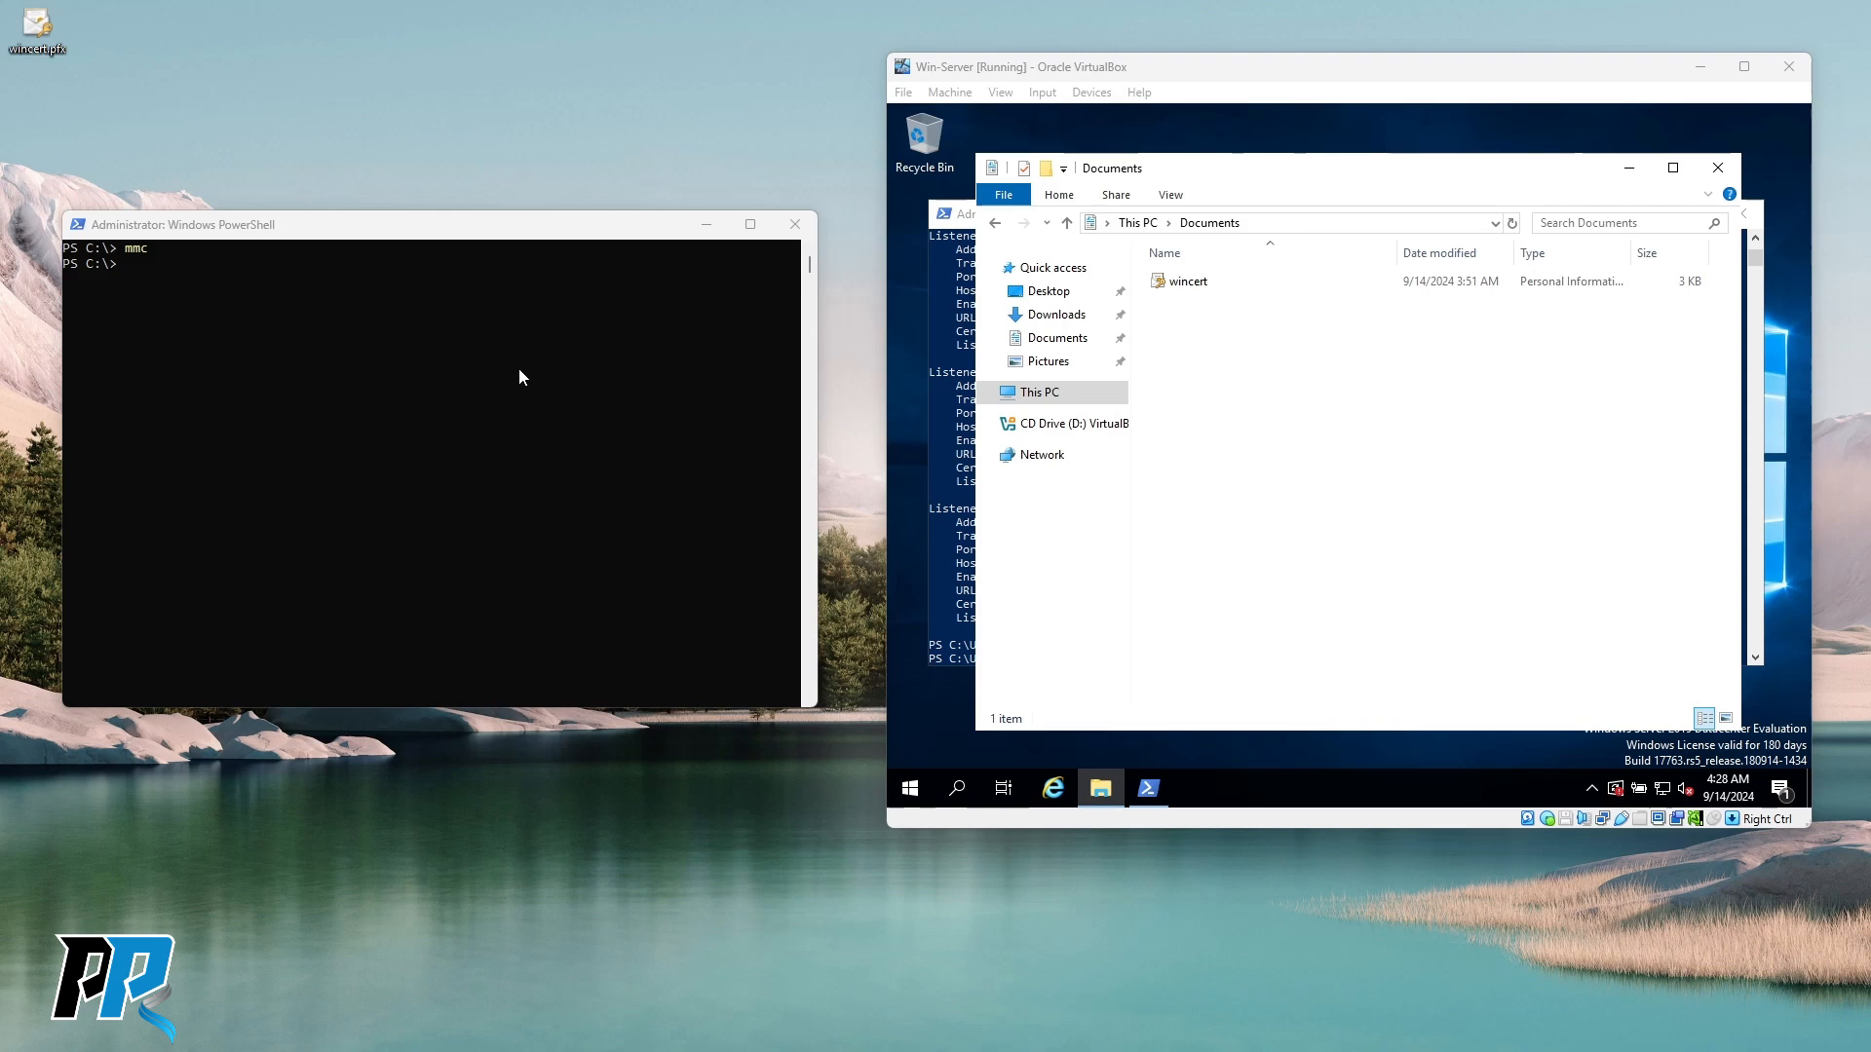
Maximize certmgr and list the host's 62 Trusted Root Certification Authorities certificates.
{"action": "left_click_drag", "start_coordinate": [0, 195], "coordinate": [711, 107]}
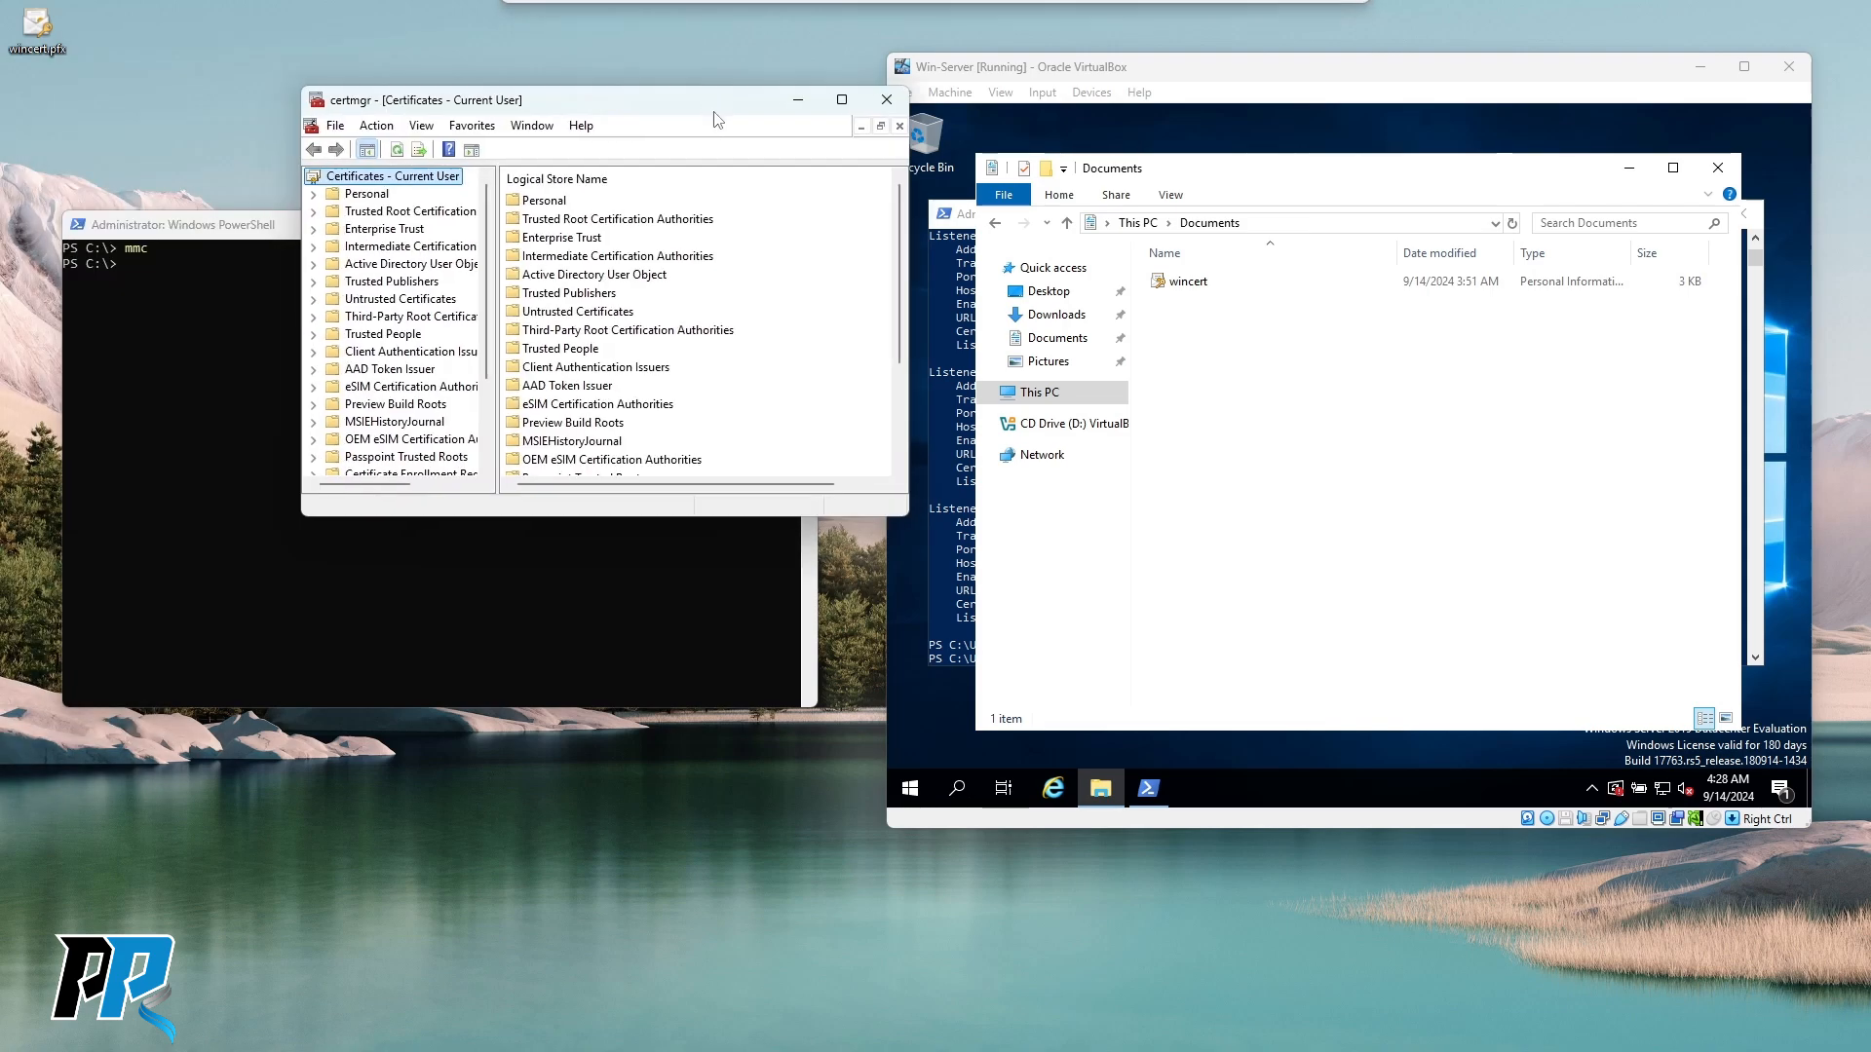
{"action": "double_click", "coordinate": [712, 107]}
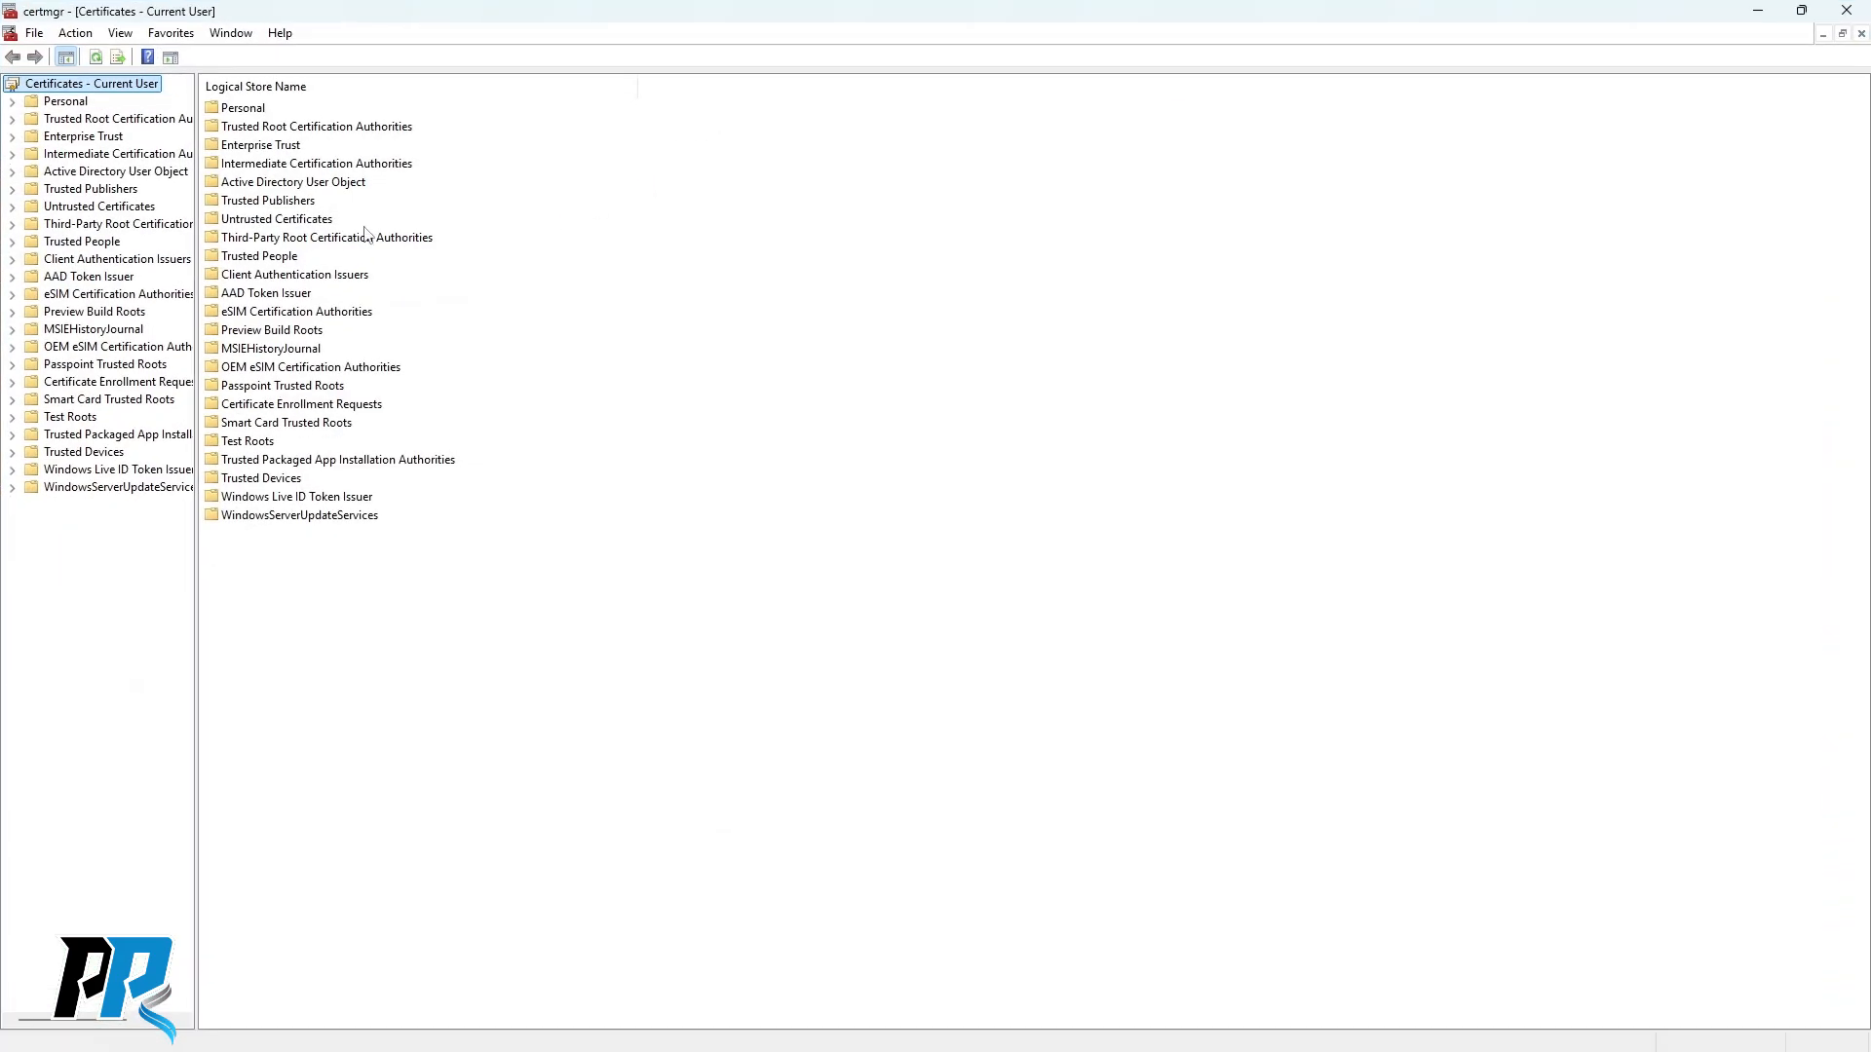
{"action": "double_click", "coordinate": [107, 120]}
{"action": "double_click", "coordinate": [261, 114]}
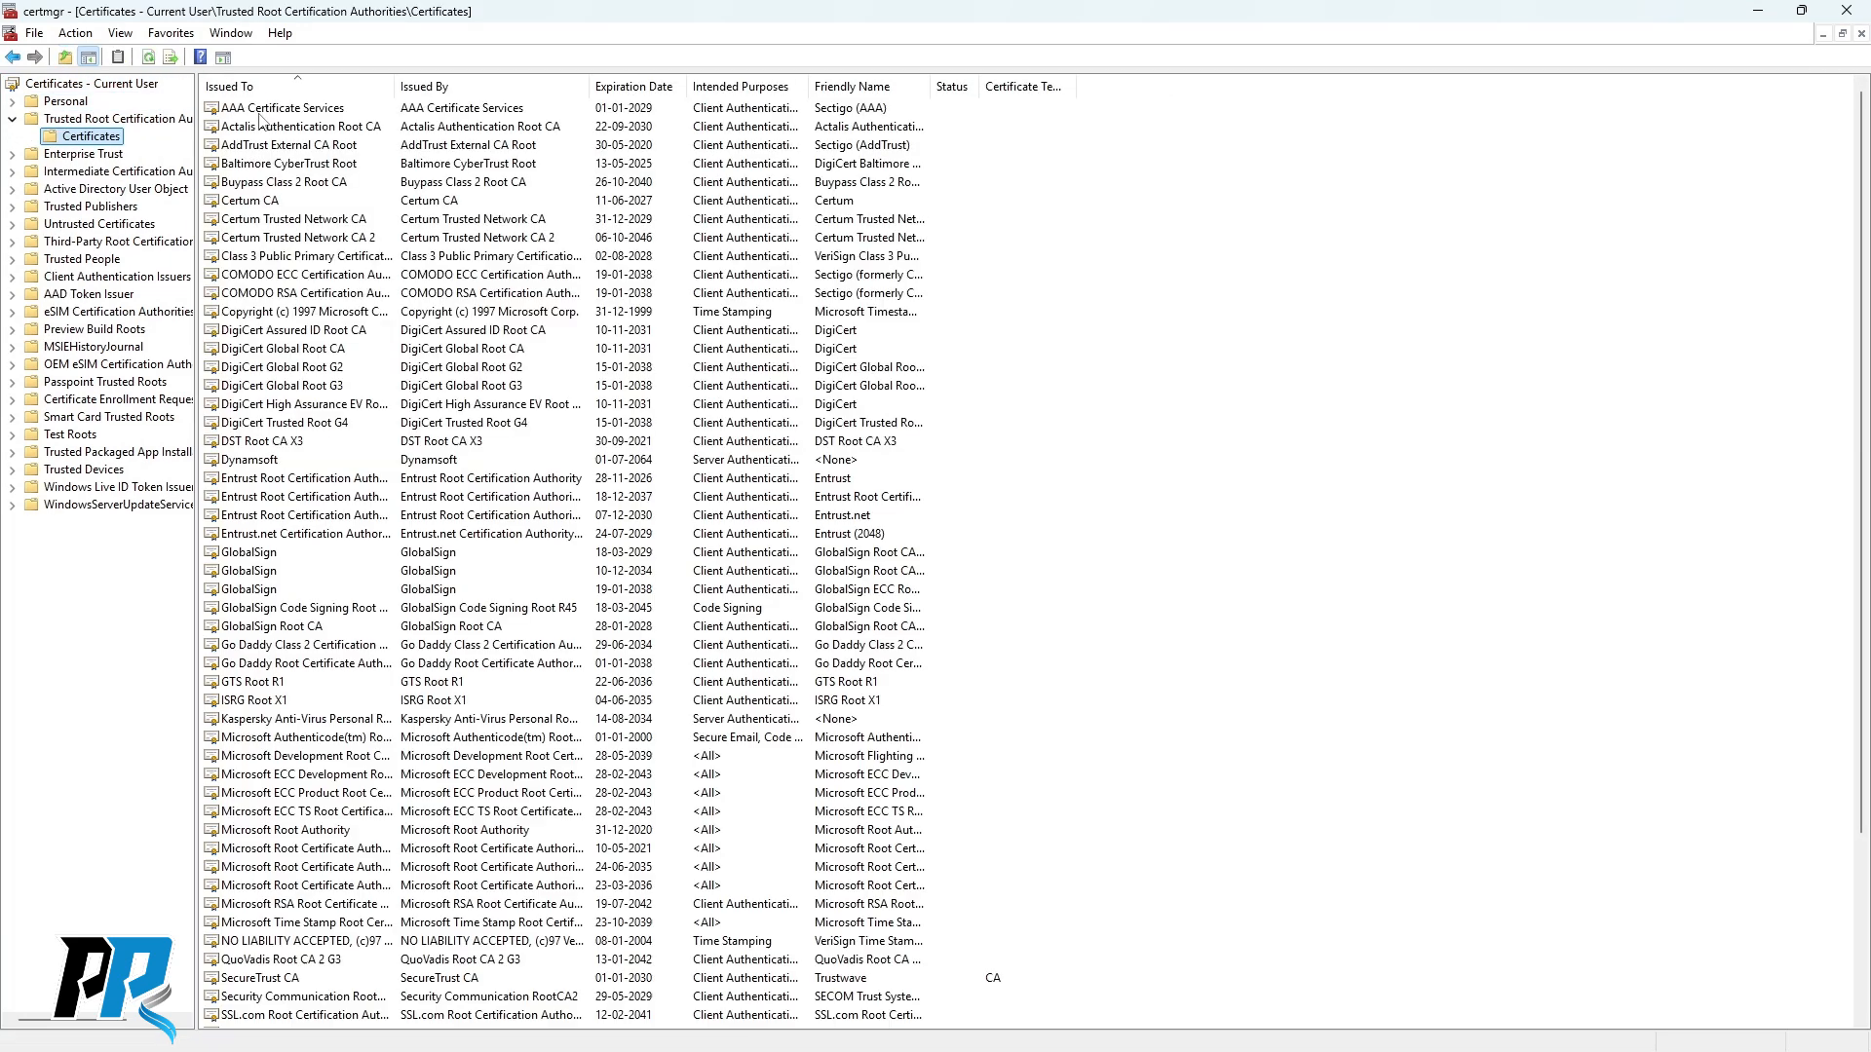
{"action": "scroll", "coordinate": [283, 615], "scroll_direction": "down", "scroll_amount": 4}
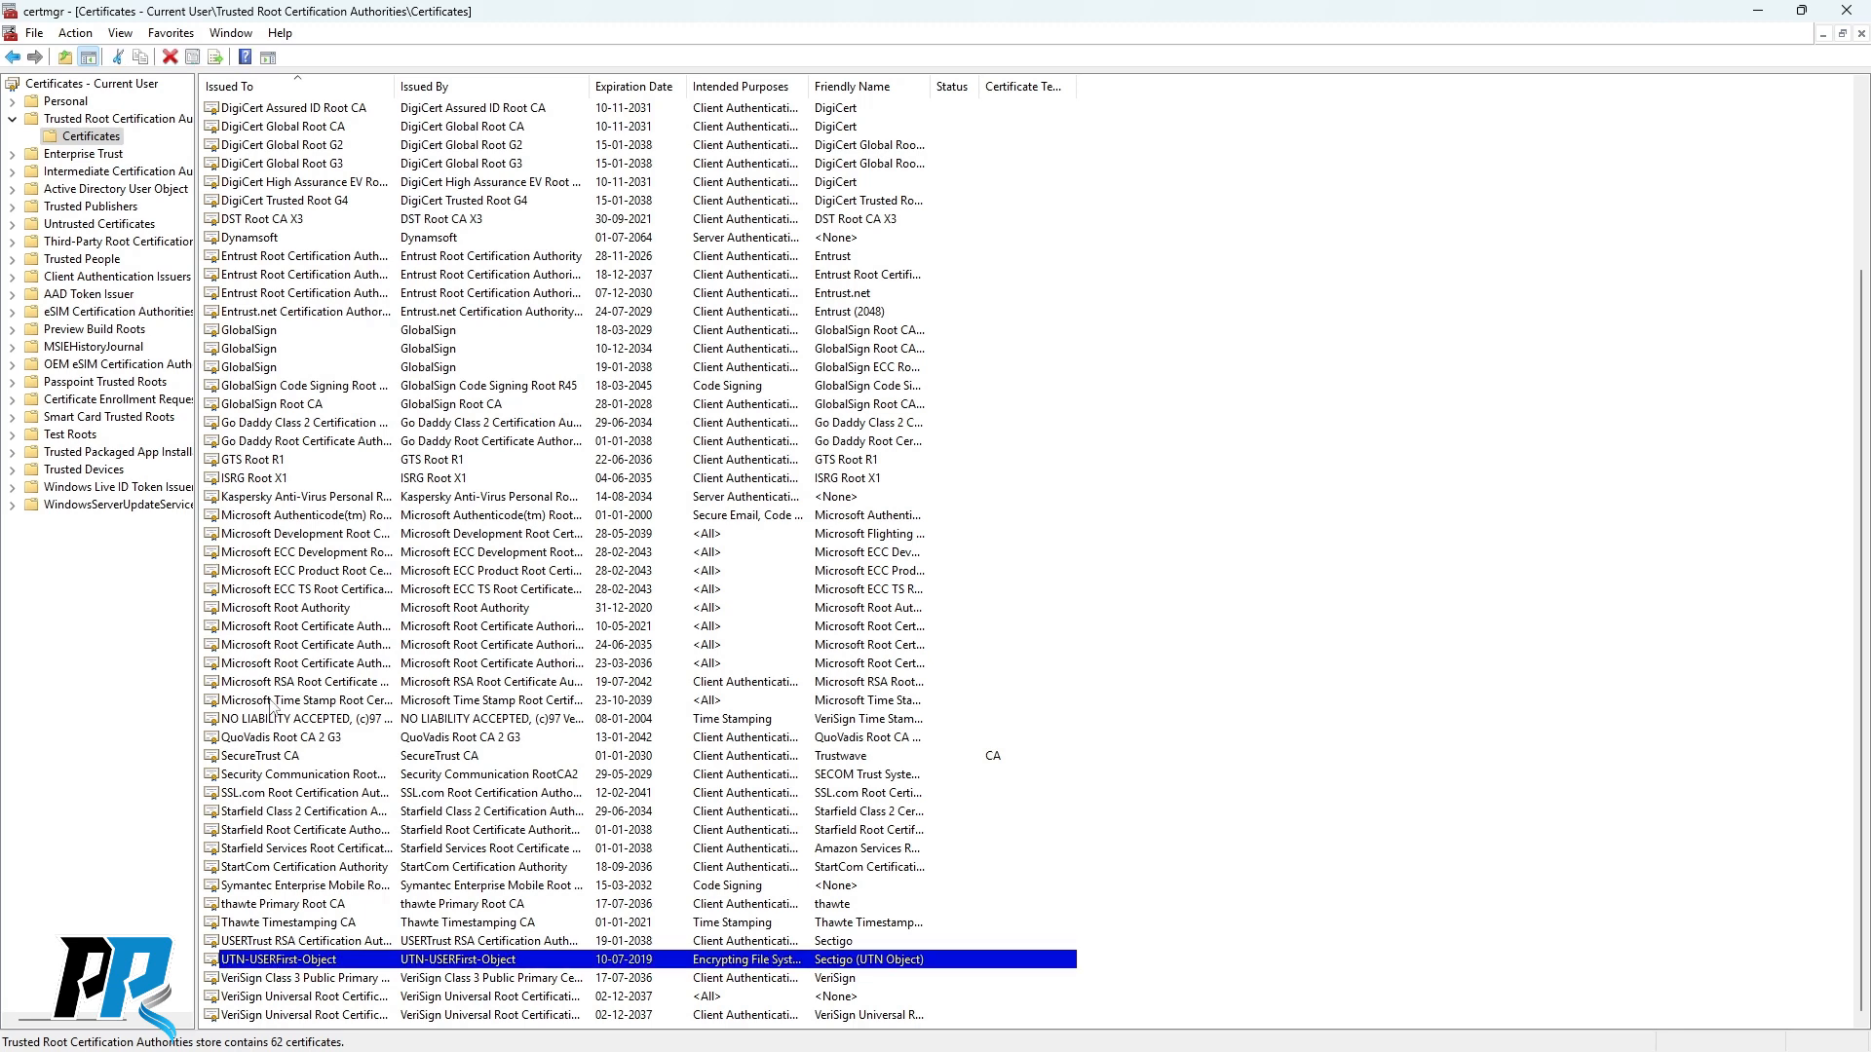
{"action": "scroll", "coordinate": [273, 708], "scroll_direction": "up", "scroll_amount": 4}
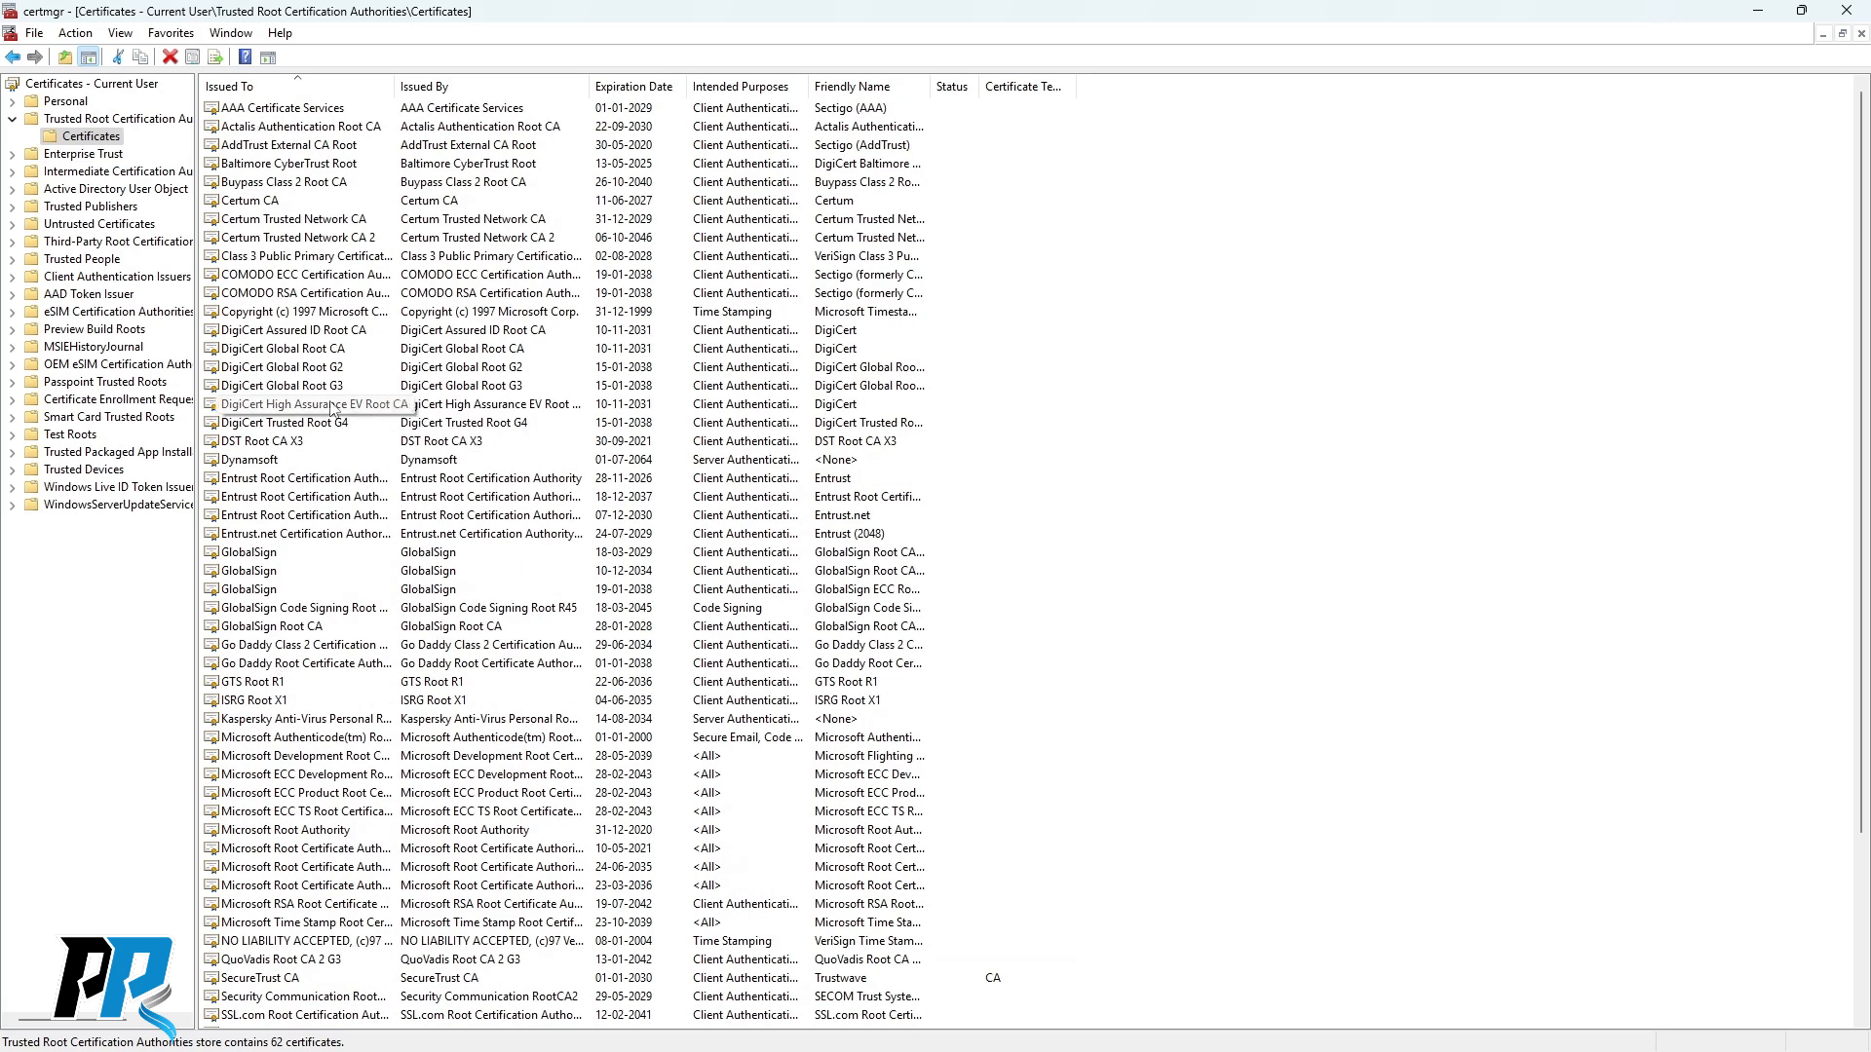
Start an import into the trusted root store, cancel it, and close certmgr.
{"action": "right_click", "coordinate": [1119, 447]}
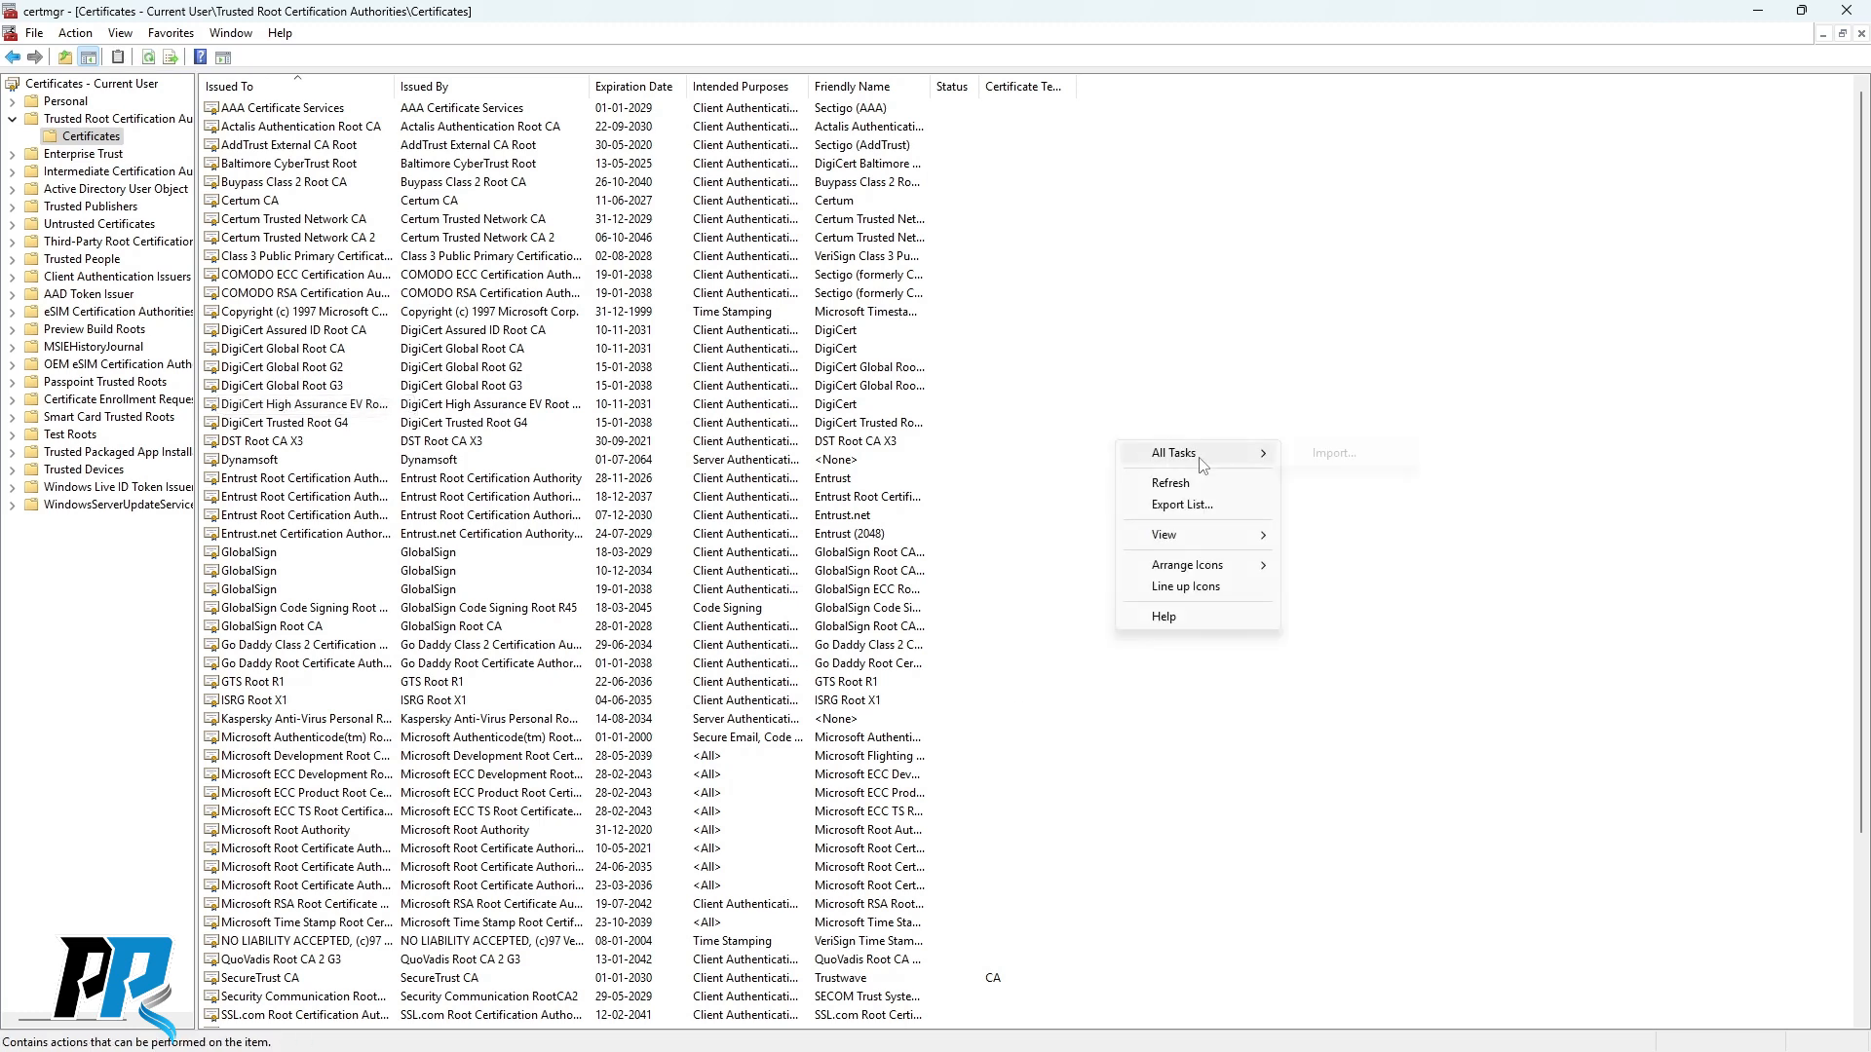
{"action": "mouse_move", "coordinate": [1203, 460]}
{"action": "left_click", "coordinate": [1359, 458]}
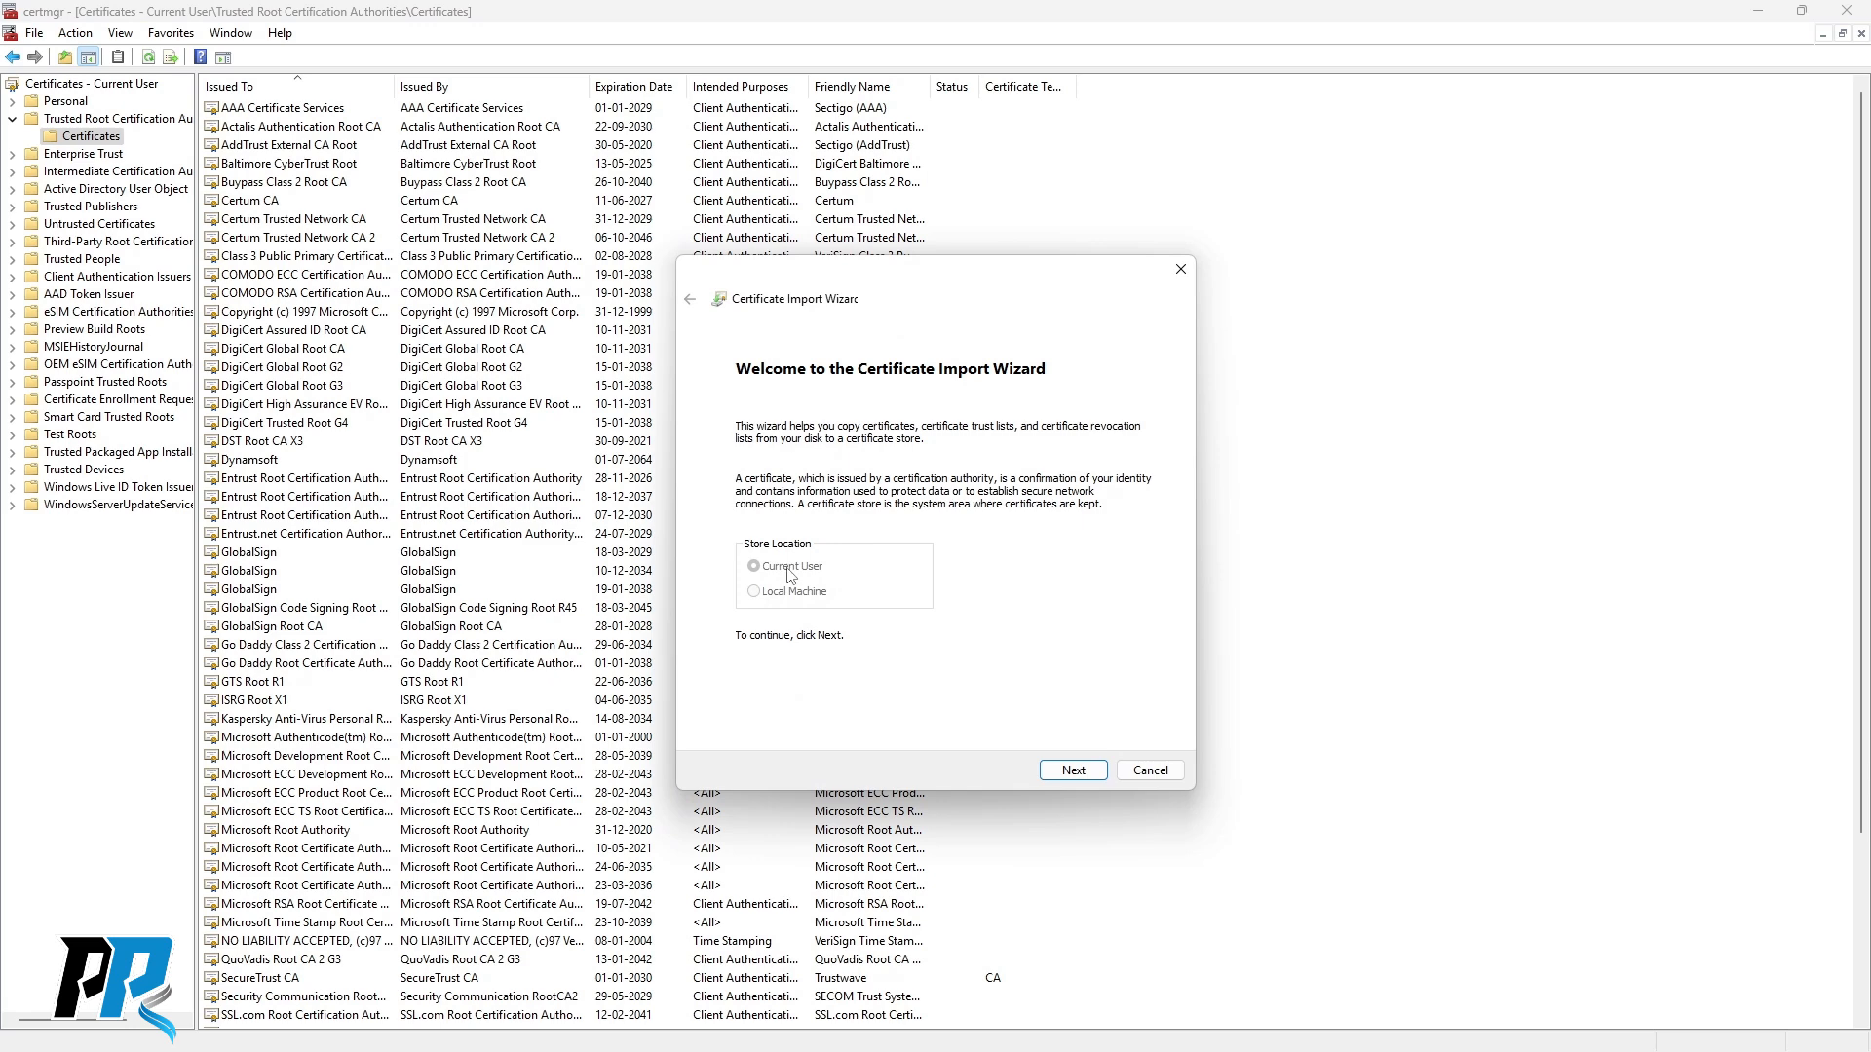
{"action": "left_click", "coordinate": [1150, 770]}
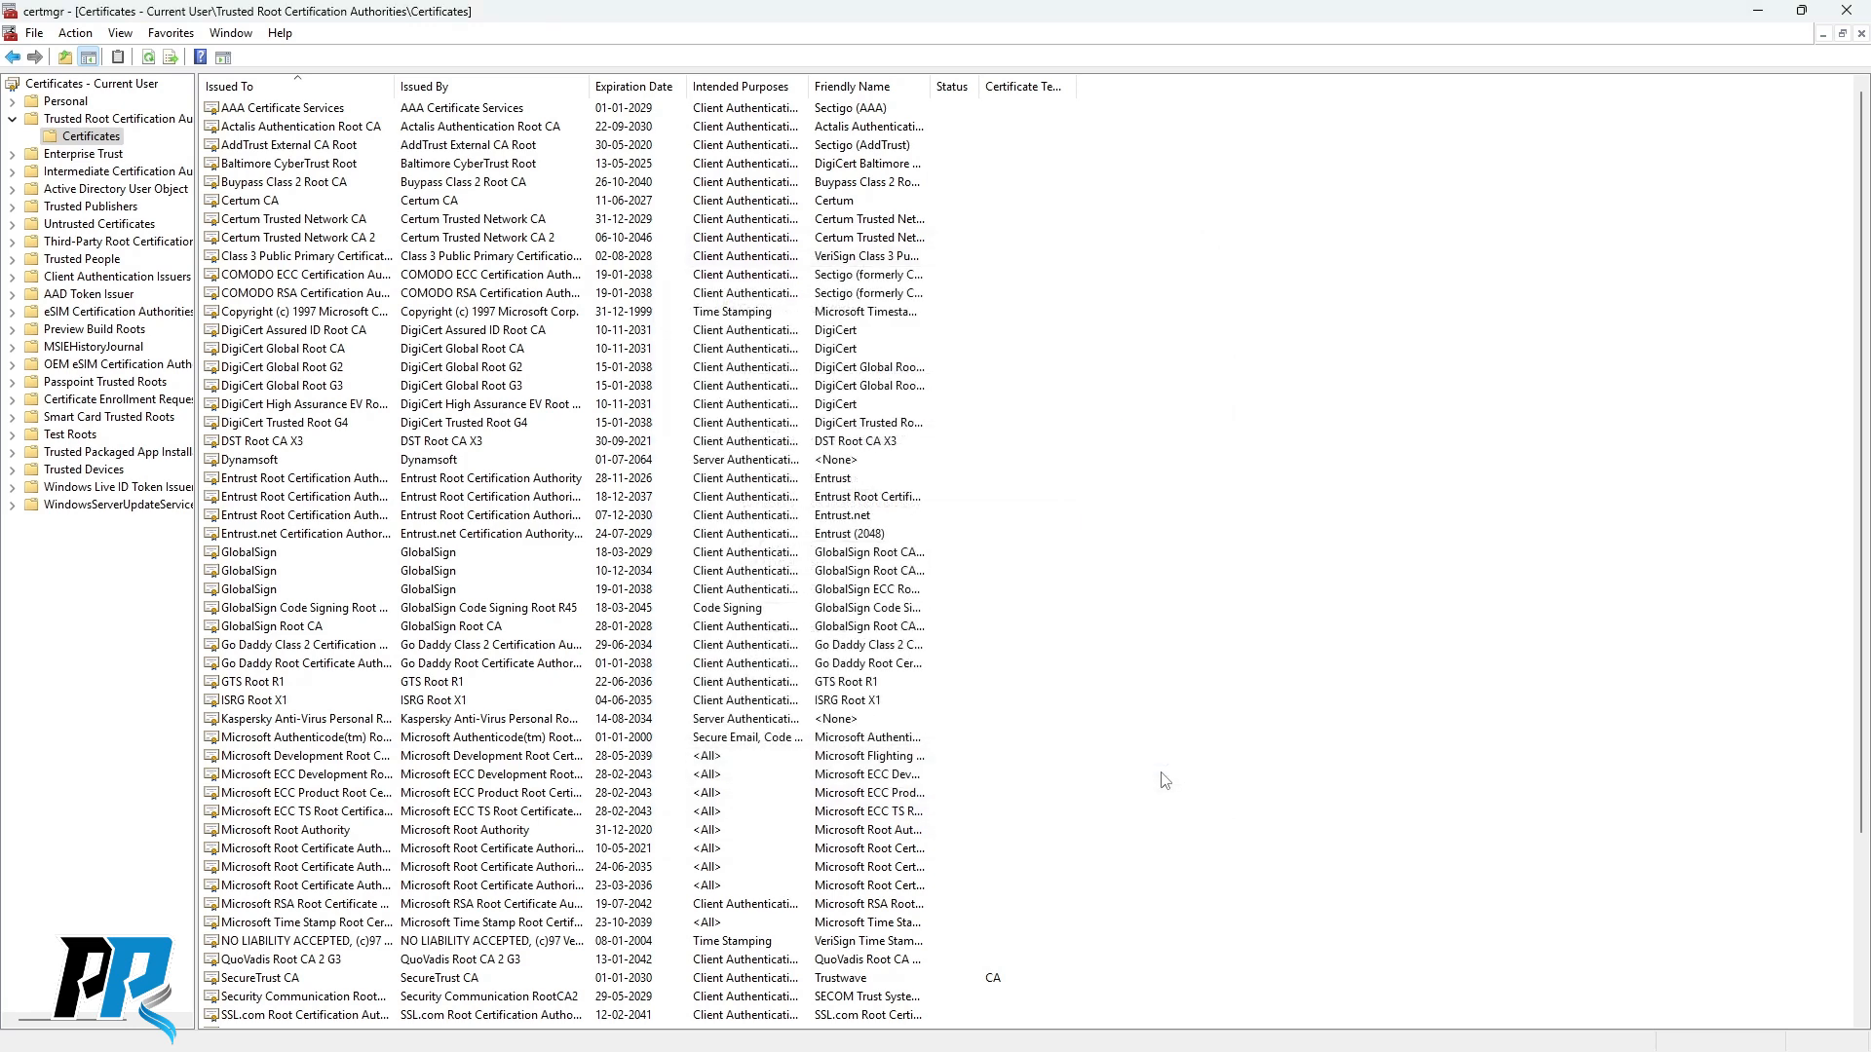
{"action": "left_click", "coordinate": [1845, 14]}
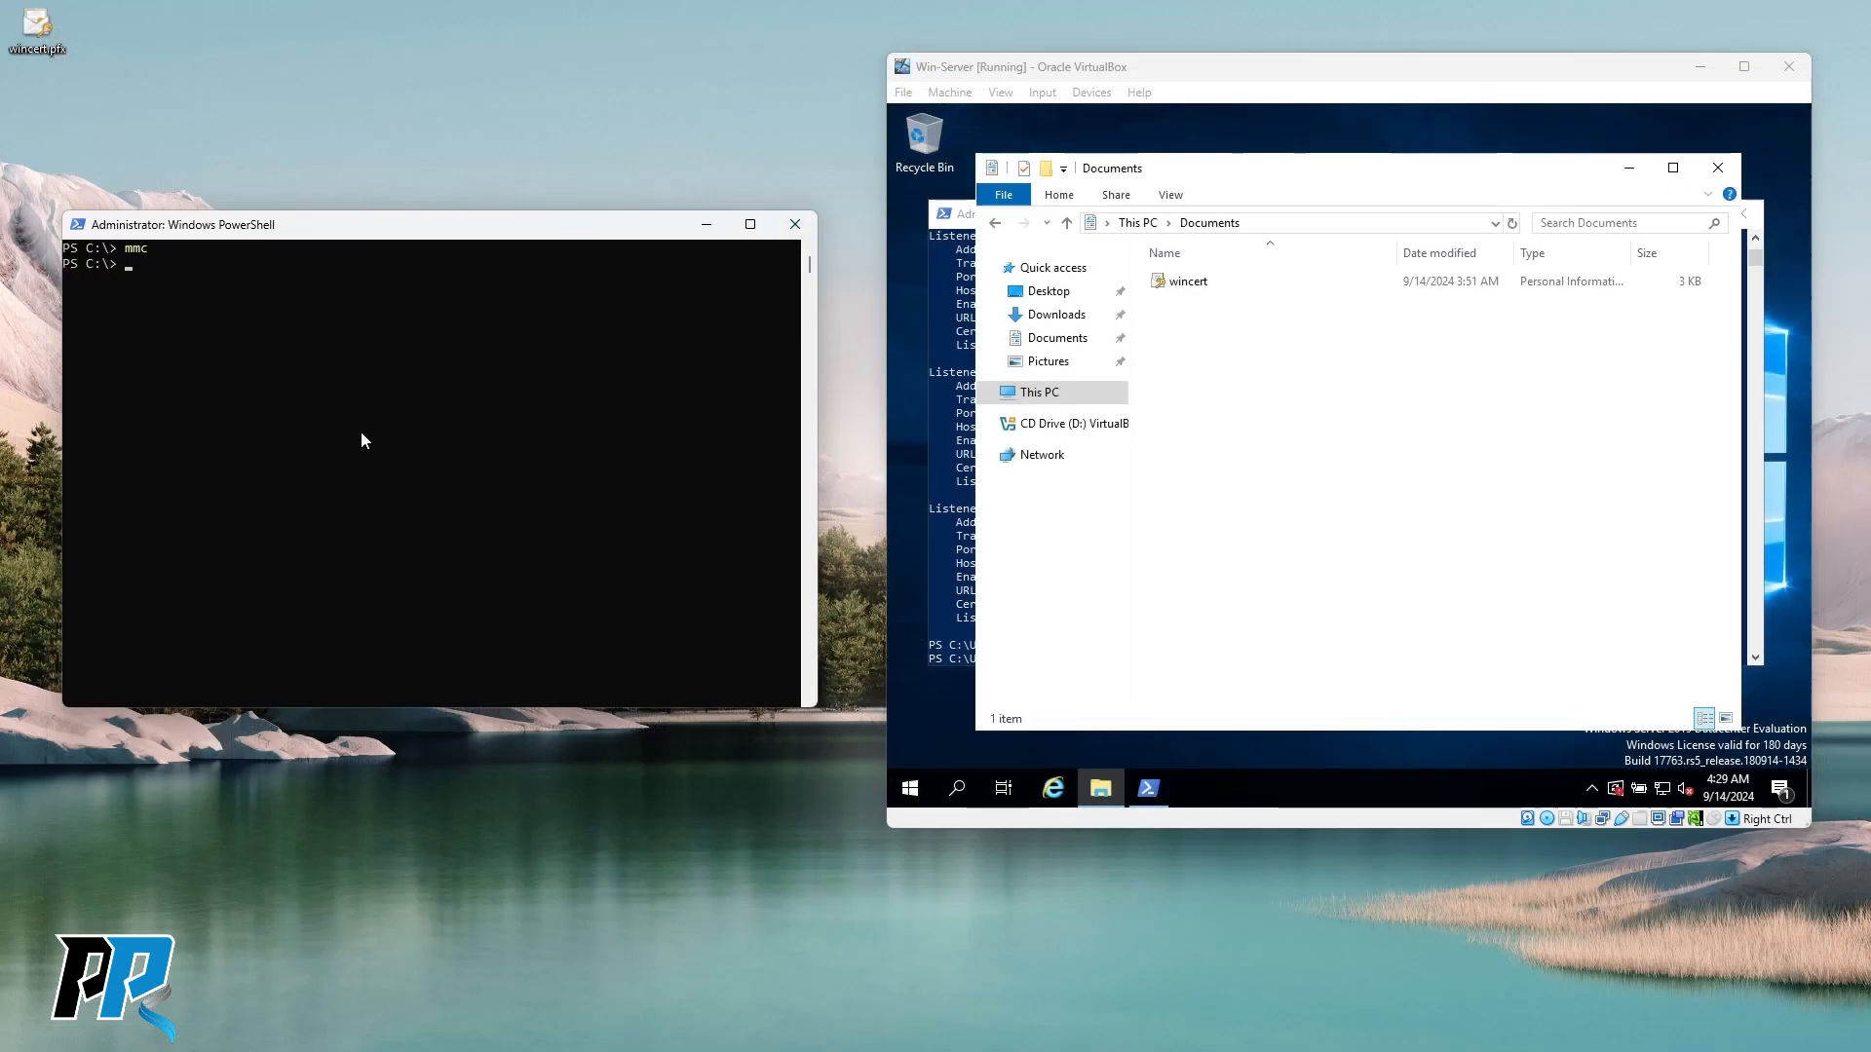
Launch mmc and add the Certificates snap-in for the Local computer's Computer account.
{"action": "type", "text": "mmc"}
{"action": "key", "text": "Return"}
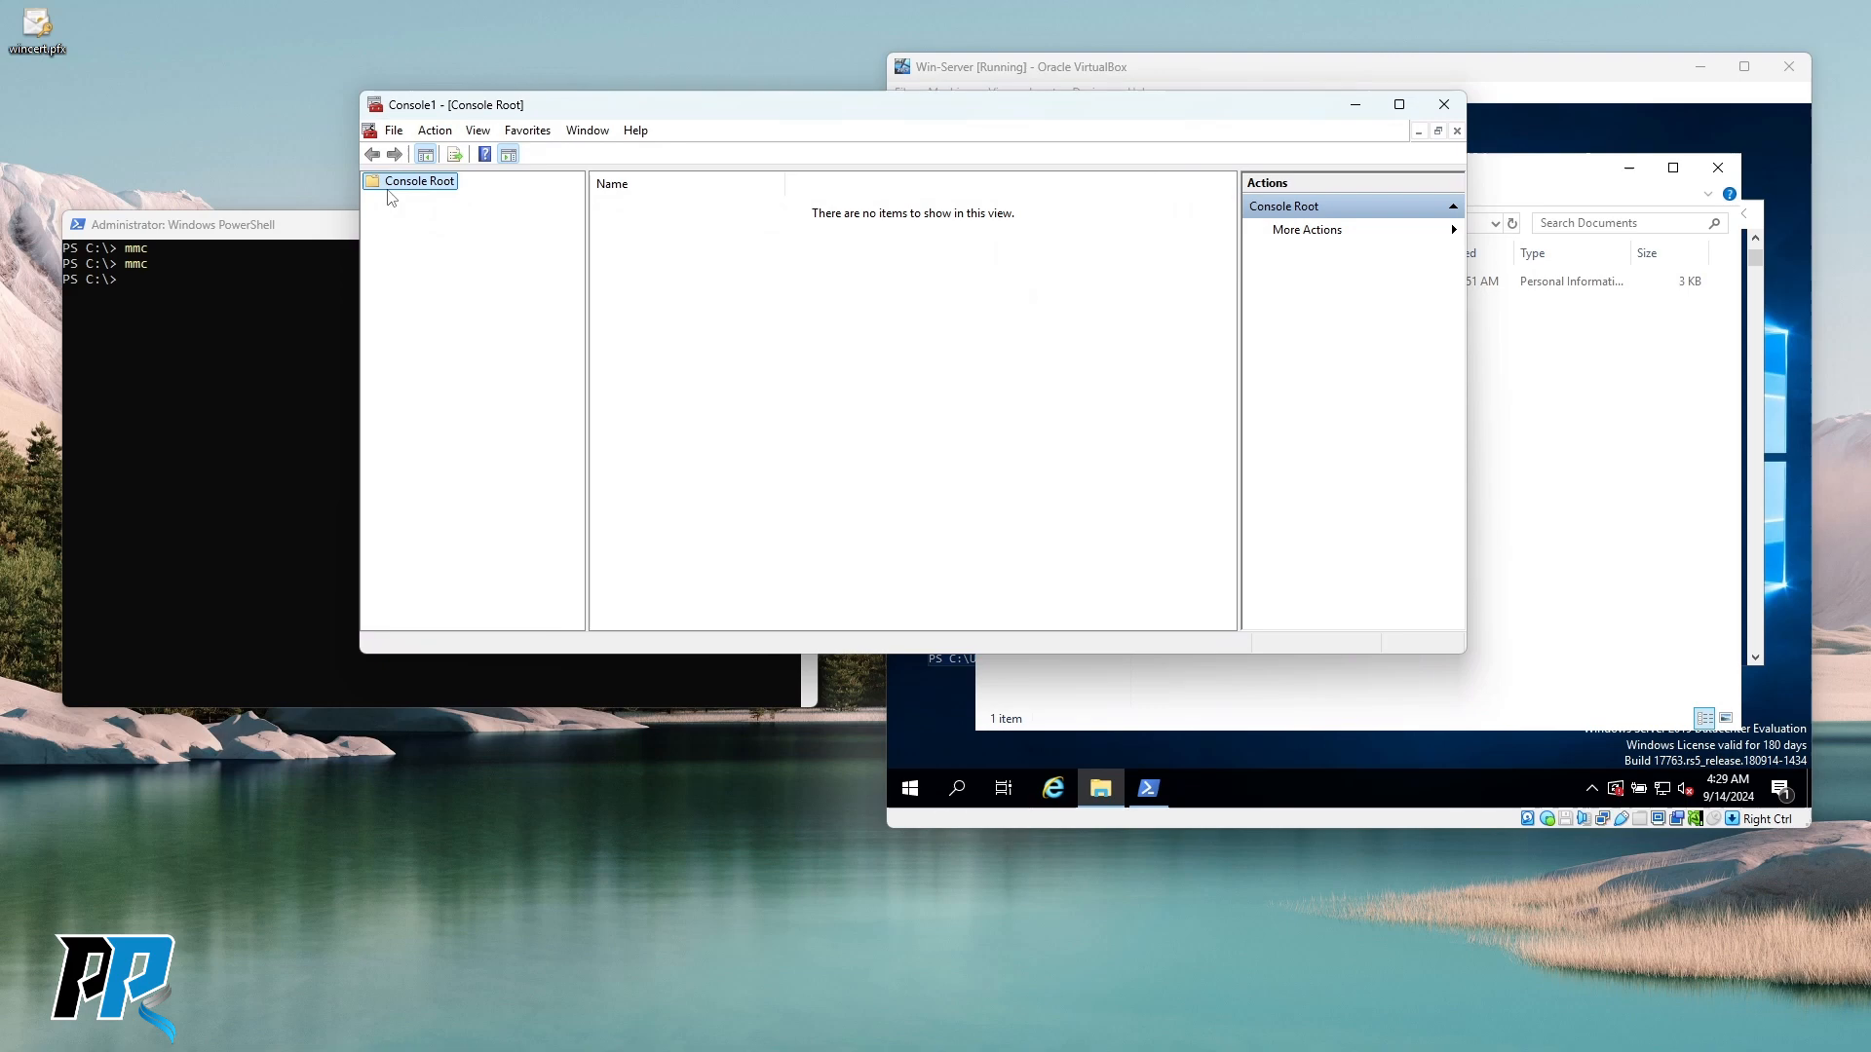
{"action": "left_click", "coordinate": [394, 130]}
{"action": "left_click", "coordinate": [455, 250]}
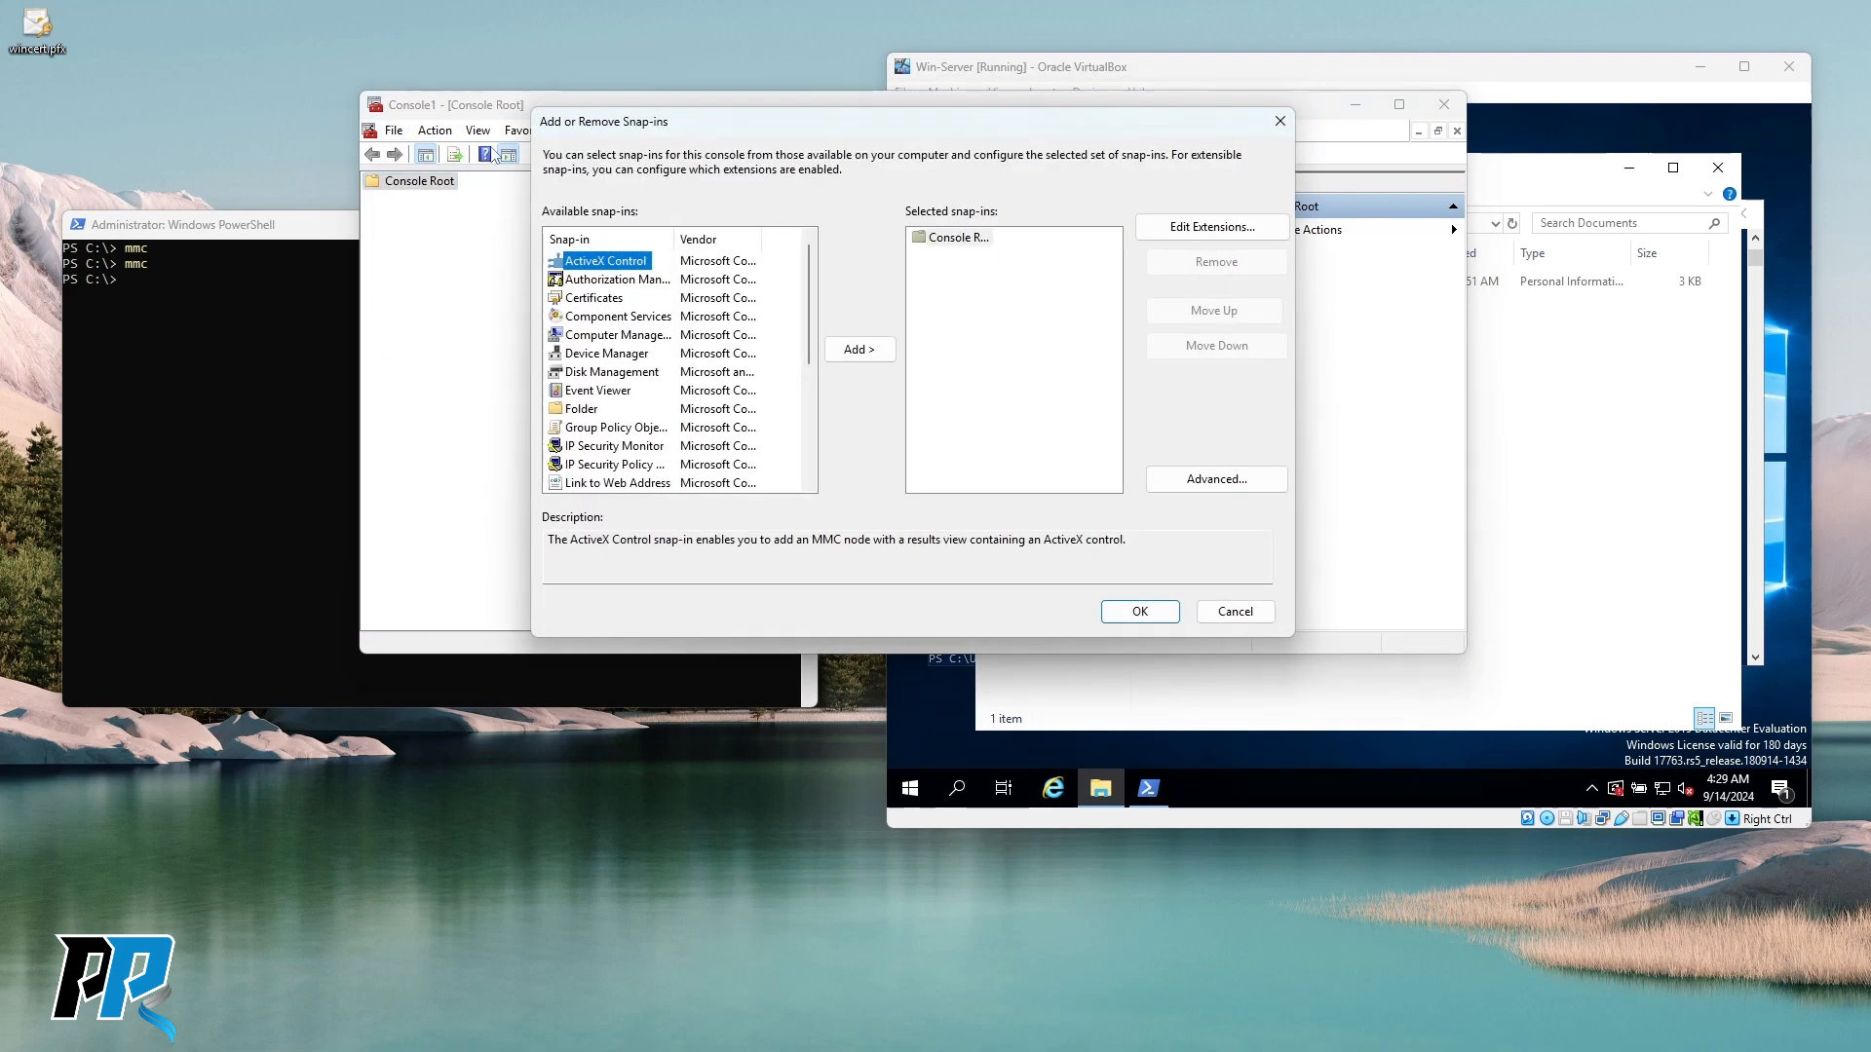
{"action": "scroll", "coordinate": [637, 372], "scroll_direction": "down", "scroll_amount": 4}
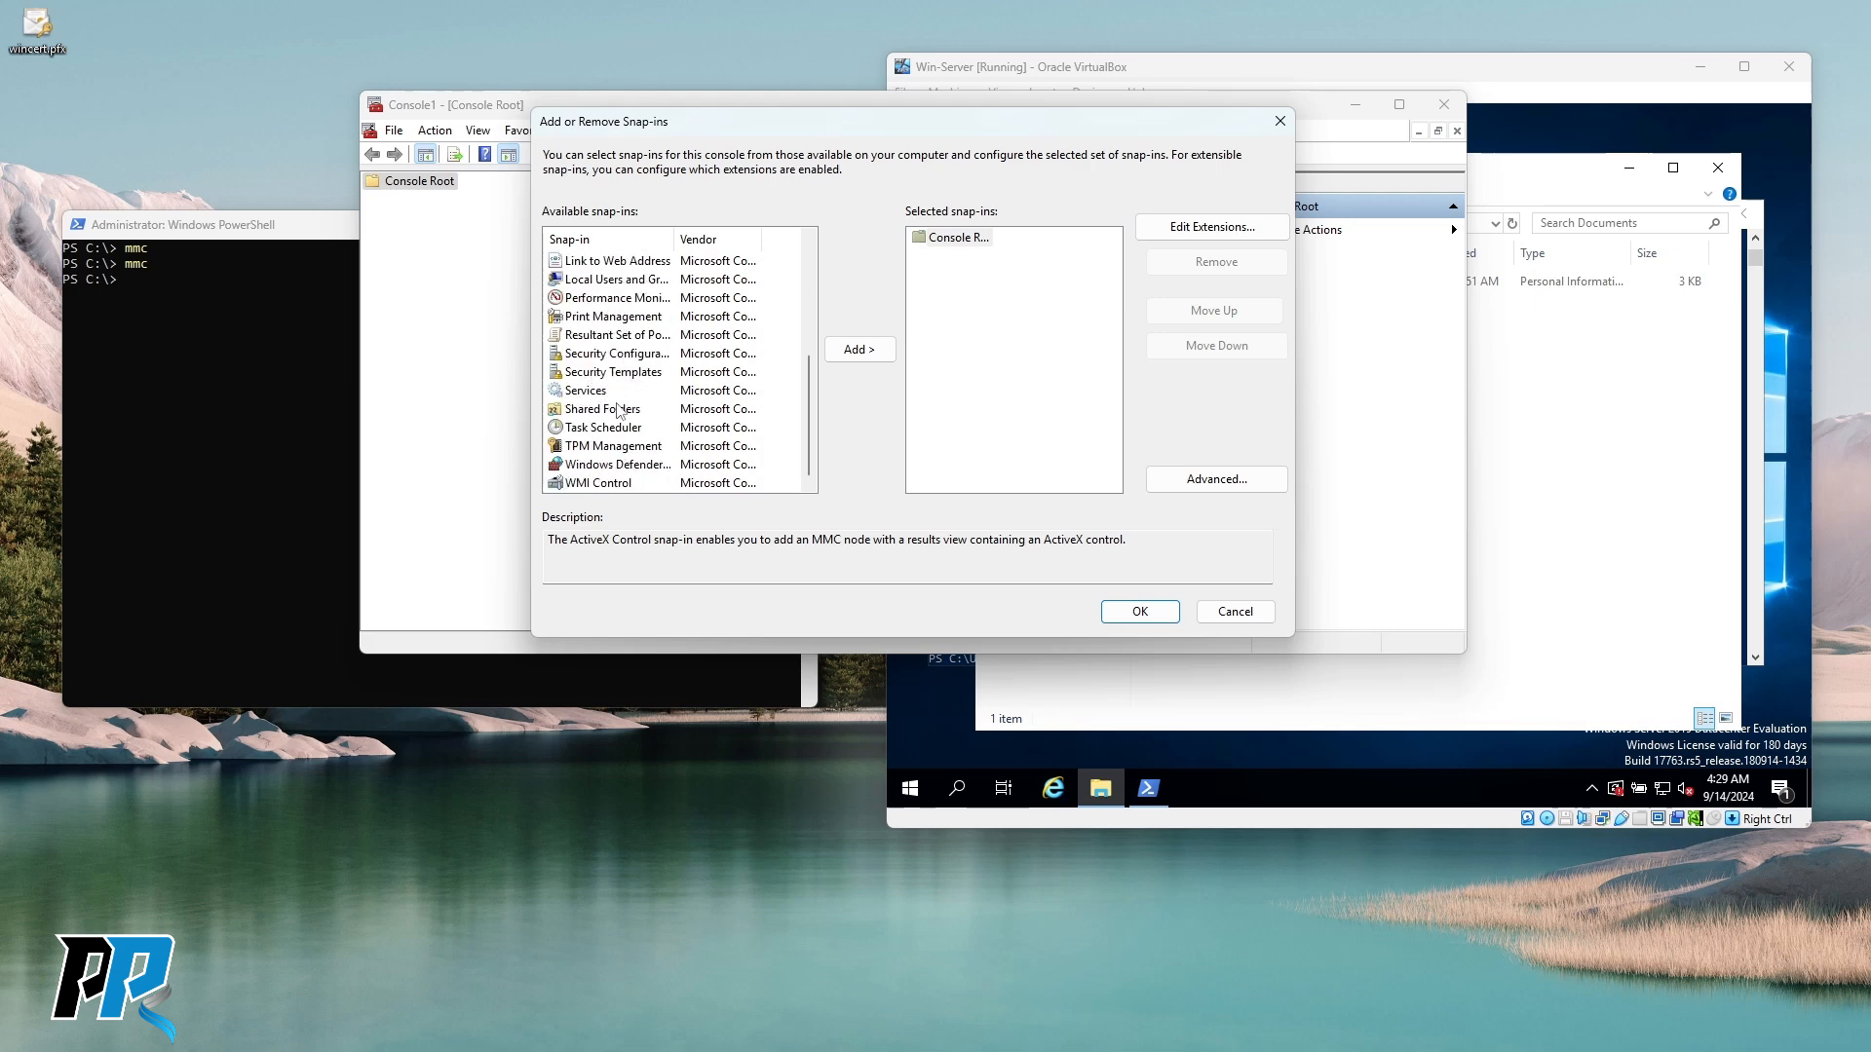
{"action": "scroll", "coordinate": [617, 409], "scroll_direction": "up", "scroll_amount": 4}
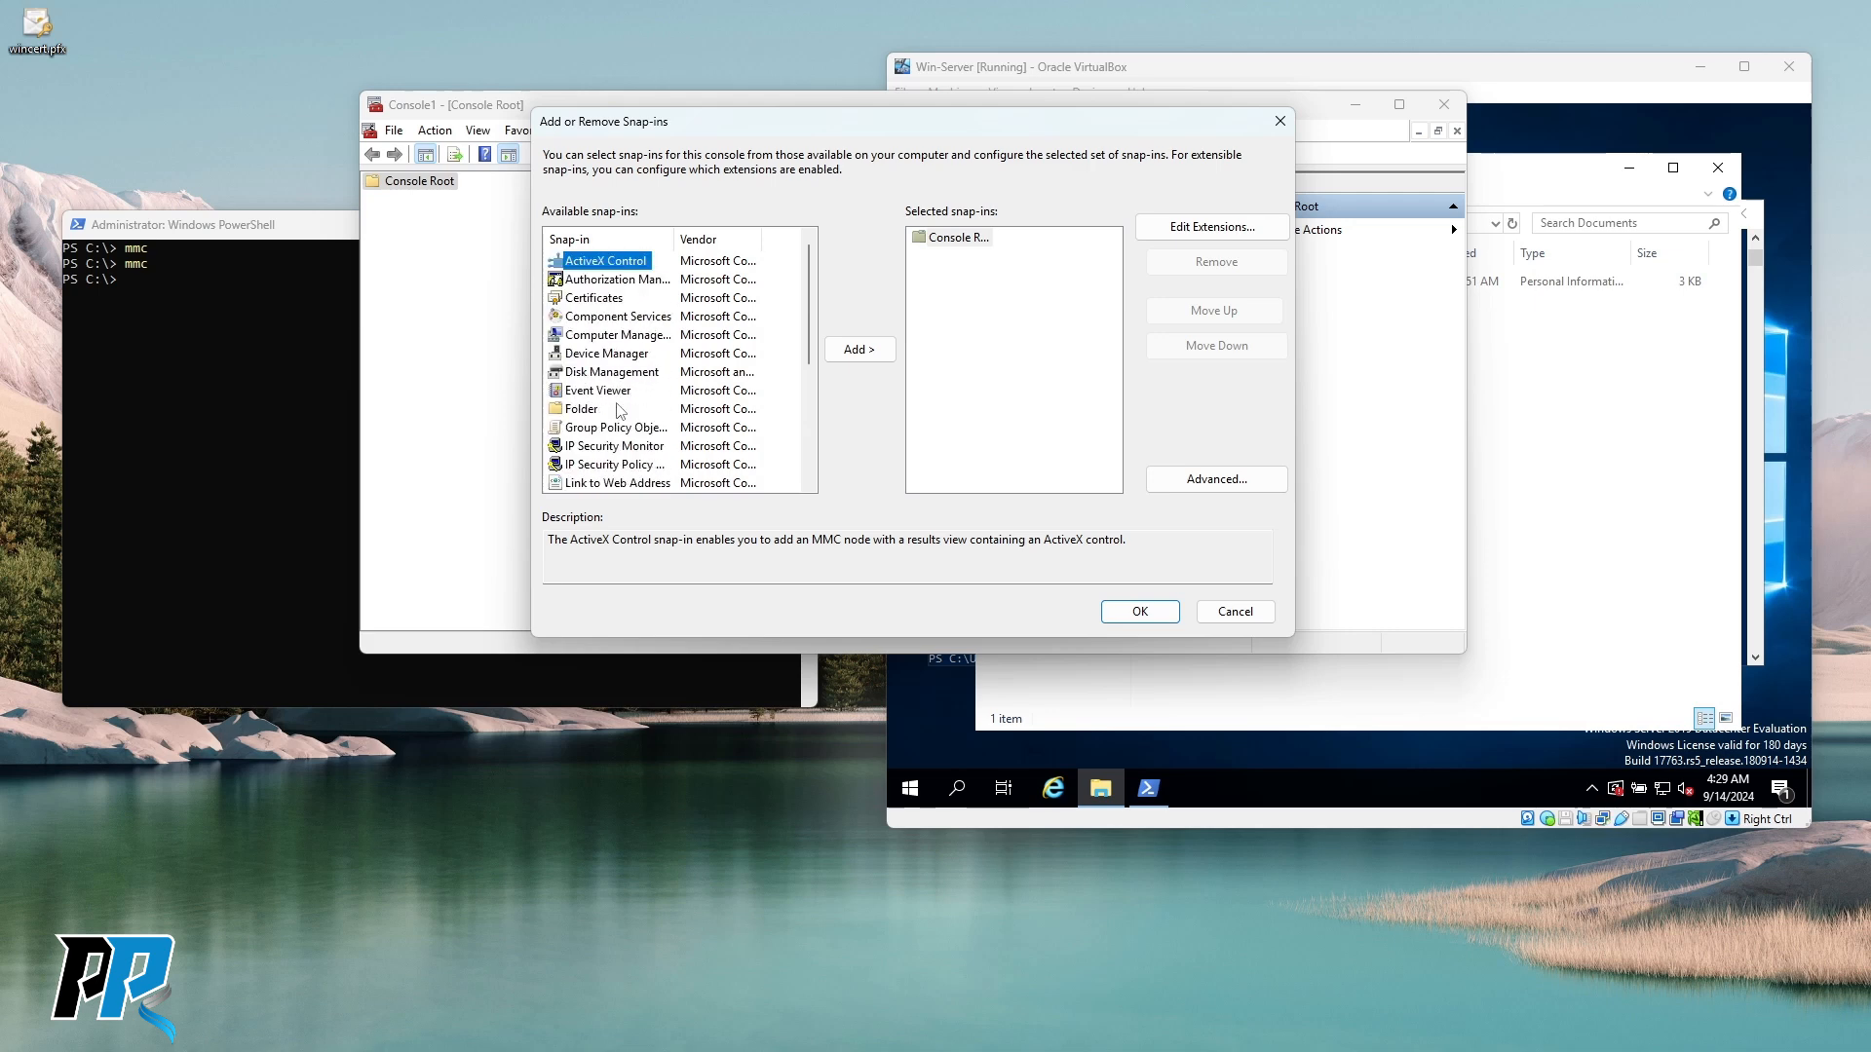
{"action": "left_click", "coordinate": [600, 301]}
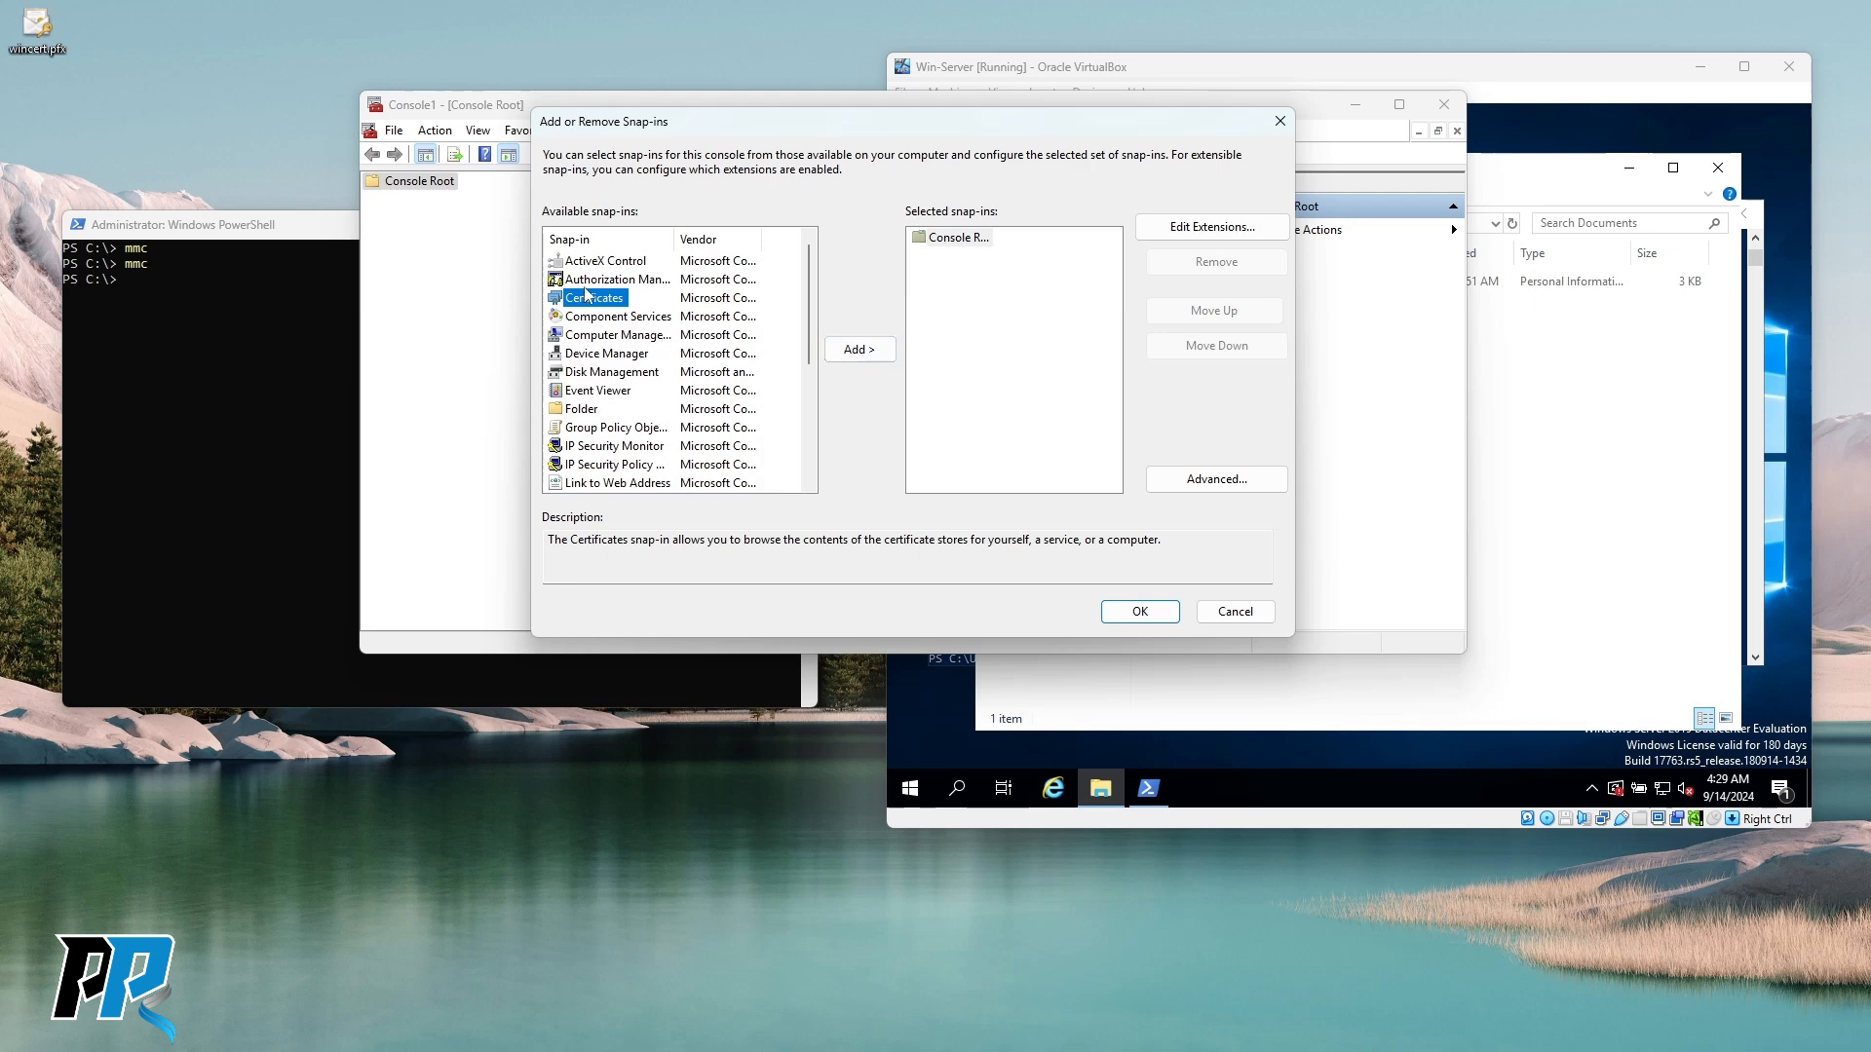
{"action": "left_click", "coordinate": [831, 349]}
{"action": "left_click", "coordinate": [621, 245]}
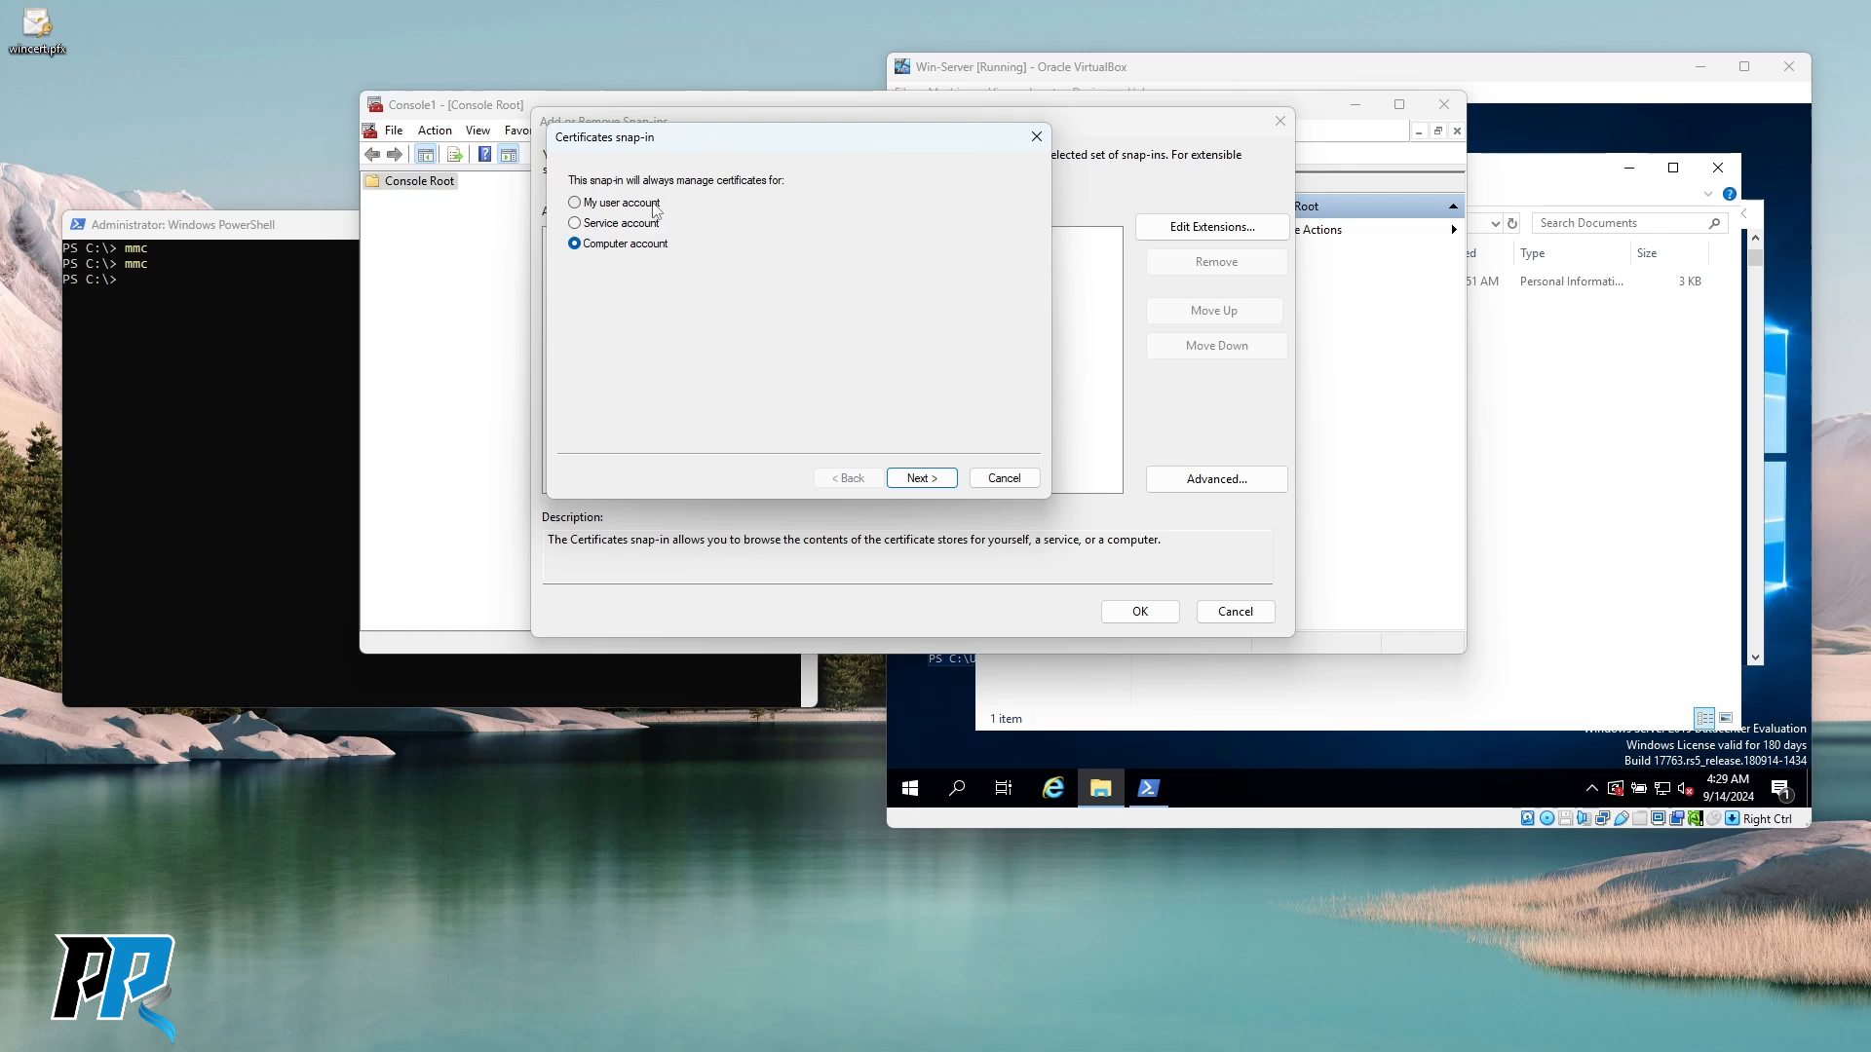
{"action": "left_click", "coordinate": [923, 479]}
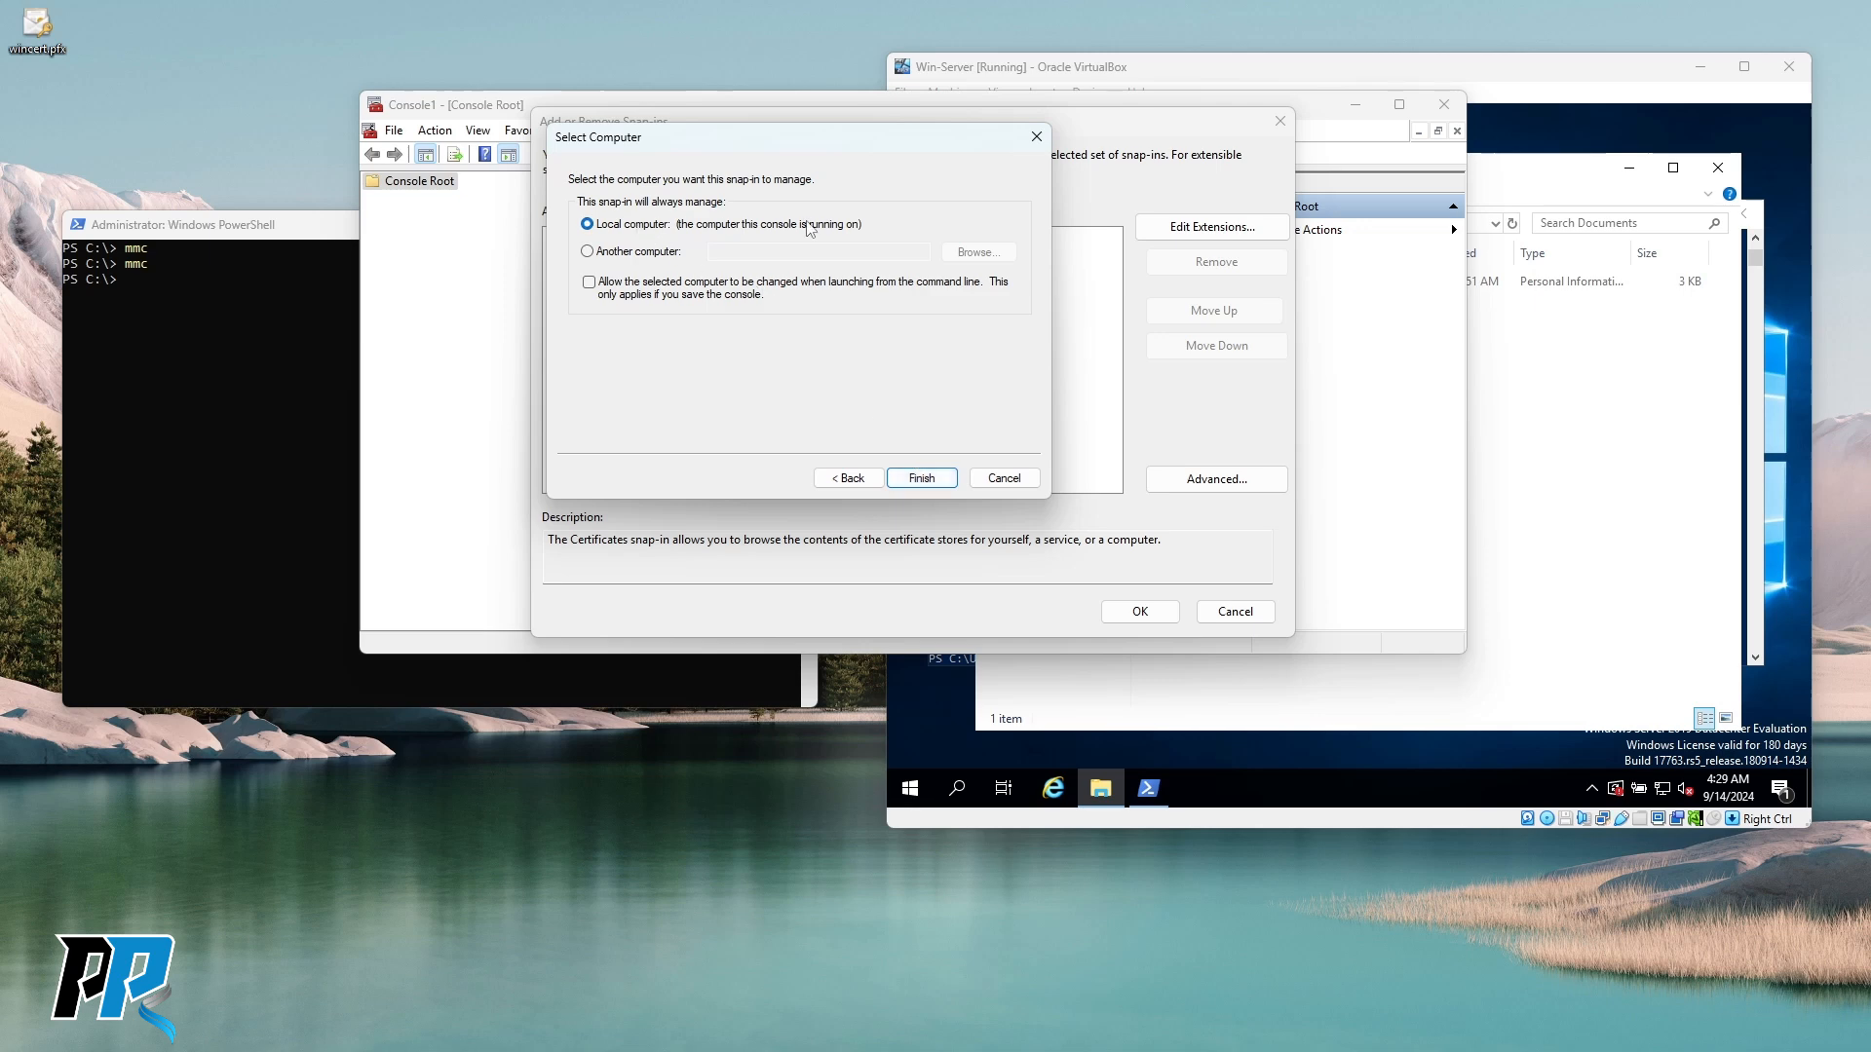
{"action": "left_click", "coordinate": [923, 480]}
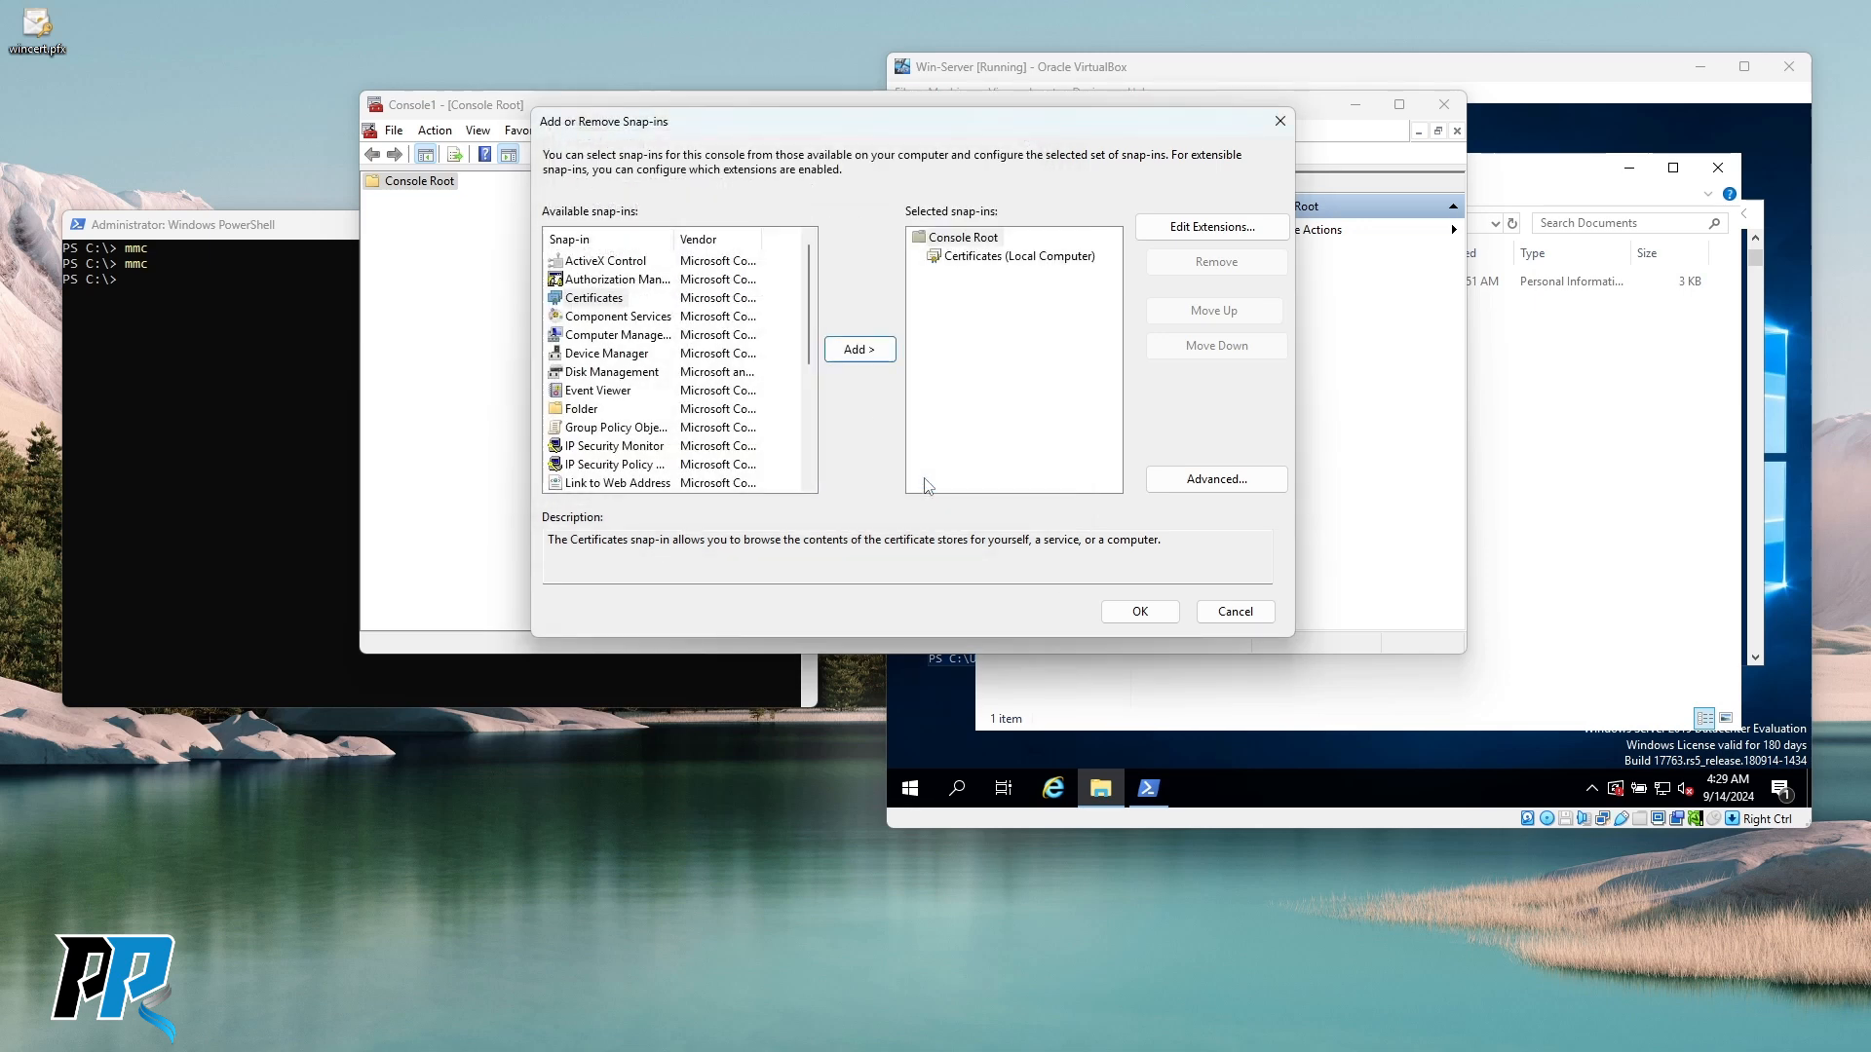
{"action": "left_click", "coordinate": [1133, 613]}
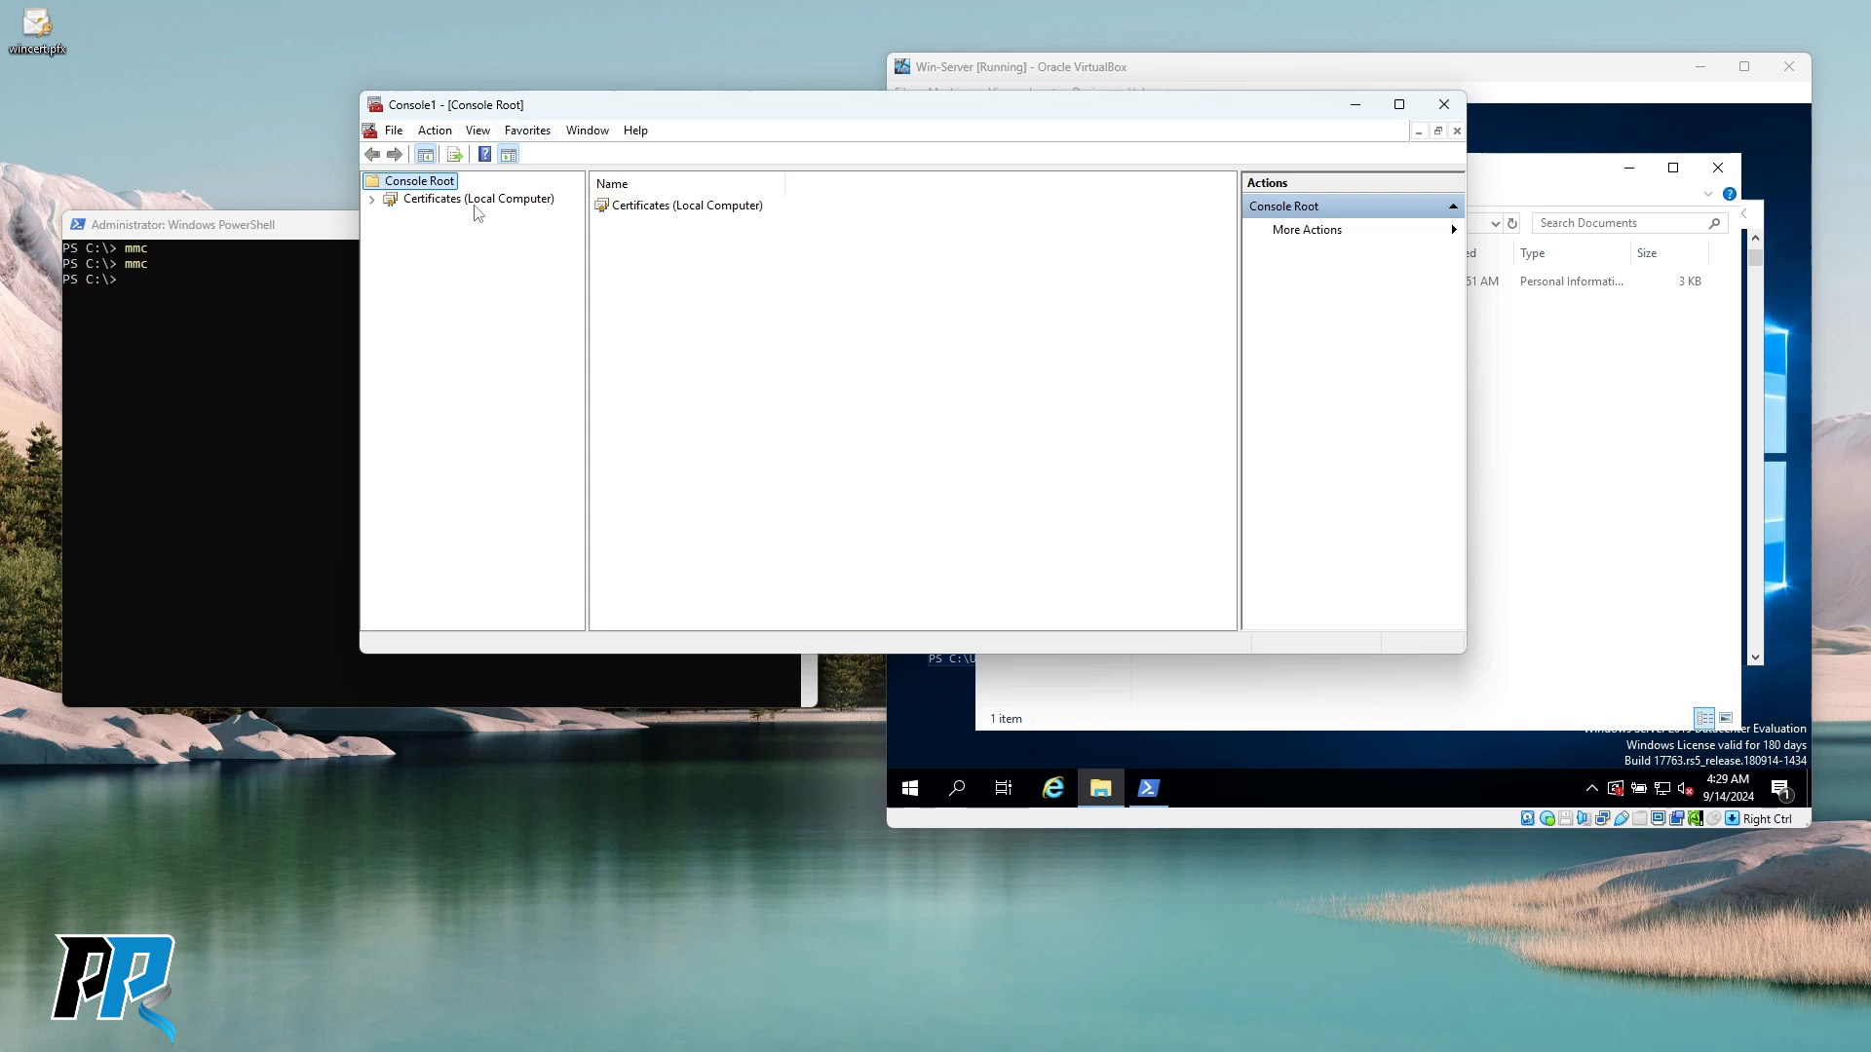
Expand Certificates (Local Computer) to list the Trusted Root Certification Authorities certificates.
{"action": "left_click", "coordinate": [370, 201]}
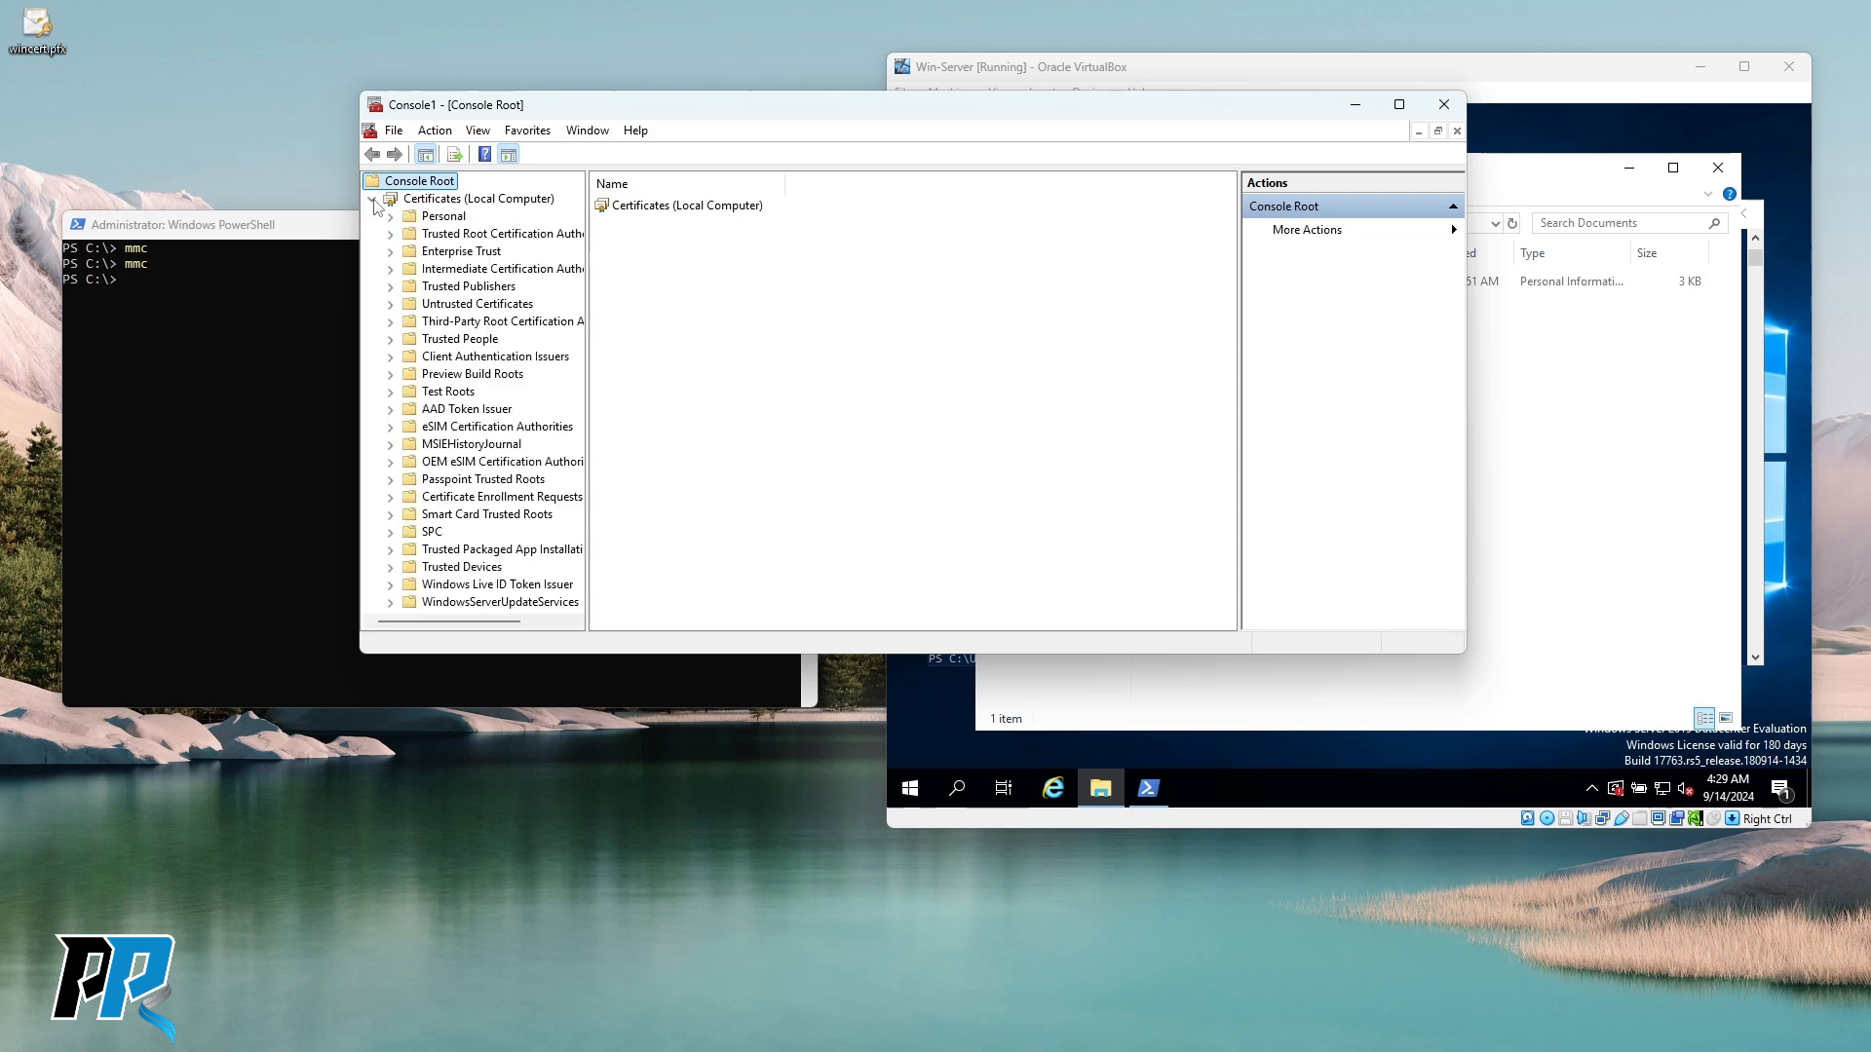
{"action": "left_click", "coordinate": [498, 235]}
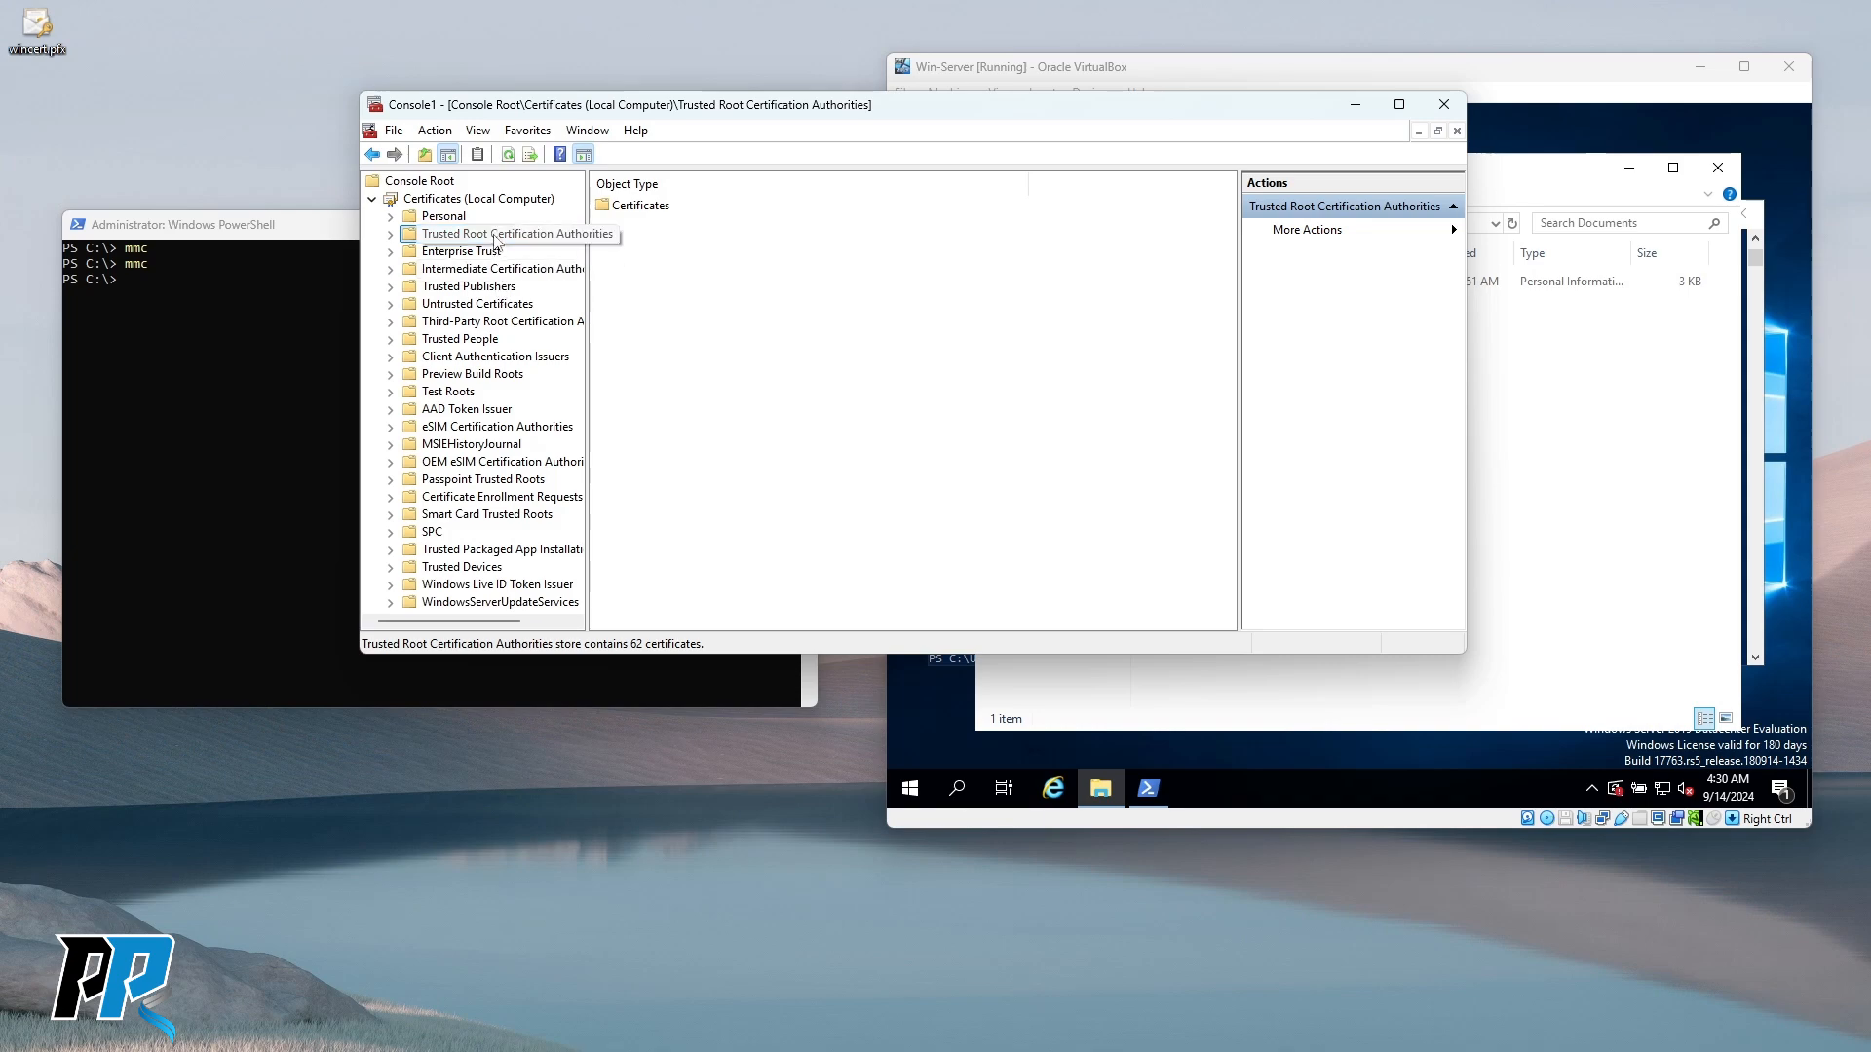
{"action": "double_click", "coordinate": [497, 236]}
{"action": "left_click", "coordinate": [469, 251]}
{"action": "scroll", "coordinate": [726, 390], "scroll_direction": "down", "scroll_amount": 5}
{"action": "scroll", "coordinate": [726, 391], "scroll_direction": "up", "scroll_amount": 5}
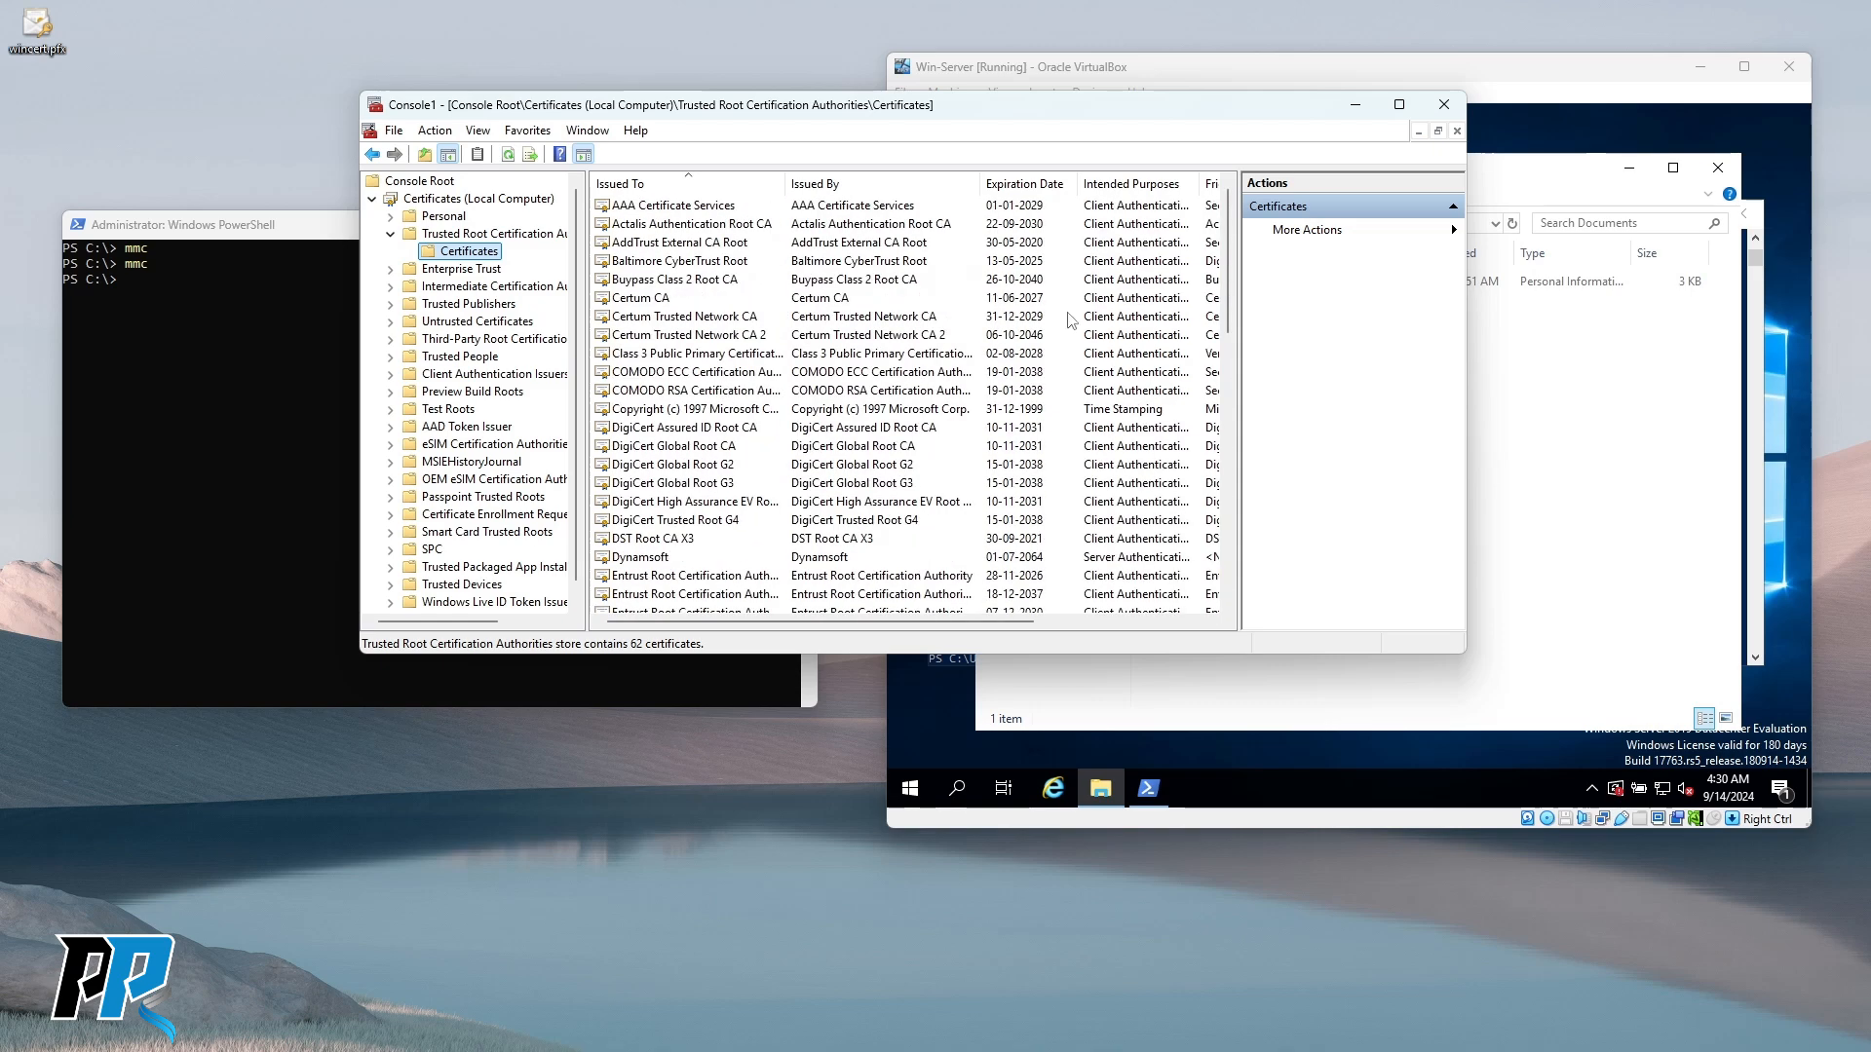
{"action": "right_click", "coordinate": [1069, 301]}
{"action": "mouse_move", "coordinate": [1142, 346]}
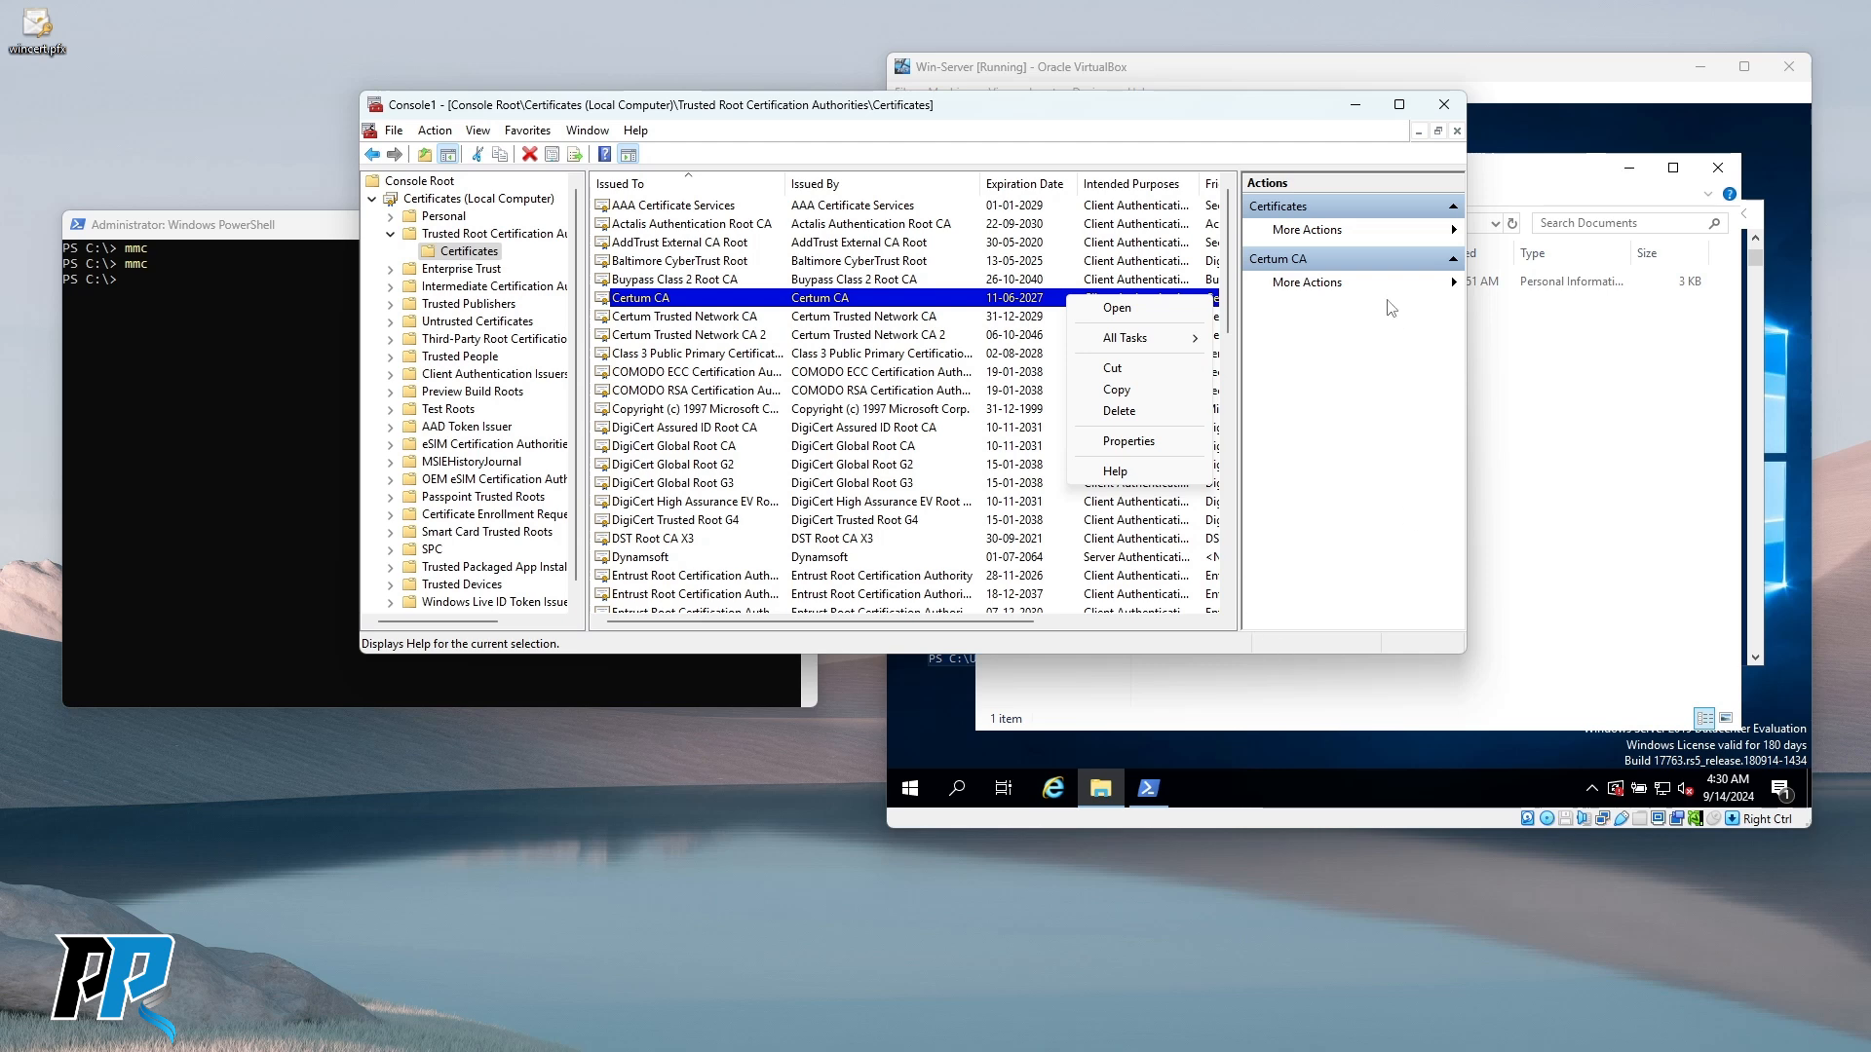
{"action": "left_click", "coordinate": [1423, 248]}
{"action": "left_click", "coordinate": [1450, 282]}
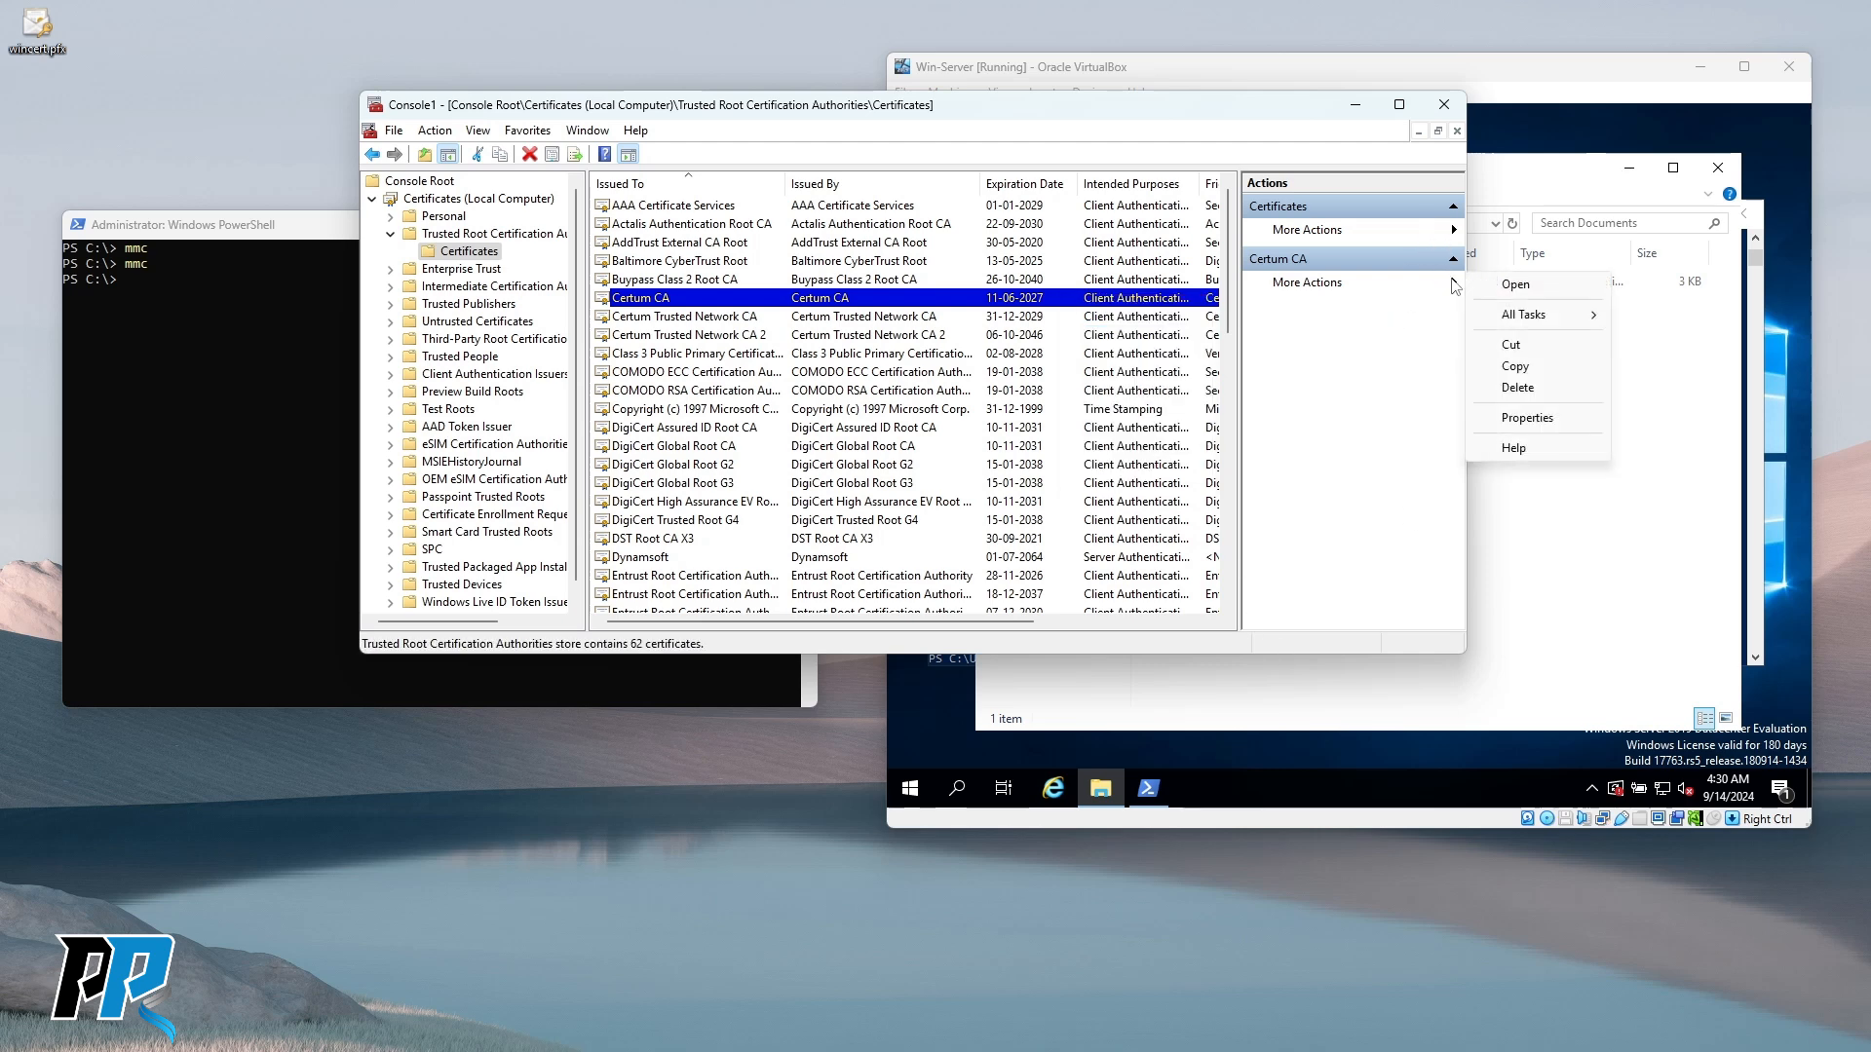
{"action": "left_click", "coordinate": [1358, 405]}
{"action": "scroll", "coordinate": [867, 542], "scroll_direction": "down", "scroll_amount": 12}
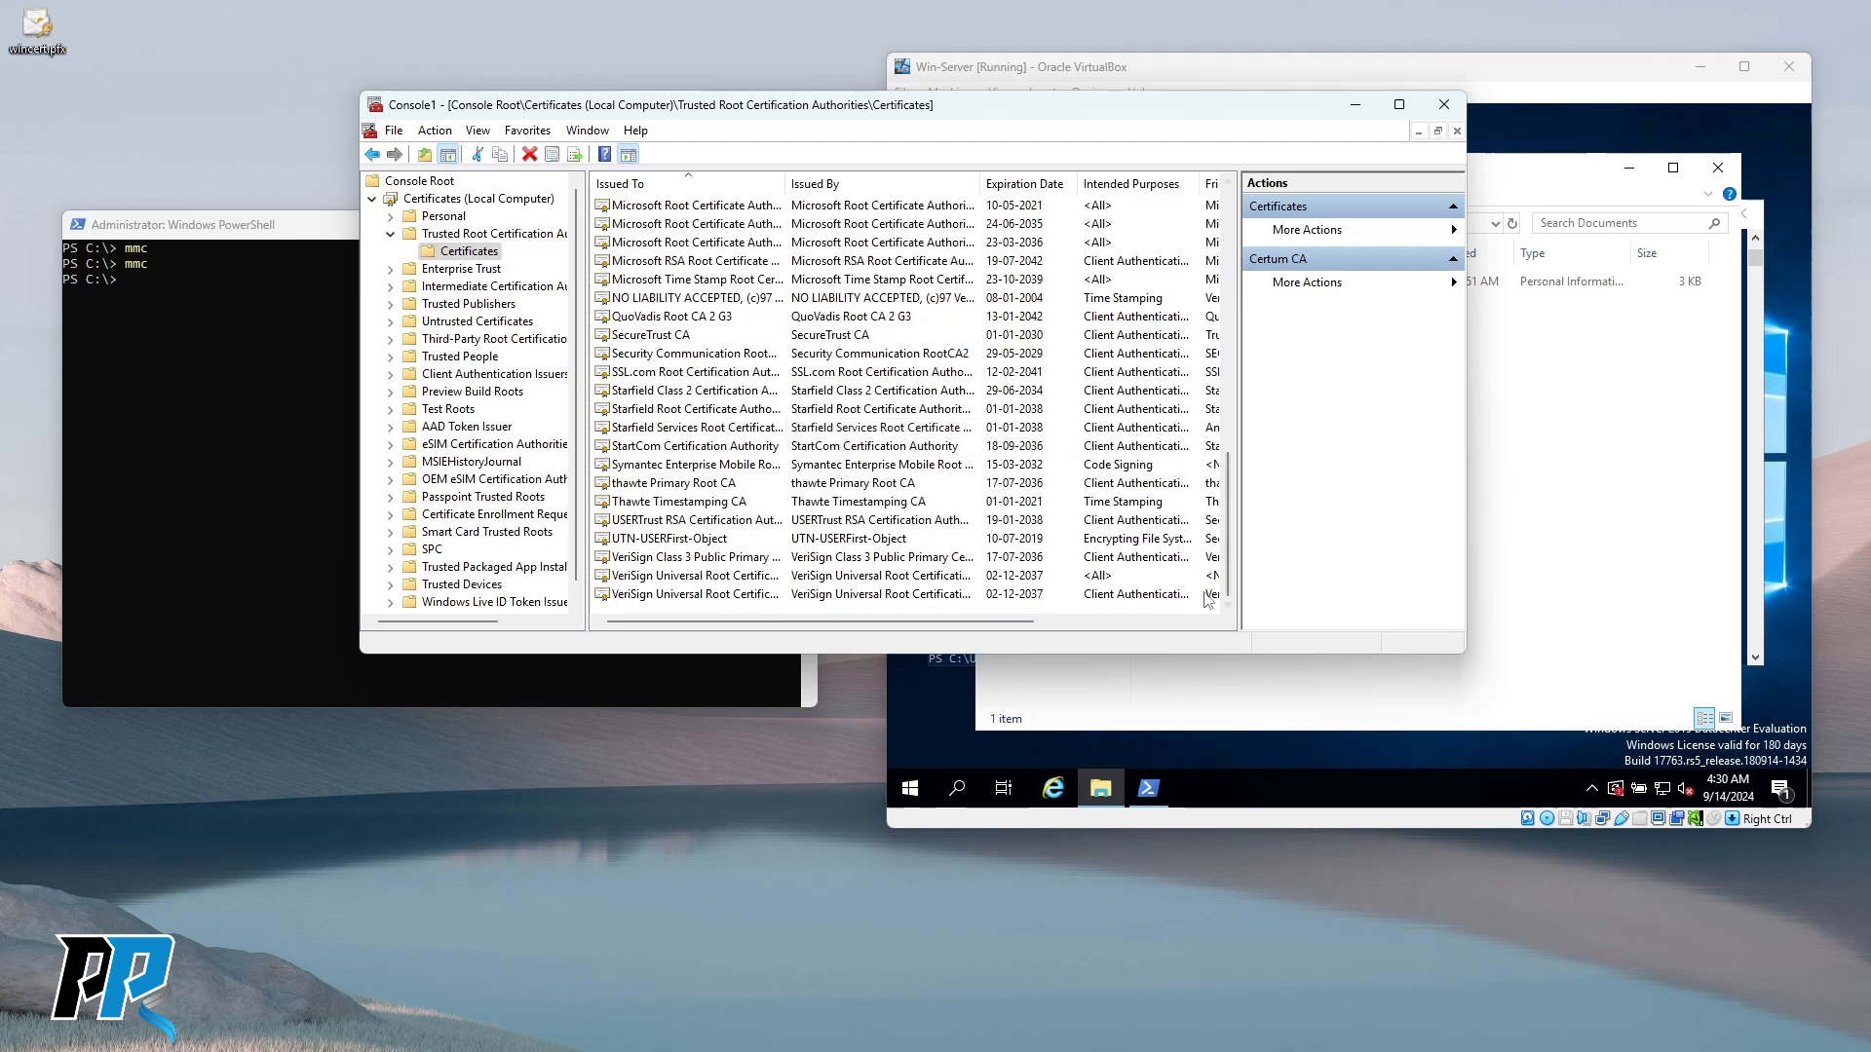
Enlarge the console downward to show more of the 62 trusted root certificates.
{"action": "left_click_drag", "start_coordinate": [1207, 653], "coordinate": [1205, 953]}
{"action": "scroll", "coordinate": [975, 468], "scroll_direction": "up", "scroll_amount": 9}
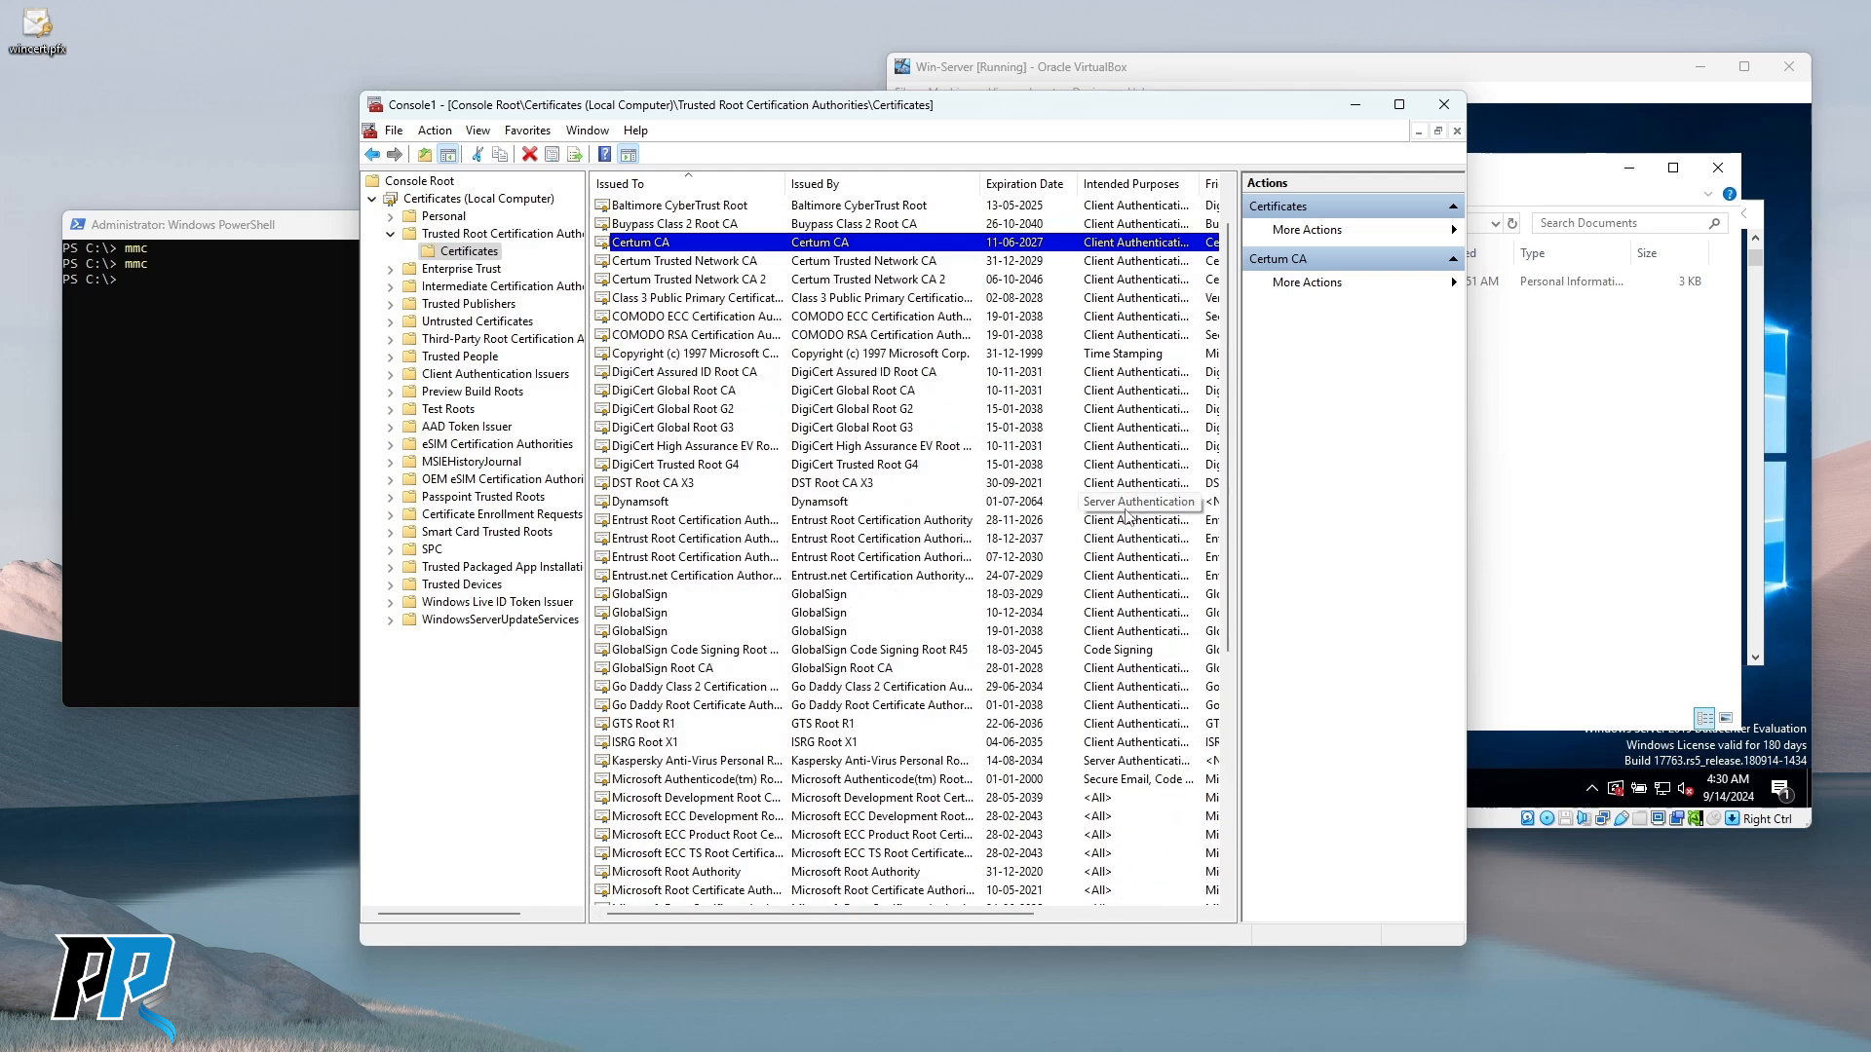
{"action": "scroll", "coordinate": [1053, 410], "scroll_direction": "down", "scroll_amount": 8}
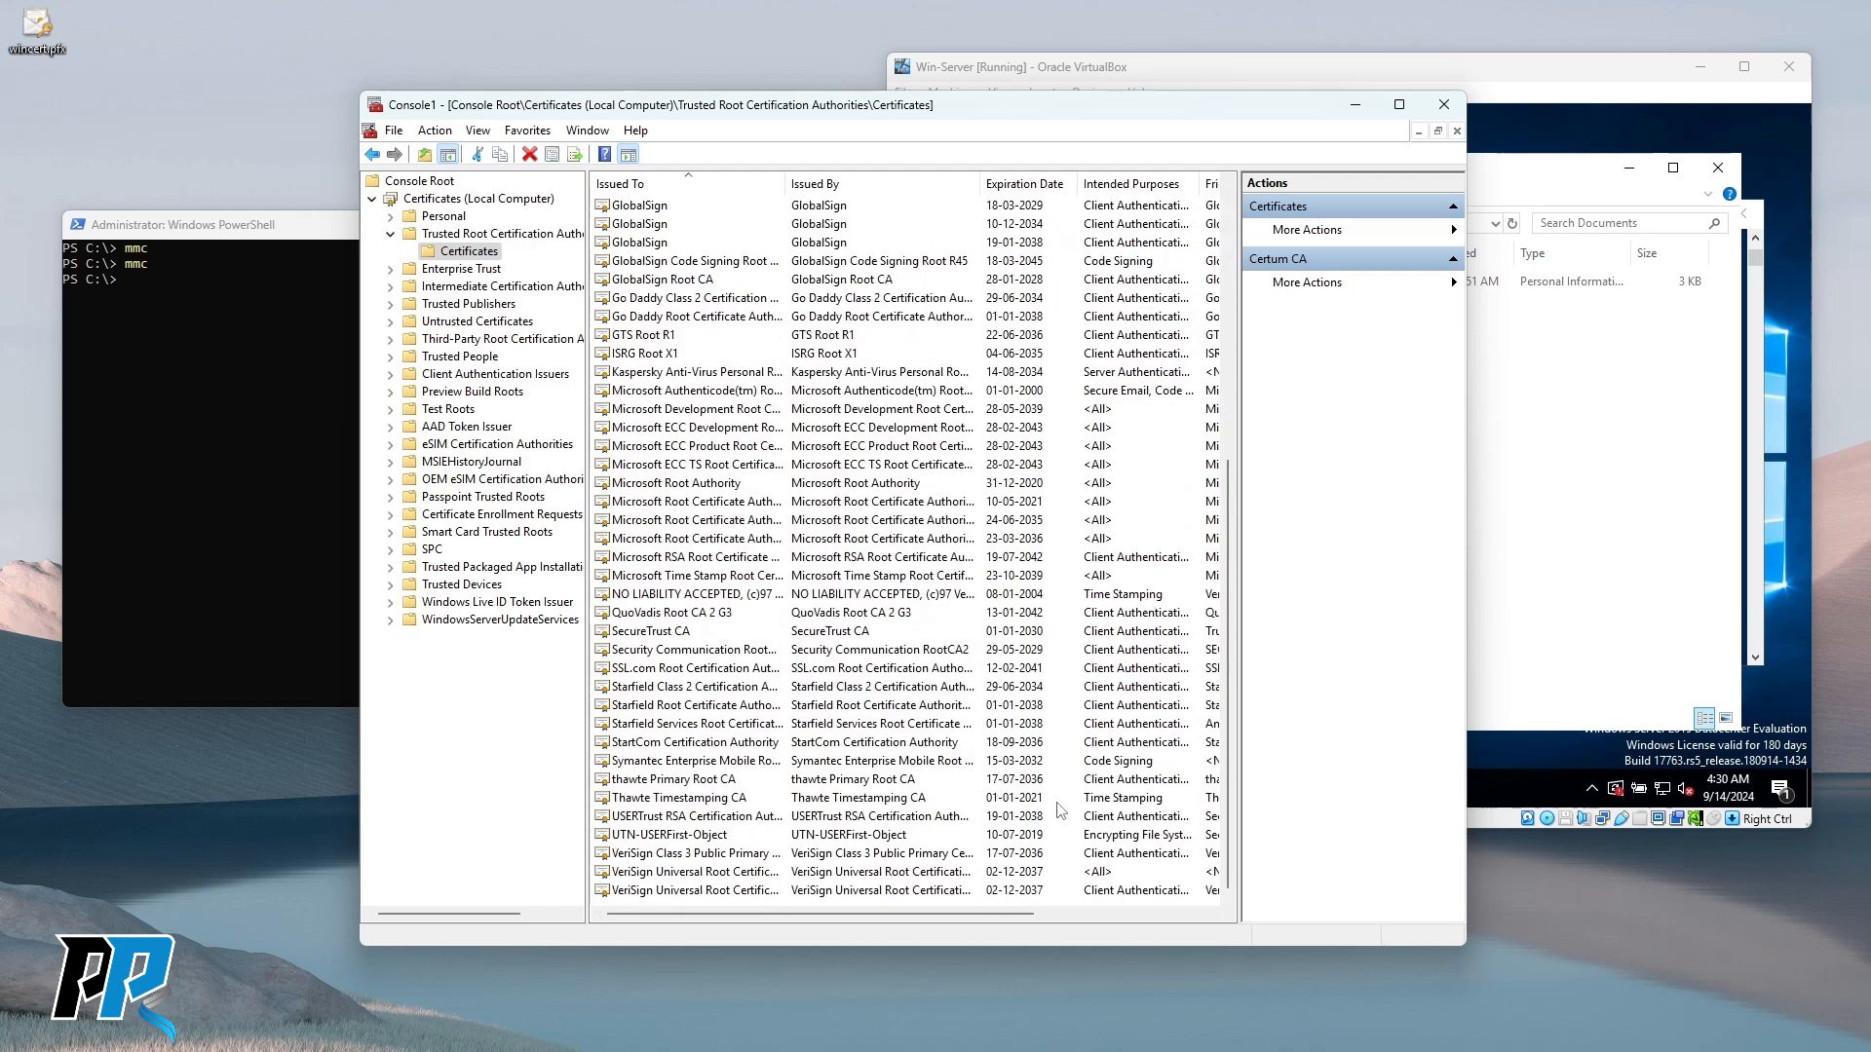
{"action": "right_click", "coordinate": [1063, 895]}
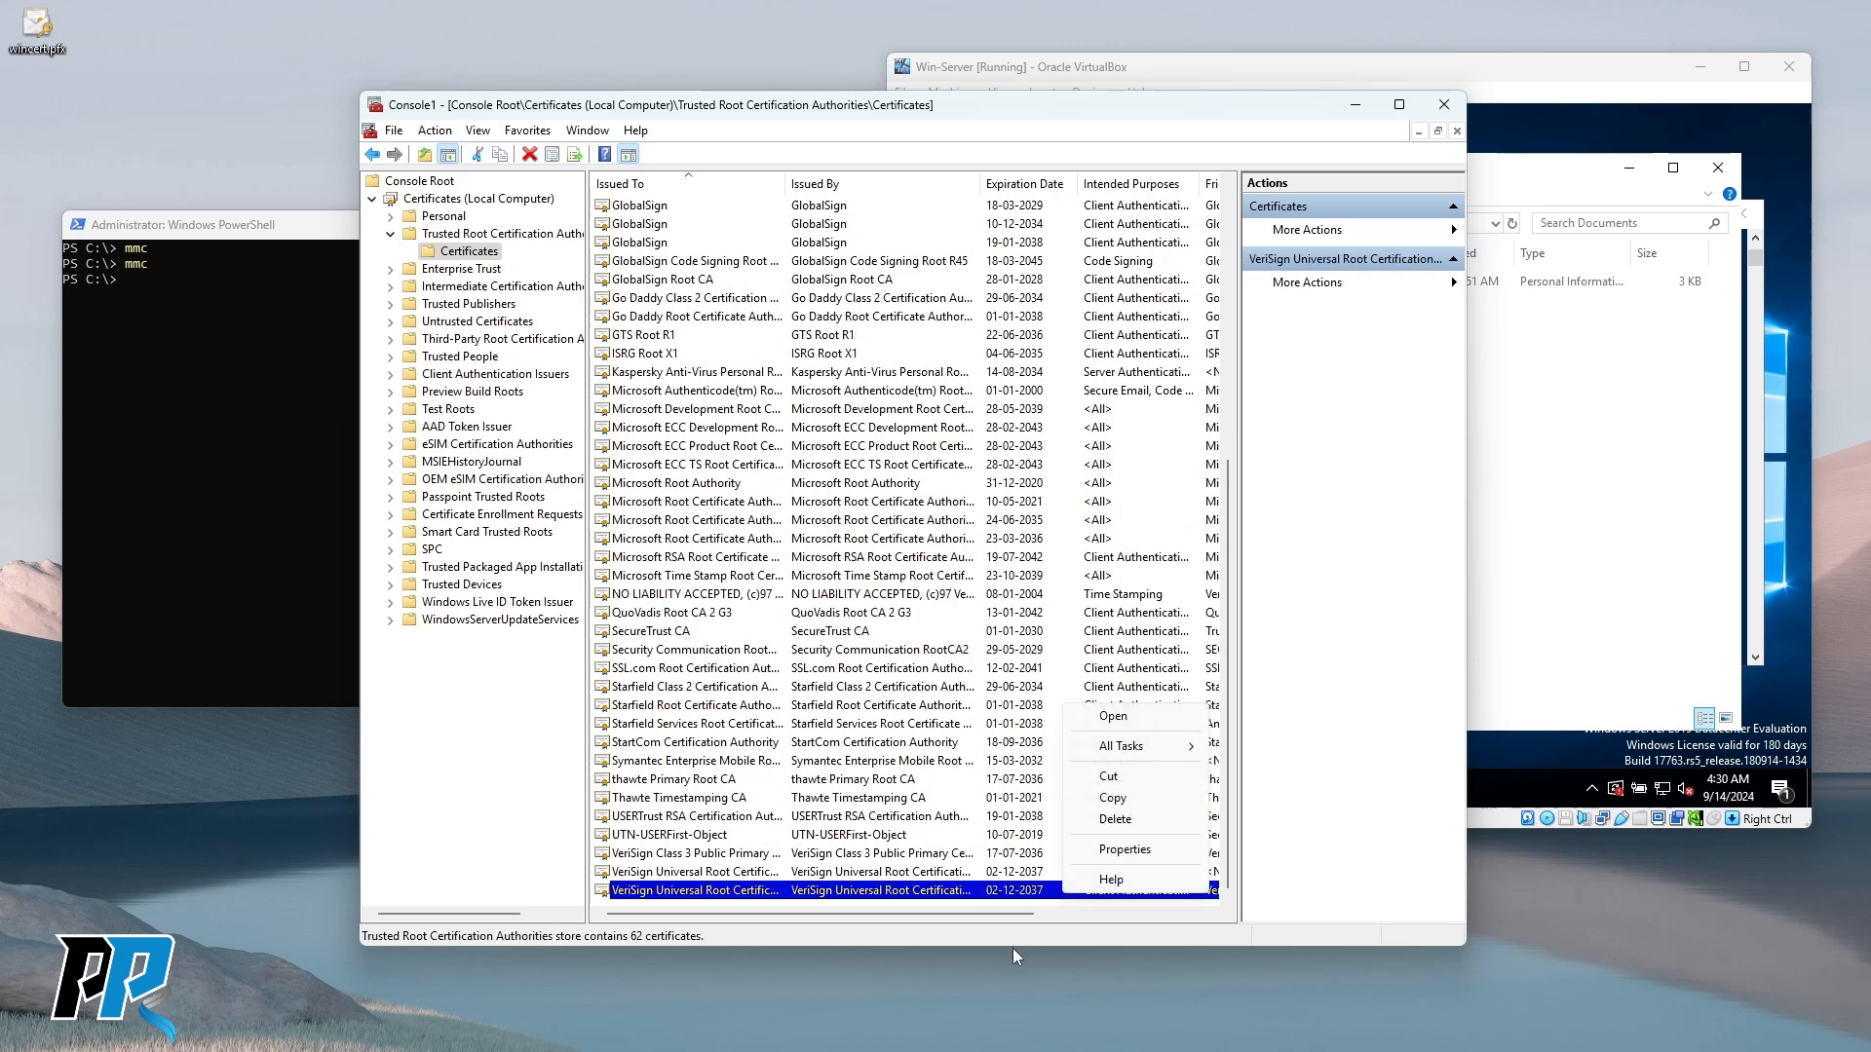
{"action": "left_click", "coordinate": [982, 668]}
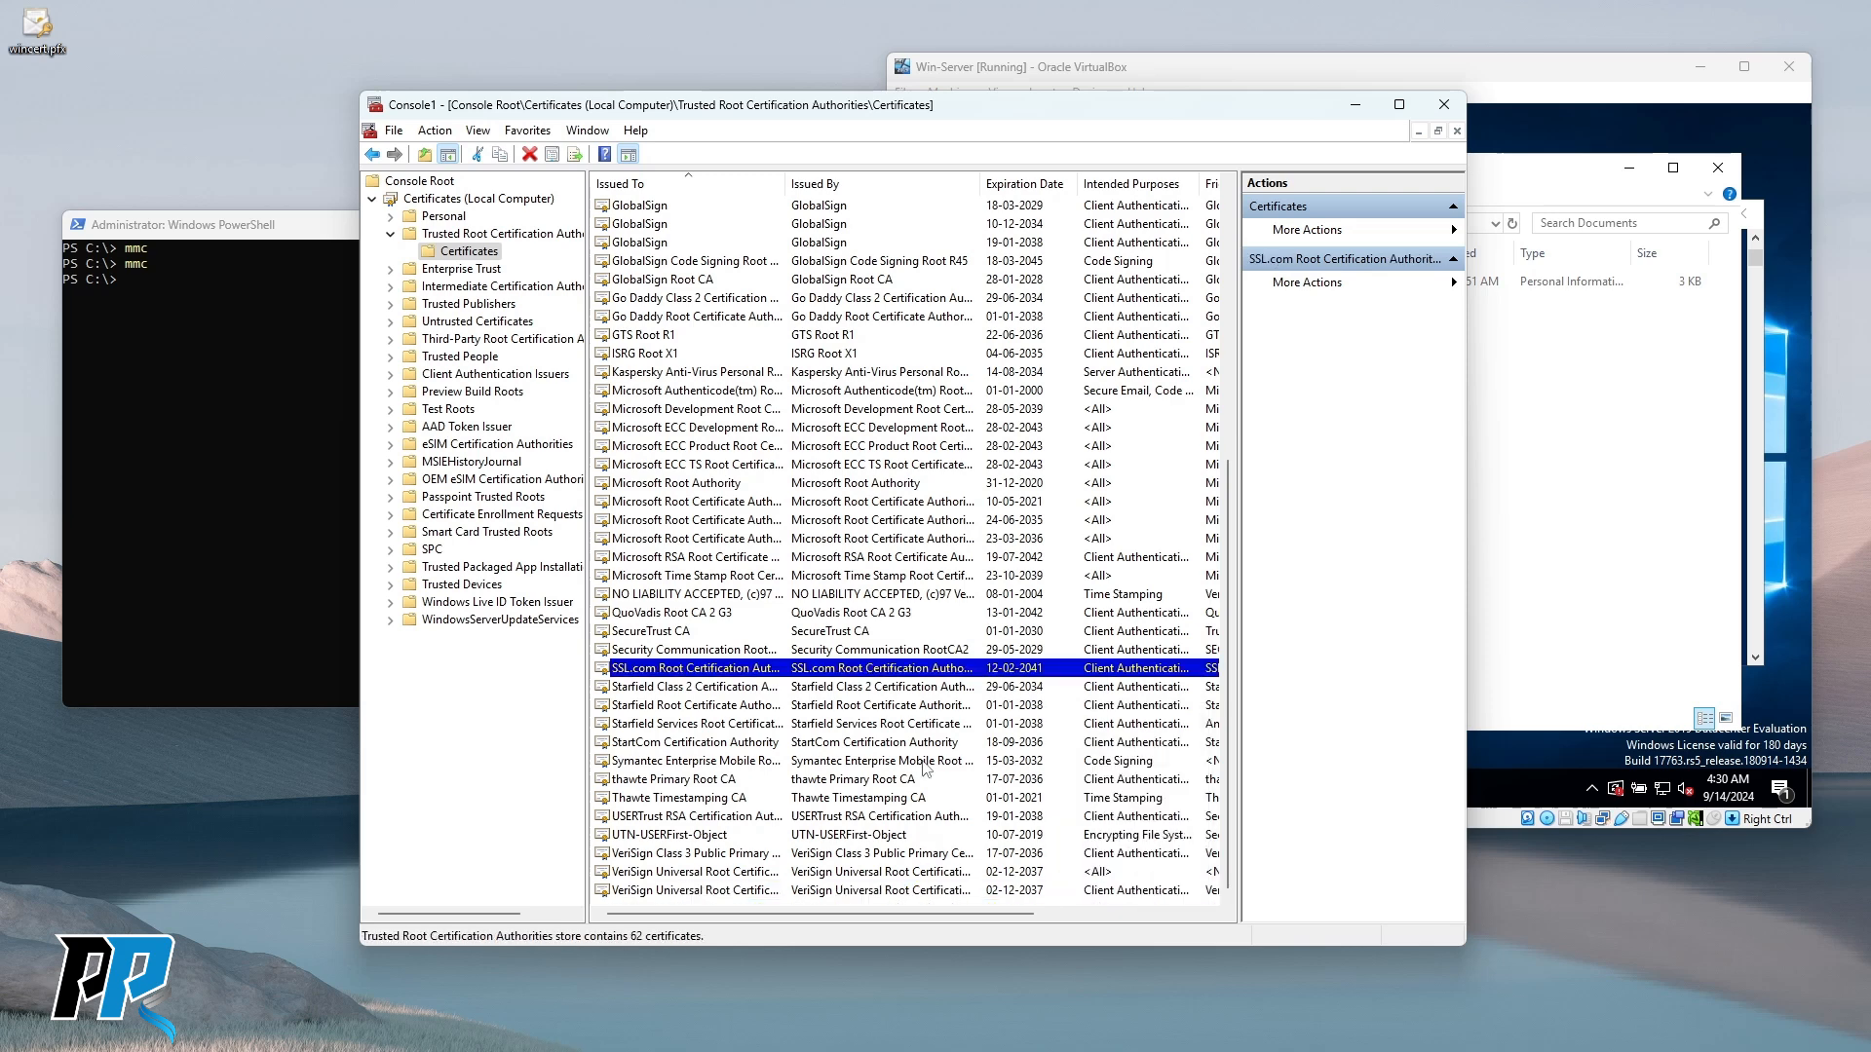
{"action": "left_click_drag", "start_coordinate": [972, 946], "coordinate": [976, 1051]}
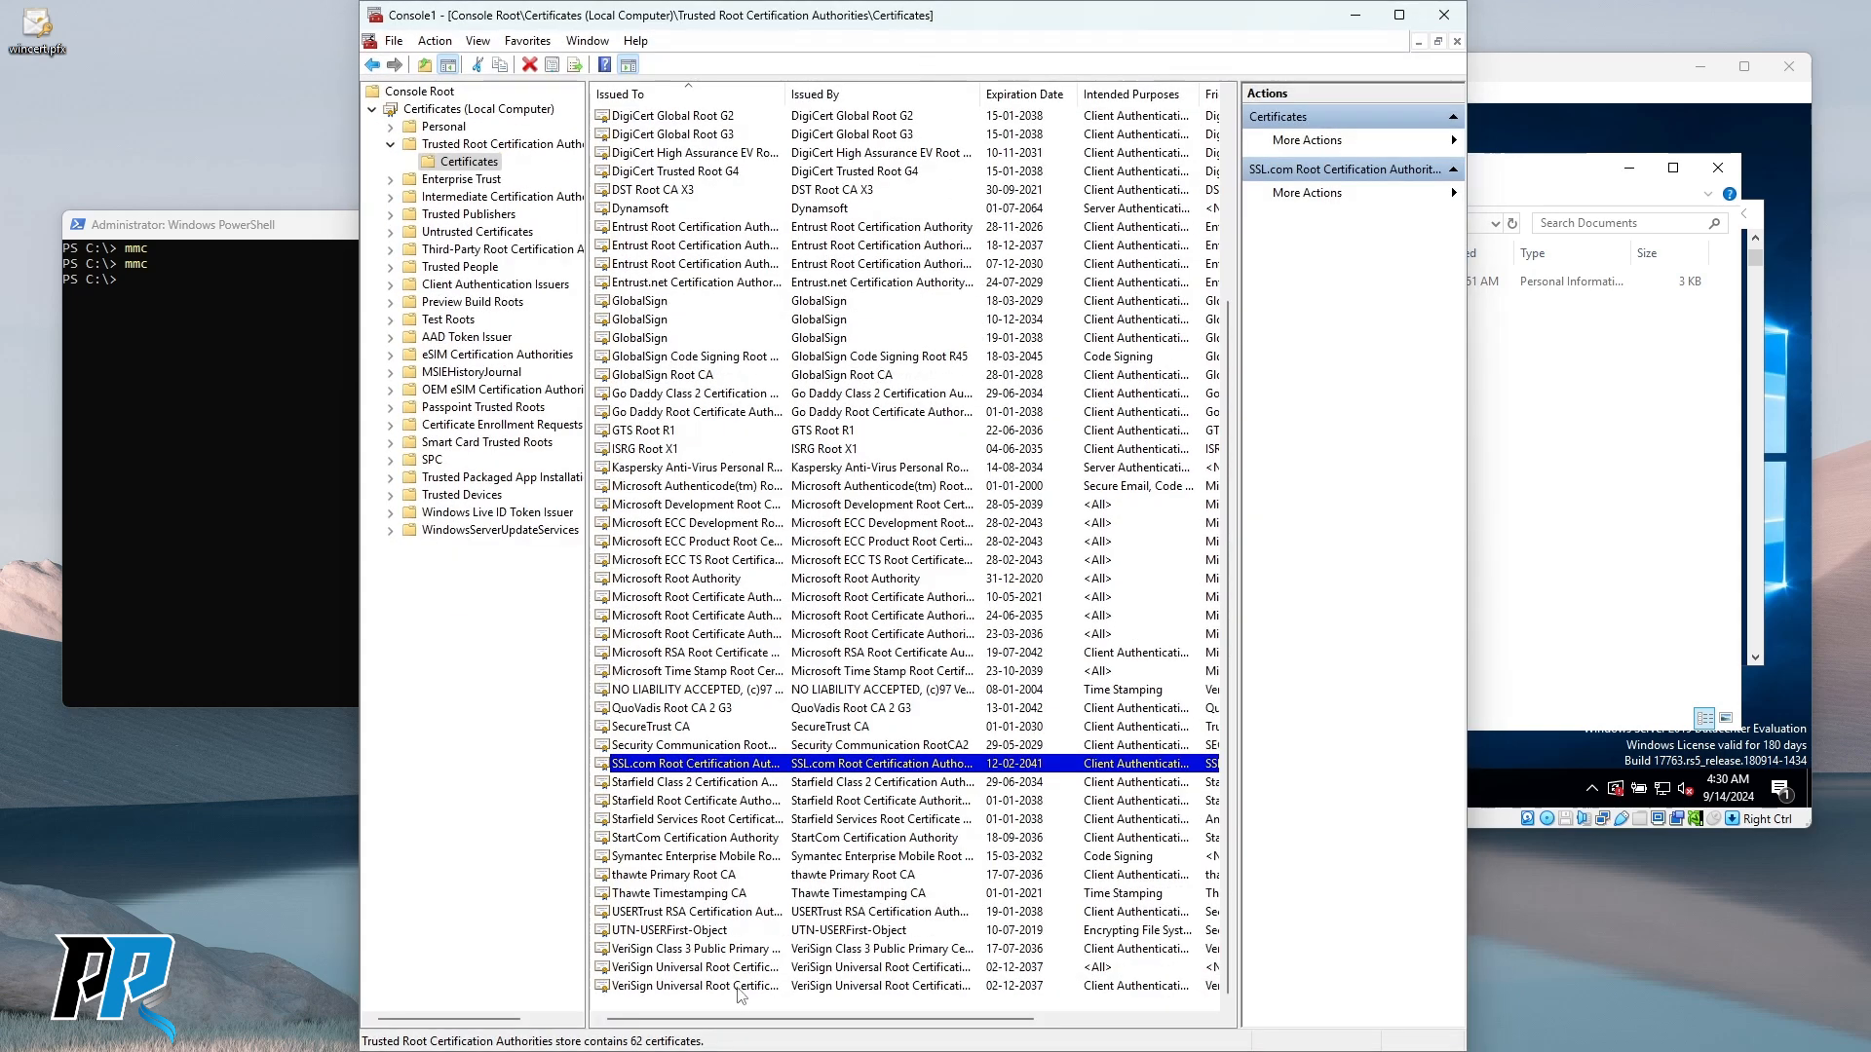
{"action": "right_click", "coordinate": [889, 1014]}
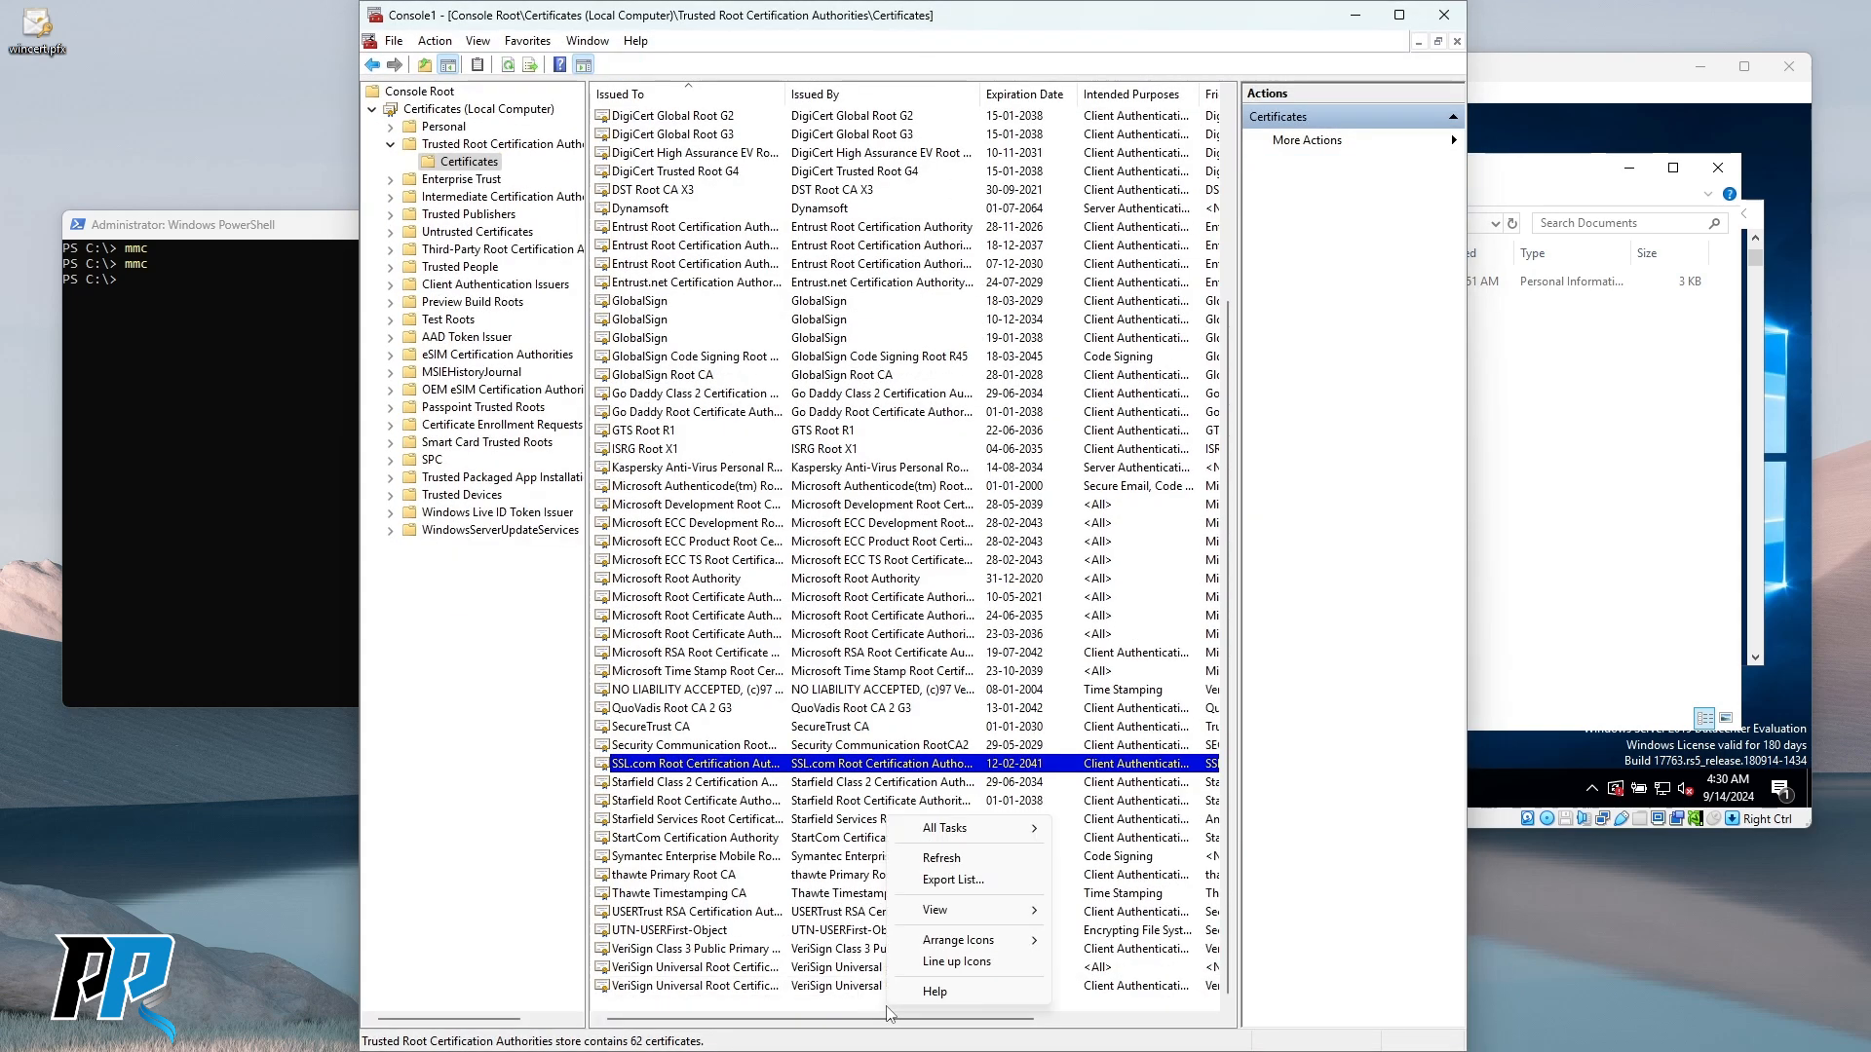
Start the Certificate Import Wizard and pick wincert.pfx from the Desktop using All Files.
{"action": "mouse_move", "coordinate": [1005, 834]}
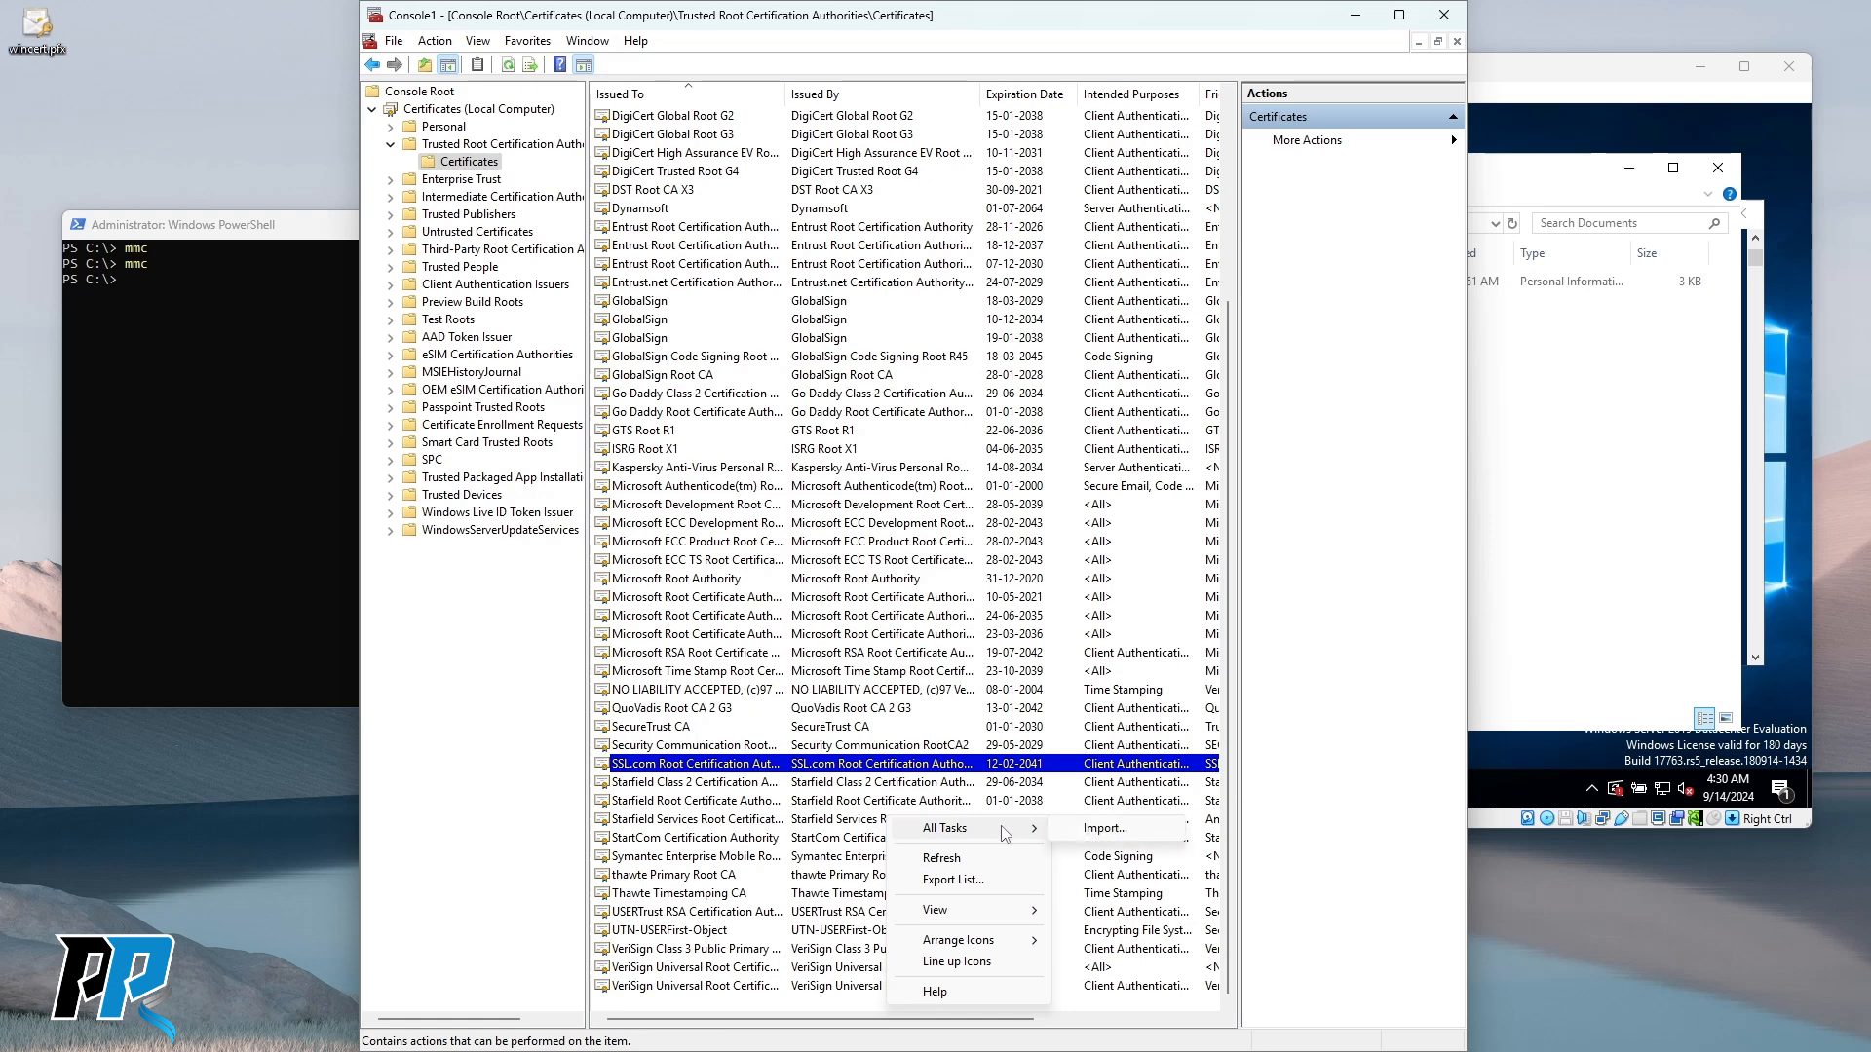
{"action": "left_click", "coordinate": [1104, 830]}
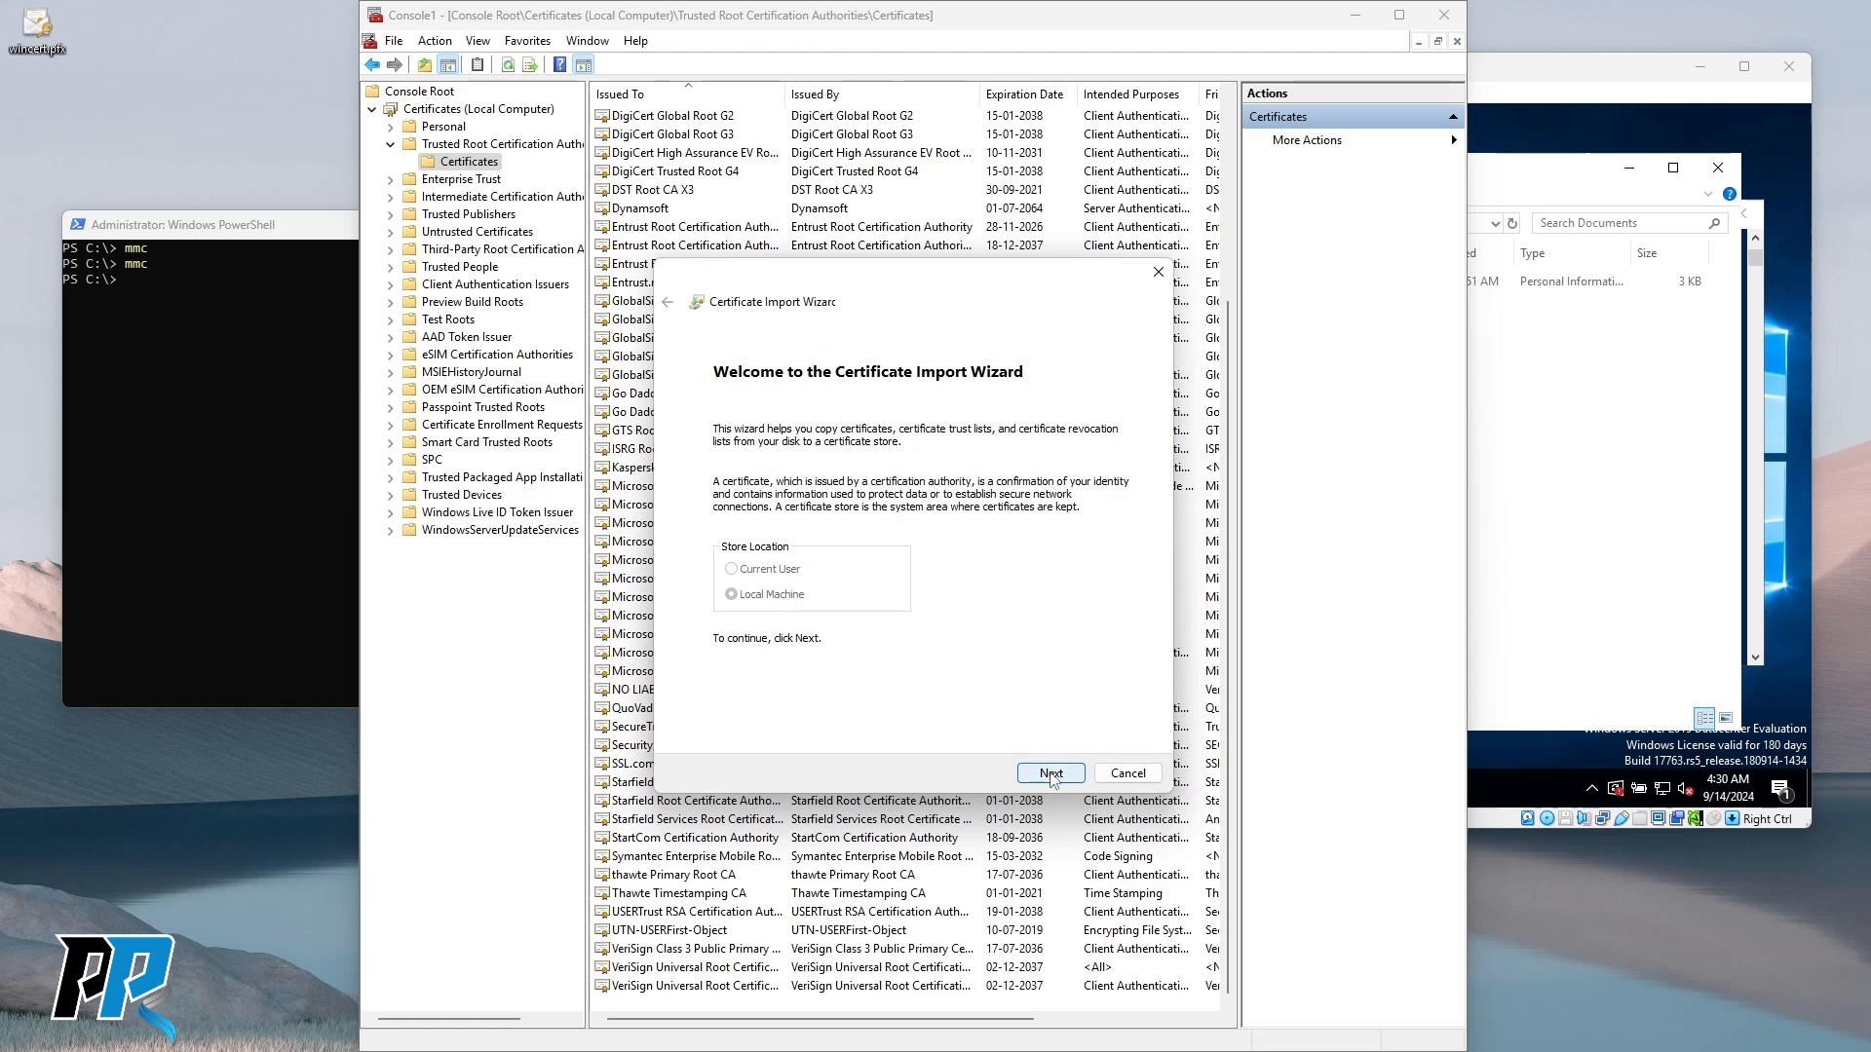
{"action": "left_click", "coordinate": [1050, 773]}
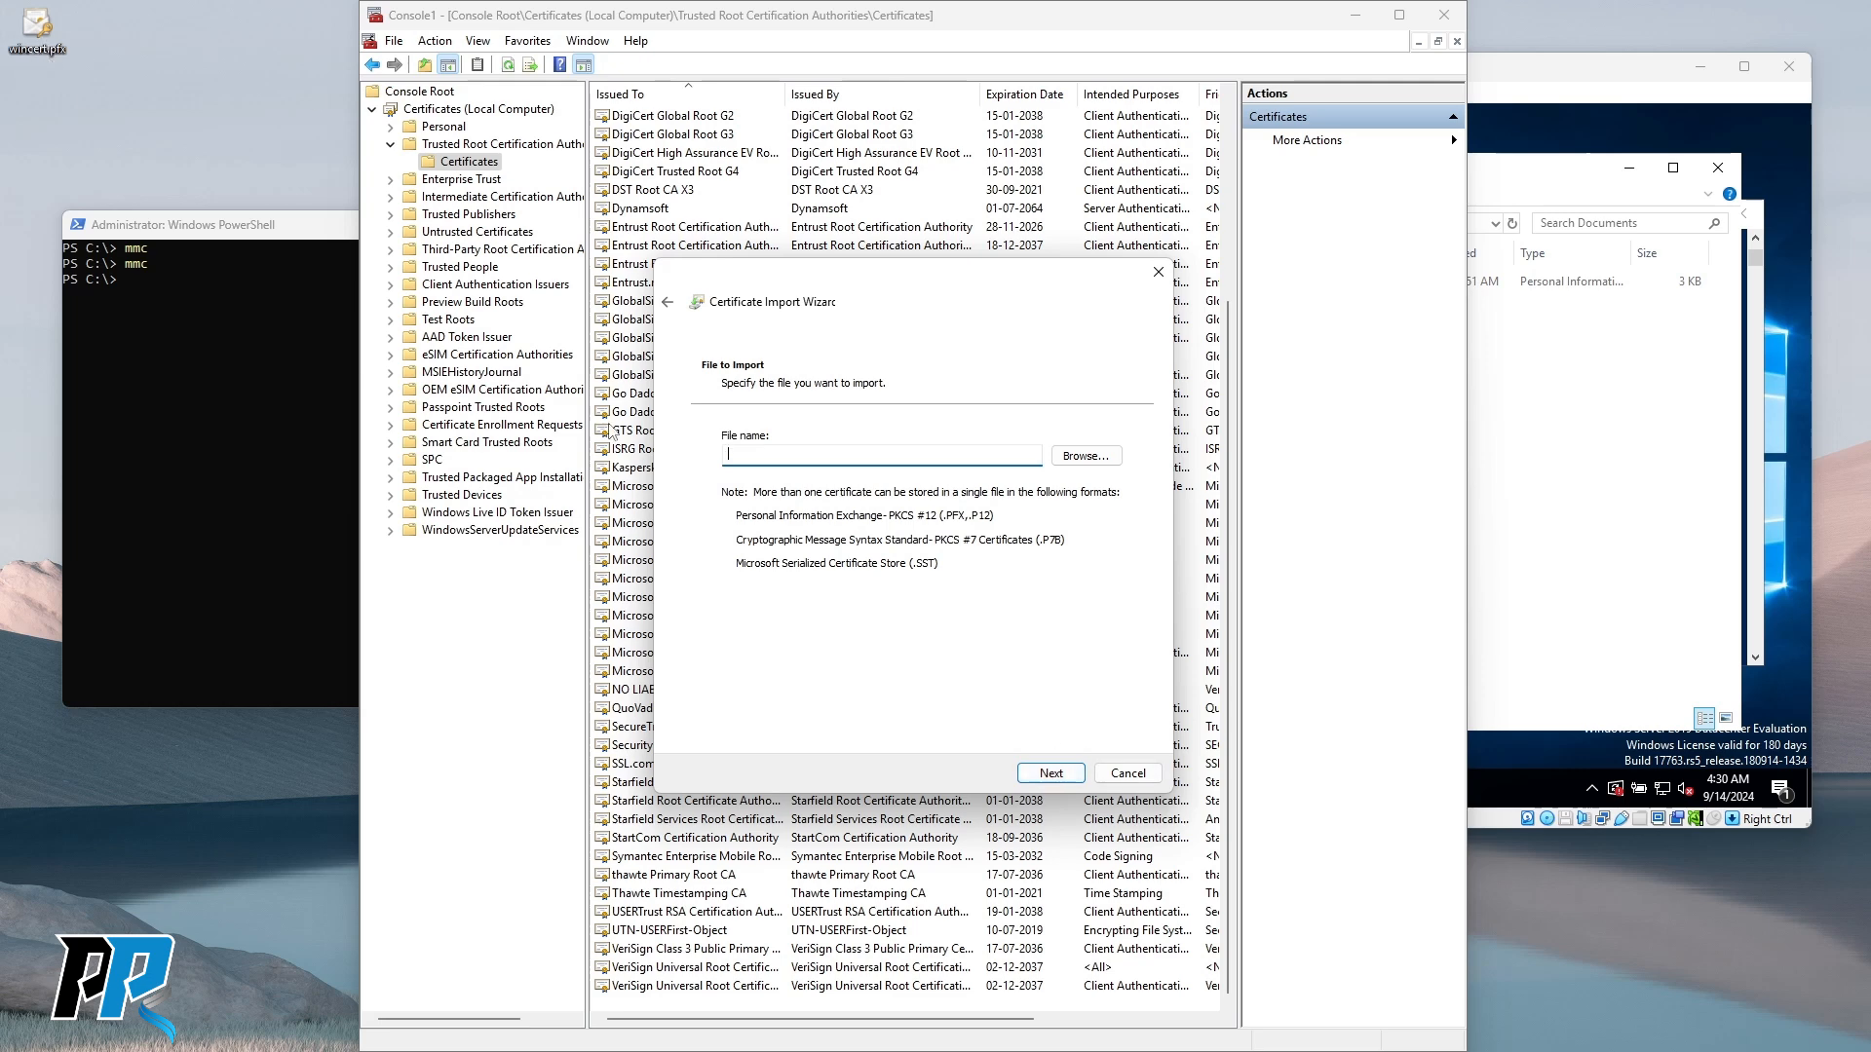
{"action": "left_click", "coordinate": [1085, 458]}
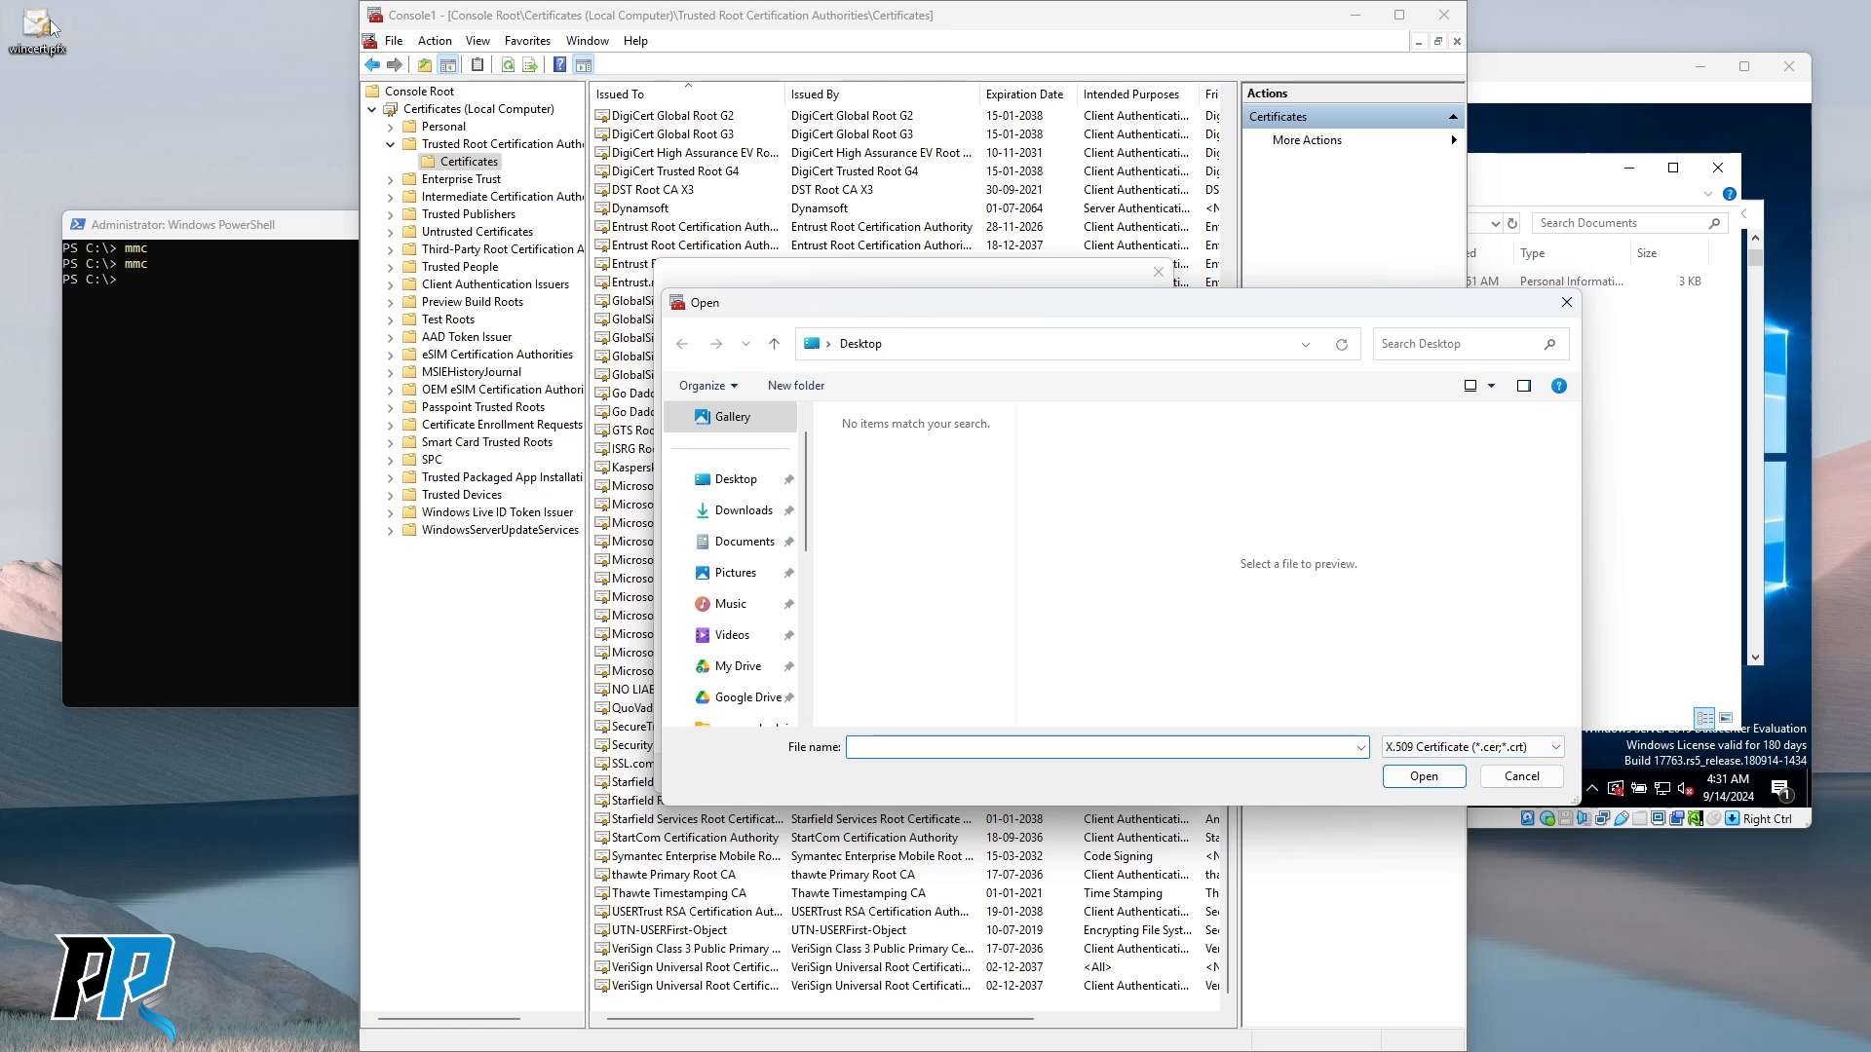
{"action": "left_click", "coordinate": [1501, 747]}
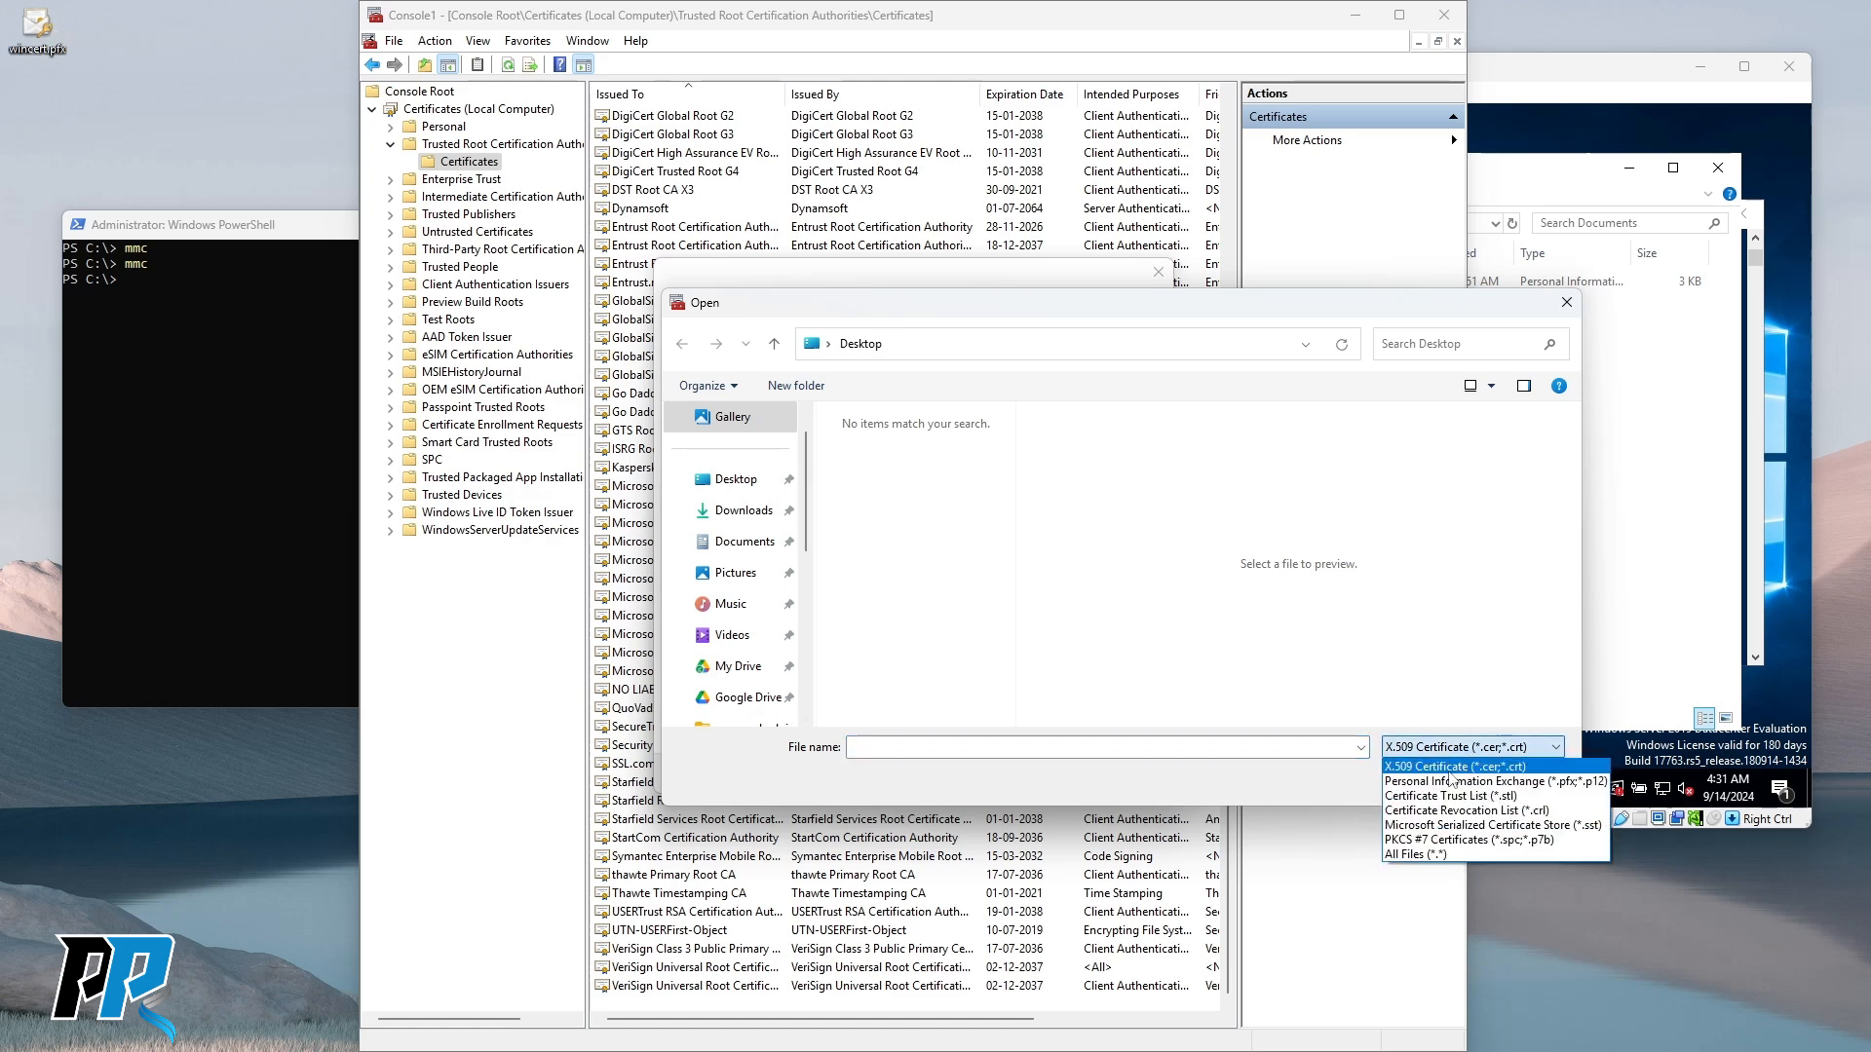
{"action": "left_click", "coordinate": [1446, 855]}
{"action": "scroll", "coordinate": [926, 594], "scroll_direction": "down", "scroll_amount": 10}
{"action": "left_click", "coordinate": [867, 682]}
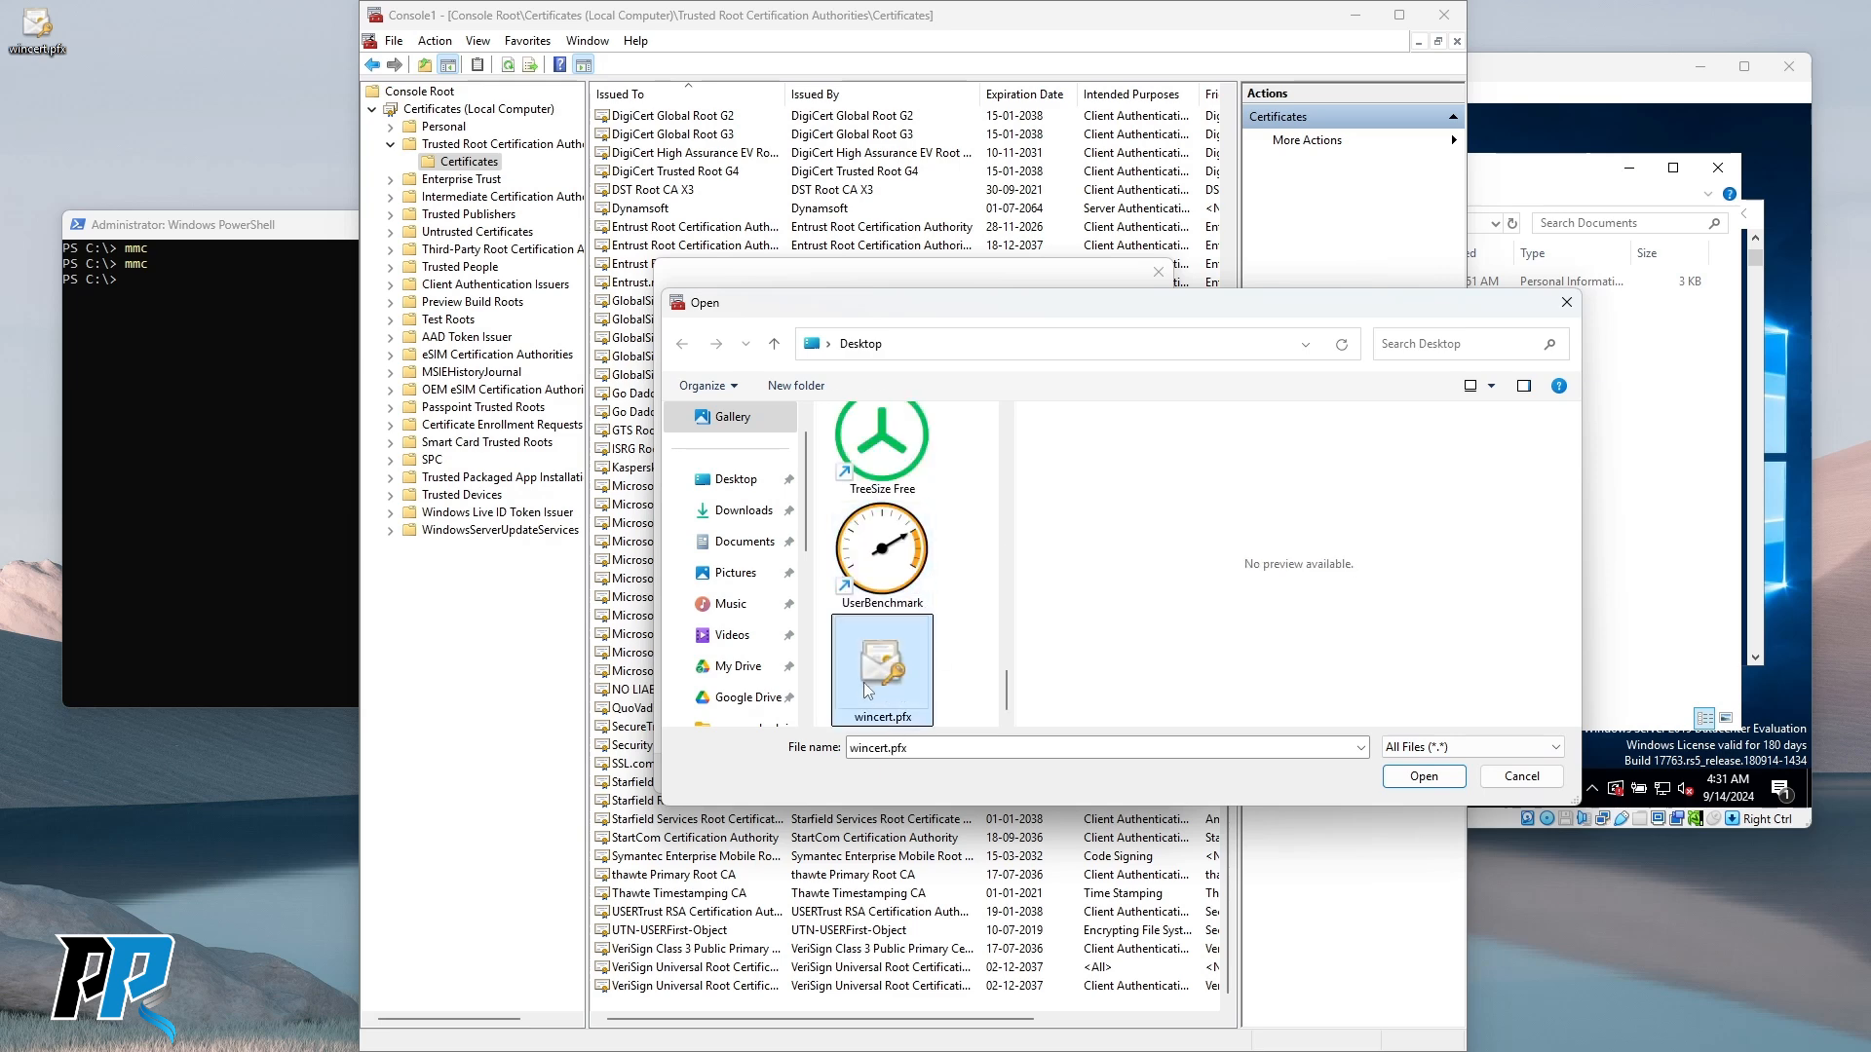
{"action": "left_click", "coordinate": [1413, 784]}
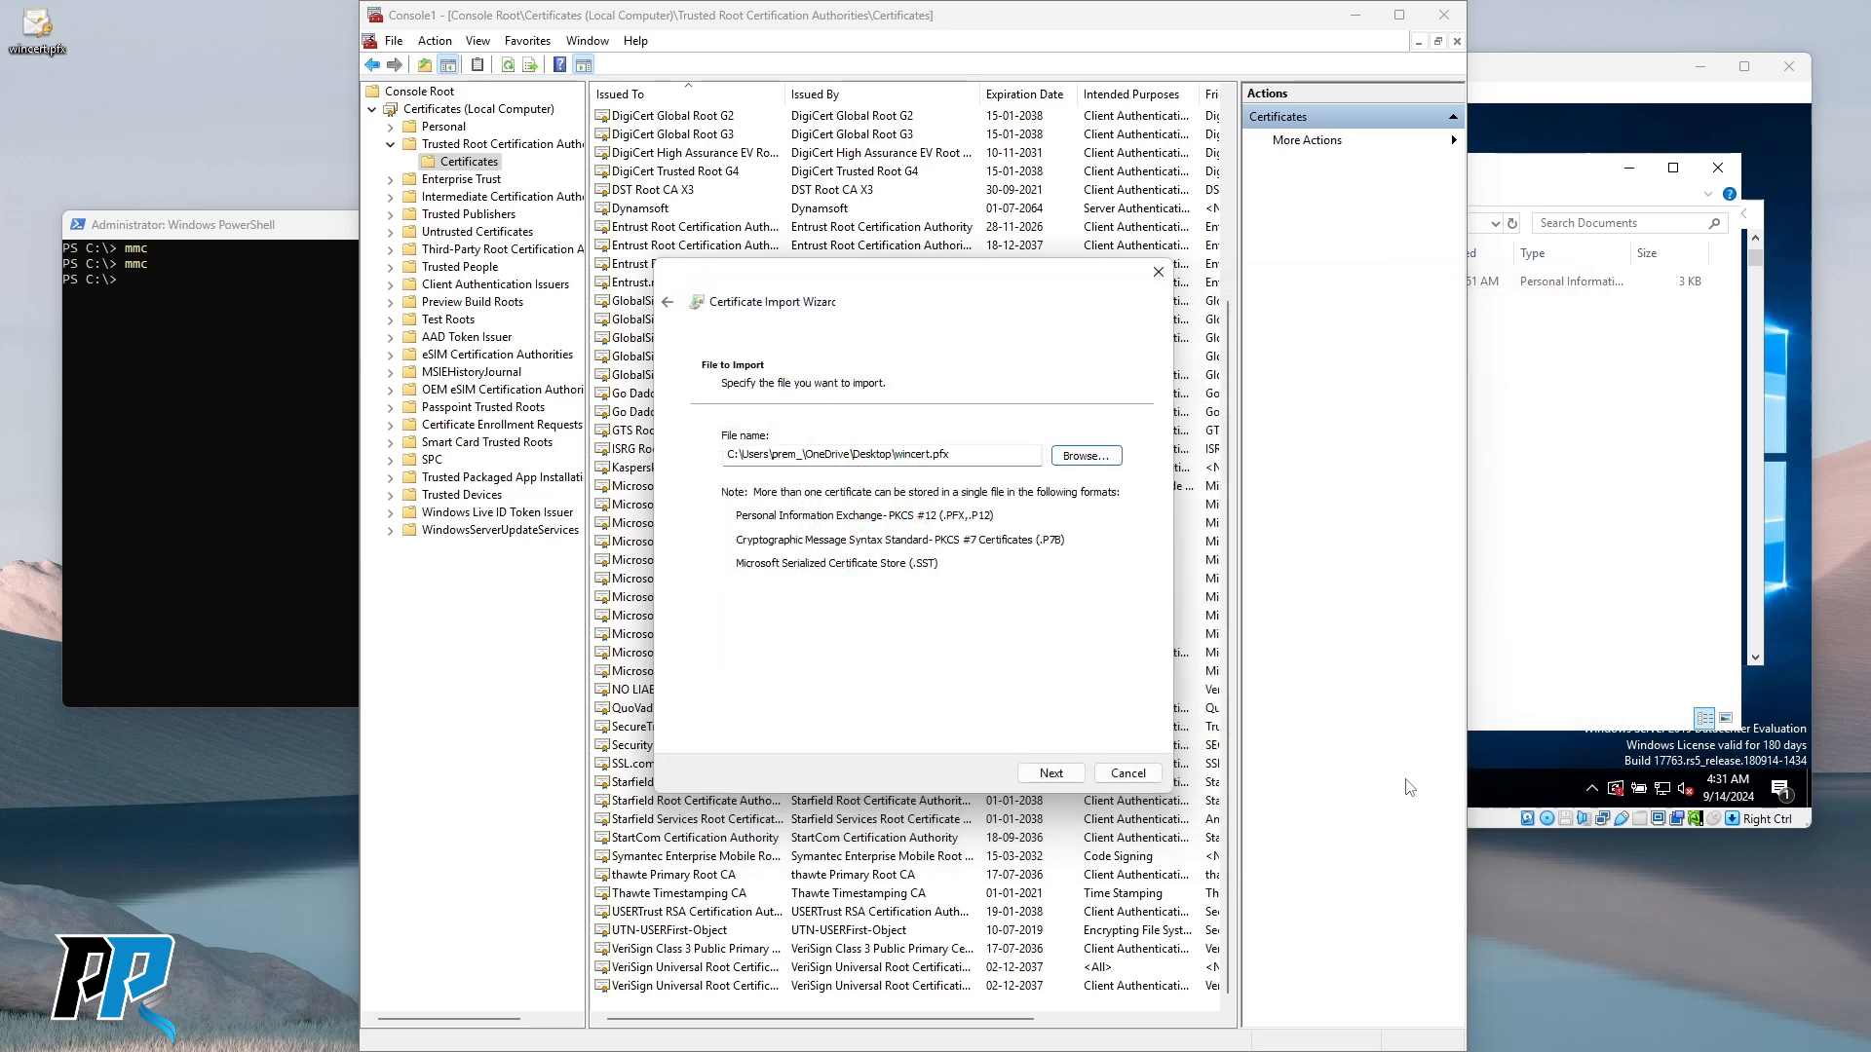
Finish importing into Trusted Root Certification Authorities and open the new WIN-QEMJV9V8SMQ certificate.
{"action": "left_click", "coordinate": [1057, 780]}
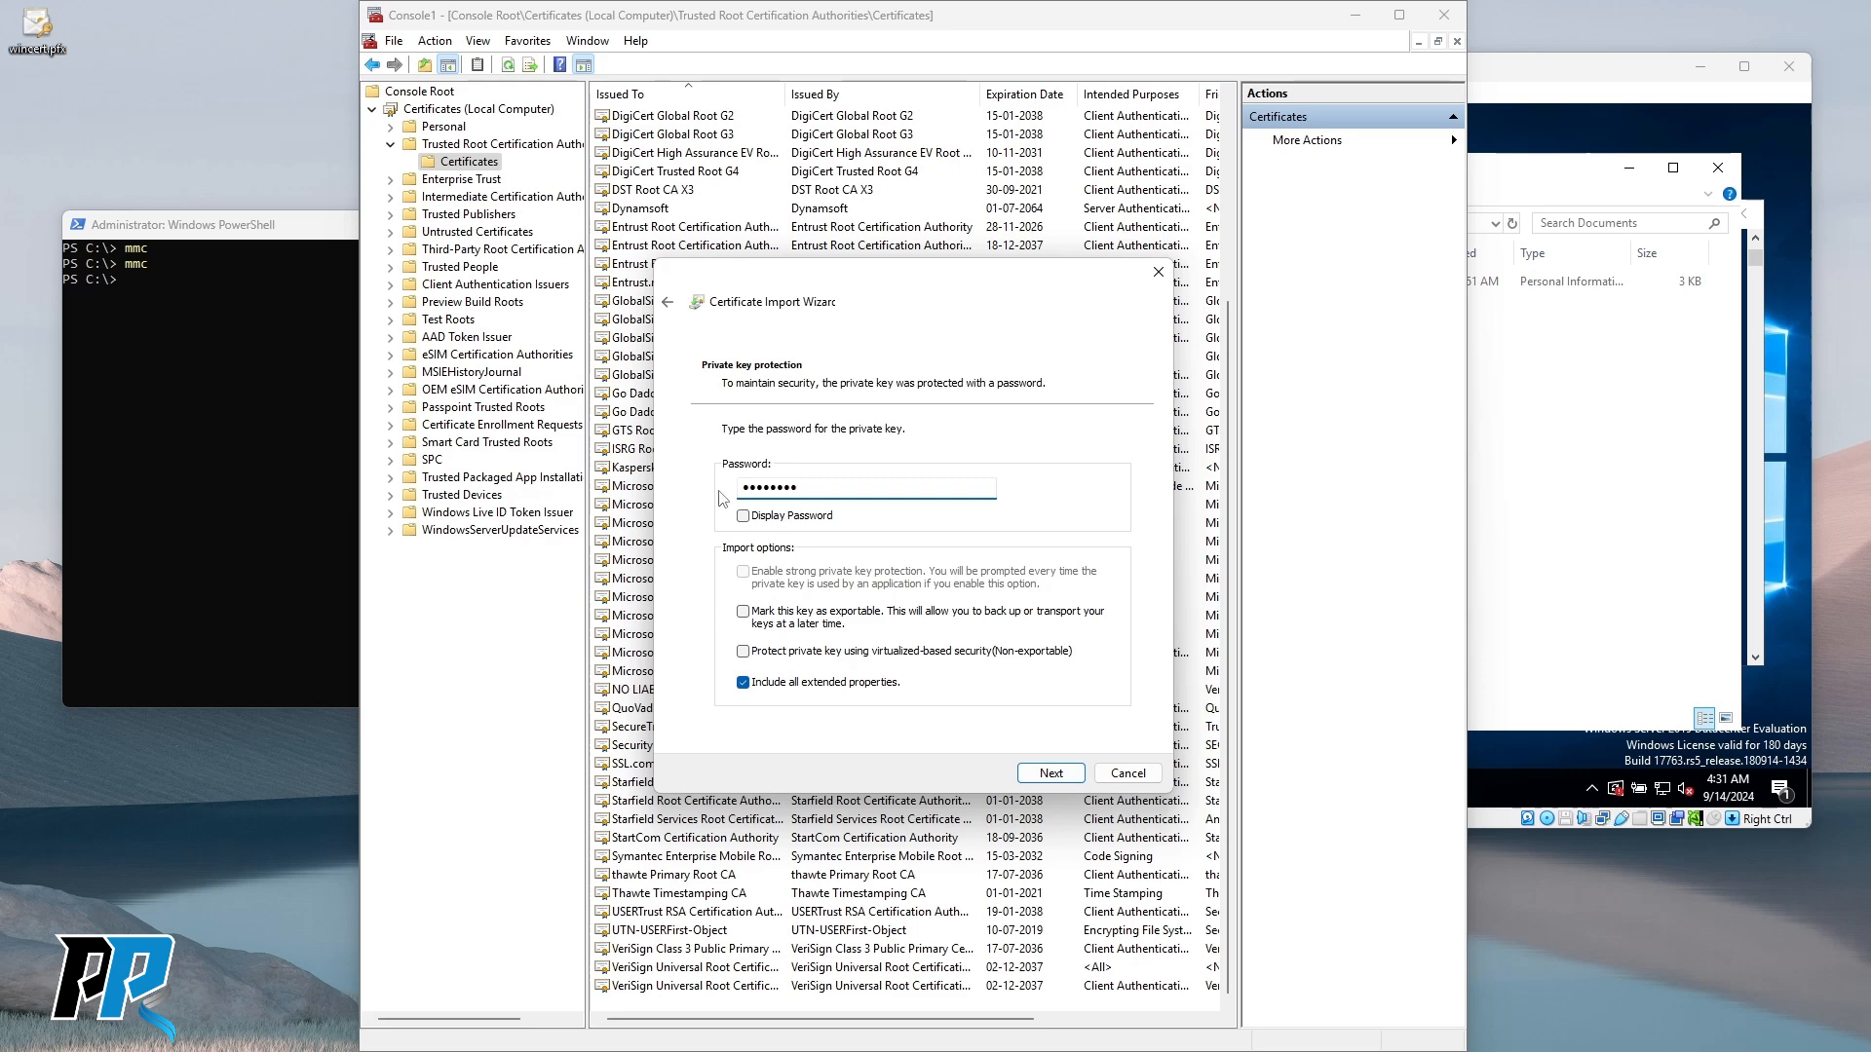
{"action": "left_click", "coordinate": [1050, 775]}
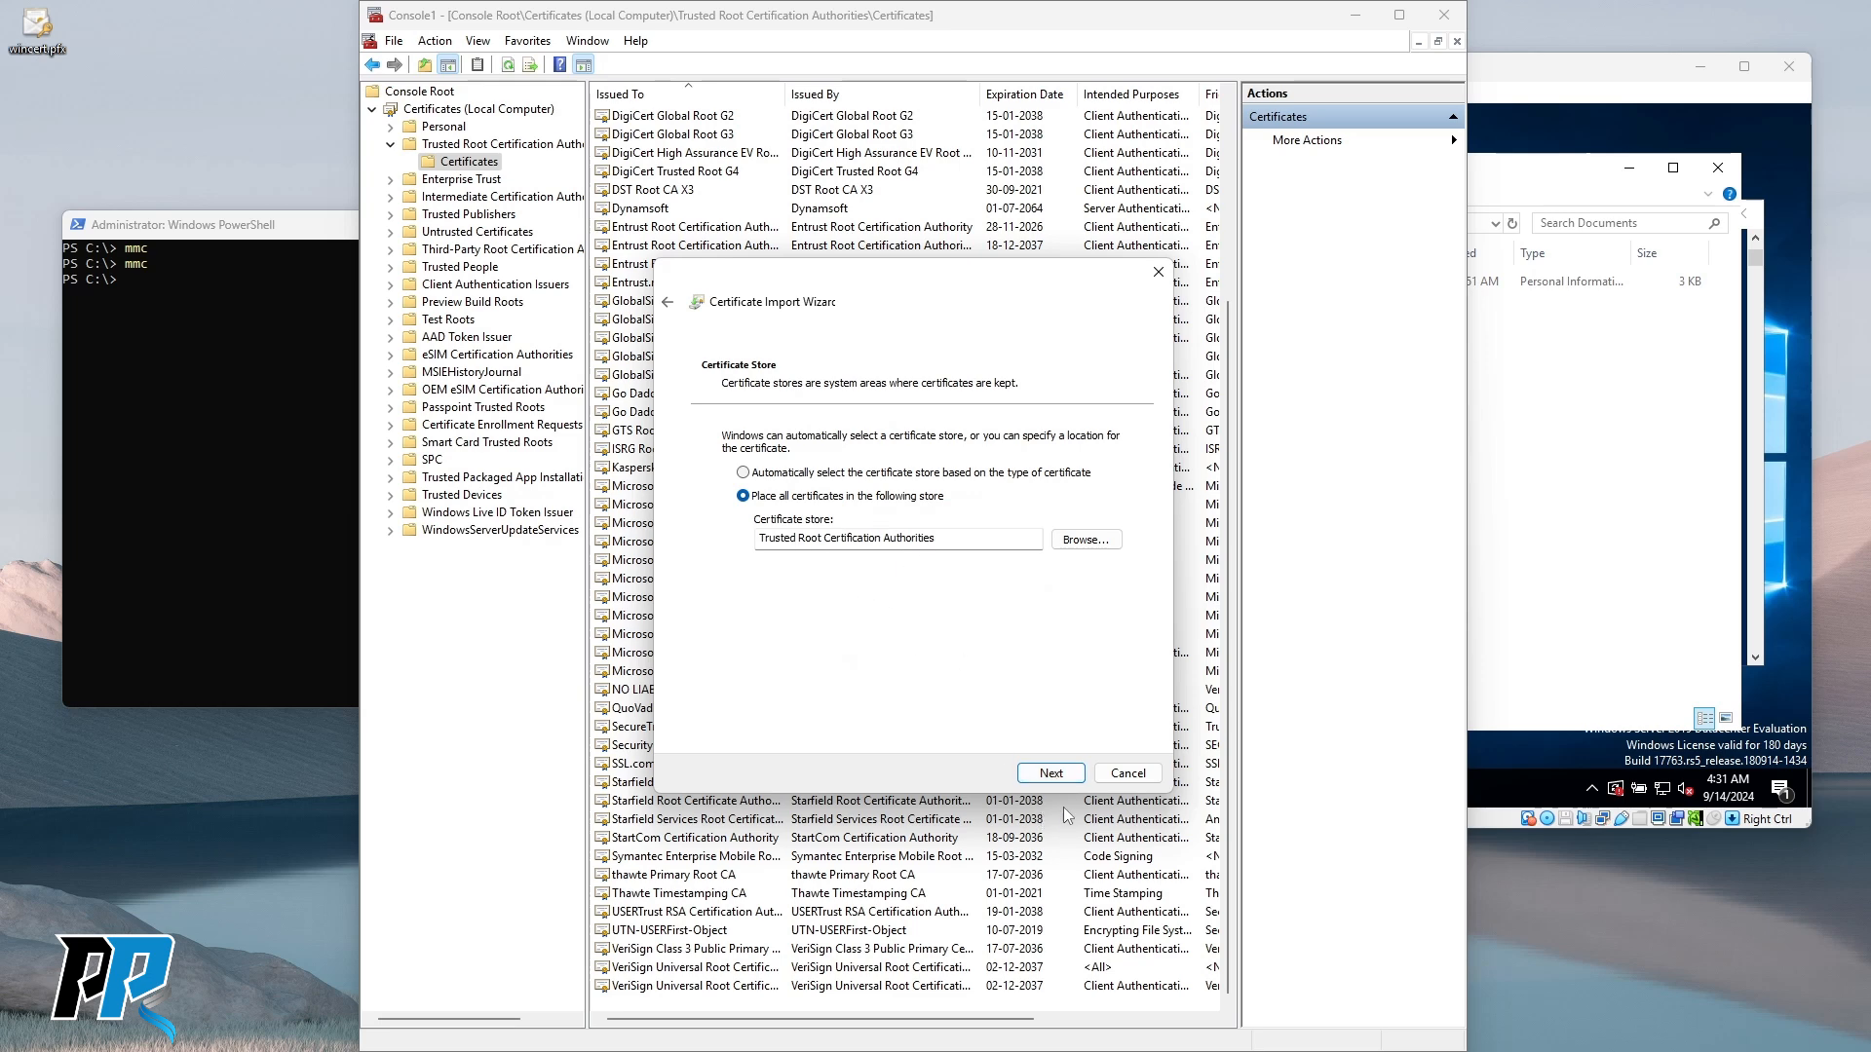
{"action": "left_click", "coordinate": [1056, 781]}
{"action": "left_click", "coordinate": [1050, 774]}
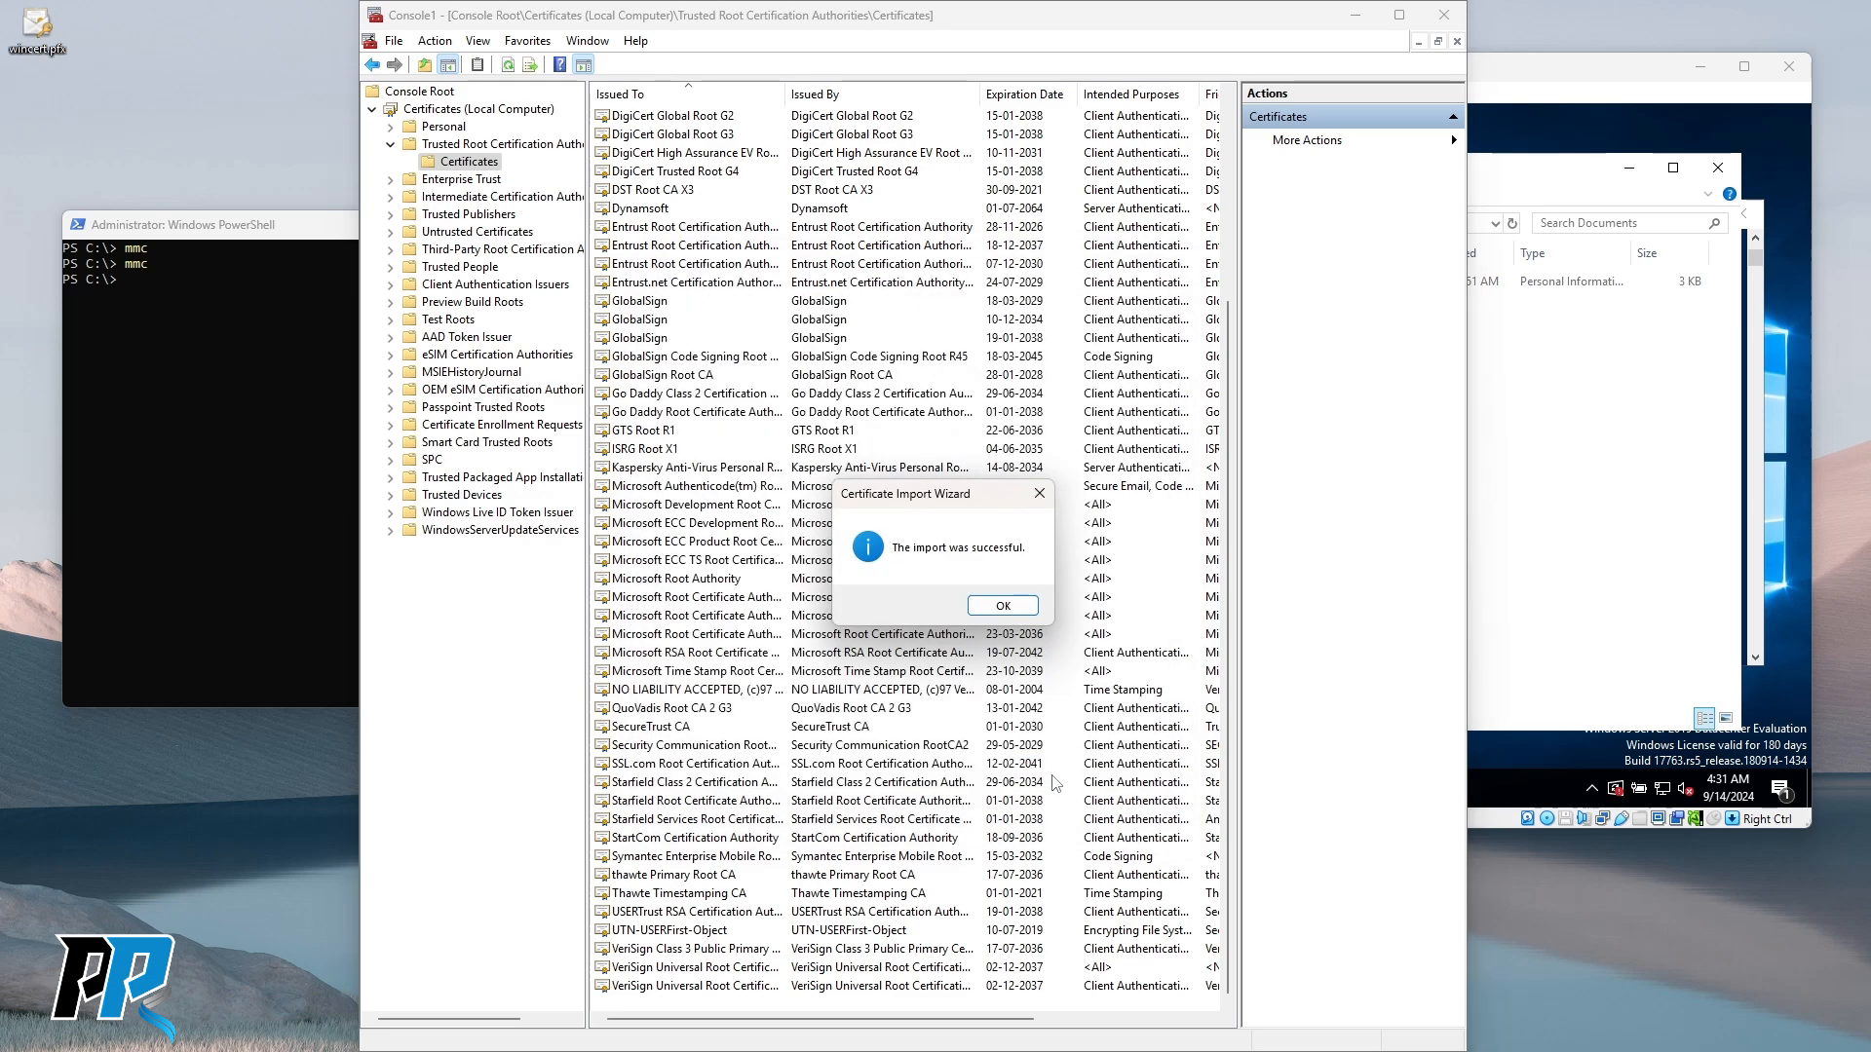
{"action": "left_click", "coordinate": [1003, 606]}
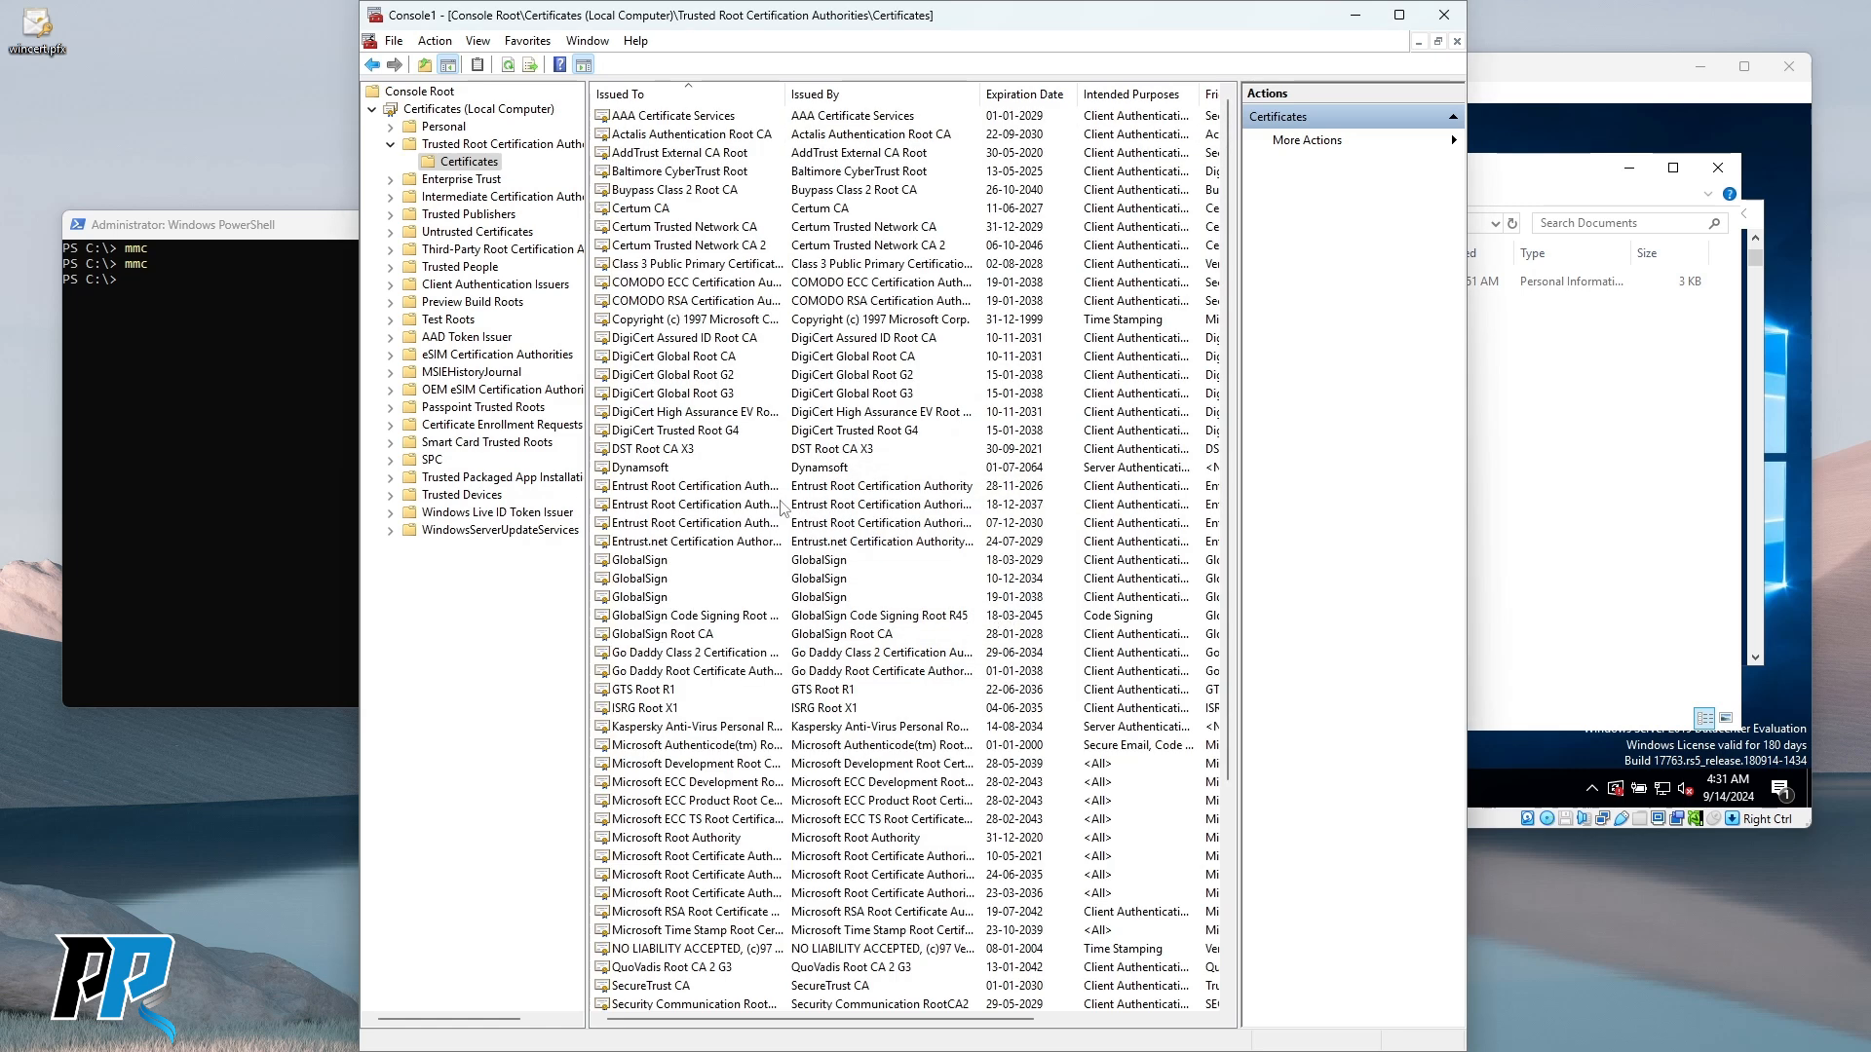
{"action": "double_click", "coordinate": [694, 985]}
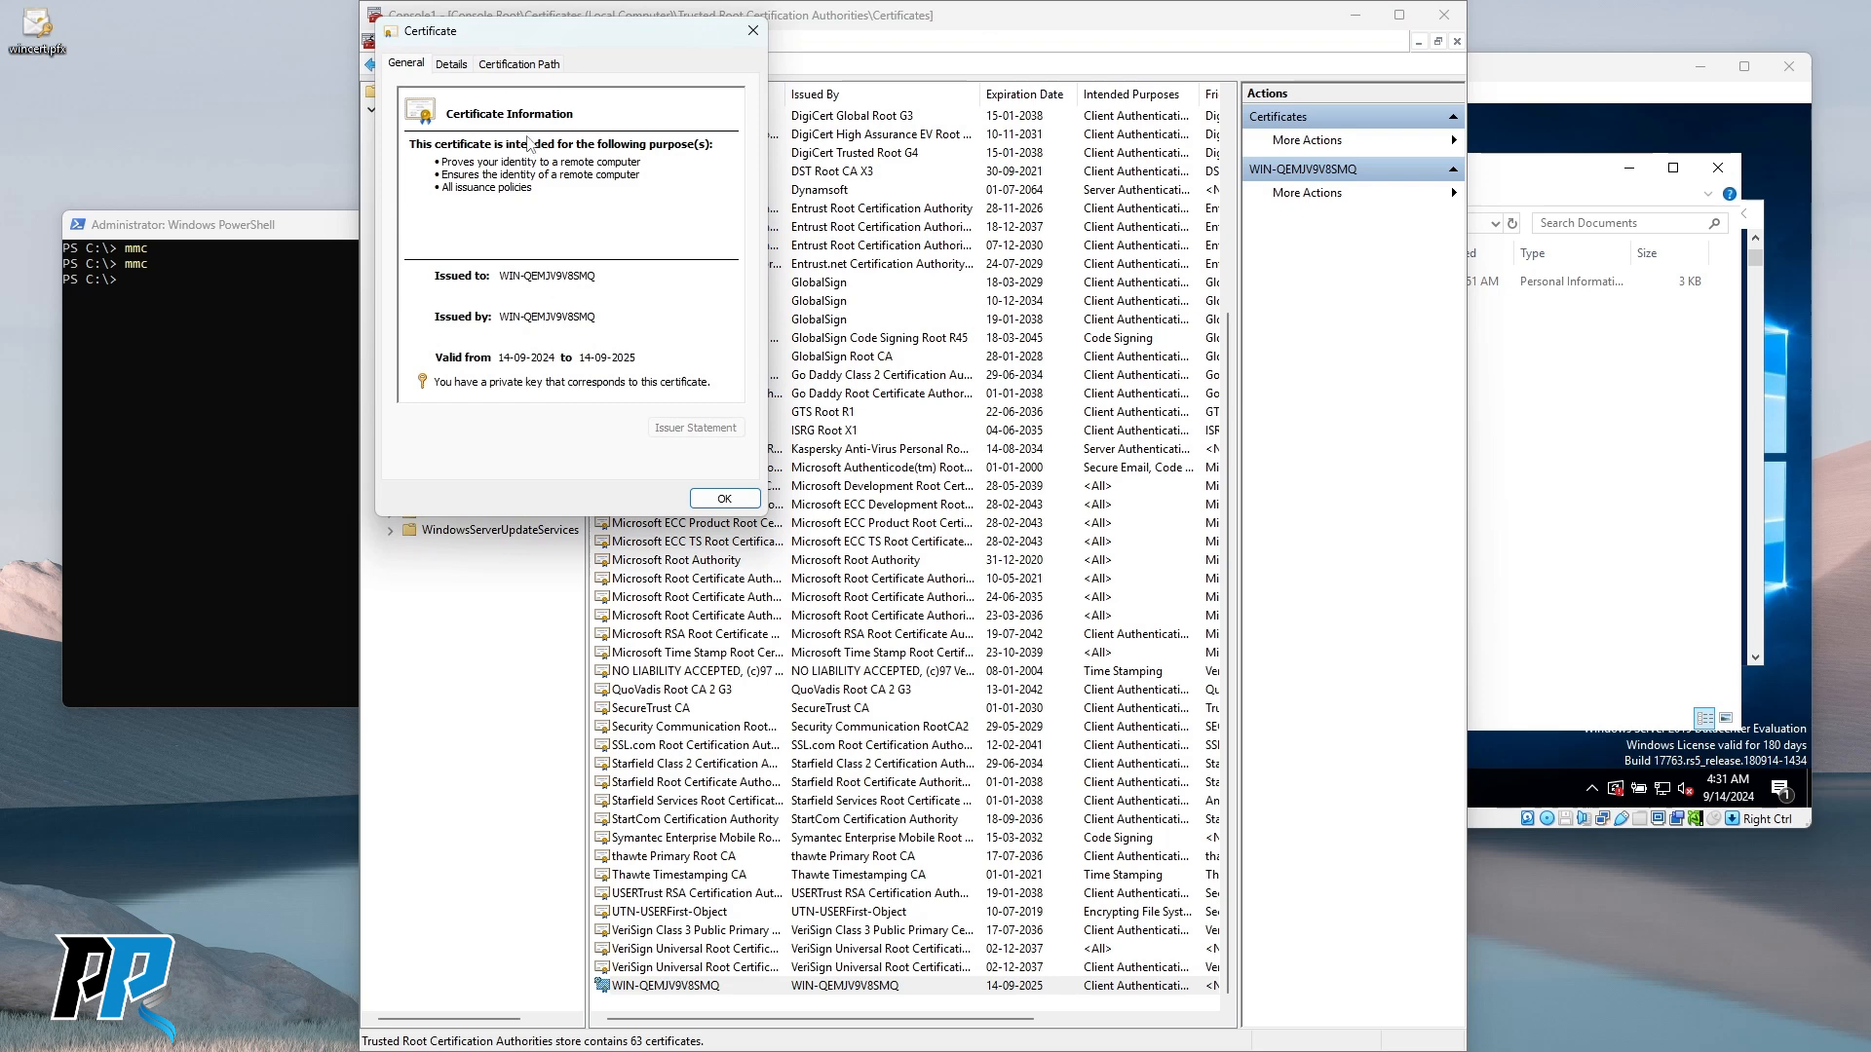
Review the WIN-QEMJV9V8SMQ certificate's Details, General and Certification Path tabs, confirming 'This certificate is OK'.
{"action": "left_click", "coordinate": [519, 65]}
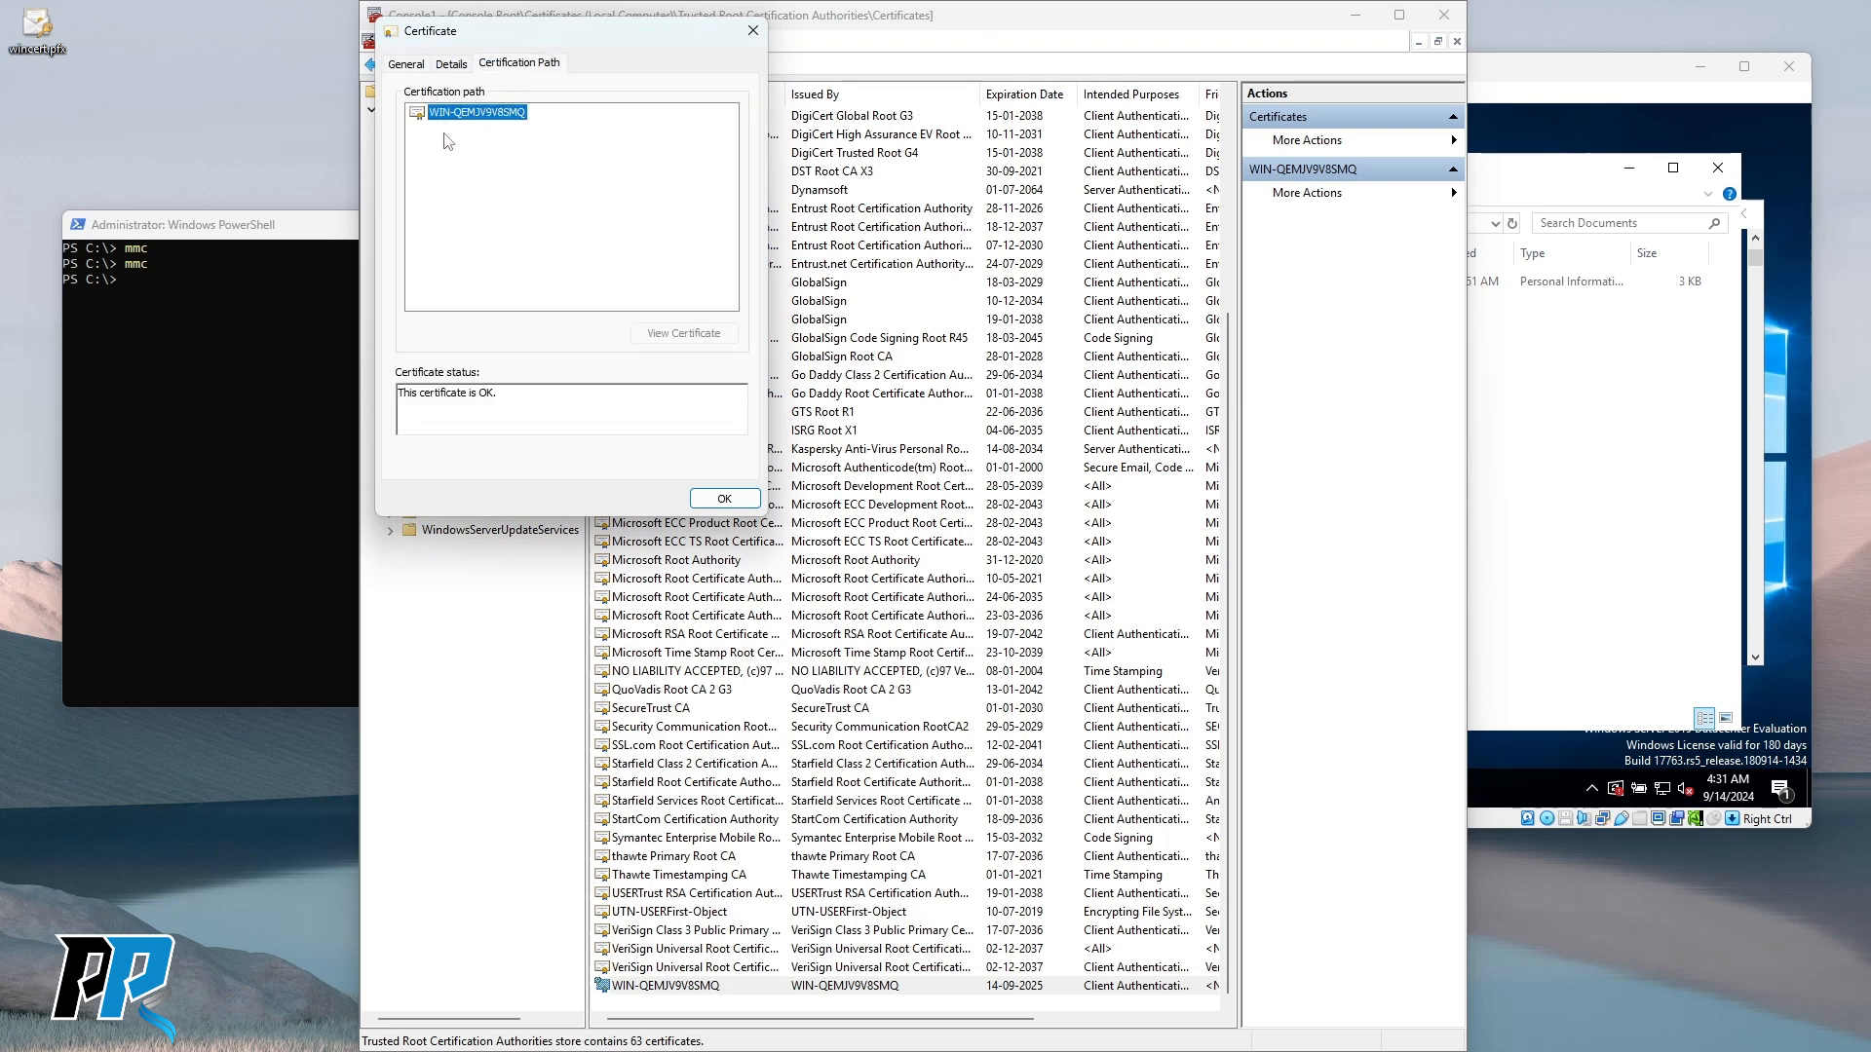
{"action": "left_click_drag", "start_coordinate": [418, 392], "coordinate": [504, 396]}
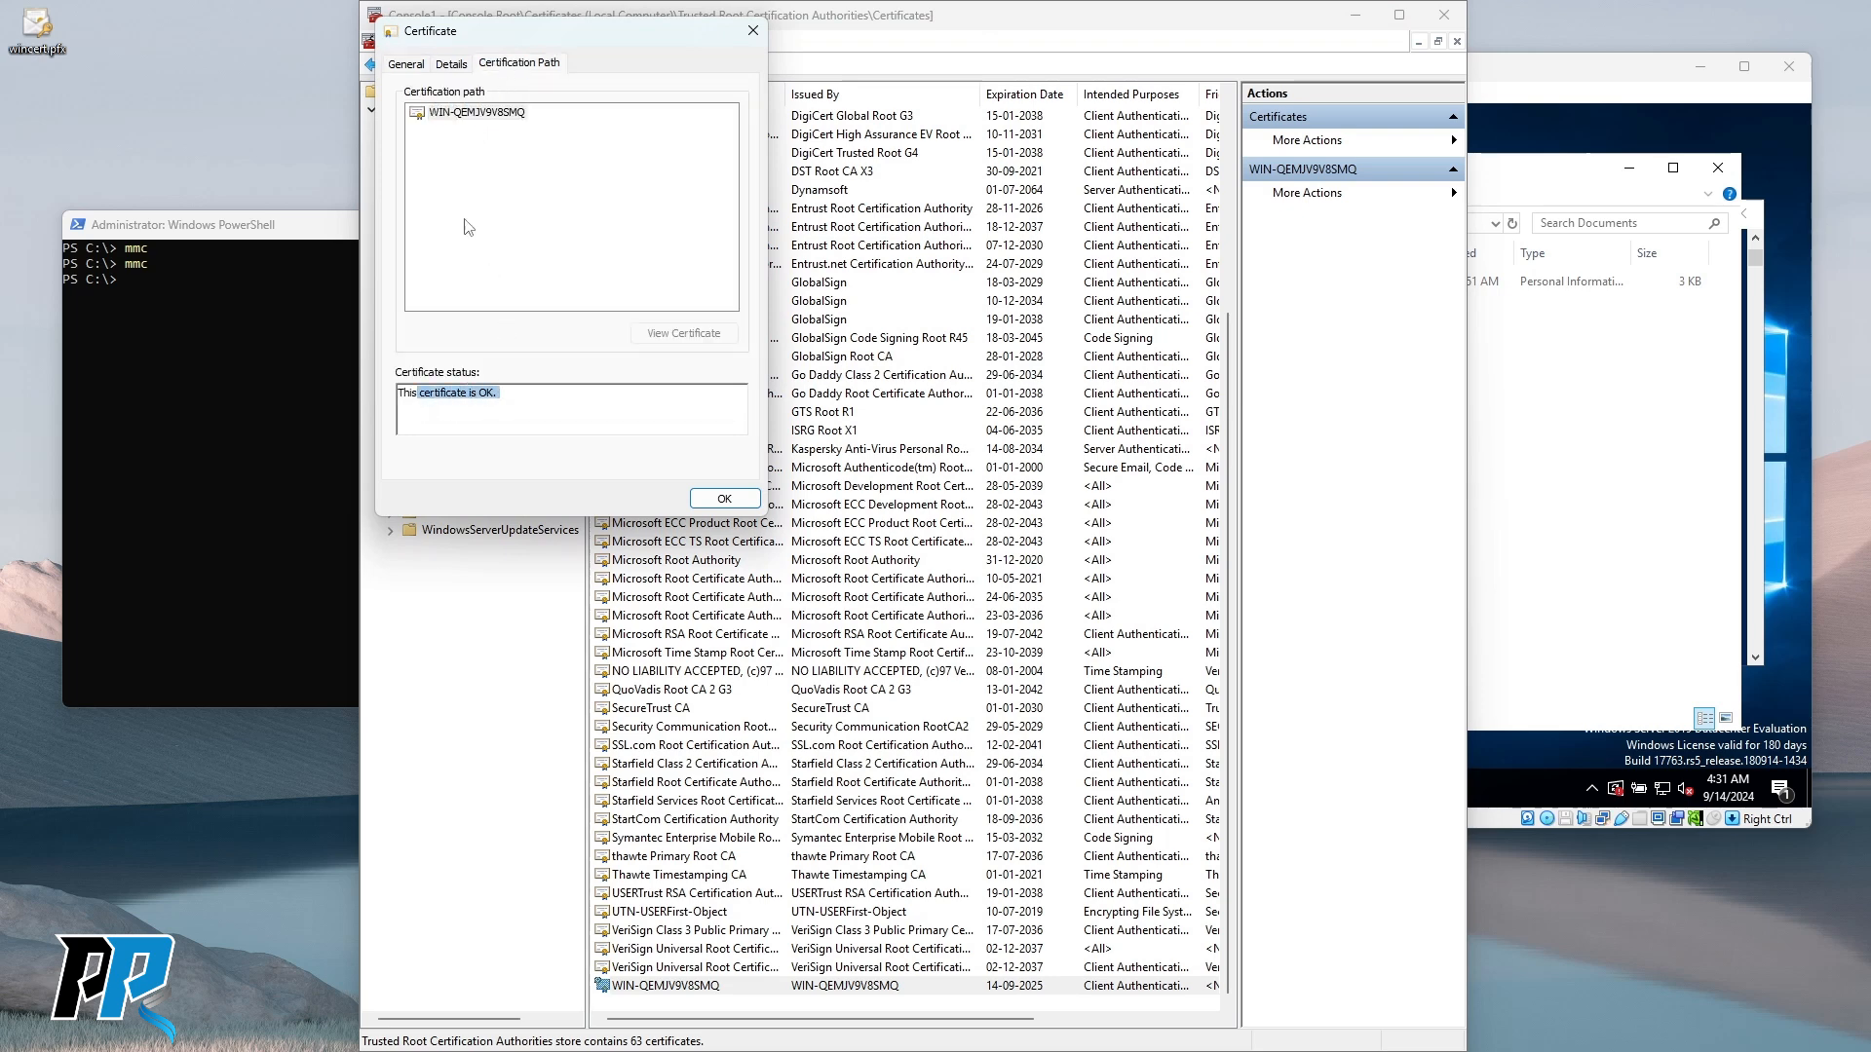
{"action": "left_click", "coordinate": [449, 70]}
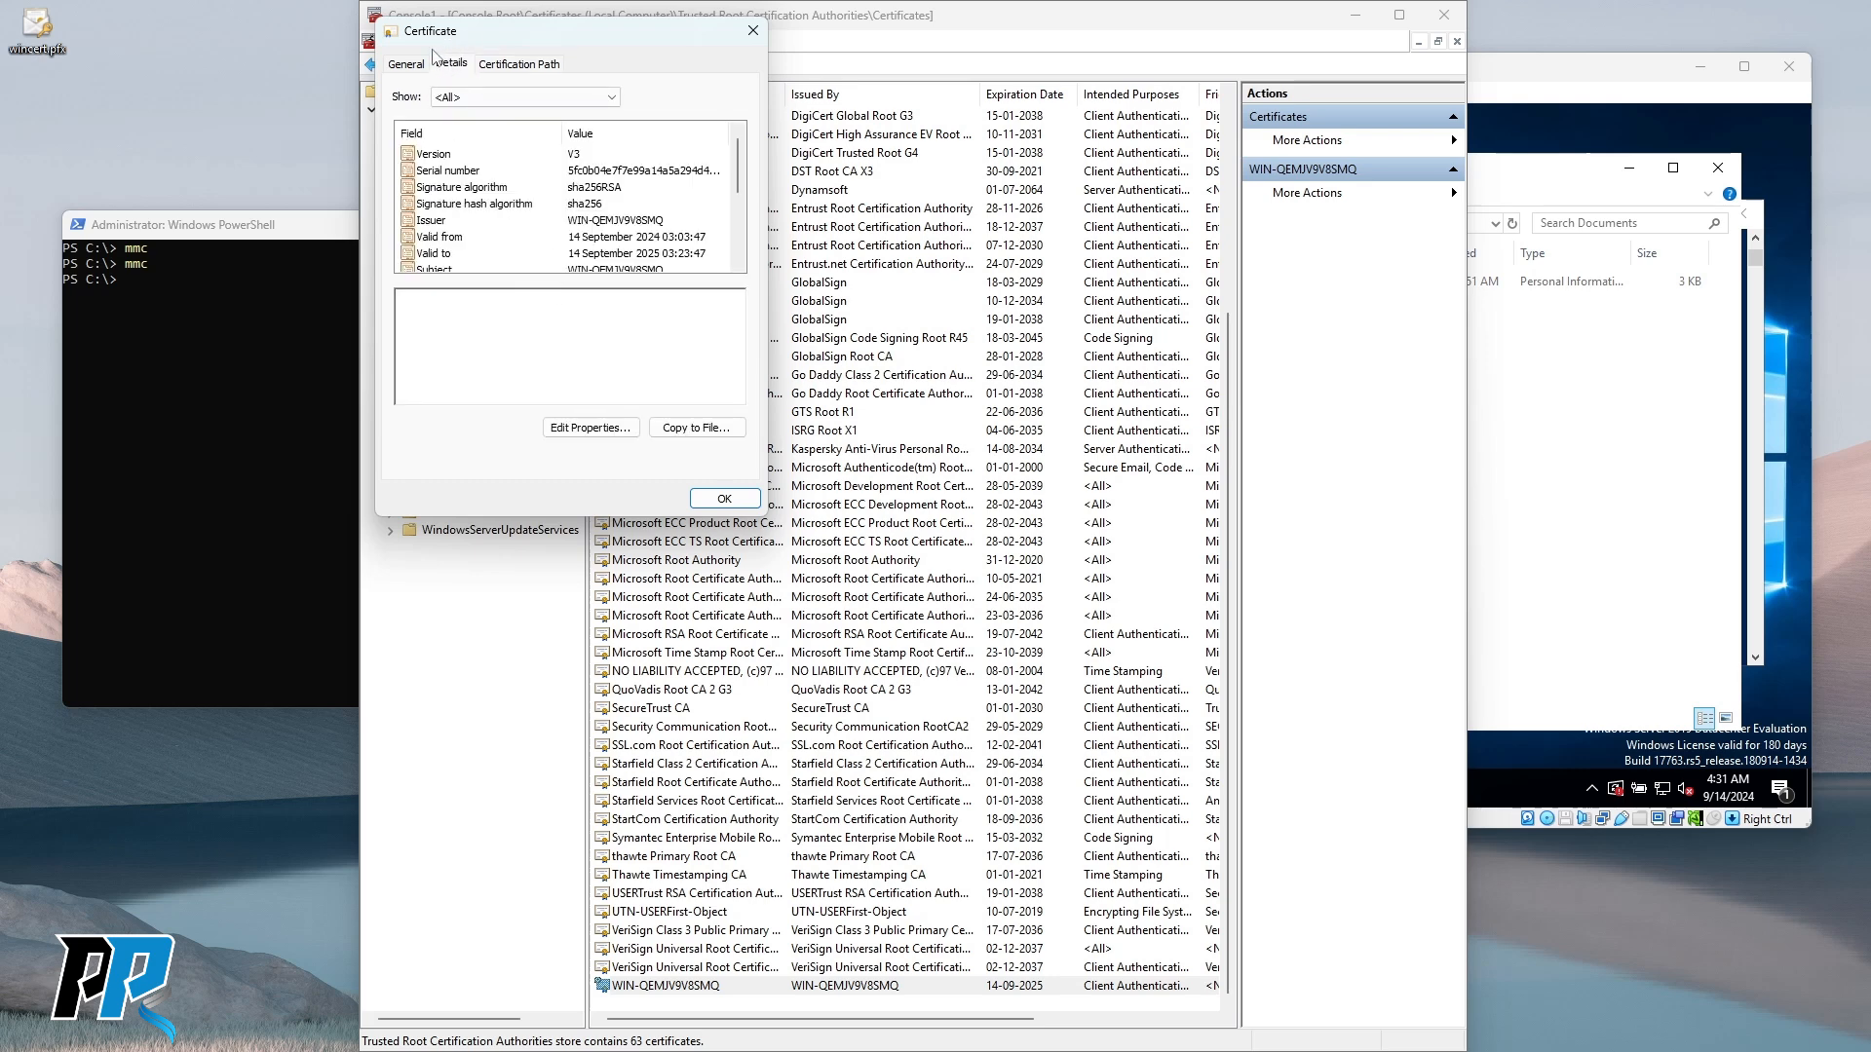
{"action": "left_click", "coordinate": [404, 69]}
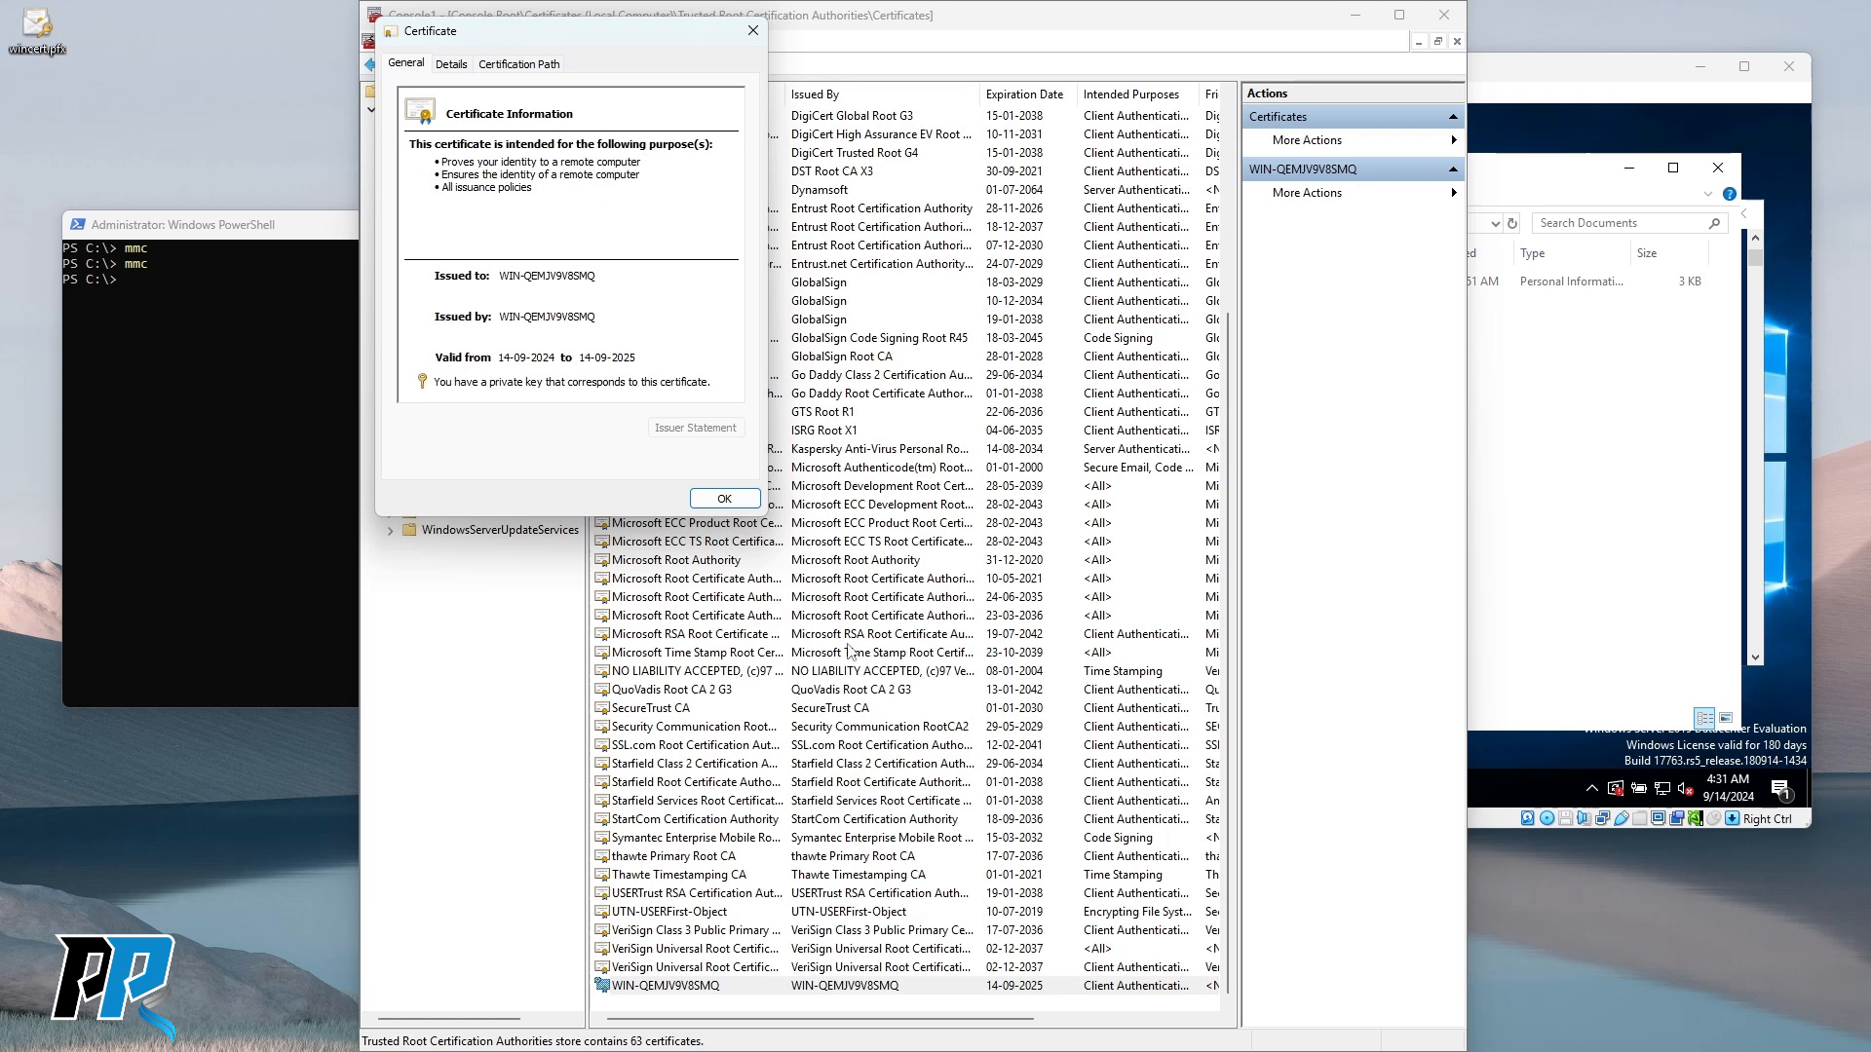
{"action": "left_click", "coordinate": [514, 64]}
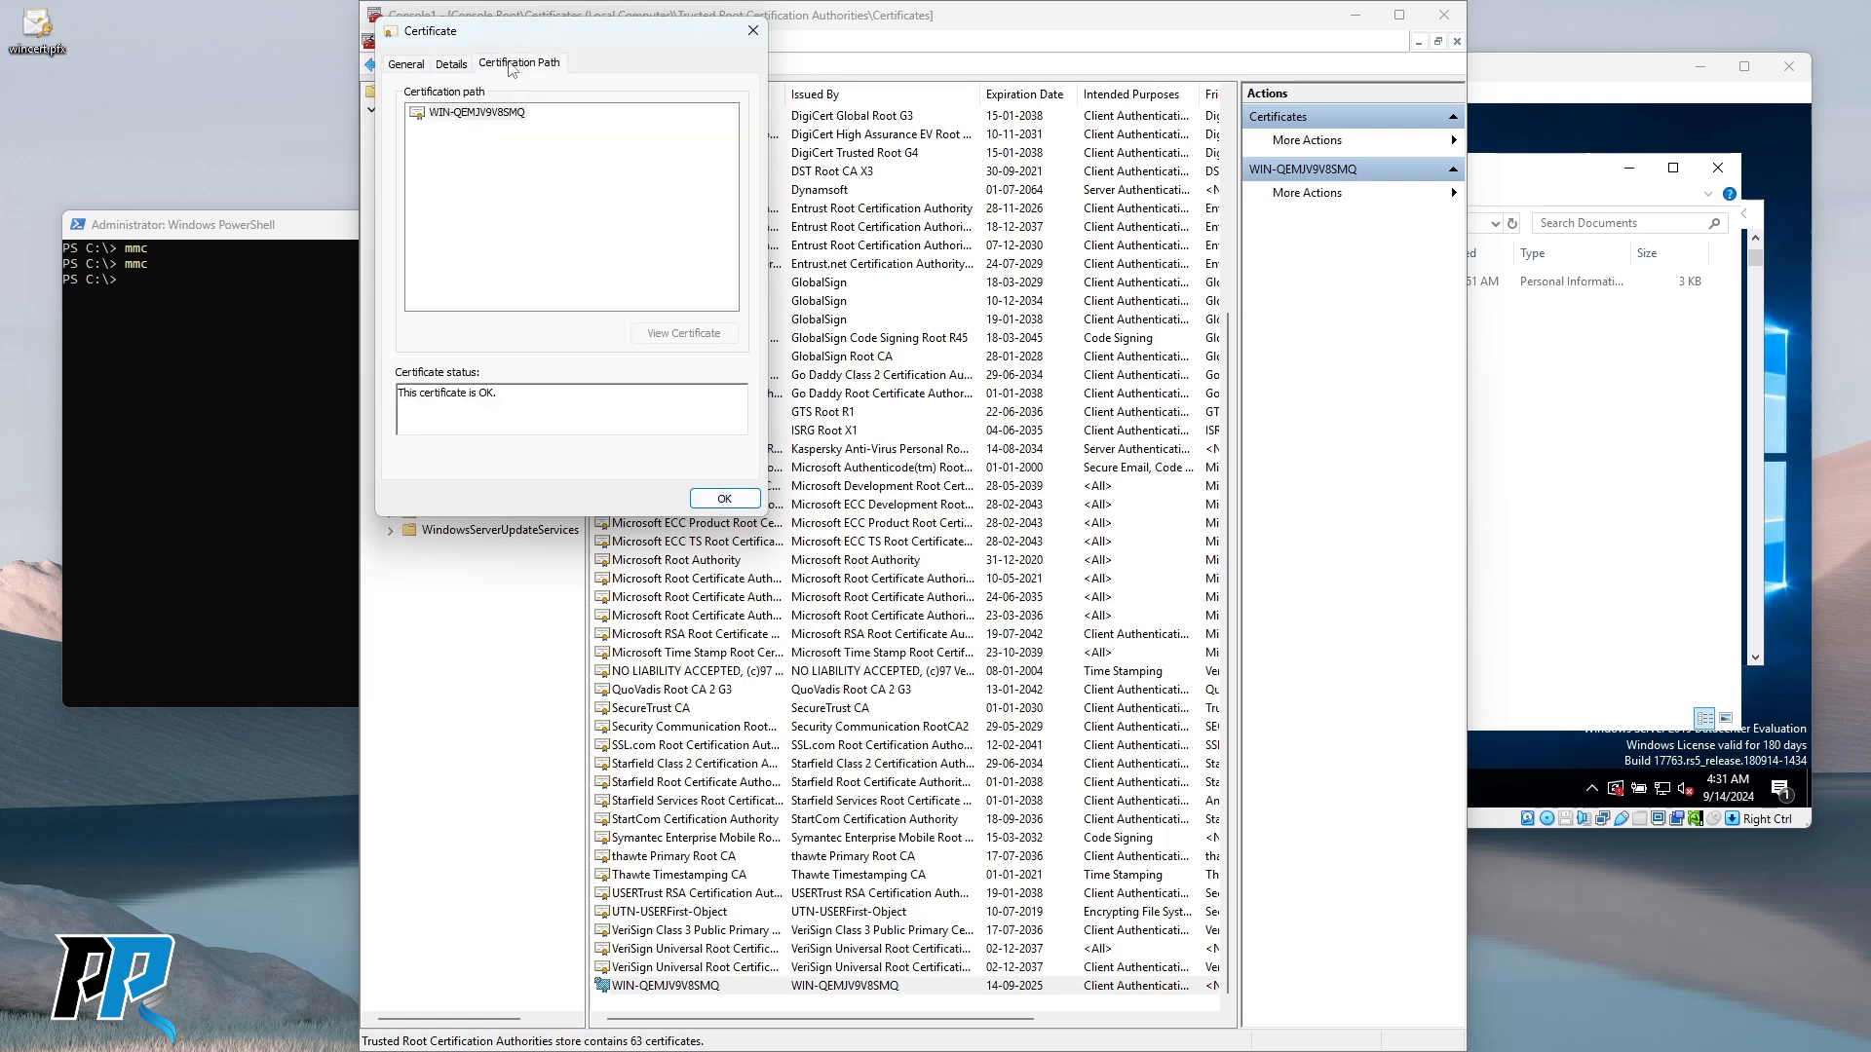
Close the certificate properties and exit the console without saving Console1.
{"action": "left_click", "coordinate": [726, 499]}
{"action": "left_click", "coordinate": [1444, 15]}
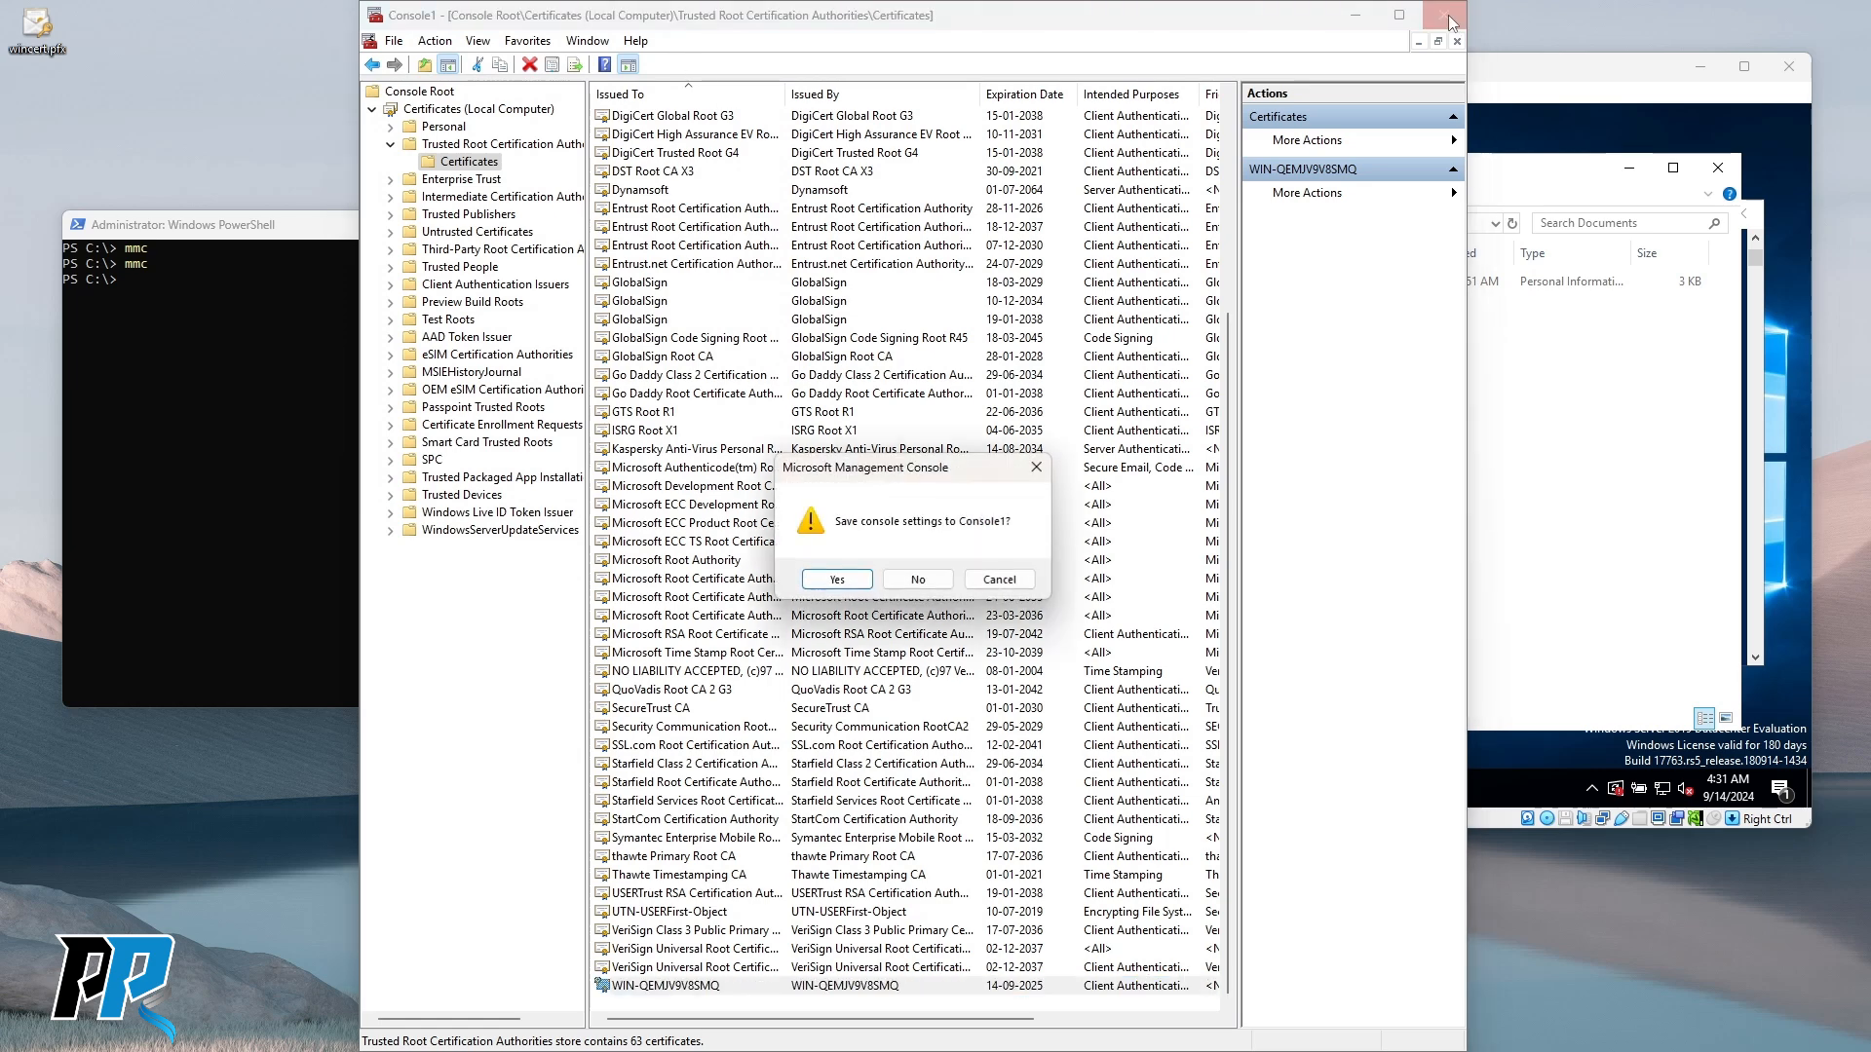
{"action": "left_click", "coordinate": [911, 583]}
{"action": "left_click", "coordinate": [395, 455]}
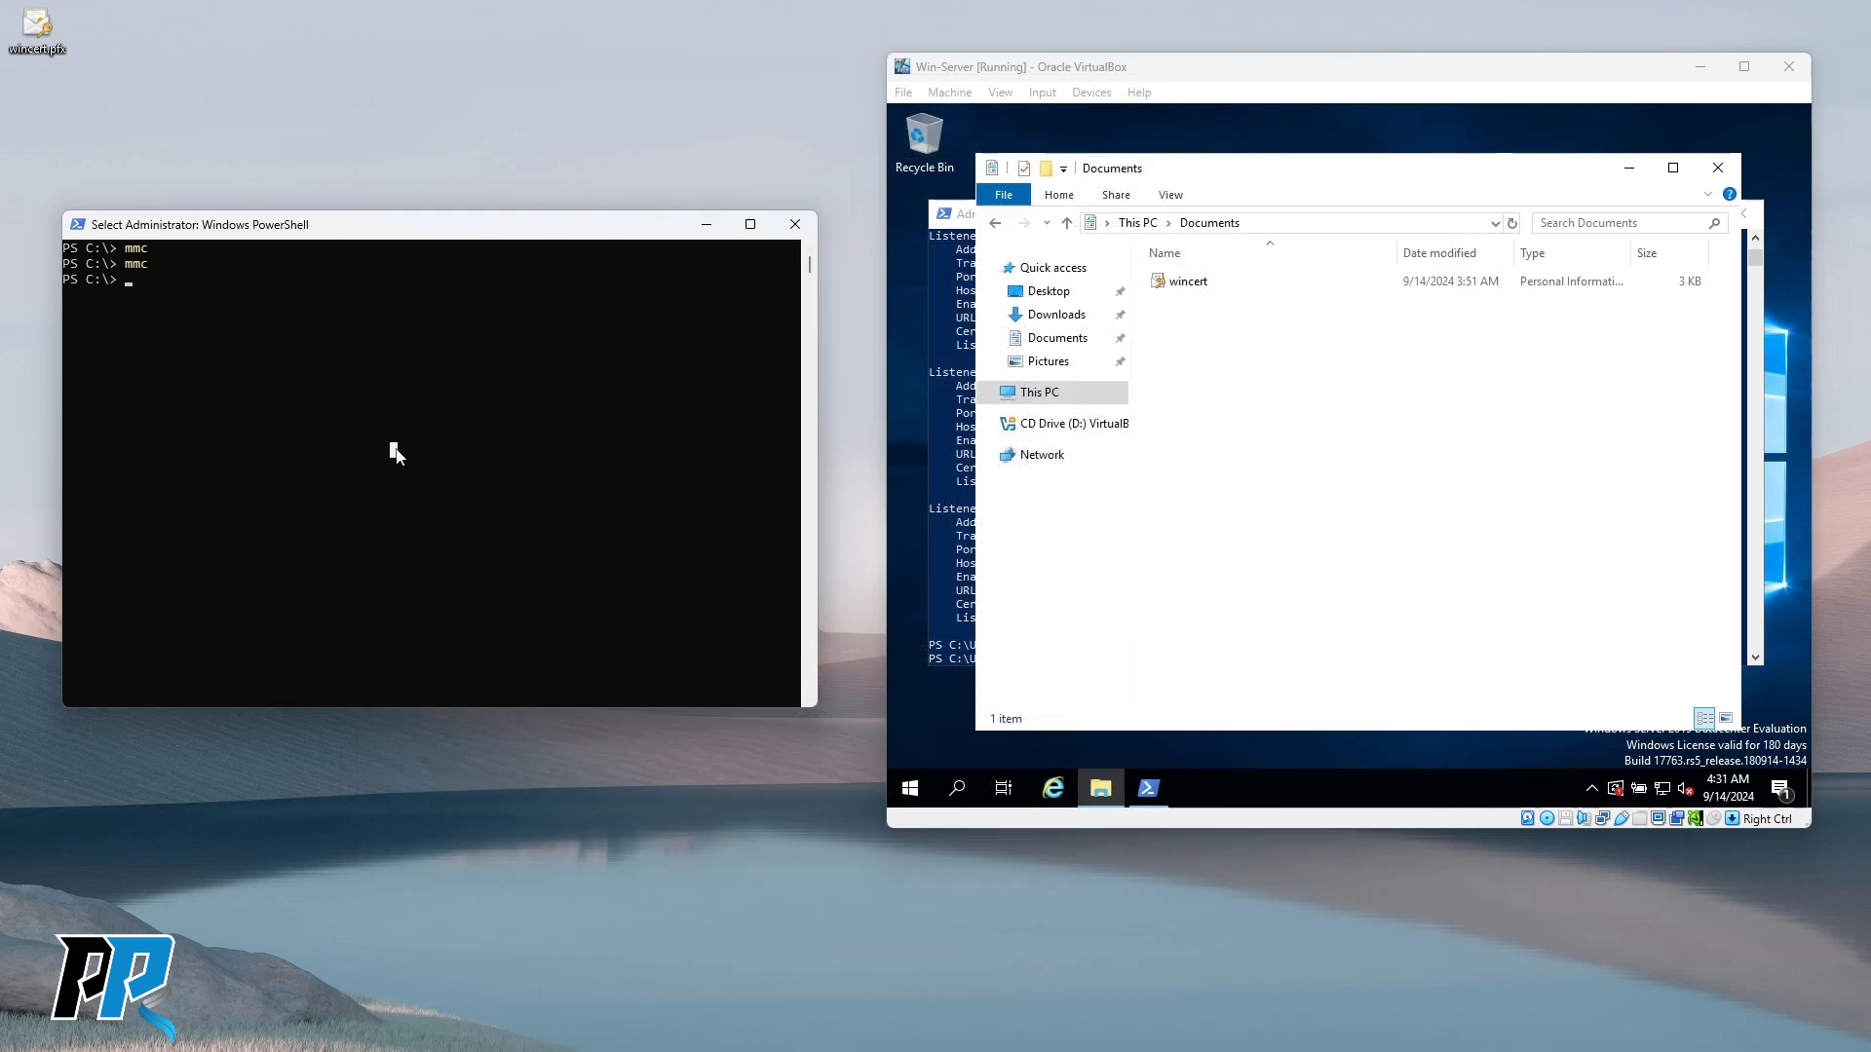
Run New-PSSession -ComputerName 192.168.1.13 -Credential $creds -UseSSL and close the guest's Documents window.
{"action": "type", "text": "New-PSSession -ComputerName 192.168.1.13 -Credential $creds -UseSSL"}
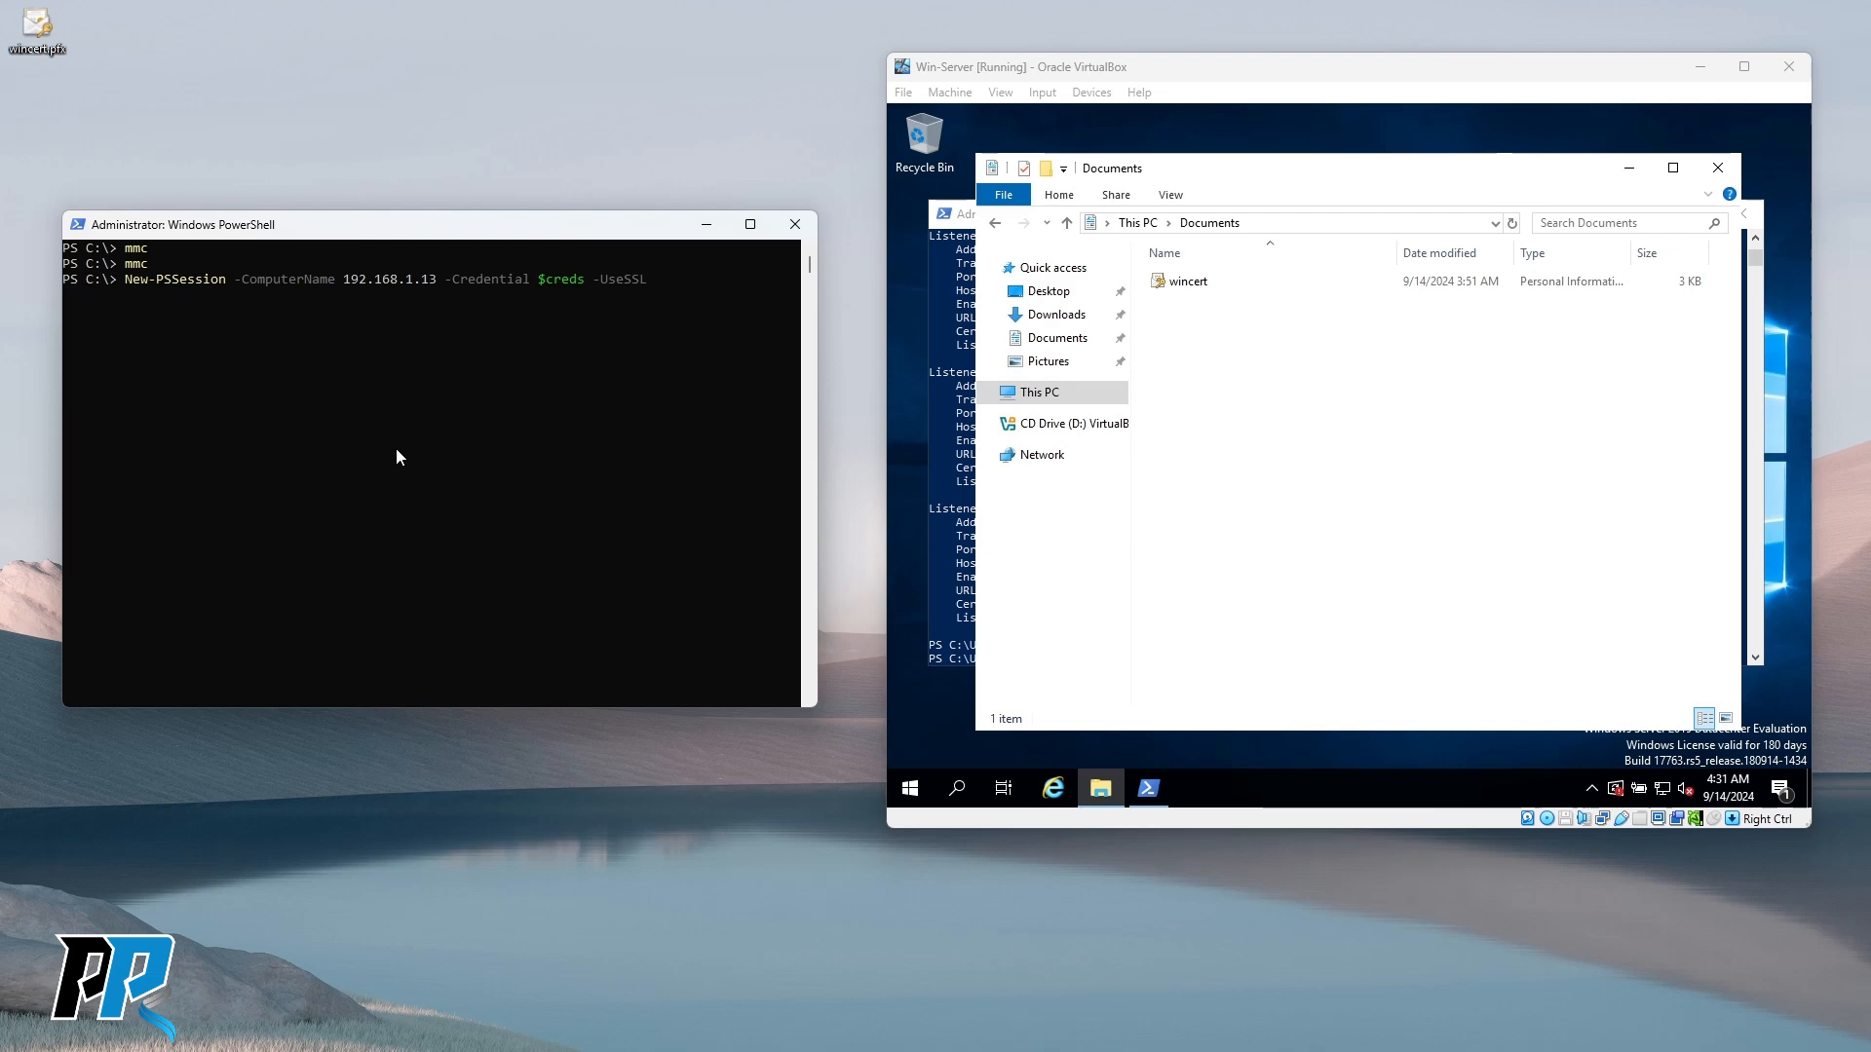
{"action": "key", "text": "Return"}
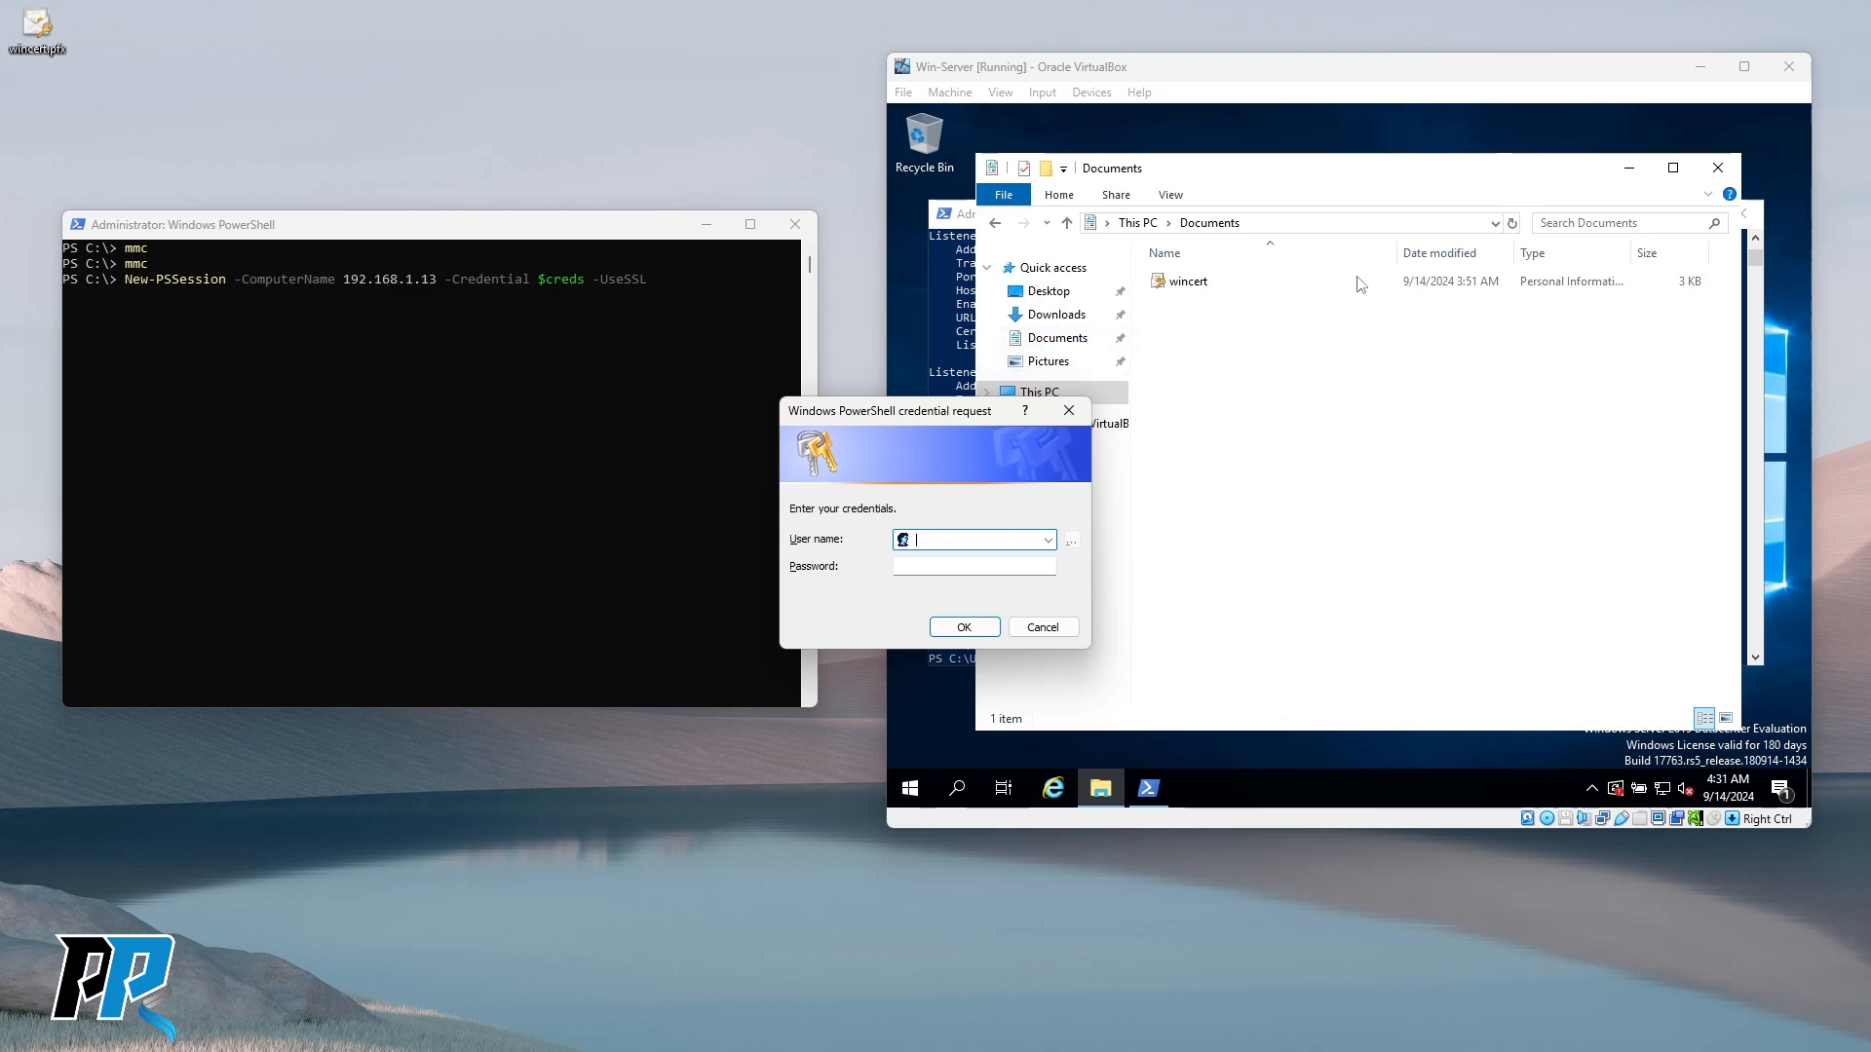
{"action": "left_click", "coordinate": [1719, 172]}
{"action": "left_click", "coordinate": [1719, 171]}
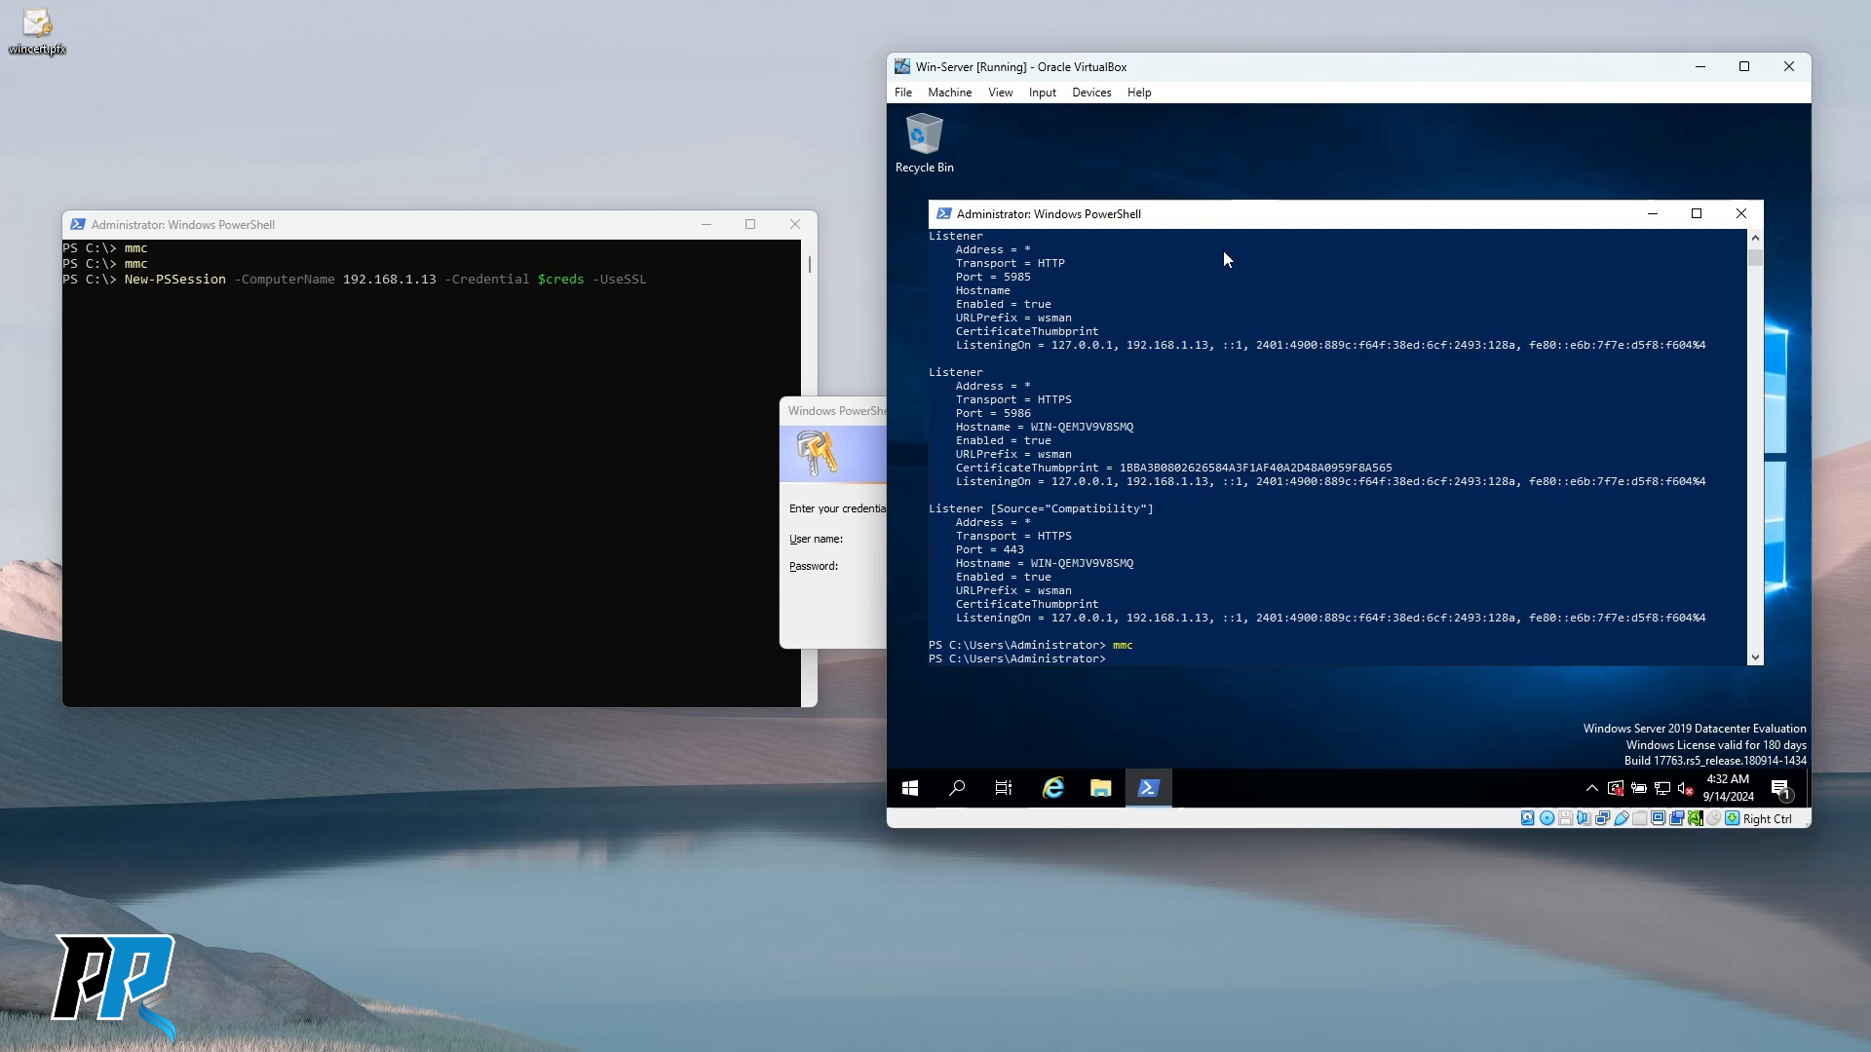
Submit the password in the credential prompt and highlight the resulting certificate name-mismatch error.
{"action": "left_click", "coordinate": [845, 466]}
{"action": "left_click_drag", "start_coordinate": [860, 416], "coordinate": [741, 425]}
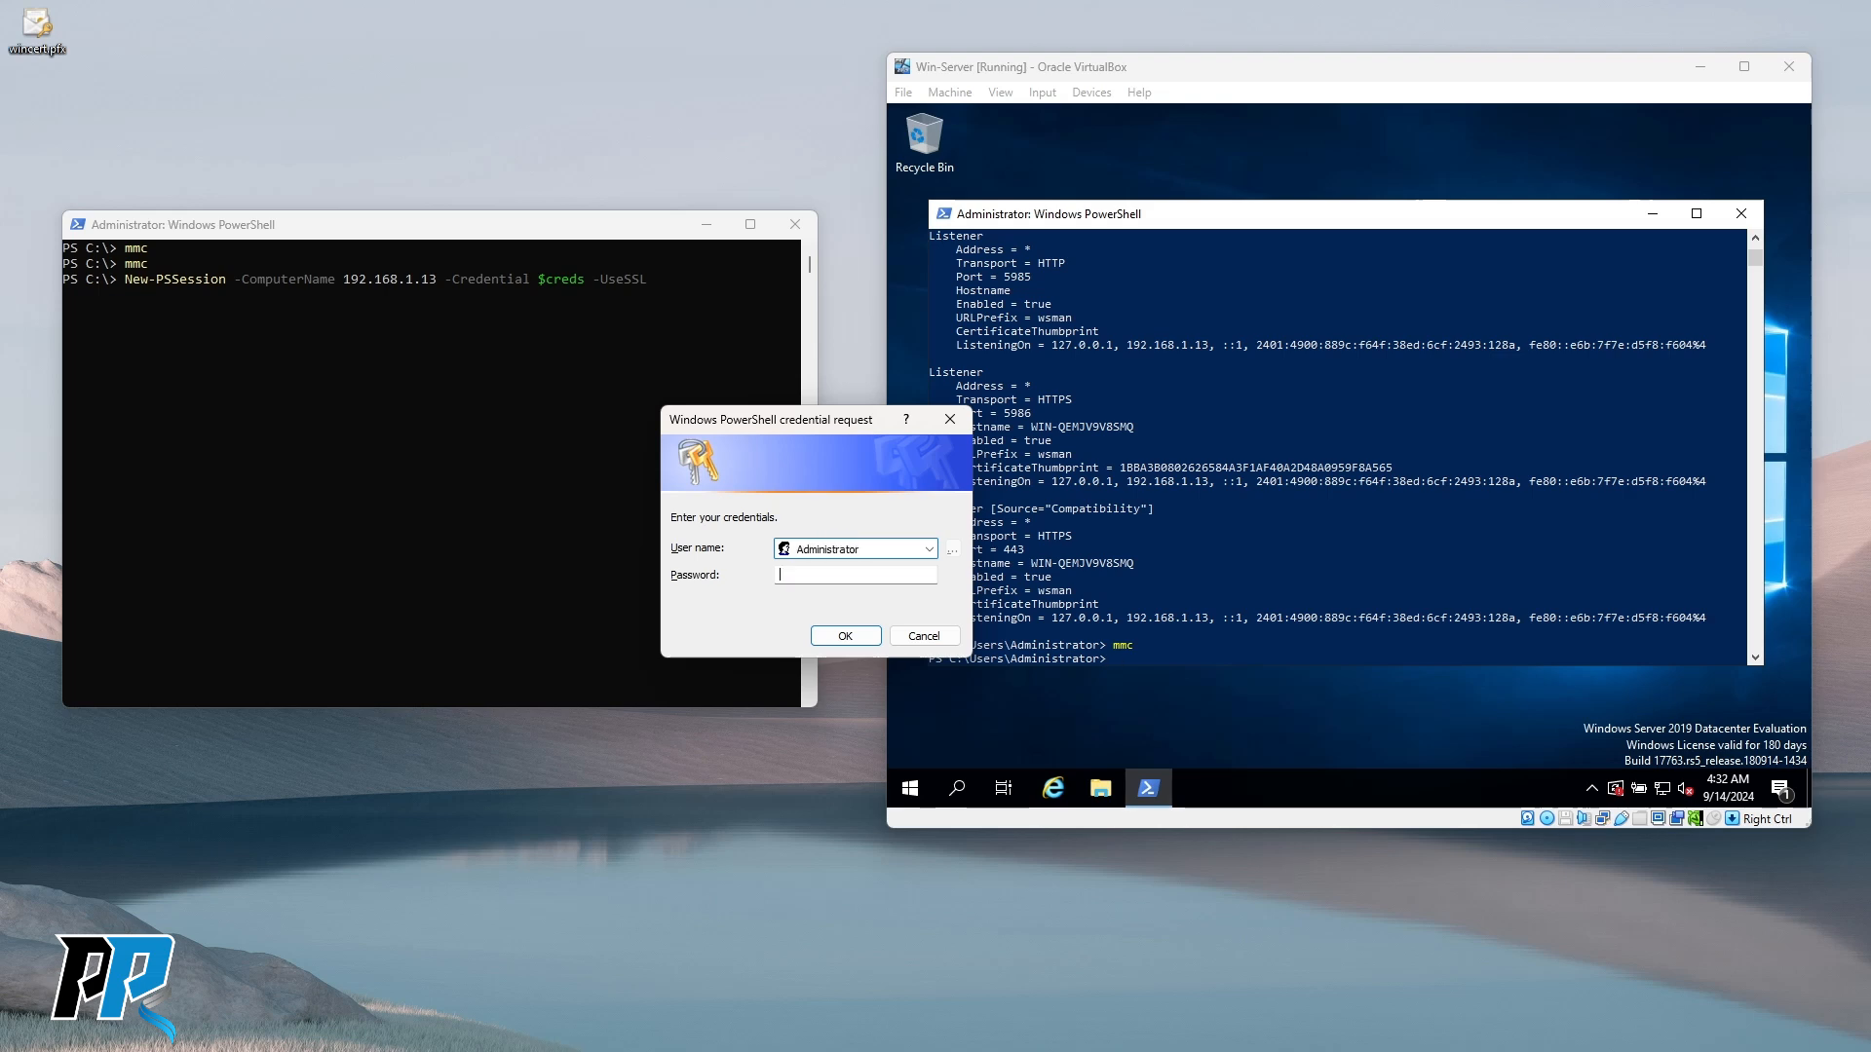
{"action": "type", "text": "***"}
{"action": "key", "text": "Return"}
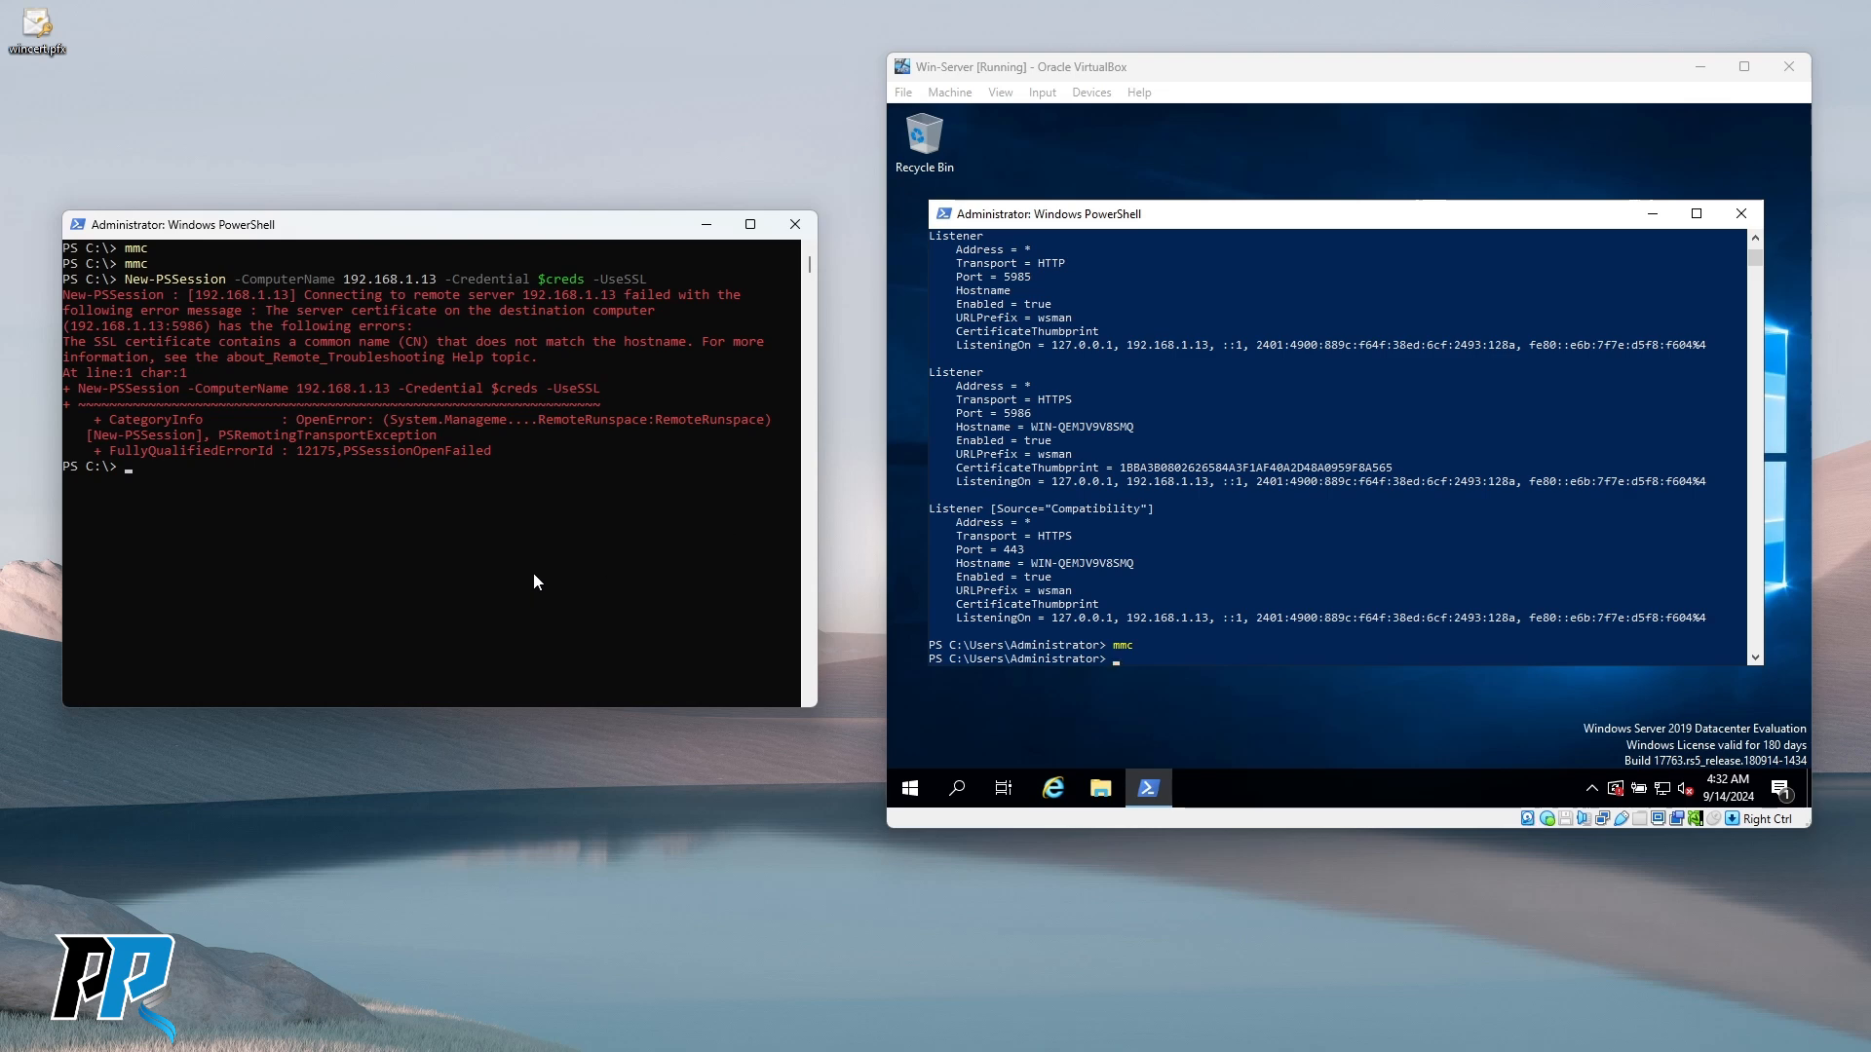
{"action": "left_click_drag", "start_coordinate": [66, 341], "coordinate": [685, 343]}
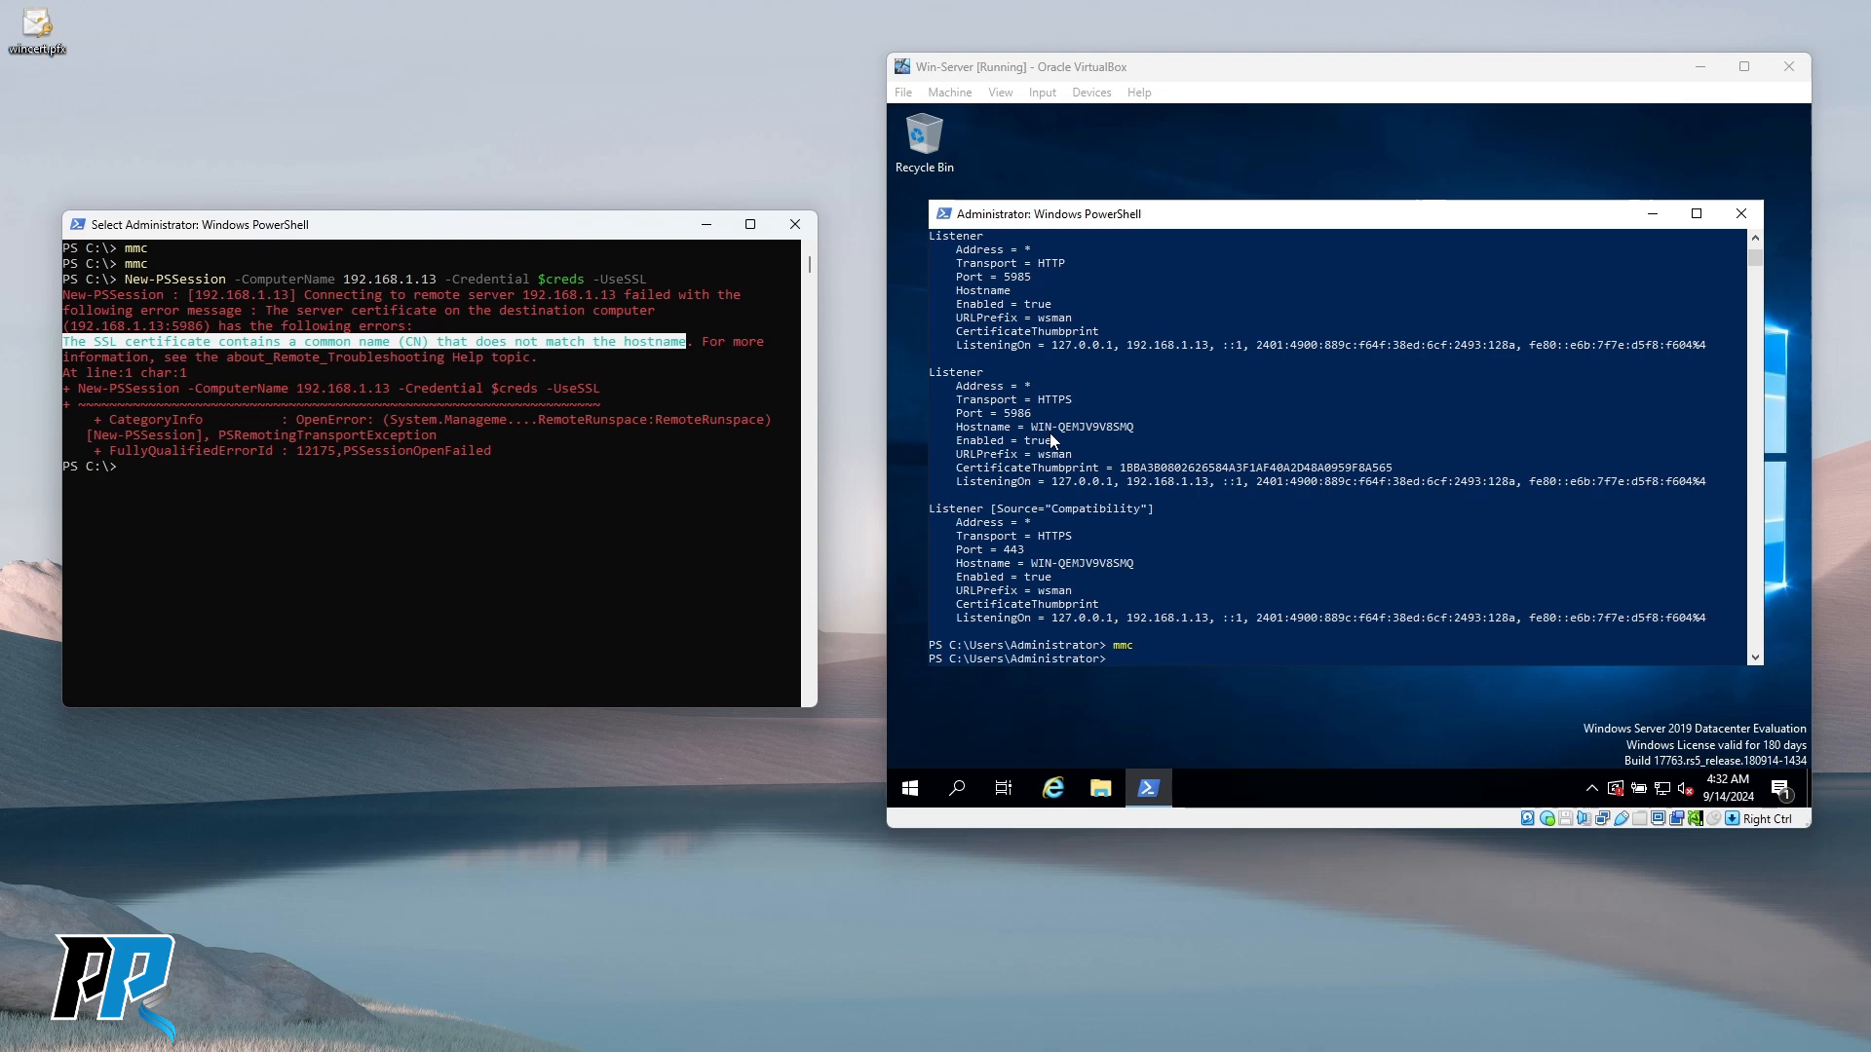
Rerun the SSL New-PSSession command with WIN-QEMJV9V8SMQ in place of the IP address.
{"action": "left_click_drag", "start_coordinate": [1031, 429], "coordinate": [1134, 433]}
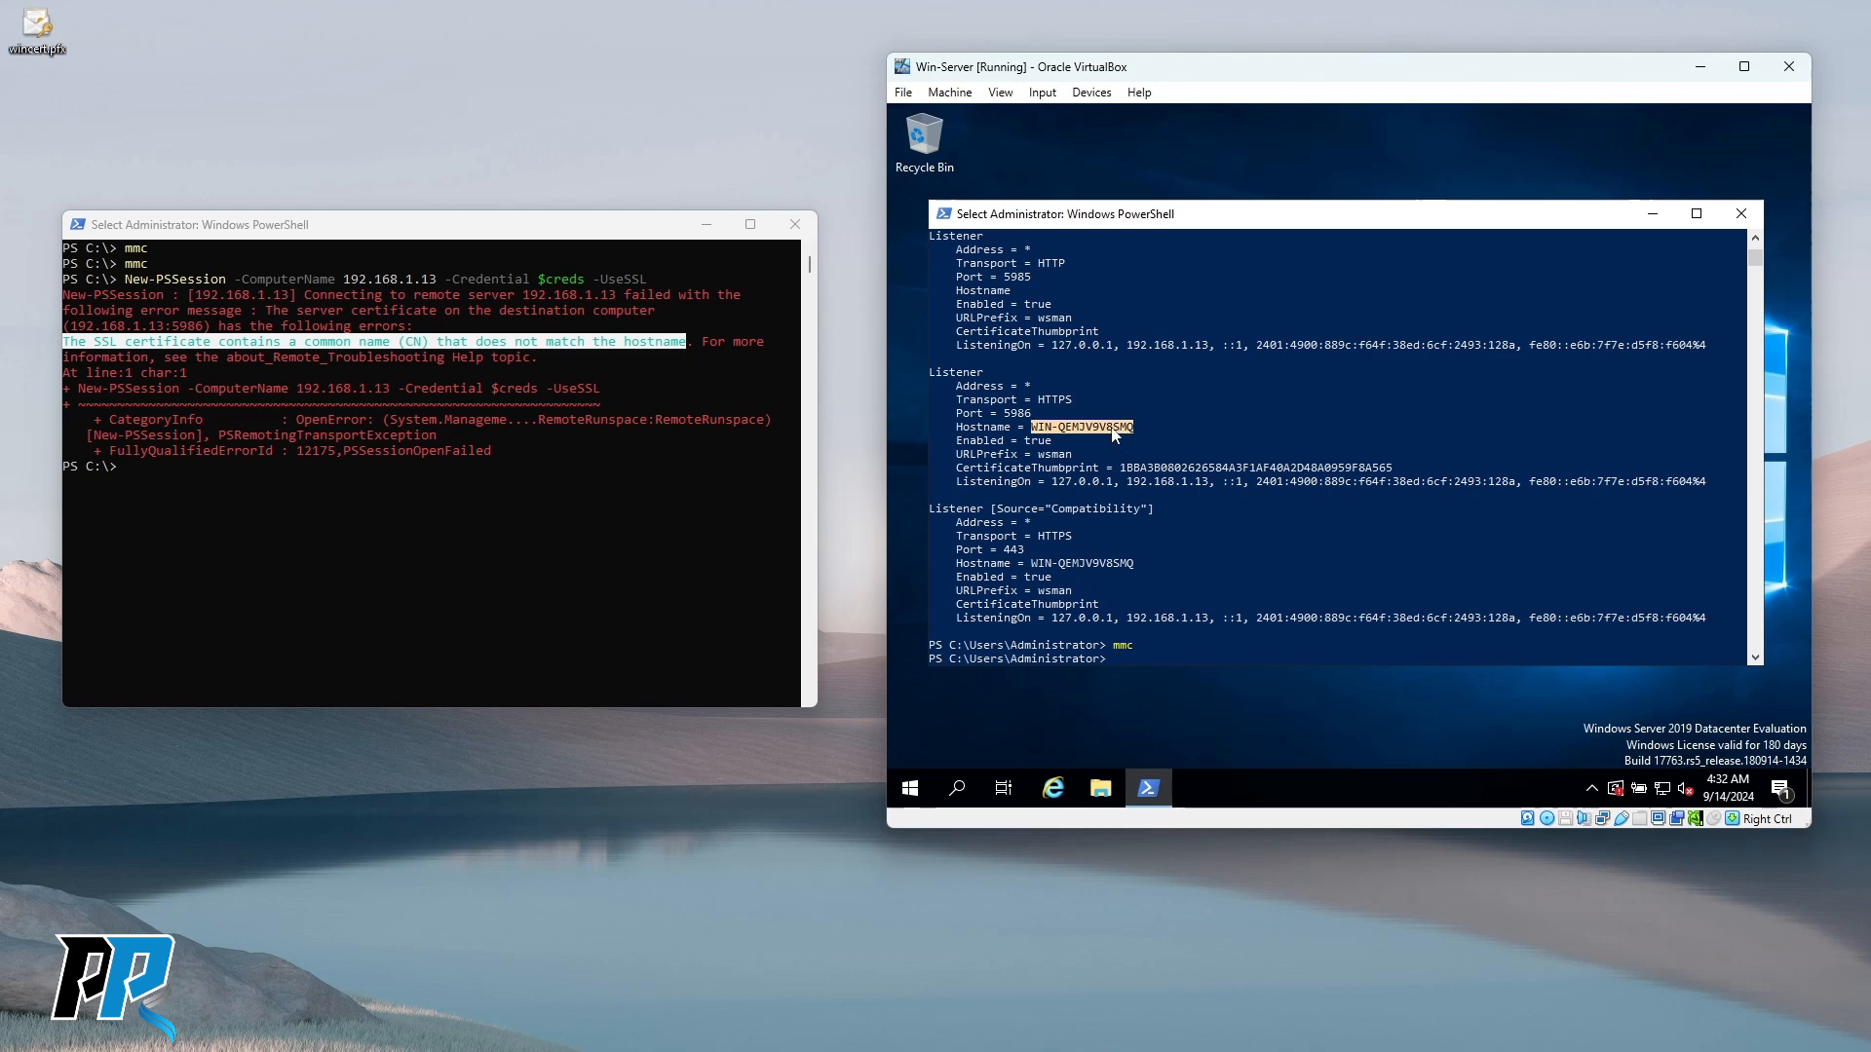
{"action": "left_click", "coordinate": [304, 546]}
{"action": "key", "text": "Up"}
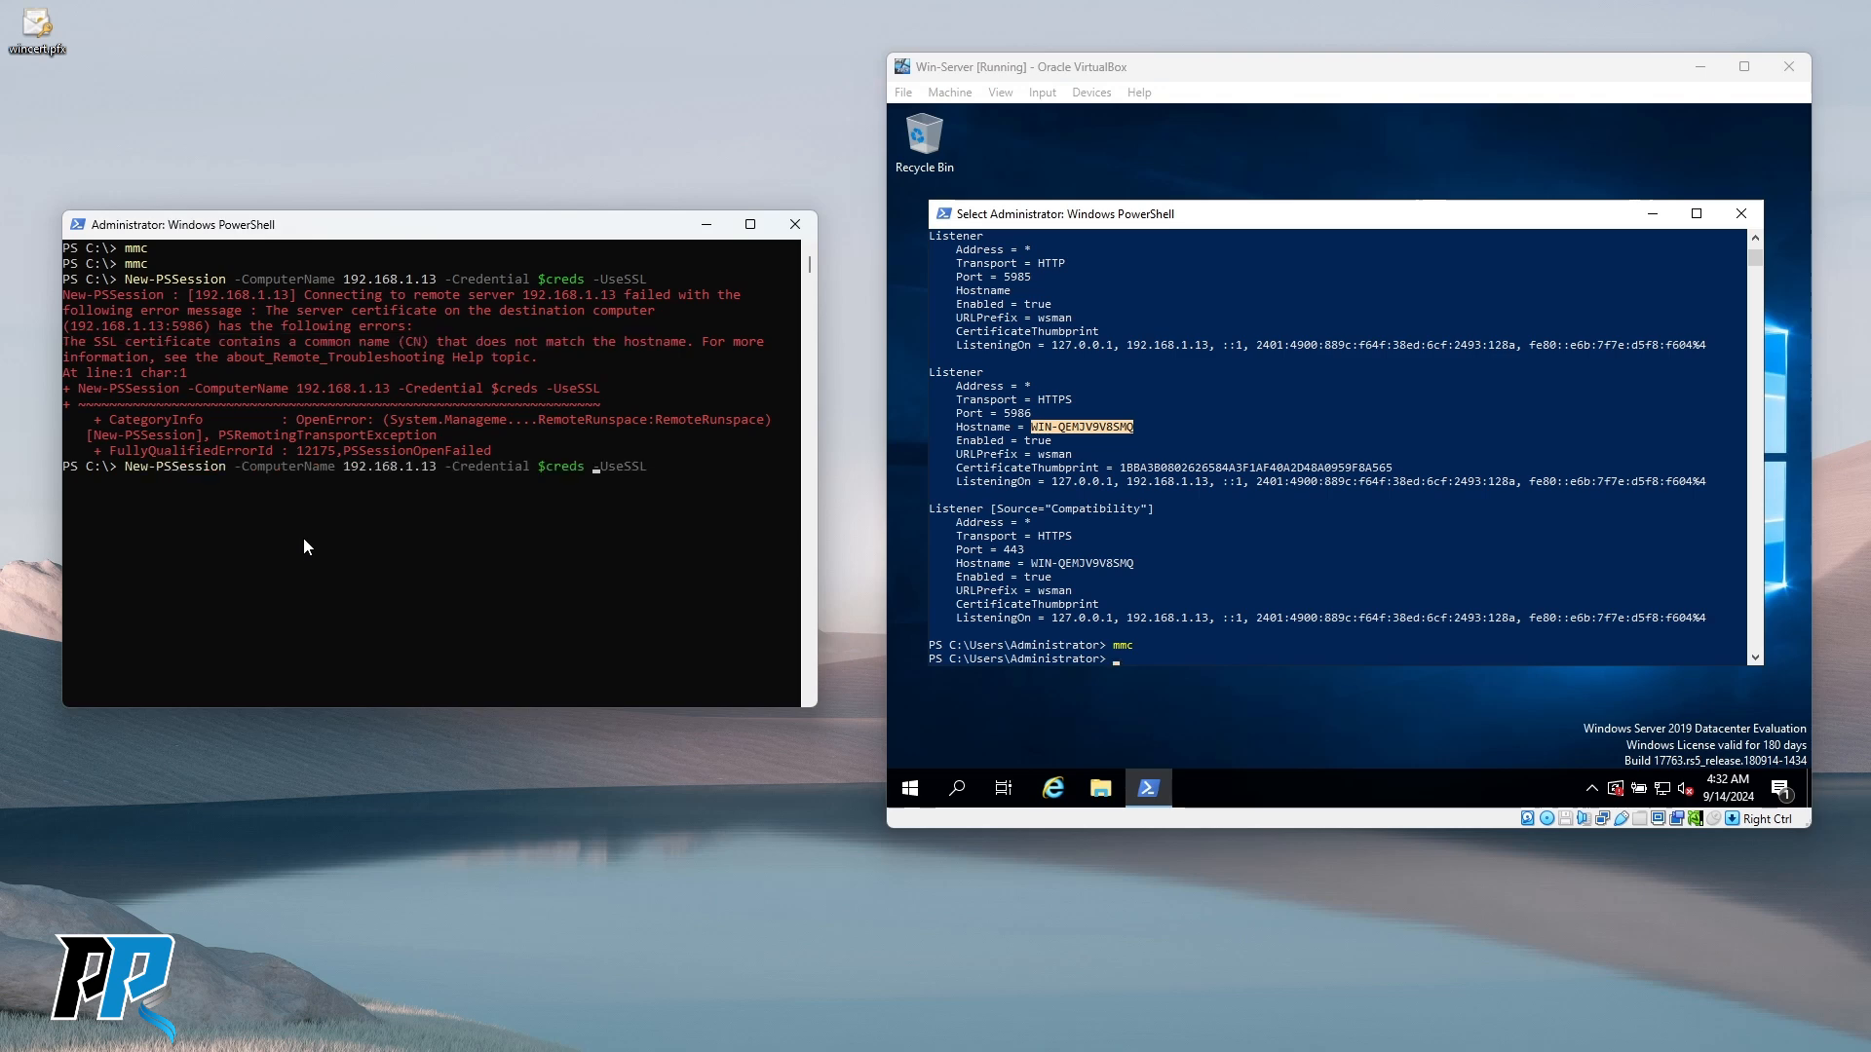
{"action": "key", "text": "BackSpace"}
{"action": "key", "text": "BackSpace"}
{"action": "key", "text": "BackSpace"}
{"action": "key", "text": "BackSpace"}
{"action": "key", "text": "BackSpace"}
{"action": "key", "text": "BackSpace"}
{"action": "key", "text": "BackSpace"}
{"action": "key", "text": "BackSpace"}
{"action": "key", "text": "BackSpace"}
{"action": "key", "text": "BackSpace"}
{"action": "key", "text": "BackSpace"}
{"action": "key", "text": "BackSpace"}
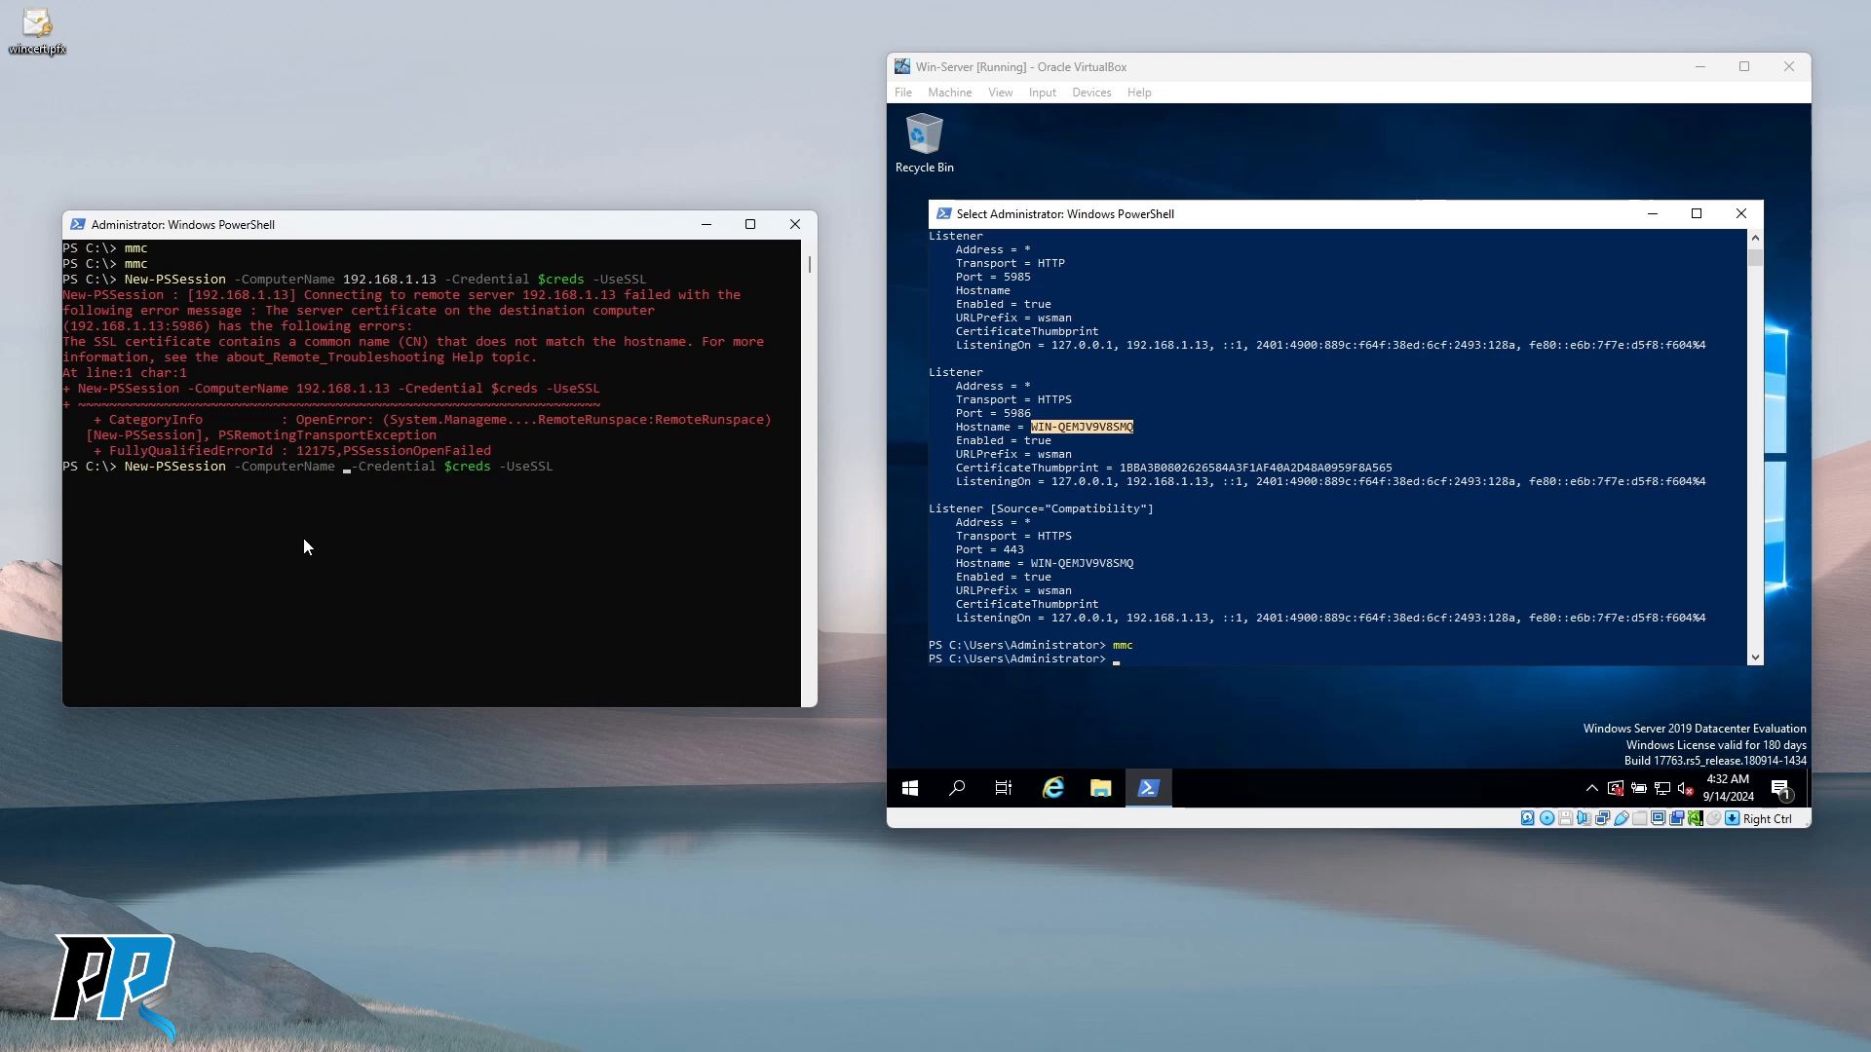
{"action": "type", "text": "WIN-QEMJV"}
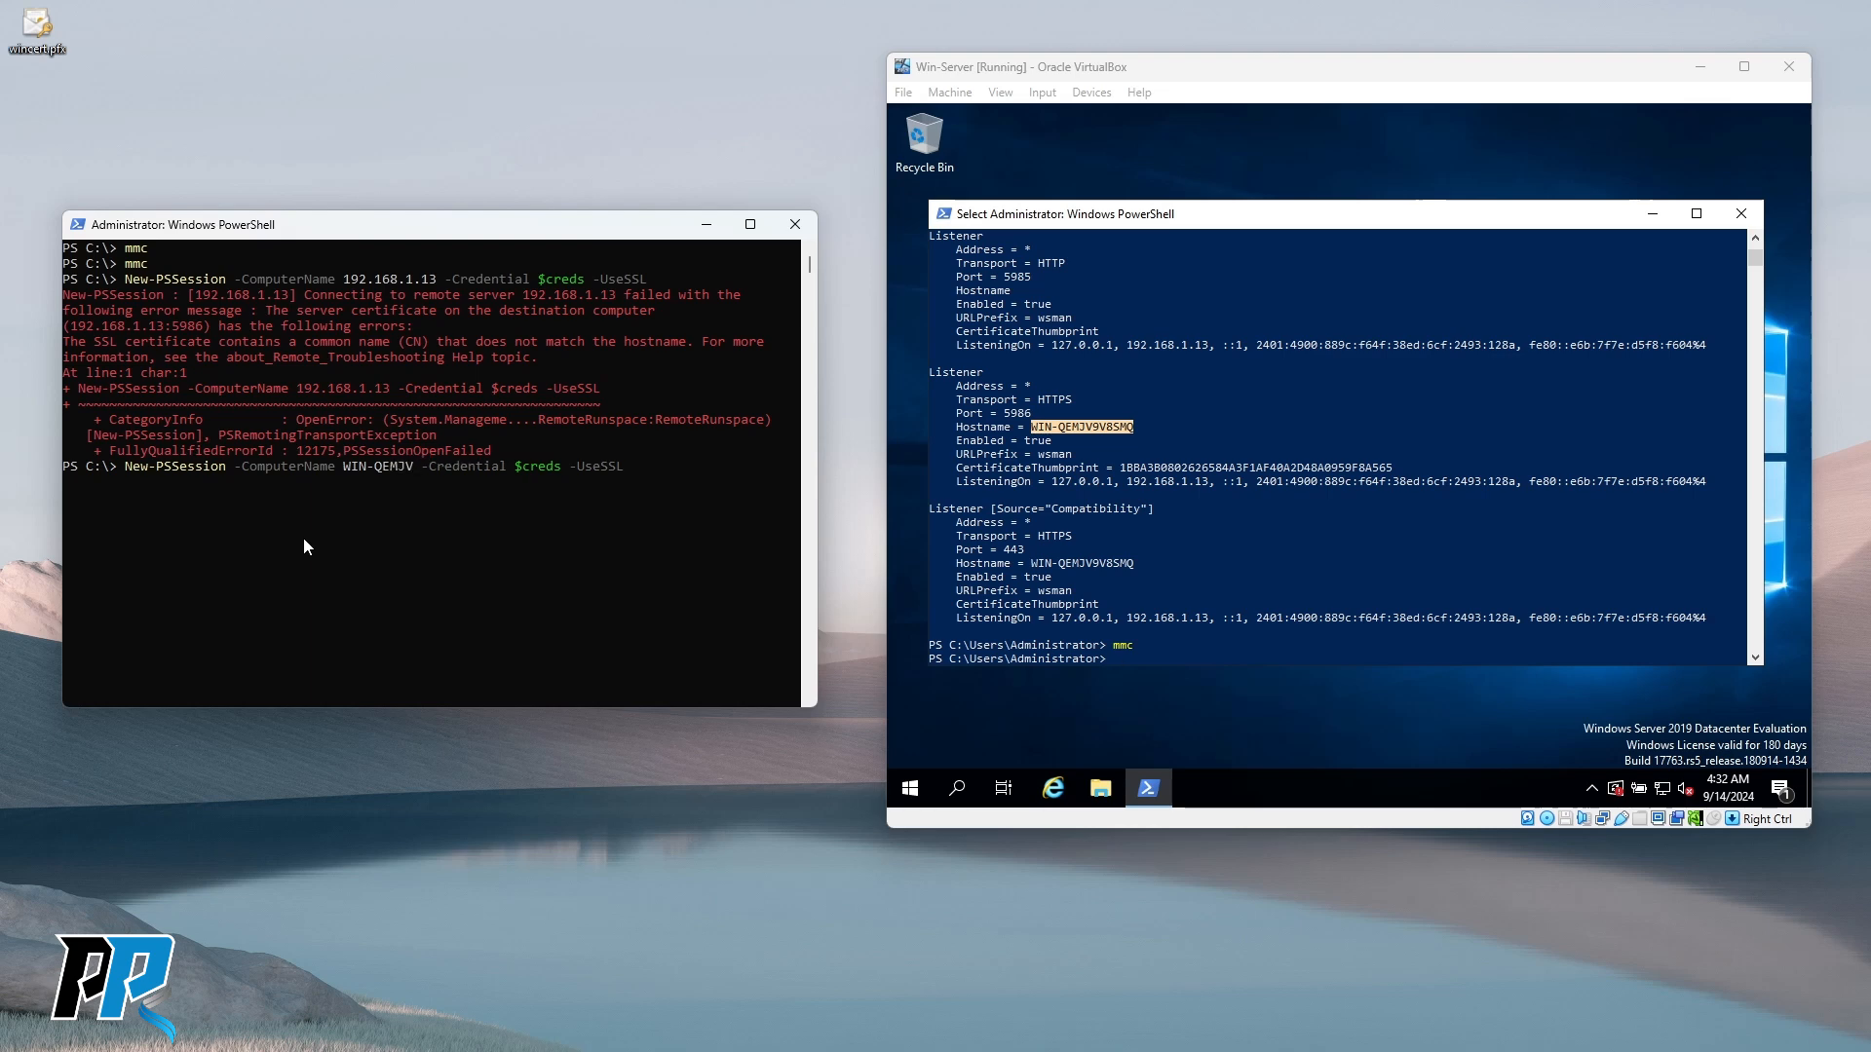
{"action": "type", "text": "9V8SMQ"}
{"action": "key", "text": "Return"}
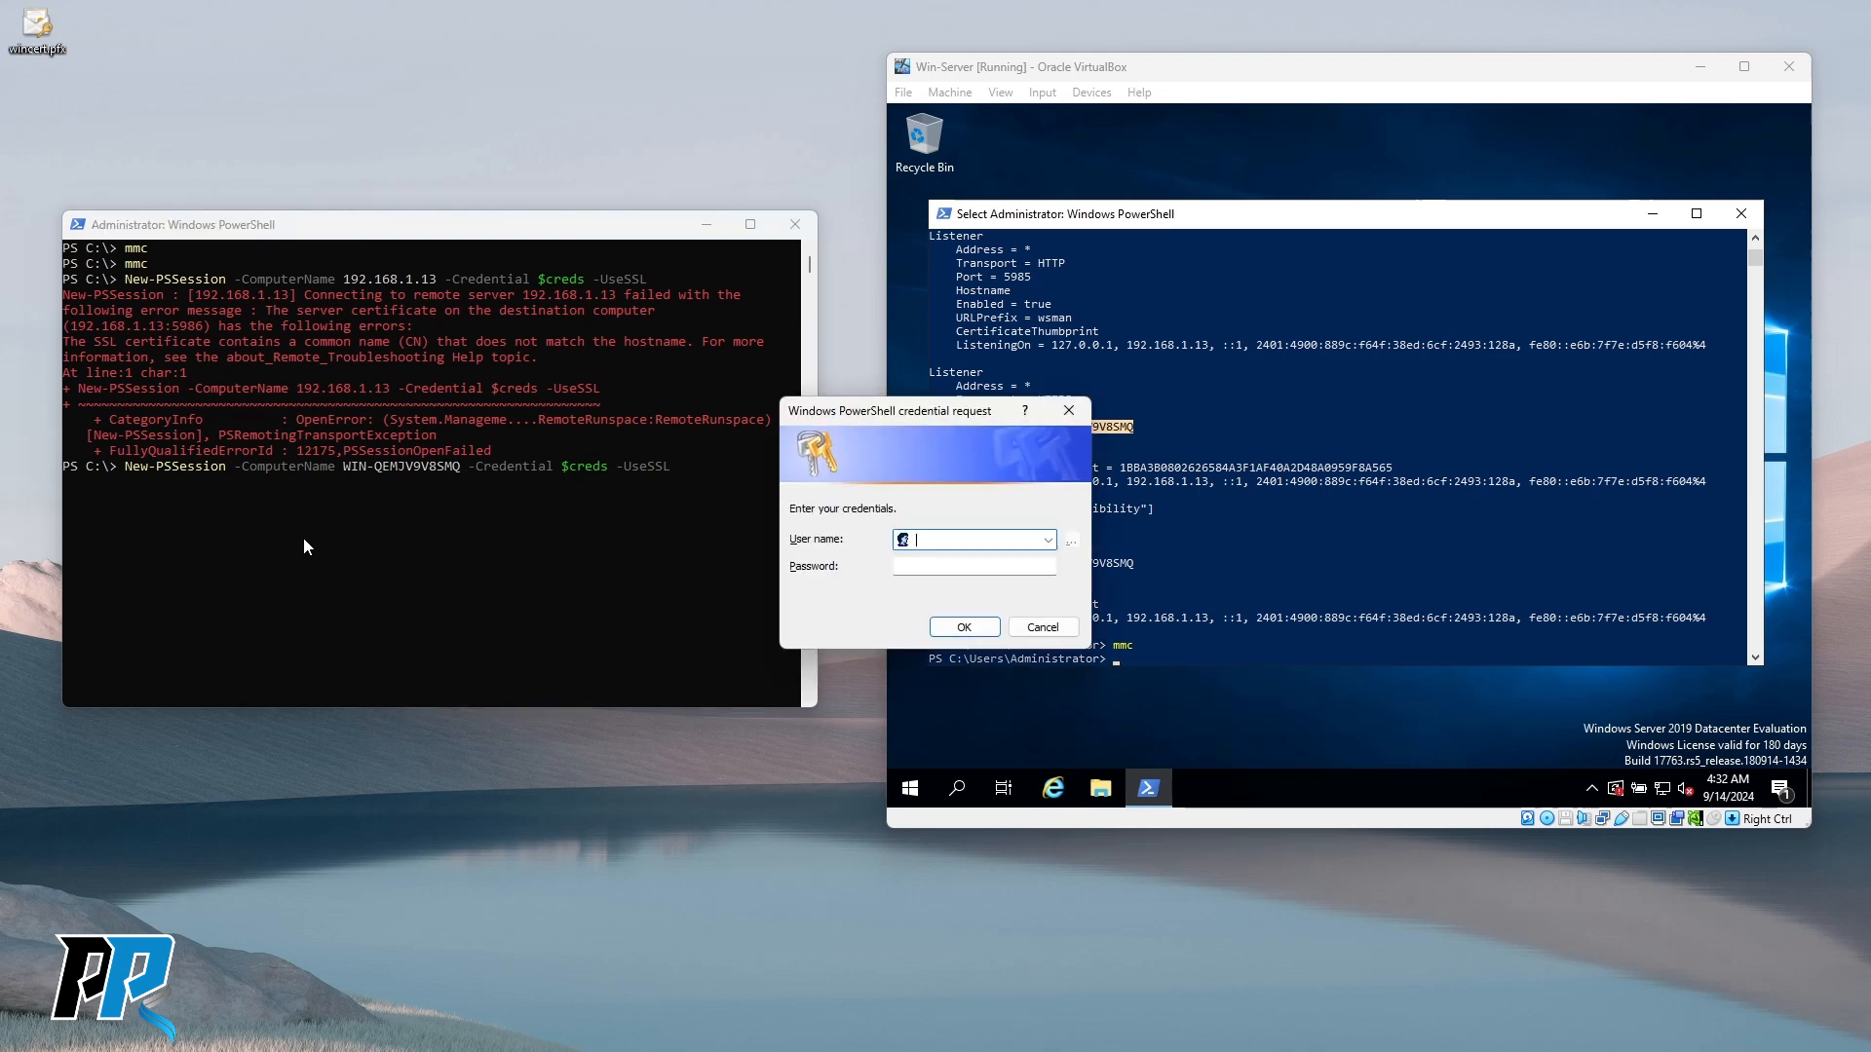
Sign in with the administrator user name and password to open session WinRM10.
{"action": "type", "text": "Administrator"}
{"action": "key", "text": "Tab"}
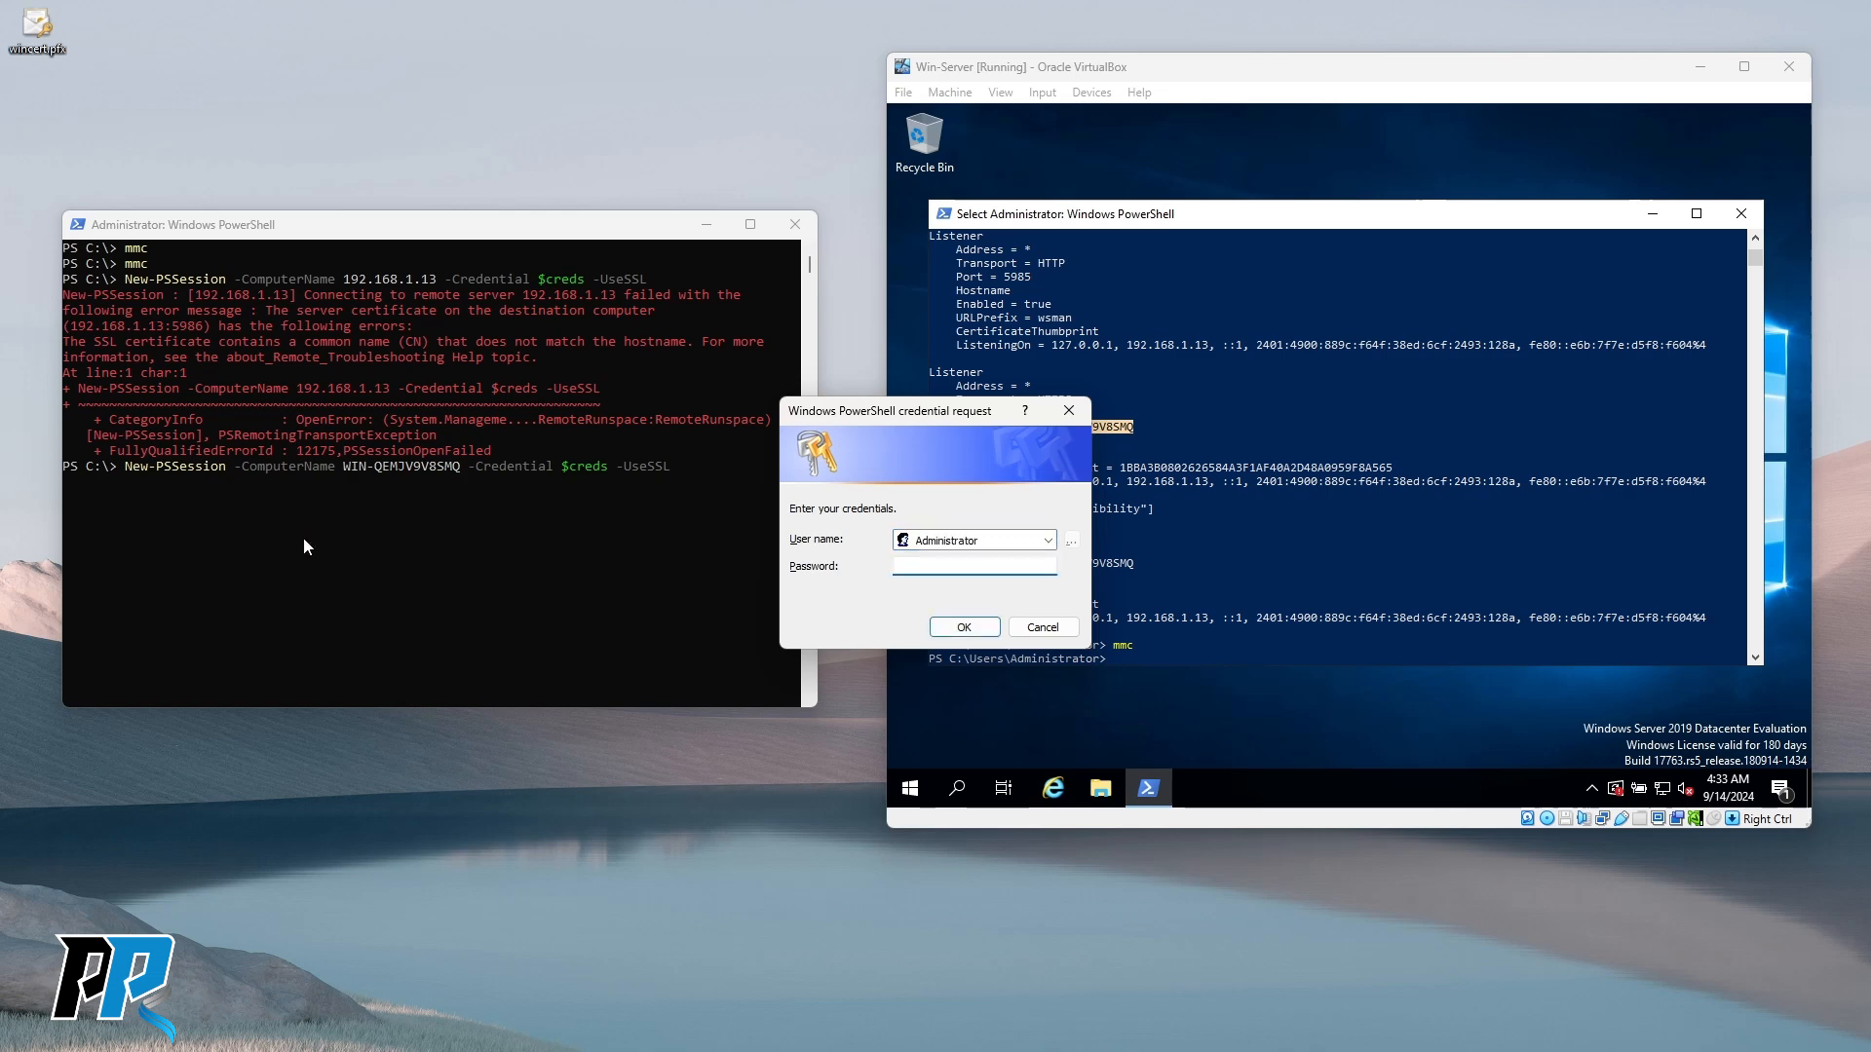
{"action": "type", "text": "•••••••"}
{"action": "key", "text": "Return"}
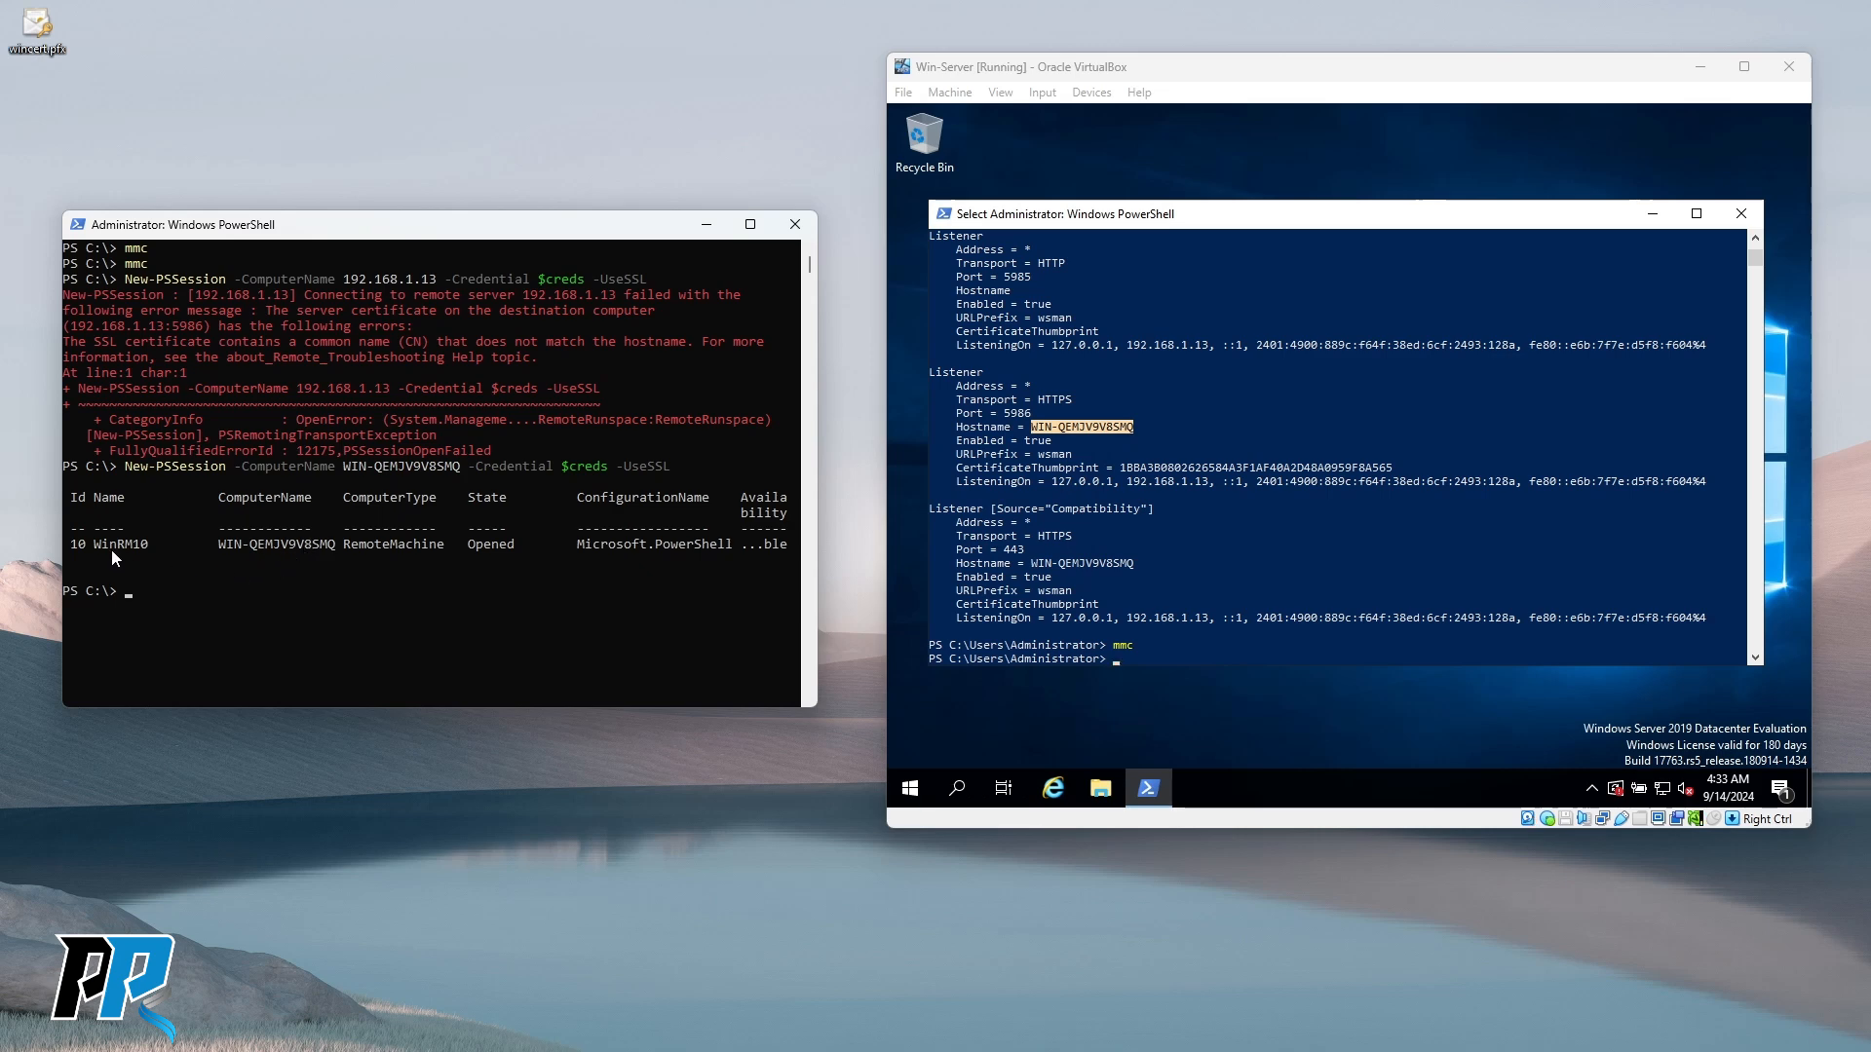
Copy the hostname WIN-QEMJV9V8SMQ from the session command and ping it.
{"action": "left_click", "coordinate": [213, 590]}
{"action": "left_click_drag", "start_coordinate": [343, 468], "coordinate": [397, 470]}
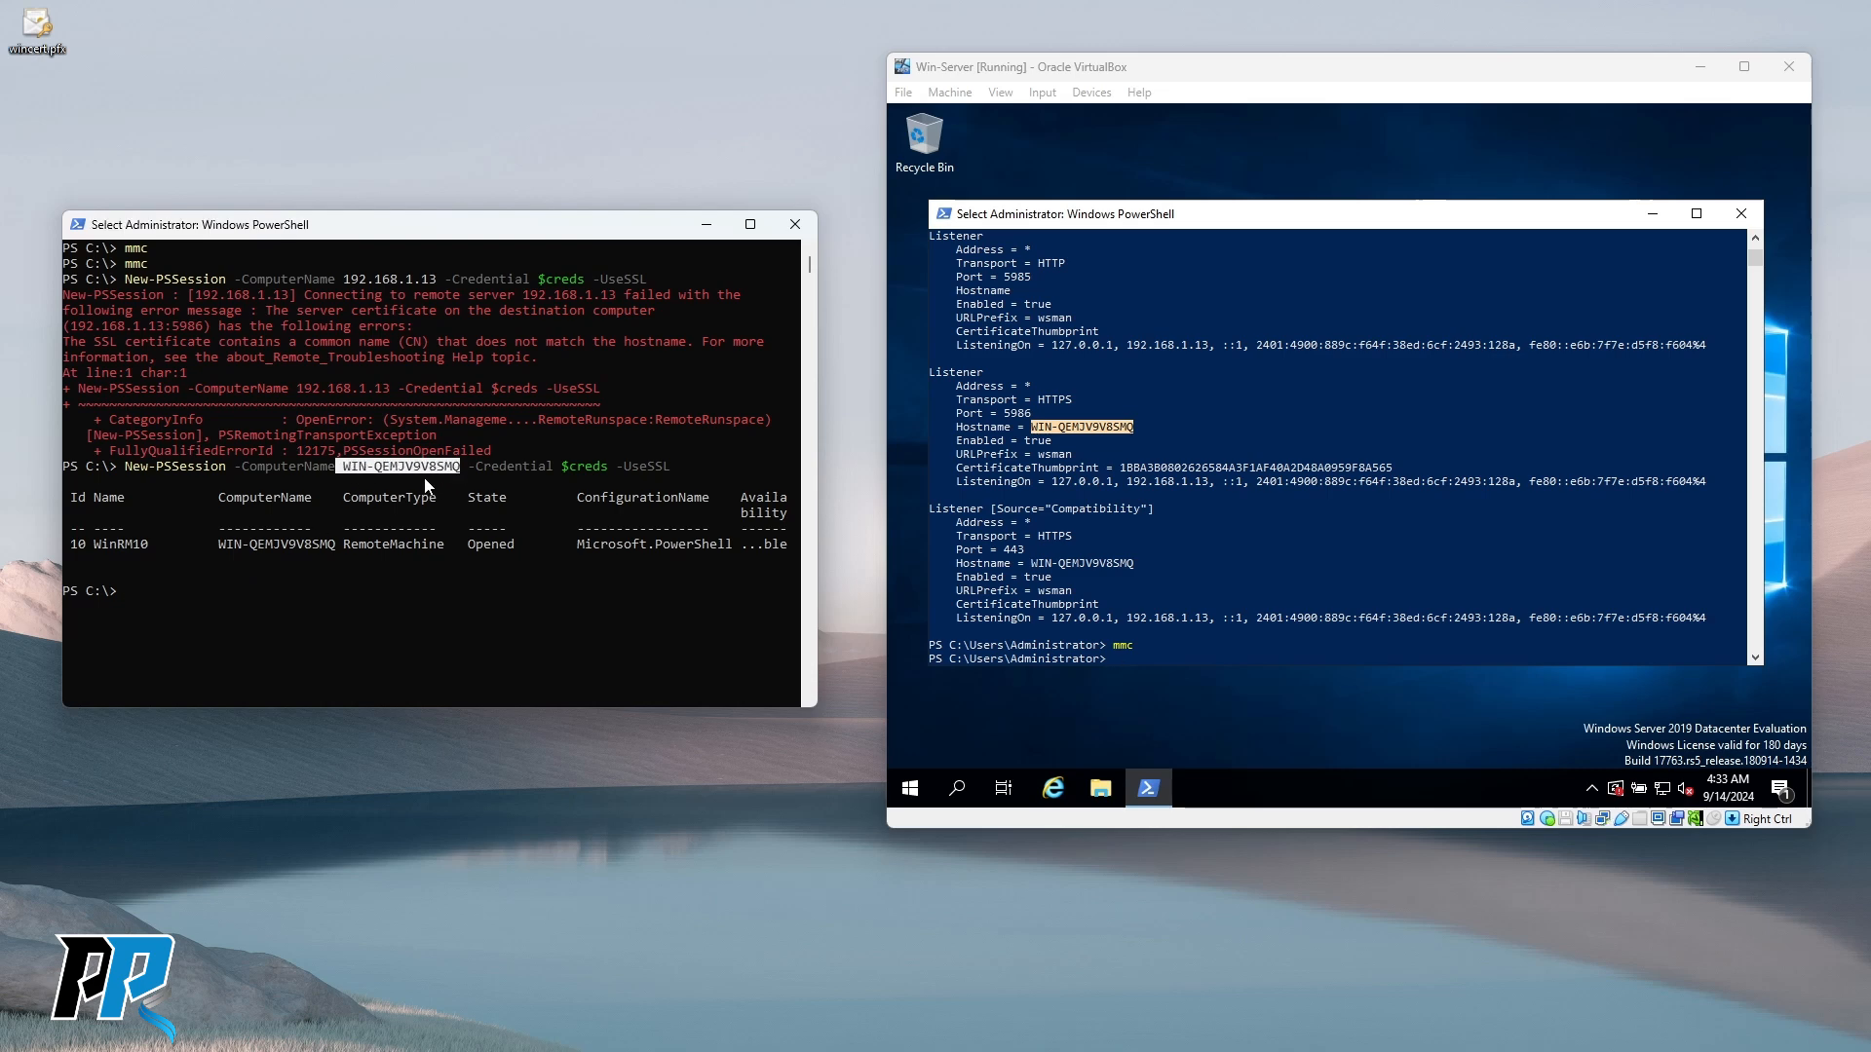
{"action": "right_click", "coordinate": [431, 464]}
{"action": "left_click", "coordinate": [292, 606]}
{"action": "type", "text": "ping"}
{"action": "right_click", "coordinate": [290, 604]}
{"action": "key", "text": "Return"}
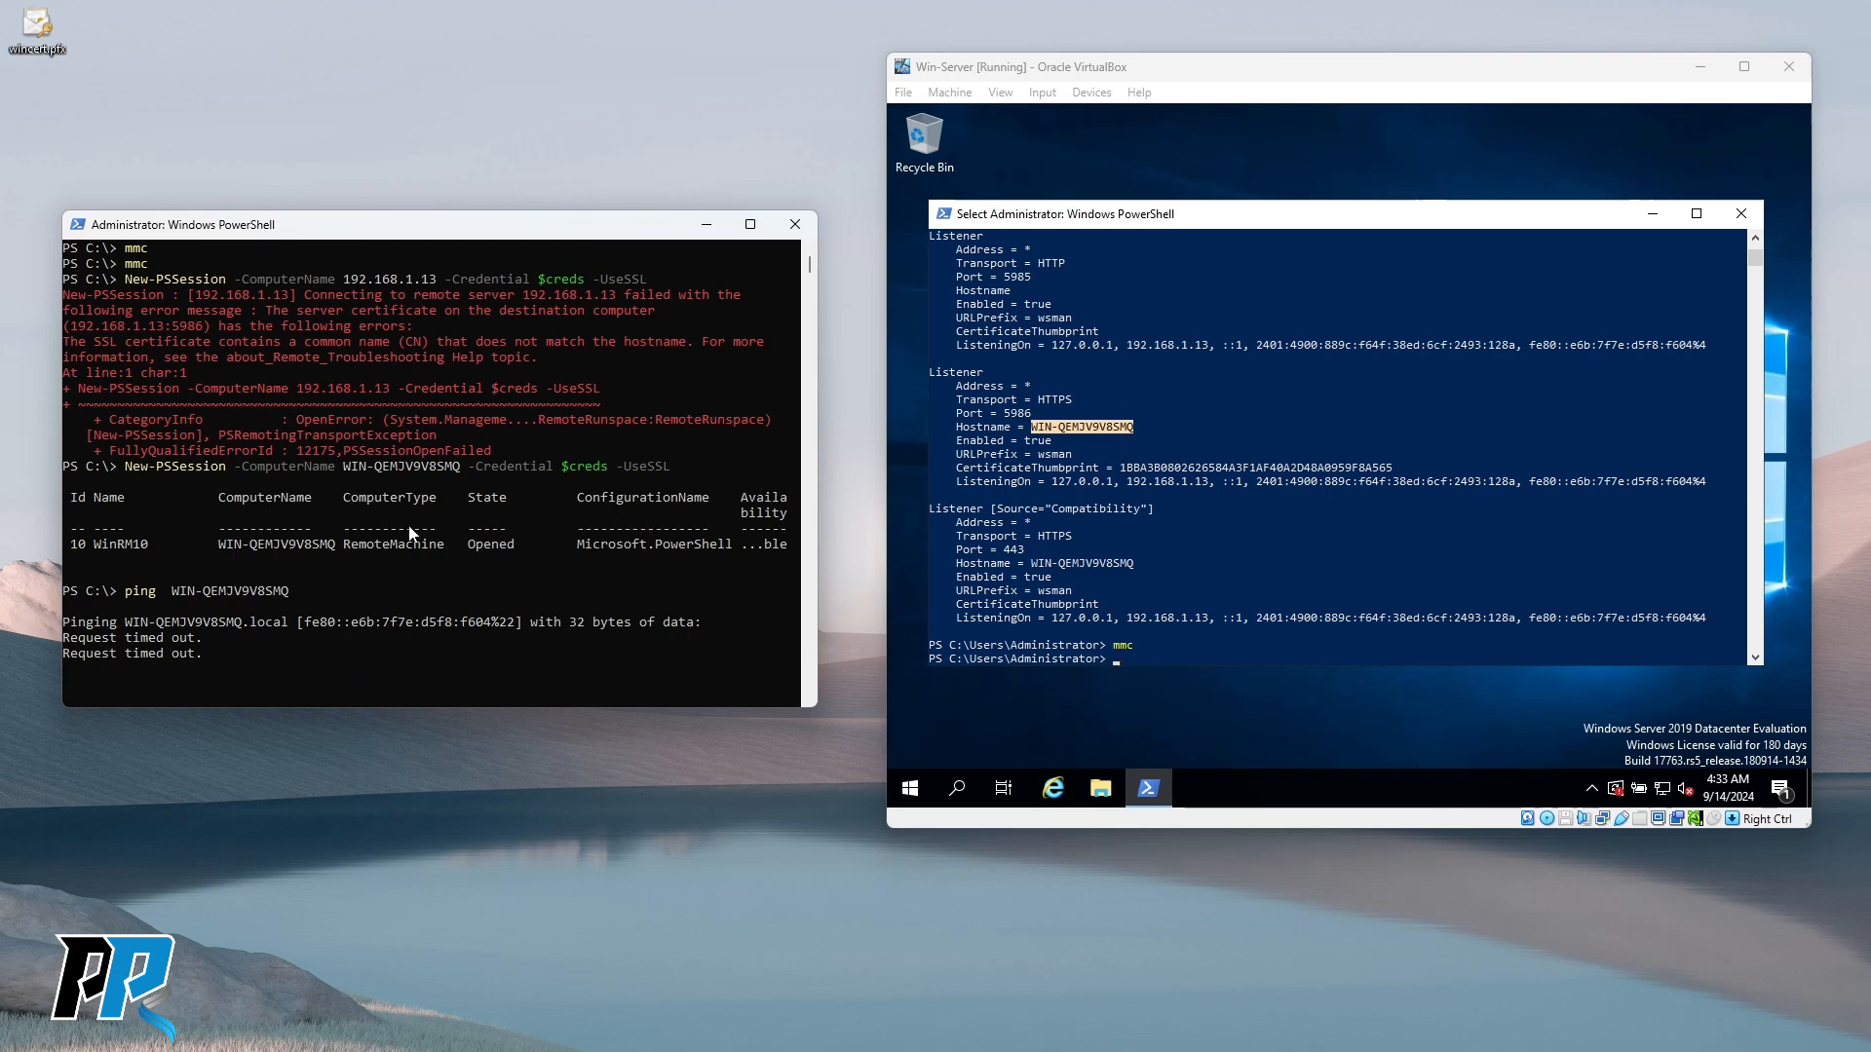
Select the hostname in the ping command to inspect the timed-out .local results.
{"action": "left_click", "coordinate": [324, 669]}
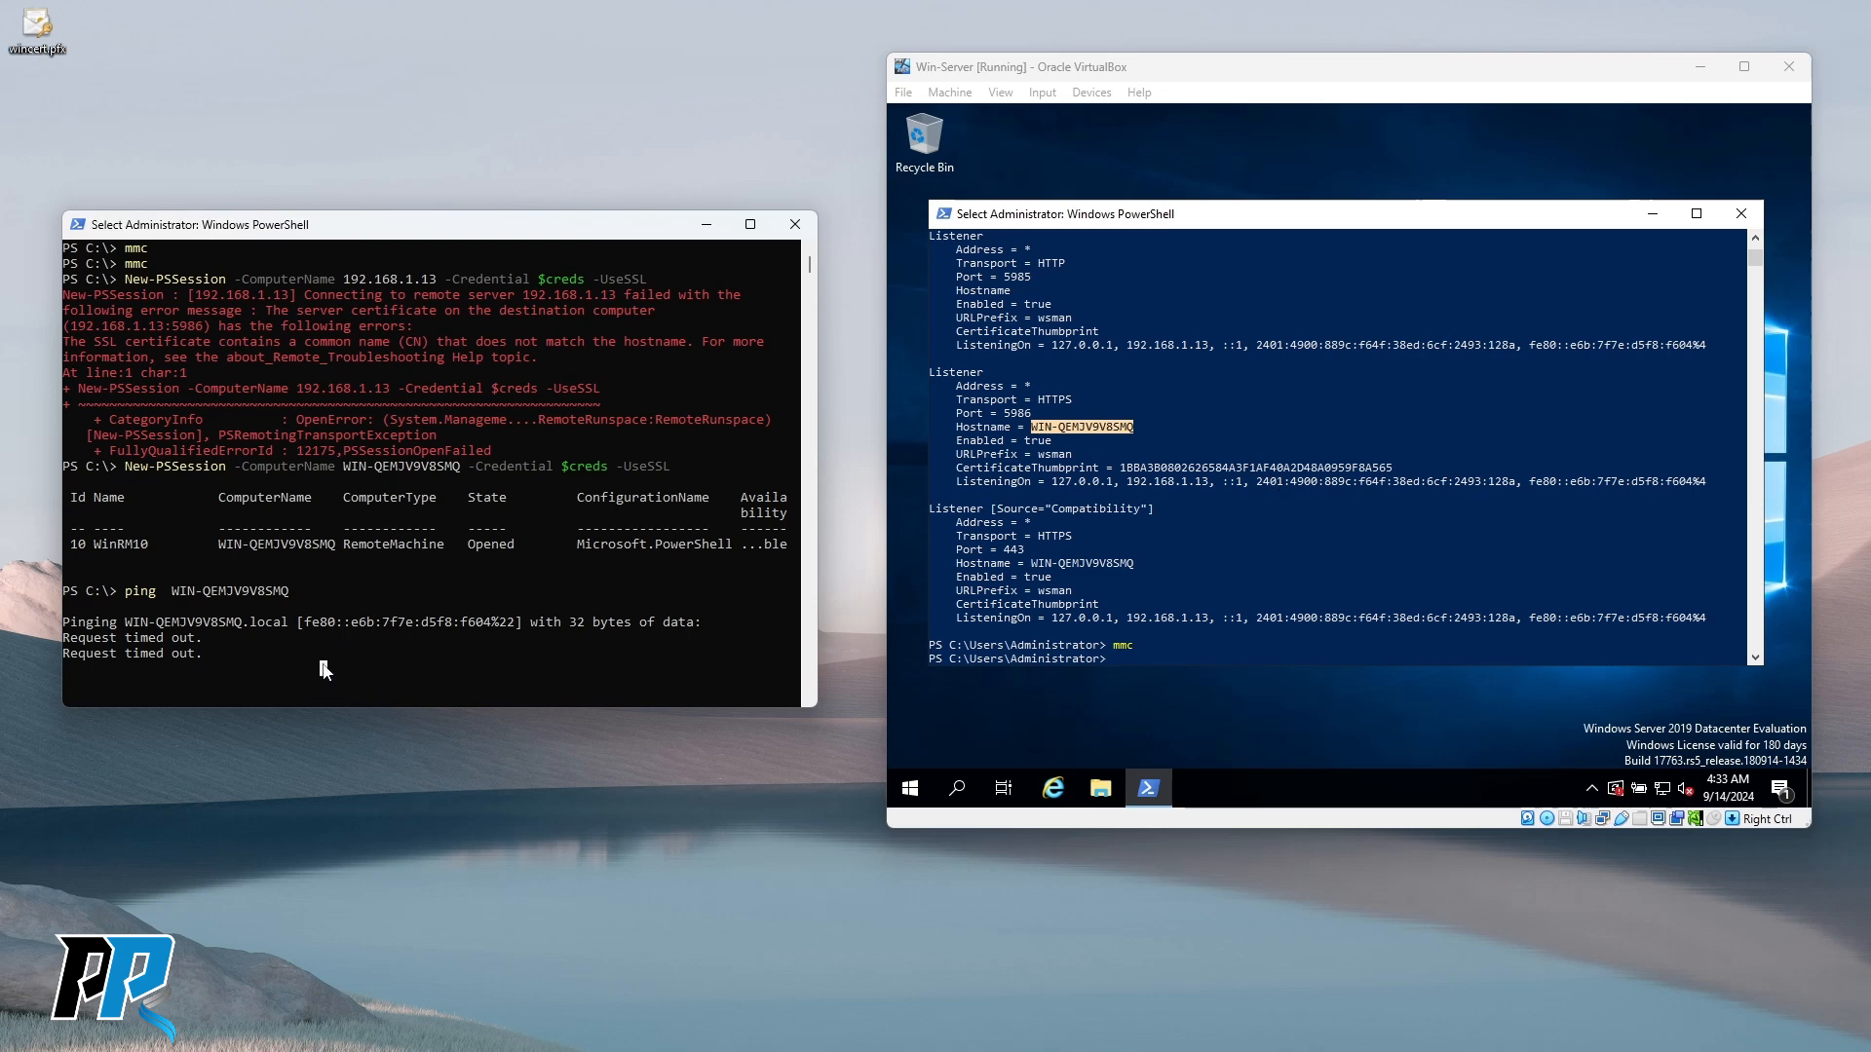
{"action": "left_click_drag", "start_coordinate": [166, 592], "coordinate": [288, 591]}
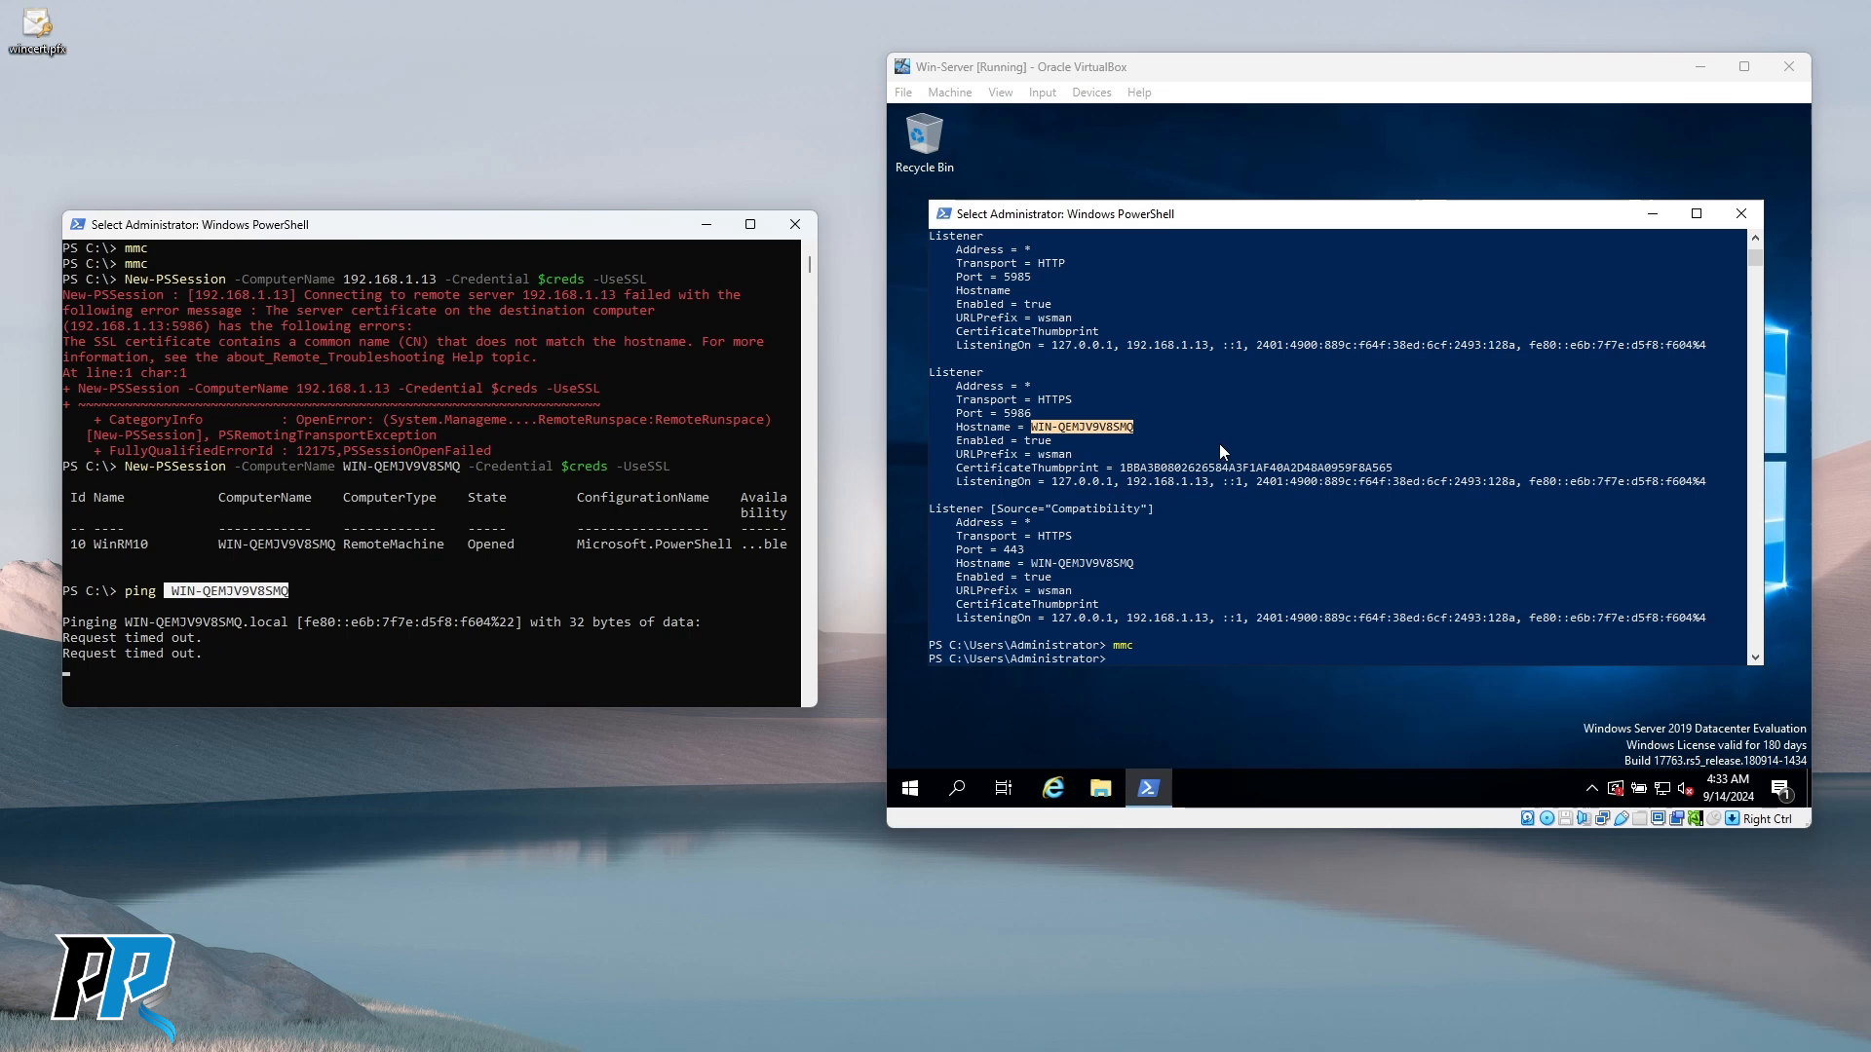
{"action": "left_click", "coordinate": [433, 653]}
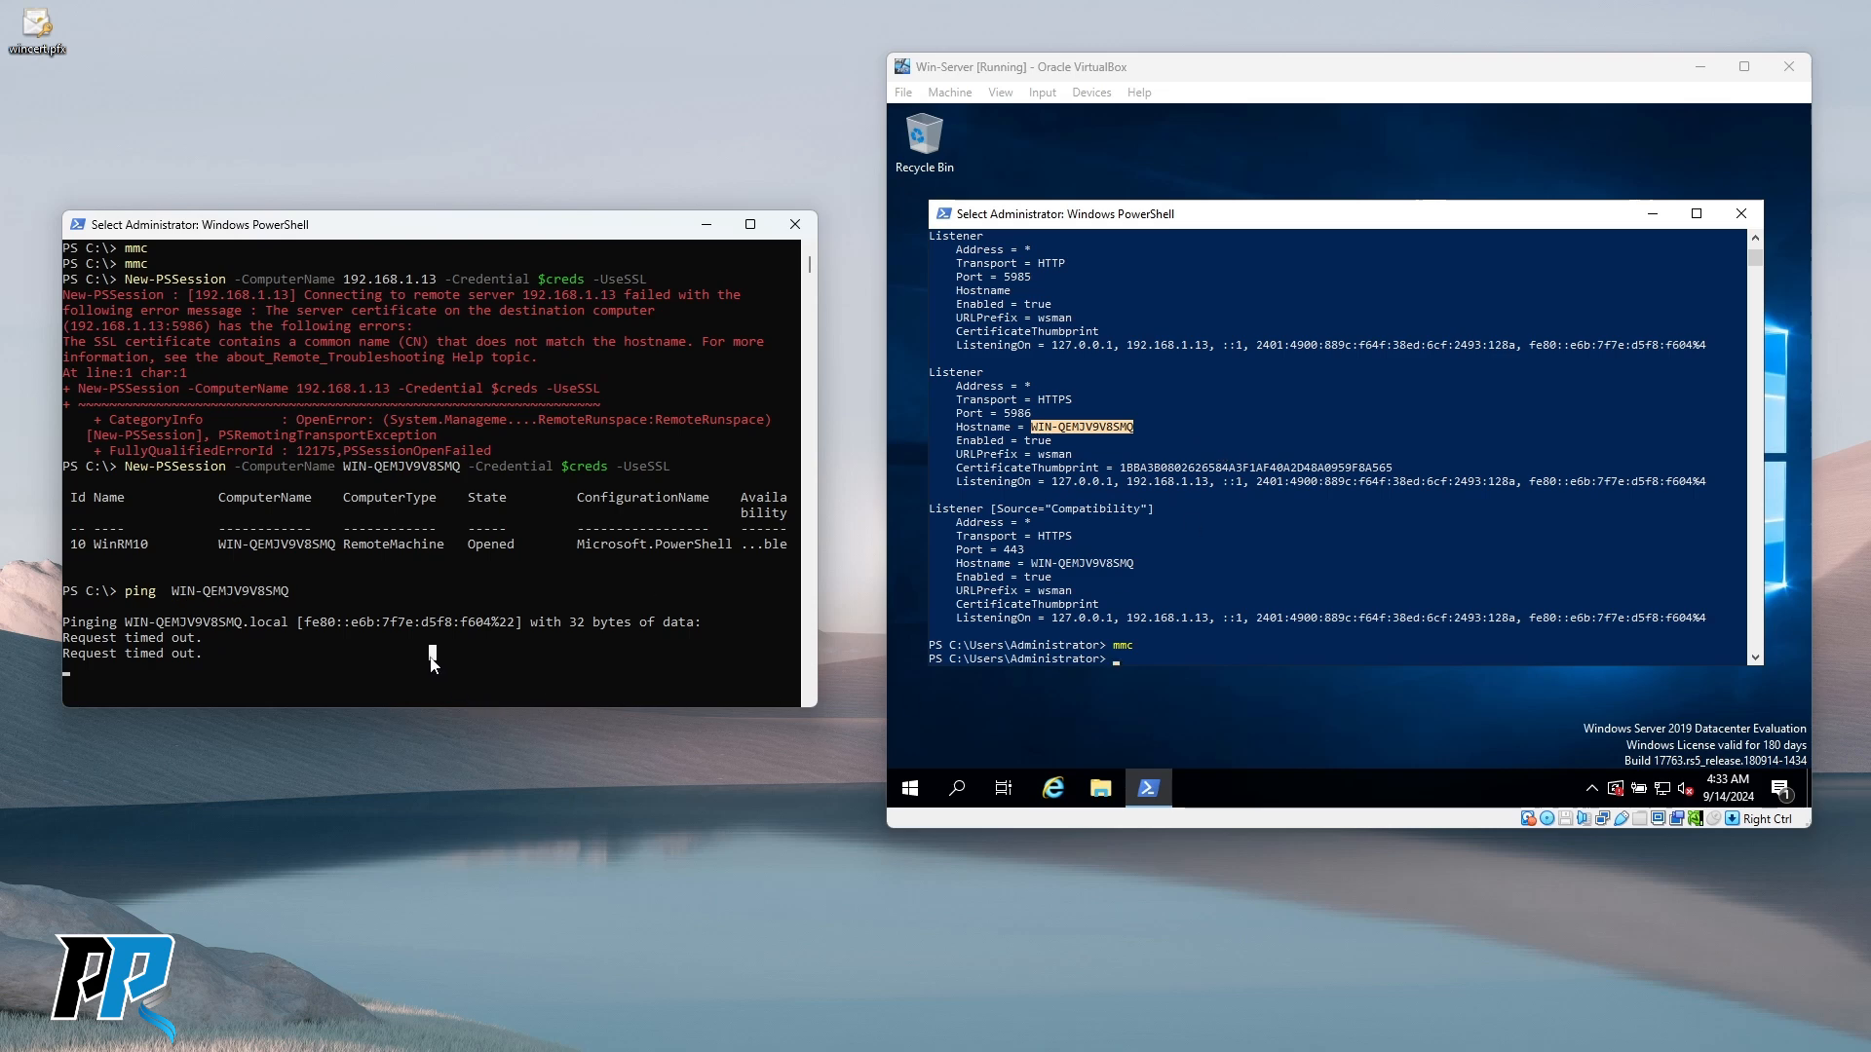
{"action": "left_click", "coordinate": [395, 573]}
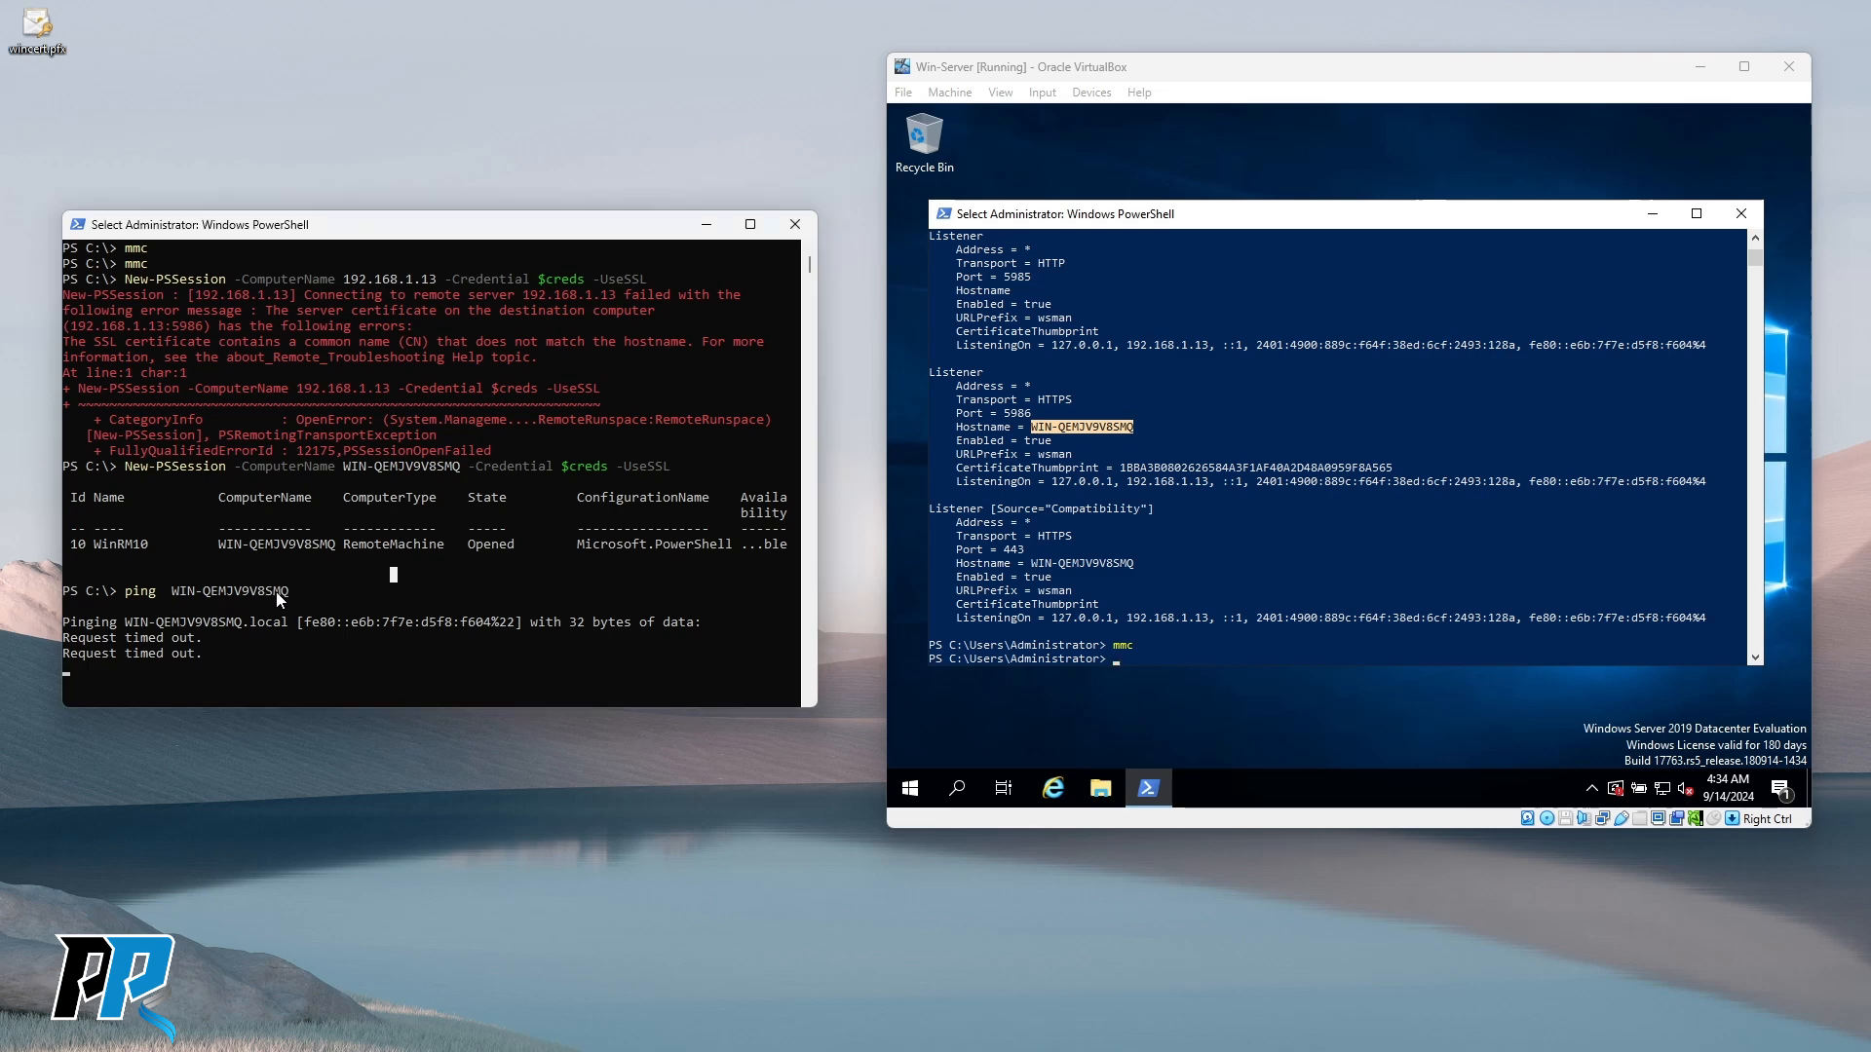
Compare the hostname in the ping command with the server's 192.168.1.13 listener address.
{"action": "left_click_drag", "start_coordinate": [173, 591], "coordinate": [273, 598]}
{"action": "left_click", "coordinate": [1133, 620]}
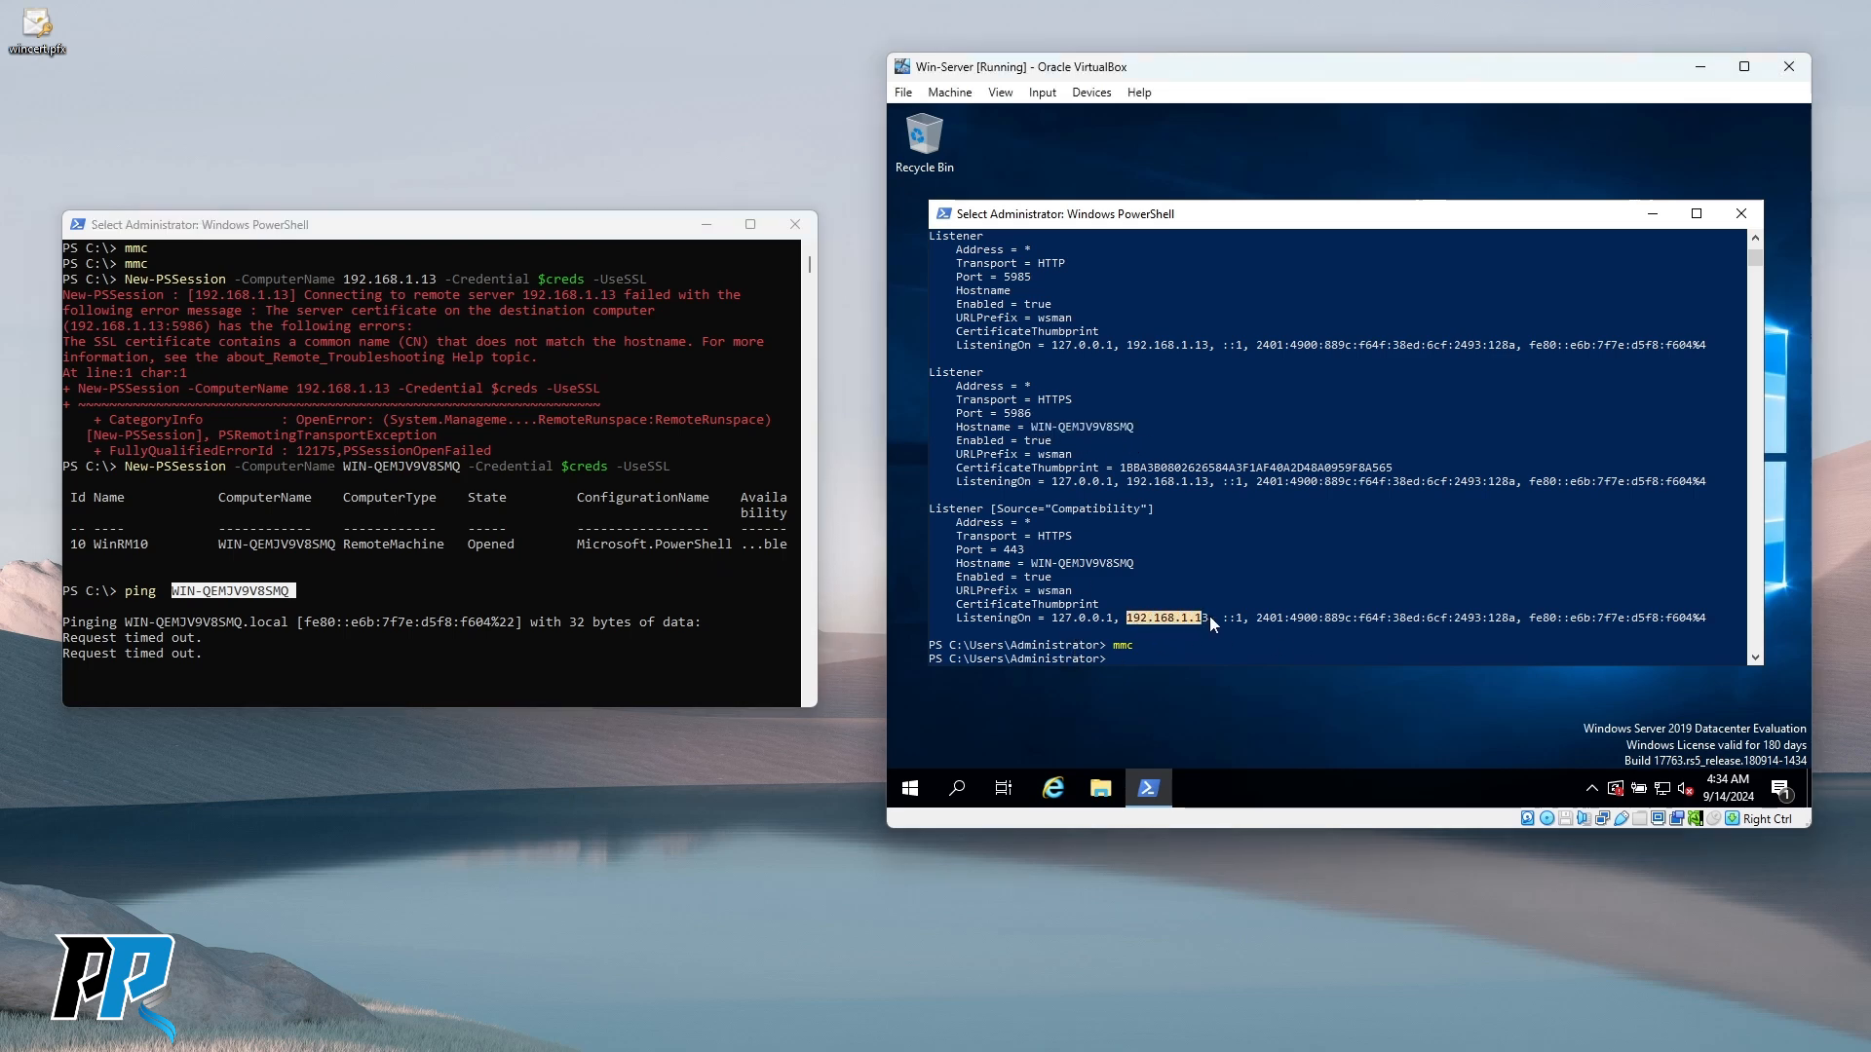
{"action": "left_click_drag", "start_coordinate": [1213, 624], "coordinate": [1218, 621]}
Note the Opened session state and stop the timing-out ping to WIN-QEMJV9V8SMQ.
{"action": "left_click", "coordinate": [348, 639]}
{"action": "left_click", "coordinate": [307, 589]}
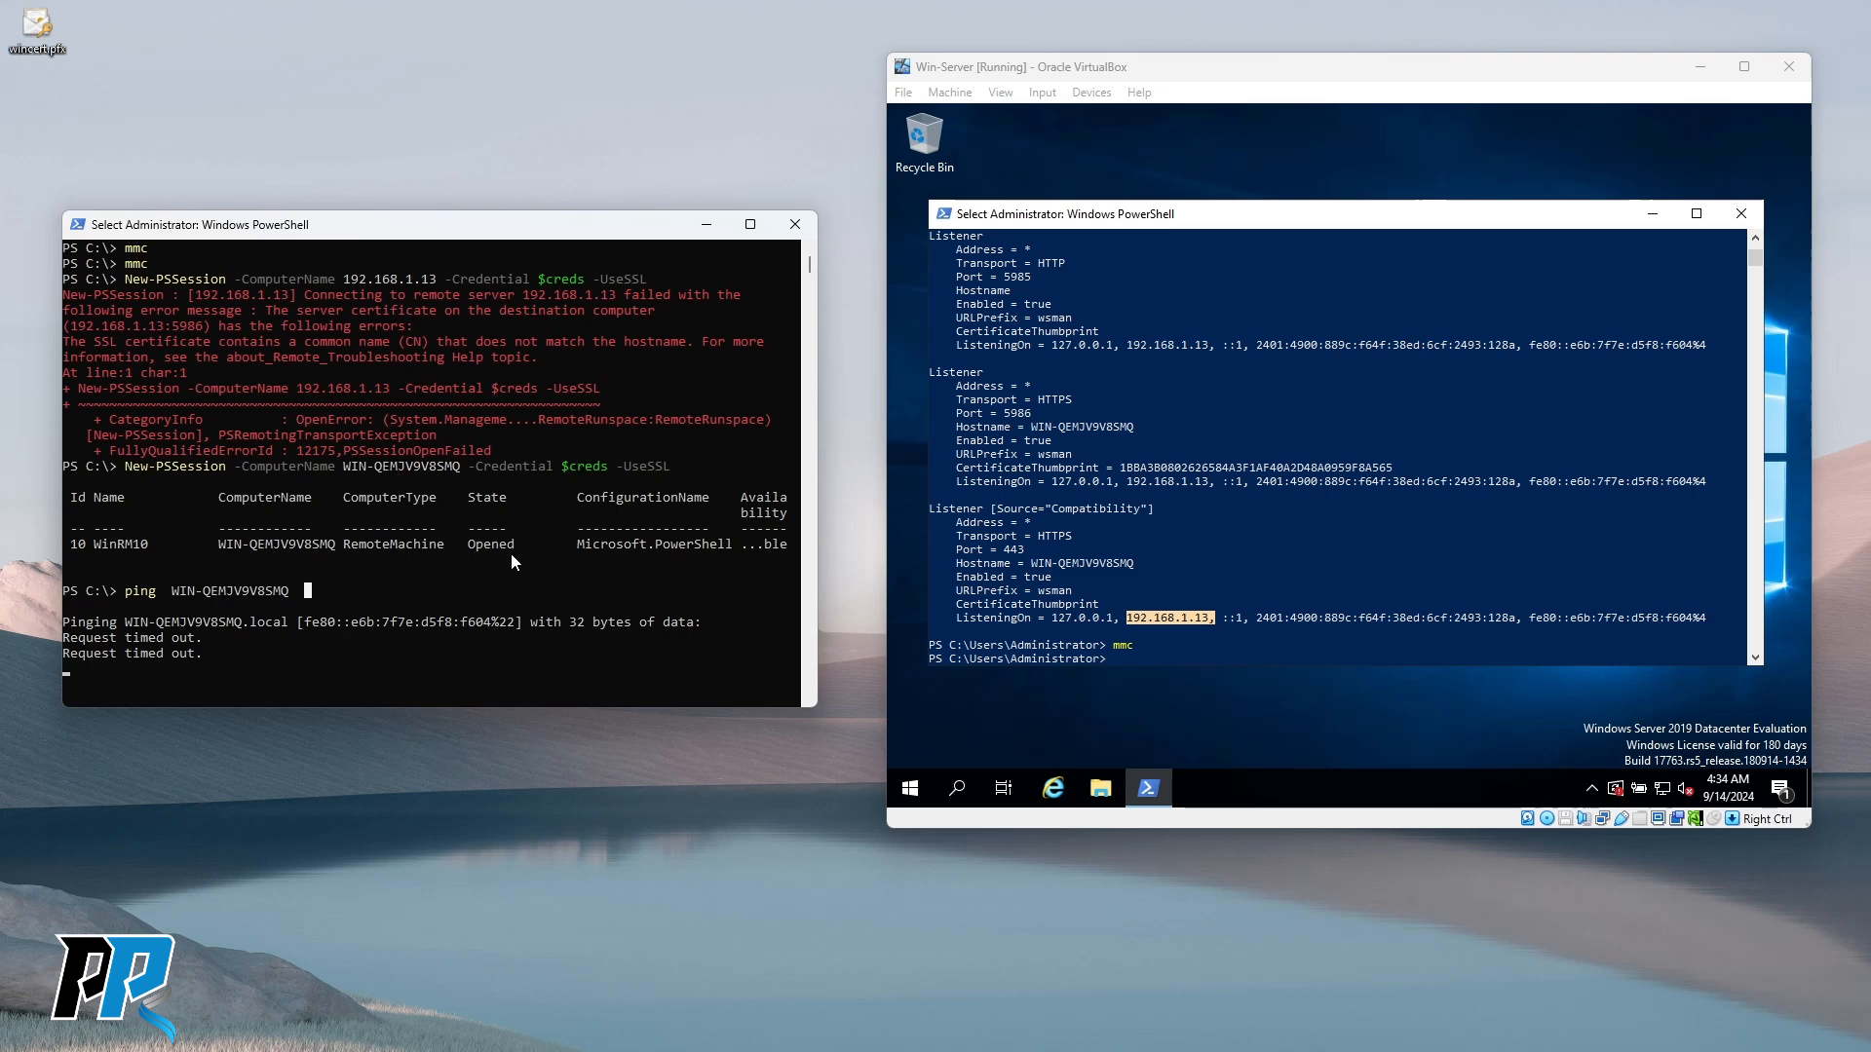
{"action": "left_click_drag", "start_coordinate": [466, 547], "coordinate": [532, 551]}
{"action": "left_click", "coordinate": [410, 653]}
{"action": "right_click", "coordinate": [413, 650]}
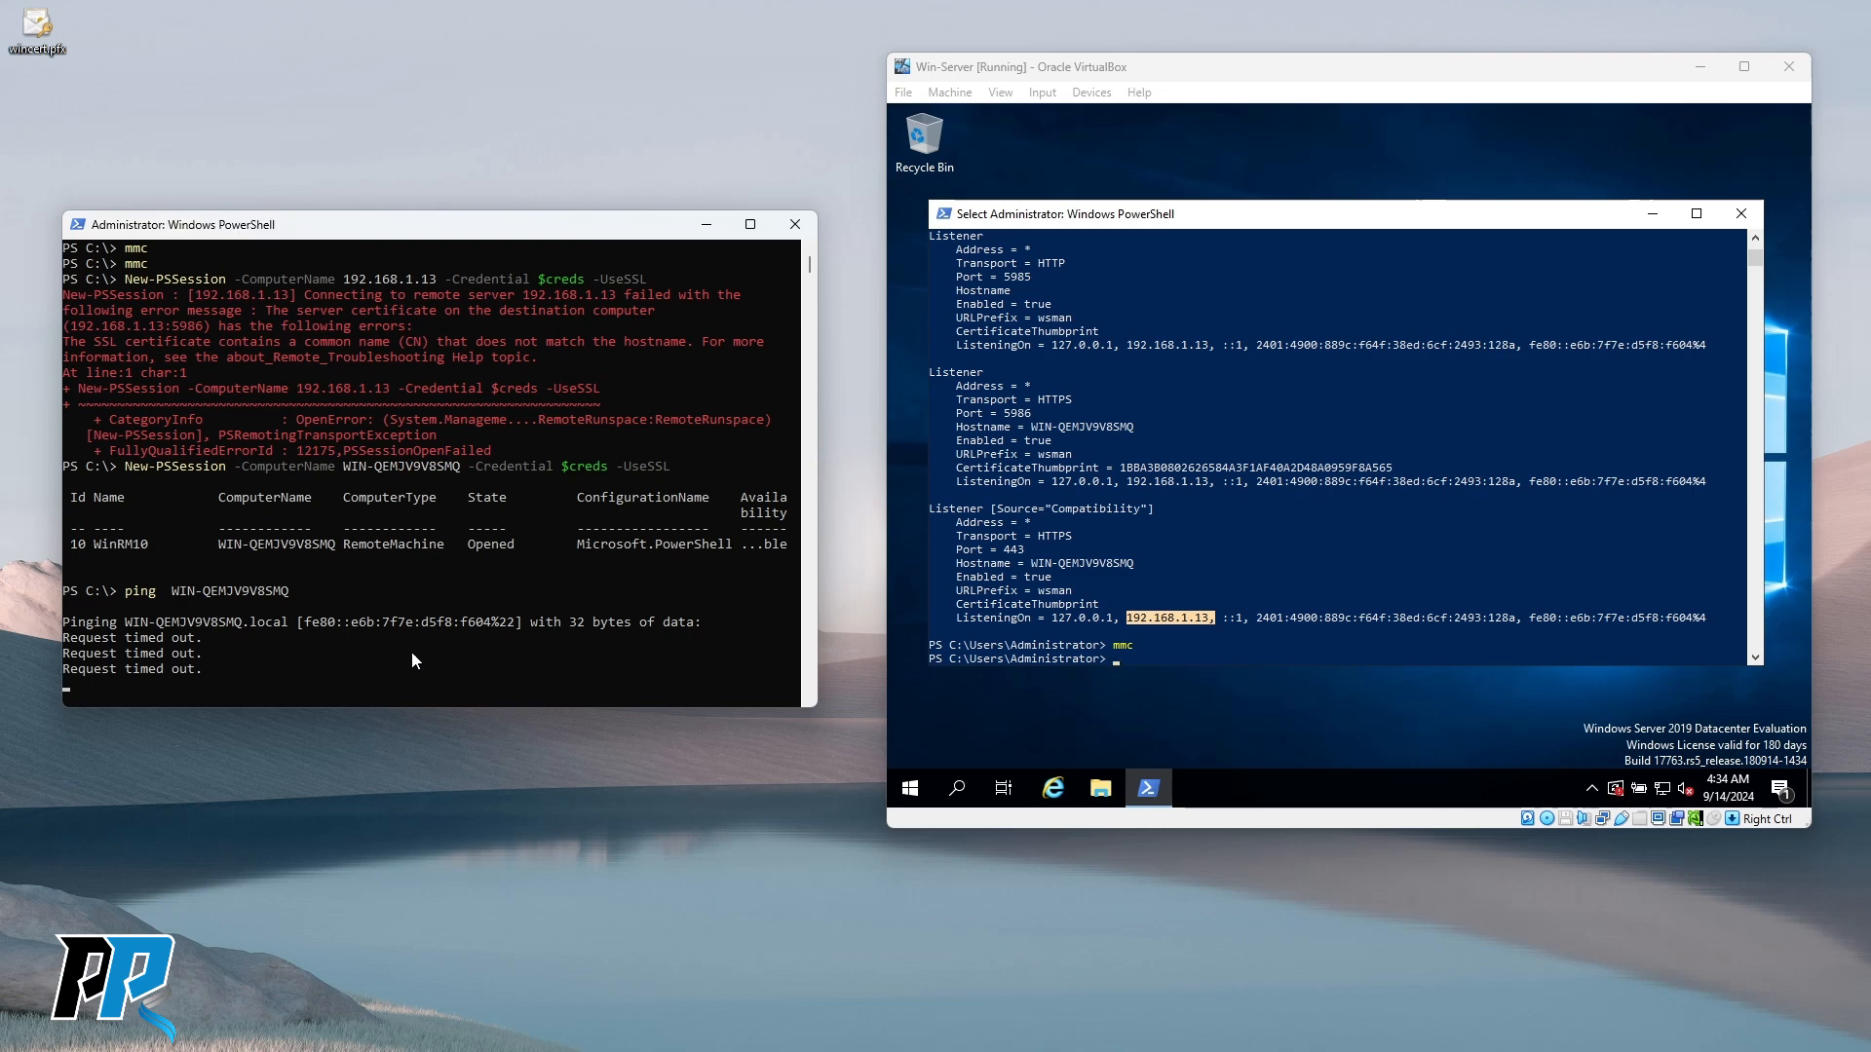
{"action": "key", "text": "ctrl+c"}
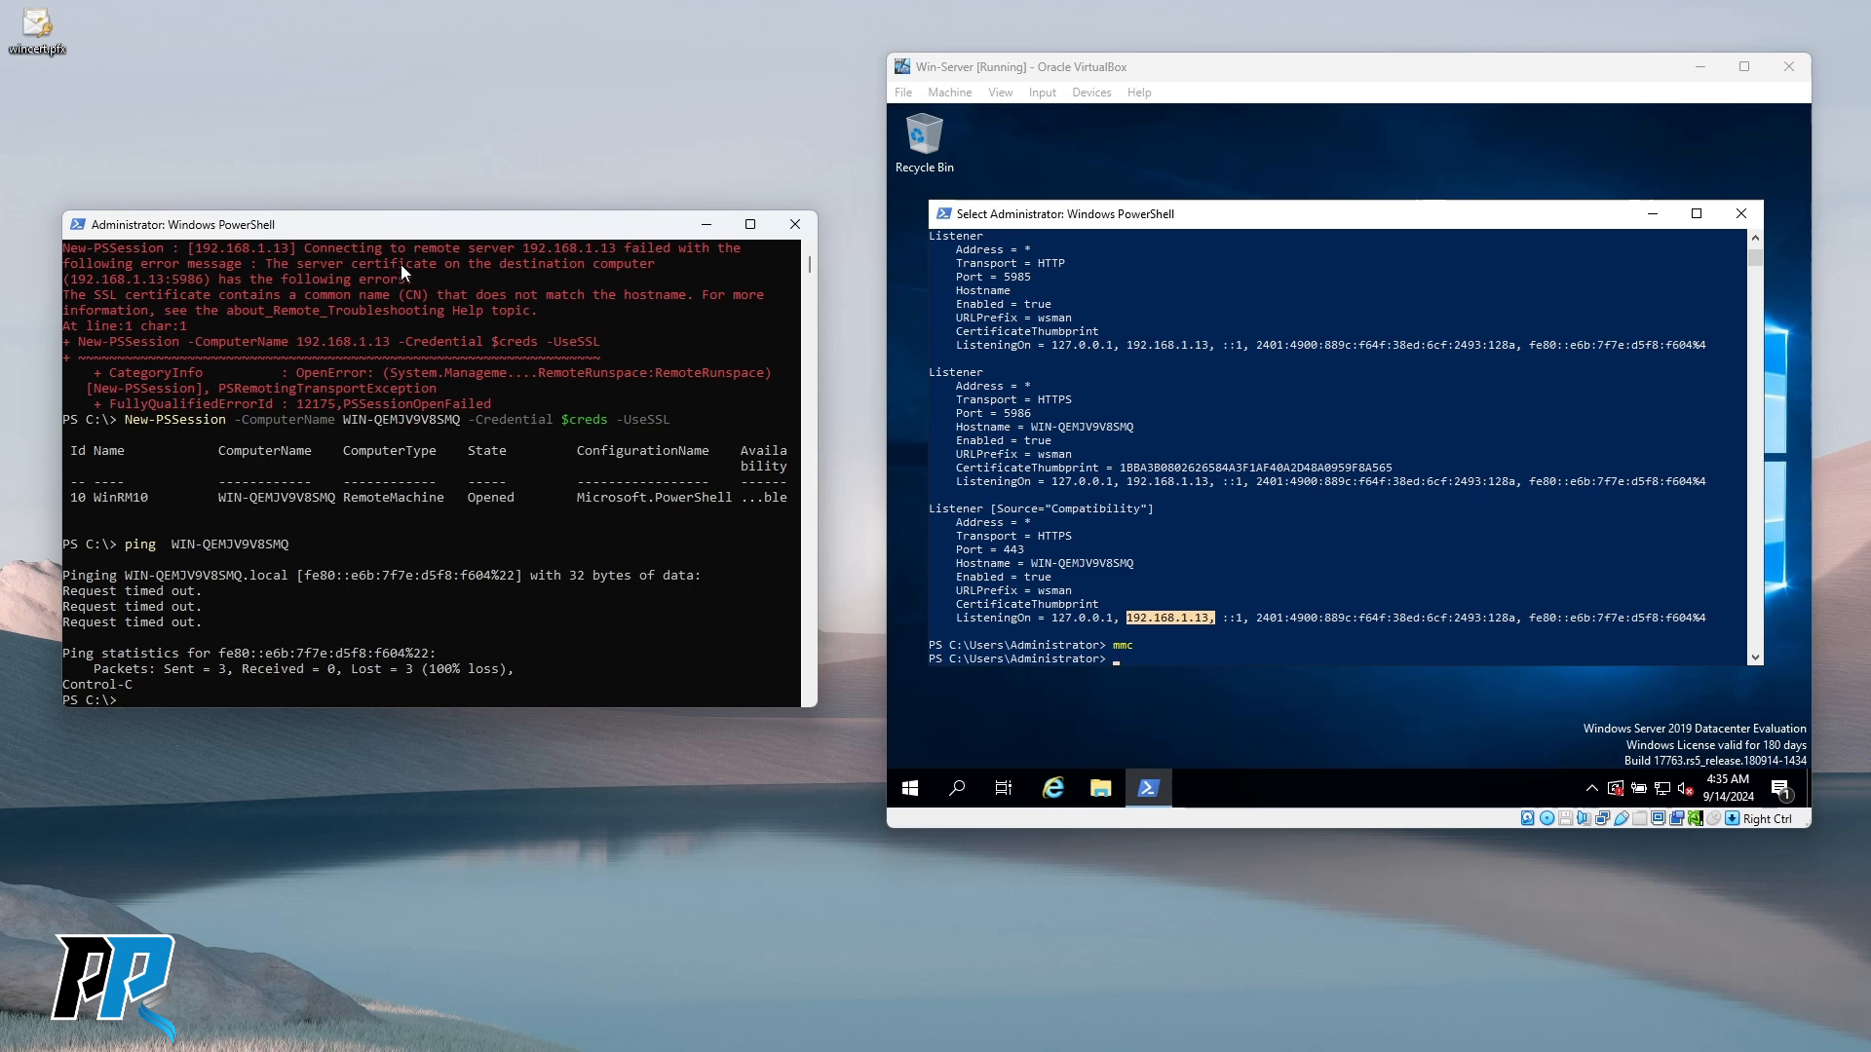
{"action": "left_click_drag", "start_coordinate": [420, 239], "coordinate": [437, 173]}
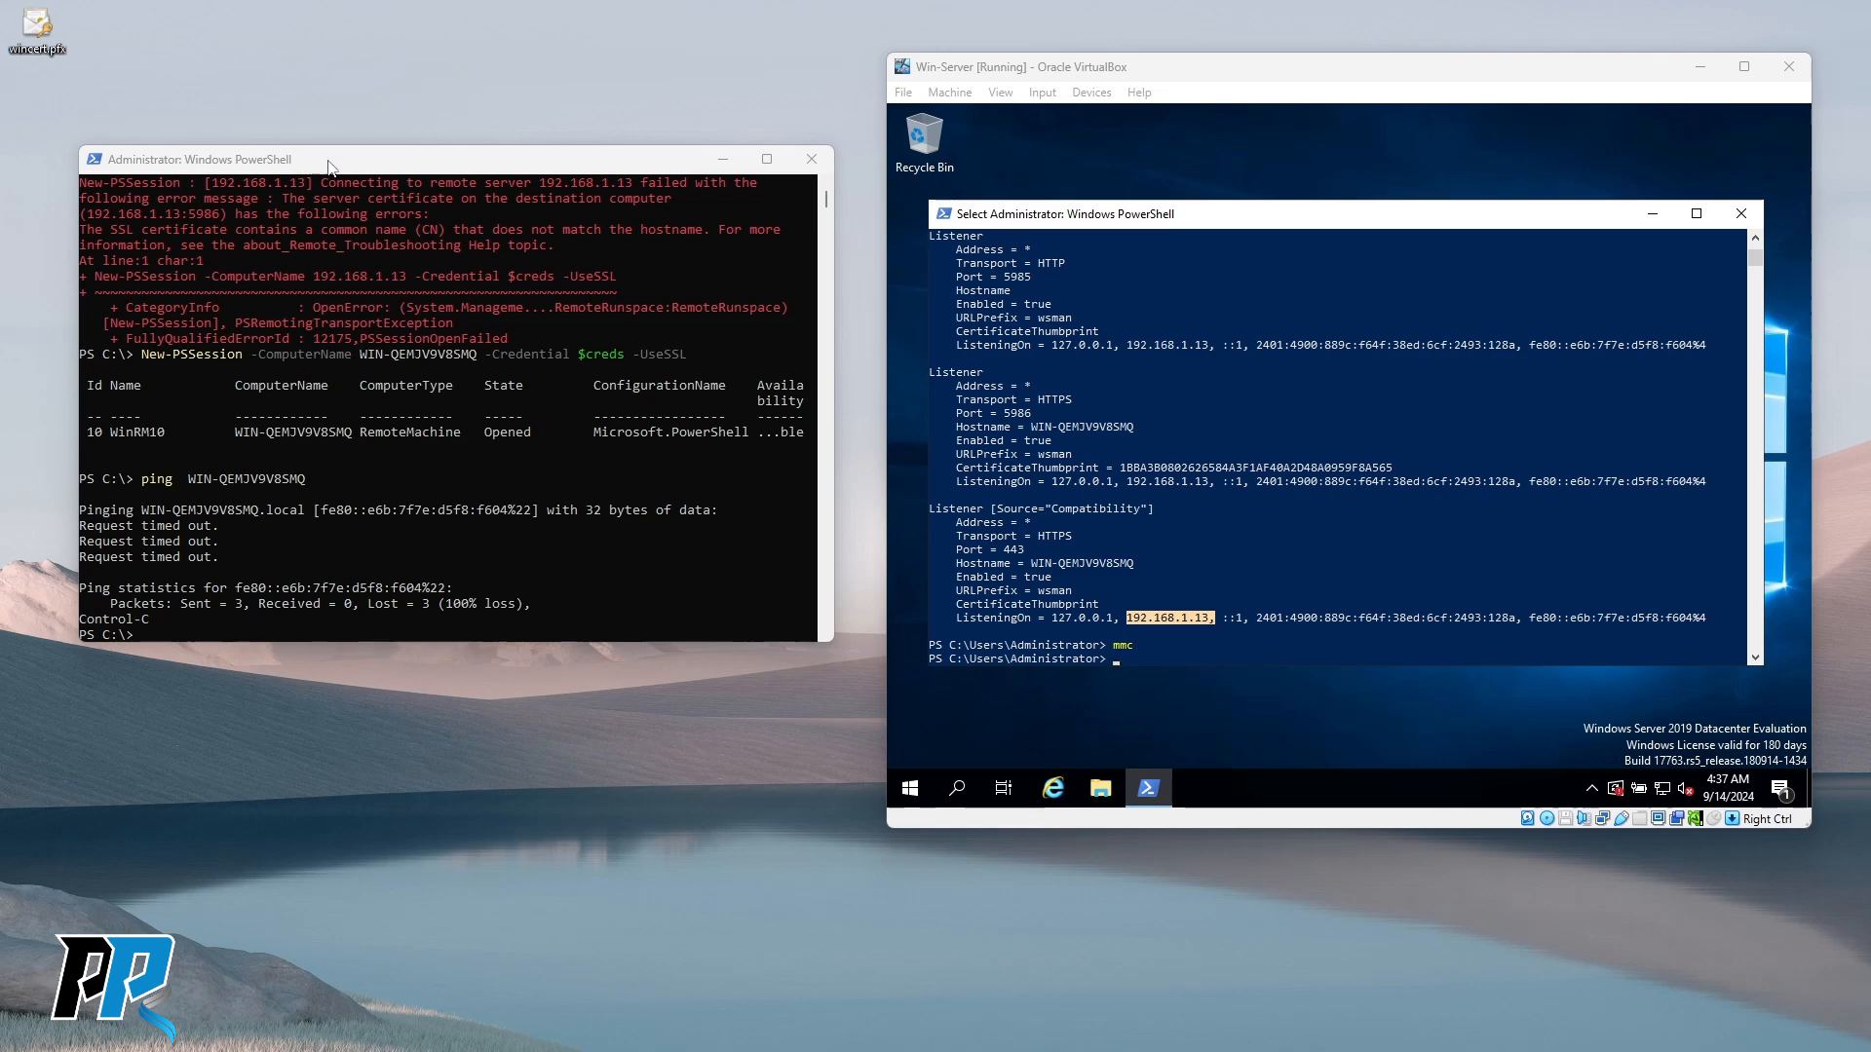
{"action": "left_click_drag", "start_coordinate": [325, 161], "coordinate": [326, 134]}
{"action": "left_click_drag", "start_coordinate": [1218, 217], "coordinate": [1206, 197]}
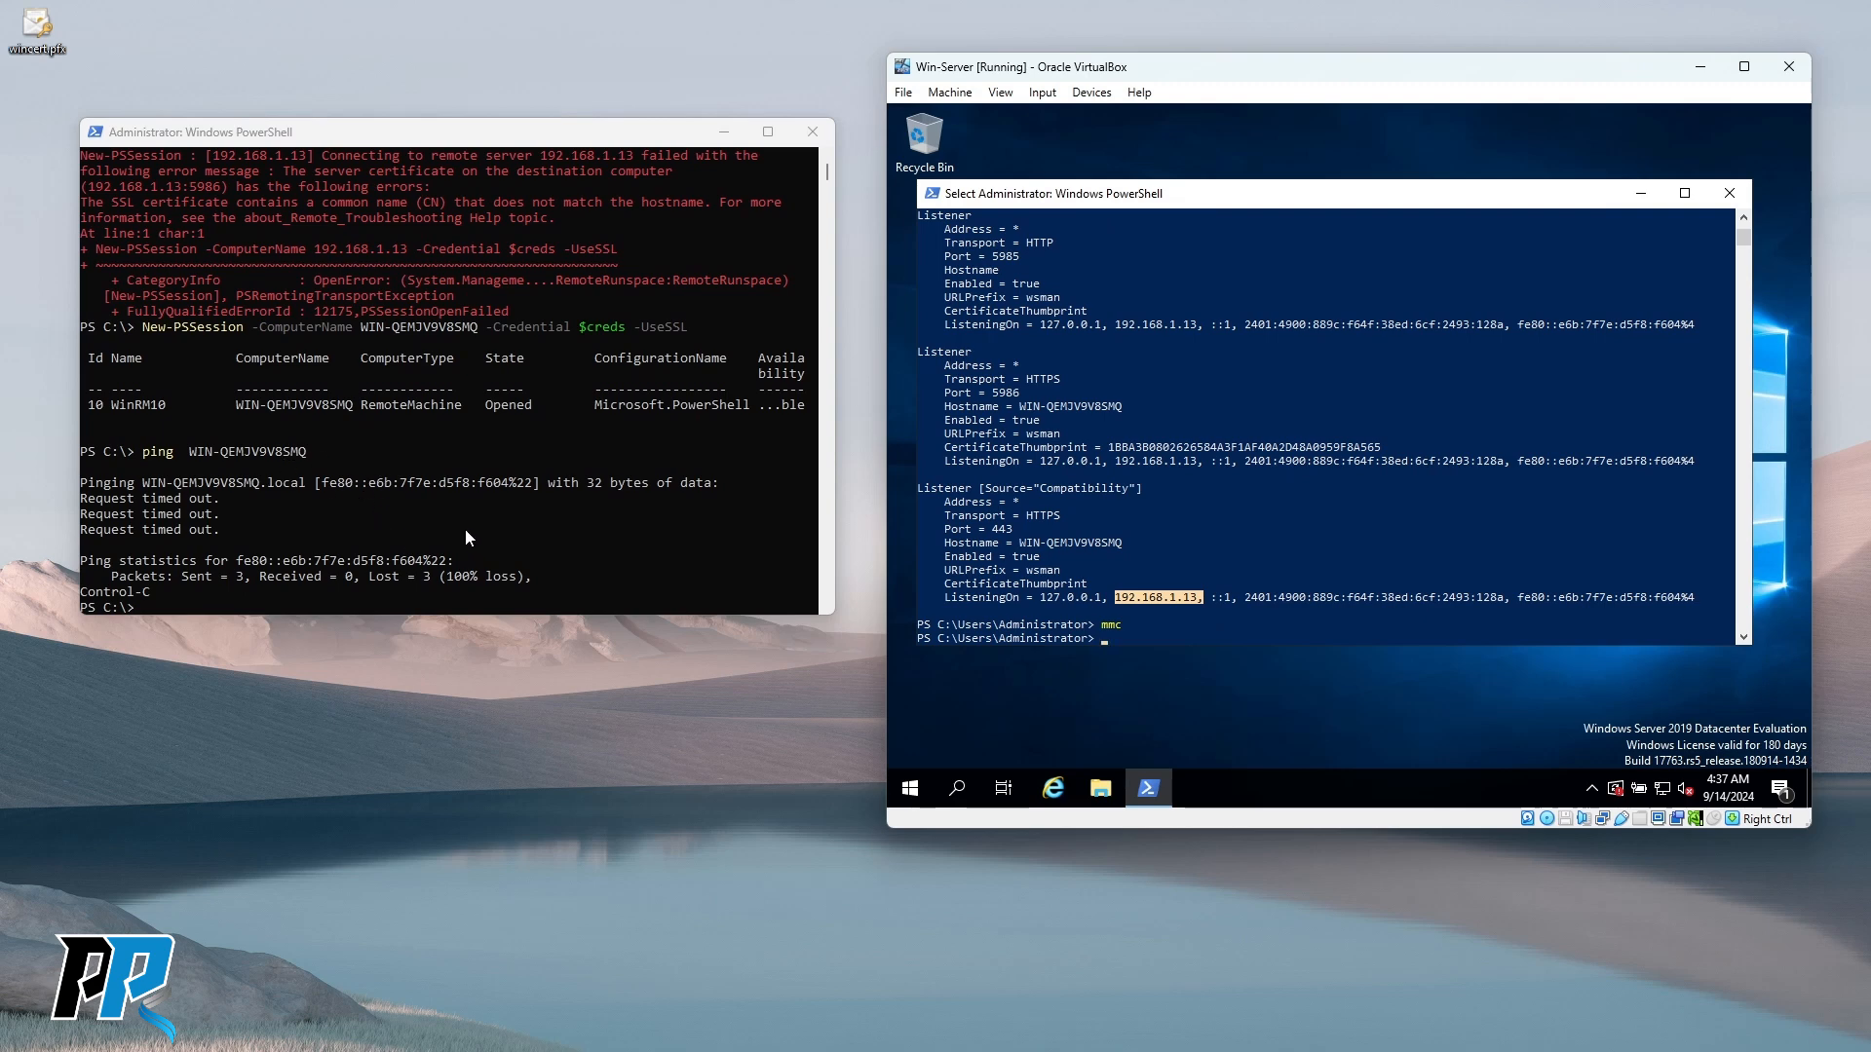
{"action": "left_click_drag", "start_coordinate": [322, 132], "coordinate": [329, 143]}
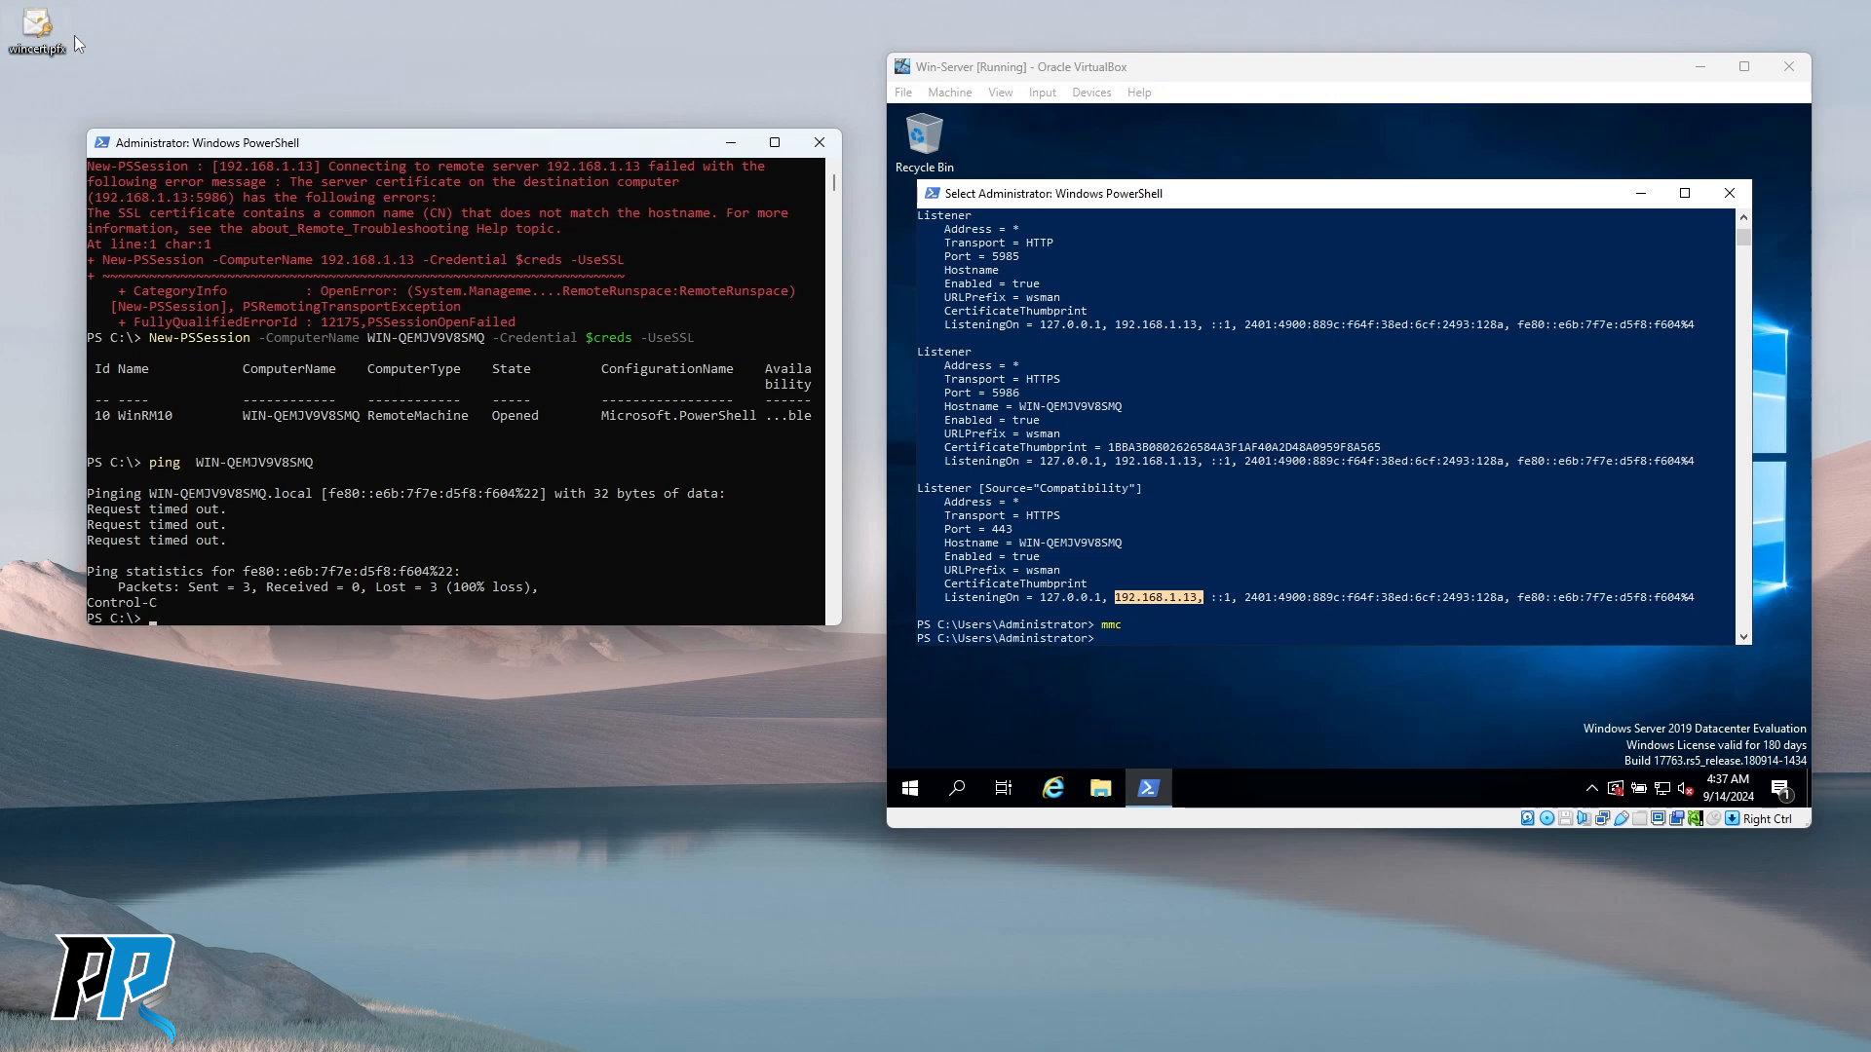
{"action": "left_click_drag", "start_coordinate": [435, 145], "coordinate": [442, 120]}
Clear the local PowerShell console with cls.
{"action": "left_click", "coordinate": [529, 499]}
{"action": "key", "text": "Escape"}
{"action": "type", "text": "cls"}
{"action": "key", "text": "Return"}
Draft a hosts-file entry with 92.168.1.13 and WIN-, then erase it unrun.
{"action": "key", "text": "ctrl+v"}
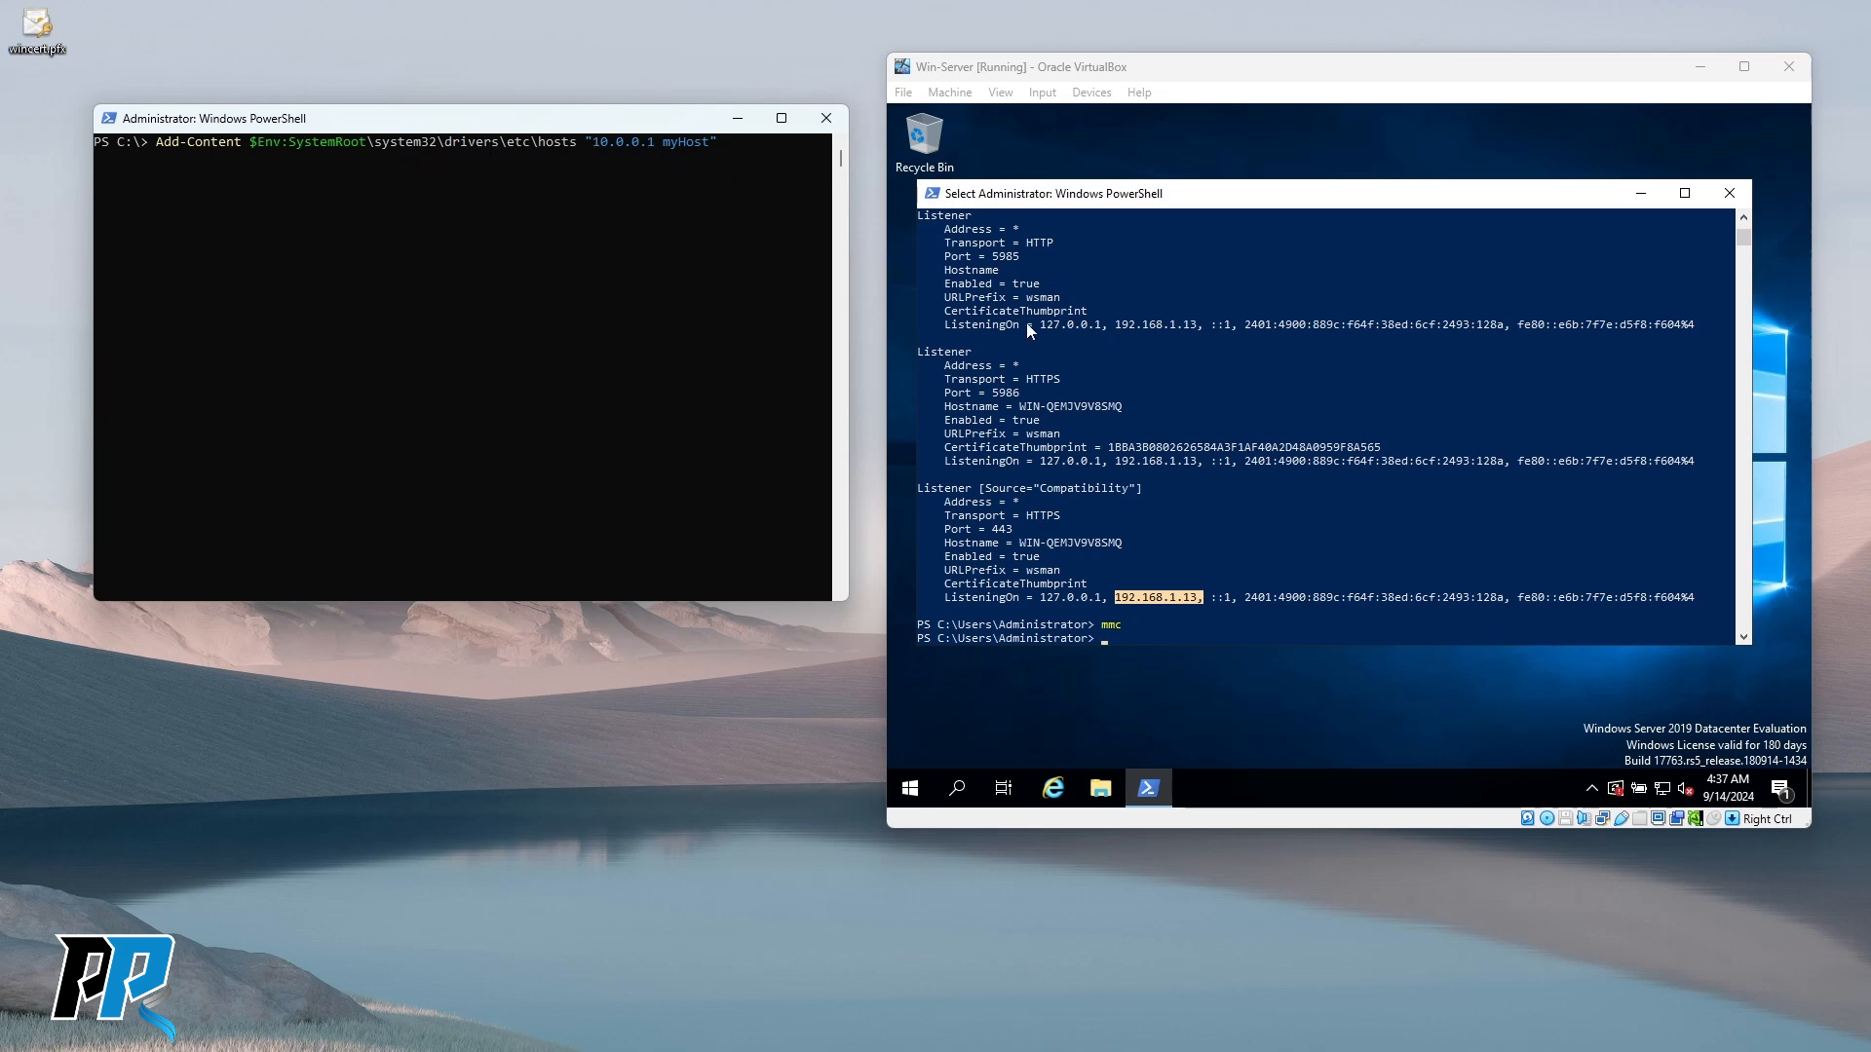
{"action": "key", "text": "BackSpace"}
{"action": "key", "text": "BackSpace"}
{"action": "key", "text": "BackSpace"}
{"action": "key", "text": "BackSpace"}
{"action": "key", "text": "BackSpace"}
{"action": "key", "text": "BackSpace"}
{"action": "key", "text": "BackSpace"}
{"action": "key", "text": "BackSpace"}
{"action": "key", "text": "BackSpace"}
{"action": "key", "text": "BackSpace"}
{"action": "key", "text": "BackSpace"}
{"action": "key", "text": "BackSpace"}
{"action": "type", "text": "92.168.1.13"}
{"action": "key", "text": "ctrl+v"}
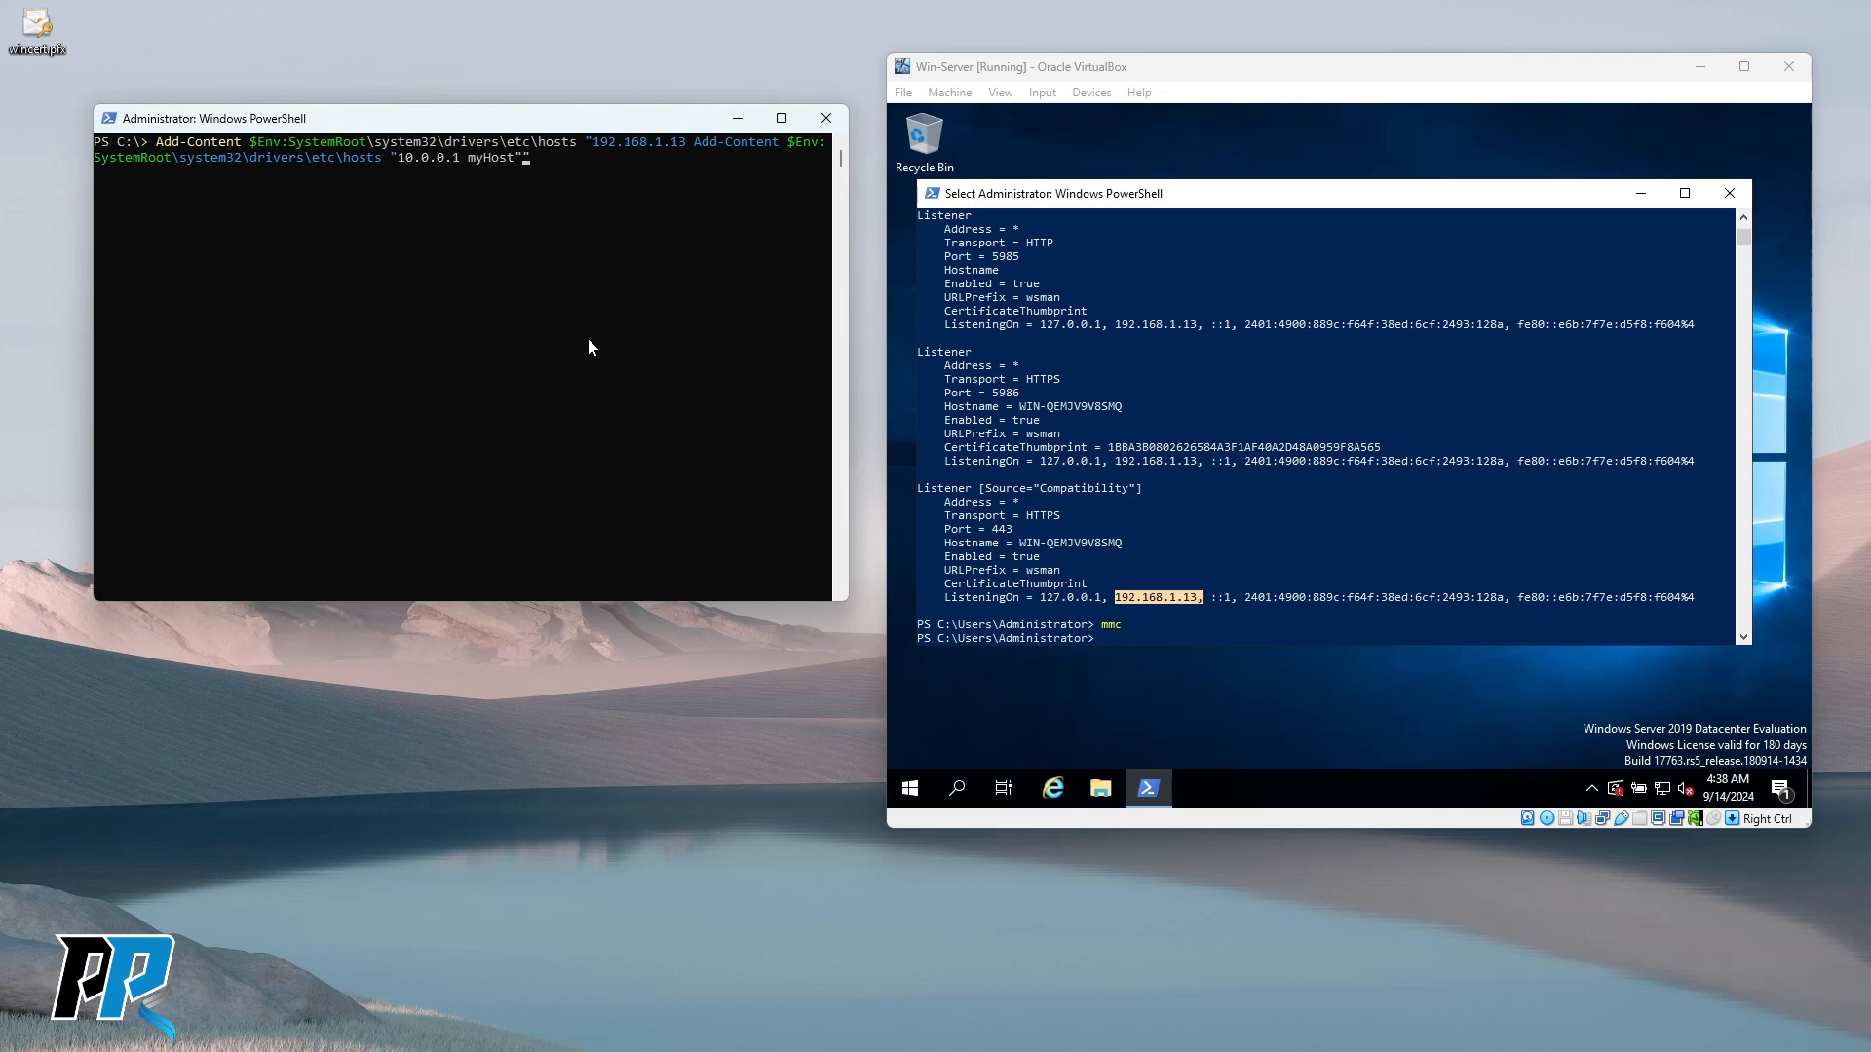
{"action": "key", "text": "BackSpace"}
{"action": "key", "text": "BackSpace"}
{"action": "key", "text": "BackSpace"}
{"action": "key", "text": "BackSpace"}
{"action": "key", "text": "BackSpace"}
{"action": "key", "text": "BackSpace"}
{"action": "key", "text": "BackSpace"}
{"action": "key", "text": "BackSpace"}
{"action": "key", "text": "BackSpace"}
{"action": "key", "text": "BackSpace"}
{"action": "key", "text": "BackSpace"}
{"action": "key", "text": "BackSpace"}
{"action": "key", "text": "BackSpace"}
{"action": "key", "text": "BackSpace"}
{"action": "key", "text": "BackSpace"}
{"action": "key", "text": "BackSpace"}
{"action": "key", "text": "BackSpace"}
{"action": "key", "text": "BackSpace"}
{"action": "key", "text": "BackSpace"}
{"action": "key", "text": "BackSpace"}
{"action": "key", "text": "BackSpace"}
{"action": "key", "text": "BackSpace"}
{"action": "key", "text": "BackSpace"}
{"action": "key", "text": "BackSpace"}
{"action": "key", "text": "BackSpace"}
{"action": "key", "text": "BackSpace"}
{"action": "key", "text": "BackSpace"}
{"action": "key", "text": "BackSpace"}
{"action": "key", "text": "BackSpace"}
{"action": "key", "text": "BackSpace"}
{"action": "key", "text": "BackSpace"}
{"action": "key", "text": "BackSpace"}
{"action": "key", "text": "BackSpace"}
{"action": "key", "text": "BackSpace"}
{"action": "key", "text": "BackSpace"}
{"action": "key", "text": "BackSpace"}
{"action": "key", "text": "BackSpace"}
{"action": "key", "text": "BackSpace"}
{"action": "key", "text": "BackSpace"}
{"action": "key", "text": "BackSpace"}
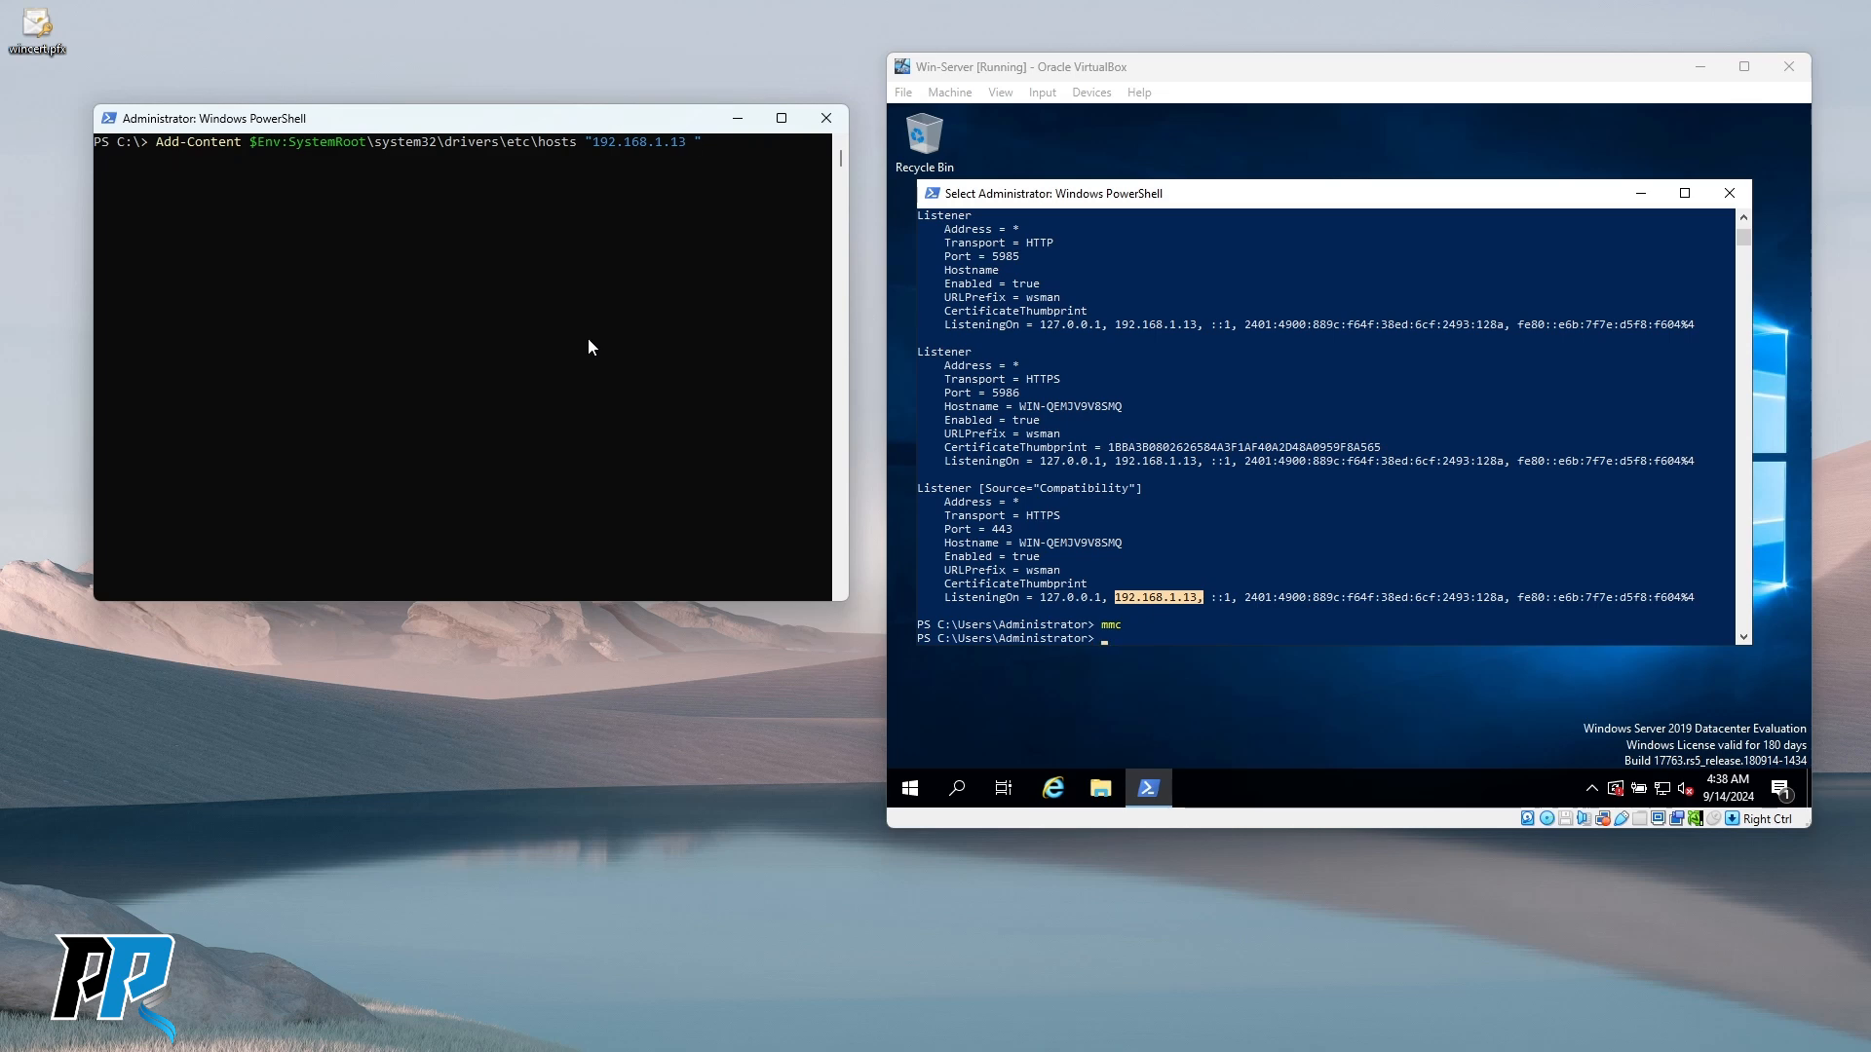
{"action": "type", "text": "WIN-"}
{"action": "left_click_drag", "start_coordinate": [328, 121], "coordinate": [325, 133]}
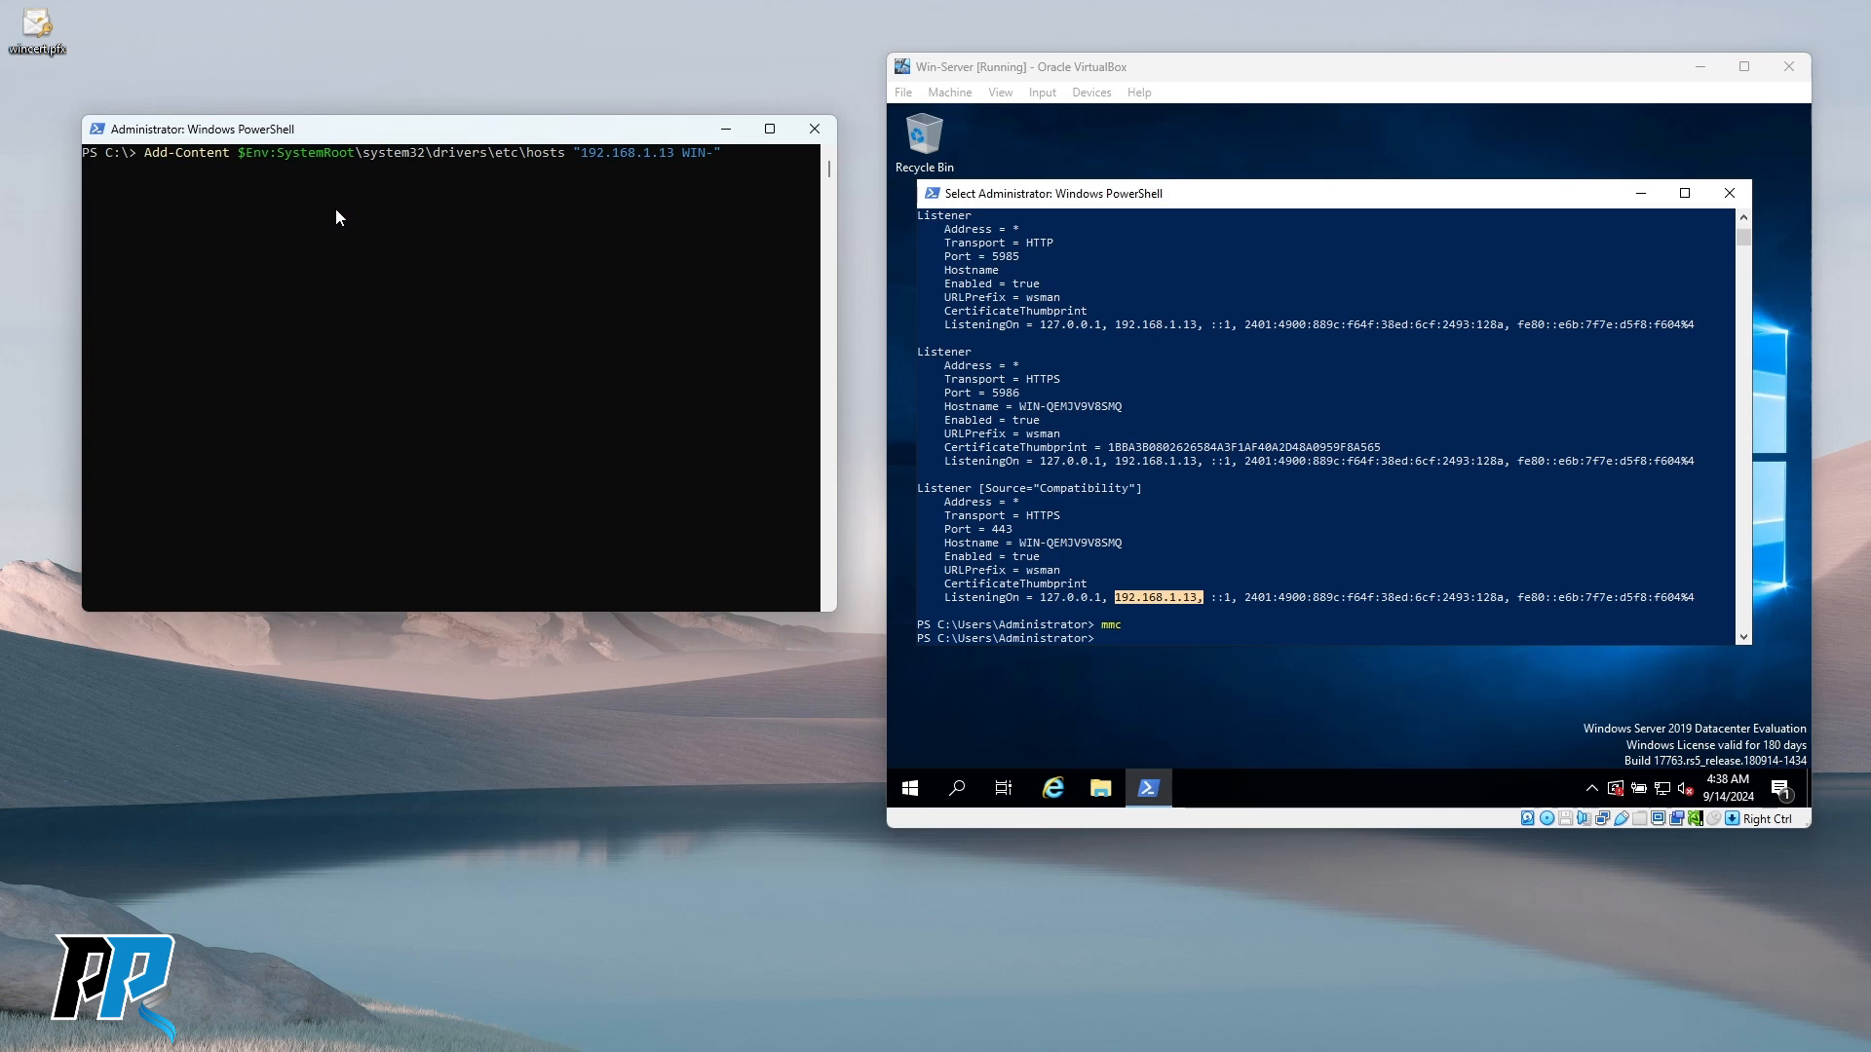
{"action": "left_click_drag", "start_coordinate": [398, 136], "coordinate": [407, 136]}
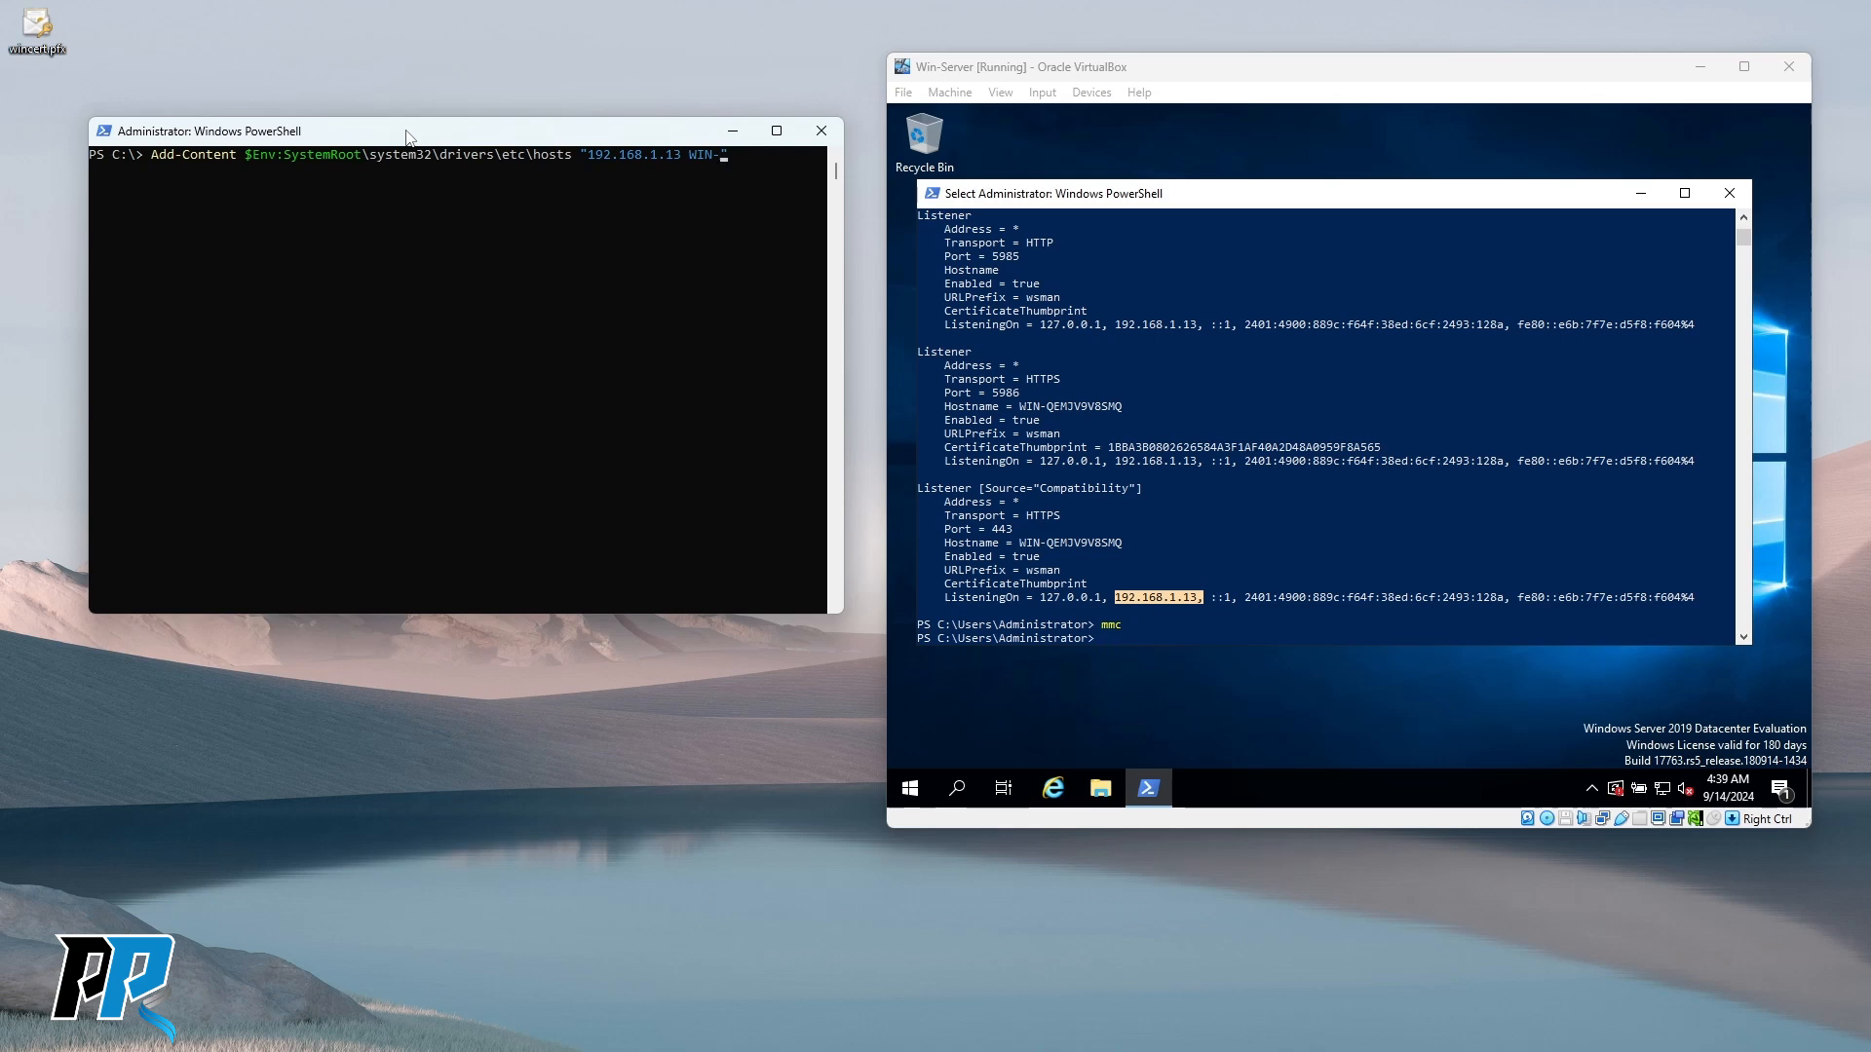
{"action": "key", "text": "BackSpace"}
{"action": "key", "text": "BackSpace"}
{"action": "key", "text": "BackSpace"}
{"action": "key", "text": "BackSpace"}
{"action": "key", "text": "BackSpace"}
{"action": "key", "text": "BackSpace"}
{"action": "key", "text": "BackSpace"}
{"action": "key", "text": "BackSpace"}
{"action": "key", "text": "BackSpace"}
{"action": "key", "text": "BackSpace"}
{"action": "key", "text": "BackSpace"}
{"action": "key", "text": "BackSpace"}
{"action": "key", "text": "BackSpace"}
{"action": "key", "text": "BackSpace"}
{"action": "key", "text": "BackSpace"}
{"action": "key", "text": "BackSpace"}
{"action": "key", "text": "BackSpace"}
{"action": "key", "text": "BackSpace"}
{"action": "key", "text": "BackSpace"}
{"action": "key", "text": "BackSpace"}
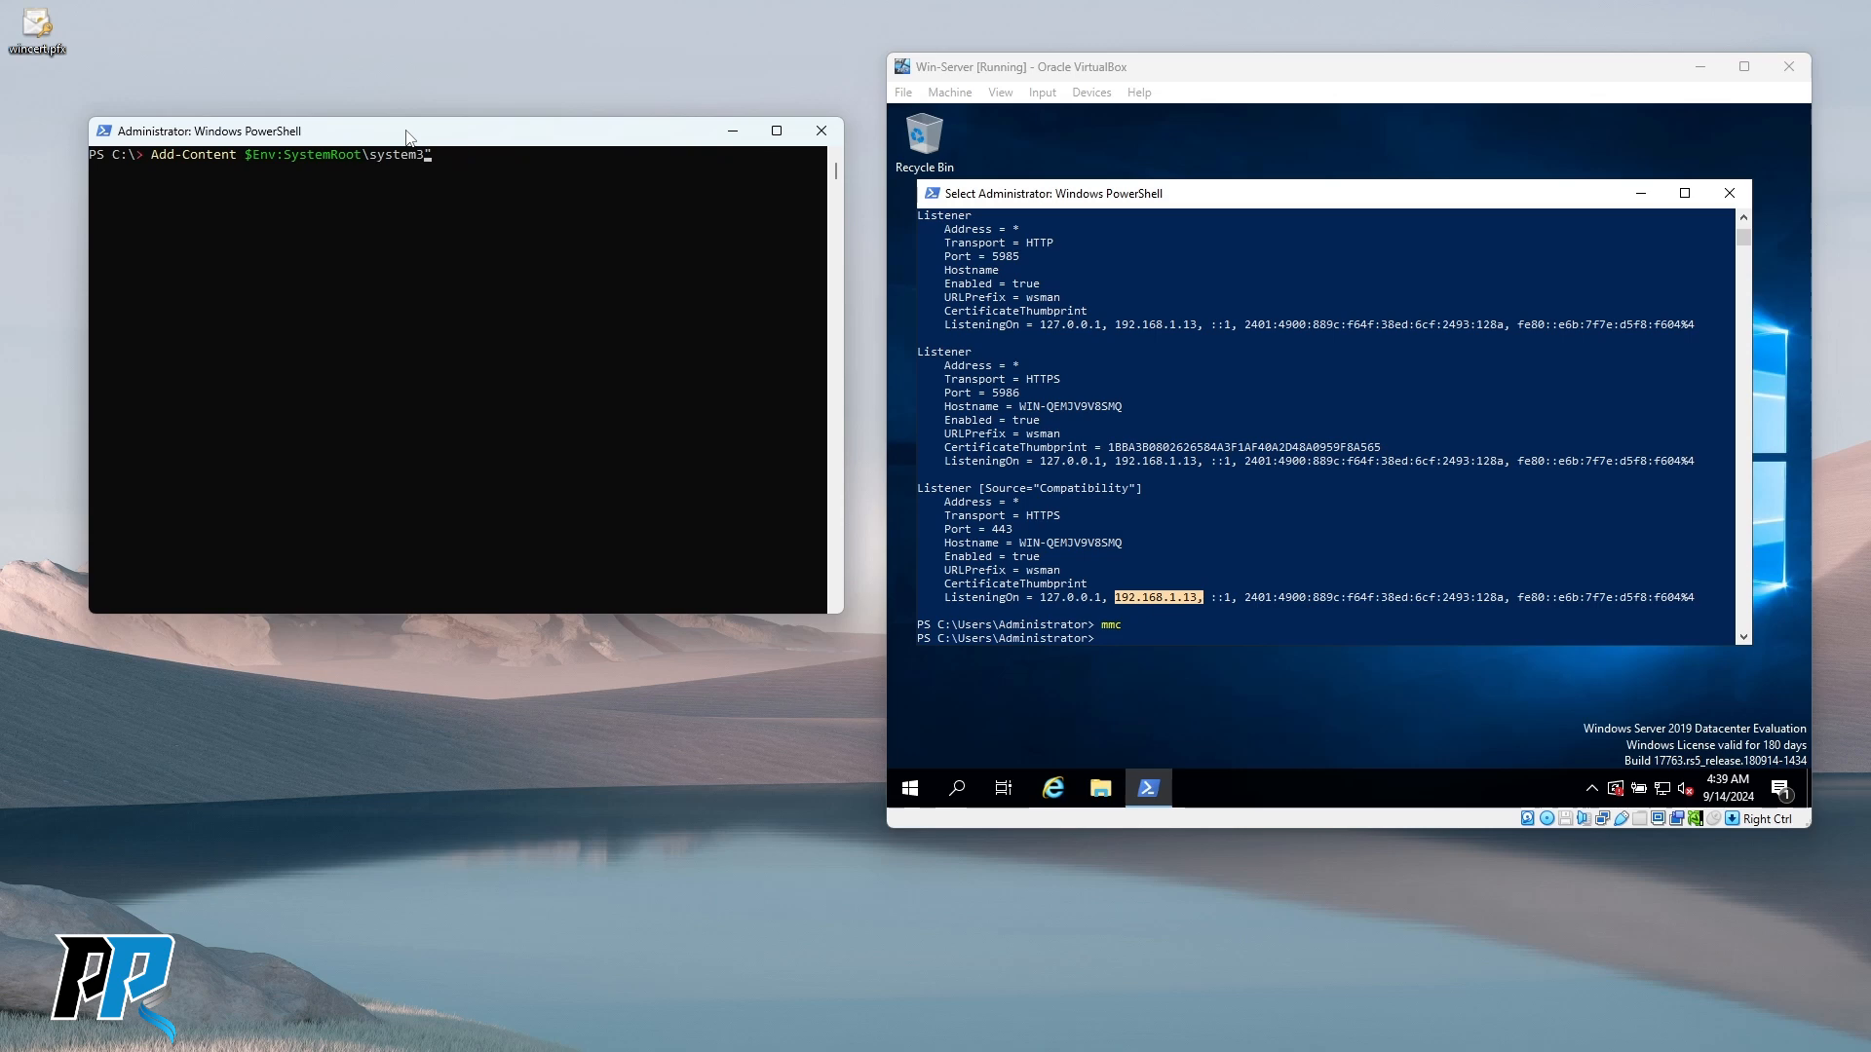
{"action": "key", "text": "BackSpace"}
{"action": "key", "text": "BackSpace"}
{"action": "key", "text": "BackSpace"}
{"action": "key", "text": "BackSpace"}
{"action": "key", "text": "BackSpace"}
{"action": "key", "text": "BackSpace"}
{"action": "key", "text": "BackSpace"}
{"action": "key", "text": "BackSpace"}
{"action": "key", "text": "BackSpace"}
{"action": "key", "text": "BackSpace"}
{"action": "key", "text": "BackSpace"}
{"action": "key", "text": "BackSpace"}
{"action": "key", "text": "BackSpace"}
{"action": "key", "text": "BackSpace"}
{"action": "key", "text": "BackSpace"}
{"action": "key", "text": "BackSpace"}
{"action": "key", "text": "BackSpace"}
{"action": "key", "text": "BackSpace"}
{"action": "key", "text": "BackSpace"}
{"action": "key", "text": "BackSpace"}
{"action": "left_click", "coordinate": [473, 296]}
{"action": "type", "text": "ping"}
{"action": "right_click", "coordinate": [473, 306]}
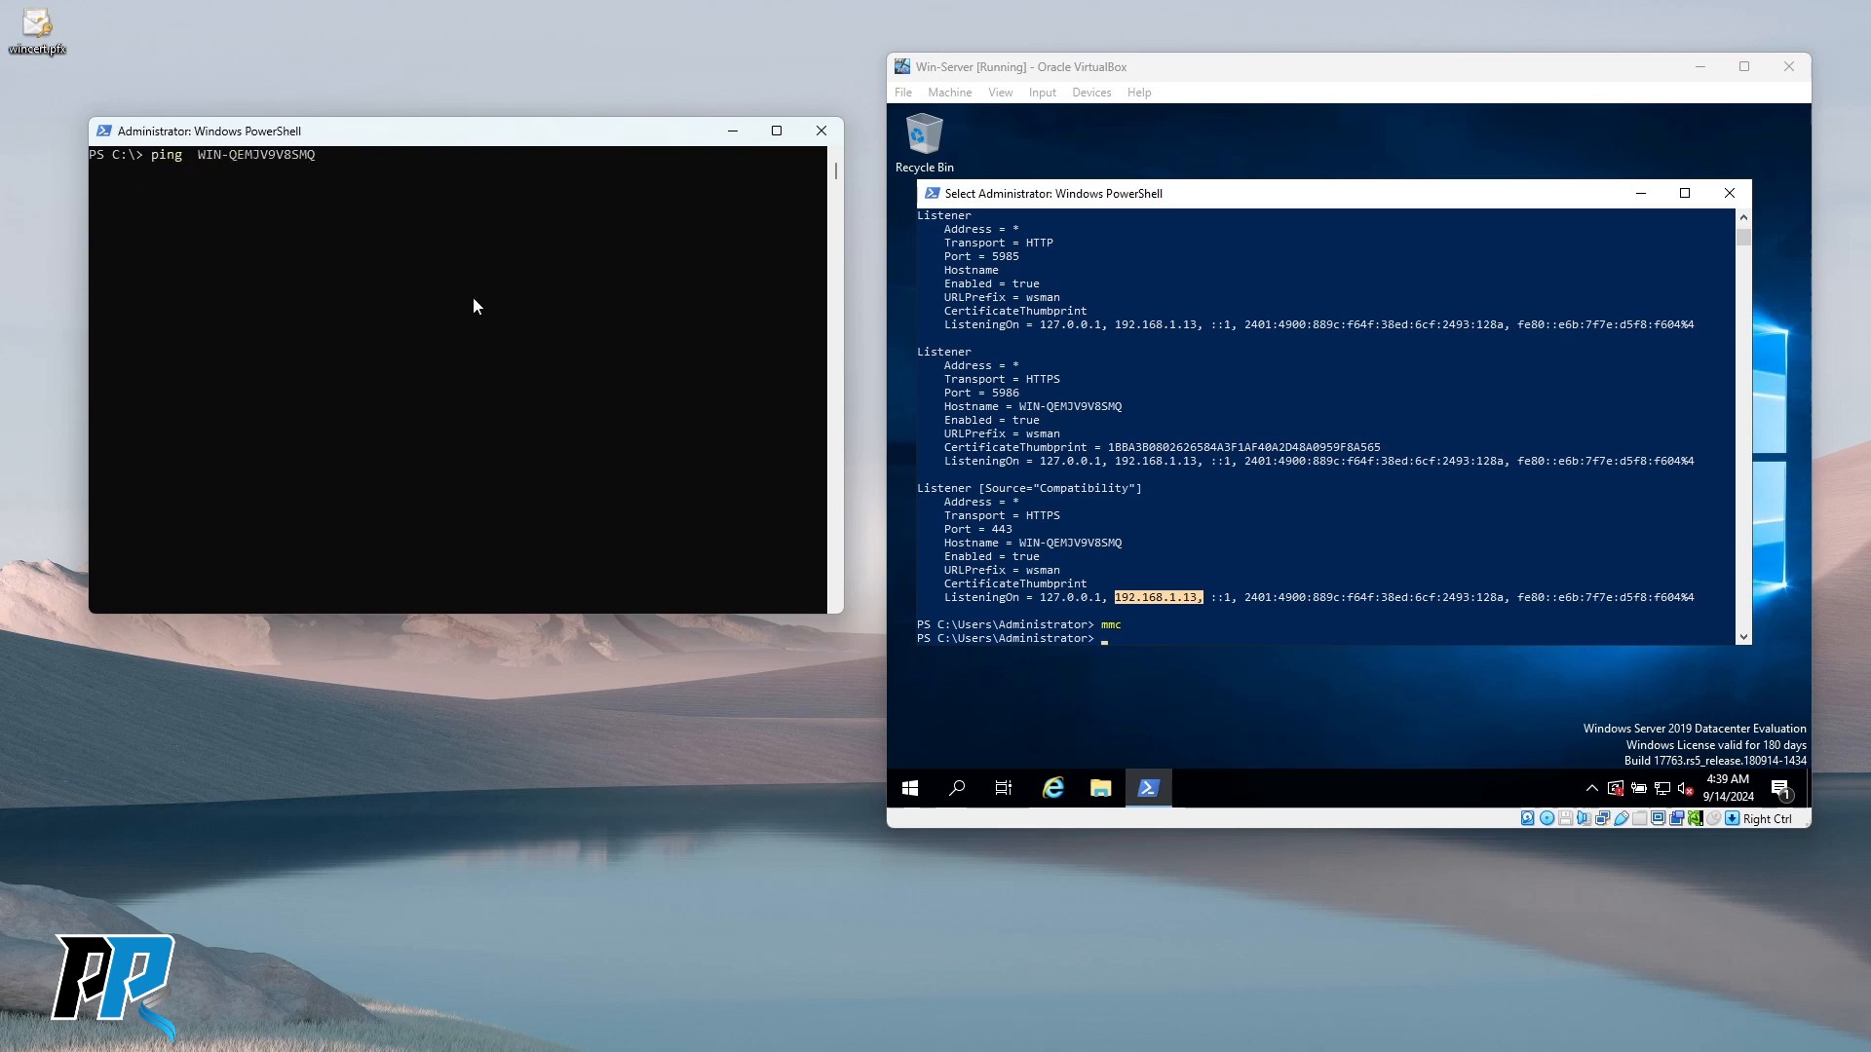
{"action": "key", "text": "Up"}
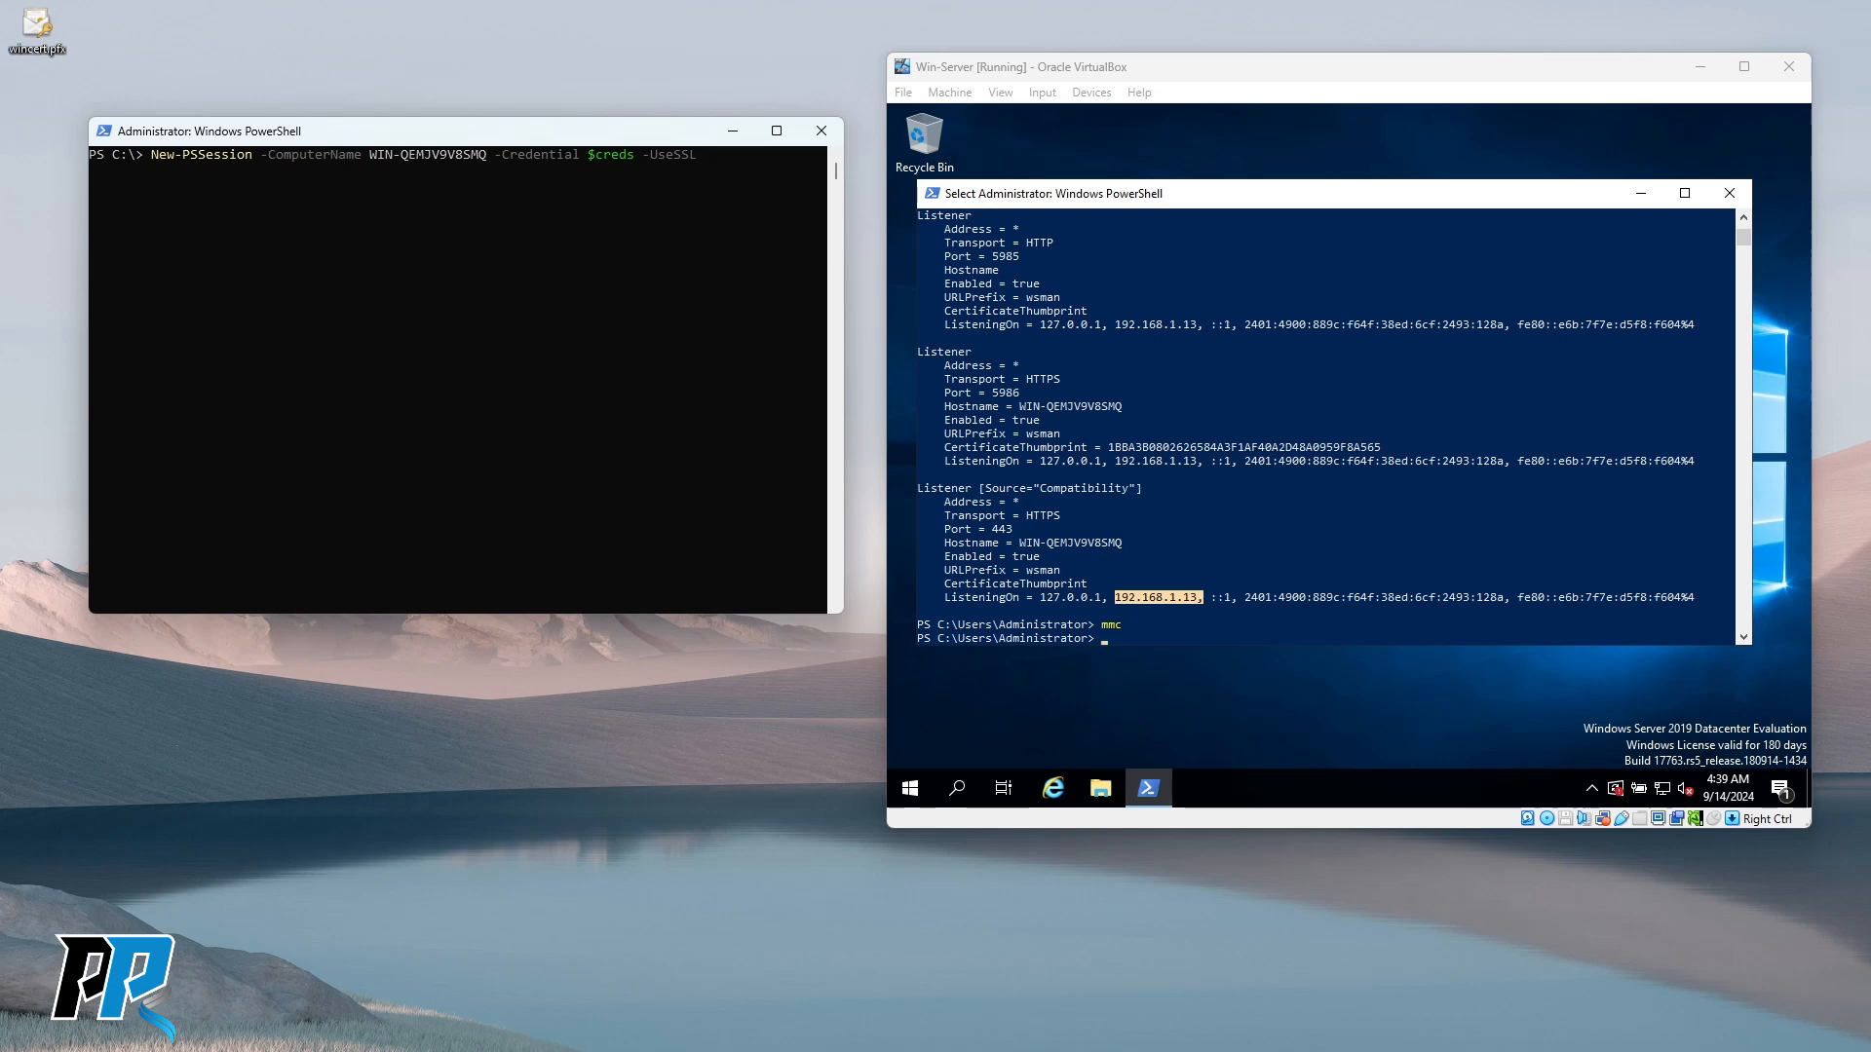
{"action": "key", "text": "super"}
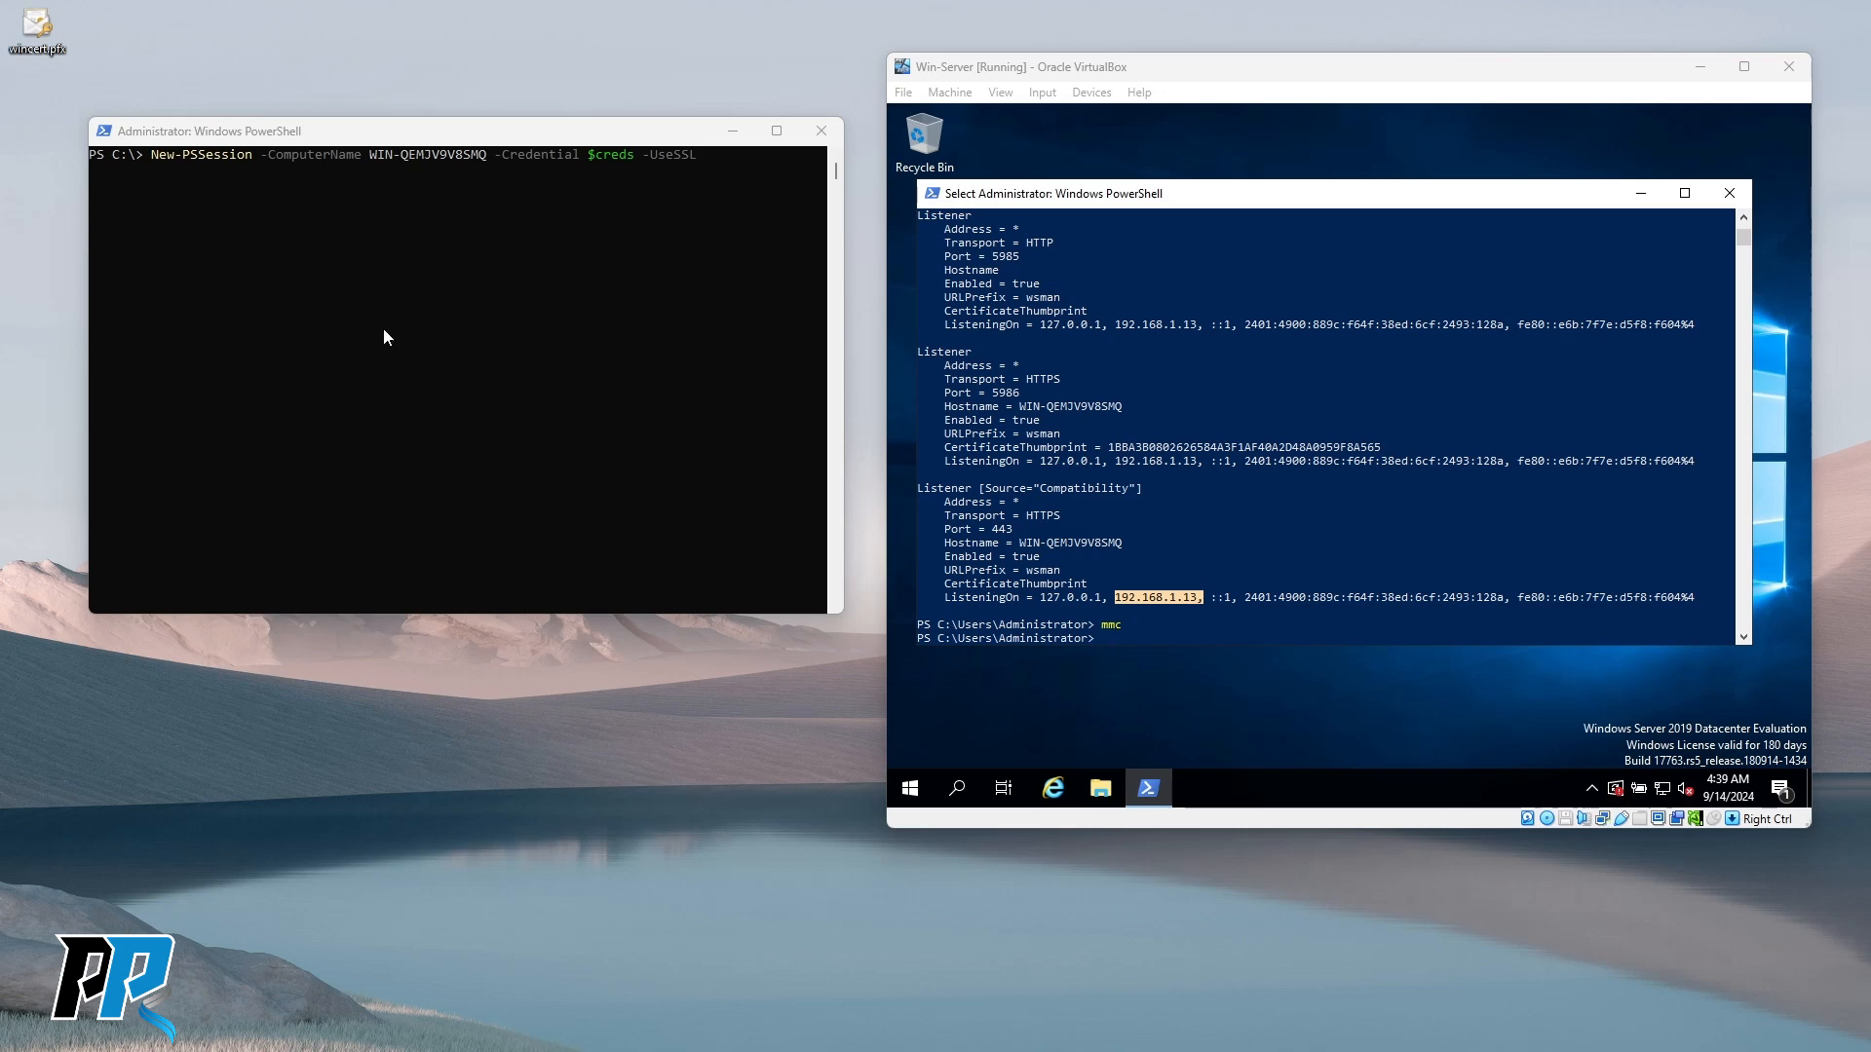
{"action": "left_click", "coordinate": [359, 341]}
{"action": "key", "text": "Up"}
{"action": "key", "text": "Up"}
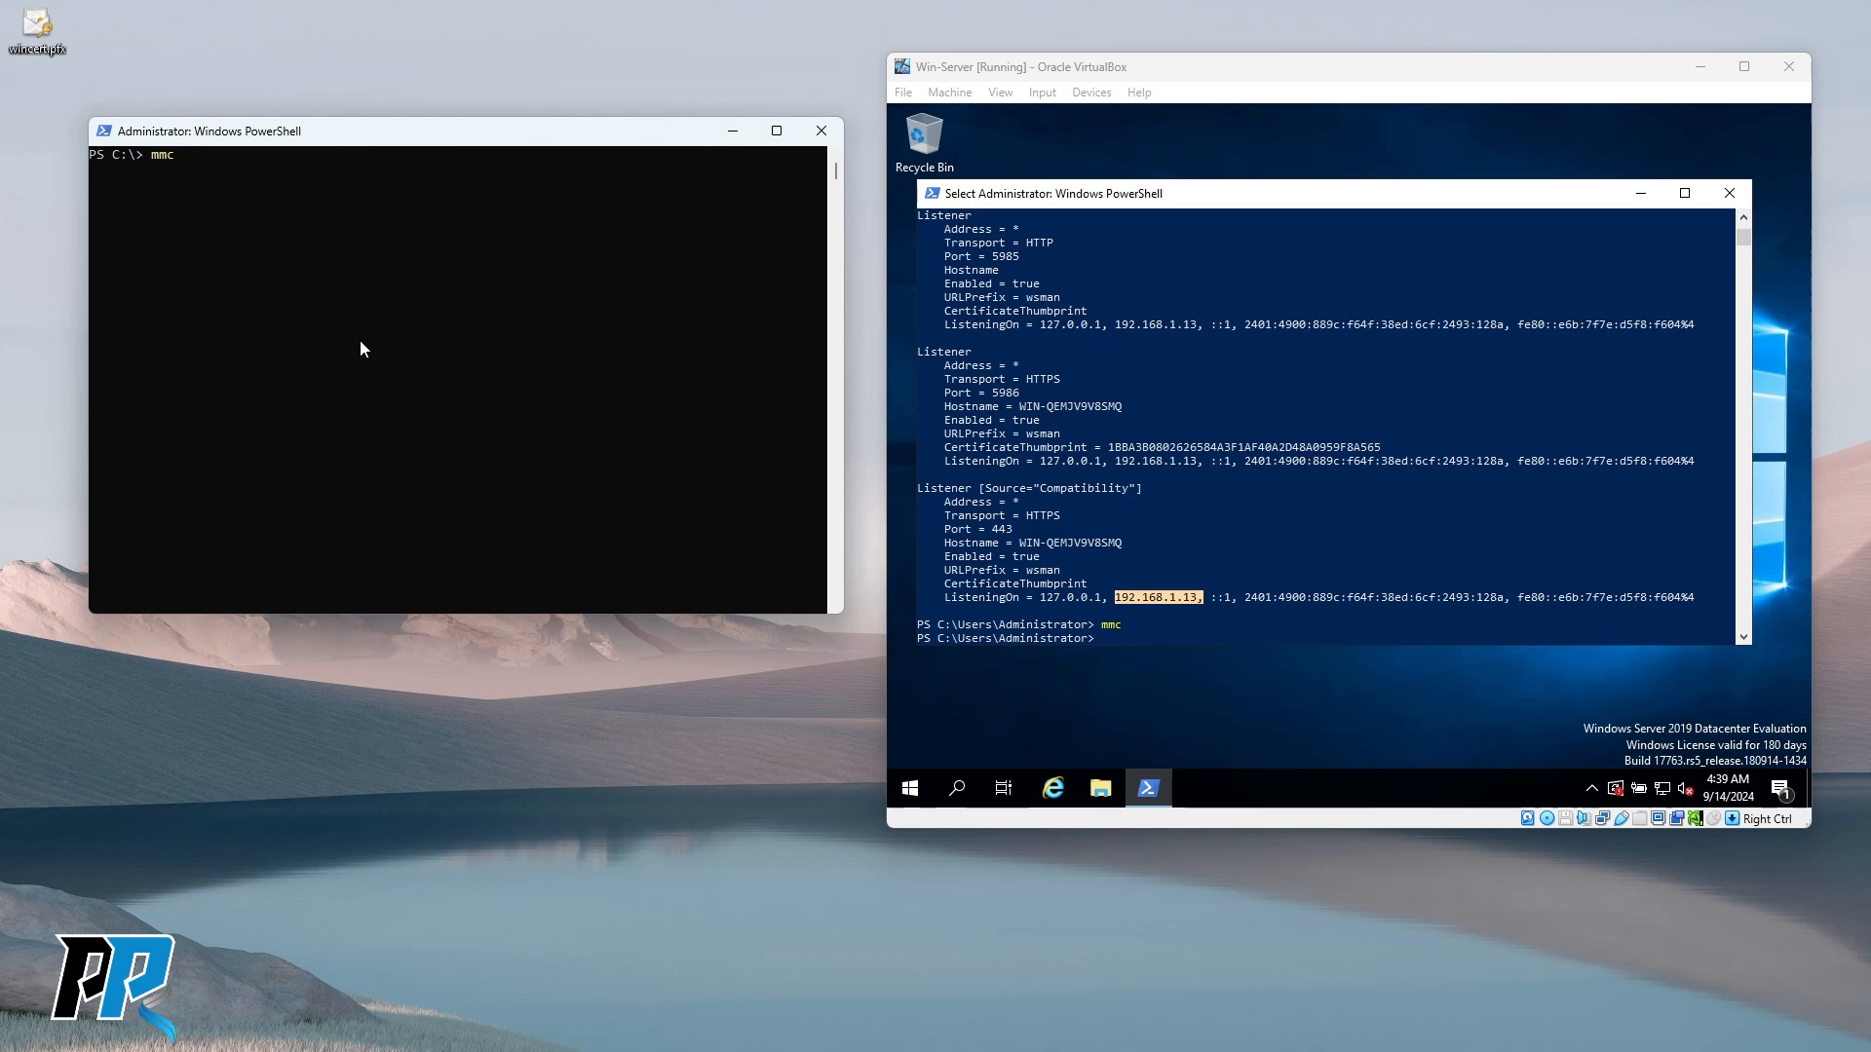
{"action": "key", "text": "BackSpace"}
{"action": "key", "text": "BackSpace"}
{"action": "key", "text": "BackSpace"}
{"action": "key", "text": "super"}
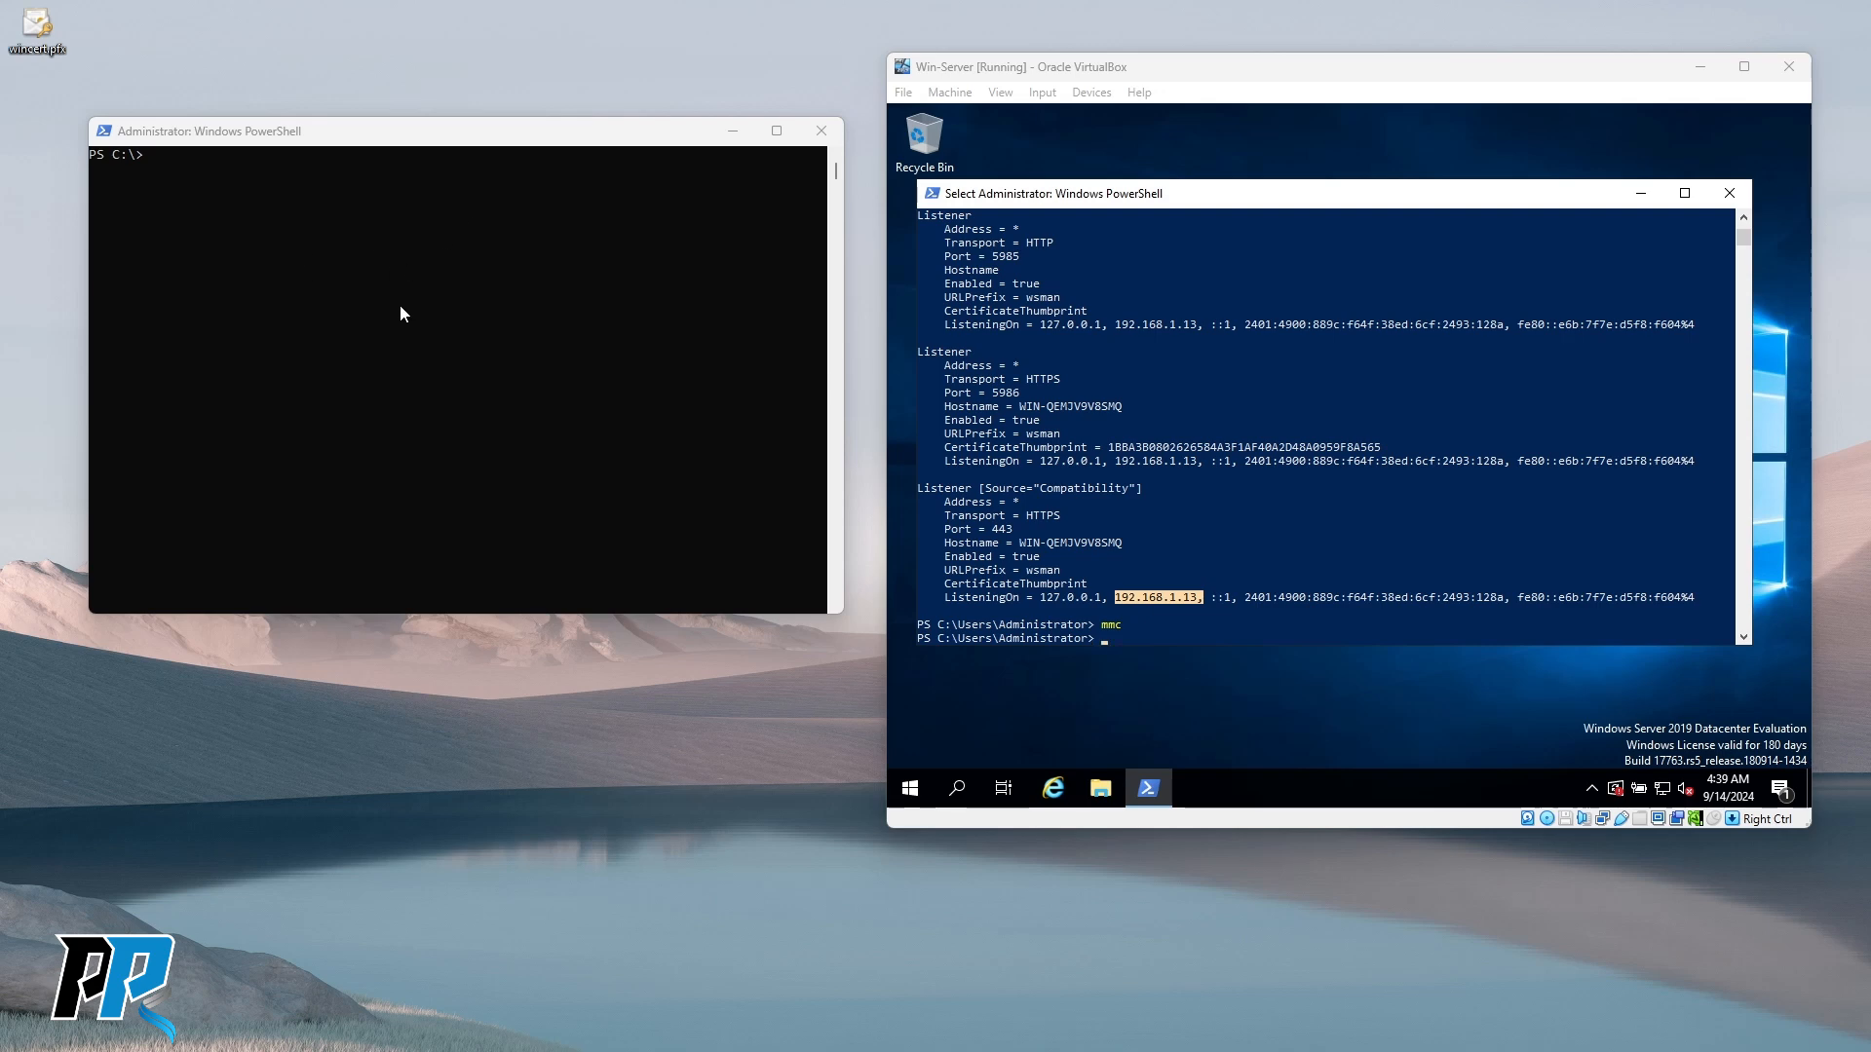
{"action": "left_click", "coordinate": [261, 277]}
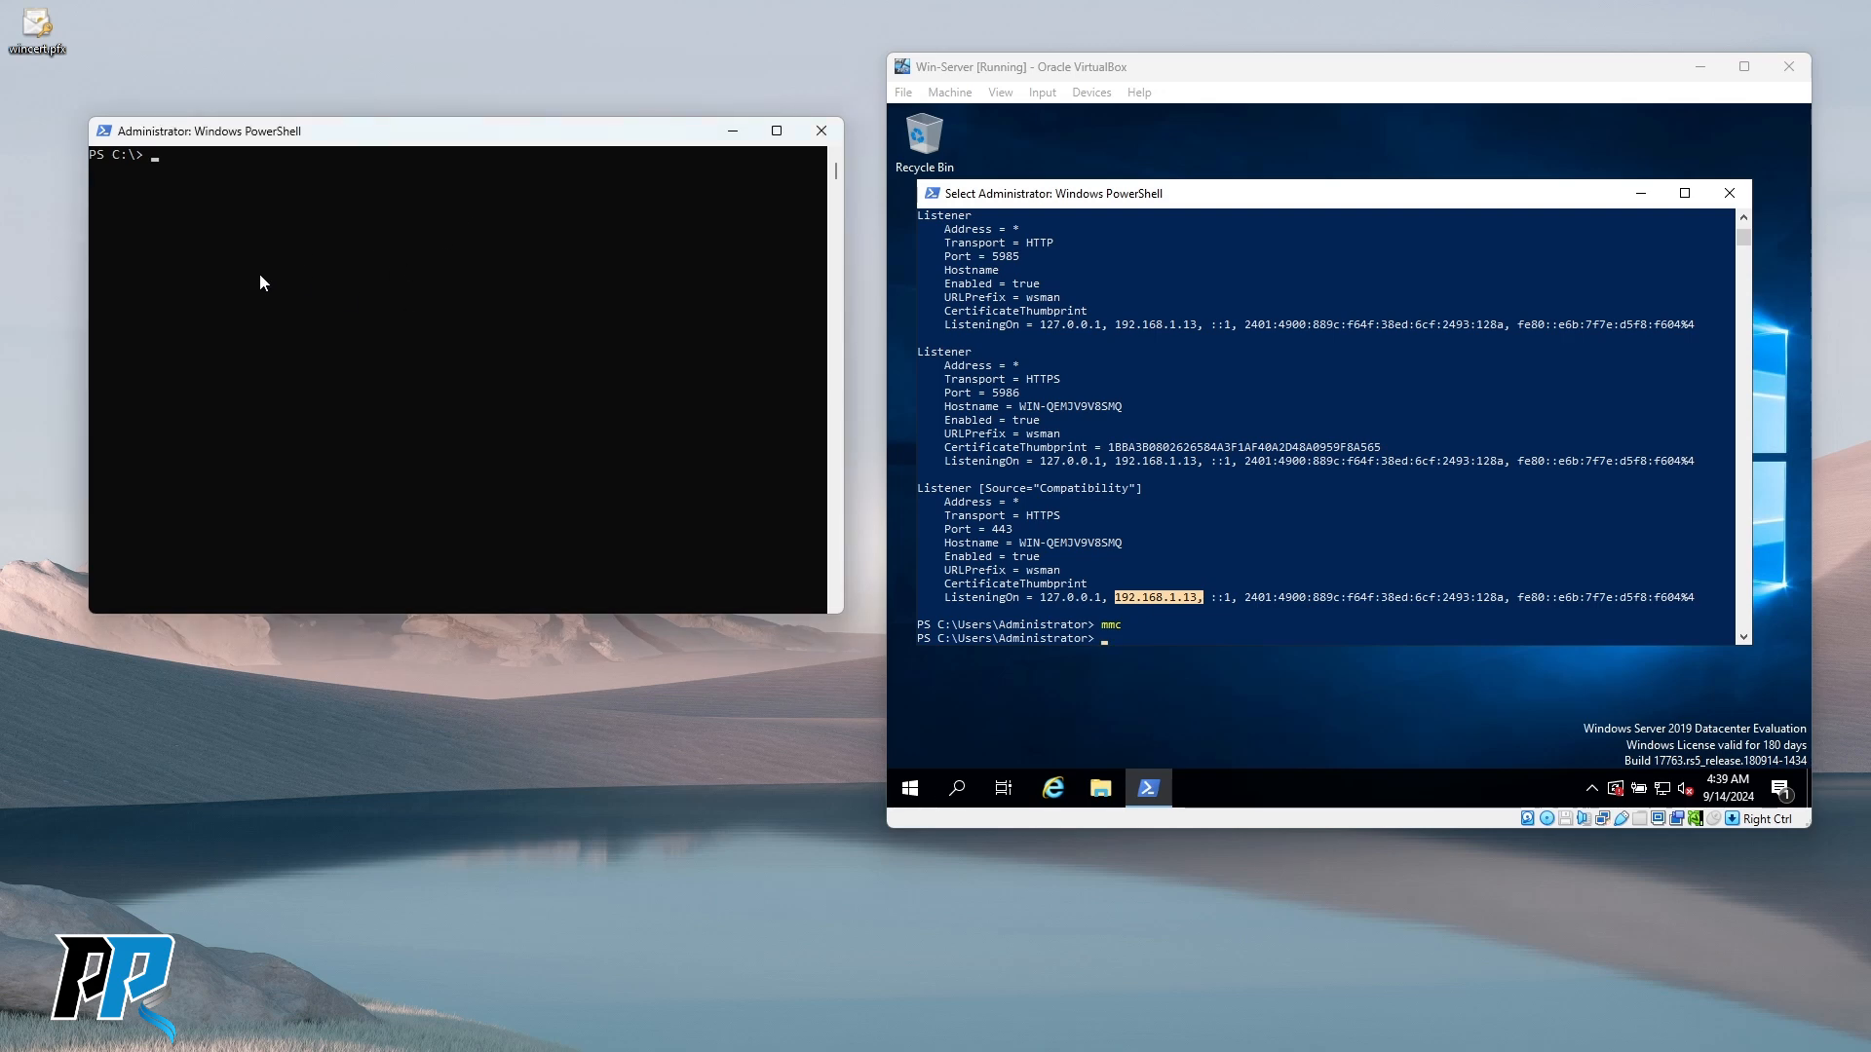
Recall the earlier Invoke-Command line and edit it toward the hostname-based SSL session command.
{"action": "type", "text": "Invoke-Command -ComputerName myHost -UseSSL -ScriptBlock {Get-Process} -Credential (Get-Credential)"}
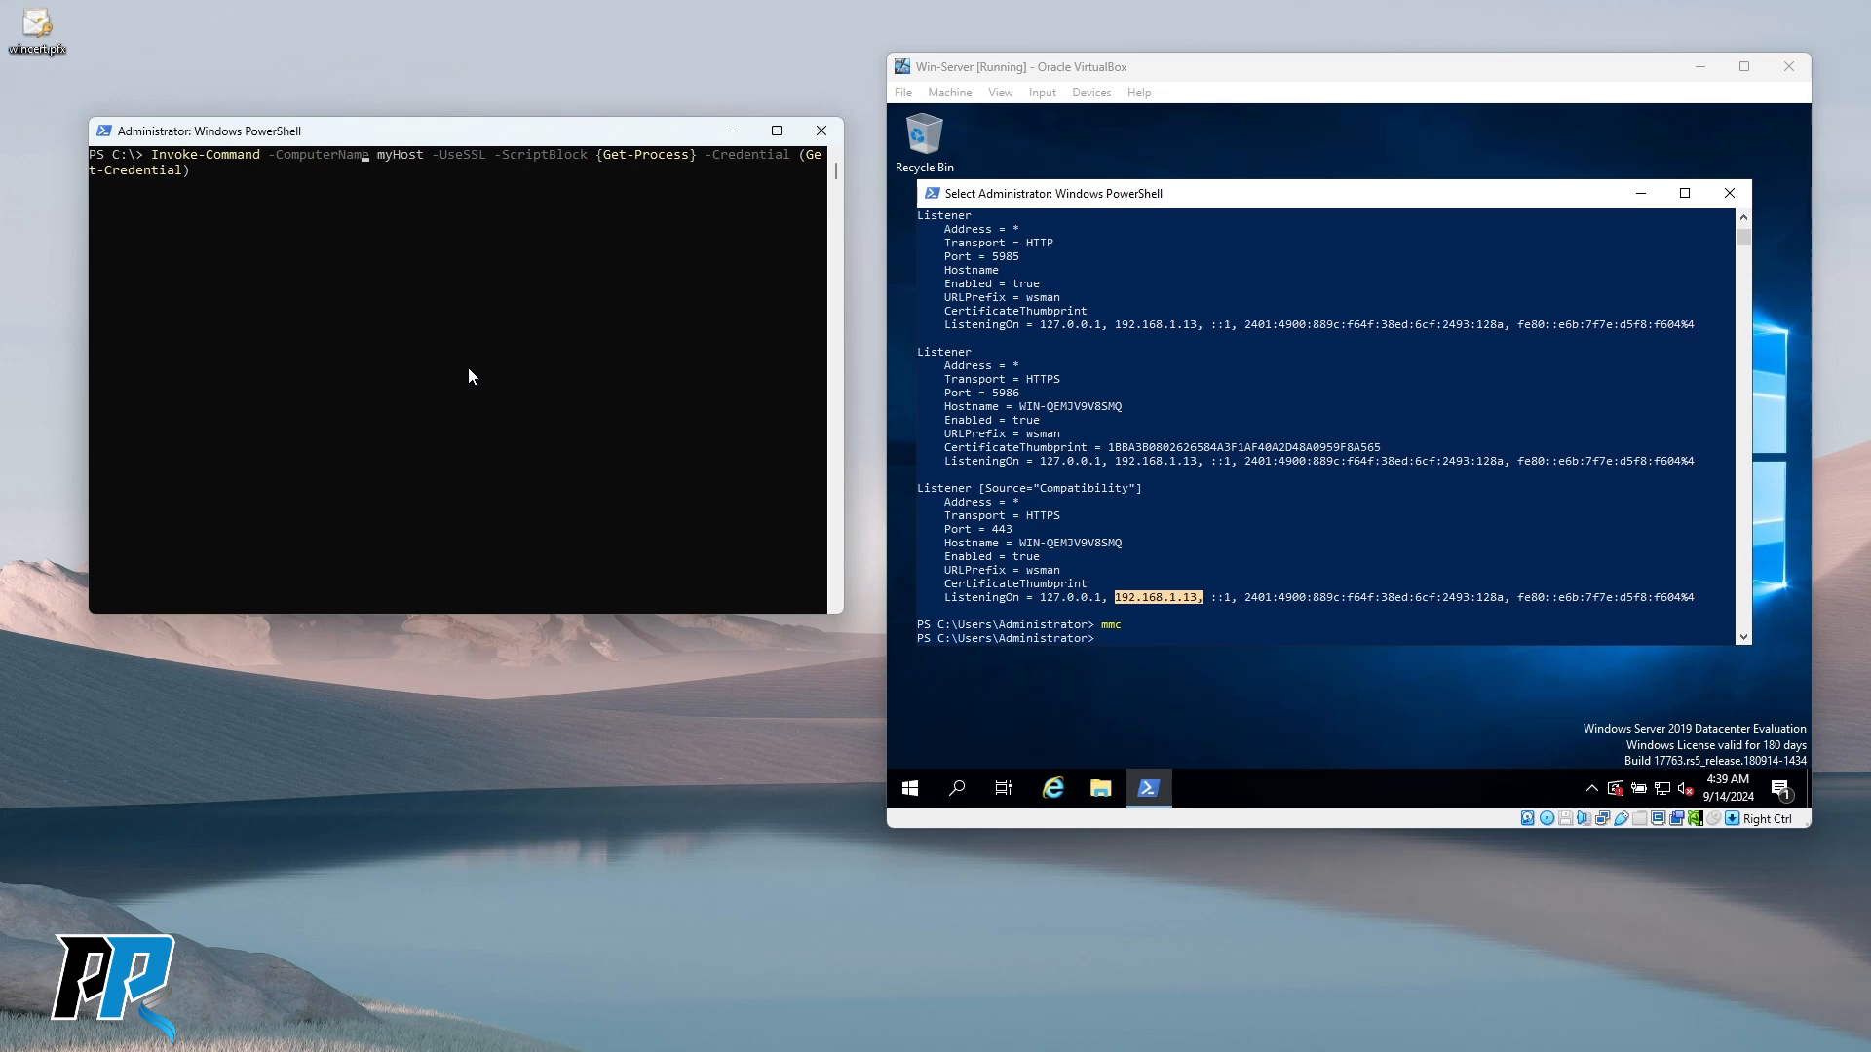
{"action": "key", "text": "Right"}
{"action": "key", "text": "Right"}
{"action": "key", "text": "Right"}
{"action": "key", "text": "Right"}
{"action": "key", "text": "Right"}
{"action": "key", "text": "Right"}
{"action": "key", "text": "Right"}
{"action": "key", "text": "Right"}
{"action": "key", "text": "Right"}
{"action": "key", "text": "Right"}
{"action": "key", "text": "Right"}
{"action": "key", "text": "Right"}
{"action": "key", "text": "Right"}
{"action": "key", "text": "Right"}
{"action": "key", "text": "Right"}
{"action": "key", "text": "Right"}
{"action": "key", "text": "Right"}
{"action": "key", "text": "Right"}
{"action": "key", "text": "Right"}
{"action": "key", "text": "Right"}
{"action": "left_click", "coordinate": [391, 357]}
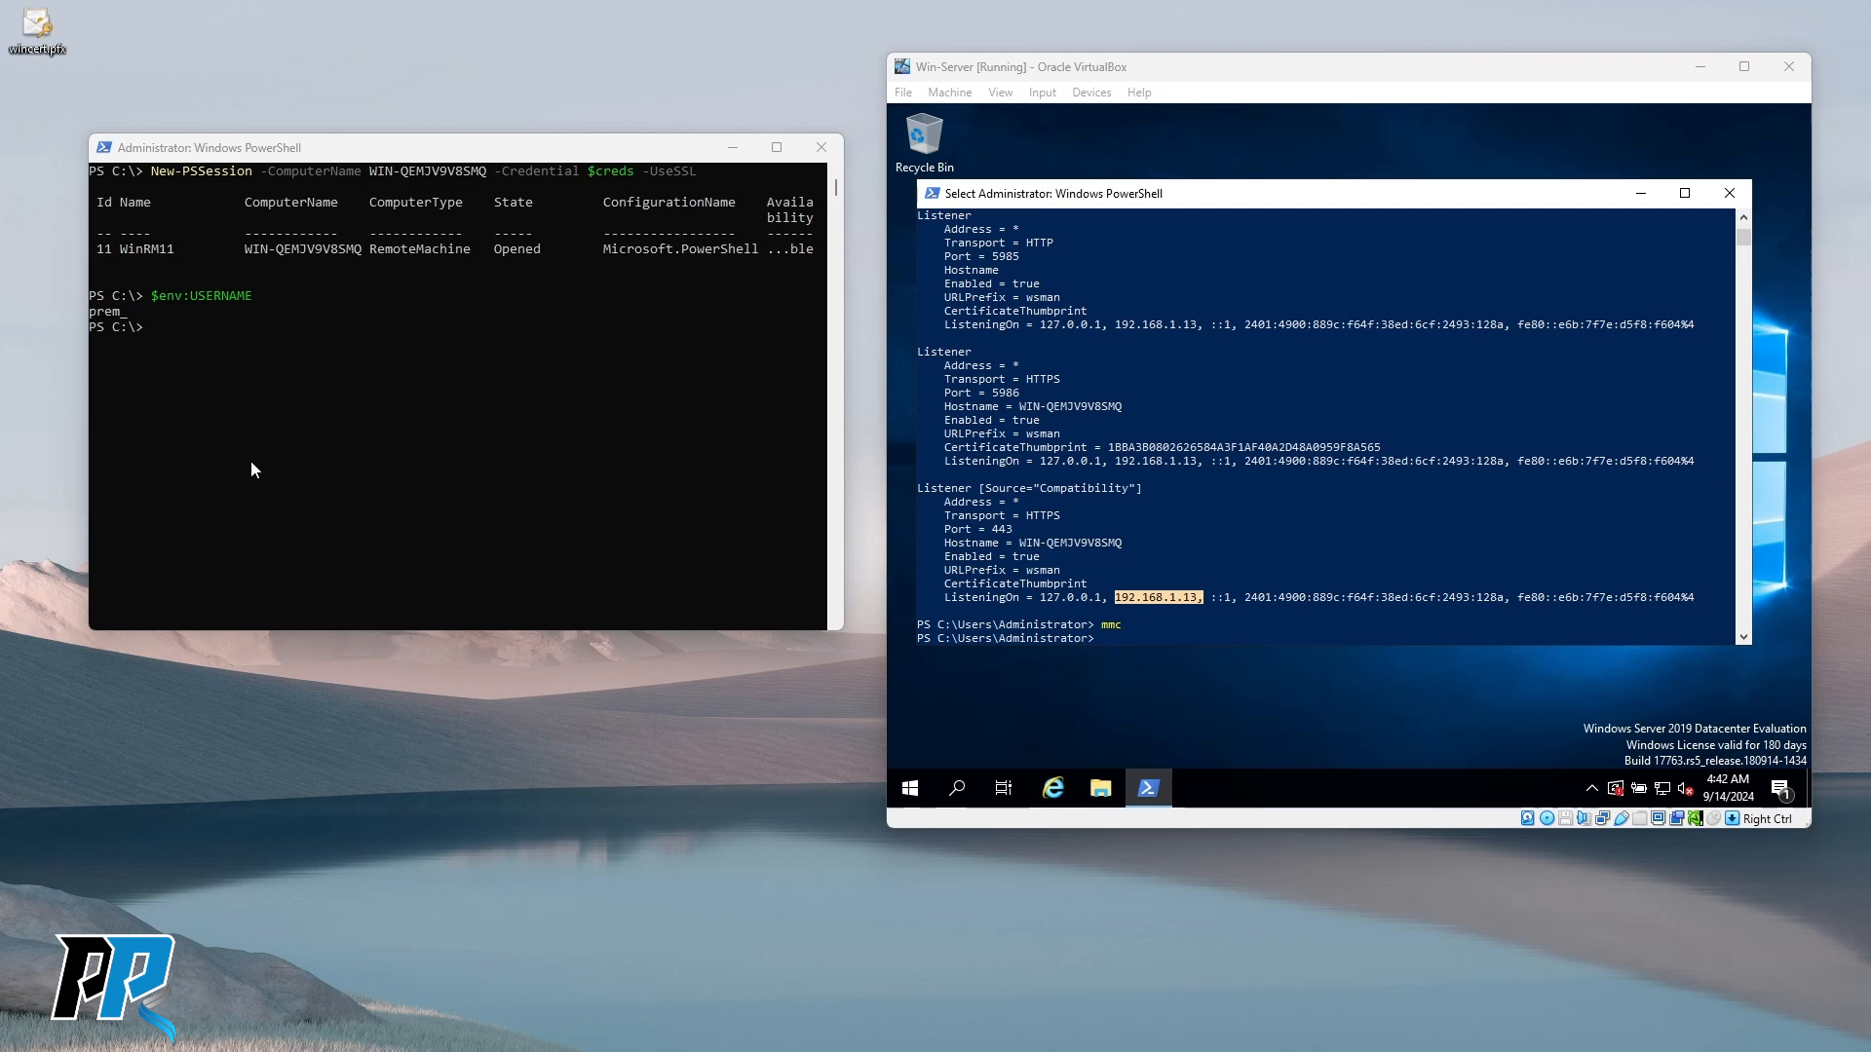
Replace the computer name in Enter-PSSession with the copied hostname WIN-QEMJV9V8SMQ.
{"action": "key", "text": "ctrl+v"}
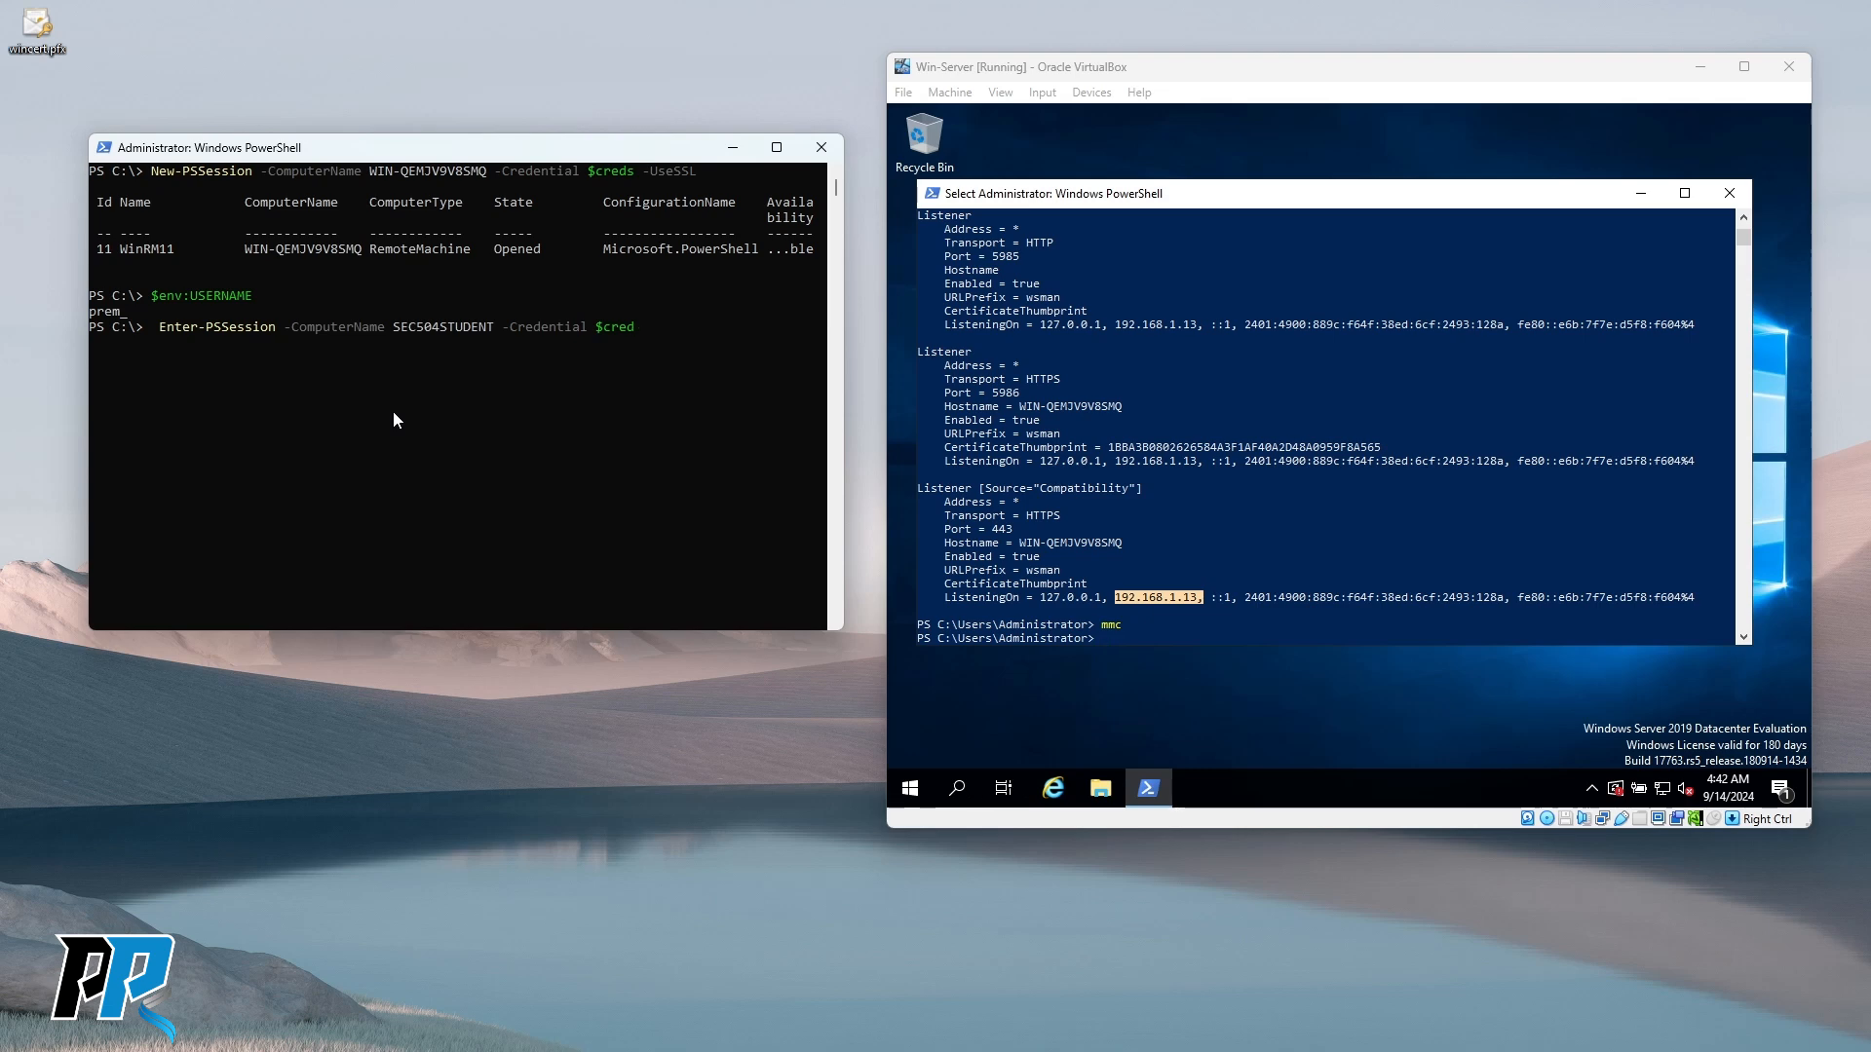
{"action": "key", "text": "BackSpace"}
{"action": "key", "text": "BackSpace"}
{"action": "key", "text": "BackSpace"}
{"action": "key", "text": "BackSpace"}
{"action": "key", "text": "BackSpace"}
{"action": "key", "text": "BackSpace"}
{"action": "key", "text": "BackSpace"}
{"action": "key", "text": "BackSpace"}
{"action": "key", "text": "BackSpace"}
{"action": "key", "text": "BackSpace"}
{"action": "key", "text": "BackSpace"}
{"action": "key", "text": "BackSpace"}
{"action": "key", "text": "Delete"}
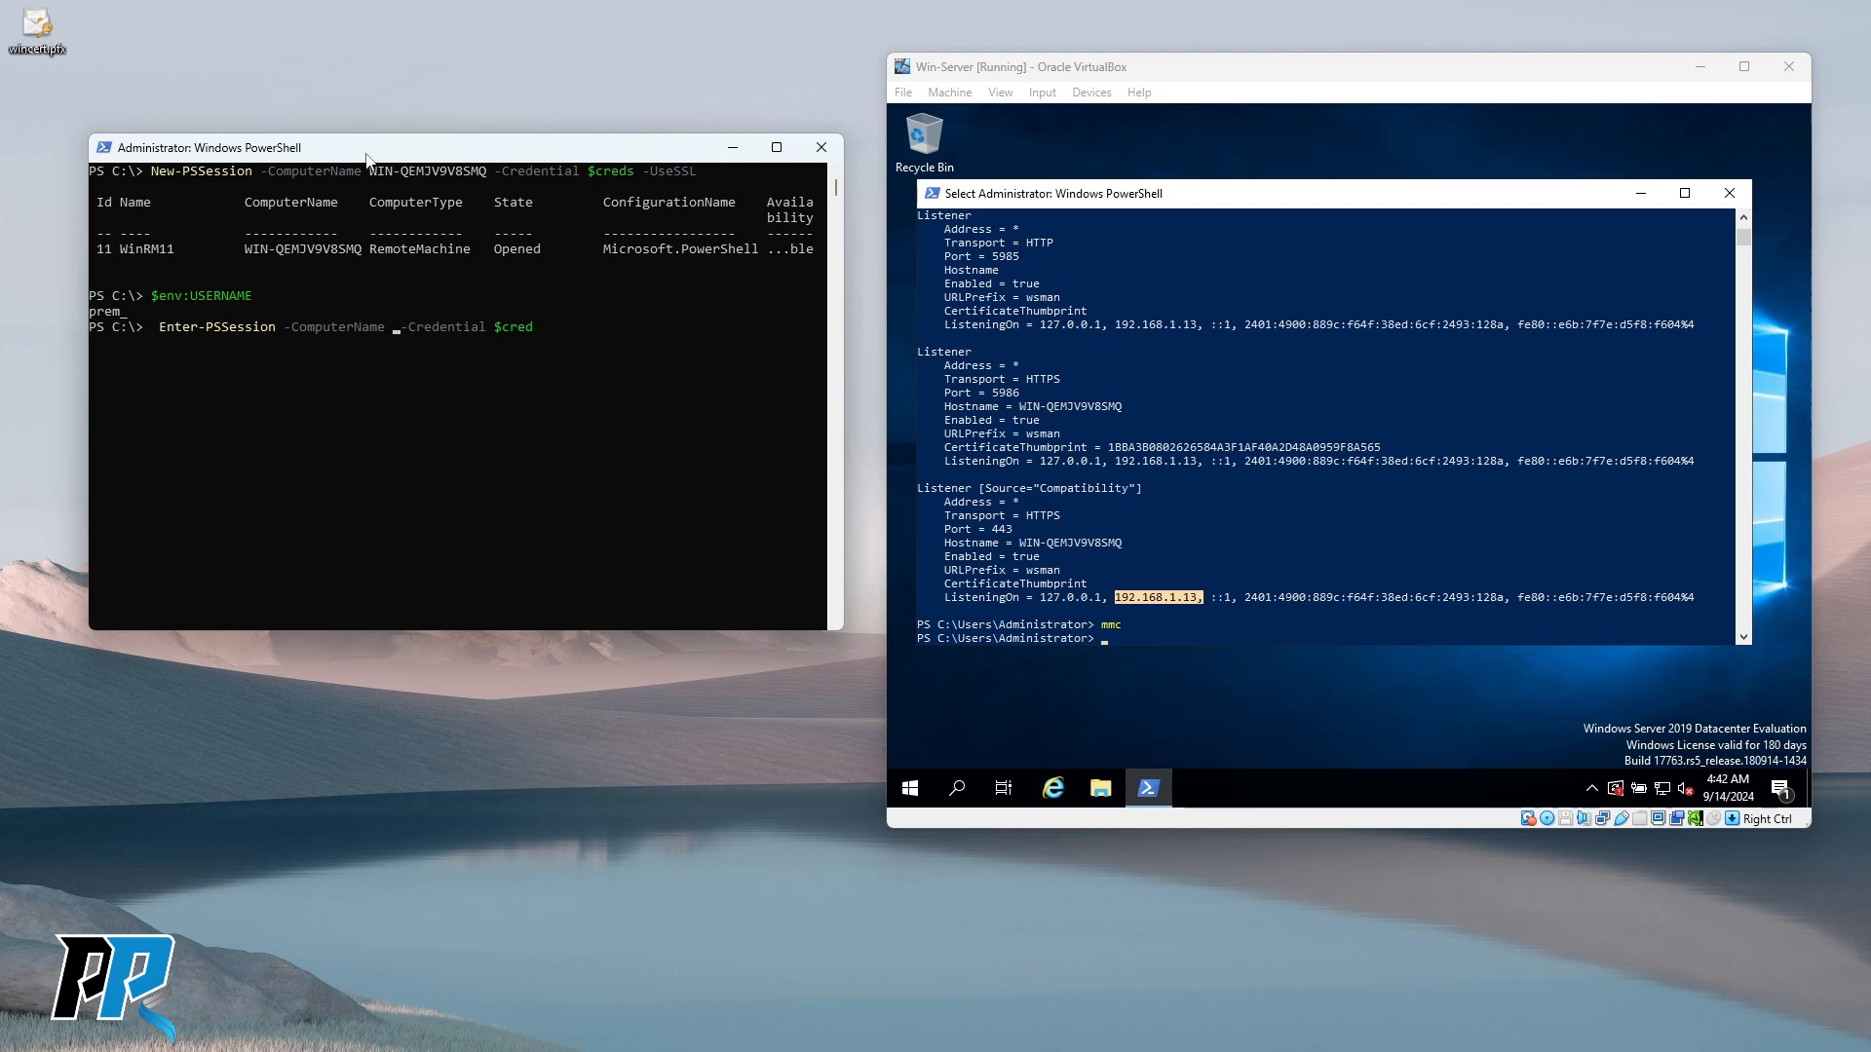
{"action": "left_click_drag", "start_coordinate": [369, 173], "coordinate": [487, 176]}
{"action": "key", "text": "super+c"}
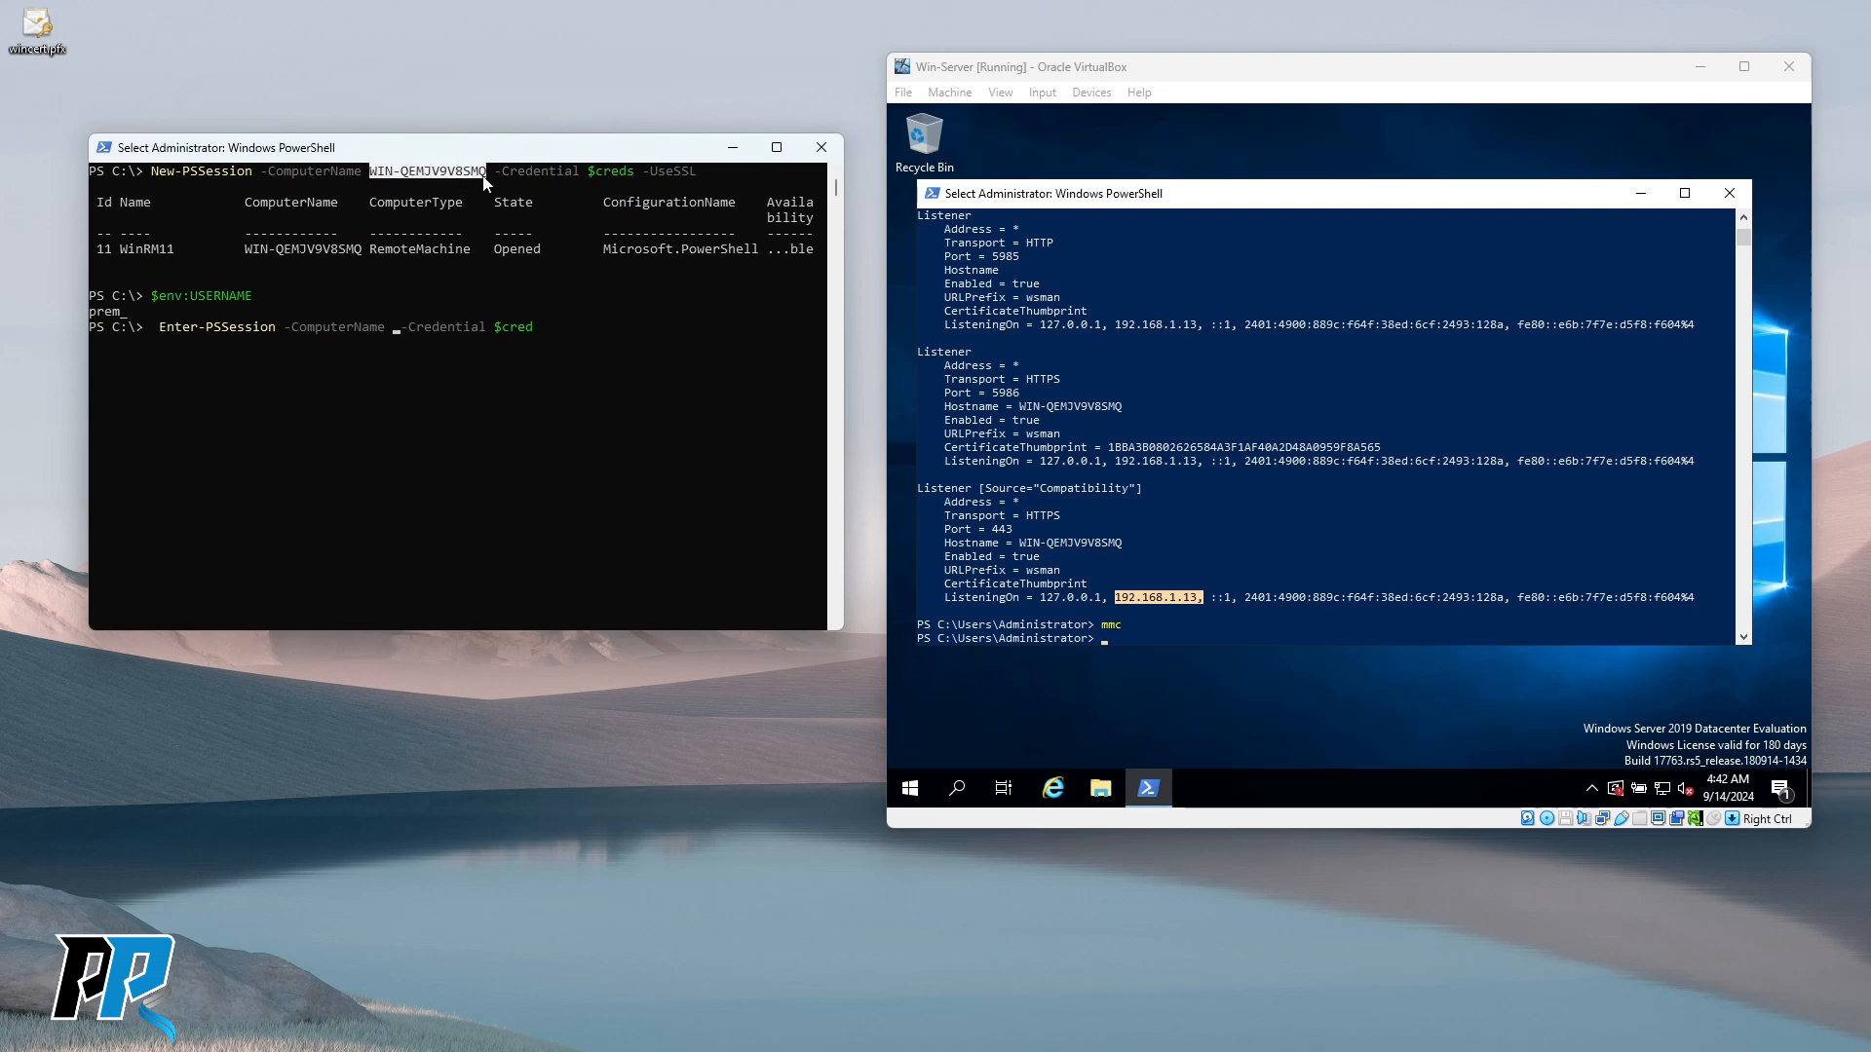
{"action": "right_click", "coordinate": [470, 173]}
{"action": "right_click", "coordinate": [381, 425]}
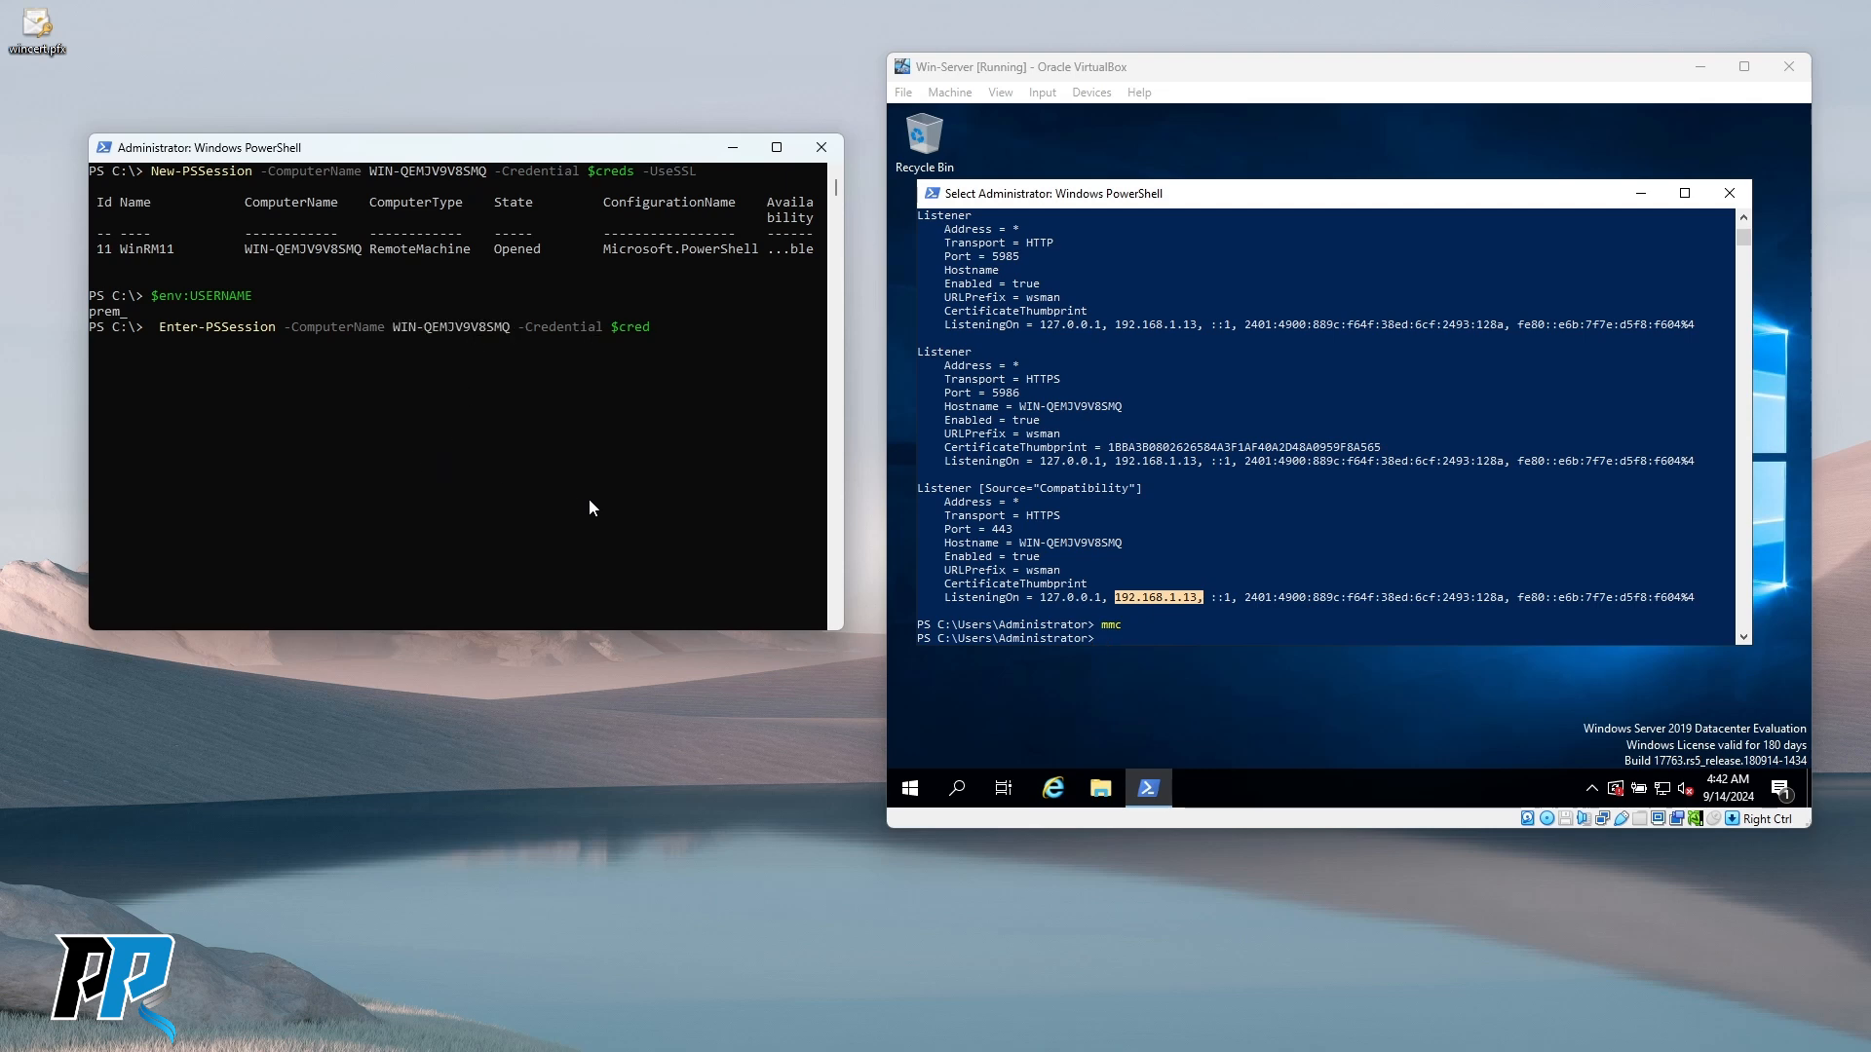
Run it with the administrator credentials, getting a WinRM HTTPS/TrustedHosts error, and recall it.
{"action": "key", "text": "Return"}
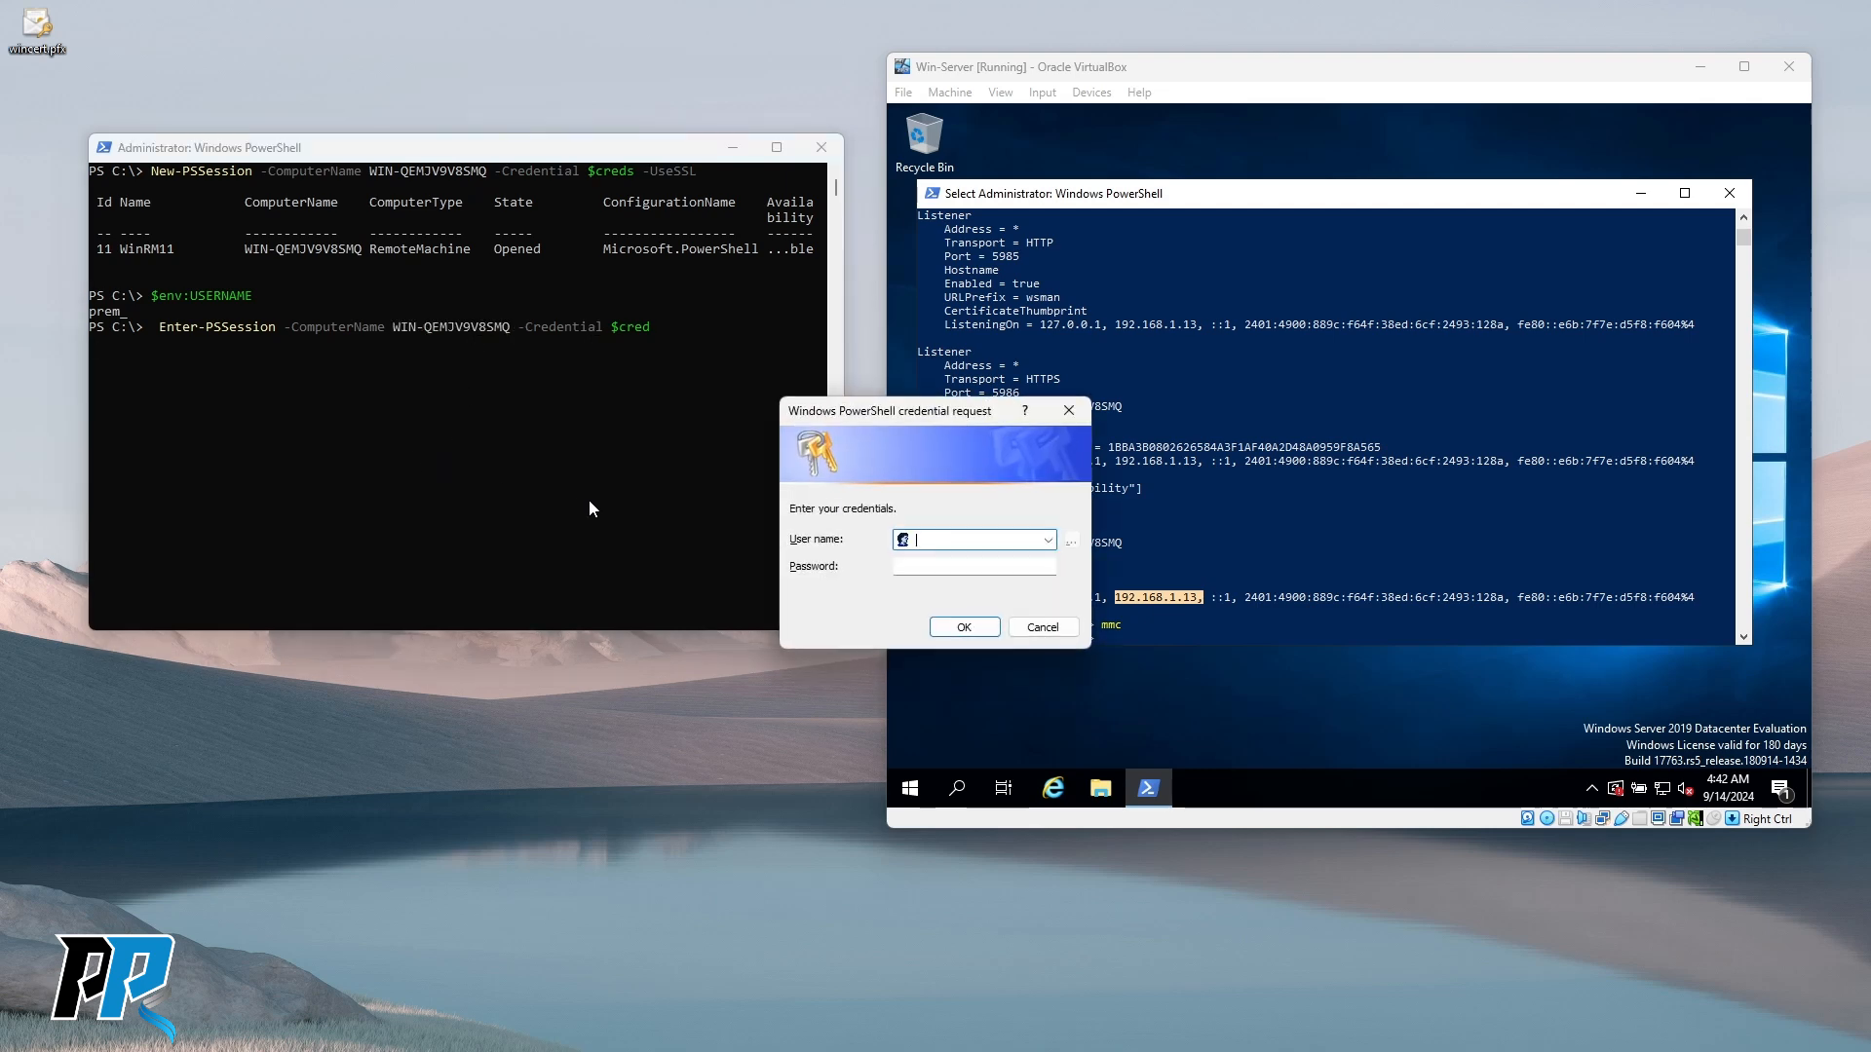
{"action": "type", "text": "Adminis"}
{"action": "type", "text": "trator"}
{"action": "type", "text": "•••••"}
{"action": "type", "text": "•••"}
{"action": "key", "text": "Return"}
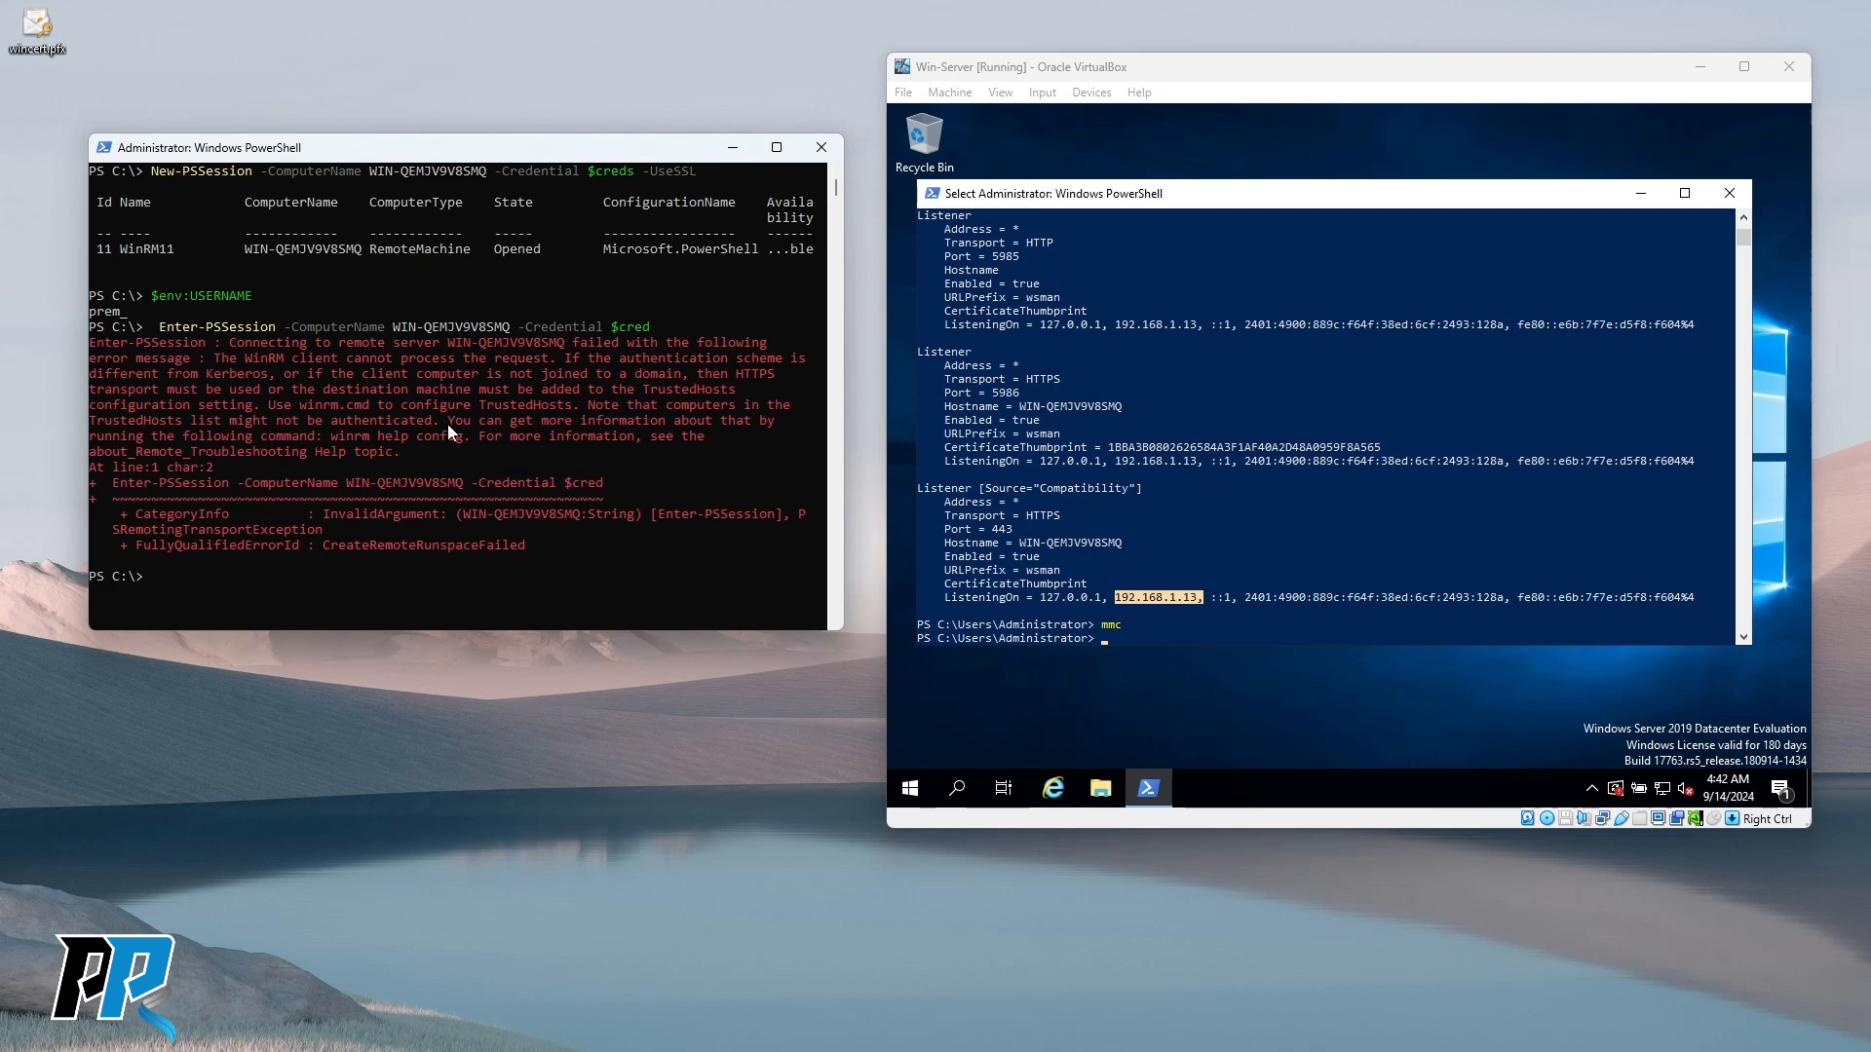
{"action": "key", "text": "Up"}
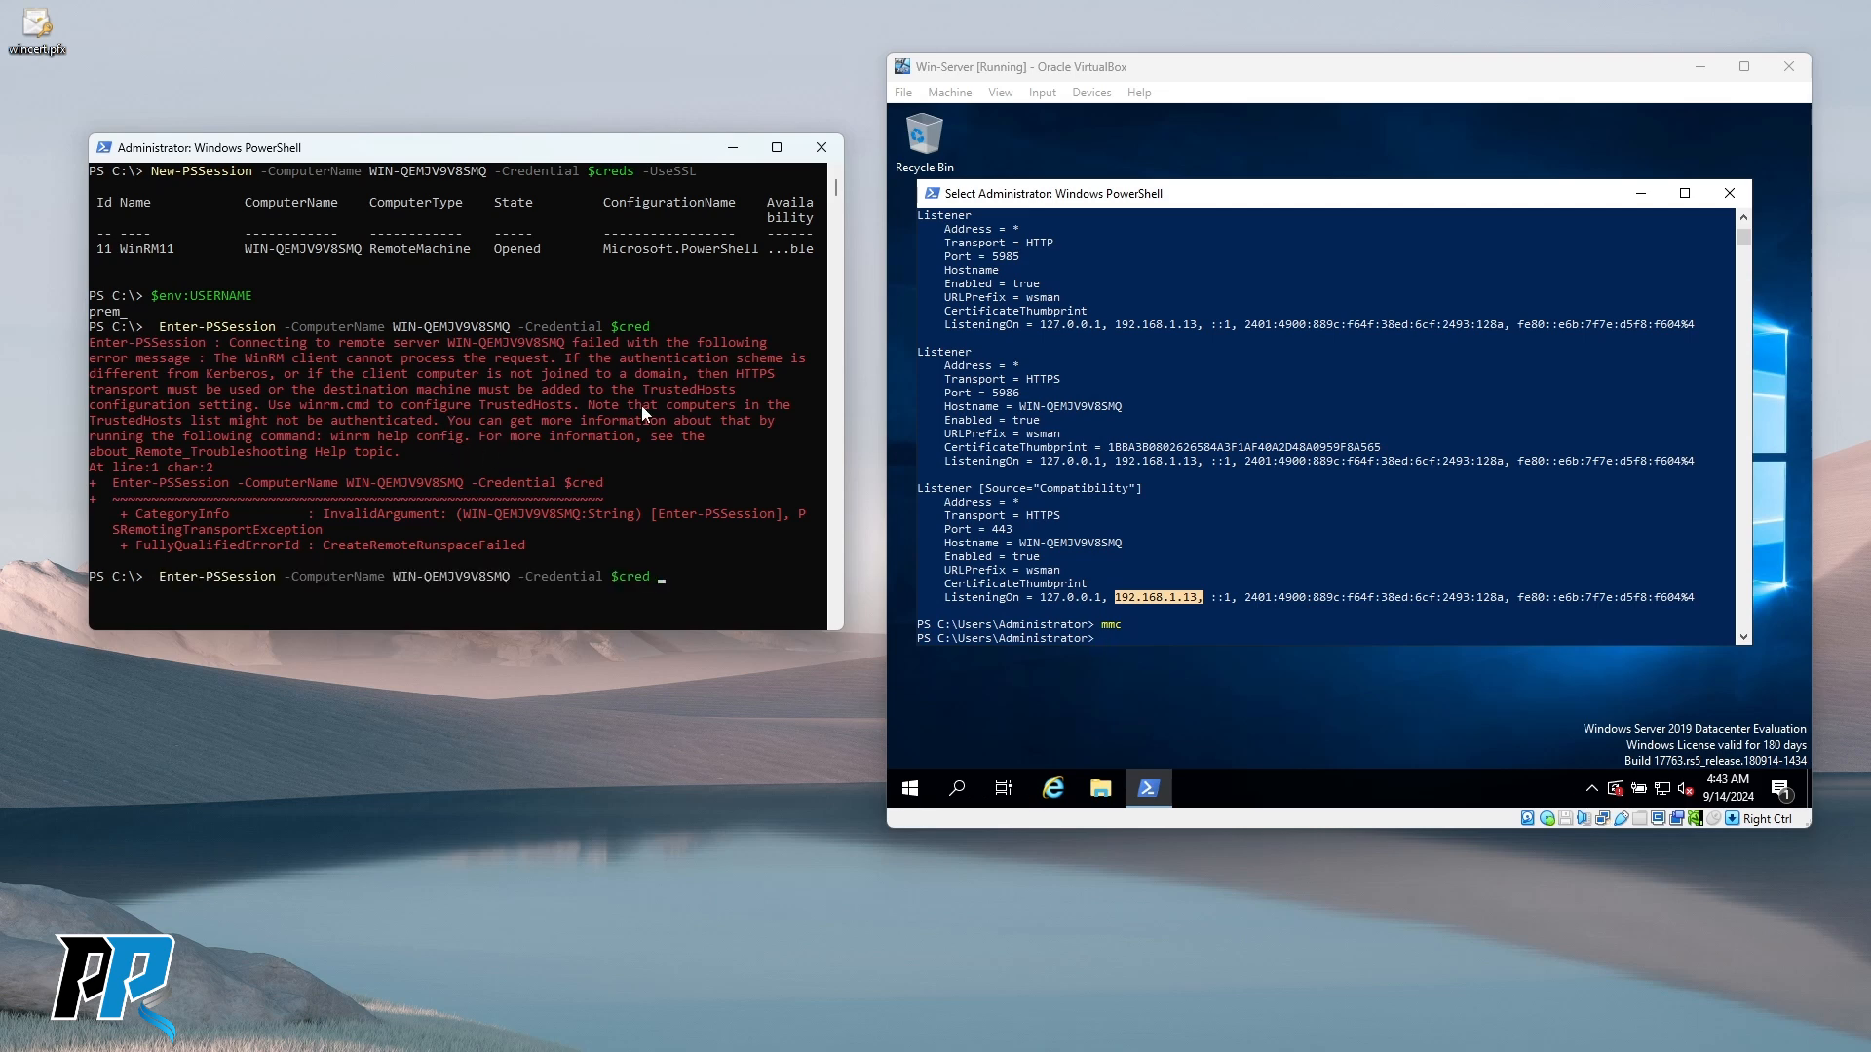
Add -UseSSL to Enter-PSSession and sign in with the administrator credentials.
{"action": "type", "text": "-UseSSL"}
{"action": "key", "text": "Return"}
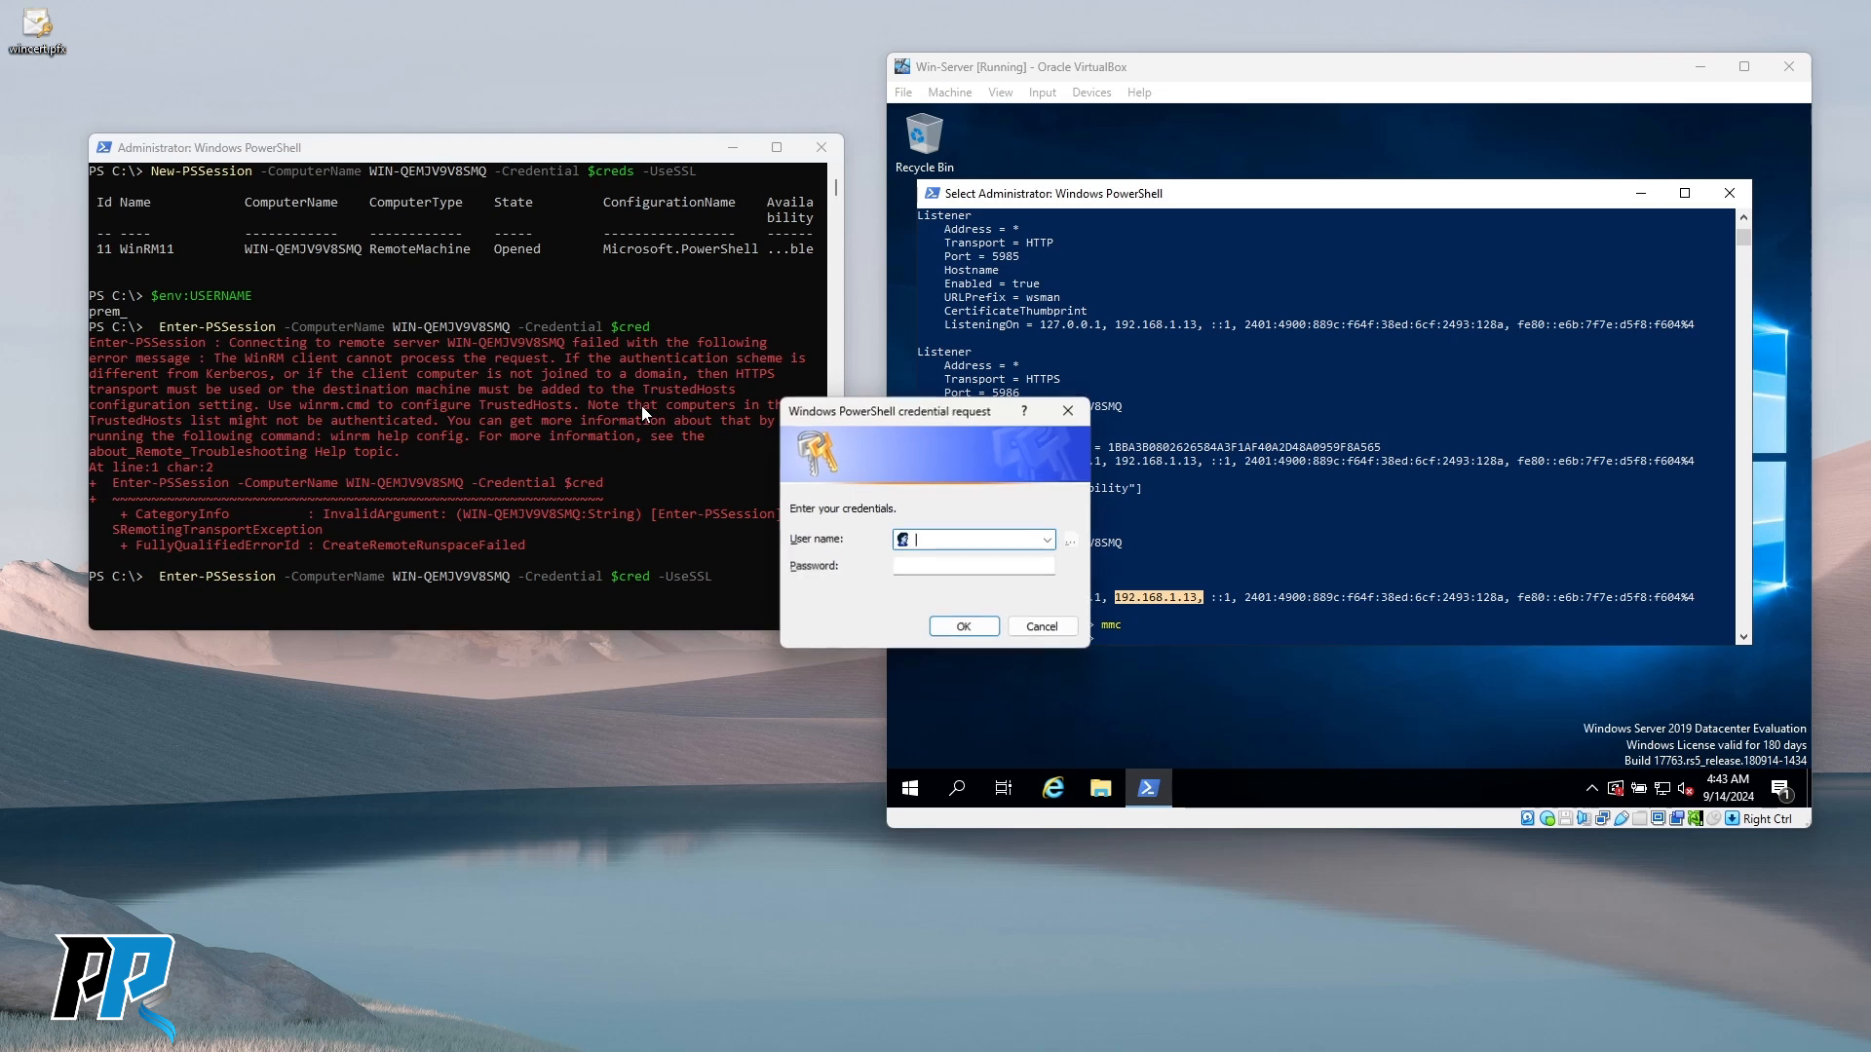
{"action": "type", "text": "Administrator"}
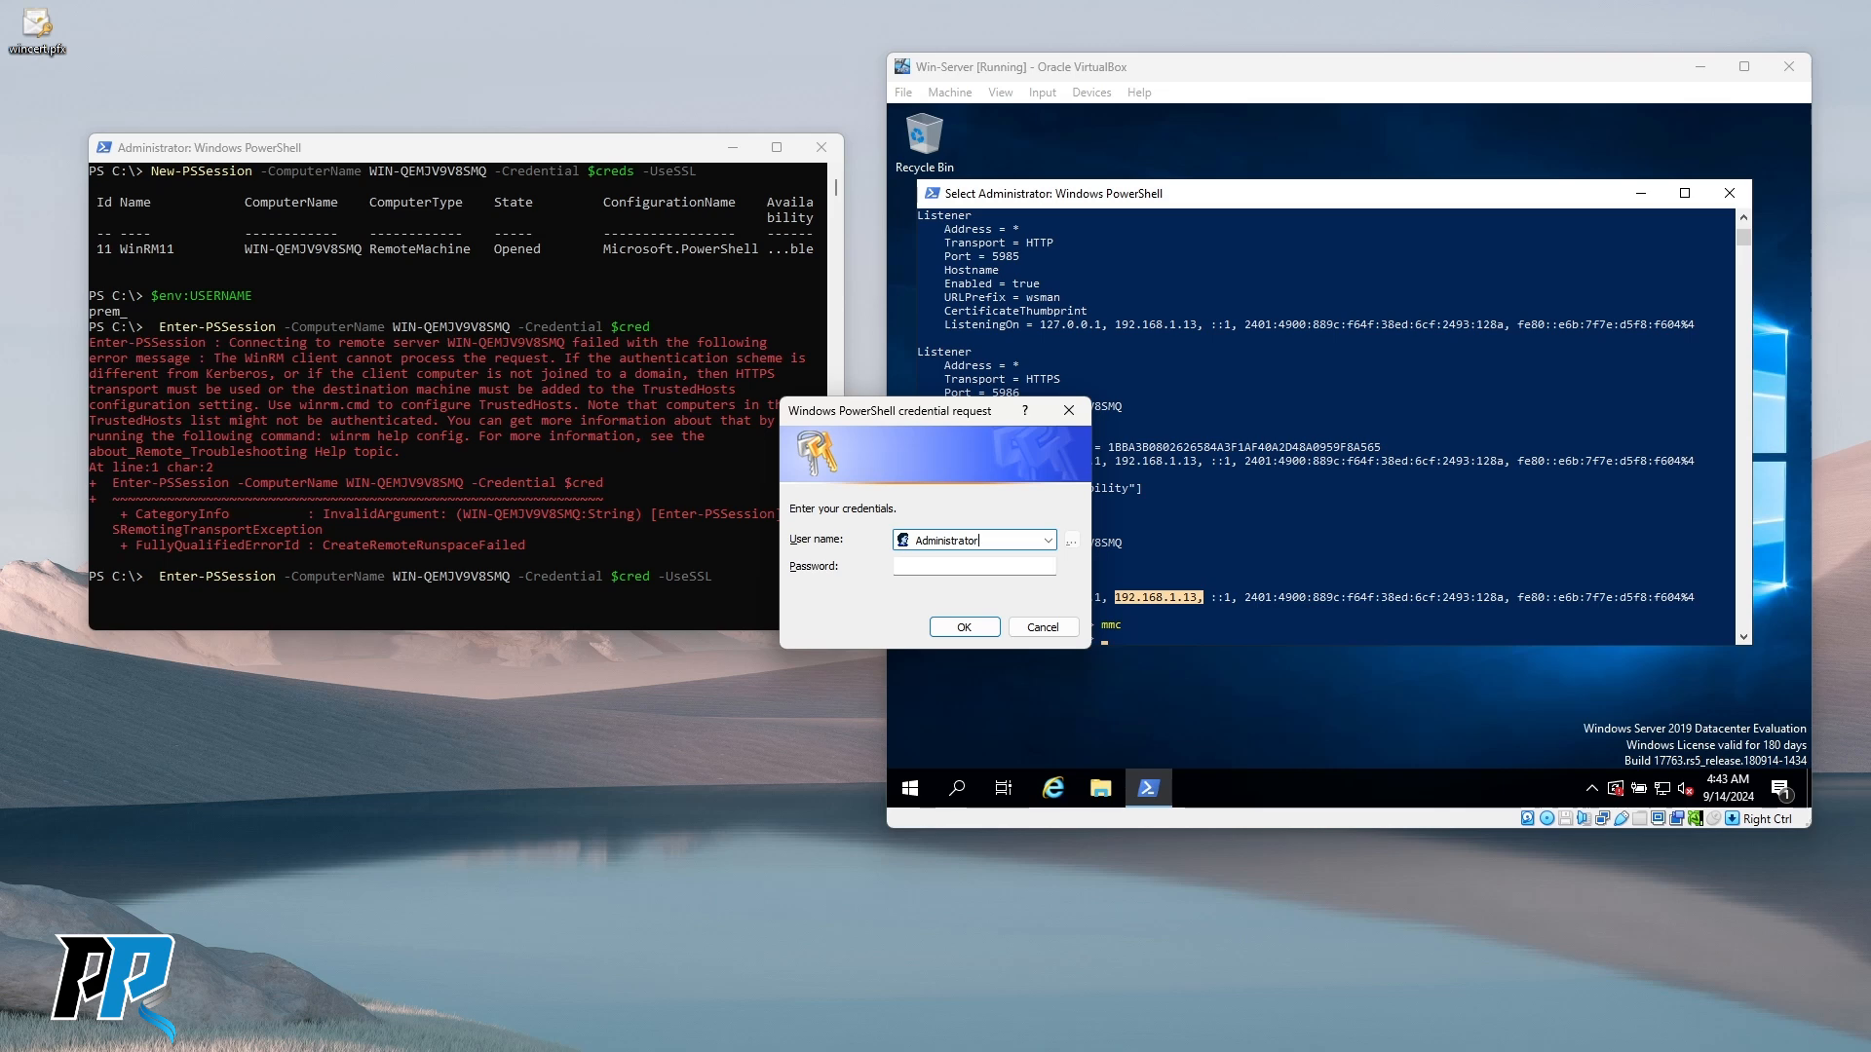
{"action": "key", "text": "Tab"}
{"action": "type", "text": "••••••••"}
{"action": "key", "text": "Return"}
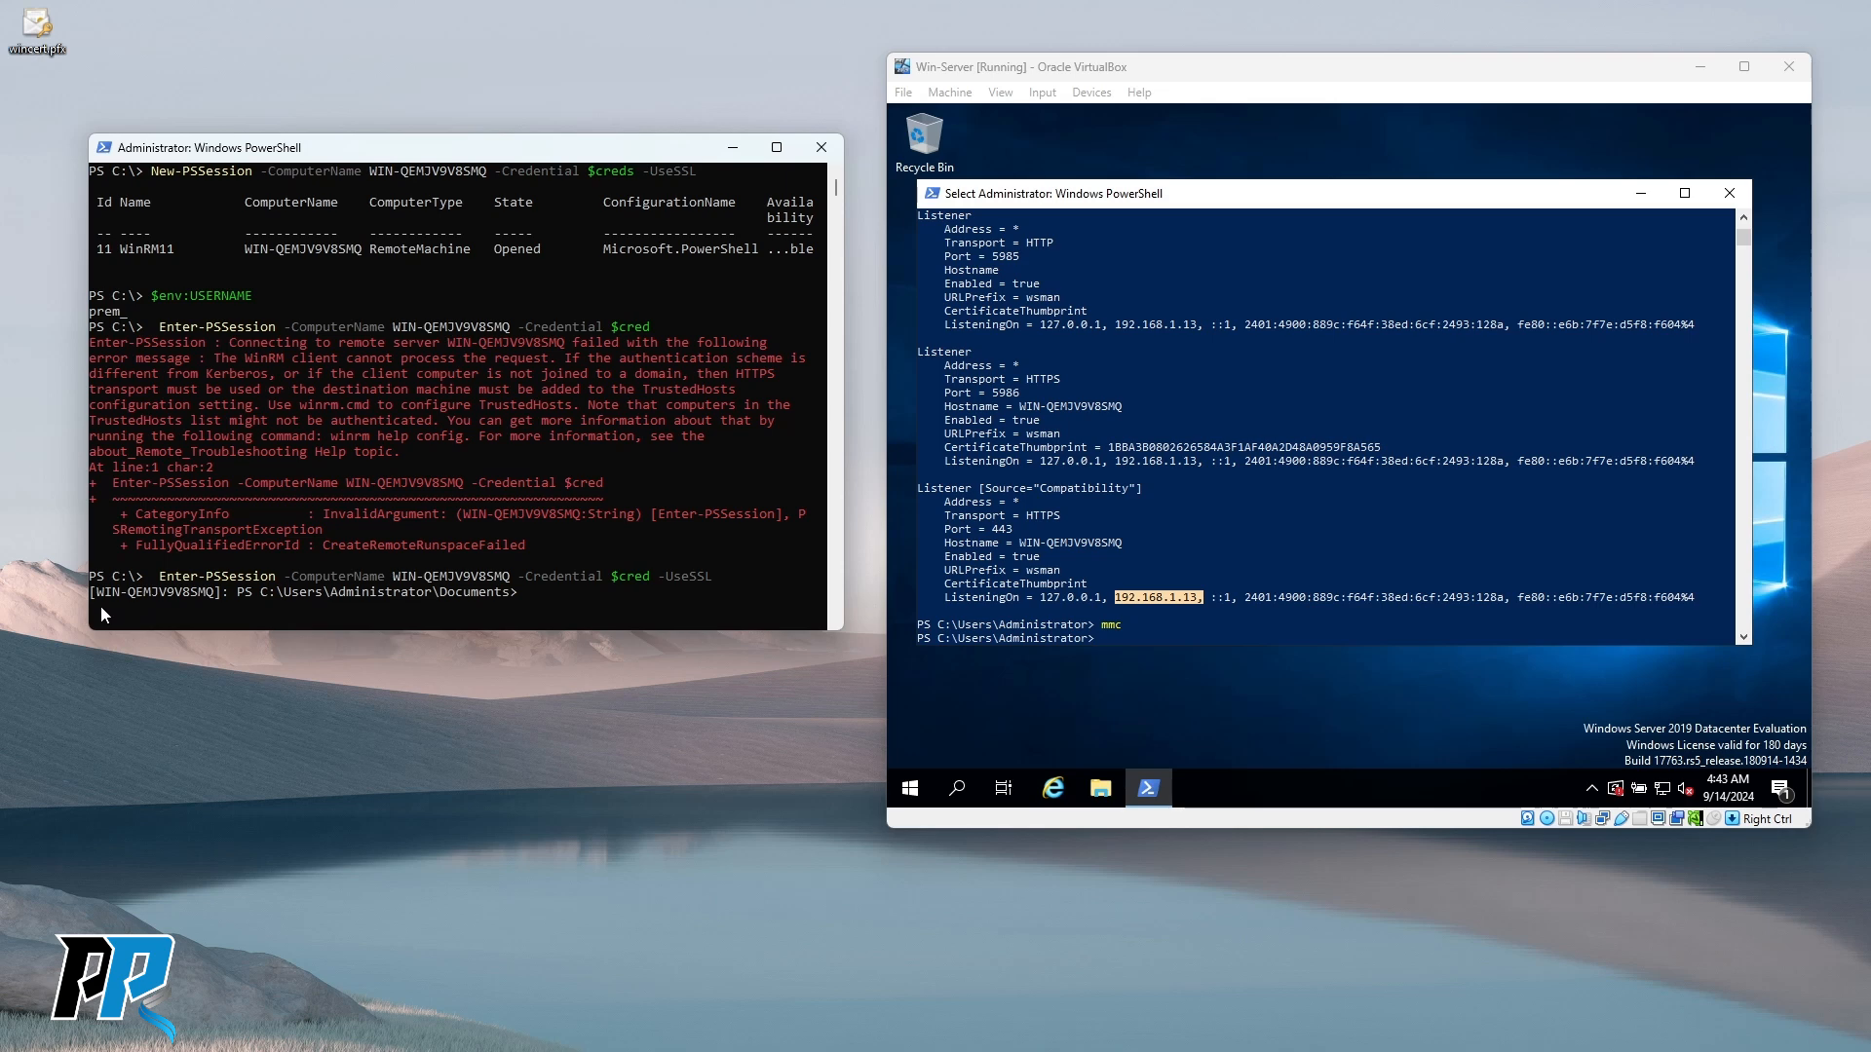
Check the remote prompt's hostname, then begin changing into Documents on the server console.
{"action": "left_click_drag", "start_coordinate": [95, 594], "coordinate": [209, 596]}
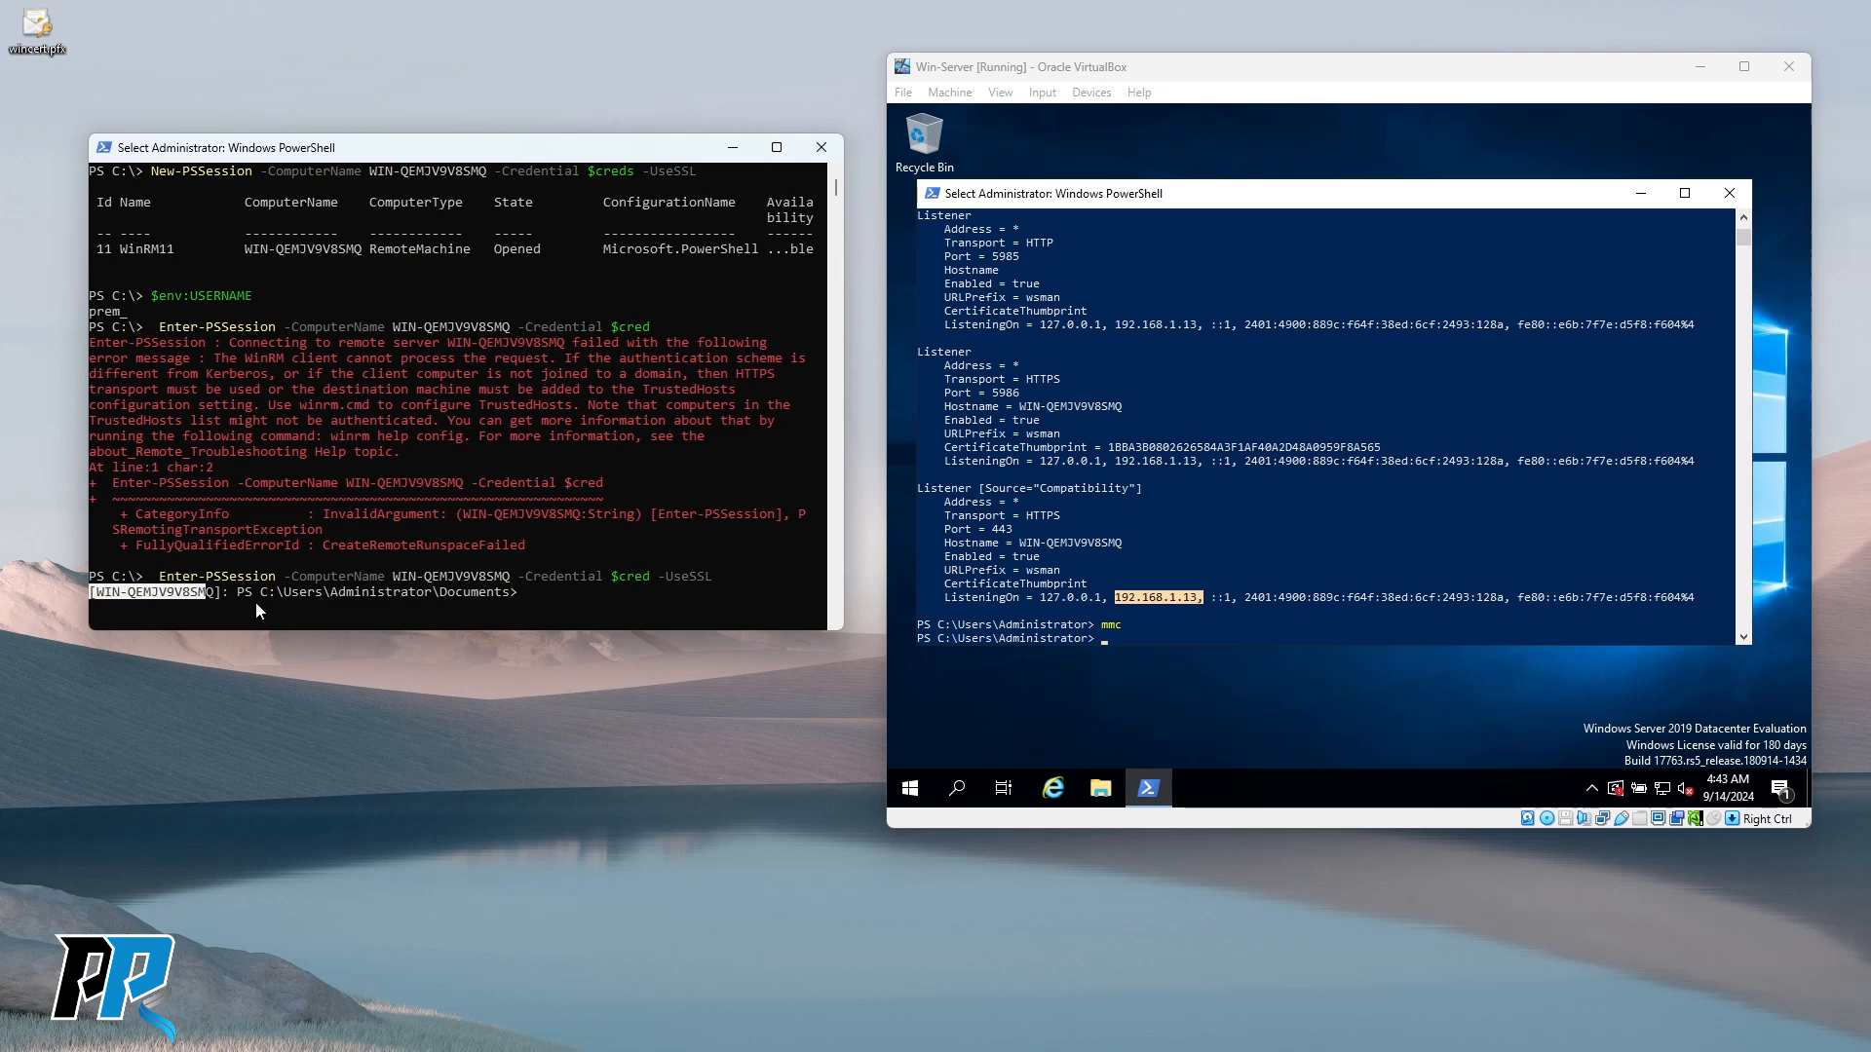
{"action": "left_click", "coordinate": [571, 594]}
{"action": "left_click", "coordinate": [1206, 515]}
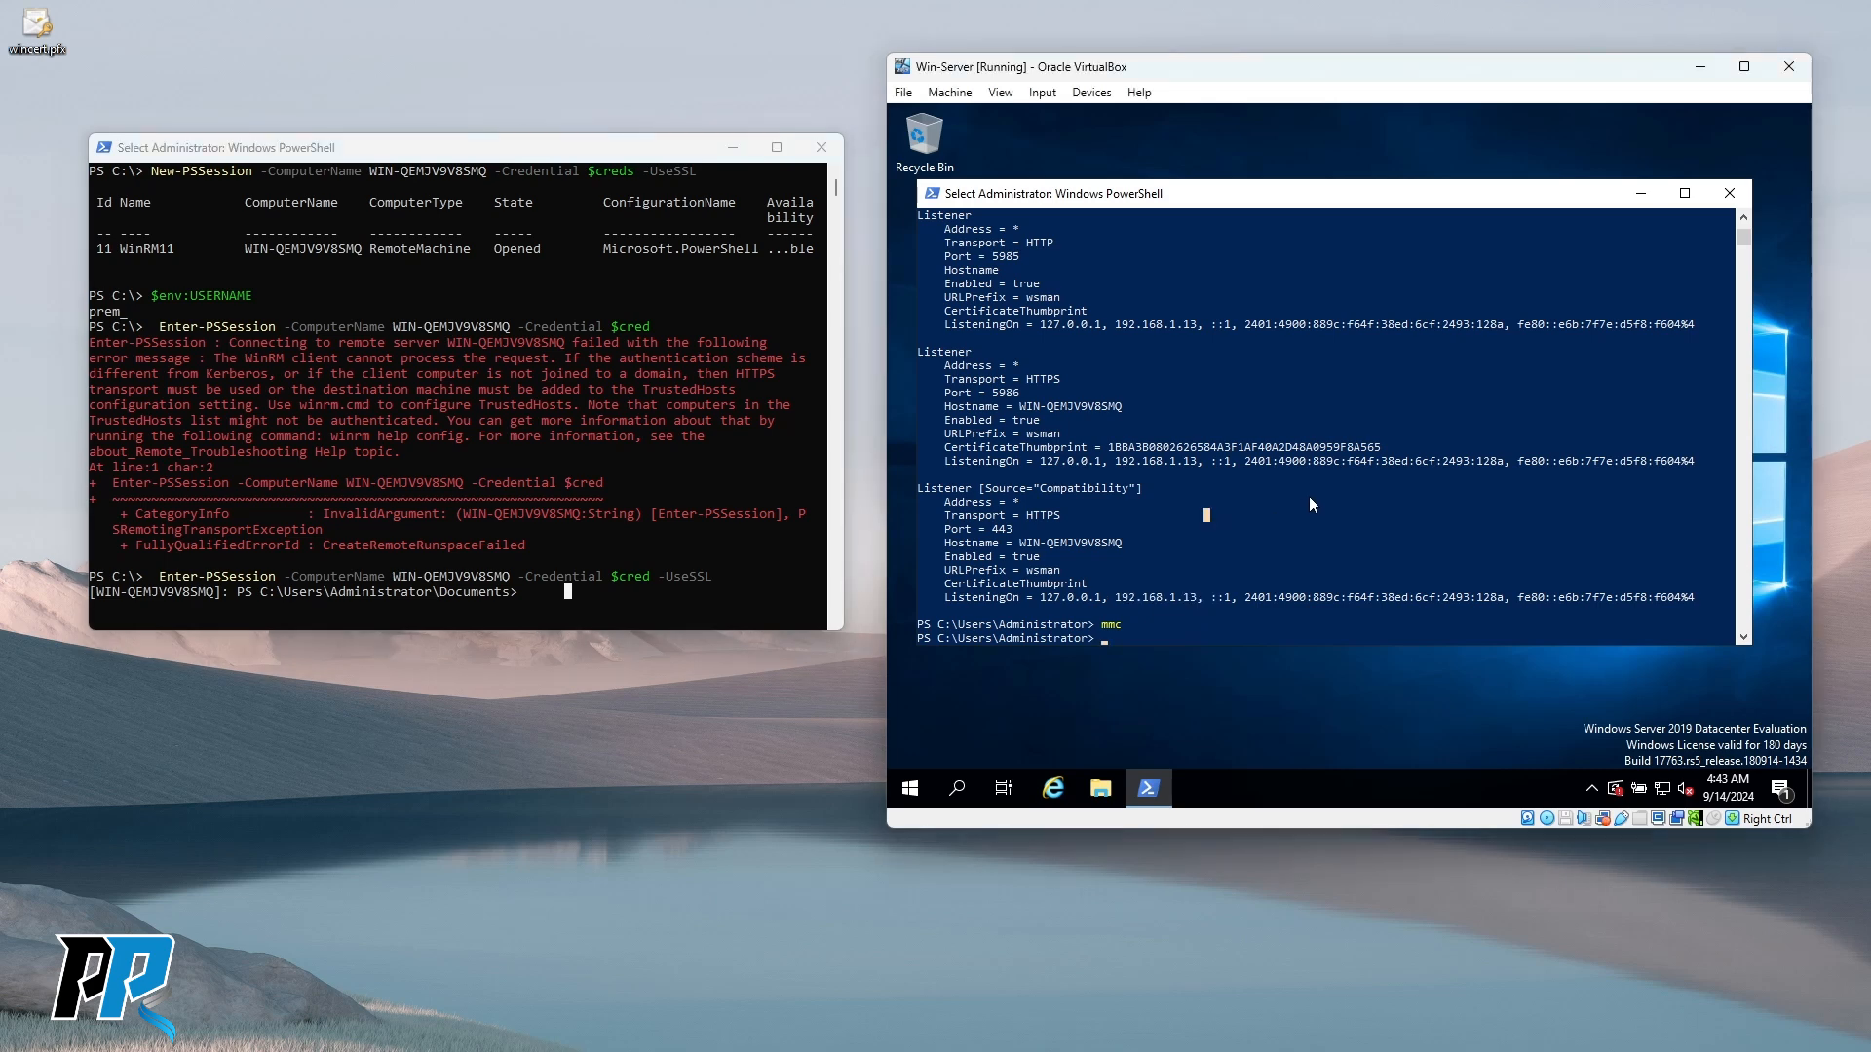
{"action": "type", "text": "cd "}
{"action": "type", "text": ".\\D"}
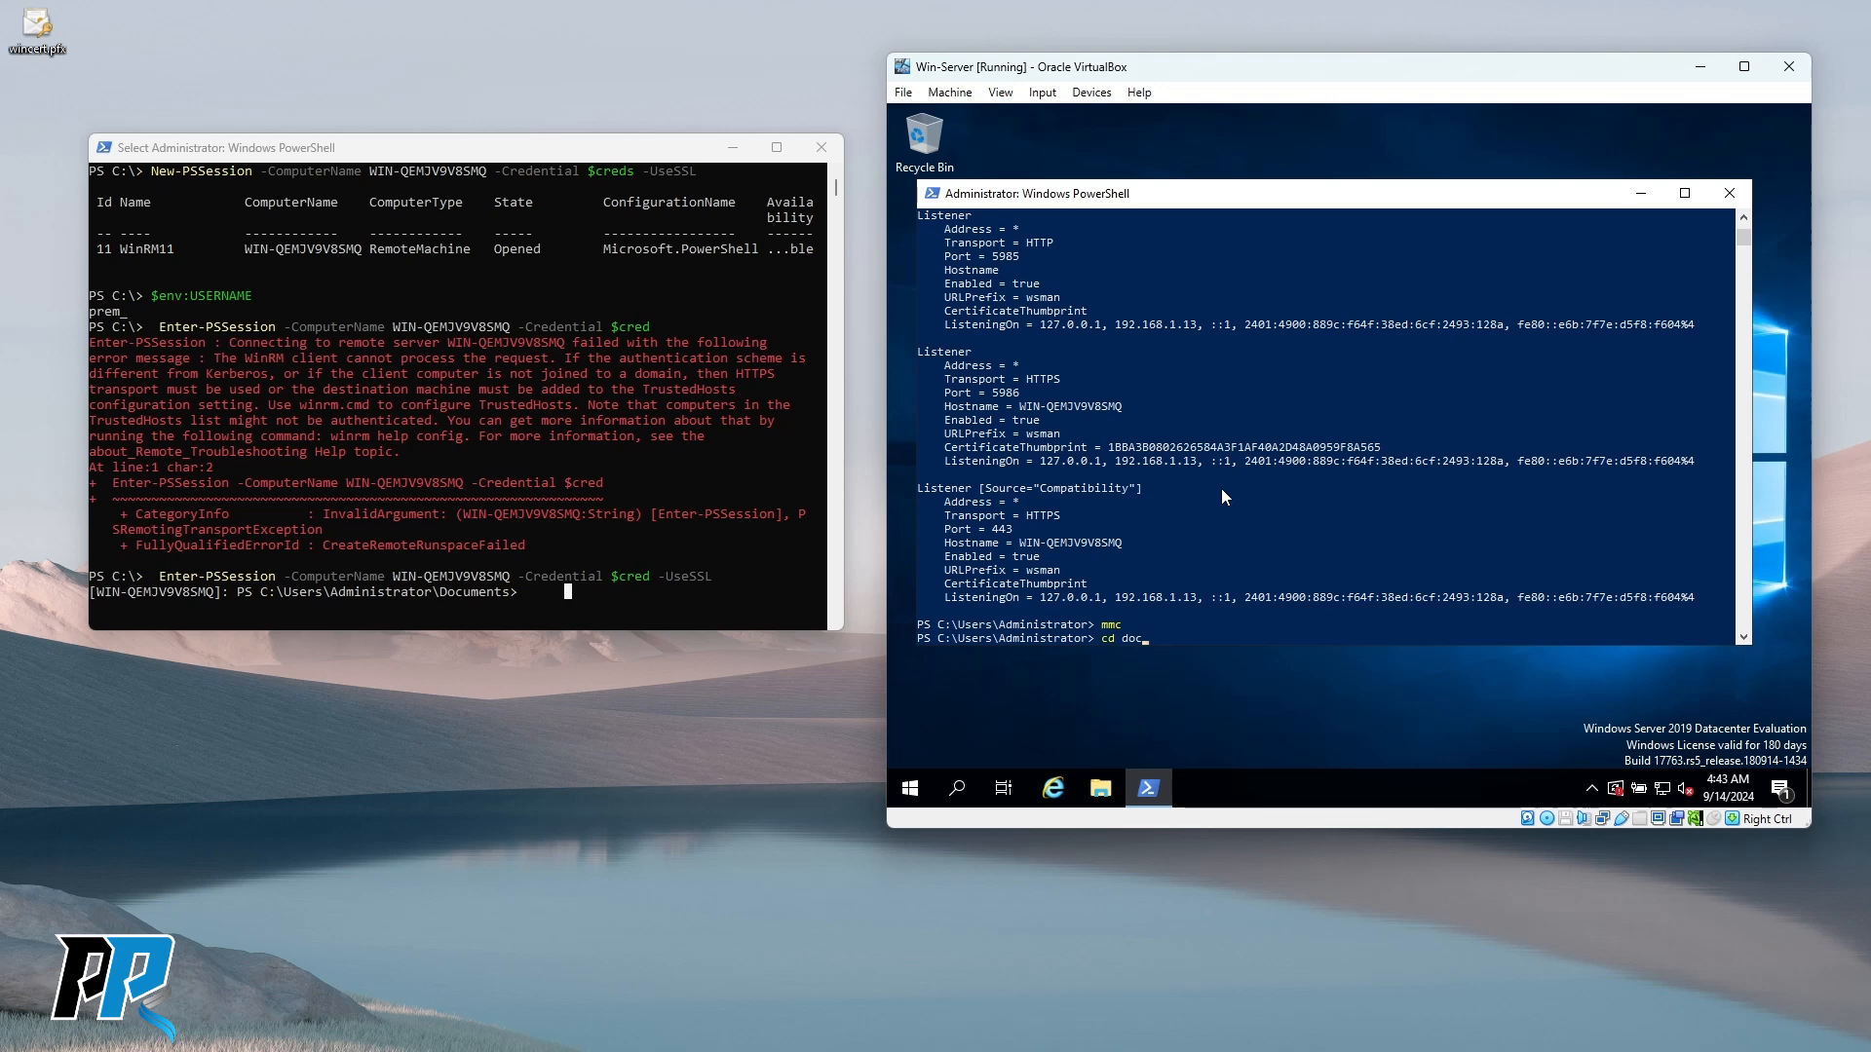
Change into the server's Documents folder and list its contents.
{"action": "key", "text": "Tab"}
{"action": "key", "text": "Return"}
{"action": "type", "text": "dir"}
{"action": "key", "text": "Return"}
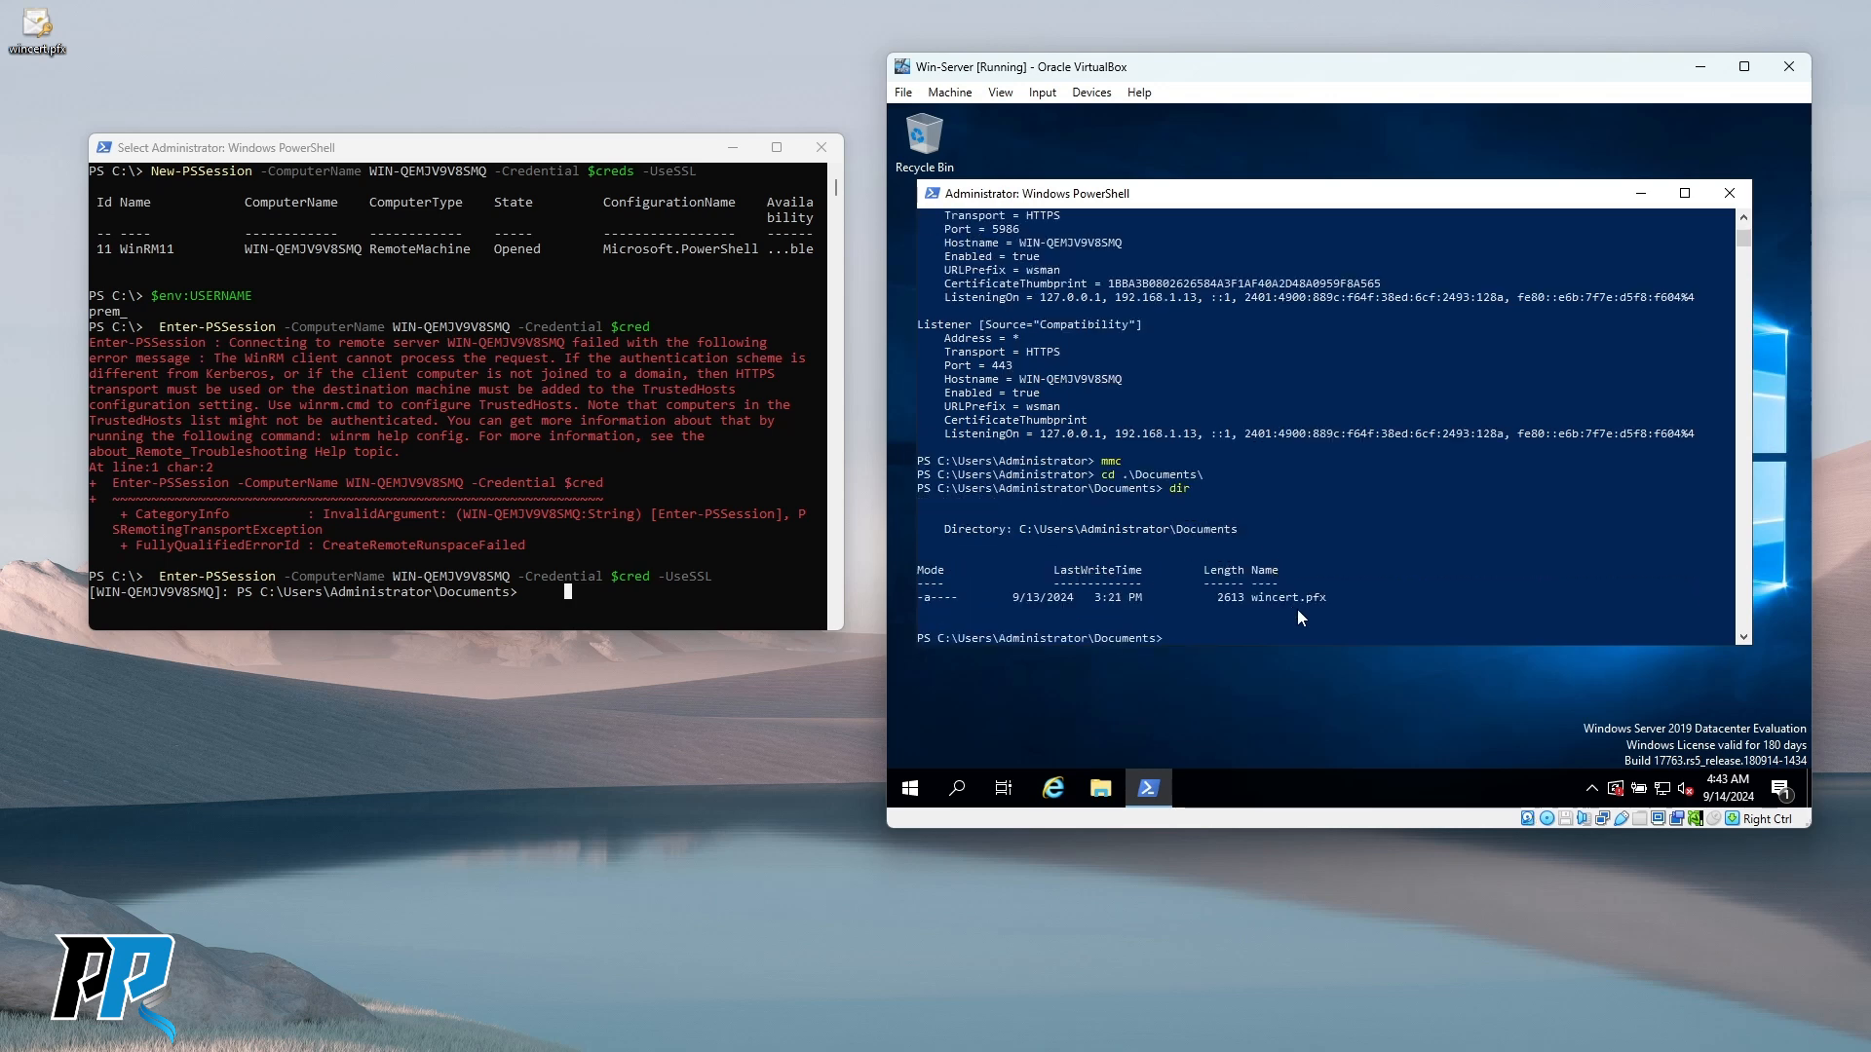
List Documents in the remote session and highlight the matching wincert.pfx entry.
{"action": "left_click", "coordinate": [666, 549]}
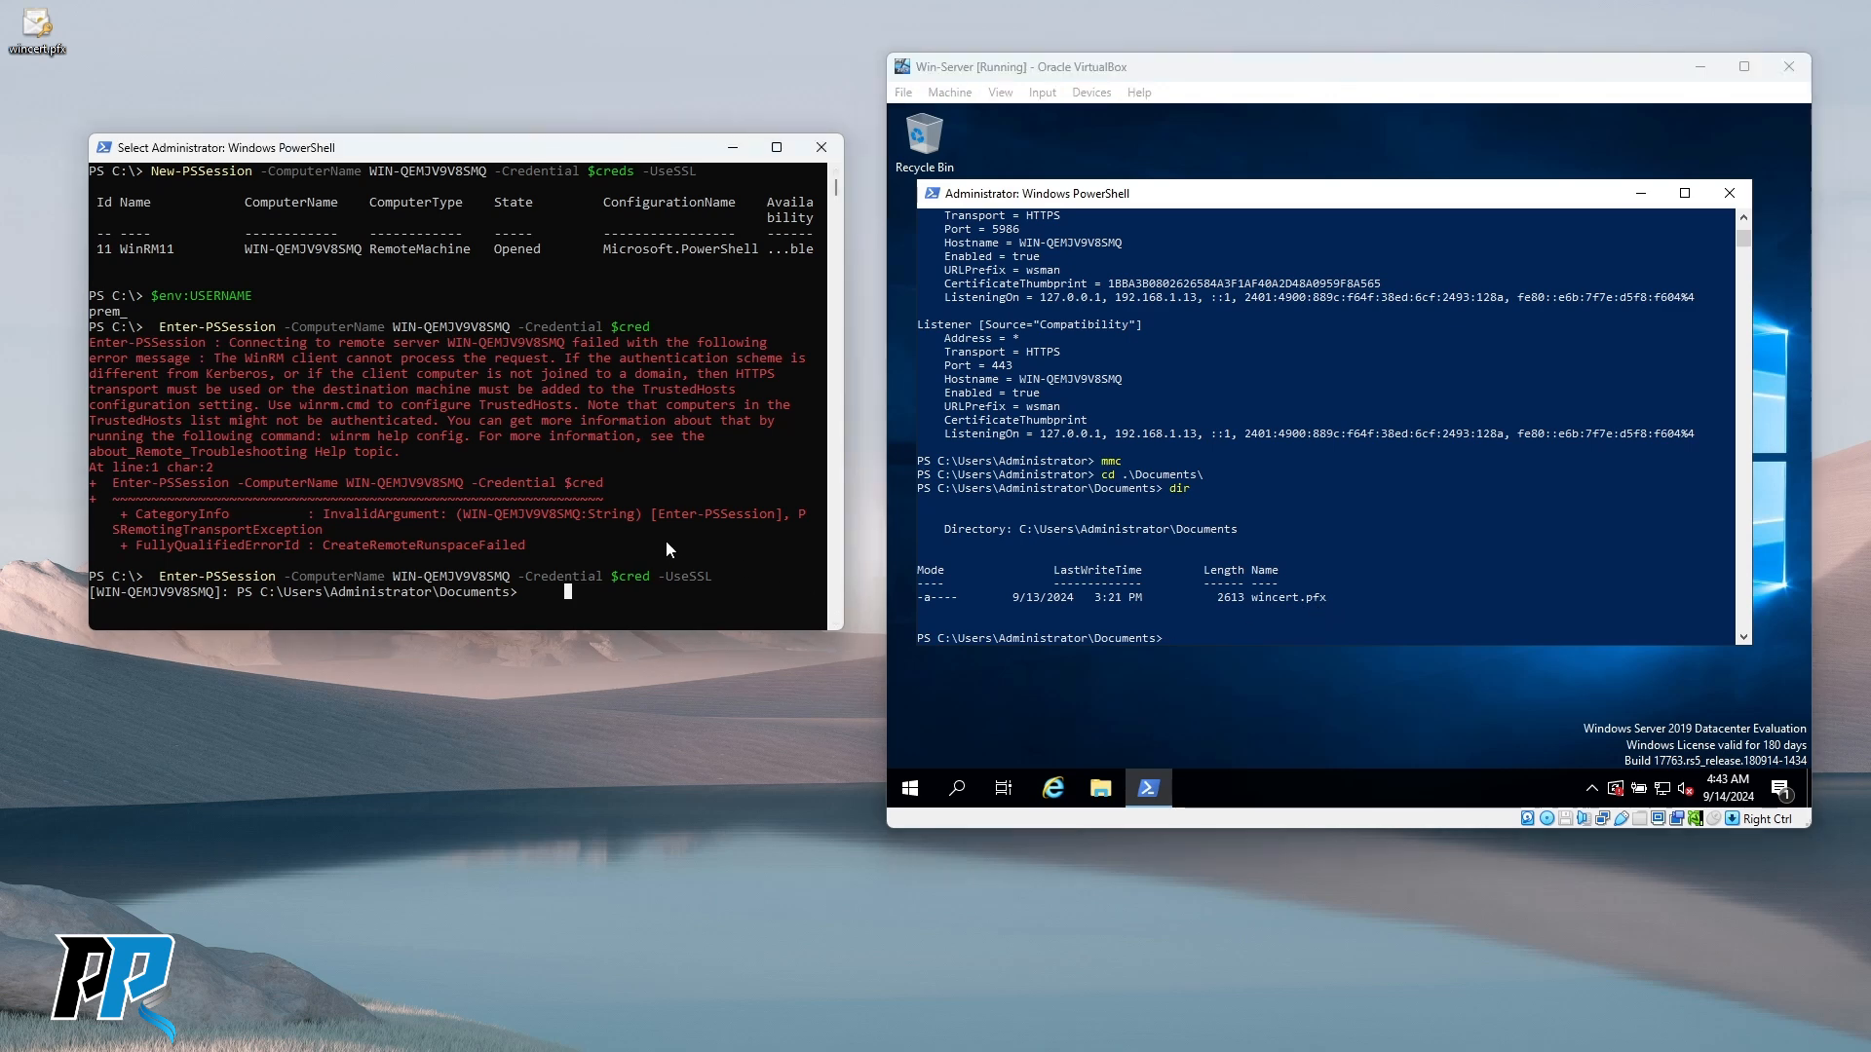
{"action": "type", "text": "dir"}
{"action": "key", "text": "Return"}
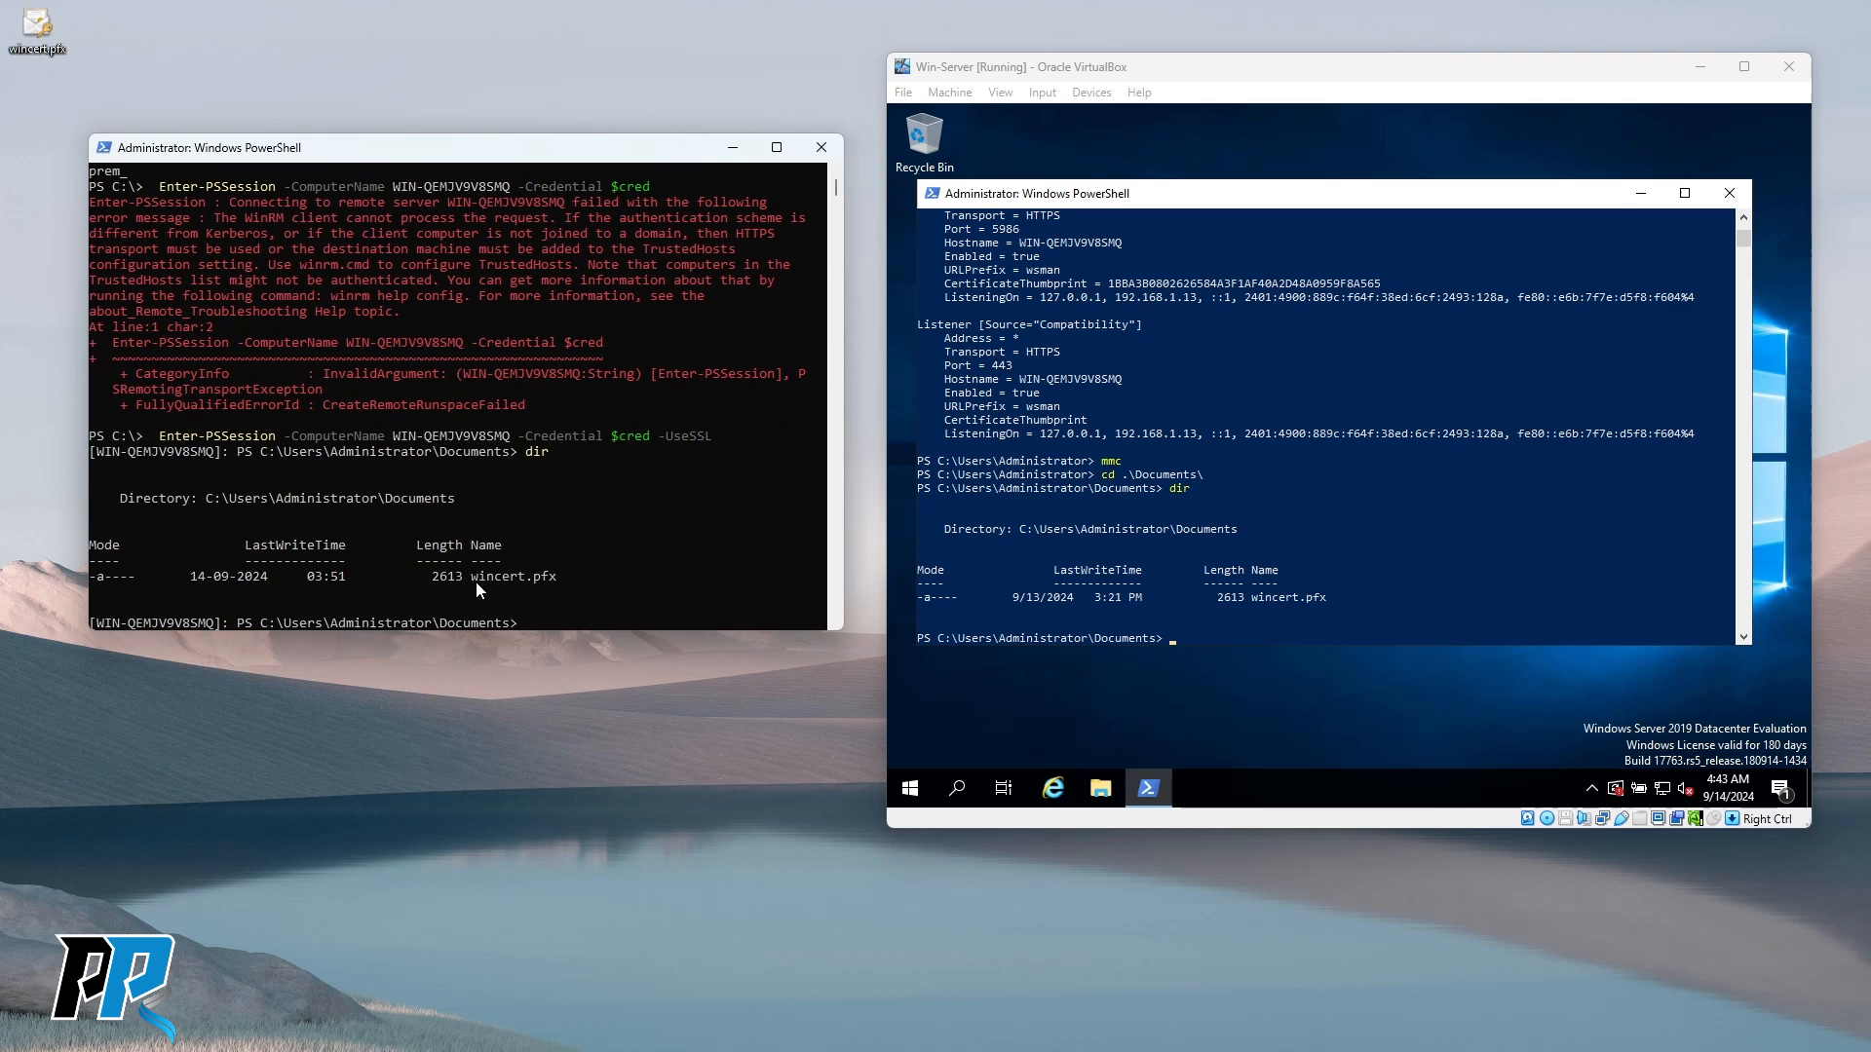
{"action": "left_click_drag", "start_coordinate": [426, 577], "coordinate": [555, 580]}
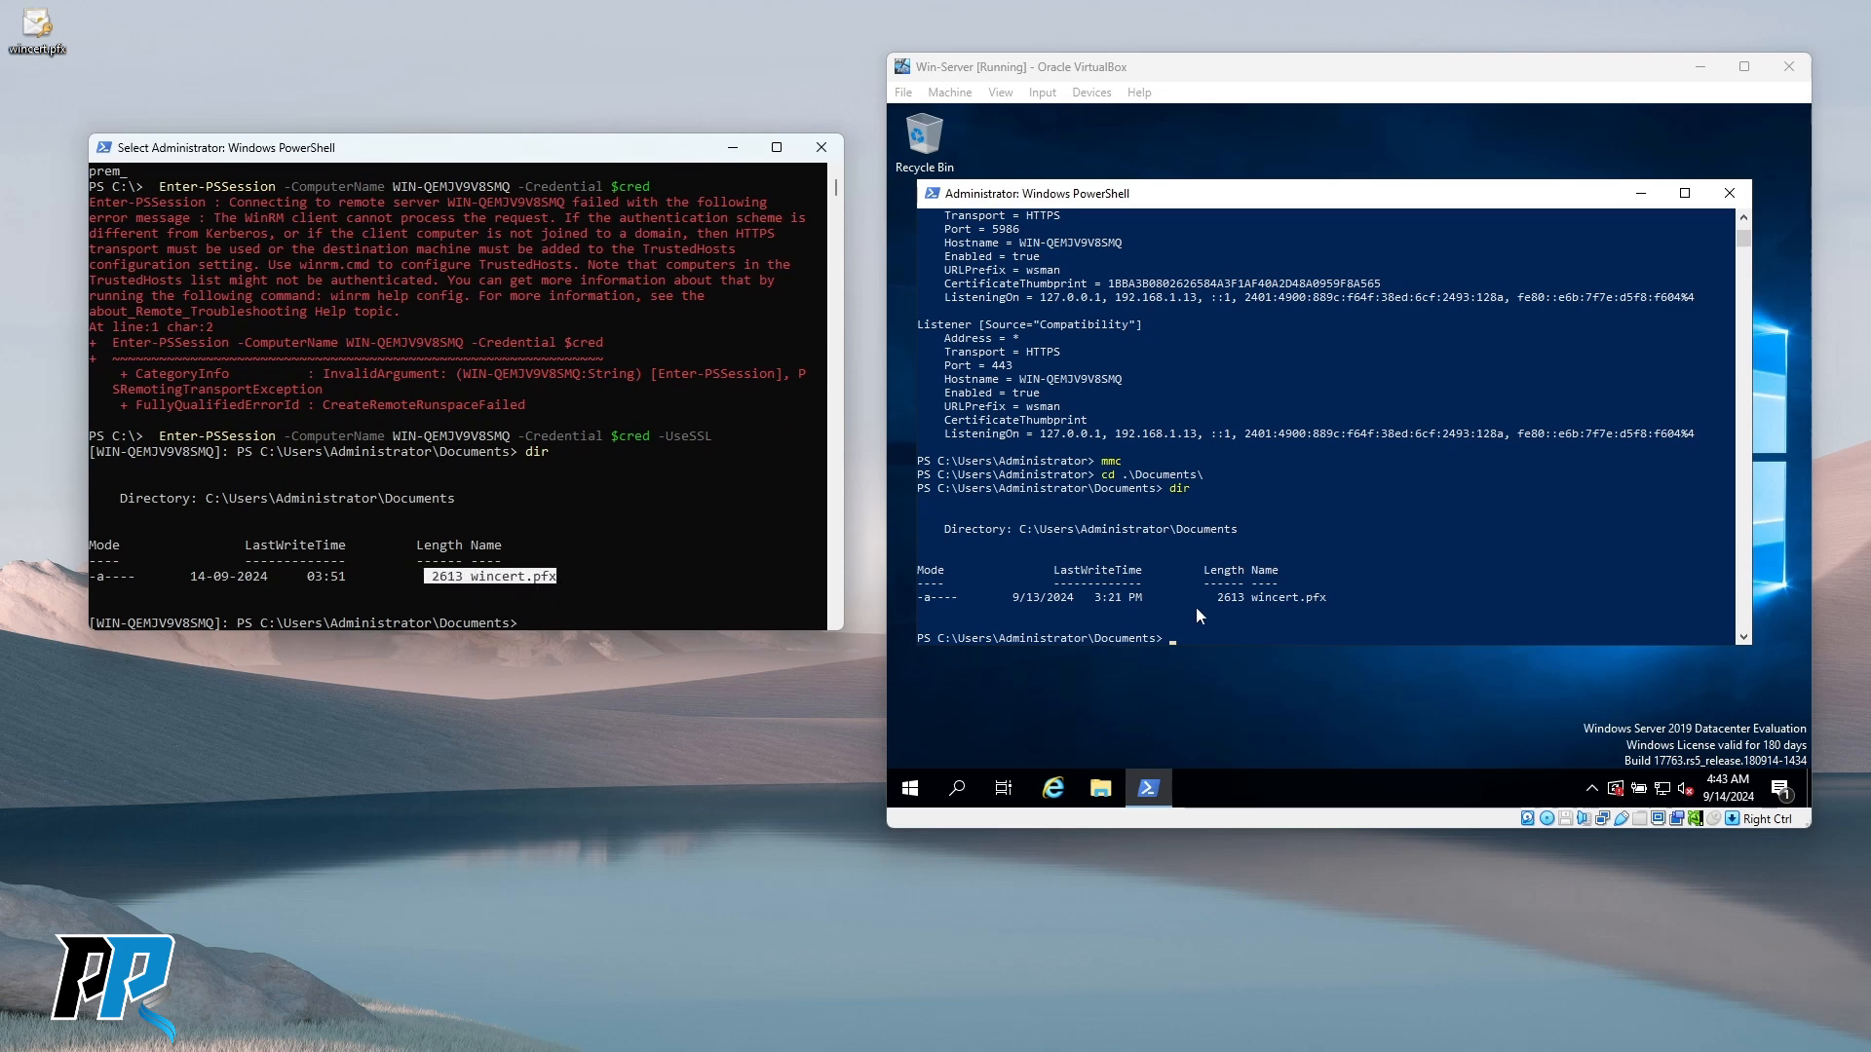
Enter a notepad test.txt command in the server's own console.
{"action": "left_click", "coordinate": [1377, 531]}
{"action": "scroll", "coordinate": [1380, 535], "scroll_direction": "down", "scroll_amount": 1}
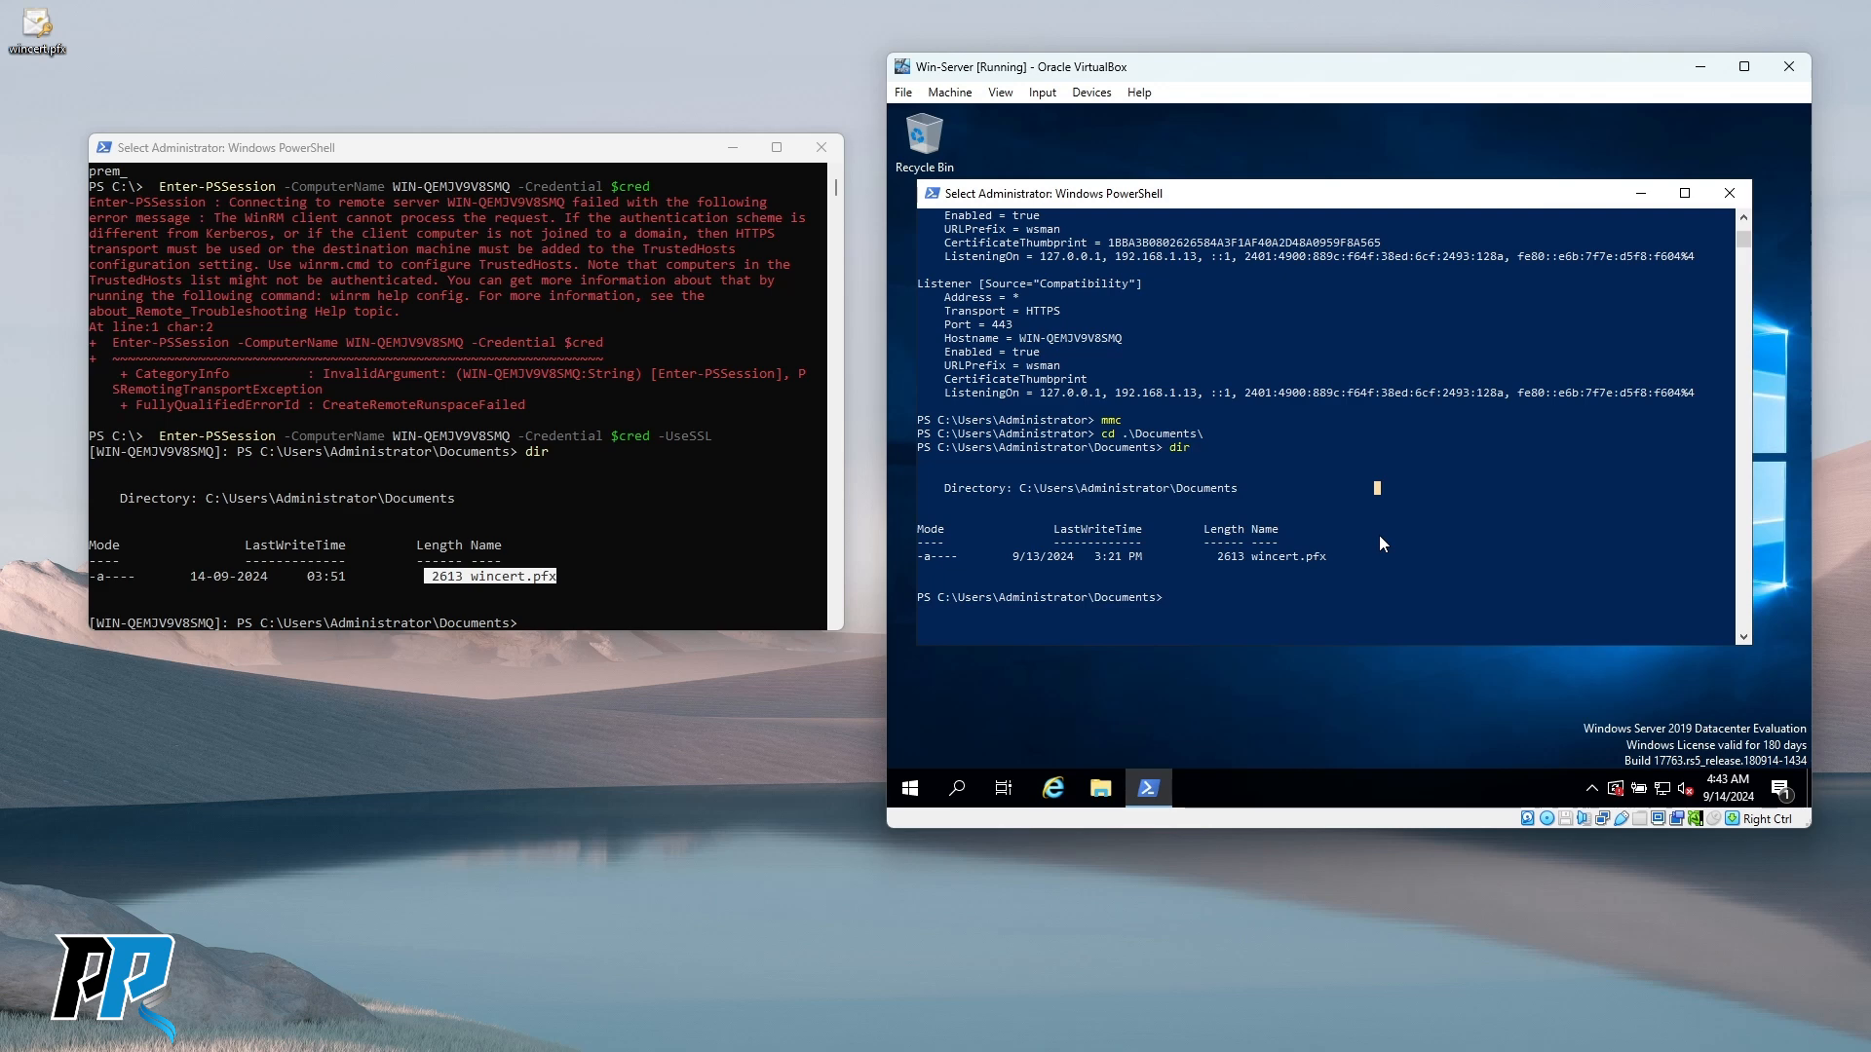
{"action": "type", "text": "notepad"}
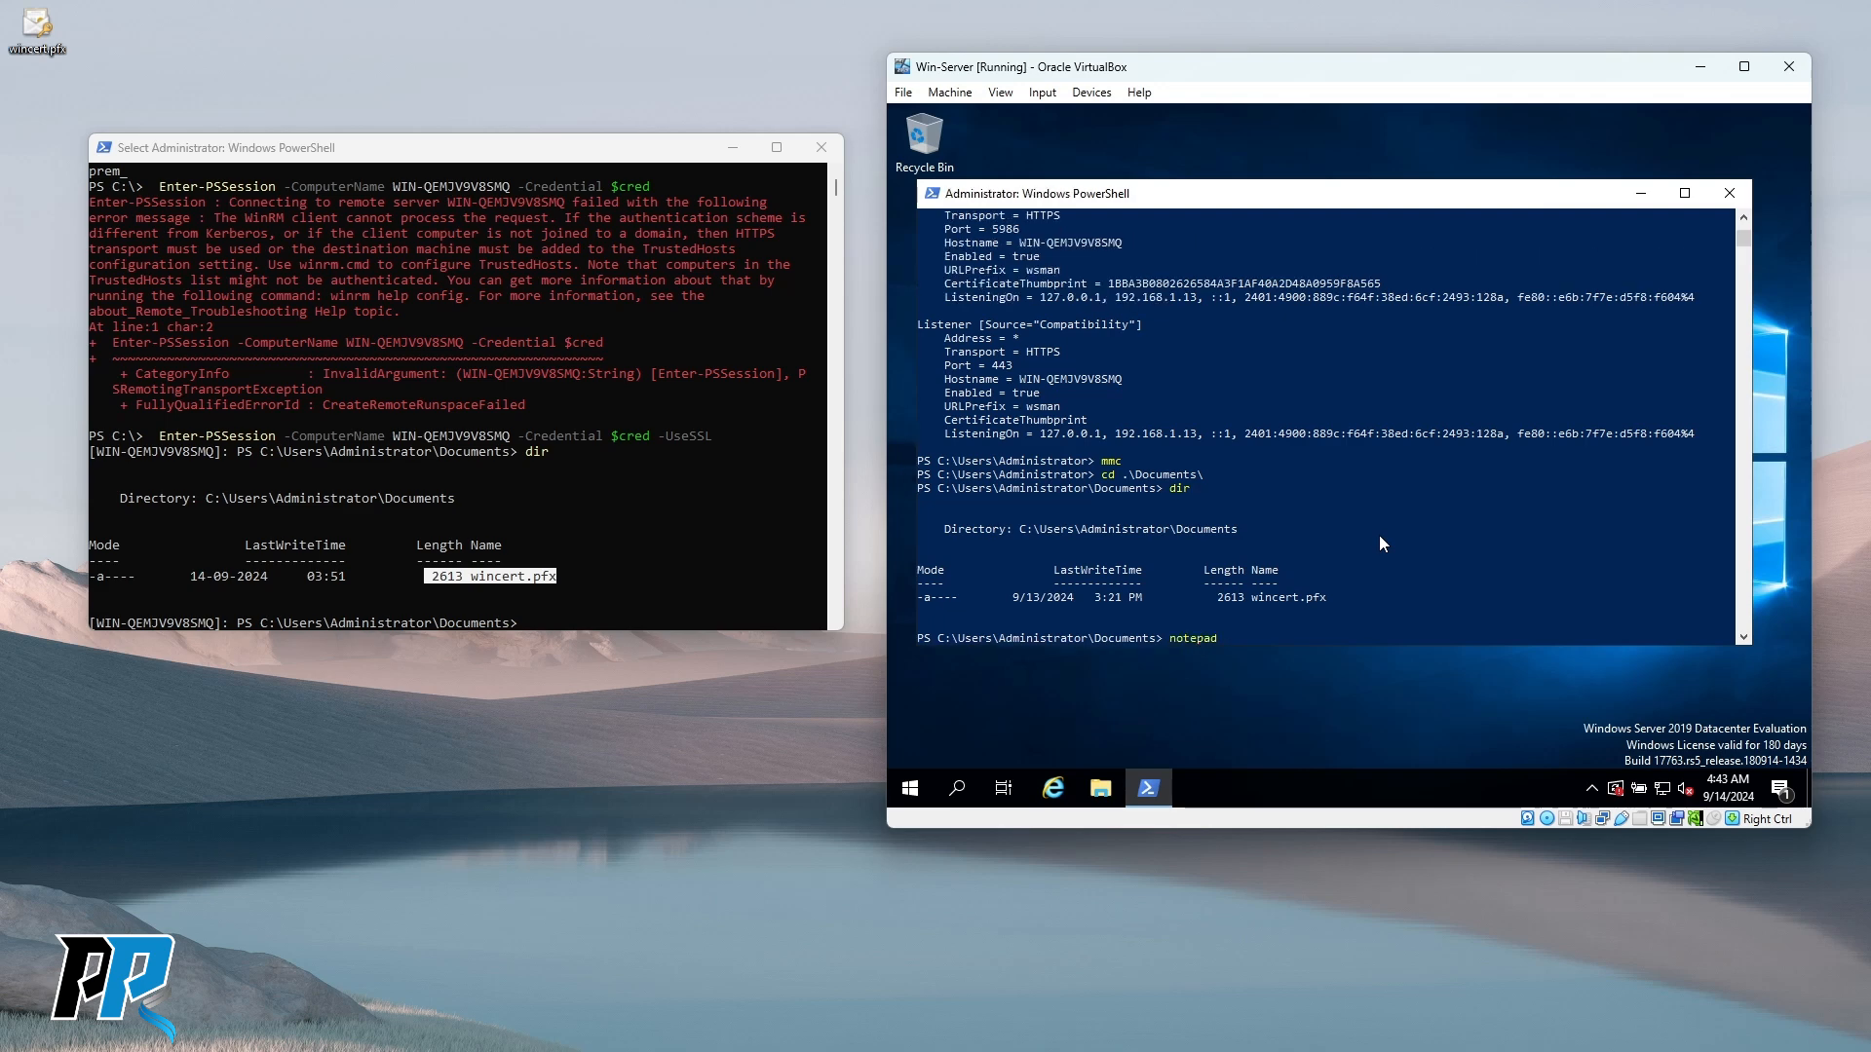
{"action": "type", "text": " test.txt"}
Create test.txt containing 'sdfsdfsd' on the server and list the folder there.
{"action": "key", "text": "Return"}
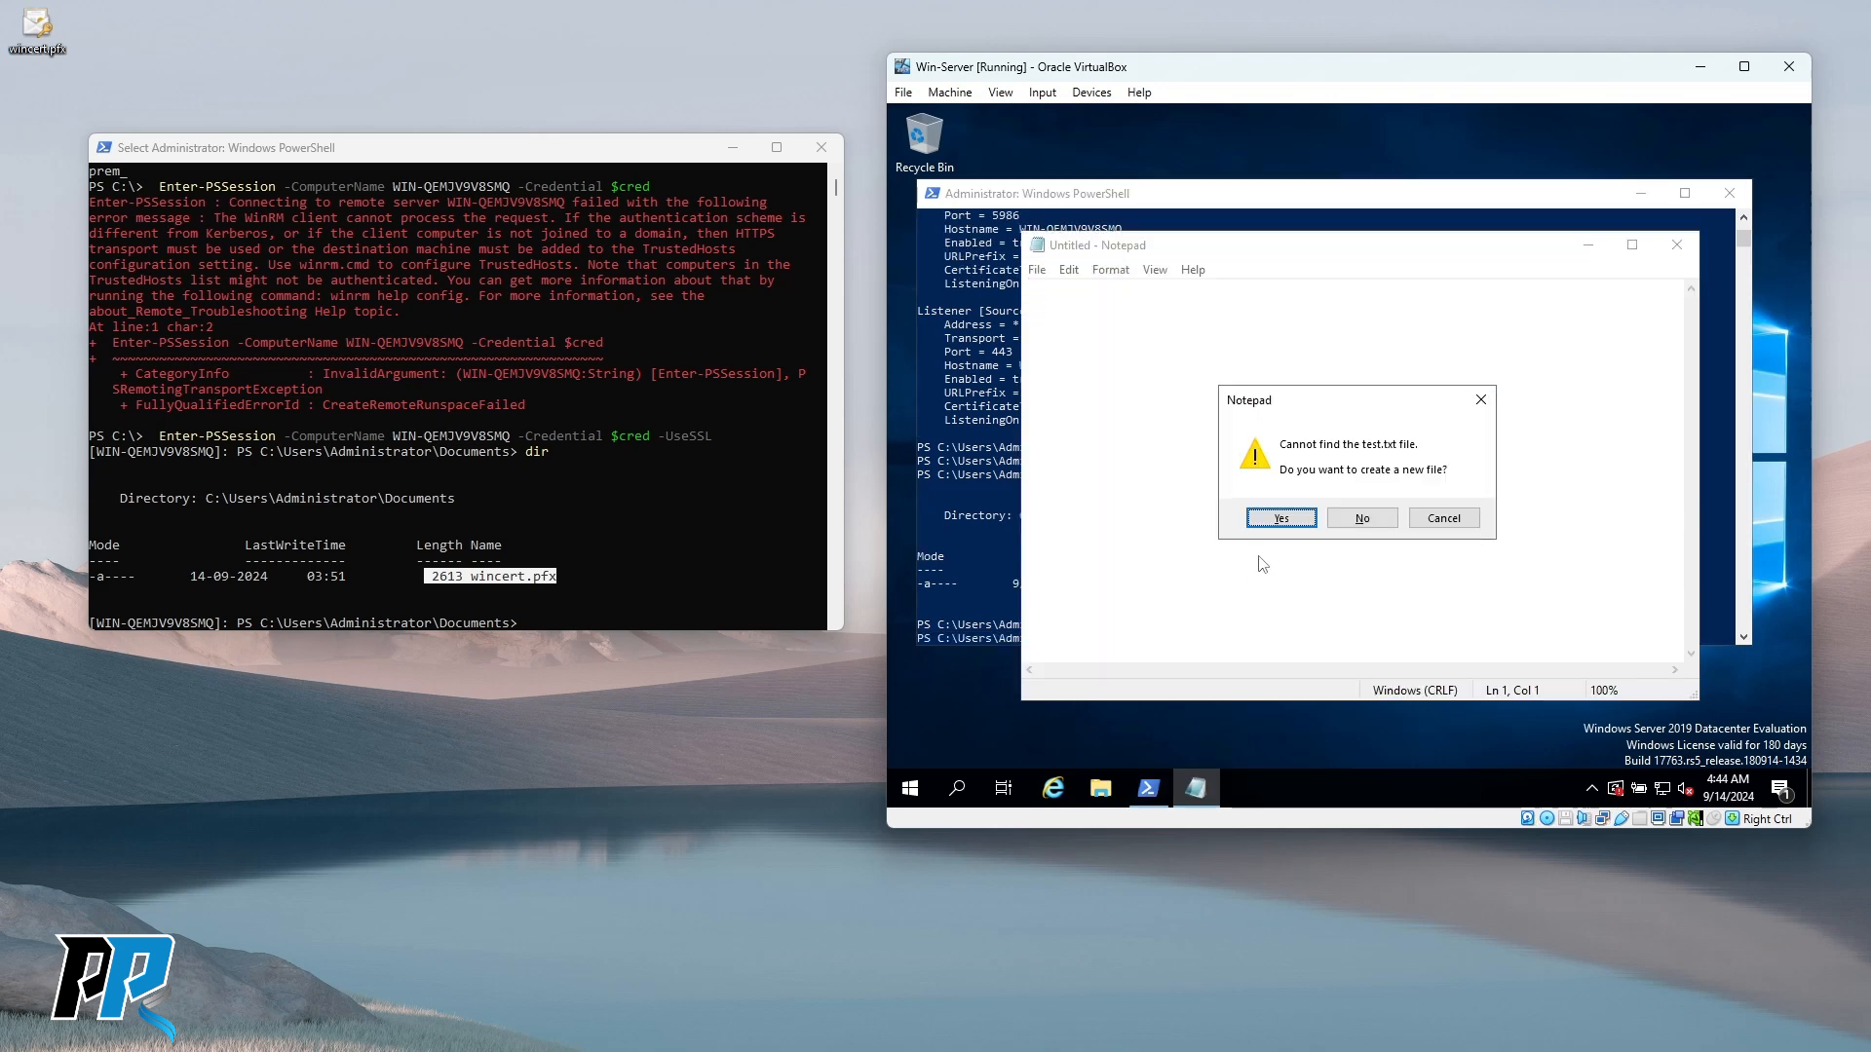
{"action": "left_click", "coordinate": [1279, 519]}
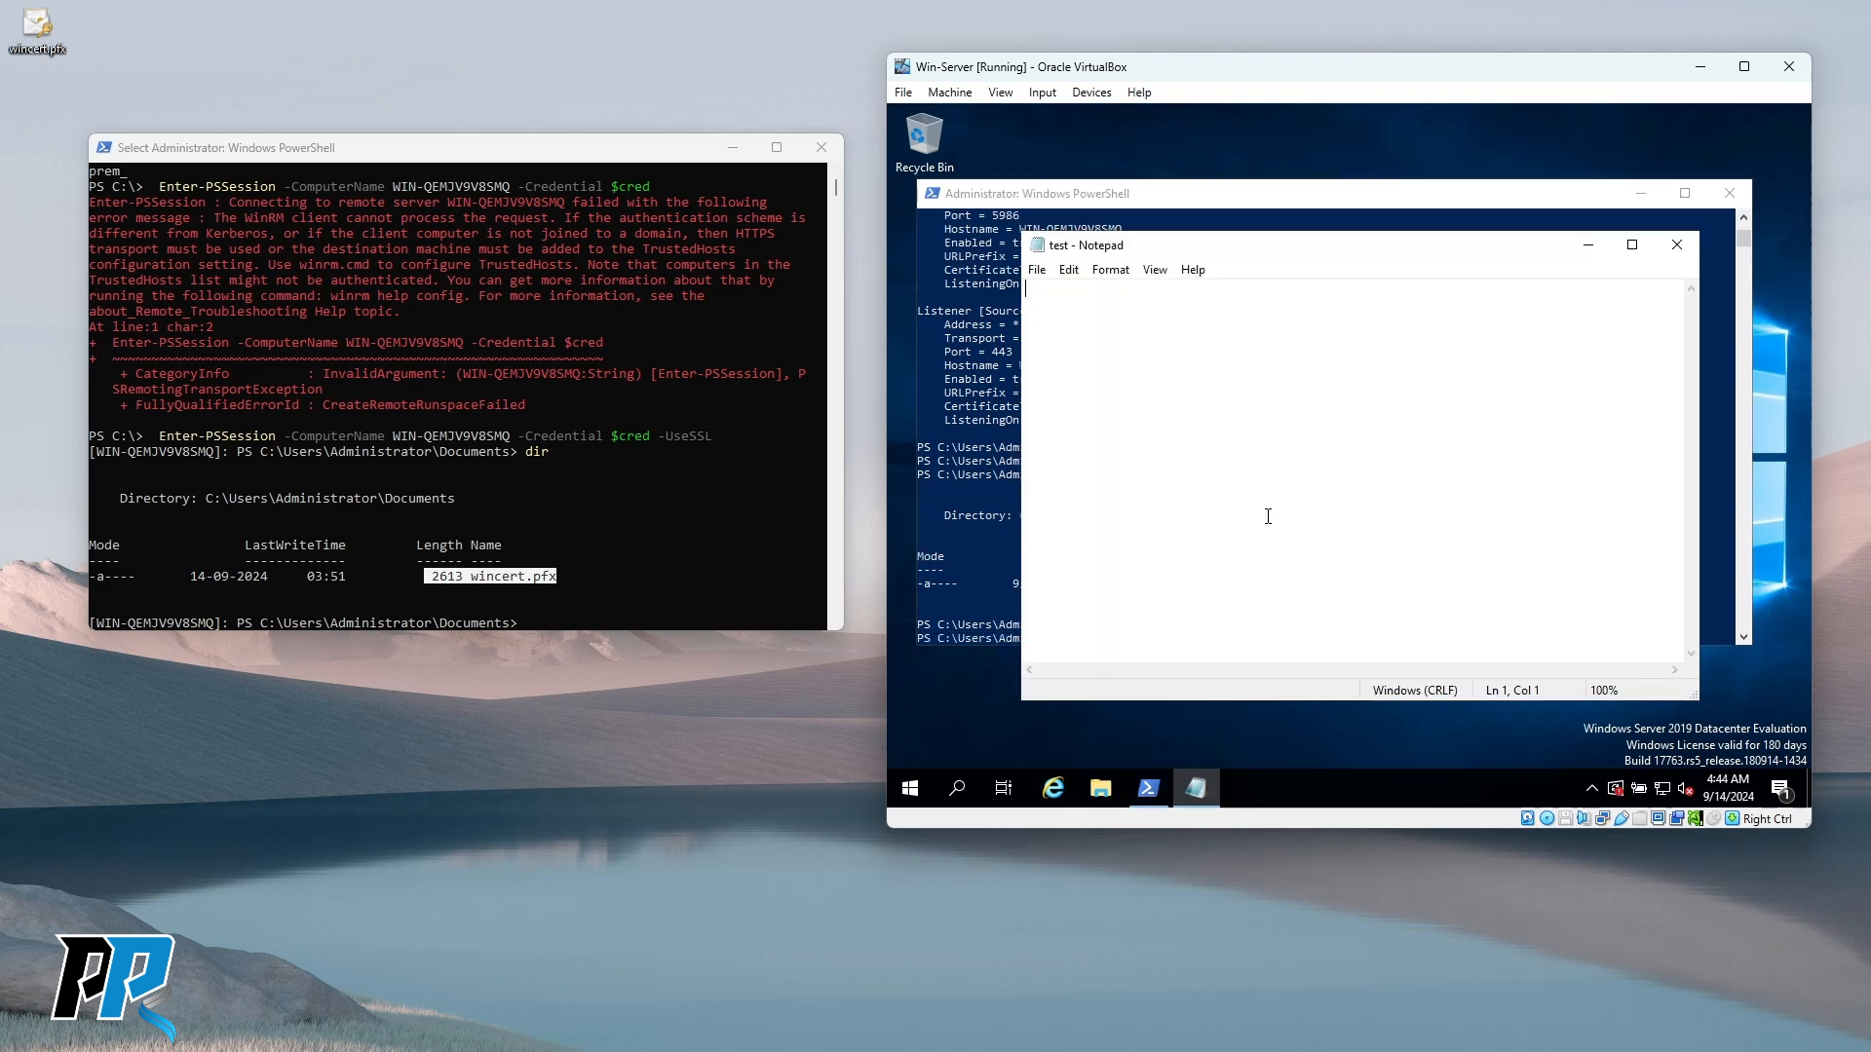
{"action": "type", "text": "sdfsdfsd"}
{"action": "left_click", "coordinate": [1677, 244]}
{"action": "left_click", "coordinate": [1441, 505]}
{"action": "type", "text": "dir"}
{"action": "key", "text": "Return"}
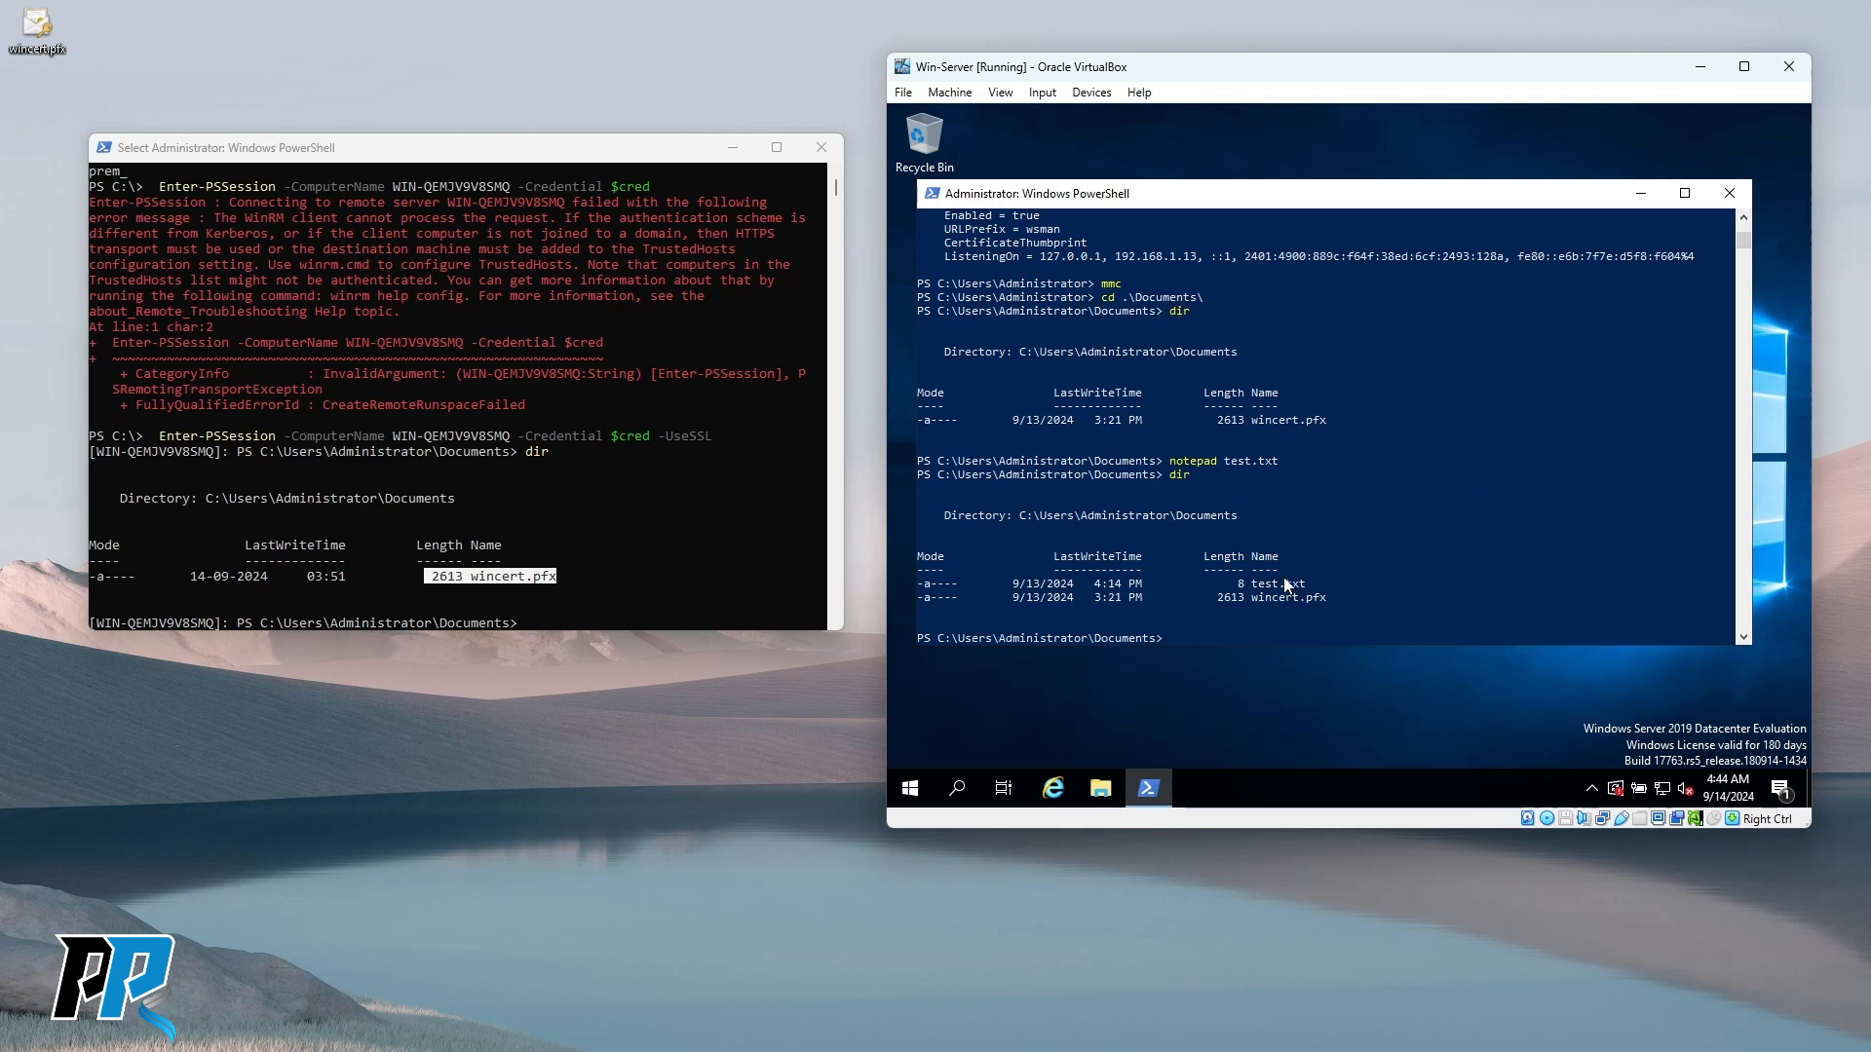
Run dir in the remote session and mark test.txt and the remote computer name.
{"action": "left_click", "coordinate": [650, 535]}
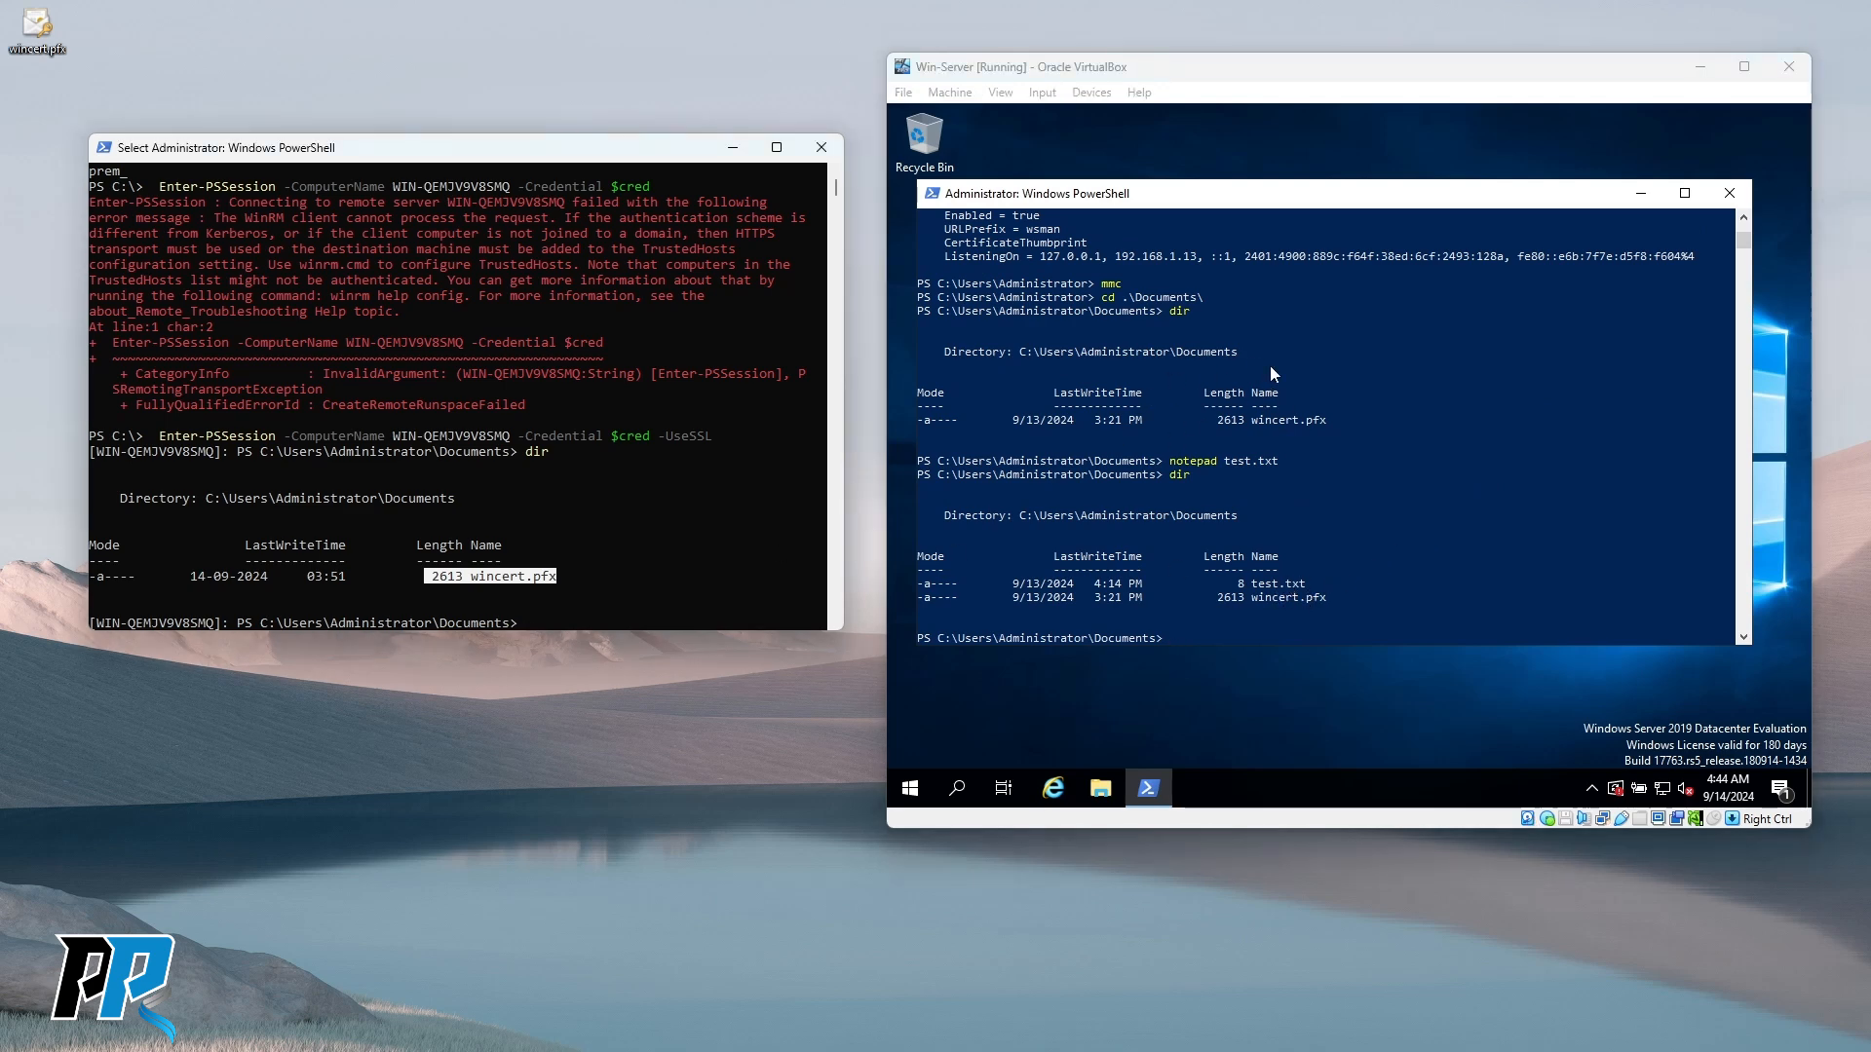
{"action": "left_click", "coordinate": [645, 559]}
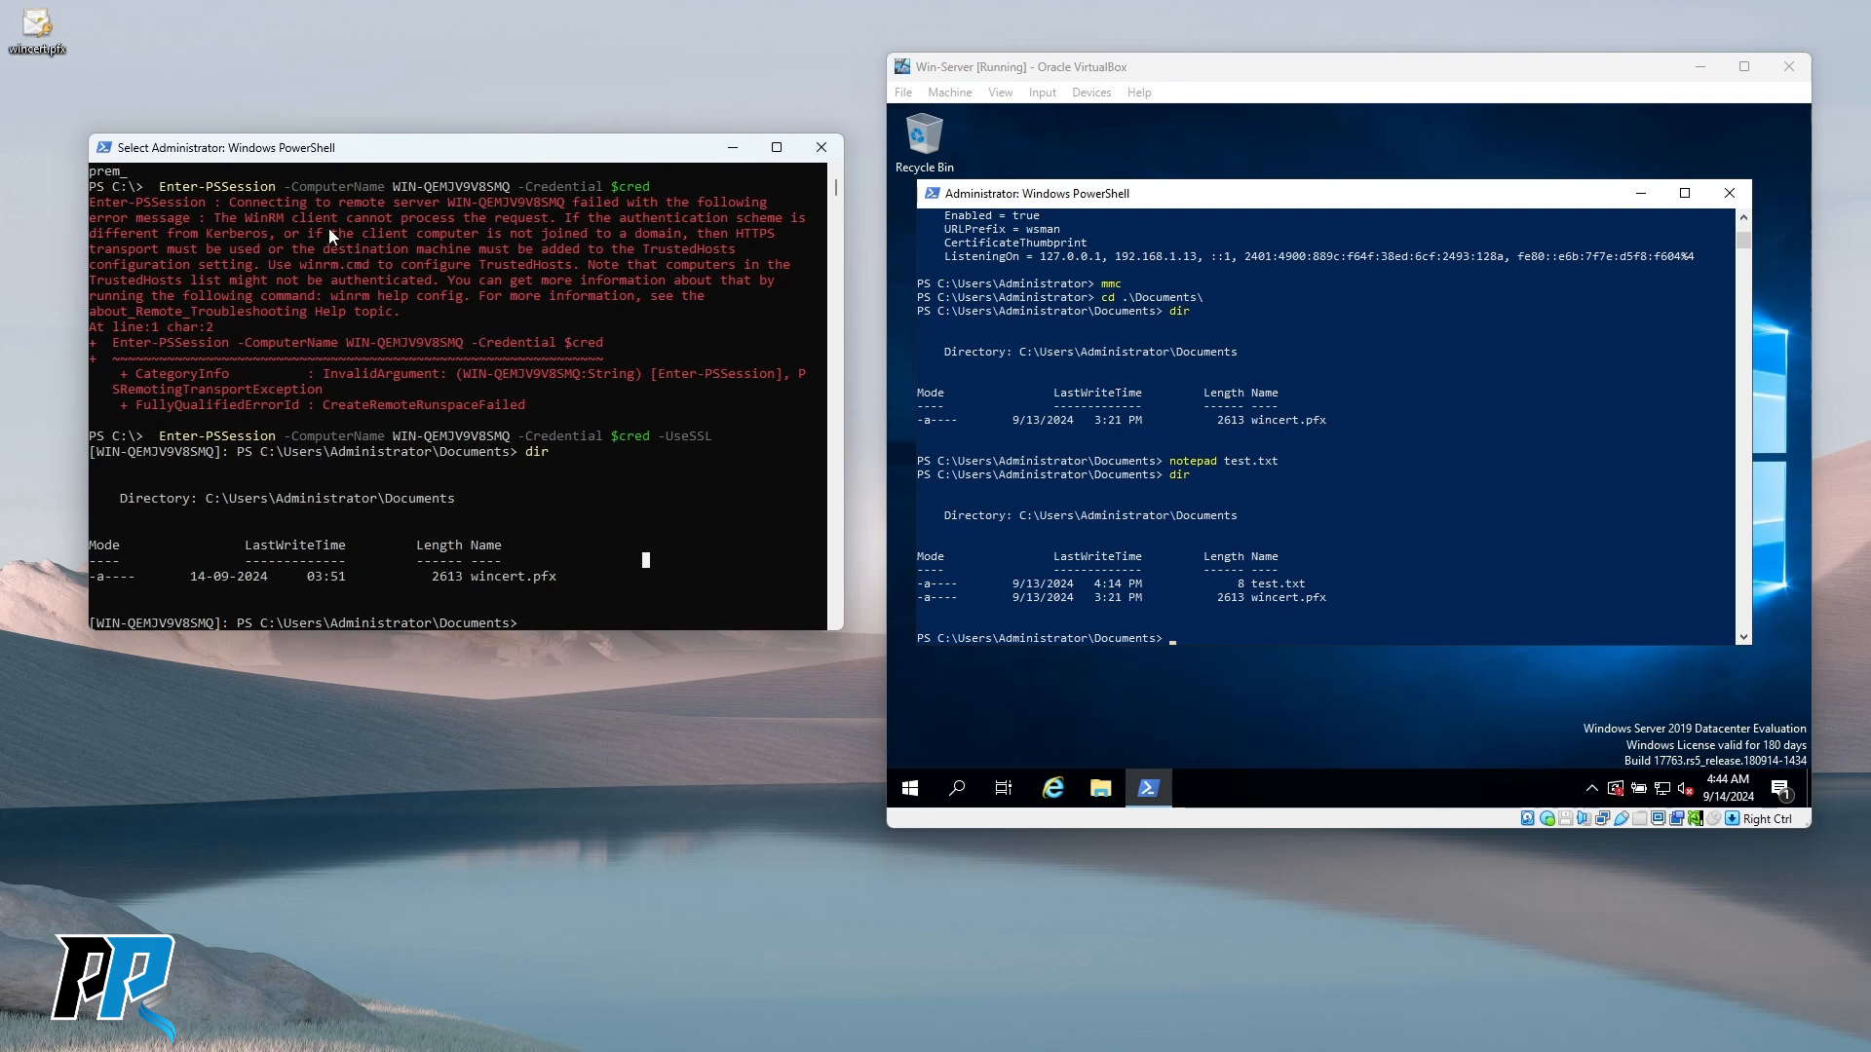
{"action": "type", "text": "dir"}
{"action": "key", "text": "Return"}
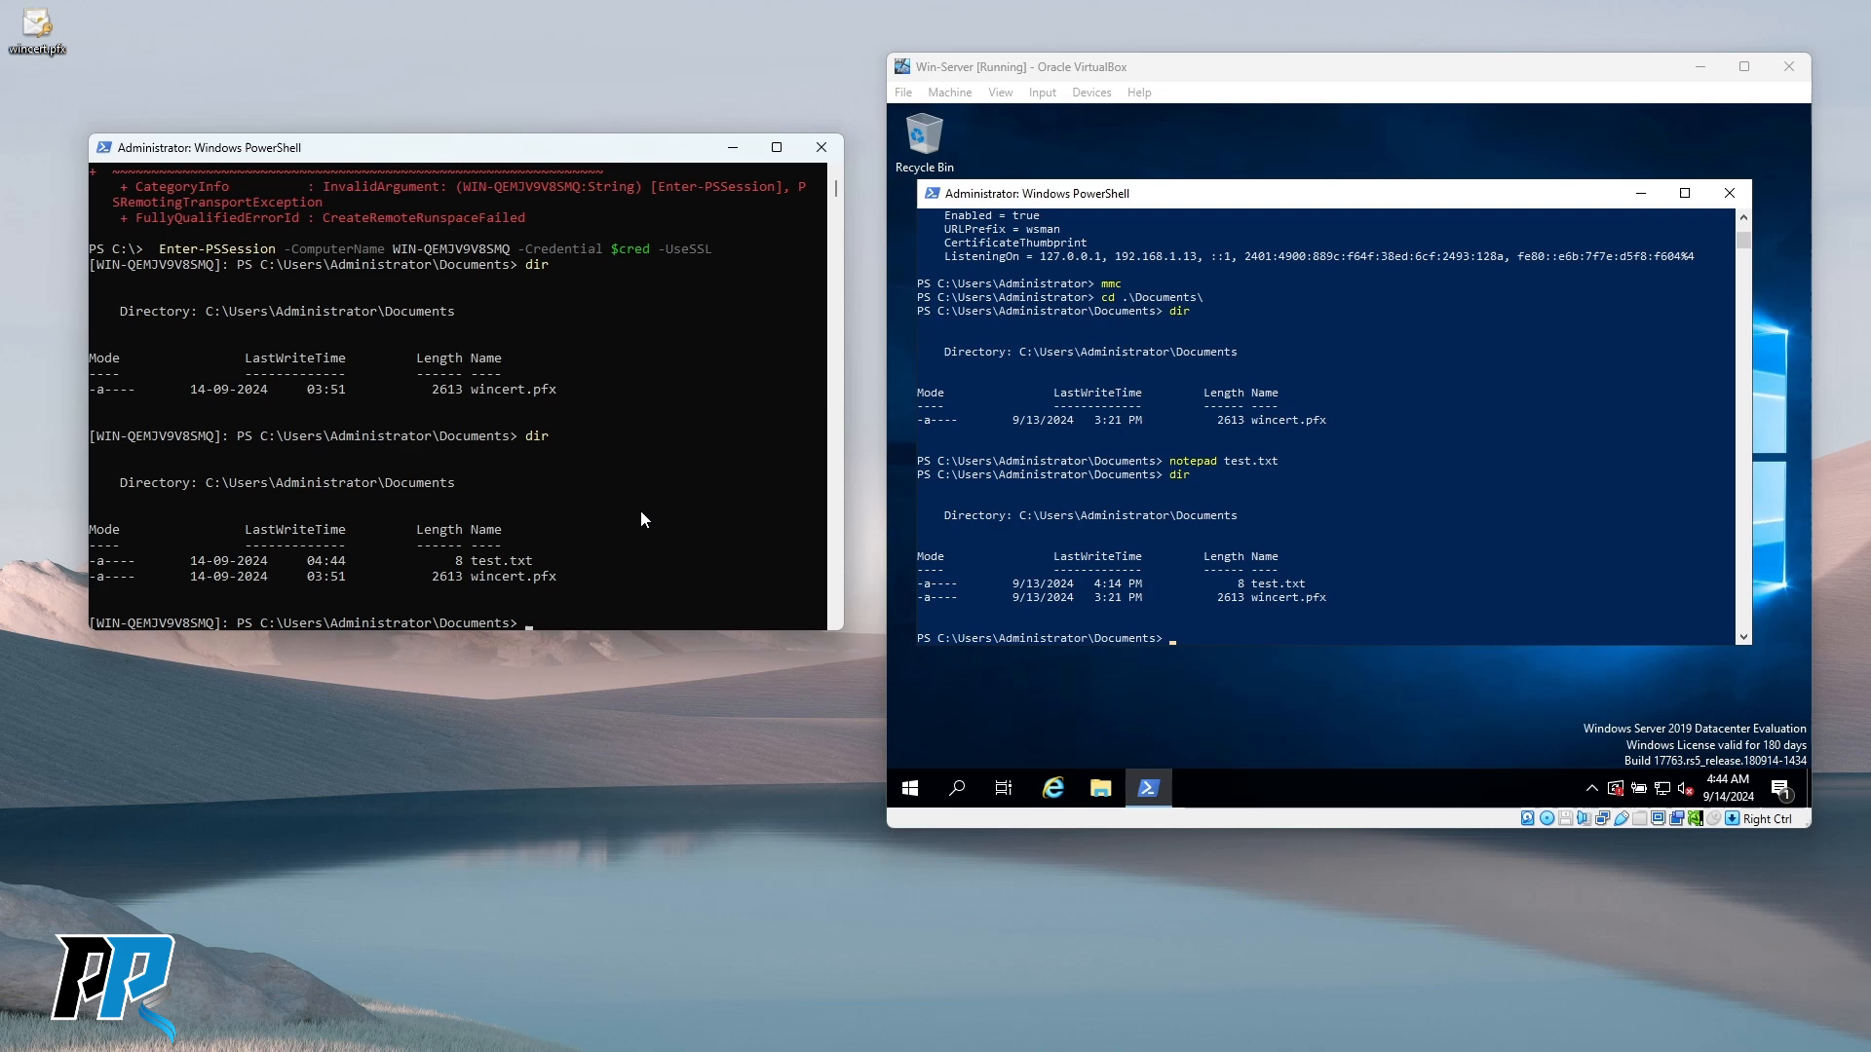
{"action": "left_click_drag", "start_coordinate": [464, 560], "coordinate": [548, 562]}
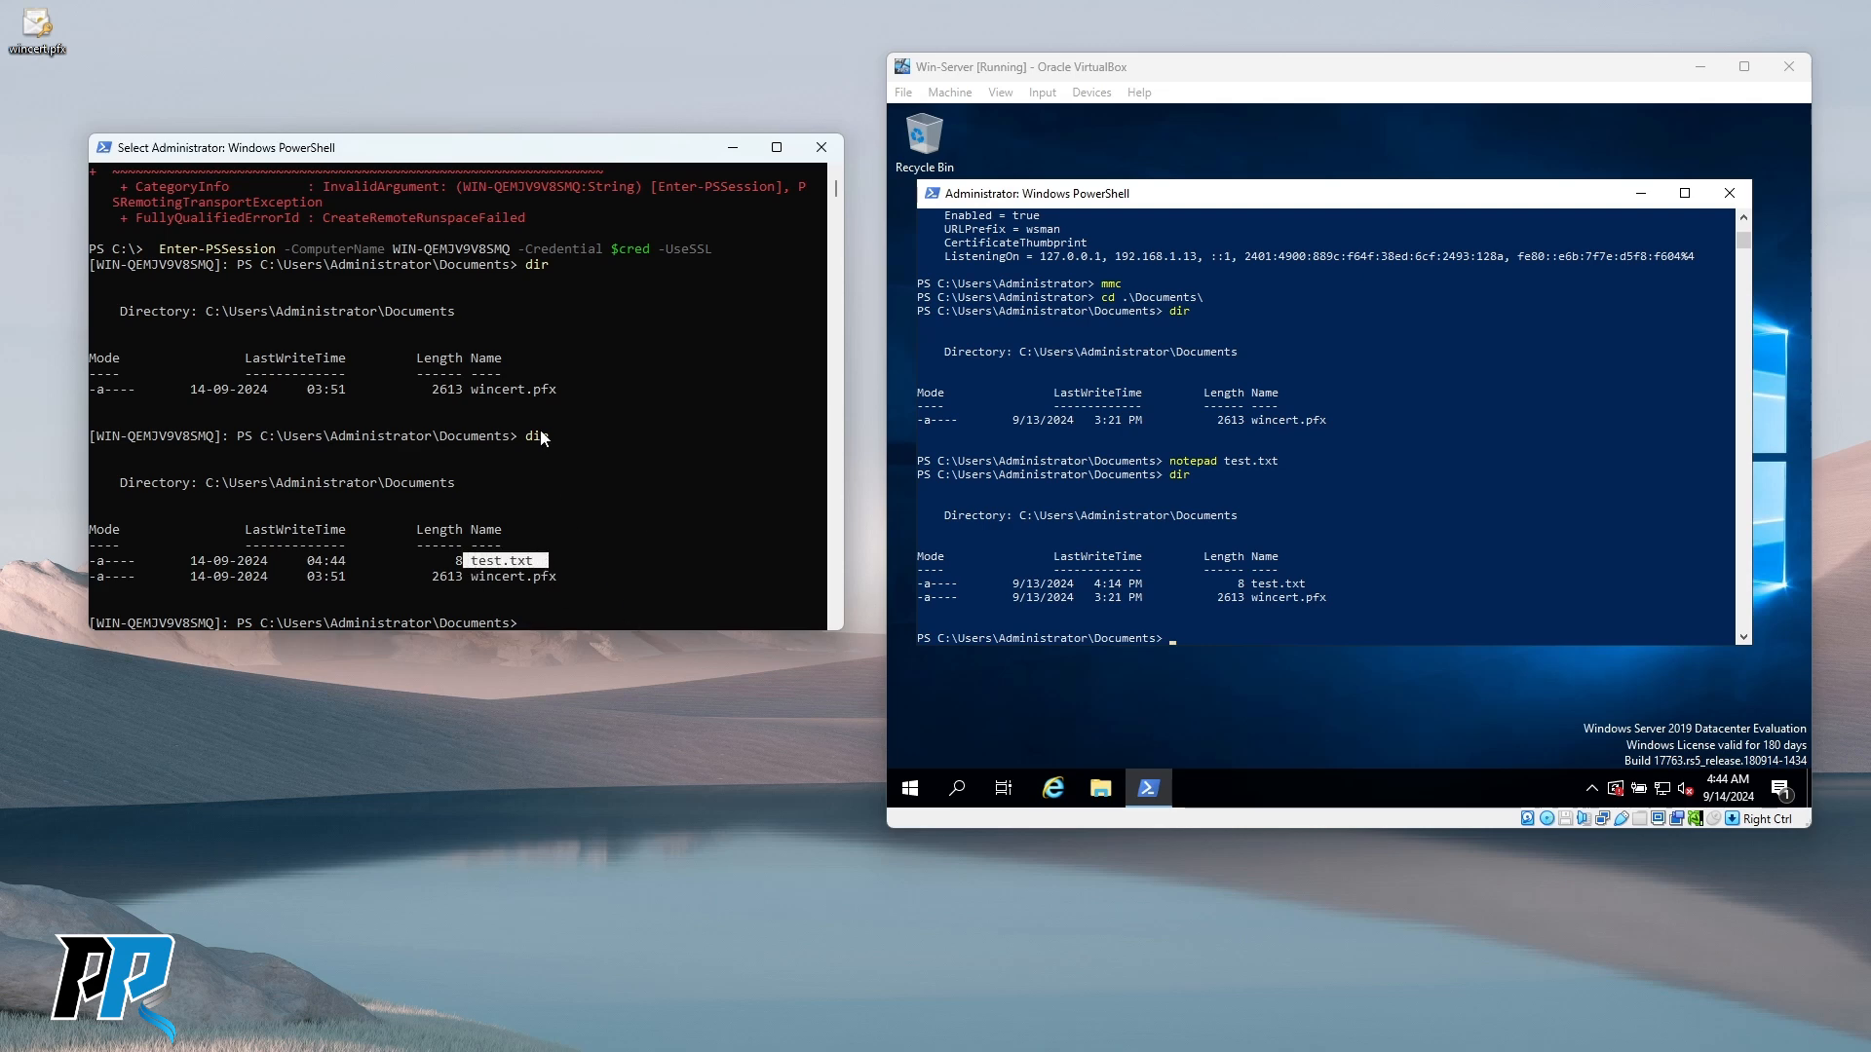
{"action": "left_click_drag", "start_coordinate": [94, 624], "coordinate": [214, 624]}
{"action": "left_click", "coordinate": [654, 420]}
{"action": "left_click", "coordinate": [615, 575]}
Scroll back through the remote session history and make its window taller.
{"action": "scroll", "coordinate": [585, 407], "scroll_direction": "up", "scroll_amount": 6}
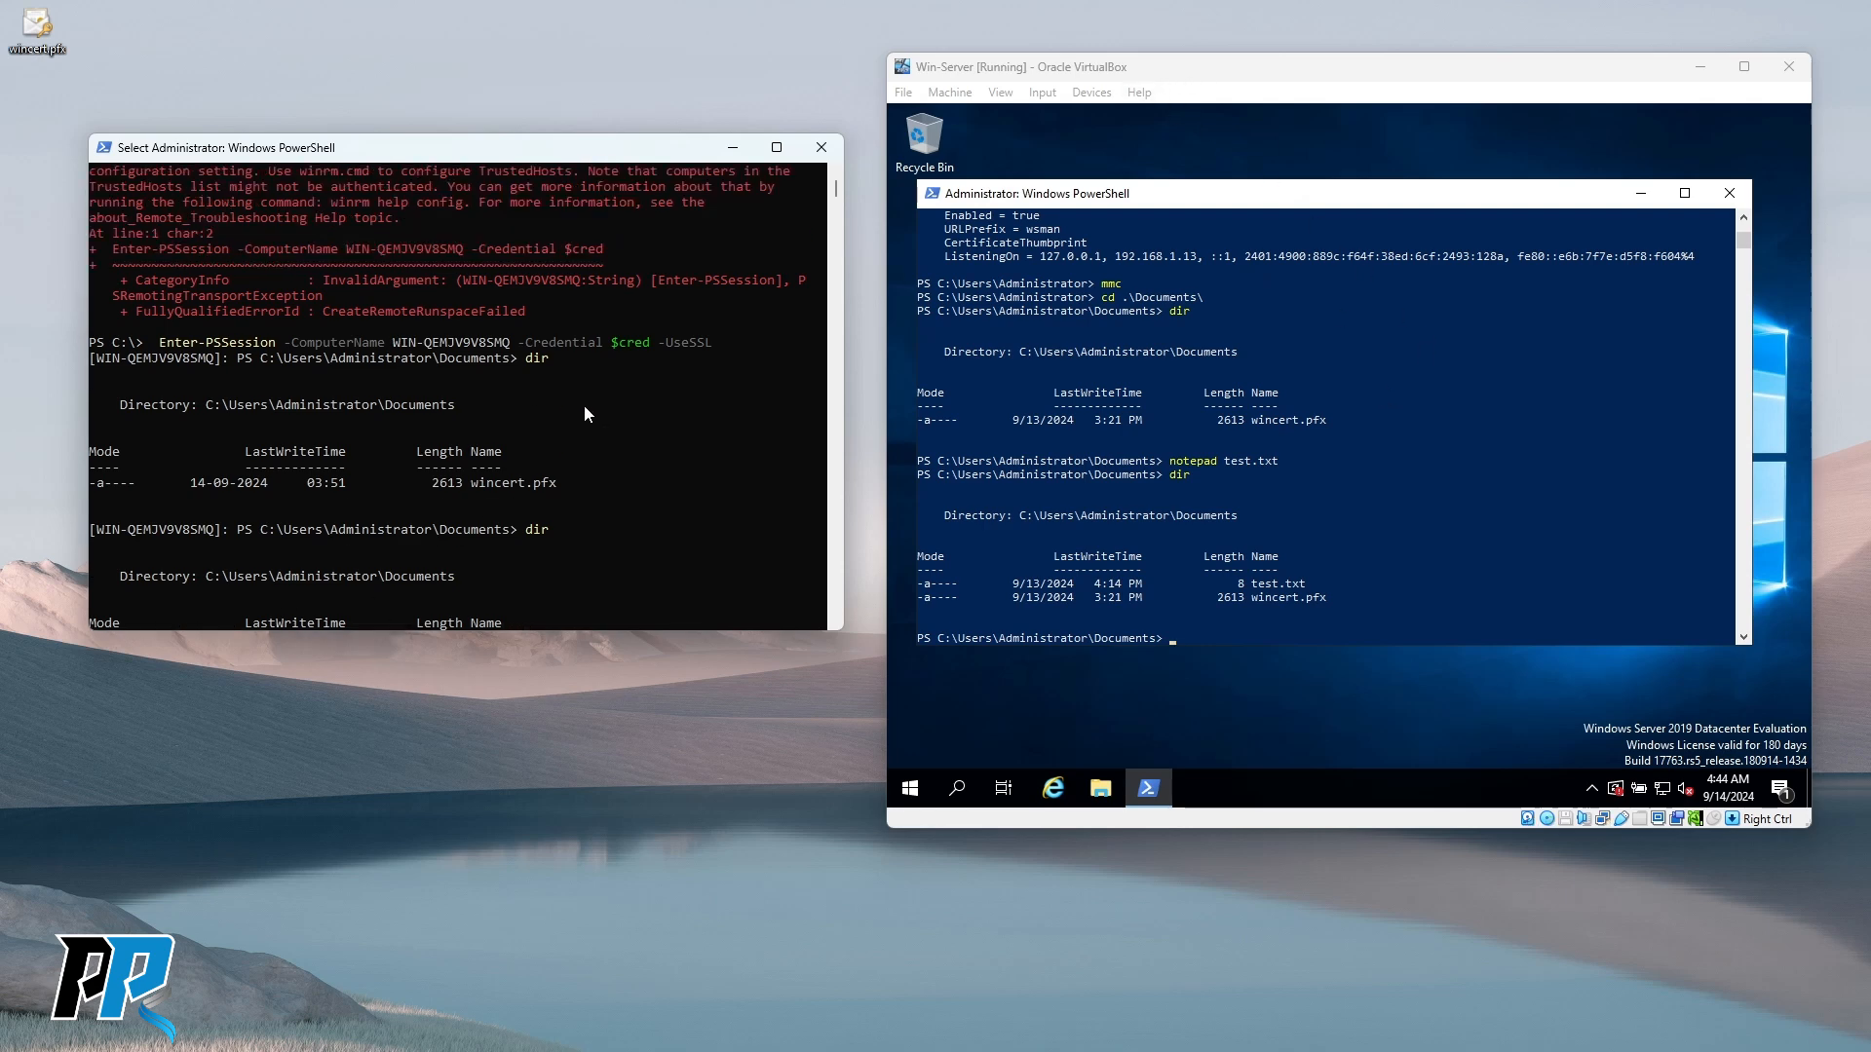
{"action": "scroll", "coordinate": [559, 443], "scroll_direction": "down", "scroll_amount": 6}
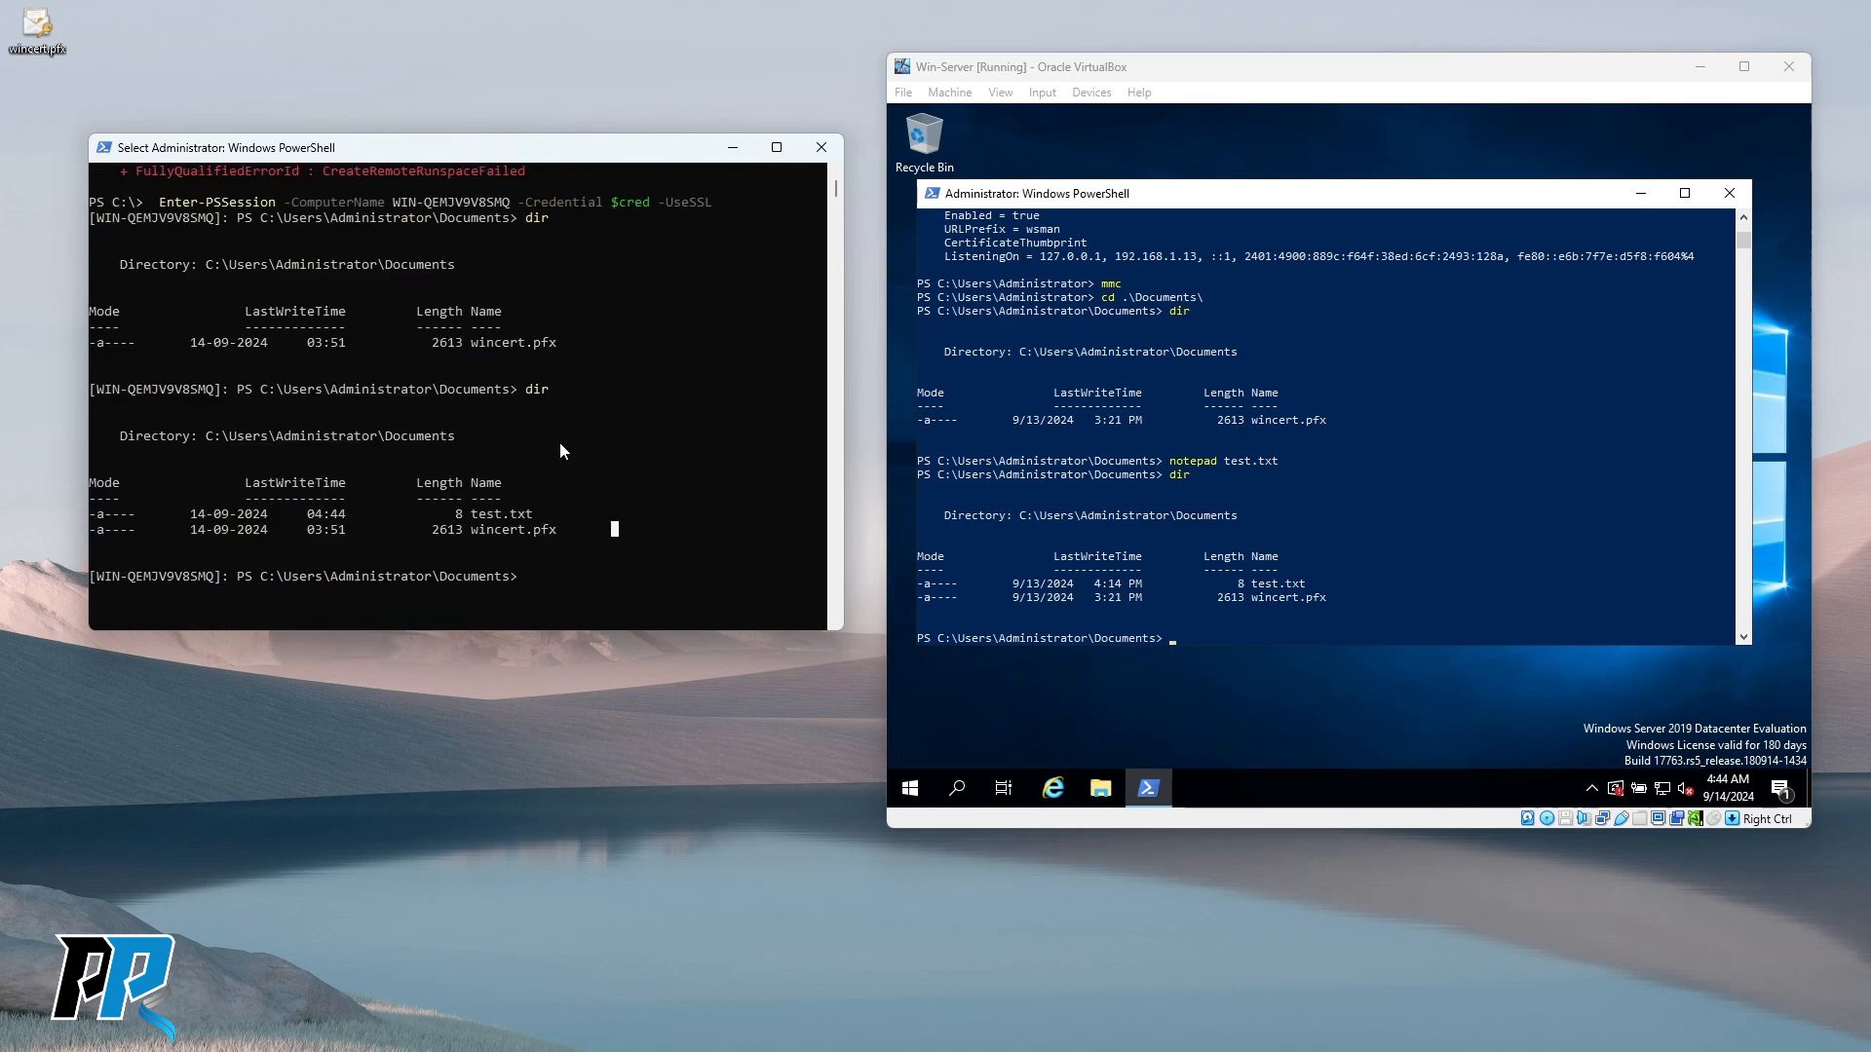
{"action": "scroll", "coordinate": [559, 441], "scroll_direction": "up", "scroll_amount": 4}
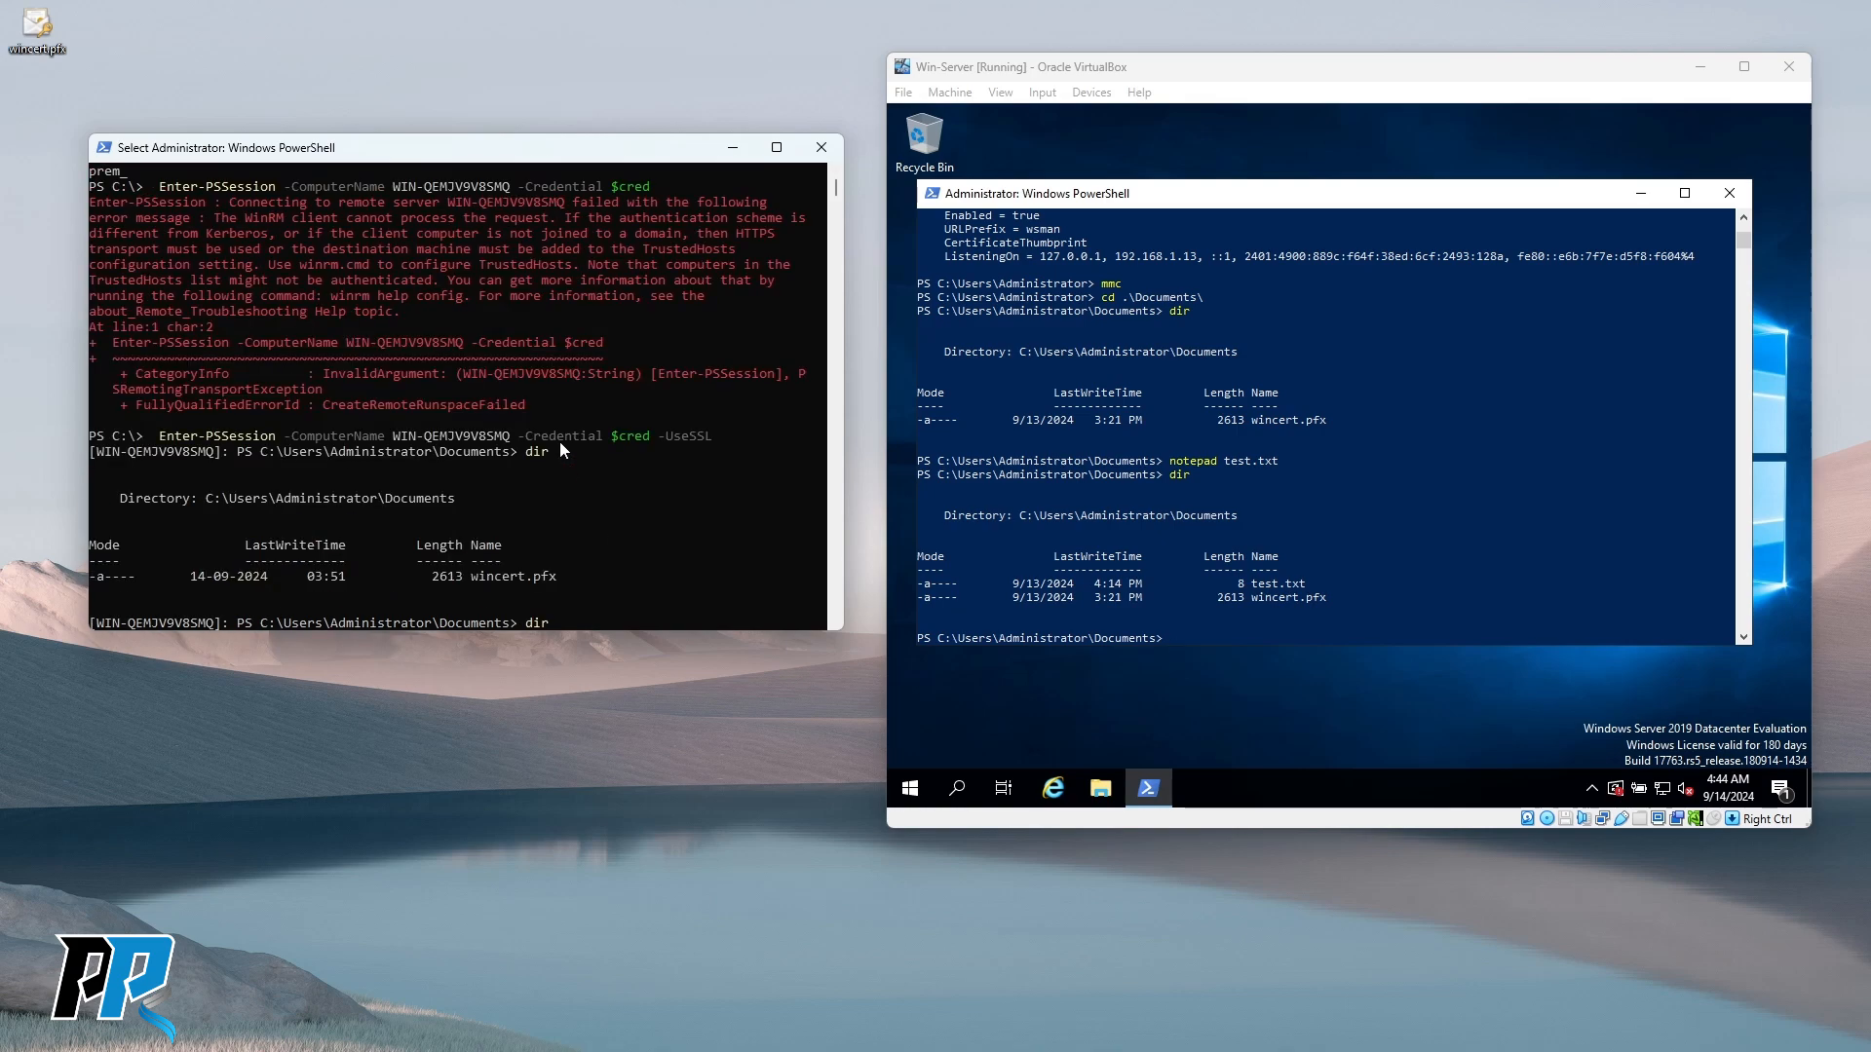
{"action": "scroll", "coordinate": [559, 441], "scroll_direction": "up", "scroll_amount": 3}
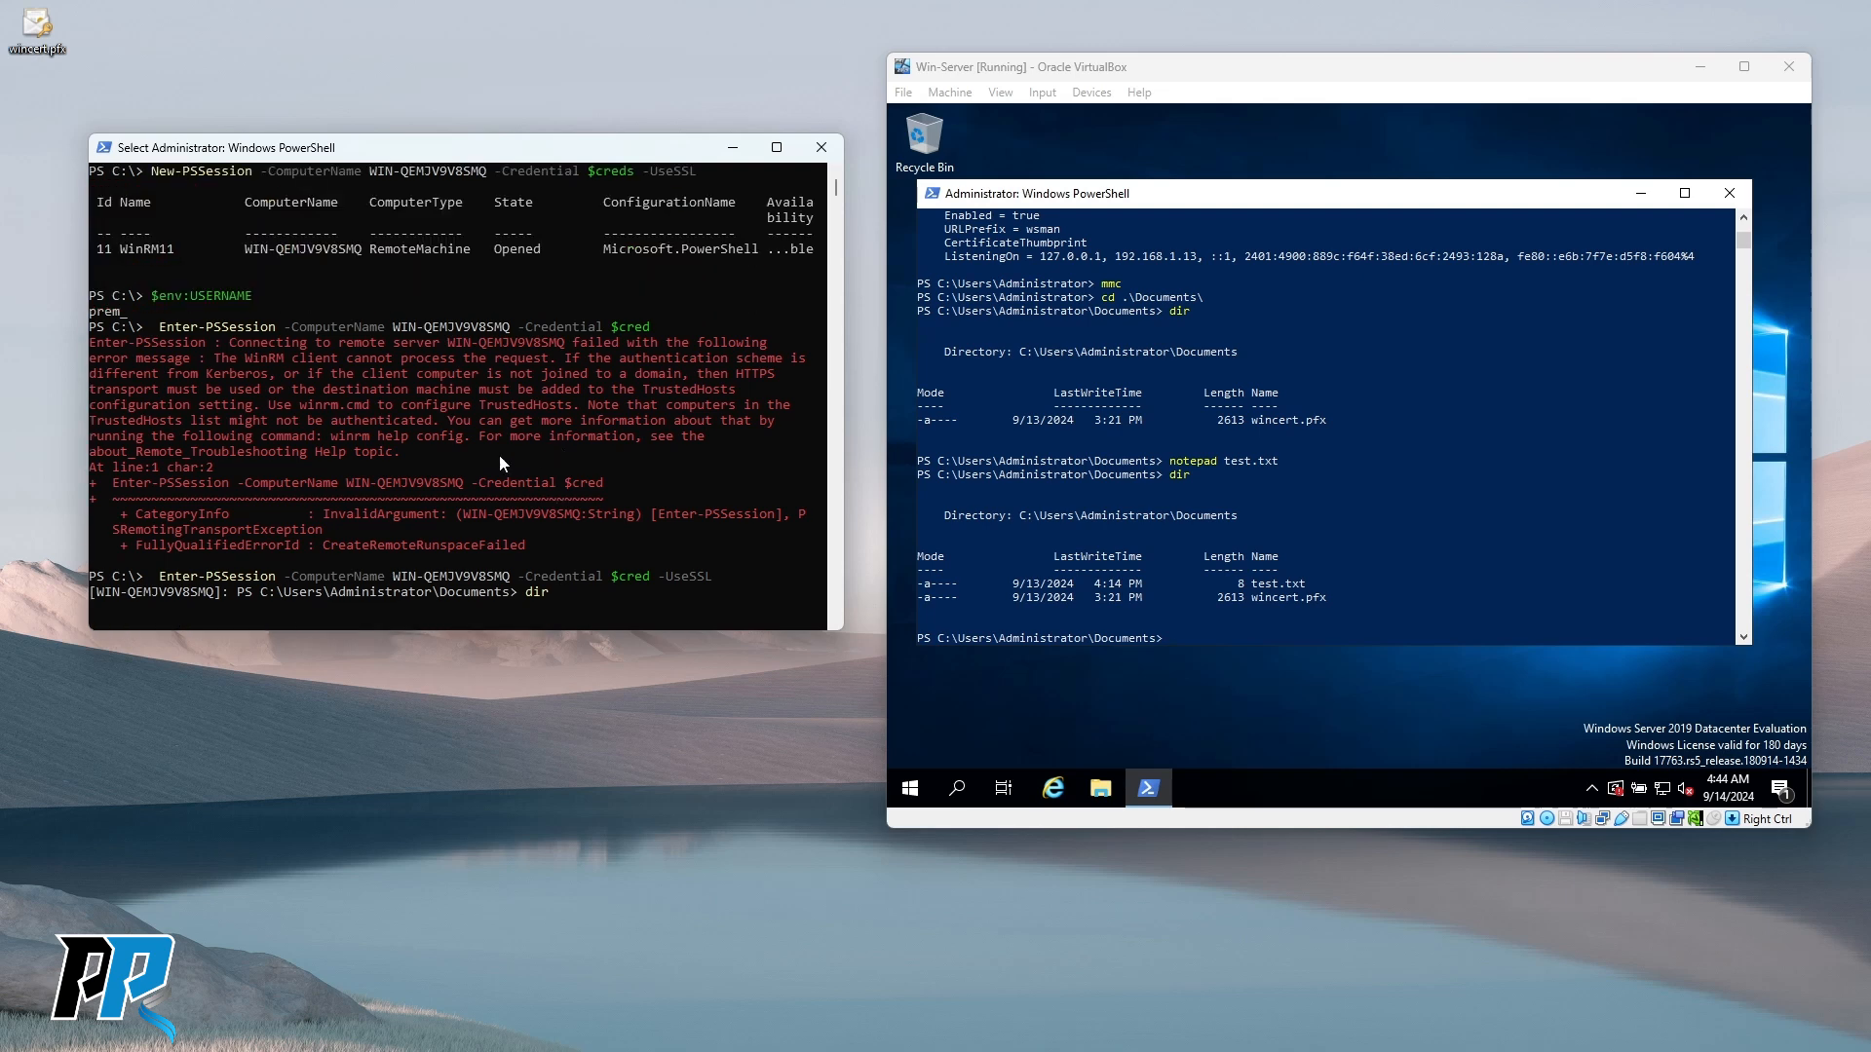
{"action": "scroll", "coordinate": [390, 407], "scroll_direction": "down", "scroll_amount": 12}
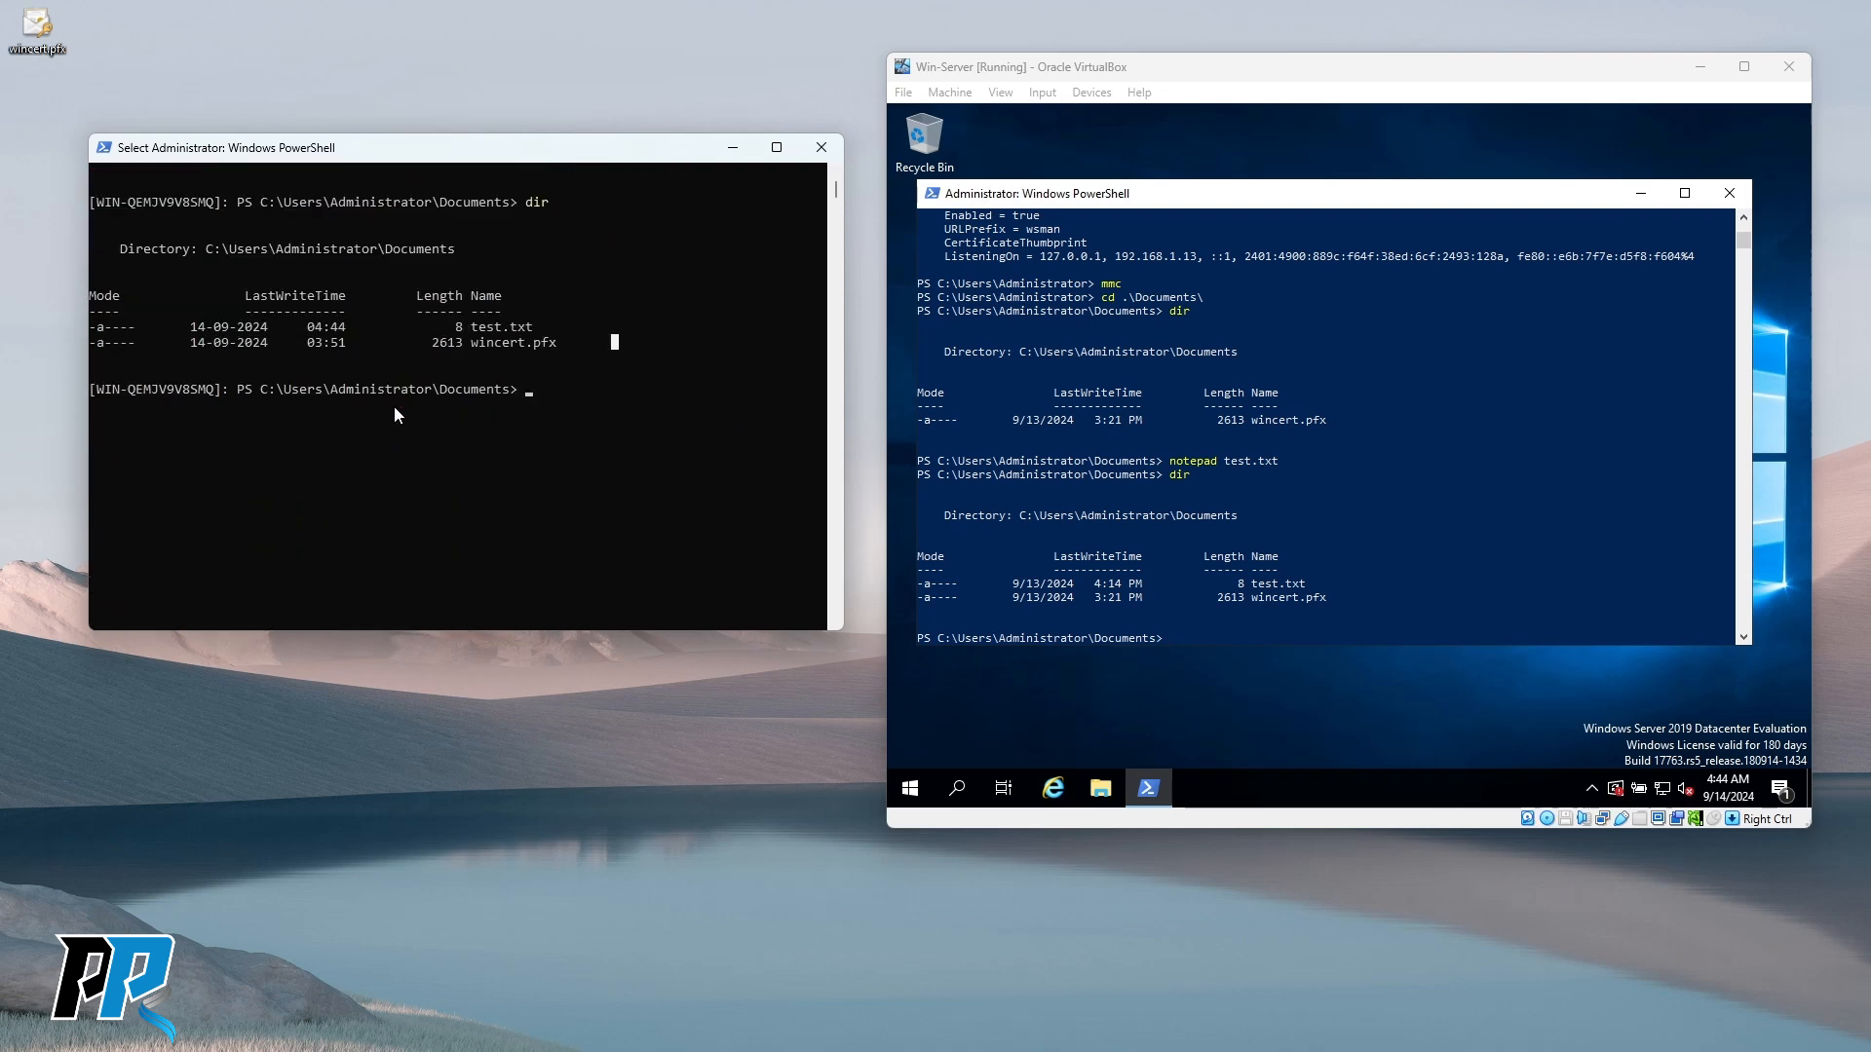
{"action": "scroll", "coordinate": [450, 463], "scroll_direction": "up", "scroll_amount": 7}
{"action": "scroll", "coordinate": [451, 472], "scroll_direction": "up", "scroll_amount": 1}
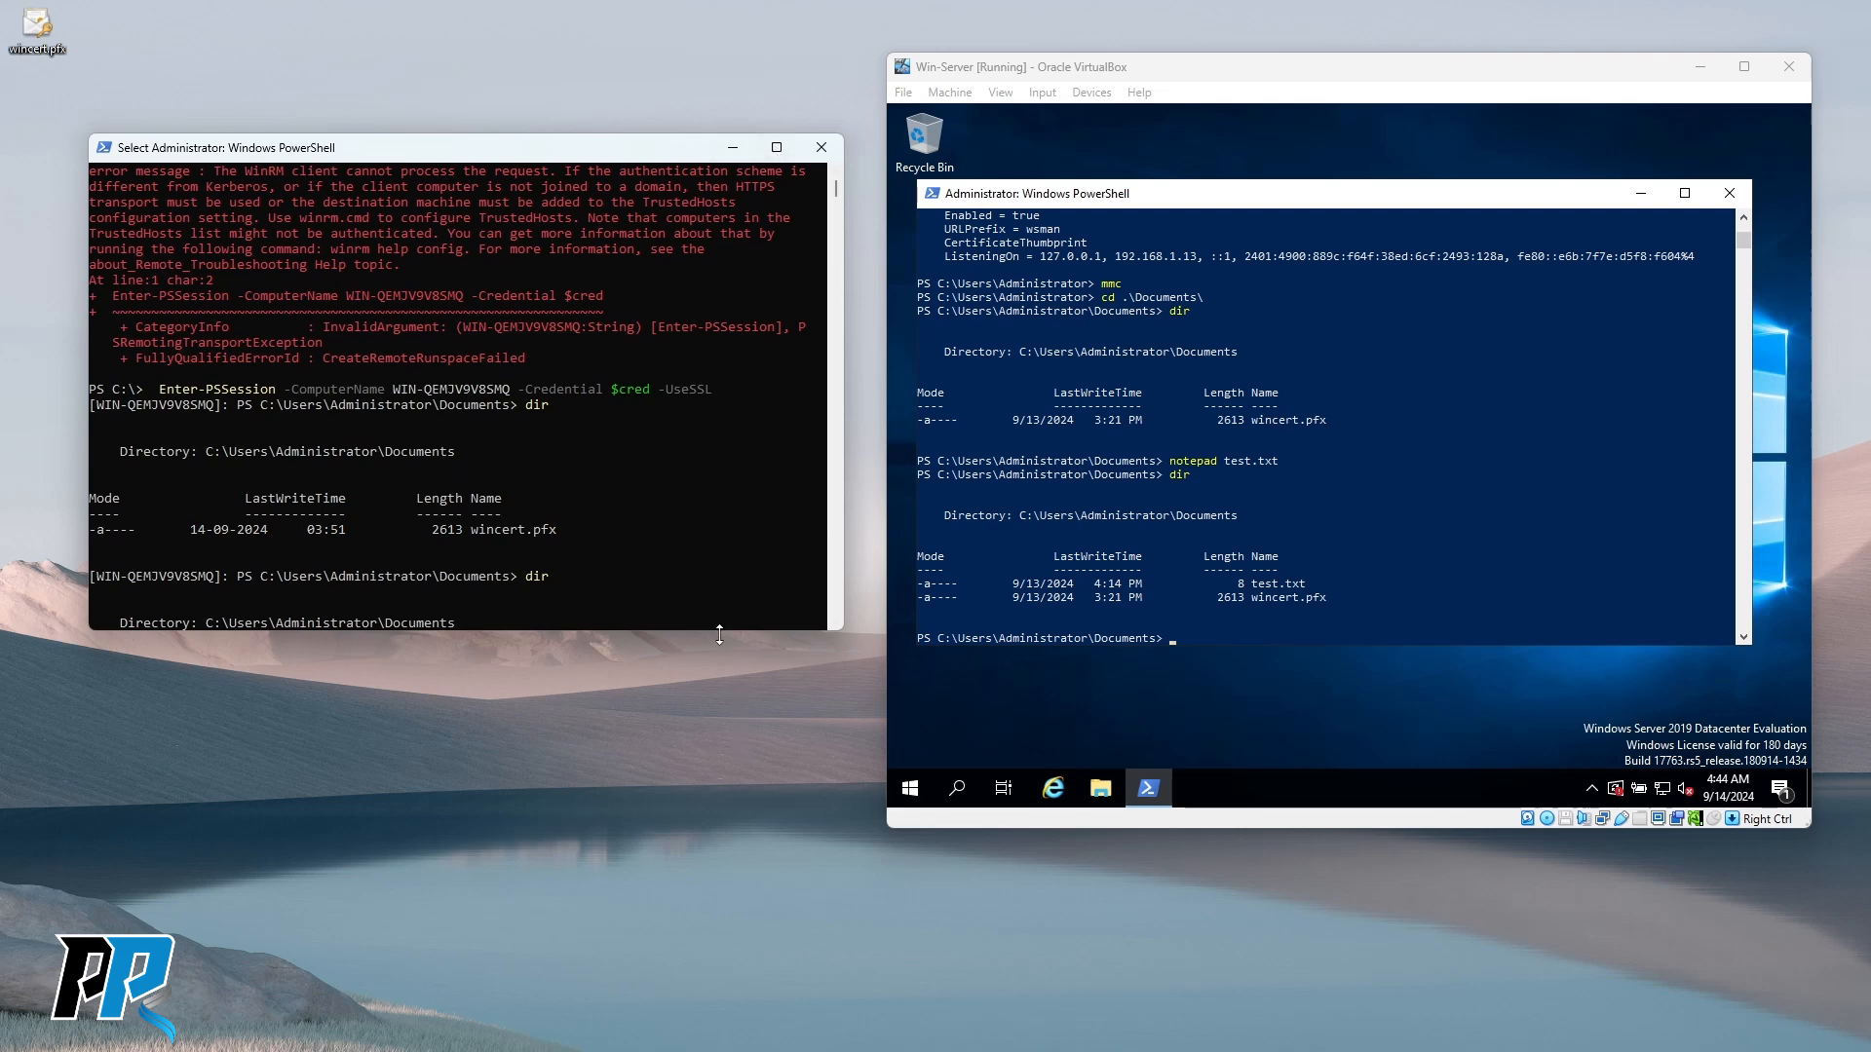
{"action": "left_click_drag", "start_coordinate": [719, 636], "coordinate": [719, 990]}
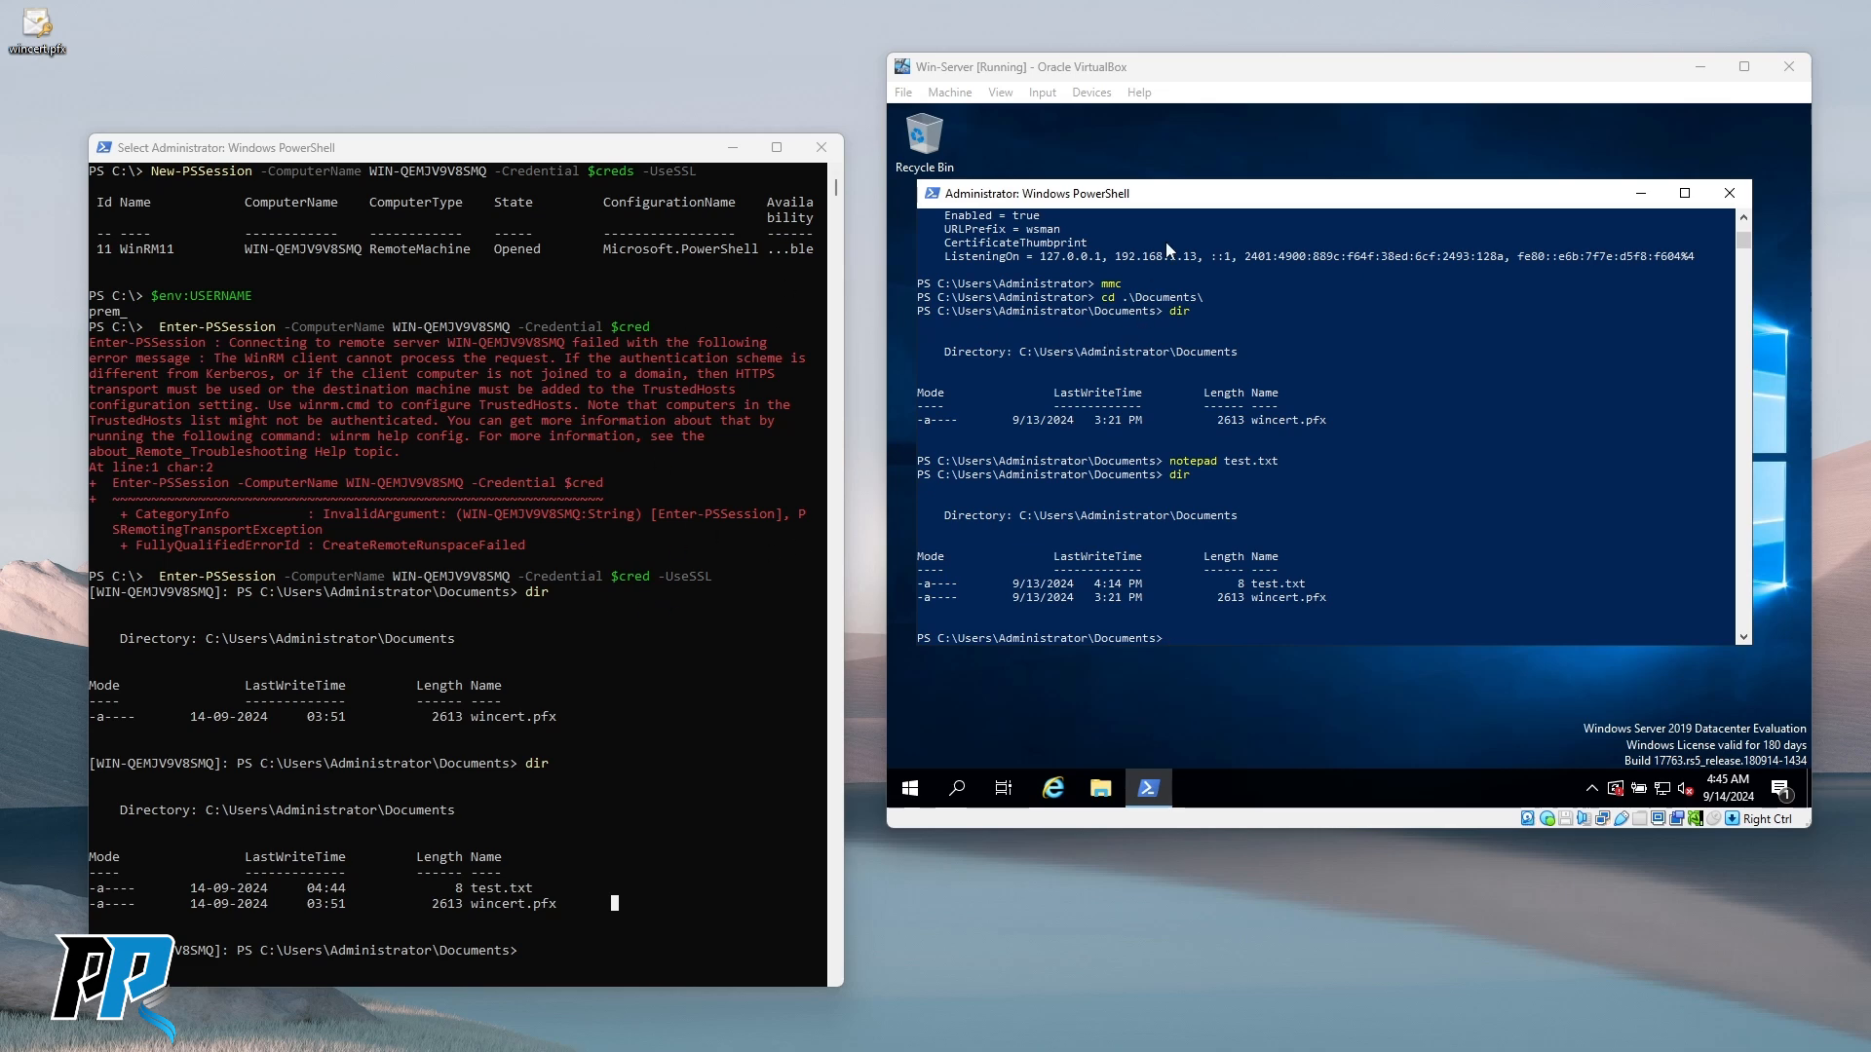
Reposition the server and remote-session PowerShell windows, then switch to the linux-server terminal.
{"action": "left_click_drag", "start_coordinate": [1151, 206], "coordinate": [1176, 195]}
{"action": "left_click_drag", "start_coordinate": [478, 154], "coordinate": [483, 86]}
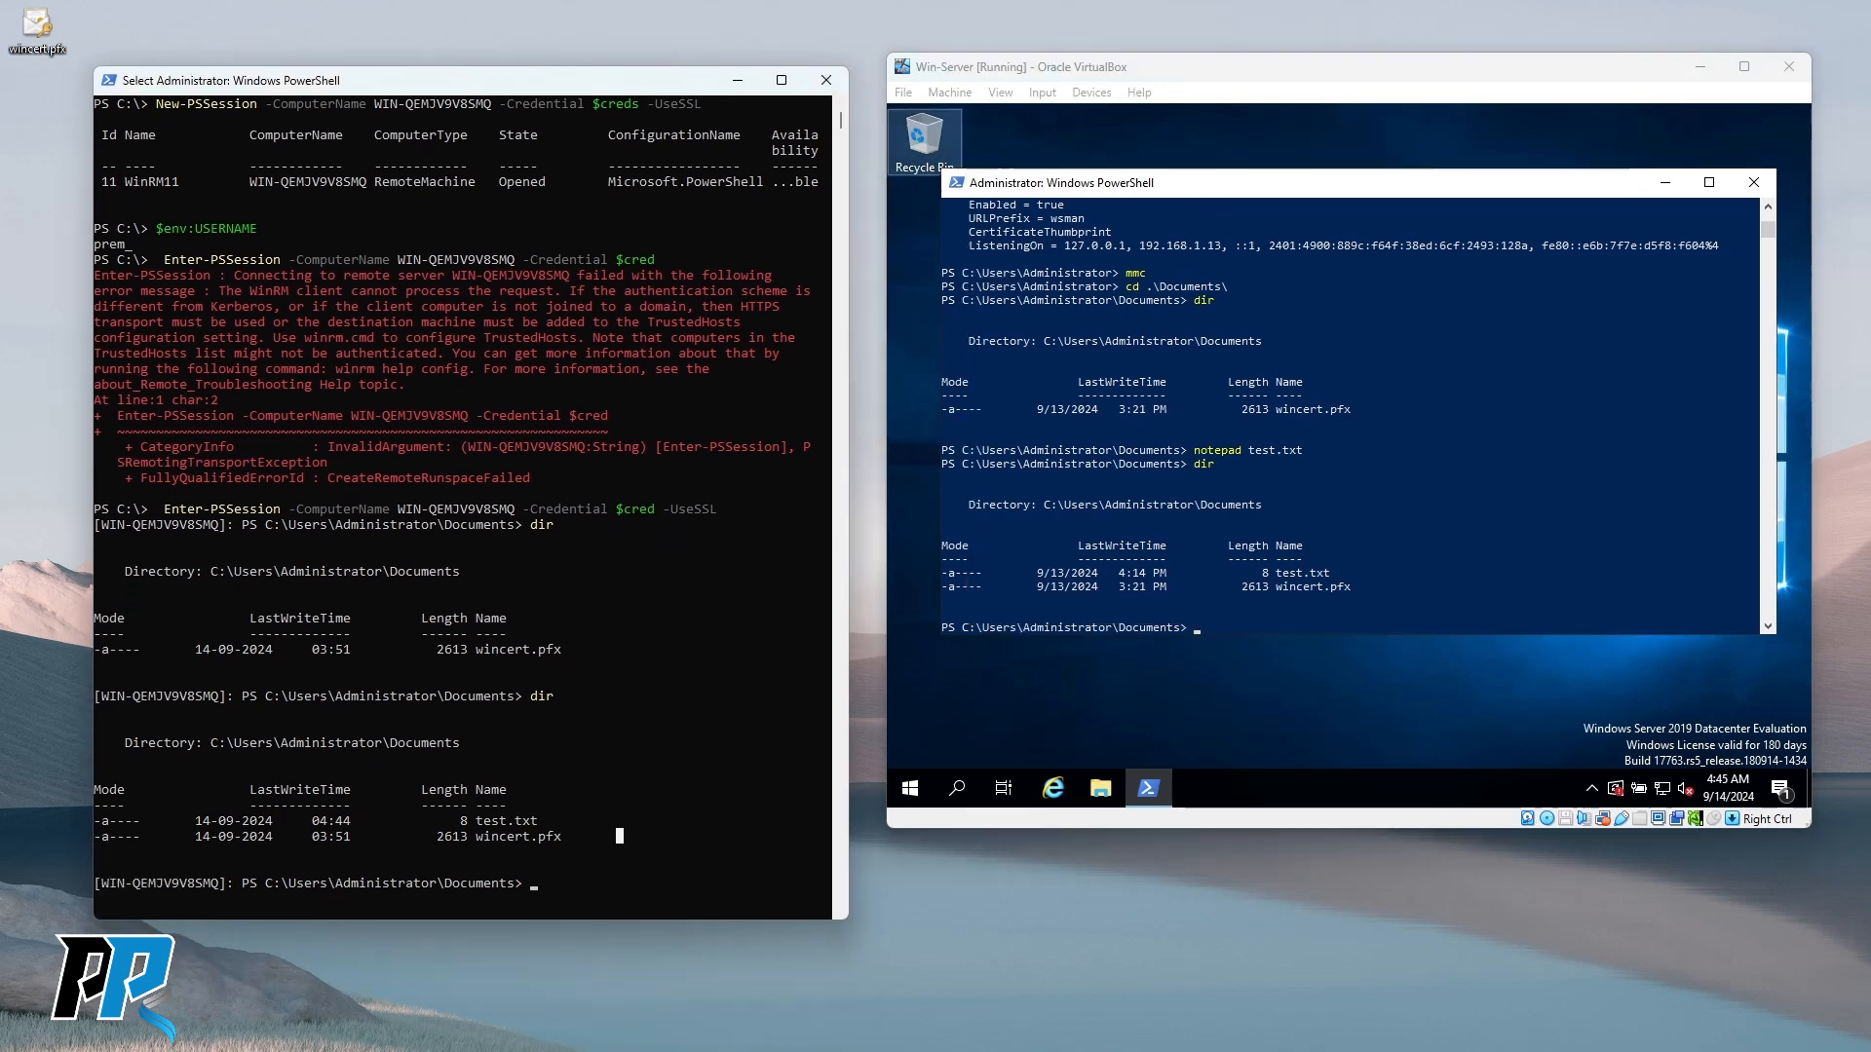
{"action": "key", "text": "alt+Tab"}
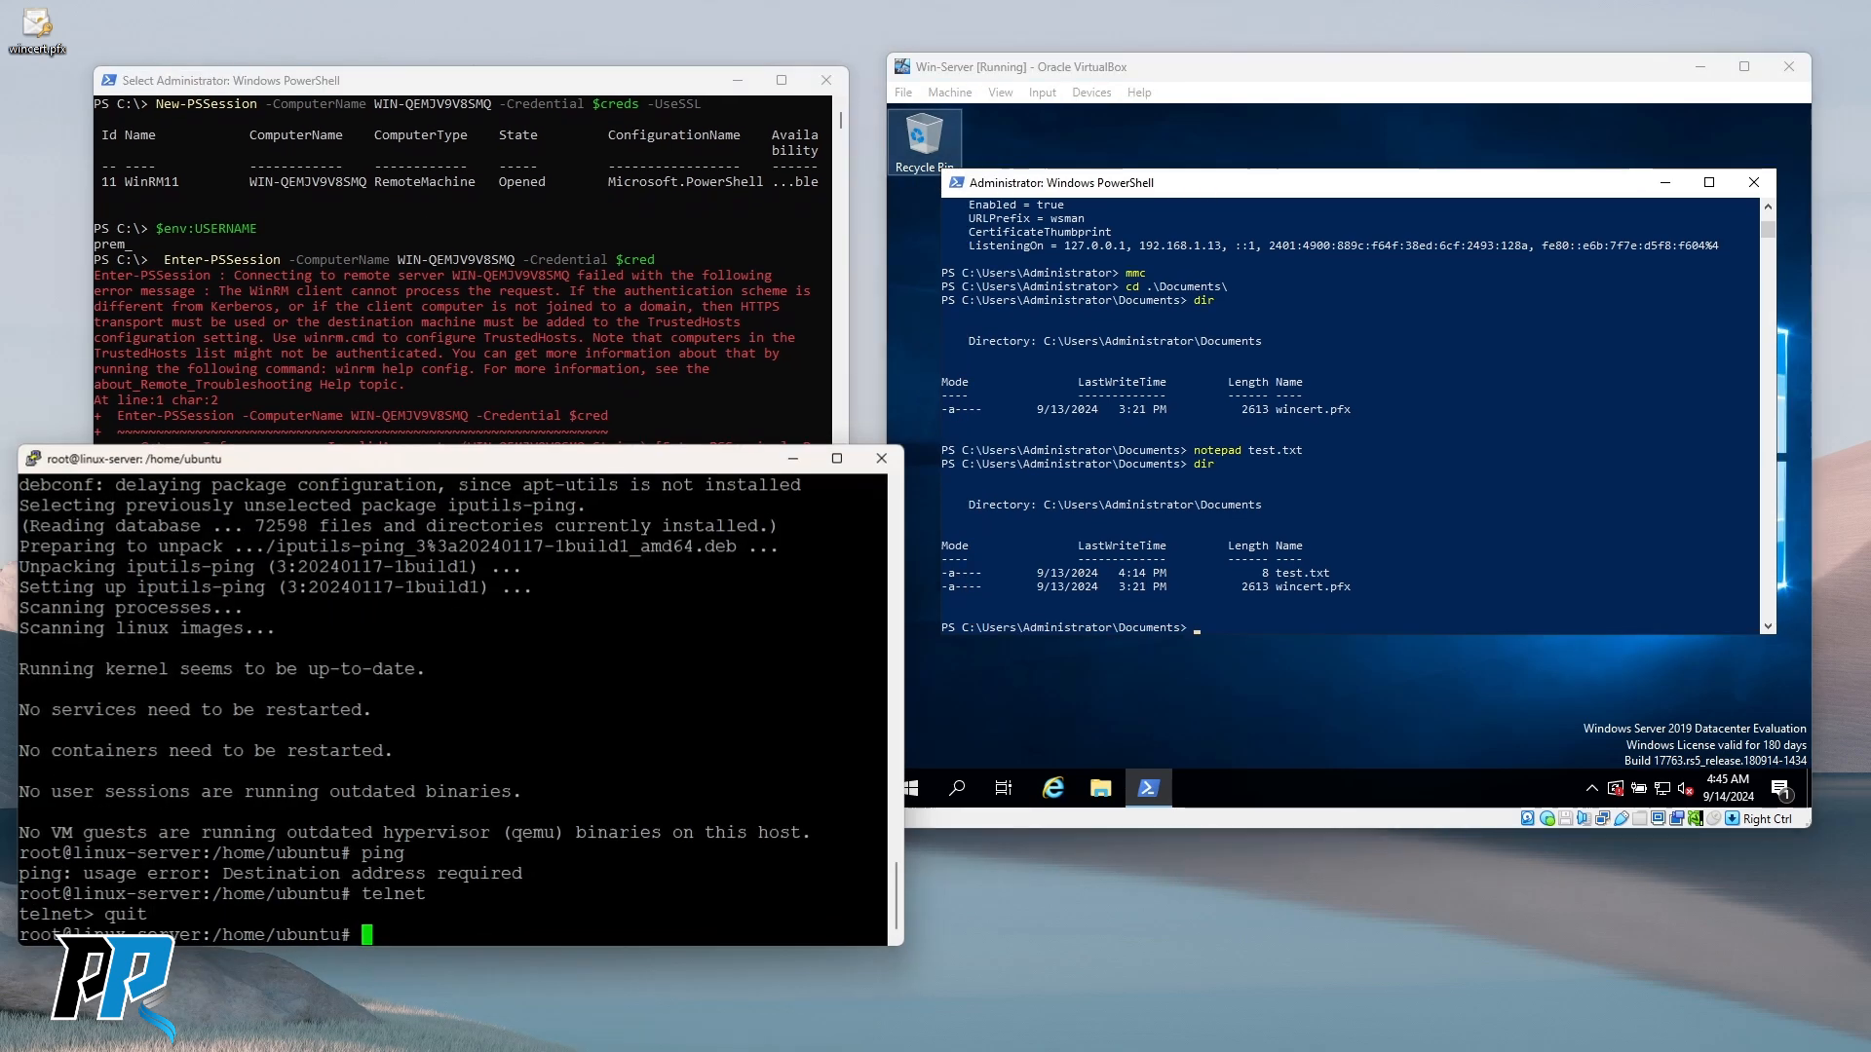
Move the linux-server terminal aside and clear the remote PowerShell session's screen.
{"action": "left_click_drag", "start_coordinate": [371, 468], "coordinate": [426, 453]}
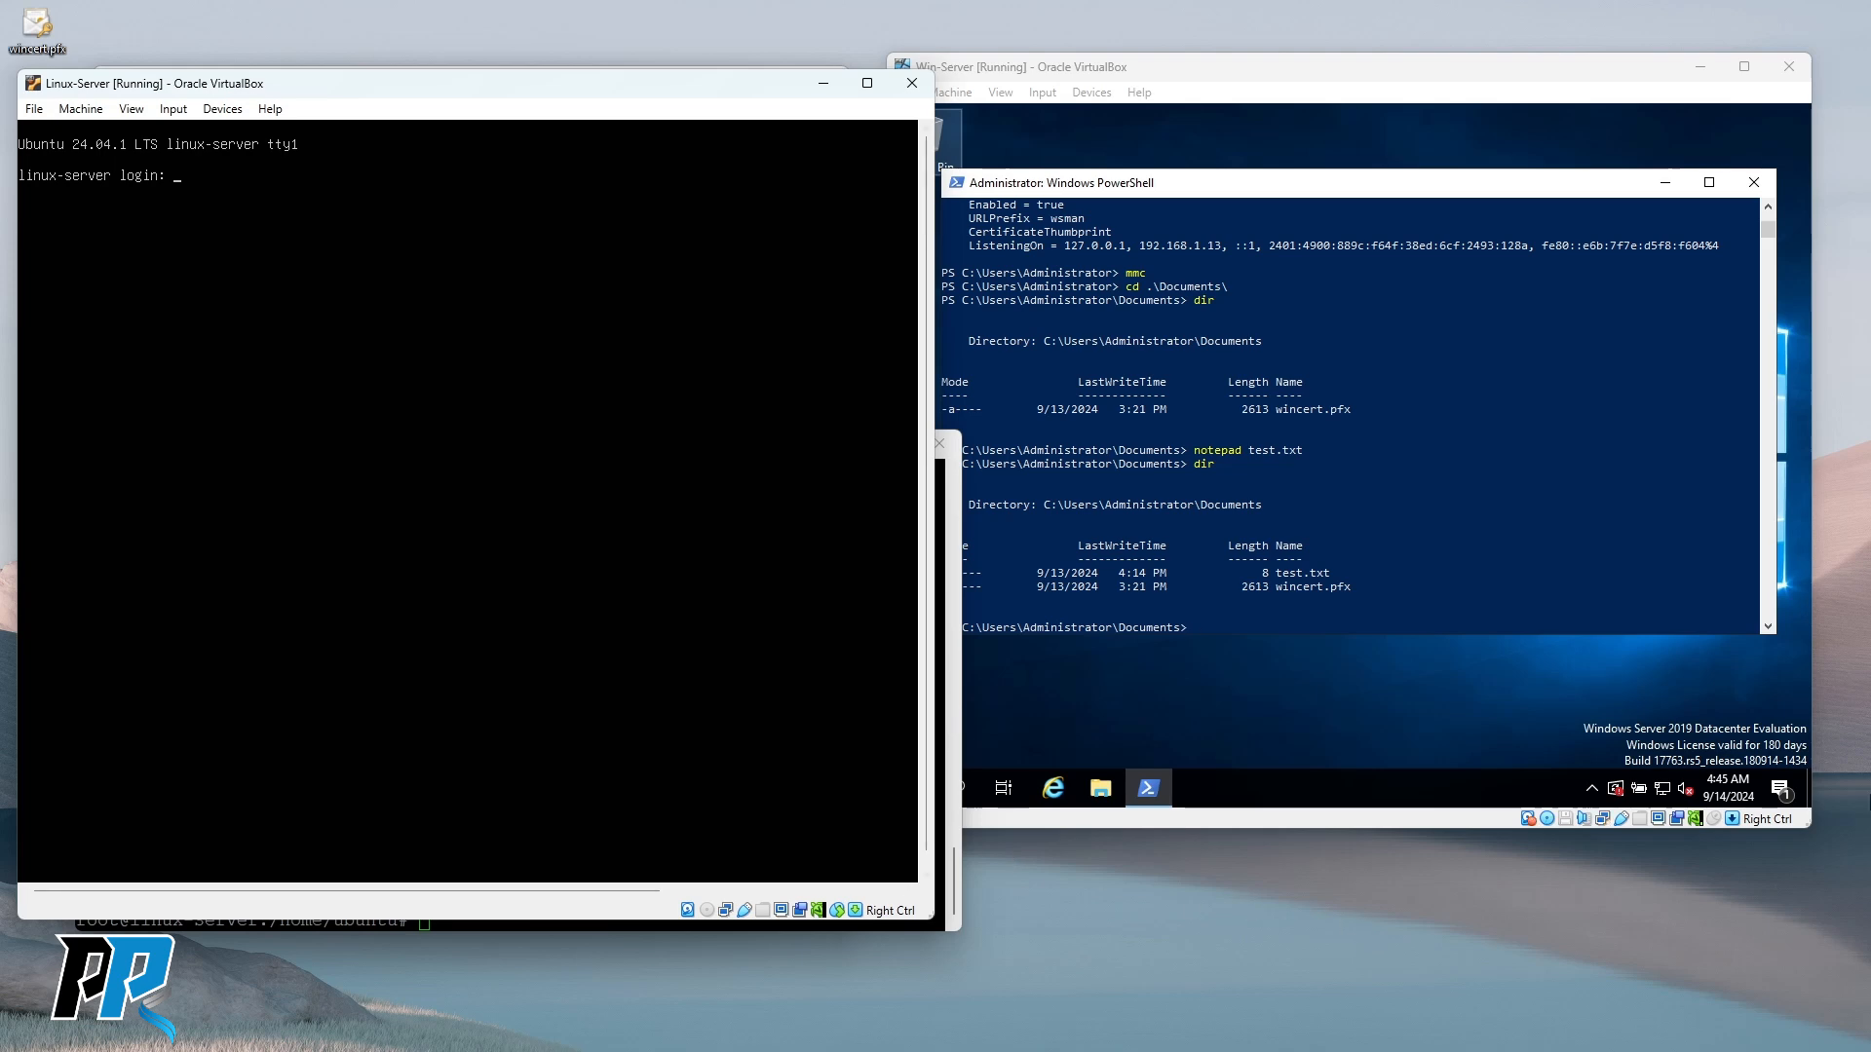
{"action": "left_click", "coordinate": [950, 798]}
{"action": "left_click_drag", "start_coordinate": [547, 444], "coordinate": [640, 524]}
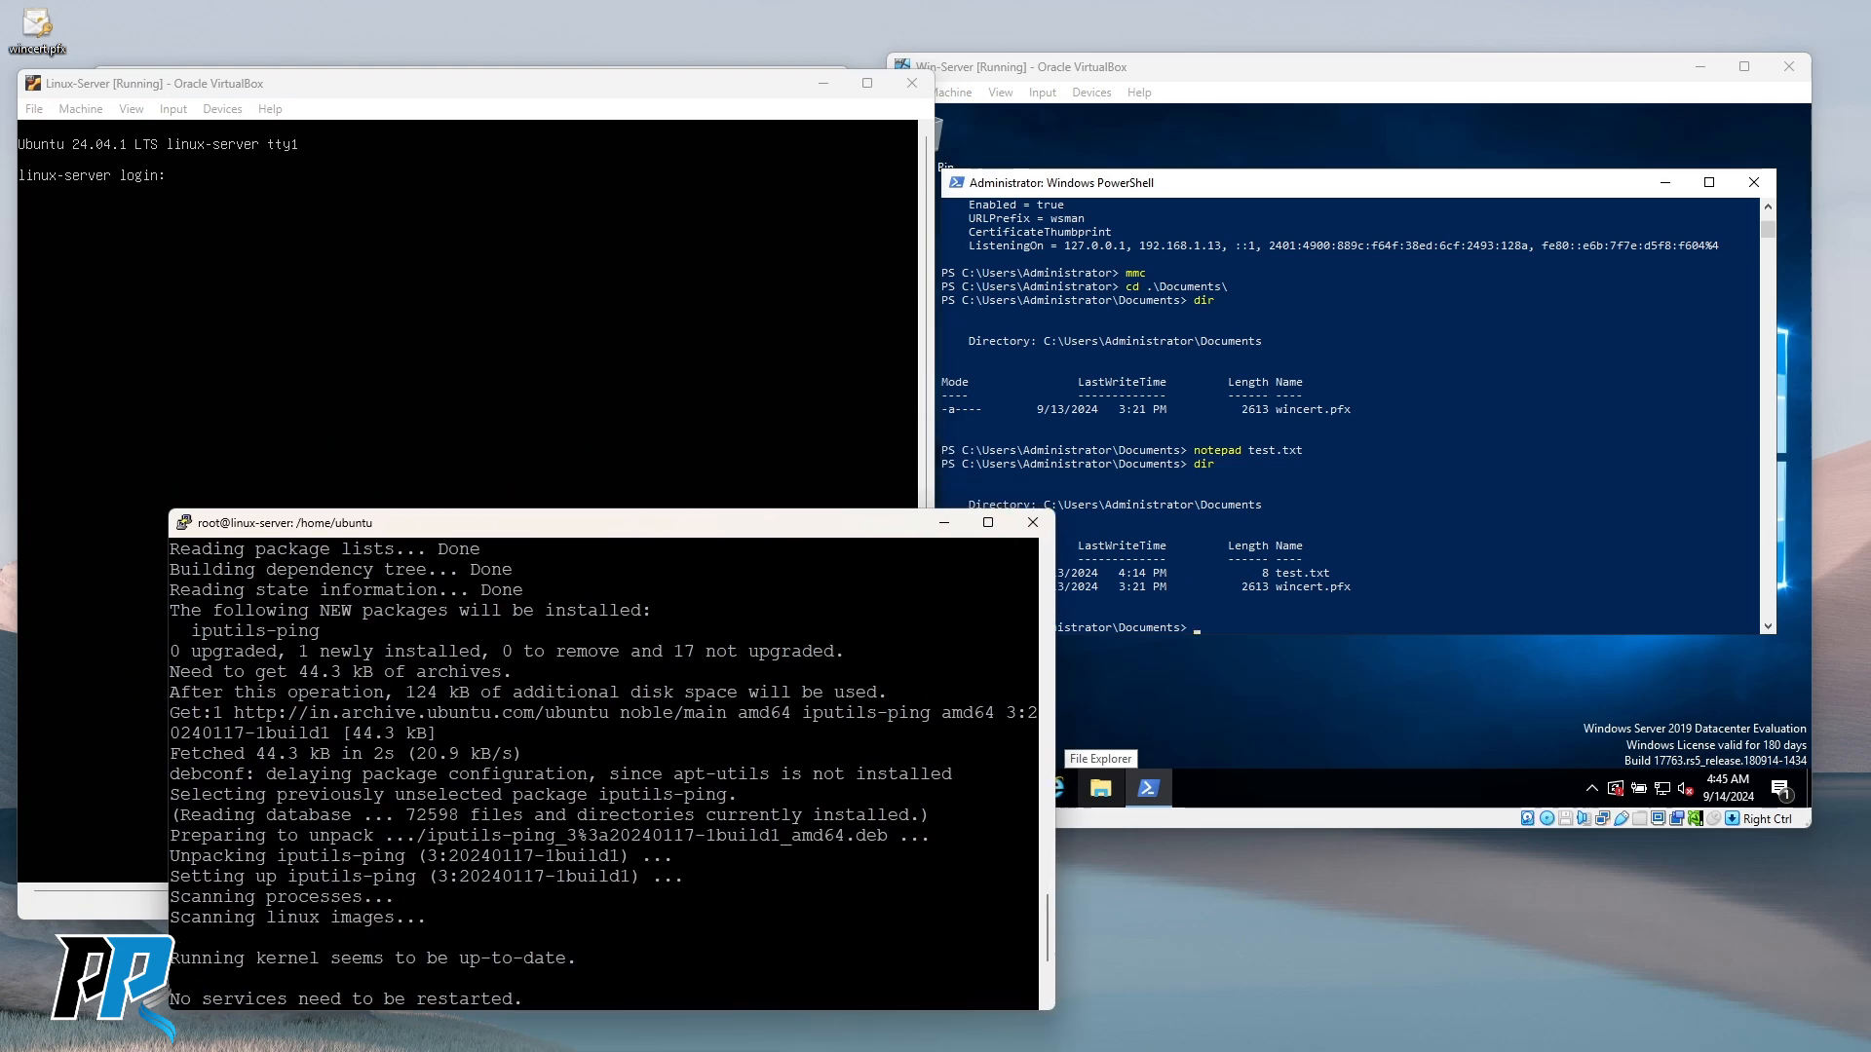
{"action": "left_click", "coordinate": [426, 68]}
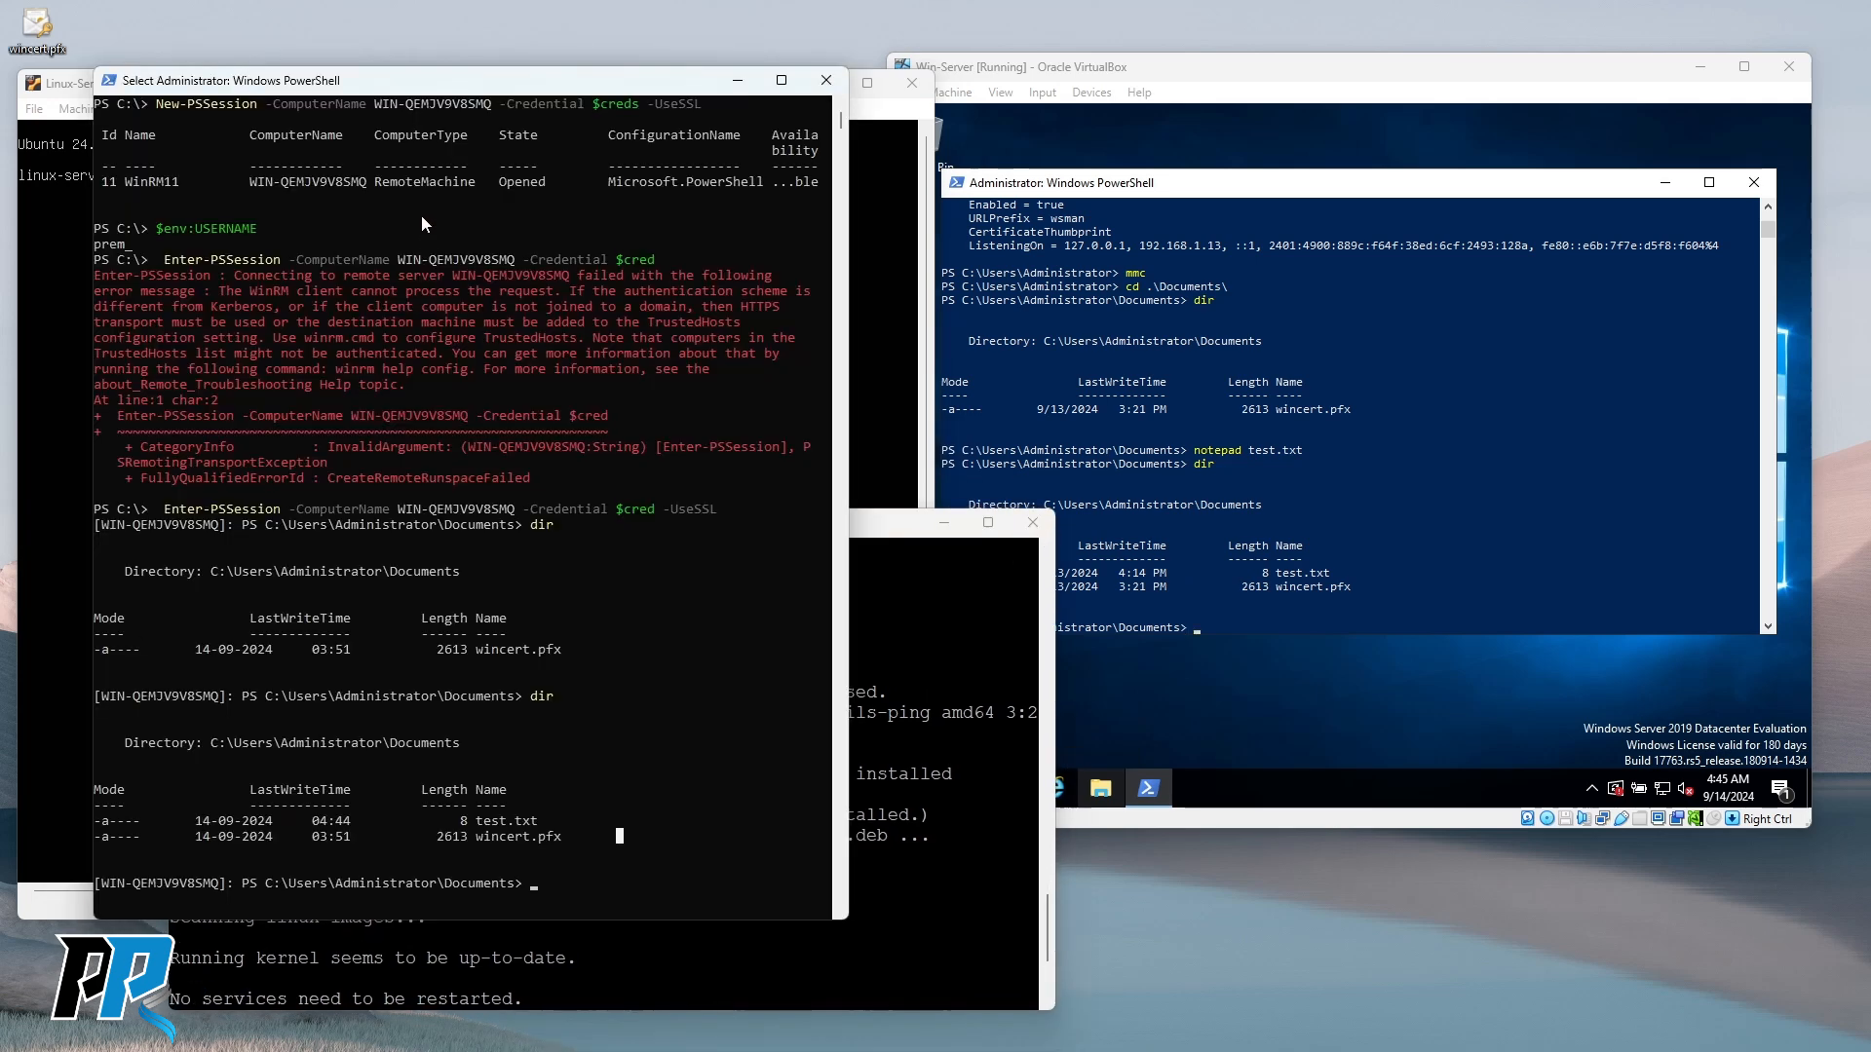
{"action": "type", "text": "clear"}
{"action": "key", "text": "Return"}
Arrange the linux-server, remote PowerShell and Win-Server console windows so all are visible.
{"action": "left_click", "coordinate": [495, 495]}
{"action": "left_click_drag", "start_coordinate": [850, 529], "coordinate": [1579, 182]}
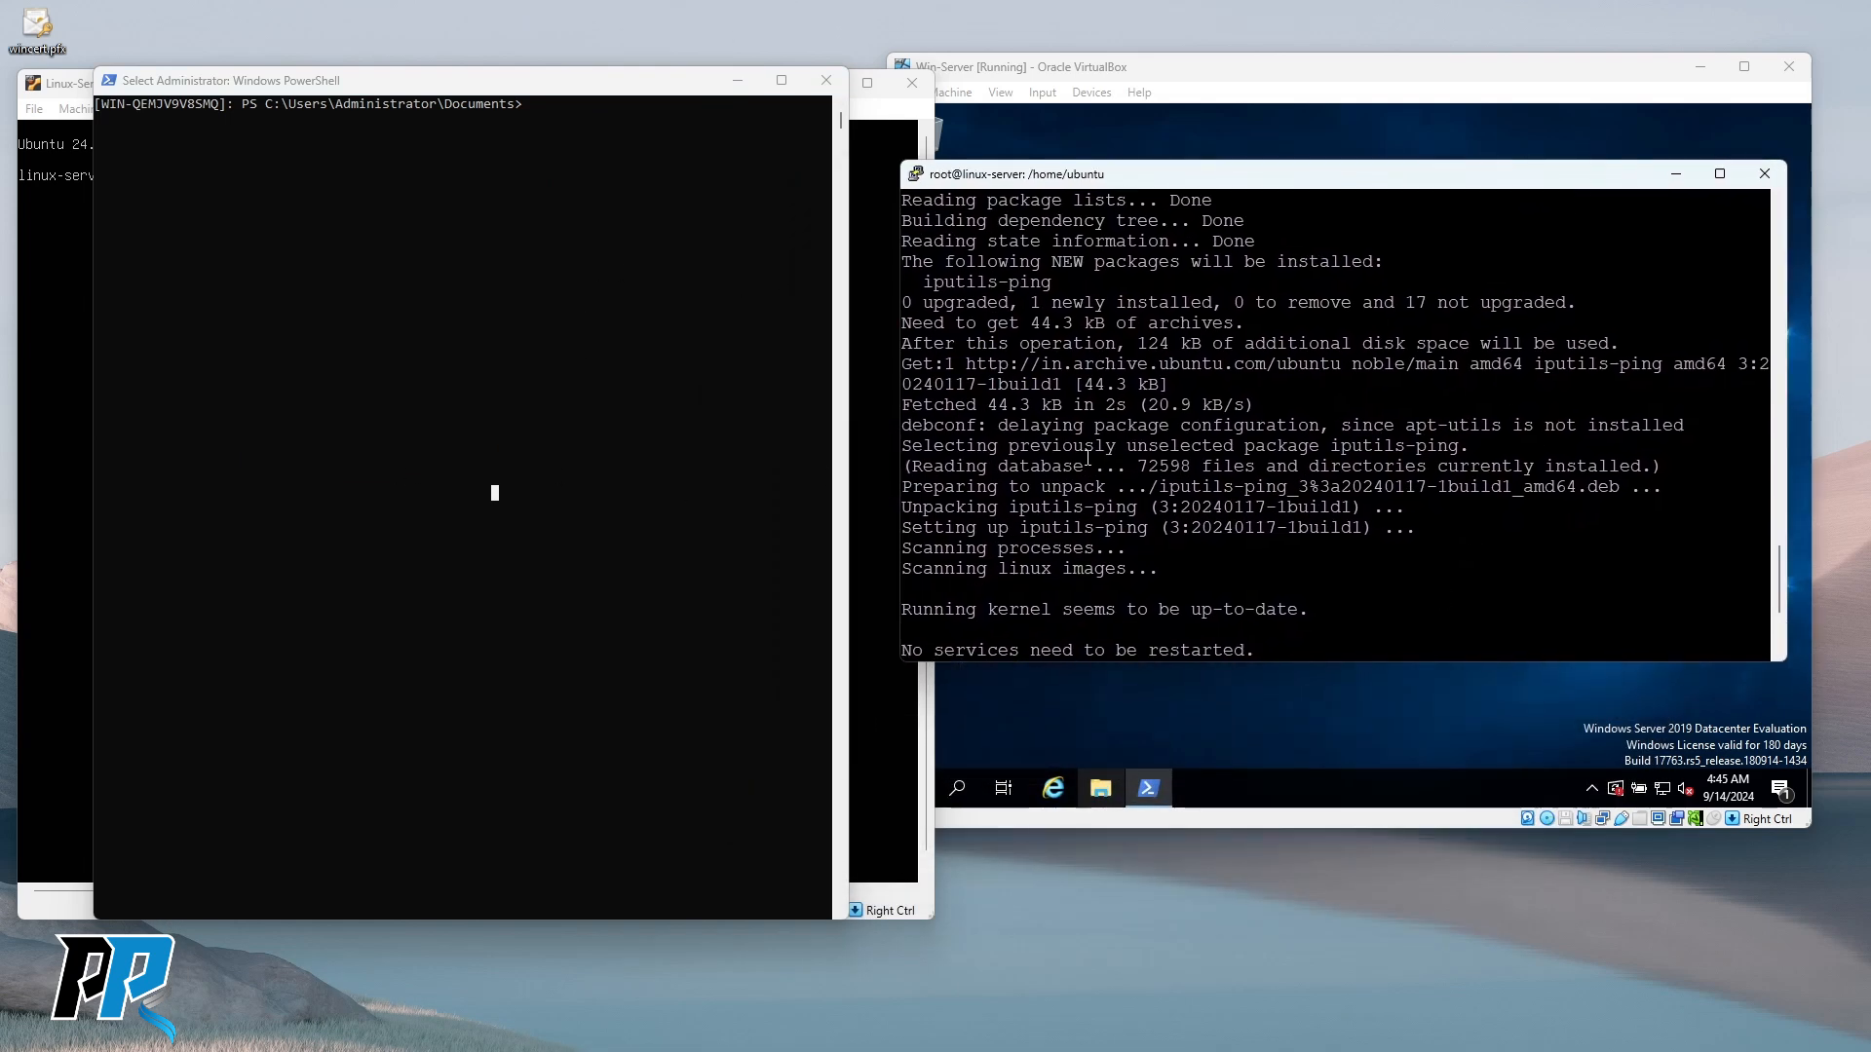
{"action": "scroll", "coordinate": [1332, 436], "scroll_direction": "down", "scroll_amount": 4}
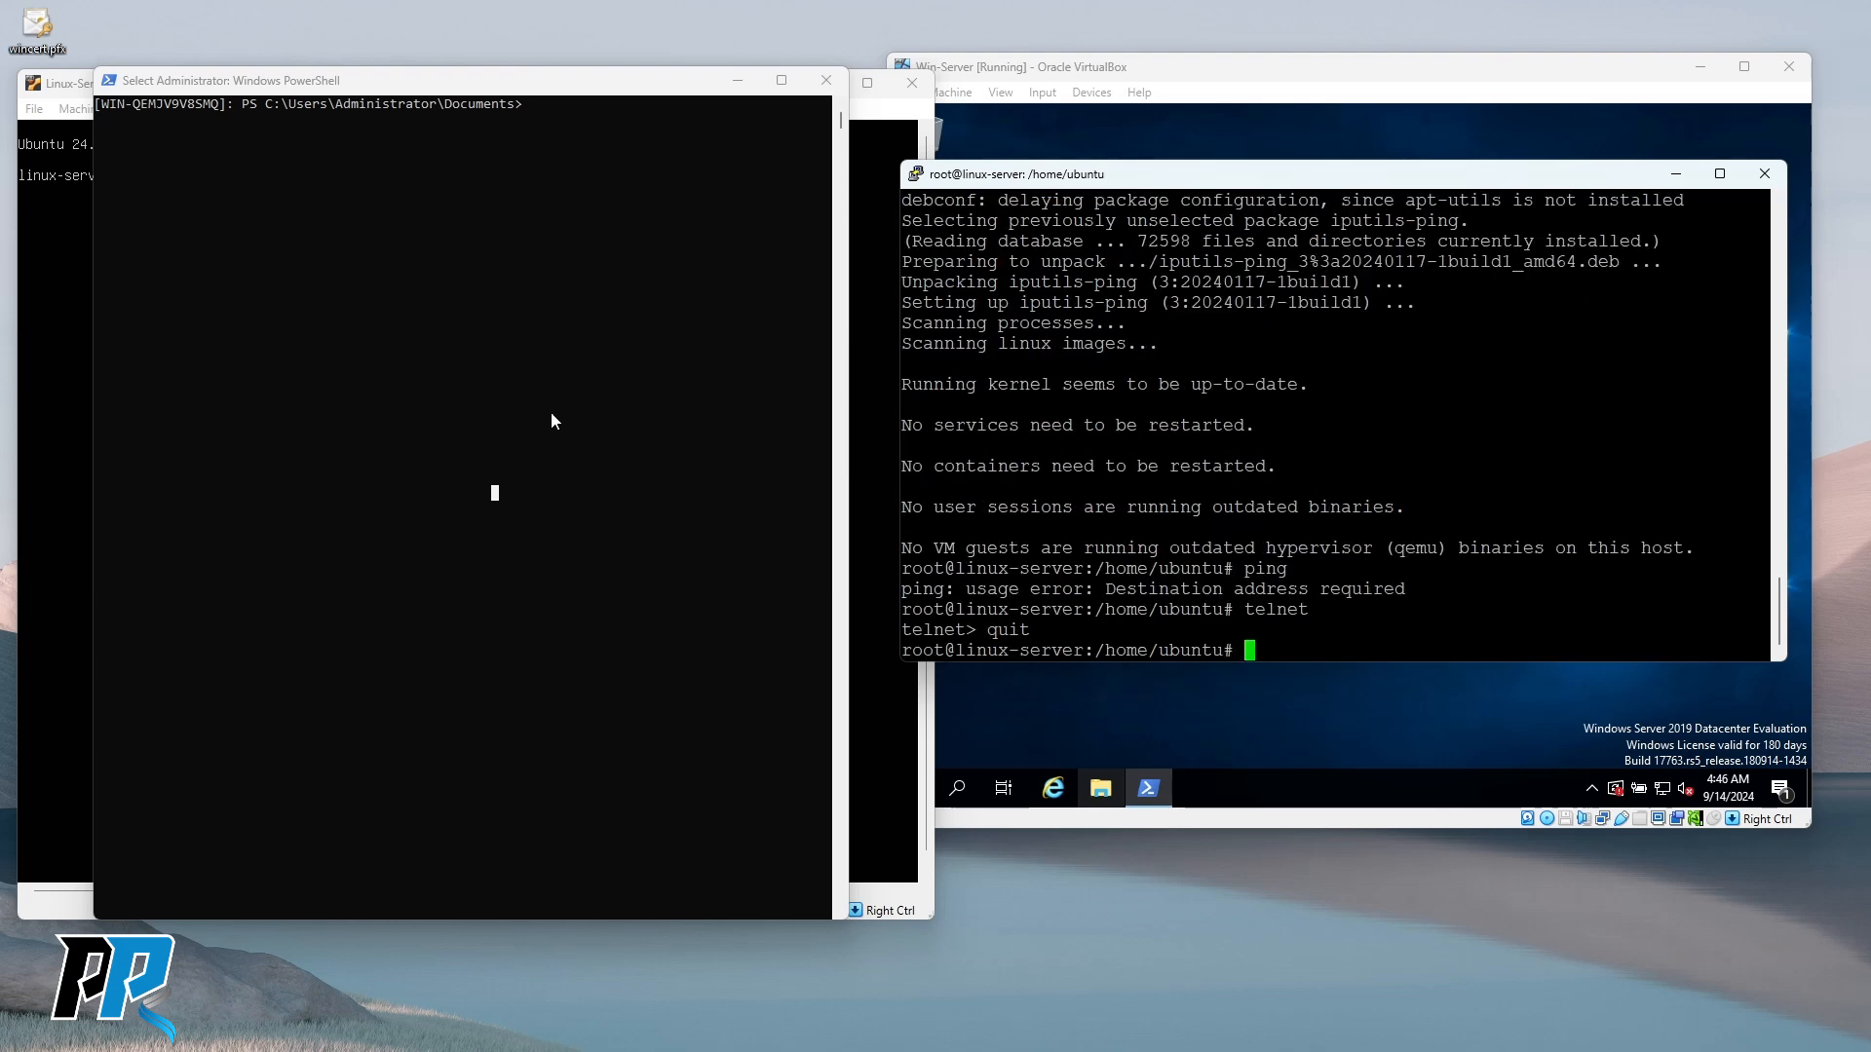
{"action": "left_click_drag", "start_coordinate": [588, 83], "coordinate": [574, 244]}
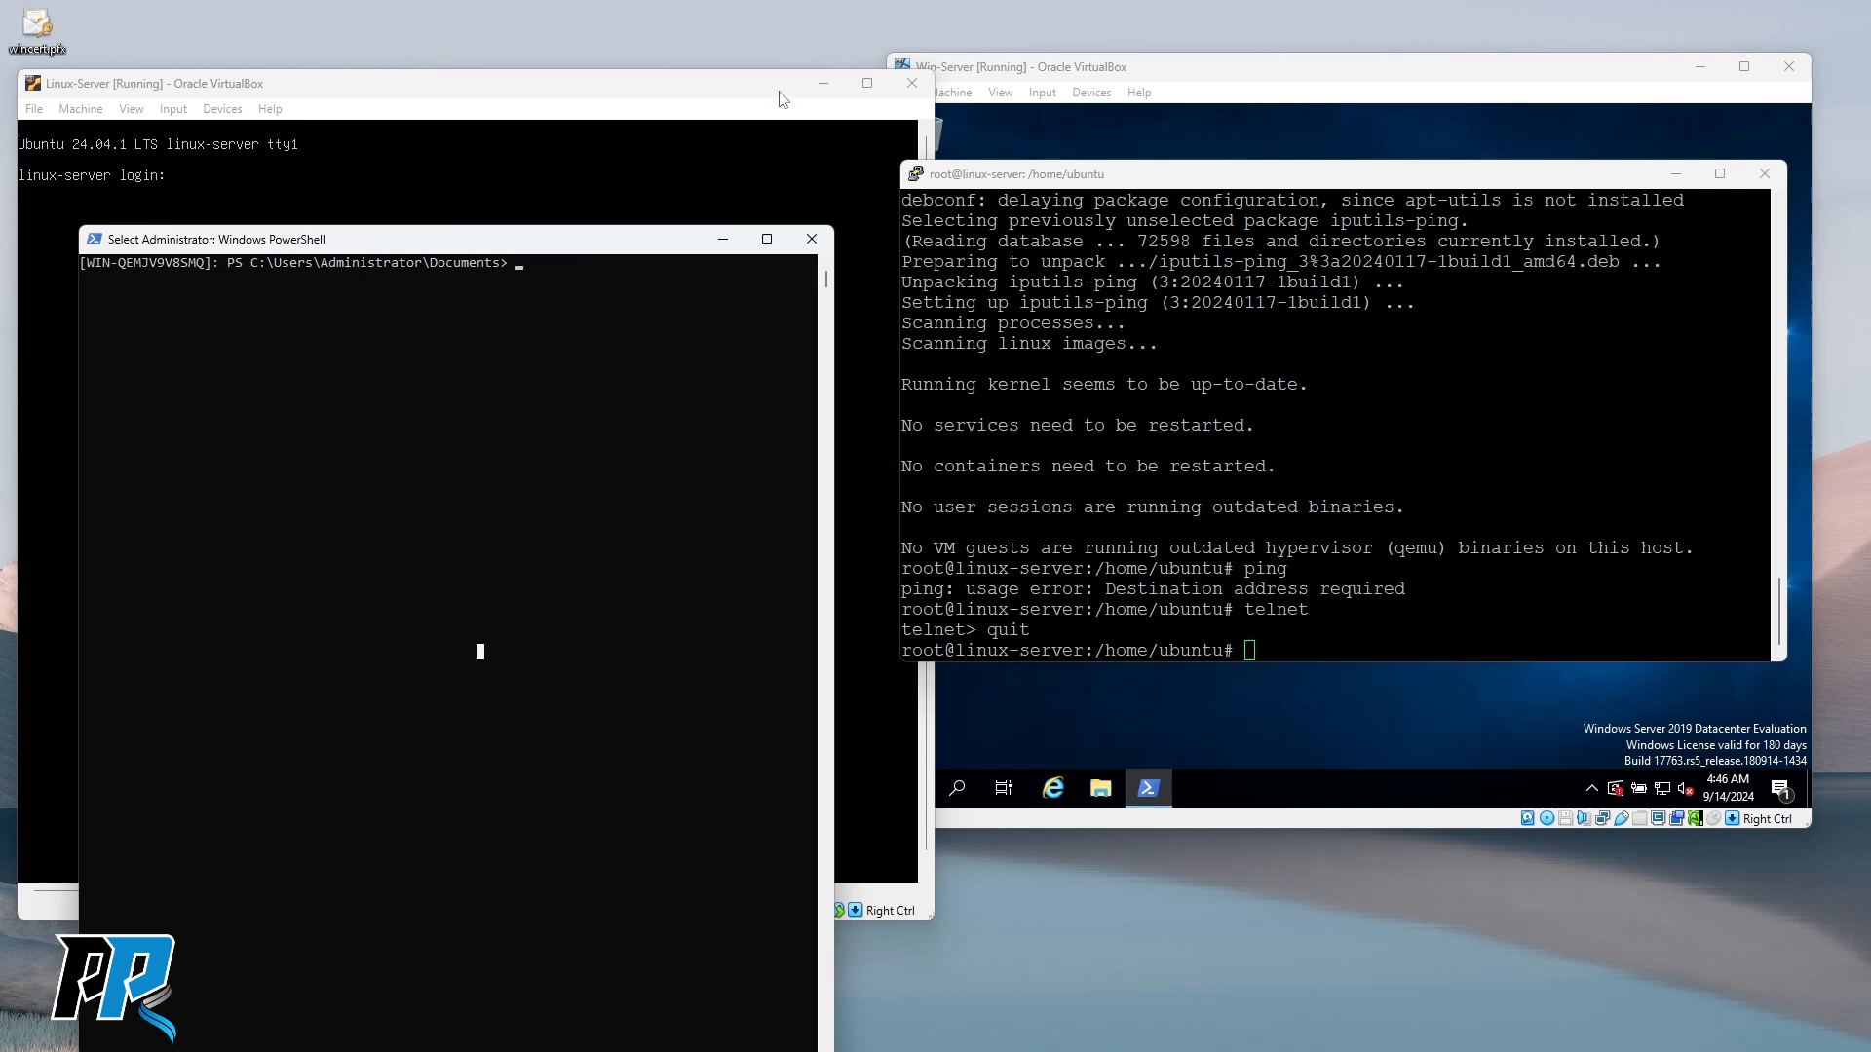
{"action": "left_click_drag", "start_coordinate": [496, 241], "coordinate": [522, 222]}
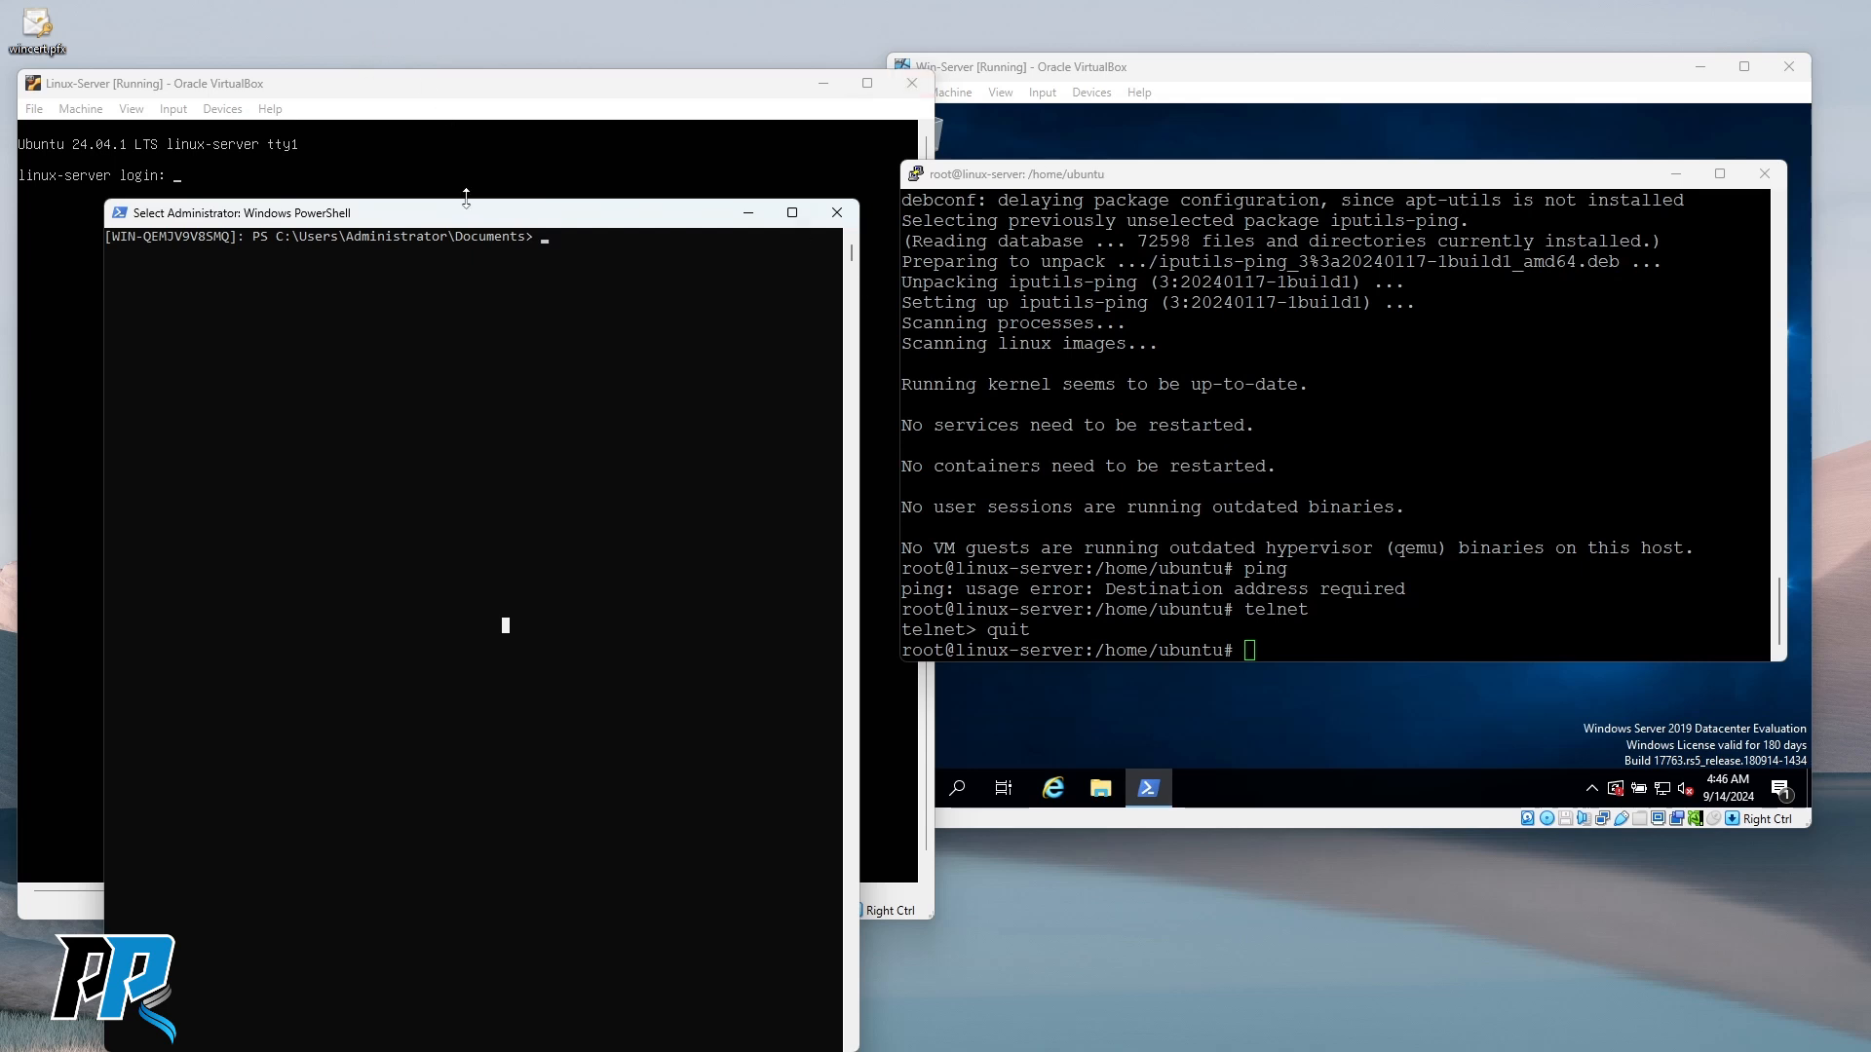
{"action": "left_click_drag", "start_coordinate": [488, 207], "coordinate": [534, 239]}
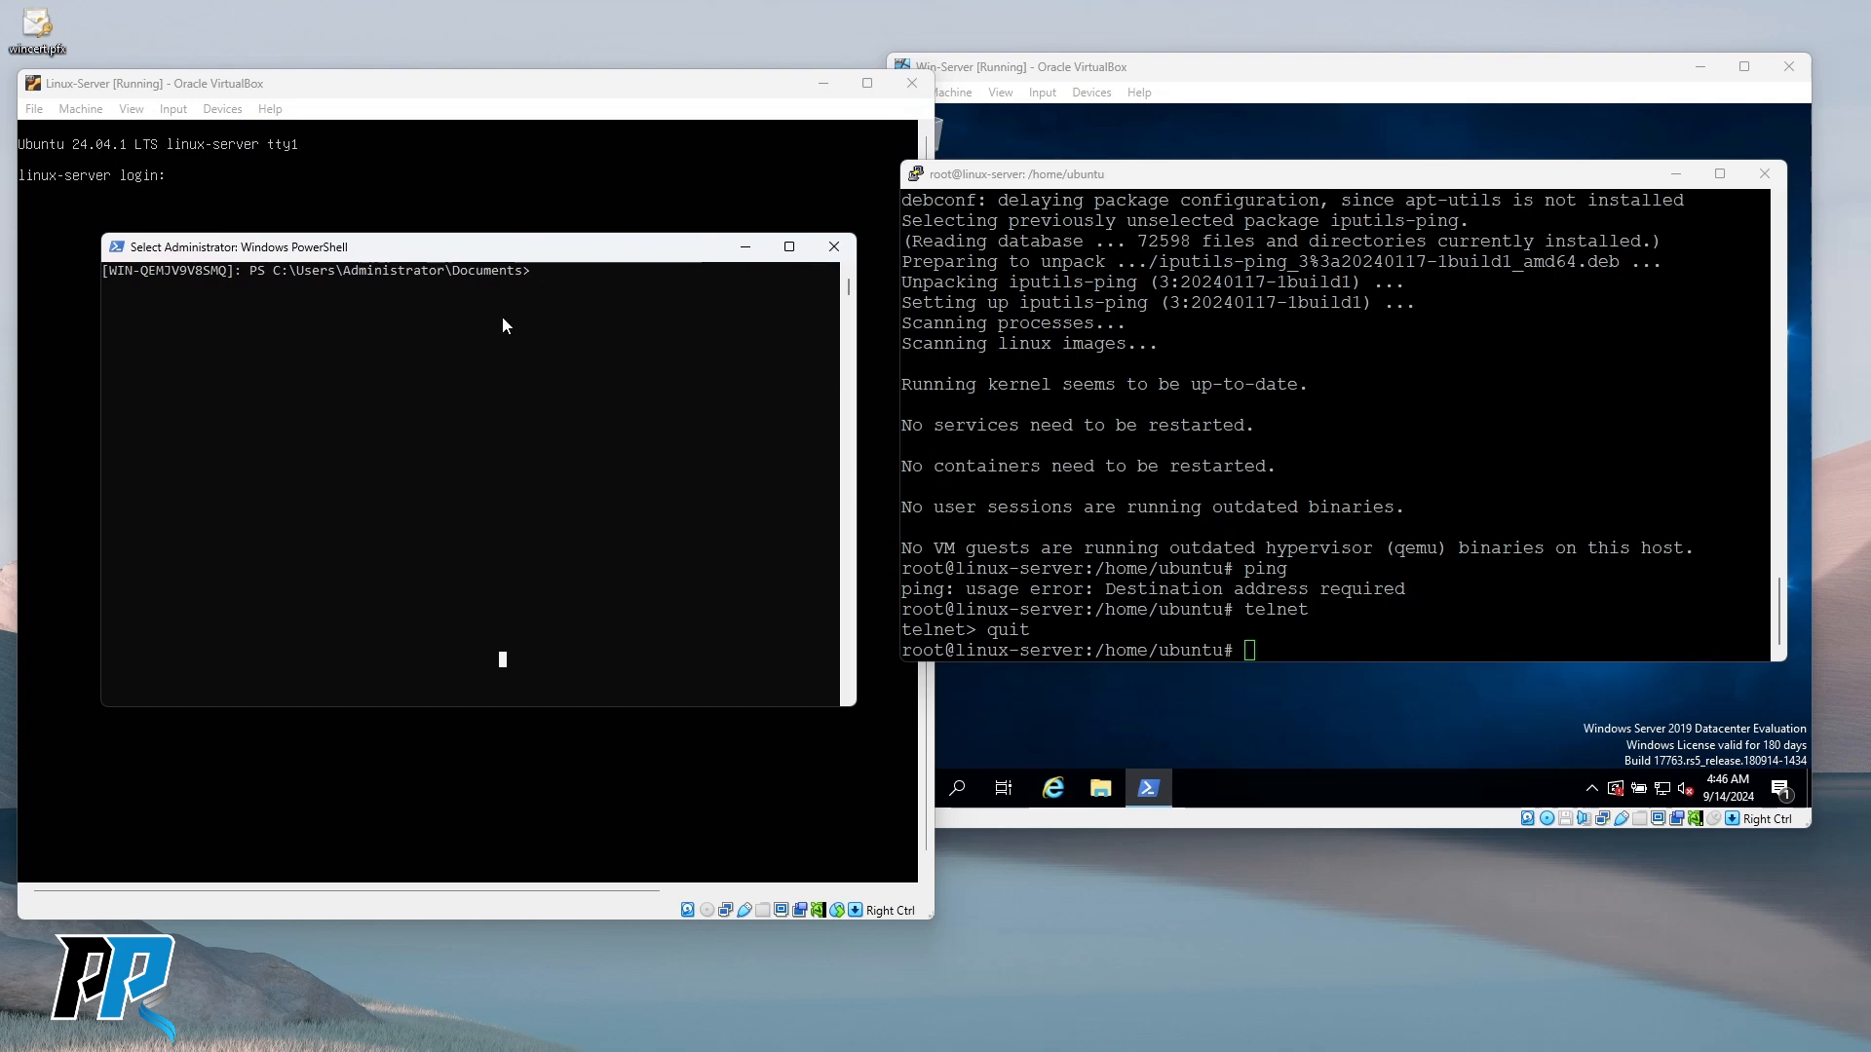
{"action": "left_click", "coordinate": [1254, 84]}
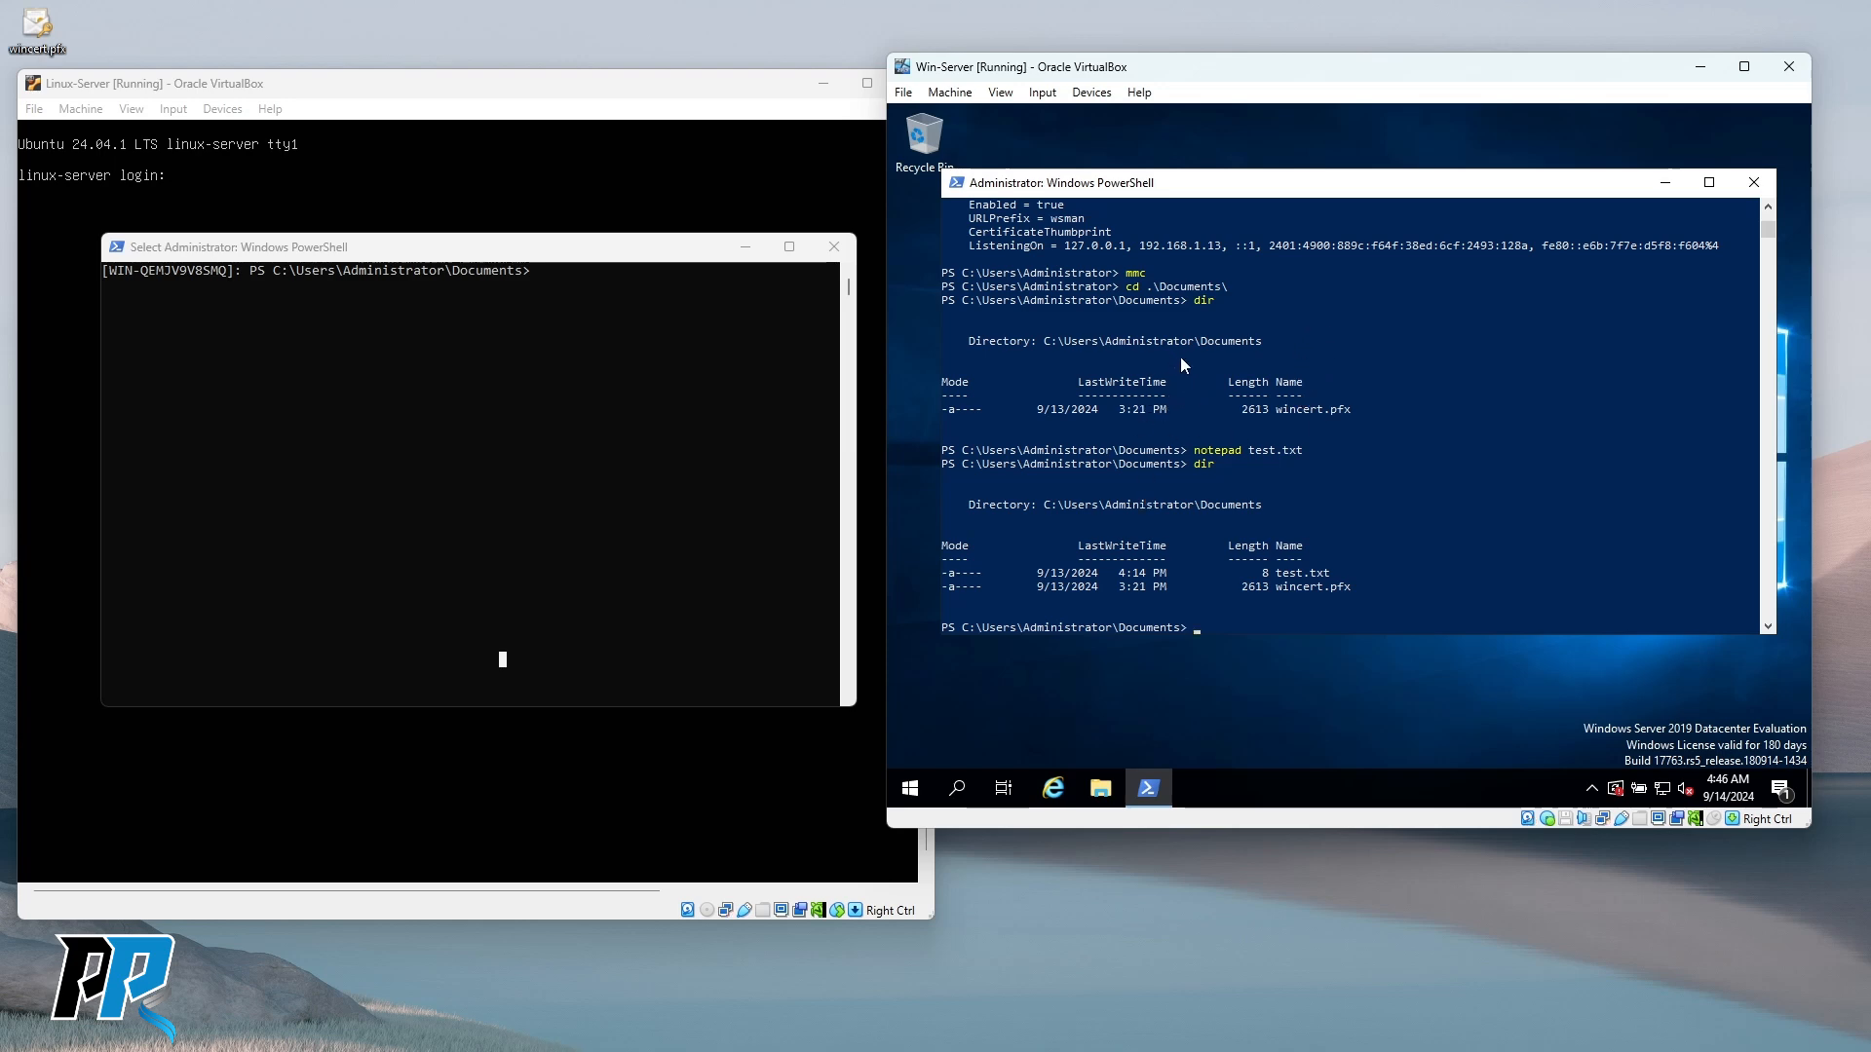
{"action": "left_click_drag", "start_coordinate": [1303, 189], "coordinate": [1323, 163]}
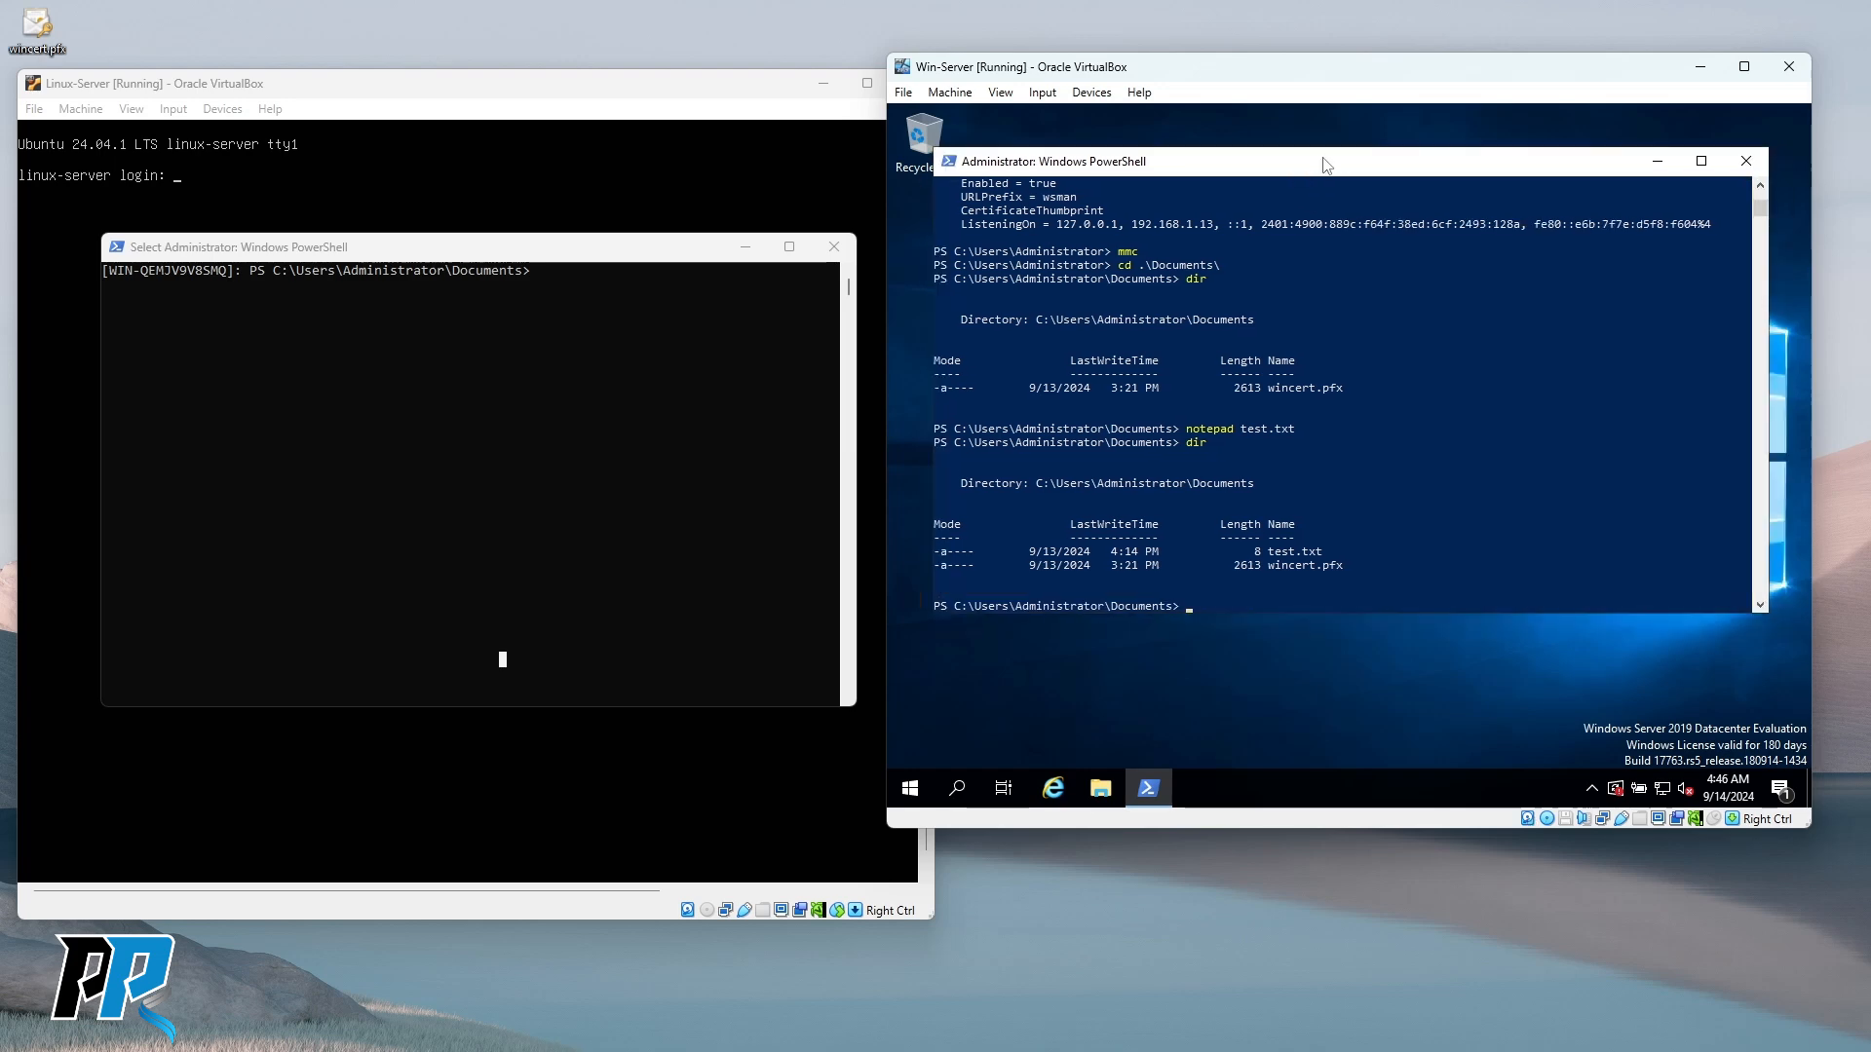